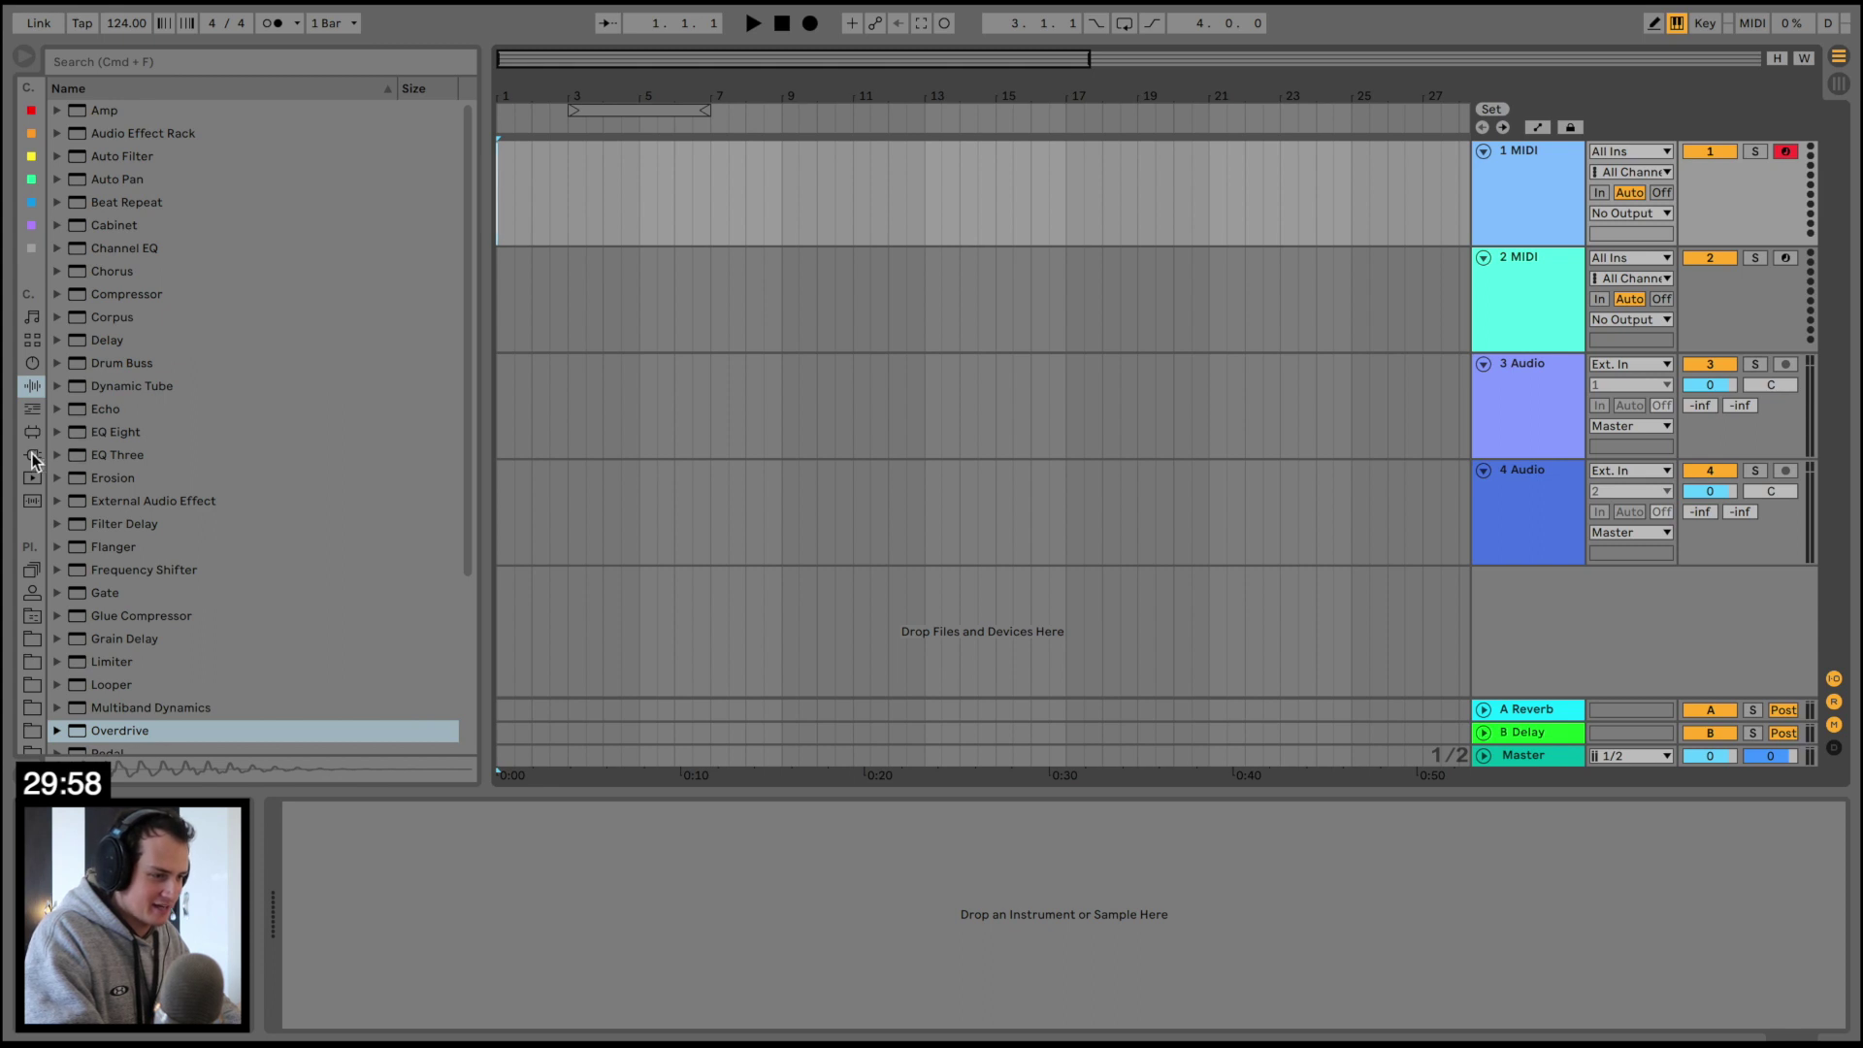
Load the Serum plug-in onto the first MIDI track
{"action": "left_click", "coordinate": [32, 456]}
{"action": "scroll", "coordinate": [253, 539], "scroll_direction": "down", "scroll_amount": 10}
{"action": "left_click", "coordinate": [134, 445]}
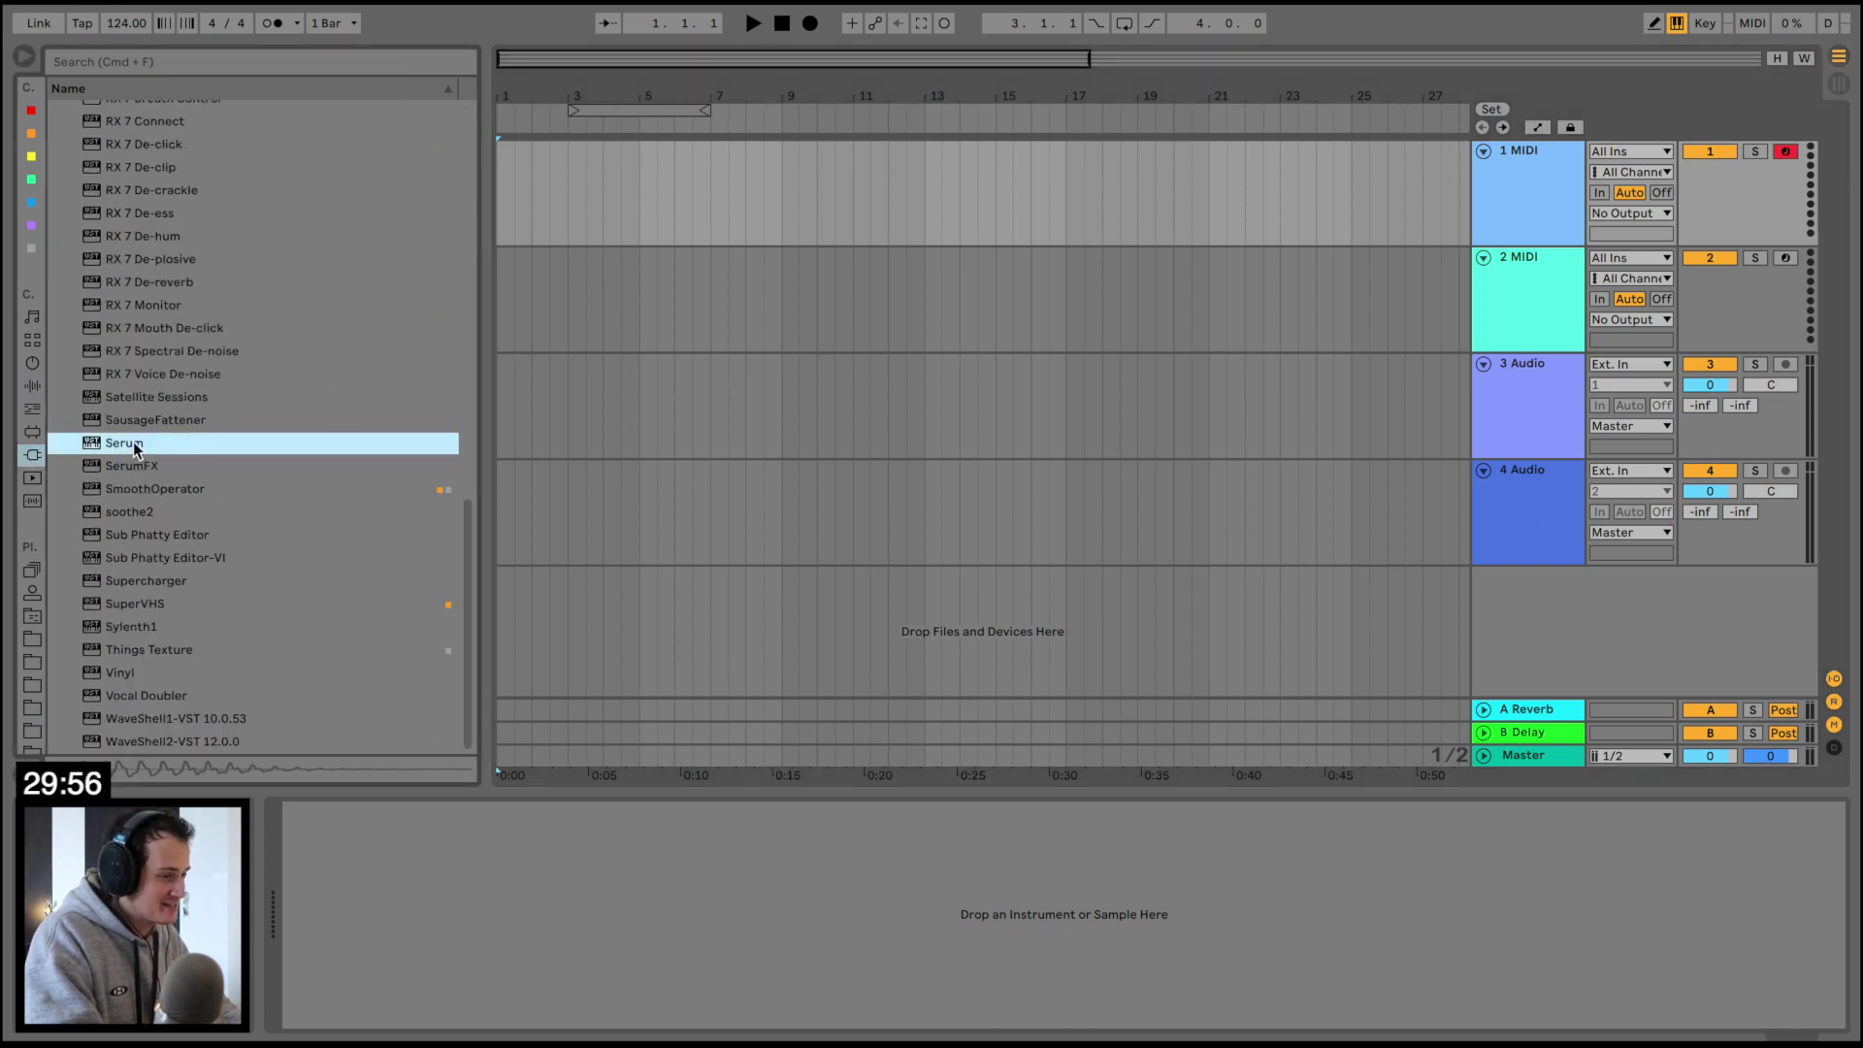
{"action": "left_click_drag", "start_coordinate": [911, 199], "coordinate": [912, 202]}
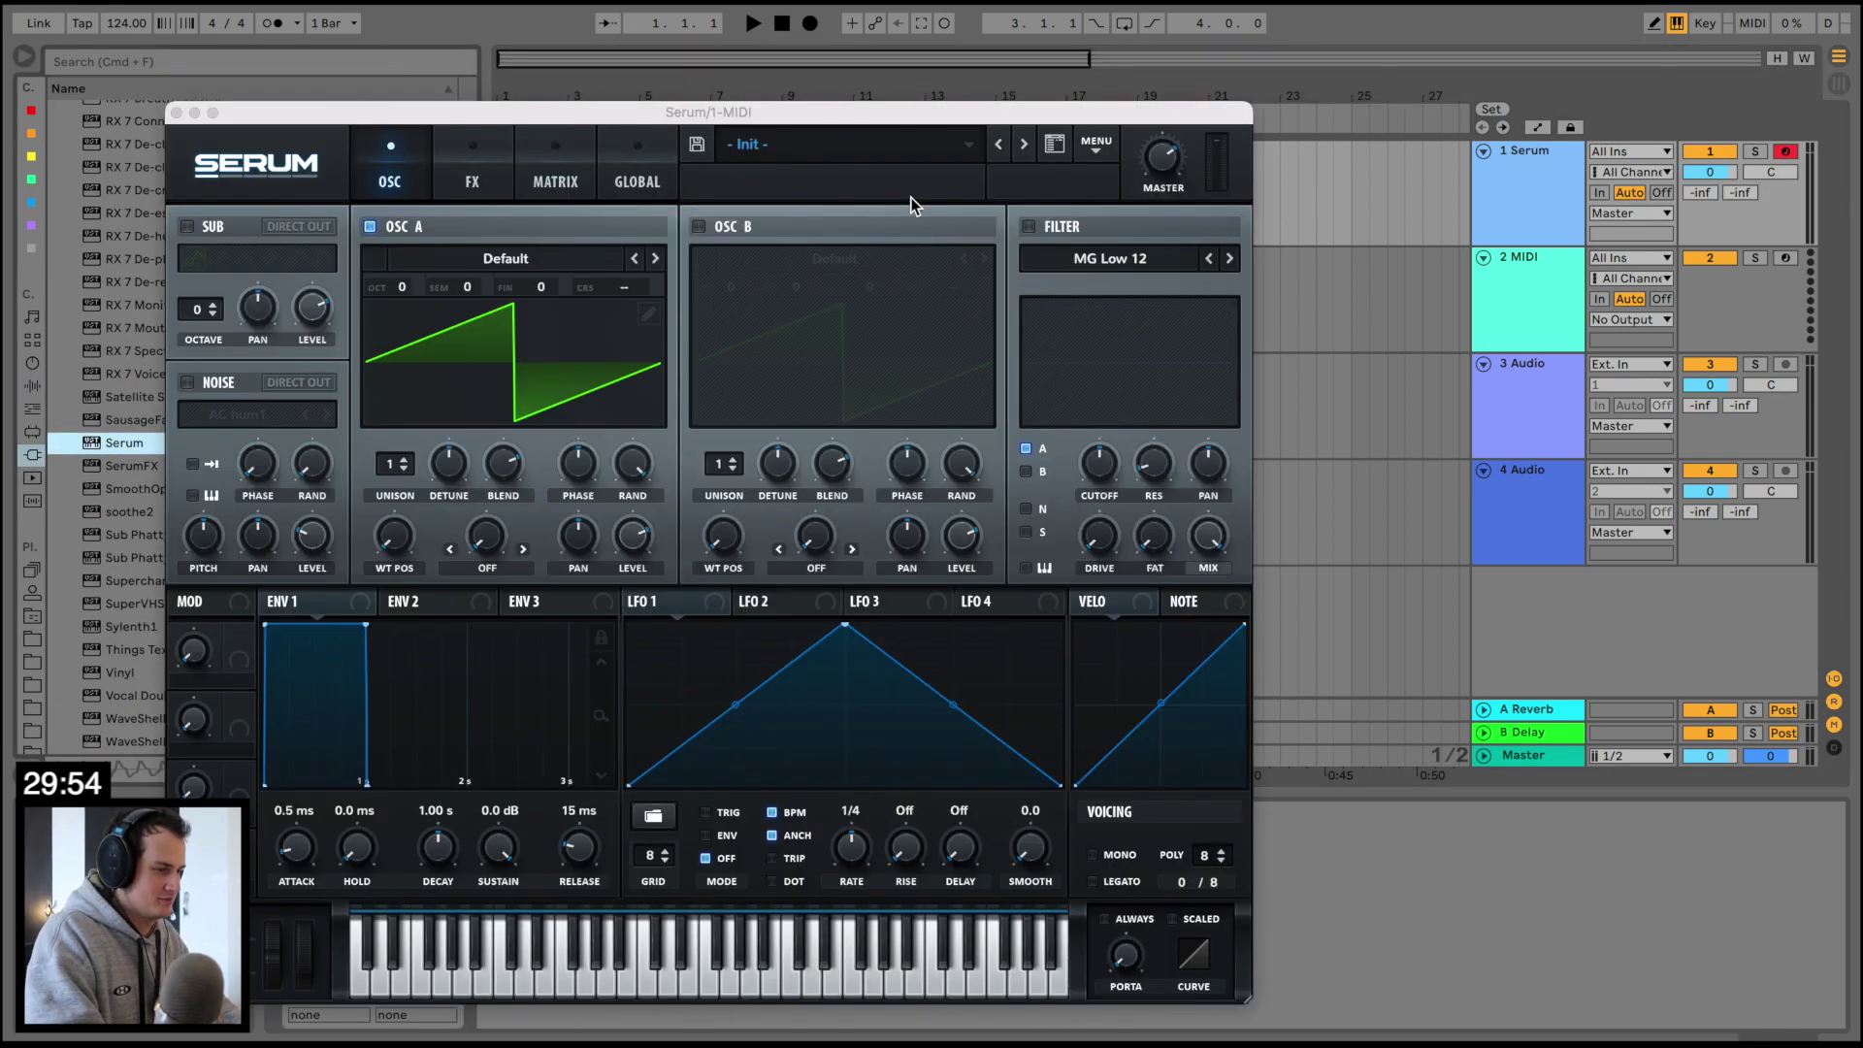
Load the [CHORD] 8bit preset from the Antidote Audio - Sunset for Xfer Serum bank
{"action": "left_click", "coordinate": [1098, 146]}
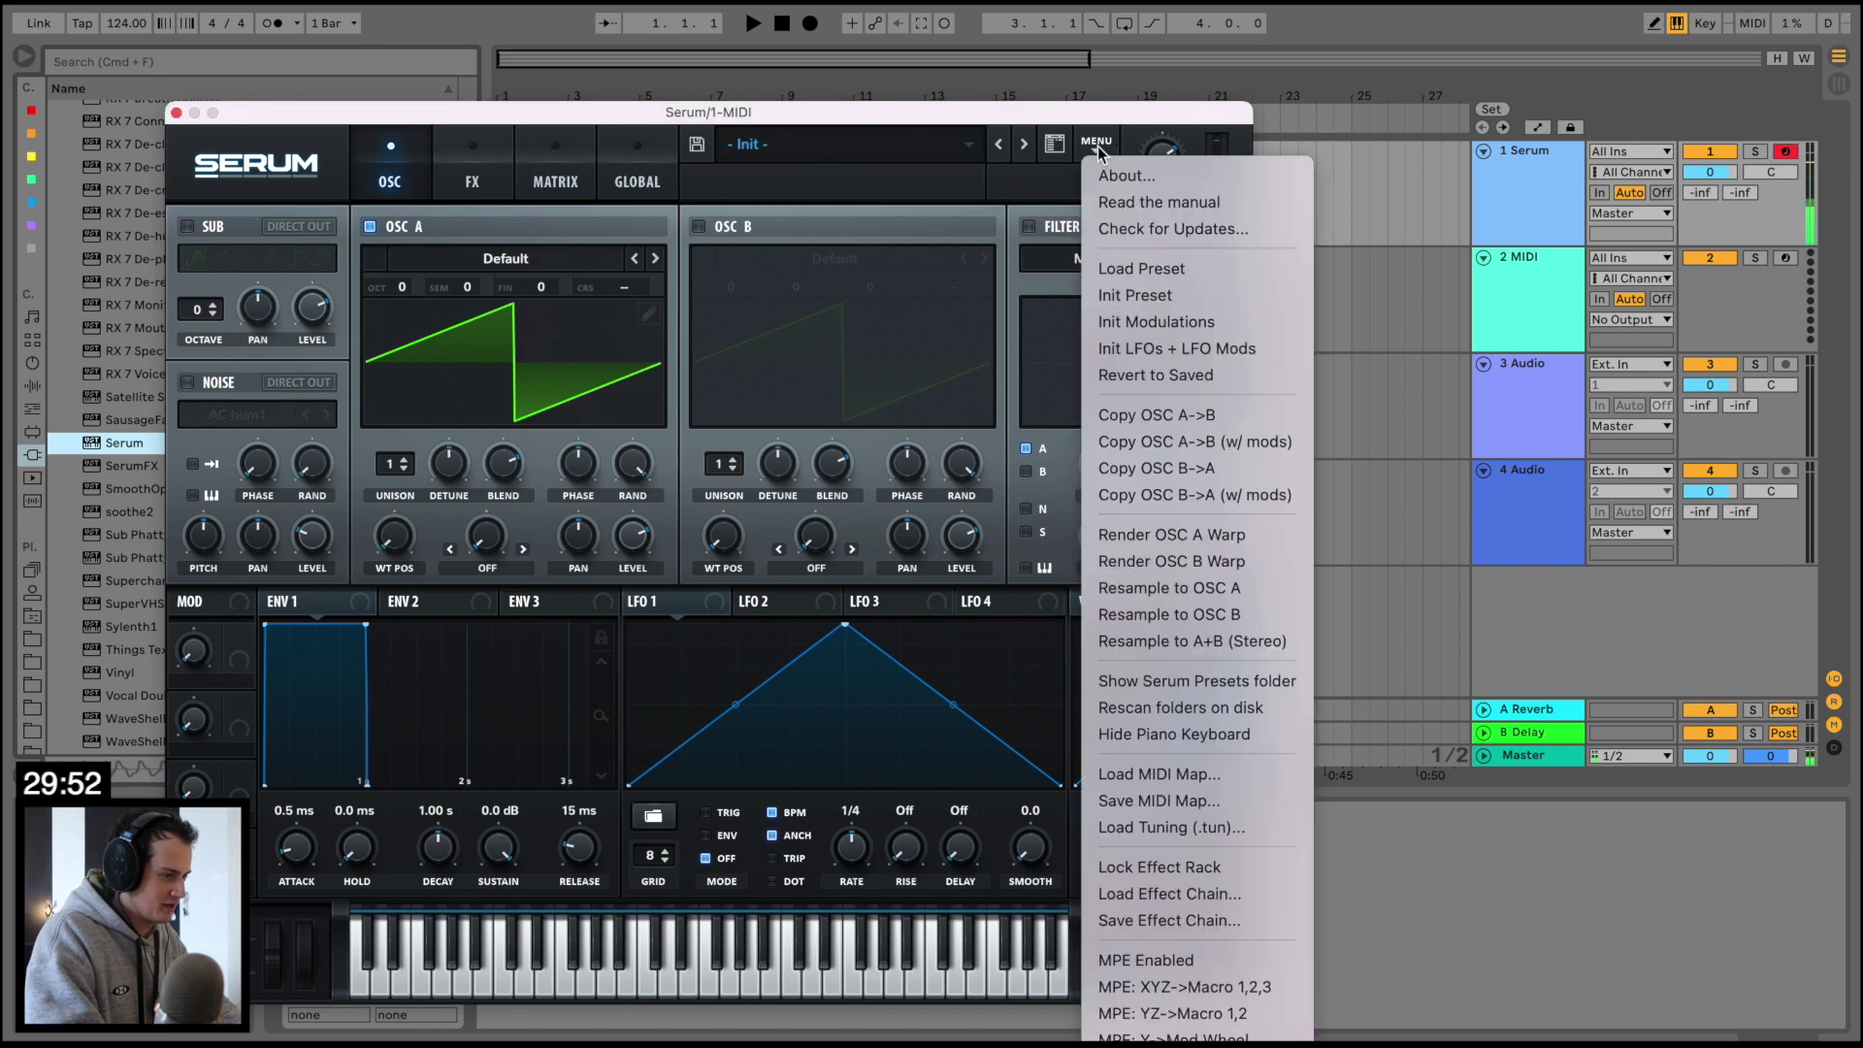
{"action": "left_click", "coordinate": [917, 144]}
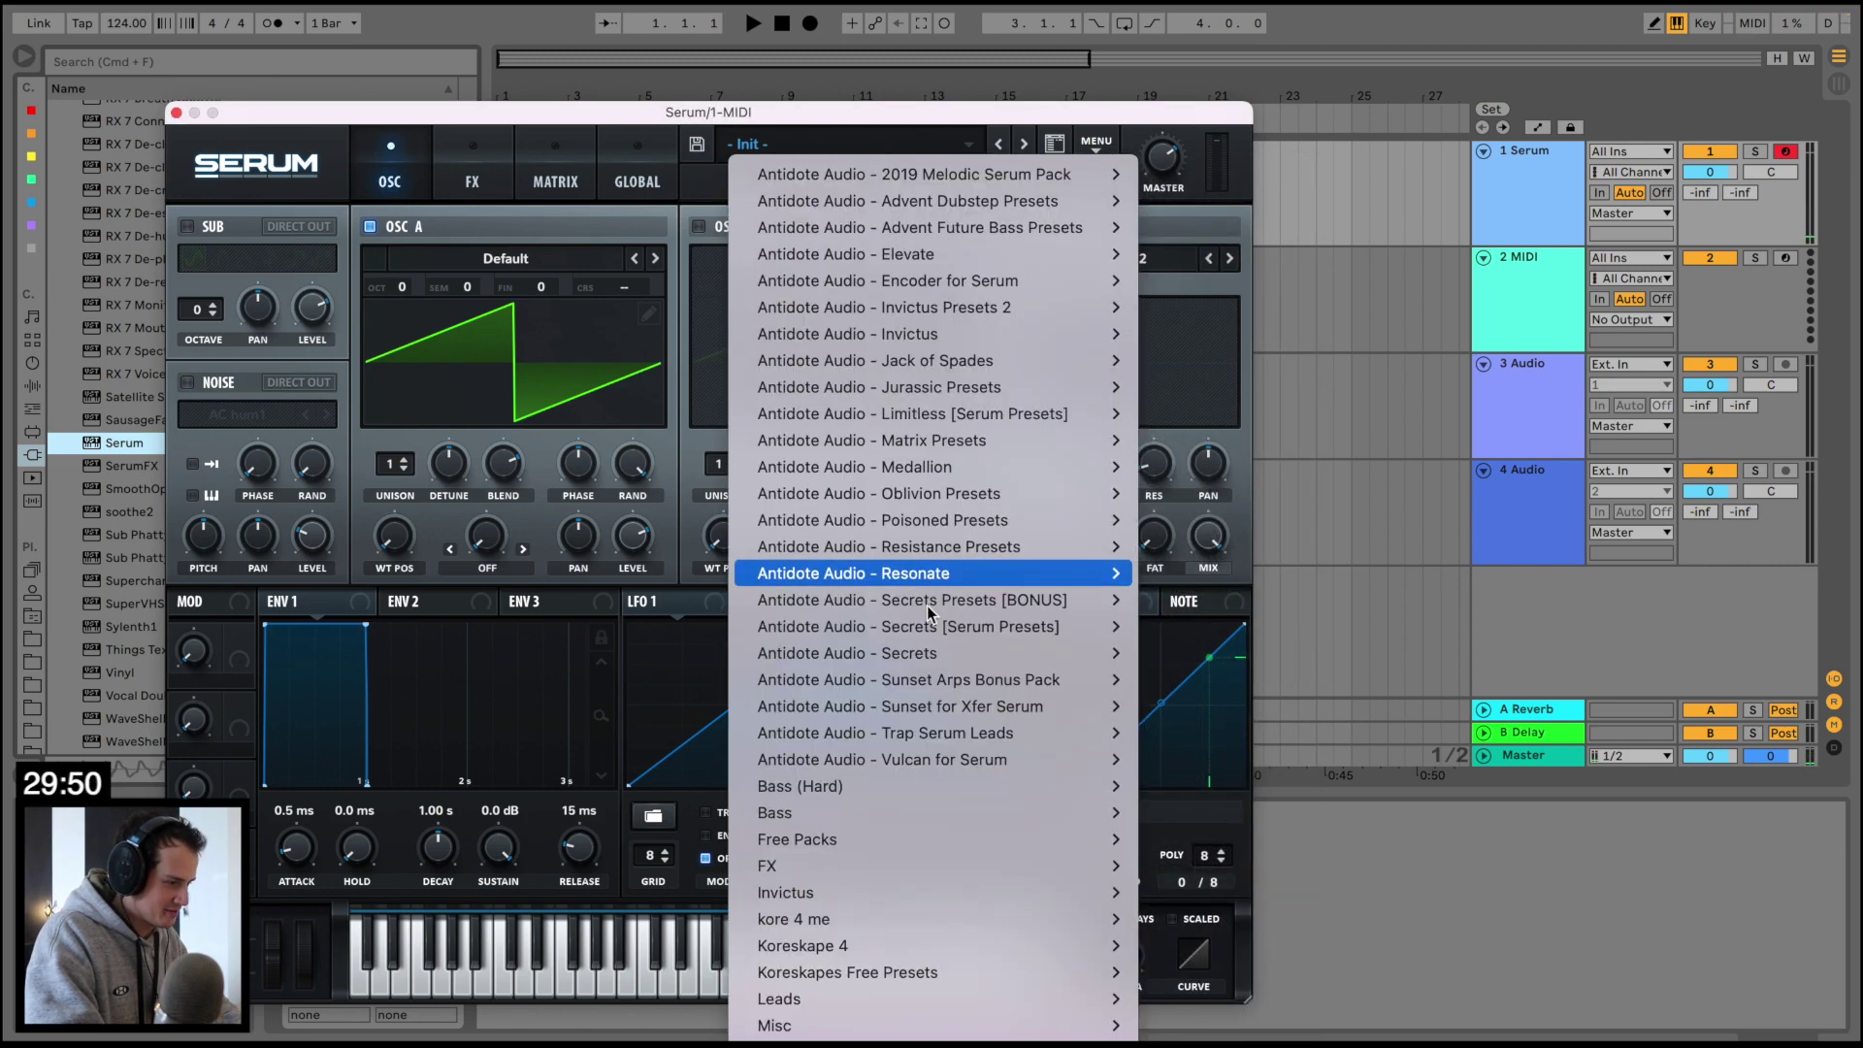
{"action": "mouse_move", "coordinate": [996, 707]}
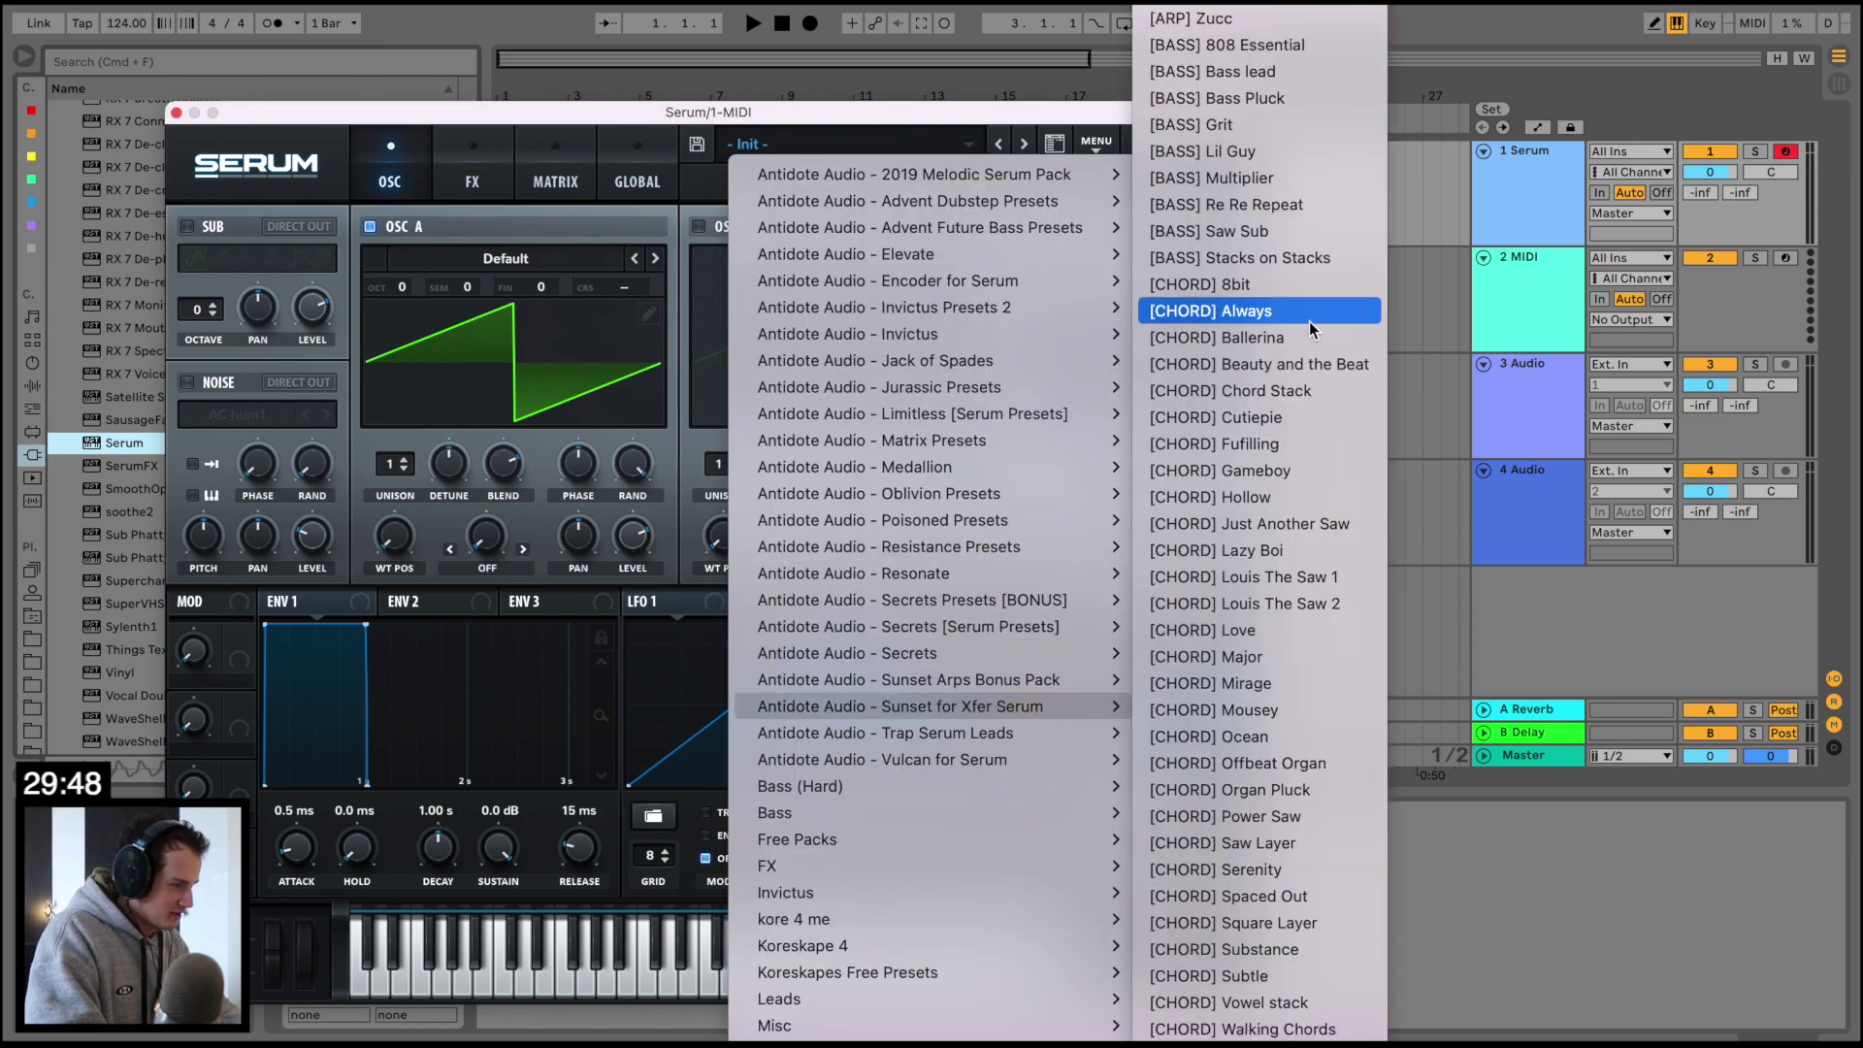
{"action": "left_click", "coordinate": [1252, 285]}
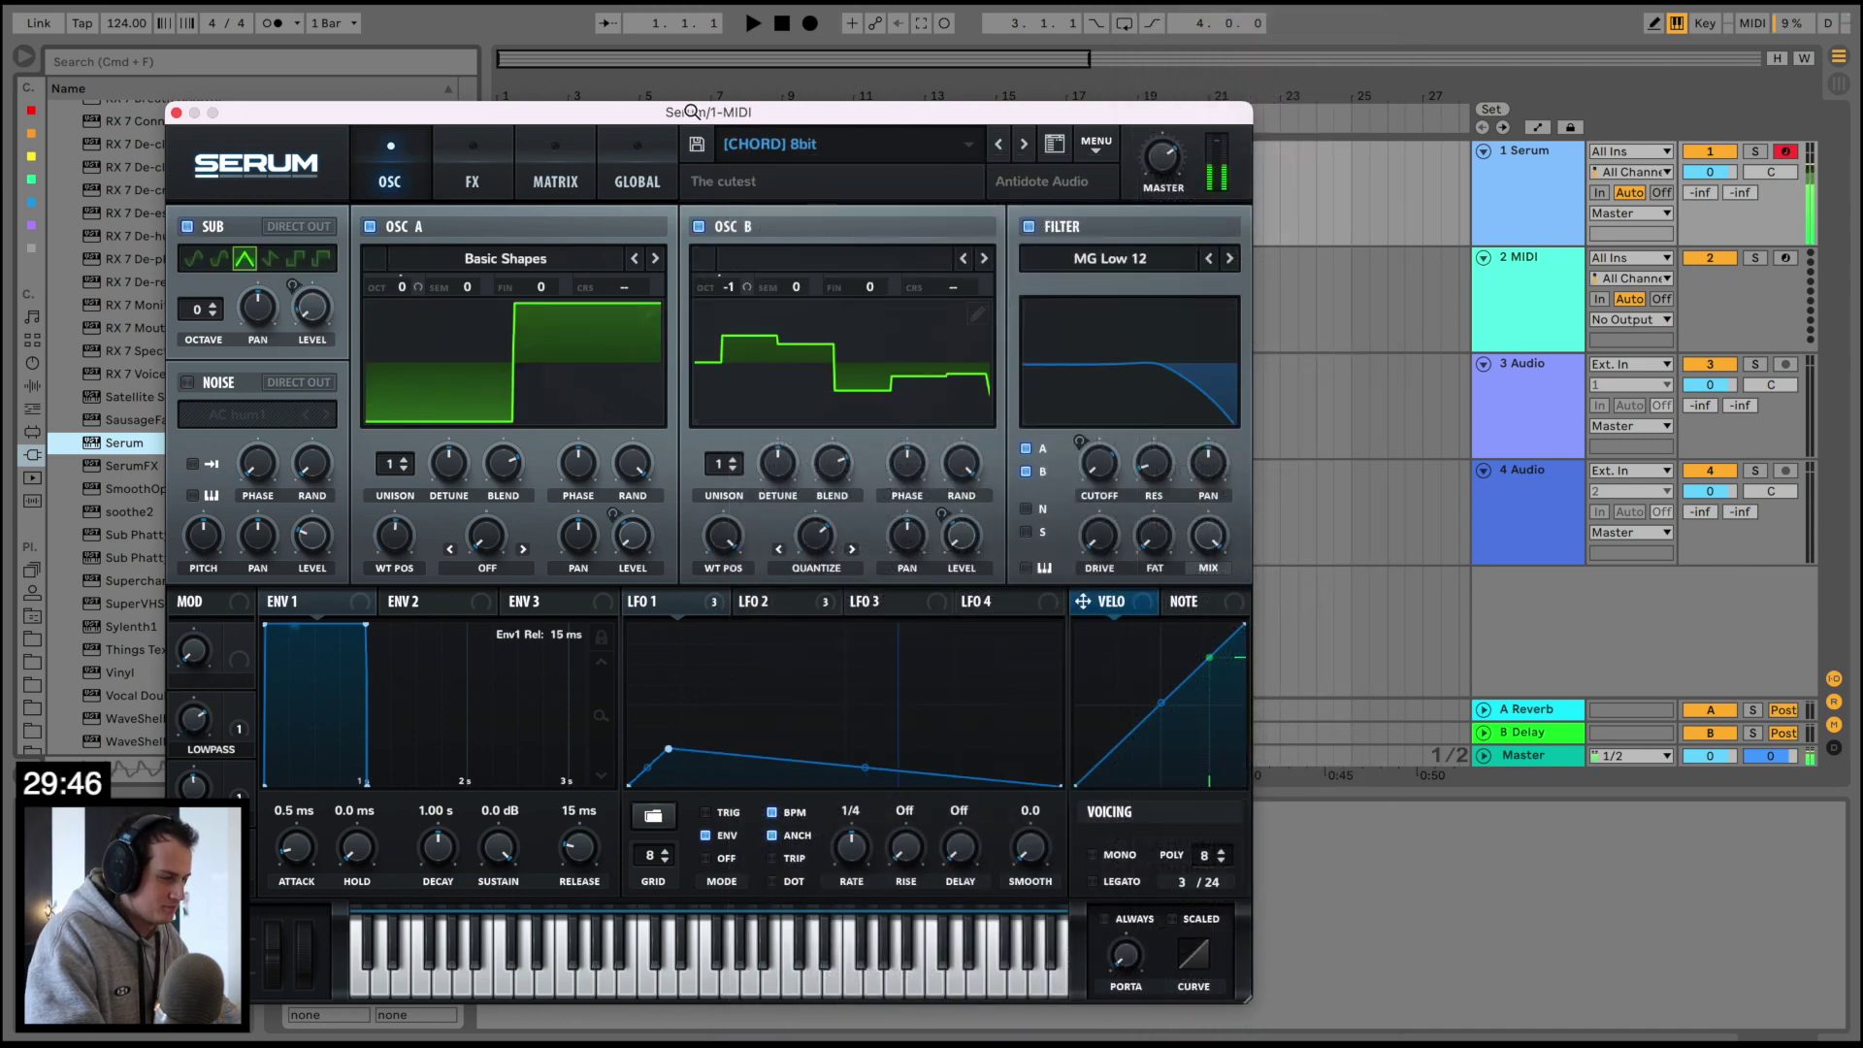
Step through the bank's chord presets to [CHORD] Louis The Saw 2 and close the synth window
{"action": "left_click_drag", "start_coordinate": [691, 111], "coordinate": [980, 110]}
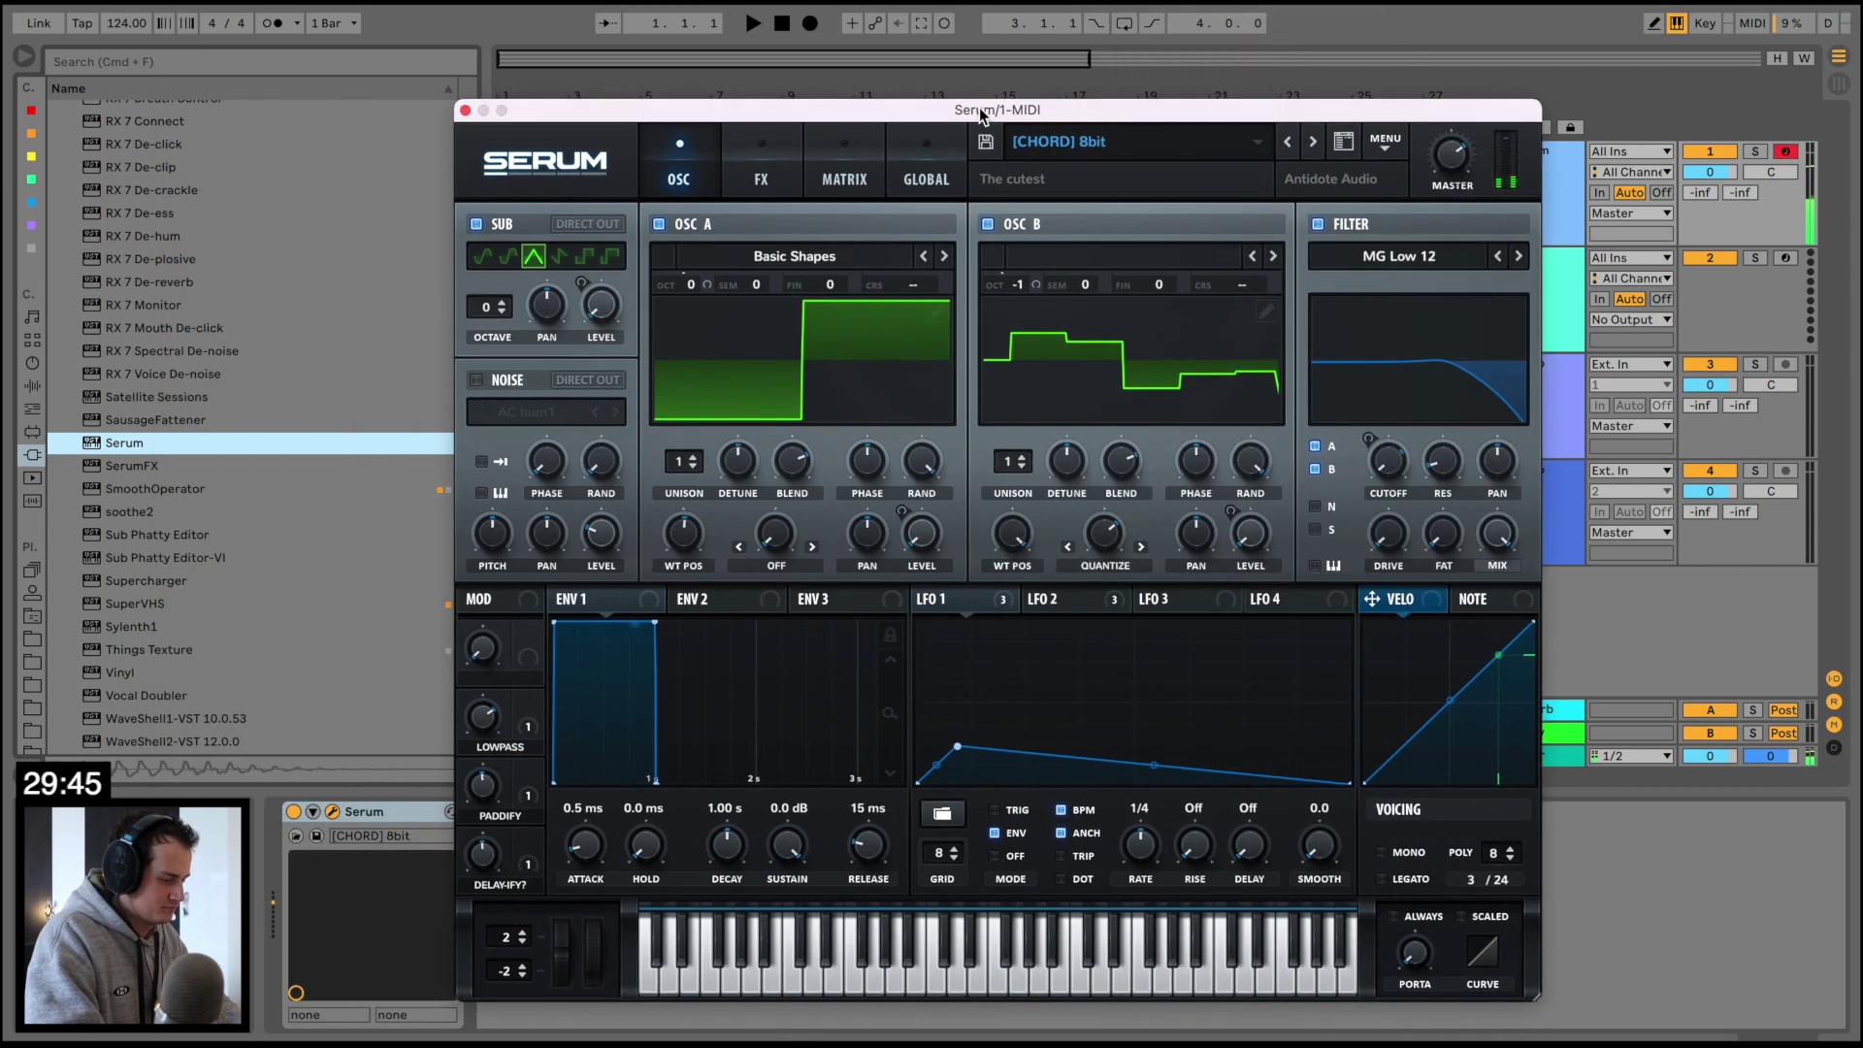
{"action": "left_click", "coordinate": [1314, 145]}
{"action": "left_click", "coordinate": [1314, 146]}
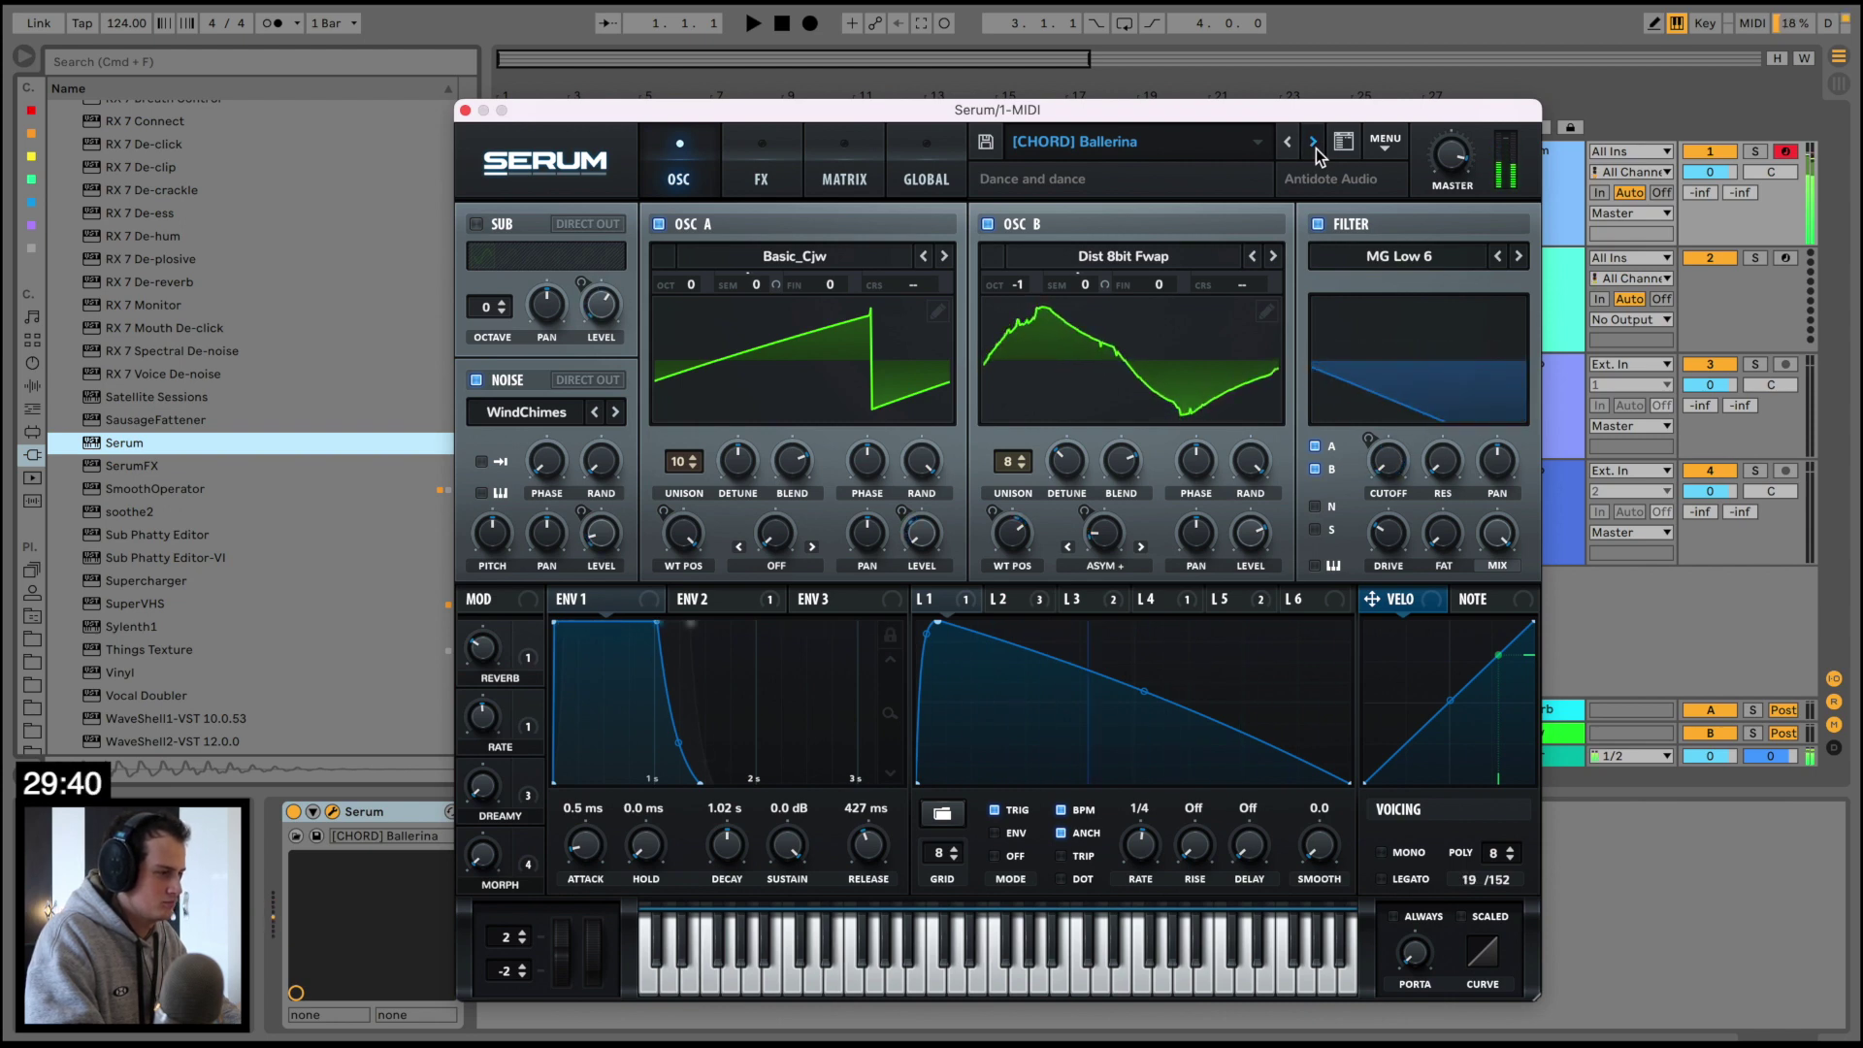
{"action": "left_click", "coordinate": [1314, 146]}
{"action": "left_click", "coordinate": [1314, 146]}
{"action": "left_click", "coordinate": [1314, 145]}
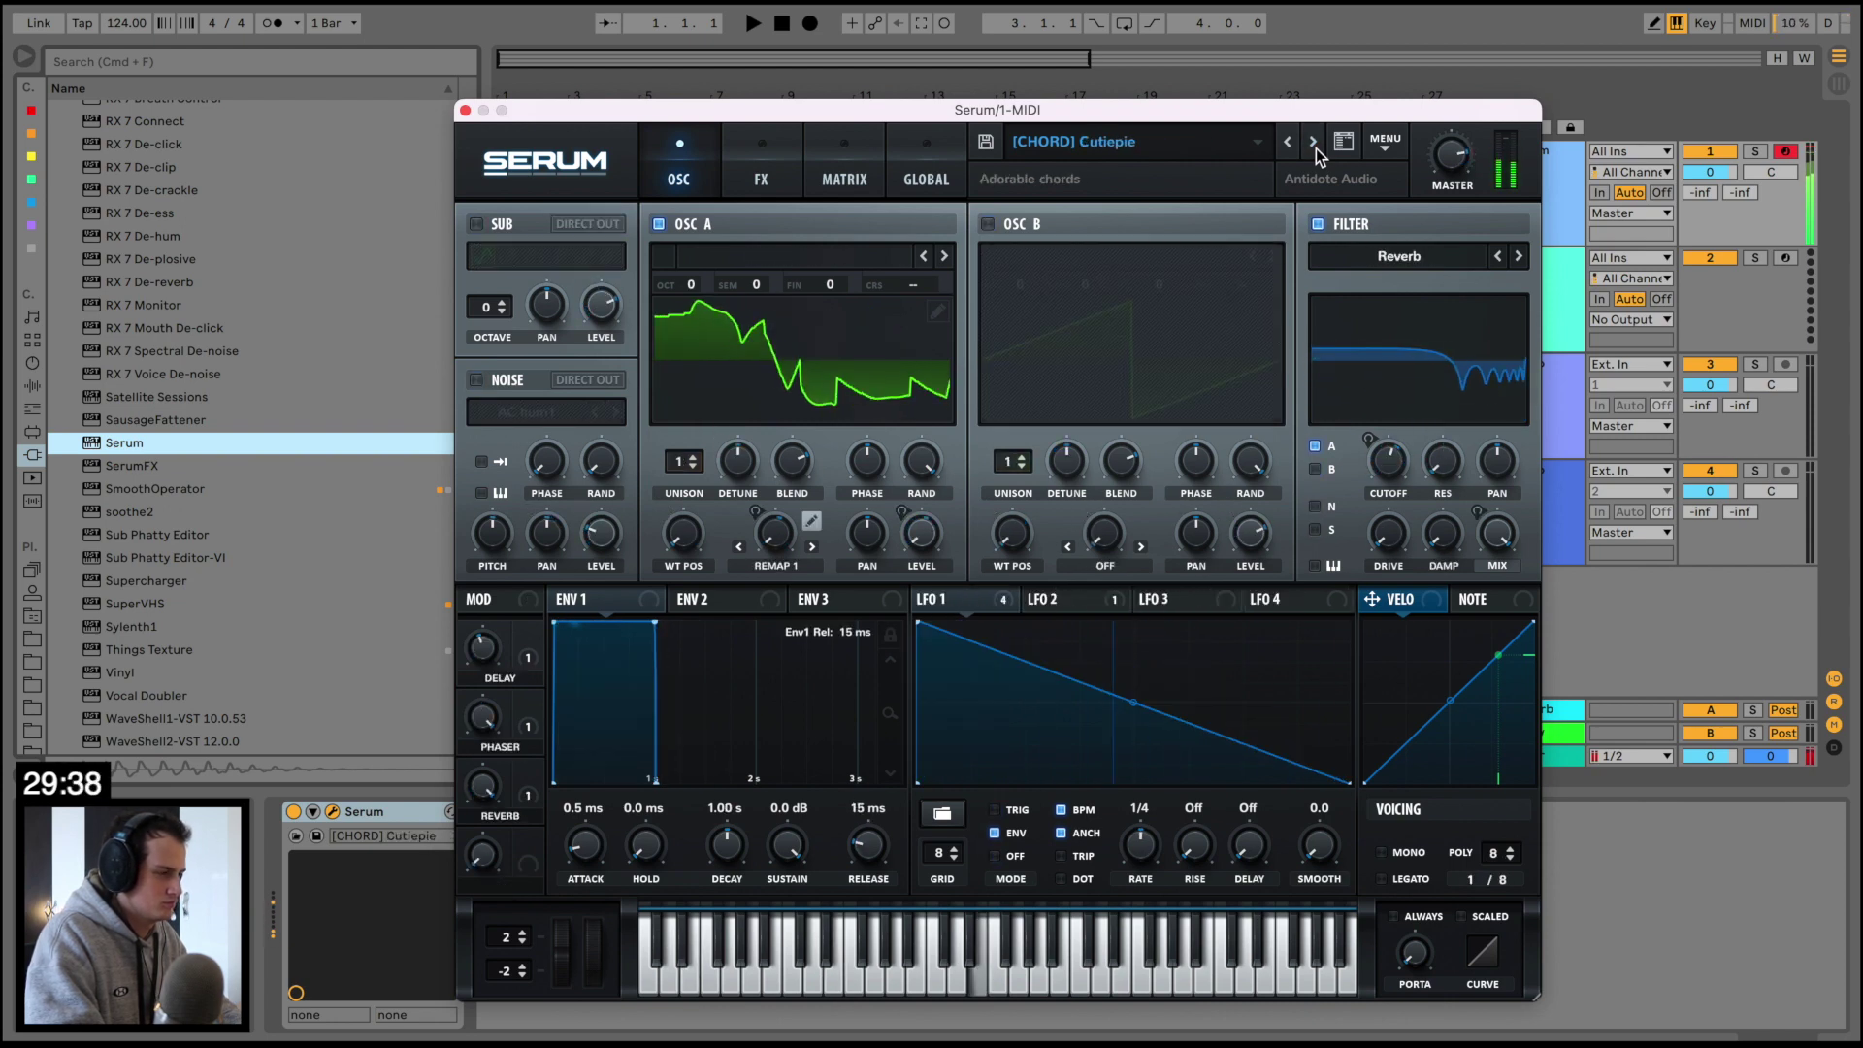
{"action": "left_click", "coordinate": [1314, 145]}
{"action": "left_click", "coordinate": [1314, 145]}
{"action": "left_click", "coordinate": [1314, 145]}
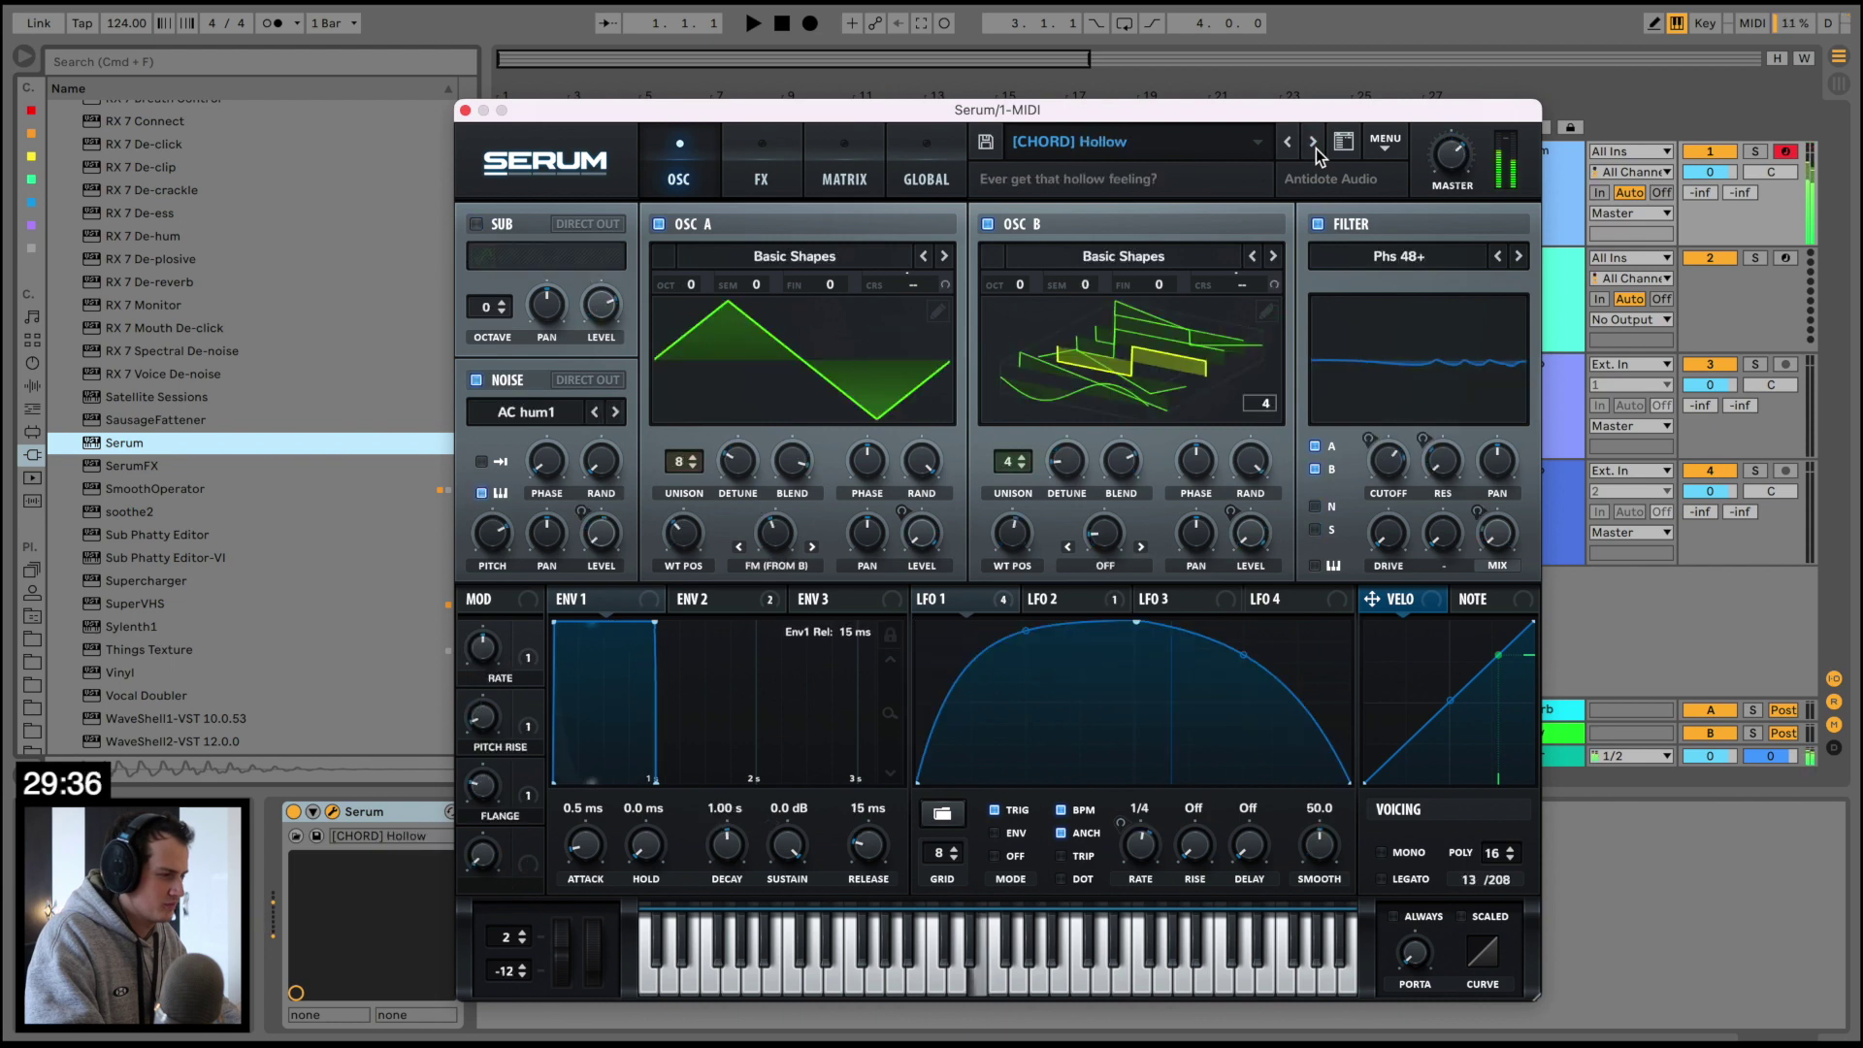
{"action": "left_click", "coordinate": [1314, 146]}
{"action": "left_click", "coordinate": [1314, 146]}
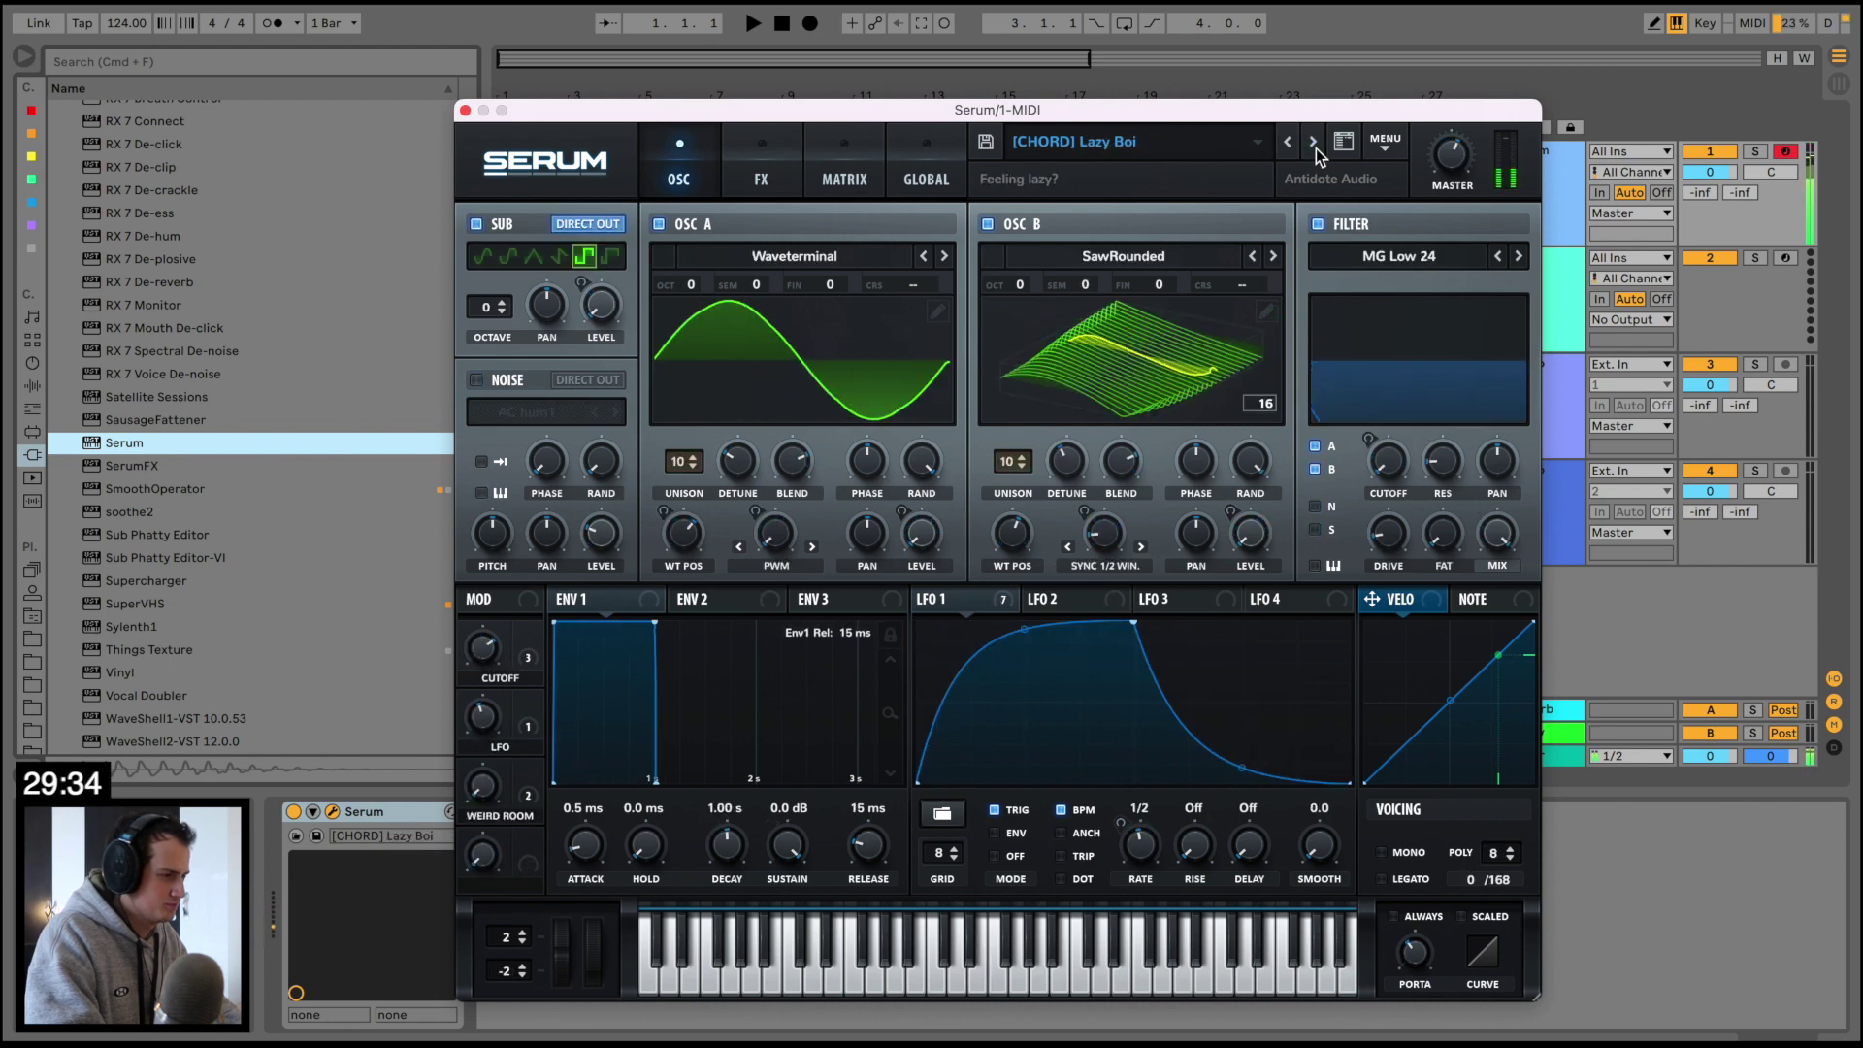
{"action": "left_click", "coordinate": [1314, 146]}
{"action": "left_click", "coordinate": [1314, 146]}
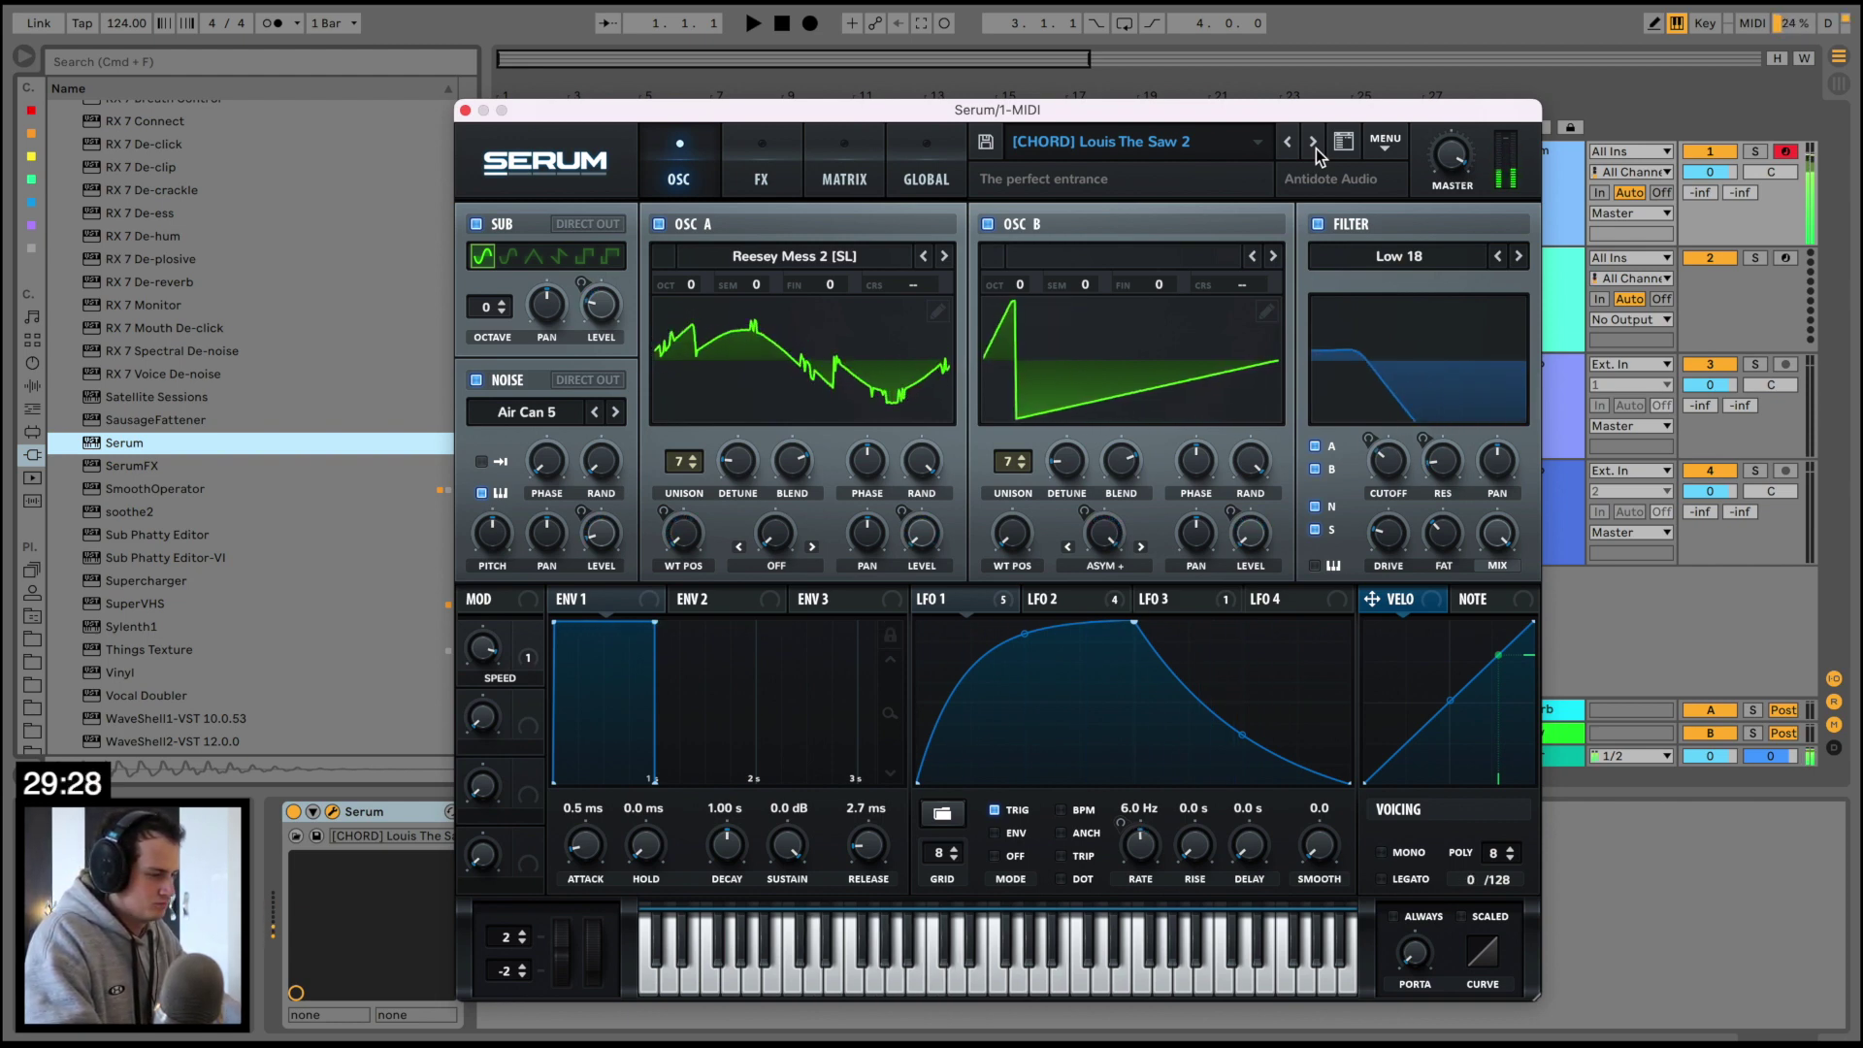
{"action": "left_click", "coordinate": [464, 114]}
Insert an empty four-bar MIDI clip on the Serum track from bar 13 to bar 17
{"action": "left_click", "coordinate": [929, 231]}
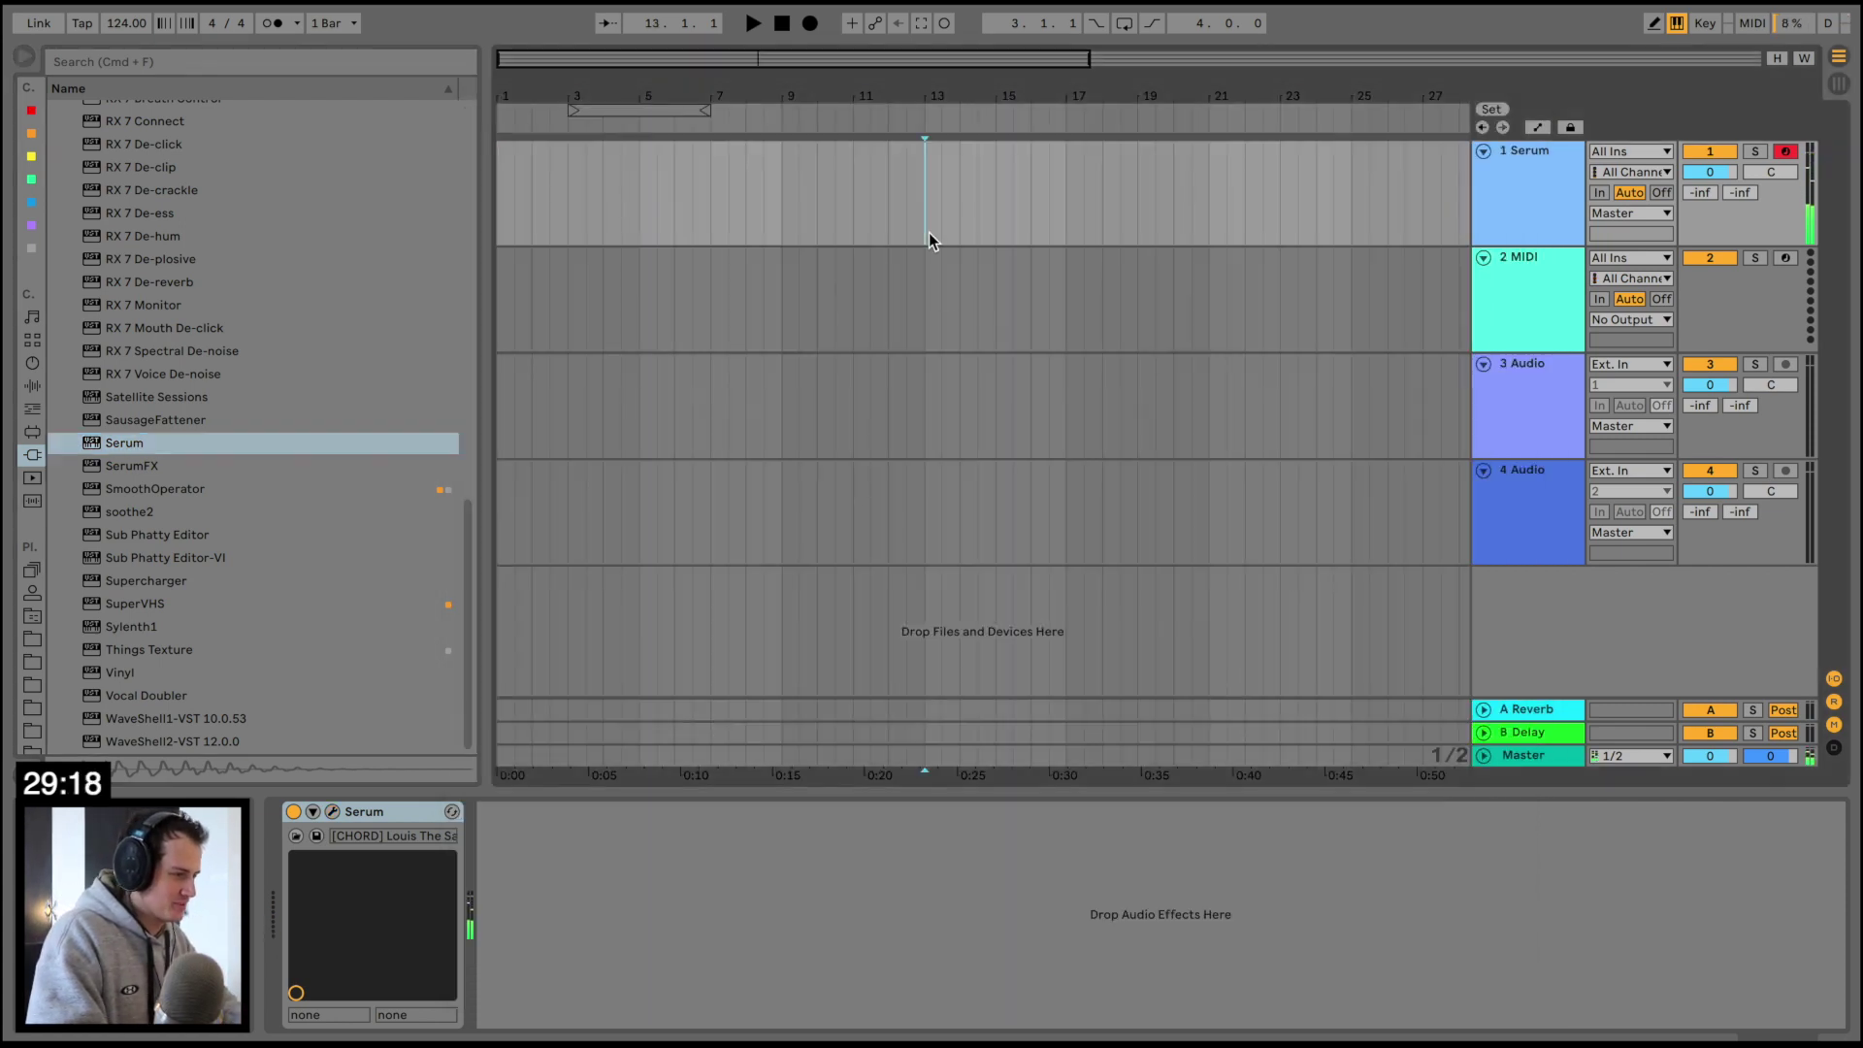
{"action": "scroll", "coordinate": [929, 231], "scroll_direction": "left", "scroll_amount": 2}
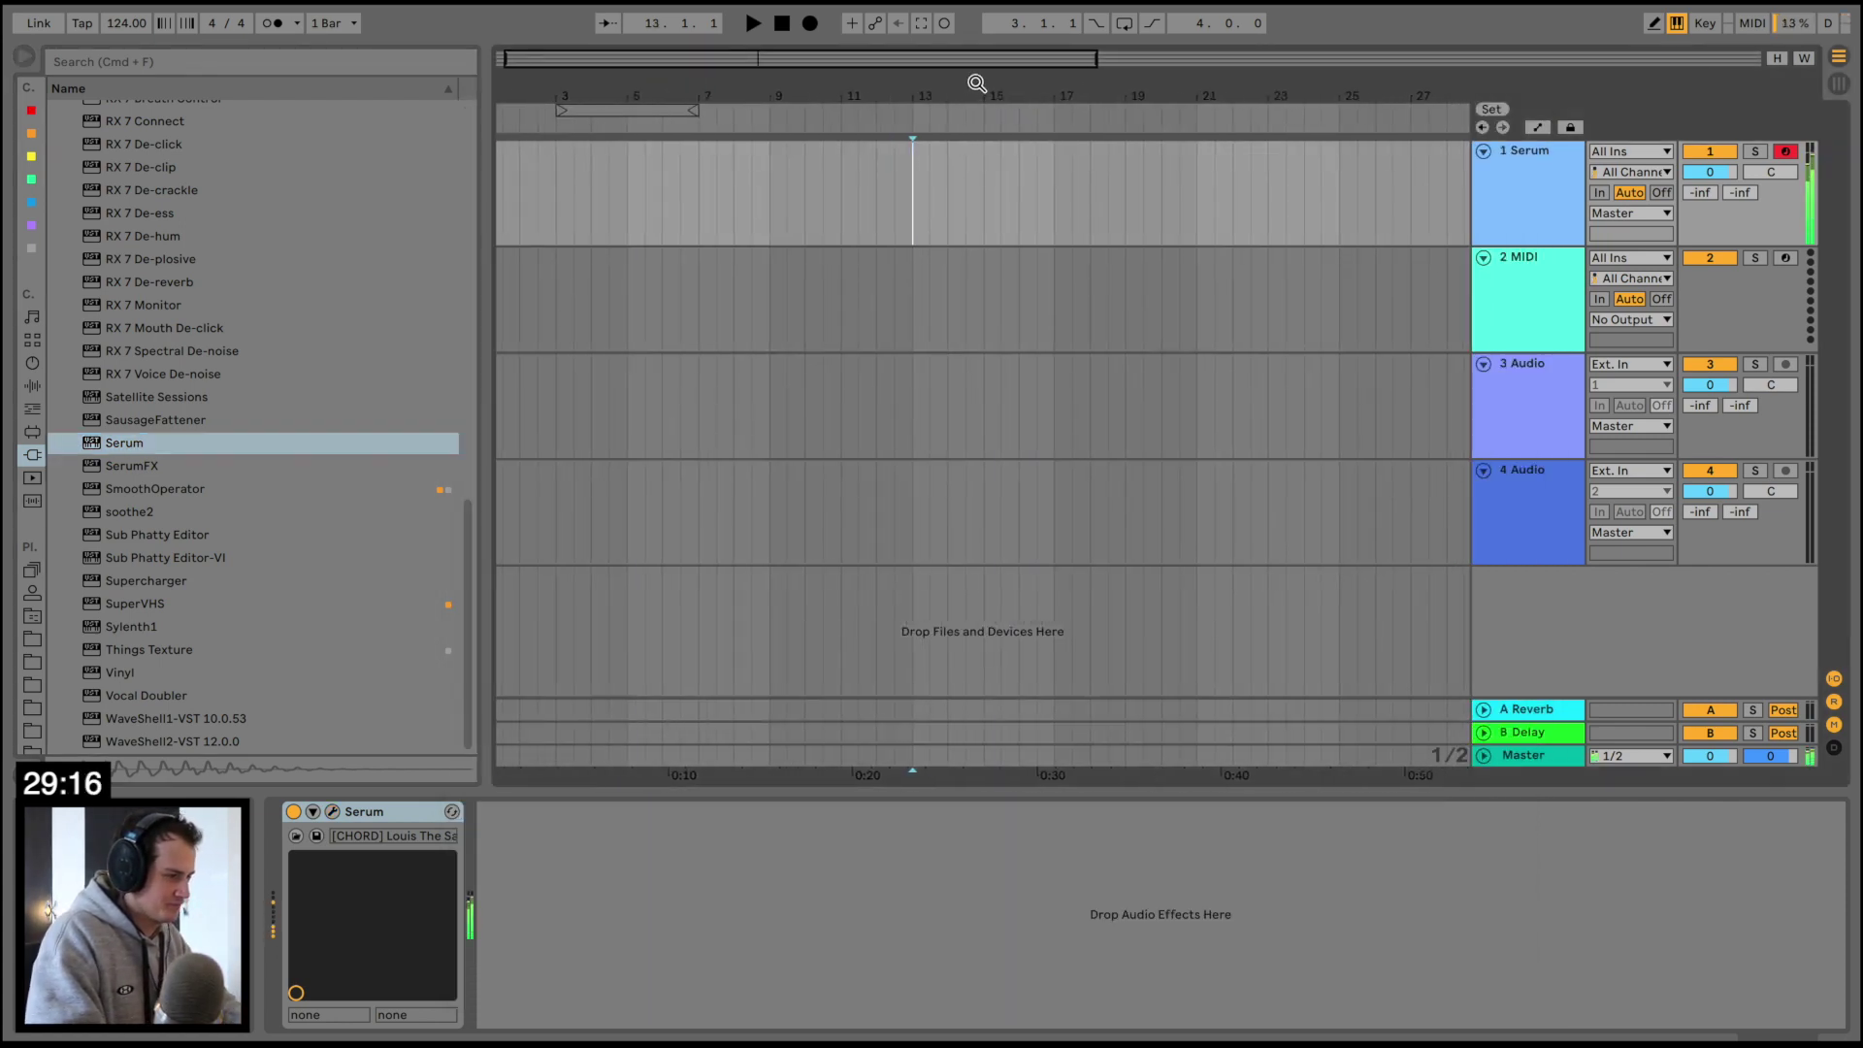
{"action": "left_click_drag", "start_coordinate": [979, 84], "coordinate": [980, 121]}
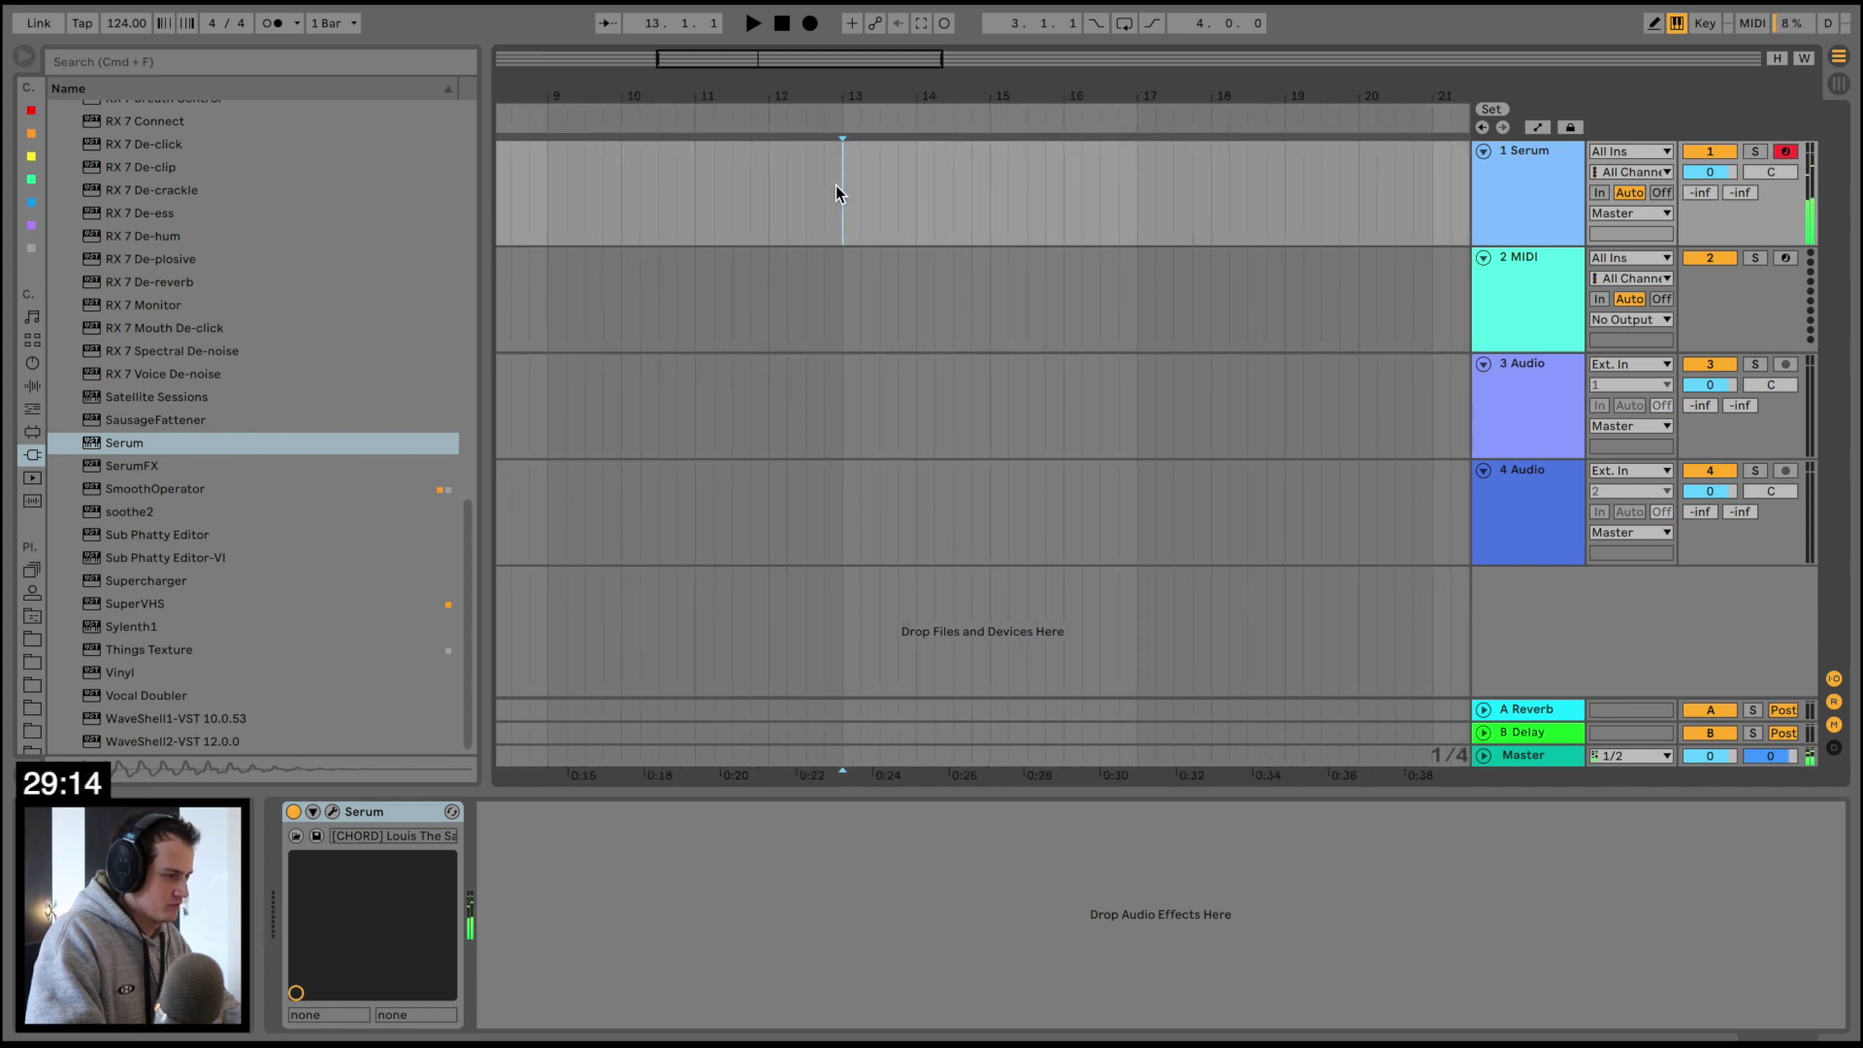
{"action": "left_click_drag", "start_coordinate": [837, 189], "coordinate": [1131, 191]}
{"action": "key", "text": "super+shift+m"}
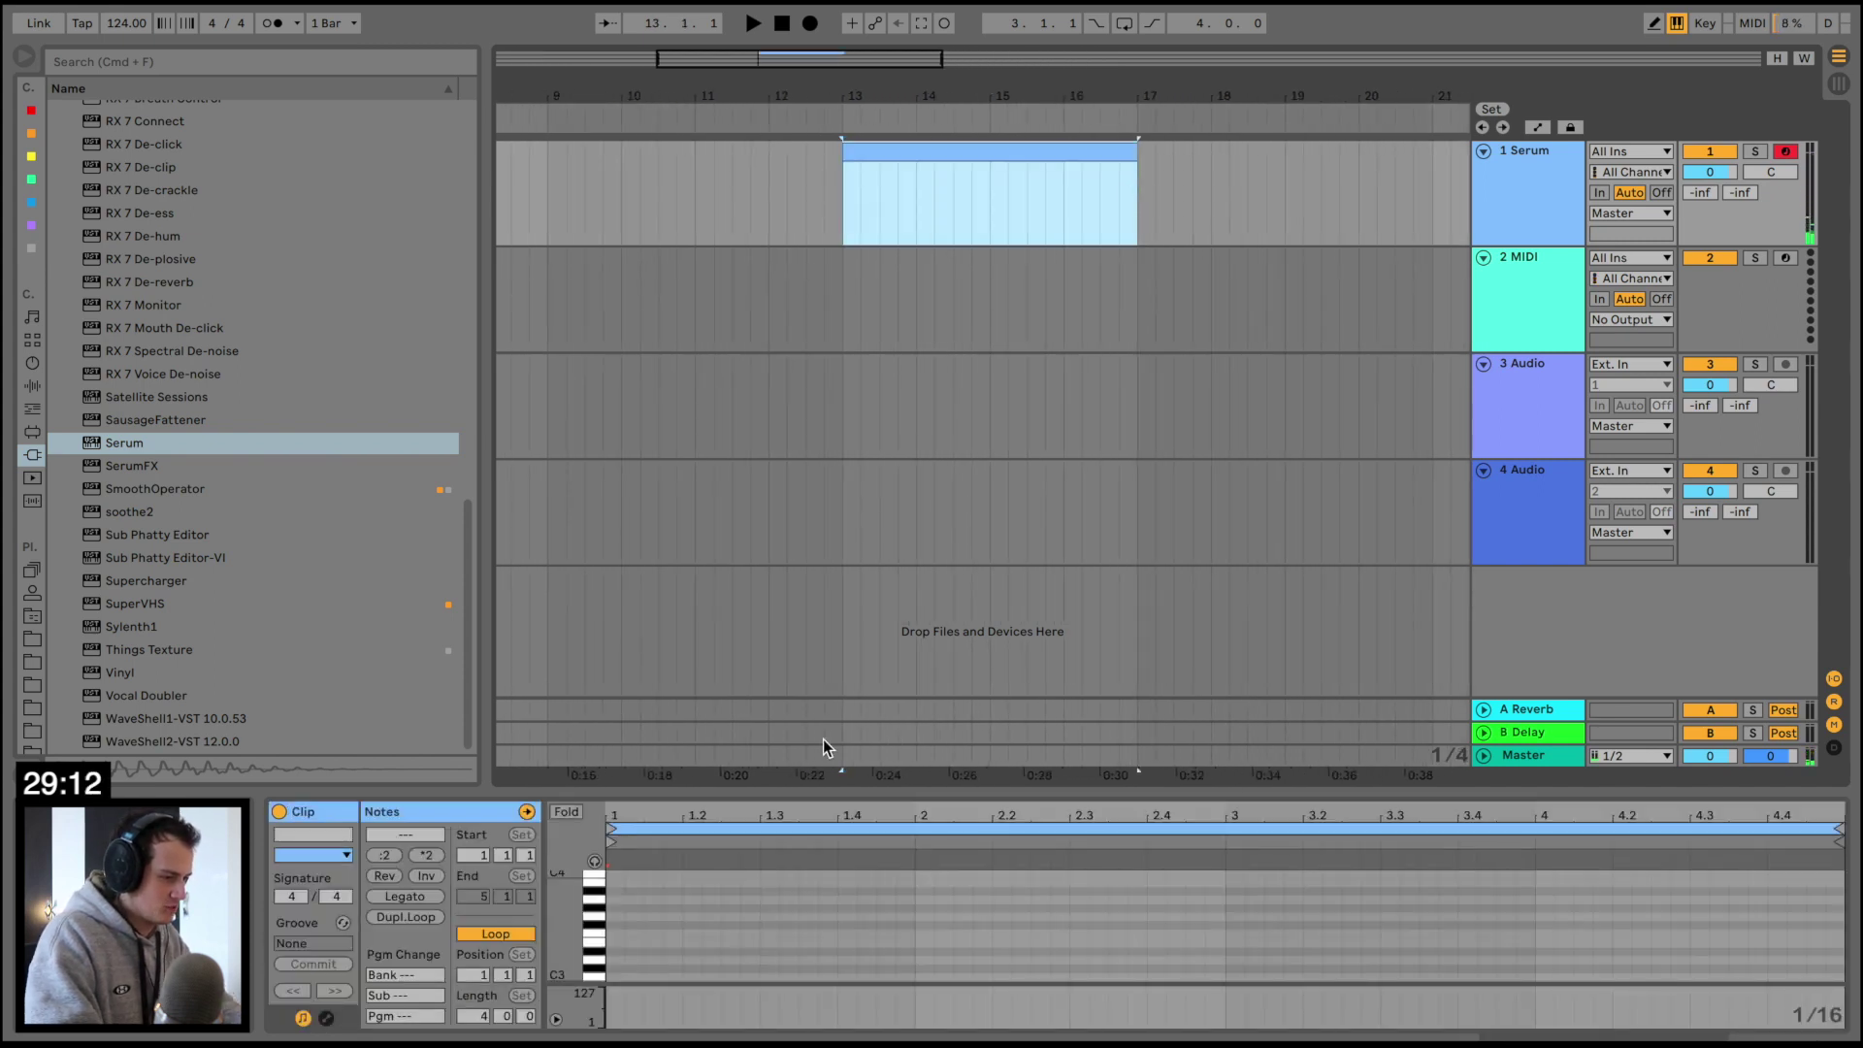
Enlarge the note editor and add a C#1 note extended over the clip's full four bars
{"action": "left_click_drag", "start_coordinate": [832, 795], "coordinate": [876, 408]}
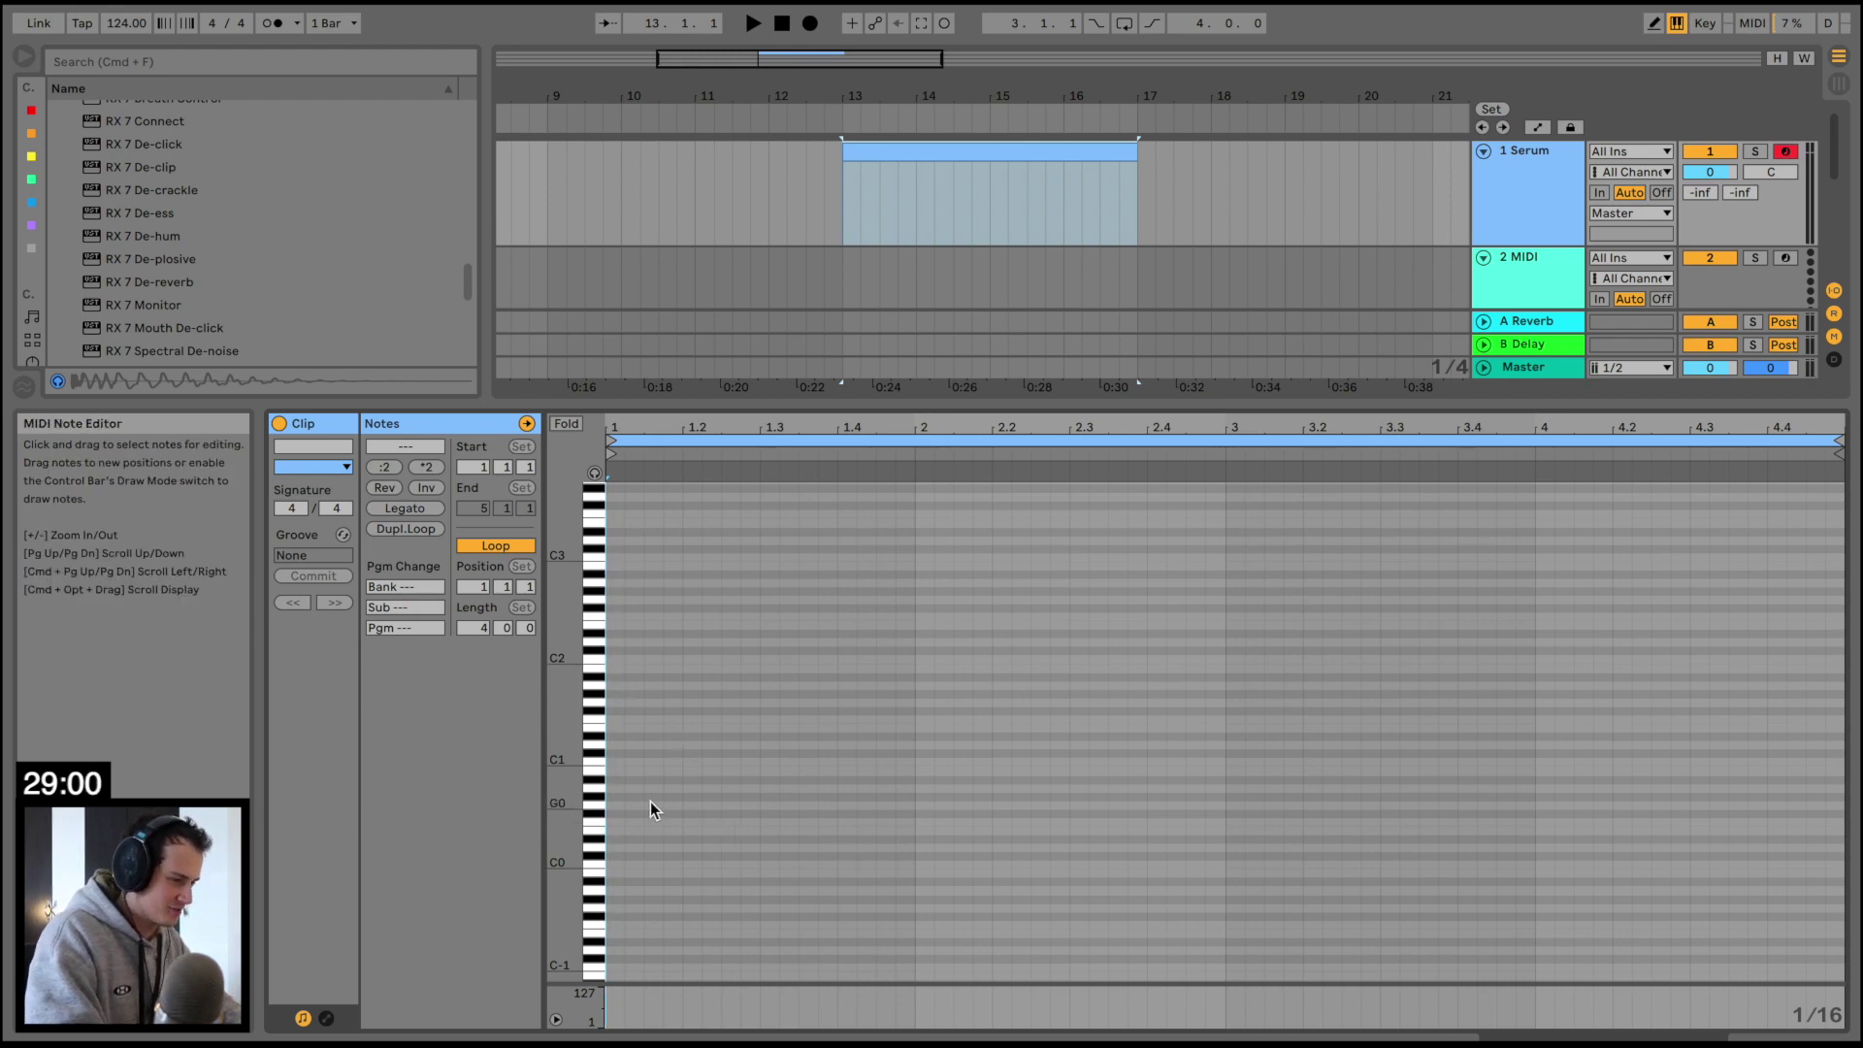
{"action": "key", "text": "w"}
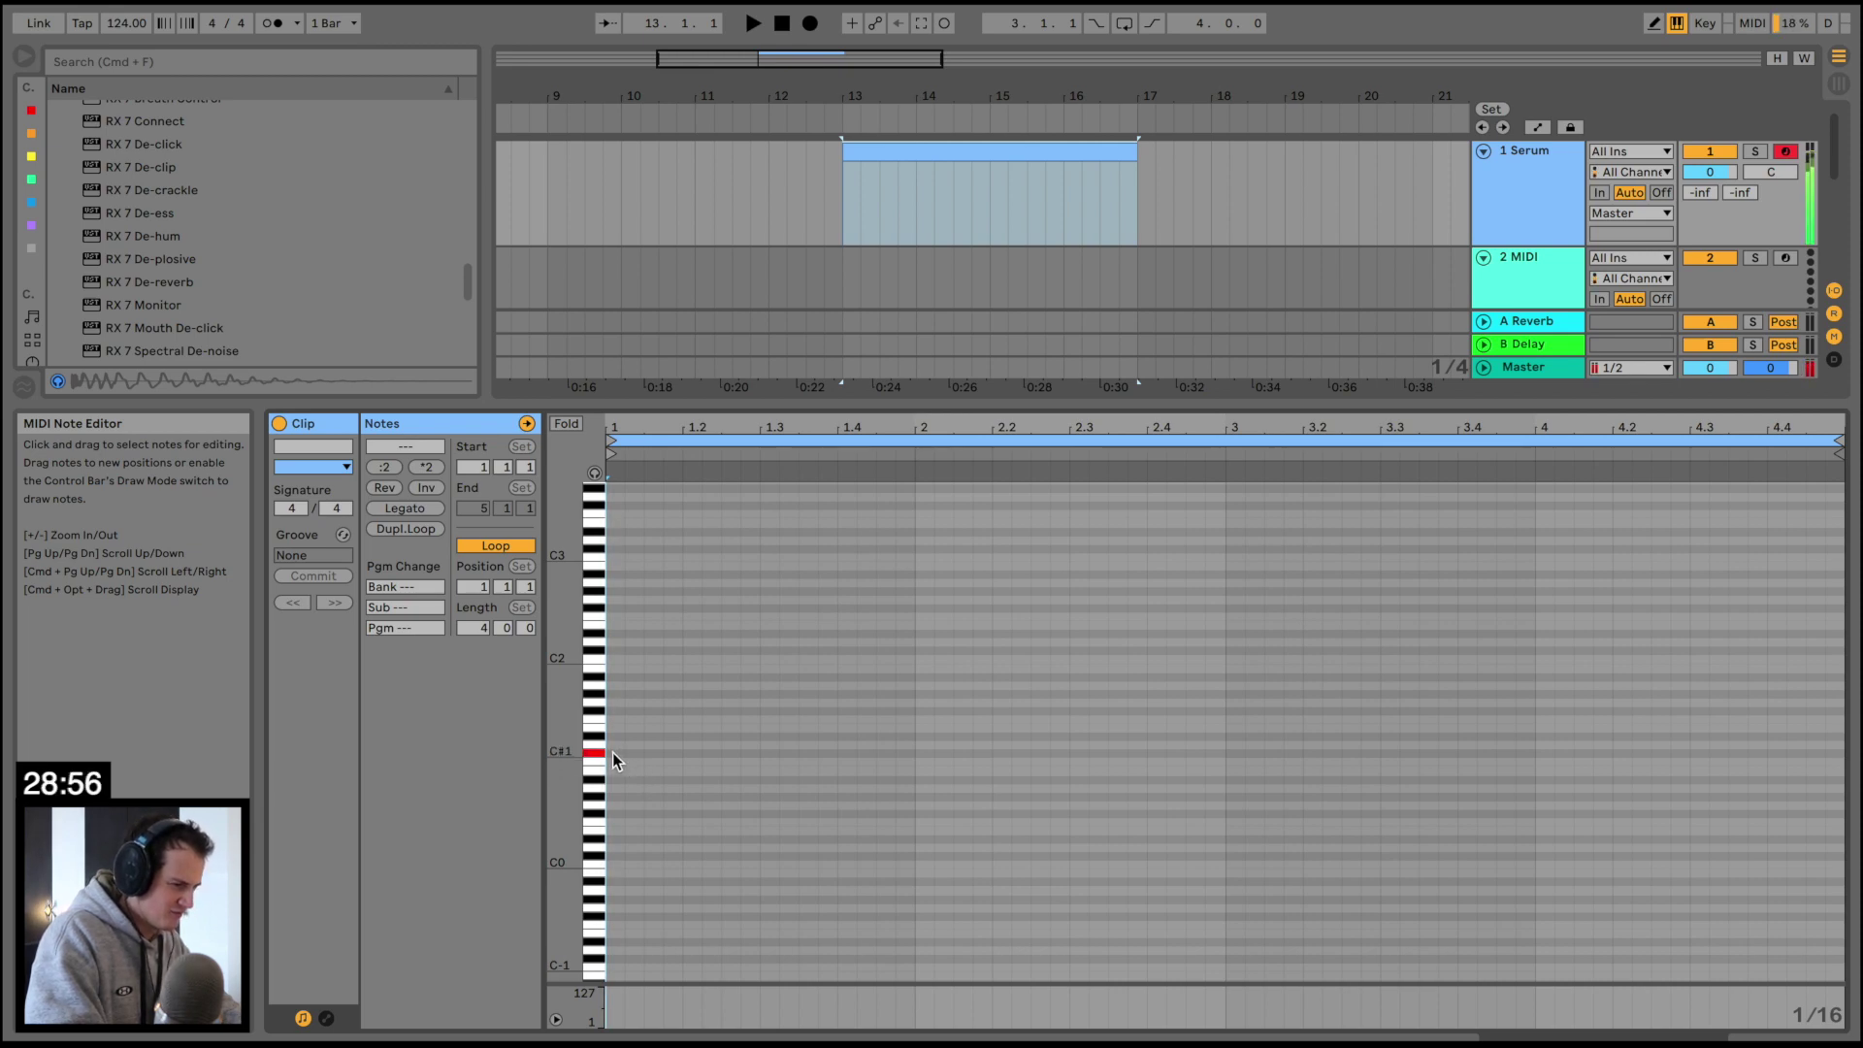
{"action": "double_click", "coordinate": [614, 754]}
{"action": "left_click", "coordinate": [416, 513]}
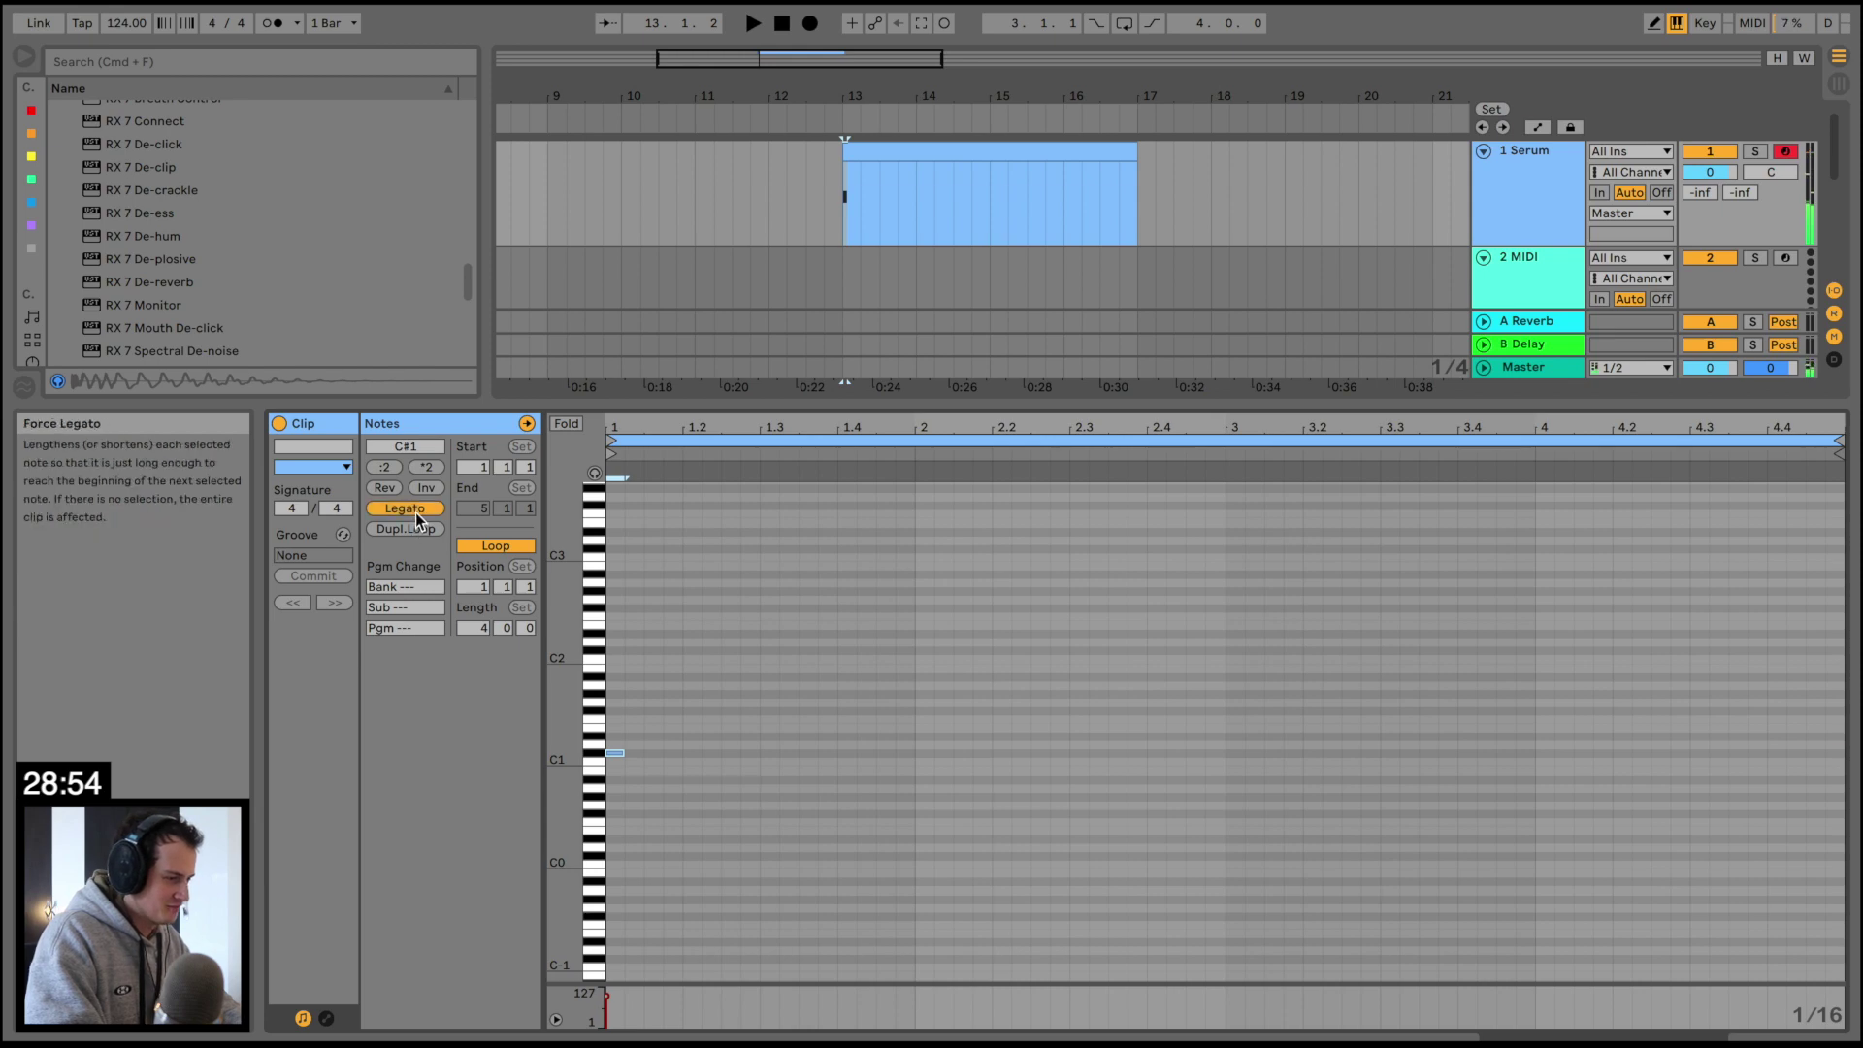
Build an open chord by duplicating the full-length C#1 note to G#2 and F3, and play it back
{"action": "left_click_drag", "start_coordinate": [724, 757], "coordinate": [723, 699]}
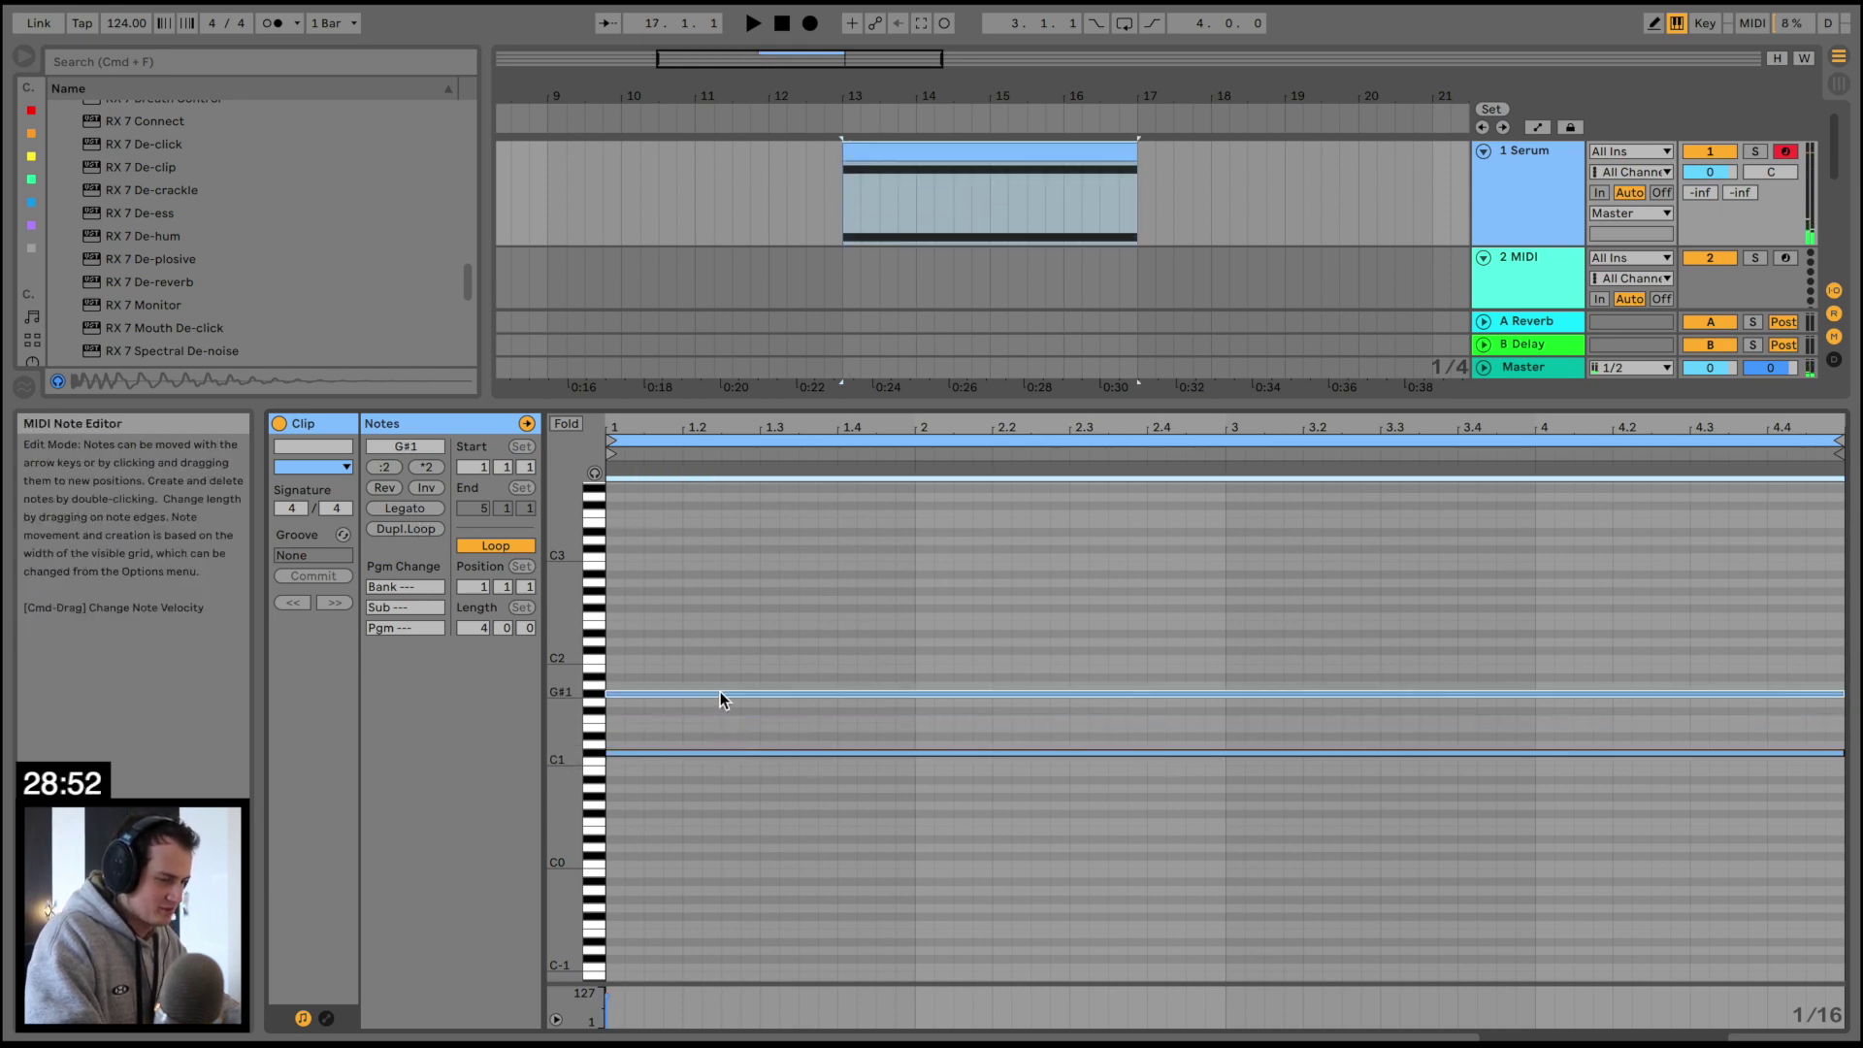
{"action": "key", "text": "shift+Up"}
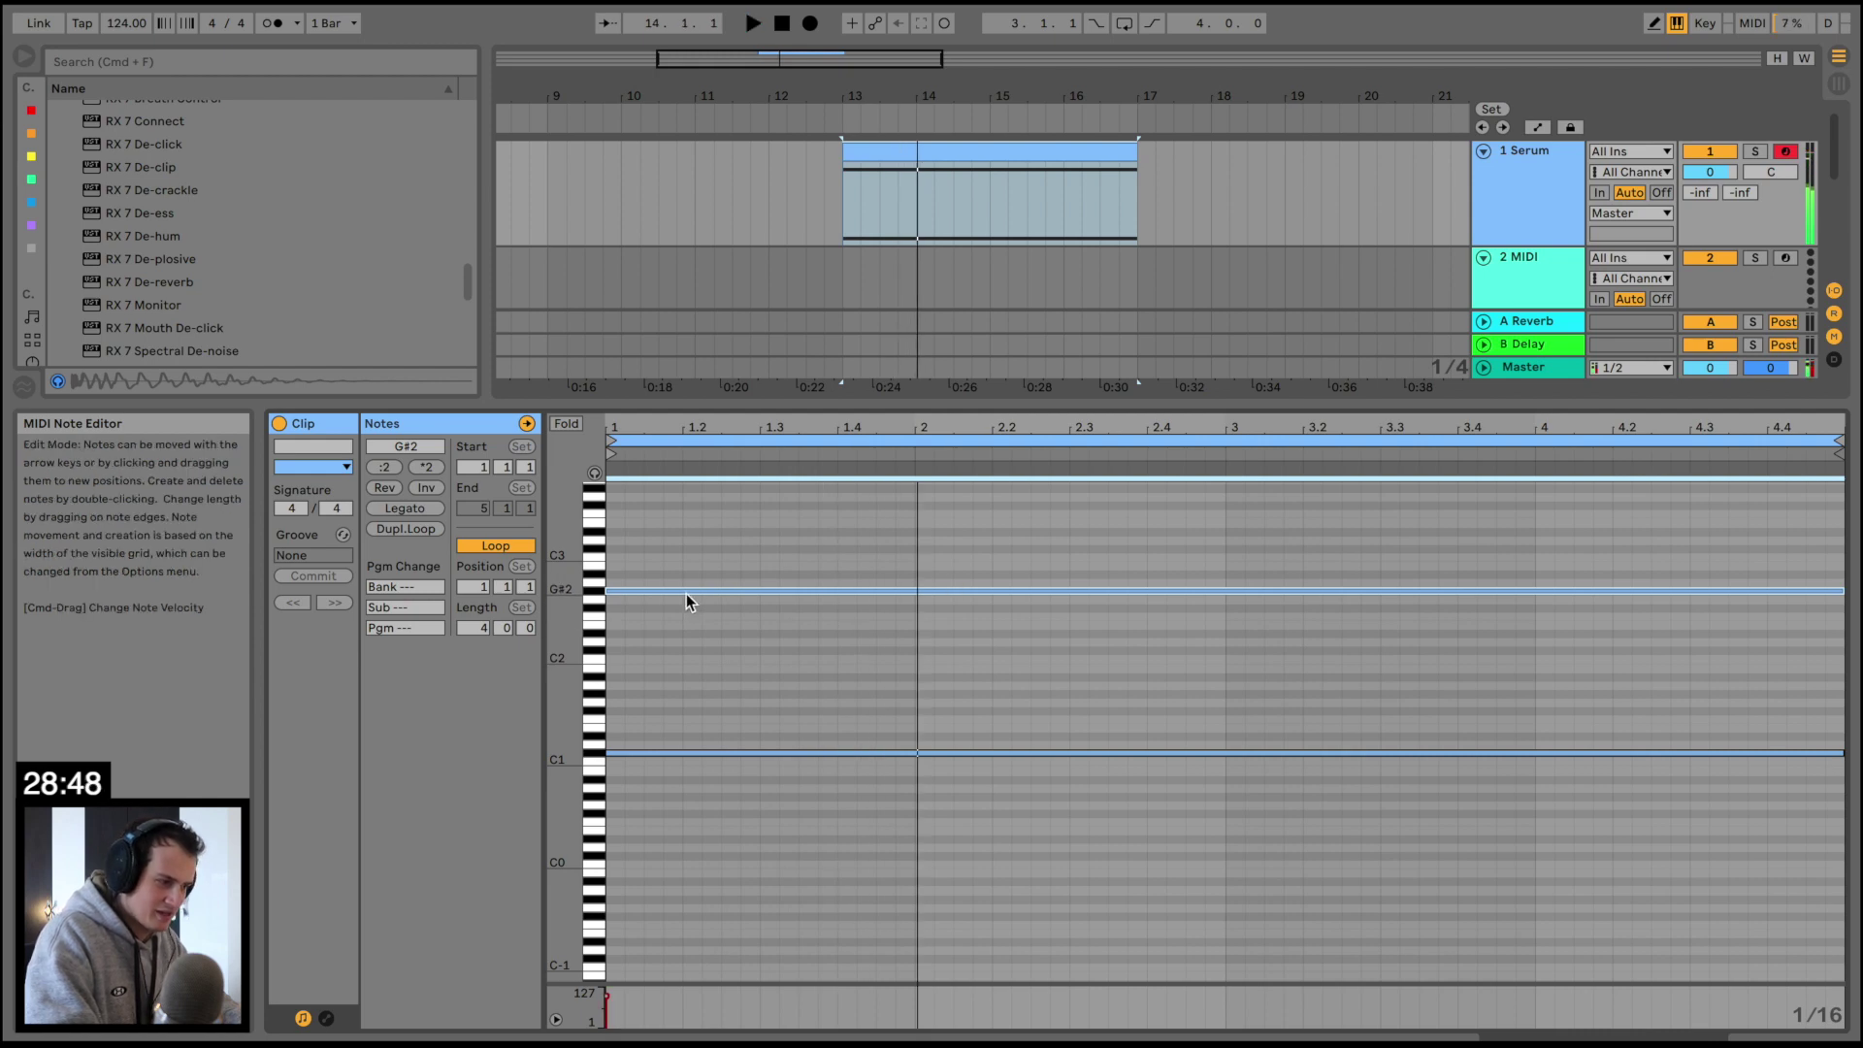
{"action": "left_click_drag", "start_coordinate": [690, 592], "coordinate": [686, 561]}
{"action": "key", "text": "Up"}
{"action": "key", "text": "Up"}
{"action": "key", "text": "Up"}
{"action": "key", "text": "Up"}
{"action": "key", "text": "Up"}
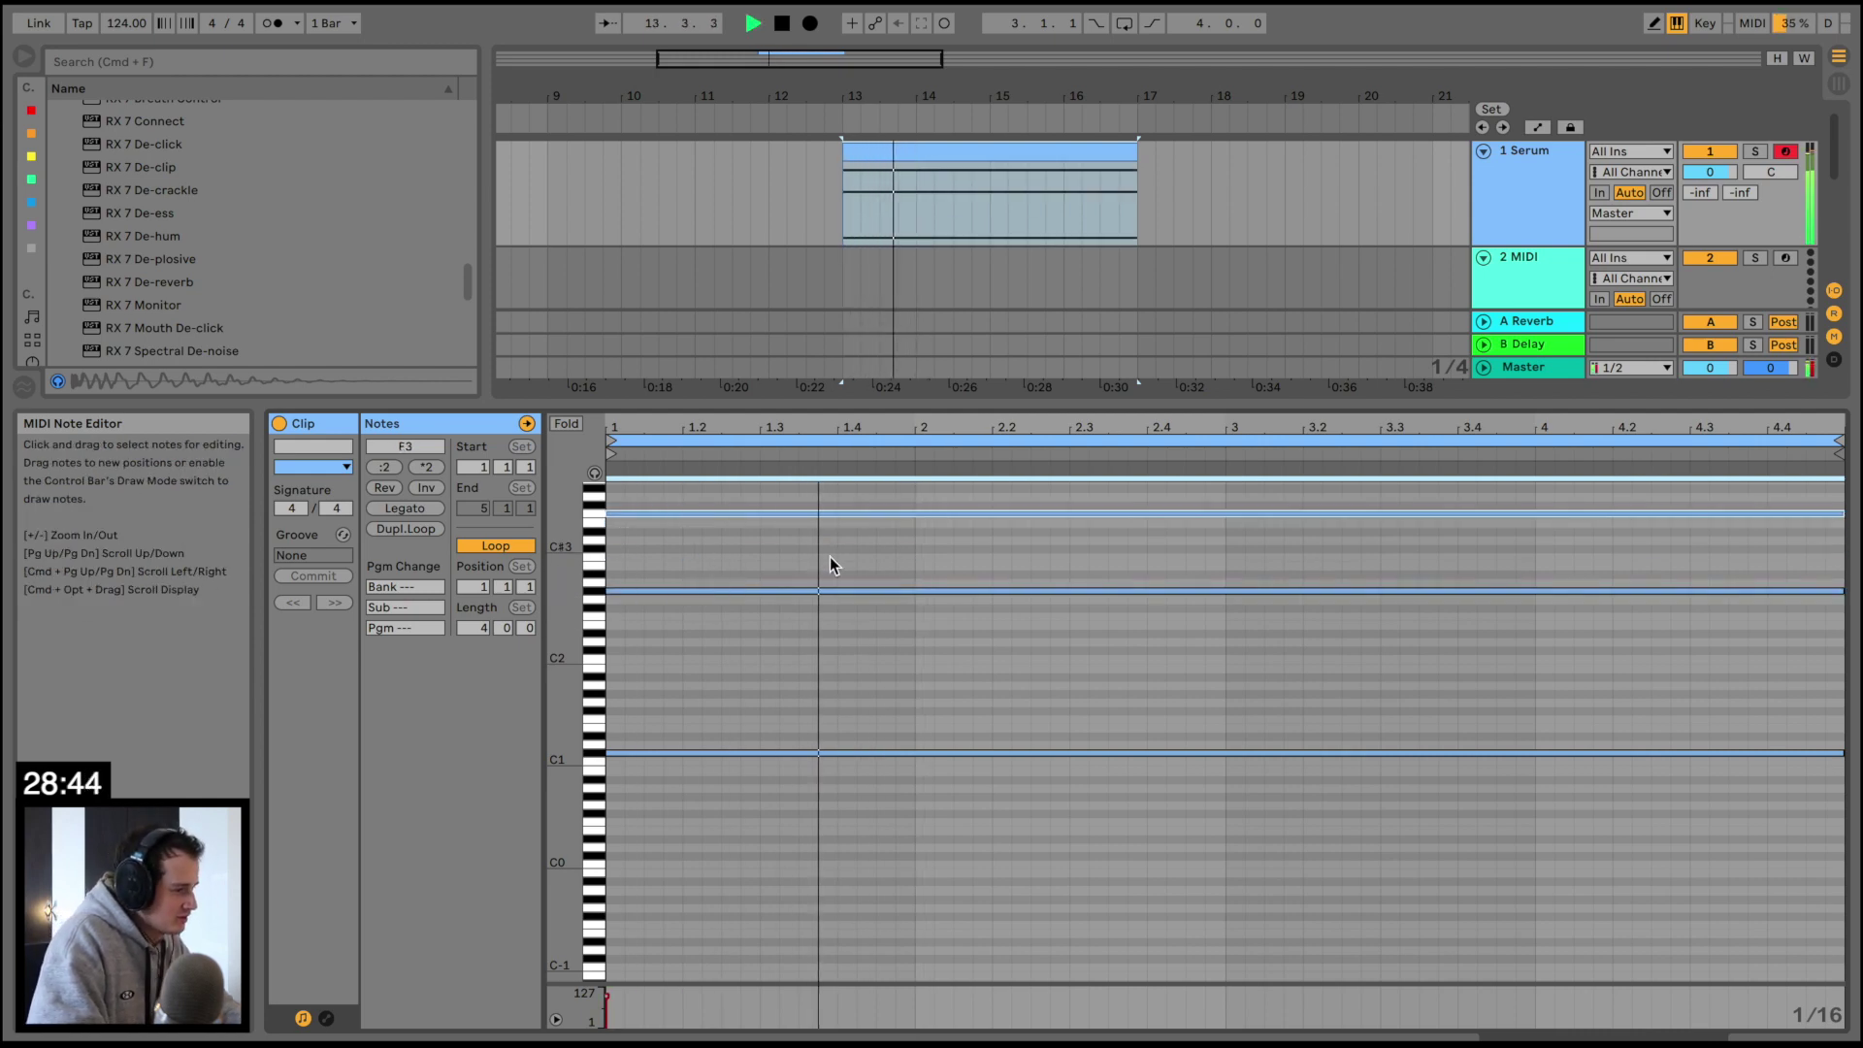
{"action": "scroll", "coordinate": [846, 575], "scroll_direction": "up", "scroll_amount": 1}
{"action": "scroll", "coordinate": [847, 574], "scroll_direction": "up", "scroll_amount": 1}
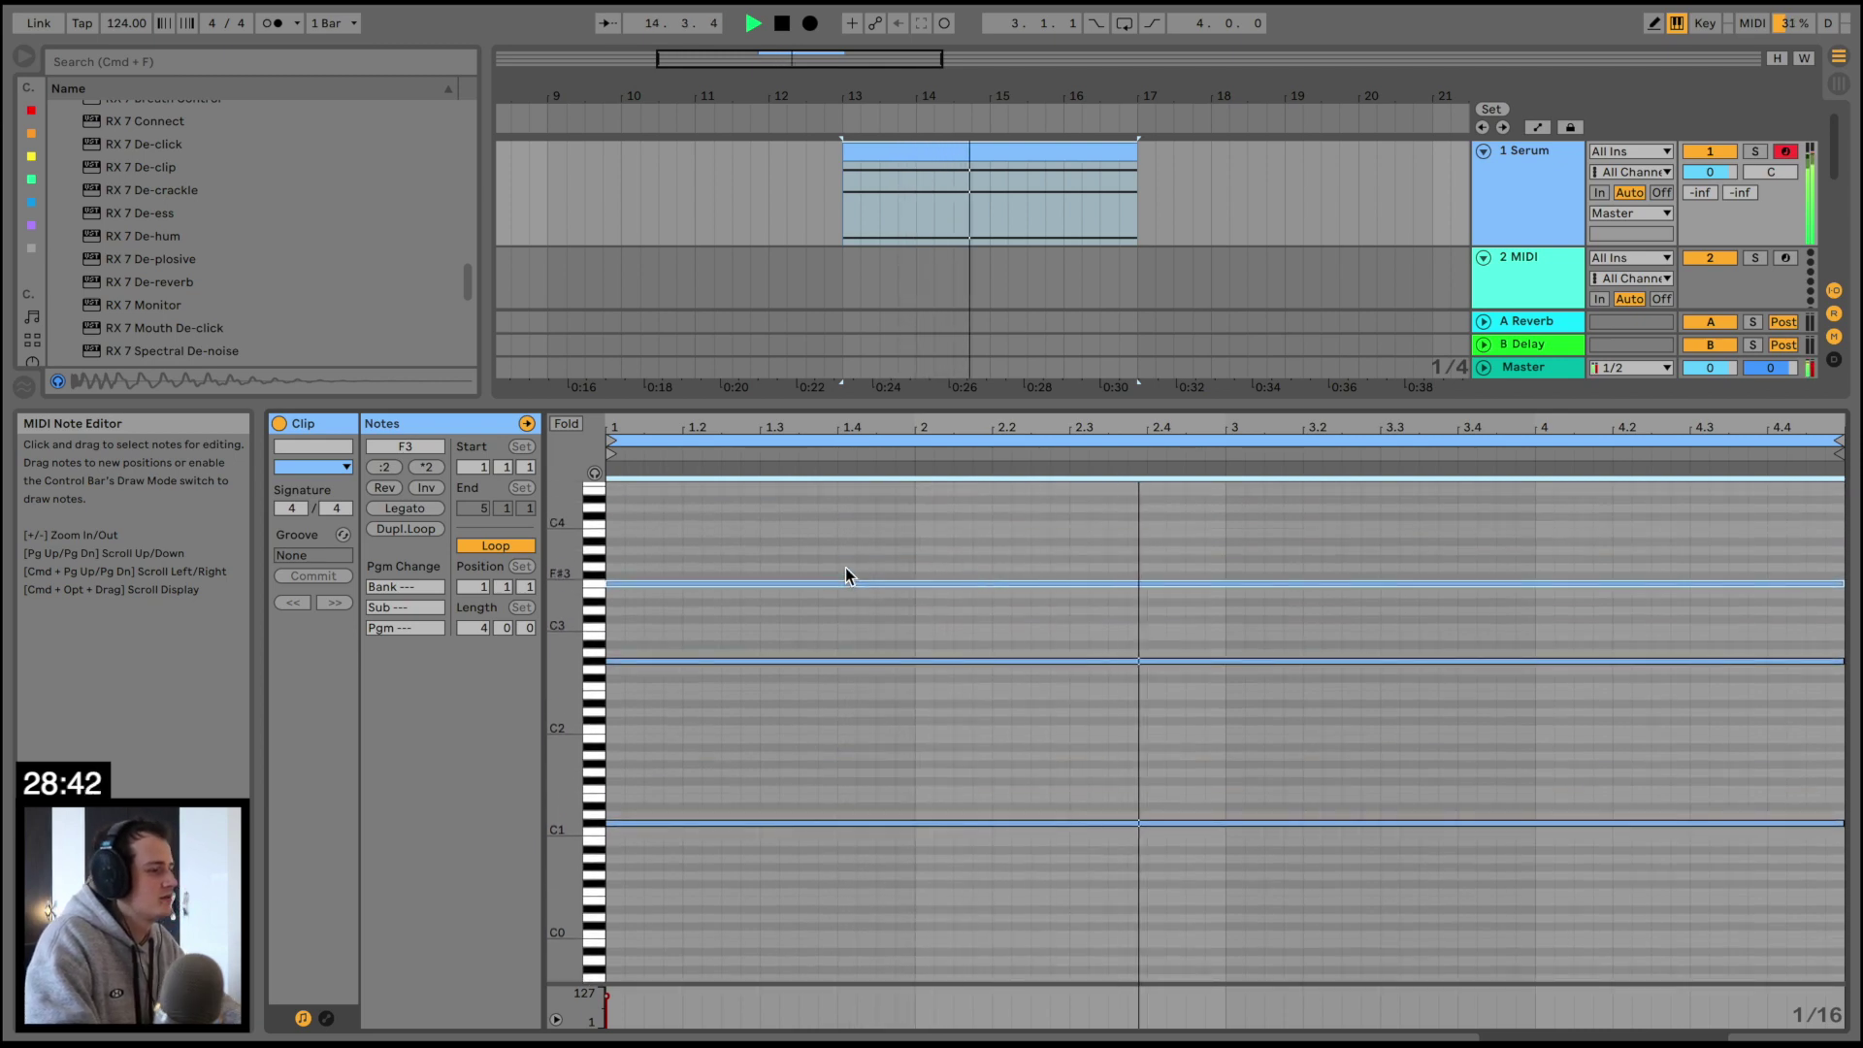
{"action": "scroll", "coordinate": [847, 575], "scroll_direction": "up", "scroll_amount": 1}
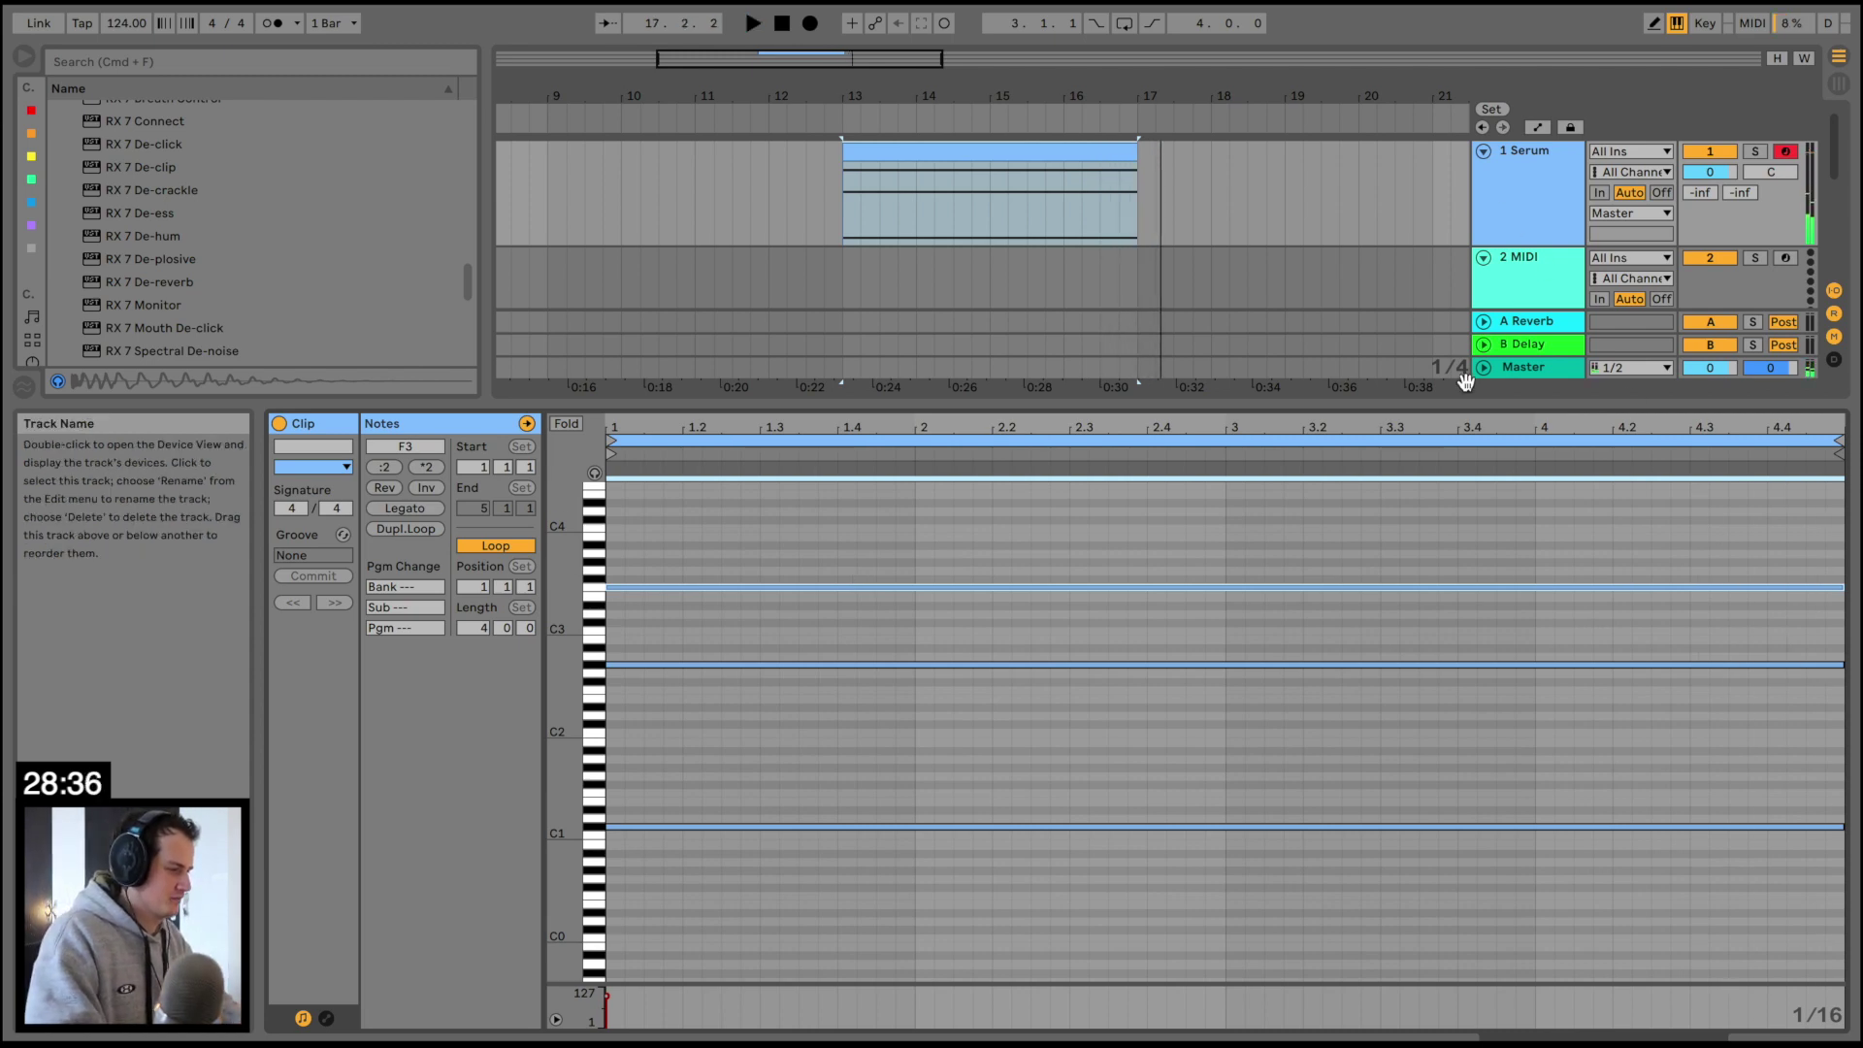
Enlarge the arrangement area and delete the unused second MIDI track
{"action": "left_click_drag", "start_coordinate": [1499, 401], "coordinate": [1499, 642]}
{"action": "left_click", "coordinate": [1533, 301]}
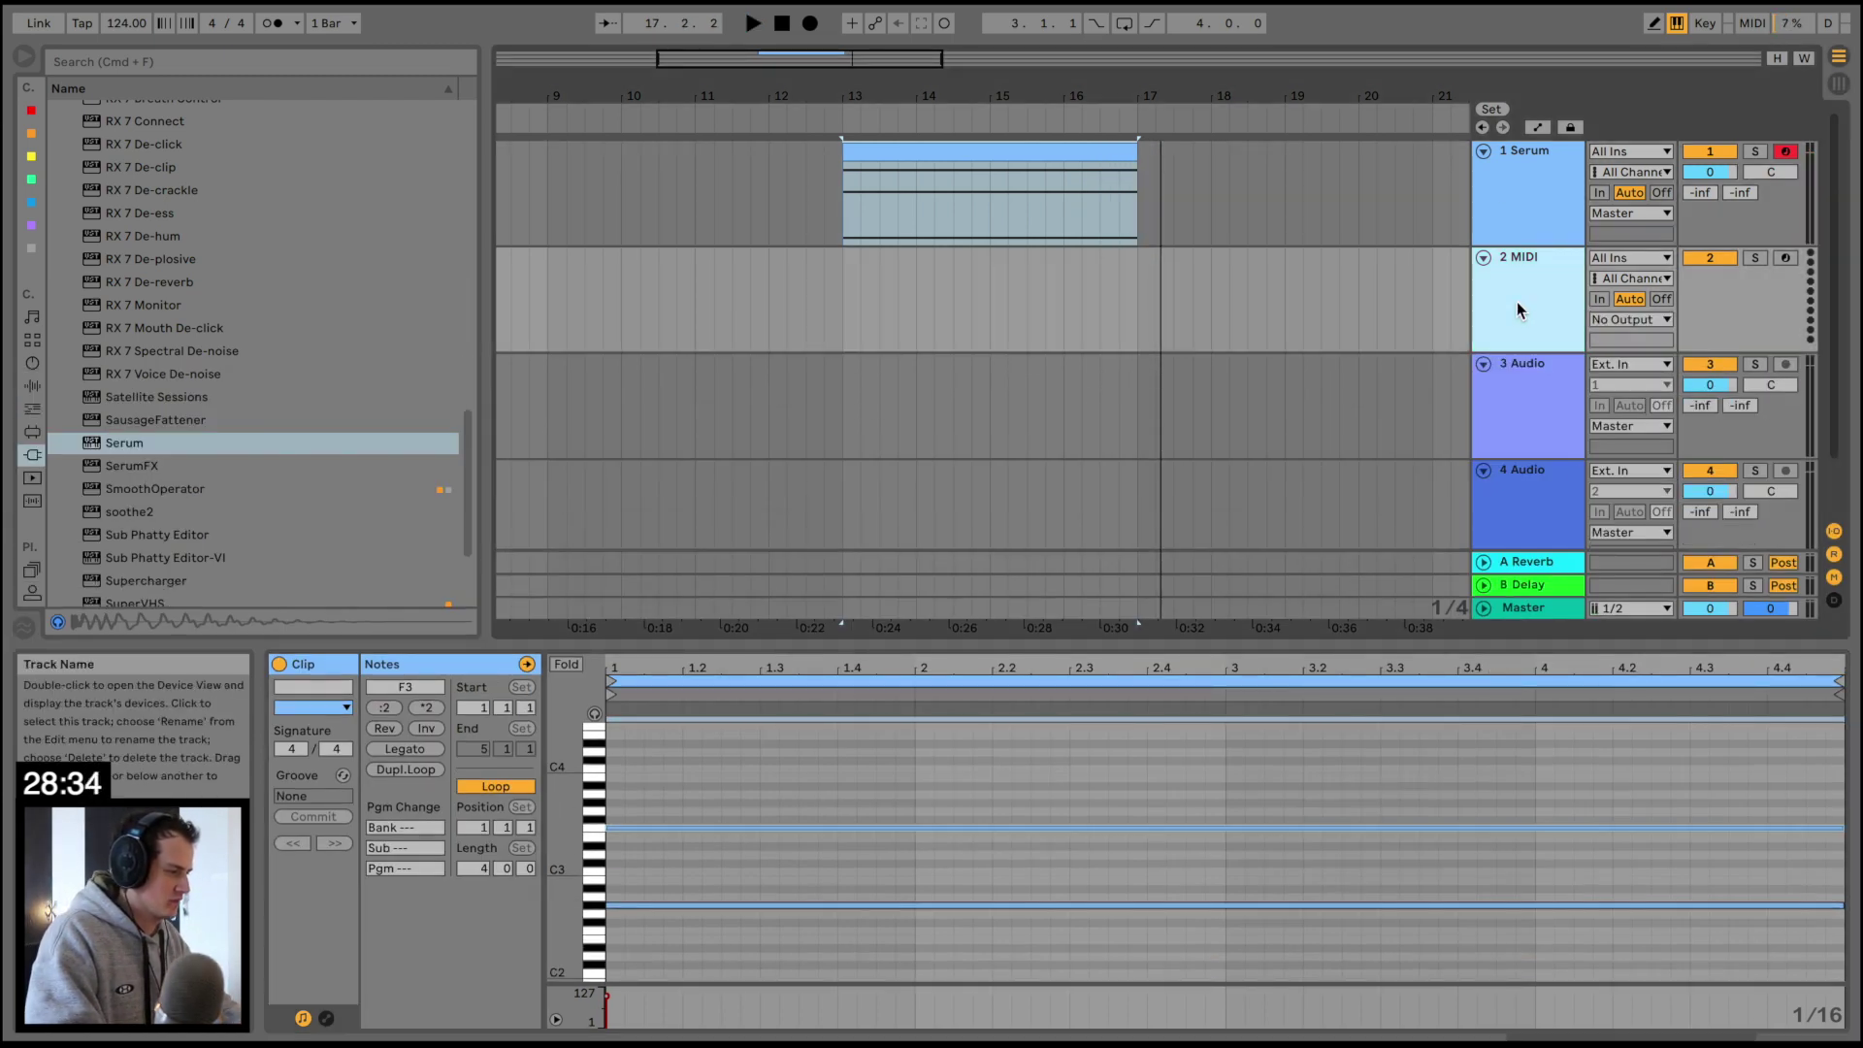
{"action": "left_click", "coordinate": [1640, 258]}
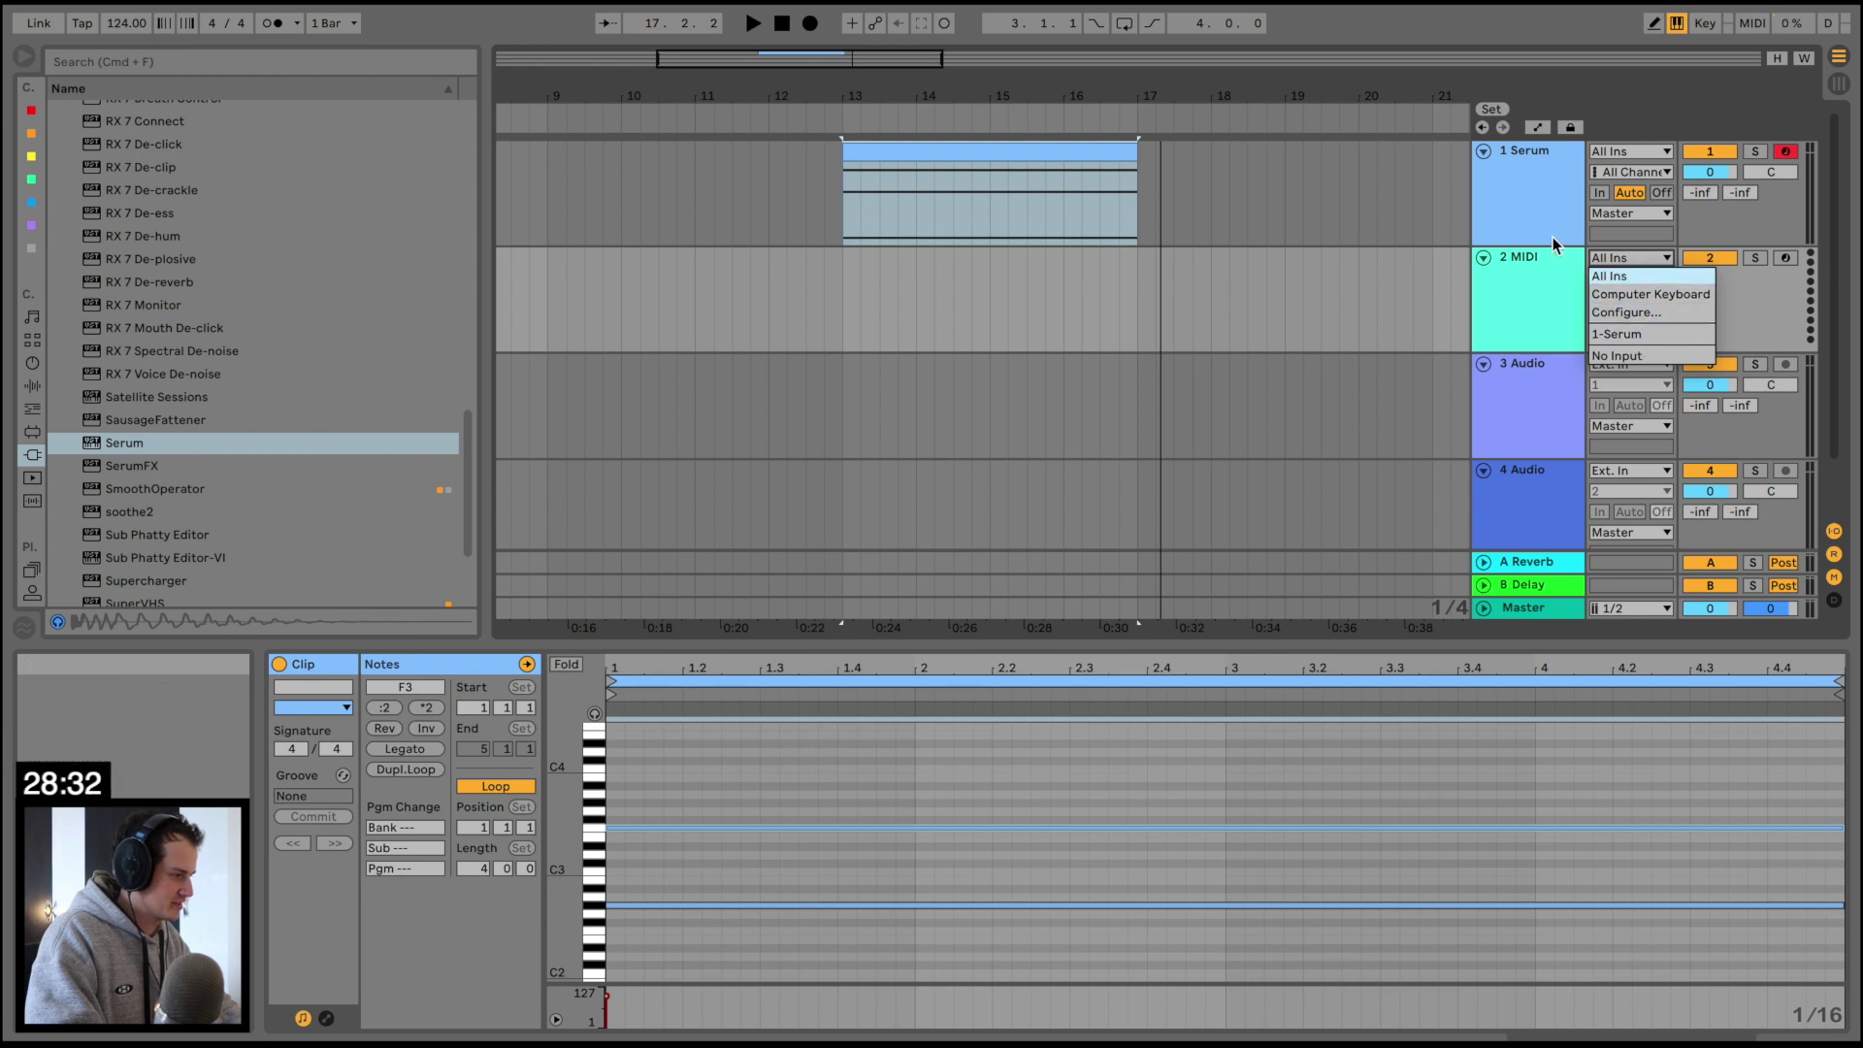
{"action": "left_click", "coordinate": [1525, 291]}
{"action": "key", "text": "Delete"}
Set the first audio track's input to Resampling, arm it for recording and set its monitoring to In
{"action": "left_click", "coordinate": [1659, 258]}
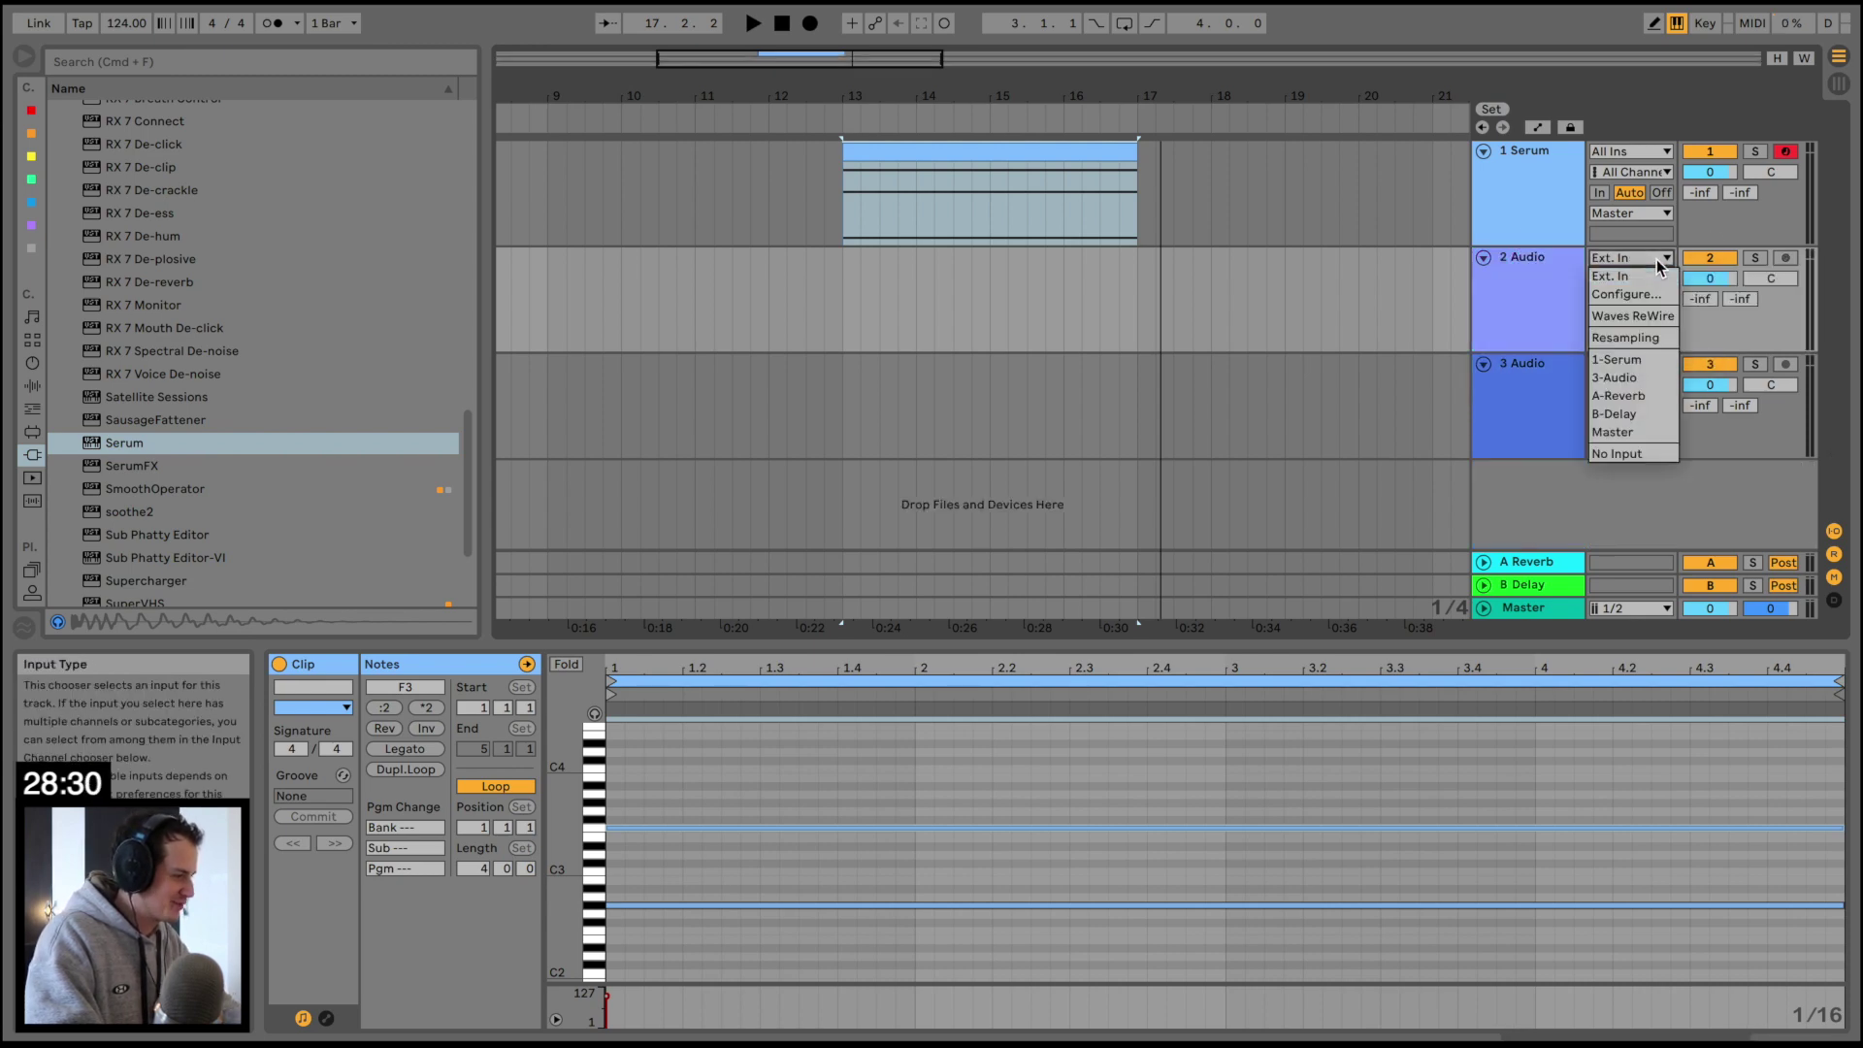
{"action": "left_click", "coordinate": [1626, 338]}
{"action": "left_click", "coordinate": [1784, 259]}
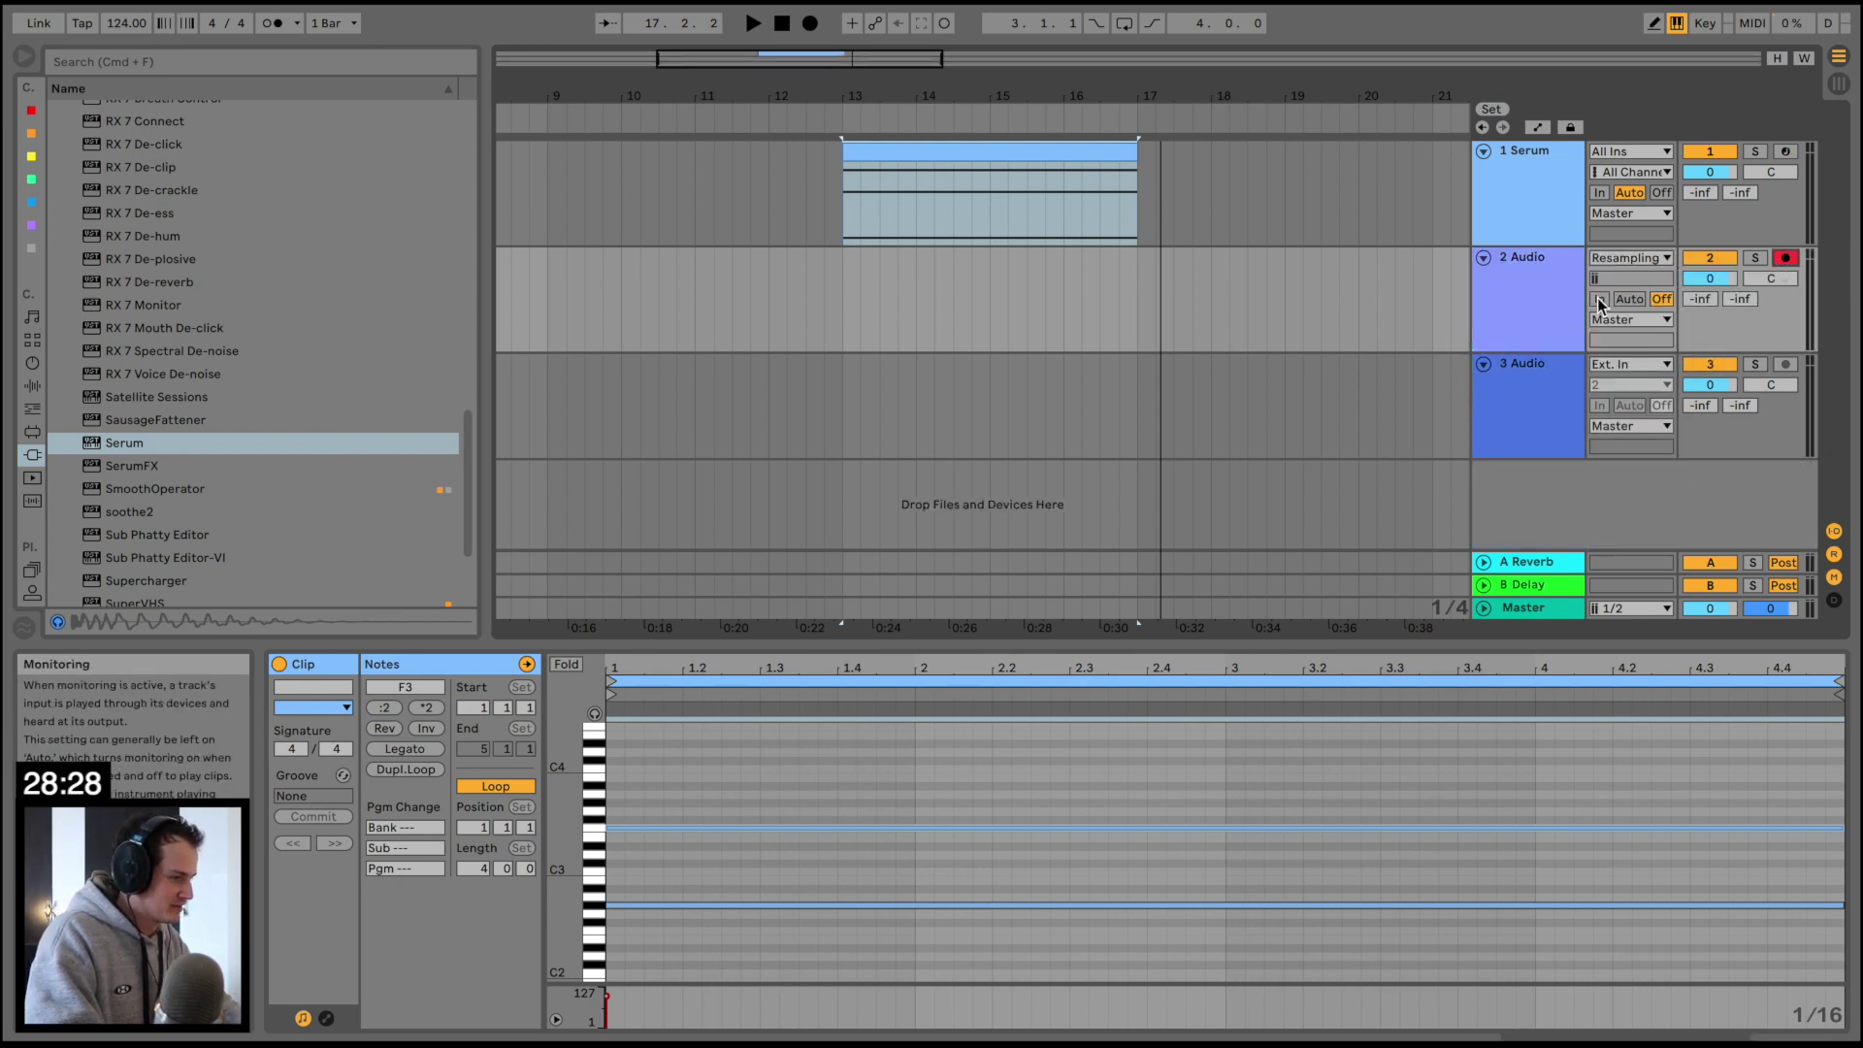
Record the Serum chord onto the armed audio track from bar 13 to just past bar 17, and return its monitoring to Auto
{"action": "left_click", "coordinate": [844, 296]}
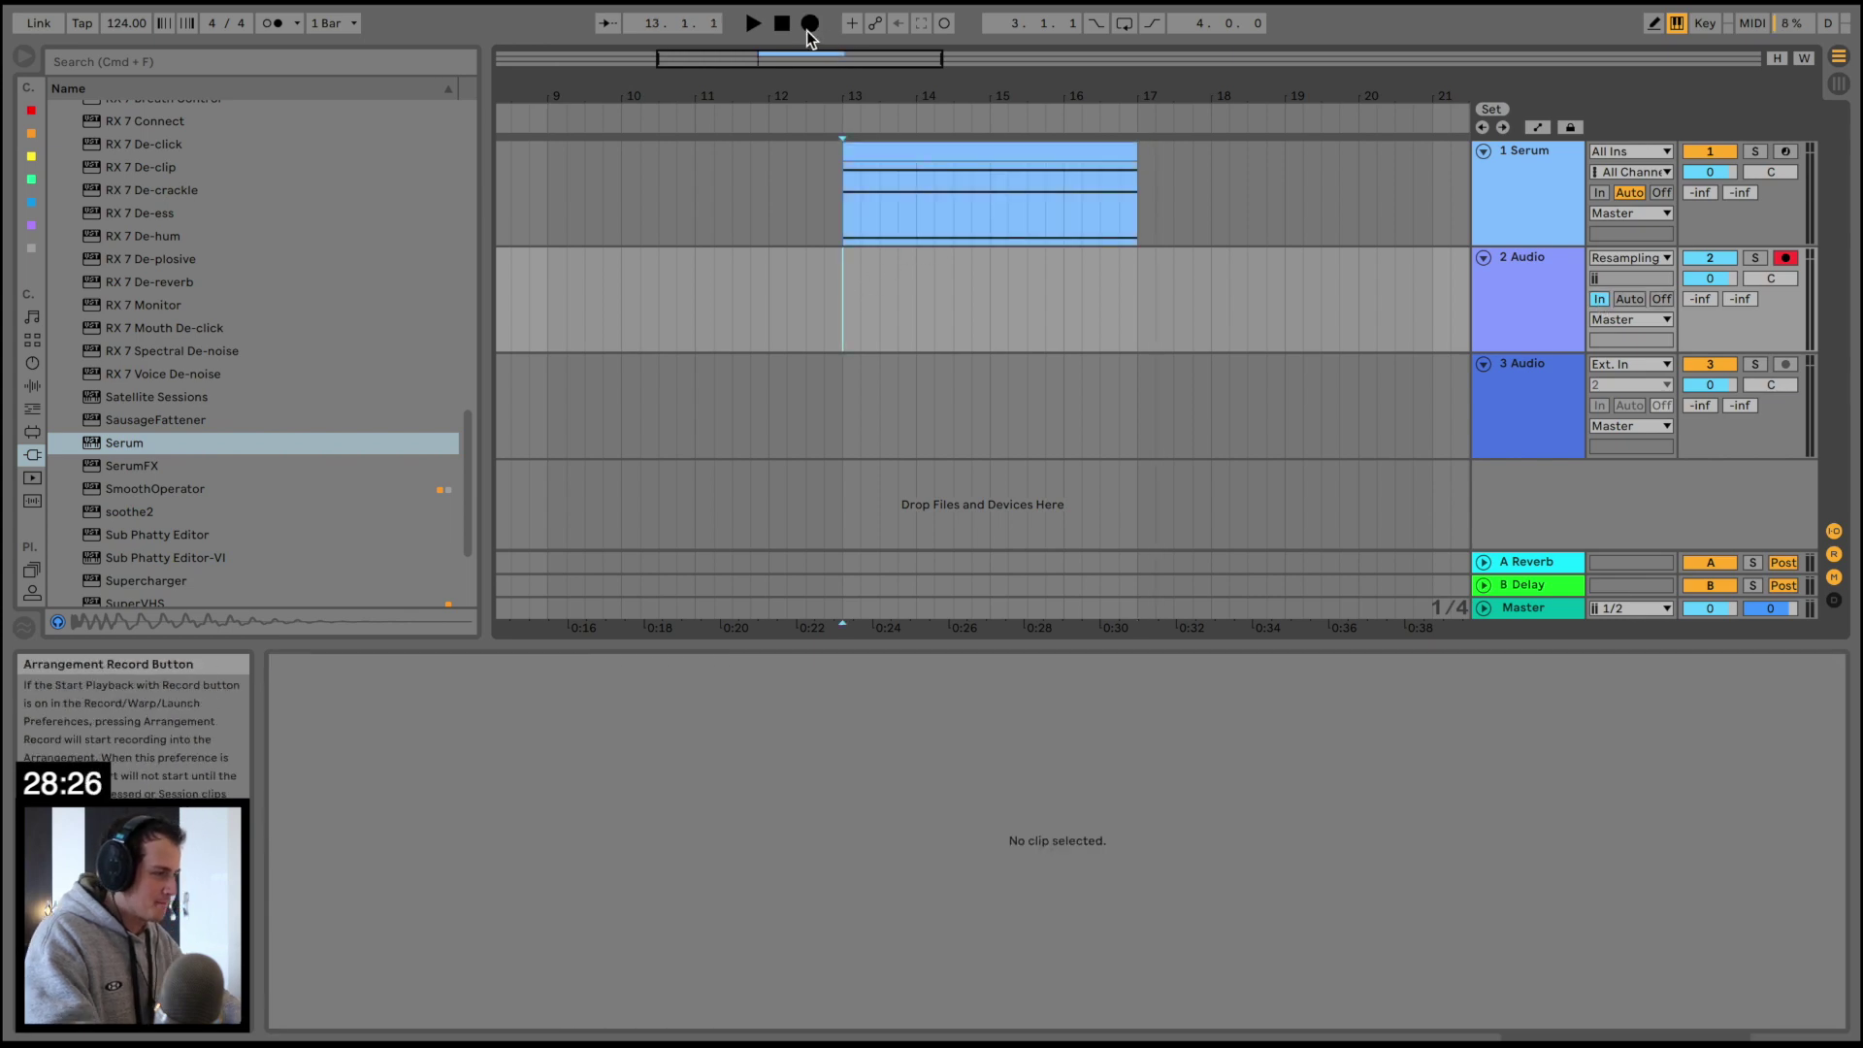
{"action": "left_click", "coordinate": [810, 23]}
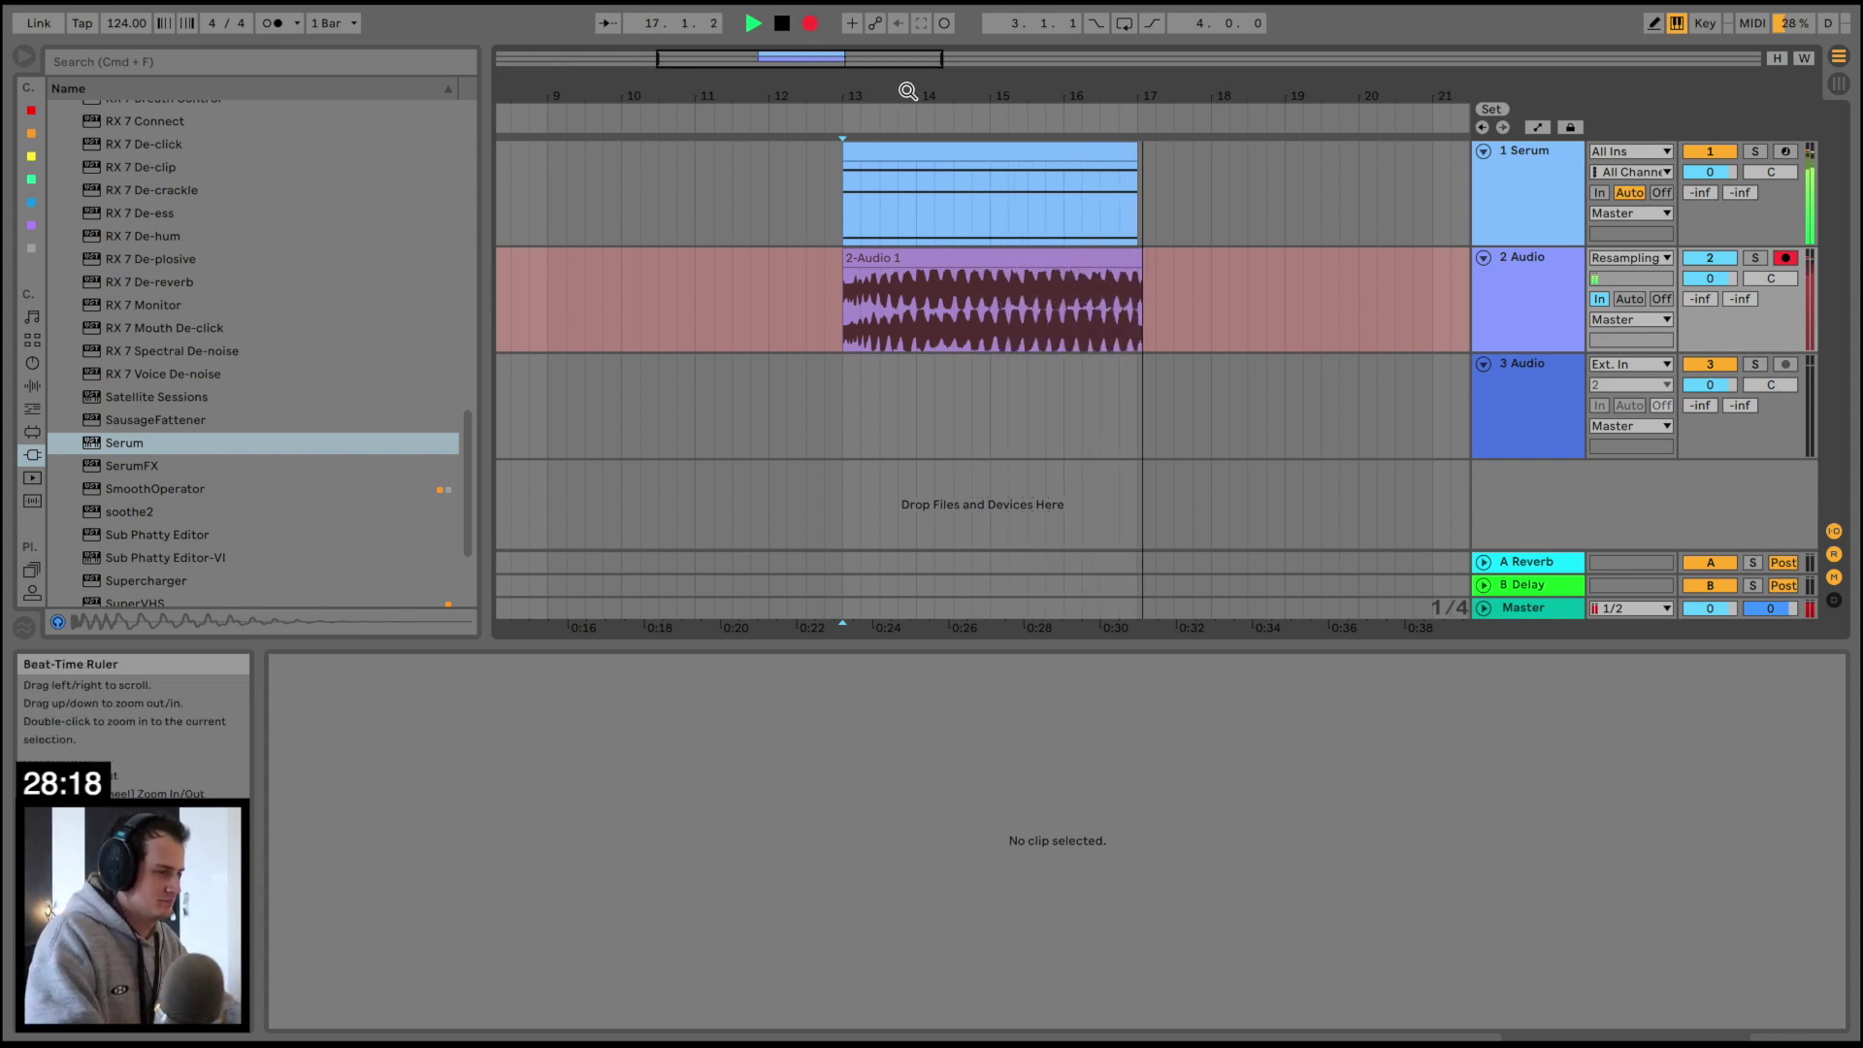
{"action": "key", "text": "space"}
{"action": "scroll", "coordinate": [920, 91], "scroll_direction": "up", "scroll_amount": 3}
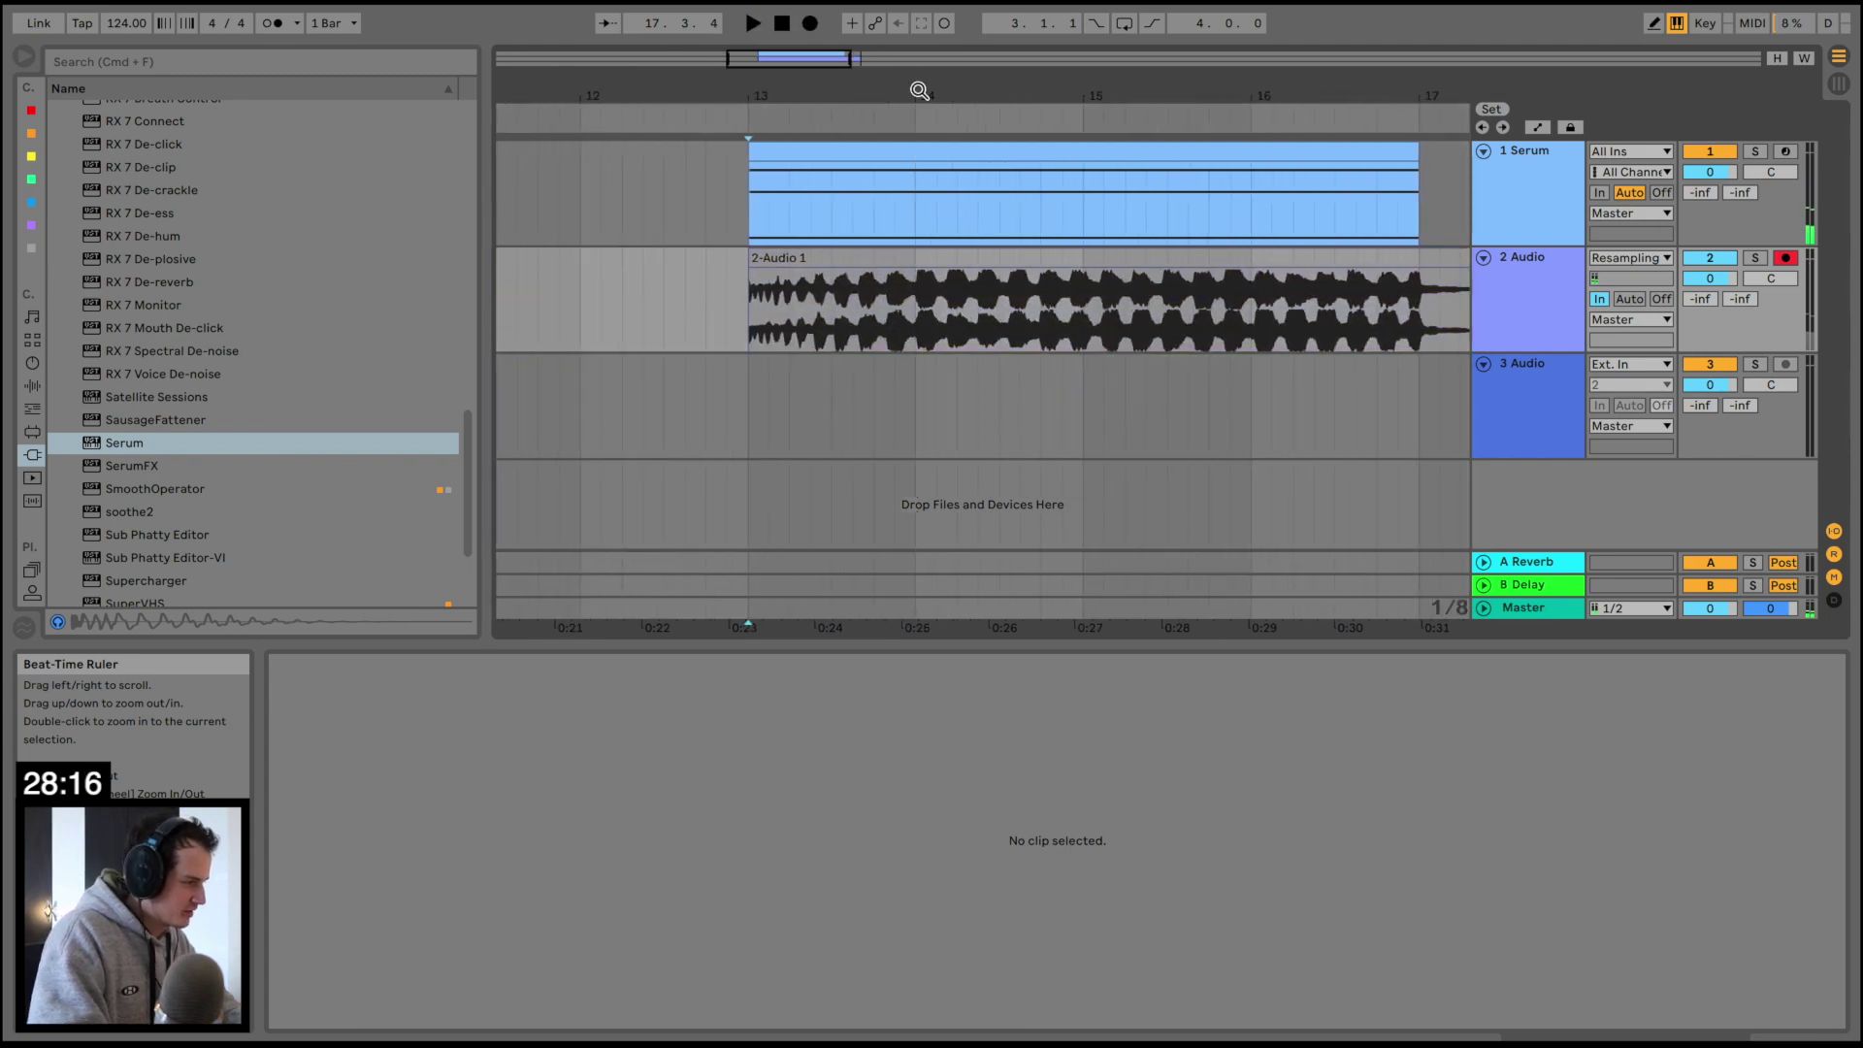
{"action": "left_click", "coordinate": [1636, 298]}
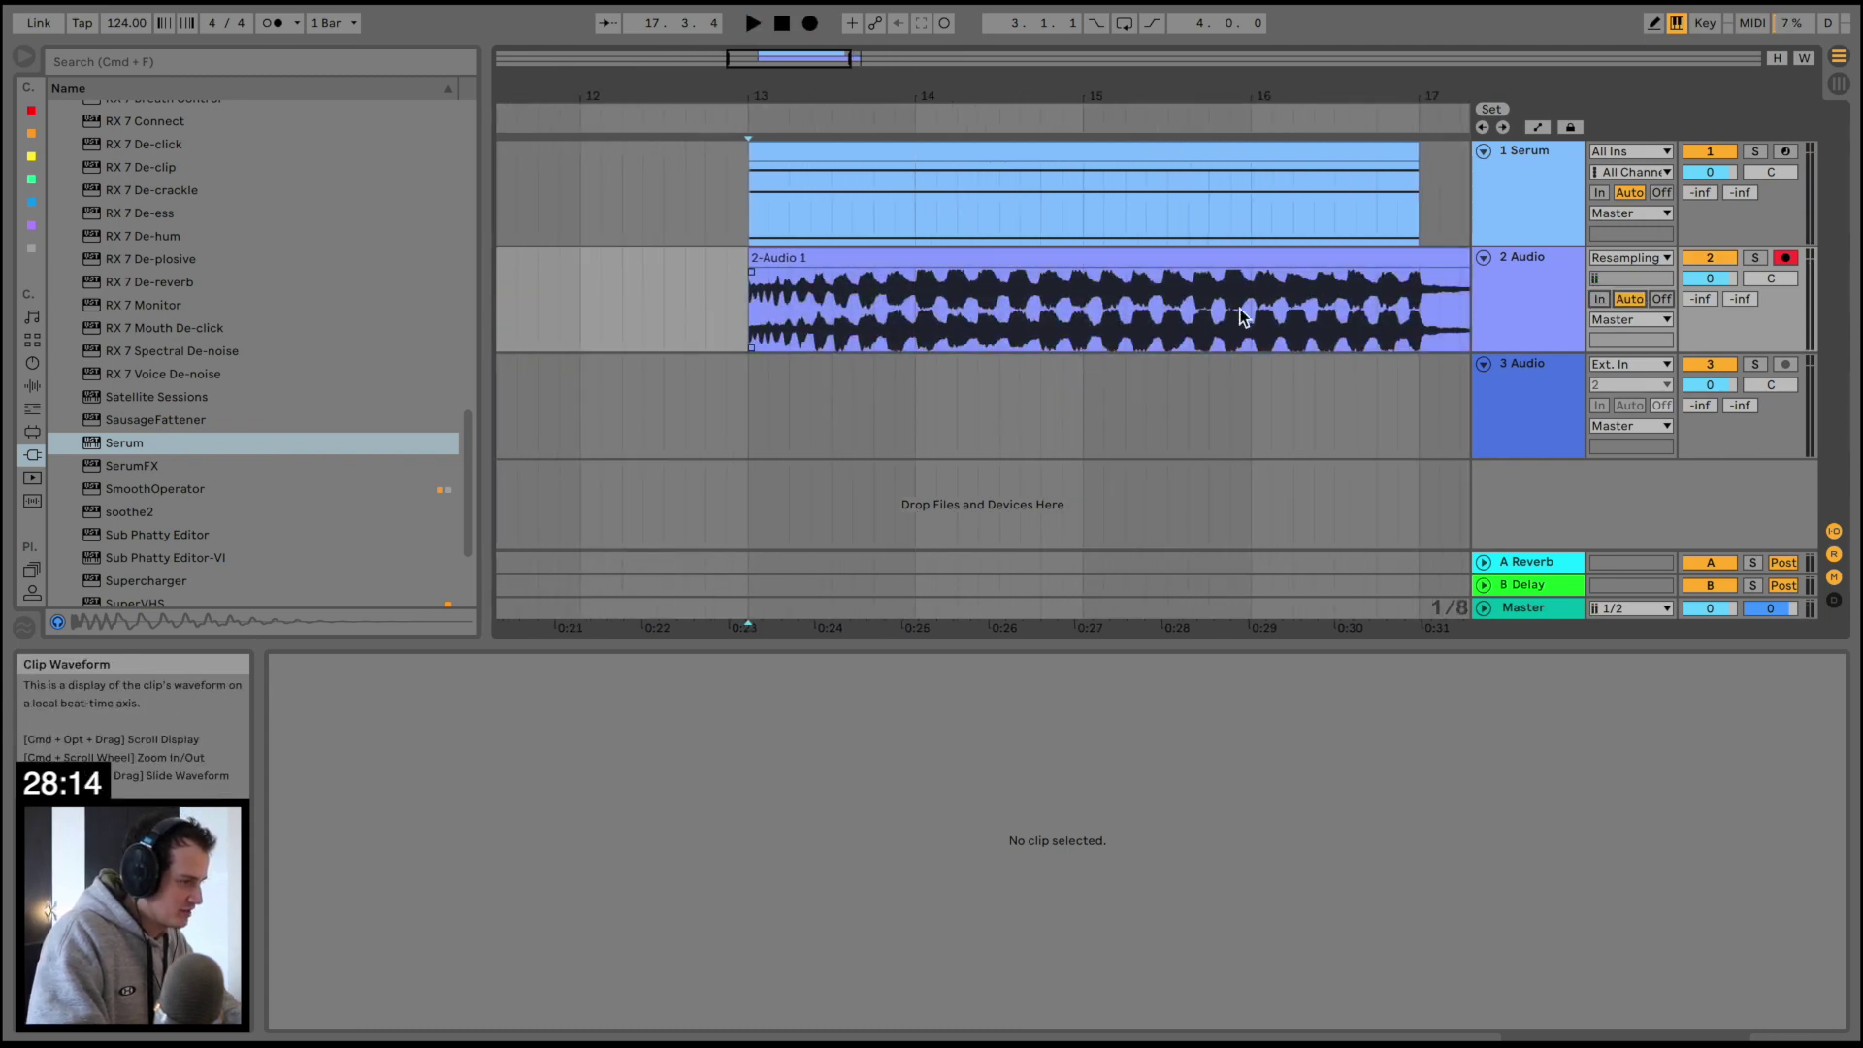
Audition a loop of the recorded audio from 16.1.1 with length 0.1.2, with the Serum track muted
{"action": "left_click_drag", "start_coordinate": [1257, 312], "coordinate": [1310, 288]}
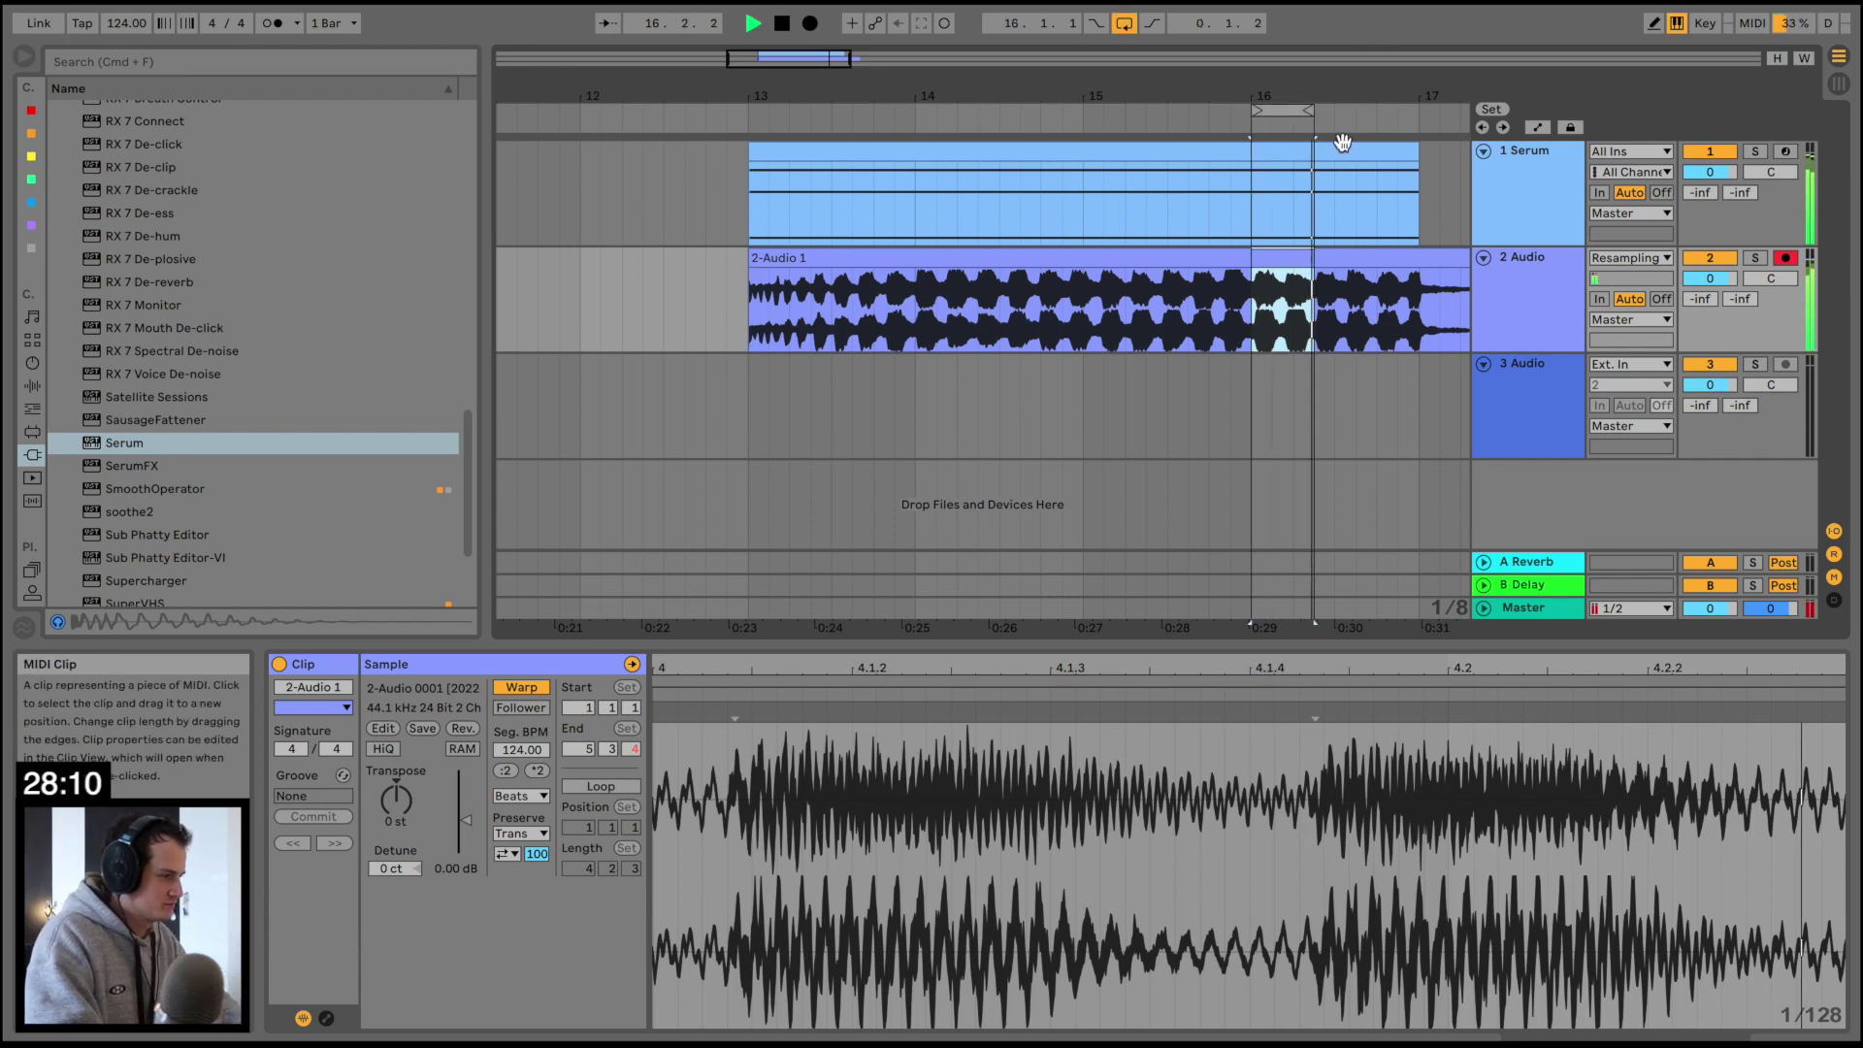
{"action": "left_click", "coordinate": [1700, 153]}
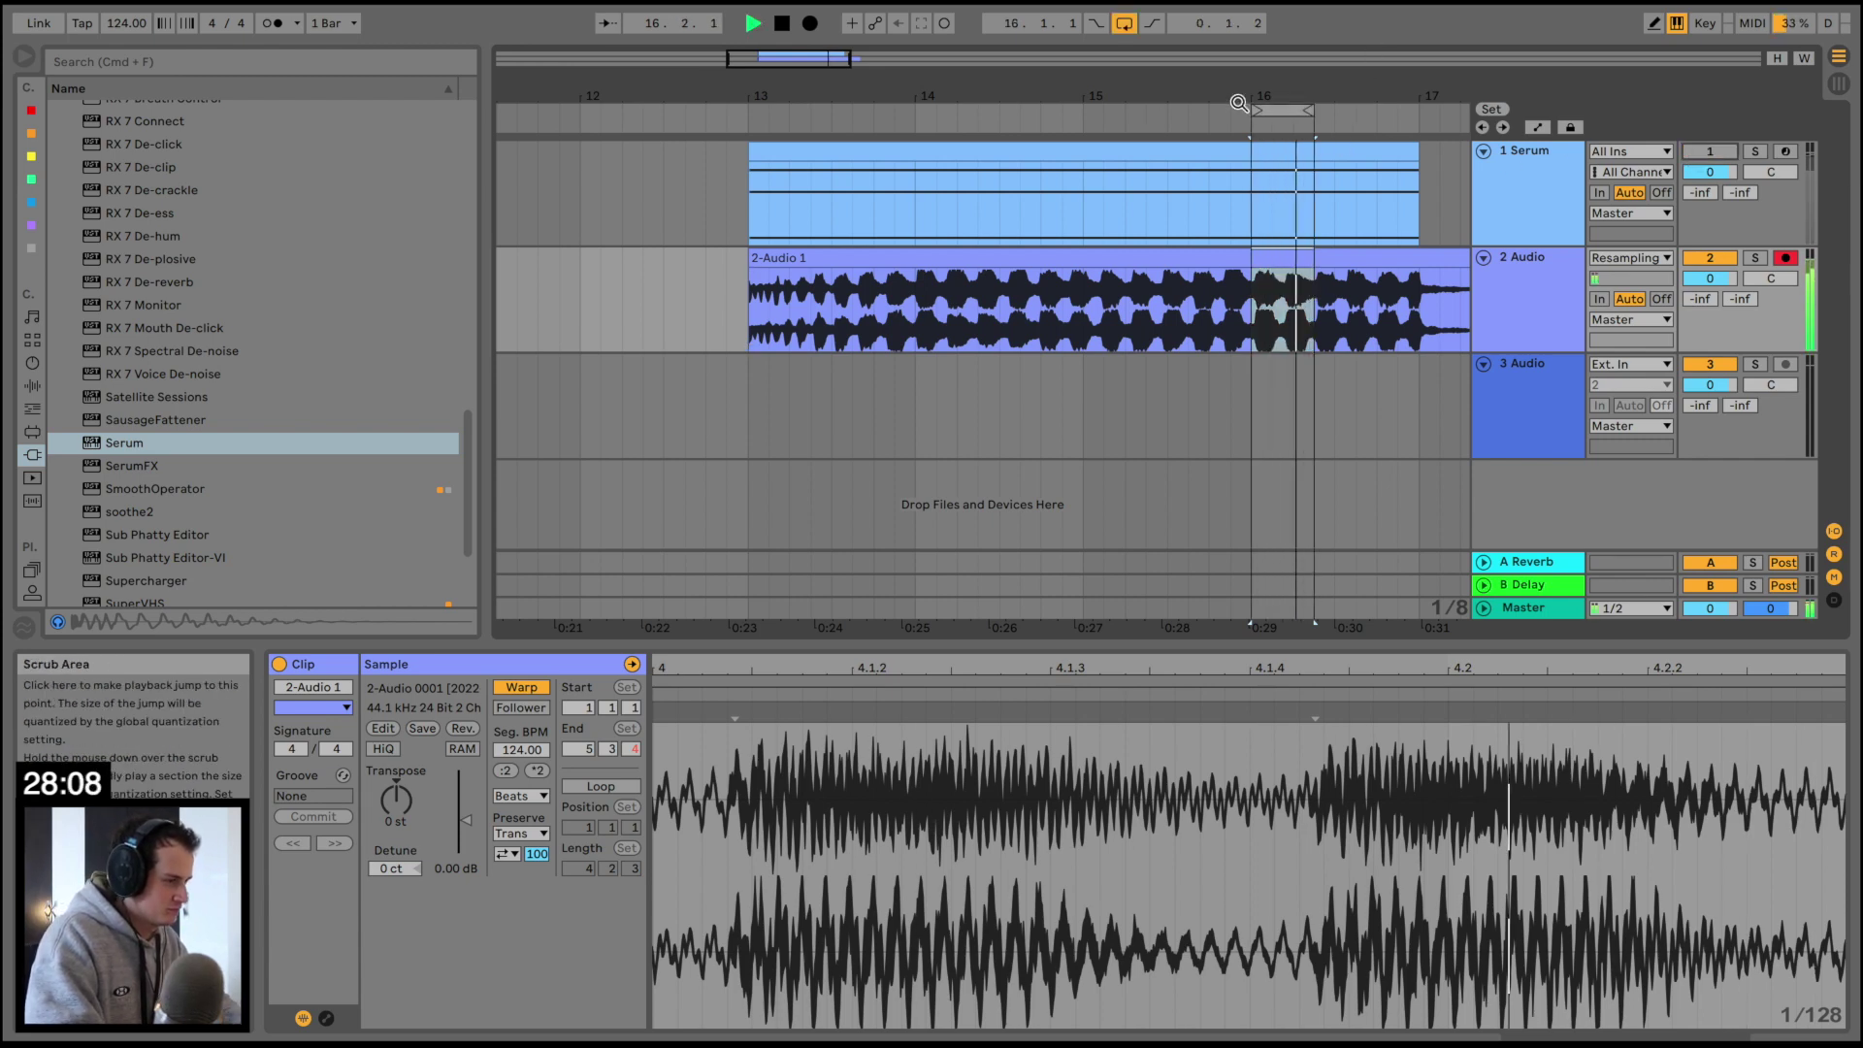
{"action": "left_click_drag", "start_coordinate": [1278, 94], "coordinate": [1206, 95]}
{"action": "key", "text": "space"}
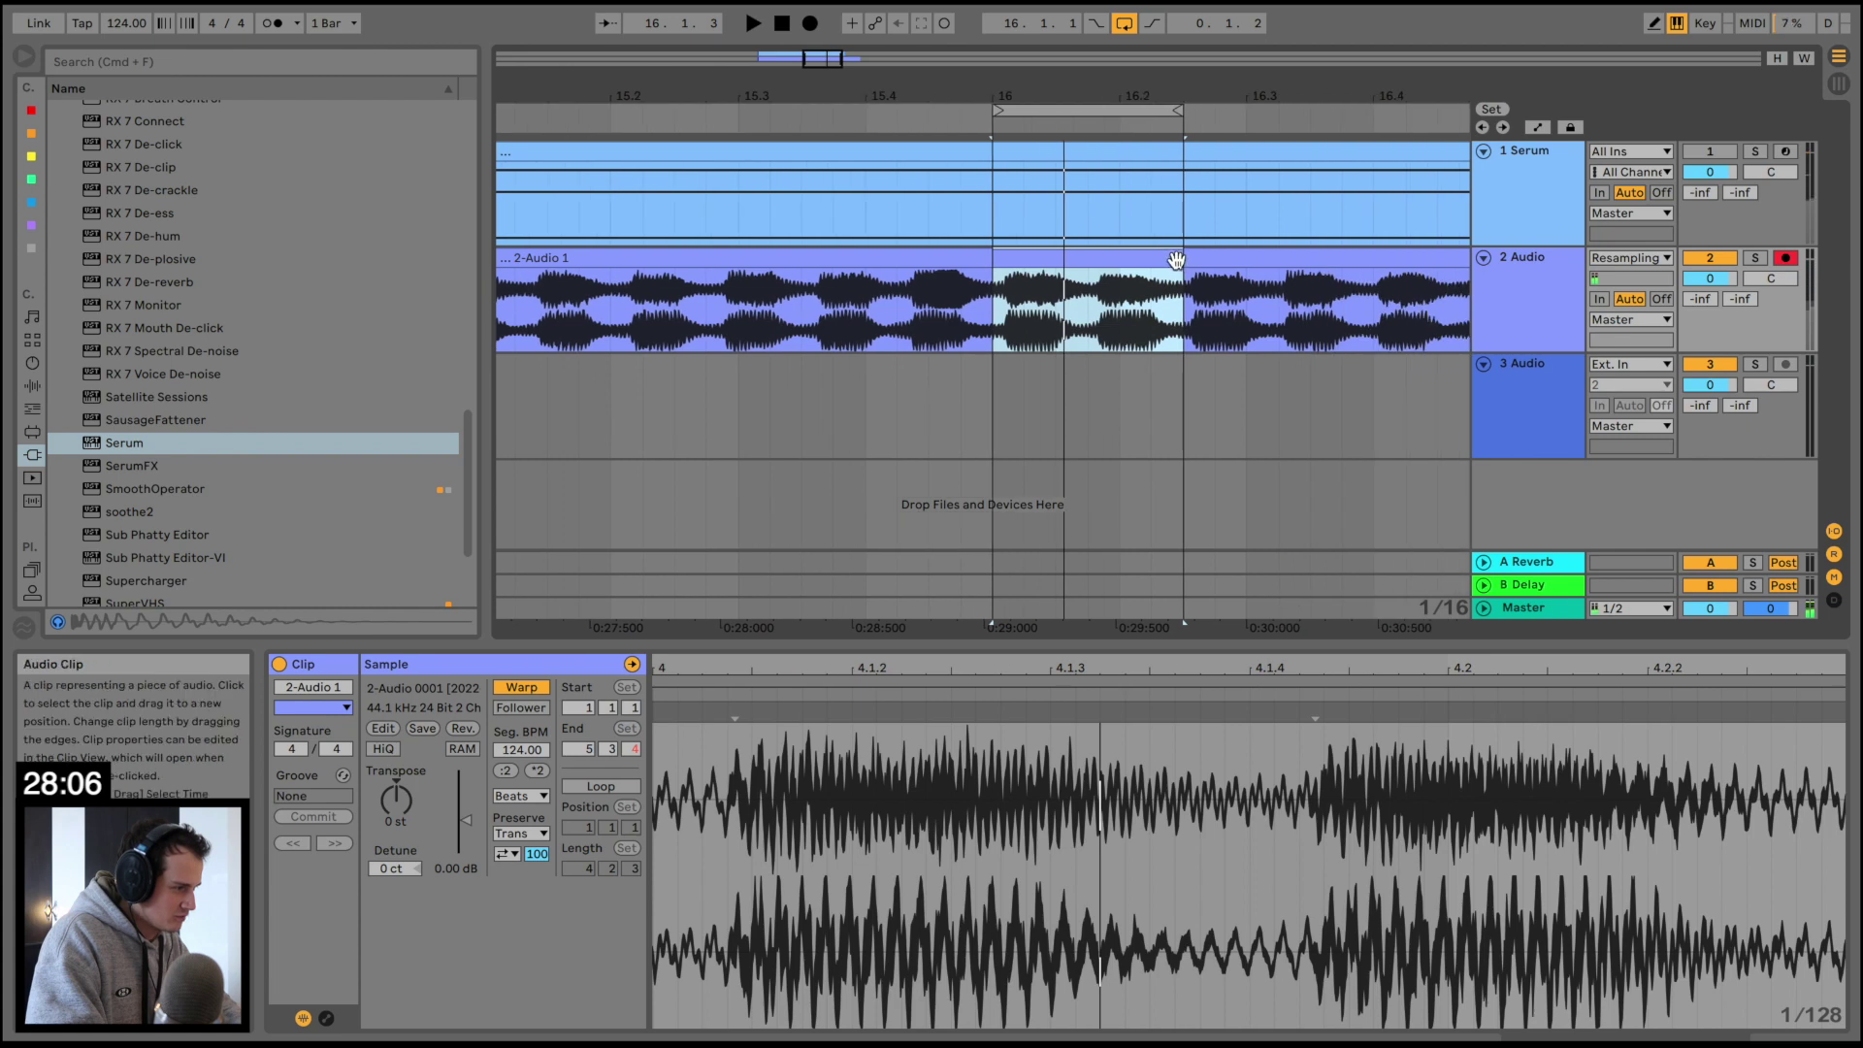
Shift the recorded clip slightly earlier, then audition it with the loop from 16.1.1 extended to a length of 0.2.0
{"action": "left_click_drag", "start_coordinate": [1164, 262], "coordinate": [1128, 286]}
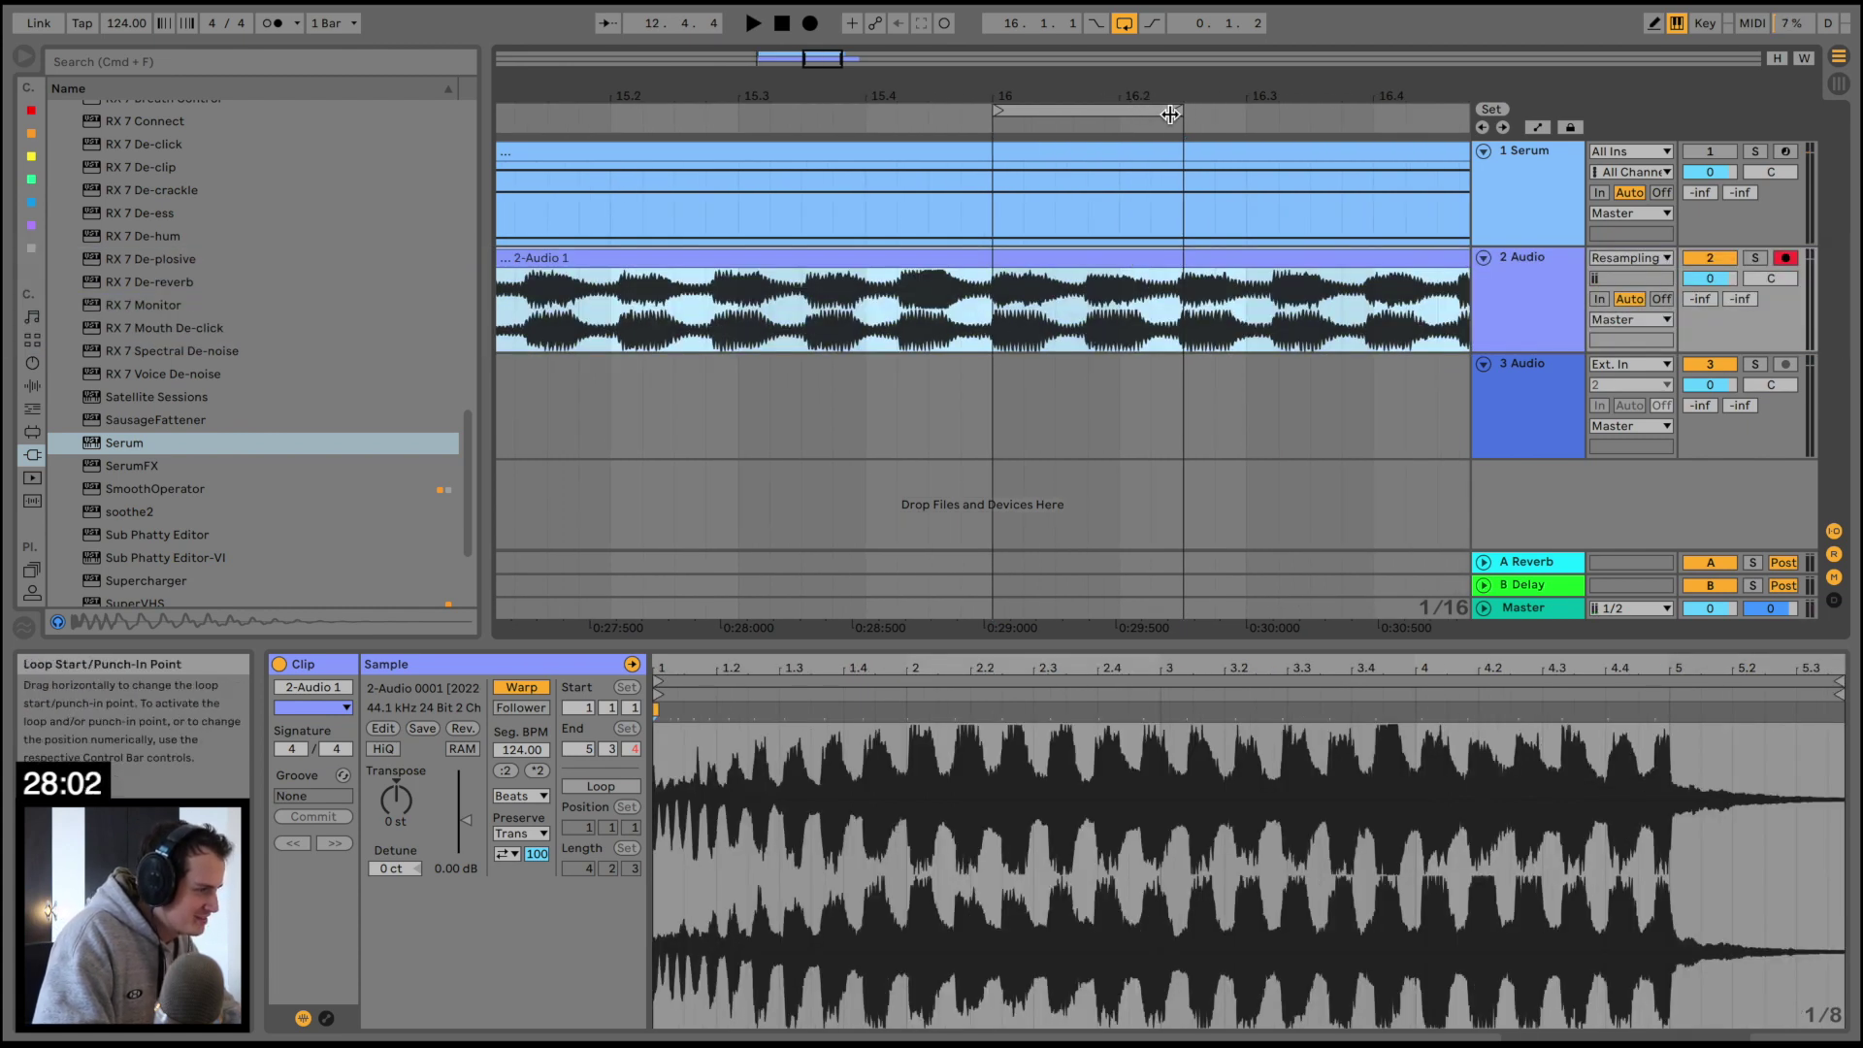
{"action": "mouse_move", "coordinate": [1179, 112]}
{"action": "left_mouse_down"}
{"action": "mouse_move", "coordinate": [1111, 113]}
{"action": "mouse_move", "coordinate": [1244, 119]}
{"action": "left_mouse_up"}
{"action": "key", "text": "space"}
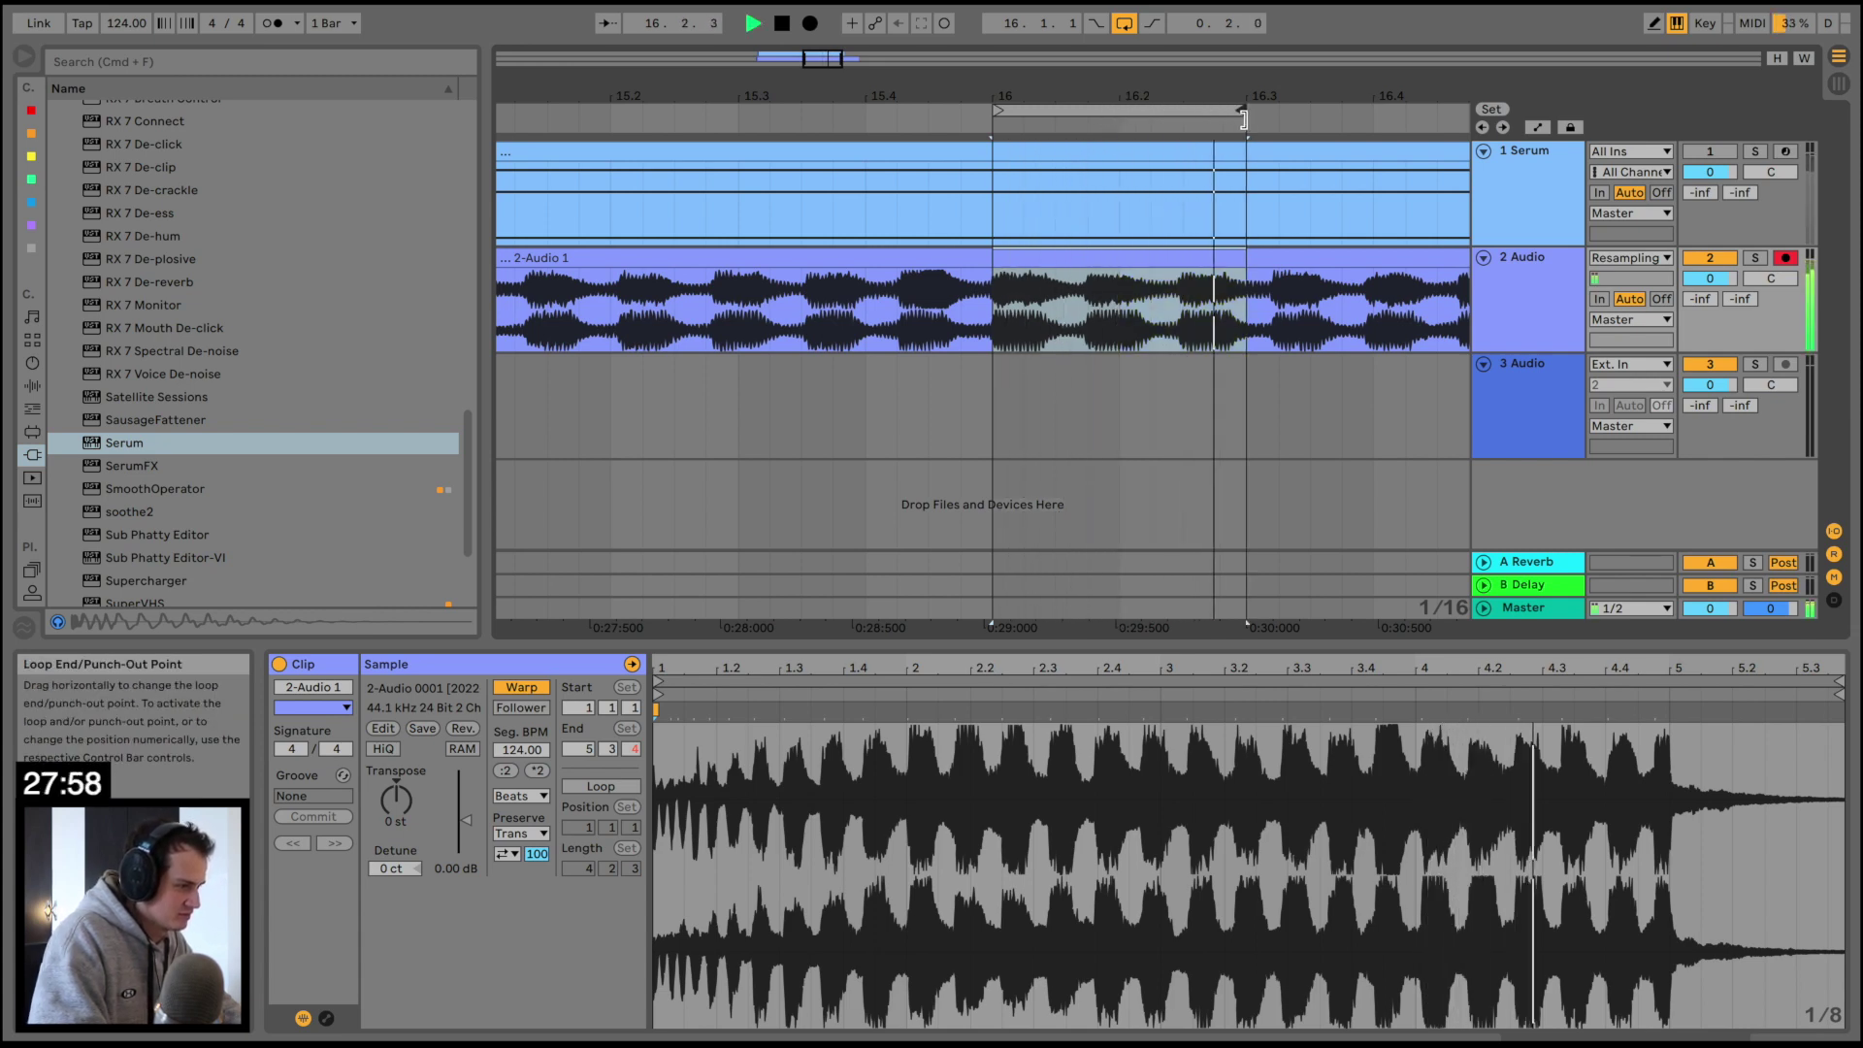
{"action": "left_click_drag", "start_coordinate": [1154, 76], "coordinate": [1154, 38]}
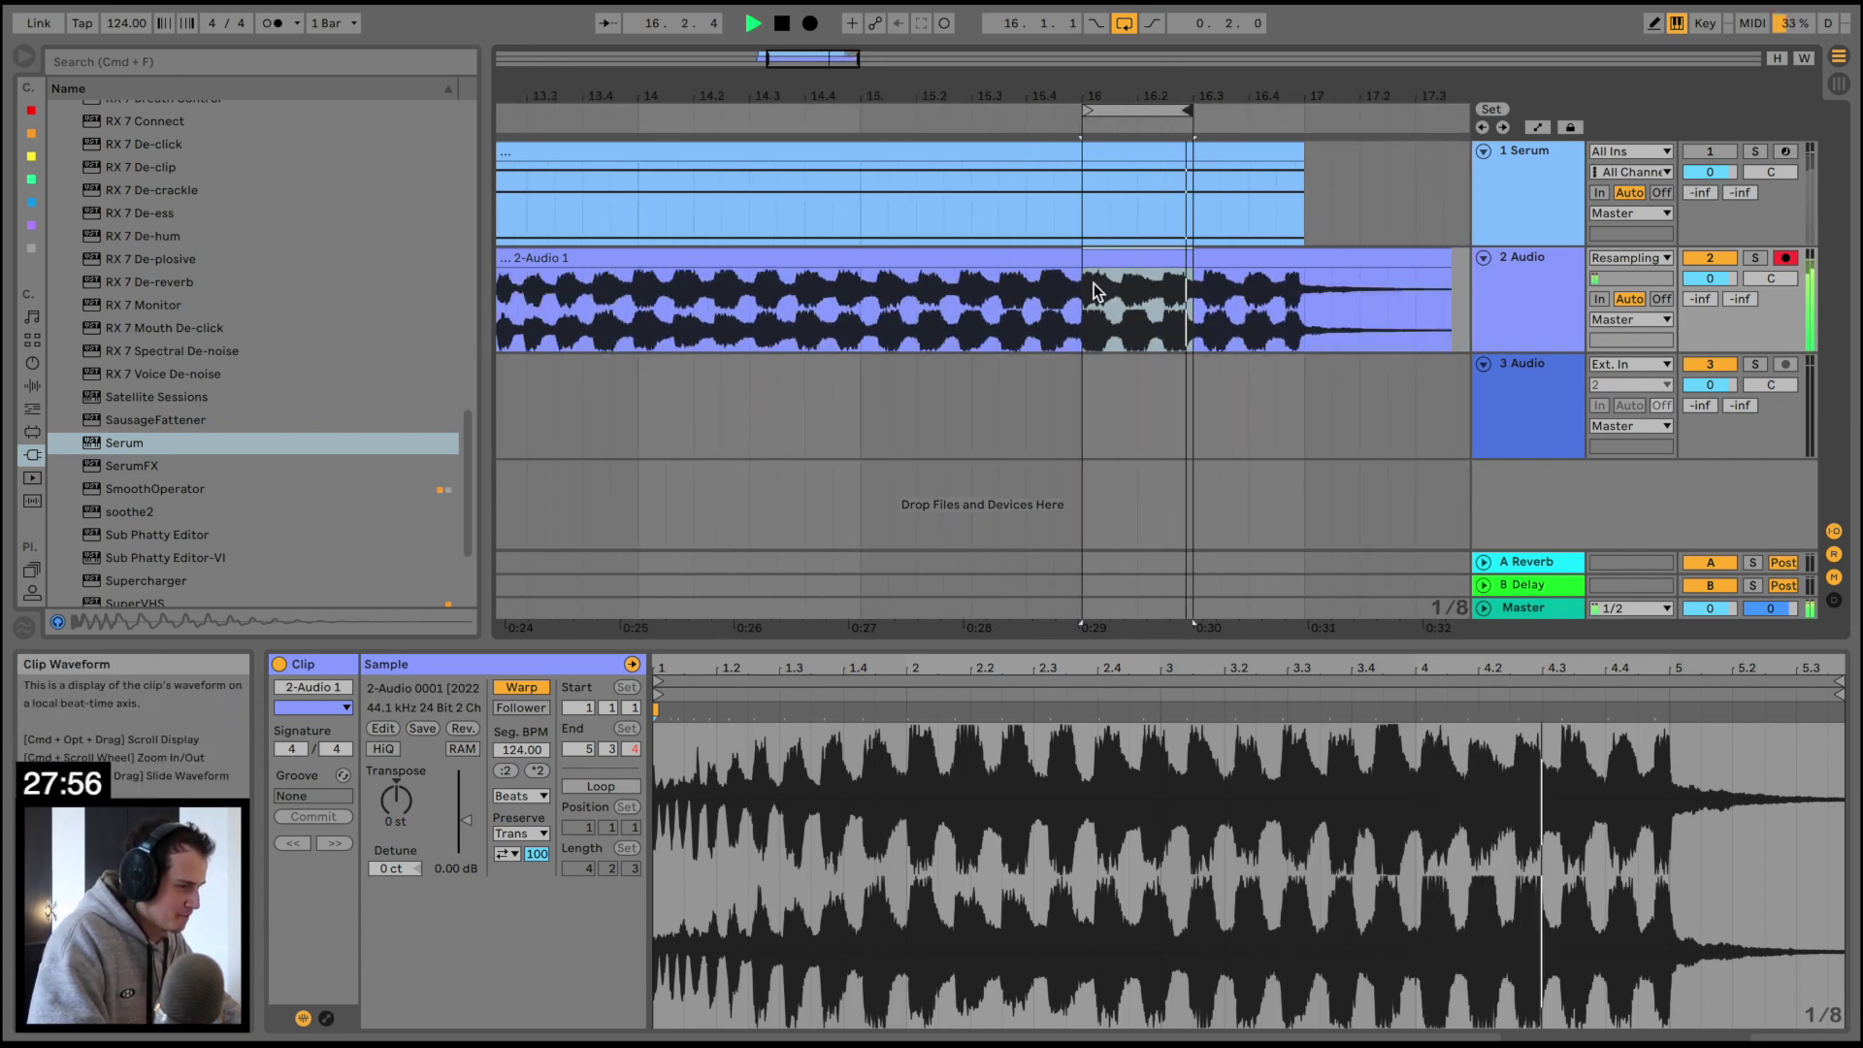
Split the looped half bar at 16.1.1 into its own clip and duplicate it three times, up to bar 18
{"action": "key", "text": "super+e"}
{"action": "left_click", "coordinate": [1189, 285]}
{"action": "left_click", "coordinate": [1128, 259]}
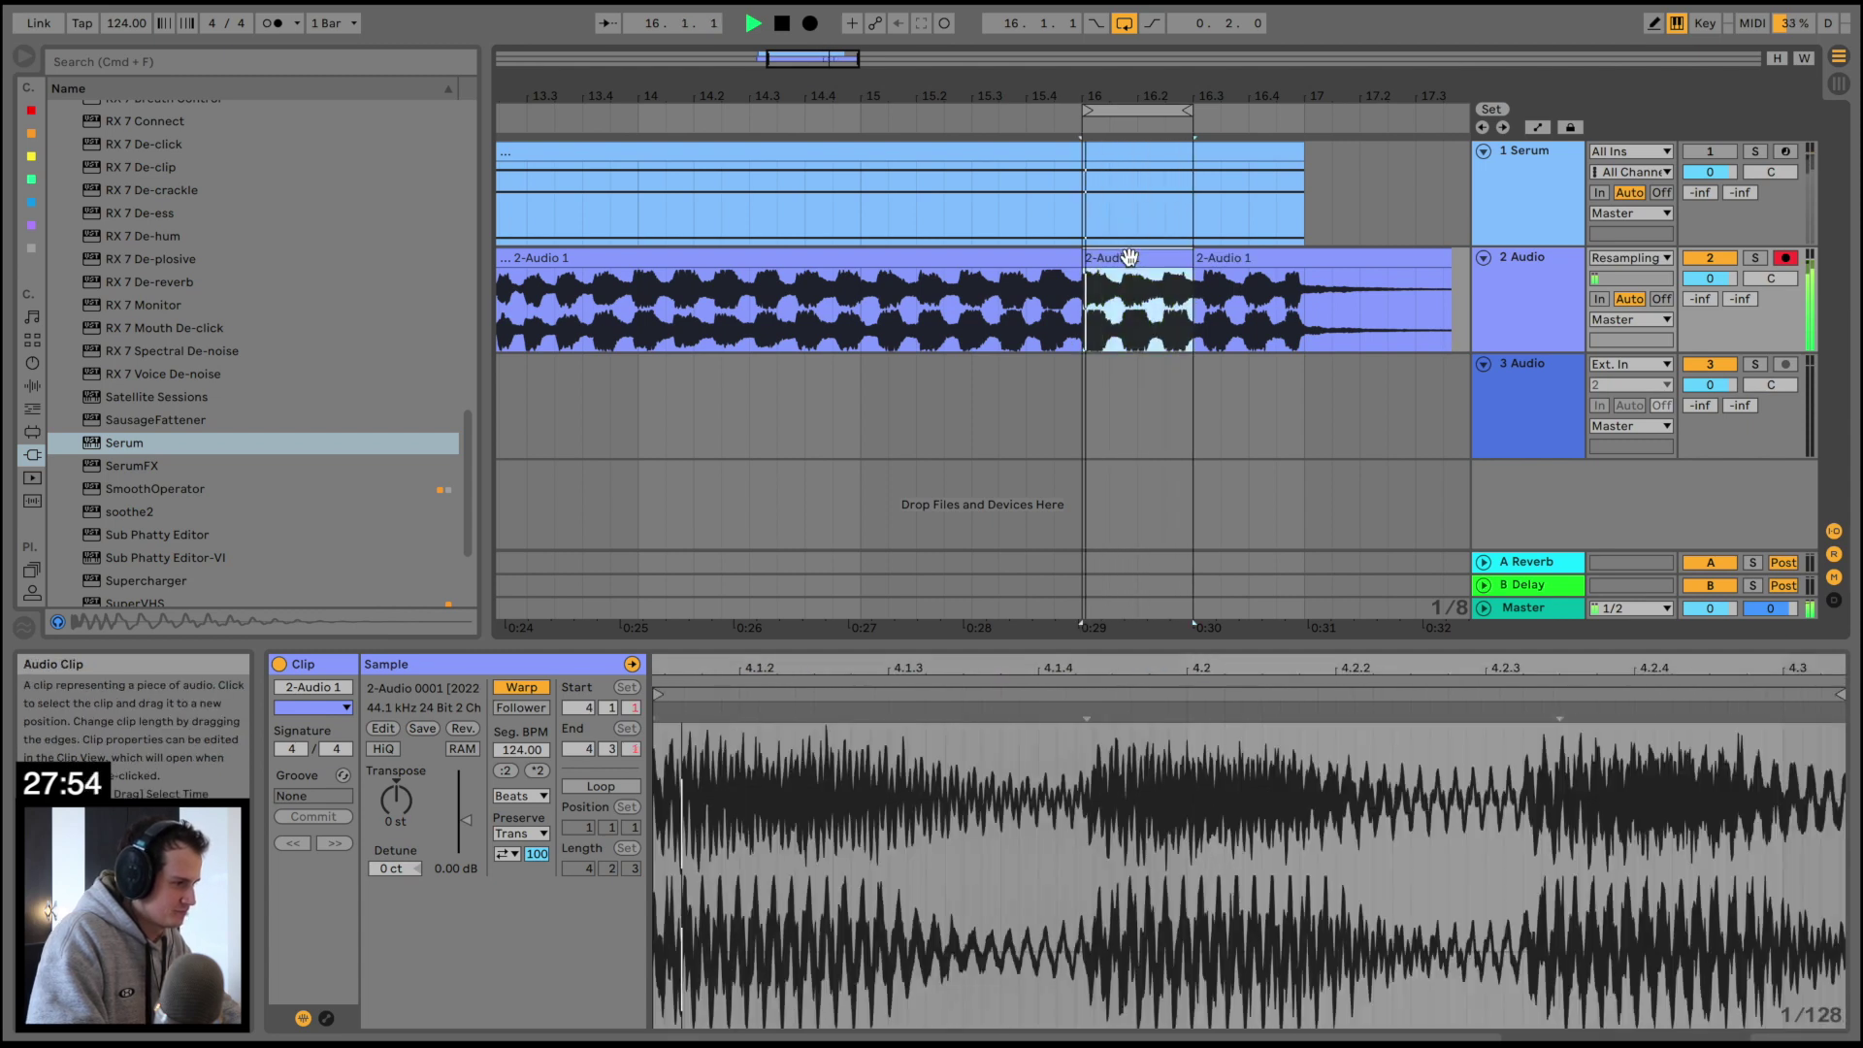
{"action": "key", "text": "super+d"}
{"action": "key", "text": "super+d"}
{"action": "key", "text": "super+d"}
{"action": "left_click_drag", "start_coordinate": [1228, 96], "coordinate": [1235, 90]}
{"action": "key", "text": "space"}
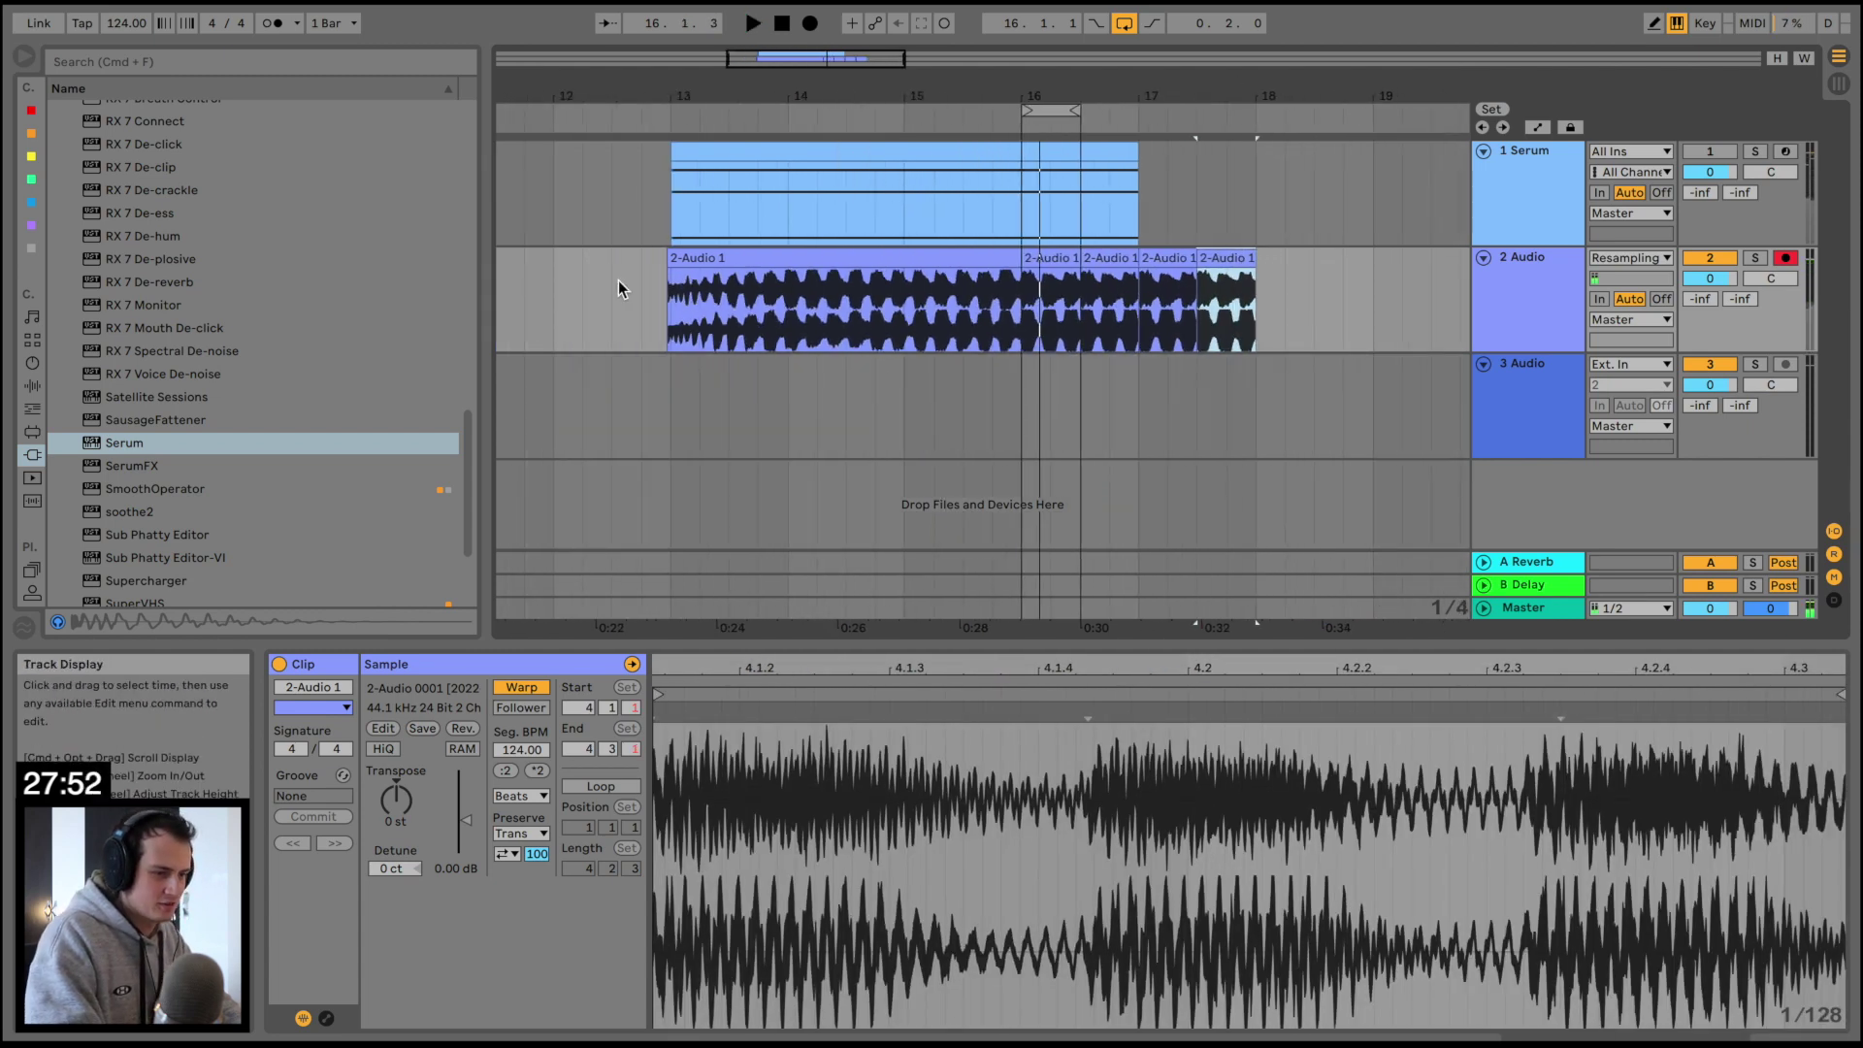
Add EQ Eight to the recorded audio track and enable band 8 as a high cut at about 2.84 kHz
{"action": "left_click", "coordinate": [32, 385]}
{"action": "left_click_drag", "start_coordinate": [113, 433], "coordinate": [671, 333]}
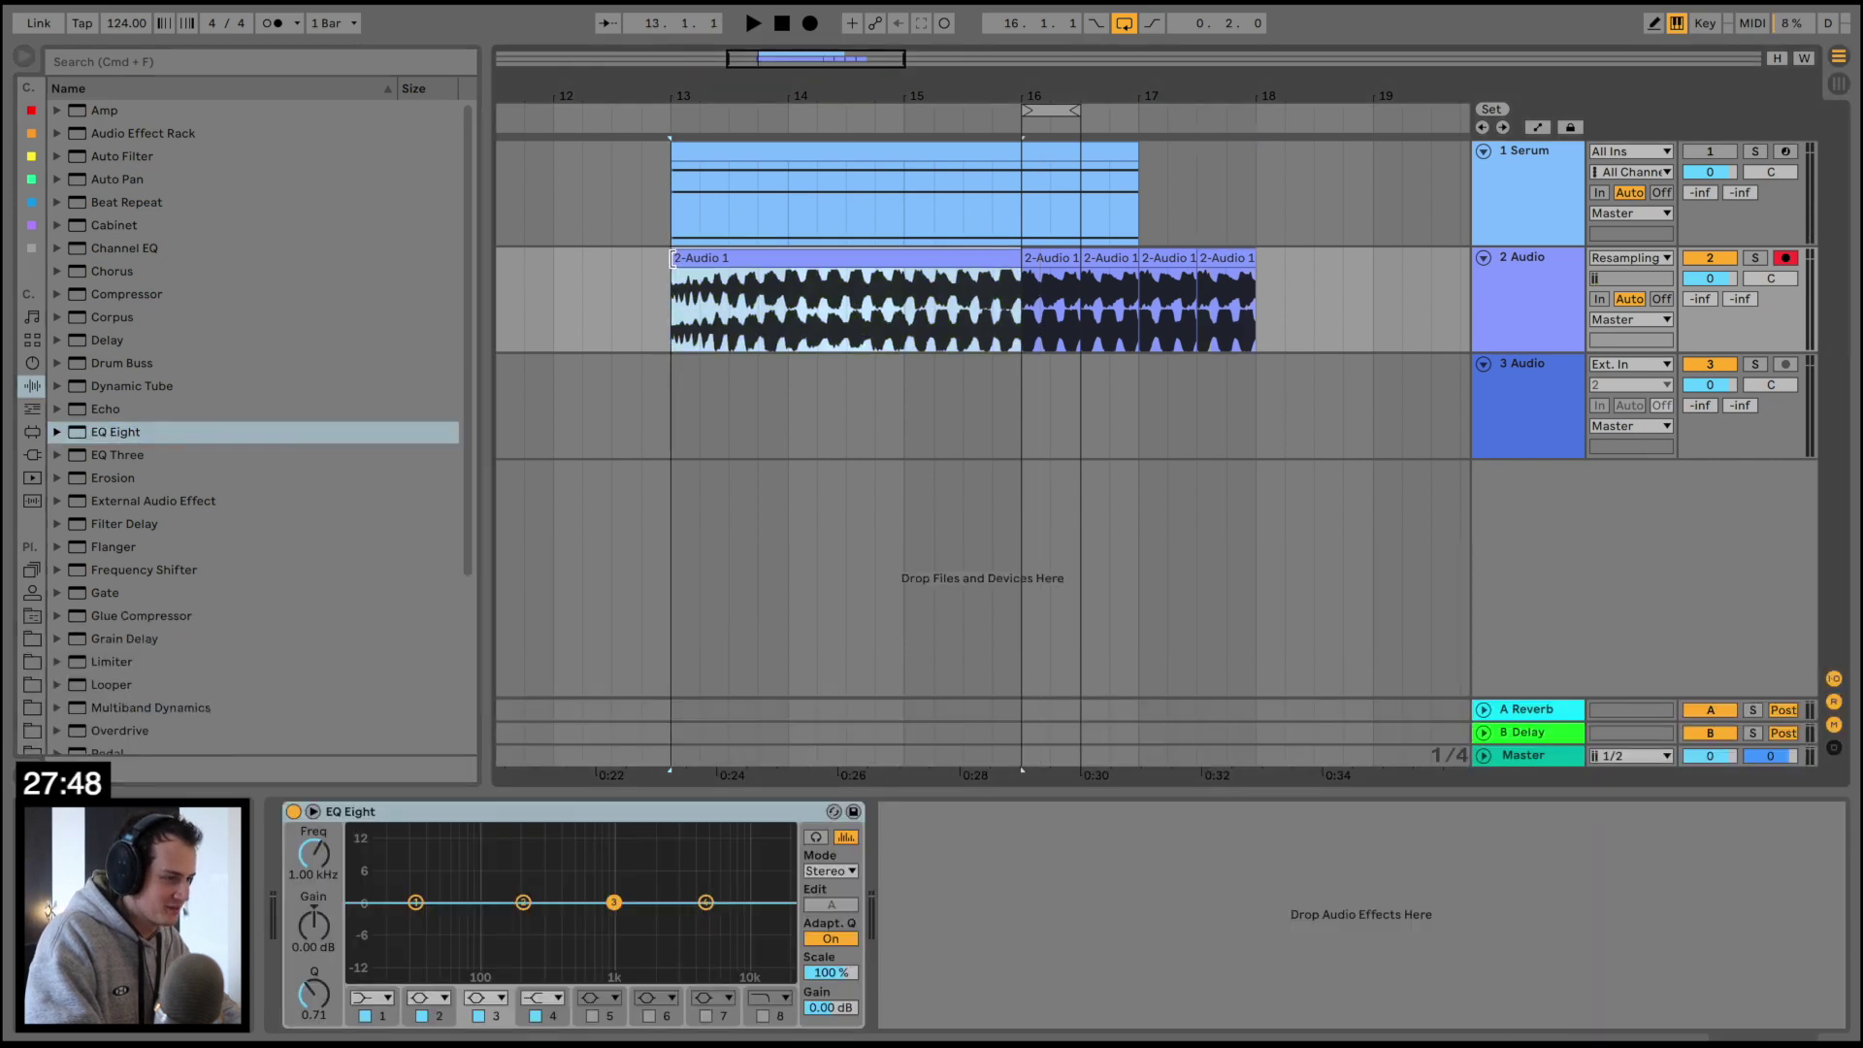
{"action": "key", "text": "space"}
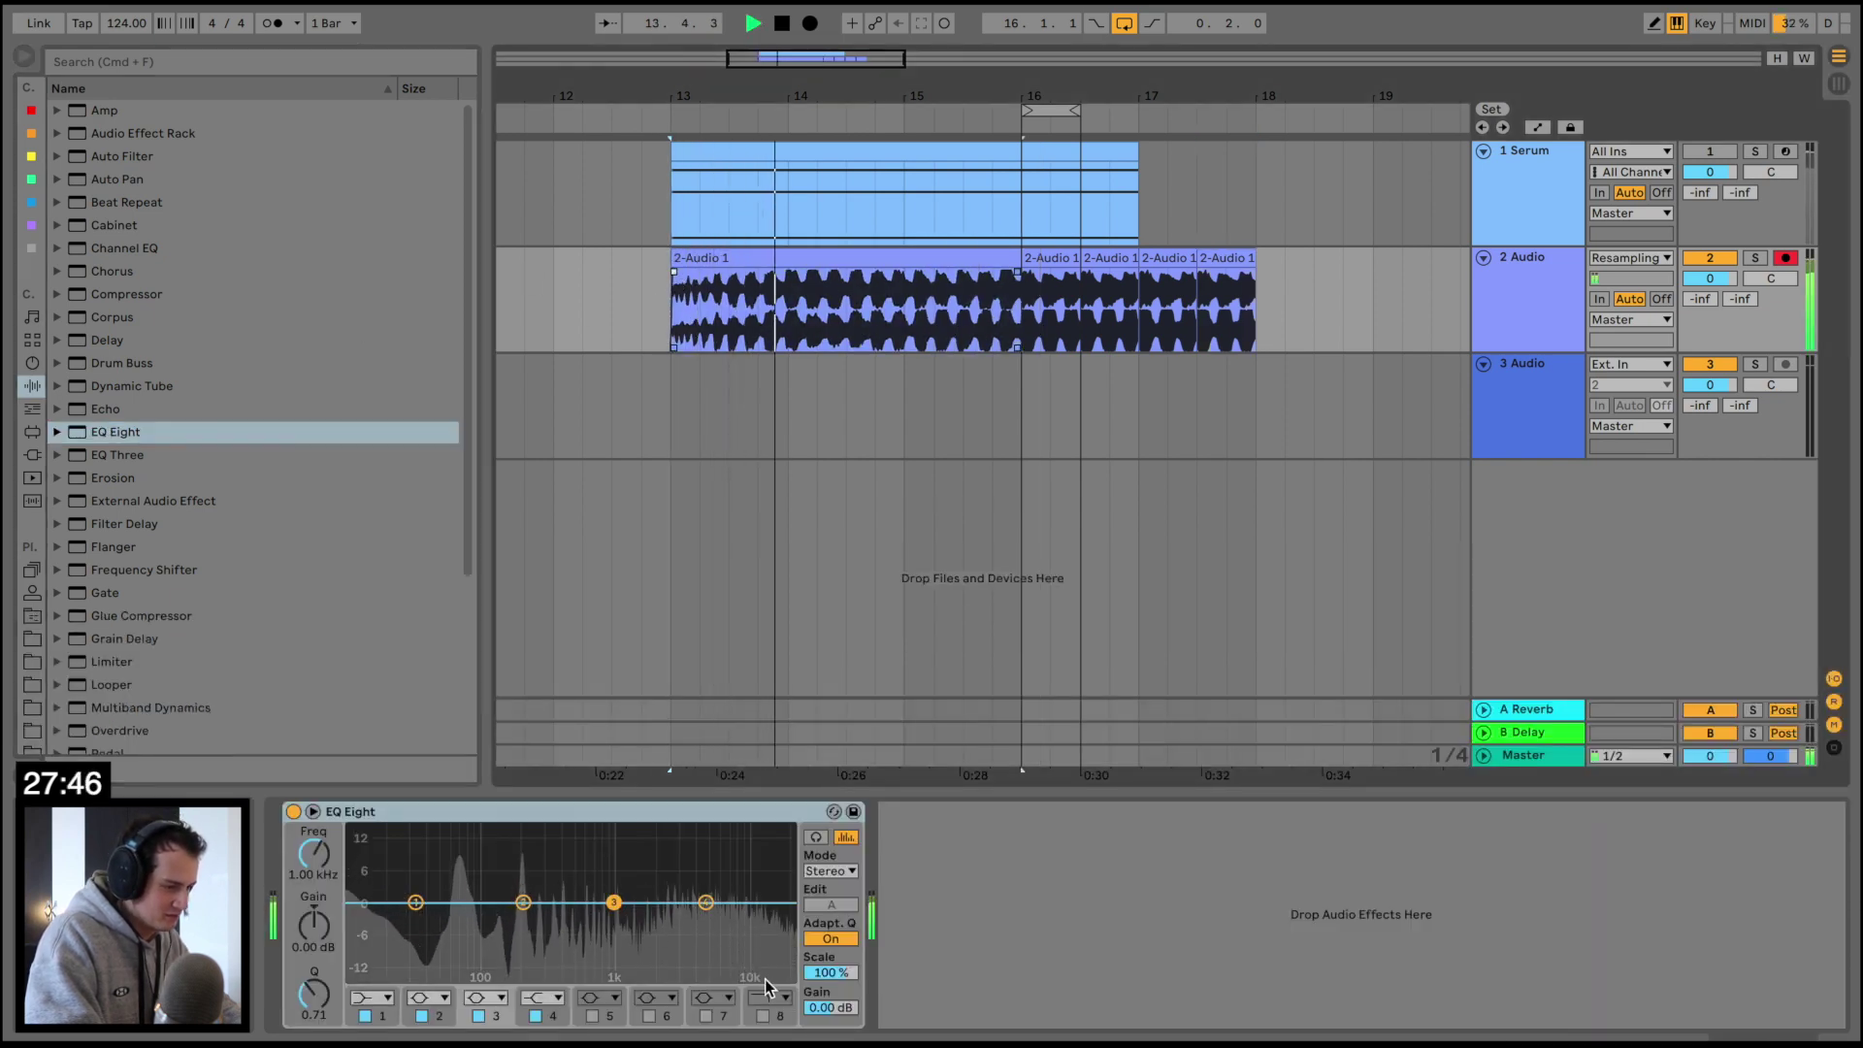
{"action": "left_click", "coordinate": [763, 1016]}
{"action": "key", "text": "space"}
{"action": "key", "text": "space"}
{"action": "left_click_drag", "start_coordinate": [780, 921], "coordinate": [674, 926]}
Change EQ band 1 to a low cut, sweep its frequency during playback and leave it at about 17.4 Hz
{"action": "left_click", "coordinate": [374, 998]}
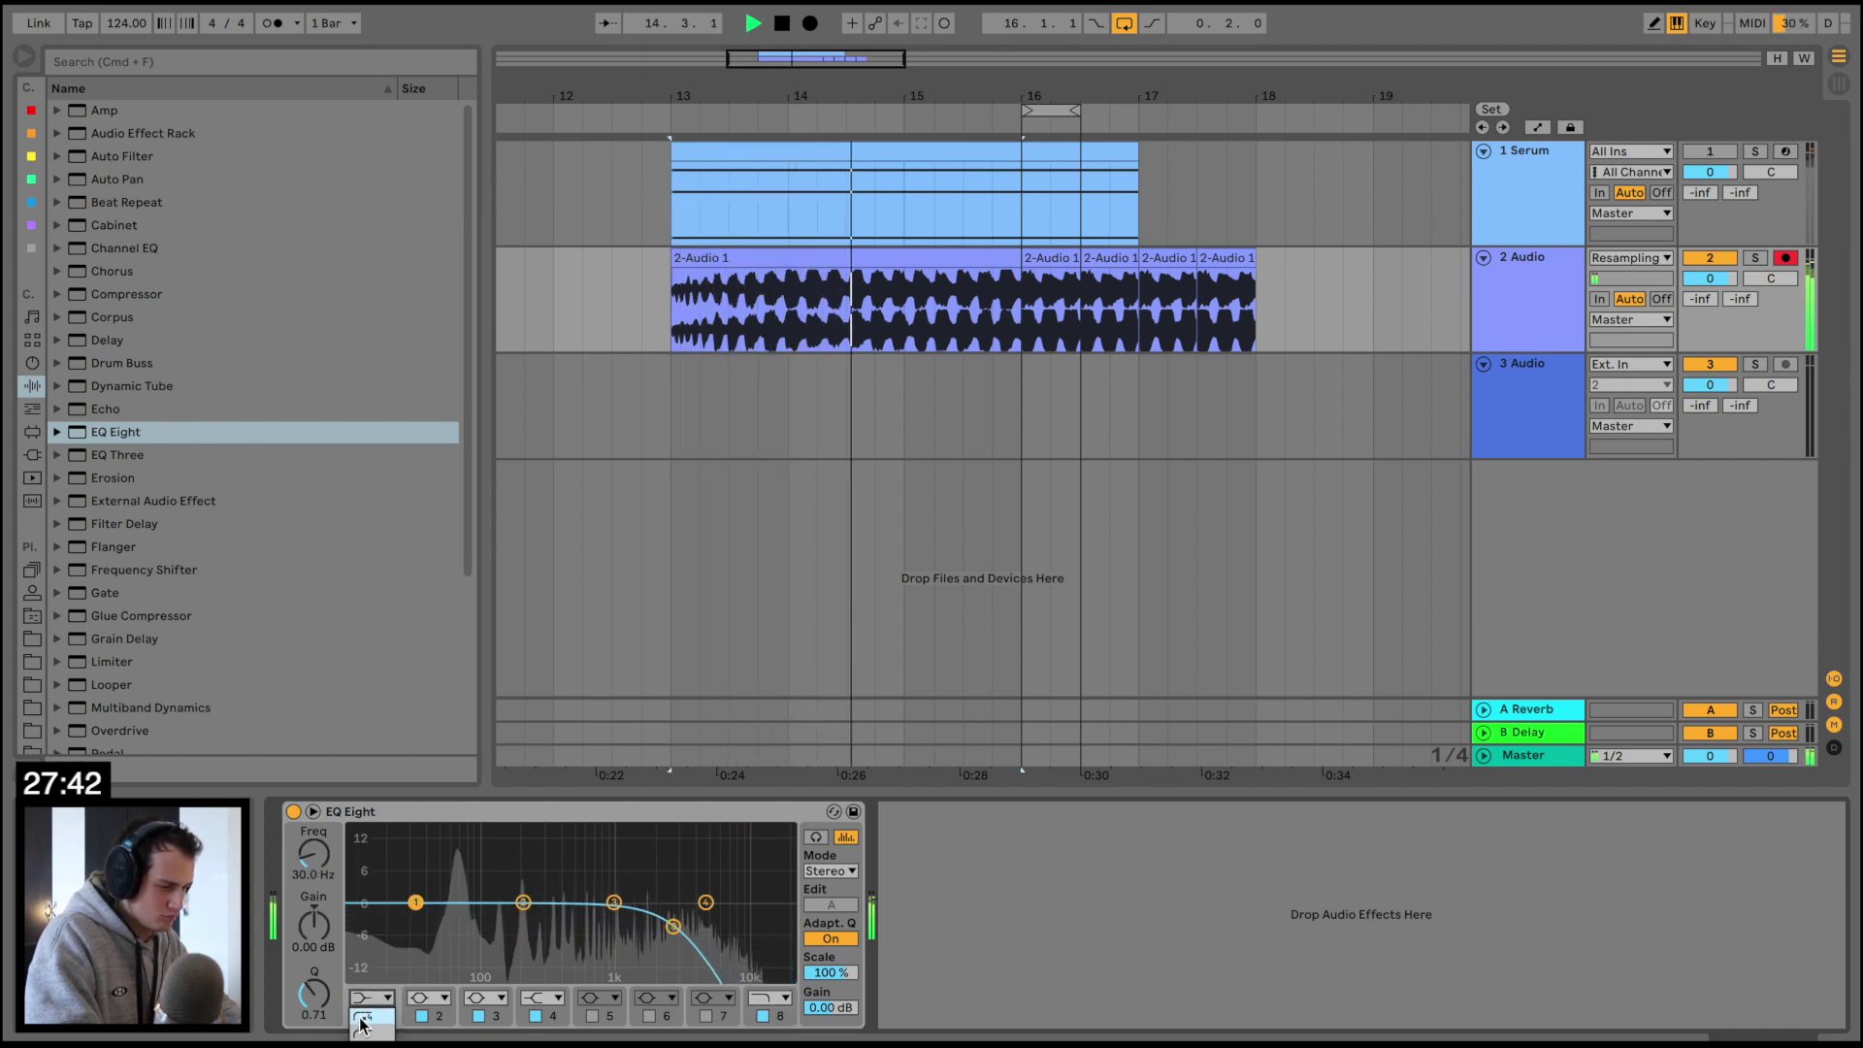
{"action": "left_click", "coordinate": [370, 1017]}
{"action": "left_click_drag", "start_coordinate": [415, 923], "coordinate": [553, 899]}
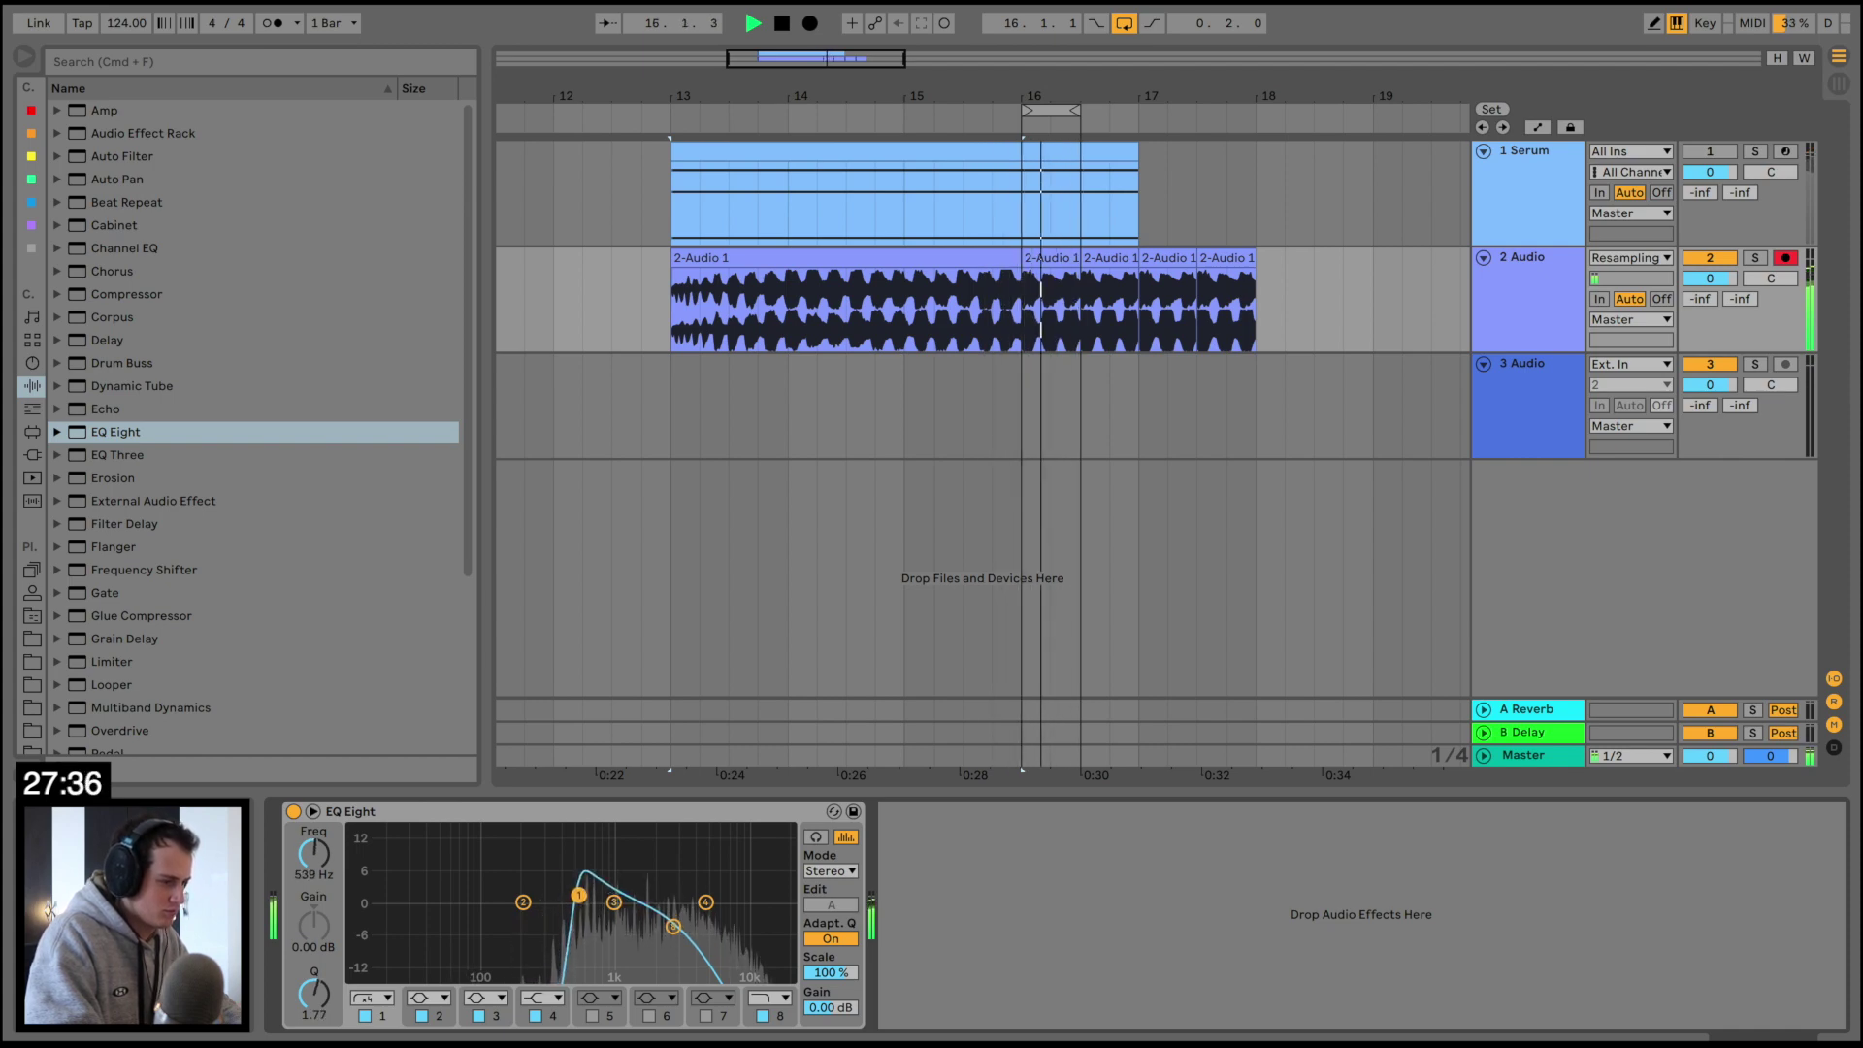
{"action": "mouse_move", "coordinate": [591, 894]}
{"action": "left_mouse_down"}
{"action": "mouse_move", "coordinate": [610, 885]}
{"action": "mouse_move", "coordinate": [354, 944]}
{"action": "mouse_move", "coordinate": [583, 905]}
{"action": "left_mouse_up"}
{"action": "key", "text": "space"}
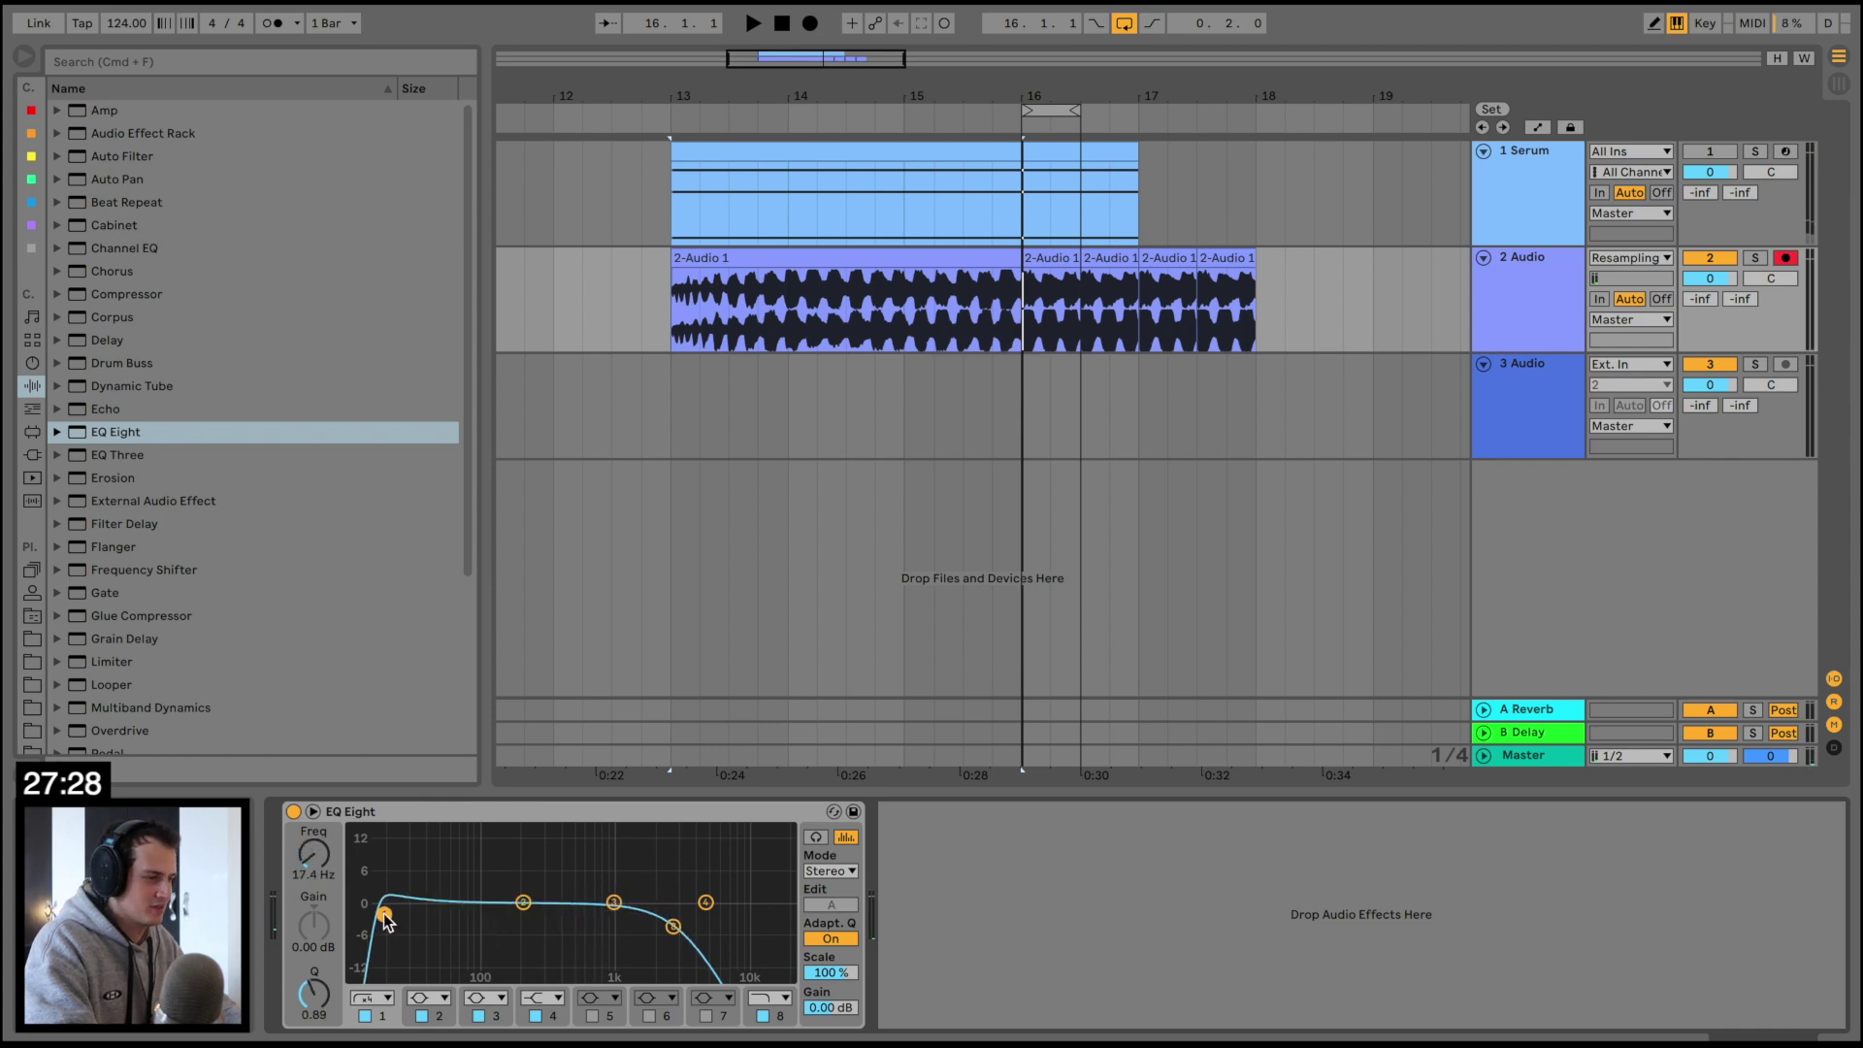
Turn off the loop and repeat the last half-bar clip until the copies end at bar 21, undoing the surplus duplicate
{"action": "left_click", "coordinate": [1121, 27]}
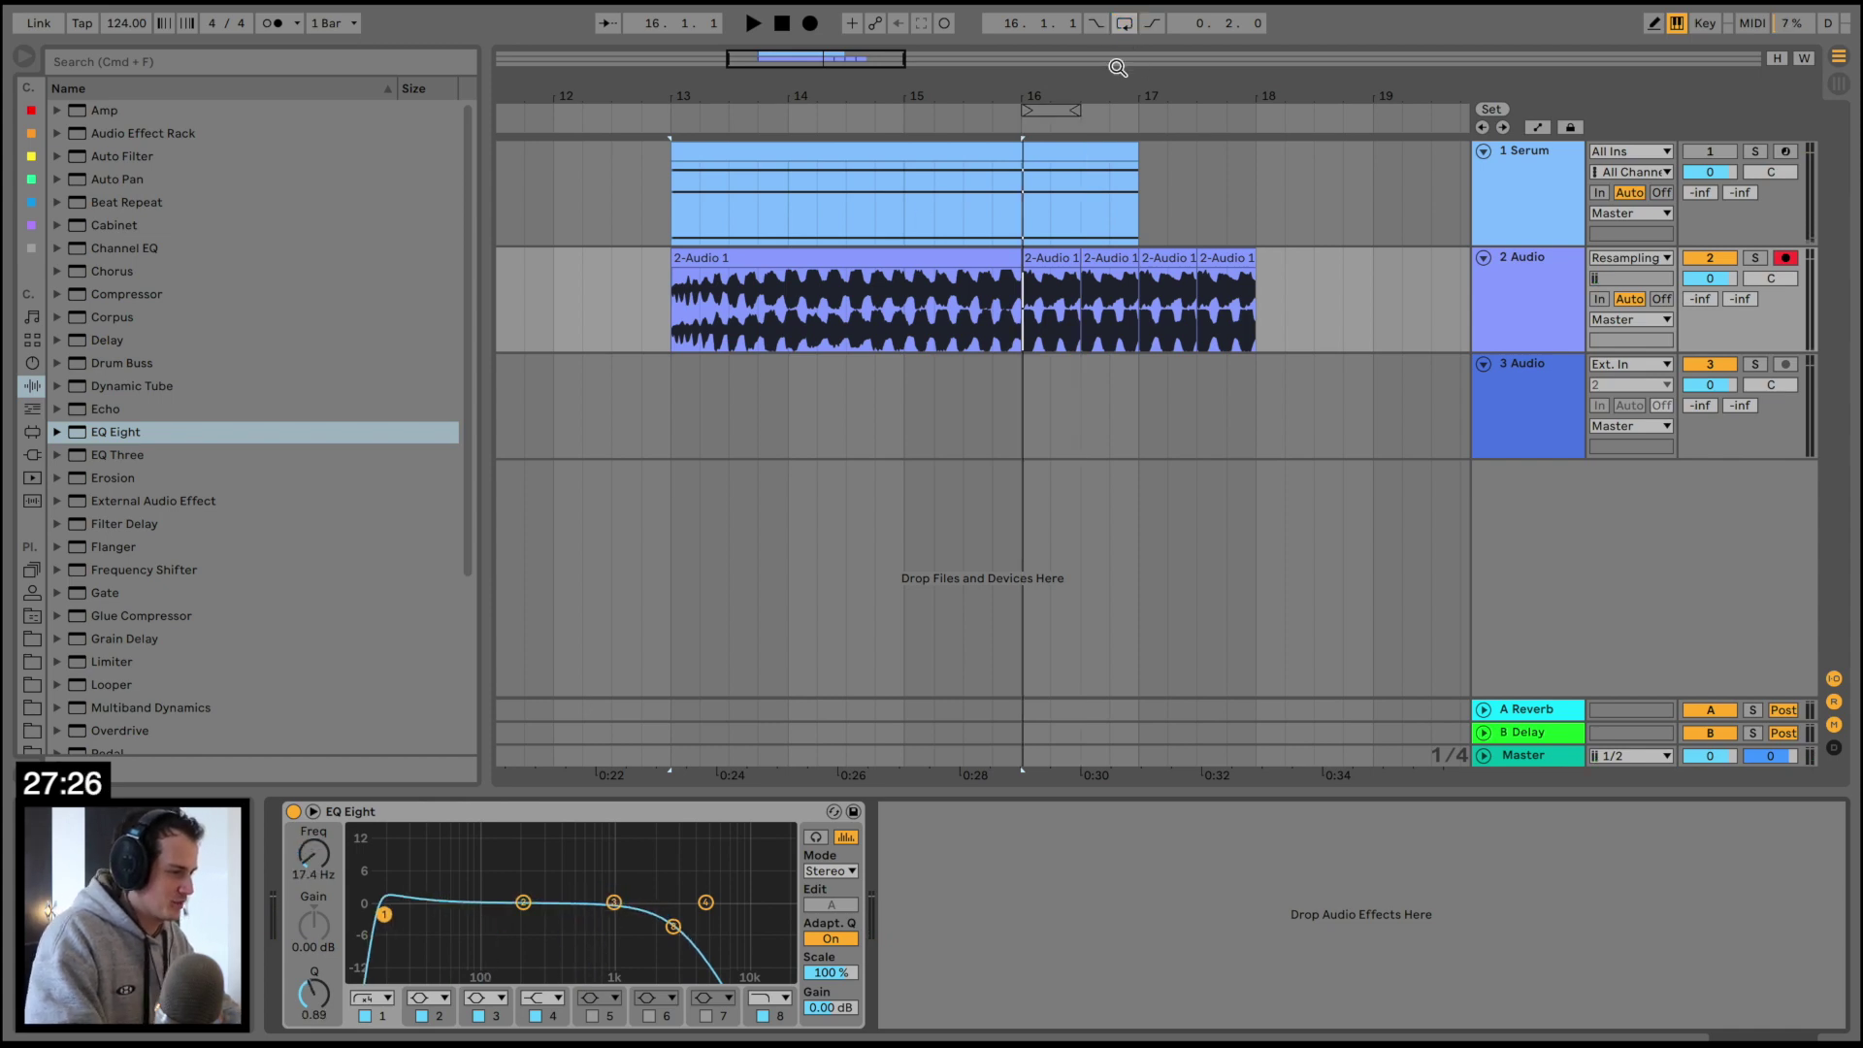
{"action": "left_click", "coordinate": [1039, 296]}
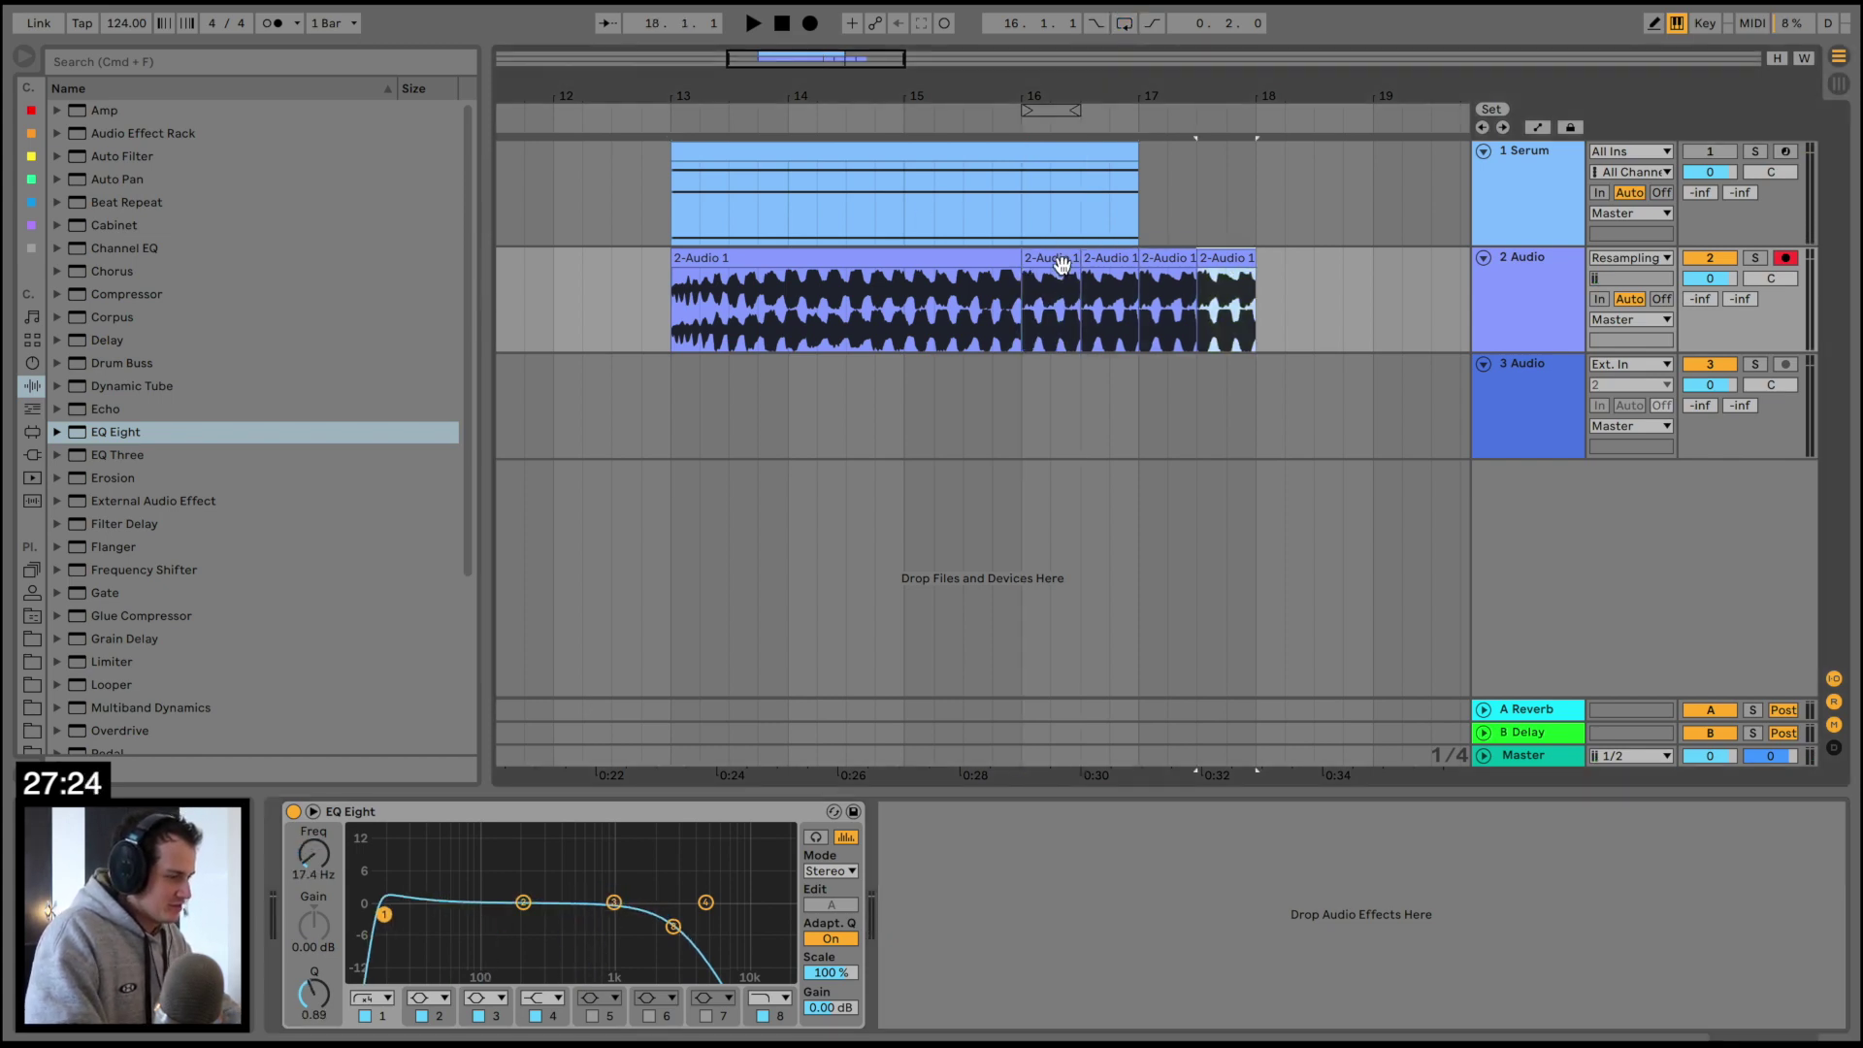
{"action": "key", "text": "super+d"}
{"action": "key", "text": "super+d"}
{"action": "key", "text": "super+d"}
{"action": "key", "text": "super+d"}
{"action": "key", "text": "super+d"}
{"action": "key", "text": "super+d"}
{"action": "left_click_drag", "start_coordinate": [1177, 94], "coordinate": [1189, 60]}
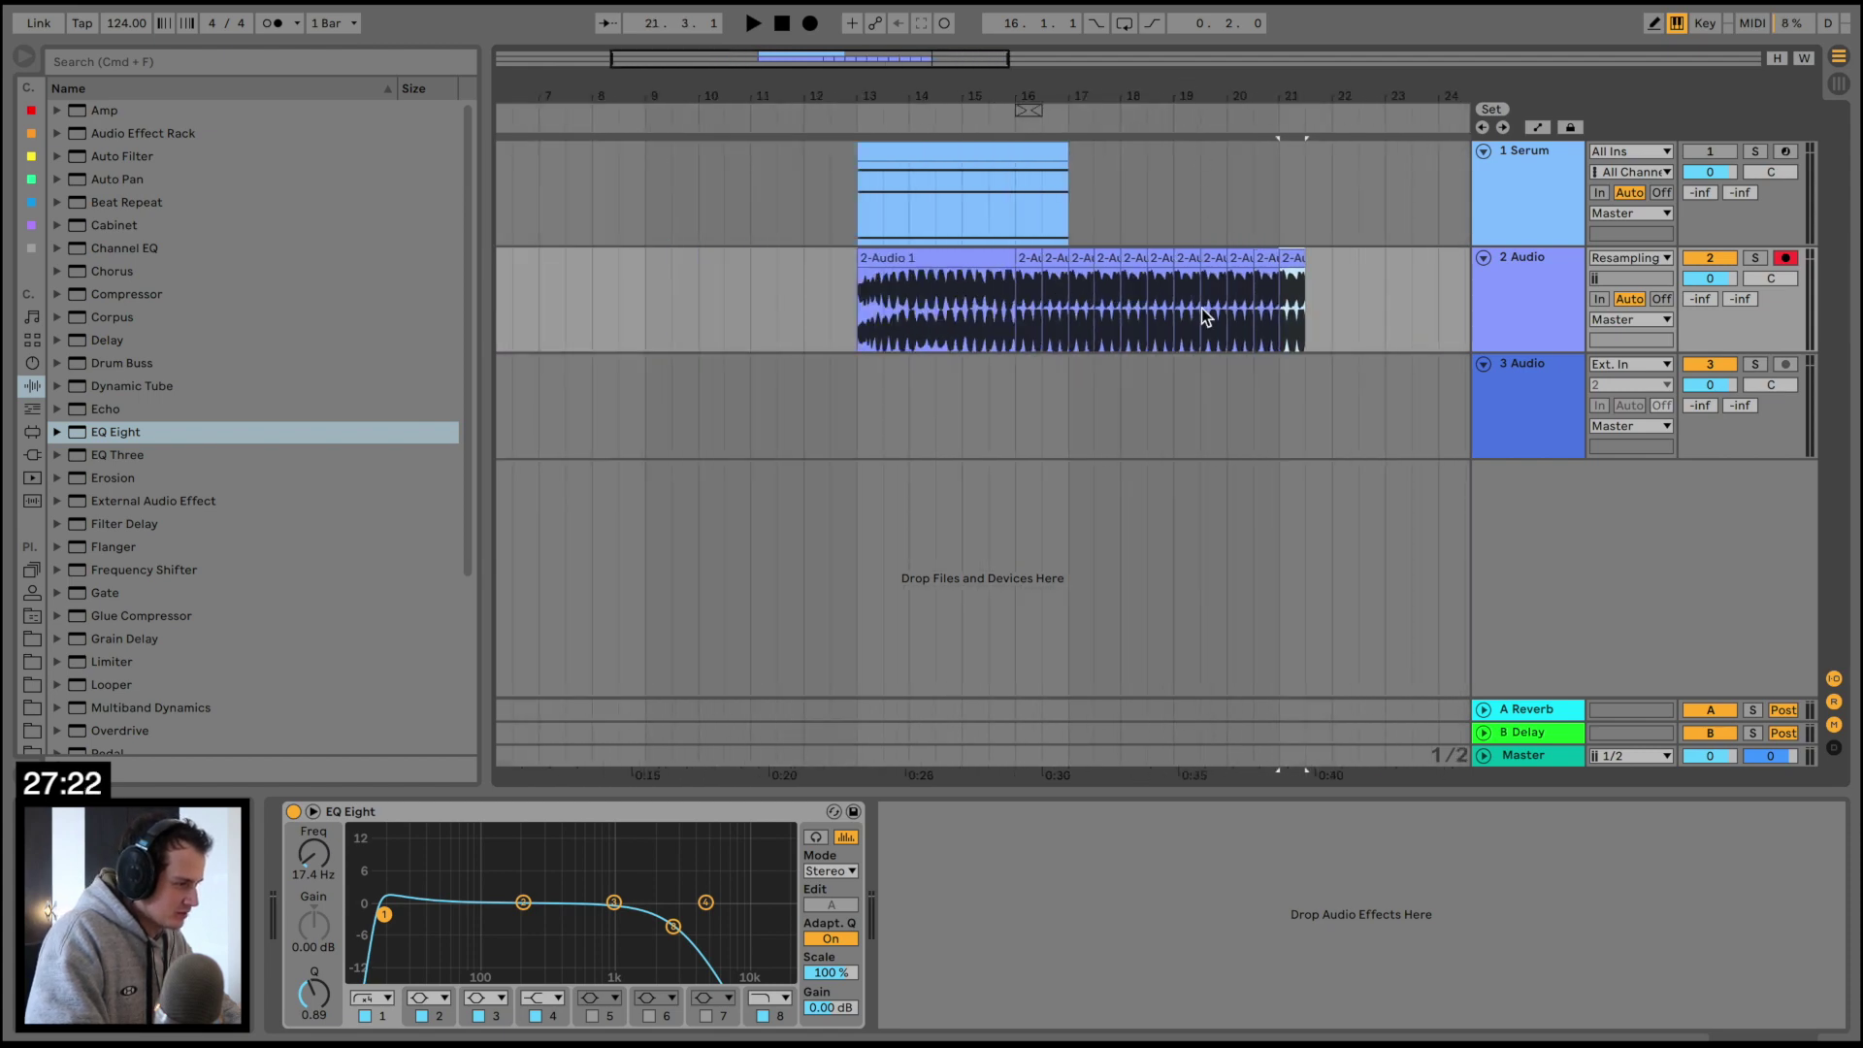
{"action": "key", "text": "super+z"}
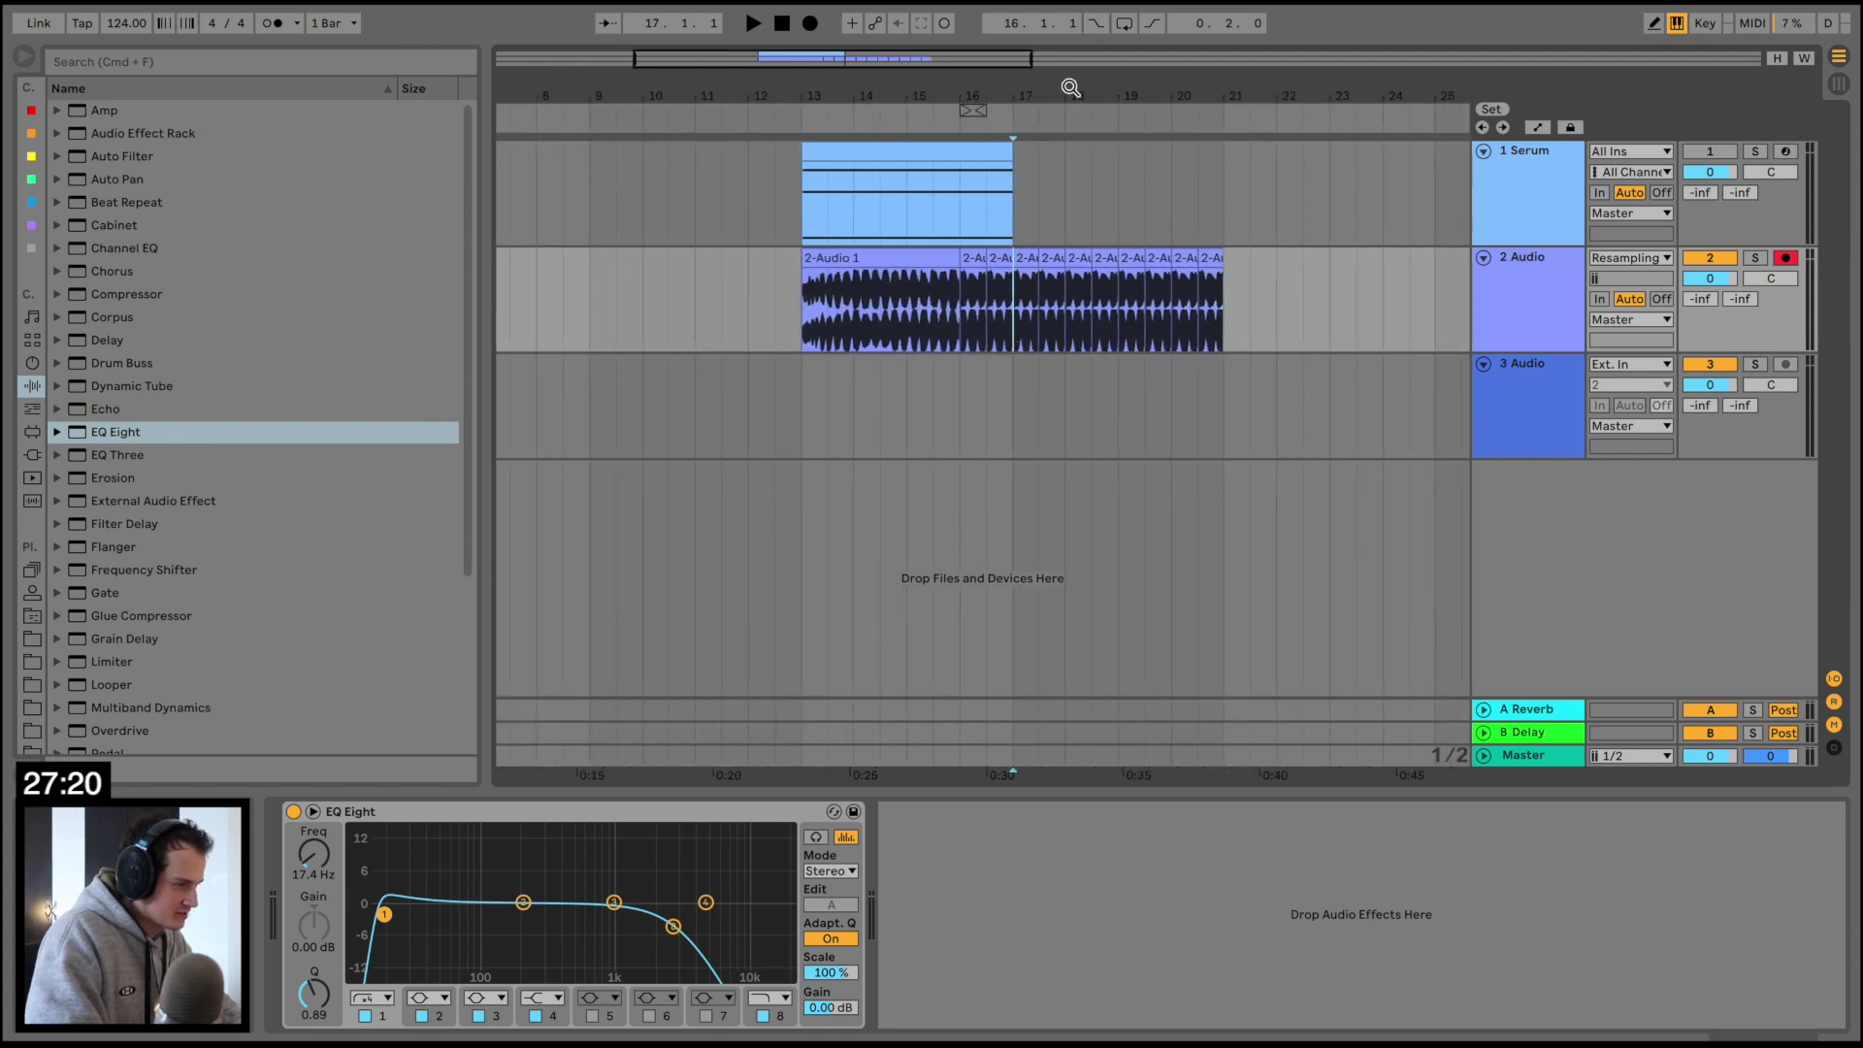
Show automation and ramp EQ band 1's frequency upward from 17.4 Hz at bar 17 to a breakpoint at bar 21
{"action": "left_click_drag", "start_coordinate": [1070, 88], "coordinate": [1068, 90]}
{"action": "scroll", "coordinate": [1144, 153], "scroll_direction": "left", "scroll_amount": 5}
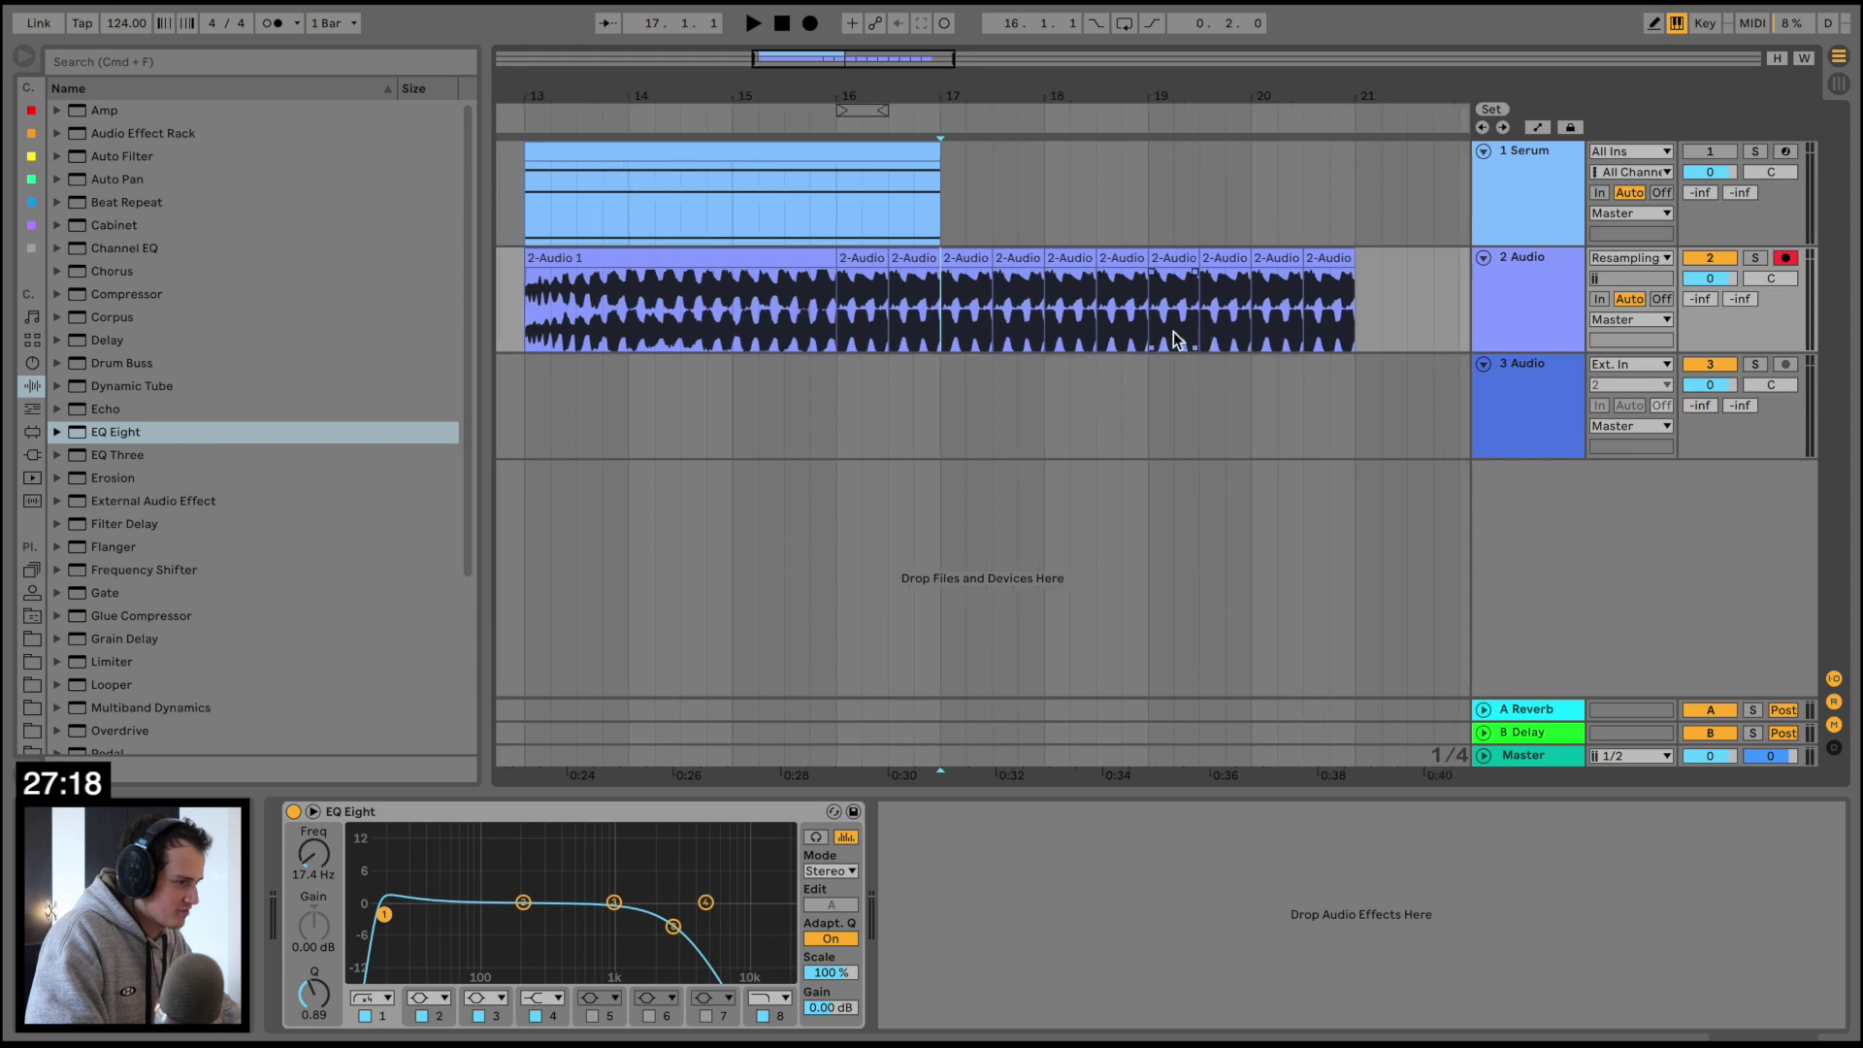
{"action": "scroll", "coordinate": [1176, 337], "scroll_direction": "right", "scroll_amount": 1}
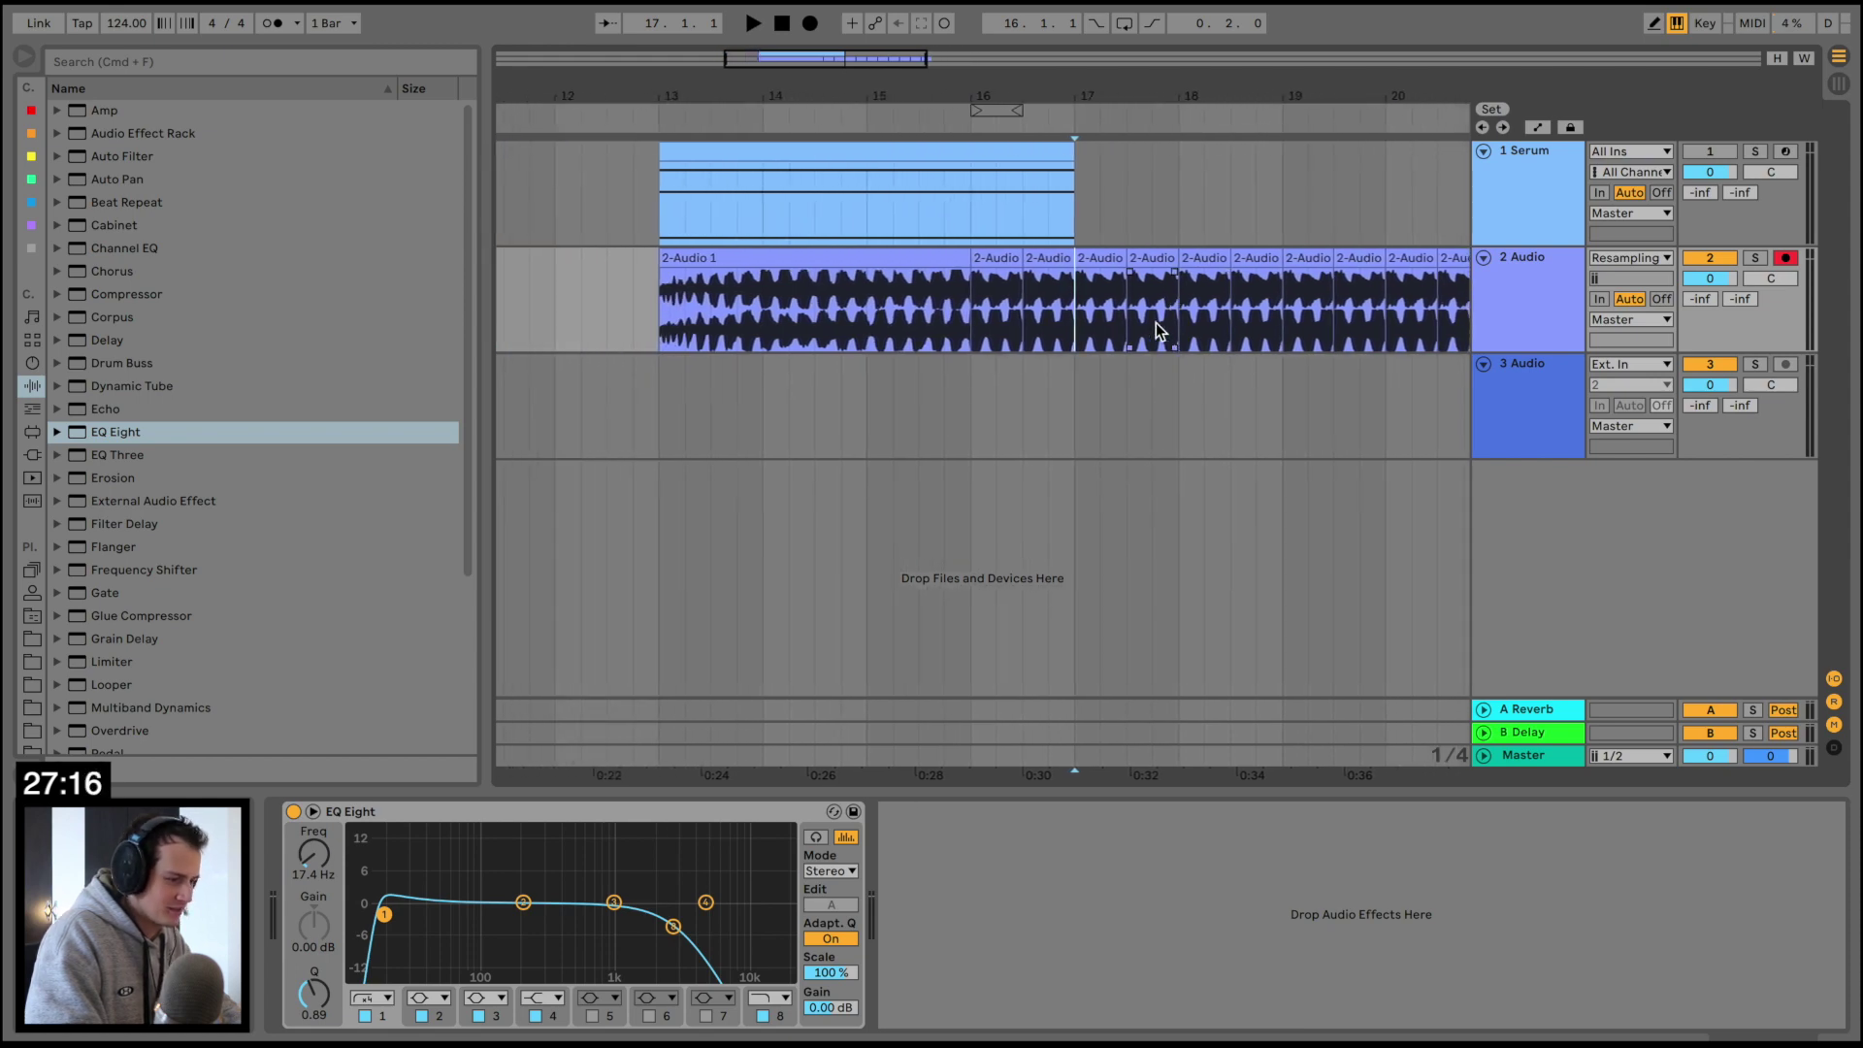
{"action": "scroll", "coordinate": [1156, 323], "scroll_direction": "right", "scroll_amount": 4}
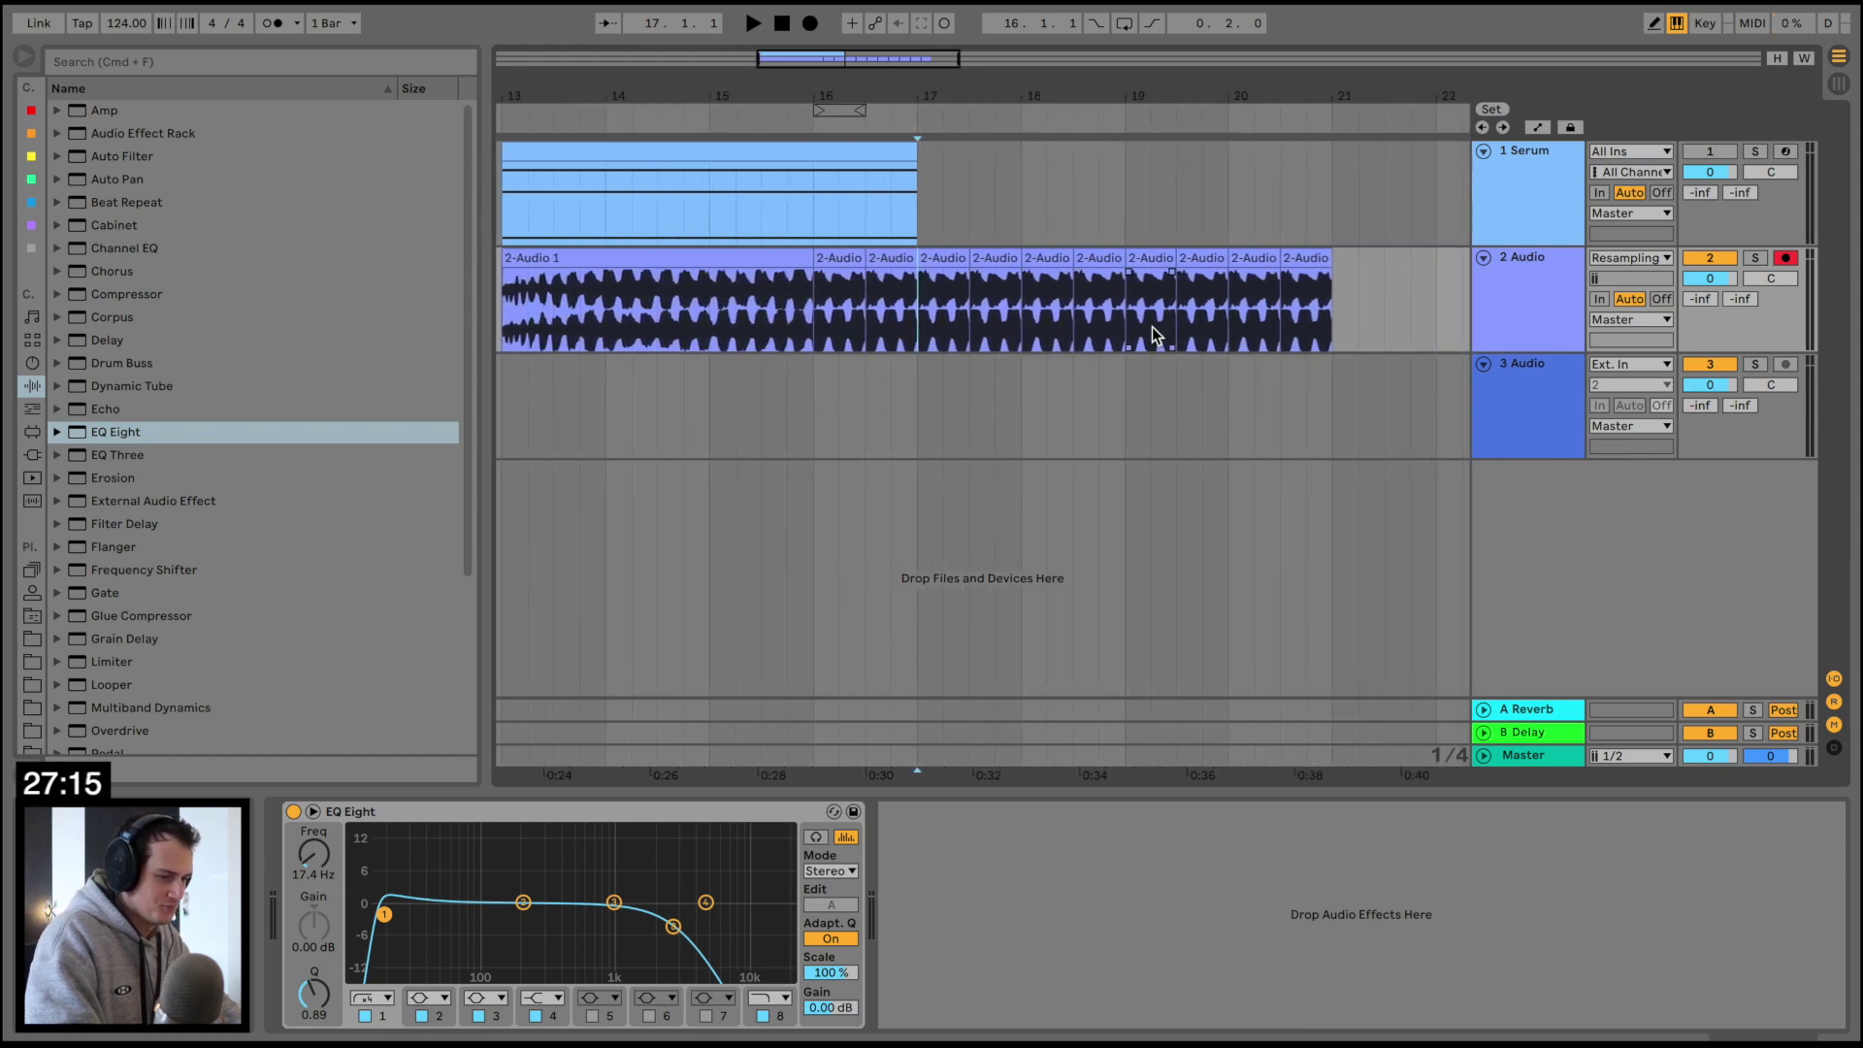
{"action": "left_click", "coordinate": [878, 386]}
{"action": "key", "text": "a"}
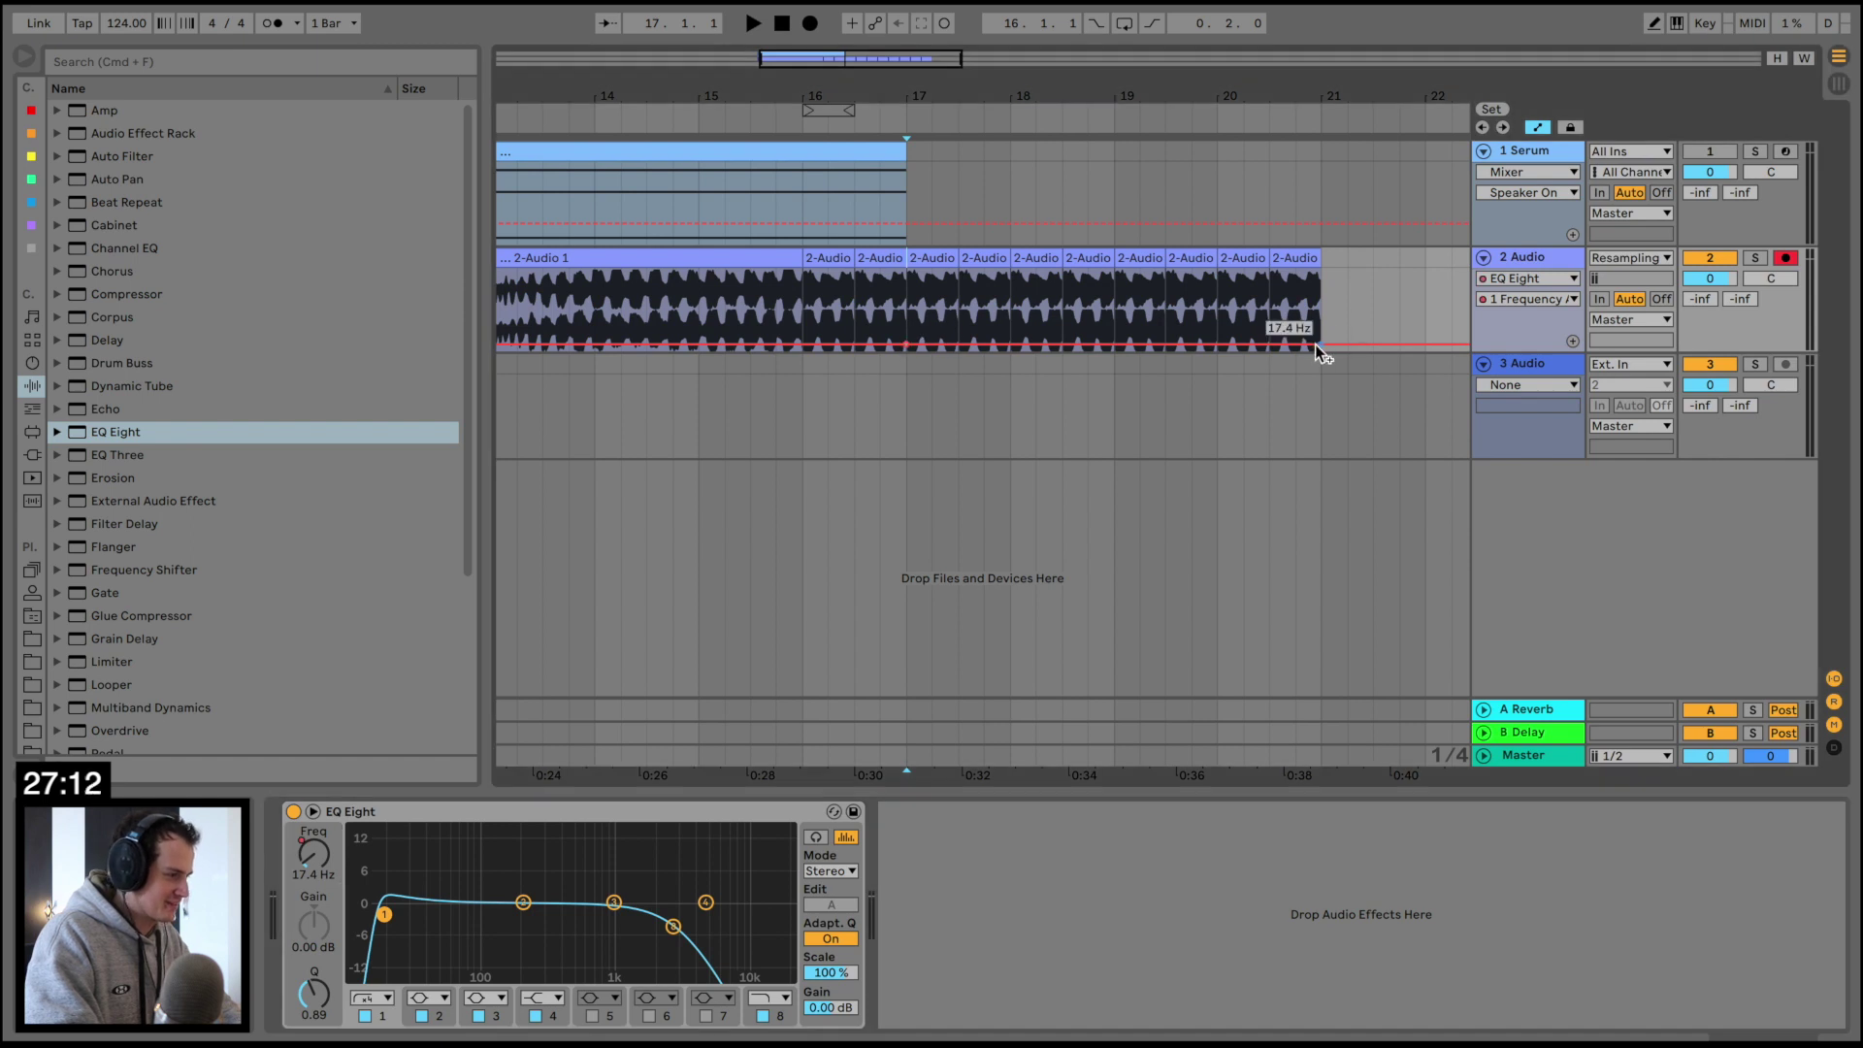
{"action": "left_click_drag", "start_coordinate": [1314, 346], "coordinate": [1319, 315]}
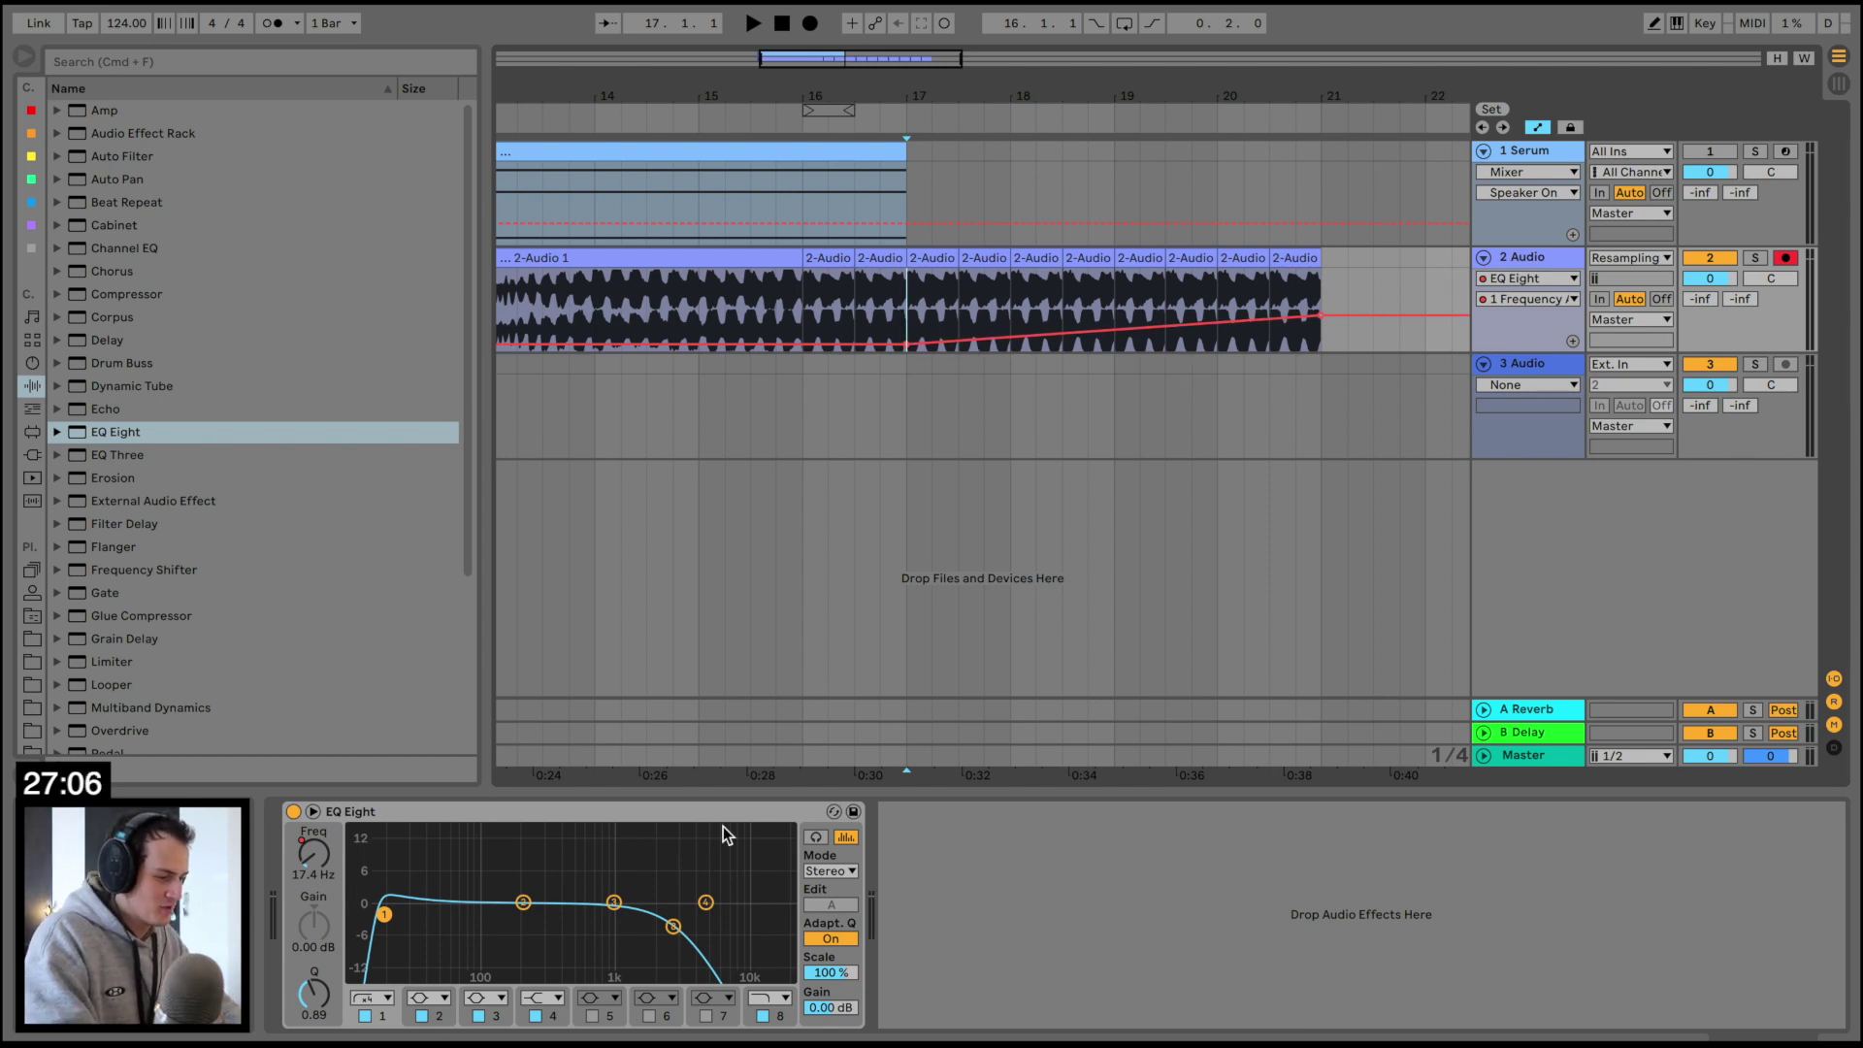
Lower EQ band 8 to about 2.16 kHz and automate its frequency rising from bar 17 to about 4.3 kHz at bar 21
{"action": "left_click", "coordinate": [780, 1017]}
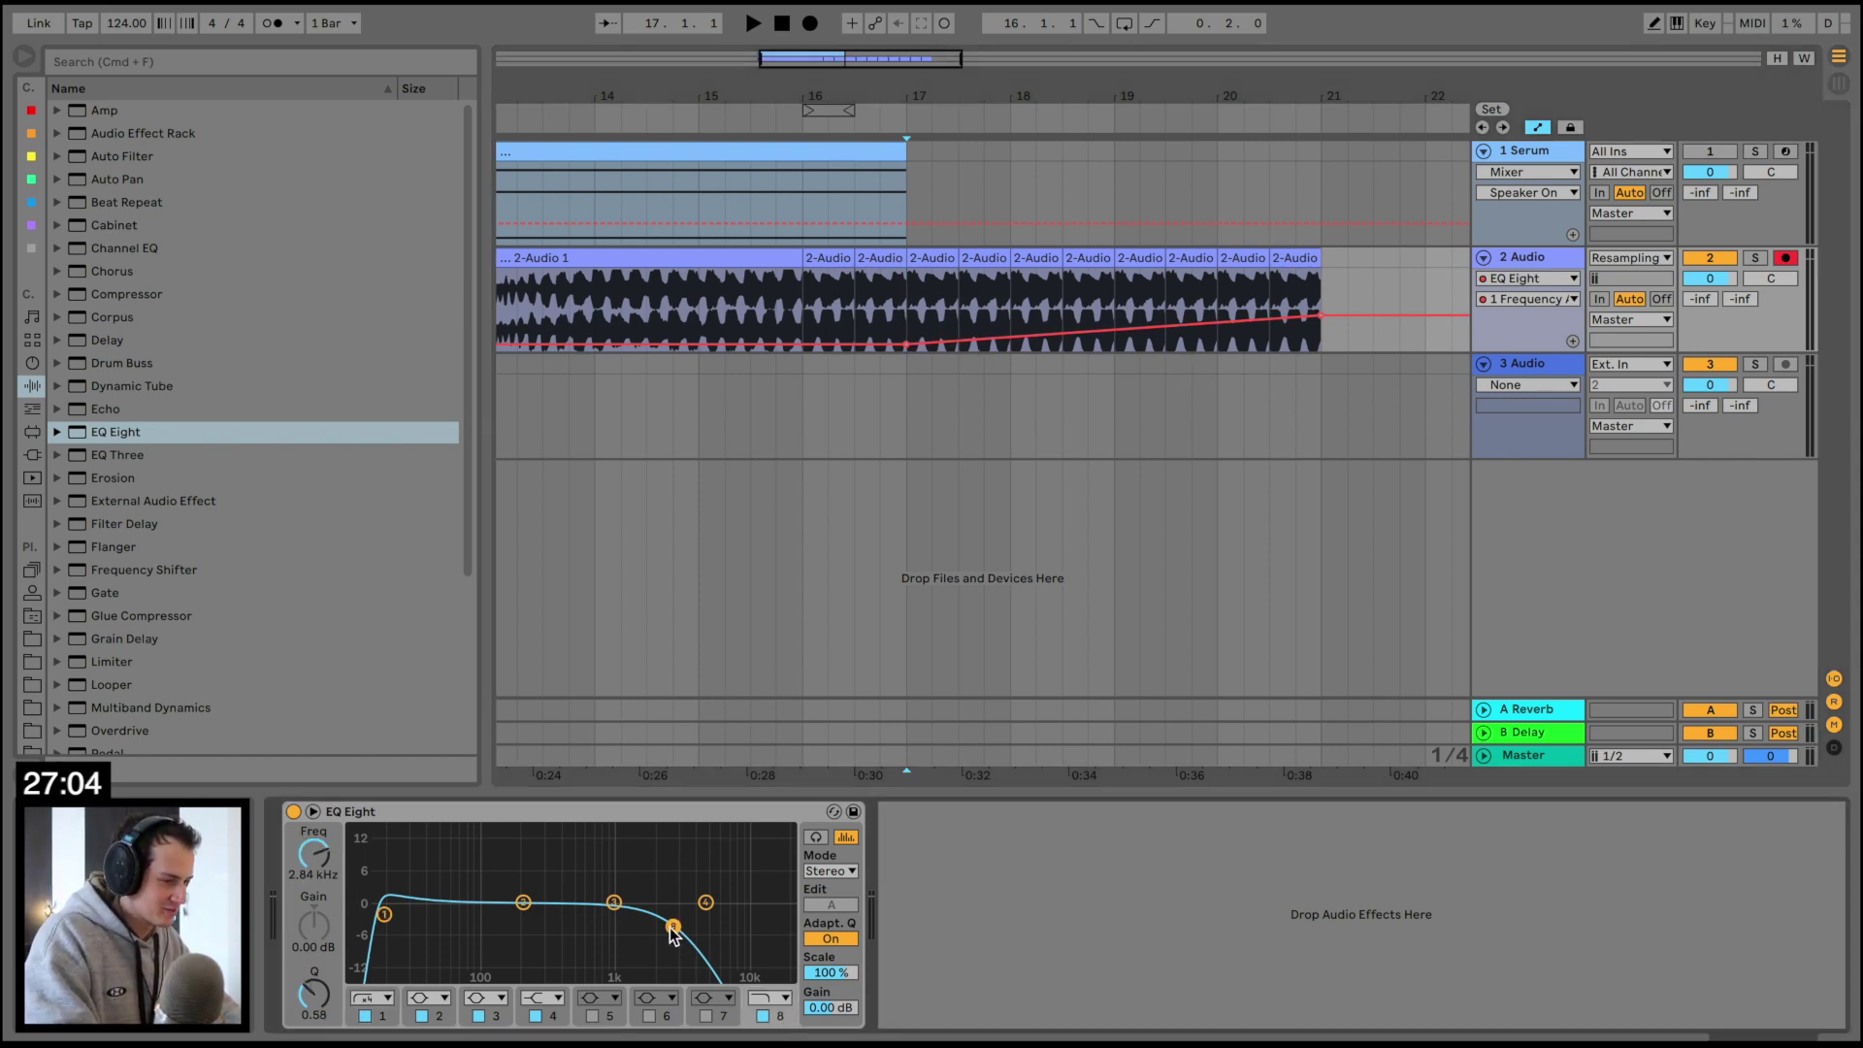
{"action": "key", "text": "space"}
{"action": "left_click_drag", "start_coordinate": [313, 854], "coordinate": [314, 896]}
{"action": "key", "text": "space"}
{"action": "key", "text": "space"}
{"action": "key", "text": "space"}
{"action": "key", "text": "space"}
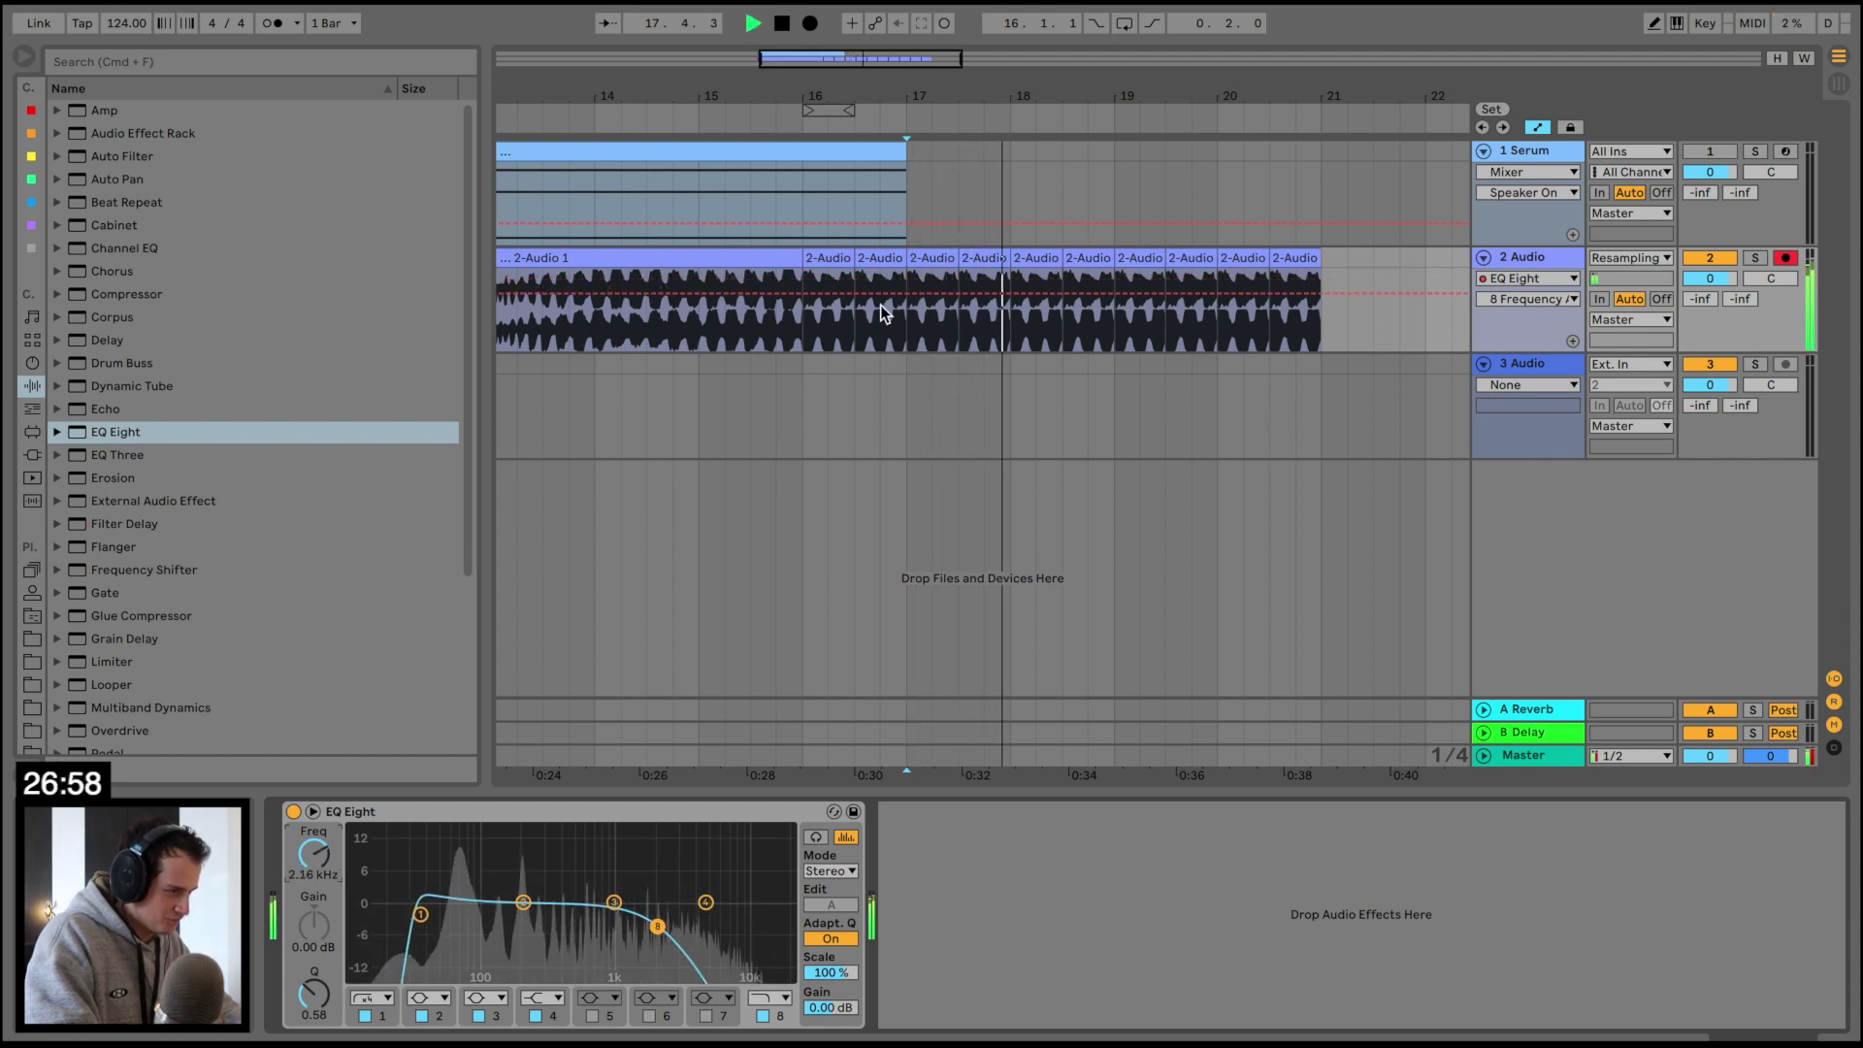
{"action": "left_click", "coordinate": [908, 293]}
{"action": "left_click_drag", "start_coordinate": [1322, 293], "coordinate": [1322, 286]}
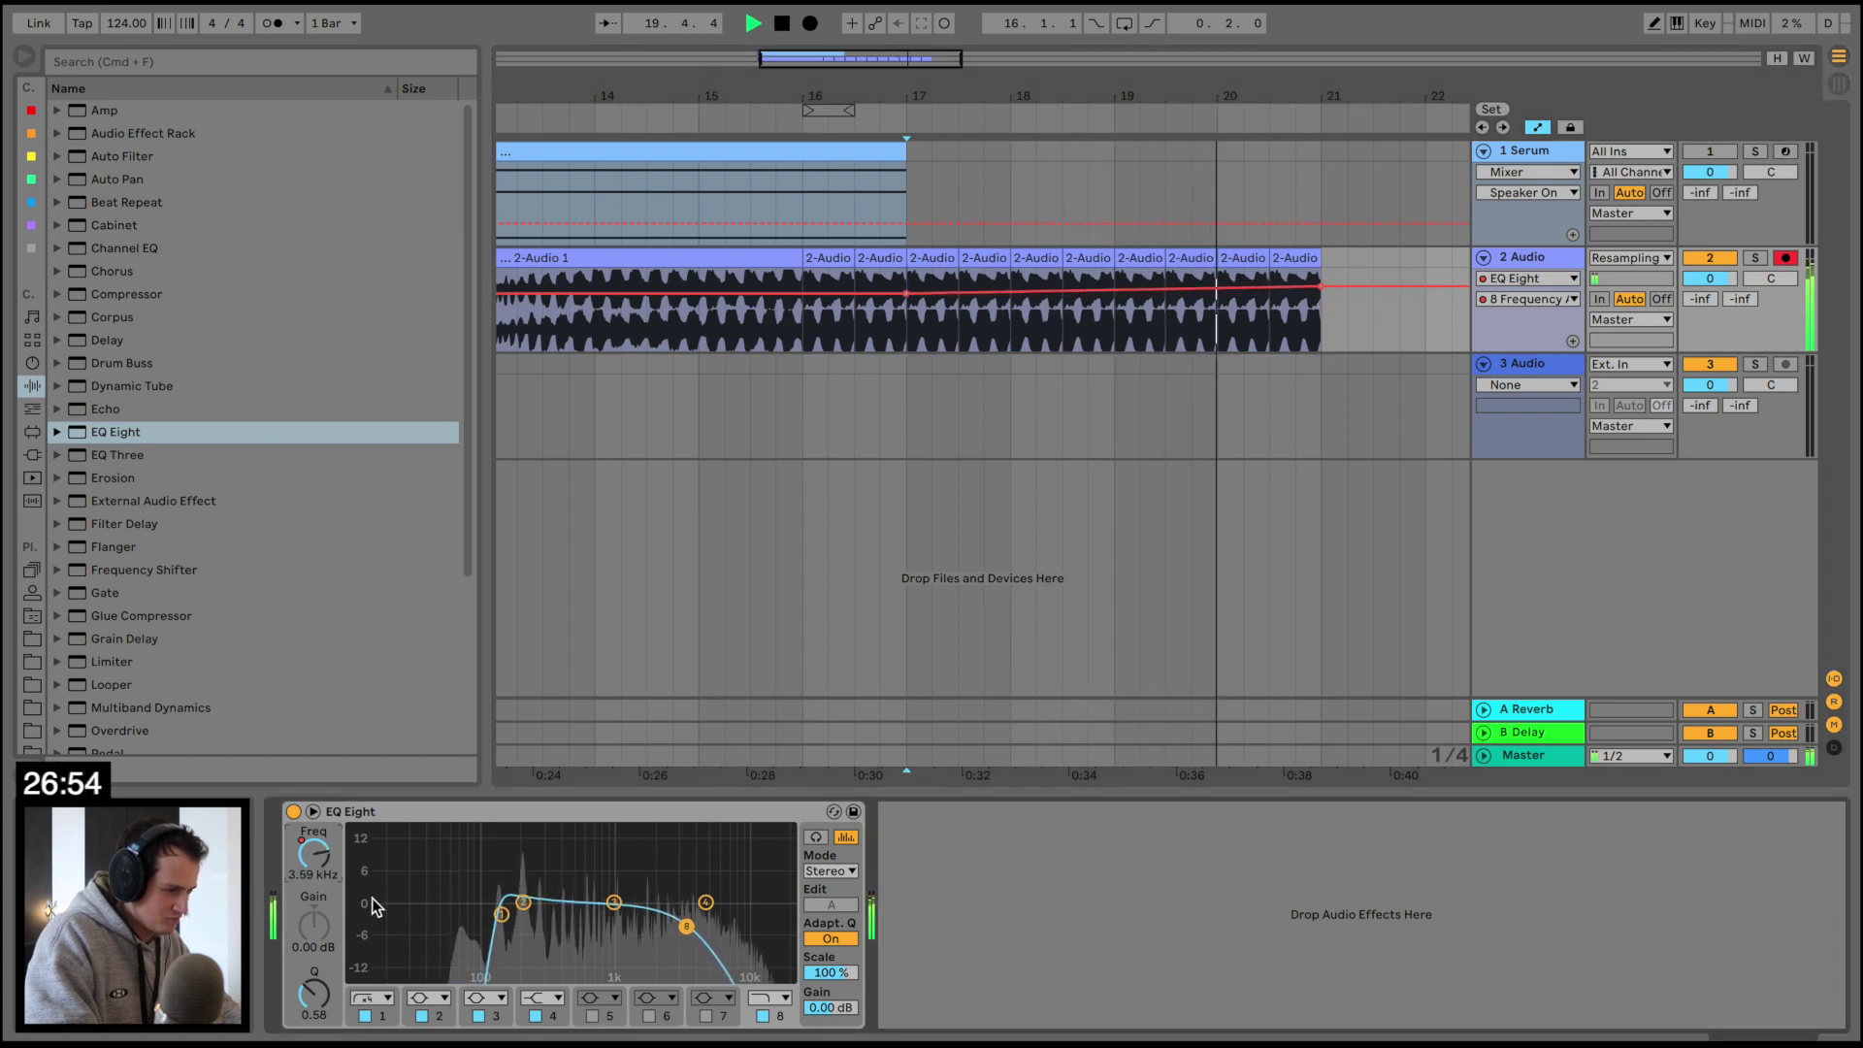
Reshape band 1's frequency automation to climb more steeply, peaking around 20.3 and dropping to about 415 Hz at bar 21
{"action": "left_click", "coordinate": [375, 1015]}
{"action": "left_click", "coordinate": [312, 859]}
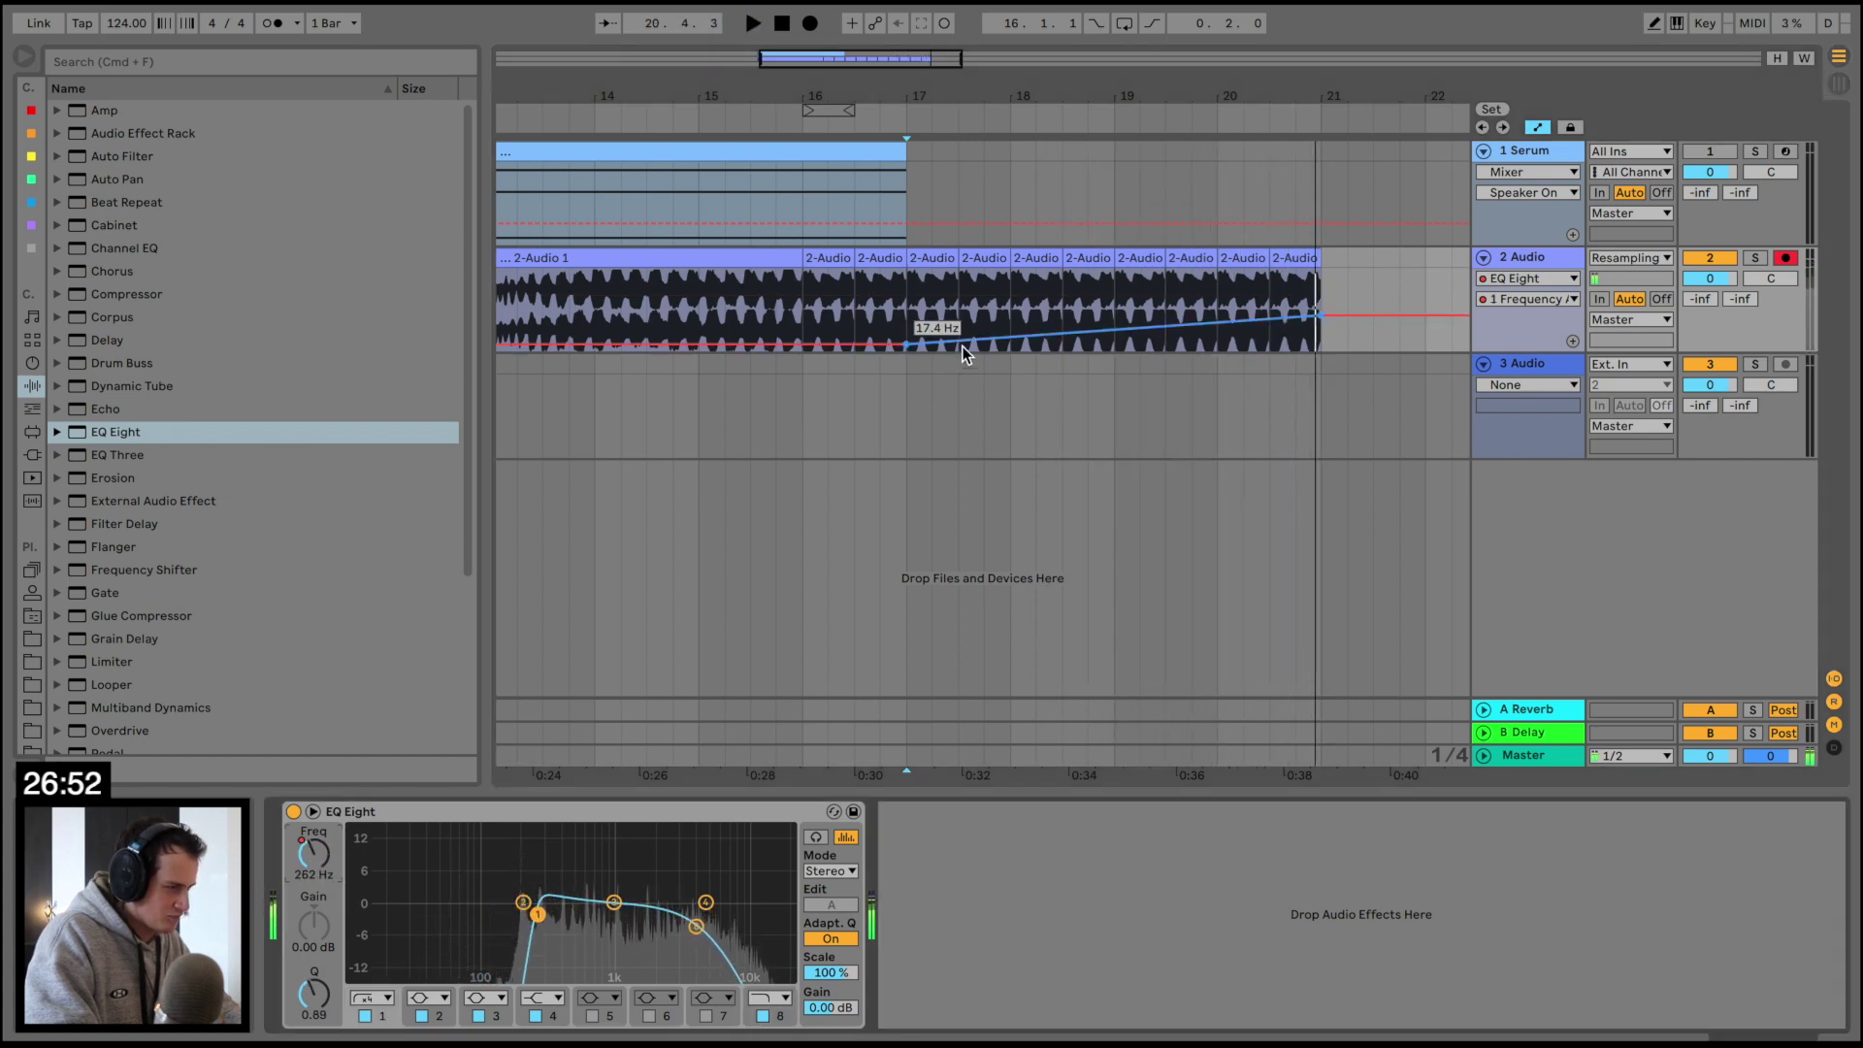
{"action": "mouse_move", "coordinate": [1303, 316]}
{"action": "left_mouse_down"}
{"action": "mouse_move", "coordinate": [1315, 288]}
{"action": "mouse_move", "coordinate": [1325, 314]}
{"action": "left_mouse_up"}
{"action": "left_click", "coordinate": [1320, 315]}
{"action": "key", "text": "space"}
{"action": "key", "text": "space"}
{"action": "left_click", "coordinate": [784, 1015]}
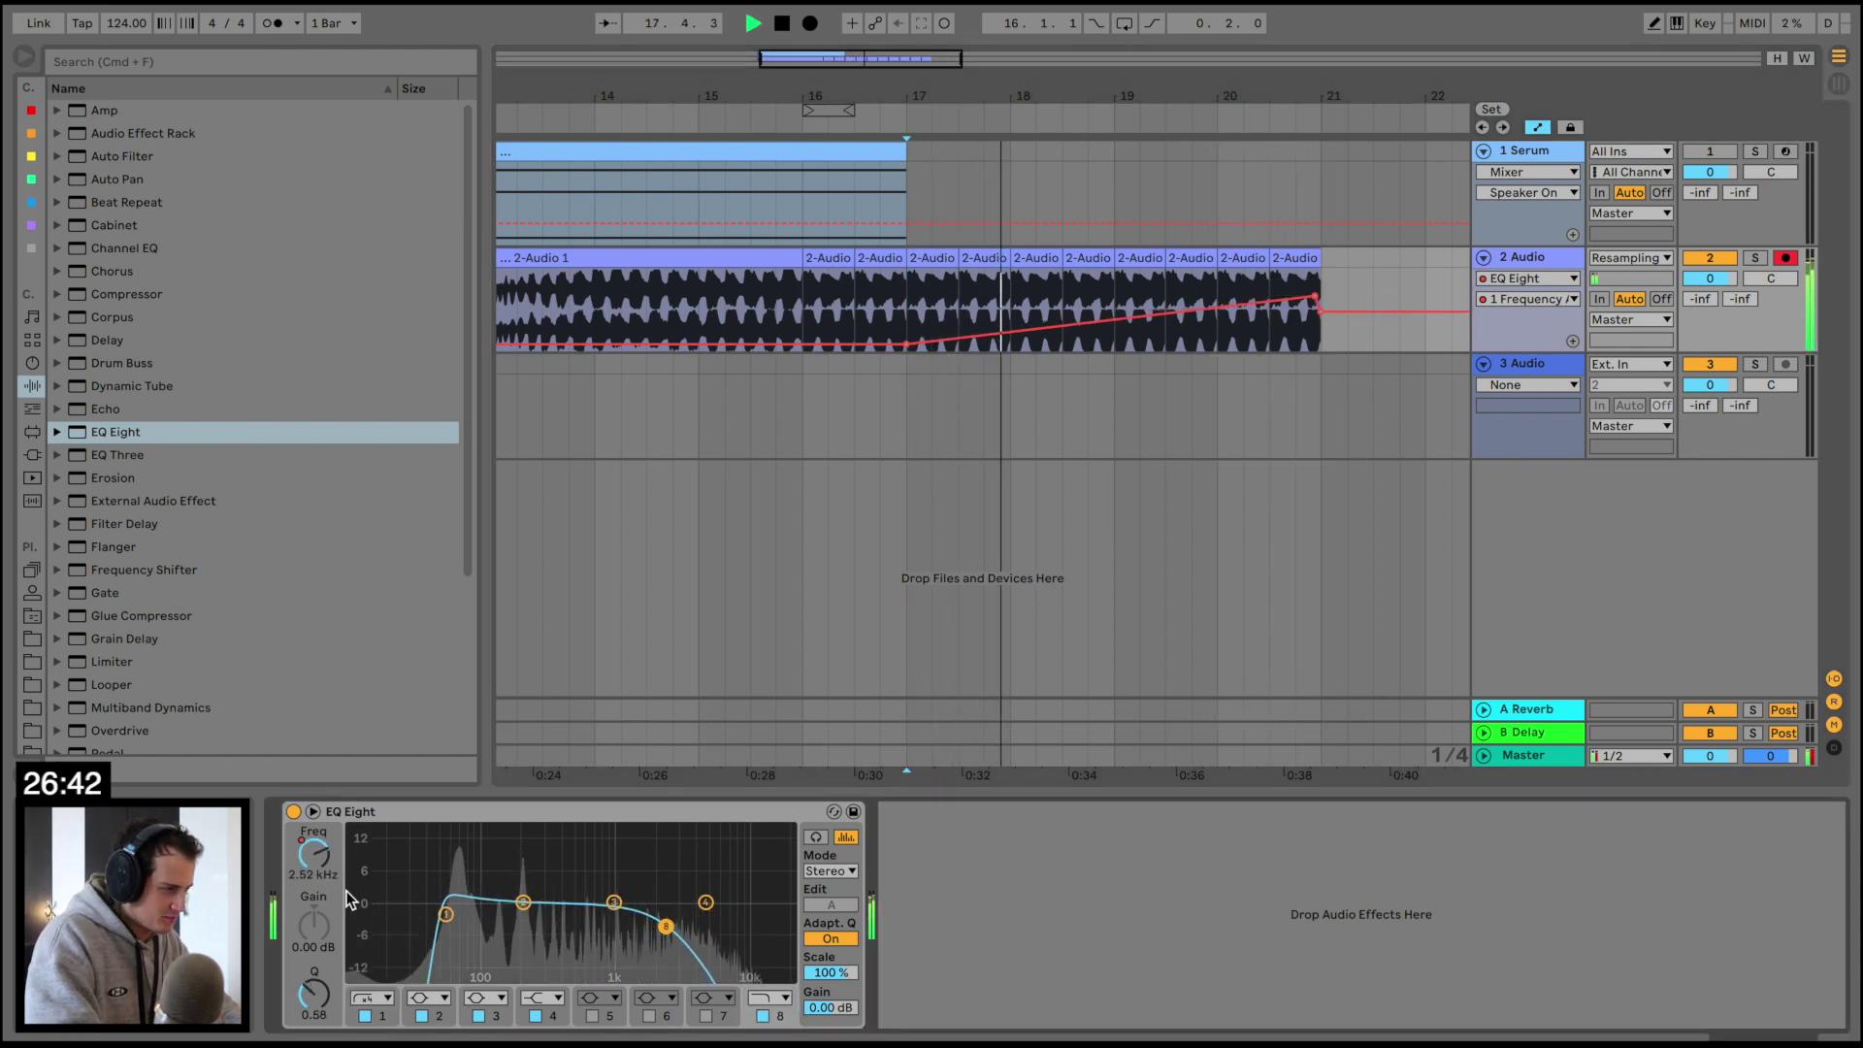
{"action": "left_click", "coordinate": [1268, 301]}
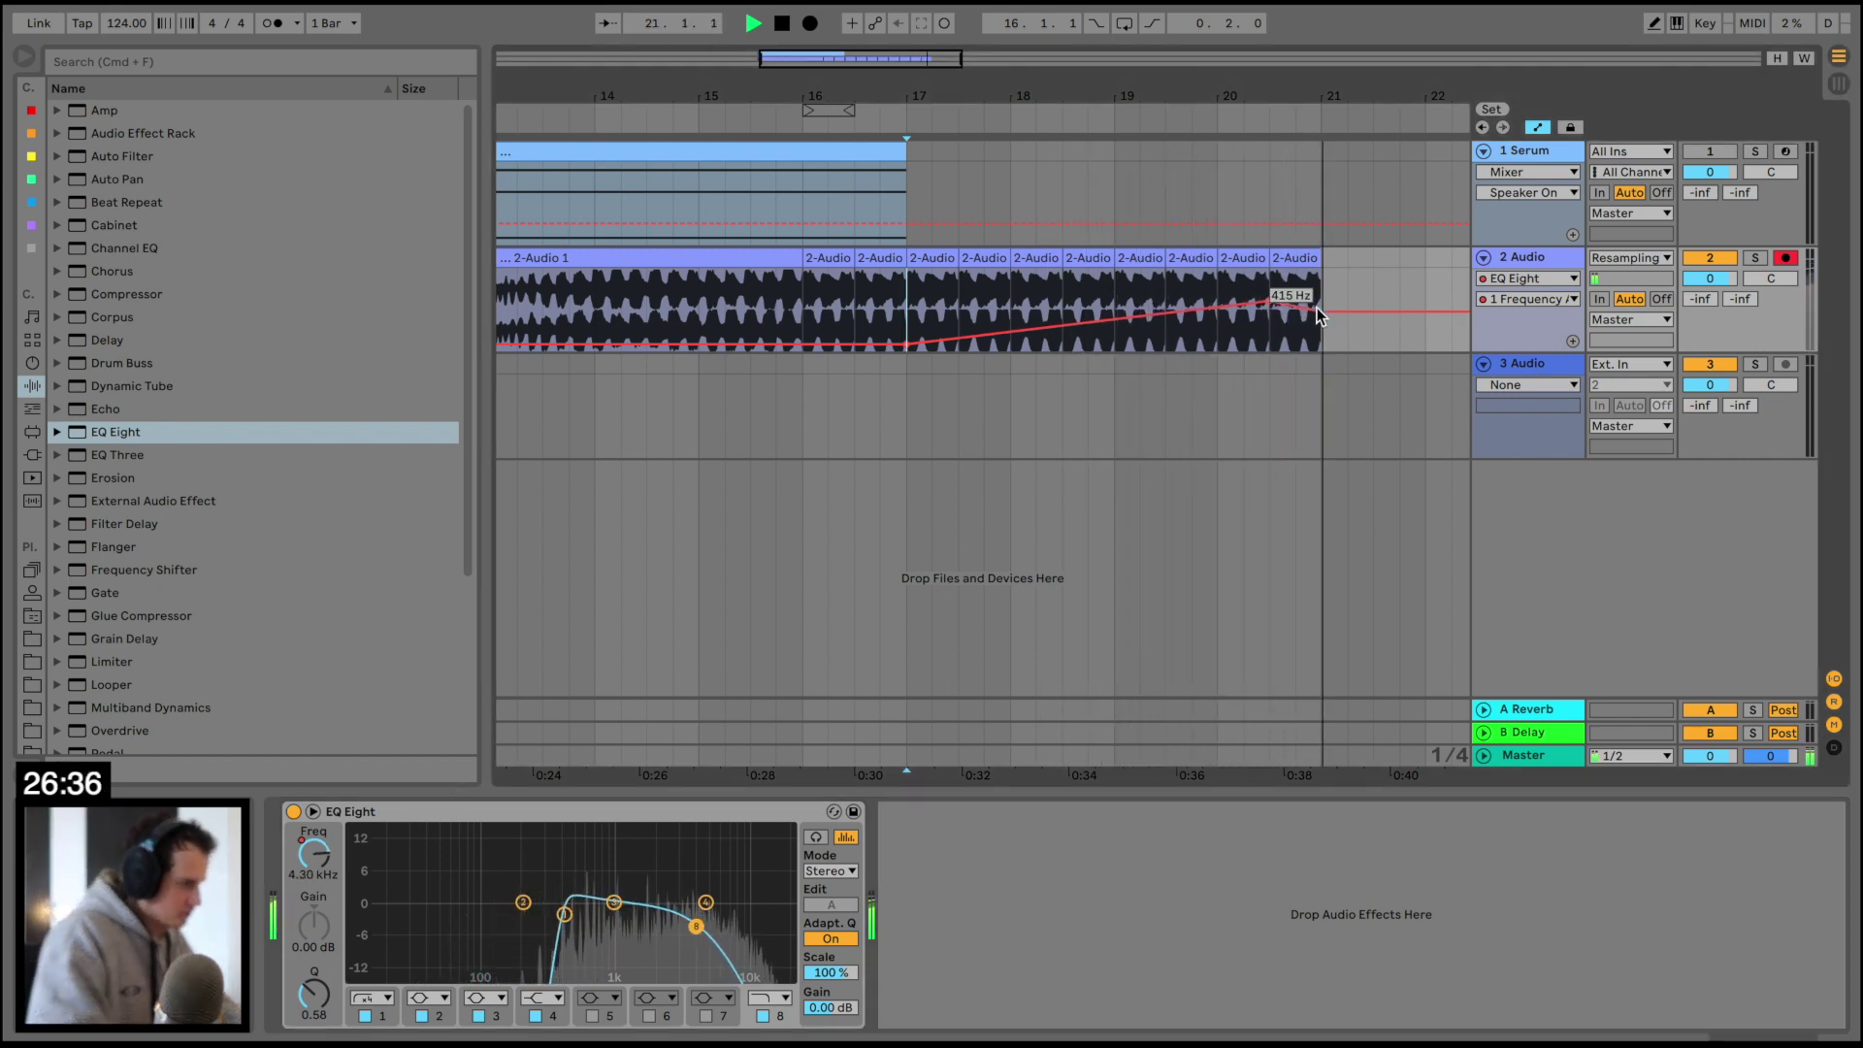
Stop playback and duplicate the last half-bar clip with its automation three times after bar 21
{"action": "key", "text": "space"}
{"action": "key", "text": "super+d"}
{"action": "key", "text": "super+d"}
{"action": "key", "text": "super+d"}
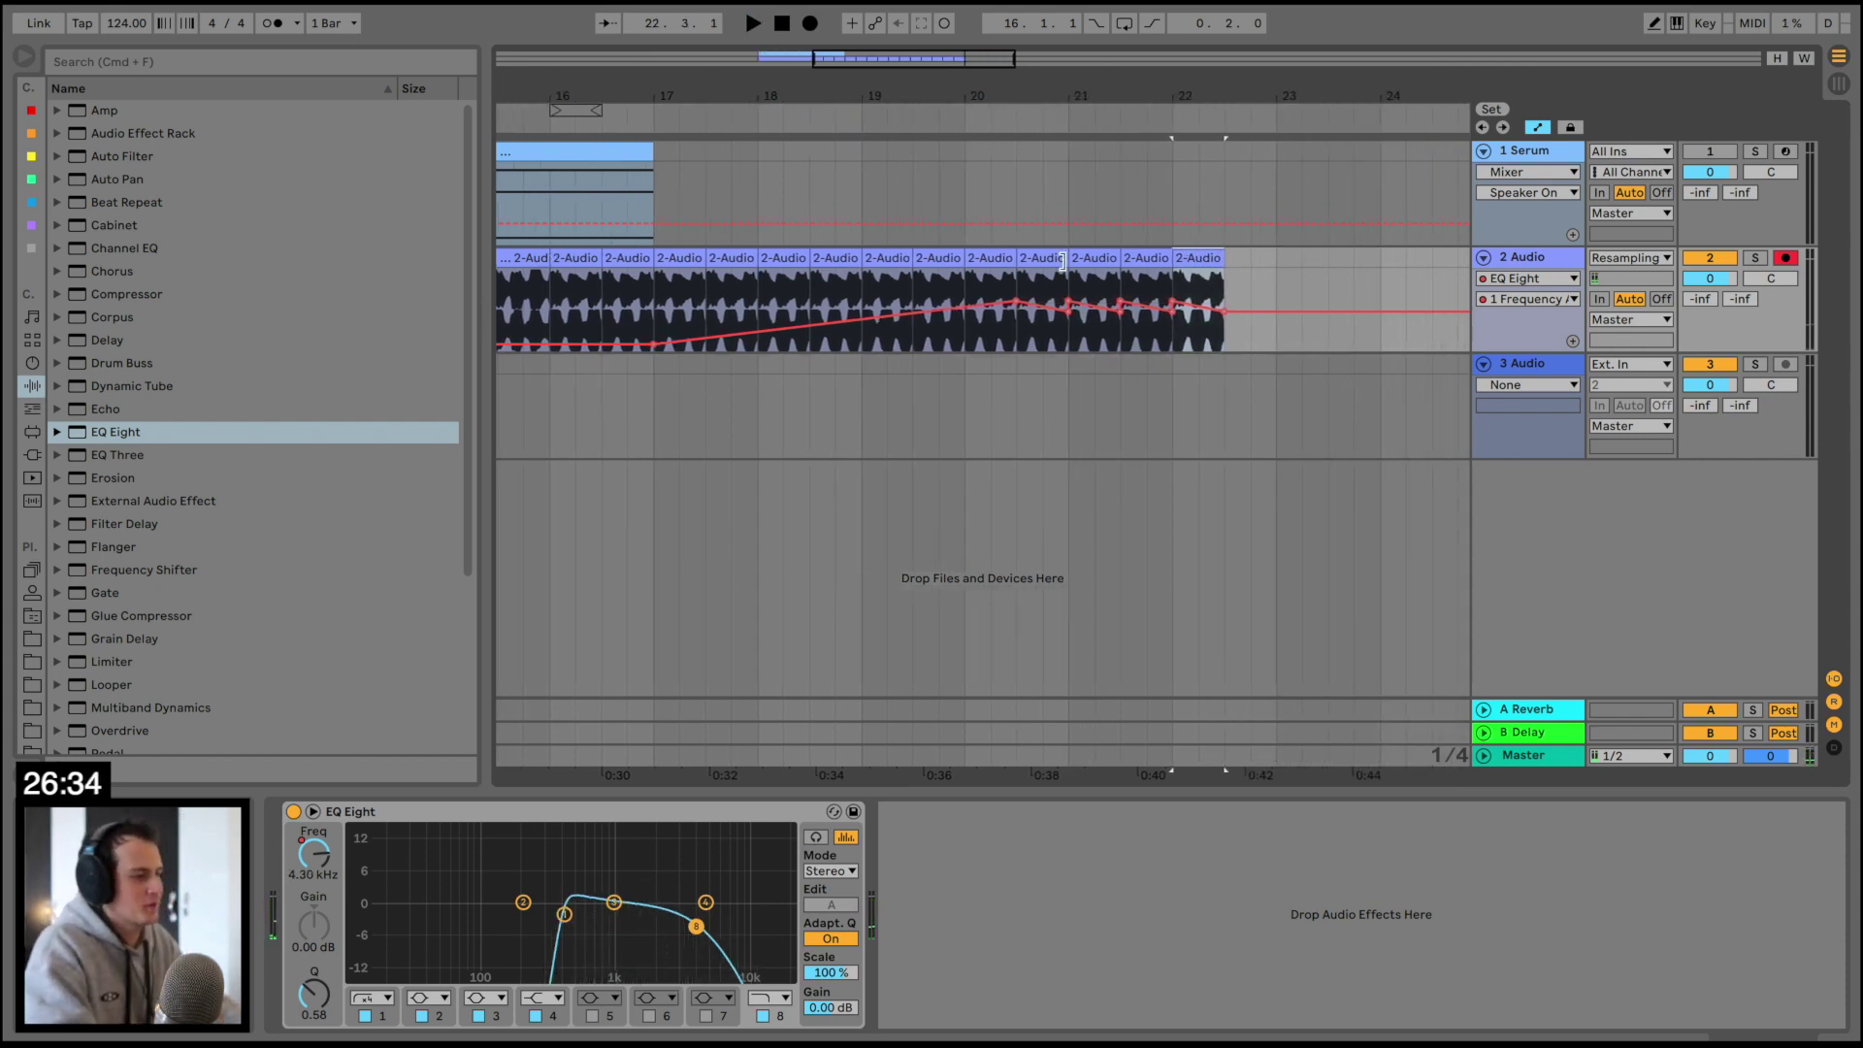
Trim the start of the clip at bar 21 to leave a short gap, and audition the transition
{"action": "left_click", "coordinate": [1075, 258]}
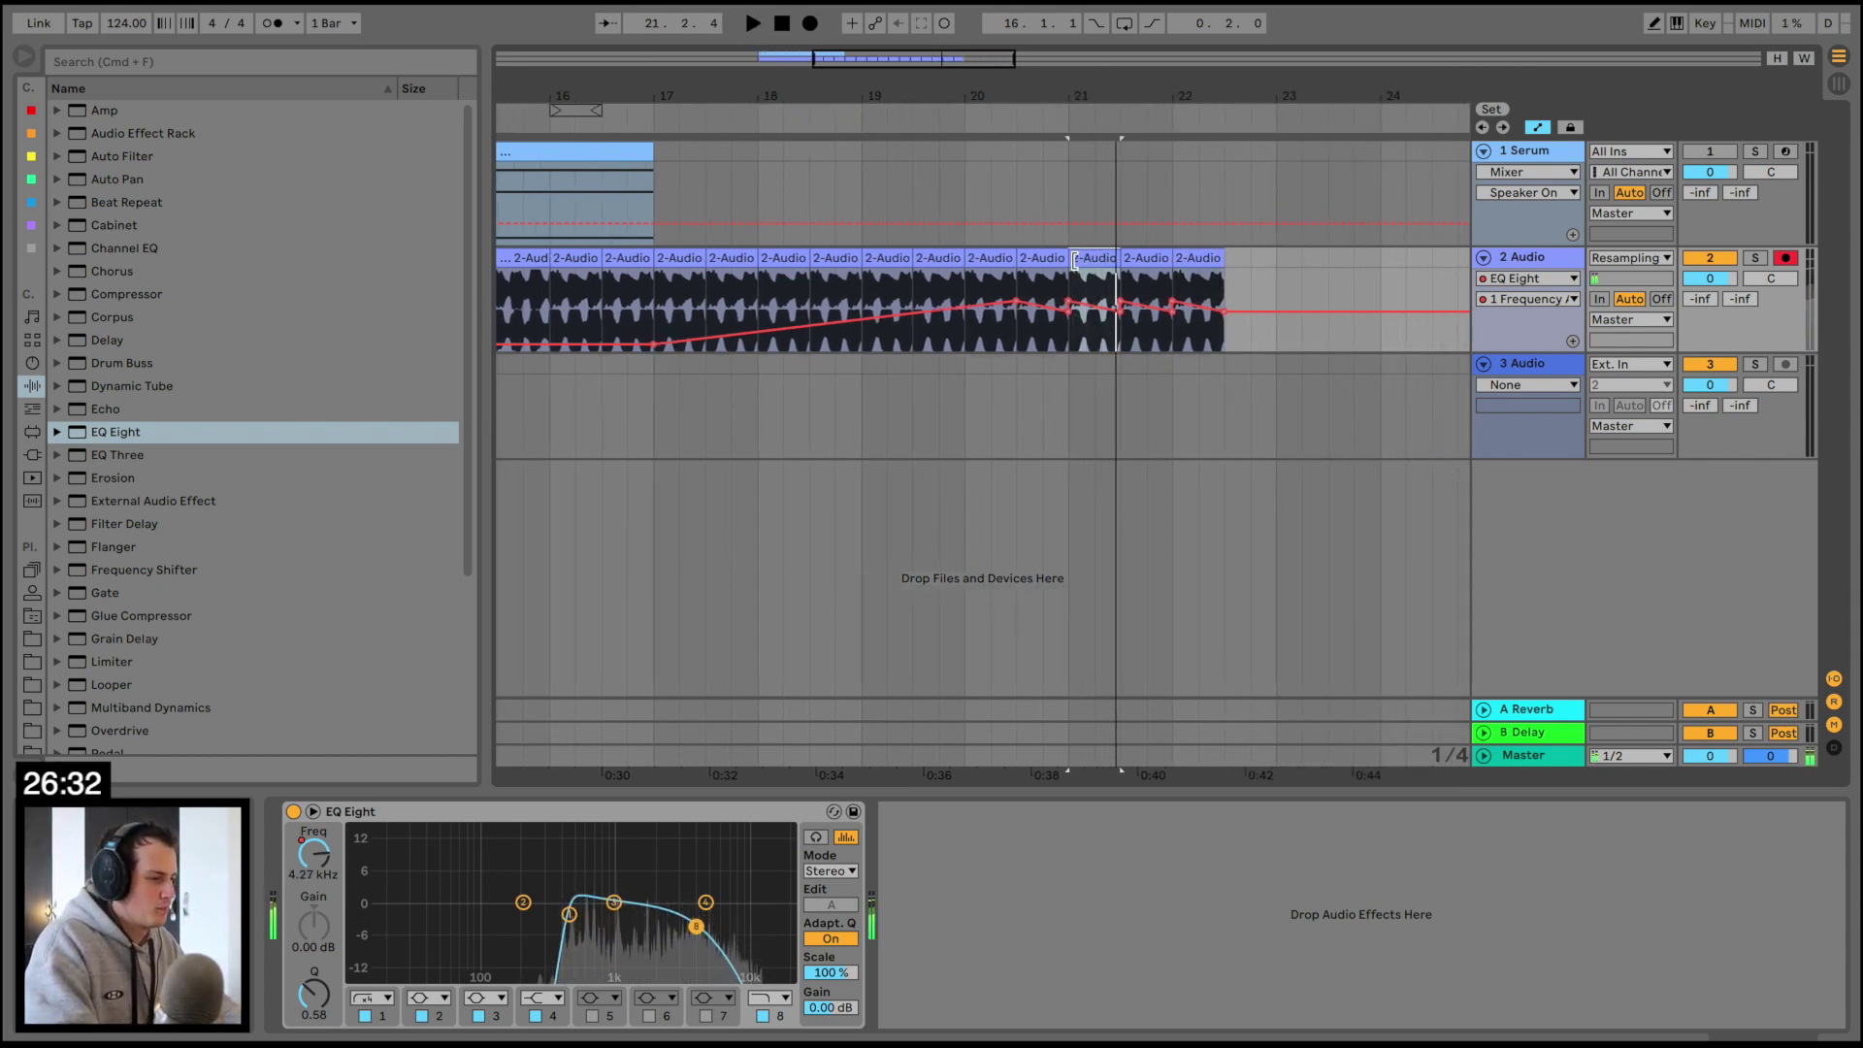
{"action": "left_click_drag", "start_coordinate": [1075, 260], "coordinate": [1081, 260]}
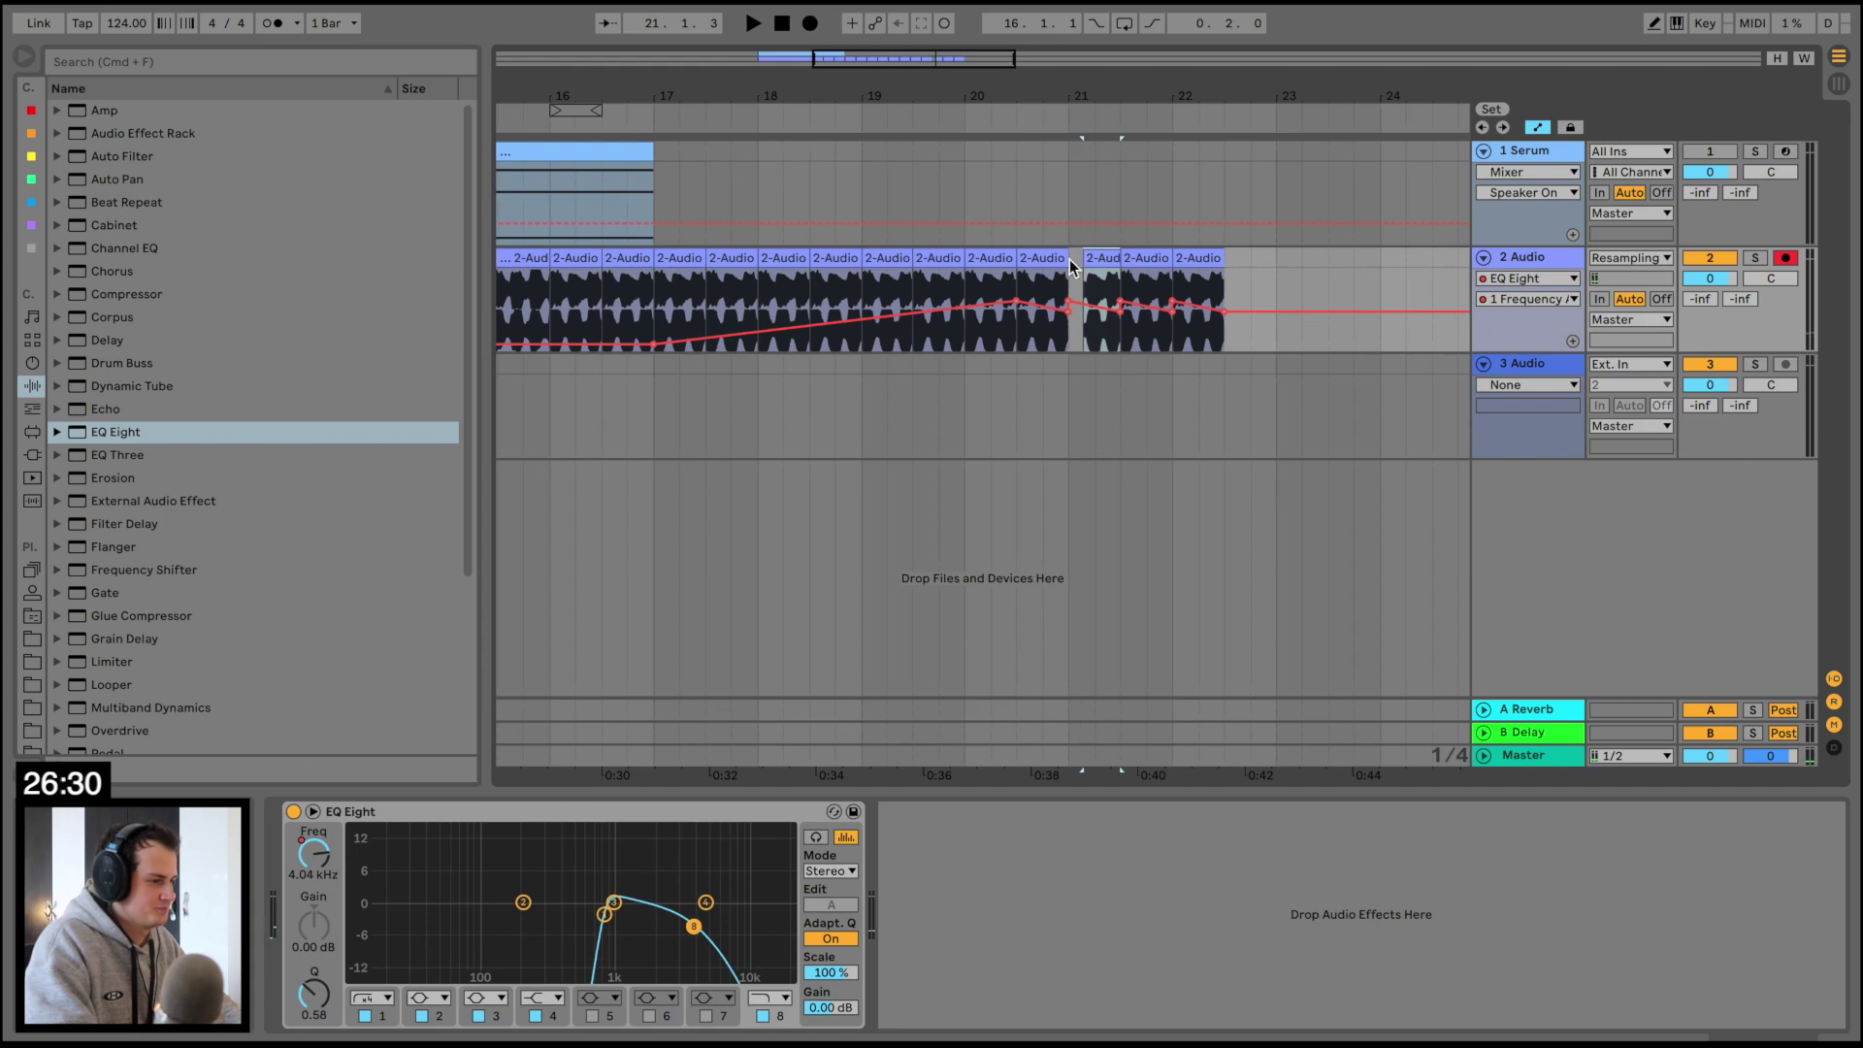
{"action": "left_click", "coordinate": [1071, 260]}
{"action": "key", "text": "space"}
{"action": "key", "text": "space"}
{"action": "left_click_drag", "start_coordinate": [1106, 85], "coordinate": [1106, 146]}
{"action": "key", "text": "space"}
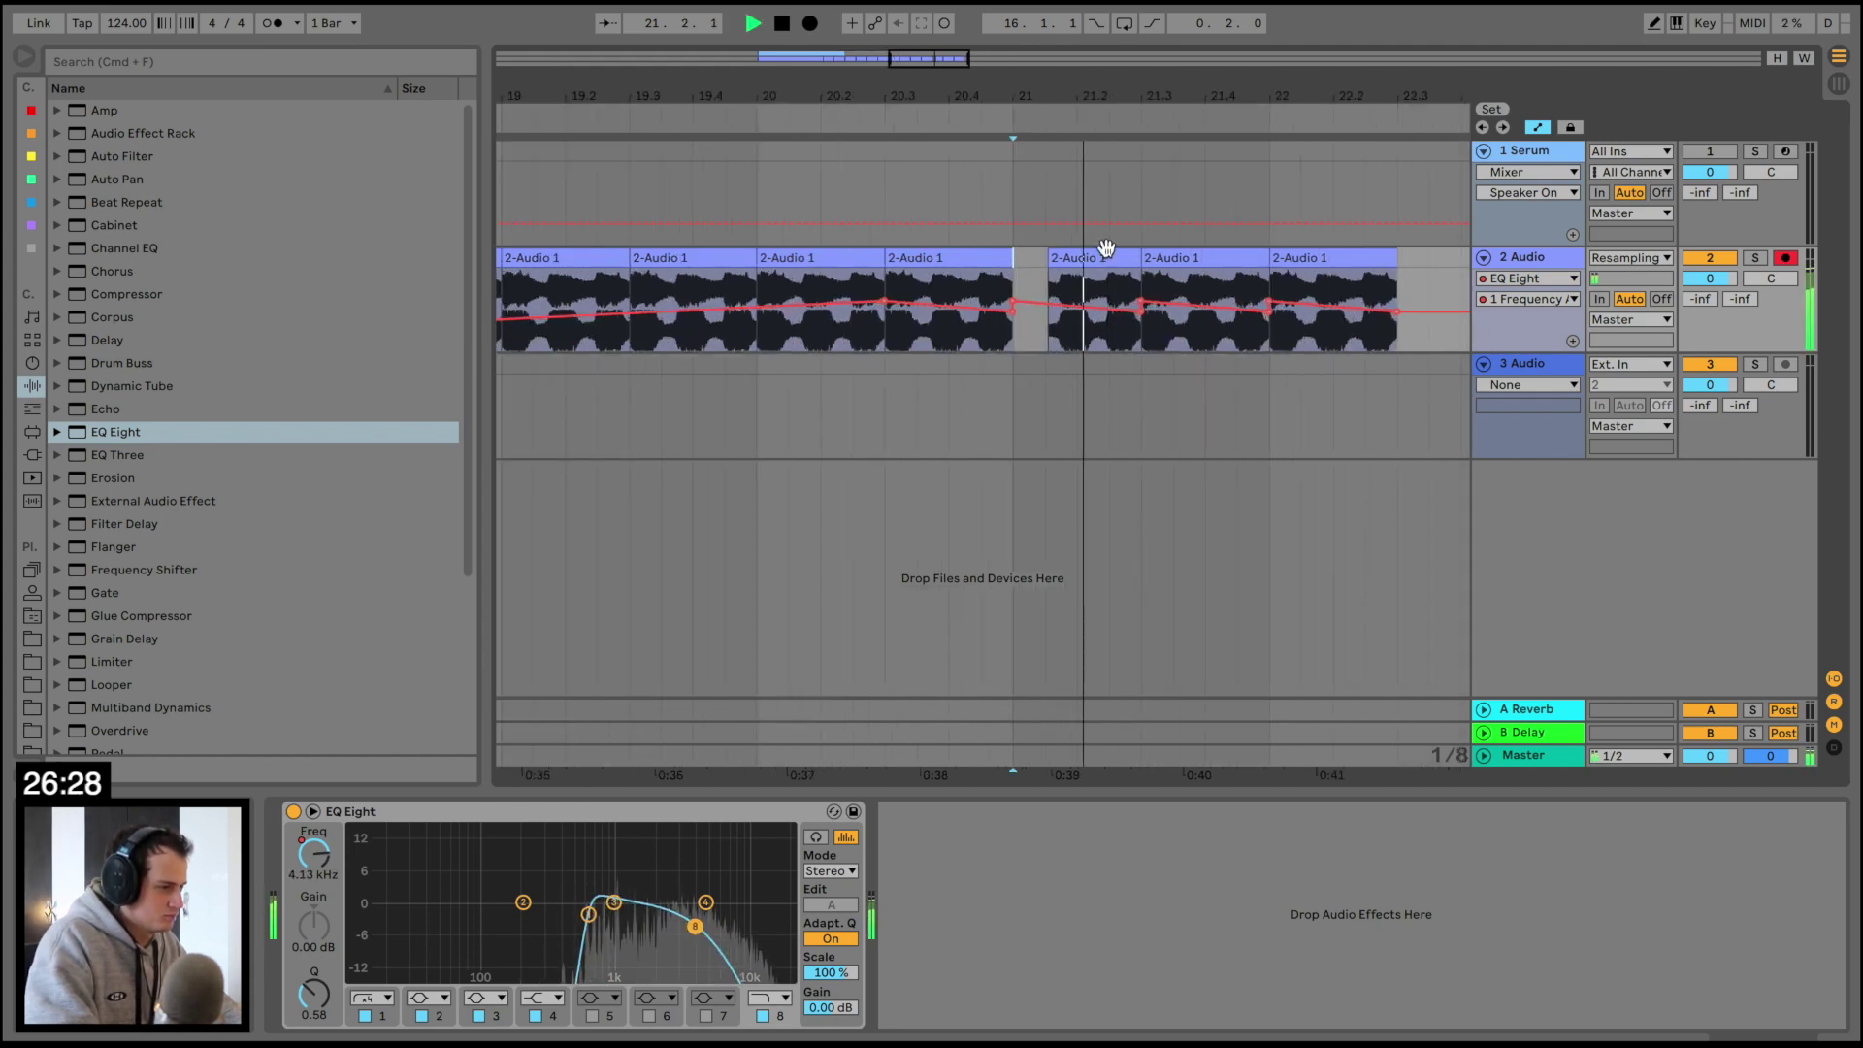
{"action": "key", "text": "space"}
Delete the two untrimmed clips after 21.3
{"action": "left_click", "coordinate": [1163, 258]}
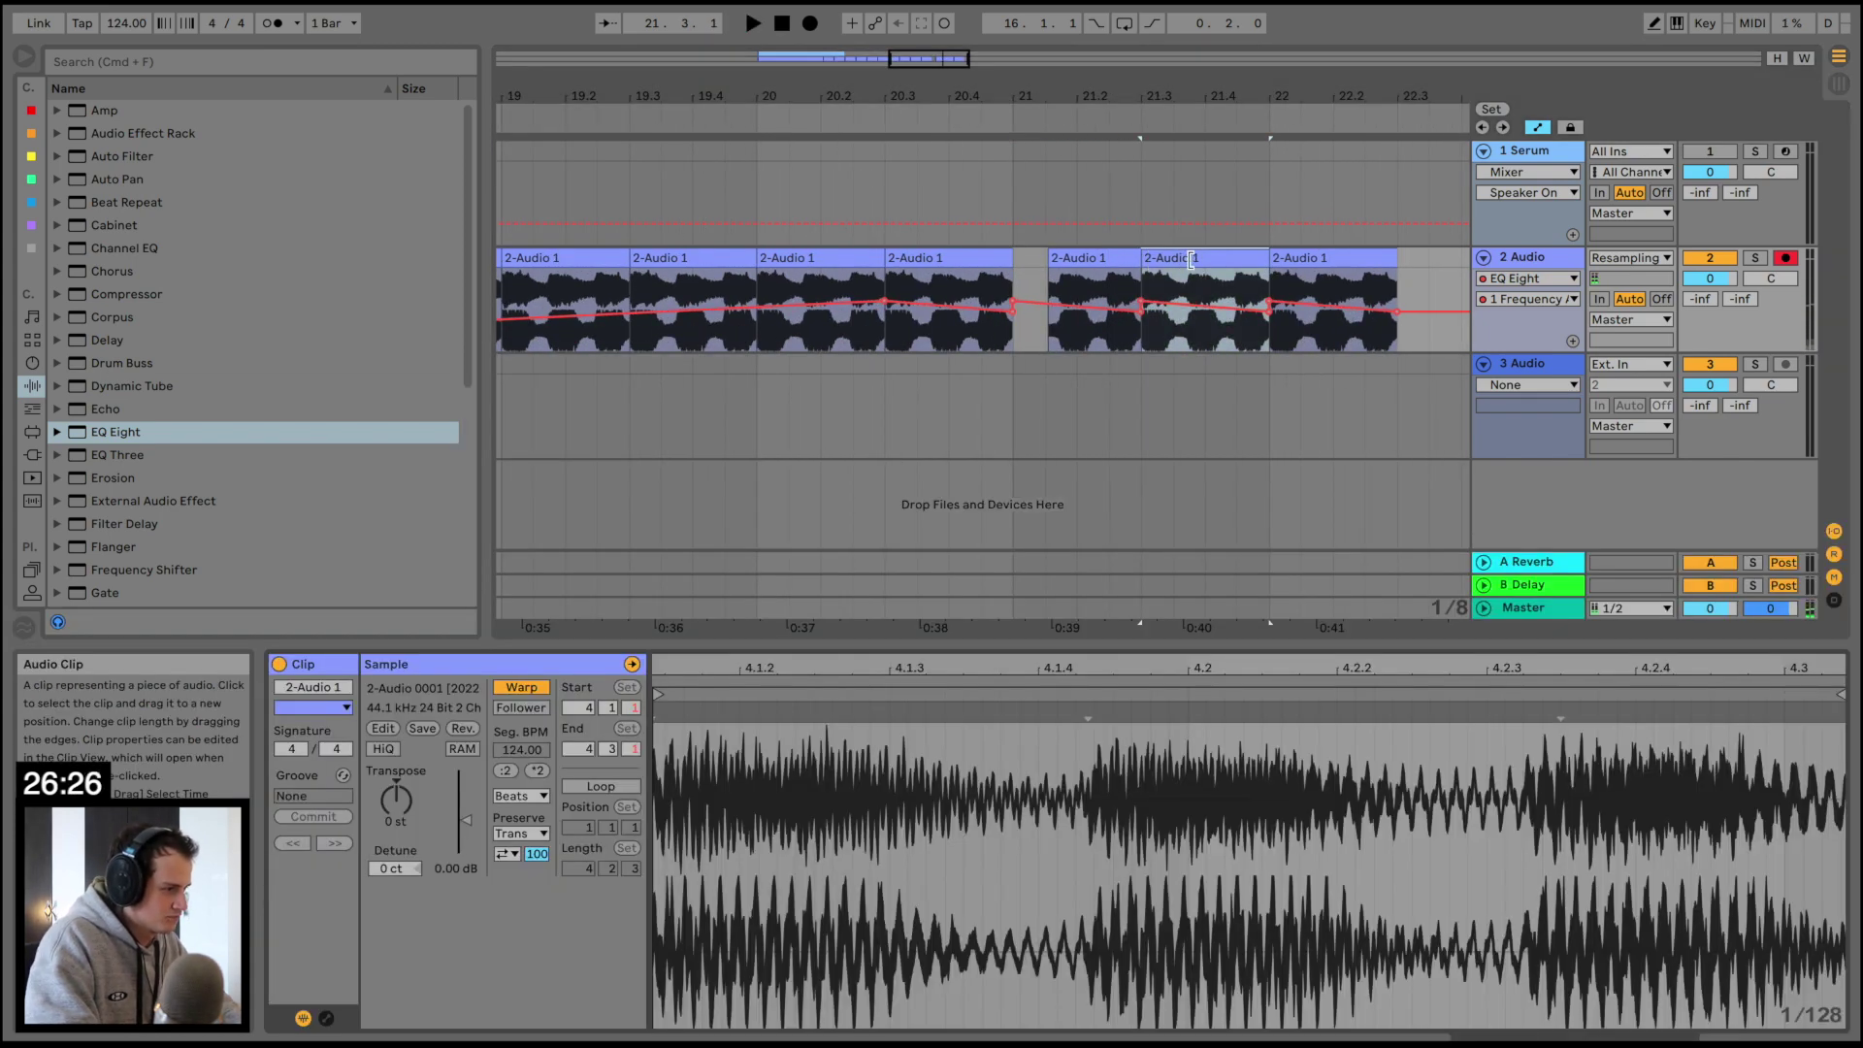
{"action": "left_click", "coordinate": [1331, 258], "text": "shift"}
{"action": "key", "text": "Delete"}
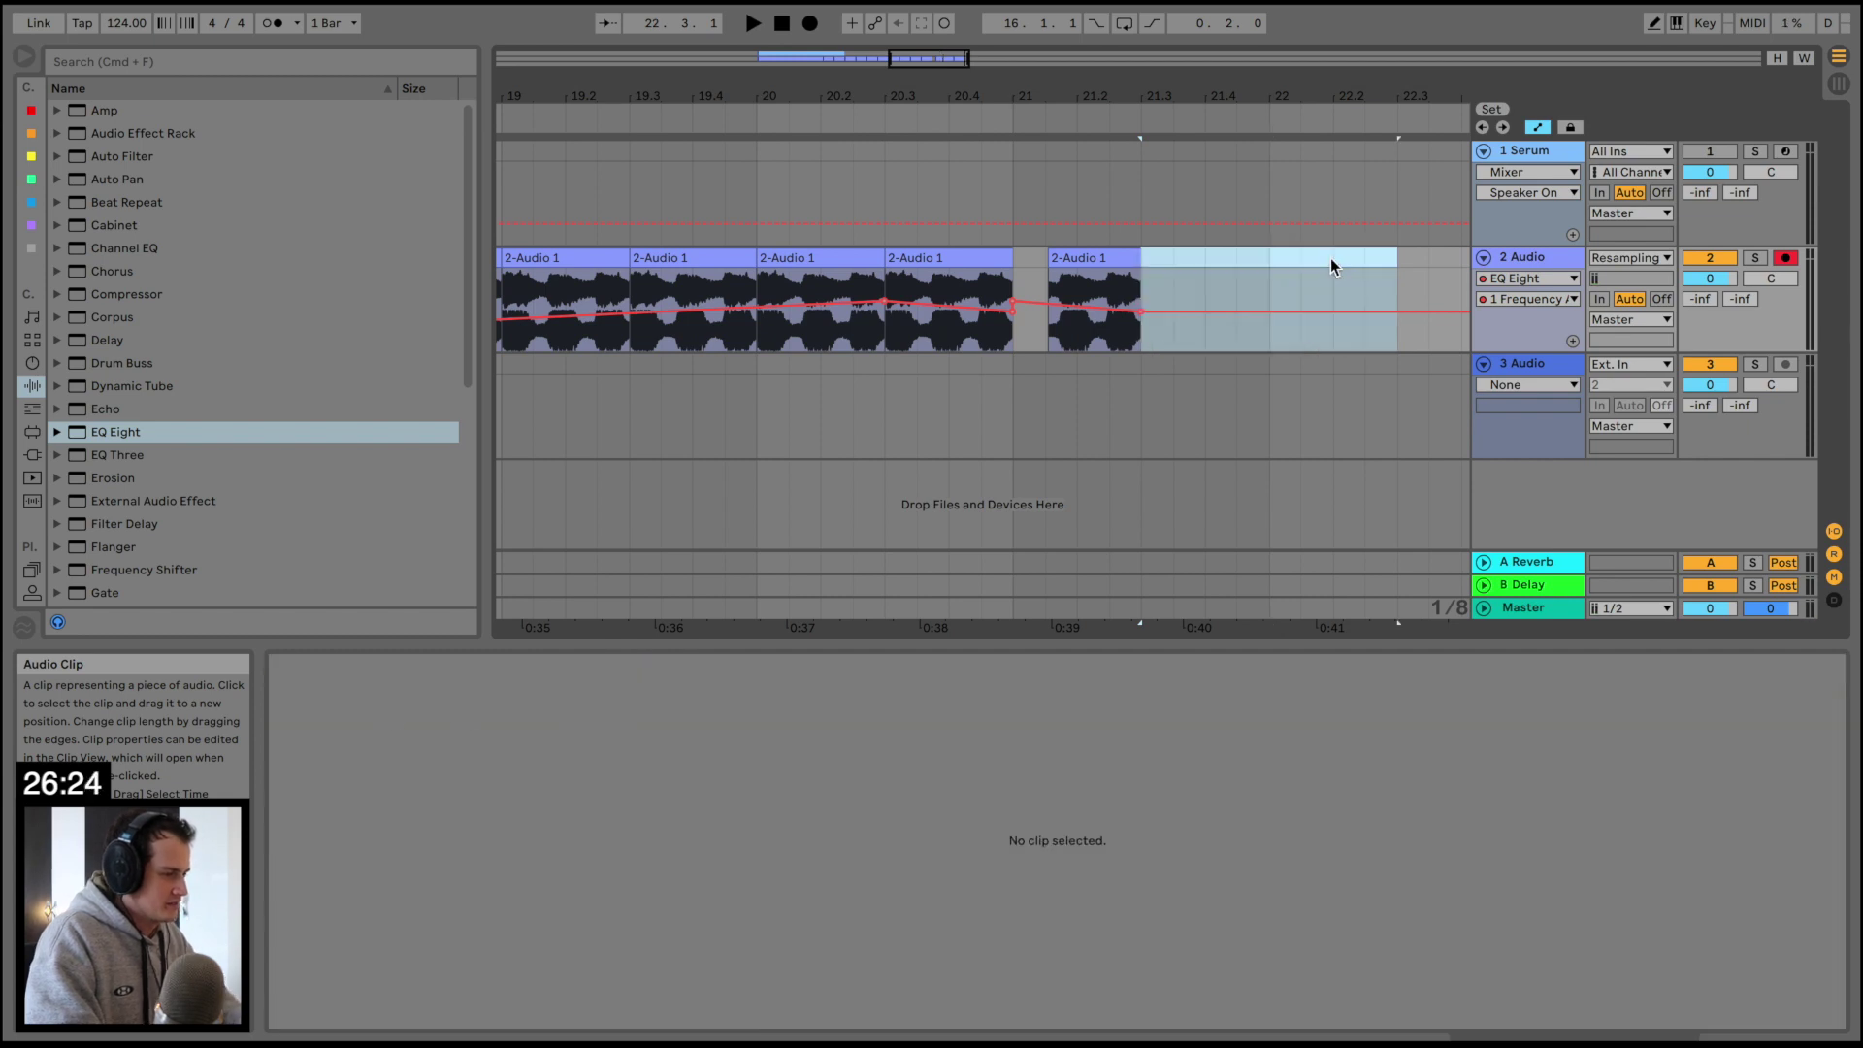
Select the gap and trimmed clip from 21 to 21.3 and duplicate that half bar repeatedly up to bar 25
{"action": "left_click", "coordinate": [1017, 264]}
{"action": "left_click_drag", "start_coordinate": [1017, 264], "coordinate": [1141, 264]}
{"action": "key", "text": "super+d"}
{"action": "key", "text": "super+d"}
{"action": "key", "text": "super+d"}
{"action": "key", "text": "super+d"}
{"action": "key", "text": "super+d"}
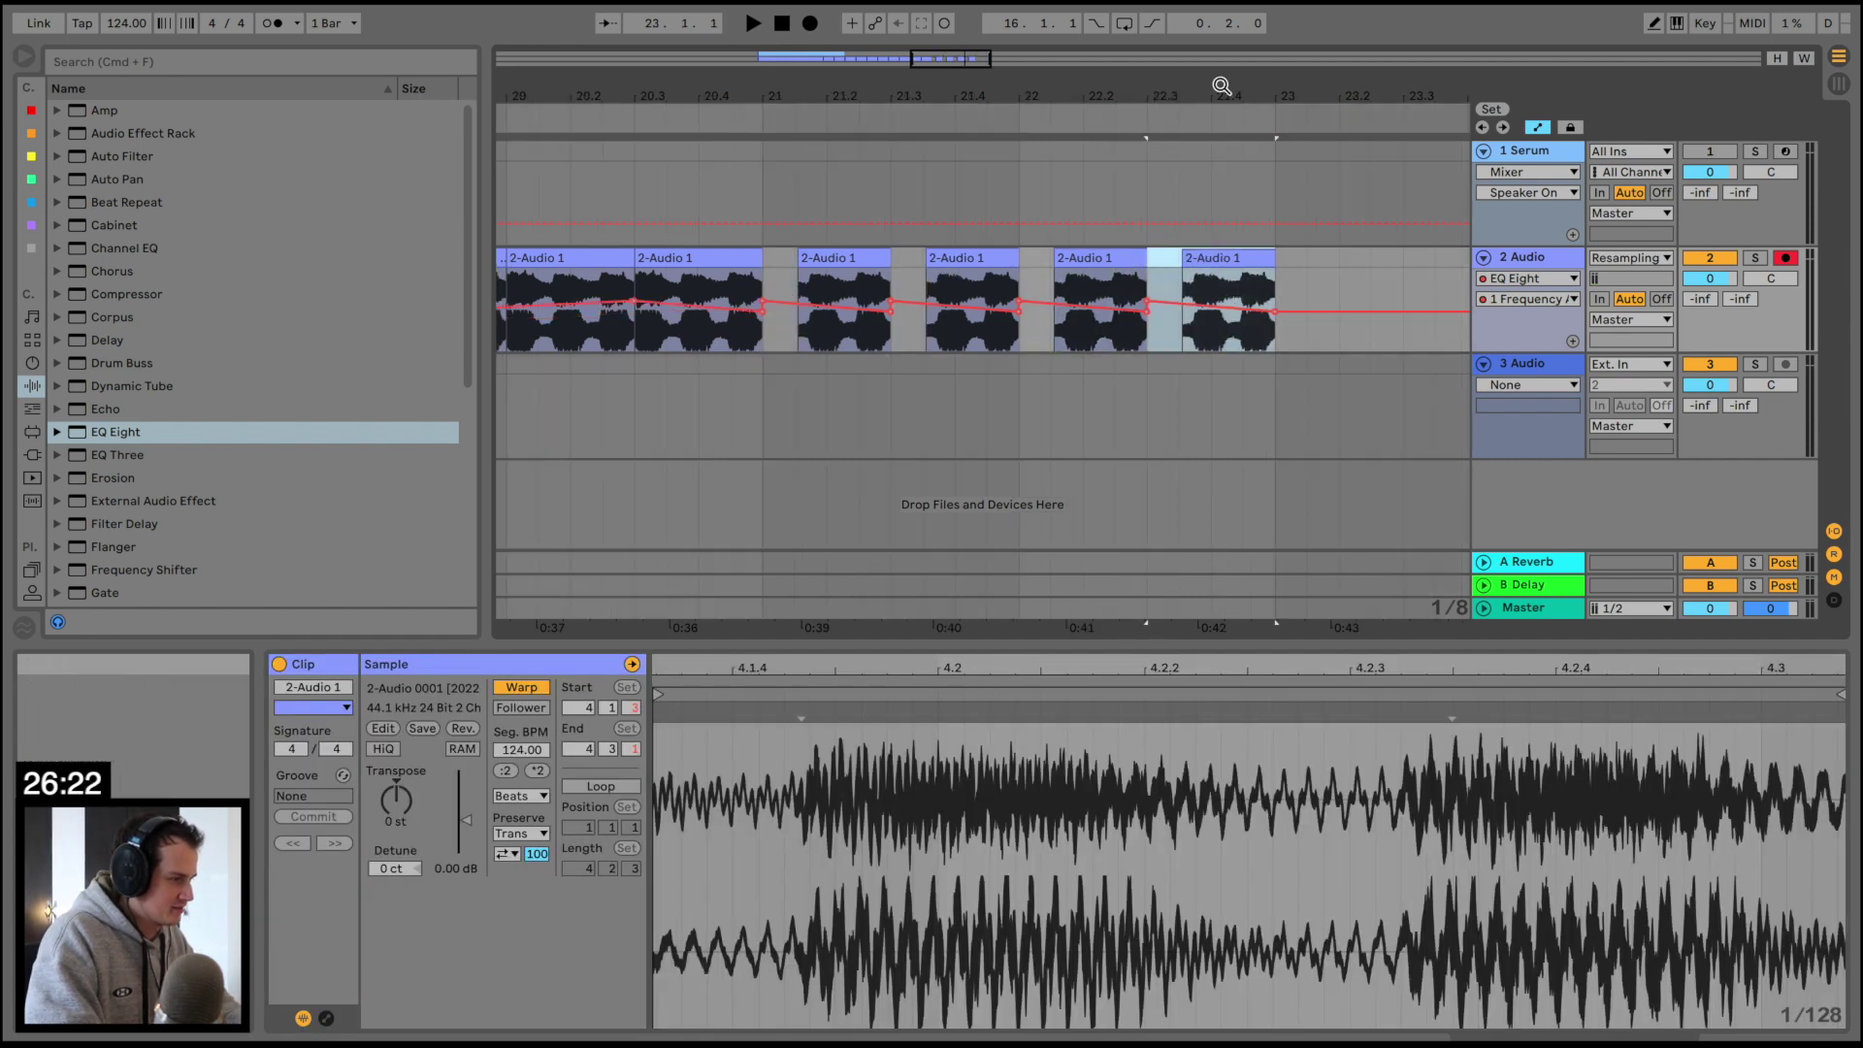
{"action": "left_click_drag", "start_coordinate": [1231, 95], "coordinate": [1230, 54]}
{"action": "key", "text": "super+d"}
{"action": "key", "text": "super+d"}
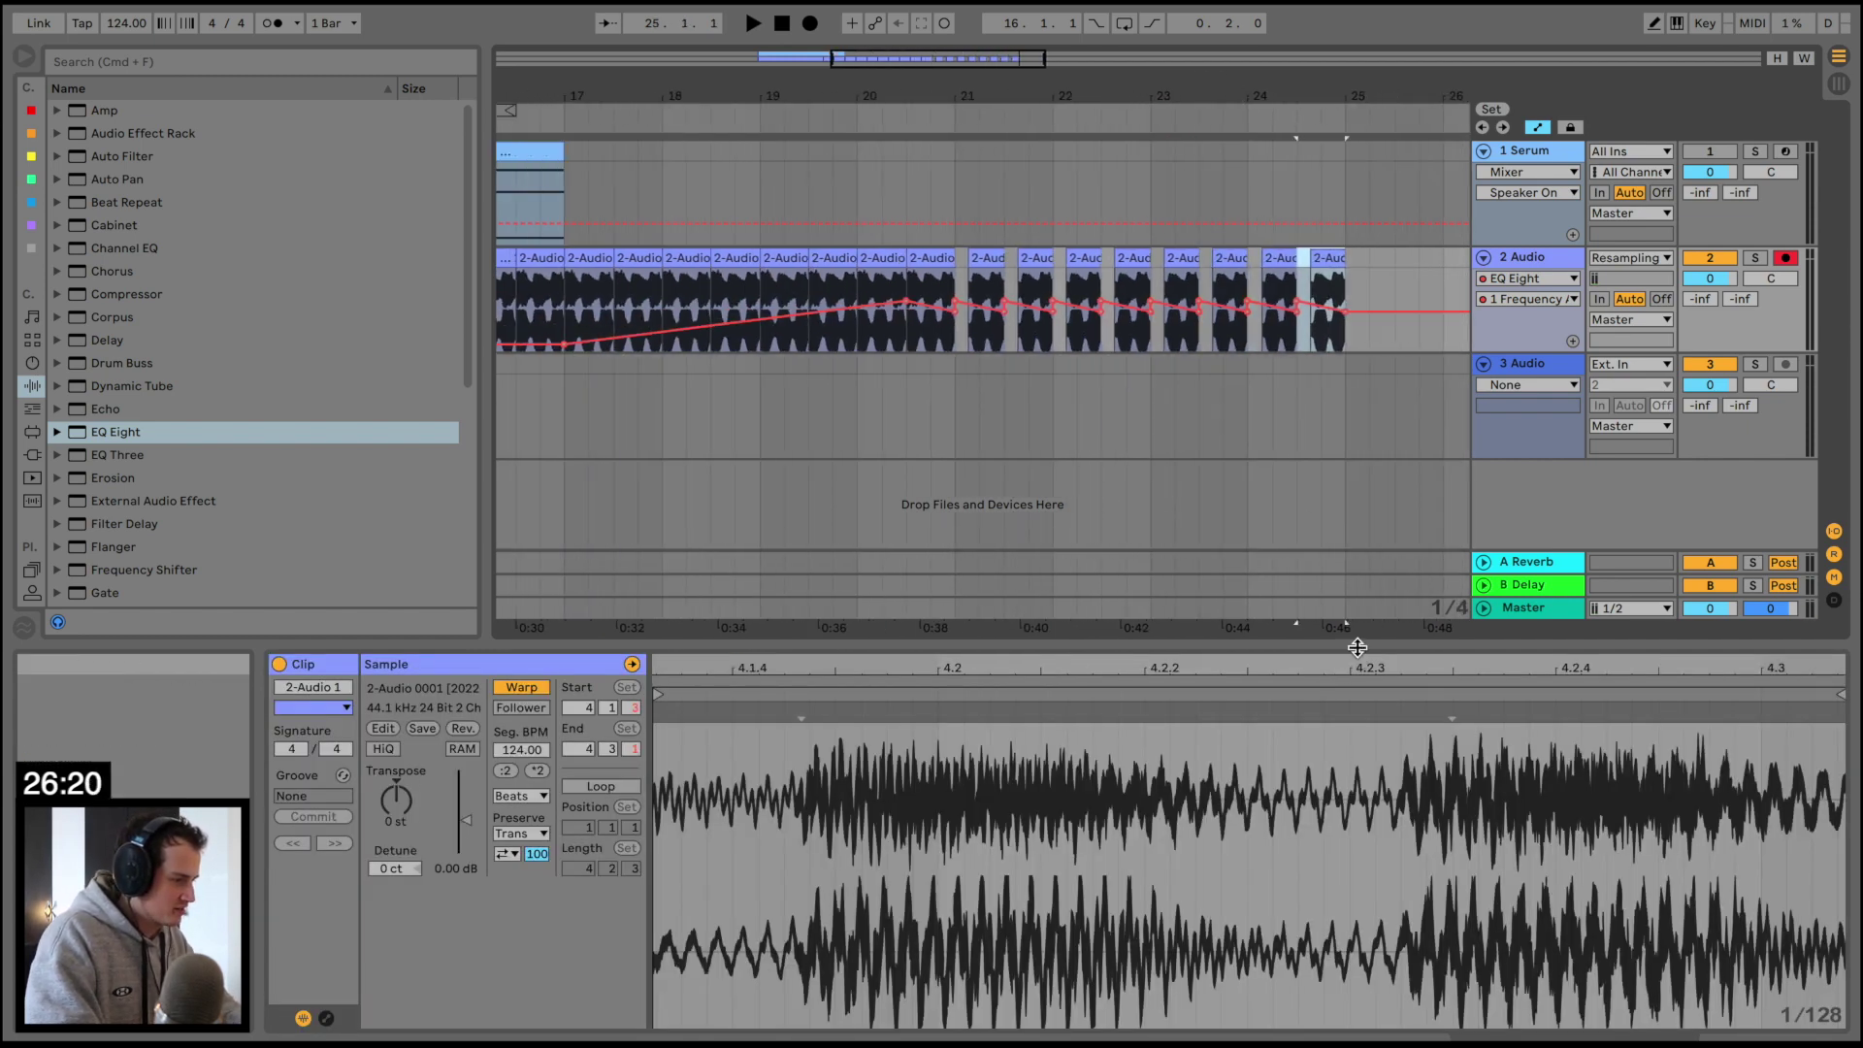
Enlarge the arrangement area, insert two new audio tracks and open the sample-pack folder in the browser
{"action": "left_click_drag", "start_coordinate": [1356, 646], "coordinate": [1324, 908]}
{"action": "key", "text": "super+t"}
{"action": "key", "text": "super+t"}
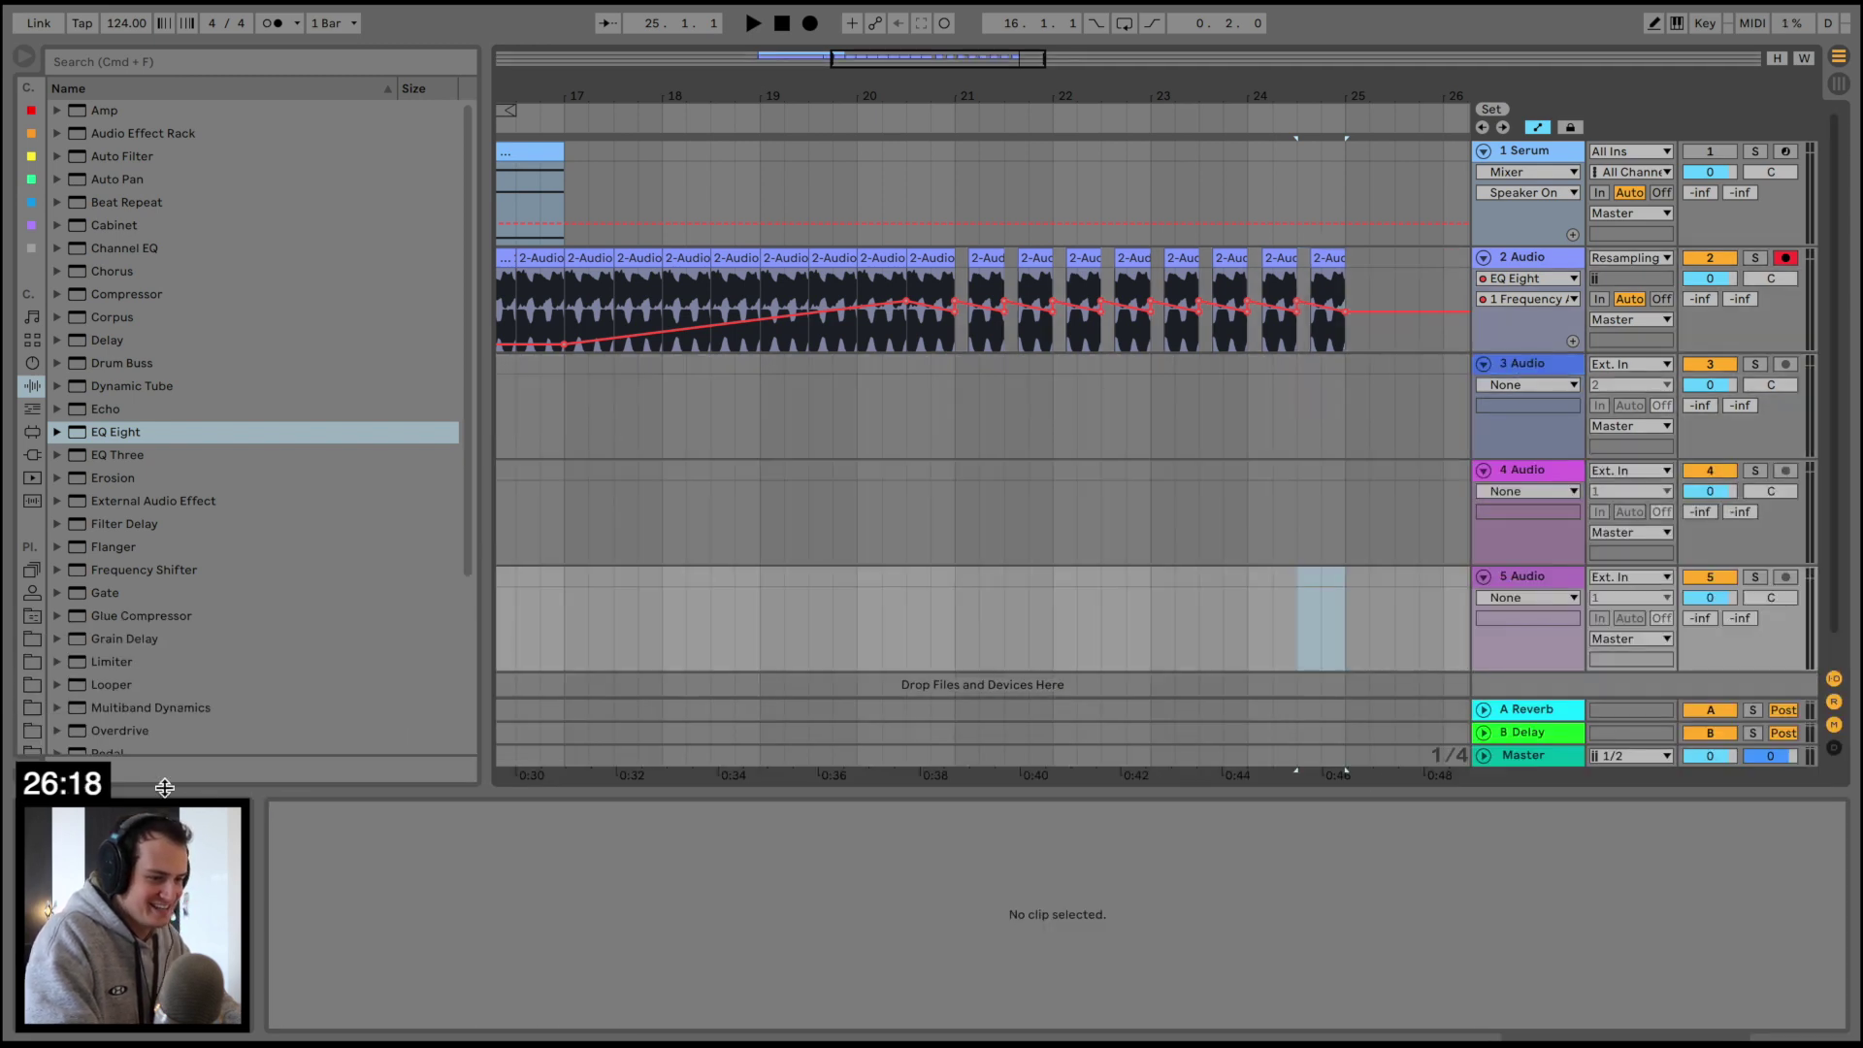
{"action": "left_click", "coordinate": [32, 640]}
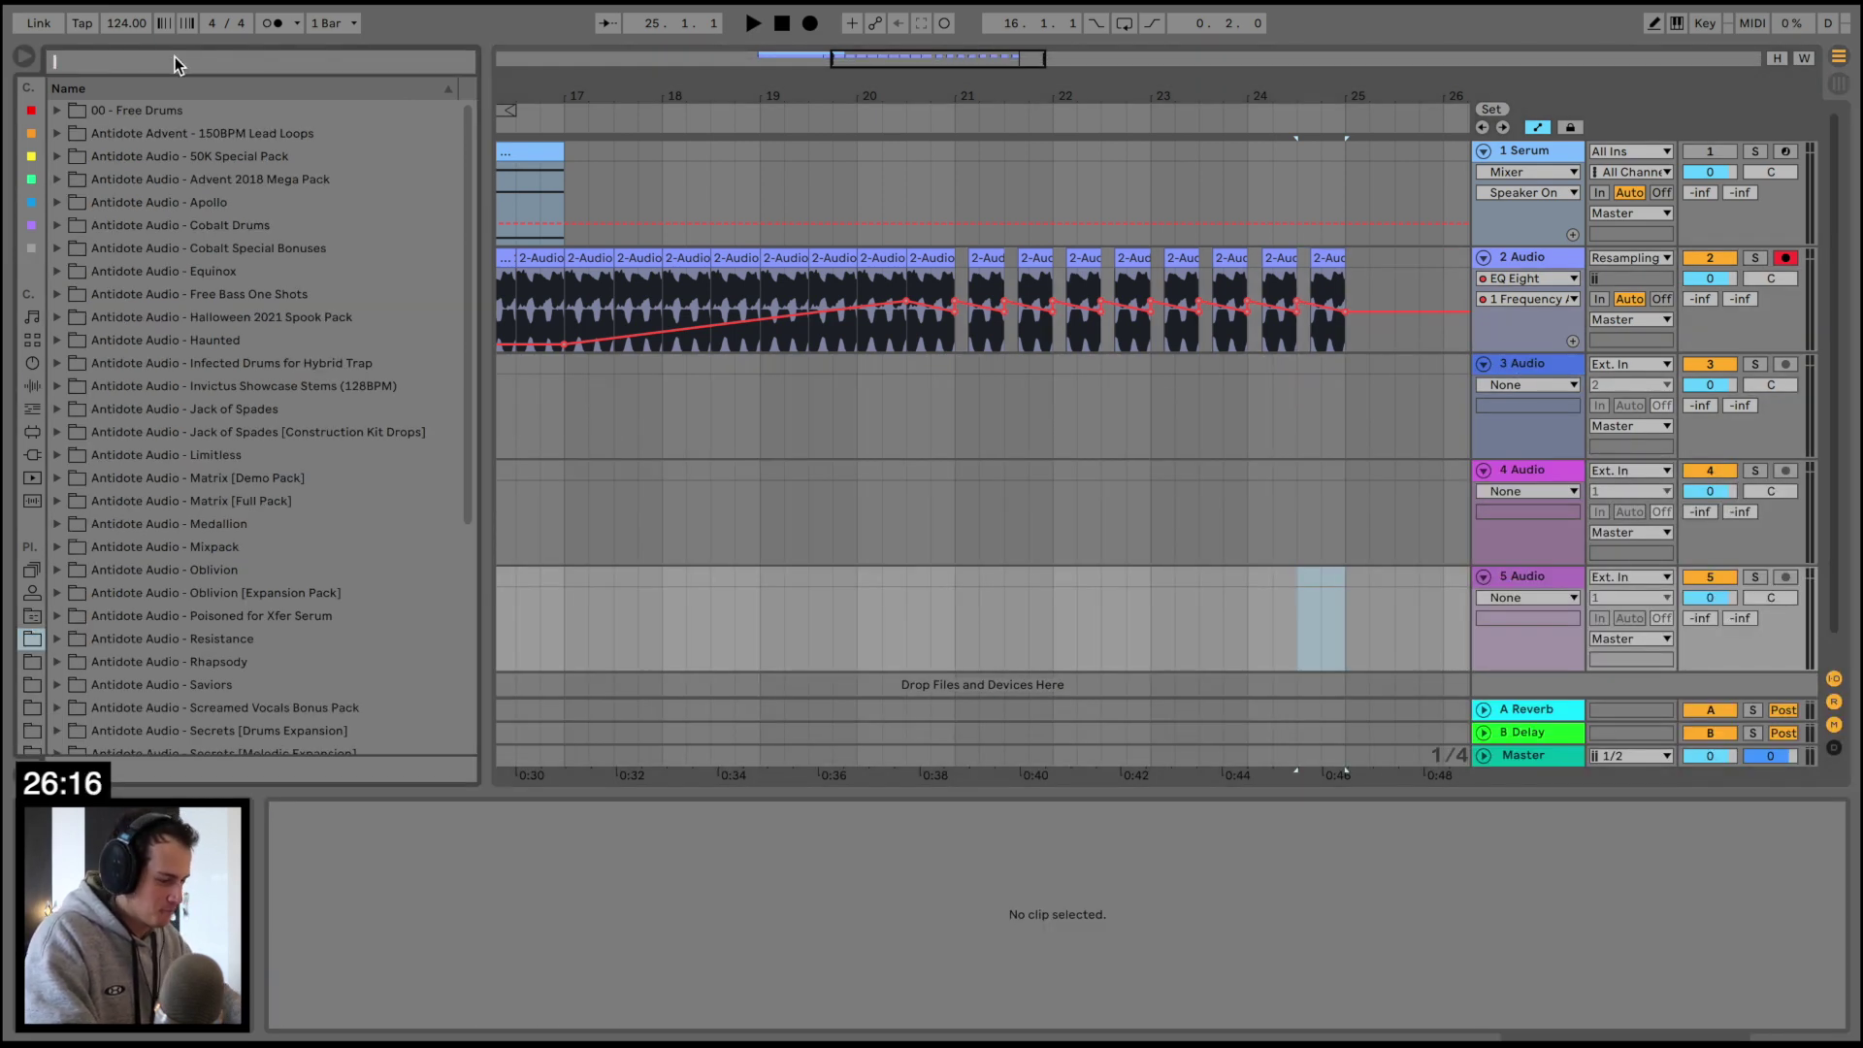
Search the library for "limit" and open the 808s folder in the Limitless pack's Drums
{"action": "type", "text": "limit"}
{"action": "left_click", "coordinate": [183, 113]}
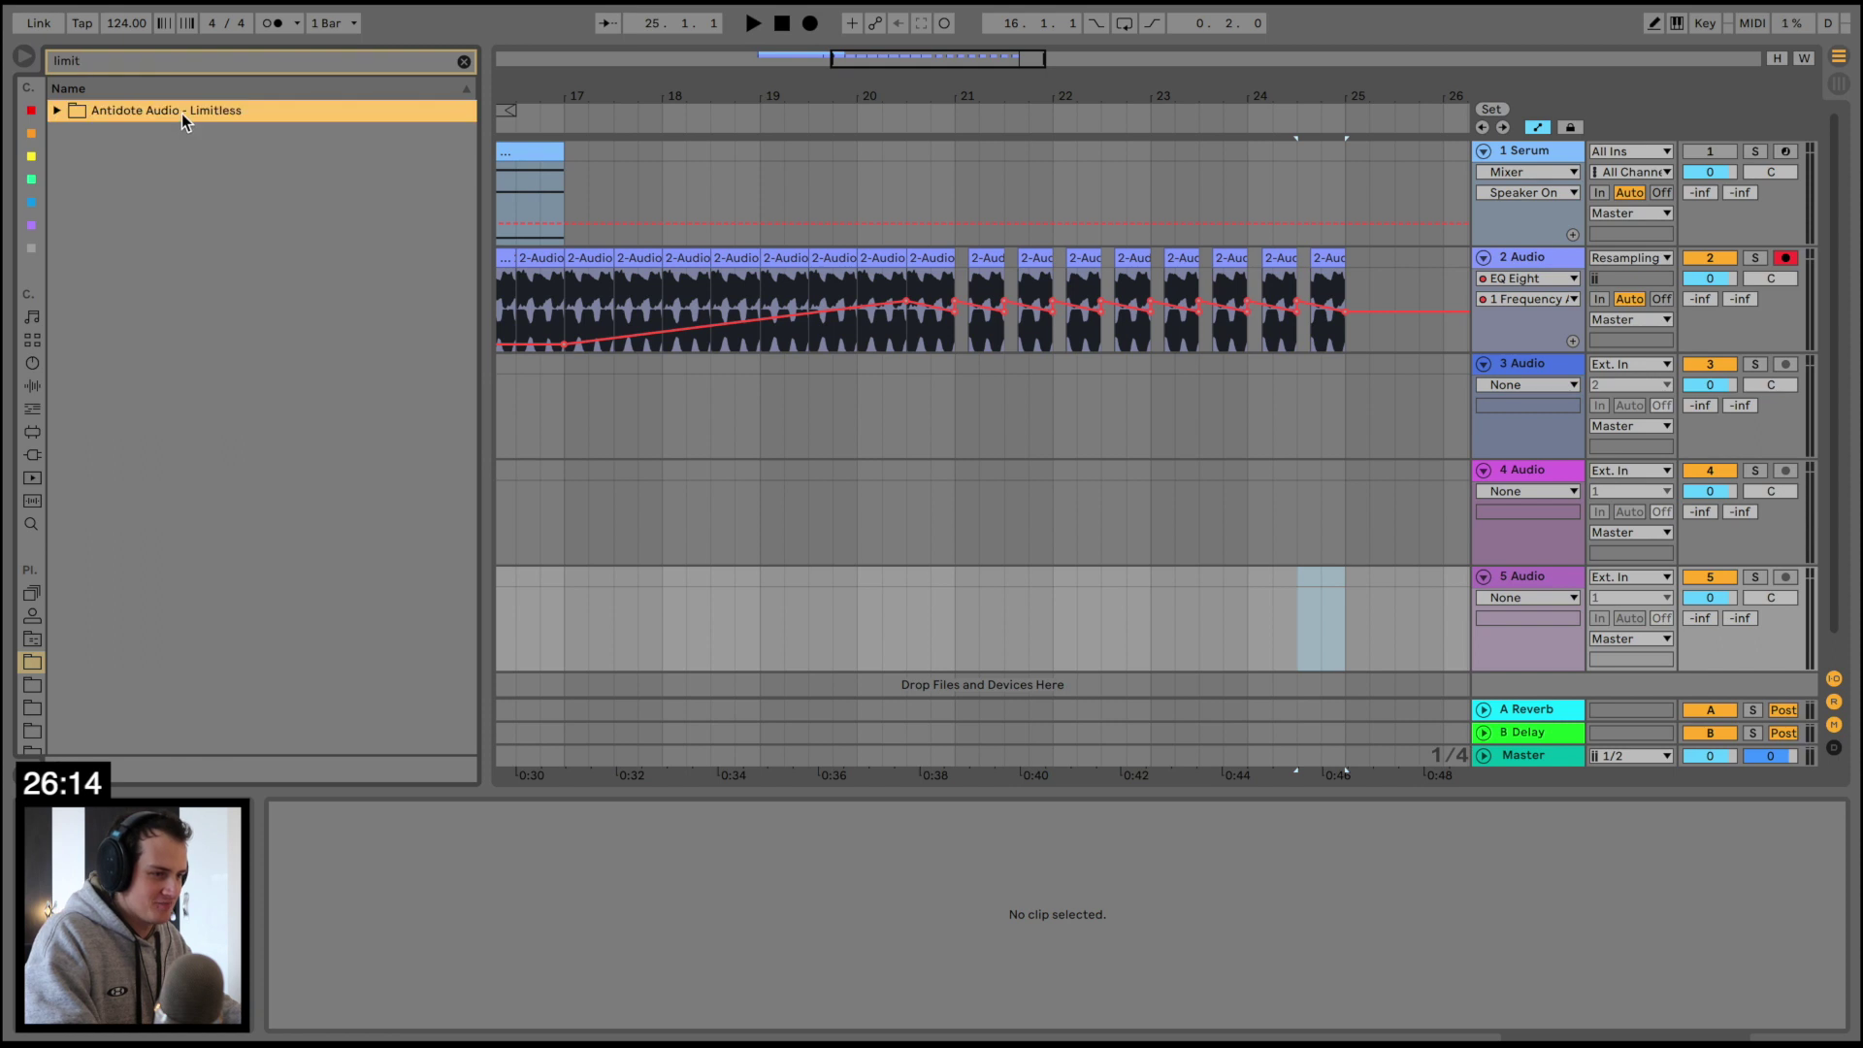
{"action": "key", "text": "Right"}
{"action": "key", "text": "Down"}
{"action": "key", "text": "Down"}
{"action": "key", "text": "Down"}
{"action": "key", "text": "Right"}
{"action": "key", "text": "Down"}
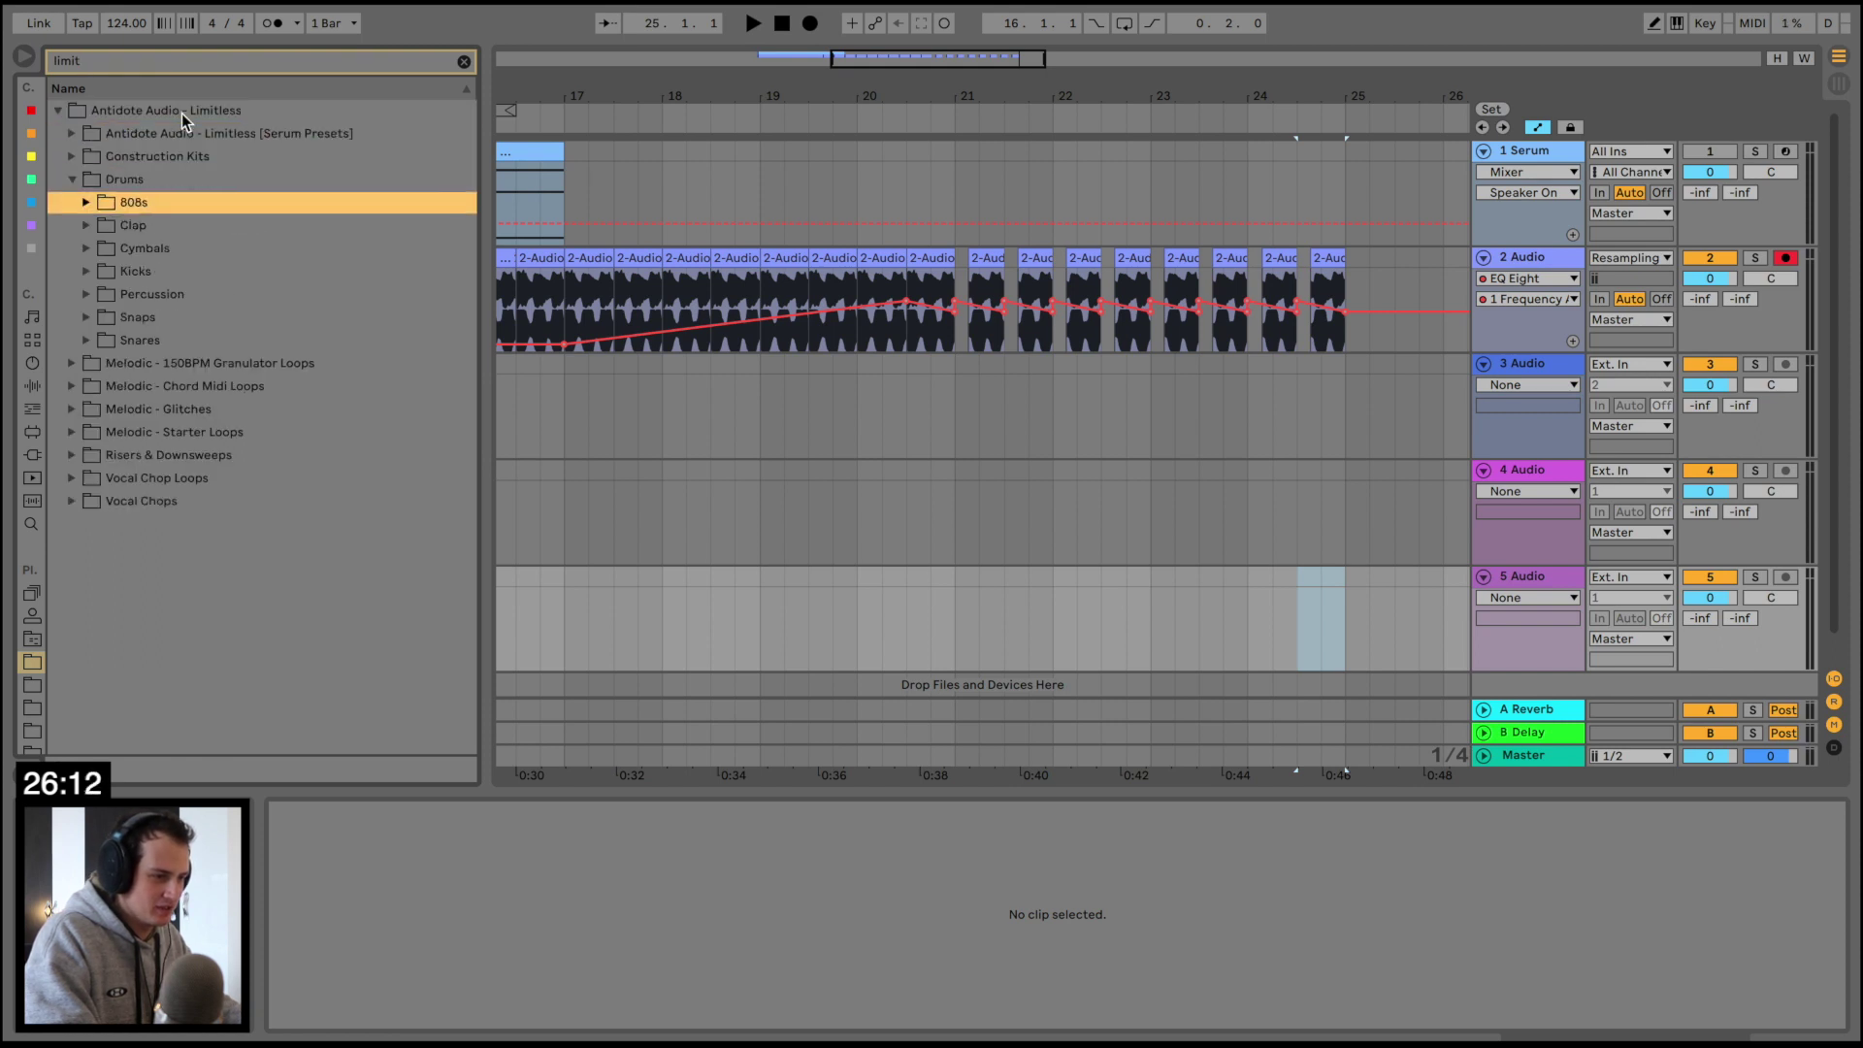
{"action": "key", "text": "Down"}
{"action": "key", "text": "Up"}
{"action": "key", "text": "Right"}
Audition the 808 samples and place "Antidote Limitless - 808s 10 D" on track 5 at bar 21
{"action": "key", "text": "Down"}
{"action": "key", "text": "Down"}
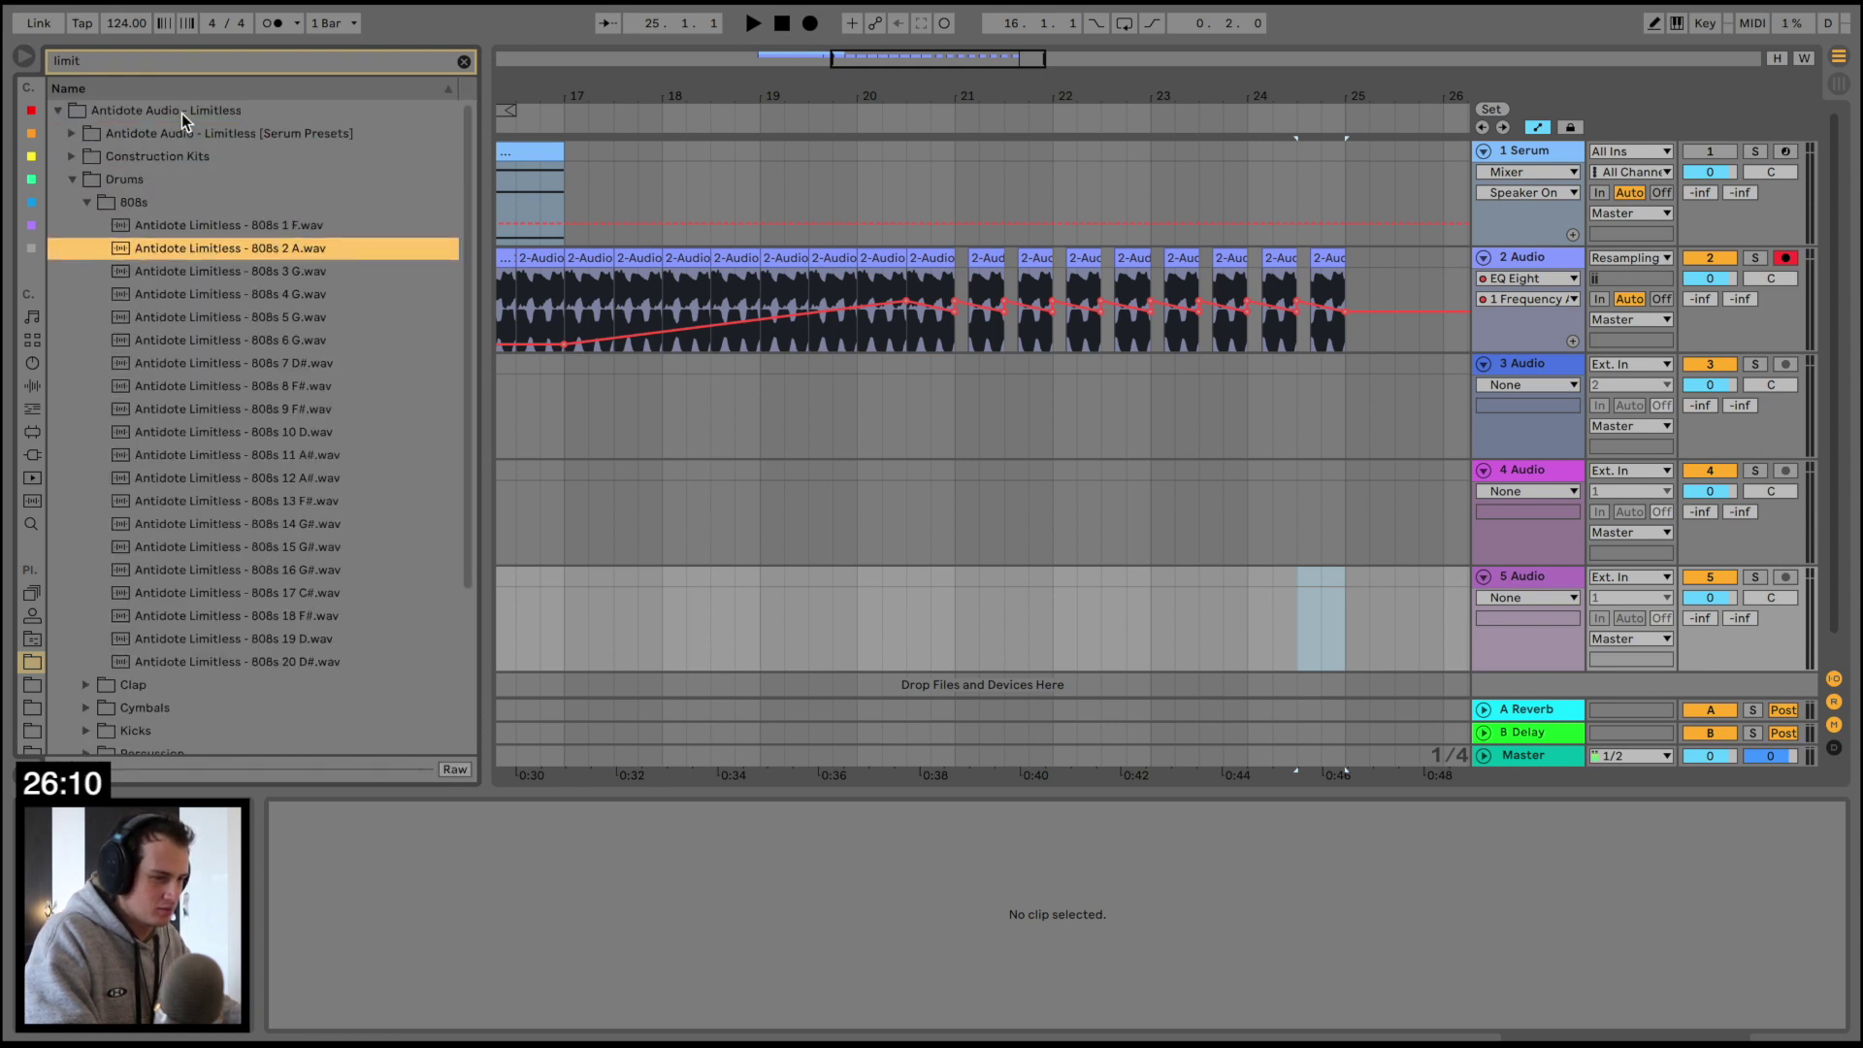
{"action": "key", "text": "Down"}
{"action": "key", "text": "Down"}
{"action": "key", "text": "Down"}
{"action": "key", "text": "Down"}
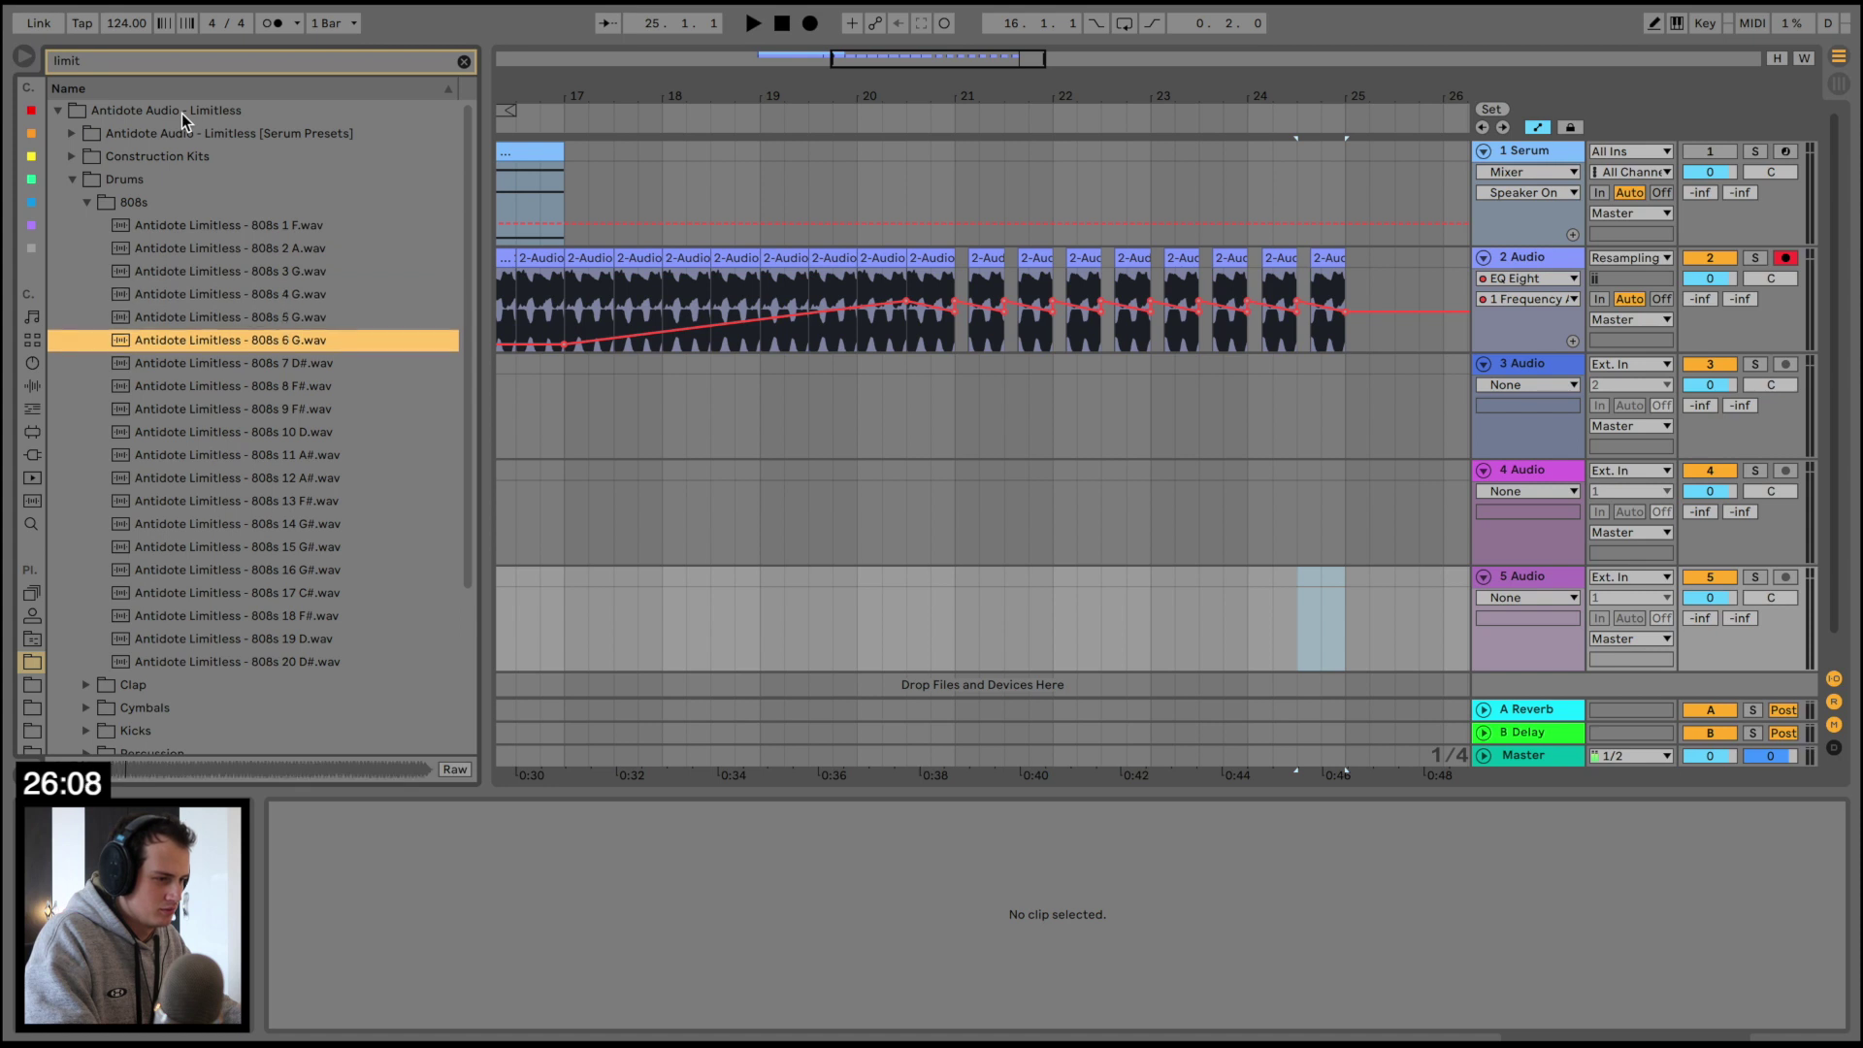
{"action": "key", "text": "Down"}
{"action": "key", "text": "Up"}
{"action": "key", "text": "Down"}
{"action": "key", "text": "Down"}
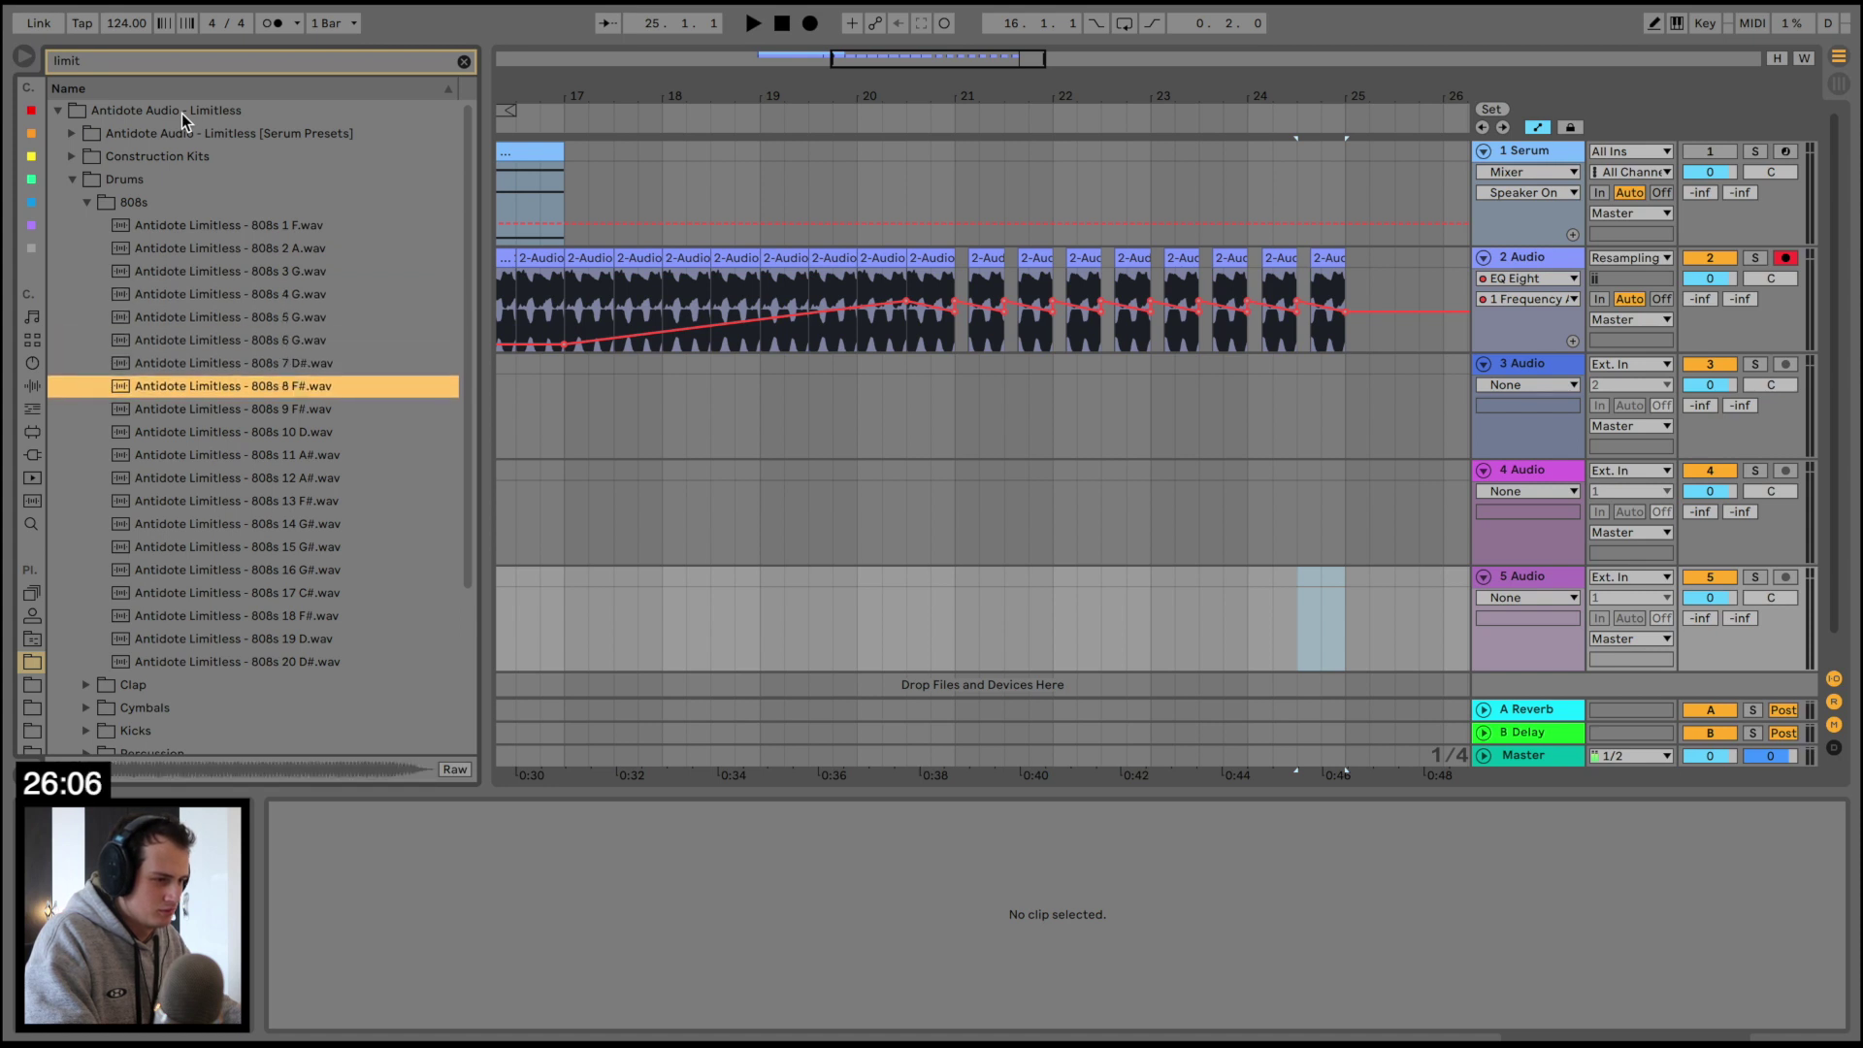
{"action": "key", "text": "Down"}
{"action": "key", "text": "Down"}
{"action": "key", "text": "Down"}
{"action": "key", "text": "Up"}
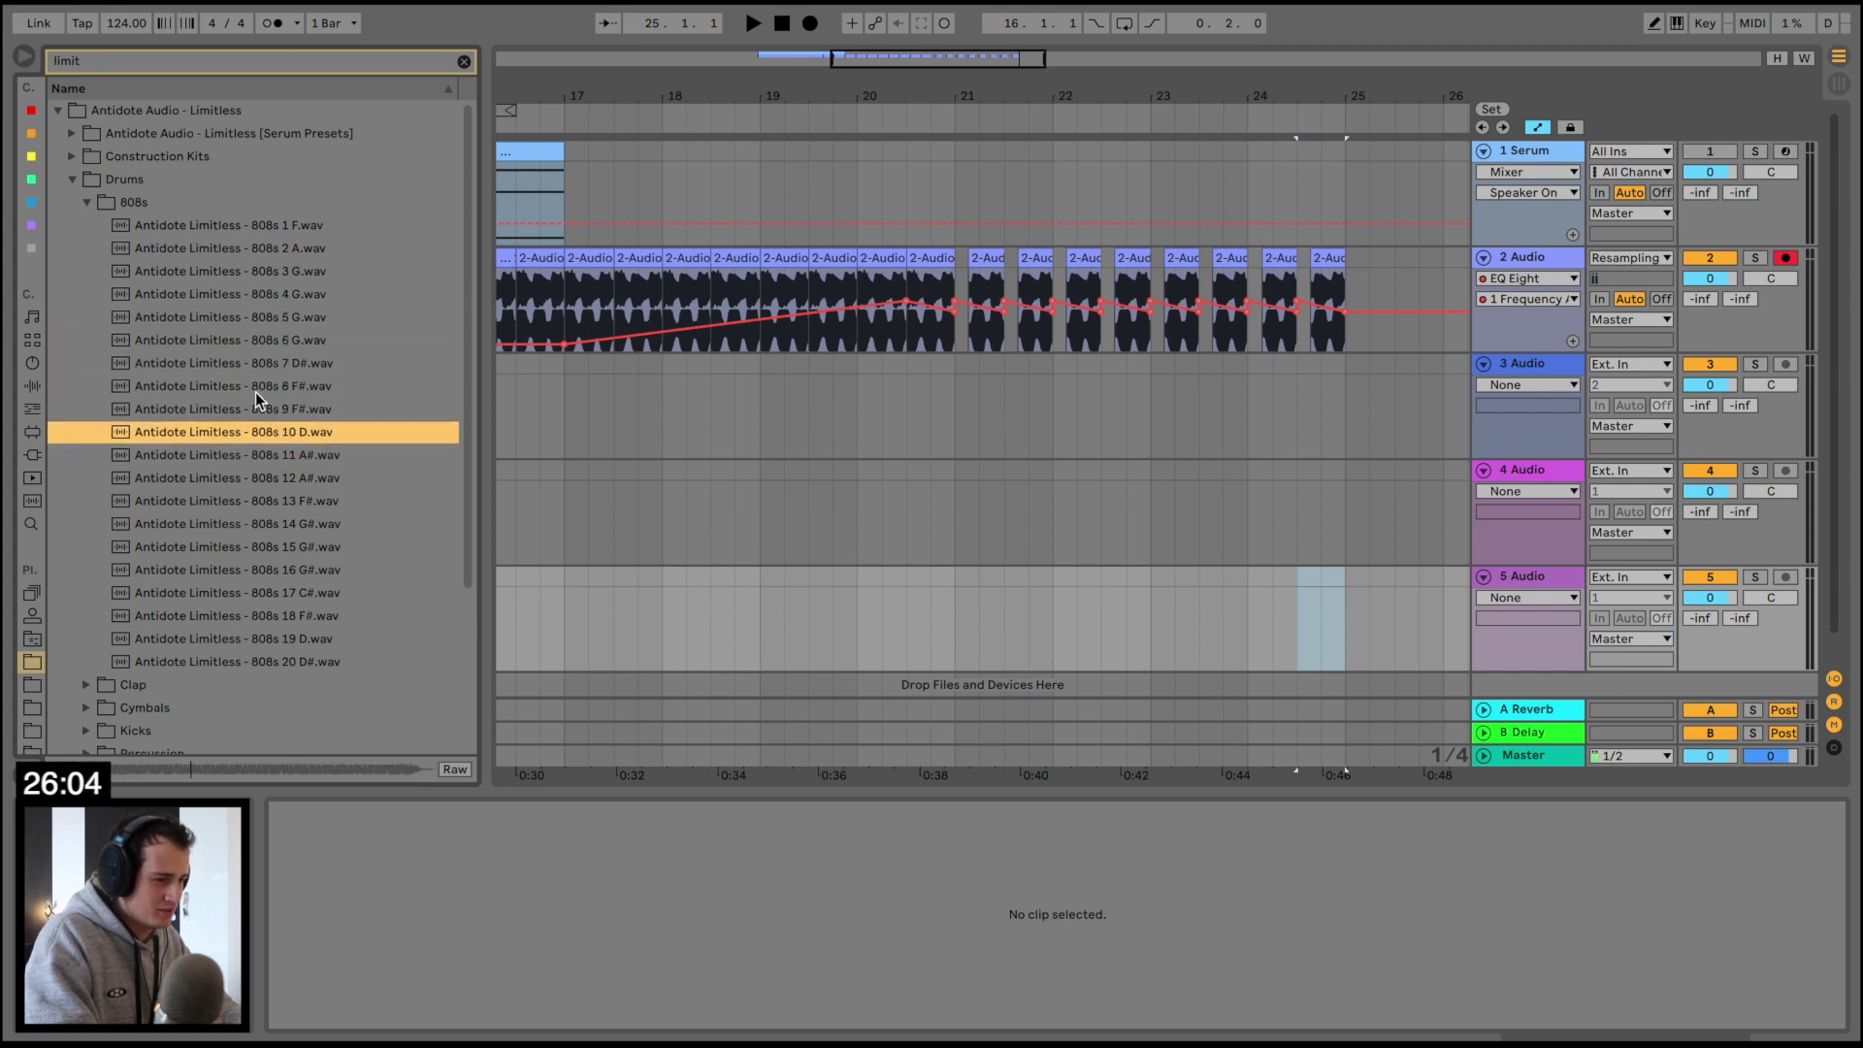
{"action": "left_click_drag", "start_coordinate": [223, 431], "coordinate": [961, 580]}
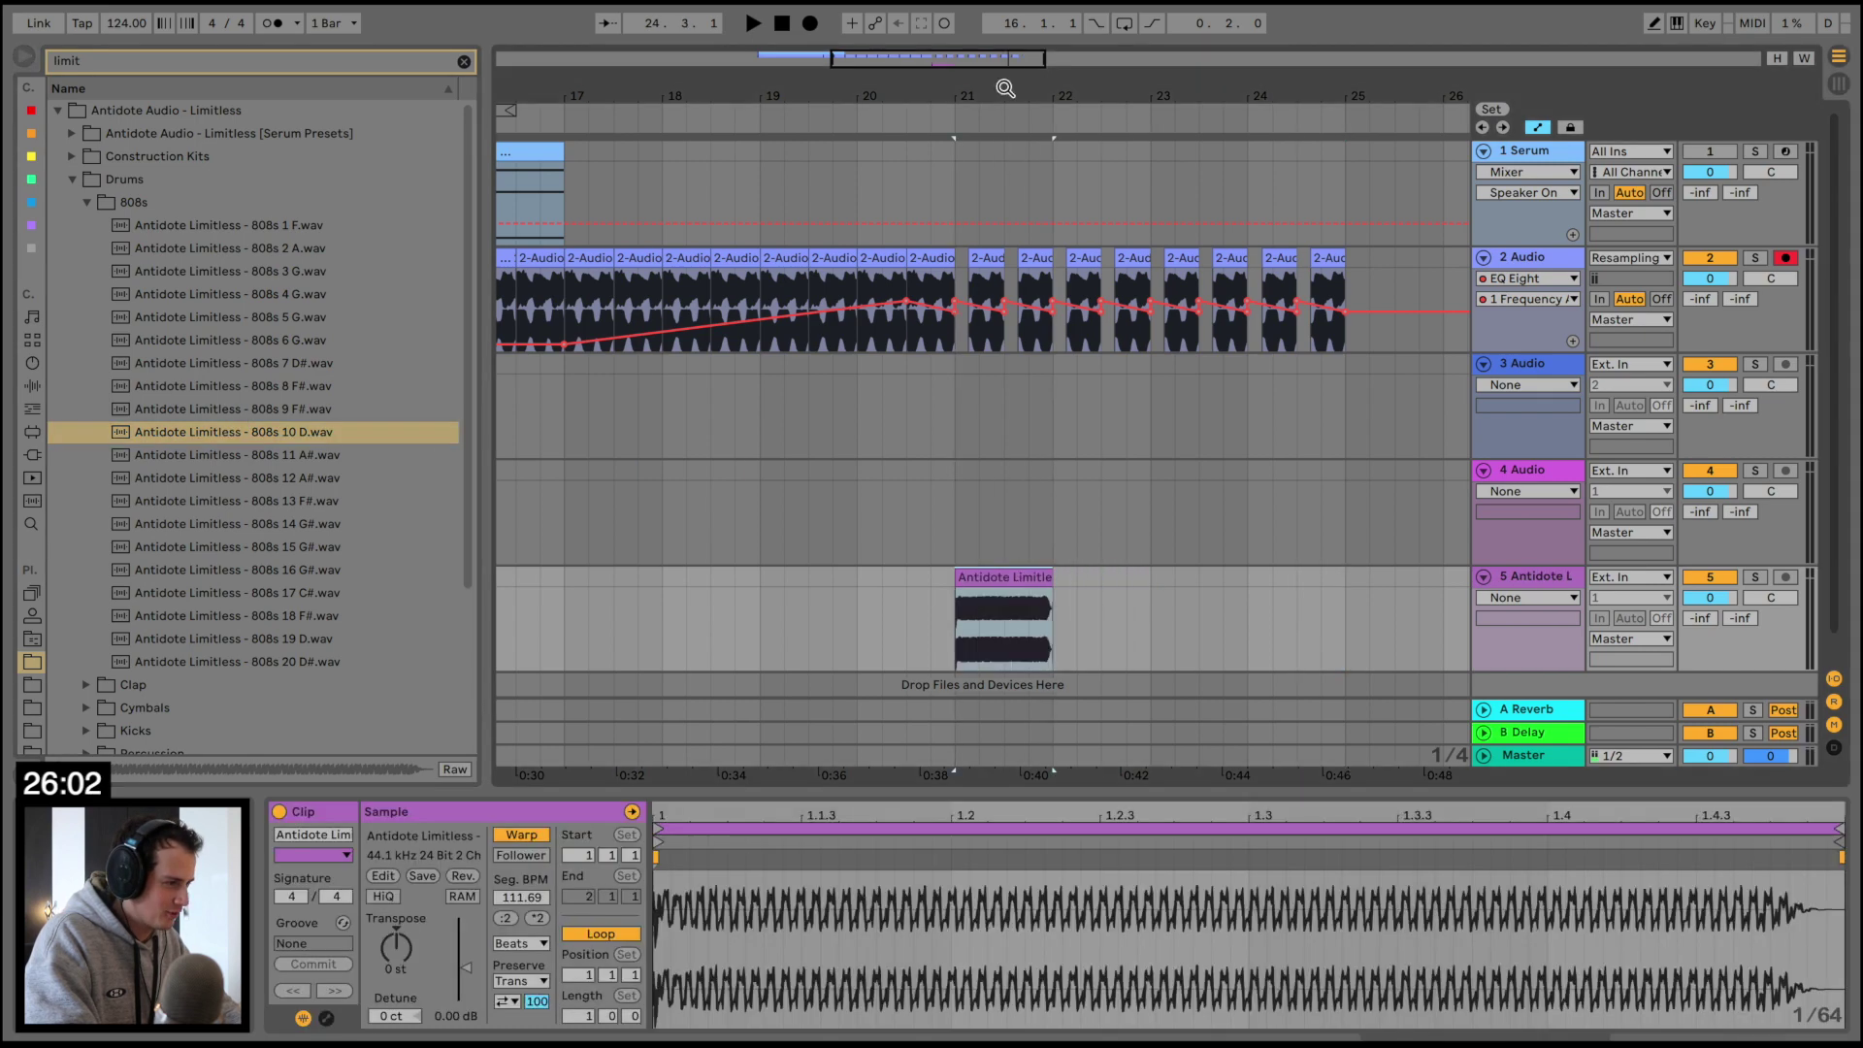
{"action": "key", "text": "plus"}
{"action": "key", "text": "plus"}
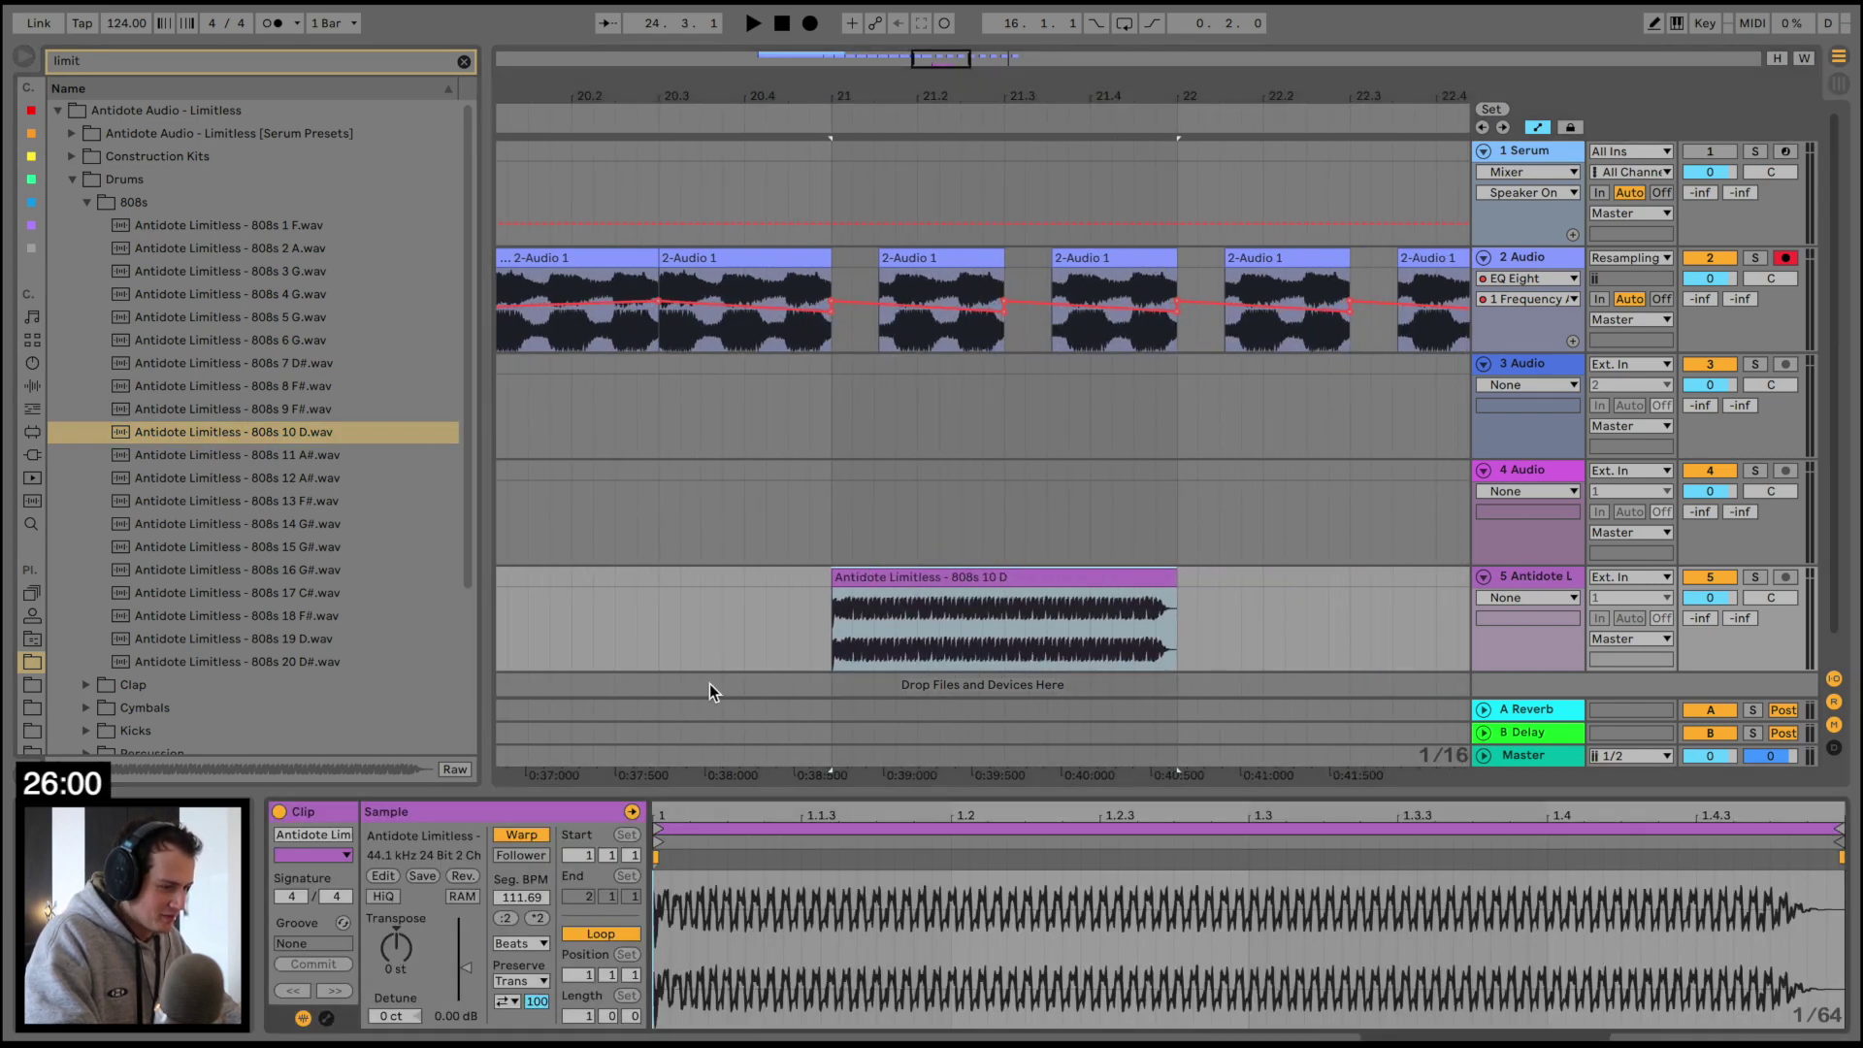
Transpose the 808 clip to -1 st, audition it and turn off its warping
{"action": "left_click_drag", "start_coordinate": [406, 953], "coordinate": [406, 960]}
{"action": "key", "text": "space"}
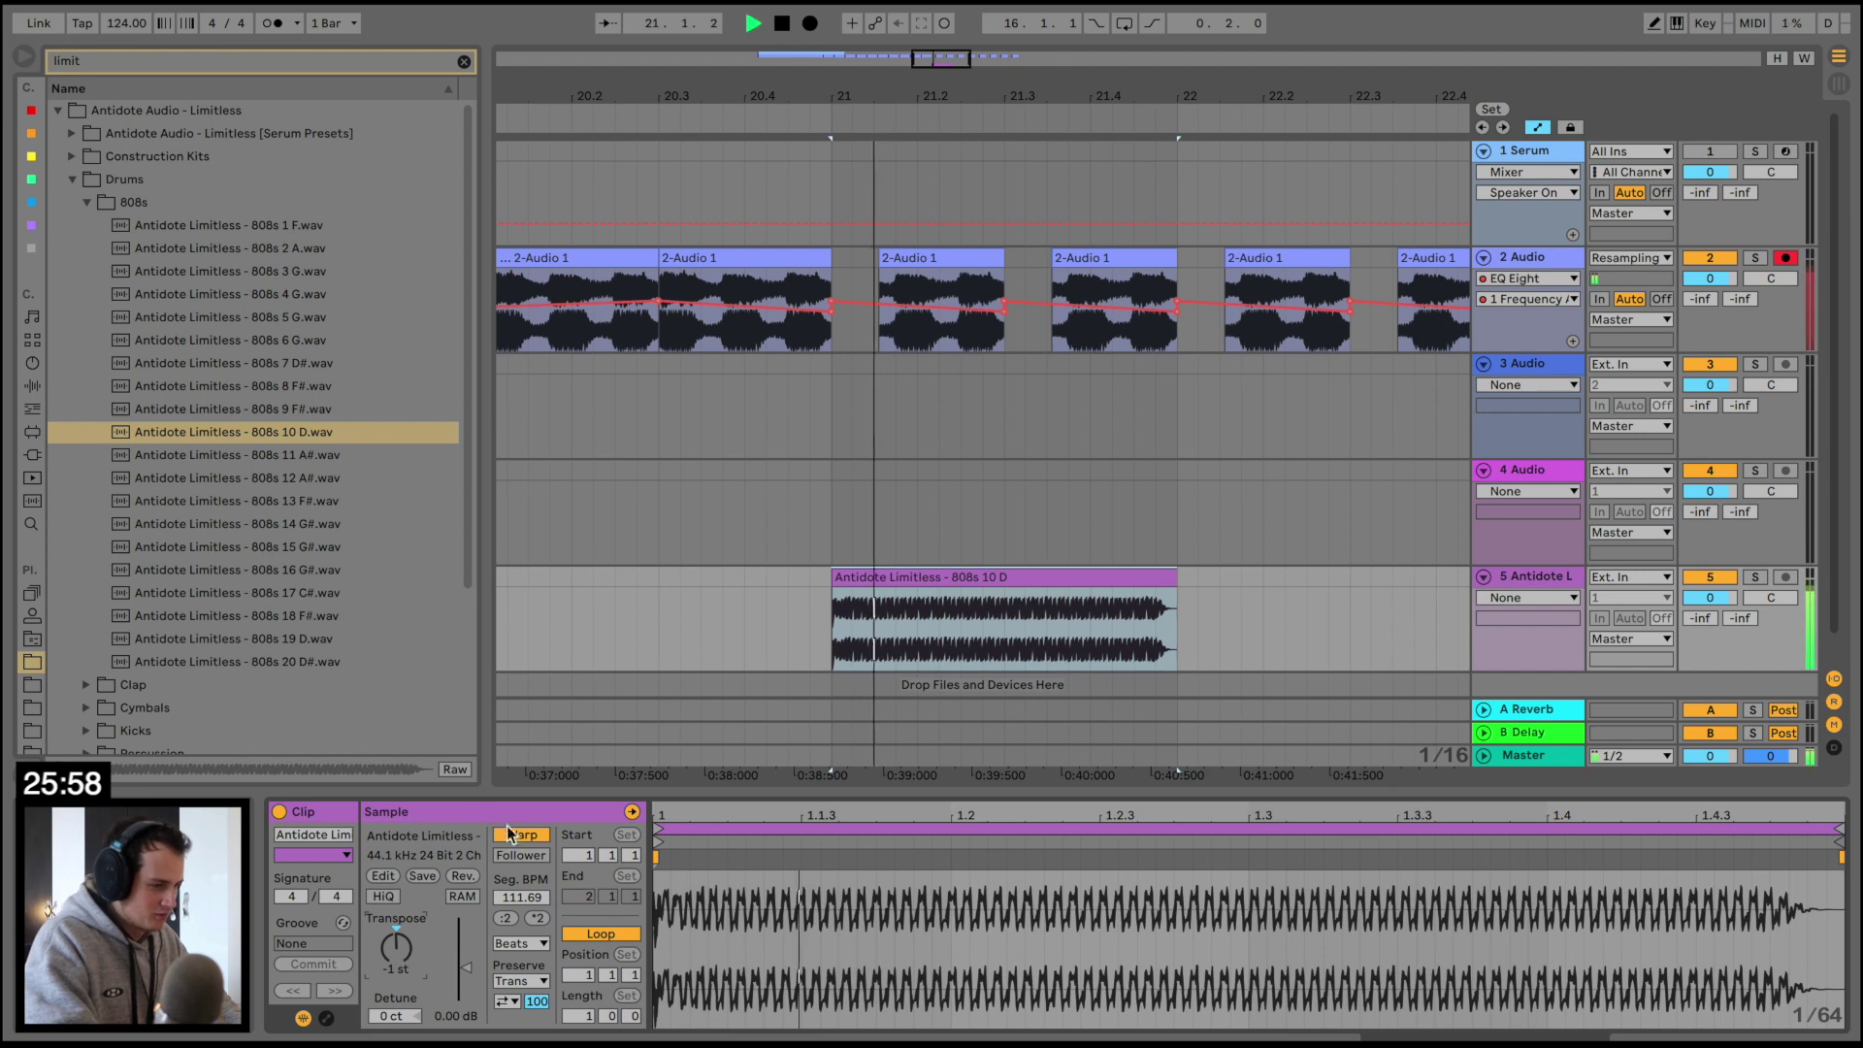
{"action": "left_click", "coordinate": [521, 834]}
Shorten the 808 clip at bar 21 to about an eighth note and copy it to 21.1.4
{"action": "left_click_drag", "start_coordinate": [1240, 572], "coordinate": [873, 594]}
{"action": "key", "text": "a"}
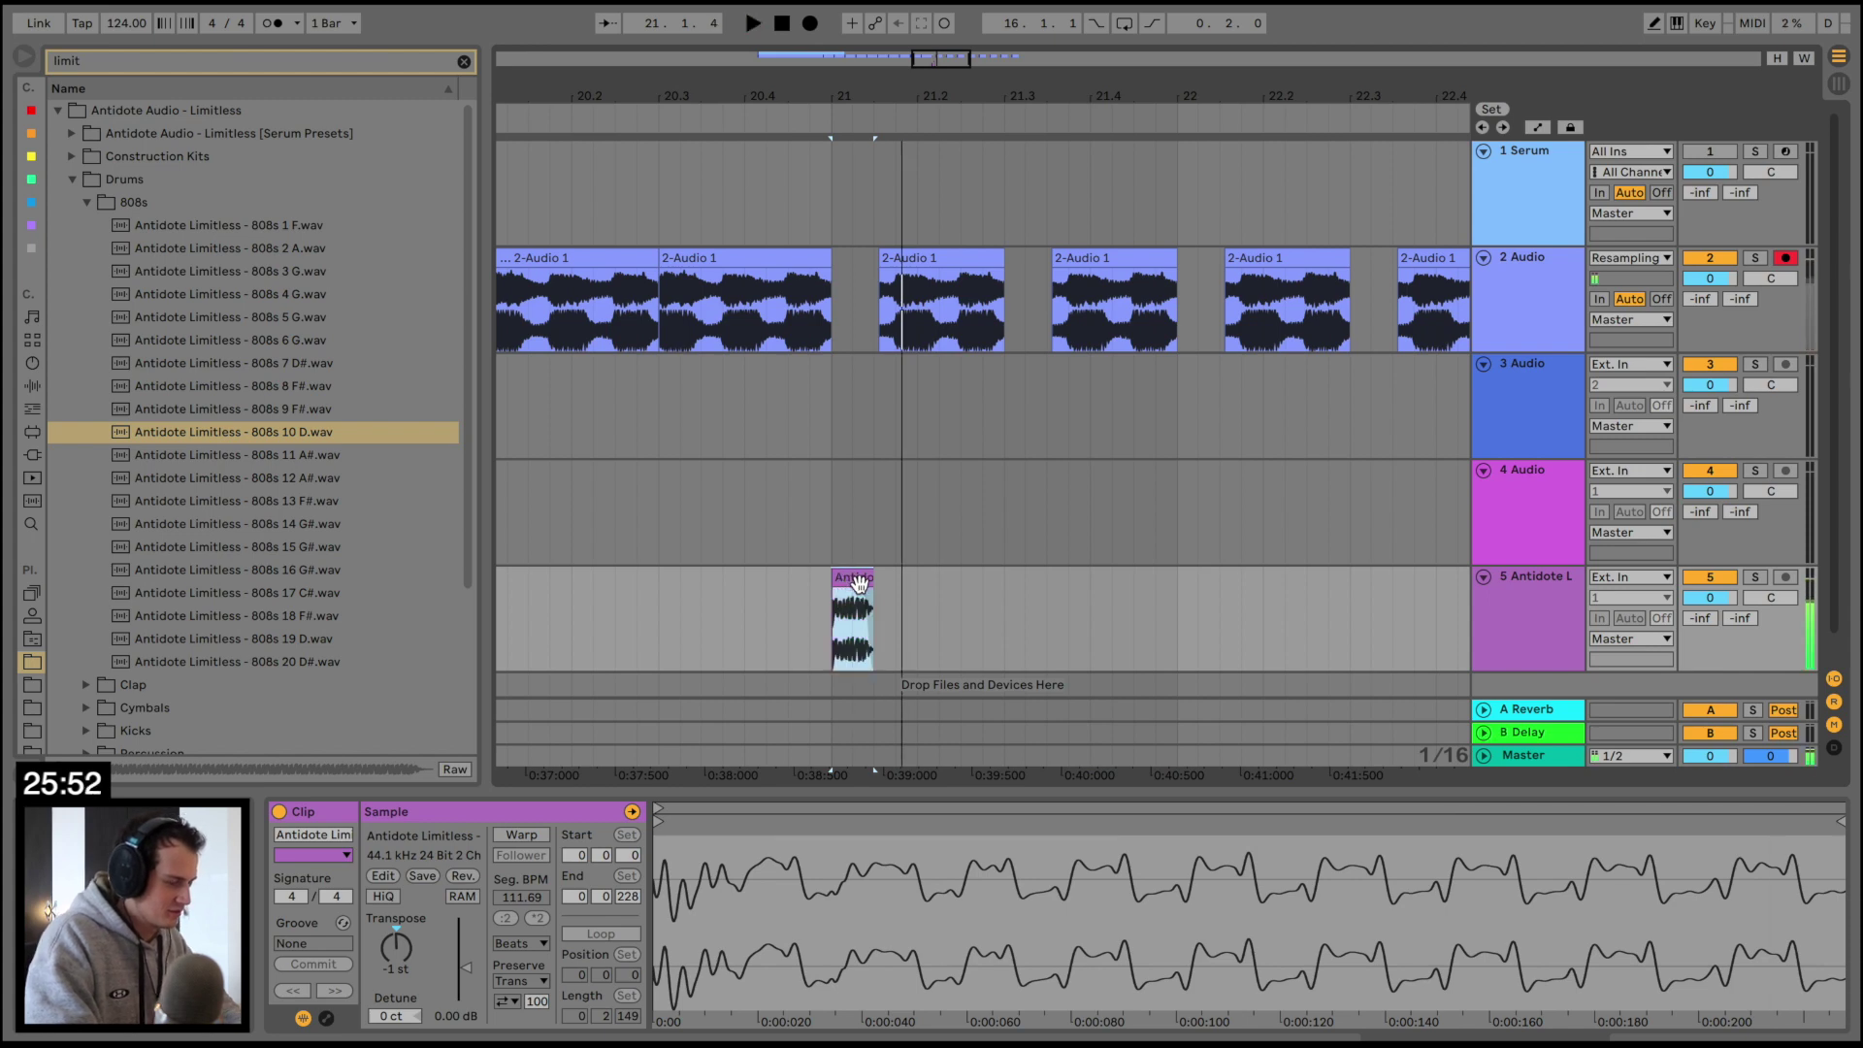
{"action": "left_click_drag", "start_coordinate": [863, 579], "coordinate": [922, 580]}
Set the copied 808 clip's sample region to 0.421–0.649 s and audition both hits from bar 21
{"action": "left_click_drag", "start_coordinate": [782, 843], "coordinate": [668, 843]}
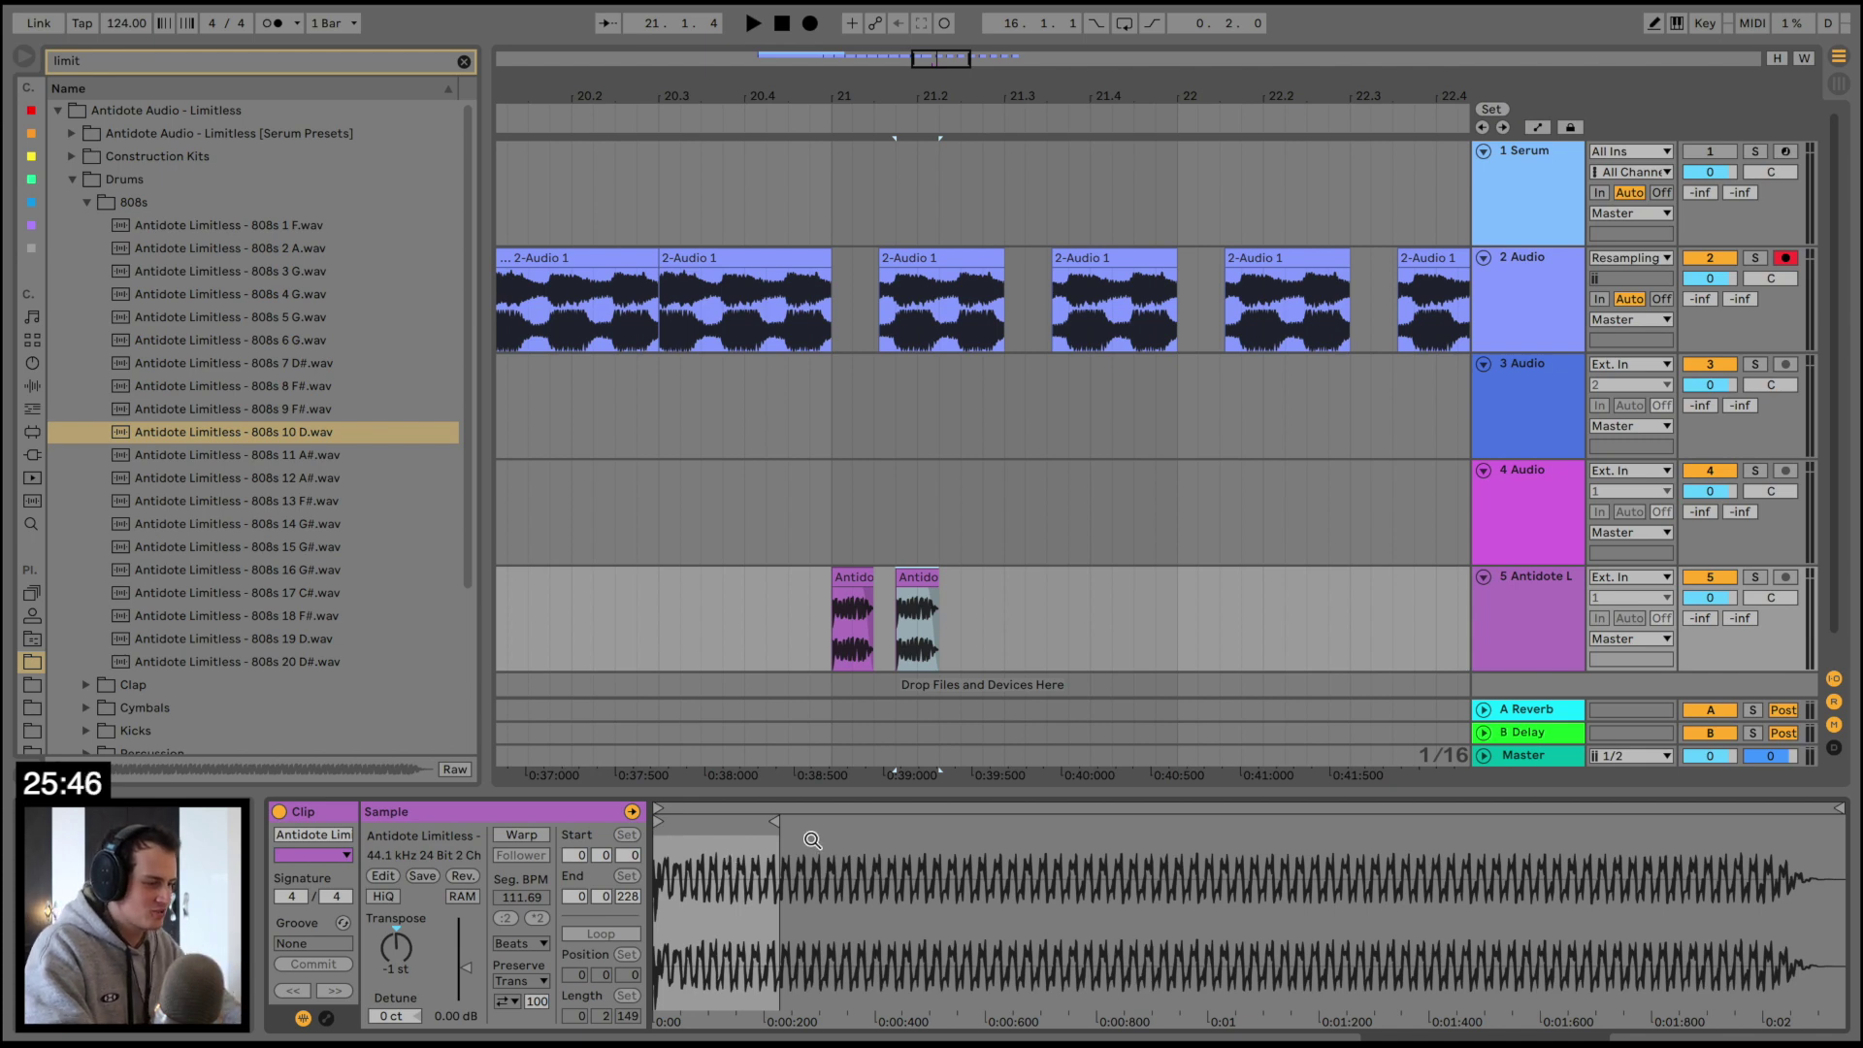
{"action": "left_click_drag", "start_coordinate": [768, 823], "coordinate": [1041, 823]}
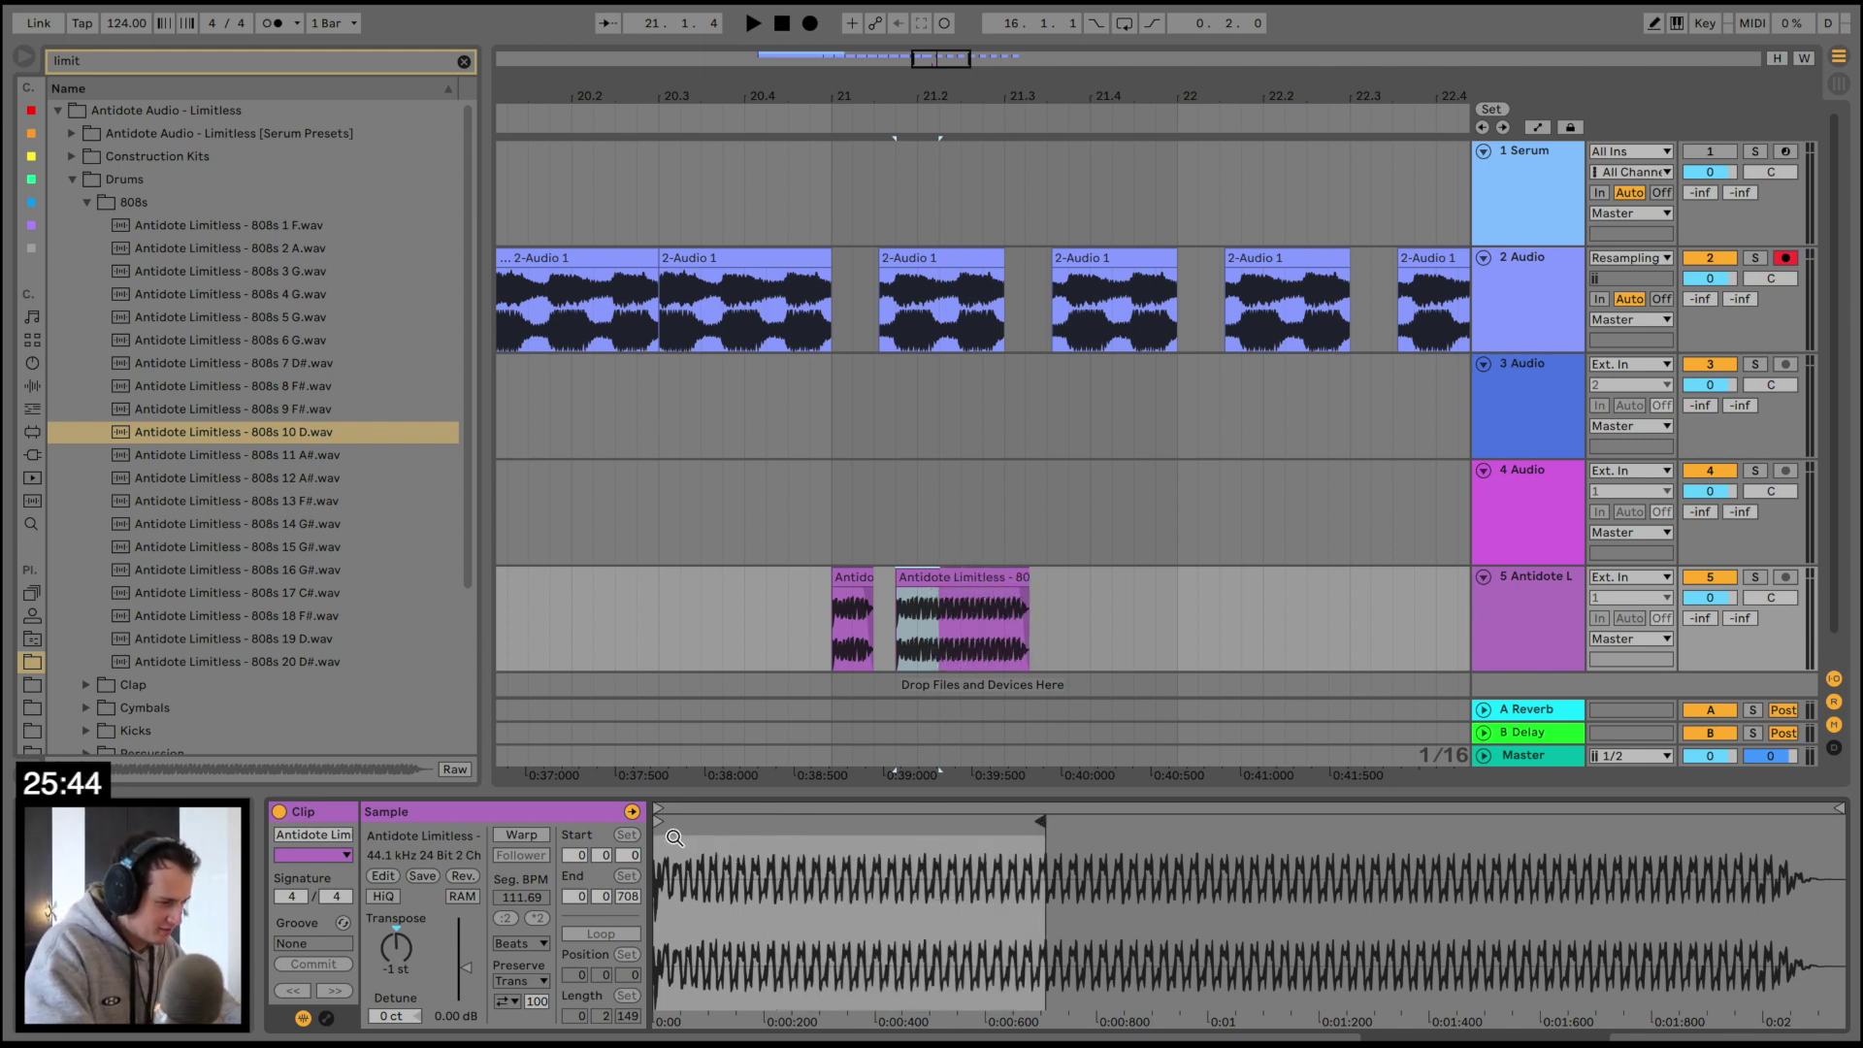
{"action": "left_click_drag", "start_coordinate": [660, 822], "coordinate": [890, 823]}
{"action": "left_click_drag", "start_coordinate": [949, 576], "coordinate": [938, 577]}
{"action": "left_click", "coordinate": [832, 592]}
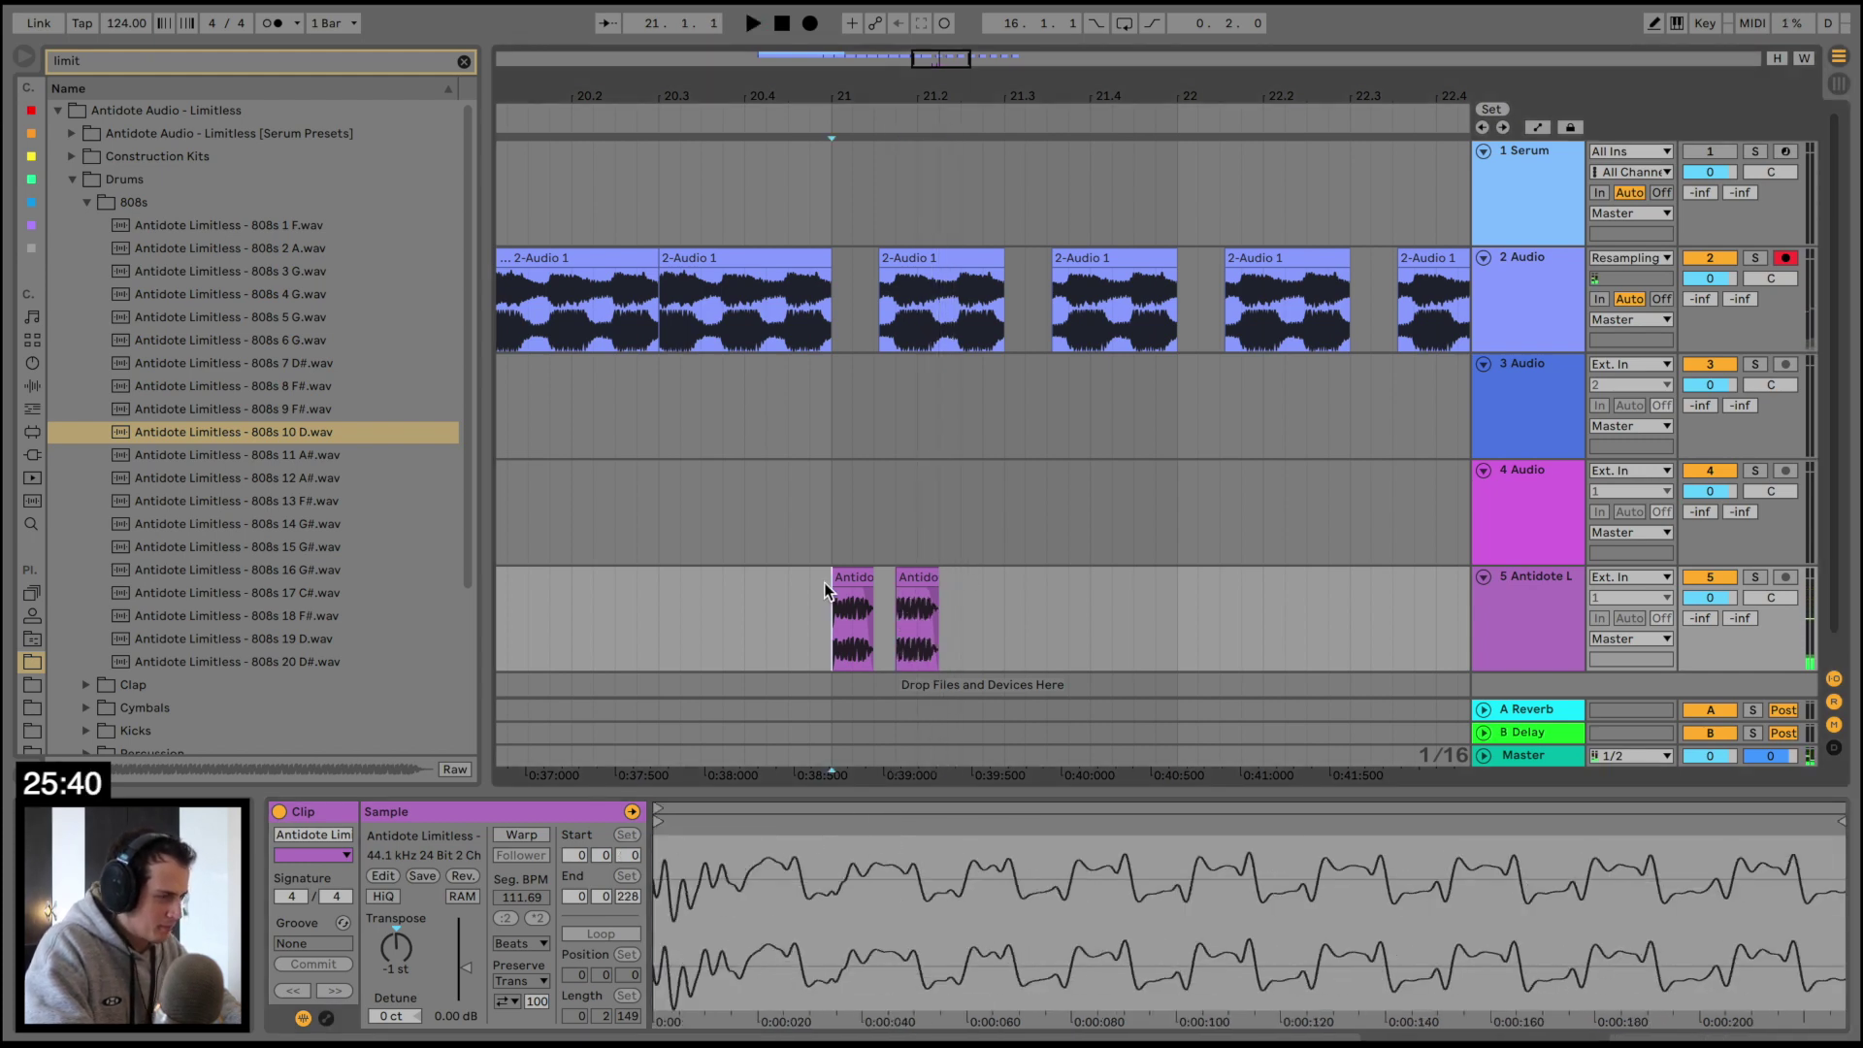
{"action": "key", "text": "space"}
{"action": "scroll", "coordinate": [925, 458], "scroll_direction": "up", "scroll_amount": 3}
{"action": "key", "text": "space"}
{"action": "key", "text": "space"}
{"action": "key", "text": "space"}
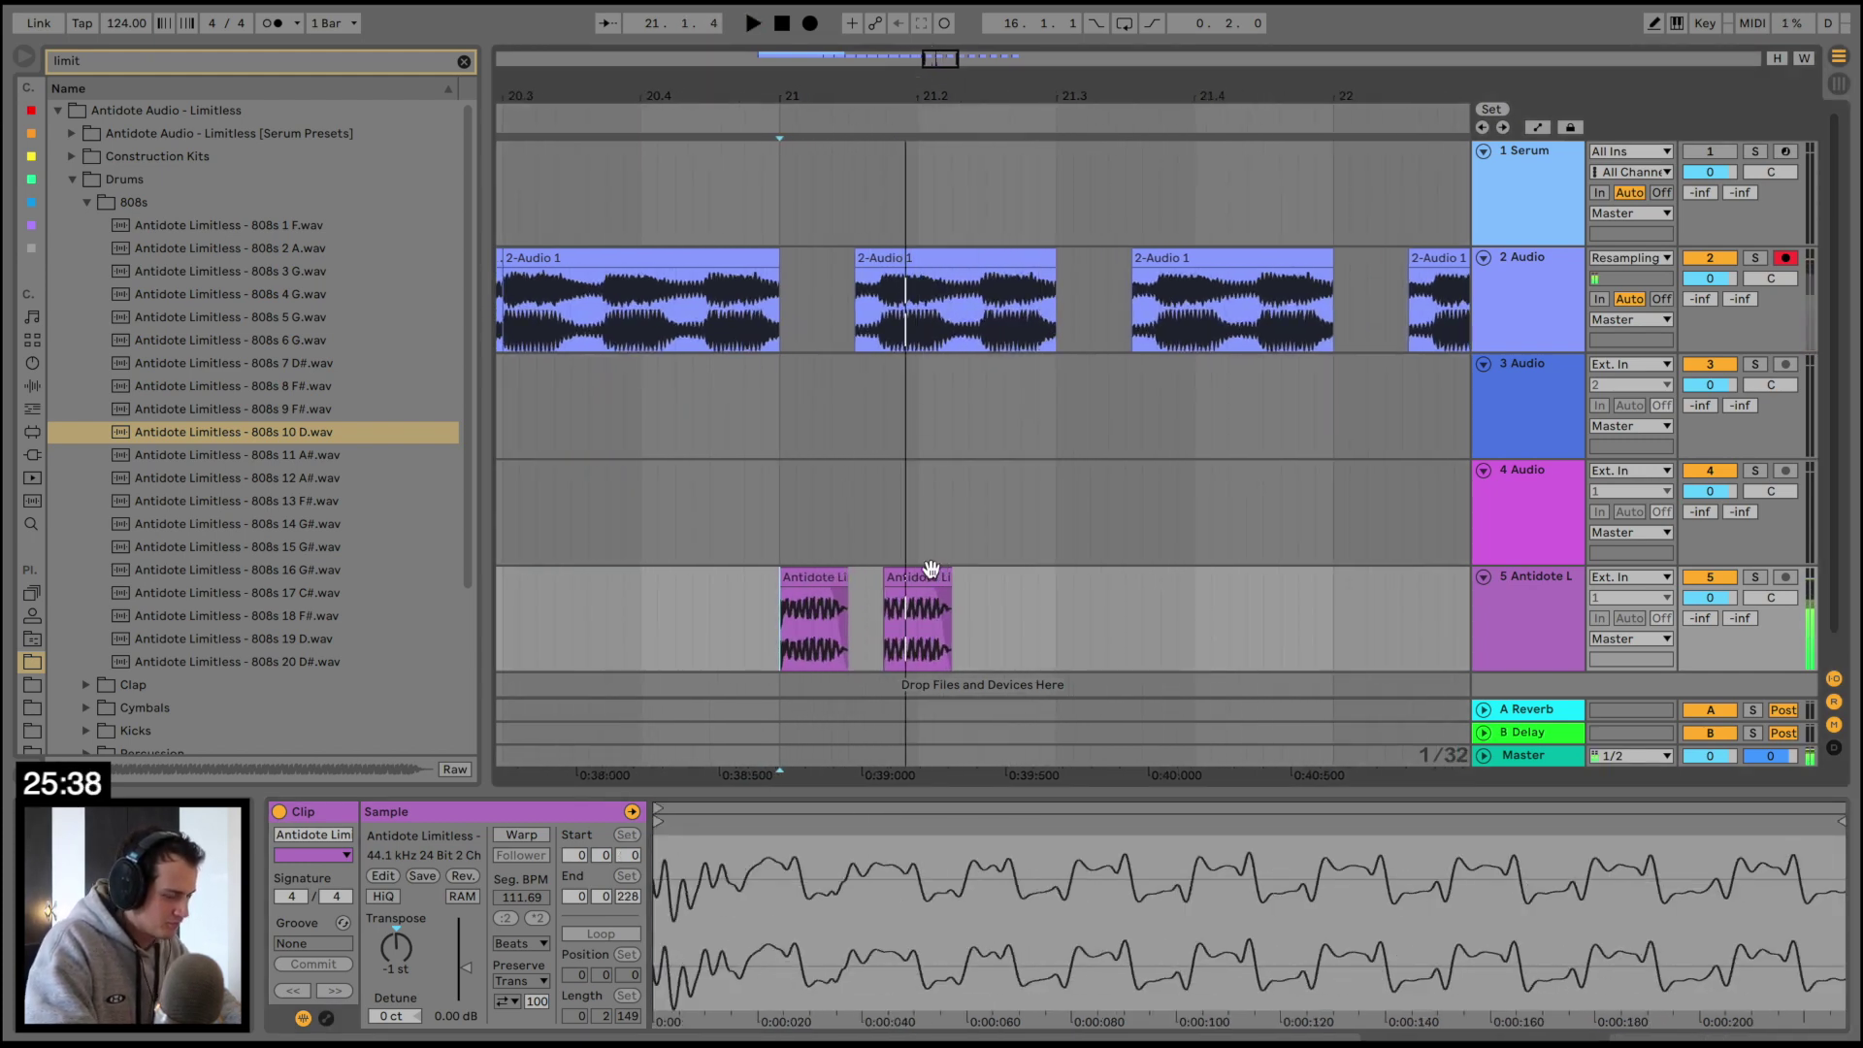
Switch to the 1/16T grid and align the second 808 clip to it, shortening it to end at 21.2
{"action": "left_click", "coordinate": [910, 575]}
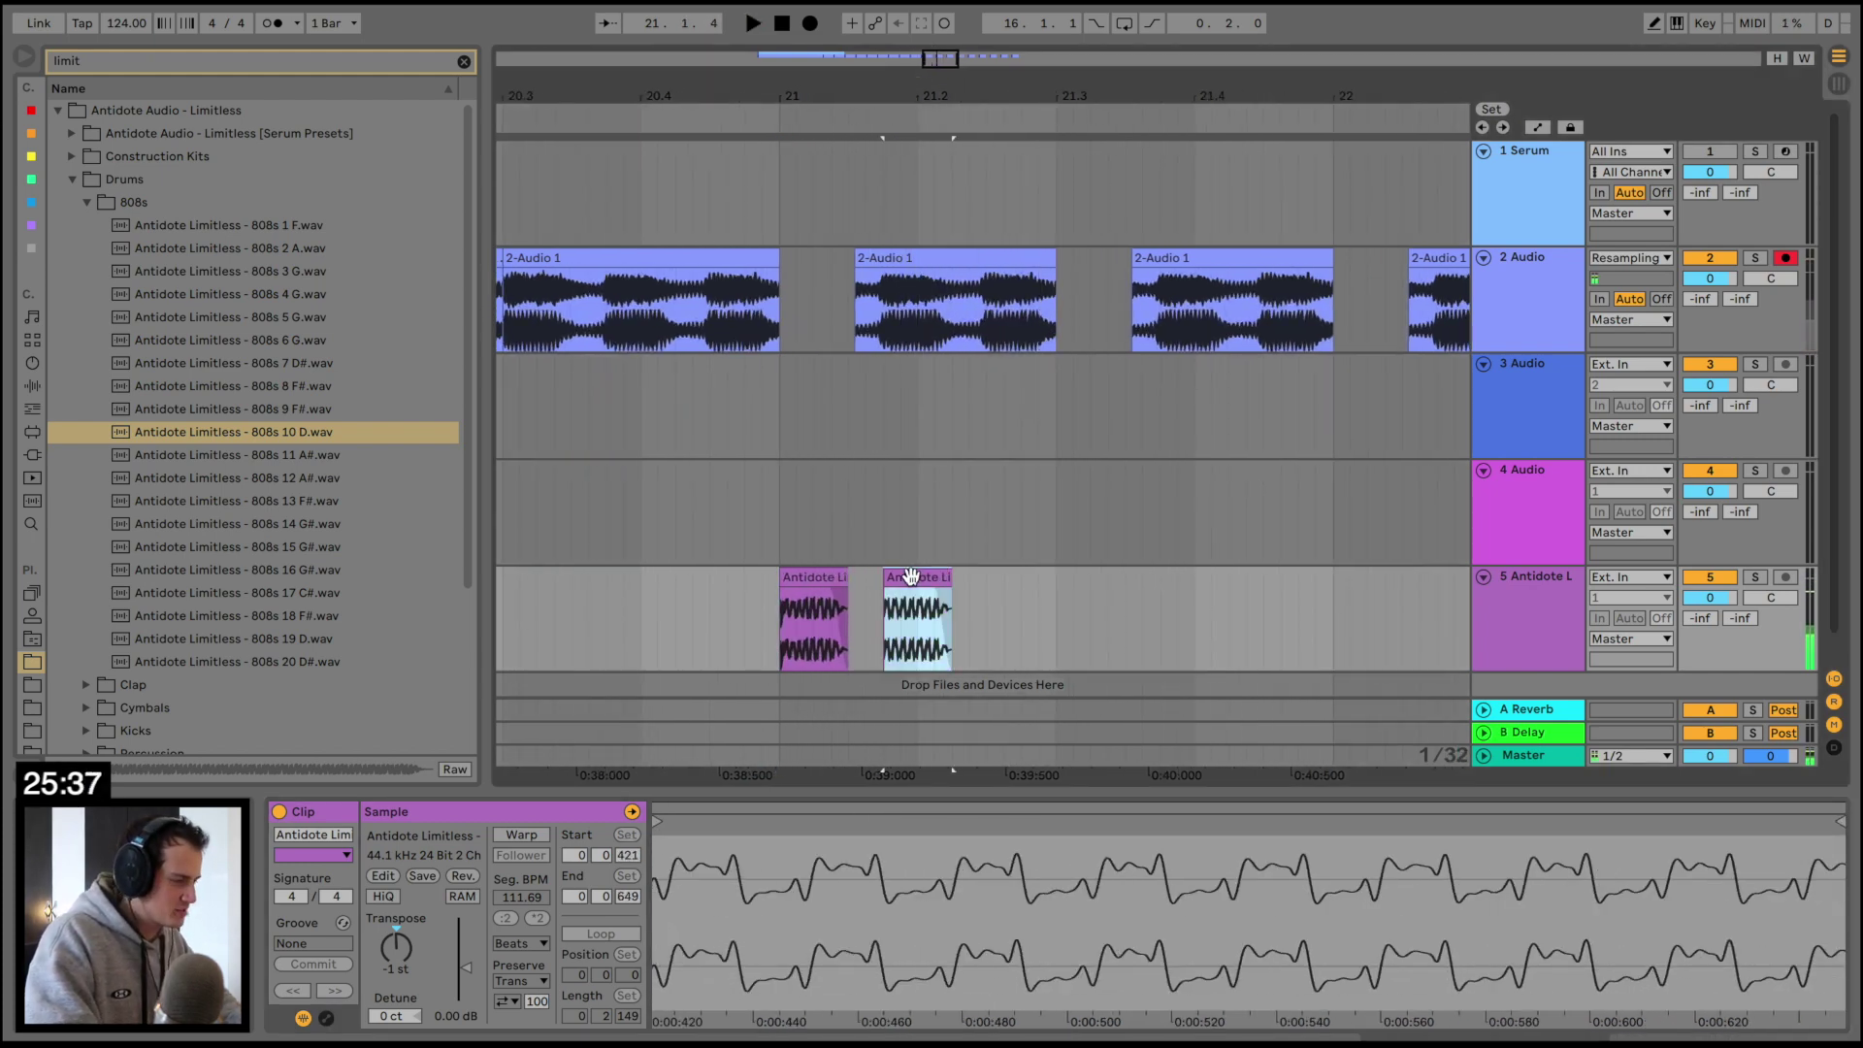
{"action": "left_click", "coordinate": [1502, 603]}
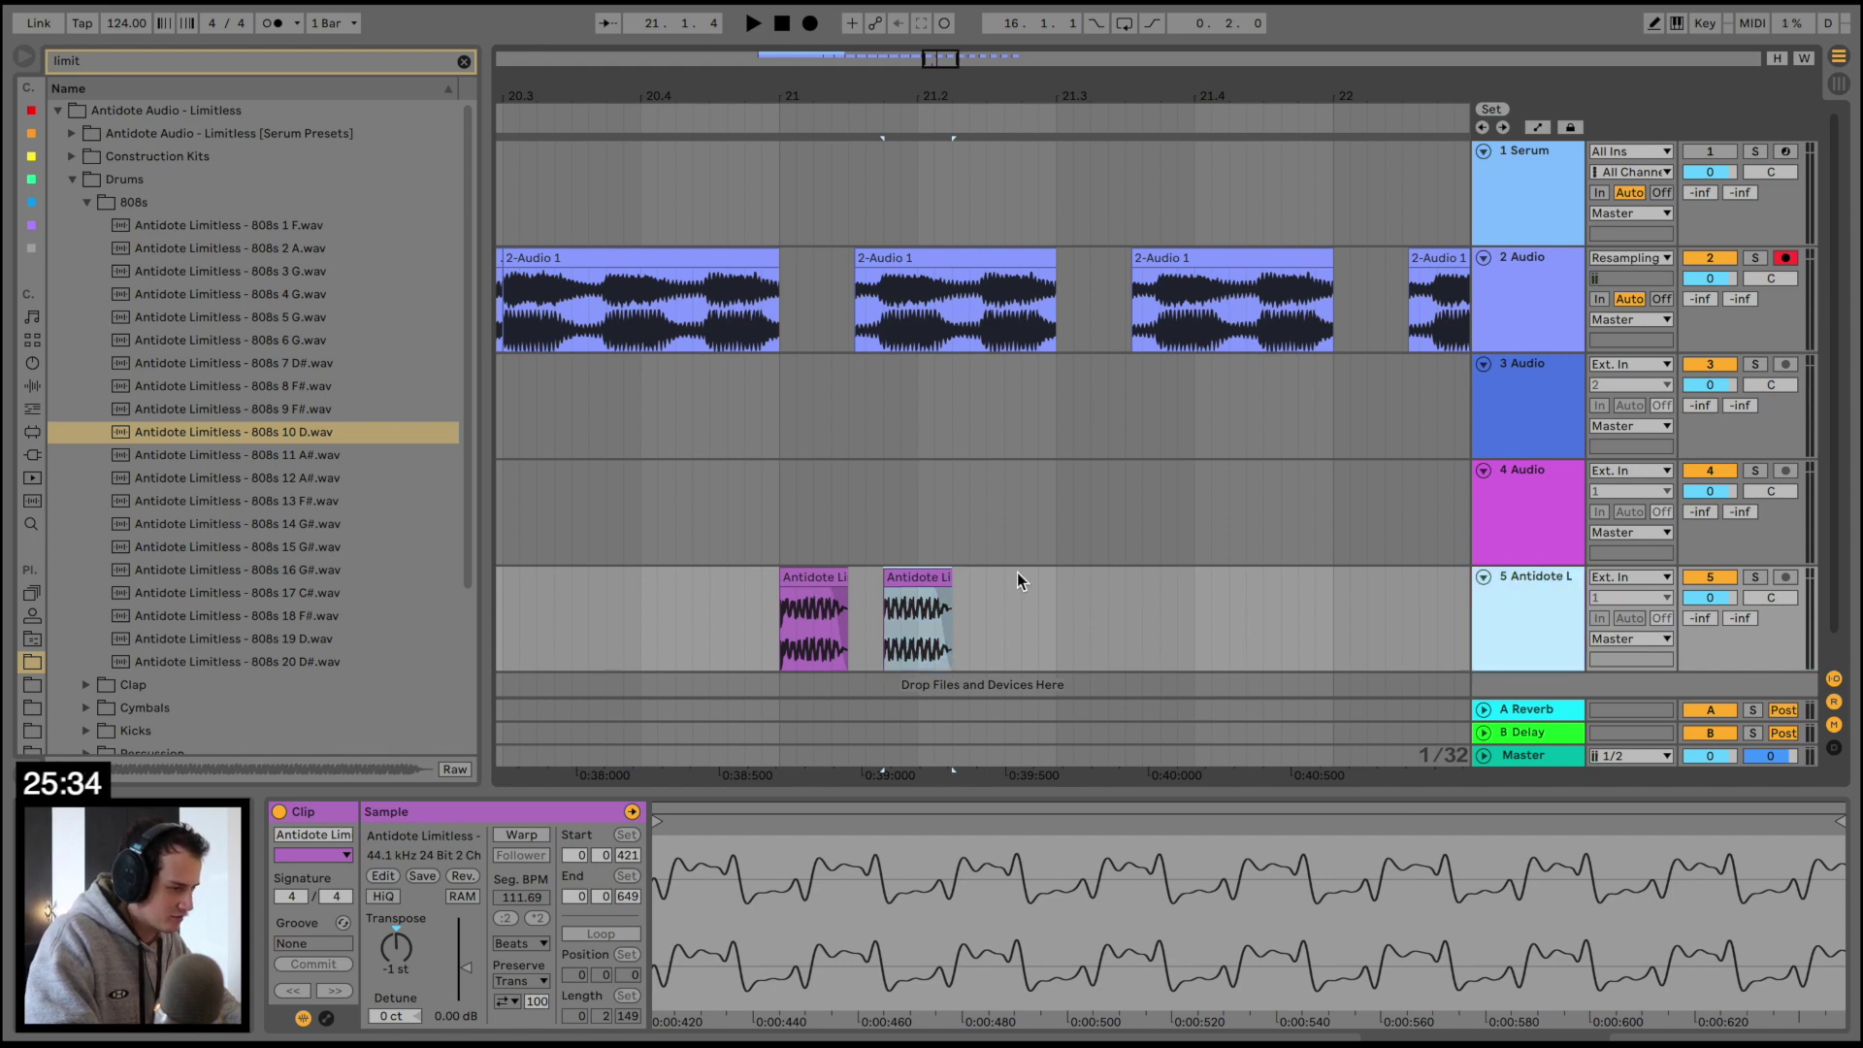
{"action": "scroll", "coordinate": [912, 532], "scroll_direction": "down", "scroll_amount": 1}
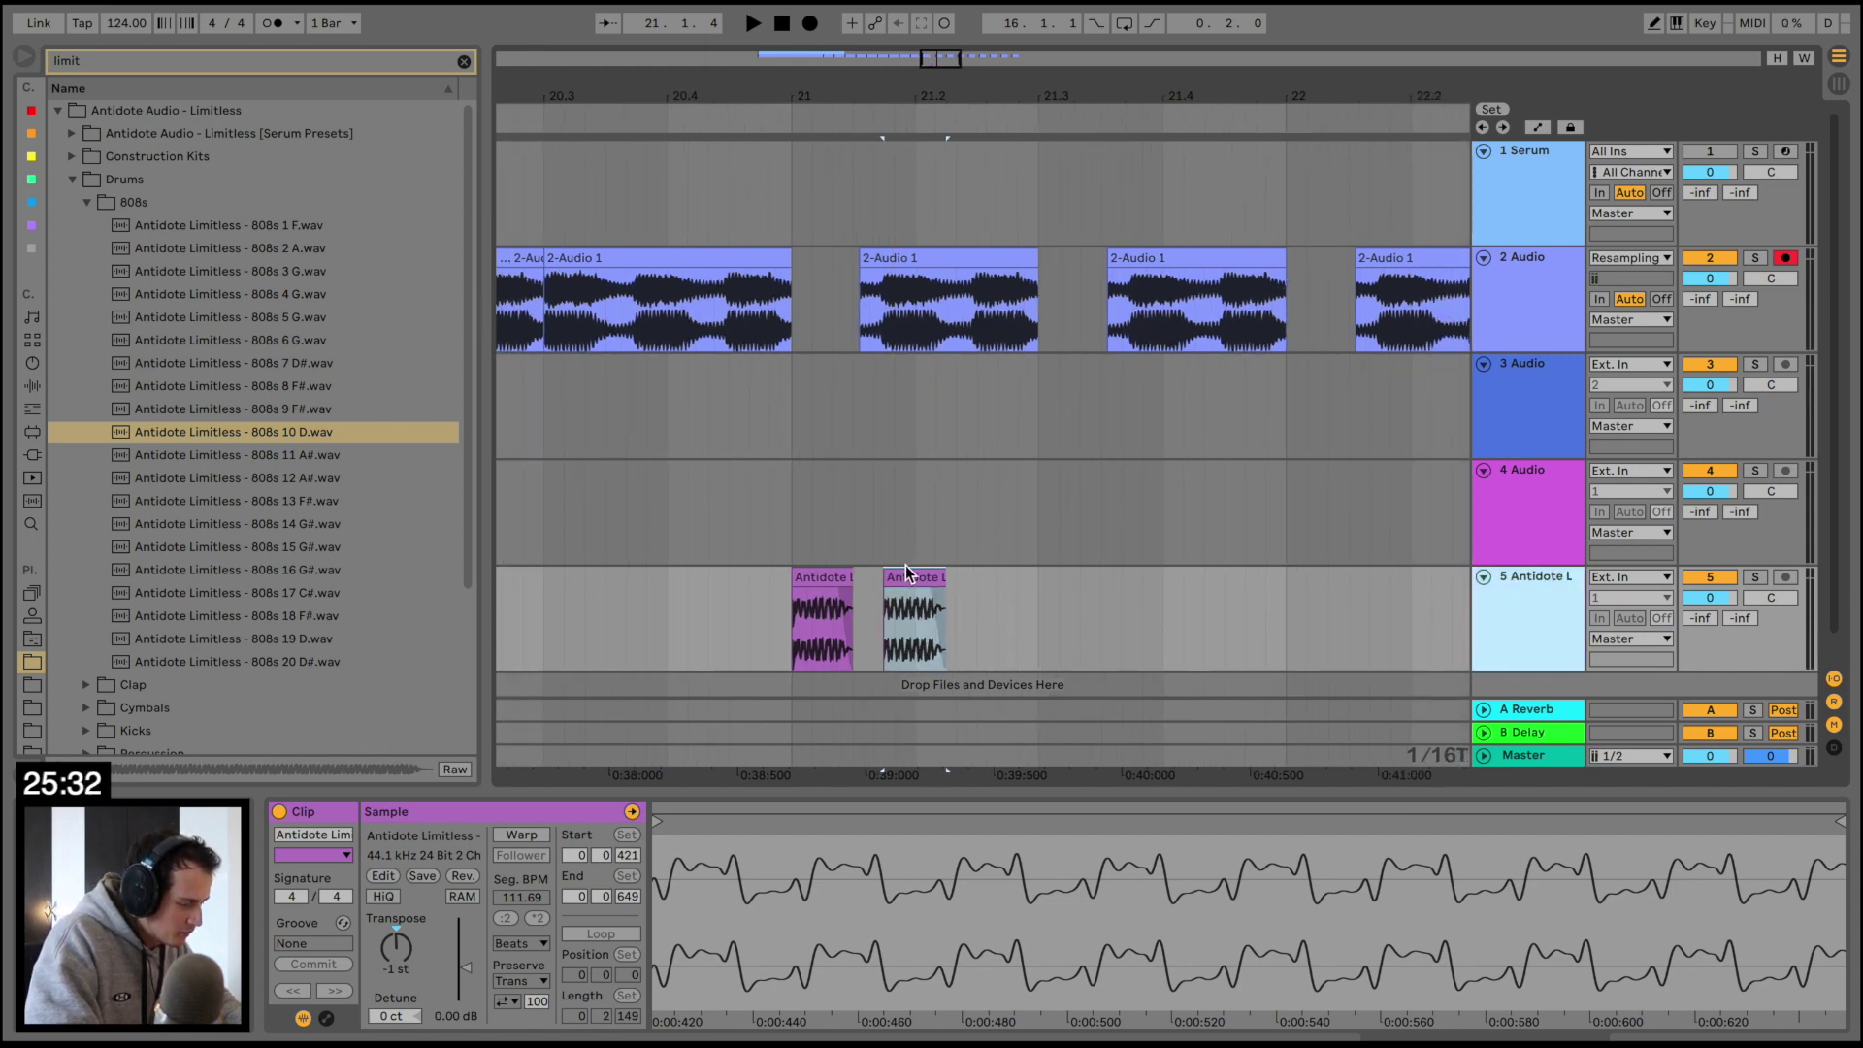
{"action": "mouse_move", "coordinate": [906, 571]}
{"action": "left_mouse_down"}
{"action": "mouse_move", "coordinate": [942, 579]}
{"action": "mouse_move", "coordinate": [911, 577]}
{"action": "left_mouse_up"}
Extend the start of the first chord clip after bar 21 back to one triplet eighth after the downbeat
{"action": "left_click_drag", "start_coordinate": [867, 260], "coordinate": [833, 262]}
{"action": "key", "text": "a"}
{"action": "key", "text": "a"}
{"action": "key", "text": "a"}
{"action": "key", "text": "a"}
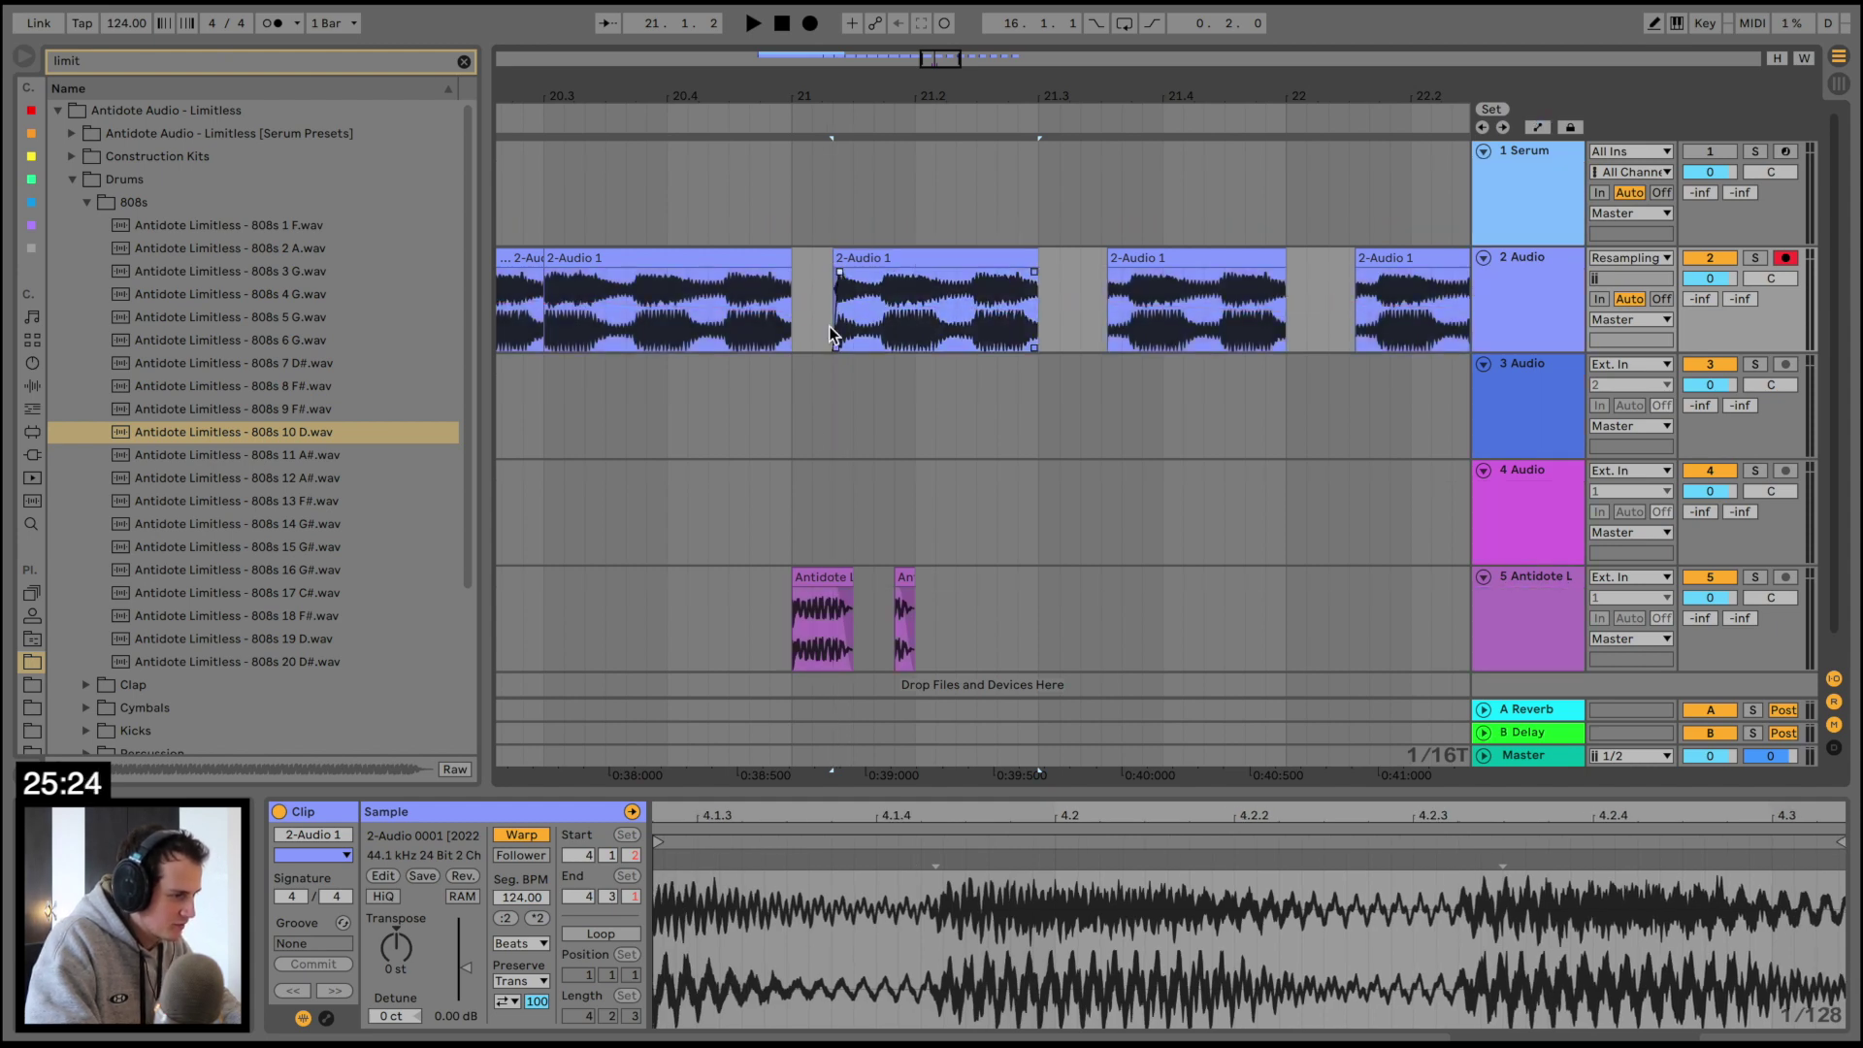
Audition from bar 21 and loop playback over the half bar from 21 to 21.3
{"action": "left_click", "coordinate": [796, 415]}
{"action": "key", "text": "space"}
{"action": "left_click_drag", "start_coordinate": [796, 416], "coordinate": [1030, 412]}
{"action": "key", "text": "ctrl+l"}
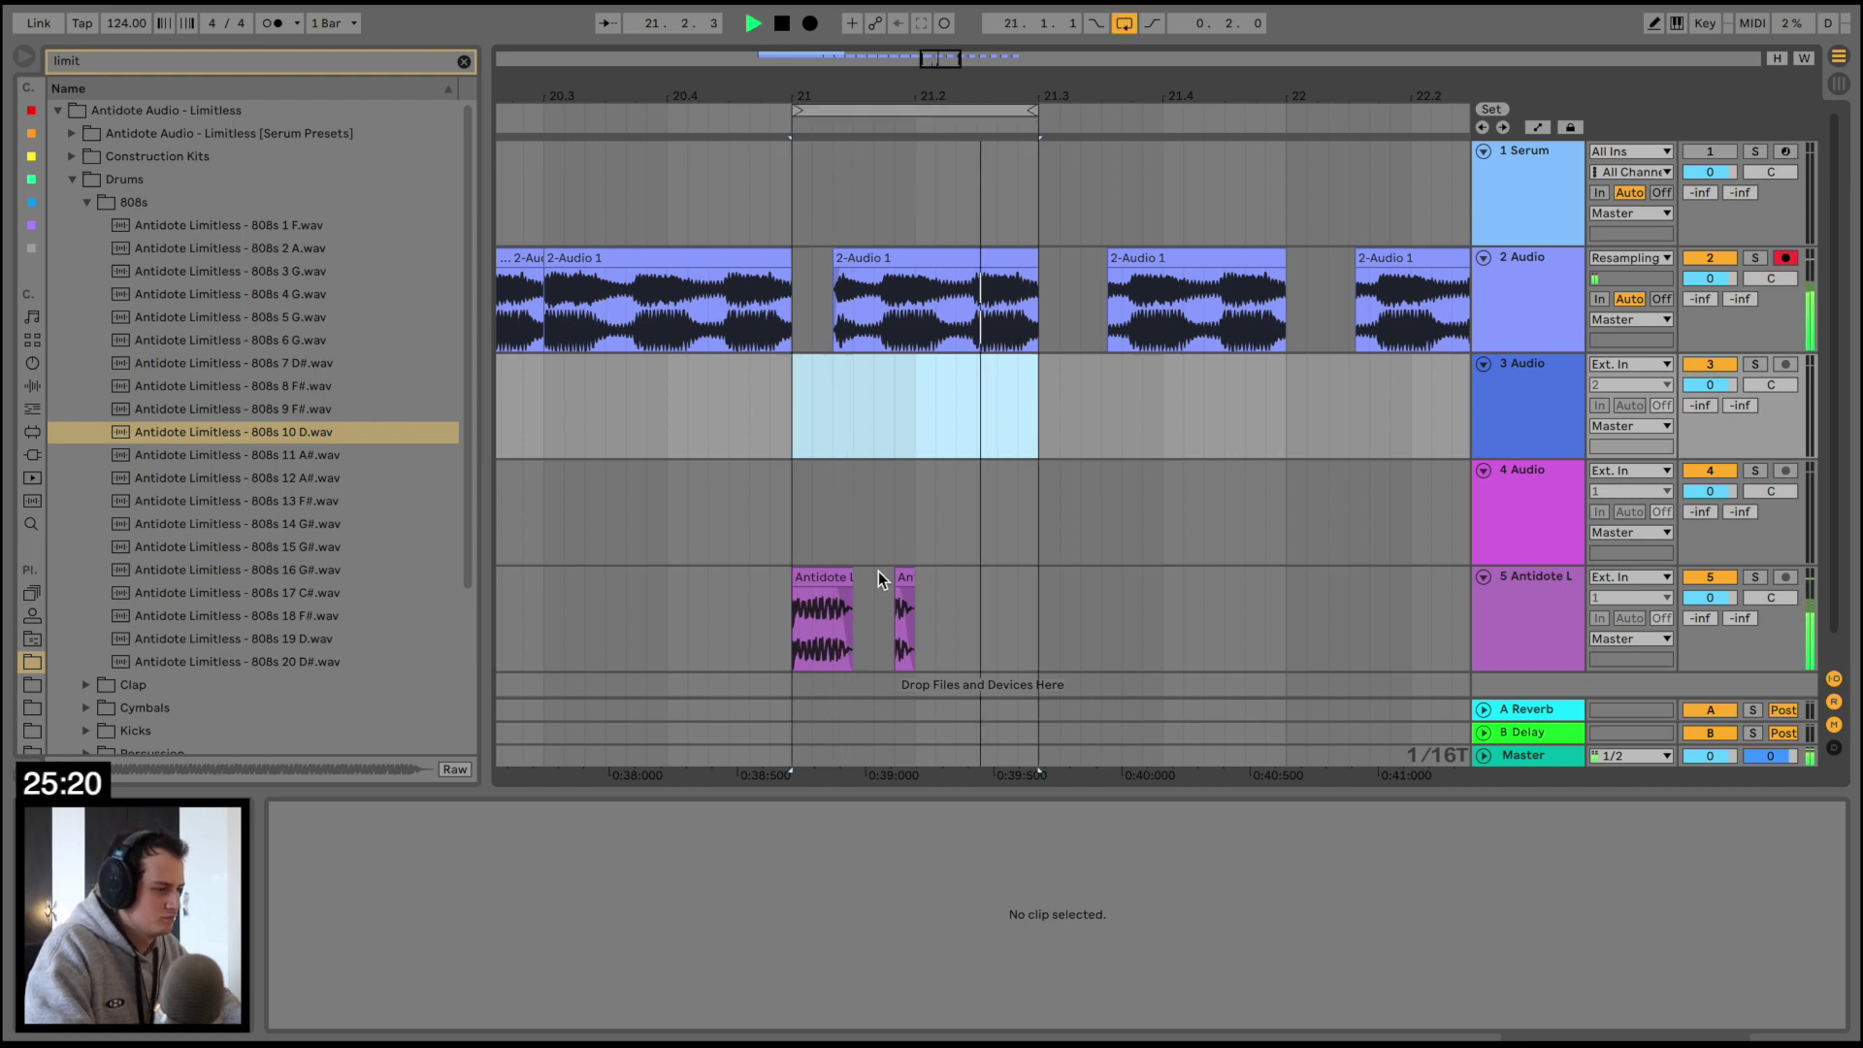
Copy the short 808 clip to 21.2.3 and extend the copy to end at 21.3
{"action": "left_click", "coordinate": [903, 582]}
{"action": "left_click", "coordinate": [972, 597]}
{"action": "key", "text": "ctrl+v"}
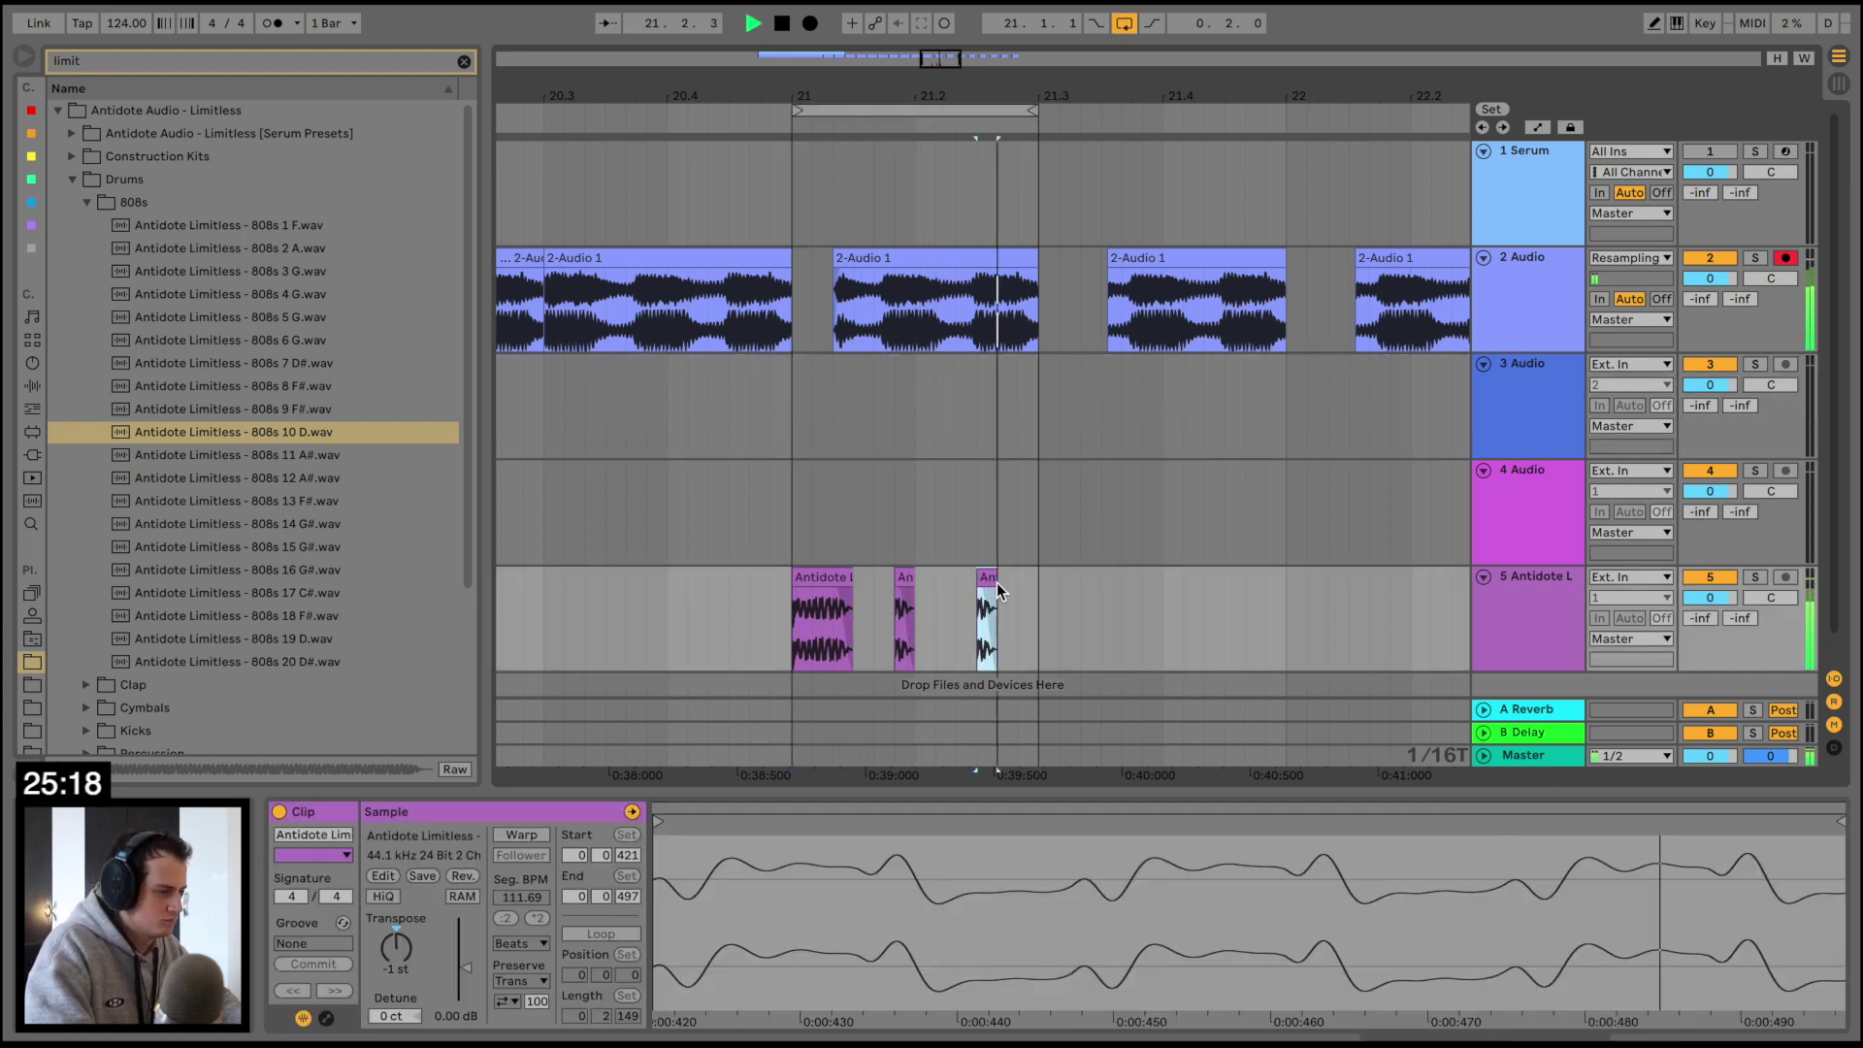
{"action": "left_click_drag", "start_coordinate": [989, 579], "coordinate": [1039, 580]}
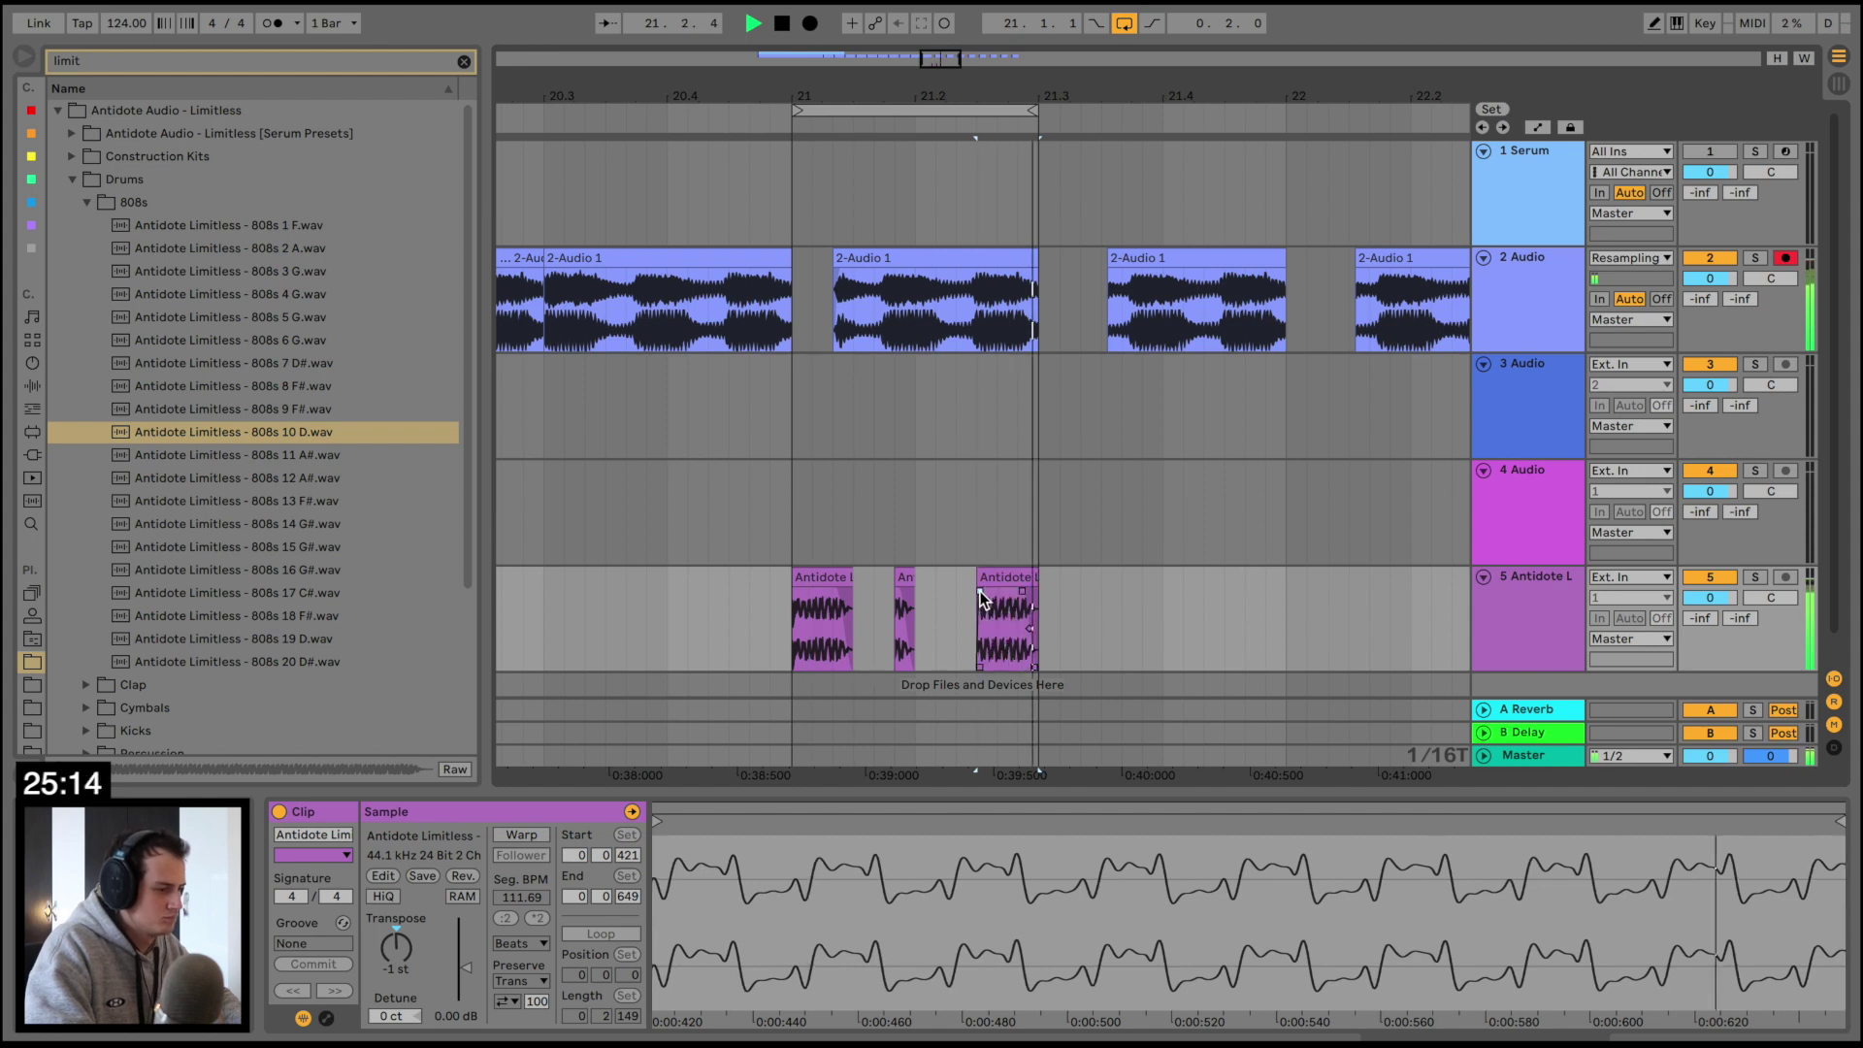
Paste another copy of the short 808 clip directly before the last 808 clip
{"action": "left_click", "coordinate": [908, 587]}
{"action": "left_click", "coordinate": [953, 592]}
{"action": "key", "text": "ctrl+v"}
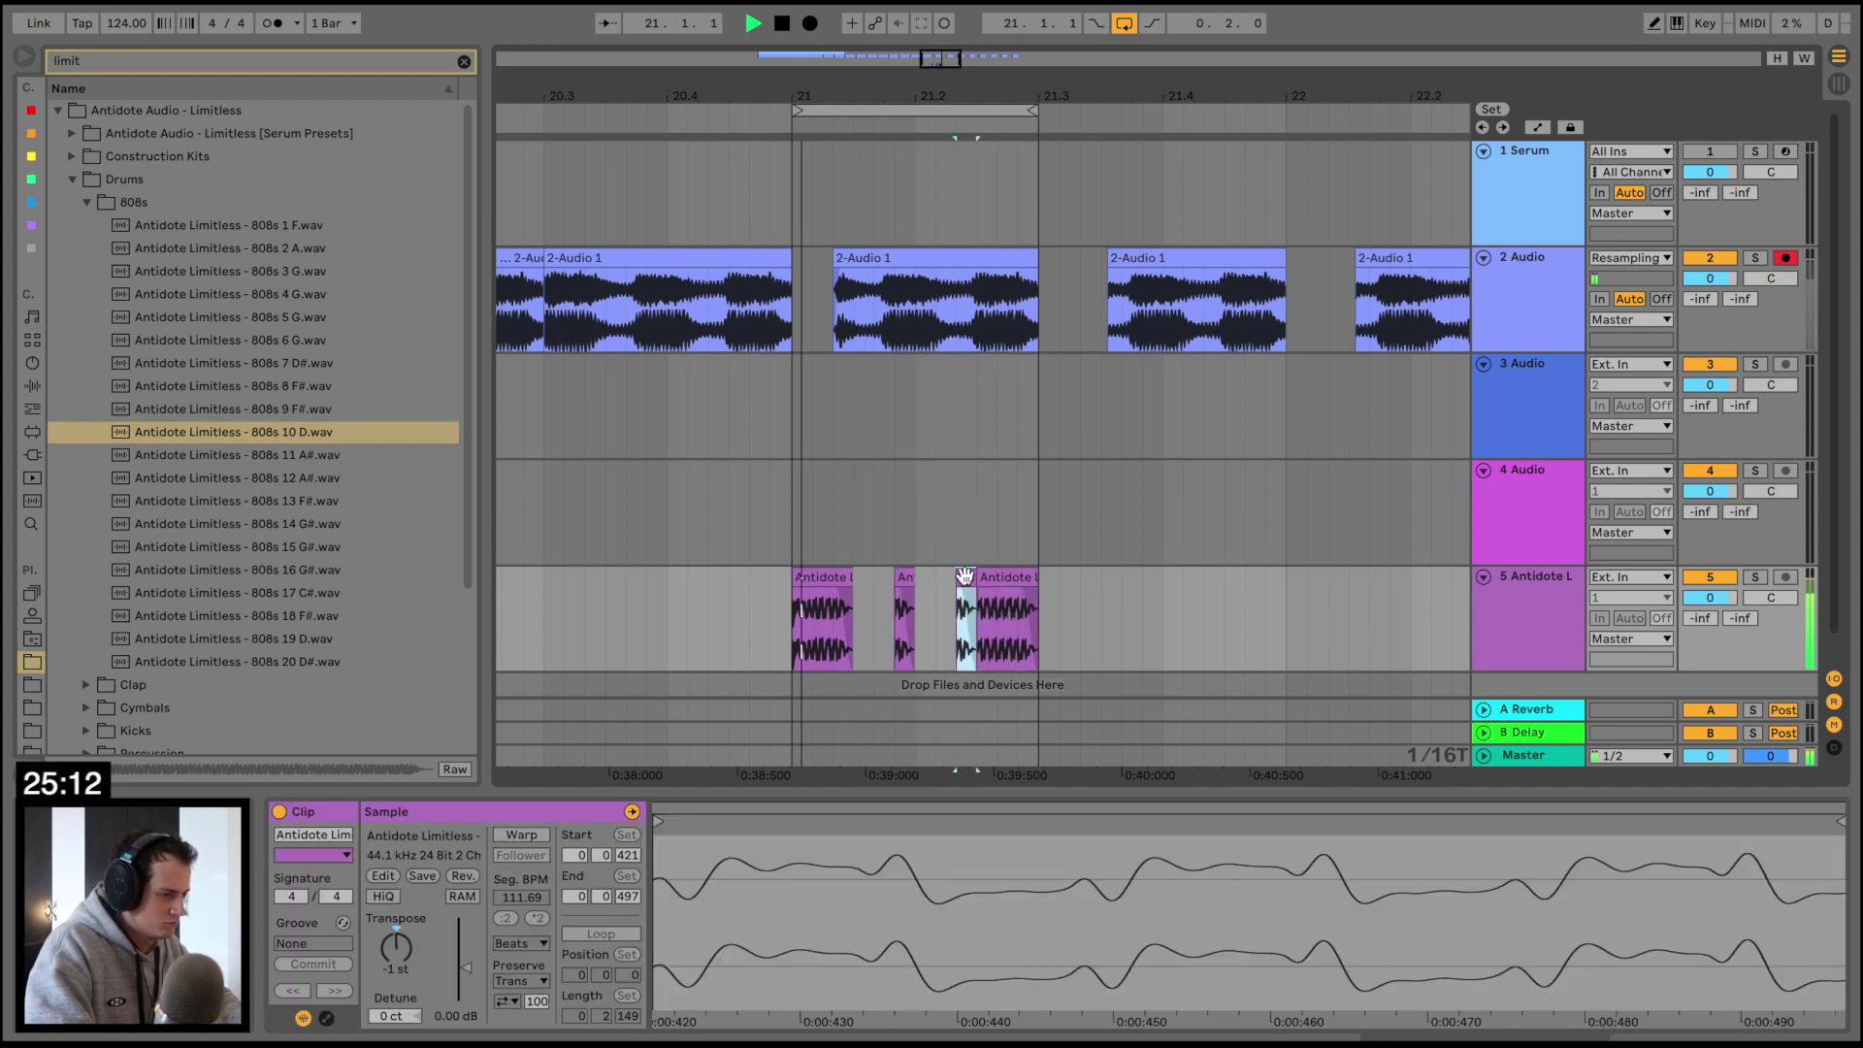
Transpose the newly pasted short 808 clip to 11 st and audition the loop
{"action": "key", "text": "space"}
{"action": "left_click", "coordinate": [388, 961]}
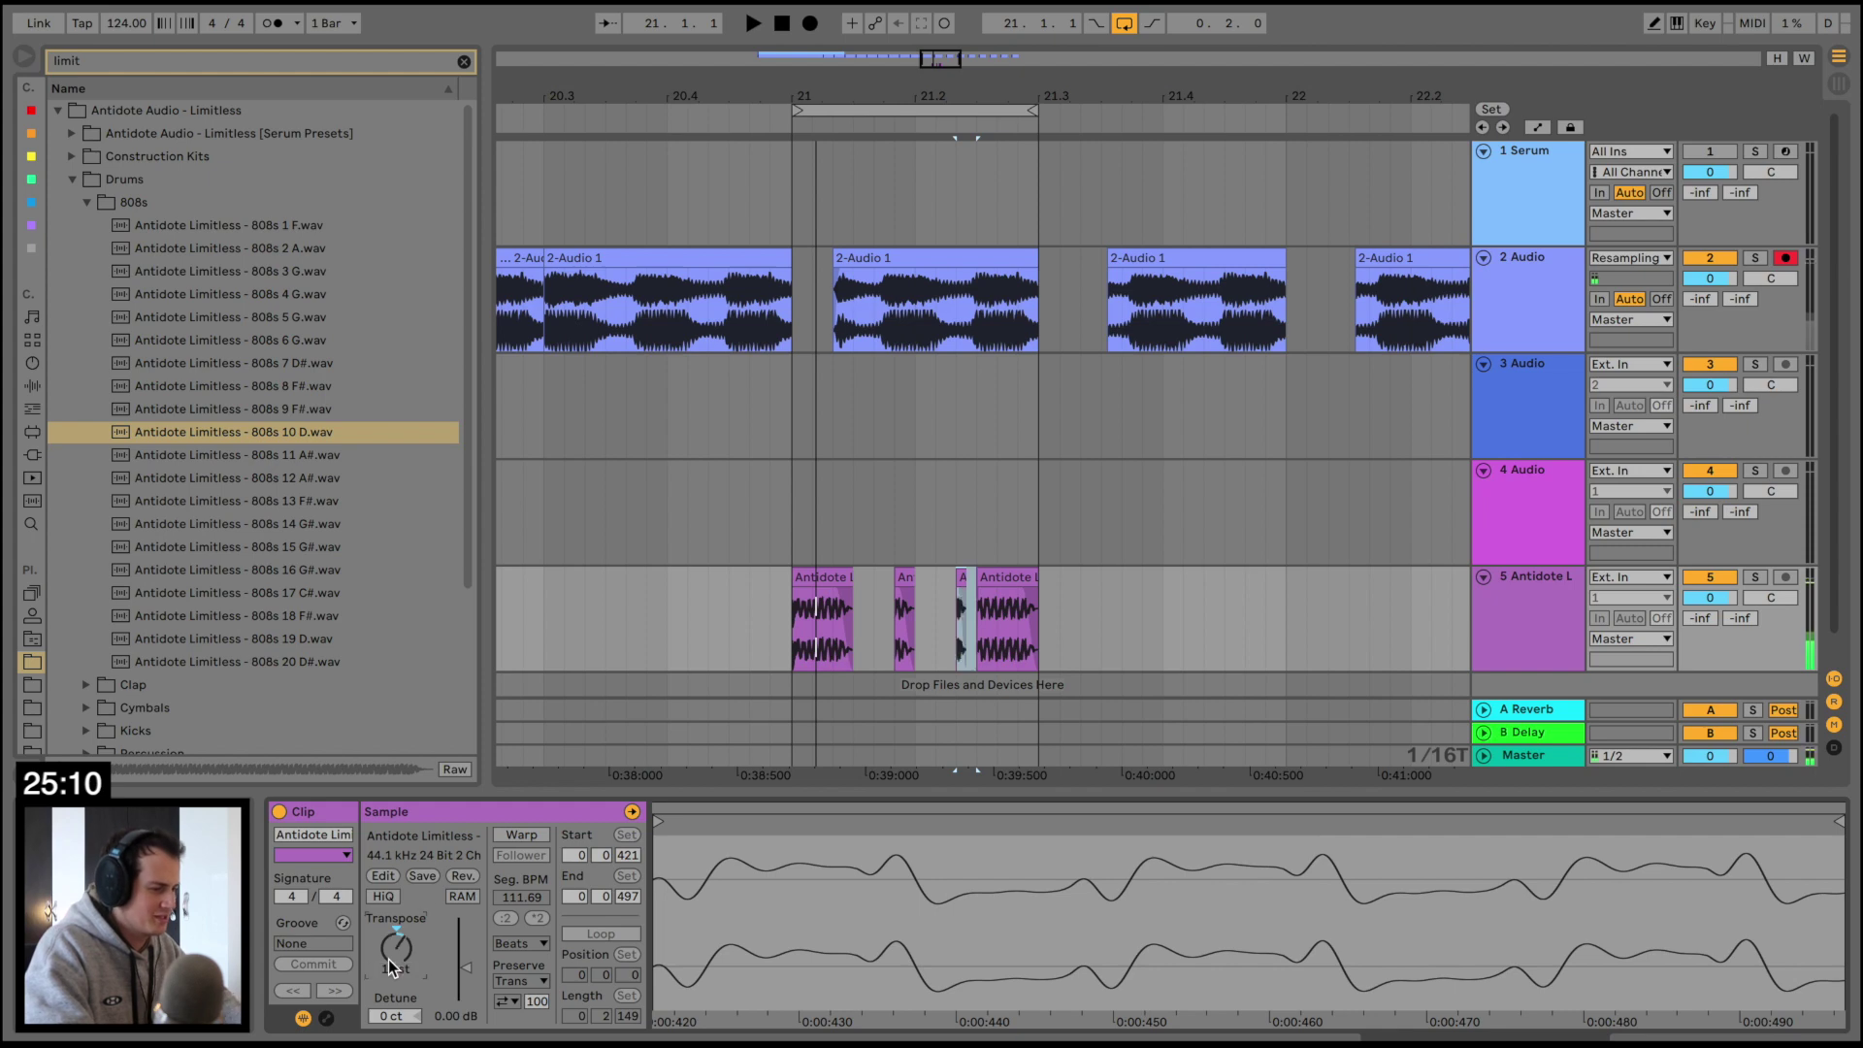
{"action": "key", "text": "space"}
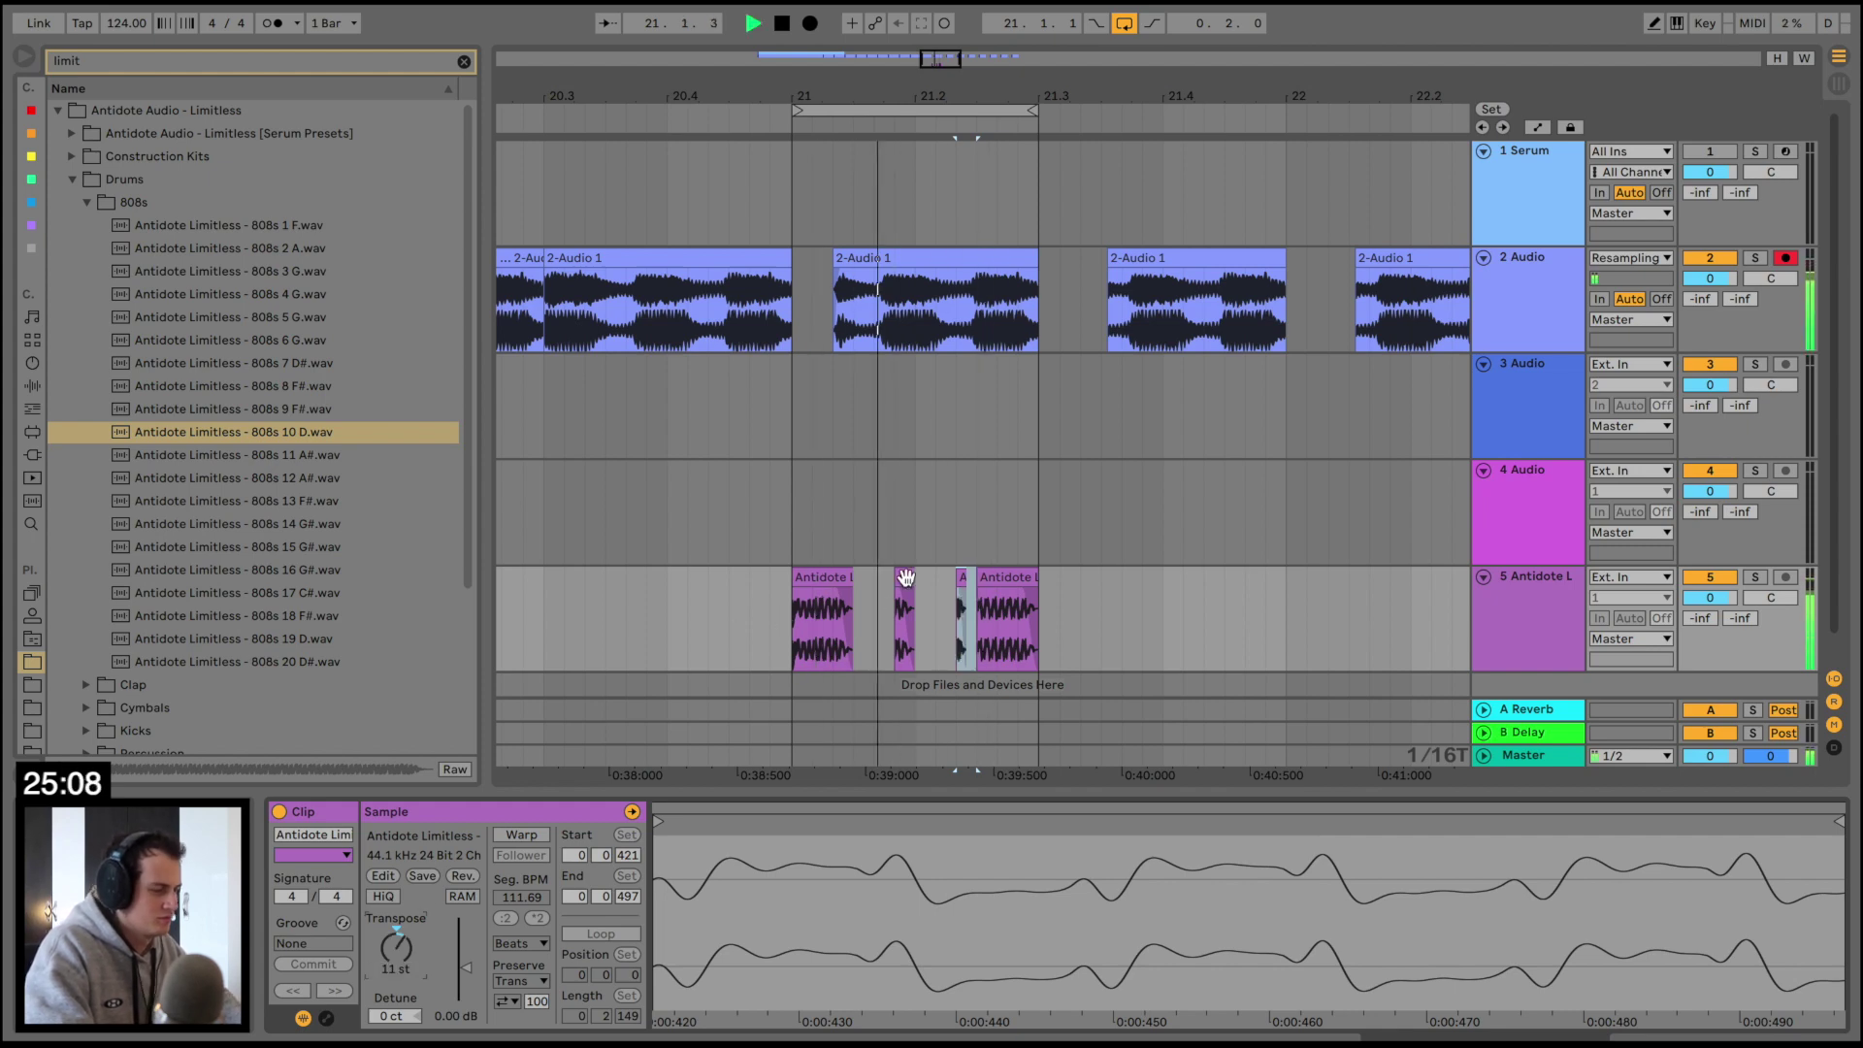
{"action": "key", "text": "shift+Down"}
{"action": "left_click", "coordinate": [750, 600]}
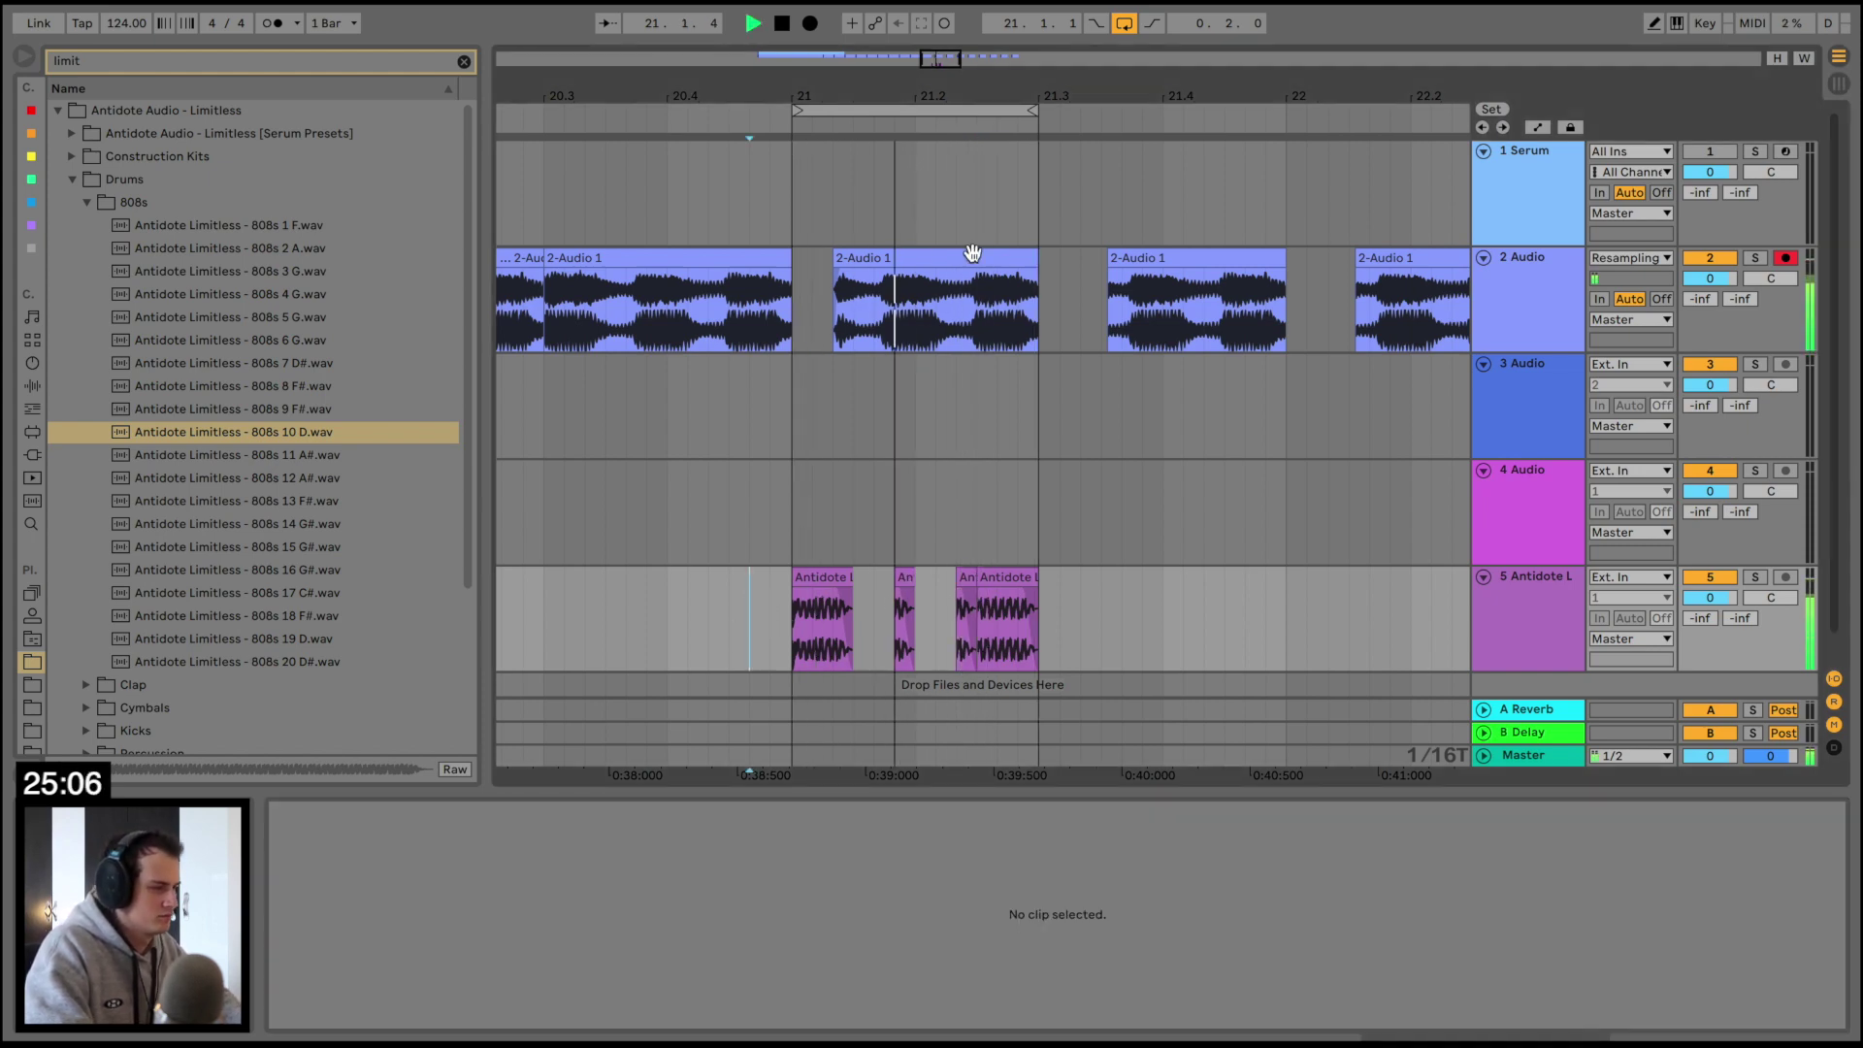
Split the looped chord clip at 21.2 and trim the second piece's start to line up with the third 808 hit
{"action": "left_click", "coordinate": [926, 317]}
{"action": "key", "text": "ctrl+e"}
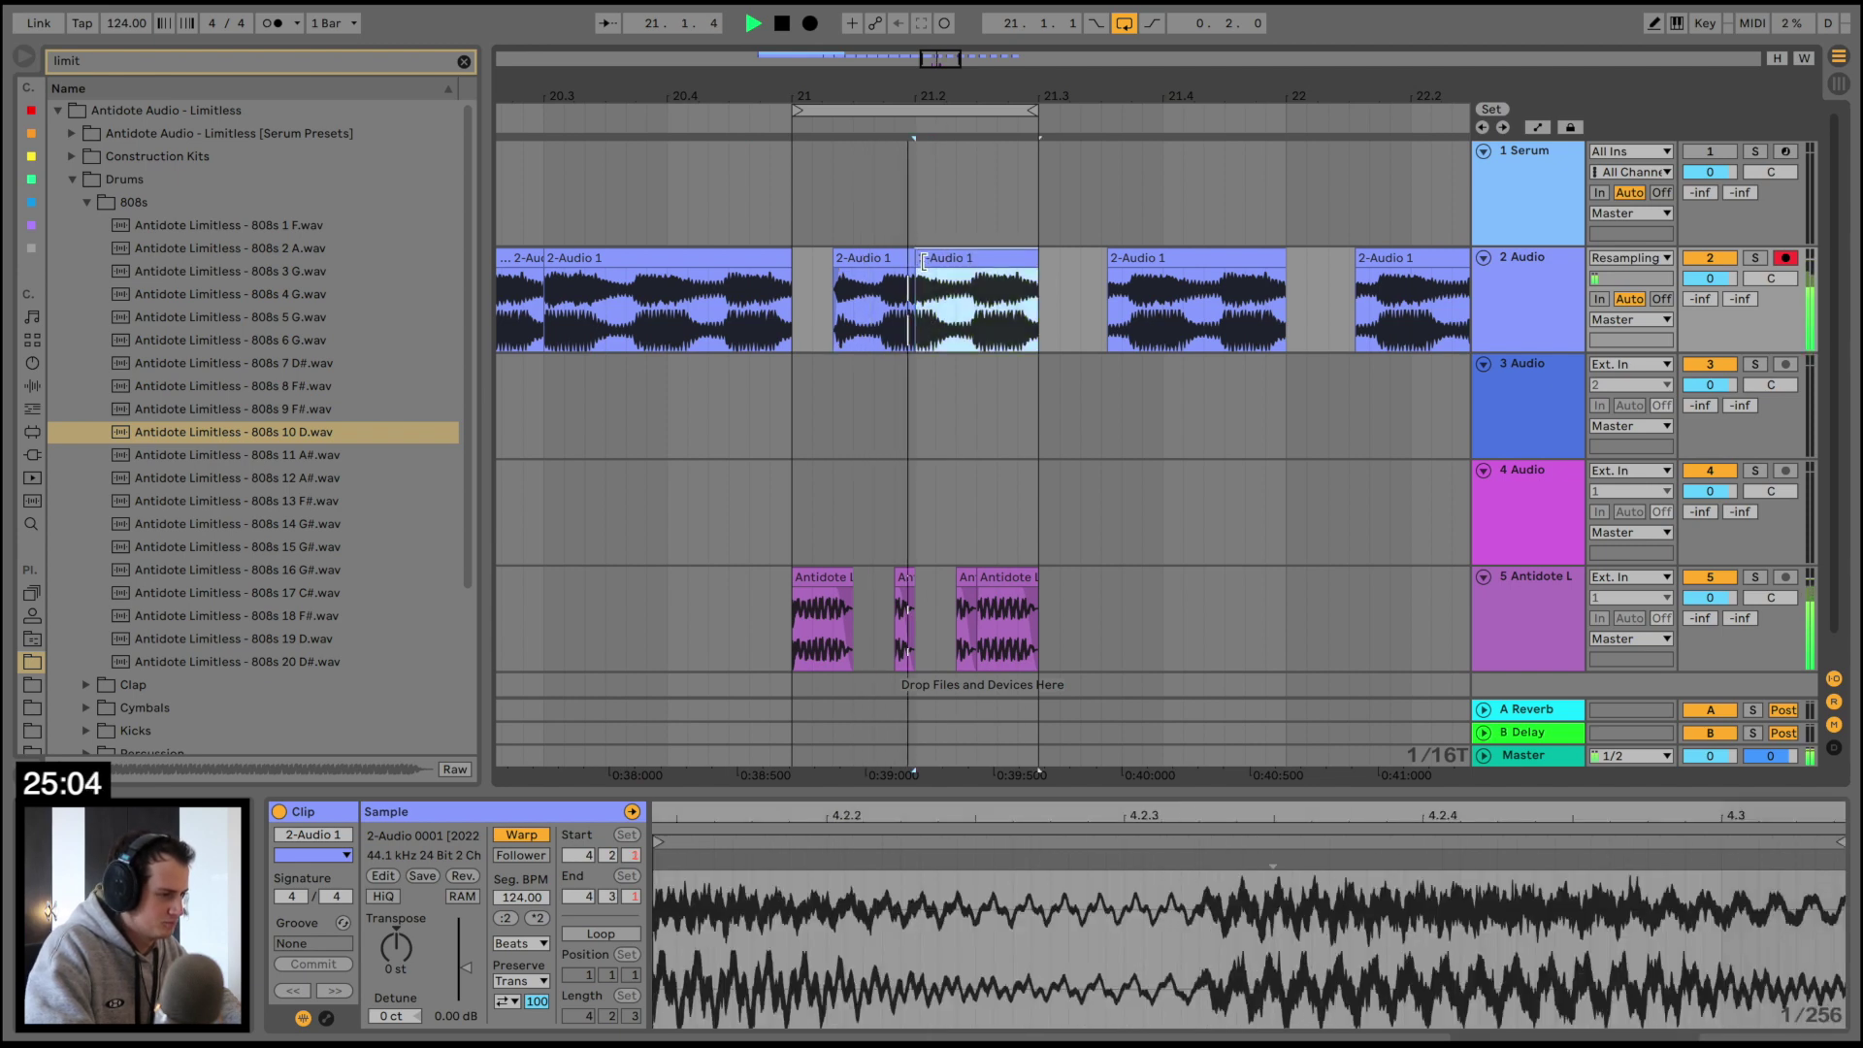
{"action": "left_click_drag", "start_coordinate": [915, 260], "coordinate": [957, 260]}
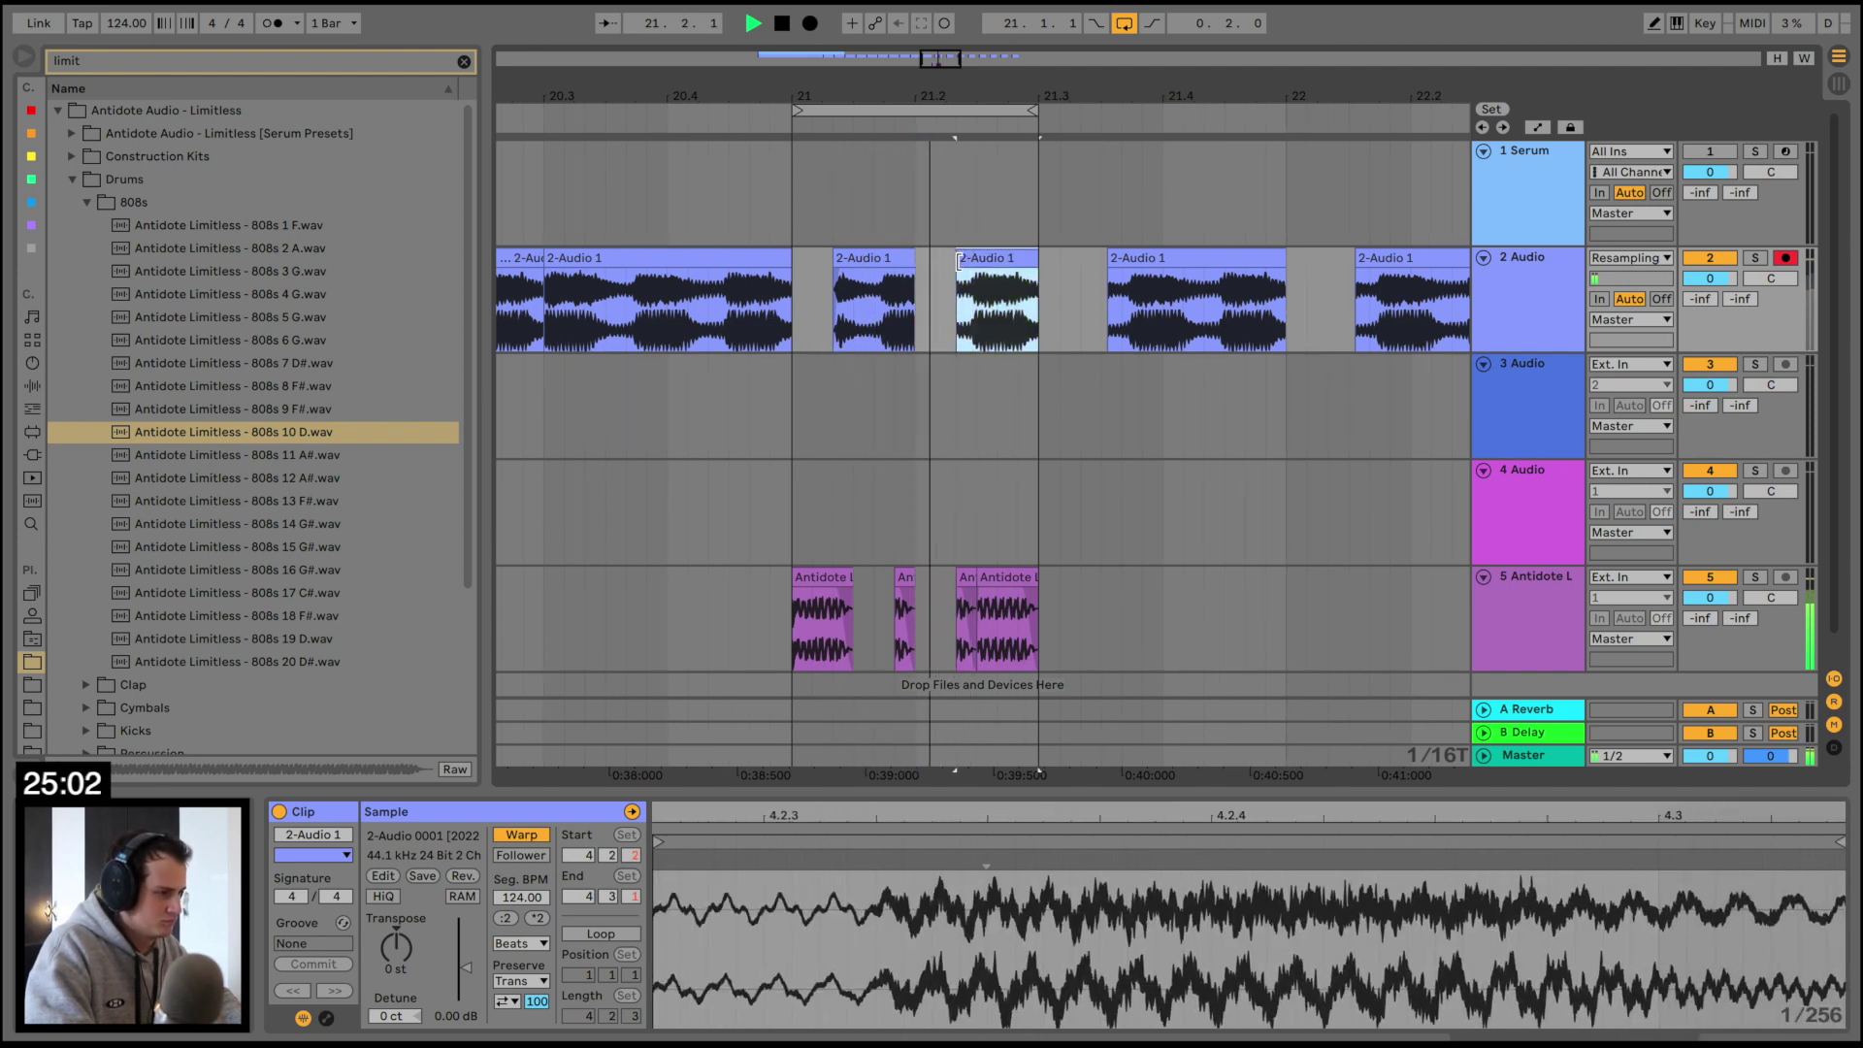
{"action": "left_click", "coordinate": [961, 273]}
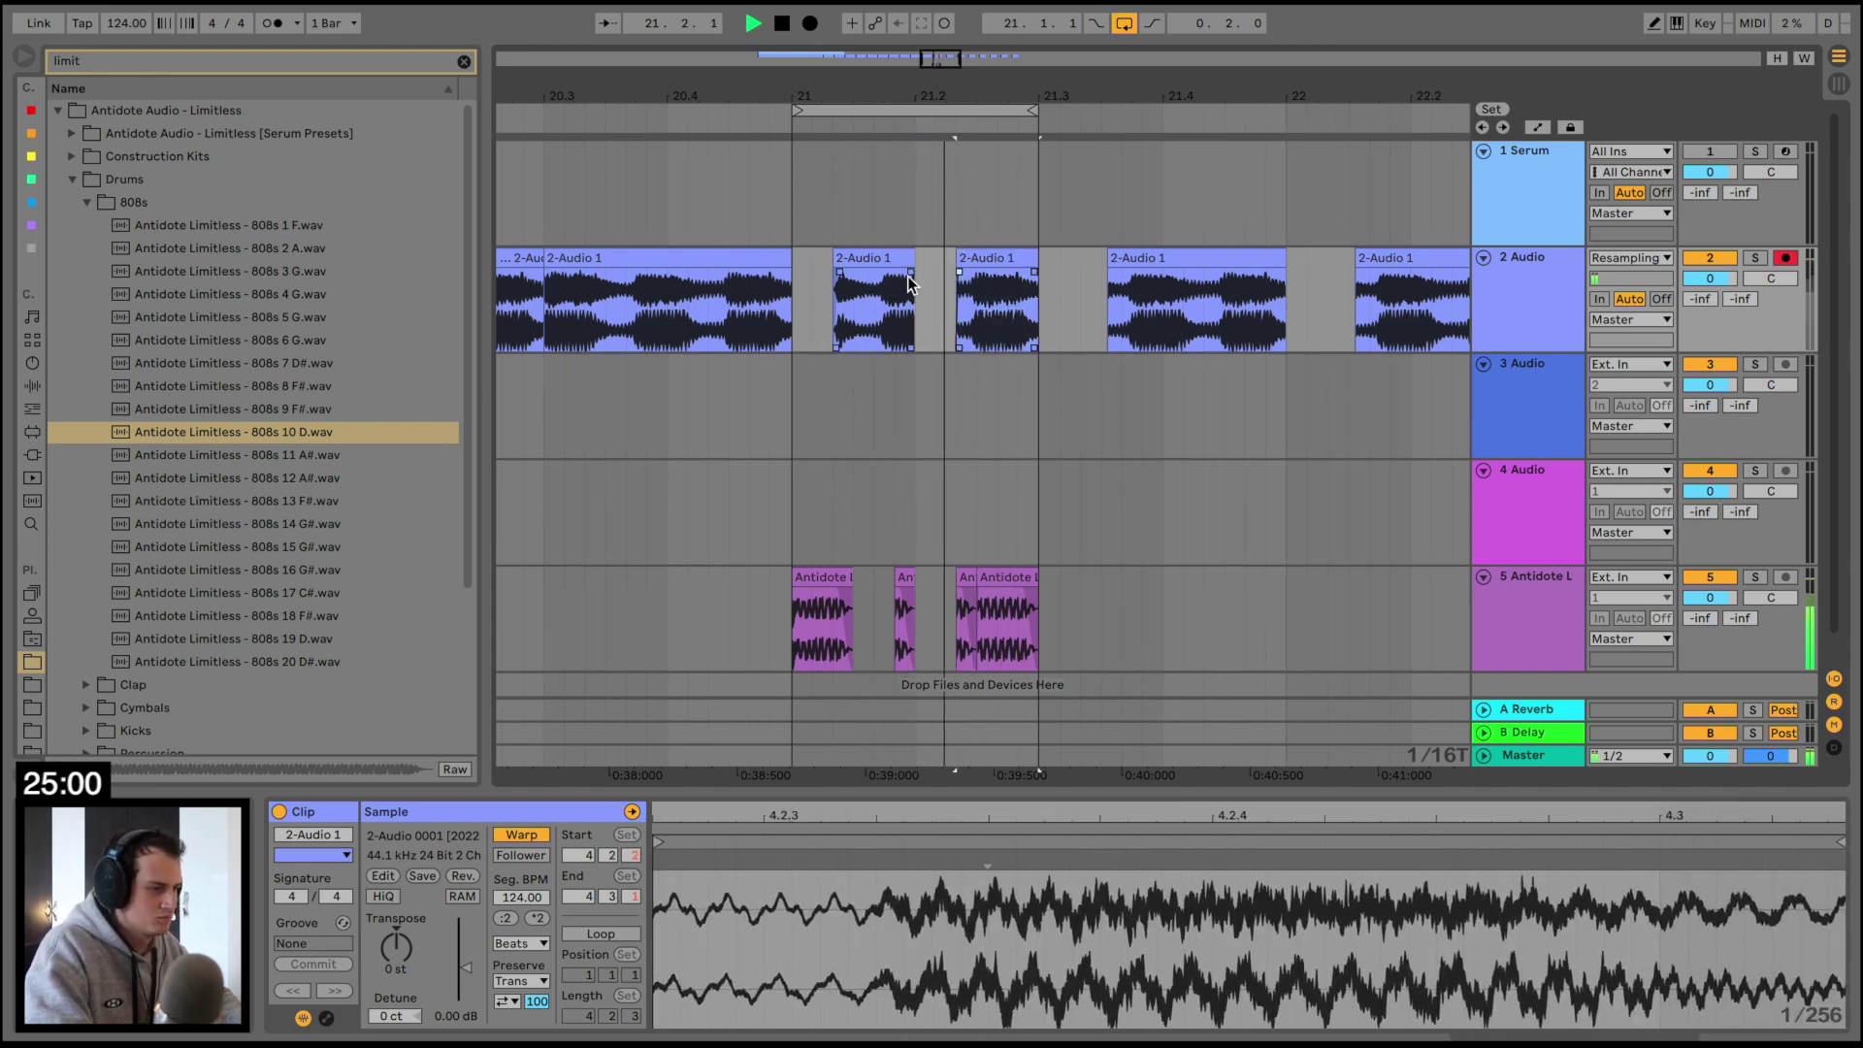
{"action": "left_click", "coordinate": [998, 311]}
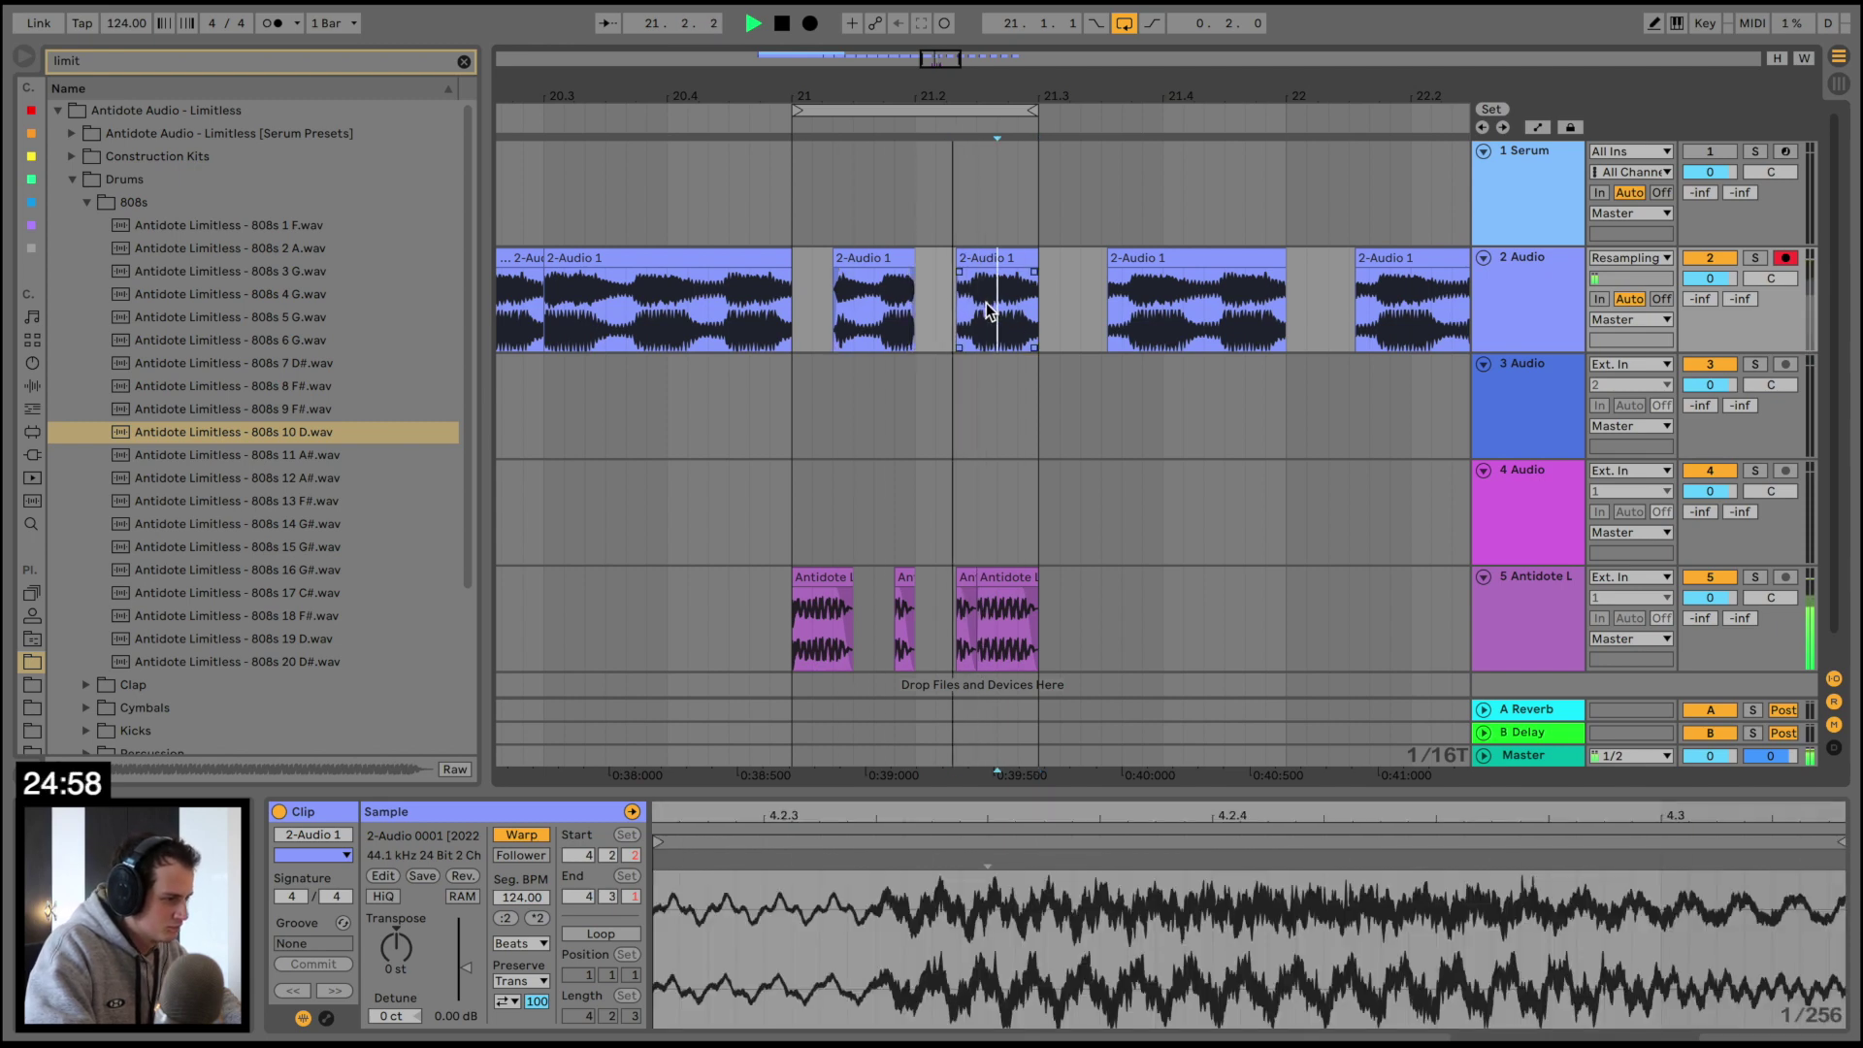
Split the second chord piece at 21.2.3, where the last 808 clip starts, and adjust the fade at the cut
{"action": "left_click", "coordinate": [976, 276]}
{"action": "key", "text": "ctrl+e"}
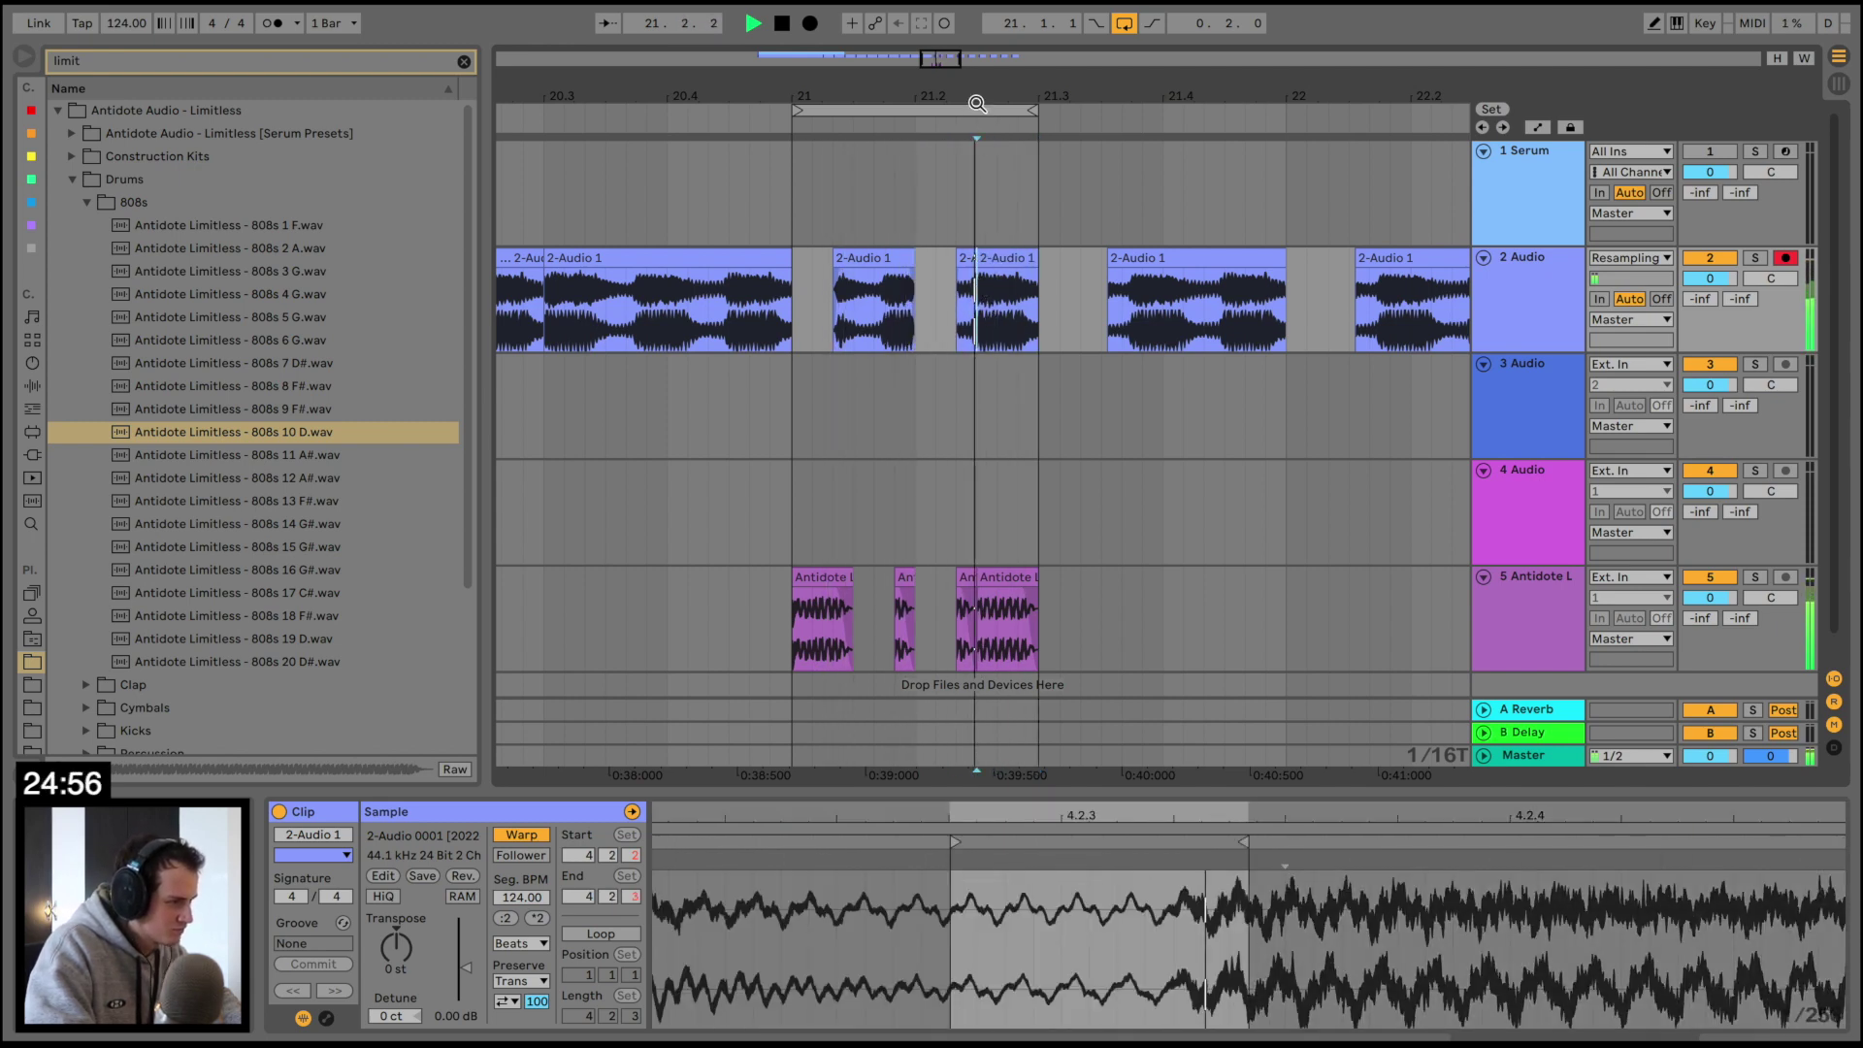
{"action": "key", "text": "space"}
{"action": "left_click_drag", "start_coordinate": [977, 104], "coordinate": [964, 141]}
{"action": "mouse_move", "coordinate": [984, 273]}
{"action": "left_mouse_down"}
{"action": "mouse_move", "coordinate": [945, 269]}
{"action": "mouse_move", "coordinate": [1006, 269]}
{"action": "left_mouse_up"}
Audition the looped half bar repeatedly to check the chord cuts against the 808 hits
{"action": "key", "text": "space"}
{"action": "key", "text": "space"}
{"action": "key", "text": "space"}
{"action": "key", "text": "space"}
{"action": "key", "text": "space"}
{"action": "key", "text": "space"}
{"action": "key", "text": "space"}
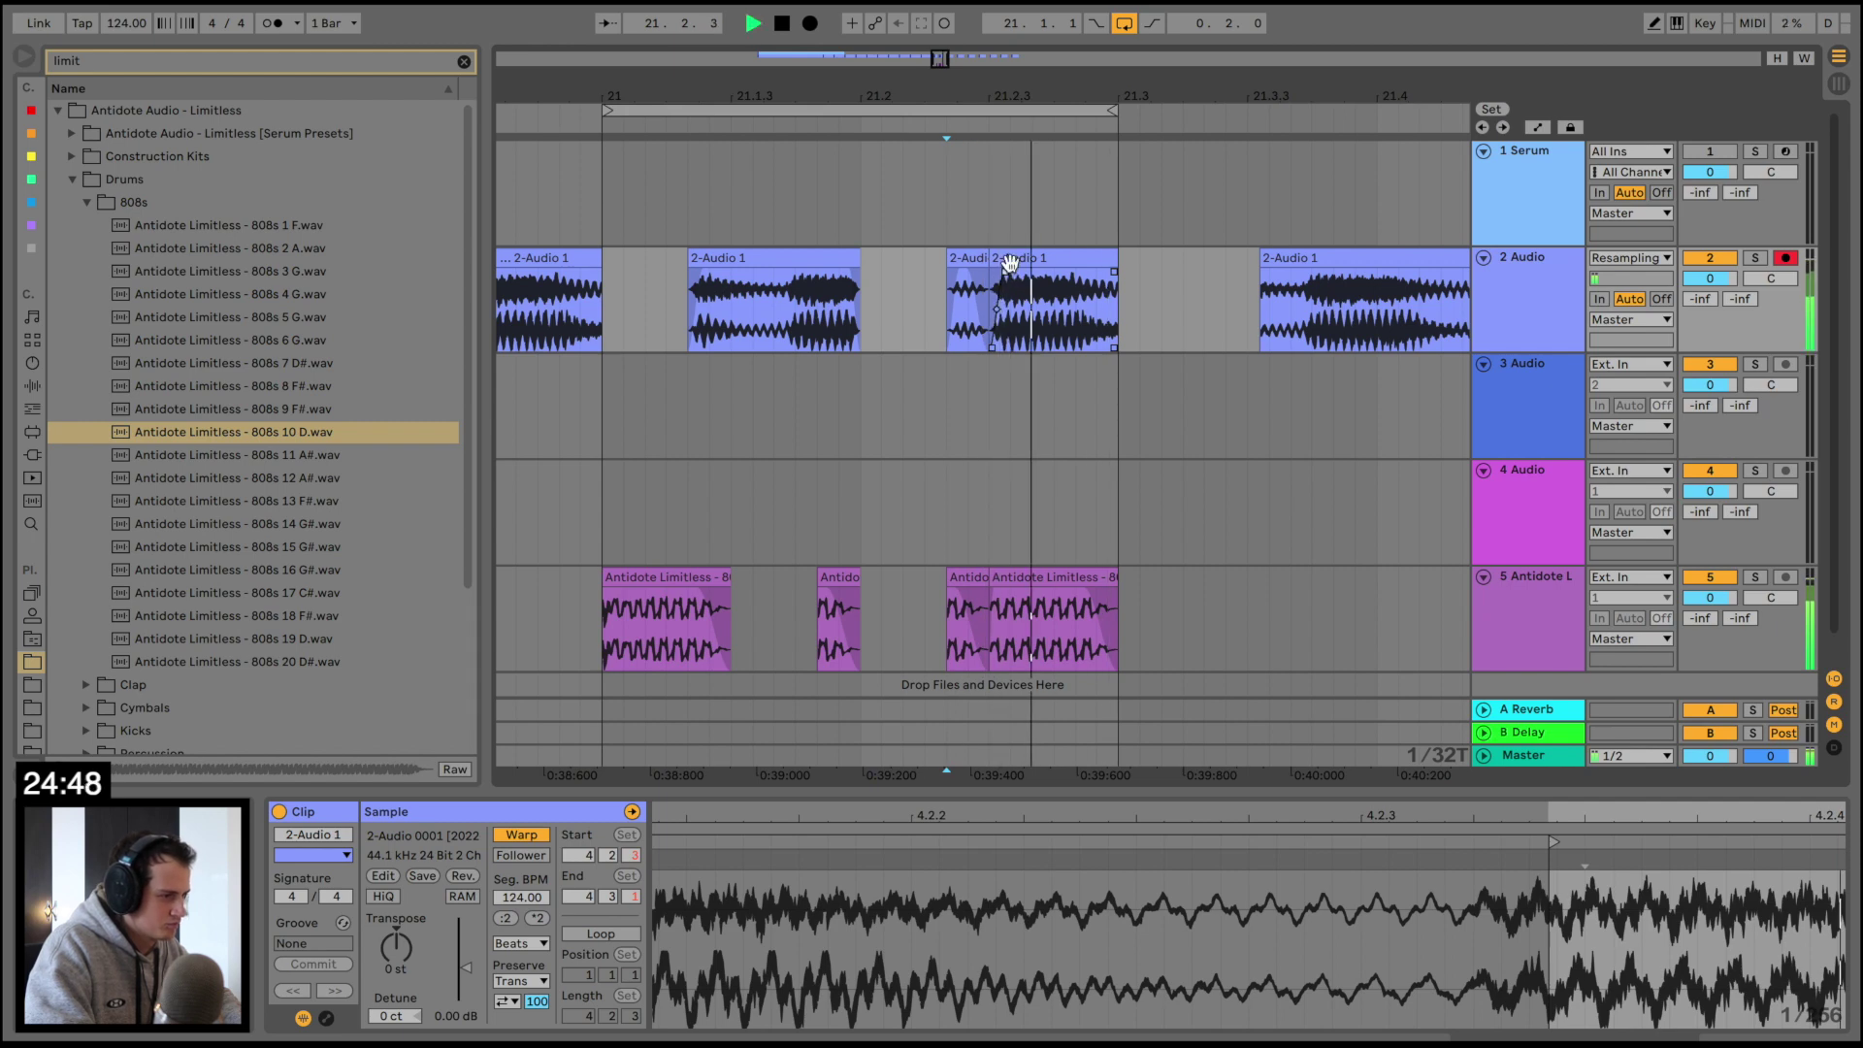
{"action": "key", "text": "space"}
Reverse the last chord piece before 21.3 and audition the loop from bar 21
{"action": "left_click", "coordinate": [1070, 261]}
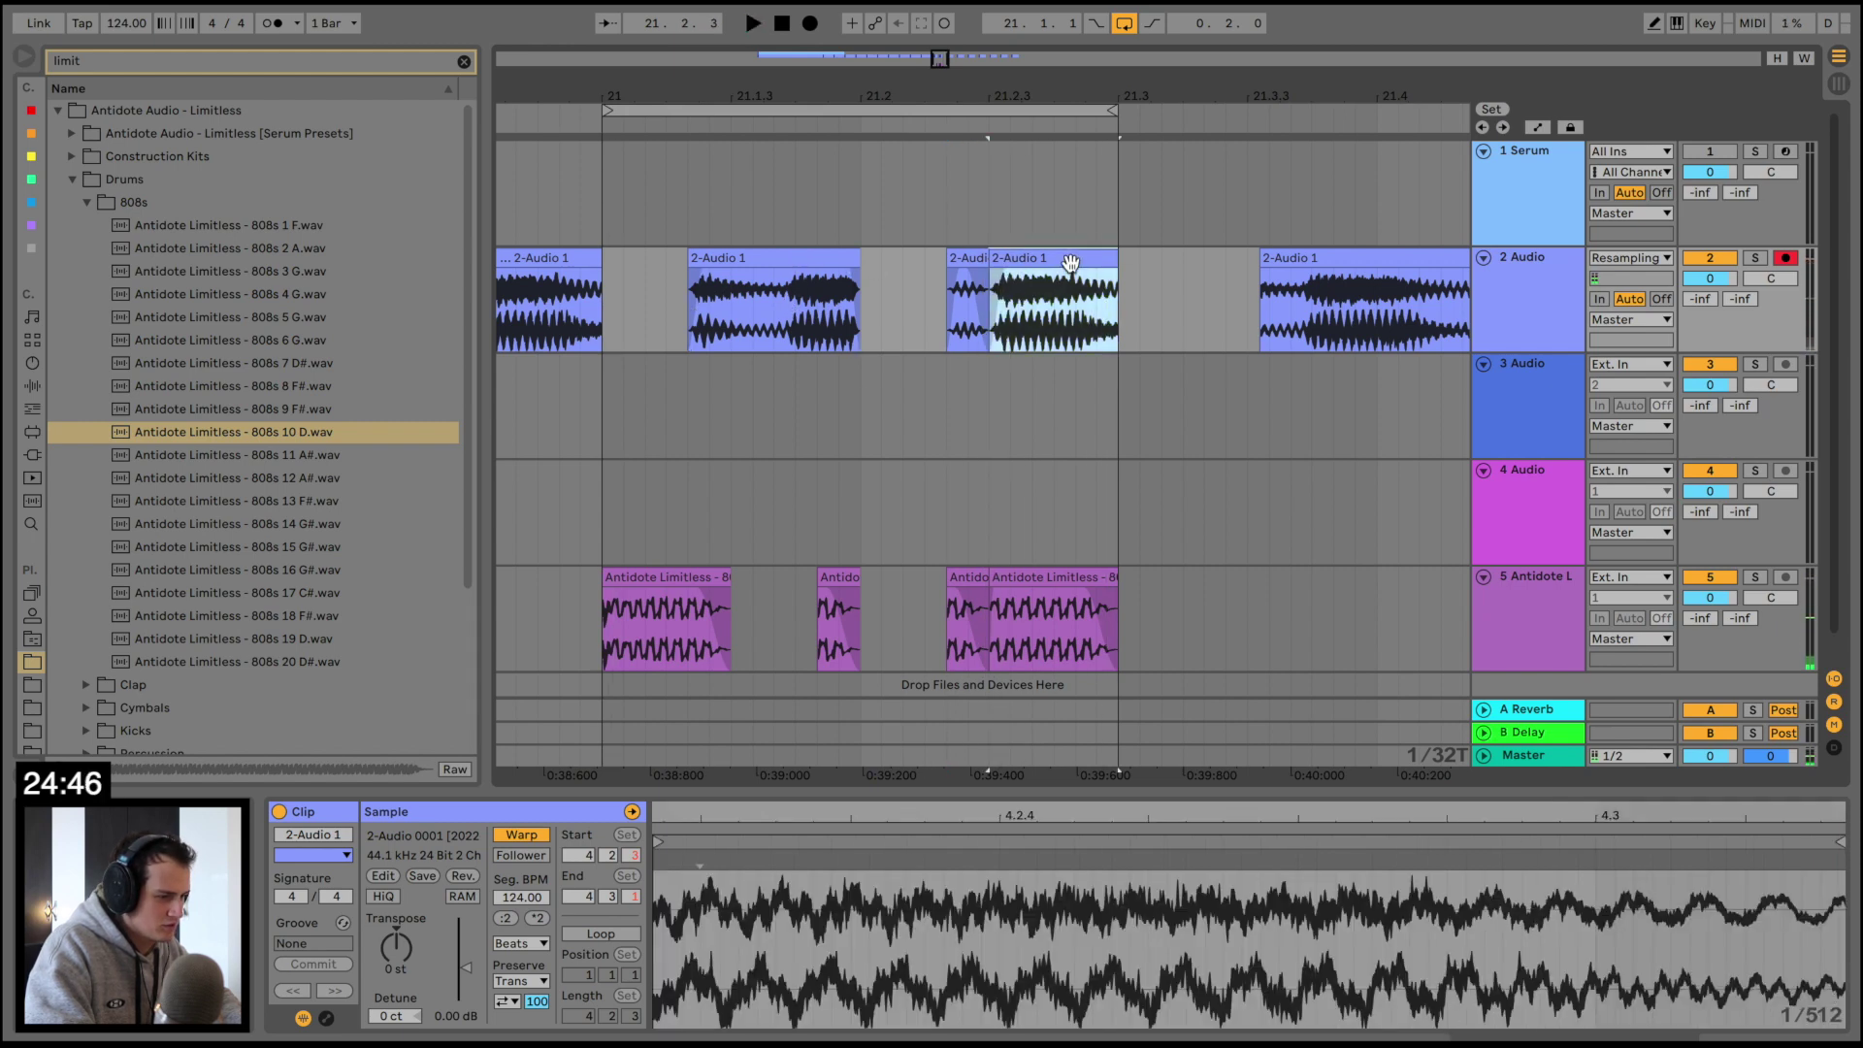
{"action": "left_click", "coordinate": [466, 876]}
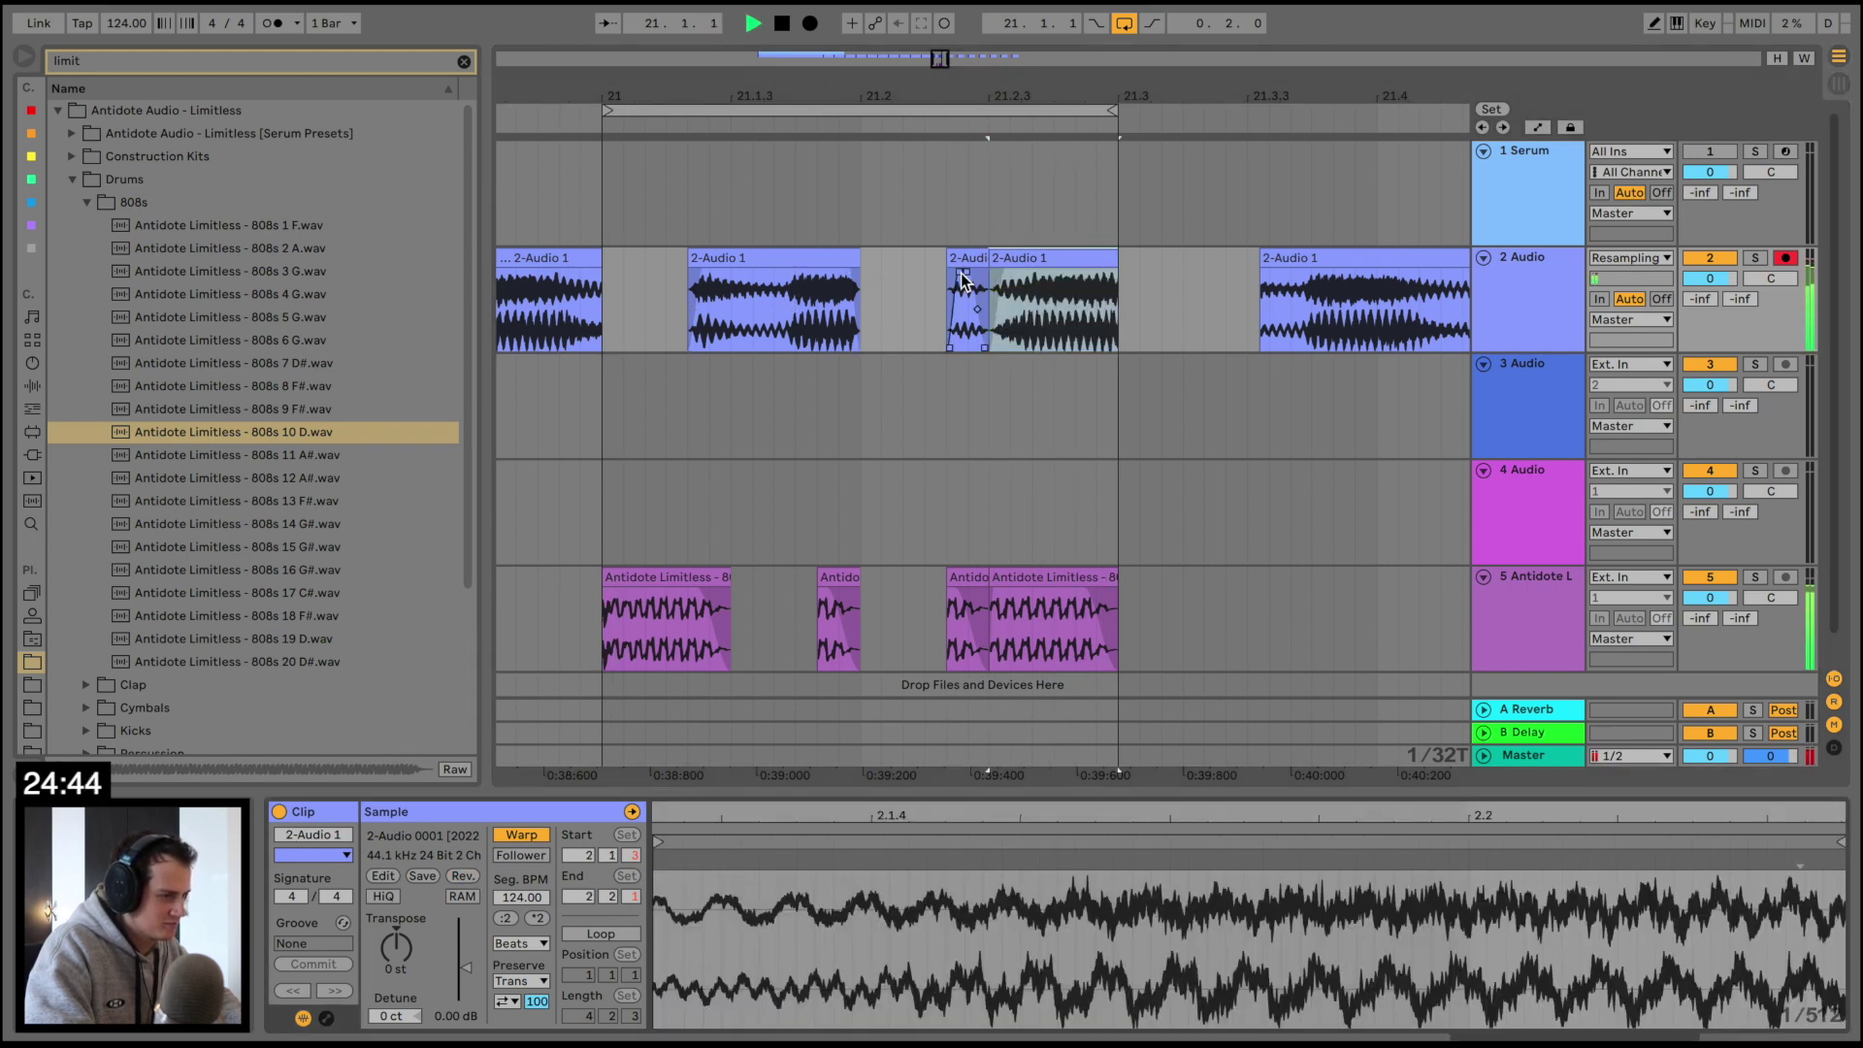
{"action": "left_click", "coordinate": [614, 289]}
{"action": "key", "text": "space"}
{"action": "left_click", "coordinate": [602, 291]}
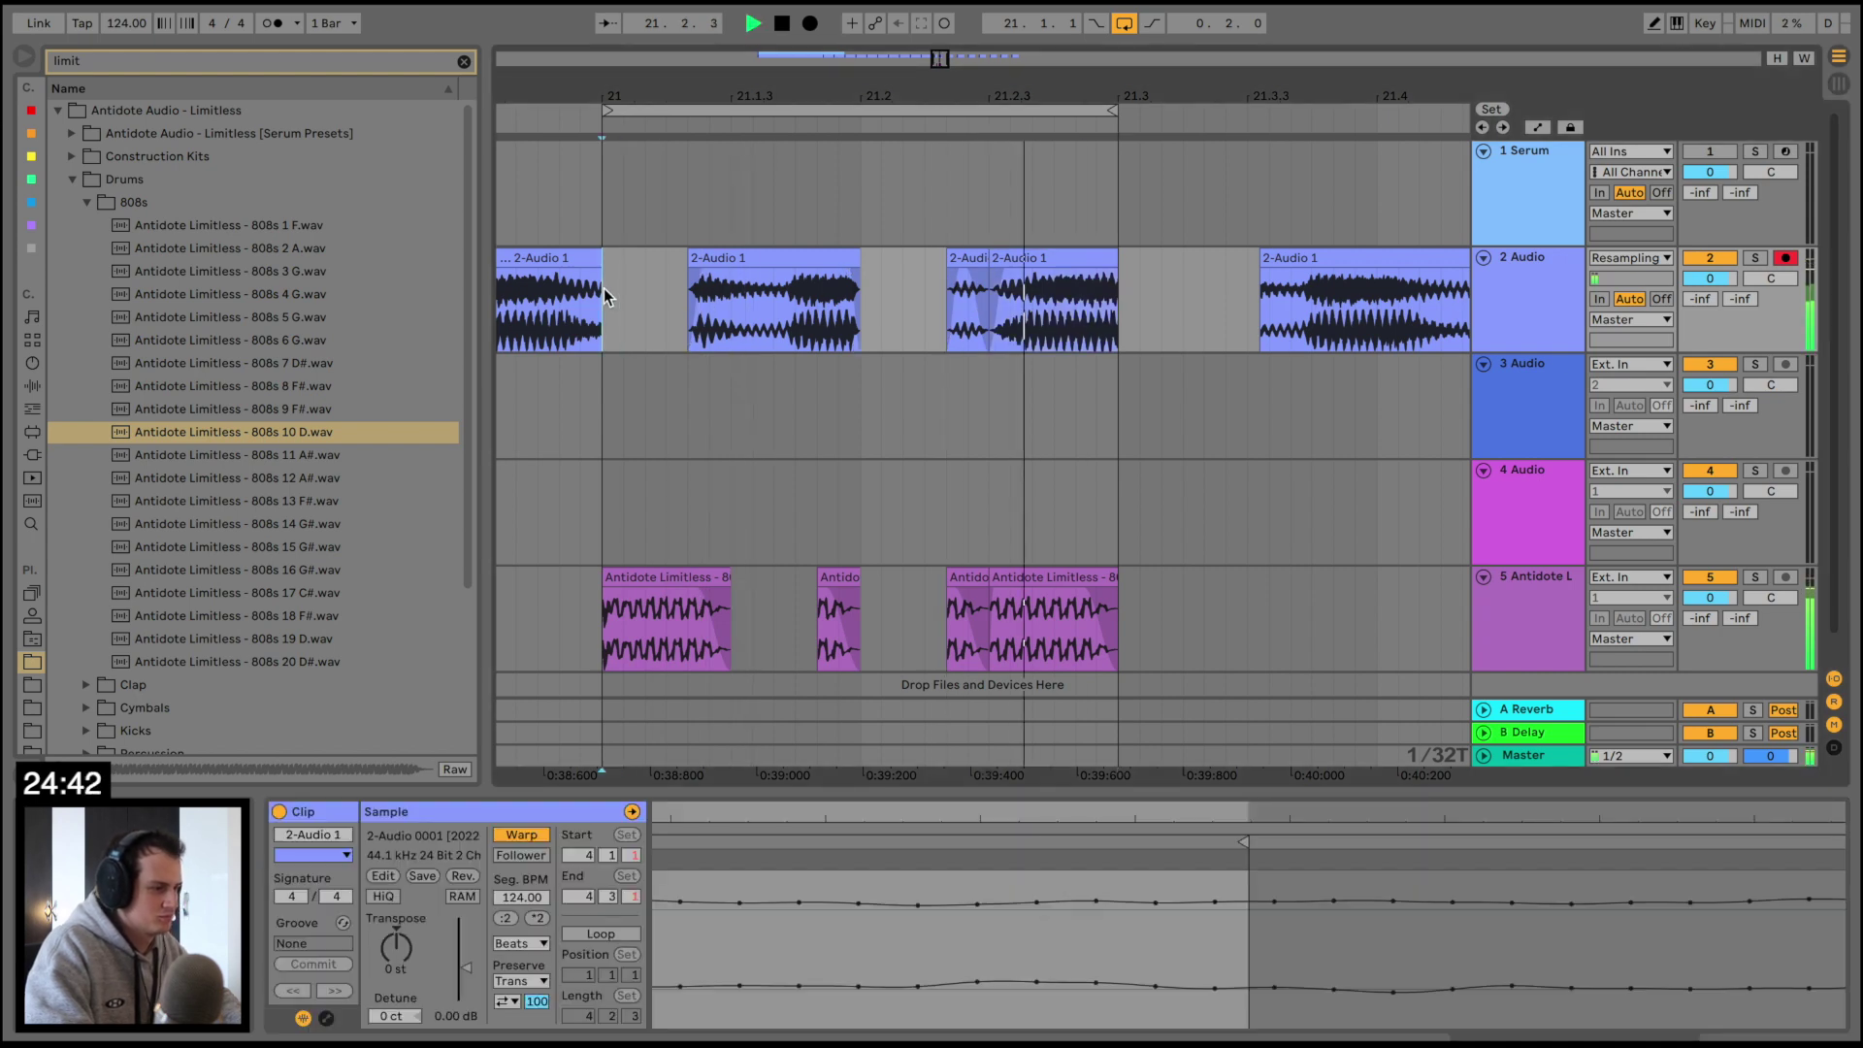
Extend the end of the loop's first chord clip to meet the following short chord piece
{"action": "left_click", "coordinate": [853, 264]}
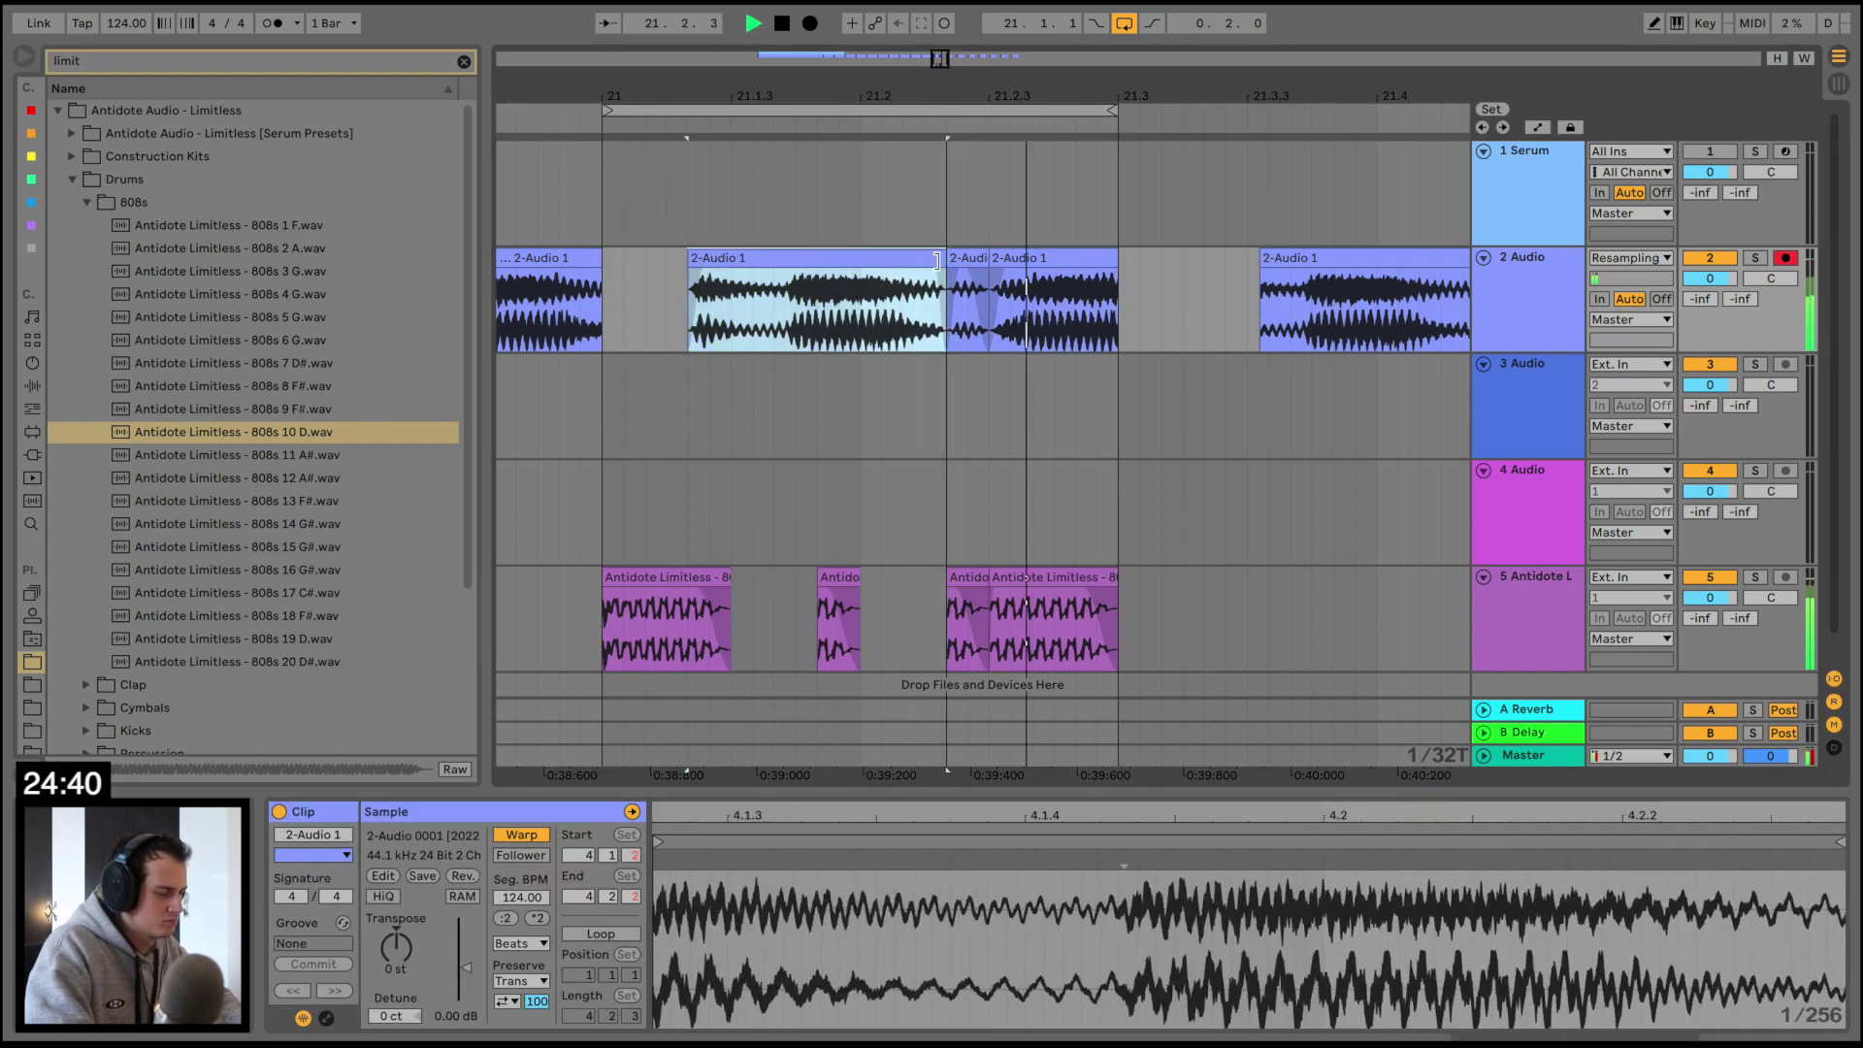
Stop playback and delete all leftover resampled chord clips after 21.3 on the chord track
{"action": "left_click", "coordinate": [1060, 254]}
{"action": "key", "text": "space"}
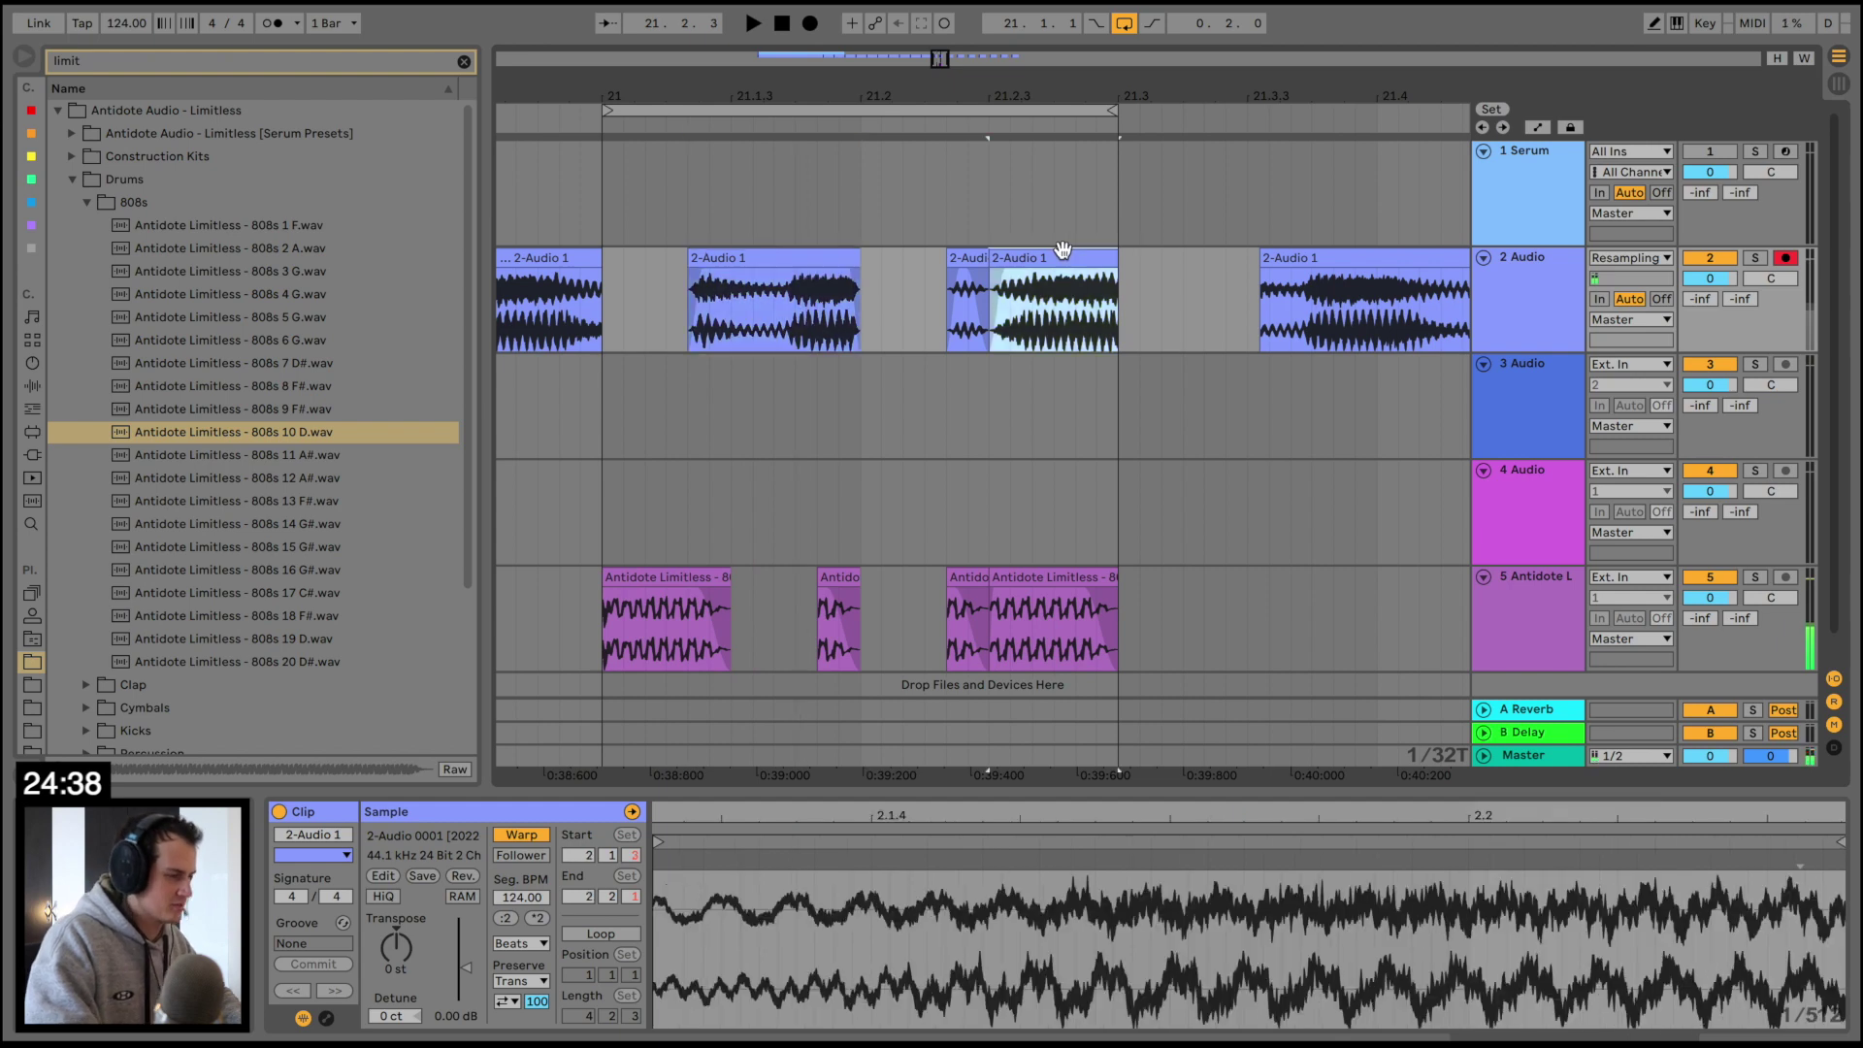
{"action": "left_click_drag", "start_coordinate": [998, 97], "coordinate": [1106, 86]}
{"action": "left_click_drag", "start_coordinate": [1330, 302], "coordinate": [838, 318]}
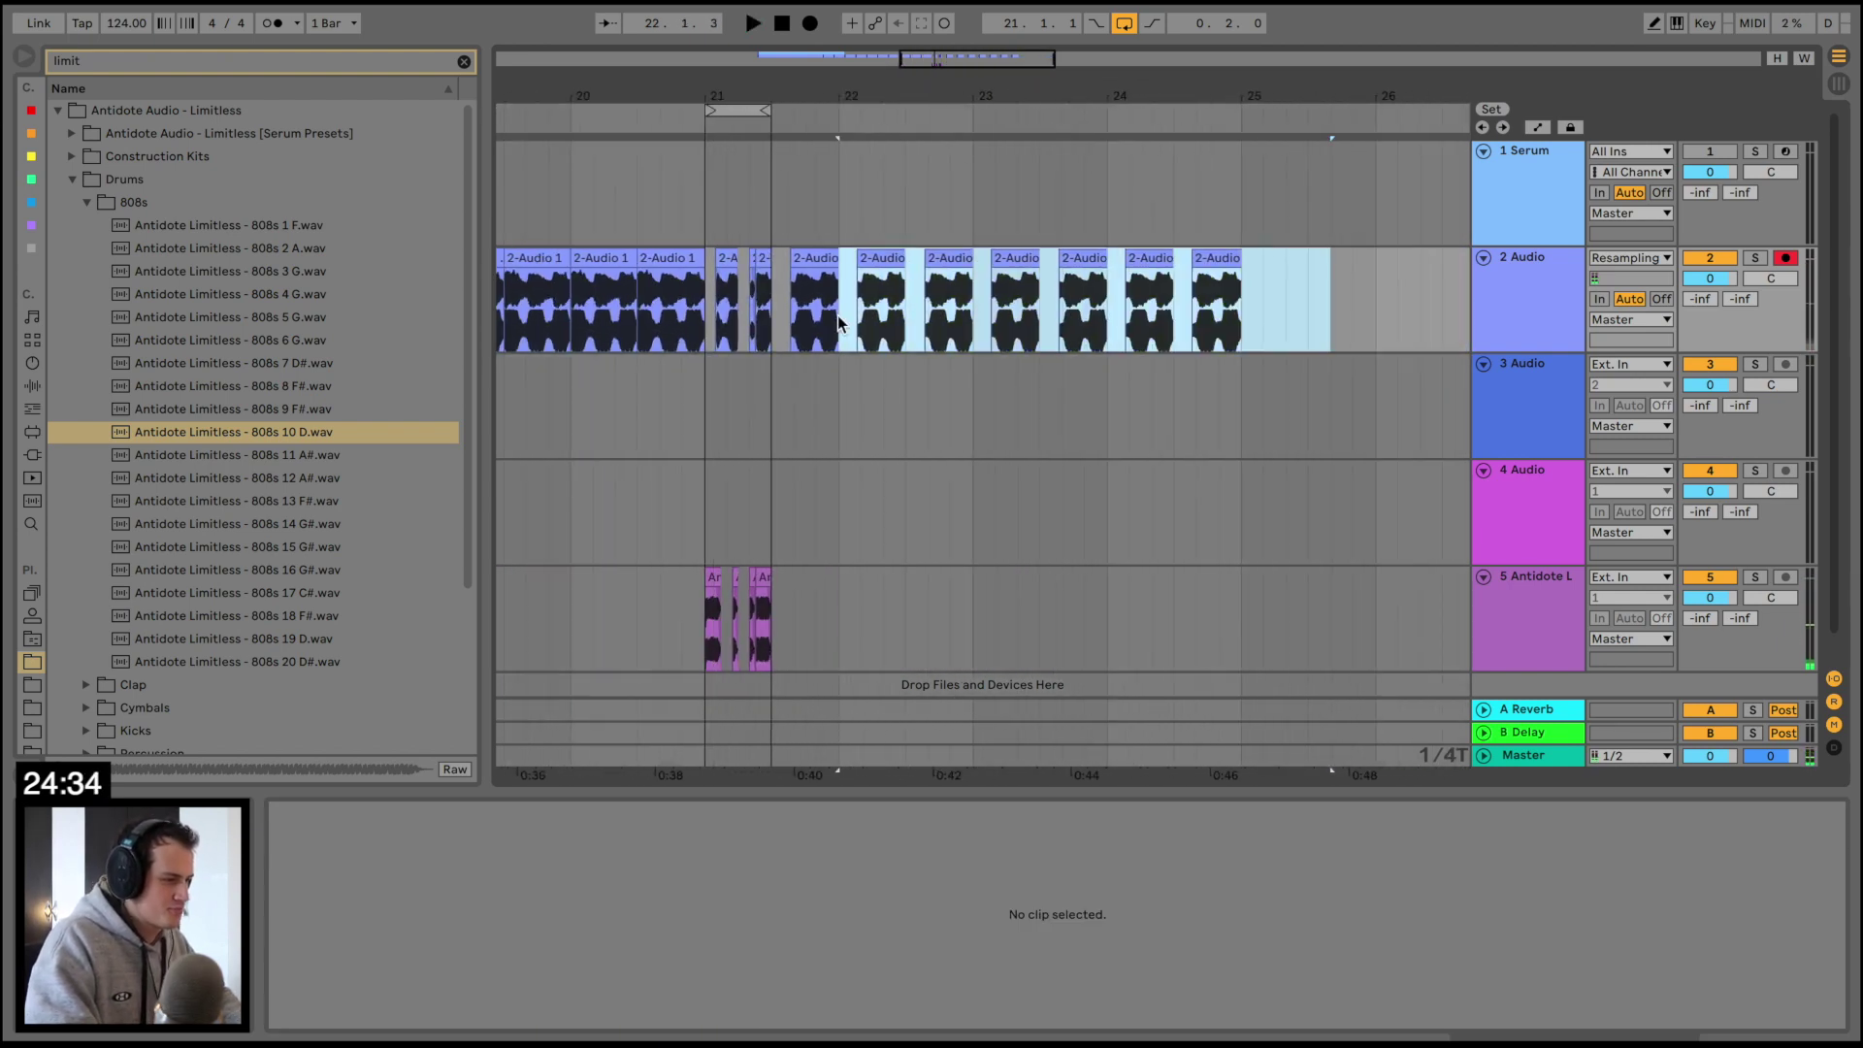
{"action": "left_click", "coordinate": [779, 309], "text": "shift"}
{"action": "key", "text": "Delete"}
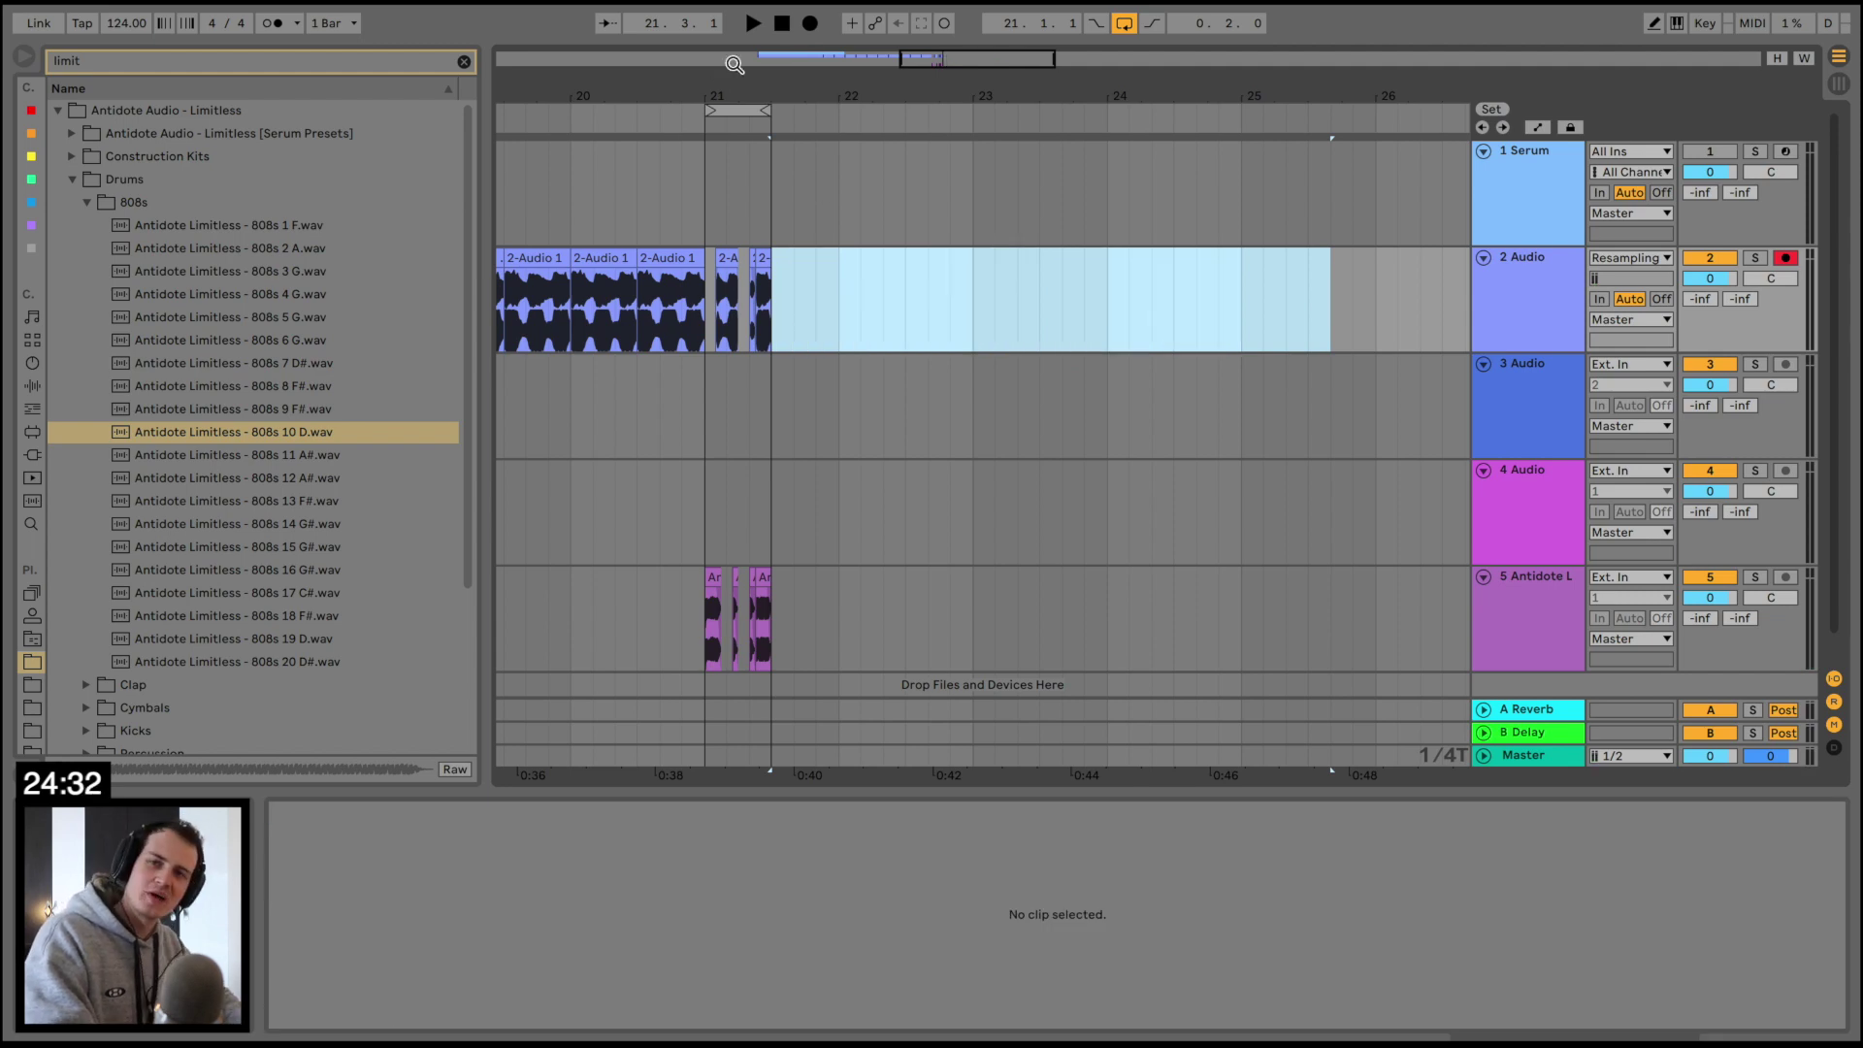
Duplicate the half-bar chopped chord pattern from 21 to 21.3 repeatedly until it fills up to bar 24
{"action": "left_click_drag", "start_coordinate": [719, 99], "coordinate": [719, 126]}
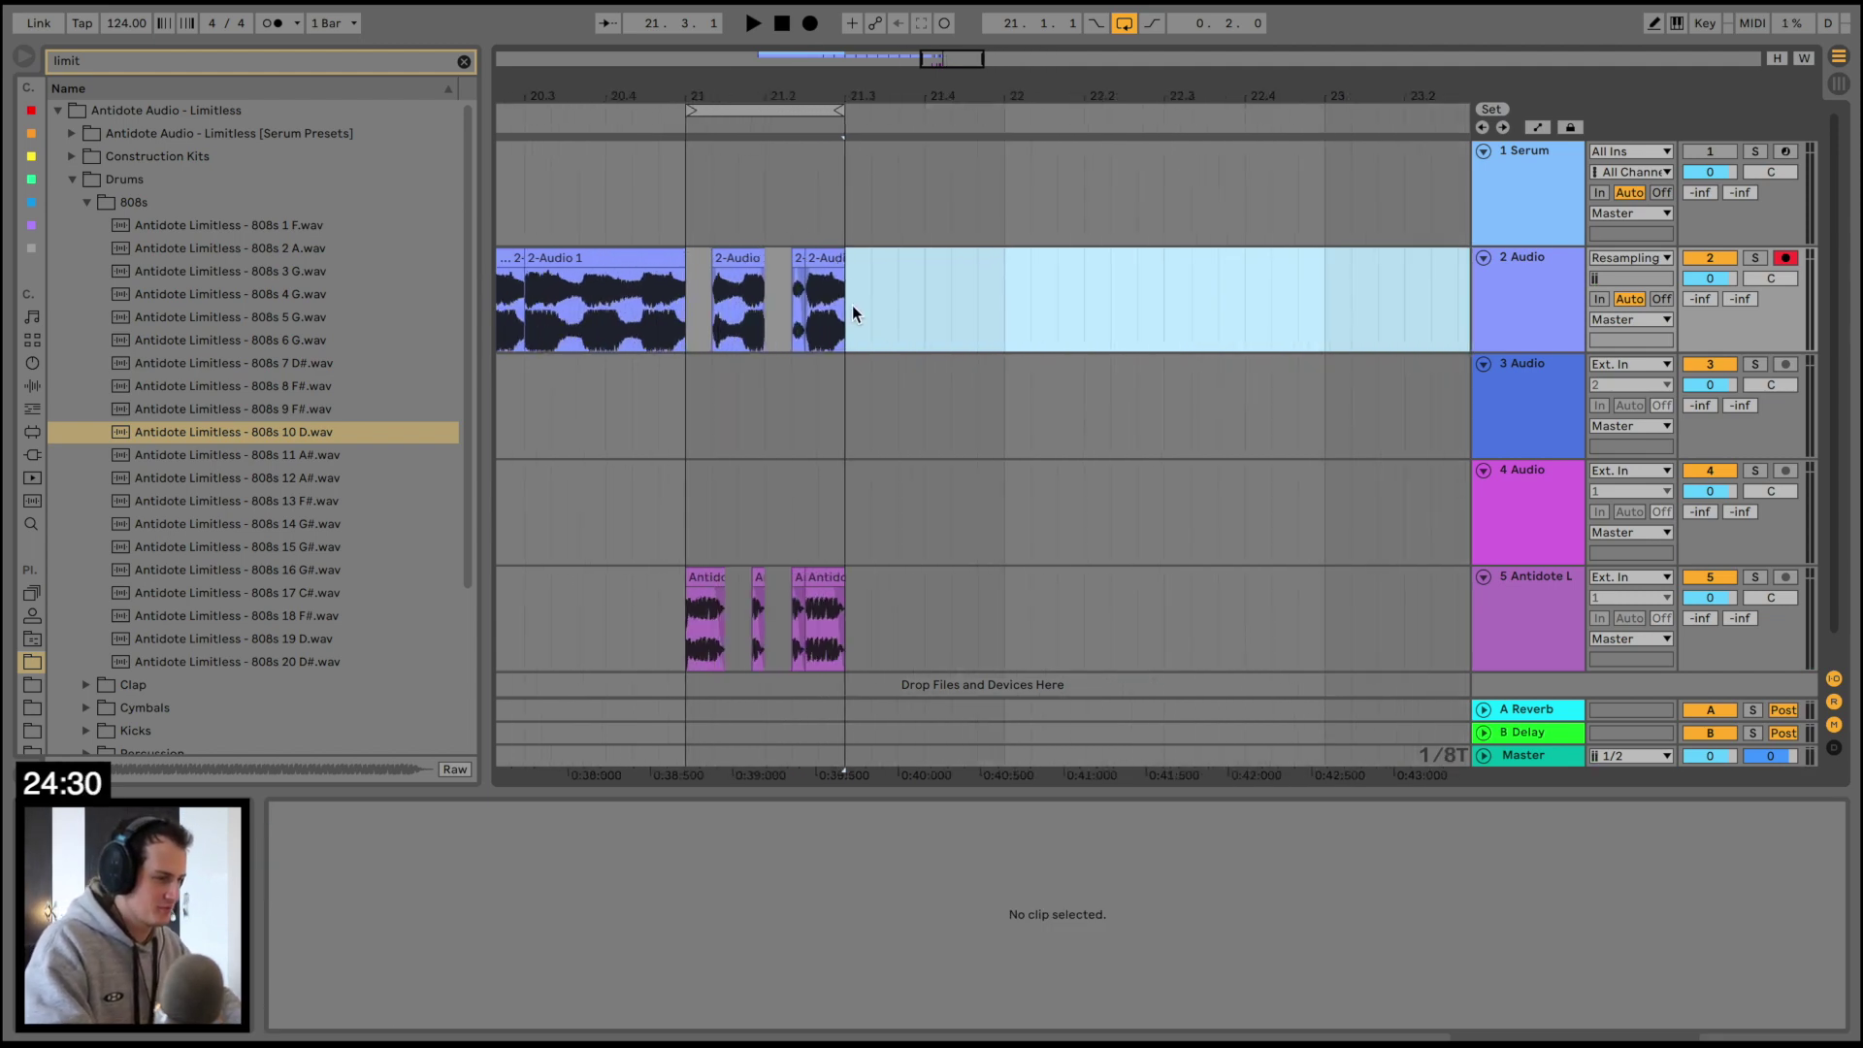
{"action": "left_click_drag", "start_coordinate": [843, 306], "coordinate": [691, 295]}
{"action": "key", "text": "ctrl+d"}
{"action": "key", "text": "ctrl+d"}
{"action": "key", "text": "ctrl+d"}
{"action": "key", "text": "ctrl+d"}
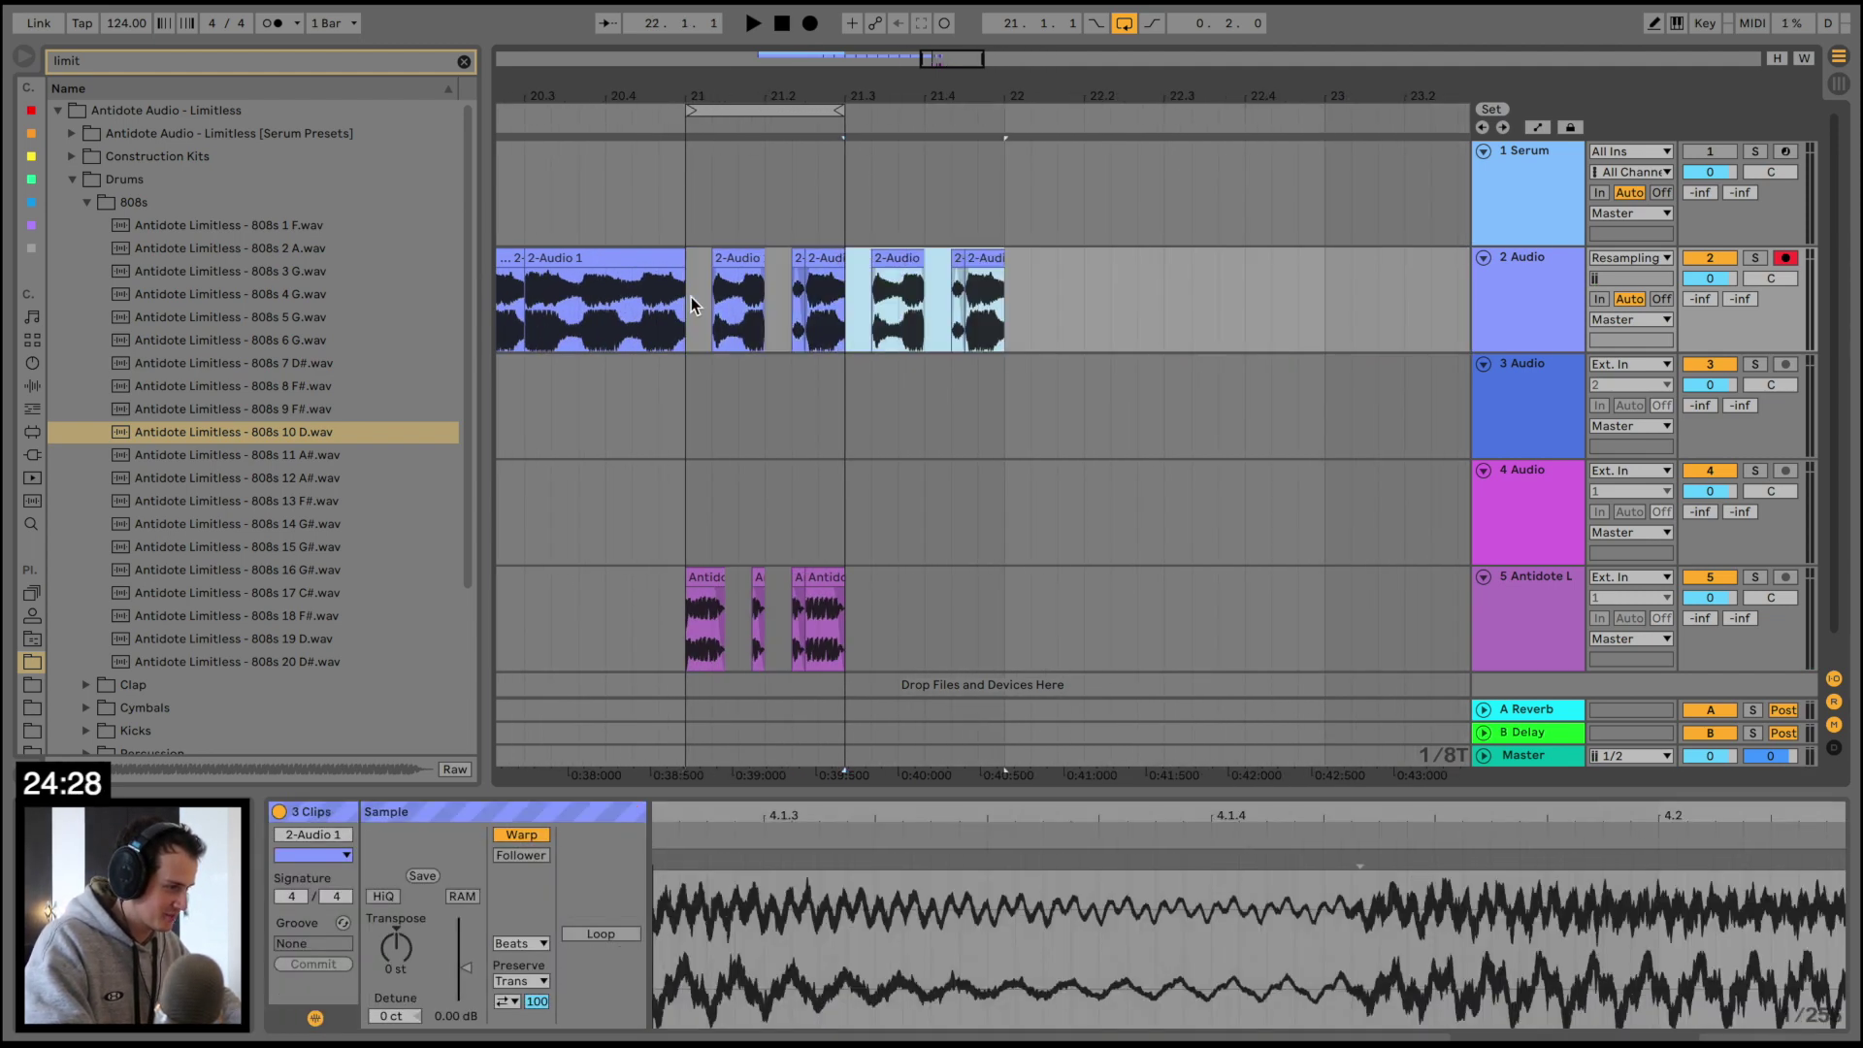
{"action": "left_click_drag", "start_coordinate": [832, 96], "coordinate": [831, 70]}
{"action": "key", "text": "ctrl+d"}
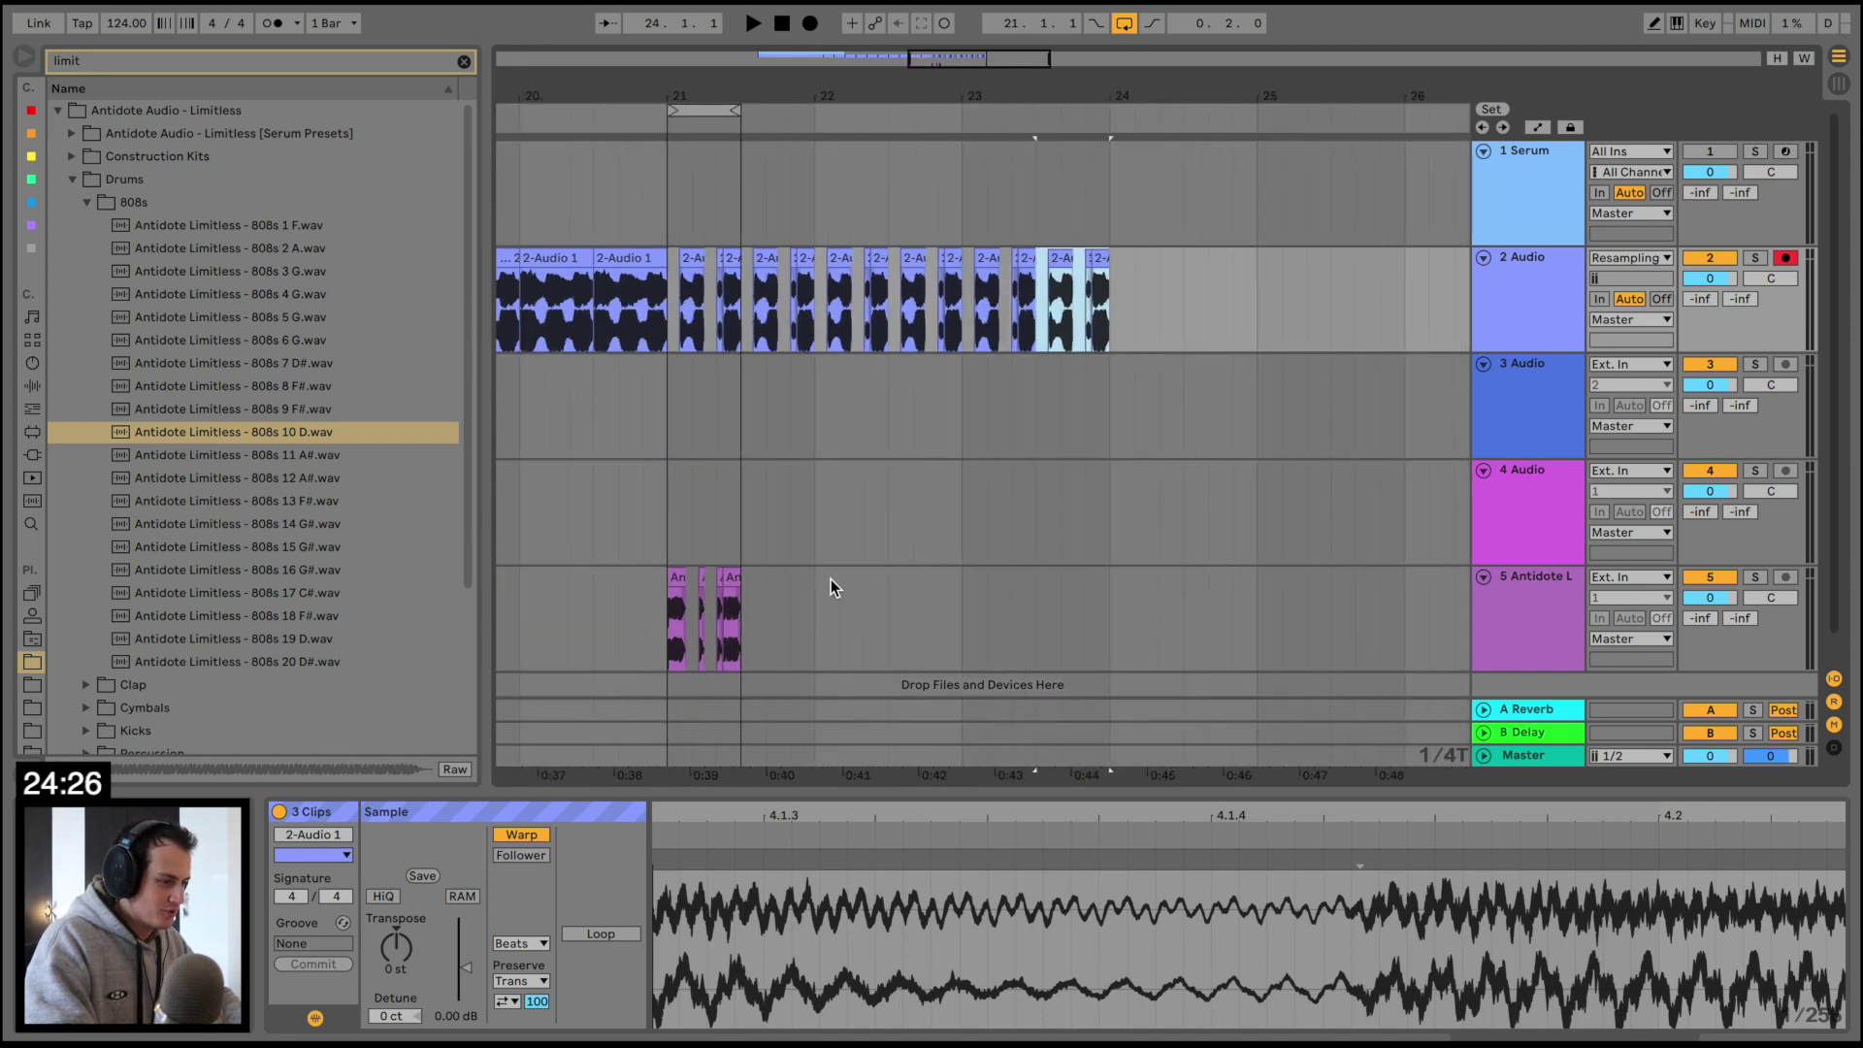
Duplicate the half-bar 808 pattern from bar 21 up to bar 24 and audition it with the chords
{"action": "left_click_drag", "start_coordinate": [747, 597], "coordinate": [668, 587]}
{"action": "key", "text": "ctrl+d"}
{"action": "key", "text": "ctrl+d"}
{"action": "key", "text": "ctrl+d"}
{"action": "key", "text": "ctrl+d"}
{"action": "key", "text": "ctrl+d"}
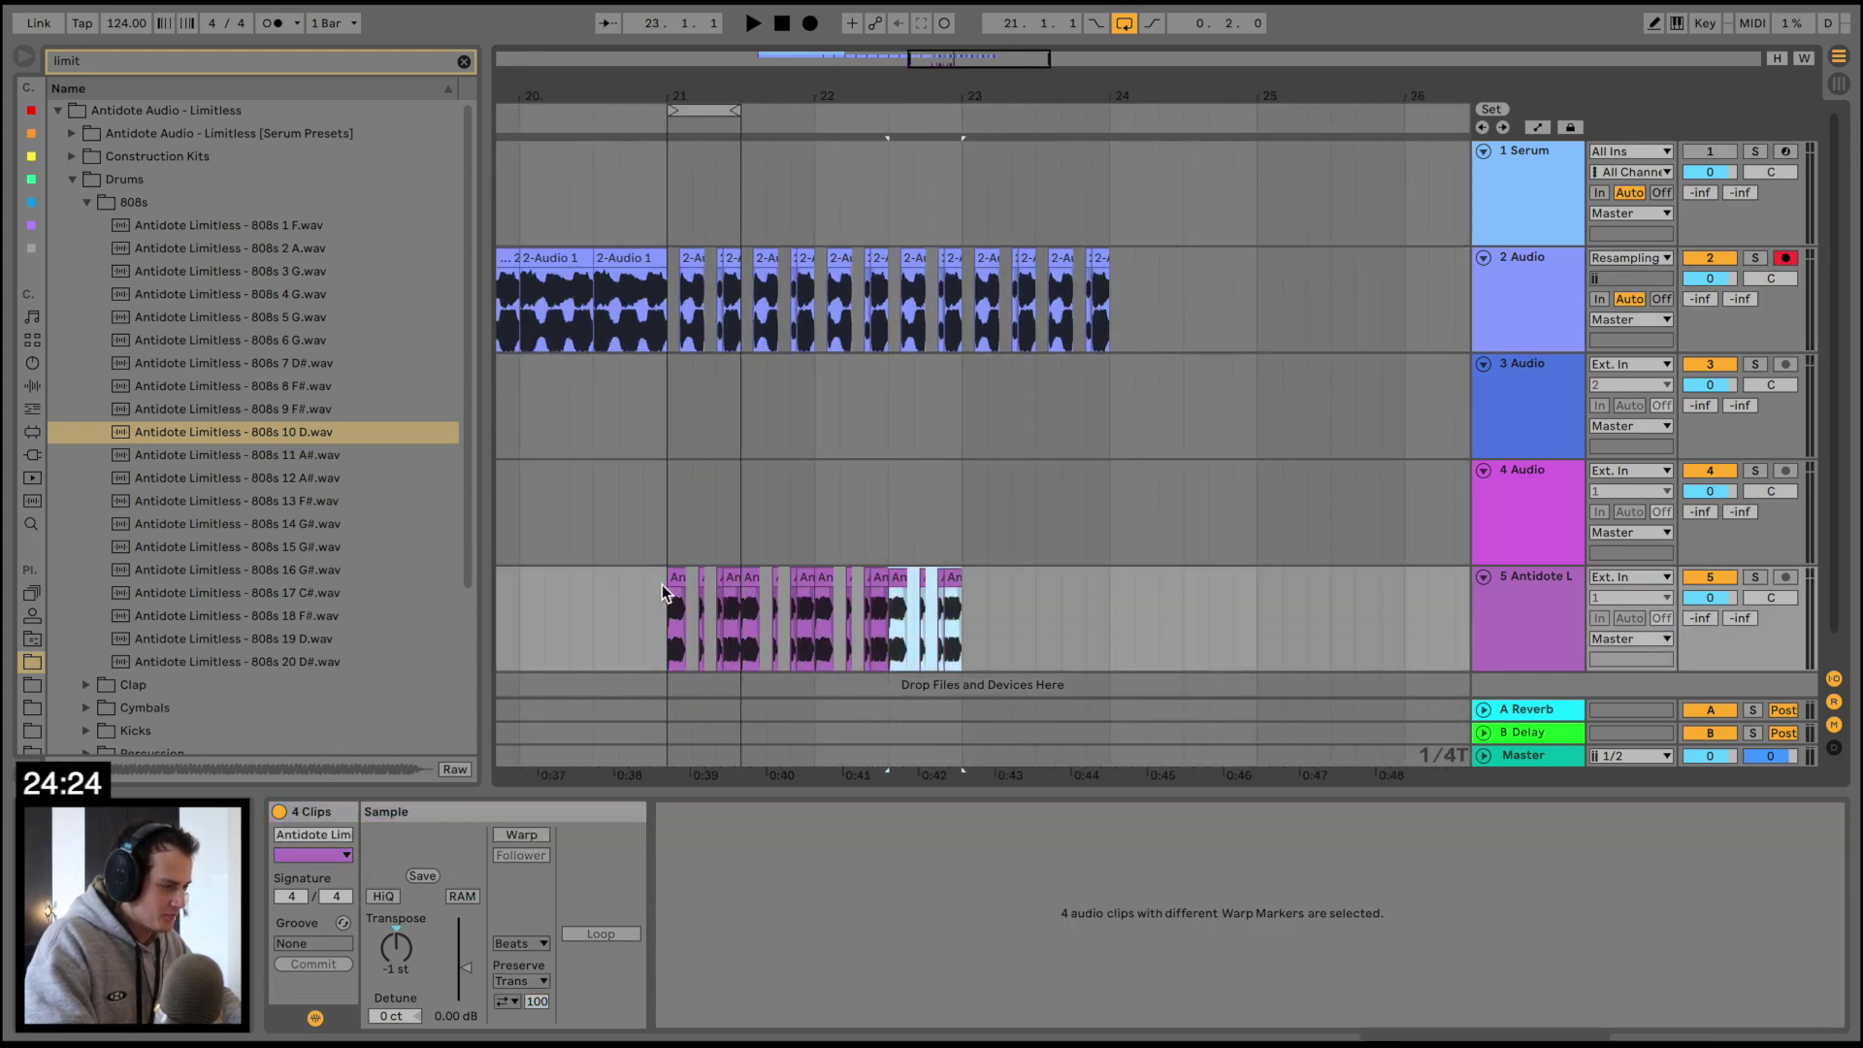
{"action": "left_click", "coordinate": [664, 585]}
{"action": "key", "text": "space"}
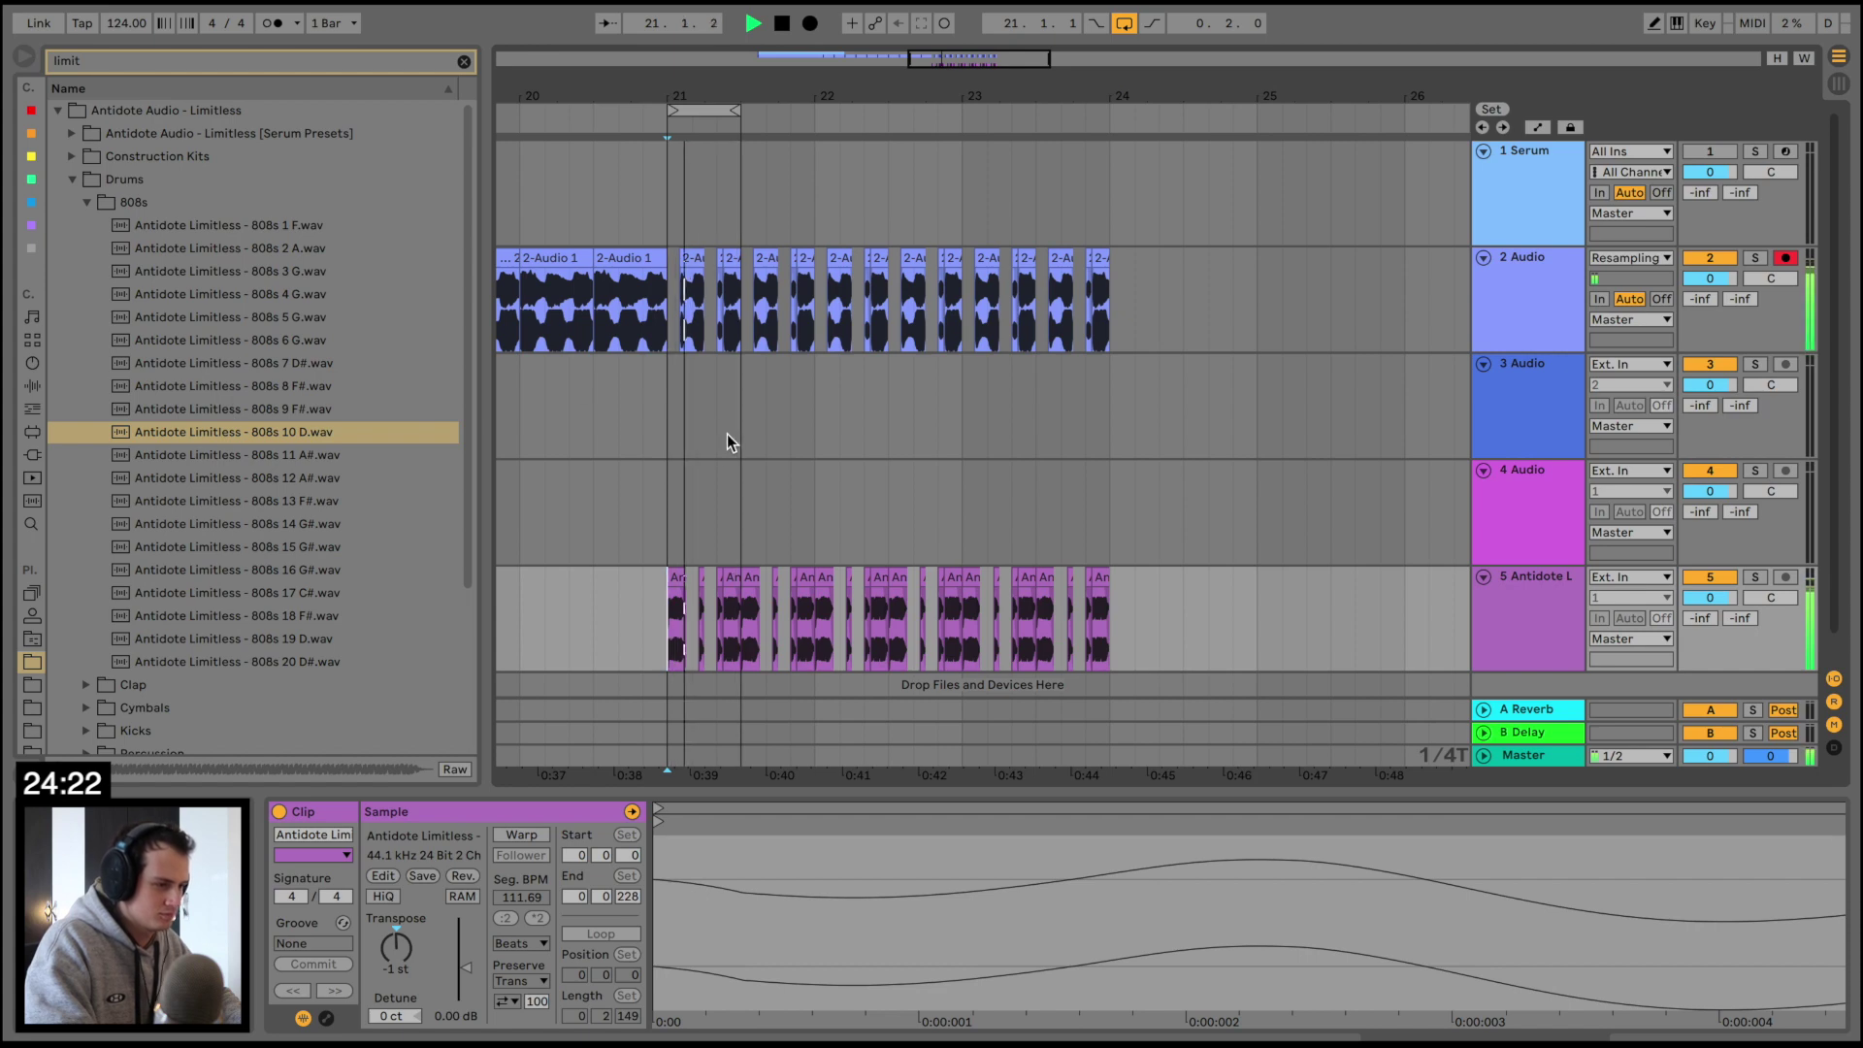
Preview other Limitless 808 samples, including 808s 5 G, 19 D and 17 C#
{"action": "left_click", "coordinate": [236, 320]}
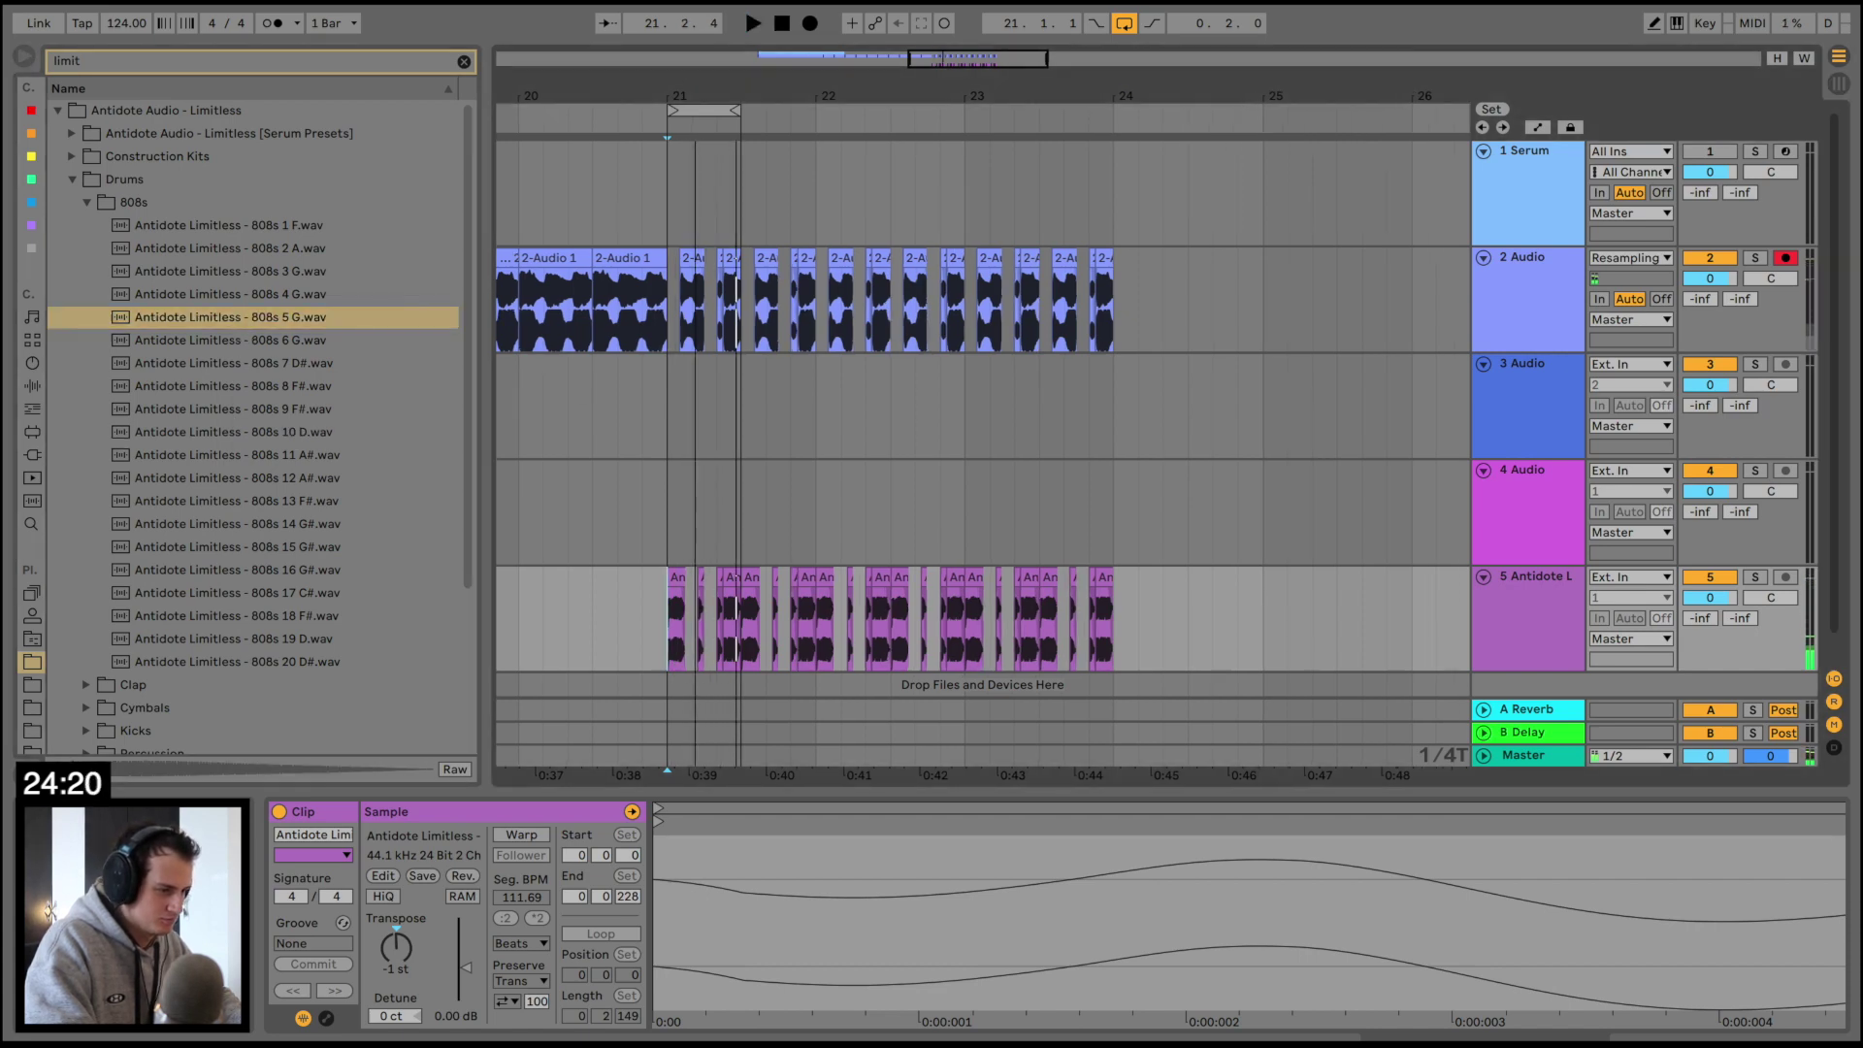
{"action": "left_click_drag", "start_coordinate": [684, 73], "coordinate": [580, 200]}
{"action": "left_click", "coordinate": [269, 643]}
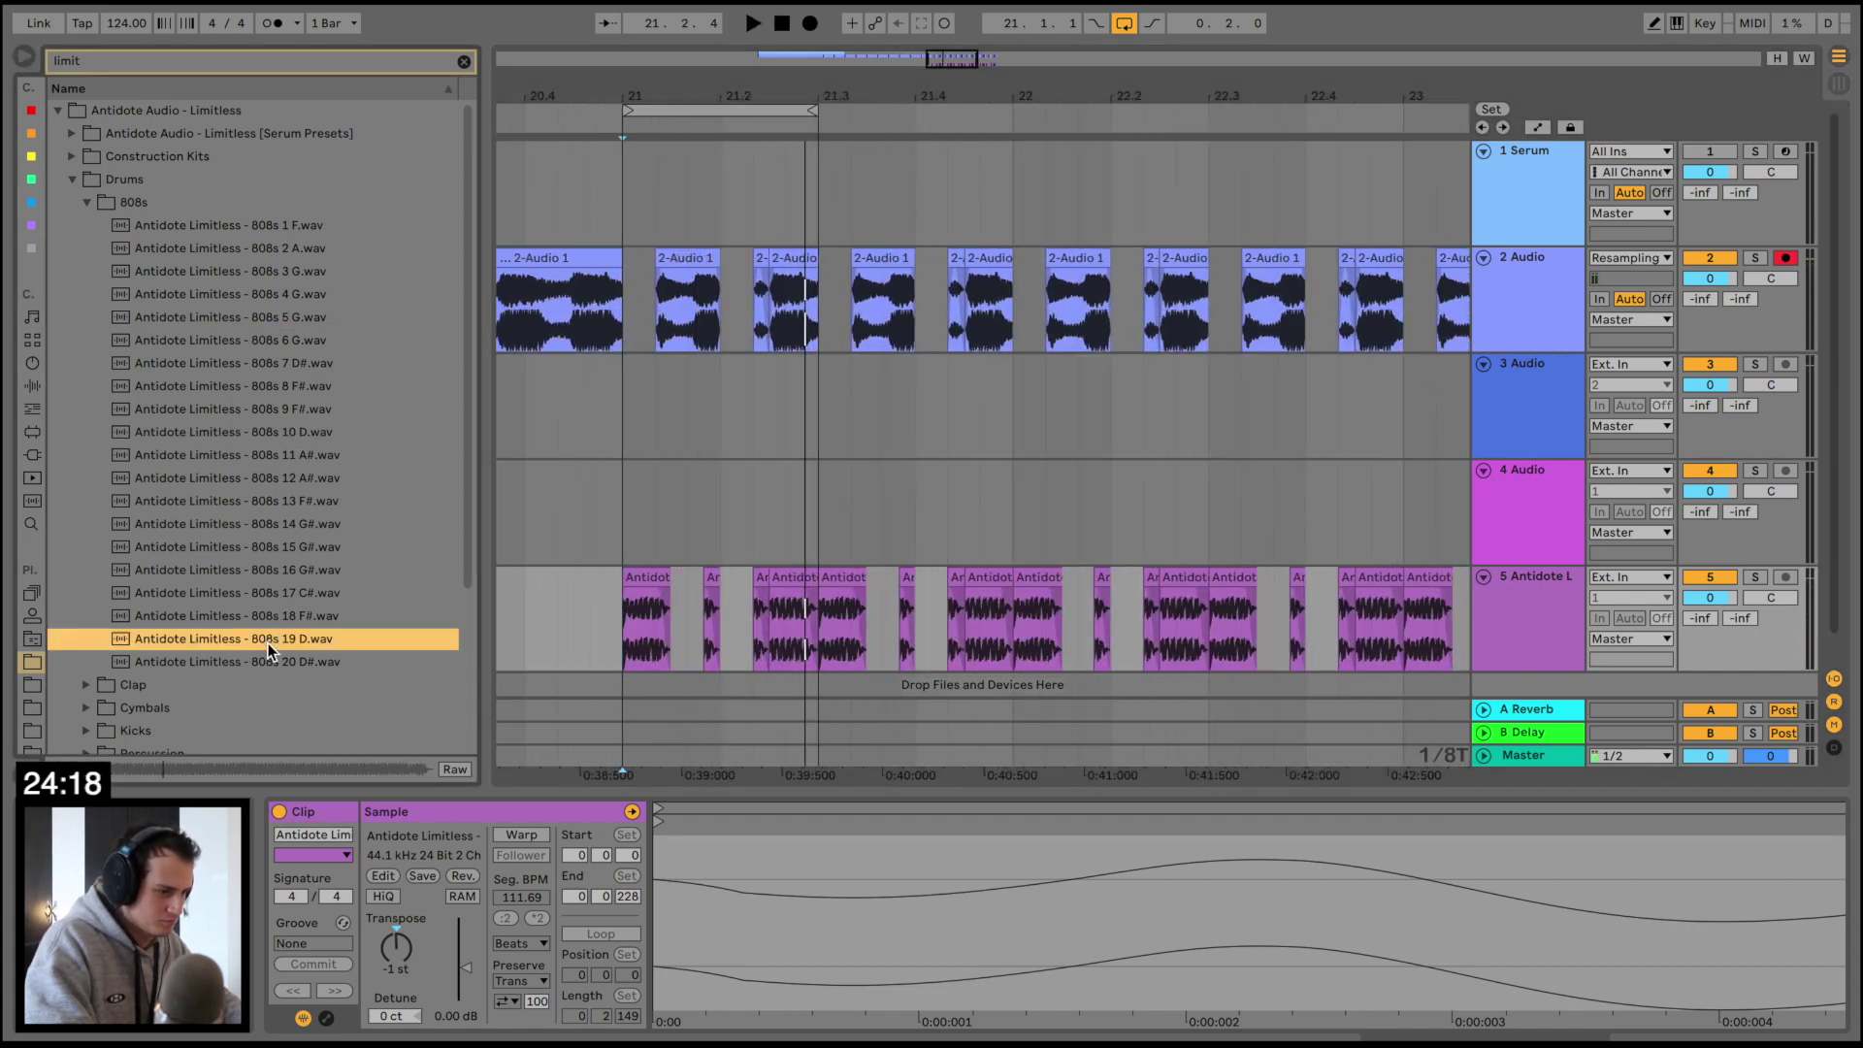
{"action": "key", "text": "Up"}
{"action": "key", "text": "Up"}
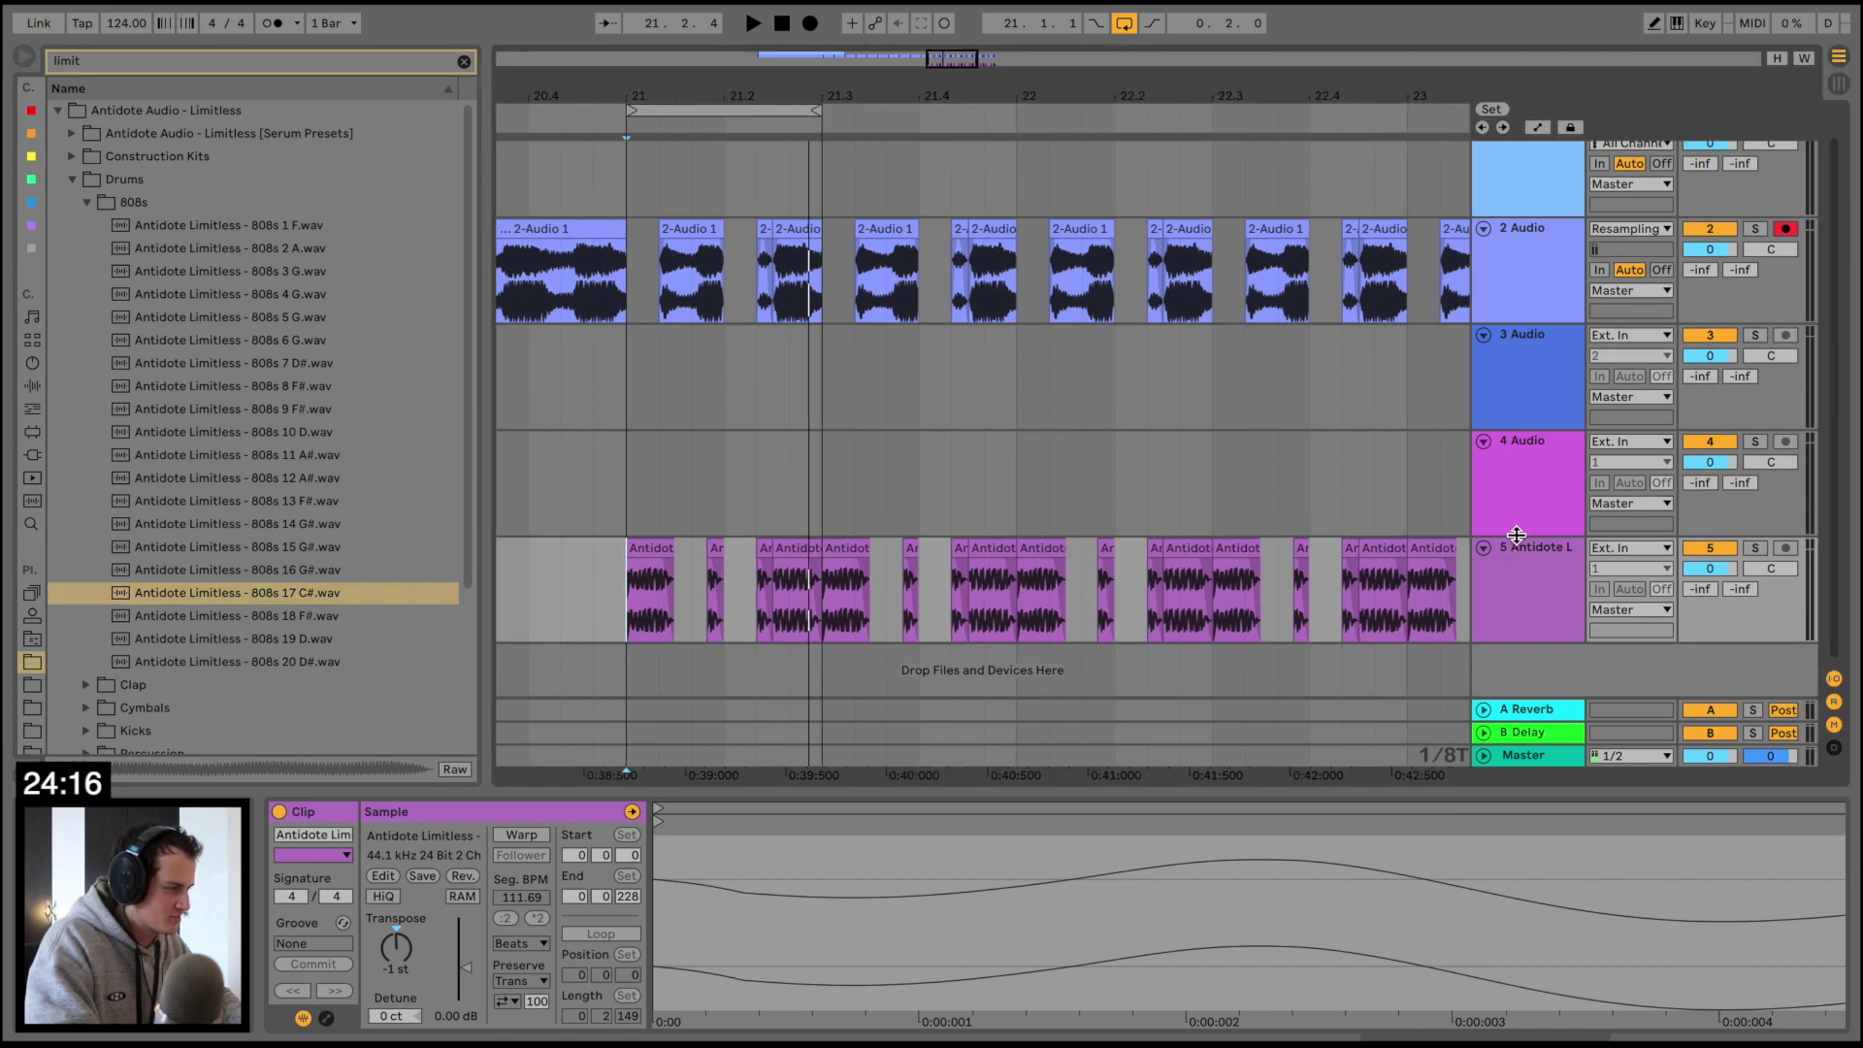
Place 808s 17 C# on a new track at 21.2, cut away everything after 21.2.2, and audition the loop
{"action": "key", "text": "ctrl+t"}
{"action": "left_click_drag", "start_coordinate": [305, 599], "coordinate": [767, 622]}
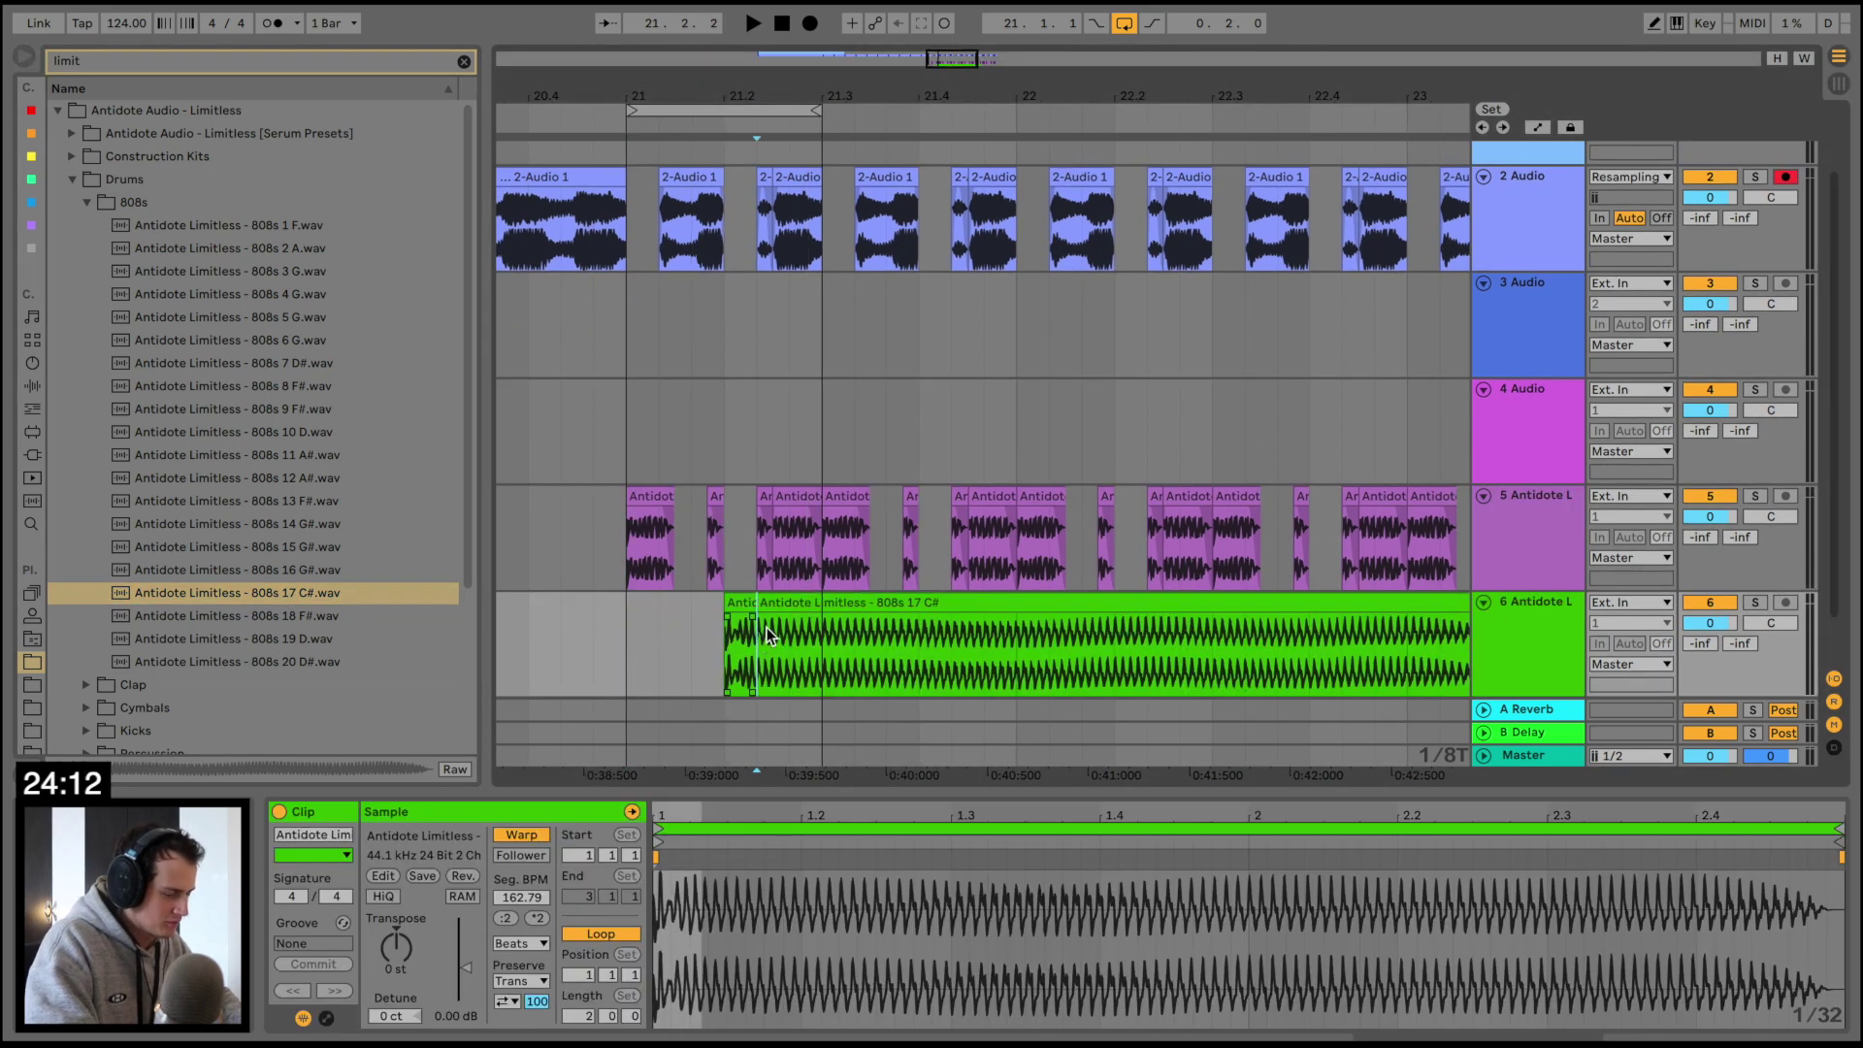
{"action": "key", "text": "Delete"}
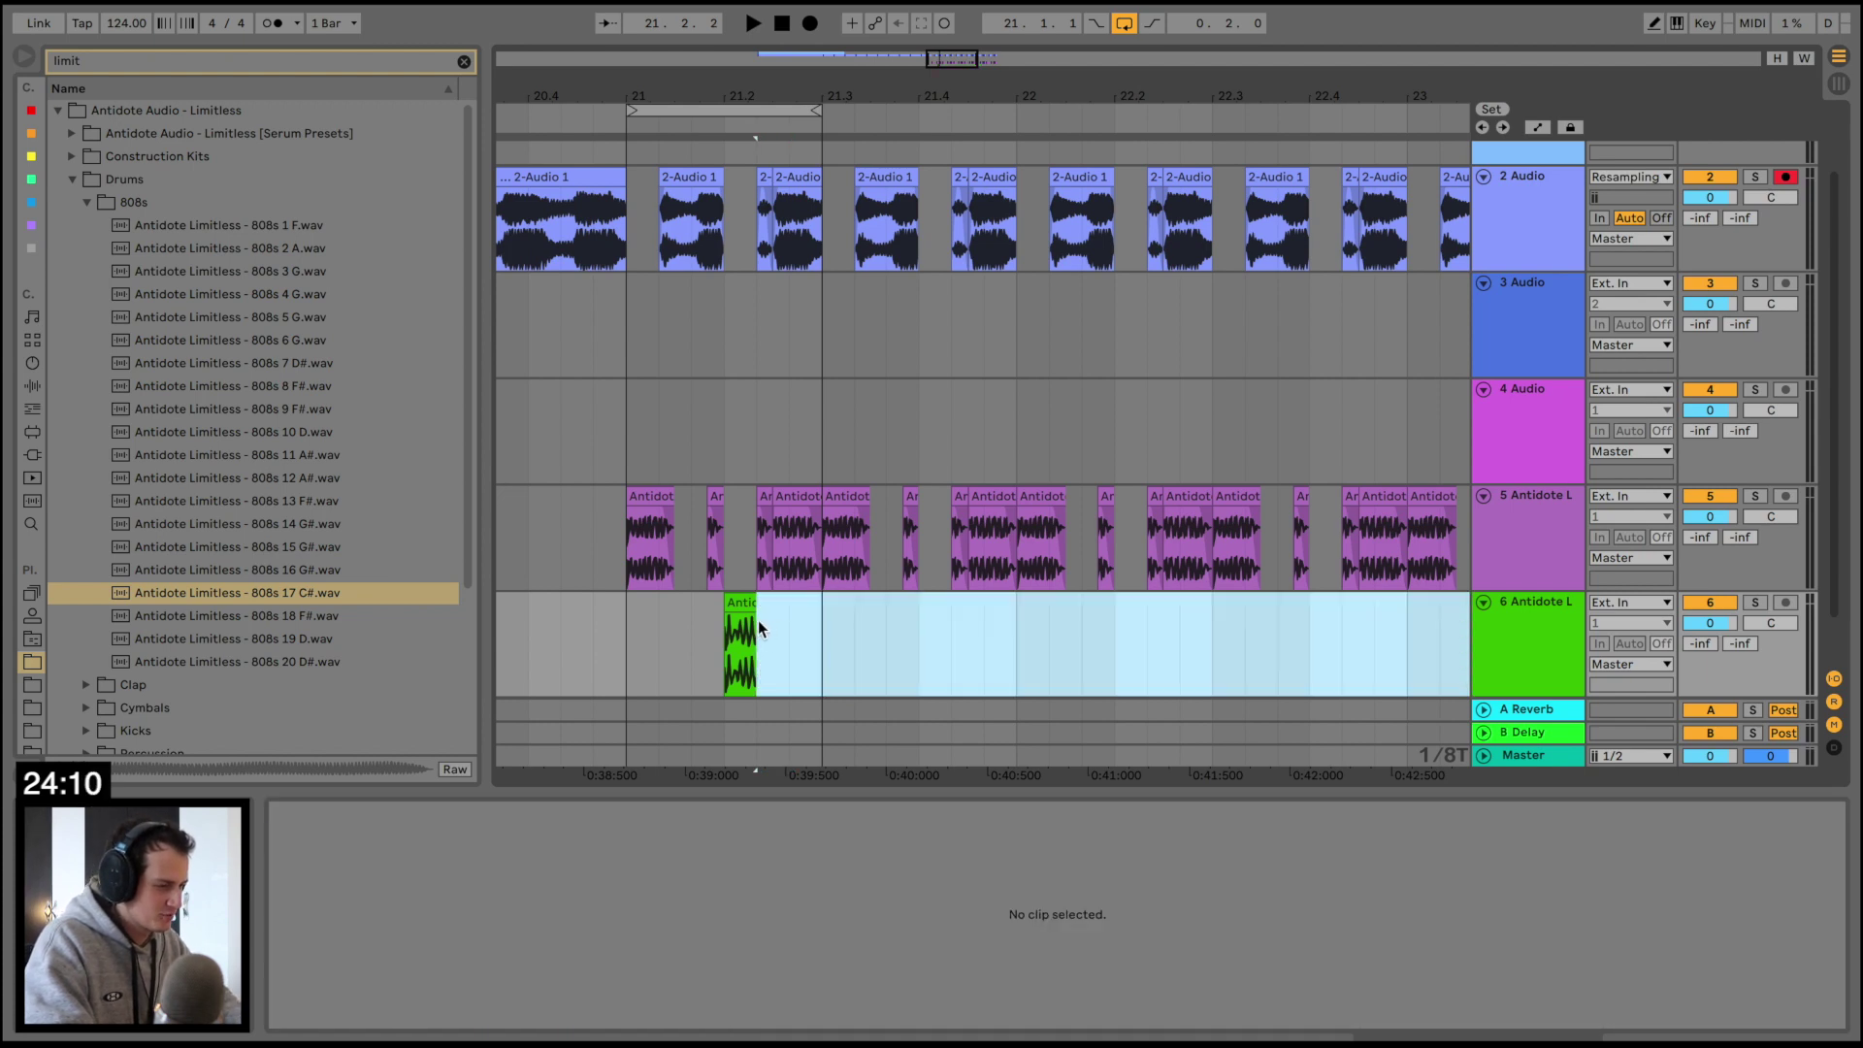
{"action": "left_click", "coordinate": [753, 620]}
{"action": "left_click", "coordinate": [625, 613]}
{"action": "key", "text": "space"}
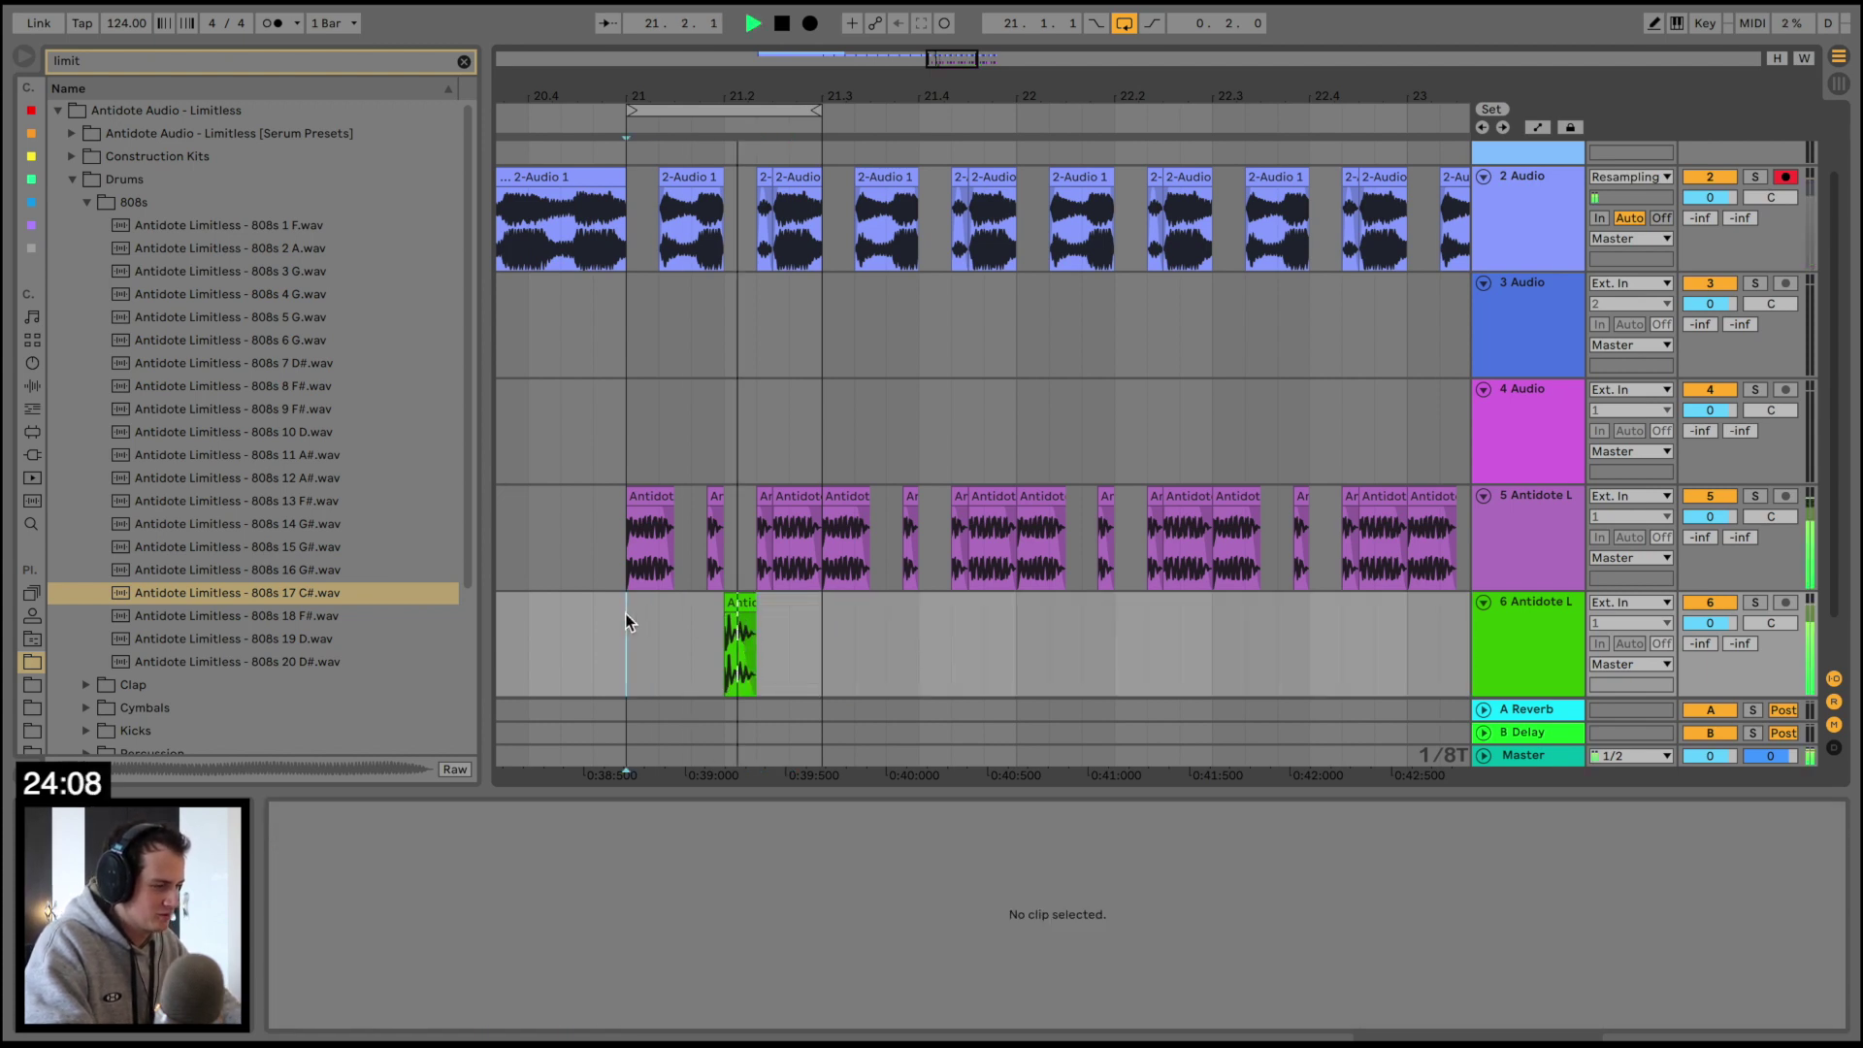
{"action": "left_click", "coordinate": [748, 603]}
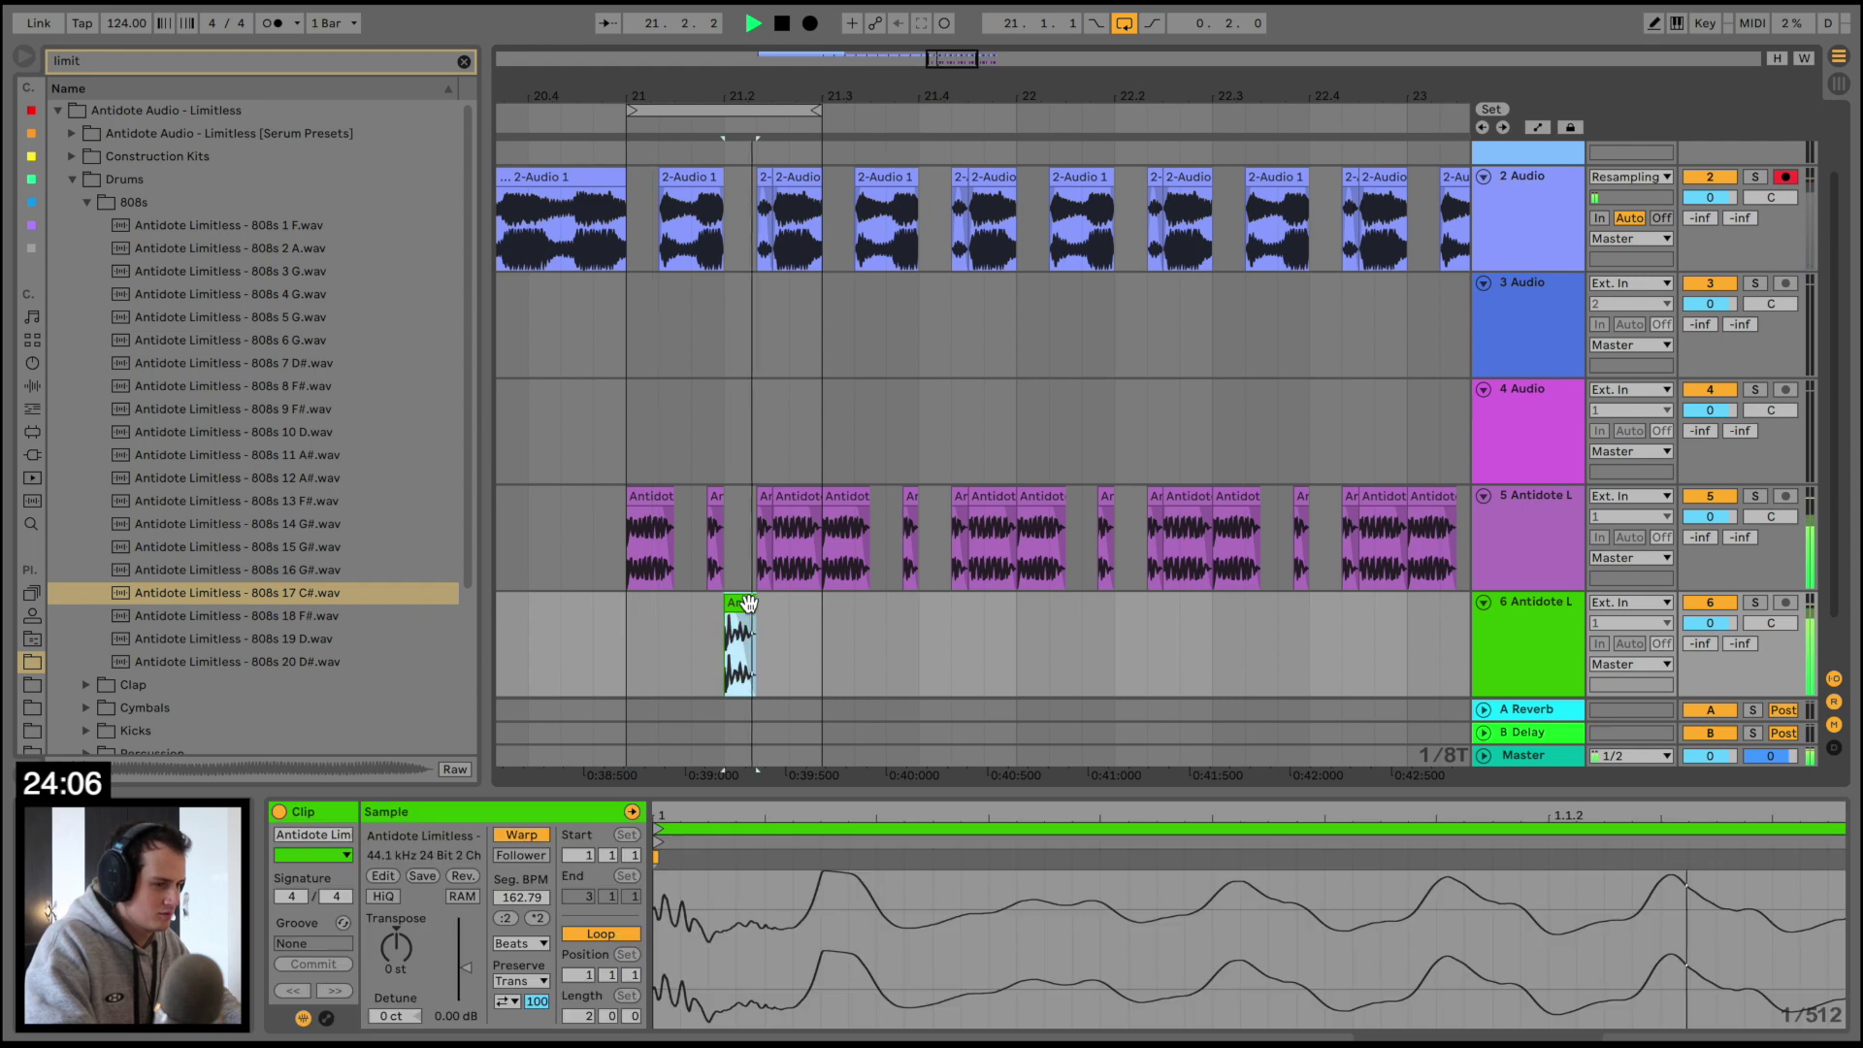
{"action": "key", "text": "space"}
Add EQ Eight to the new 808 track and set band 1 as a low cut at 174 Hz with Q 2.20
{"action": "left_click", "coordinate": [37, 388]}
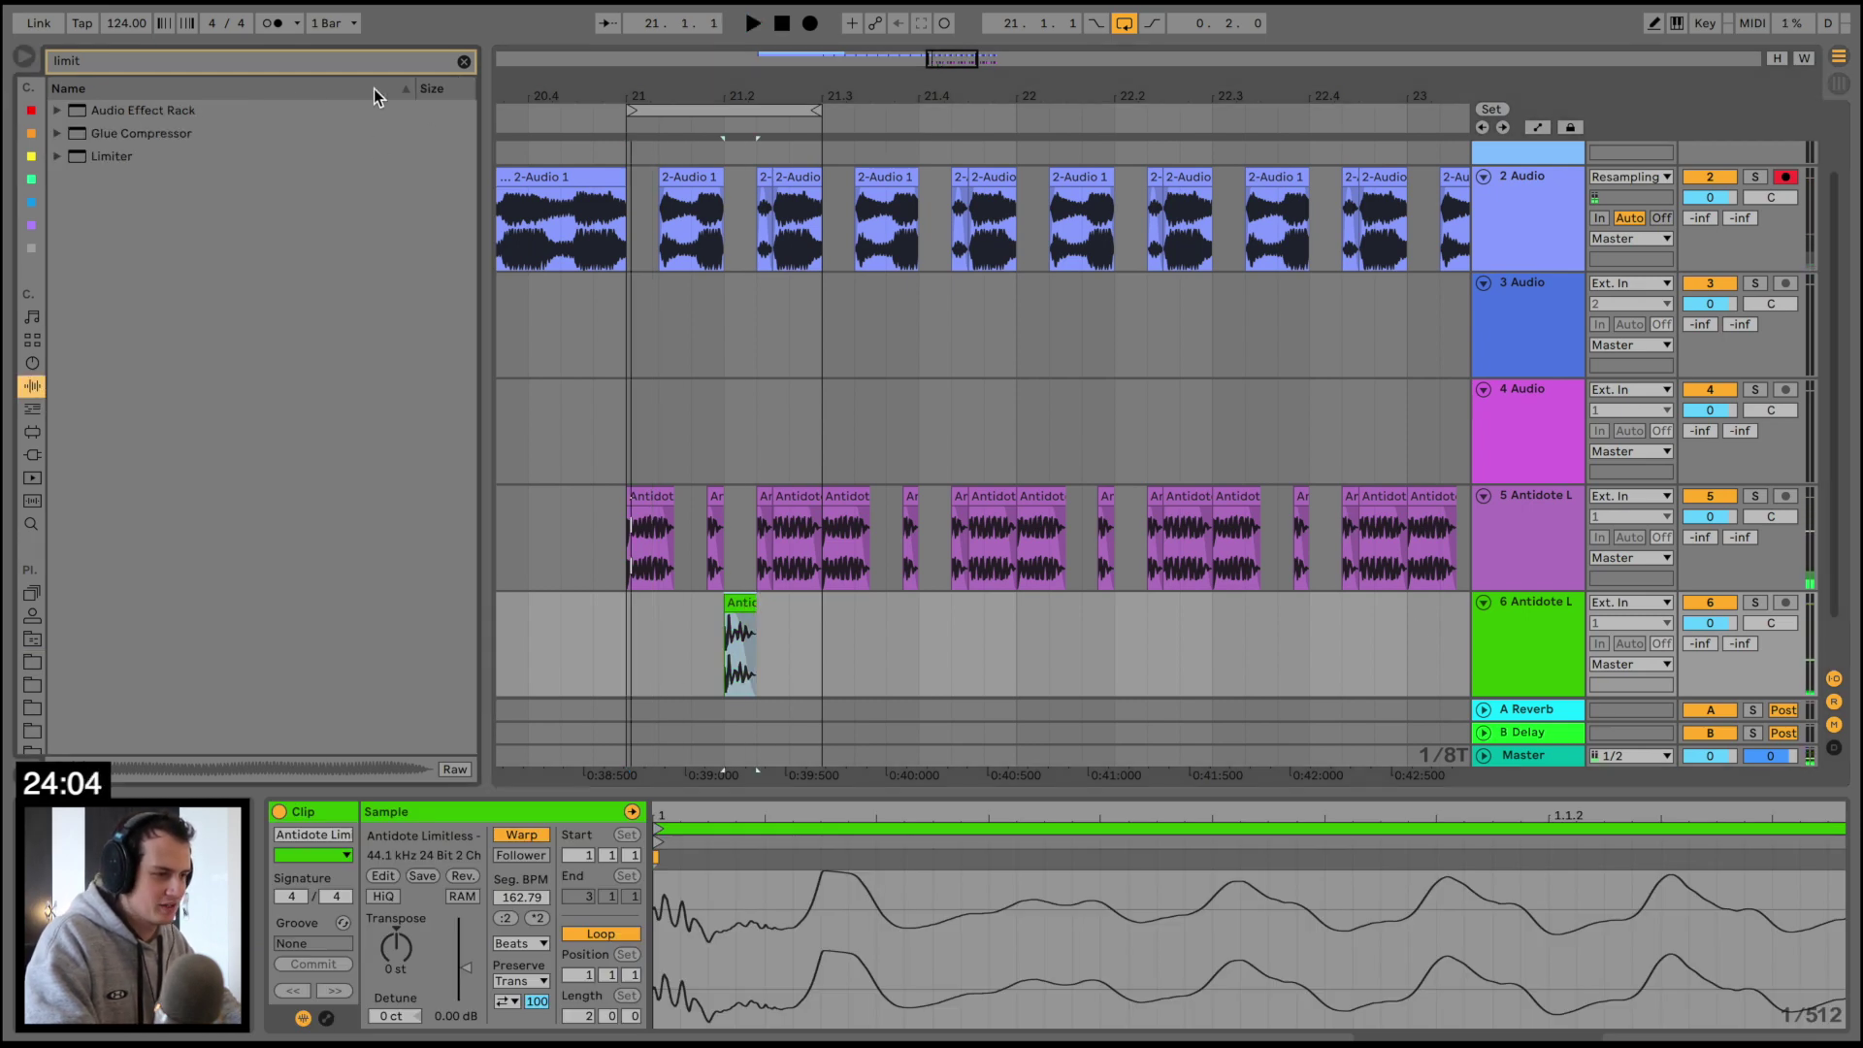
{"action": "left_click", "coordinate": [105, 432]}
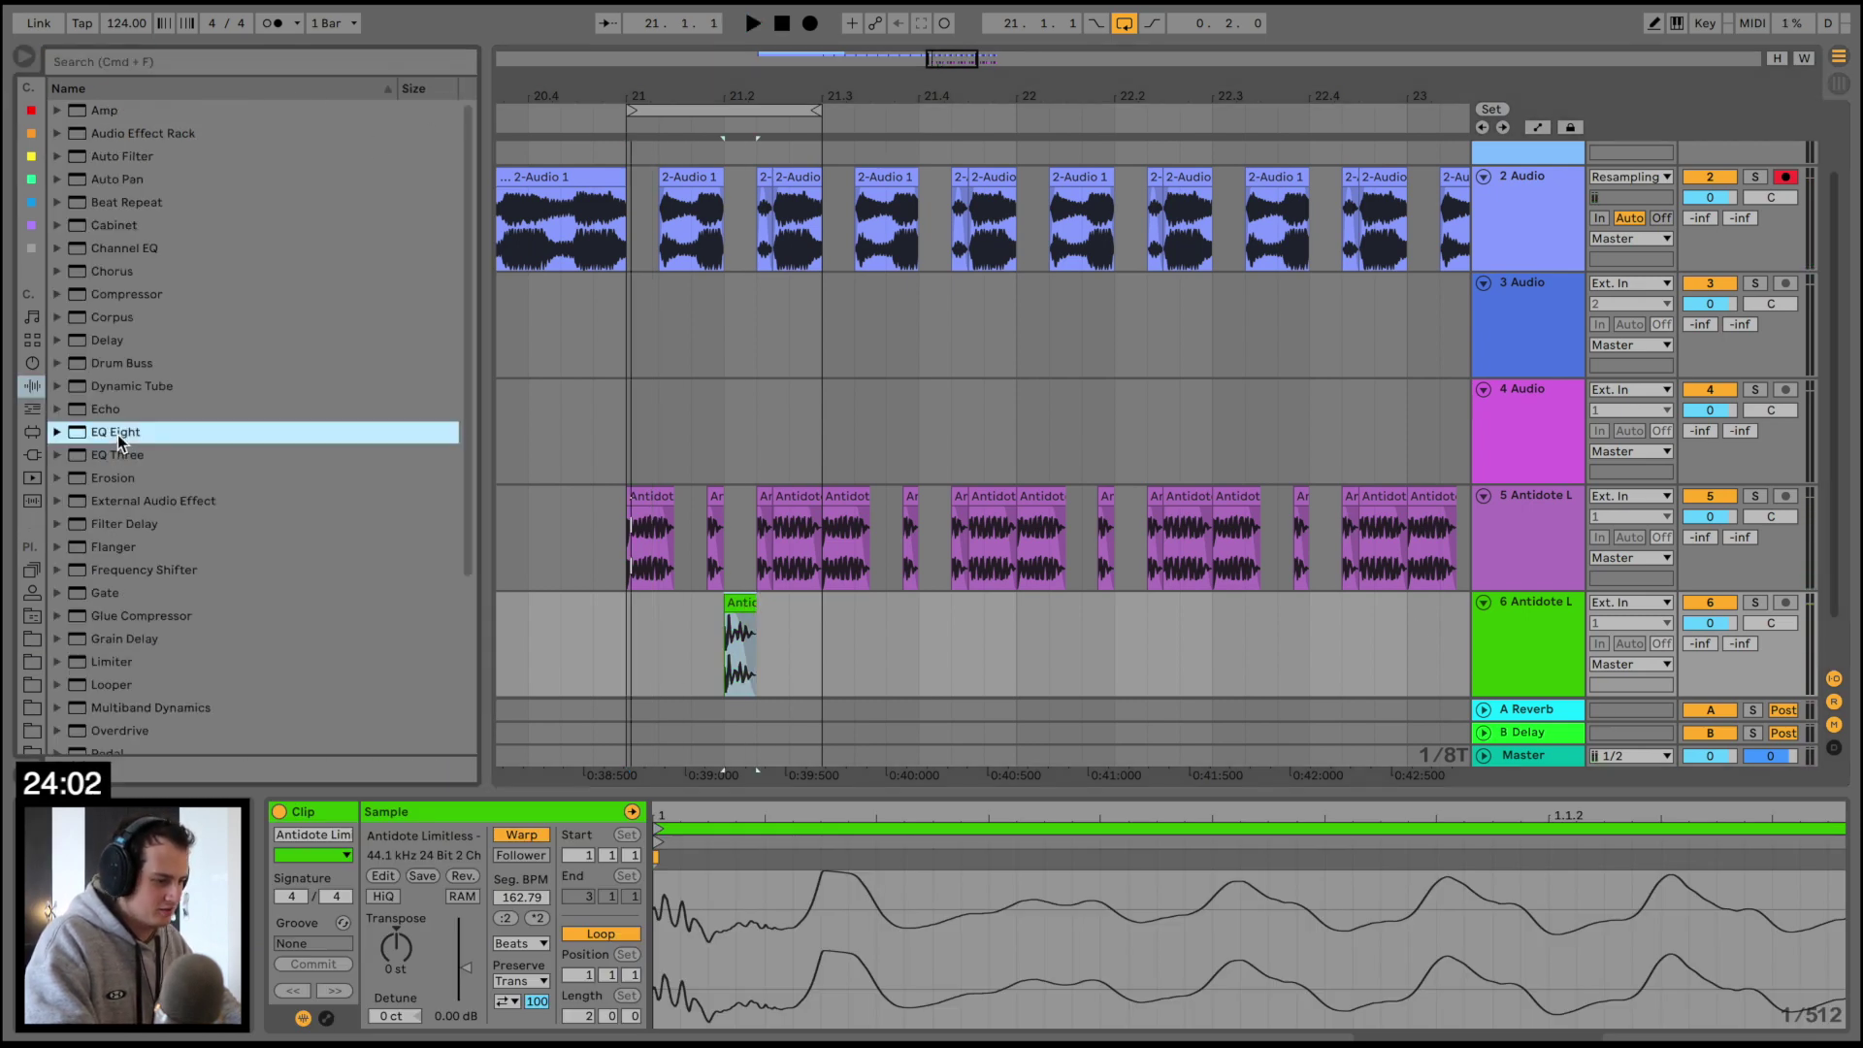
{"action": "double_click", "coordinate": [118, 432]}
{"action": "left_click", "coordinate": [372, 998]}
{"action": "left_click", "coordinate": [373, 956]}
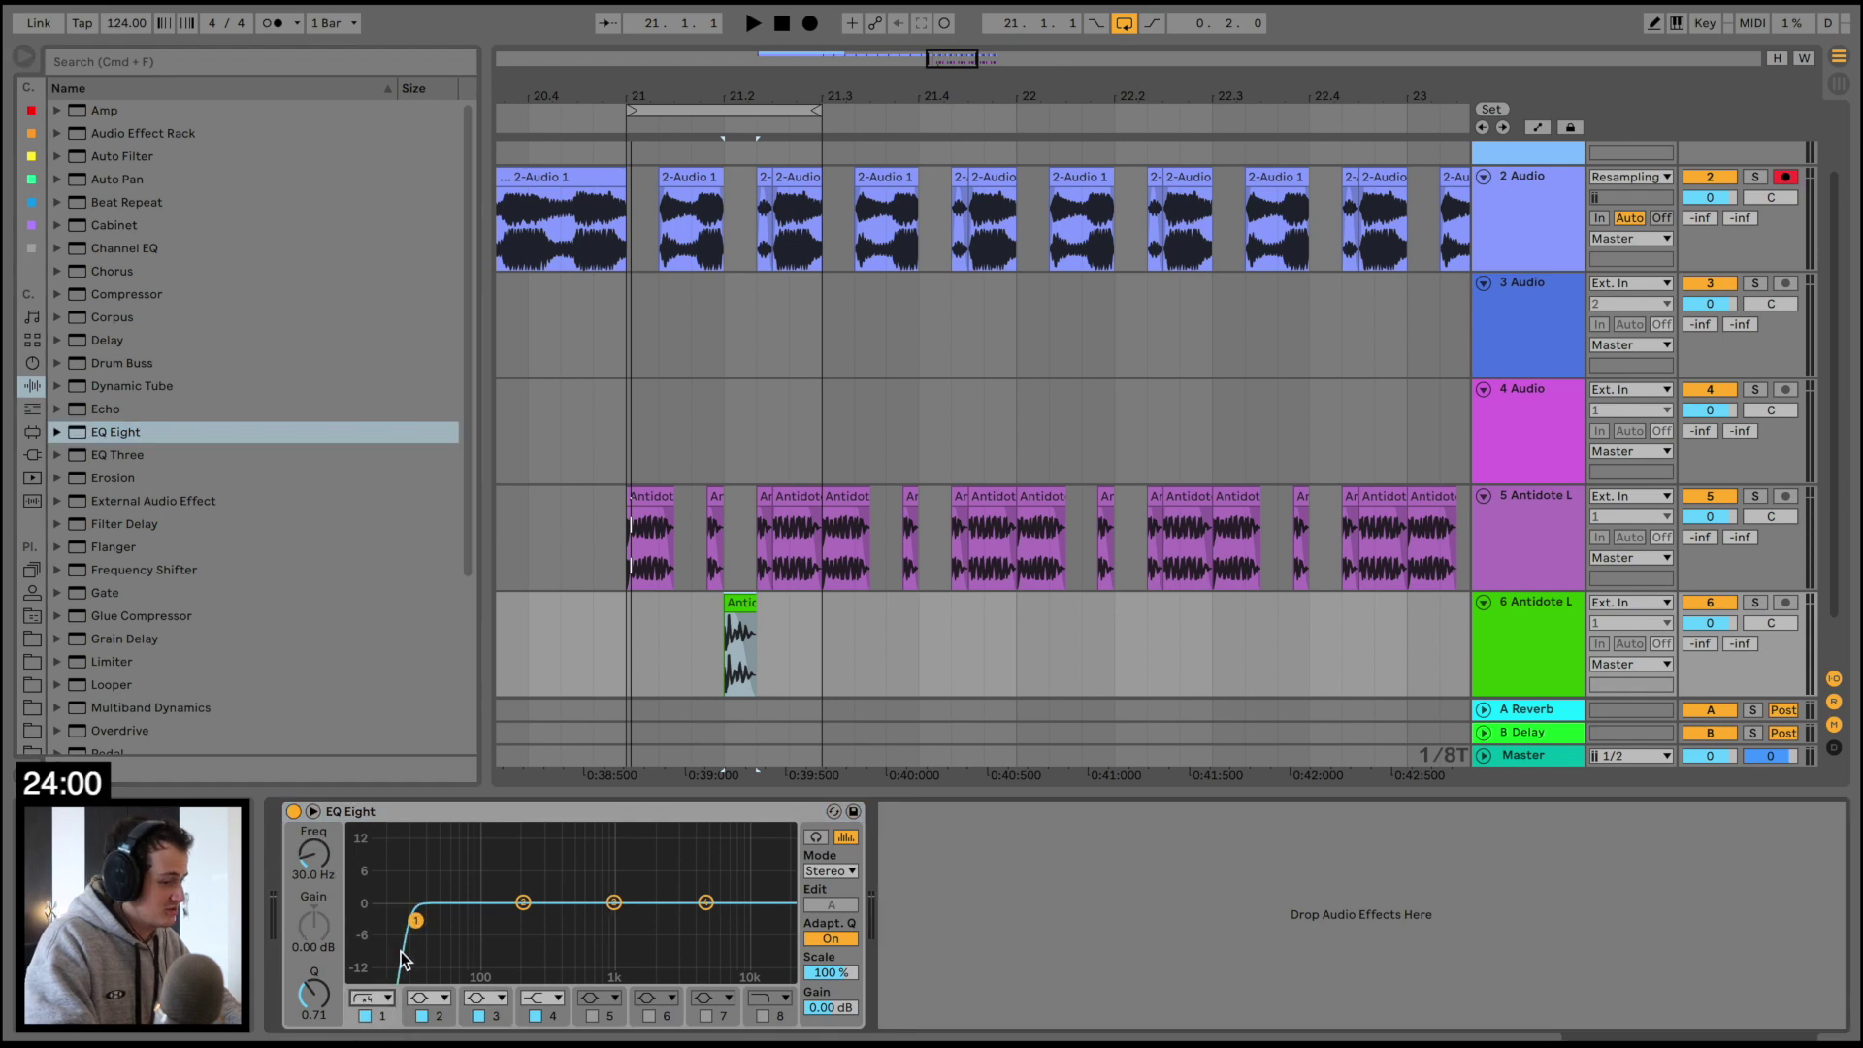
{"action": "key", "text": "space"}
{"action": "left_click_drag", "start_coordinate": [415, 919], "coordinate": [515, 889]}
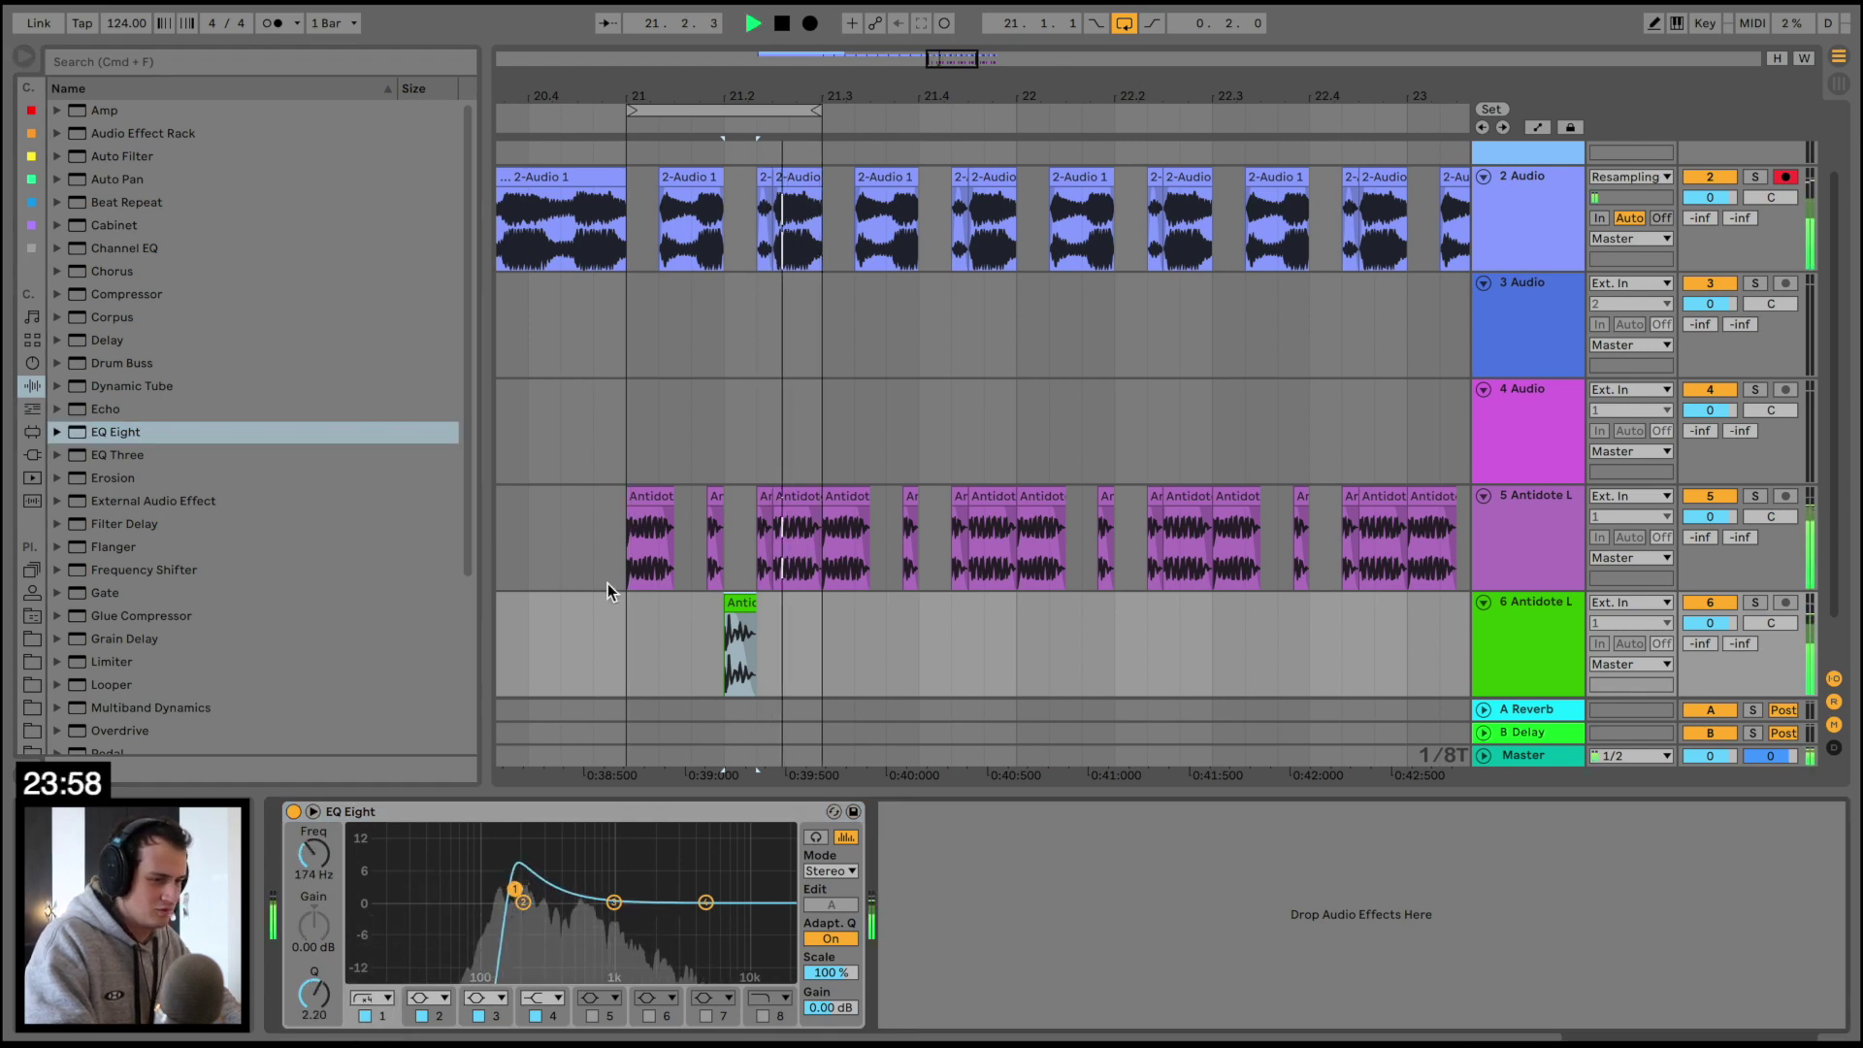
Add Soundtoys LittleMicroShift after the EQ, lower its mix during playback, and select style II
{"action": "left_click", "coordinate": [32, 454]}
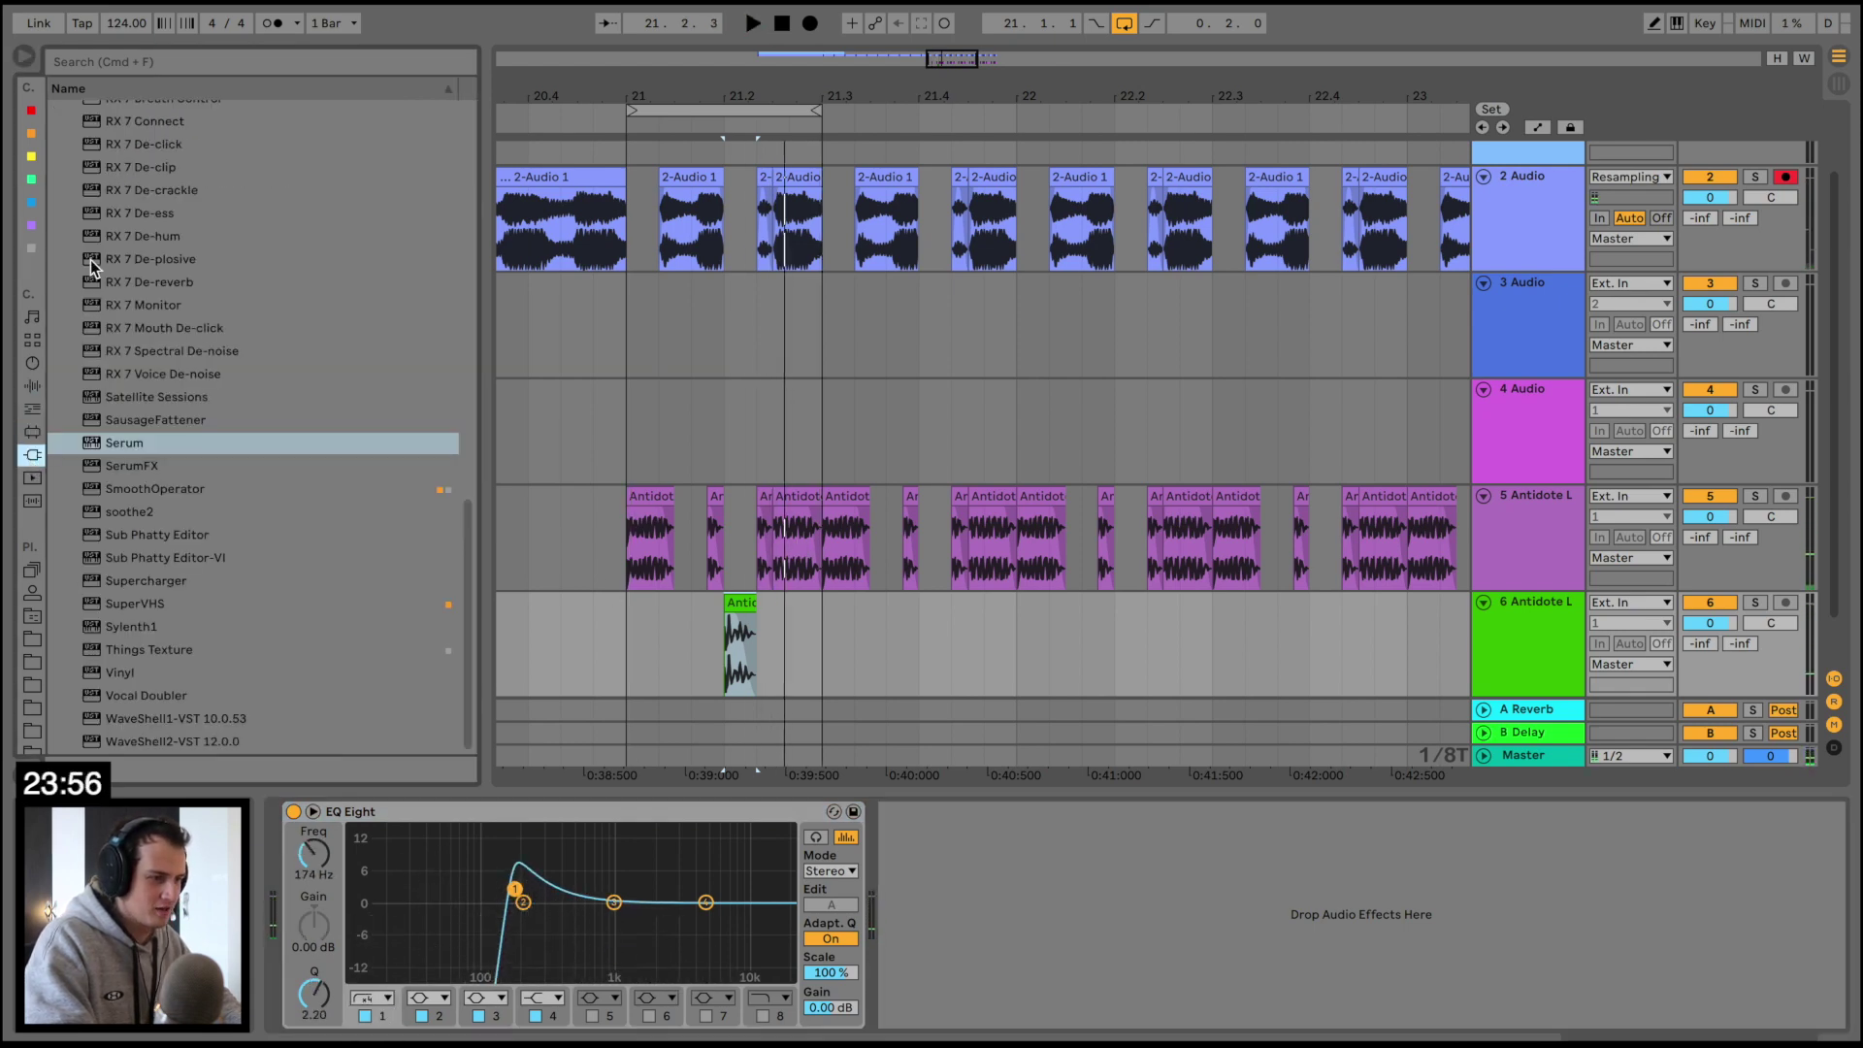
{"action": "left_click", "coordinate": [79, 200]}
{"action": "left_click", "coordinate": [187, 271]}
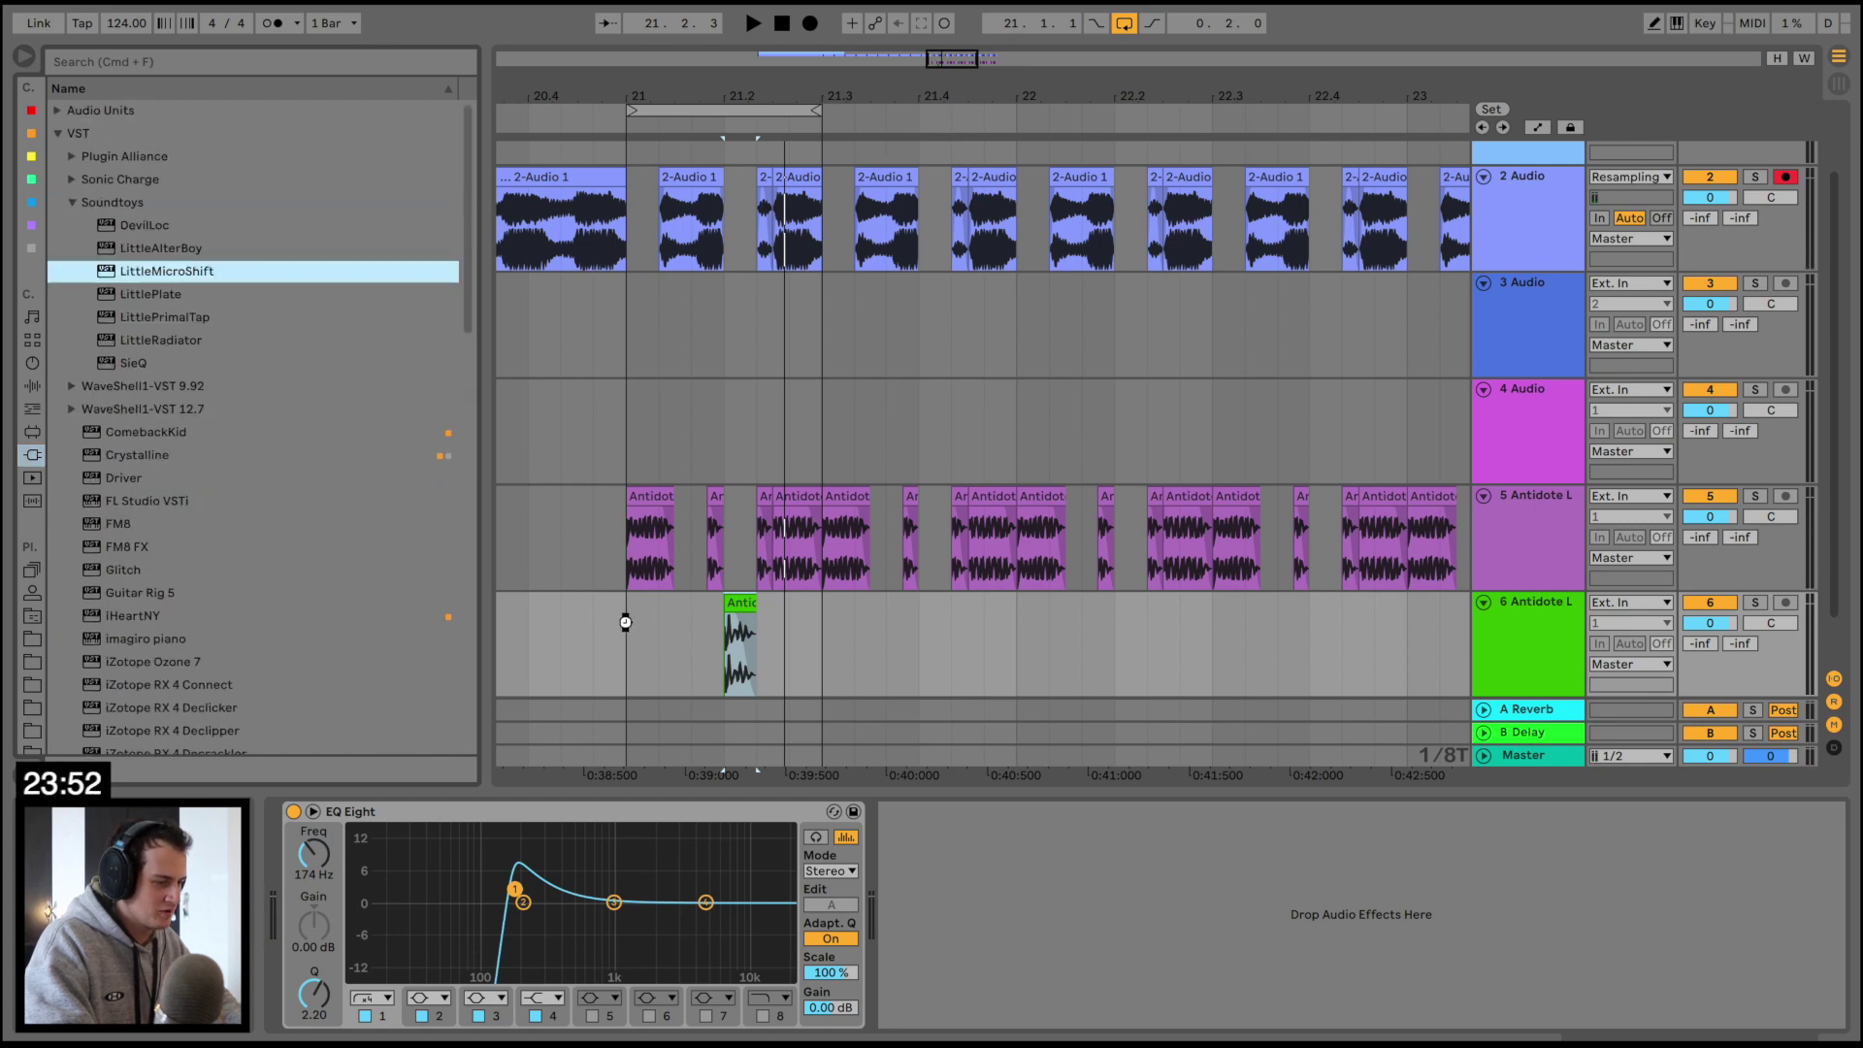
{"action": "left_click_drag", "start_coordinate": [625, 621], "coordinate": [625, 621]}
{"action": "key", "text": "space"}
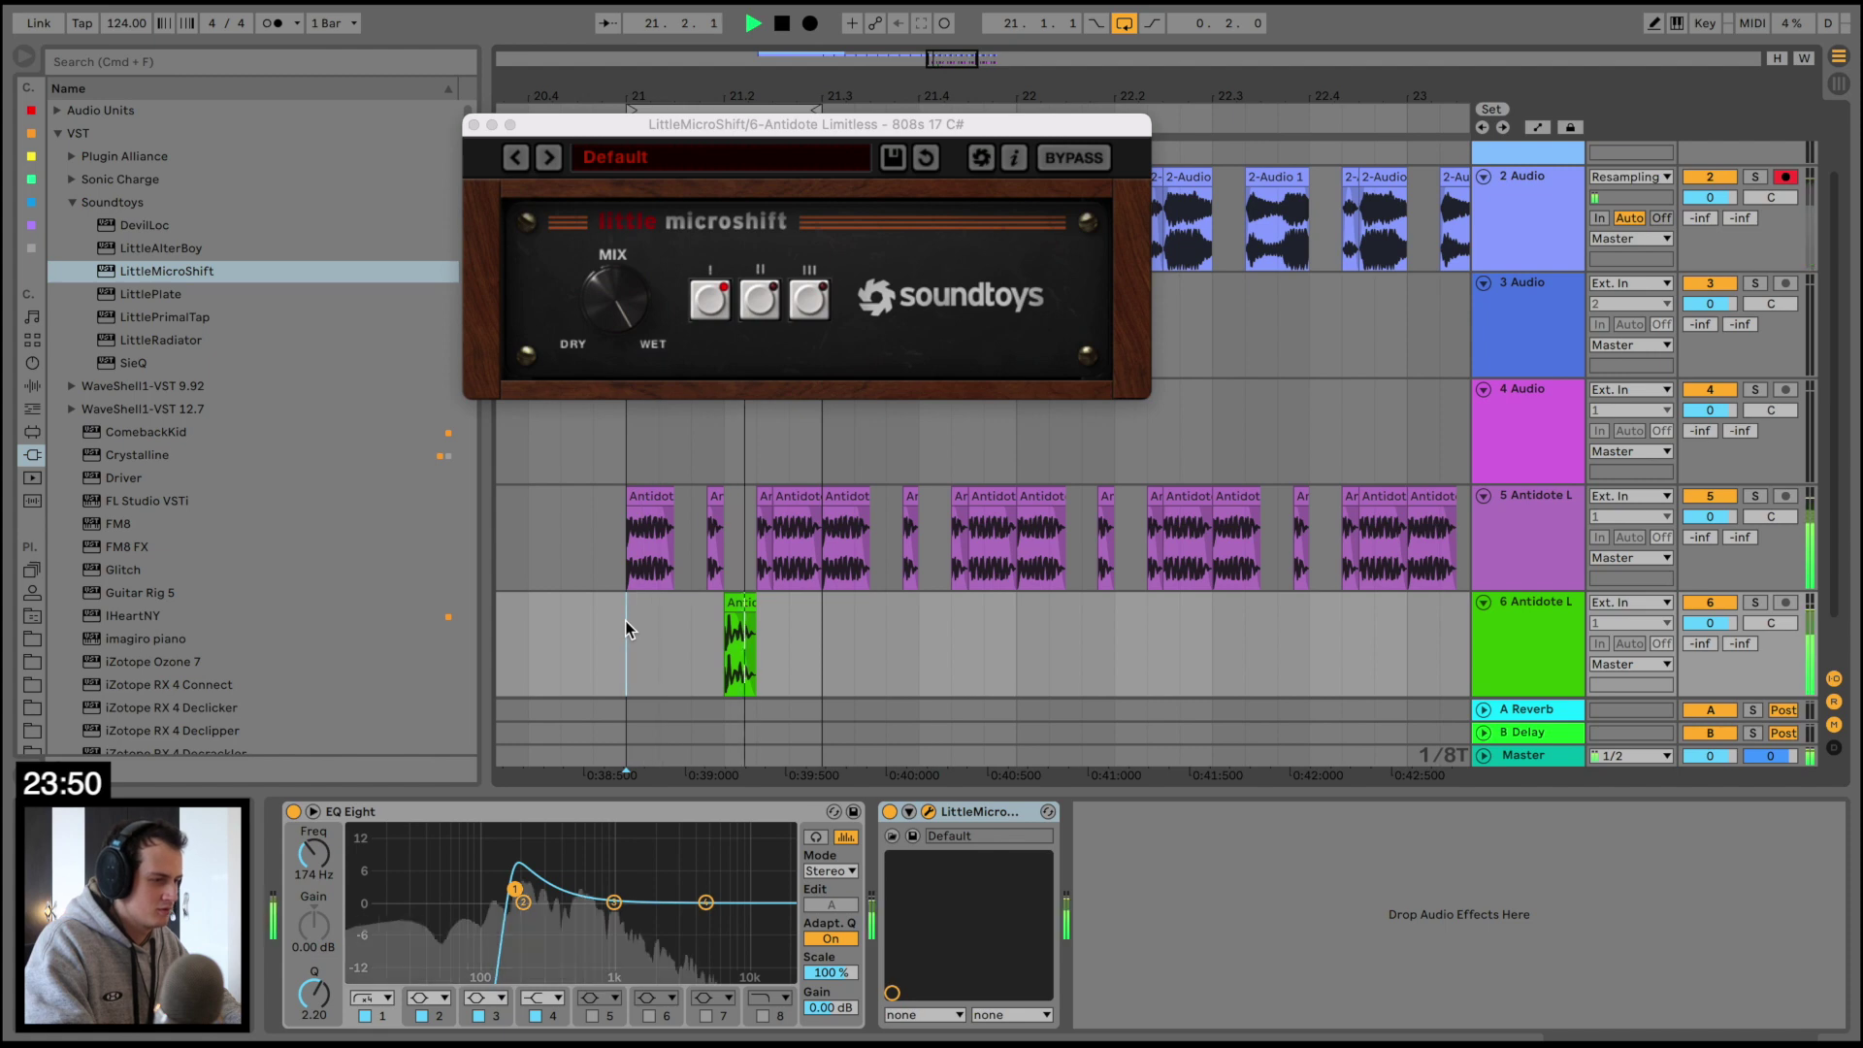
{"action": "left_click_drag", "start_coordinate": [621, 291], "coordinate": [614, 387]}
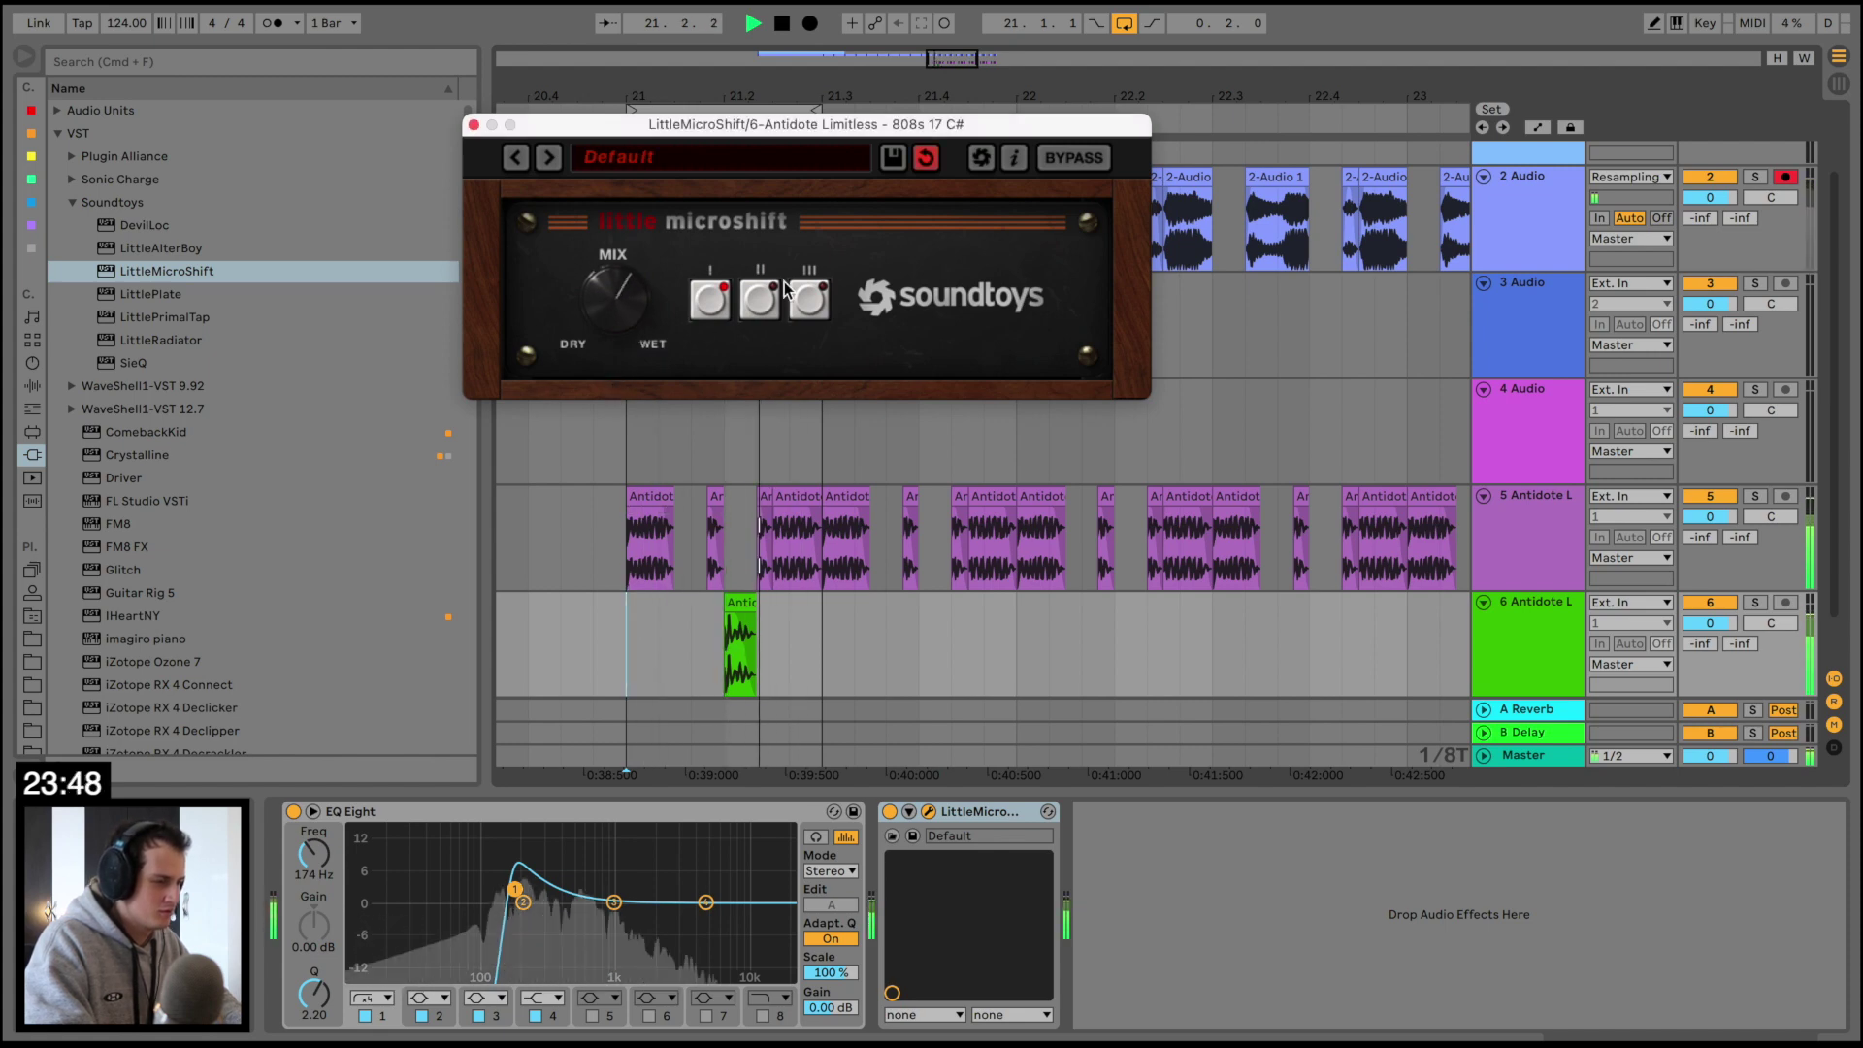
{"action": "left_click", "coordinate": [752, 301]}
Set the EQ Eight low cut to 147 Hz with Q 1.70 and close the LittleMicroShift window
{"action": "mouse_move", "coordinate": [516, 889]}
{"action": "left_mouse_down"}
{"action": "mouse_move", "coordinate": [477, 888]}
{"action": "mouse_move", "coordinate": [504, 896]}
{"action": "left_mouse_up"}
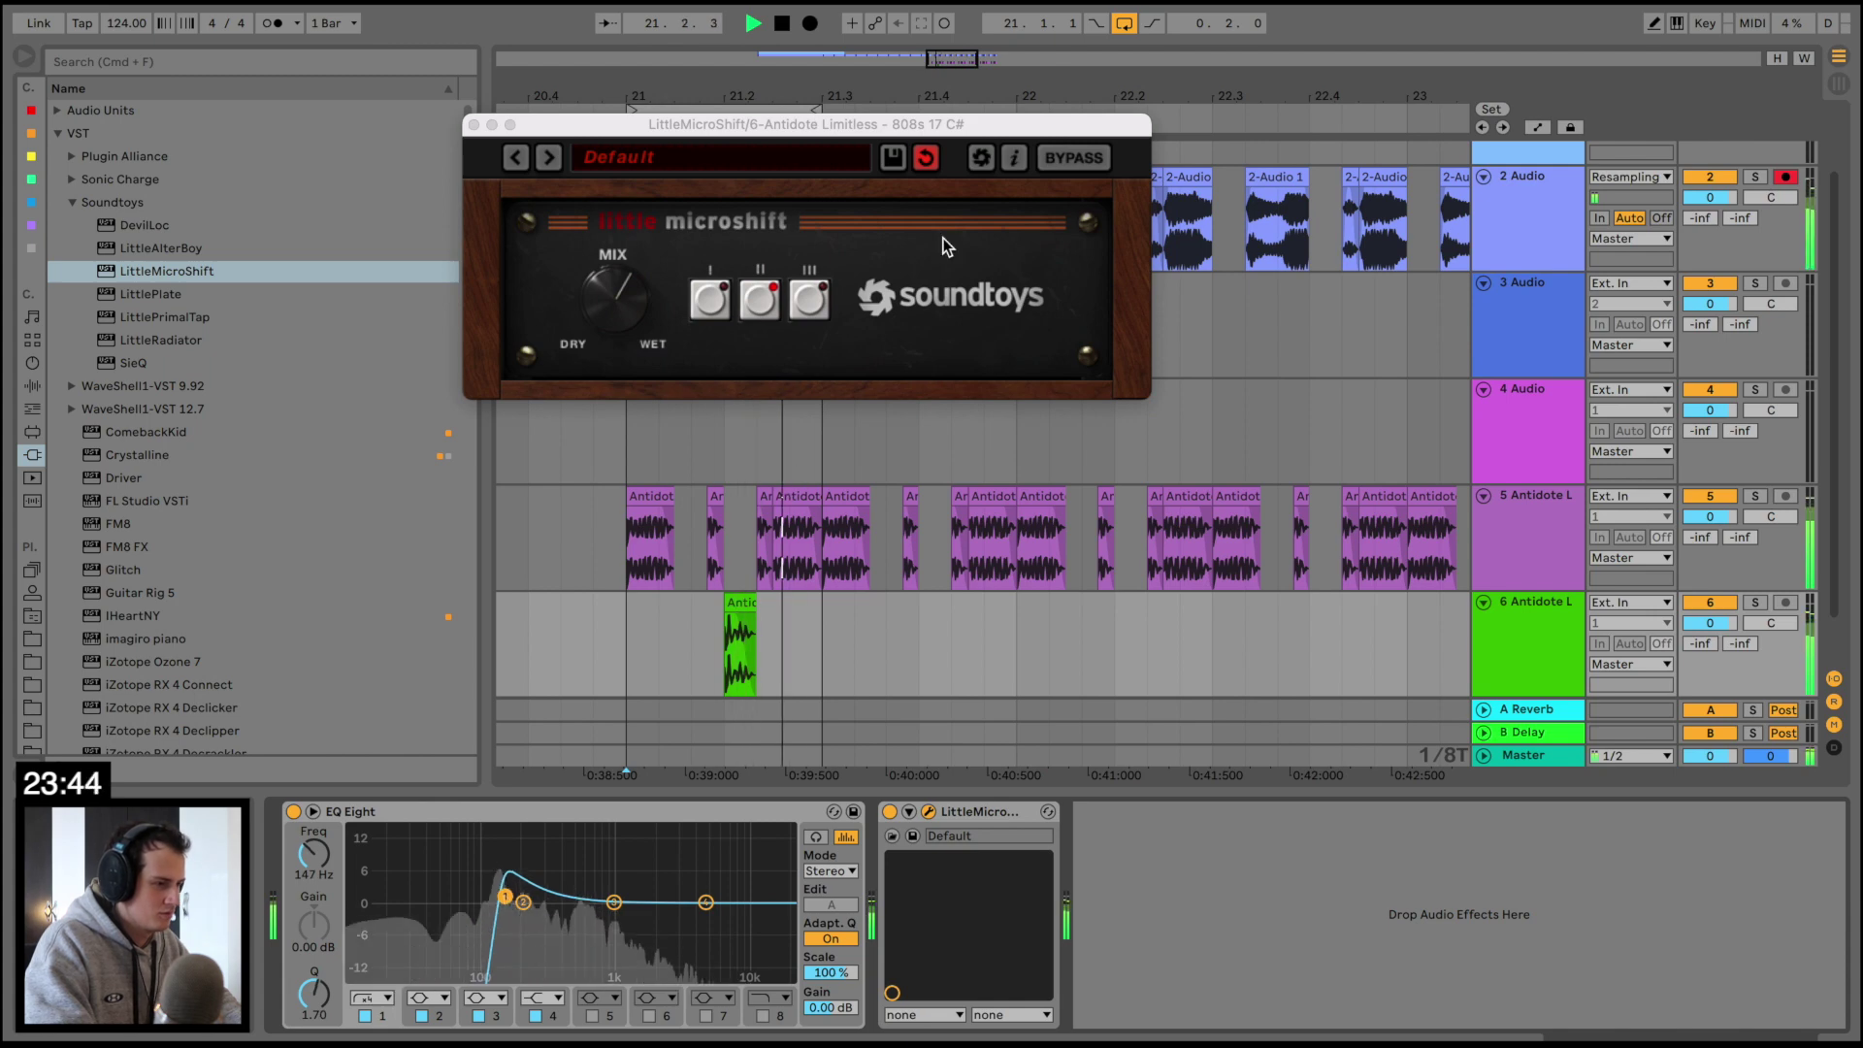
{"action": "left_click", "coordinate": [475, 127]}
{"action": "key", "text": "space"}
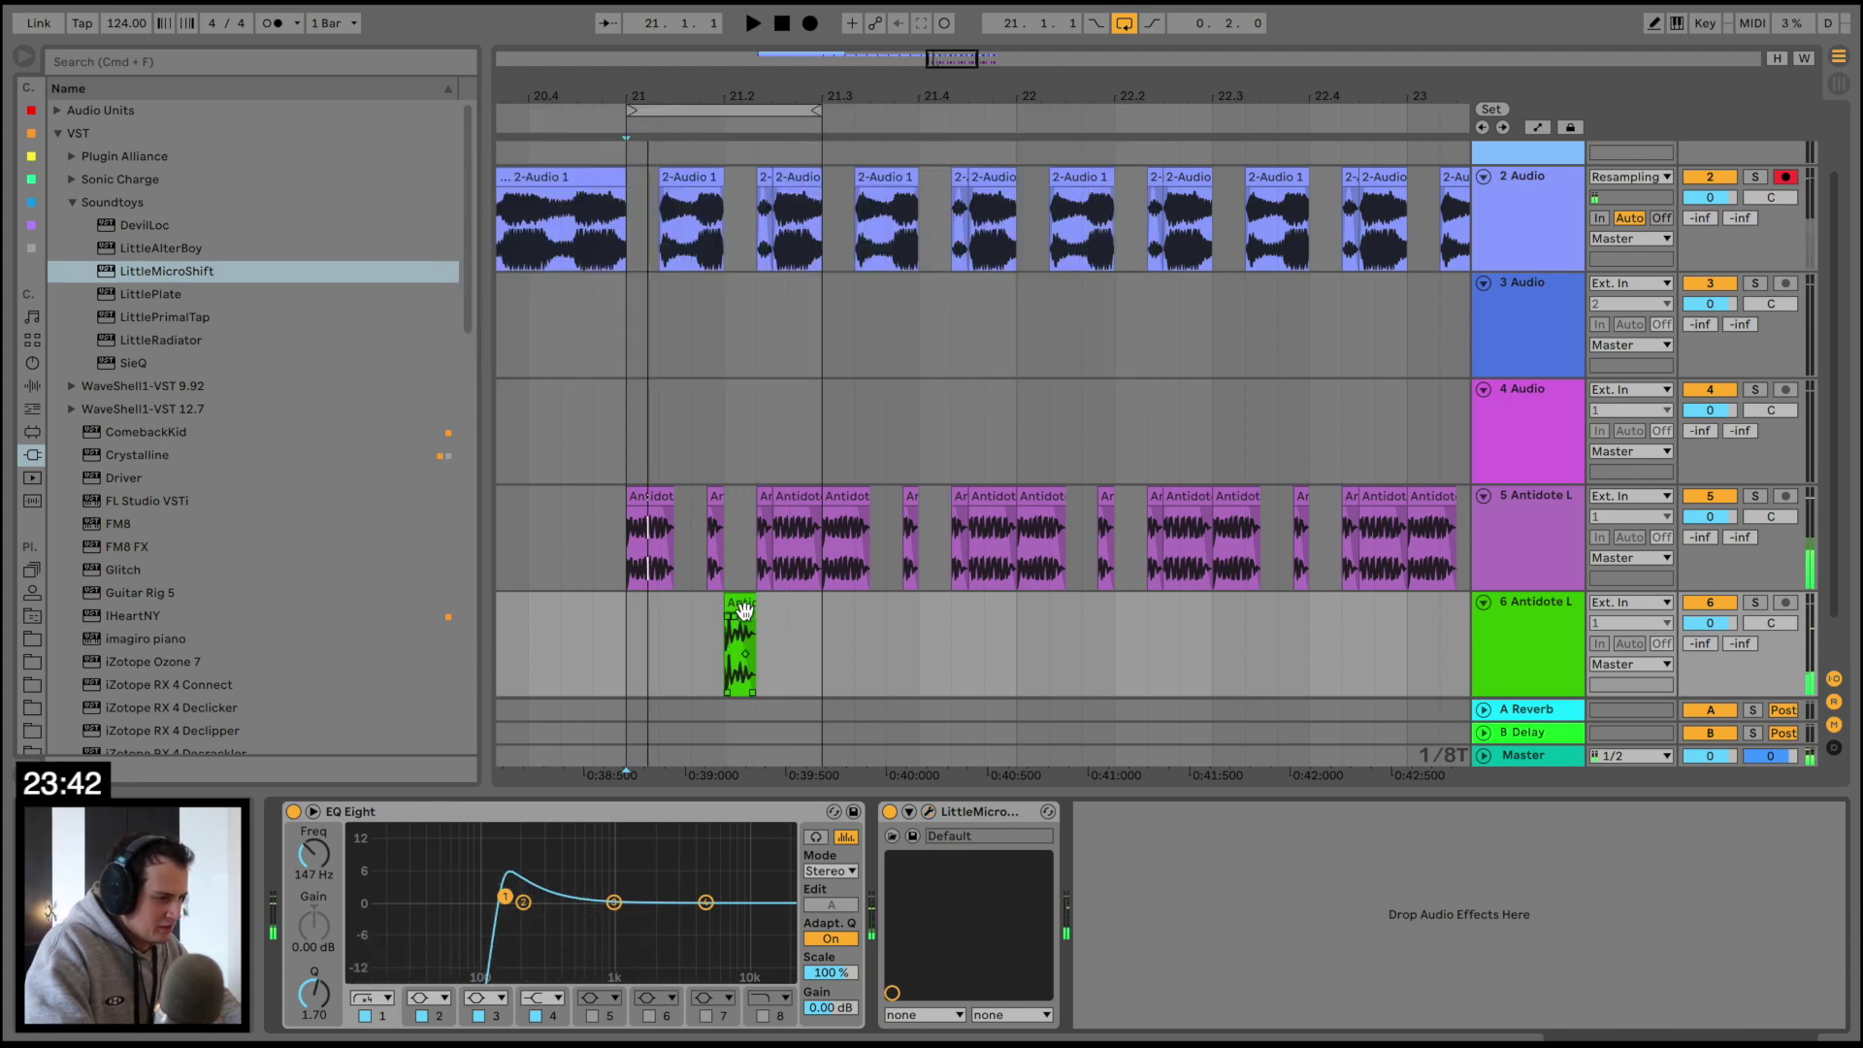
Try the short 808 hit directly after the loop's first 808 clip and return it to 21.2
{"action": "mouse_move", "coordinate": [743, 609]}
{"action": "left_mouse_down"}
{"action": "mouse_move", "coordinate": [684, 609]}
{"action": "mouse_move", "coordinate": [698, 632]}
{"action": "left_mouse_up"}
{"action": "left_click", "coordinate": [609, 615]}
{"action": "key", "text": "space"}
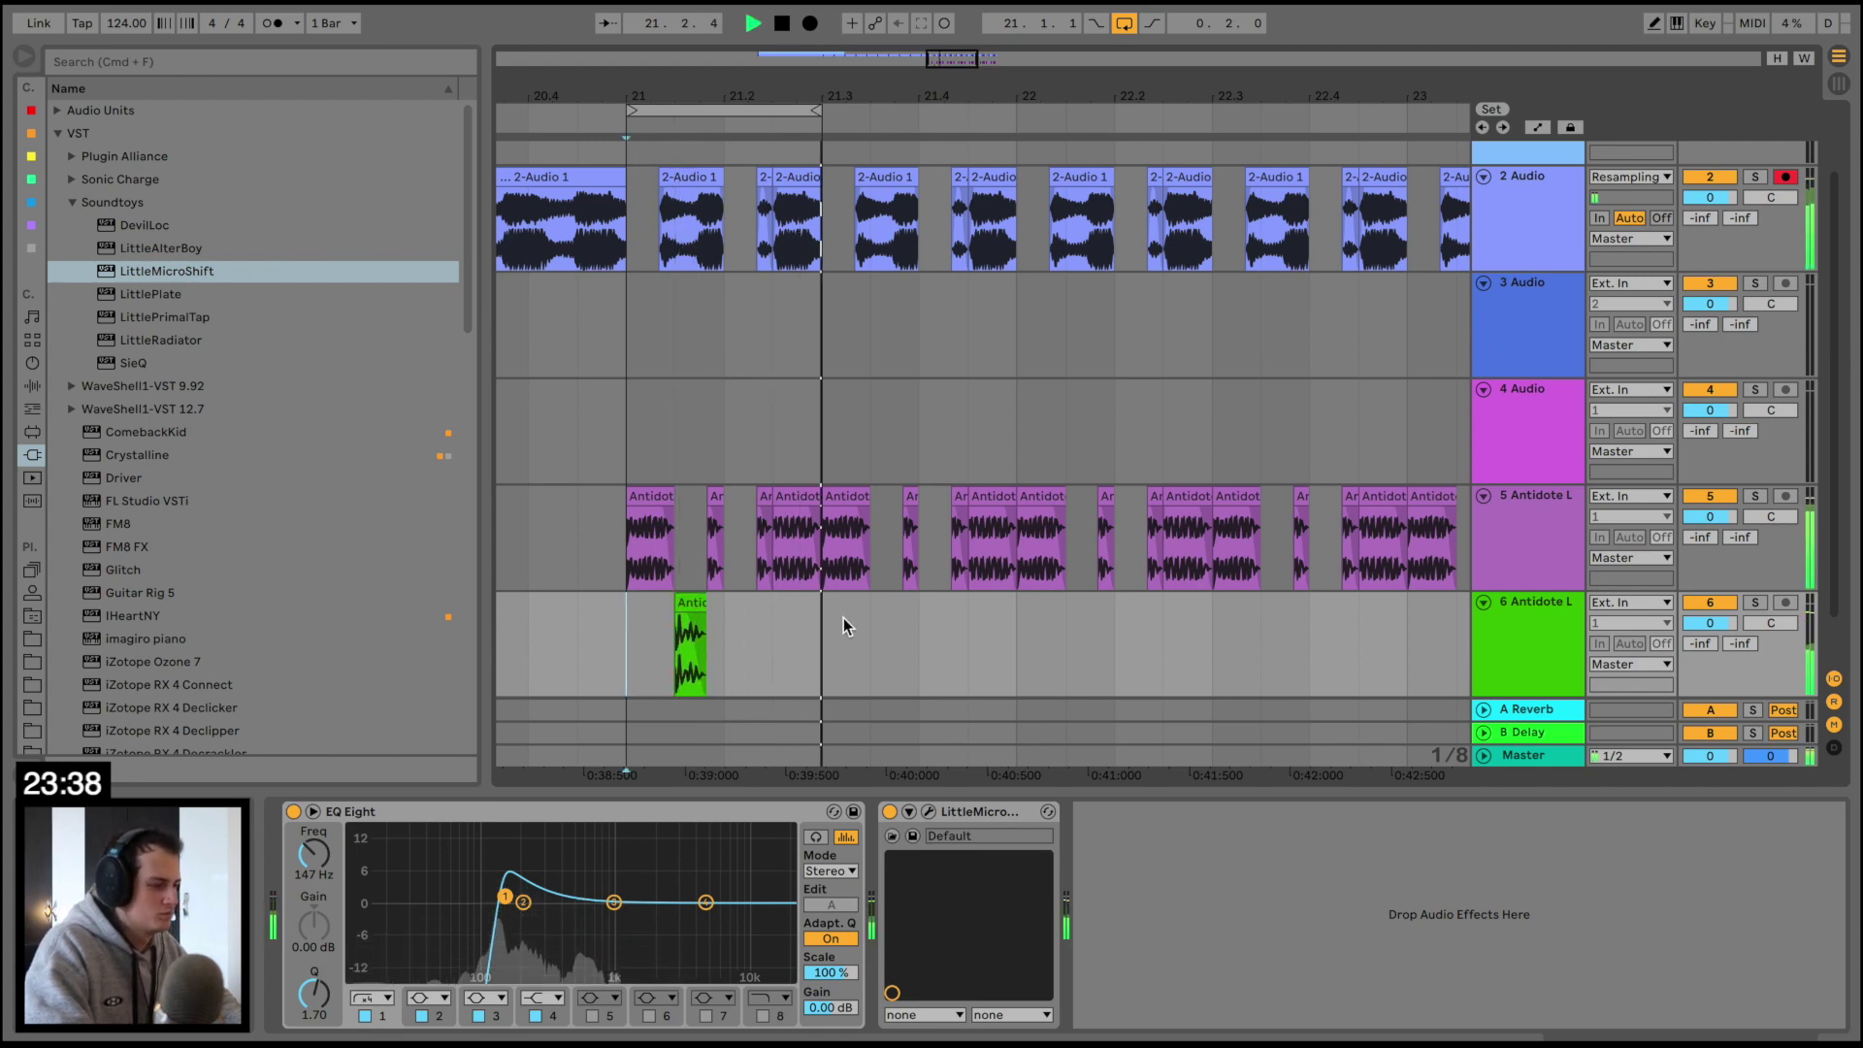
{"action": "left_click", "coordinate": [691, 602]}
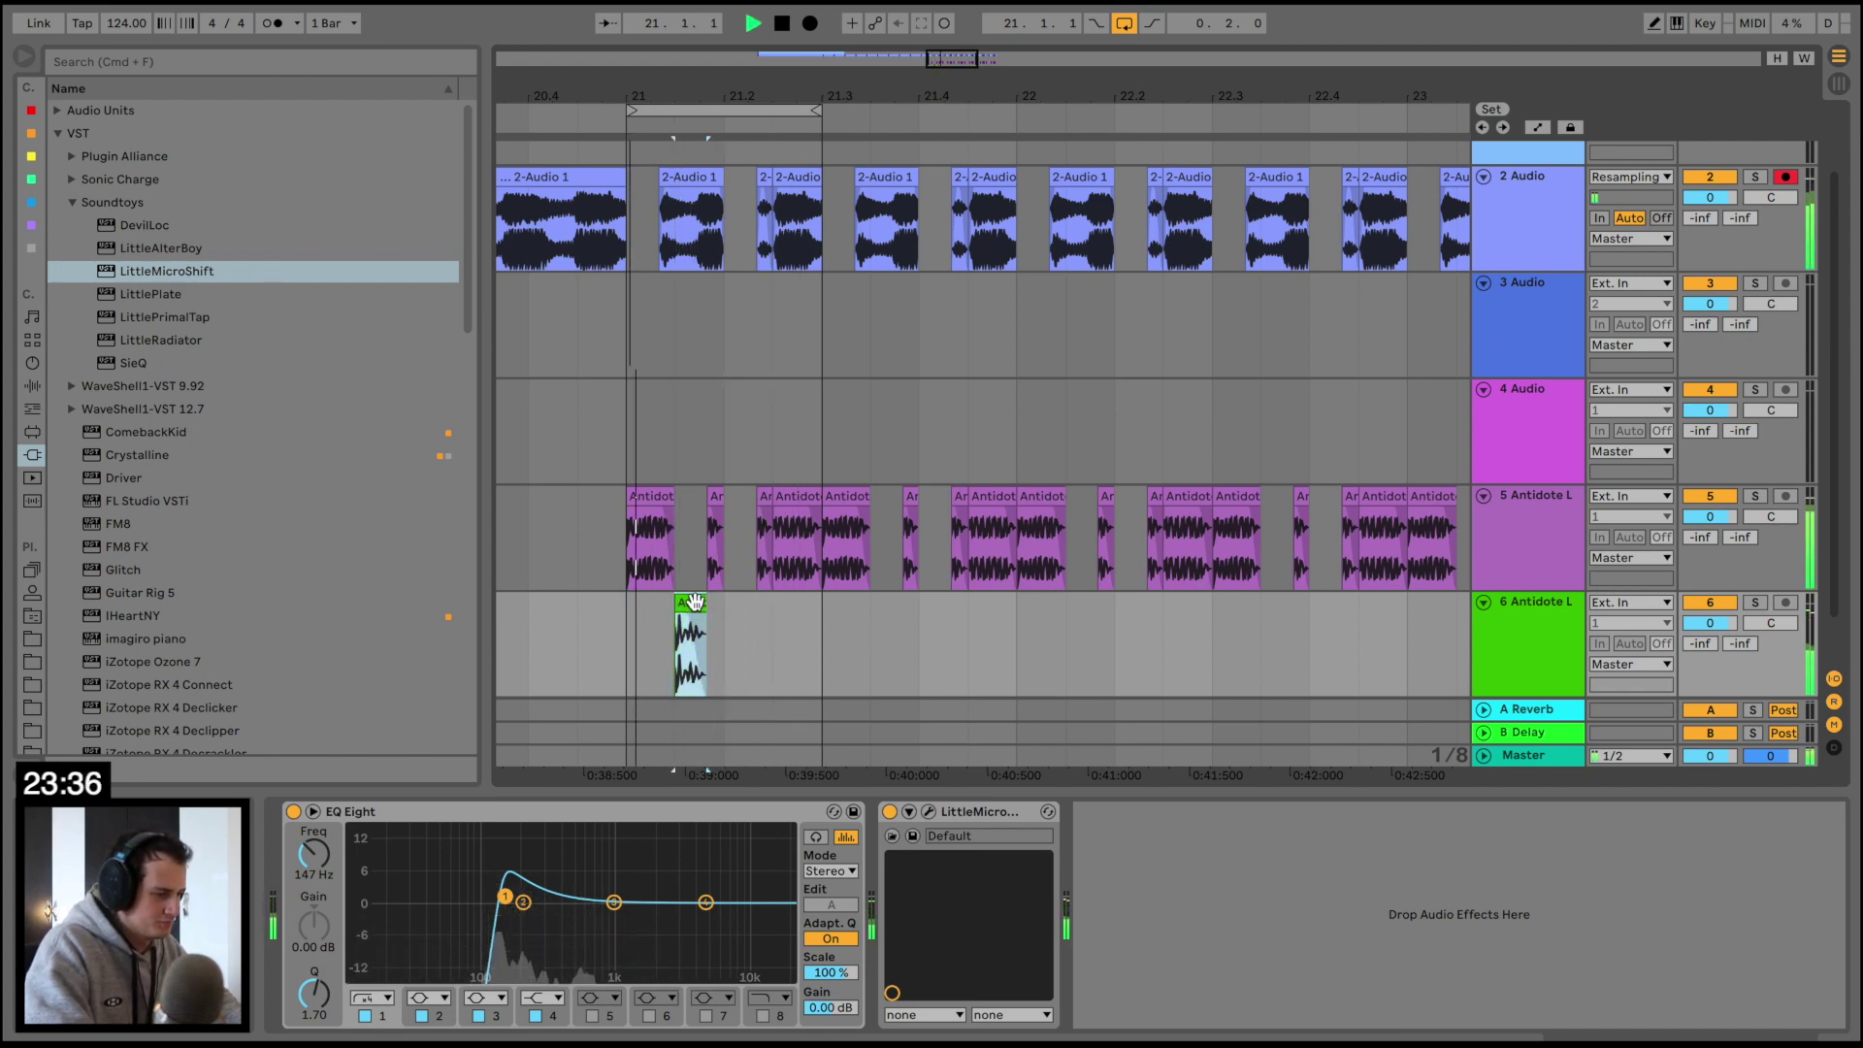
{"action": "left_click_drag", "start_coordinate": [691, 603], "coordinate": [741, 603]}
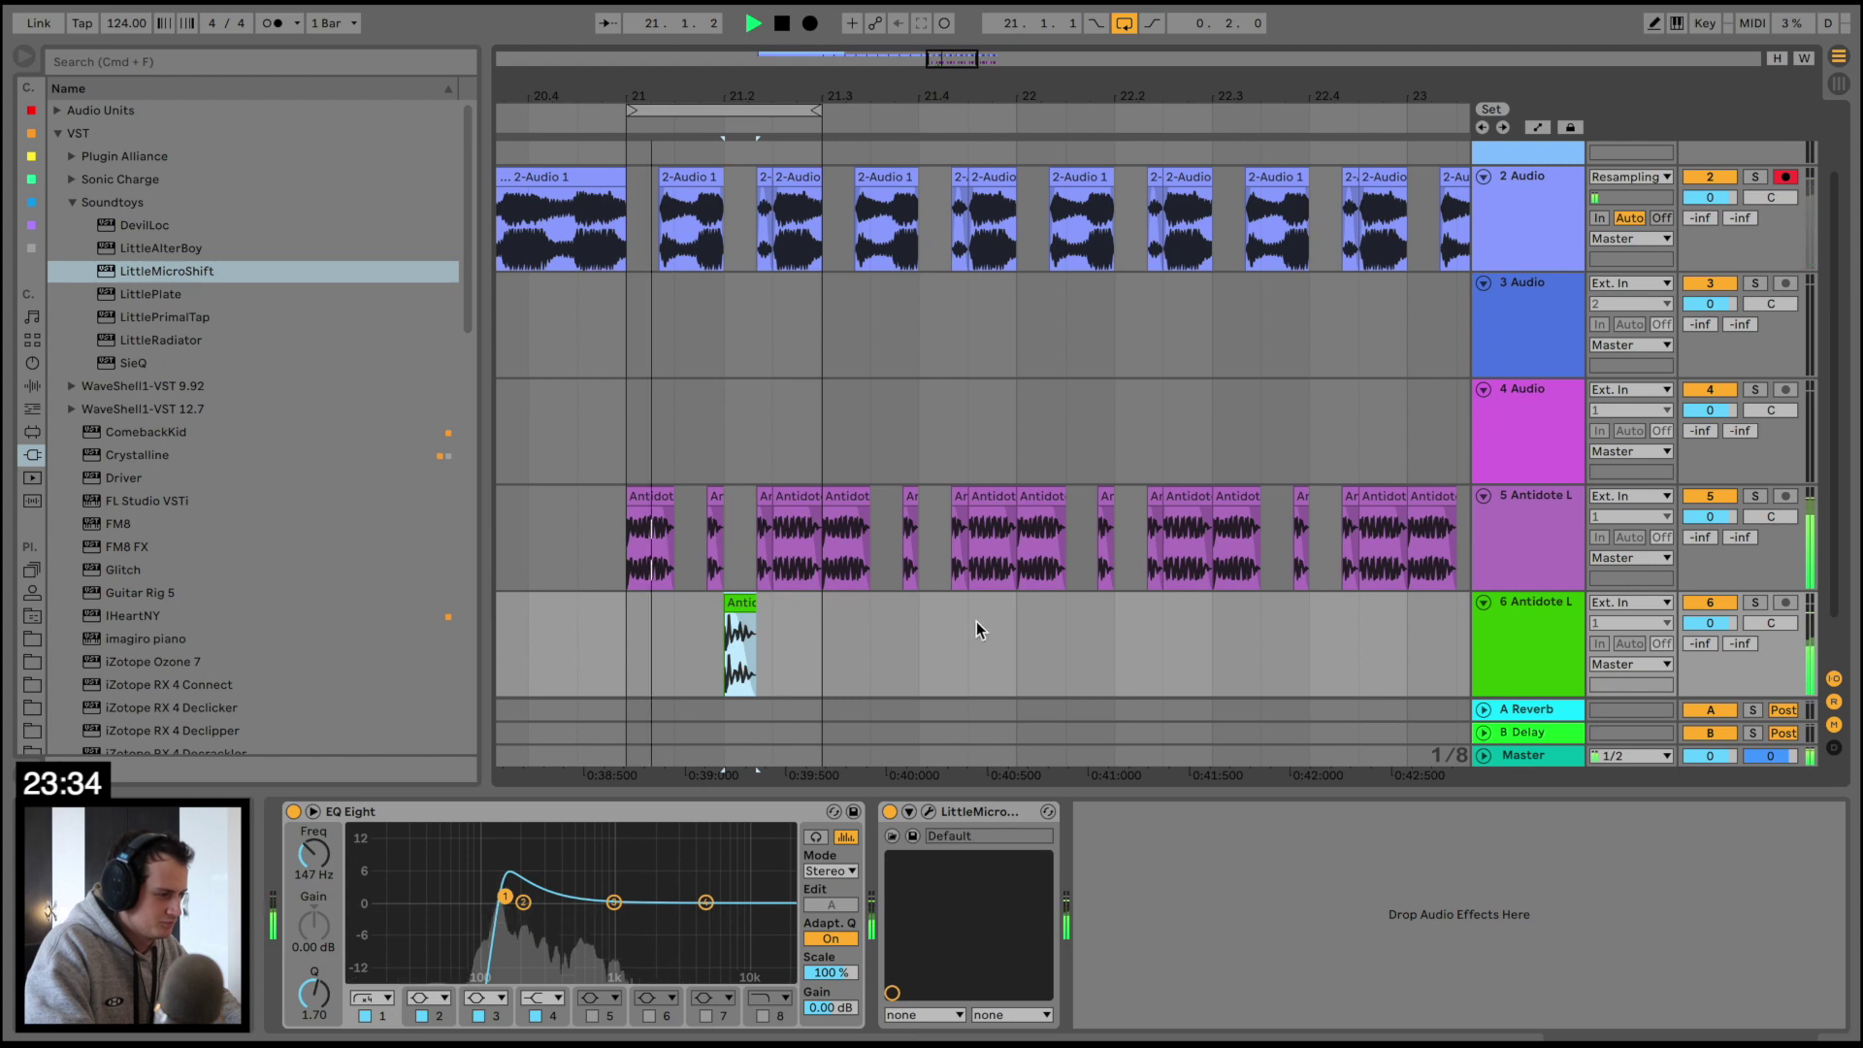
Duplicate bar 21 of the short 808 hit's track twice, up to bar 24, and stop playback with looping off
{"action": "left_click_drag", "start_coordinate": [1010, 622], "coordinate": [616, 622]}
{"action": "key", "text": "super+d"}
{"action": "key", "text": "super+d"}
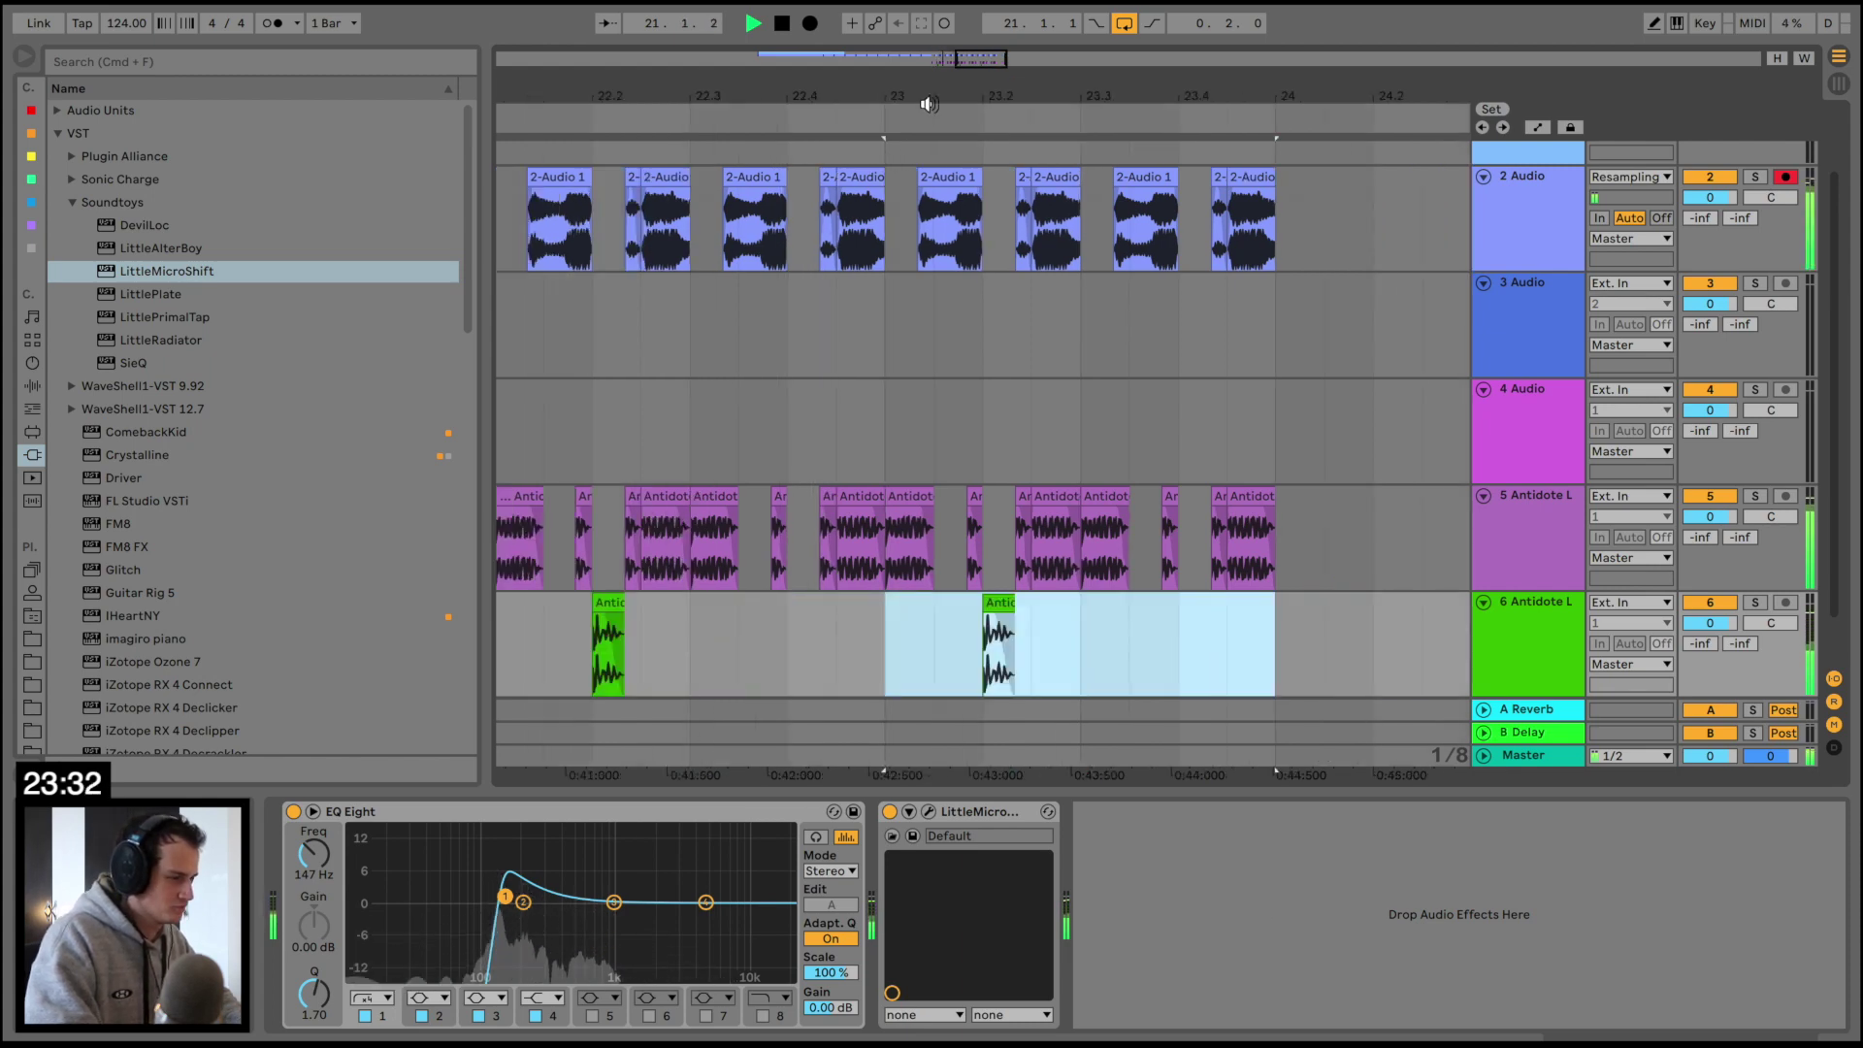
{"action": "left_click_drag", "start_coordinate": [929, 98], "coordinate": [929, 59]}
{"action": "scroll", "coordinate": [865, 382], "scroll_direction": "left", "scroll_amount": 5}
{"action": "key", "text": "space"}
{"action": "left_click", "coordinate": [1125, 24]}
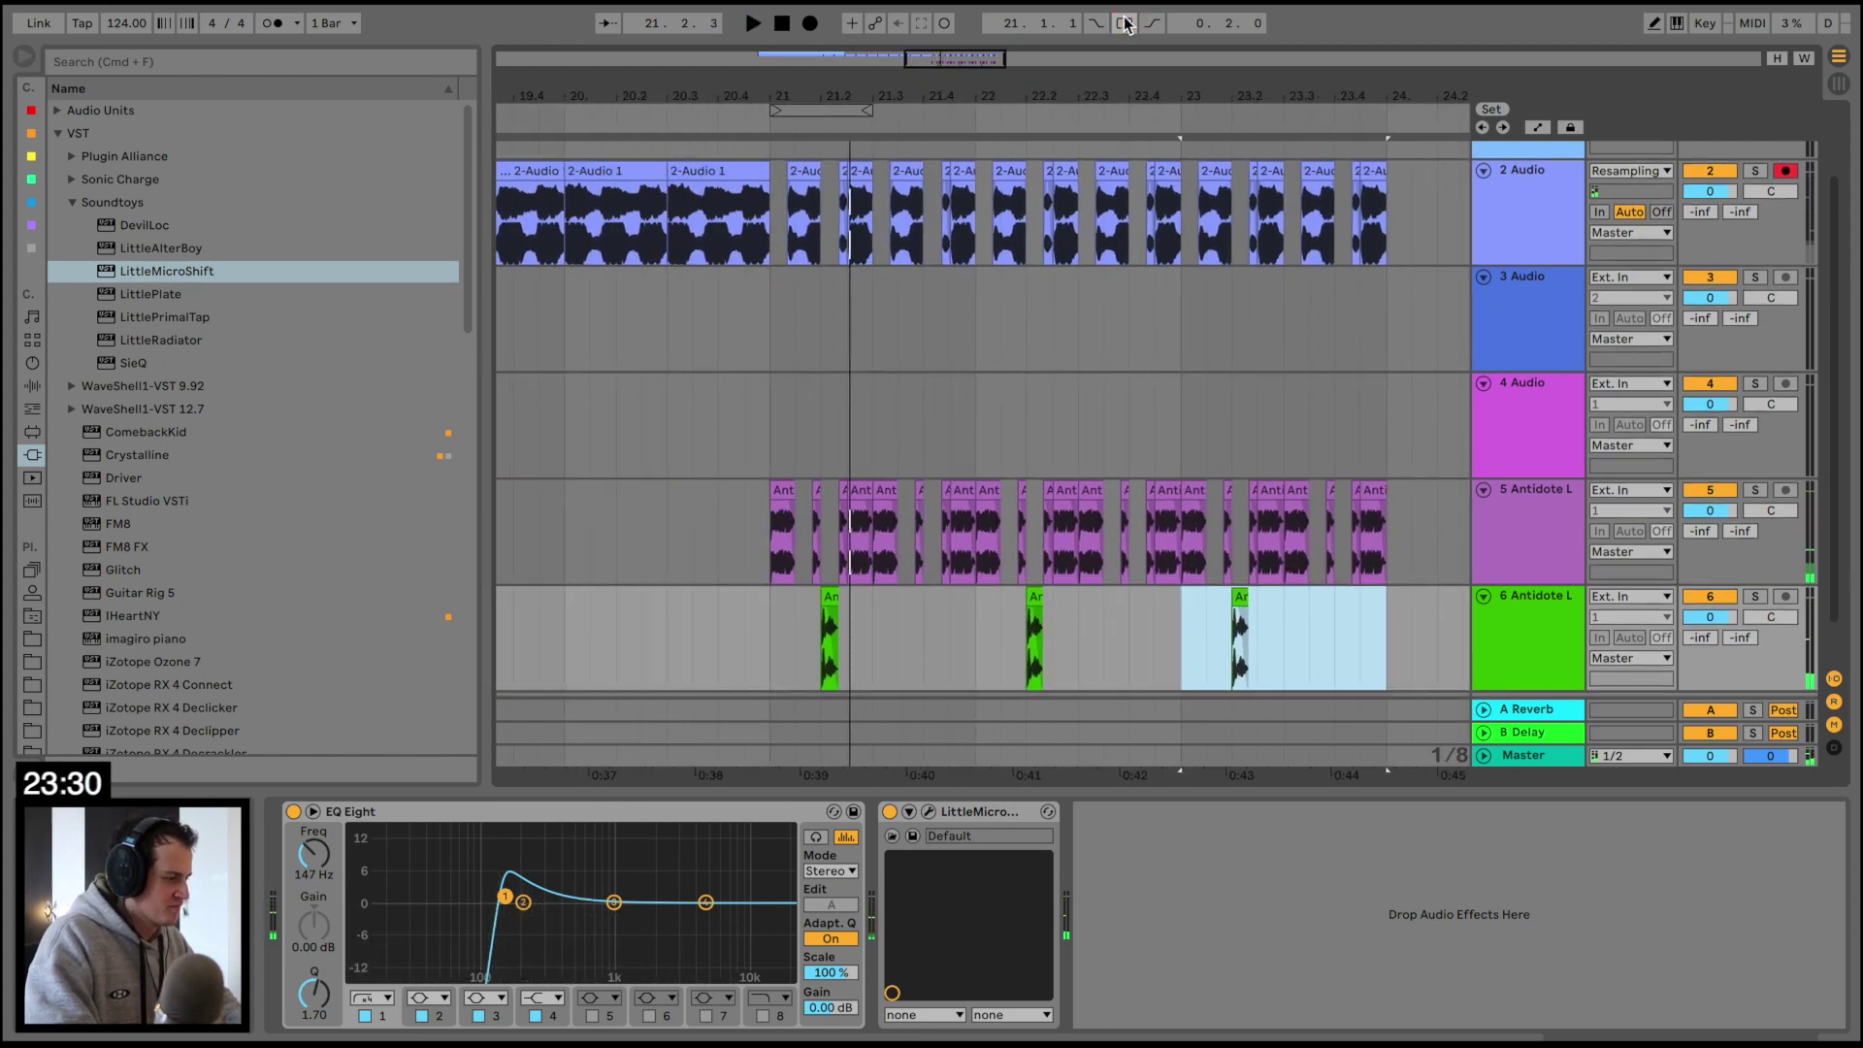
Insert a new audio track below the short 808 hits and open the Limitless Kicks sample folder
{"action": "scroll", "coordinate": [776, 522], "scroll_direction": "down", "scroll_amount": 2}
{"action": "key", "text": "super+t"}
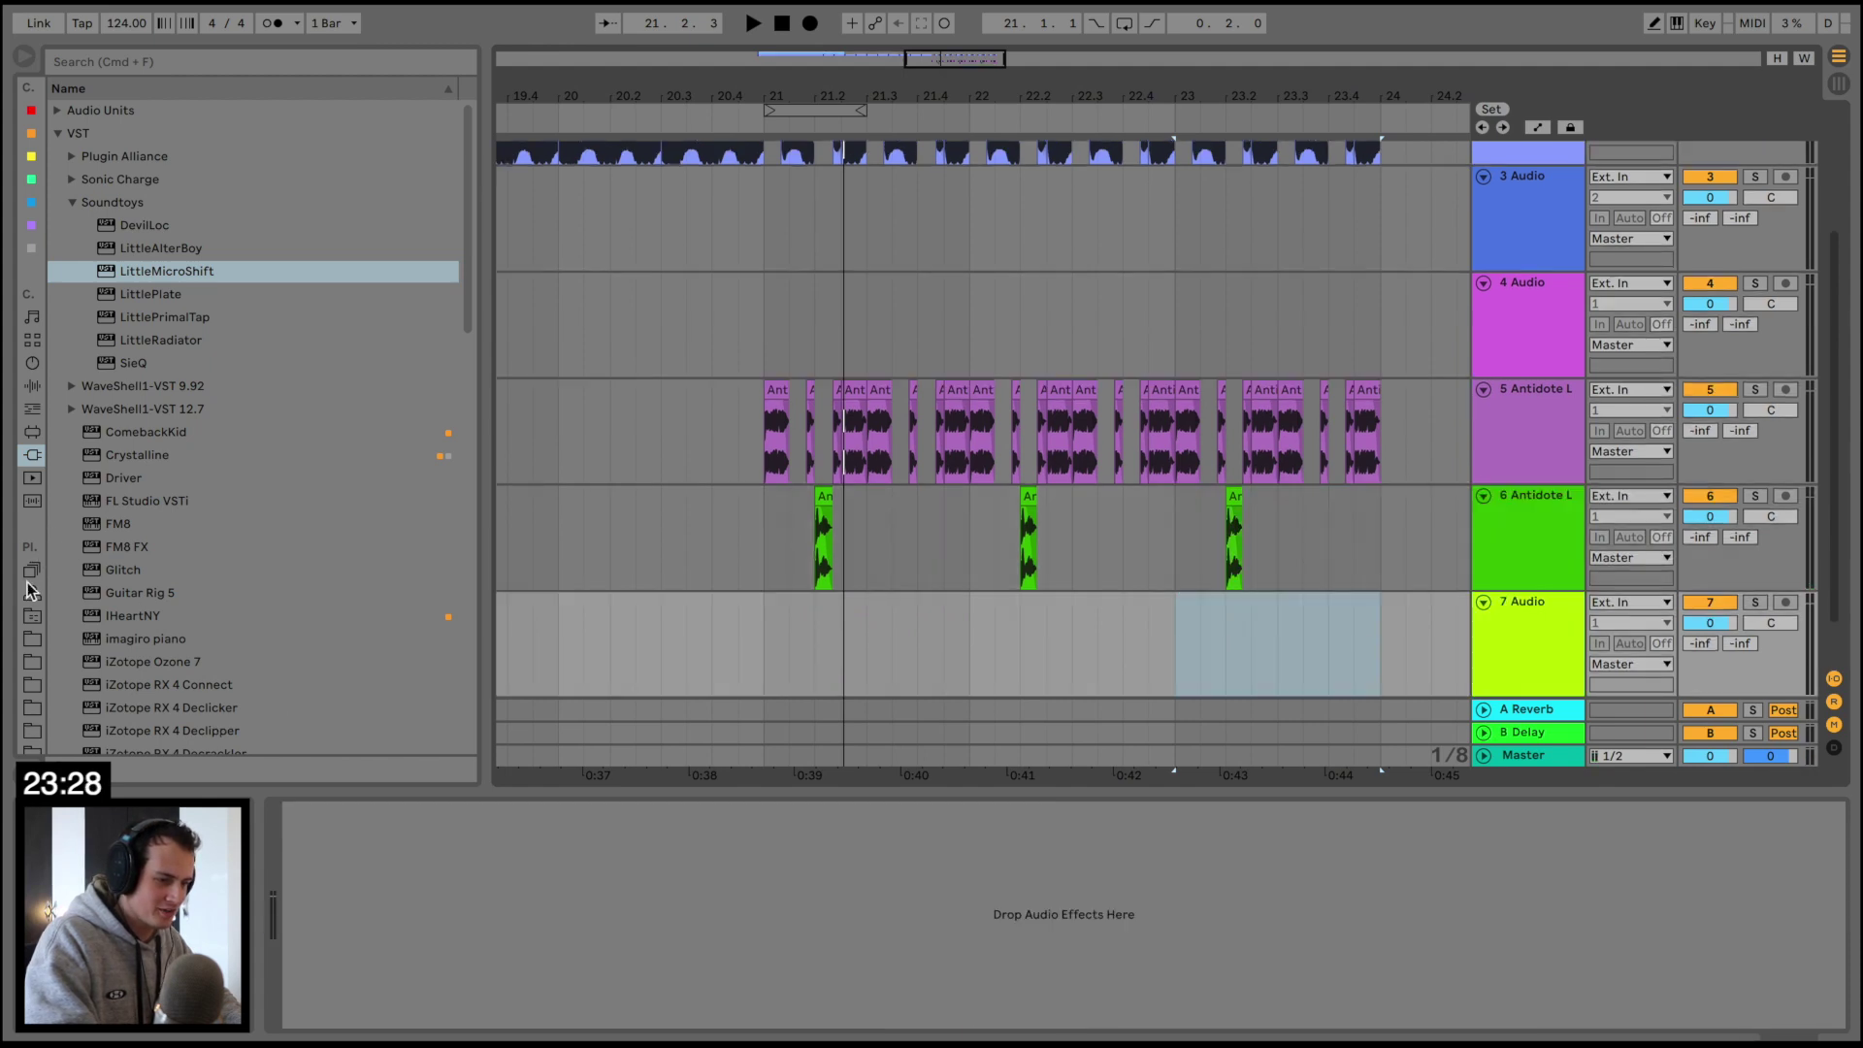
{"action": "left_click", "coordinate": [32, 640]}
{"action": "scroll", "coordinate": [103, 477], "scroll_direction": "down", "scroll_amount": 2}
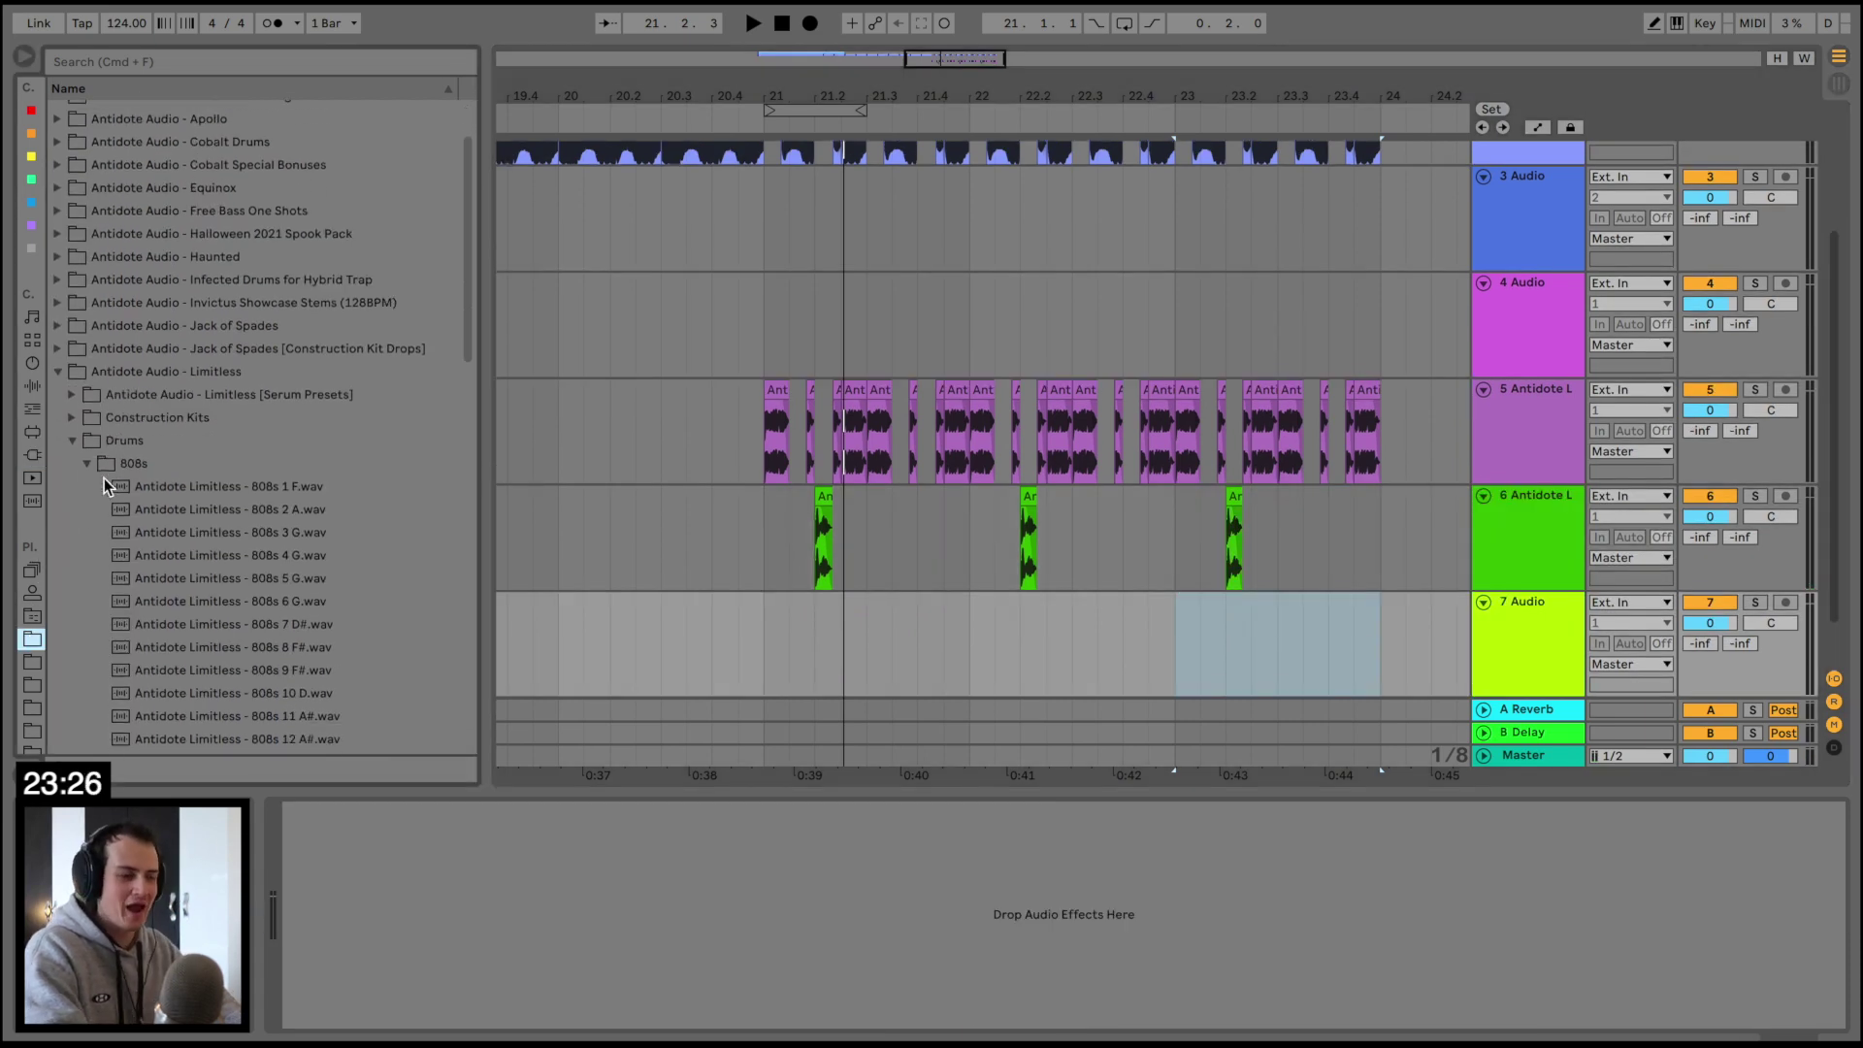
{"action": "scroll", "coordinate": [103, 478], "scroll_direction": "down", "scroll_amount": 4}
{"action": "left_click", "coordinate": [82, 291]}
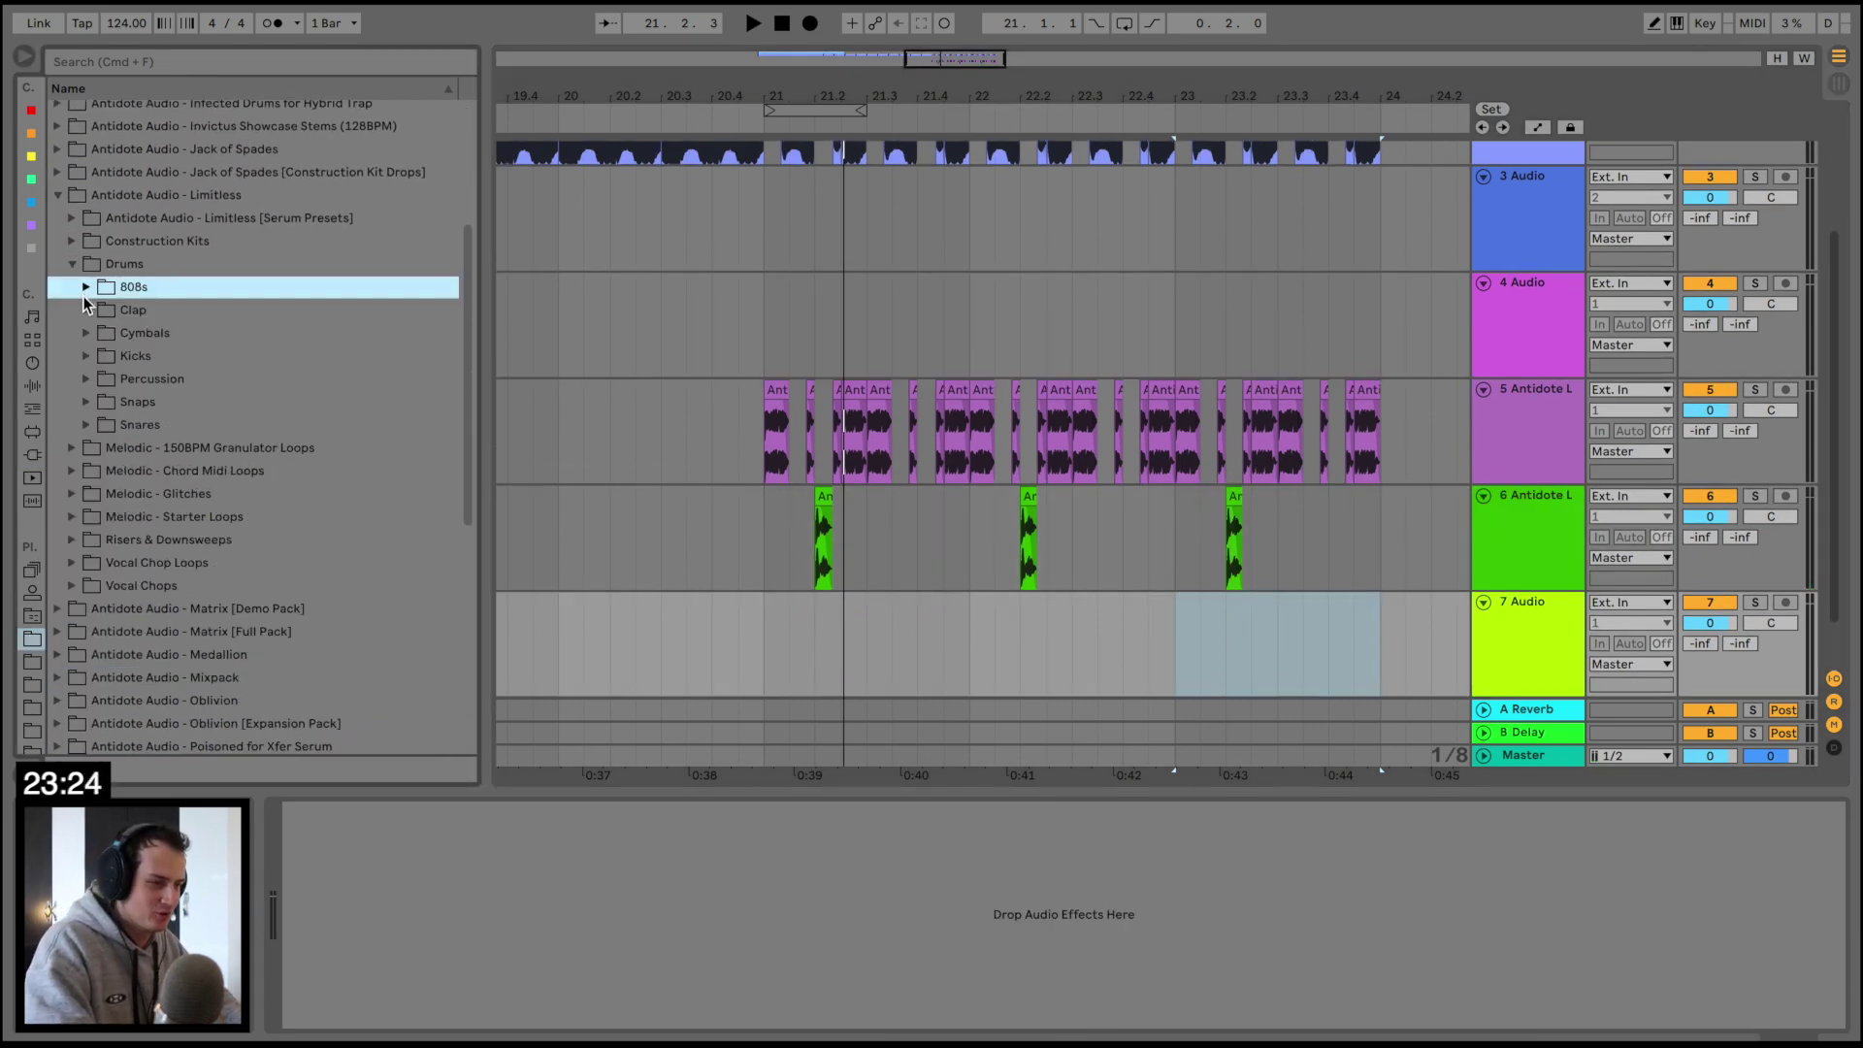
{"action": "left_click", "coordinate": [85, 355]}
Audition the Limitless Normal Kicks and Small Kicks samples to compare candidates for the main kick
{"action": "left_click", "coordinate": [165, 384]}
{"action": "scroll", "coordinate": [165, 384], "scroll_direction": "down", "scroll_amount": 2}
{"action": "left_click", "coordinate": [165, 389]}
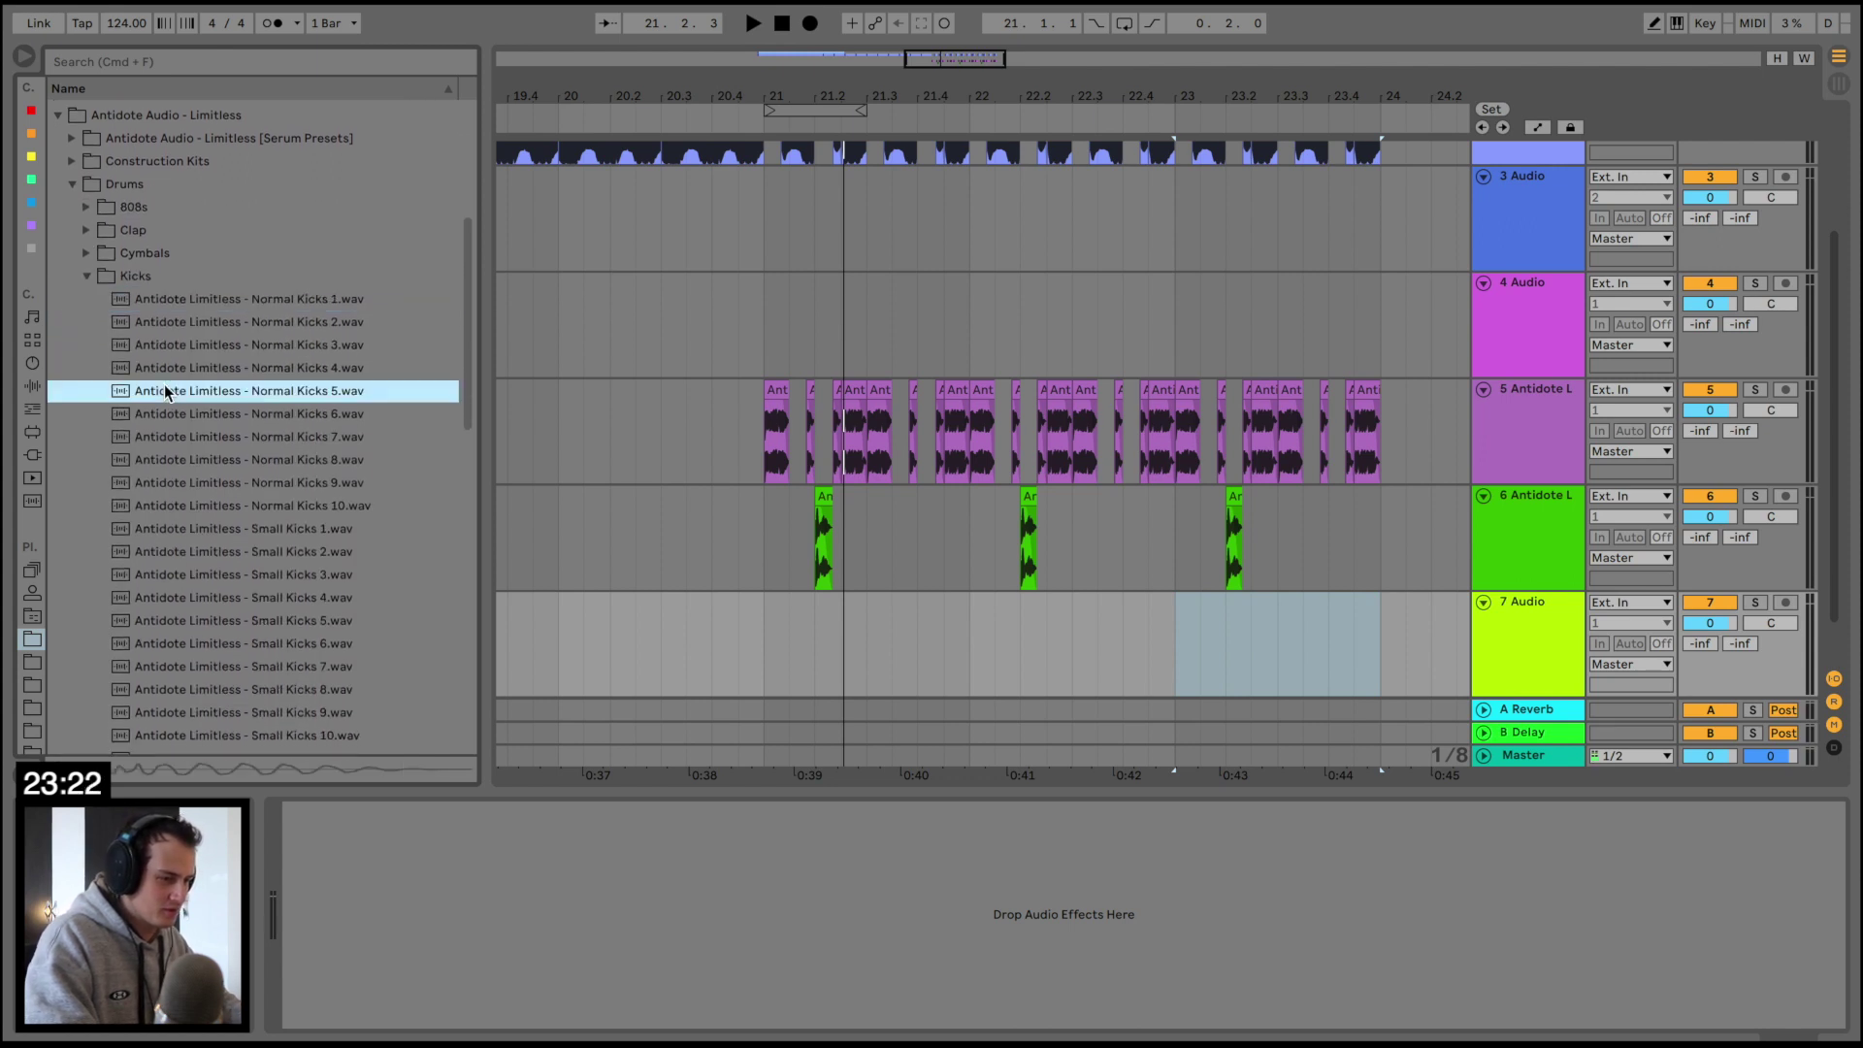
{"action": "key", "text": "Down"}
{"action": "key", "text": "Down"}
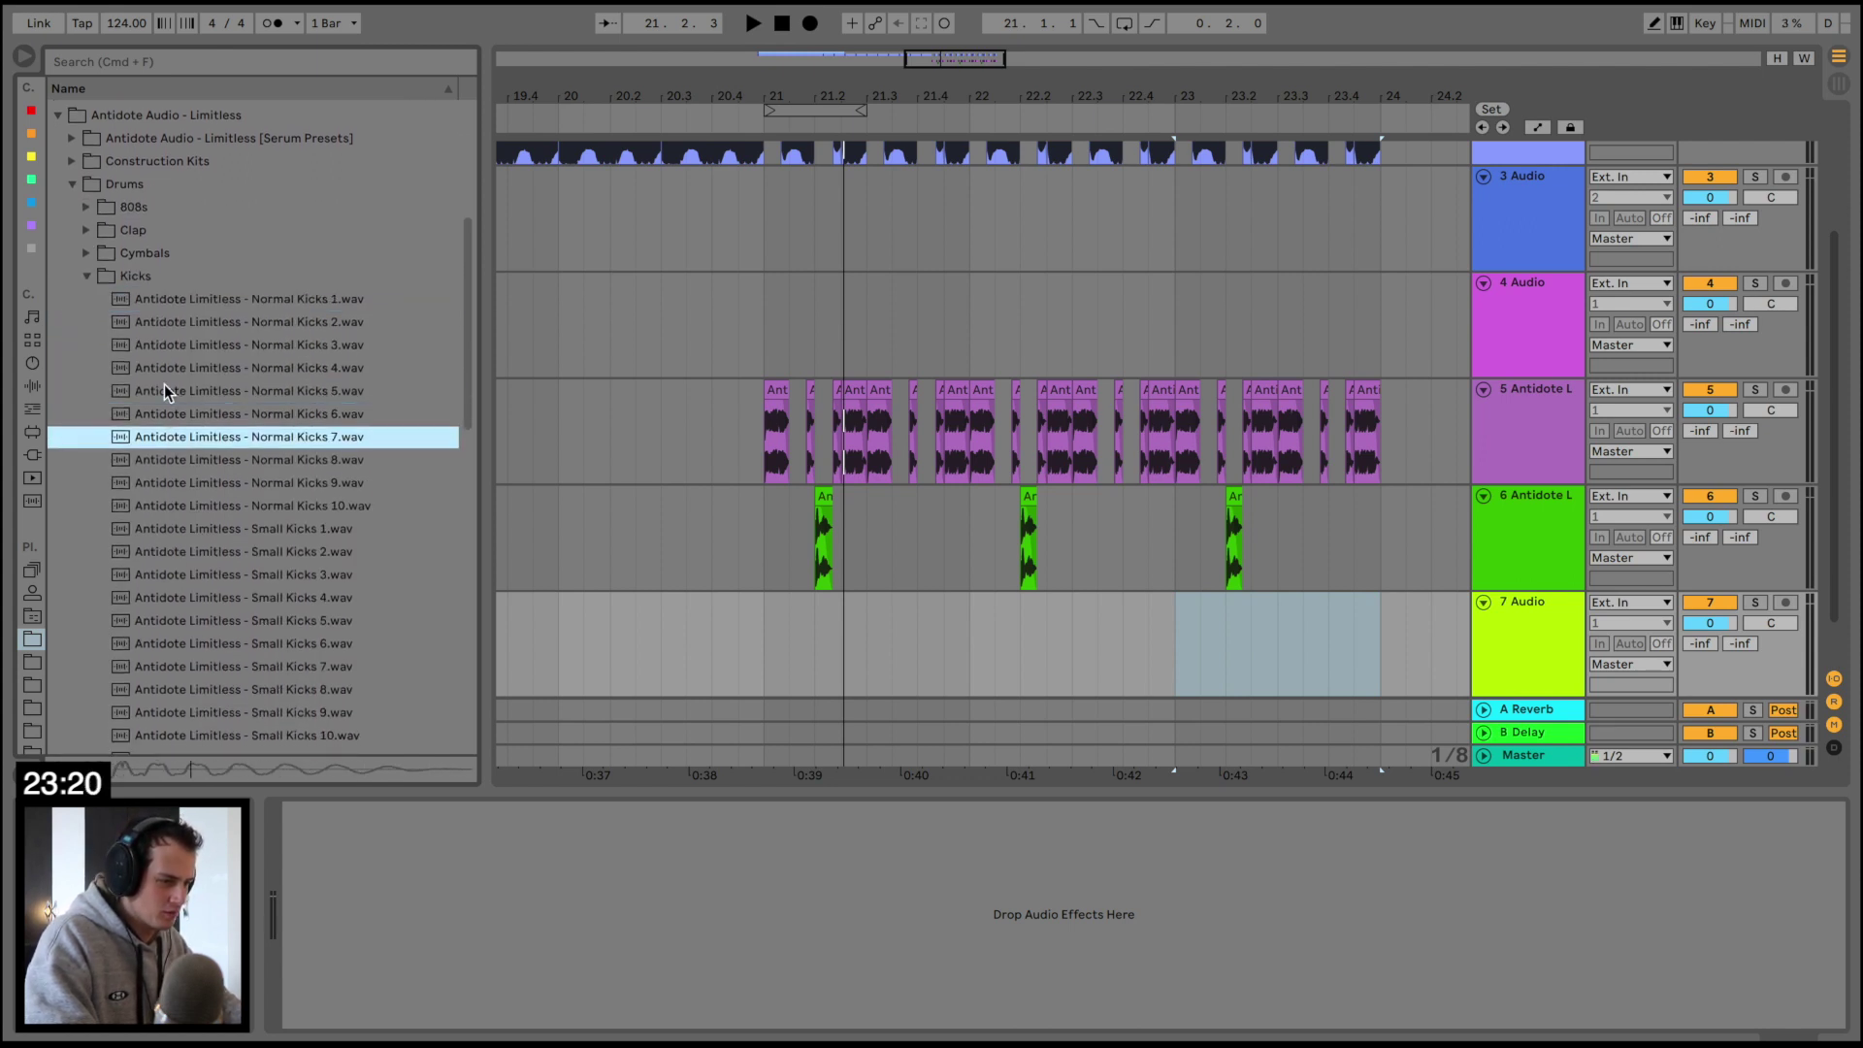
{"action": "key", "text": "Down"}
{"action": "key", "text": "Down"}
{"action": "key", "text": "Down"}
{"action": "key", "text": "Down"}
{"action": "key", "text": "Down"}
{"action": "key", "text": "Down"}
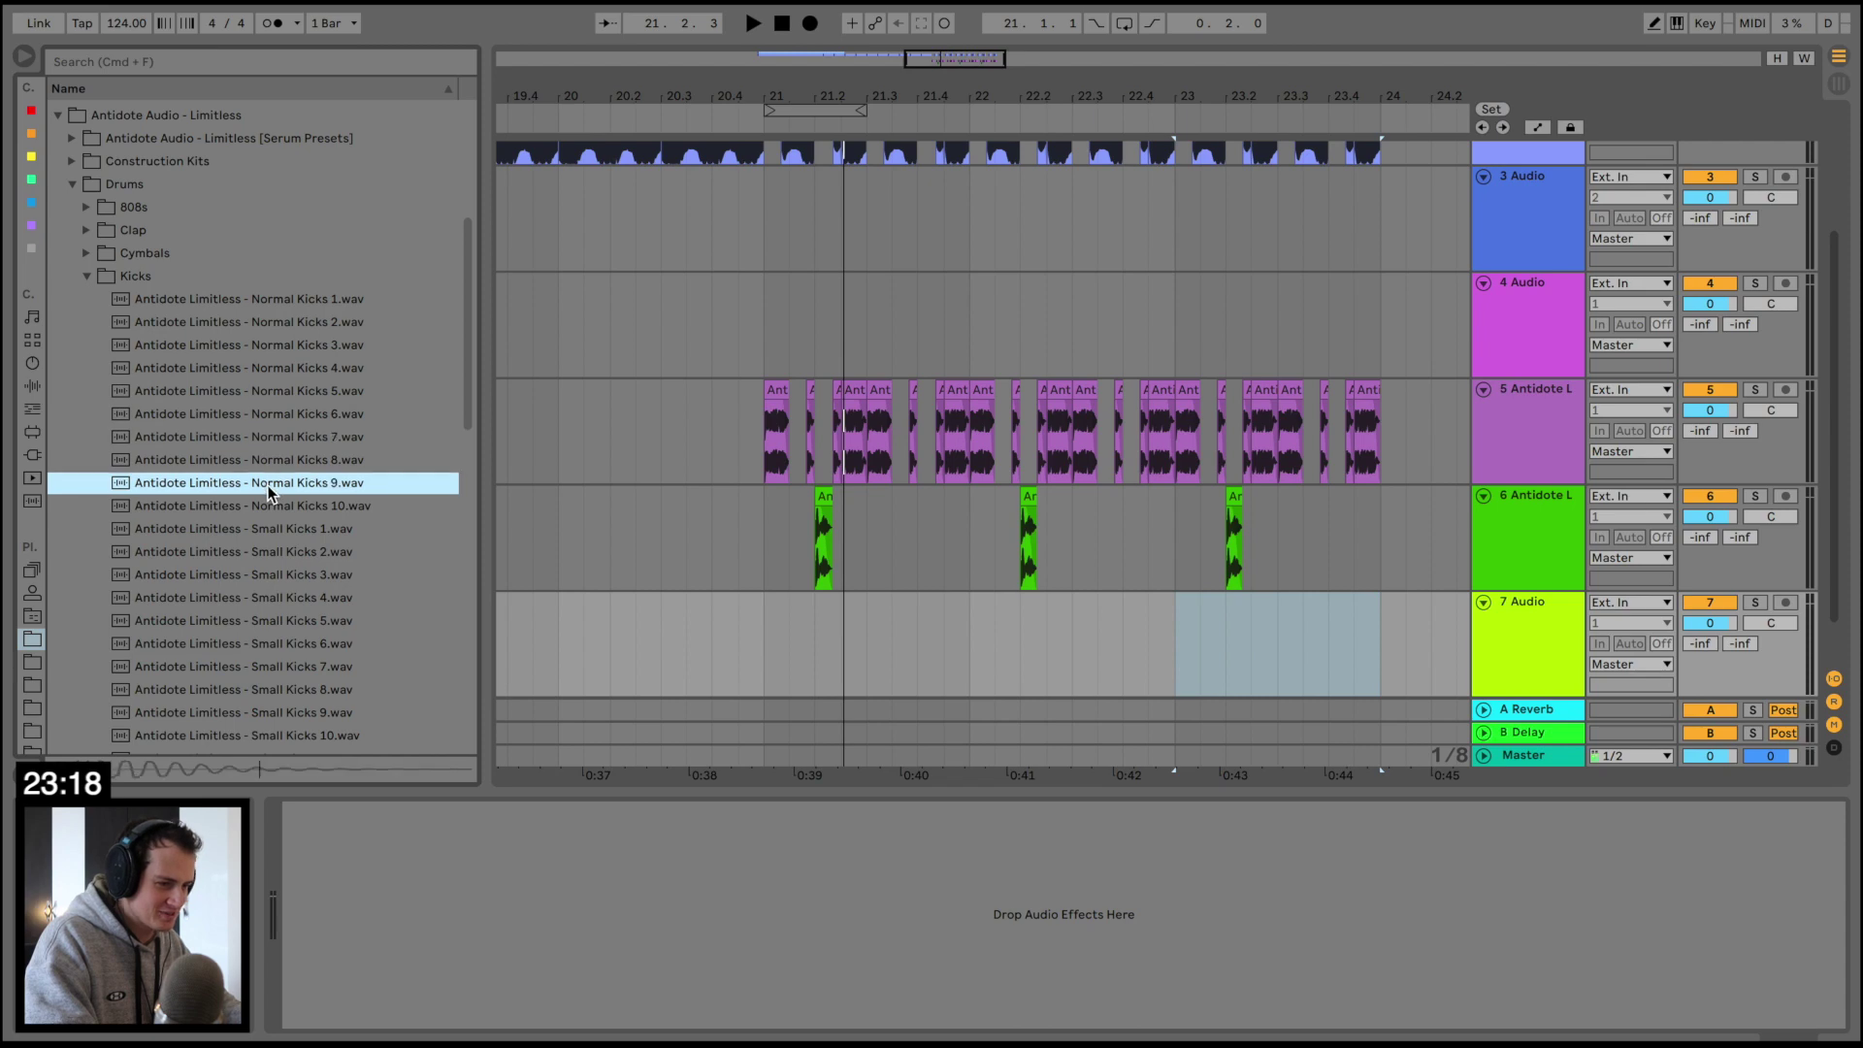
{"action": "key", "text": "Up"}
{"action": "key", "text": "Up"}
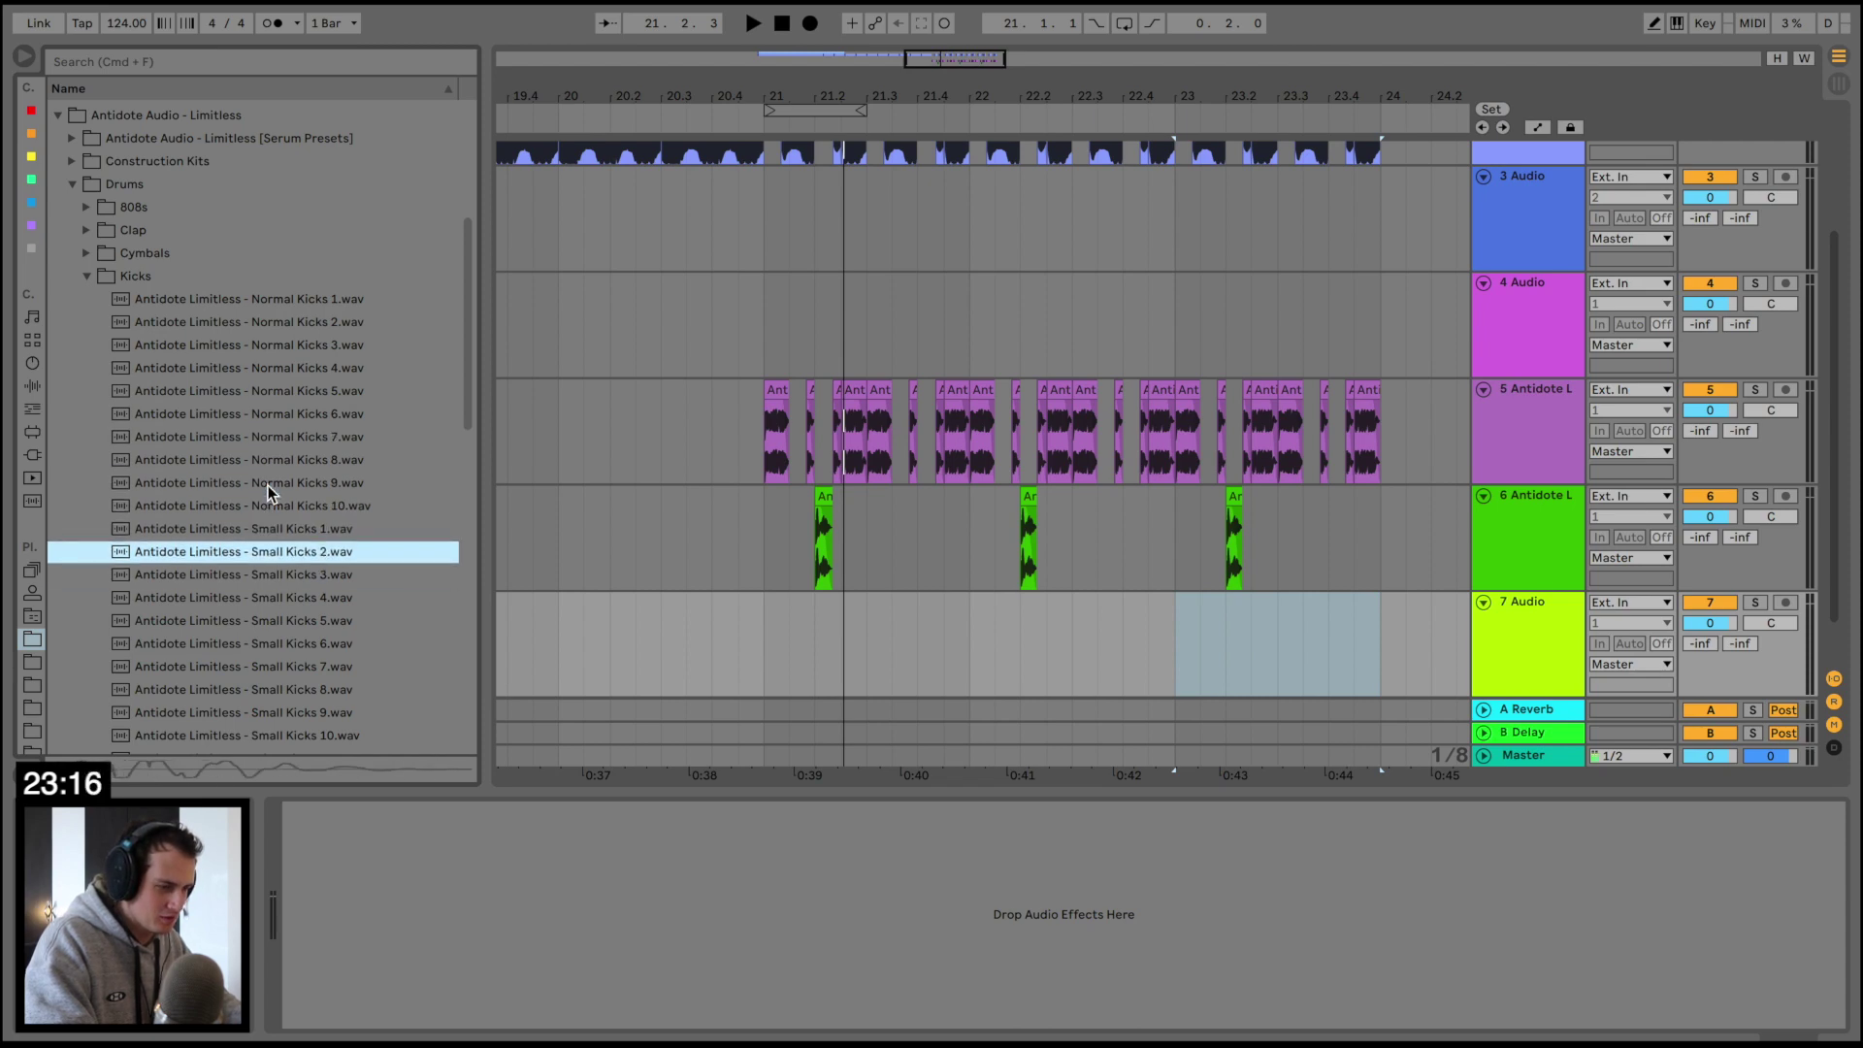
{"action": "key", "text": "Down"}
{"action": "key", "text": "Down"}
{"action": "key", "text": "Down"}
{"action": "key", "text": "Down"}
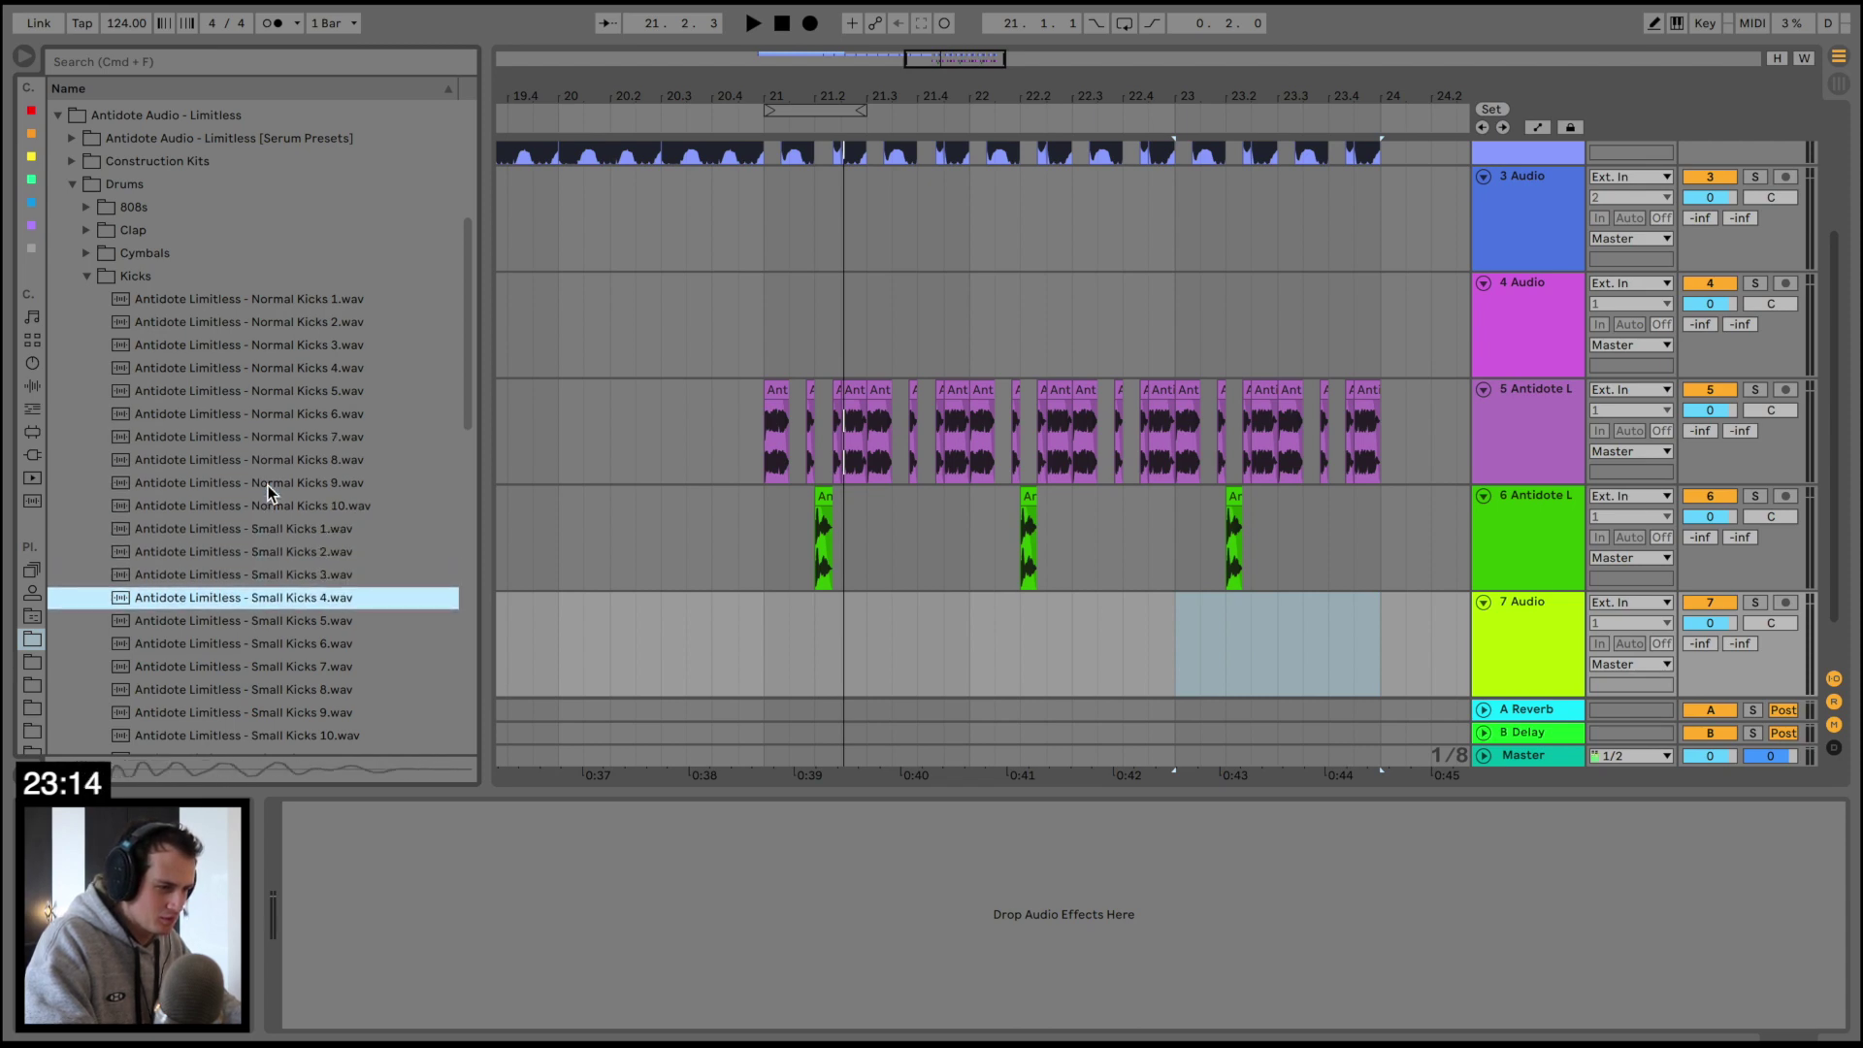
{"action": "key", "text": "Up"}
{"action": "key", "text": "Up"}
{"action": "key", "text": "Up"}
{"action": "key", "text": "Up"}
{"action": "key", "text": "Down"}
{"action": "key", "text": "Down"}
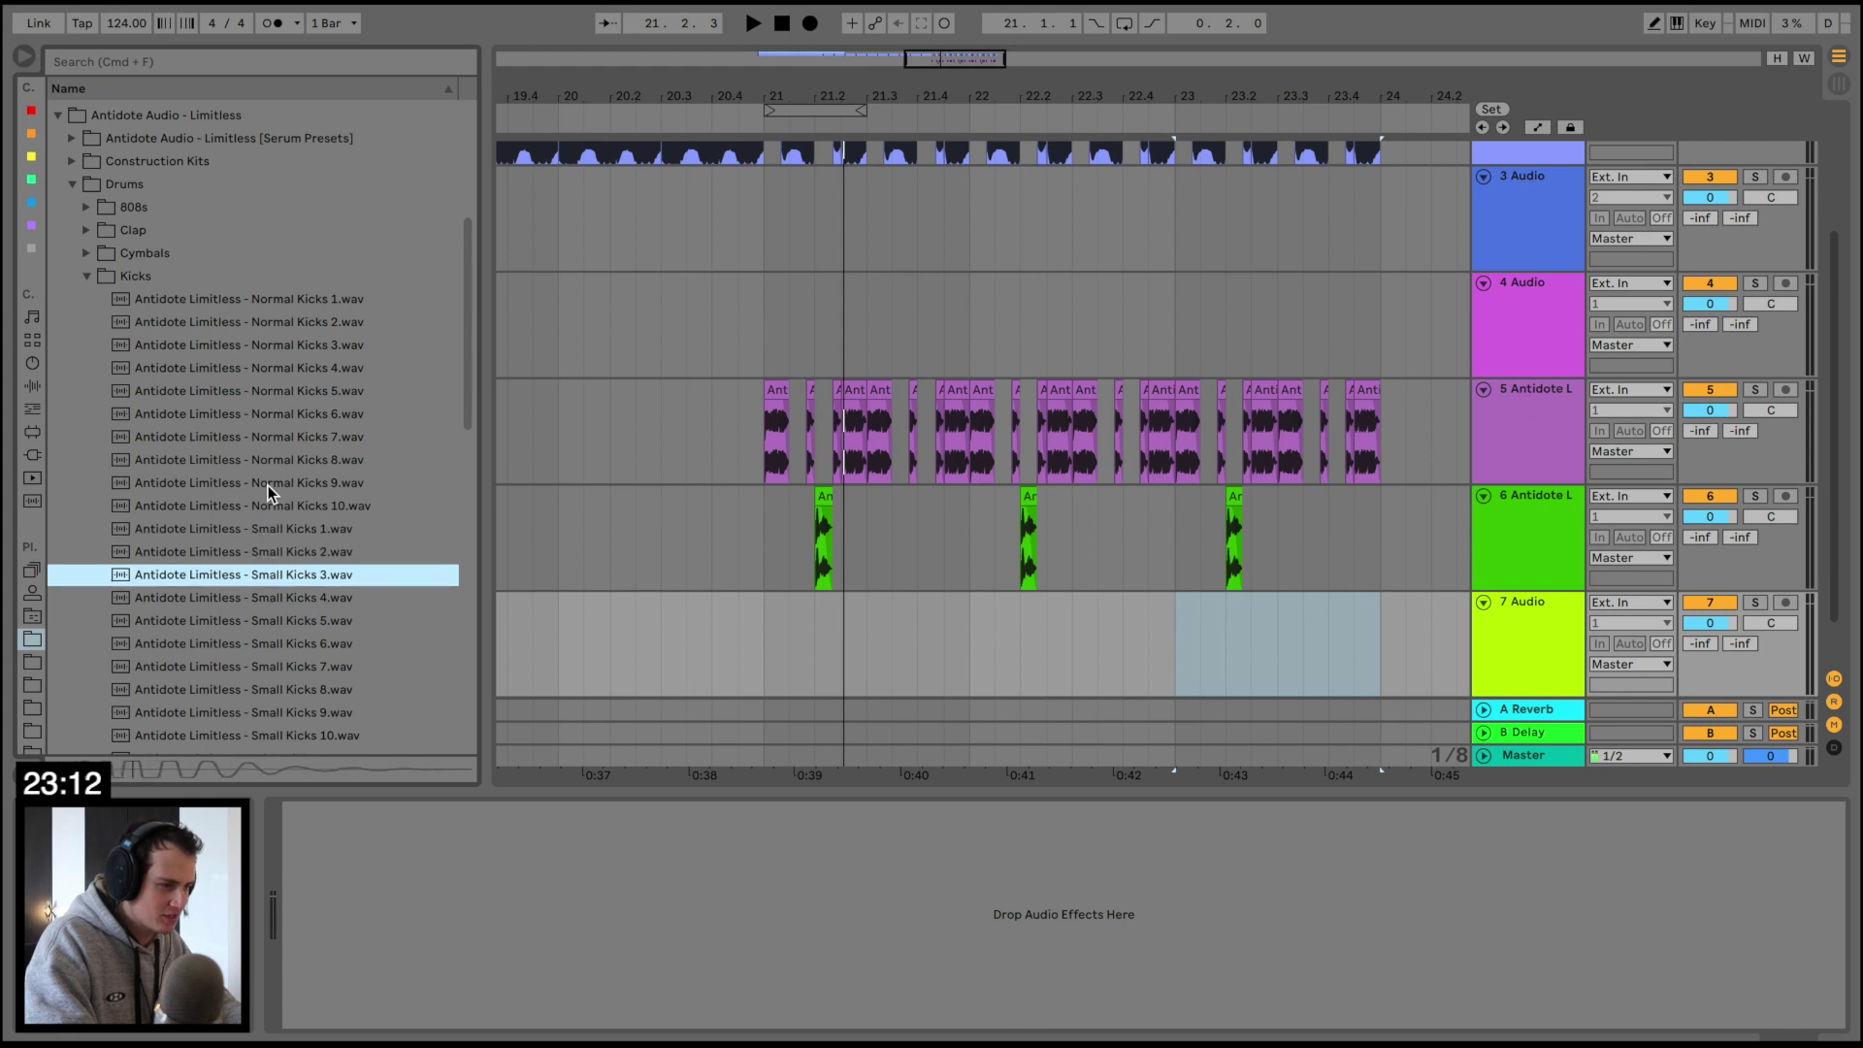
{"action": "left_click", "coordinate": [340, 435]}
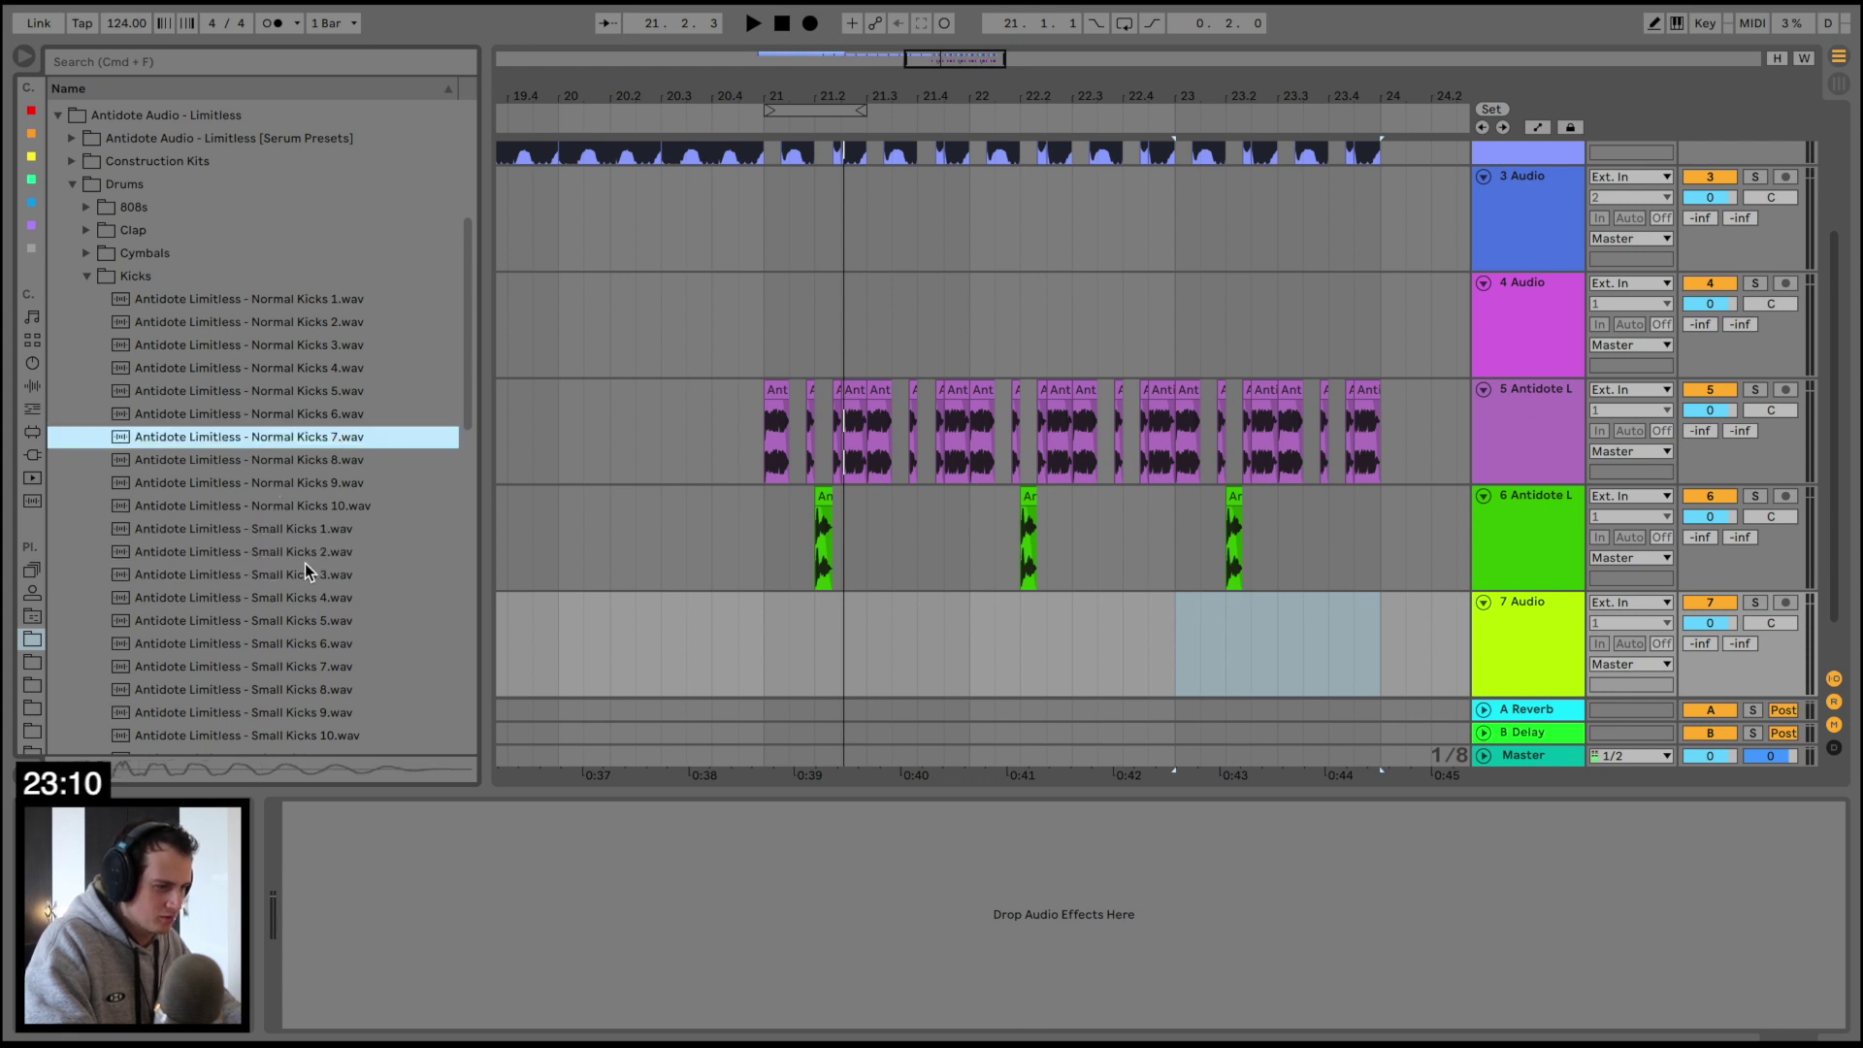
Place the Small Kicks 3 sample at bar 21 on the empty track 7 and preview it
{"action": "mouse_move", "coordinate": [305, 573]}
{"action": "left_mouse_down"}
{"action": "mouse_move", "coordinate": [841, 585]}
{"action": "mouse_move", "coordinate": [762, 622]}
{"action": "left_mouse_up"}
{"action": "left_click", "coordinate": [747, 621]}
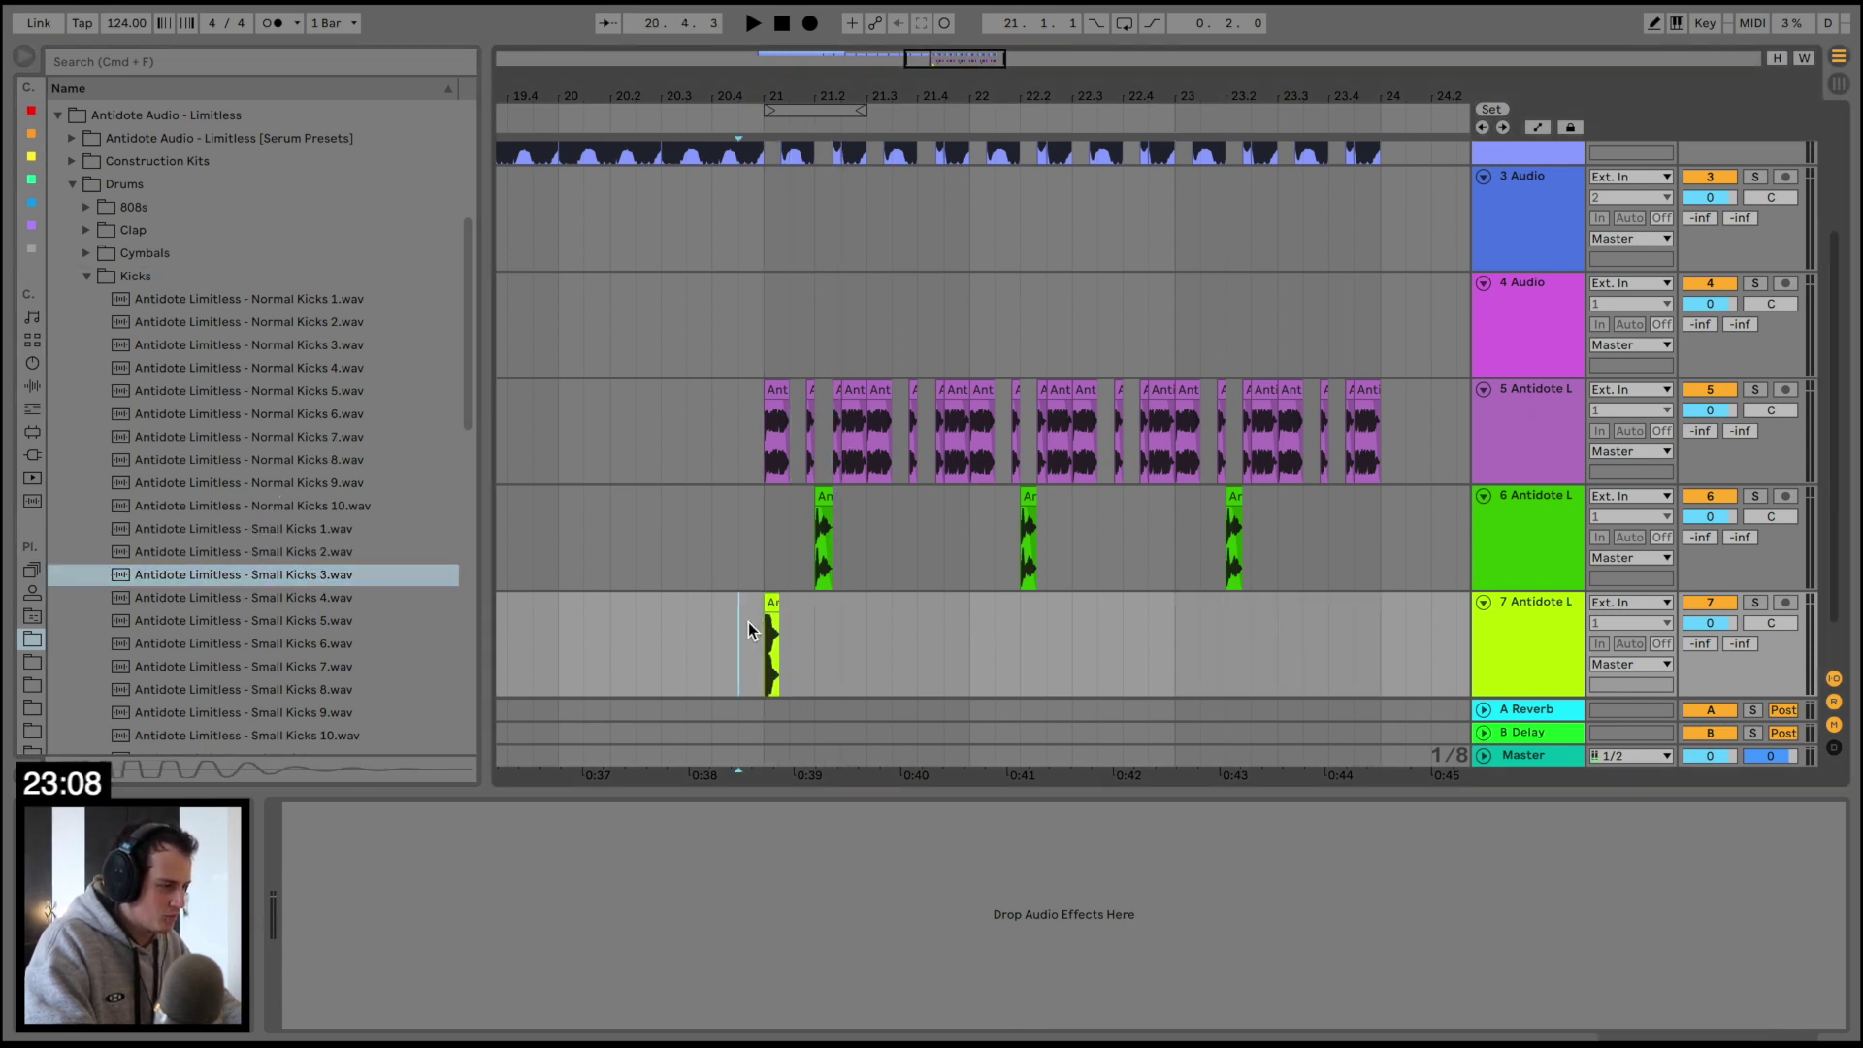
{"action": "key", "text": "space"}
{"action": "left_click_drag", "start_coordinate": [790, 85], "coordinate": [790, 121]}
{"action": "key", "text": "space"}
Duplicate the one-beat kick section repeatedly so a kick falls on every beat from bar 21 up to bar 24
{"action": "left_click_drag", "start_coordinate": [854, 622], "coordinate": [745, 622]}
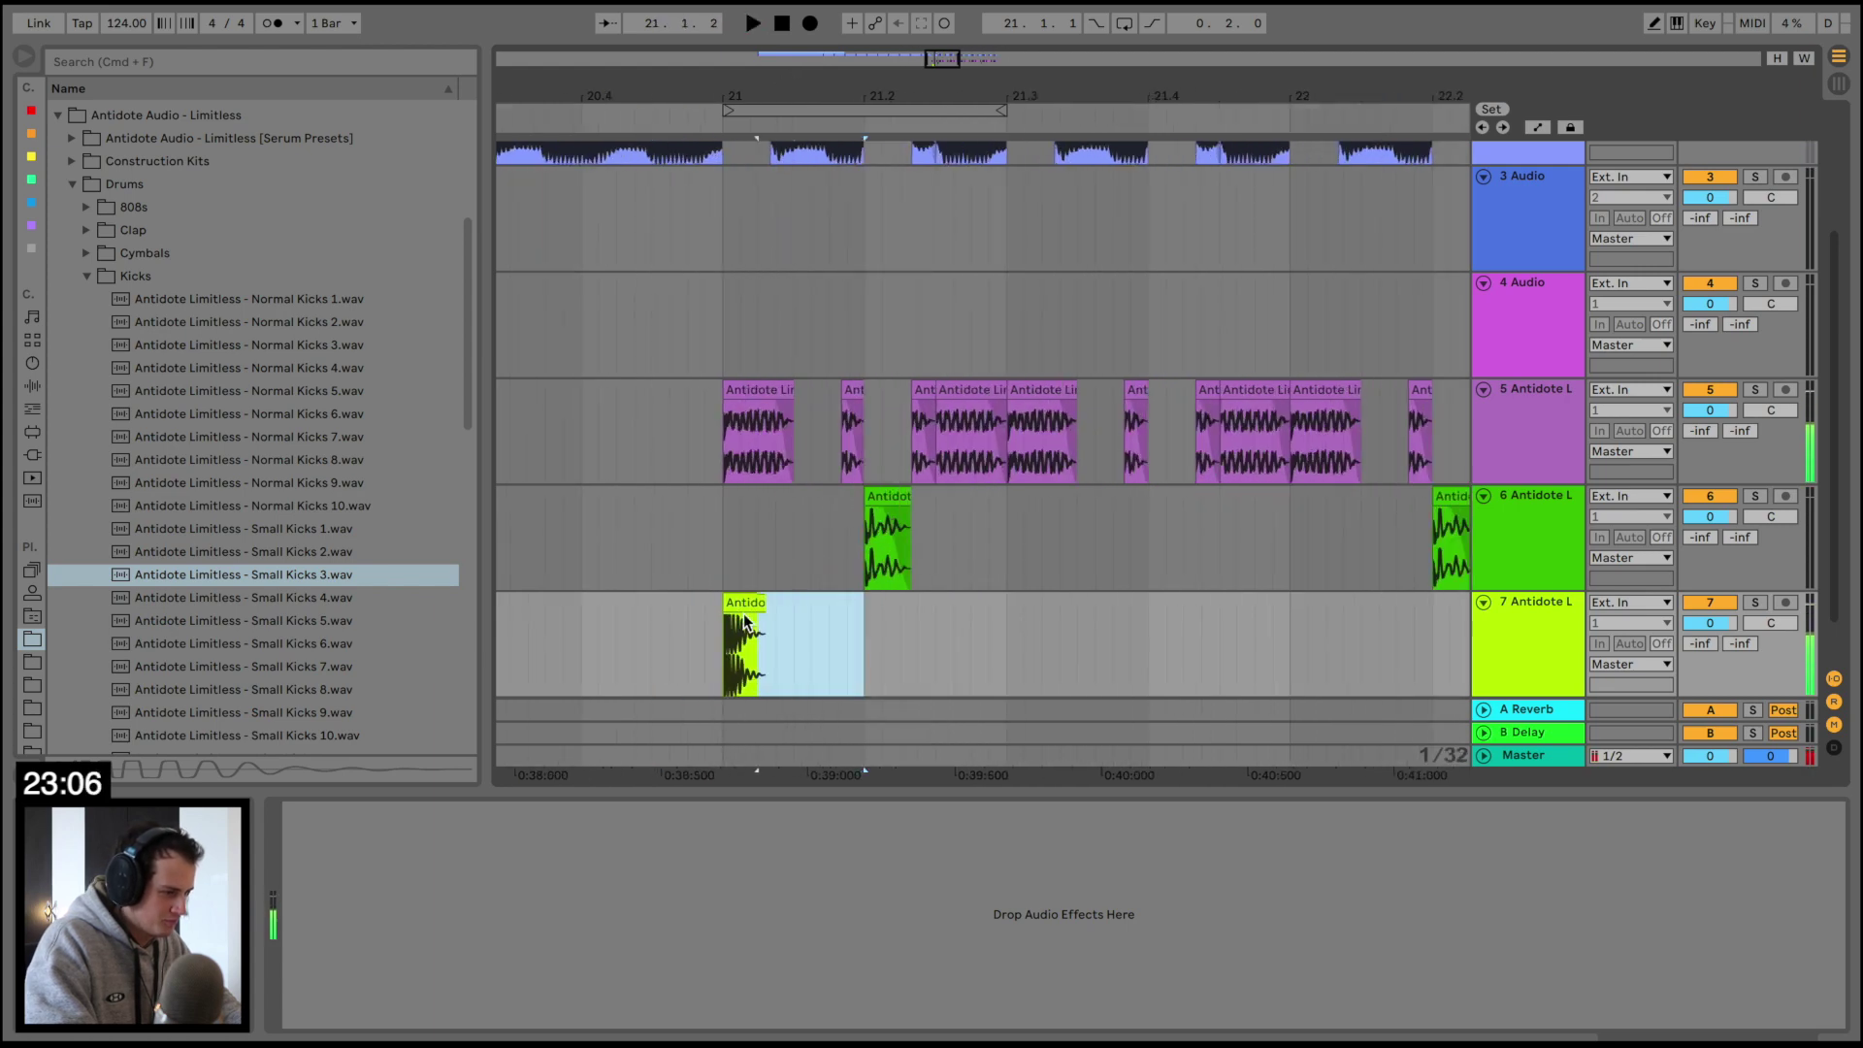
{"action": "key", "text": "super+d"}
{"action": "key", "text": "super+d"}
{"action": "key", "text": "super+d"}
{"action": "key", "text": "super+d"}
{"action": "key", "text": "super+d"}
{"action": "key", "text": "super+d"}
{"action": "key", "text": "super+d"}
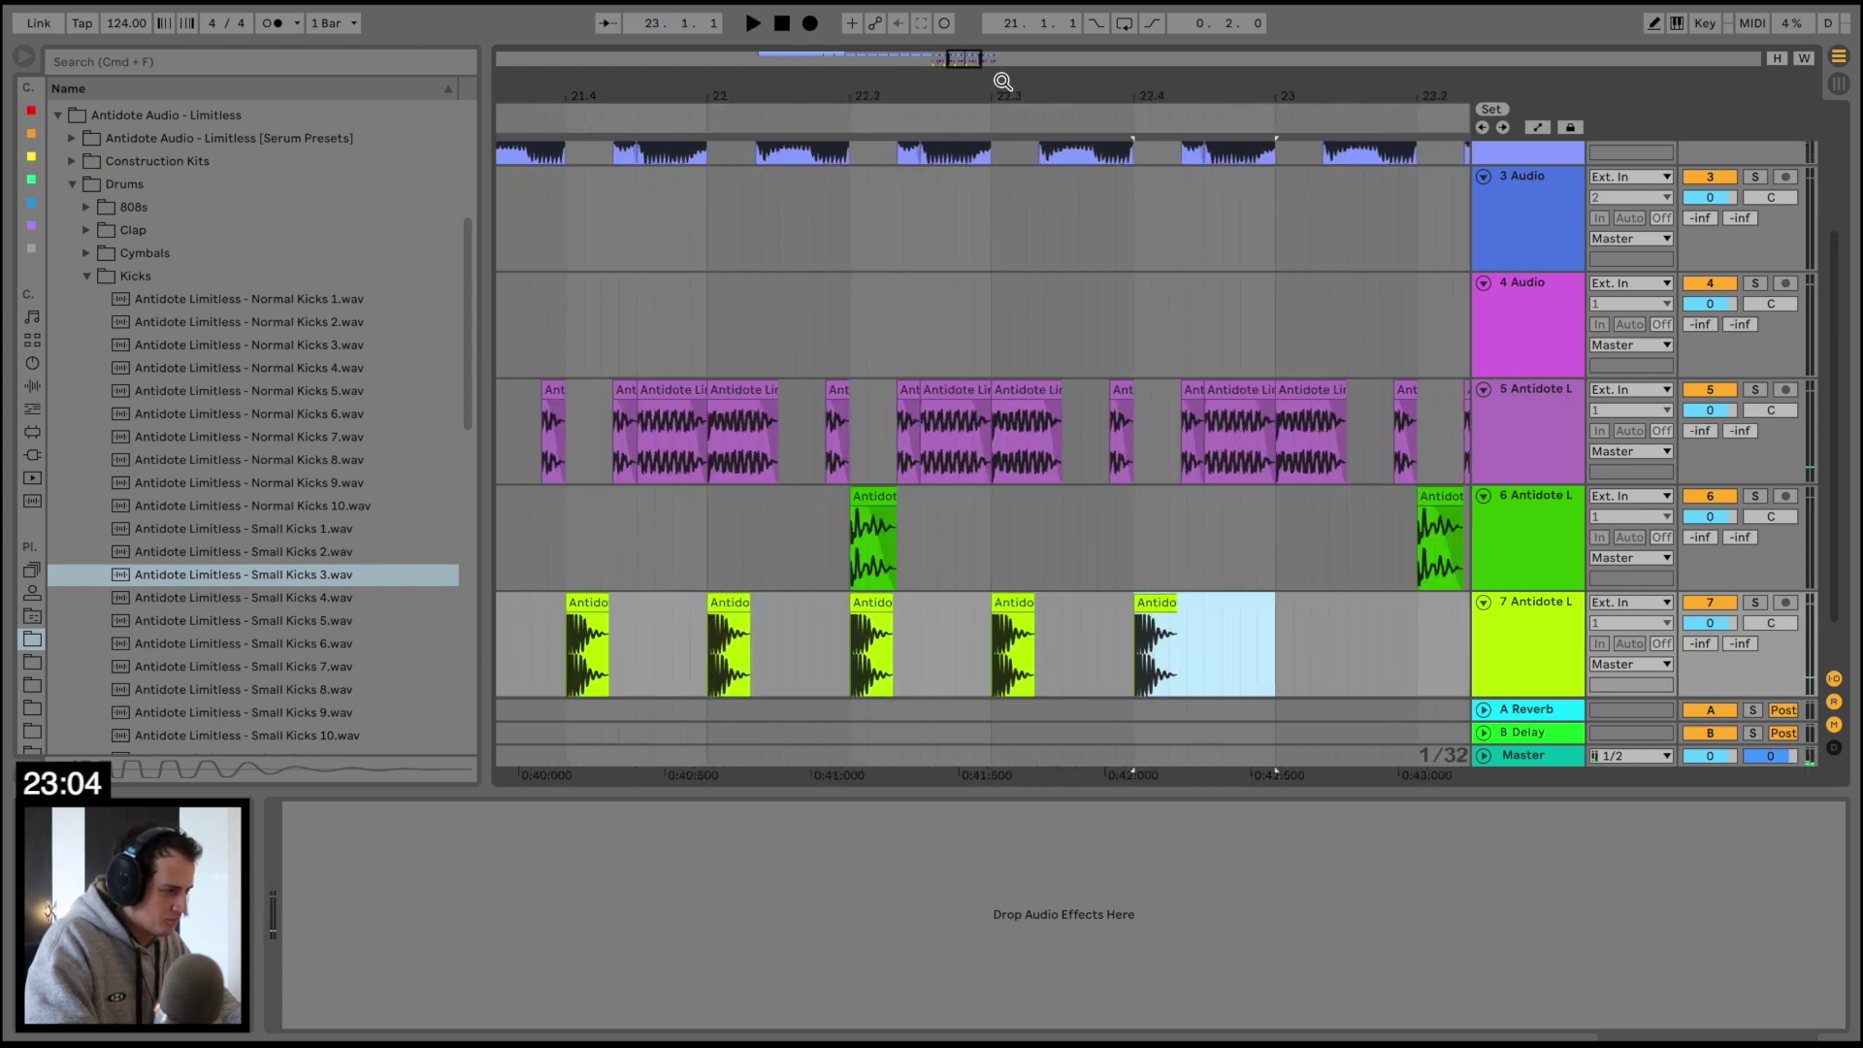
{"action": "left_click_drag", "start_coordinate": [999, 76], "coordinate": [1002, 88]}
{"action": "key", "text": "super+d"}
{"action": "key", "text": "super+d"}
{"action": "key", "text": "super+d"}
{"action": "key", "text": "super+d"}
{"action": "scroll", "coordinate": [1407, 465], "scroll_direction": "down", "scroll_amount": 2}
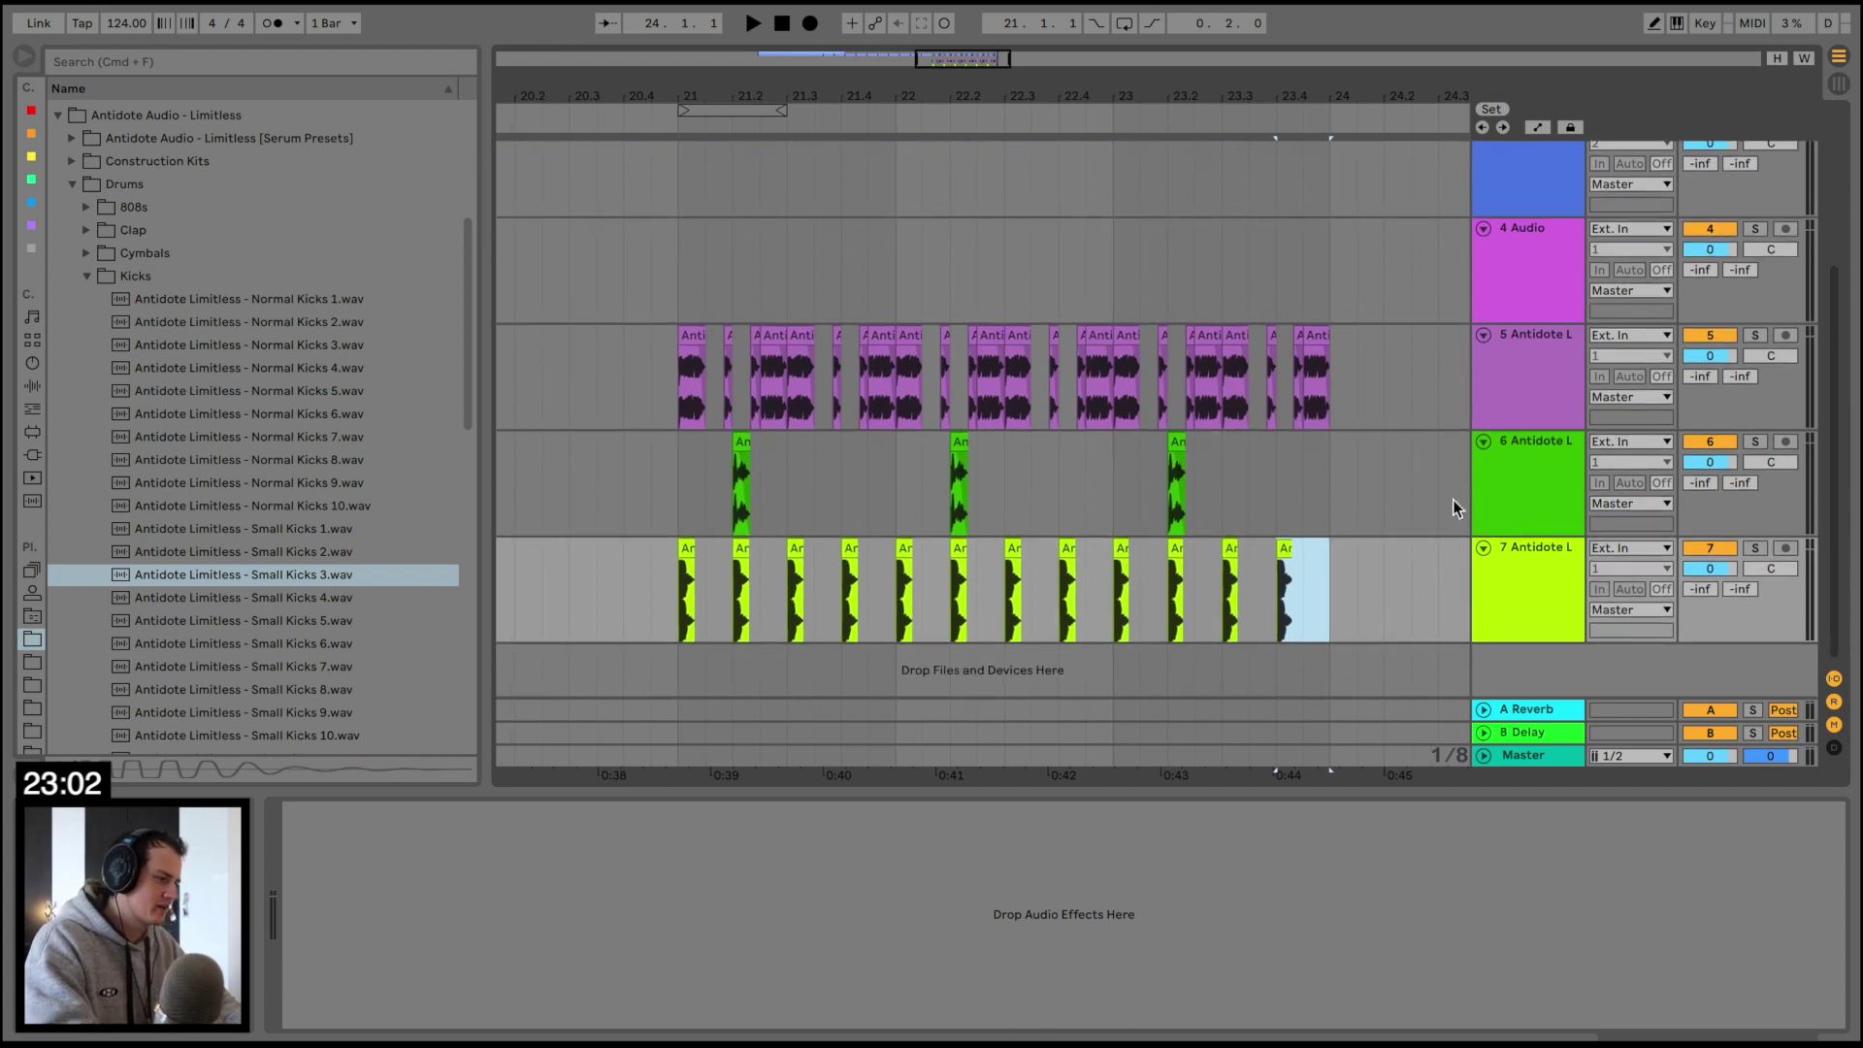
Insert a new audio track below the kicks and audition the Normal Kicks and Wide Kicks samples
{"action": "left_click", "coordinate": [1501, 593]}
{"action": "key", "text": "super+t"}
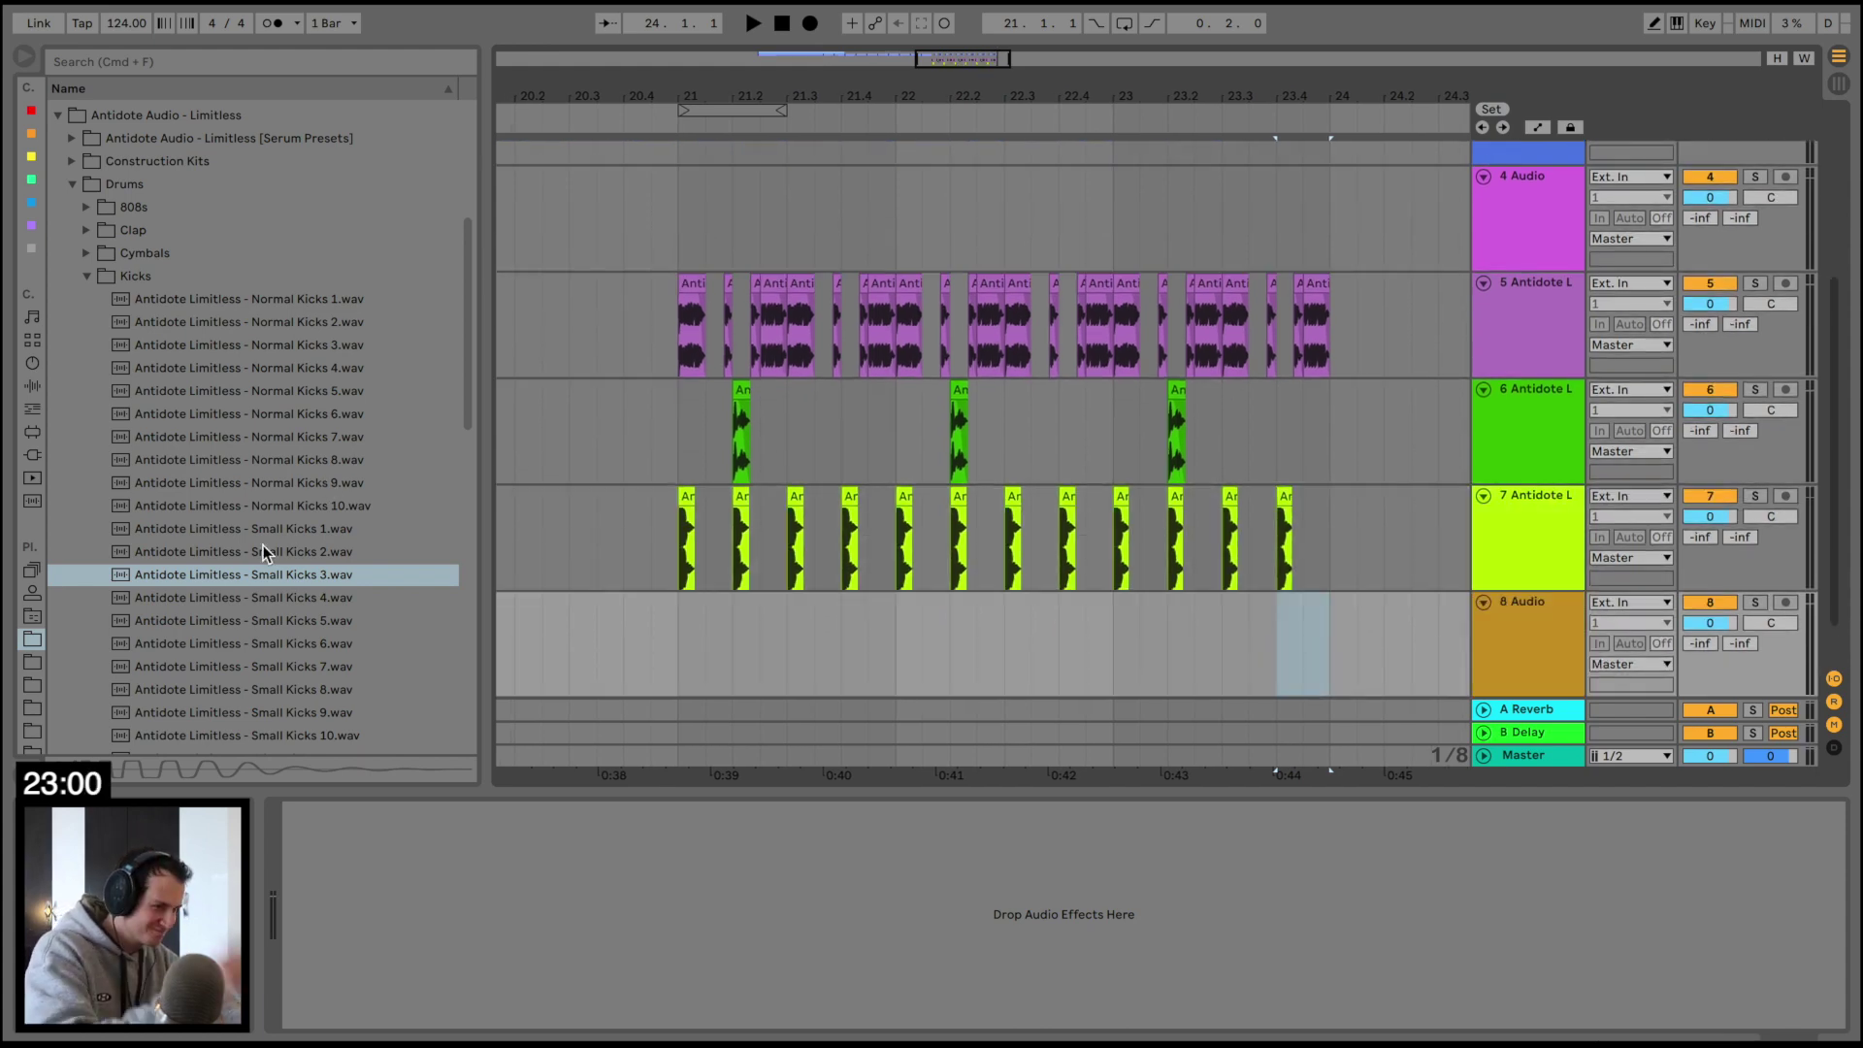
{"action": "left_click", "coordinate": [255, 422]}
{"action": "left_click", "coordinate": [282, 383]}
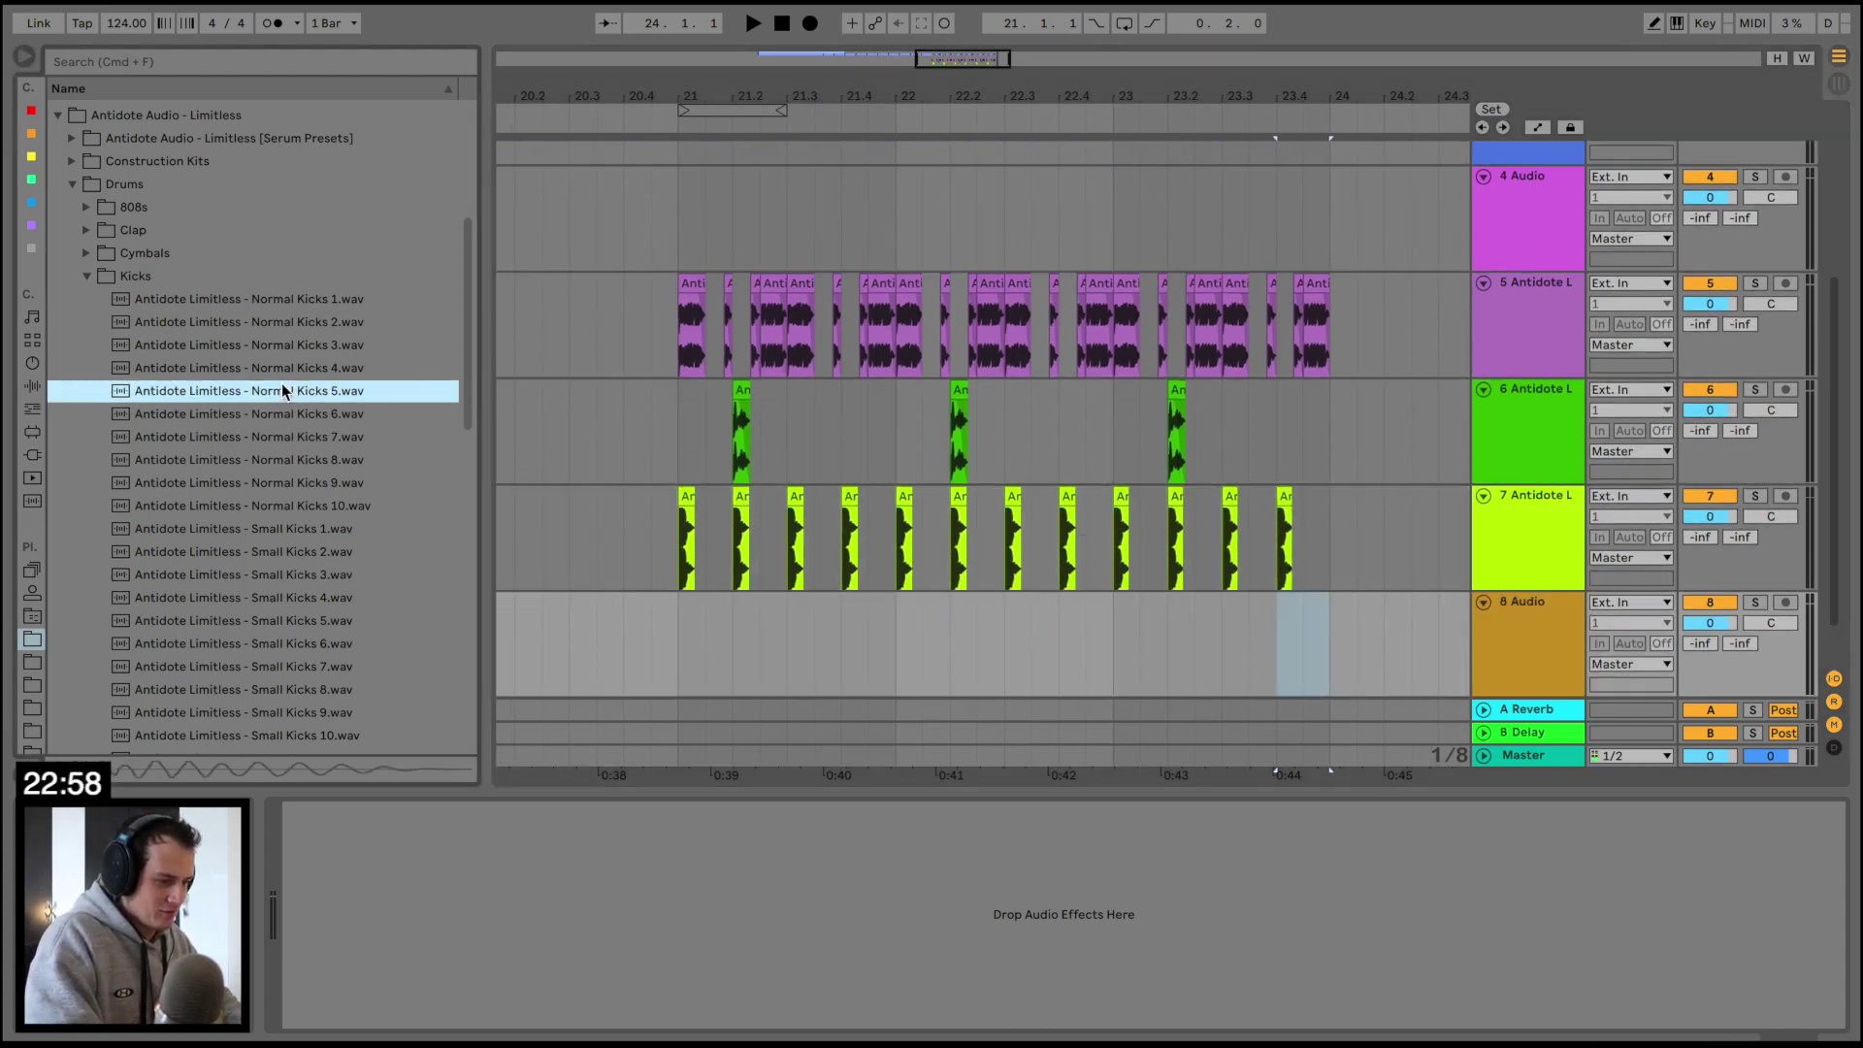
{"action": "scroll", "coordinate": [274, 504], "scroll_direction": "down", "scroll_amount": 5}
{"action": "left_click", "coordinate": [290, 427]}
{"action": "key", "text": "Down"}
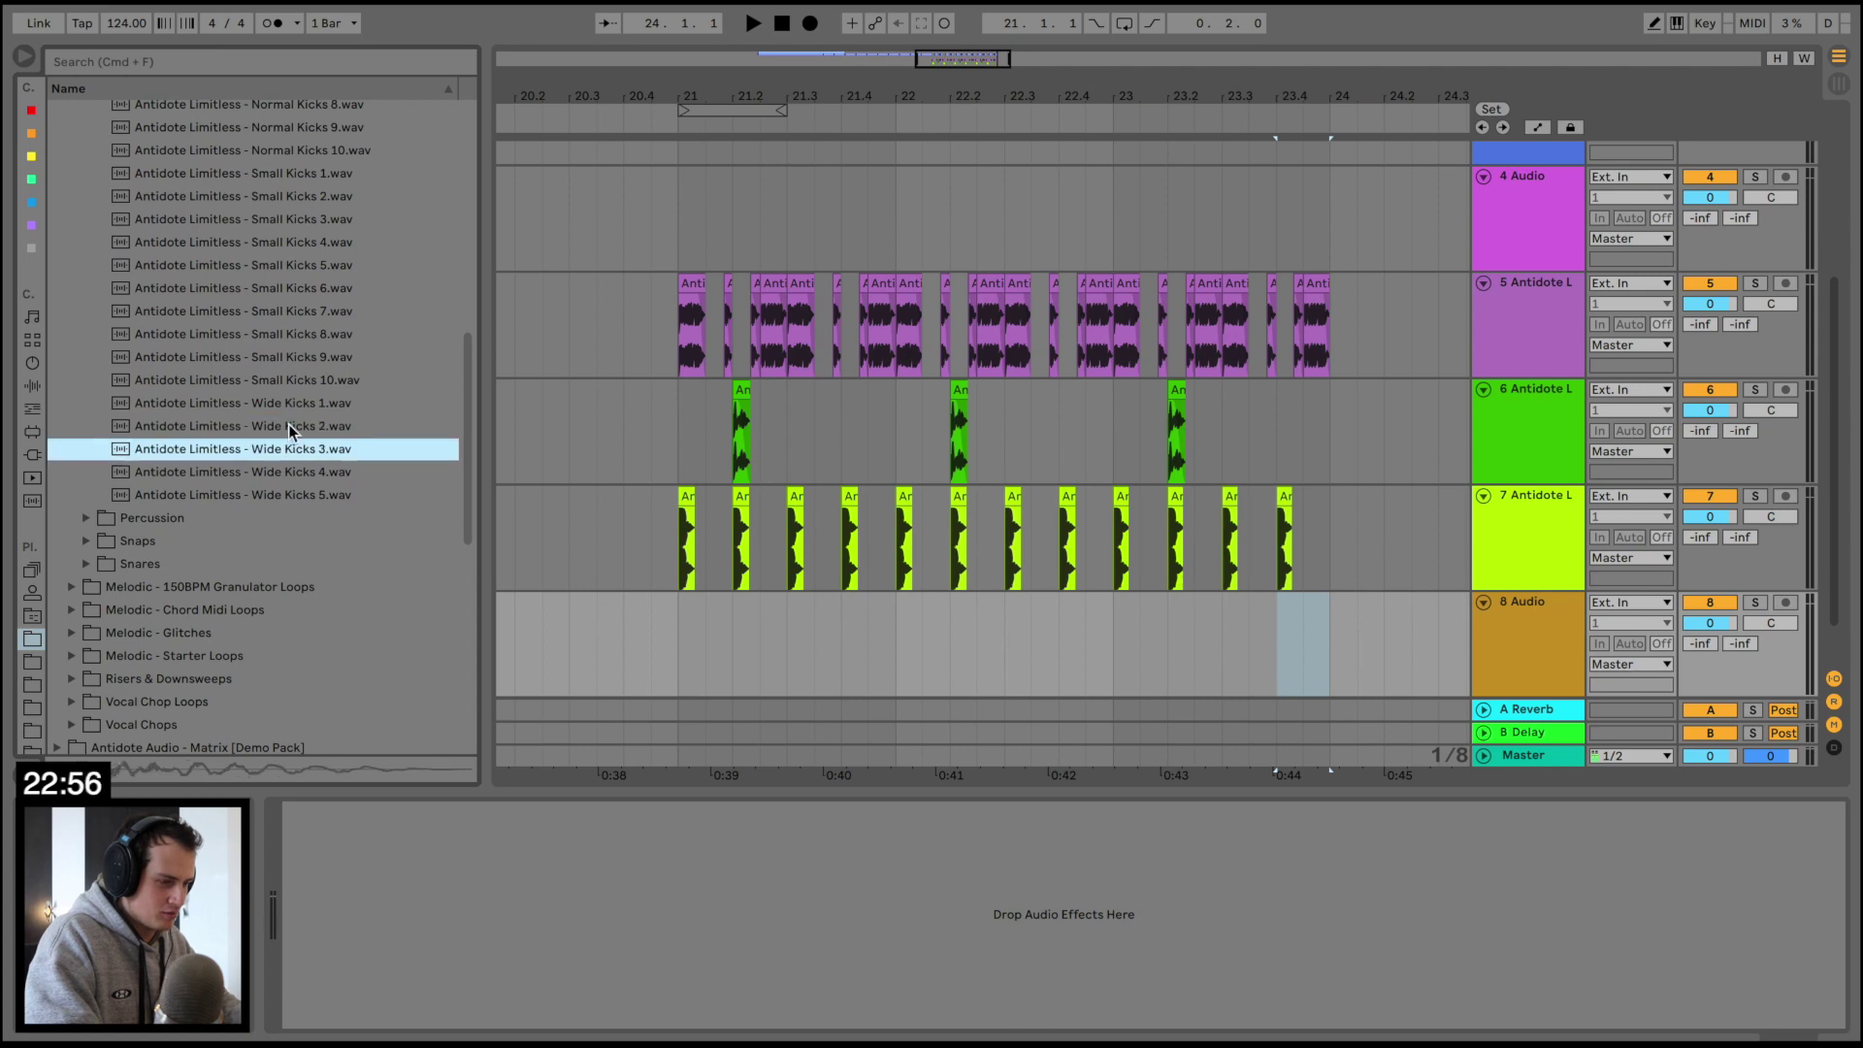
{"action": "key", "text": "Down"}
{"action": "key", "text": "Down"}
{"action": "key", "text": "Up"}
{"action": "key", "text": "Up"}
{"action": "key", "text": "Up"}
{"action": "key", "text": "Up"}
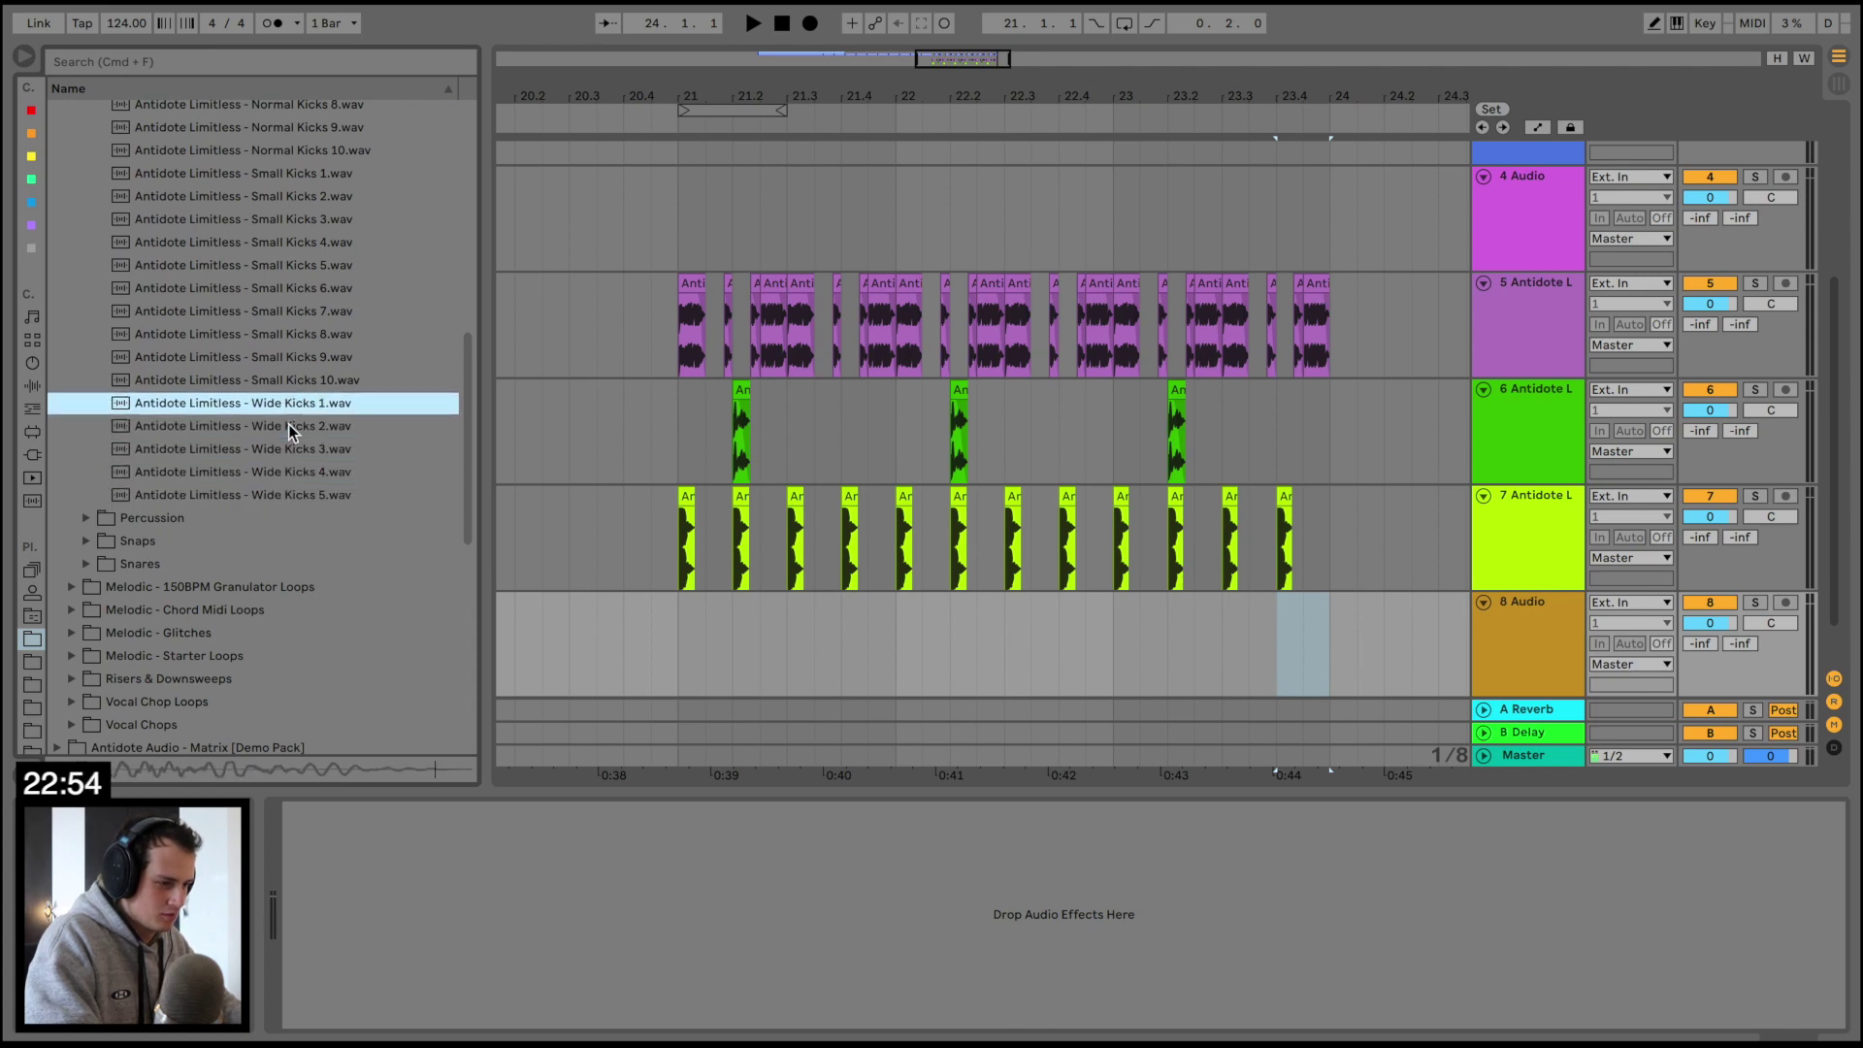
Place the Wide Kicks 1 sample on the new track directly before bar 22 and play it back
{"action": "left_click_drag", "start_coordinate": [738, 84], "coordinate": [739, 136]}
{"action": "left_click_drag", "start_coordinate": [237, 411], "coordinate": [1089, 605]}
{"action": "left_click", "coordinate": [990, 630]}
{"action": "key", "text": "space"}
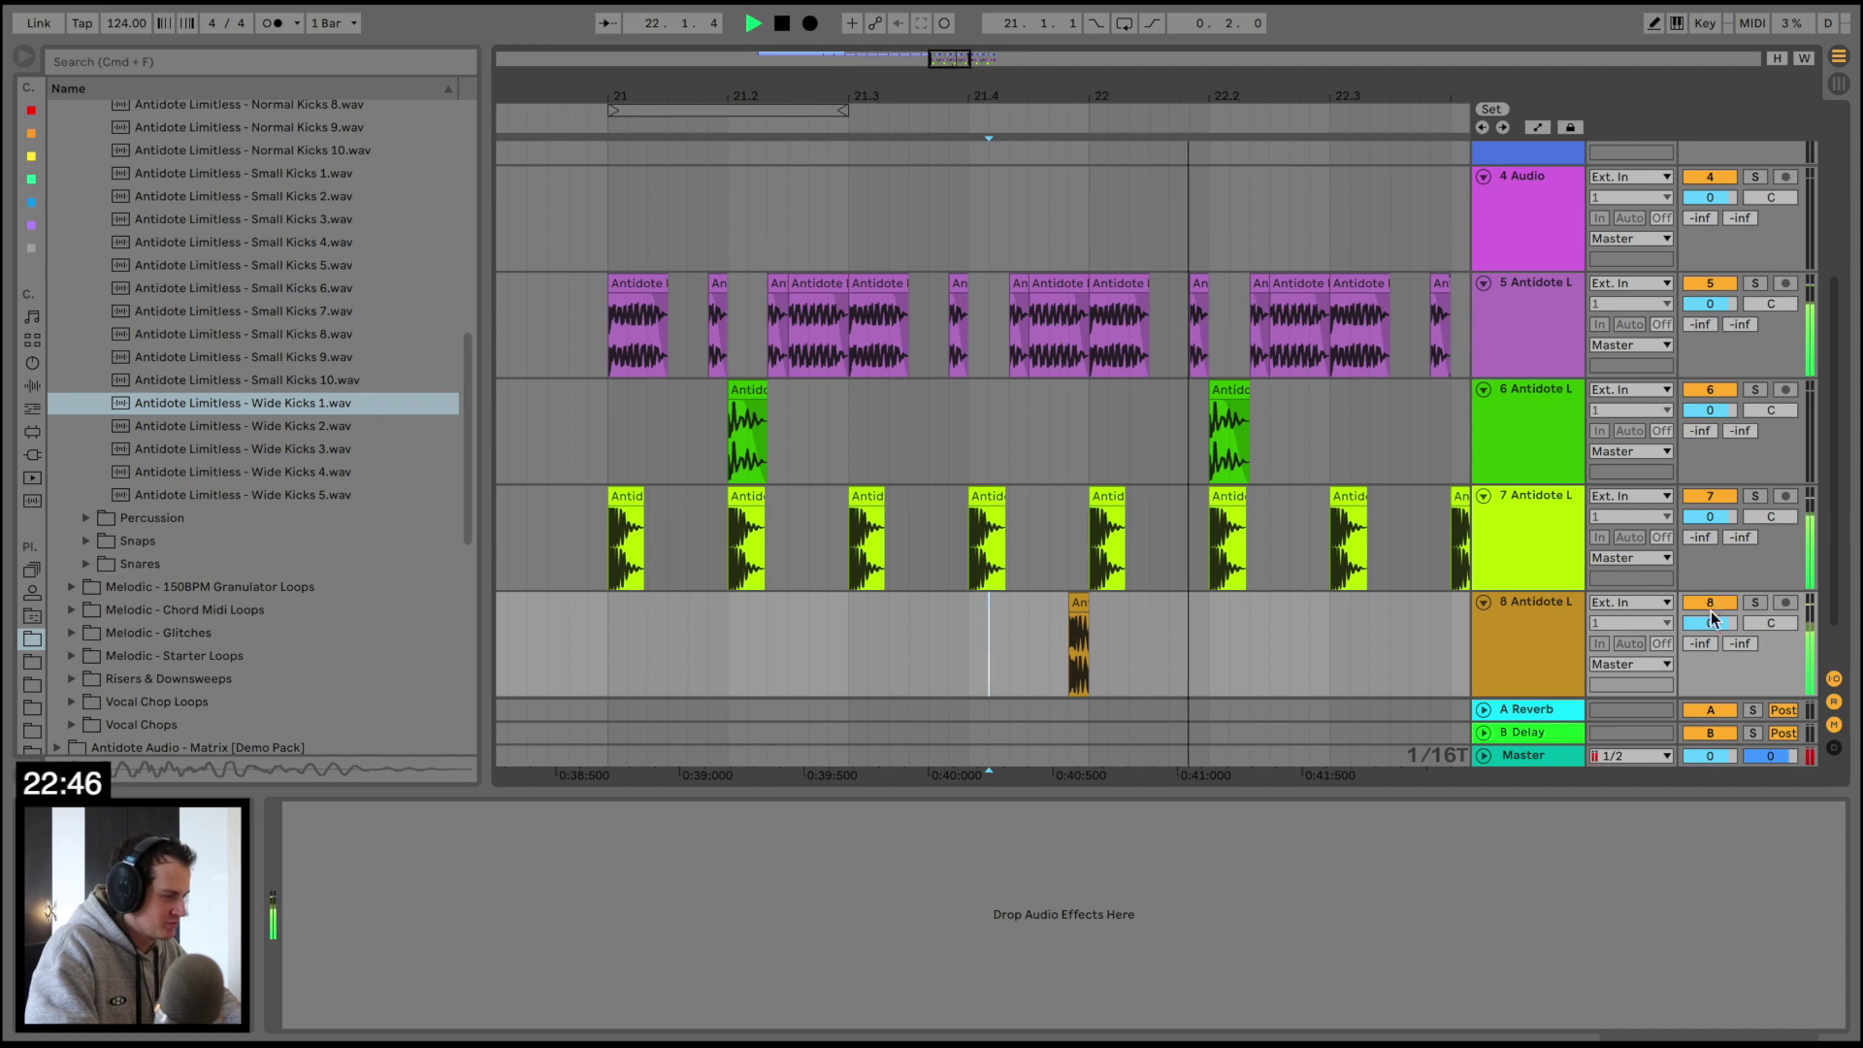
Lower the wide kick track's volume to -9.8 dB and play the drop from bar 21
{"action": "key", "text": "space"}
{"action": "key", "text": "space"}
{"action": "left_click_drag", "start_coordinate": [1708, 621], "coordinate": [1708, 650]}
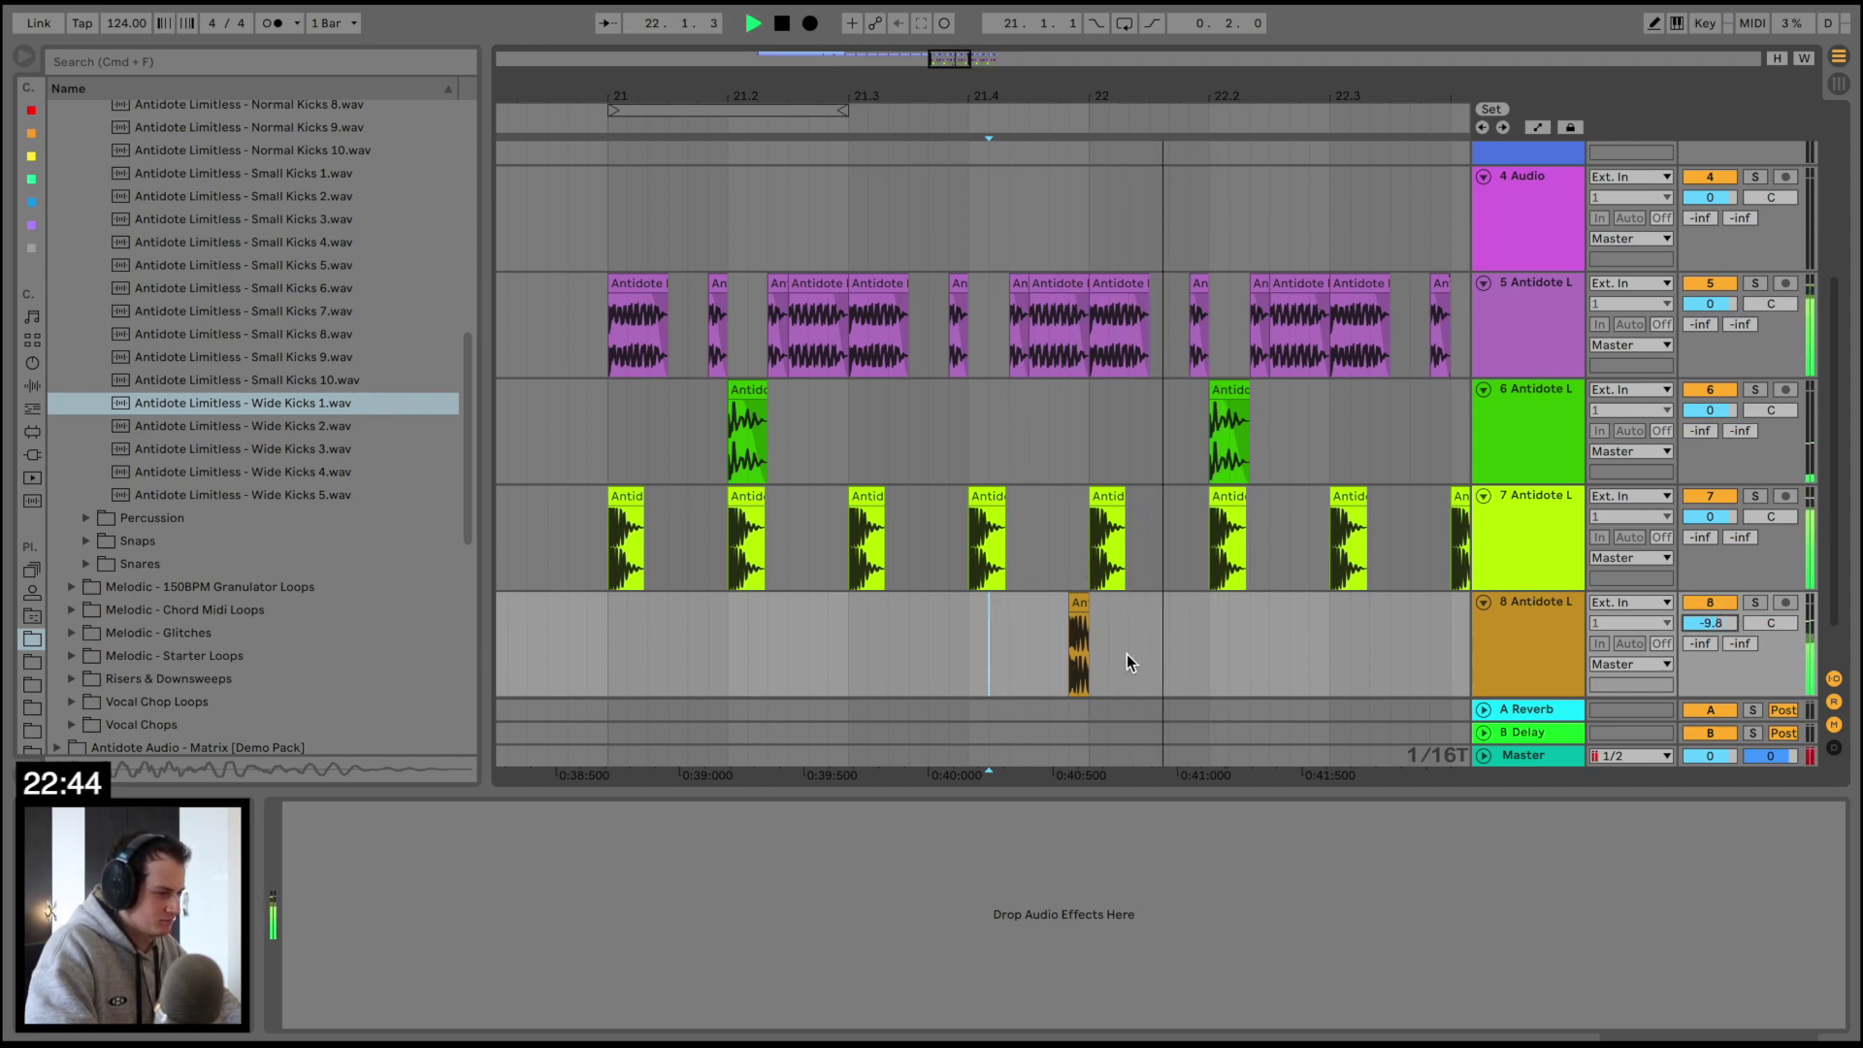
{"action": "left_click", "coordinate": [603, 620]}
{"action": "key", "text": "space"}
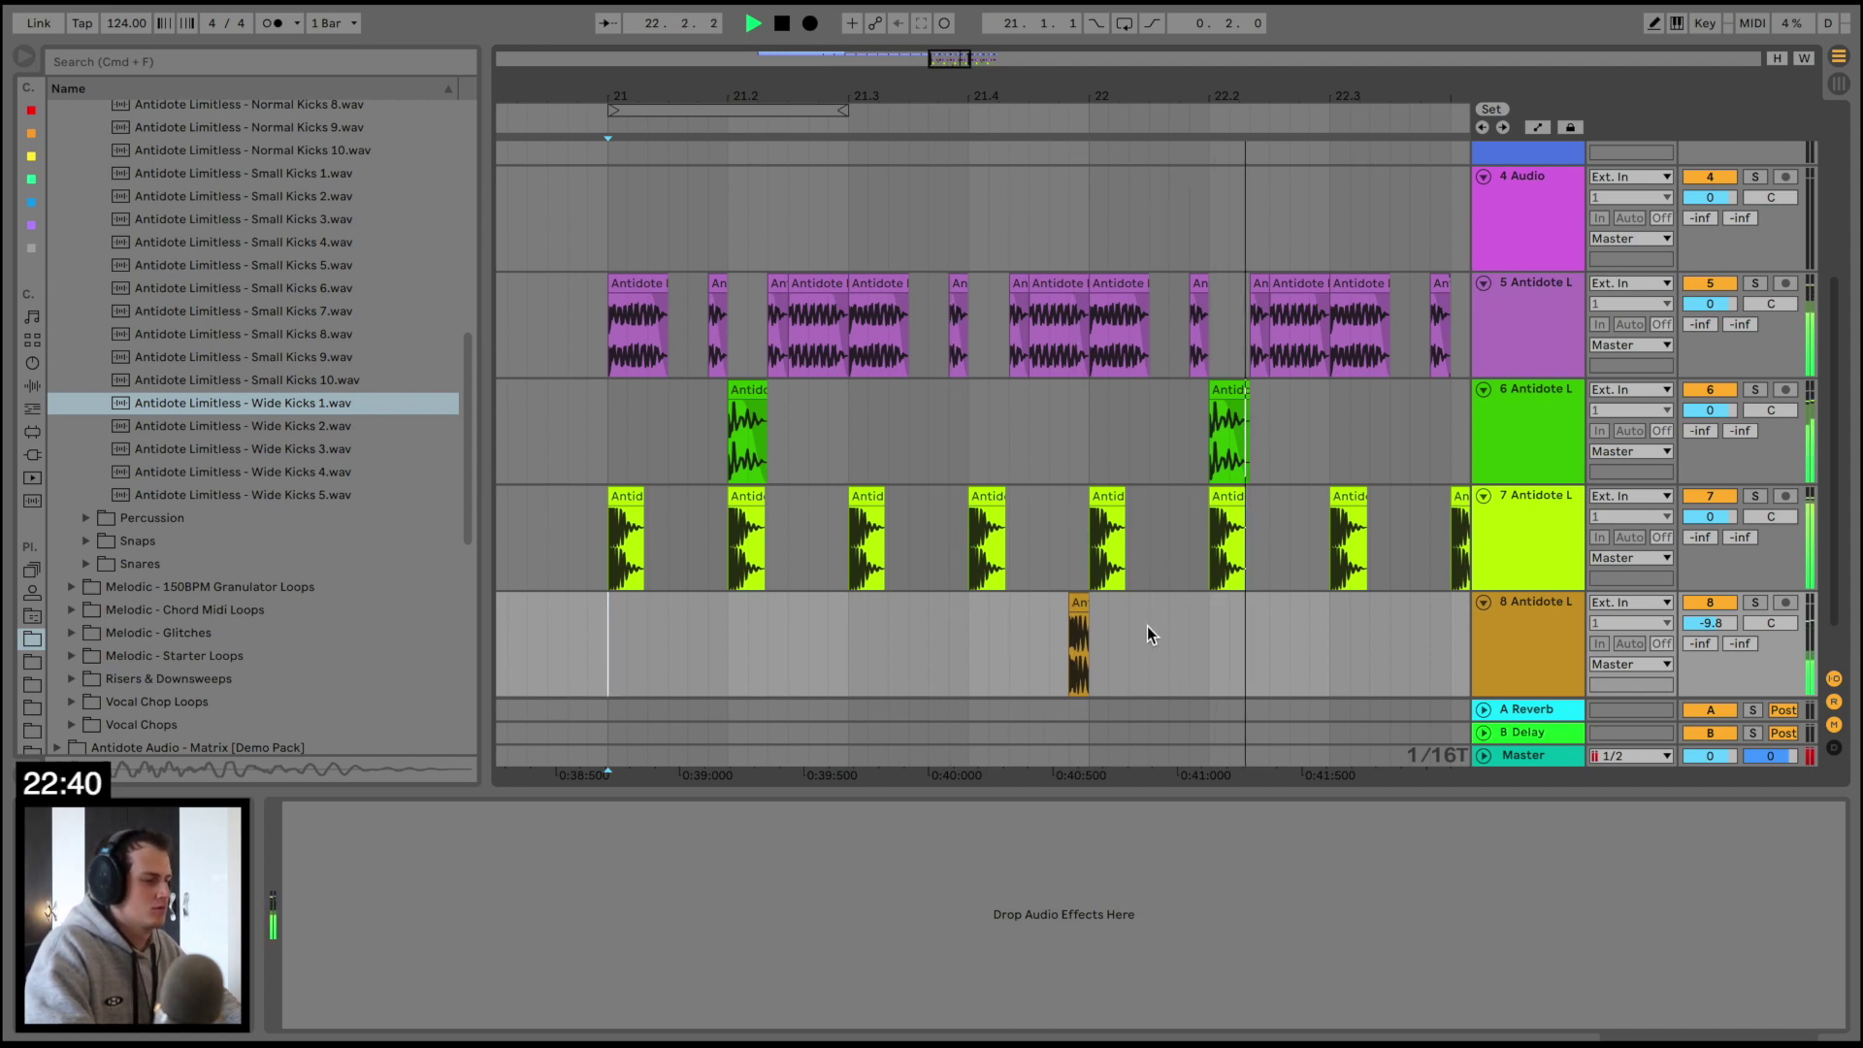
Paste copies of the wide kick directly before 22.3 and halfway between 22.3 and 22.4
{"action": "scroll", "coordinate": [1147, 626], "scroll_direction": "right", "scroll_amount": 4}
{"action": "key", "text": "space"}
{"action": "key", "text": "space"}
{"action": "left_click", "coordinate": [1064, 616]}
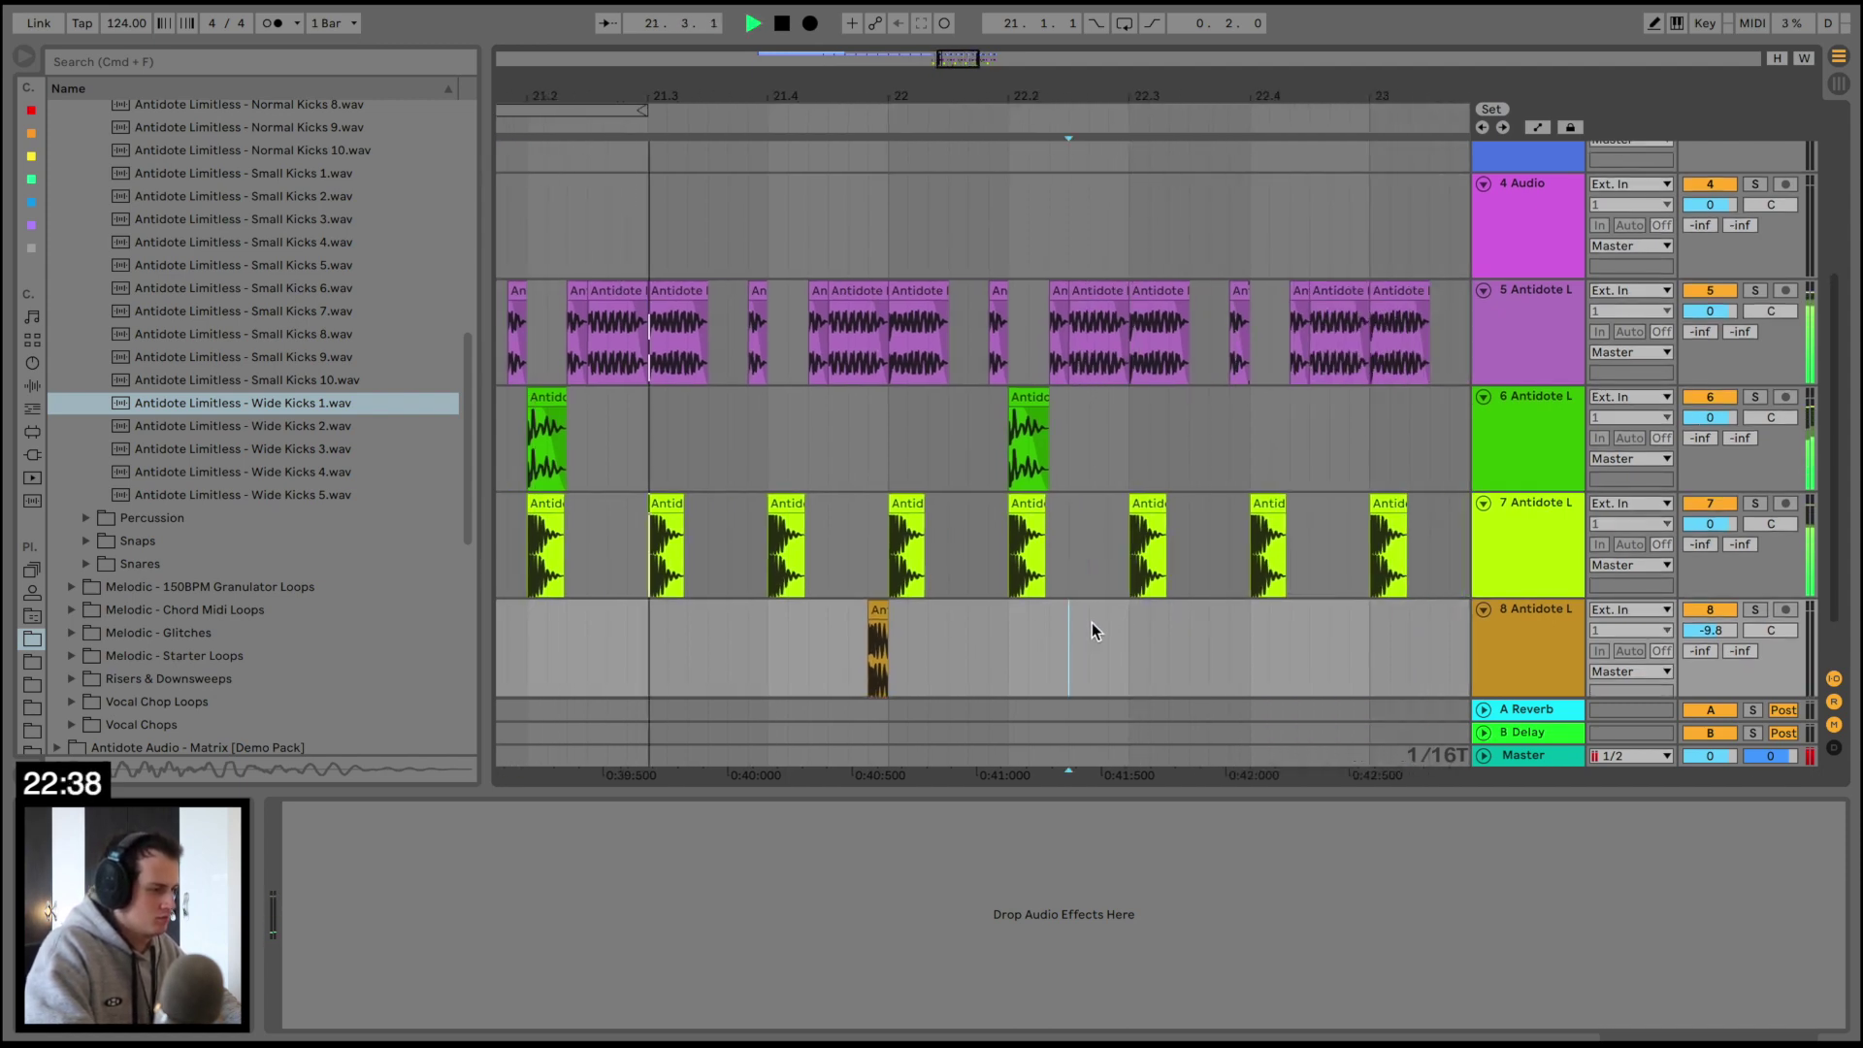
{"action": "left_click", "coordinate": [1093, 622]}
{"action": "left_click", "coordinate": [1112, 627]}
{"action": "key", "text": "super+v"}
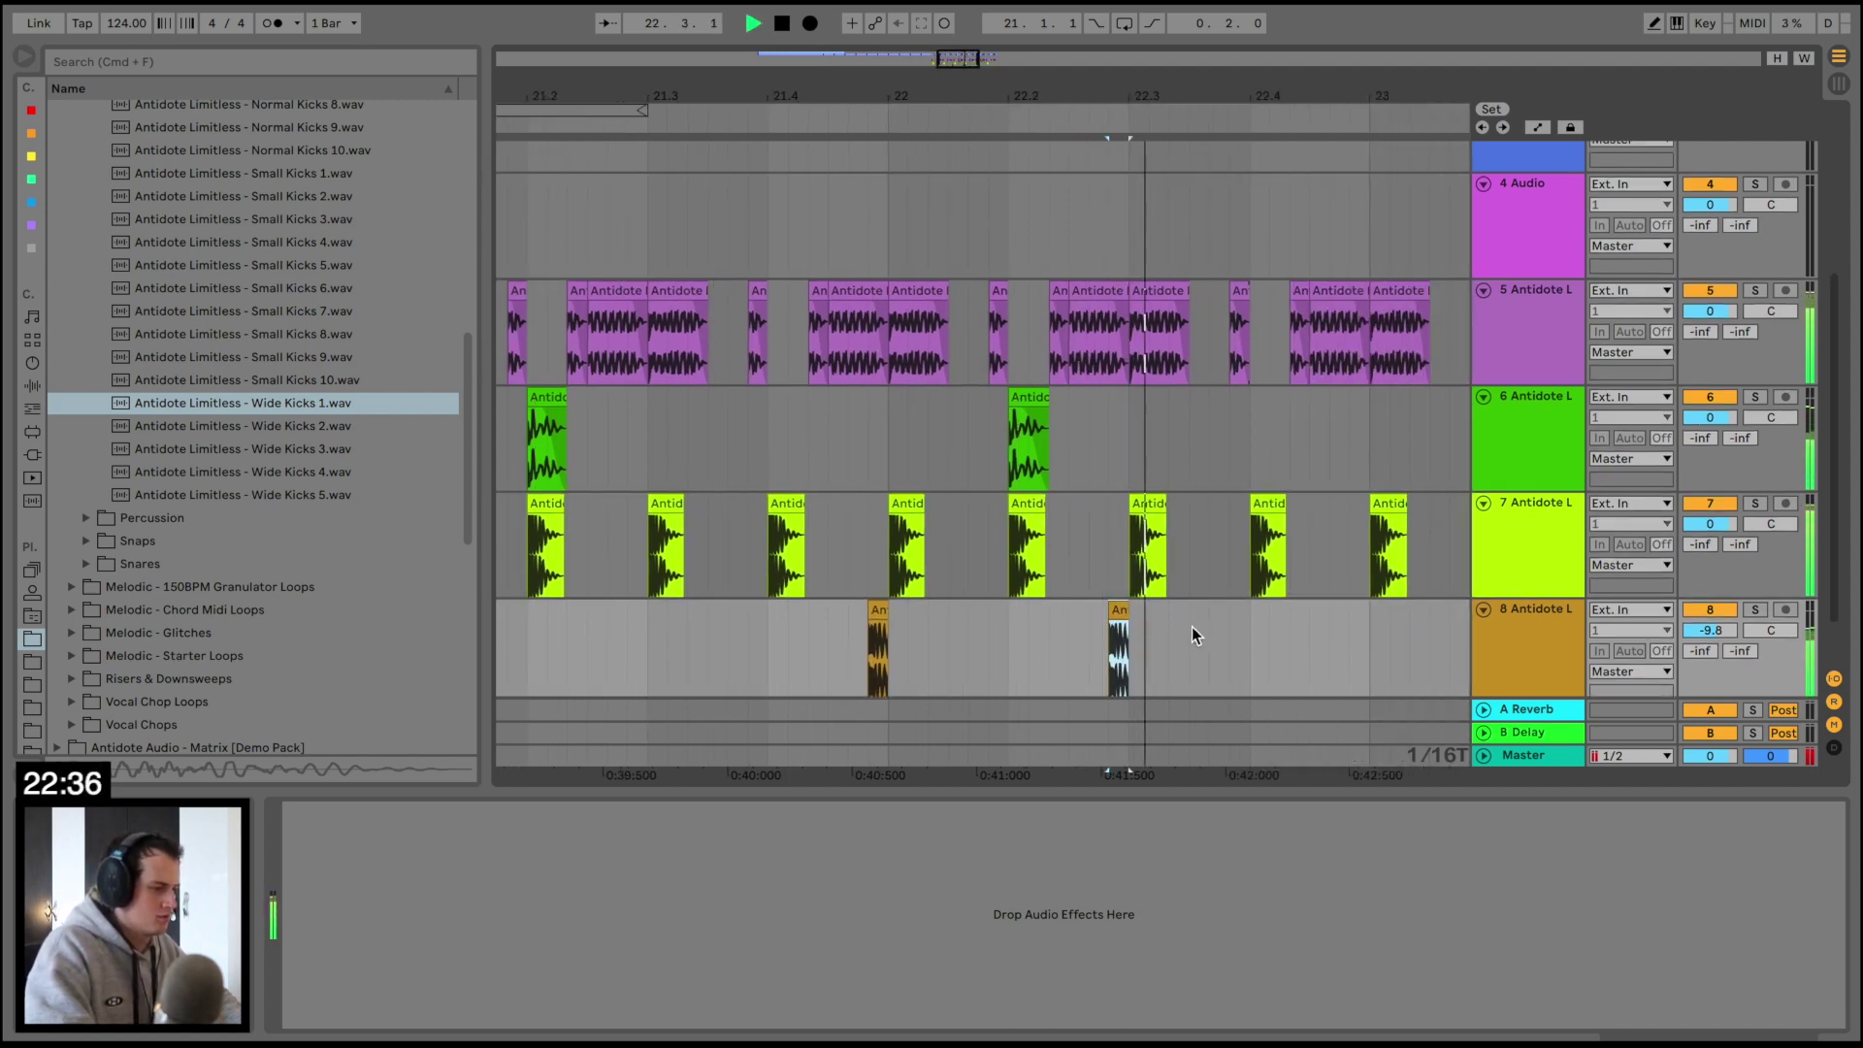
{"action": "left_click", "coordinate": [1192, 627]}
{"action": "key", "text": "super+v"}
{"action": "left_click", "coordinate": [980, 642]}
{"action": "scroll", "coordinate": [978, 642], "scroll_direction": "left", "scroll_amount": 3}
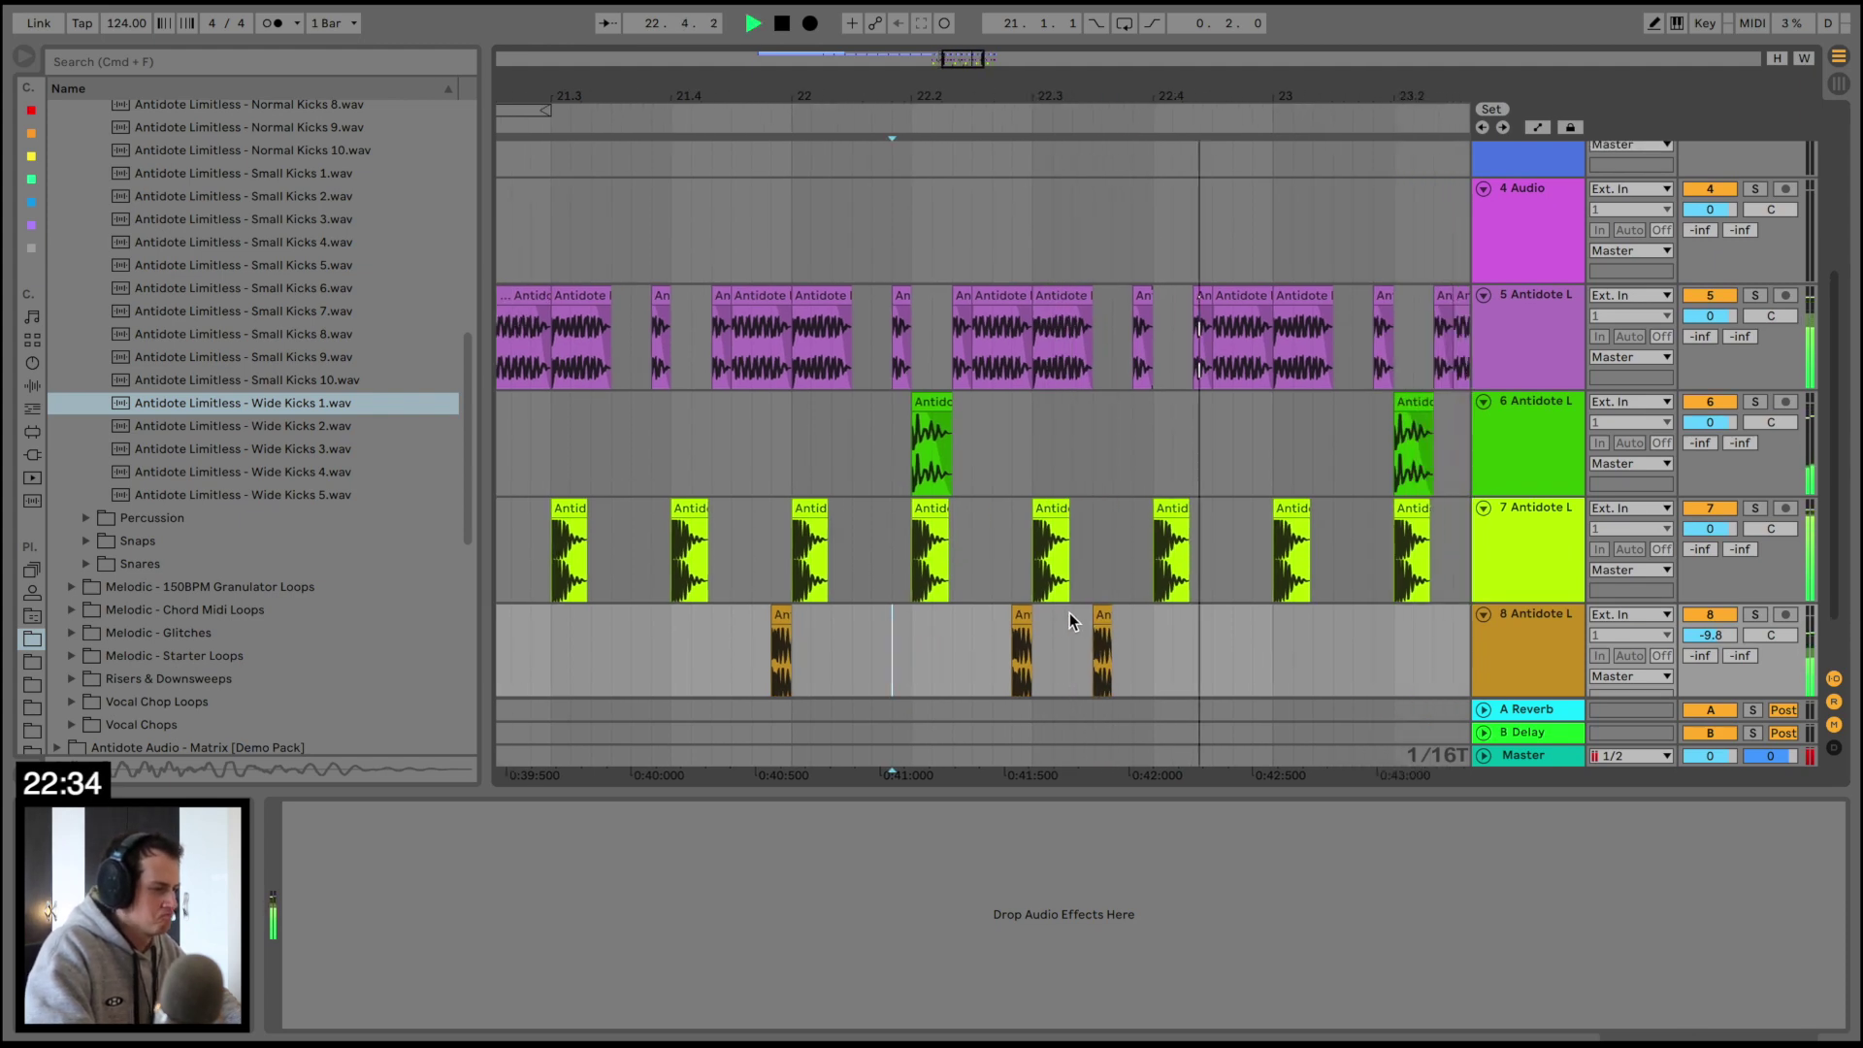
Extend the last wide kick clip to 22.4 with a curved fade-out and check it in playback
{"action": "key", "text": "space"}
{"action": "left_click_drag", "start_coordinate": [1105, 614], "coordinate": [1153, 615]}
{"action": "key", "text": "space"}
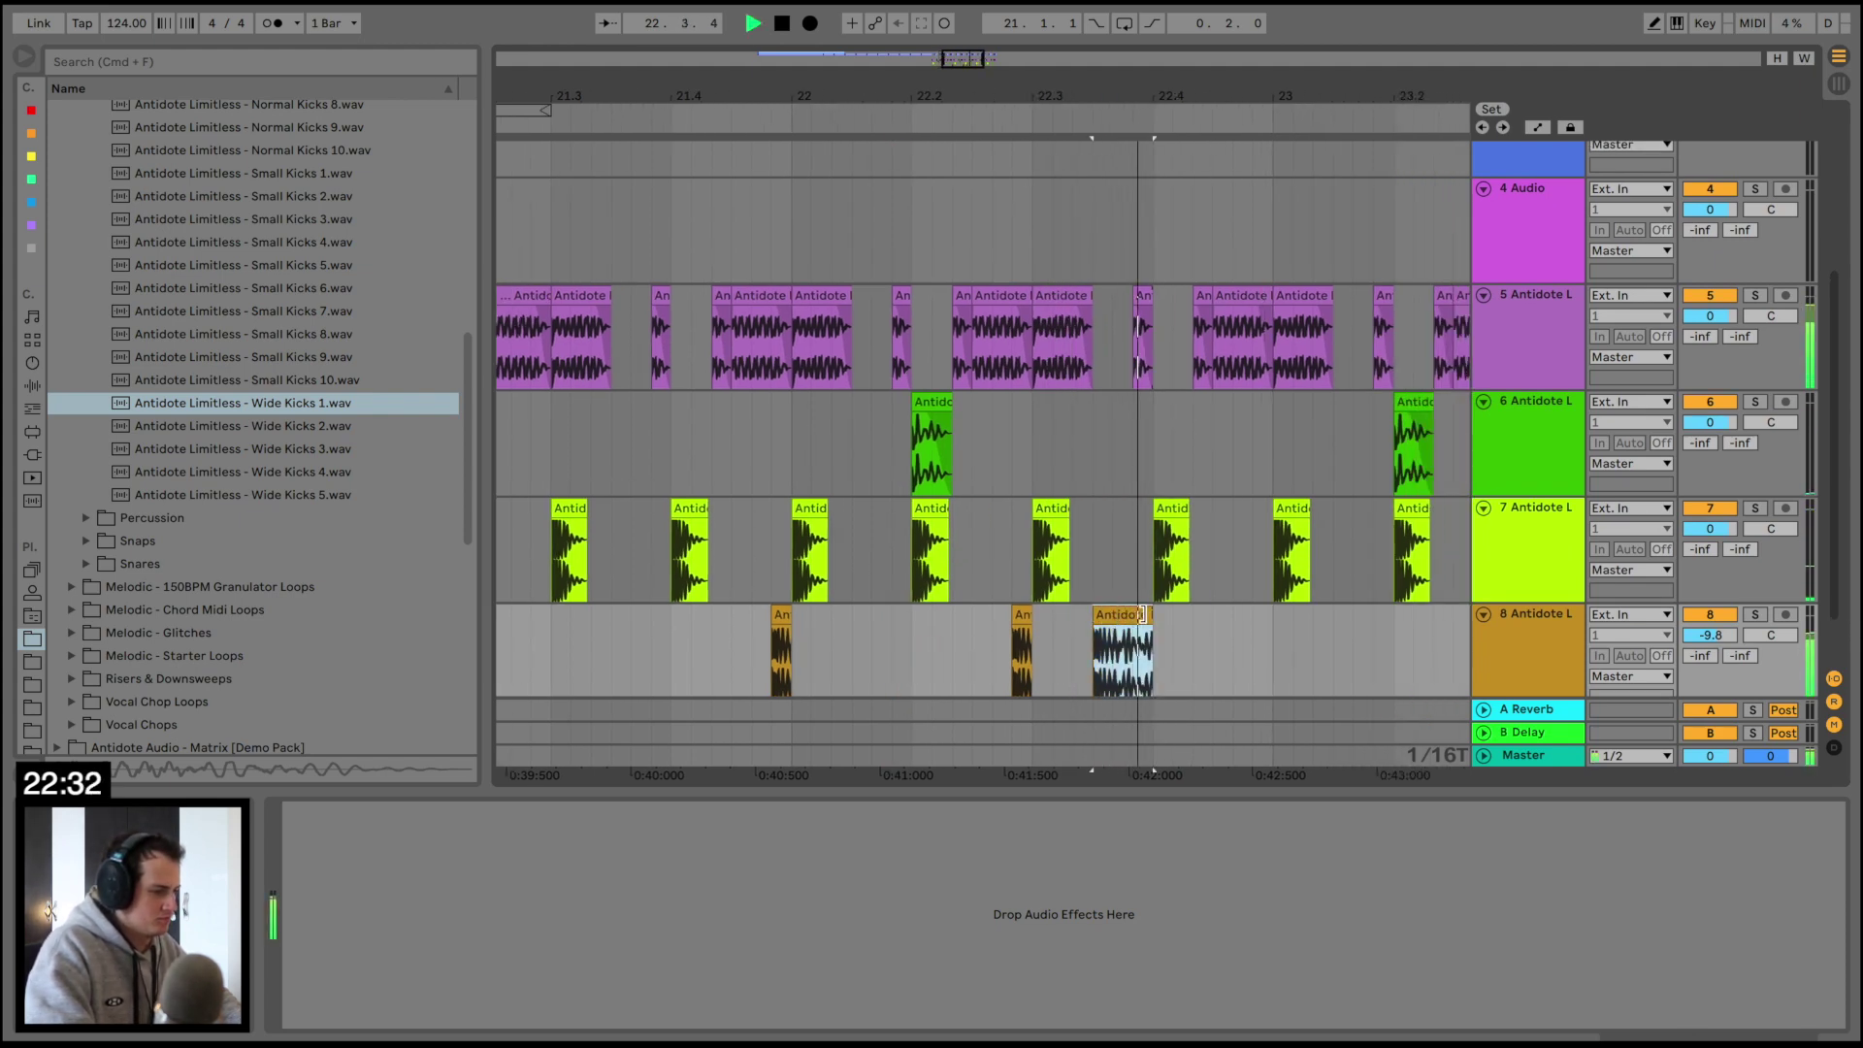
{"action": "left_click", "coordinate": [910, 642]}
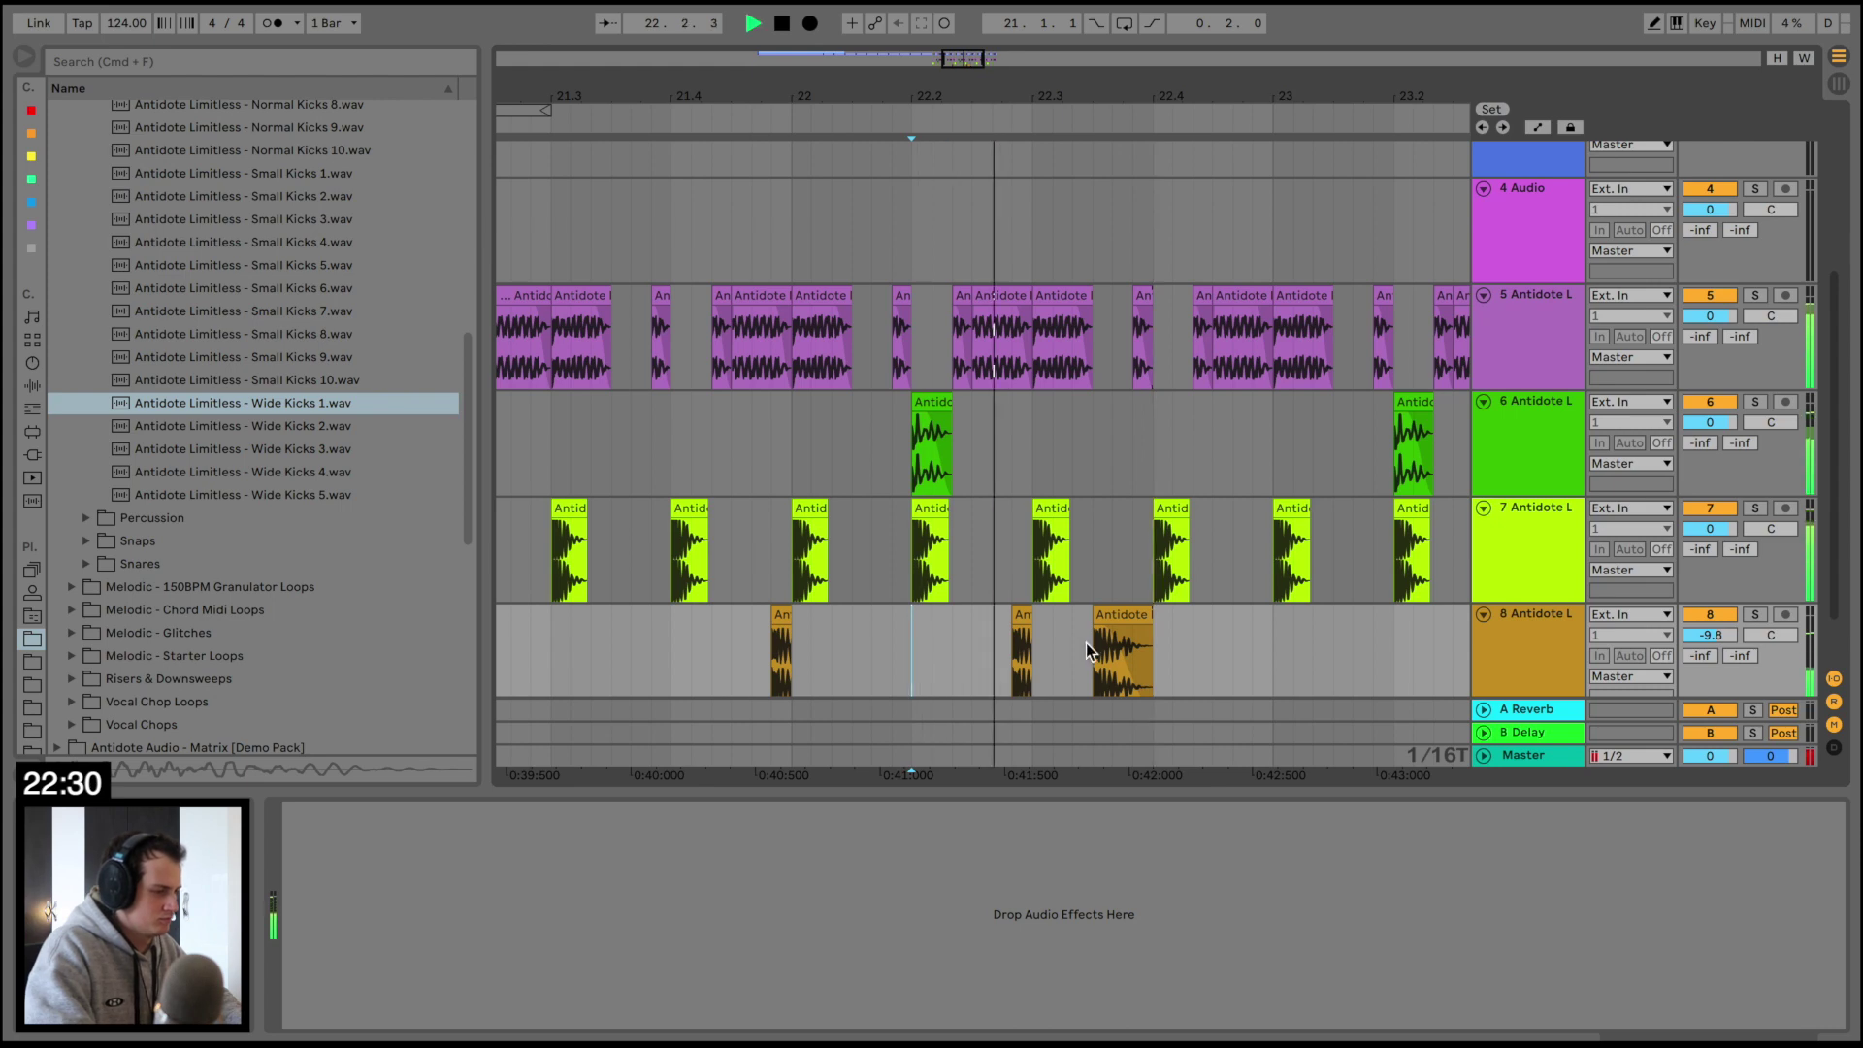
{"action": "scroll", "coordinate": [1117, 671], "scroll_direction": "down", "scroll_amount": 2}
{"action": "scroll", "coordinate": [1116, 670], "scroll_direction": "right", "scroll_amount": 3}
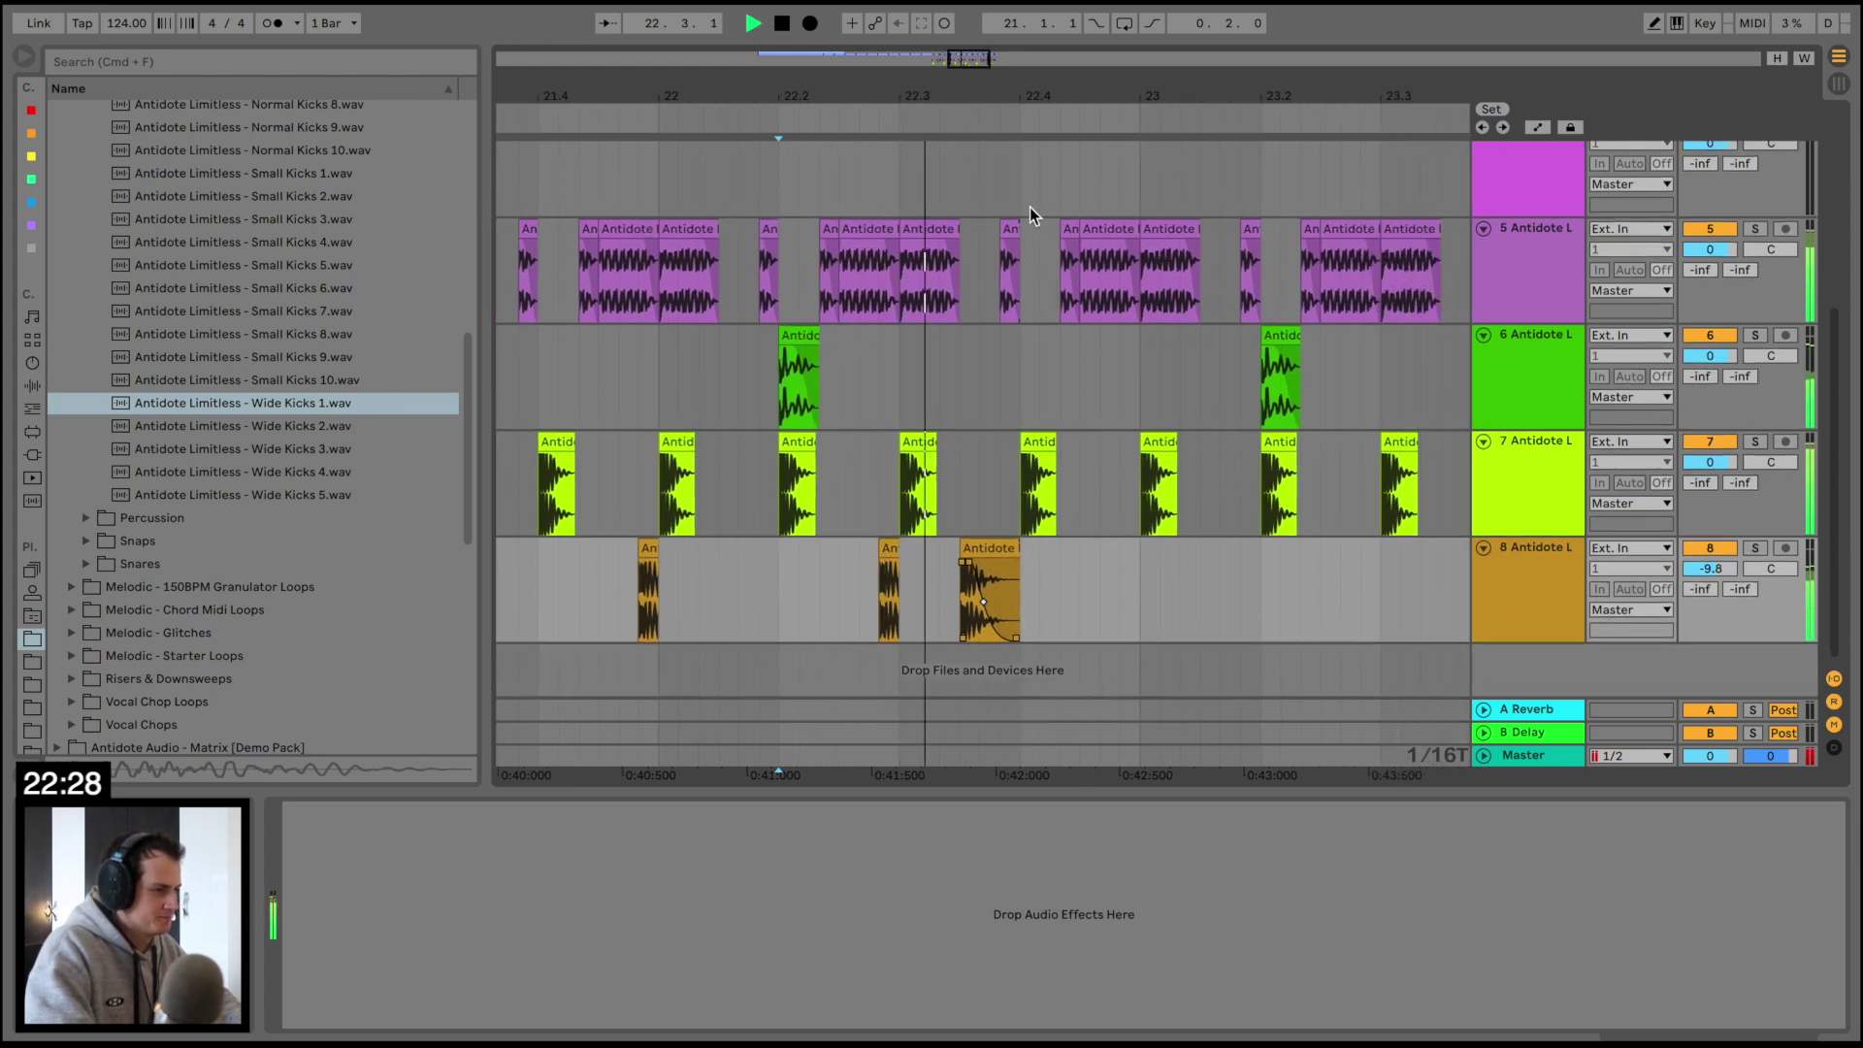
{"action": "left_click_drag", "start_coordinate": [1051, 92], "coordinate": [1049, 93]}
{"action": "key", "text": "space"}
Insert a new audio track below the wide kicks and open the Limitless Clap sample folder
{"action": "left_click", "coordinate": [660, 561]}
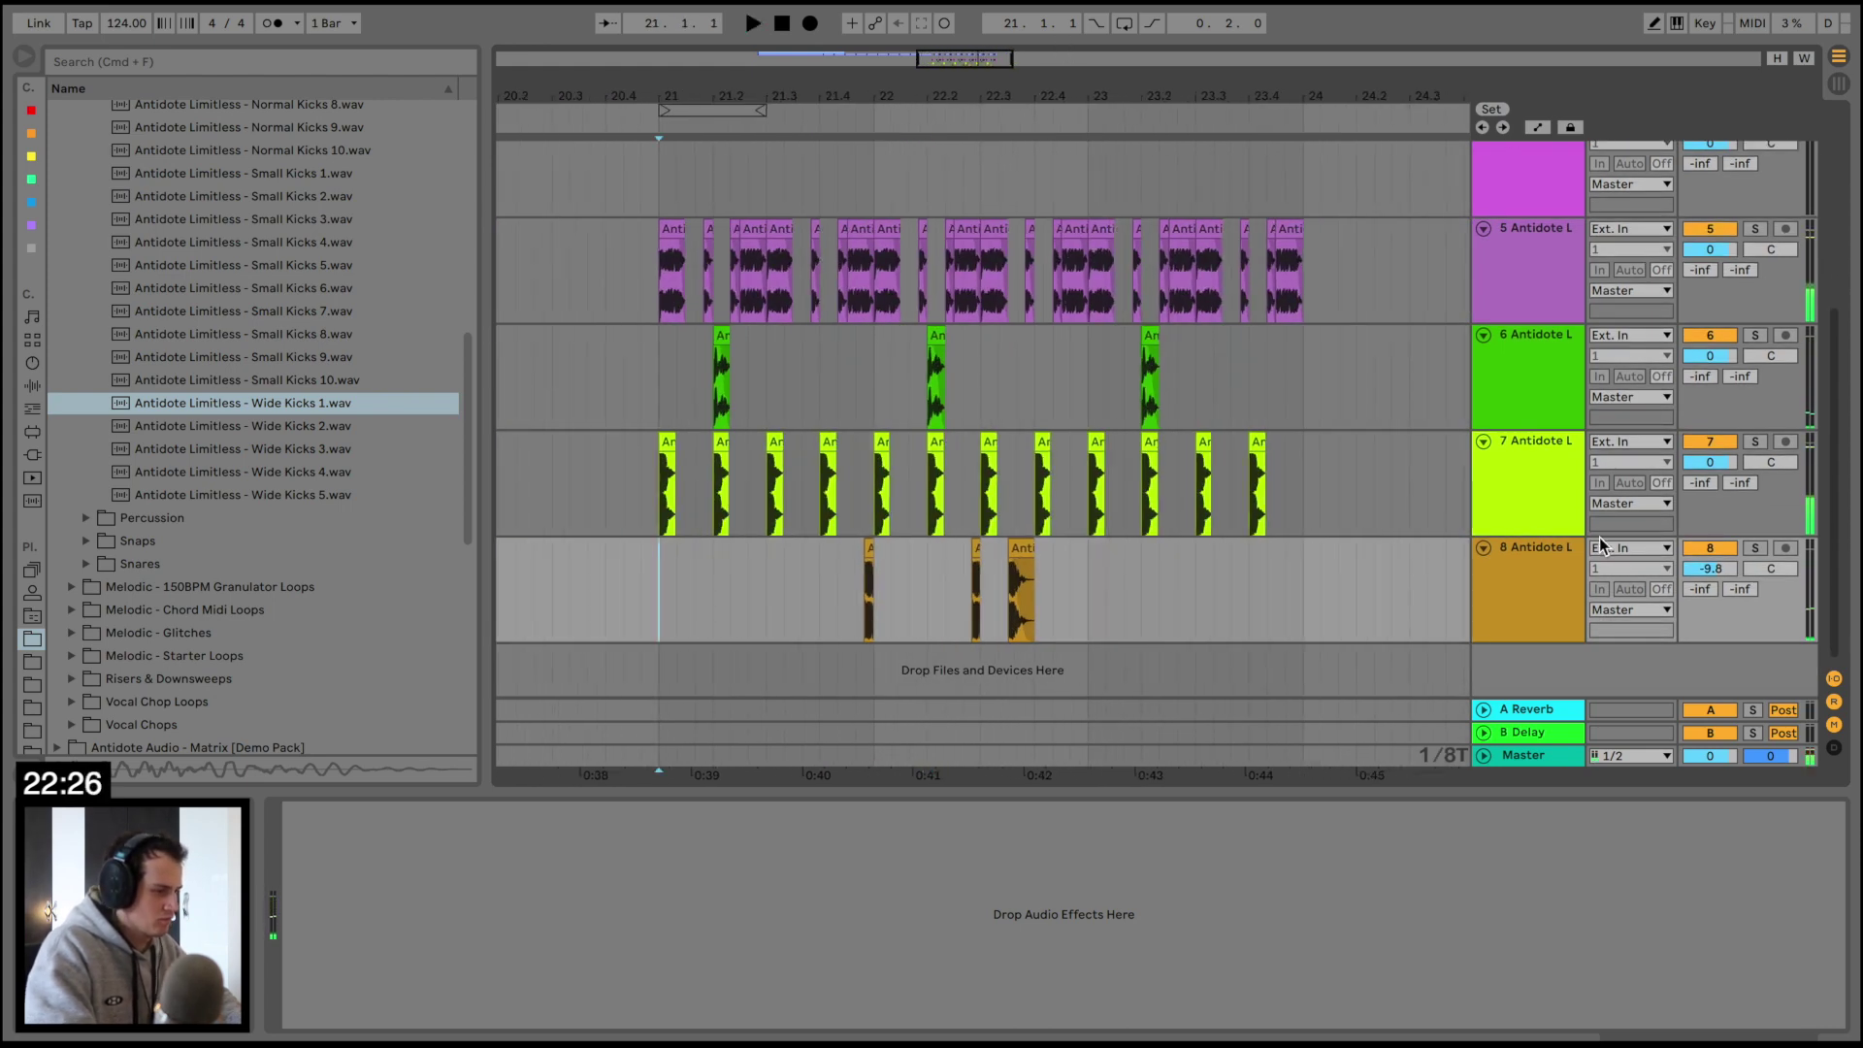
{"action": "left_click", "coordinate": [1506, 587]}
{"action": "key", "text": "super+t"}
{"action": "scroll", "coordinate": [358, 350], "scroll_direction": "up", "scroll_amount": 3}
{"action": "scroll", "coordinate": [358, 343], "scroll_direction": "up", "scroll_amount": 5}
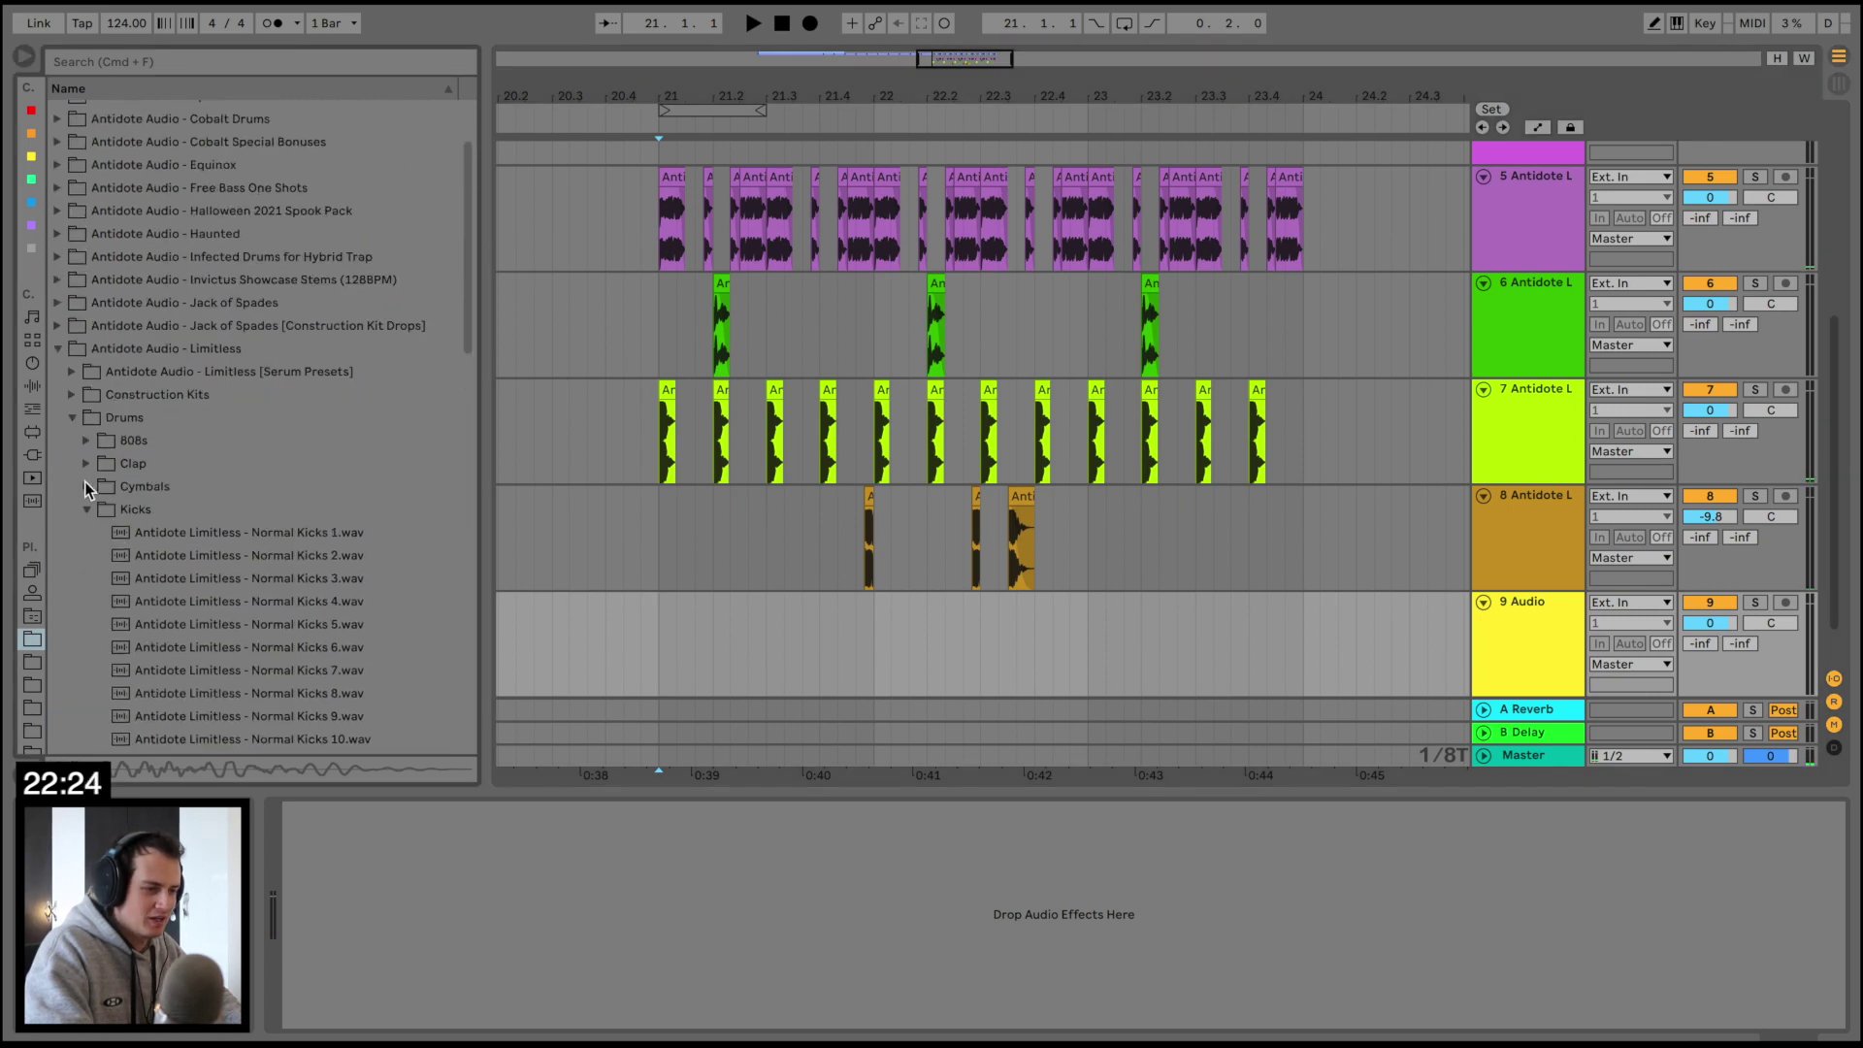
{"action": "left_click", "coordinate": [84, 482]}
{"action": "left_click", "coordinate": [87, 465]}
{"action": "left_click", "coordinate": [151, 534]}
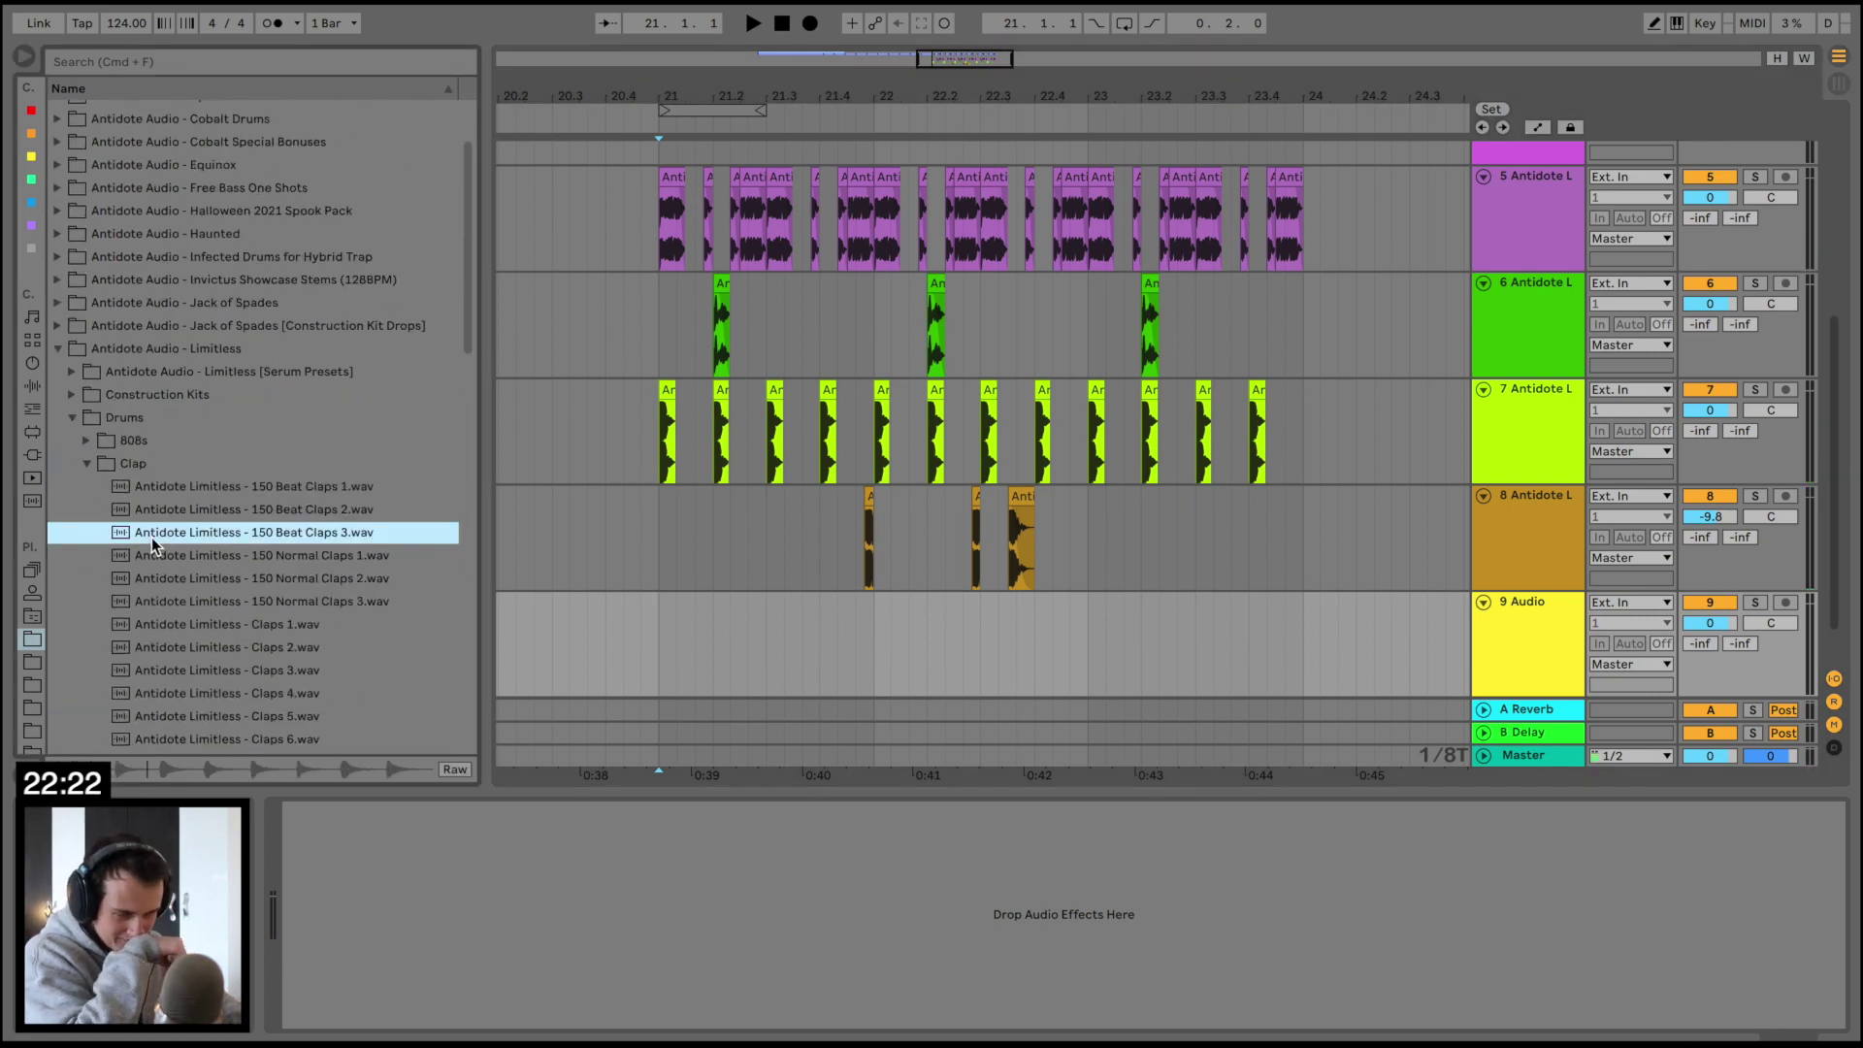
Audition the Limitless clap samples from the 150 Normal Claps through Claps 7
{"action": "key", "text": "Down"}
{"action": "key", "text": "Down"}
{"action": "key", "text": "Down"}
{"action": "key", "text": "Down"}
{"action": "key", "text": "Down"}
{"action": "scroll", "coordinate": [151, 538], "scroll_direction": "down", "scroll_amount": 2}
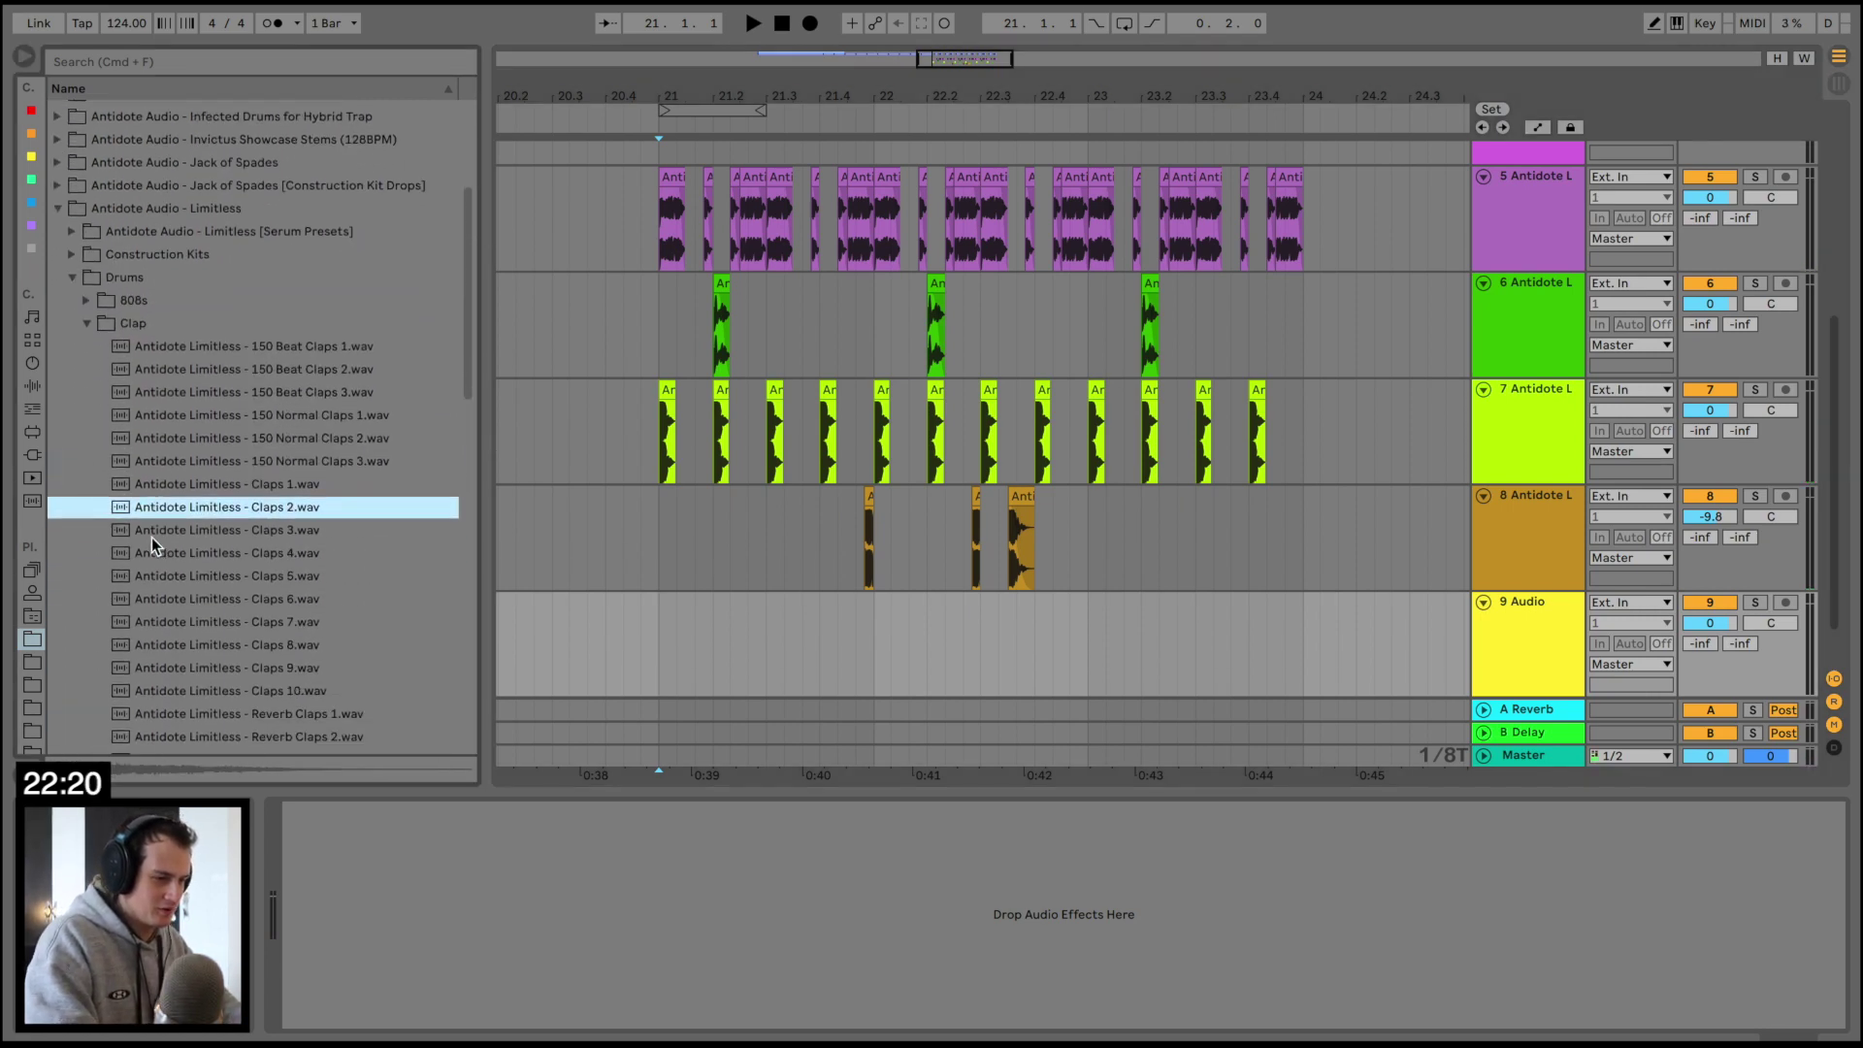
{"action": "key", "text": "Down"}
{"action": "key", "text": "Down"}
{"action": "key", "text": "Down"}
{"action": "key", "text": "Down"}
{"action": "key", "text": "Down"}
{"action": "scroll", "coordinate": [151, 537], "scroll_direction": "down", "scroll_amount": 3}
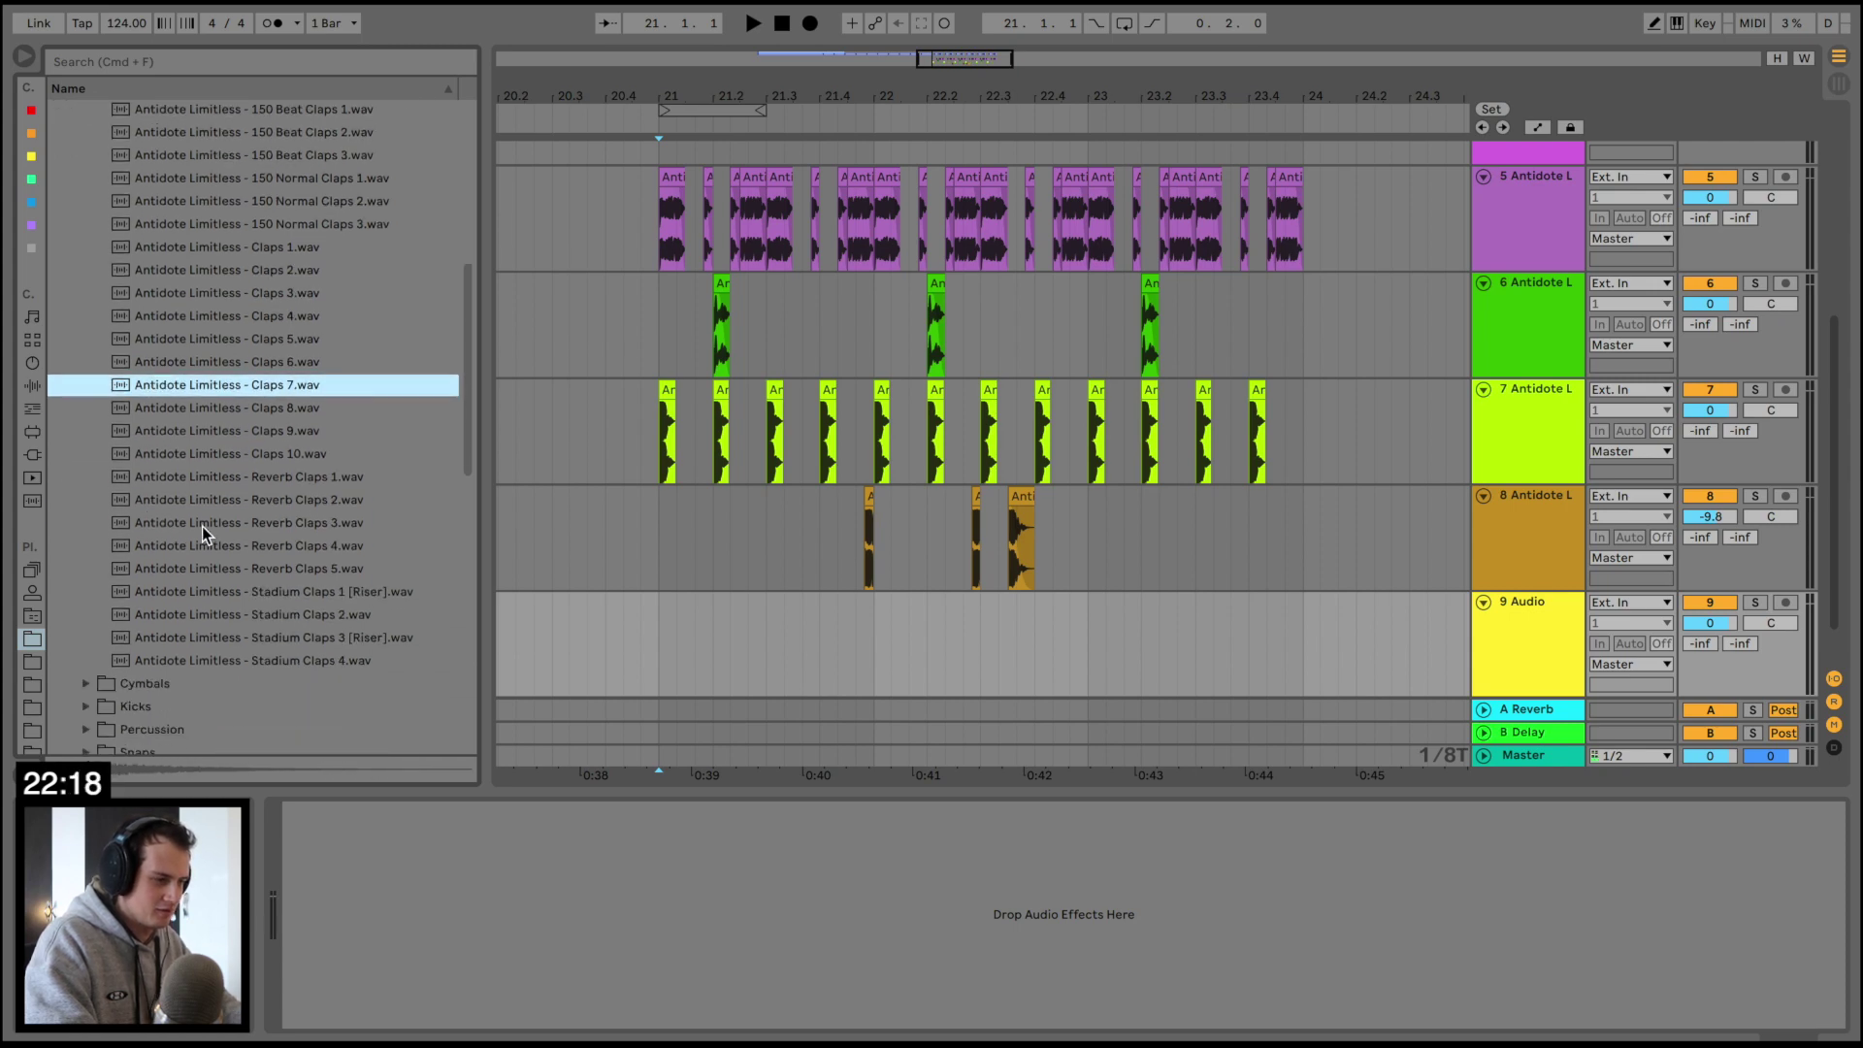
Place Reverb Claps 3 at 21.2 on the new track, shortened to about two thirds of a beat with a steep fade-out
{"action": "left_click", "coordinate": [206, 528]}
{"action": "mouse_move", "coordinate": [770, 617]}
{"action": "left_mouse_down"}
{"action": "mouse_move", "coordinate": [710, 635]}
{"action": "mouse_move", "coordinate": [742, 599]}
{"action": "left_mouse_up"}
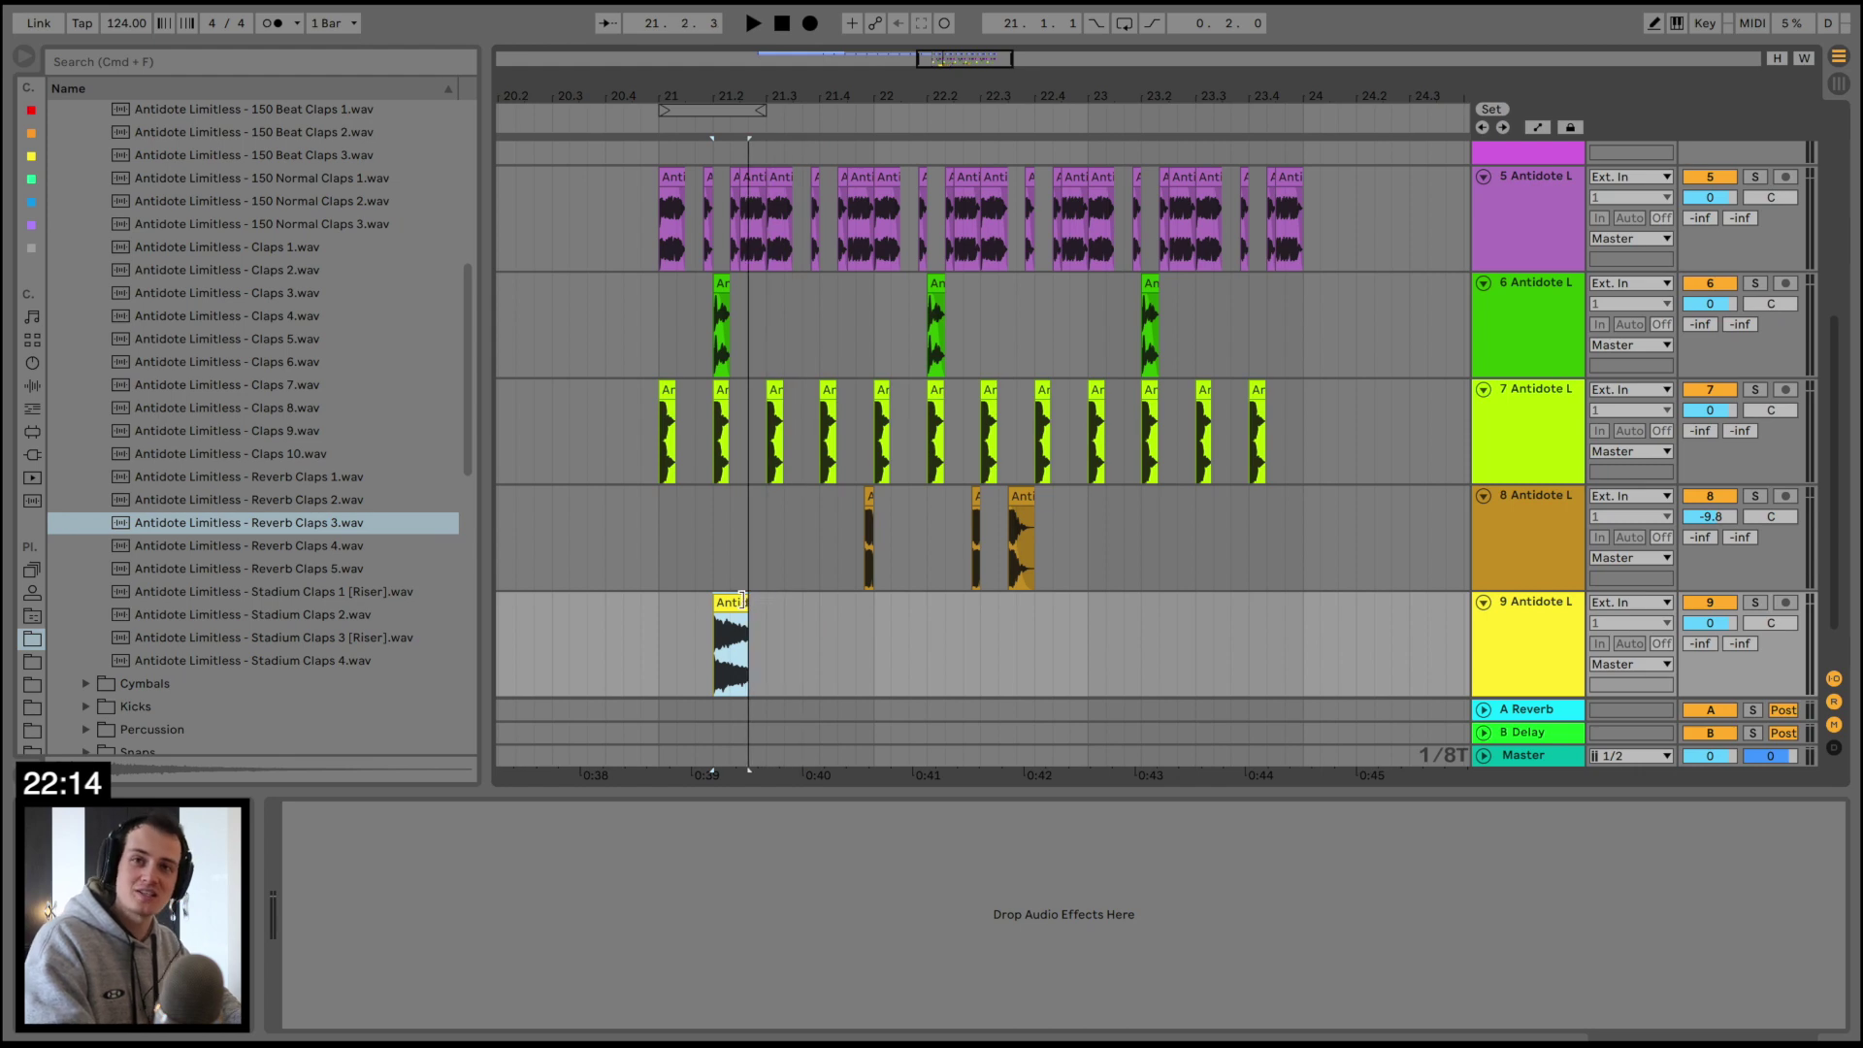
{"action": "left_click_drag", "start_coordinate": [719, 95], "coordinate": [719, 223]}
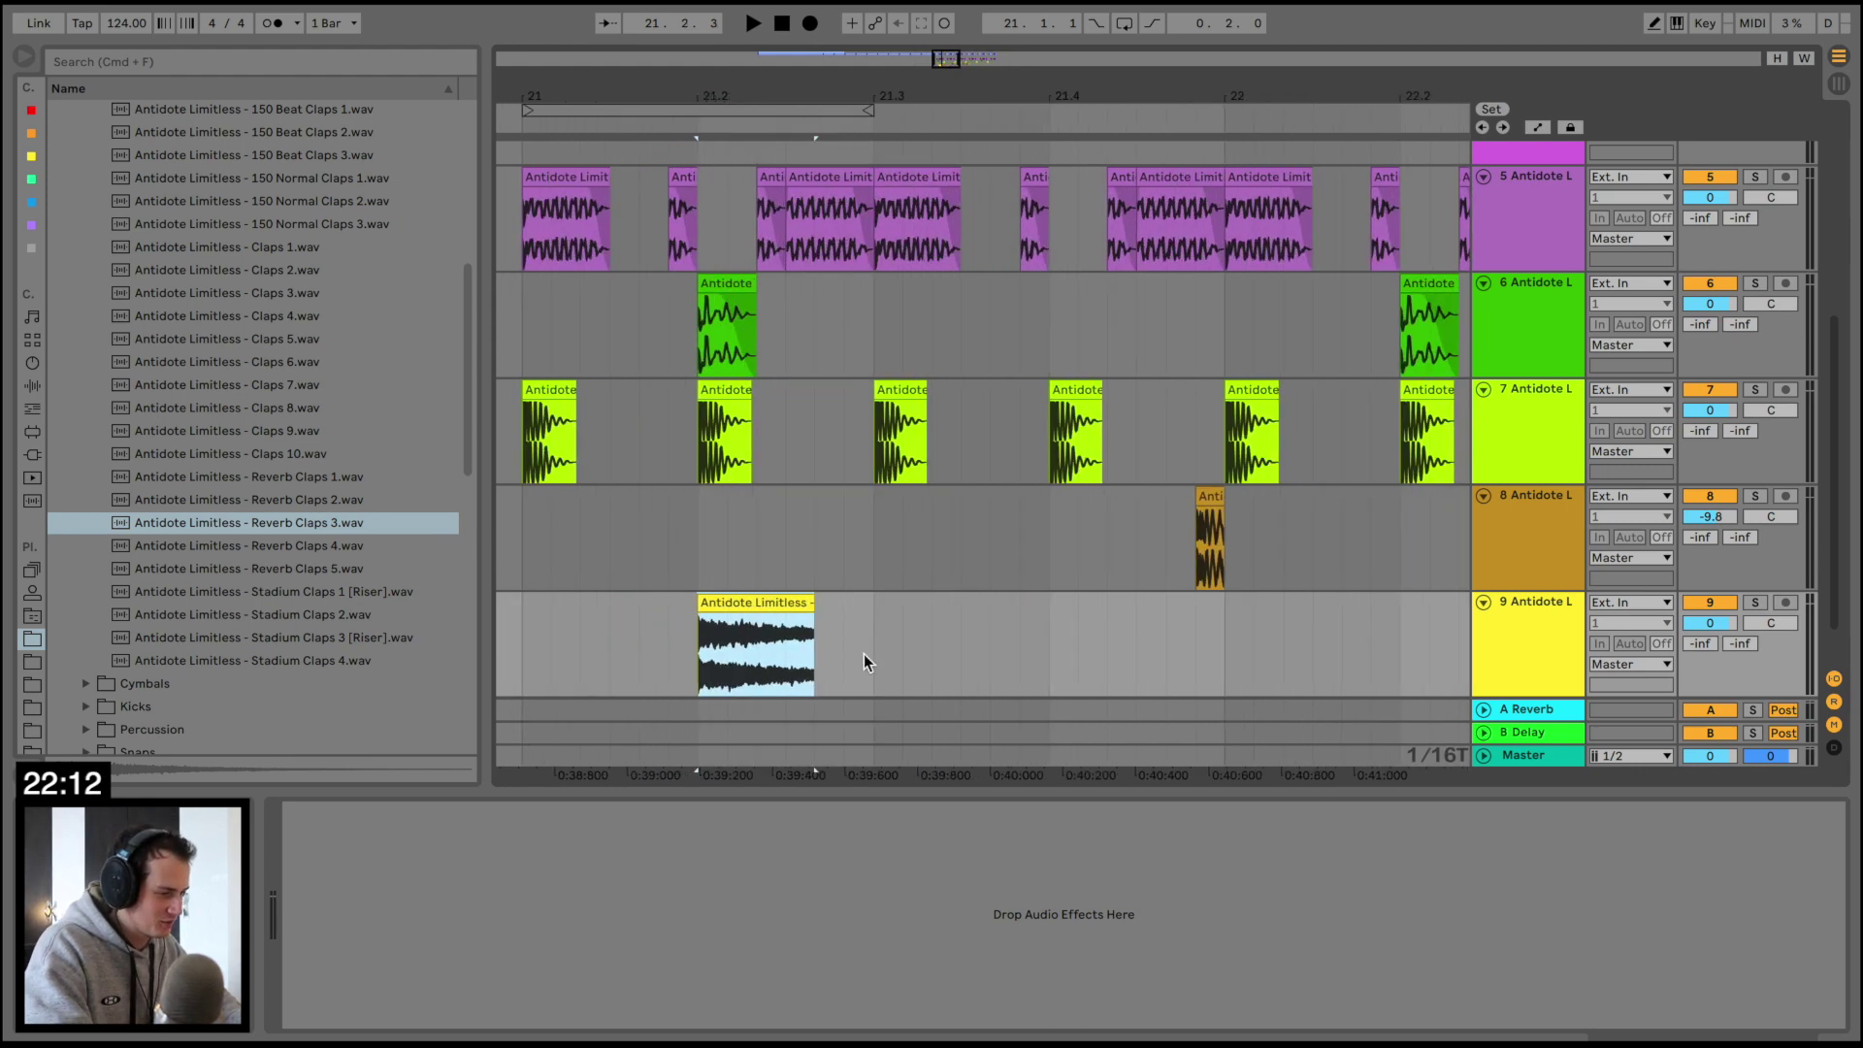
{"action": "left_click_drag", "start_coordinate": [809, 614], "coordinate": [647, 615]}
{"action": "key", "text": "space"}
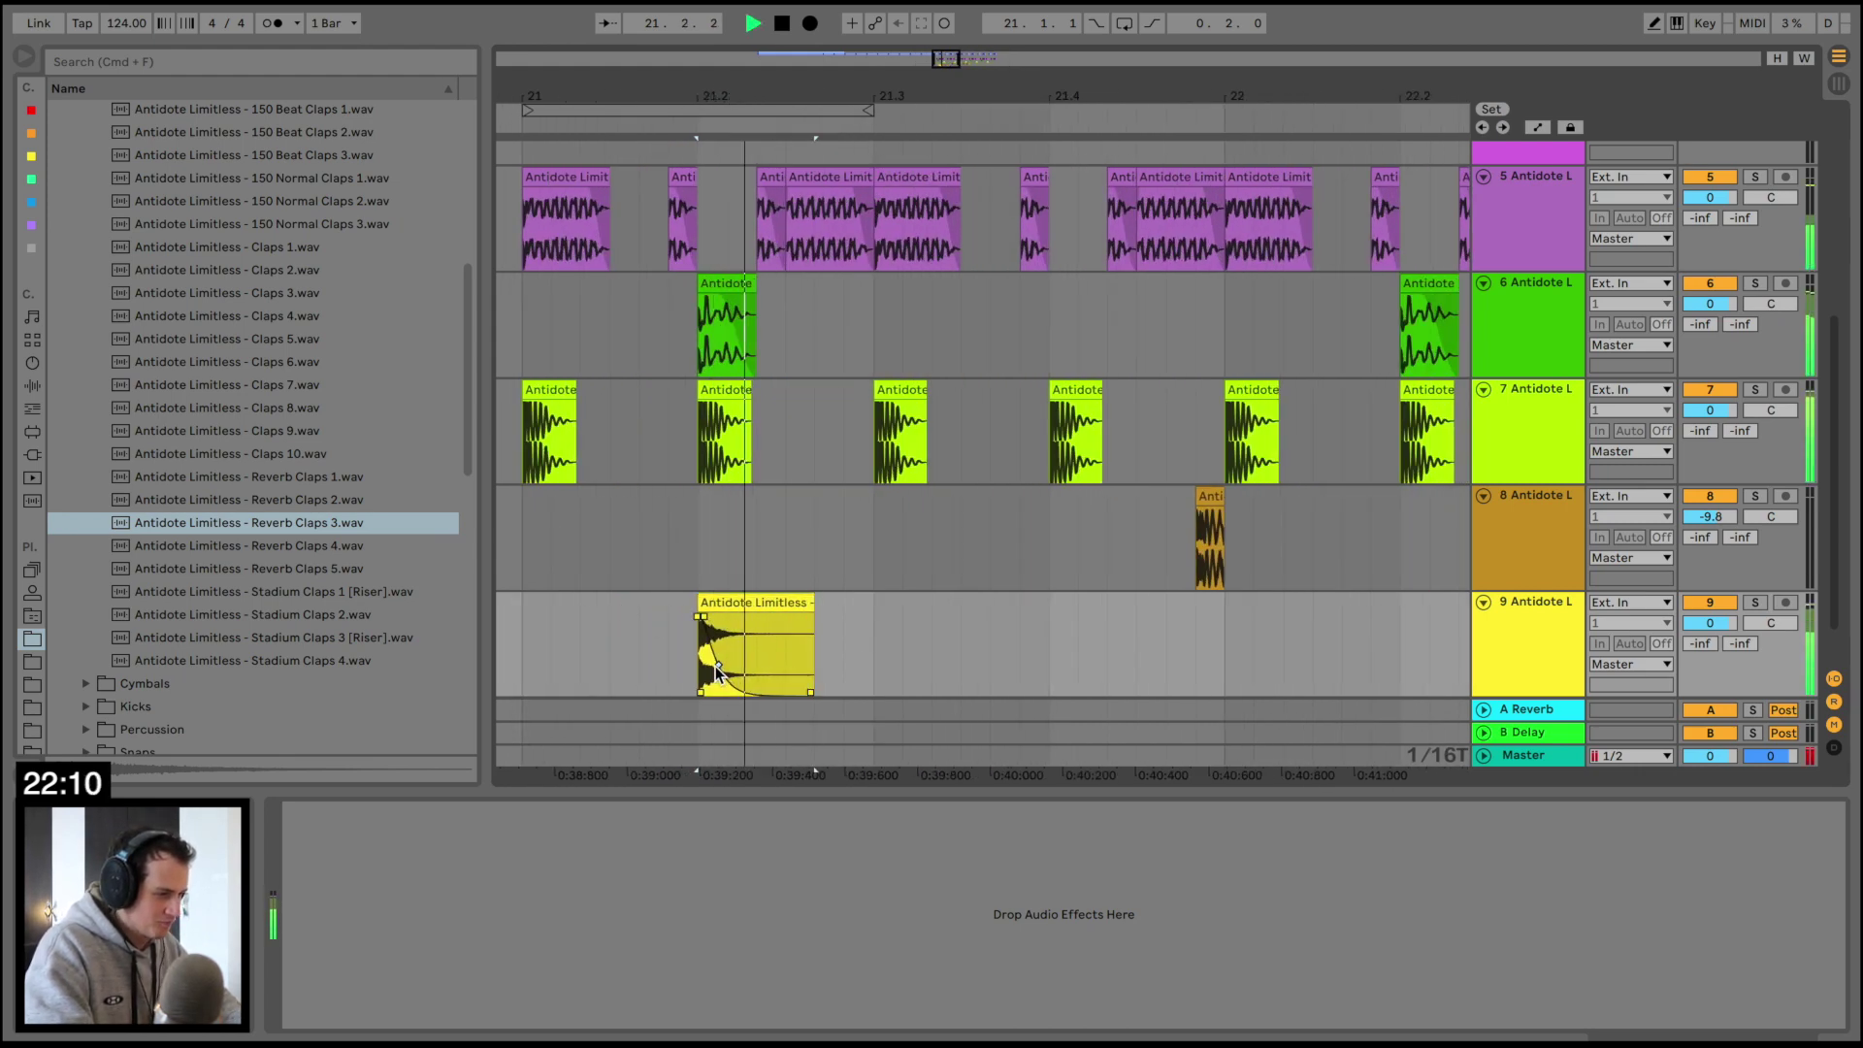
{"action": "key", "text": "space"}
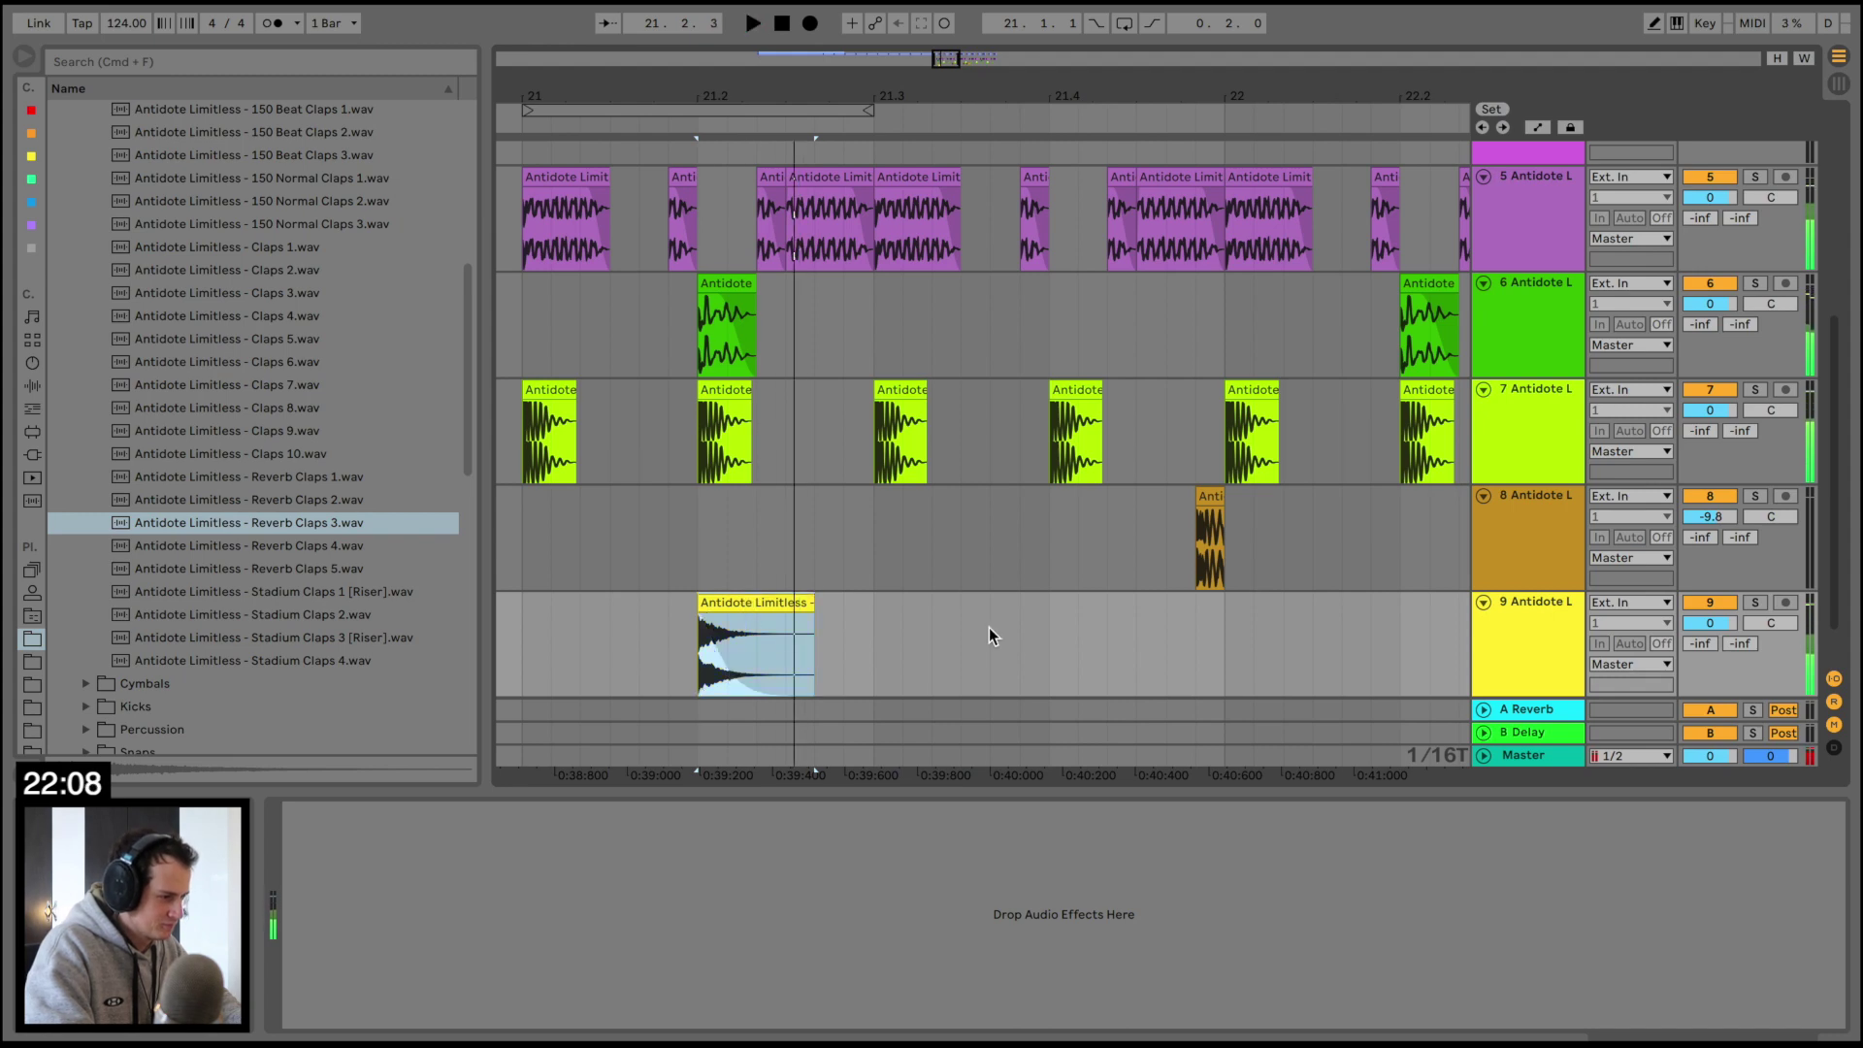
Paste the faded clap at 21.4 and add a fade-in copy half a beat after it, ending around bar 22
{"action": "left_click", "coordinate": [1040, 632]}
{"action": "key", "text": "super+v"}
{"action": "key", "text": "super+d"}
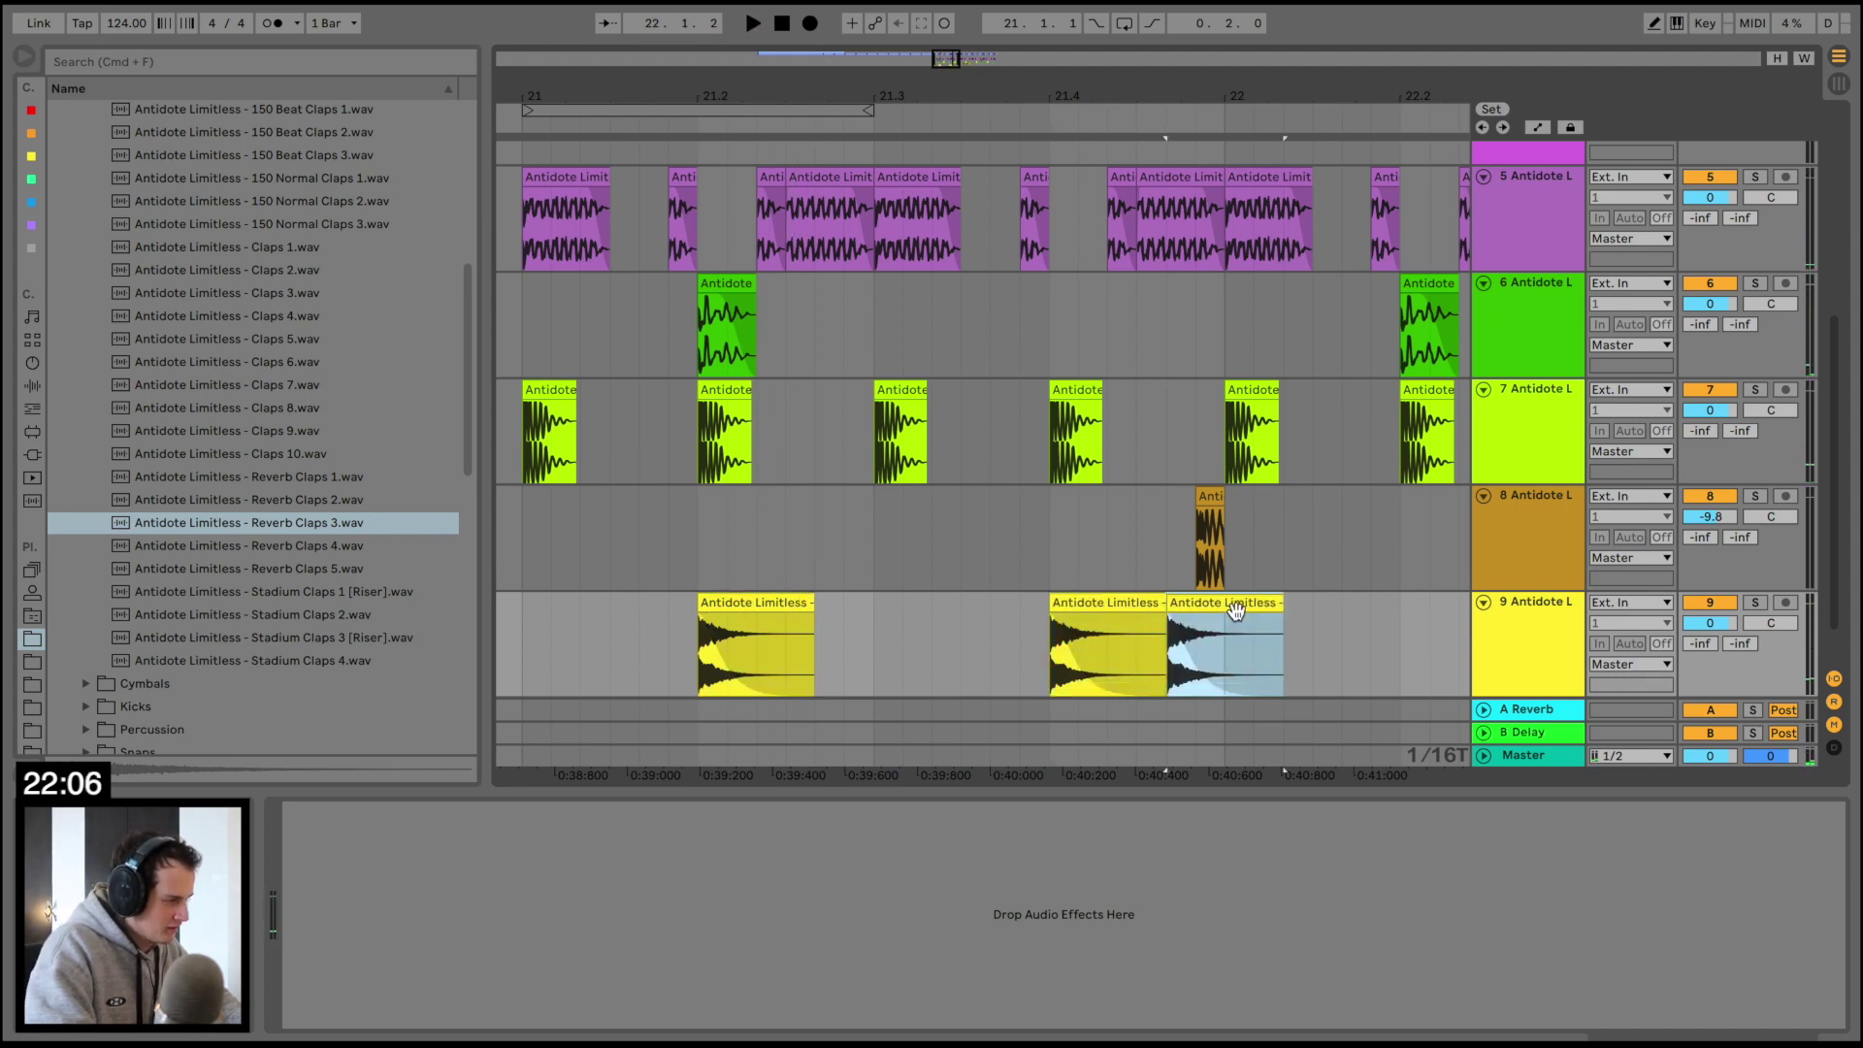
{"action": "mouse_move", "coordinate": [1233, 603]}
{"action": "left_mouse_down"}
{"action": "mouse_move", "coordinate": [1204, 602]}
{"action": "mouse_move", "coordinate": [1261, 616]}
{"action": "left_mouse_up"}
{"action": "left_click_drag", "start_coordinate": [1140, 603], "coordinate": [1151, 602]}
{"action": "key", "text": "space"}
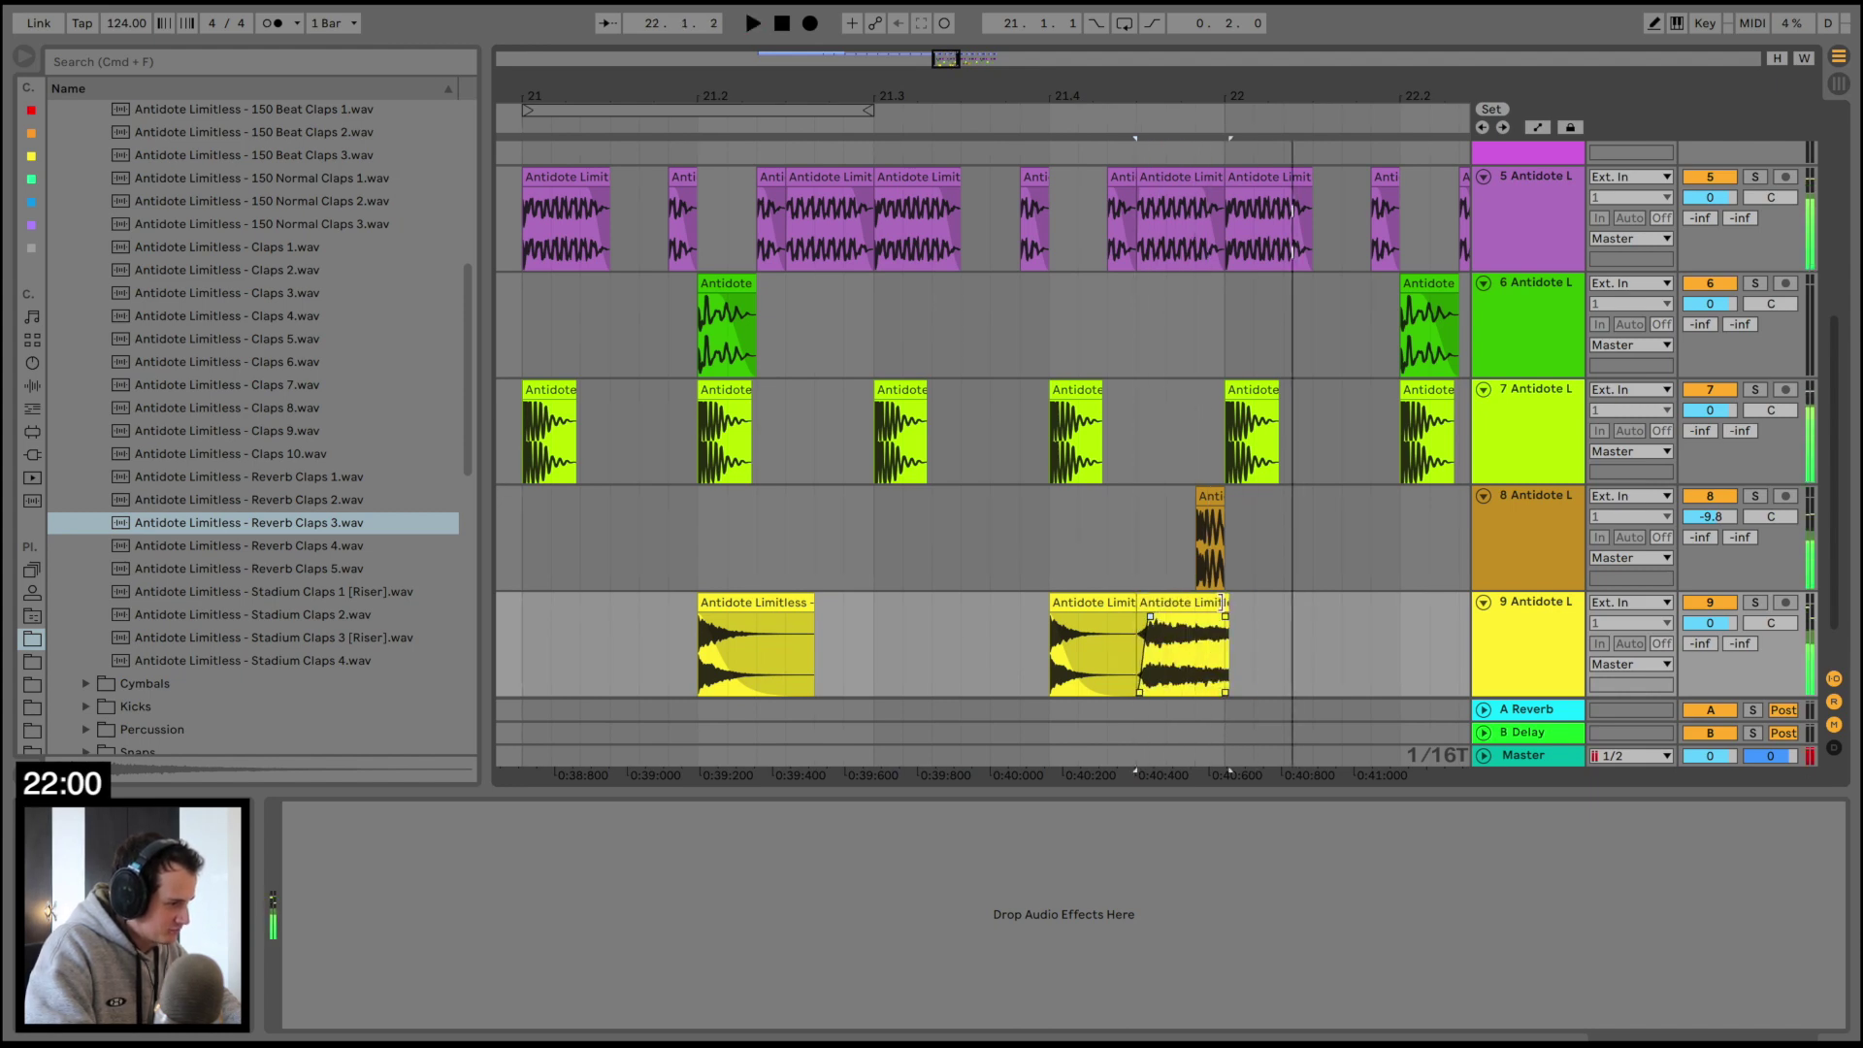
End the fade-in clap at bar 22 with a fade-out and duplicate the one-bar clap pattern across bars 22 and 23
{"action": "left_click", "coordinate": [1220, 602]}
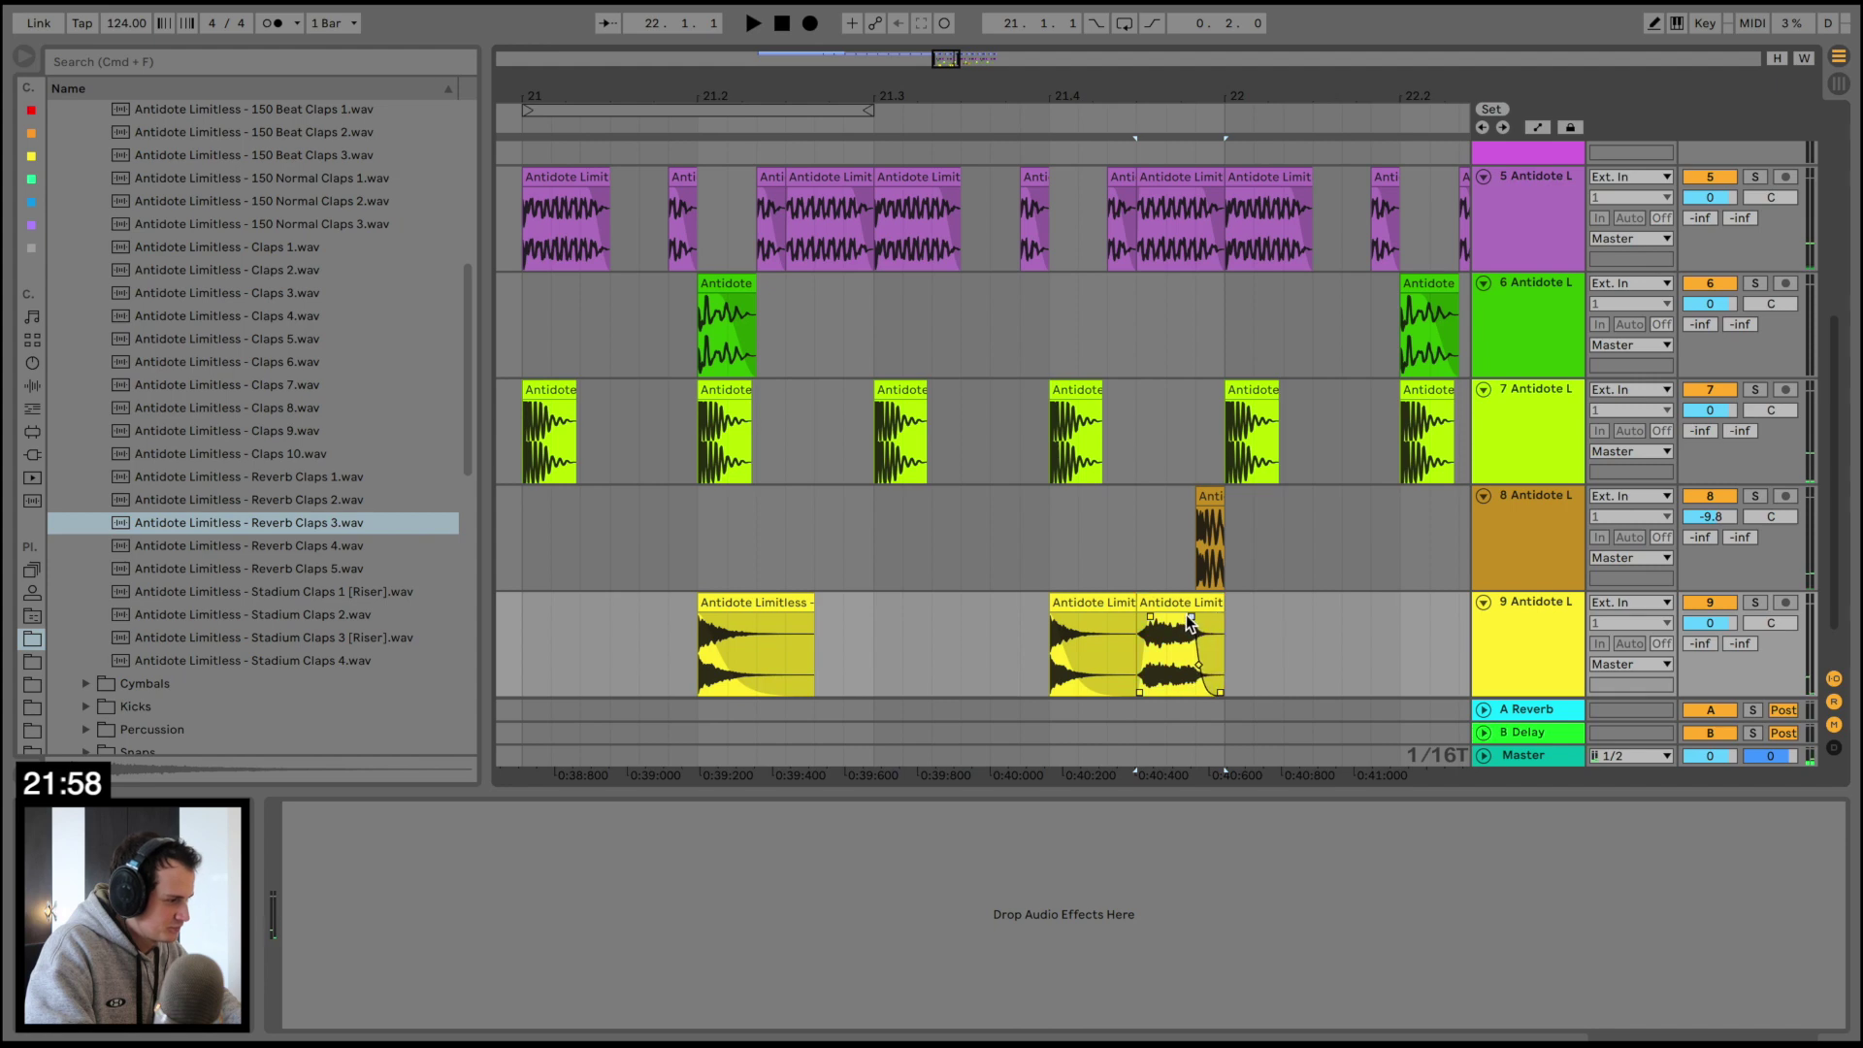
{"action": "scroll", "coordinate": [1097, 636], "scroll_direction": "down", "scroll_amount": 5}
{"action": "key", "text": "space"}
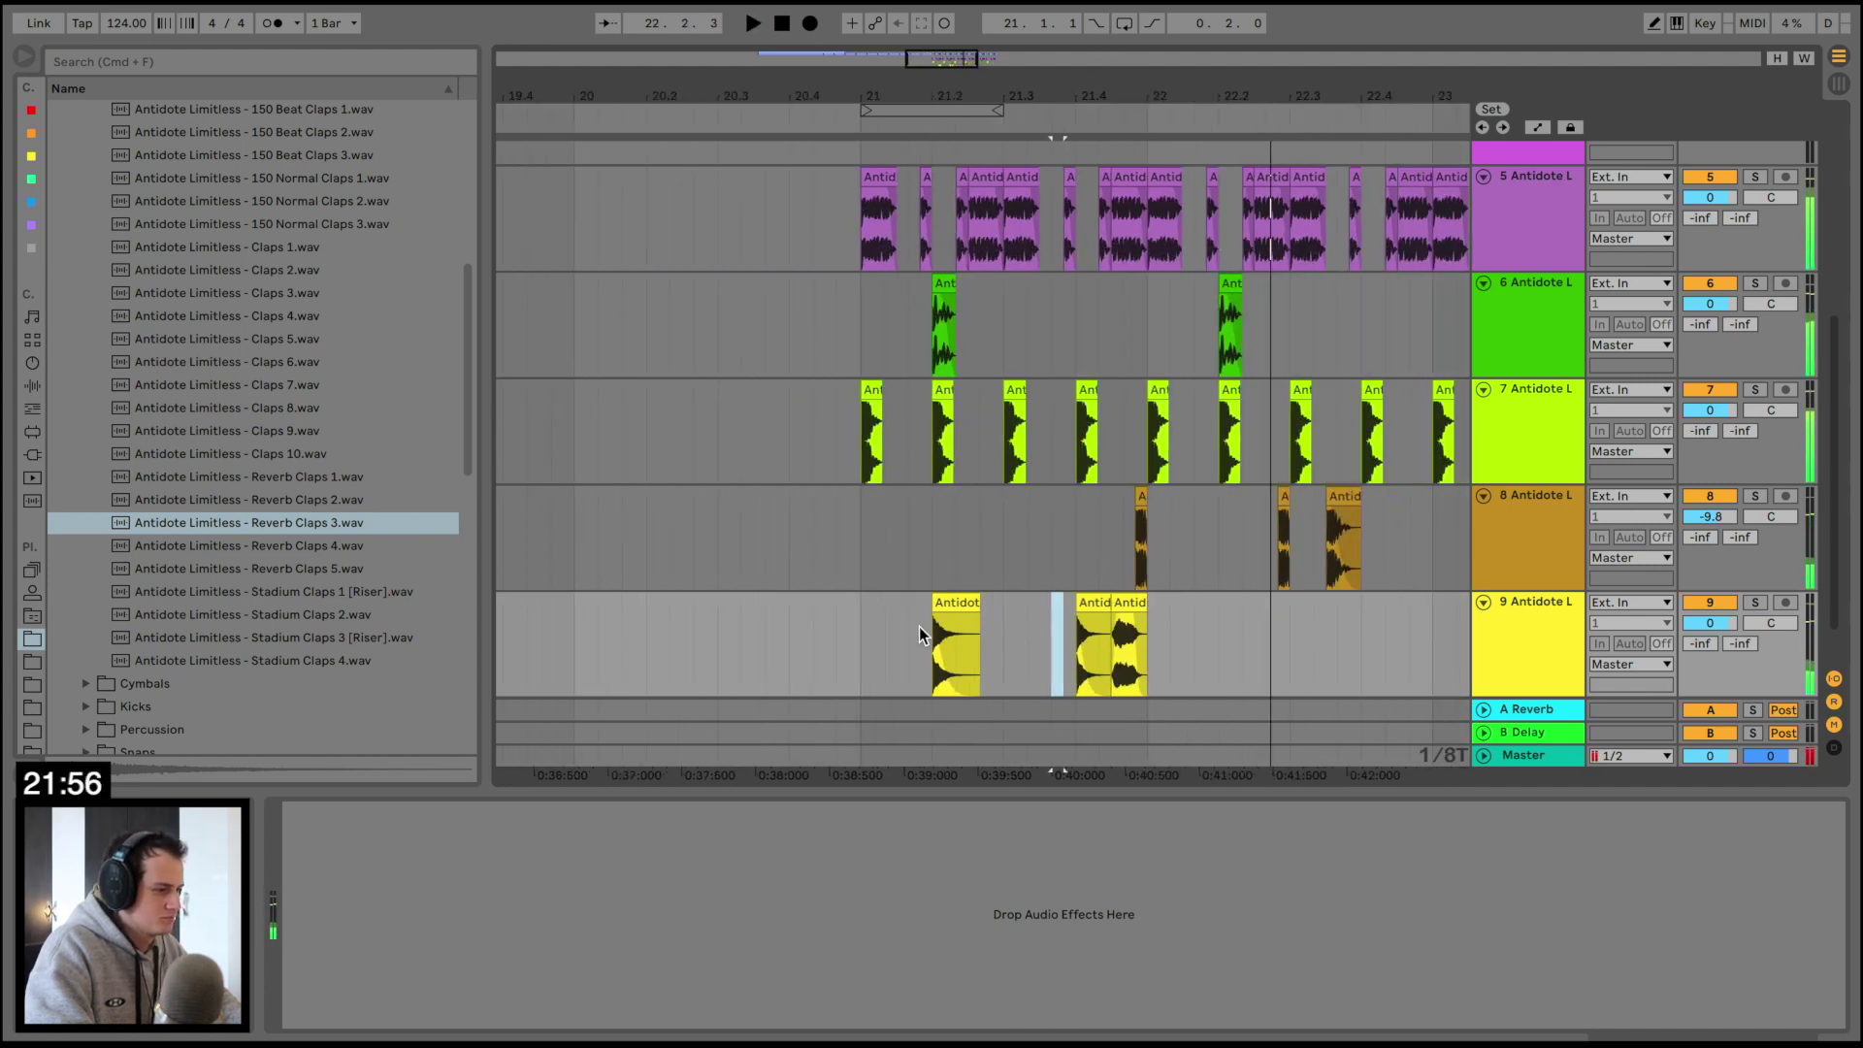
{"action": "left_click", "coordinate": [861, 622]}
{"action": "left_click_drag", "start_coordinate": [860, 621], "coordinate": [1155, 621]}
{"action": "key", "text": "super+d"}
{"action": "key", "text": "super+d"}
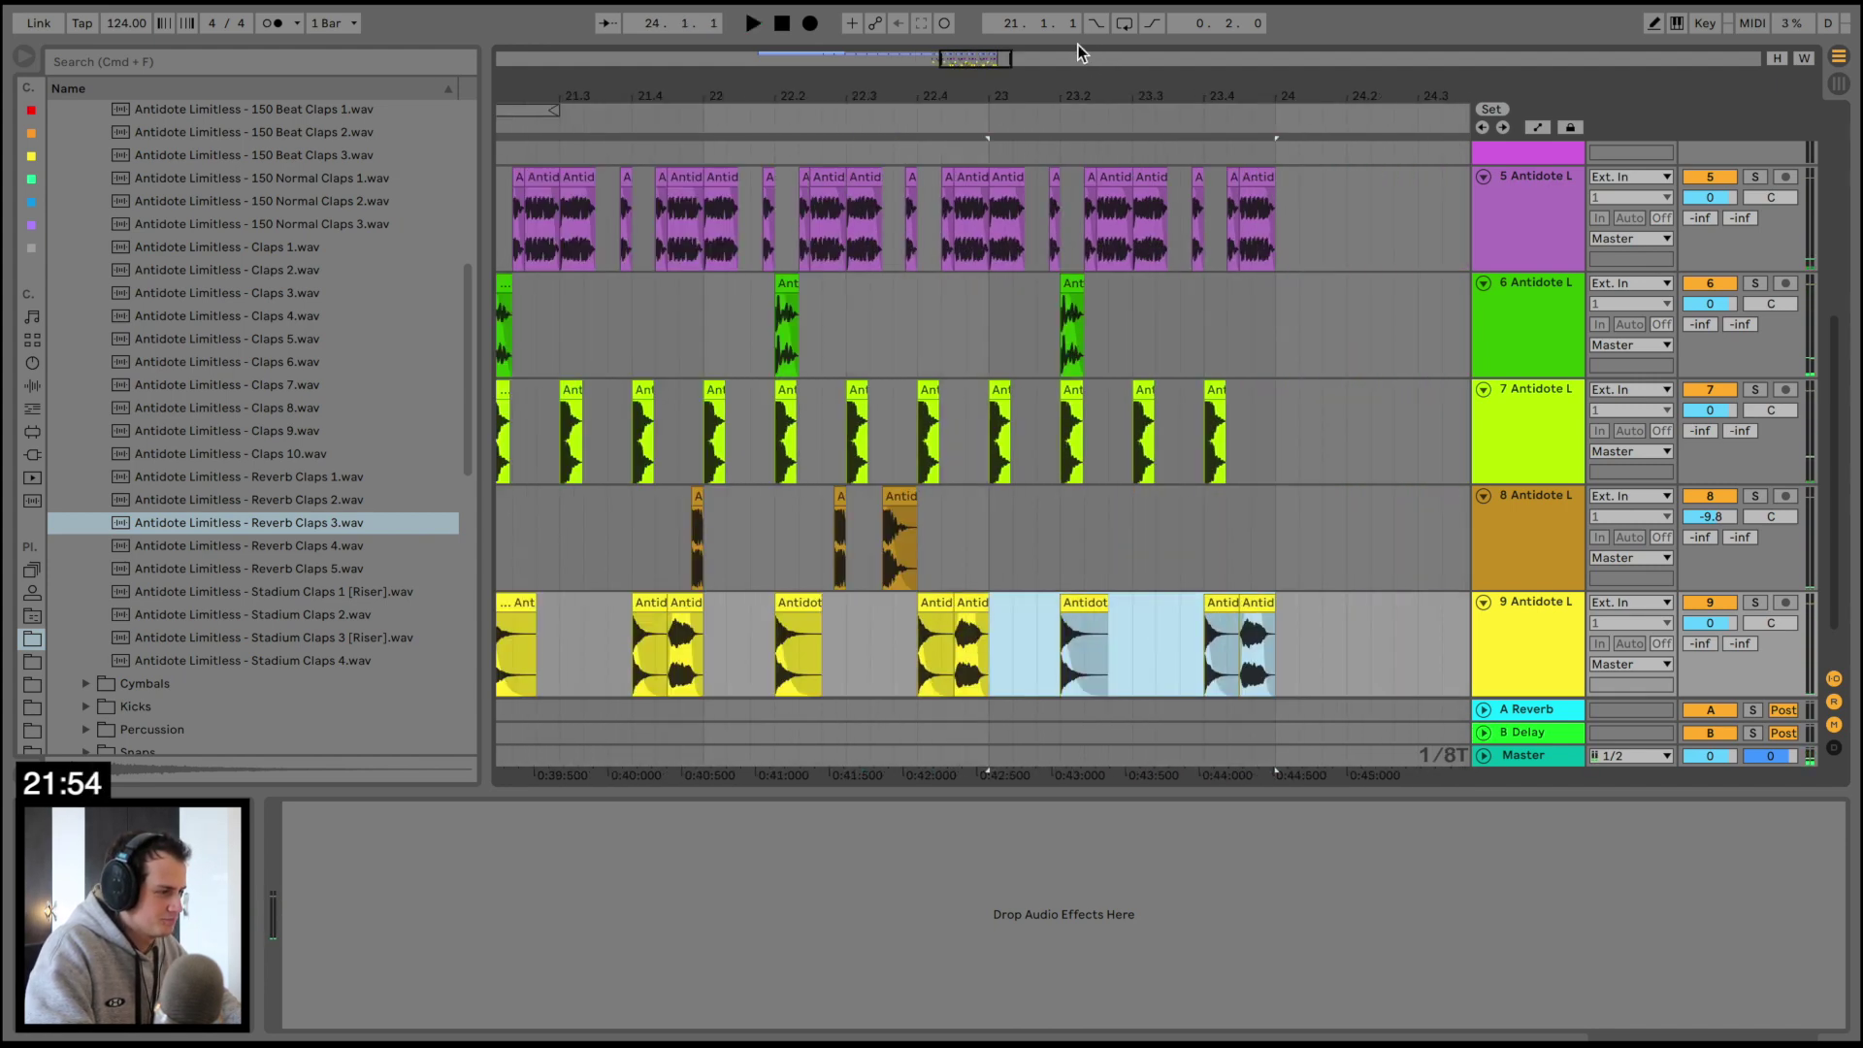
Group the kick, wide kick and reverb clap tracks together
{"action": "scroll", "coordinate": [1080, 94], "scroll_direction": "down", "scroll_amount": 5}
{"action": "left_click", "coordinate": [1514, 405]}
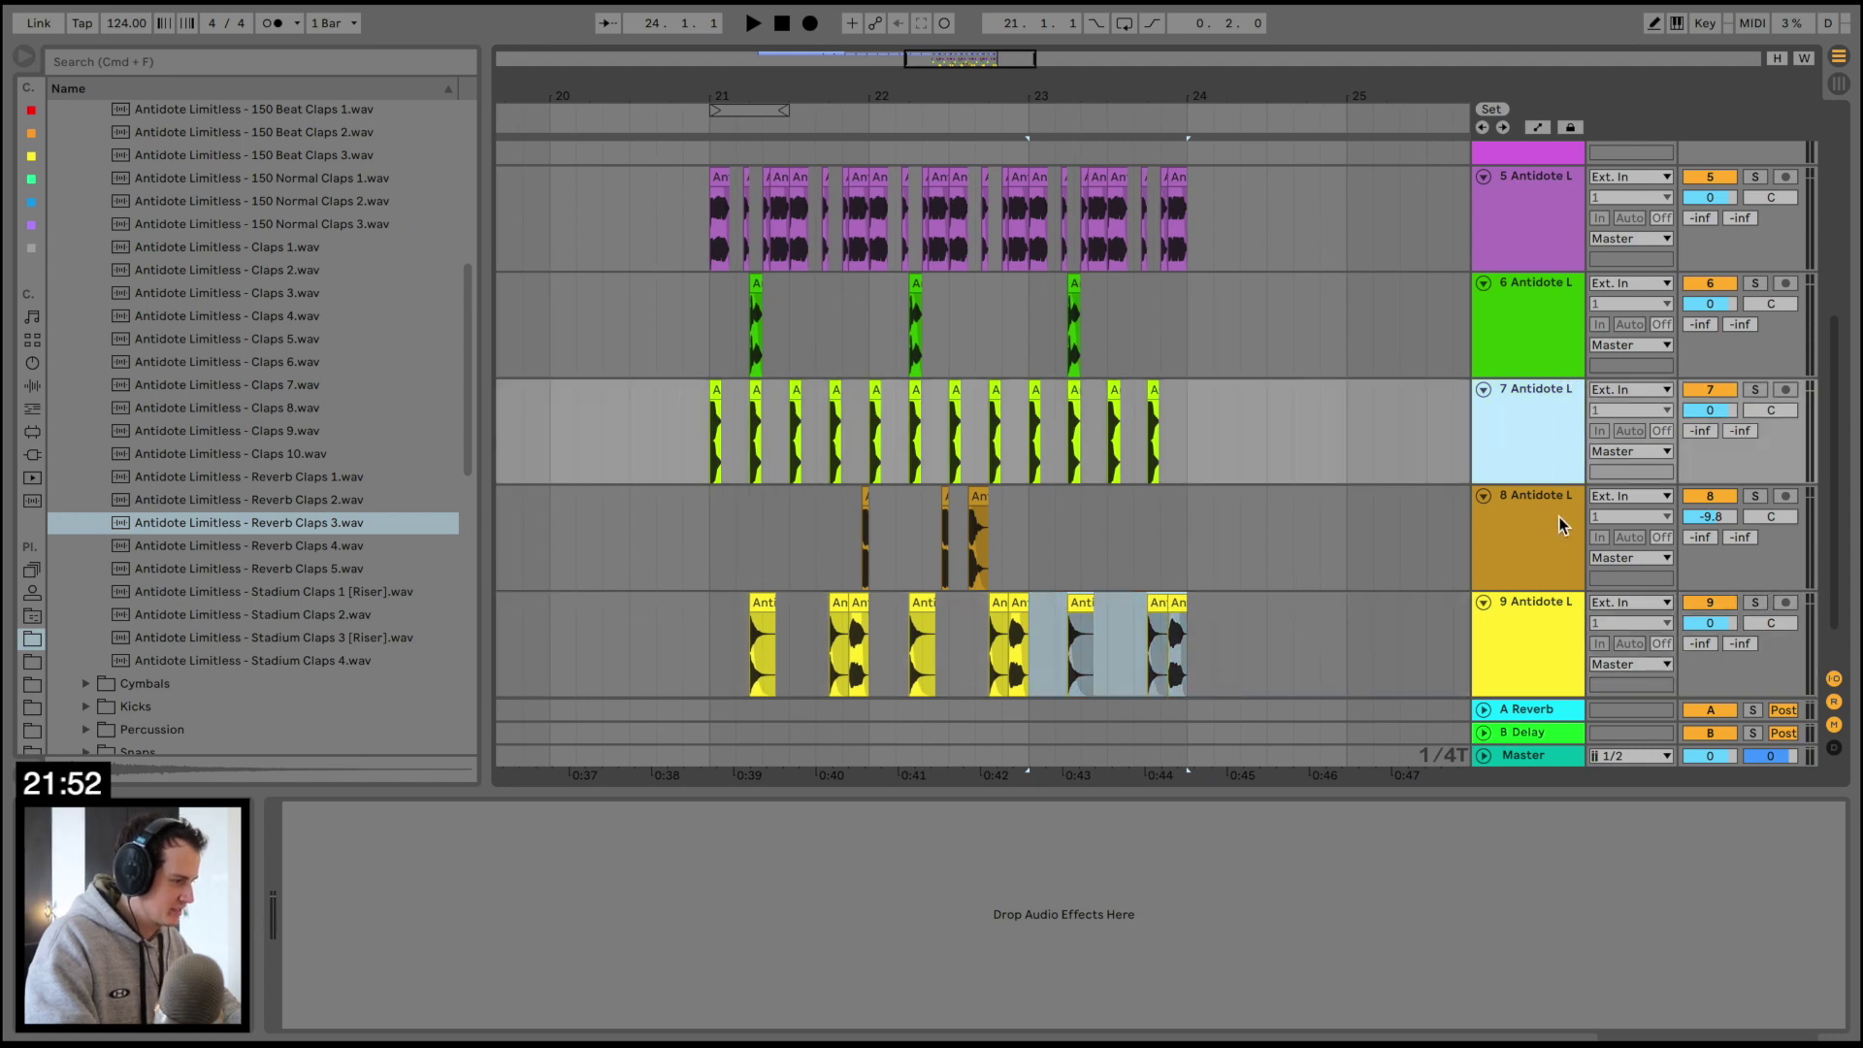
{"action": "left_click", "coordinate": [1529, 624], "text": "shift"}
{"action": "key", "text": "super+g"}
Add a Saturator with 5.14 dB drive to the drum group and listen from bar 21
{"action": "left_click", "coordinate": [32, 386]}
{"action": "scroll", "coordinate": [126, 626], "scroll_direction": "down", "scroll_amount": 5}
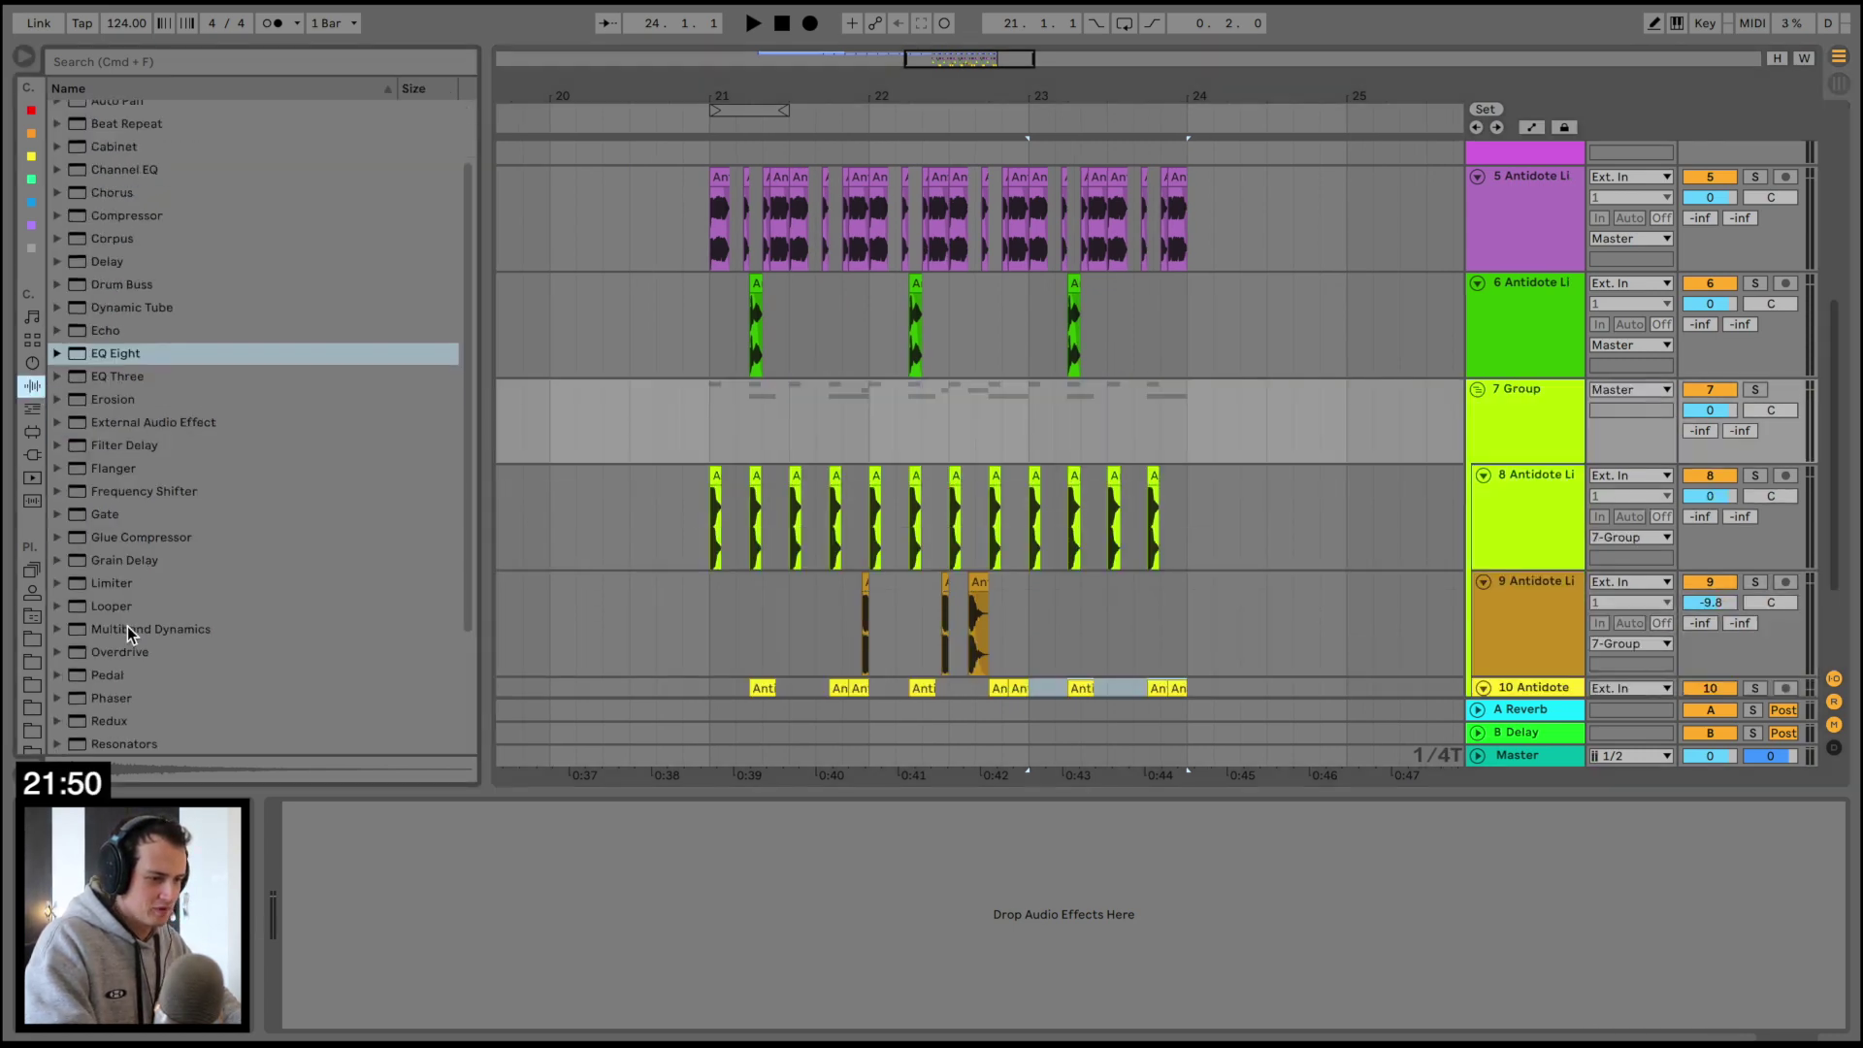
{"action": "left_click_drag", "start_coordinate": [120, 627], "coordinate": [316, 889]}
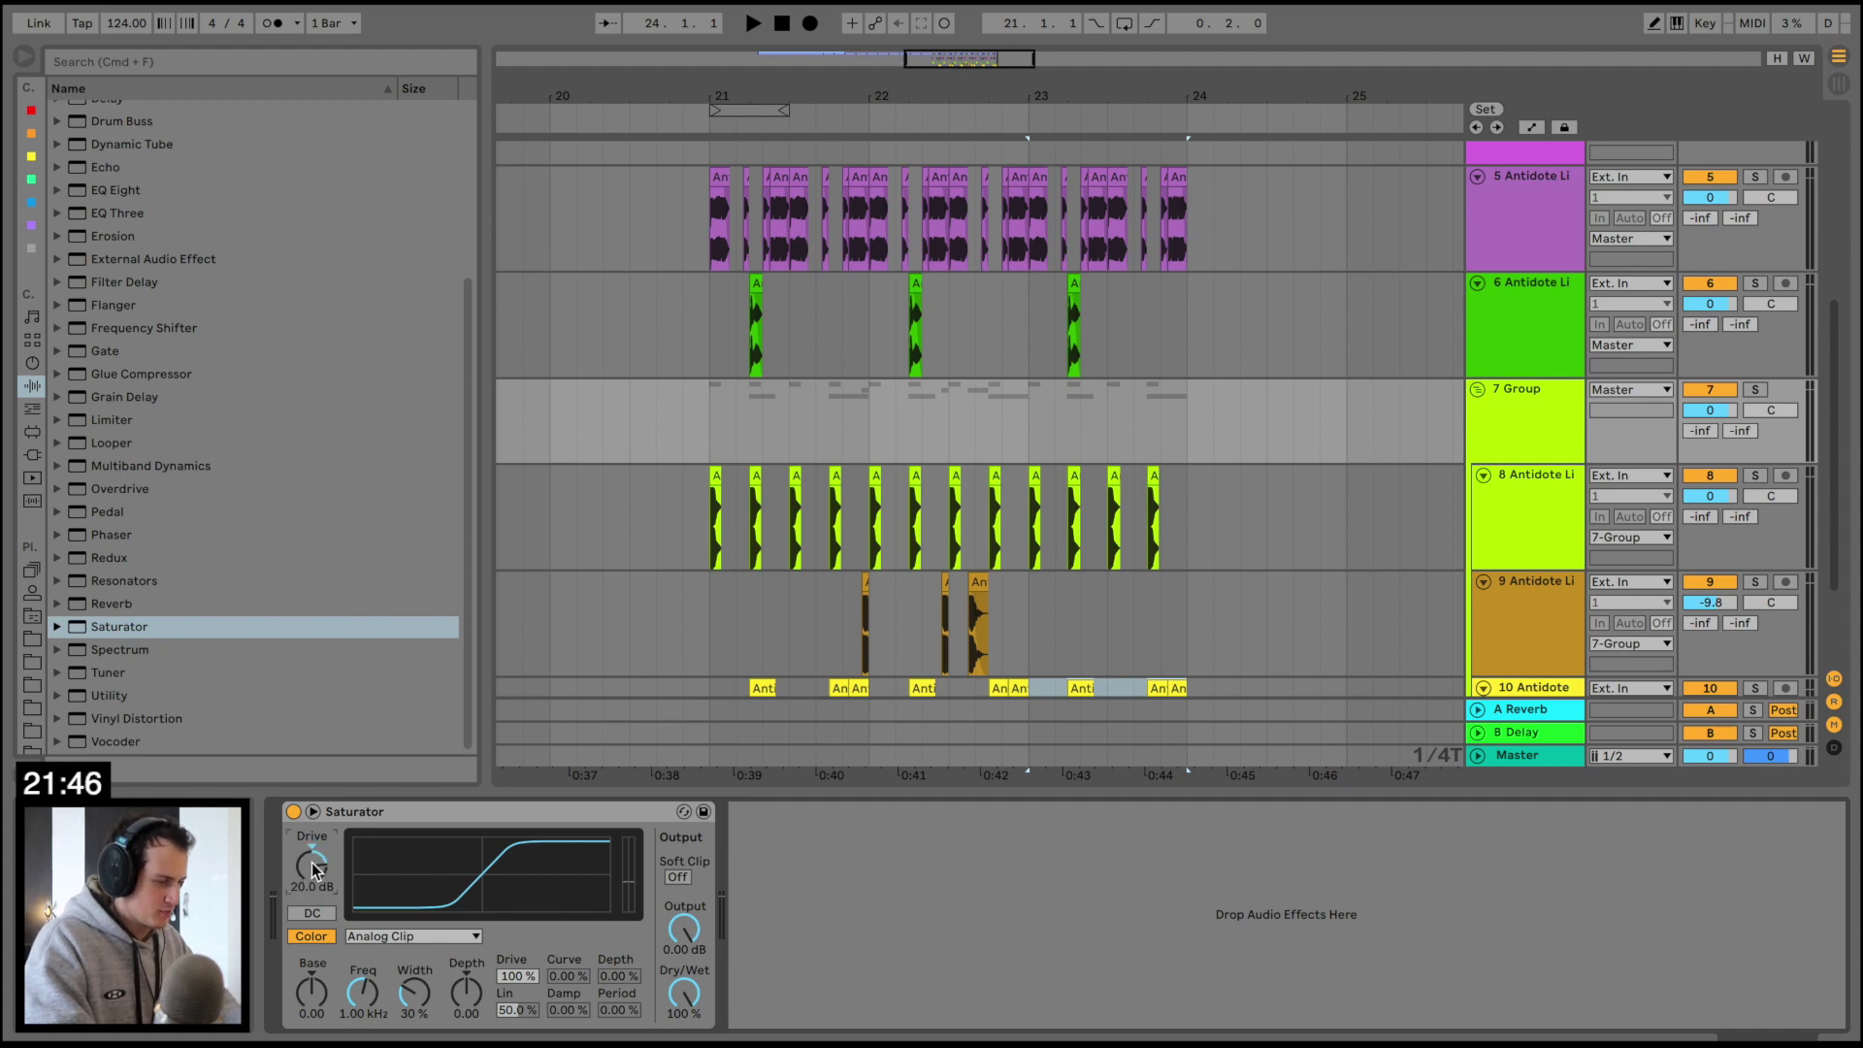
{"action": "key", "text": "space"}
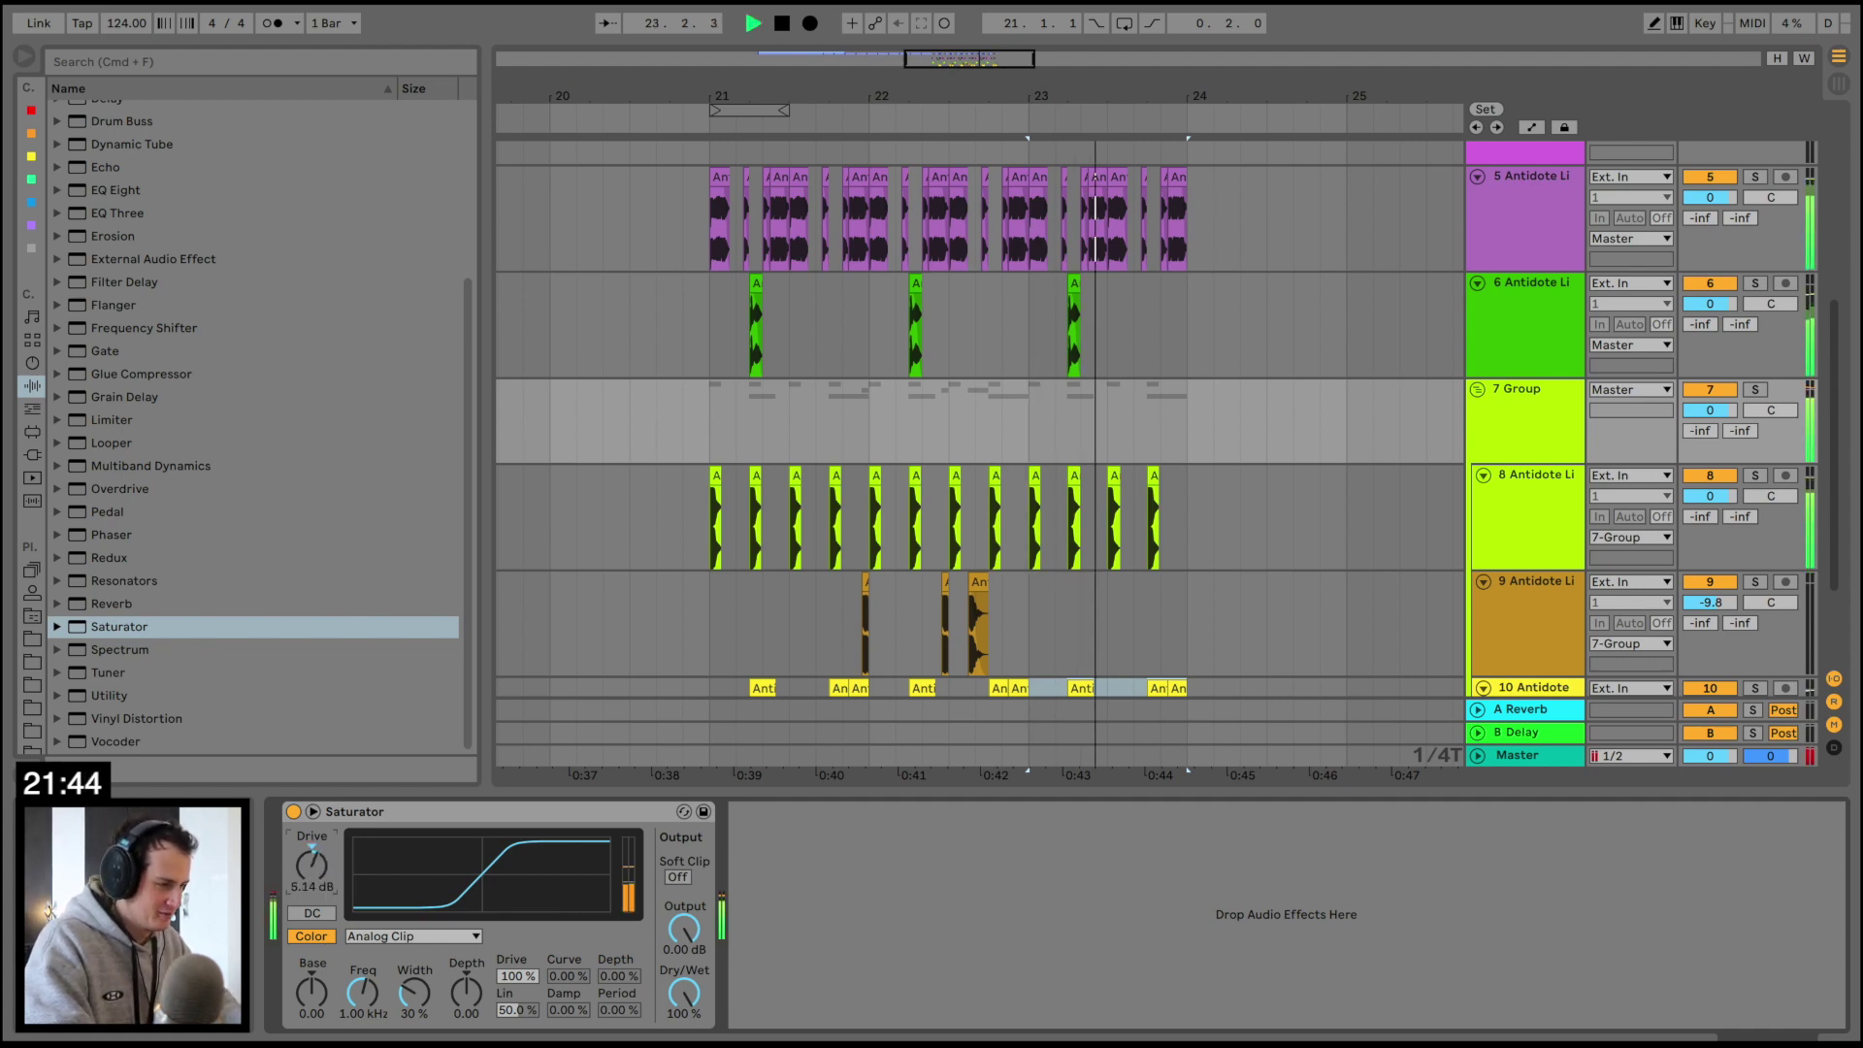
{"action": "left_click", "coordinate": [684, 438]}
{"action": "key", "text": "space"}
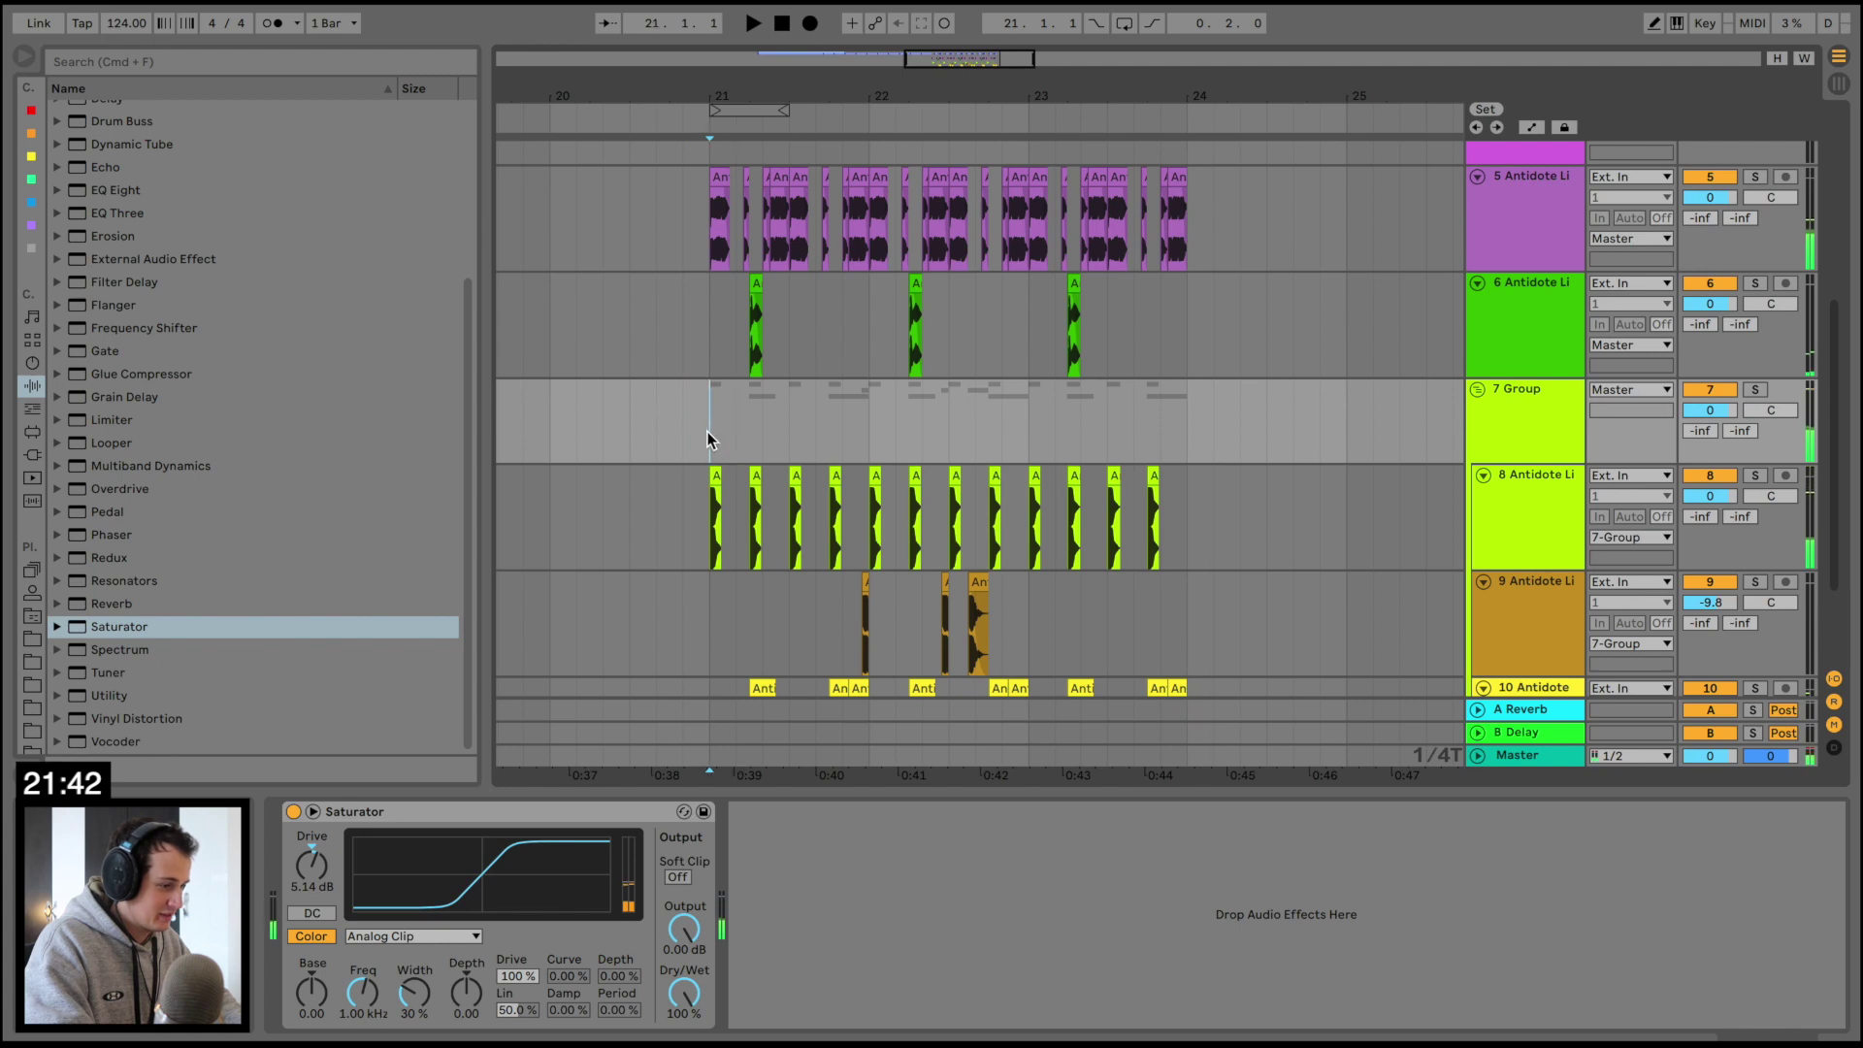
Insert an audio track below the reverb claps and move the three fade-in claps onto it at their existing times
{"action": "scroll", "coordinate": [707, 433], "scroll_direction": "down", "scroll_amount": 3}
{"action": "left_click", "coordinate": [1534, 618]}
{"action": "key", "text": "super+t"}
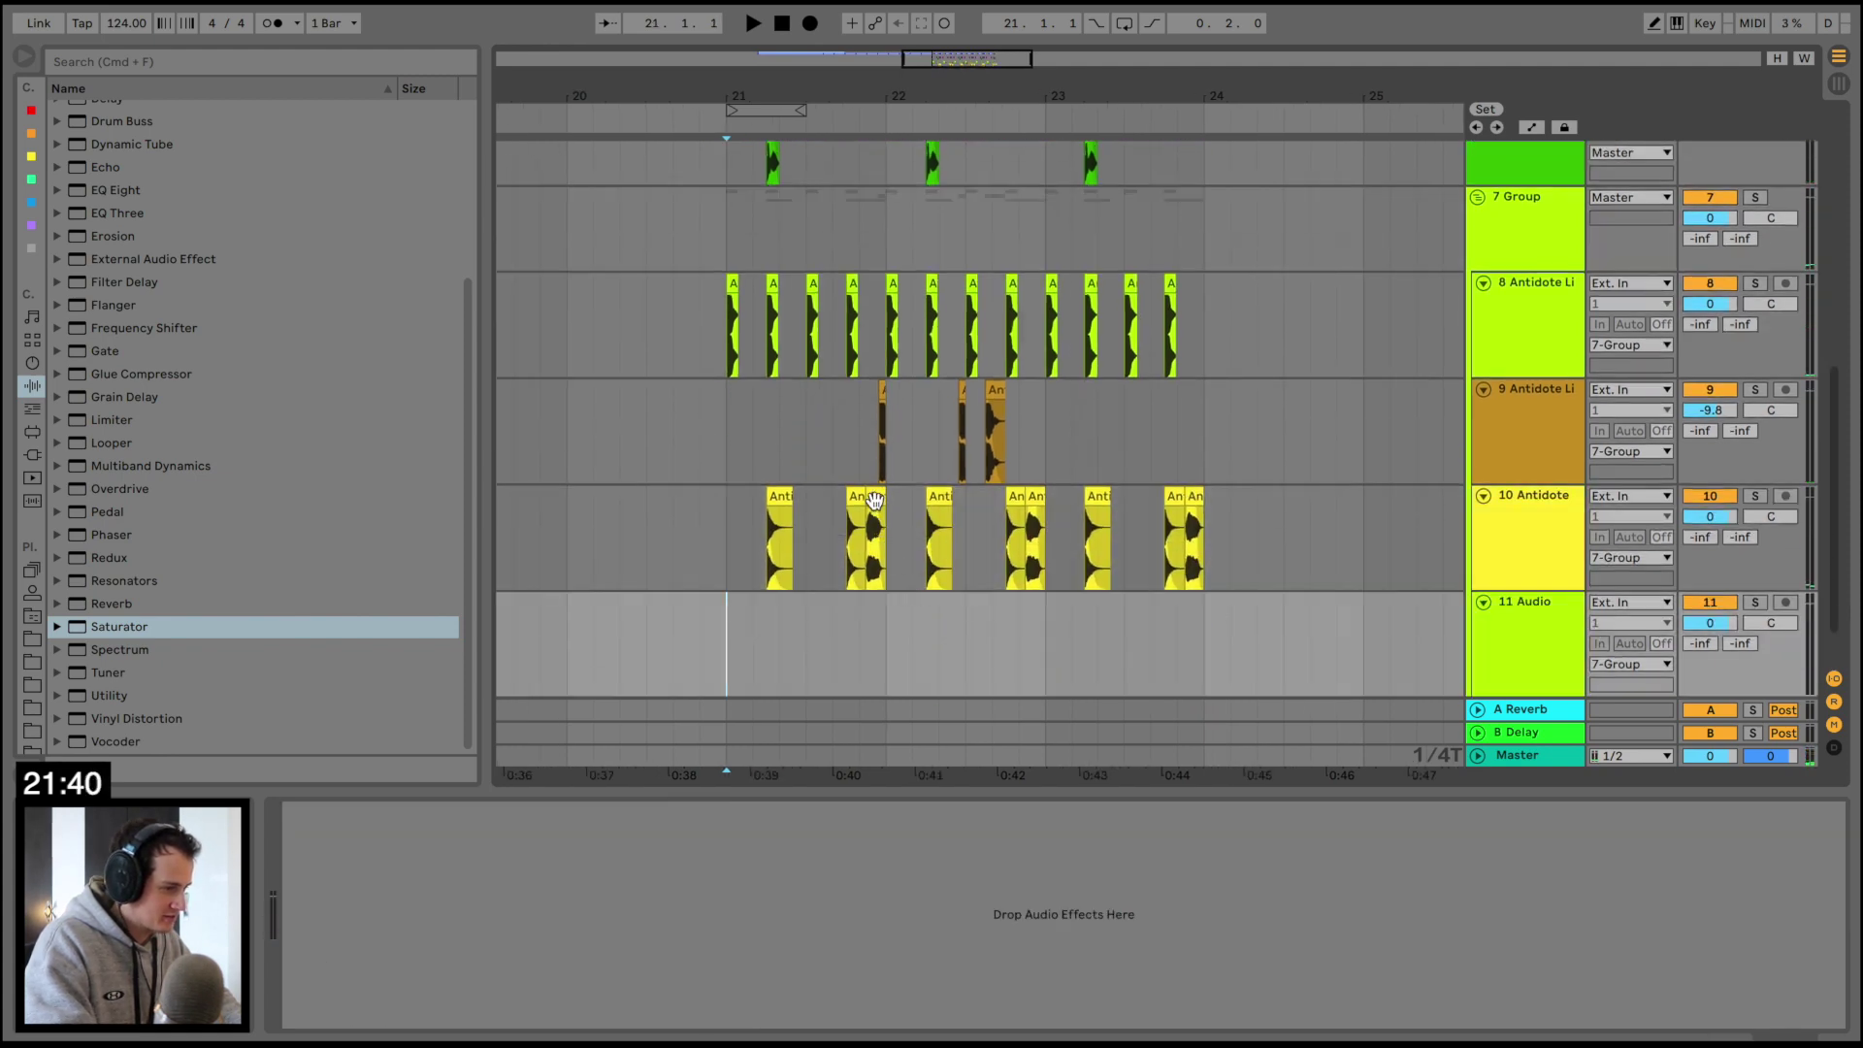
{"action": "left_click_drag", "start_coordinate": [875, 500], "coordinate": [874, 644]}
{"action": "key", "text": "space"}
{"action": "left_click_drag", "start_coordinate": [1192, 509], "coordinate": [1190, 611]}
{"action": "left_click_drag", "start_coordinate": [1028, 509], "coordinate": [1030, 621]}
Lower the fade-in clap track to -9.3 dB and solo the drum group for playback from bar 21
{"action": "key", "text": "space"}
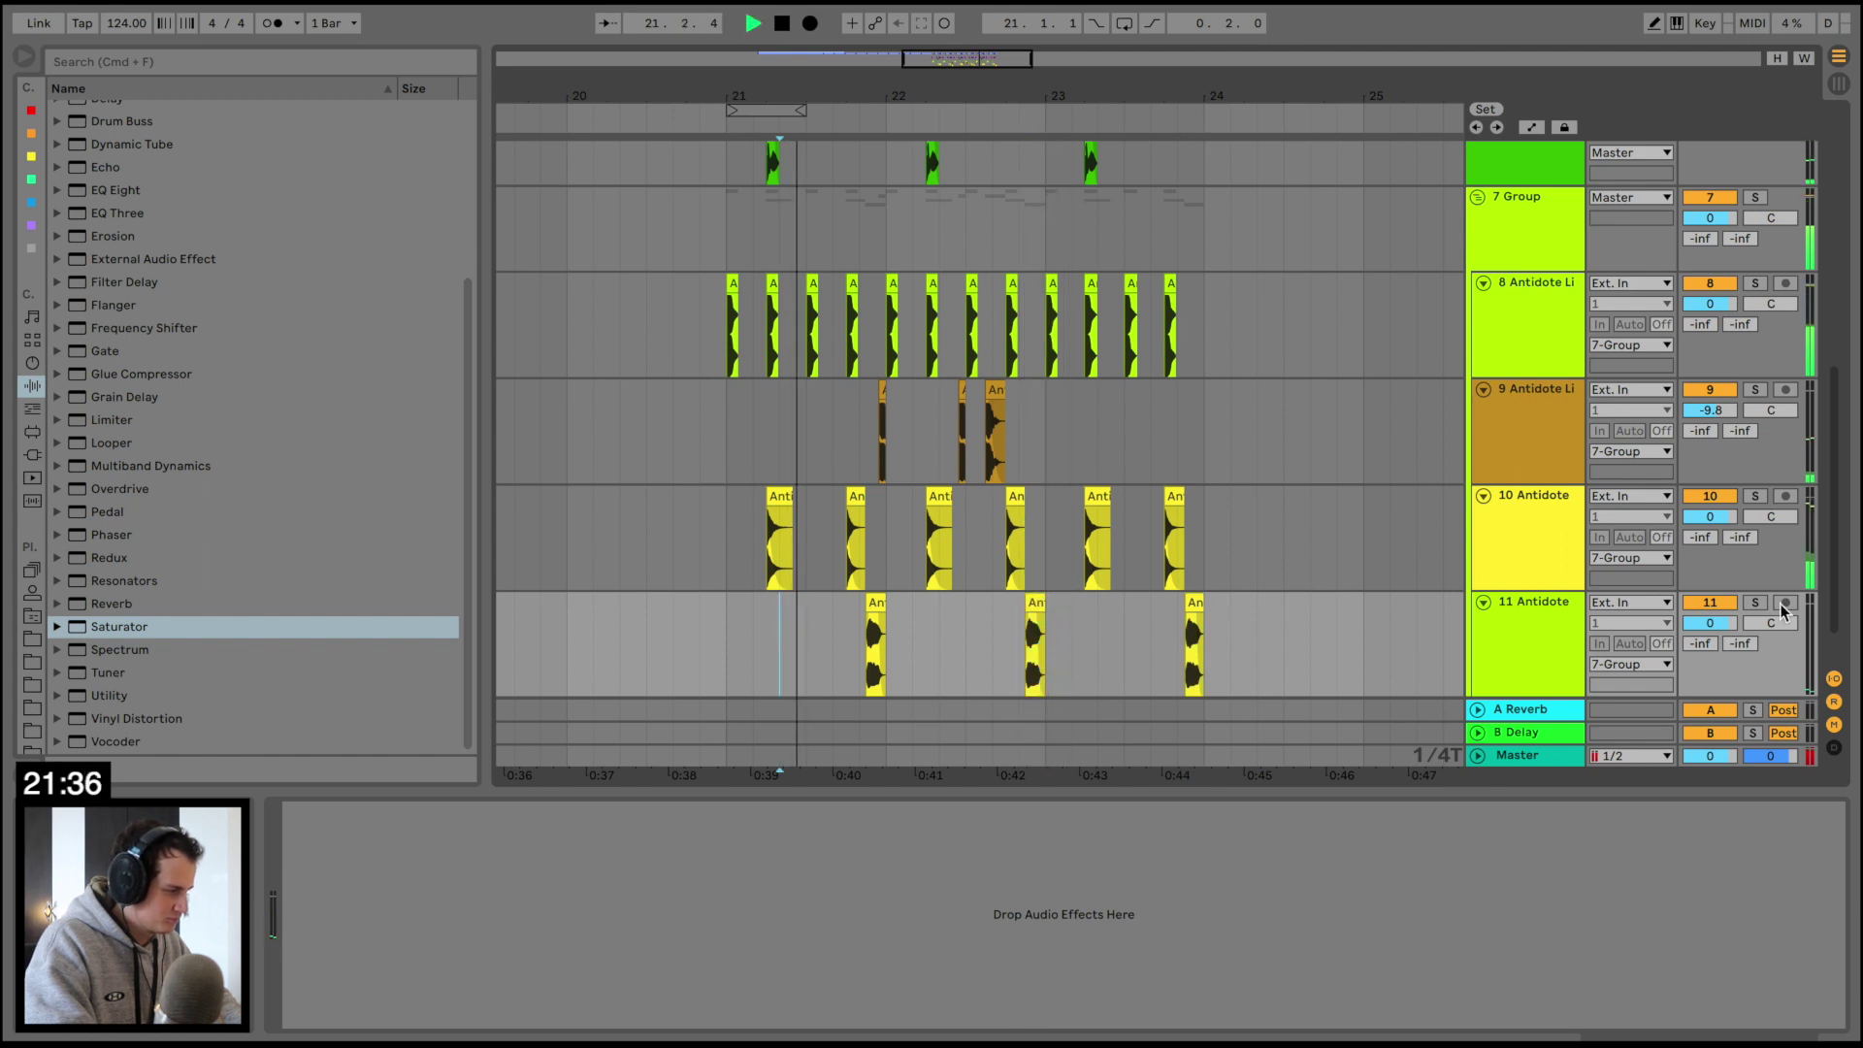
{"action": "mouse_move", "coordinate": [1698, 624]}
{"action": "left_mouse_down"}
{"action": "mouse_move", "coordinate": [1698, 656]}
{"action": "mouse_move", "coordinate": [1698, 628]}
{"action": "left_mouse_up"}
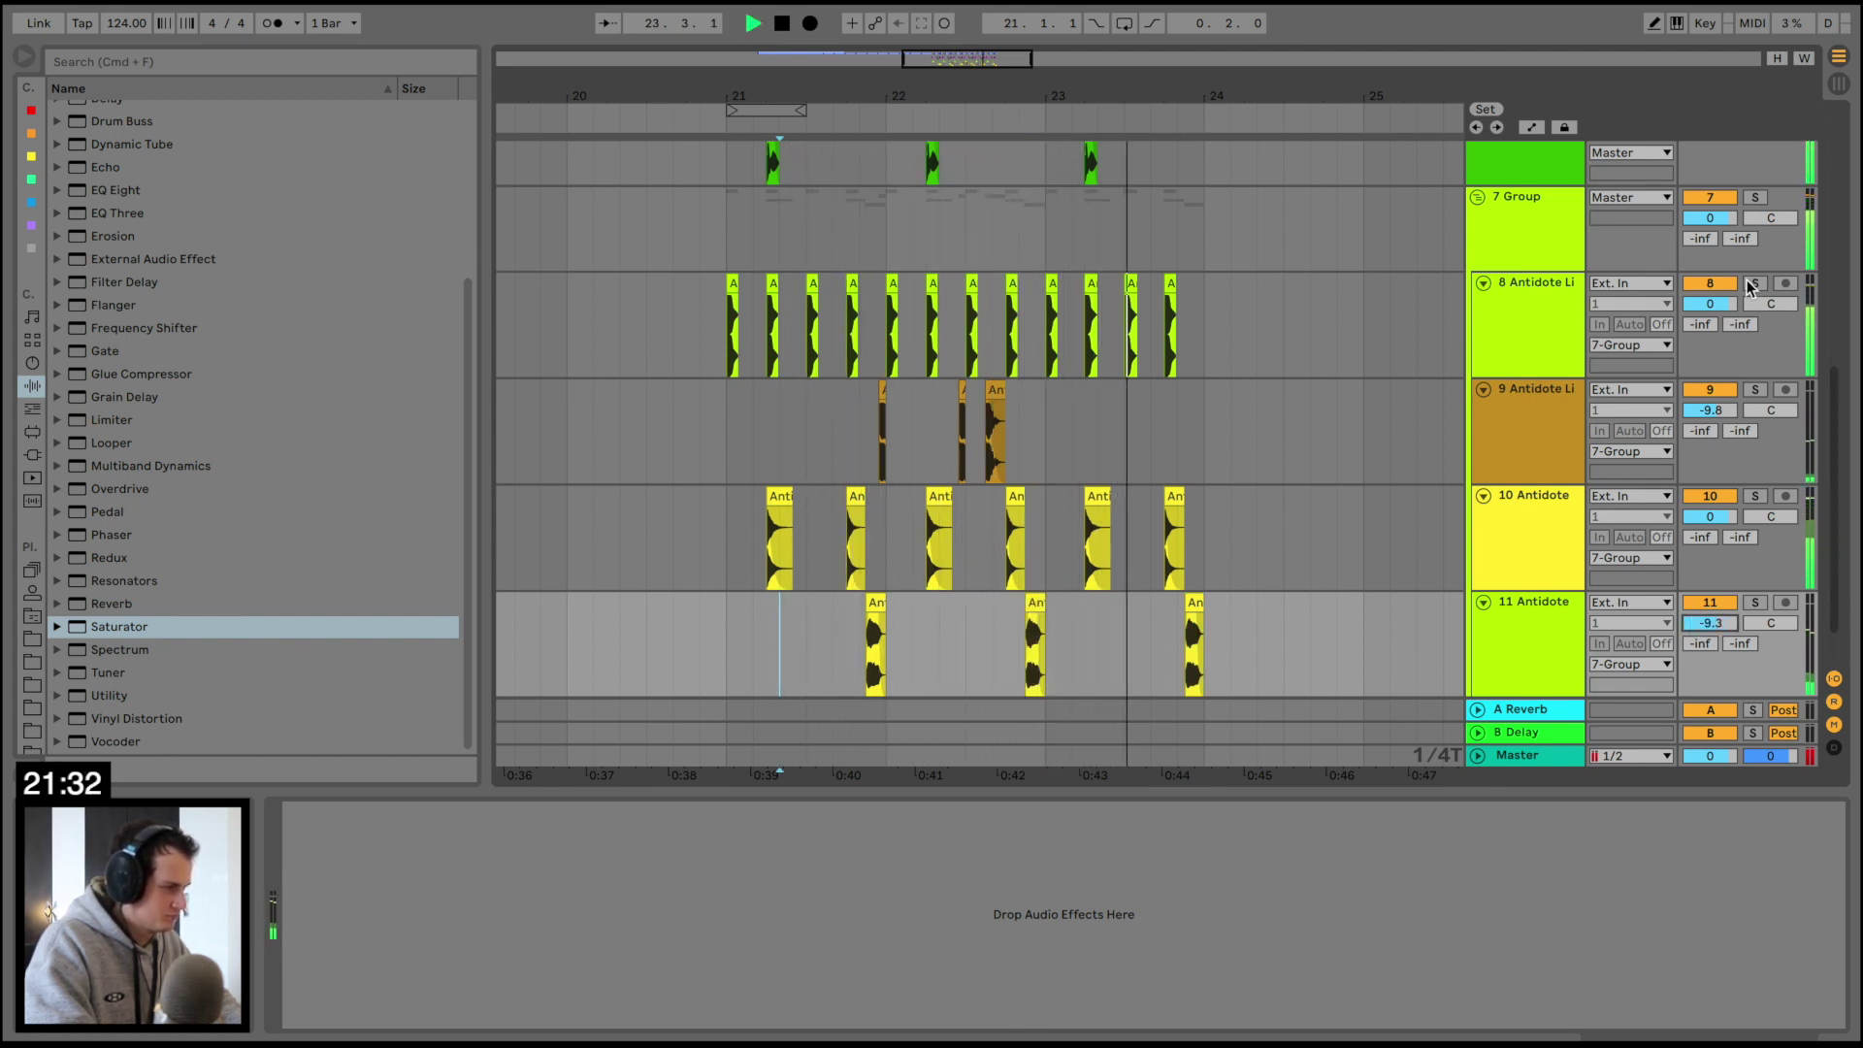
{"action": "left_click", "coordinate": [1755, 197]}
{"action": "left_click", "coordinate": [728, 235]}
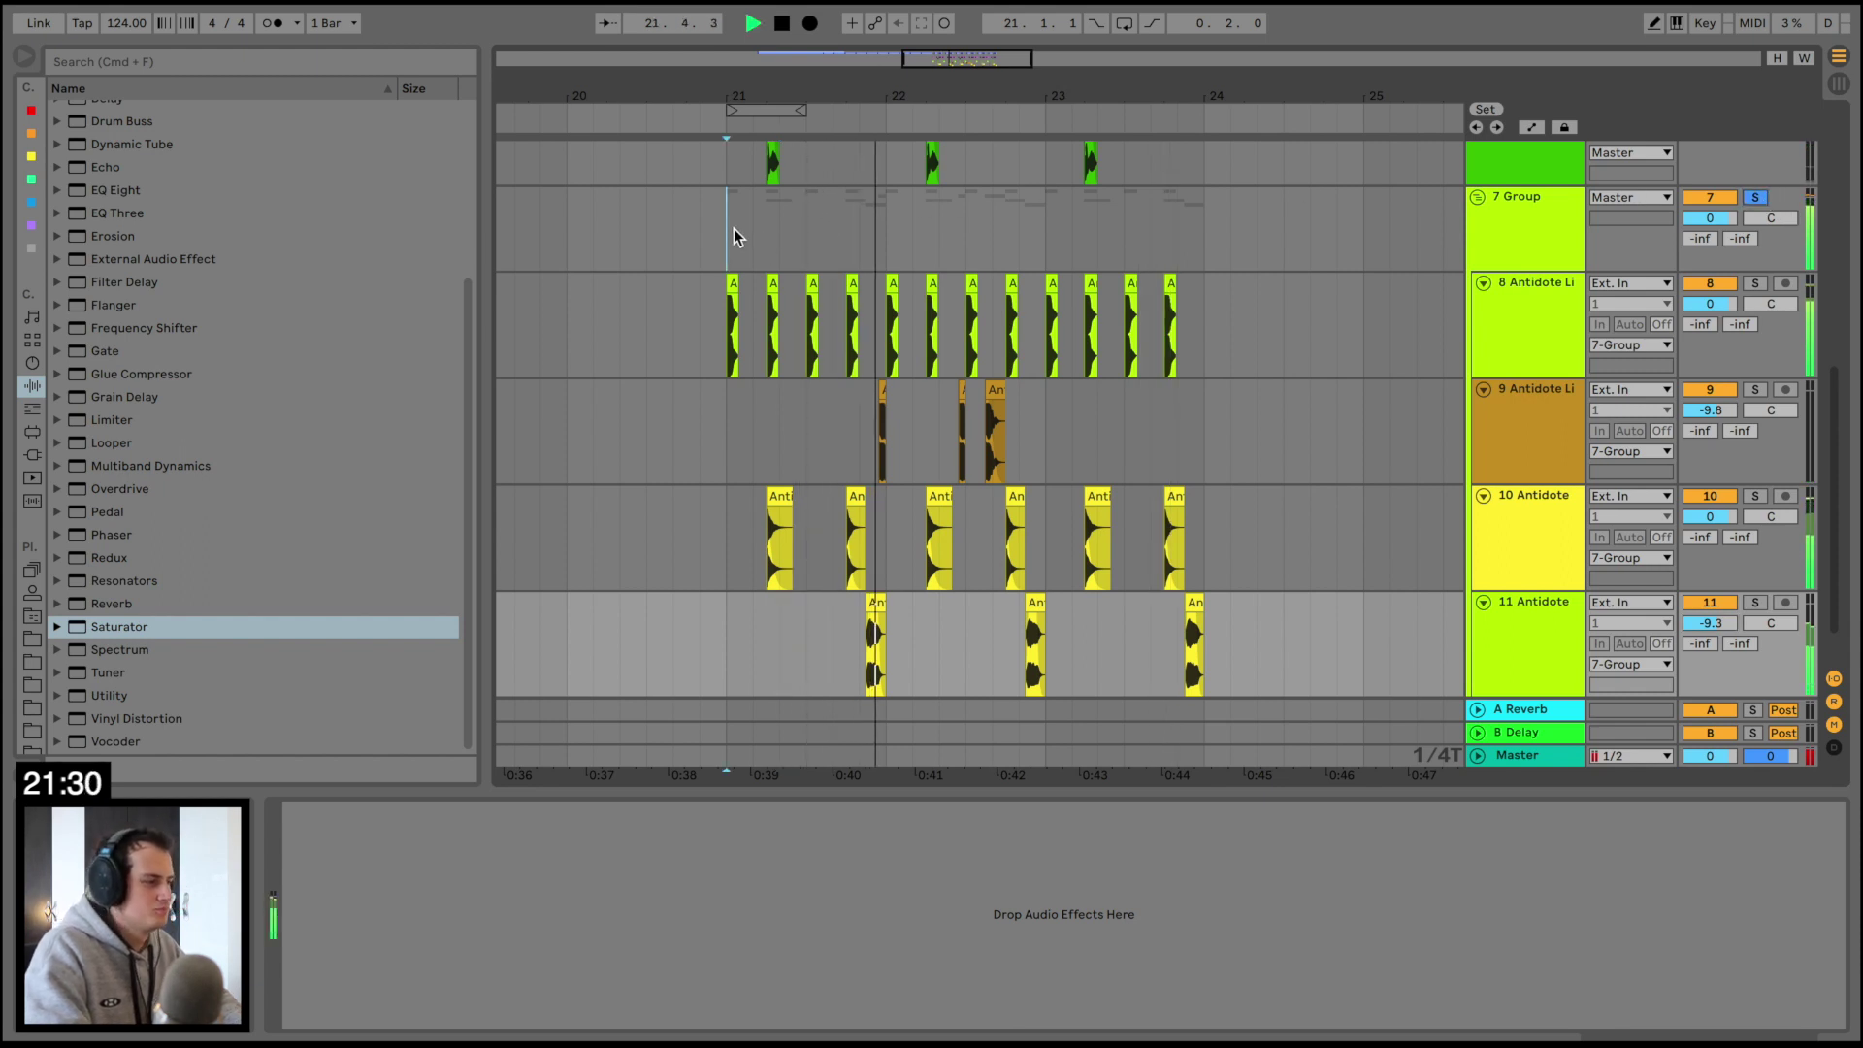
Insert another audio track below the fade-in claps and go back to the list of sample packs
{"action": "scroll", "coordinate": [1139, 553], "scroll_direction": "down", "scroll_amount": 2}
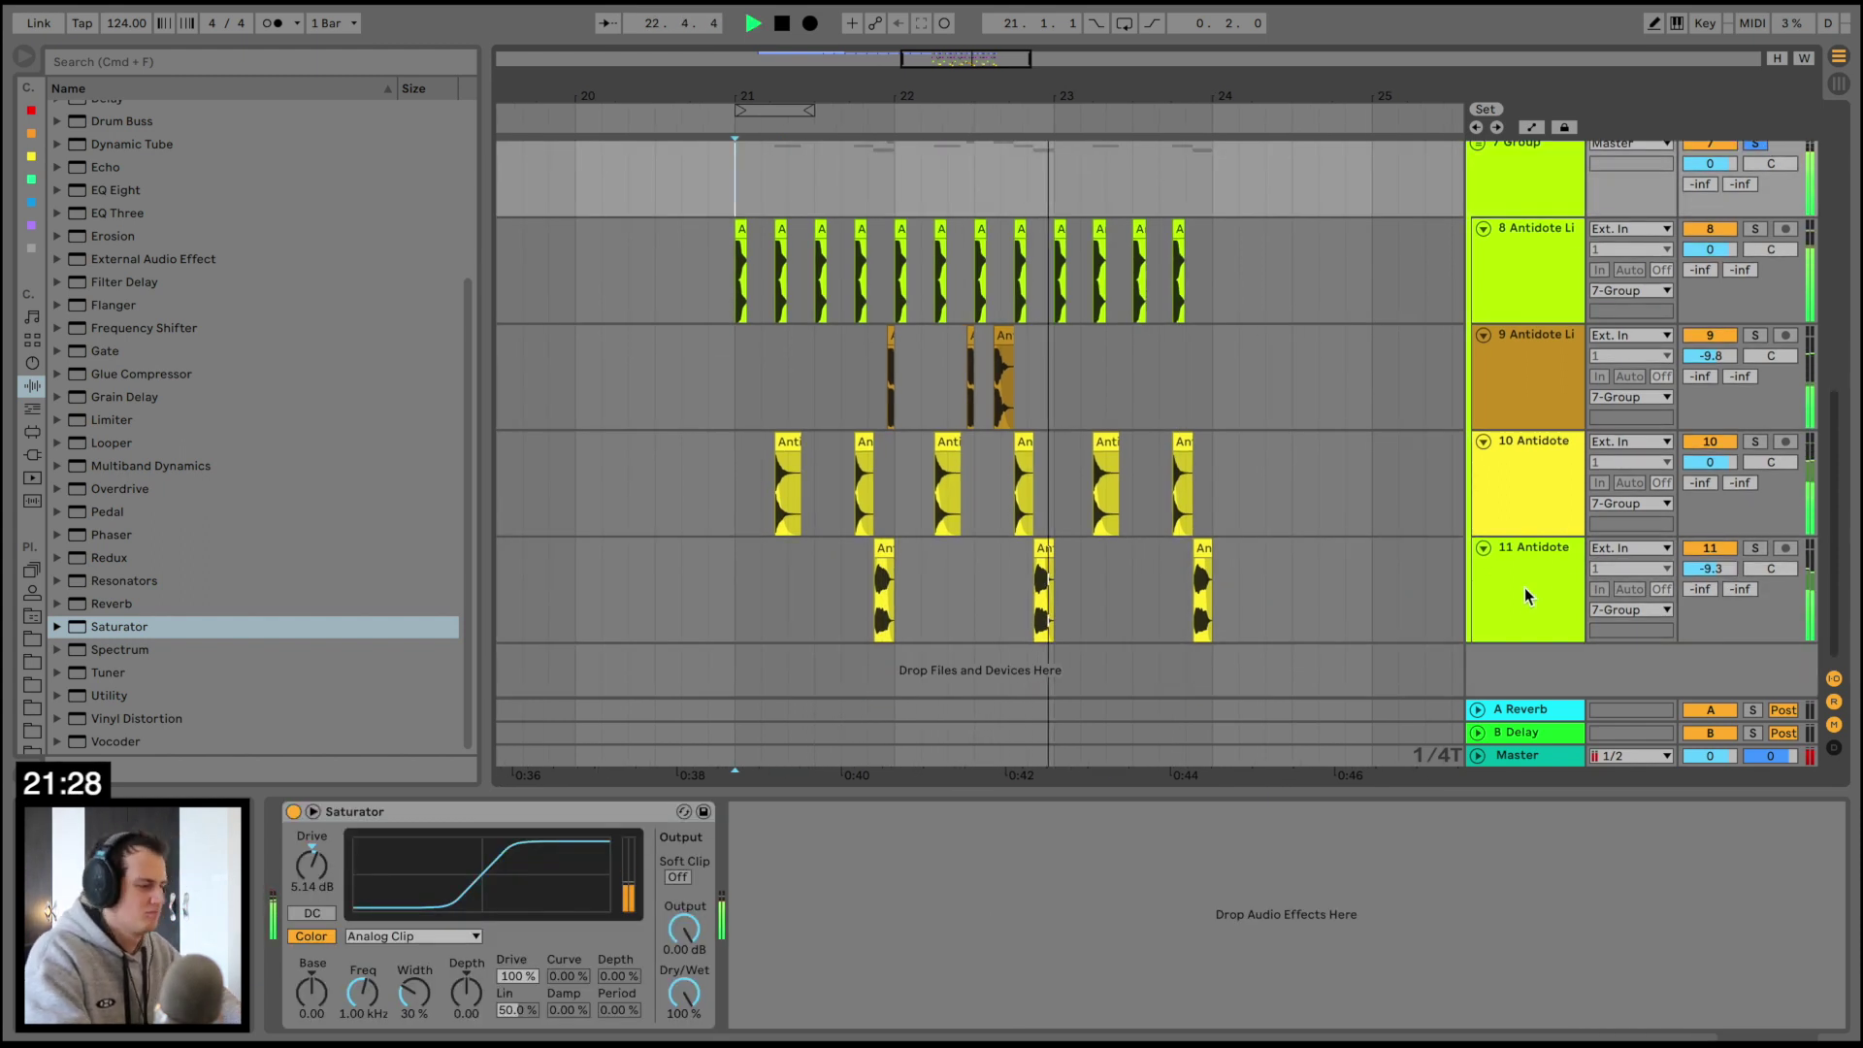
{"action": "key", "text": "super+t"}
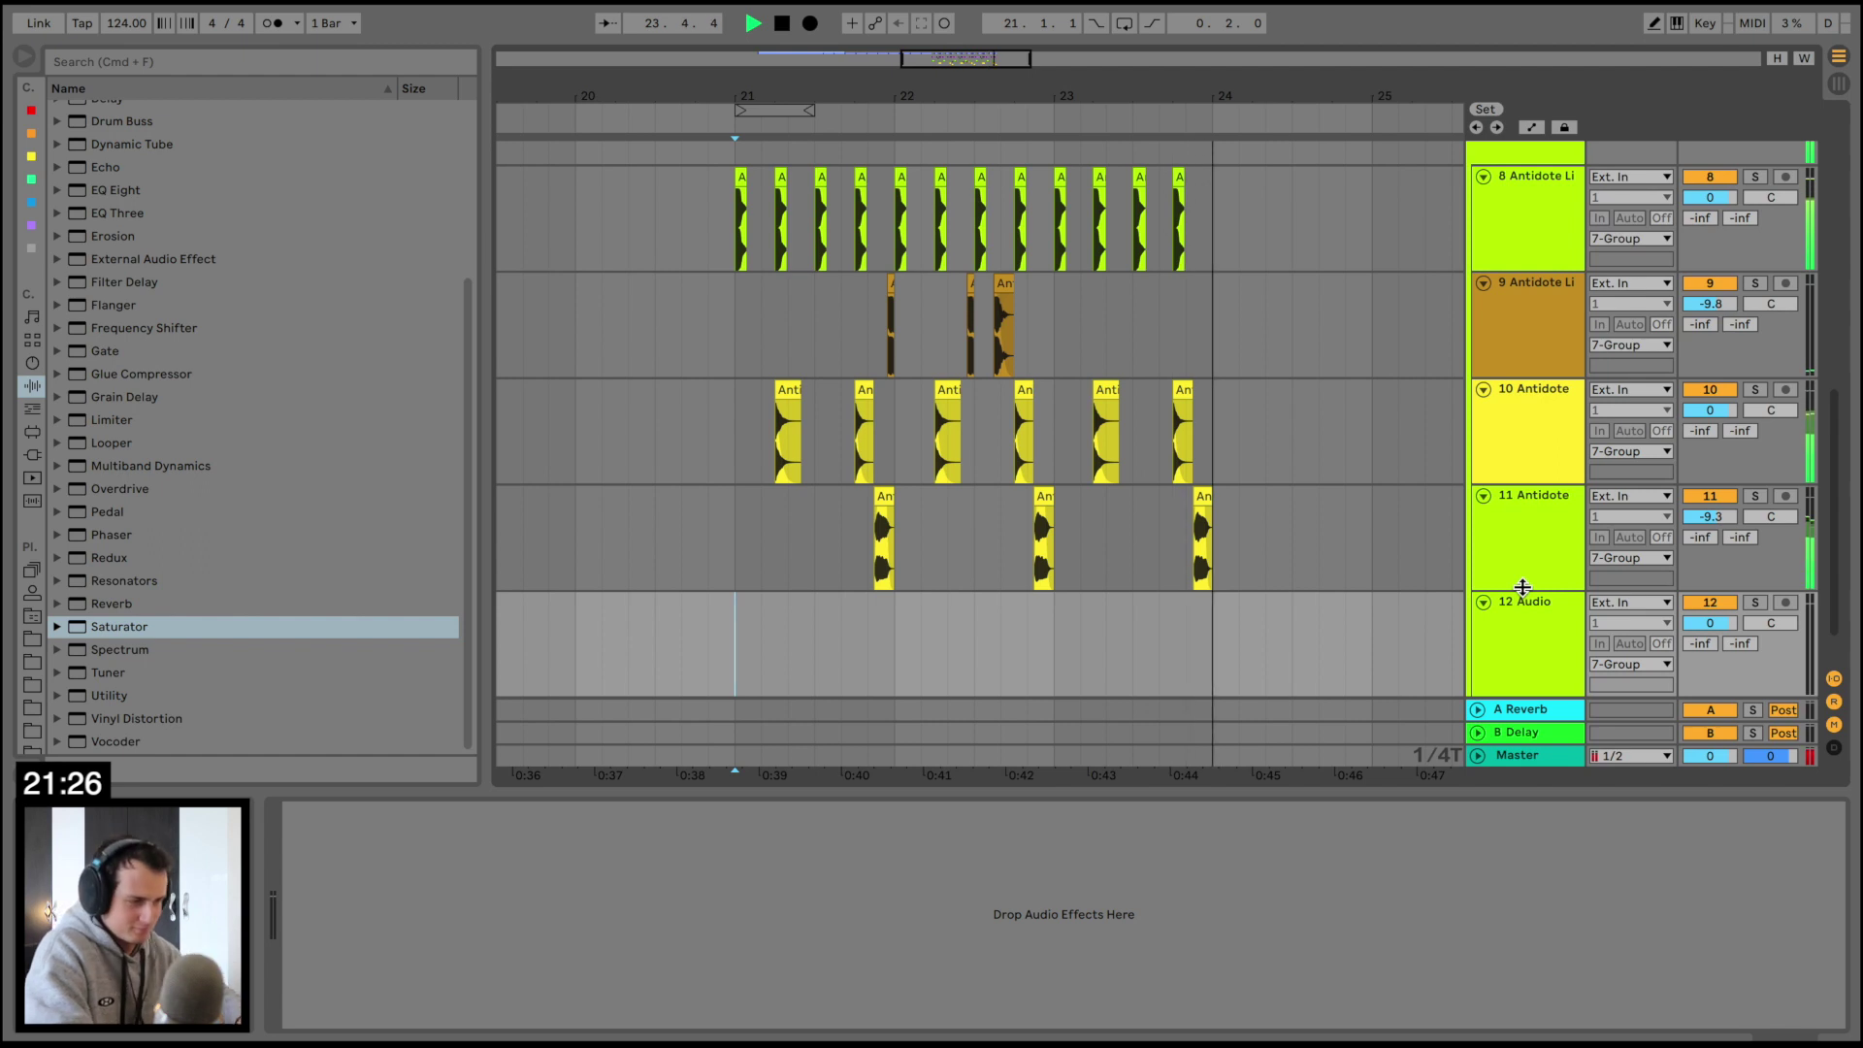
{"action": "key", "text": "space"}
{"action": "left_click", "coordinate": [32, 640]}
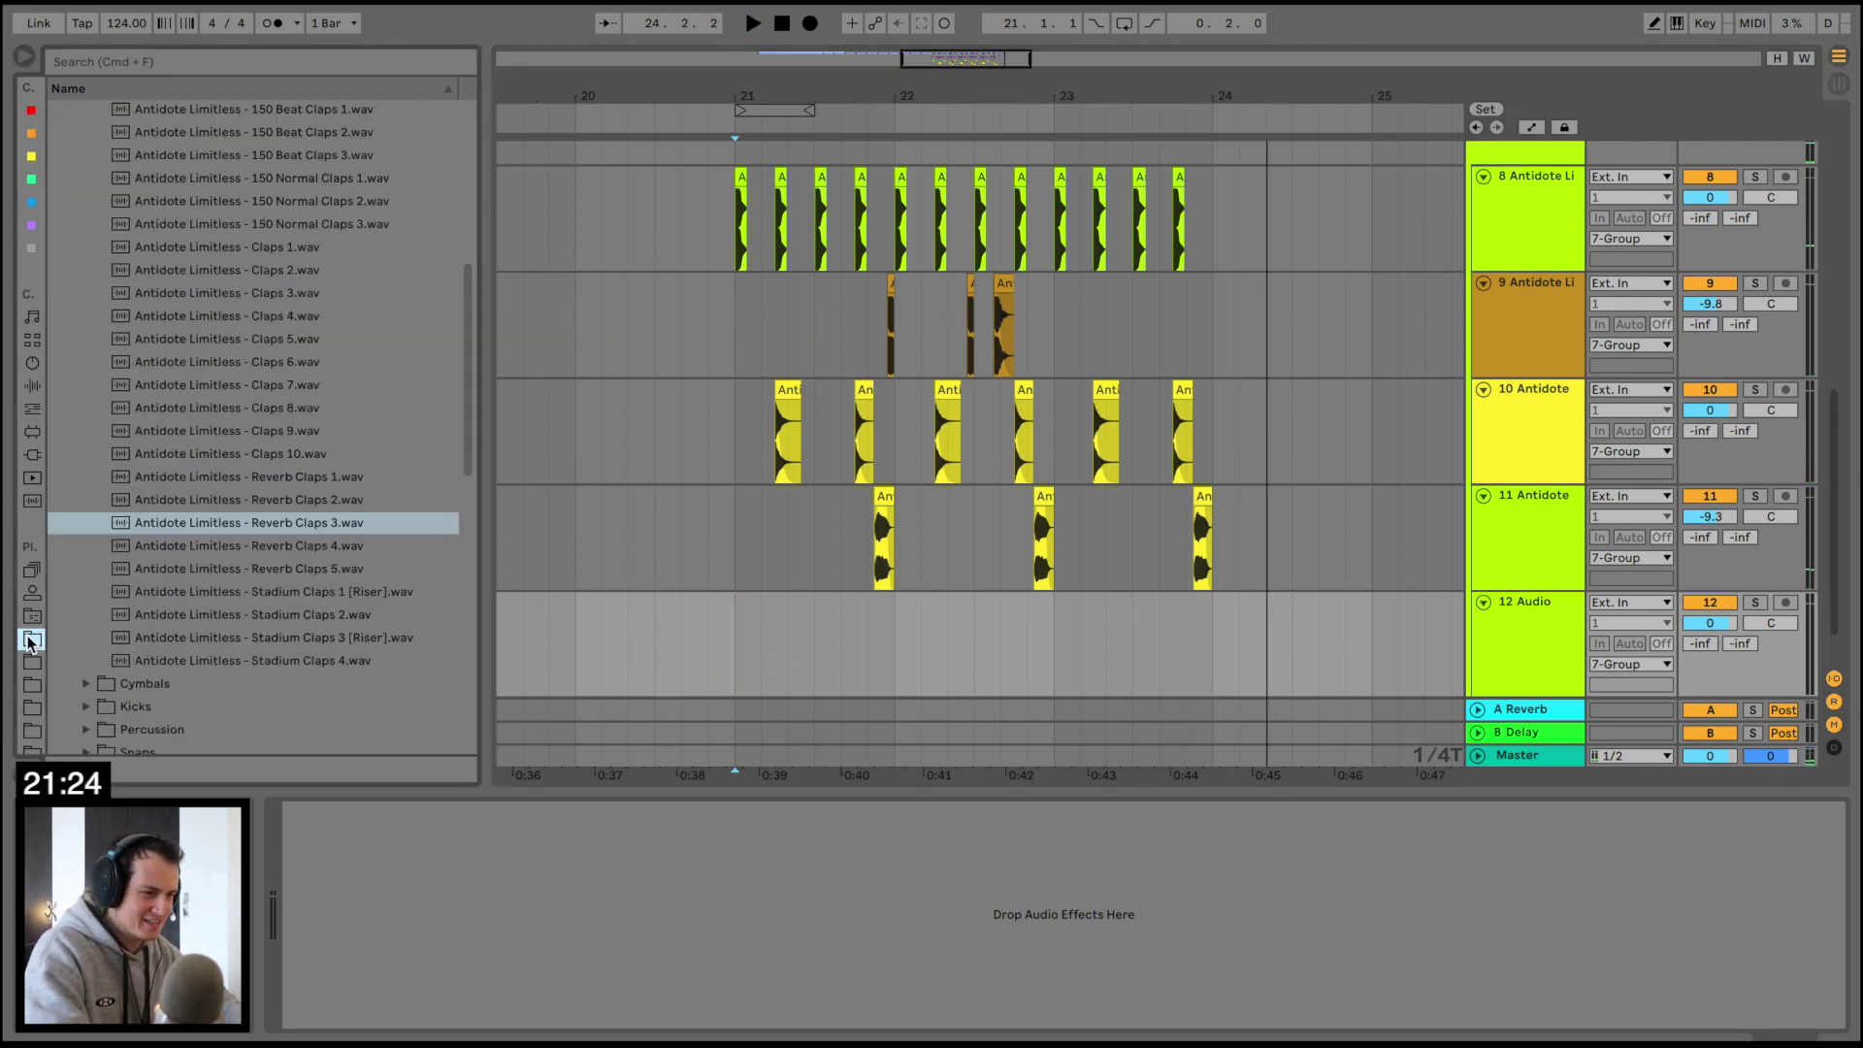
{"action": "scroll", "coordinate": [144, 456], "scroll_direction": "up", "scroll_amount": 10}
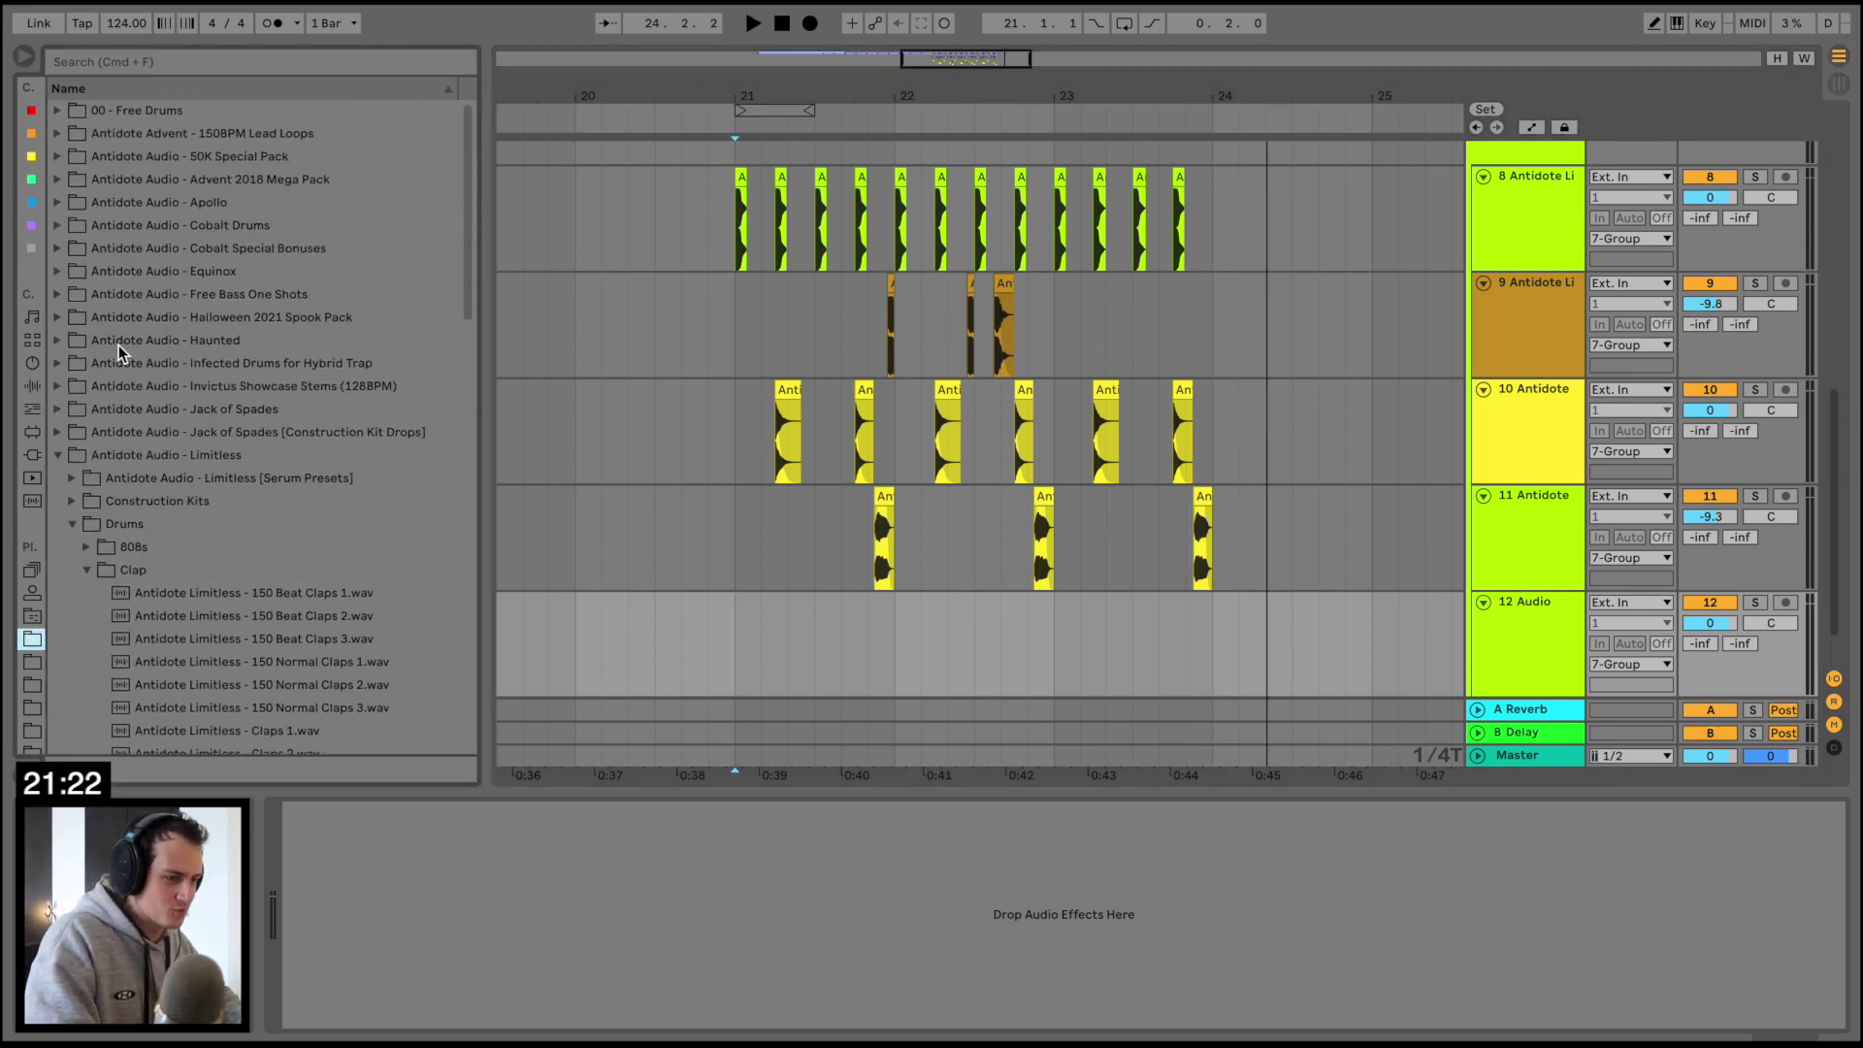
Open the Claps folder in the Jack of Spades Drum One Shots and audition Claps_1
{"action": "left_click", "coordinate": [198, 416]}
{"action": "key", "text": "Right"}
{"action": "key", "text": "Down"}
{"action": "key", "text": "Down"}
{"action": "key", "text": "Down"}
{"action": "key", "text": "Down"}
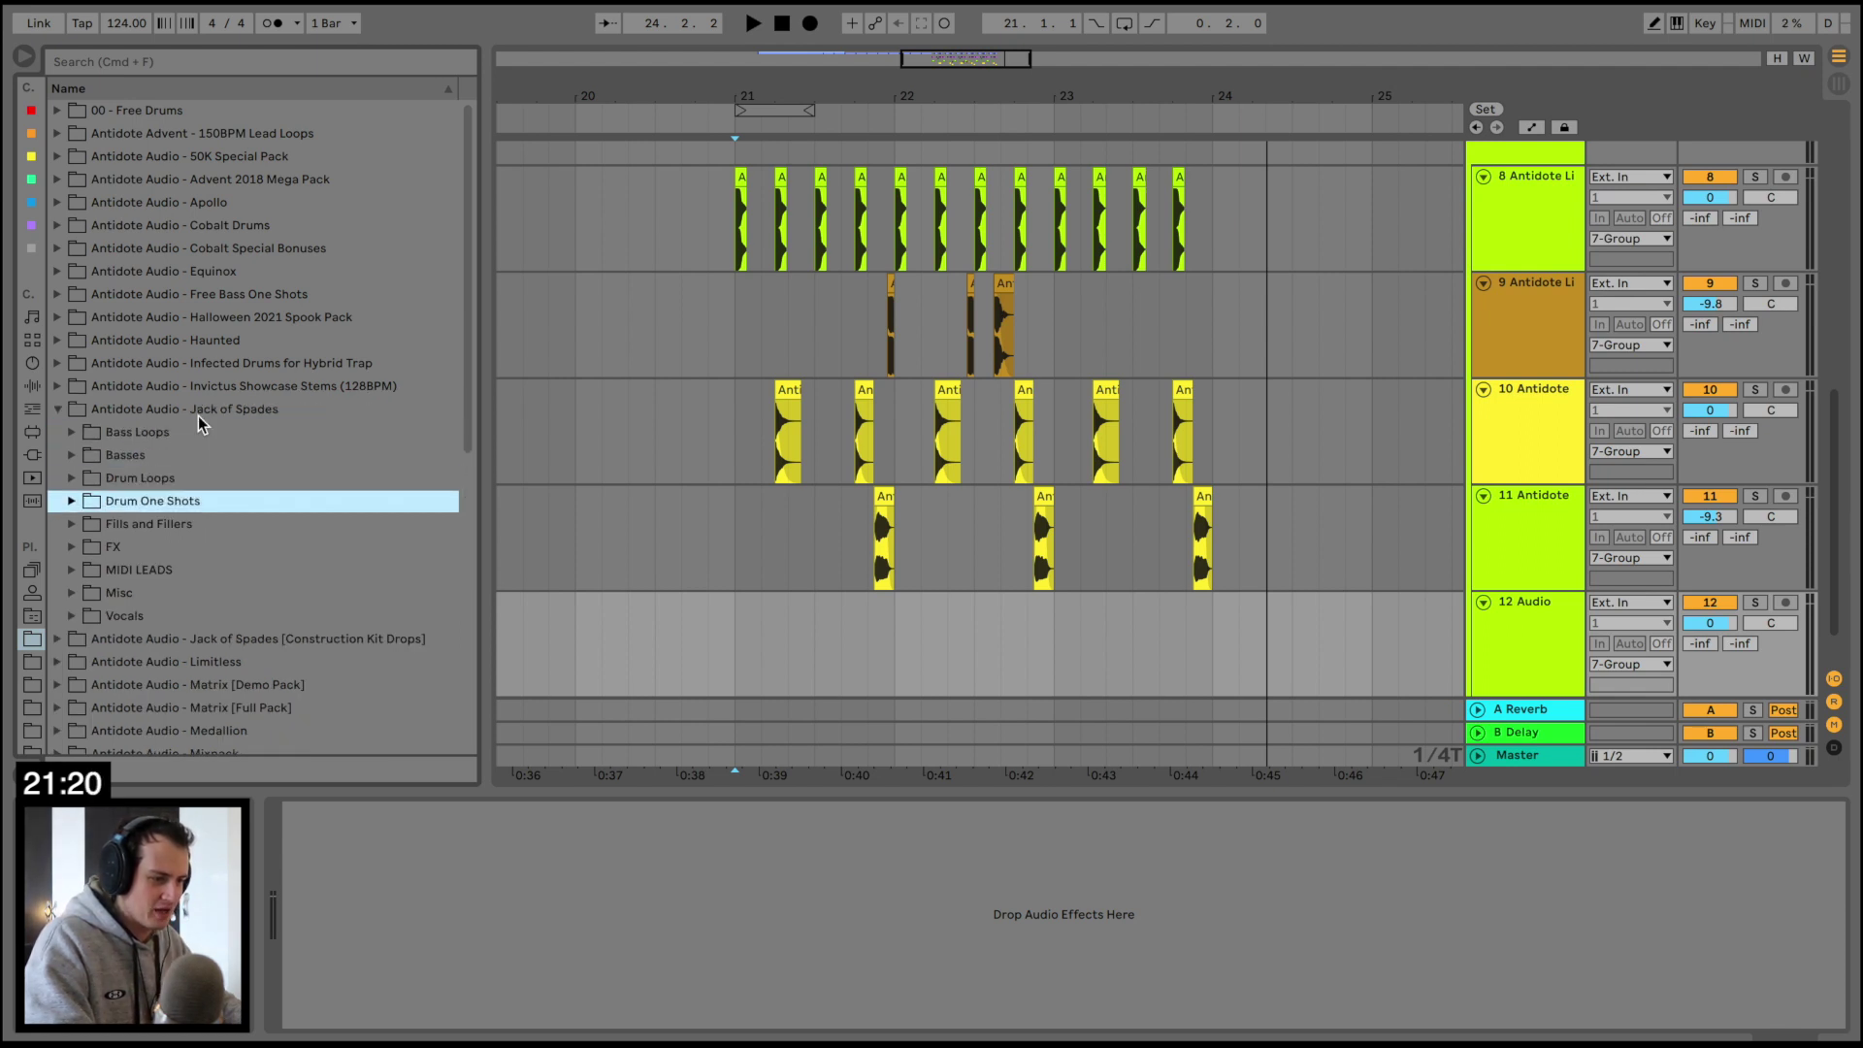
{"action": "key", "text": "Right"}
{"action": "key", "text": "Down"}
{"action": "key", "text": "Down"}
{"action": "key", "text": "Right"}
{"action": "key", "text": "Down"}
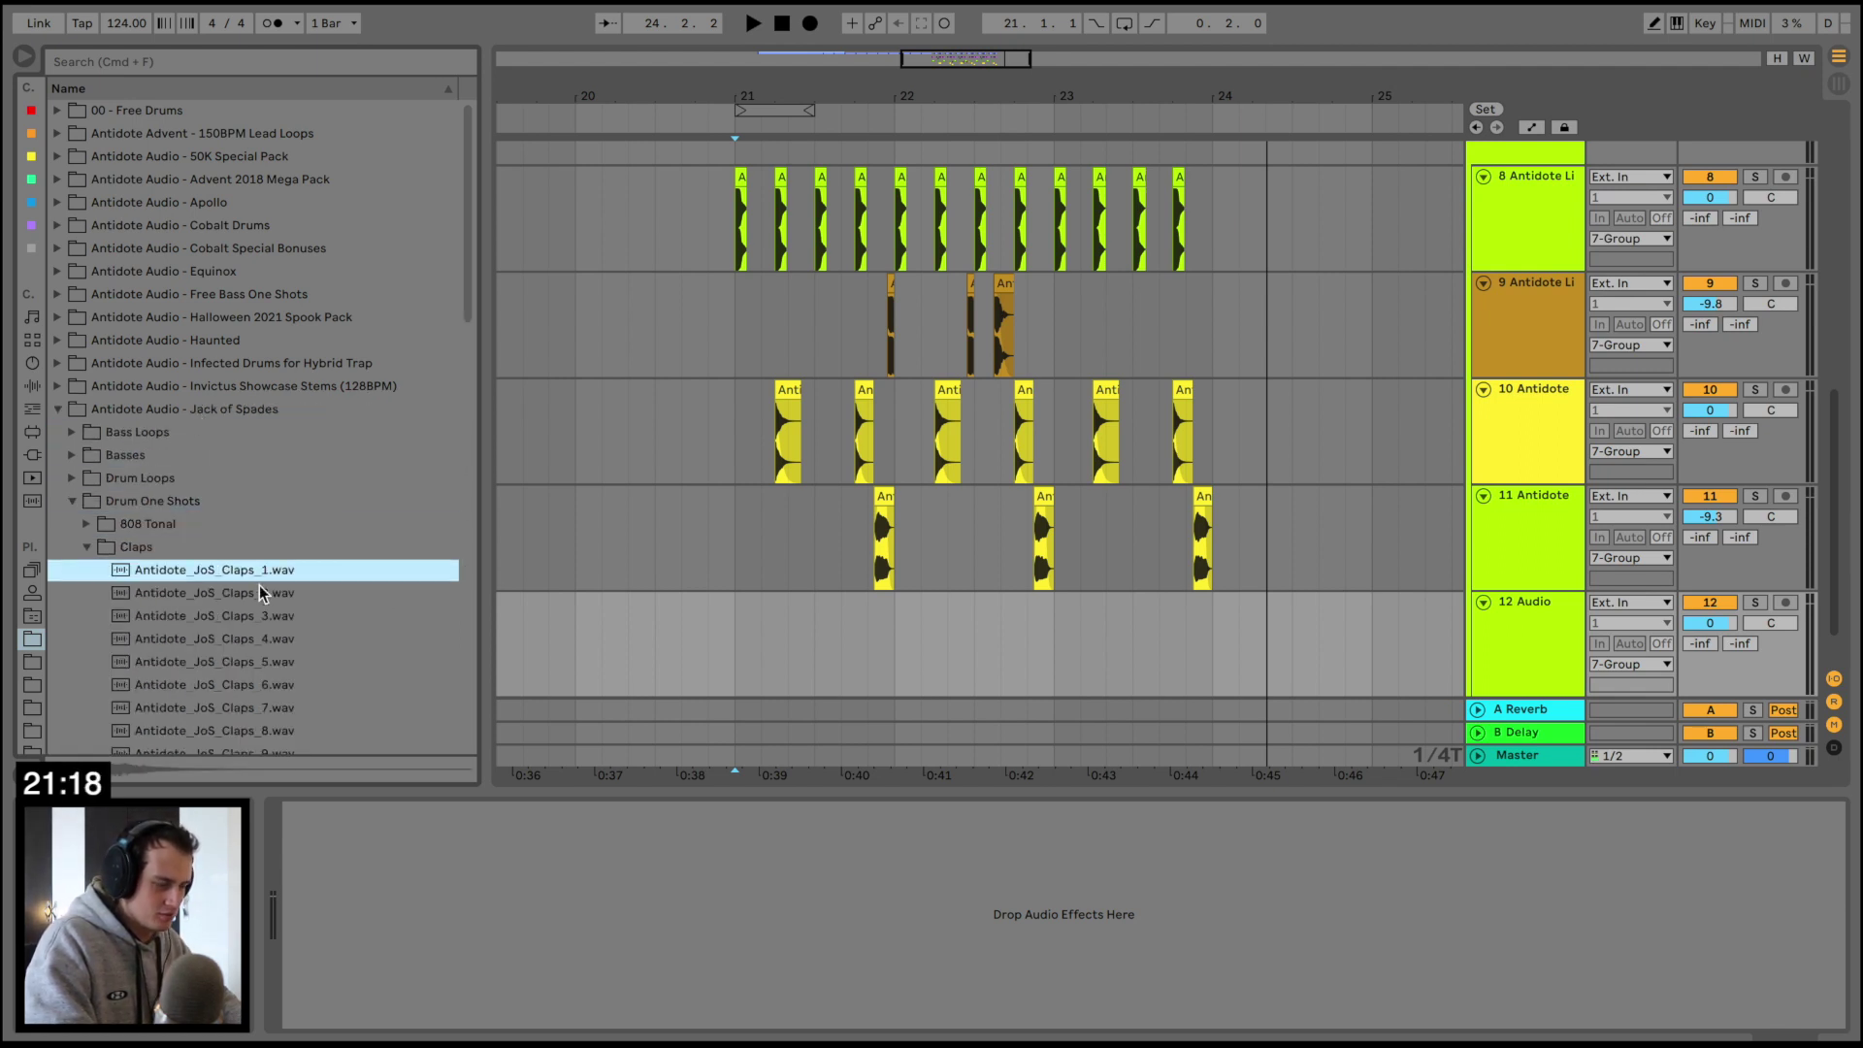
Place Antidote_JoS_Claps_1 on the new track, aligned to 21.2 with the reverb clap, and listen to the layer
{"action": "left_click_drag", "start_coordinate": [247, 573], "coordinate": [755, 609]}
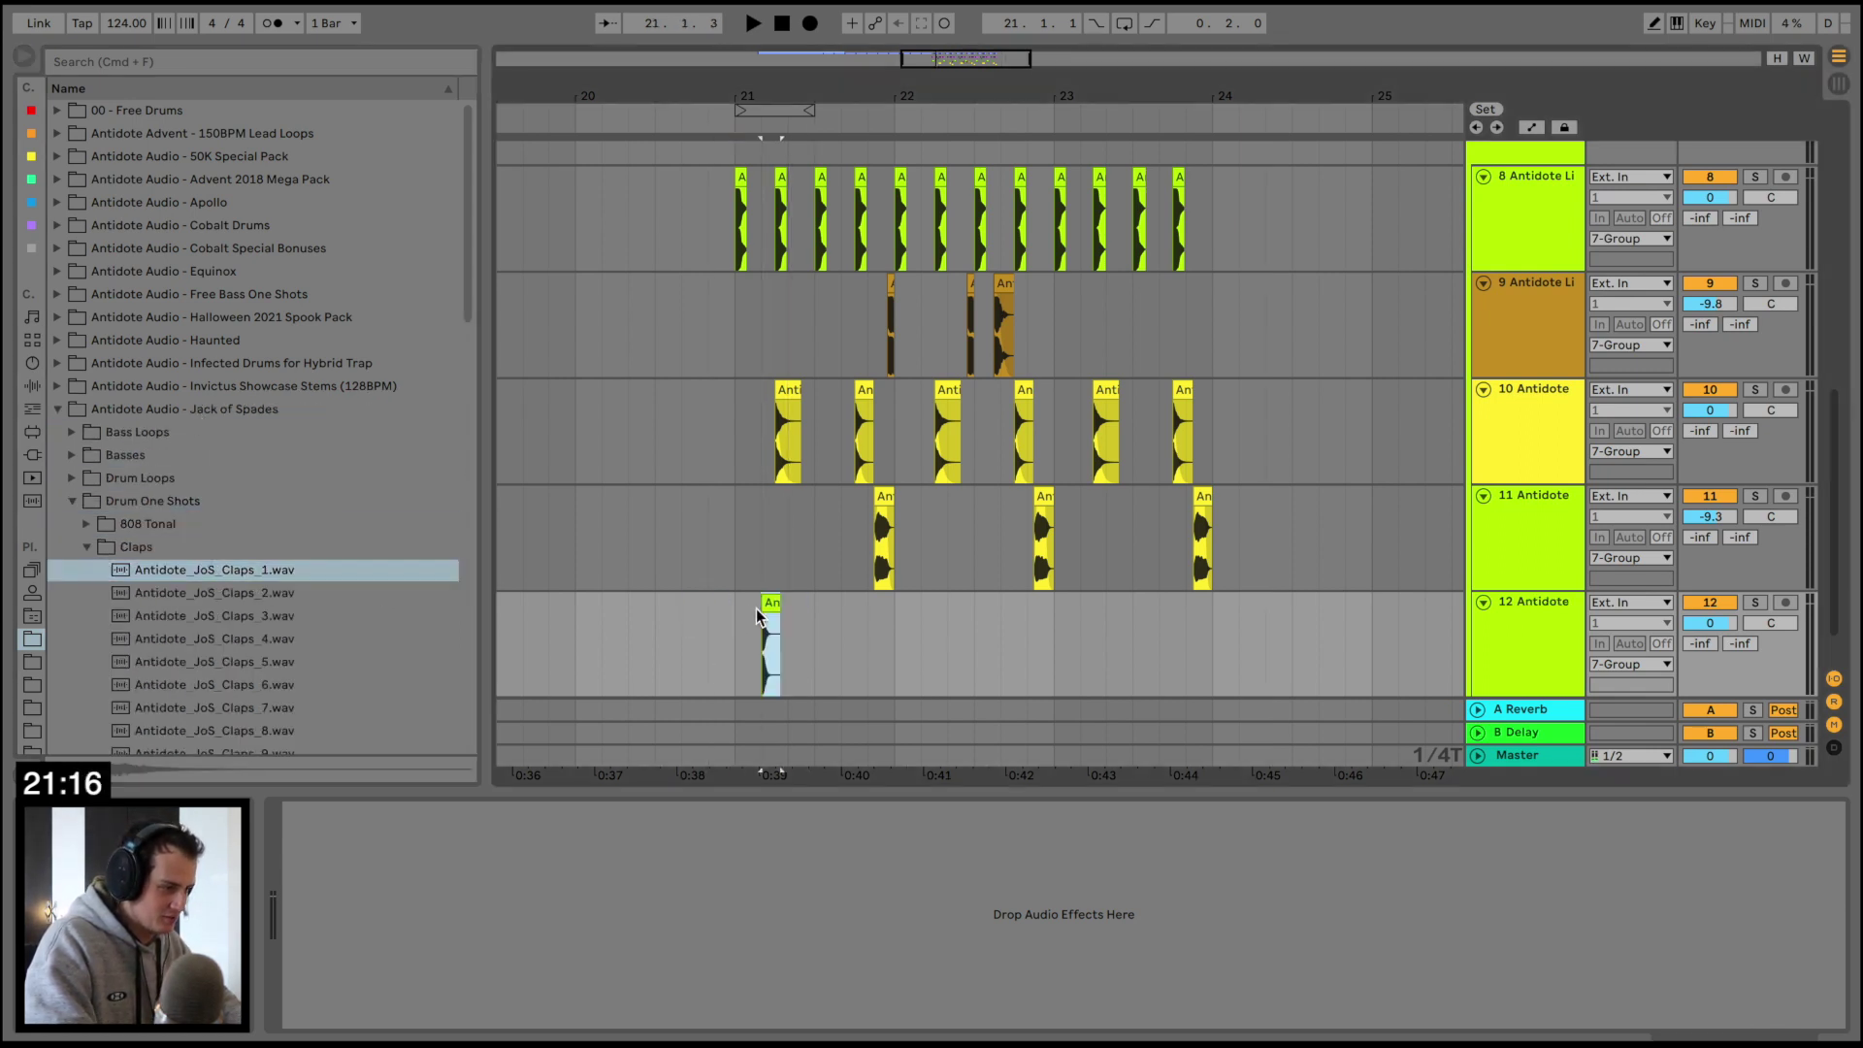
{"action": "left_click_drag", "start_coordinate": [762, 69], "coordinate": [761, 90]}
{"action": "key", "text": "space"}
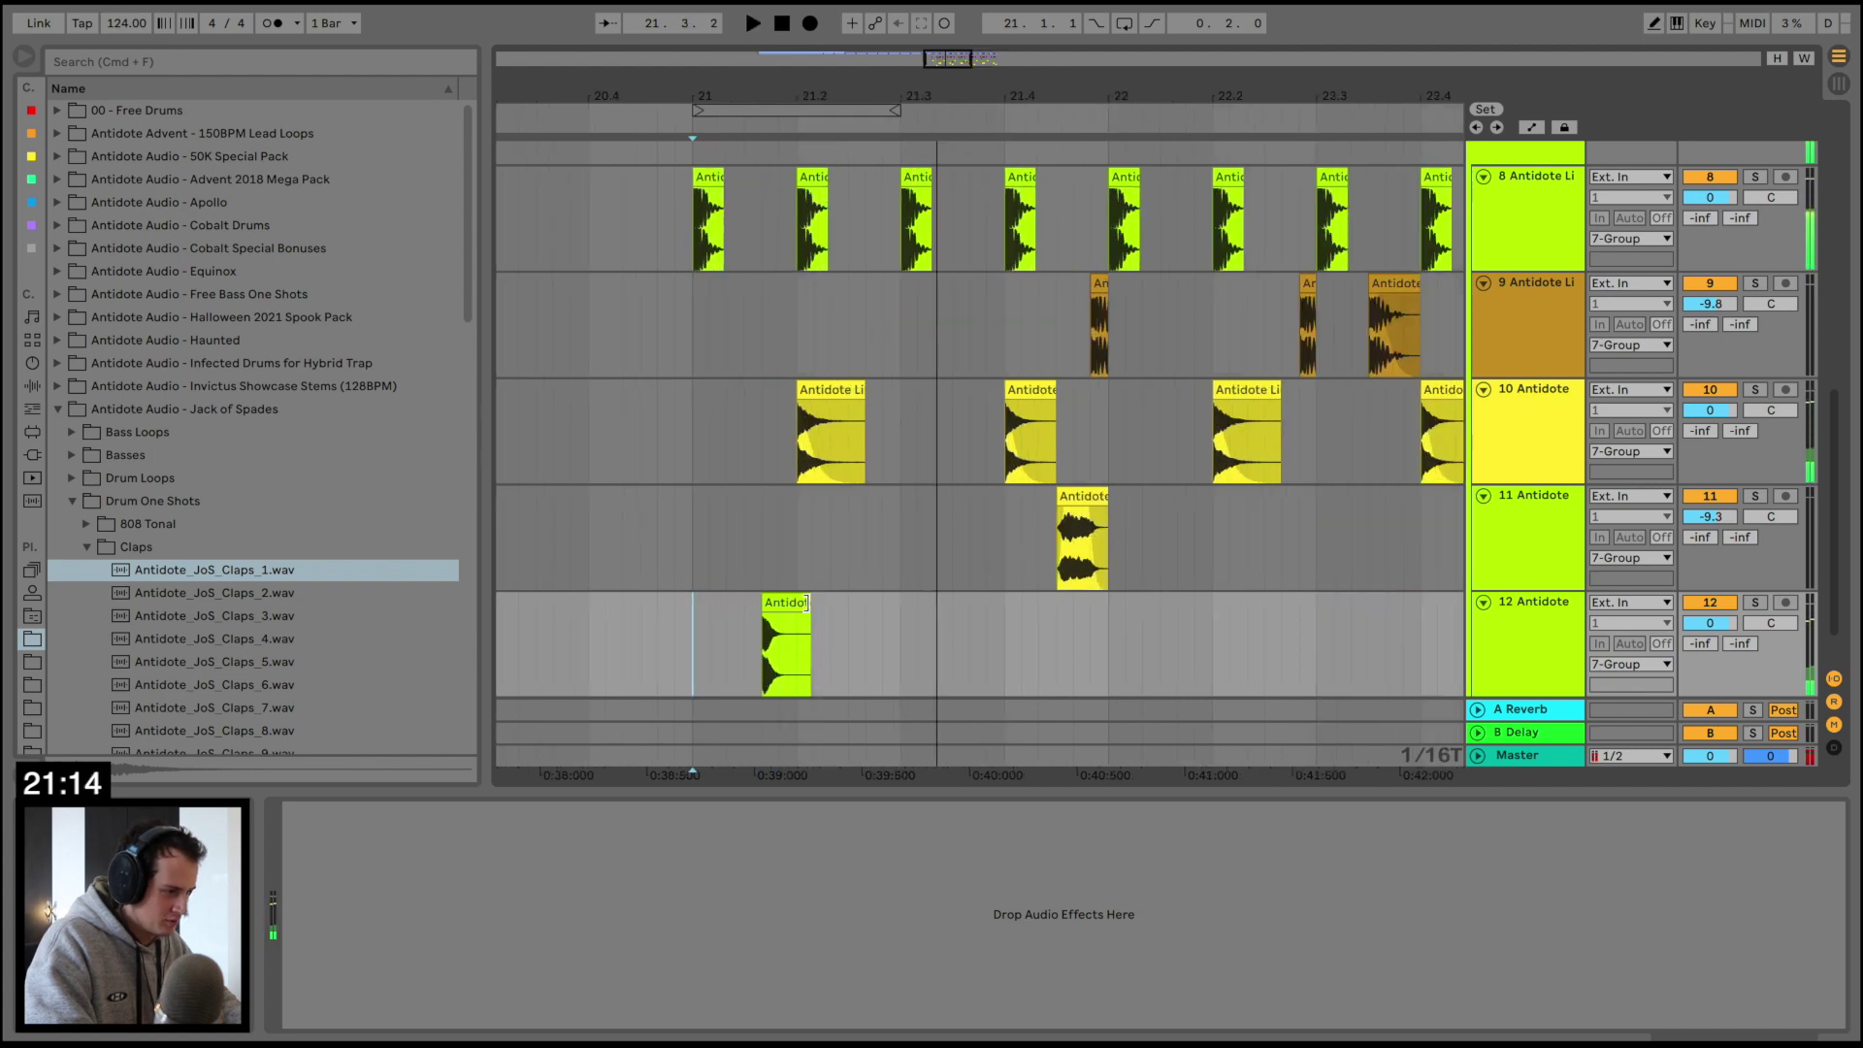
{"action": "left_click_drag", "start_coordinate": [769, 626], "coordinate": [806, 626]}
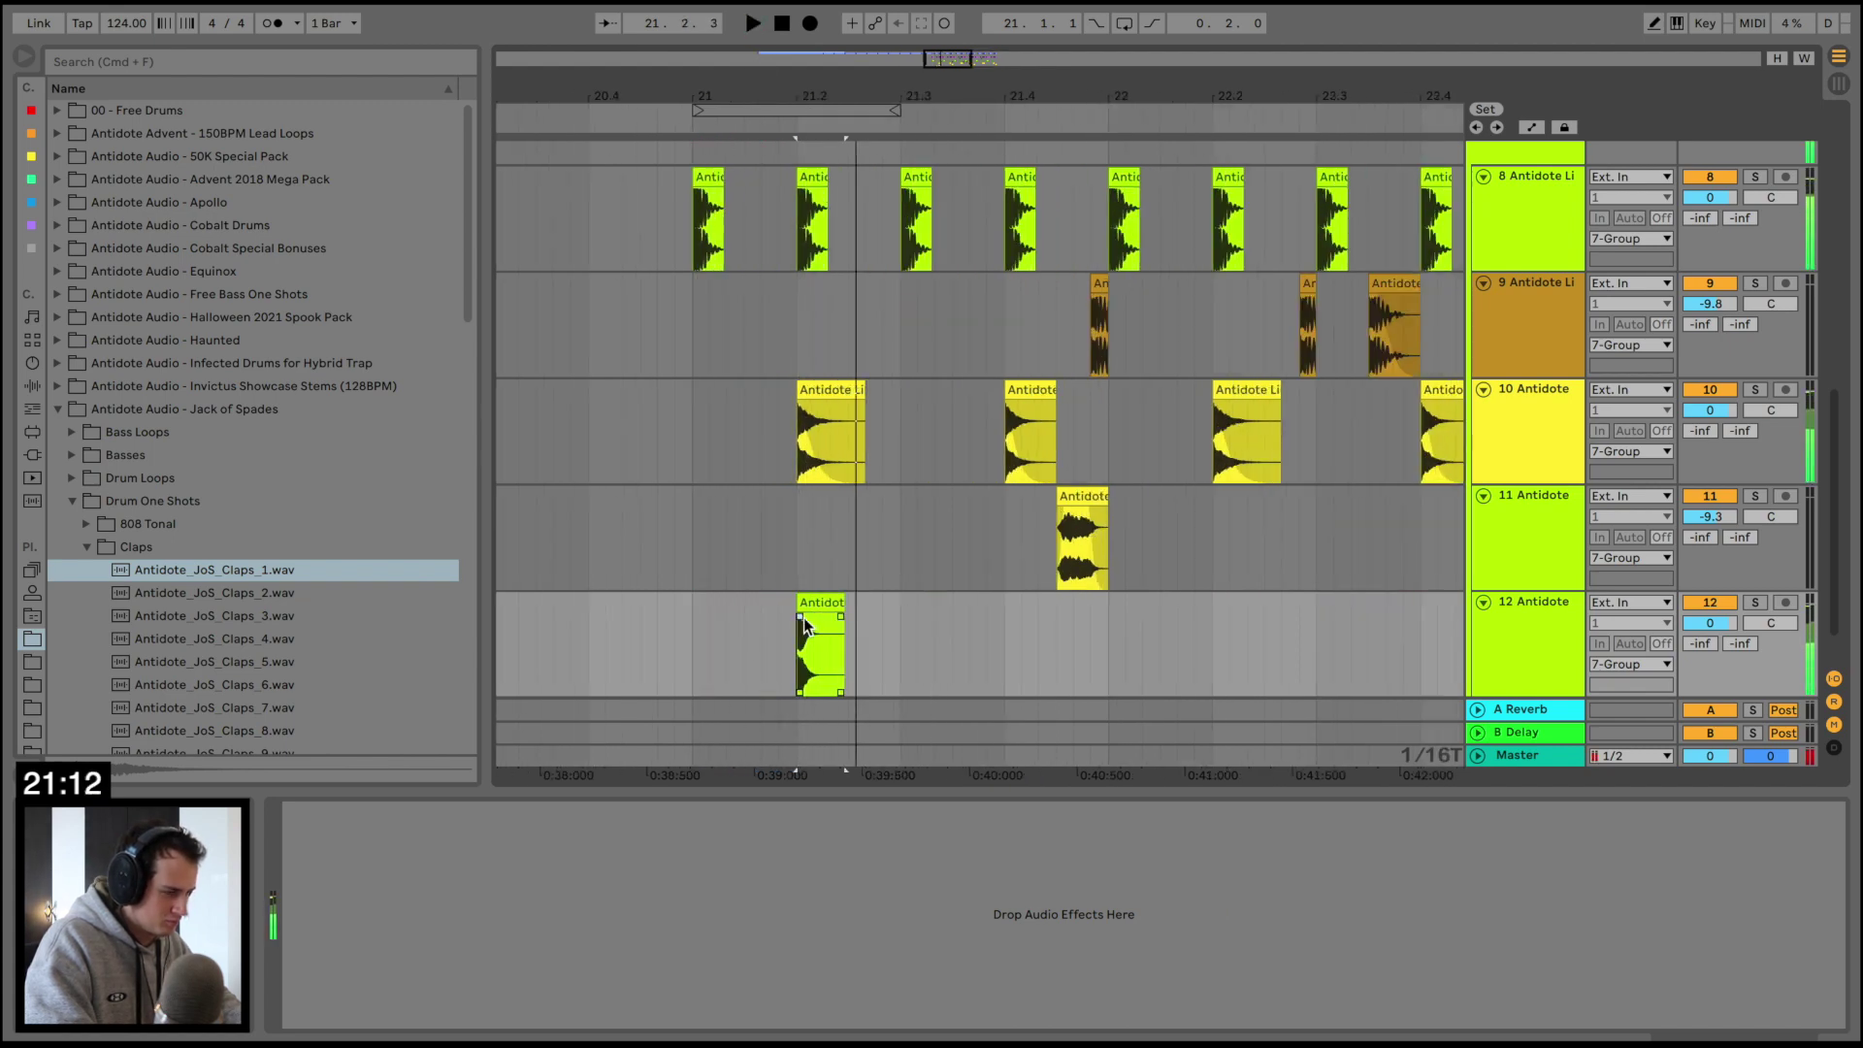
{"action": "key", "text": "space"}
{"action": "key", "text": "space"}
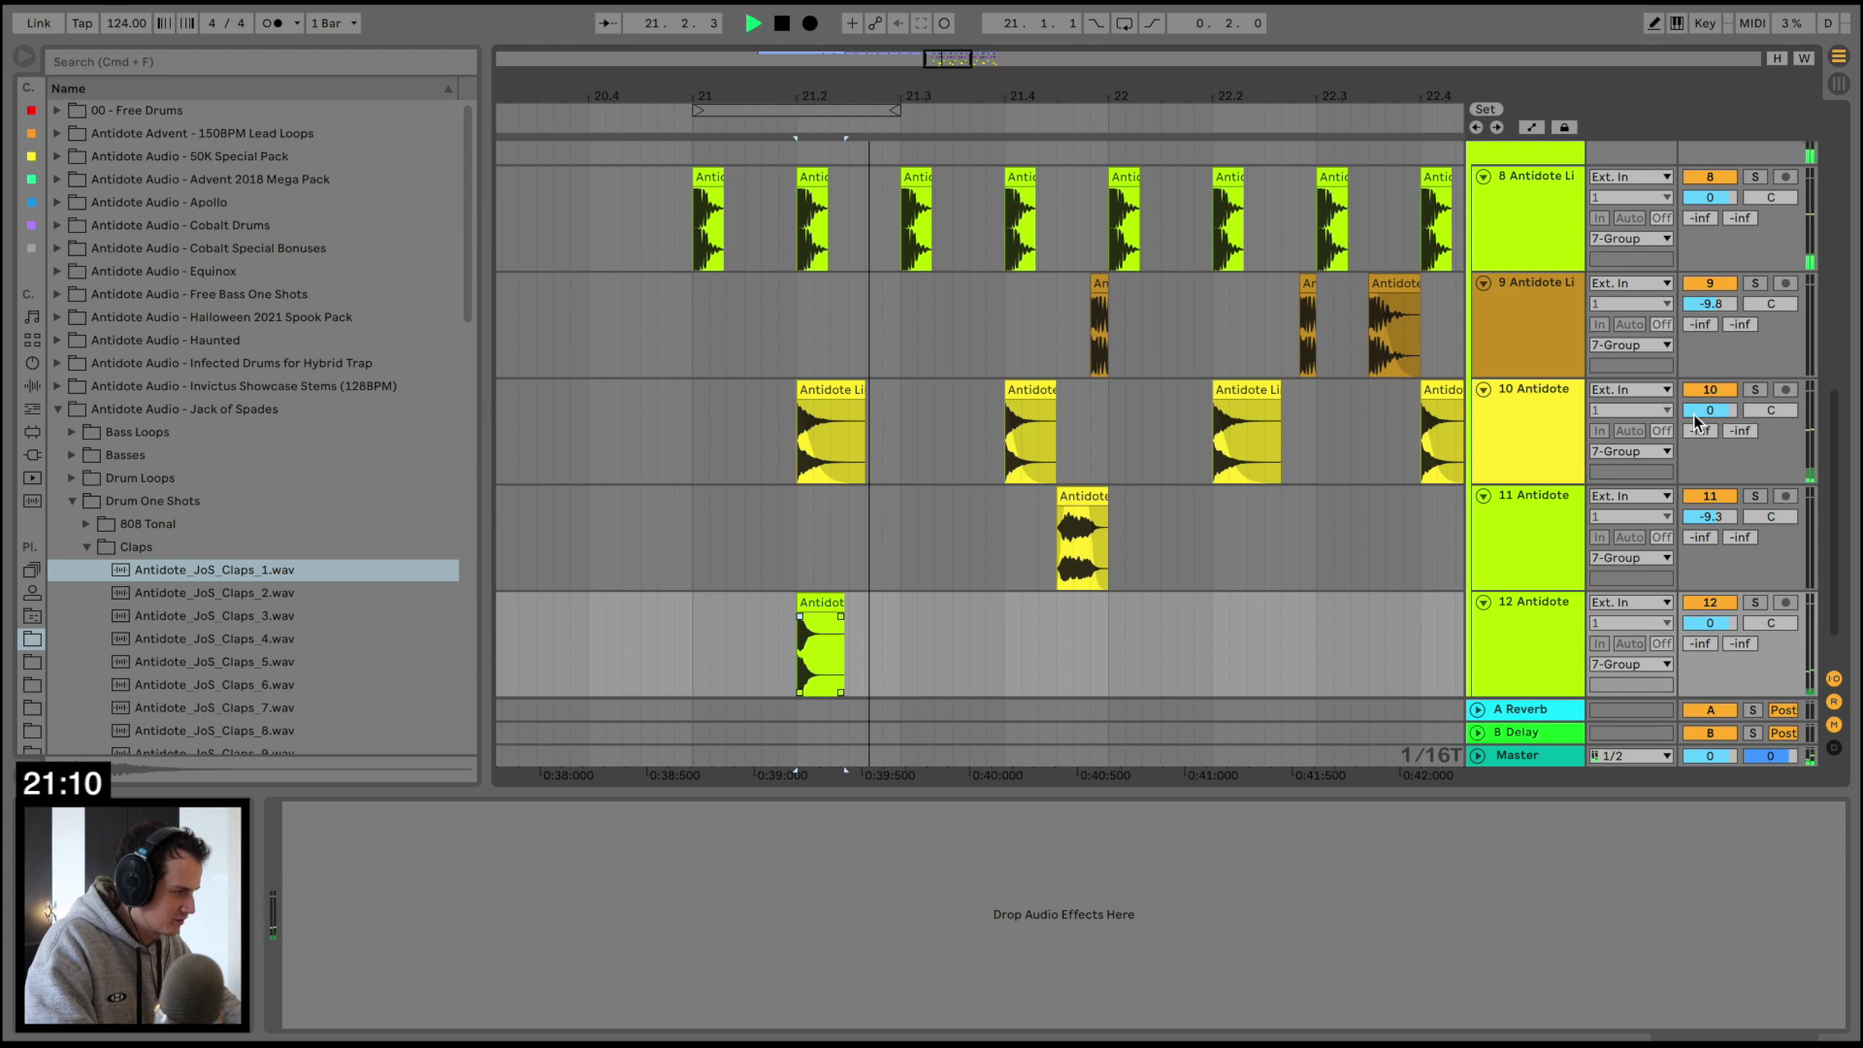
Try the new clap track at 6 dB while replaying the layered clap at 21.2
{"action": "key", "text": "space"}
{"action": "left_click_drag", "start_coordinate": [1695, 415], "coordinate": [1695, 451]}
{"action": "key", "text": "space"}
{"action": "key", "text": "space"}
{"action": "key", "text": "space"}
{"action": "key", "text": "space"}
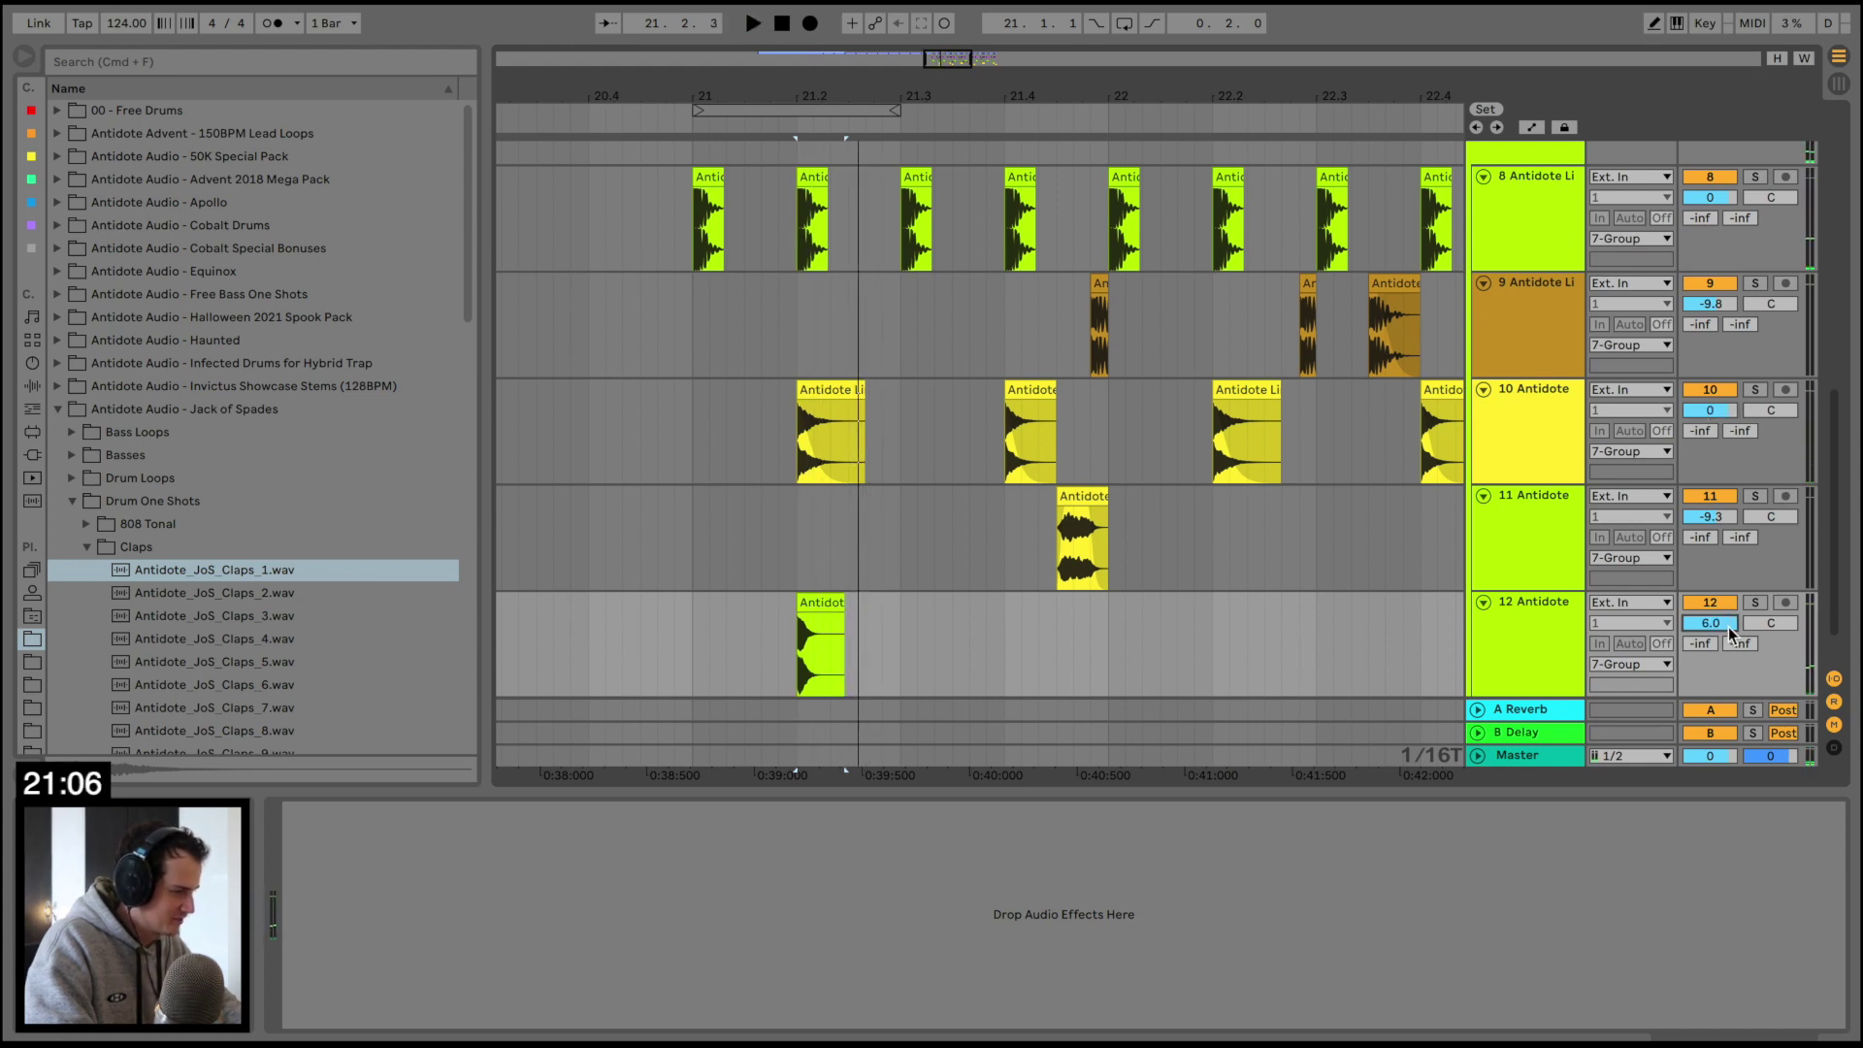
{"action": "key", "text": "space"}
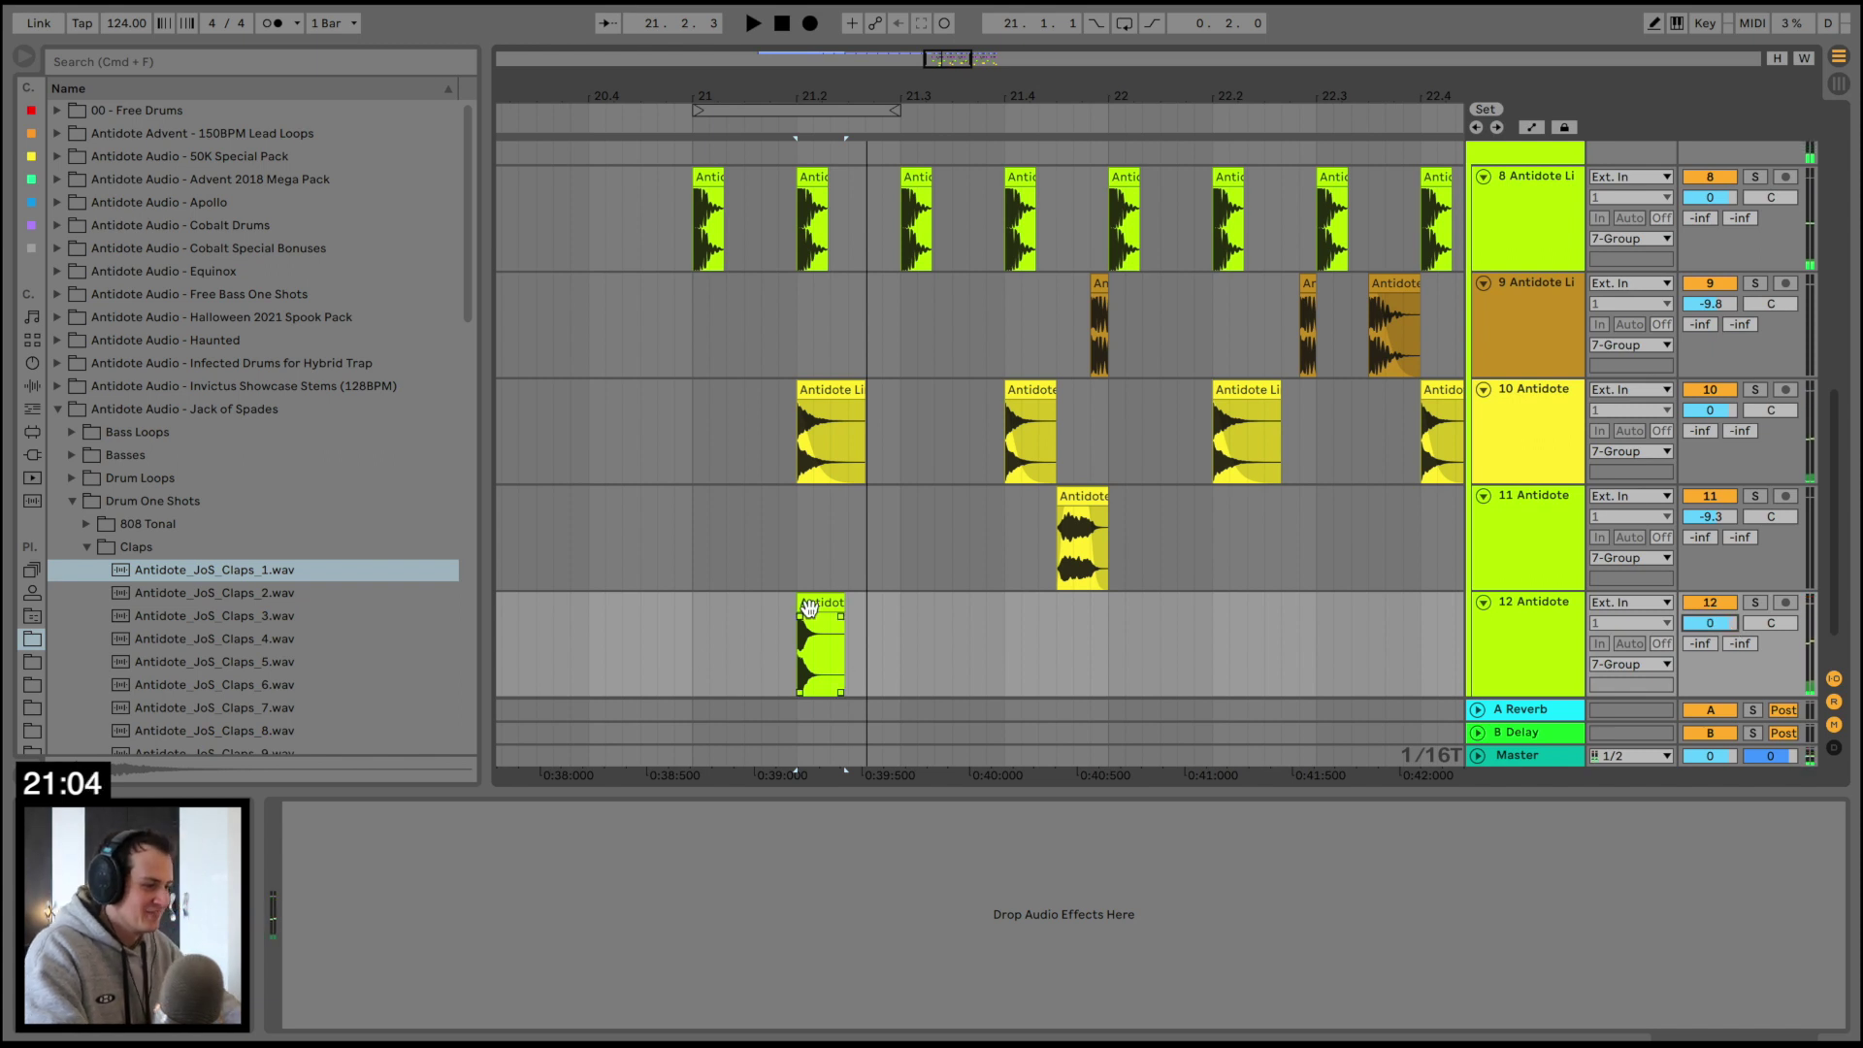
Move the Jack of Spades clap to half a beat after 21.2 and lower its track to -5 dB
{"action": "left_click_drag", "start_coordinate": [809, 607], "coordinate": [862, 606]}
{"action": "left_click", "coordinate": [790, 621]}
{"action": "key", "text": "space"}
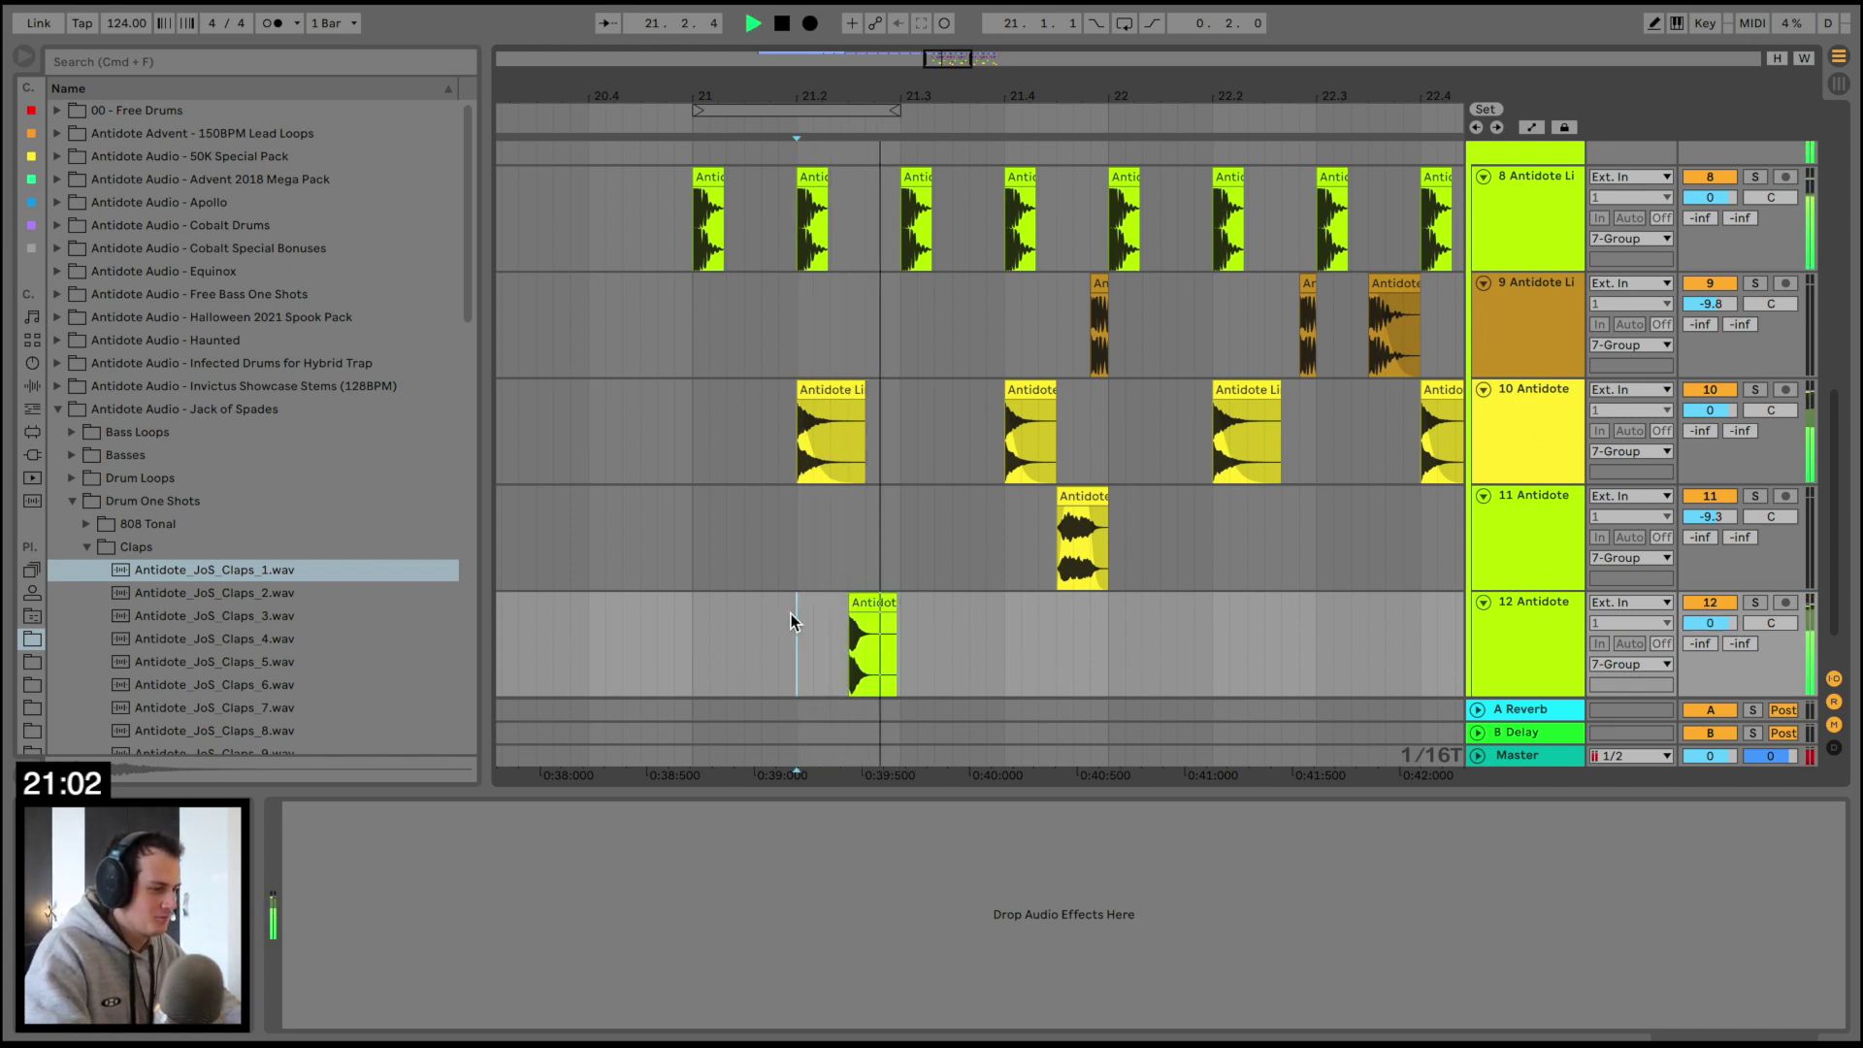
{"action": "left_click", "coordinate": [692, 605]}
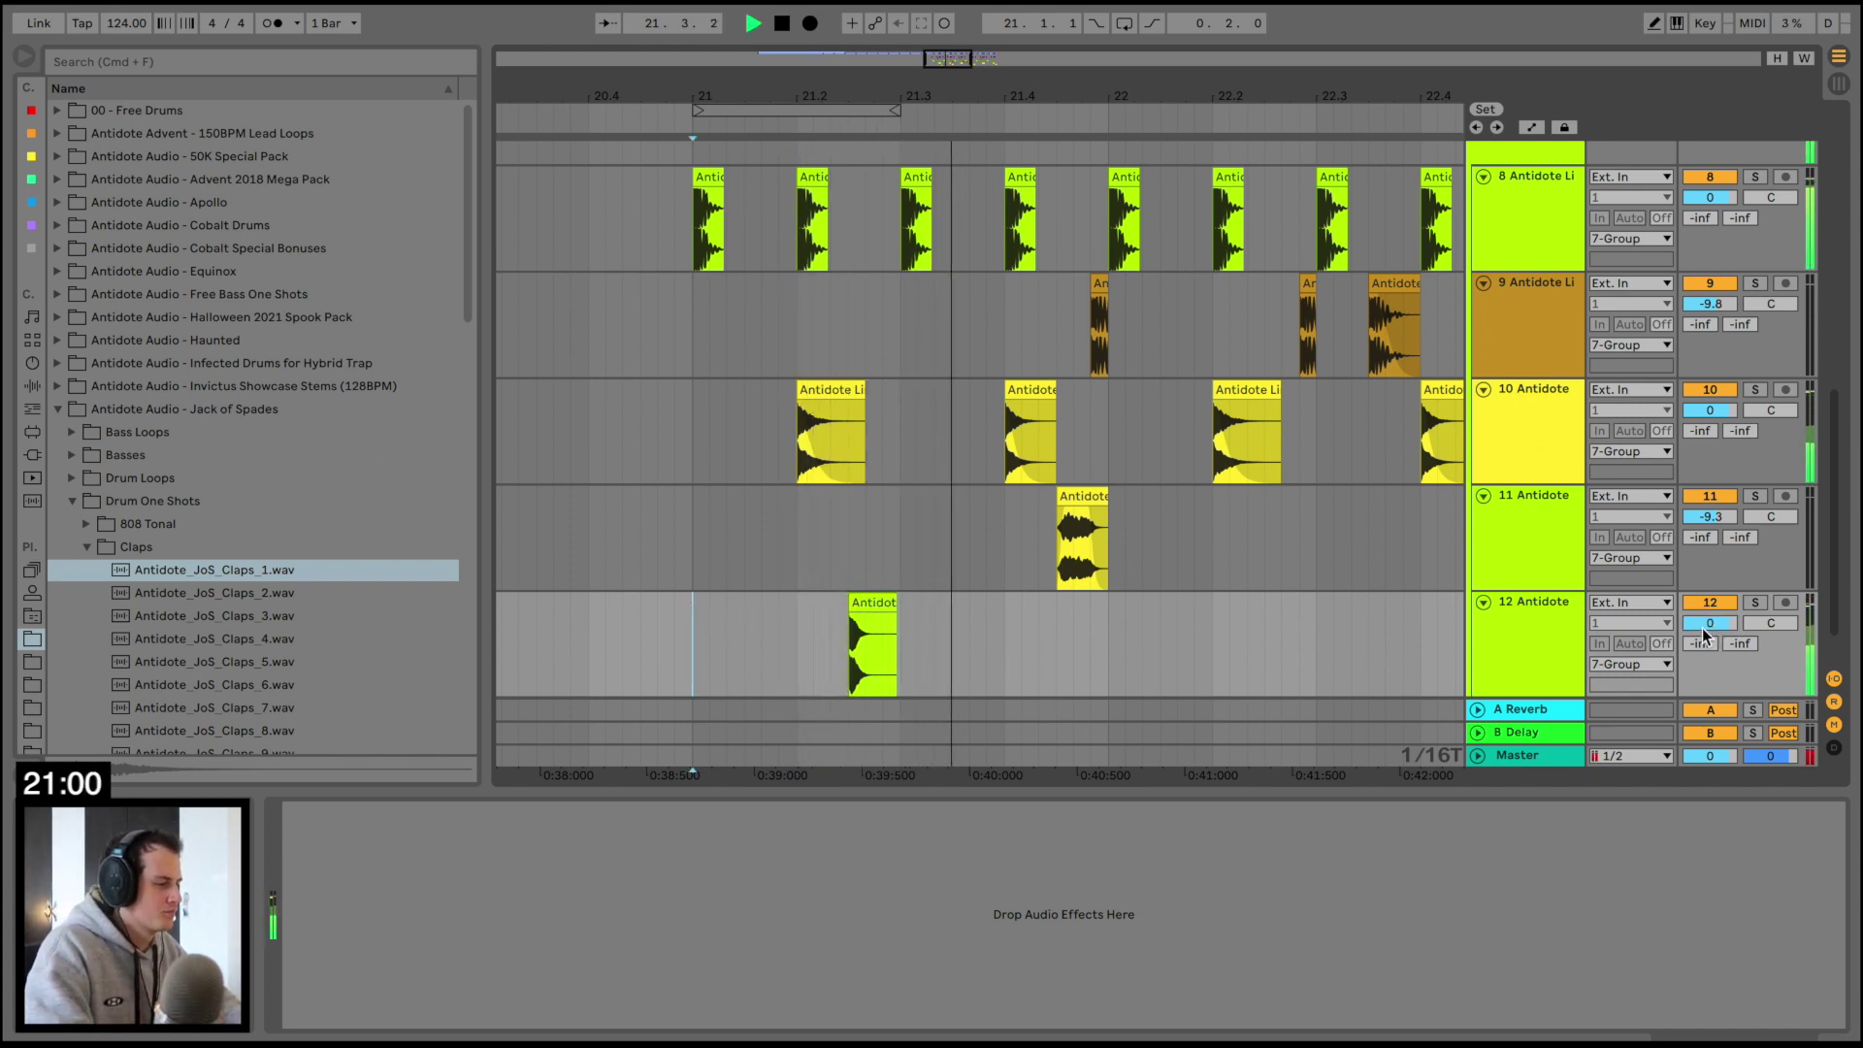
{"action": "left_click_drag", "start_coordinate": [1704, 629], "coordinate": [1703, 658]}
{"action": "key", "text": "space"}
Copy the Jack of Spades clap to one sixteenth-triplet before 21.4 and listen from bar 21
{"action": "left_click_drag", "start_coordinate": [867, 611], "coordinate": [1005, 609]}
{"action": "left_click", "coordinate": [765, 619]}
{"action": "key", "text": "space"}
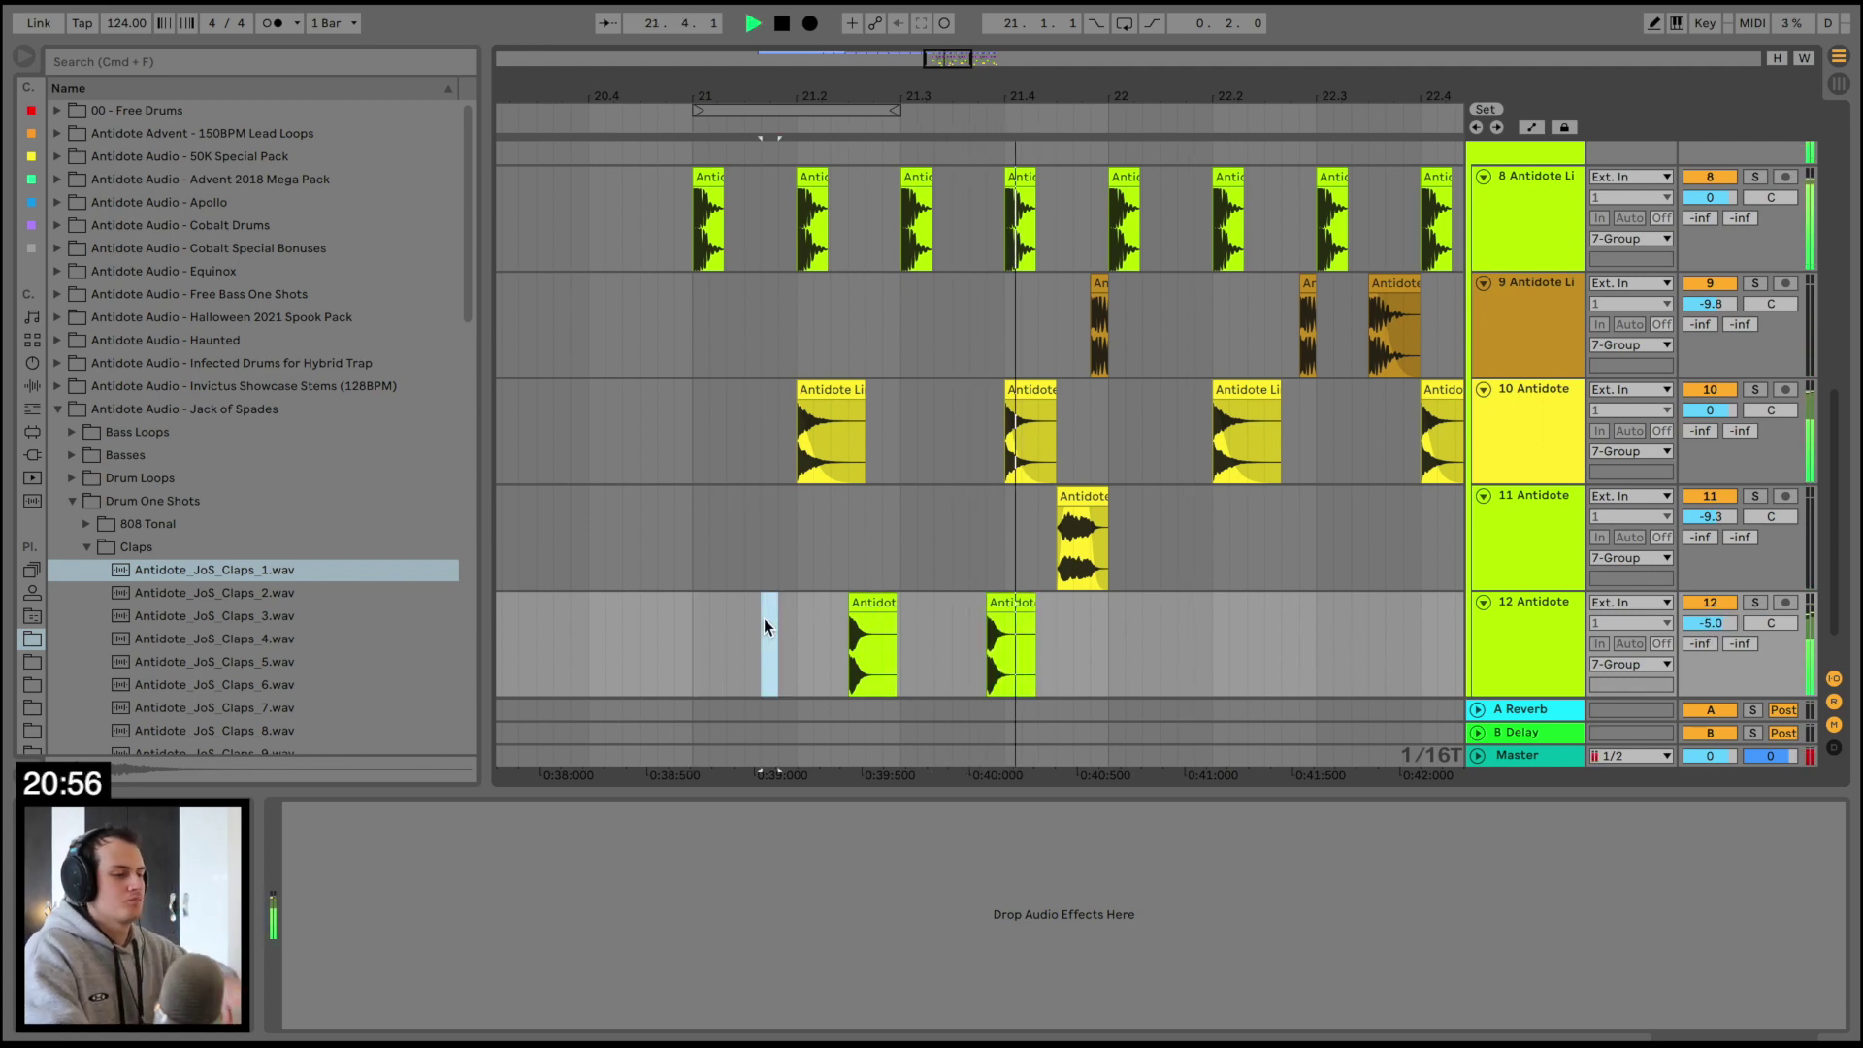
{"action": "left_click", "coordinate": [699, 607]}
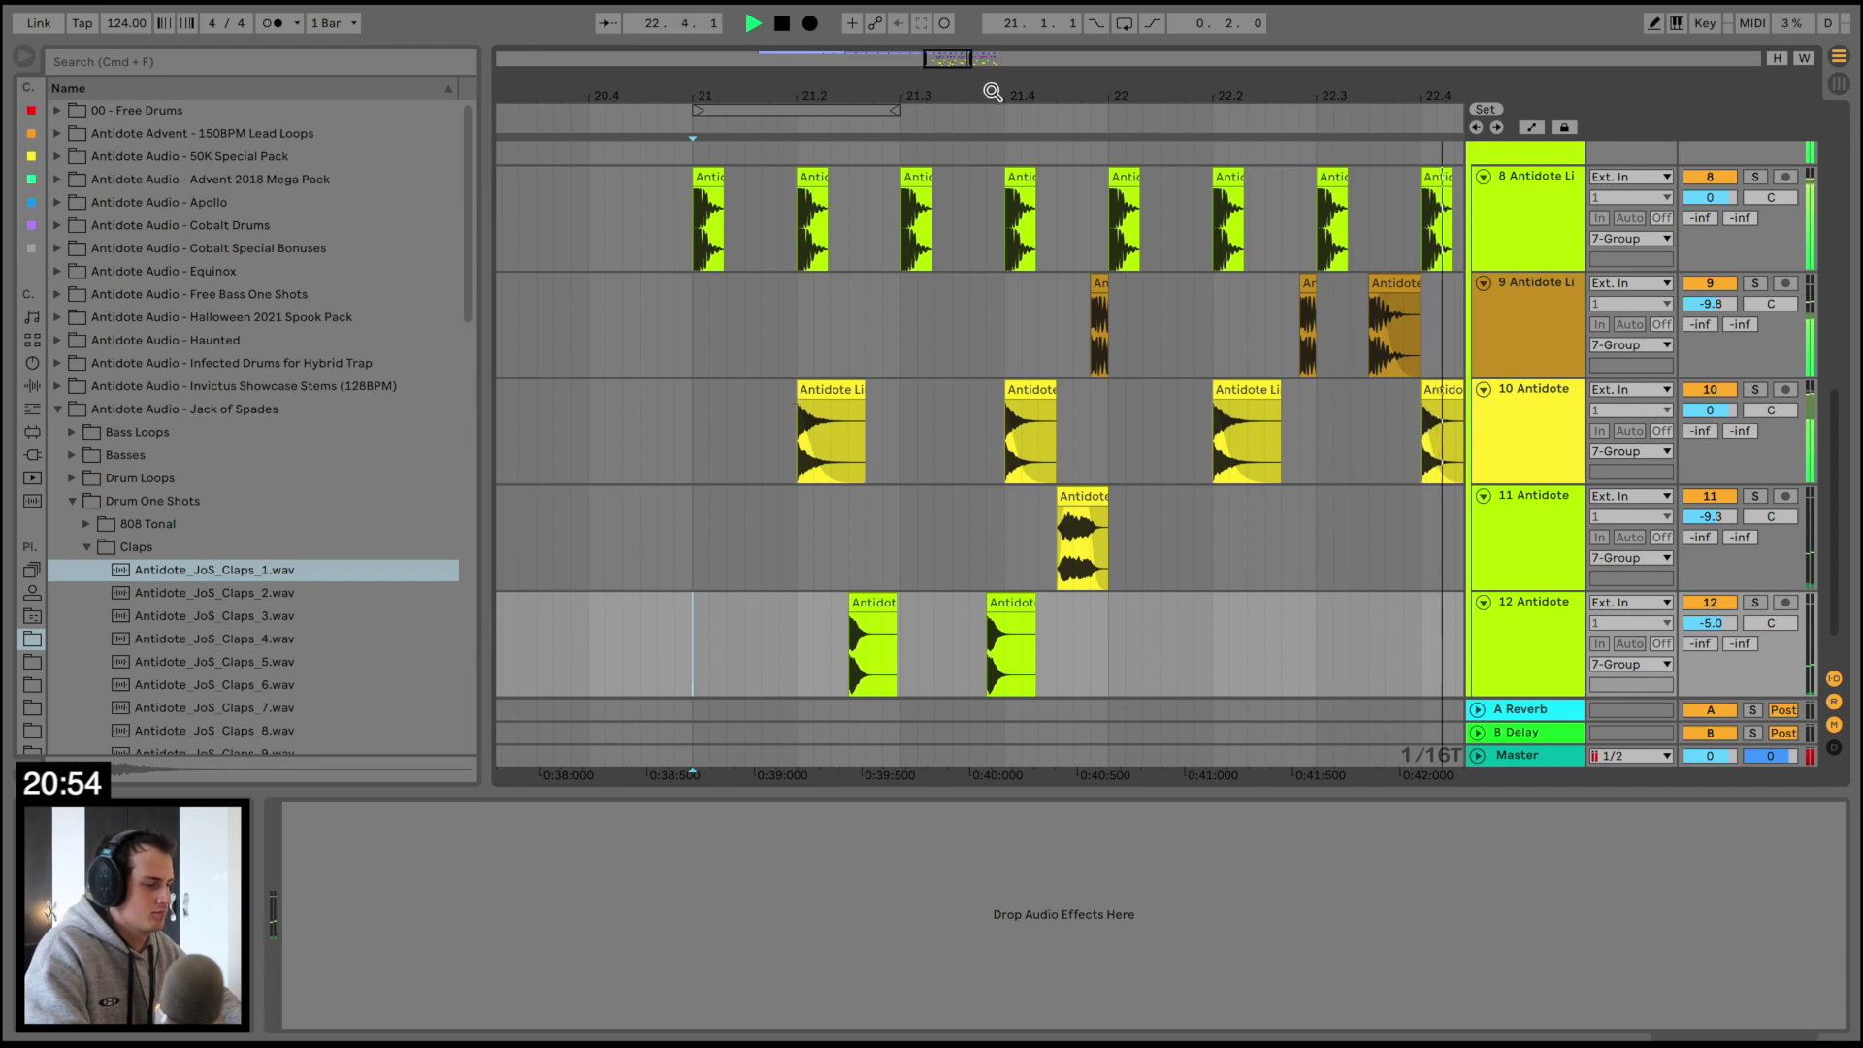
Duplicate the two-bar span of Jack of Spades claps from bar 21 so it repeats from bar 23
{"action": "left_click_drag", "start_coordinate": [993, 93], "coordinate": [993, 48]}
{"action": "key", "text": "space"}
{"action": "left_click_drag", "start_coordinate": [1279, 613], "coordinate": [826, 616]}
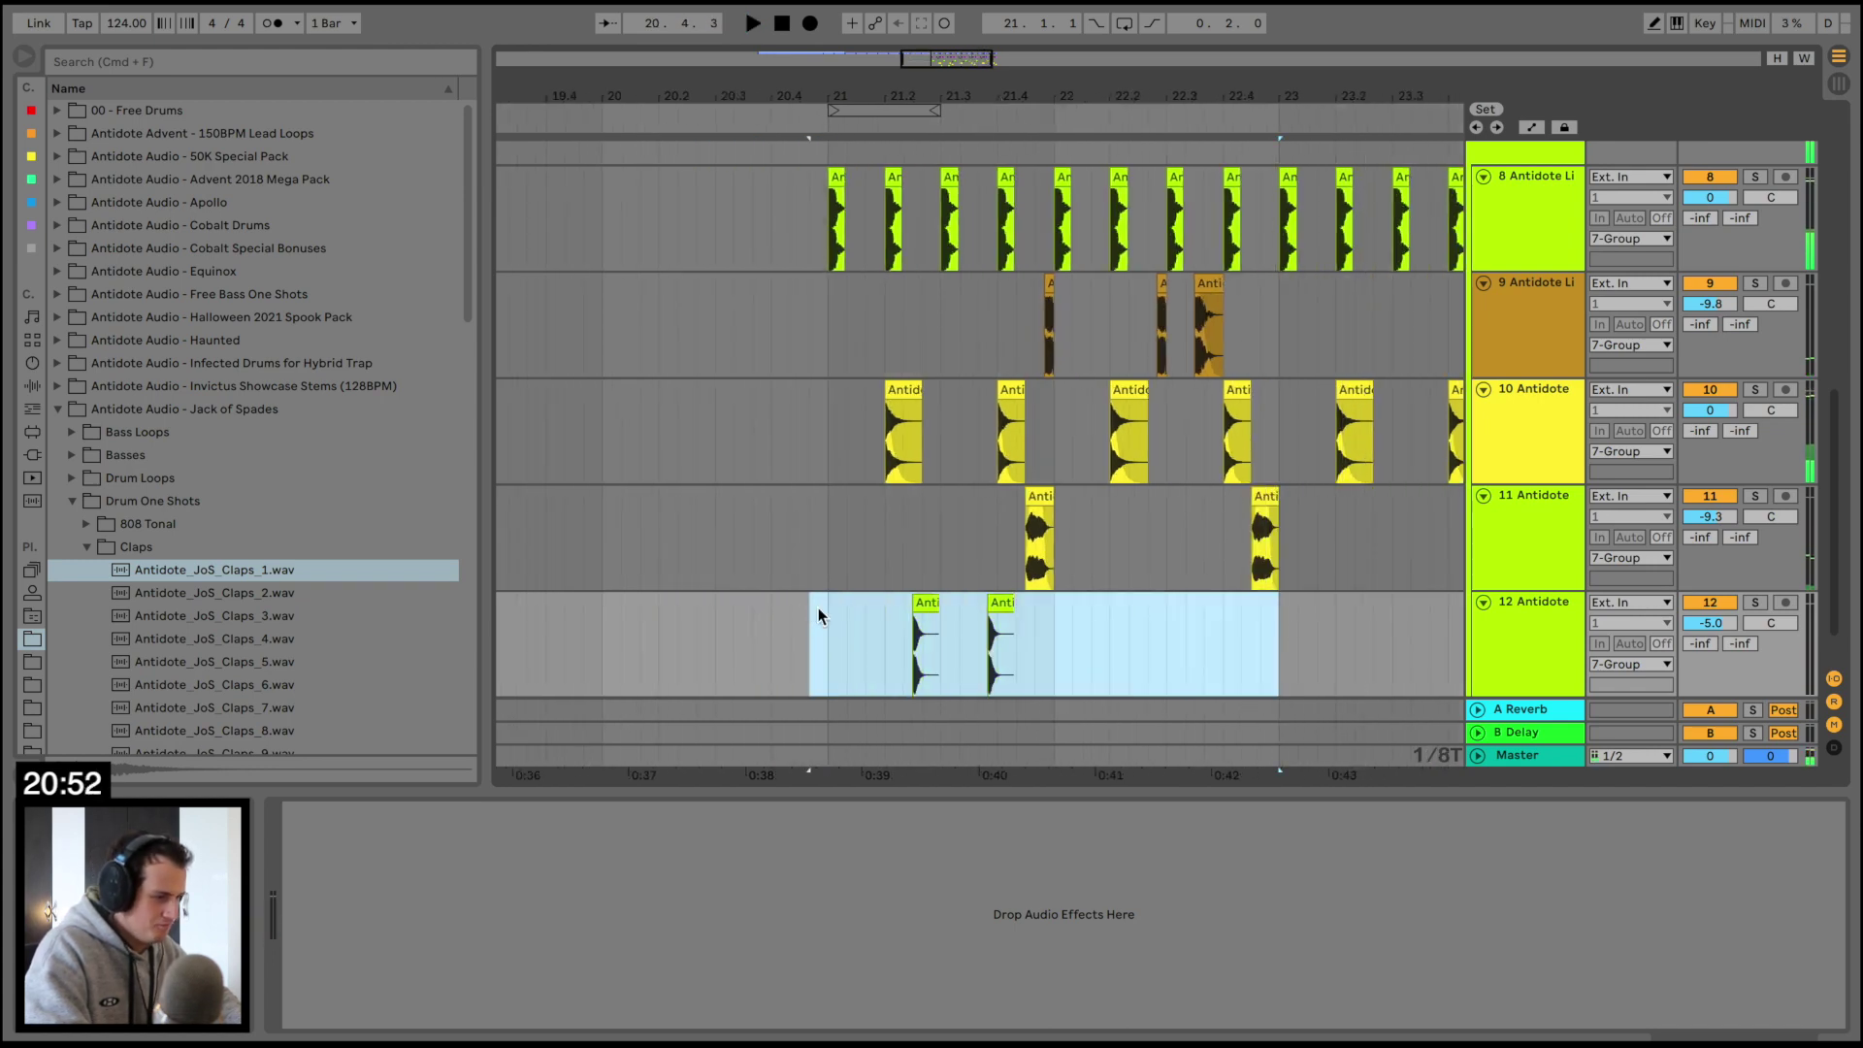
{"action": "key", "text": "super+d"}
Insert a new audio track below the Jack of Spades claps and open that pack's Cymbals folder
{"action": "left_click", "coordinate": [86, 549]}
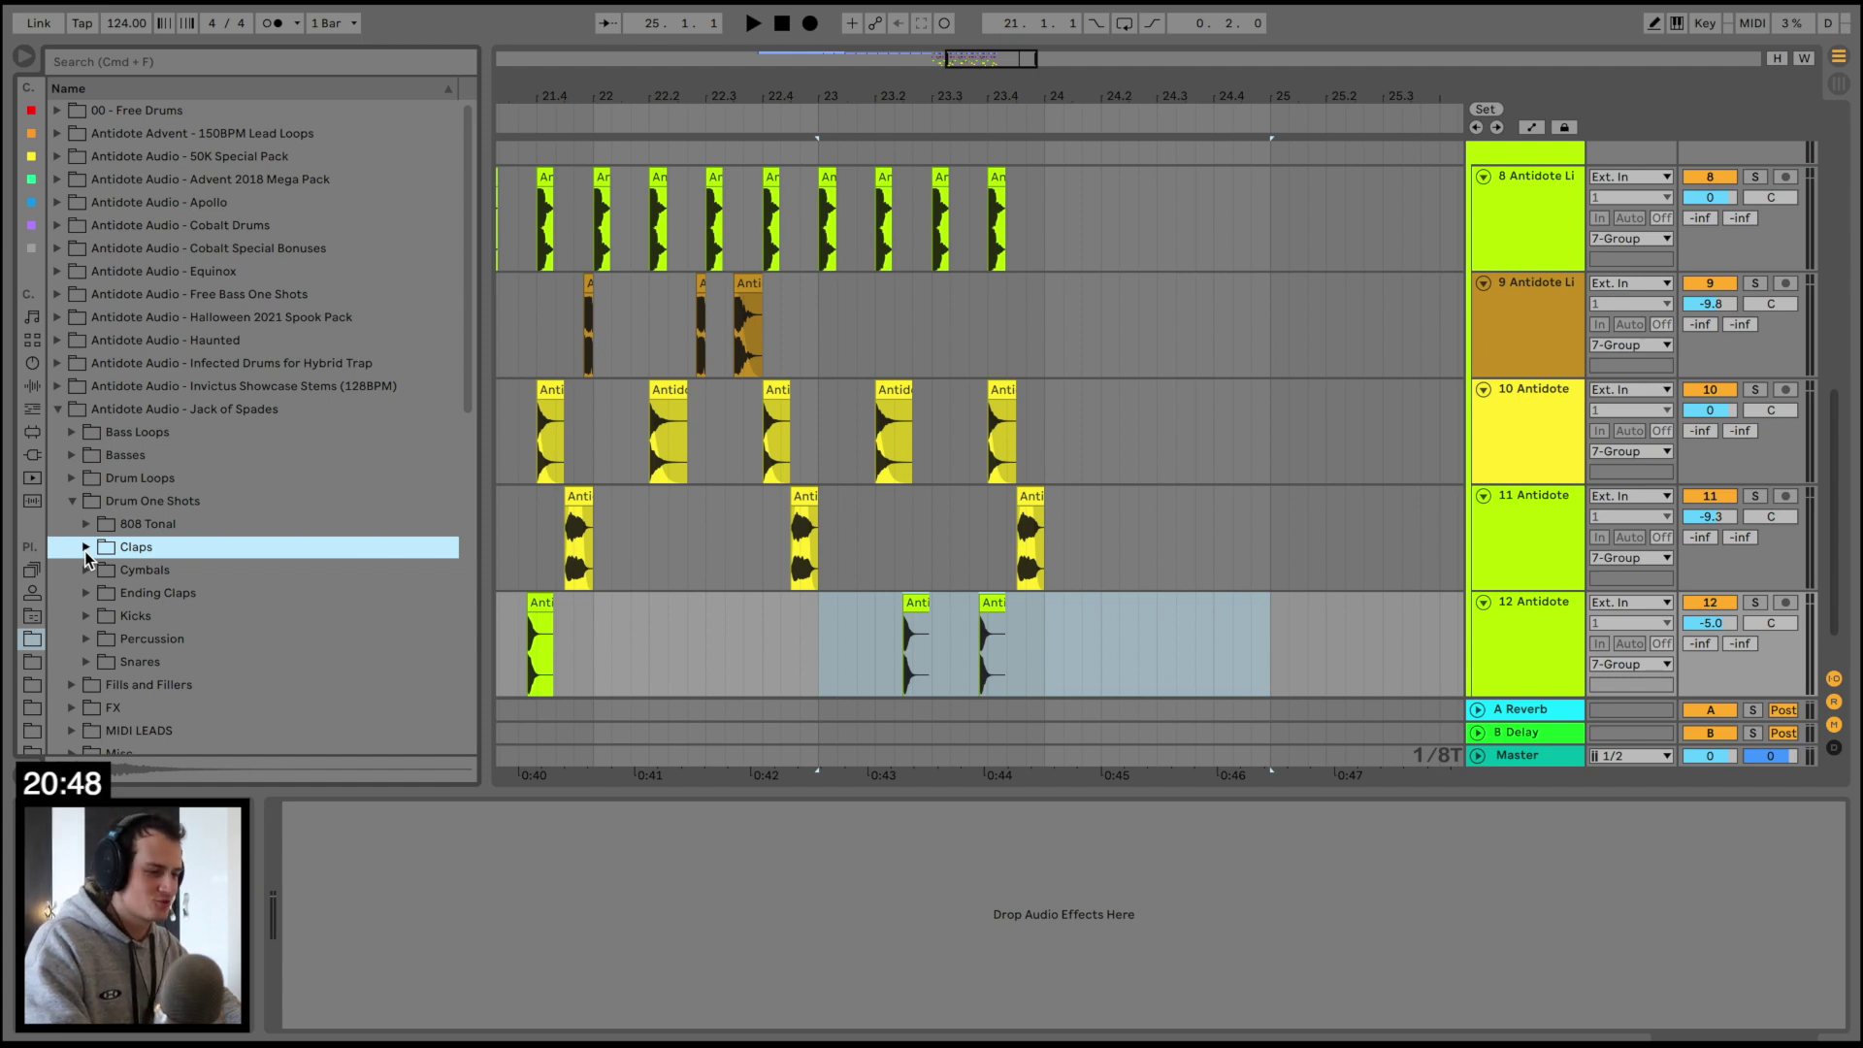
{"action": "scroll", "coordinate": [743, 528], "scroll_direction": "down", "scroll_amount": 2}
{"action": "scroll", "coordinate": [743, 529], "scroll_direction": "left", "scroll_amount": 3}
{"action": "left_click", "coordinate": [1510, 611]}
{"action": "key", "text": "super+t"}
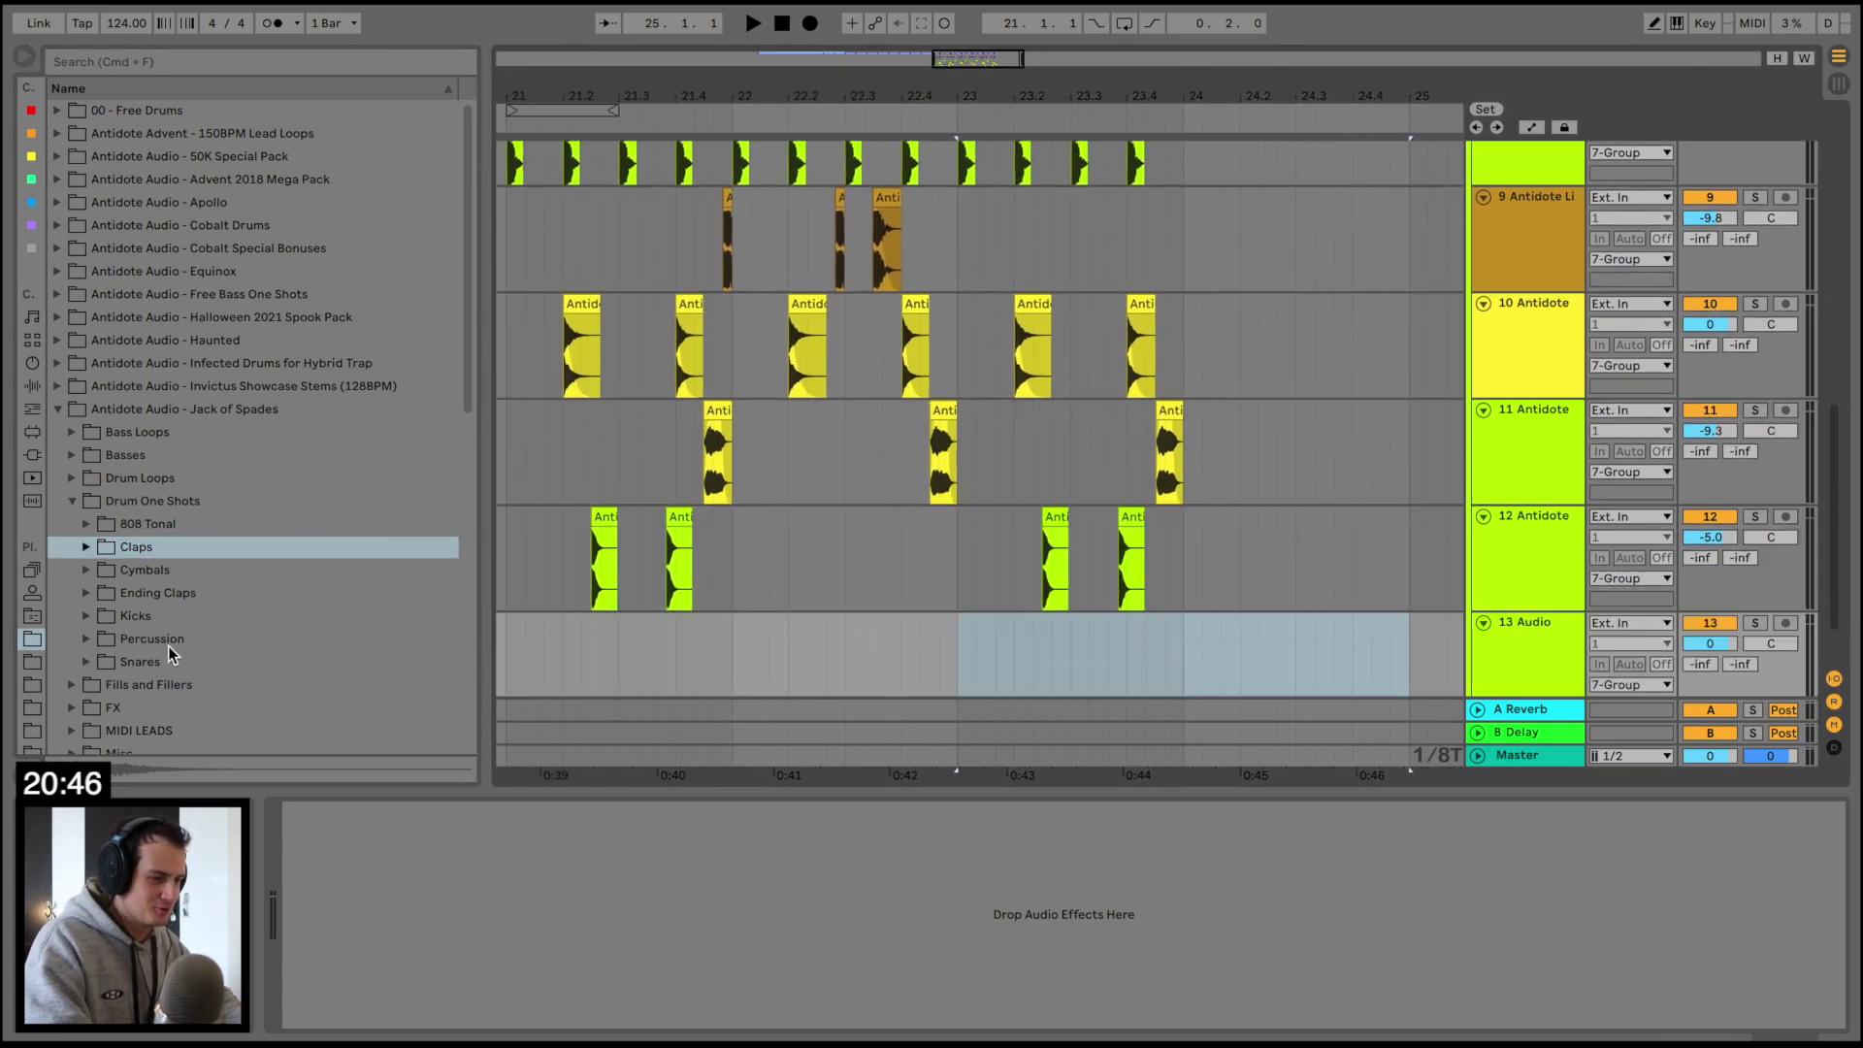
{"action": "left_click", "coordinate": [86, 572]}
{"action": "scroll", "coordinate": [153, 616], "scroll_direction": "down", "scroll_amount": 4}
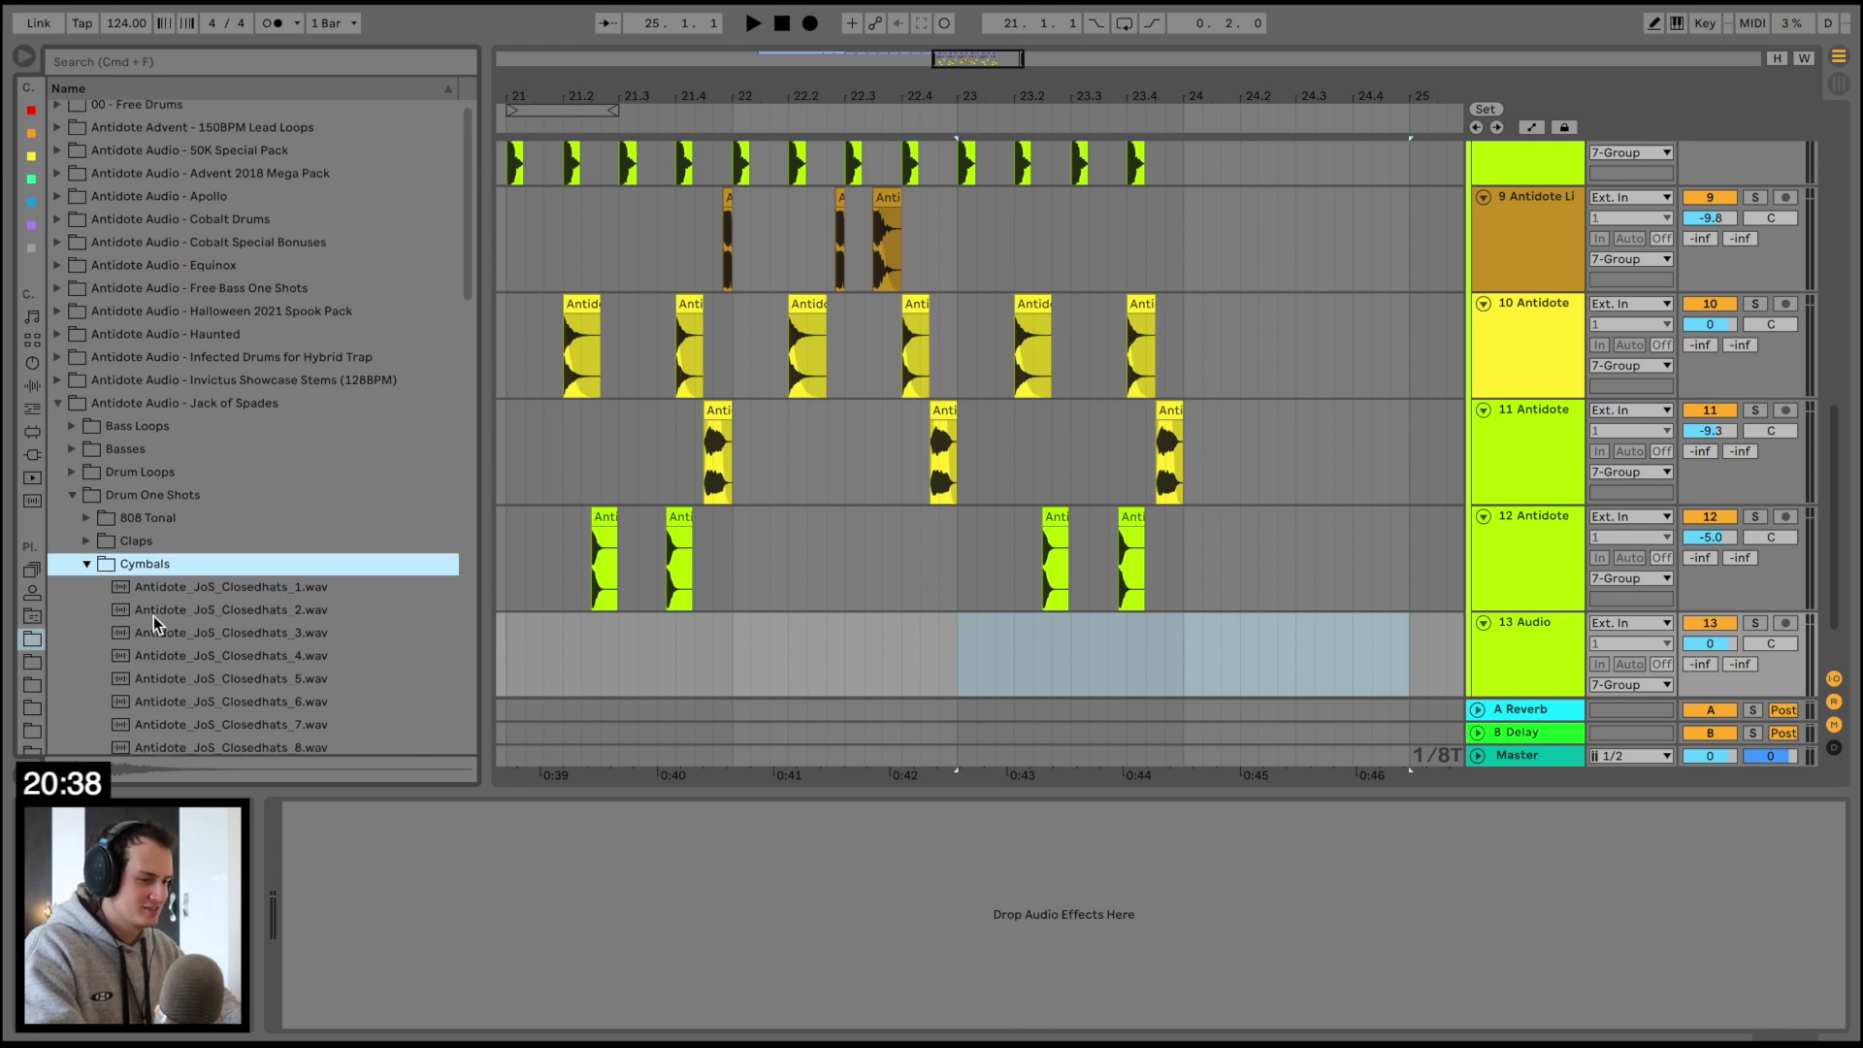
Audition the Jack of Spades crashes and open hats and place OpenHats_8 on the new track near 21.2
{"action": "left_click", "coordinate": [167, 583]}
{"action": "left_click", "coordinate": [167, 576]}
{"action": "scroll", "coordinate": [167, 577], "scroll_direction": "down", "scroll_amount": 2}
{"action": "left_click", "coordinate": [167, 576]}
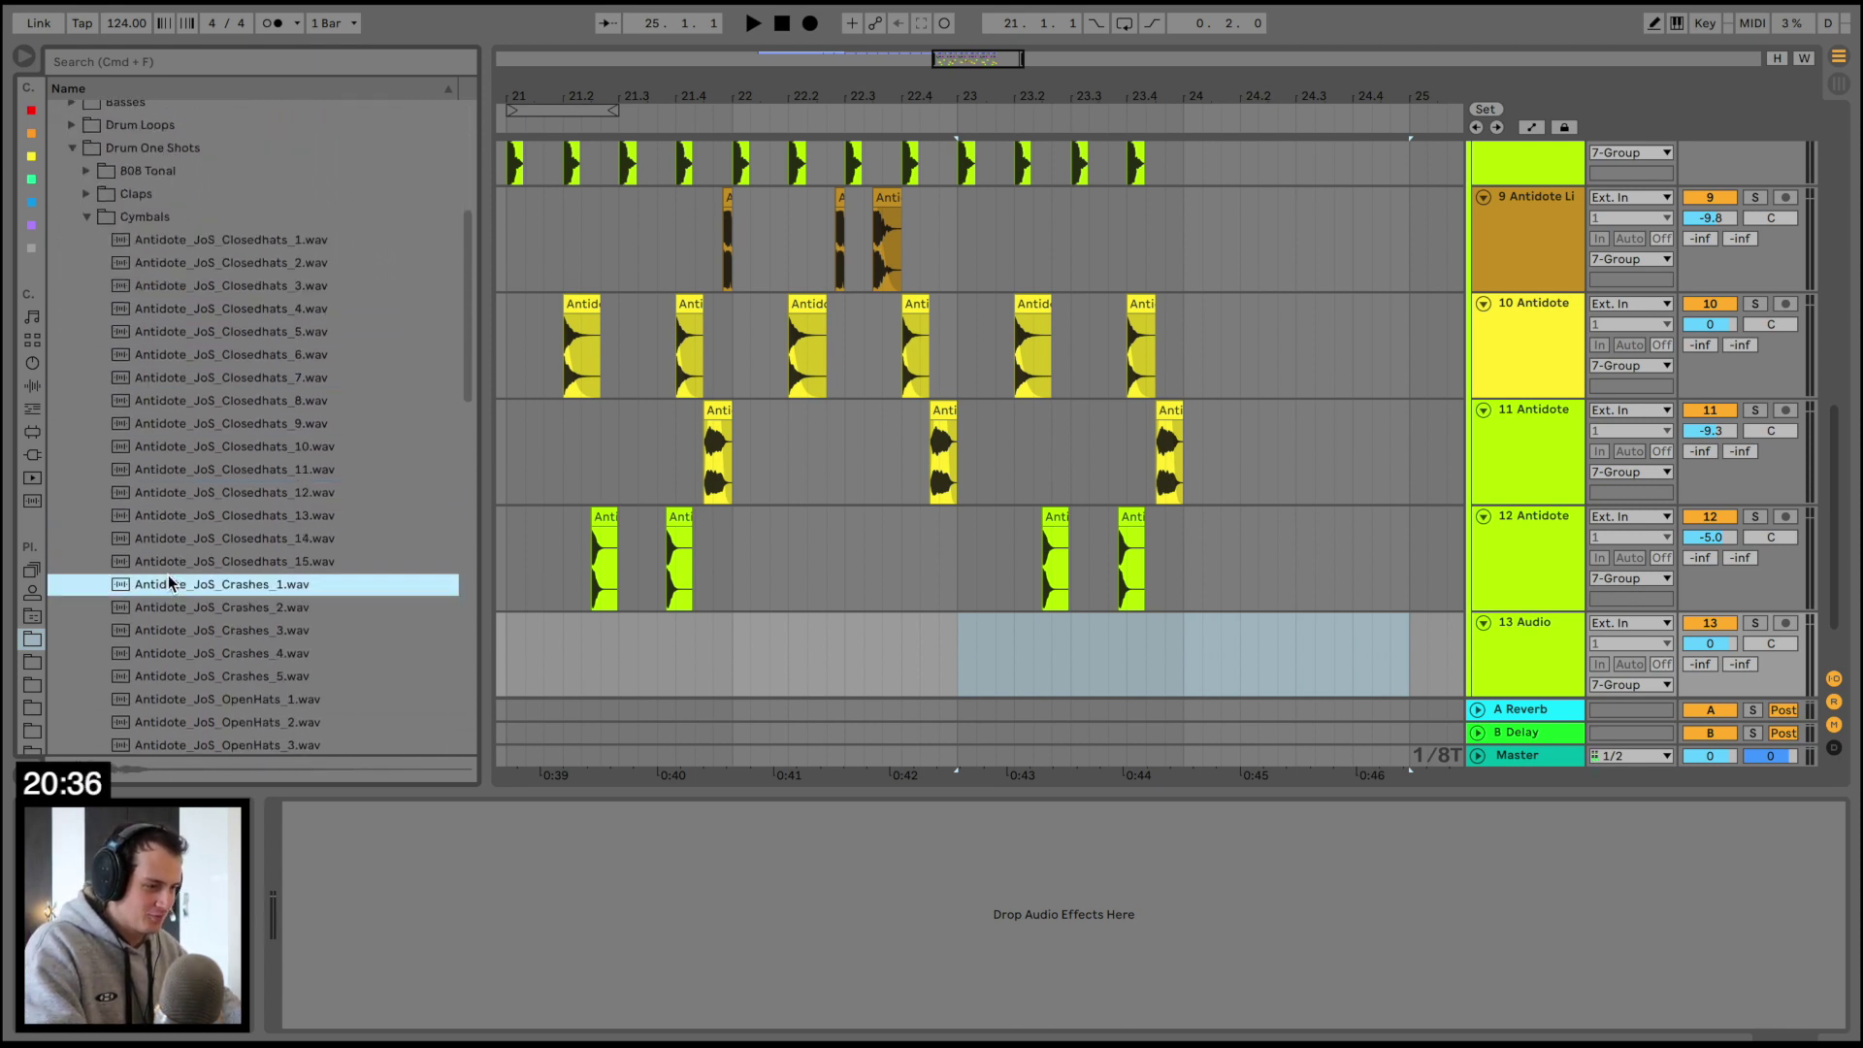
{"action": "scroll", "coordinate": [167, 576], "scroll_direction": "down", "scroll_amount": 9}
{"action": "left_click", "coordinate": [167, 576]}
{"action": "left_click", "coordinate": [202, 499]}
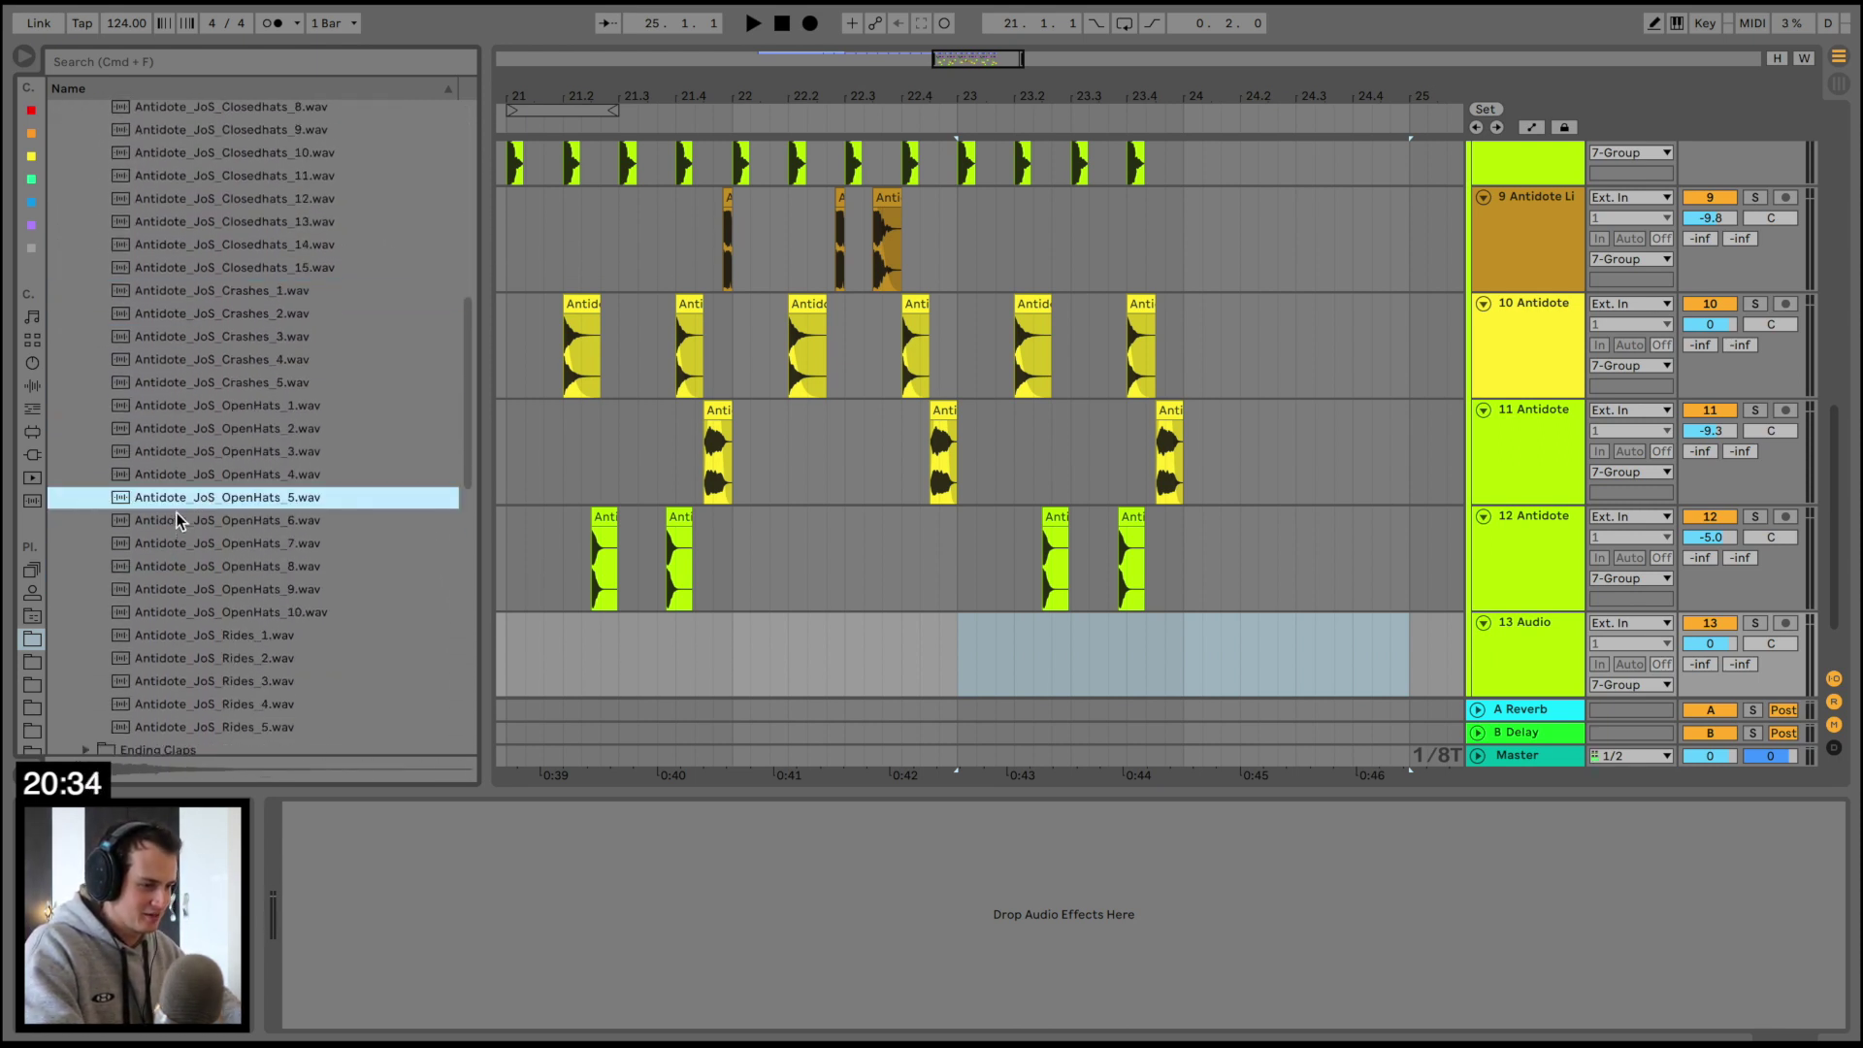
{"action": "left_click", "coordinate": [177, 534]}
{"action": "key", "text": "Down"}
{"action": "key", "text": "Down"}
{"action": "key", "text": "Up"}
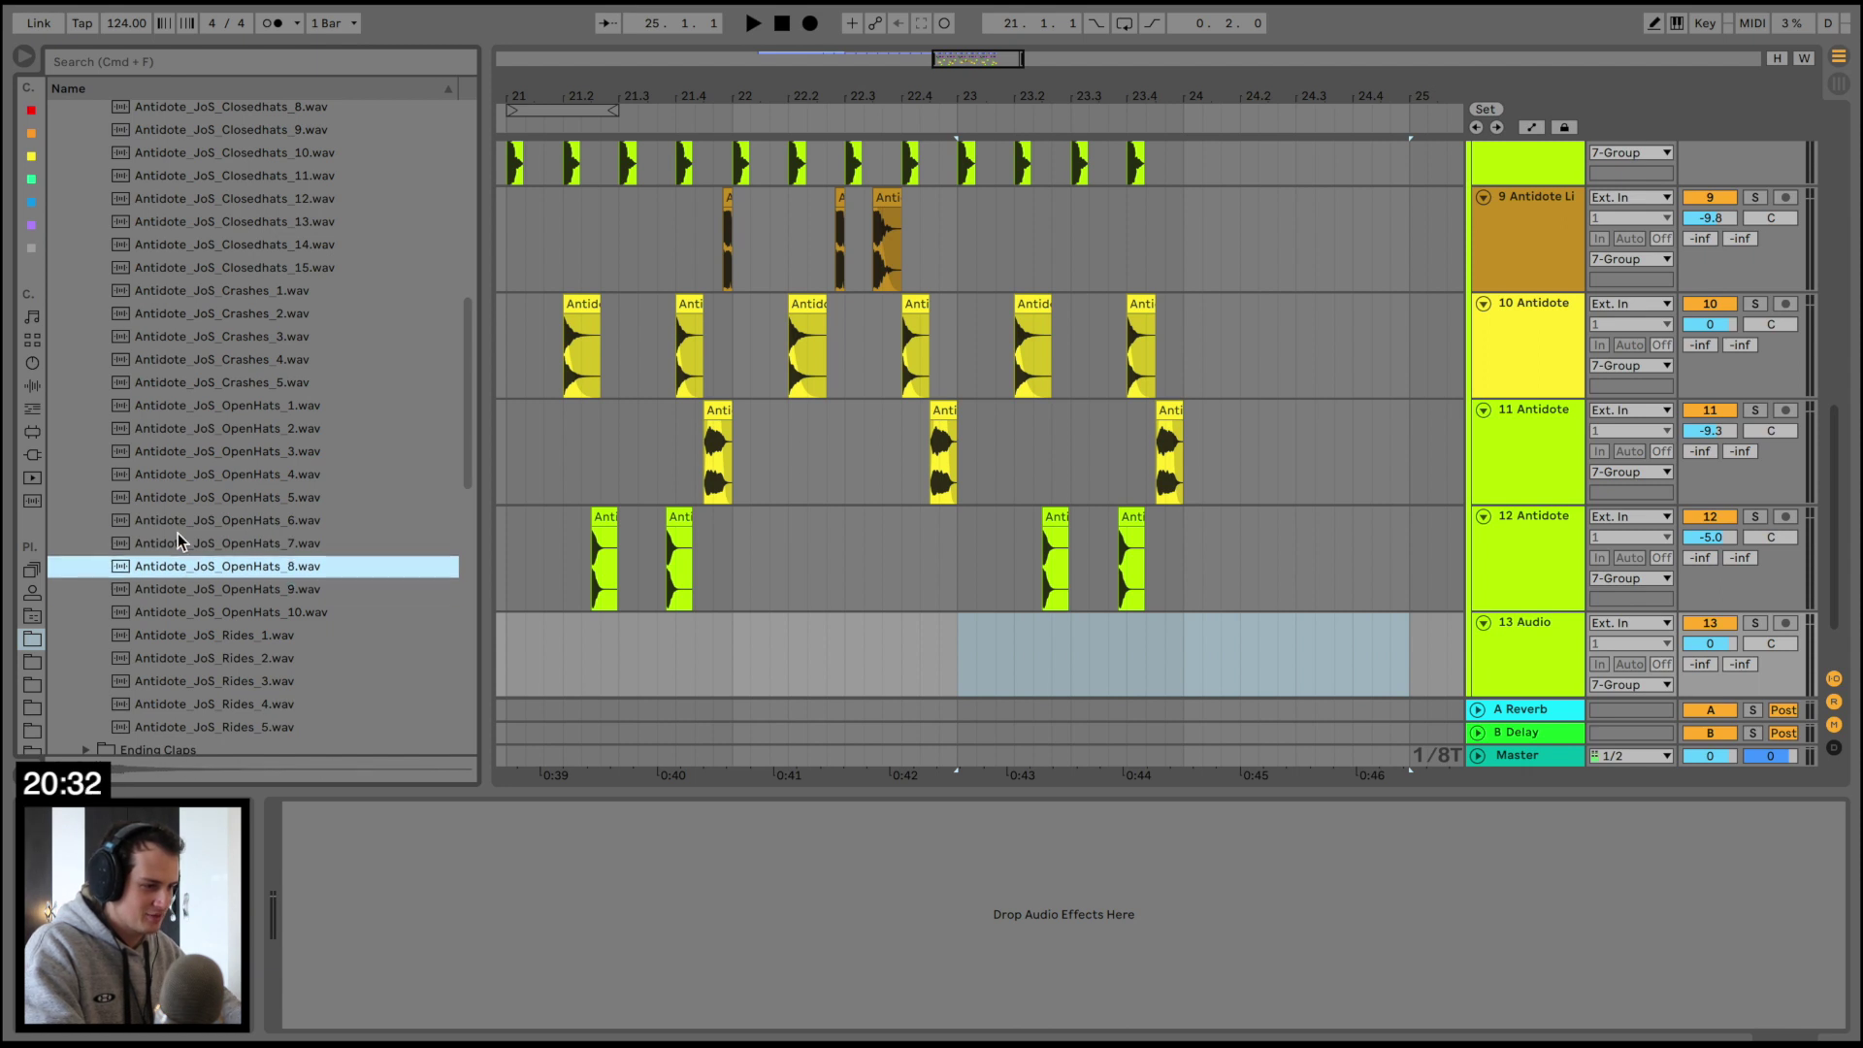
{"action": "left_click_drag", "start_coordinate": [204, 568], "coordinate": [534, 632]}
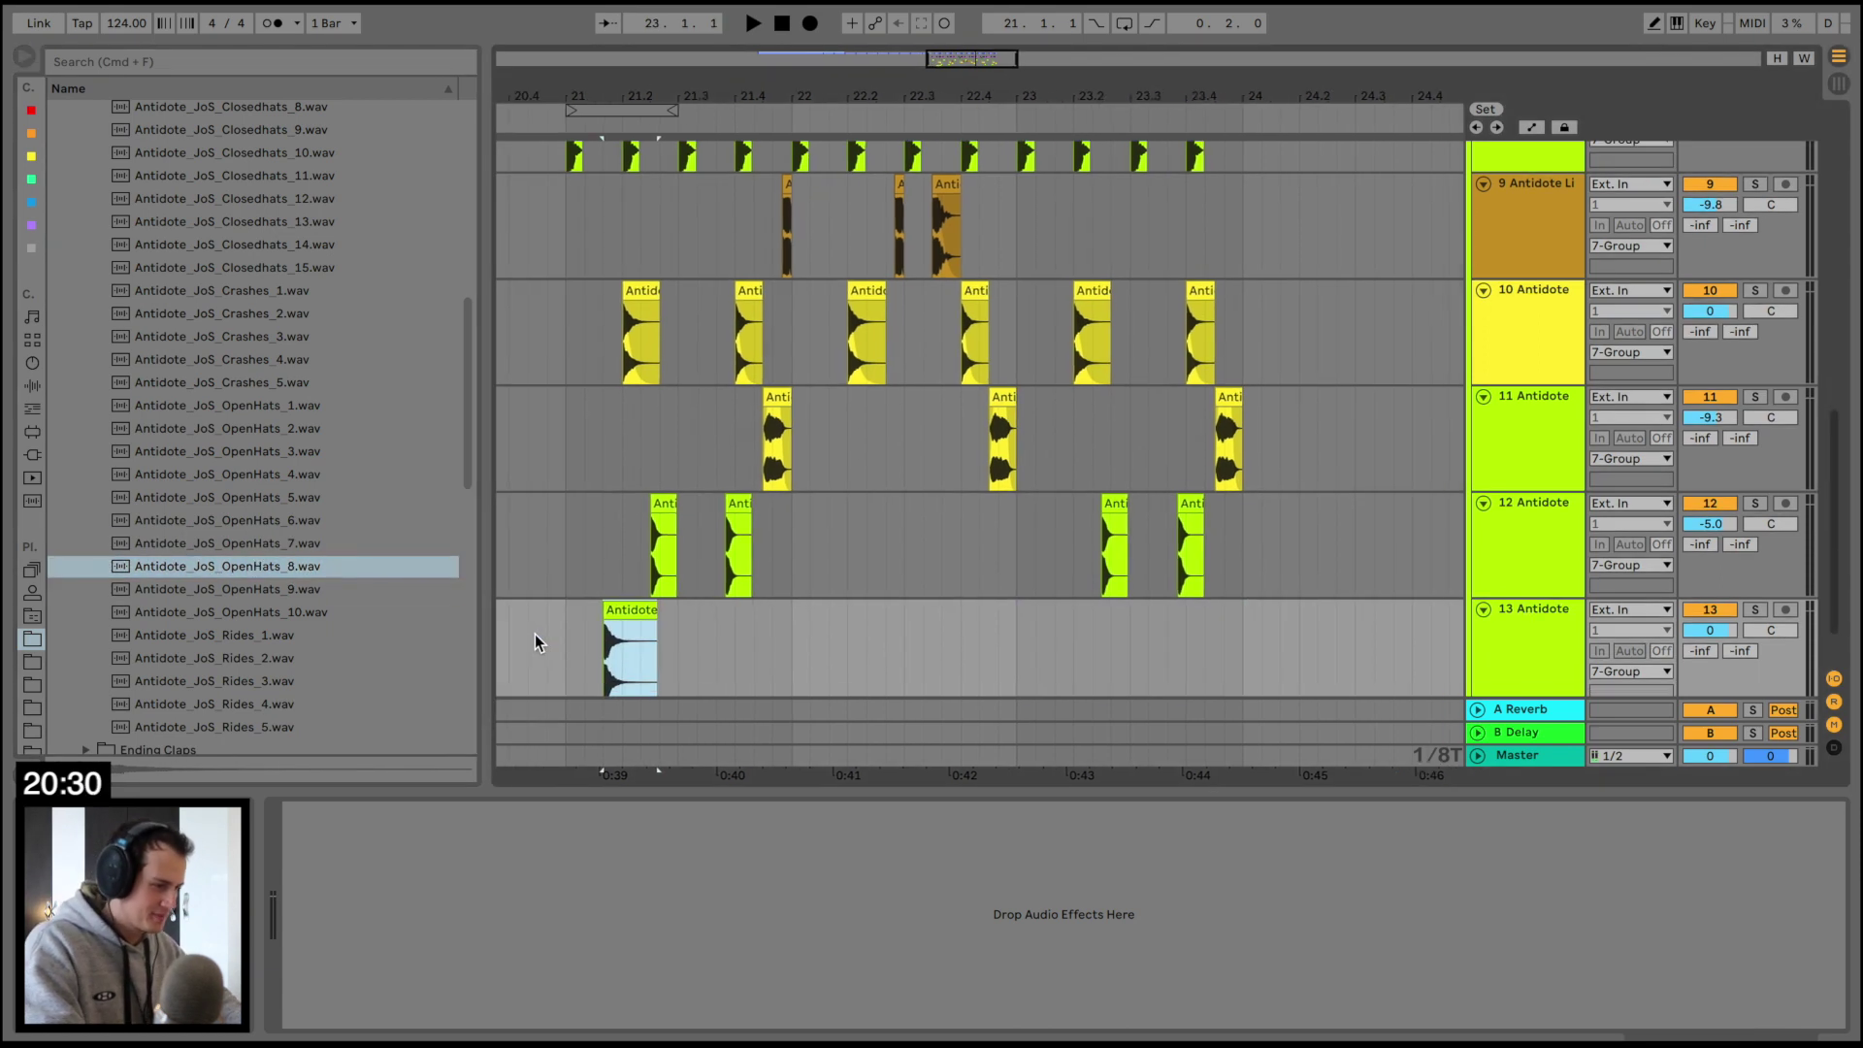
Move the open hat to half a beat after bar 21 and listen from bar 21
{"action": "left_click", "coordinate": [574, 621]}
{"action": "key", "text": "space"}
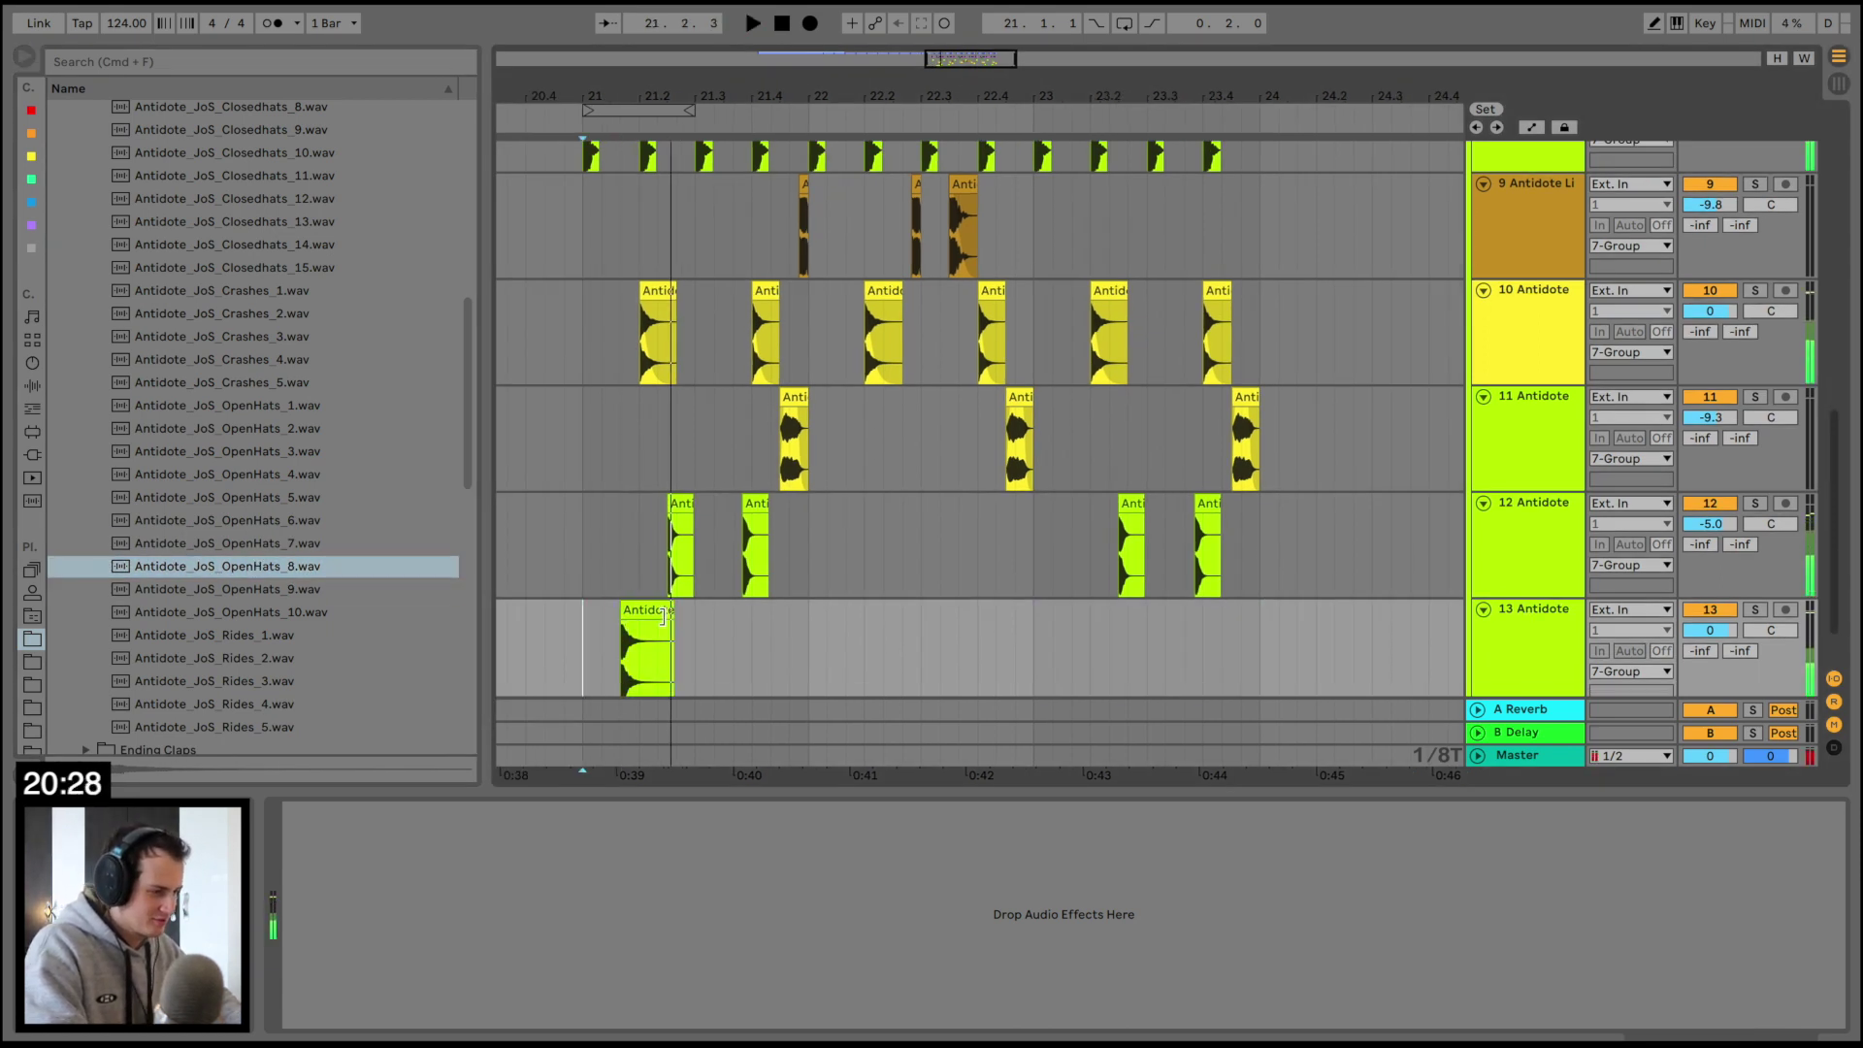
{"action": "left_click_drag", "start_coordinate": [646, 611], "coordinate": [647, 624]}
{"action": "left_click", "coordinate": [590, 626]}
{"action": "key", "text": "space"}
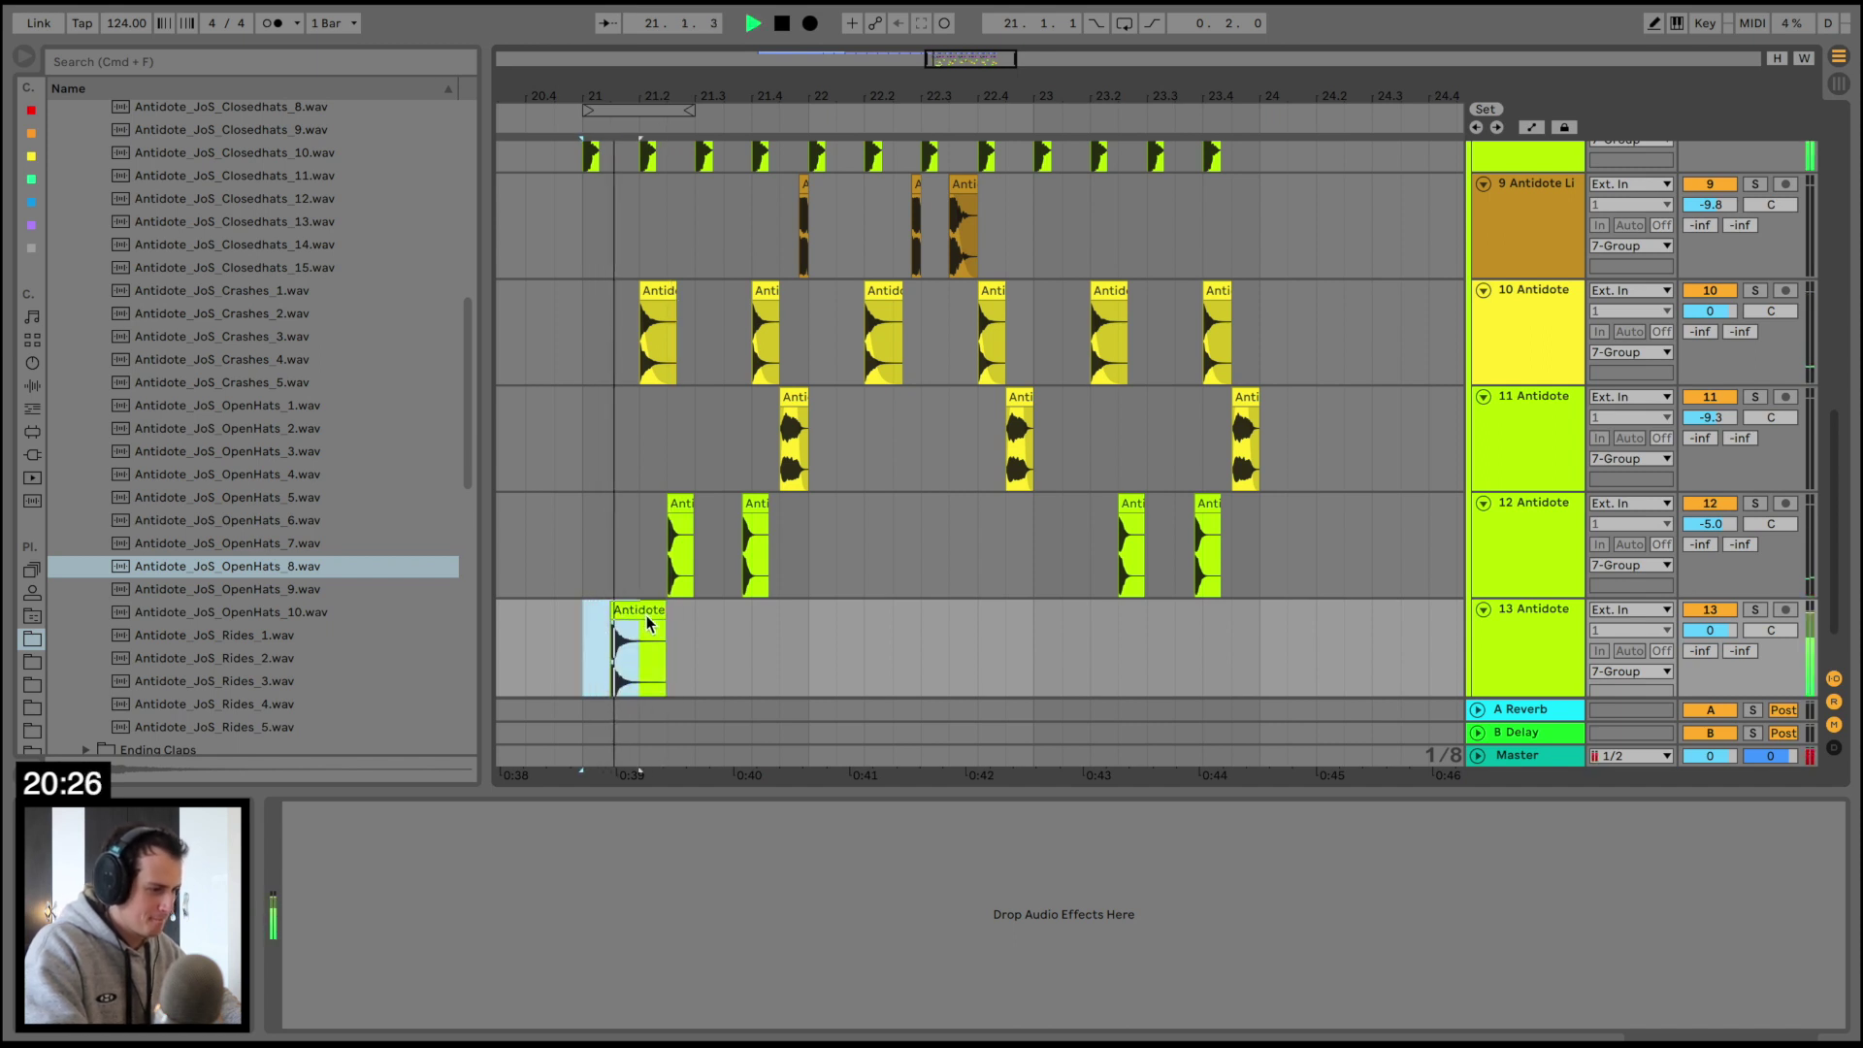
Duplicate the one-beat span with the off-beat open hat repeatedly so it fills up to bar 24
{"action": "key", "text": "super+d"}
{"action": "key", "text": "super+d"}
{"action": "key", "text": "super+d"}
{"action": "key", "text": "super+d"}
{"action": "key", "text": "super+d"}
{"action": "key", "text": "super+d"}
{"action": "key", "text": "super+d"}
{"action": "key", "text": "super+d"}
{"action": "key", "text": "super+d"}
{"action": "key", "text": "super+d"}
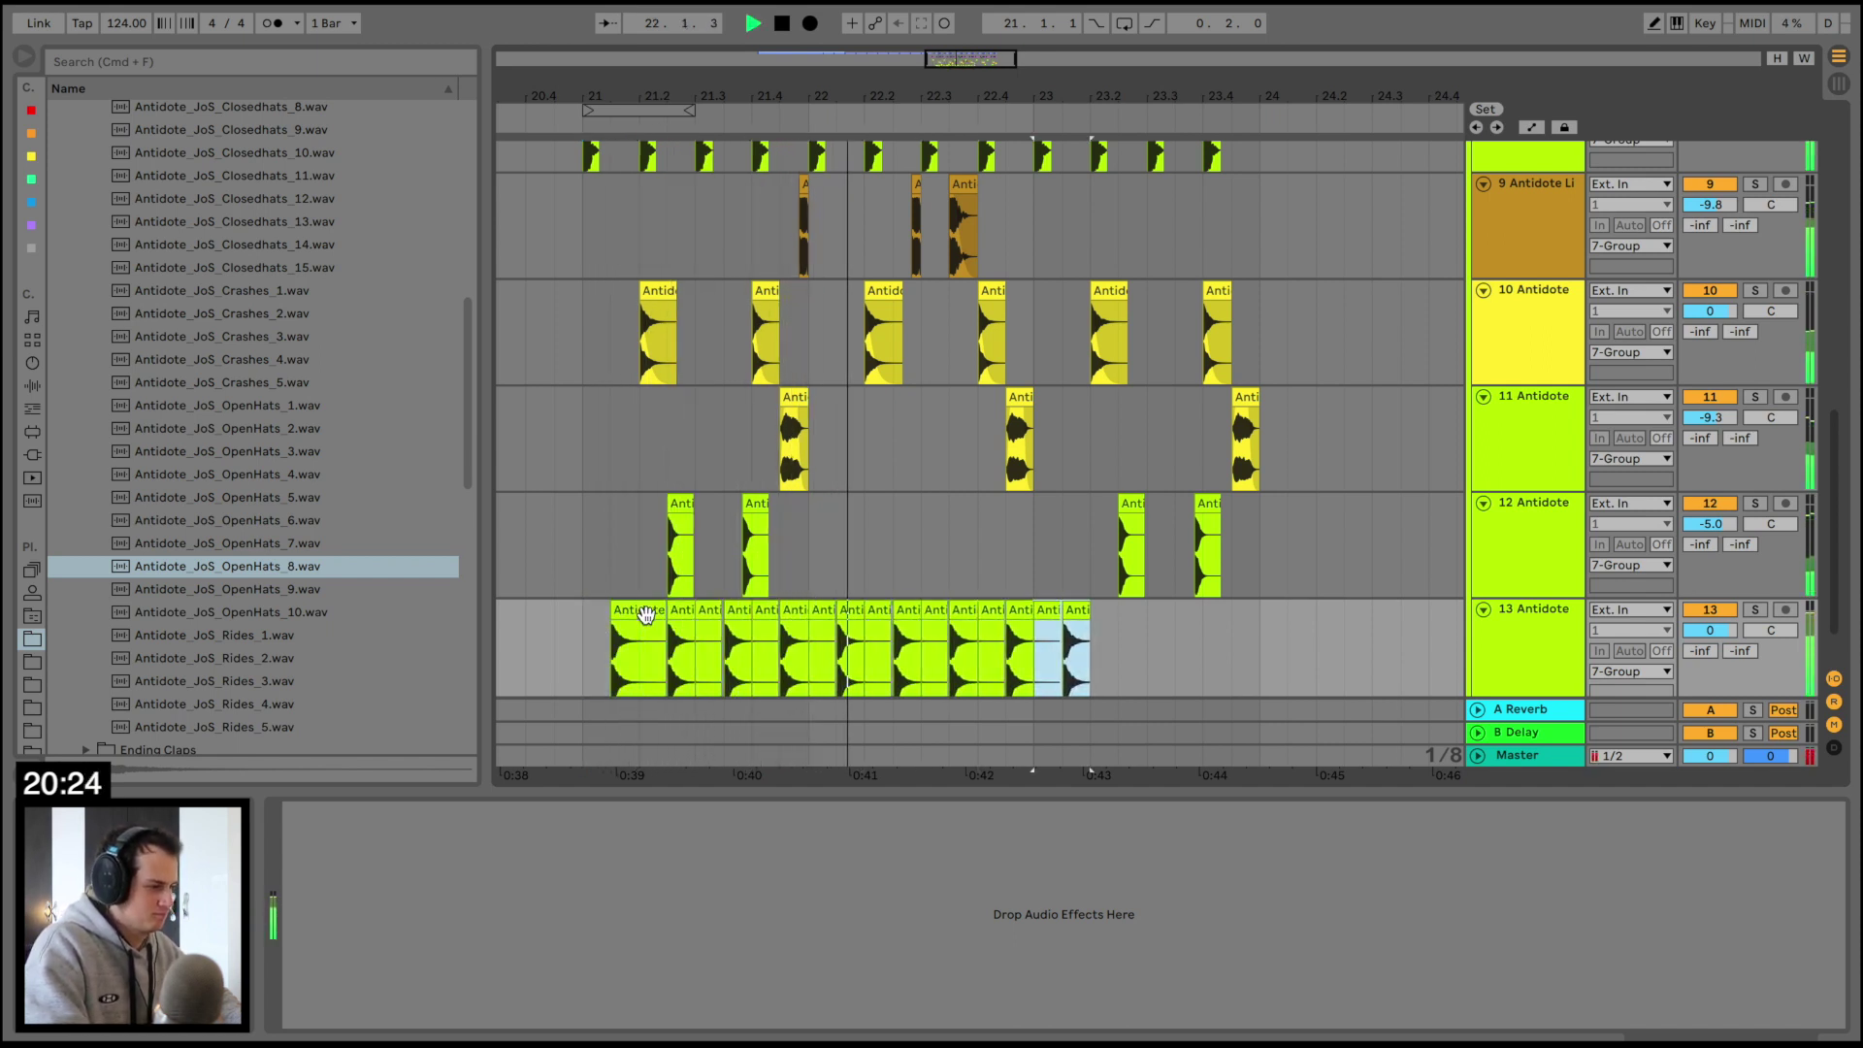
{"action": "key", "text": "super+d"}
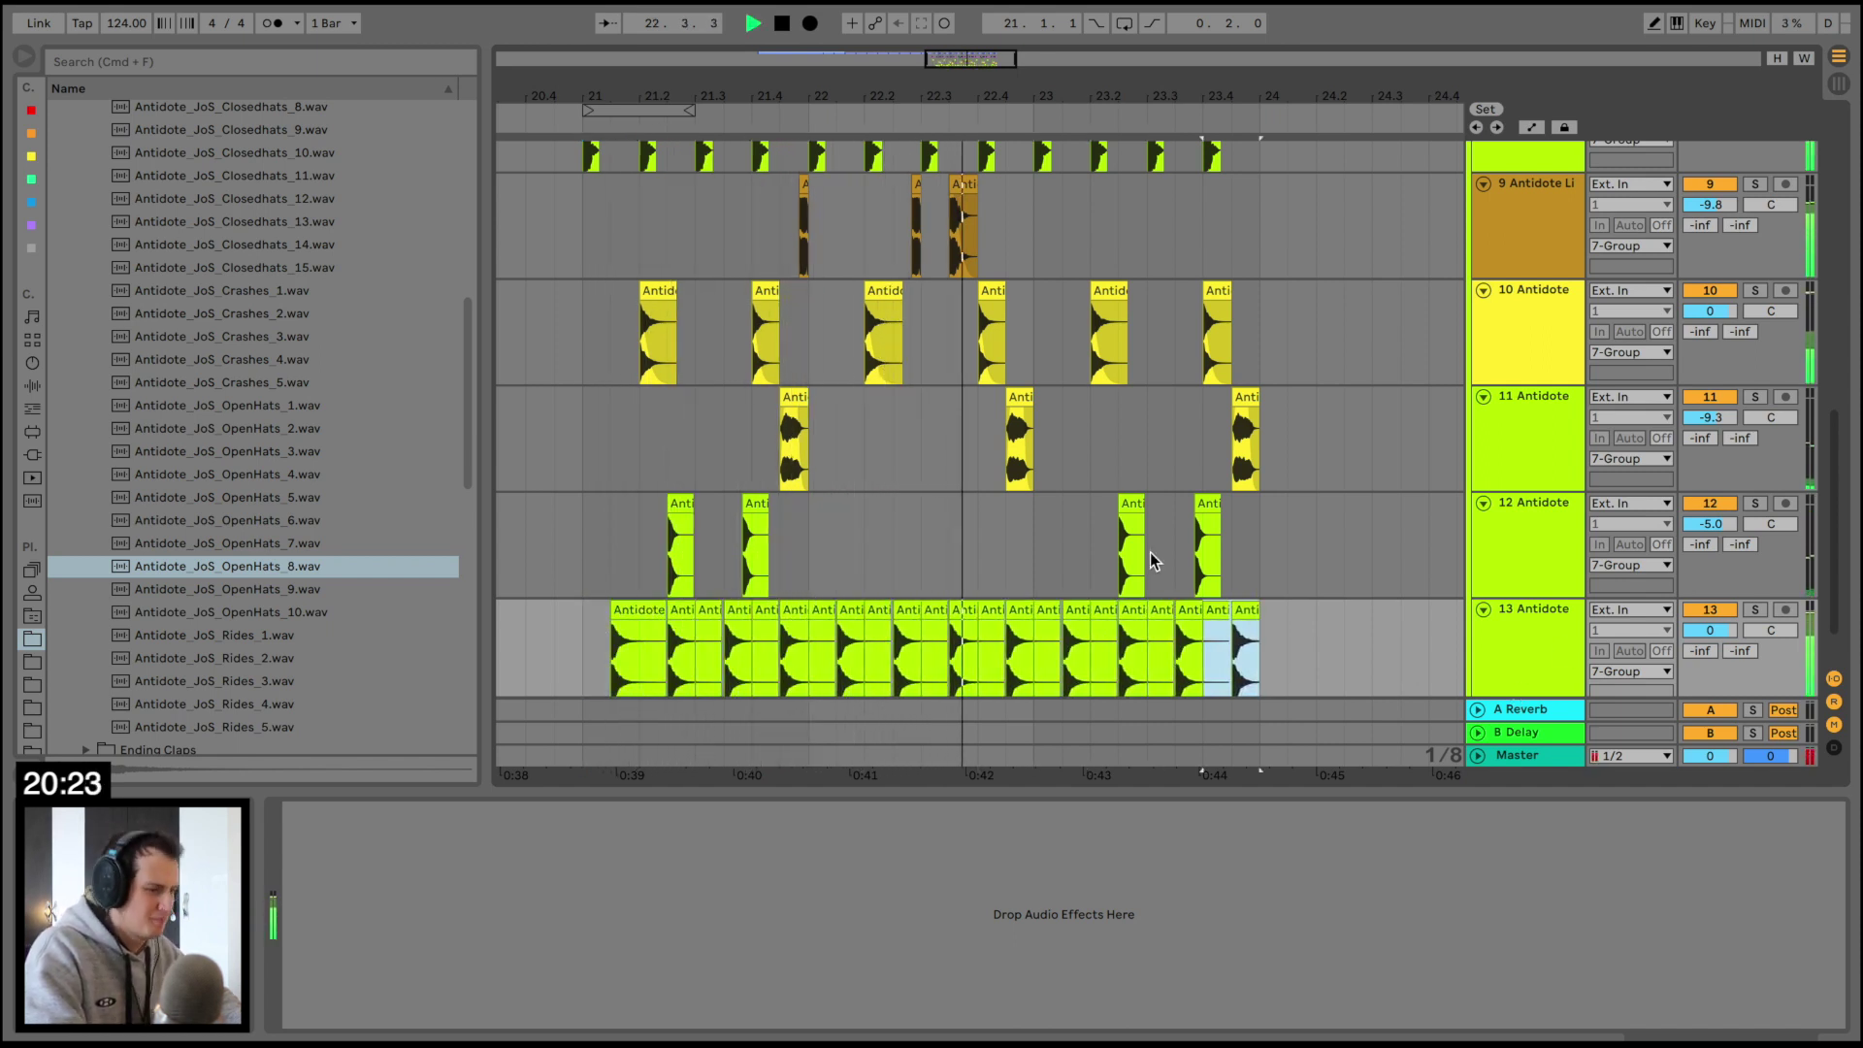
Add EQ Eight to the open hat track, low-cut it at about 1 kHz and dip 2.40 kHz by 2.65 dB
{"action": "left_click", "coordinate": [25, 387]}
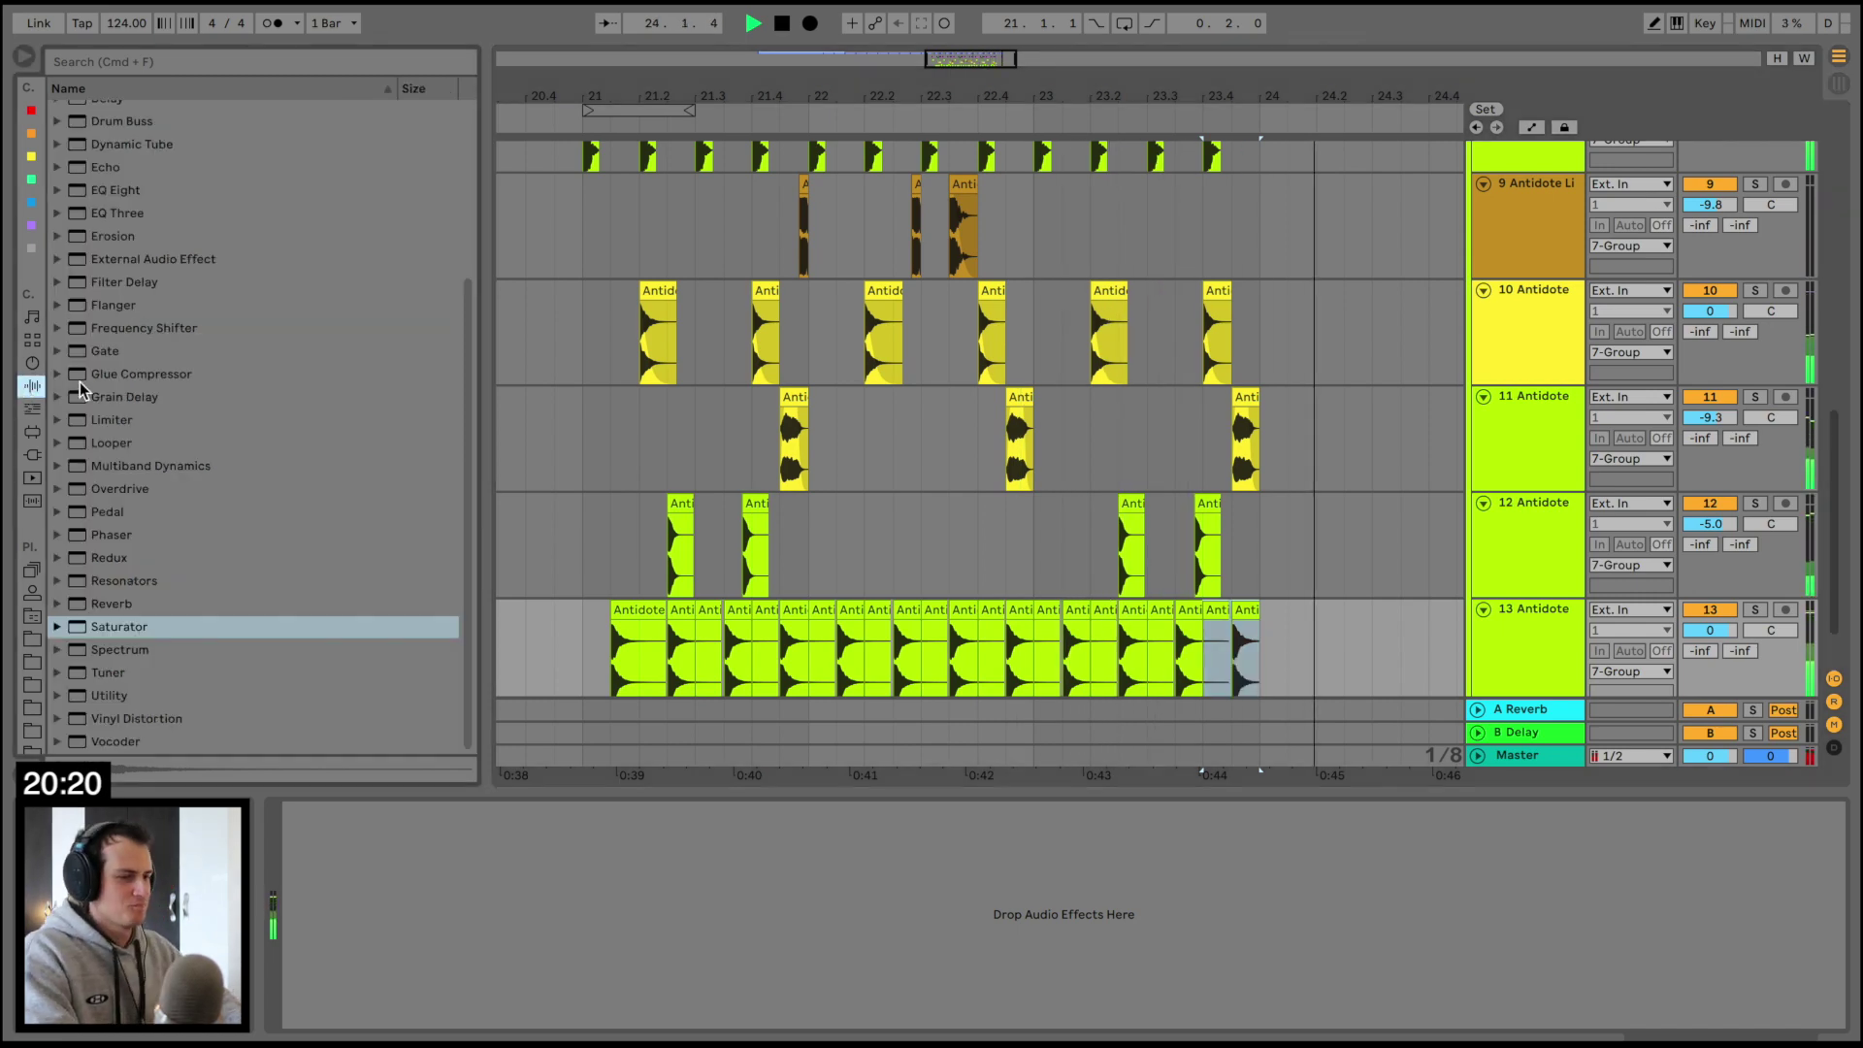
{"action": "double_click", "coordinate": [90, 192]}
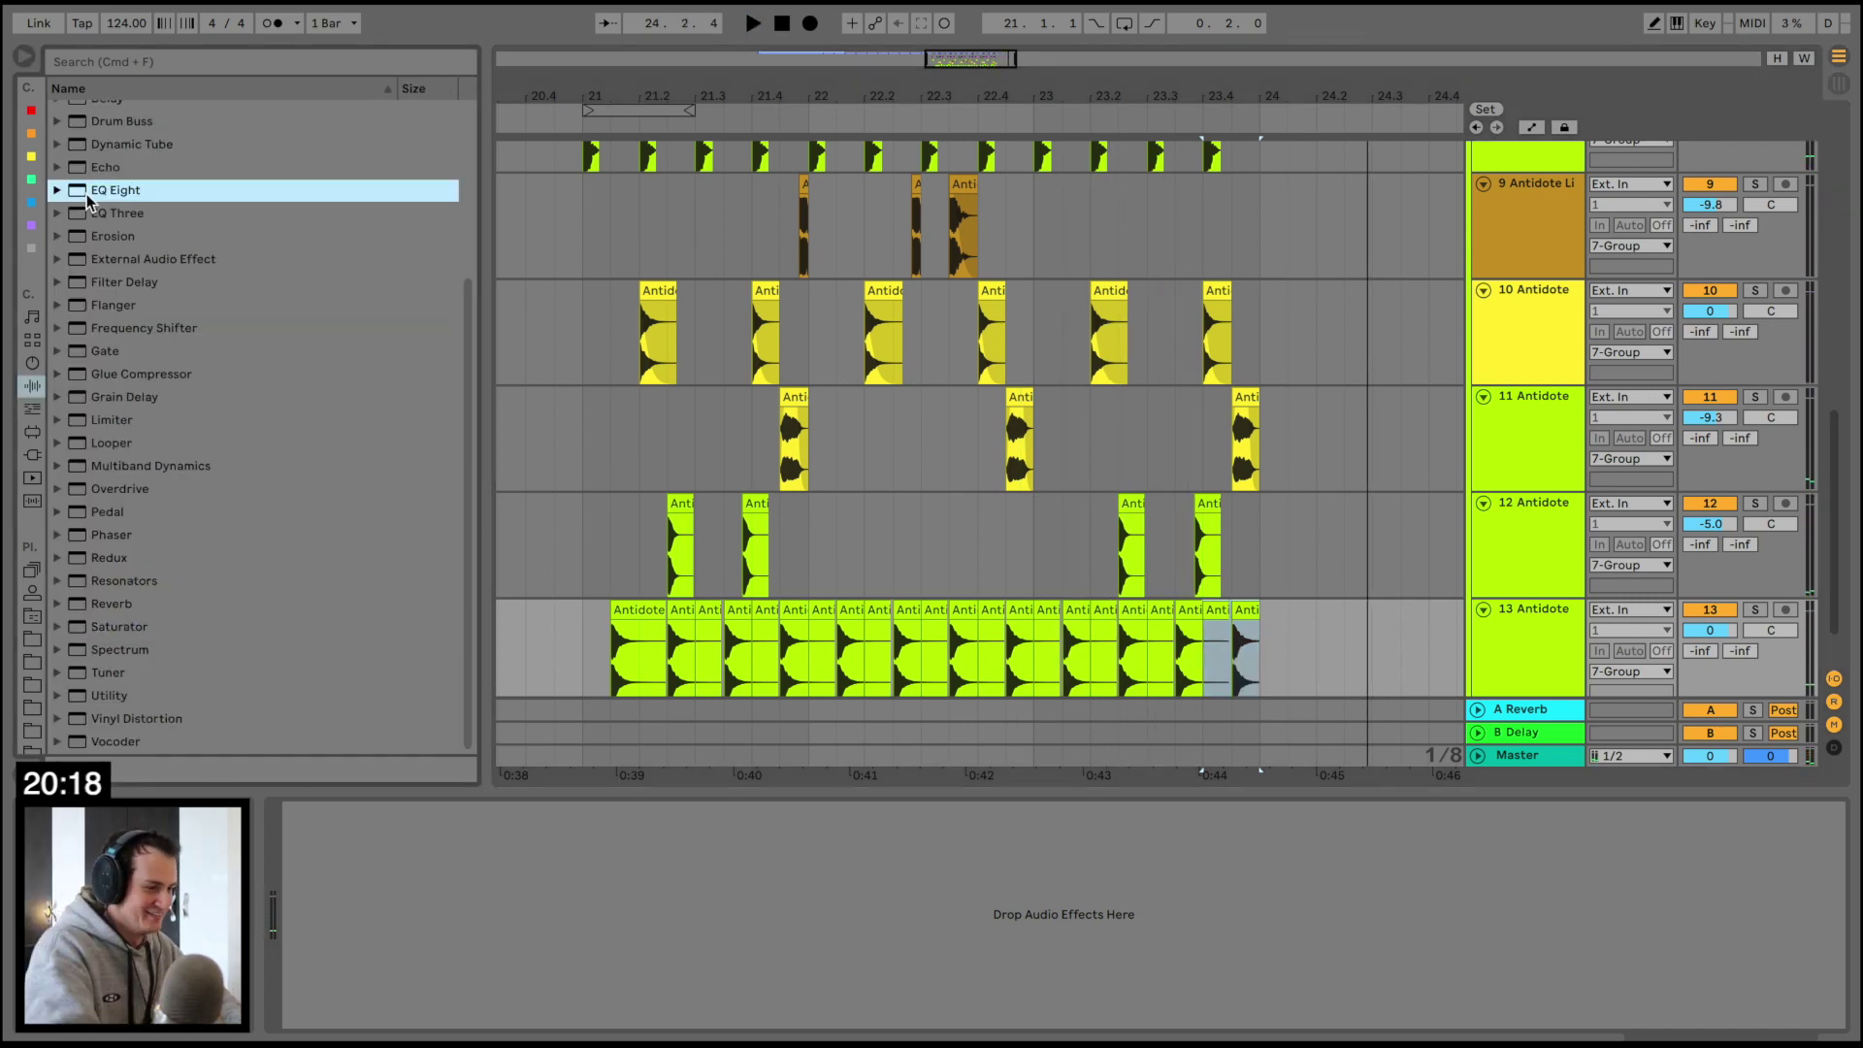
{"action": "left_click", "coordinate": [583, 648]}
{"action": "left_click", "coordinate": [388, 997]}
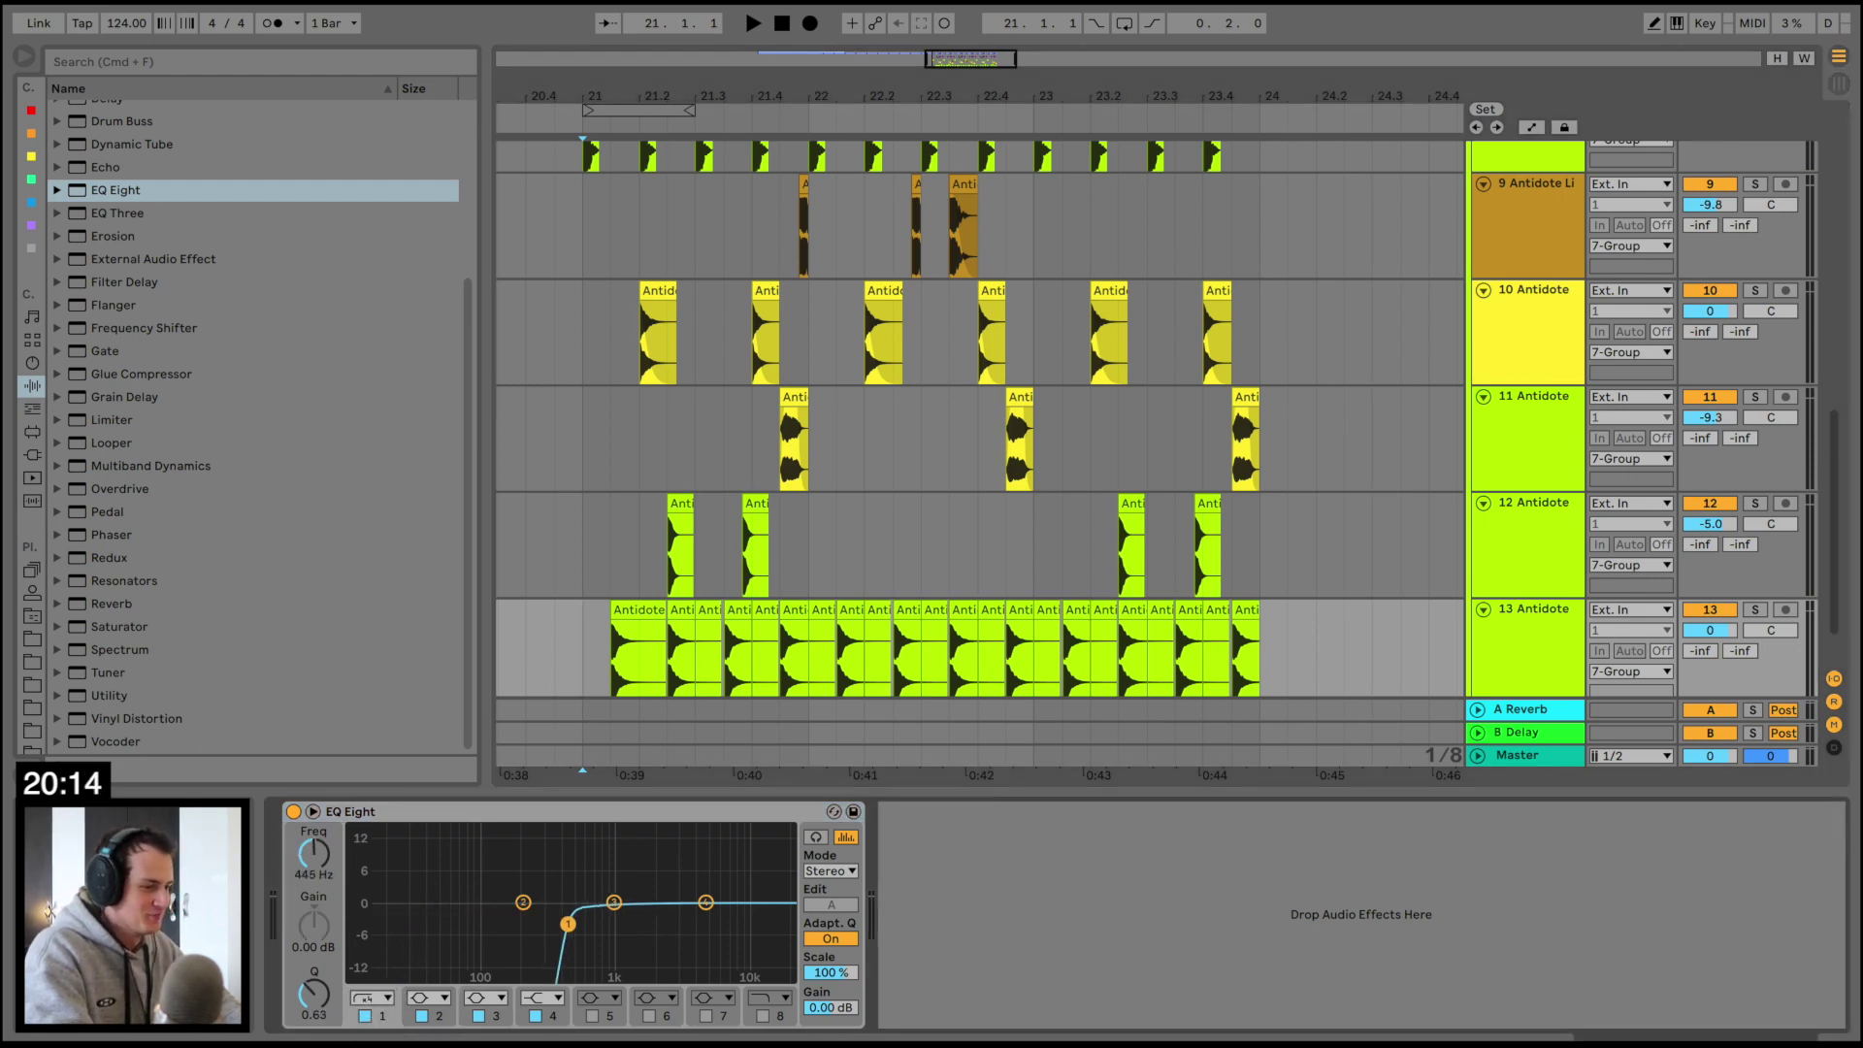
{"action": "key", "text": "space"}
{"action": "left_click_drag", "start_coordinate": [568, 923], "coordinate": [663, 916]}
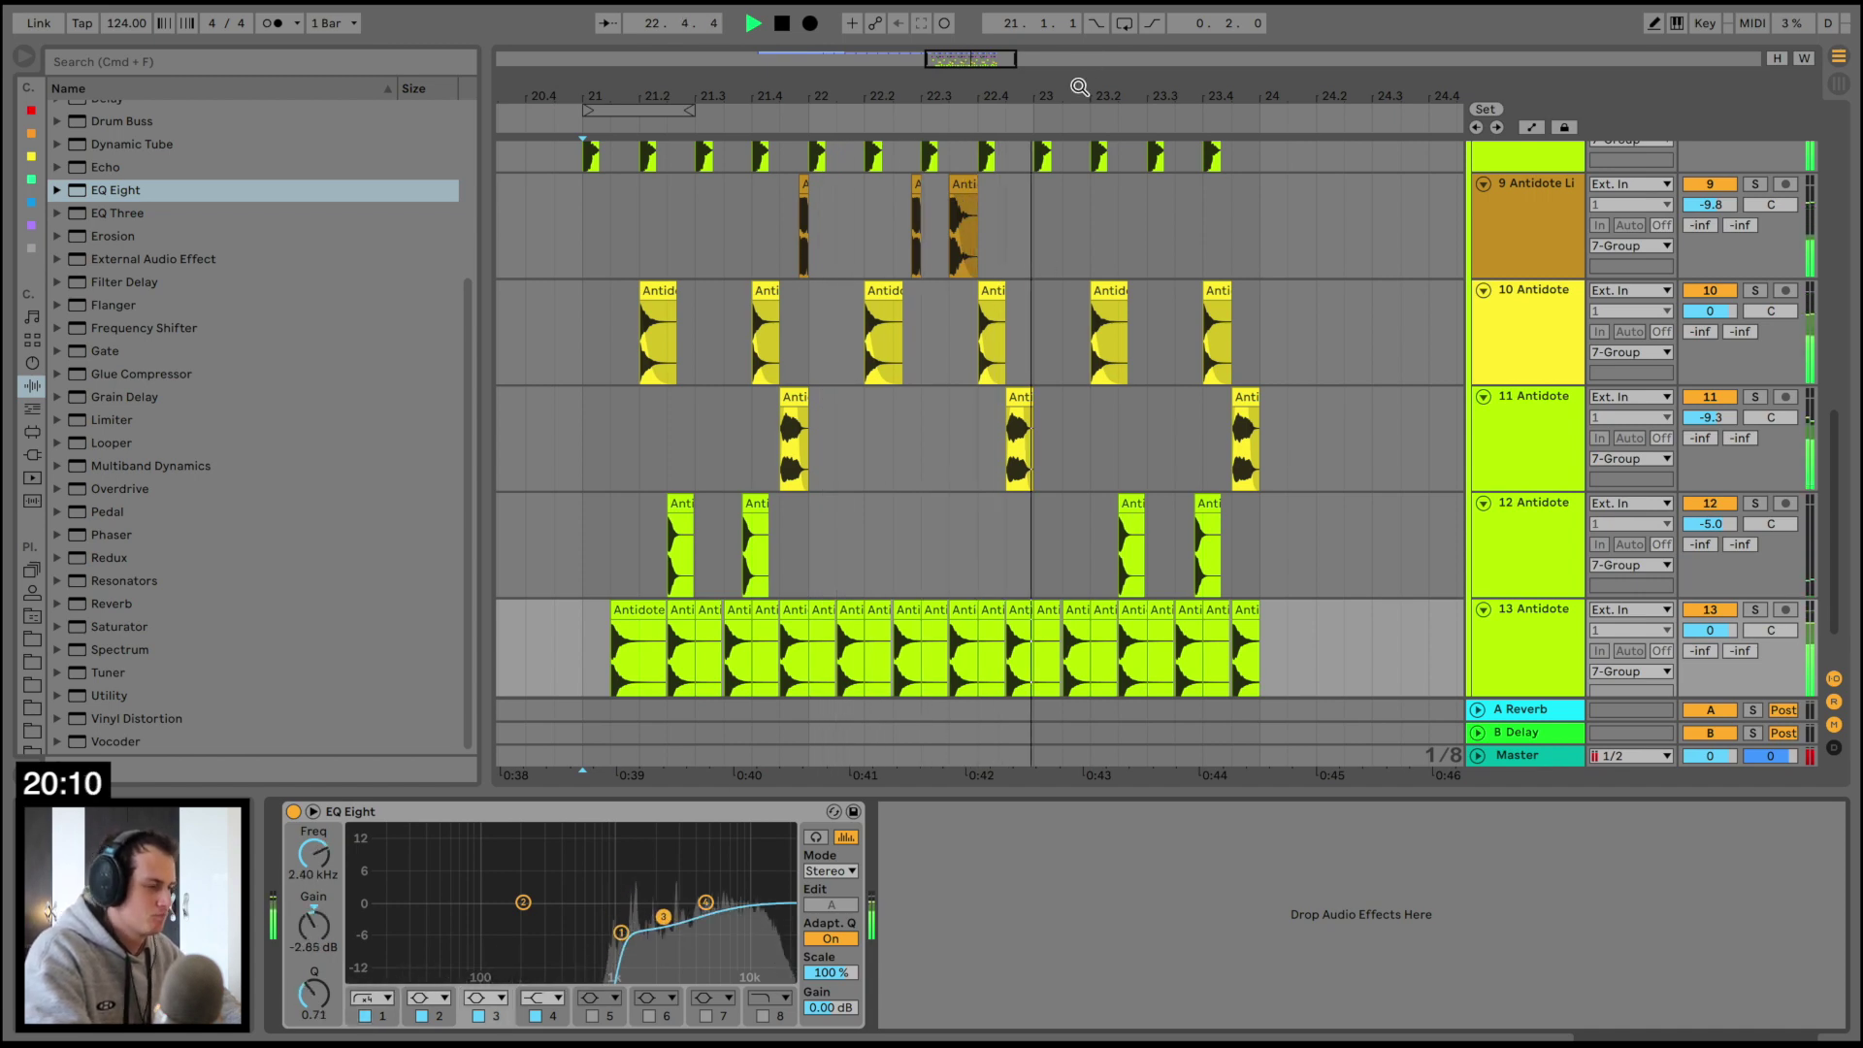
Fold the drum group and duplicate its two bars from bar 21 so they repeat from bar 23 to 25
{"action": "left_click_drag", "start_coordinate": [1080, 88], "coordinate": [1082, 74]}
{"action": "scroll", "coordinate": [1342, 293], "scroll_direction": "up", "scroll_amount": 5}
{"action": "left_click", "coordinate": [1478, 302]}
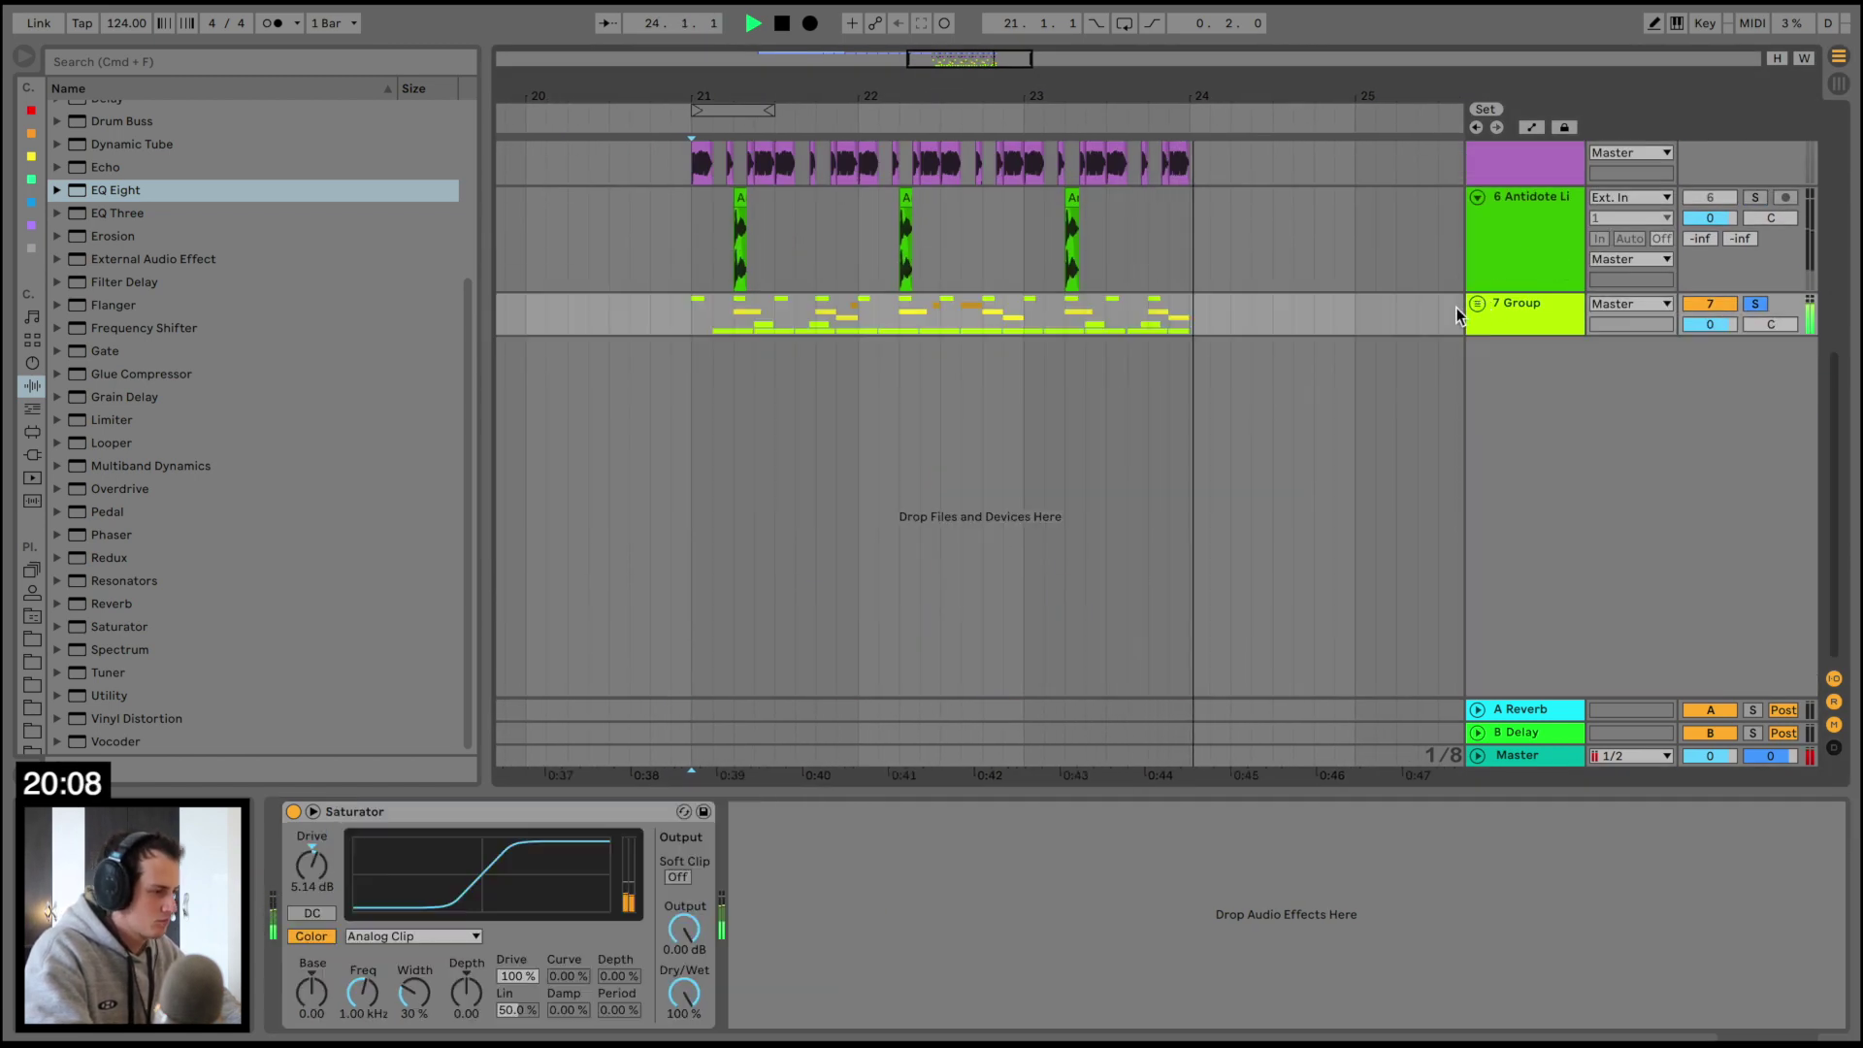
{"action": "key", "text": "space"}
{"action": "left_click_drag", "start_coordinate": [1030, 316], "coordinate": [691, 315]}
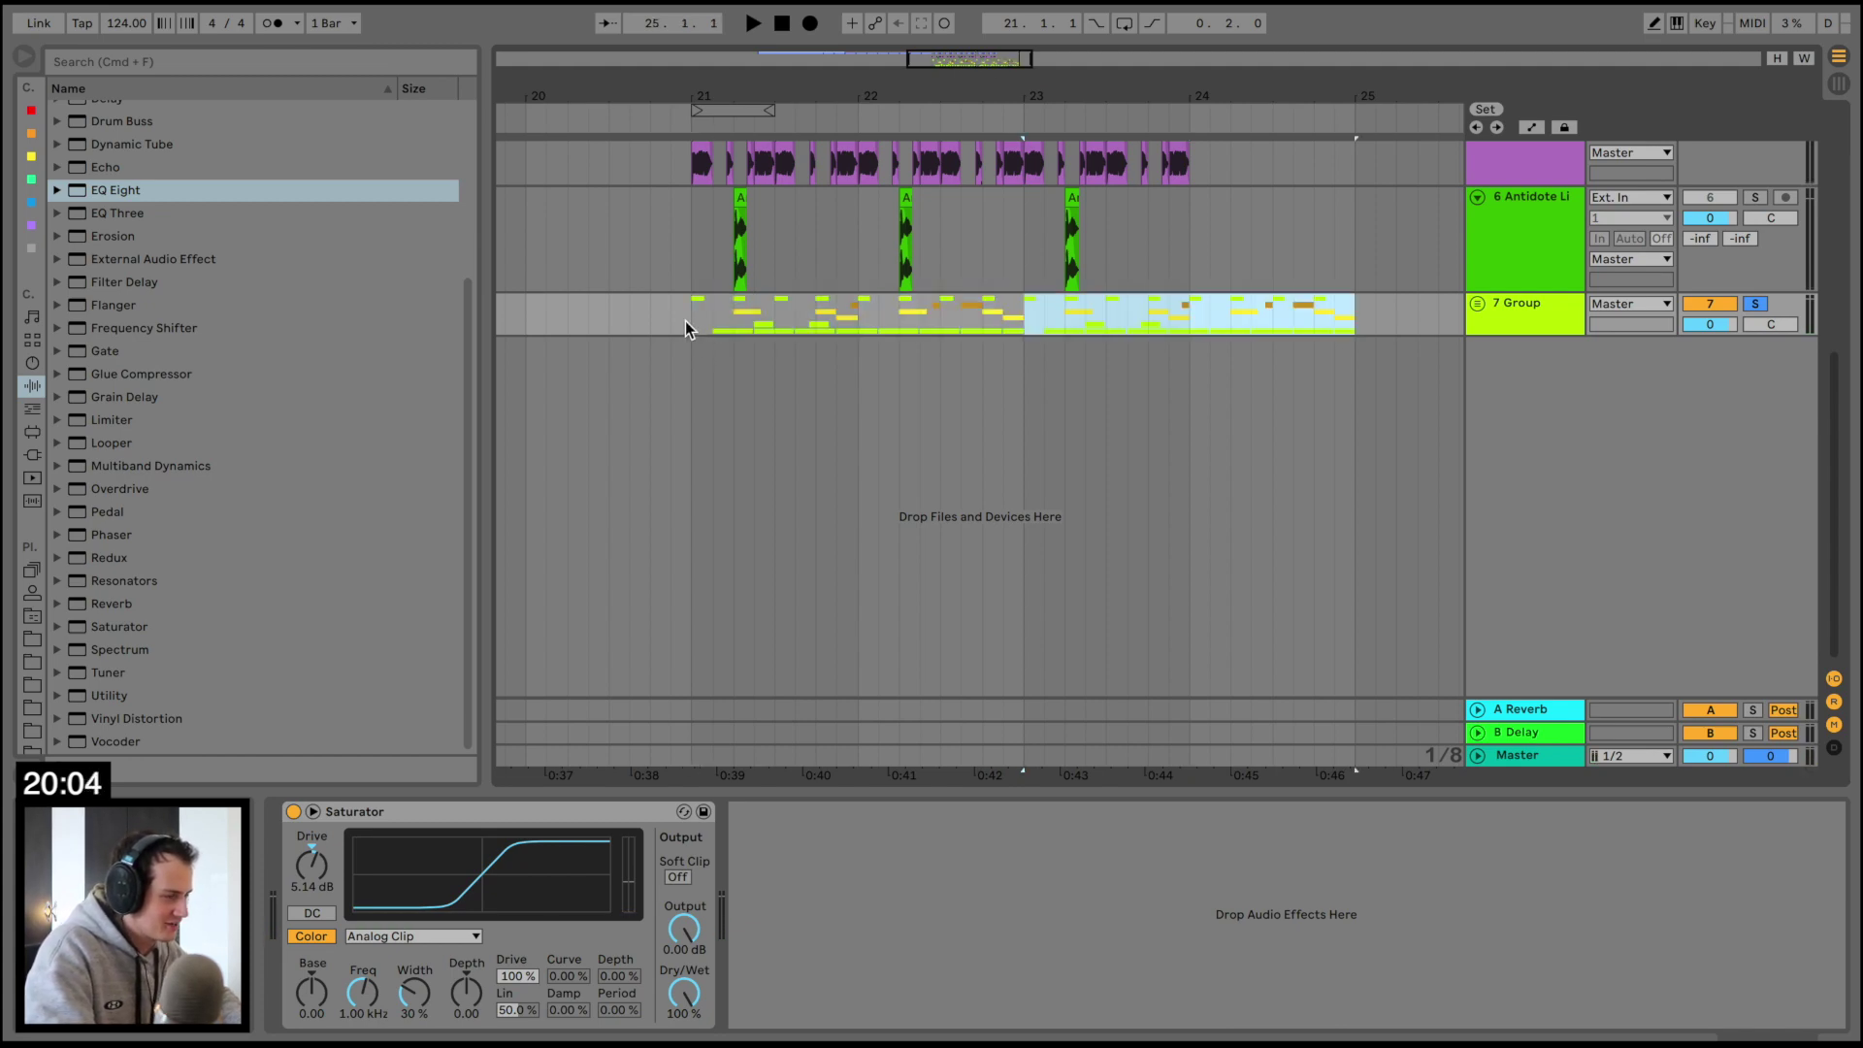
{"action": "left_click", "coordinate": [685, 320]}
Unfold the drum group, insert an audio track below the open hats and return to the Jack of Spades cymbal samples
{"action": "left_click", "coordinate": [1478, 302]}
{"action": "scroll", "coordinate": [1419, 452], "scroll_direction": "down", "scroll_amount": 5}
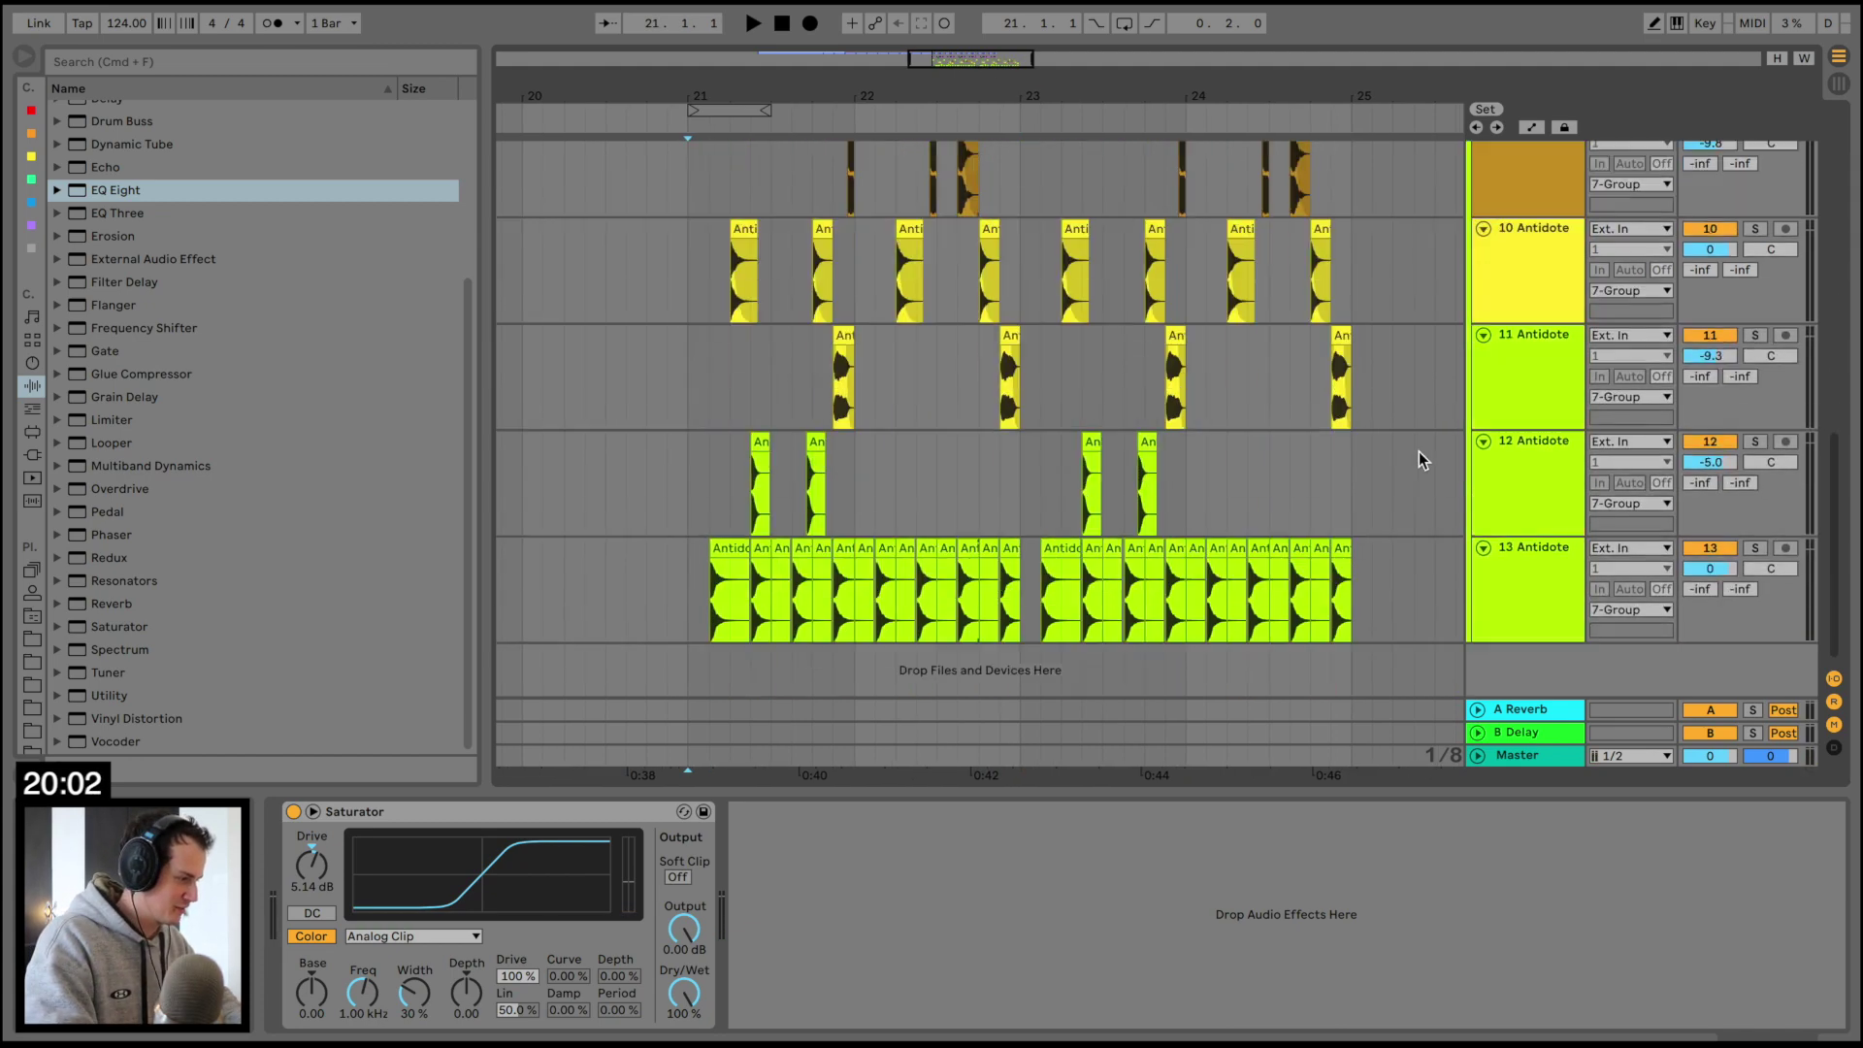
{"action": "left_click", "coordinate": [1556, 586]}
{"action": "key", "text": "super+t"}
{"action": "left_click", "coordinate": [32, 638]}
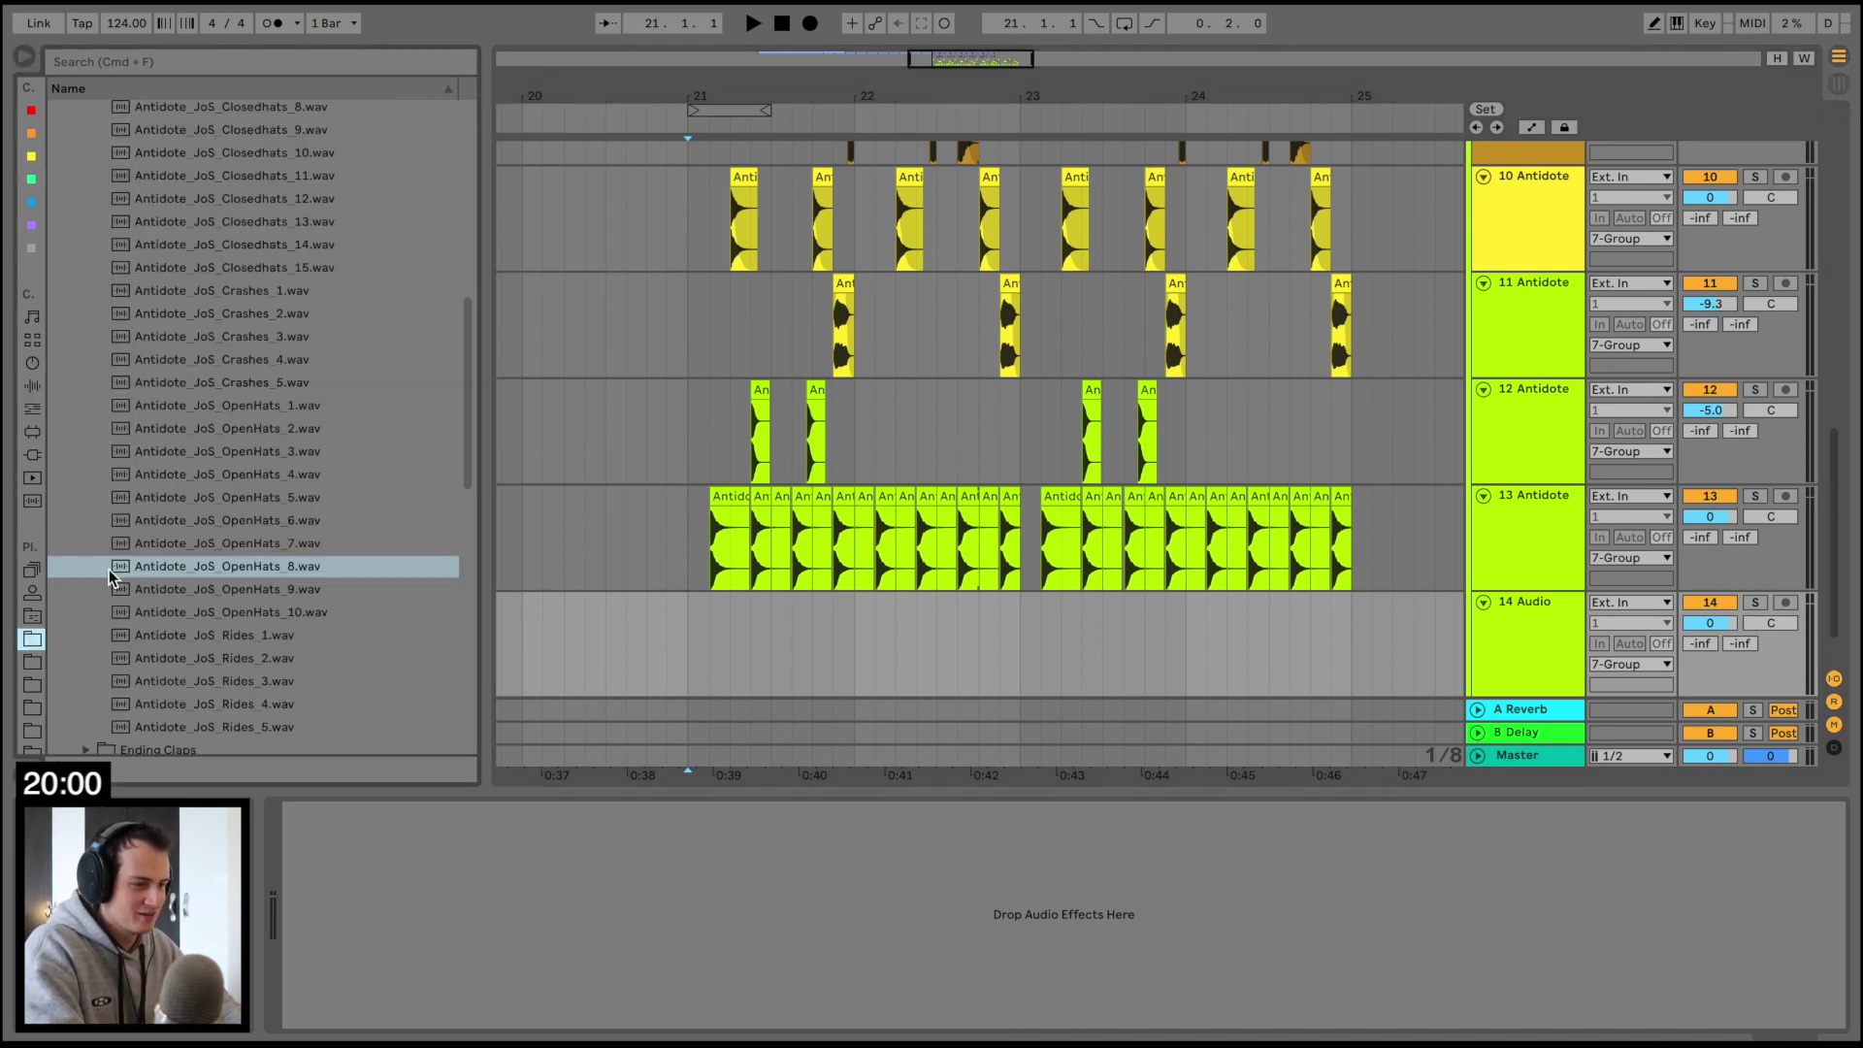
Audition the Jack of Spades closed hats and place Closedhats_10 at bar 21 on the new track
{"action": "scroll", "coordinate": [146, 553], "scroll_direction": "down", "scroll_amount": 5}
{"action": "key", "text": "Up"}
{"action": "key", "text": "Down"}
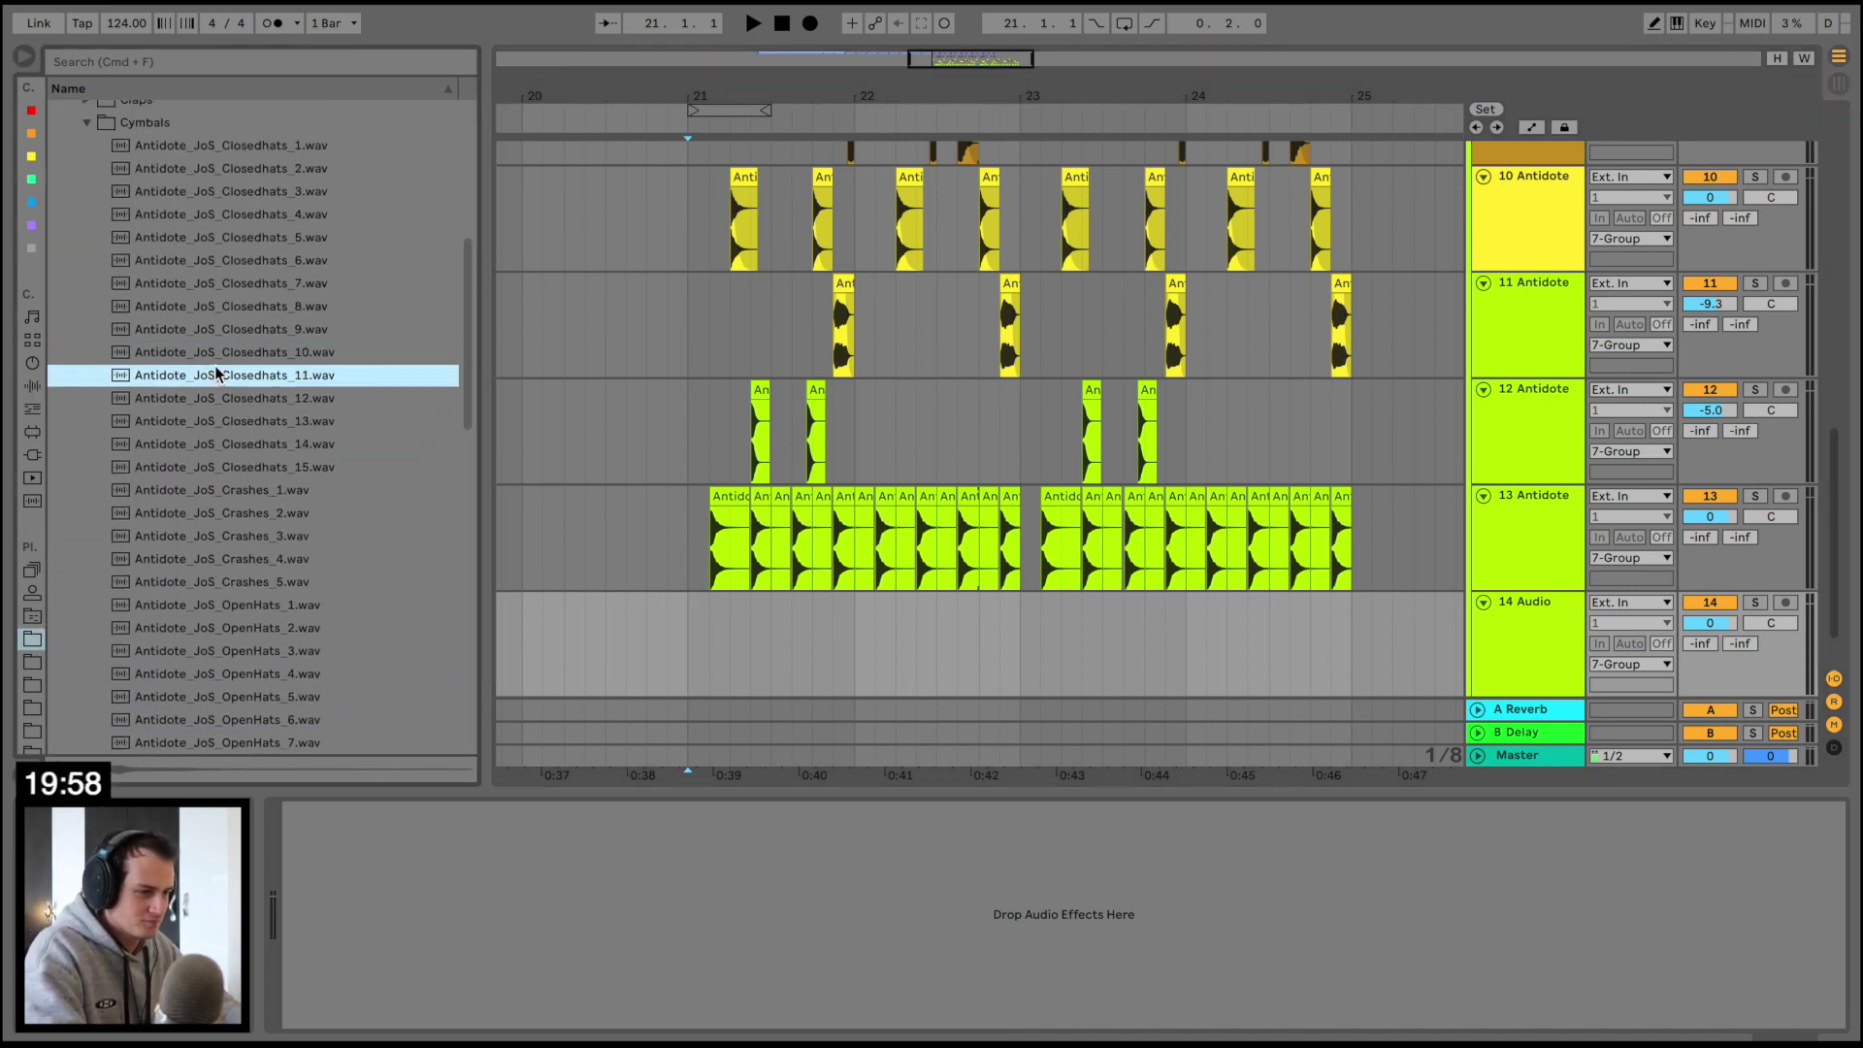
{"action": "key", "text": "Up"}
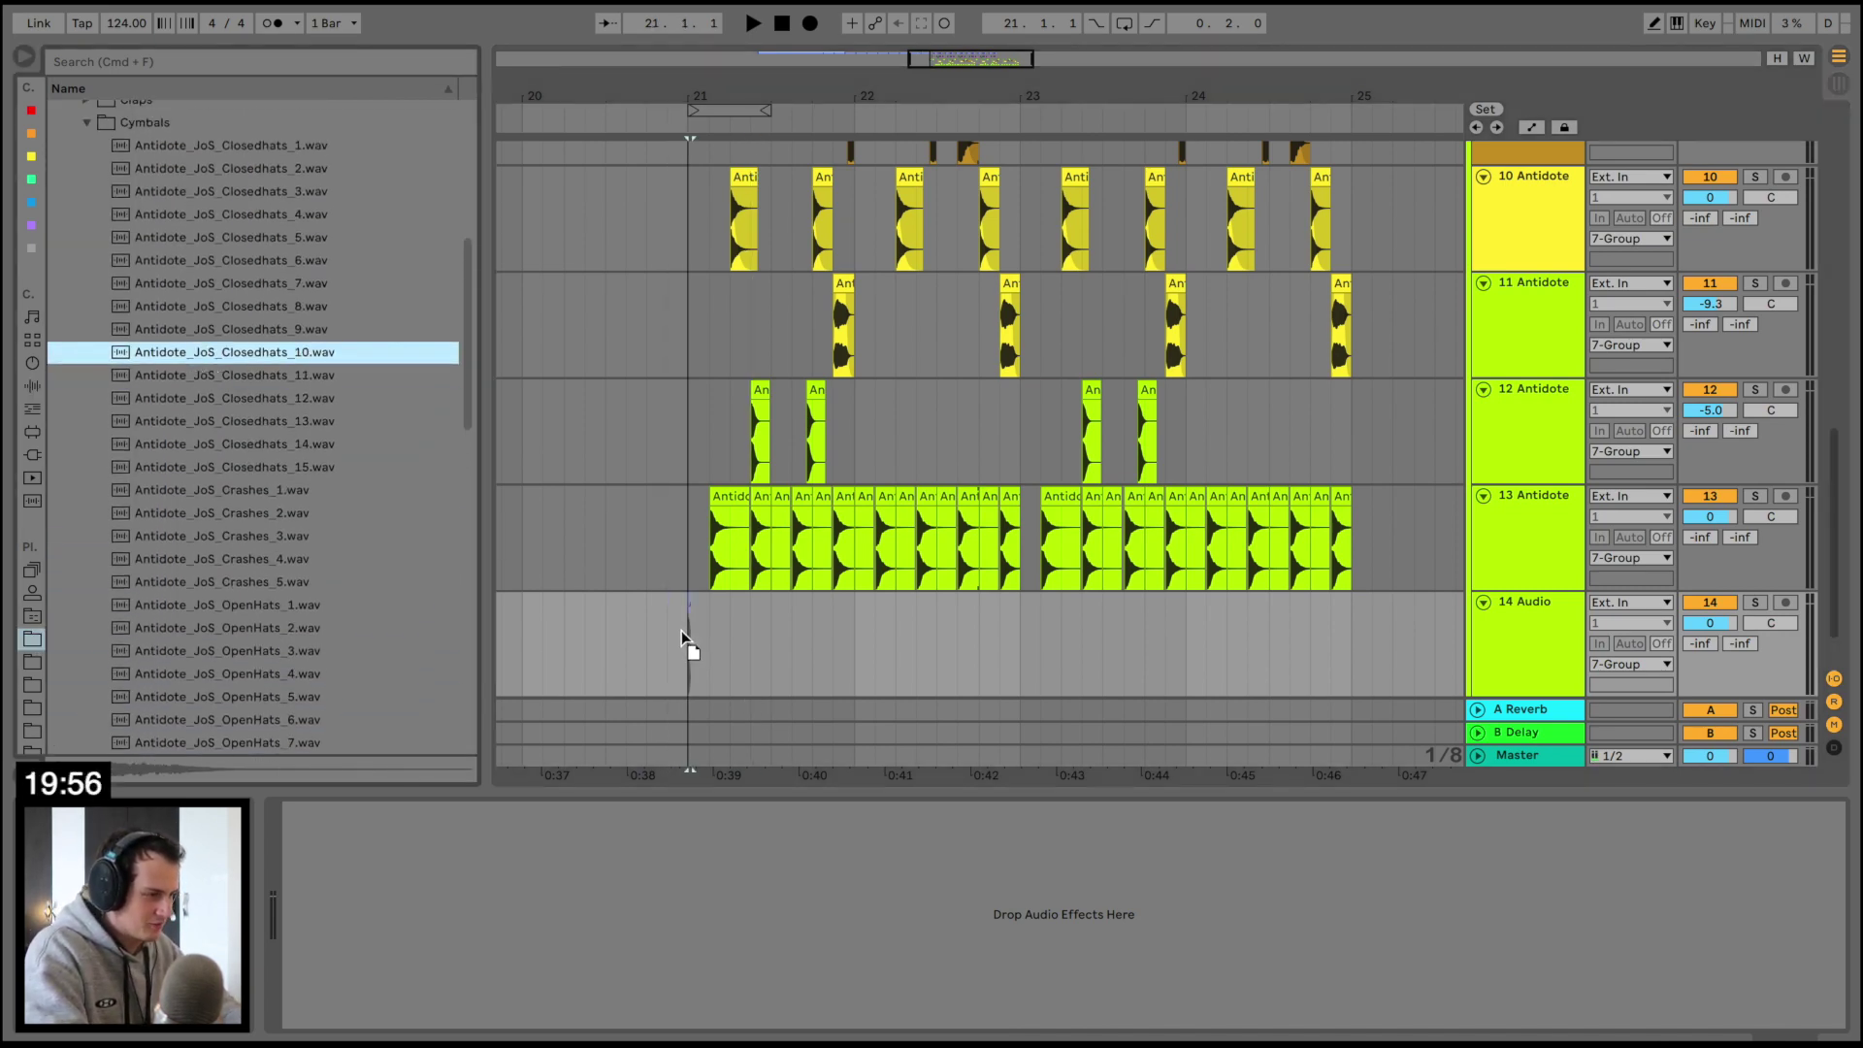
{"action": "left_click_drag", "start_coordinate": [682, 641], "coordinate": [684, 642]}
{"action": "left_click_drag", "start_coordinate": [694, 88], "coordinate": [745, 104]}
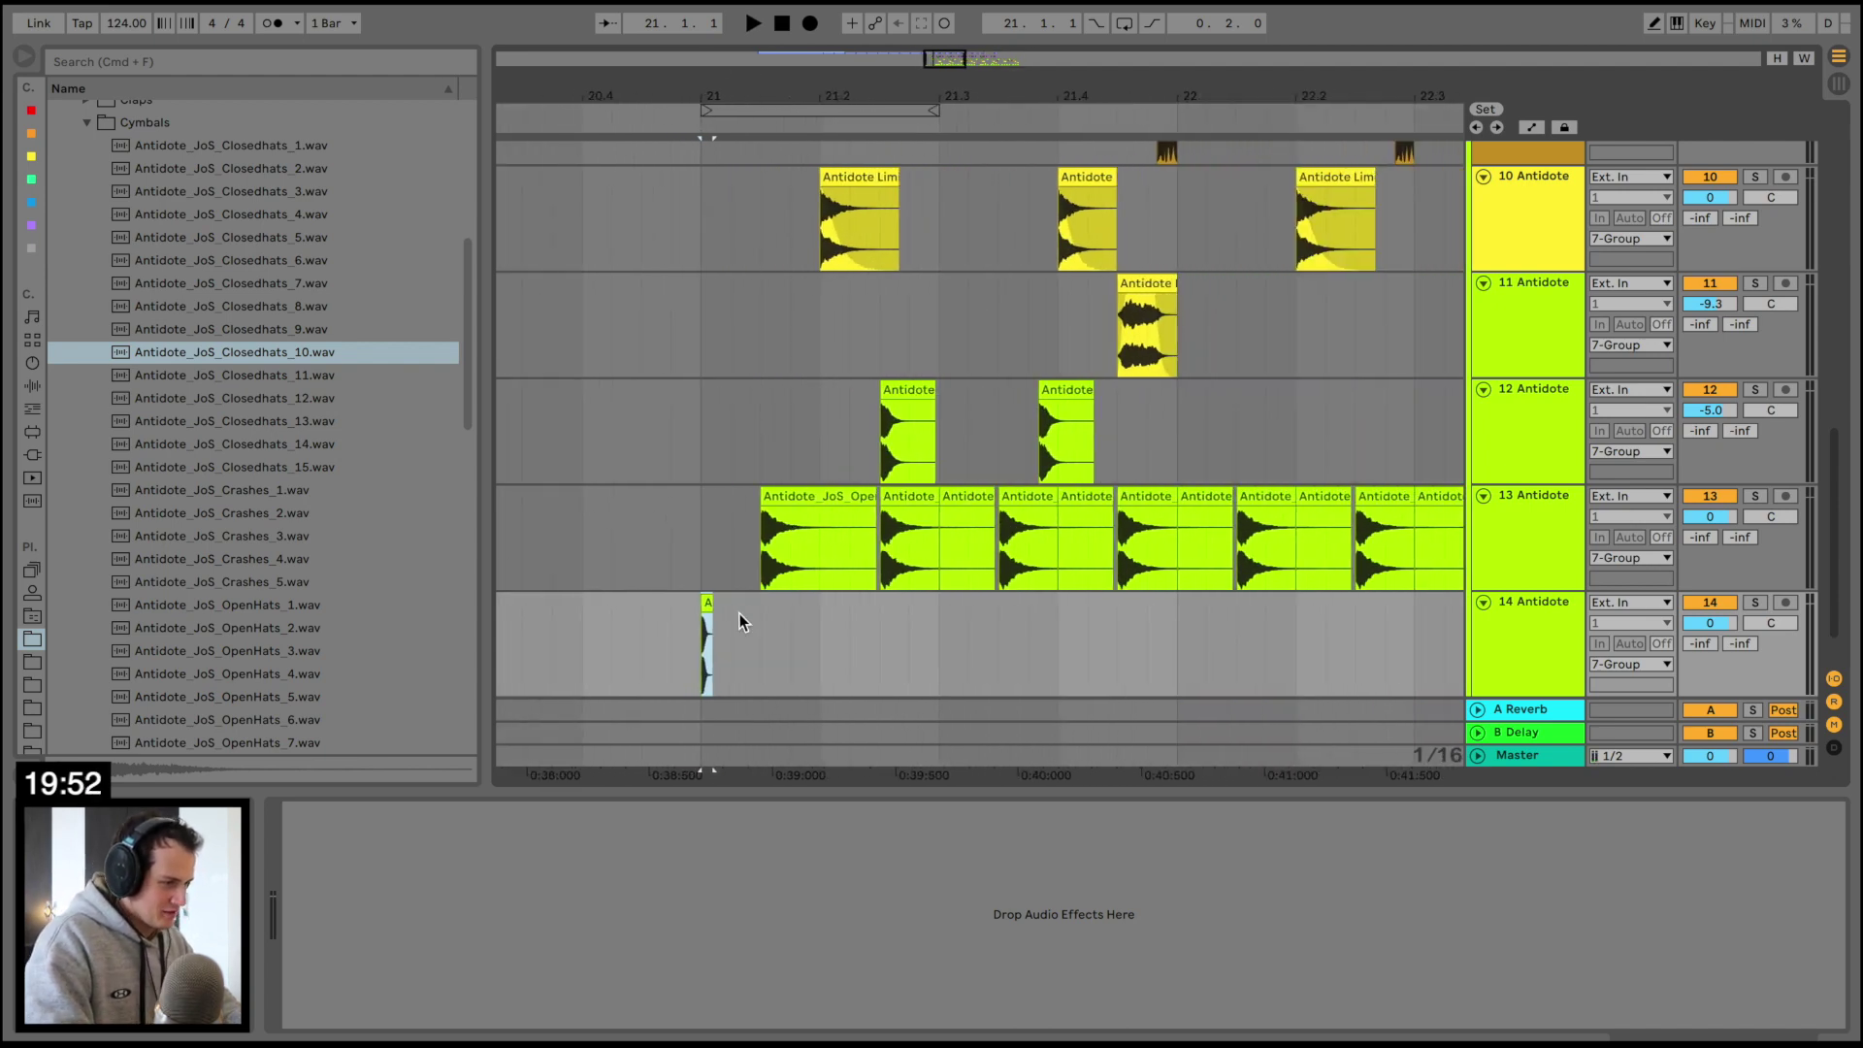
Duplicate the closed hat three times at sixteenth-note spacing from bar 21 and listen to the pattern
{"action": "left_click_drag", "start_coordinate": [732, 613], "coordinate": [703, 613]}
{"action": "key", "text": "super+d"}
{"action": "key", "text": "super+d"}
{"action": "key", "text": "super+d"}
{"action": "left_click", "coordinate": [701, 613]}
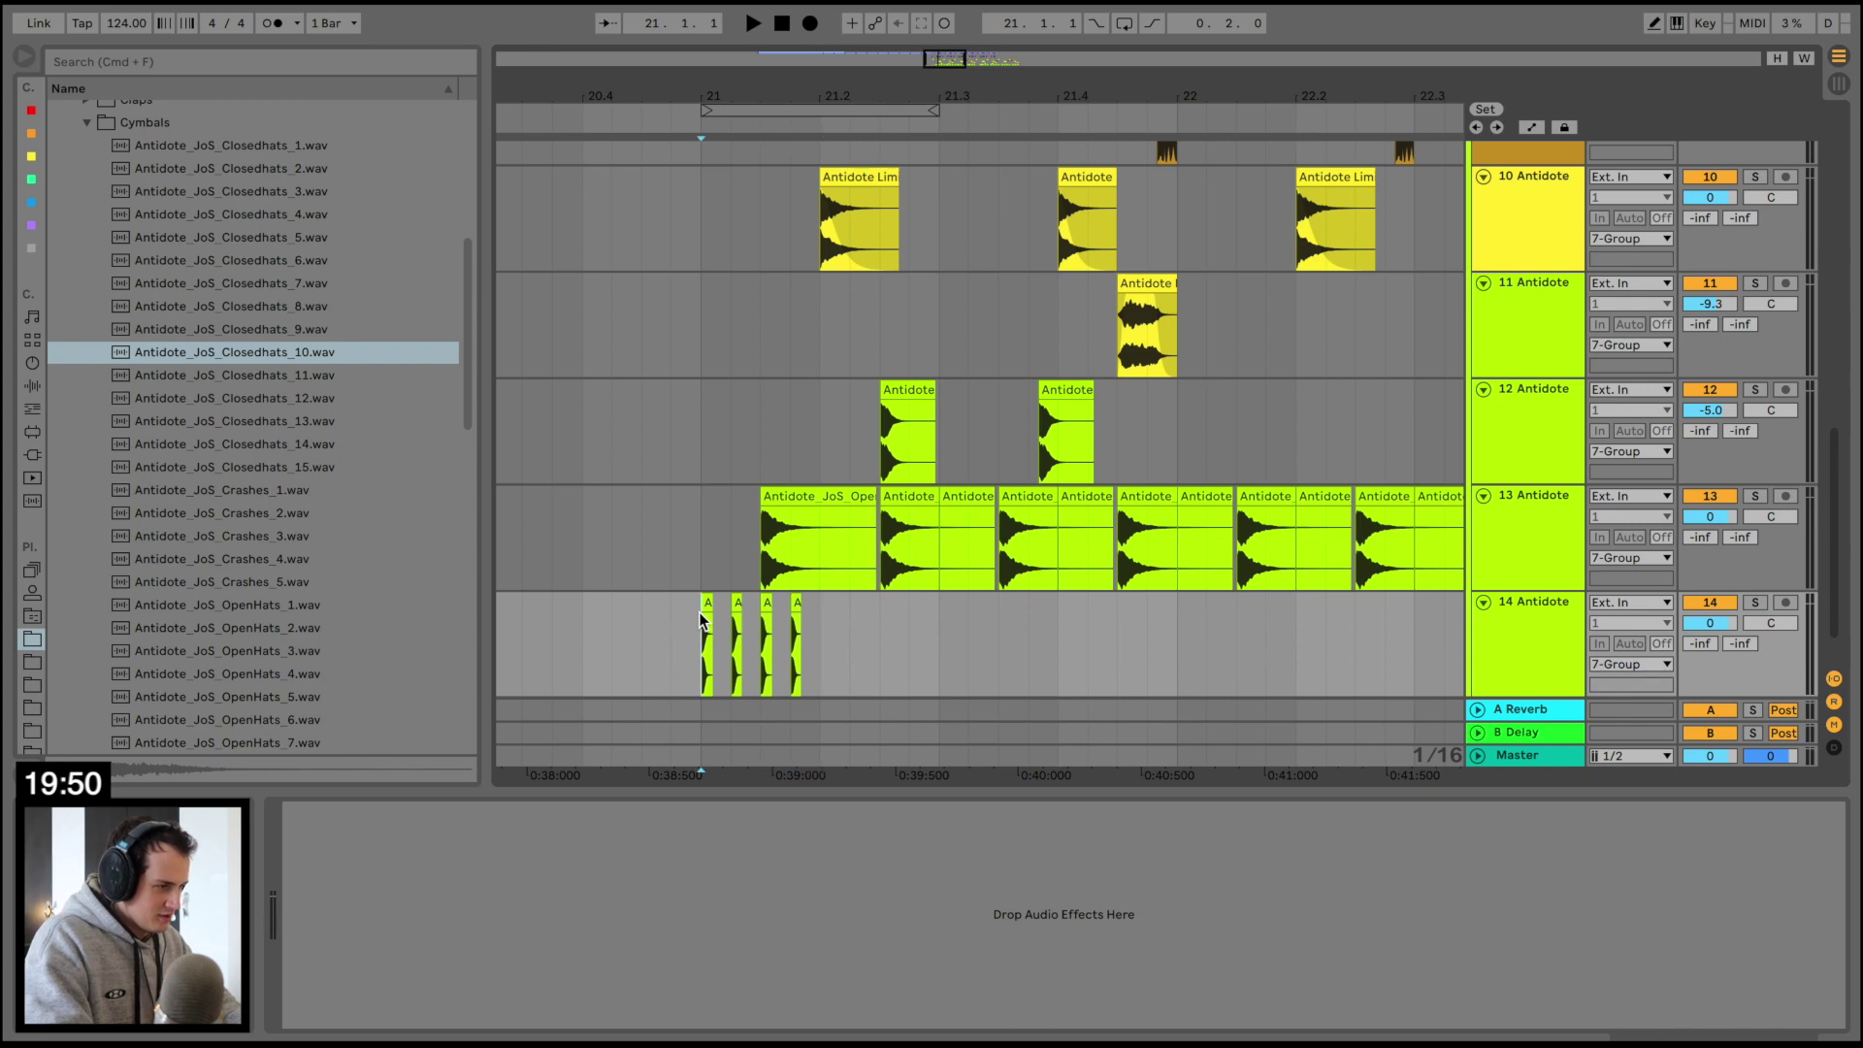
{"action": "key", "text": "space"}
{"action": "left_click_drag", "start_coordinate": [735, 94], "coordinate": [764, 87]}
{"action": "key", "text": "space"}
{"action": "key", "text": "space"}
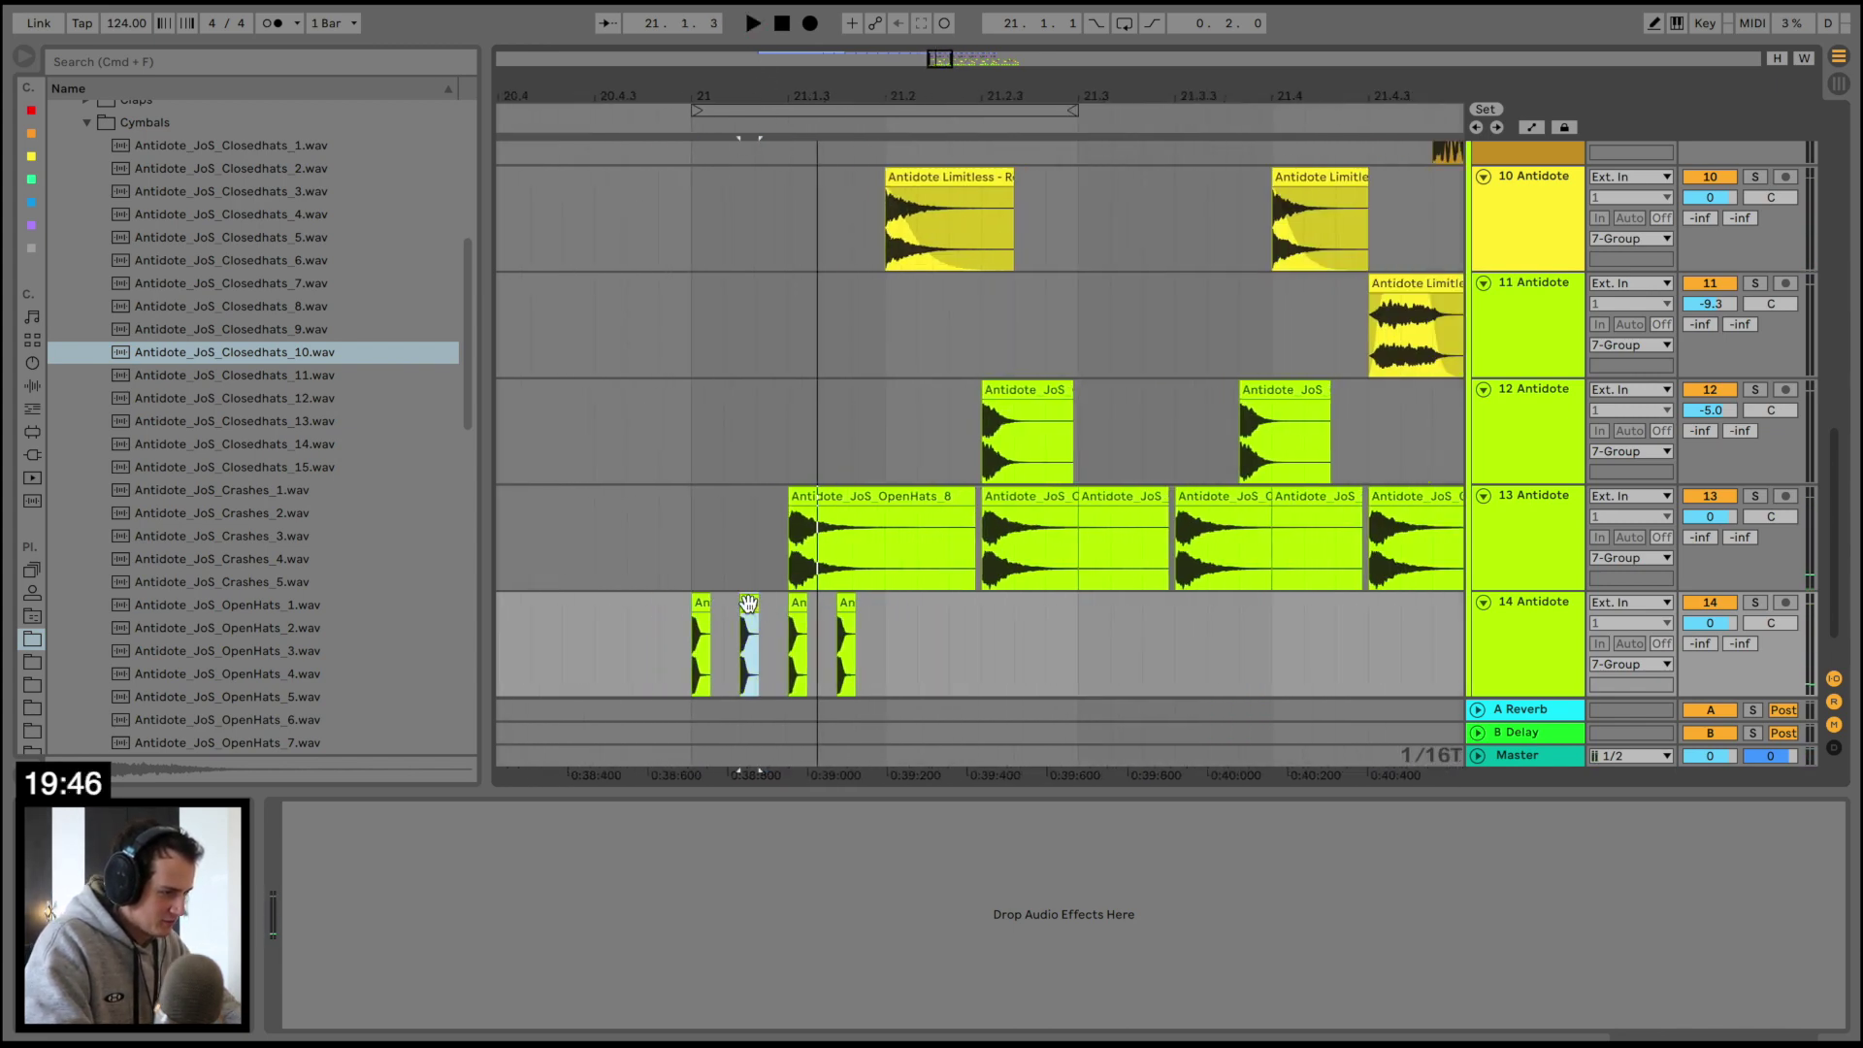
Shift the second and fourth closed hats later onto the sixteenth-triplet grid for a swung feel and play them back
{"action": "left_click_drag", "start_coordinate": [748, 604], "coordinate": [860, 602]}
{"action": "key", "text": "space"}
{"action": "key", "text": "space"}
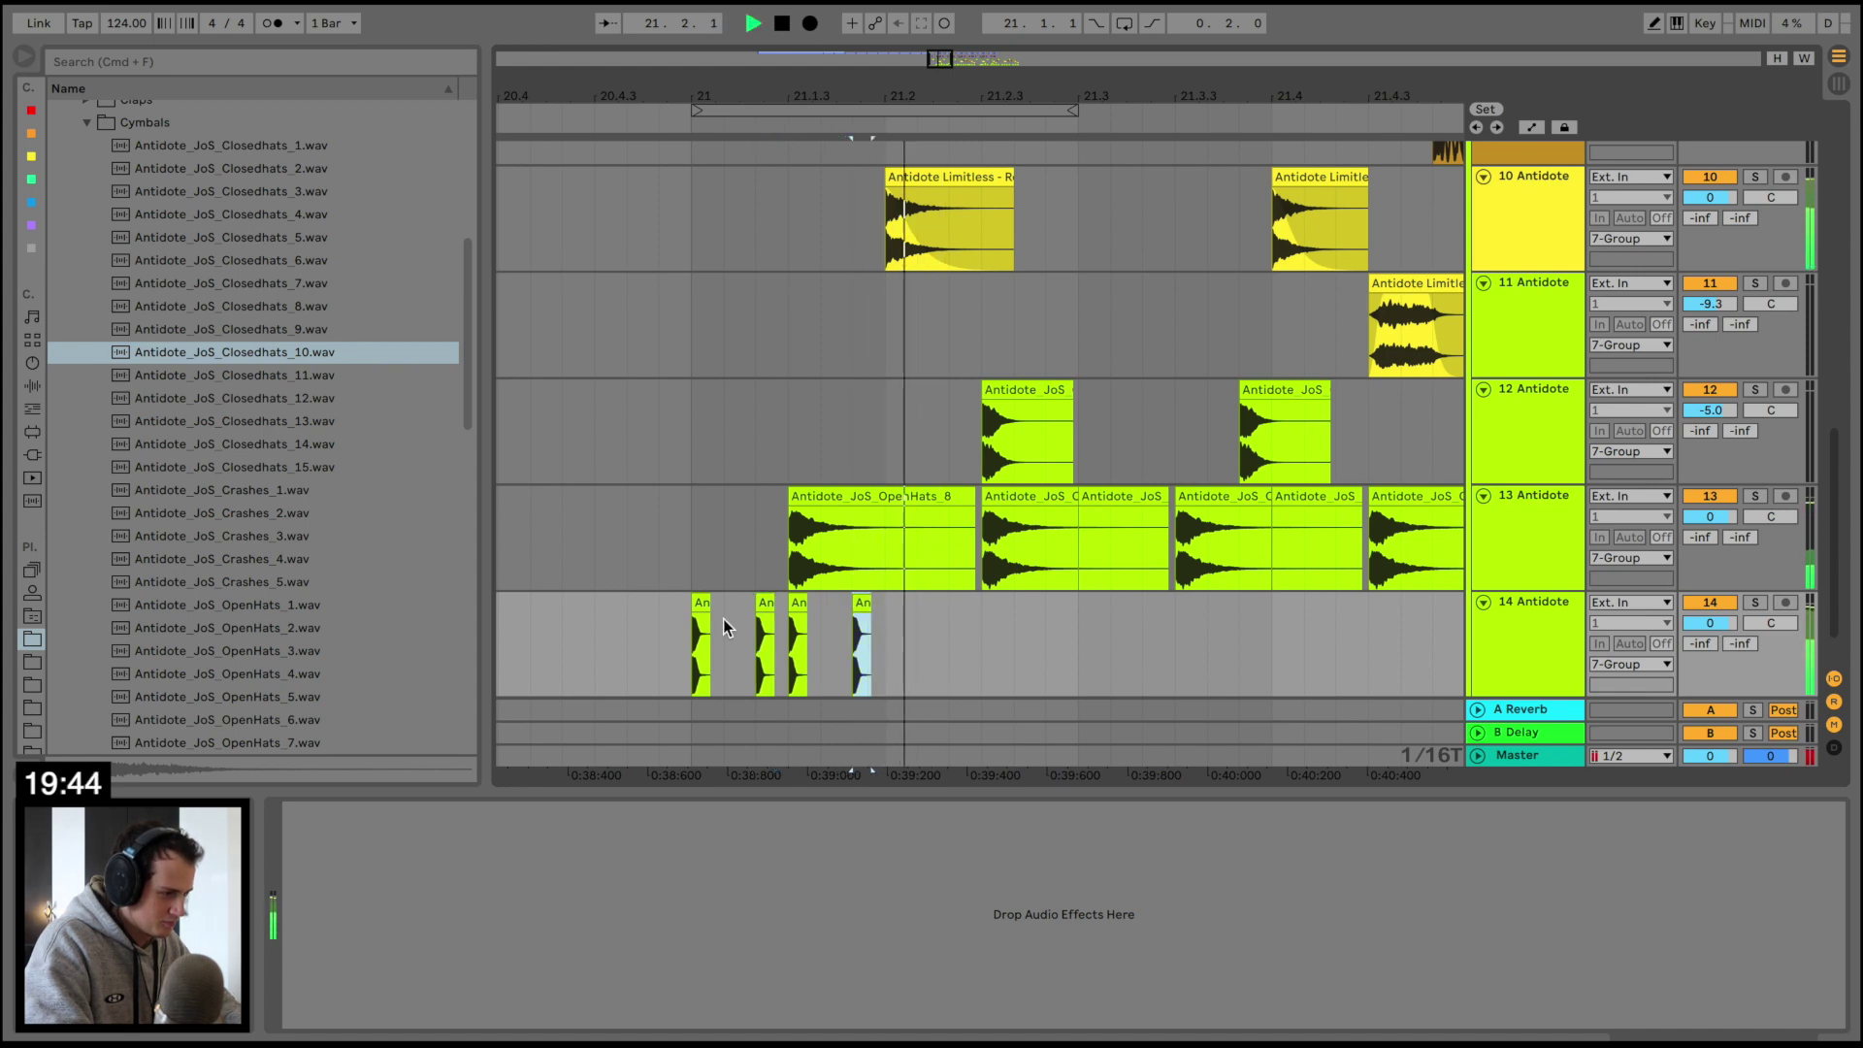
{"action": "key", "text": "space"}
{"action": "key", "text": "space"}
Repeat the one-beat swung closed hat pattern from bar 21 up to bar 25 and lower its track to -14.1 dB
{"action": "left_click_drag", "start_coordinate": [695, 623], "coordinate": [865, 613]}
{"action": "key", "text": "space"}
{"action": "key", "text": "super+d"}
{"action": "key", "text": "super+d"}
{"action": "key", "text": "super+d"}
{"action": "key", "text": "super+d"}
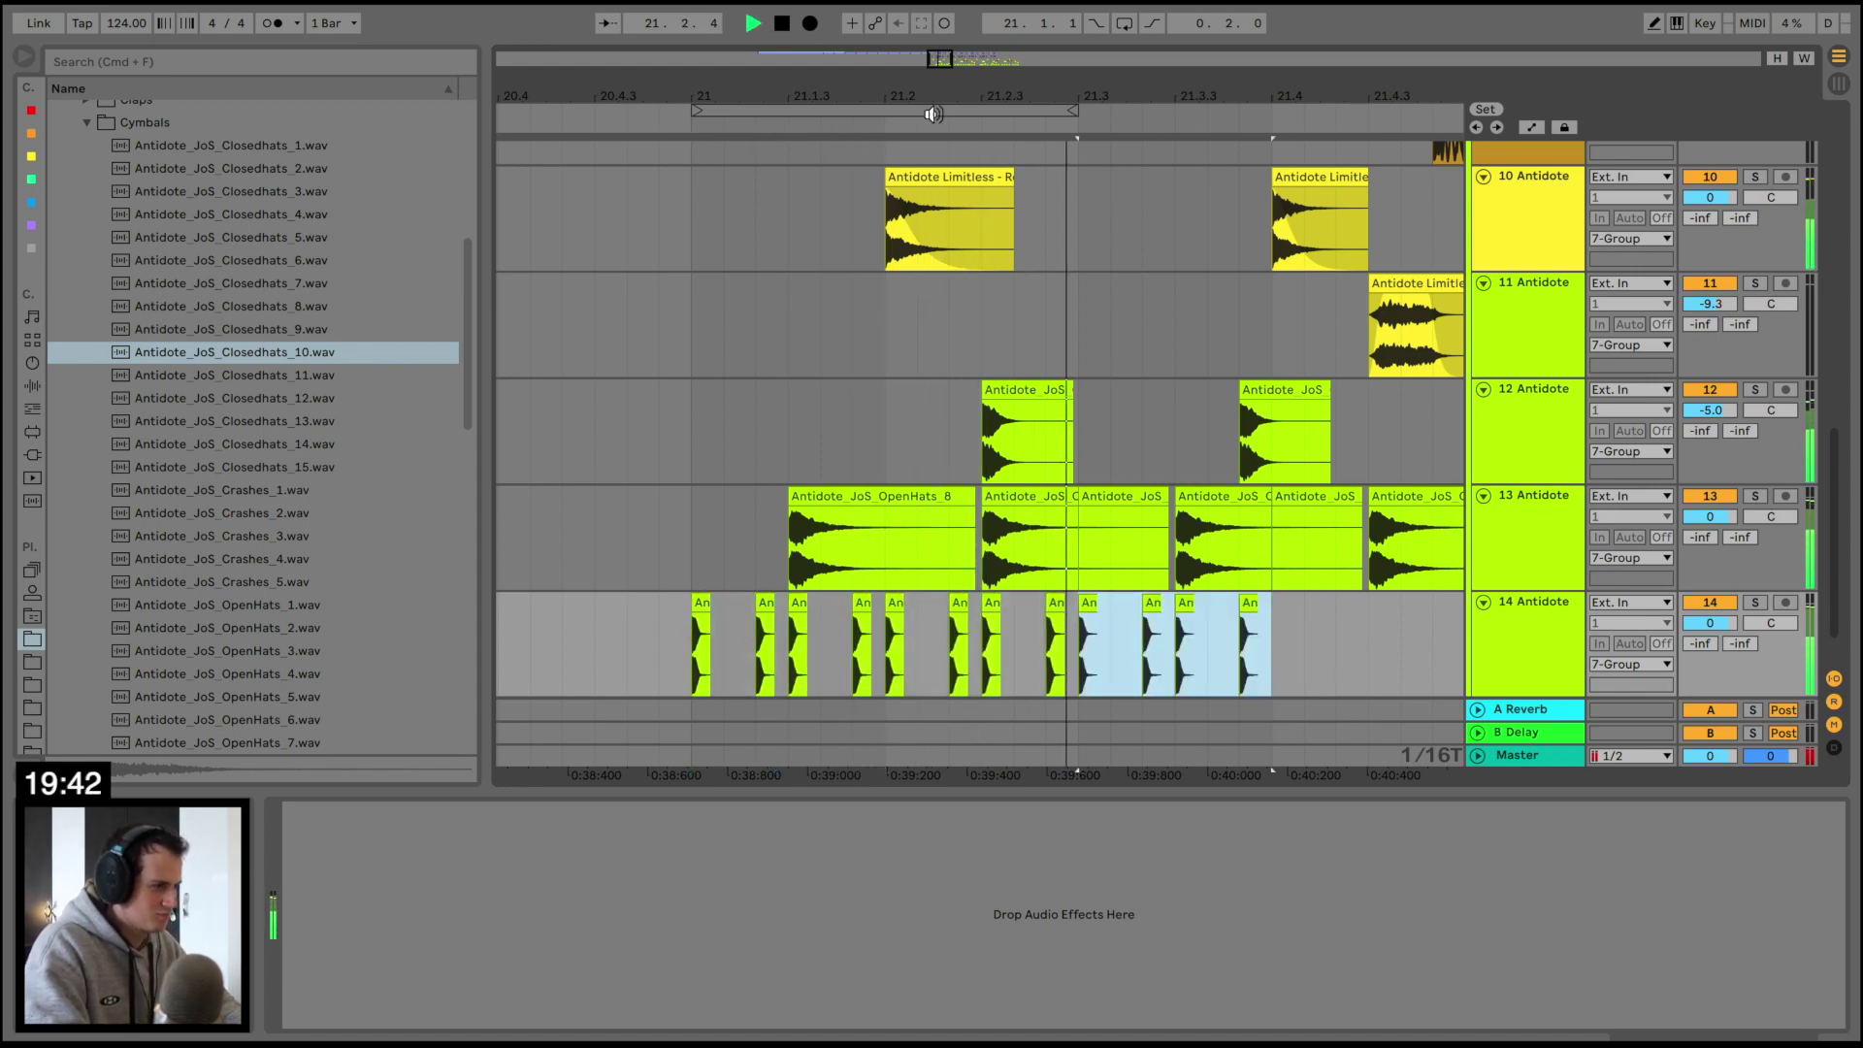
{"action": "scroll", "coordinate": [952, 626], "scroll_direction": "down", "scroll_amount": 5}
{"action": "key", "text": "super+d"}
{"action": "key", "text": "super+d"}
{"action": "key", "text": "super+d"}
{"action": "key", "text": "super+d"}
{"action": "key", "text": "super+d"}
{"action": "key", "text": "super+d"}
{"action": "key", "text": "super+d"}
{"action": "key", "text": "super+d"}
{"action": "scroll", "coordinate": [956, 626], "scroll_direction": "down", "scroll_amount": 1}
{"action": "key", "text": "super+d"}
{"action": "key", "text": "super+d"}
{"action": "key", "text": "super+d"}
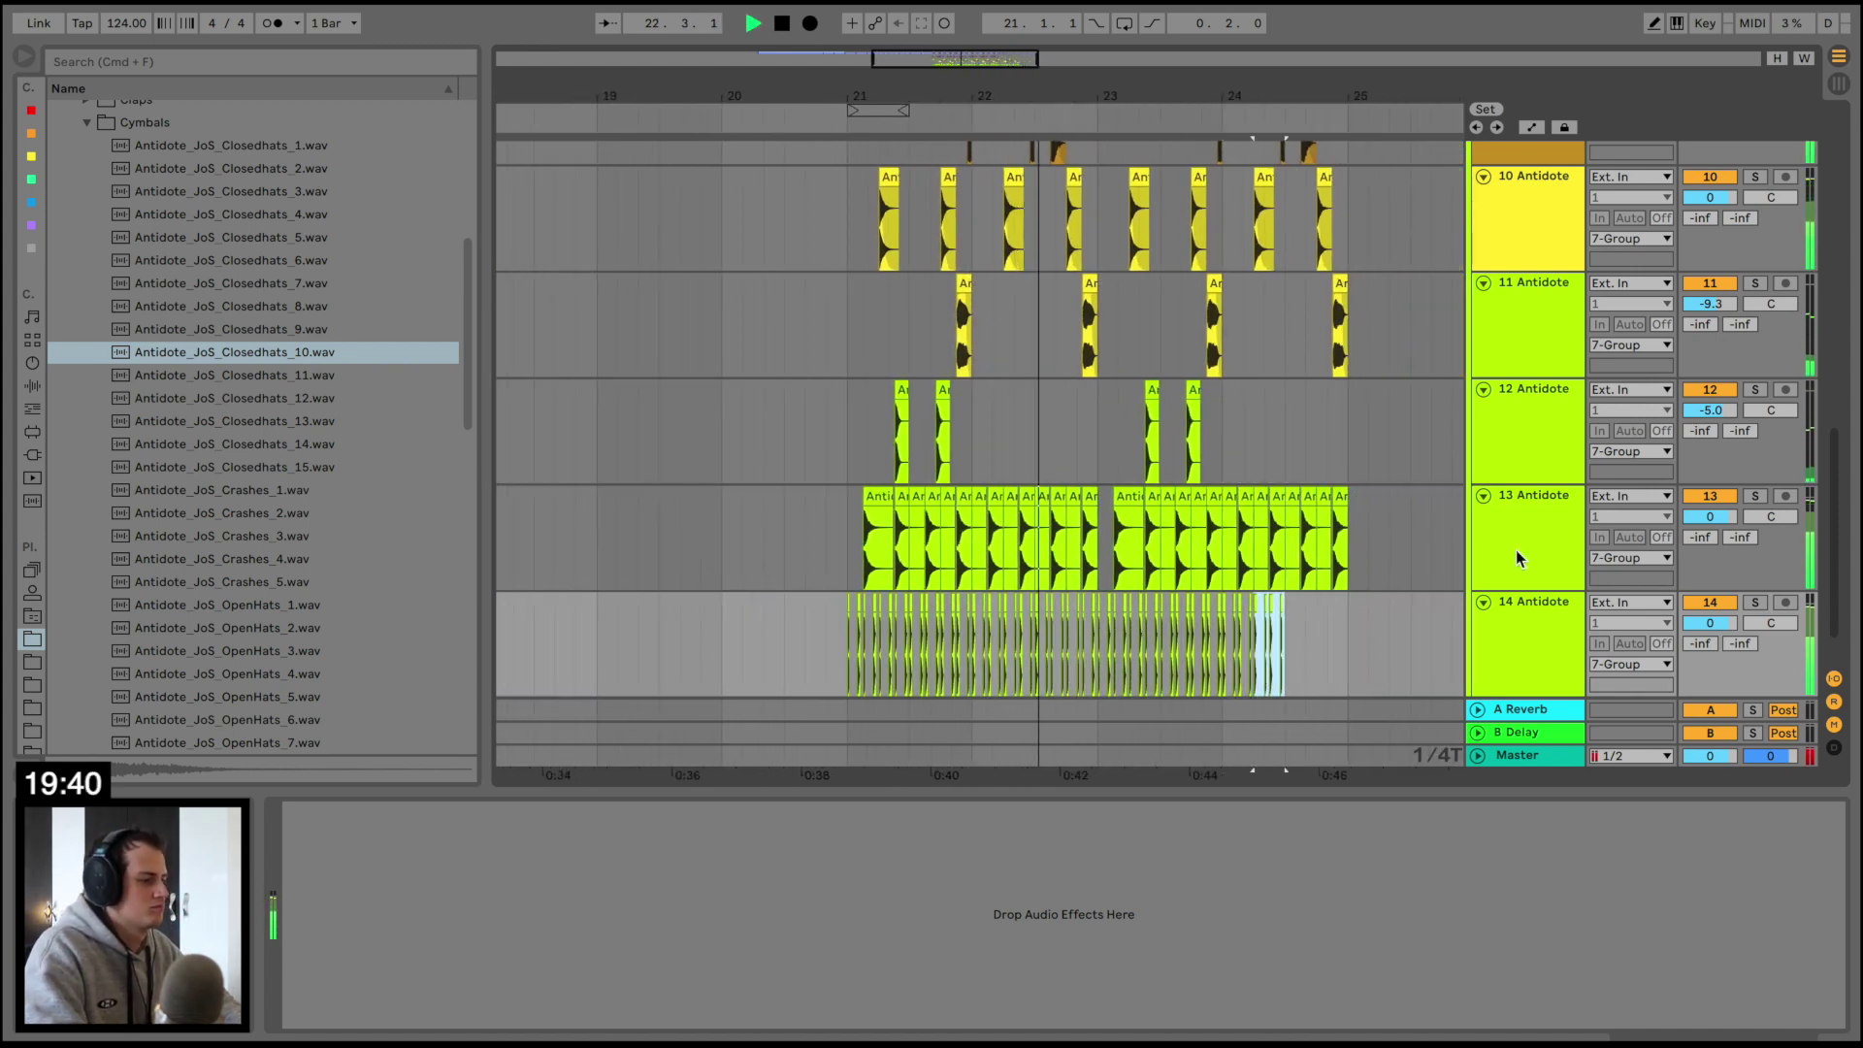
{"action": "left_click_drag", "start_coordinate": [1712, 625], "coordinate": [1712, 645]}
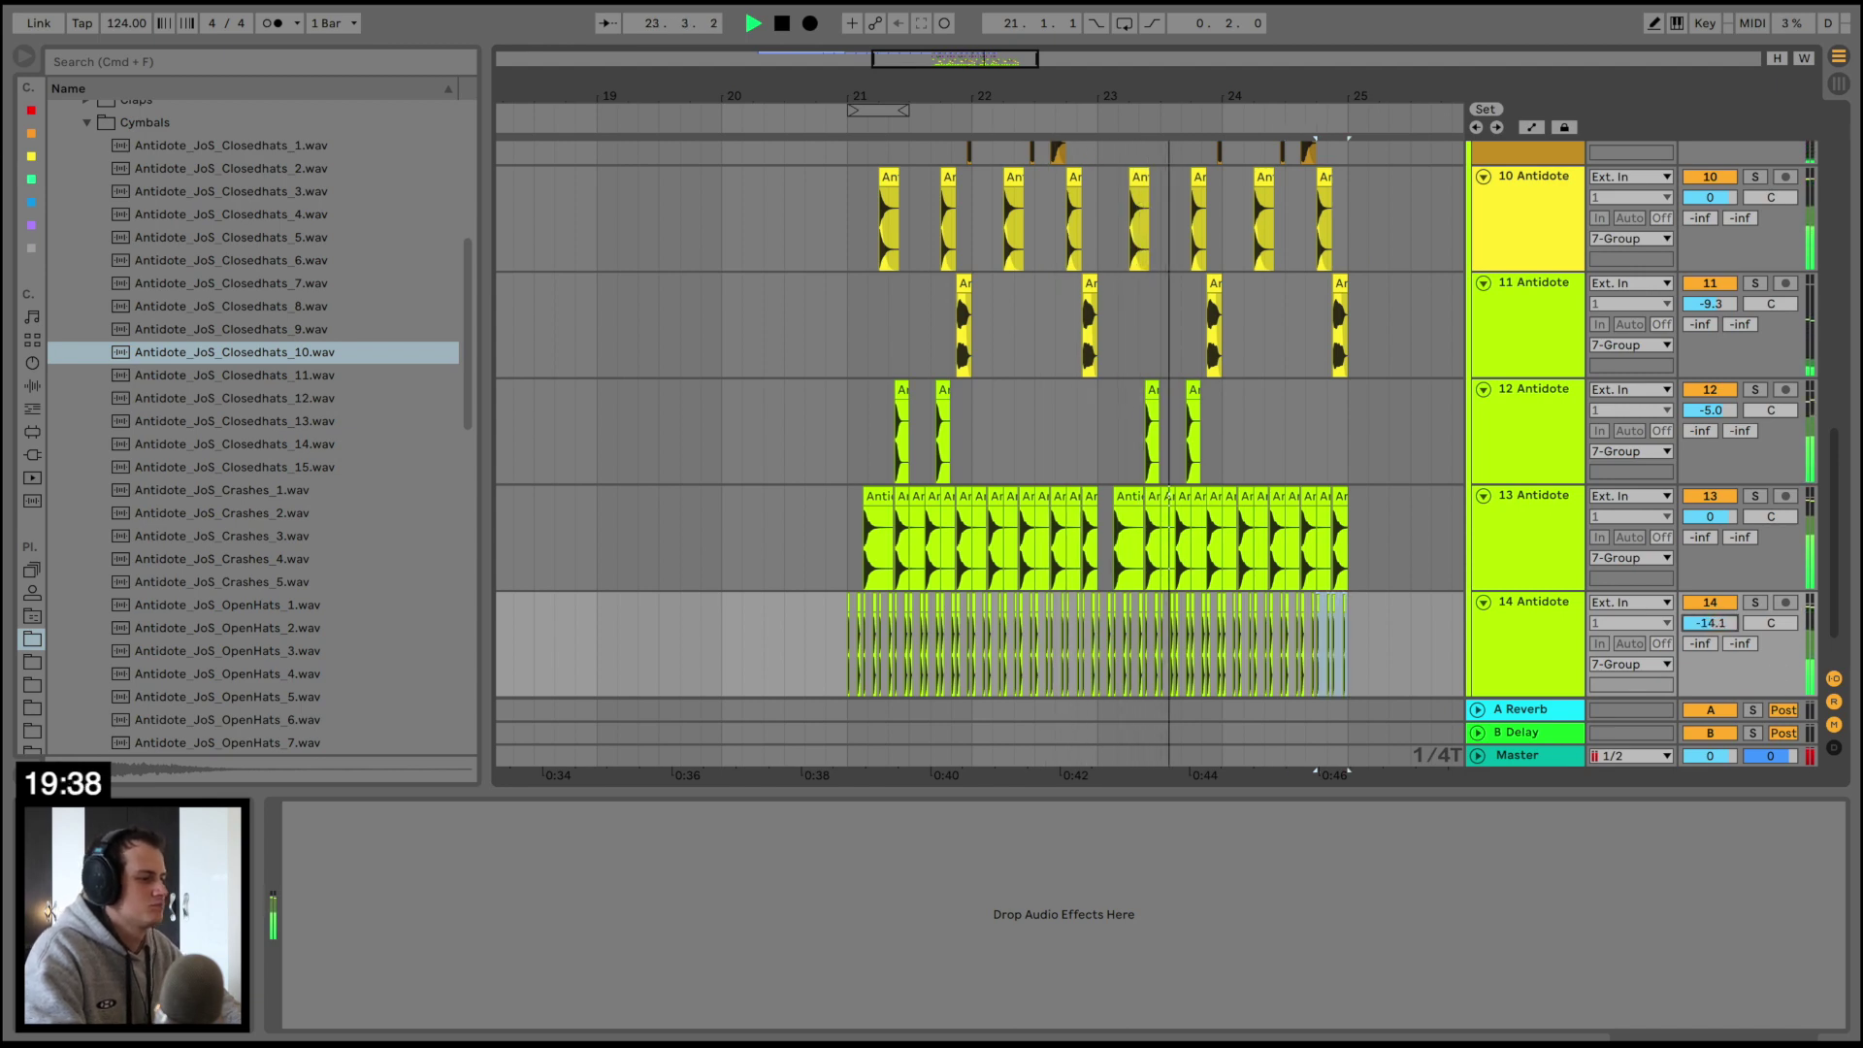
Stop playback and rename track 8, the first track in the drum group, as KICK
{"action": "scroll", "coordinate": [1287, 480], "scroll_direction": "up", "scroll_amount": 5}
{"action": "scroll", "coordinate": [1480, 296], "scroll_direction": "up", "scroll_amount": 3}
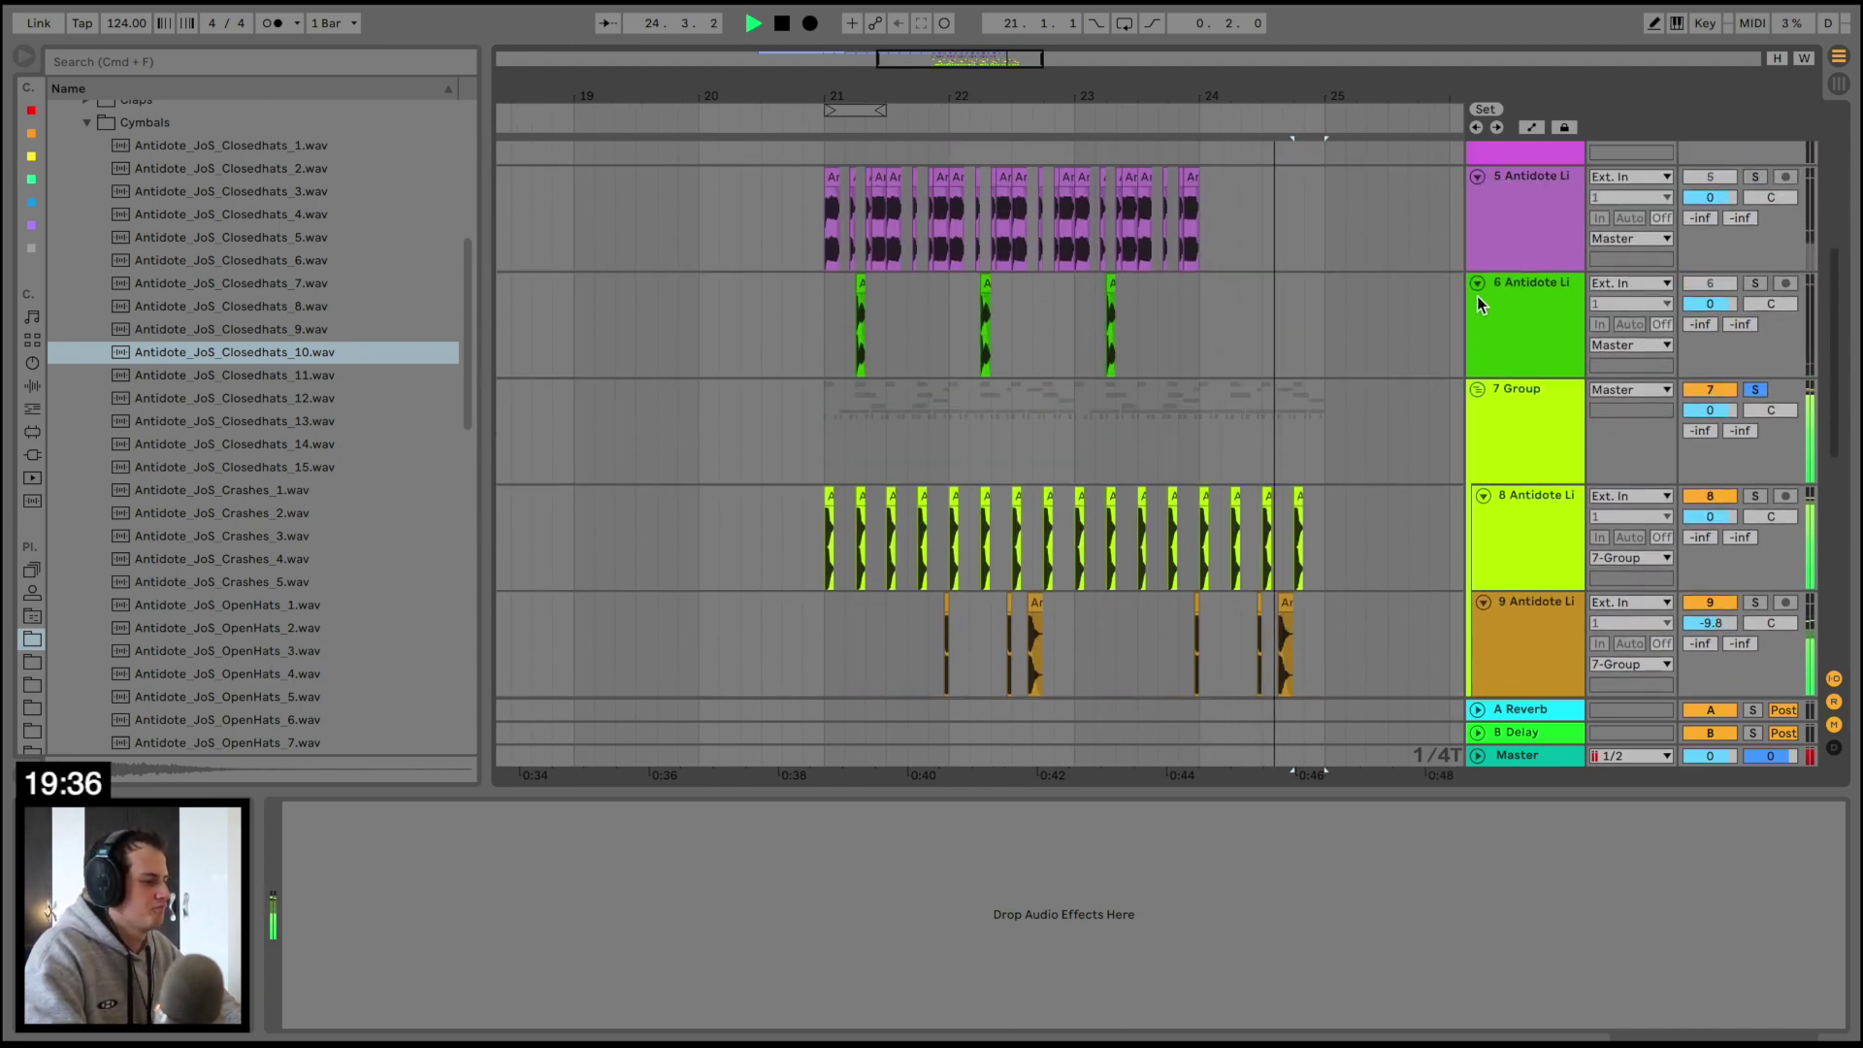
{"action": "left_click", "coordinate": [1522, 533]}
{"action": "key", "text": "space"}
{"action": "key", "text": "super+r"}
{"action": "type", "text": "KK"}
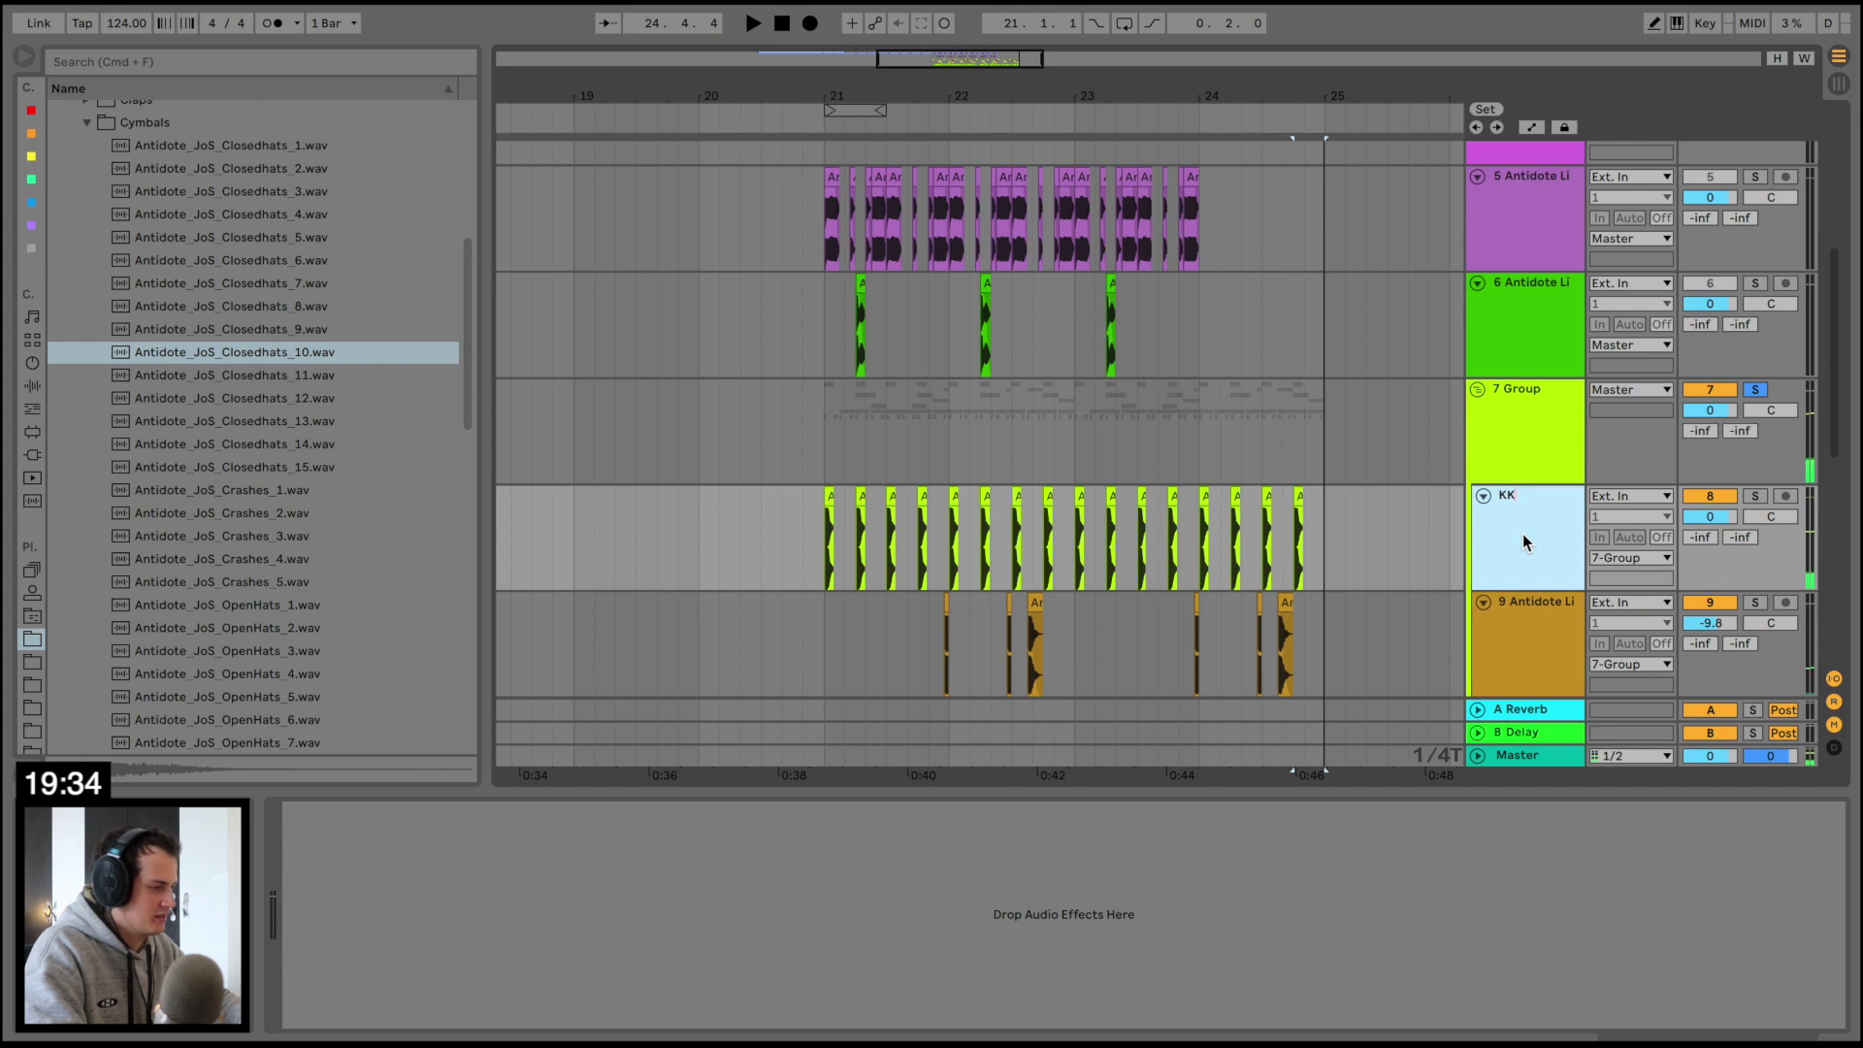
{"action": "key", "text": "Return"}
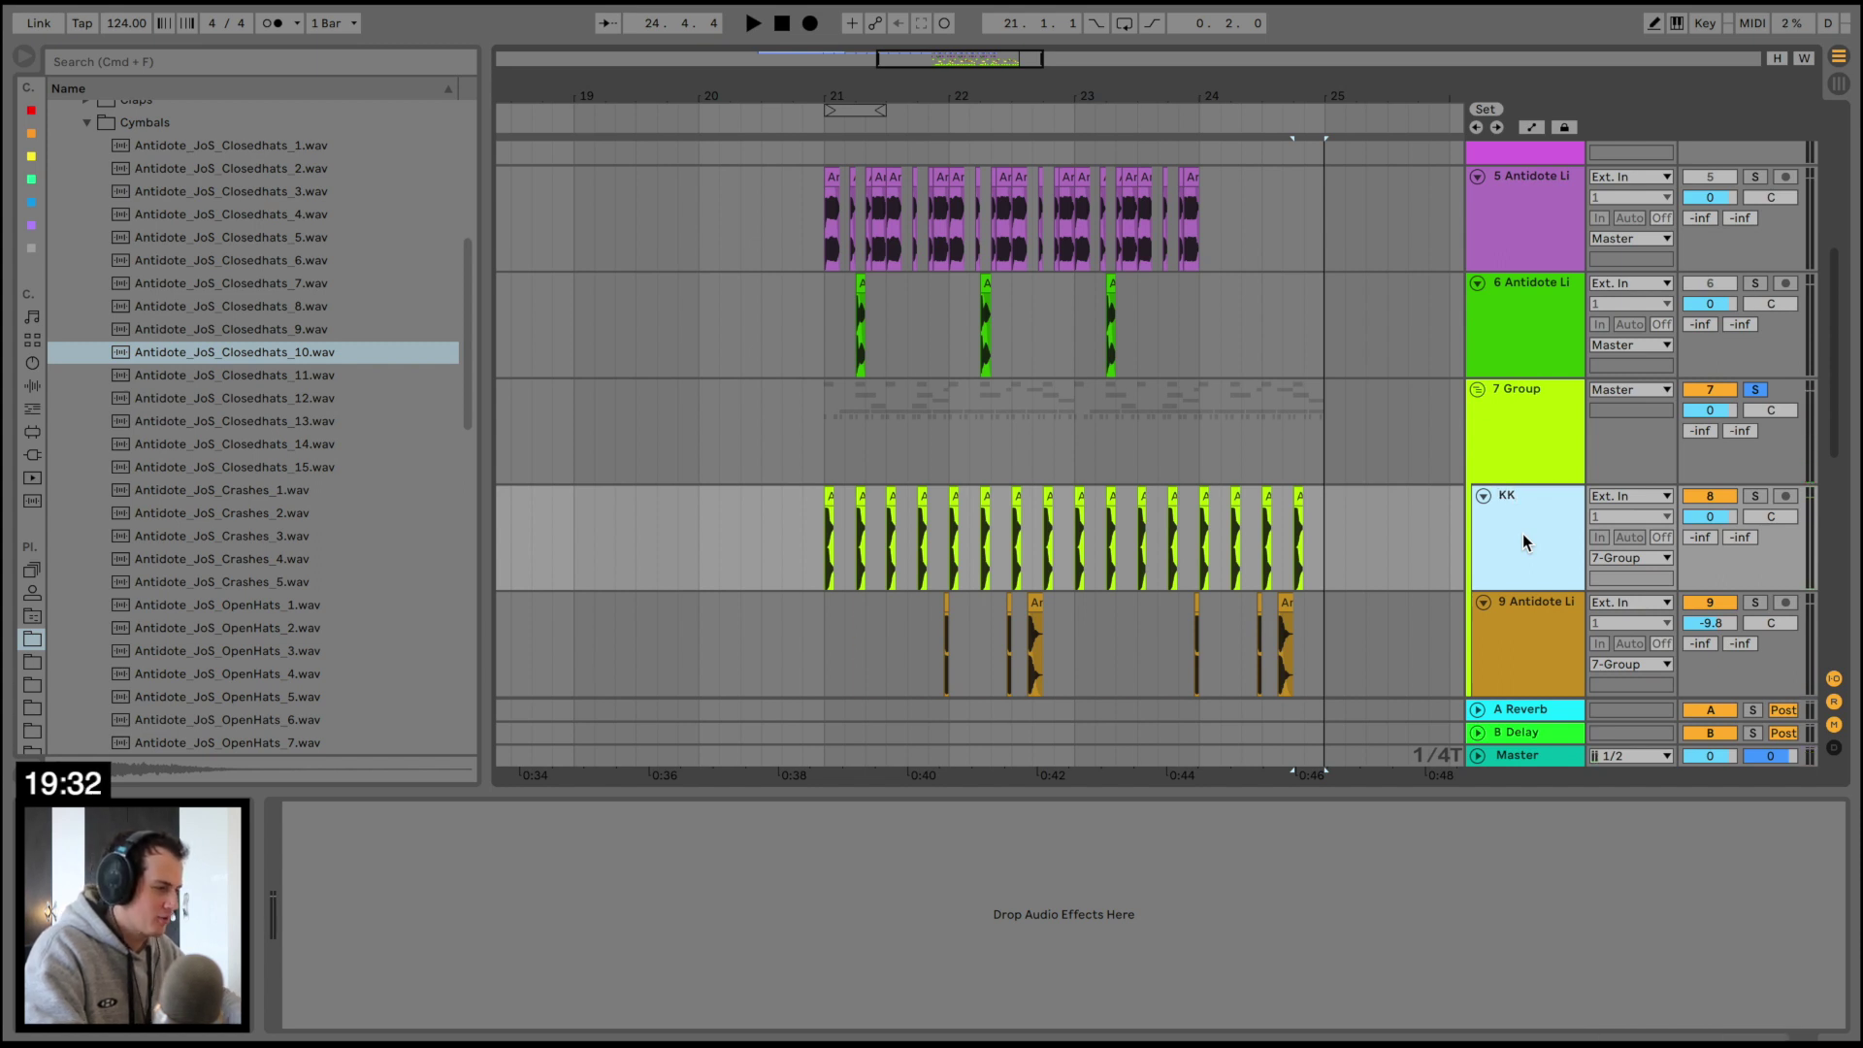
{"action": "key", "text": "Delete"}
{"action": "key", "text": "super+z"}
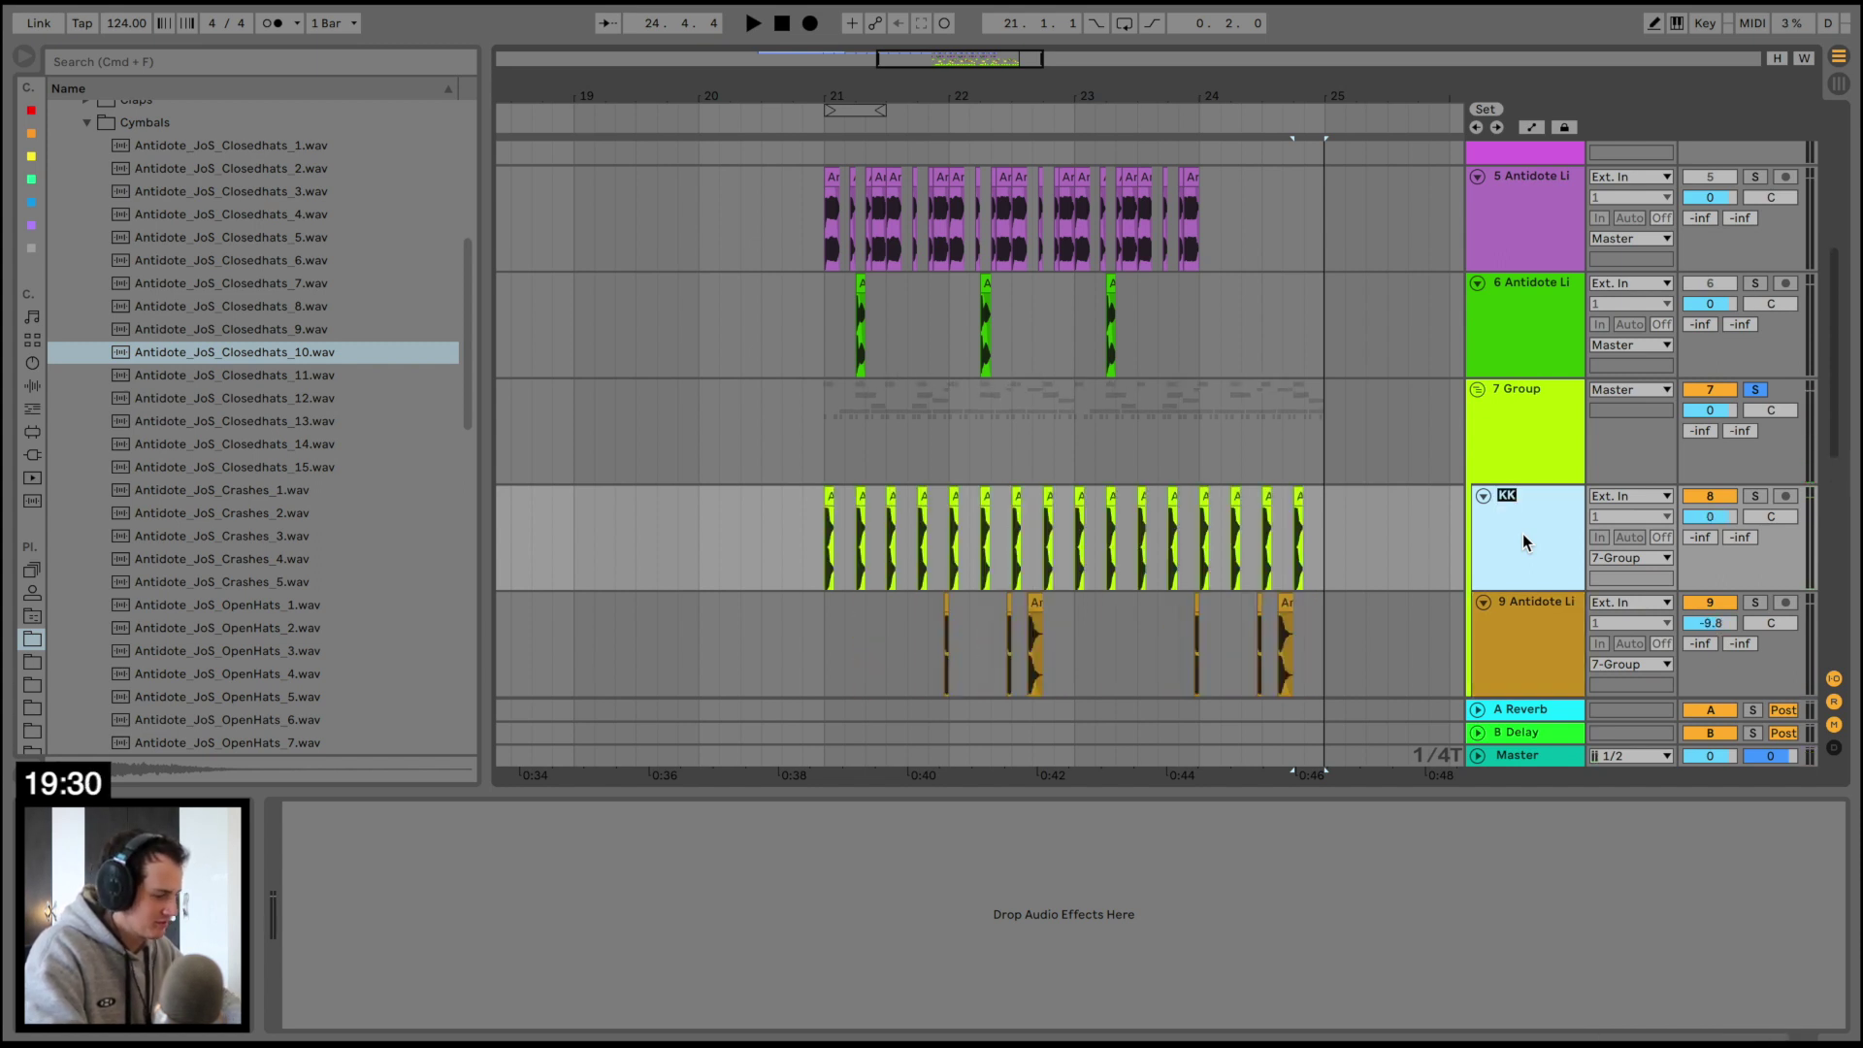
Fold the drum group and add a Compressor after EQ Eight on the chopped chord track, 2 Audio
{"action": "left_click", "coordinate": [1477, 389]}
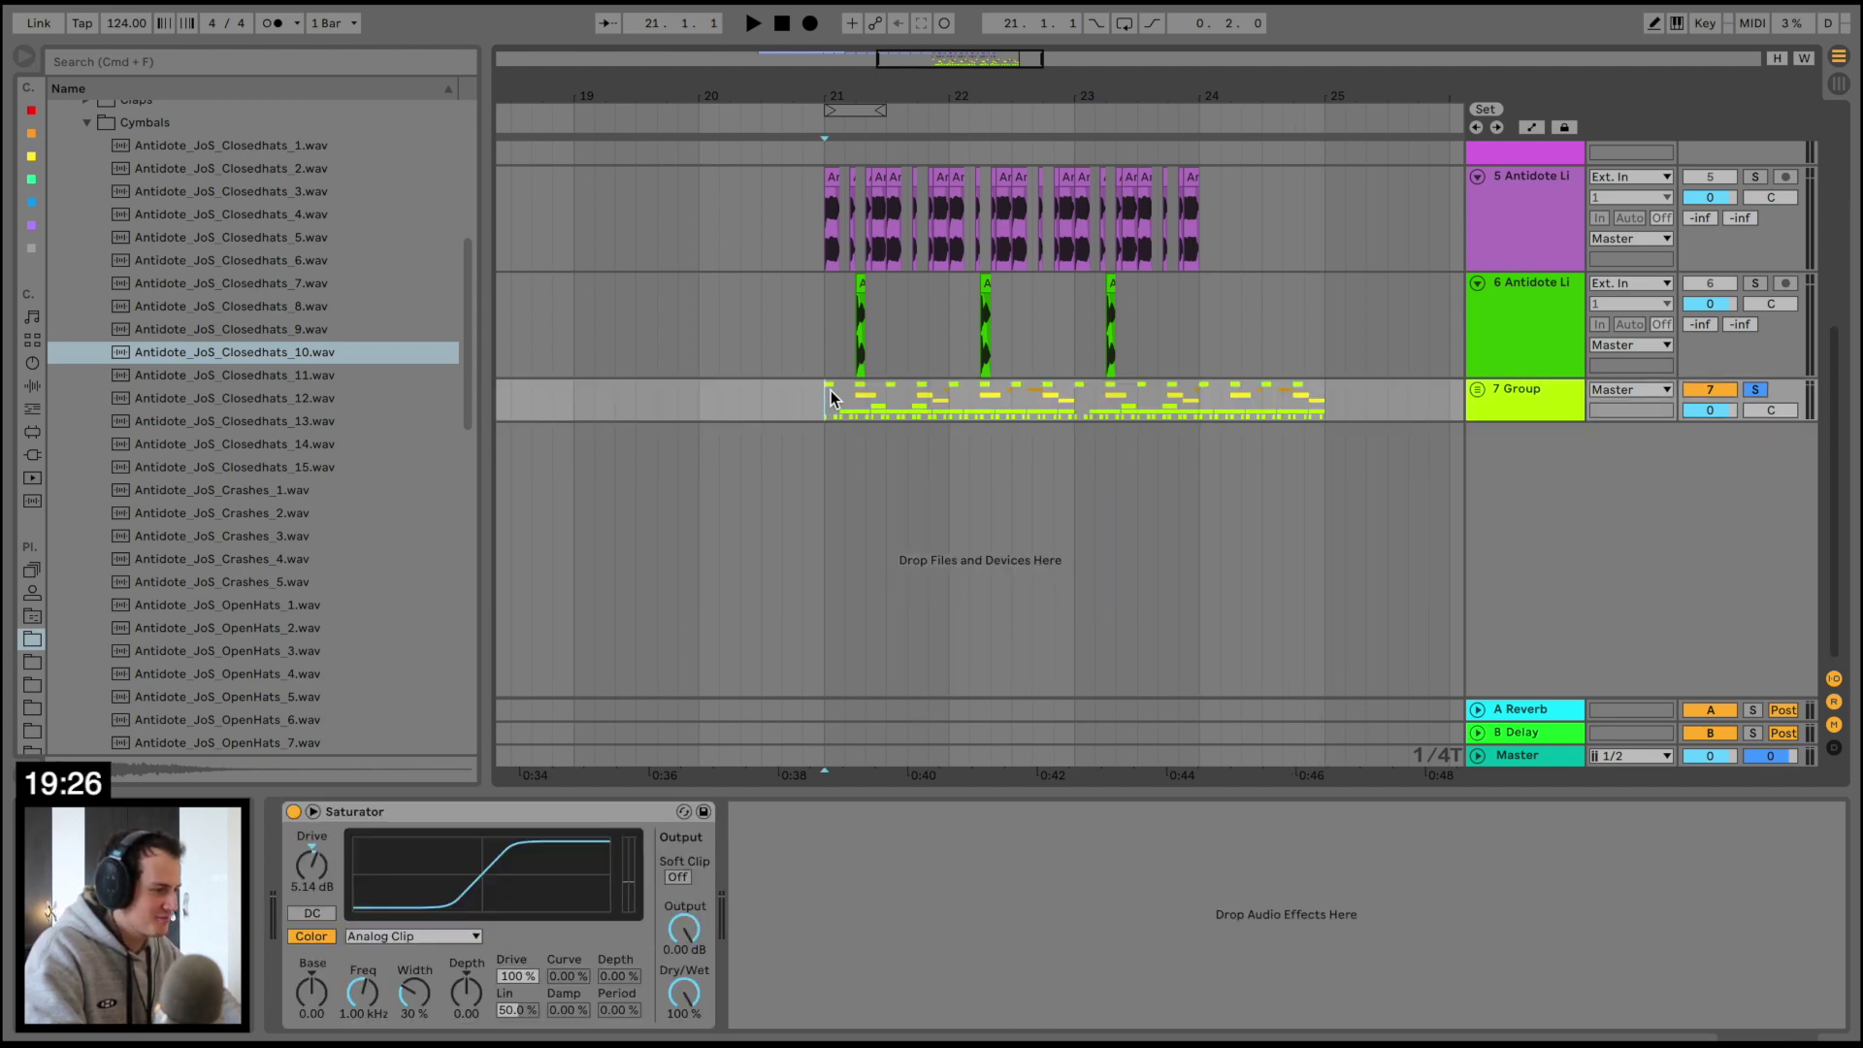
{"action": "key", "text": "super+z"}
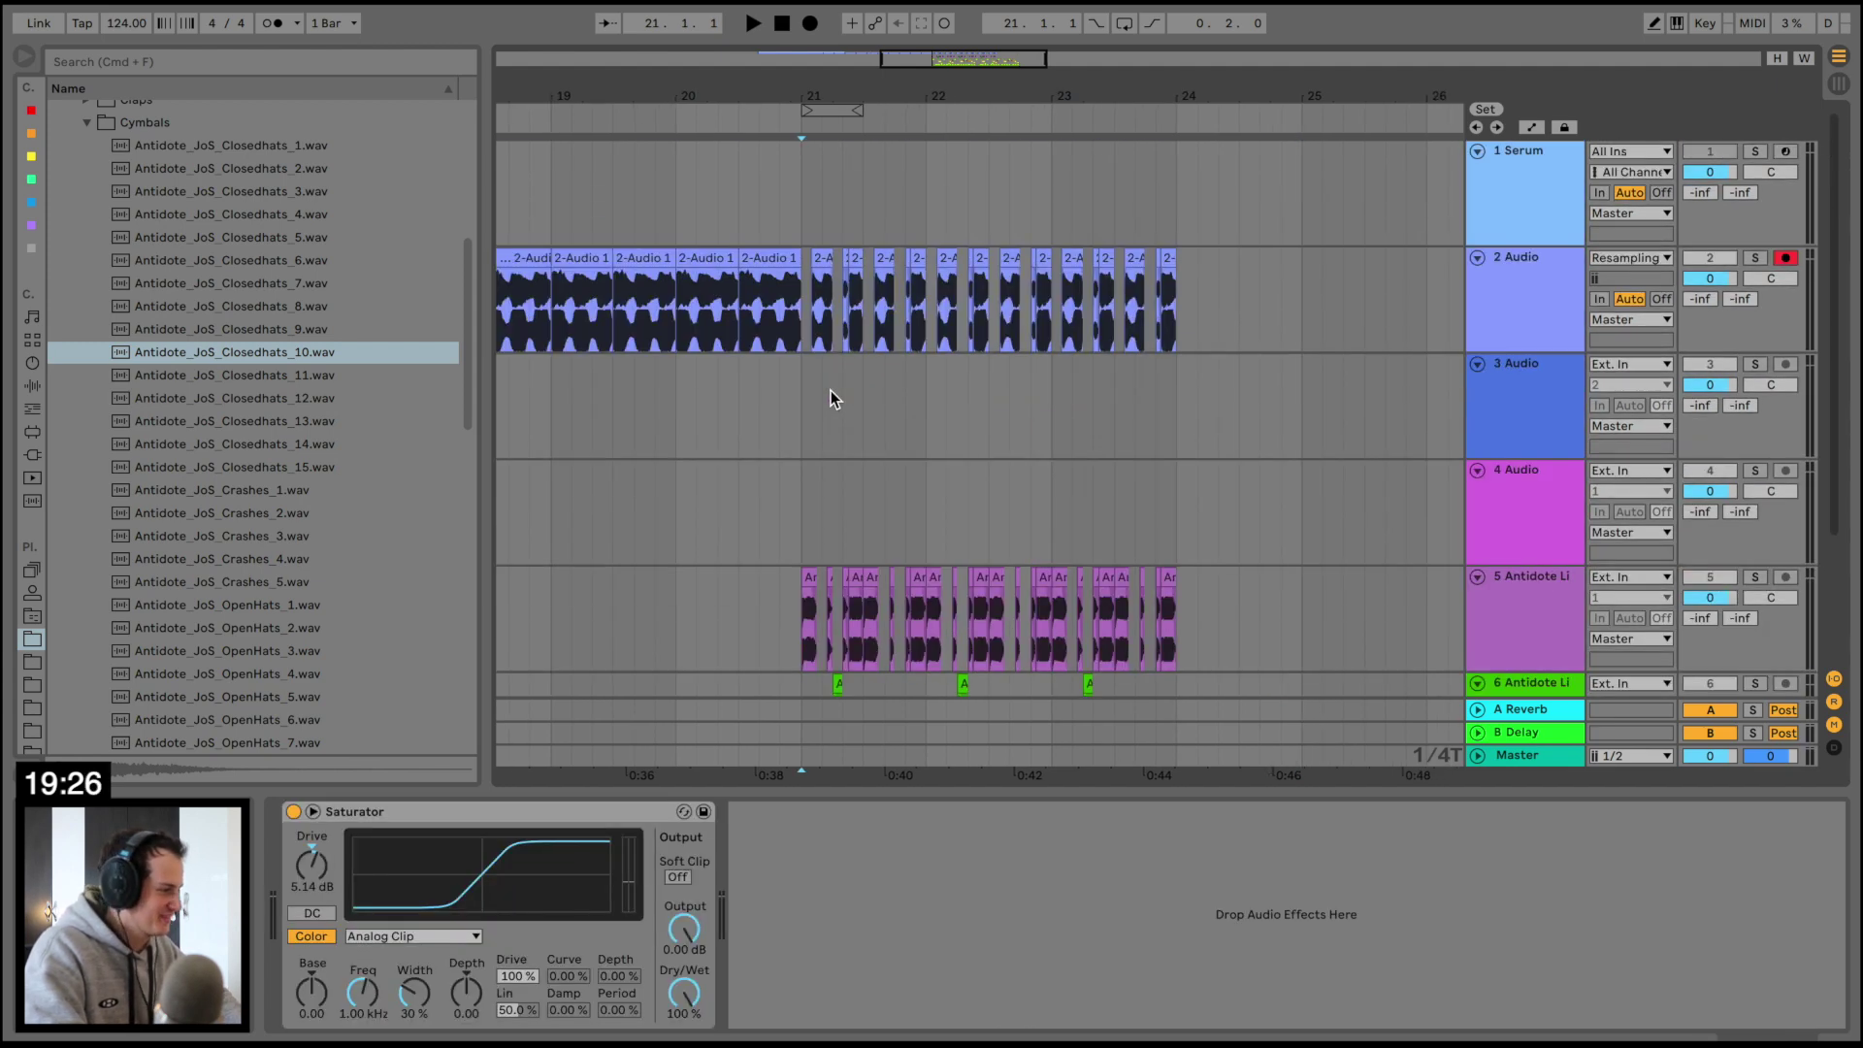
{"action": "left_click", "coordinate": [26, 387]}
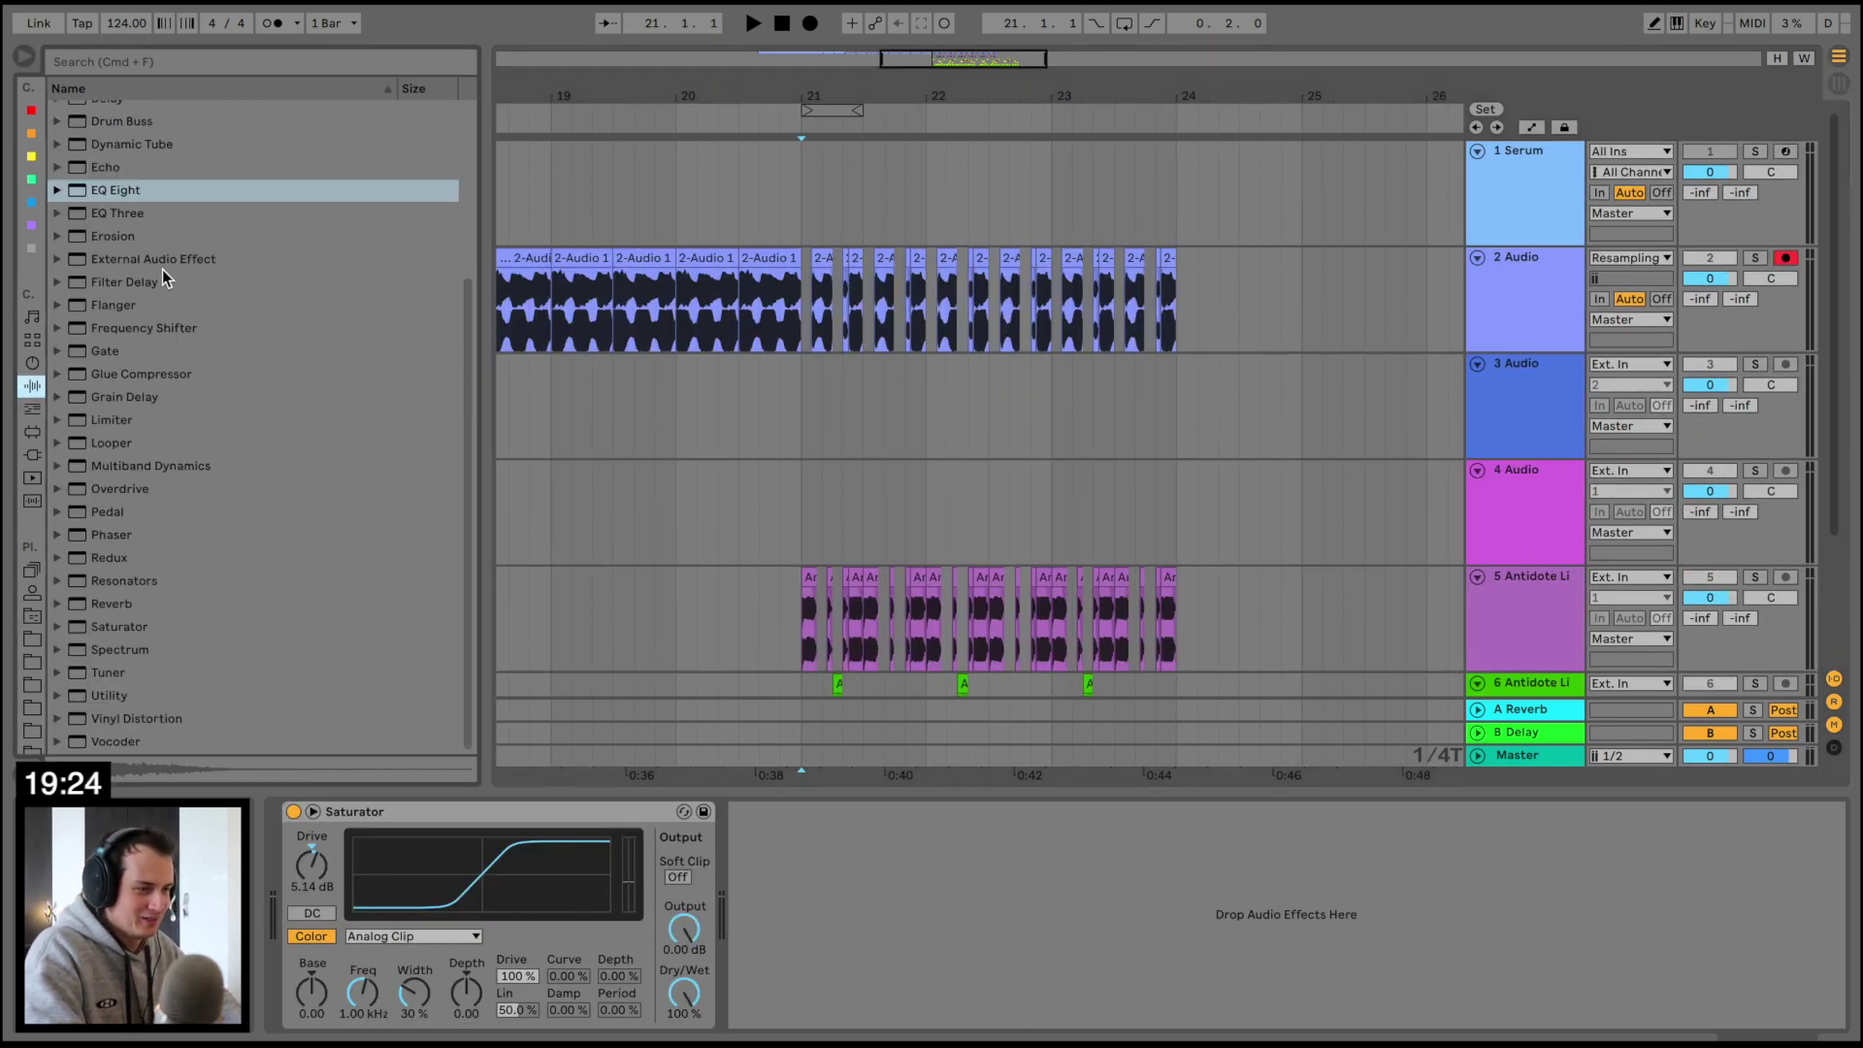
{"action": "scroll", "coordinate": [161, 270], "scroll_direction": "up", "scroll_amount": 3}
{"action": "left_click", "coordinate": [120, 226]}
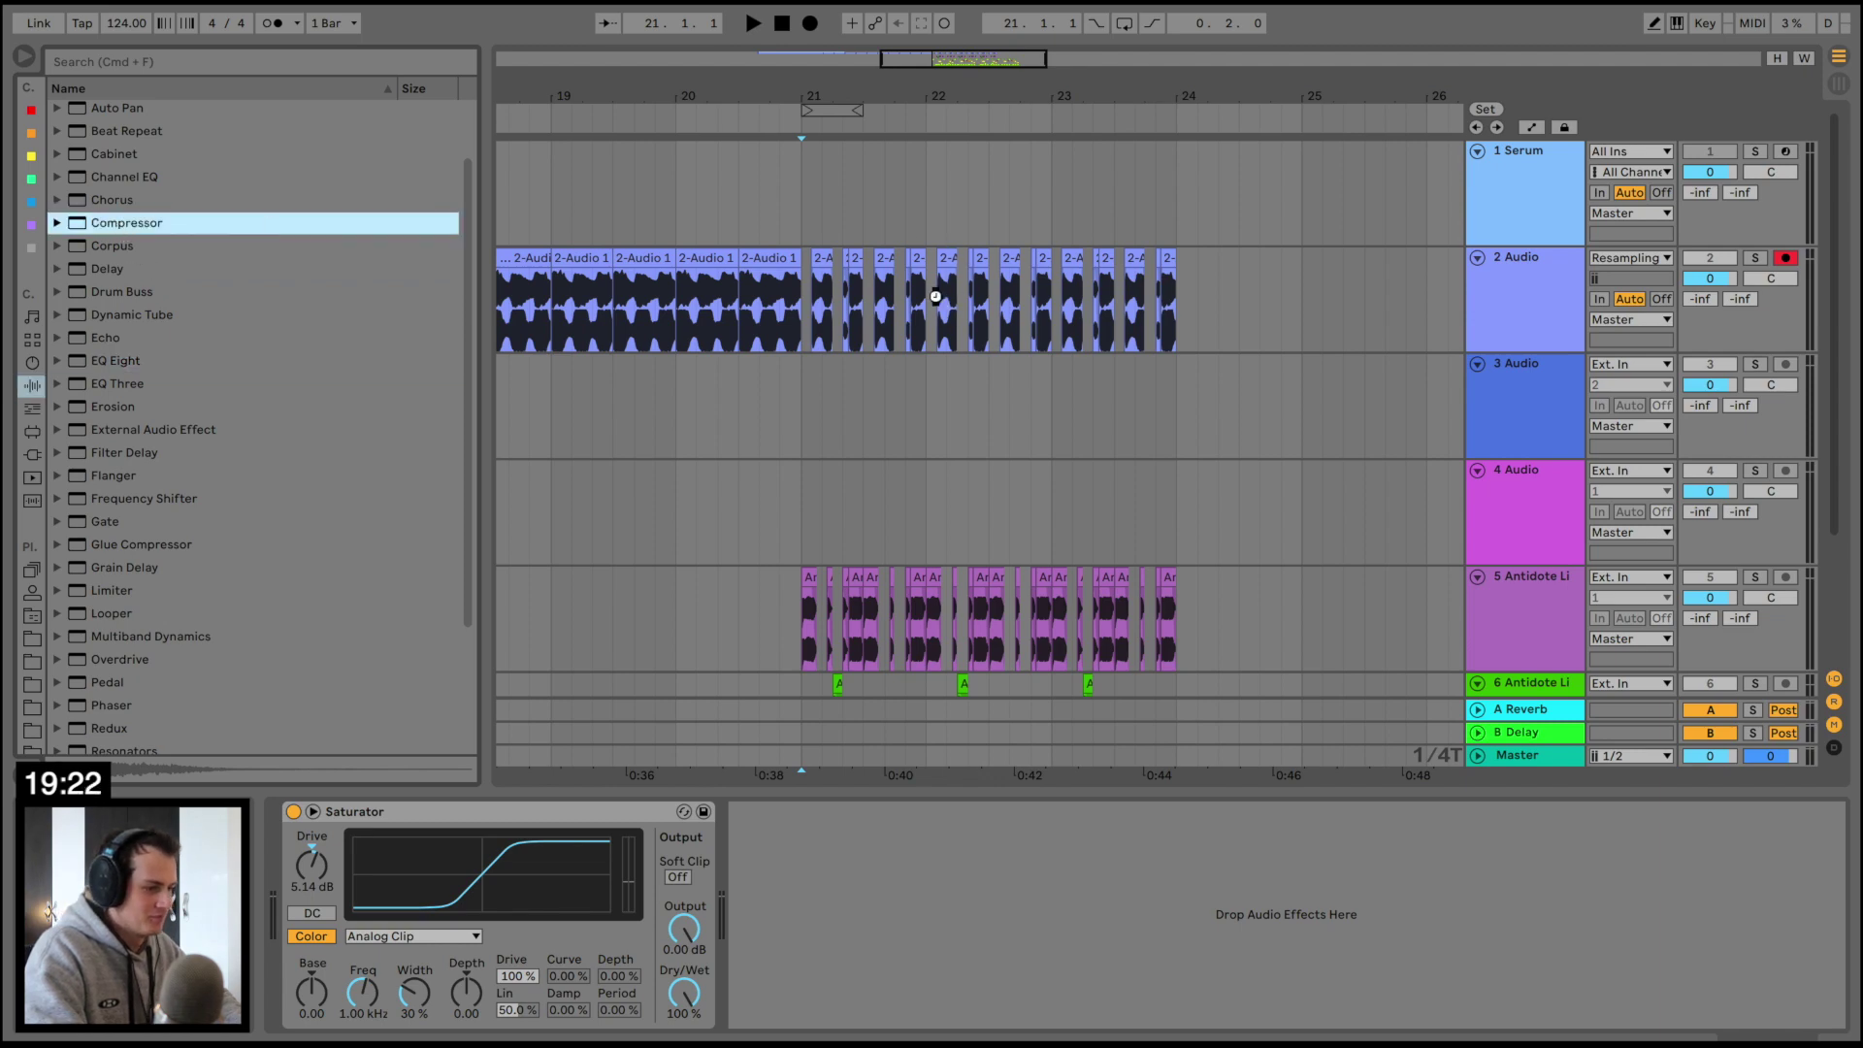
{"action": "key", "text": "space"}
{"action": "key", "text": "space"}
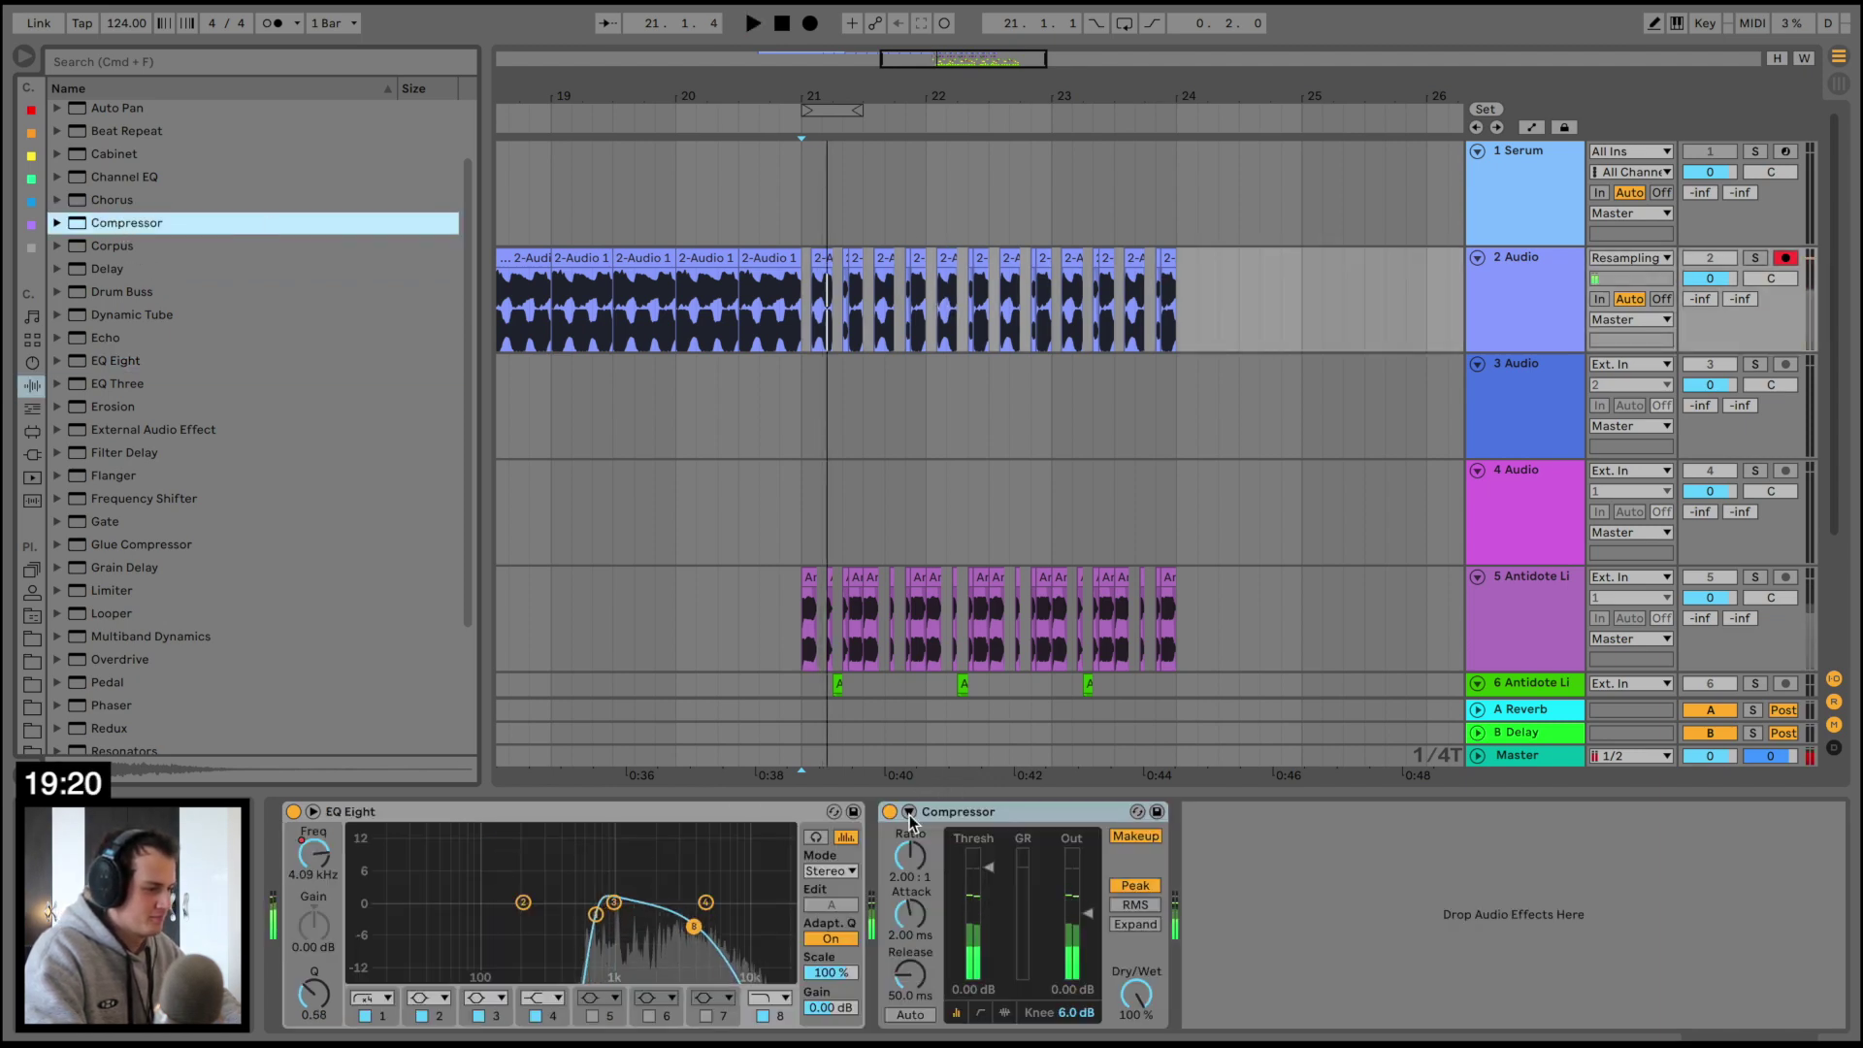
Enable sidechain on the 2 Audio Compressor with KICK as the source, lower the threshold to -17.9 dB and play it back
{"action": "left_click", "coordinate": [910, 813]}
{"action": "left_click", "coordinate": [929, 837]}
{"action": "left_click", "coordinate": [932, 870]}
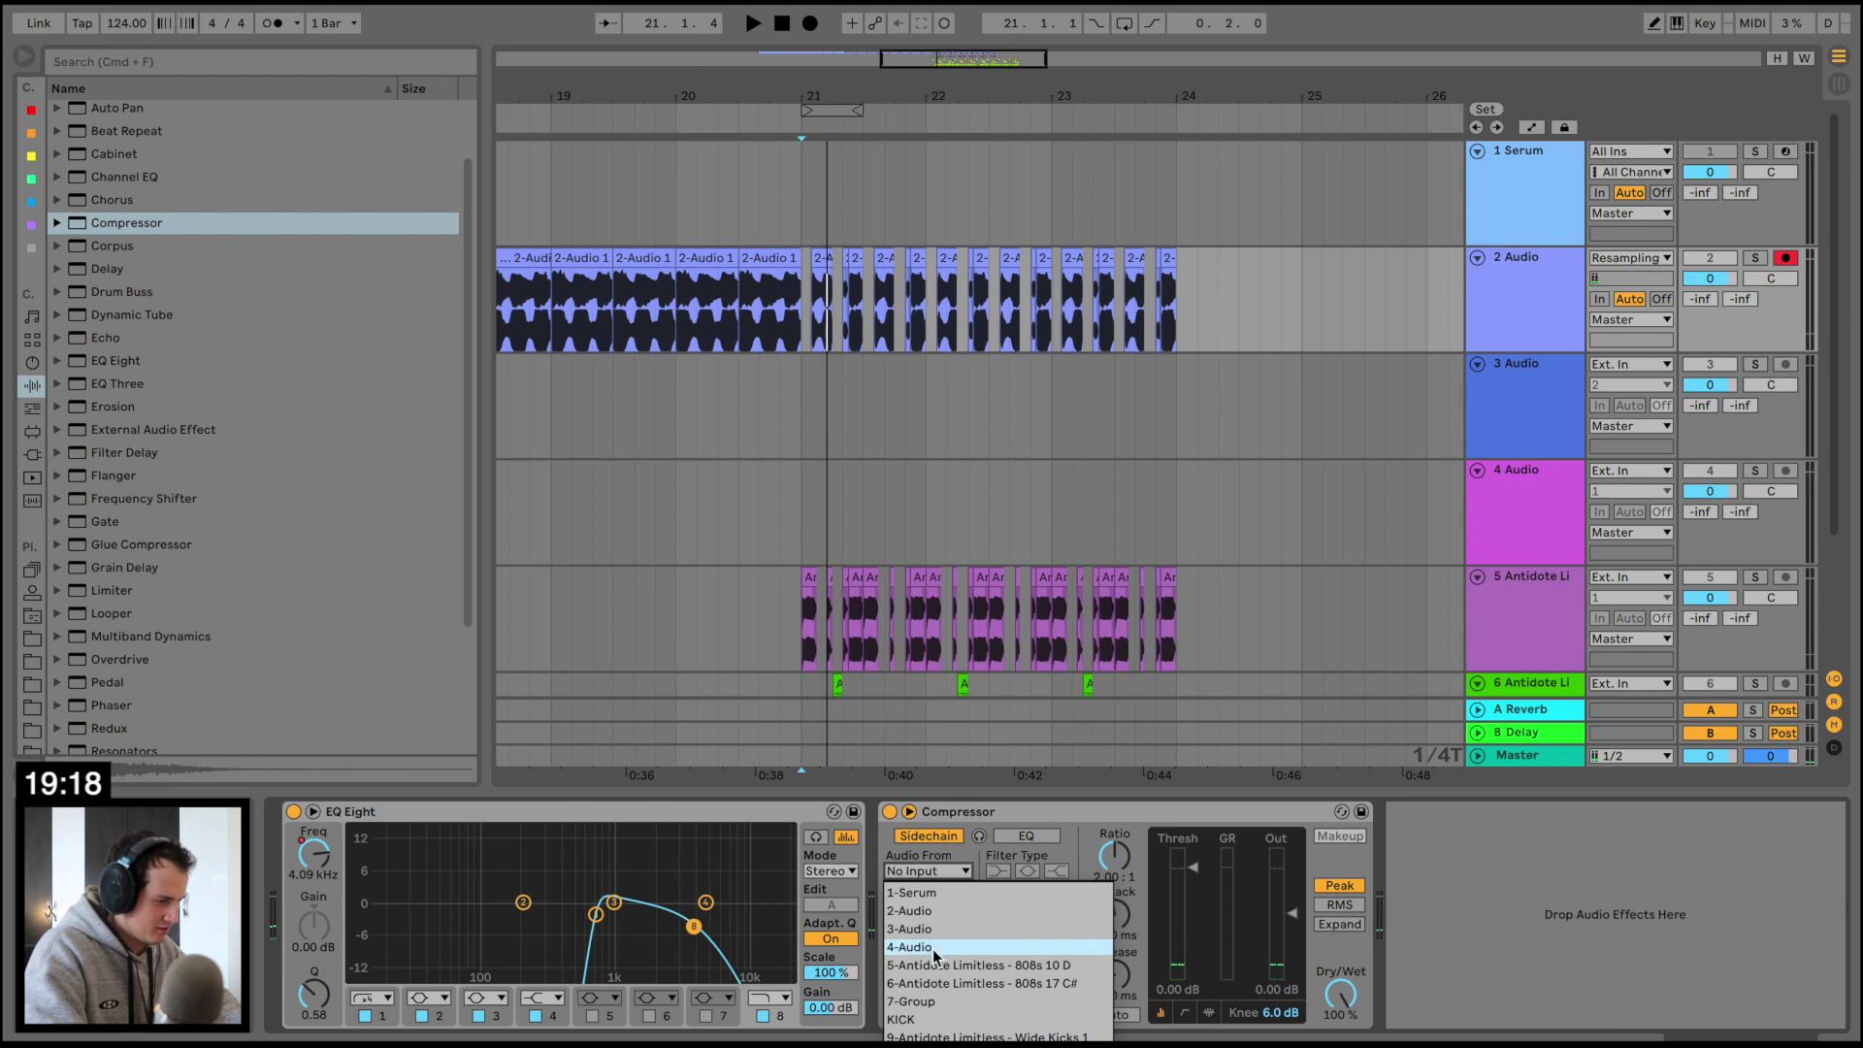
{"action": "left_click", "coordinate": [929, 1020]}
{"action": "key", "text": "space"}
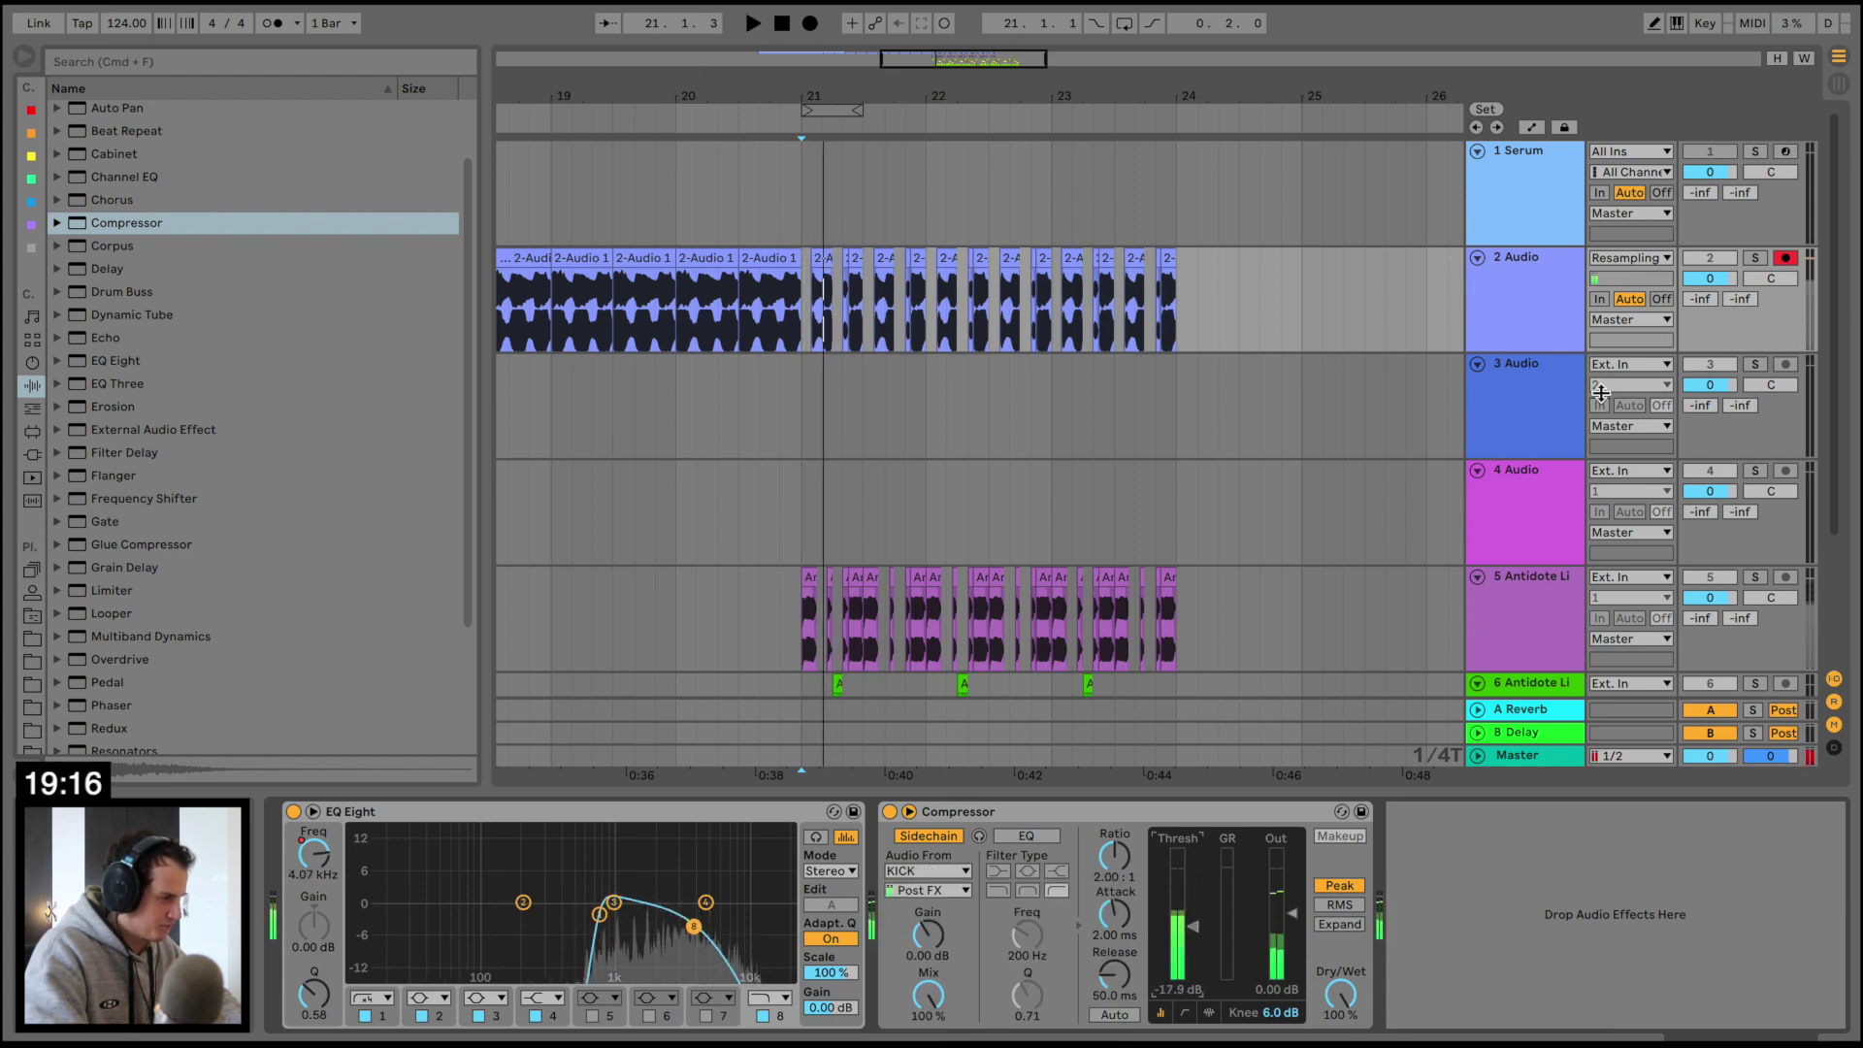
{"action": "key", "text": "space"}
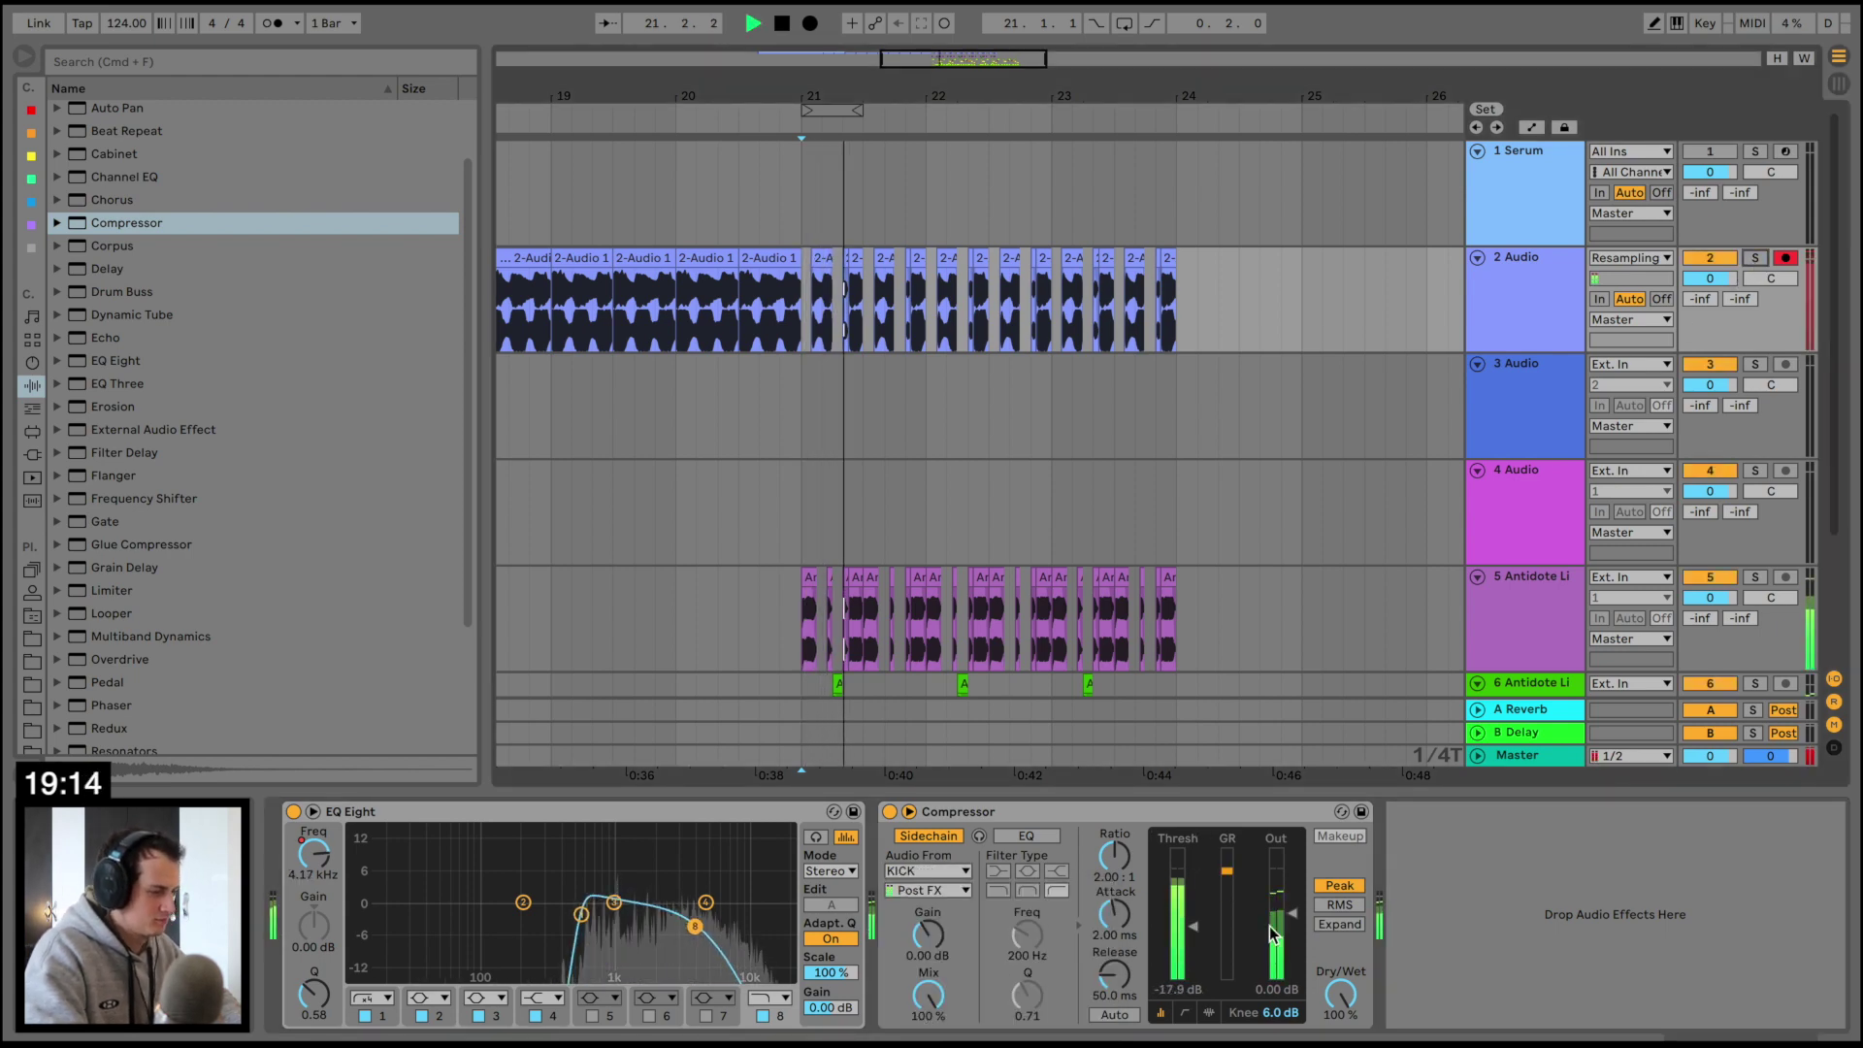
Set the chord Compressor's threshold to -42.8 dB, ratio to 3.60:1 and attack to 0.20 ms
{"action": "left_click_drag", "start_coordinate": [1194, 926], "coordinate": [1194, 962]}
{"action": "left_click_drag", "start_coordinate": [1115, 856], "coordinate": [1114, 823]}
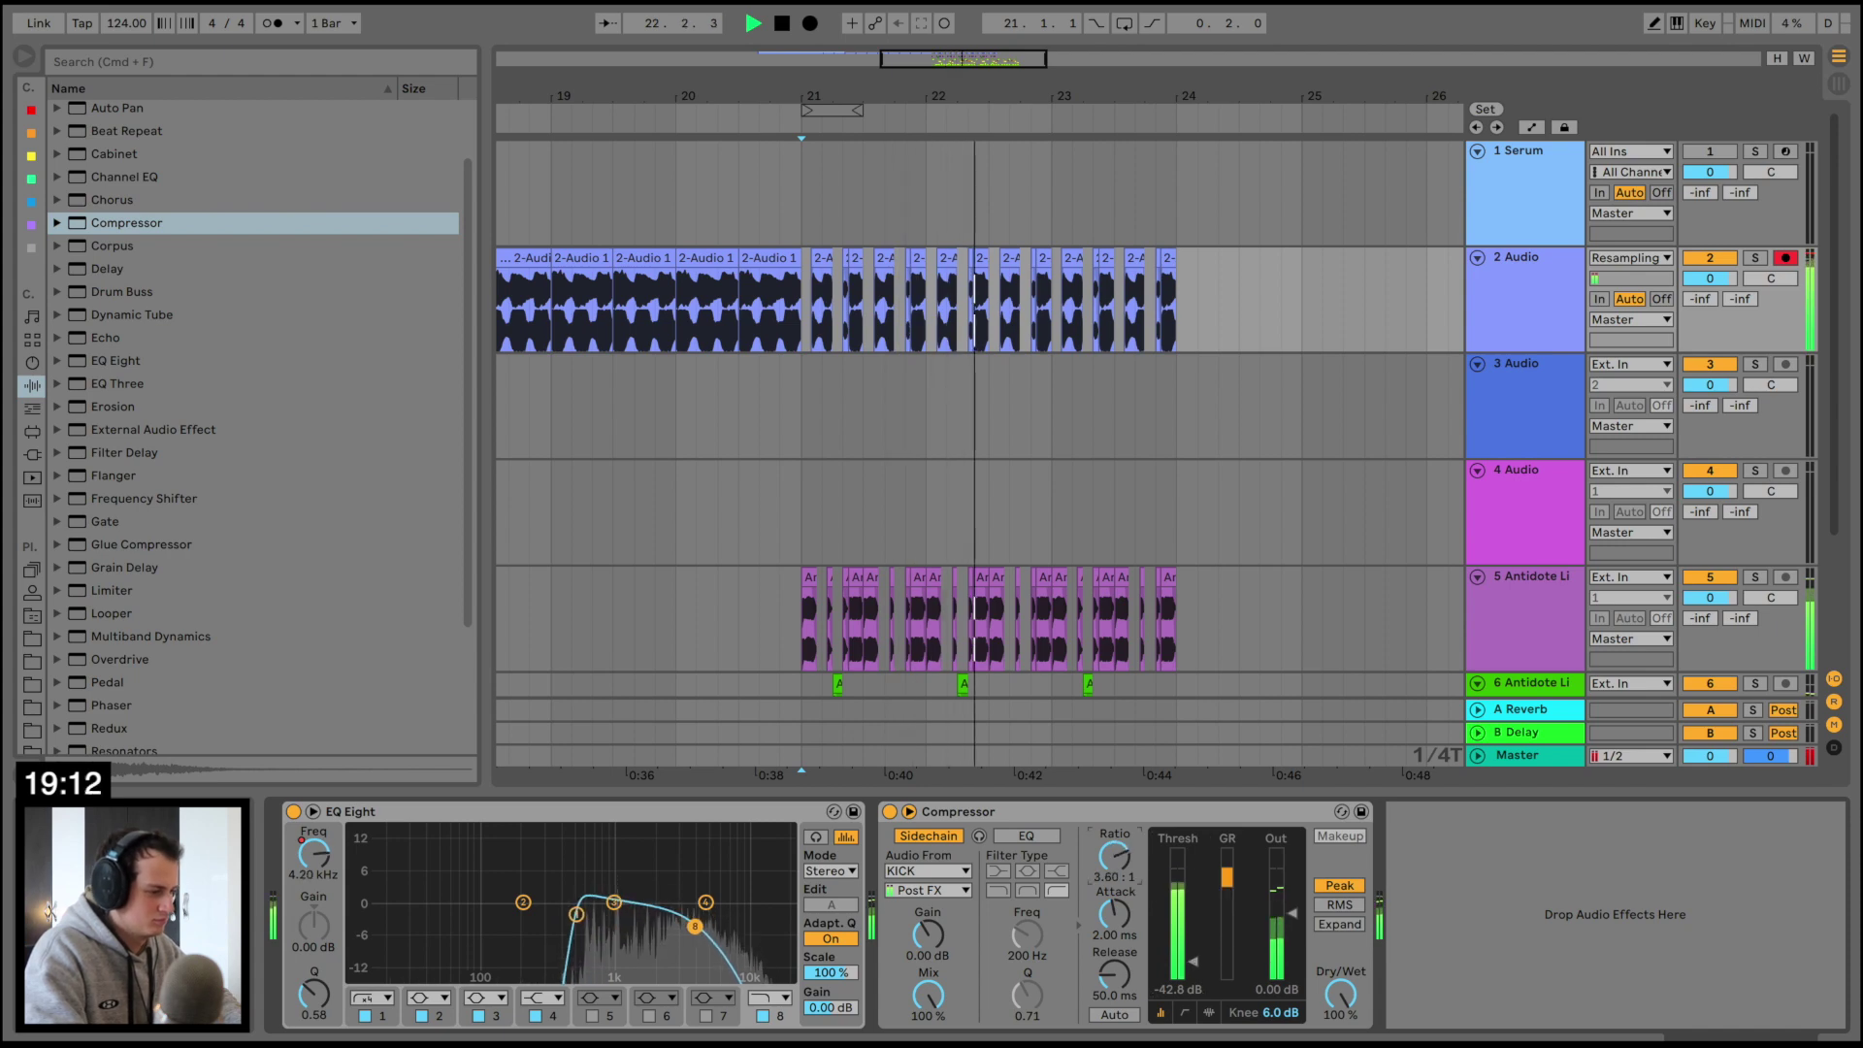
{"action": "left_click", "coordinate": [1114, 914]}
{"action": "left_click_drag", "start_coordinate": [1114, 914], "coordinate": [1114, 941]}
{"action": "key", "text": "space"}
{"action": "left_click", "coordinate": [1146, 813]}
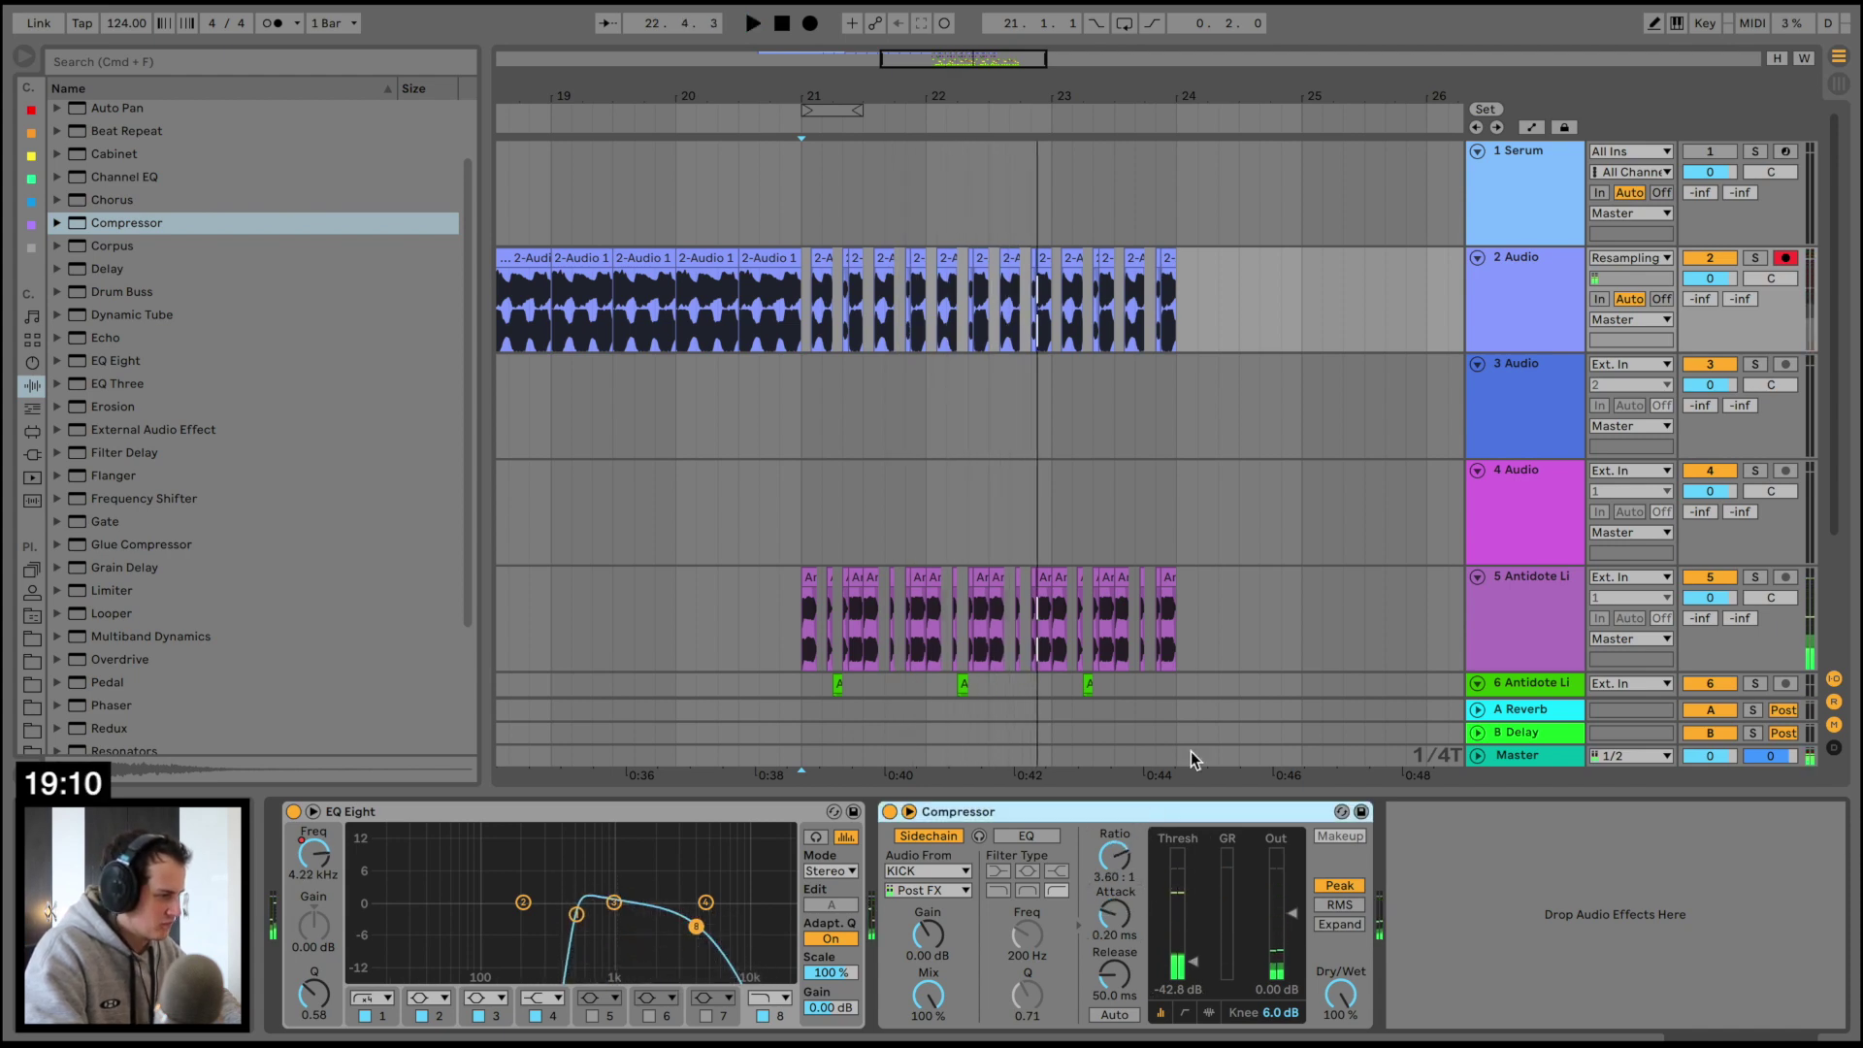
Group the two Antidote Limitless 808 tracks and name the group Bass
{"action": "scroll", "coordinate": [1456, 547], "scroll_direction": "down", "scroll_amount": 2}
{"action": "left_click", "coordinate": [1516, 635], "text": "shift"}
{"action": "key", "text": "super+g"}
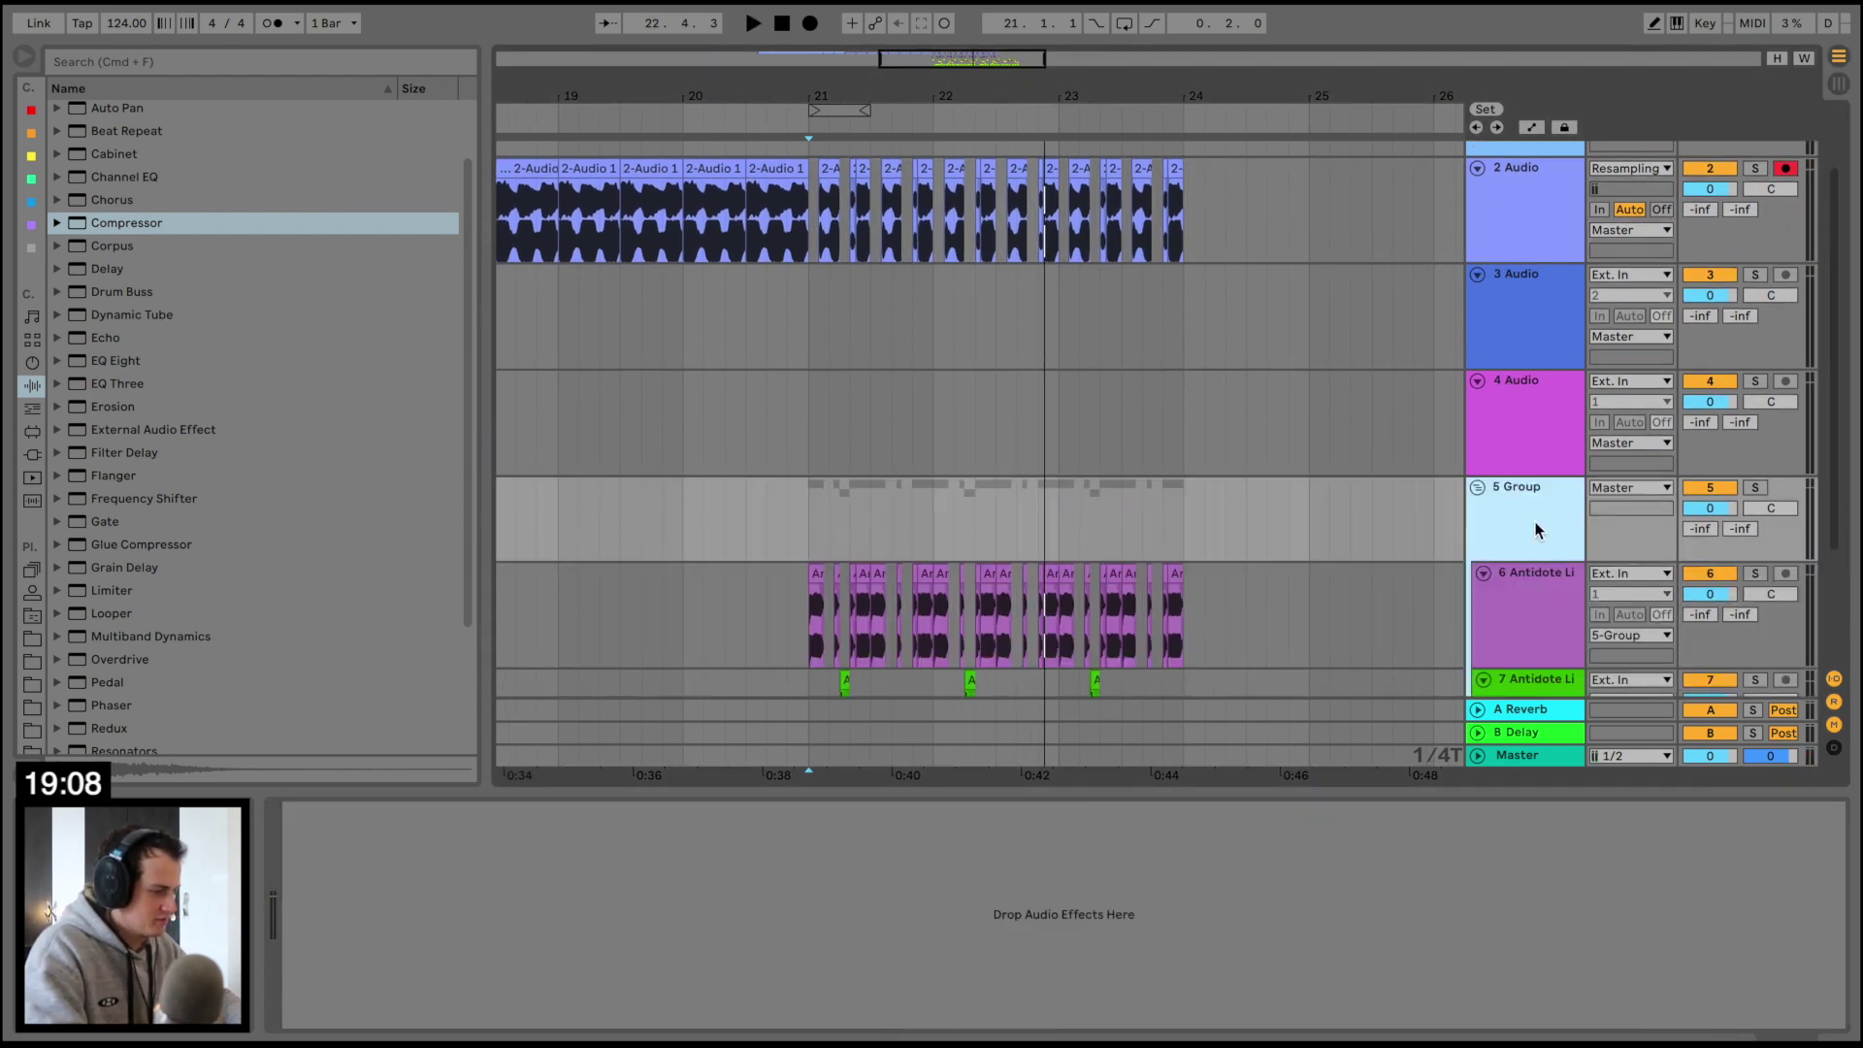
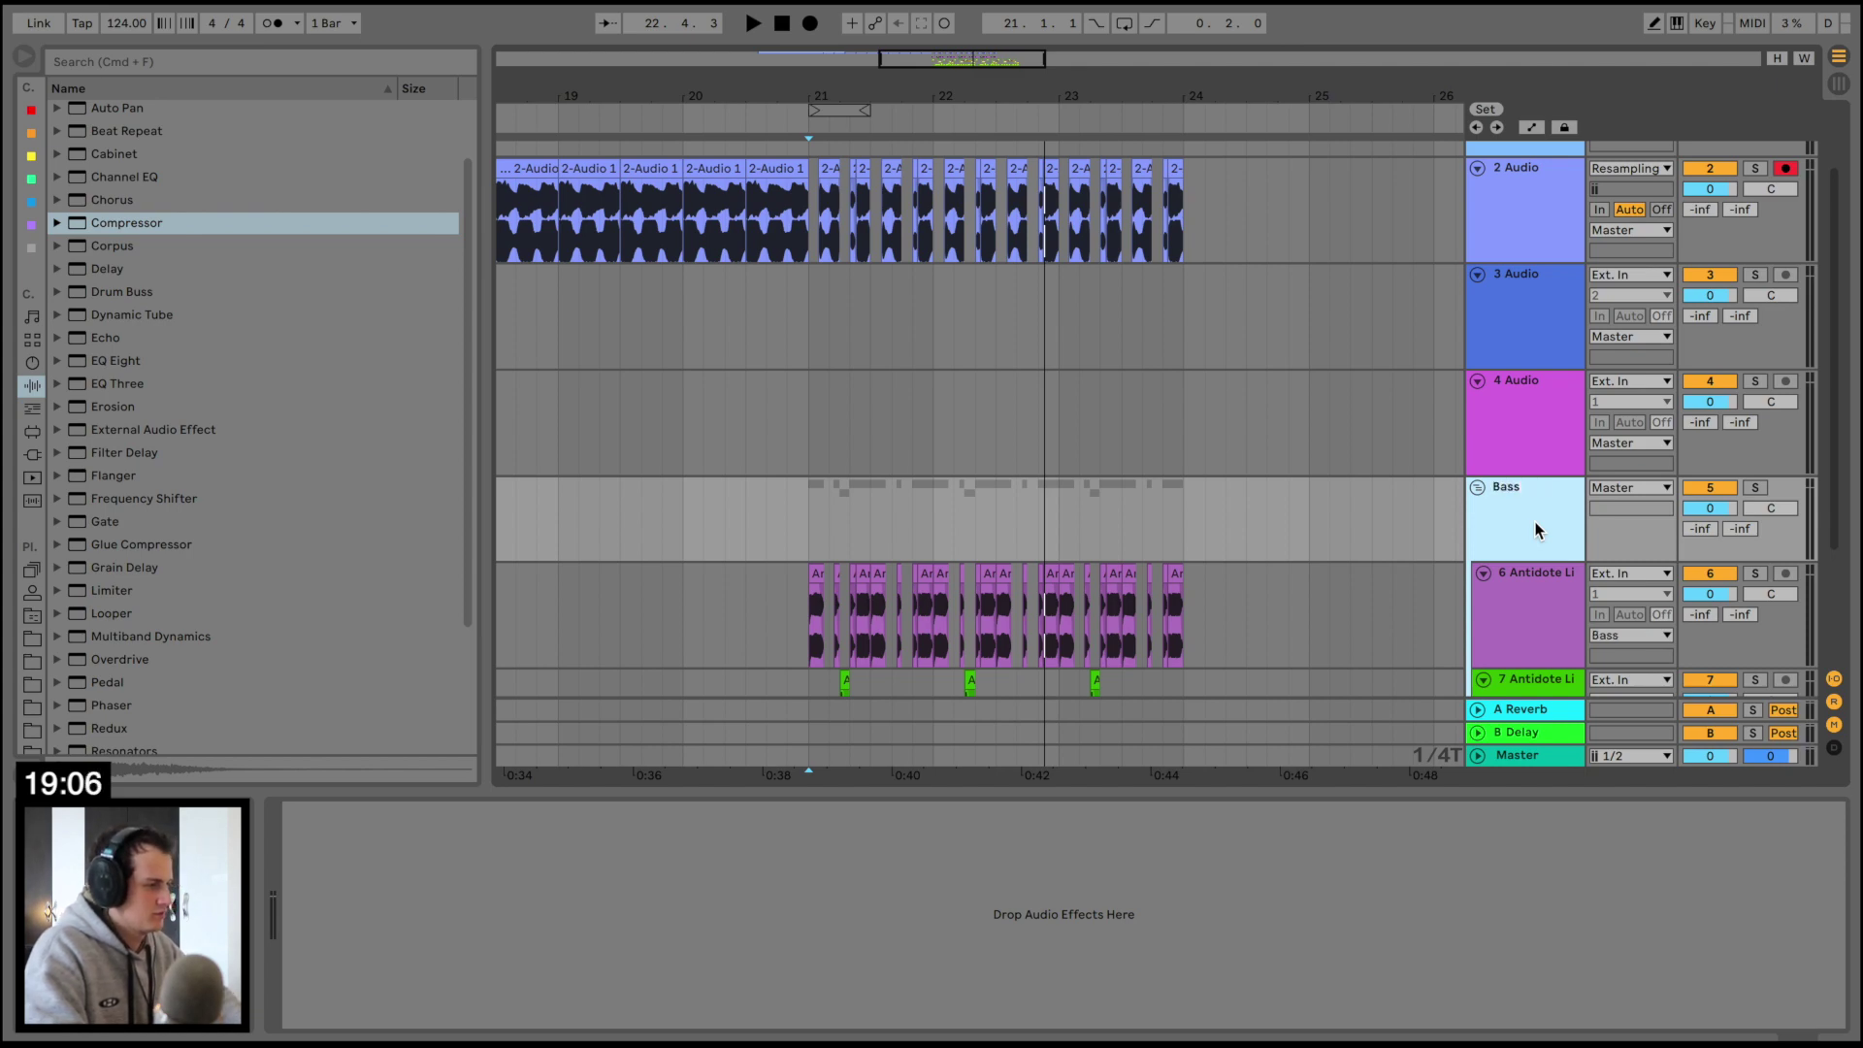
Copy the chord track's sidechain Compressor to the Bass group and play from bar 21 with 2 Audio muted
{"action": "scroll", "coordinate": [1553, 228], "scroll_direction": "up", "scroll_amount": 1}
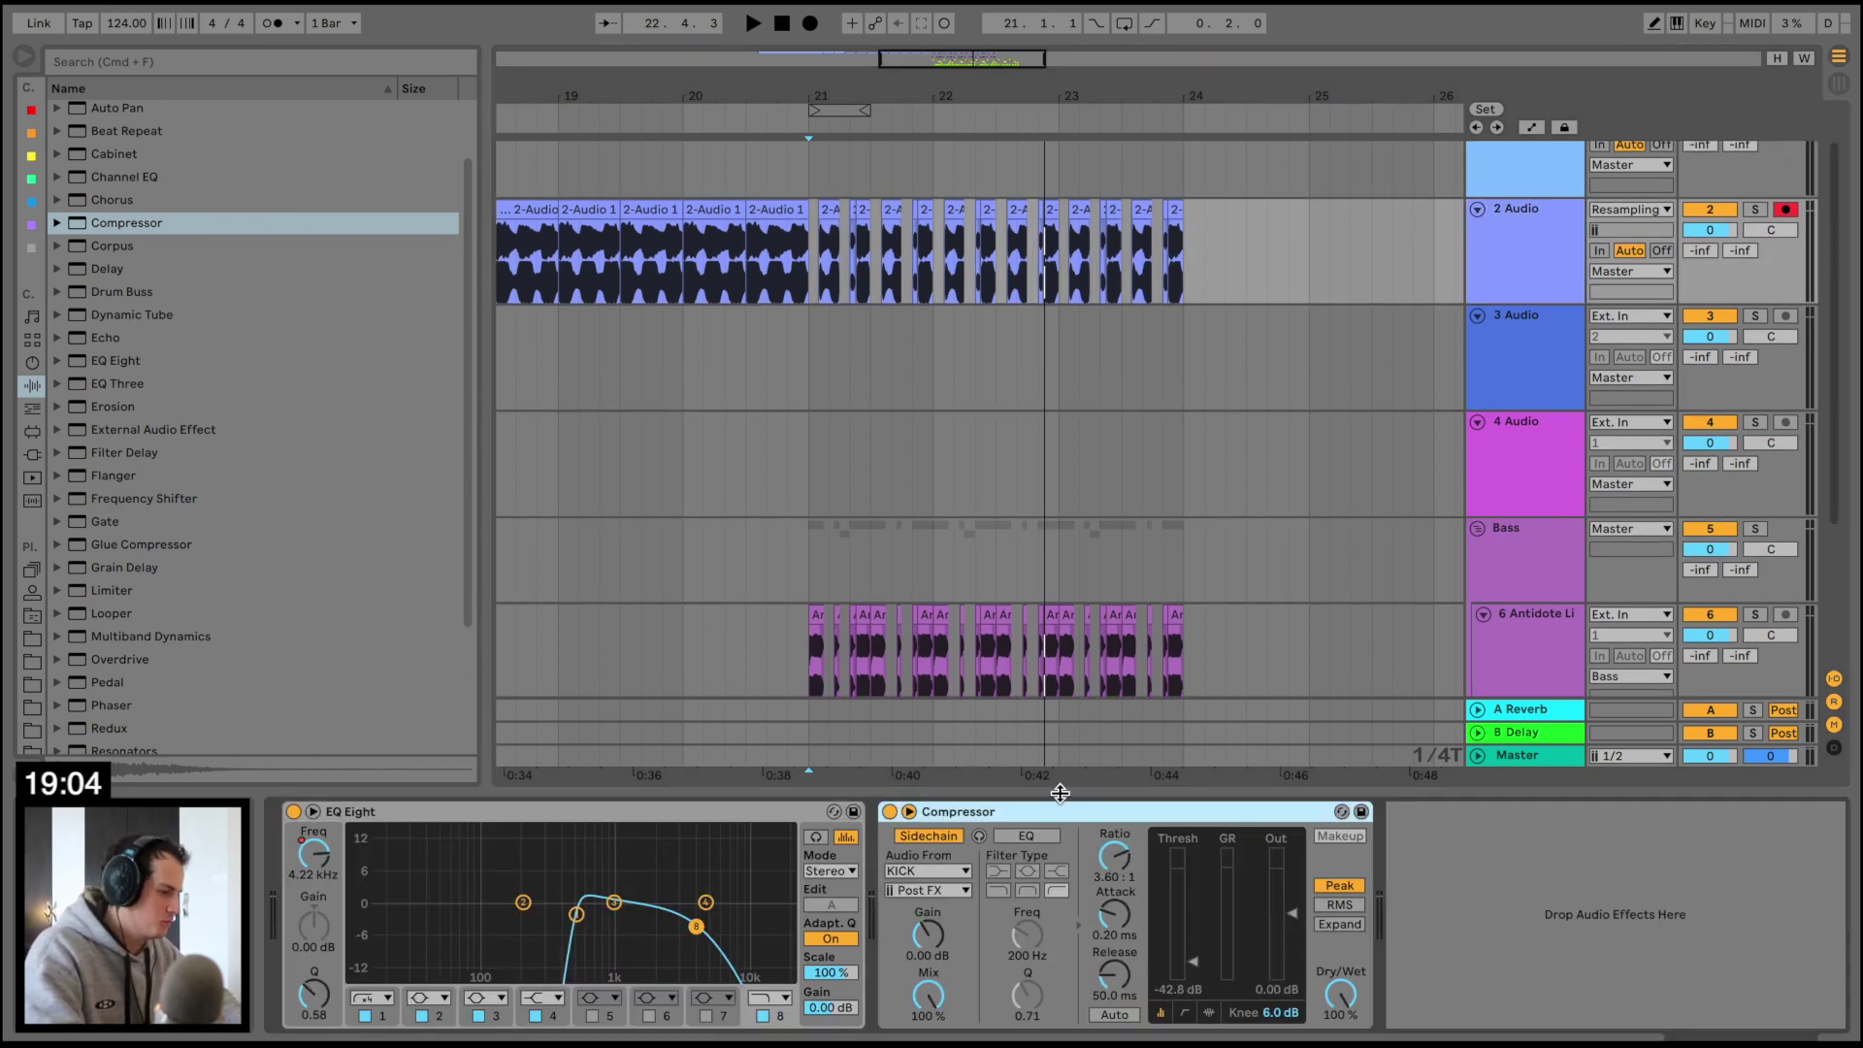
{"action": "left_click", "coordinate": [900, 570]}
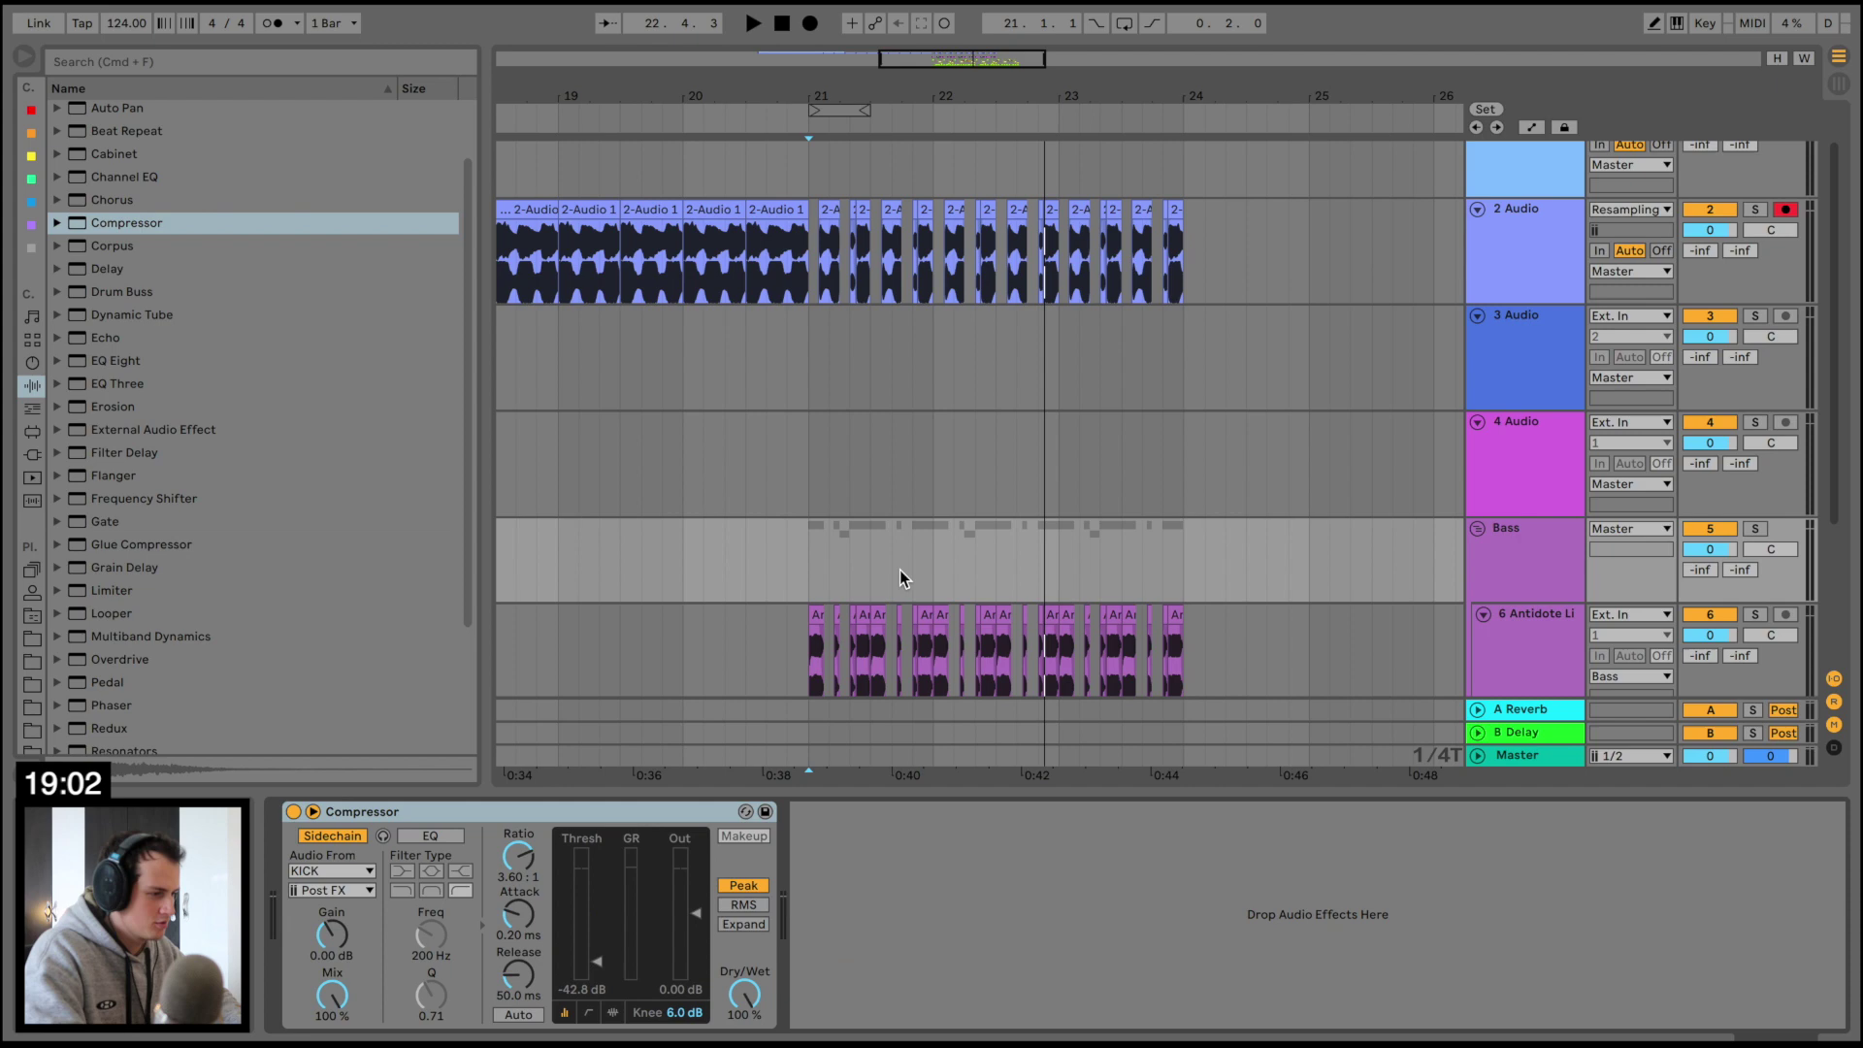
{"action": "left_click", "coordinate": [806, 569]}
{"action": "key", "text": "space"}
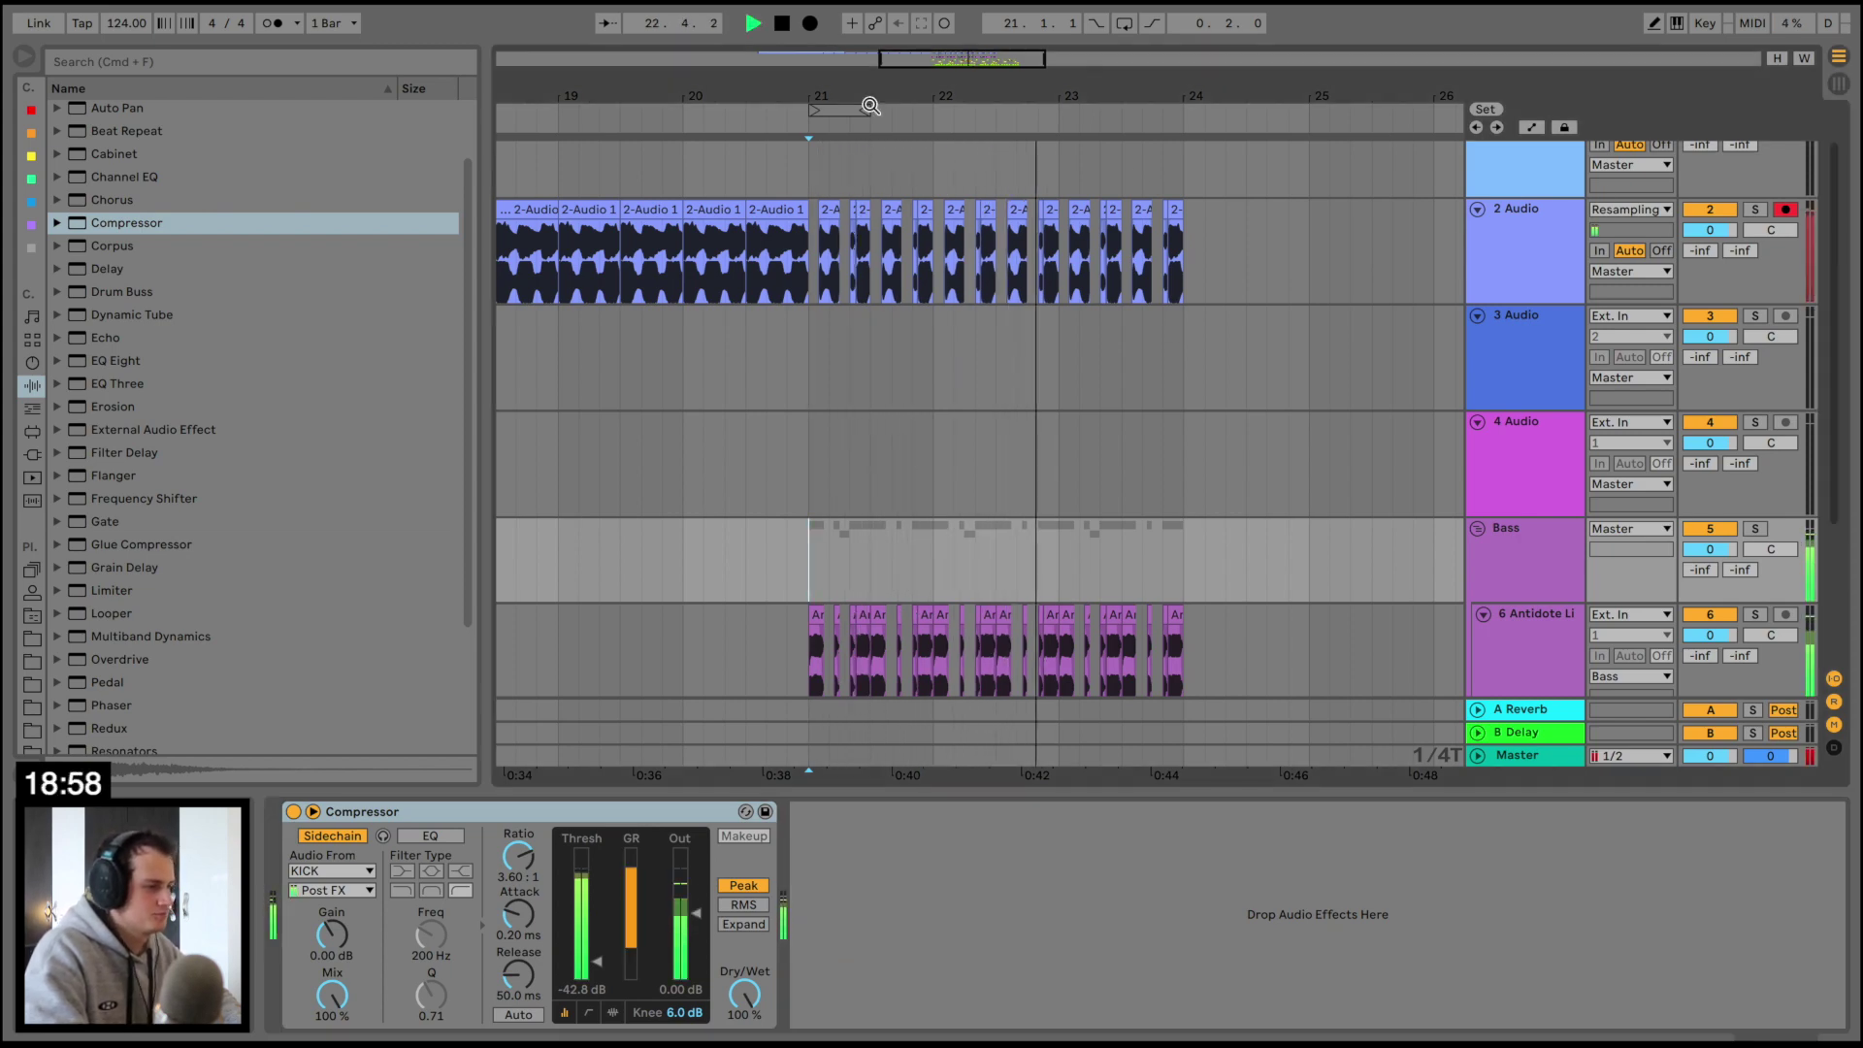
{"action": "left_click", "coordinate": [1710, 210]}
{"action": "key", "text": "space"}
{"action": "key", "text": "space"}
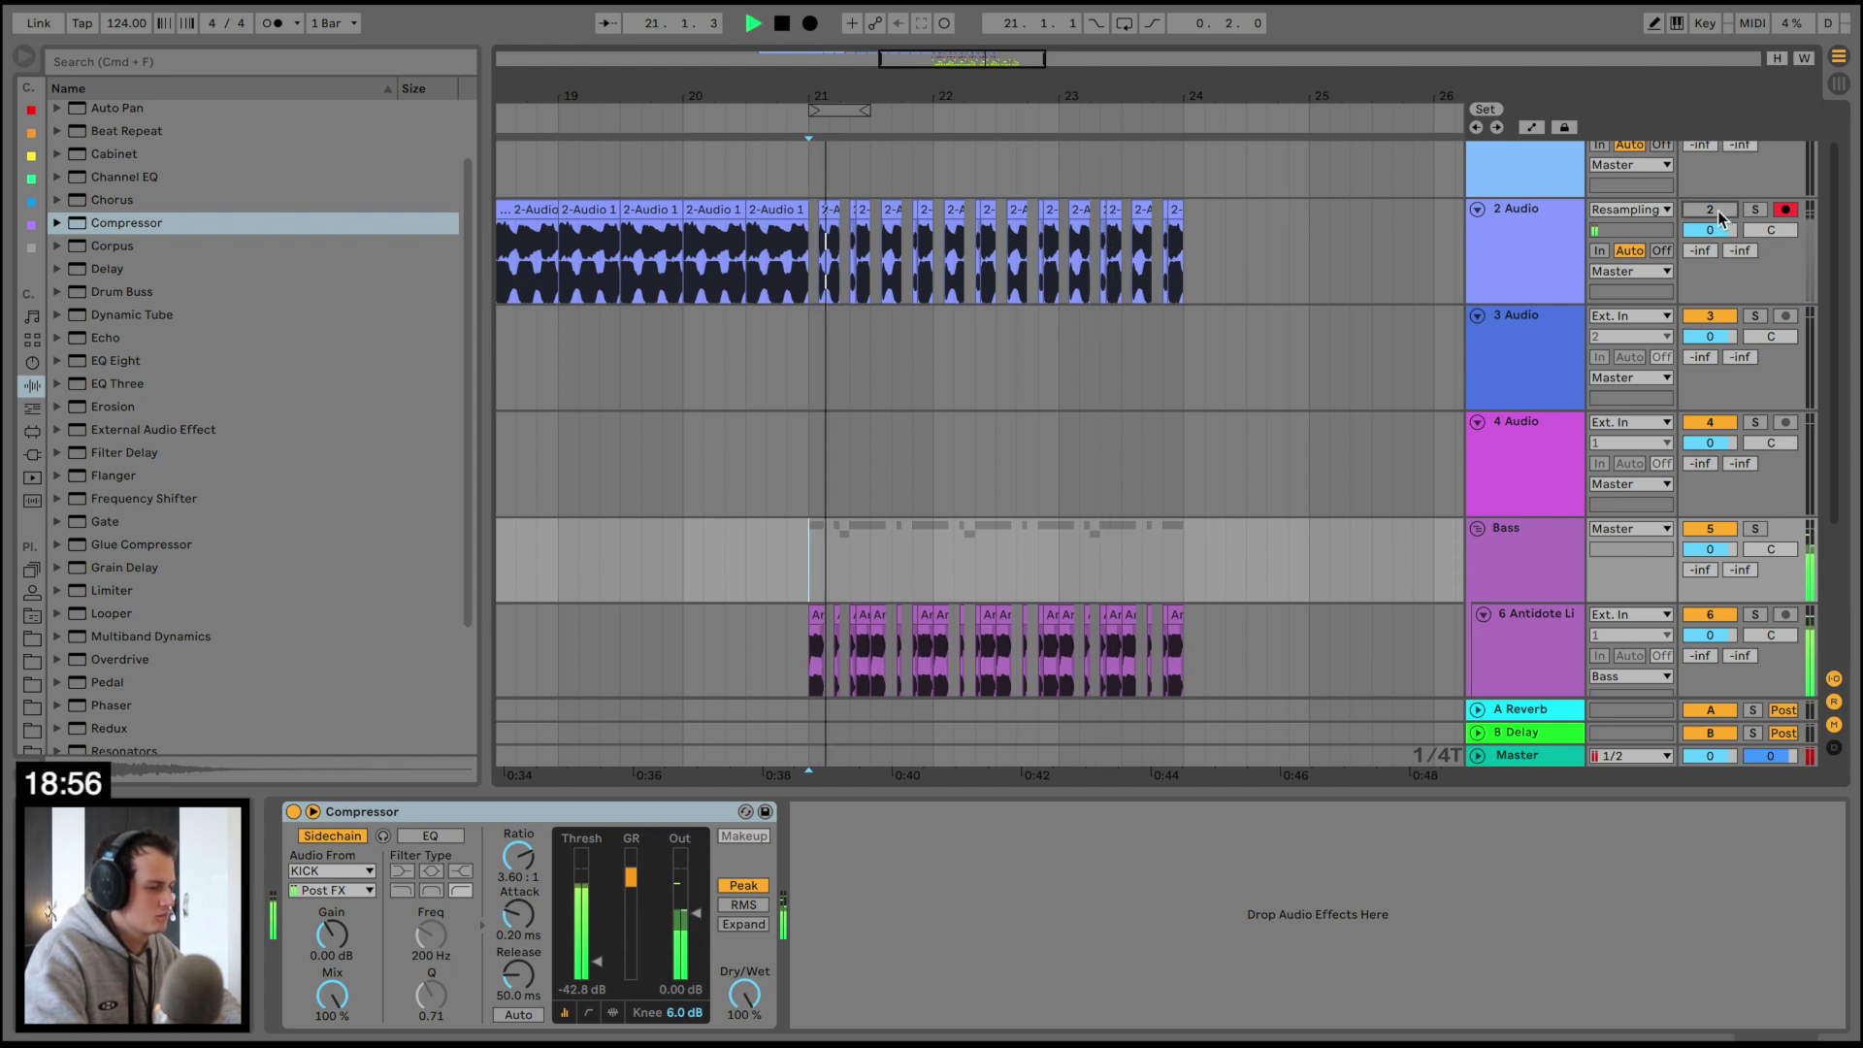
Add LittleMicroShift to the 808s 10 D track, choose style II and reduce its mix to slightly below half
{"action": "scroll", "coordinate": [1456, 544], "scroll_direction": "down", "scroll_amount": 3}
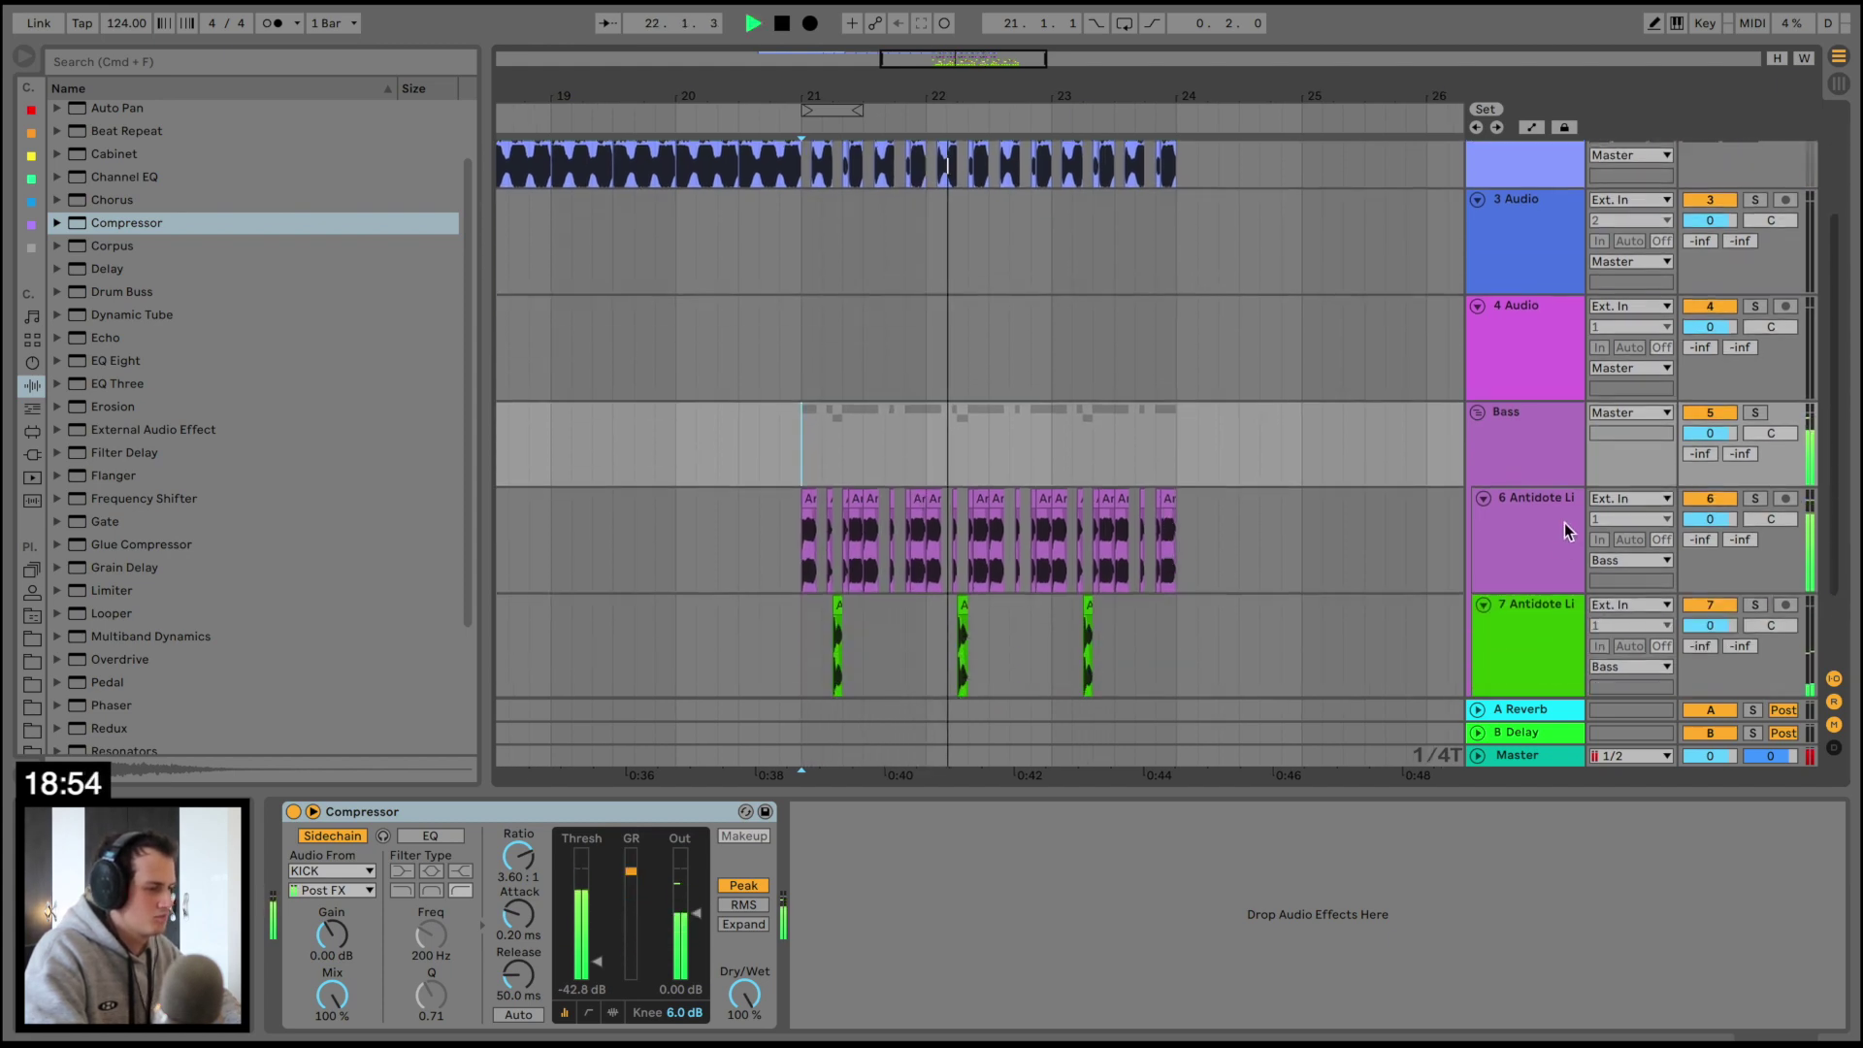
{"action": "left_click", "coordinate": [1537, 524]}
{"action": "left_click", "coordinate": [32, 454]}
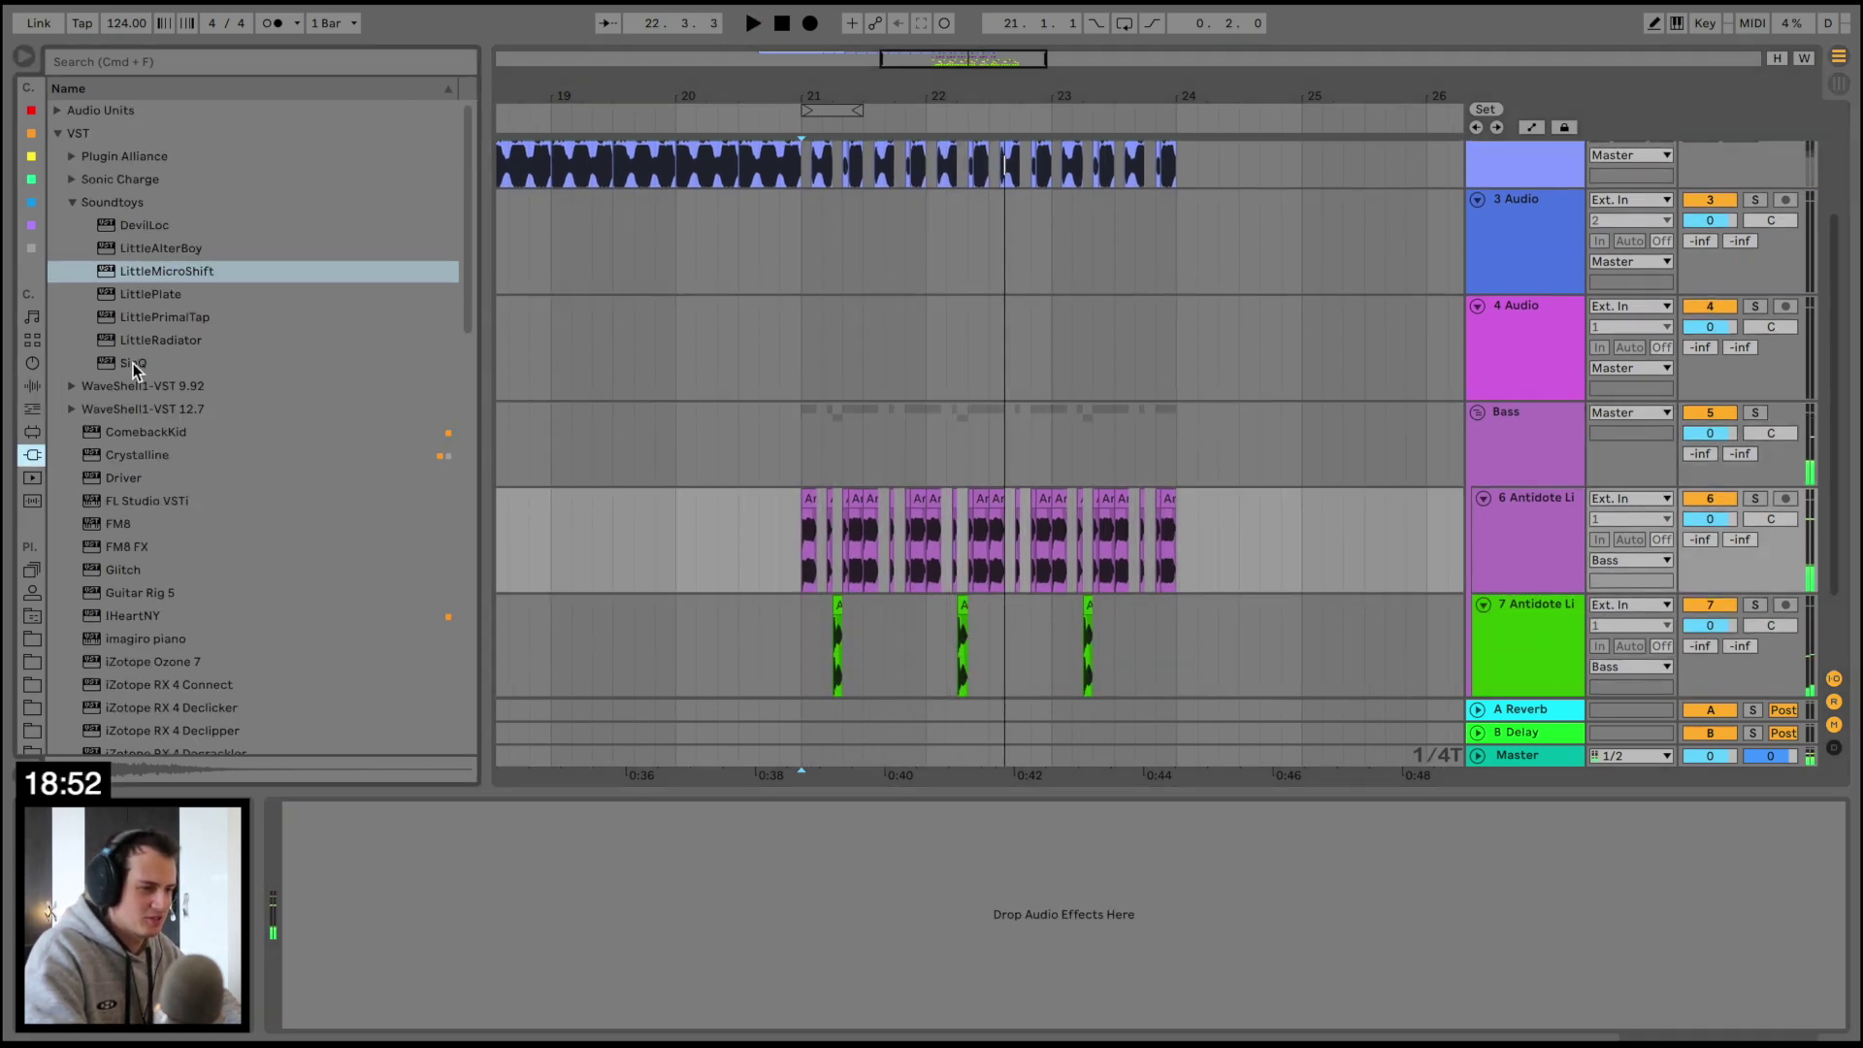
{"action": "left_click", "coordinate": [159, 271]}
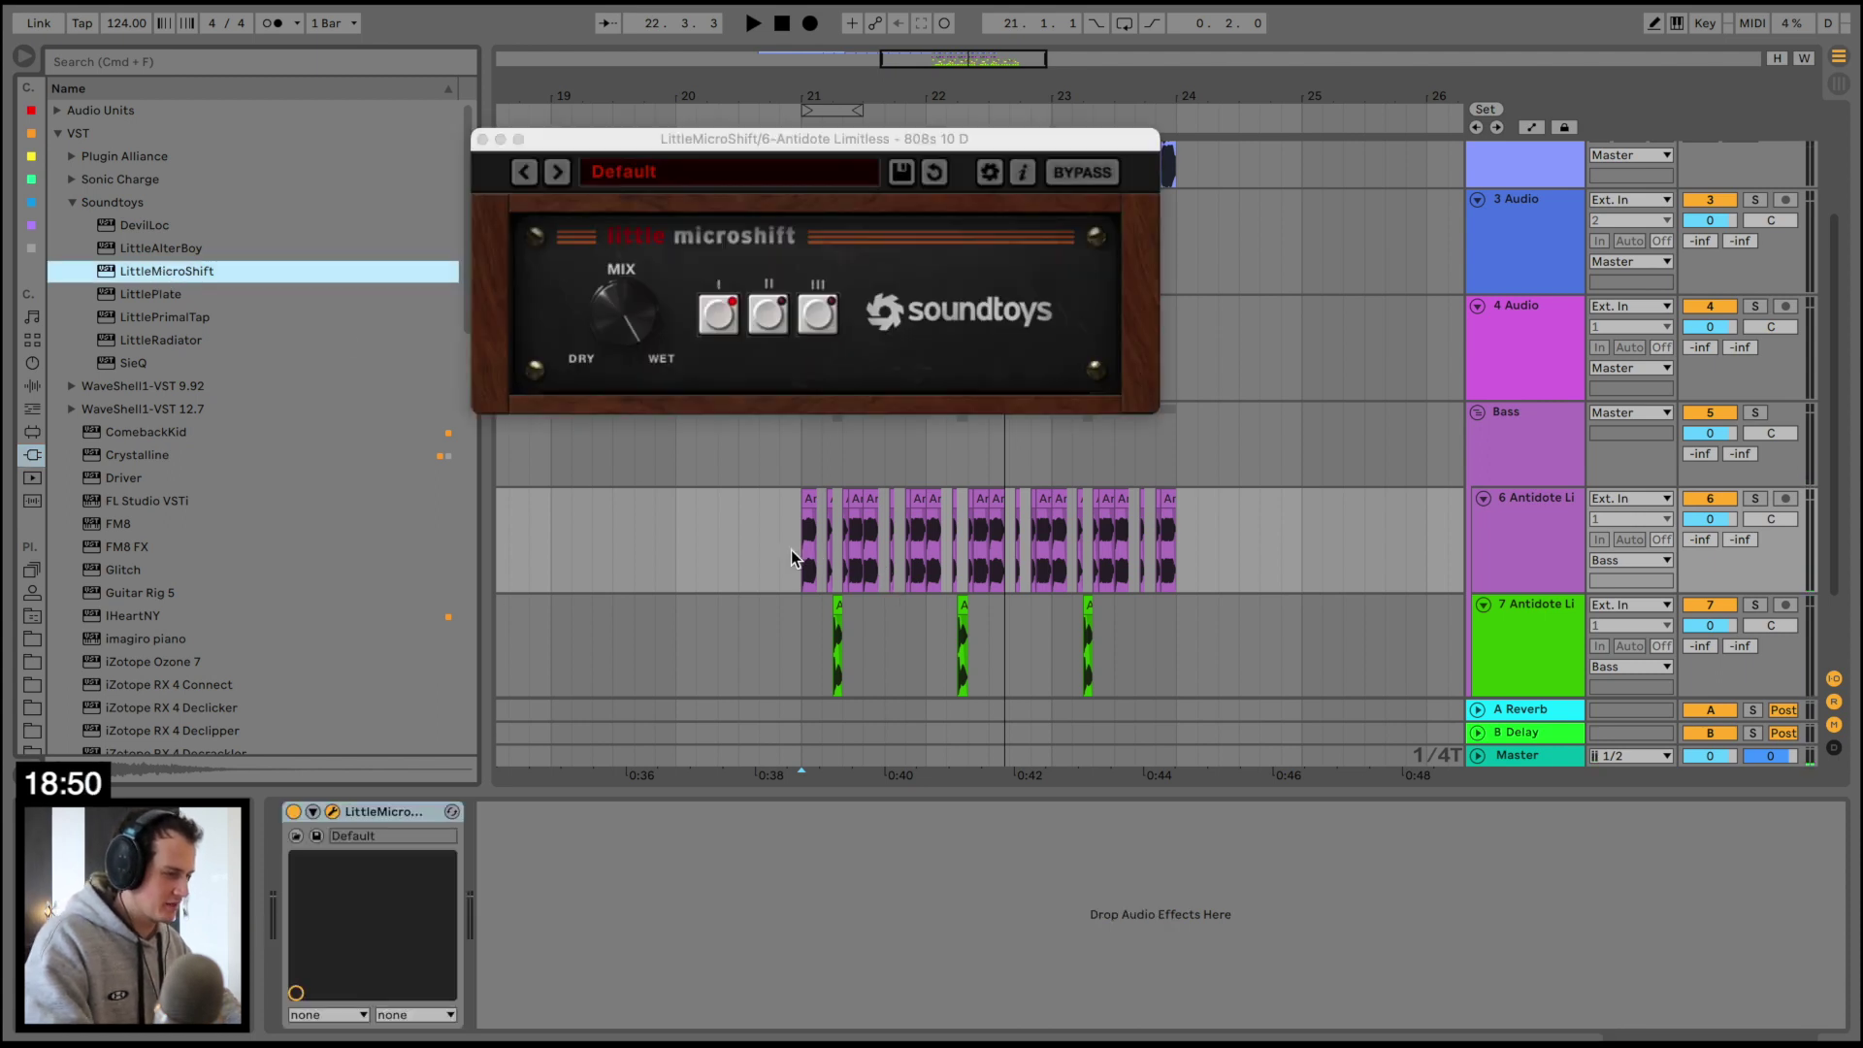
{"action": "left_click_drag", "start_coordinate": [629, 316], "coordinate": [614, 379]}
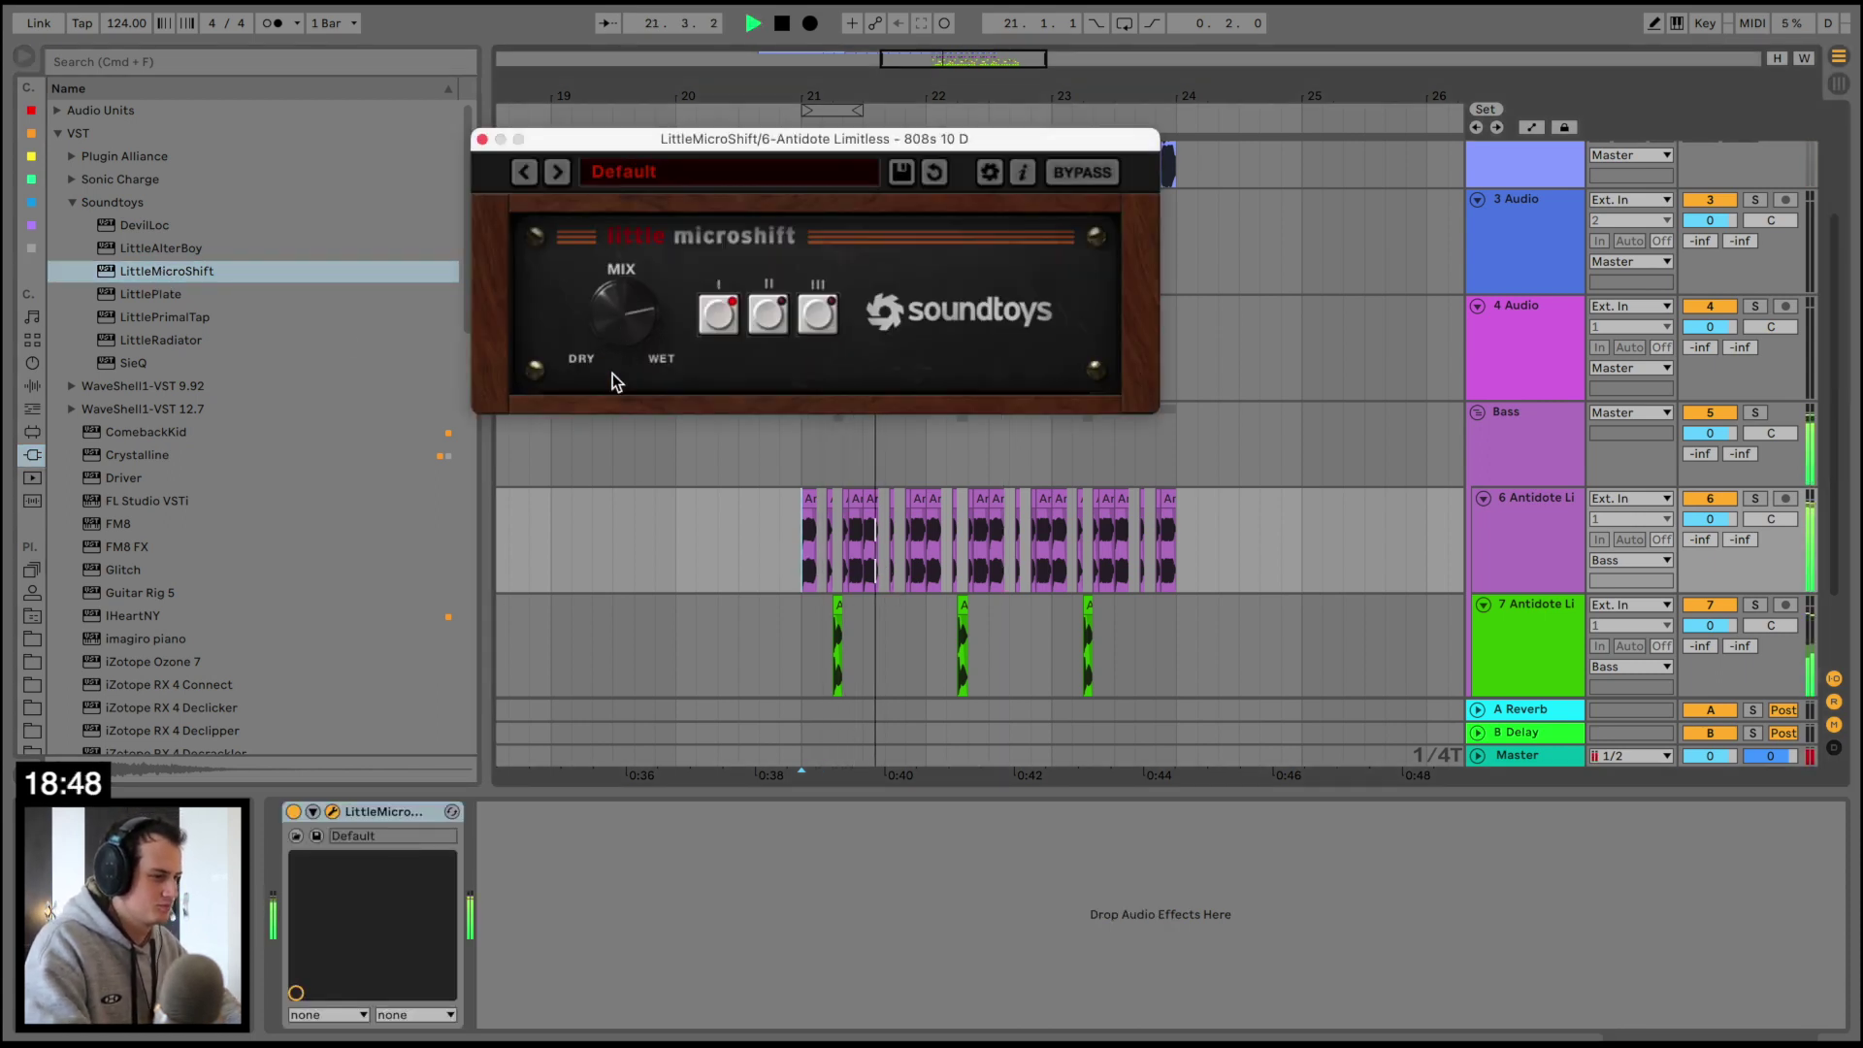
{"action": "left_click", "coordinate": [767, 311]}
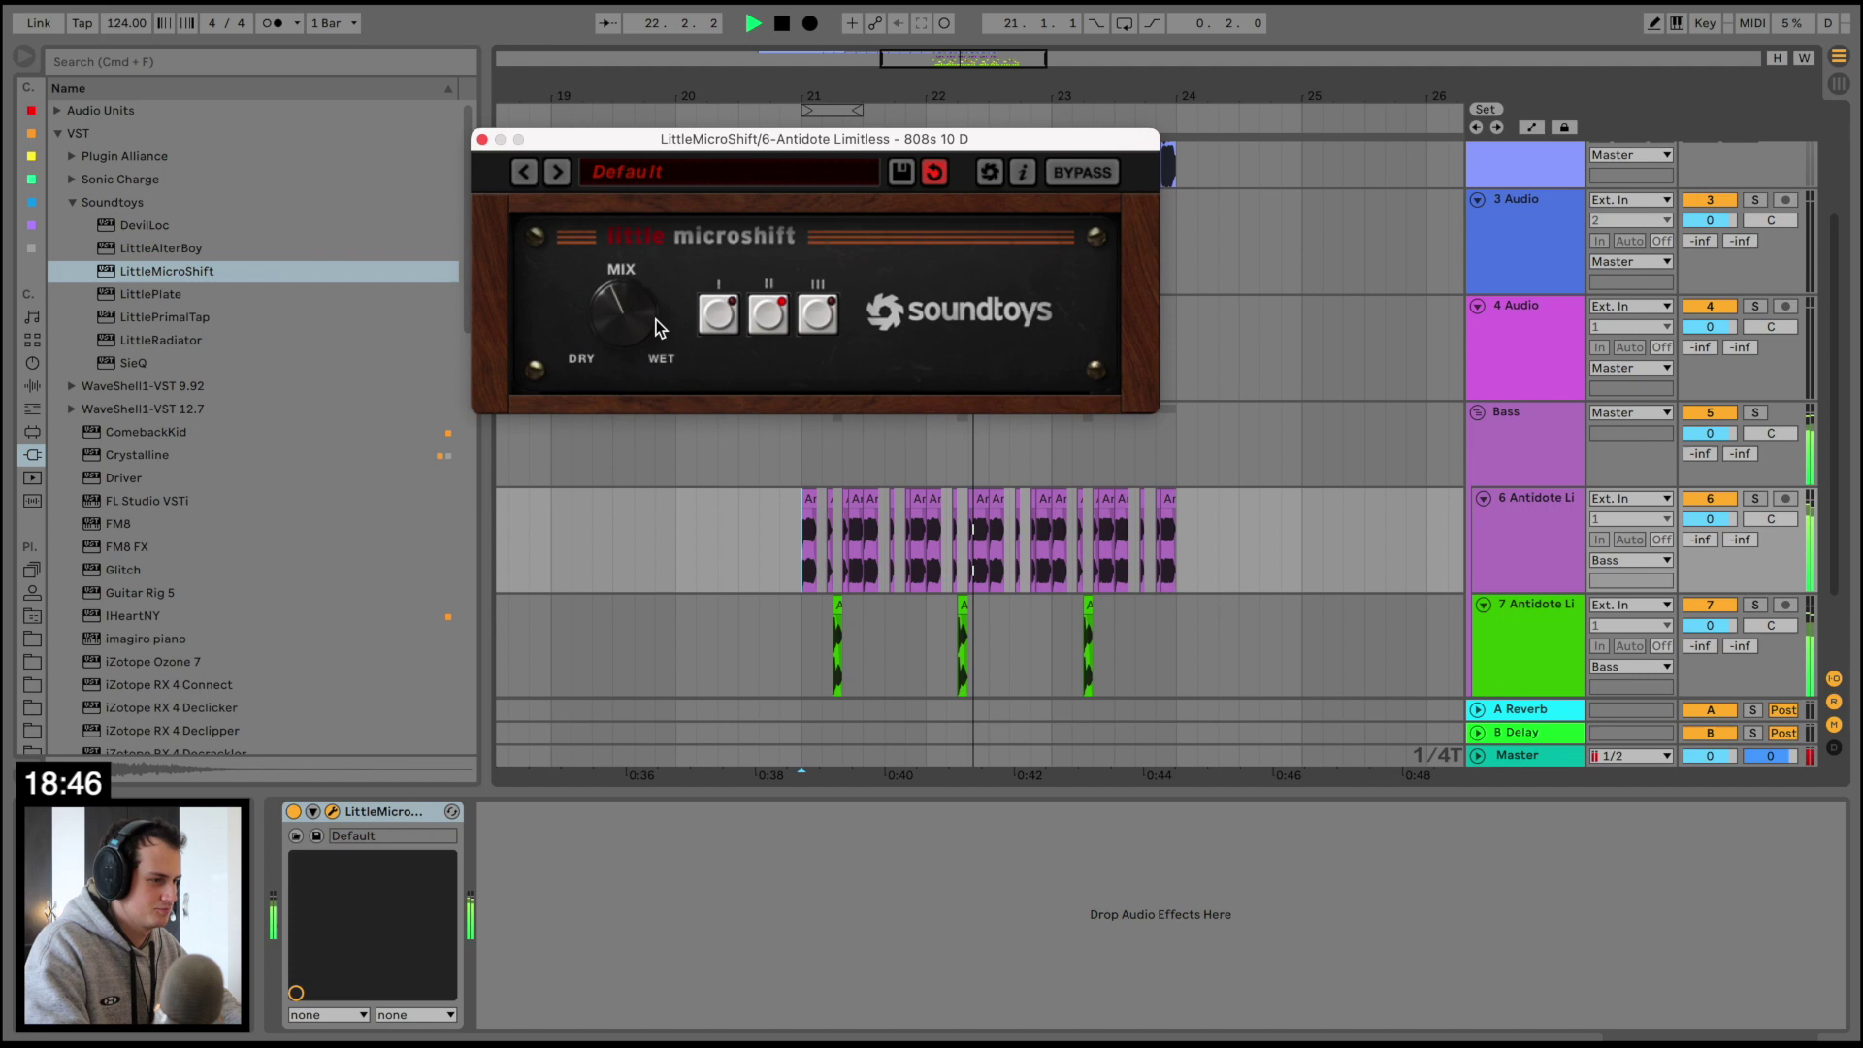
{"action": "left_click", "coordinate": [482, 140]}
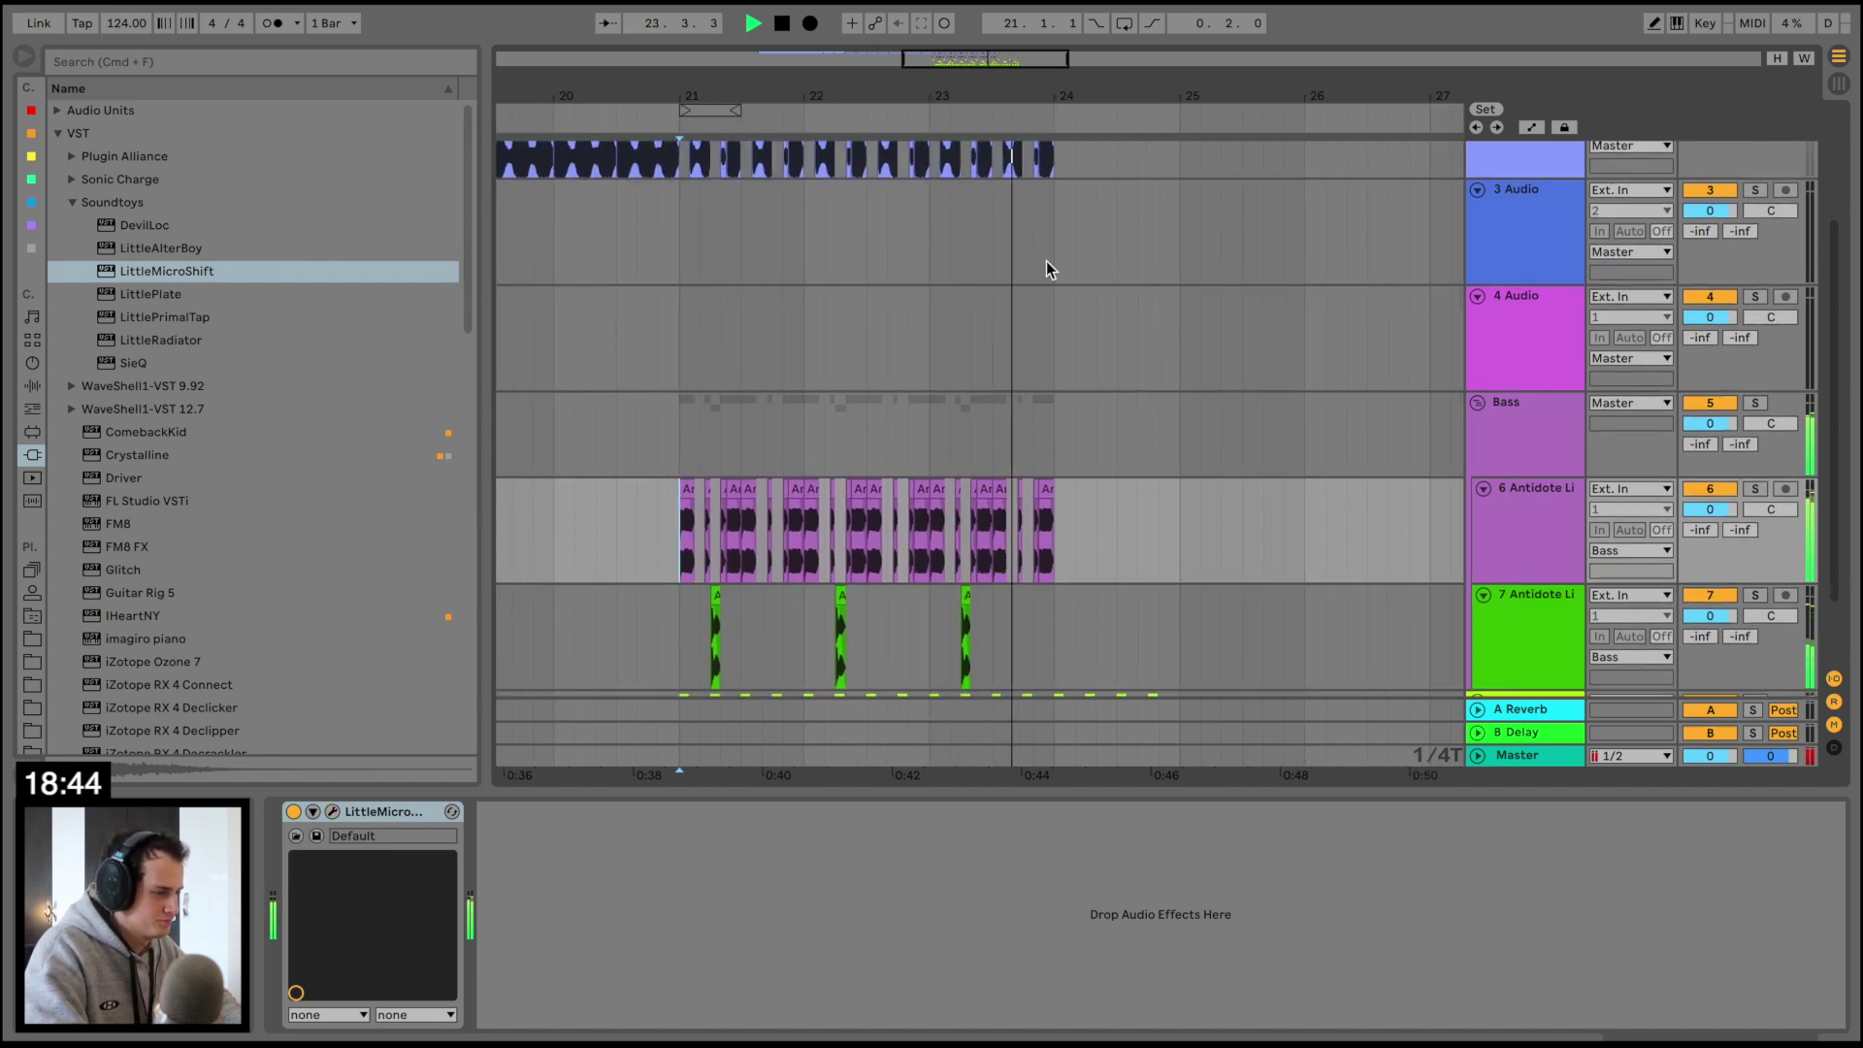
Duplicate the bar 23 section of the 808s 10 D track into bar 24
{"action": "left_click_drag", "start_coordinate": [1061, 540], "coordinate": [930, 539]}
{"action": "key", "text": "super+d"}
{"action": "key", "text": "space"}
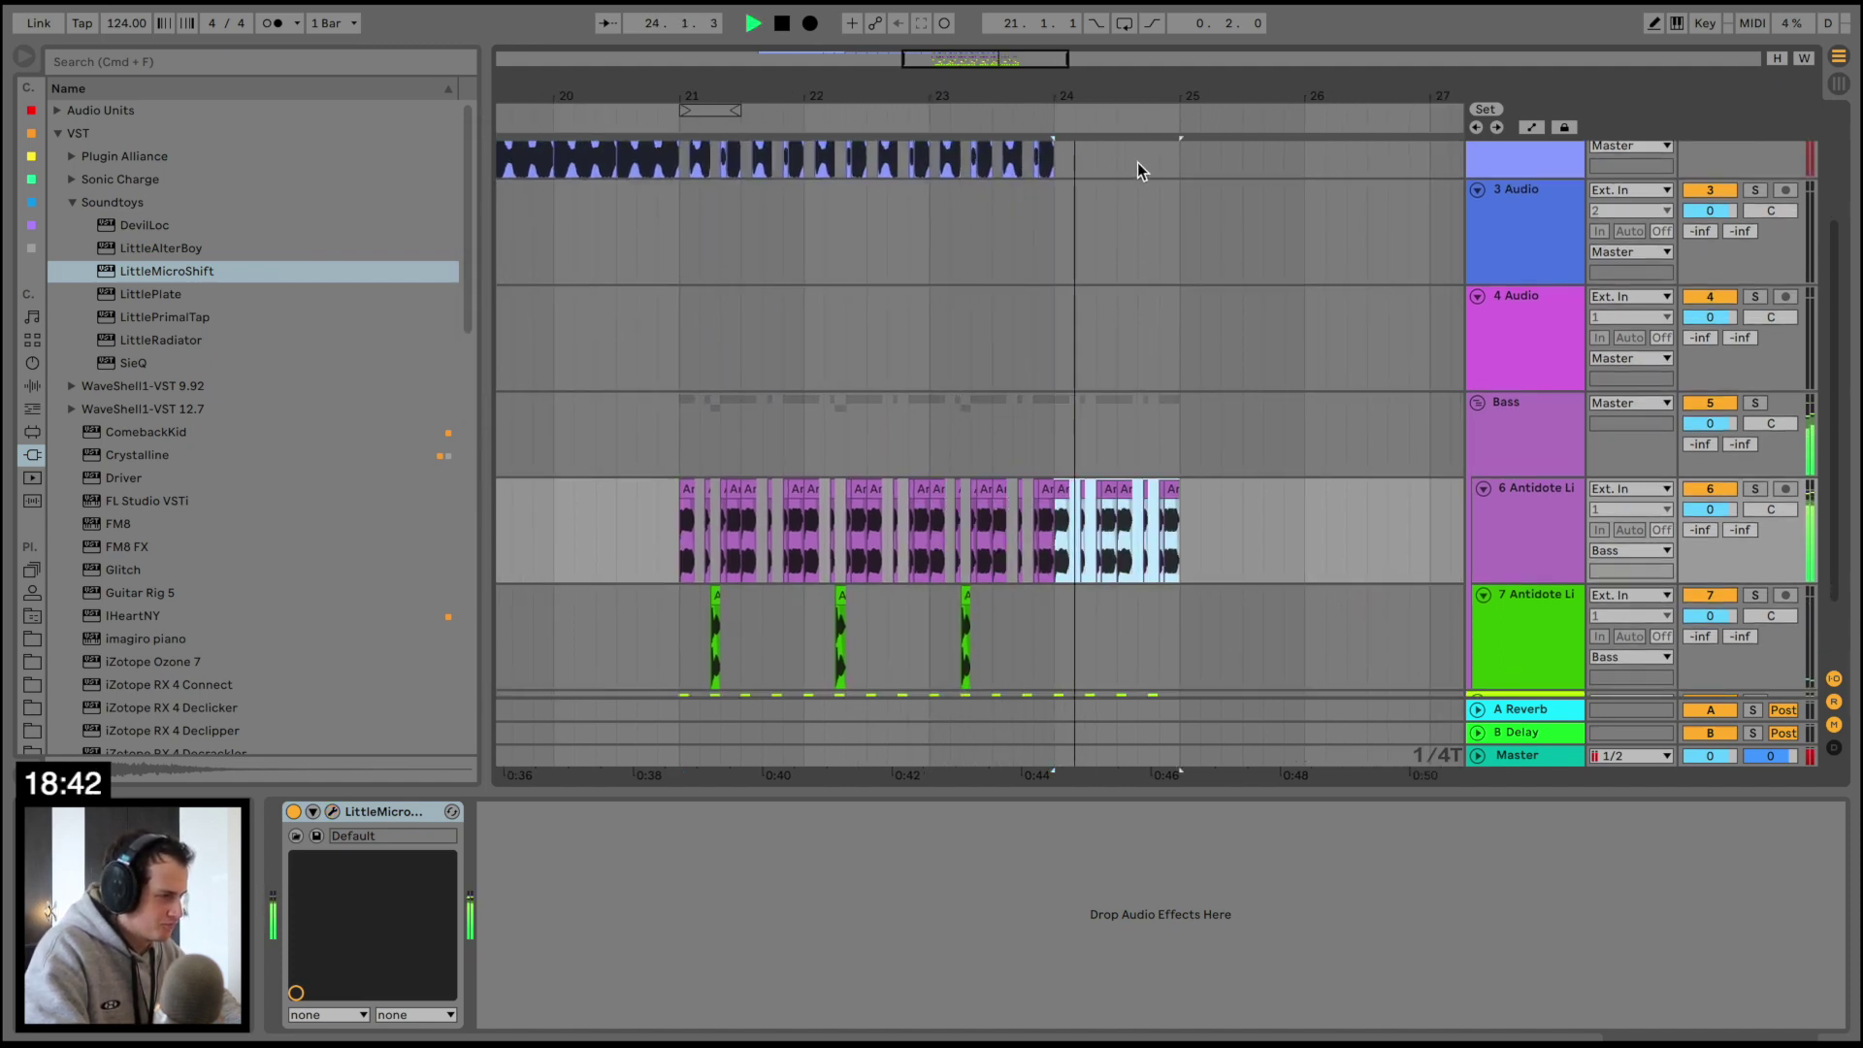
Lengthen the 808 note in the middle of bar 24 to about beat 4 and play the variation
{"action": "key", "text": "space"}
{"action": "mouse_move", "coordinate": [1149, 96]}
{"action": "left_mouse_down"}
{"action": "mouse_move", "coordinate": [935, 462]}
{"action": "mouse_move", "coordinate": [1291, 473]}
{"action": "left_mouse_up"}
{"action": "scroll", "coordinate": [753, 454], "scroll_direction": "left", "scroll_amount": 4}
{"action": "left_click", "coordinate": [740, 448]}
{"action": "key", "text": "space"}
{"action": "left_click", "coordinate": [719, 529]}
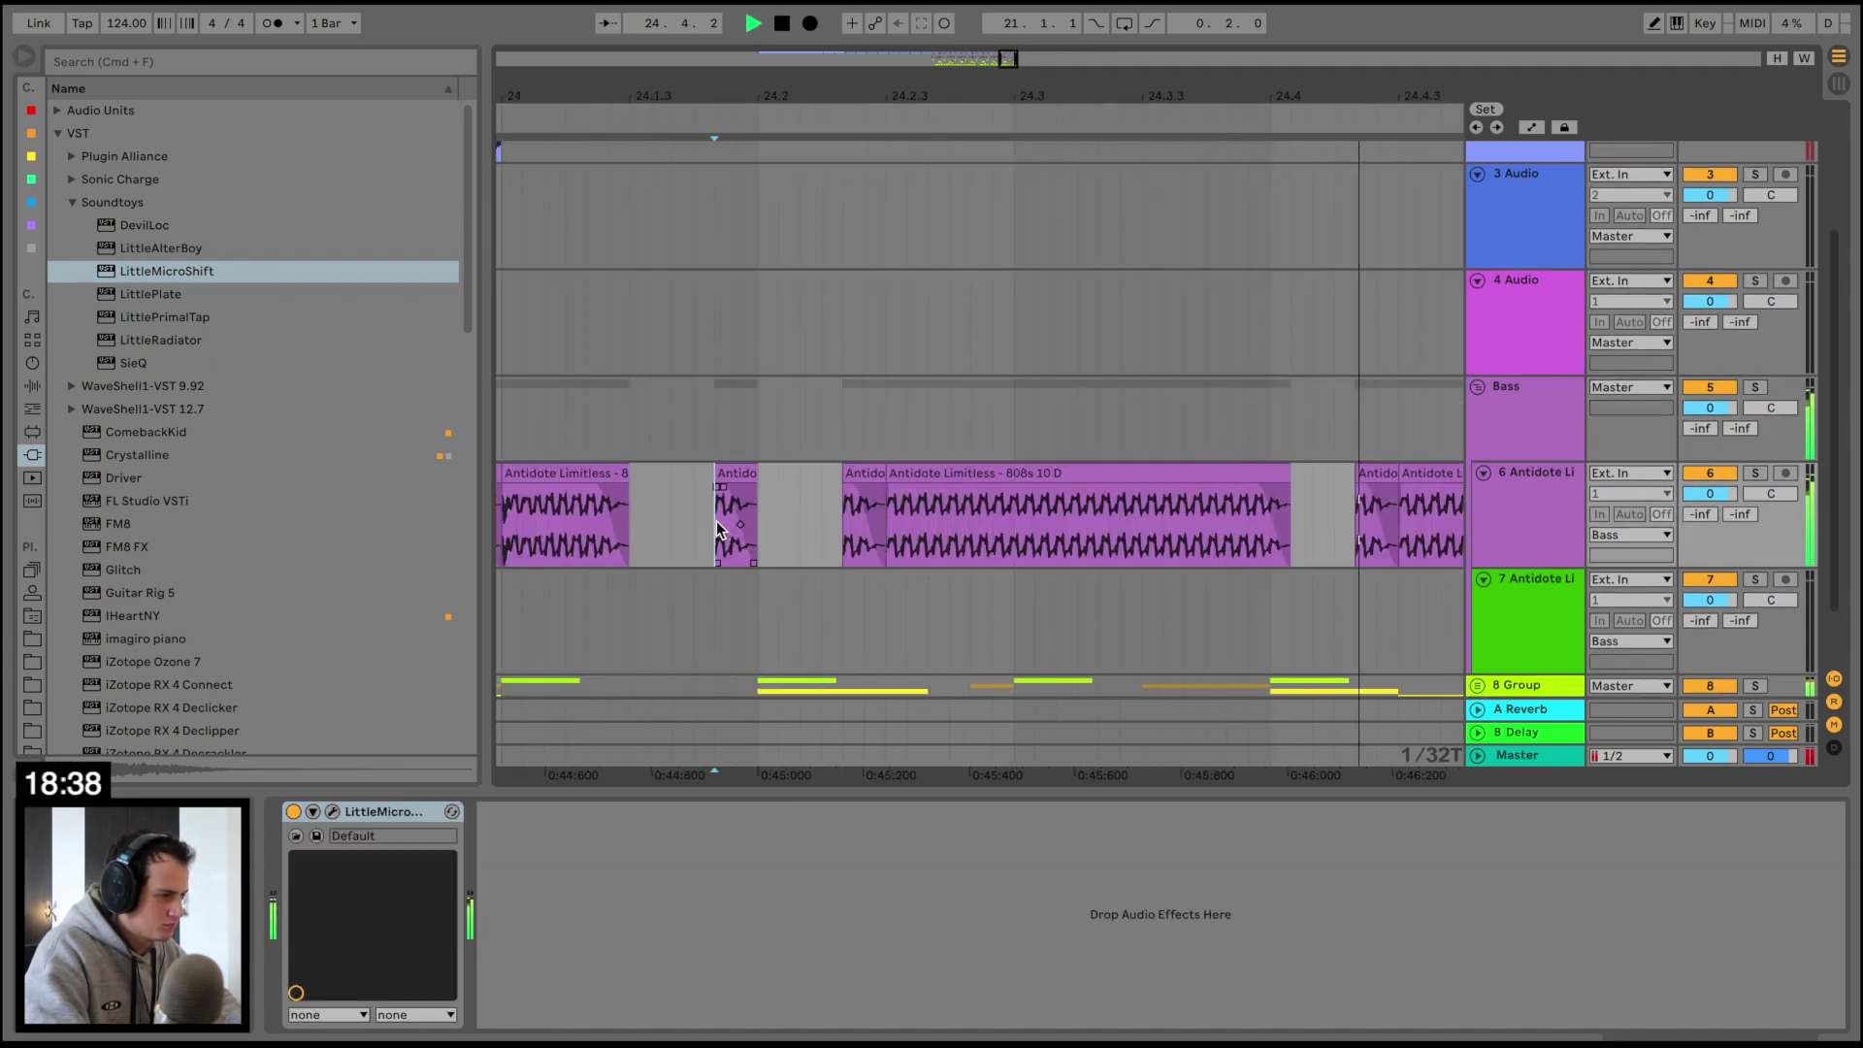
{"action": "key", "text": "space"}
Duplicate the half-bar chord clip ending at bar 21 twice to fill bar 21, unmute 2 Audio and play it back
{"action": "left_click_drag", "start_coordinate": [928, 94], "coordinate": [928, 48]}
{"action": "scroll", "coordinate": [806, 345], "scroll_direction": "up", "scroll_amount": 4}
{"action": "scroll", "coordinate": [806, 345], "scroll_direction": "left", "scroll_amount": 8}
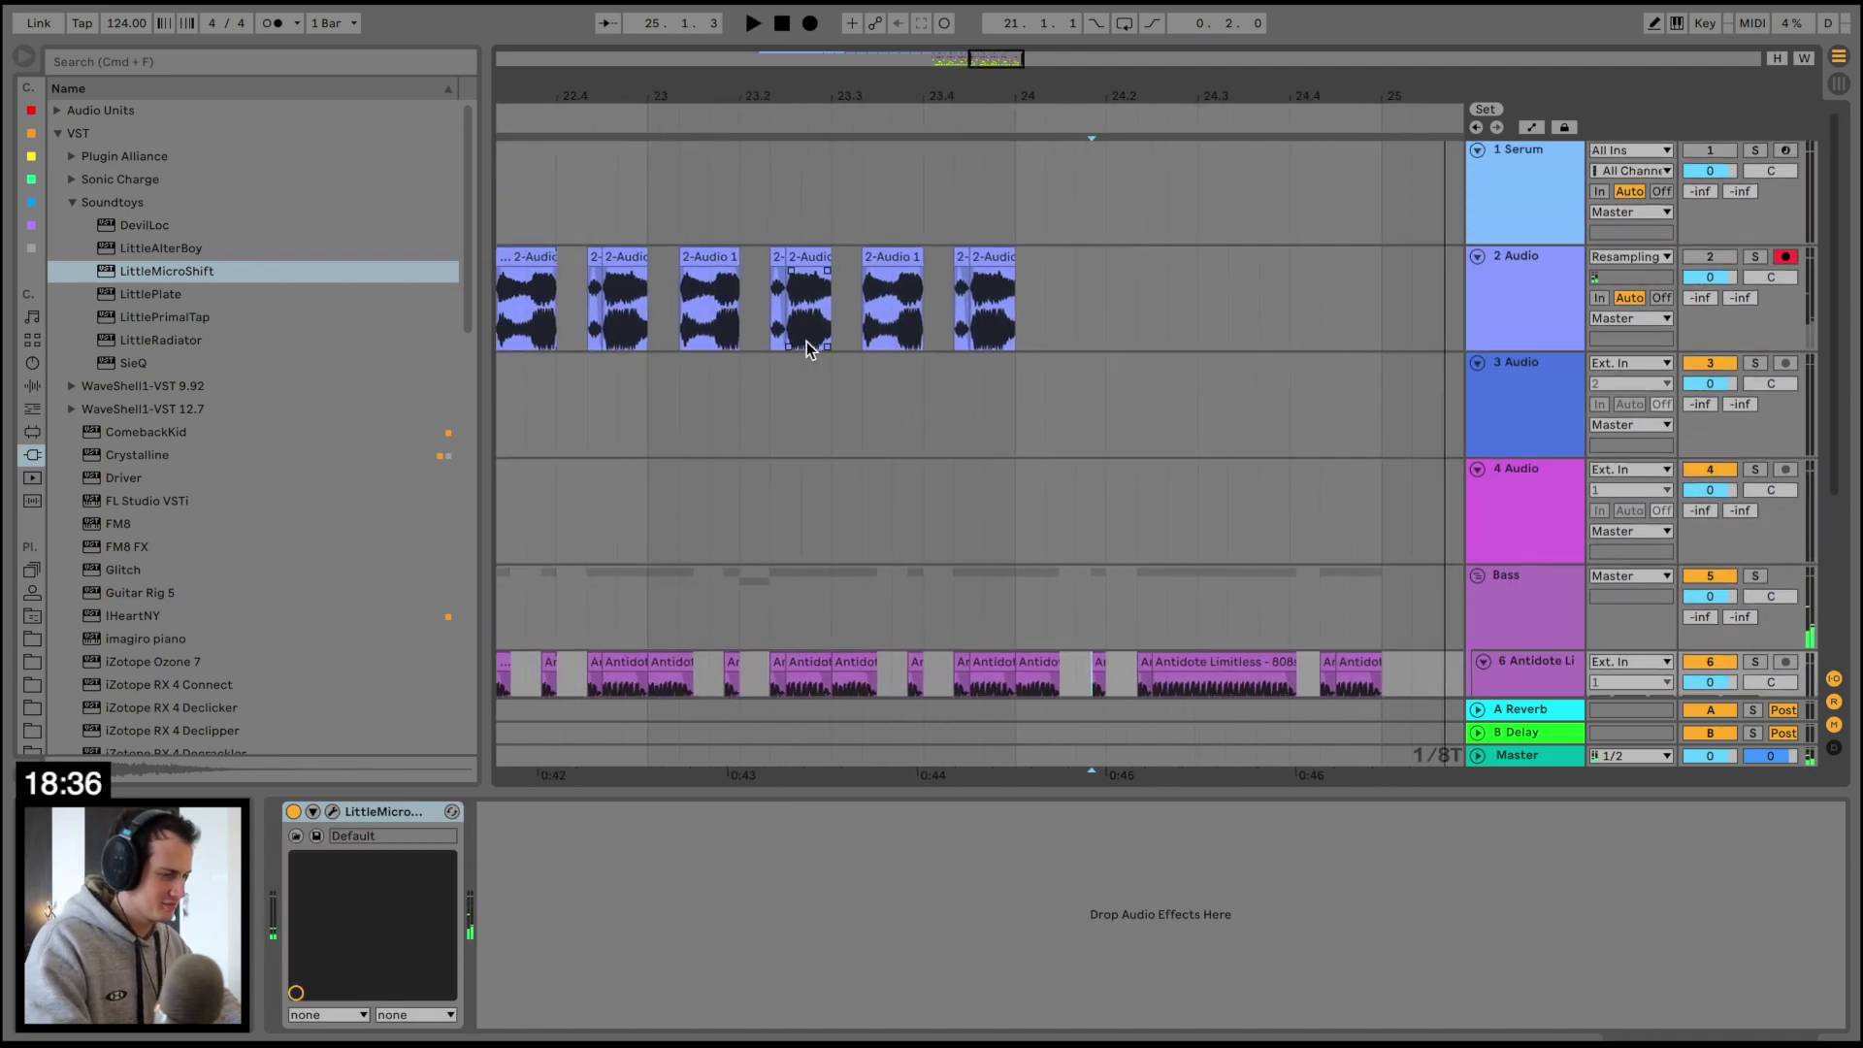
{"action": "scroll", "coordinate": [806, 345], "scroll_direction": "left", "scroll_amount": 5}
{"action": "left_click", "coordinate": [741, 278]}
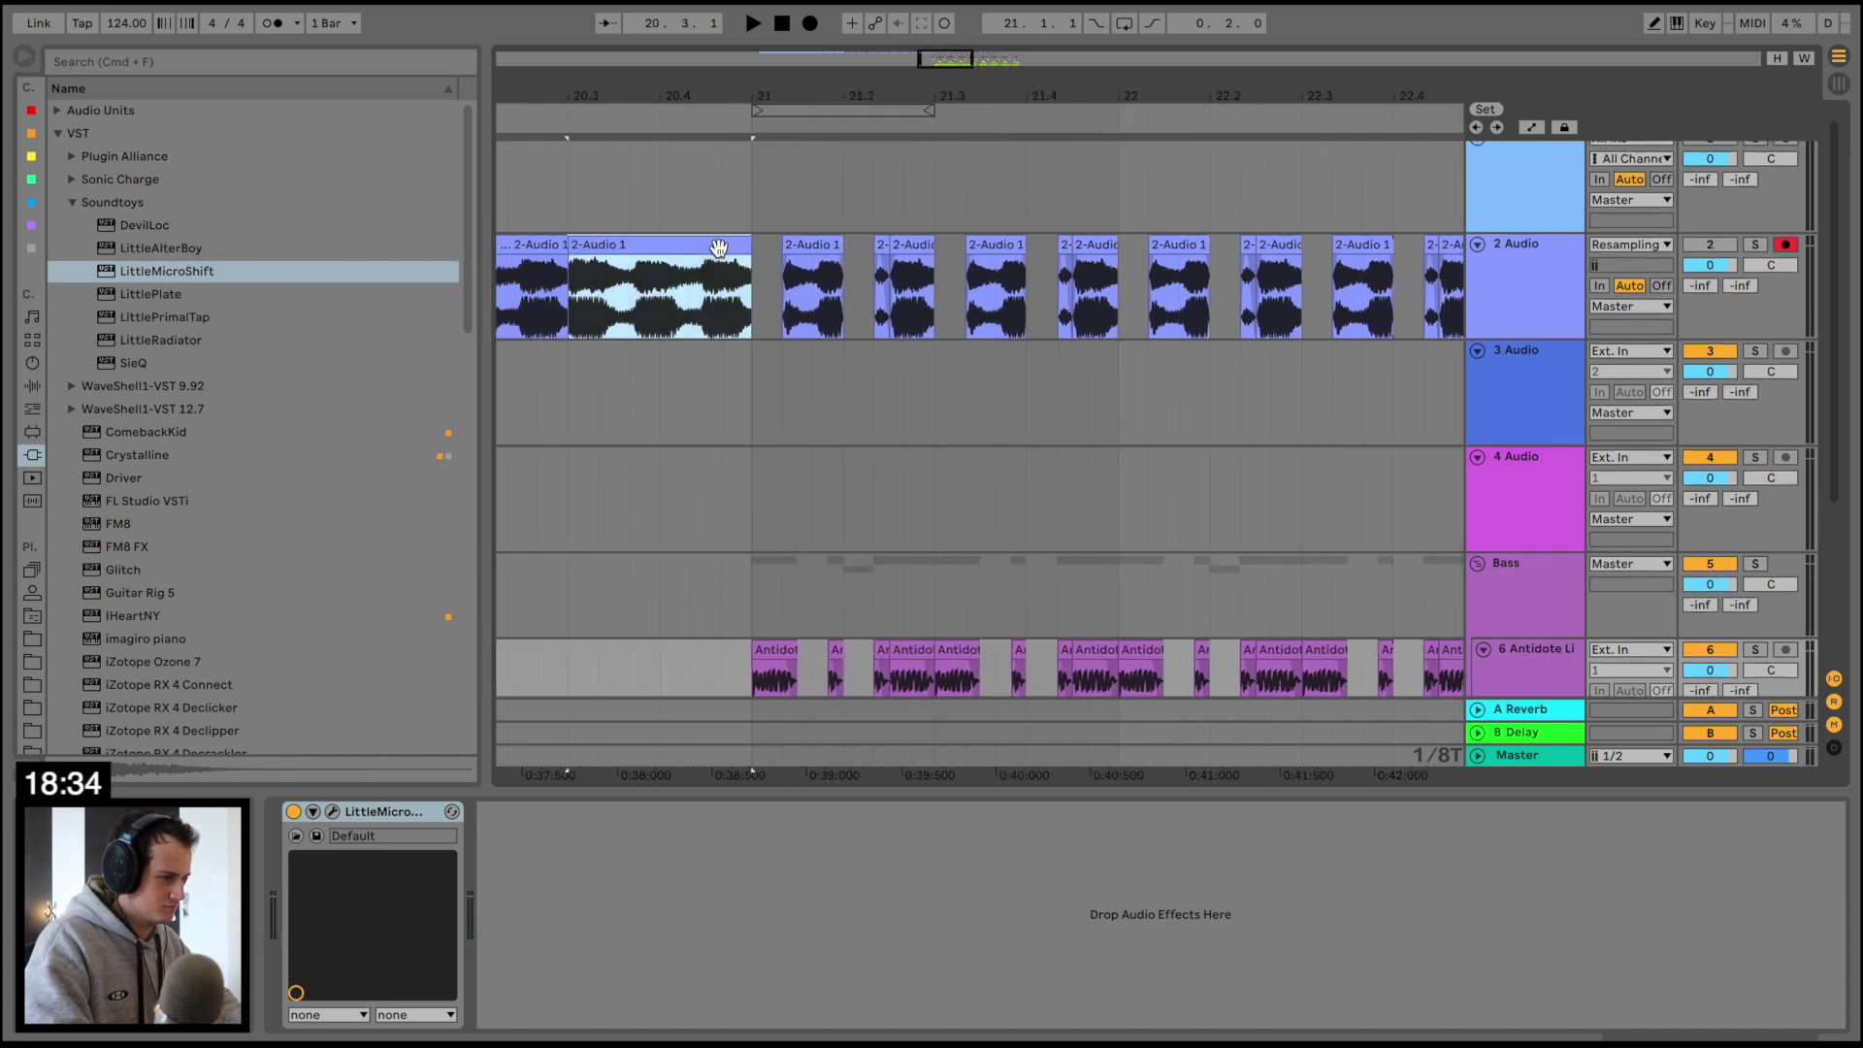
{"action": "key", "text": "super+d"}
{"action": "key", "text": "super+d"}
{"action": "left_click", "coordinate": [713, 320]}
{"action": "key", "text": "space"}
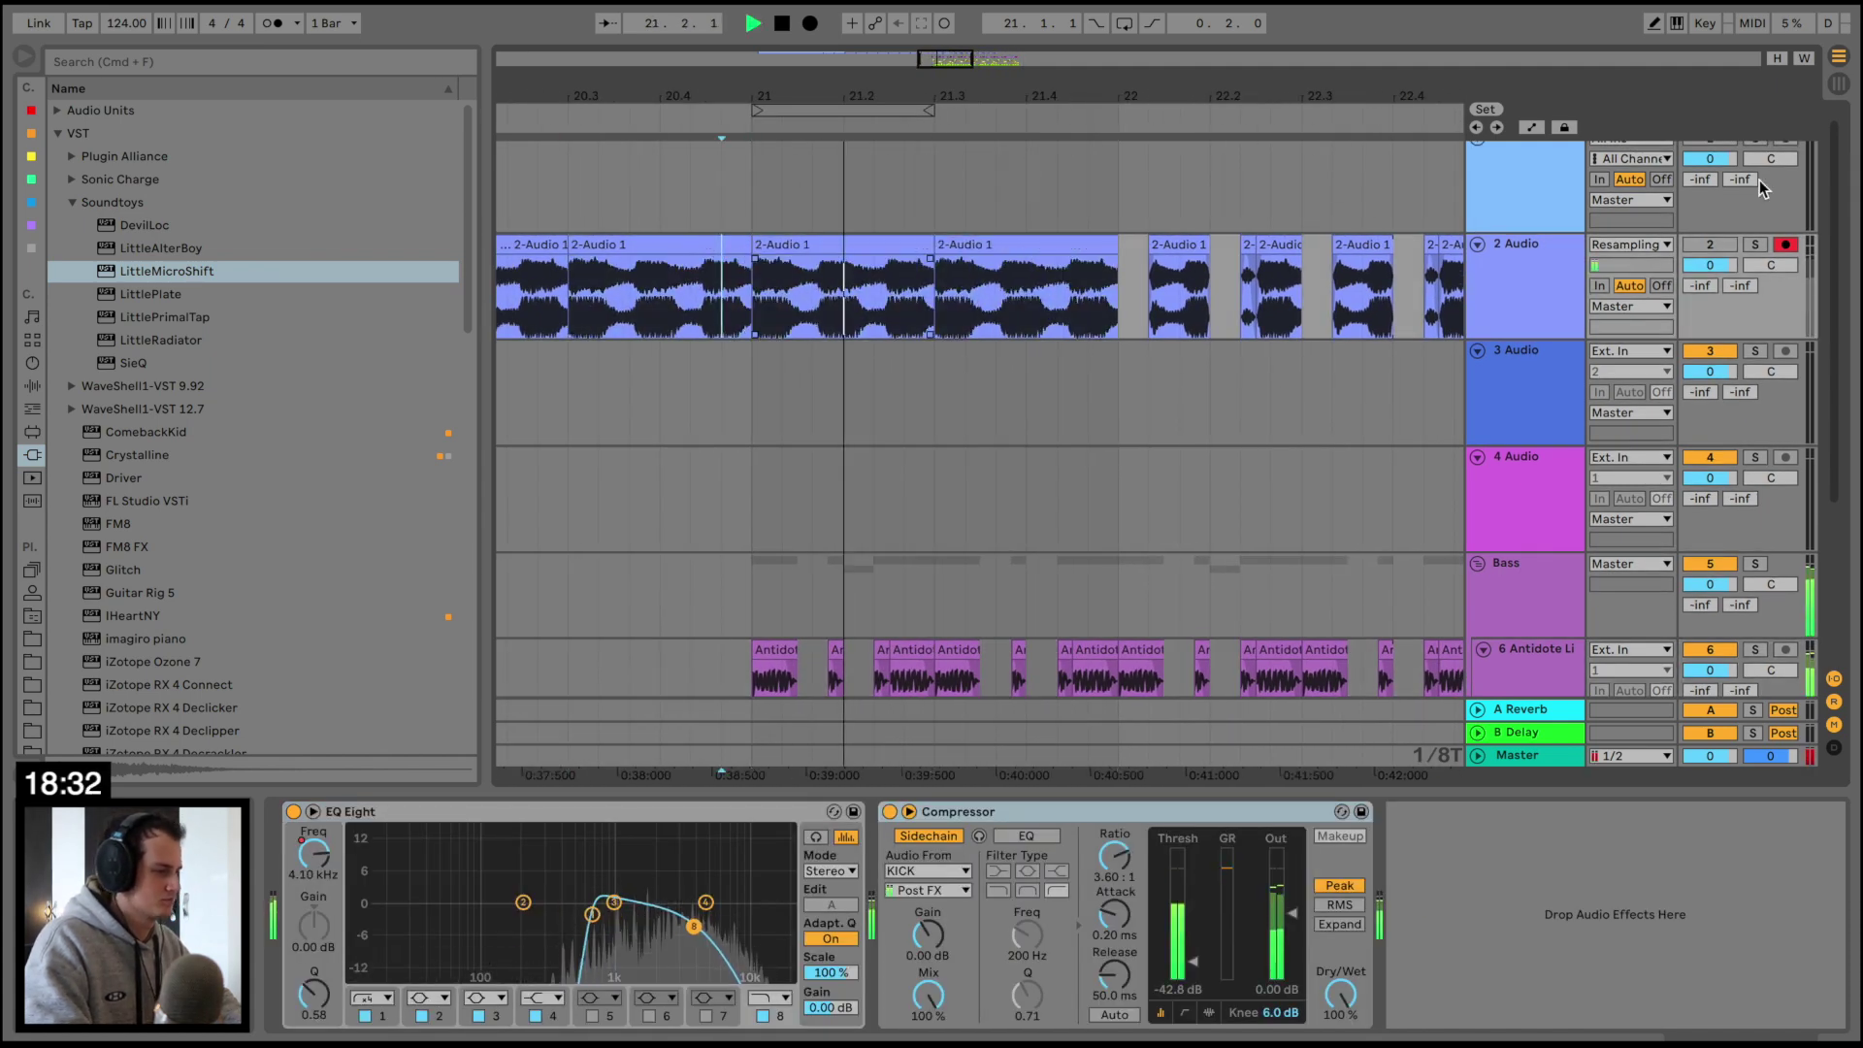
{"action": "left_click", "coordinate": [1699, 244]}
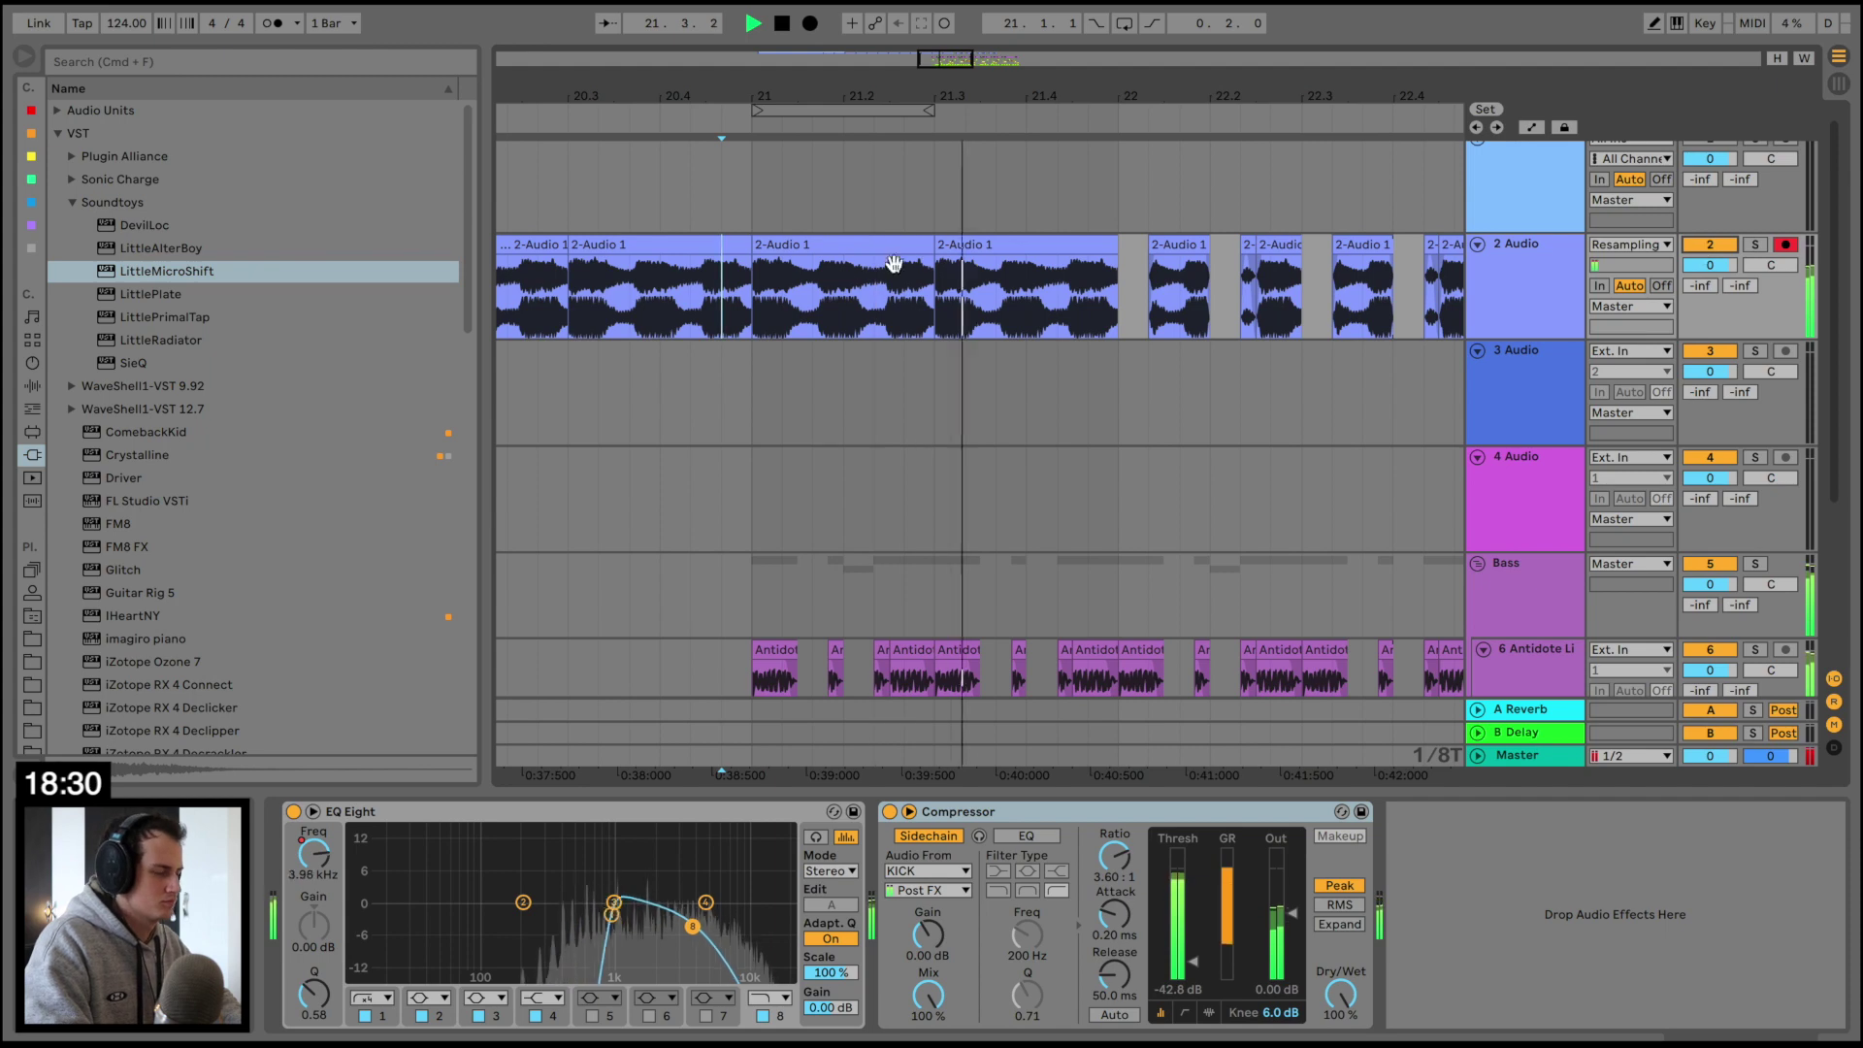
{"action": "key", "text": "space"}
Cut a gap before 21.2 in the first chord clip of bar 21, fade out its opening part and play it
{"action": "scroll", "coordinate": [817, 262], "scroll_direction": "up", "scroll_amount": 2}
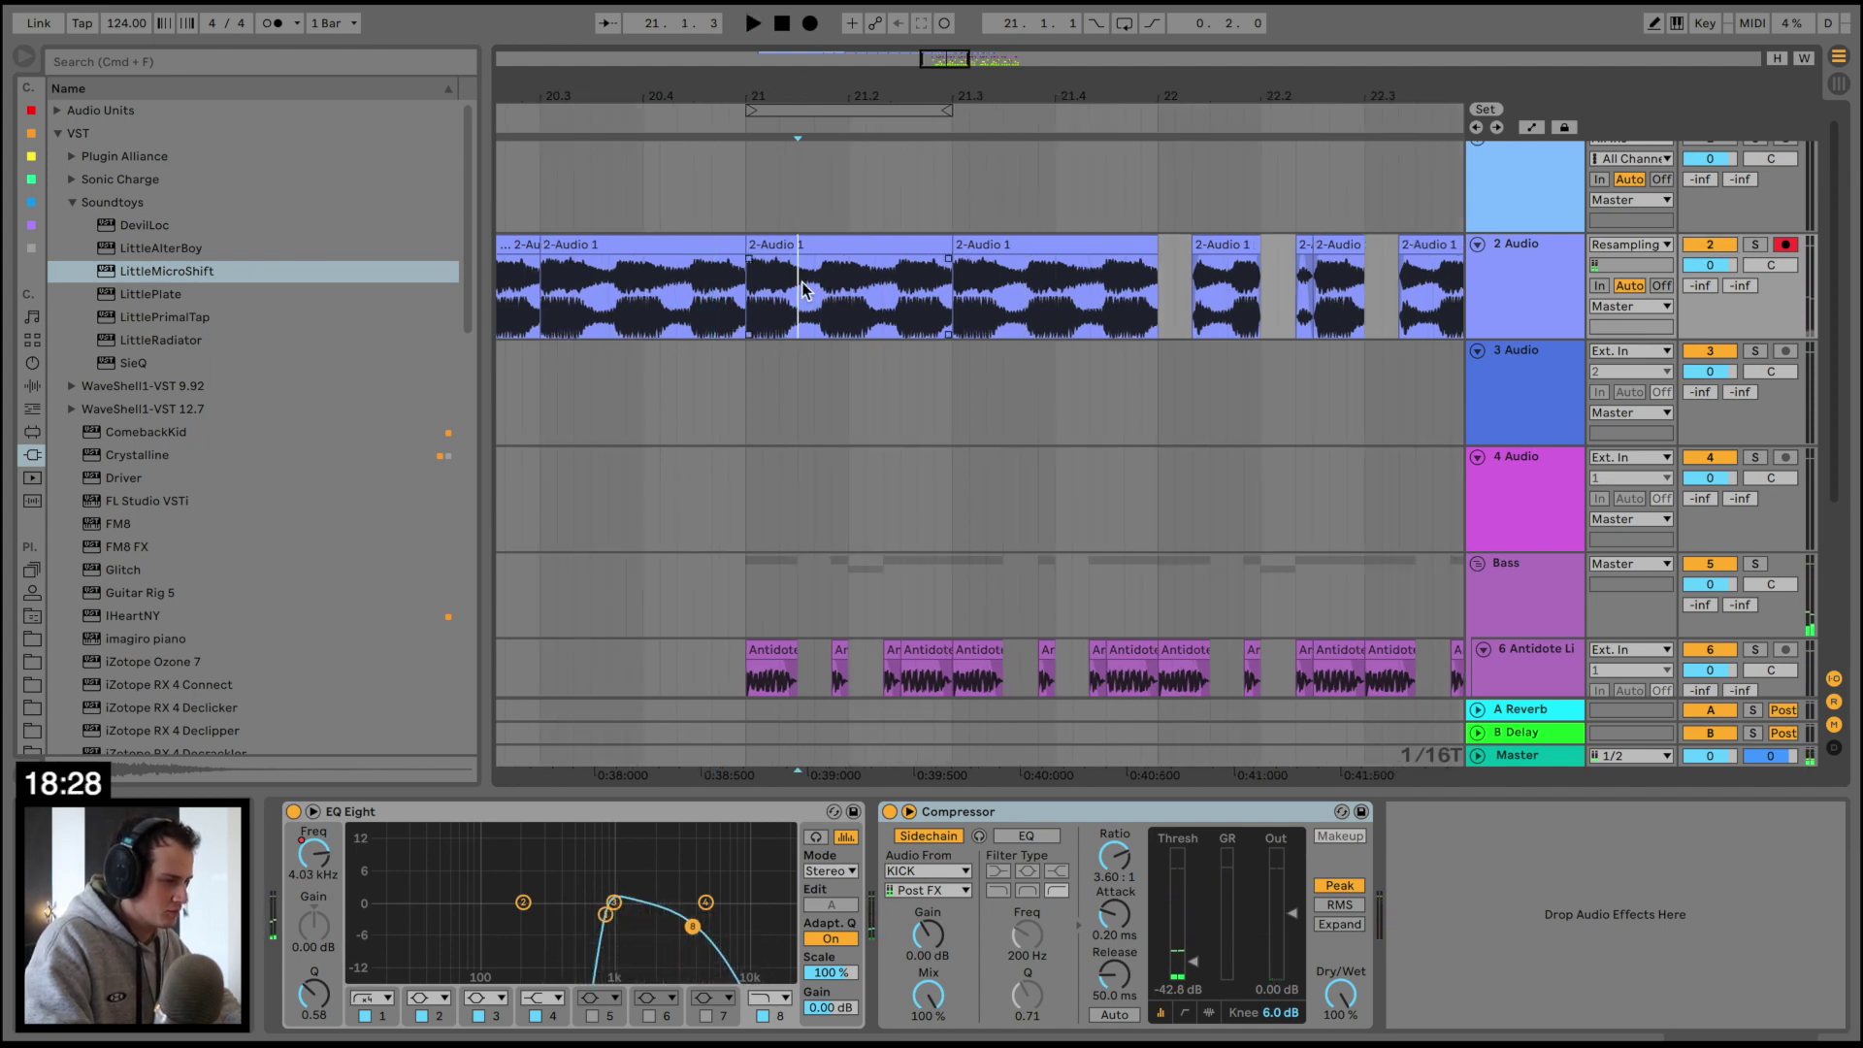
{"action": "left_click_drag", "start_coordinate": [822, 254], "coordinate": [775, 261]}
{"action": "left_click", "coordinate": [778, 247]}
{"action": "key", "text": "space"}
{"action": "key", "text": "space"}
{"action": "key", "text": "space"}
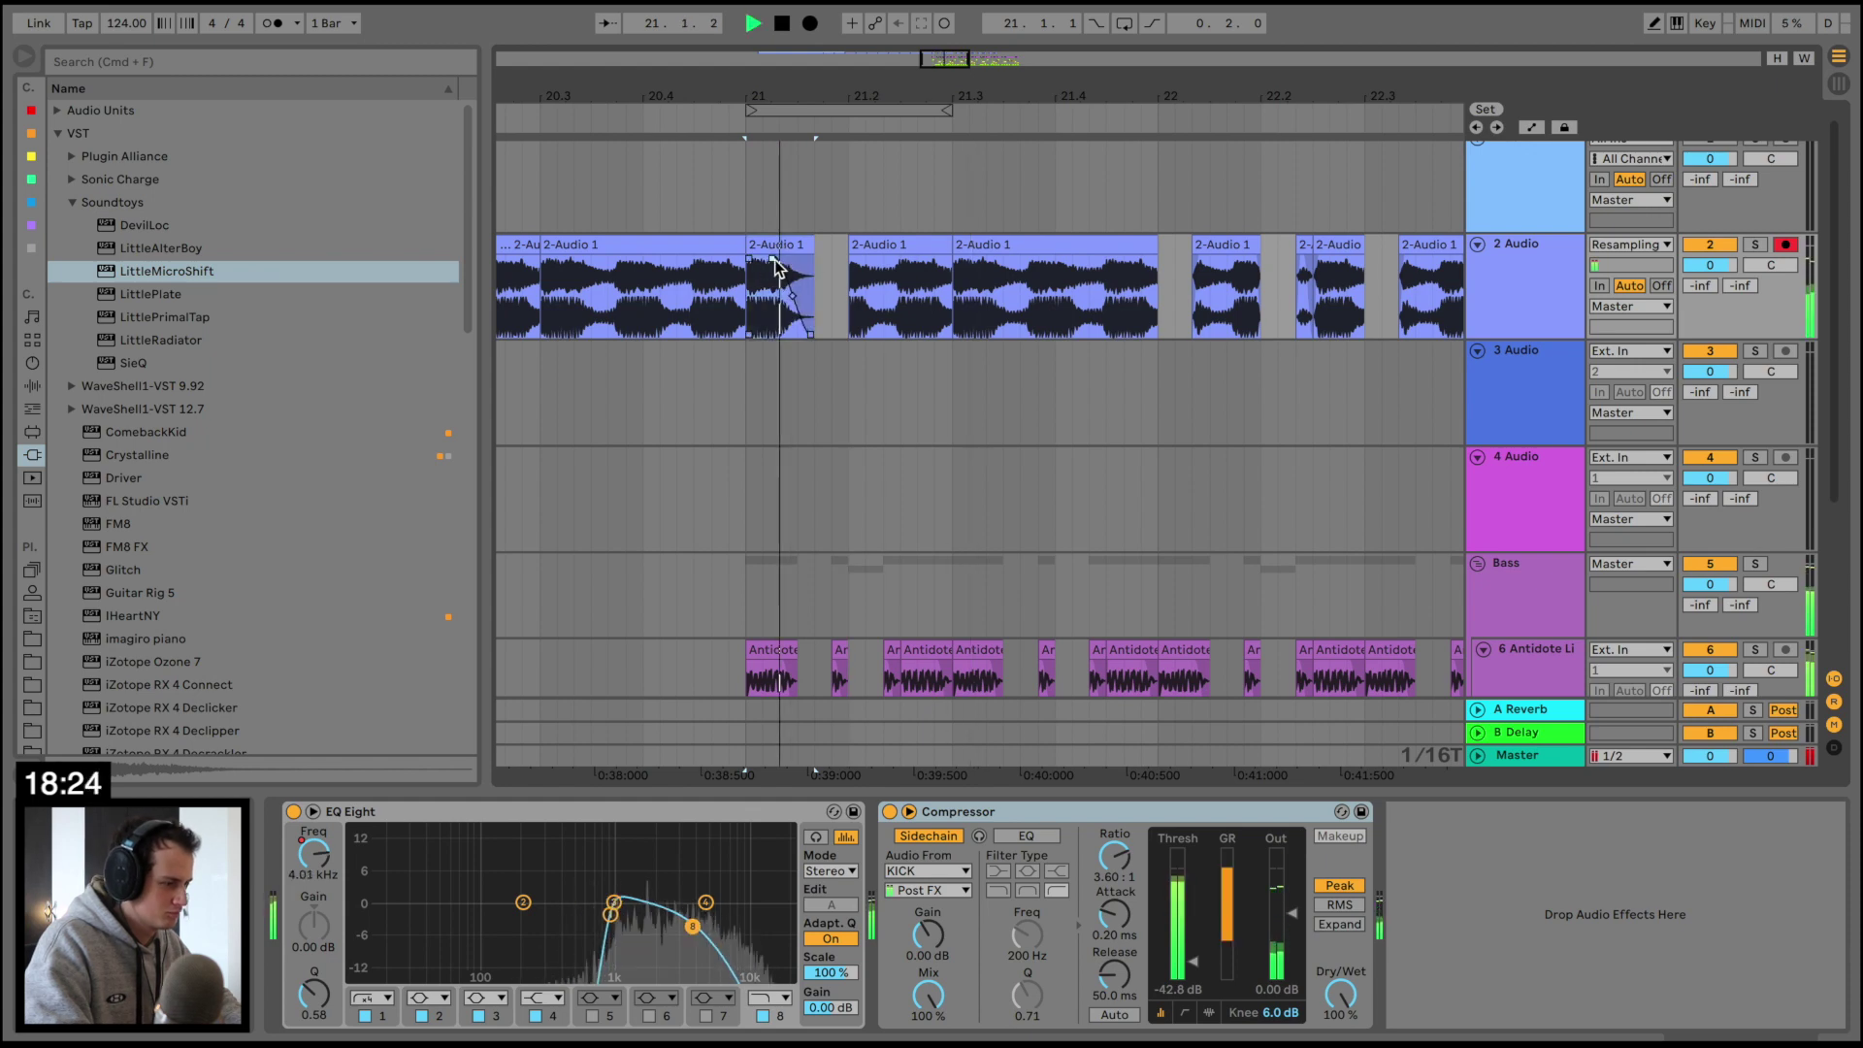
Split the chord clip between 21.2 and 21.3 and trim it into two short stabs with gaps after them
{"action": "key", "text": "space"}
{"action": "left_click", "coordinate": [901, 277]}
{"action": "key", "text": "super+e"}
{"action": "left_click_drag", "start_coordinate": [950, 251], "coordinate": [914, 250]}
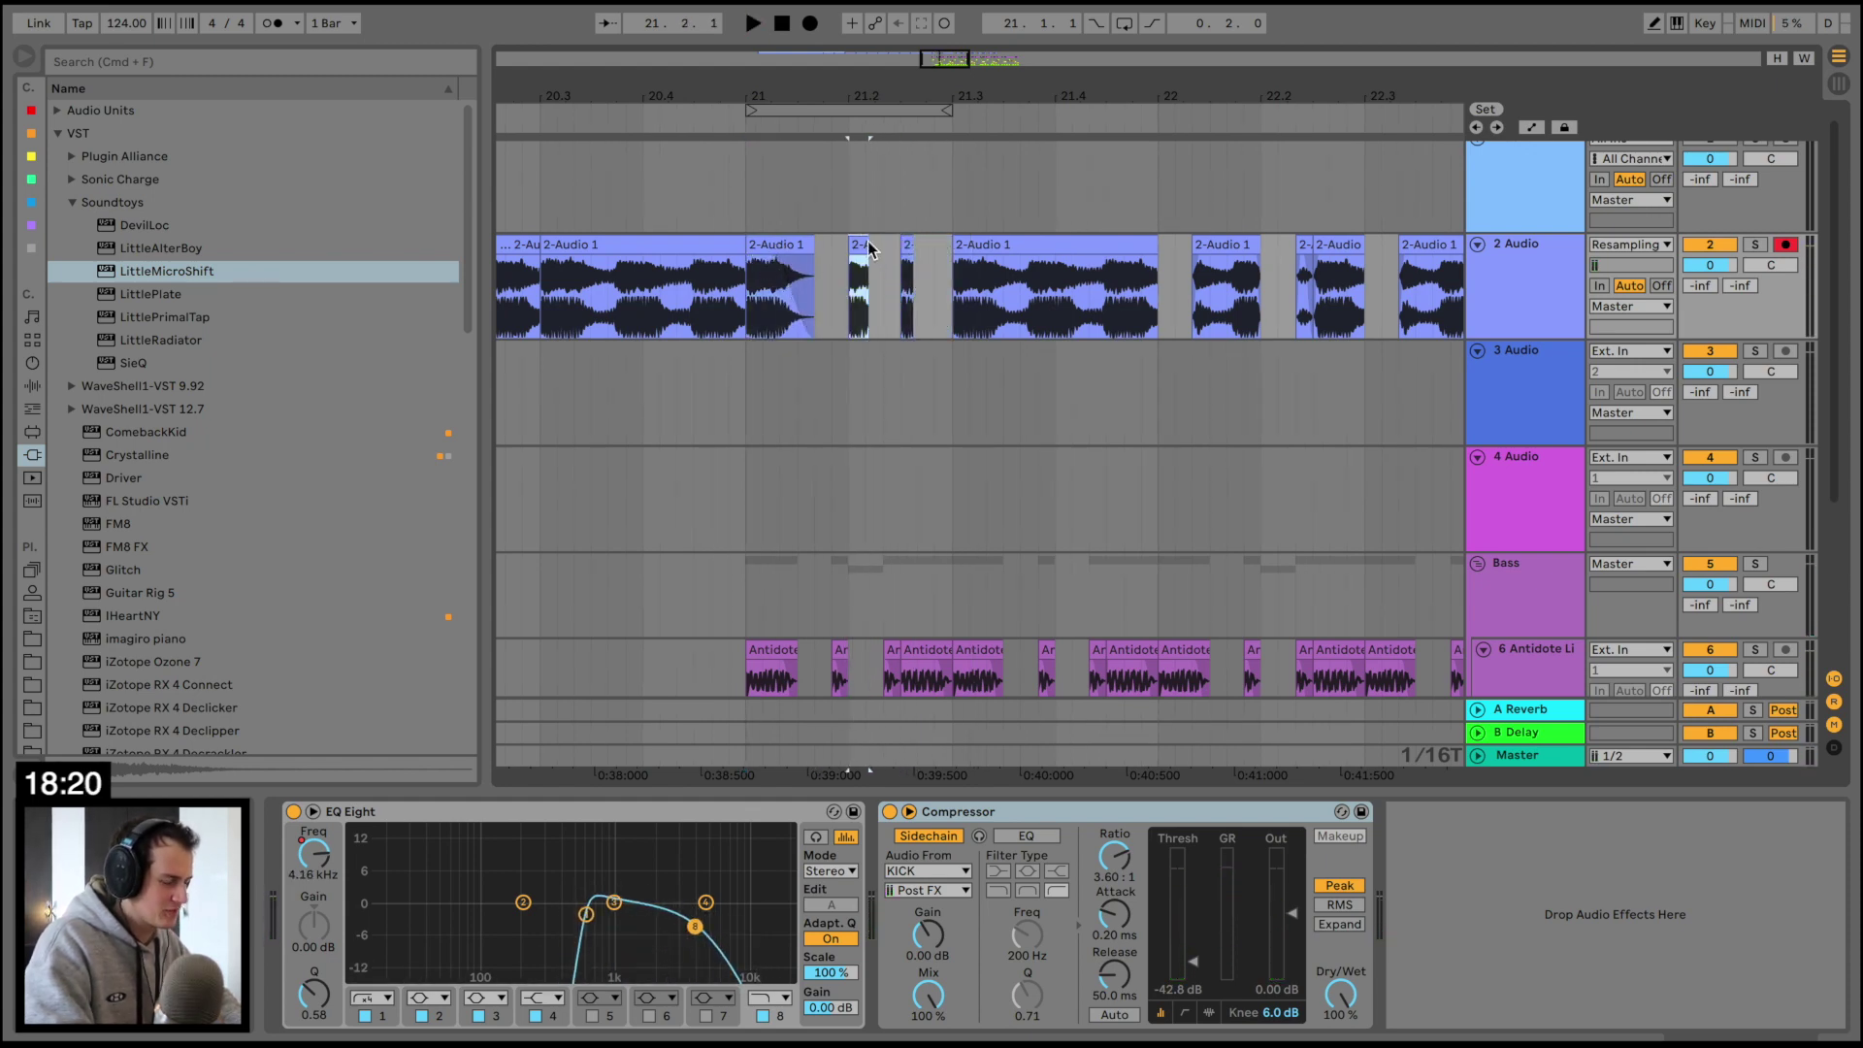
Lengthen the second short chord stab after 21.2, fade out its end and play the pattern from bar 21
{"action": "left_click", "coordinate": [765, 248]}
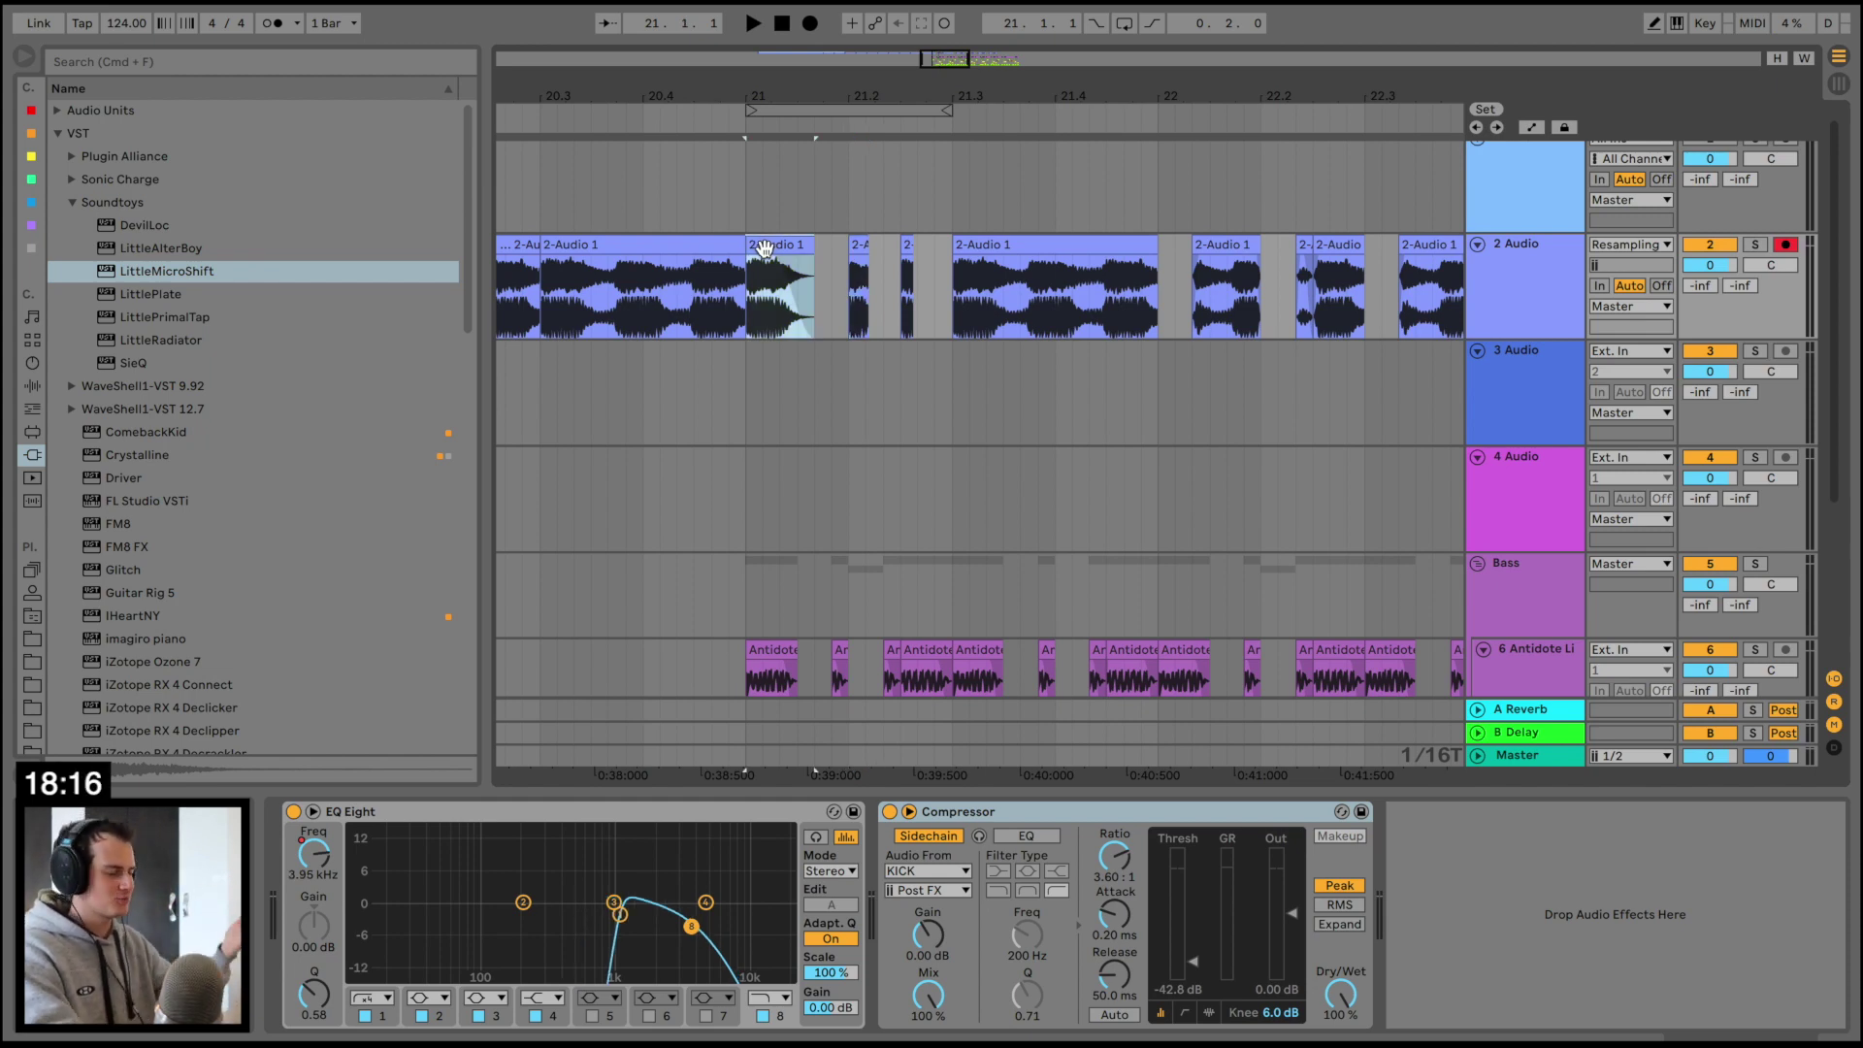
{"action": "key", "text": "space"}
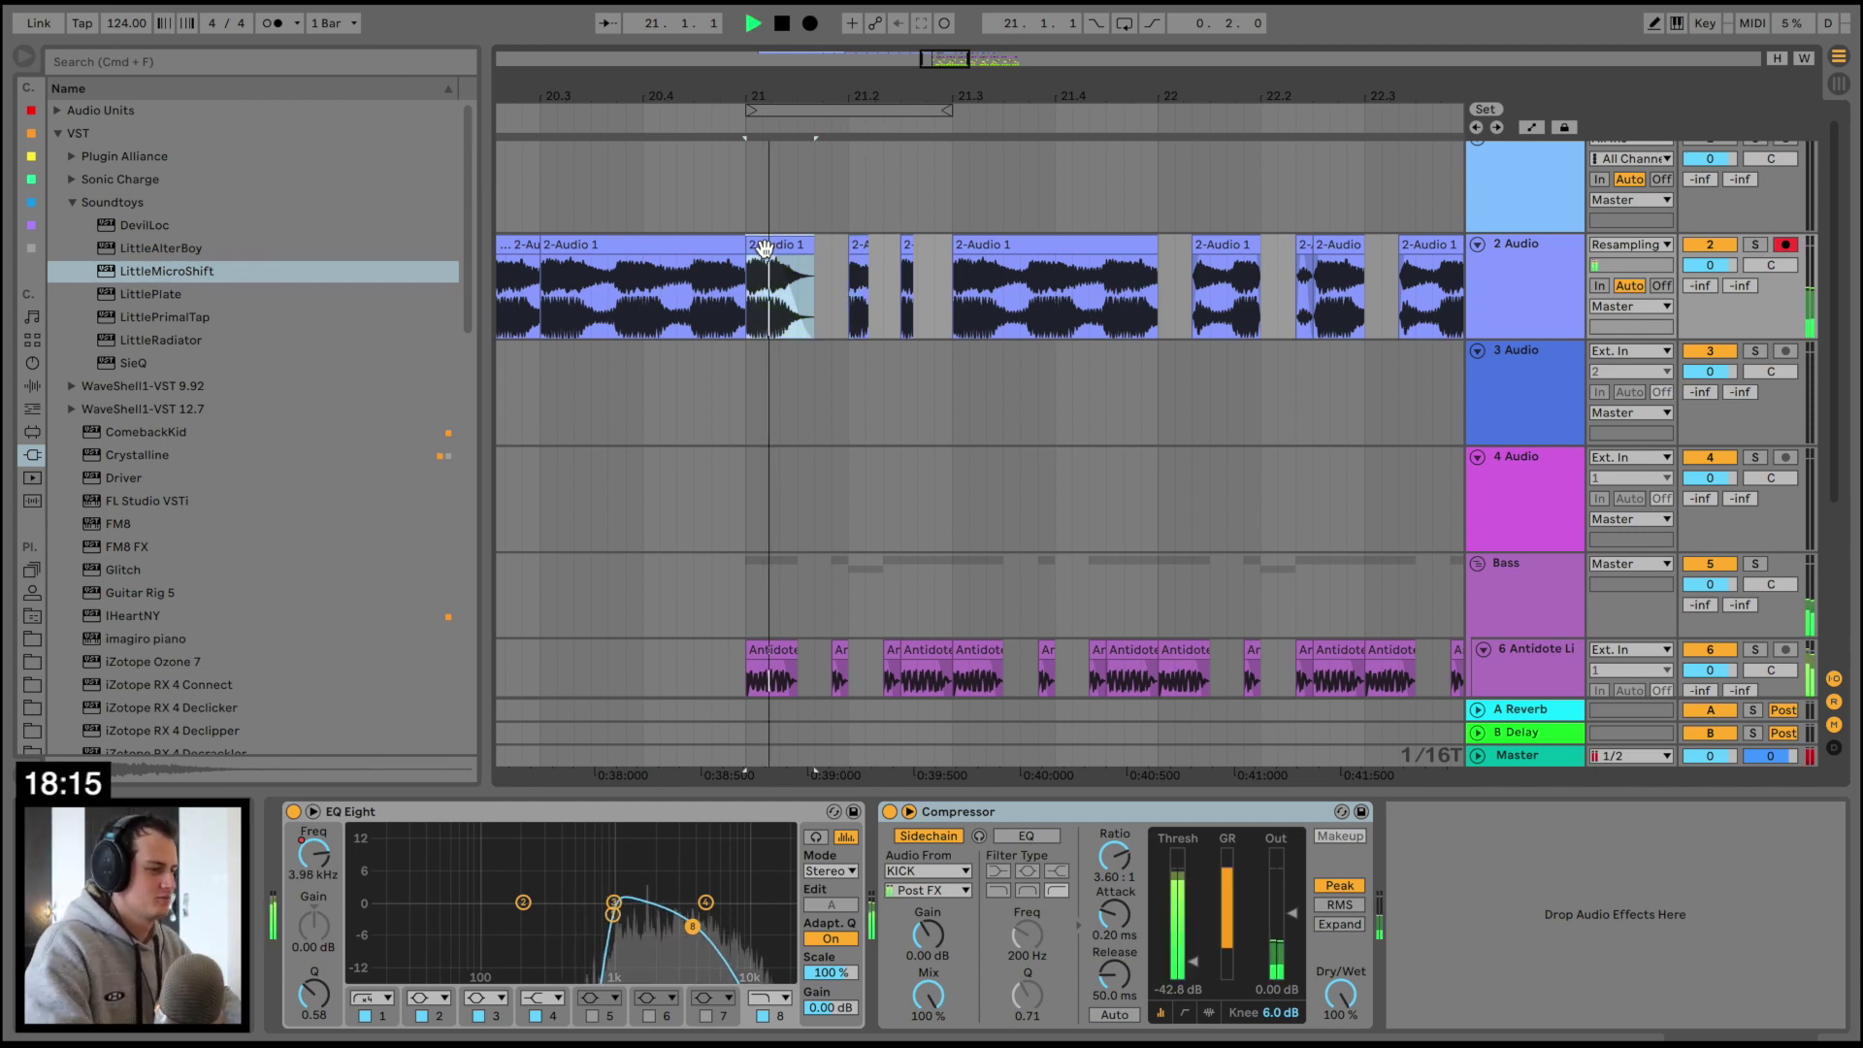
{"action": "left_click", "coordinate": [914, 248]}
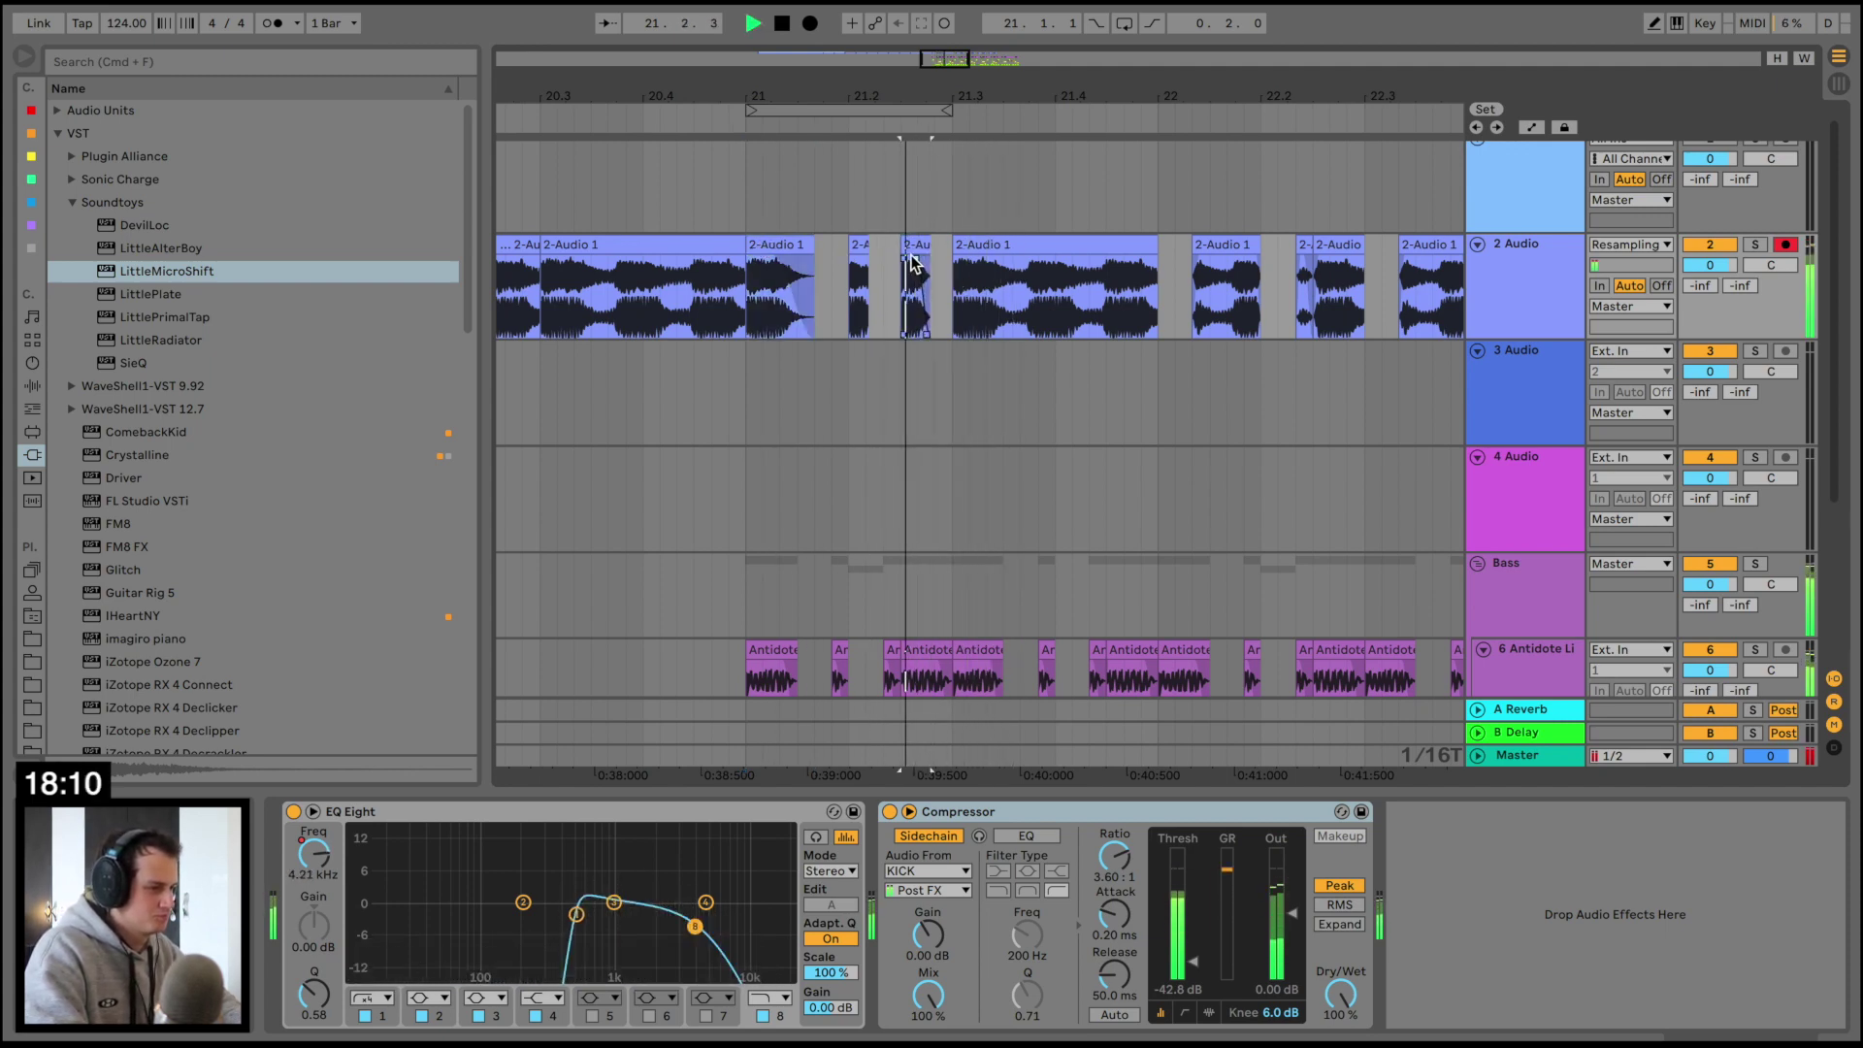
Make the 2 Audio clip at bar 21 start and end one 1/16T grid step later, and play from bar 21
{"action": "key", "text": "space"}
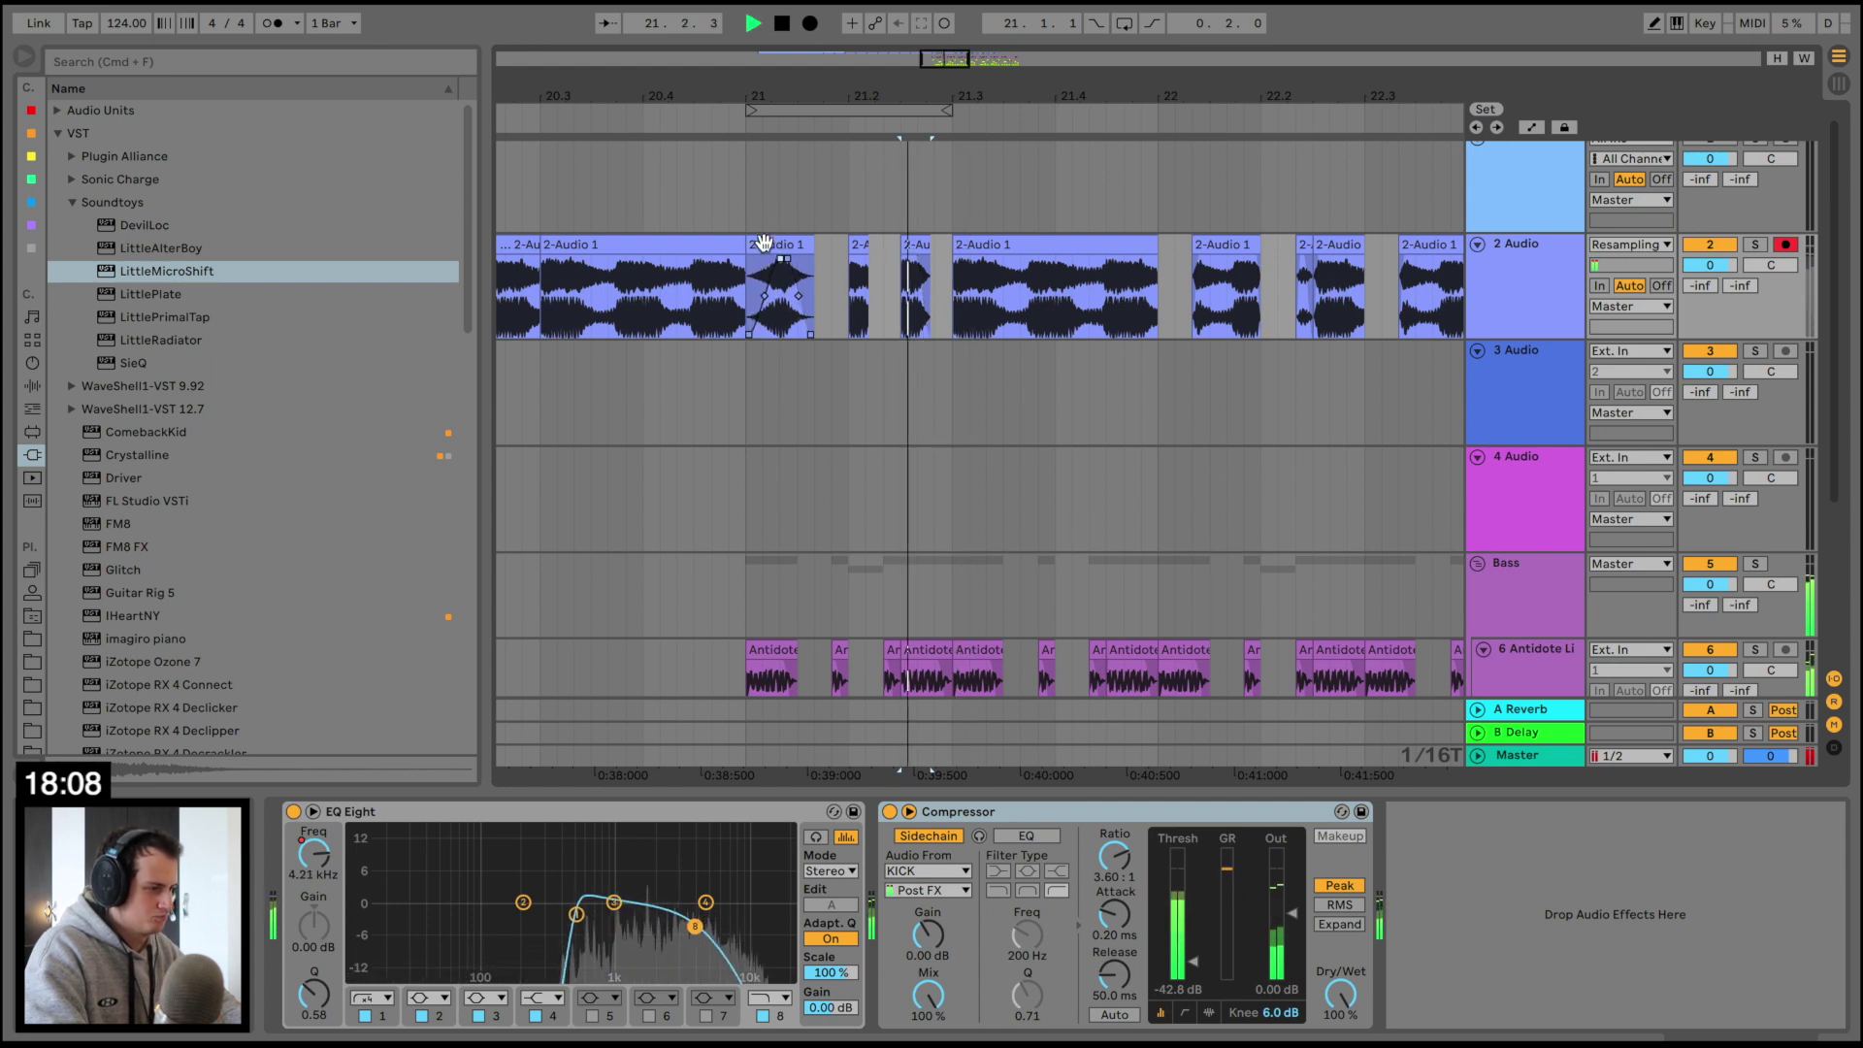
{"action": "left_click", "coordinate": [763, 243]}
{"action": "key", "text": "space"}
{"action": "mouse_move", "coordinate": [815, 252]}
{"action": "left_mouse_down"}
{"action": "mouse_move", "coordinate": [837, 256]}
{"action": "mouse_move", "coordinate": [764, 246]}
{"action": "left_mouse_up"}
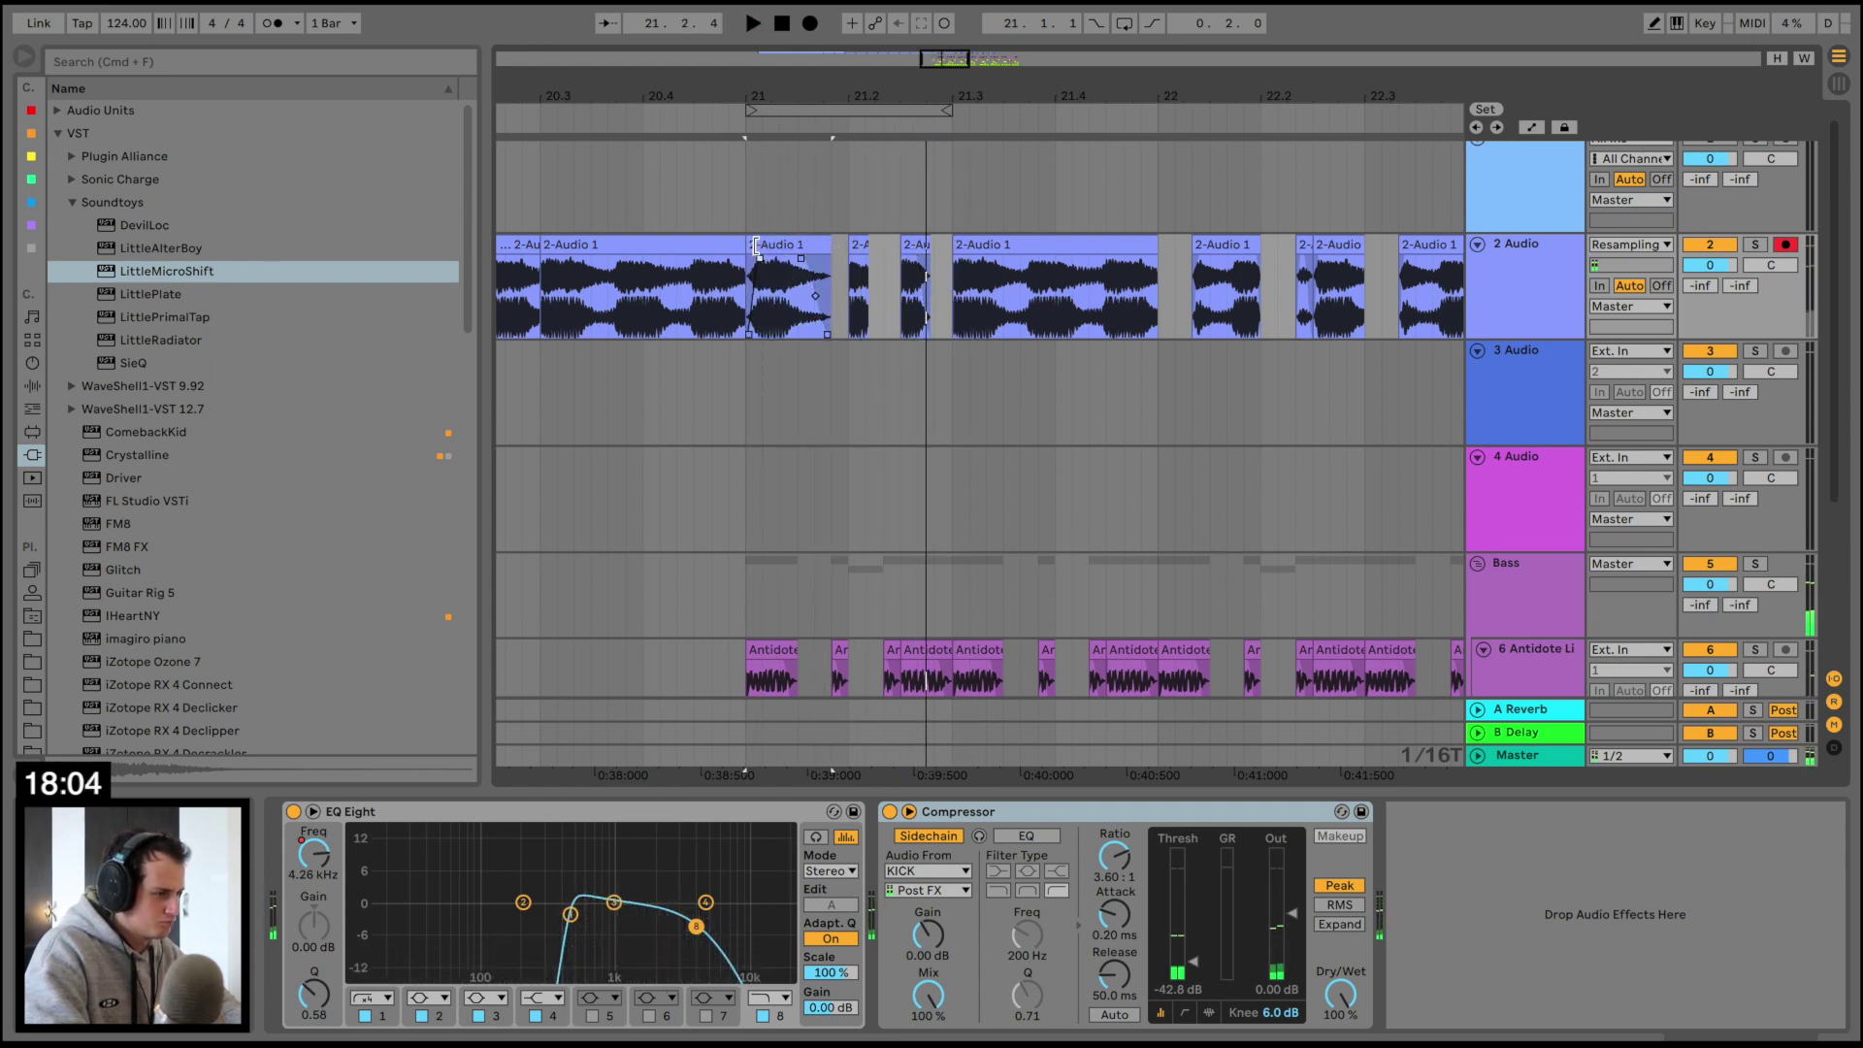
{"action": "key", "text": "space"}
{"action": "left_click", "coordinate": [734, 207]}
{"action": "key", "text": "space"}
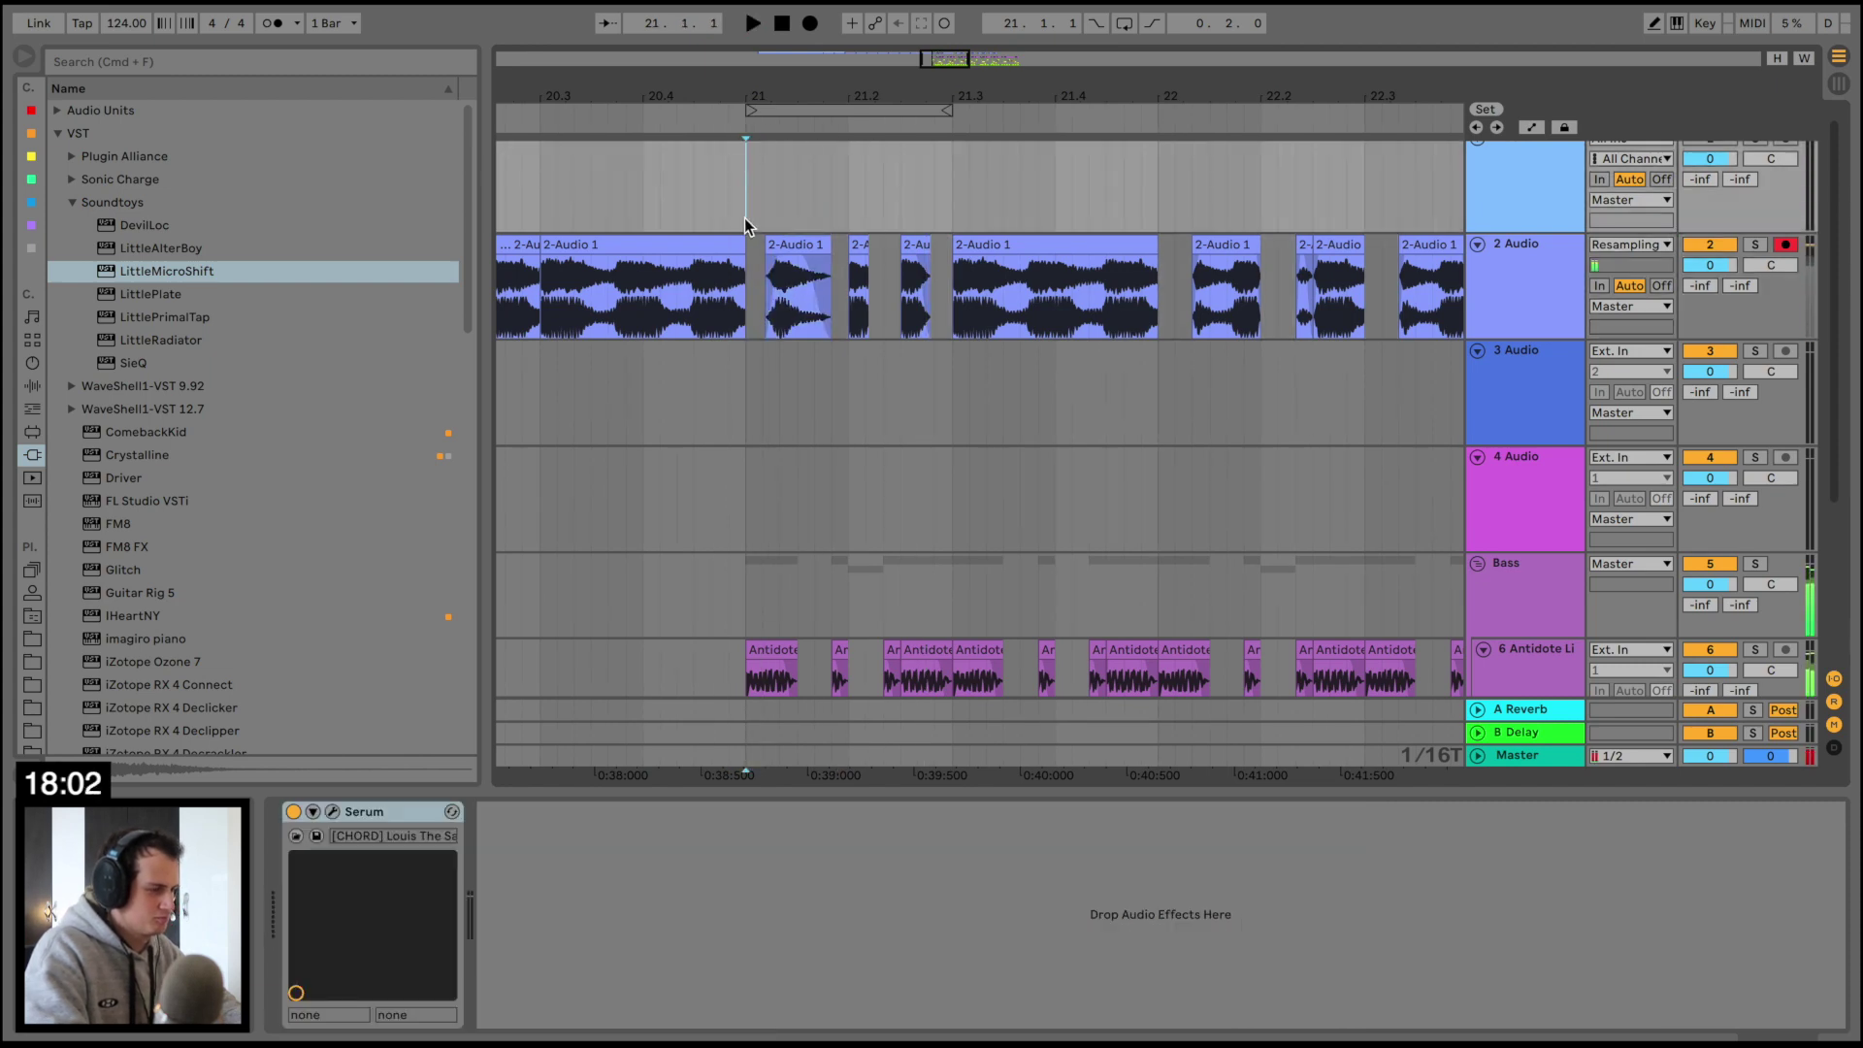
Raise the sidechain Compressor's threshold on the 2 Audio track to about -22 dB while listening from bar 21
{"action": "left_click", "coordinate": [1516, 265]}
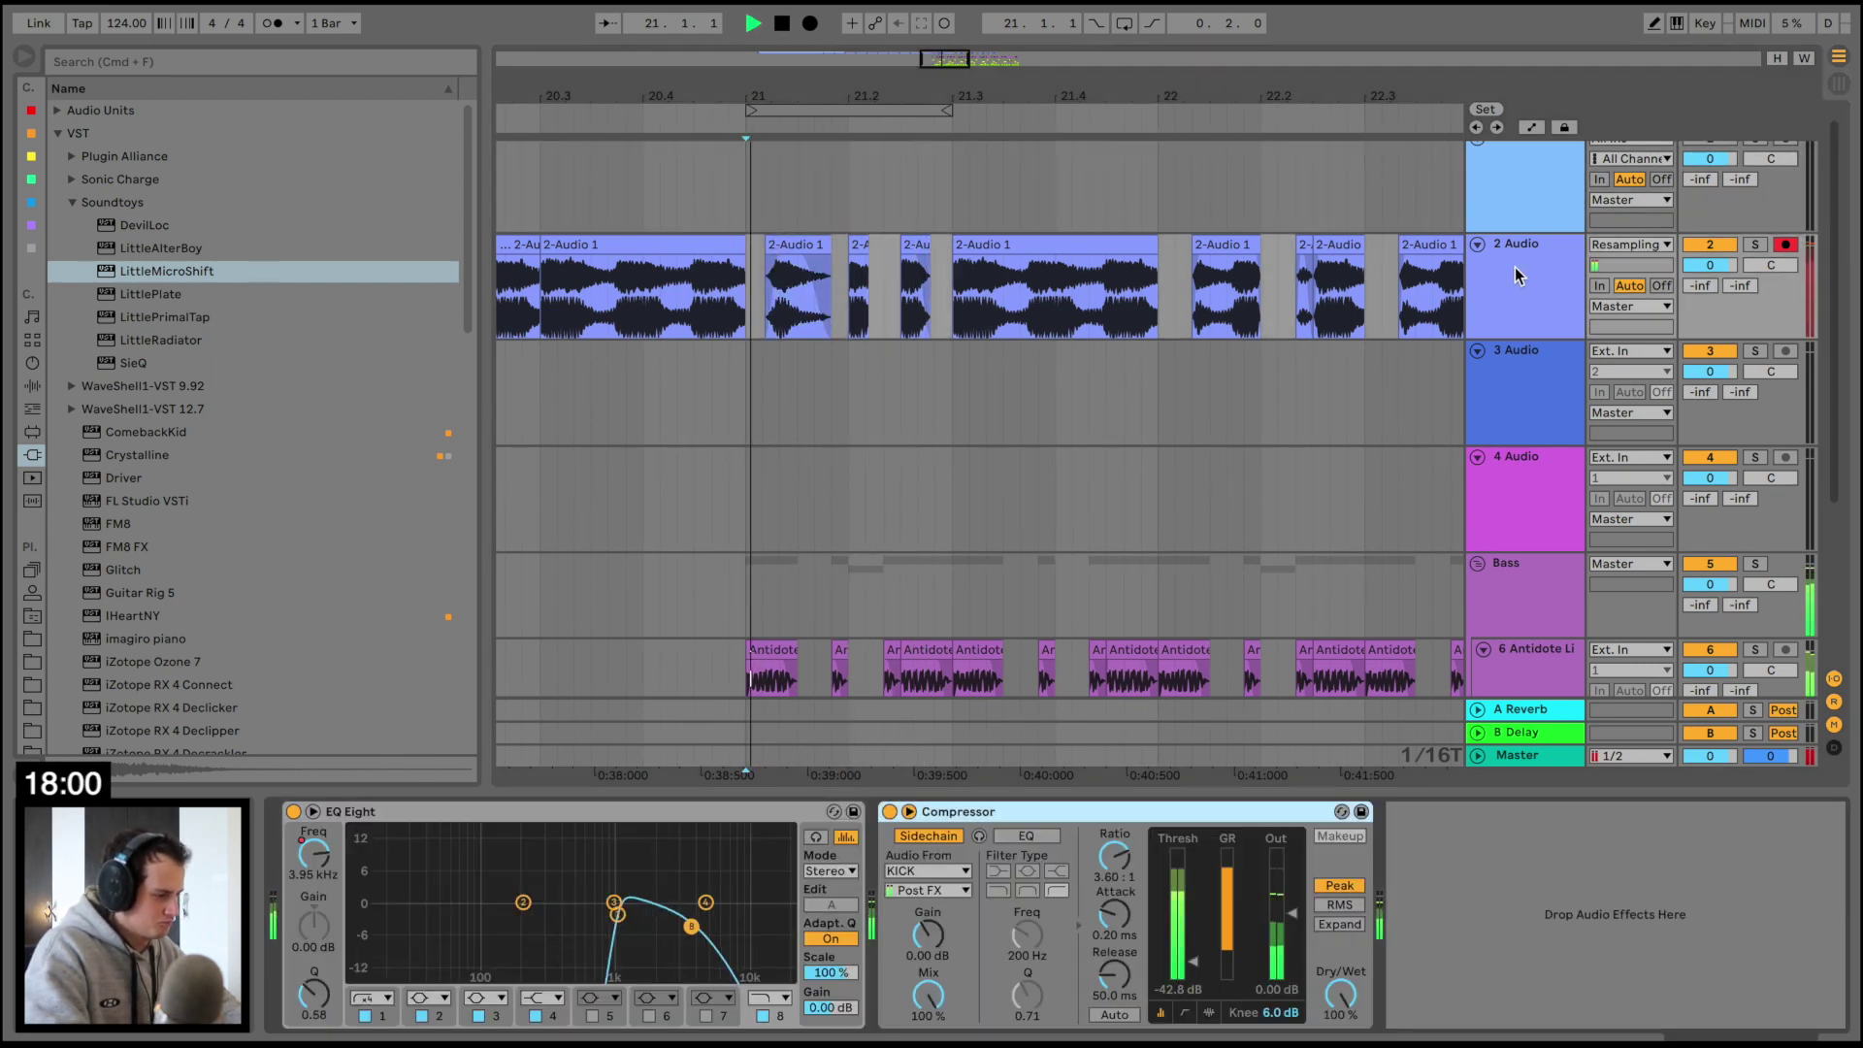
{"action": "left_click_drag", "start_coordinate": [1194, 962], "coordinate": [1194, 937]}
{"action": "key", "text": "space"}
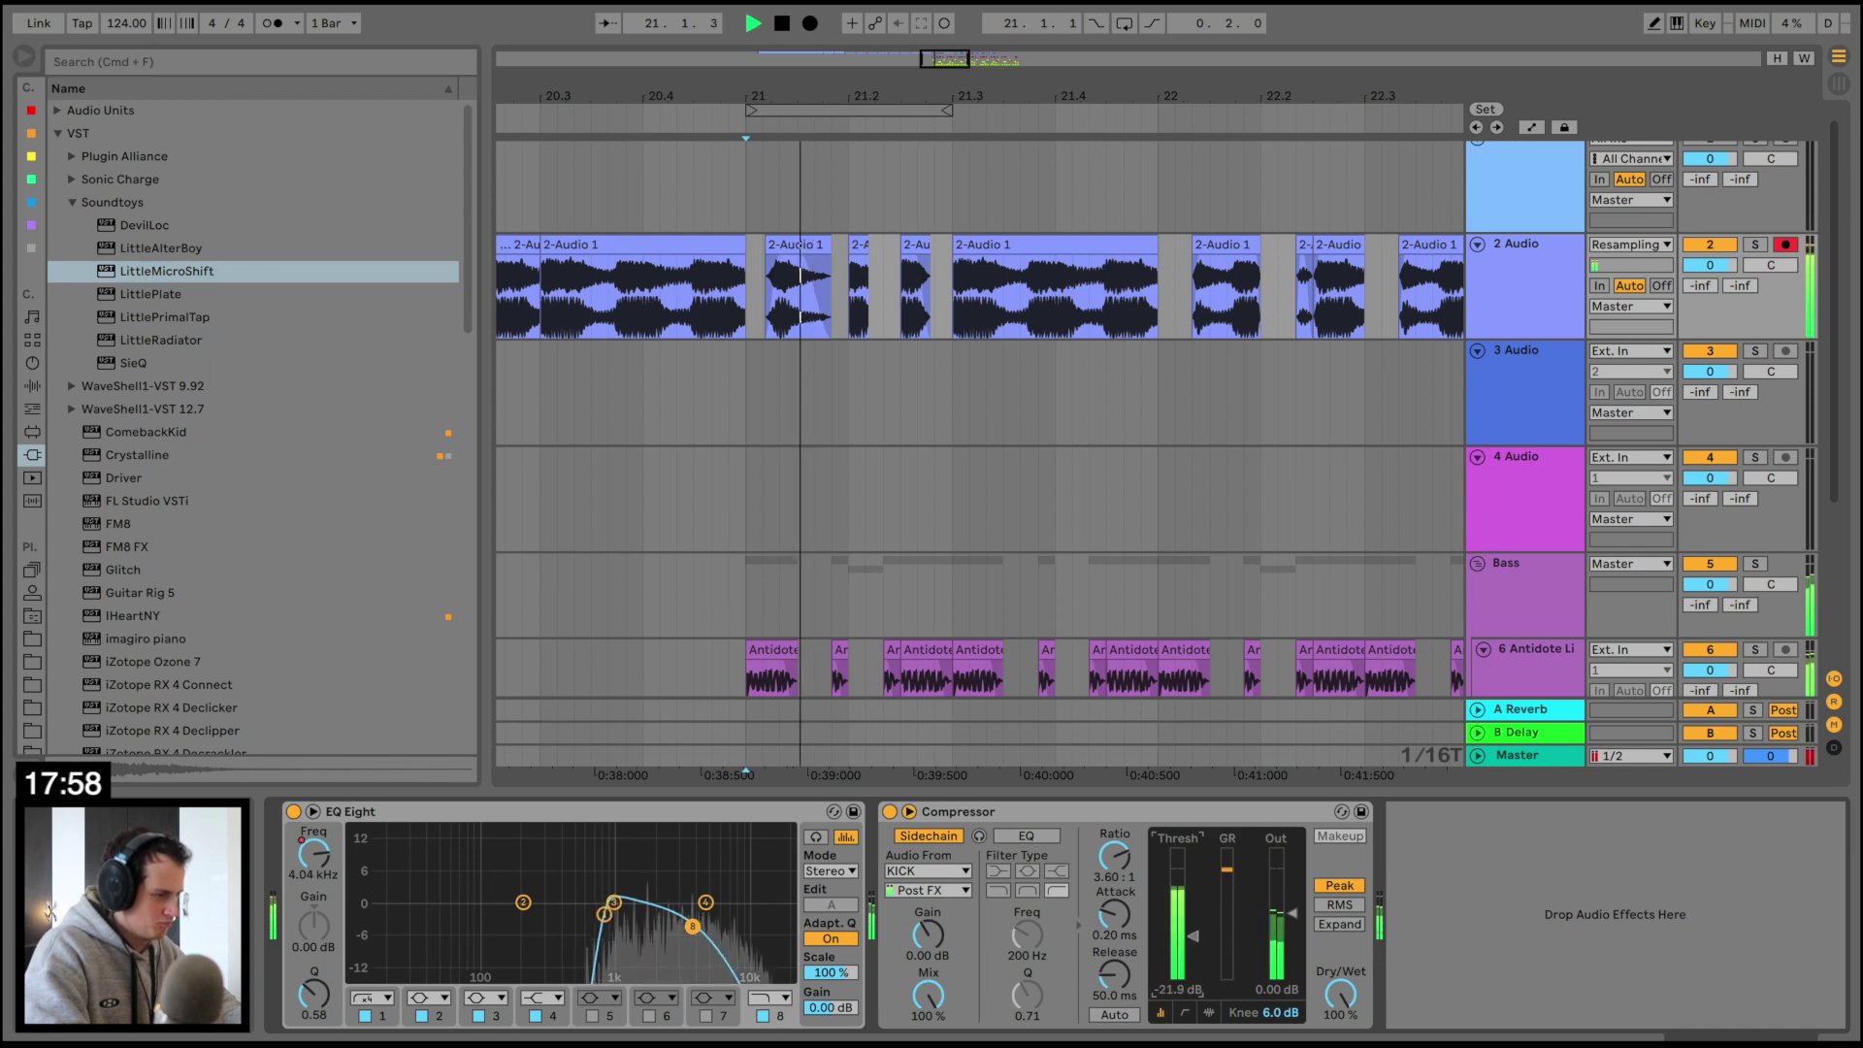
{"action": "key", "text": "space"}
{"action": "key", "text": "space"}
Steepen the fade-out curve of the first chopped 2 Audio clip after bar 21 and play it back
{"action": "key", "text": "space"}
{"action": "key", "text": "space"}
{"action": "key", "text": "space"}
{"action": "left_click_drag", "start_coordinate": [817, 297], "coordinate": [805, 308]}
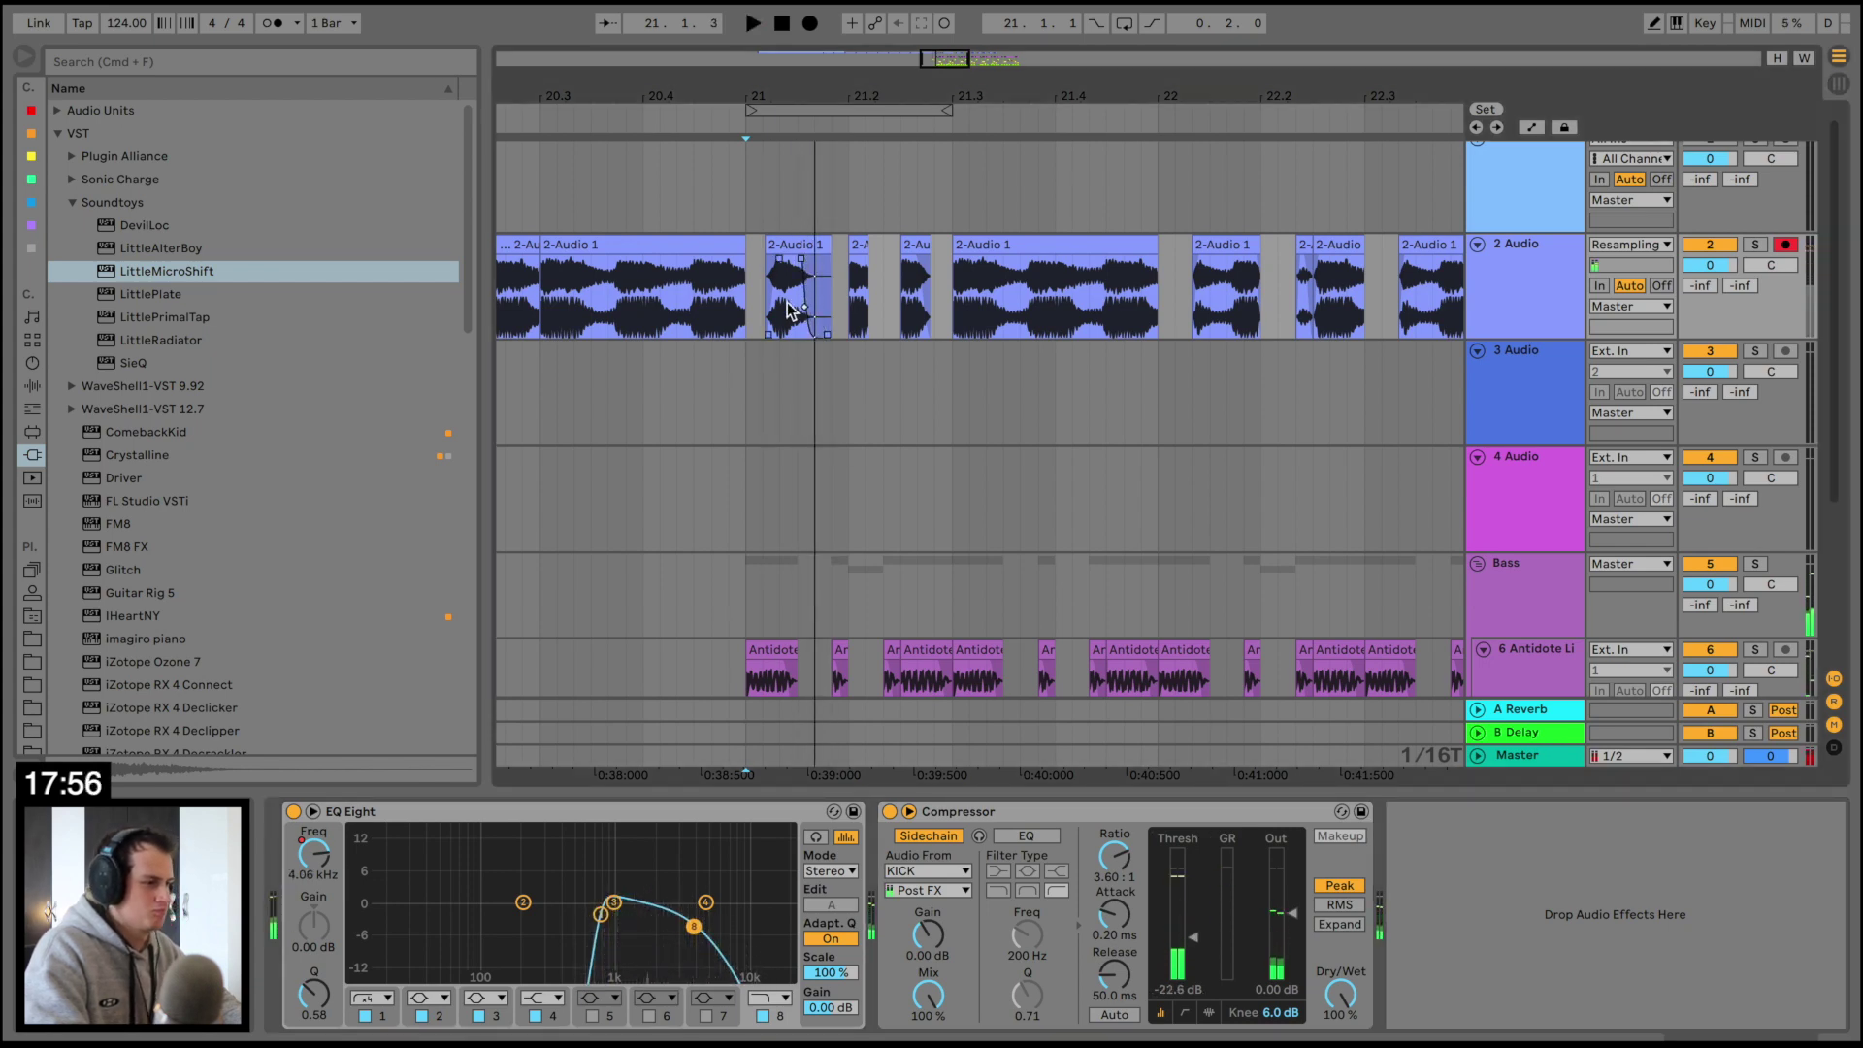
{"action": "key", "text": "space"}
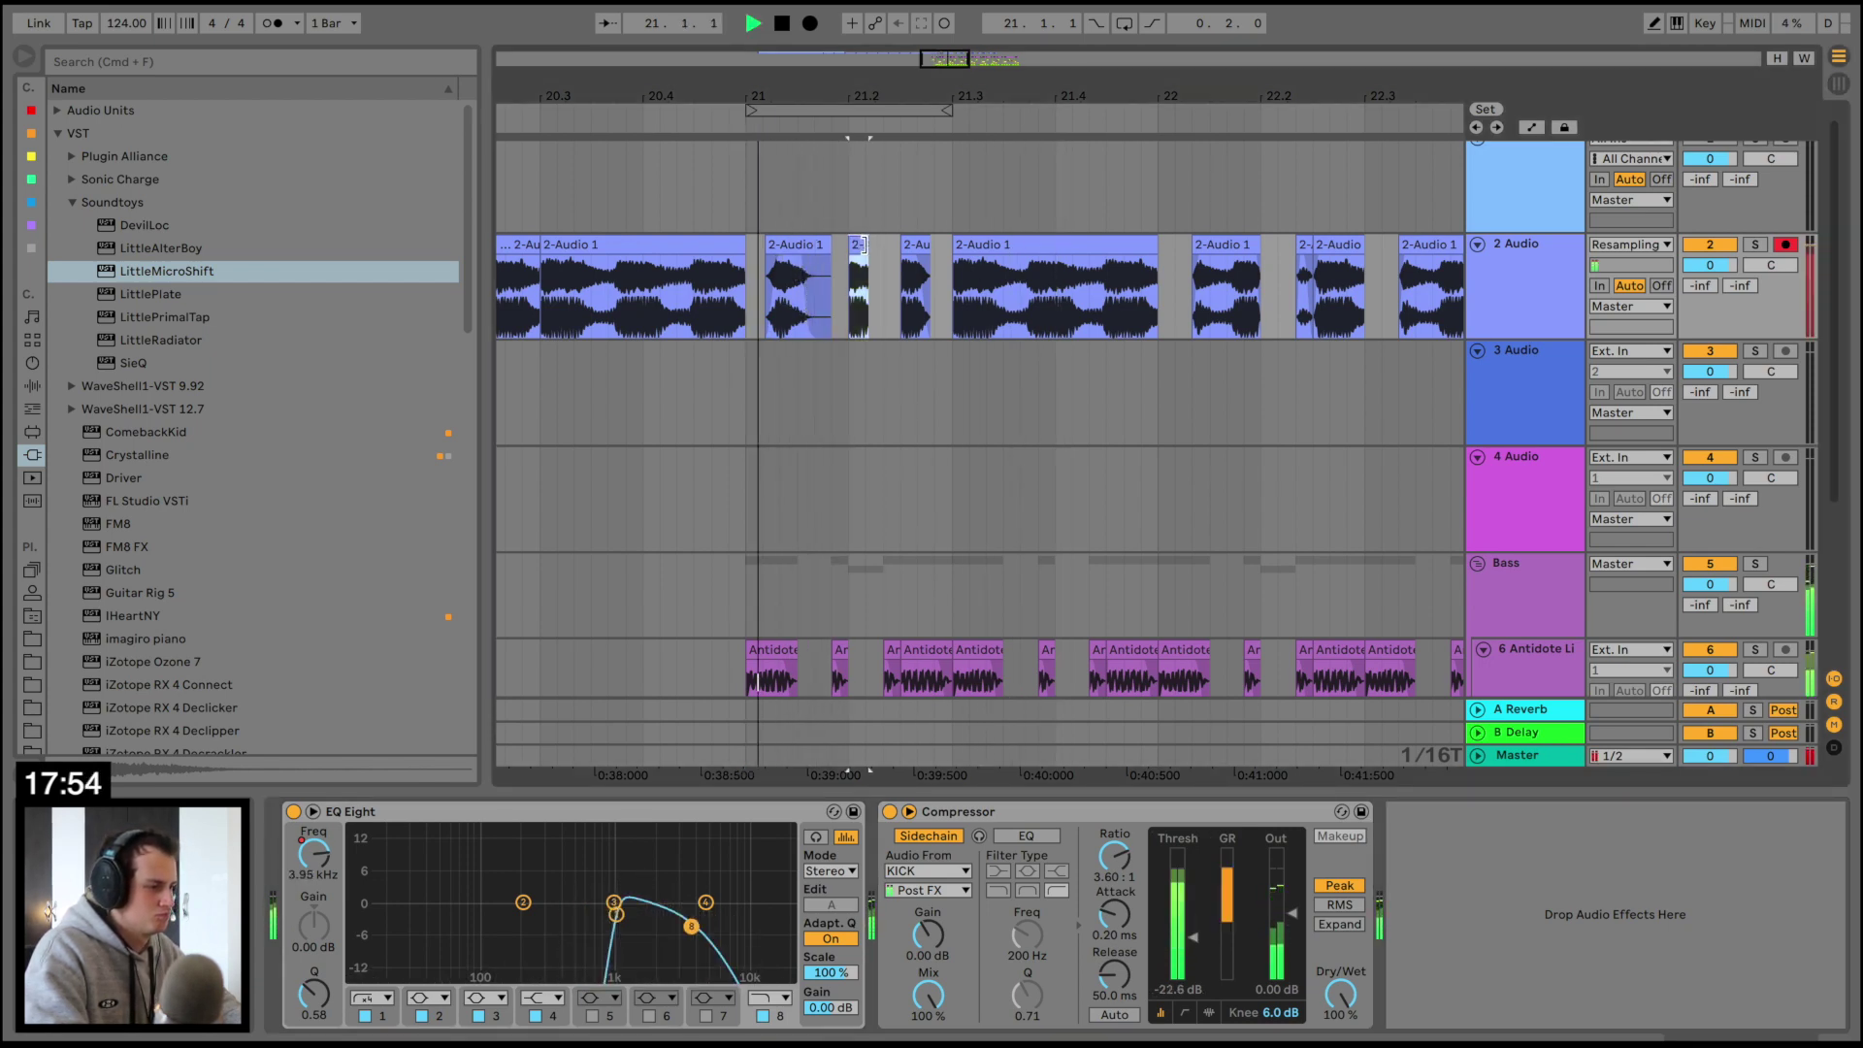
Lengthen the short 2 Audio clip at 21.2 by one 1/16T grid step and listen to the chopped pattern
{"action": "mouse_move", "coordinate": [868, 245]}
{"action": "left_mouse_down"}
{"action": "mouse_move", "coordinate": [905, 245]}
{"action": "mouse_move", "coordinate": [877, 246]}
{"action": "left_mouse_up"}
{"action": "key", "text": "space"}
{"action": "key", "text": "space"}
{"action": "key", "text": "space"}
{"action": "key", "text": "space"}
{"action": "key", "text": "space"}
{"action": "key", "text": "space"}
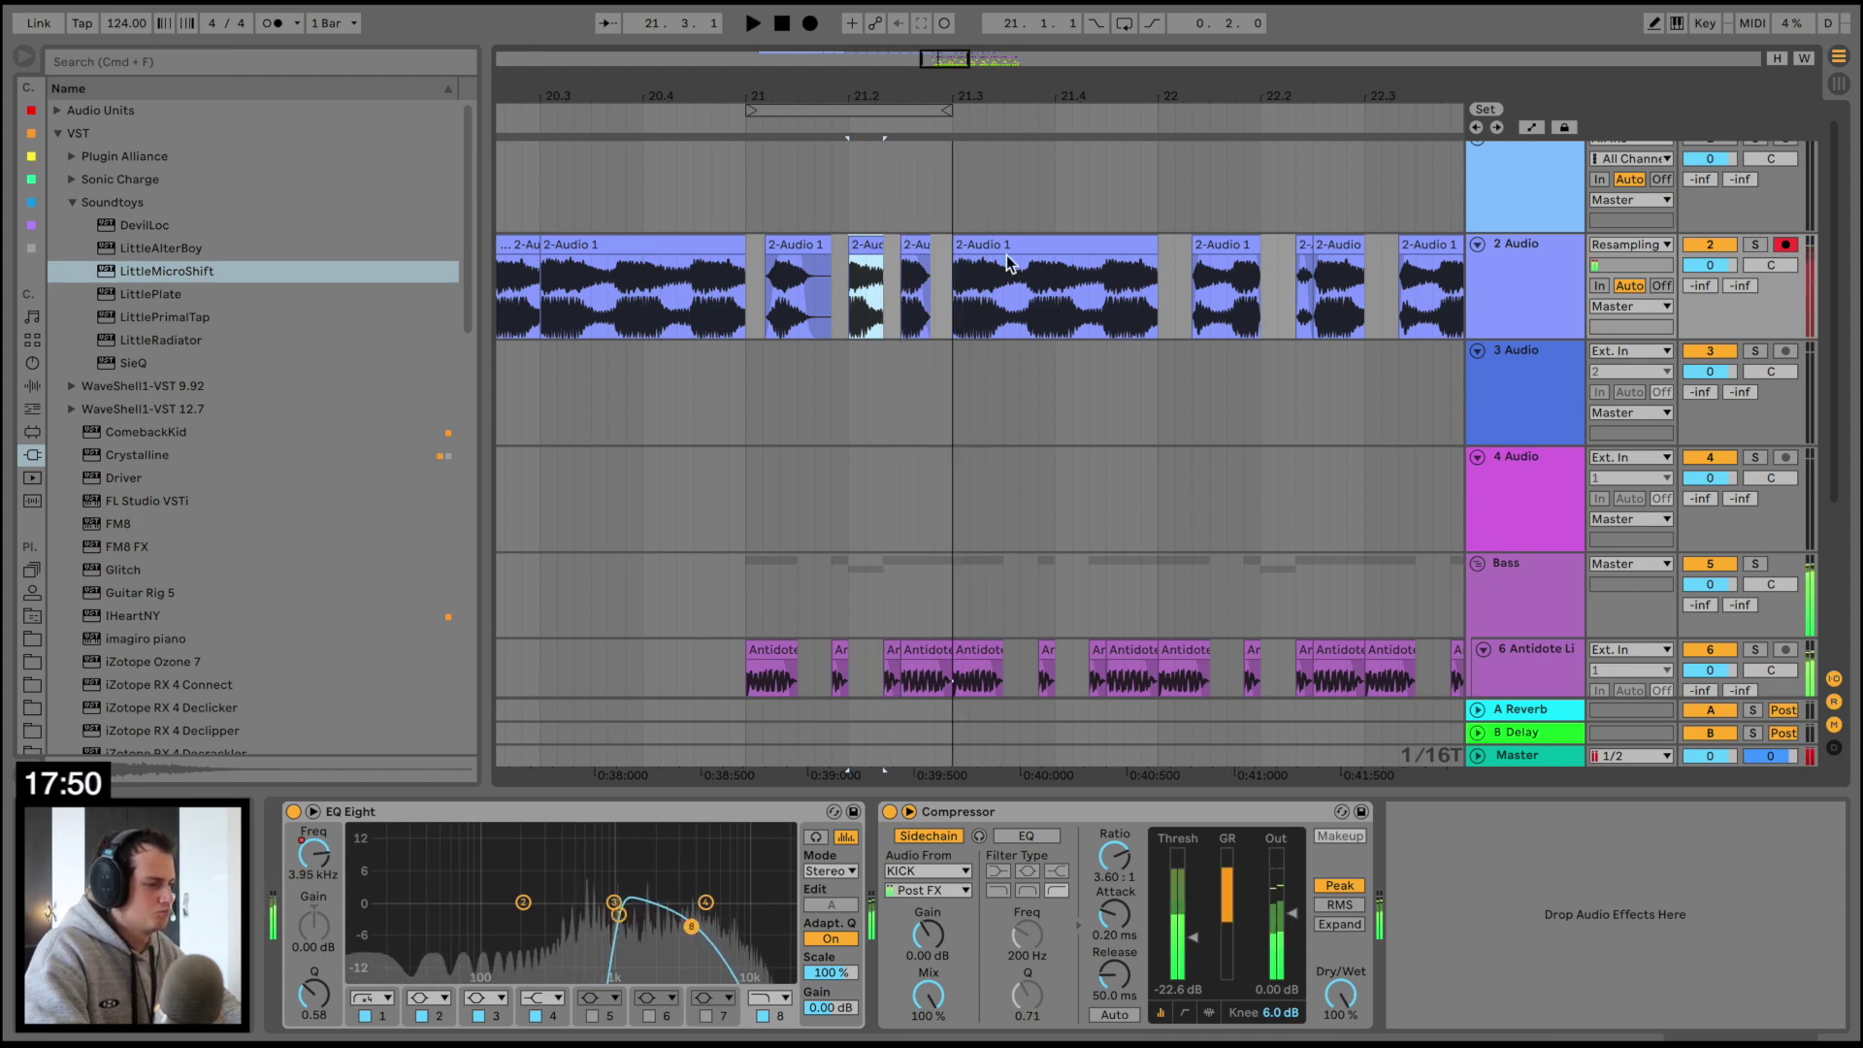
{"action": "key", "text": "space"}
Delete the long 2 Audio clip at 21.3 and all 2 Audio clips after bar 22
{"action": "left_click", "coordinate": [1008, 253]}
{"action": "left_click_drag", "start_coordinate": [1081, 95], "coordinate": [1081, 49]}
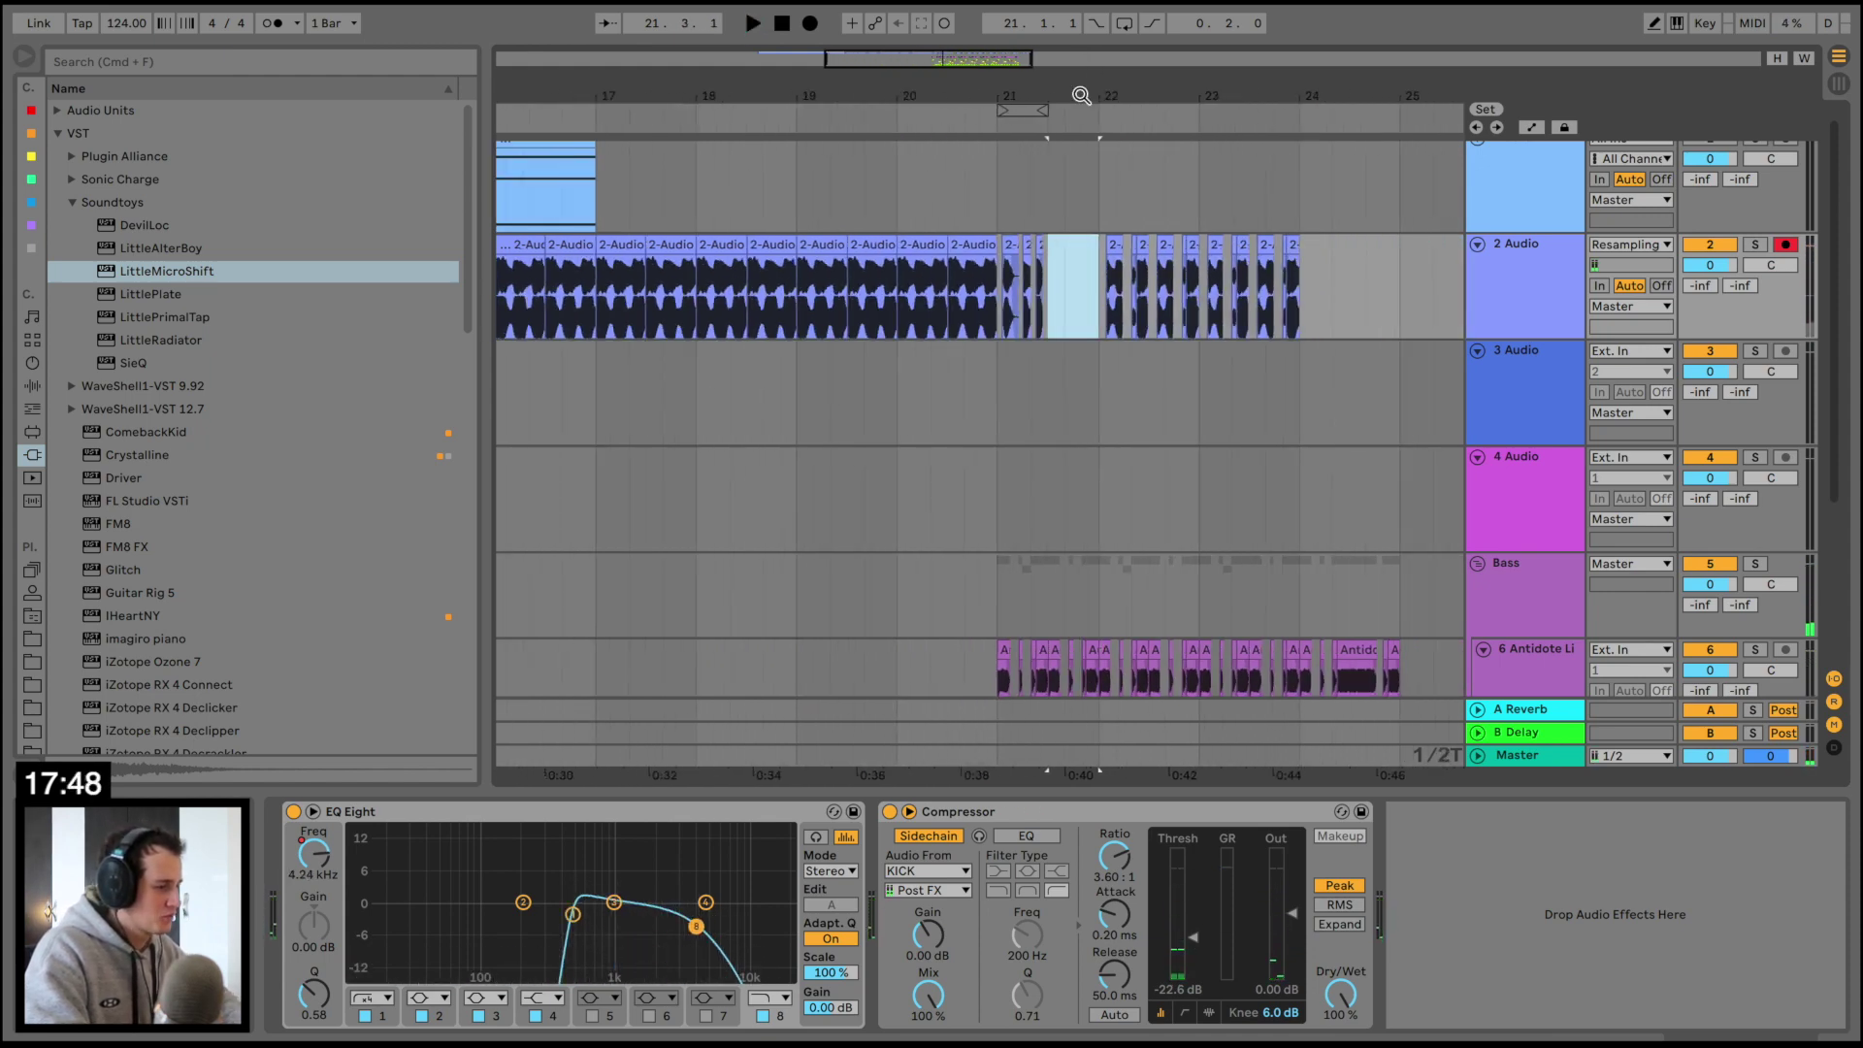
{"action": "left_click_drag", "start_coordinate": [1091, 275], "coordinate": [1332, 292]}
{"action": "key", "text": "Delete"}
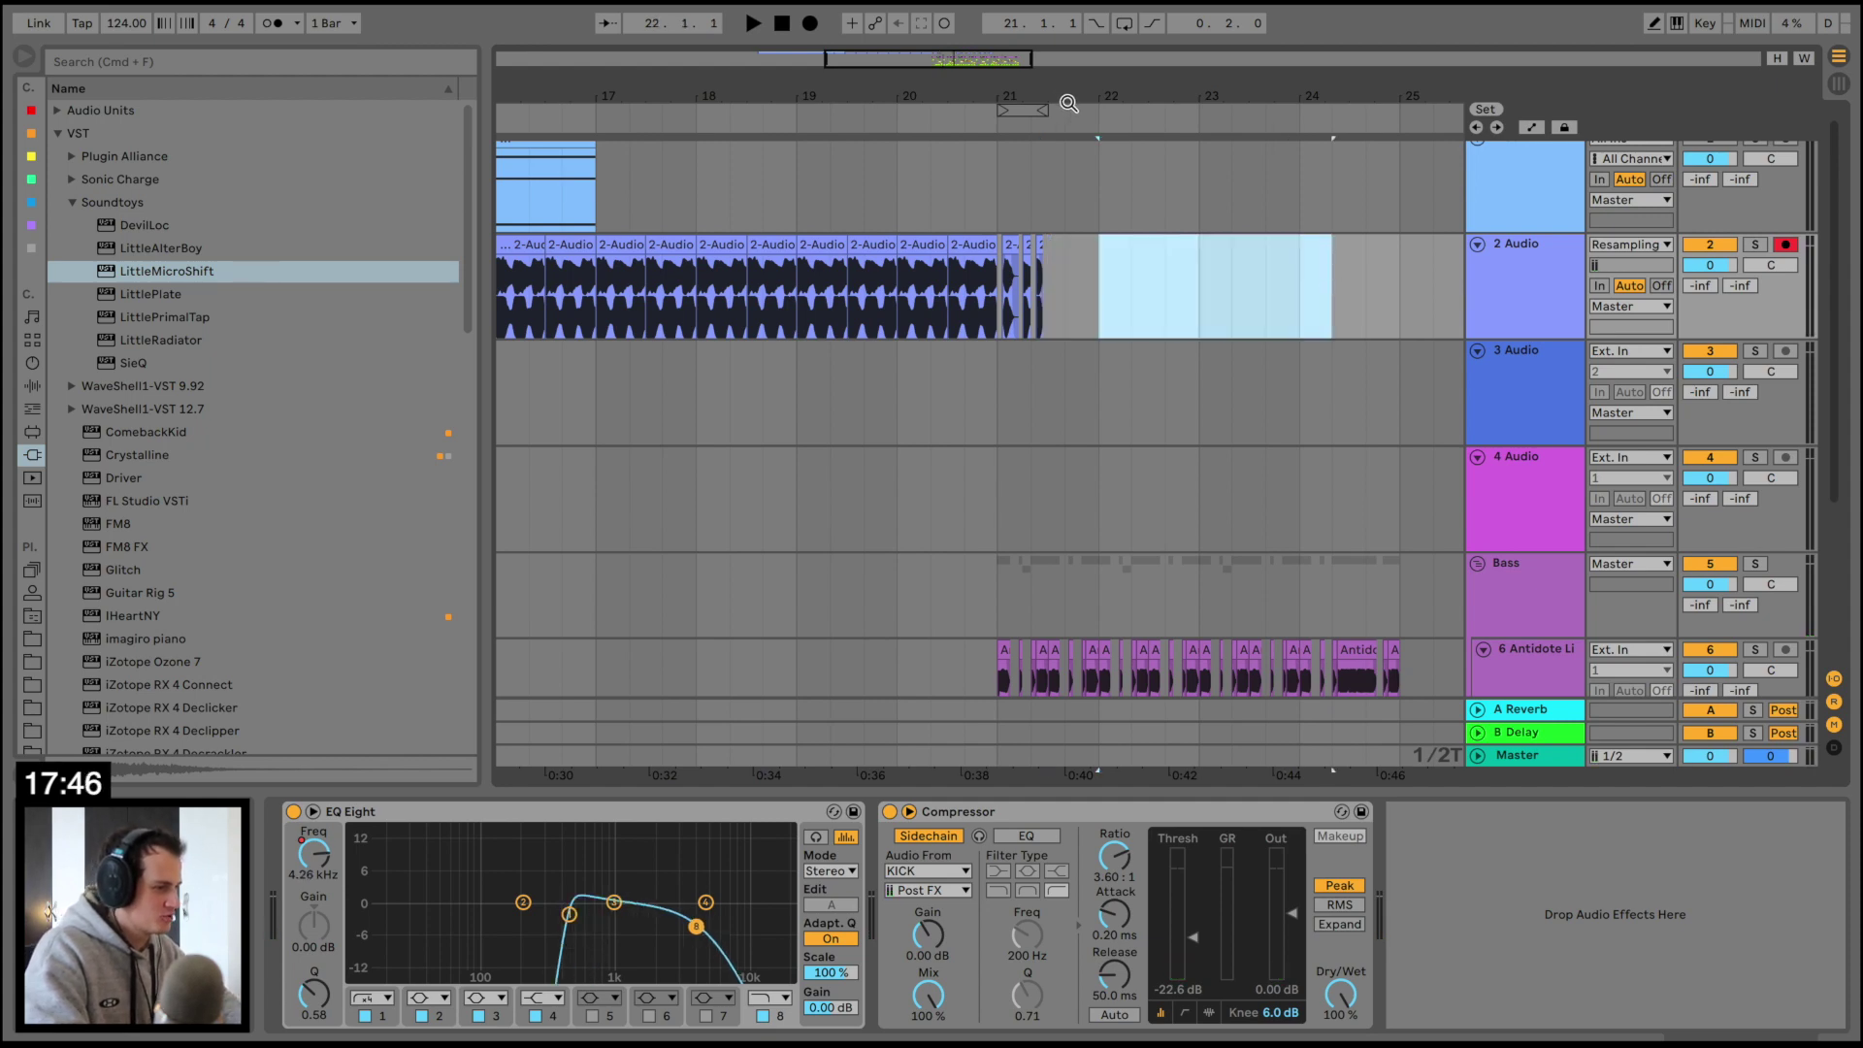
Duplicate the chopped half-bar 2 Audio pattern from bar 21 repeatedly until bar 25 and play it back
{"action": "left_click_drag", "start_coordinate": [1068, 103], "coordinate": [1064, 145]}
{"action": "left_click_drag", "start_coordinate": [1046, 347], "coordinate": [1031, 288]}
{"action": "key", "text": "super+d"}
{"action": "key", "text": "super+d"}
{"action": "key", "text": "super+d"}
{"action": "key", "text": "super+d"}
{"action": "key", "text": "super+d"}
{"action": "key", "text": "super+d"}
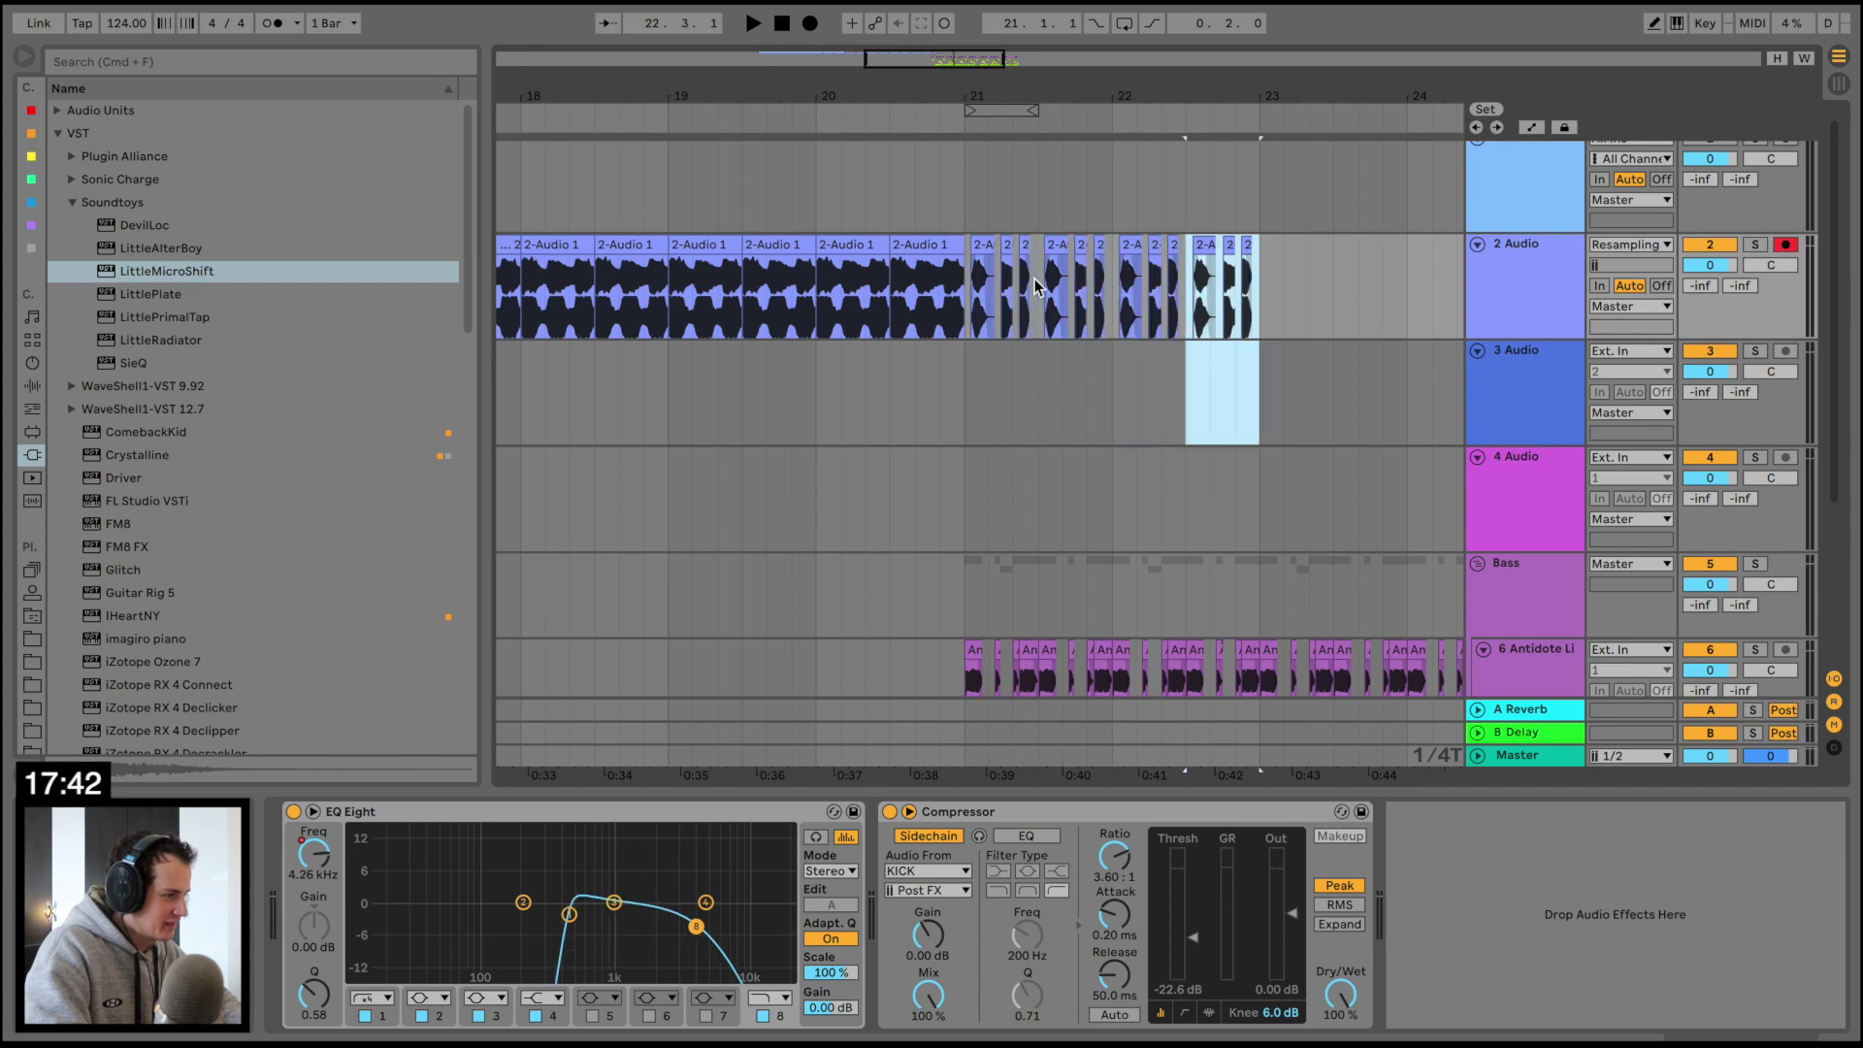
{"action": "left_click_drag", "start_coordinate": [1166, 96], "coordinate": [1162, 60]}
{"action": "key", "text": "super+d"}
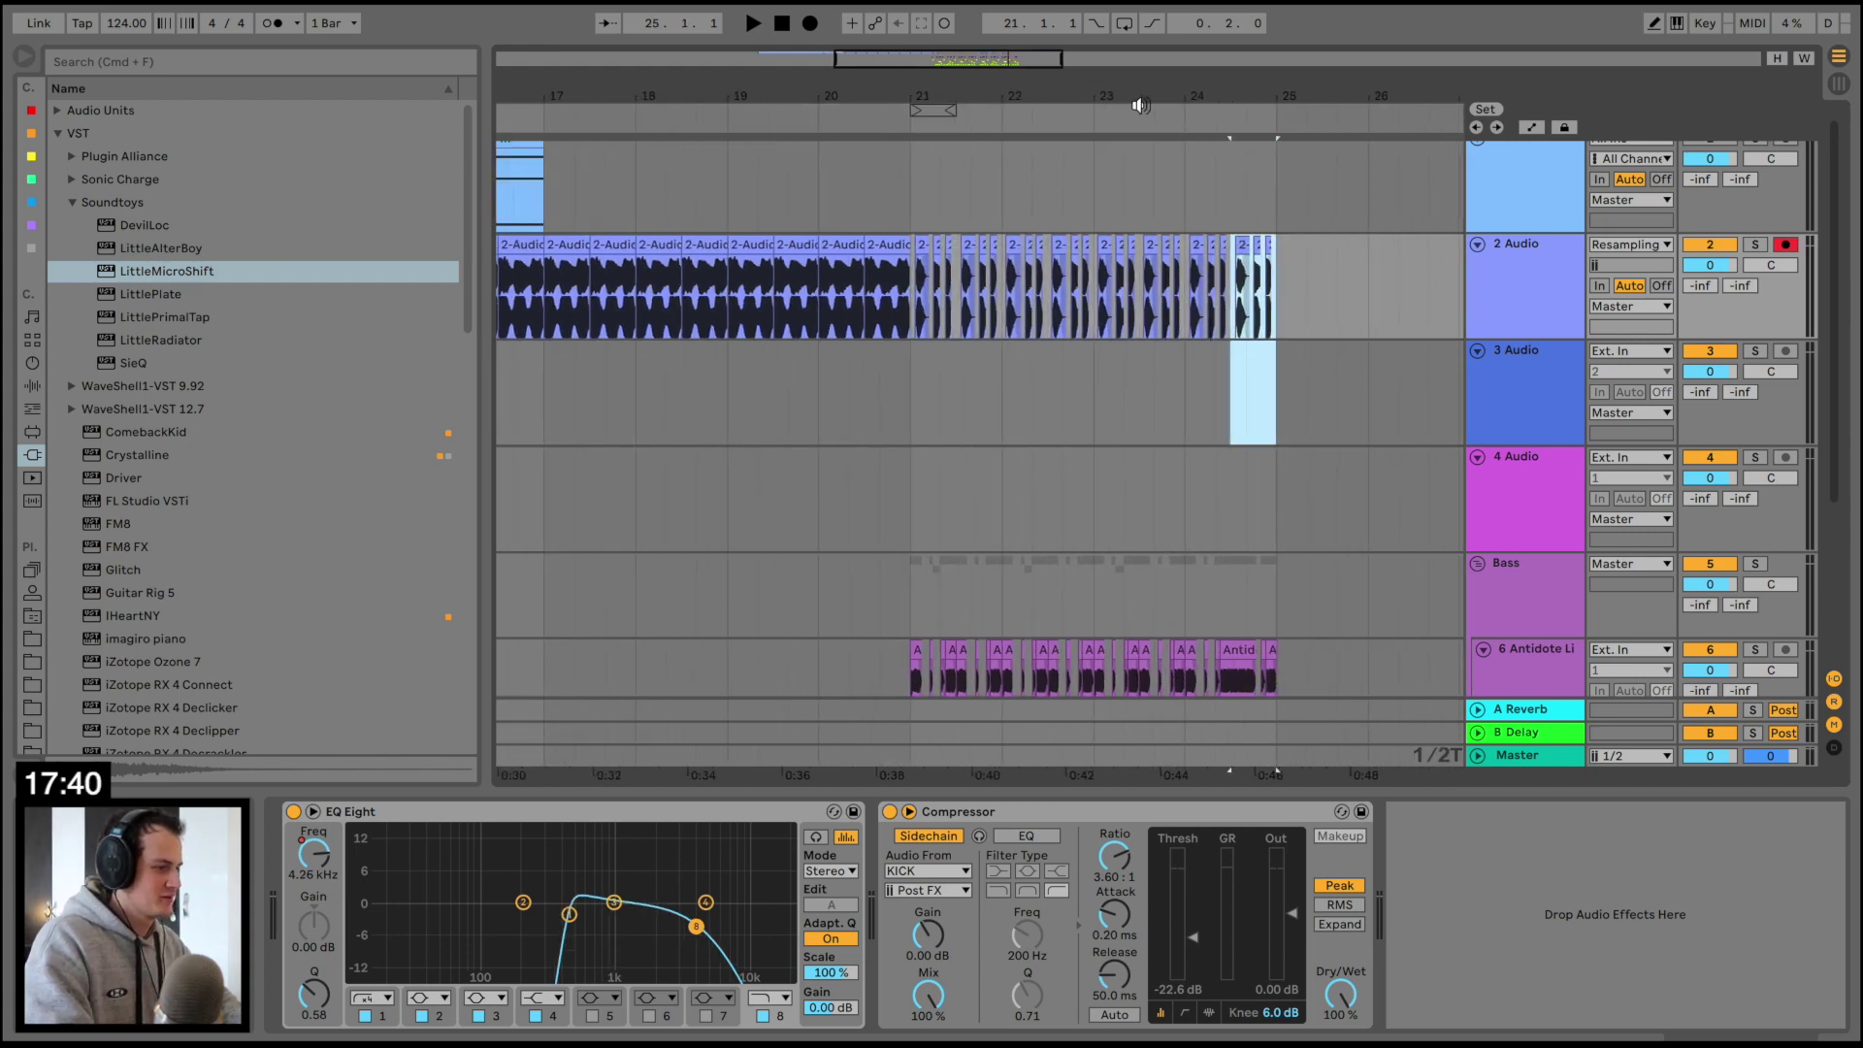
{"action": "left_click", "coordinate": [877, 123]}
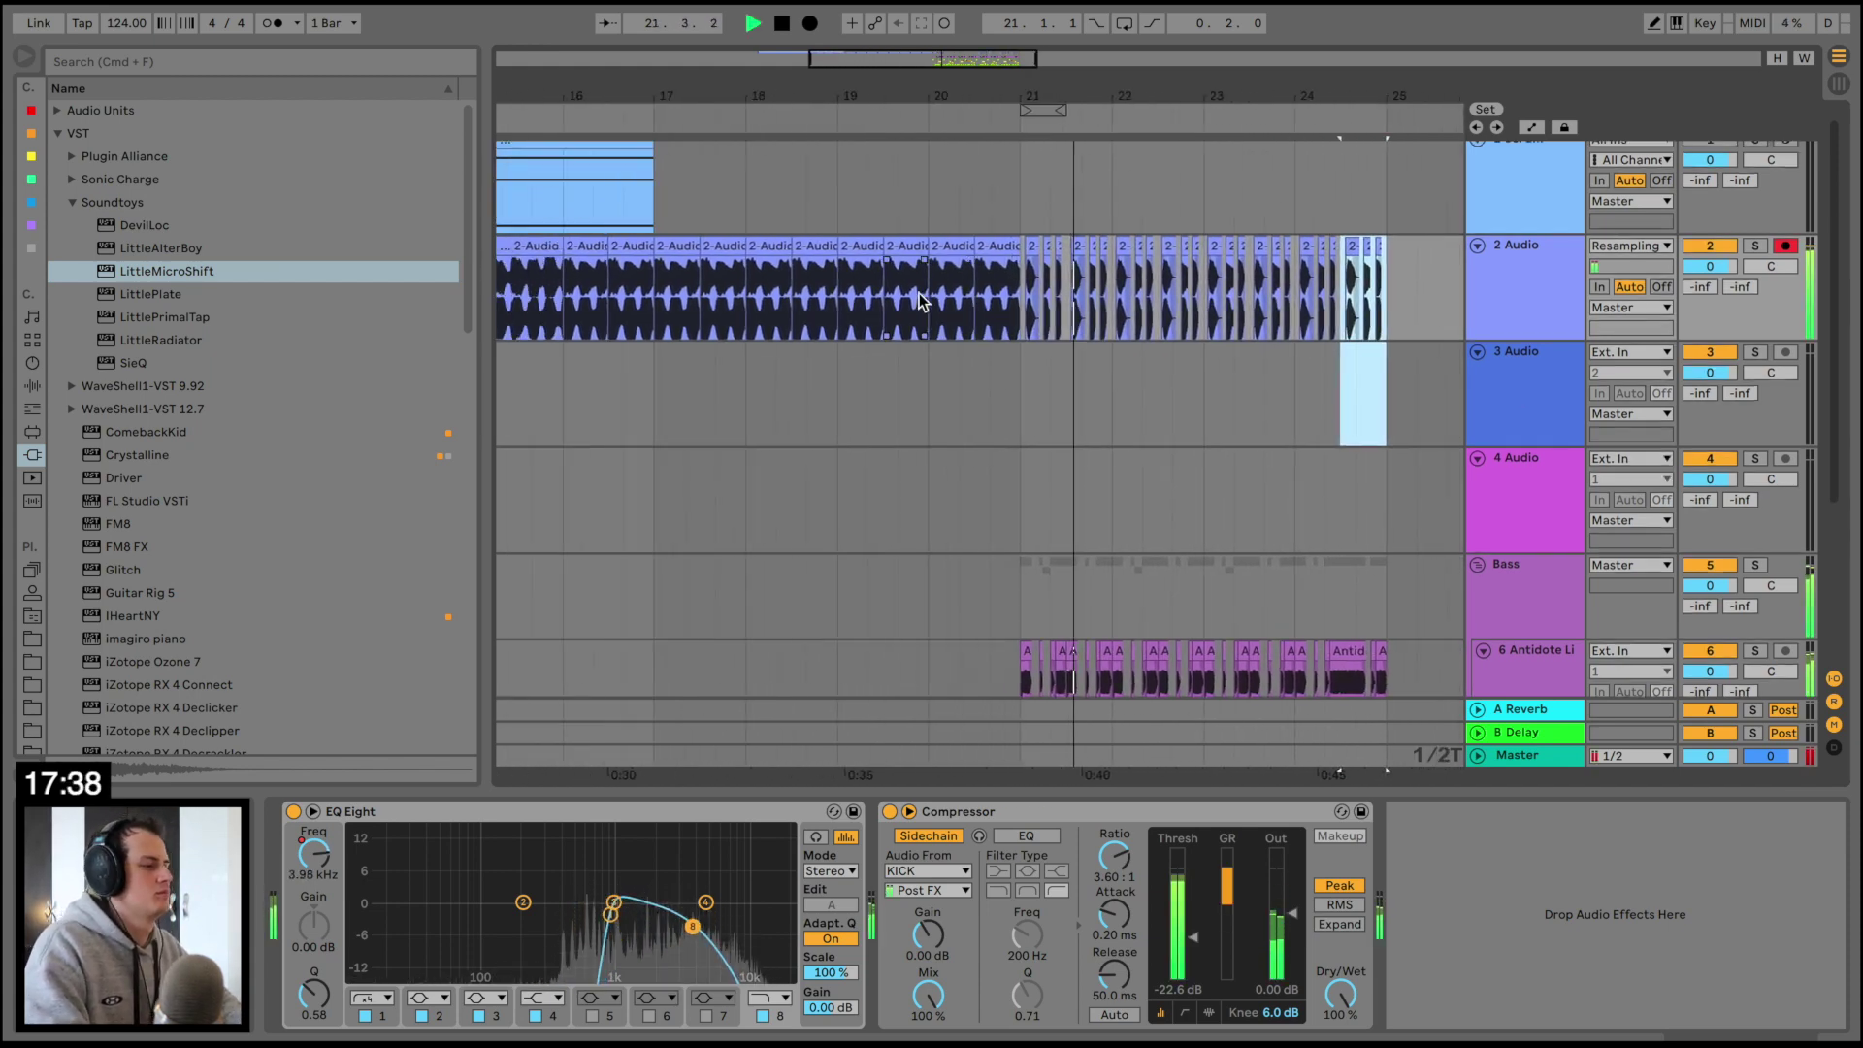
Select the 3 Audio track, open the sample library and collapse the Jack of Spades Cymbals and Drum One Shots folders
{"action": "left_click", "coordinate": [1529, 371]}
{"action": "left_click", "coordinate": [33, 642]}
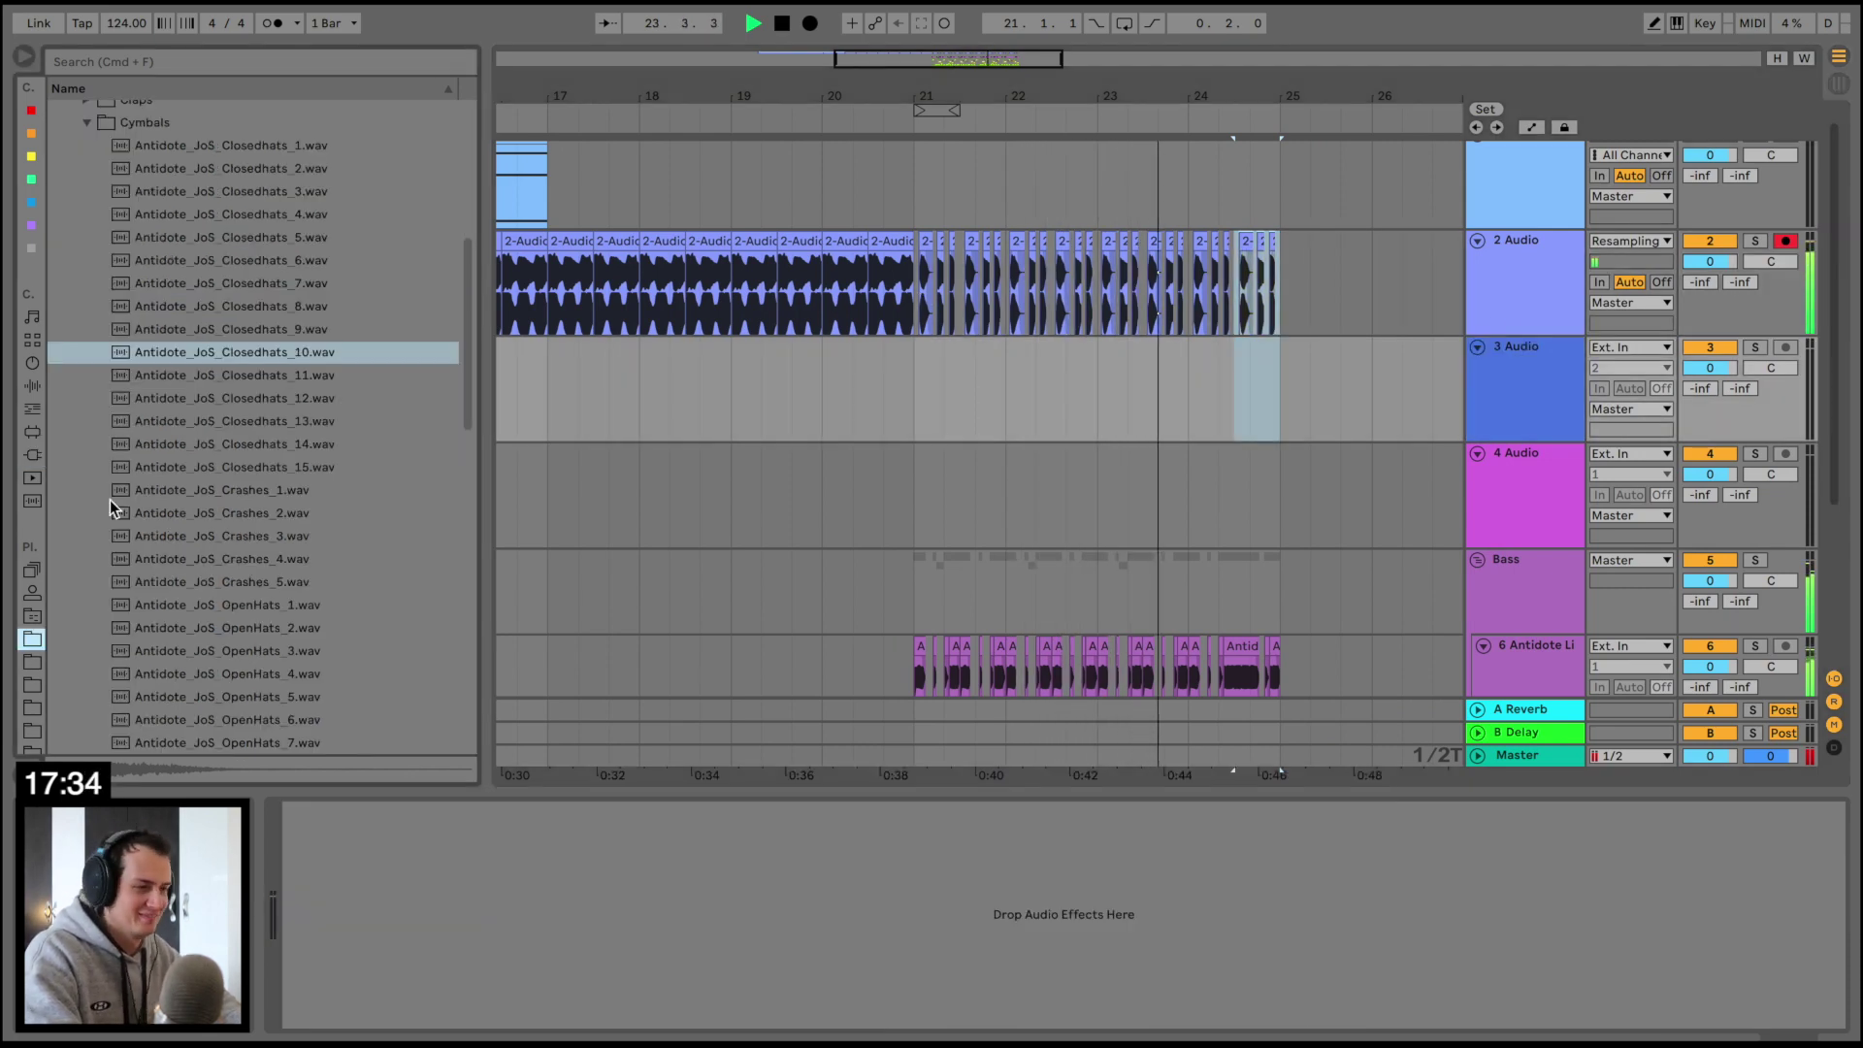
{"action": "scroll", "coordinate": [170, 390], "scroll_direction": "up", "scroll_amount": 3}
{"action": "left_click", "coordinate": [85, 299]}
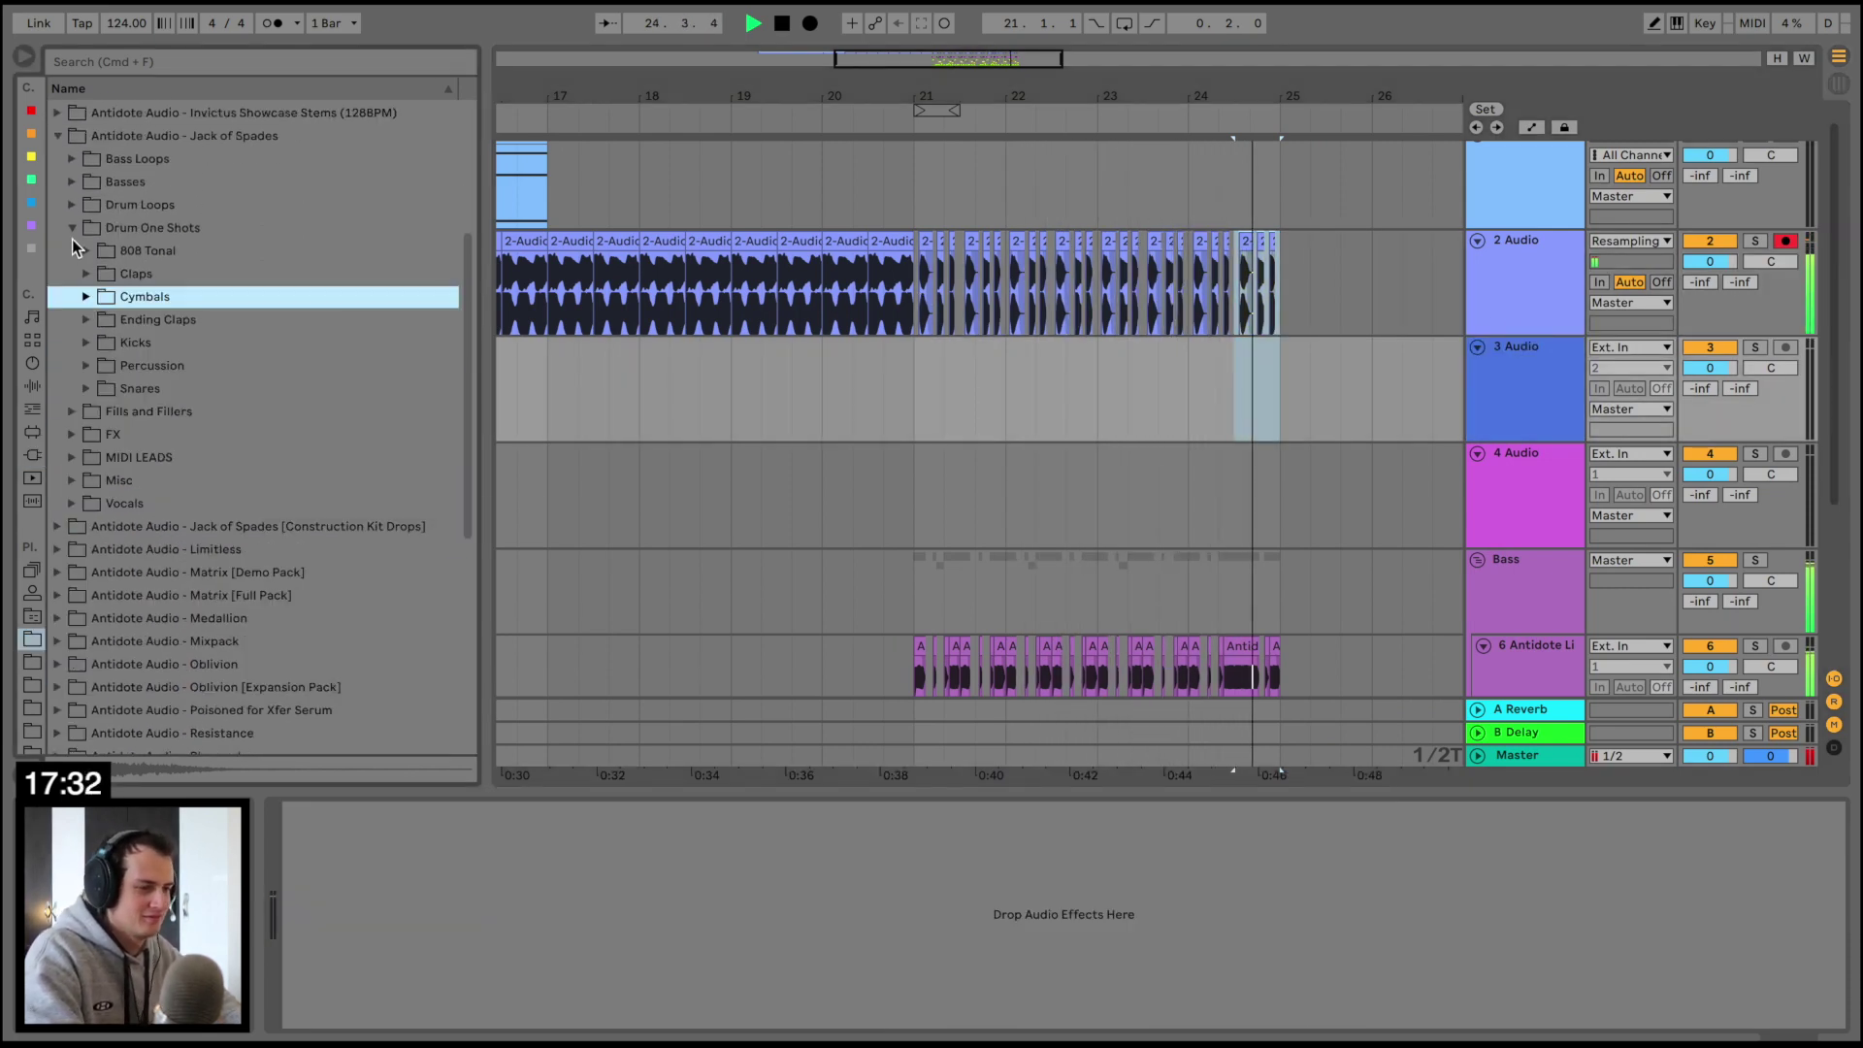
{"action": "left_click", "coordinate": [72, 229]}
{"action": "key", "text": "space"}
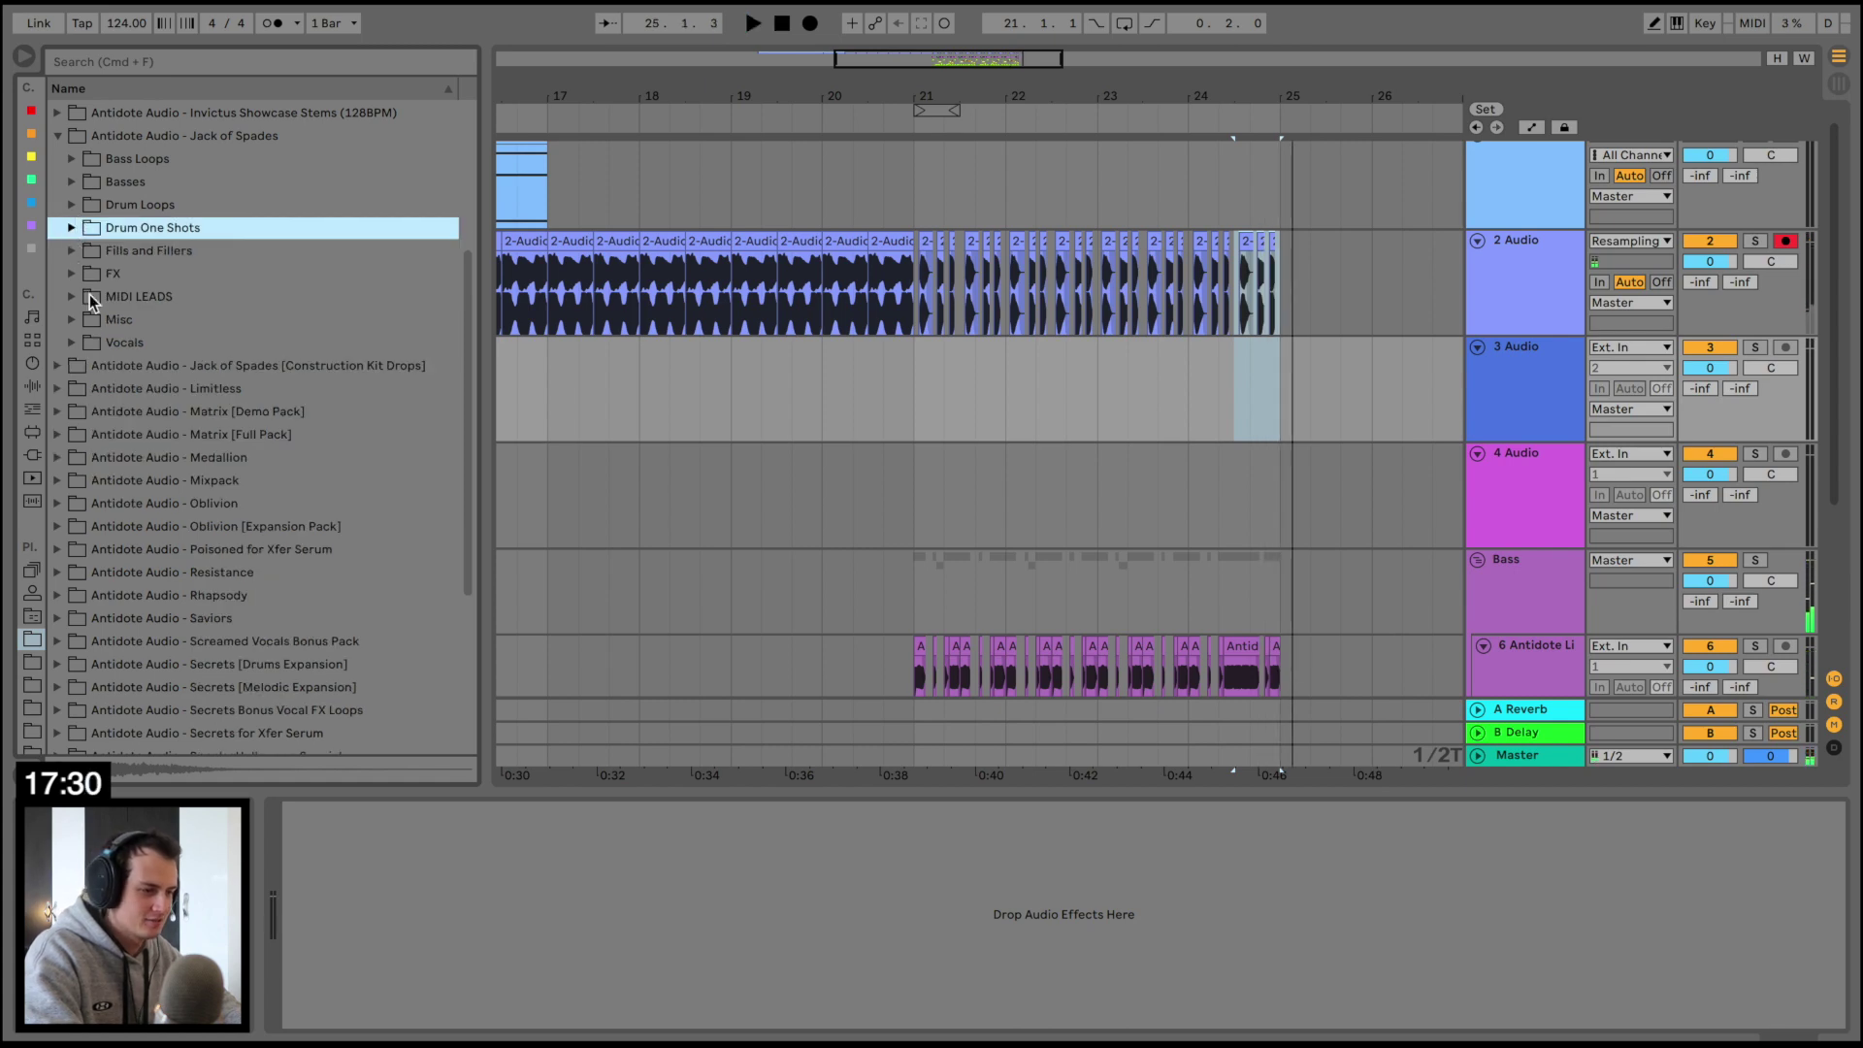
Open the Antidote Audio - Limitless pack and look through its Construction Kits, Drums and melodic loop folders
{"action": "left_click", "coordinate": [223, 386]}
{"action": "key", "text": "Right"}
{"action": "key", "text": "Down"}
{"action": "key", "text": "Down"}
{"action": "key", "text": "Down"}
{"action": "key", "text": "Down"}
{"action": "key", "text": "Down"}
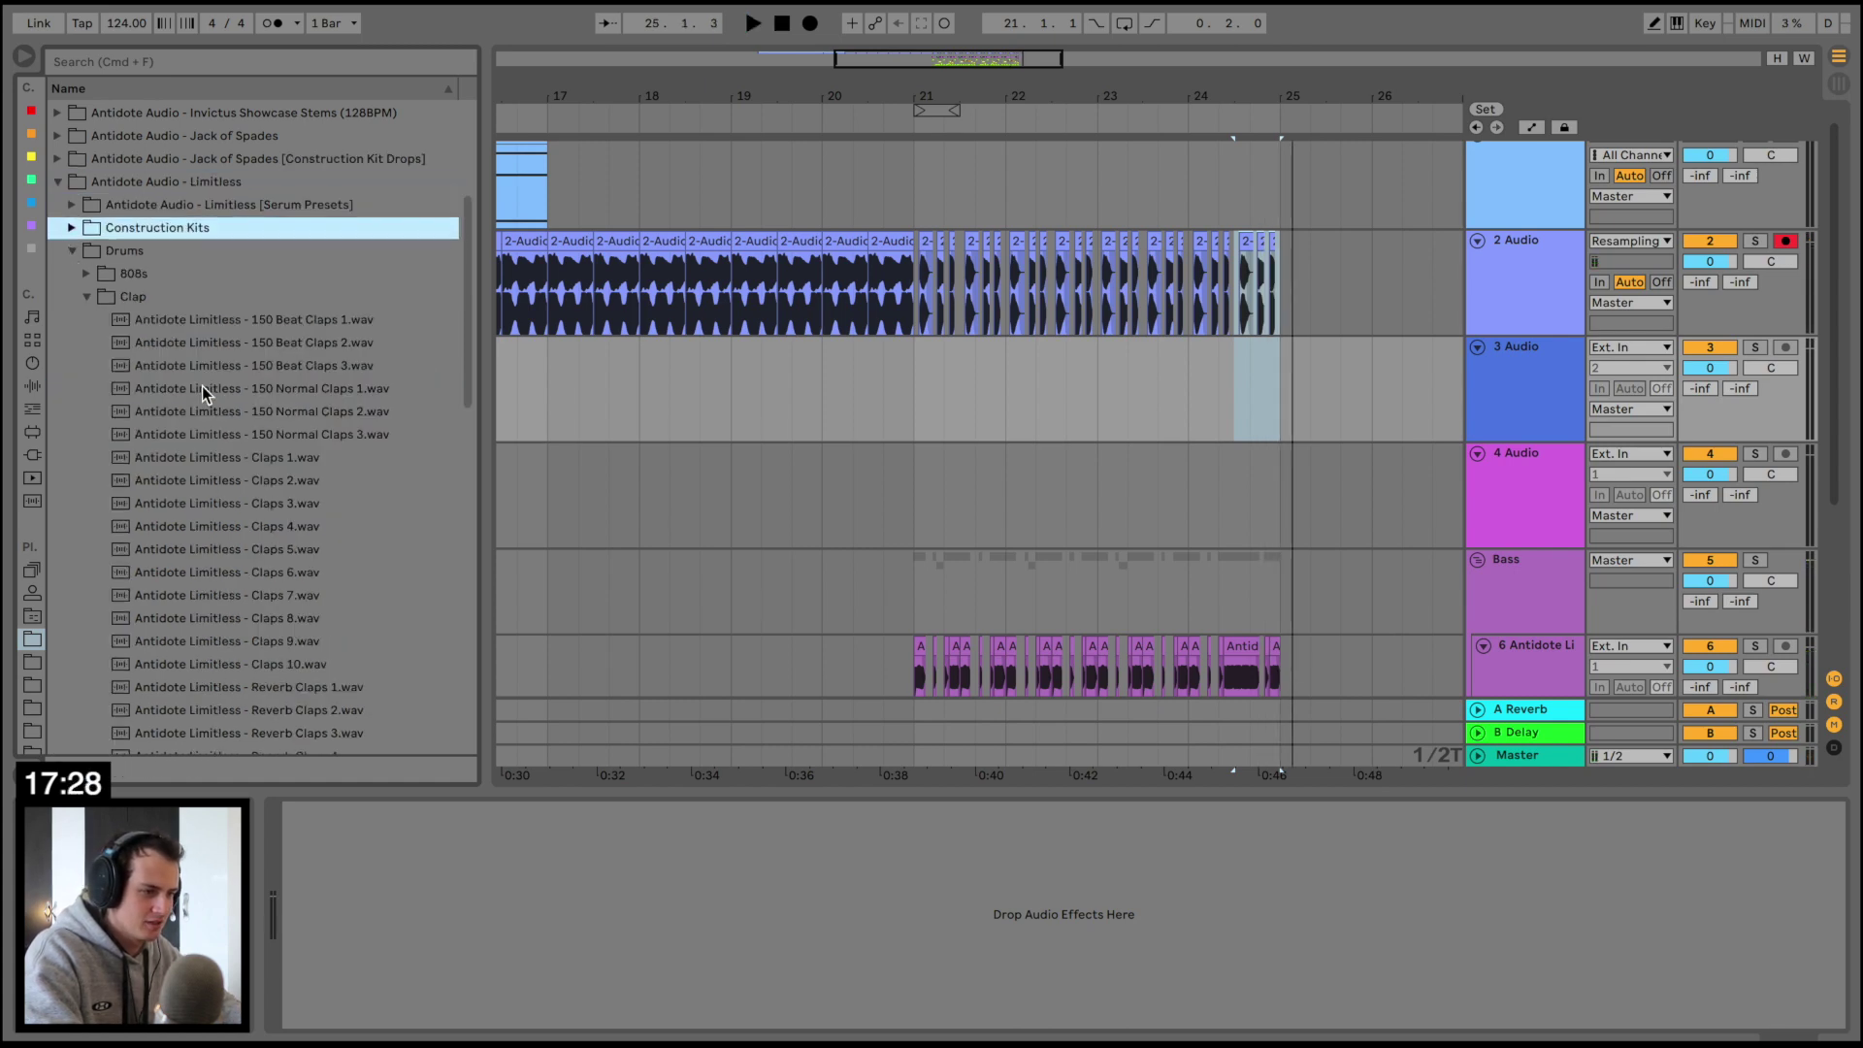
{"action": "key", "text": "Left"}
{"action": "key", "text": "Down"}
{"action": "key", "text": "Down"}
{"action": "key", "text": "Down"}
{"action": "key", "text": "Down"}
{"action": "key", "text": "Down"}
{"action": "key", "text": "Down"}
{"action": "key", "text": "Down"}
{"action": "key", "text": "Down"}
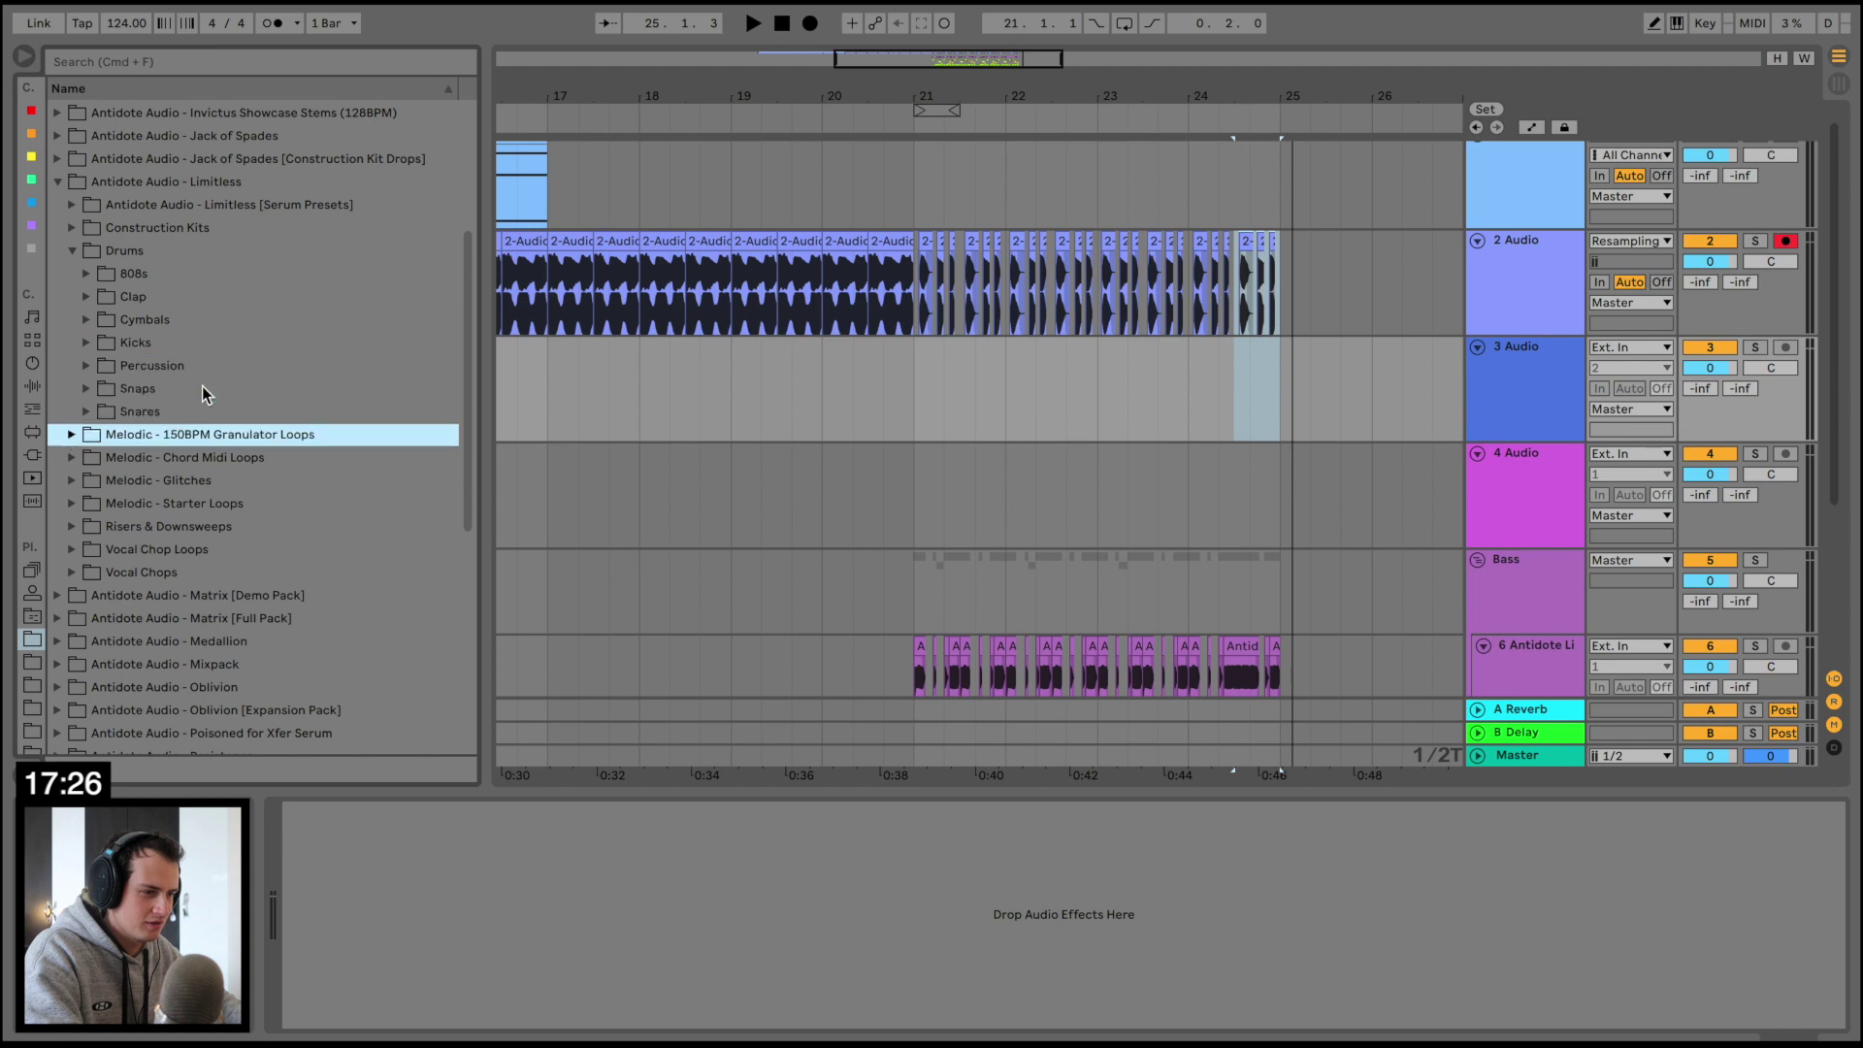
{"action": "key", "text": "Up"}
{"action": "key", "text": "Right"}
{"action": "key", "text": "Left"}
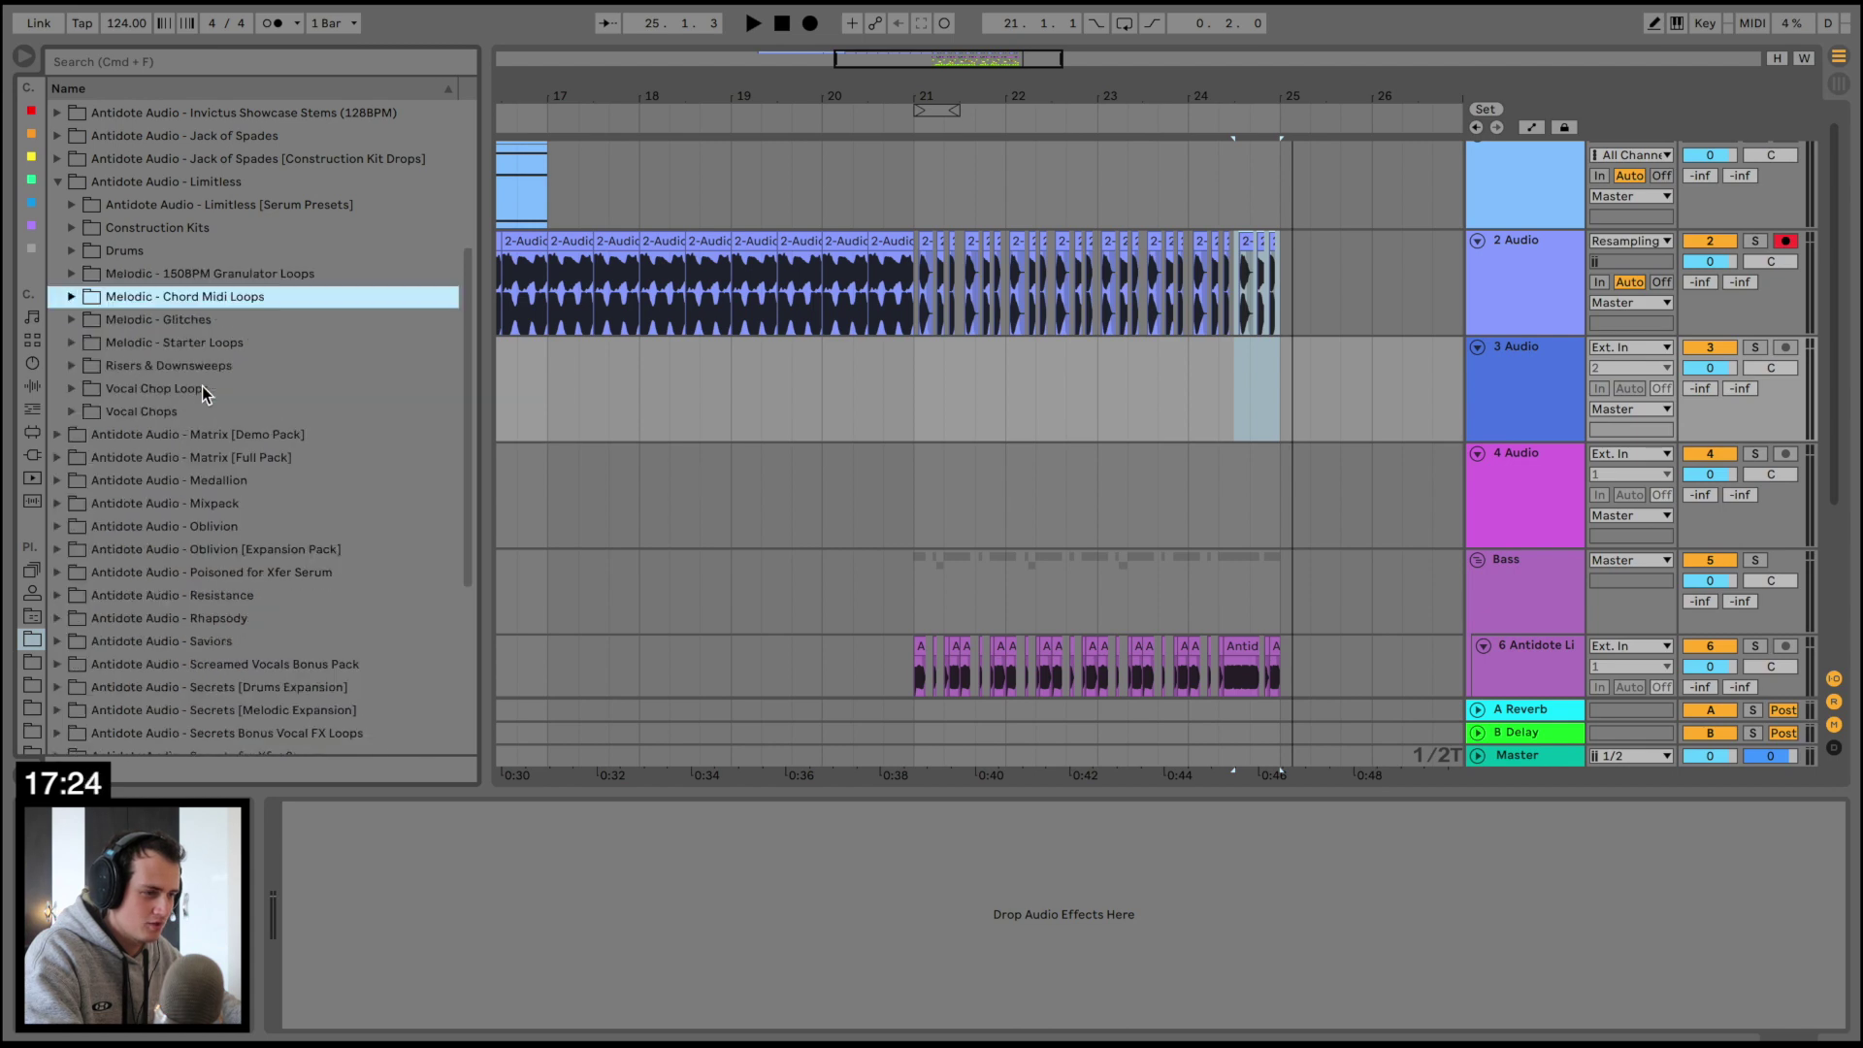
Audition the first three samples in the Limitless Melodic - Glitches folder and close the folder
{"action": "key", "text": "Down"}
{"action": "key", "text": "Right"}
{"action": "key", "text": "Down"}
{"action": "key", "text": "Down"}
{"action": "key", "text": "Down"}
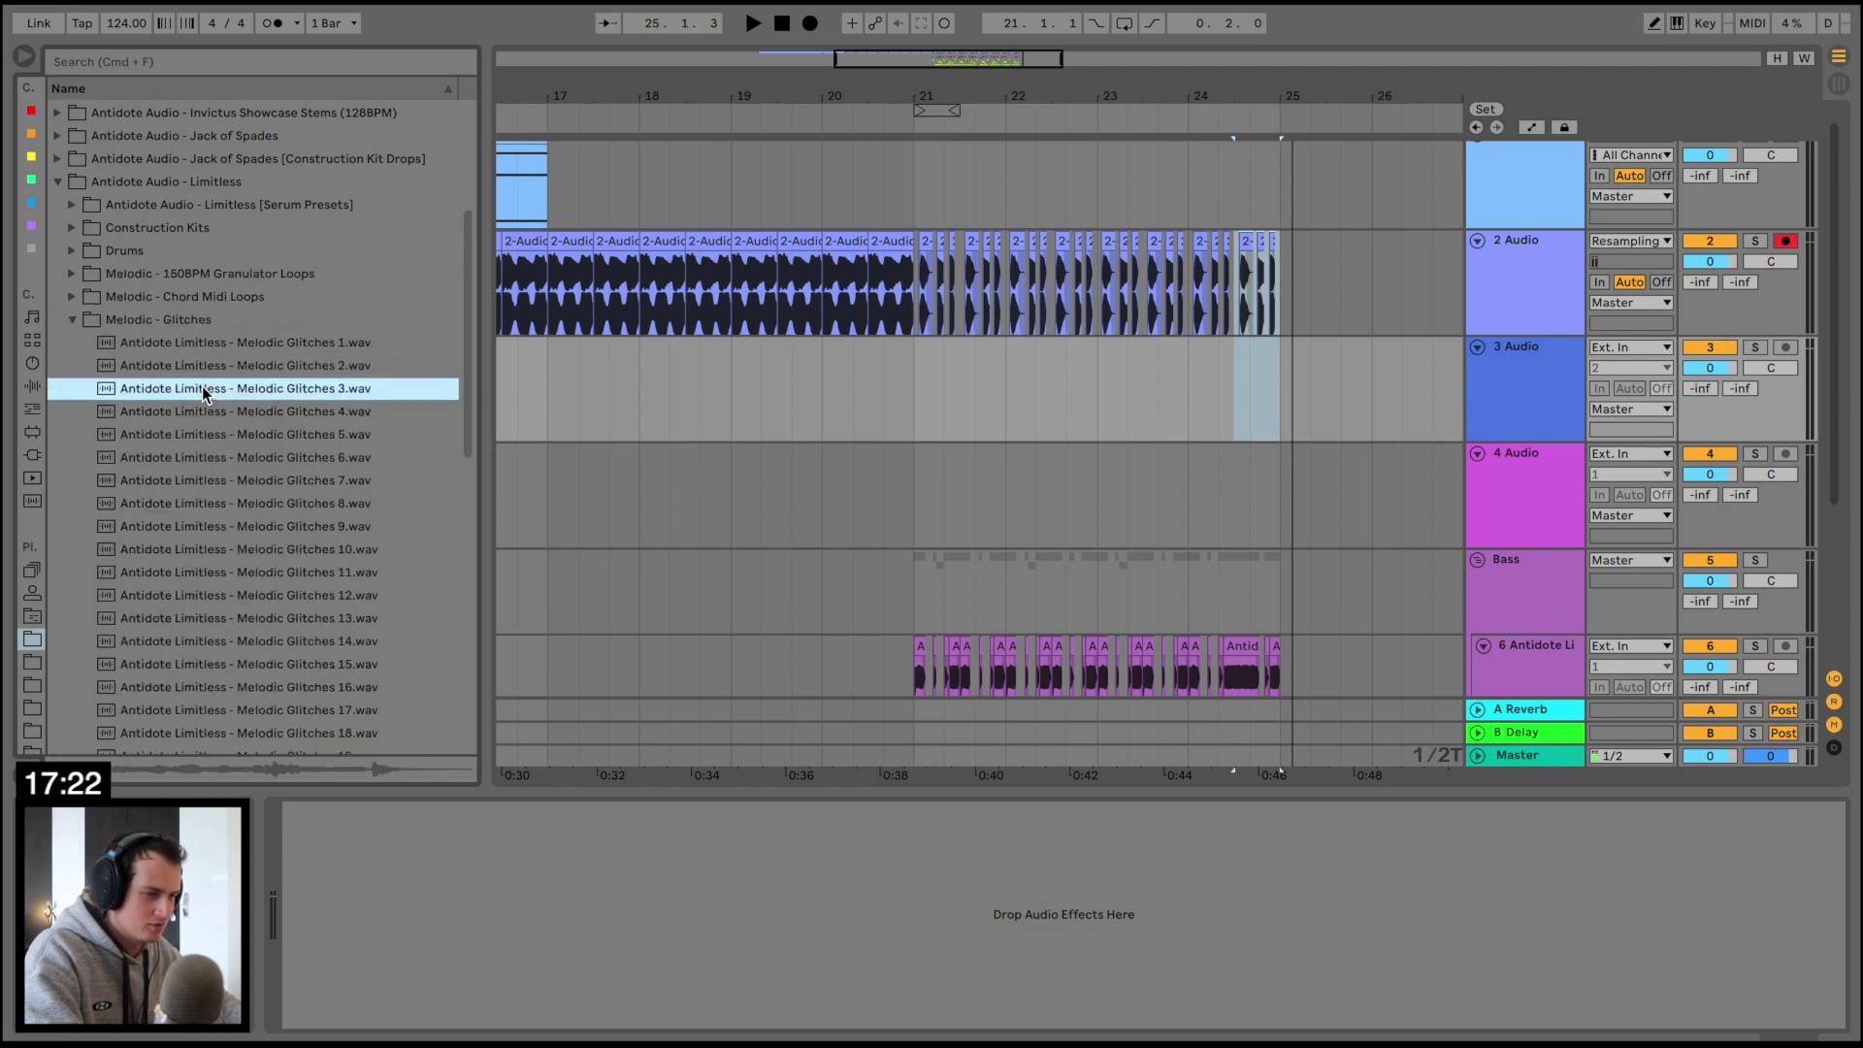
{"action": "key", "text": "Left"}
{"action": "key", "text": "Left"}
Open the Limitless Vocal Chop Loops folder and audition loops up to the 110BPM C#min Vocal Loop
{"action": "key", "text": "Down"}
{"action": "key", "text": "Down"}
{"action": "key", "text": "Down"}
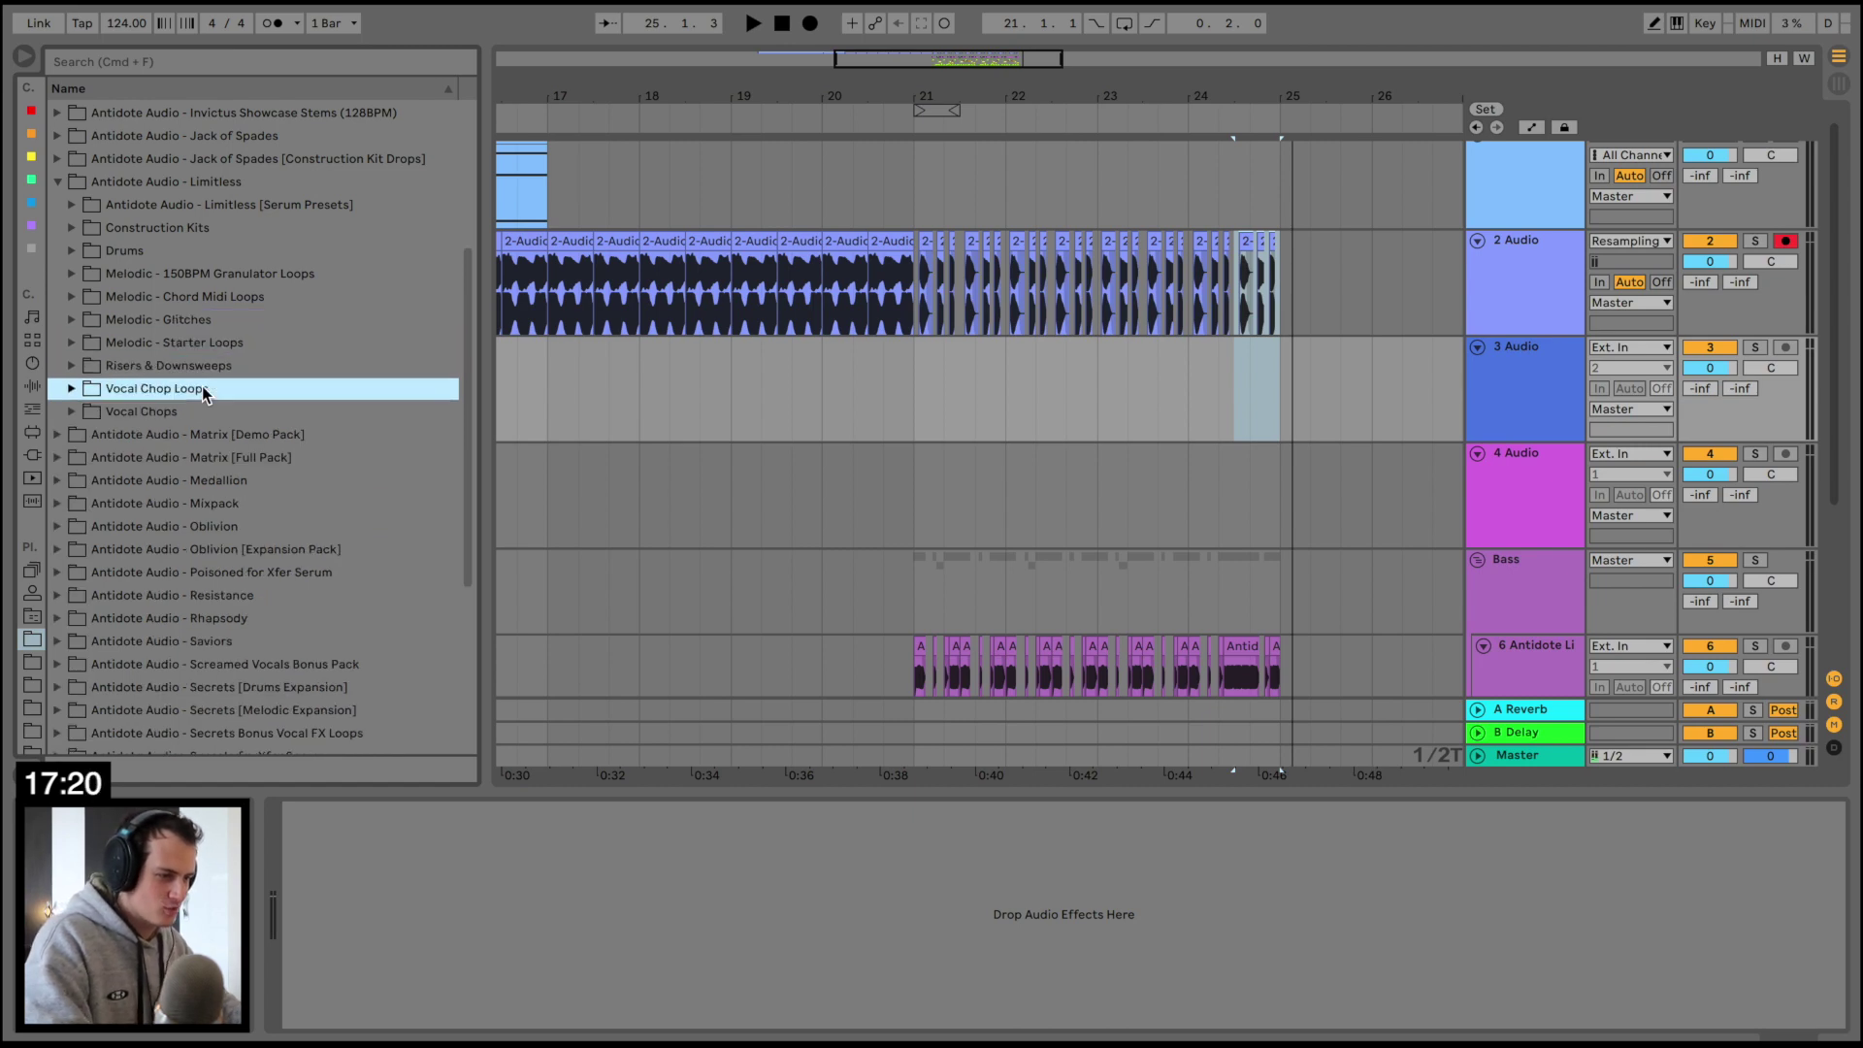
{"action": "key", "text": "Right"}
{"action": "key", "text": "Down"}
{"action": "left_click", "coordinate": [354, 595]}
{"action": "left_click", "coordinate": [364, 501]}
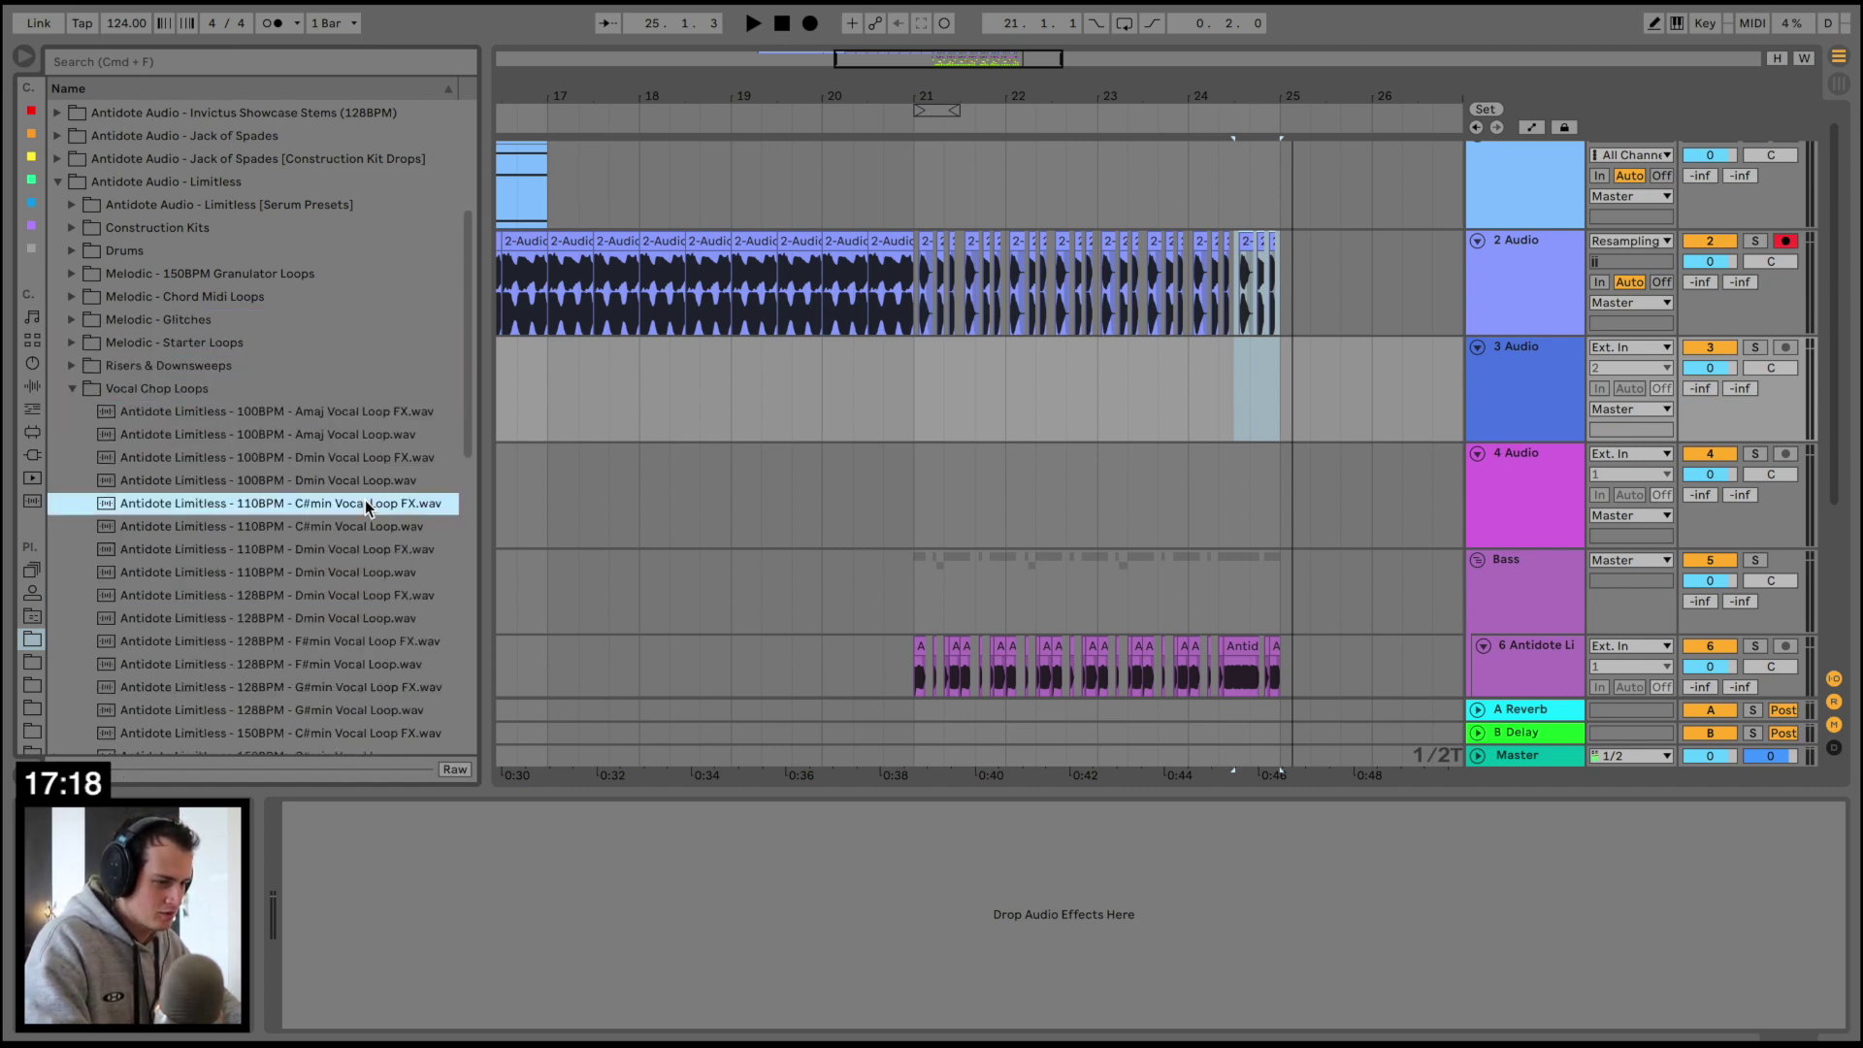
{"action": "left_click", "coordinate": [330, 520]}
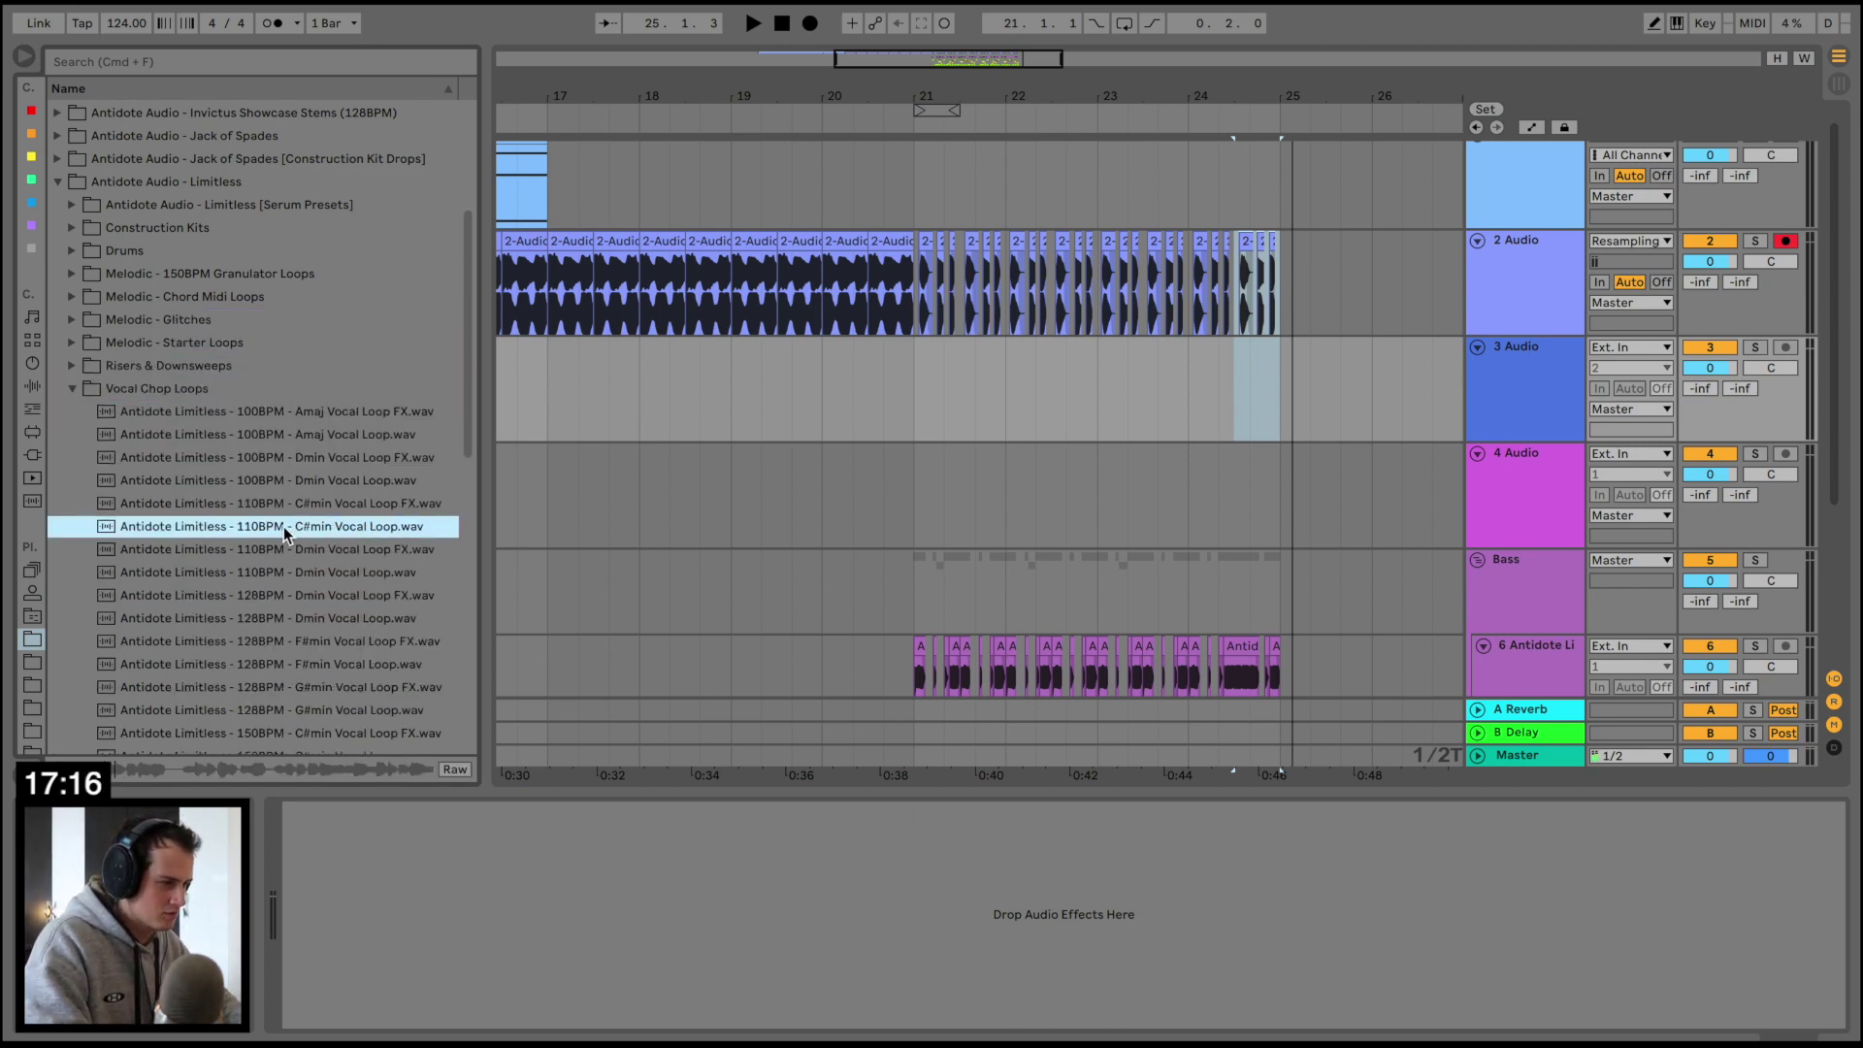
Place the Antidote Limitless 110BPM C#min Vocal Loop on track 3 at bar 21 and play it briefly
{"action": "mouse_move", "coordinate": [284, 531]}
{"action": "left_mouse_down"}
{"action": "mouse_move", "coordinate": [935, 378]}
{"action": "mouse_move", "coordinate": [916, 367]}
{"action": "left_mouse_up"}
{"action": "double_click", "coordinate": [968, 348]}
{"action": "key", "text": "space"}
{"action": "key", "text": "space"}
Copy the kick-sidechained Compressor from the 2 Audio track onto the vocal loop track
{"action": "left_click", "coordinate": [1527, 280]}
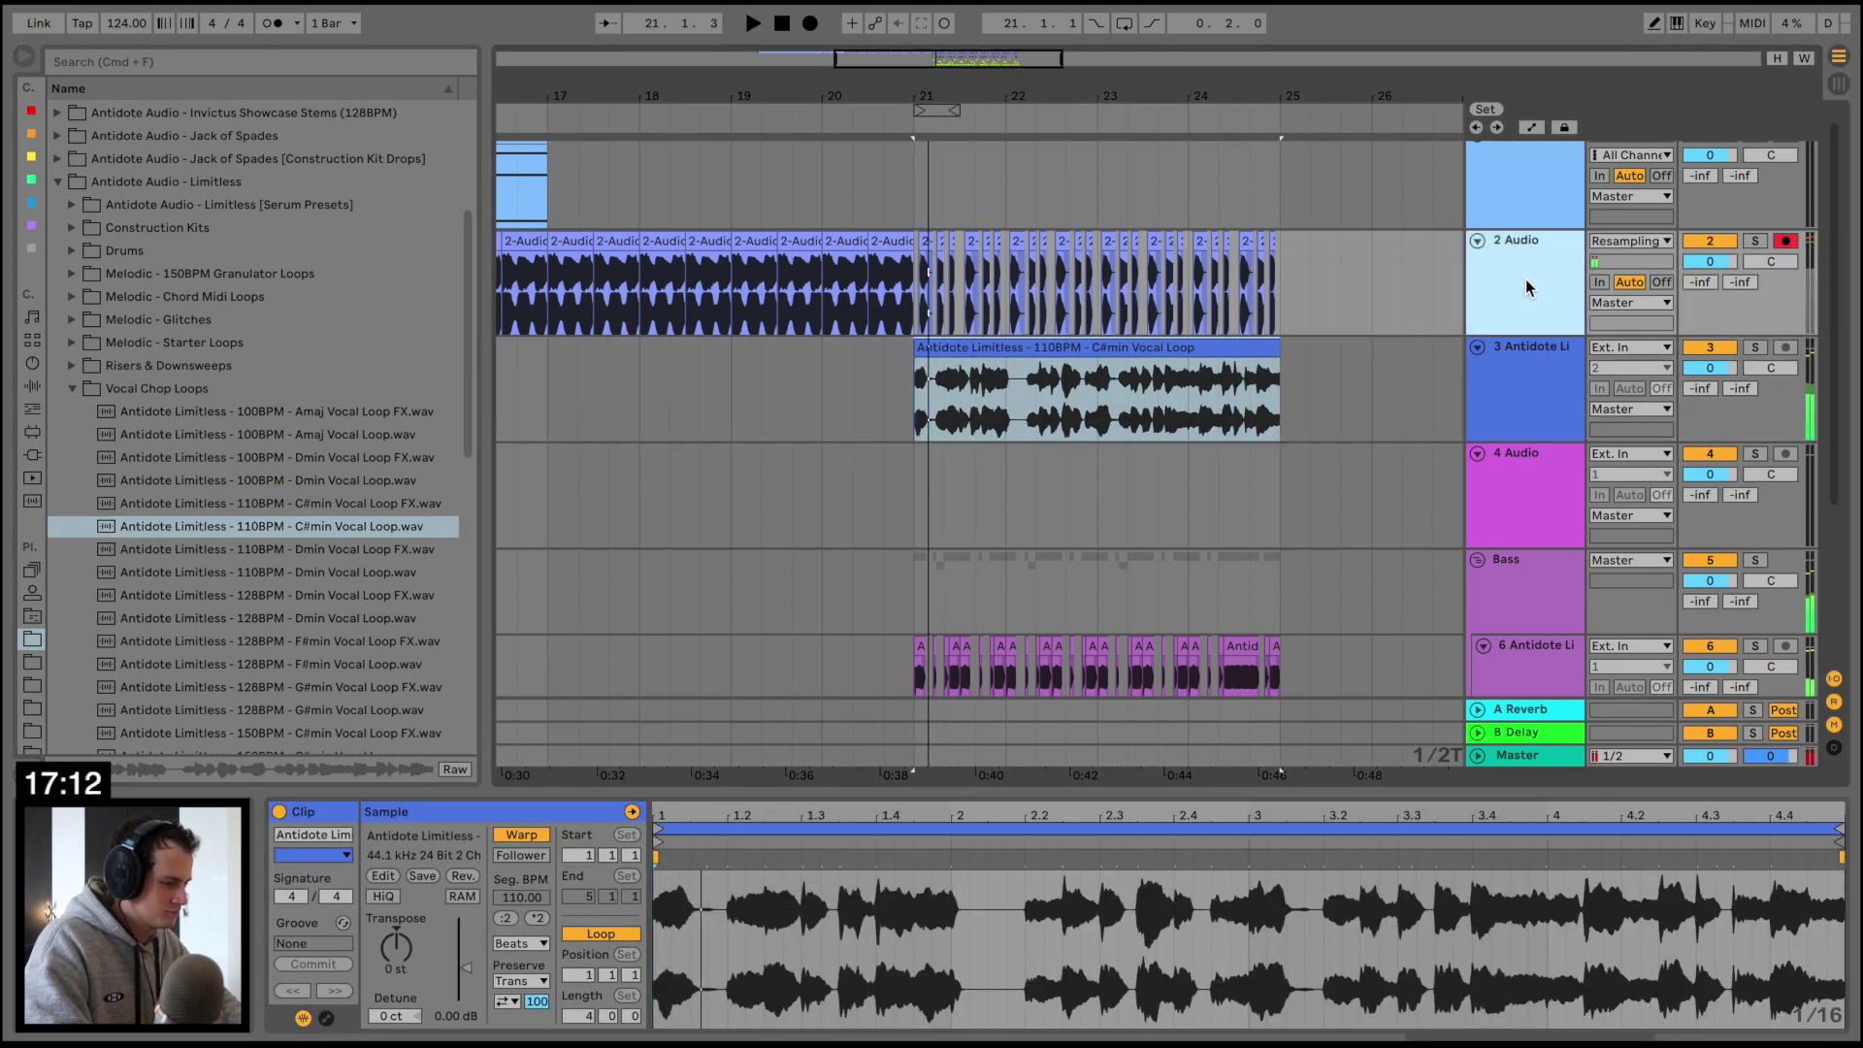
{"action": "double_click", "coordinate": [1527, 280]}
{"action": "left_click_drag", "start_coordinate": [988, 809], "coordinate": [982, 472]}
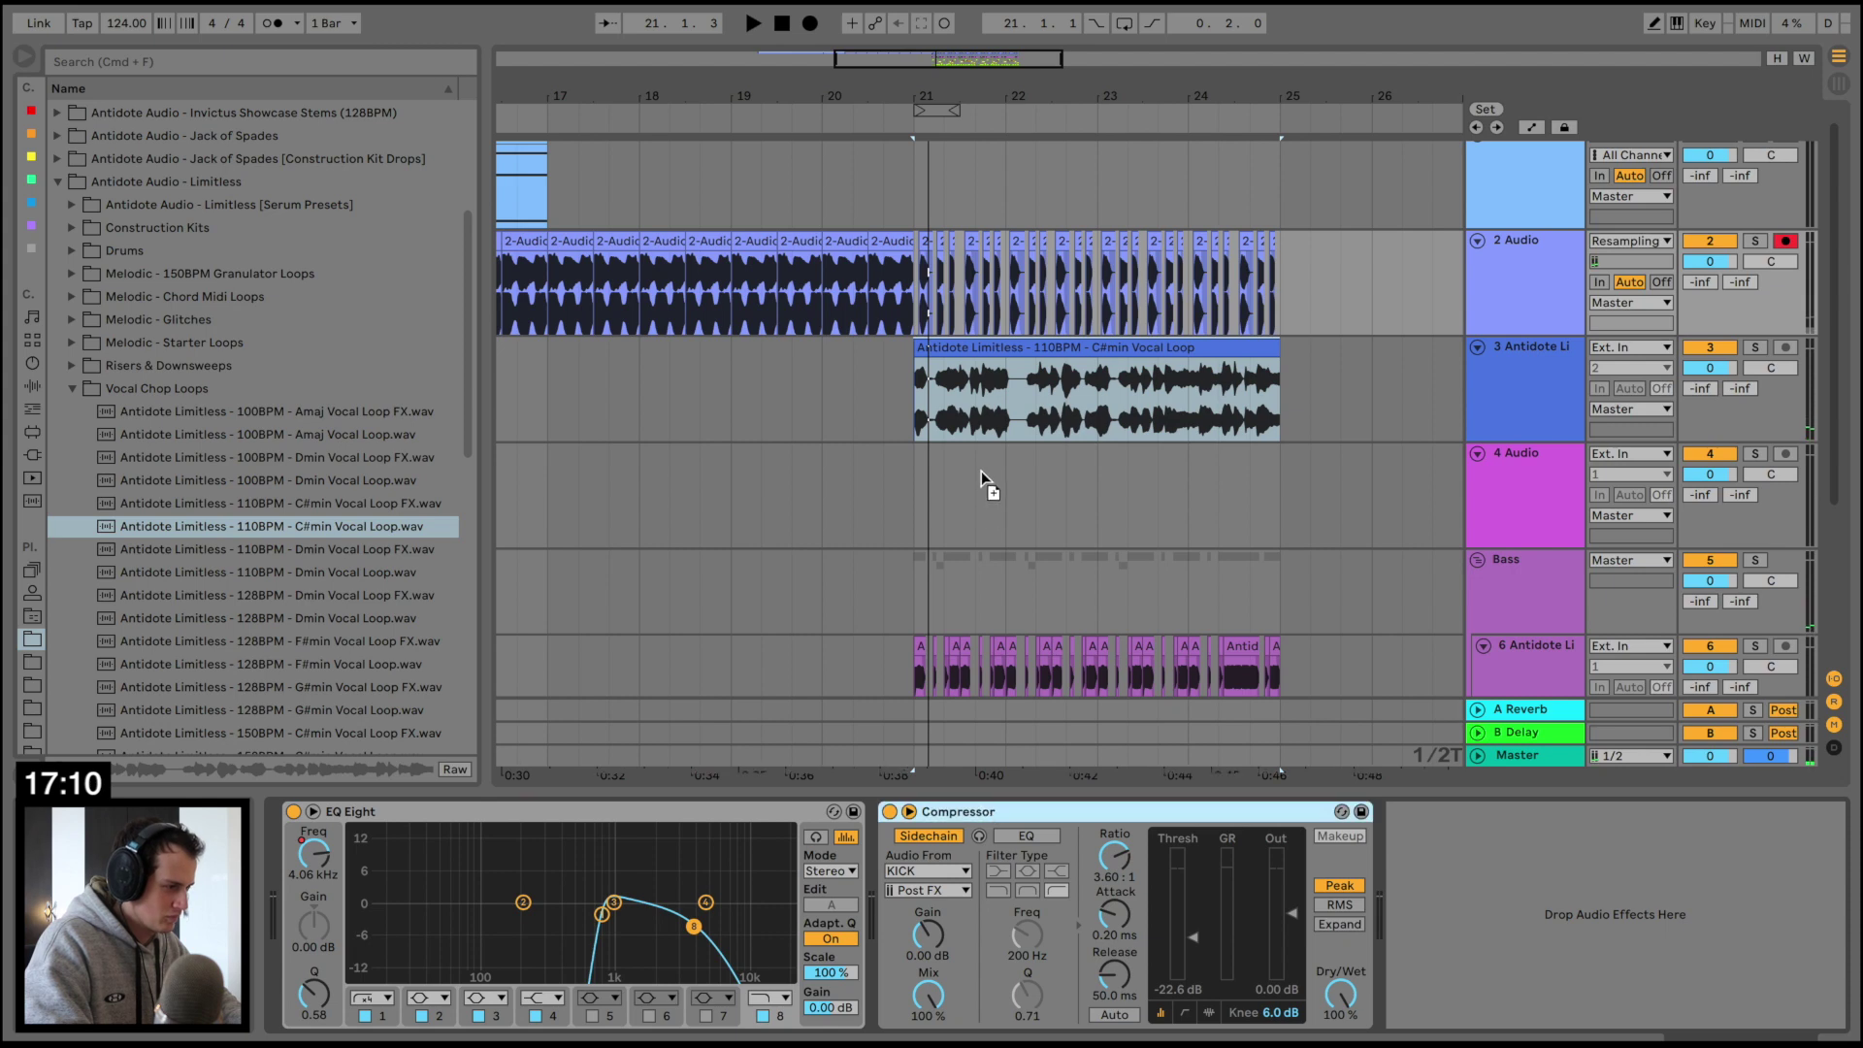
{"action": "left_click_drag", "start_coordinate": [961, 397], "coordinate": [961, 396]}
{"action": "left_click_drag", "start_coordinate": [953, 89], "coordinate": [947, 116]}
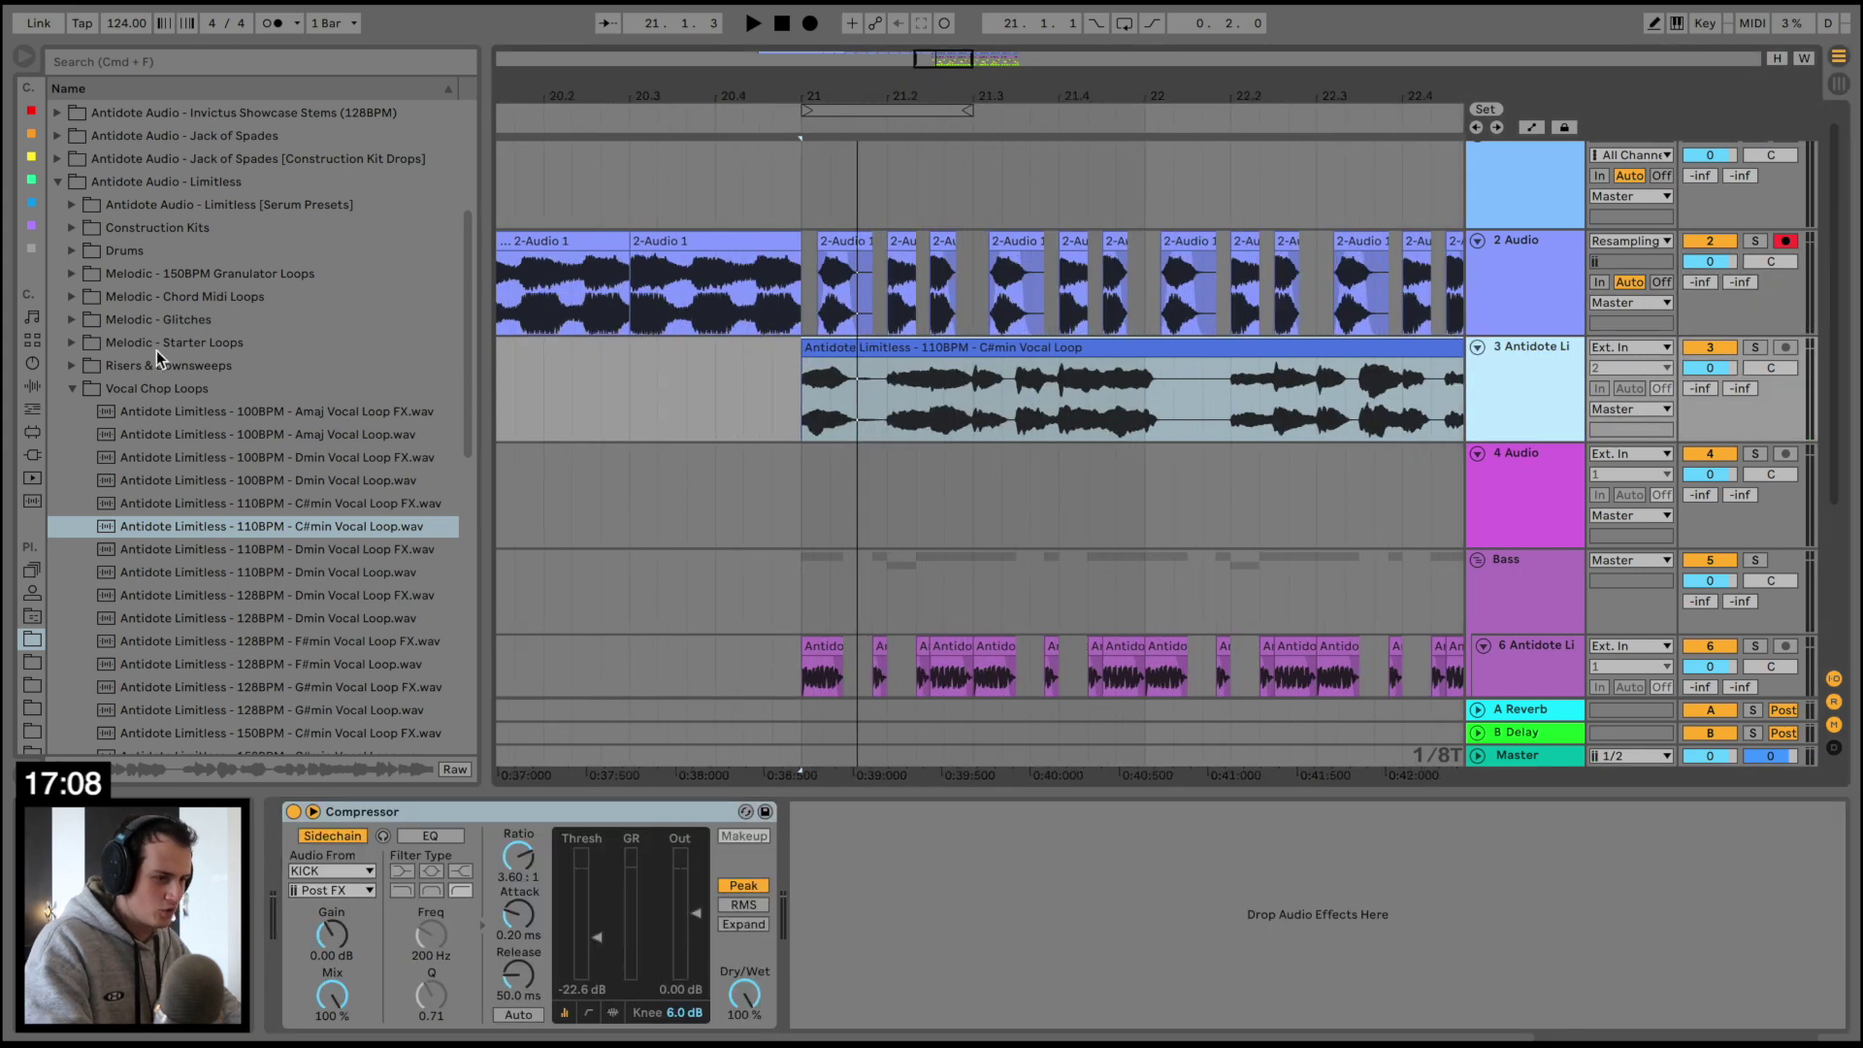
Add EQ Three, Delay, Reverb and Overdrive after the Compressor on the vocal loop track
{"action": "left_click", "coordinate": [33, 387]}
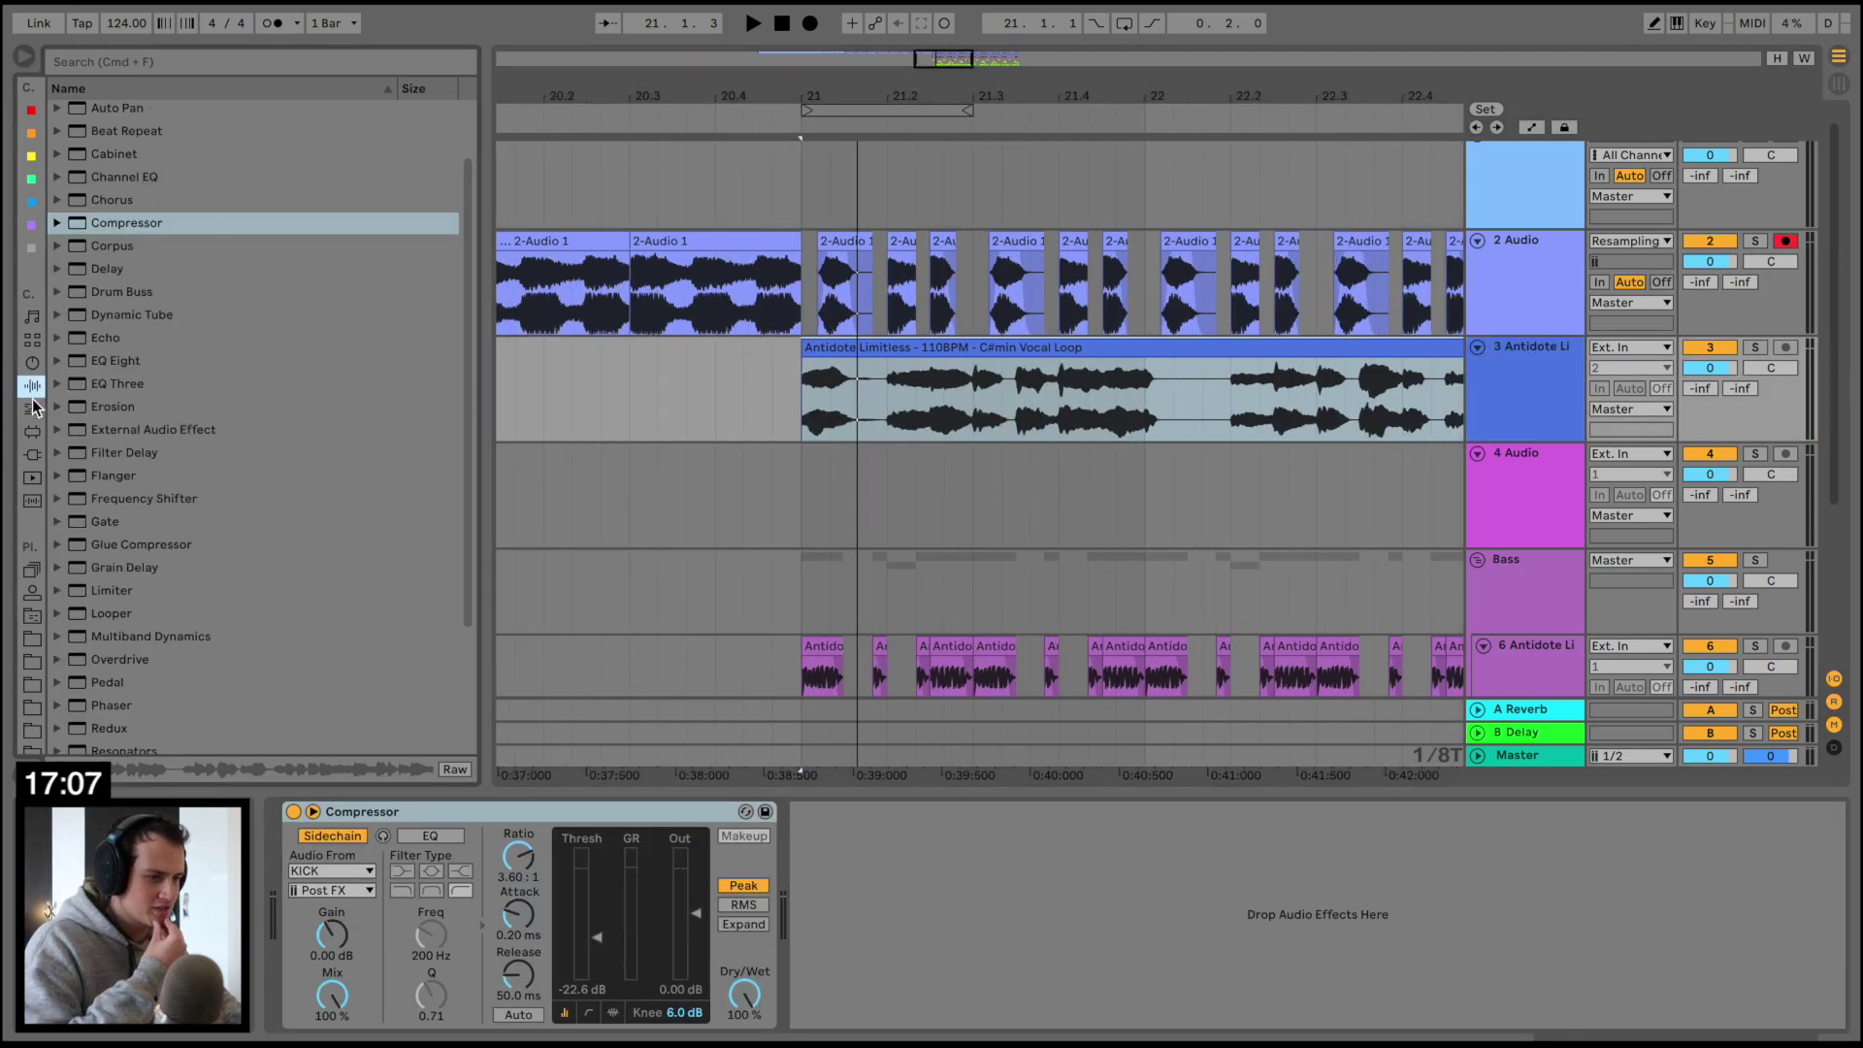
{"action": "left_click", "coordinate": [112, 362]}
{"action": "double_click", "coordinate": [113, 384]}
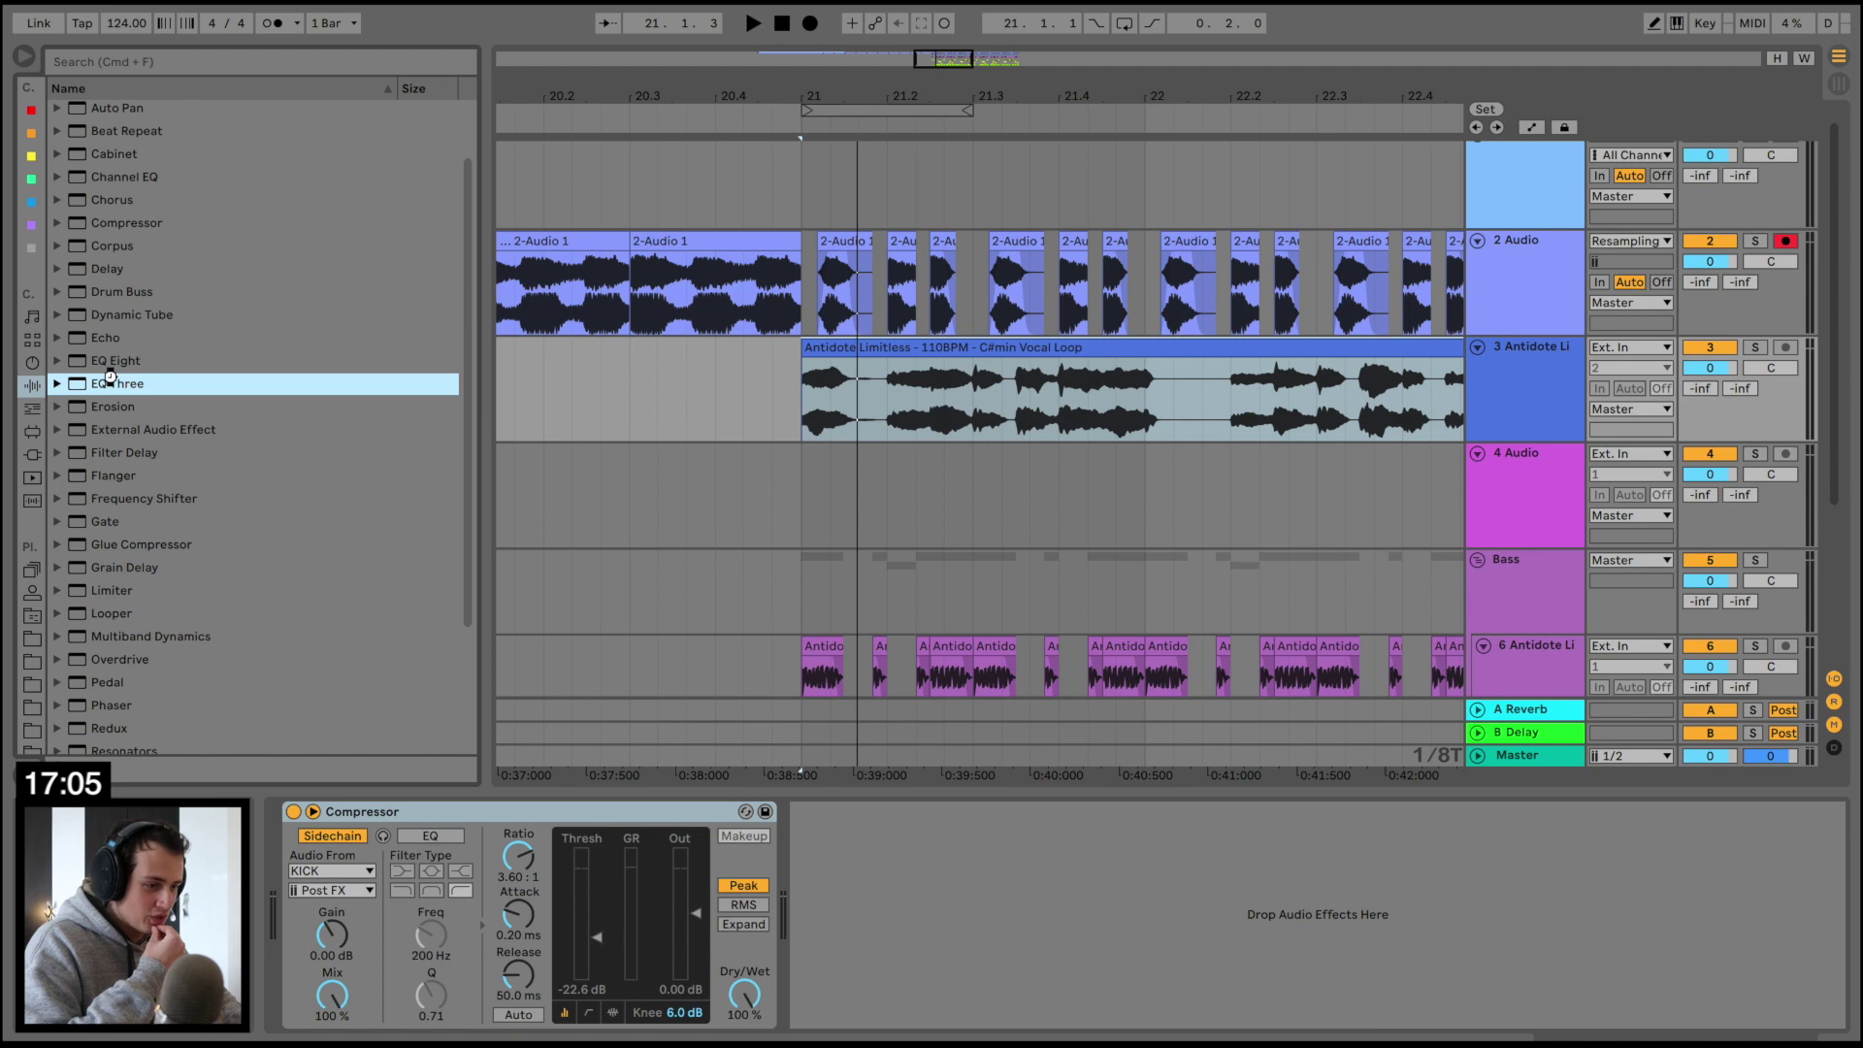
{"action": "double_click", "coordinate": [89, 275]}
{"action": "scroll", "coordinate": [112, 718], "scroll_direction": "down", "scroll_amount": 3}
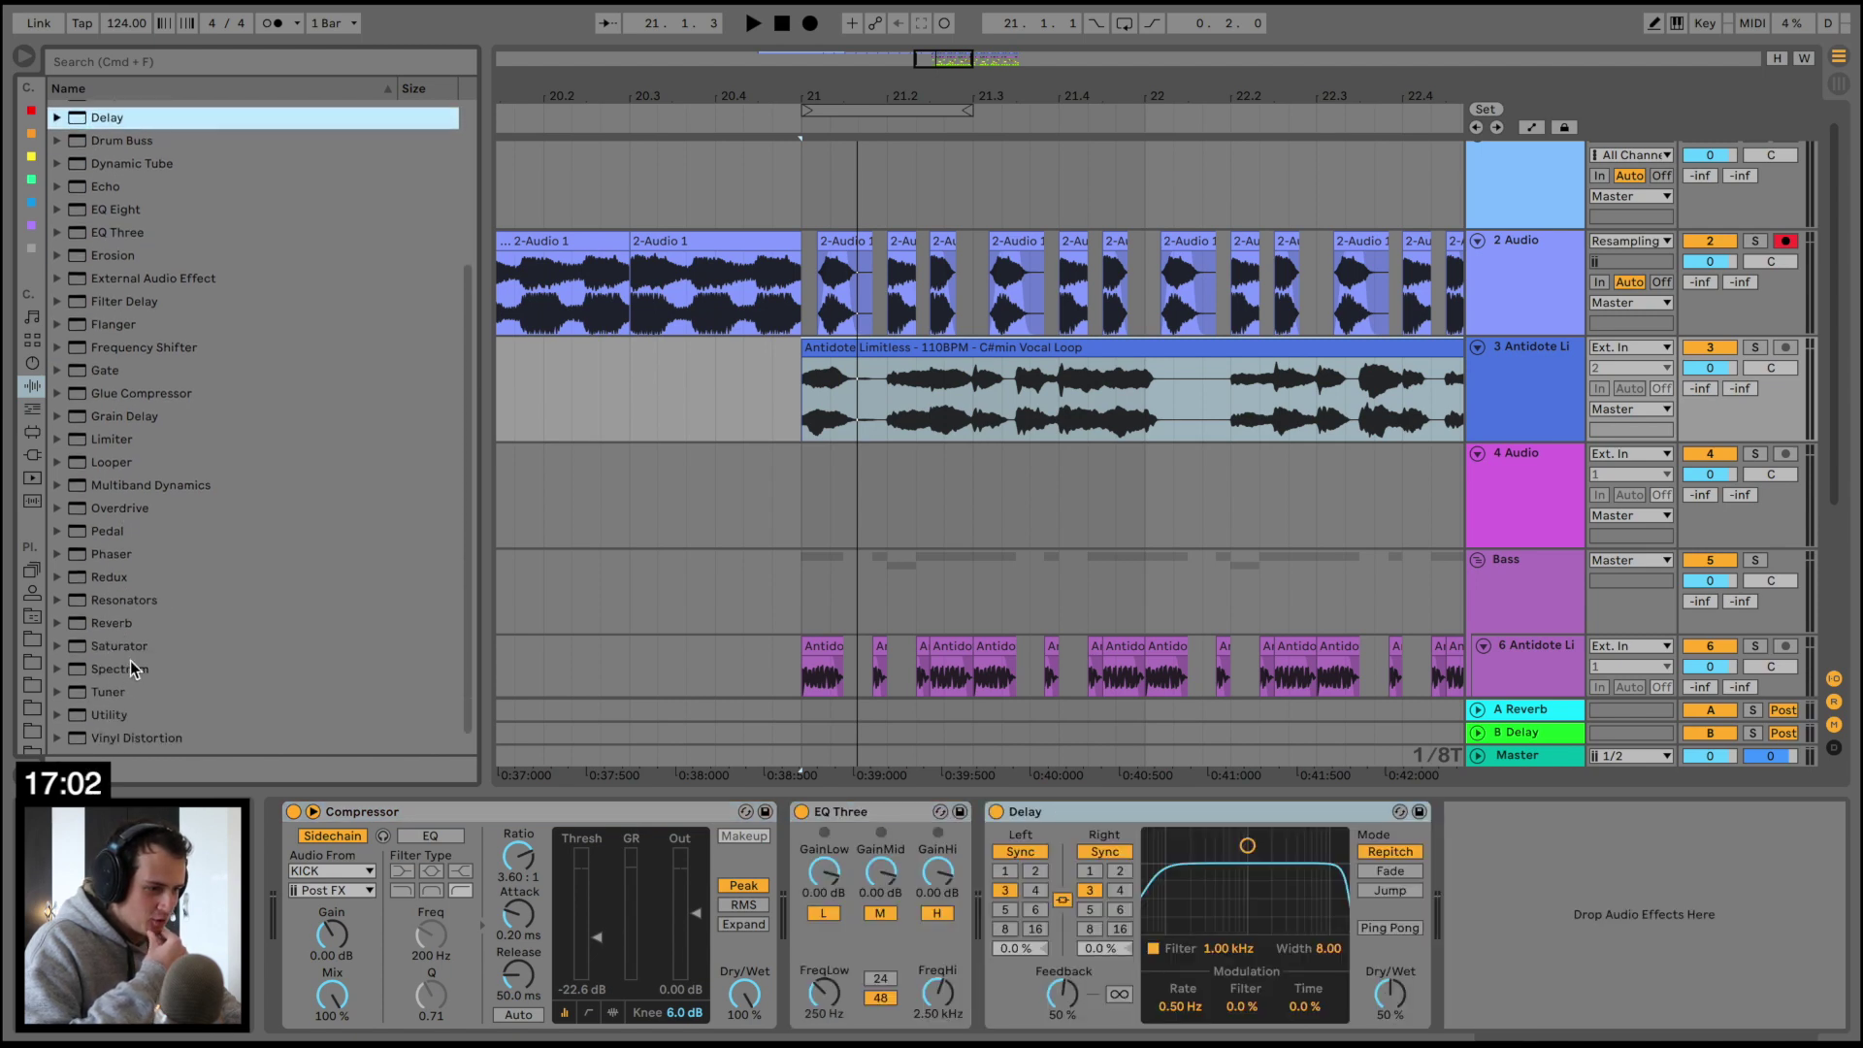
{"action": "double_click", "coordinate": [113, 624]}
{"action": "double_click", "coordinate": [124, 508]}
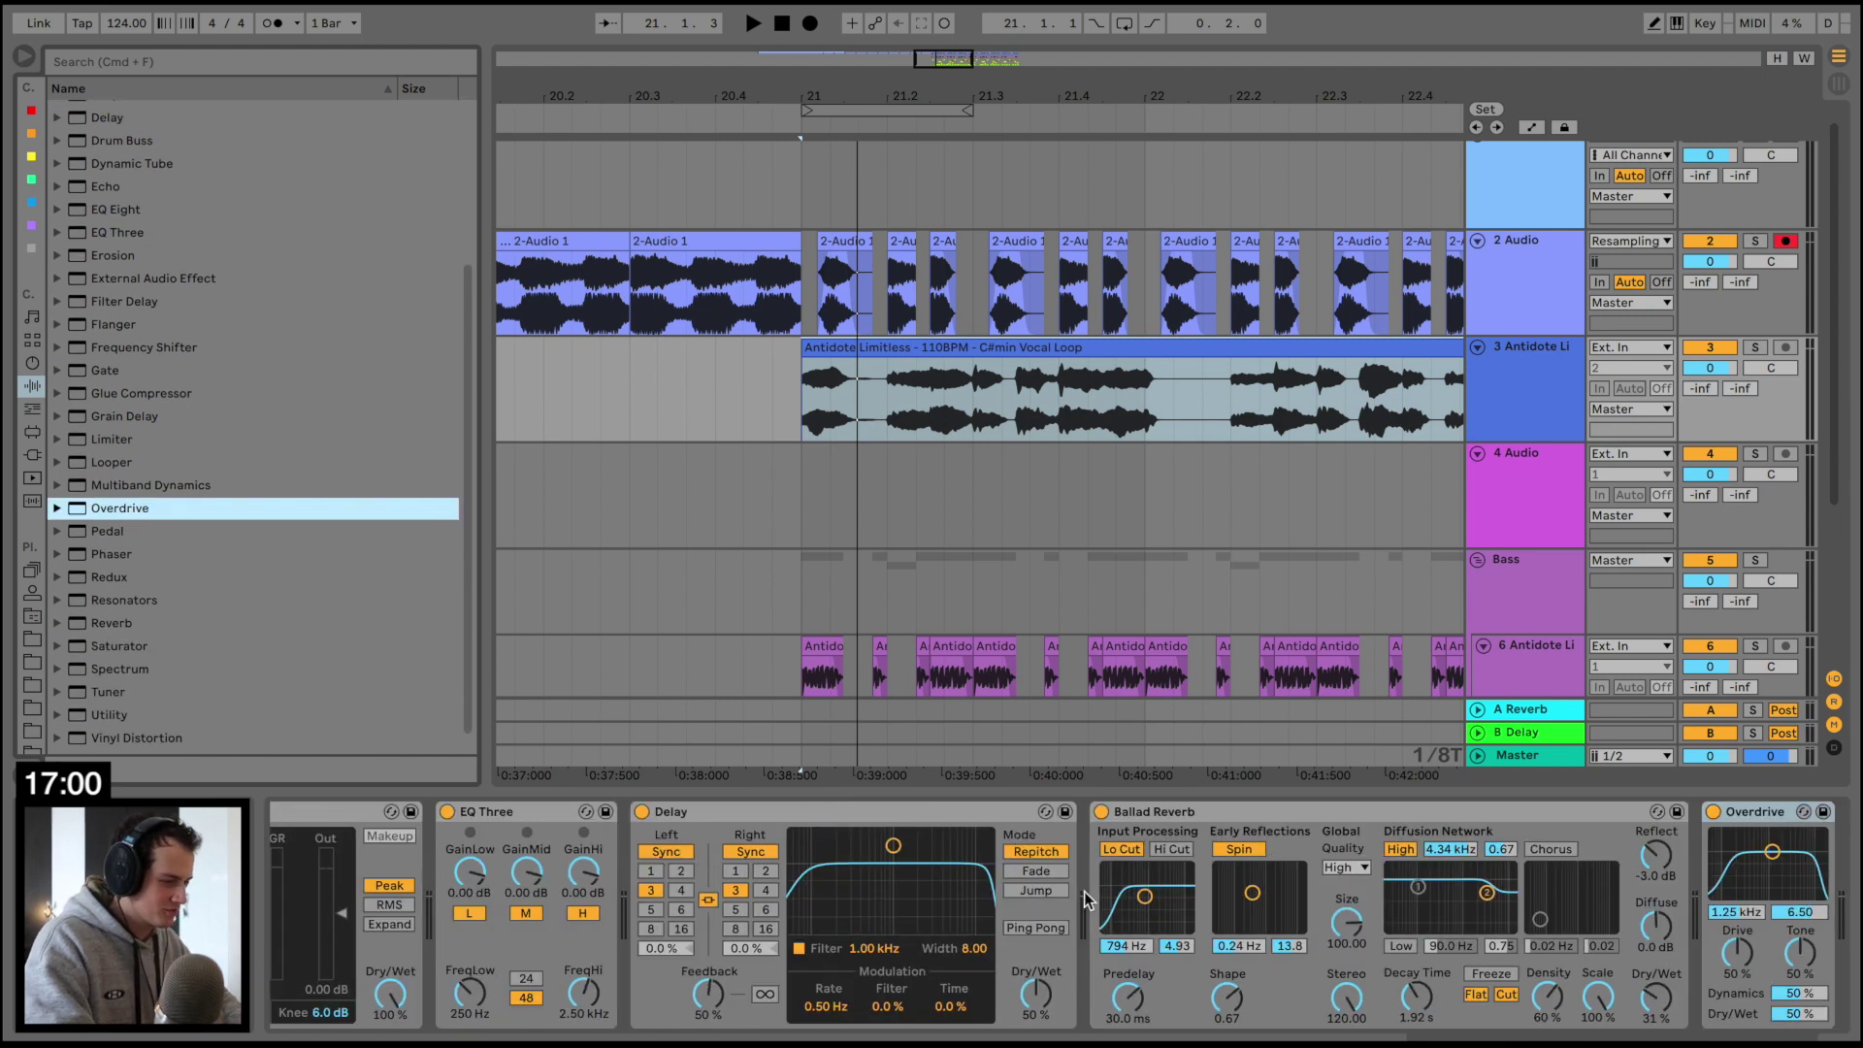
Set EQ Three's GainLow and GainHi to -inf dB and FreqLow to 500 Hz while checking the vocal's sound
{"action": "scroll", "coordinate": [699, 932], "scroll_direction": "left", "scroll_amount": 3}
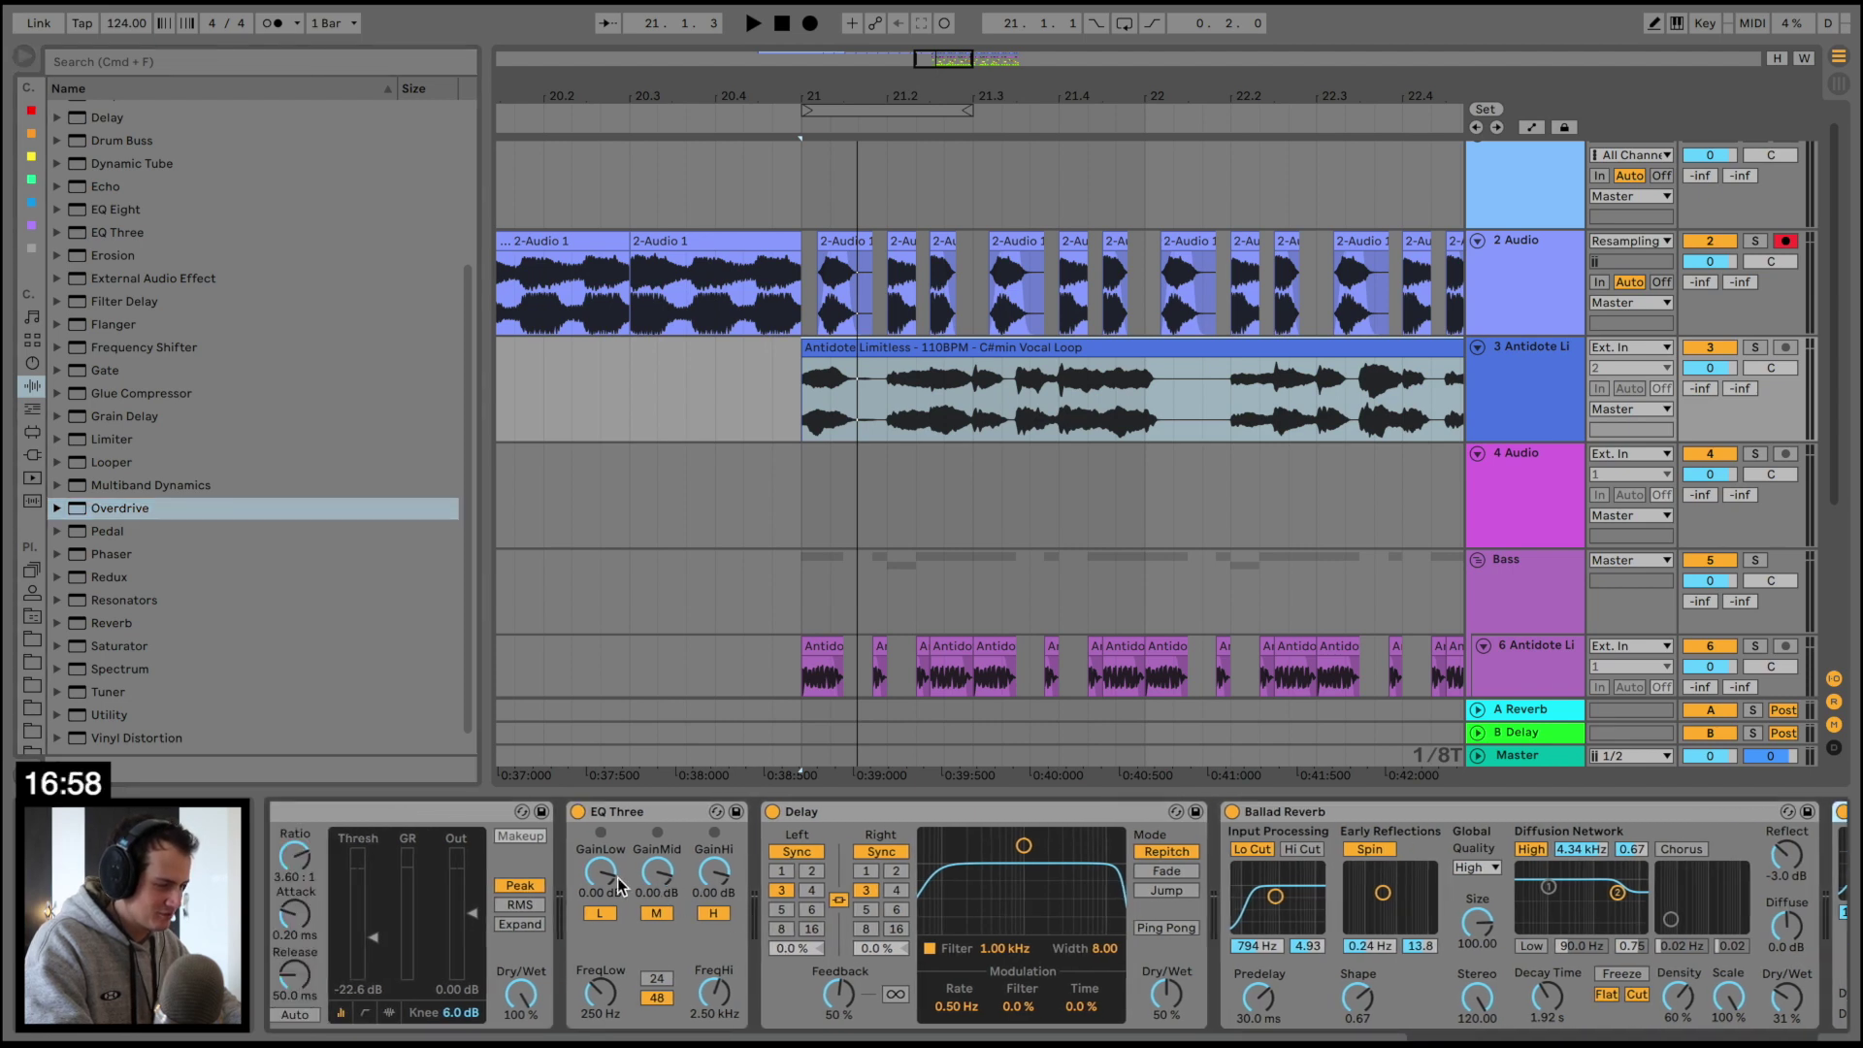
{"action": "left_click_drag", "start_coordinate": [616, 877], "coordinate": [615, 971]}
{"action": "key", "text": "space"}
{"action": "key", "text": "space"}
{"action": "left_click_drag", "start_coordinate": [715, 874], "coordinate": [716, 970]}
{"action": "key", "text": "space"}
{"action": "key", "text": "space"}
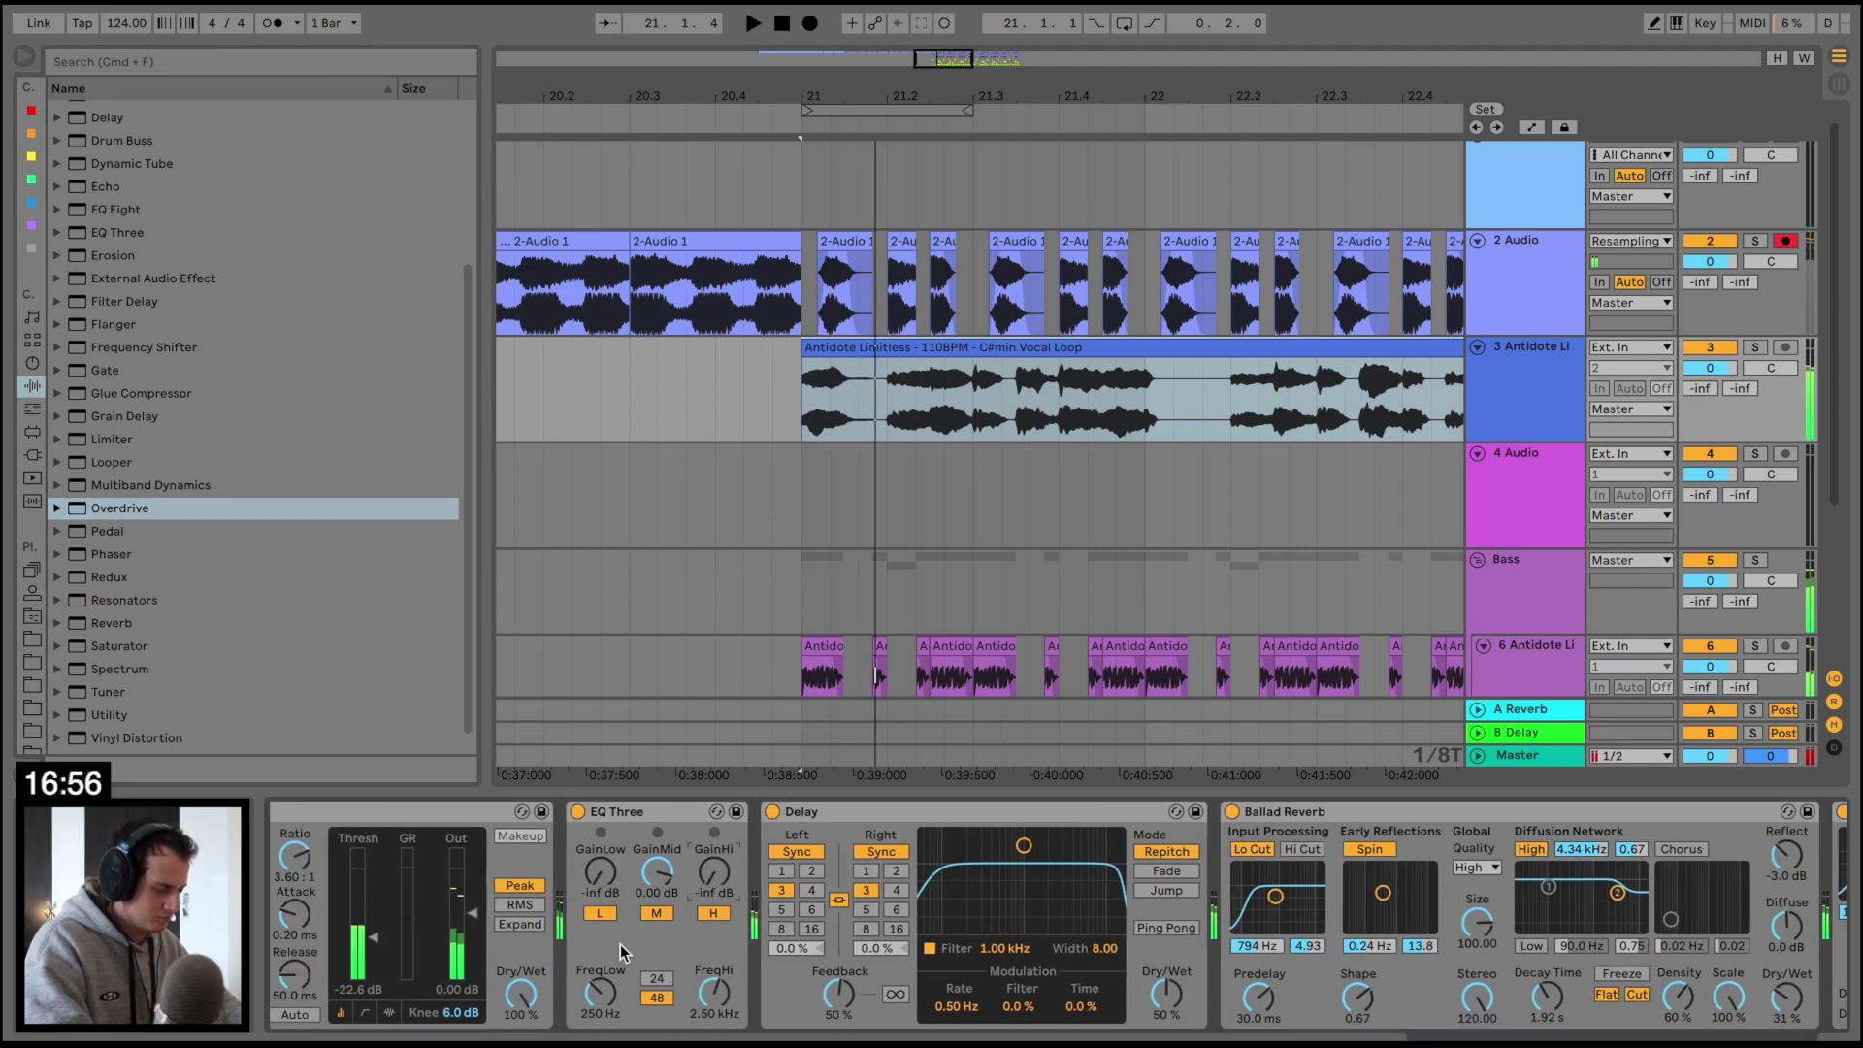
{"action": "left_click_drag", "start_coordinate": [601, 992], "coordinate": [600, 962]}
{"action": "key", "text": "space"}
{"action": "key", "text": "space"}
Split the vocal loop at 21.2, move the remaining part to start at 22.2, and play it back
{"action": "left_click", "coordinate": [880, 391]}
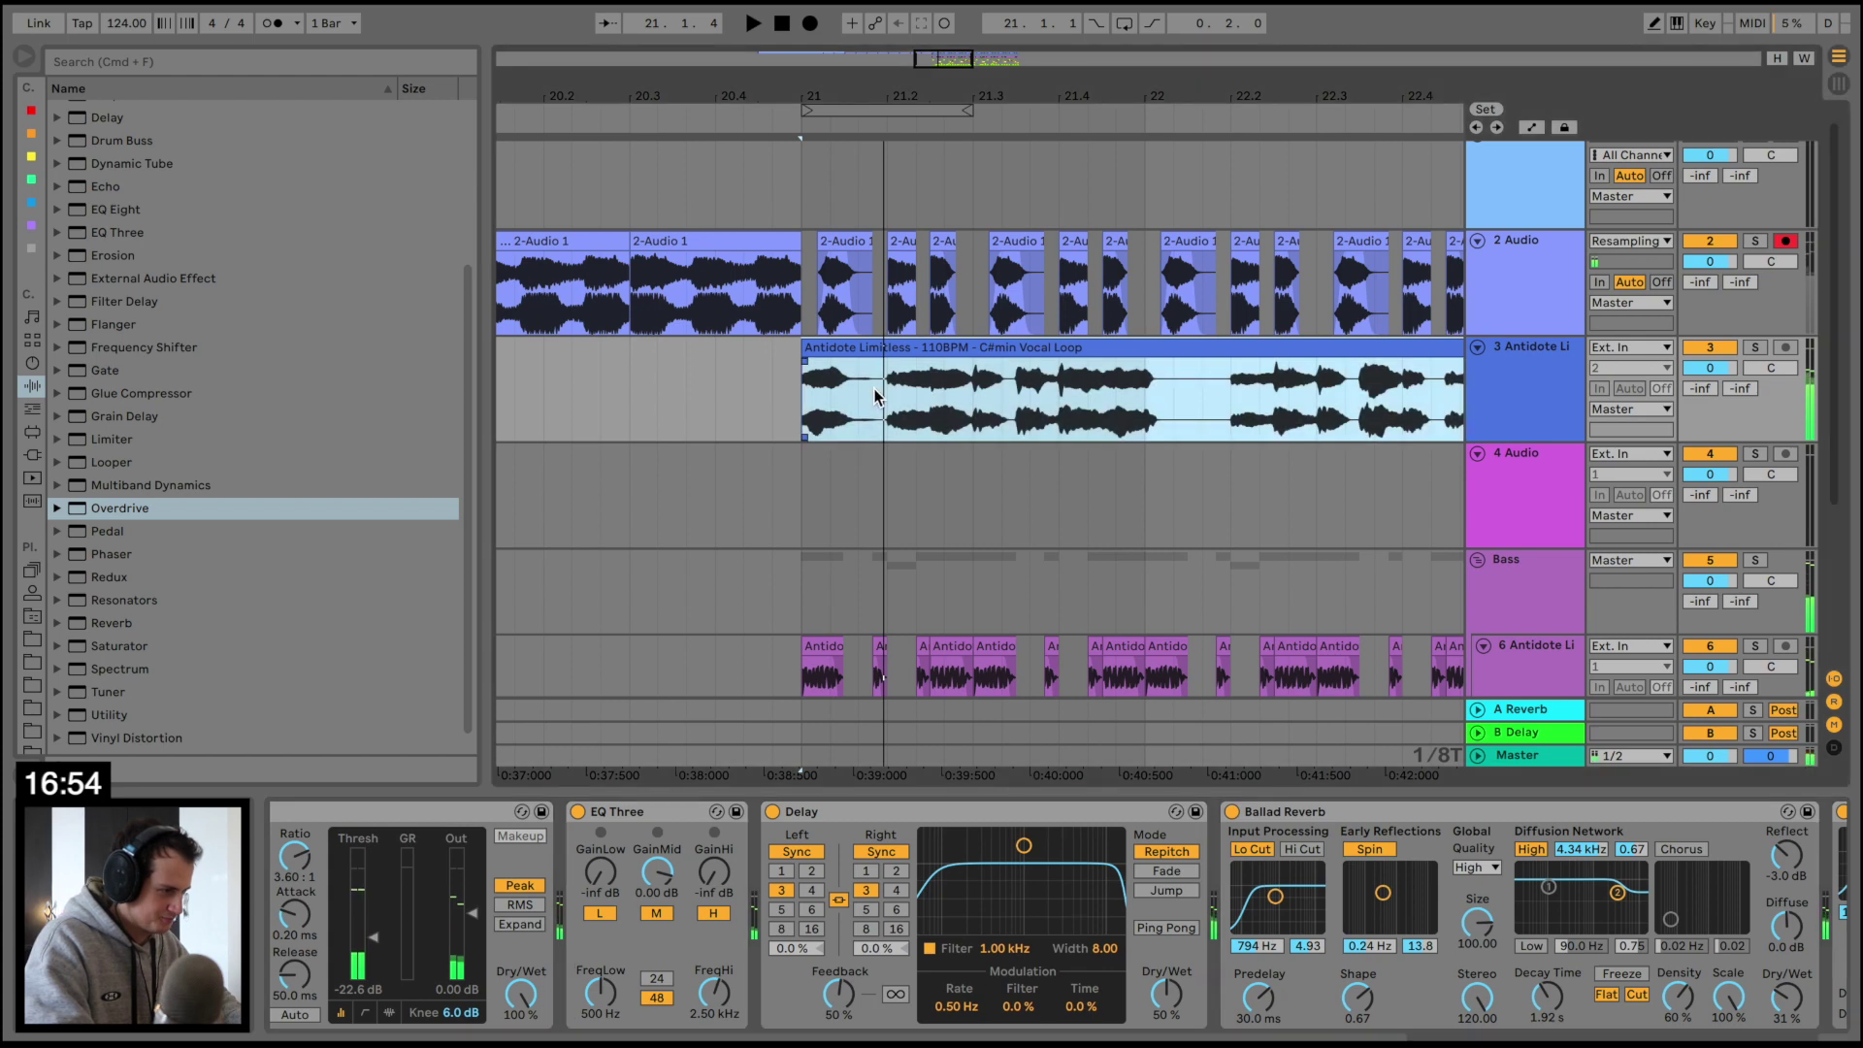
{"action": "key", "text": "super+e"}
{"action": "left_click_drag", "start_coordinate": [893, 368], "coordinate": [1238, 354]}
{"action": "key", "text": "space"}
{"action": "key", "text": "space"}
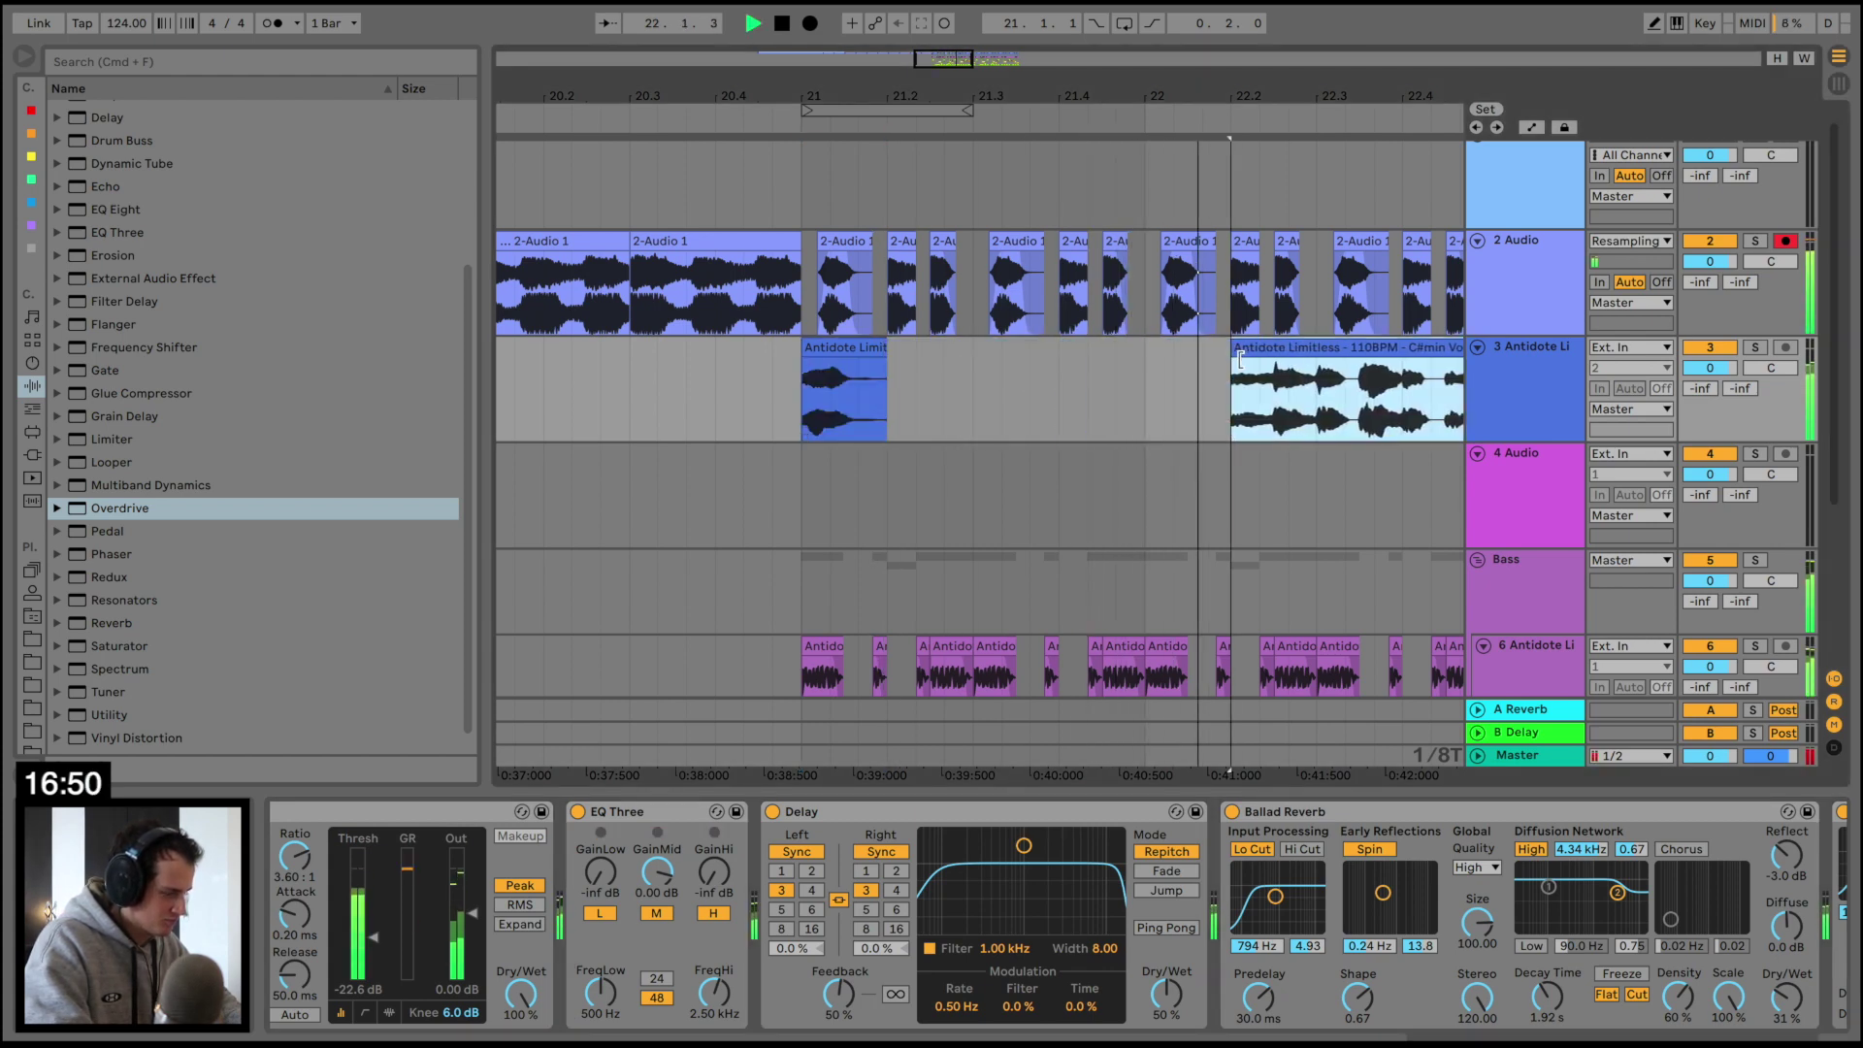
Split the moved vocal clip again shortly after 22.3
{"action": "scroll", "coordinate": [1080, 389], "scroll_direction": "right", "scroll_amount": 4}
{"action": "key", "text": "space"}
{"action": "left_click", "coordinate": [1143, 390]}
{"action": "key", "text": "super+e"}
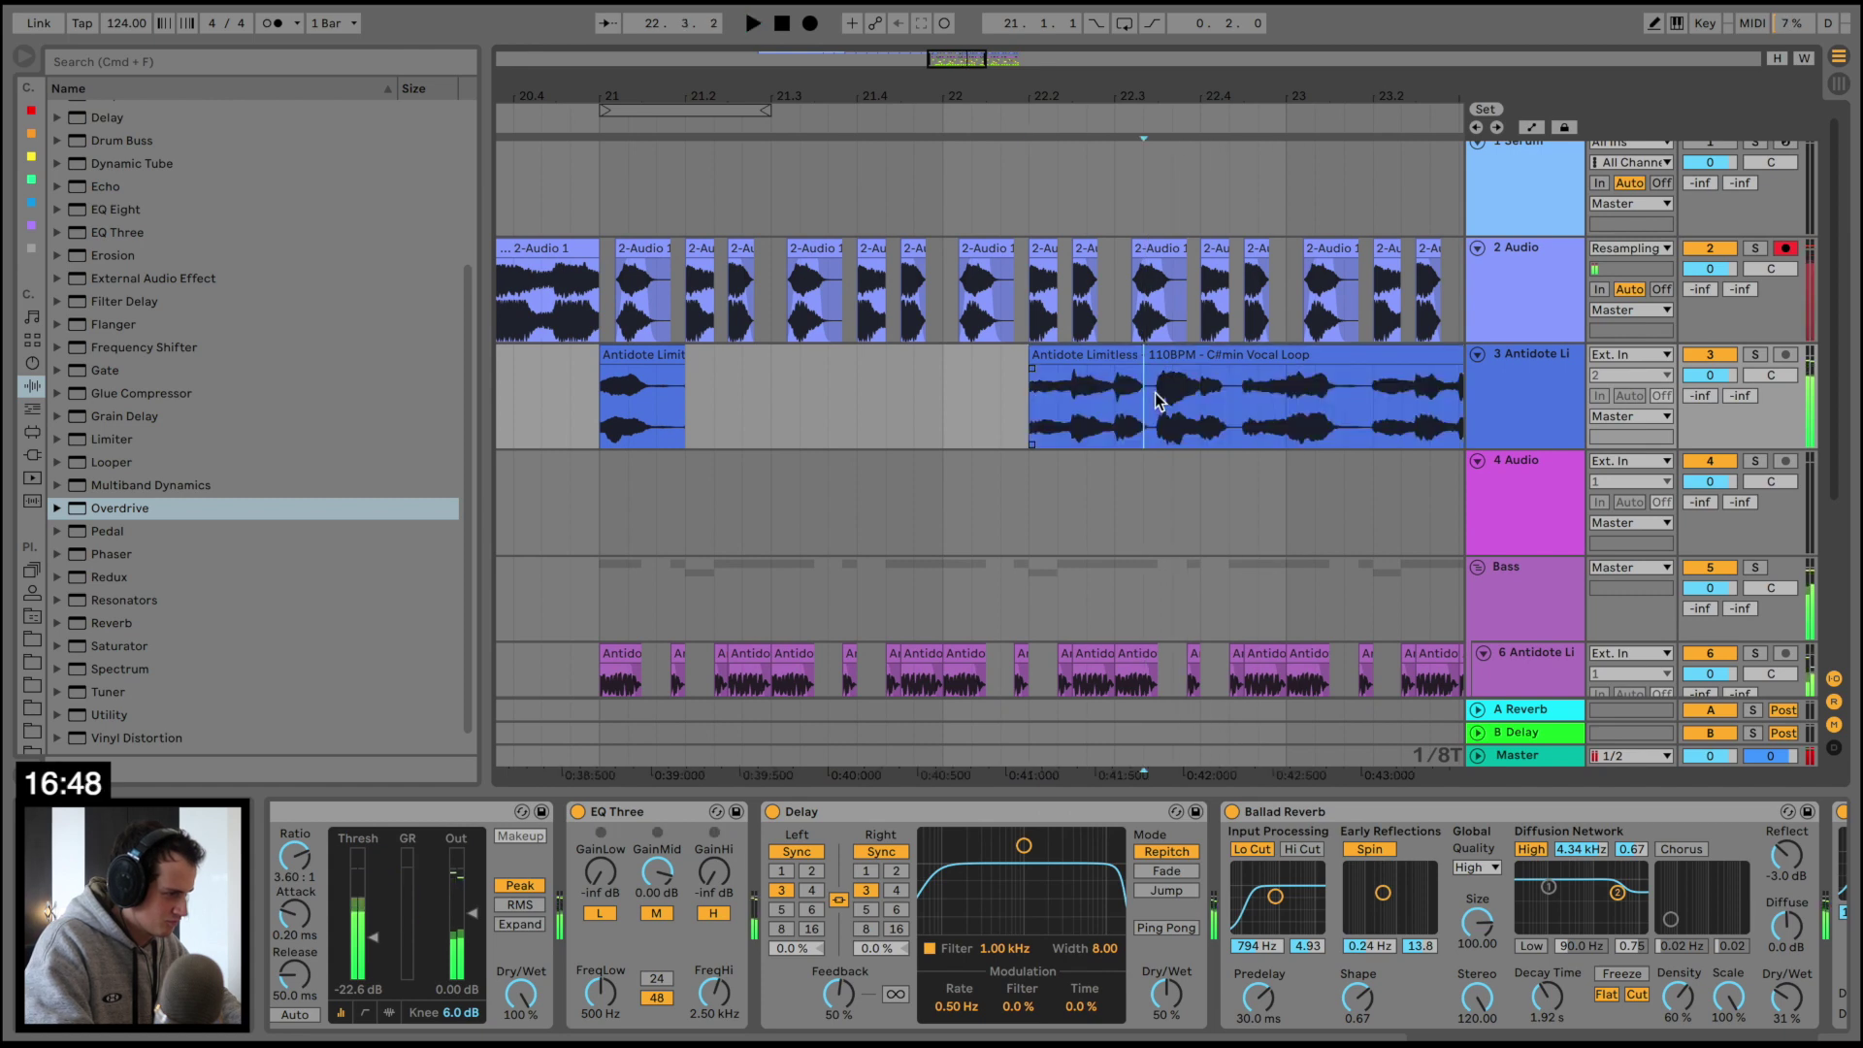
Split the vocal clip shortly after 22.4 and delete the pieces before and after the one-beat slice
{"action": "left_click", "coordinate": [1110, 357]}
{"action": "key", "text": "Delete"}
{"action": "left_click", "coordinate": [1242, 376]}
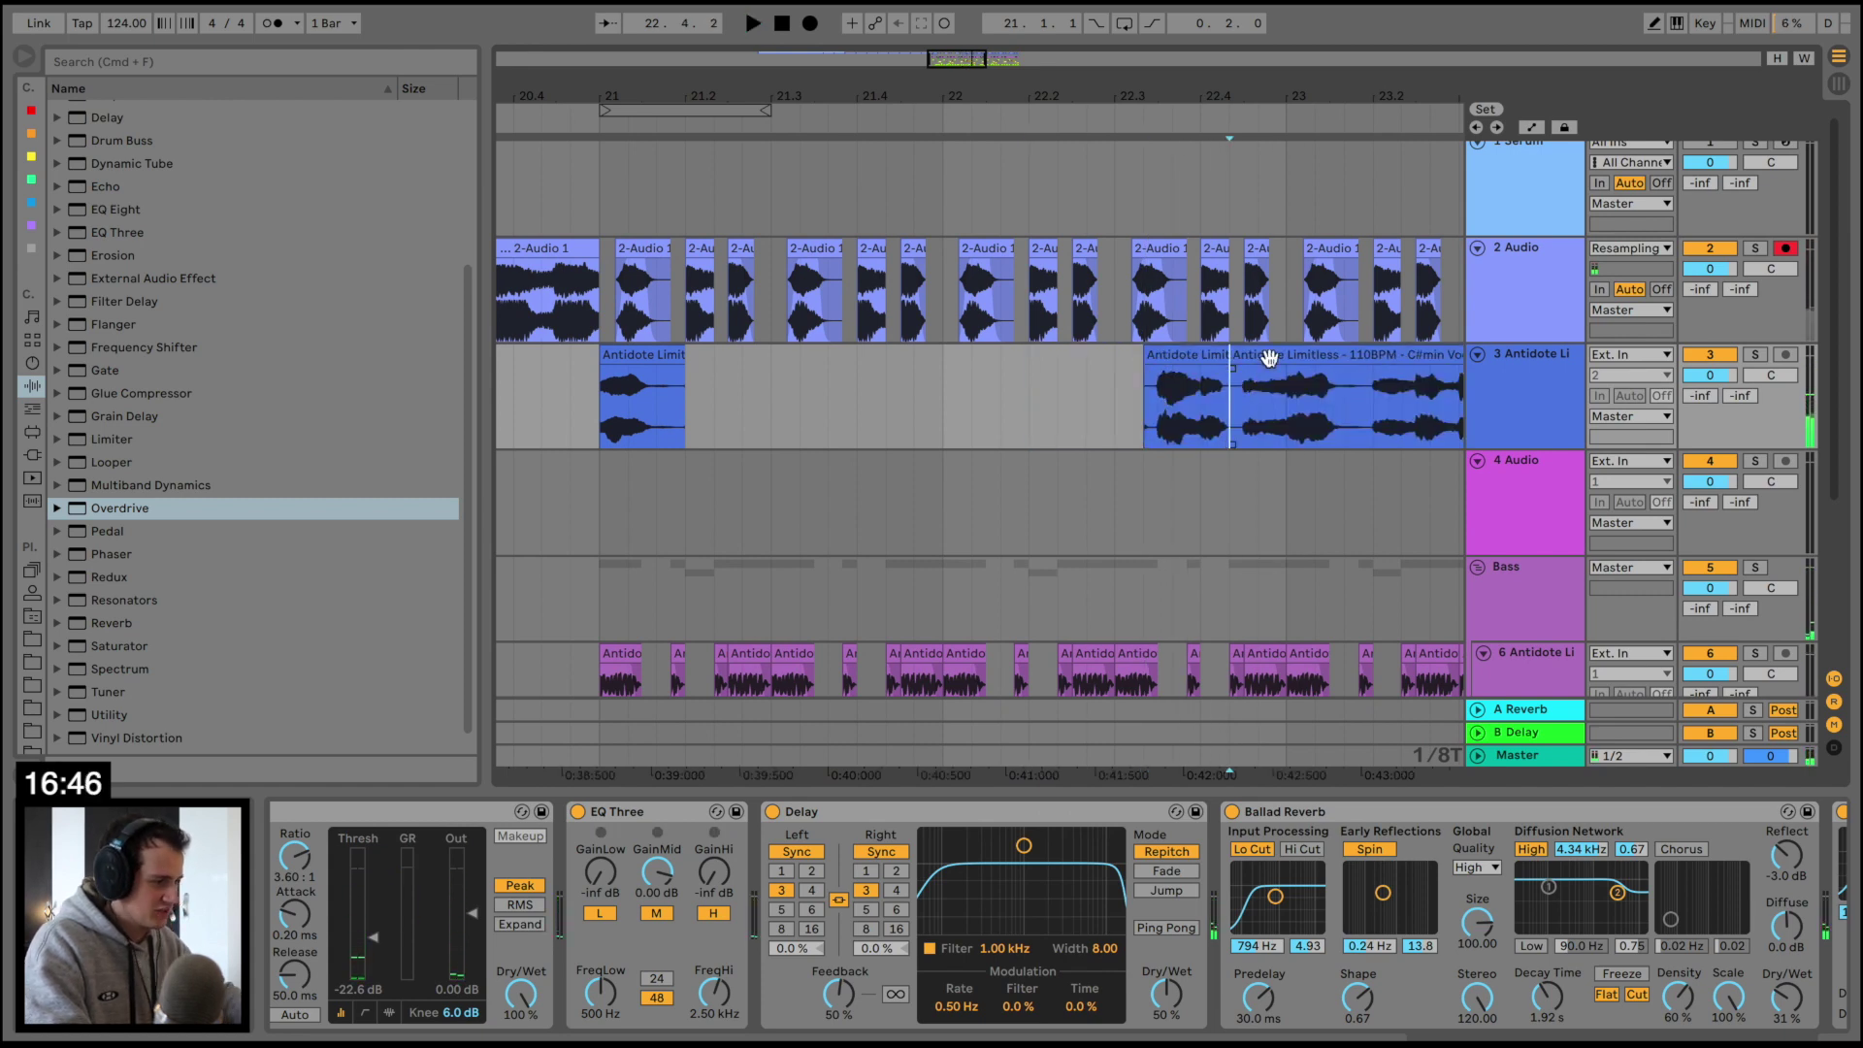
{"action": "left_click", "coordinate": [1268, 357]}
{"action": "key", "text": "Delete"}
{"action": "left_click", "coordinate": [1216, 359]}
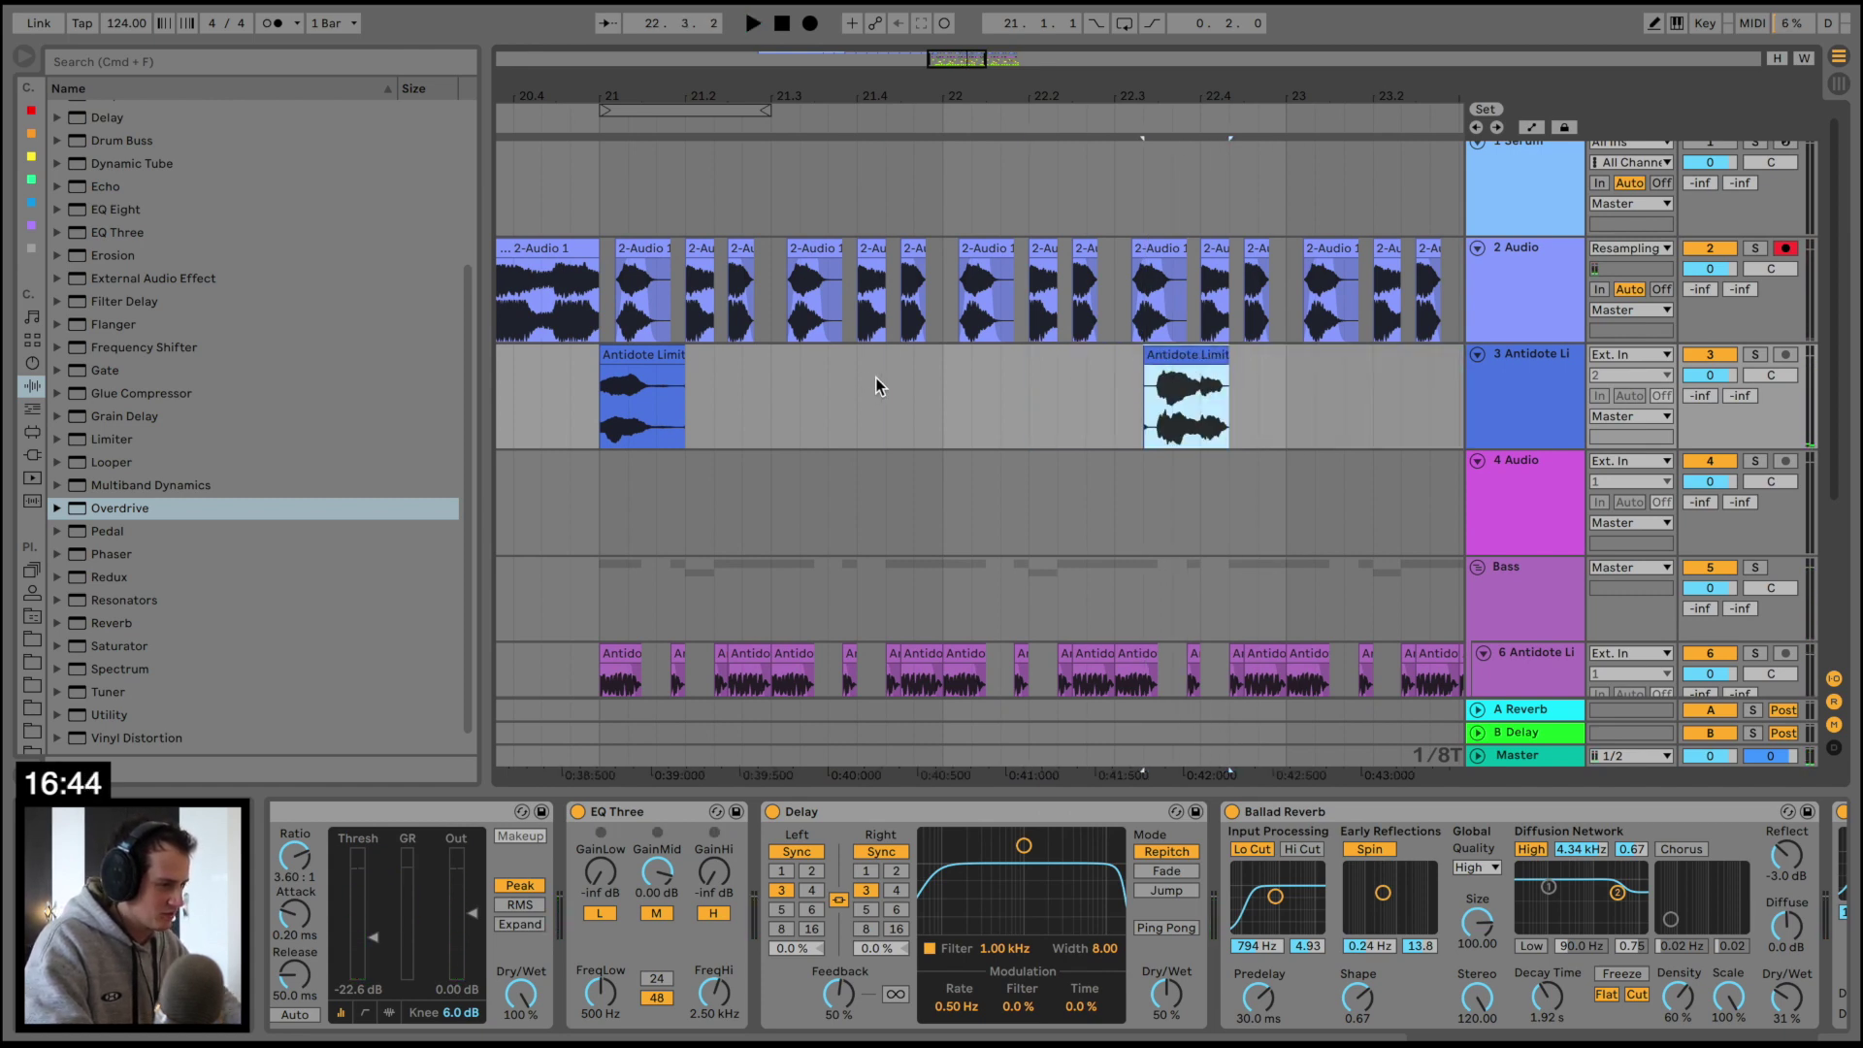
{"action": "left_click", "coordinate": [876, 386]}
{"action": "key", "text": "super+v"}
{"action": "key", "text": "Delete"}
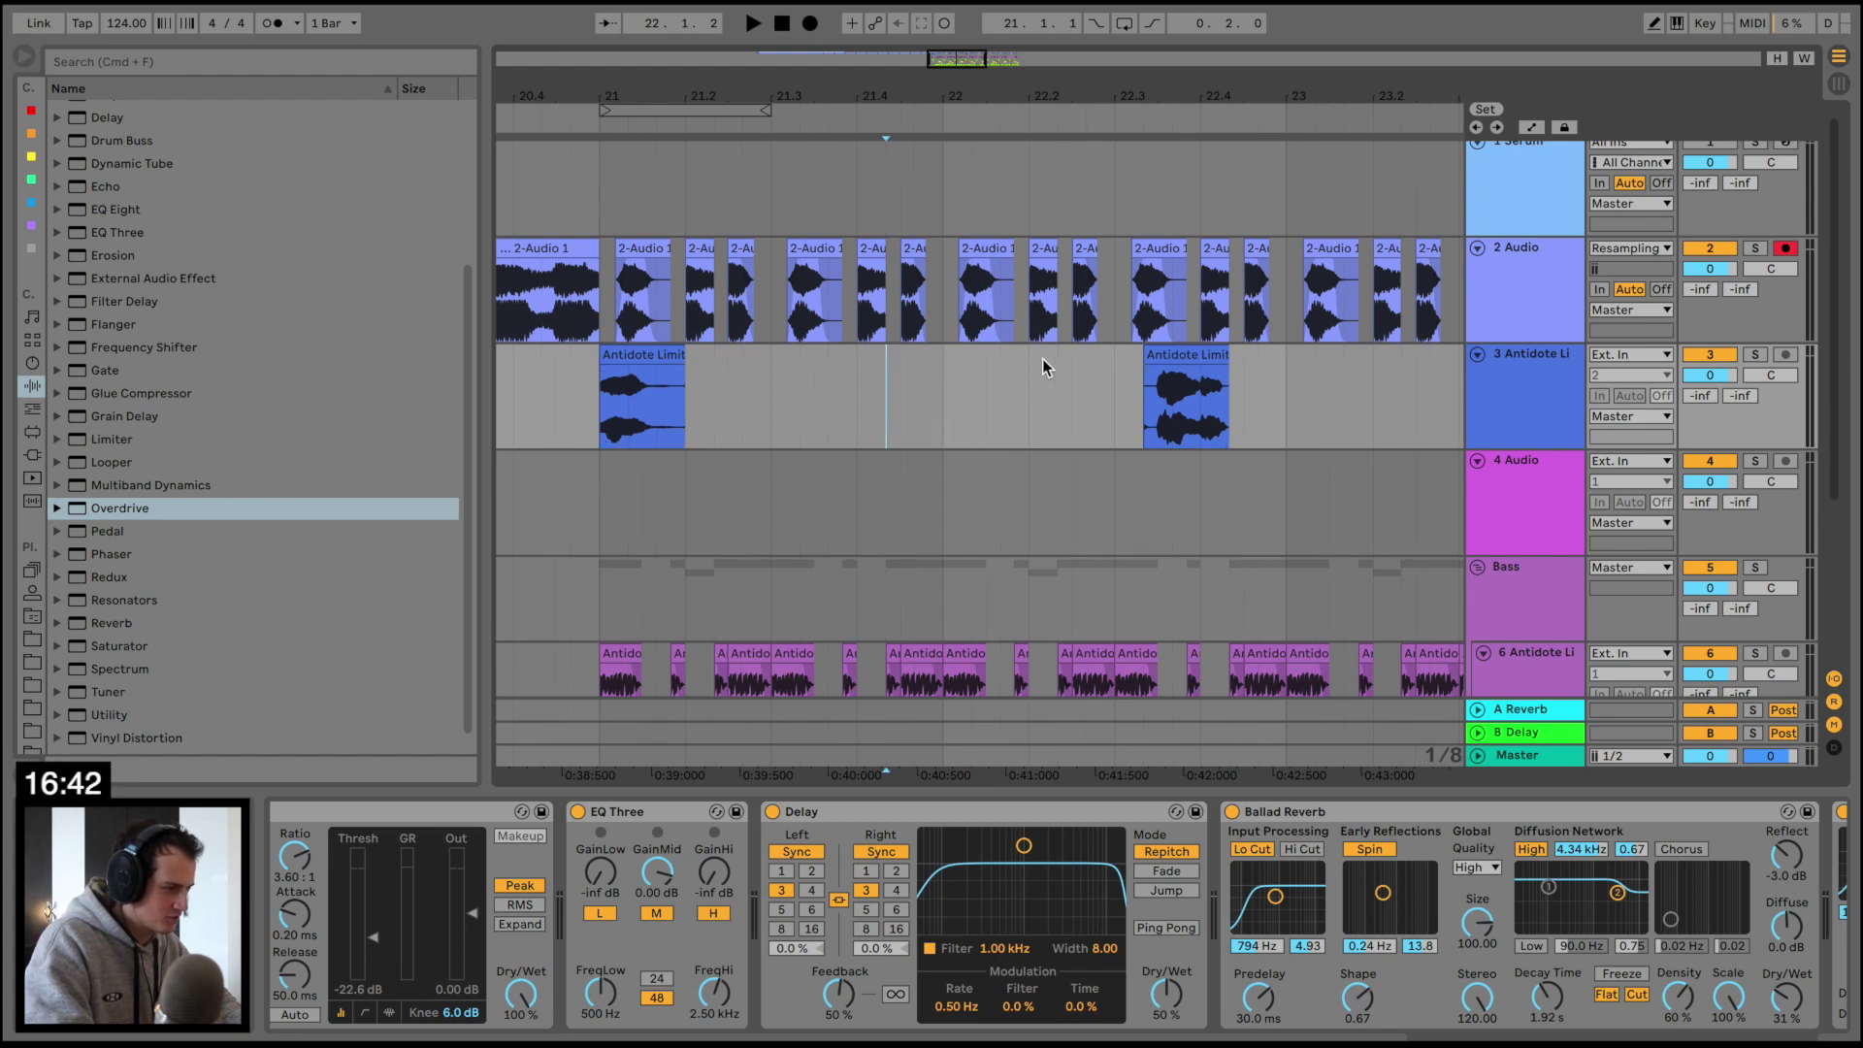
Trim the start of the vocal slice, move it to 21.4.3, and shorten its end to about bar 22
{"action": "left_click_drag", "start_coordinate": [1175, 95], "coordinate": [1174, 121]}
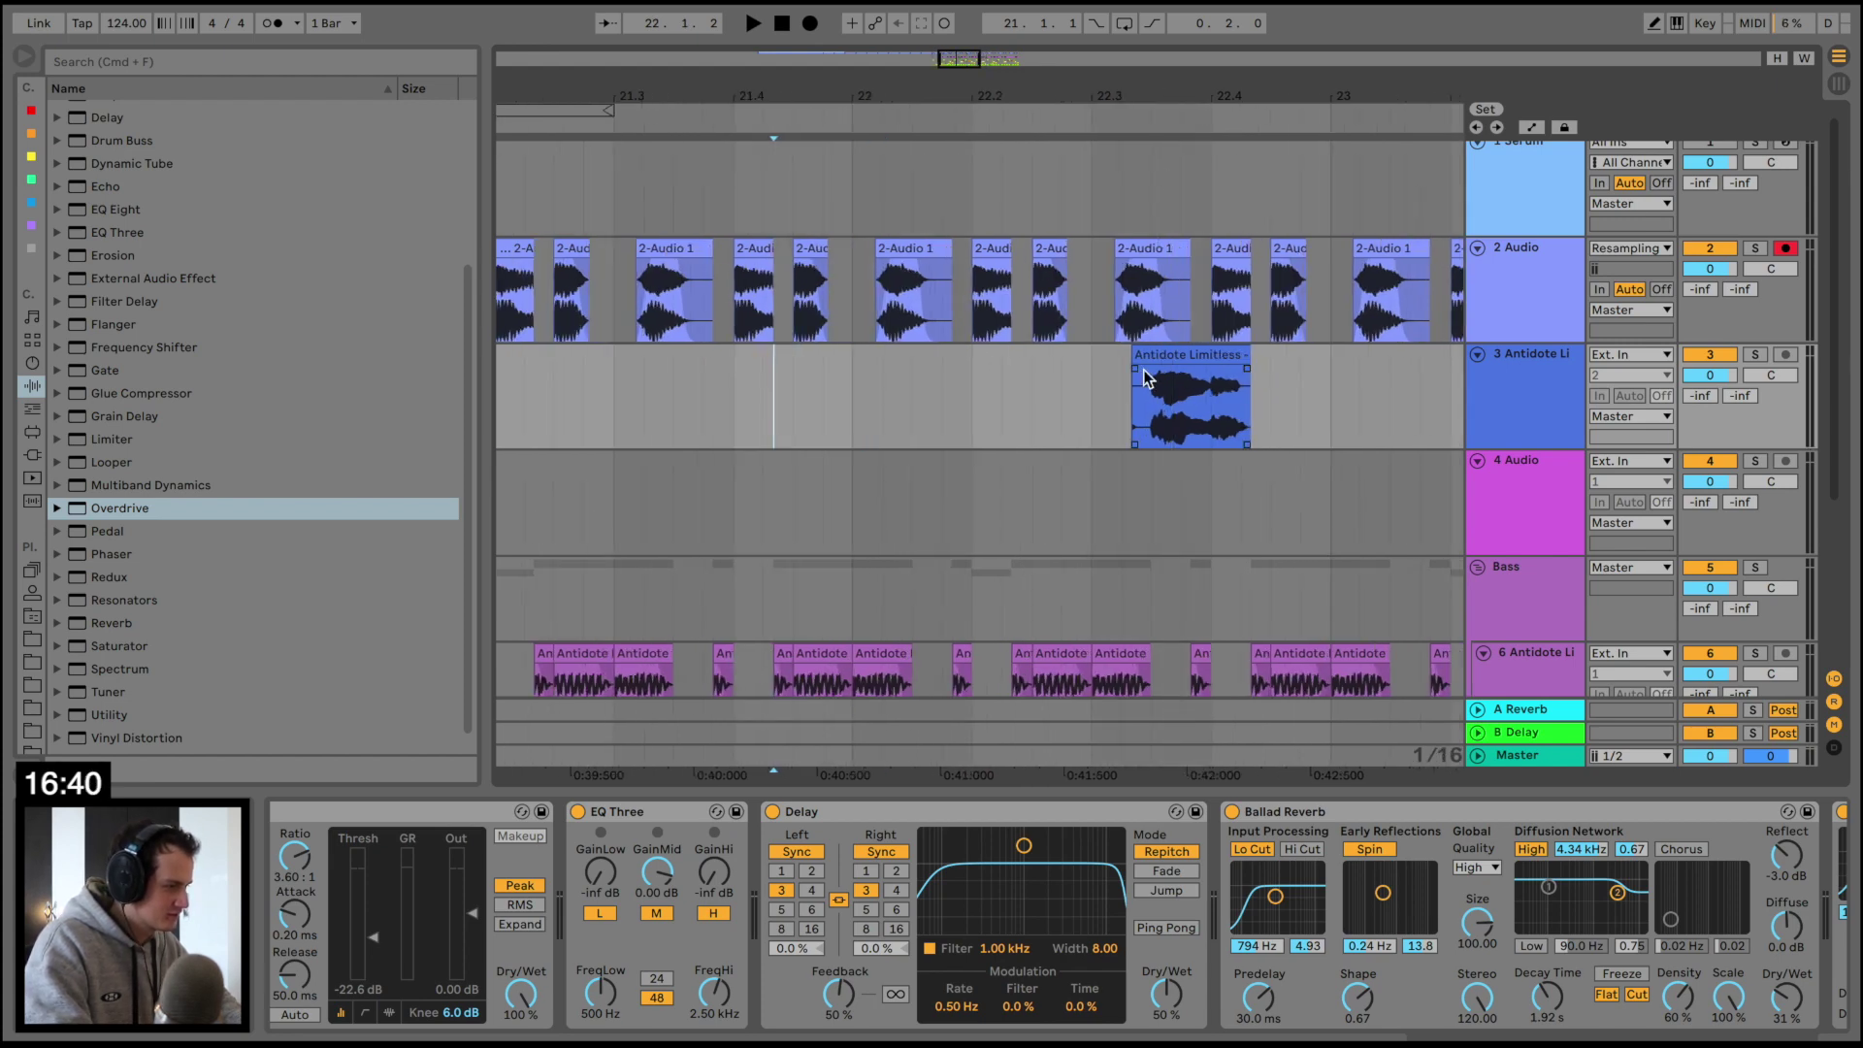
{"action": "left_click_drag", "start_coordinate": [1150, 378], "coordinate": [1329, 374]}
{"action": "left_click", "coordinate": [1317, 354]}
{"action": "left_click_drag", "start_coordinate": [1340, 351], "coordinate": [982, 364]}
{"action": "left_click", "coordinate": [556, 403]}
{"action": "key", "text": "space"}
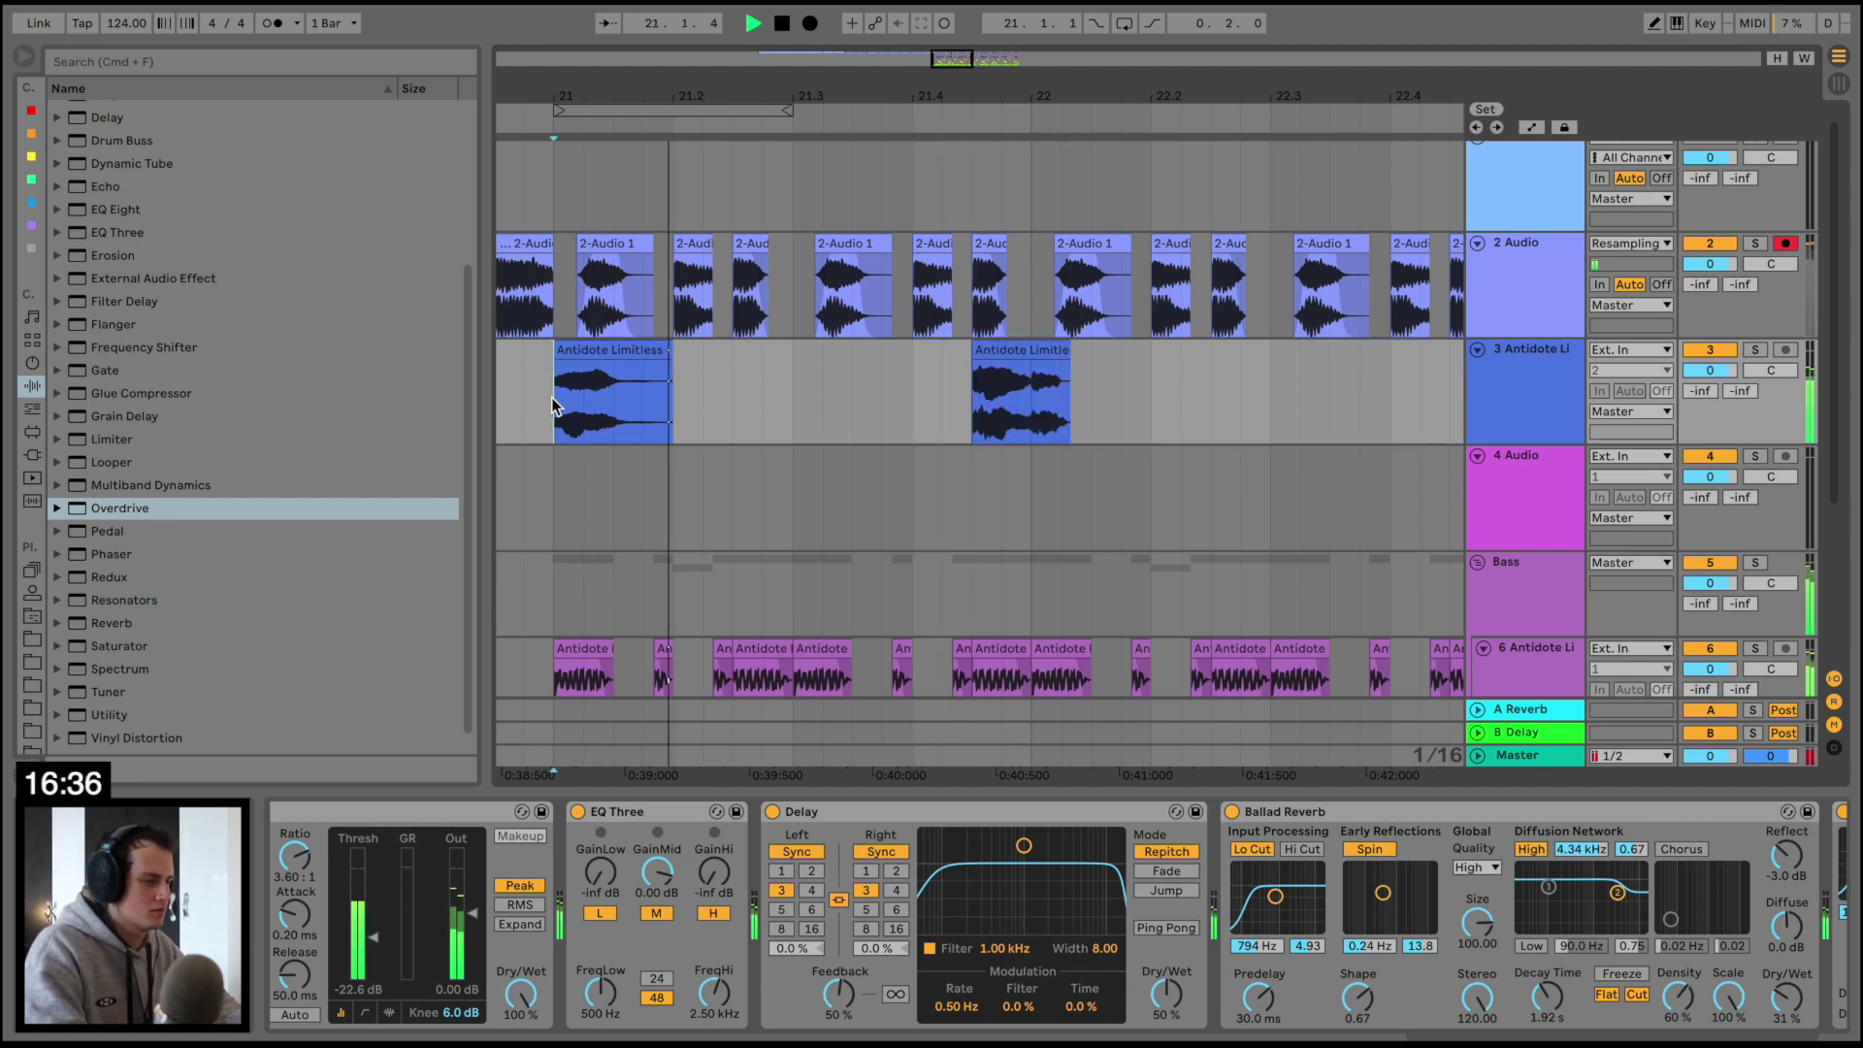
{"action": "left_click_drag", "start_coordinate": [1060, 351], "coordinate": [1031, 351]}
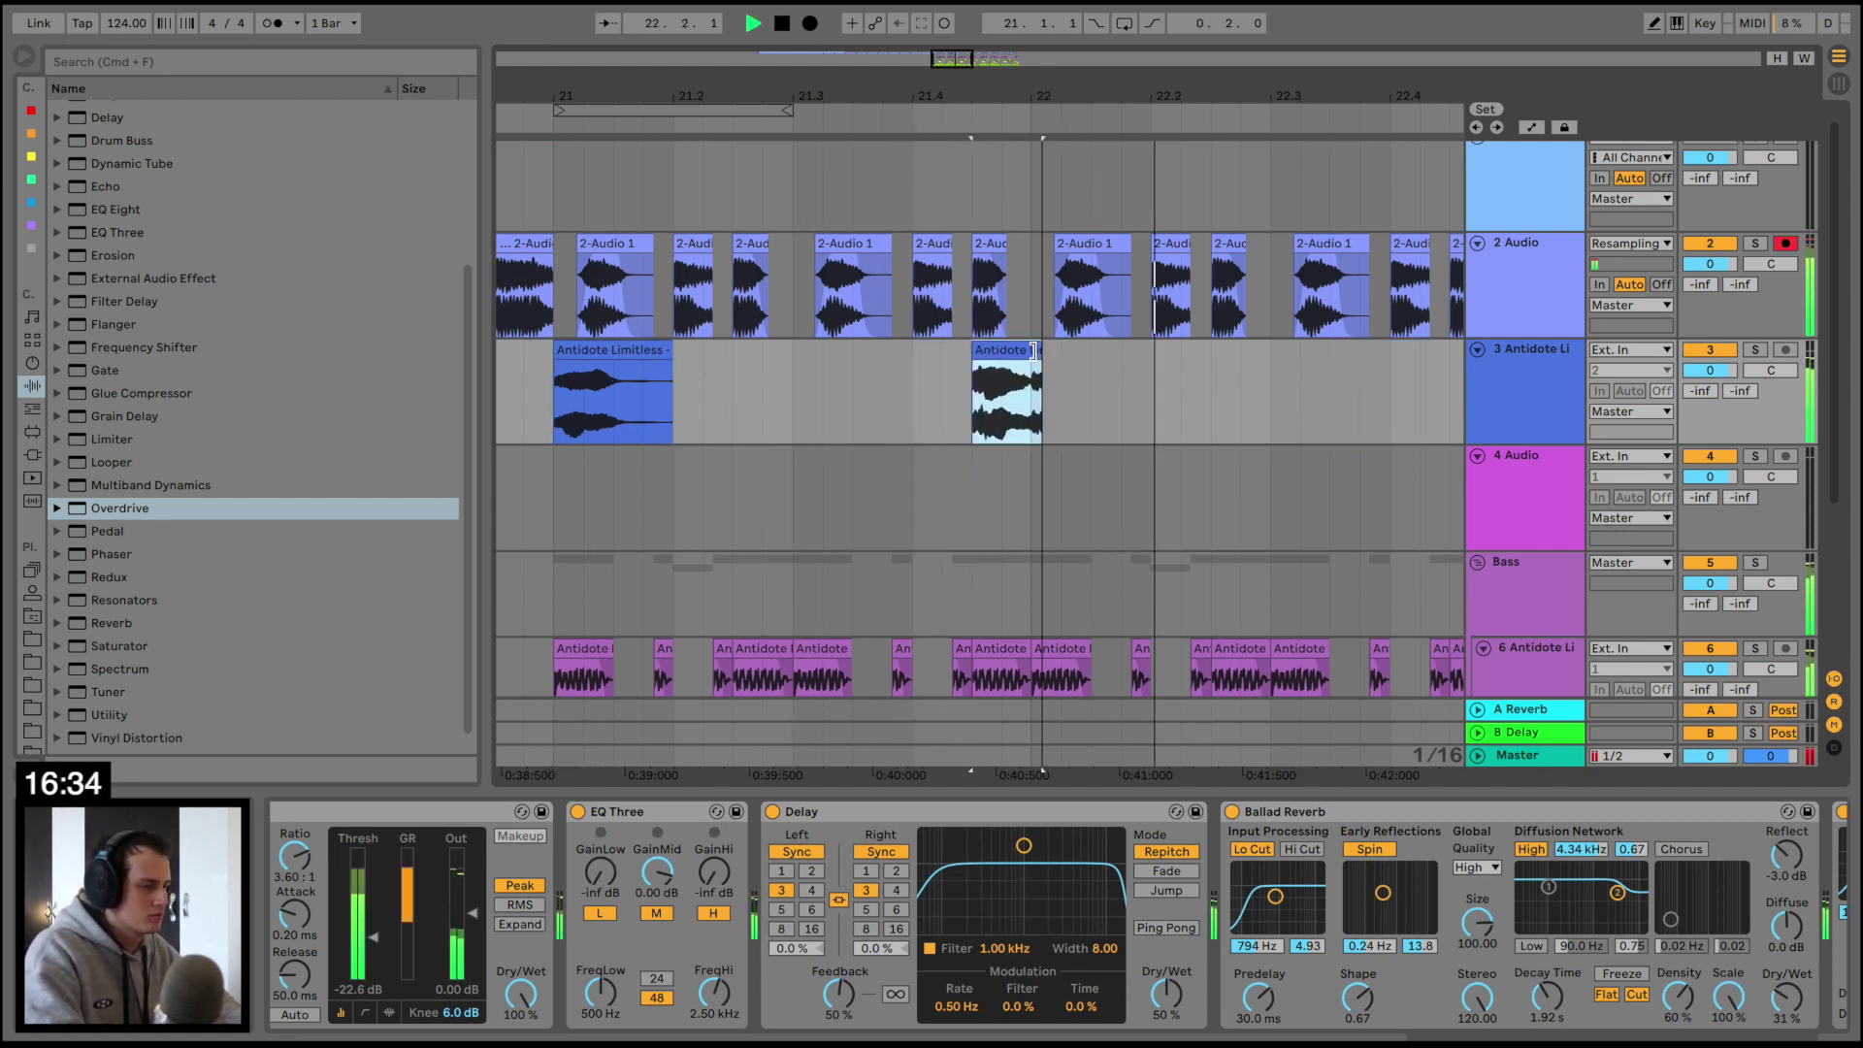
Duplicate the two-bar vocal chop pattern of bars 21 to 23 so it repeats from bar 23
{"action": "scroll", "coordinate": [1089, 388], "scroll_direction": "down", "scroll_amount": 5}
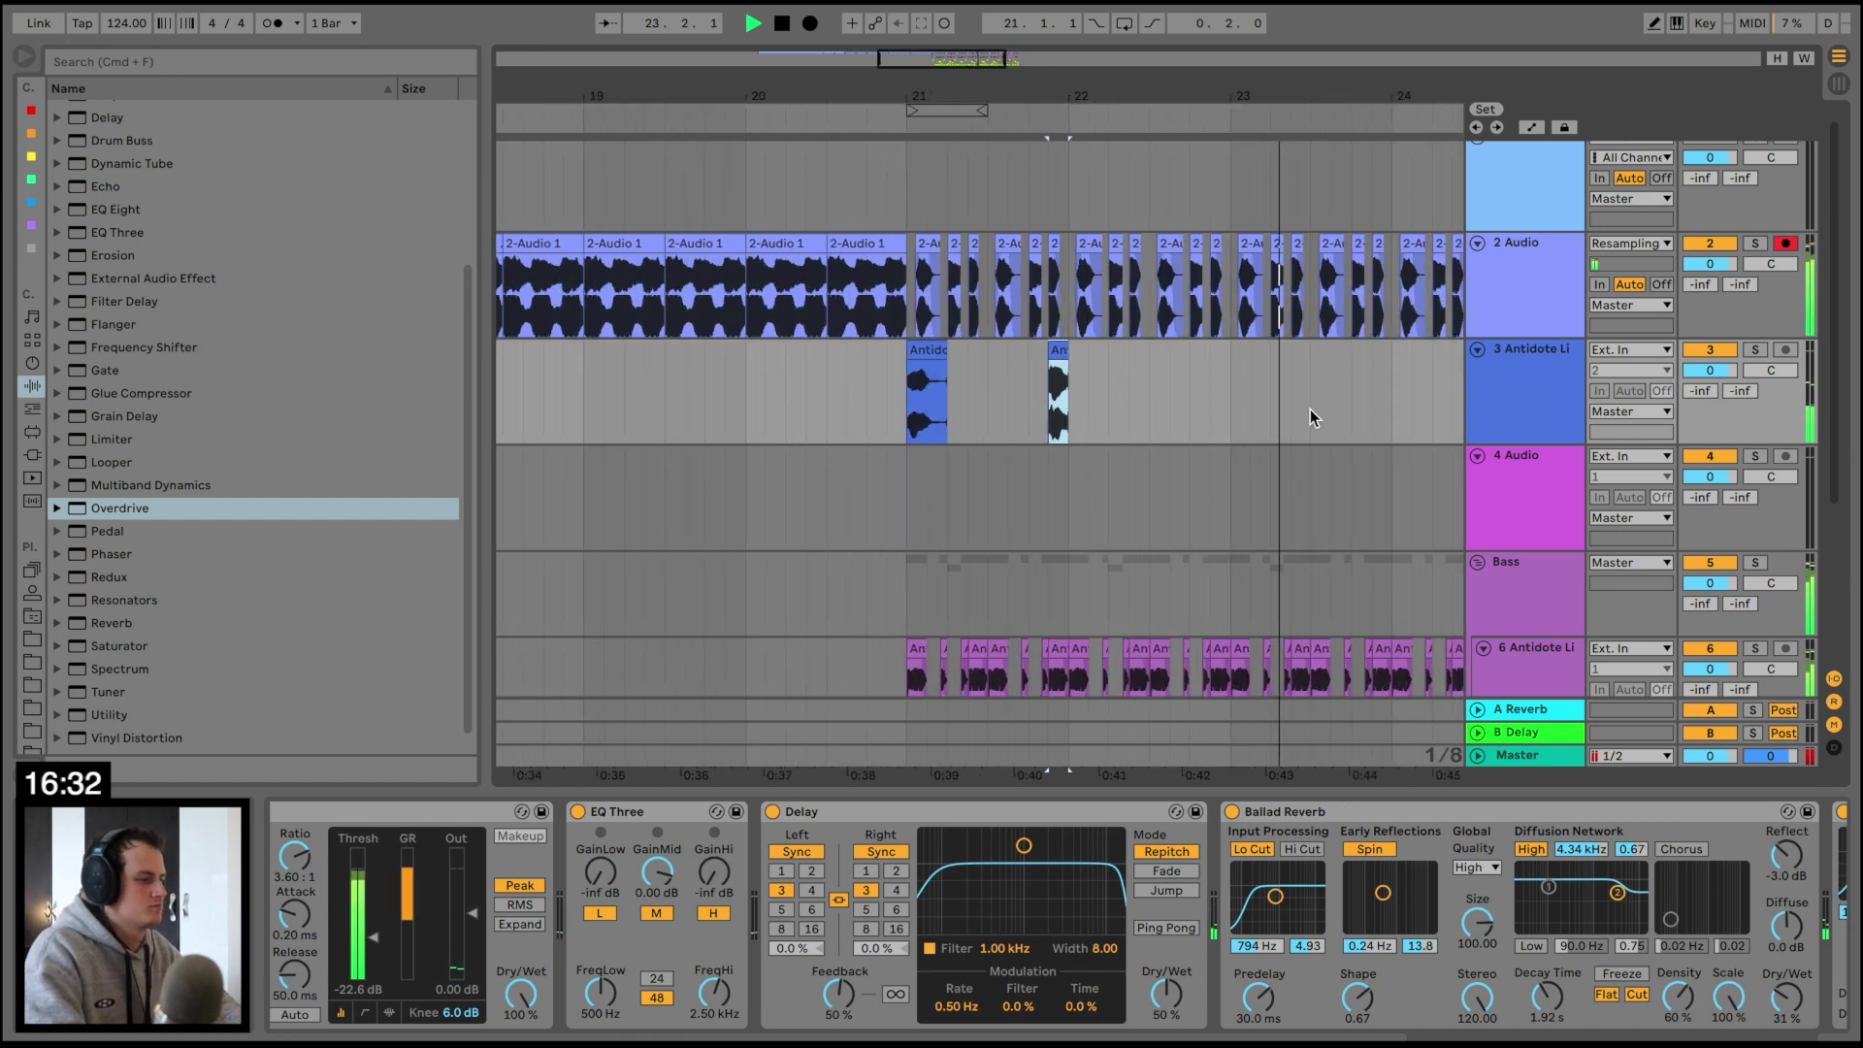
{"action": "left_click_drag", "start_coordinate": [1235, 386], "coordinate": [900, 384]}
{"action": "key", "text": "super+d"}
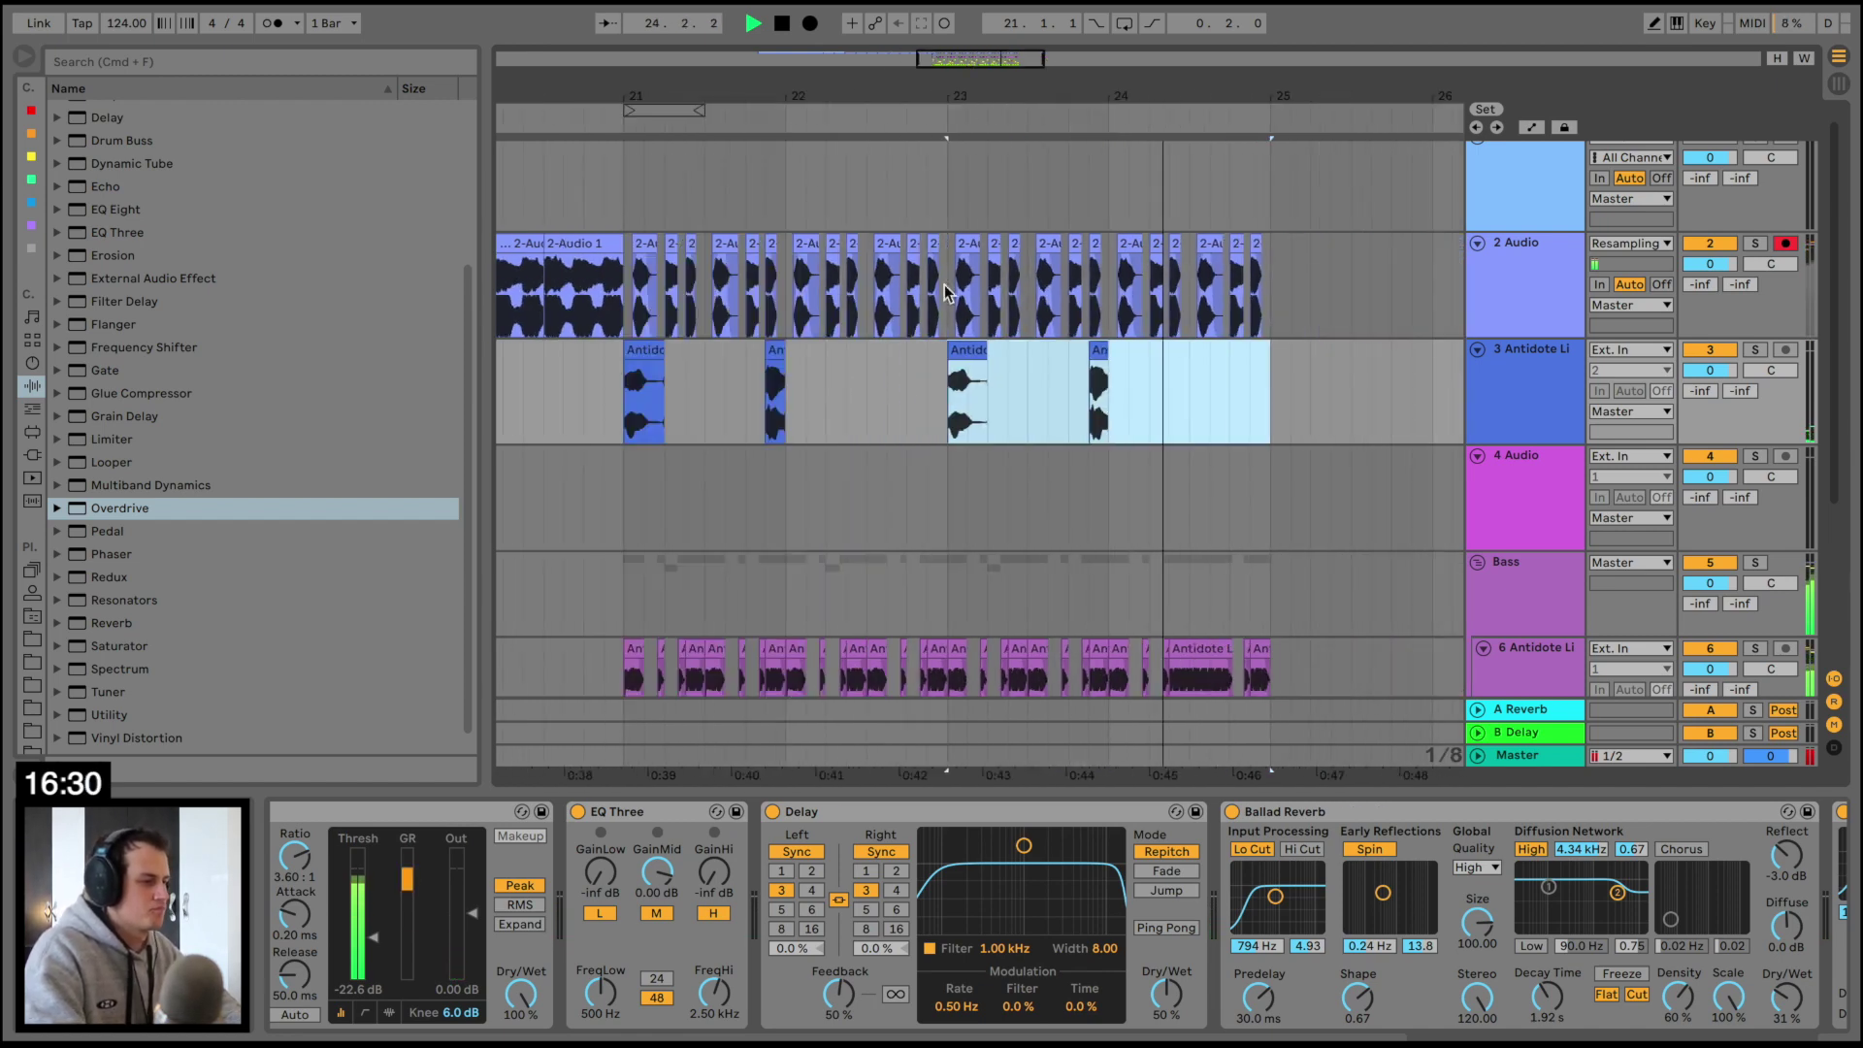
Play the lead-in to the drop from shortly before bar 21 and lower the vocal track's volume to -8.2 dB
{"action": "left_click_drag", "start_coordinate": [1003, 103], "coordinate": [1007, 95]}
{"action": "left_click", "coordinate": [712, 402]}
{"action": "key", "text": "space"}
{"action": "key", "text": "space"}
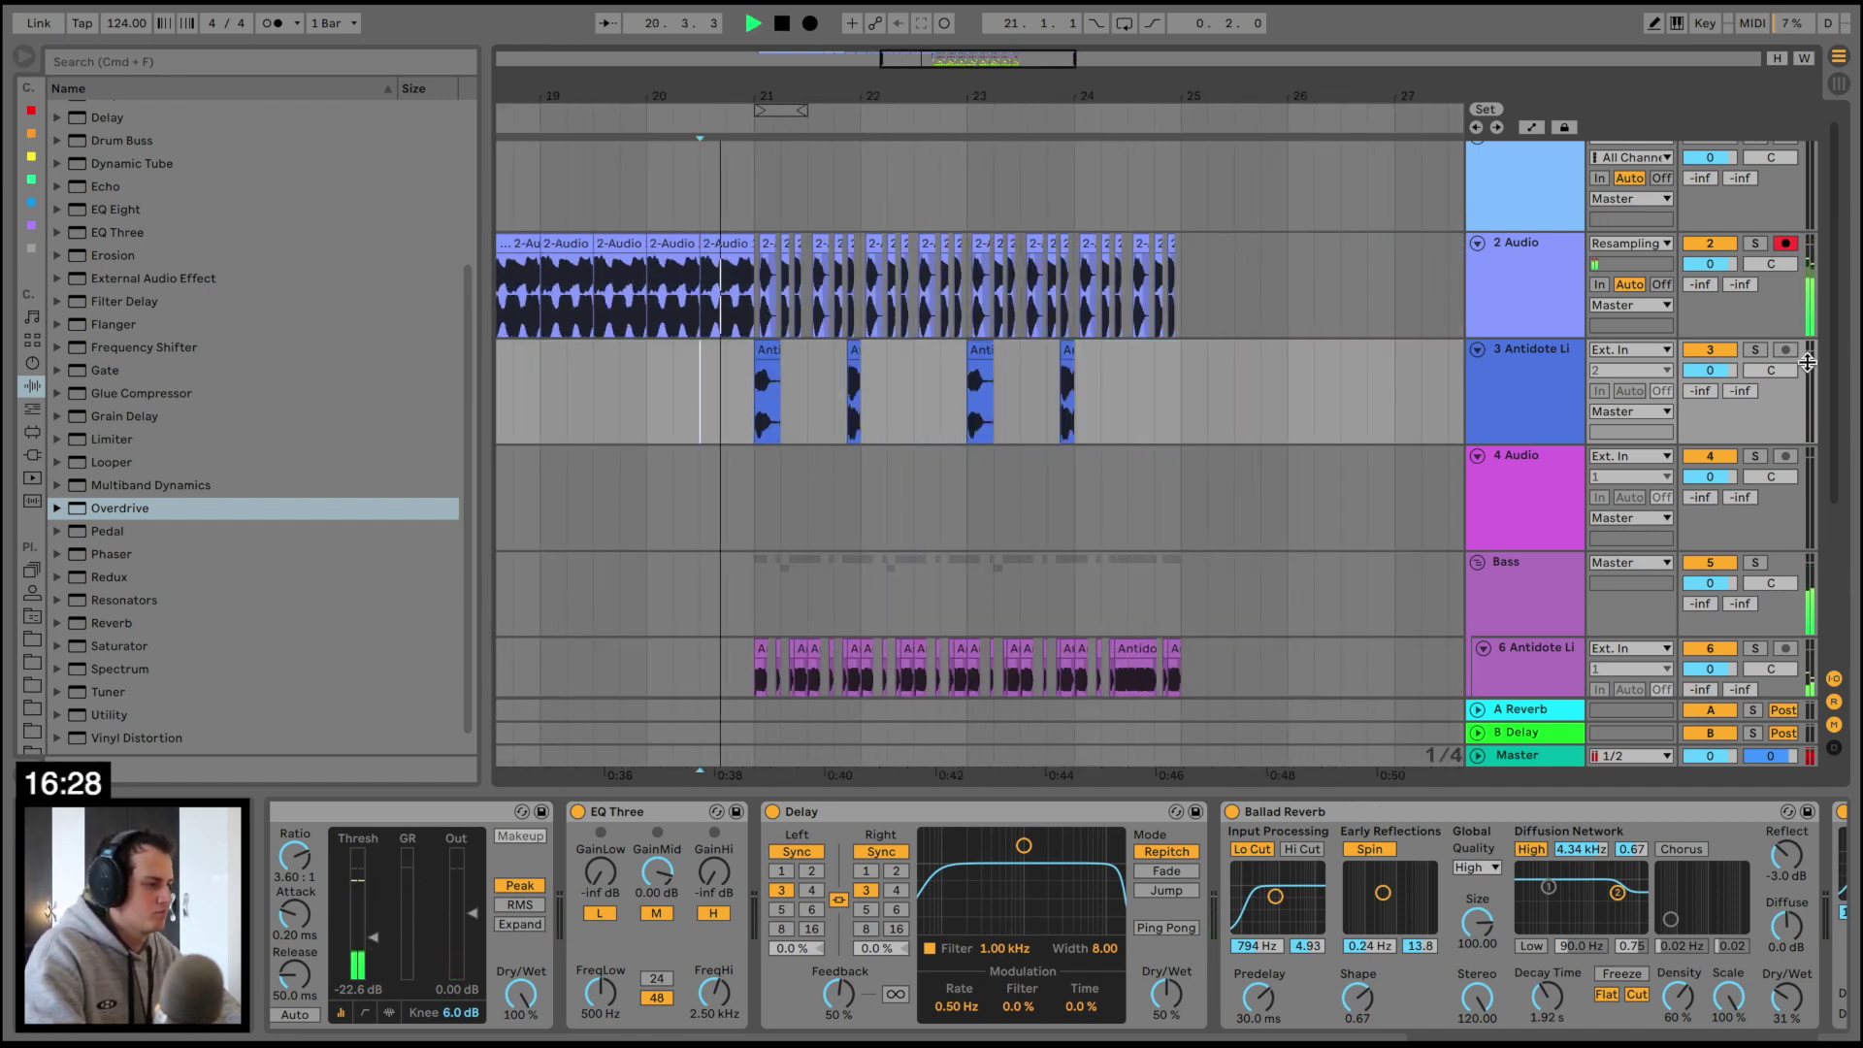
{"action": "scroll", "coordinate": [1029, 406], "scroll_direction": "left", "scroll_amount": 8}
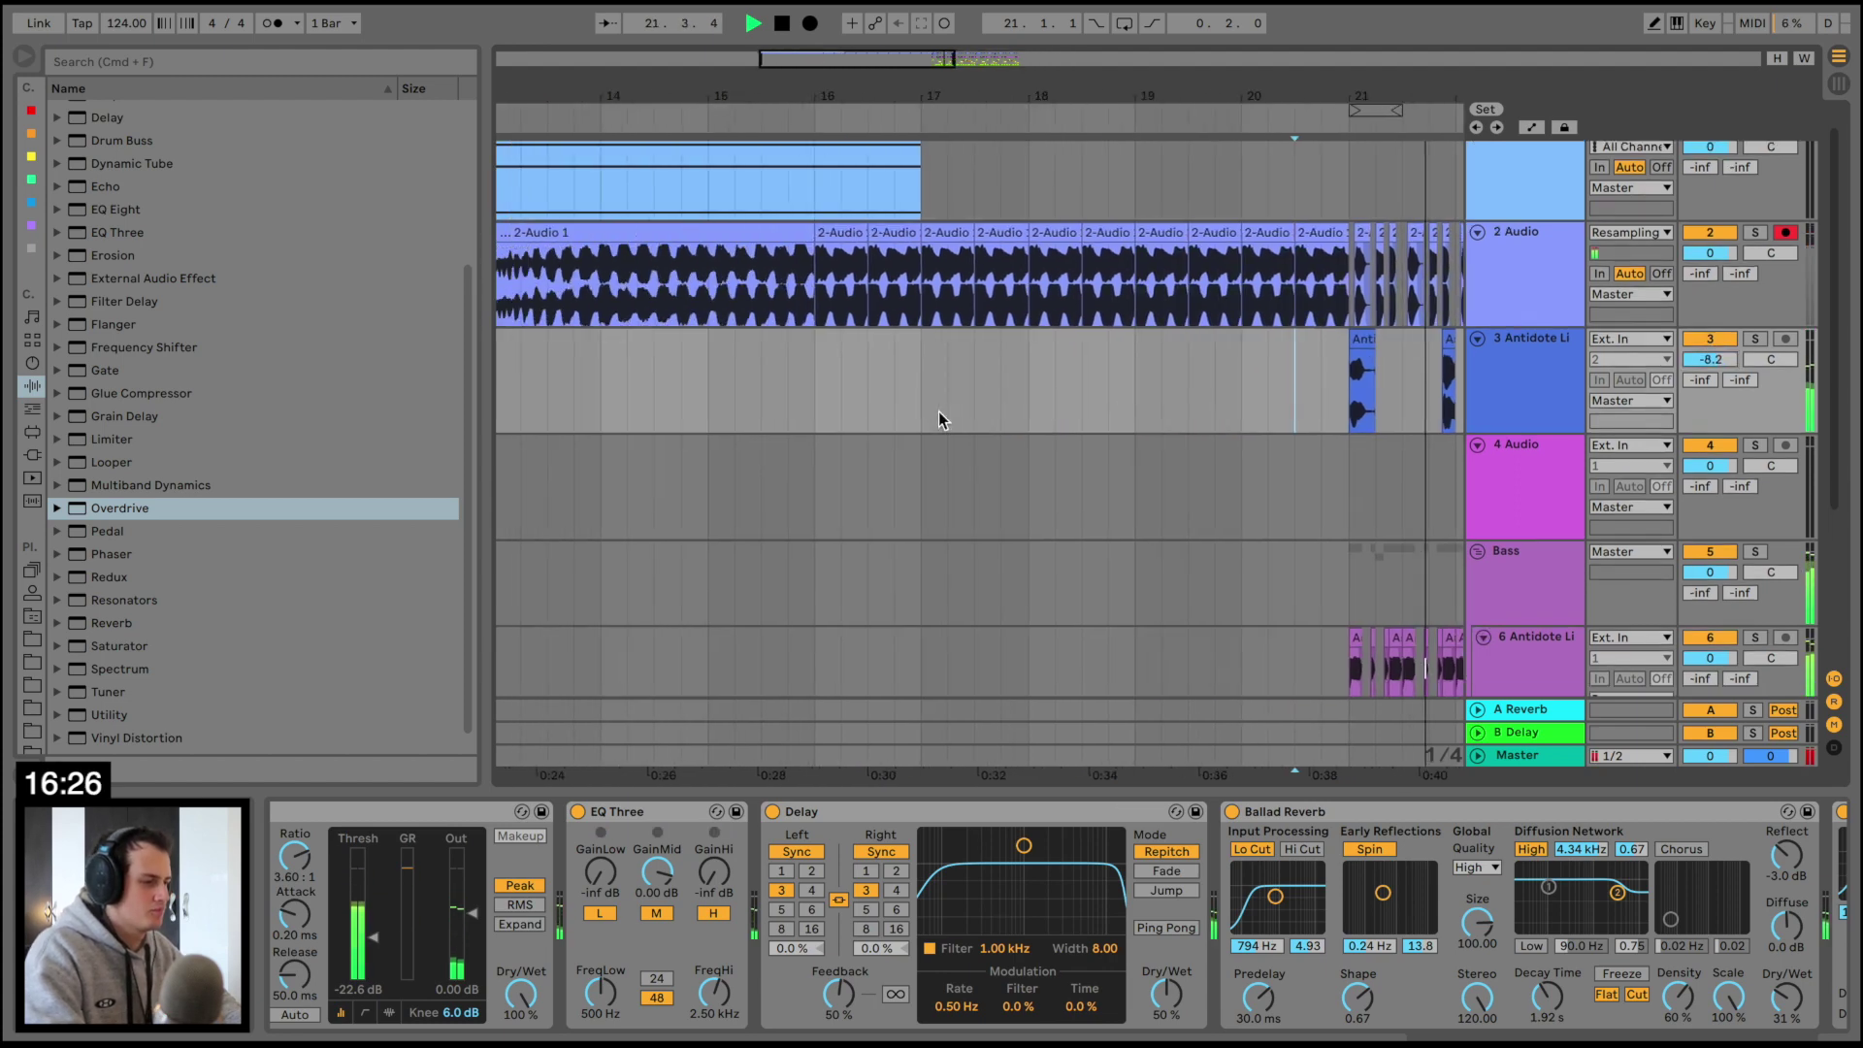
{"action": "key", "text": "space"}
{"action": "scroll", "coordinate": [625, 354], "scroll_direction": "left", "scroll_amount": 3}
{"action": "left_click_drag", "start_coordinate": [790, 98], "coordinate": [828, 98]}
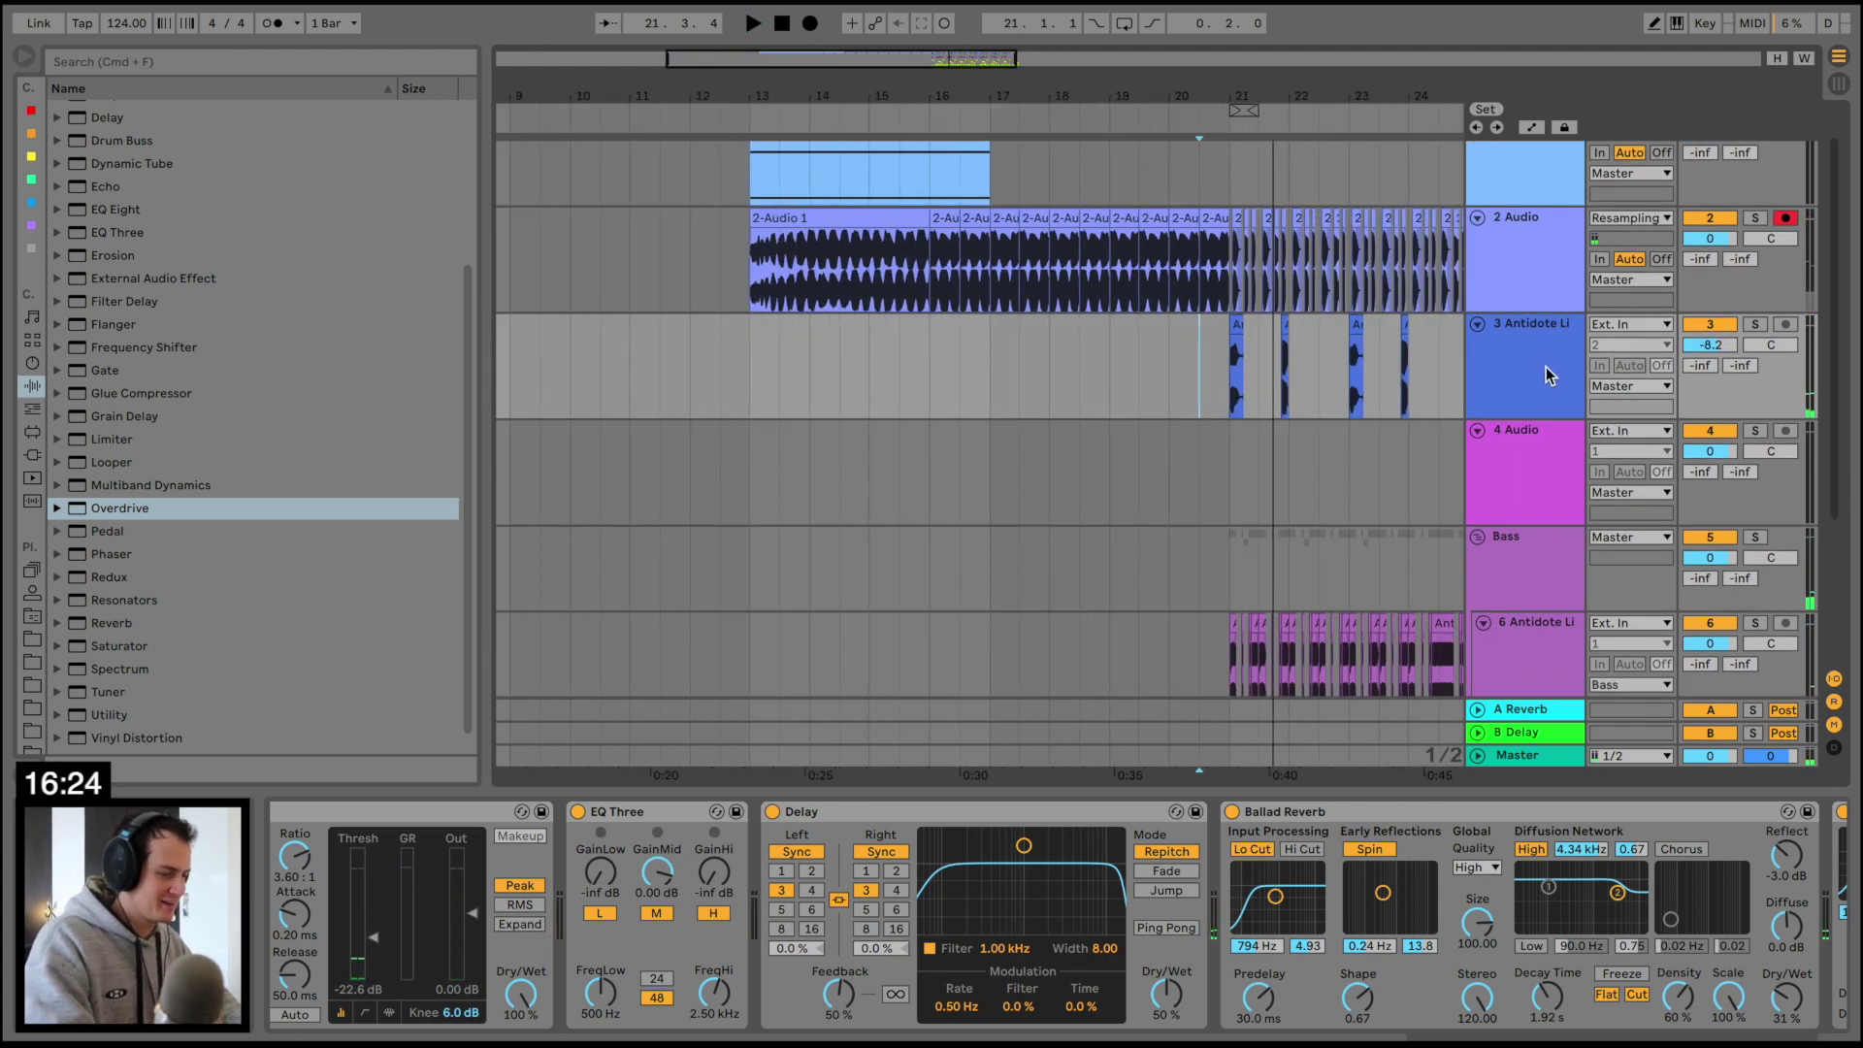
Insert an audio track below the vocal track and expand the Antidote Audio - 50K Special Pack sample folder
{"action": "key", "text": "super+t"}
{"action": "left_click", "coordinate": [33, 639]}
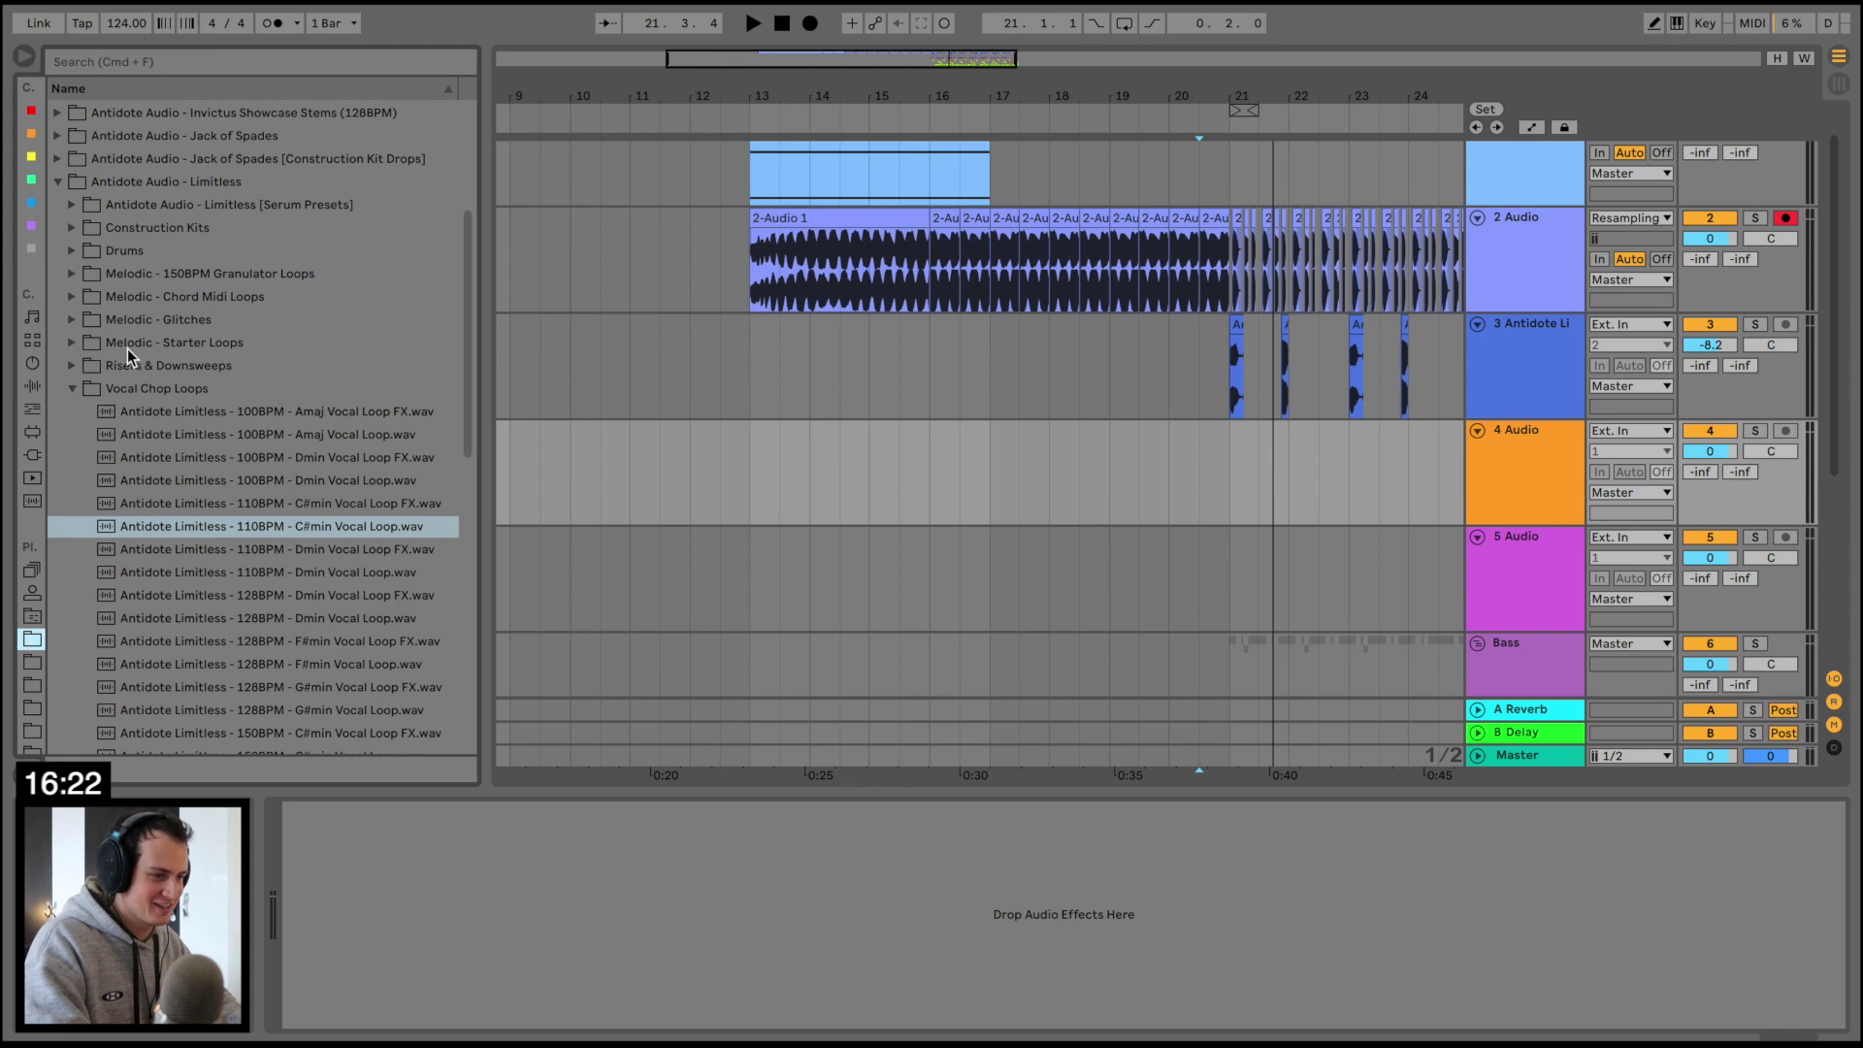
{"action": "left_click", "coordinate": [178, 133]}
{"action": "key", "text": "Down"}
{"action": "key", "text": "Right"}
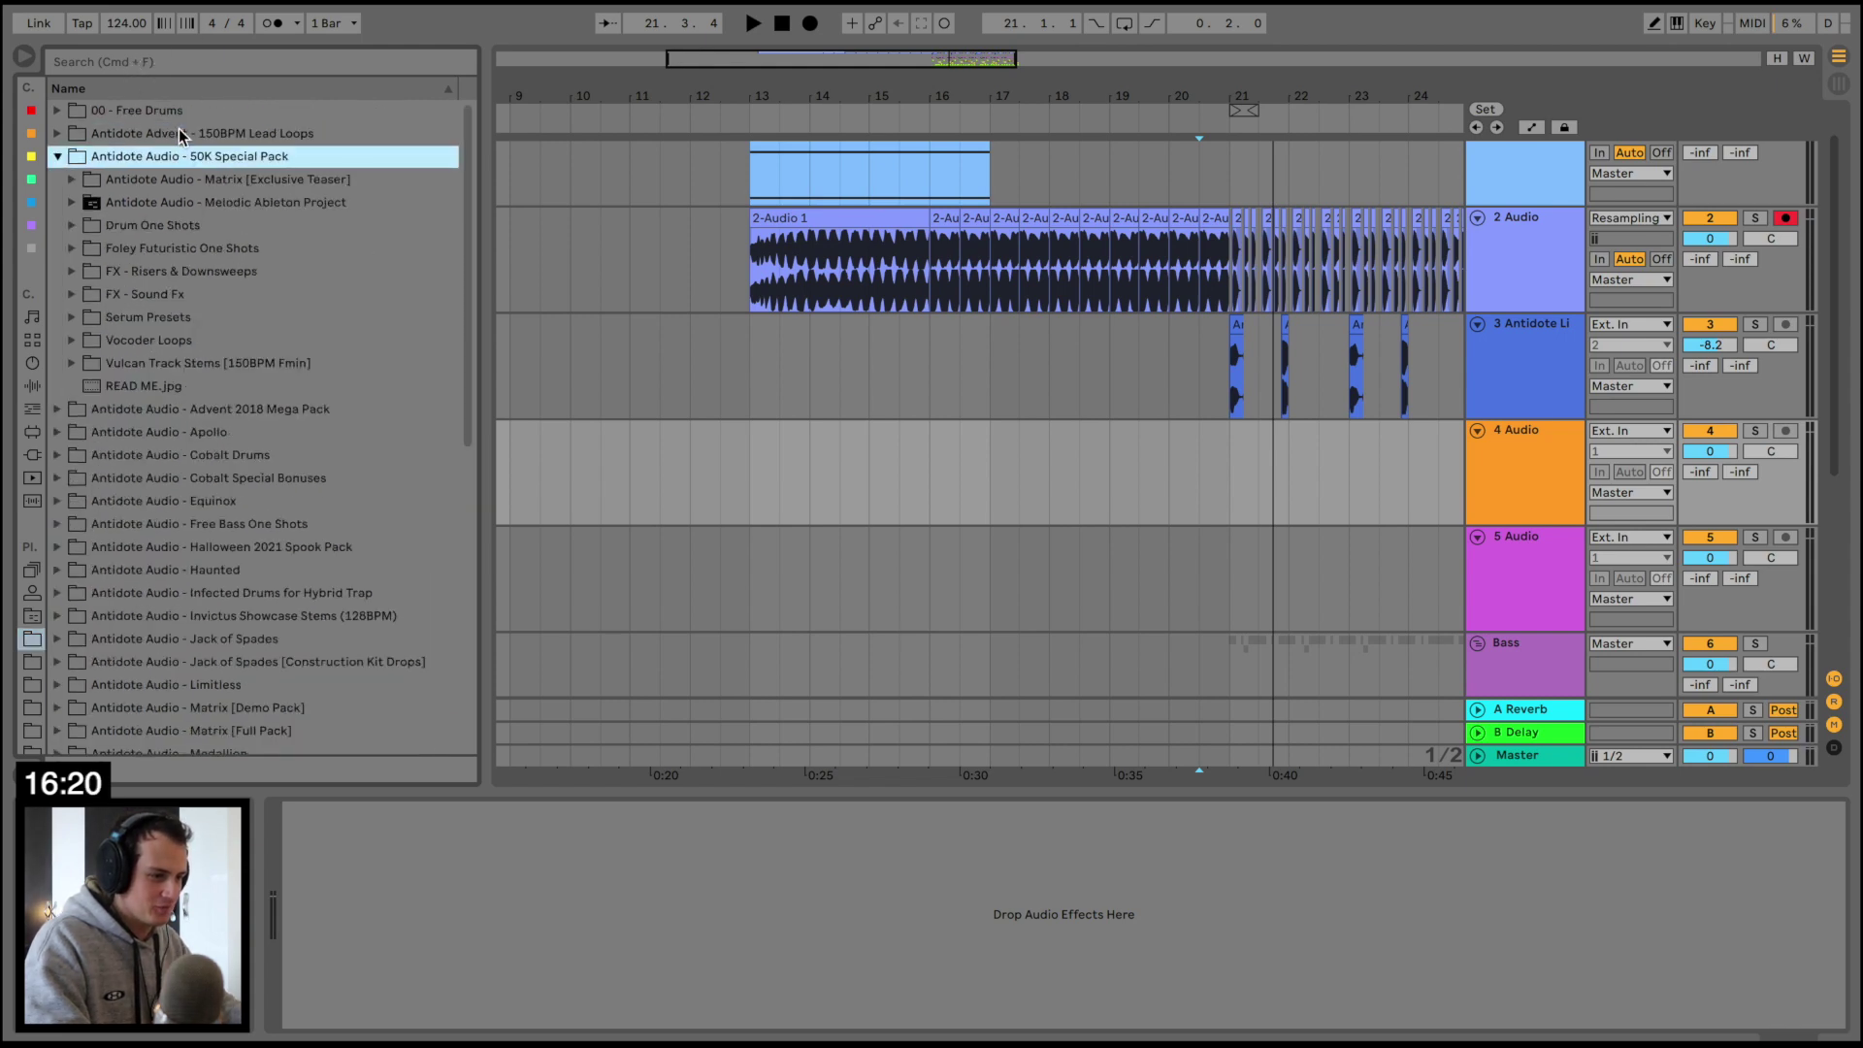
Expand the pack's FX - Risers & Downsweeps folder and browse to its Riser 150BPM samples
{"action": "key", "text": "Down"}
{"action": "key", "text": "Down"}
{"action": "key", "text": "Down"}
{"action": "key", "text": "Down"}
{"action": "key", "text": "Down"}
{"action": "key", "text": "Down"}
{"action": "key", "text": "Down"}
{"action": "key", "text": "Down"}
{"action": "key", "text": "Up"}
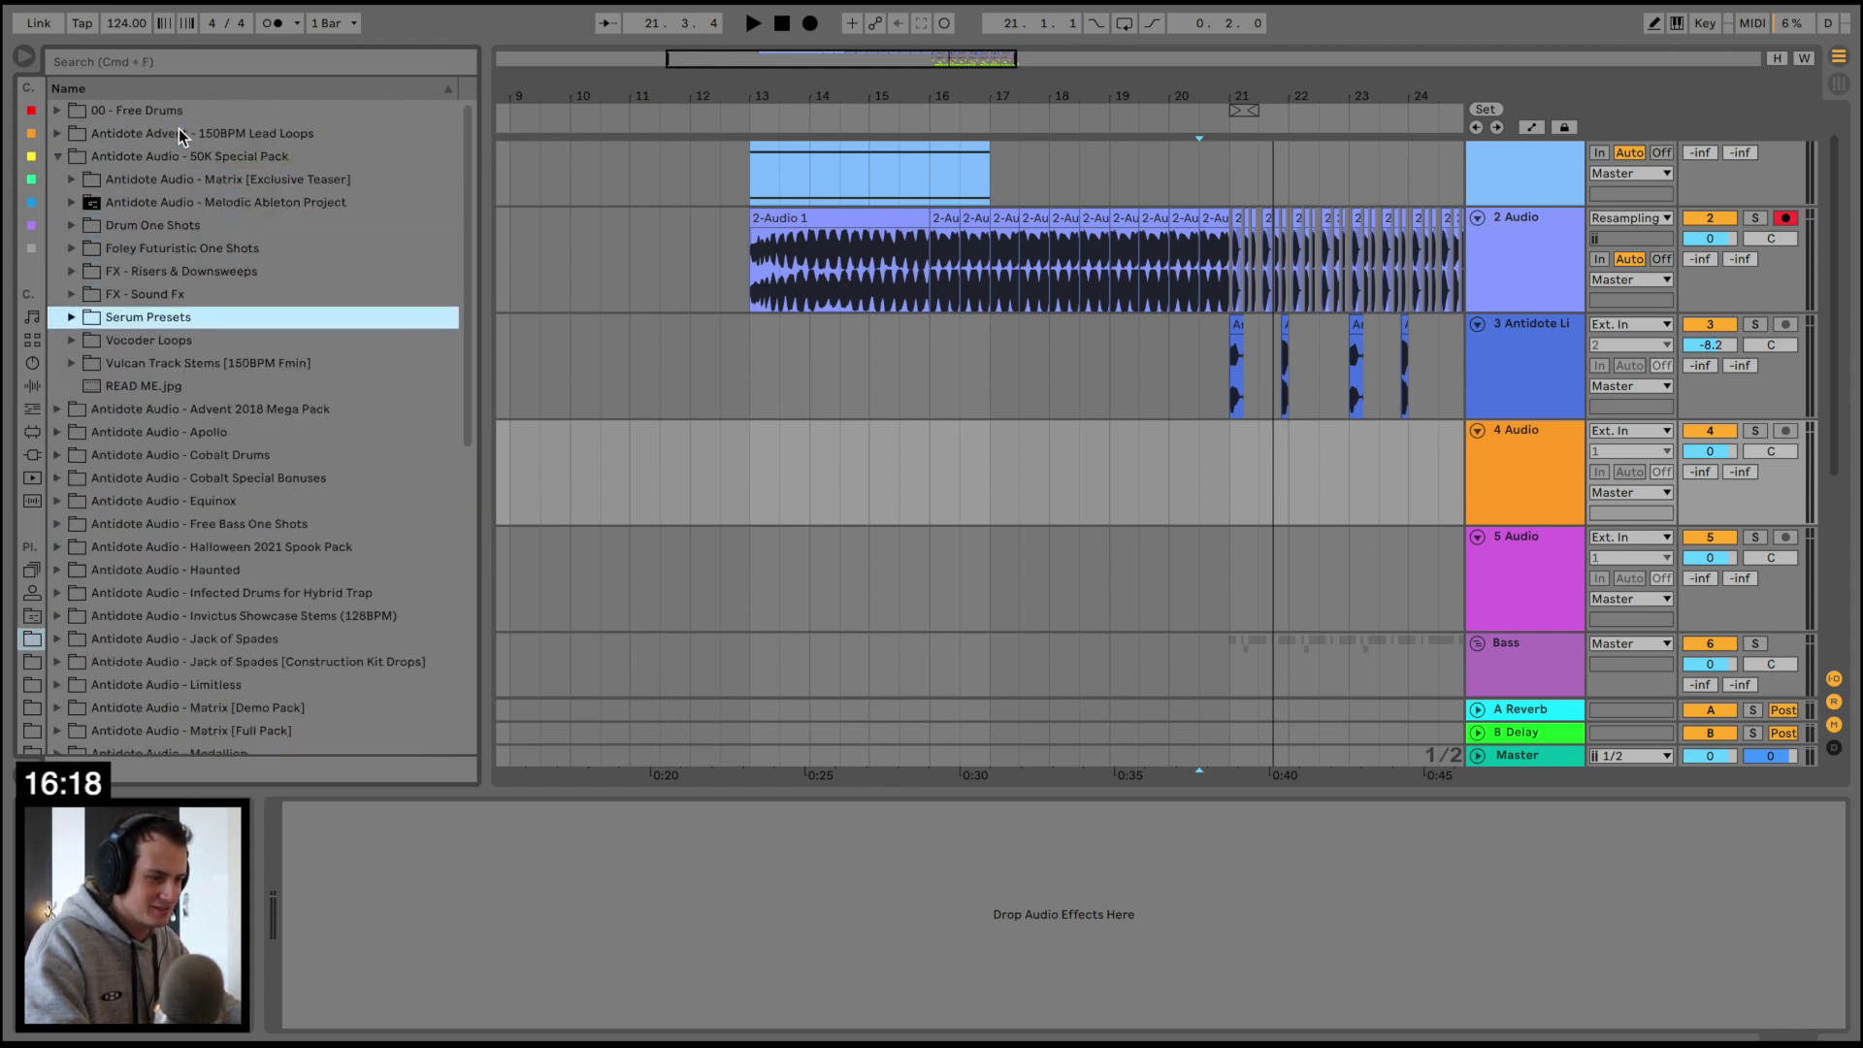
{"action": "key", "text": "Up"}
{"action": "key", "text": "Up"}
{"action": "key", "text": "Right"}
{"action": "key", "text": "Down"}
{"action": "scroll", "coordinate": [358, 347], "scroll_direction": "down", "scroll_amount": 10}
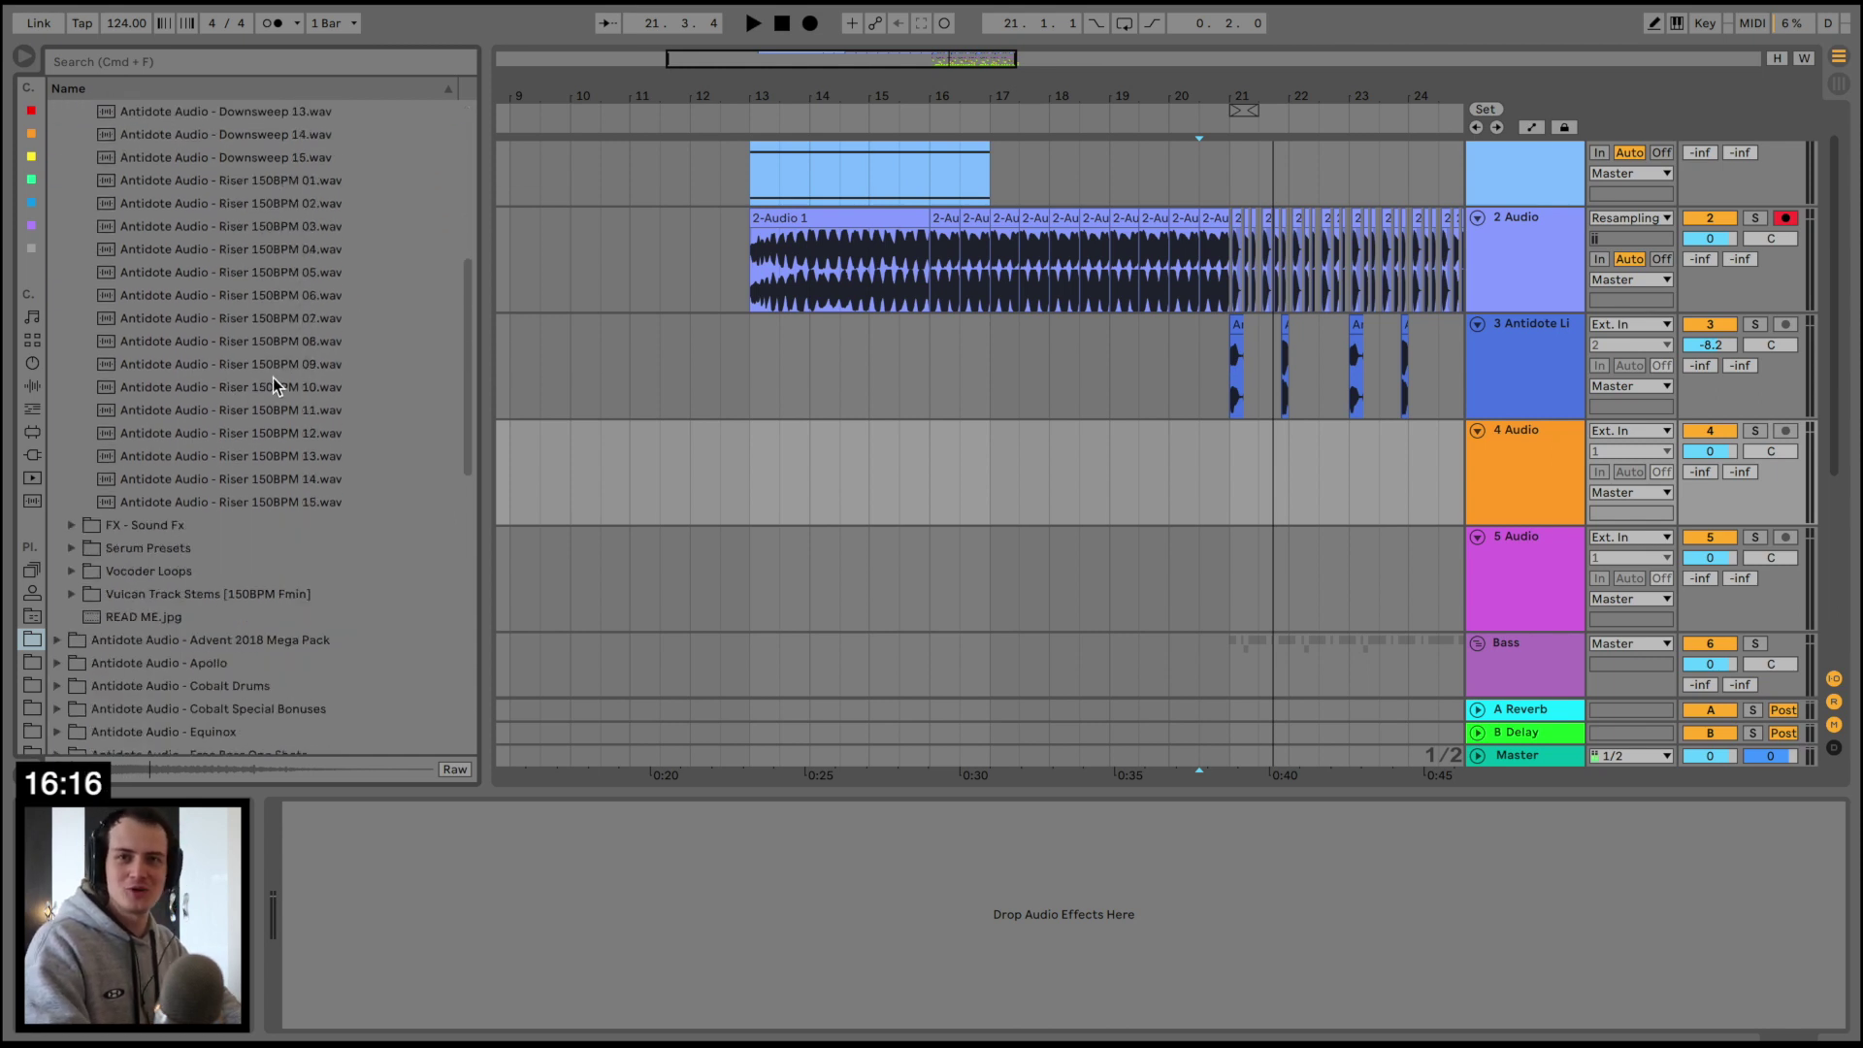
{"action": "scroll", "coordinate": [272, 379], "scroll_direction": "down", "scroll_amount": 5}
Place Riser 150BPM 13 on the new track from bar 13 to bar 21 with a long fade-in, and play it back
{"action": "left_click", "coordinate": [267, 212]}
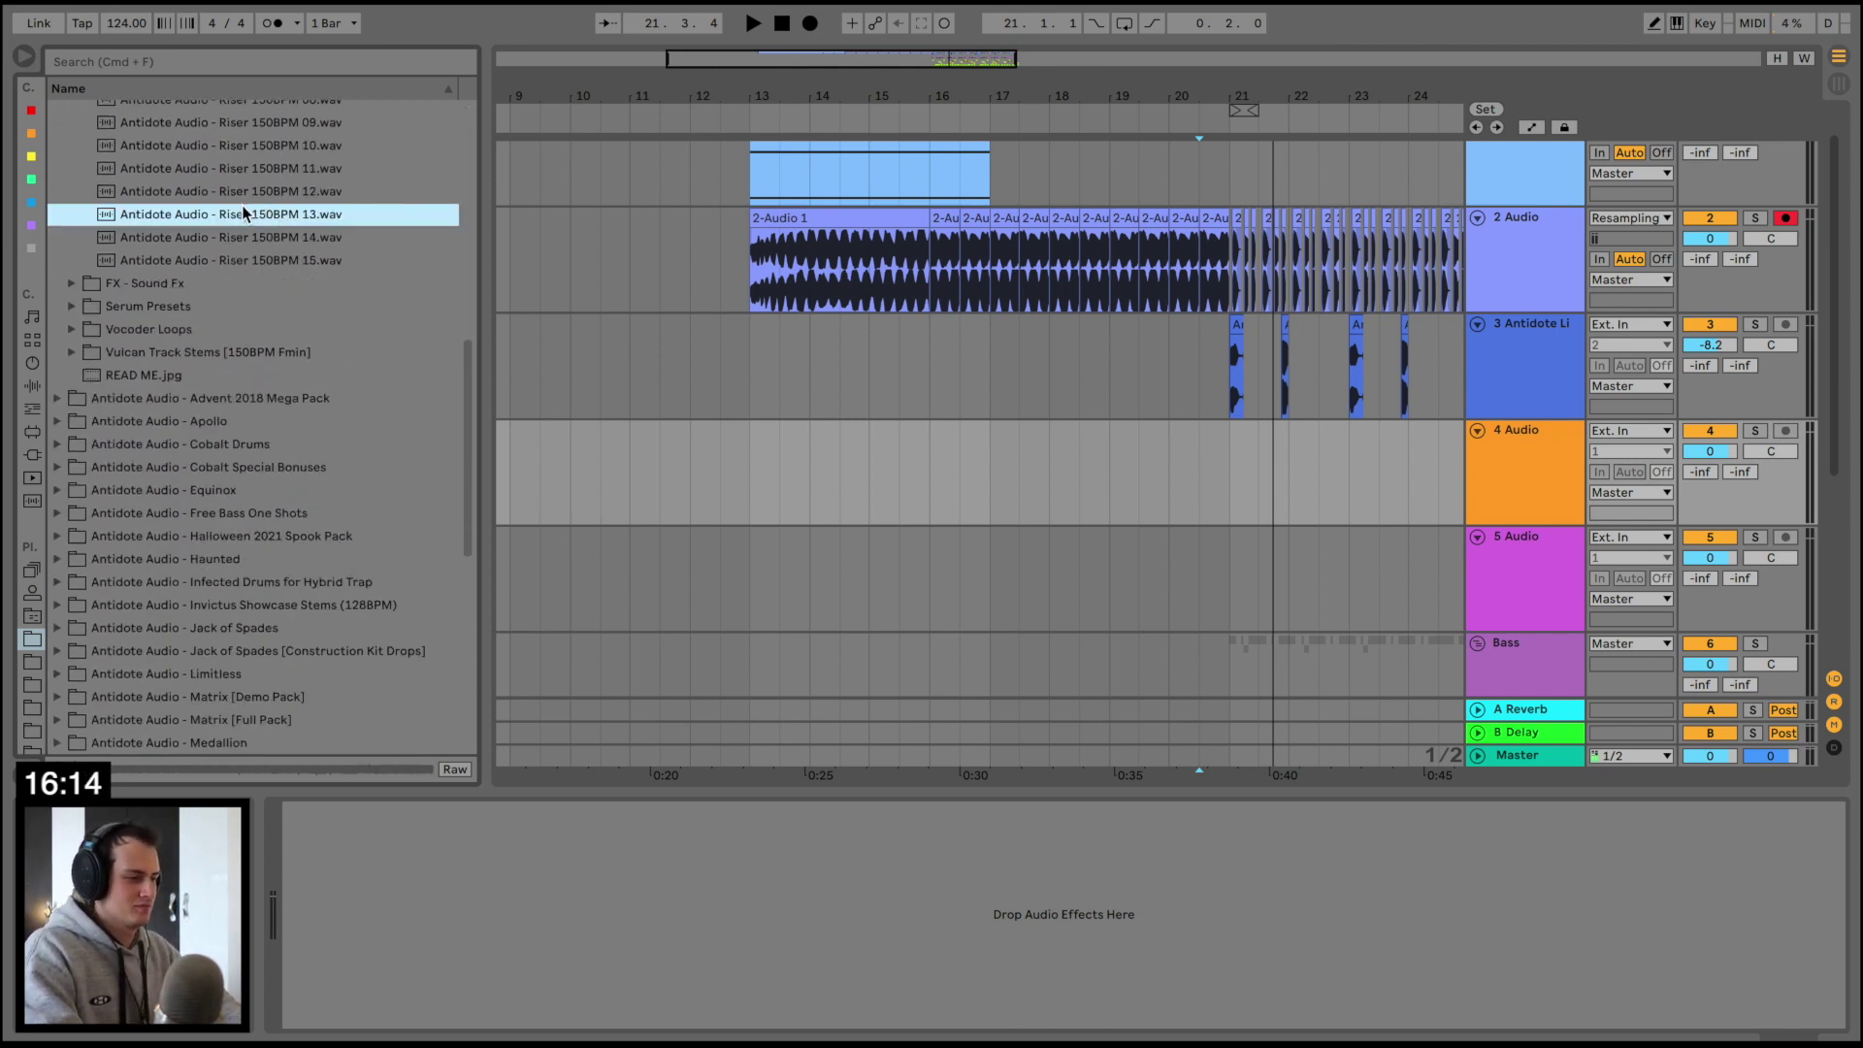
{"action": "left_click_drag", "start_coordinate": [694, 441], "coordinate": [1426, 477]}
{"action": "key", "text": "space"}
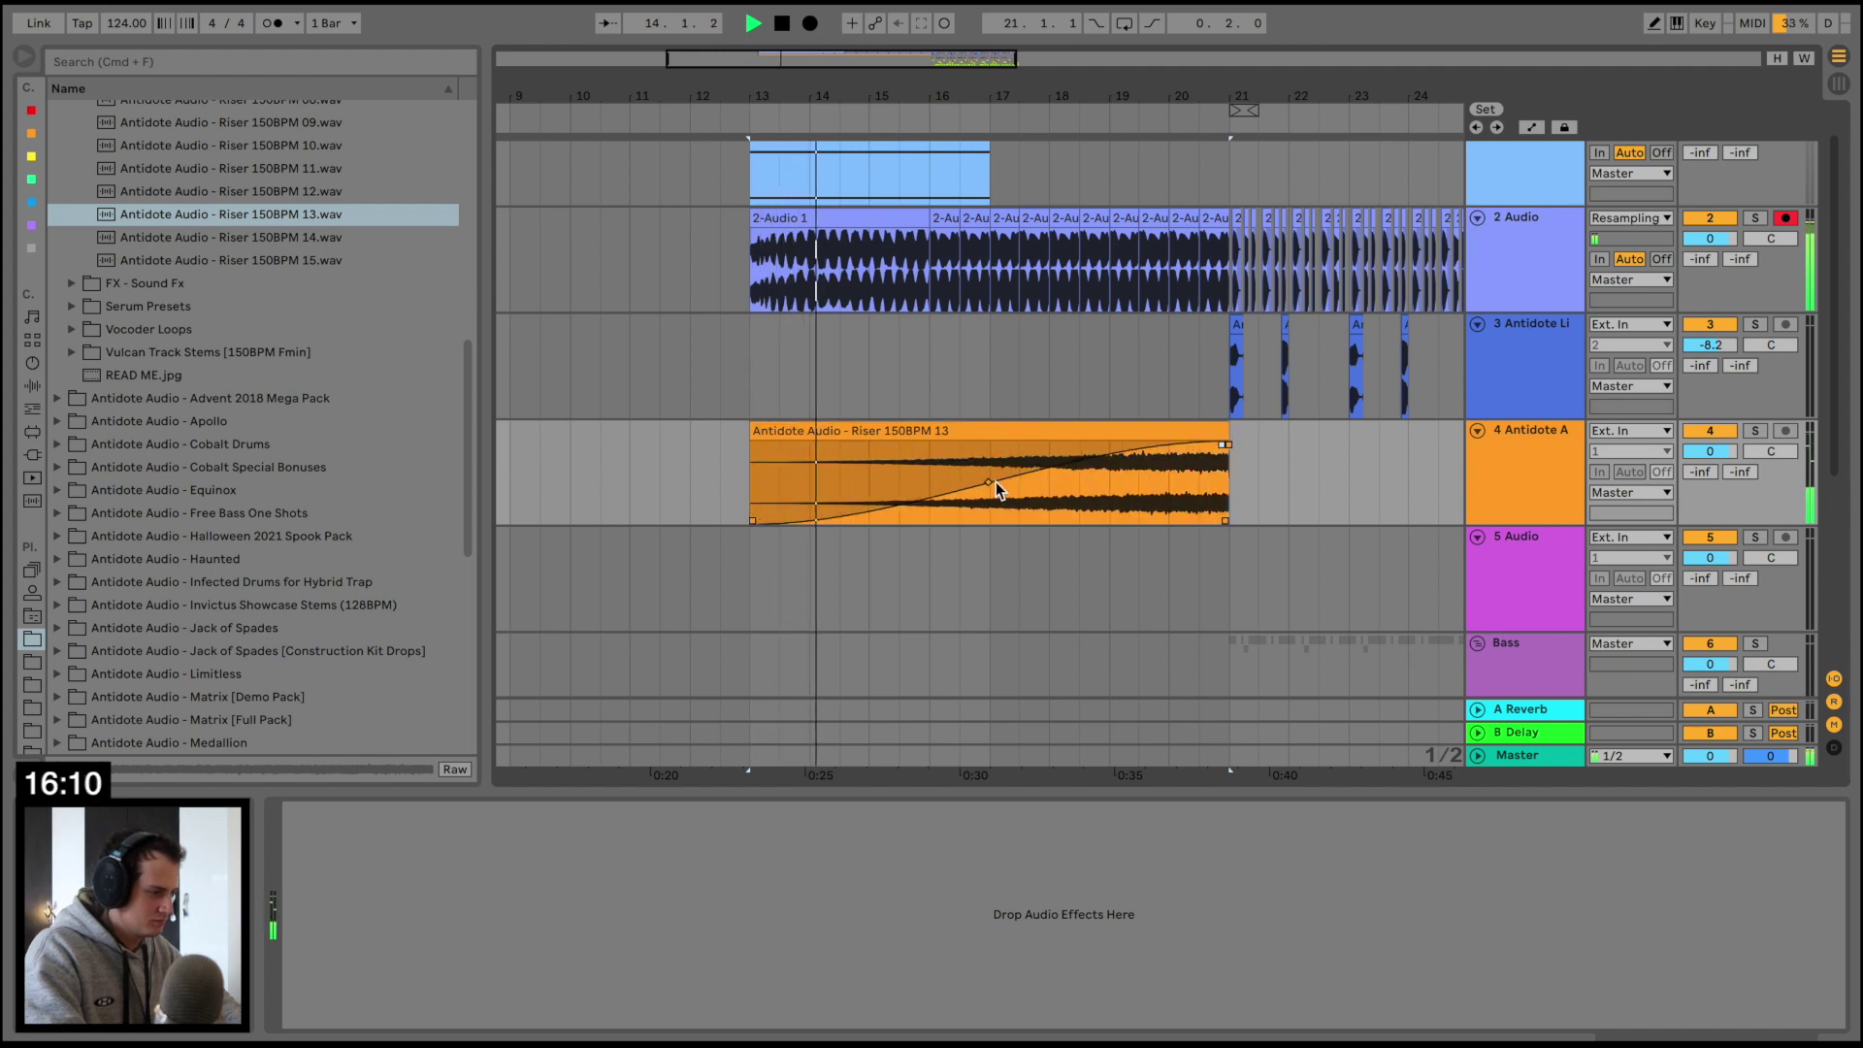
Add a track with Riser 150BPM 14 from bar 13 to 21, setting its volume to -8.7 dB and the Riser 13 track's to -8.8 dB
{"action": "left_click", "coordinate": [1582, 493]}
{"action": "key", "text": "super+t"}
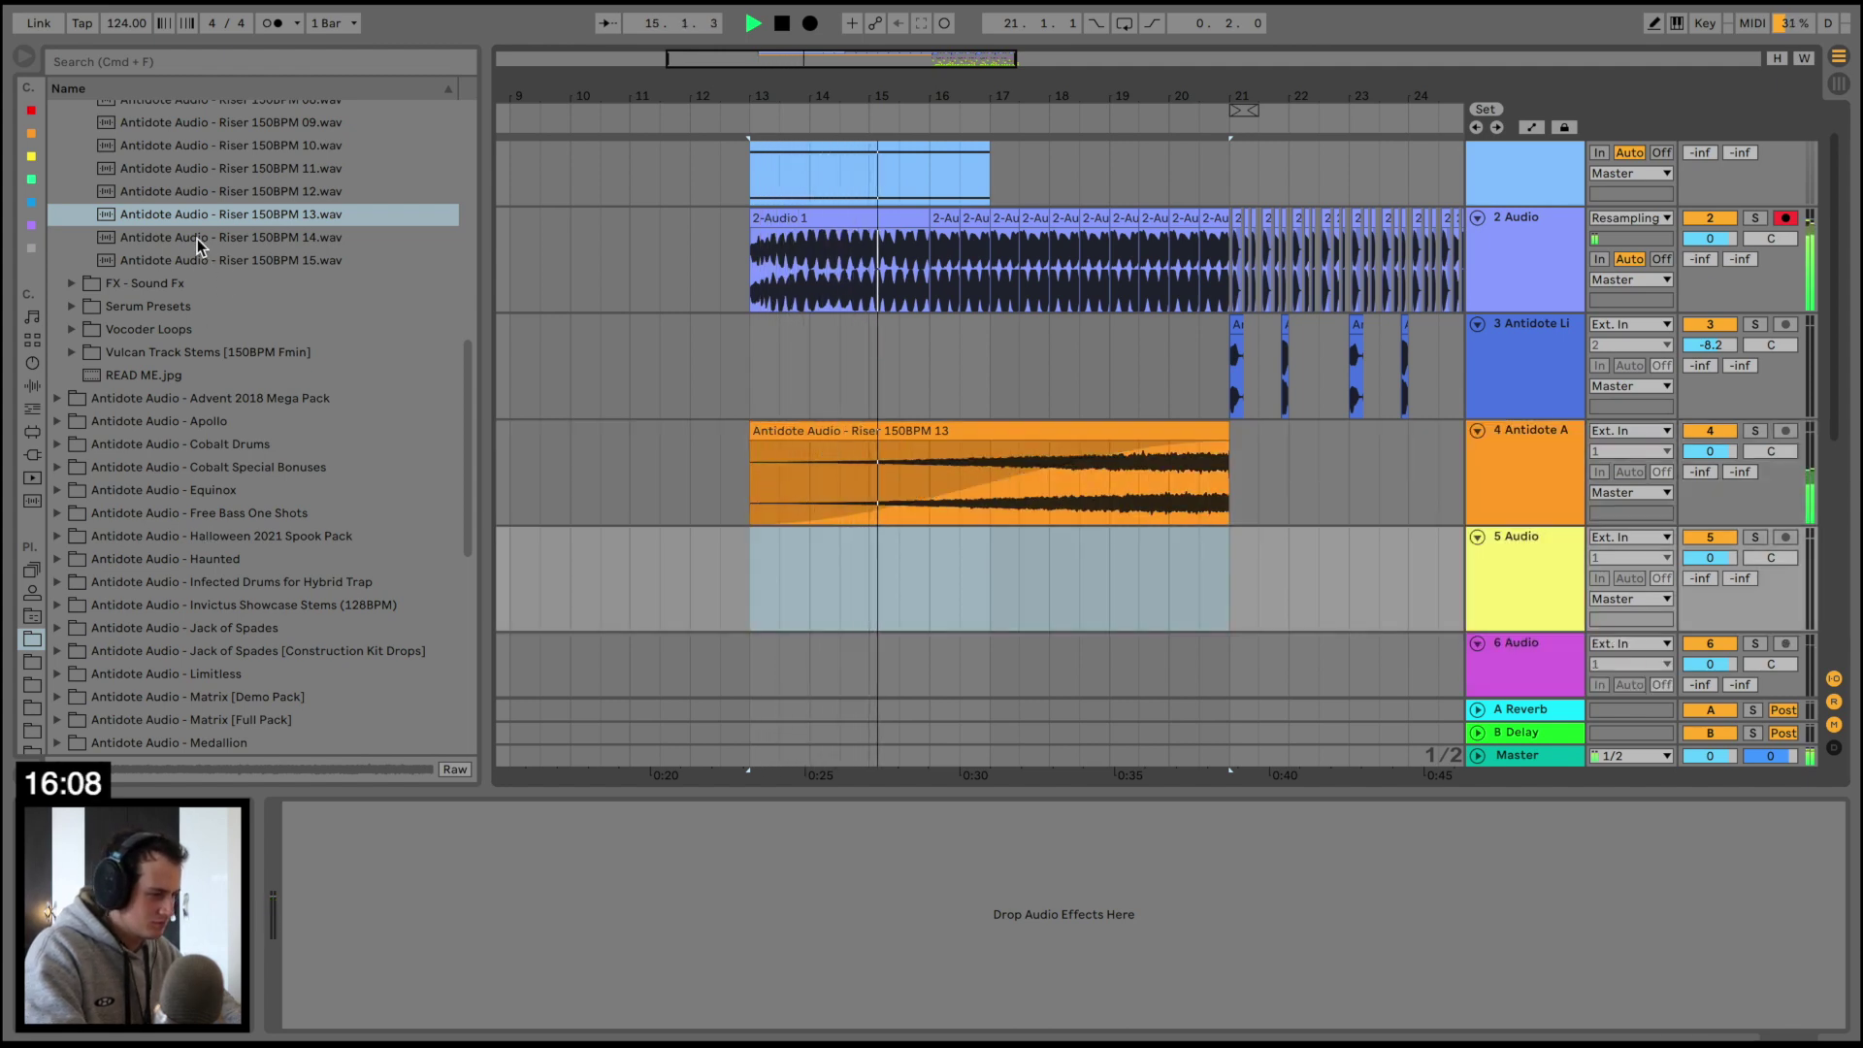
{"action": "left_click_drag", "start_coordinate": [207, 237], "coordinate": [751, 561]}
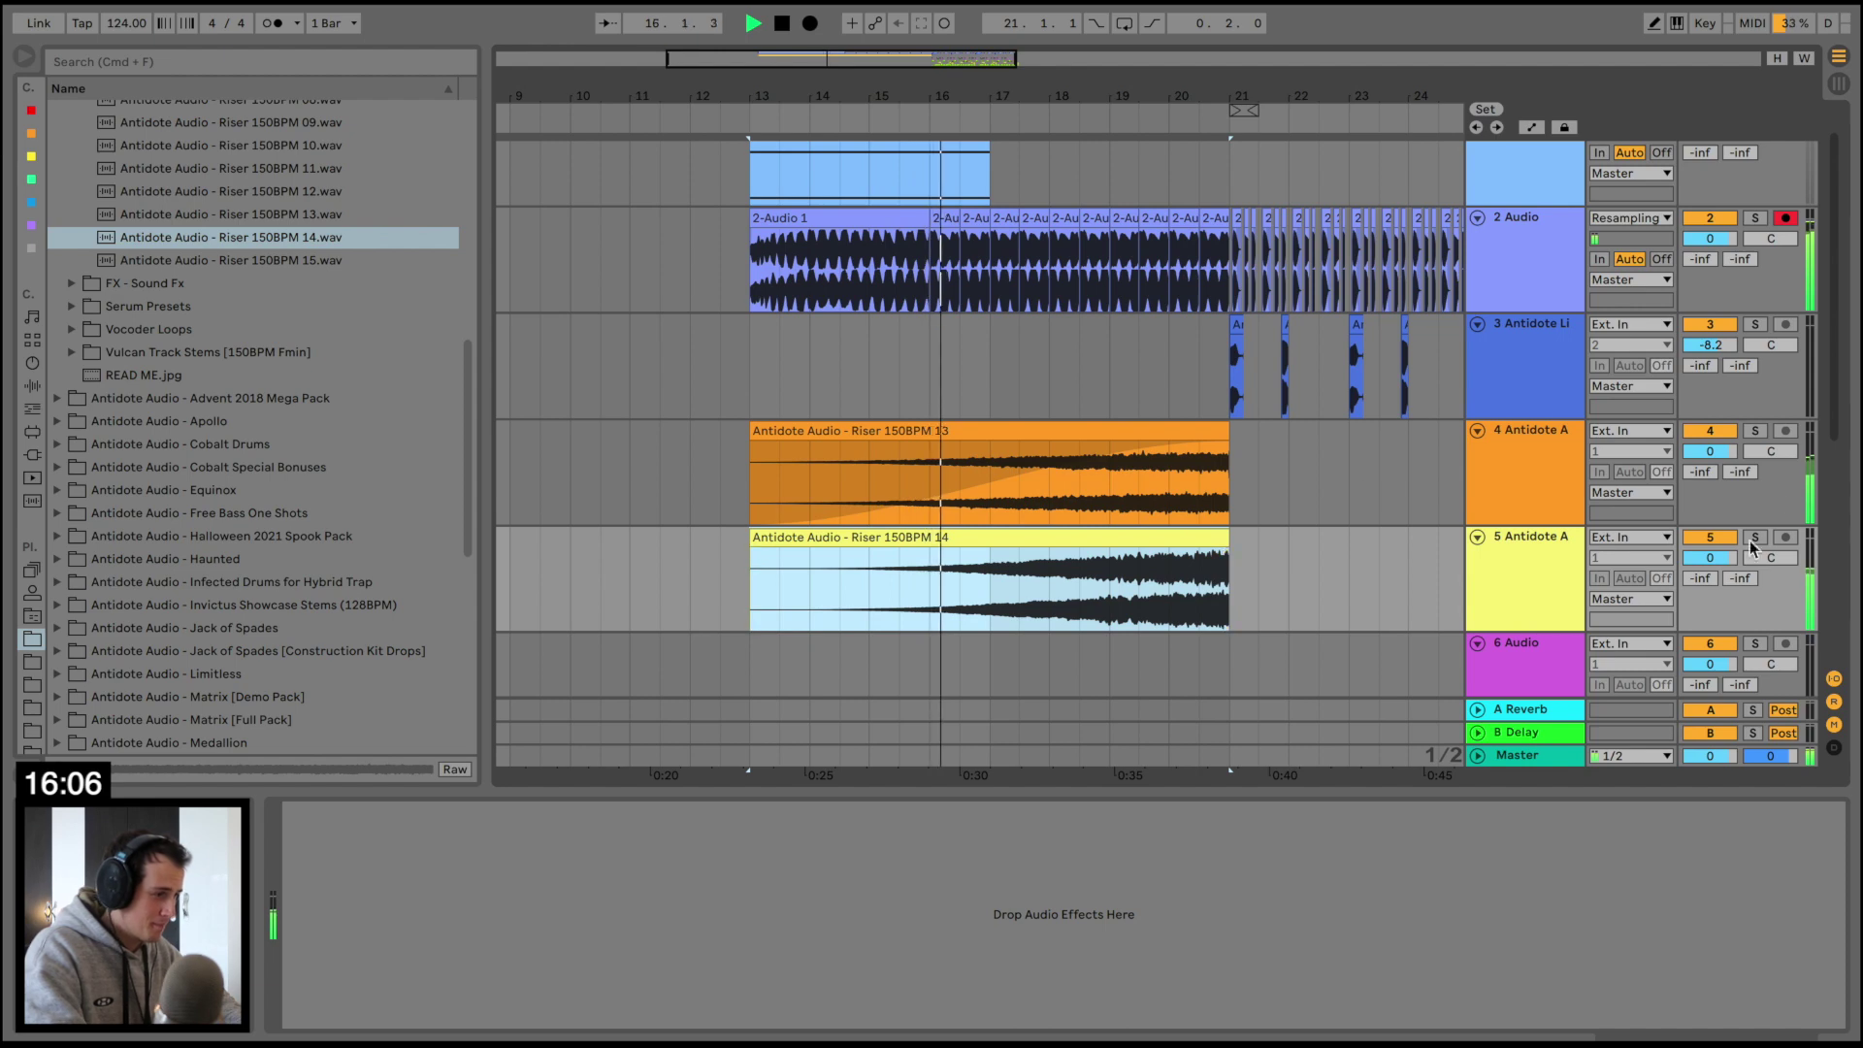
{"action": "left_click_drag", "start_coordinate": [1710, 558], "coordinate": [1710, 589]}
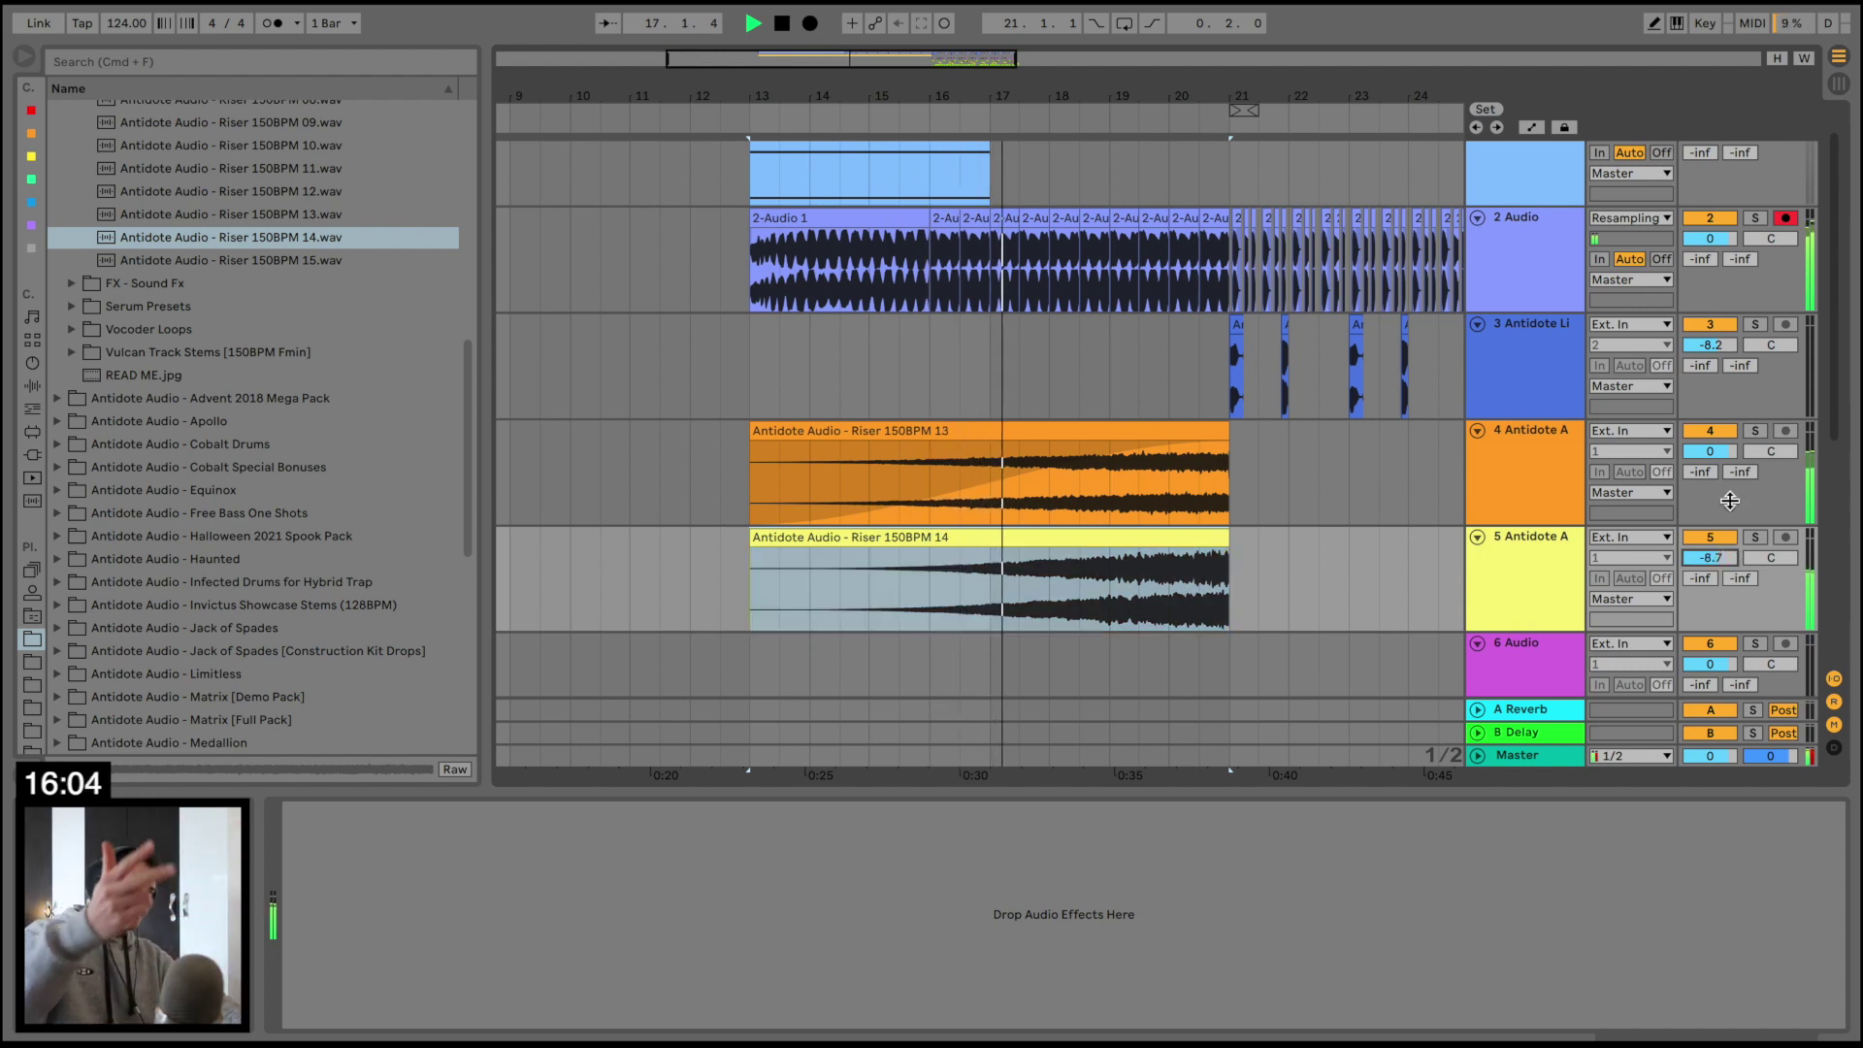
{"action": "left_click_drag", "start_coordinate": [1710, 452], "coordinate": [1710, 493]}
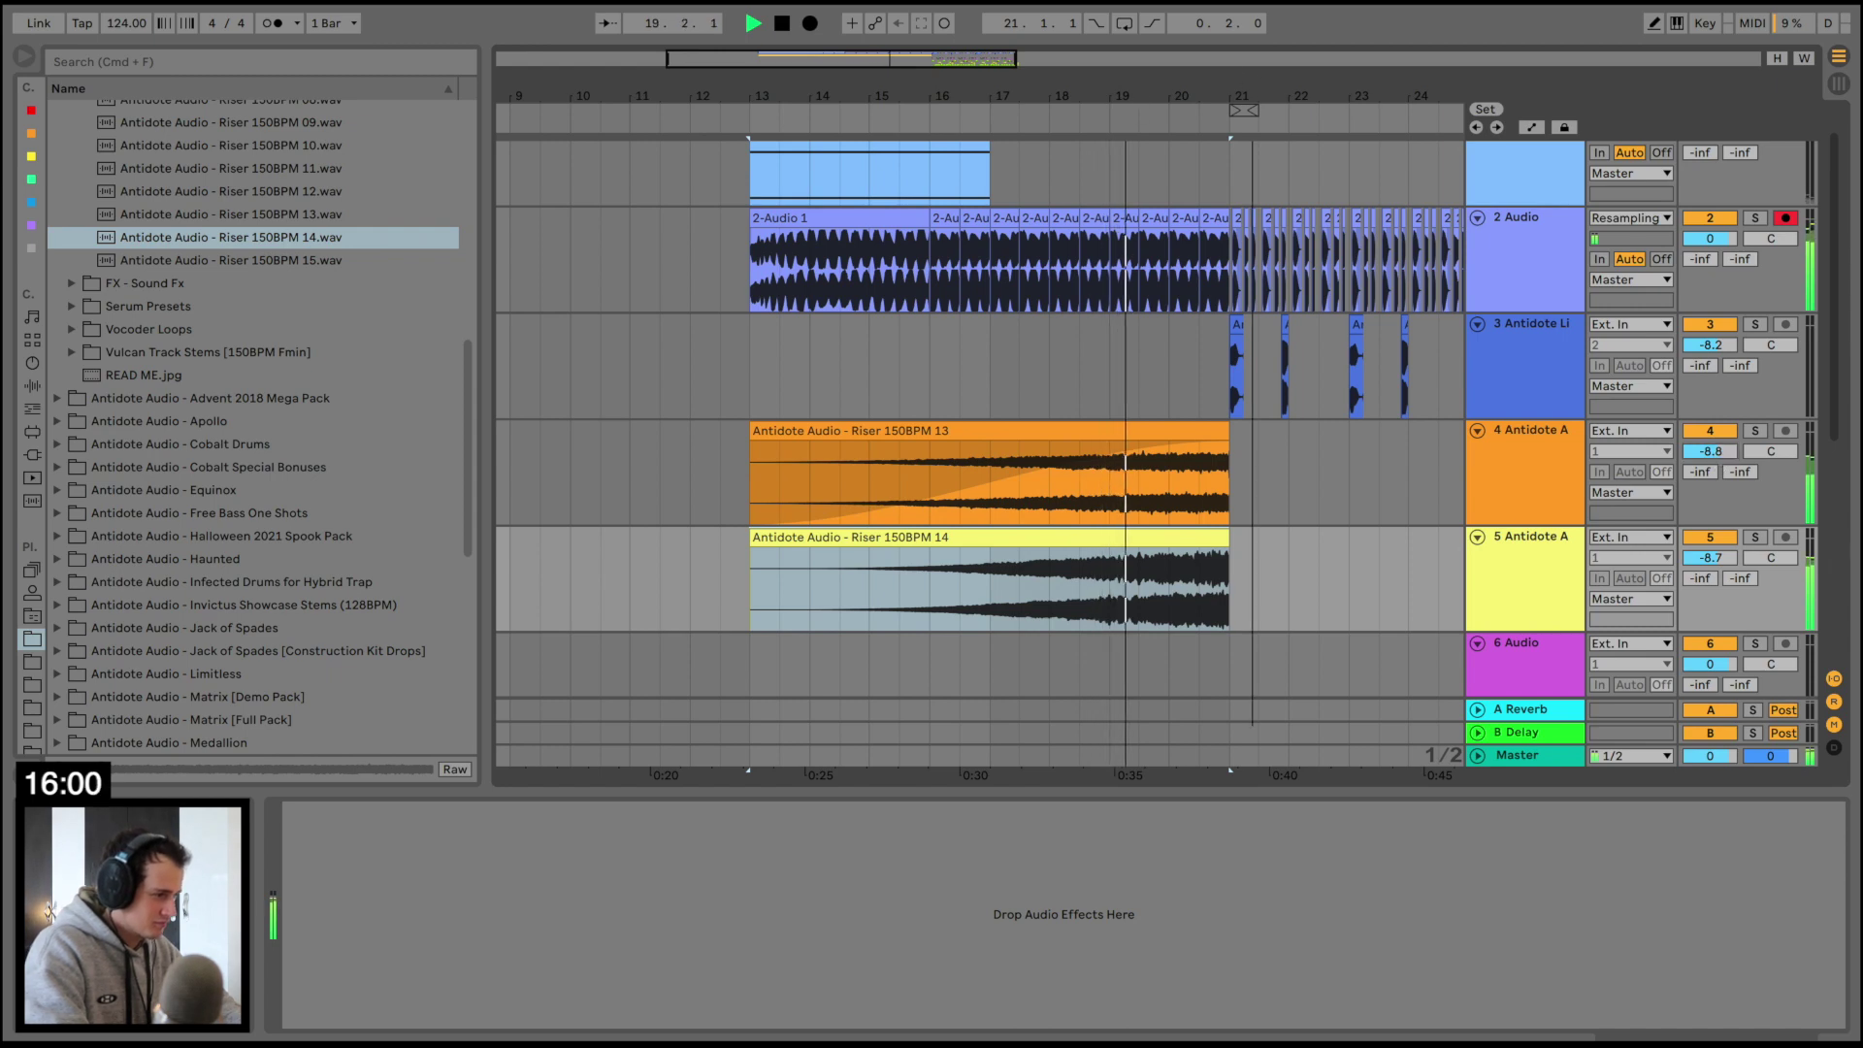
Shorten both riser clips to end at 20.4.3, half a beat before the drop
{"action": "left_click_drag", "start_coordinate": [1136, 92], "coordinate": [1138, 488]}
{"action": "left_click_drag", "start_coordinate": [1142, 423], "coordinate": [1118, 430]}
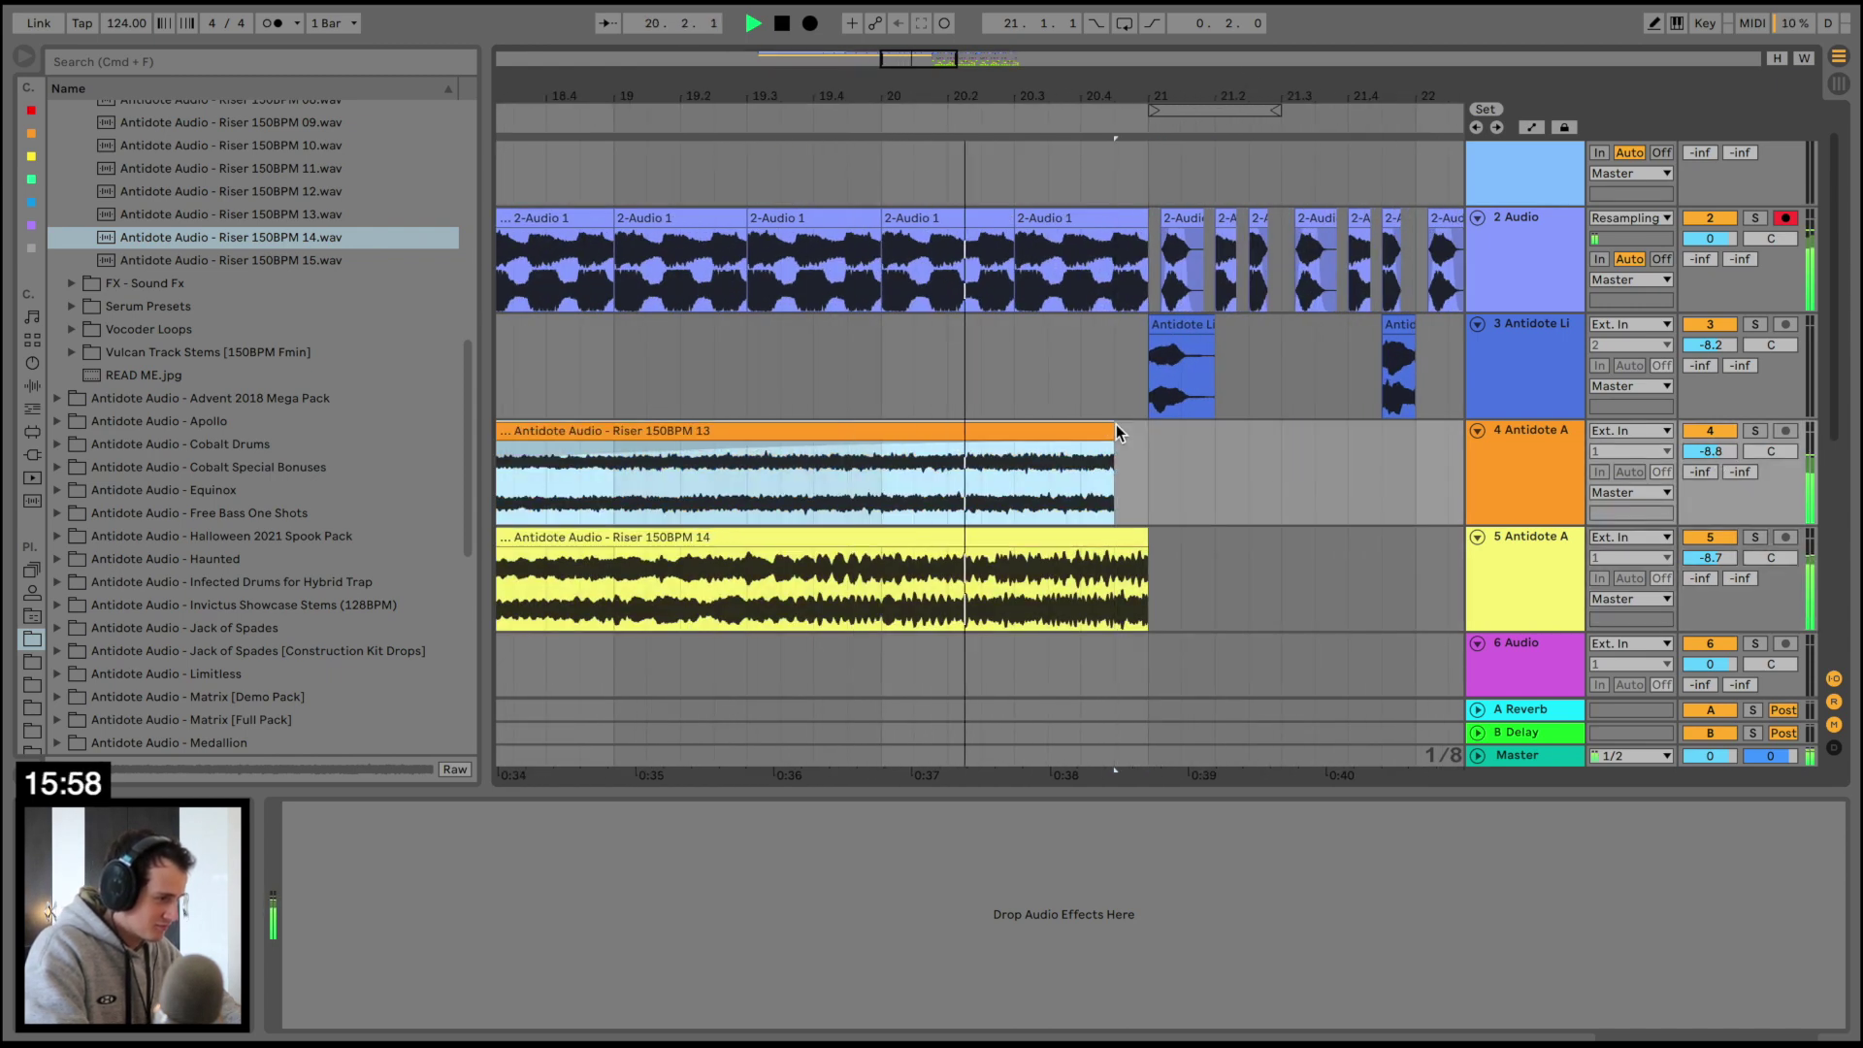
{"action": "left_click_drag", "start_coordinate": [1145, 535], "coordinate": [1114, 536]}
{"action": "scroll", "coordinate": [1103, 536], "scroll_direction": "right", "scroll_amount": 4}
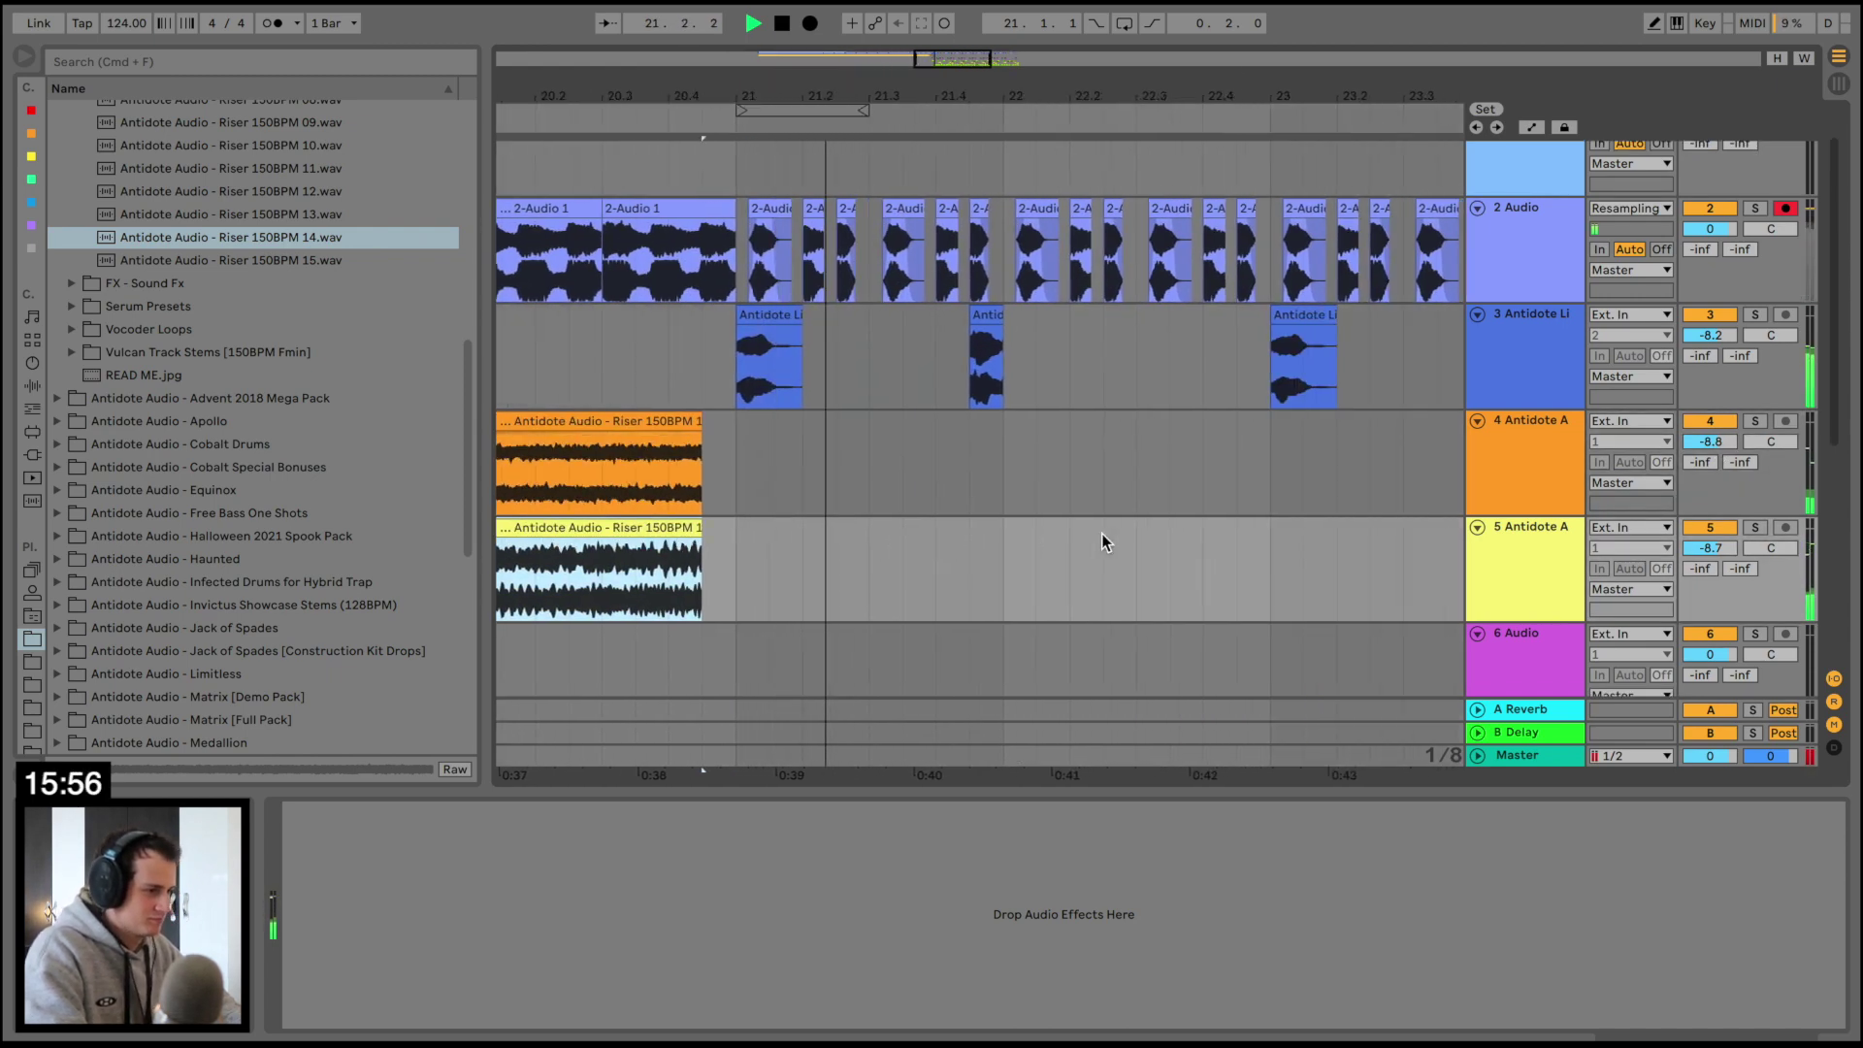
Copy the drum group's one-beat section from 21.4 to 22 into 20.4 to 21 as a lead-in, and play it
{"action": "scroll", "coordinate": [1103, 536], "scroll_direction": "down", "scroll_amount": 1}
{"action": "left_click_drag", "start_coordinate": [857, 92], "coordinate": [856, 47]}
{"action": "scroll", "coordinate": [854, 369], "scroll_direction": "down", "scroll_amount": 5}
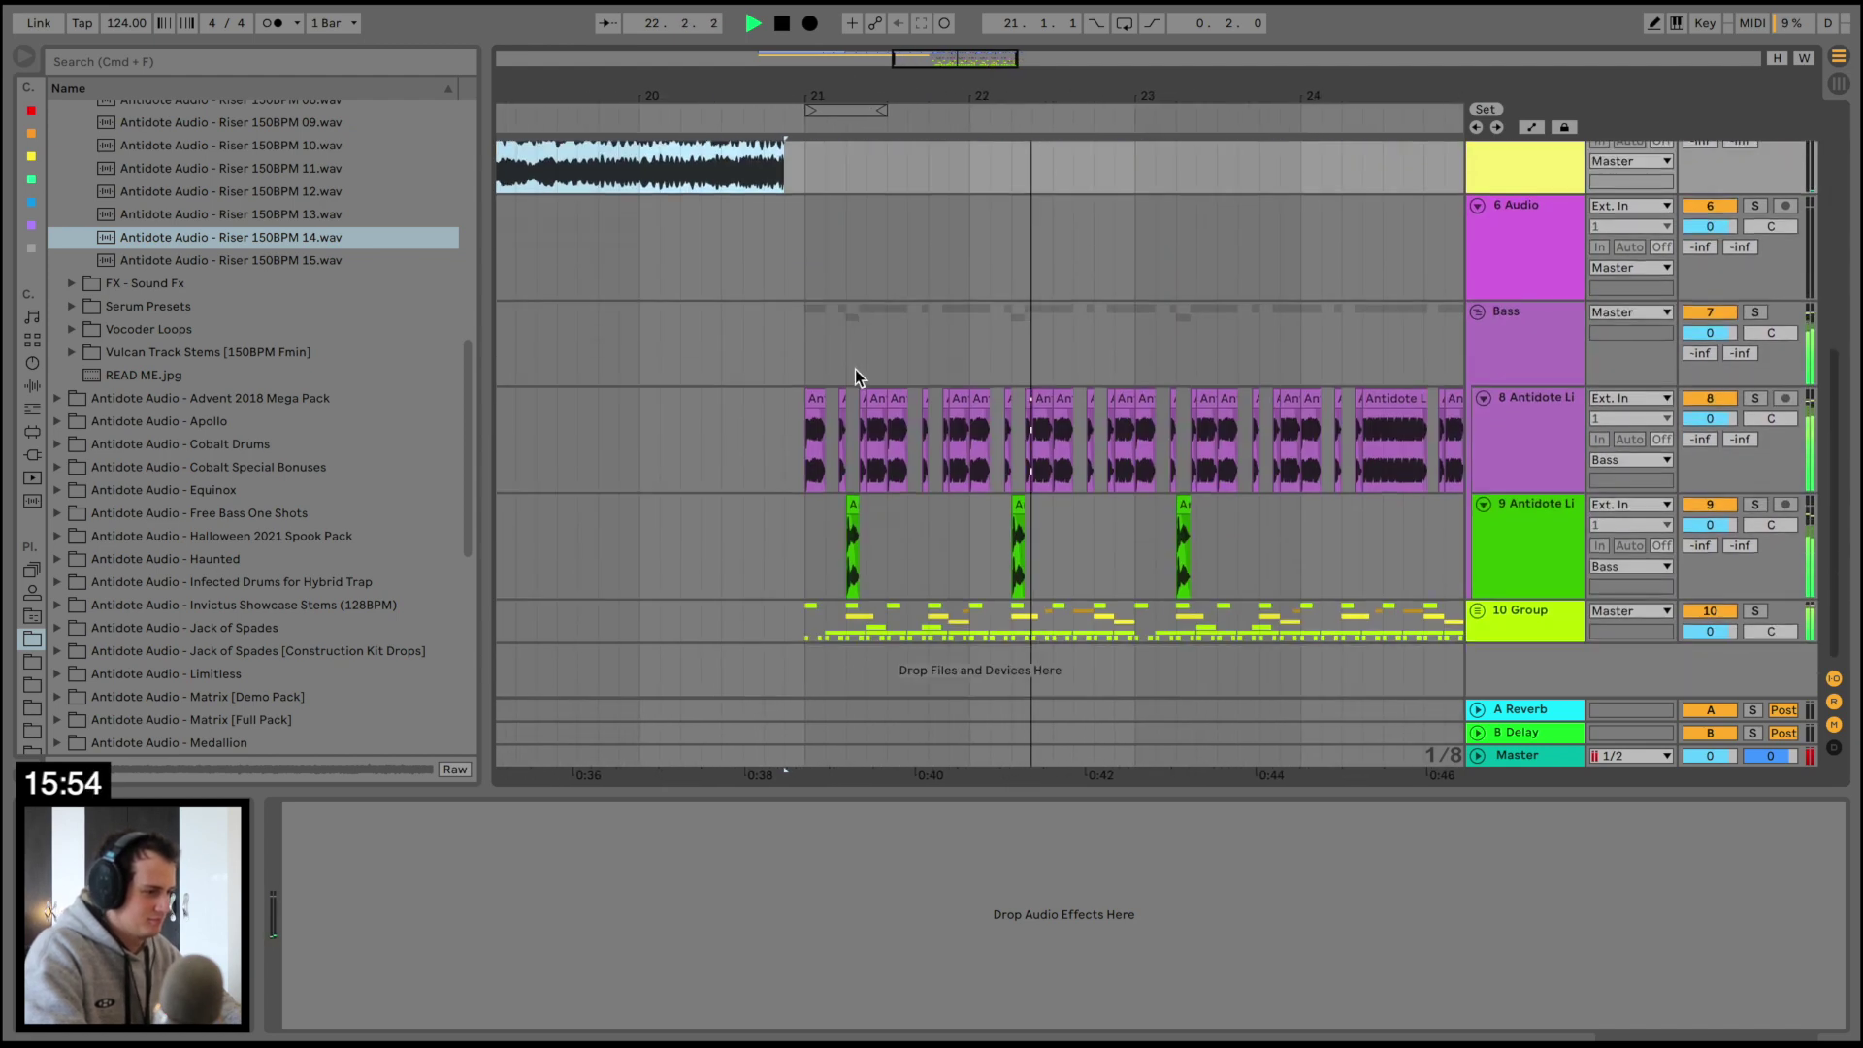
{"action": "key", "text": "space"}
{"action": "scroll", "coordinate": [854, 544], "scroll_direction": "left", "scroll_amount": 1}
{"action": "left_click_drag", "start_coordinate": [854, 621], "coordinate": [978, 615]}
{"action": "left_click", "coordinate": [942, 617]}
{"action": "key", "text": "space"}
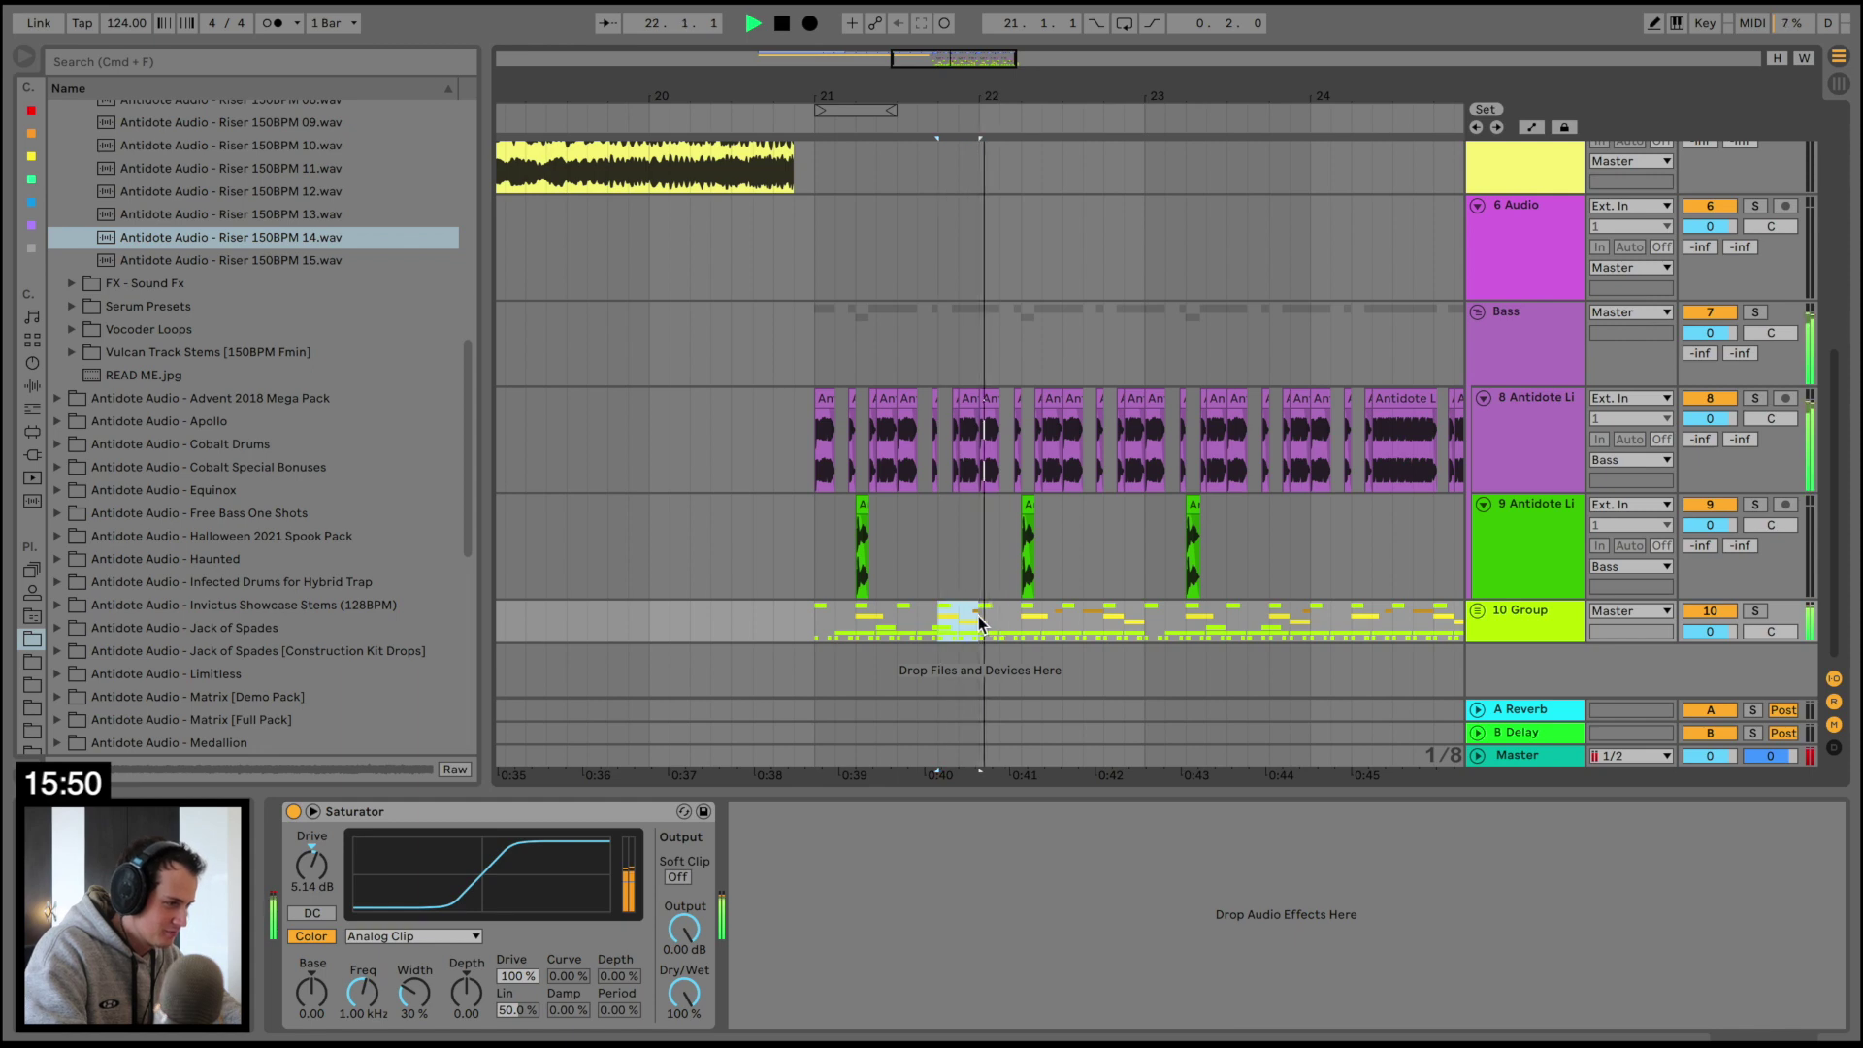
{"action": "key", "text": "space"}
{"action": "left_click", "coordinate": [774, 621]}
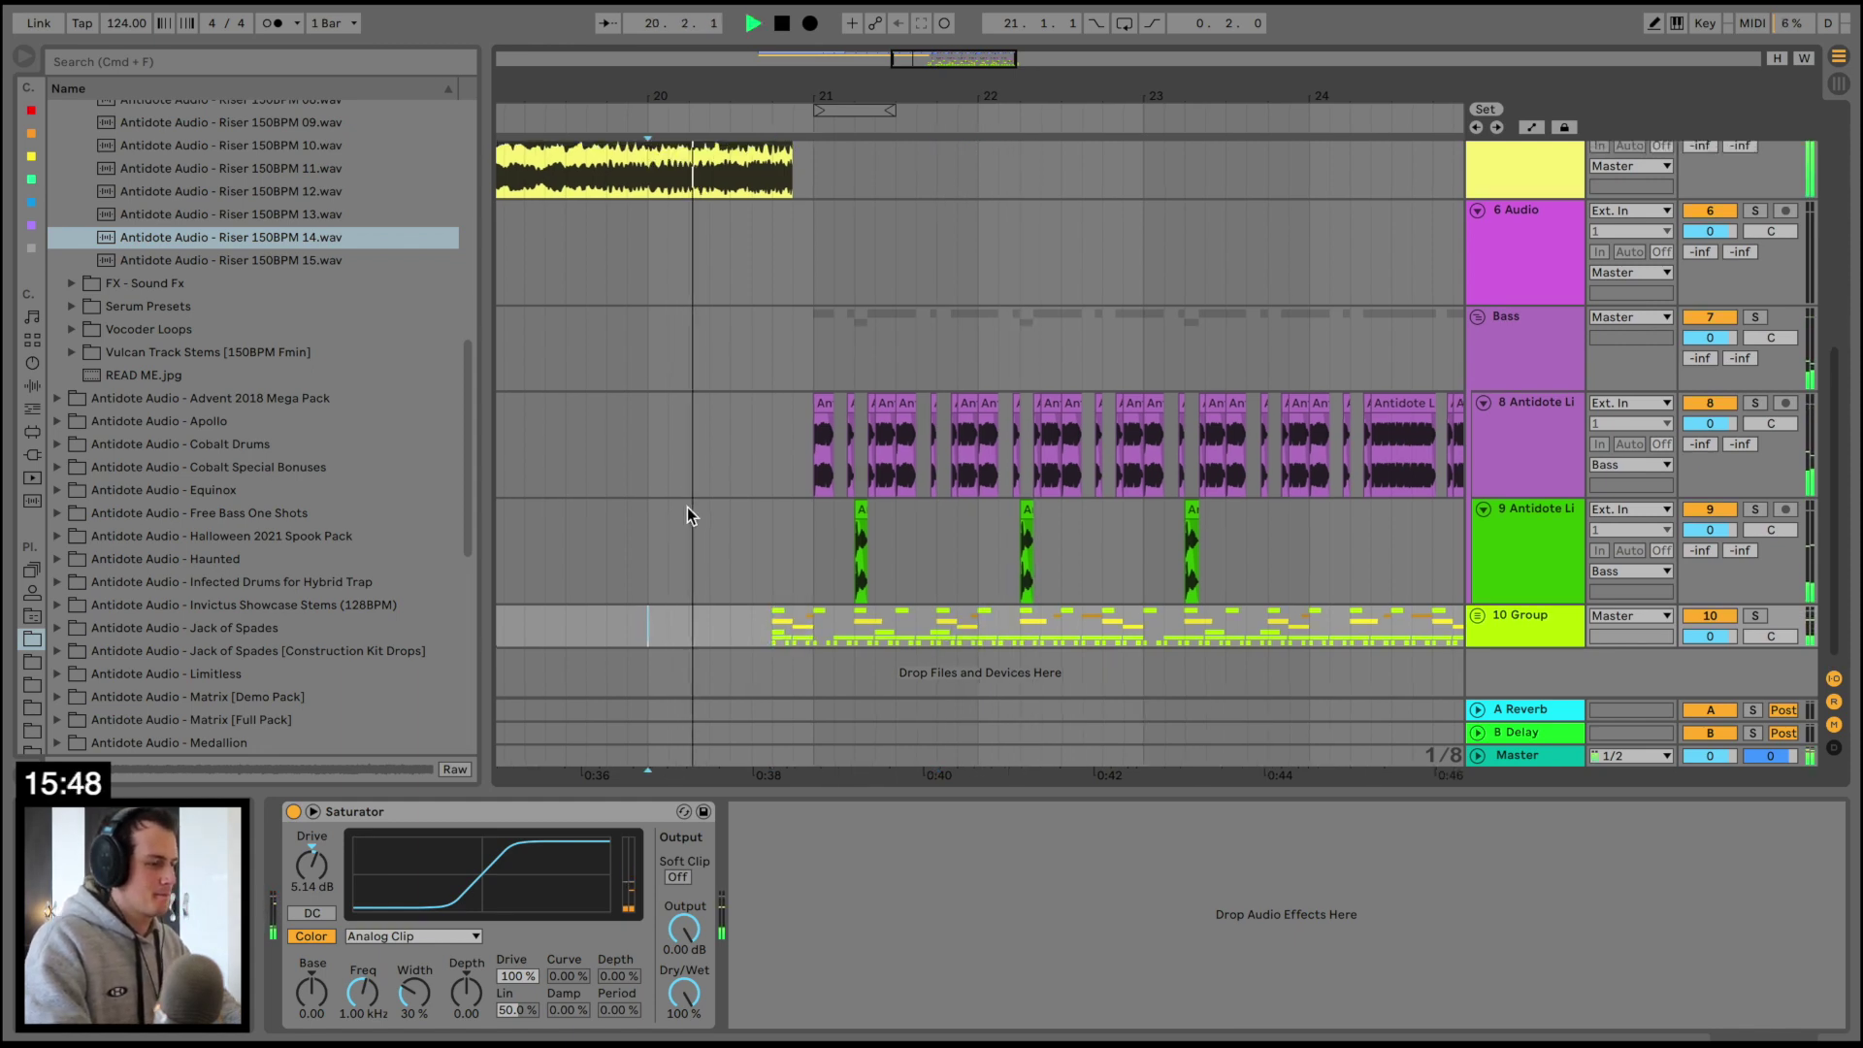
Cut the resampled chords and both risers between 20.4 and 21, and play the transition into the drop
{"action": "scroll", "coordinate": [689, 509], "scroll_direction": "up", "scroll_amount": 5}
{"action": "mouse_move", "coordinate": [798, 407]}
{"action": "left_mouse_down"}
{"action": "mouse_move", "coordinate": [779, 254]}
{"action": "mouse_move", "coordinate": [758, 256]}
{"action": "left_mouse_up"}
{"action": "key", "text": "space"}
{"action": "left_click", "coordinate": [691, 206]}
{"action": "scroll", "coordinate": [691, 206], "scroll_direction": "up", "scroll_amount": 5}
{"action": "key", "text": "space"}
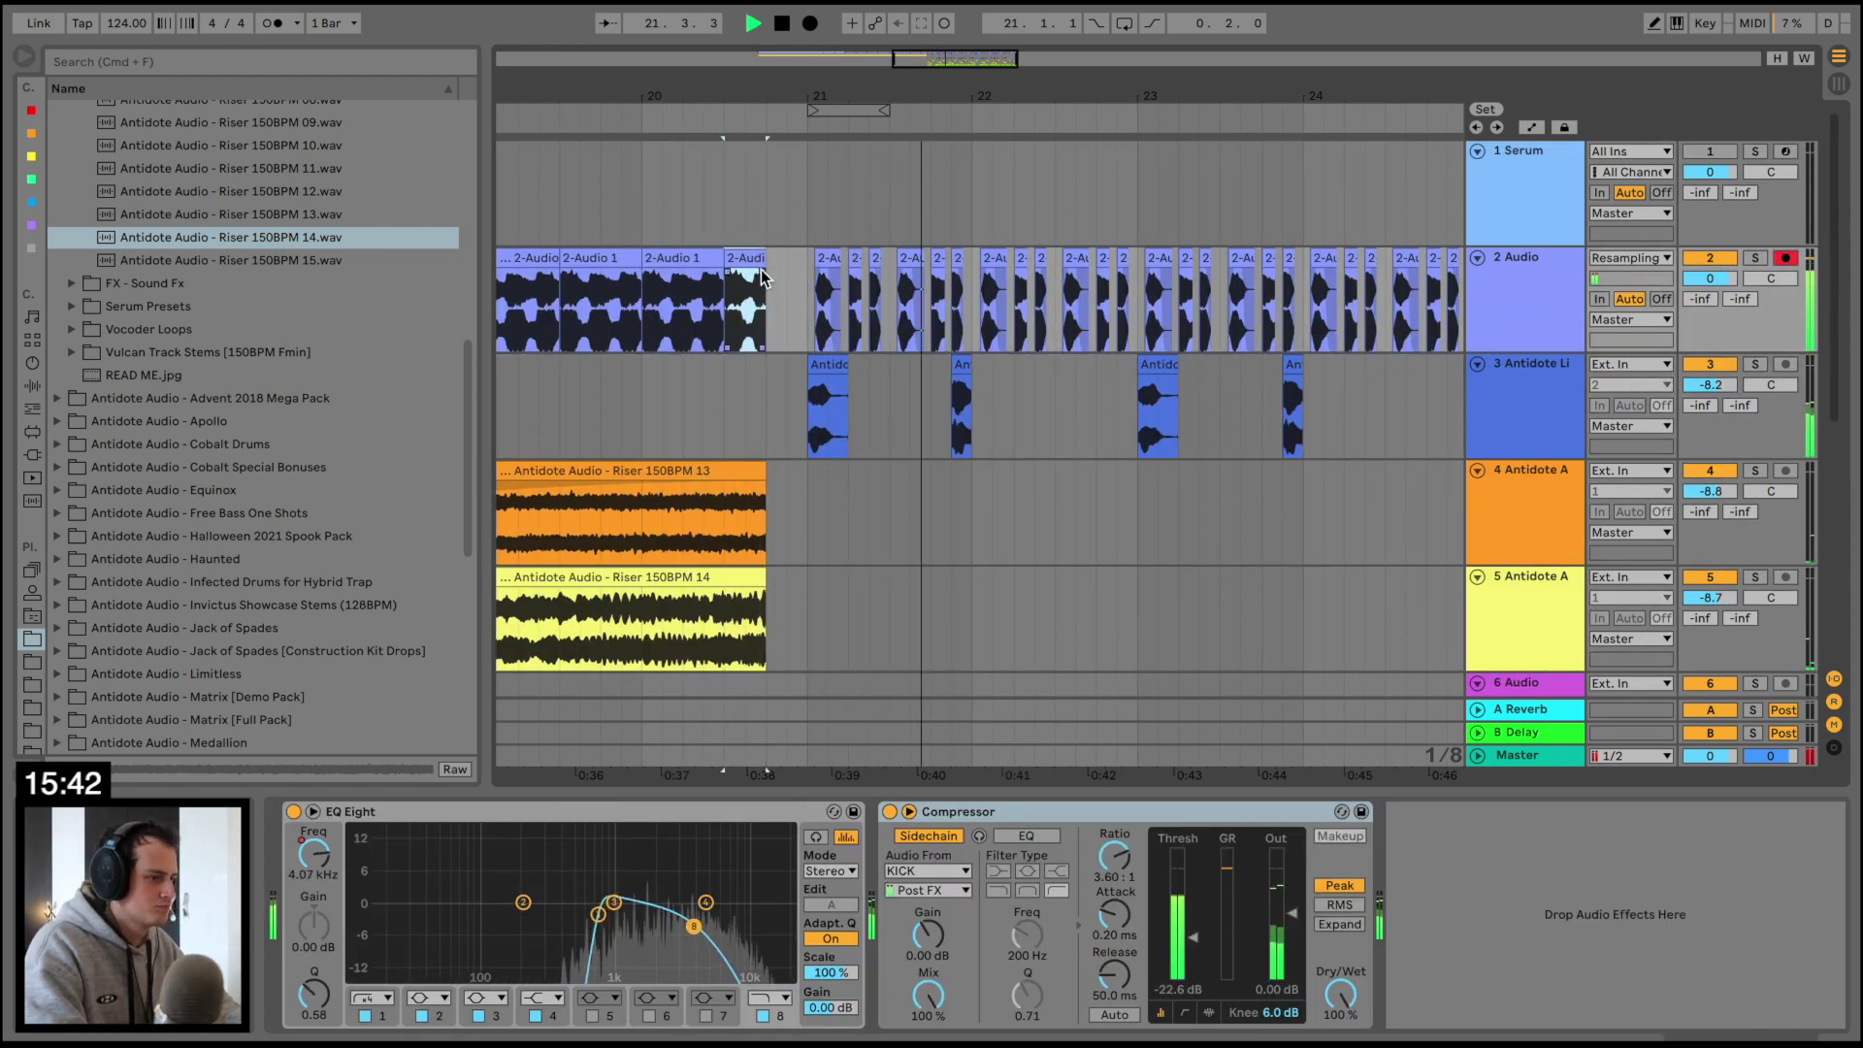
Turn on the automation view and show the 2 Audio track's EQ Eight 8 Frequency automation in its own lane
{"action": "key", "text": "minus"}
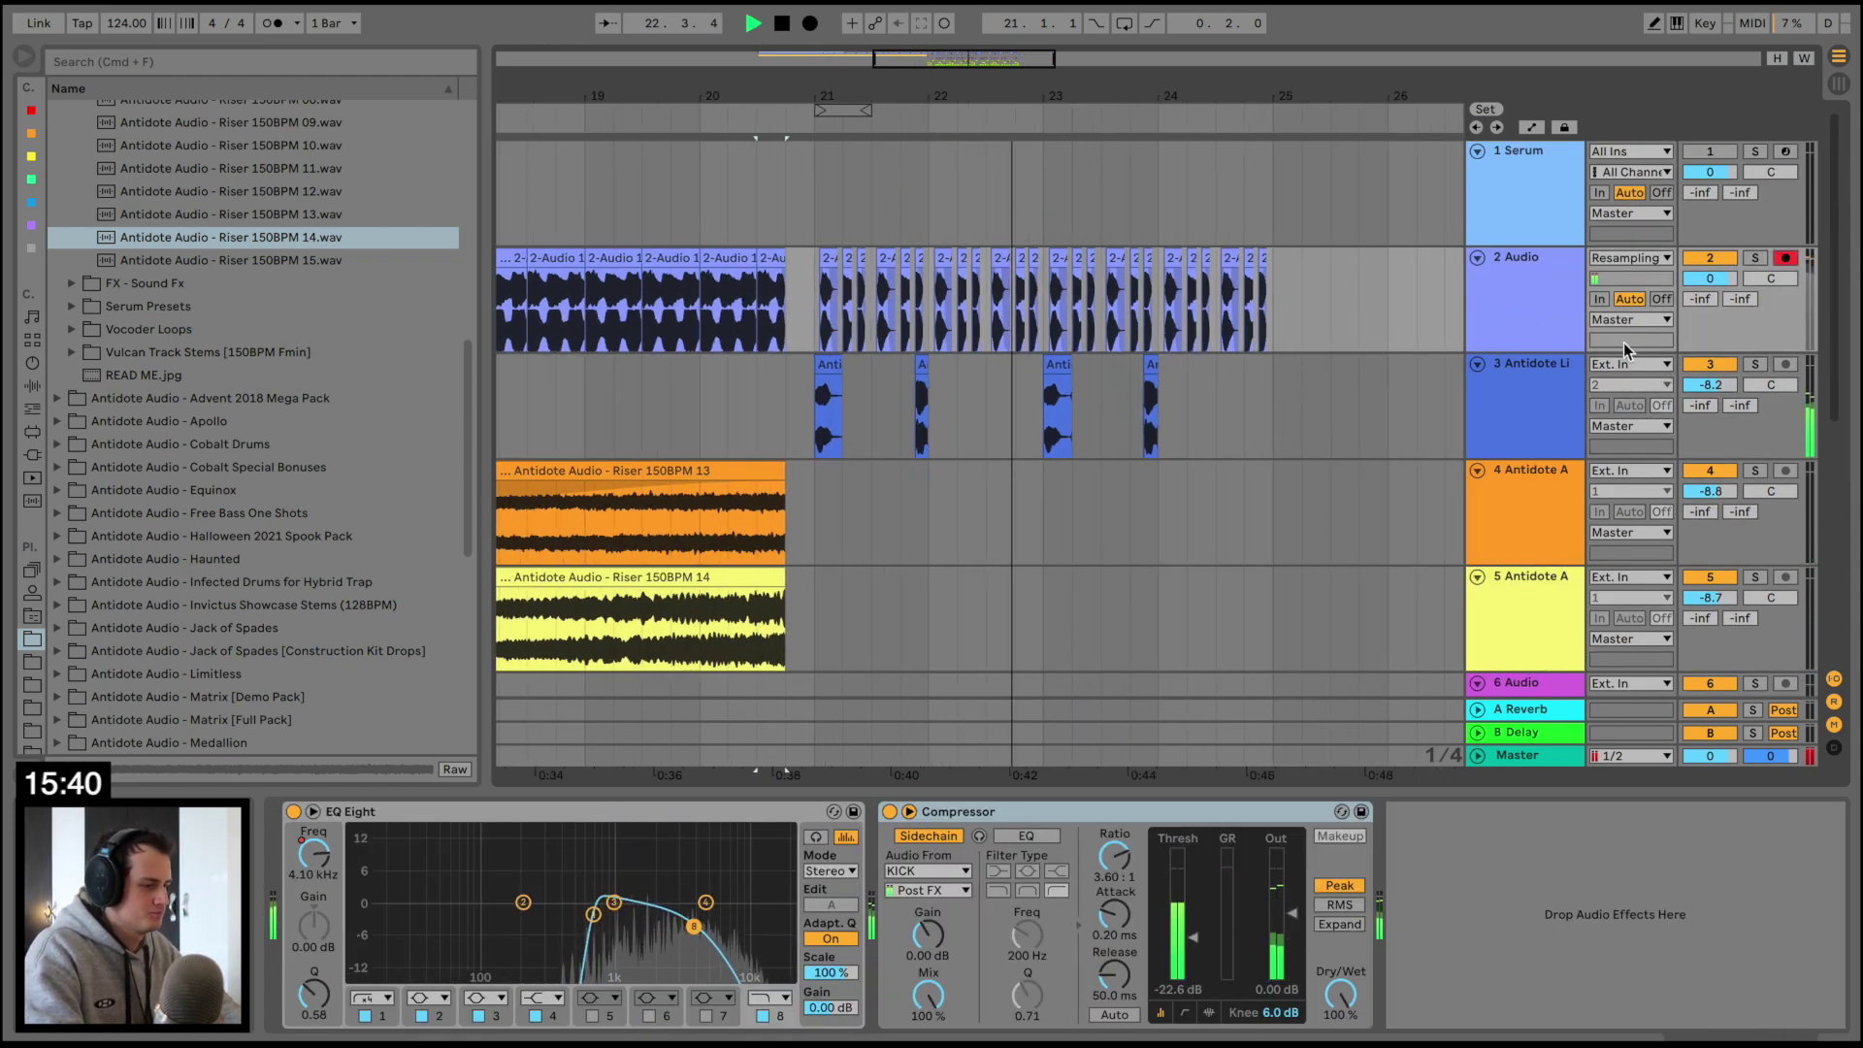
{"action": "left_click", "coordinate": [1526, 314]}
{"action": "key", "text": "space"}
{"action": "key", "text": "a"}
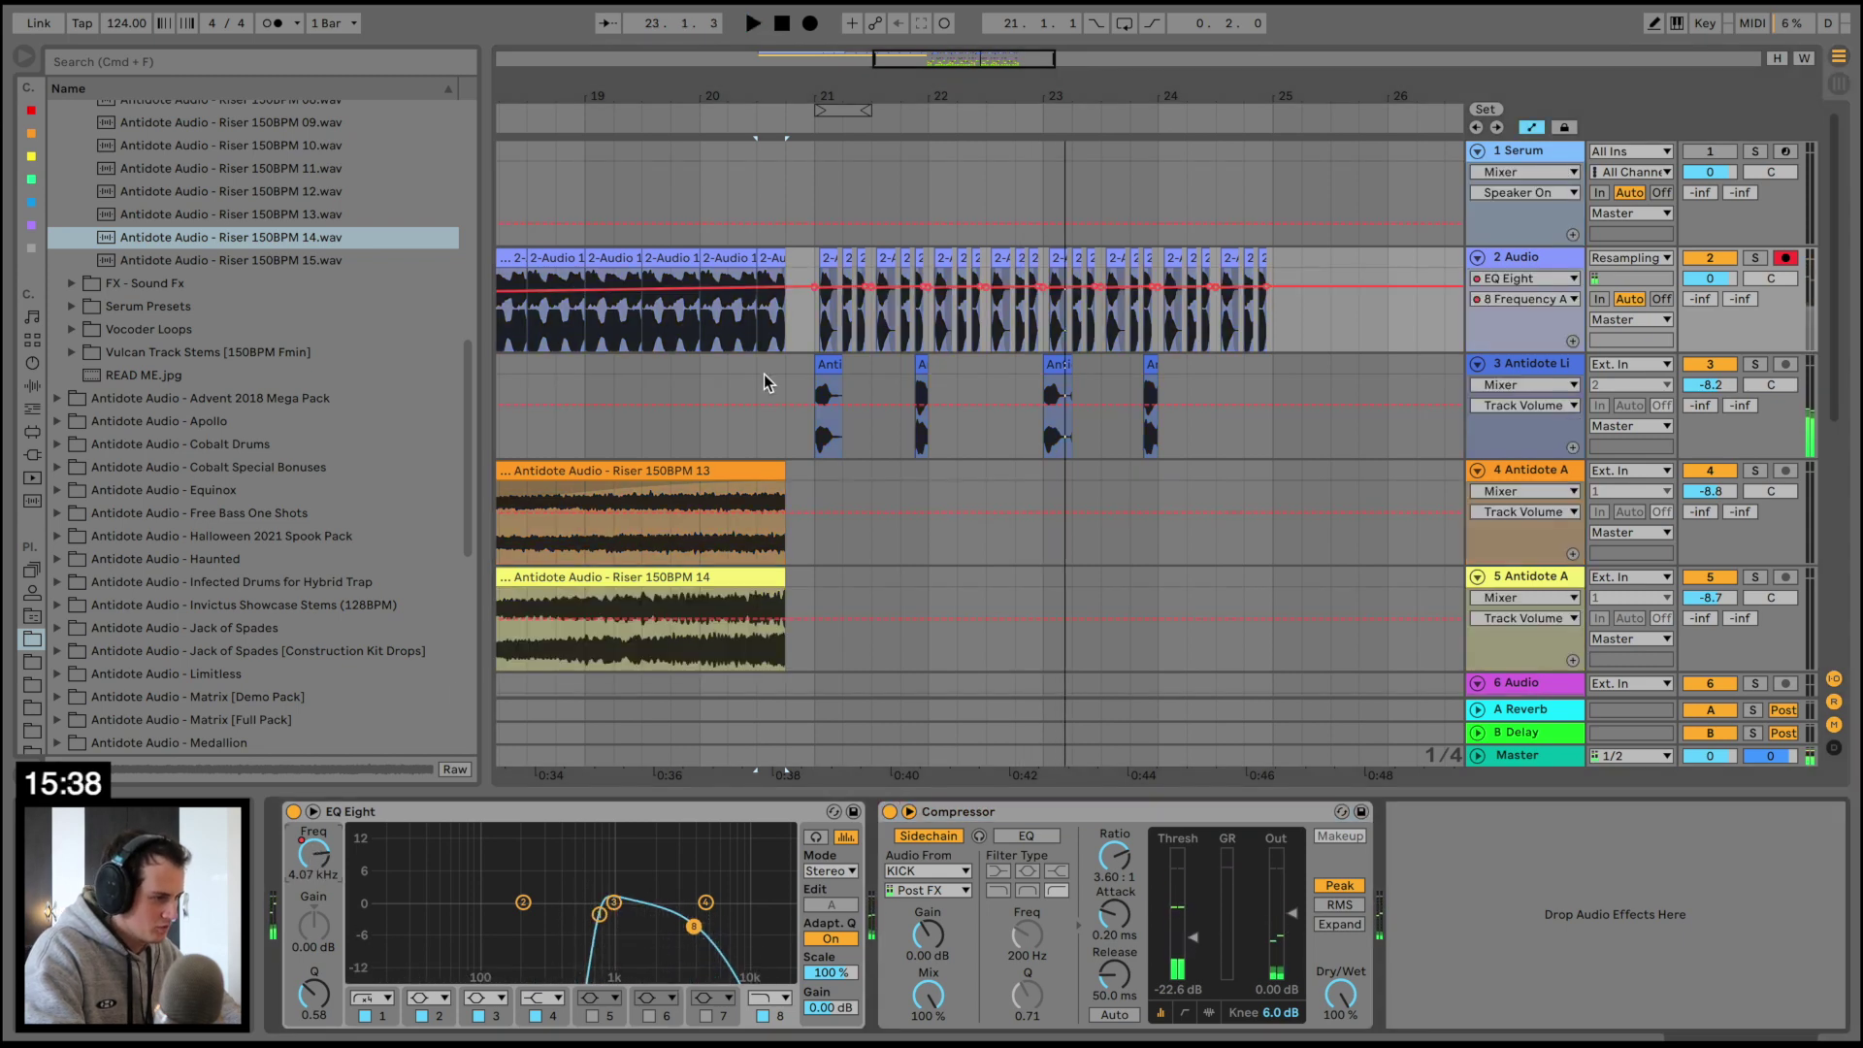
{"action": "left_click", "coordinate": [1572, 341]}
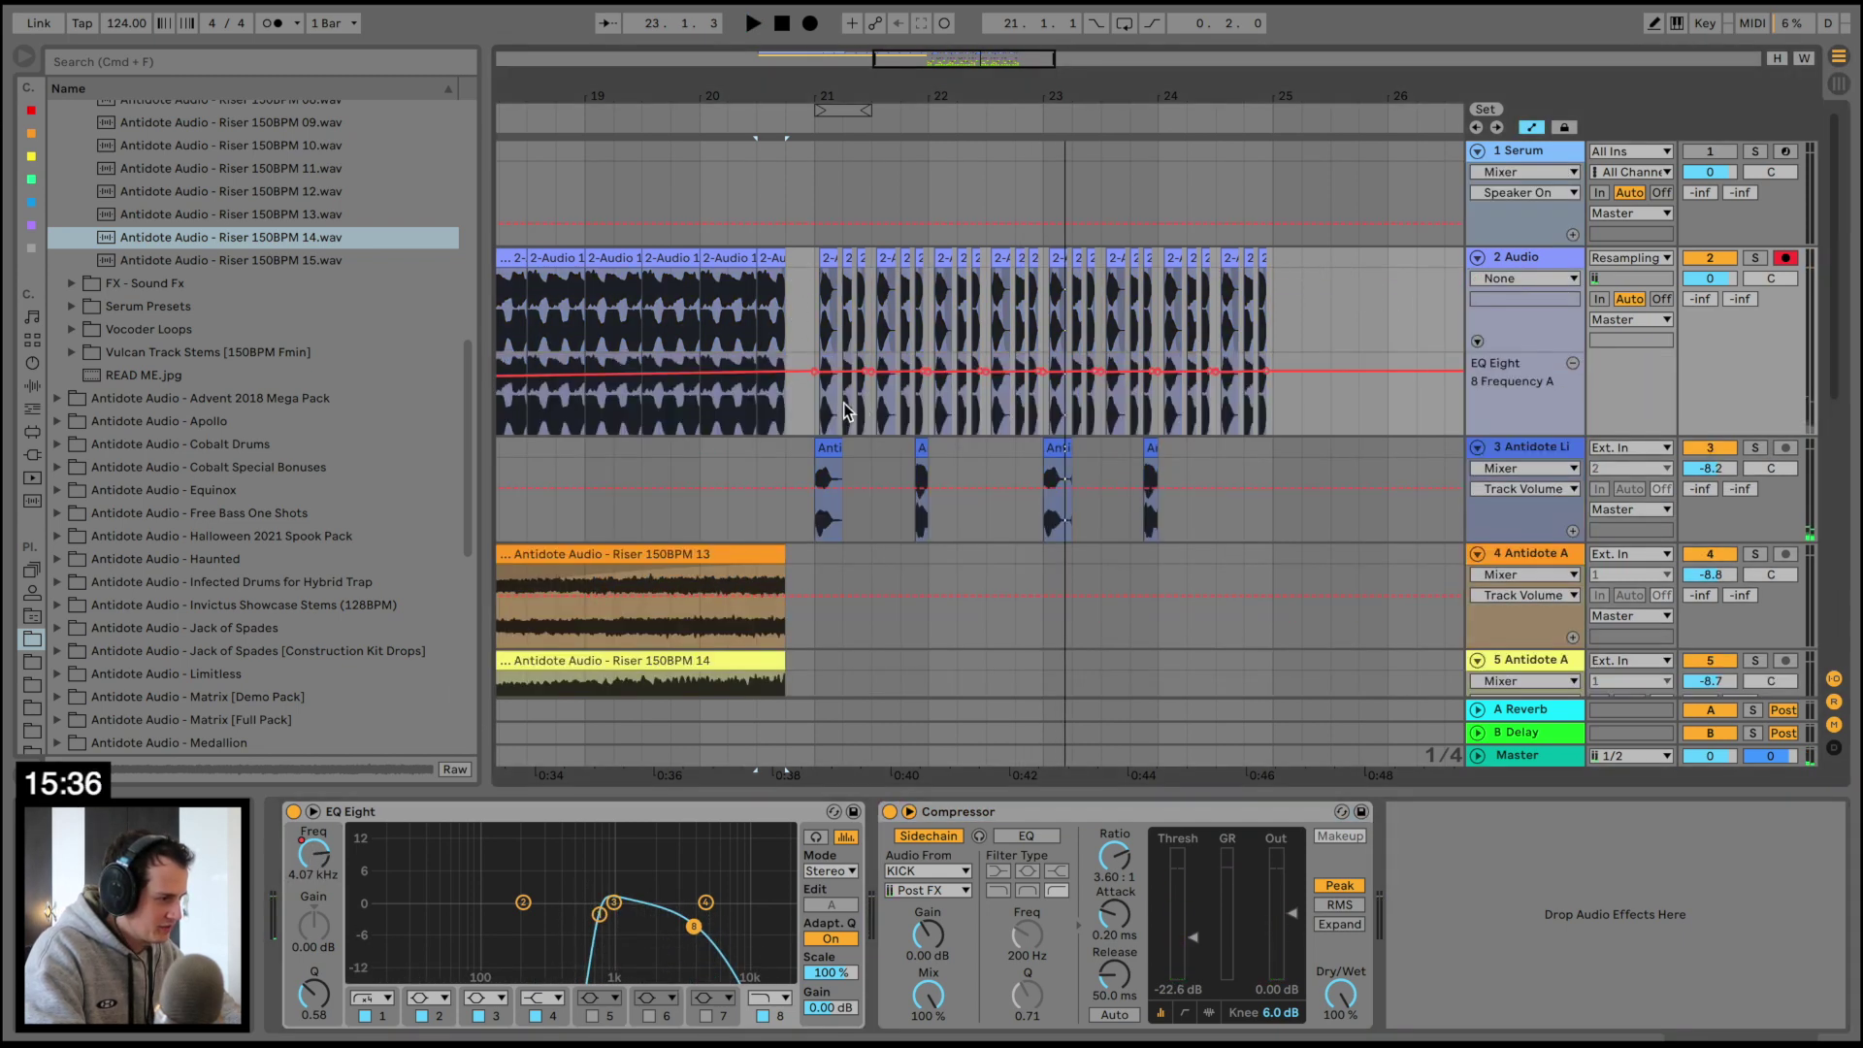
Remove the 8 Frequency automation movements from bar 21 onward and hold the filter at 3.67 kHz, checking it by playback
{"action": "left_click_drag", "start_coordinate": [815, 398], "coordinate": [1328, 417]}
{"action": "key", "text": "space"}
{"action": "key", "text": "space"}
{"action": "mouse_move", "coordinate": [816, 371]}
{"action": "left_mouse_down"}
{"action": "mouse_move", "coordinate": [815, 399]}
{"action": "mouse_move", "coordinate": [815, 372]}
{"action": "left_mouse_up"}
{"action": "key", "text": "space"}
{"action": "key", "text": "space"}
{"action": "key", "text": "space"}
{"action": "key", "text": "space"}
{"action": "key", "text": "space"}
{"action": "key", "text": "space"}
{"action": "key", "text": "space"}
{"action": "key", "text": "space"}
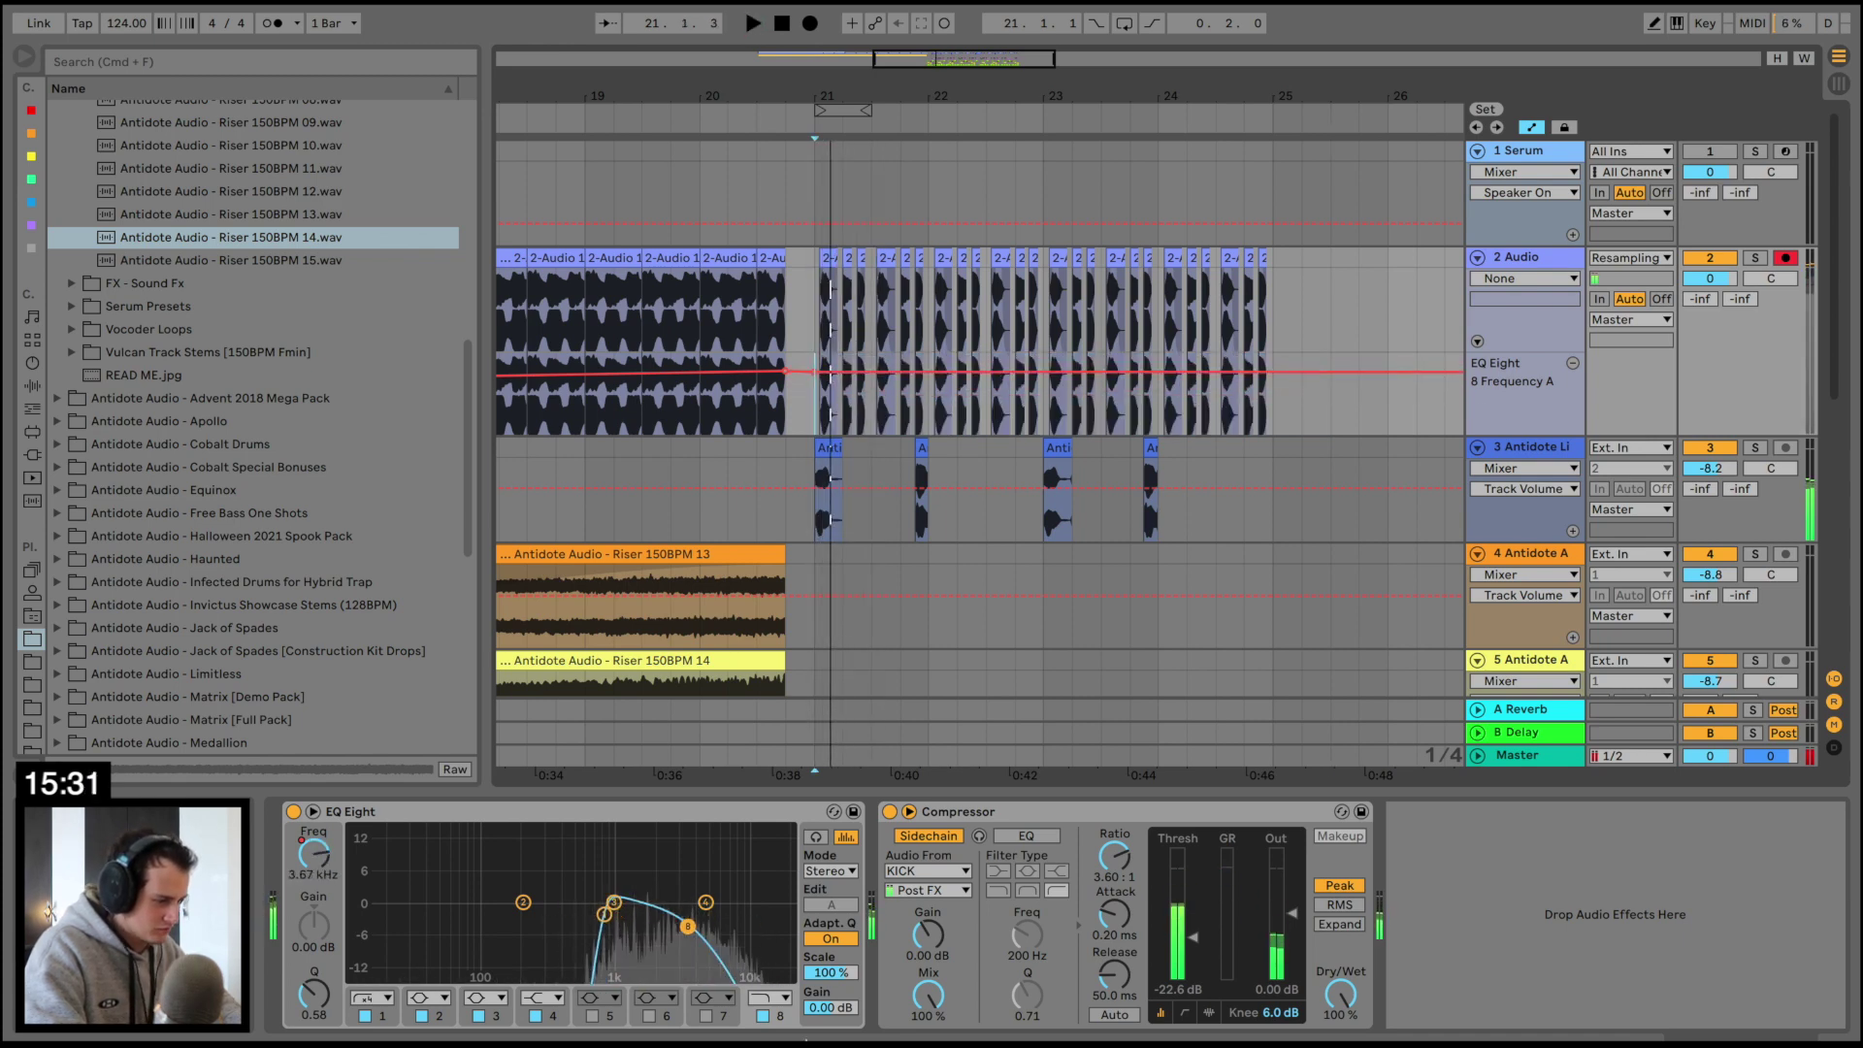
Show EQ Eight's 1 Frequency automation in its own lane, flatten it from bar 21 onward and lower it to 299 Hz while auditioning
{"action": "left_click", "coordinate": [381, 1027]}
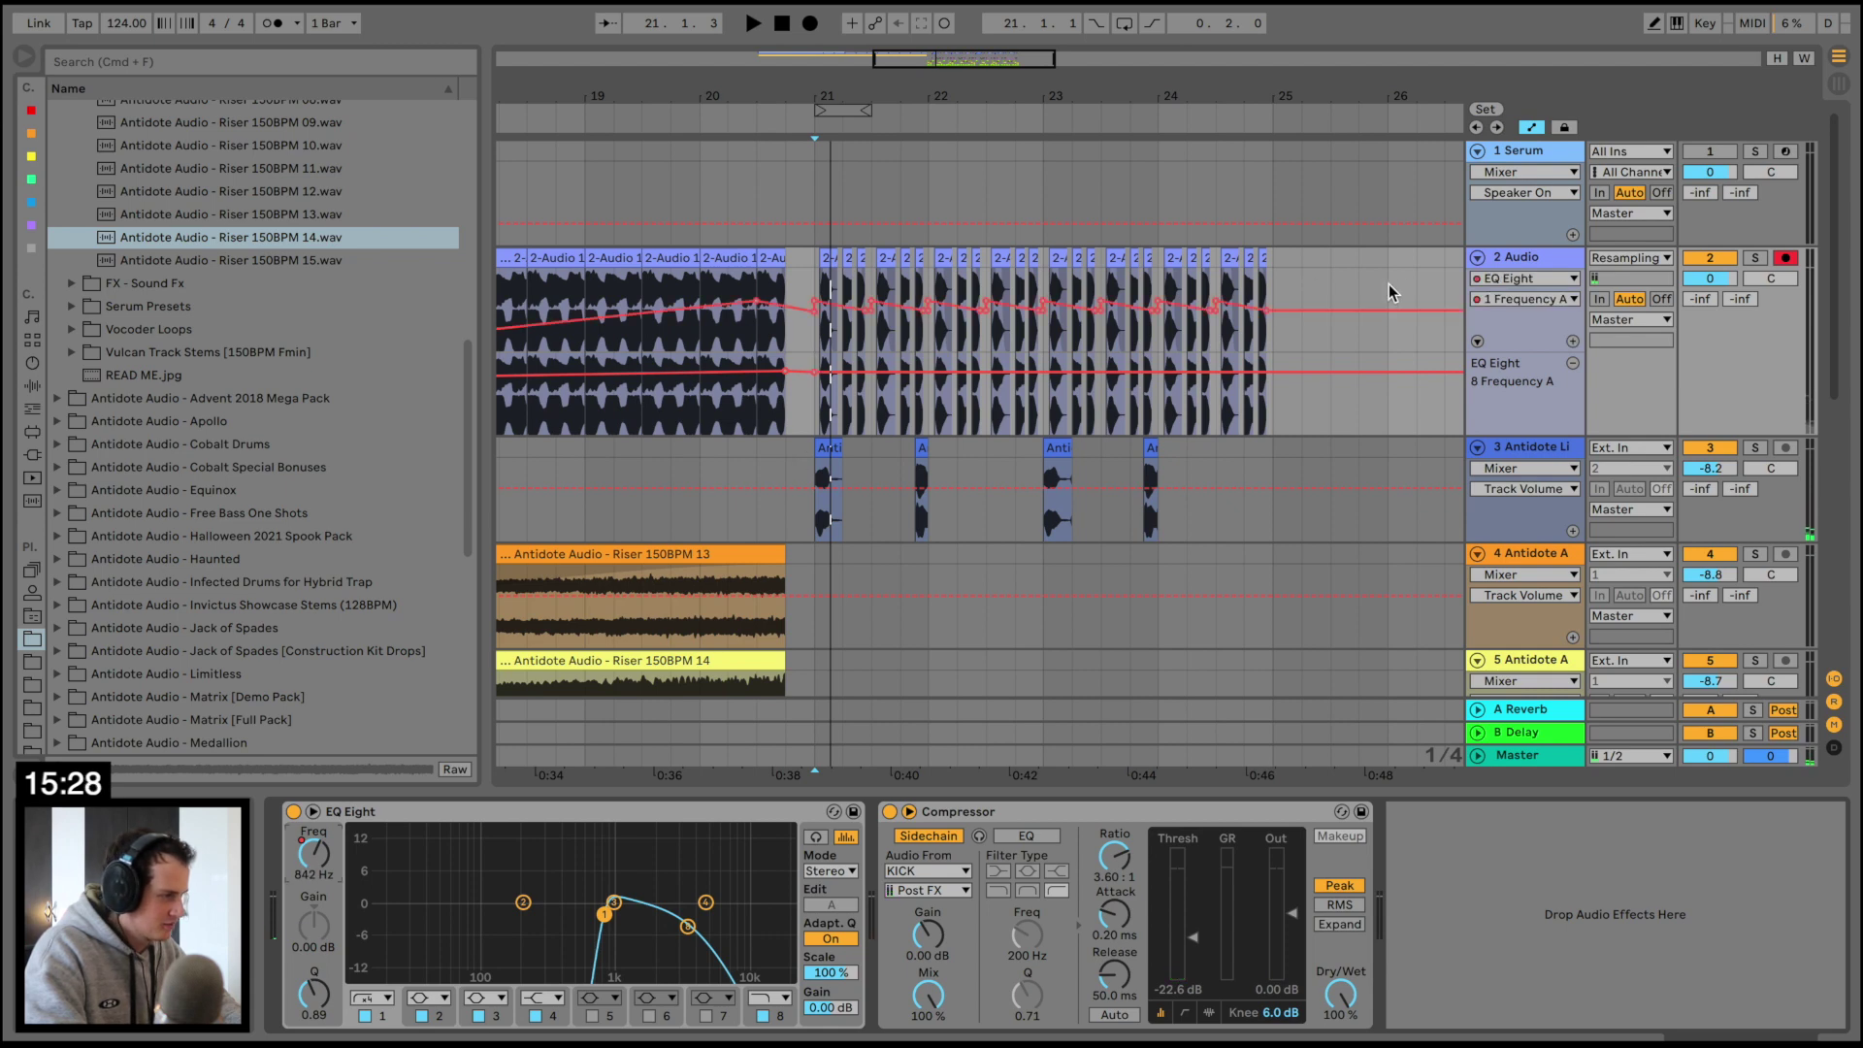
{"action": "left_click", "coordinate": [1573, 341]}
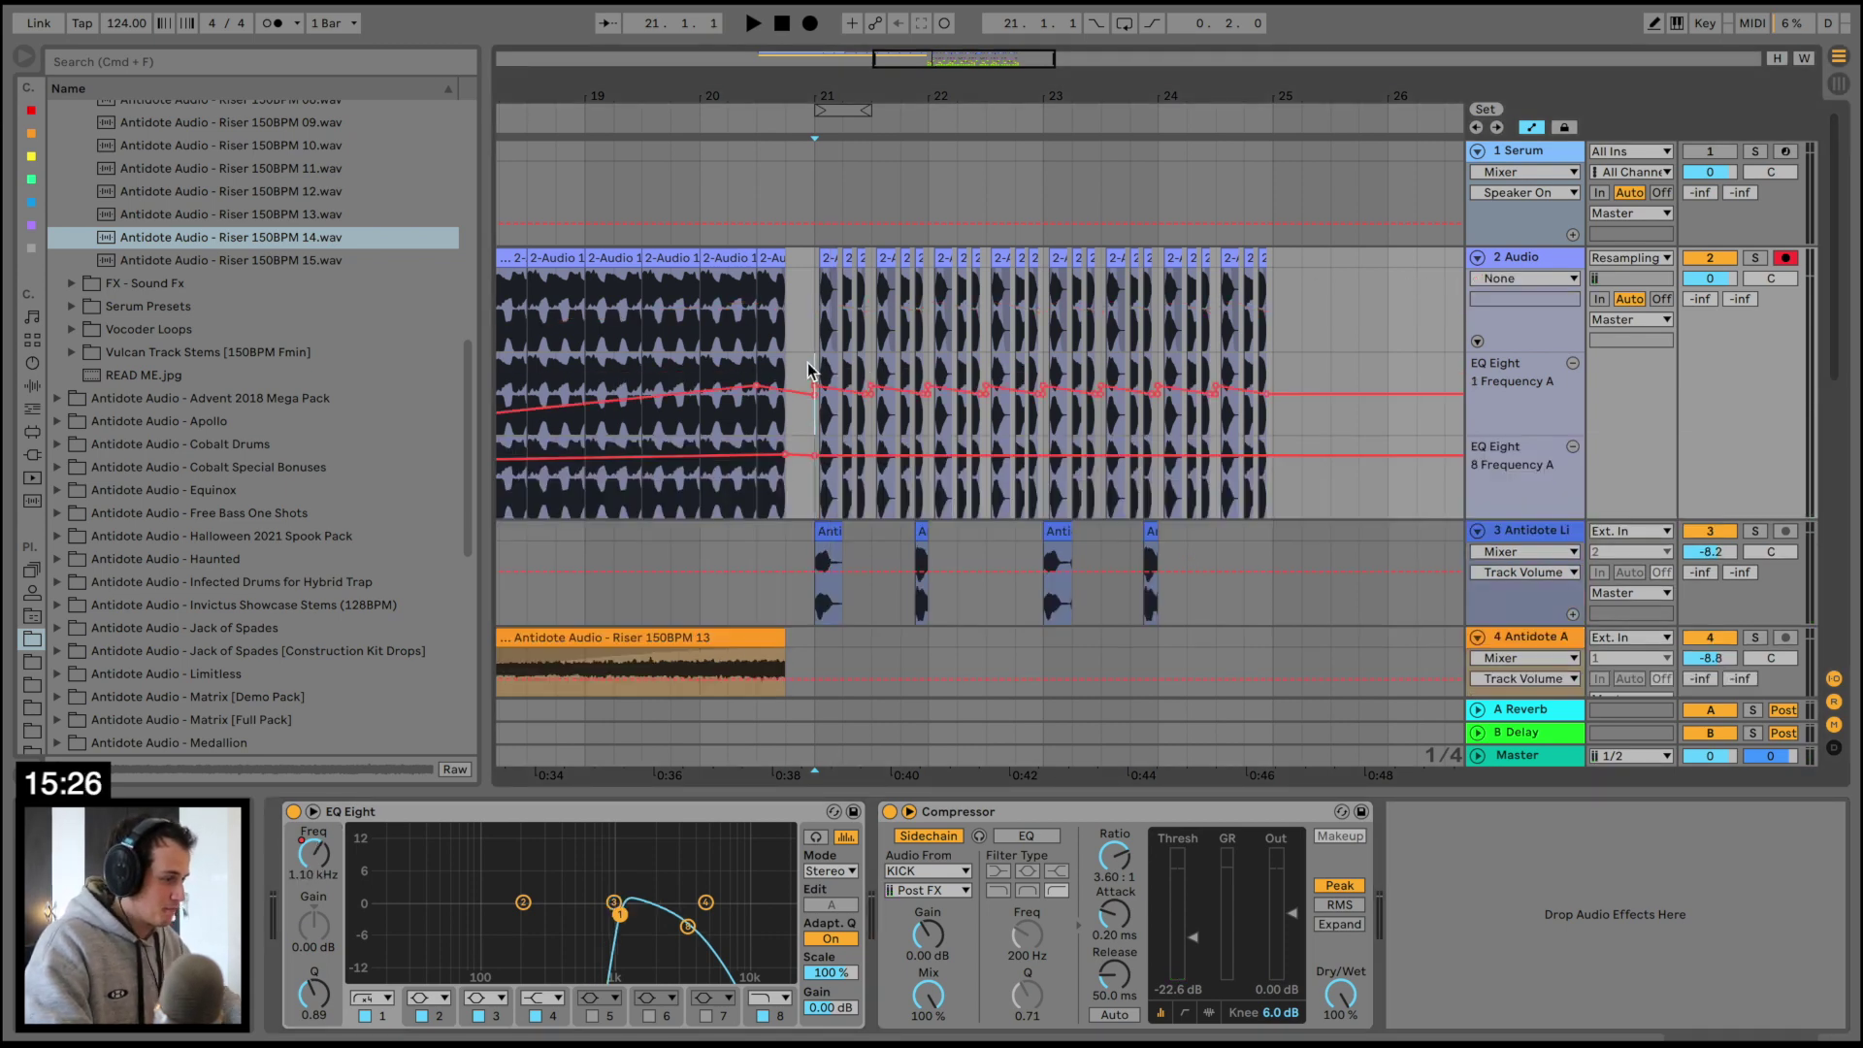
{"action": "left_click_drag", "start_coordinate": [808, 370], "coordinate": [1357, 408]}
{"action": "key", "text": "space"}
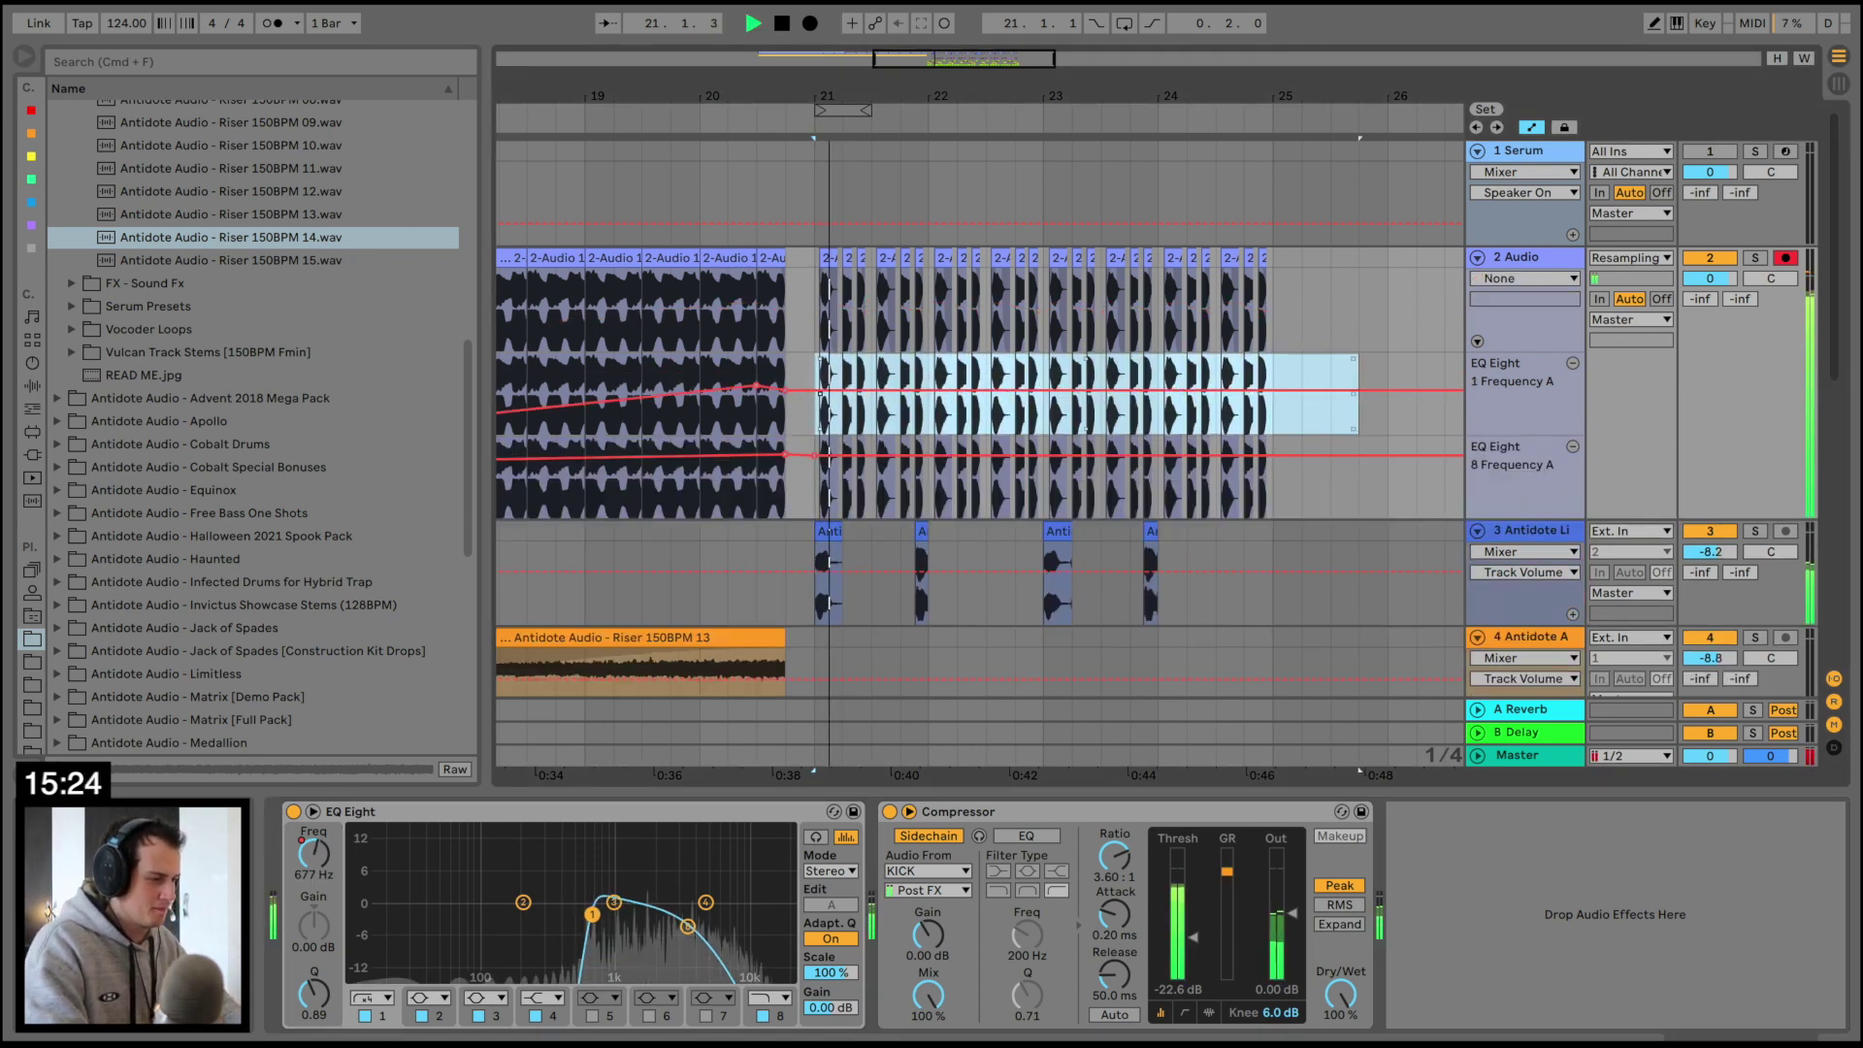
{"action": "key", "text": "space"}
{"action": "left_click_drag", "start_coordinate": [814, 390], "coordinate": [815, 398]}
{"action": "key", "text": "space"}
{"action": "key", "text": "space"}
{"action": "key", "text": "space"}
{"action": "key", "text": "space"}
{"action": "key", "text": "space"}
{"action": "key", "text": "space"}
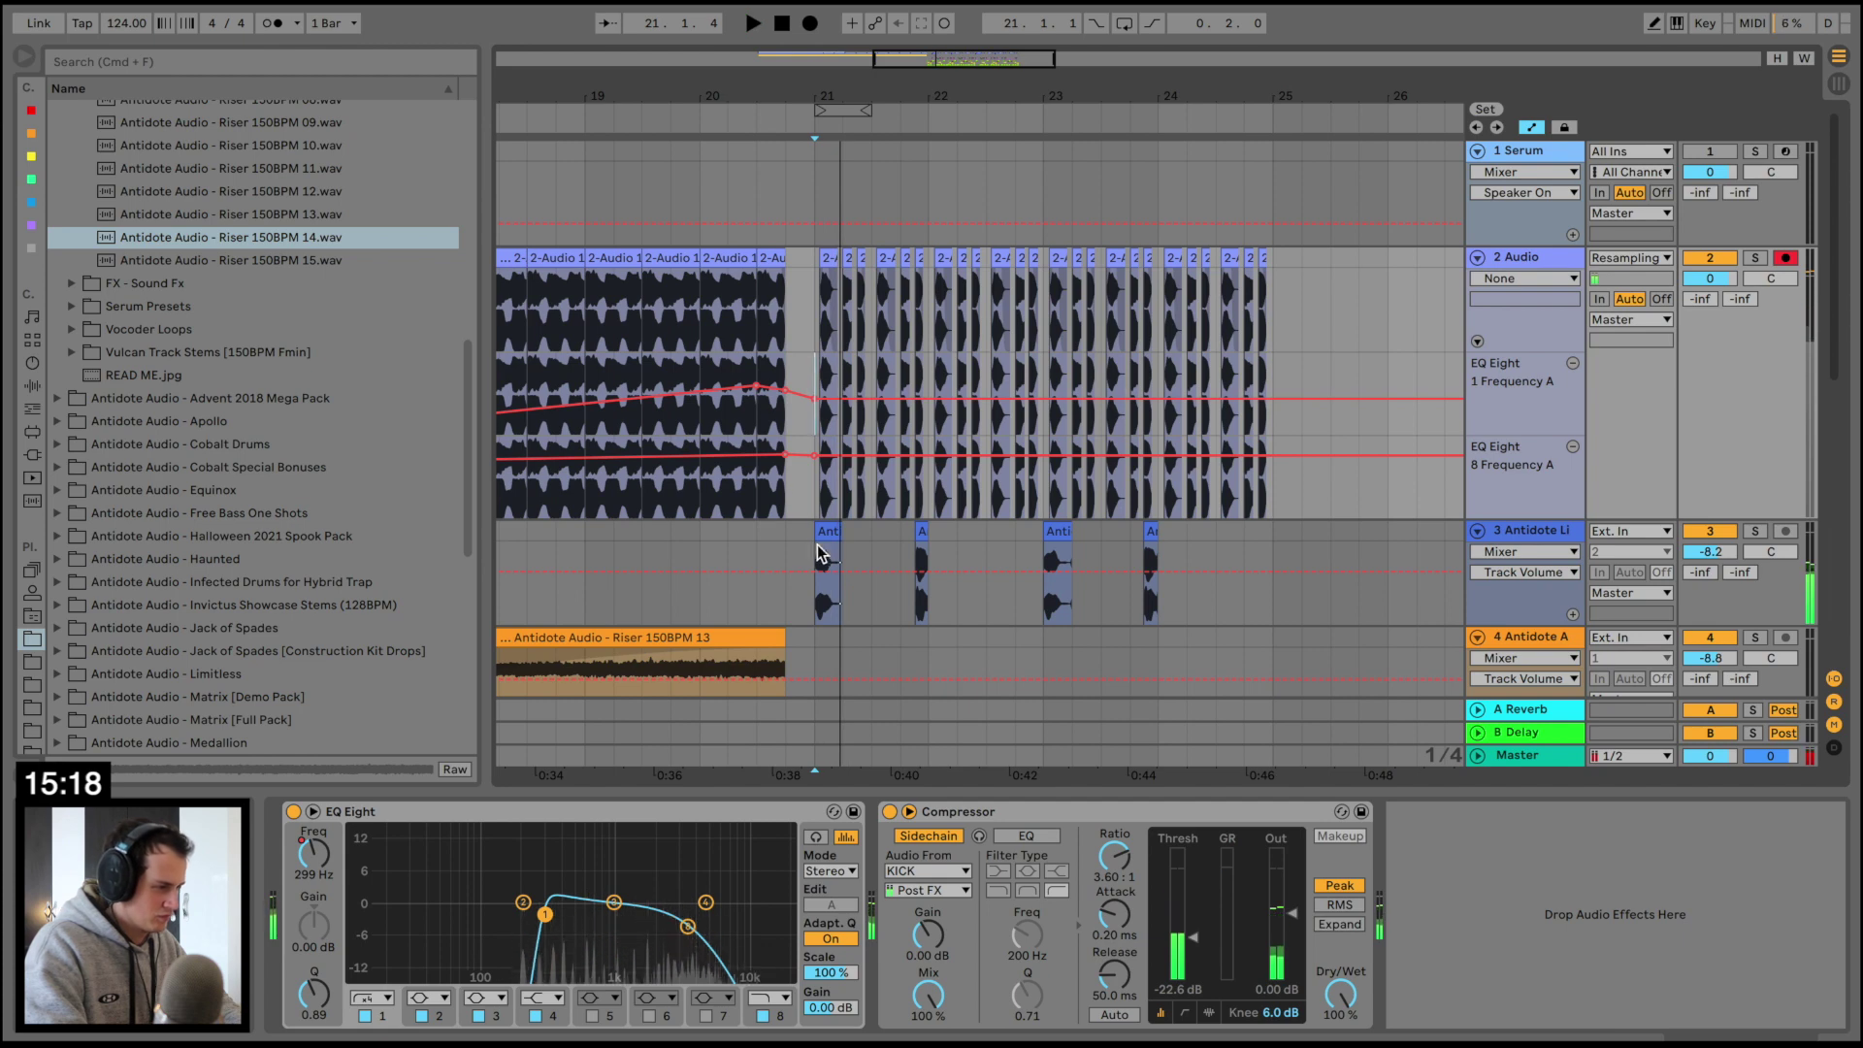
Move the vocal chops on the 3 Antidote track from bar 21 to bar 25 and play the transition into the drop
{"action": "left_click", "coordinate": [822, 553]}
{"action": "left_click", "coordinate": [1161, 533], "text": "shift"}
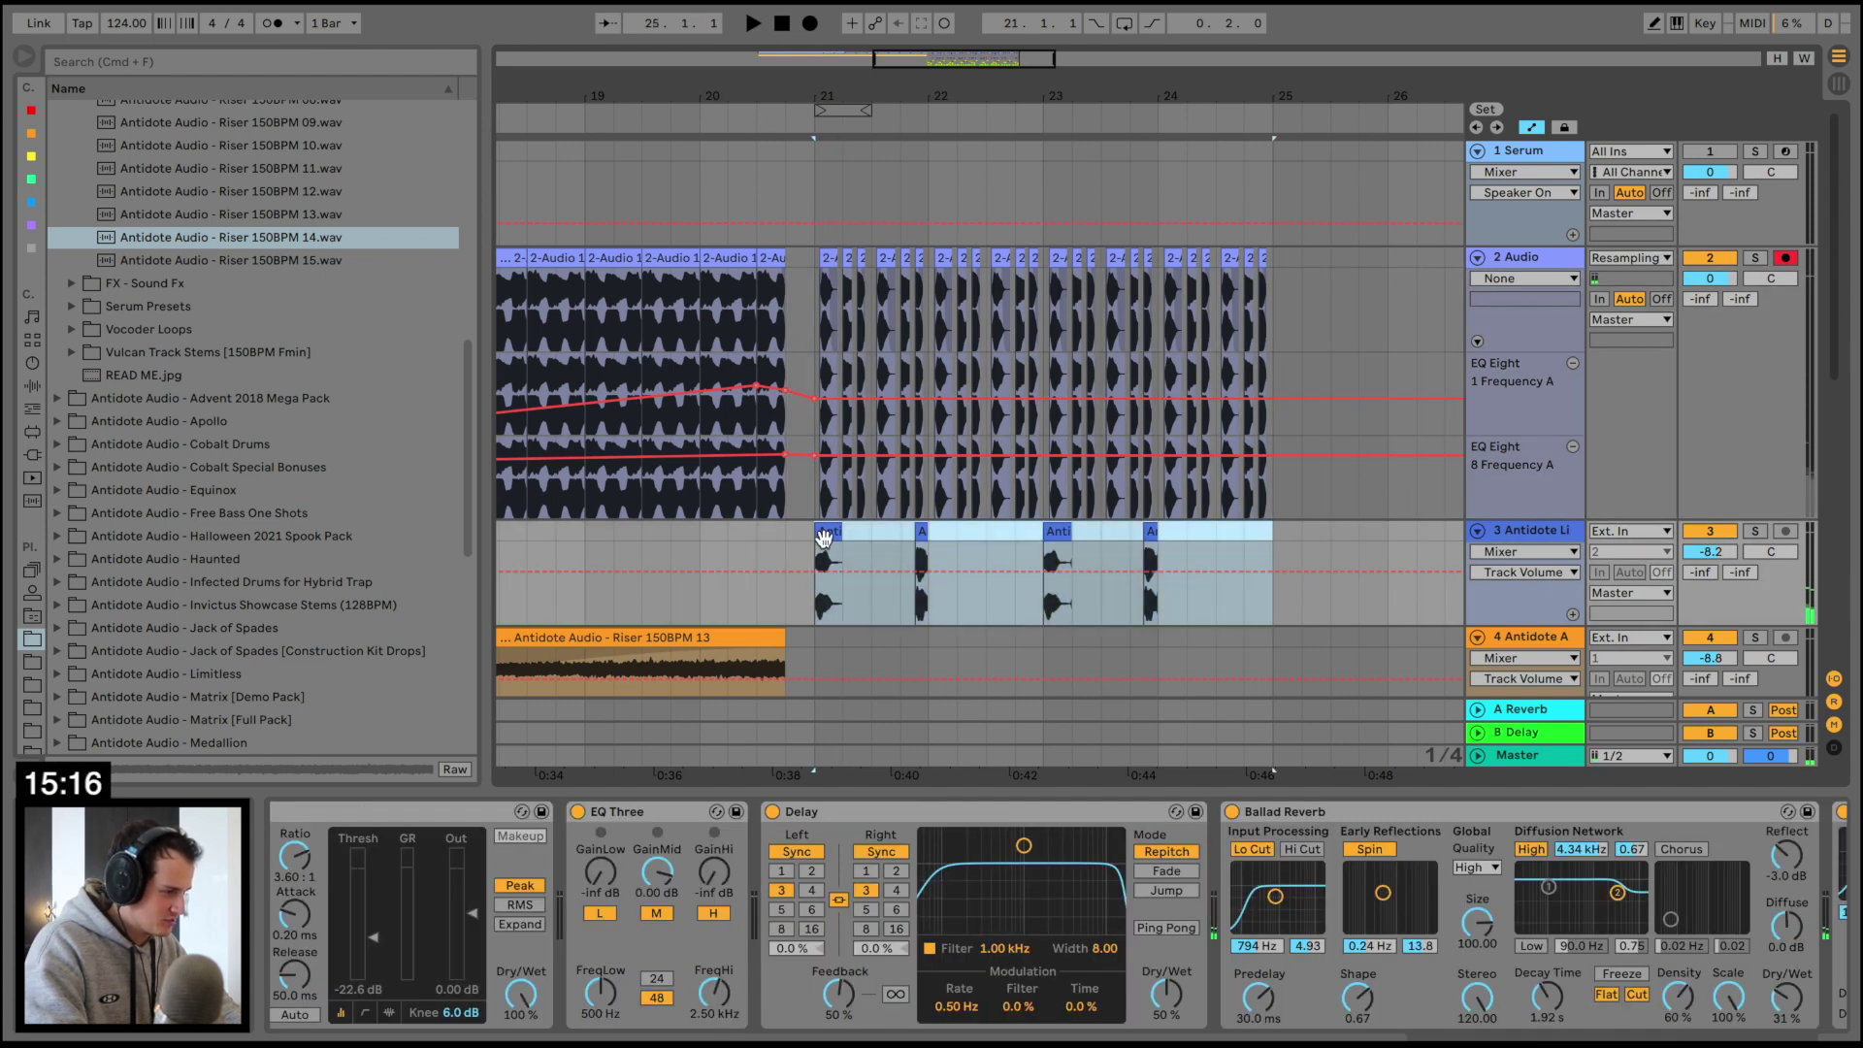
{"action": "mouse_move", "coordinate": [822, 538]}
{"action": "left_mouse_down"}
{"action": "mouse_move", "coordinate": [1291, 539]}
{"action": "mouse_move", "coordinate": [1275, 538]}
{"action": "left_mouse_up"}
{"action": "left_click", "coordinate": [699, 544]}
{"action": "key", "text": "space"}
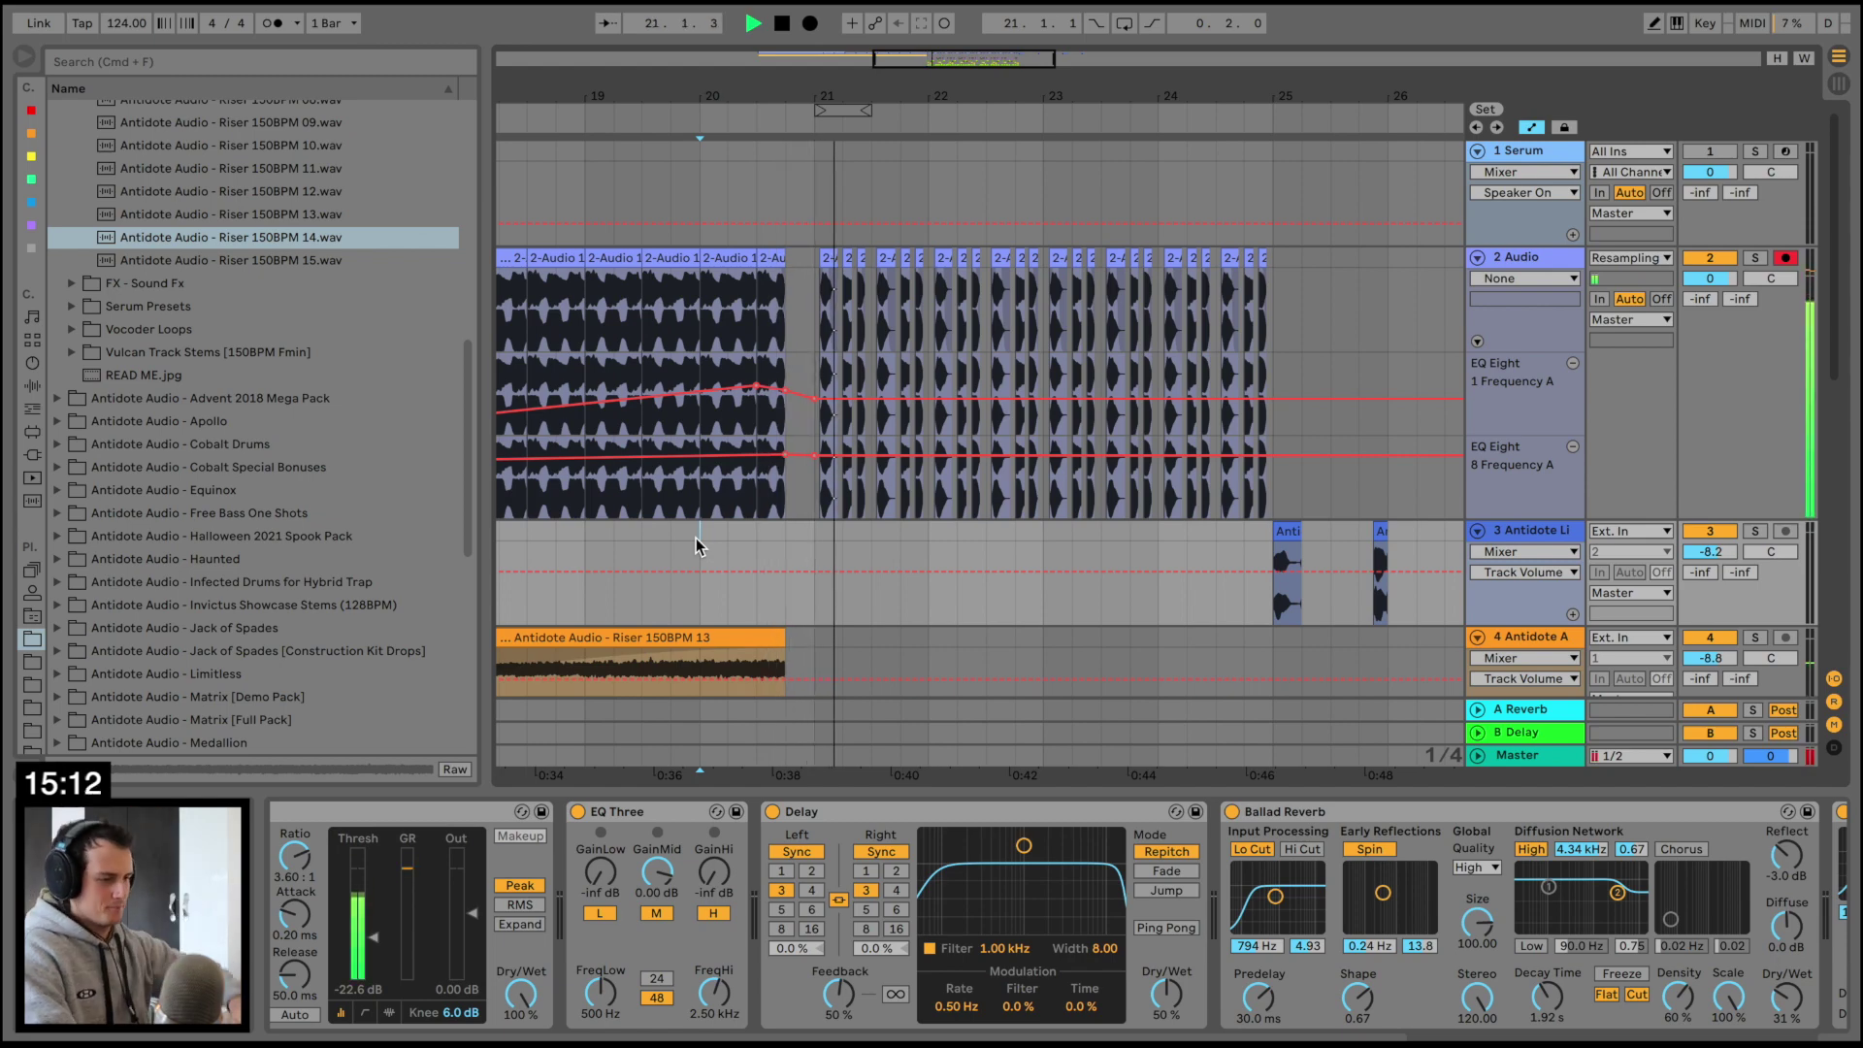
{"action": "scroll", "coordinate": [703, 529], "scroll_direction": "down", "scroll_amount": 5}
{"action": "left_click", "coordinate": [784, 464]}
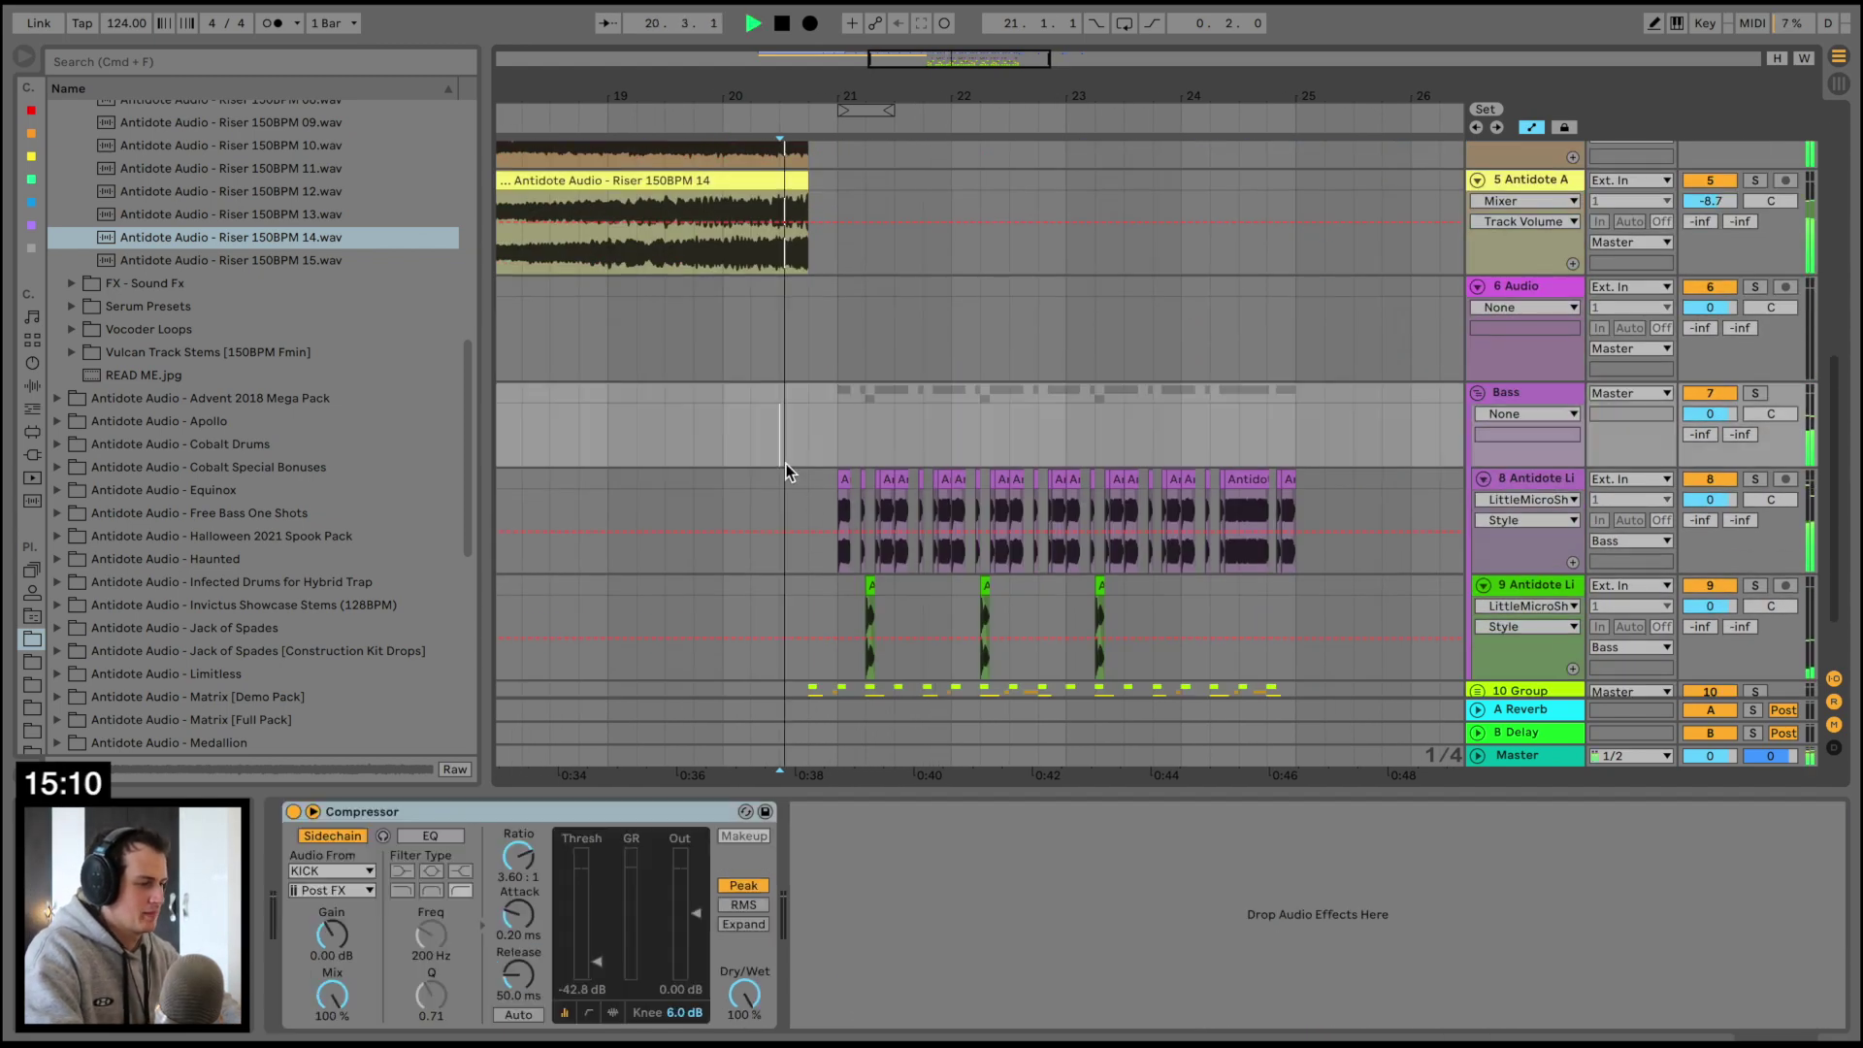
{"action": "scroll", "coordinate": [786, 464], "scroll_direction": "down", "scroll_amount": 2}
{"action": "key", "text": "space"}
Unfold the drum group, delete track 17's first clips at 20.4 and track 16's clip just before bar 21, and play the result
{"action": "left_click_drag", "start_coordinate": [820, 87], "coordinate": [827, 182]}
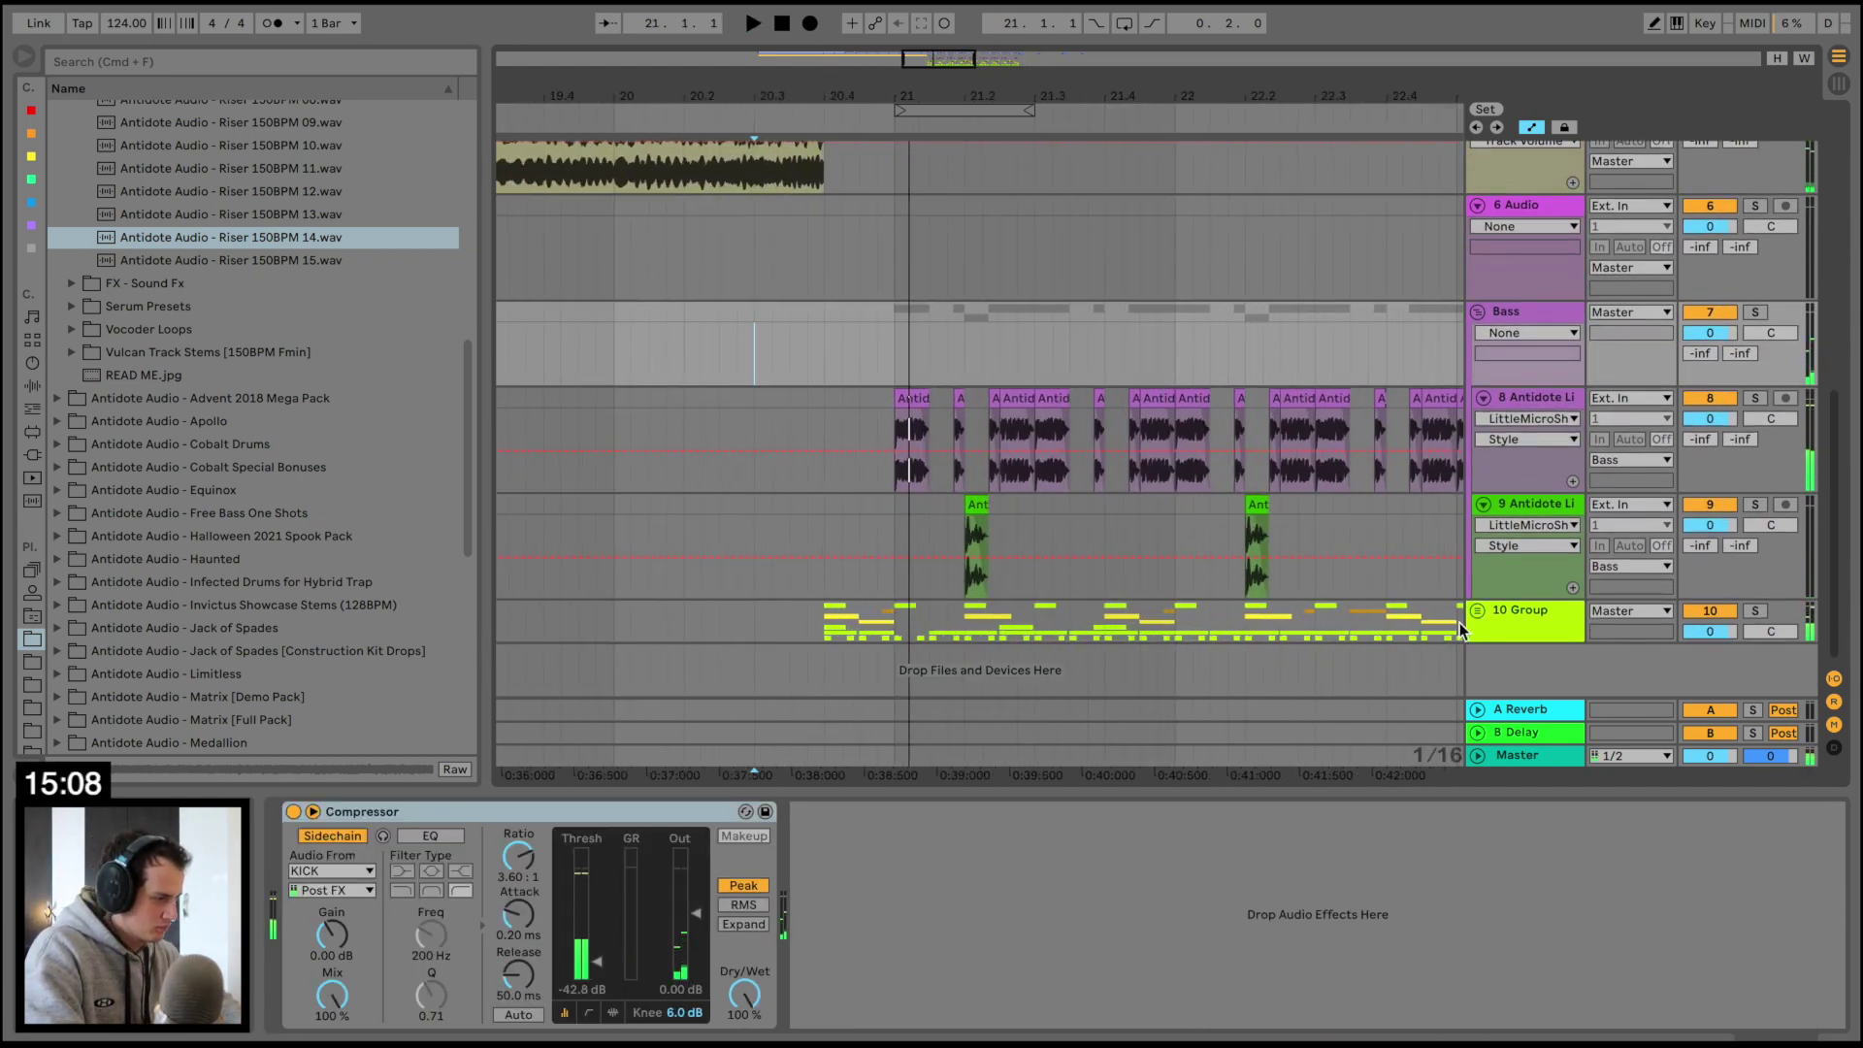
{"action": "left_click", "coordinate": [1477, 612]}
{"action": "scroll", "coordinate": [807, 668], "scroll_direction": "down", "scroll_amount": 5}
{"action": "scroll", "coordinate": [832, 662], "scroll_direction": "down", "scroll_amount": 1}
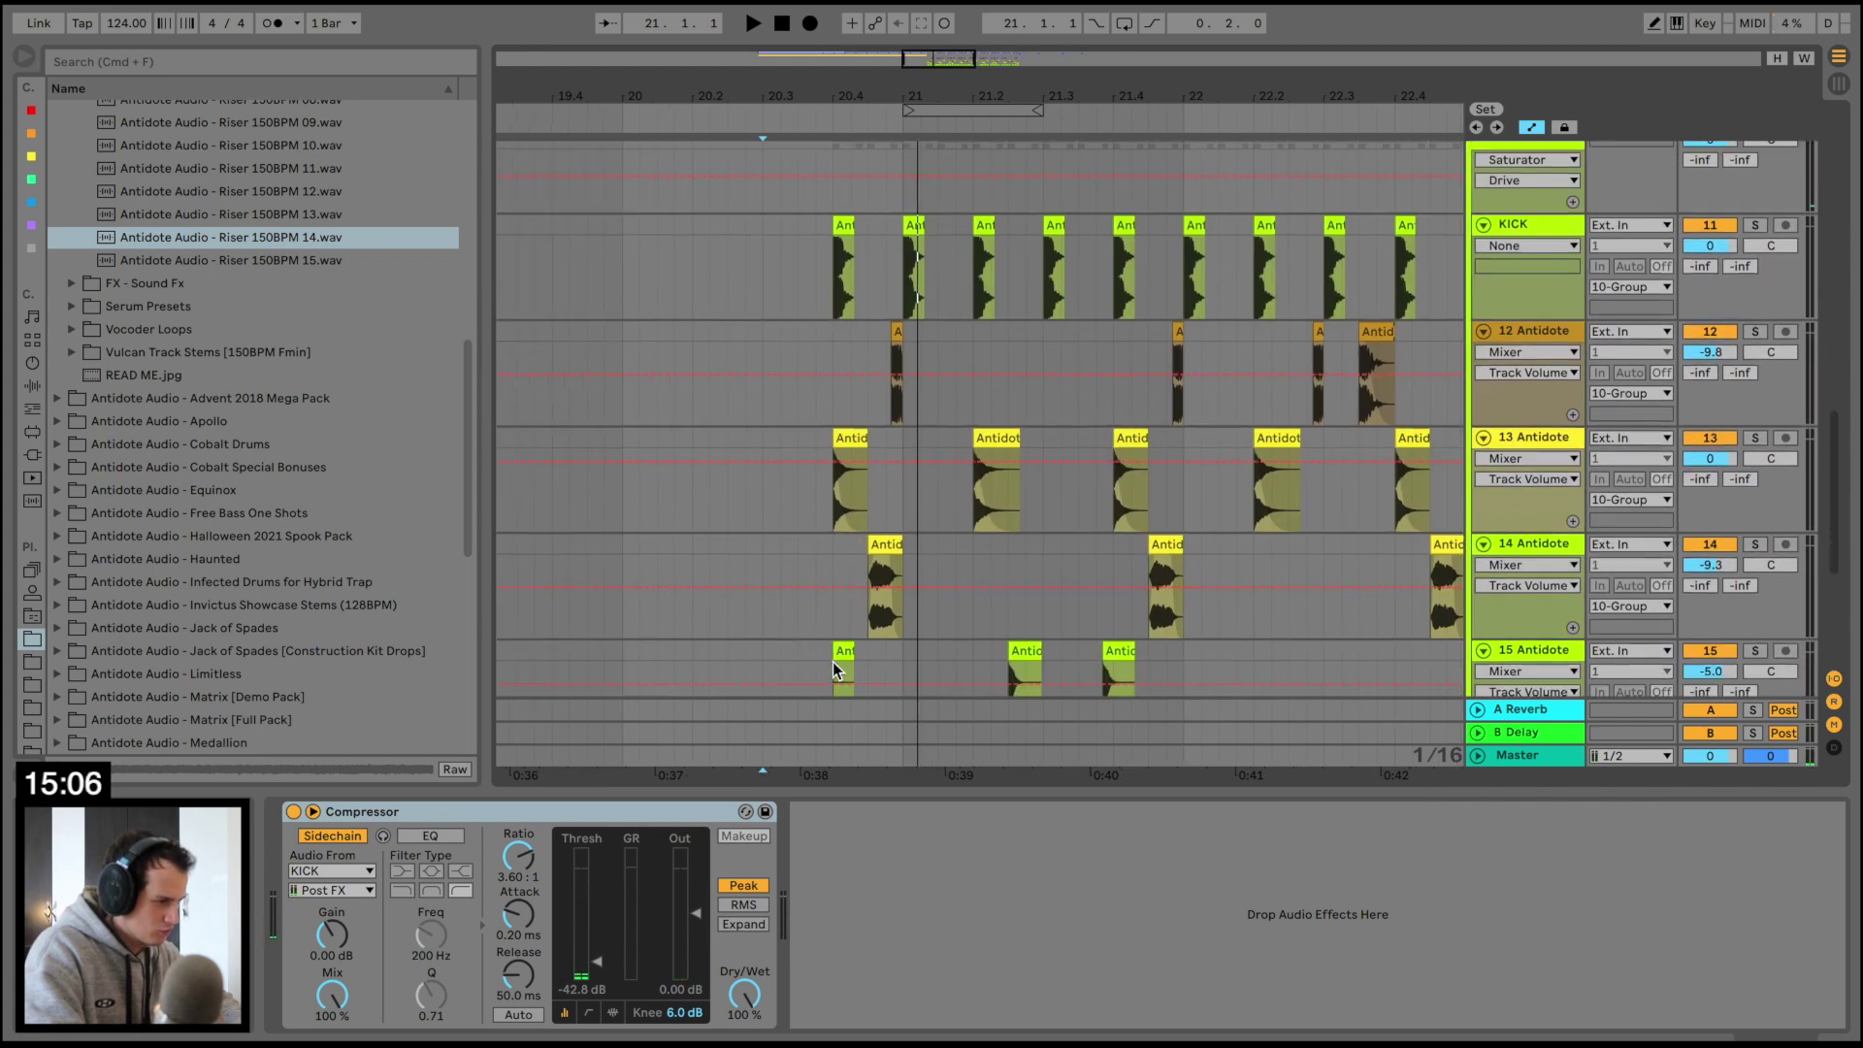
{"action": "scroll", "coordinate": [833, 662], "scroll_direction": "down", "scroll_amount": 4}
{"action": "left_click_drag", "start_coordinate": [811, 594], "coordinate": [868, 594]}
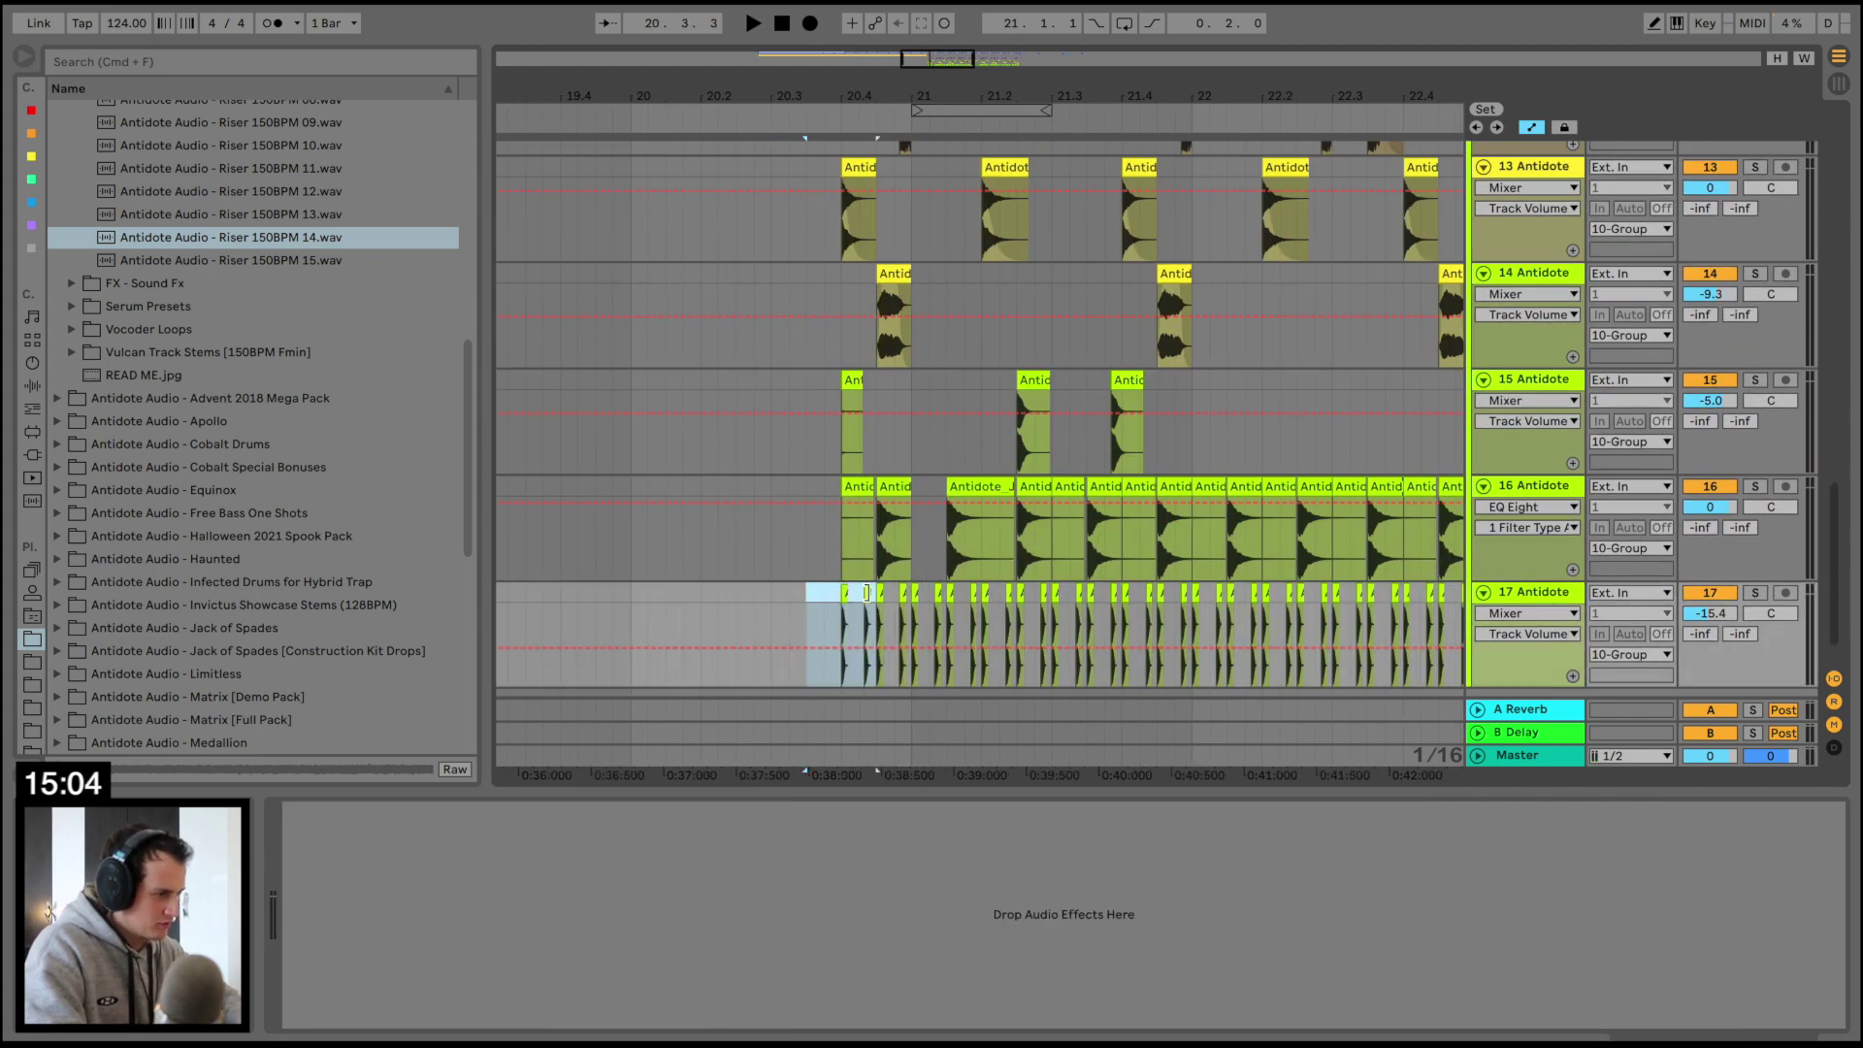
{"action": "left_click", "coordinate": [891, 490]}
{"action": "left_click", "coordinate": [807, 533]}
{"action": "key", "text": "space"}
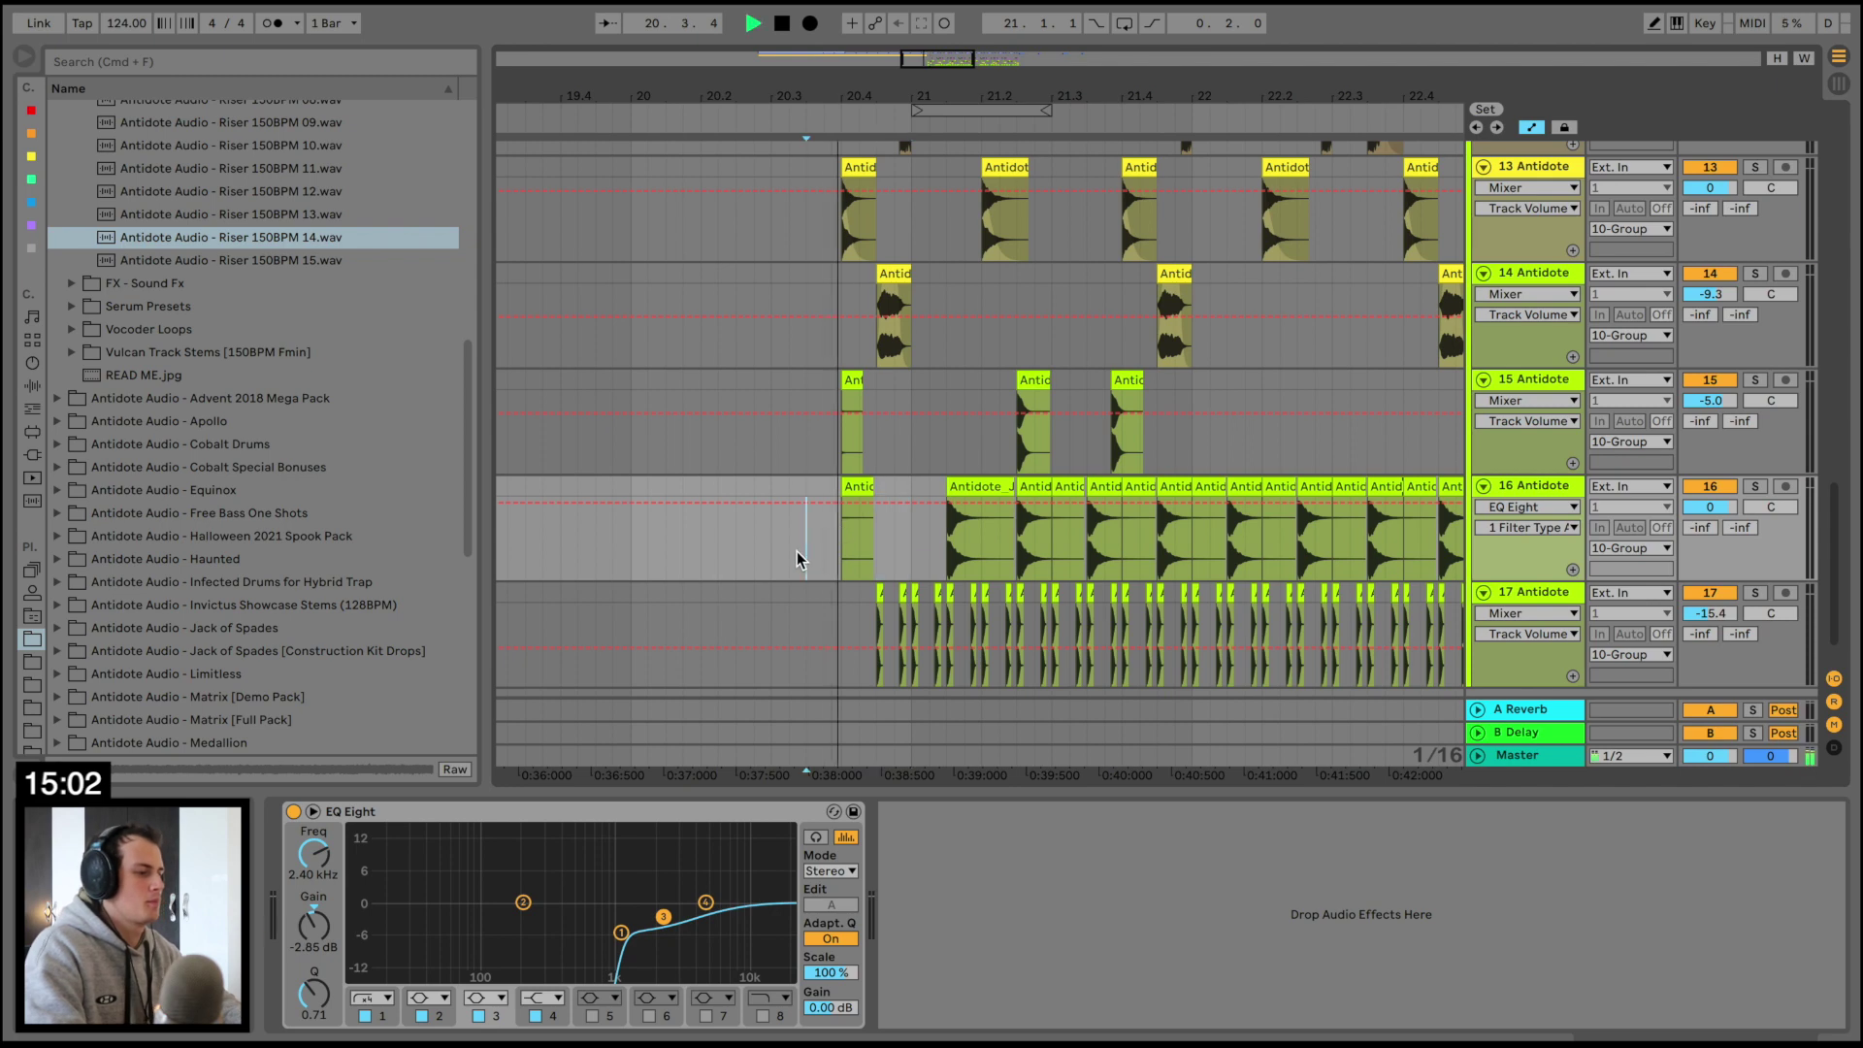
Fold the drum group, 2 Audio, 3 Antidote, 6 Audio and Bass tracks while playing through the drop
{"action": "left_click_drag", "start_coordinate": [913, 101], "coordinate": [910, 96]}
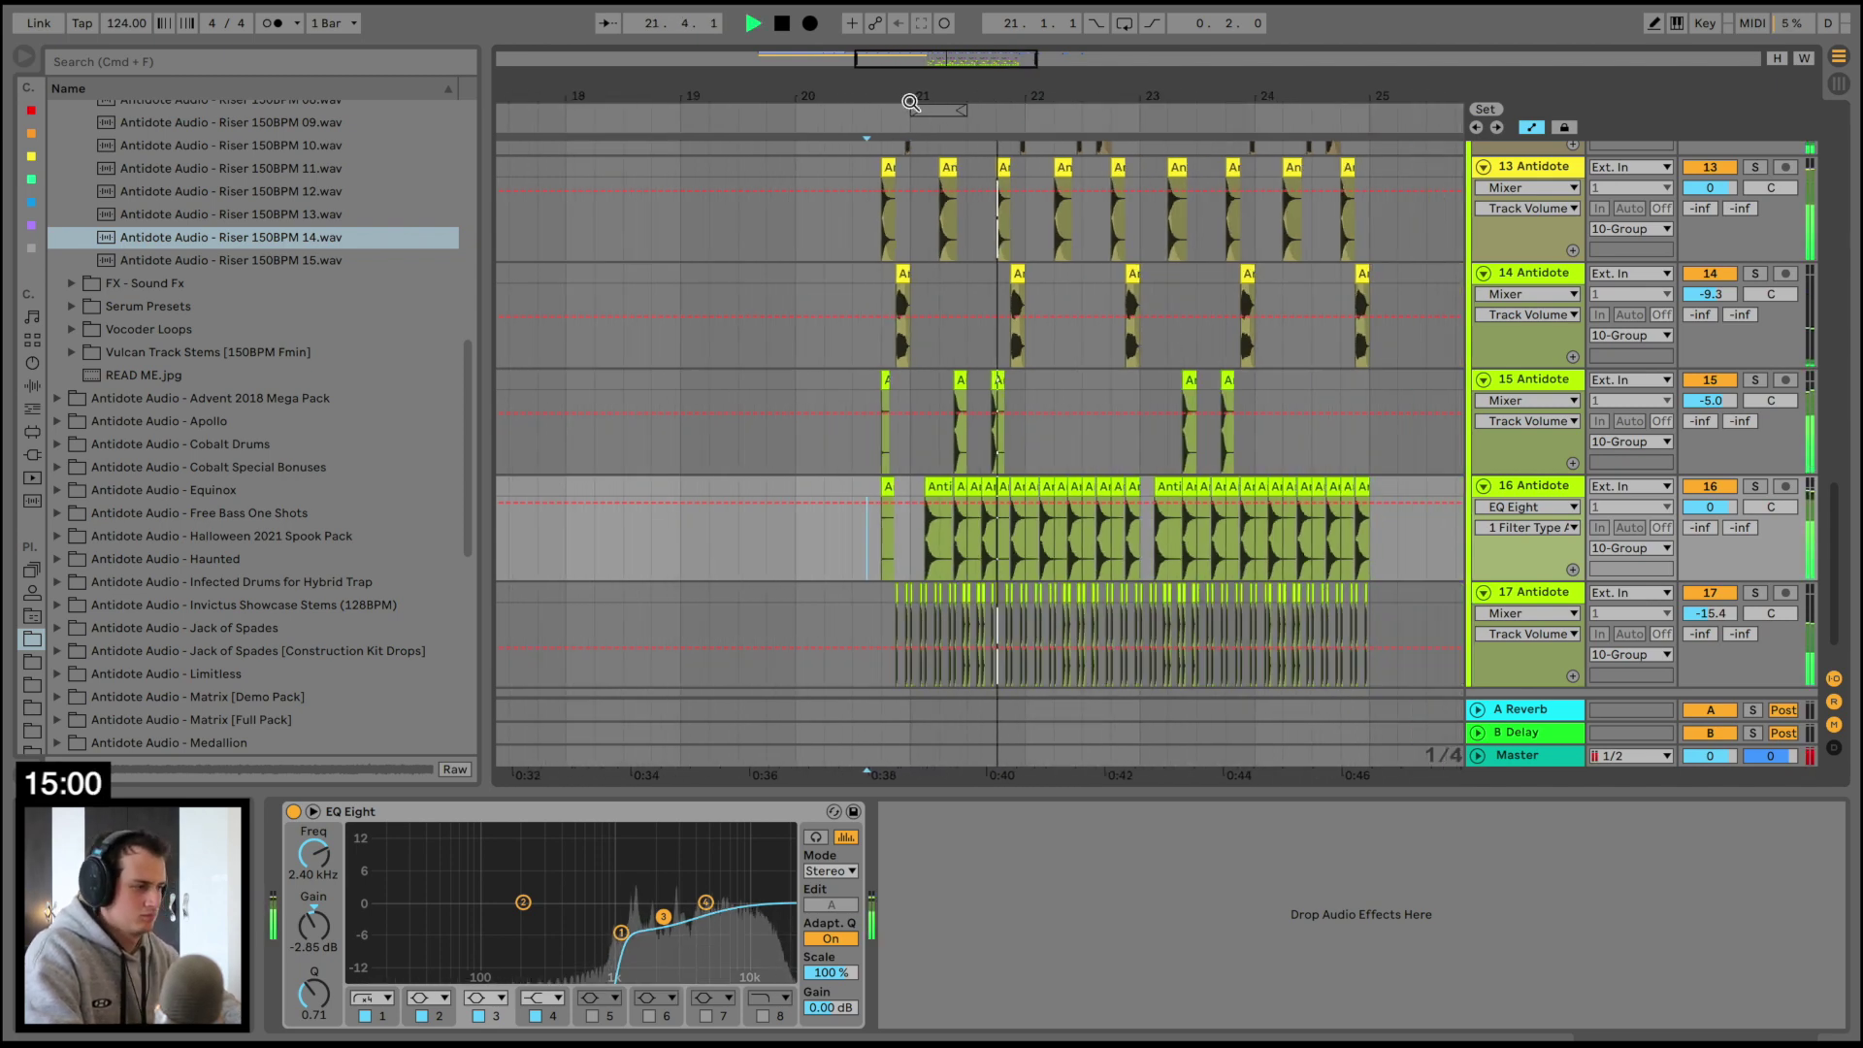
{"action": "scroll", "coordinate": [1210, 304], "scroll_direction": "up", "scroll_amount": 5}
{"action": "scroll", "coordinate": [1211, 304], "scroll_direction": "right", "scroll_amount": 2}
{"action": "left_click", "coordinate": [1479, 333]}
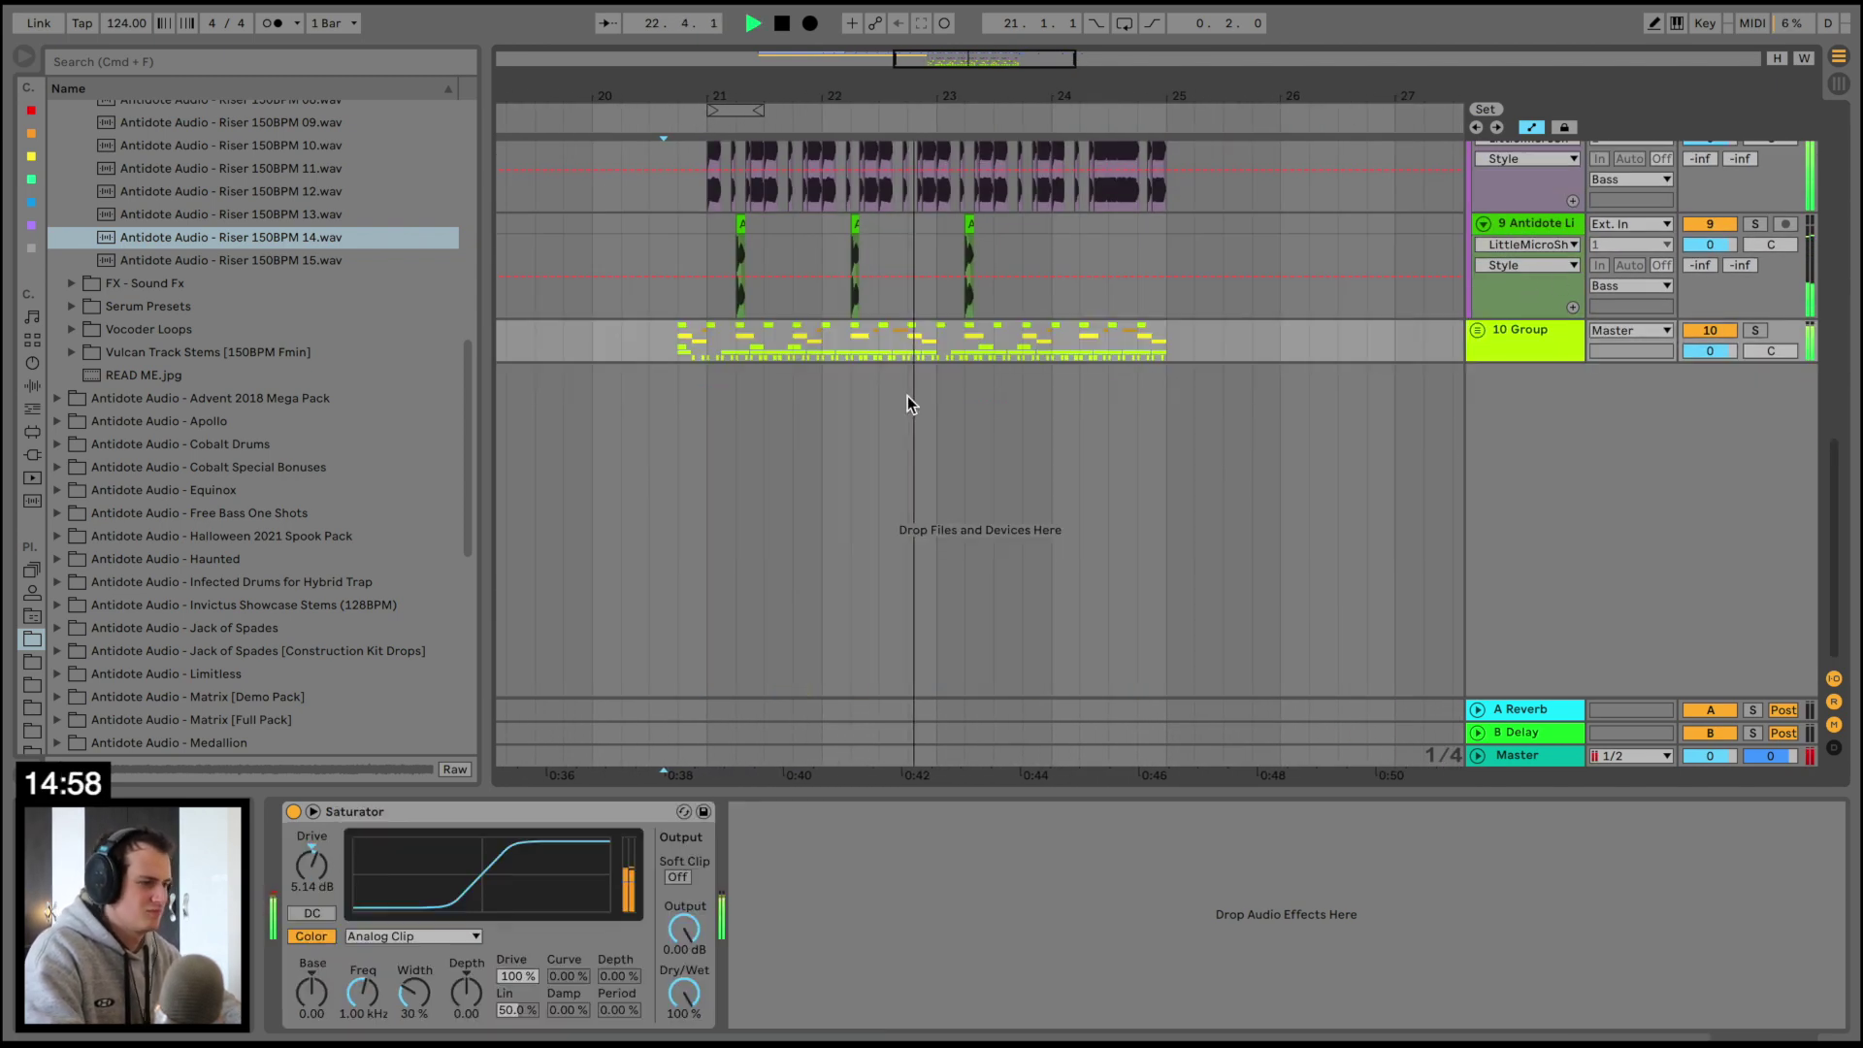
{"action": "scroll", "coordinate": [991, 312], "scroll_direction": "up", "scroll_amount": 10}
{"action": "scroll", "coordinate": [1483, 396], "scroll_direction": "up", "scroll_amount": 5}
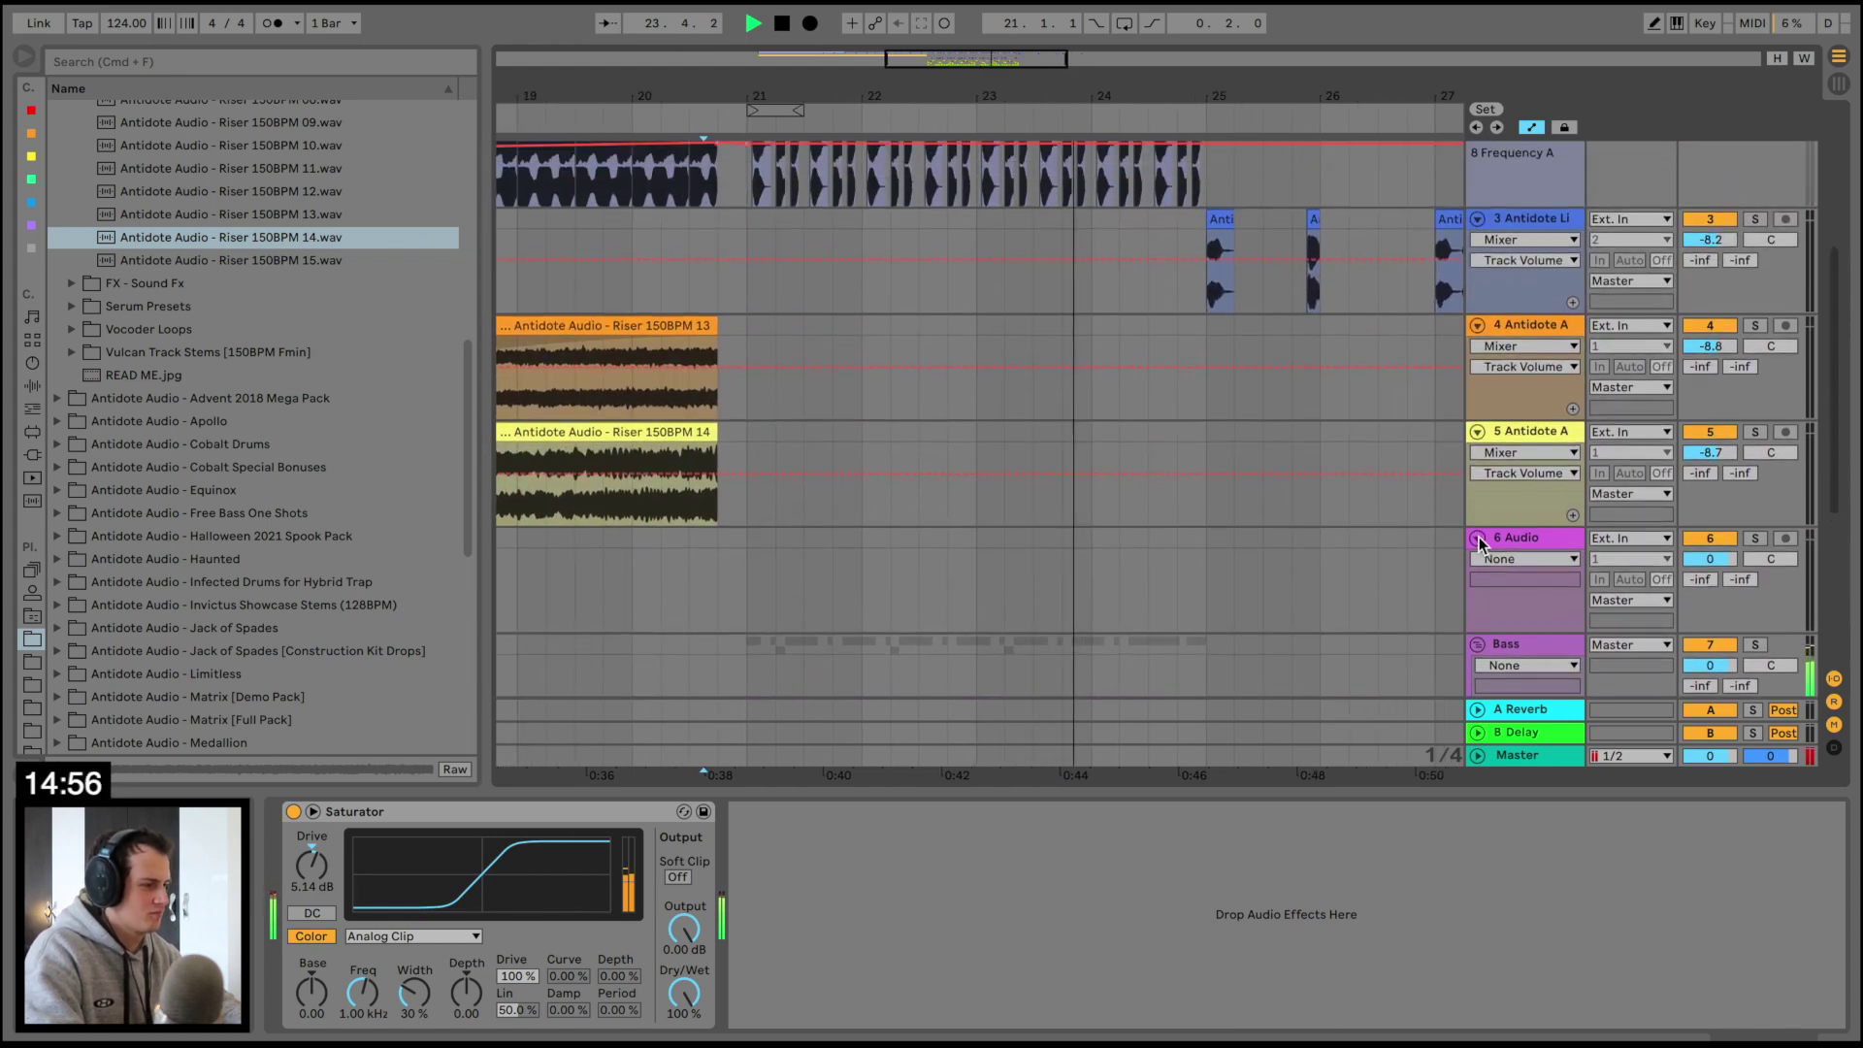
{"action": "scroll", "coordinate": [1534, 227], "scroll_direction": "up", "scroll_amount": 3}
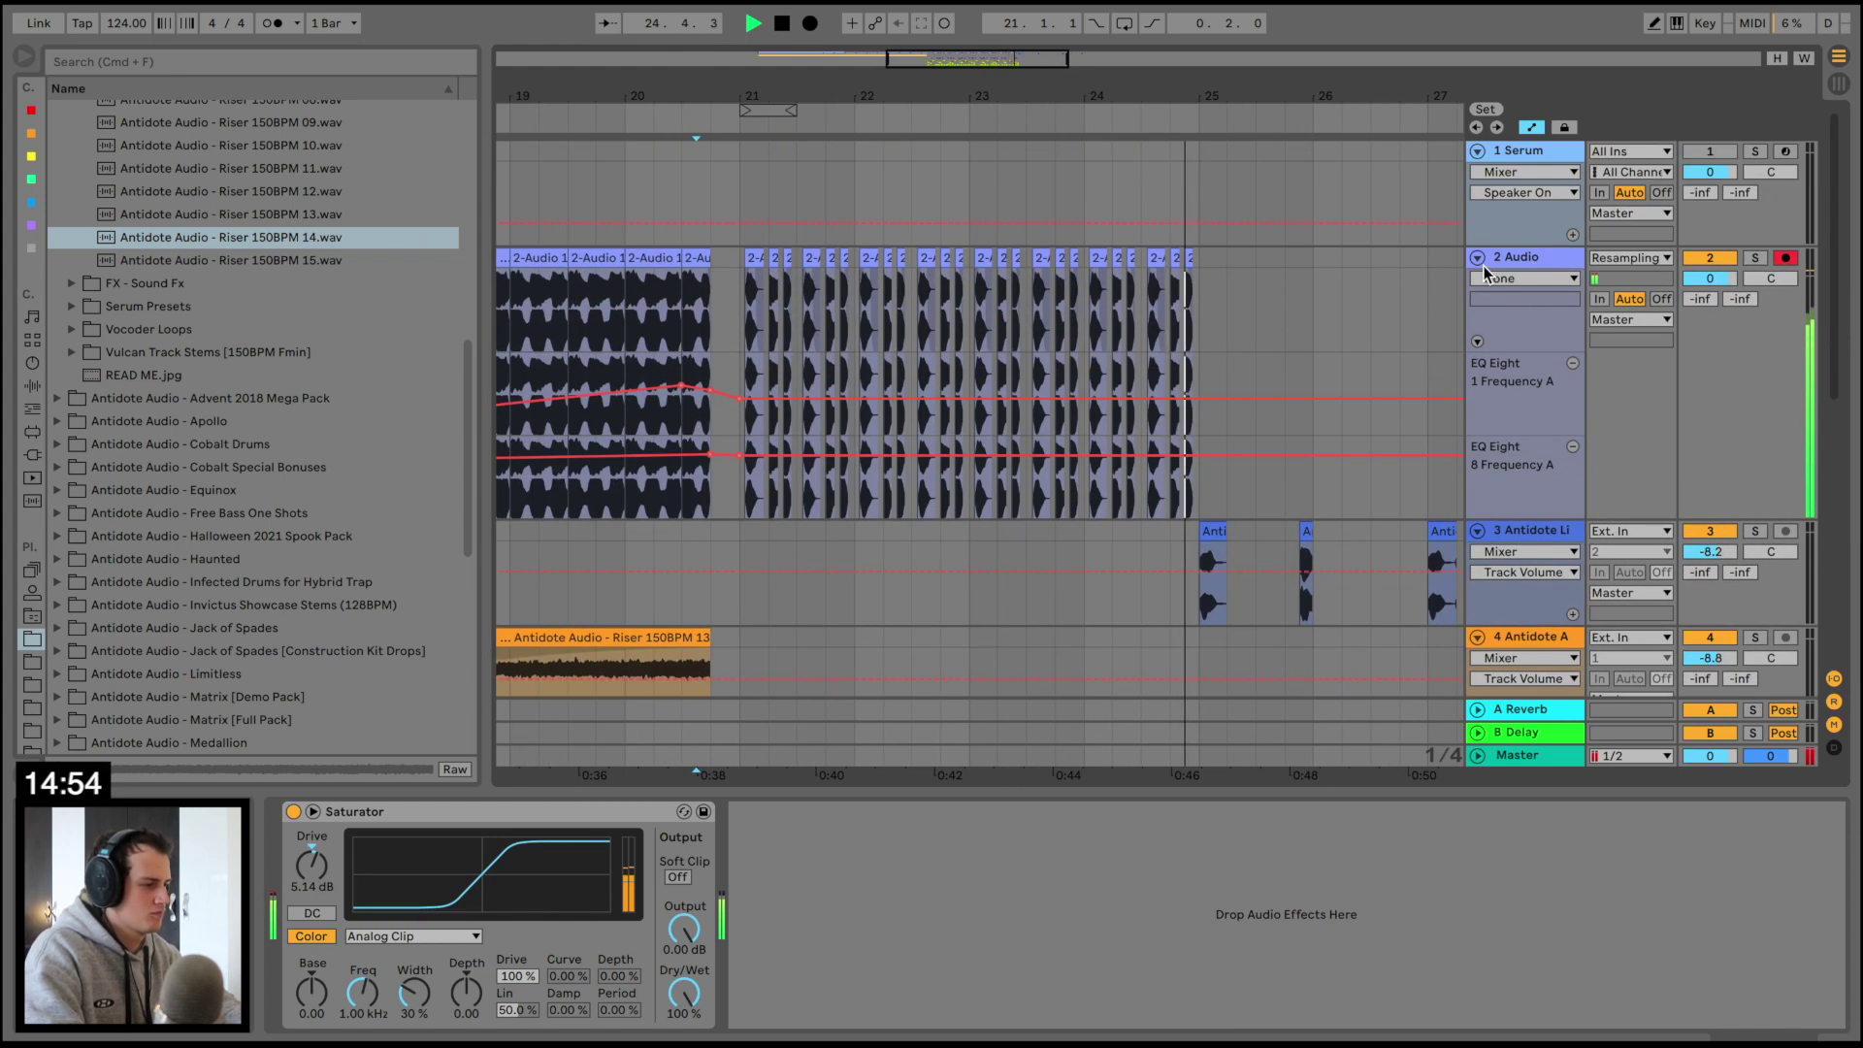
{"action": "left_click", "coordinate": [1478, 258]}
{"action": "key", "text": "space"}
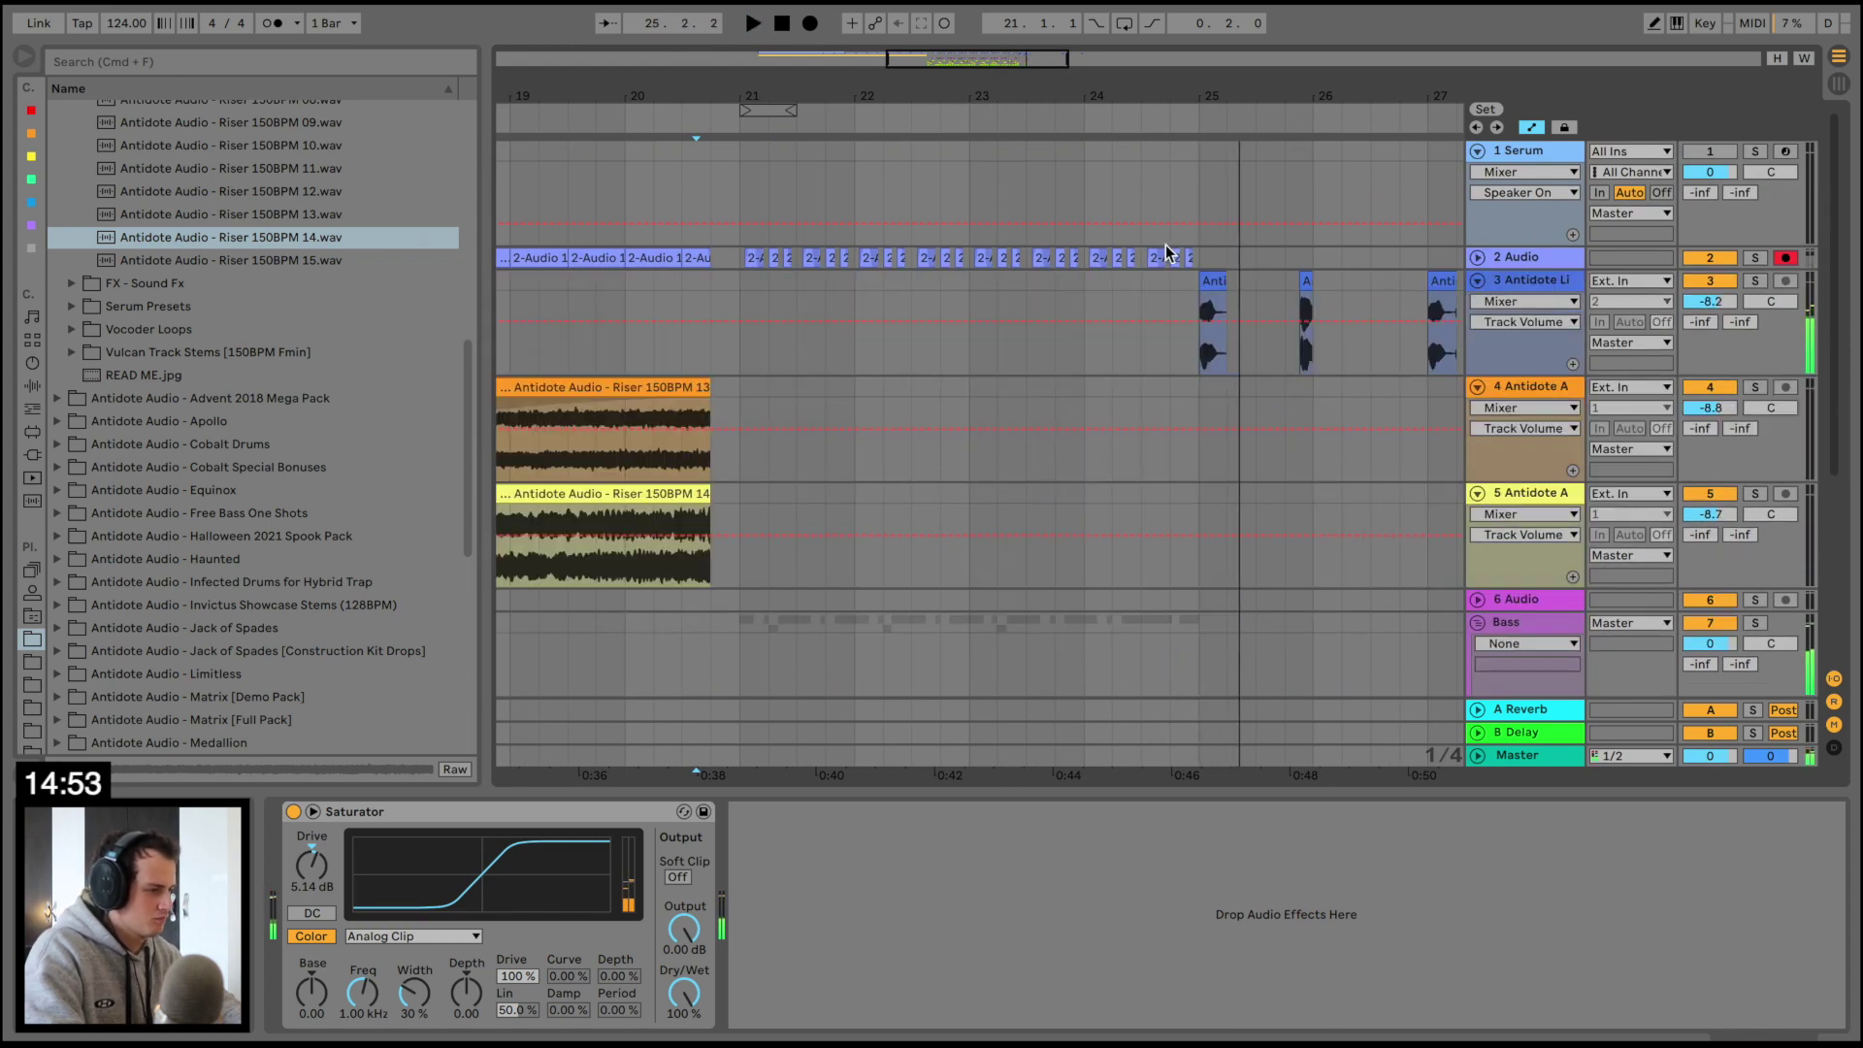
{"action": "left_click", "coordinate": [1479, 283]}
{"action": "left_click_drag", "start_coordinate": [1141, 107], "coordinate": [1141, 98]}
{"action": "left_click", "coordinate": [1478, 540]}
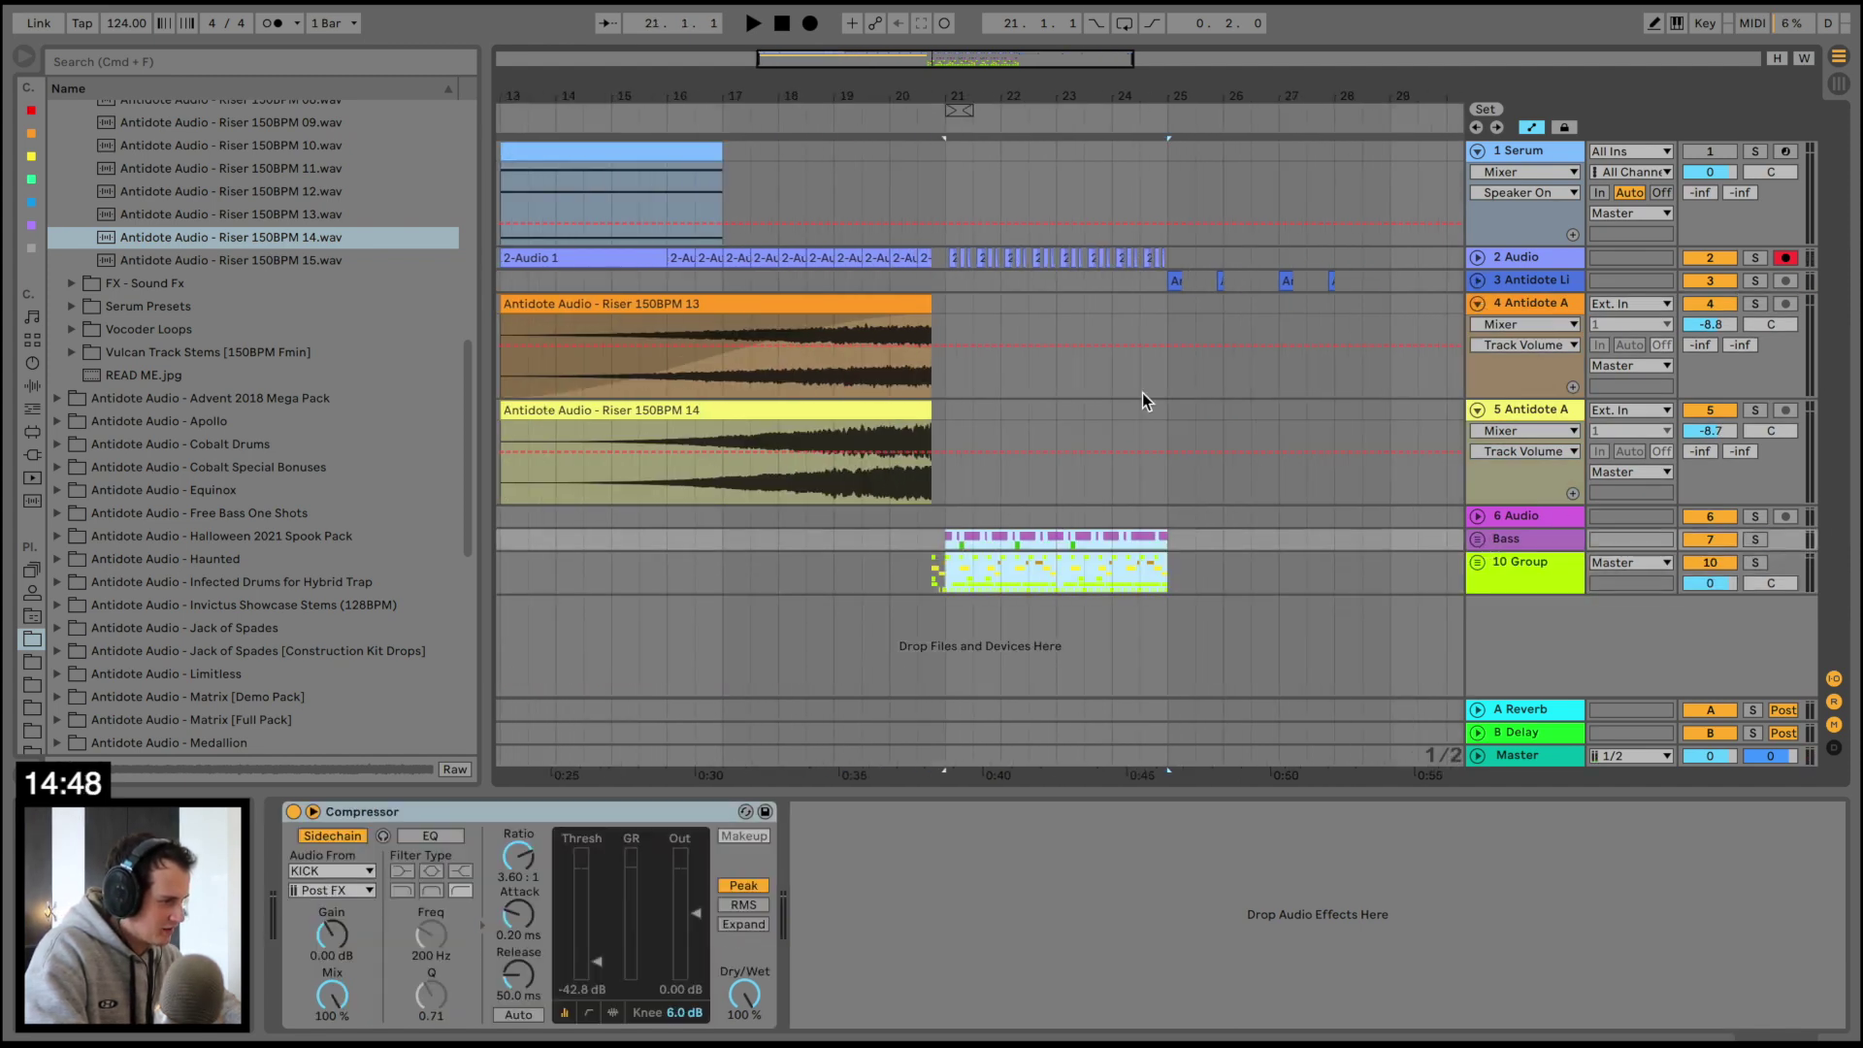
Duplicate bars 21 to 25 of the Bass and drum groups, and move the vocal chops to bar 29
{"action": "key", "text": "super+d"}
{"action": "left_click", "coordinate": [1170, 284]}
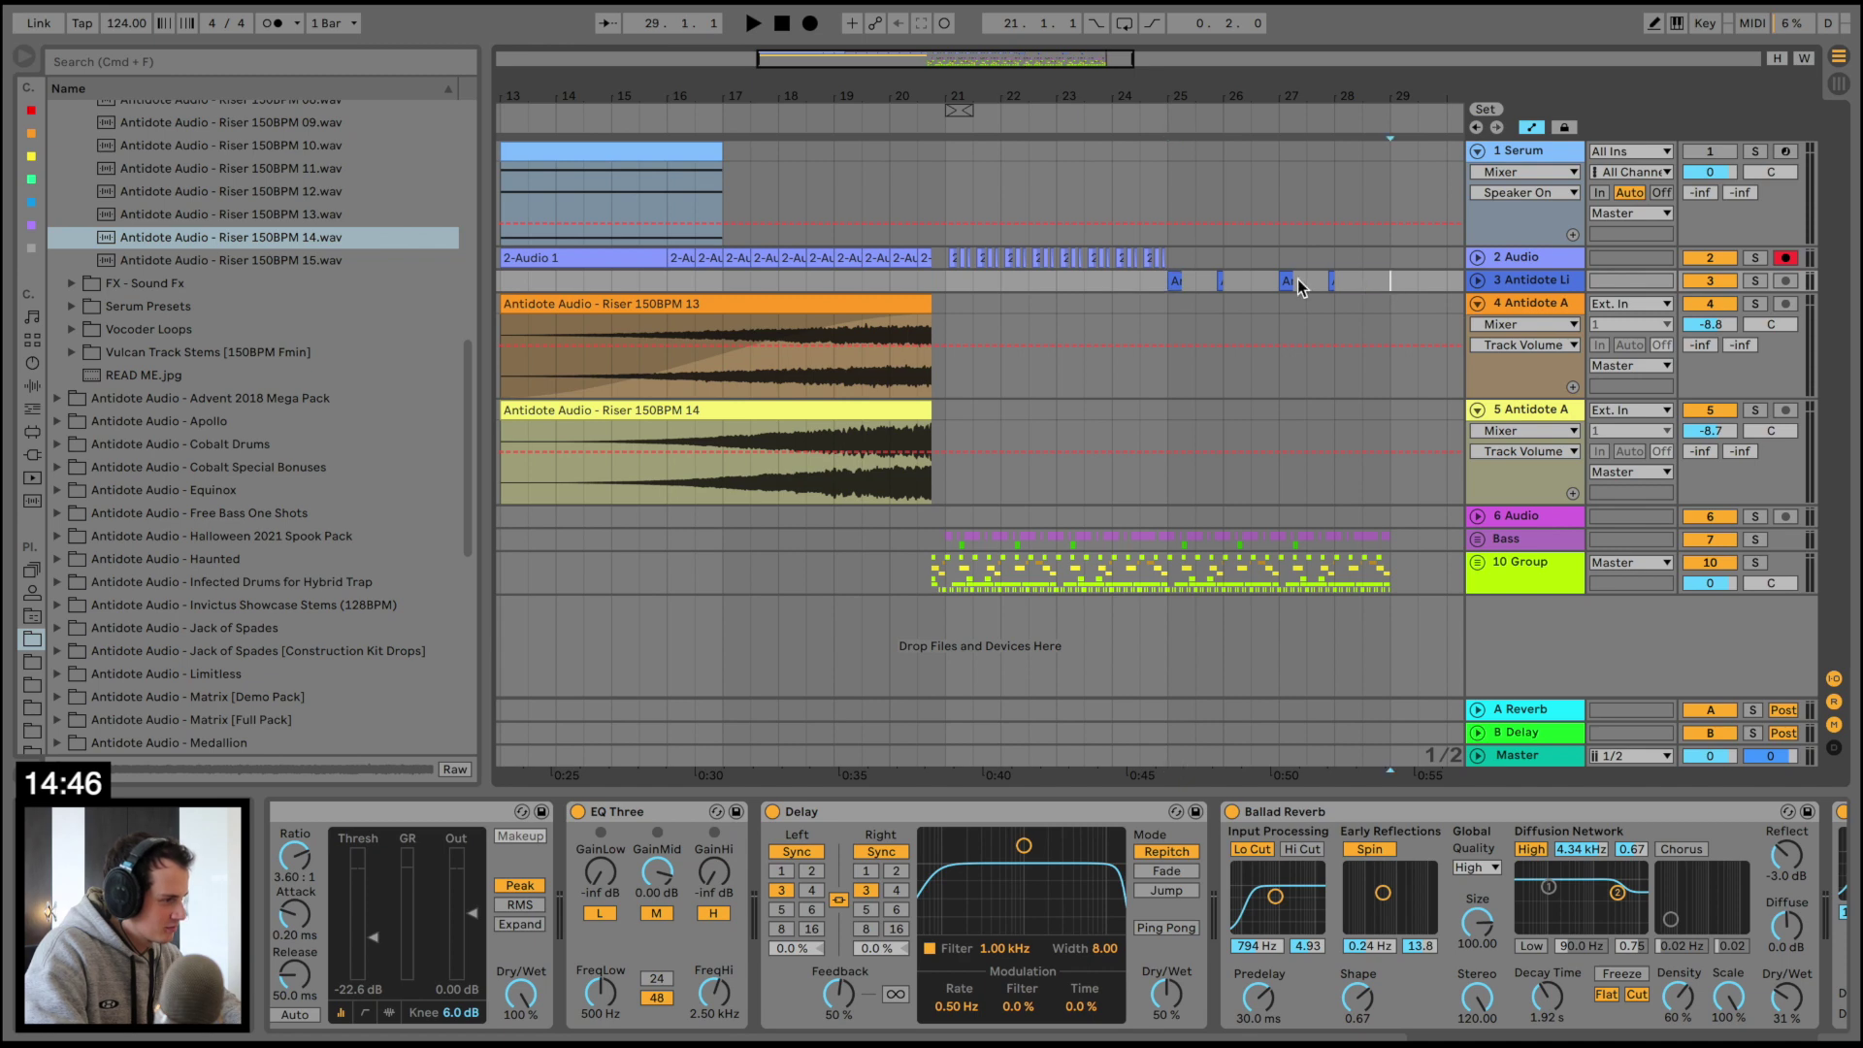
{"action": "left_click_drag", "start_coordinate": [1174, 280], "coordinate": [1398, 281]}
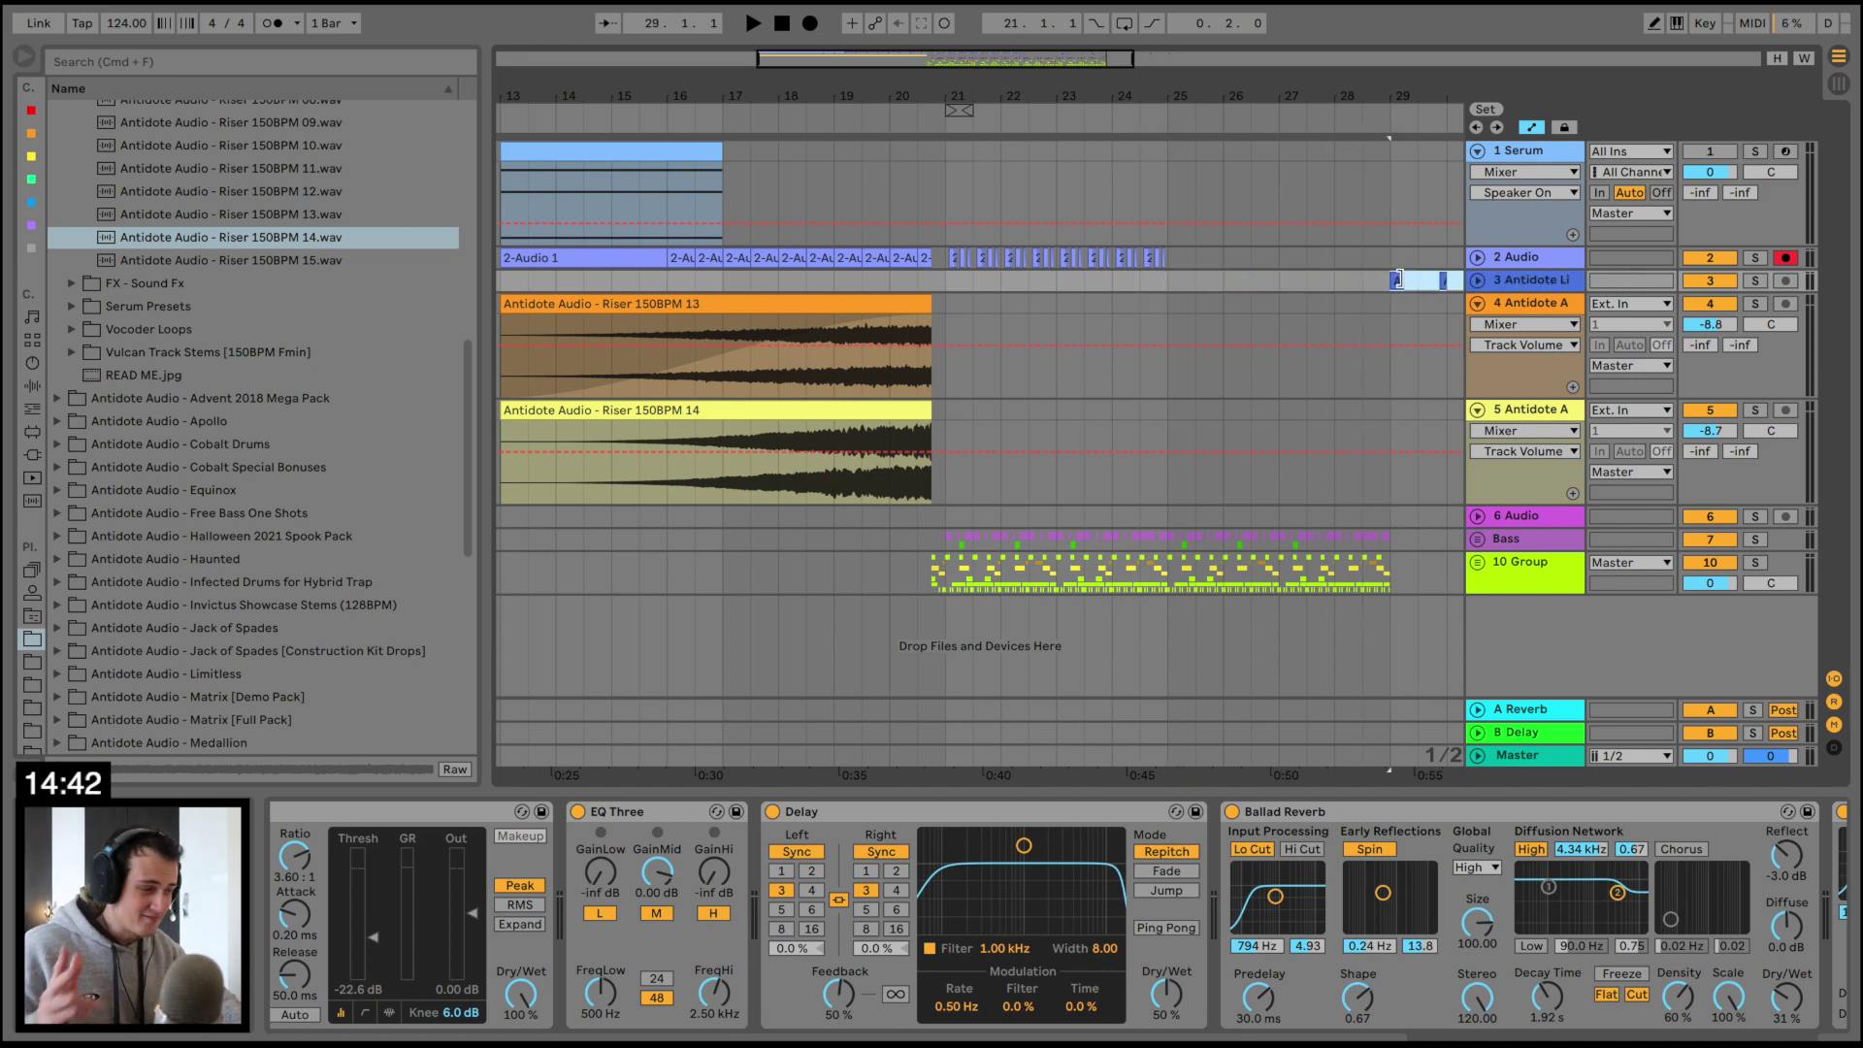
Duplicate the chopped chords on 2 Audio so they extend to bar 29, and play into the drop
{"action": "left_click_drag", "start_coordinate": [1174, 284], "coordinate": [968, 260]}
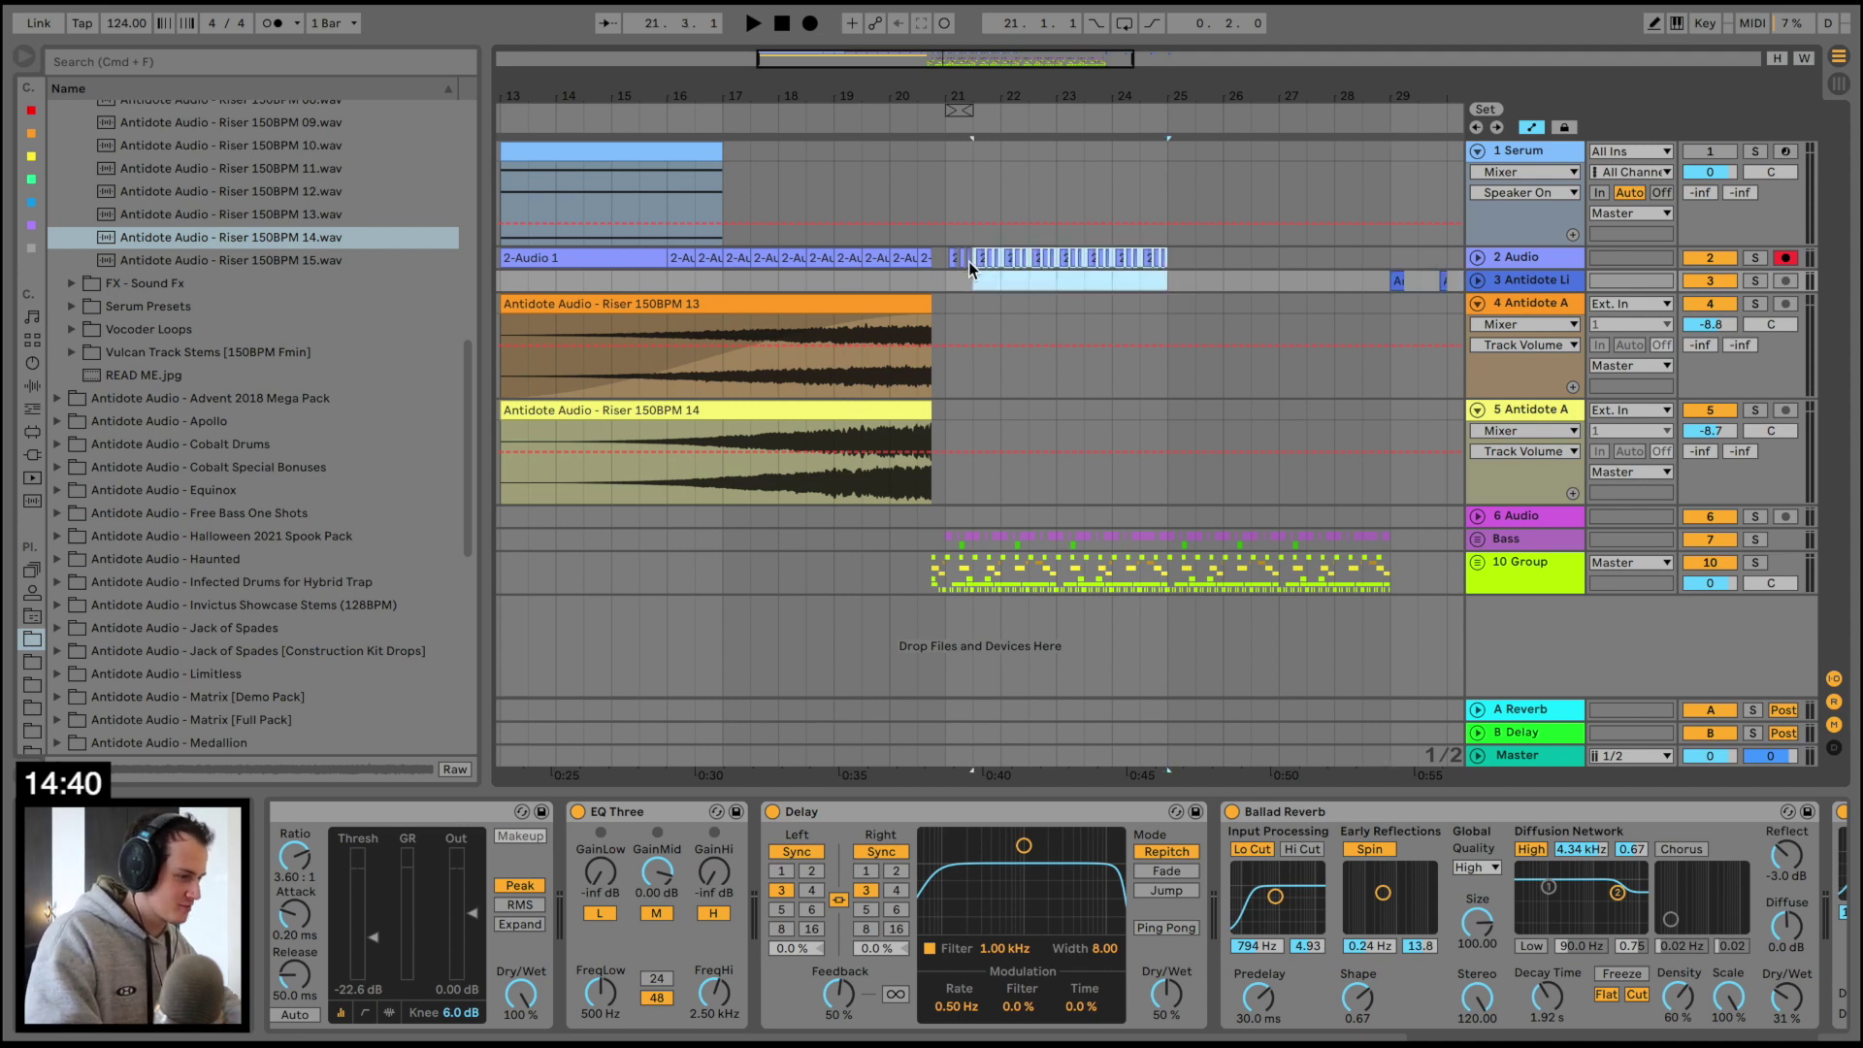
{"action": "key", "text": "super+d"}
{"action": "left_click", "coordinate": [924, 282]}
{"action": "key", "text": "space"}
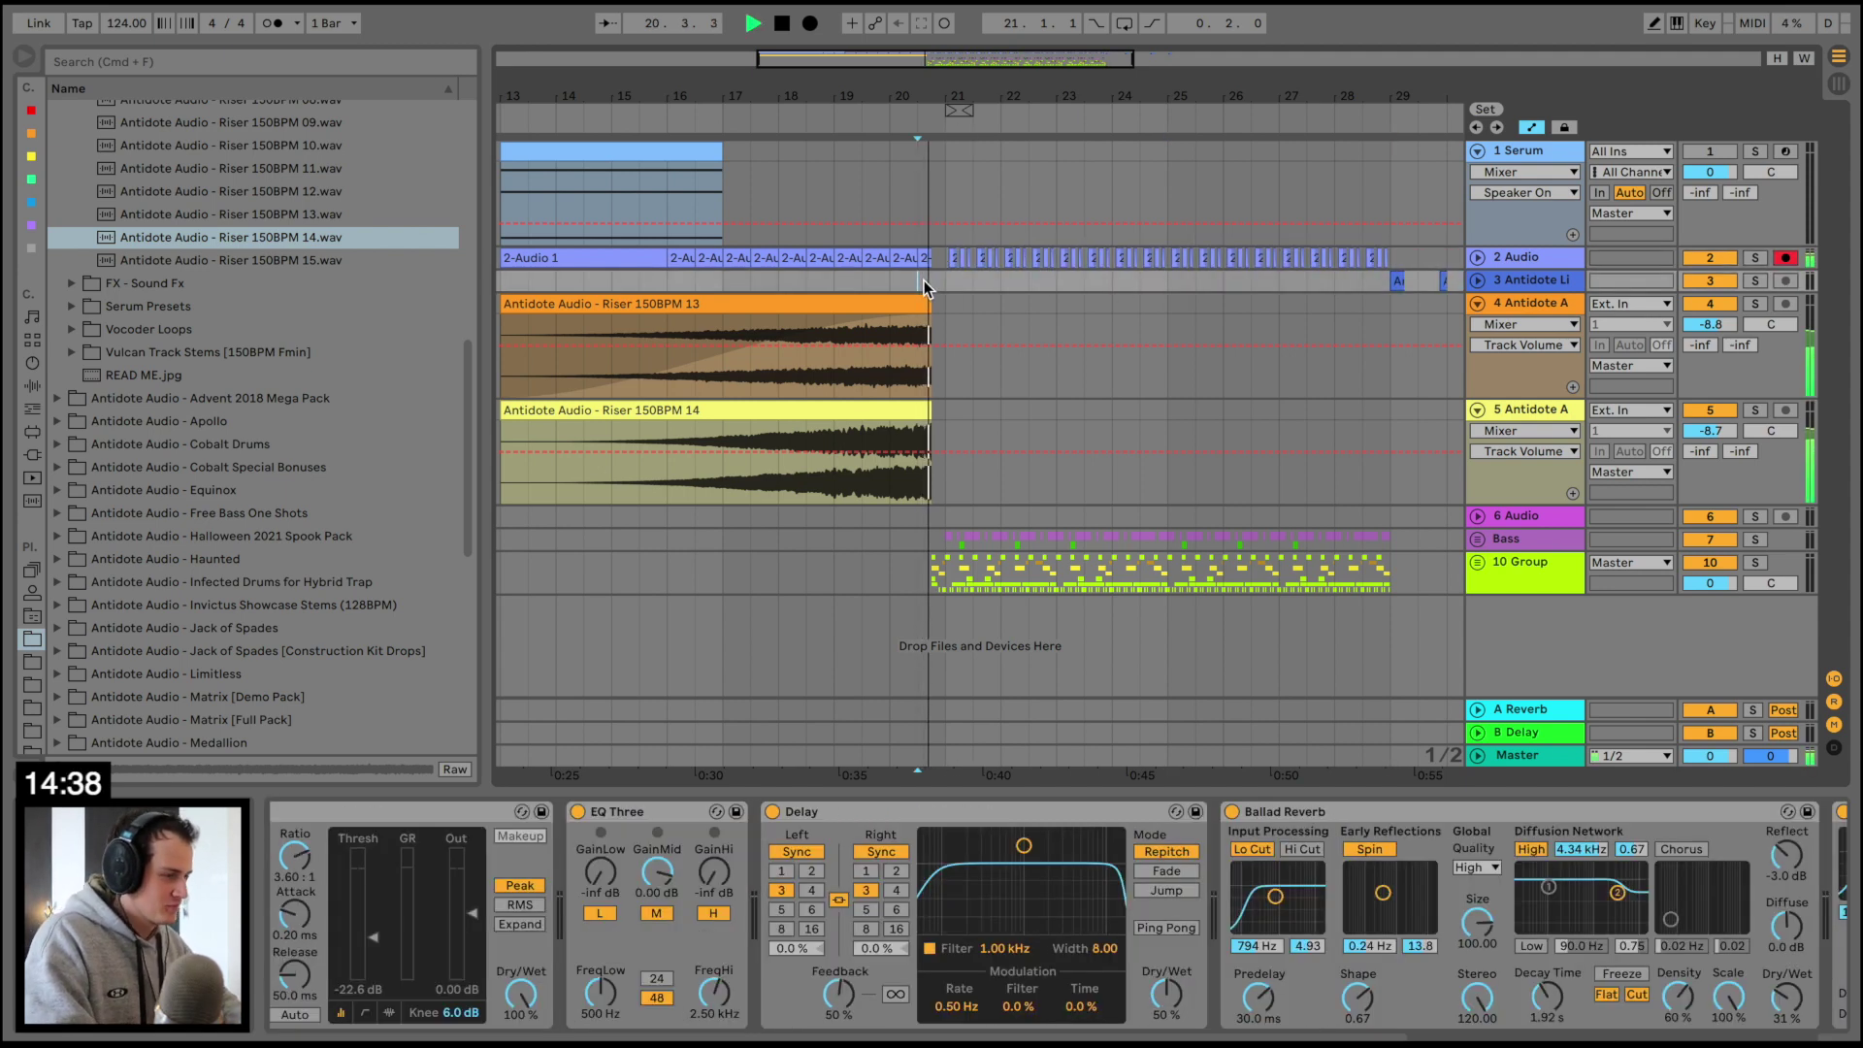
{"action": "left_click_drag", "start_coordinate": [966, 94], "coordinate": [966, 170]}
{"action": "key", "text": "space"}
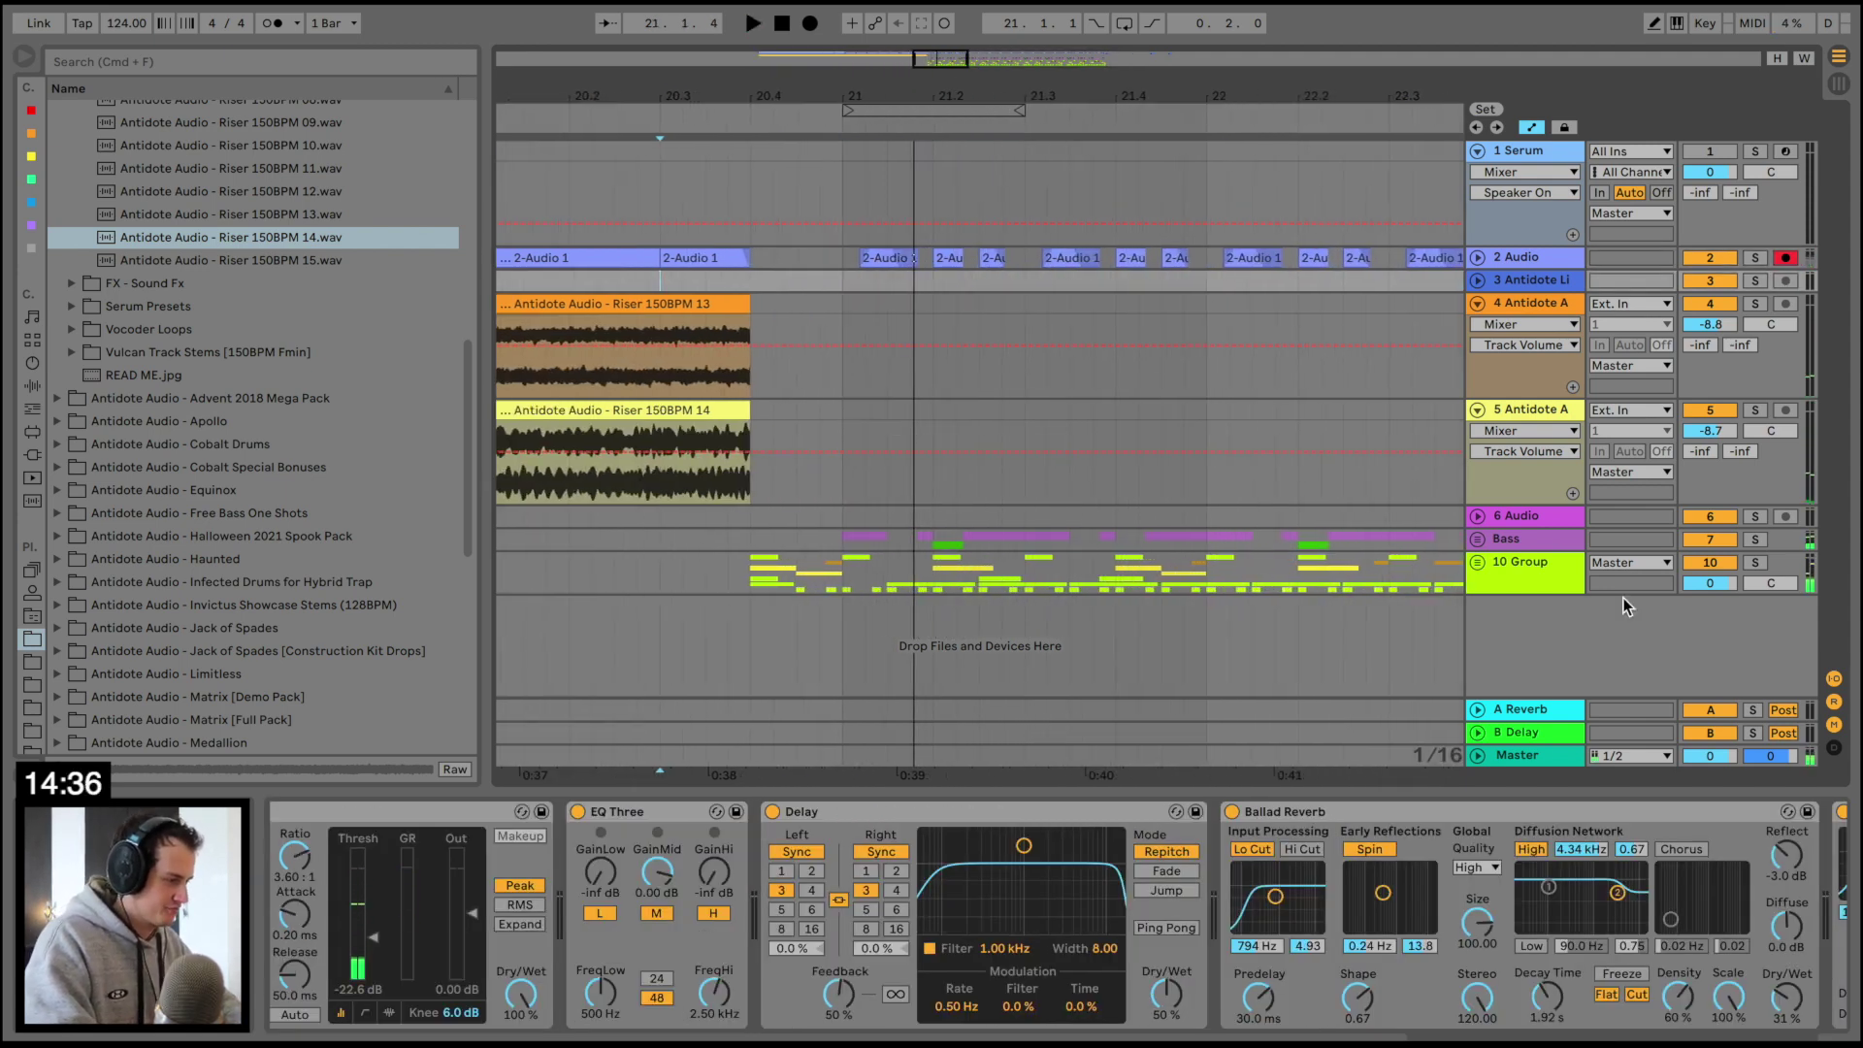
Insert an audio track below the drum group and load the Analog instrument on a new track beneath it
{"action": "left_click", "coordinate": [1531, 587]}
{"action": "key", "text": "super+t"}
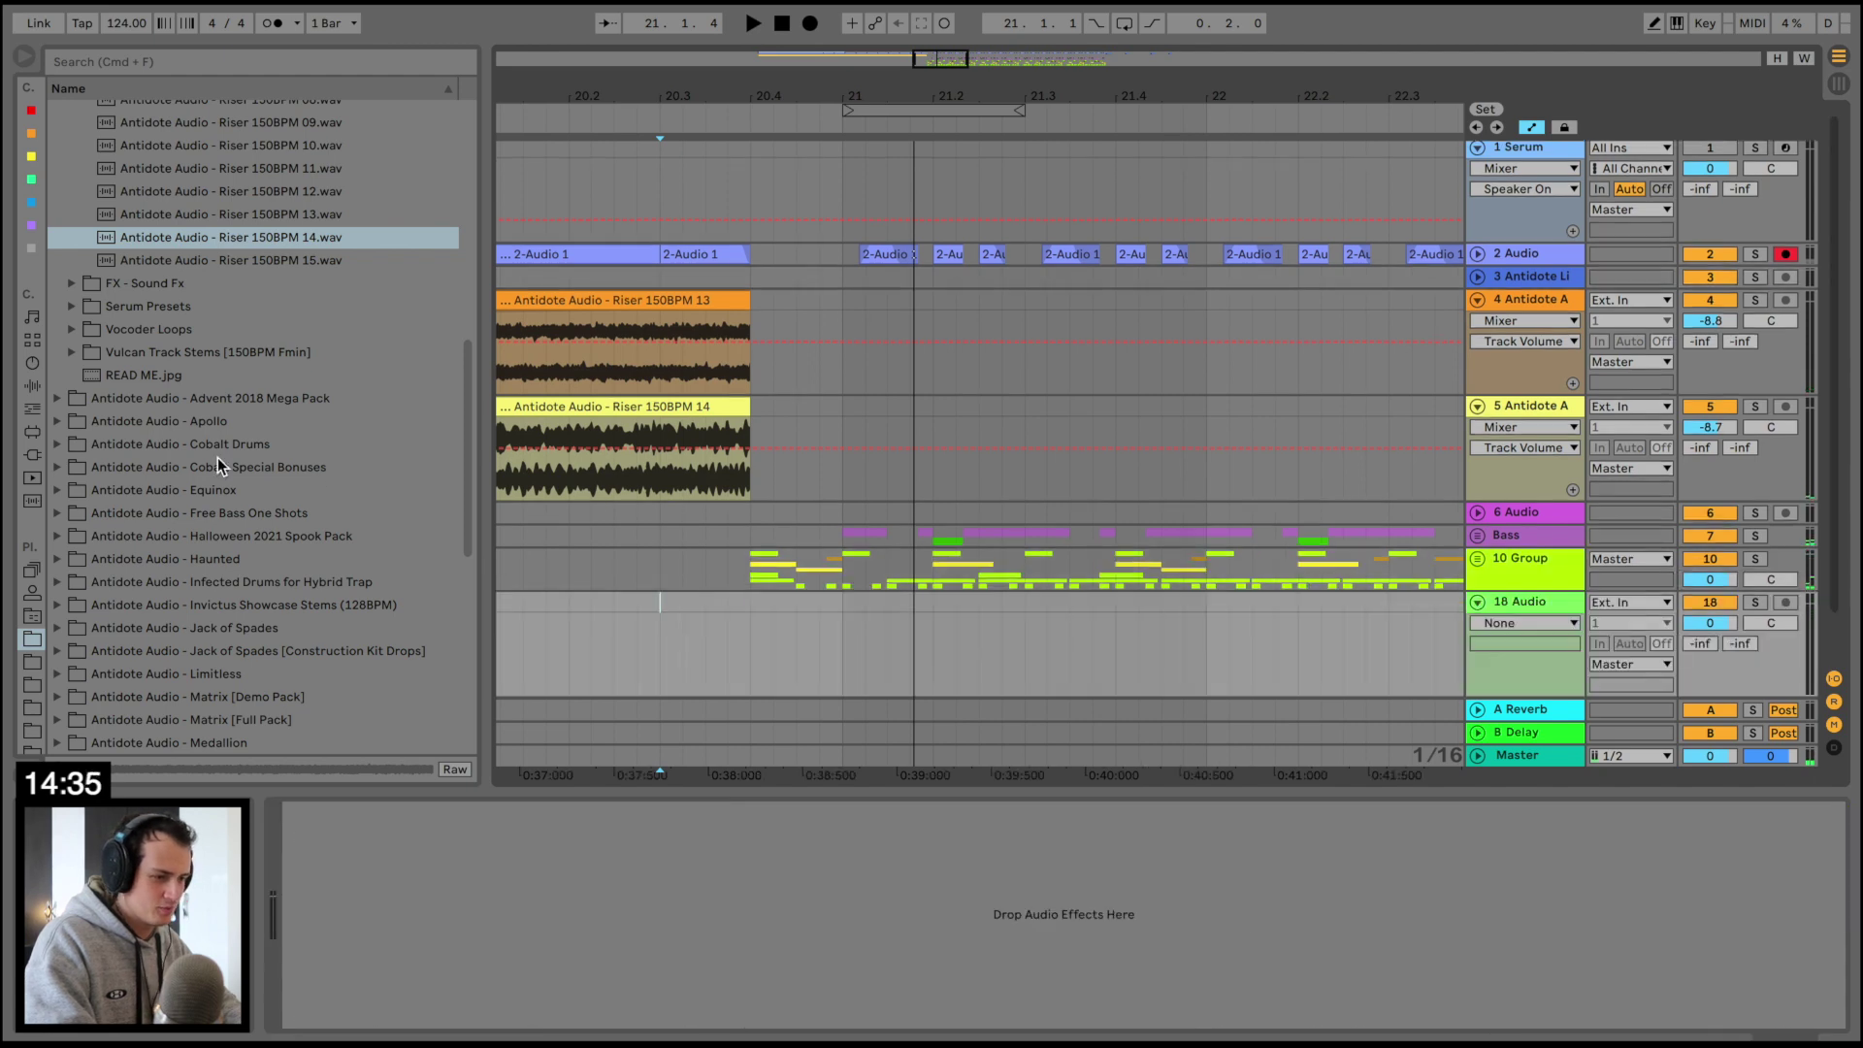
{"action": "left_click", "coordinate": [32, 363]}
{"action": "left_click", "coordinate": [104, 113]}
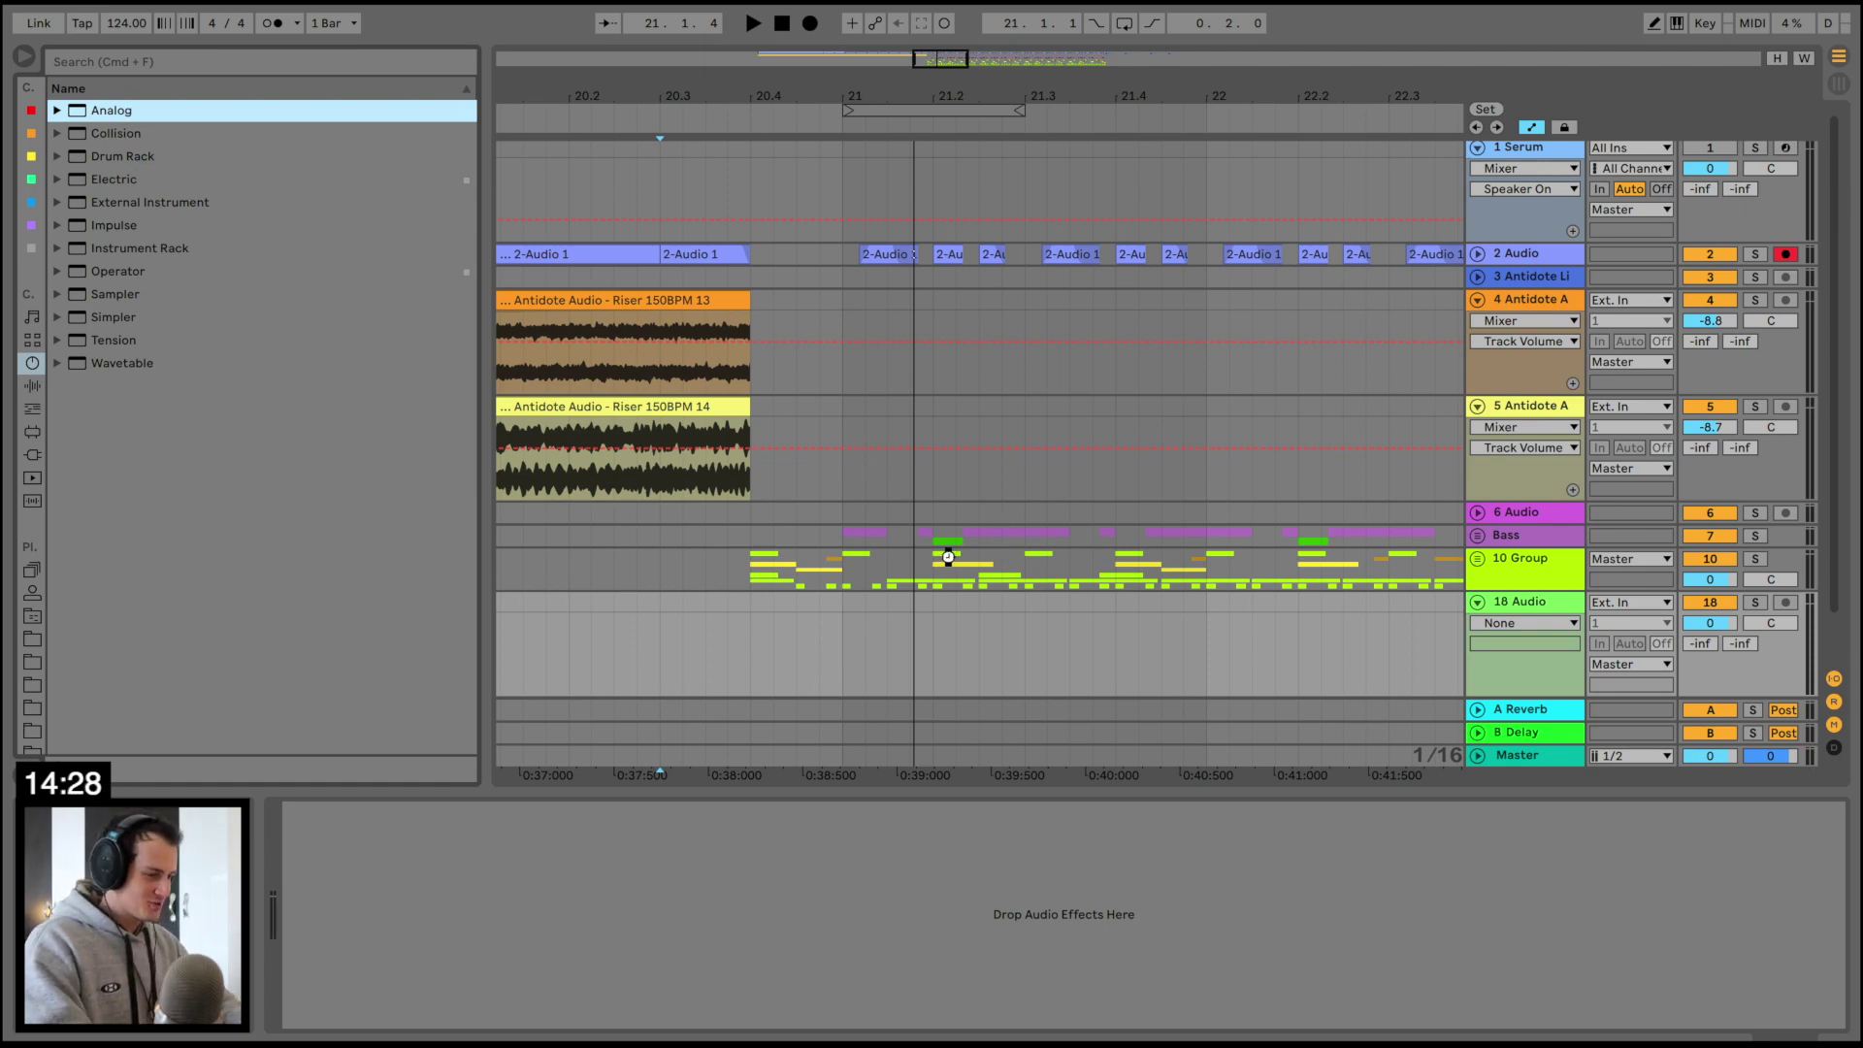
{"action": "left_click_drag", "start_coordinate": [949, 558], "coordinate": [954, 567]}
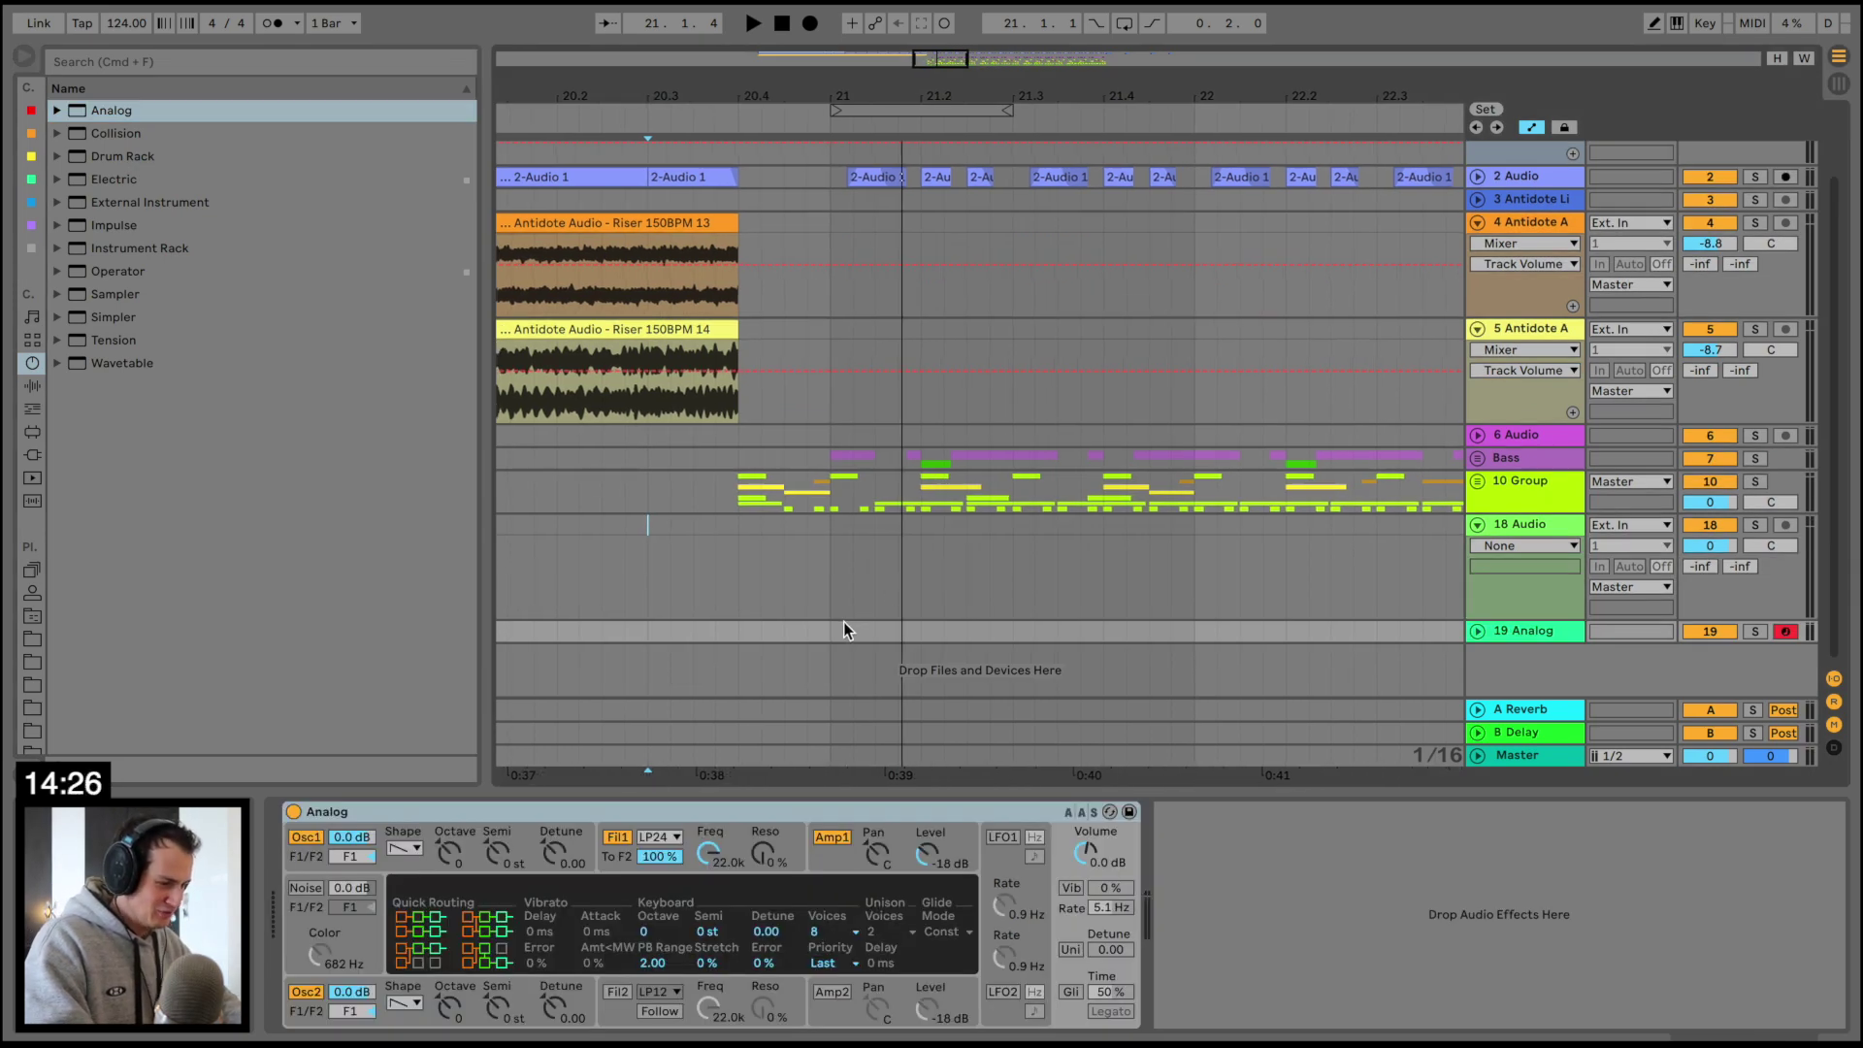
Make Analog noise-only with color at 22.0 kHz, and set filter 1 to high-pass 24dB/oct with frequency 261
{"action": "left_click", "coordinate": [303, 992]}
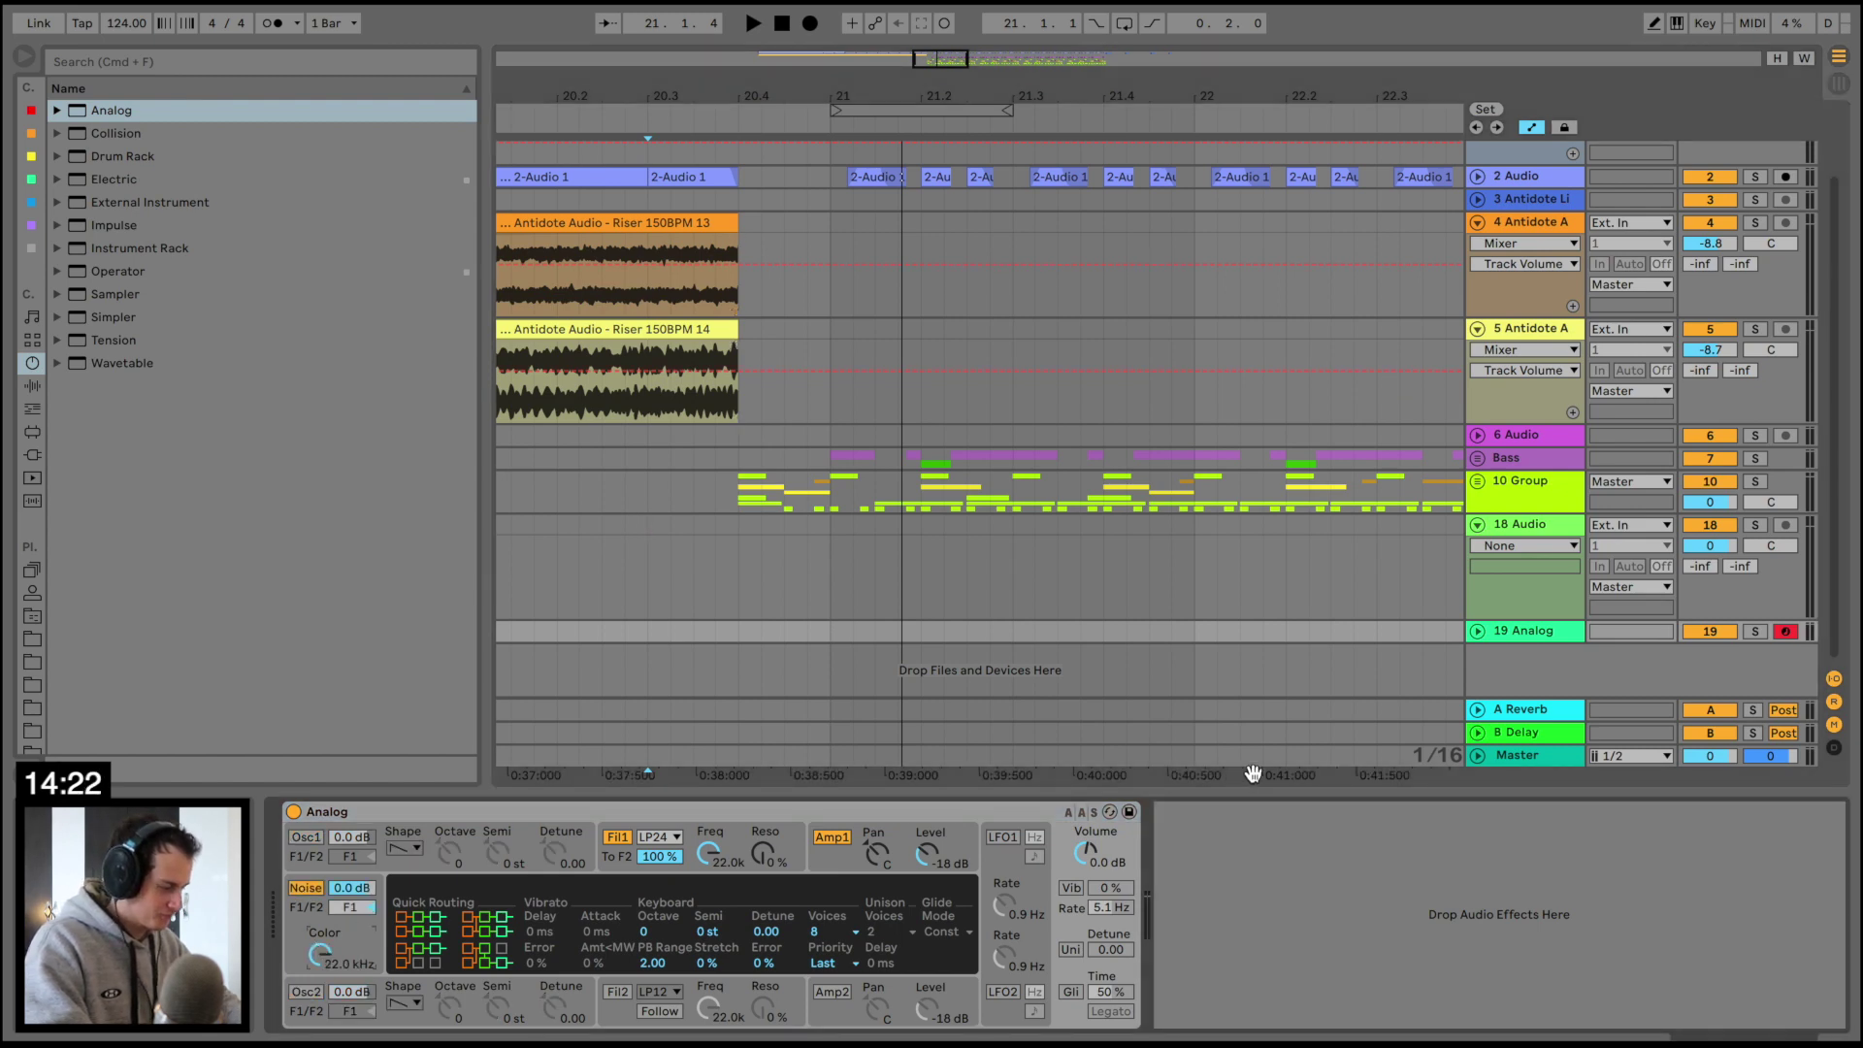
{"action": "left_click", "coordinate": [654, 836]}
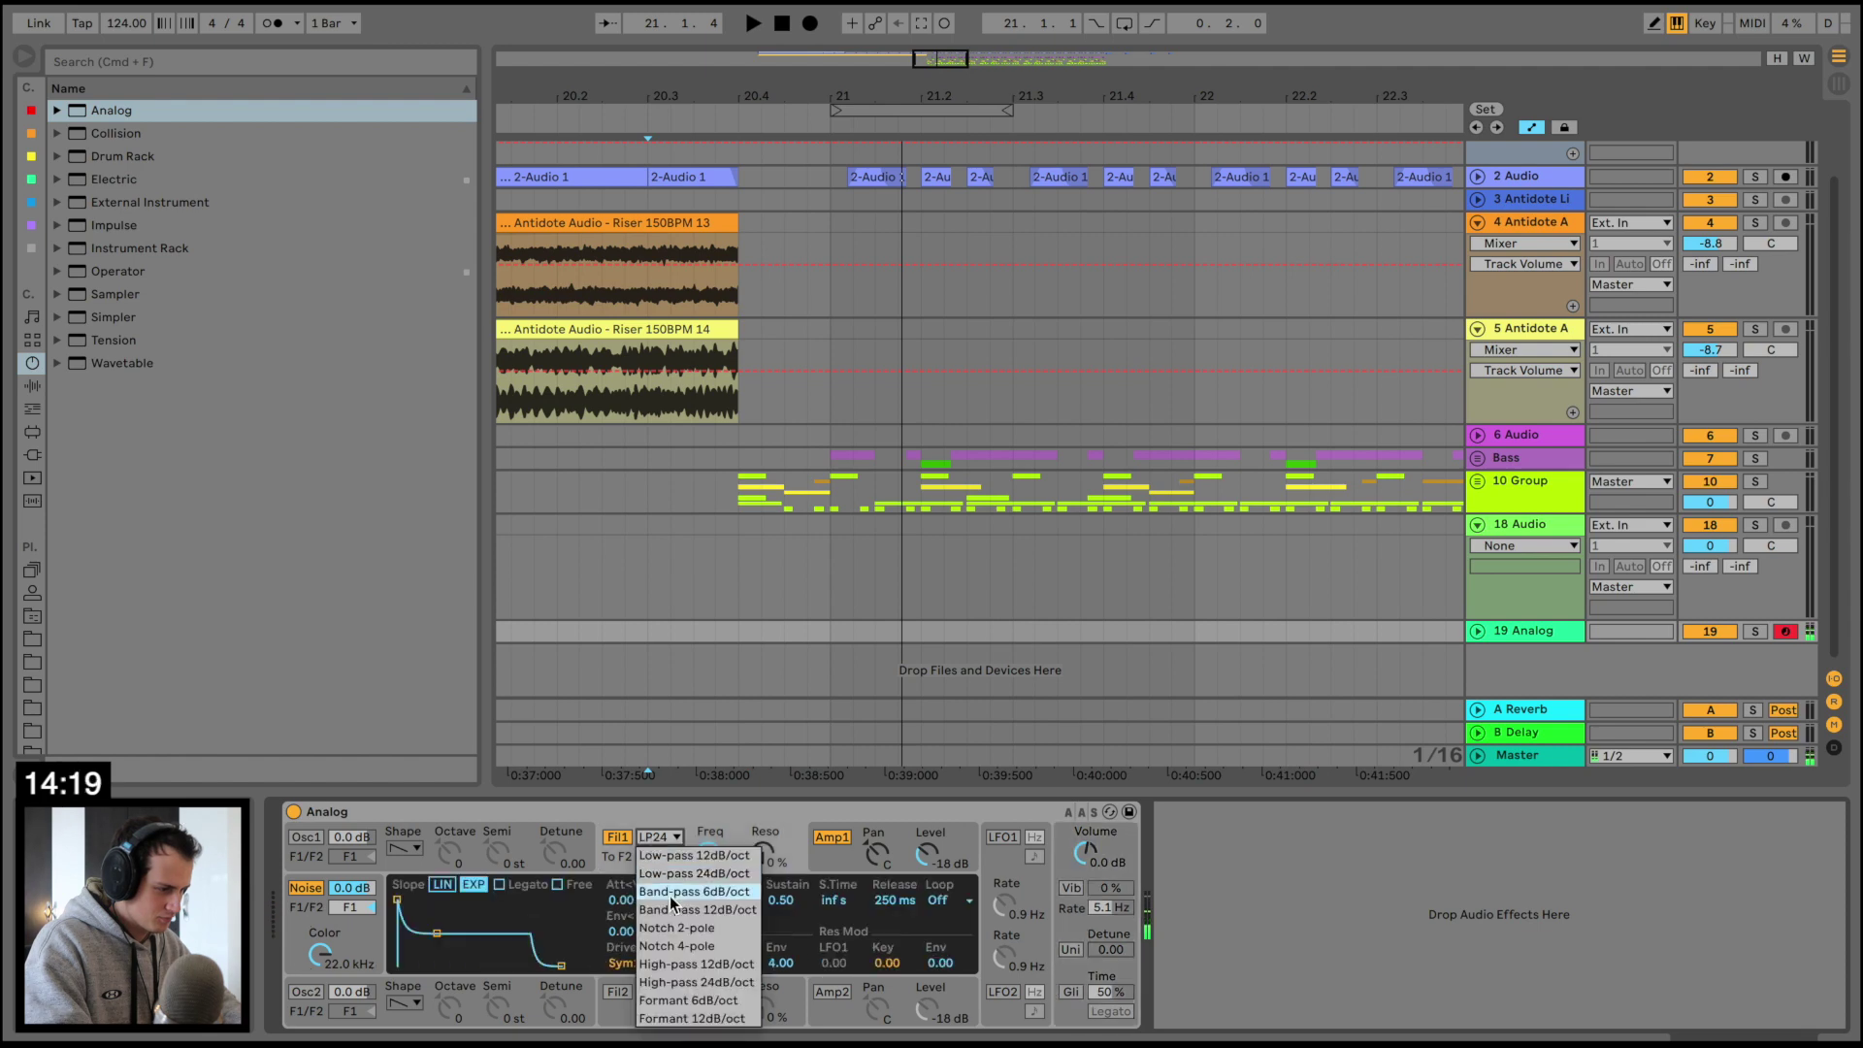
{"action": "left_click", "coordinate": [696, 982]}
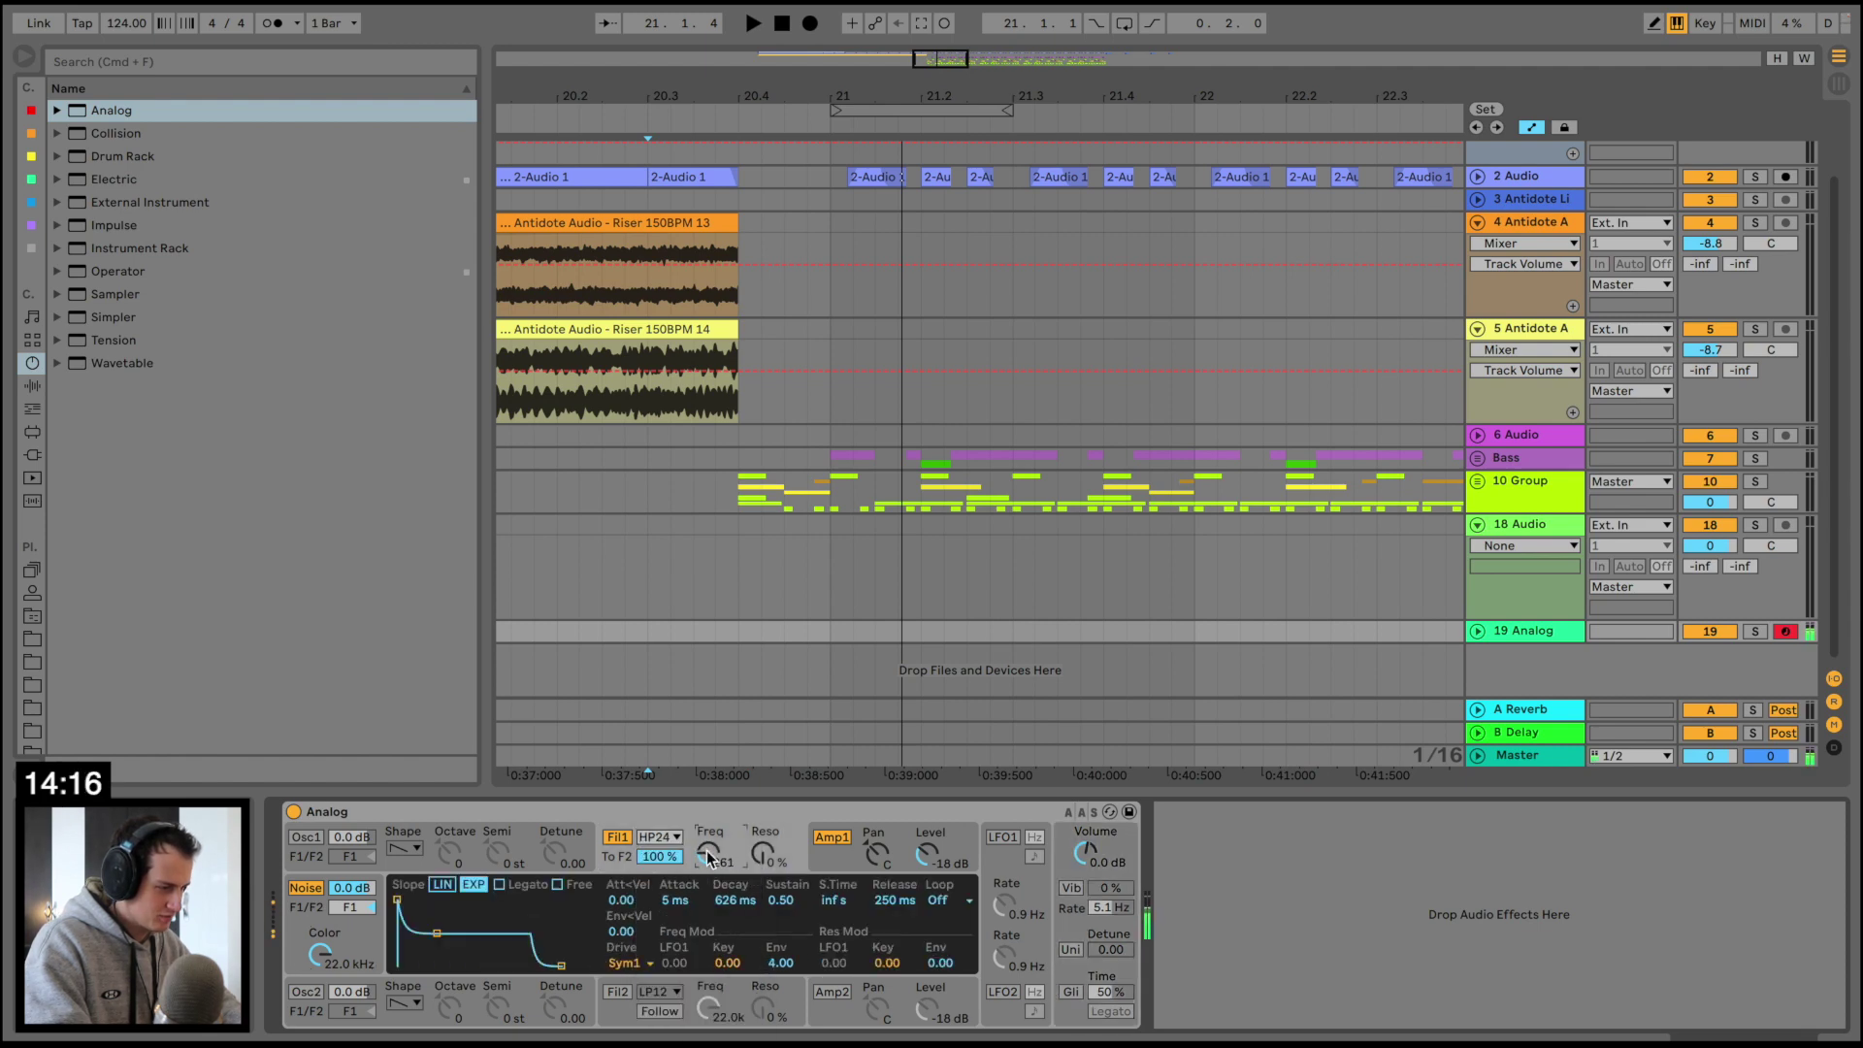
Shape Analog's amp envelope with sustain 1.00 and release 5 ms
{"action": "left_click", "coordinate": [846, 863]}
{"action": "left_click_drag", "start_coordinate": [561, 965], "coordinate": [538, 947]}
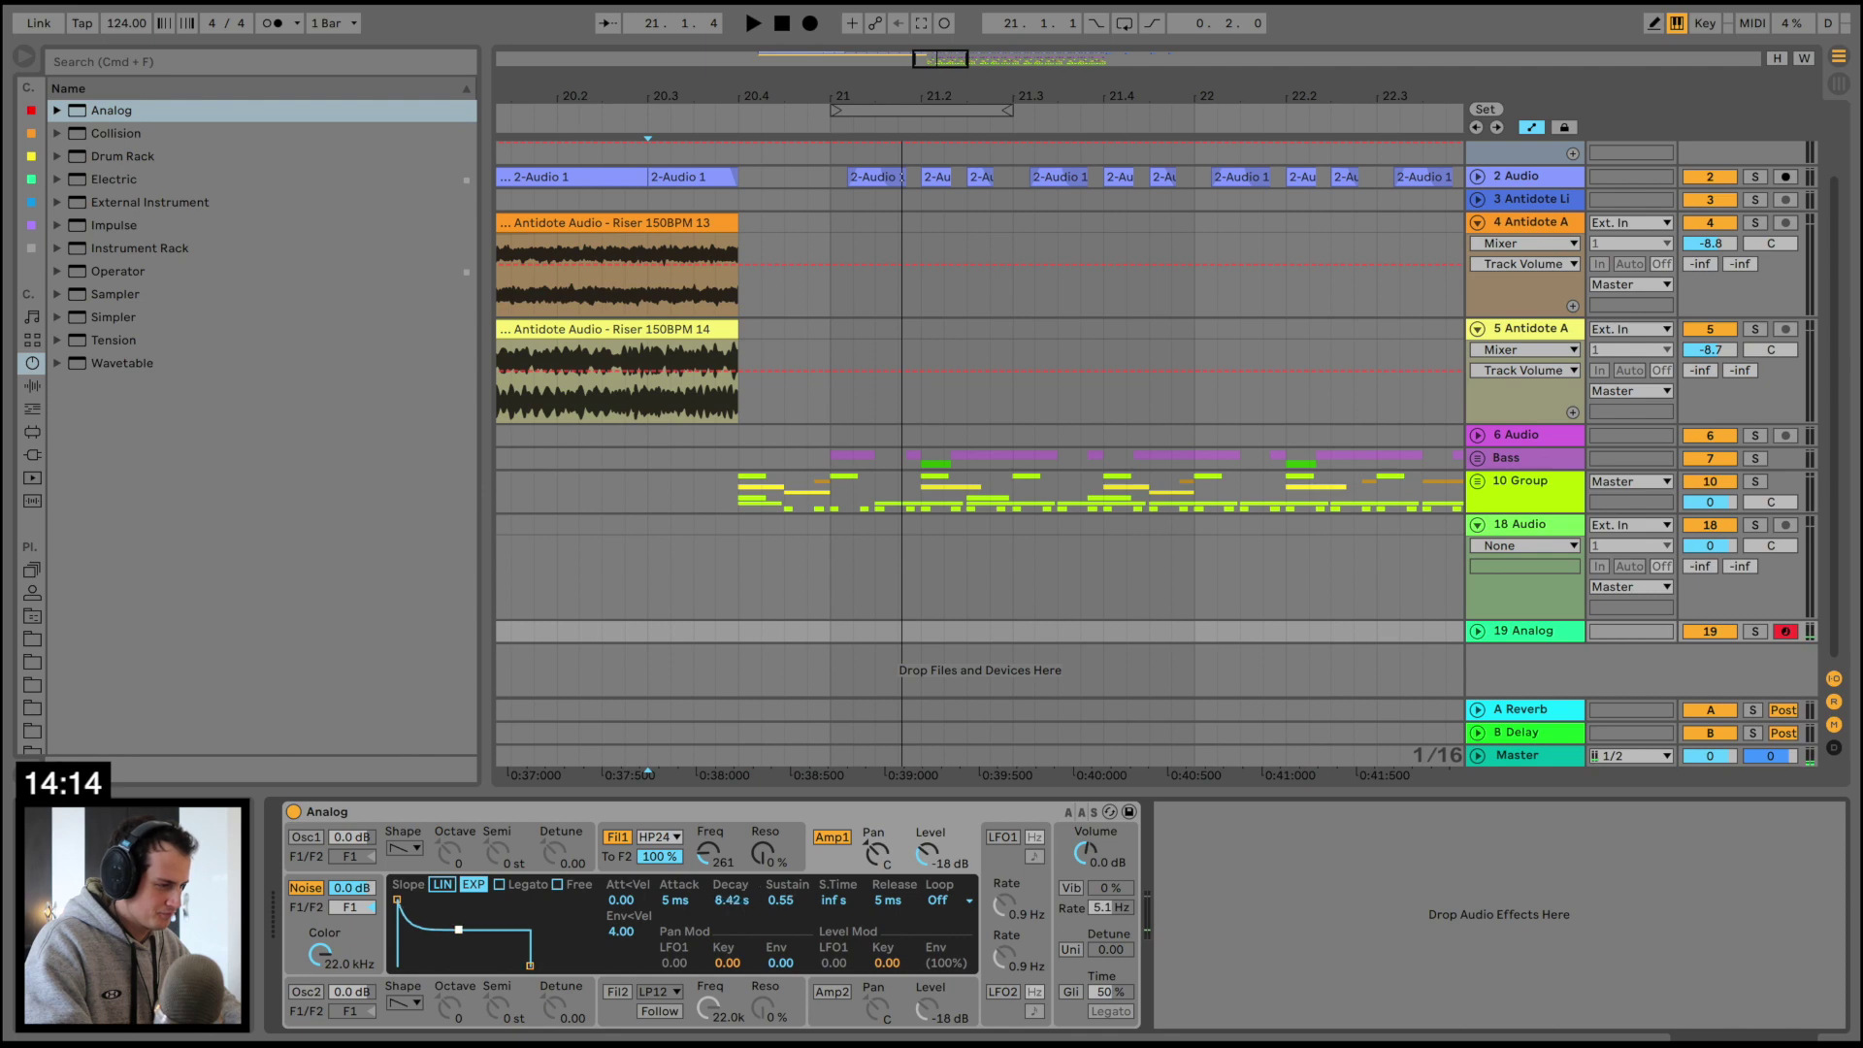
Create a one-beat MIDI clip at bar 21 on the Analog track with an E3 note filling it, and play it with the drop
{"action": "left_click", "coordinate": [829, 628]}
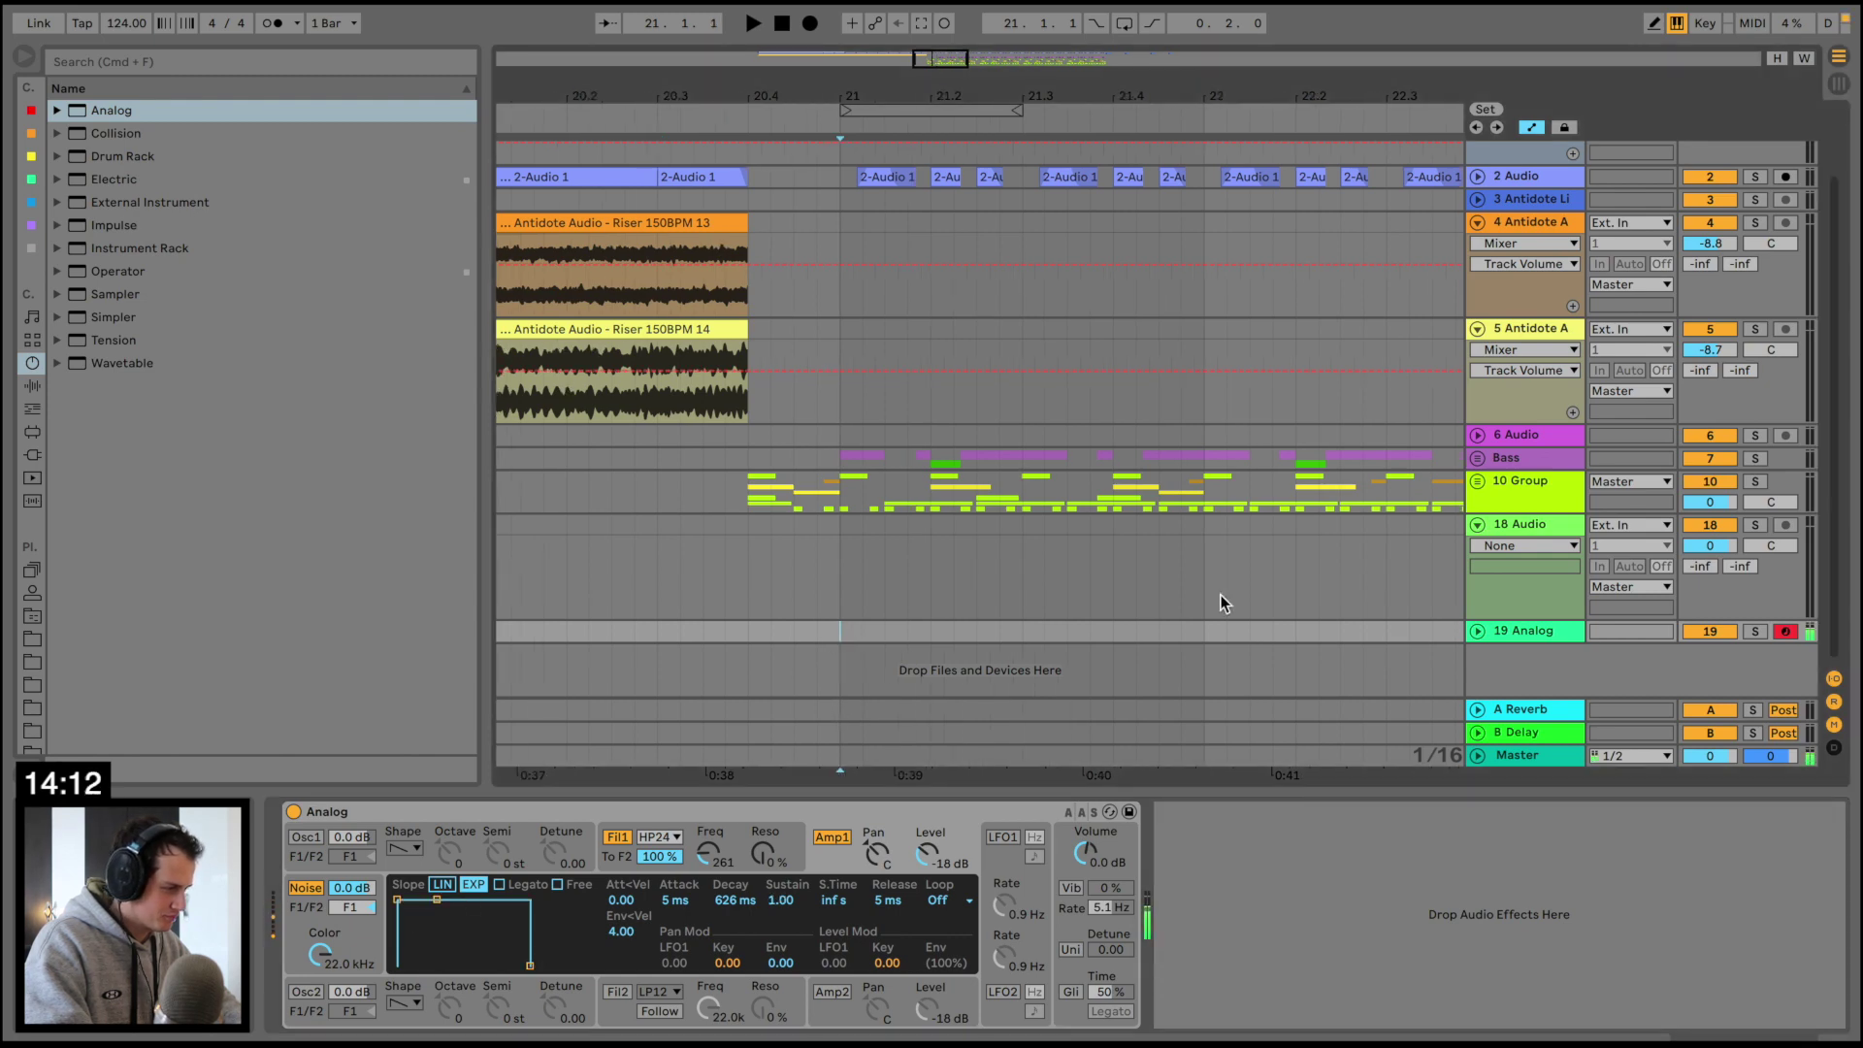
{"action": "left_click", "coordinate": [1478, 631]}
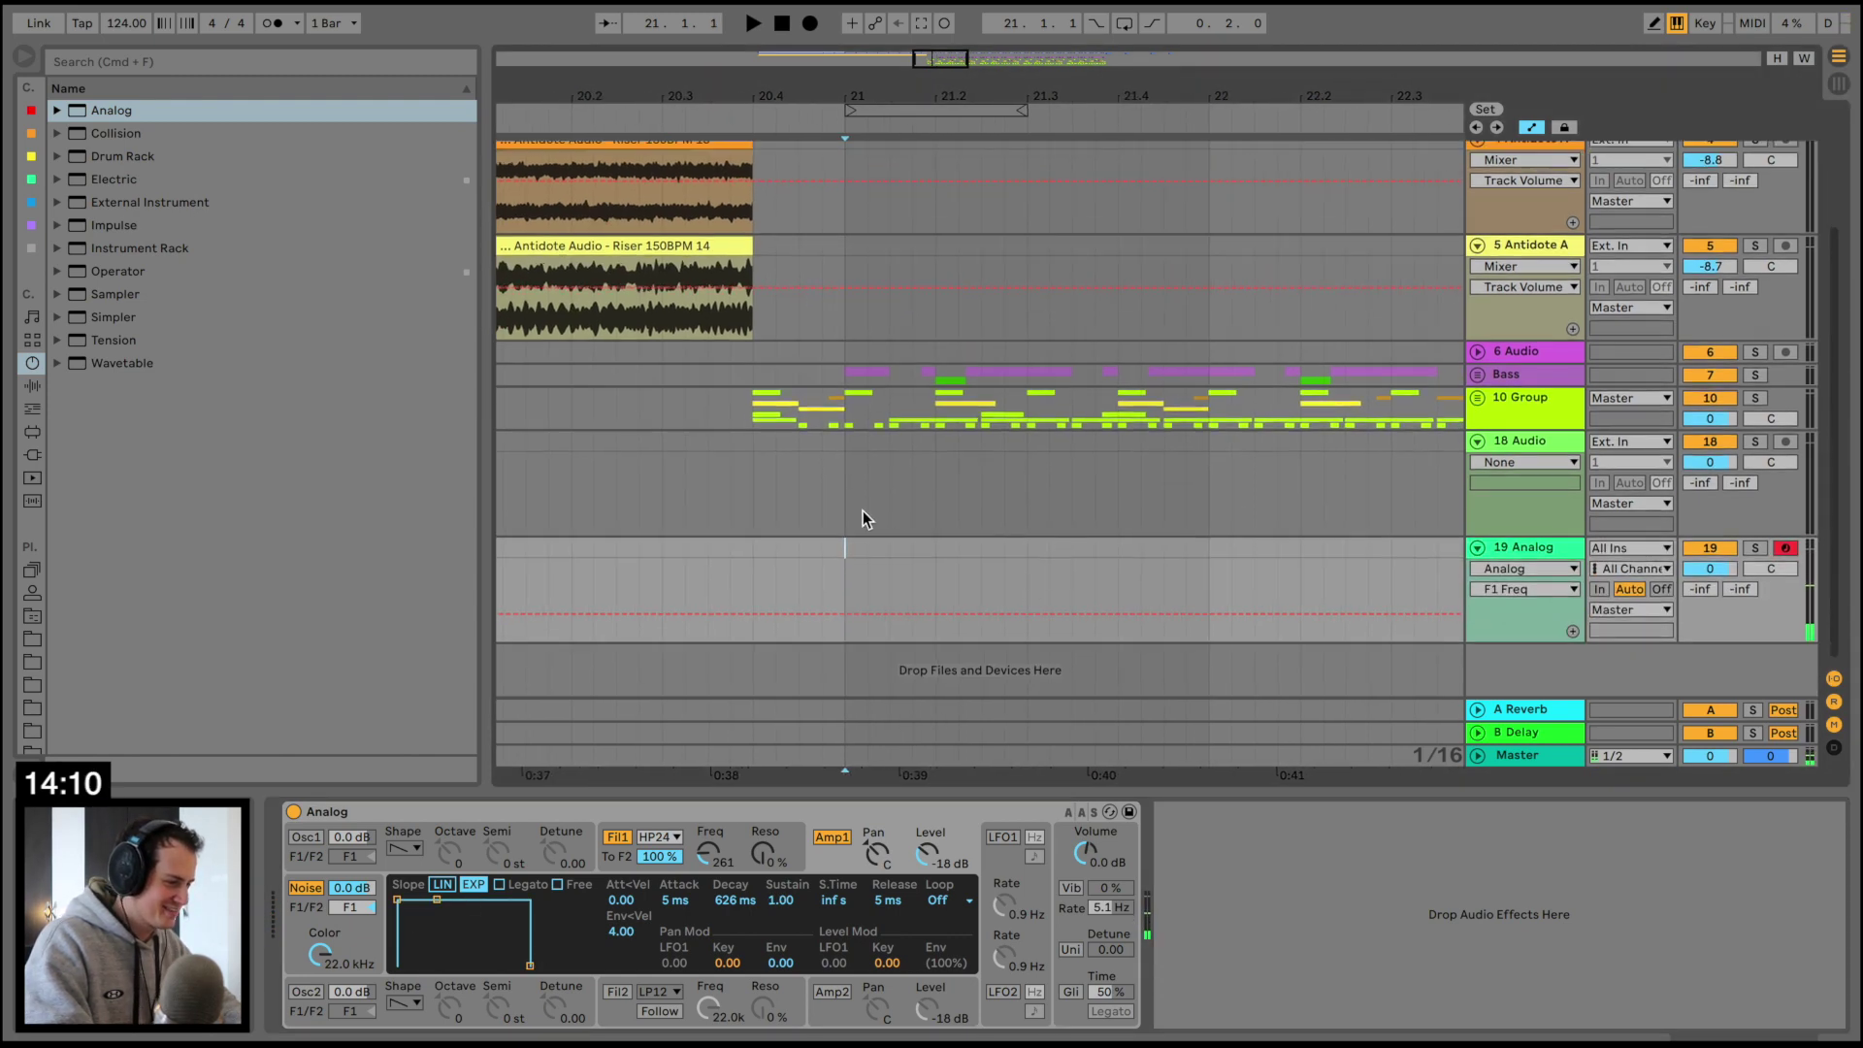
{"action": "left_click_drag", "start_coordinate": [853, 540], "coordinate": [934, 540]}
{"action": "key", "text": "super+shift+m"}
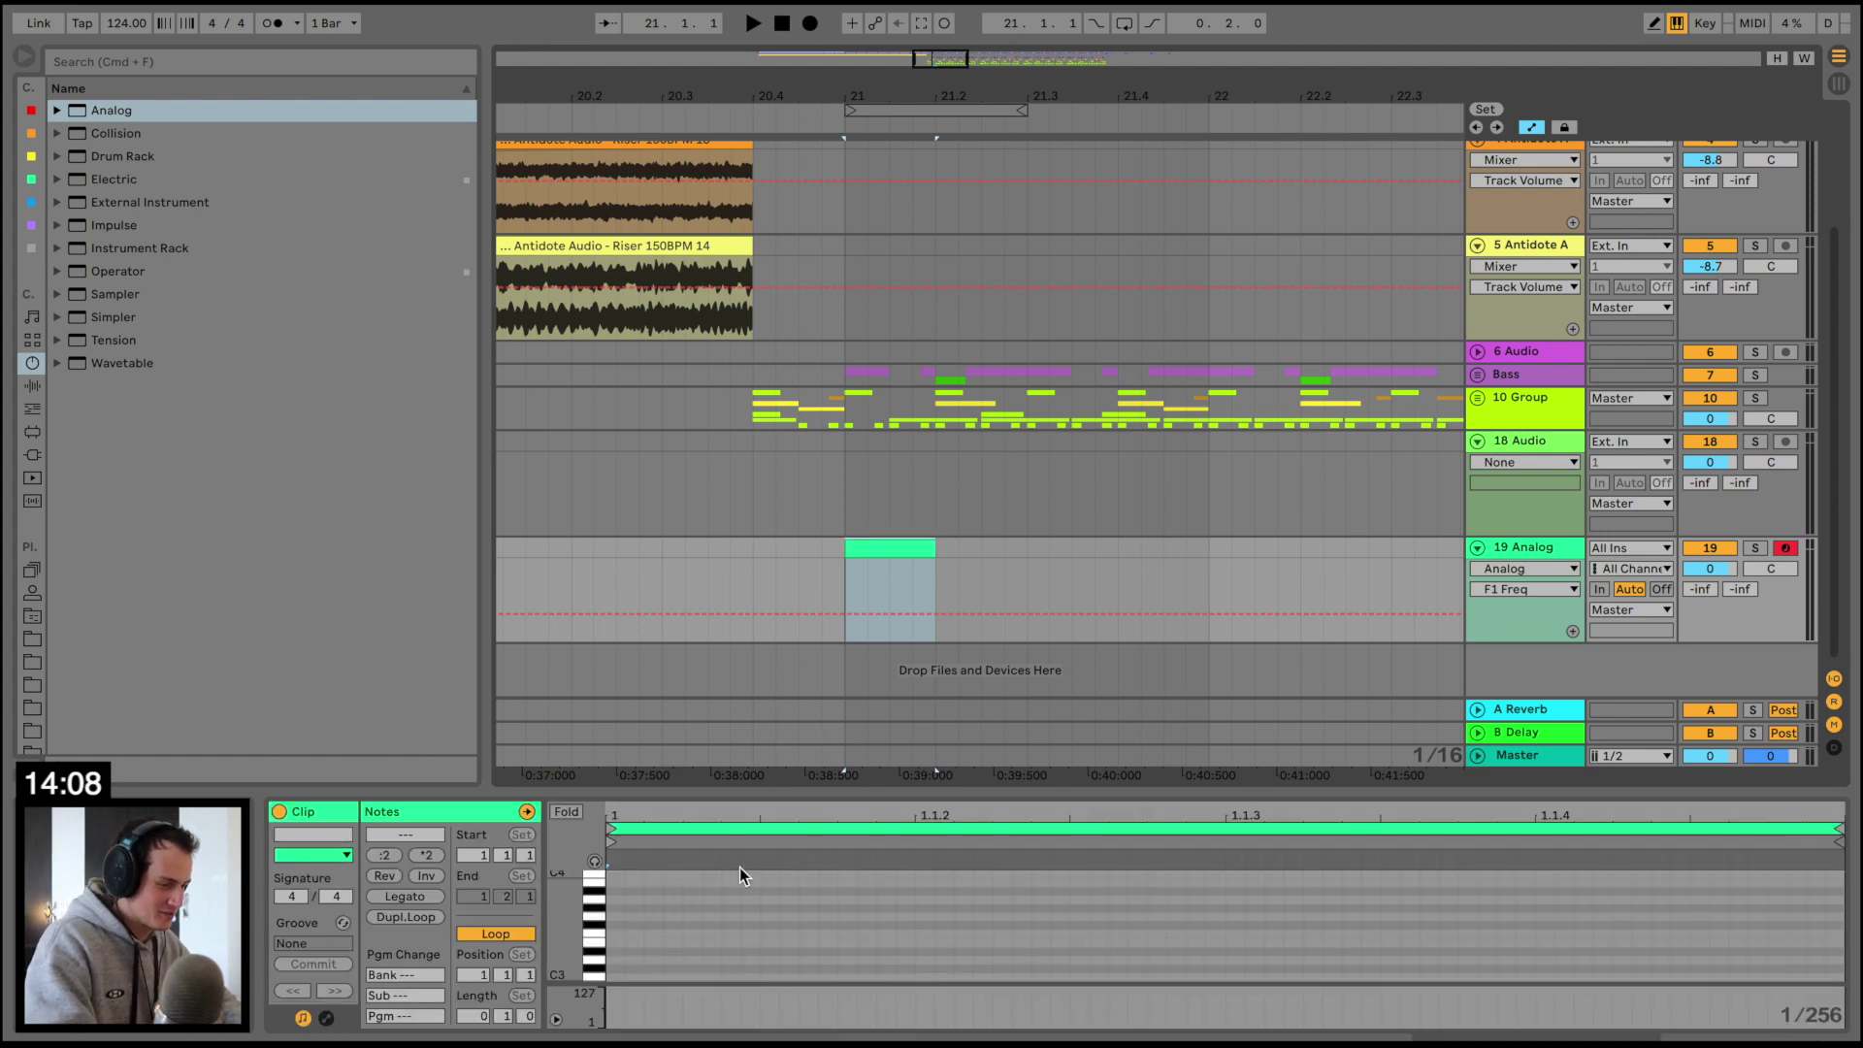
{"action": "left_click", "coordinate": [615, 941]}
{"action": "left_click", "coordinate": [407, 897]}
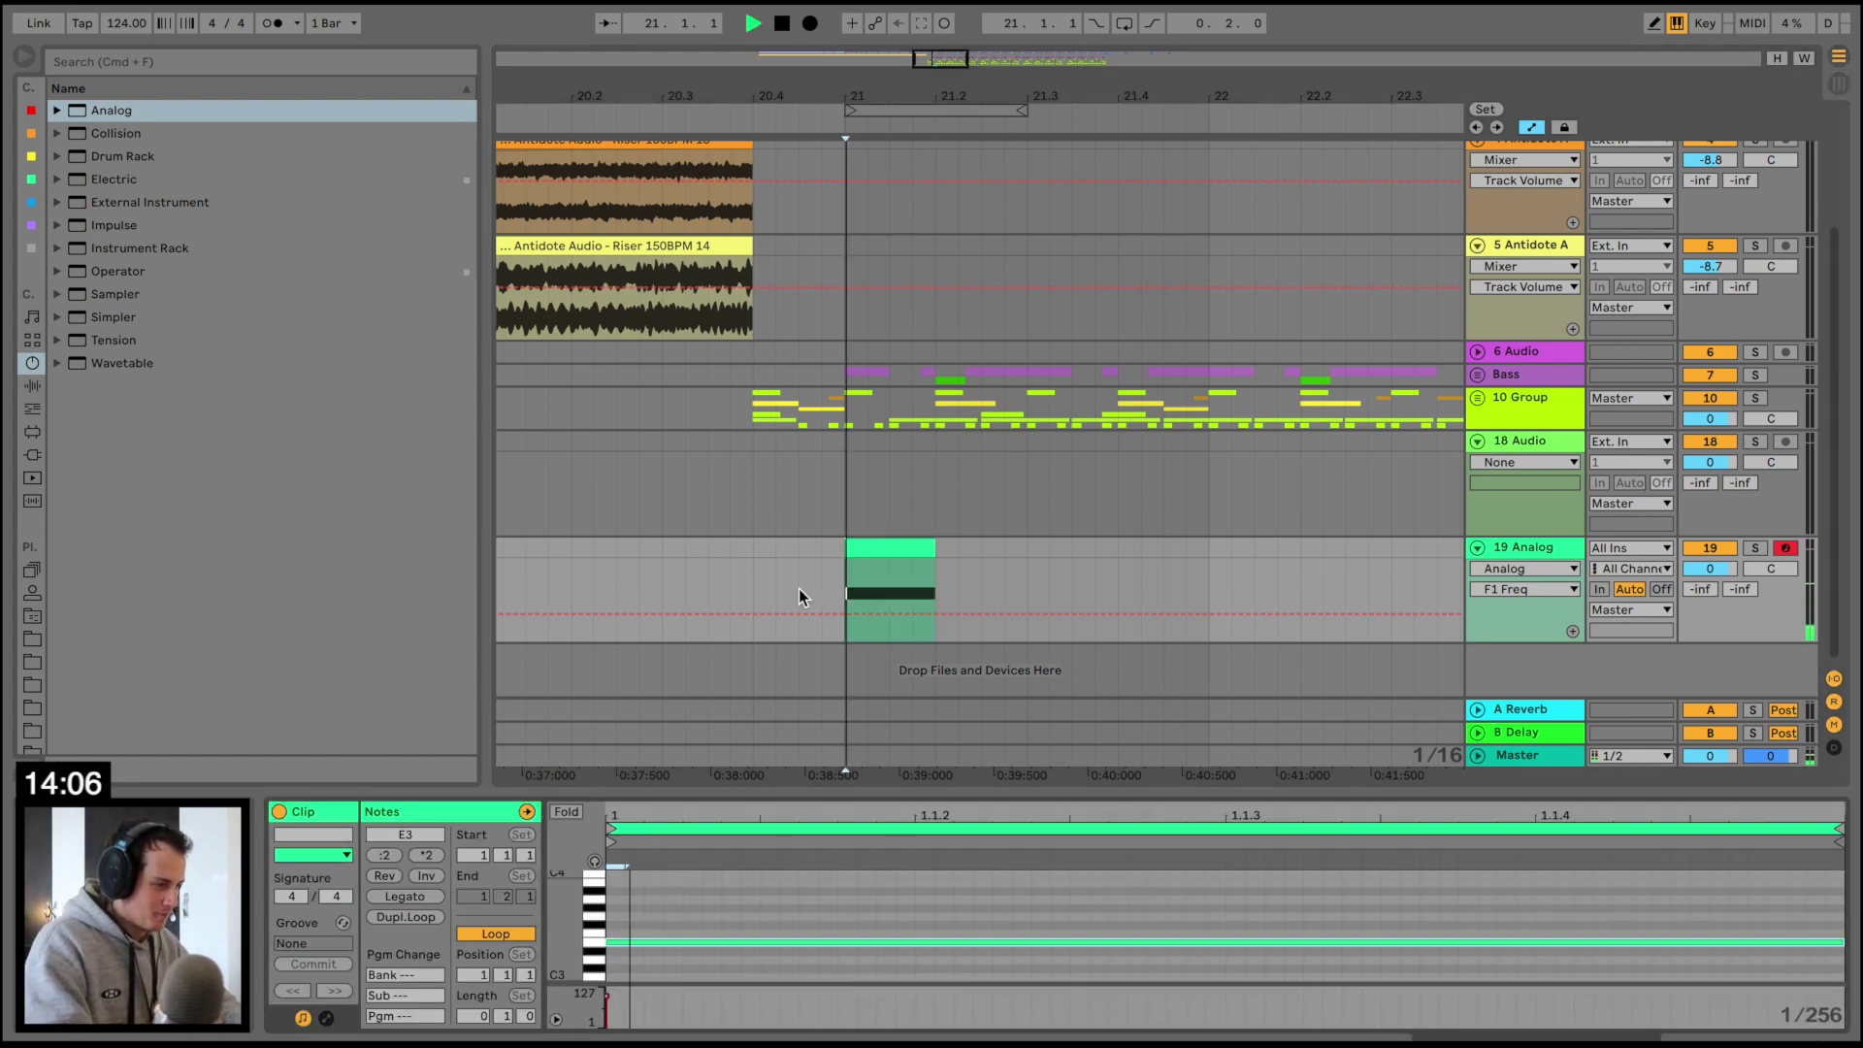
{"action": "key", "text": "space"}
{"action": "left_click", "coordinate": [1553, 439]}
{"action": "left_click", "coordinate": [1551, 398]}
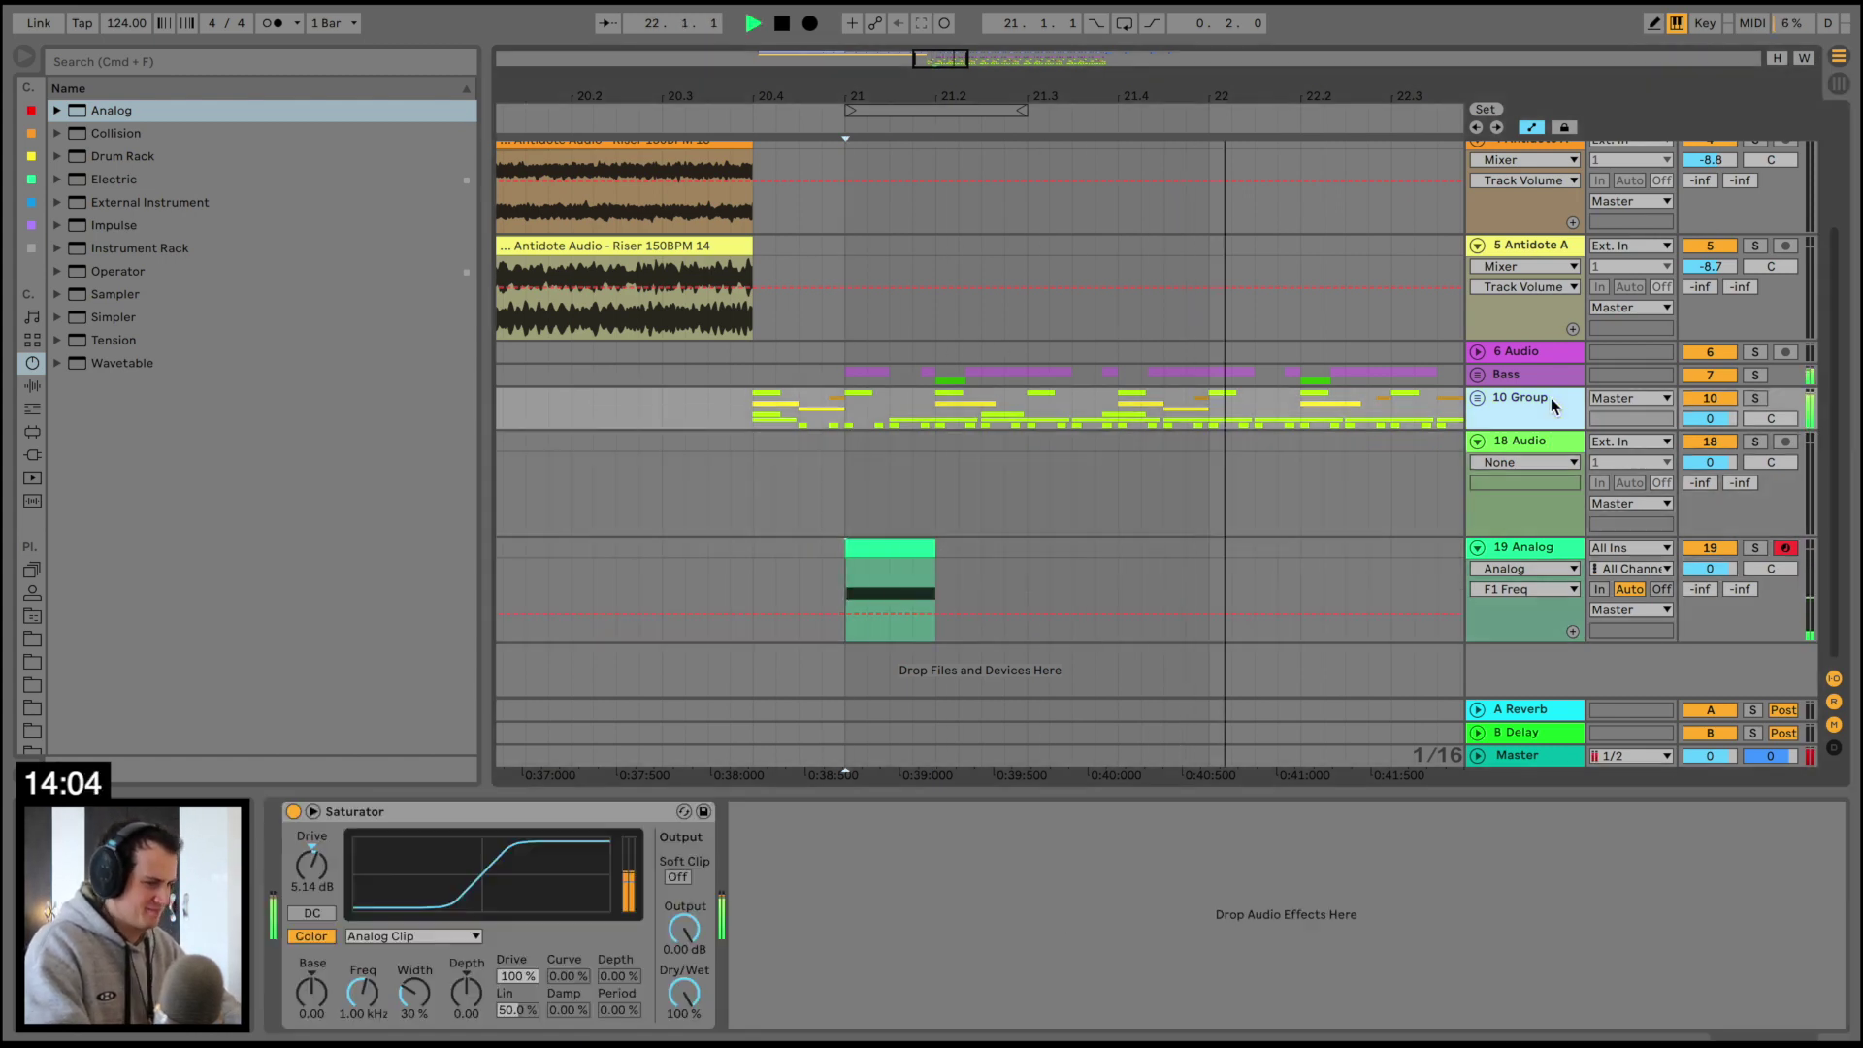
{"action": "left_click", "coordinate": [840, 587]}
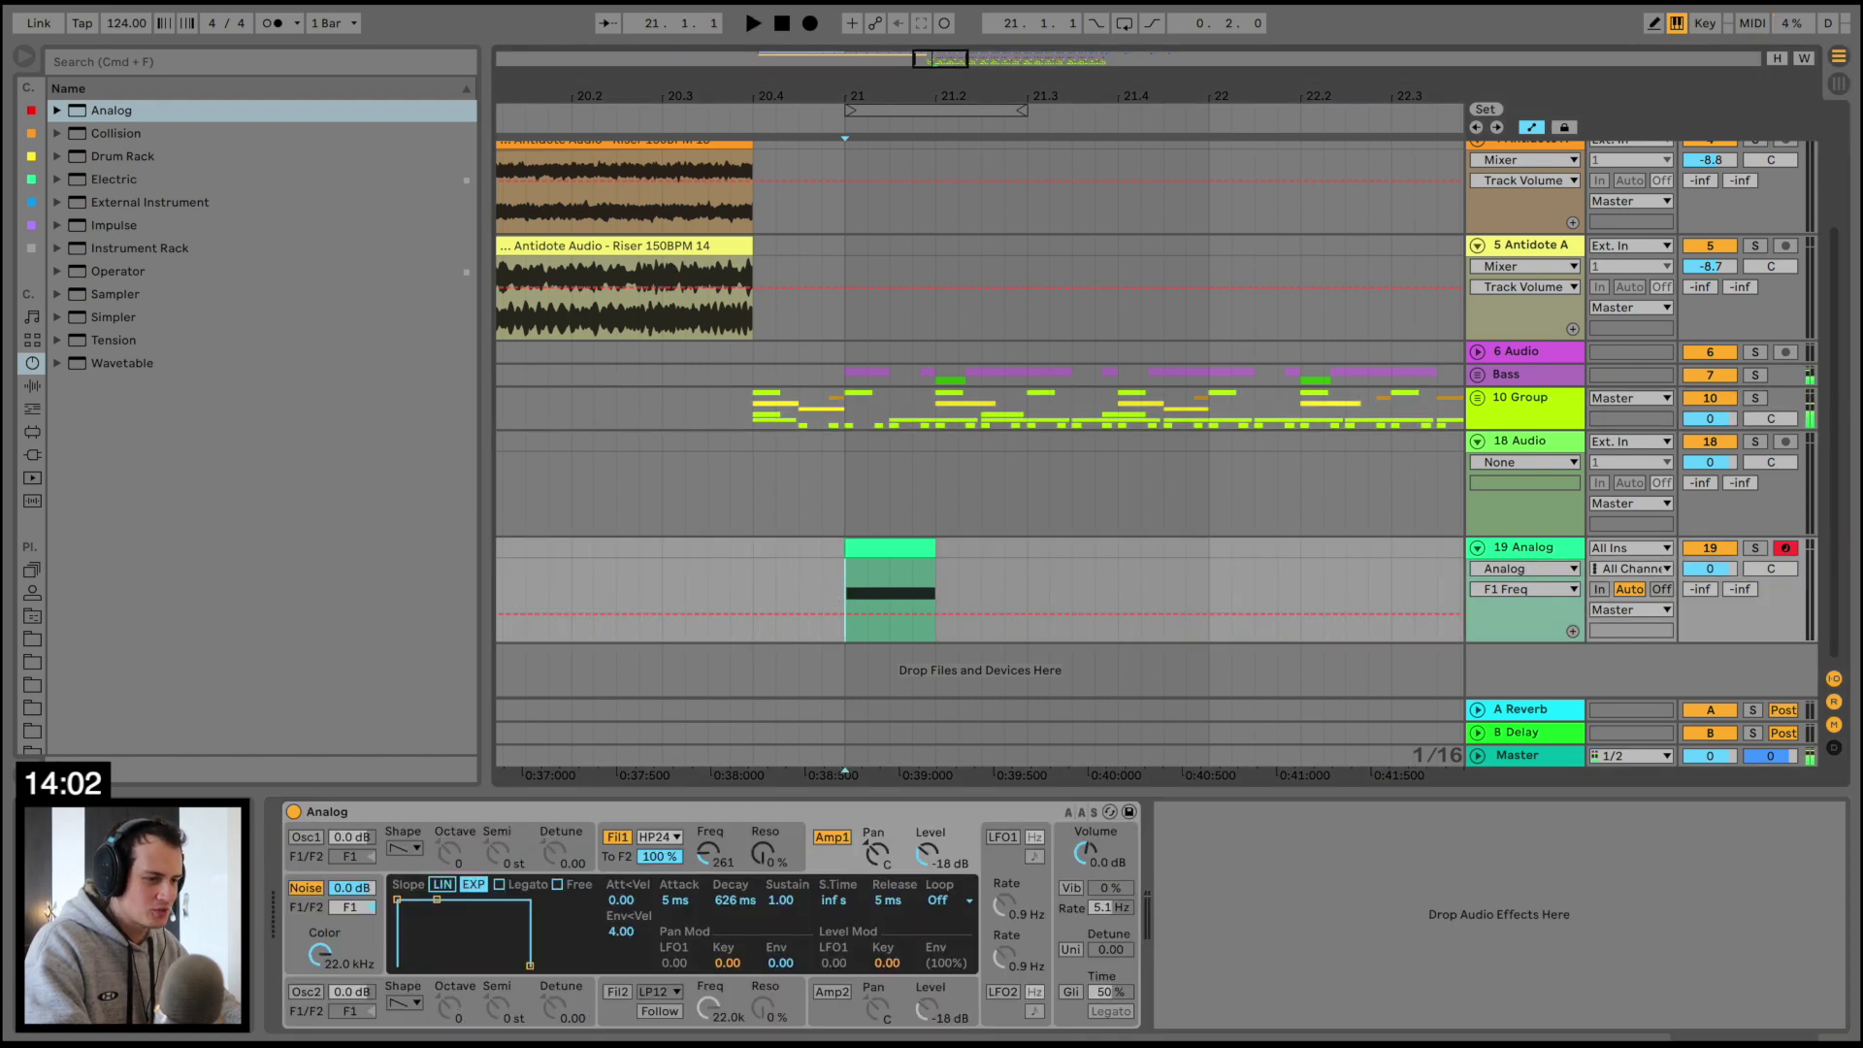
{"action": "key", "text": "space"}
Add the LittleMicroShift effect to the Analog track, audition the noise with it and close the plug-in window
{"action": "left_click", "coordinate": [32, 456]}
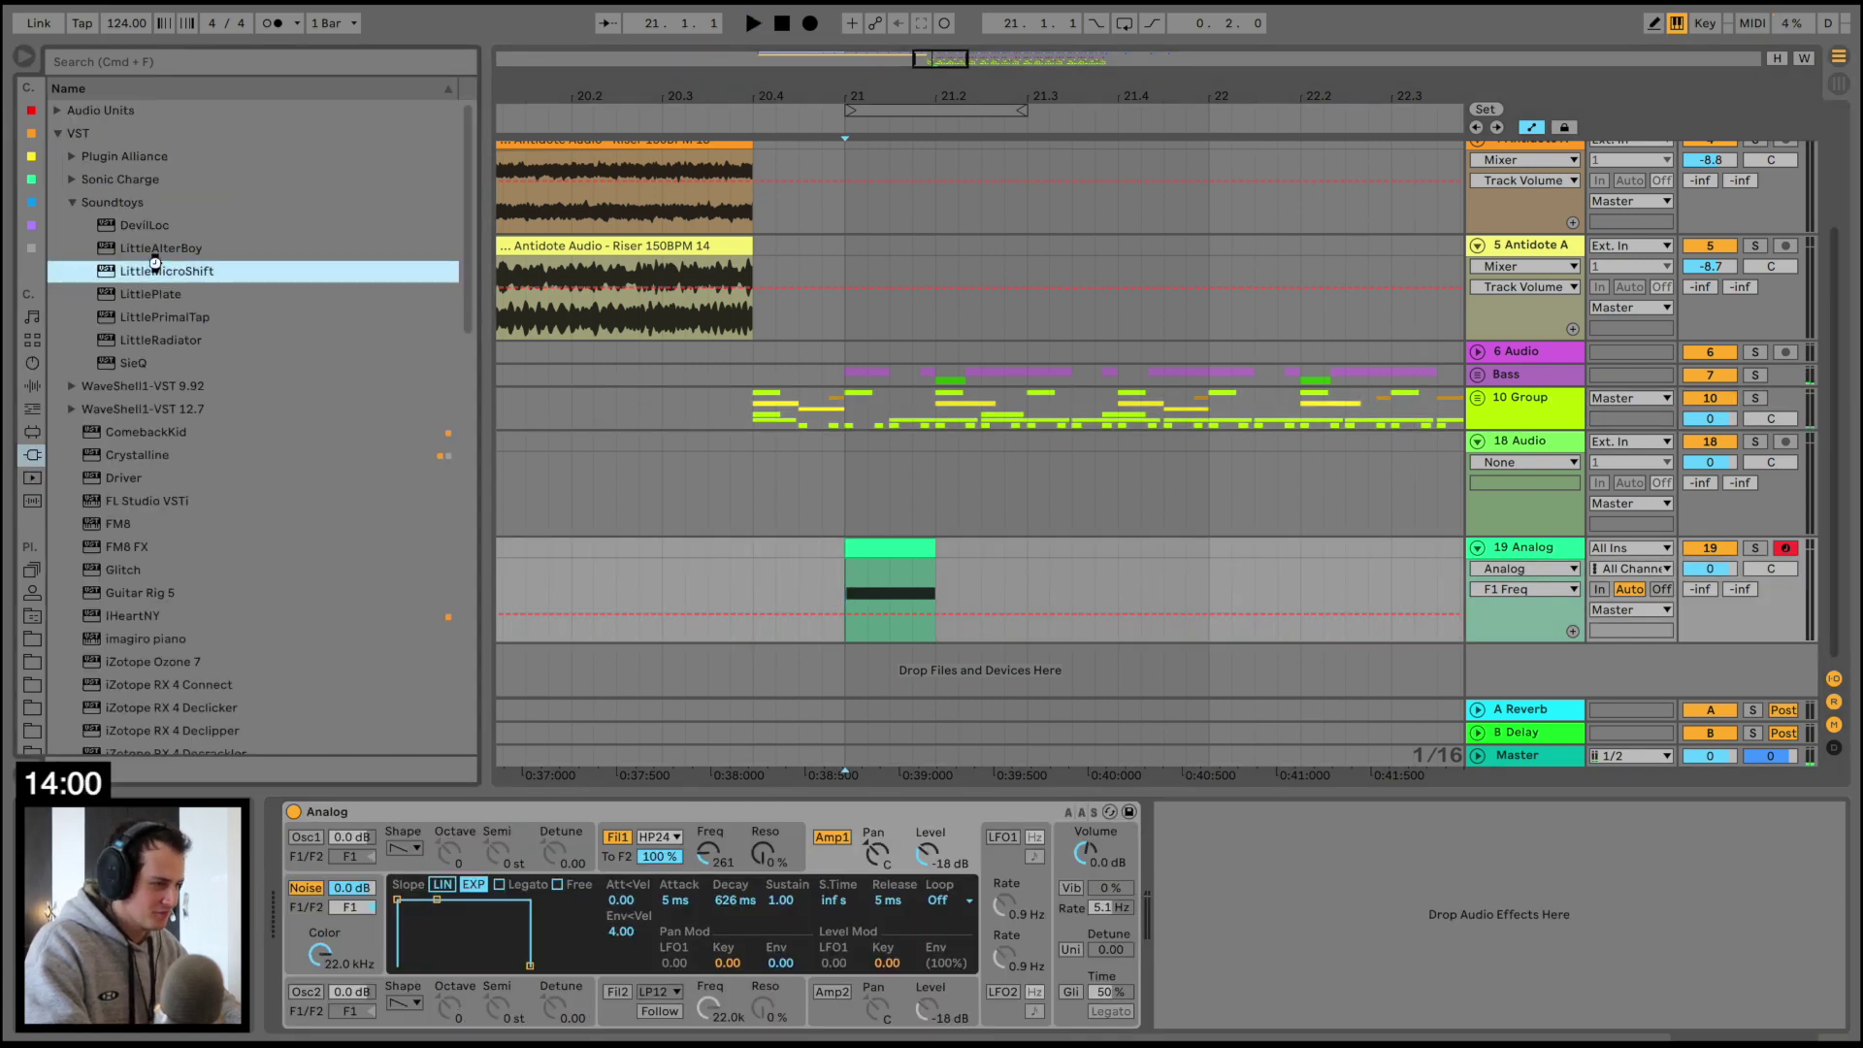
{"action": "left_click_drag", "start_coordinate": [159, 271], "coordinate": [825, 551]}
{"action": "key", "text": "space"}
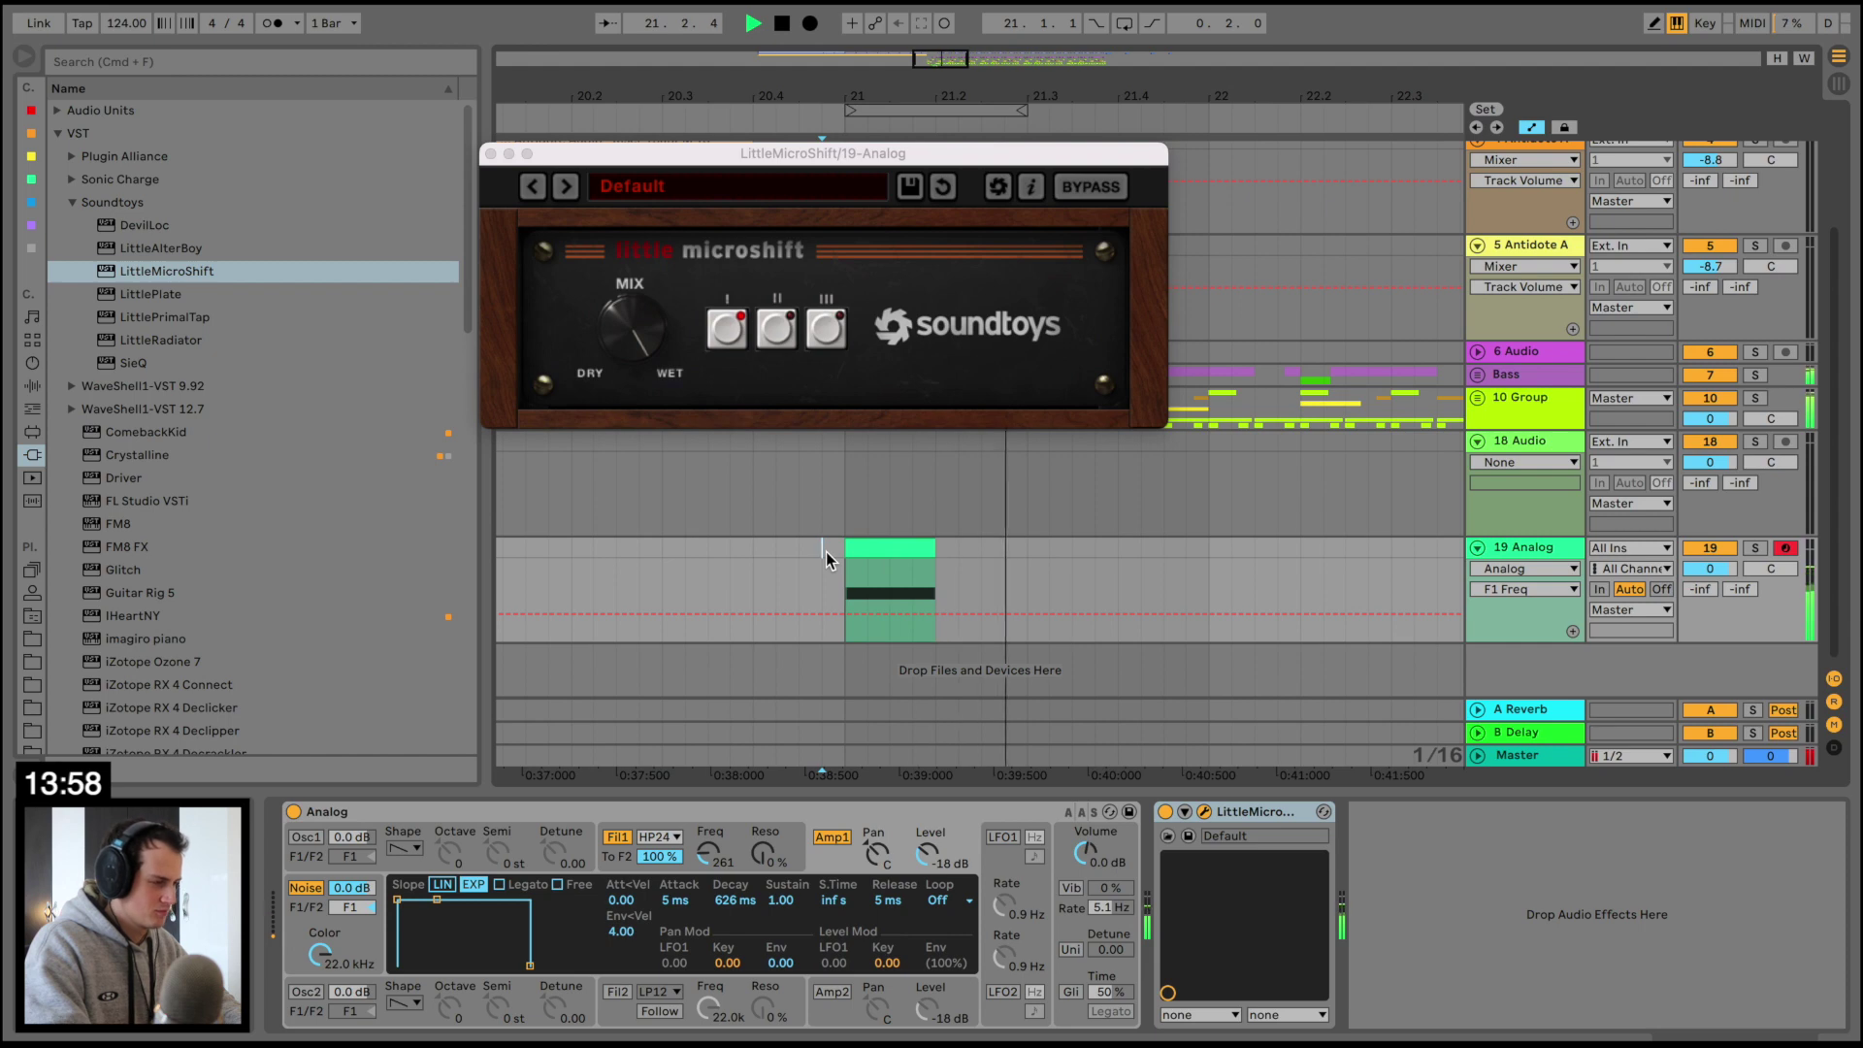
{"action": "left_click", "coordinate": [491, 154]}
{"action": "key", "text": "space"}
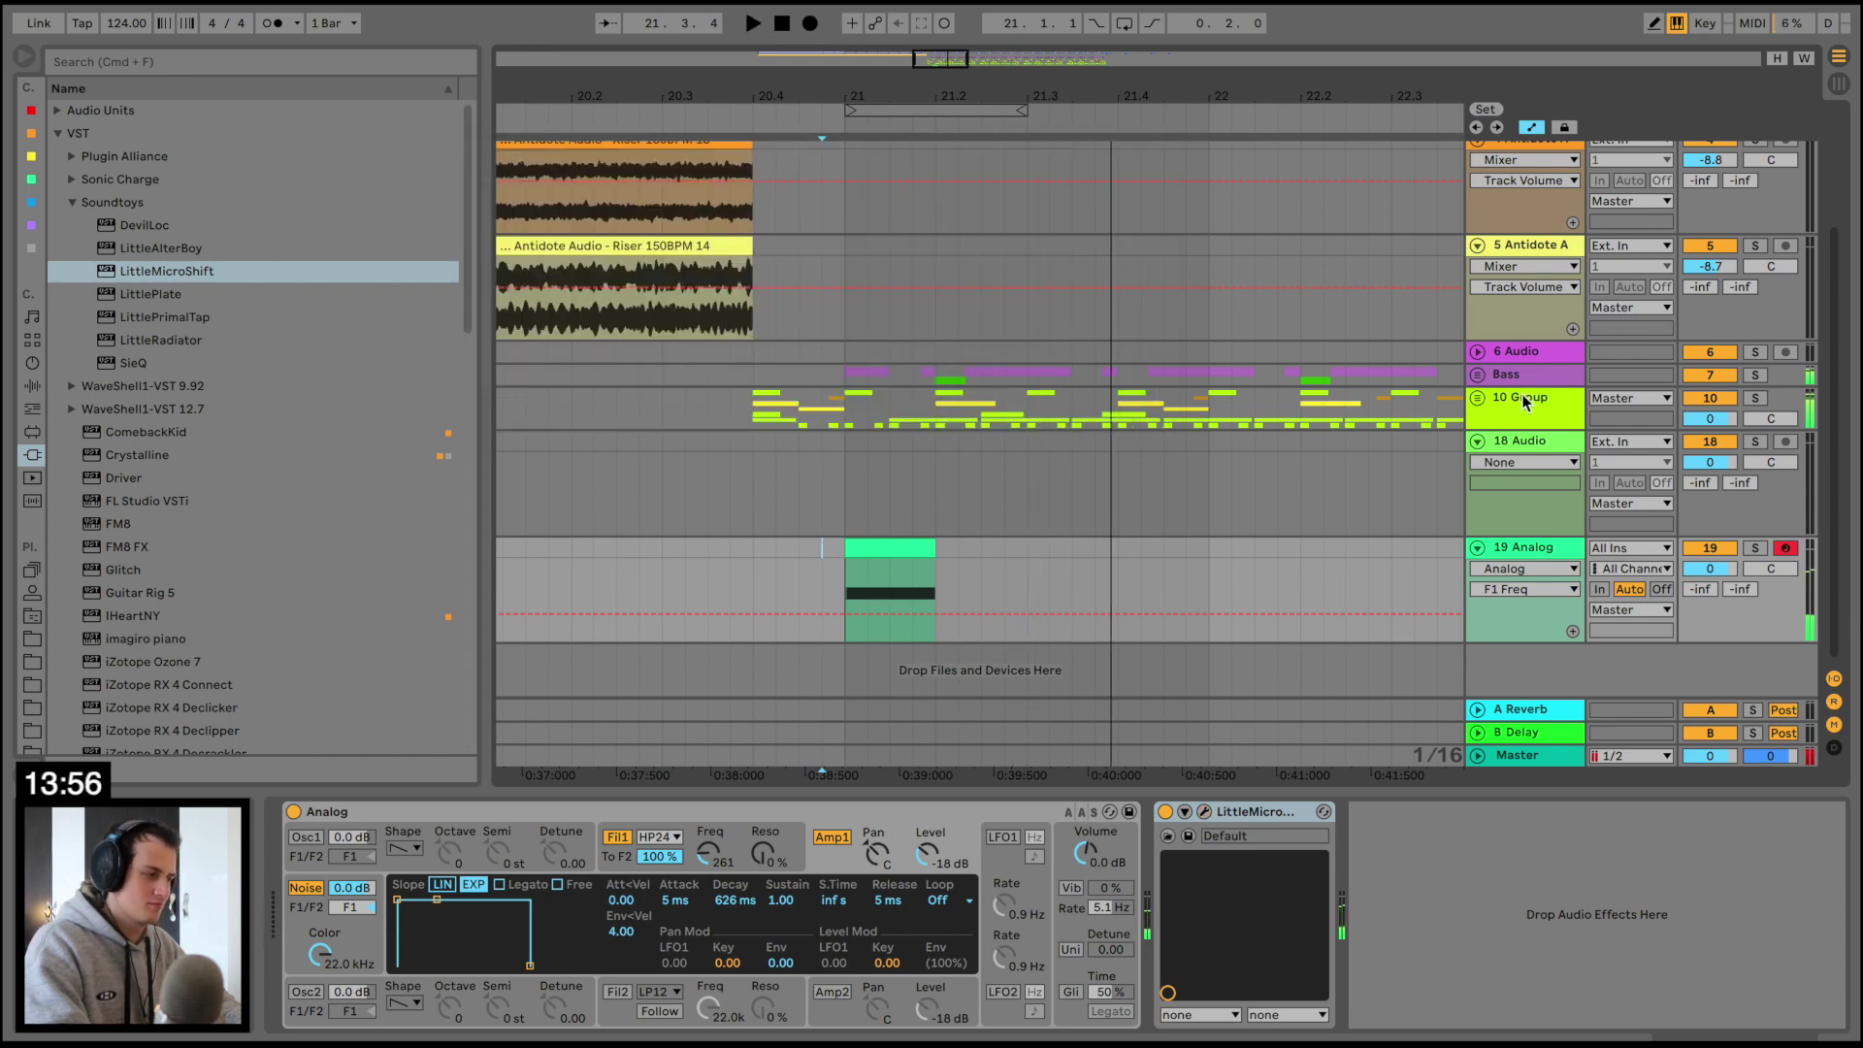
Copy the Bass group's sidechain Compressor onto the Analog track and set its threshold to -23.2 dB while the drop plays
{"action": "left_click", "coordinate": [1533, 377]}
{"action": "left_click", "coordinate": [423, 815]}
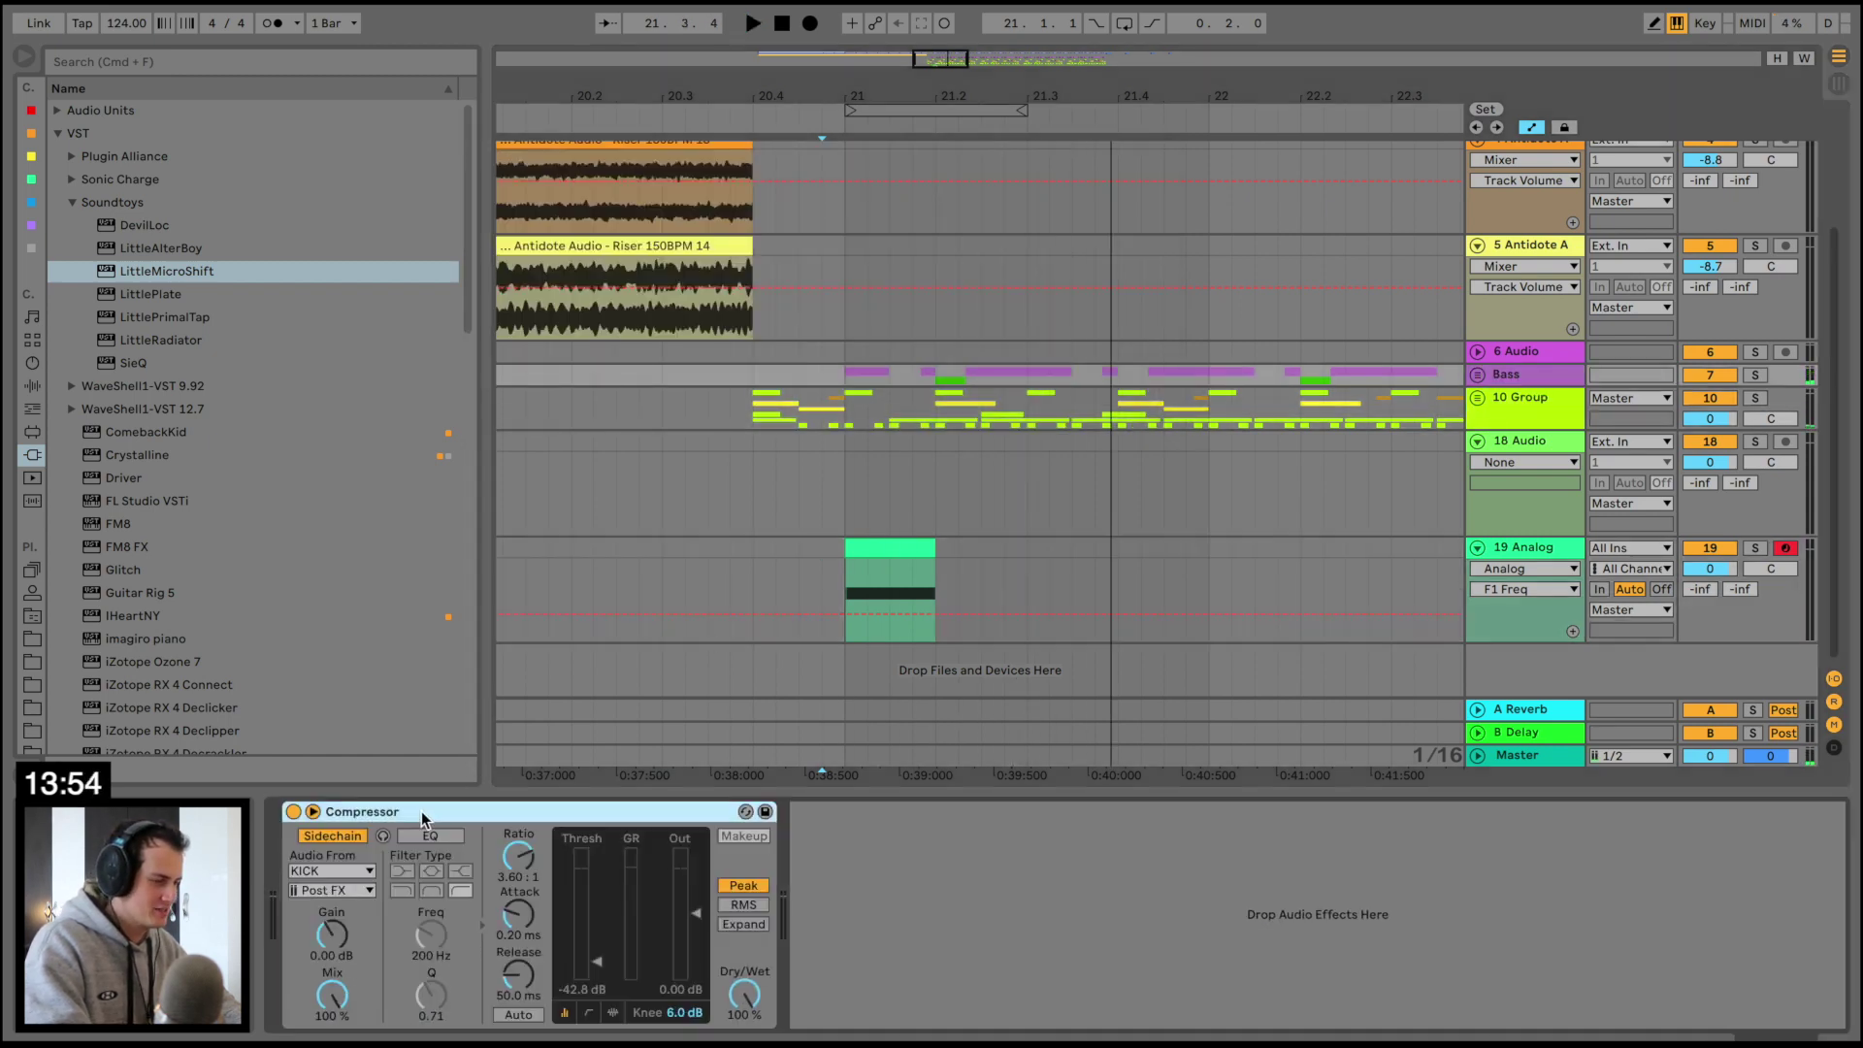
{"action": "left_click_drag", "start_coordinate": [895, 607], "coordinate": [881, 561]}
{"action": "key", "text": "space"}
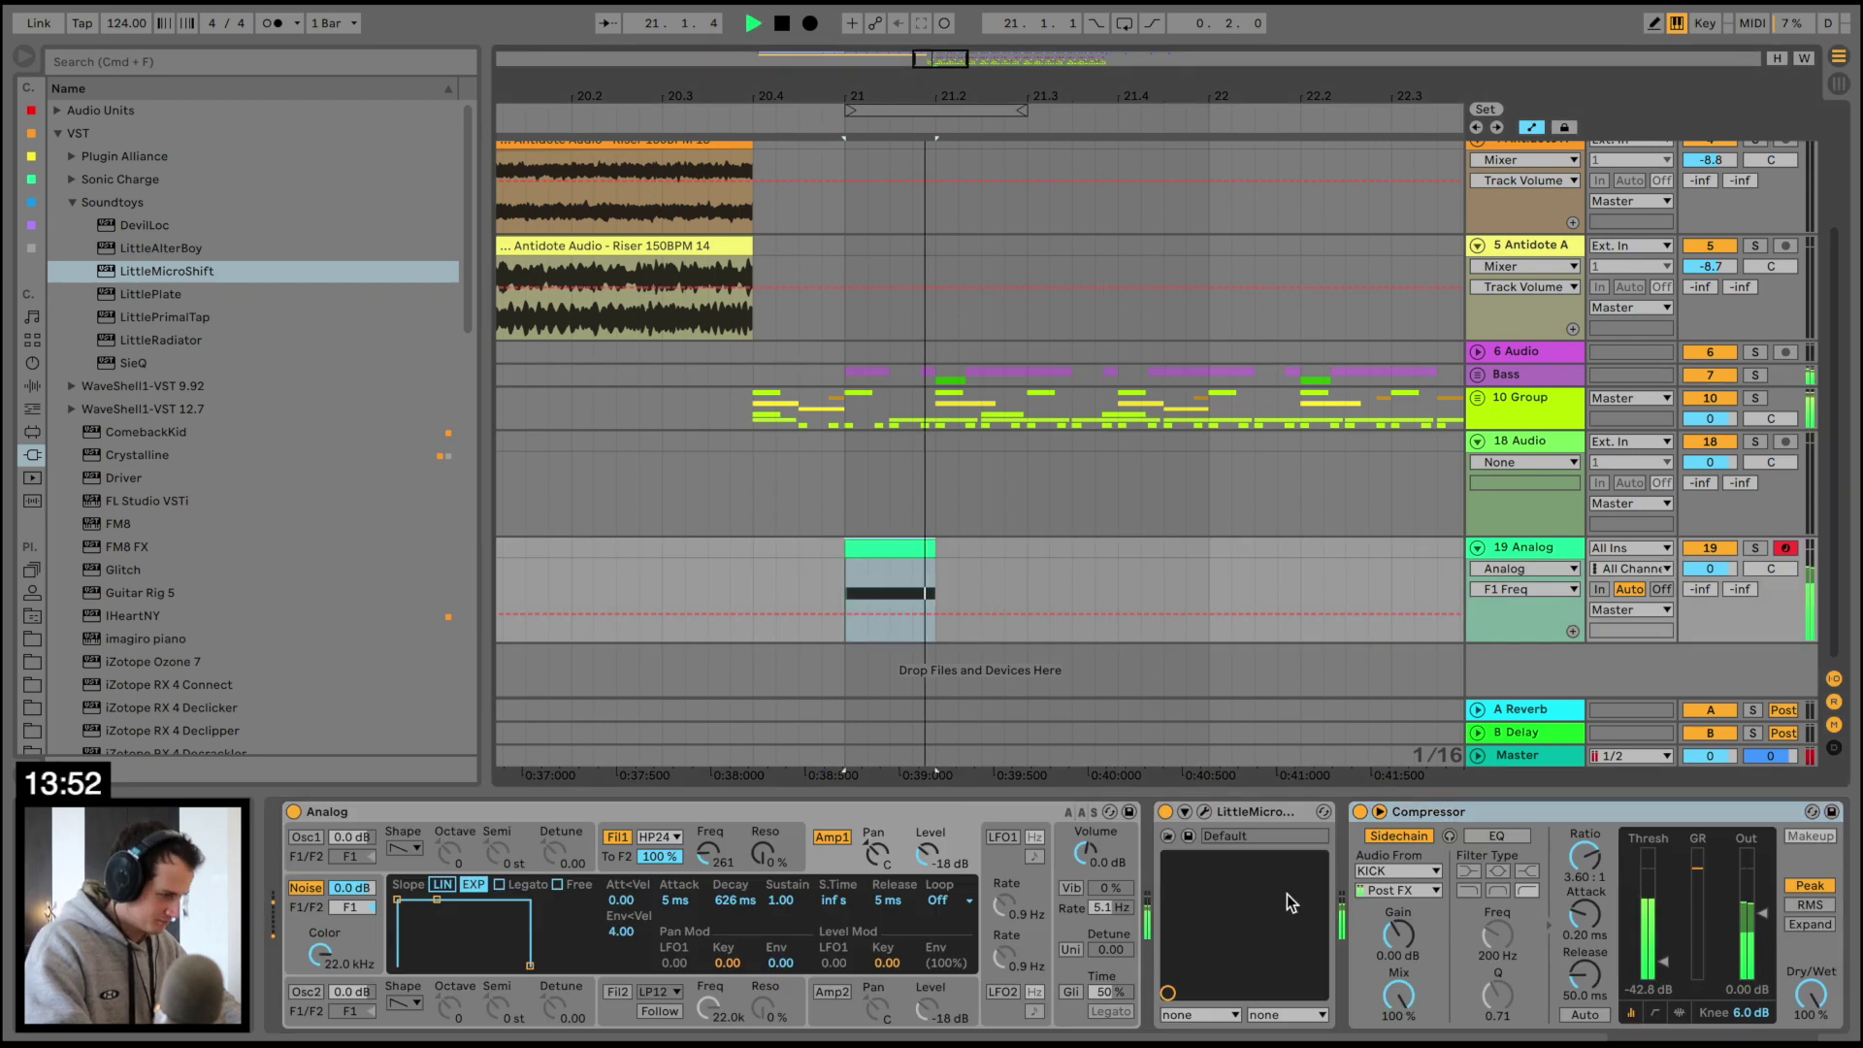
{"action": "left_click_drag", "start_coordinate": [1663, 962], "coordinate": [1663, 939]}
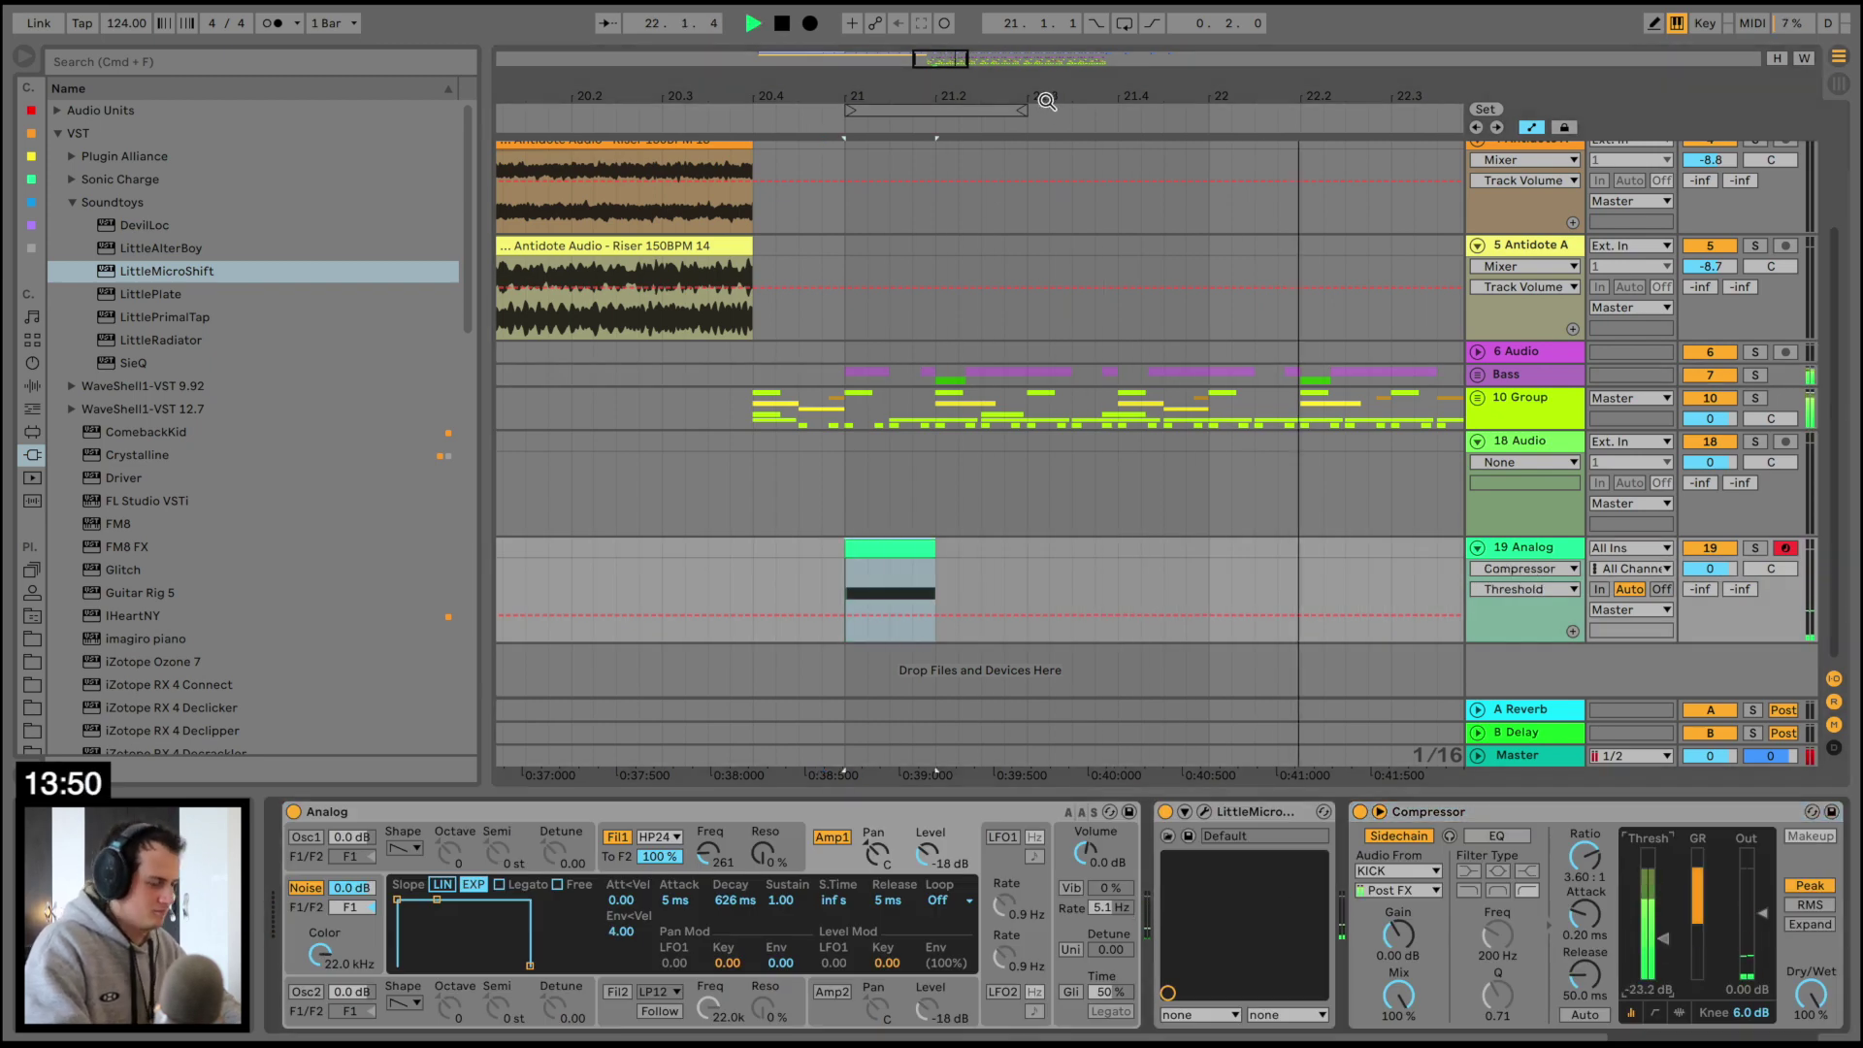
Paste a copy of the noise clip on the Analog track at 24.4 and shorten it to half a beat
{"action": "left_click_drag", "start_coordinate": [1050, 96], "coordinate": [1050, 58]}
{"action": "scroll", "coordinate": [1086, 561], "scroll_direction": "right", "scroll_amount": 3}
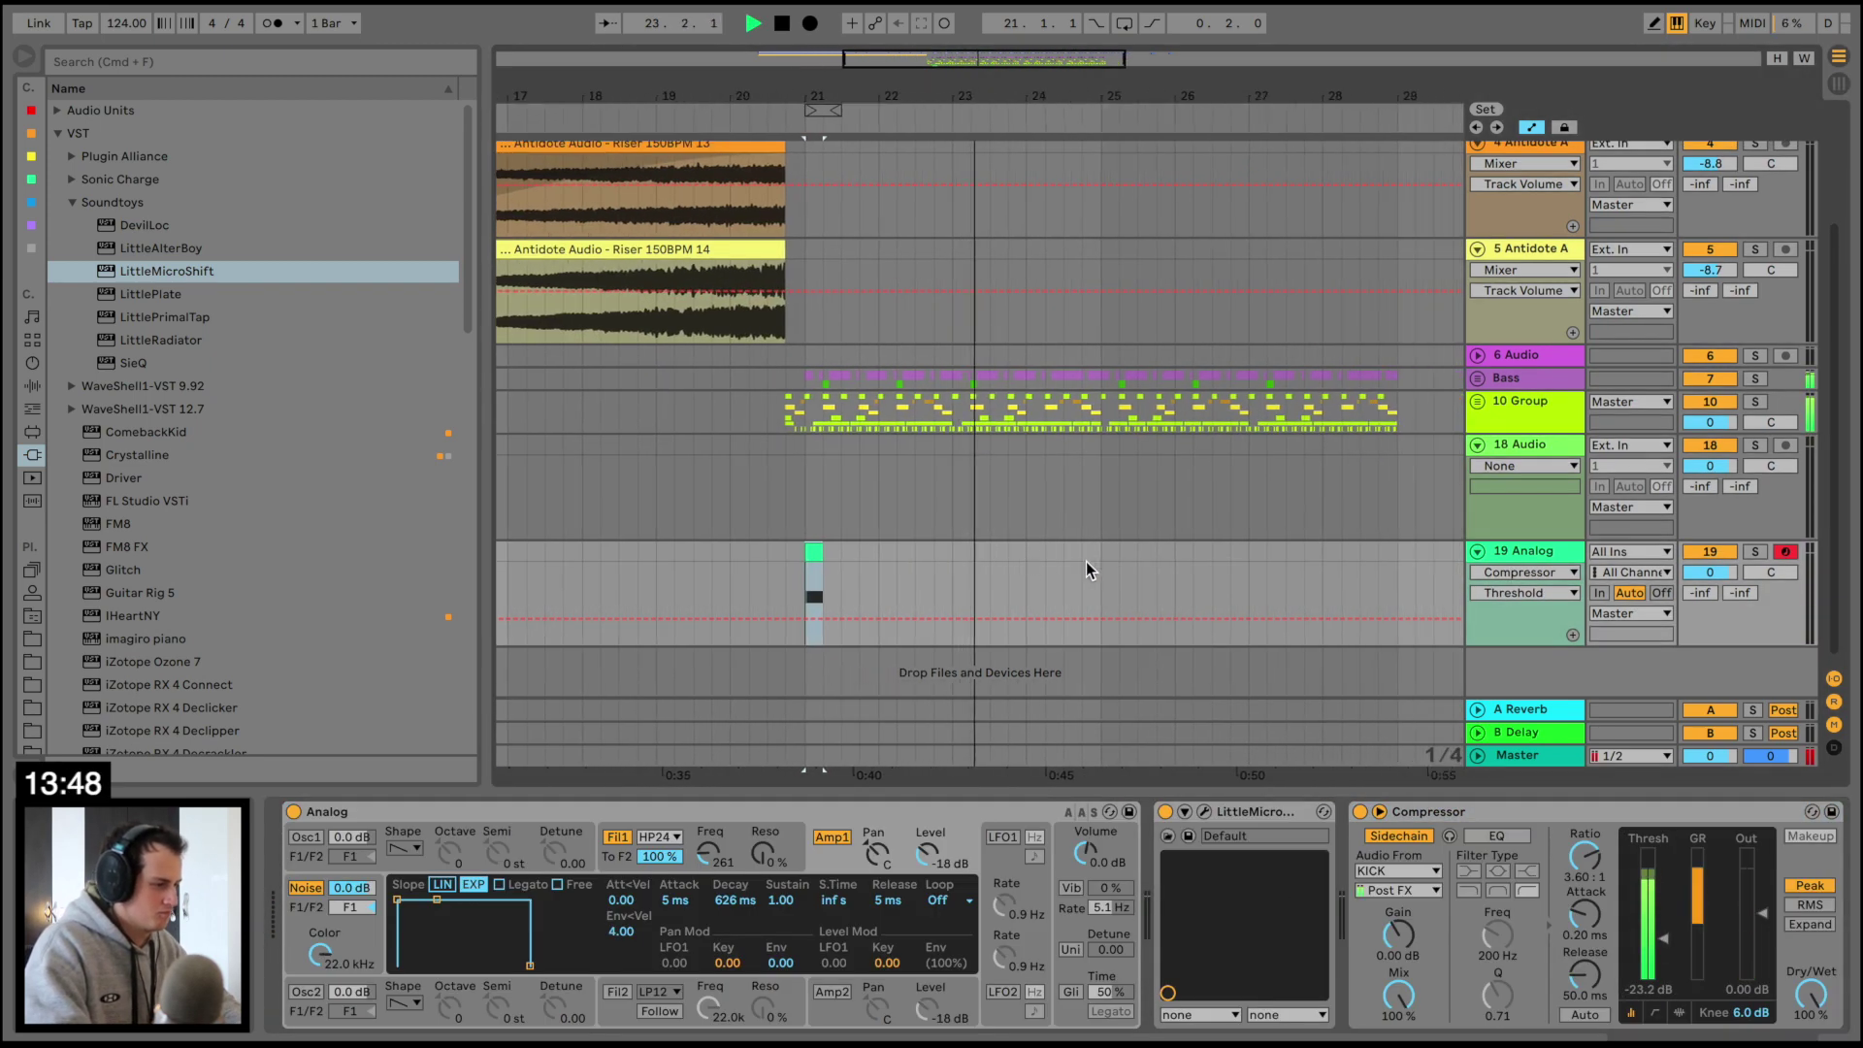
{"action": "left_click", "coordinate": [1081, 555]}
{"action": "key", "text": "super+v"}
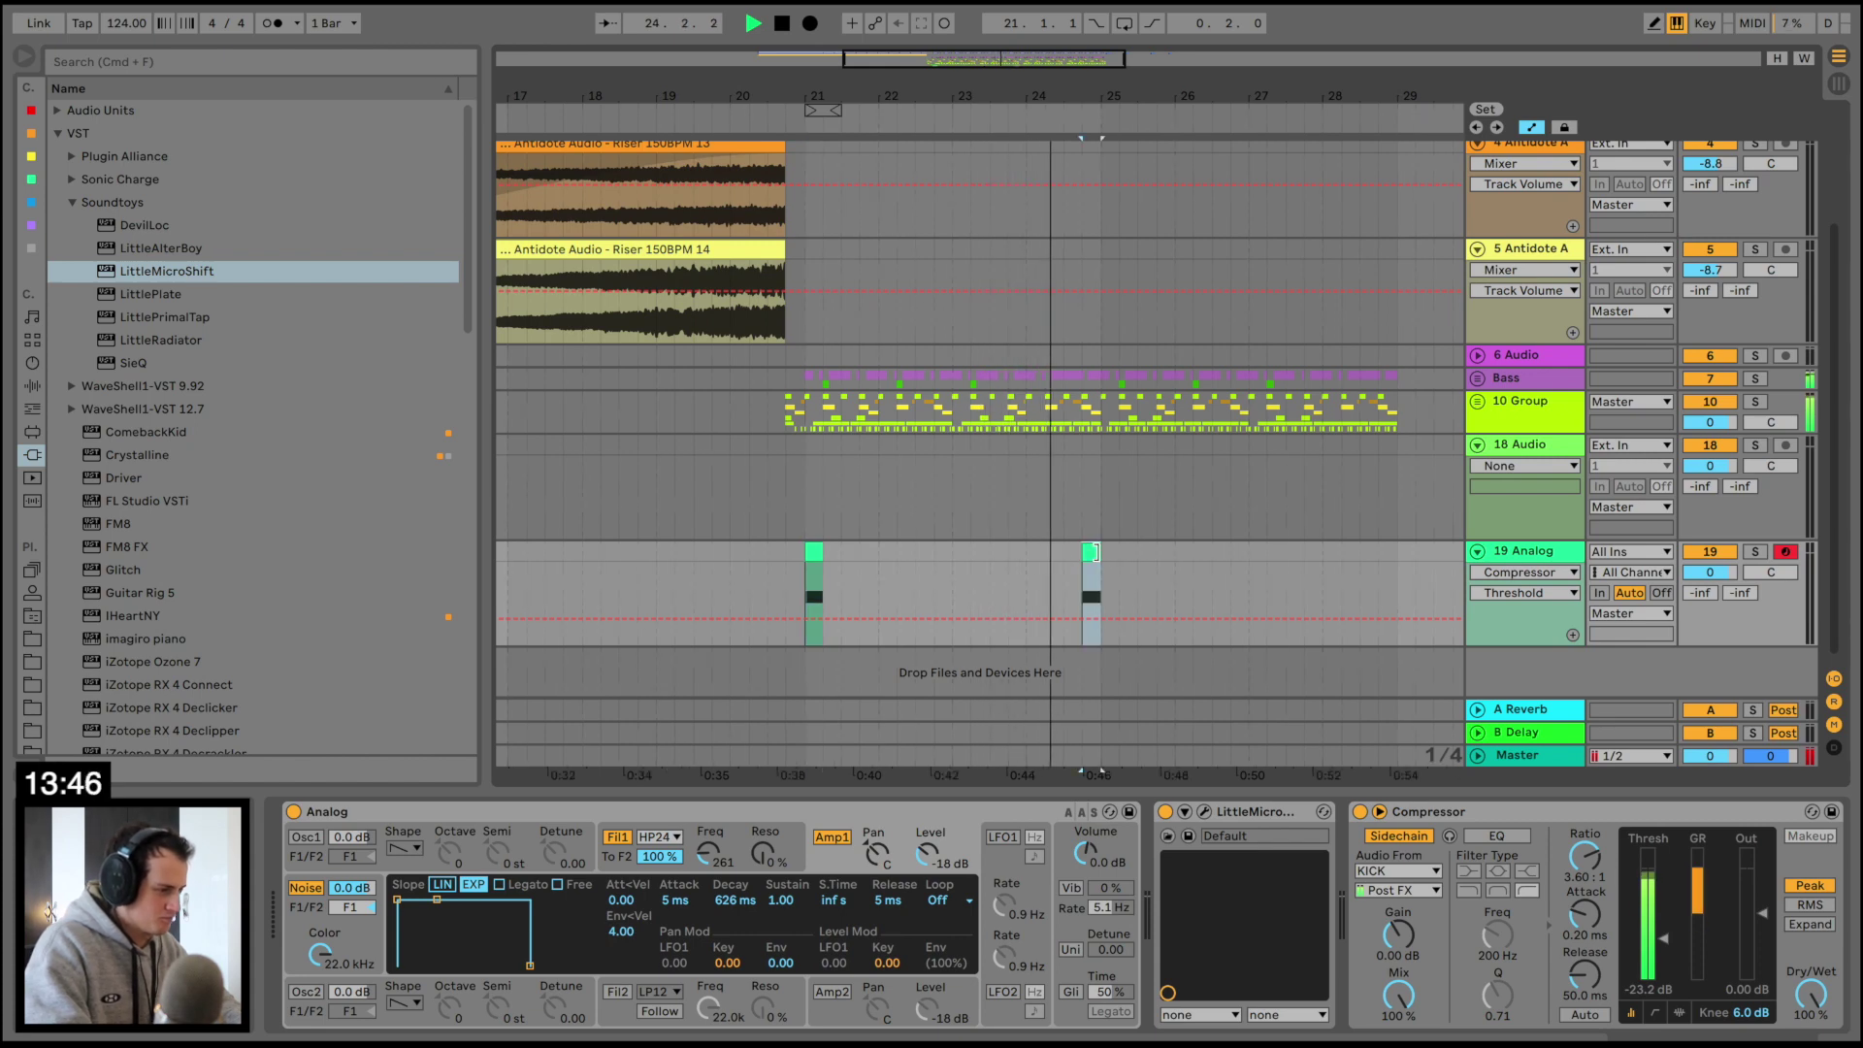
{"action": "left_click_drag", "start_coordinate": [1097, 552], "coordinate": [1088, 552]}
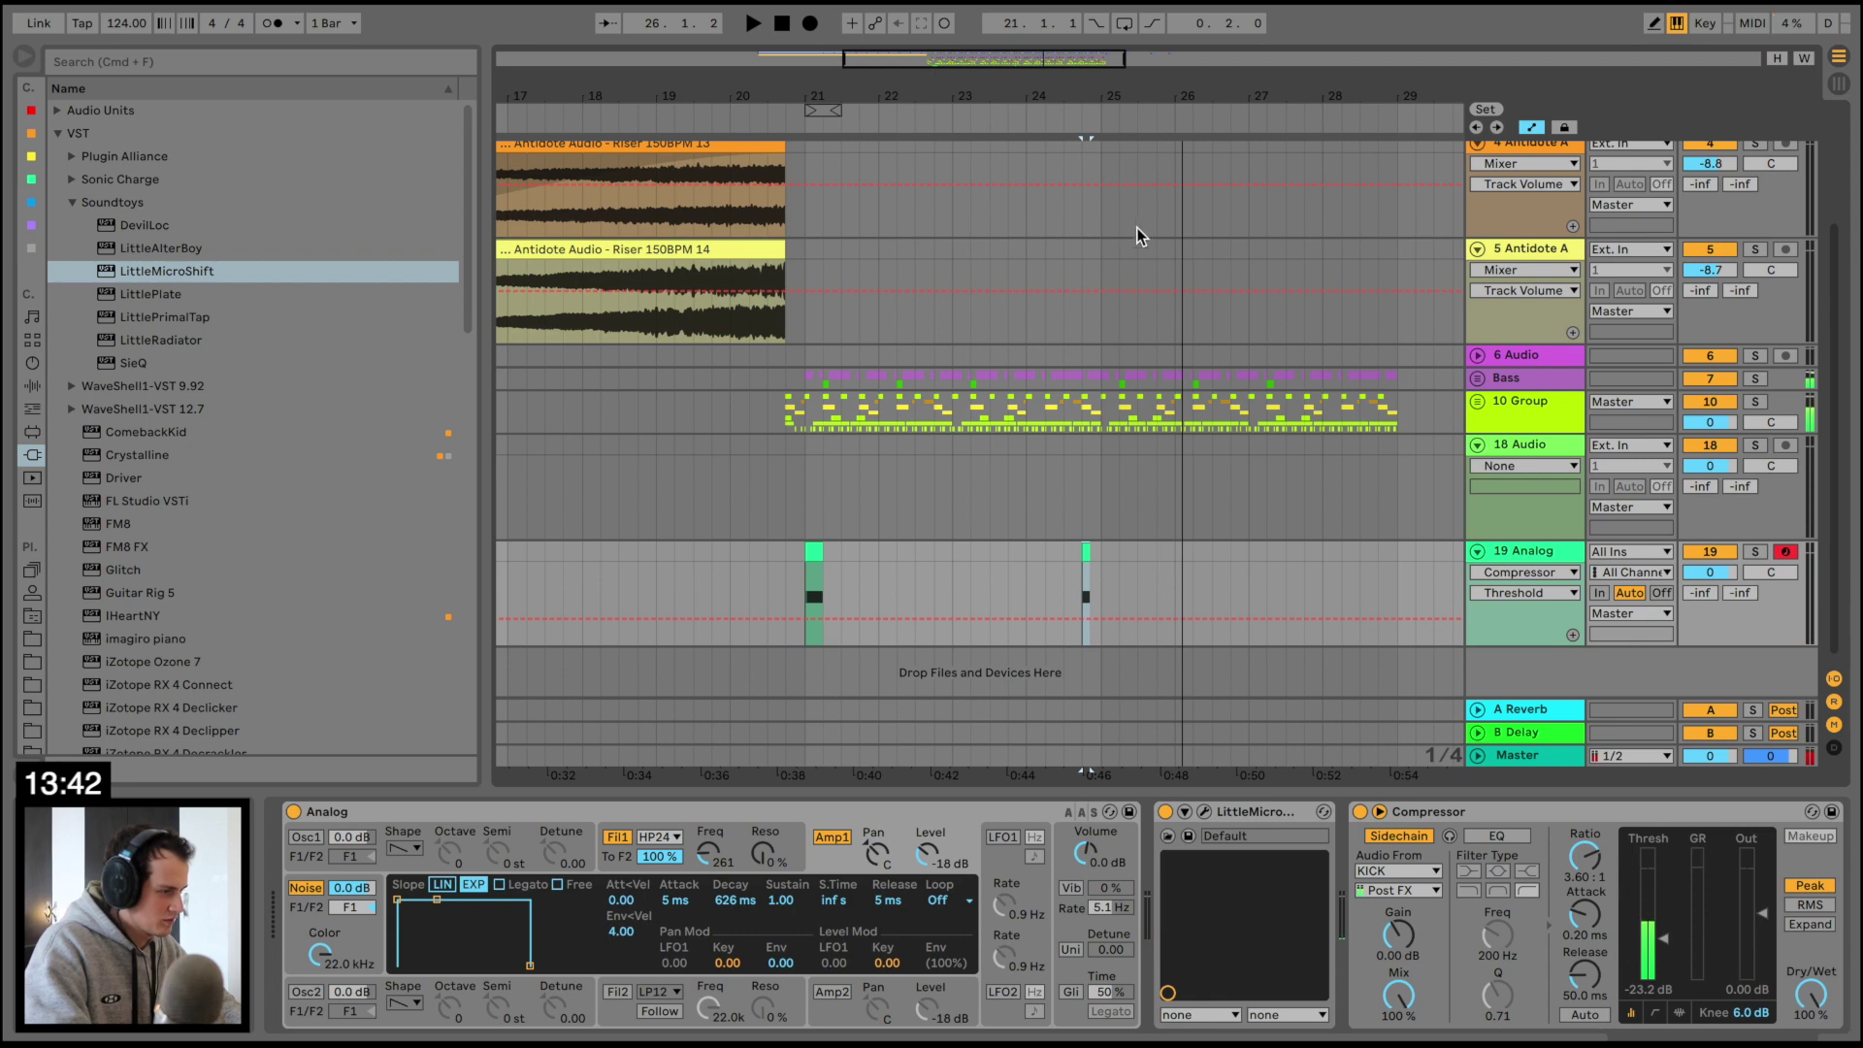
Duplicate the short noise clip at one-bar spacing to 25.4 and 26.4, and play from bar 25
{"action": "left_click", "coordinate": [1097, 547], "text": "shift"}
{"action": "key", "text": "super+d"}
{"action": "key", "text": "super+d"}
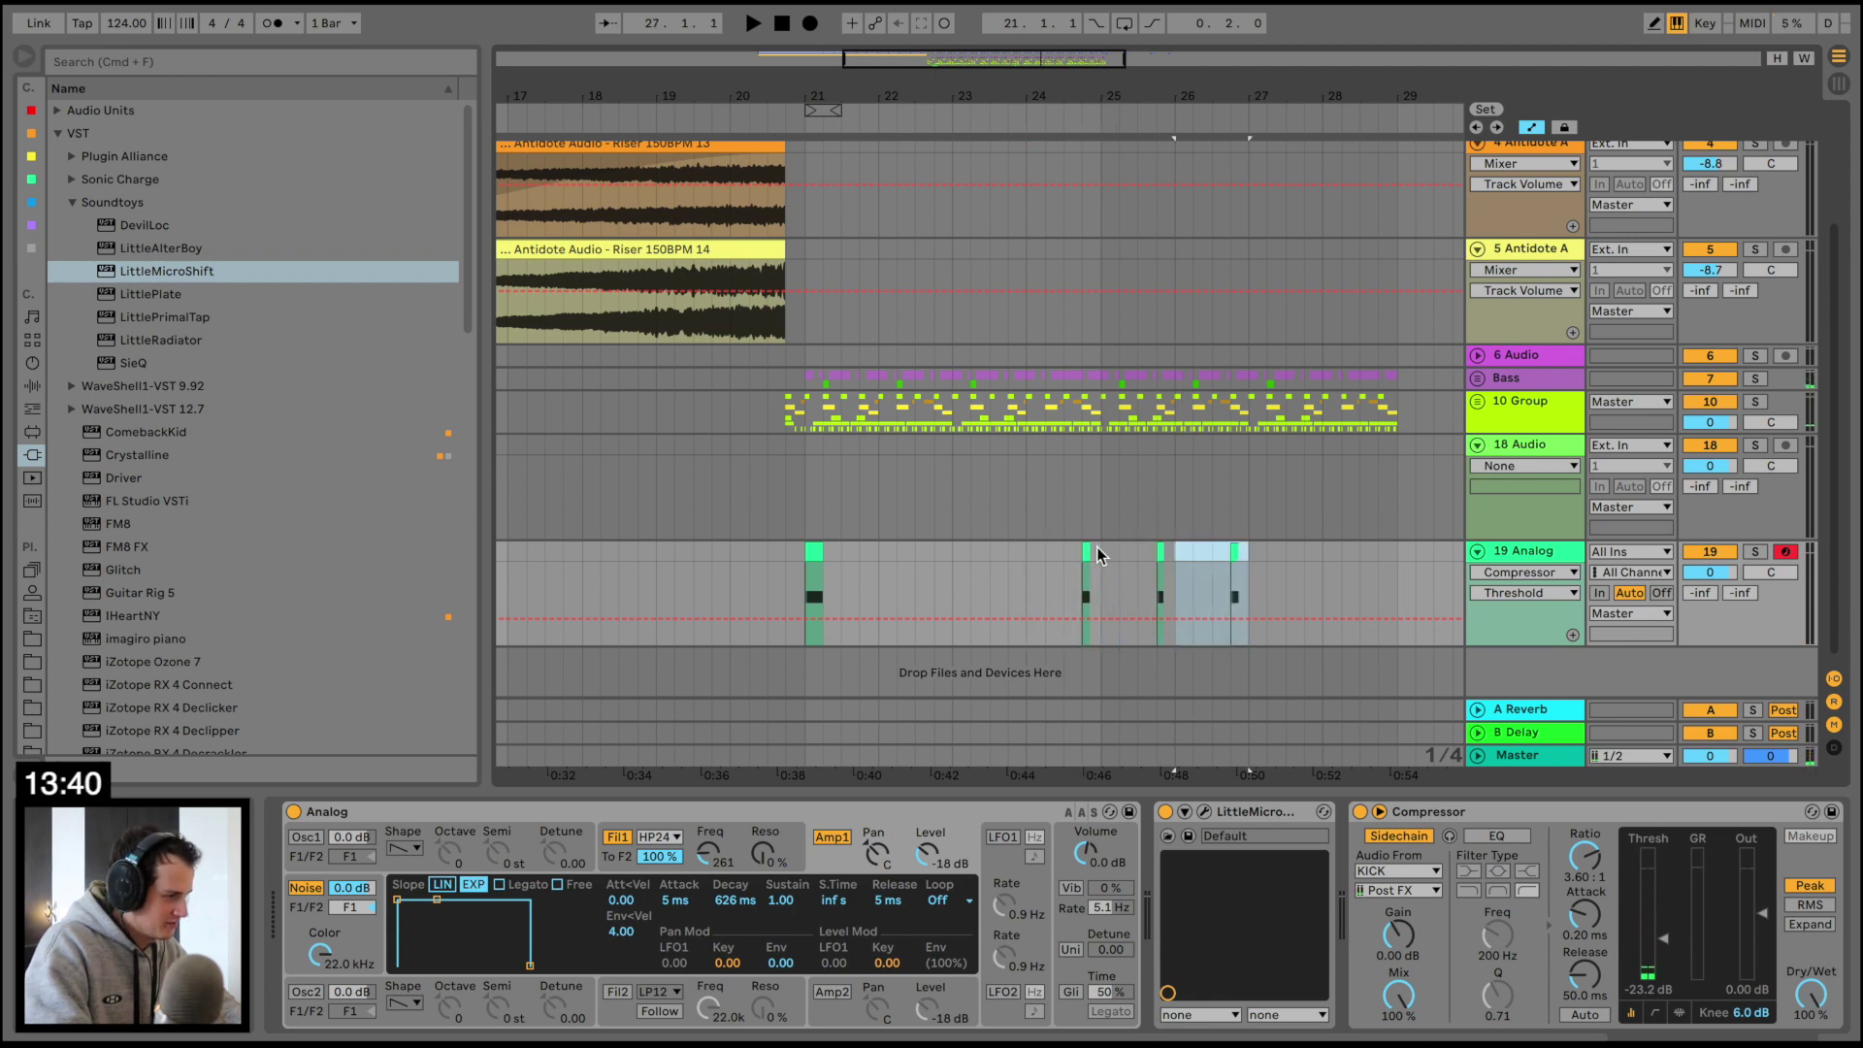
{"action": "left_click", "coordinate": [1096, 545]}
{"action": "key", "text": "space"}
{"action": "key", "text": "space"}
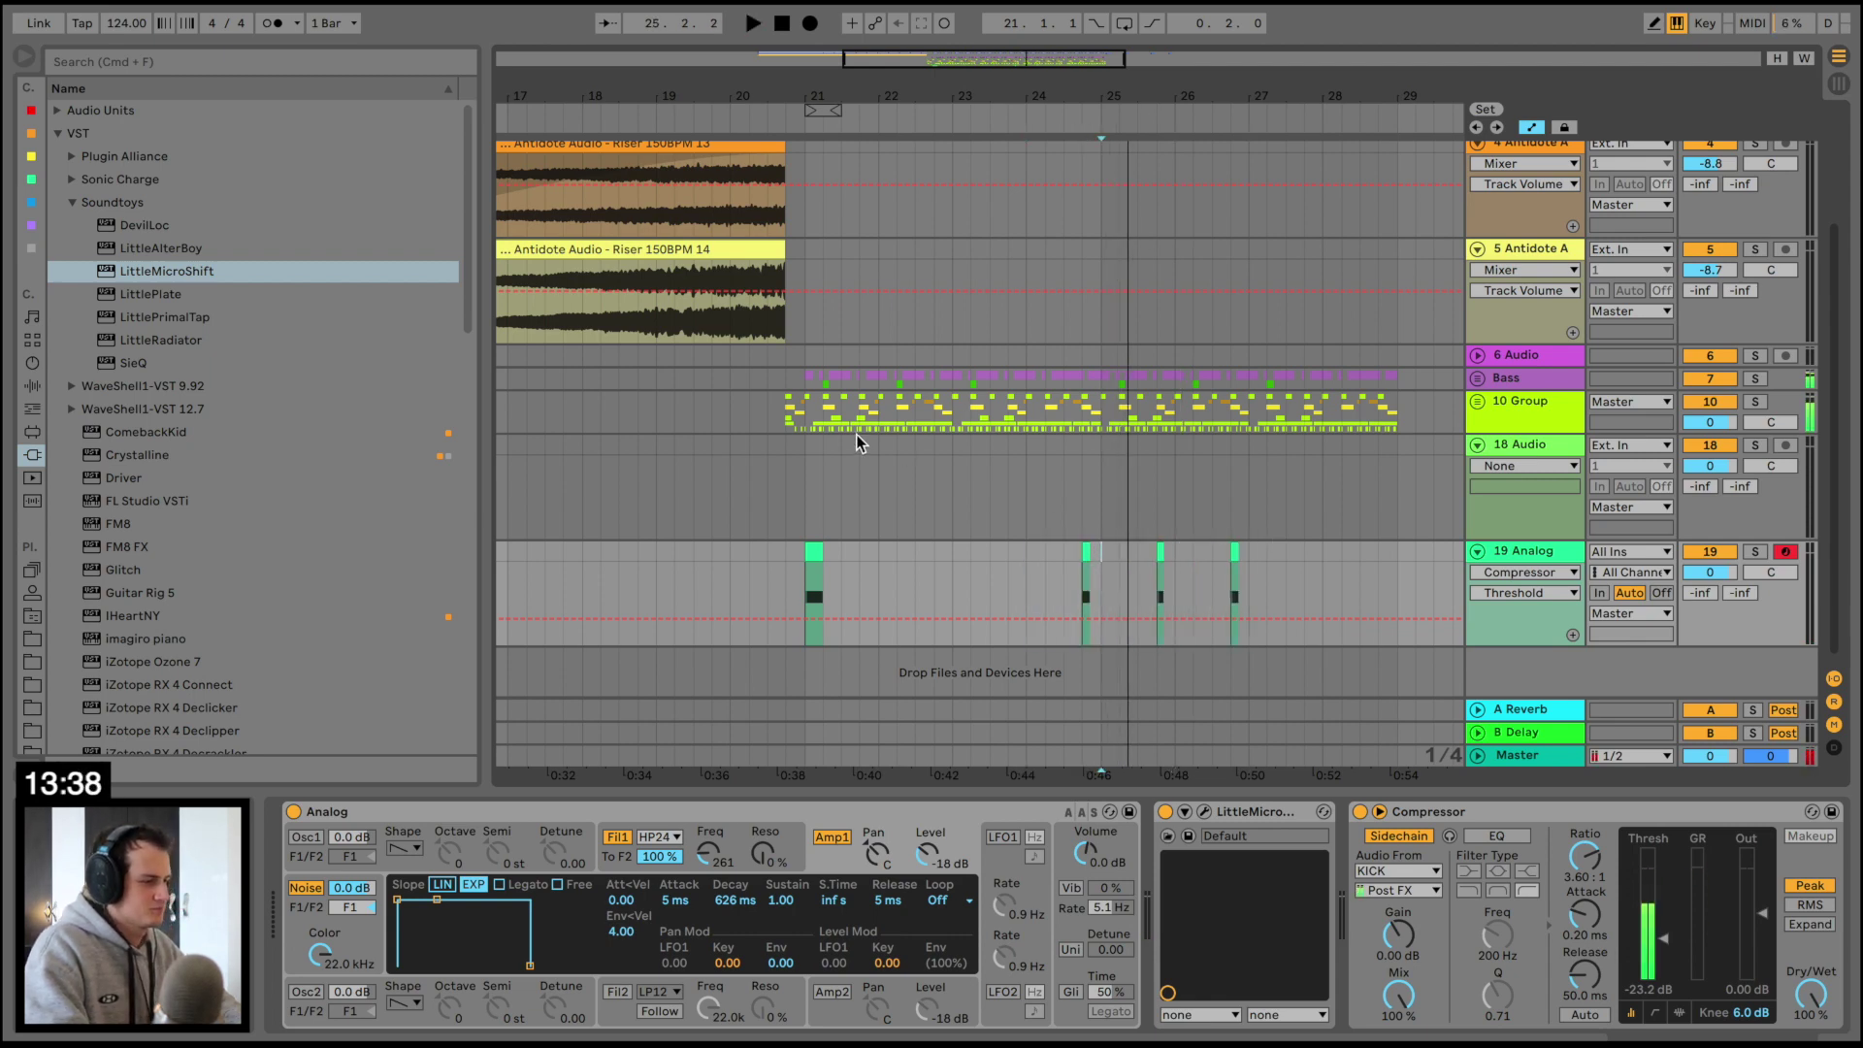
Lower the EQ Eight 8 Frequency automation of the 2 Audio track to 717 Hz at bar 21 and keep it flat from there
{"action": "left_click", "coordinate": [771, 384]}
{"action": "left_click", "coordinate": [1477, 379]}
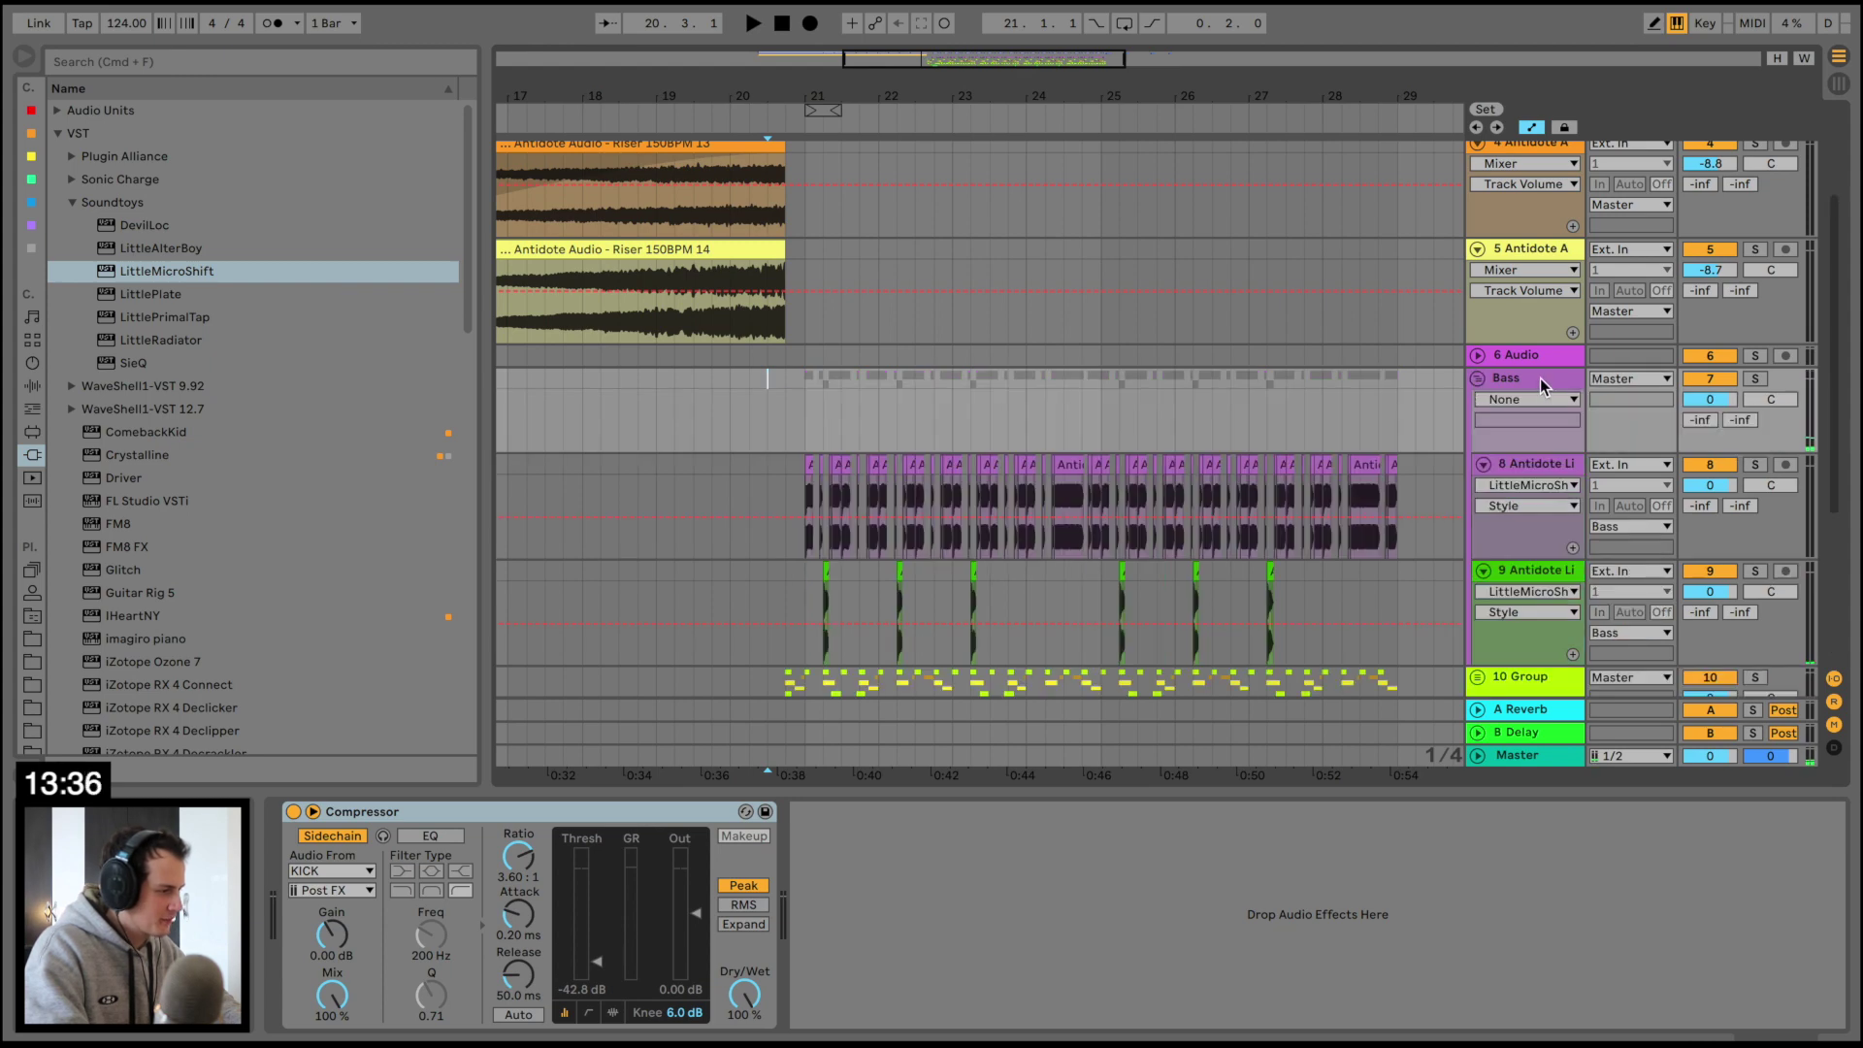
{"action": "left_click", "coordinate": [1482, 380]}
{"action": "scroll", "coordinate": [1482, 380], "scroll_direction": "up", "scroll_amount": 3}
{"action": "left_click", "coordinate": [1477, 257]}
{"action": "left_click", "coordinate": [1533, 264]}
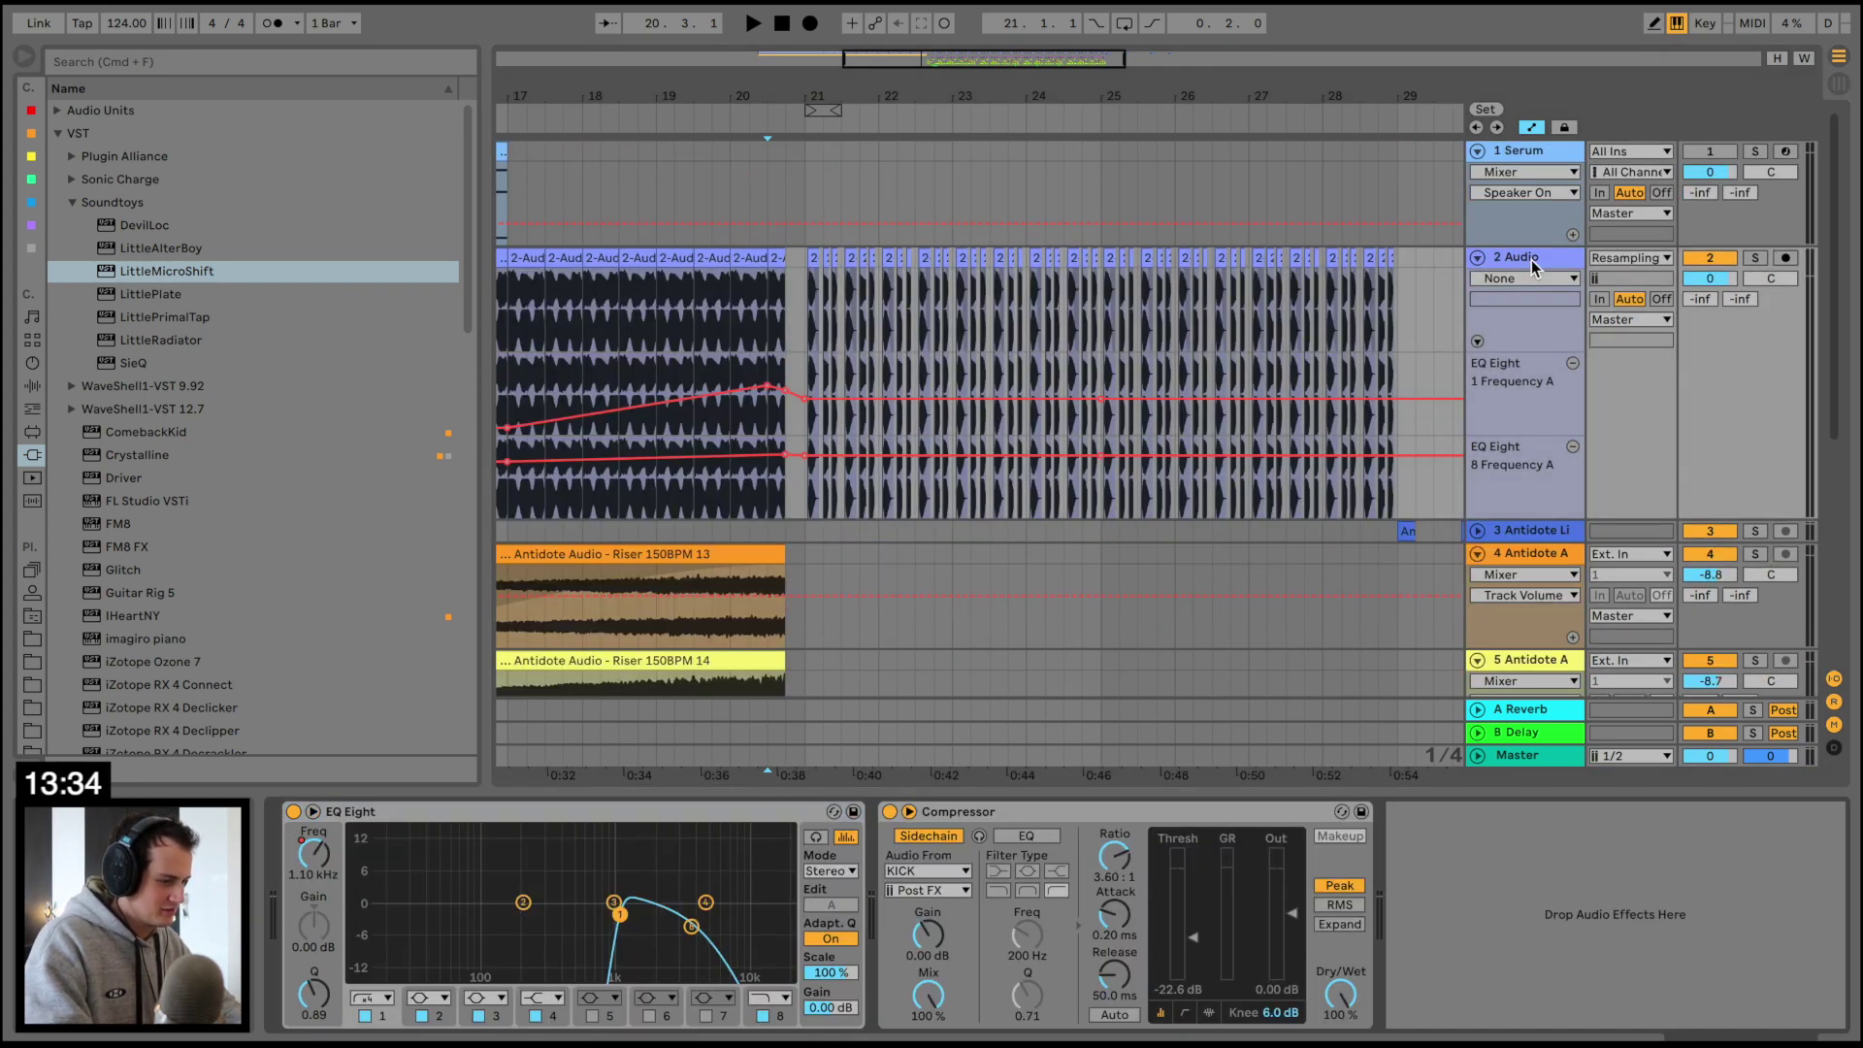
{"action": "left_click", "coordinate": [312, 864]}
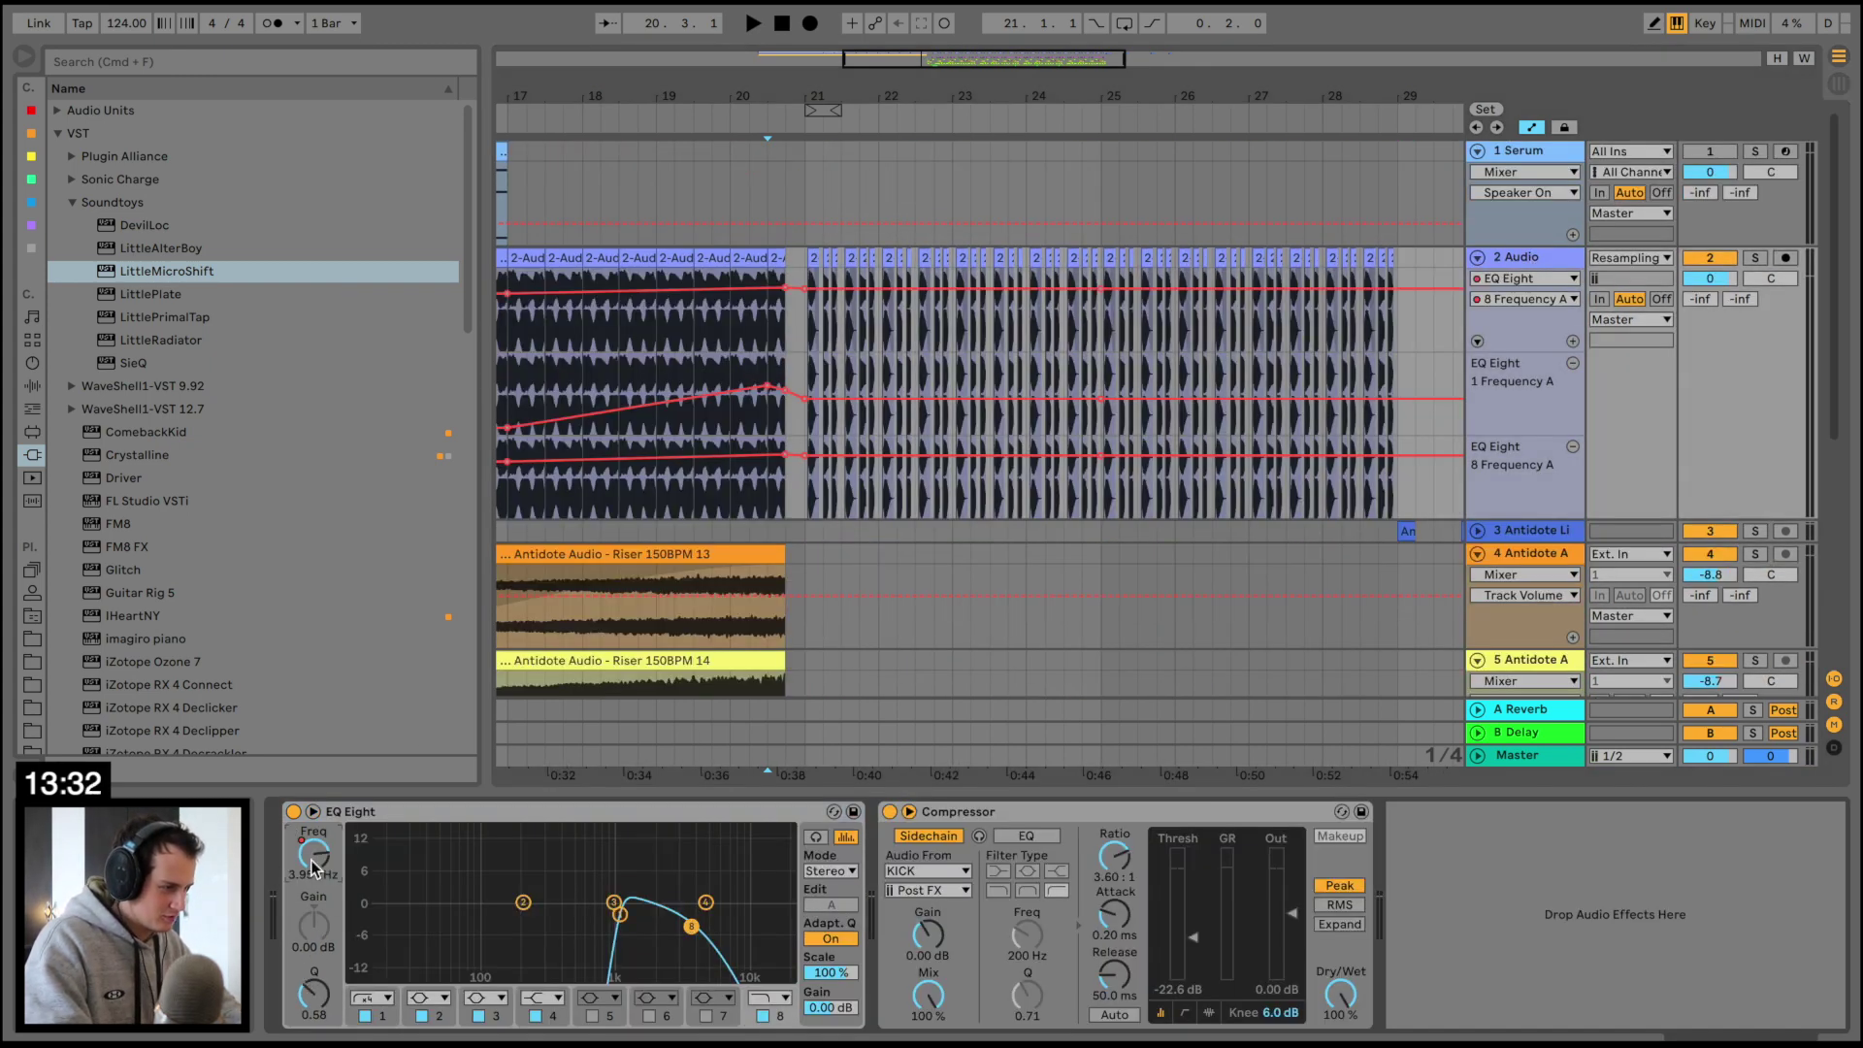
{"action": "key", "text": "space"}
{"action": "left_click_drag", "start_coordinate": [806, 455], "coordinate": [806, 472]}
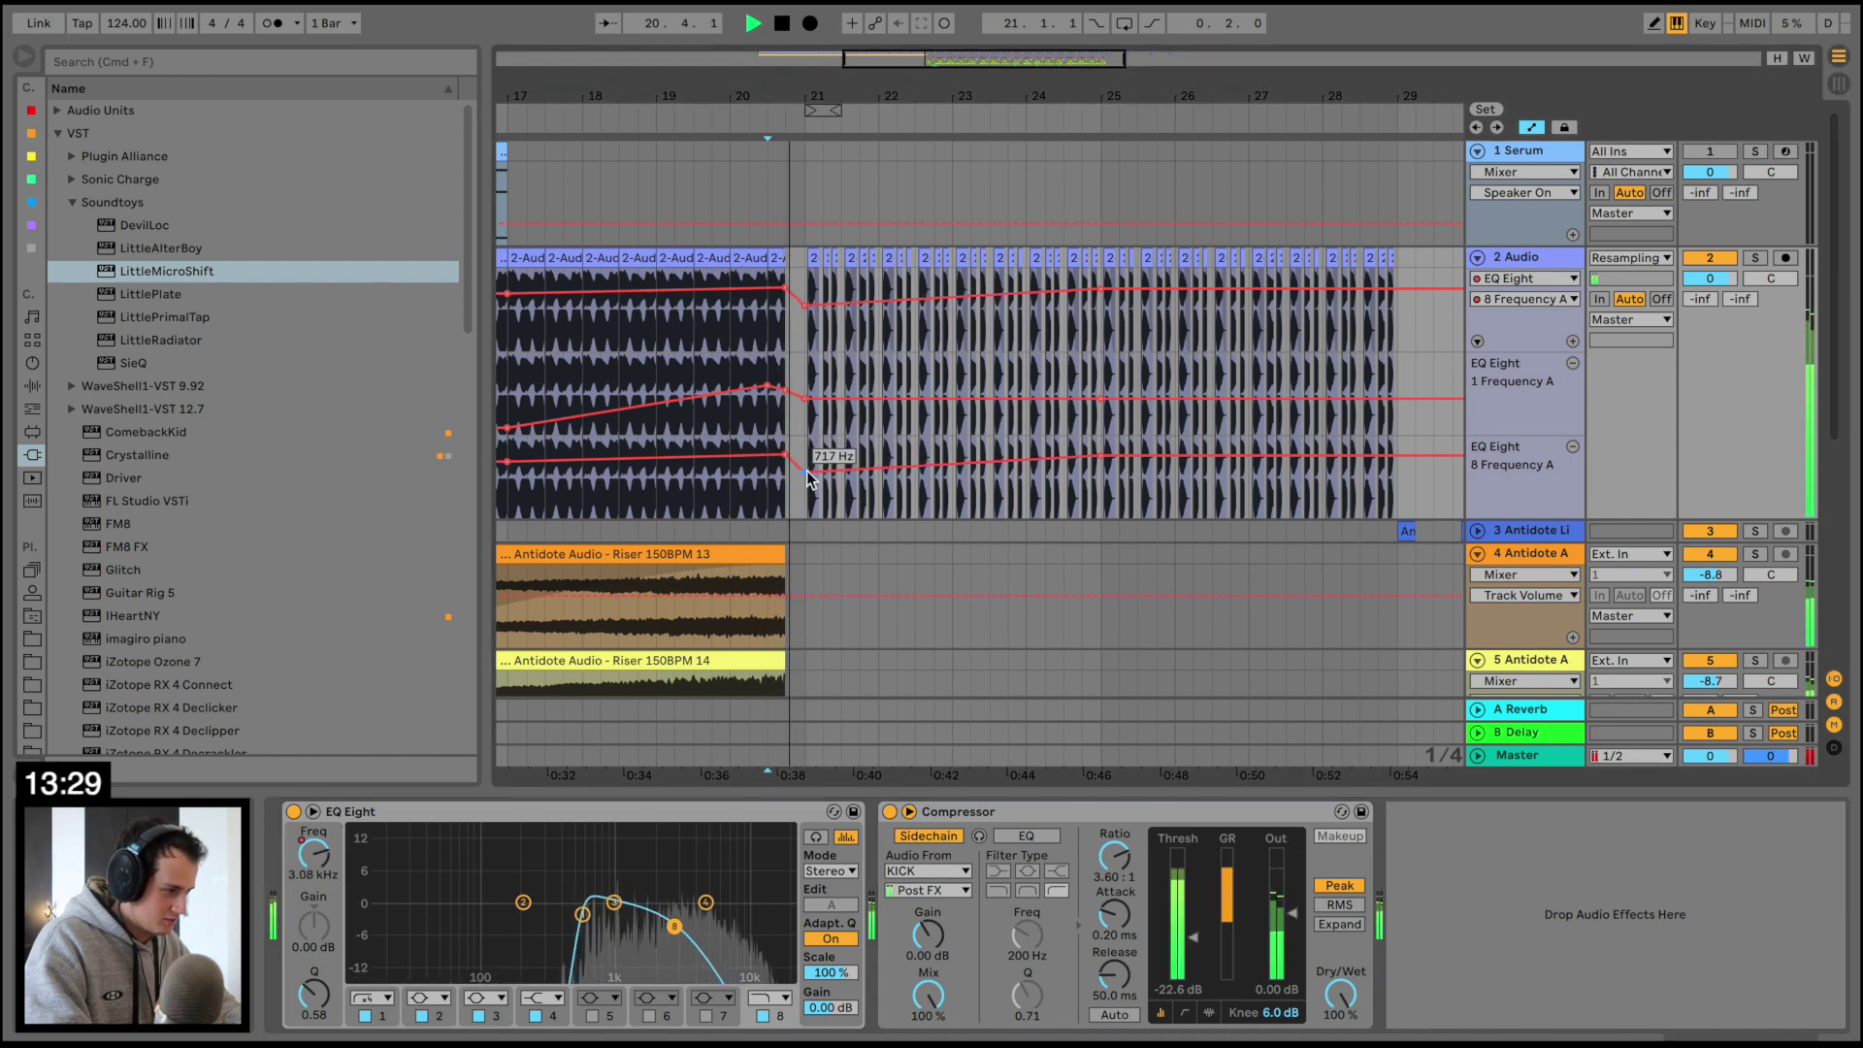
{"action": "left_click", "coordinate": [1100, 454]}
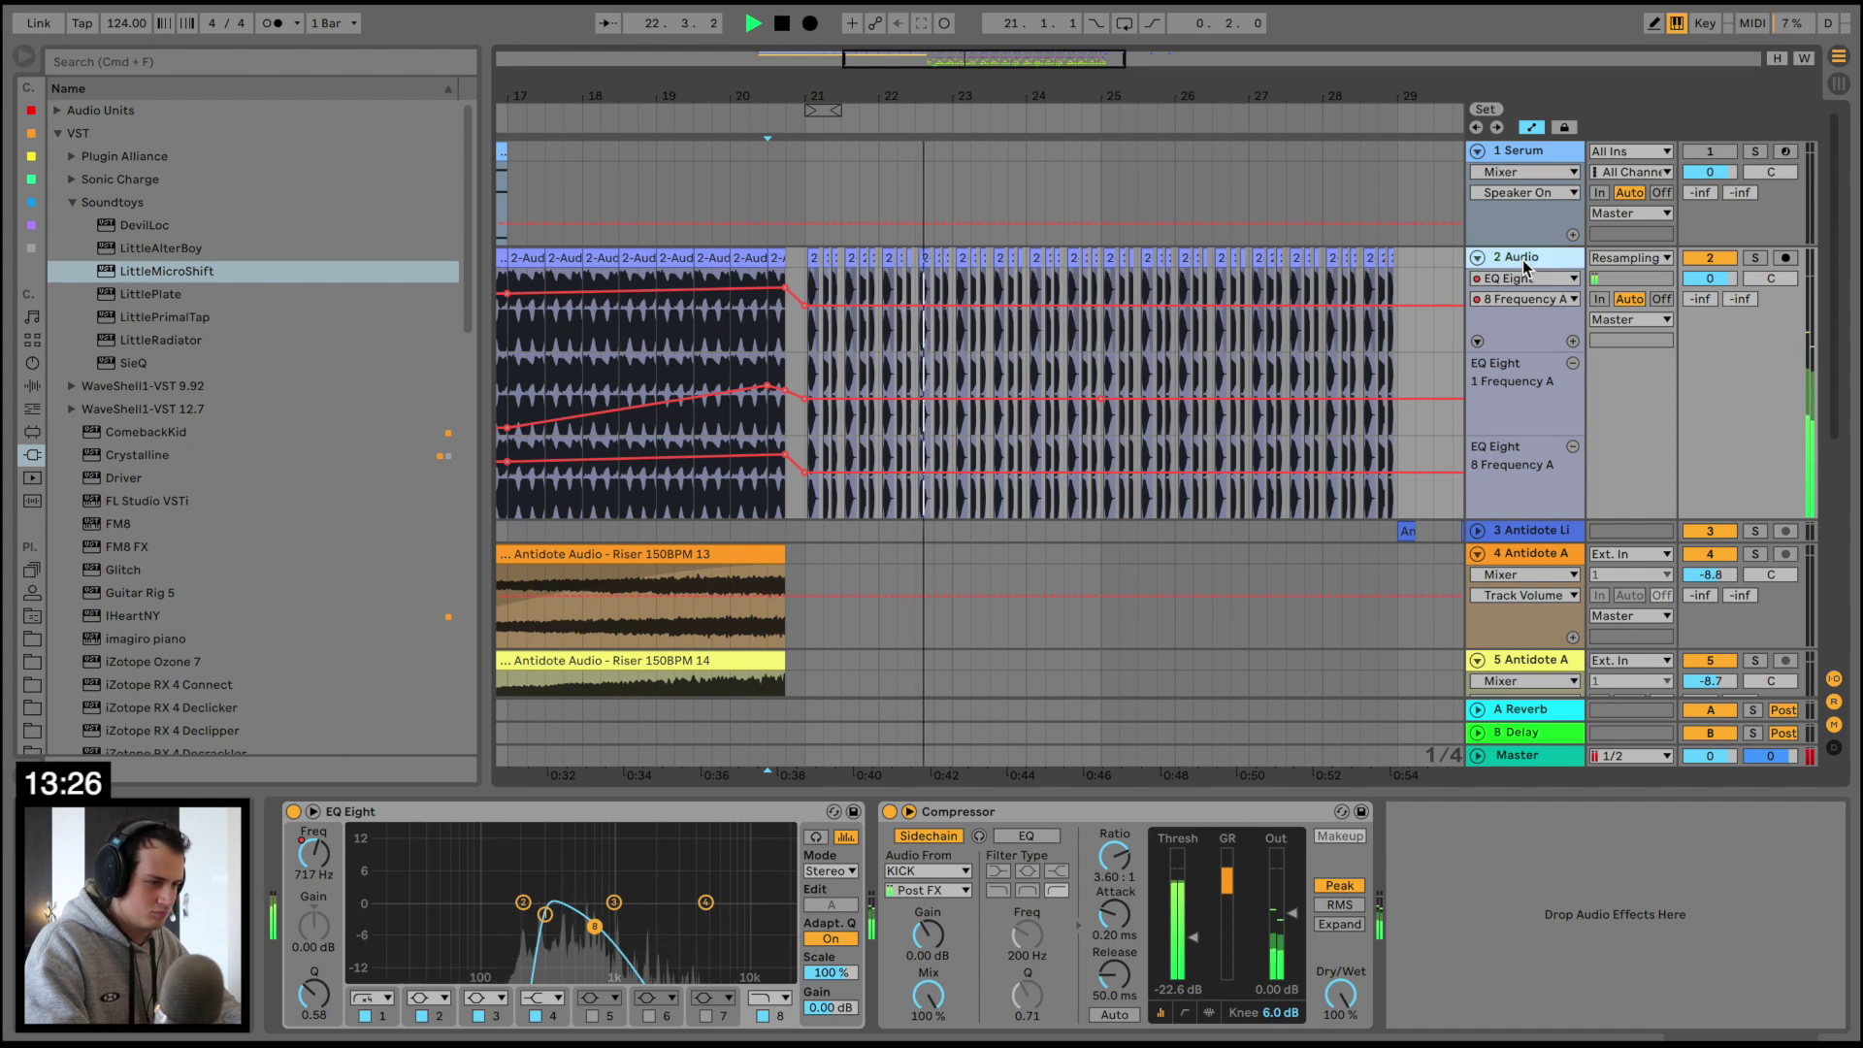
Raise the 8 Frequency automation at bar 25 to 5.20 kHz so it ramps up through the drop, and play it
{"action": "left_click", "coordinate": [32, 386]}
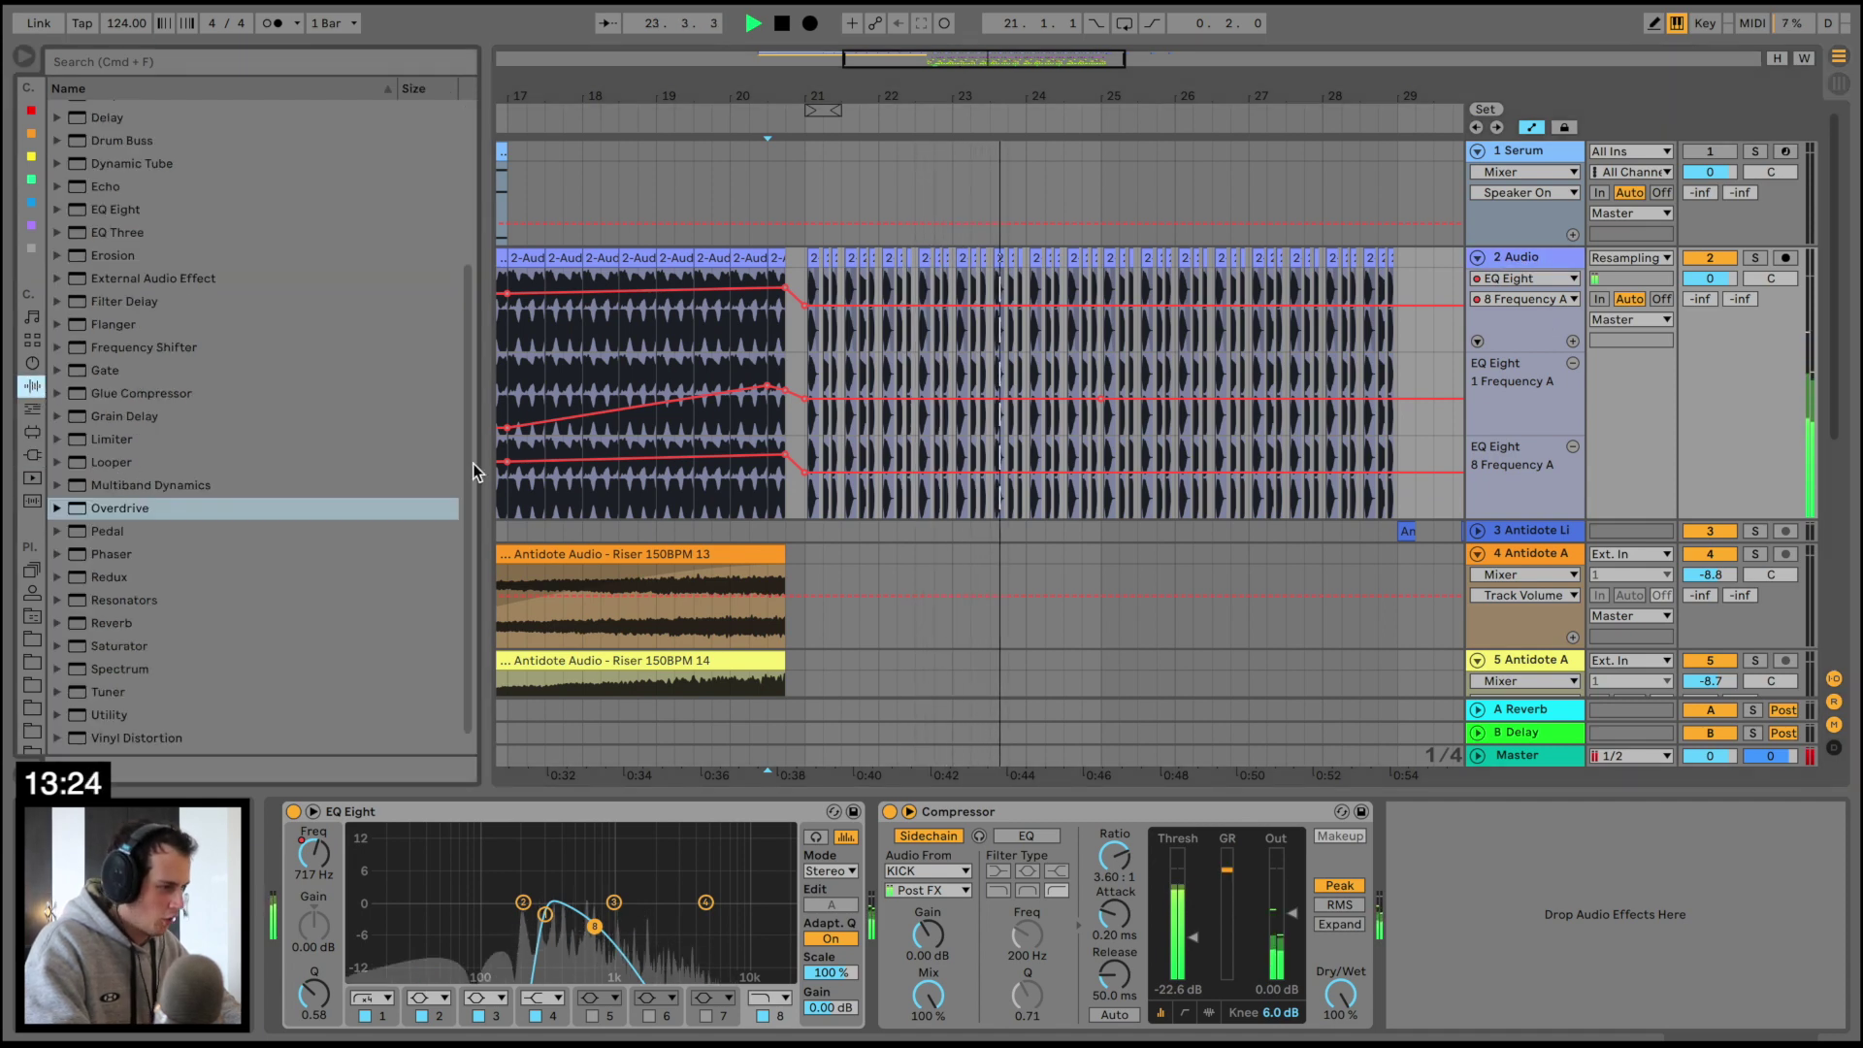
{"action": "key", "text": "space"}
{"action": "left_click_drag", "start_coordinate": [1100, 472], "coordinate": [1100, 452]}
{"action": "key", "text": "space"}
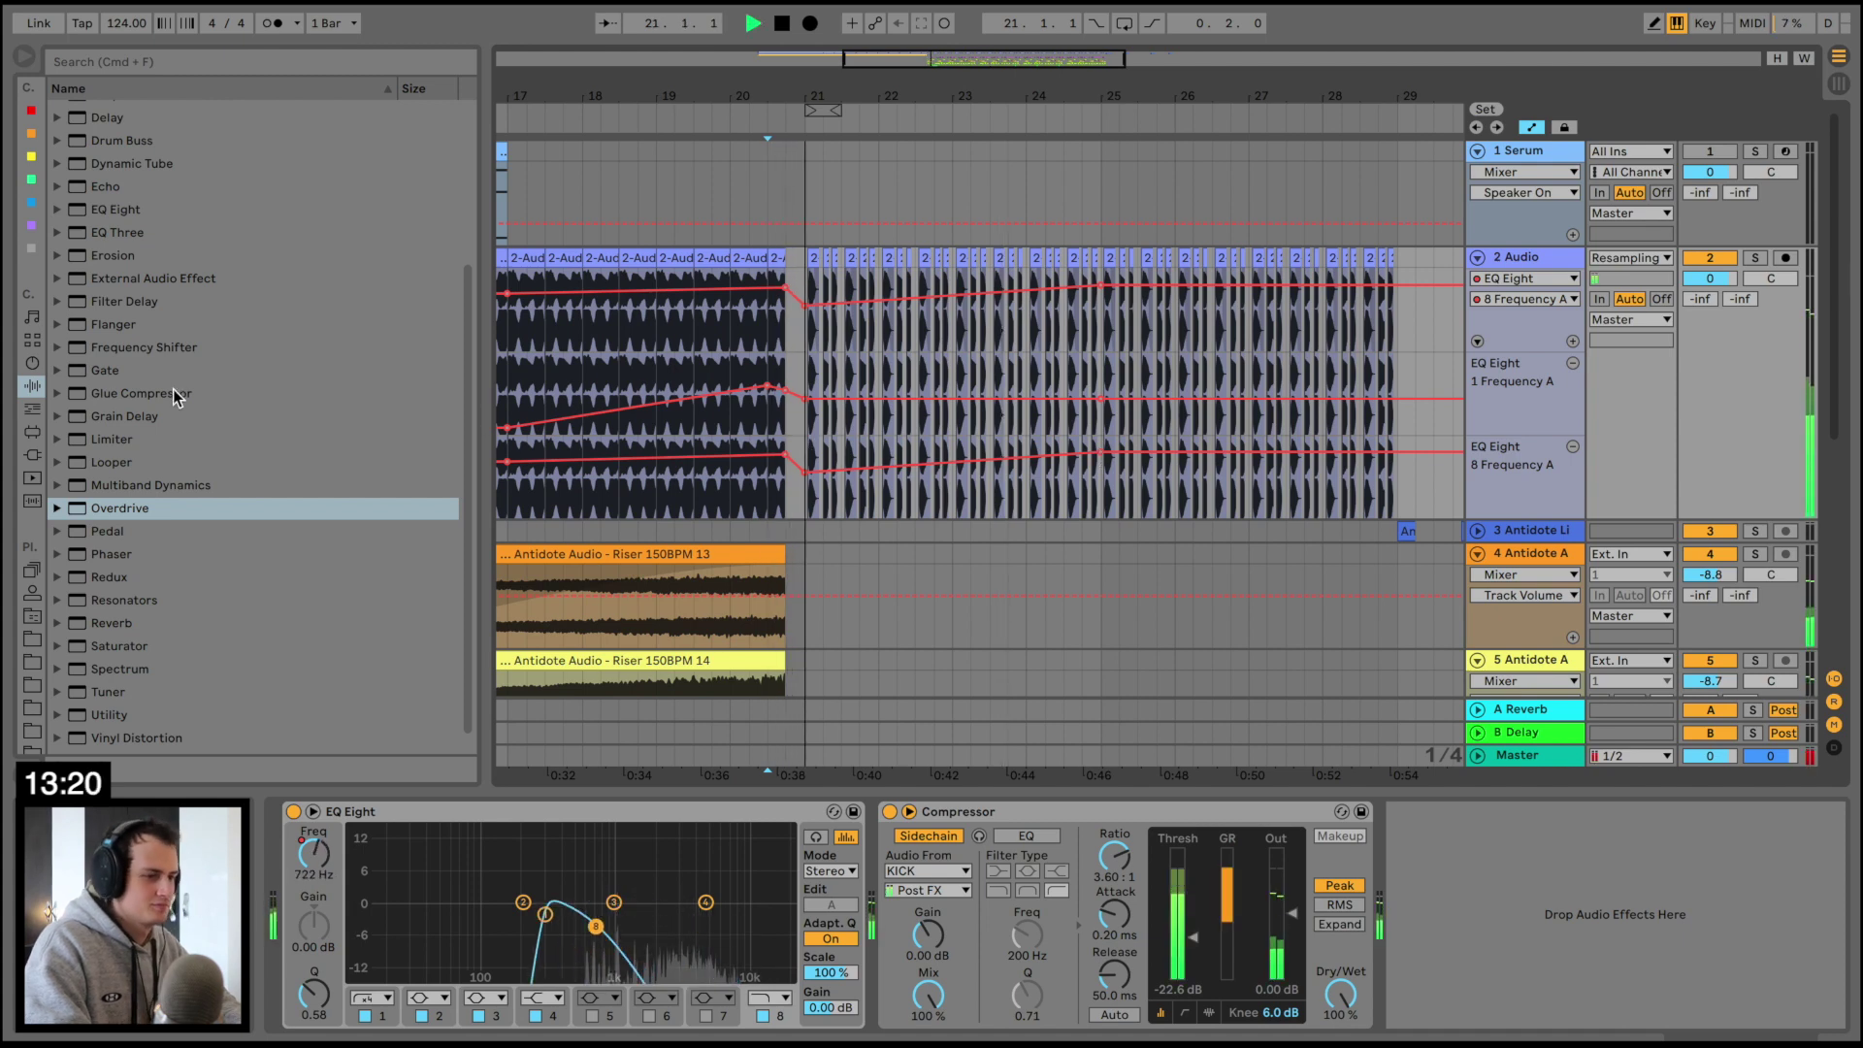
Add a Delay between EQ Eight and Compressor on 2 Audio, with filter 1.73 kHz, width 0.72 and Ping Pong enabled
{"action": "scroll", "coordinate": [126, 432], "scroll_direction": "up", "scroll_amount": 1}
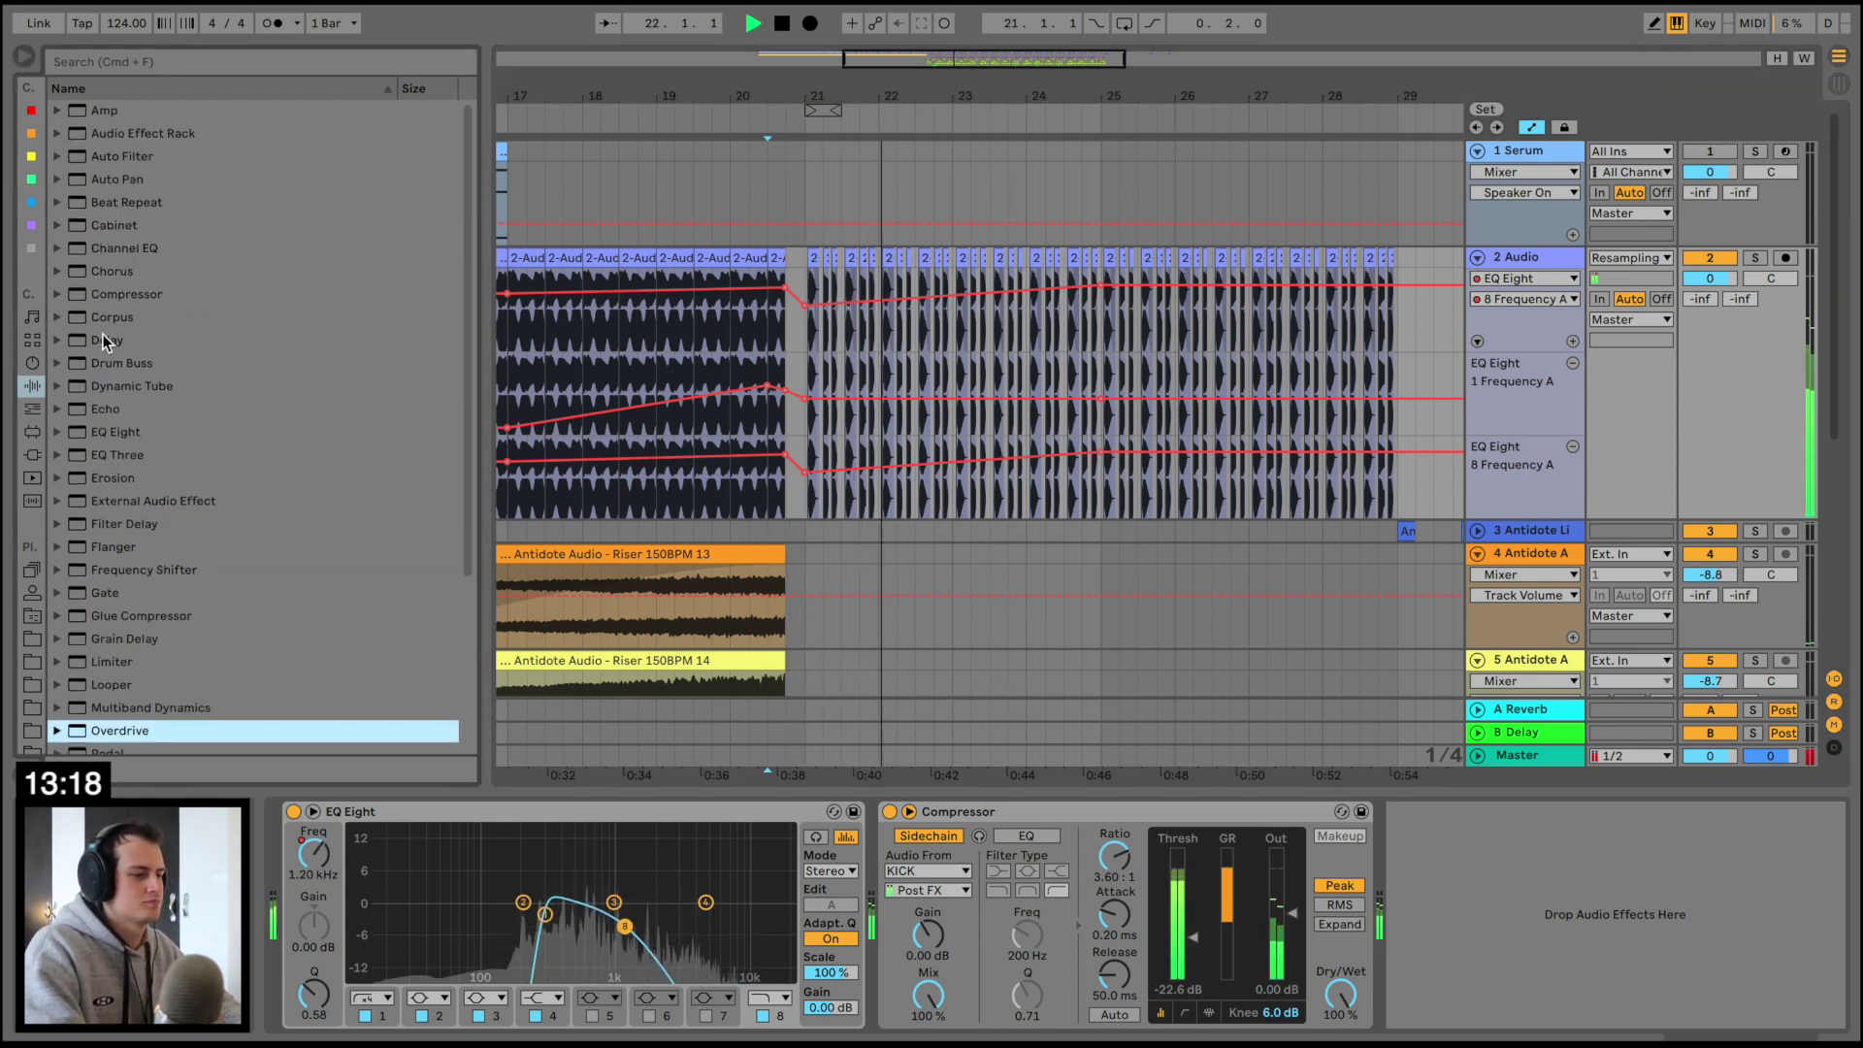
{"action": "left_click", "coordinate": [121, 340]}
{"action": "left_click_drag", "start_coordinate": [121, 340], "coordinate": [753, 890]}
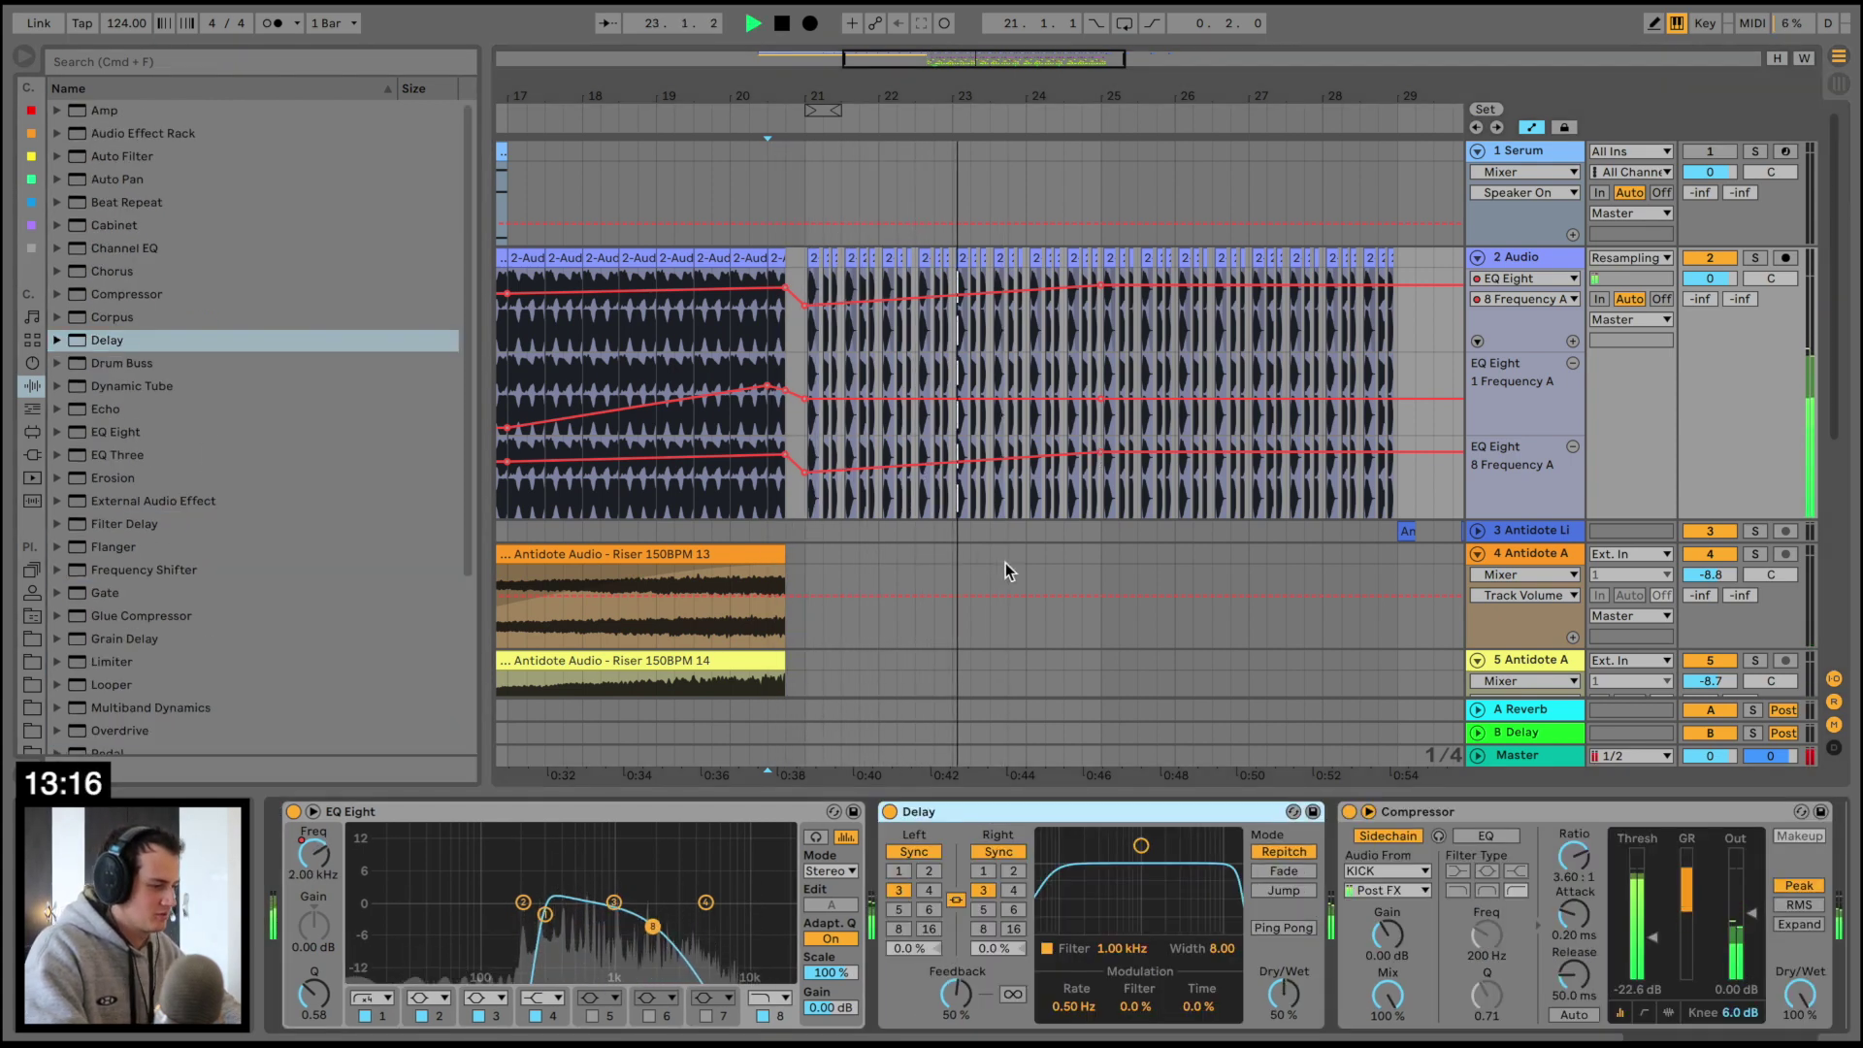
{"action": "left_click_drag", "start_coordinate": [1181, 888], "coordinate": [1159, 924]}
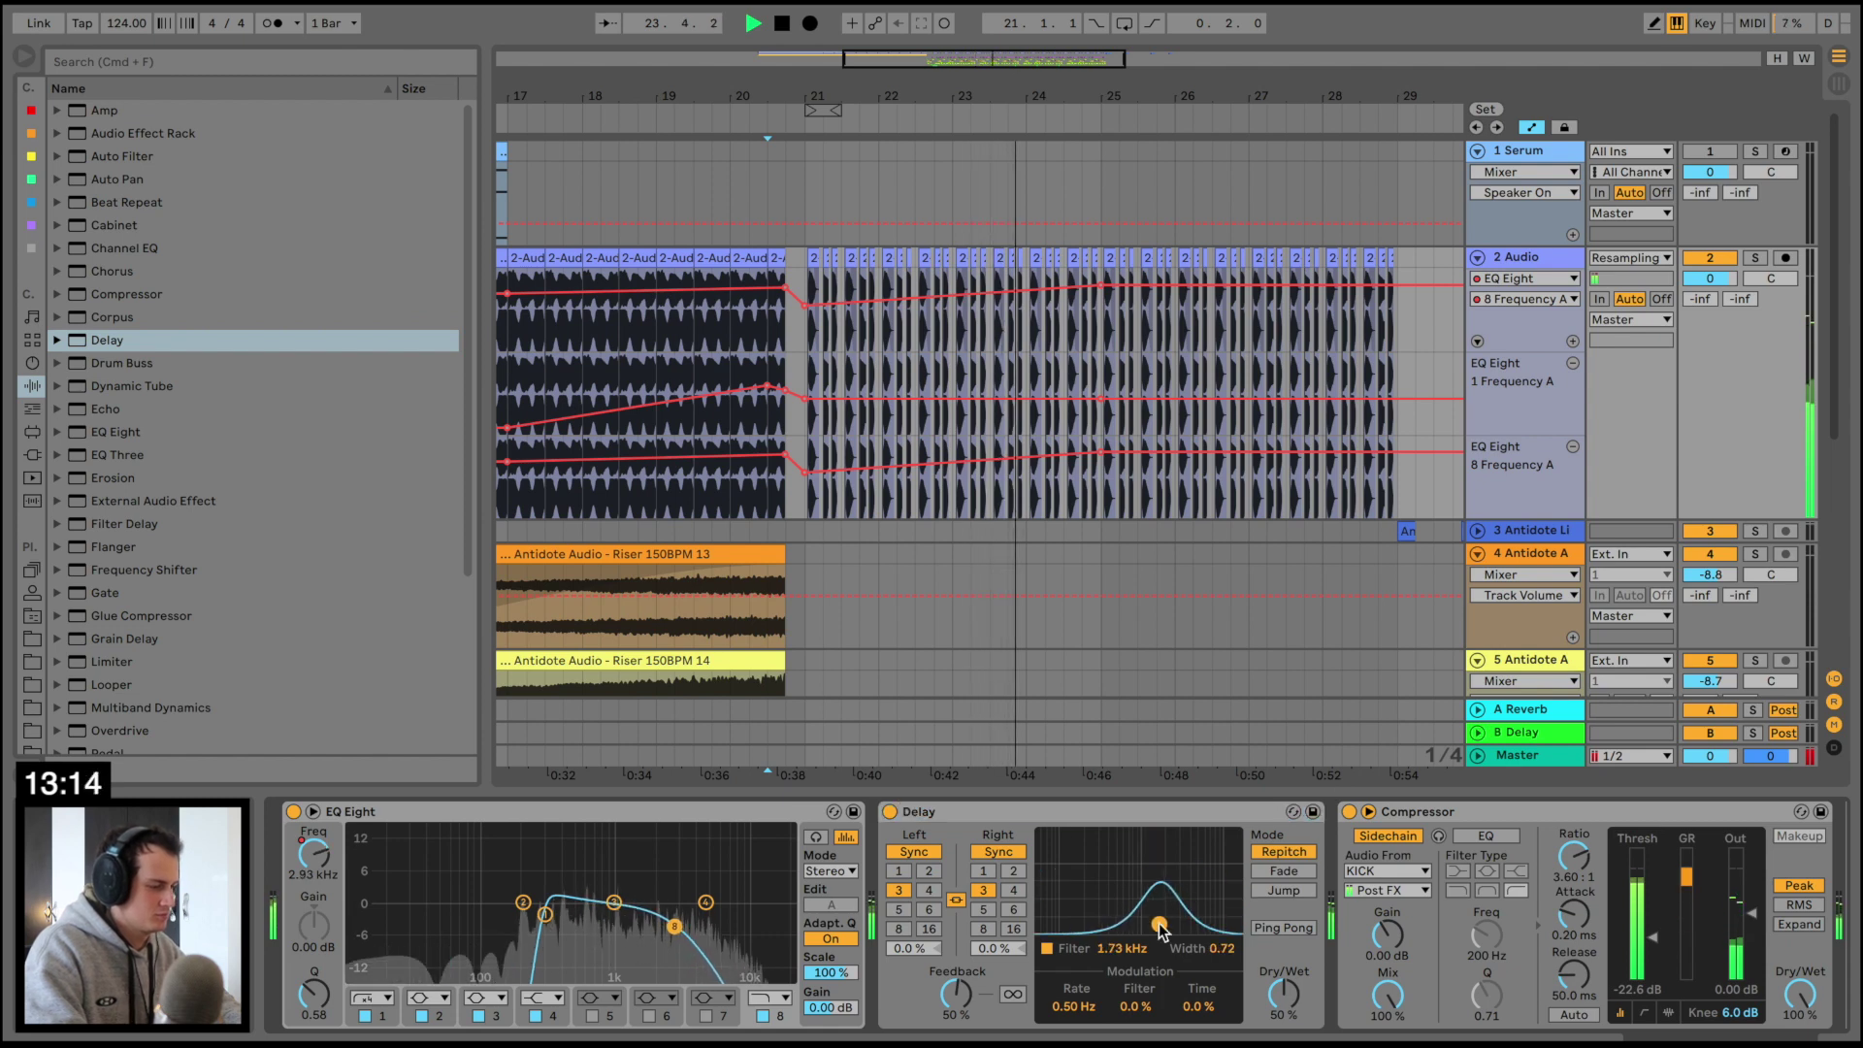
{"action": "left_click", "coordinate": [1290, 929]}
Lower the volume of 10 Group to -3.3 while the drop plays
{"action": "scroll", "coordinate": [963, 627], "scroll_direction": "down", "scroll_amount": 3}
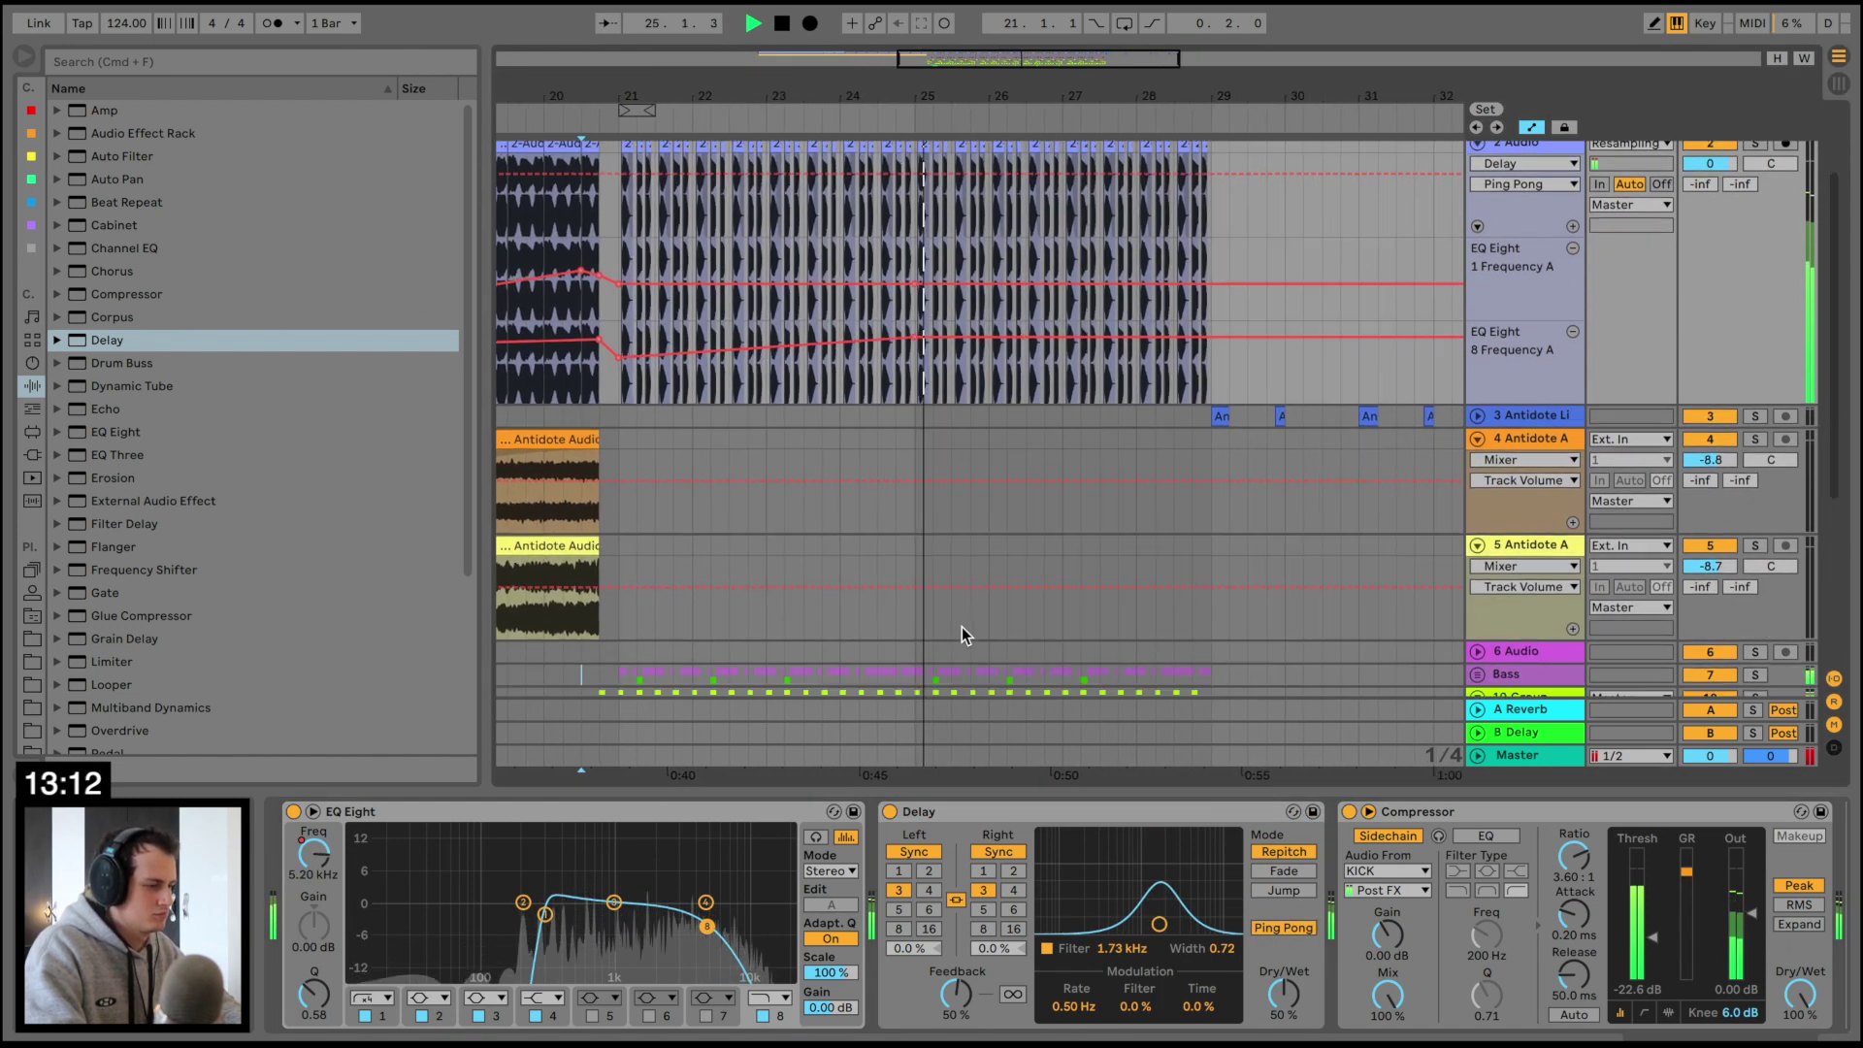
{"action": "scroll", "coordinate": [963, 627], "scroll_direction": "down", "scroll_amount": 3}
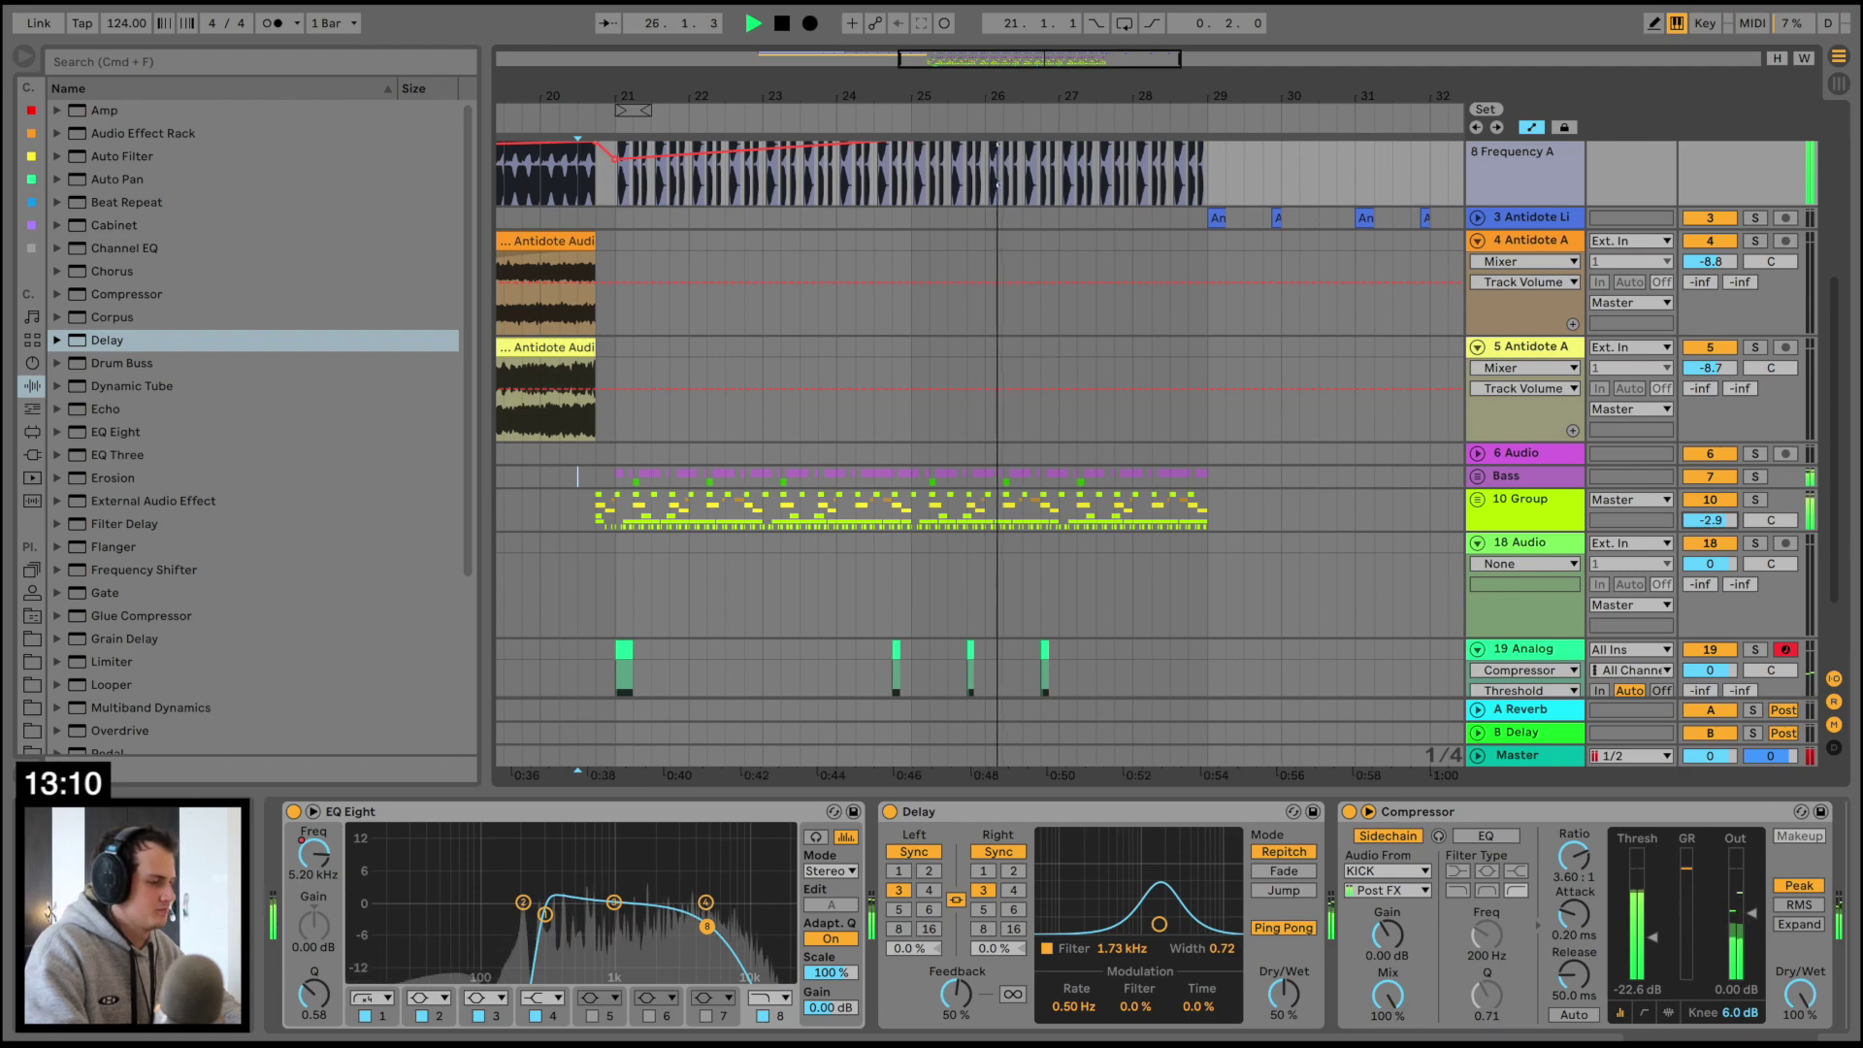
{"action": "scroll", "coordinate": [1015, 491], "scroll_direction": "up", "scroll_amount": 3}
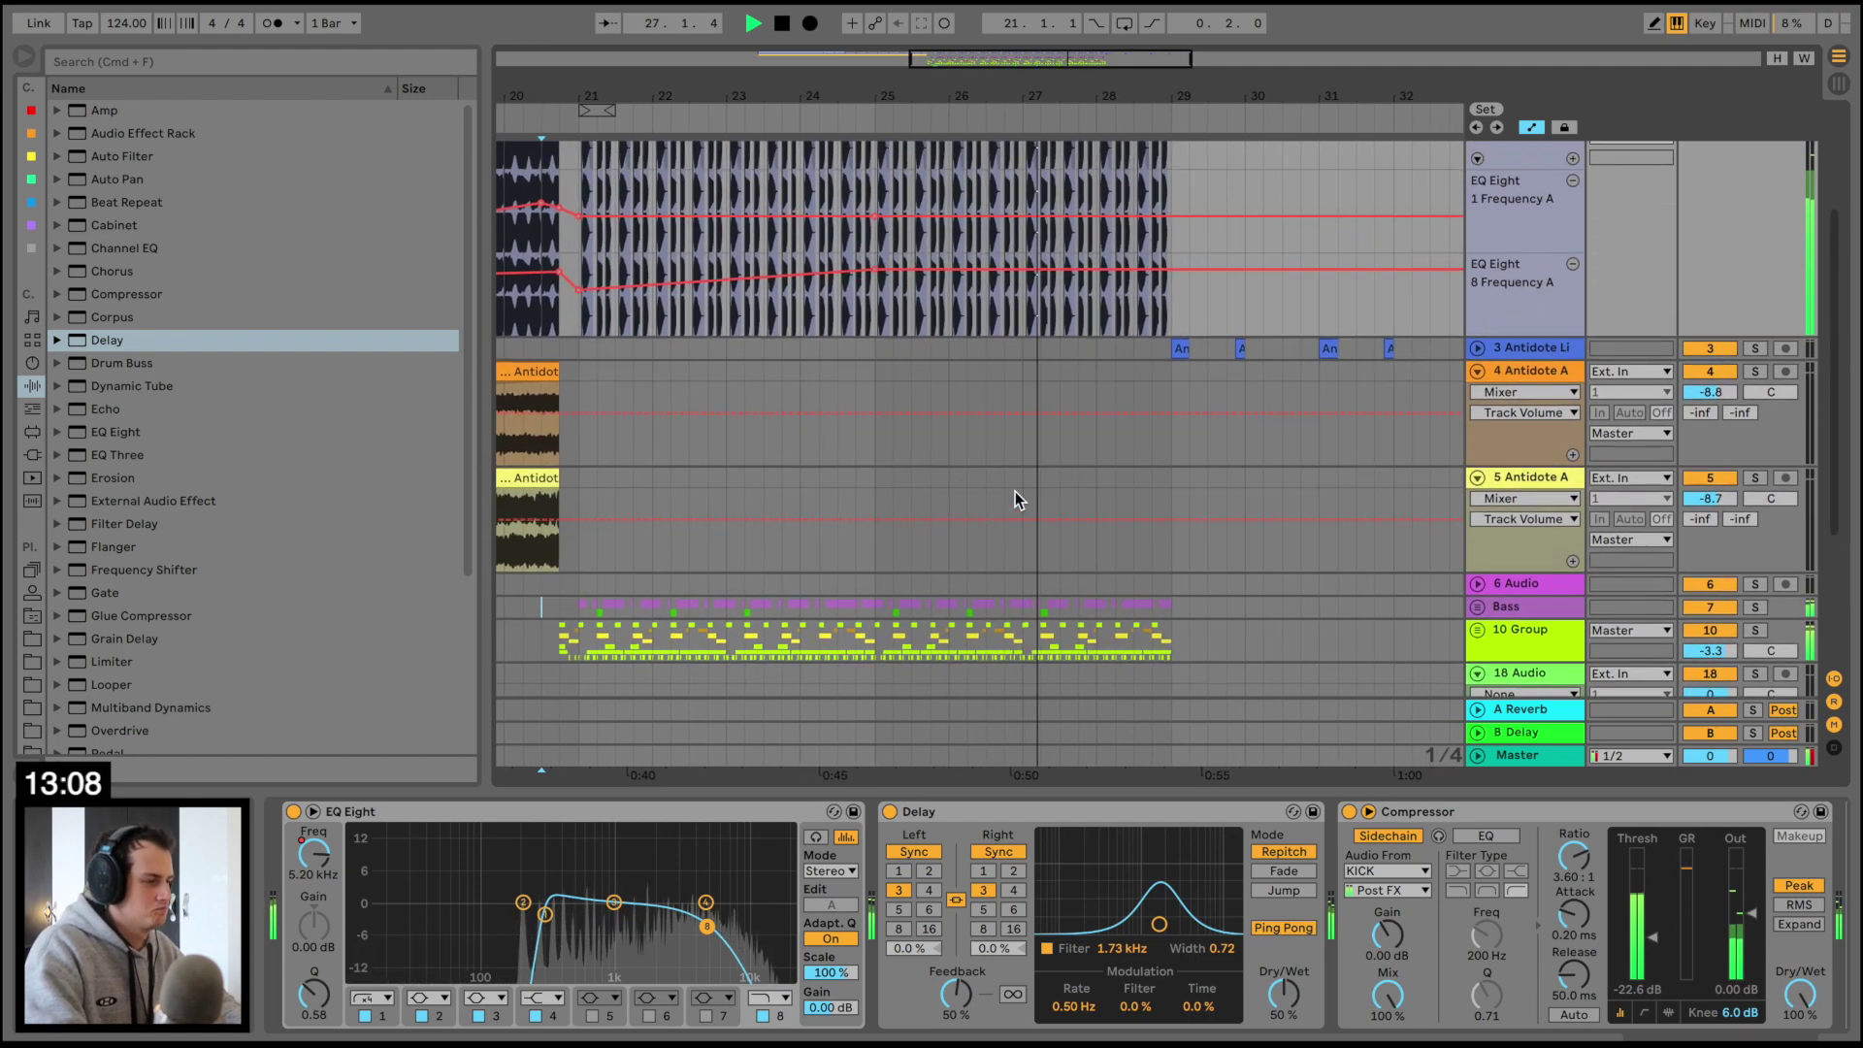
{"action": "scroll", "coordinate": [1015, 491], "scroll_direction": "down", "scroll_amount": 5}
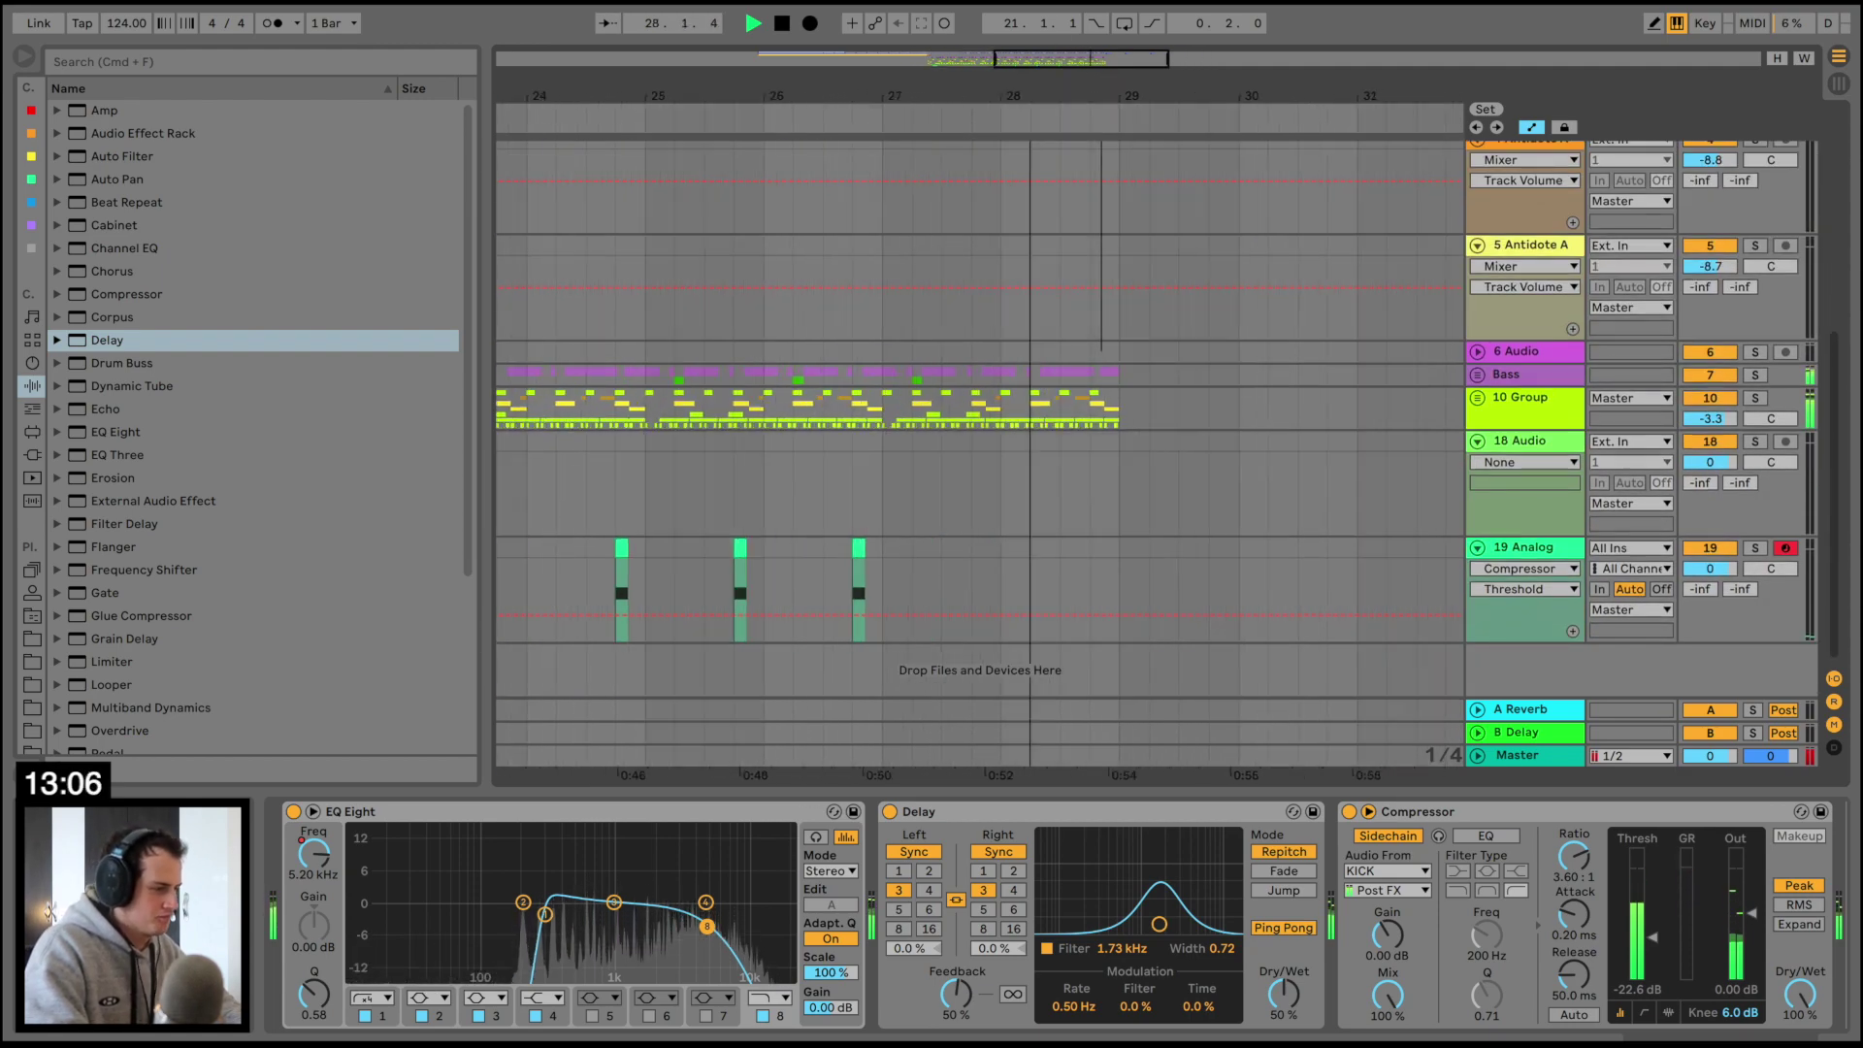
Stop playback and unfold 10 Group to show its drum tracks around bar 28
{"action": "left_click_drag", "start_coordinate": [1102, 96], "coordinate": [1102, 175]}
{"action": "key", "text": "space"}
{"action": "left_click", "coordinate": [910, 396]}
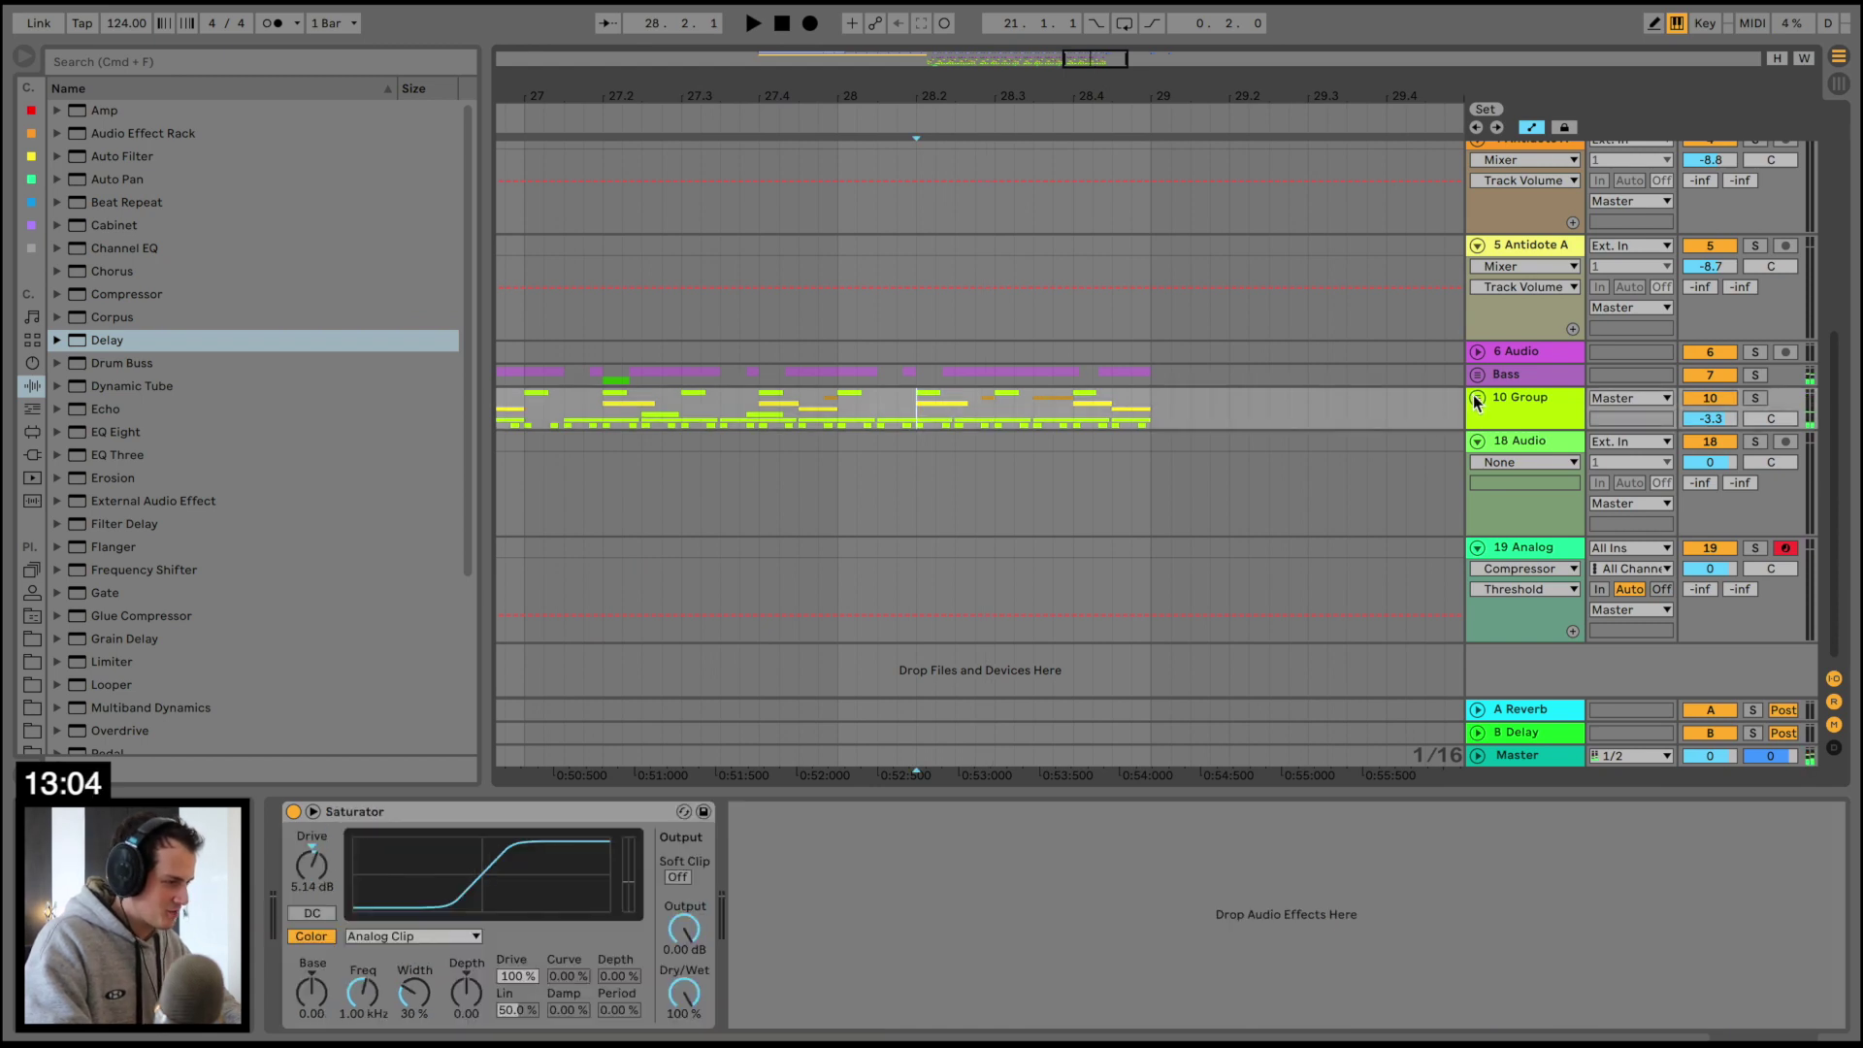
{"action": "left_click", "coordinate": [1474, 398]}
{"action": "scroll", "coordinate": [976, 427], "scroll_direction": "down", "scroll_amount": 4}
{"action": "key", "text": "space"}
Delete the half-beat clip at 28.3.3 on the 12 Antidote track
{"action": "left_click", "coordinate": [830, 371]}
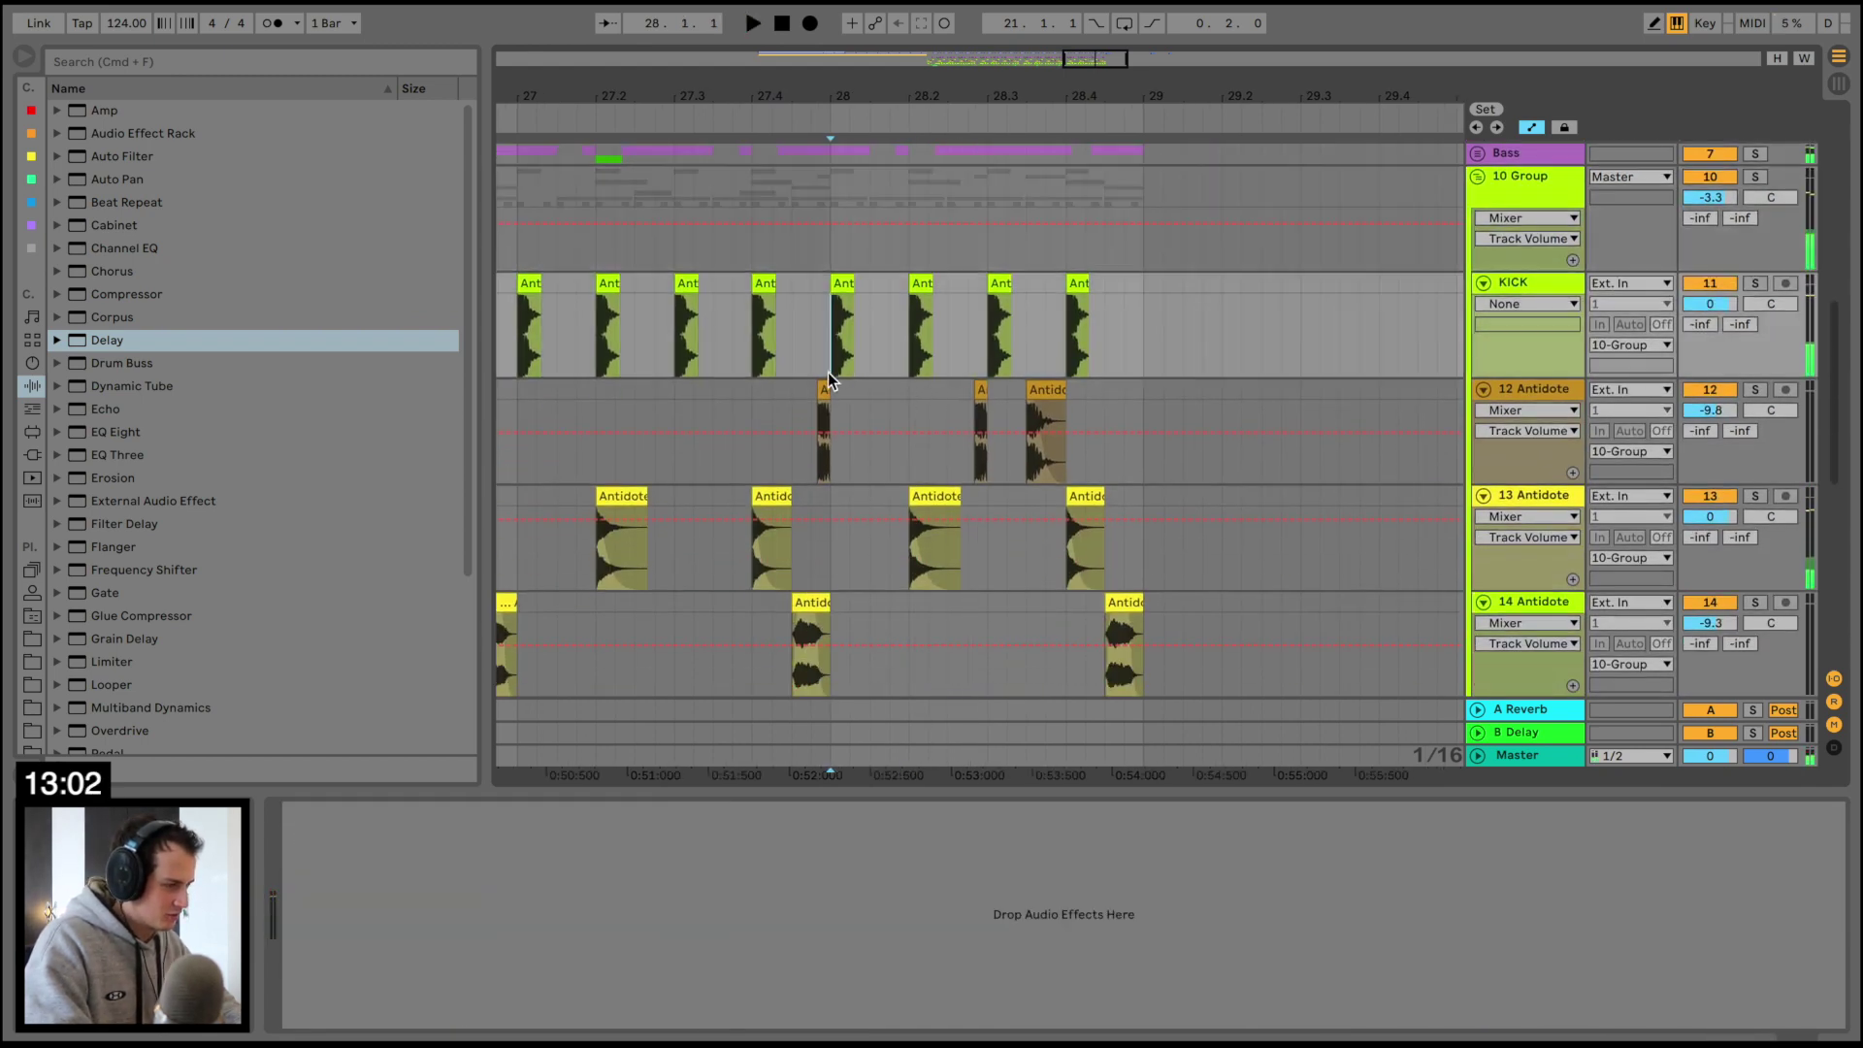
{"action": "left_click", "coordinate": [999, 282]}
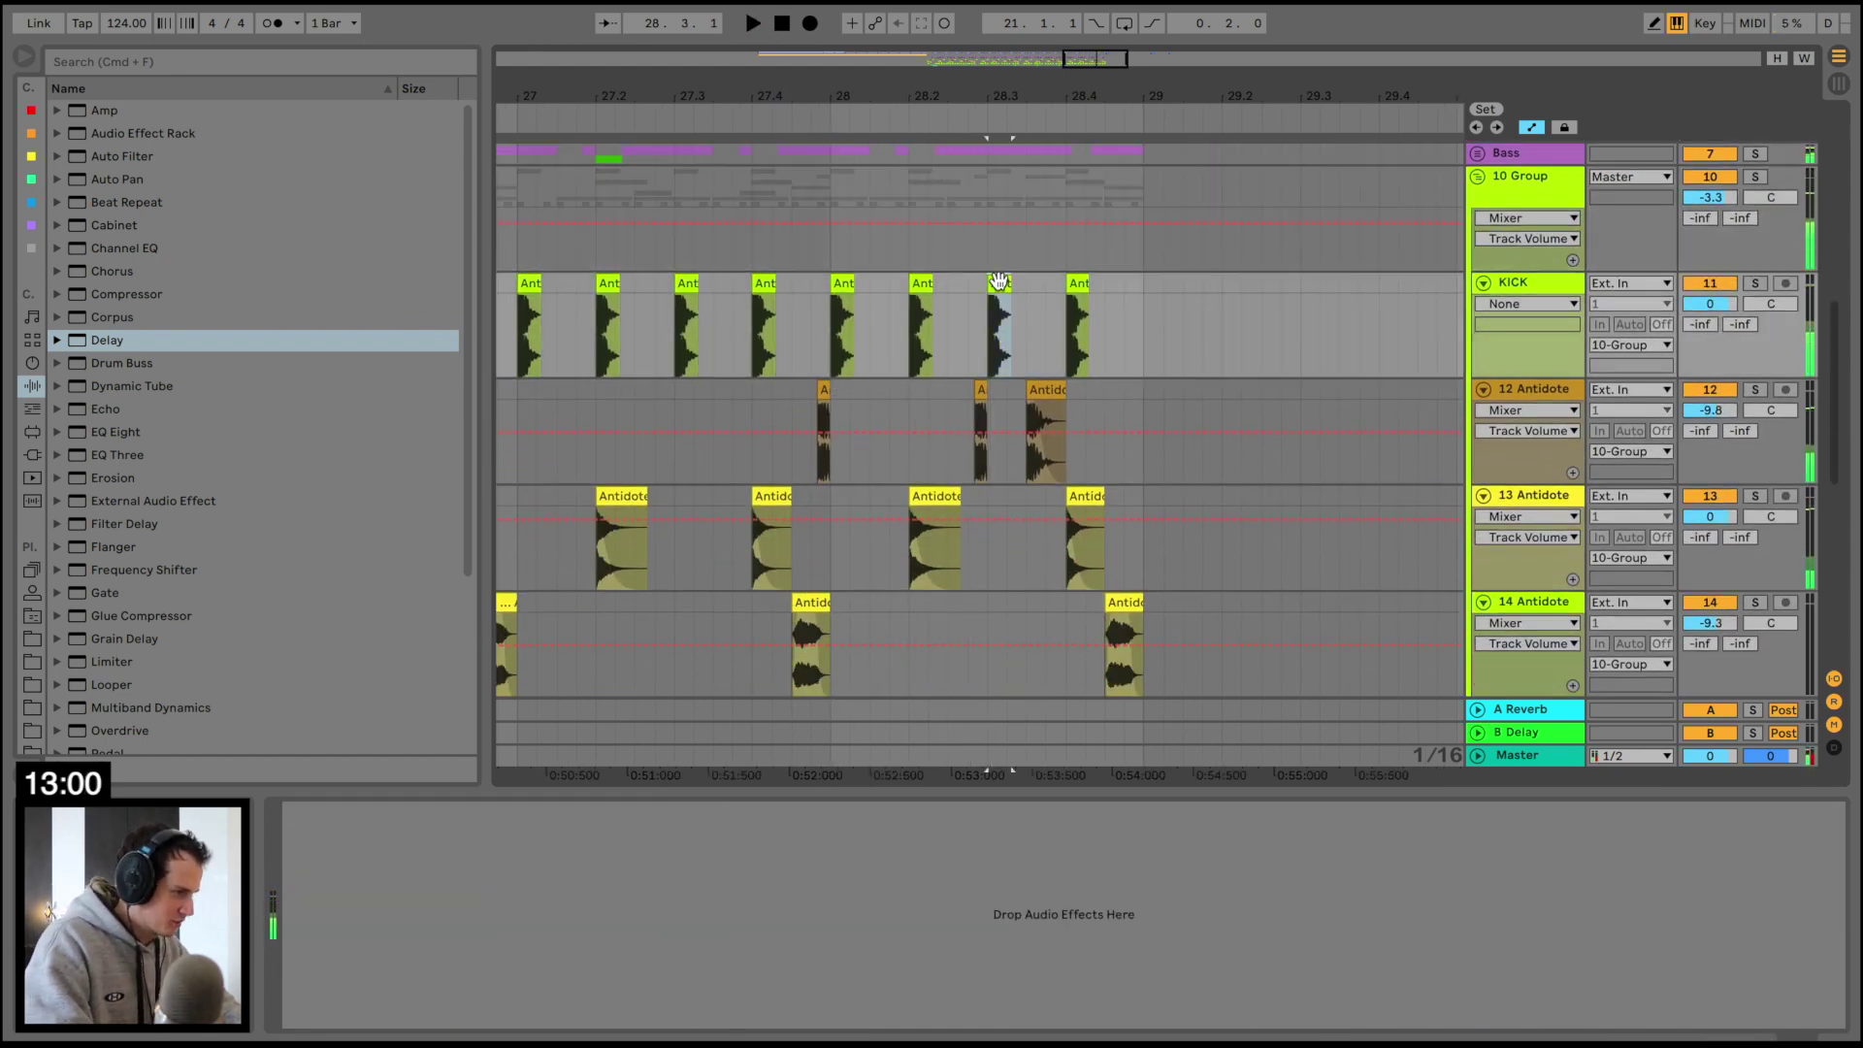
{"action": "left_click_drag", "start_coordinate": [1103, 96], "coordinate": [1104, 165]}
{"action": "left_click", "coordinate": [970, 390]}
{"action": "key", "text": "Delete"}
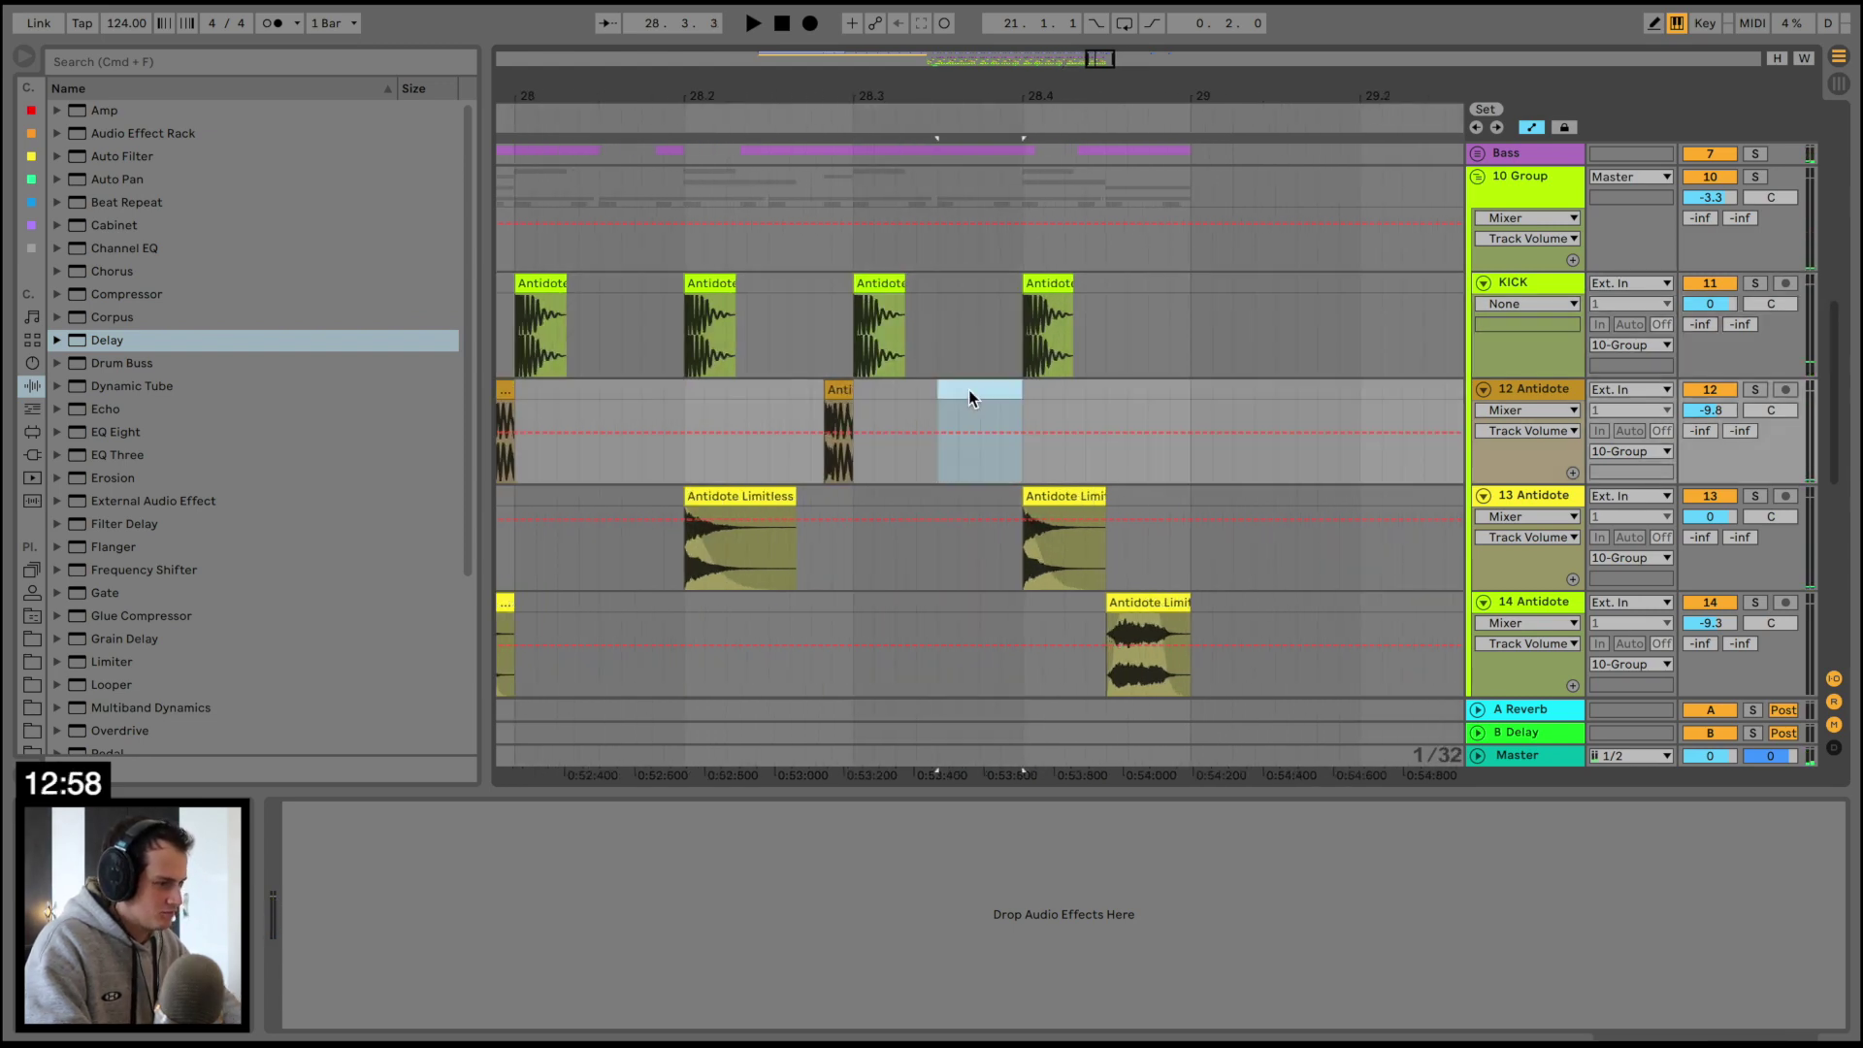
Audition the drums from bar 28, delete the KICK clip at 28.4 and play the ending from before 28.3
{"action": "left_click", "coordinate": [858, 386]}
{"action": "scroll", "coordinate": [858, 386], "scroll_direction": "left", "scroll_amount": 5}
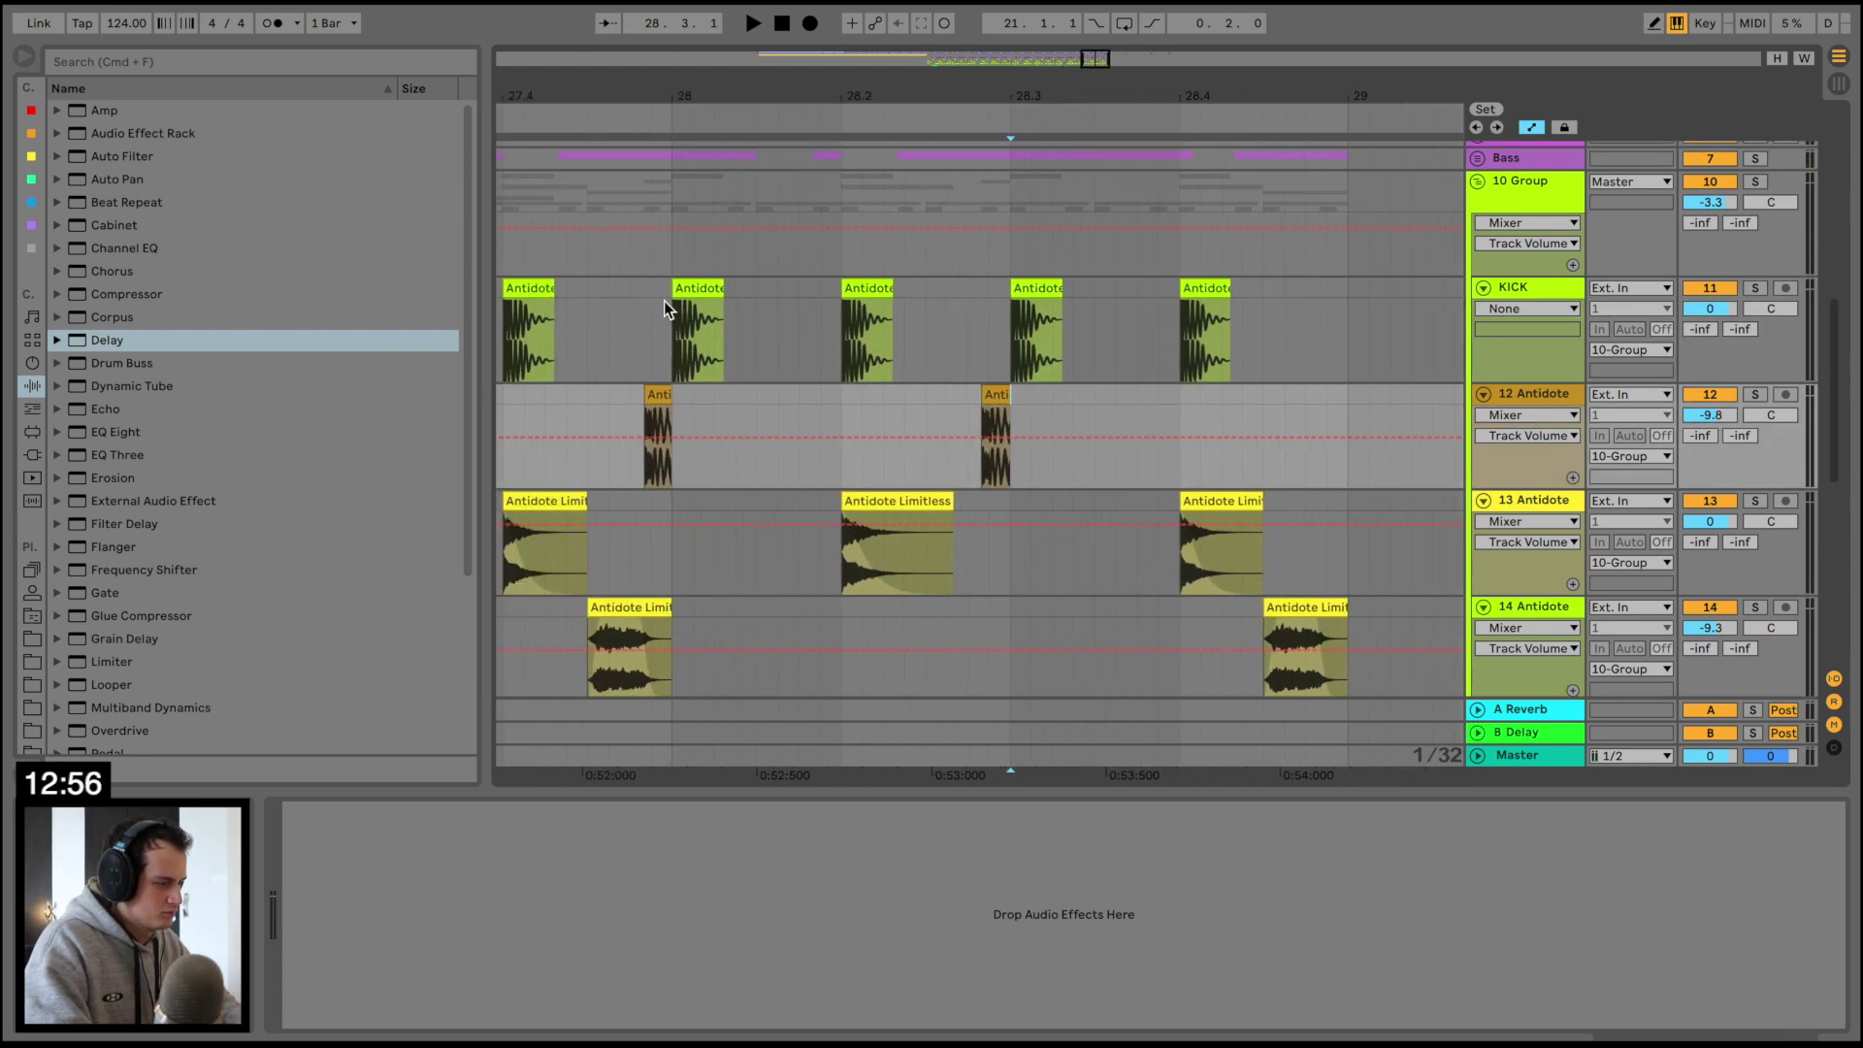
{"action": "left_click", "coordinate": [649, 305]}
{"action": "key", "text": "space"}
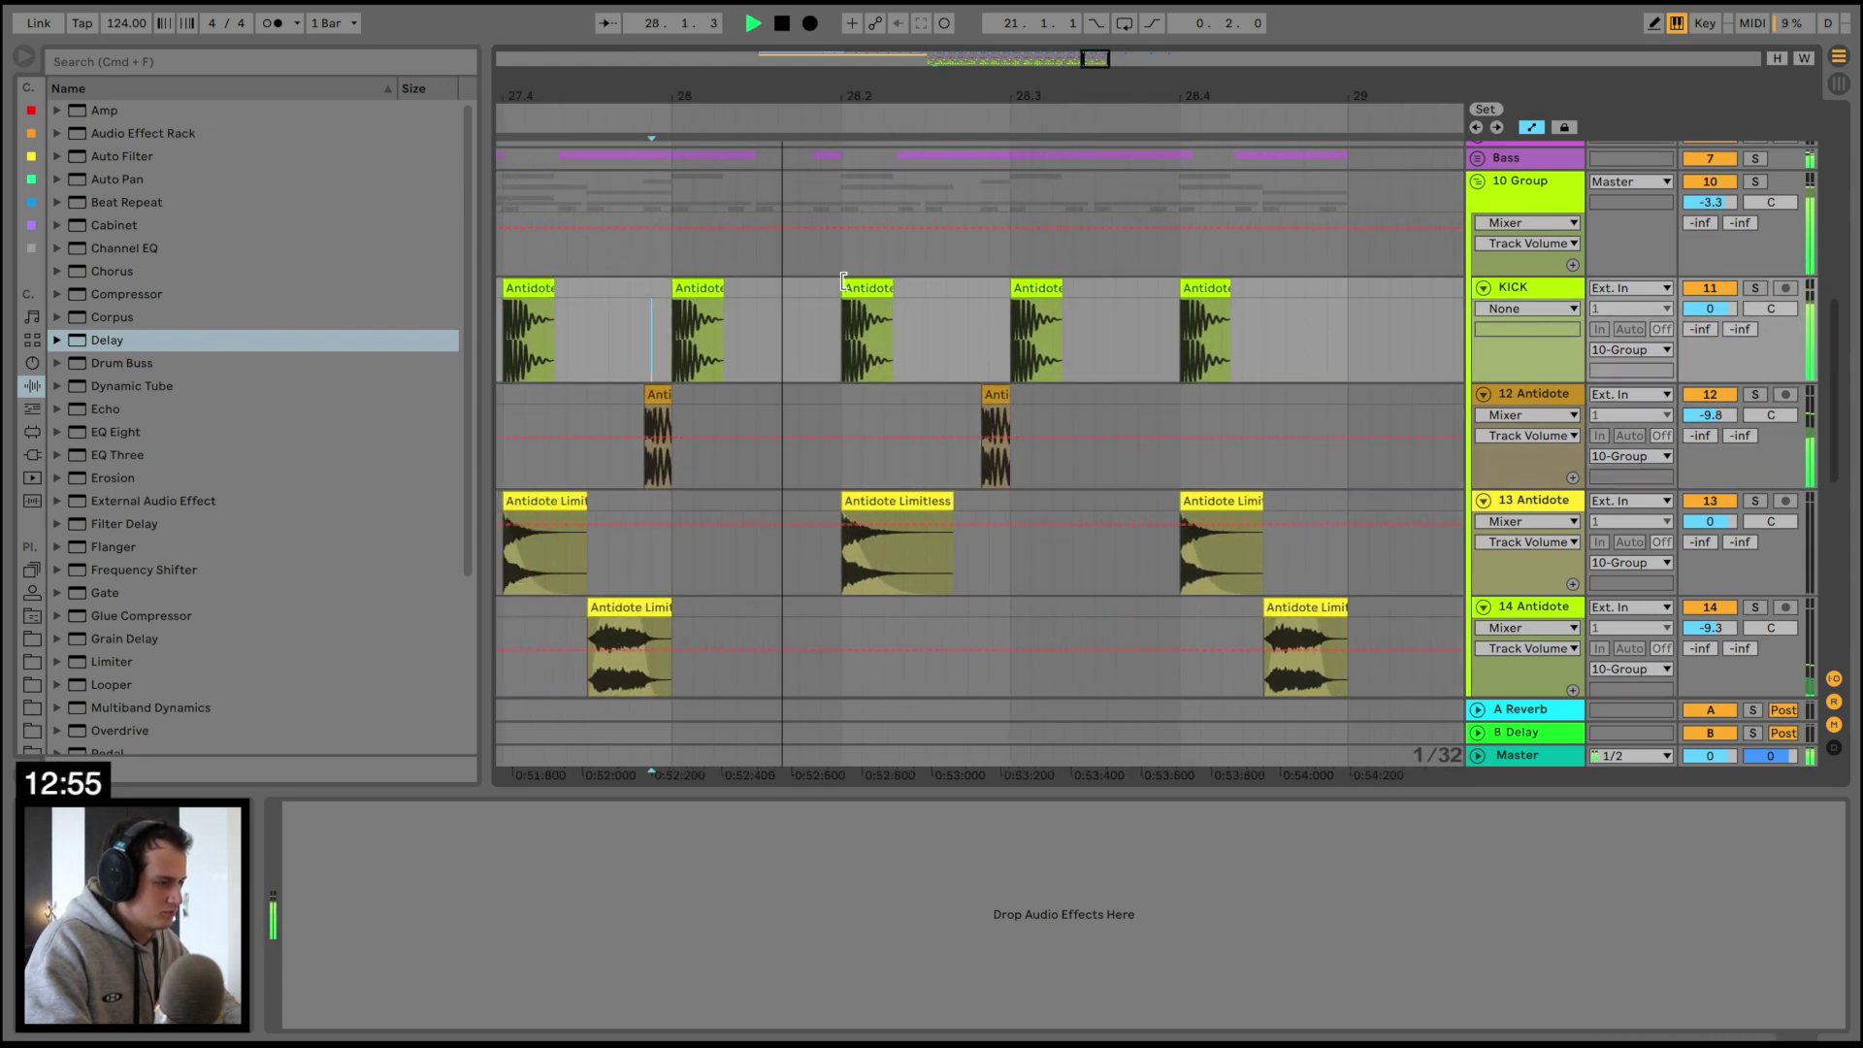
{"action": "left_click", "coordinate": [1209, 288]}
{"action": "left_click", "coordinate": [926, 363]}
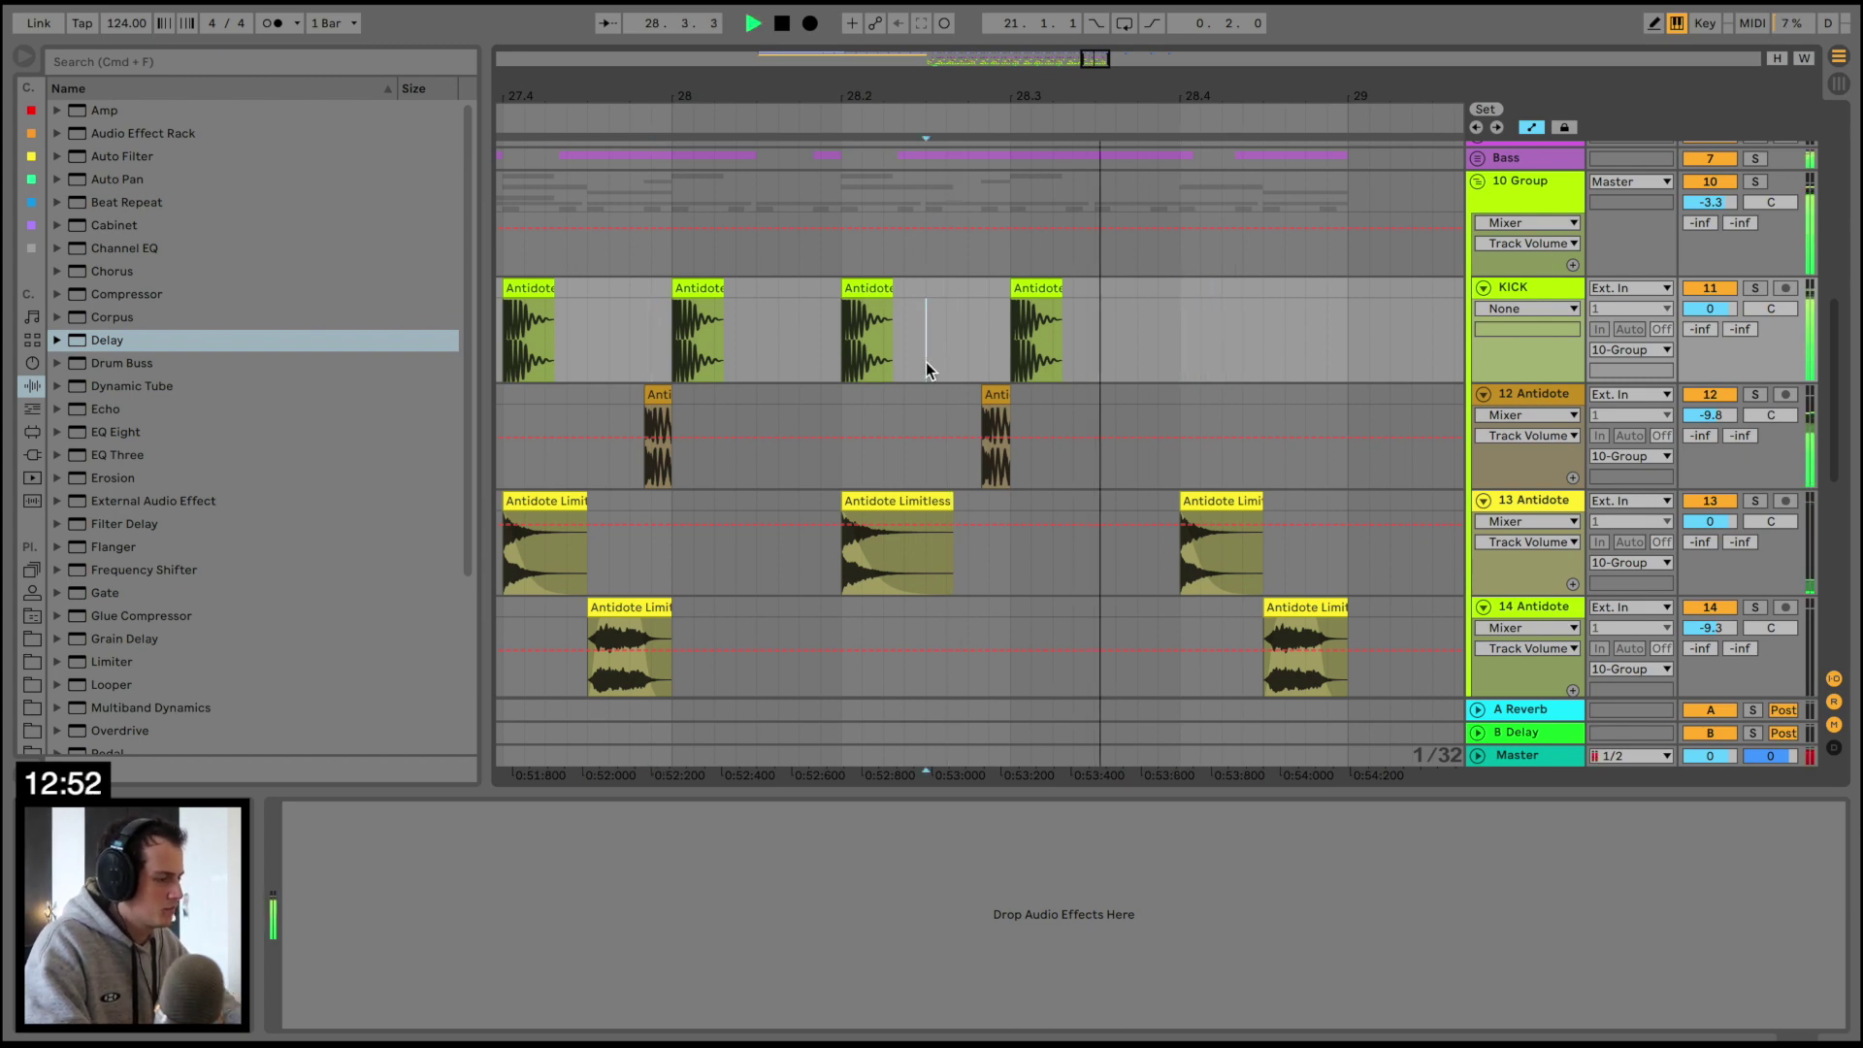
Insert a new audio track below 13 Antidote inside the drum group
{"action": "scroll", "coordinate": [926, 363], "scroll_direction": "down", "scroll_amount": 3}
{"action": "left_click", "coordinate": [1487, 336]}
{"action": "key", "text": "super+t"}
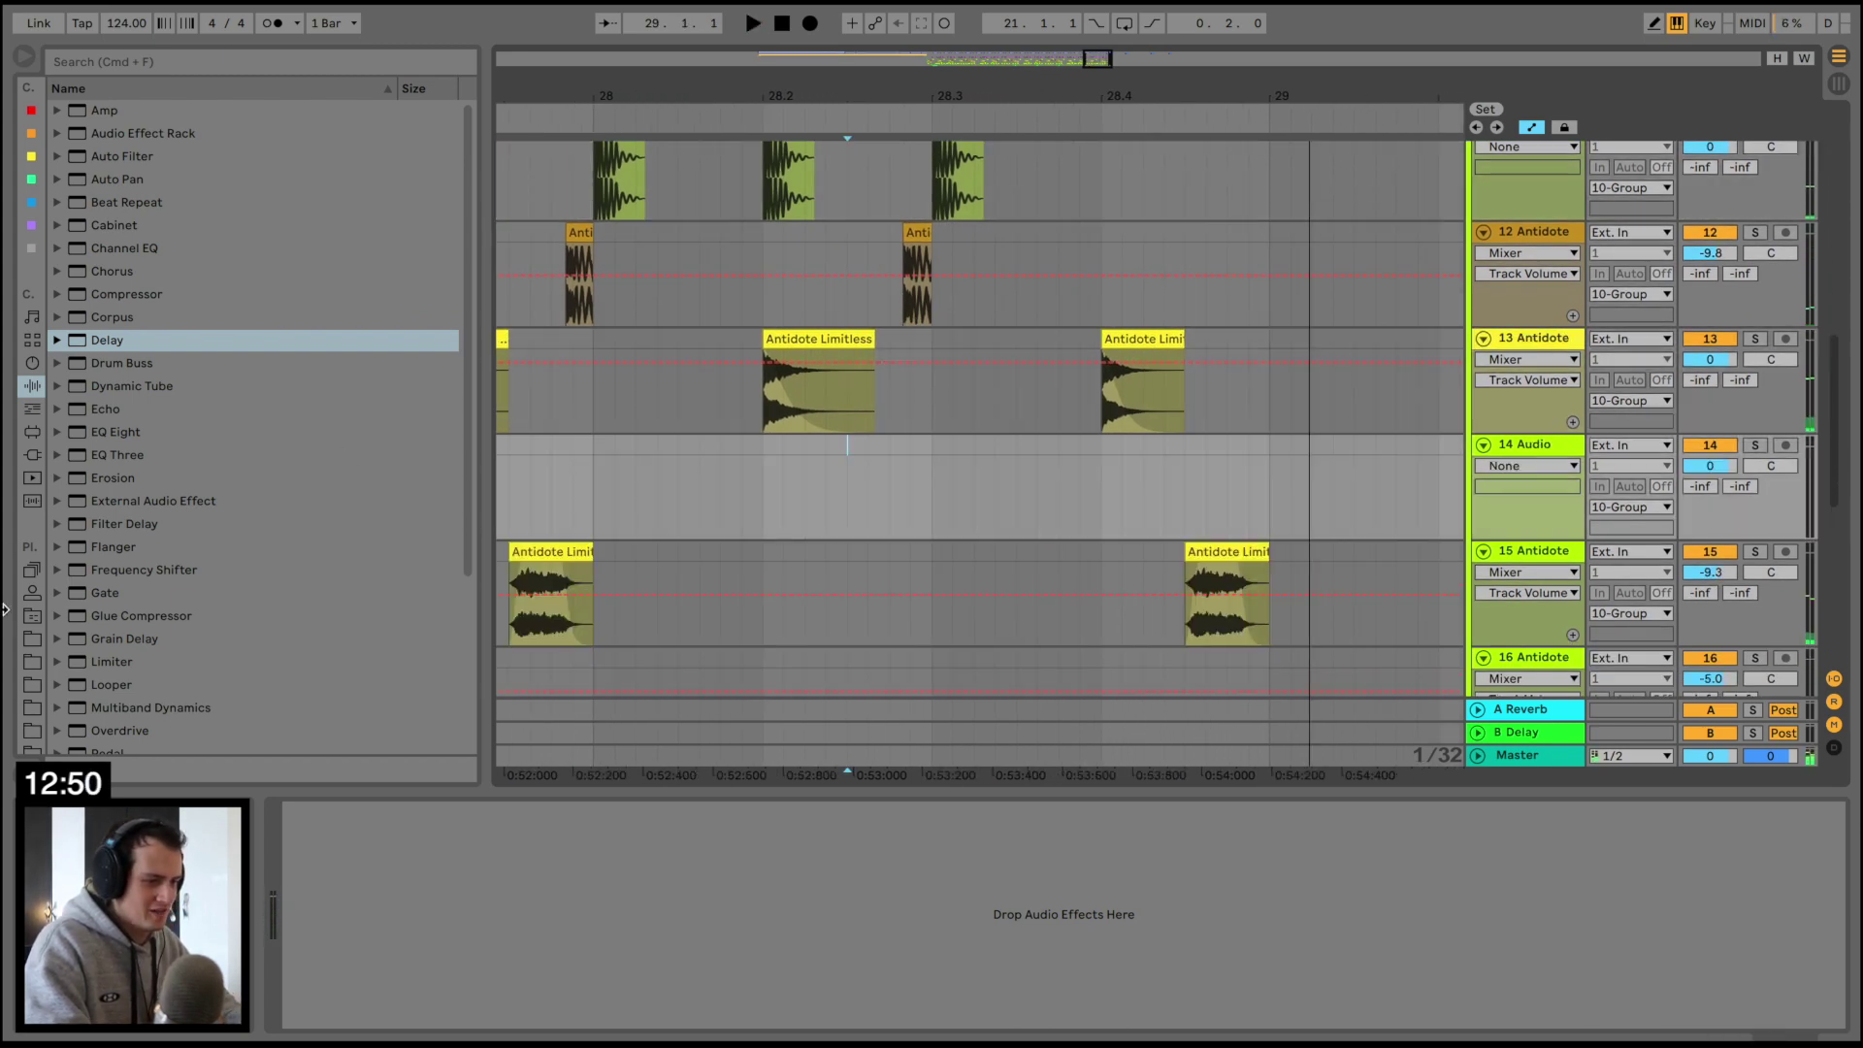
Search the sample folder for "lim" and expand the Antidote Audio - Limitless pack
{"action": "left_click", "coordinate": [32, 641]}
{"action": "scroll", "coordinate": [136, 359], "scroll_direction": "down", "scroll_amount": 10}
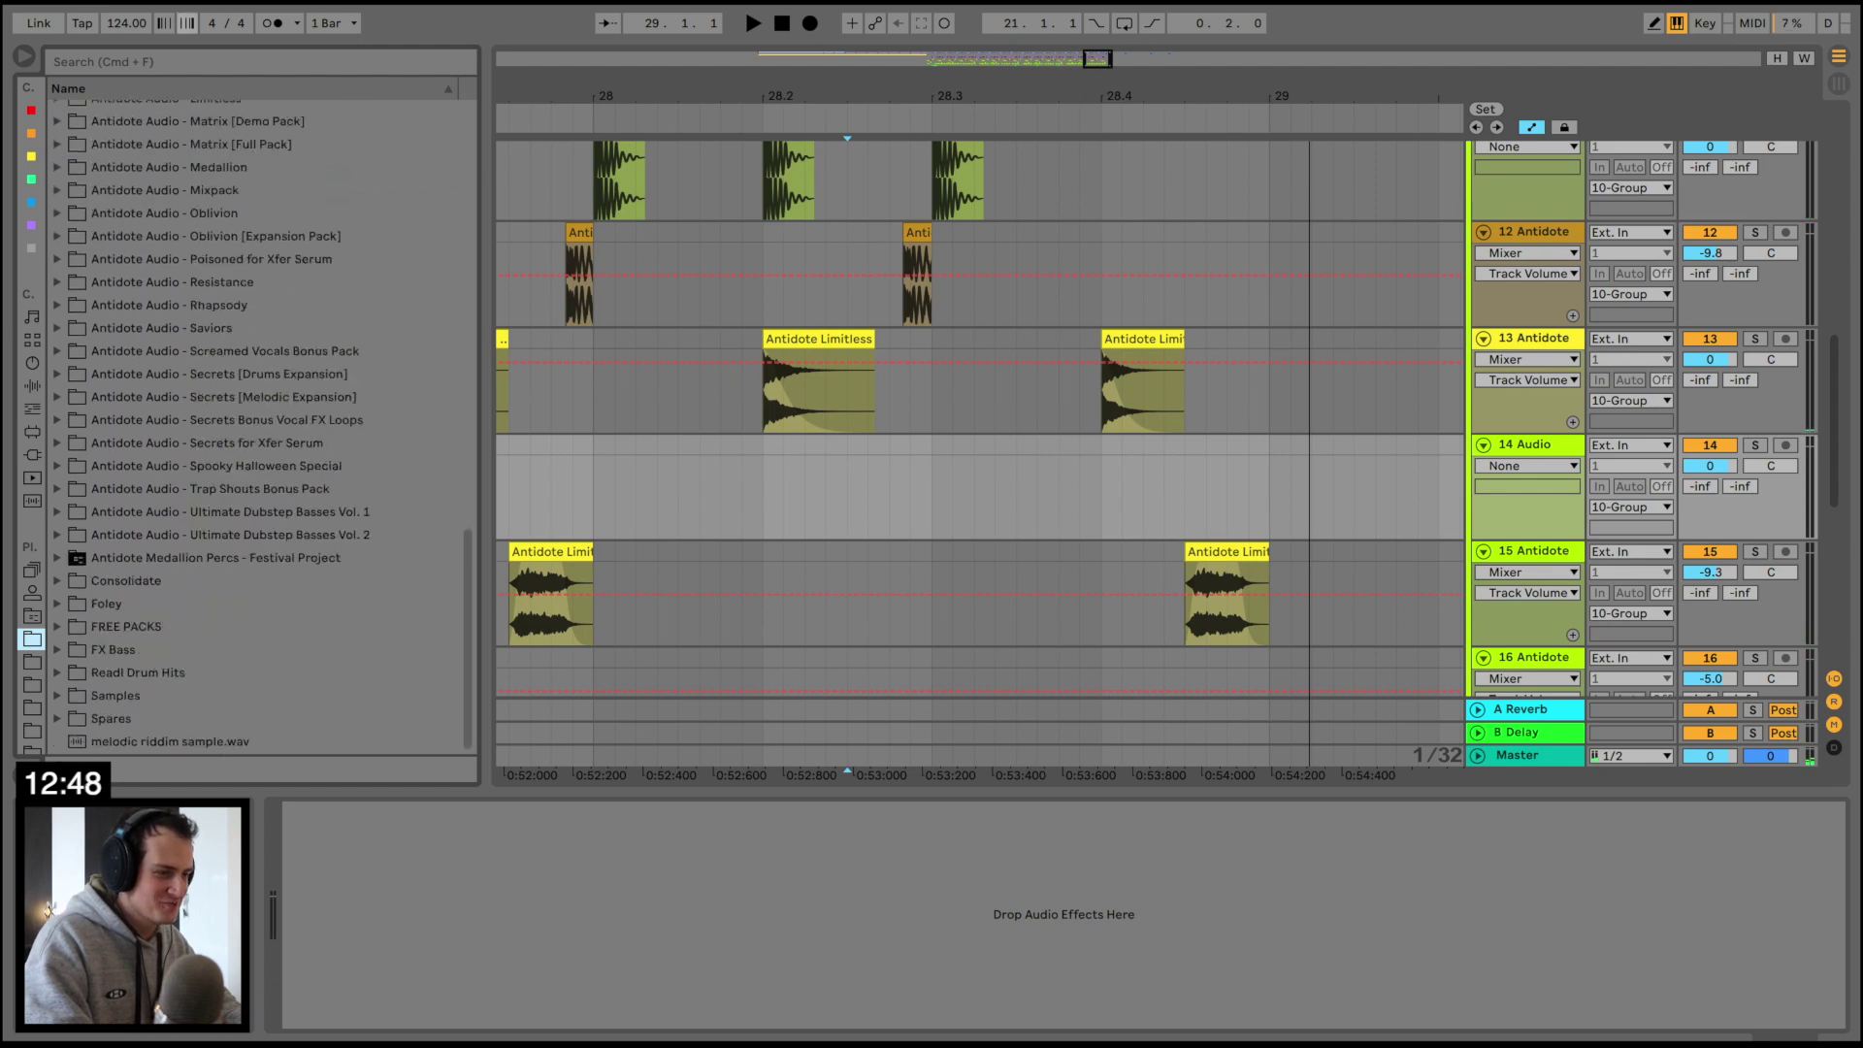
{"action": "left_click", "coordinate": [86, 60]}
{"action": "type", "text": "lim"}
{"action": "left_click", "coordinate": [175, 111]}
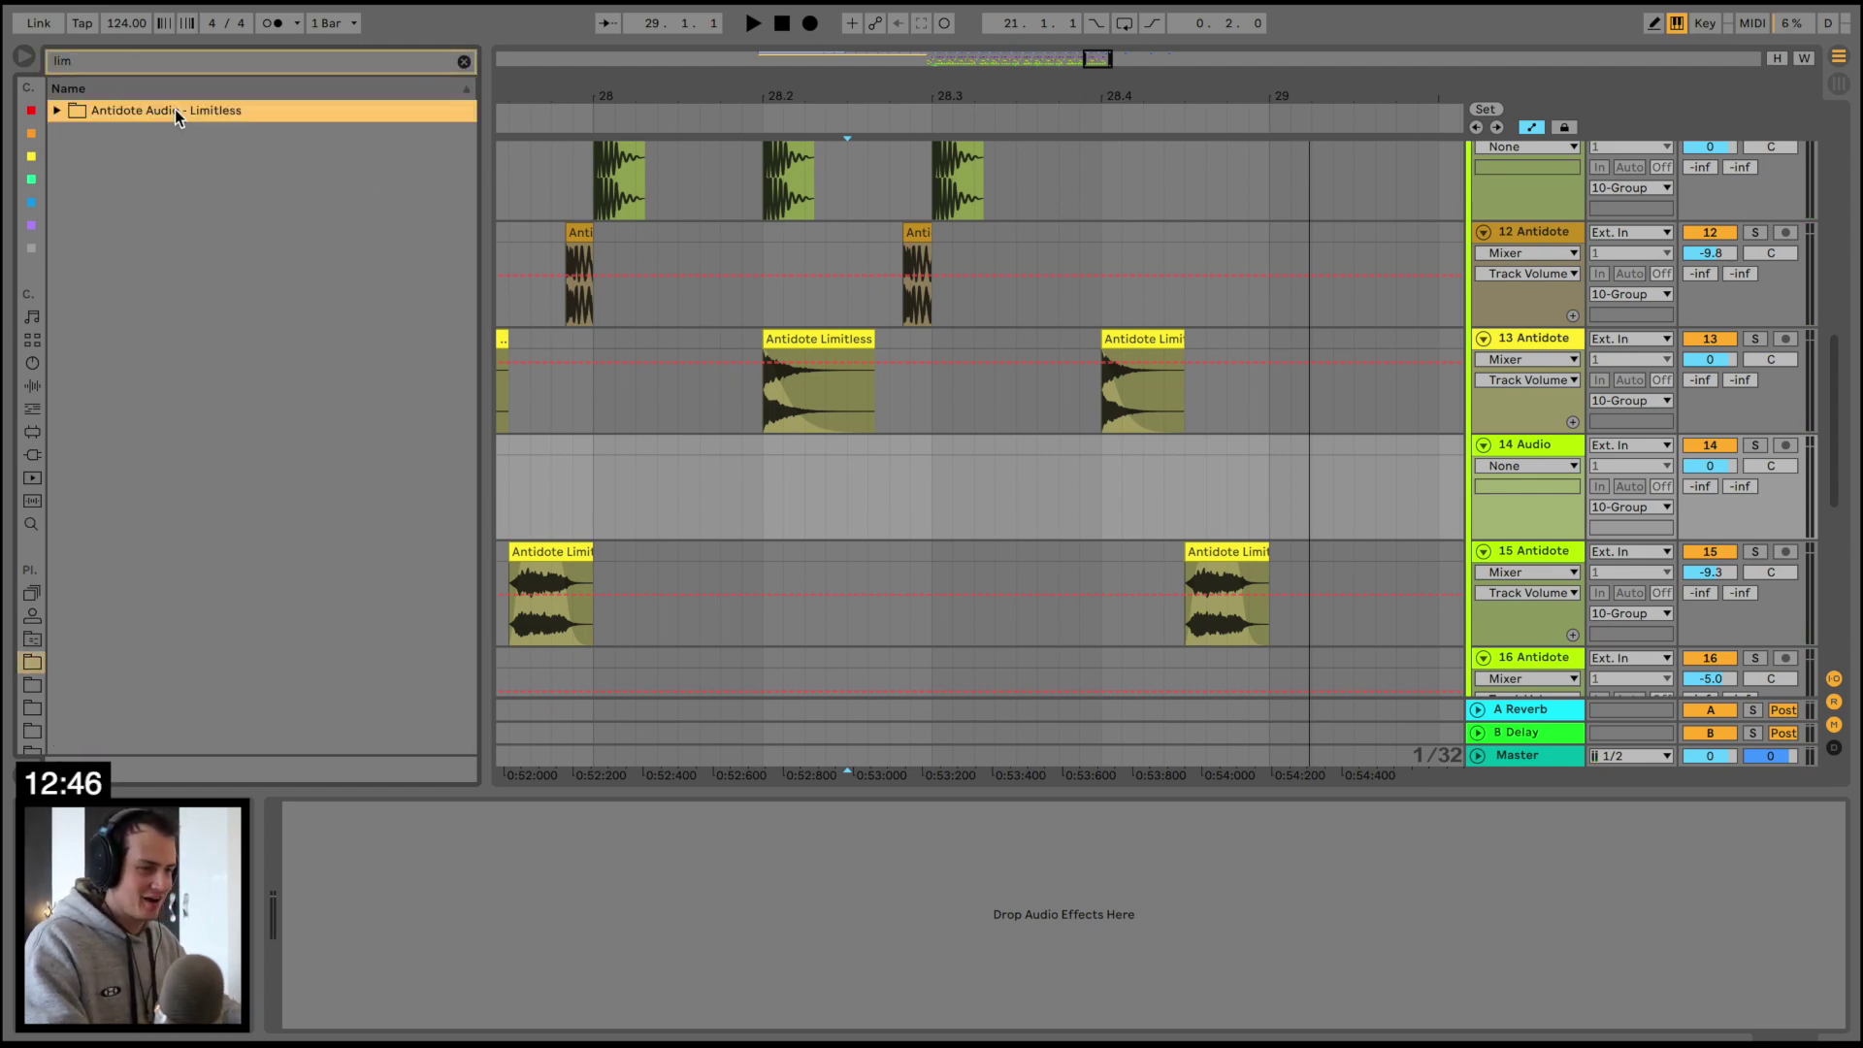
{"action": "key", "text": "Right"}
Expand the Limitless pack's Drums folder and its Snares subfolder
{"action": "key", "text": "Down"}
{"action": "key", "text": "Down"}
{"action": "key", "text": "Down"}
{"action": "left_click", "coordinate": [74, 316]}
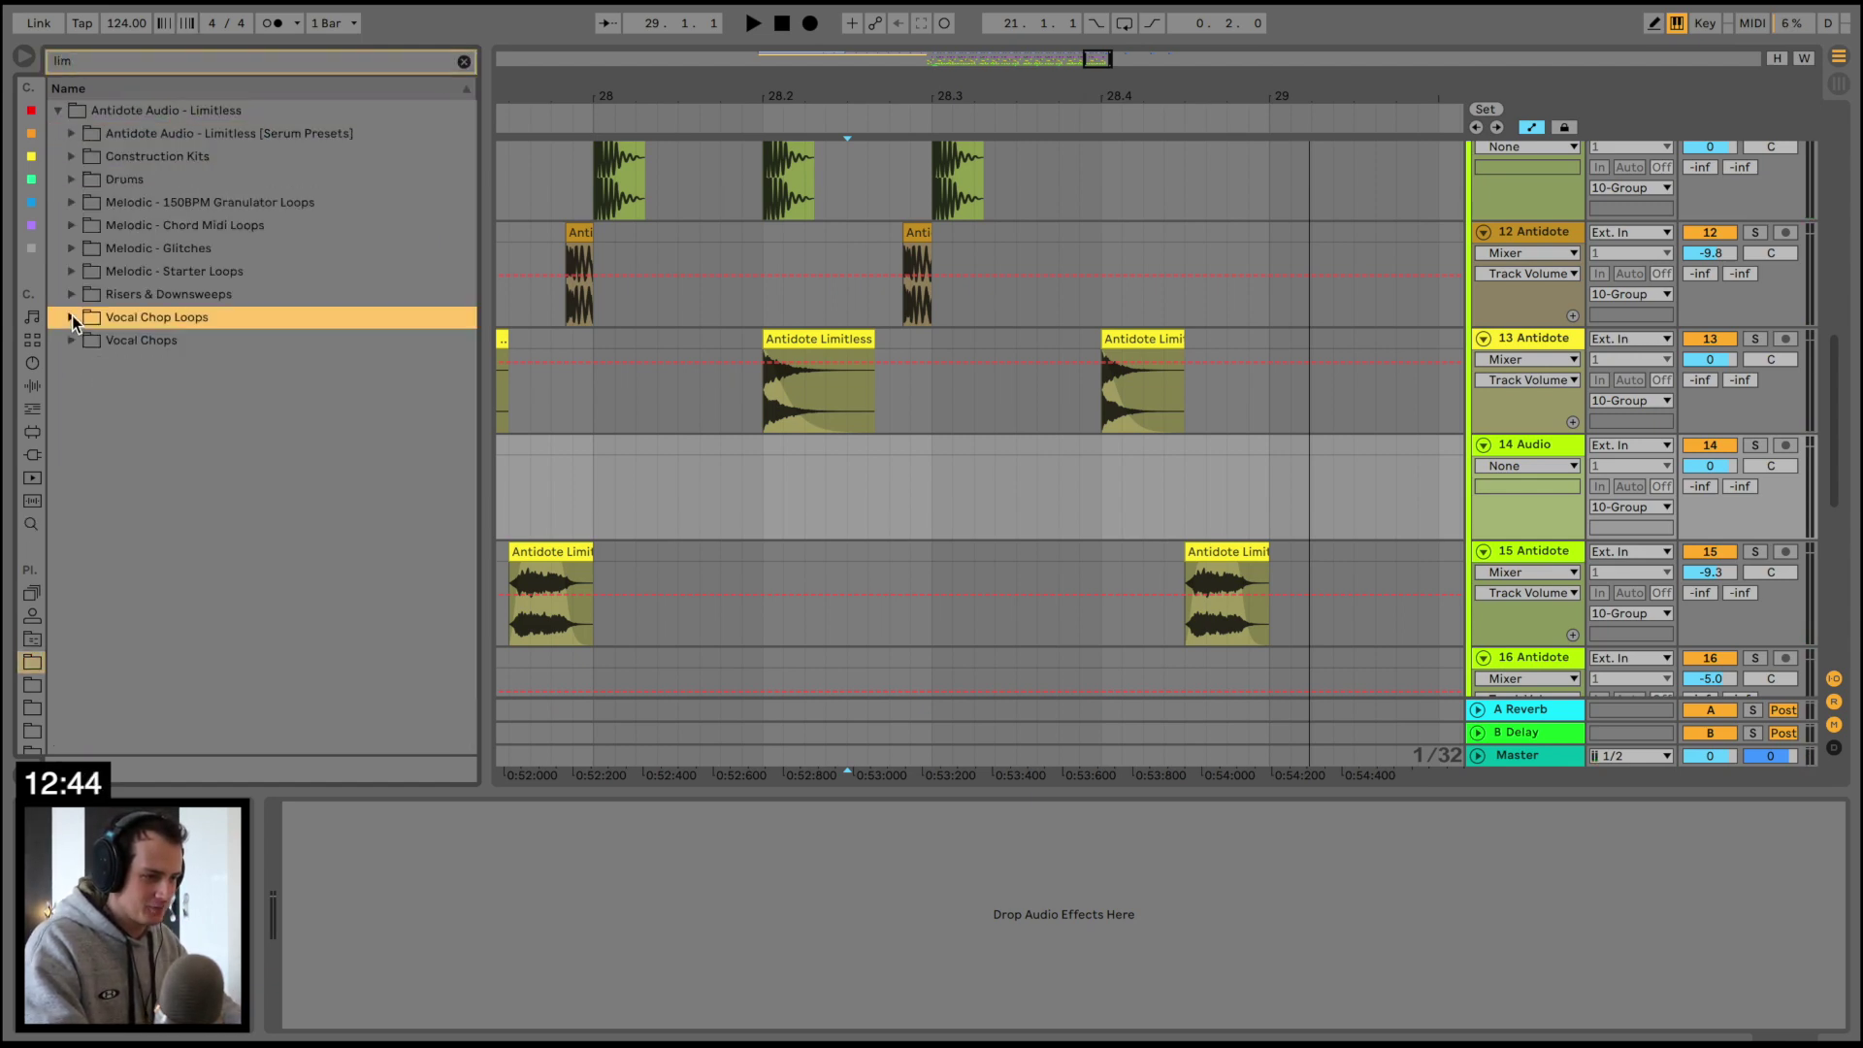
{"action": "left_click", "coordinate": [71, 179]}
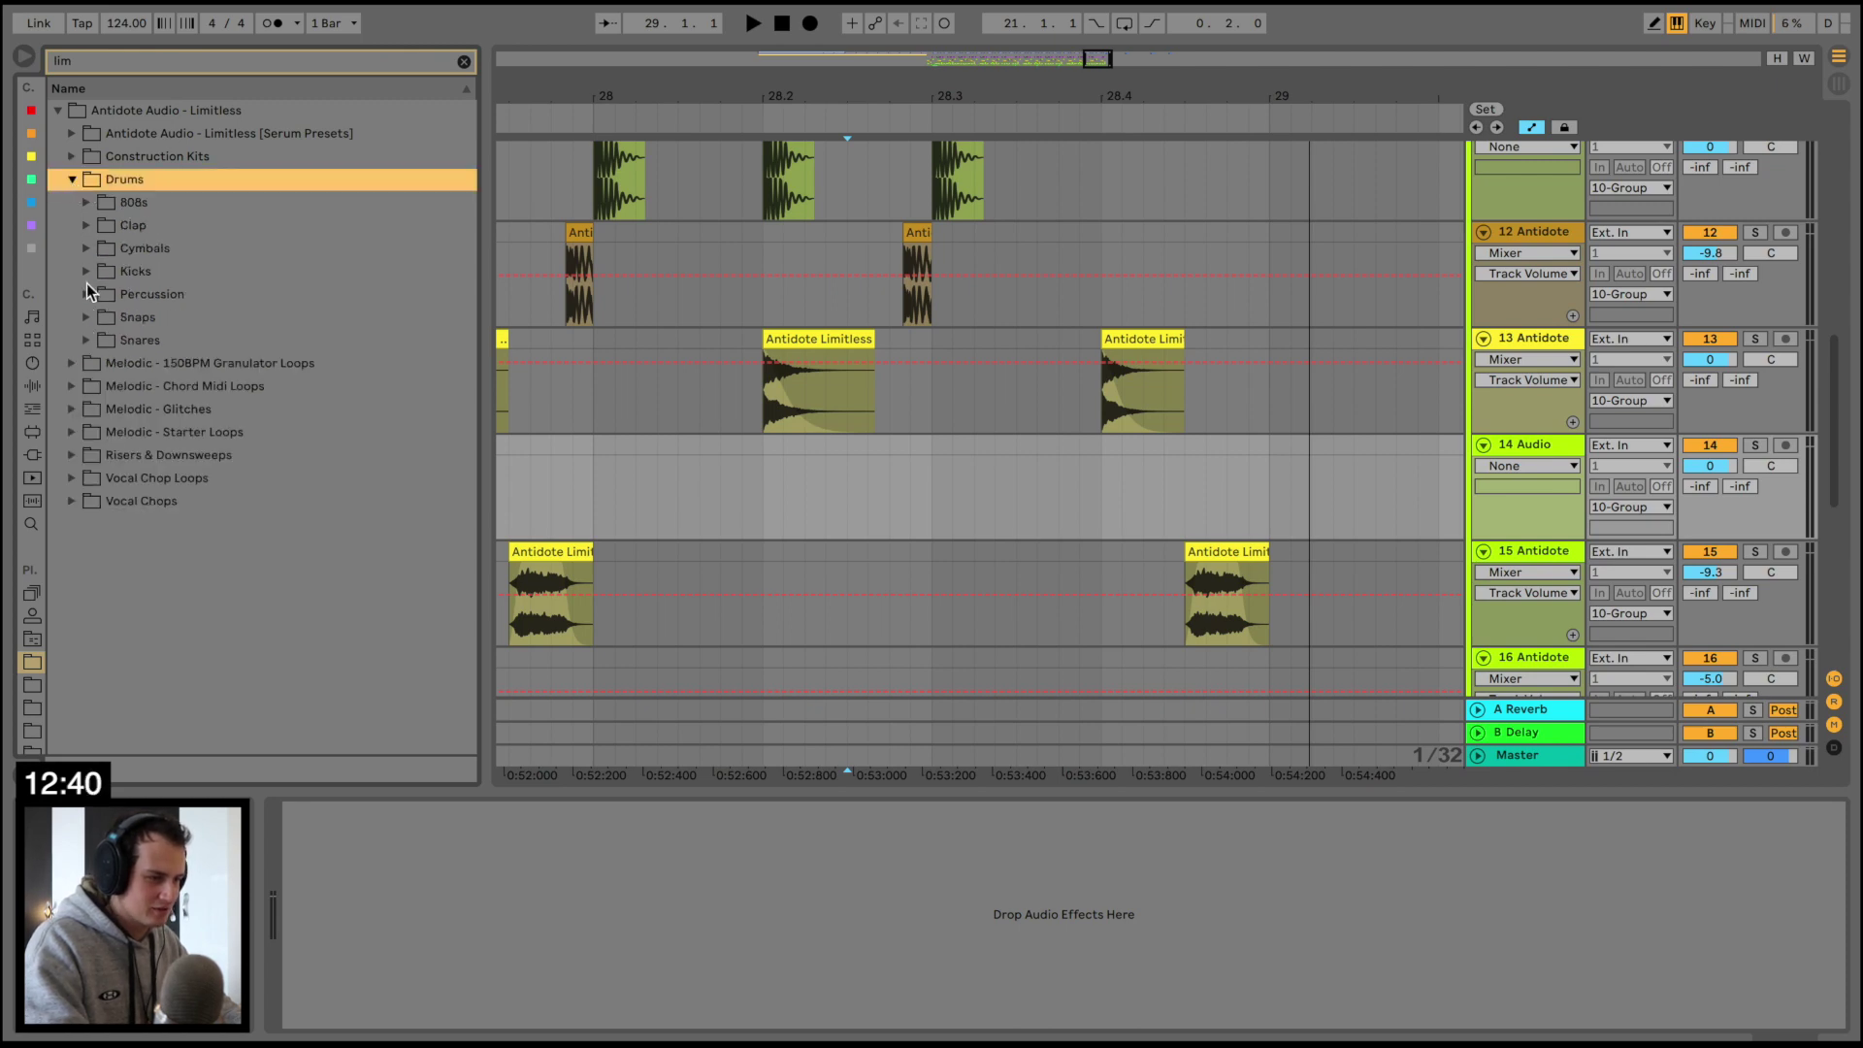
{"action": "left_click", "coordinate": [86, 340]}
Audition the snare samples from the Hard Snares through Normal Snares 7
{"action": "key", "text": "Down"}
{"action": "key", "text": "Down"}
{"action": "key", "text": "Down"}
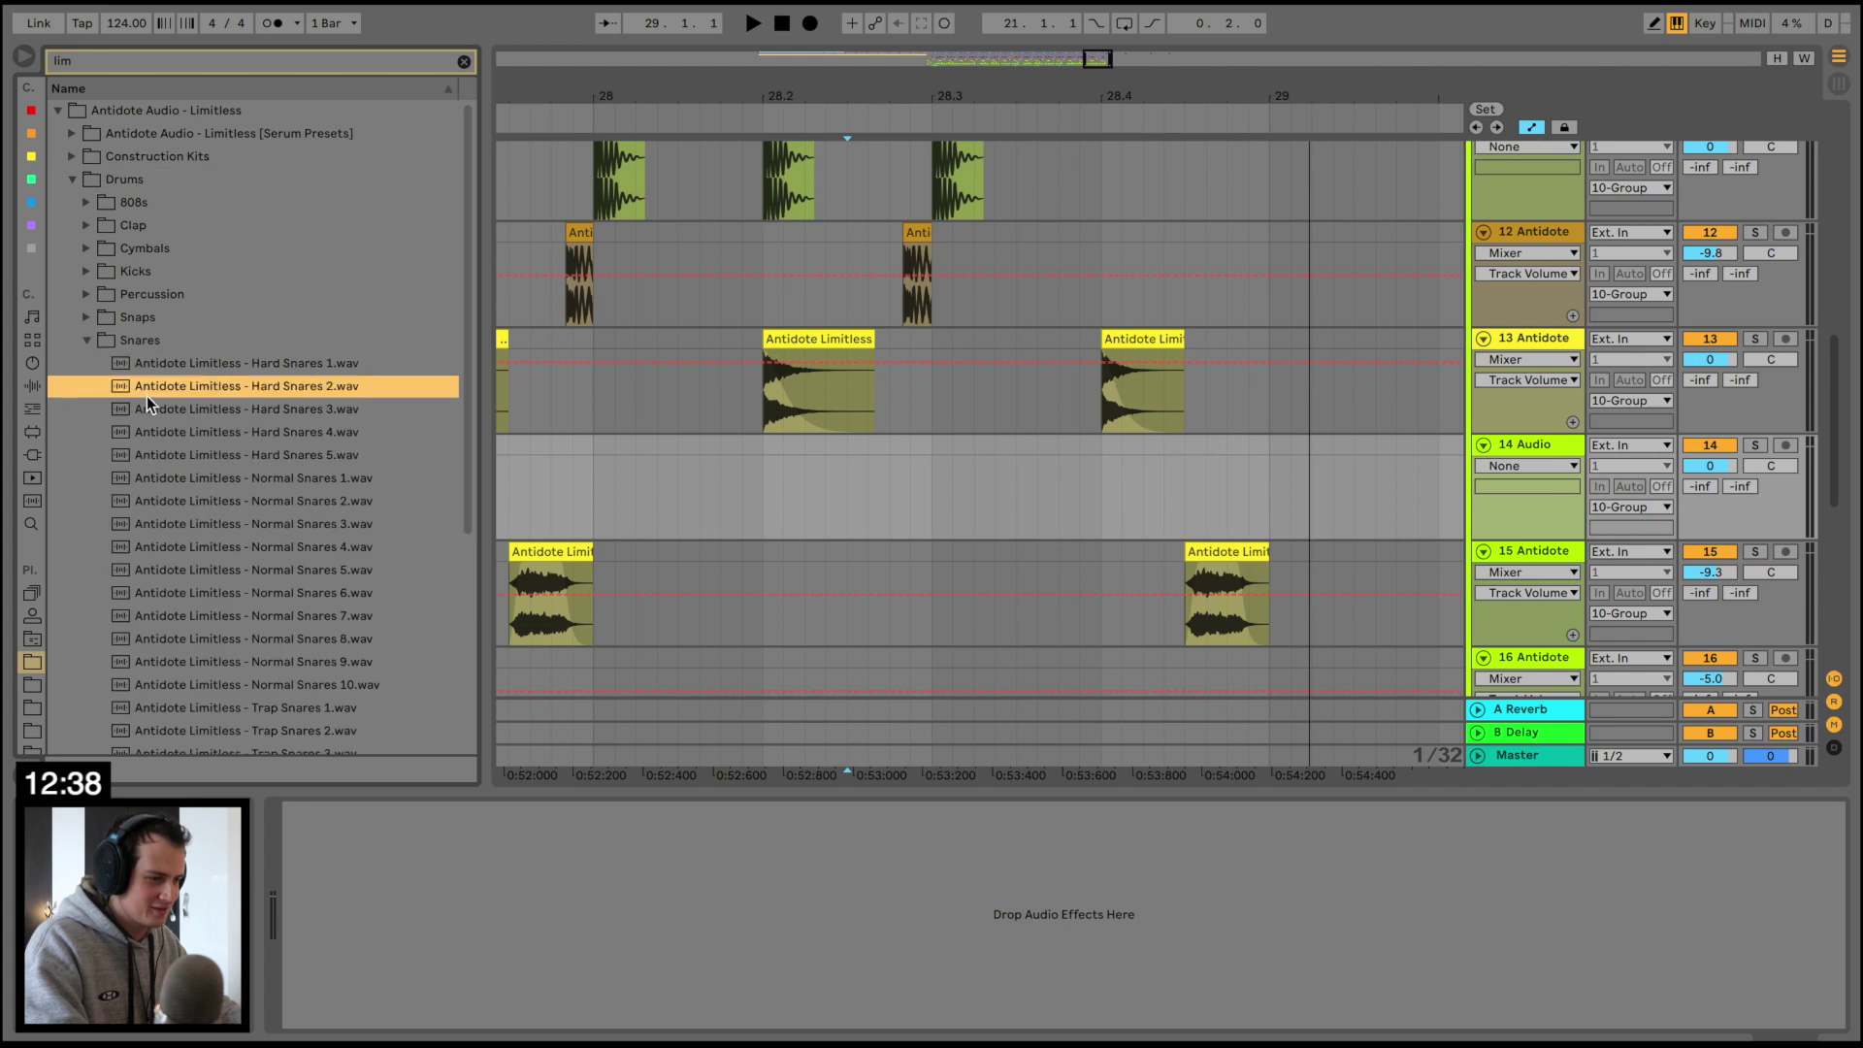
{"action": "key", "text": "Down"}
{"action": "key", "text": "Down"}
{"action": "key", "text": "Down"}
{"action": "key", "text": "Down"}
{"action": "key", "text": "Down"}
{"action": "key", "text": "Down"}
{"action": "key", "text": "Down"}
{"action": "key", "text": "Down"}
{"action": "key", "text": "Down"}
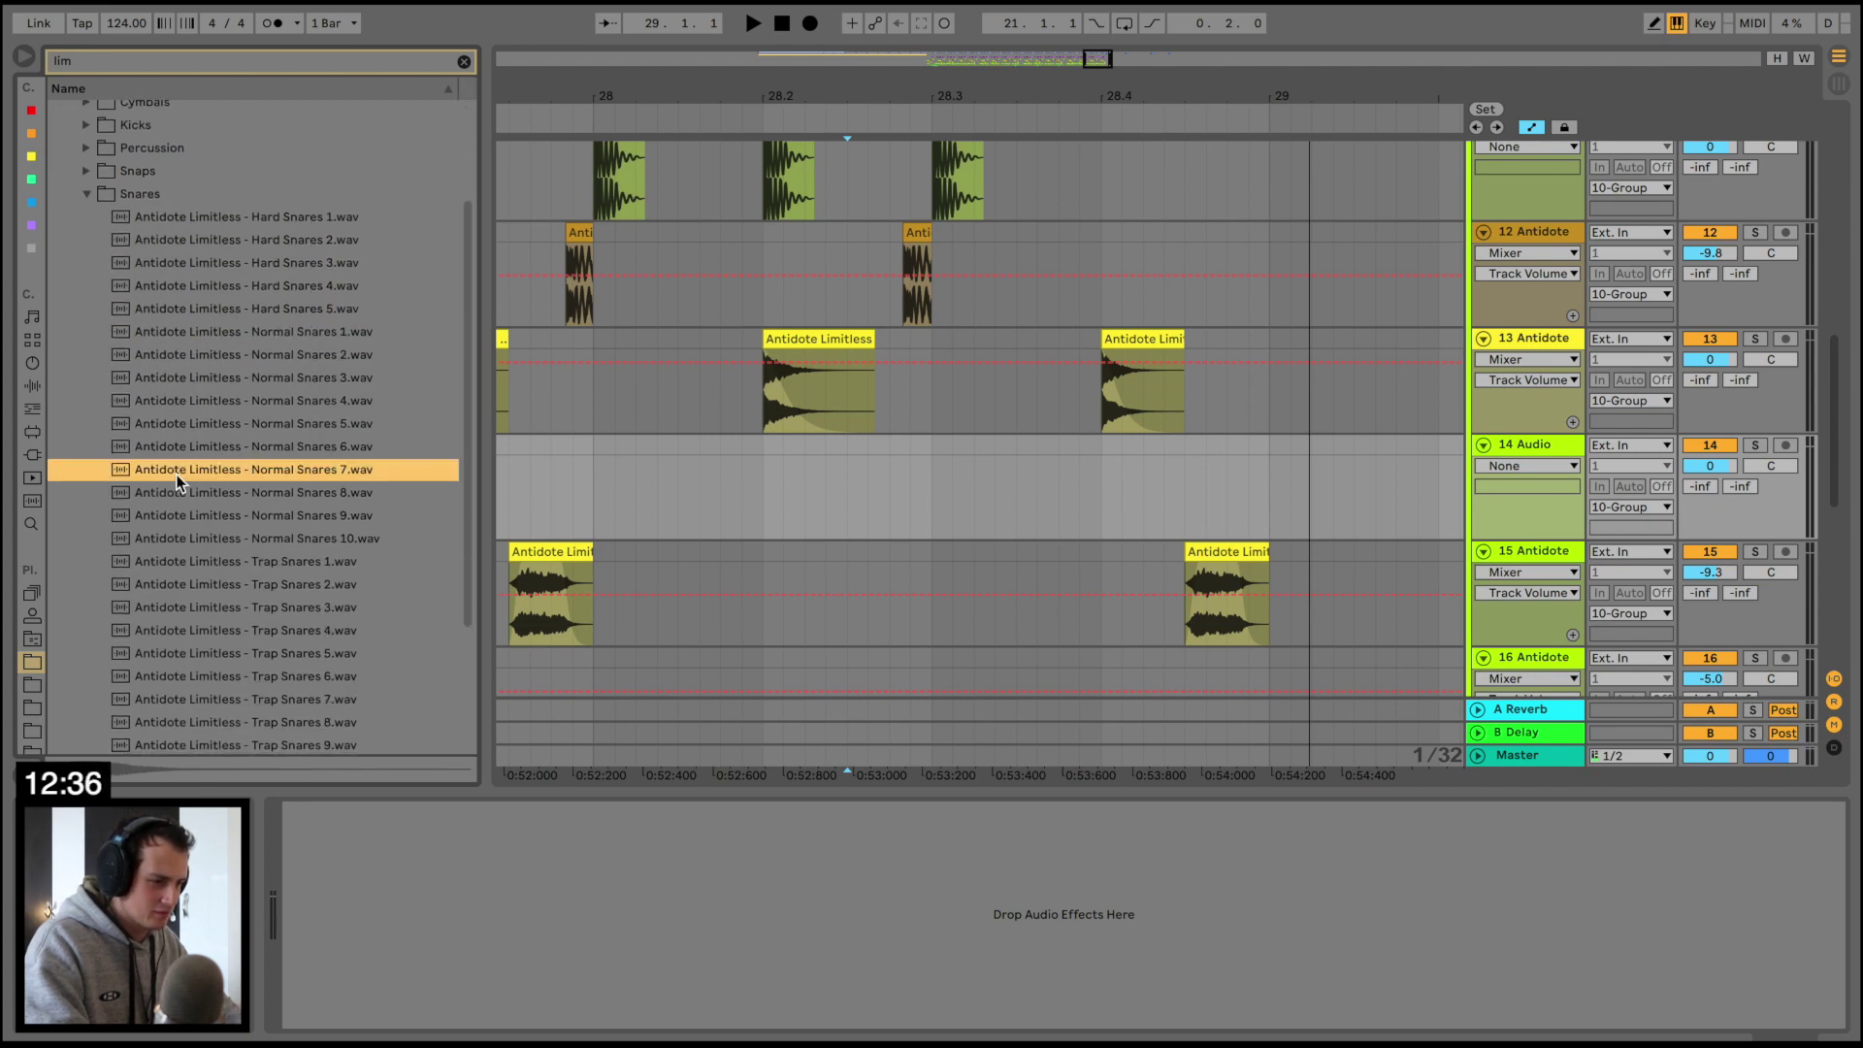
Place Normal Snares 7.wav at 28.4 on the empty track 14 and trim the clip's end to bar 29
{"action": "left_click_drag", "start_coordinate": [234, 377], "coordinate": [1100, 478]}
{"action": "key", "text": "space"}
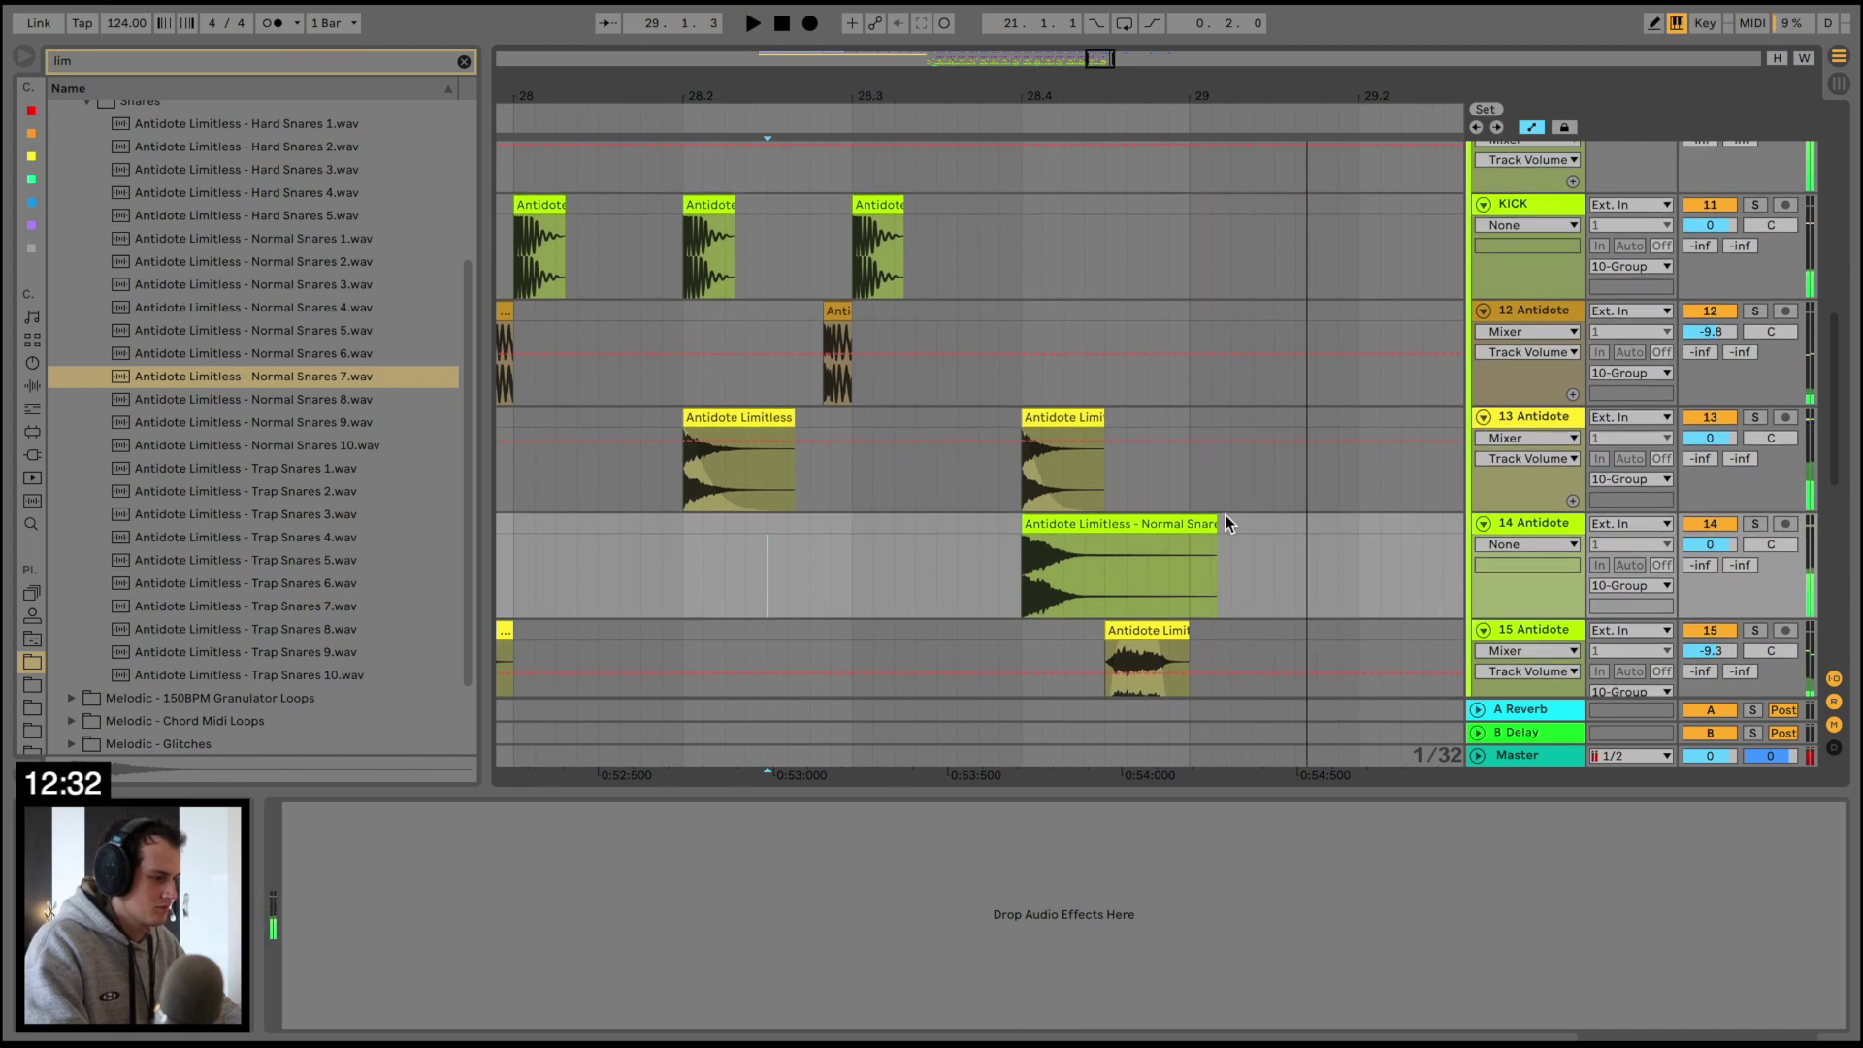
{"action": "key", "text": "space"}
{"action": "left_click_drag", "start_coordinate": [1218, 525], "coordinate": [1190, 525]}
Add a copy of the kick clip at 28.4.3 on the KICK track
{"action": "scroll", "coordinate": [1190, 520], "scroll_direction": "up", "scroll_amount": 5}
{"action": "scroll", "coordinate": [1101, 405], "scroll_direction": "up", "scroll_amount": 2}
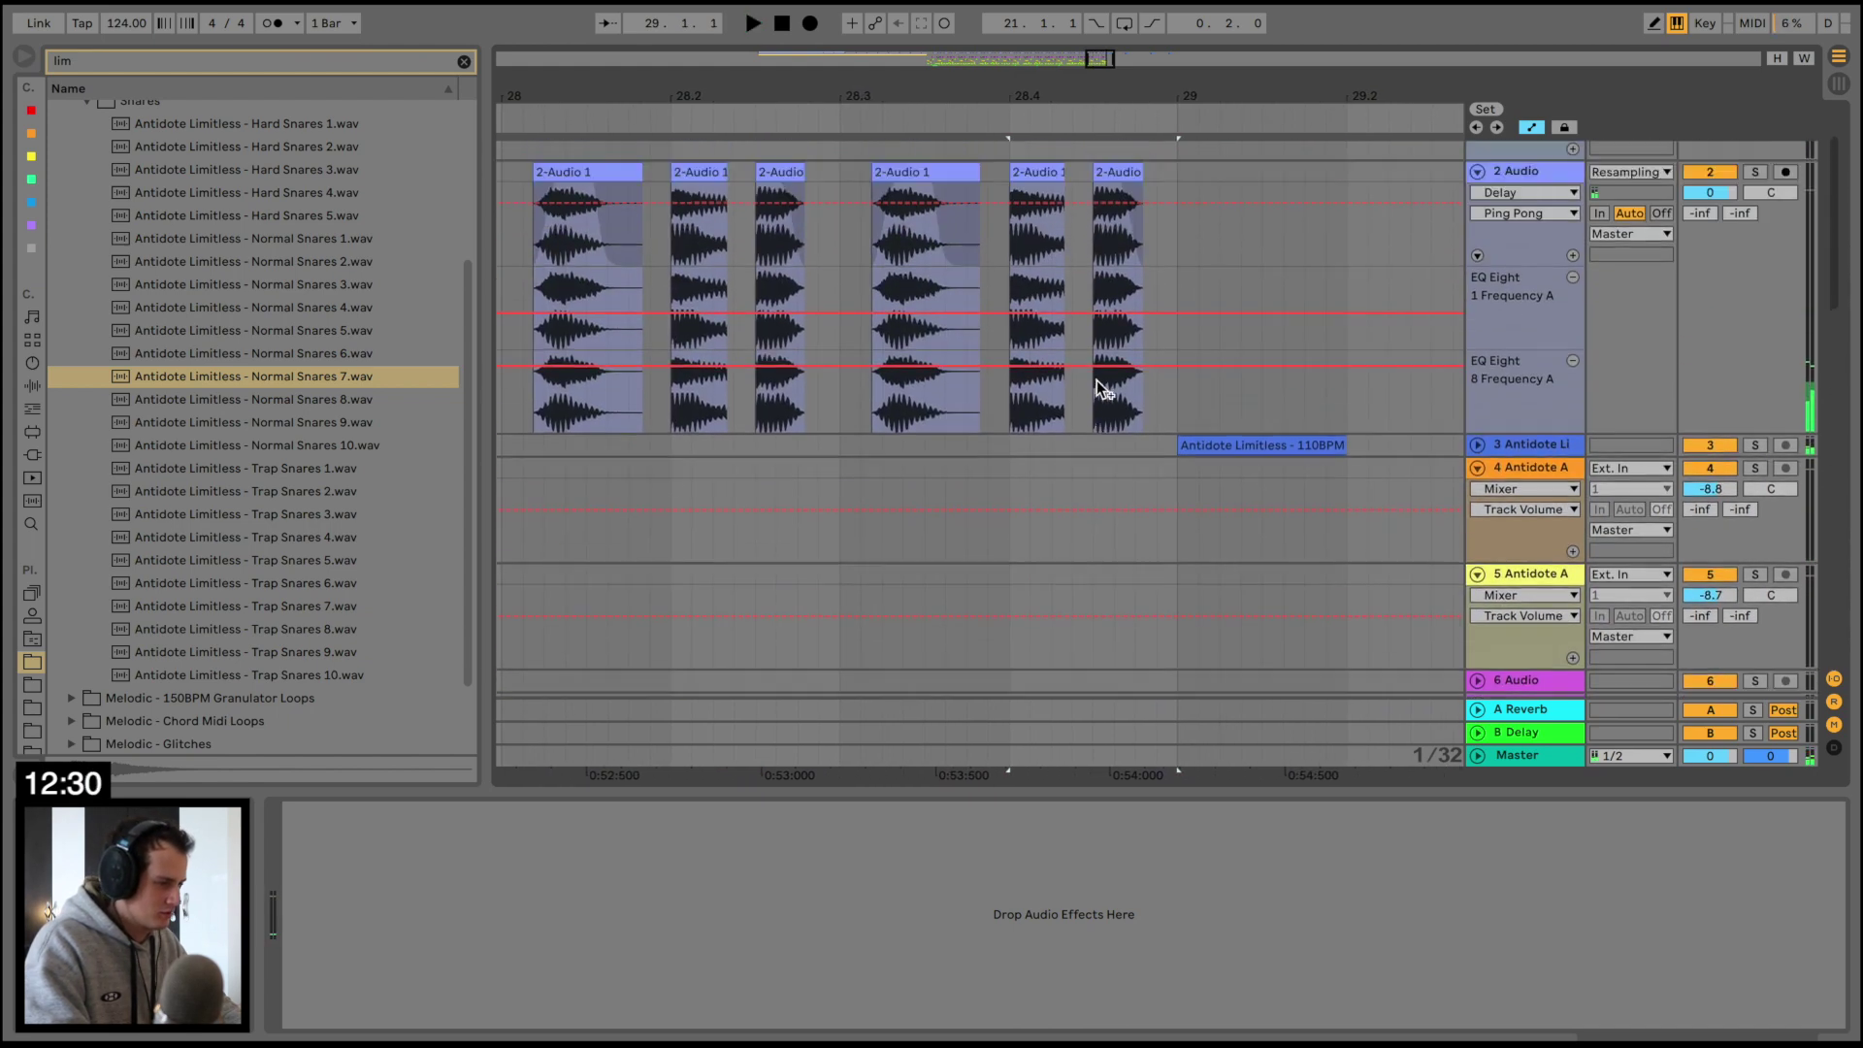
{"action": "scroll", "coordinate": [1103, 396], "scroll_direction": "down", "scroll_amount": 4}
{"action": "left_click", "coordinate": [1477, 333]}
{"action": "scroll", "coordinate": [911, 477], "scroll_direction": "down", "scroll_amount": 5}
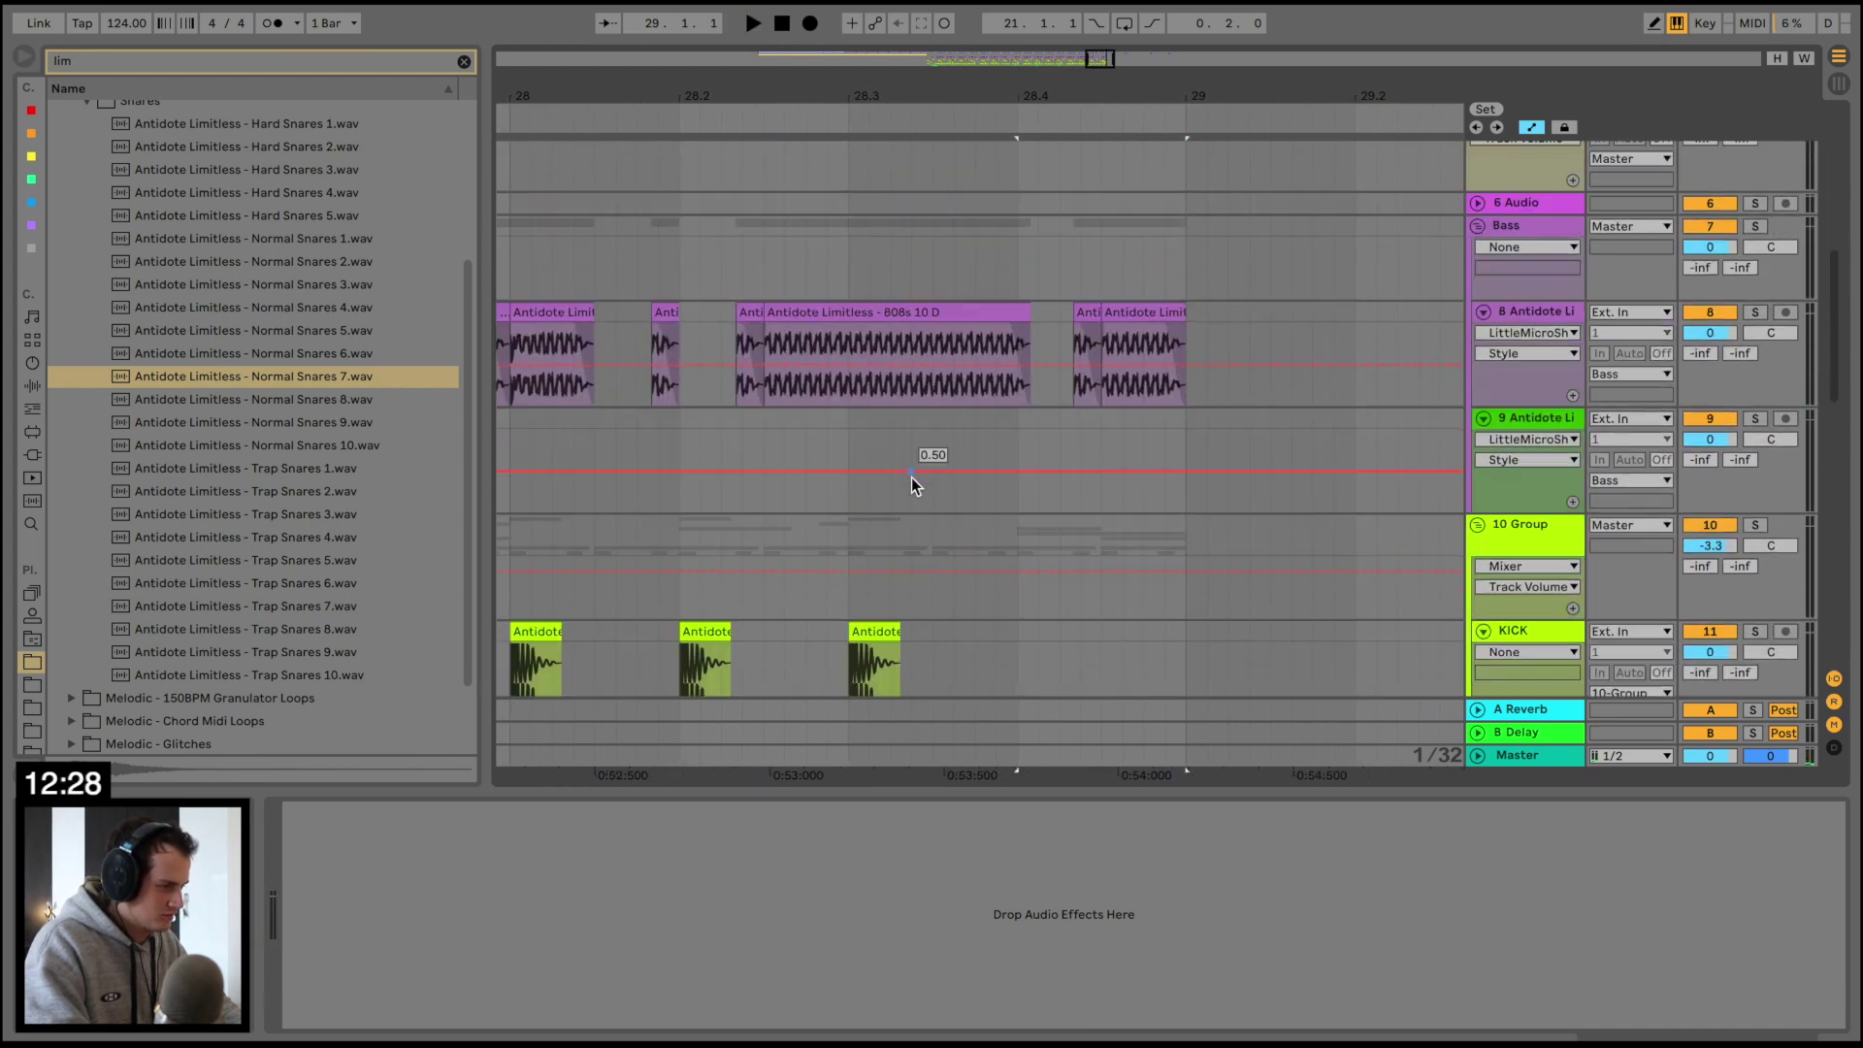
{"action": "left_click", "coordinate": [880, 365]}
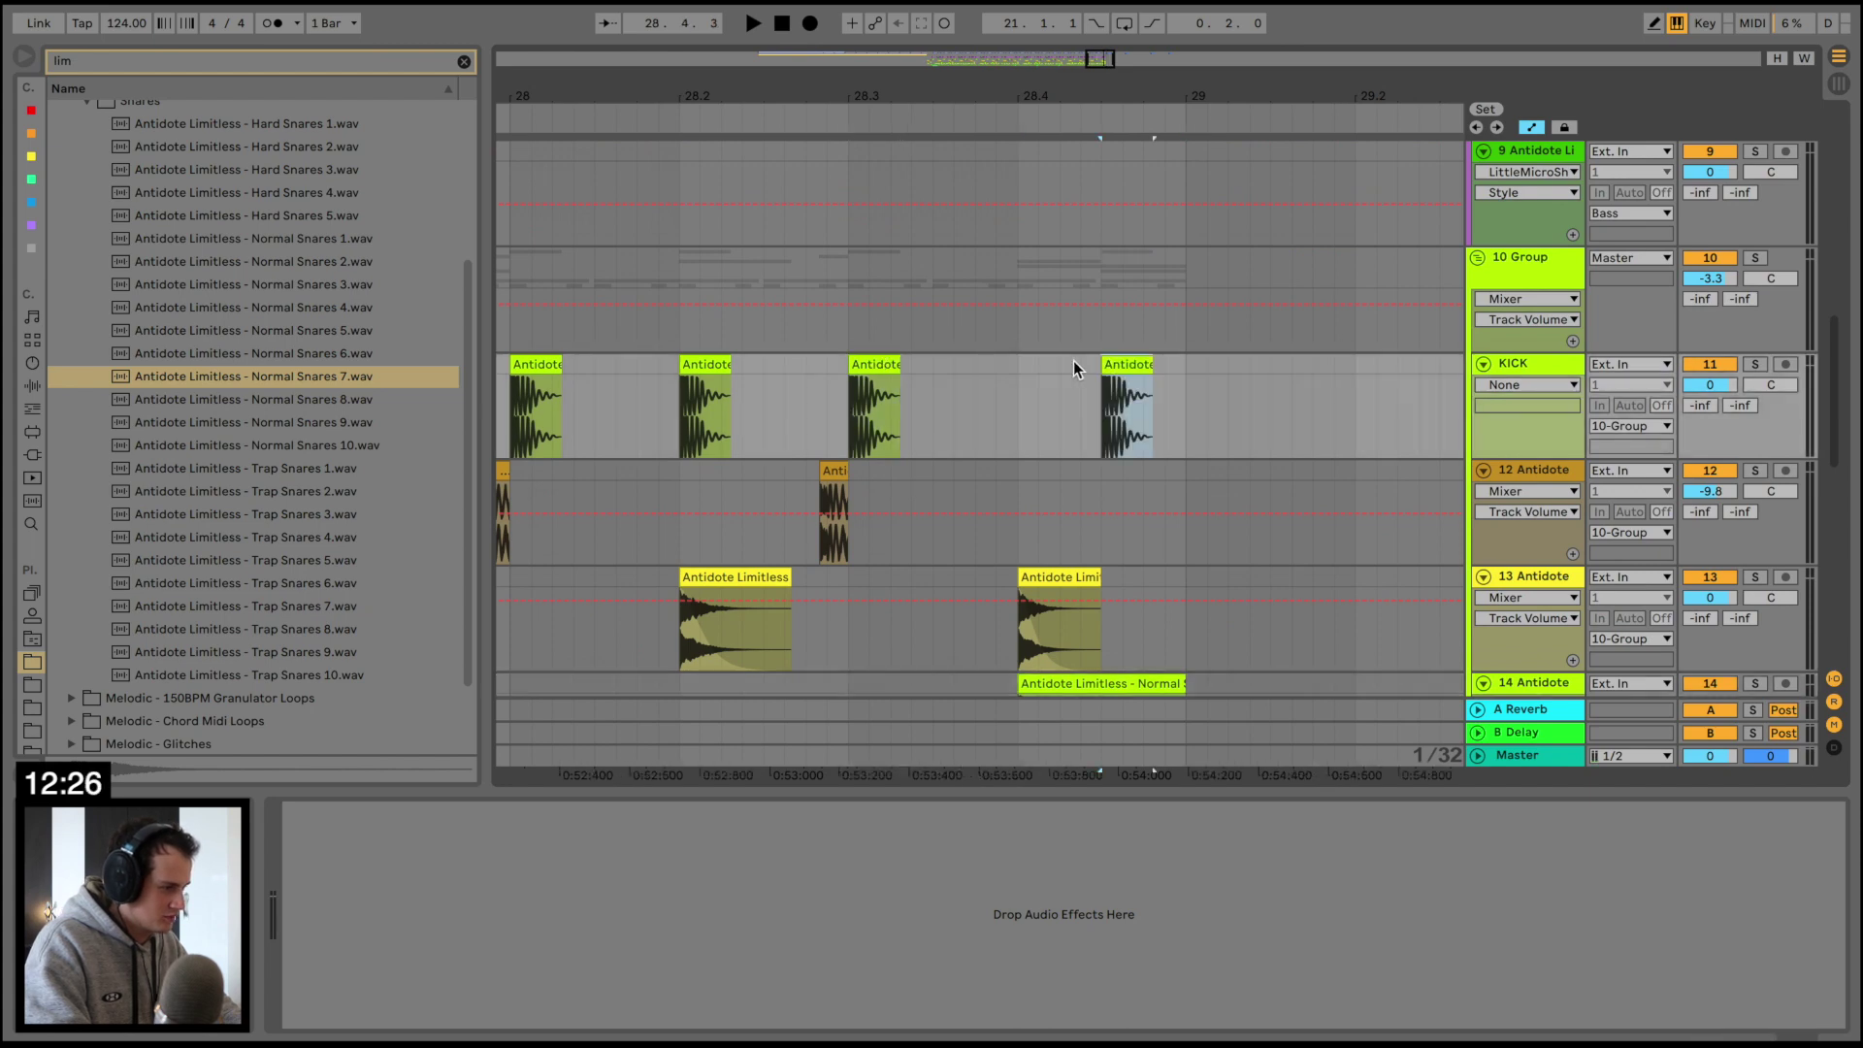
{"action": "left_click", "coordinate": [806, 365]}
Split the long 808 clip on bass track 8 at 28.3 and fade out the part before the split
{"action": "scroll", "coordinate": [807, 365], "scroll_direction": "up", "scroll_amount": 5}
{"action": "left_click", "coordinate": [817, 495]}
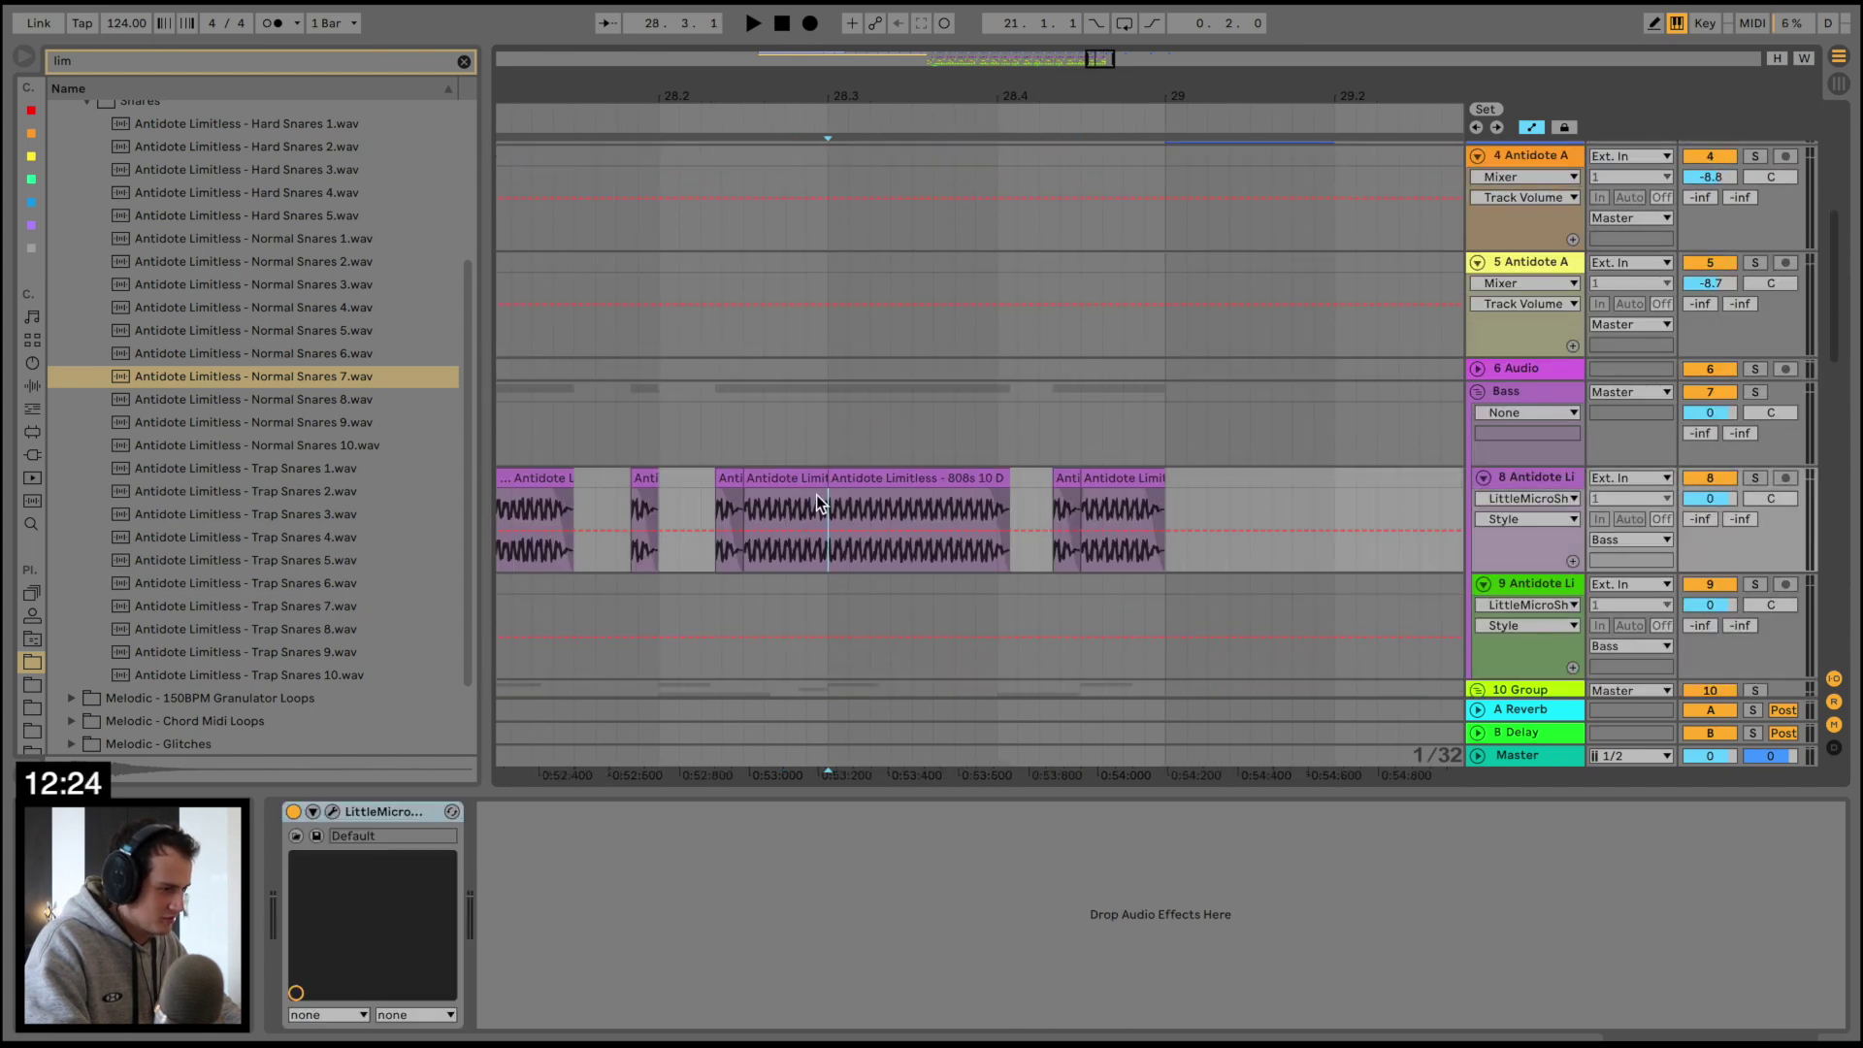
{"action": "key", "text": "a"}
{"action": "left_click_drag", "start_coordinate": [824, 490], "coordinate": [767, 486]}
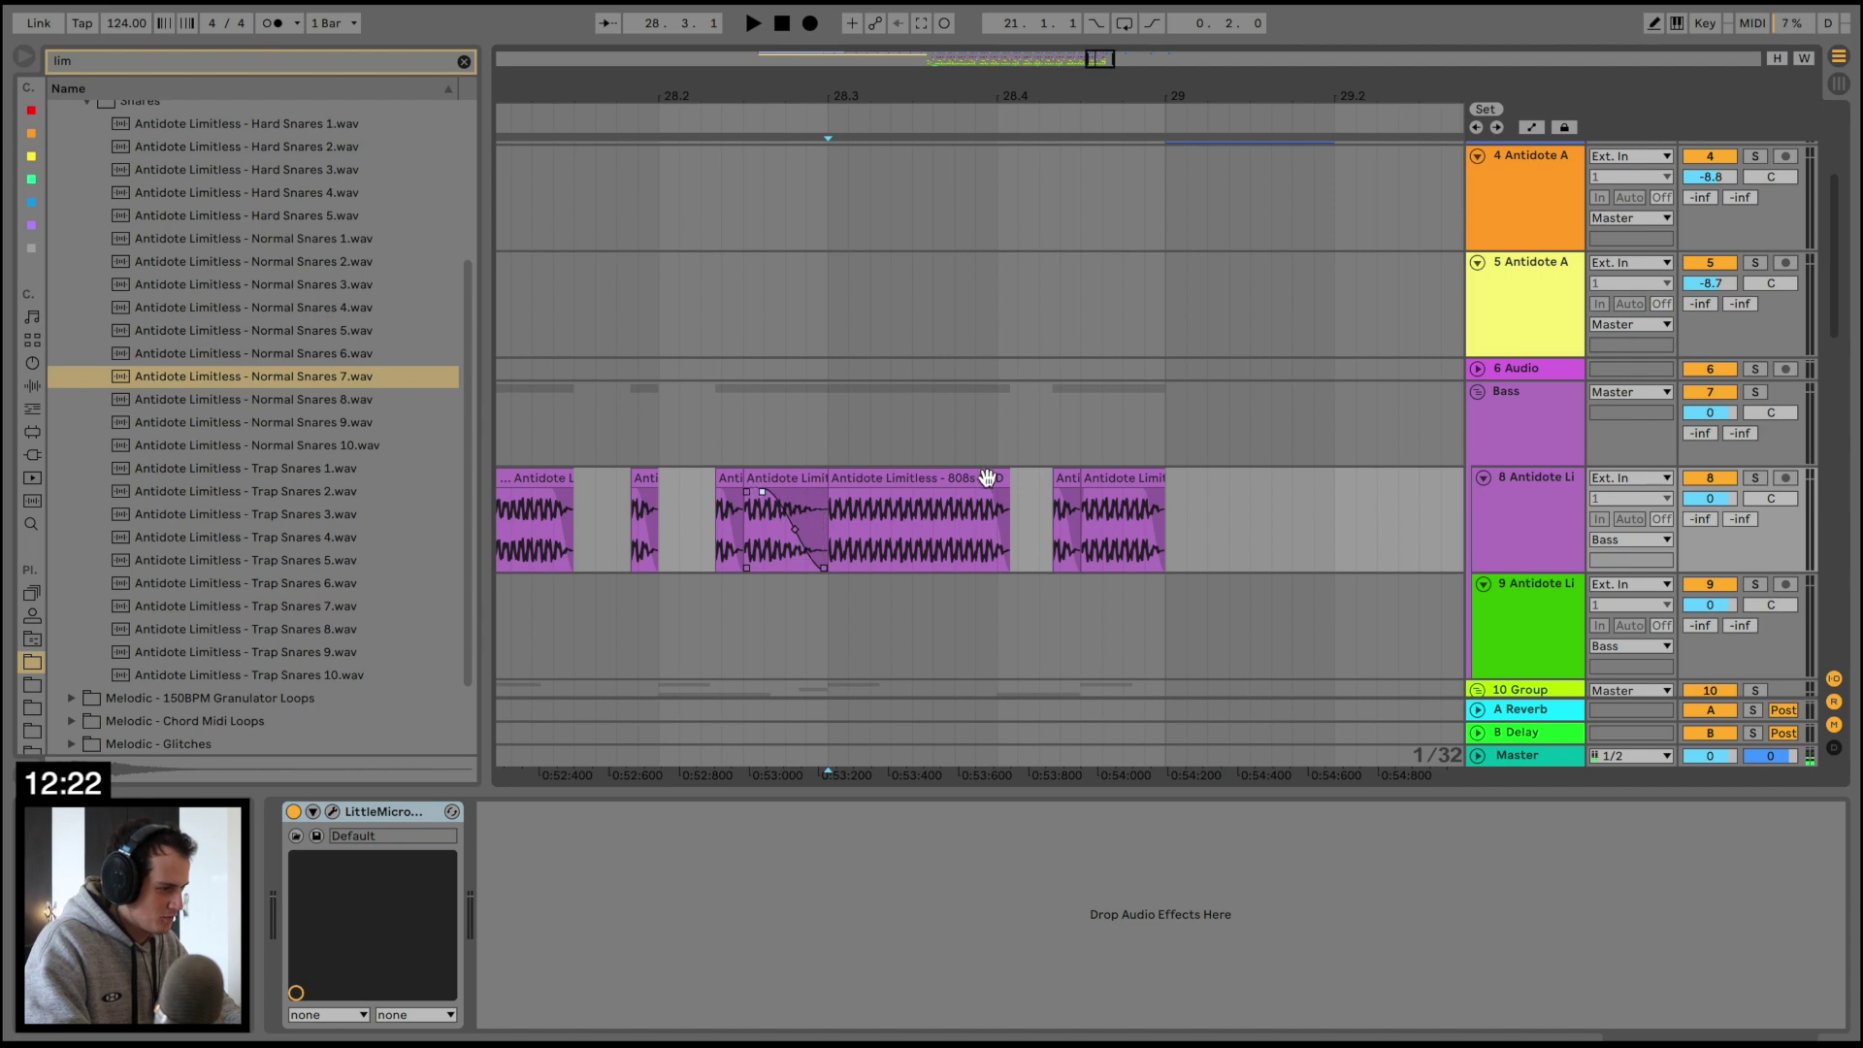
Trim the 808 clip starting at 28.3 so it ends at 28.4, and audition the bass ending
{"action": "key", "text": "space"}
{"action": "left_click_drag", "start_coordinate": [1008, 480], "coordinate": [981, 482]}
{"action": "key", "text": "space"}
{"action": "key", "text": "space"}
{"action": "key", "text": "space"}
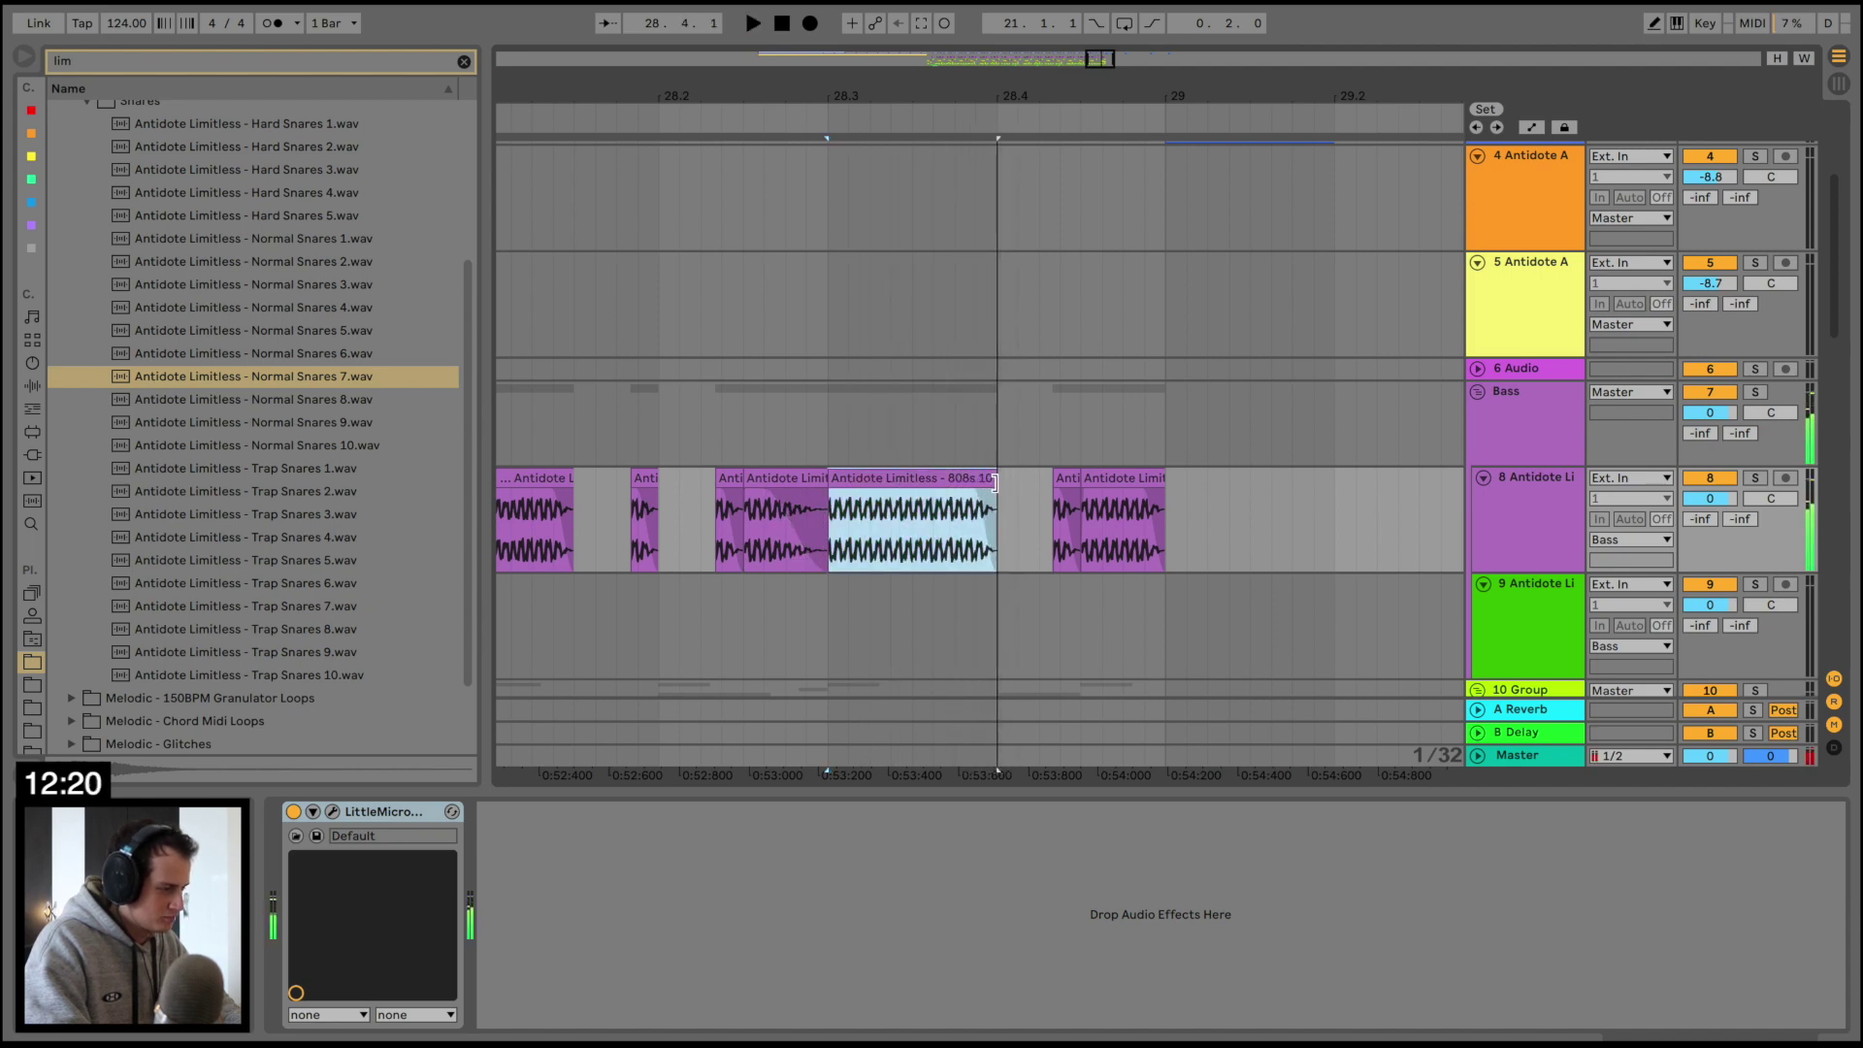
Delete the short bass clip just before 28.4.3 on track 8 and play the ending from 28.3
{"action": "left_click", "coordinate": [1067, 483]}
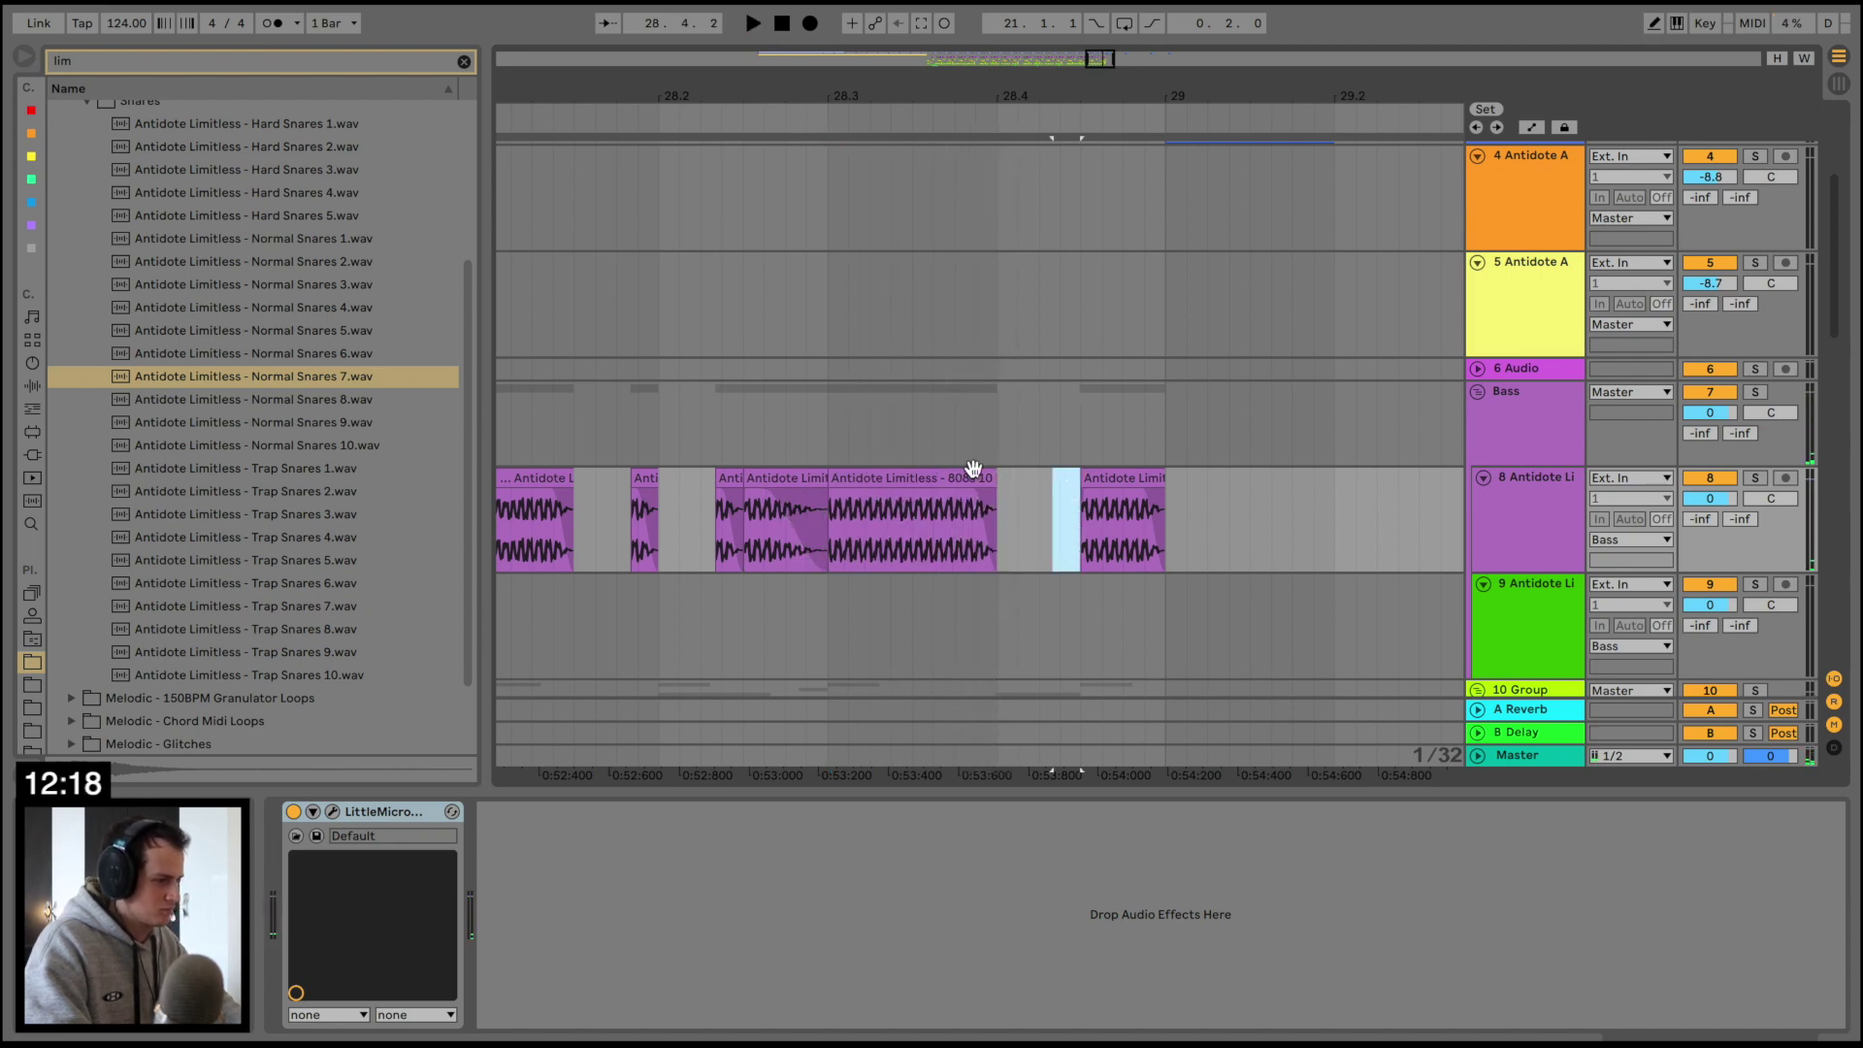
{"action": "key", "text": "Delete"}
{"action": "left_click", "coordinate": [912, 471]}
{"action": "key", "text": "space"}
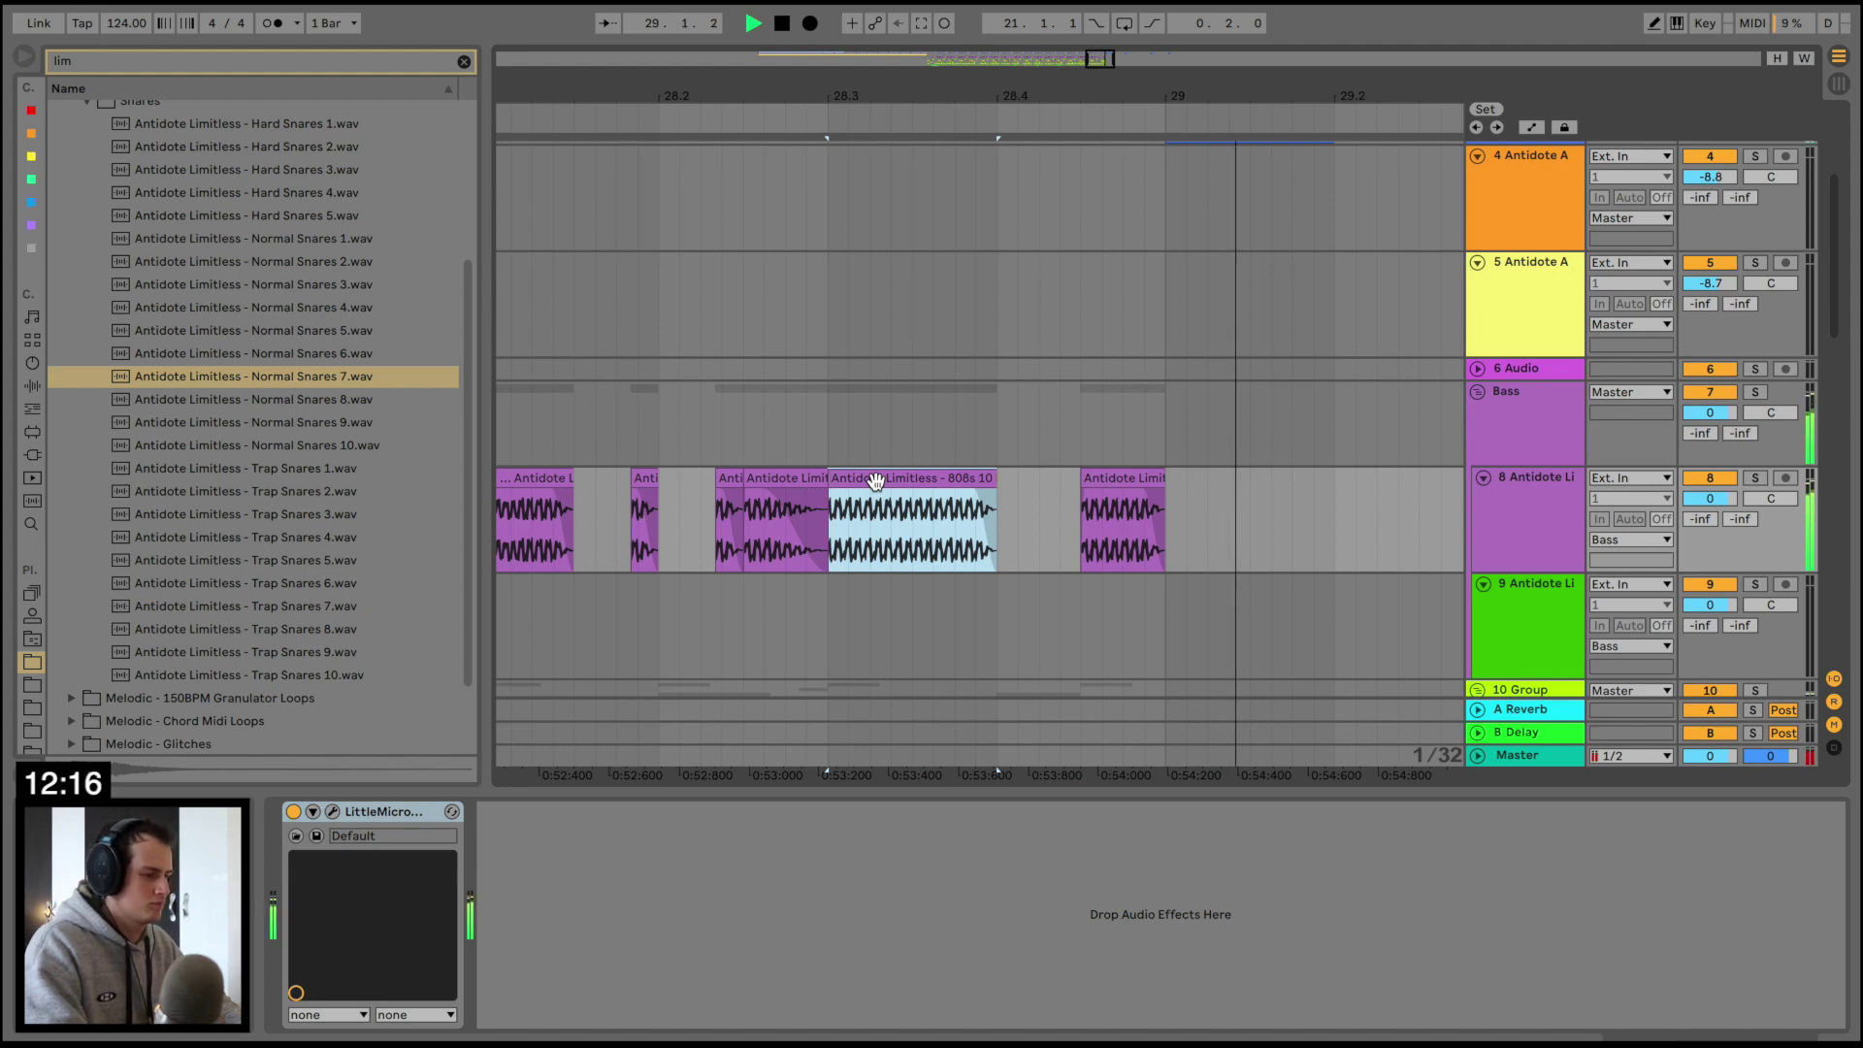
Delete the 15 Antidote clip at 28.4.3 and play the ending from 28.3
{"action": "scroll", "coordinate": [965, 545], "scroll_direction": "down", "scroll_amount": 10}
{"action": "key", "text": "space"}
{"action": "left_click", "coordinate": [1122, 582]}
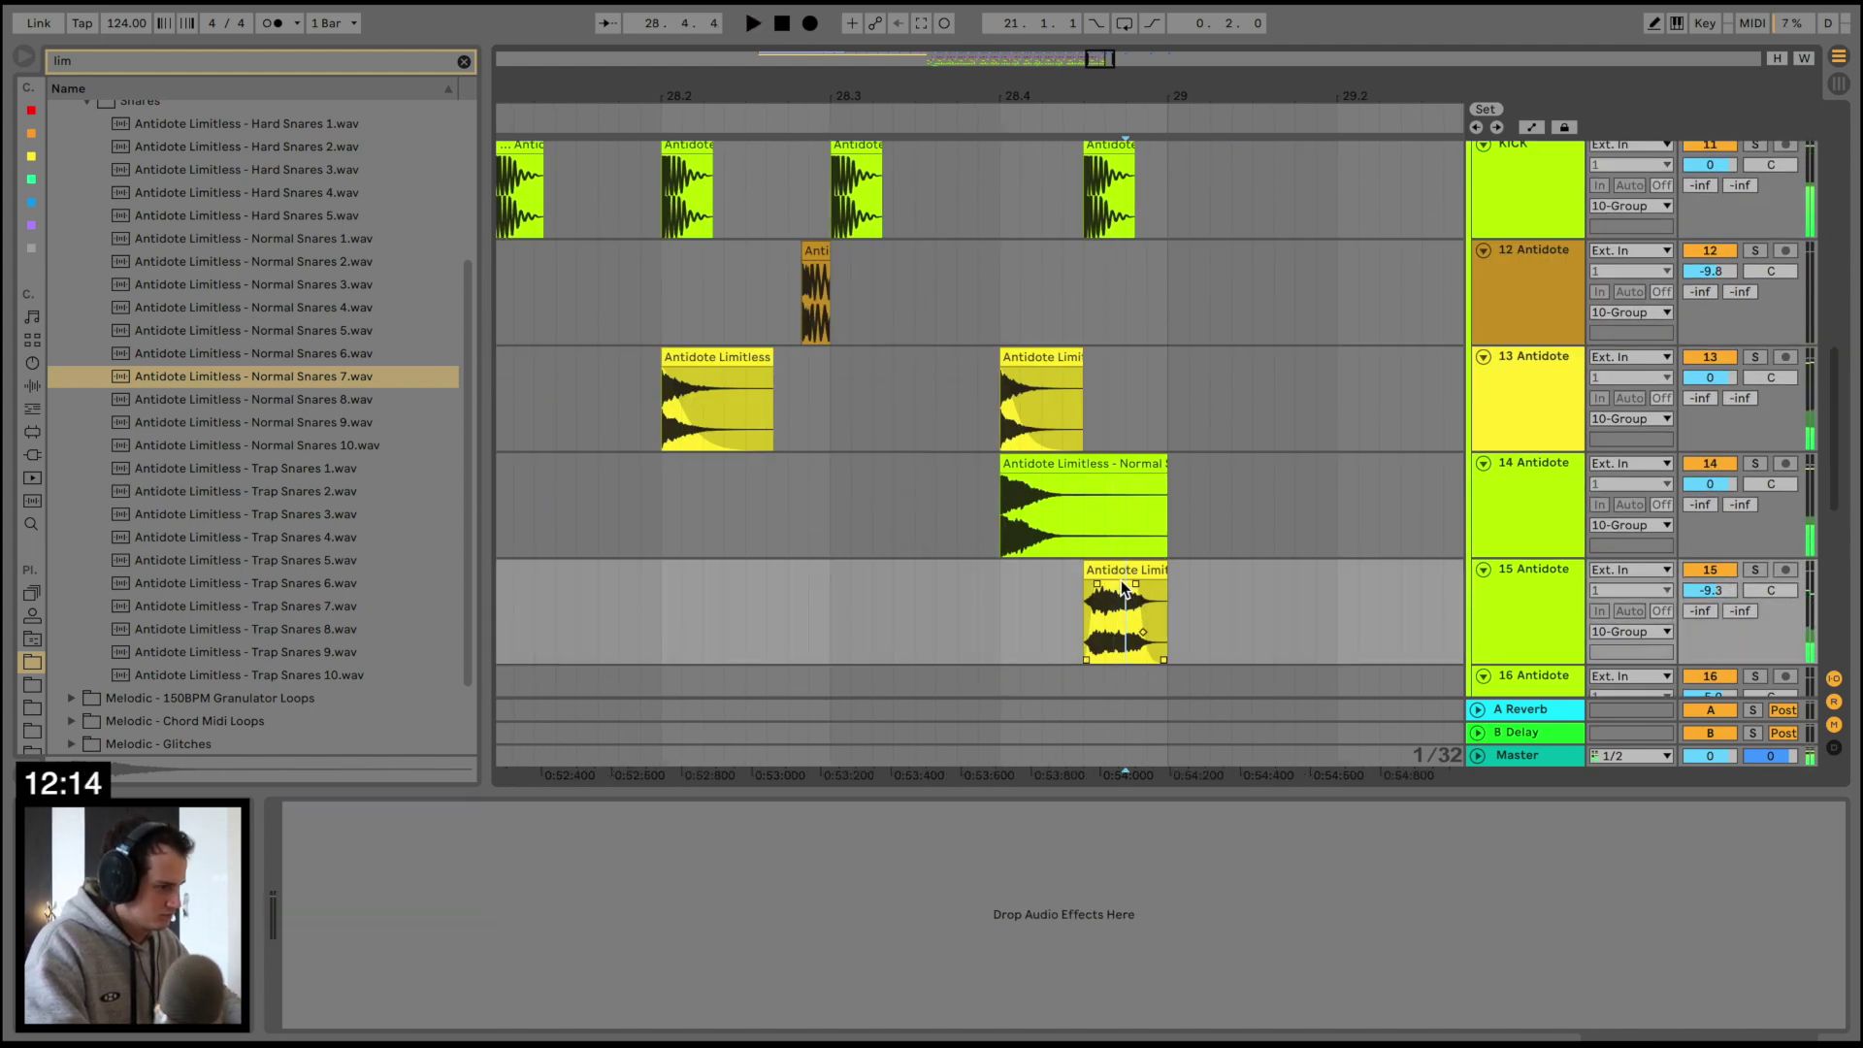
{"action": "key", "text": "Delete"}
{"action": "left_click", "coordinate": [858, 539]}
{"action": "scroll", "coordinate": [858, 539], "scroll_direction": "up", "scroll_amount": 5}
{"action": "key", "text": "space"}
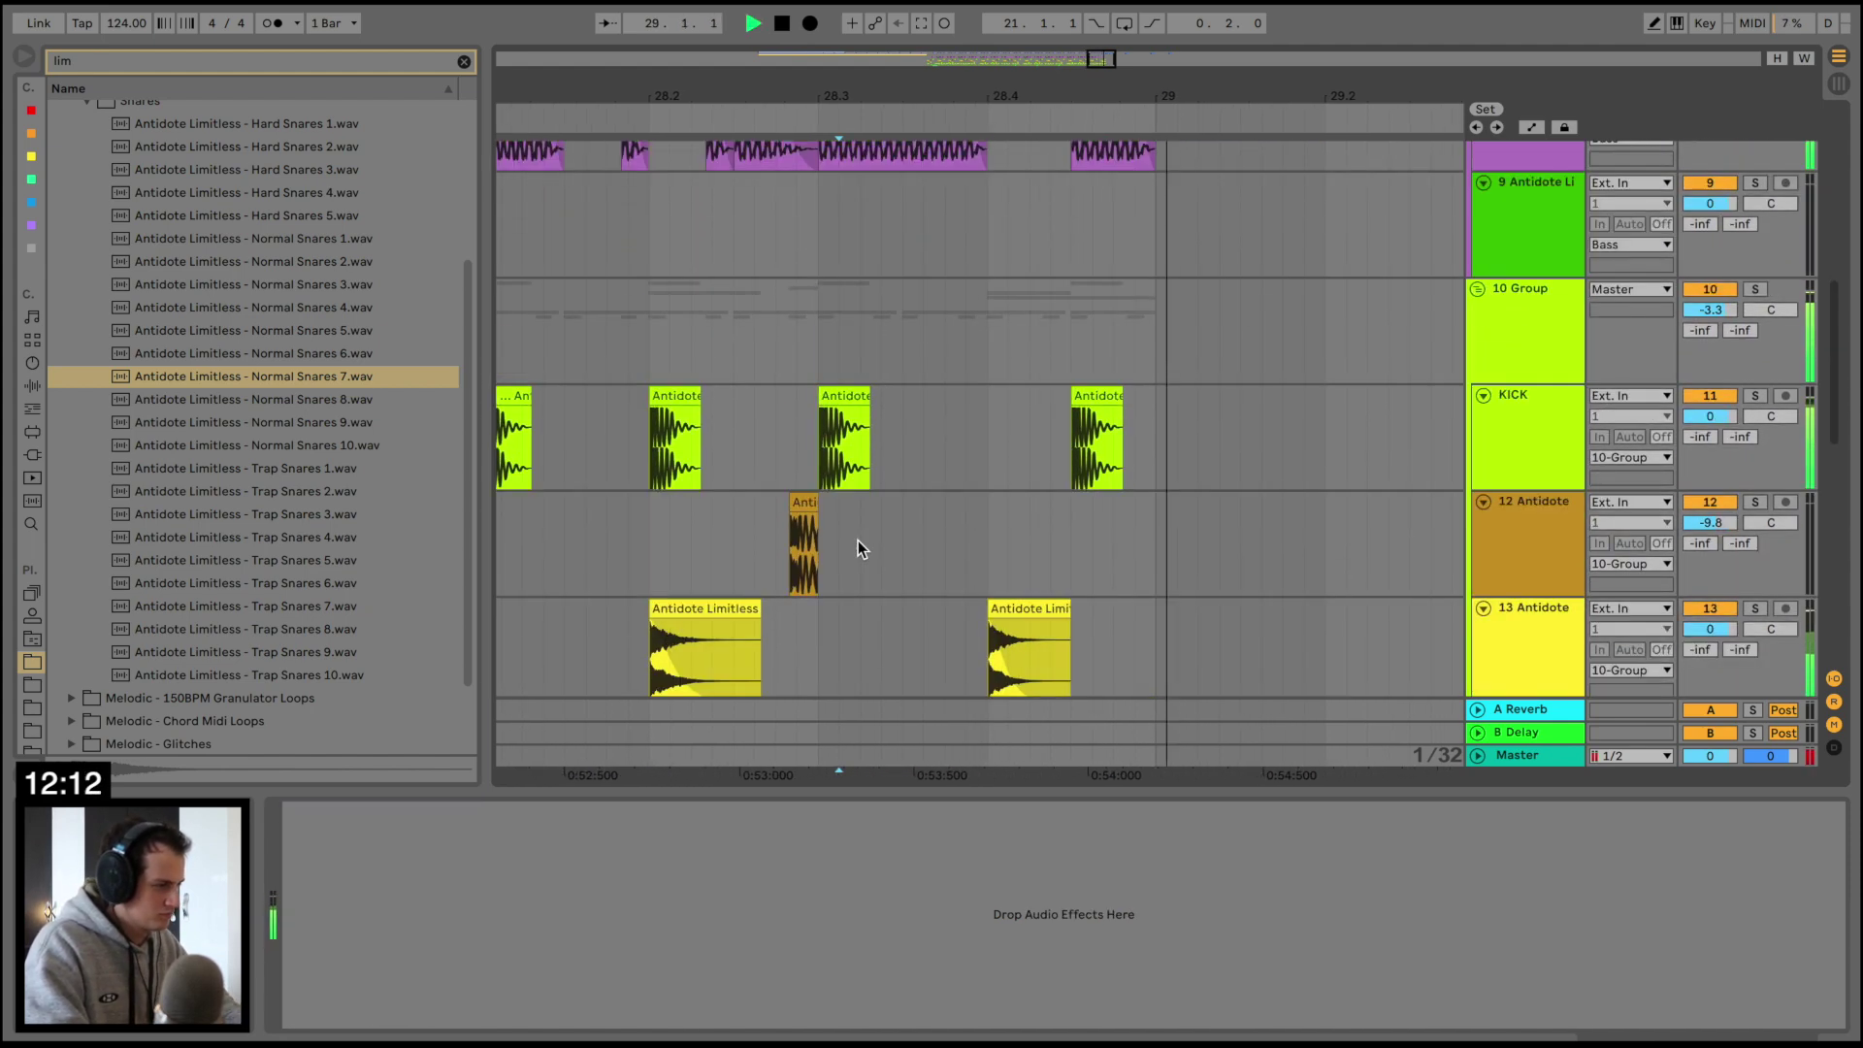
Replay the ending of bar 28, and collapse the Bass group and the 10 Group drums
{"action": "key", "text": "space"}
{"action": "scroll", "coordinate": [859, 540], "scroll_direction": "up", "scroll_amount": 5}
{"action": "key", "text": "space"}
{"action": "key", "text": "space"}
{"action": "left_click_drag", "start_coordinate": [1025, 96], "coordinate": [1068, 62]}
{"action": "left_click", "coordinate": [1477, 349]}
{"action": "scroll", "coordinate": [1061, 422], "scroll_direction": "down", "scroll_amount": 3}
{"action": "scroll", "coordinate": [1062, 423], "scroll_direction": "left", "scroll_amount": 2}
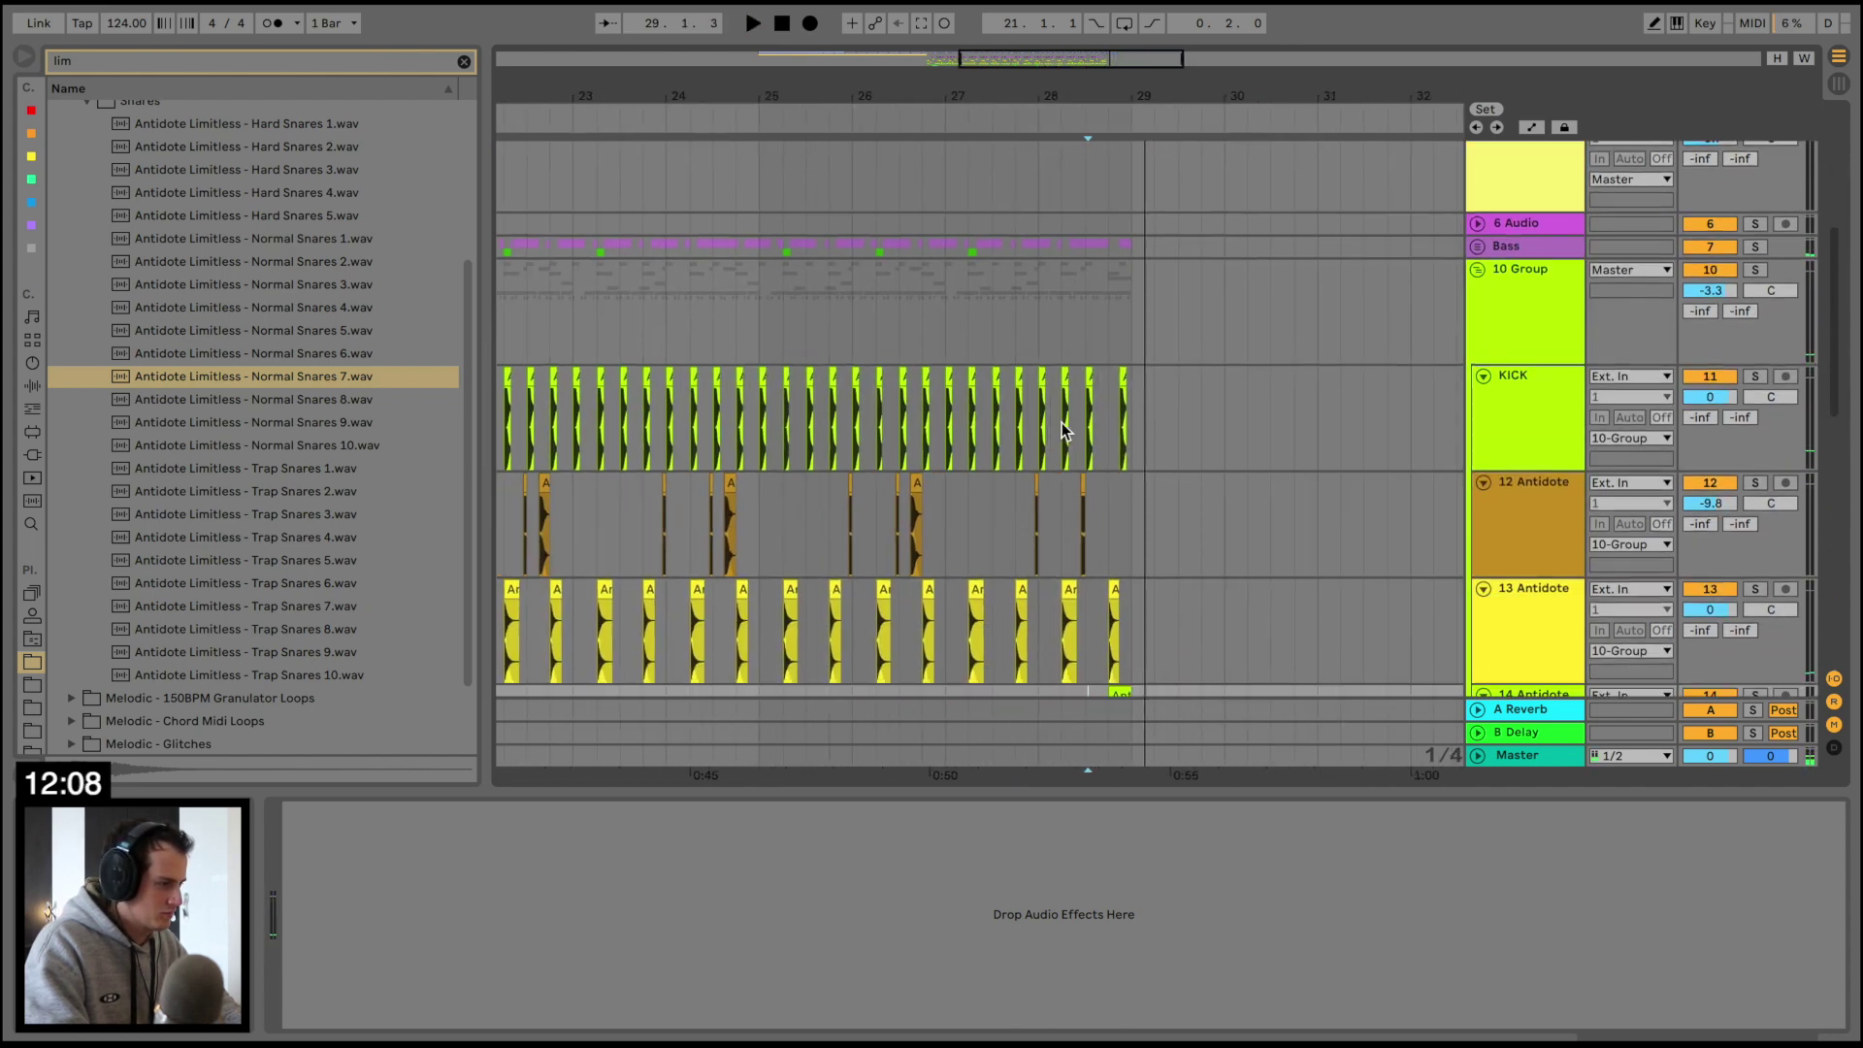
{"action": "scroll", "coordinate": [1062, 422], "scroll_direction": "down", "scroll_amount": 3}
{"action": "scroll", "coordinate": [1062, 422], "scroll_direction": "left", "scroll_amount": 2}
{"action": "left_click", "coordinate": [1475, 147]}
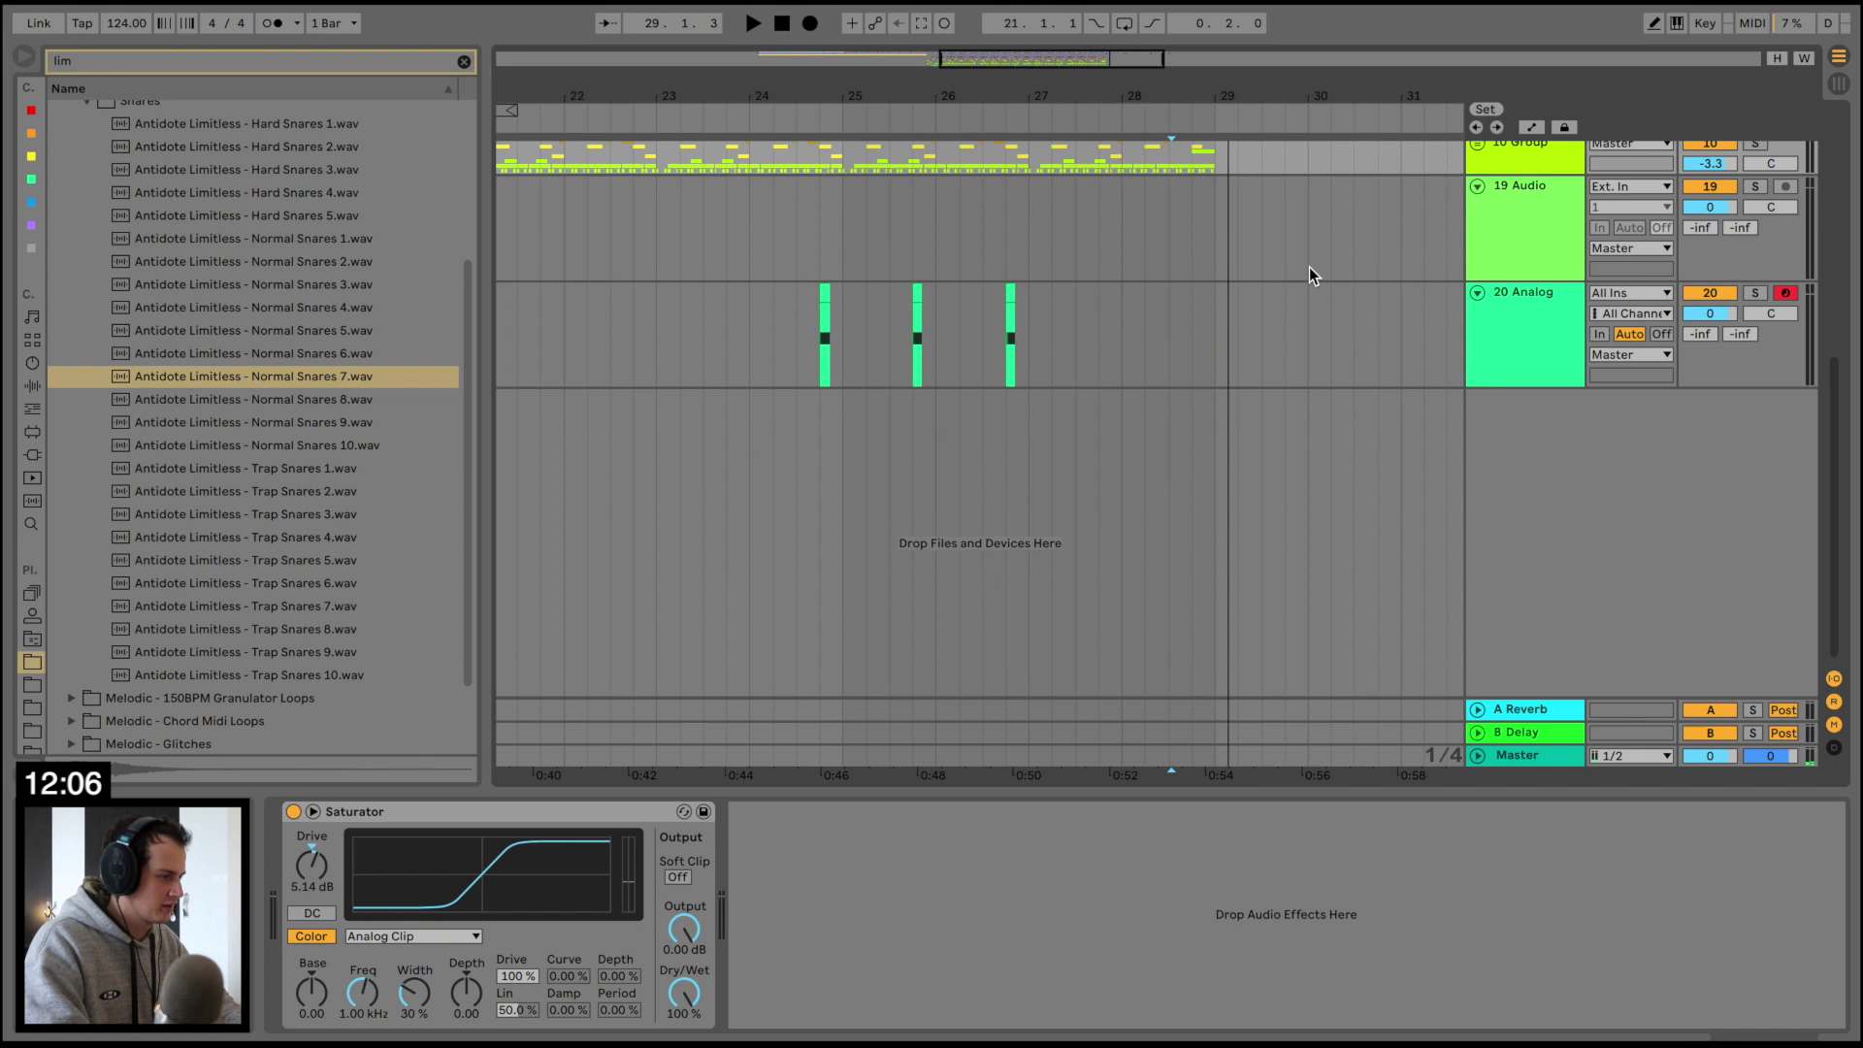
Insert an audio track below 20 Analog and place Downsweeps 1.wav from the Risers & Downsweeps folder on it at bar 29
{"action": "left_click", "coordinate": [1476, 303]}
{"action": "key", "text": "ctrl+t"}
{"action": "left_click", "coordinate": [161, 368]}
{"action": "scroll", "coordinate": [161, 368], "scroll_direction": "down", "scroll_amount": 3}
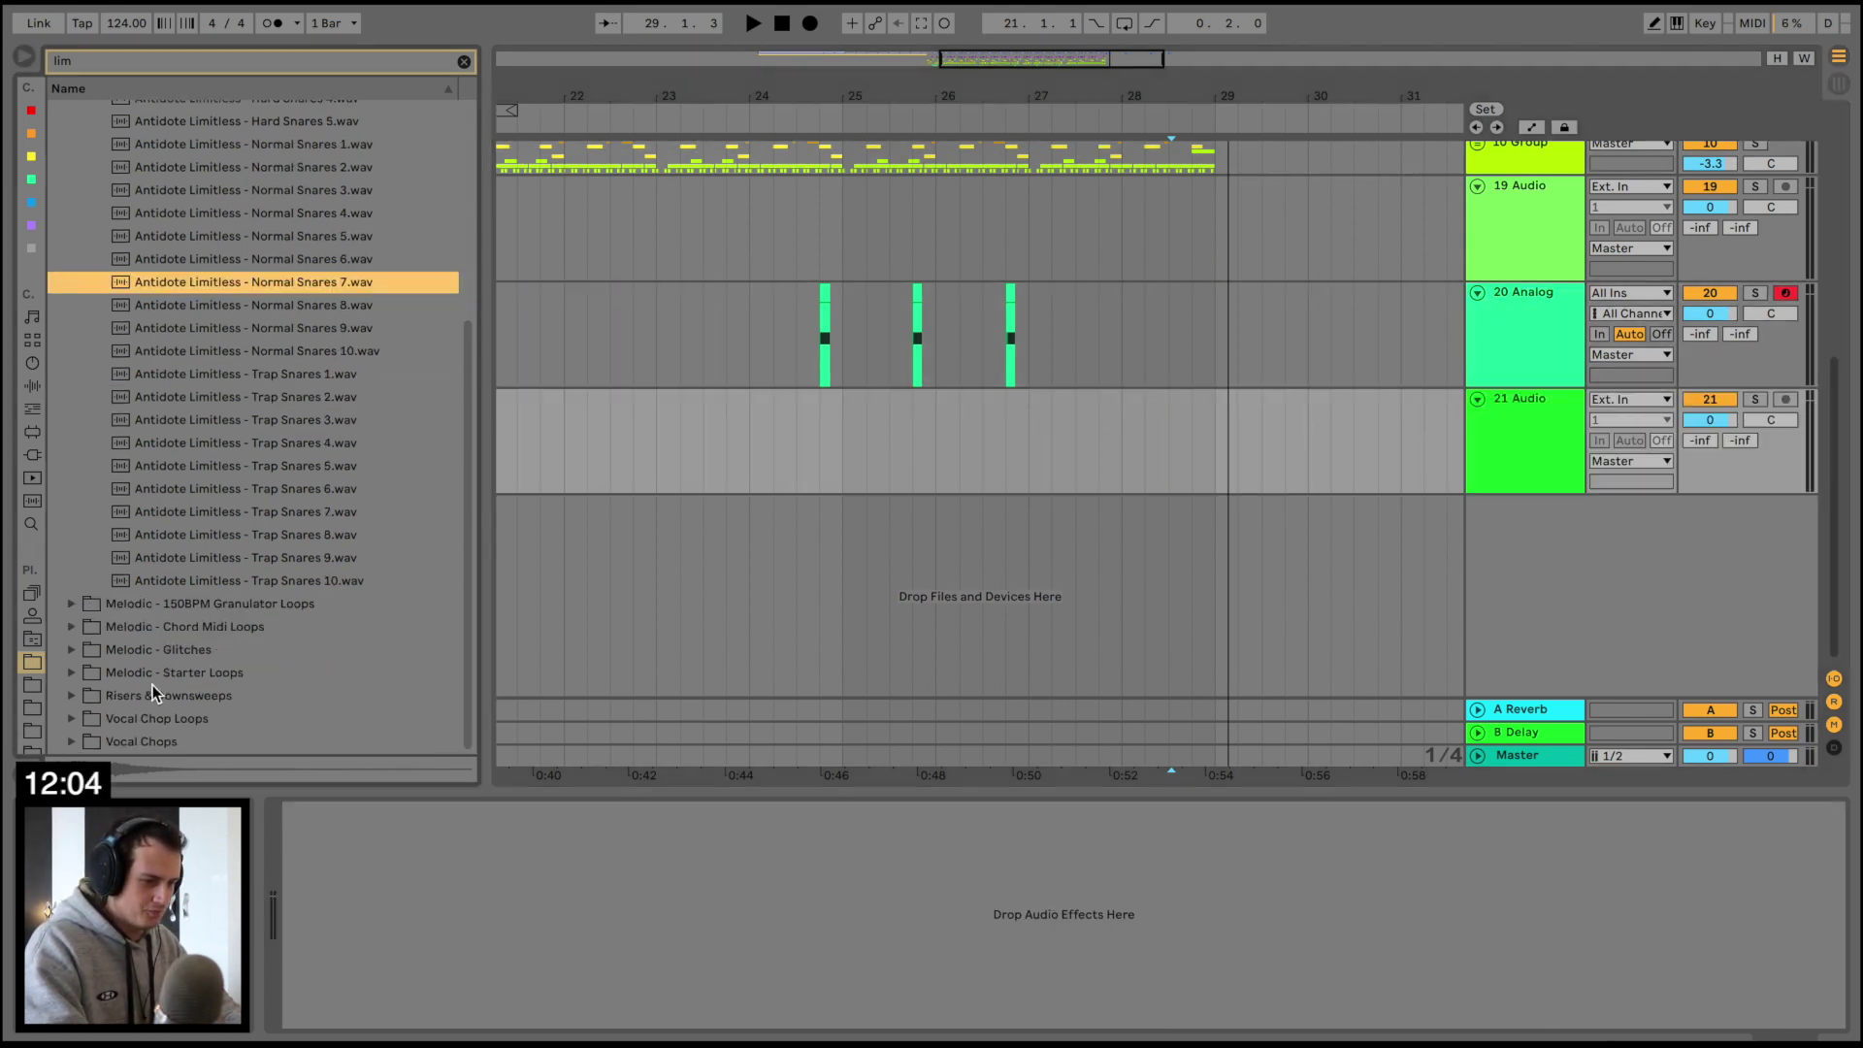
{"action": "left_click", "coordinate": [119, 724]}
{"action": "key", "text": "Up"}
{"action": "key", "text": "Down"}
{"action": "key", "text": "Up"}
{"action": "key", "text": "Right"}
{"action": "key", "text": "Down"}
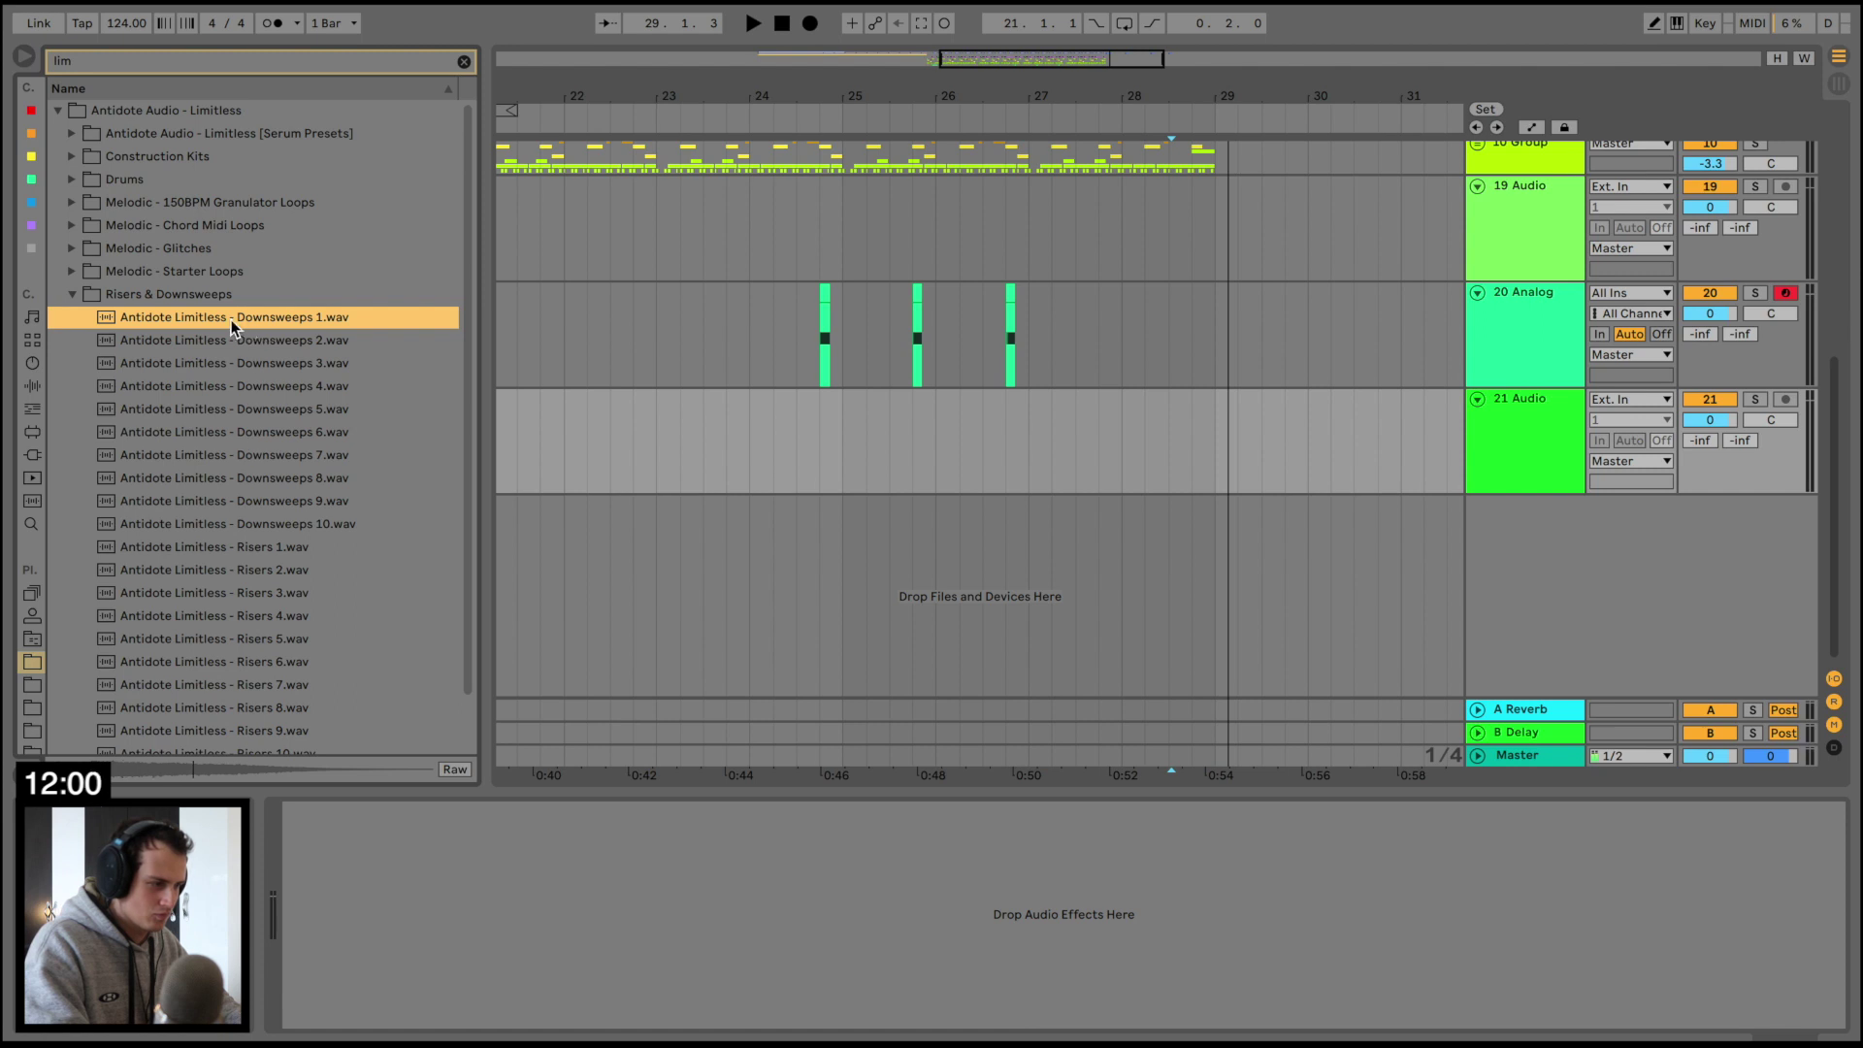
{"action": "left_click_drag", "start_coordinate": [231, 321], "coordinate": [1215, 429]}
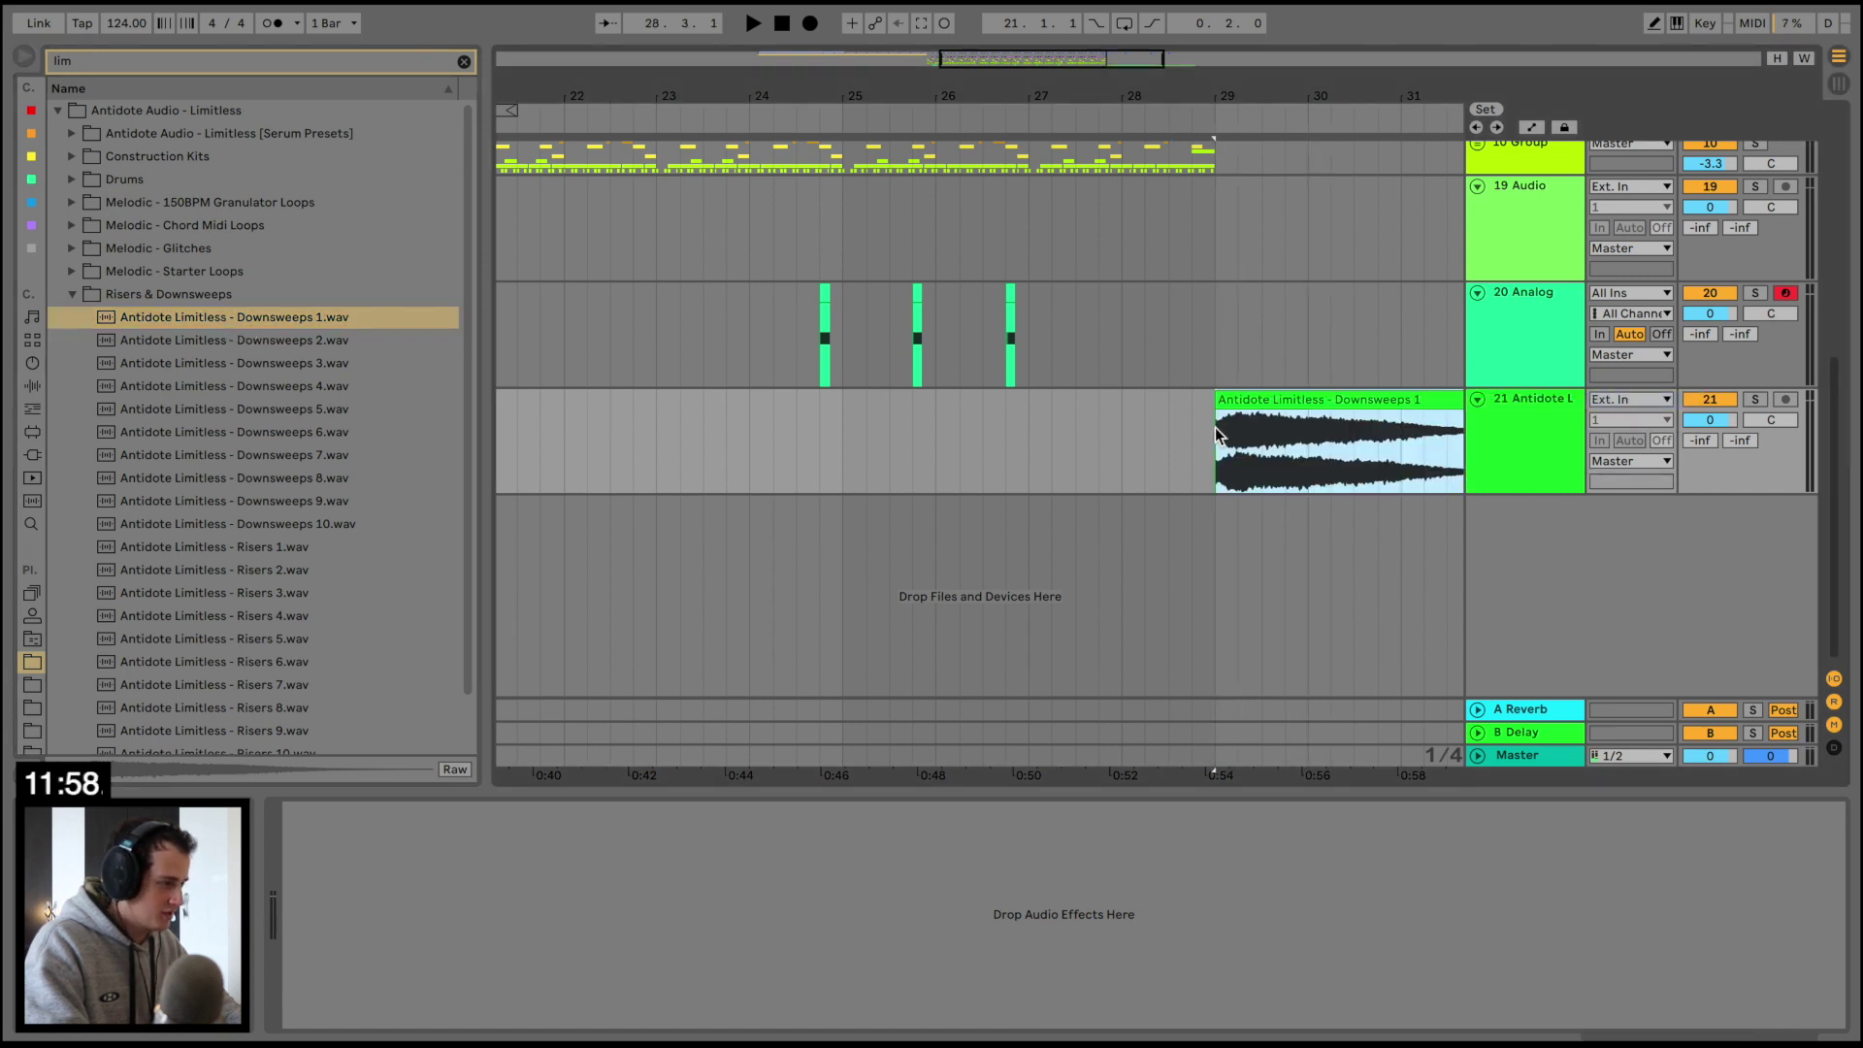
Copy 20 Analog's sidechain Compressor to the downsweep track and lower that track's volume to -11.6 dB while playing the transition
{"action": "left_click", "coordinate": [1489, 350]}
{"action": "left_click", "coordinate": [1415, 813]}
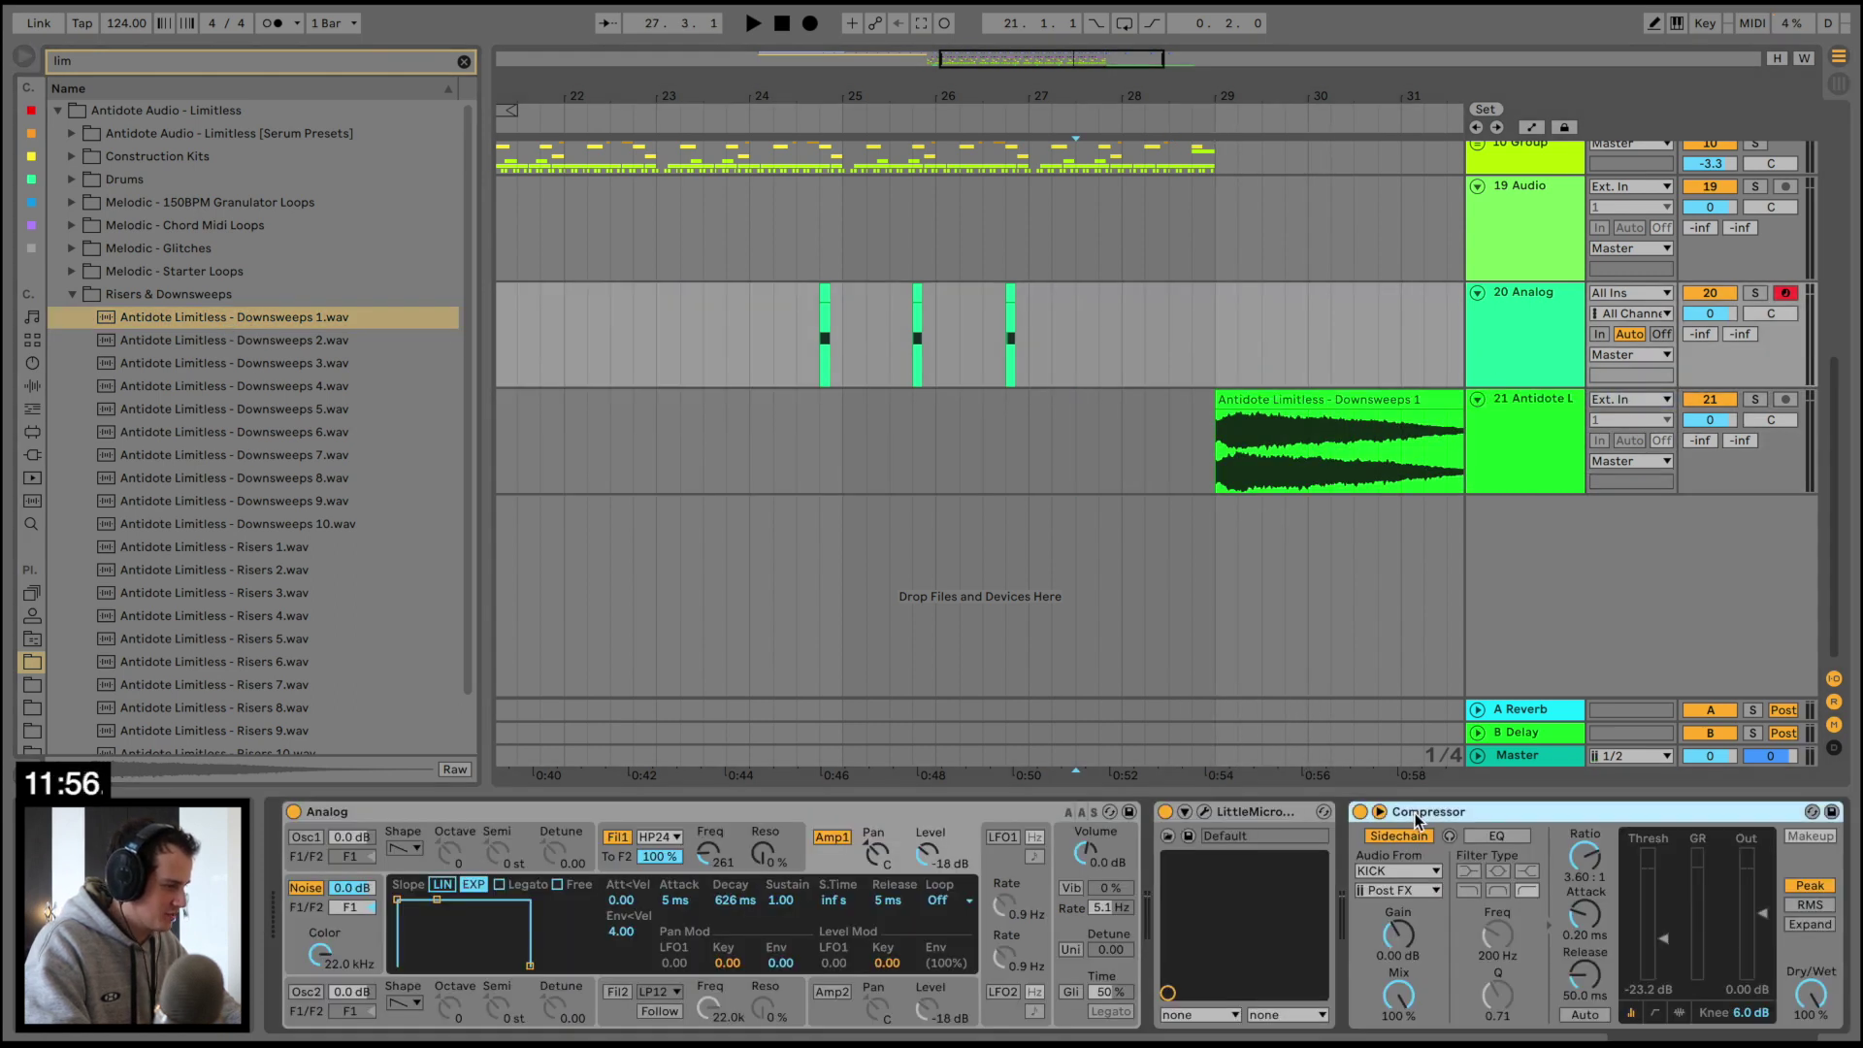
{"action": "left_click", "coordinate": [1145, 442]}
{"action": "key", "text": "space"}
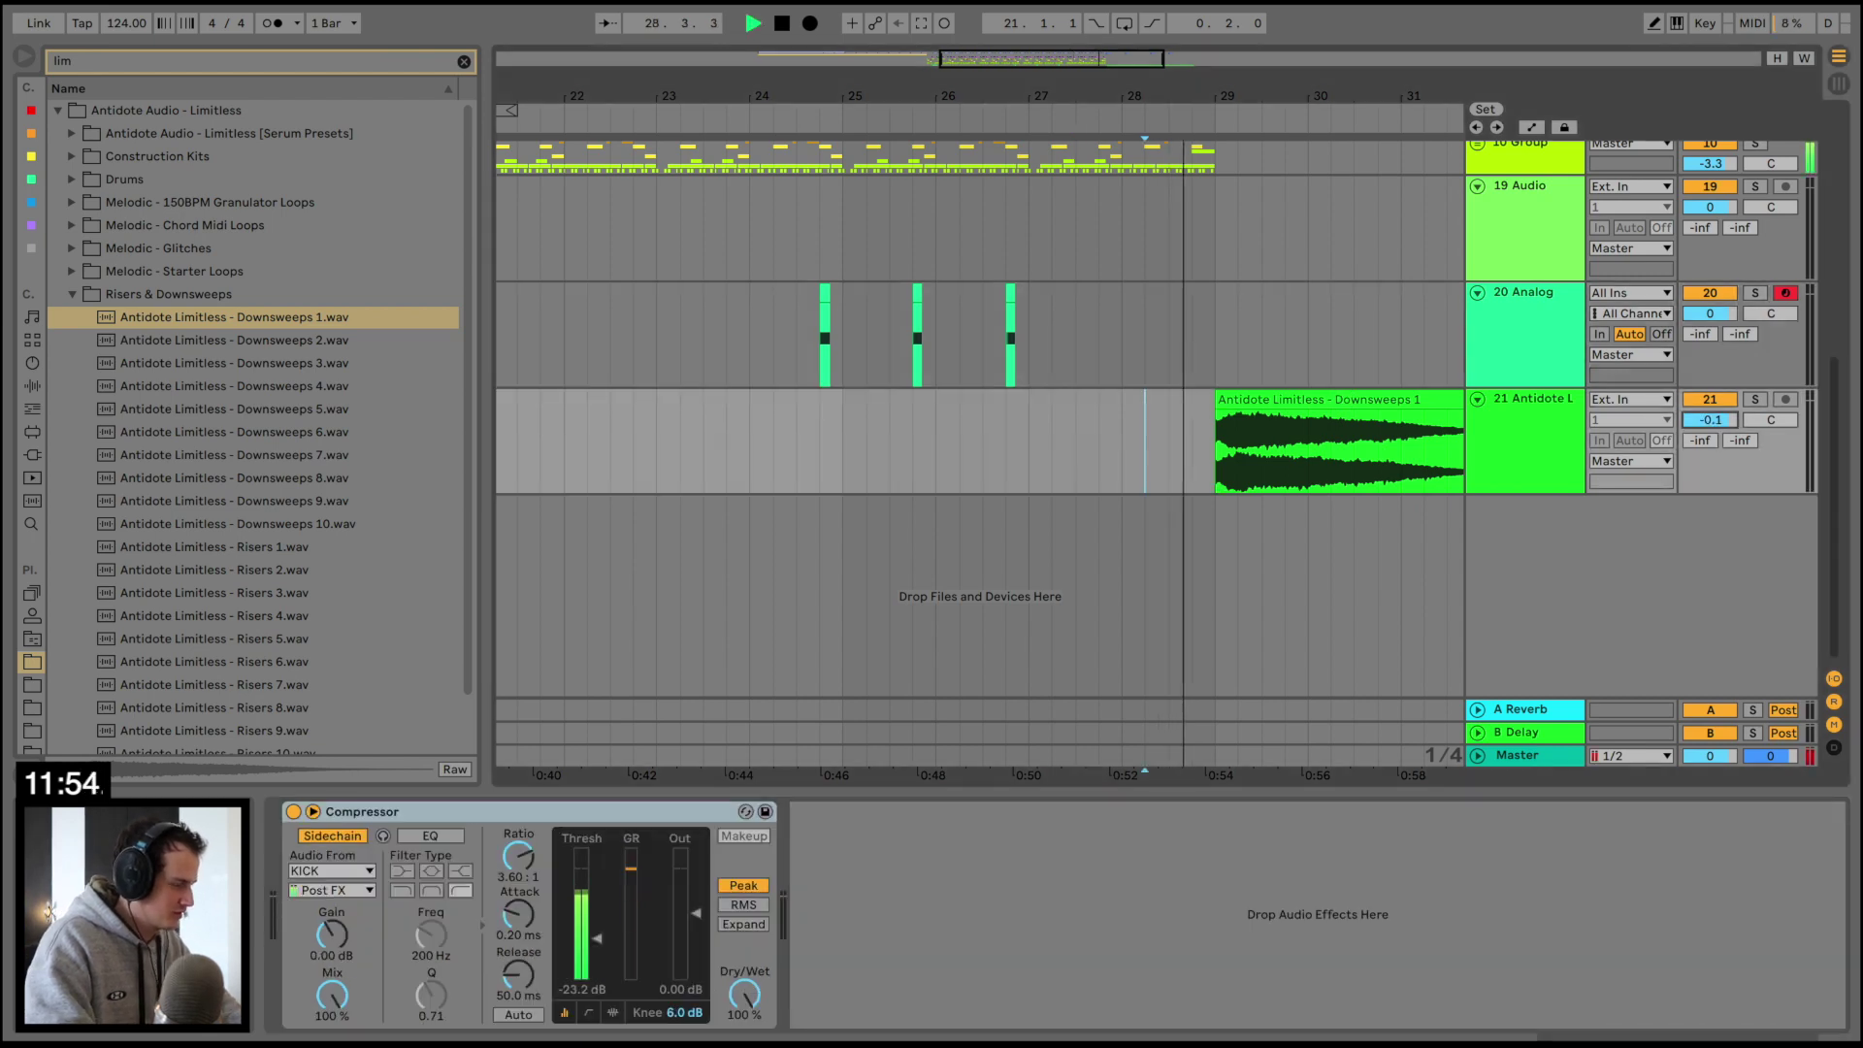
{"action": "left_click_drag", "start_coordinate": [964, 98], "coordinate": [963, 58]}
{"action": "scroll", "coordinate": [1011, 347], "scroll_direction": "up", "scroll_amount": 2}
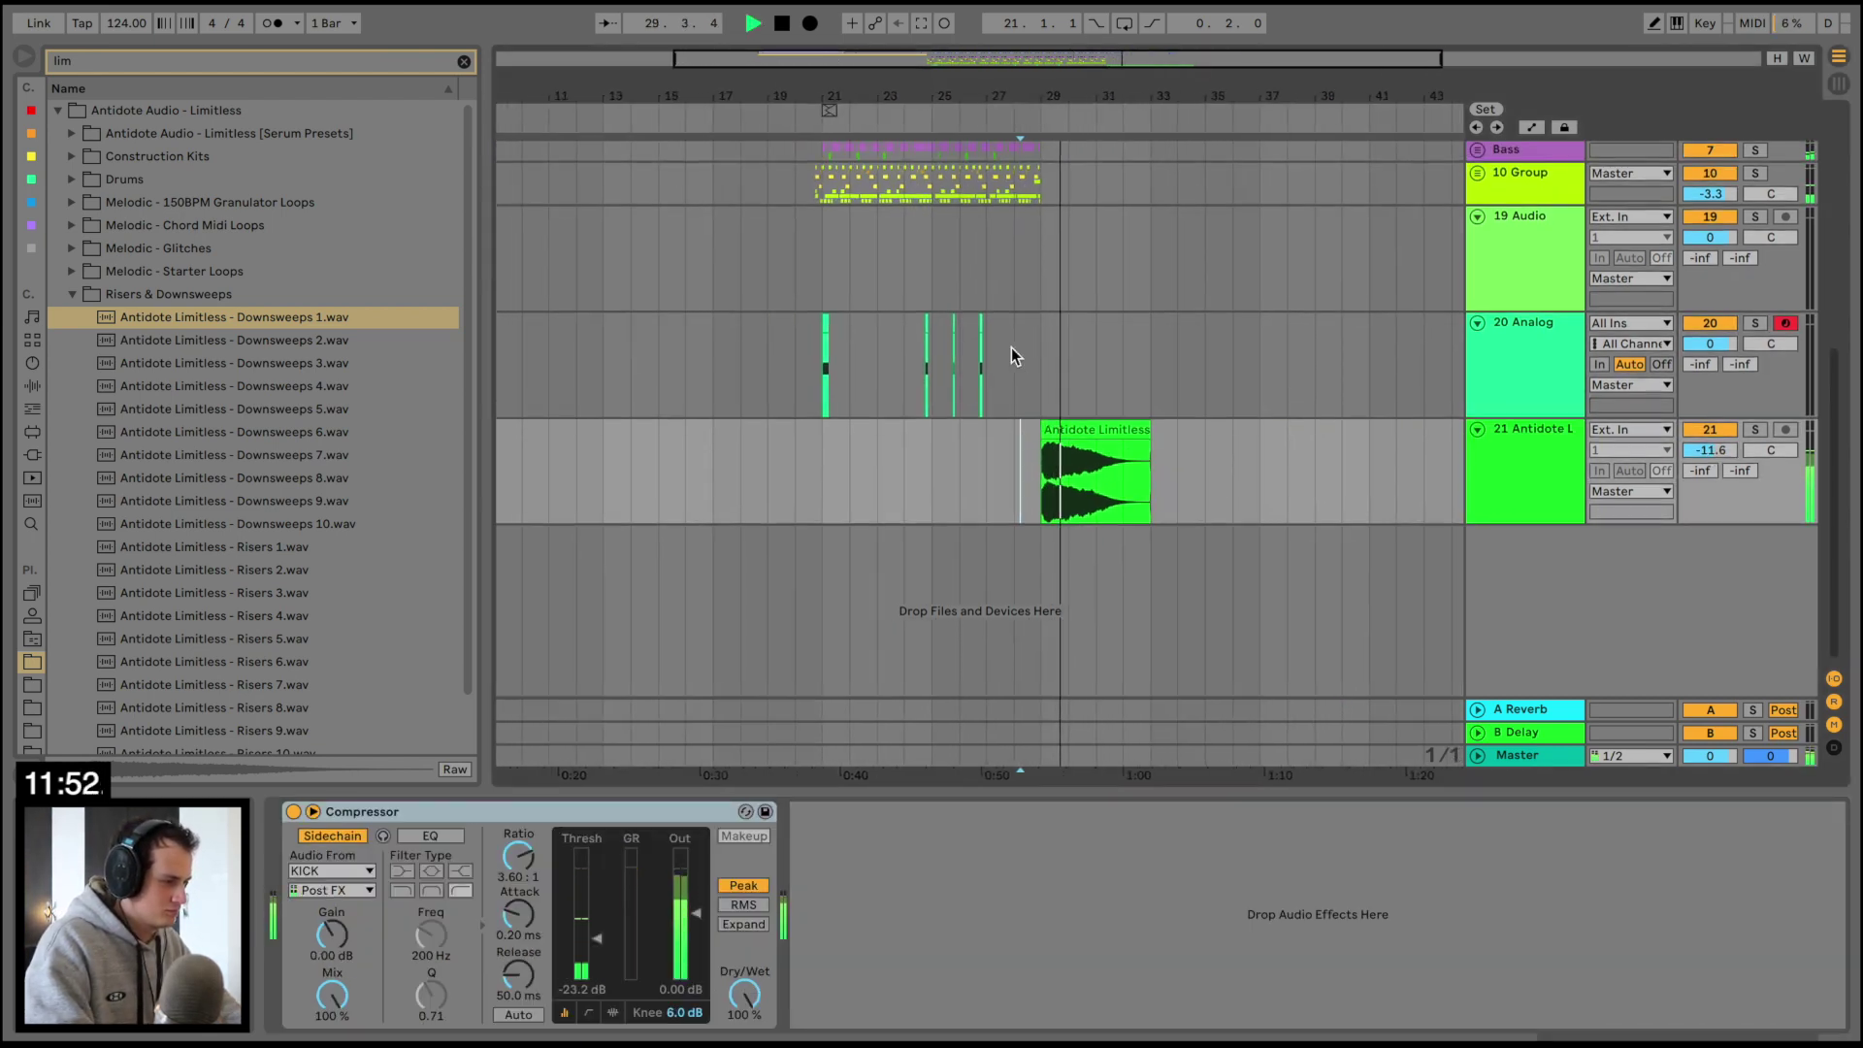
Duplicate the Bass and 10 Group material of bars 21 to 29 so it repeats from bar 29
{"action": "left_click_drag", "start_coordinate": [1041, 351], "coordinate": [819, 188]}
{"action": "key", "text": "ctrl+d"}
{"action": "scroll", "coordinate": [819, 190], "scroll_direction": "up", "scroll_amount": 5}
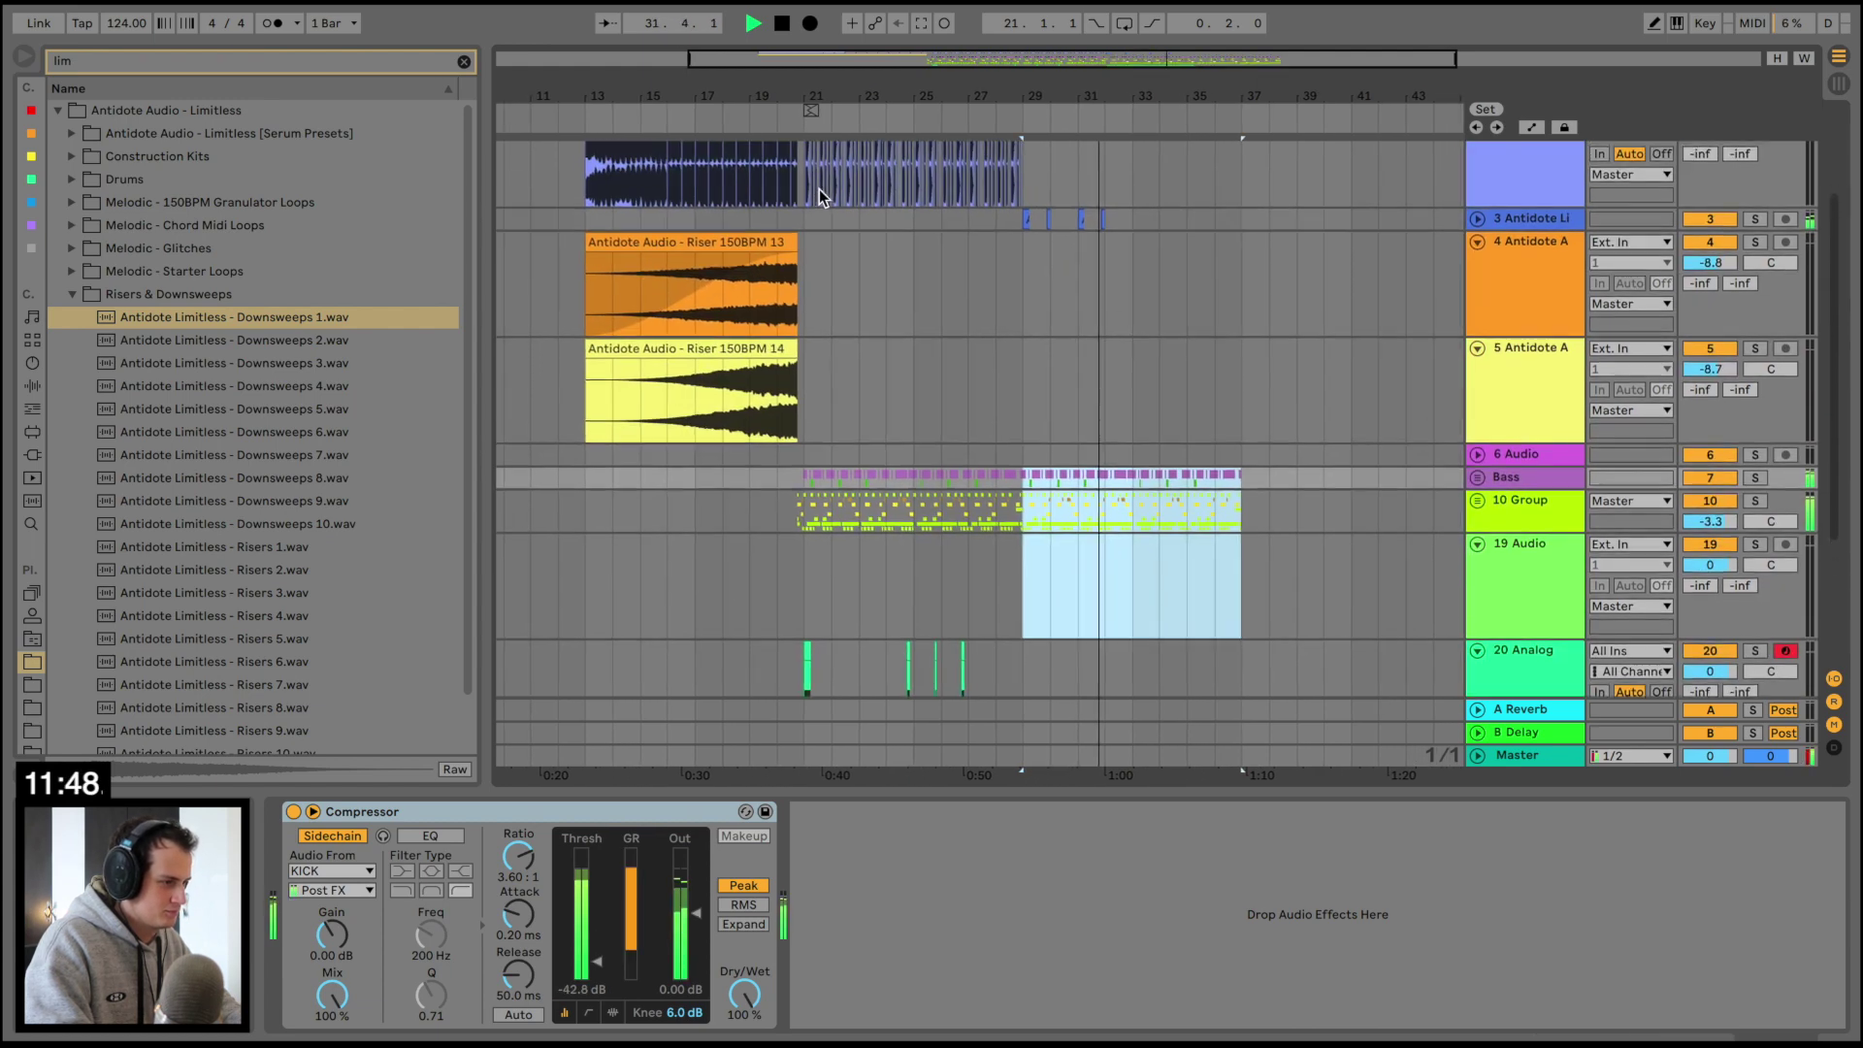
Duplicate 2 Audio's chopped chords of bars 21 to 29 to bar 29, and set the EQ Three FreqLow on track 3 to 599 Hz
{"action": "left_click", "coordinate": [796, 290]}
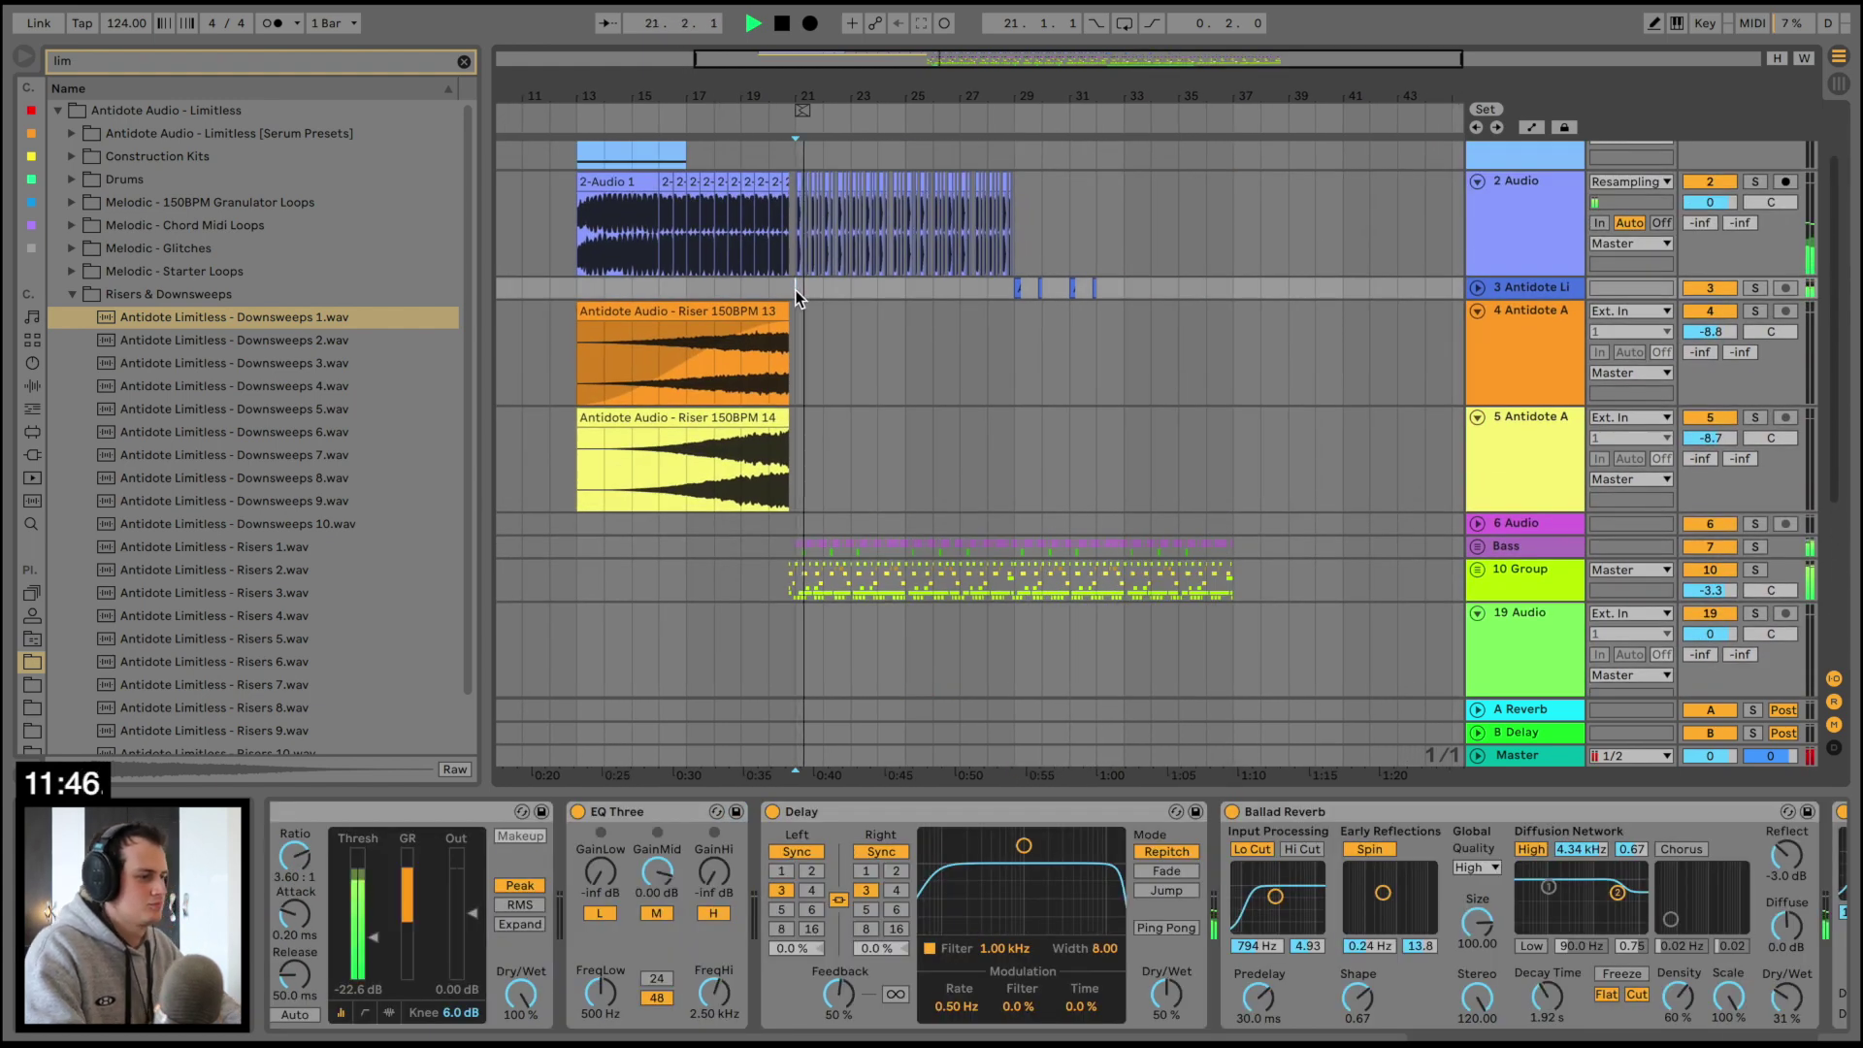
{"action": "left_click_drag", "start_coordinate": [796, 289], "coordinate": [1011, 209]}
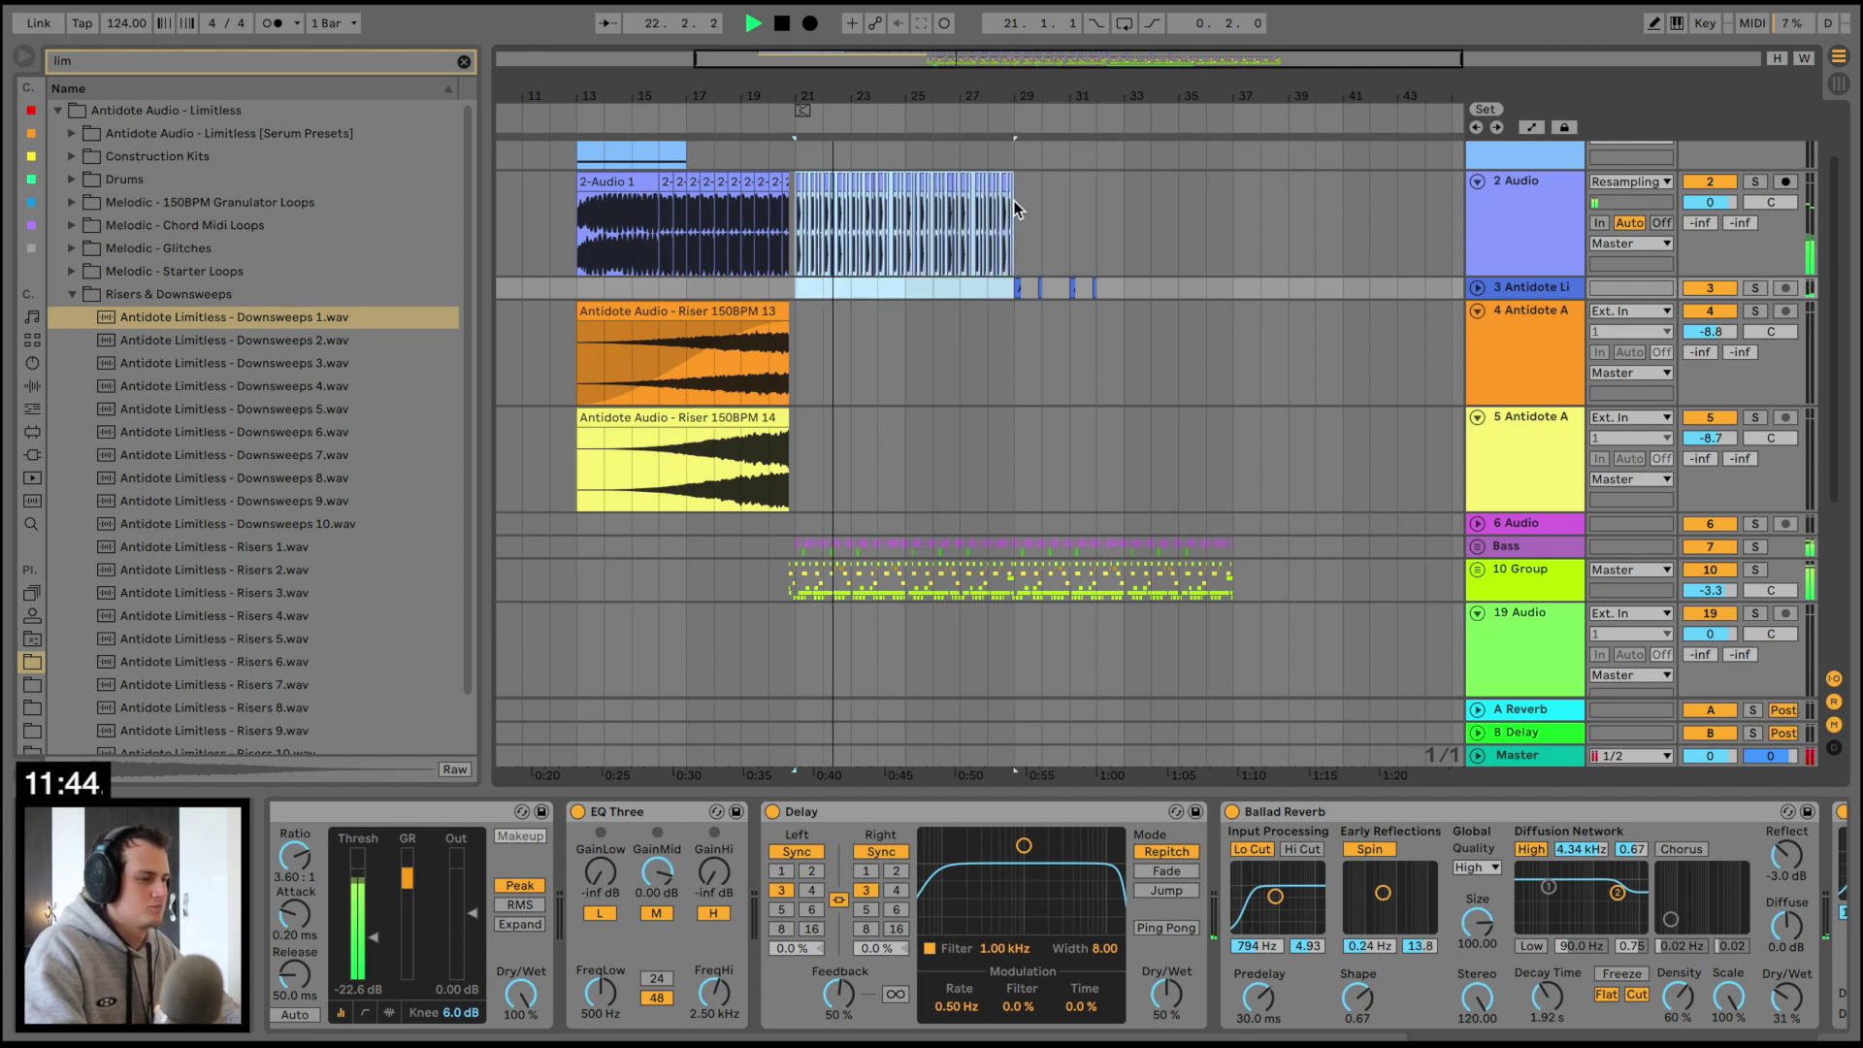
{"action": "key", "text": "ctrl+d"}
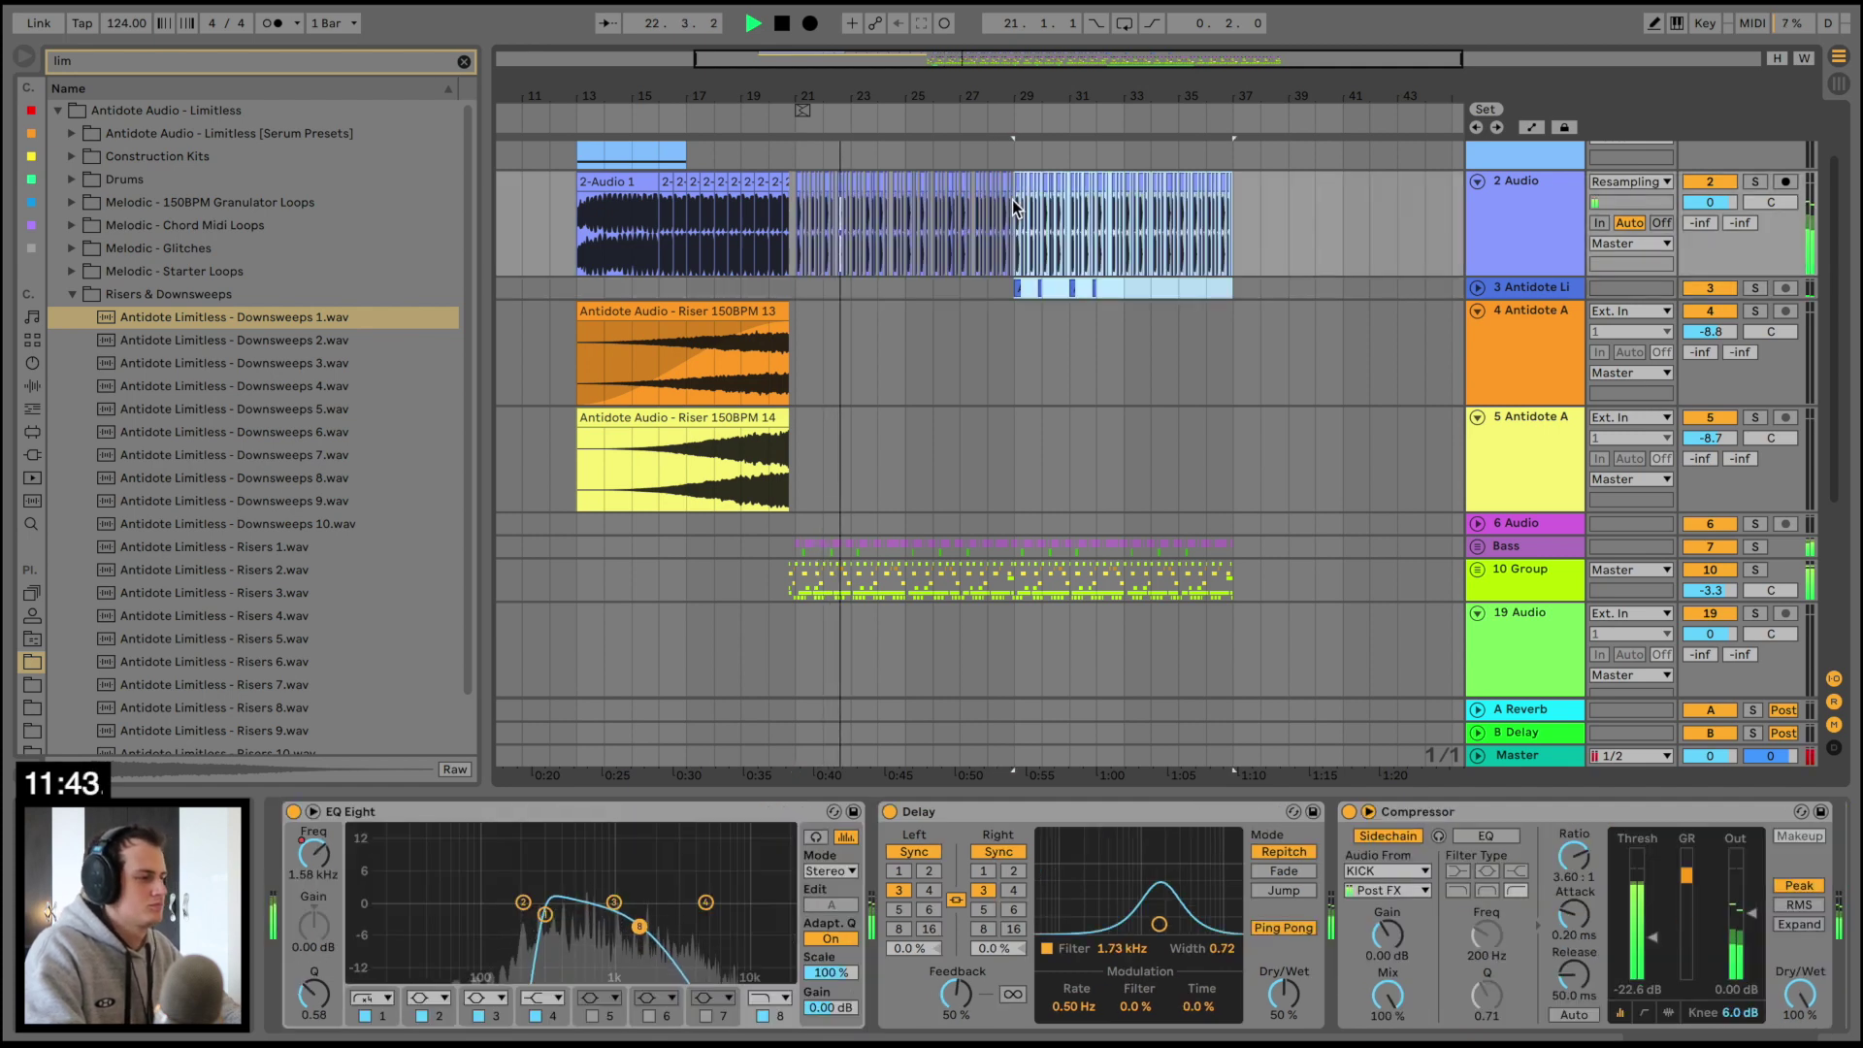
{"action": "left_click", "coordinate": [1010, 291]}
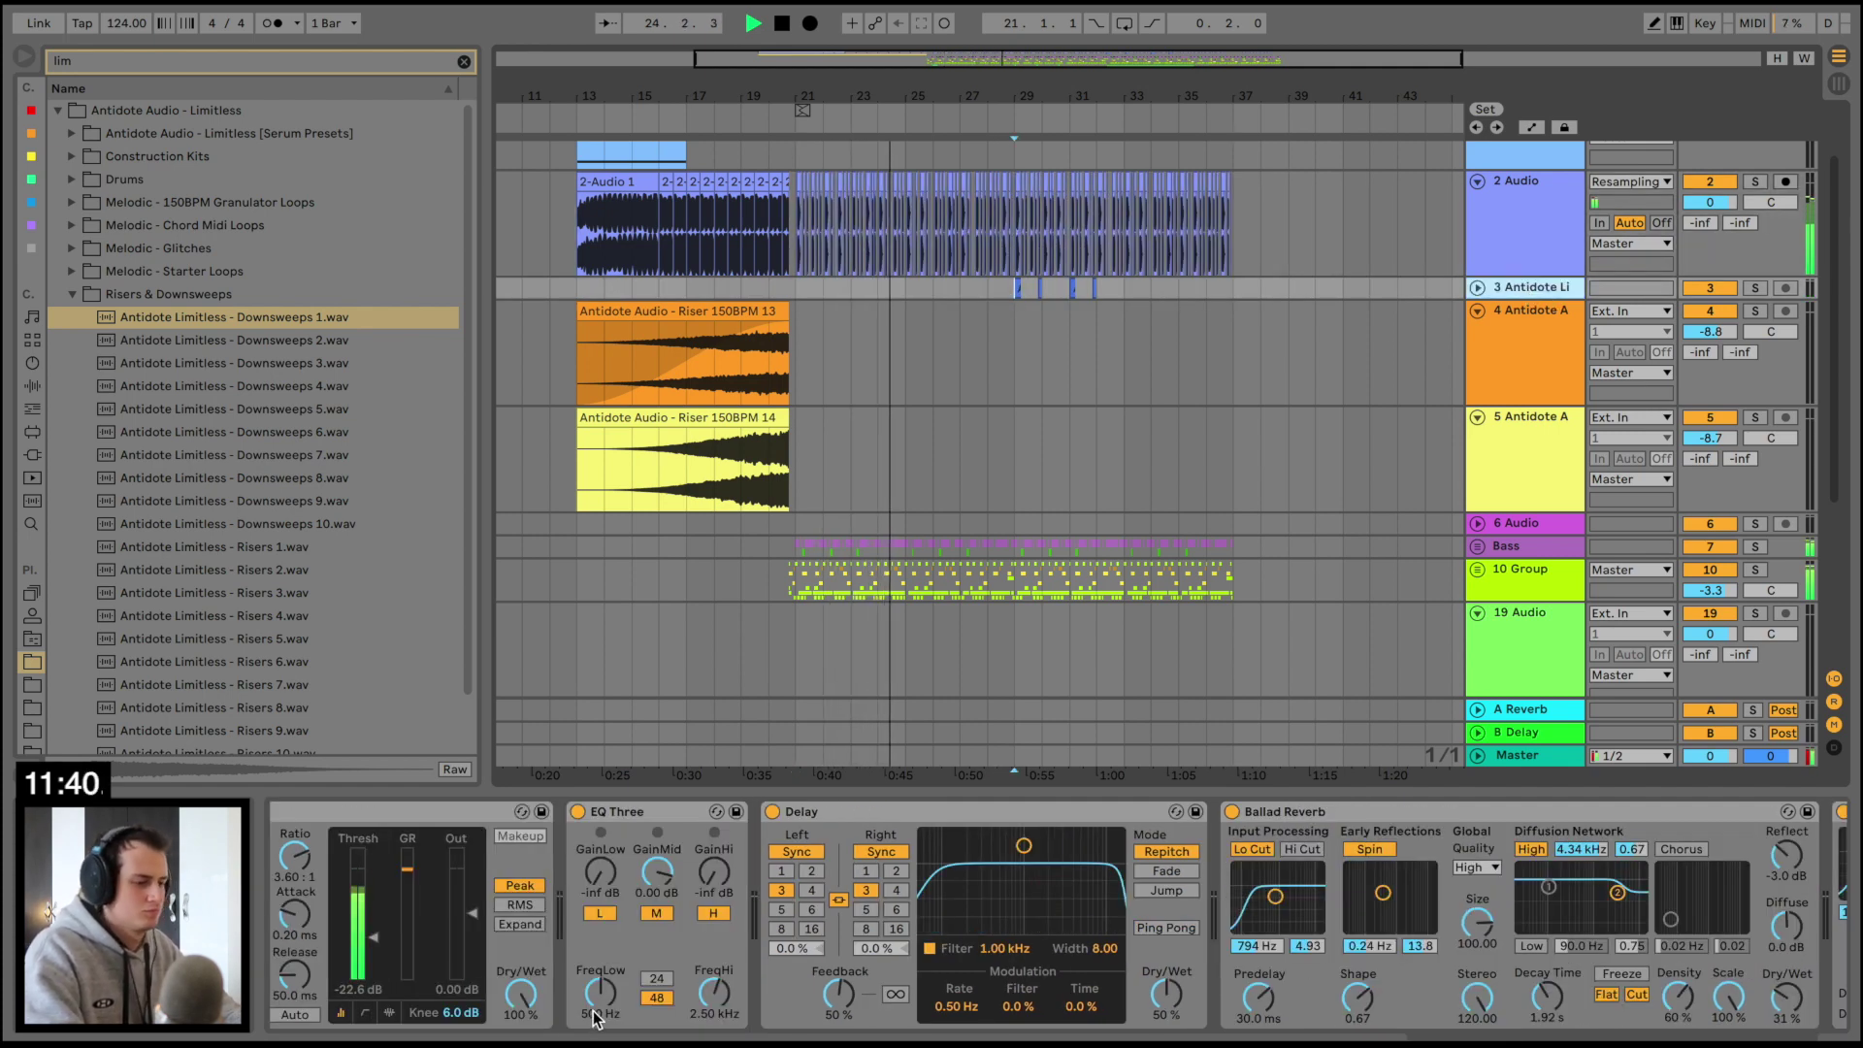
Place Risers 3.wav at bar 25 on the downsweep track and lower its clip gain to -1.18 dB
{"action": "scroll", "coordinate": [998, 546], "scroll_direction": "down", "scroll_amount": 3}
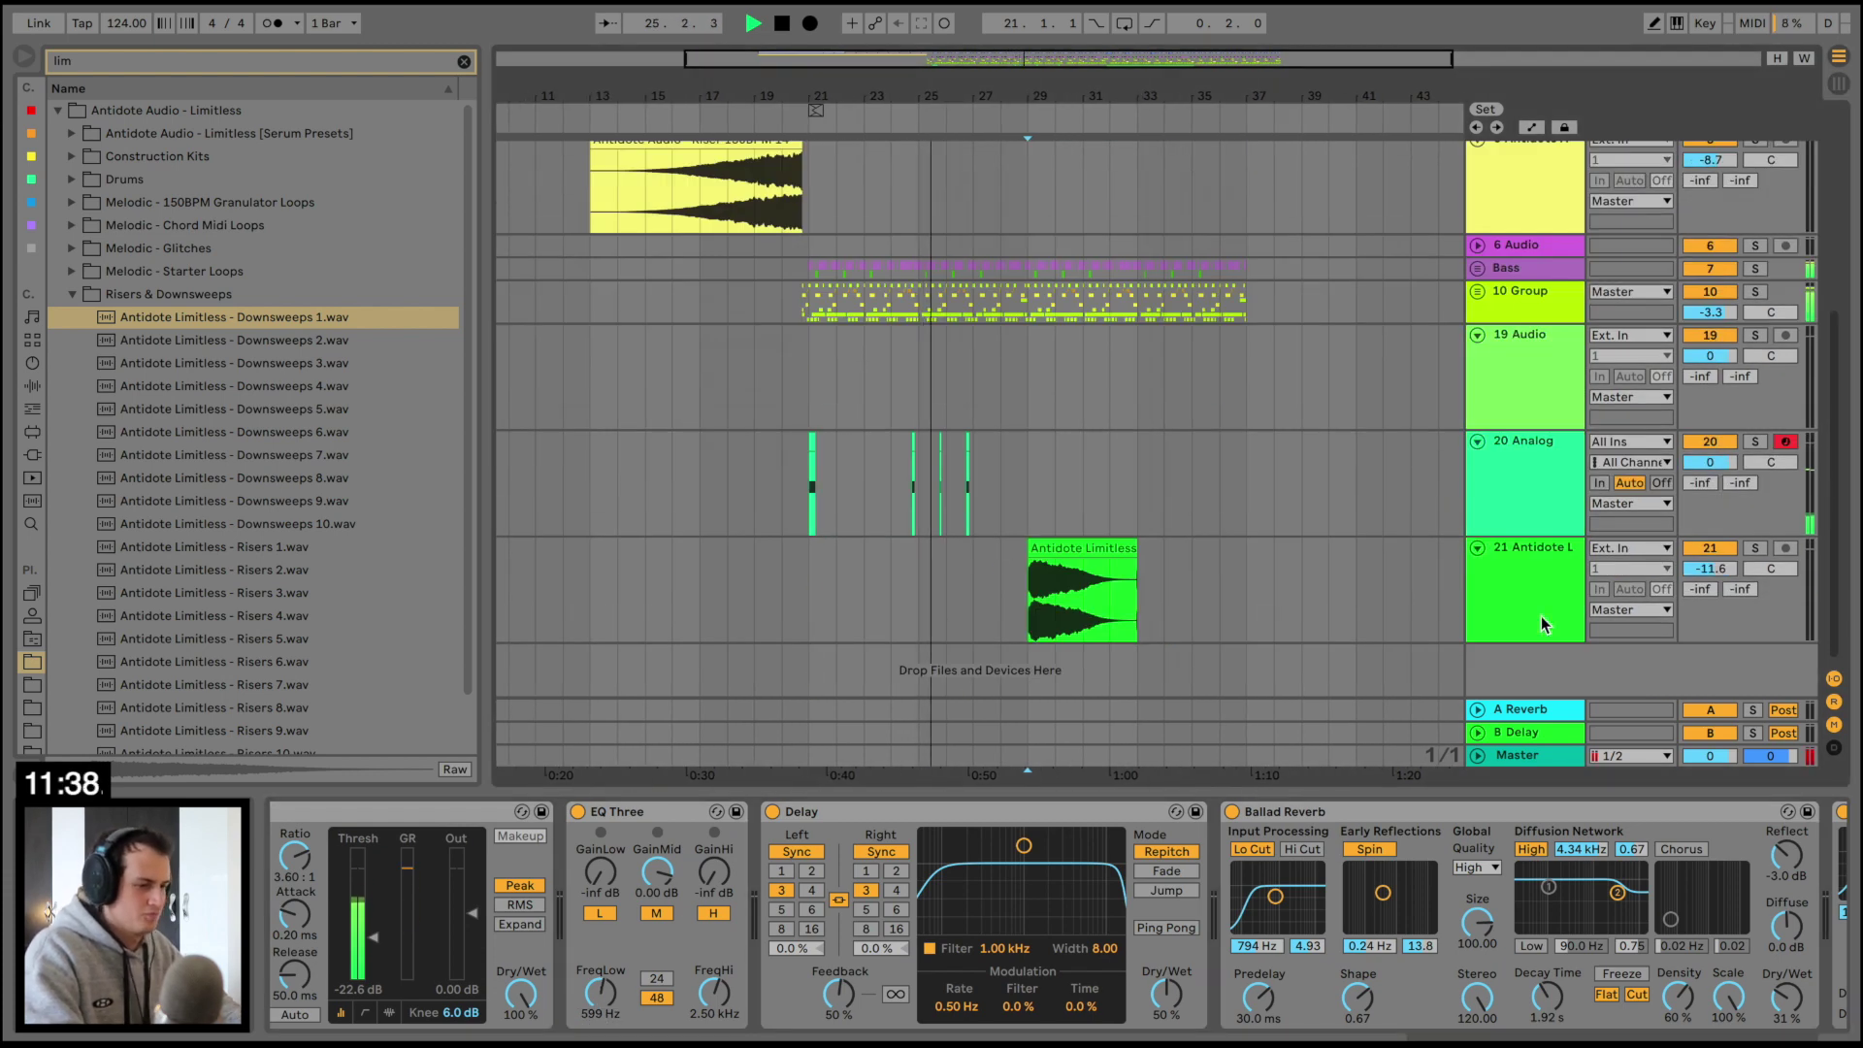
{"action": "left_click_drag", "start_coordinate": [281, 592], "coordinate": [918, 584]}
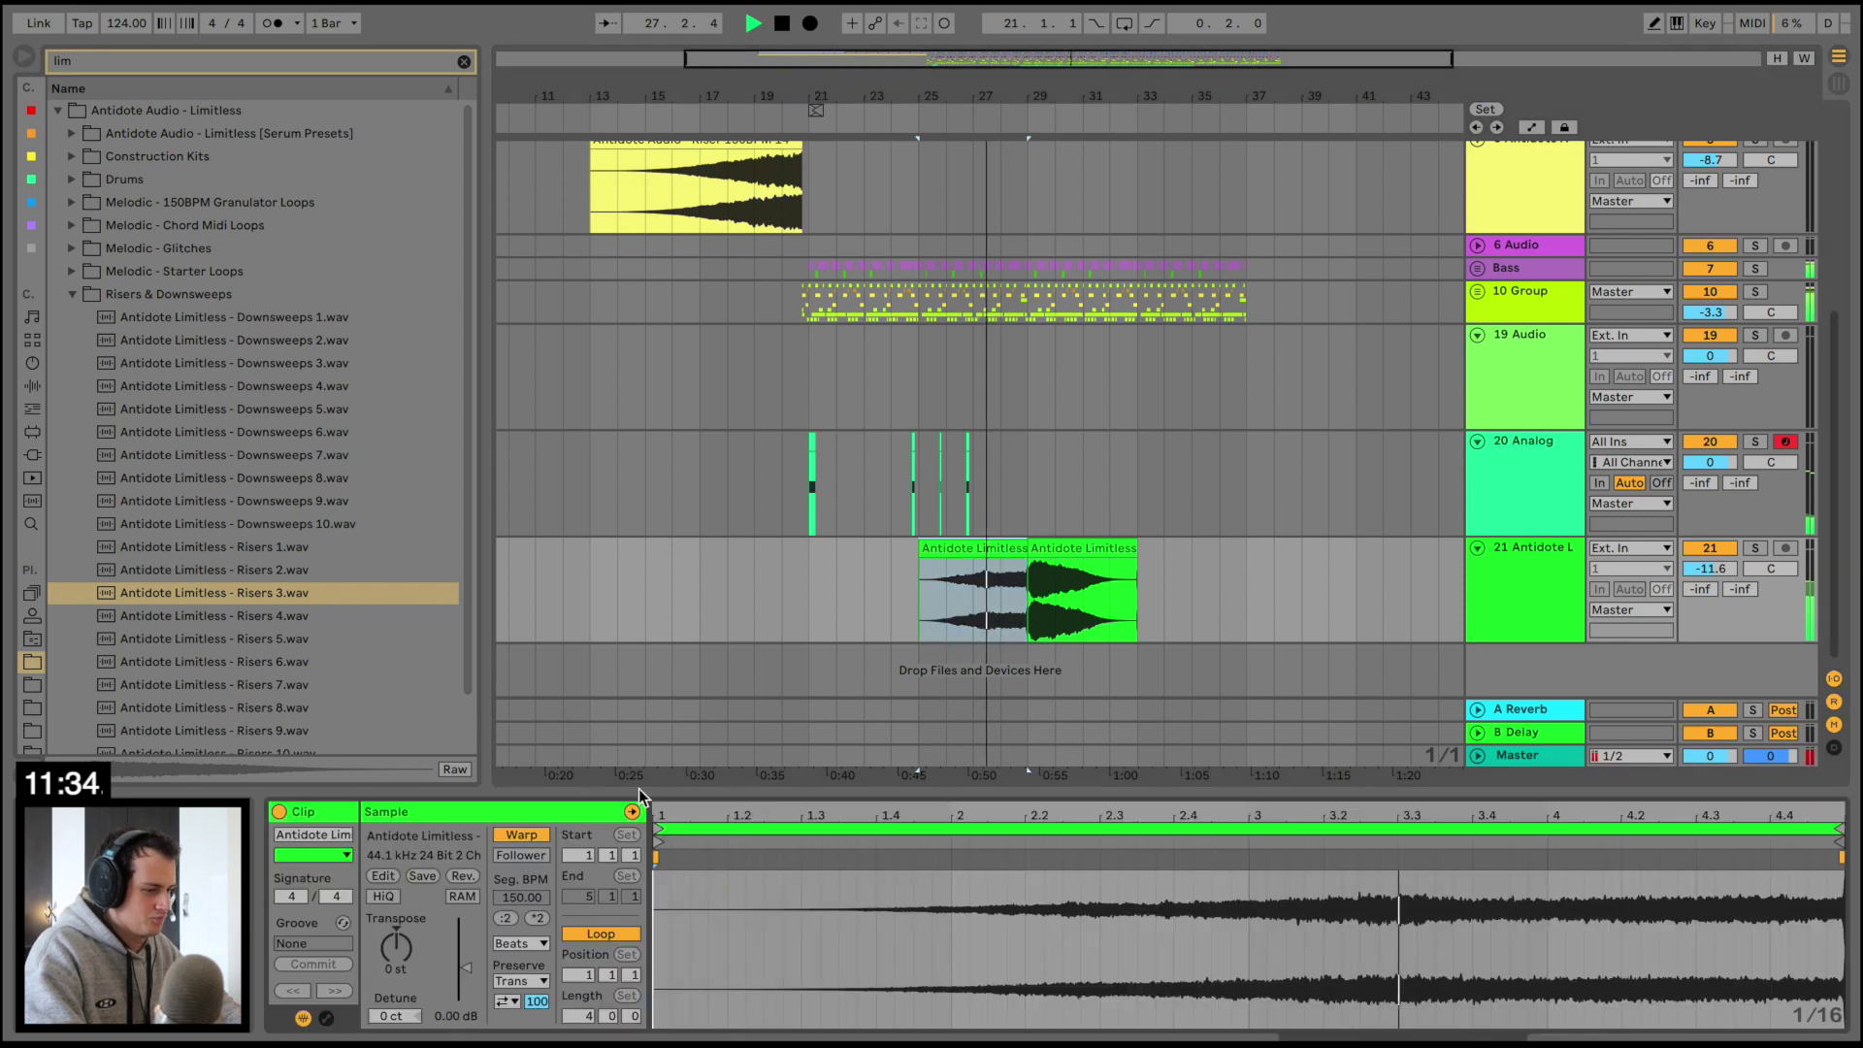
{"action": "left_click_drag", "start_coordinate": [467, 968], "coordinate": [467, 971]}
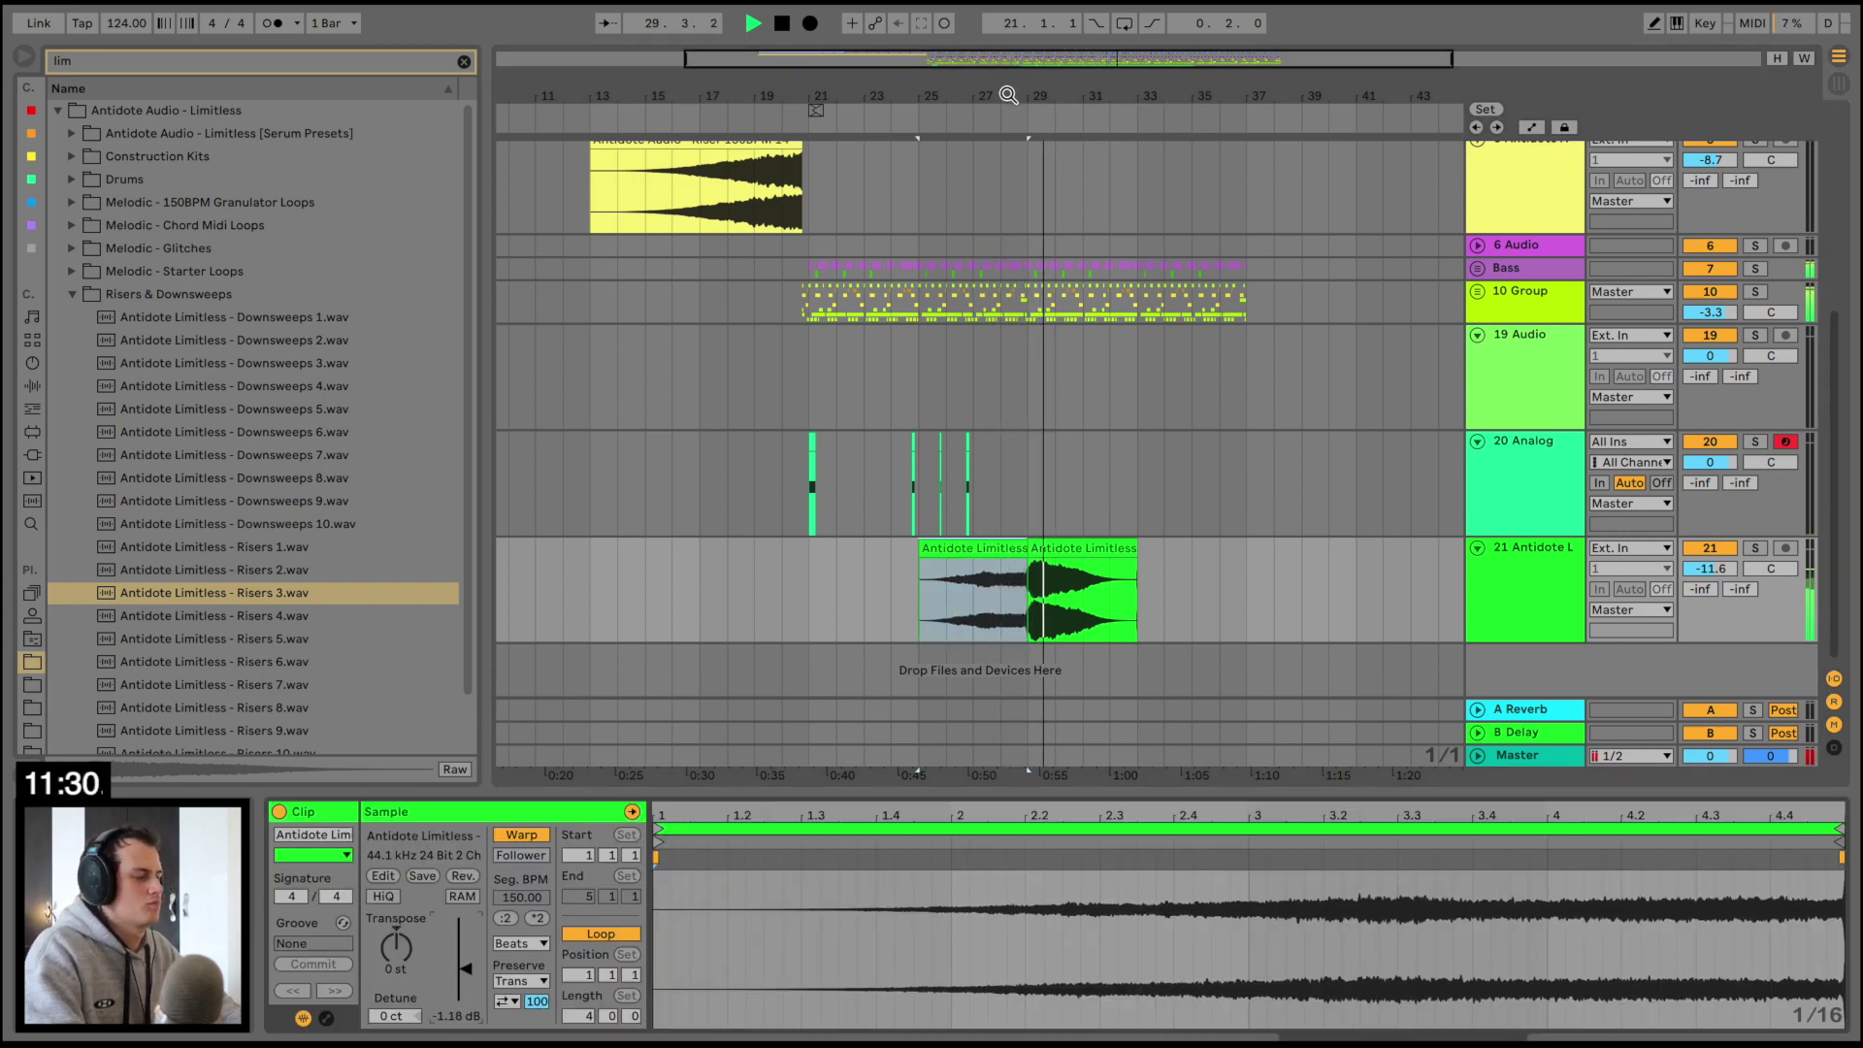
Turn off Warp for the downsweep clip, set its gain to -6.20 dB, and stop playback after listening to the extended drop
{"action": "left_click", "coordinate": [1073, 554]}
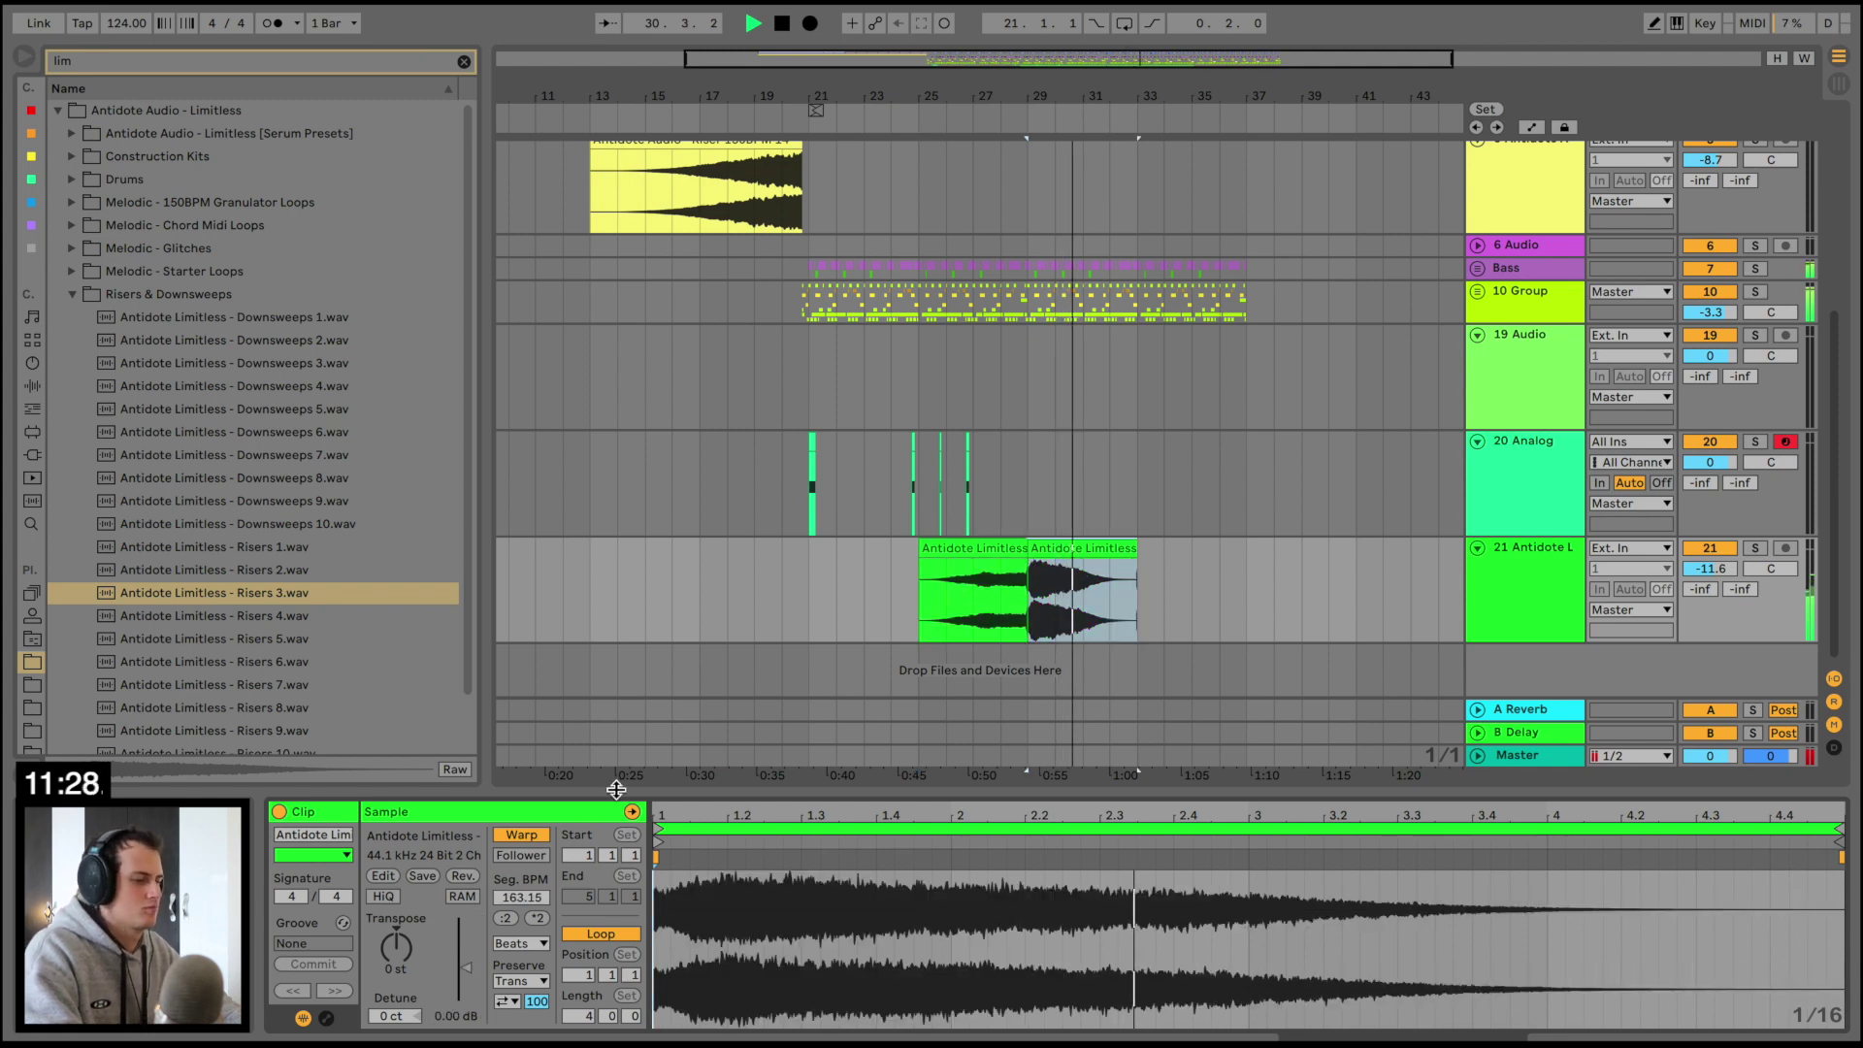
{"action": "left_click", "coordinate": [521, 835]}
{"action": "left_click_drag", "start_coordinate": [467, 968], "coordinate": [466, 976]}
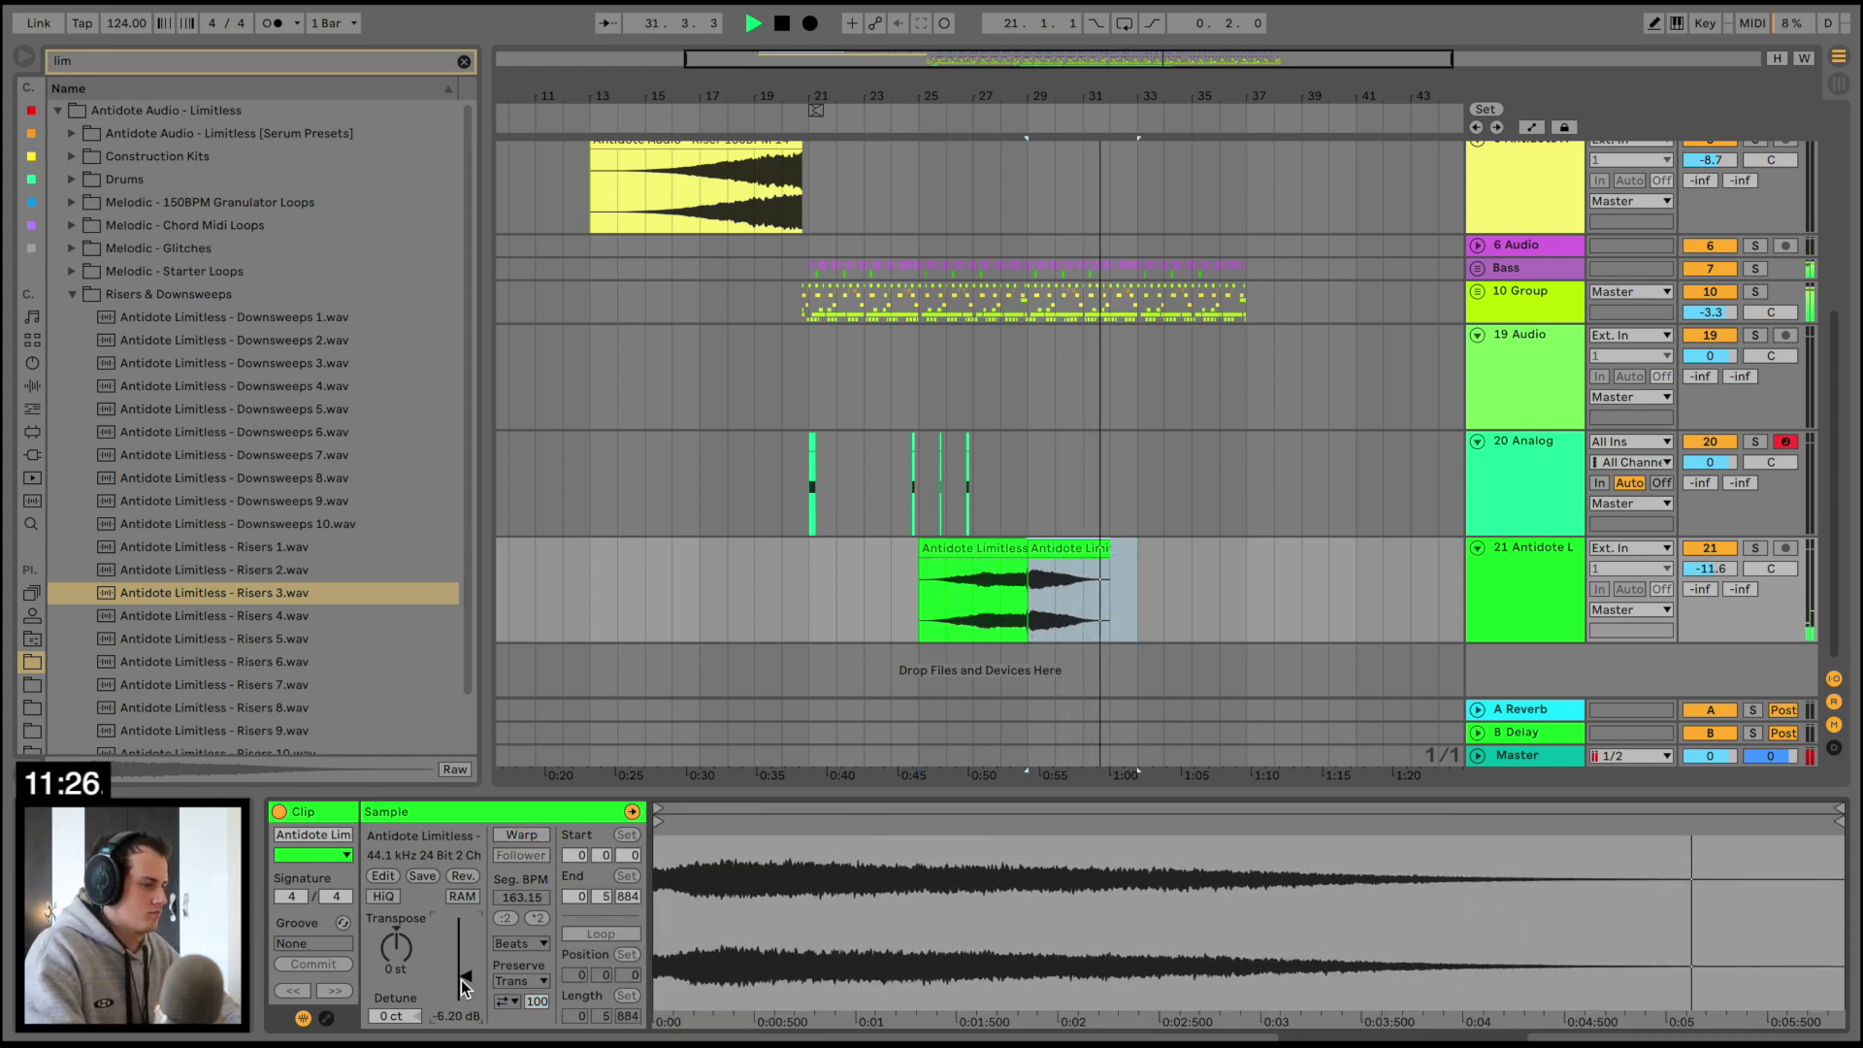
{"action": "scroll", "coordinate": [1232, 333], "scroll_direction": "up", "scroll_amount": 5}
{"action": "scroll", "coordinate": [1235, 337], "scroll_direction": "left", "scroll_amount": 2}
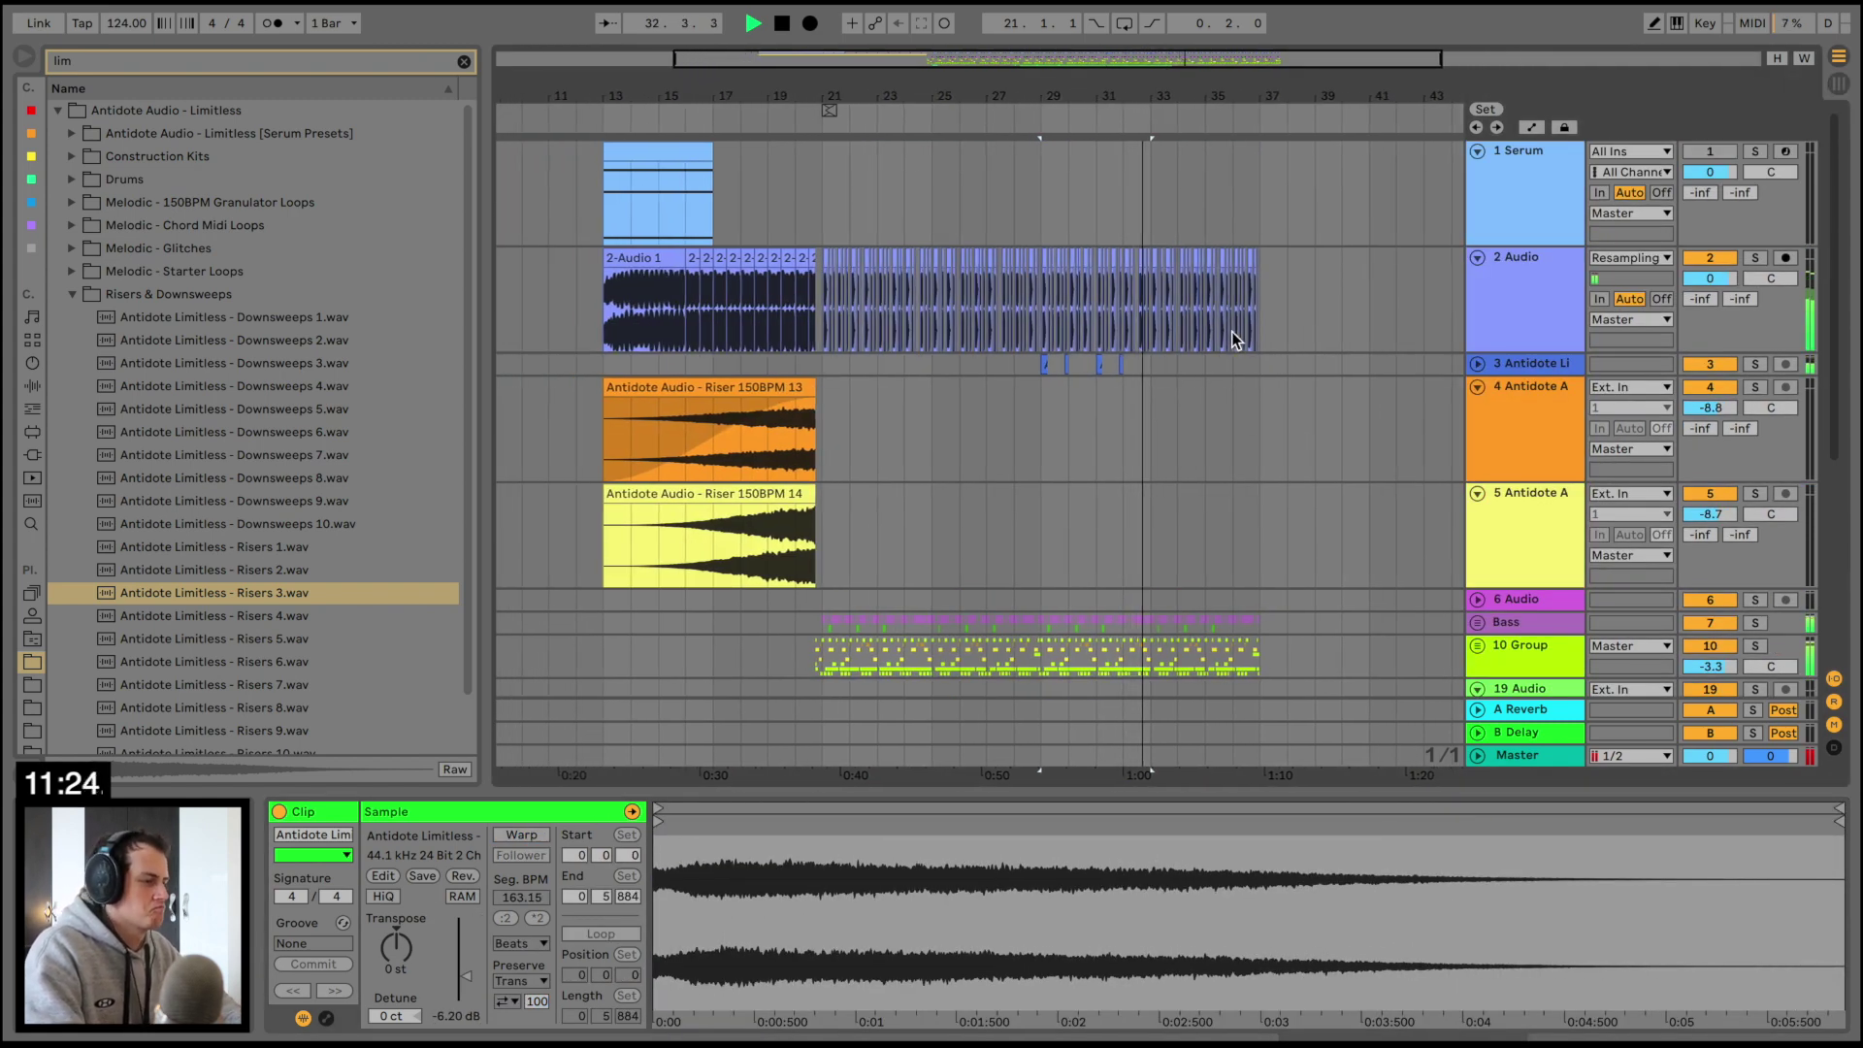
{"action": "left_click_drag", "start_coordinate": [1293, 91], "coordinate": [1293, 122]}
{"action": "key", "text": "space"}
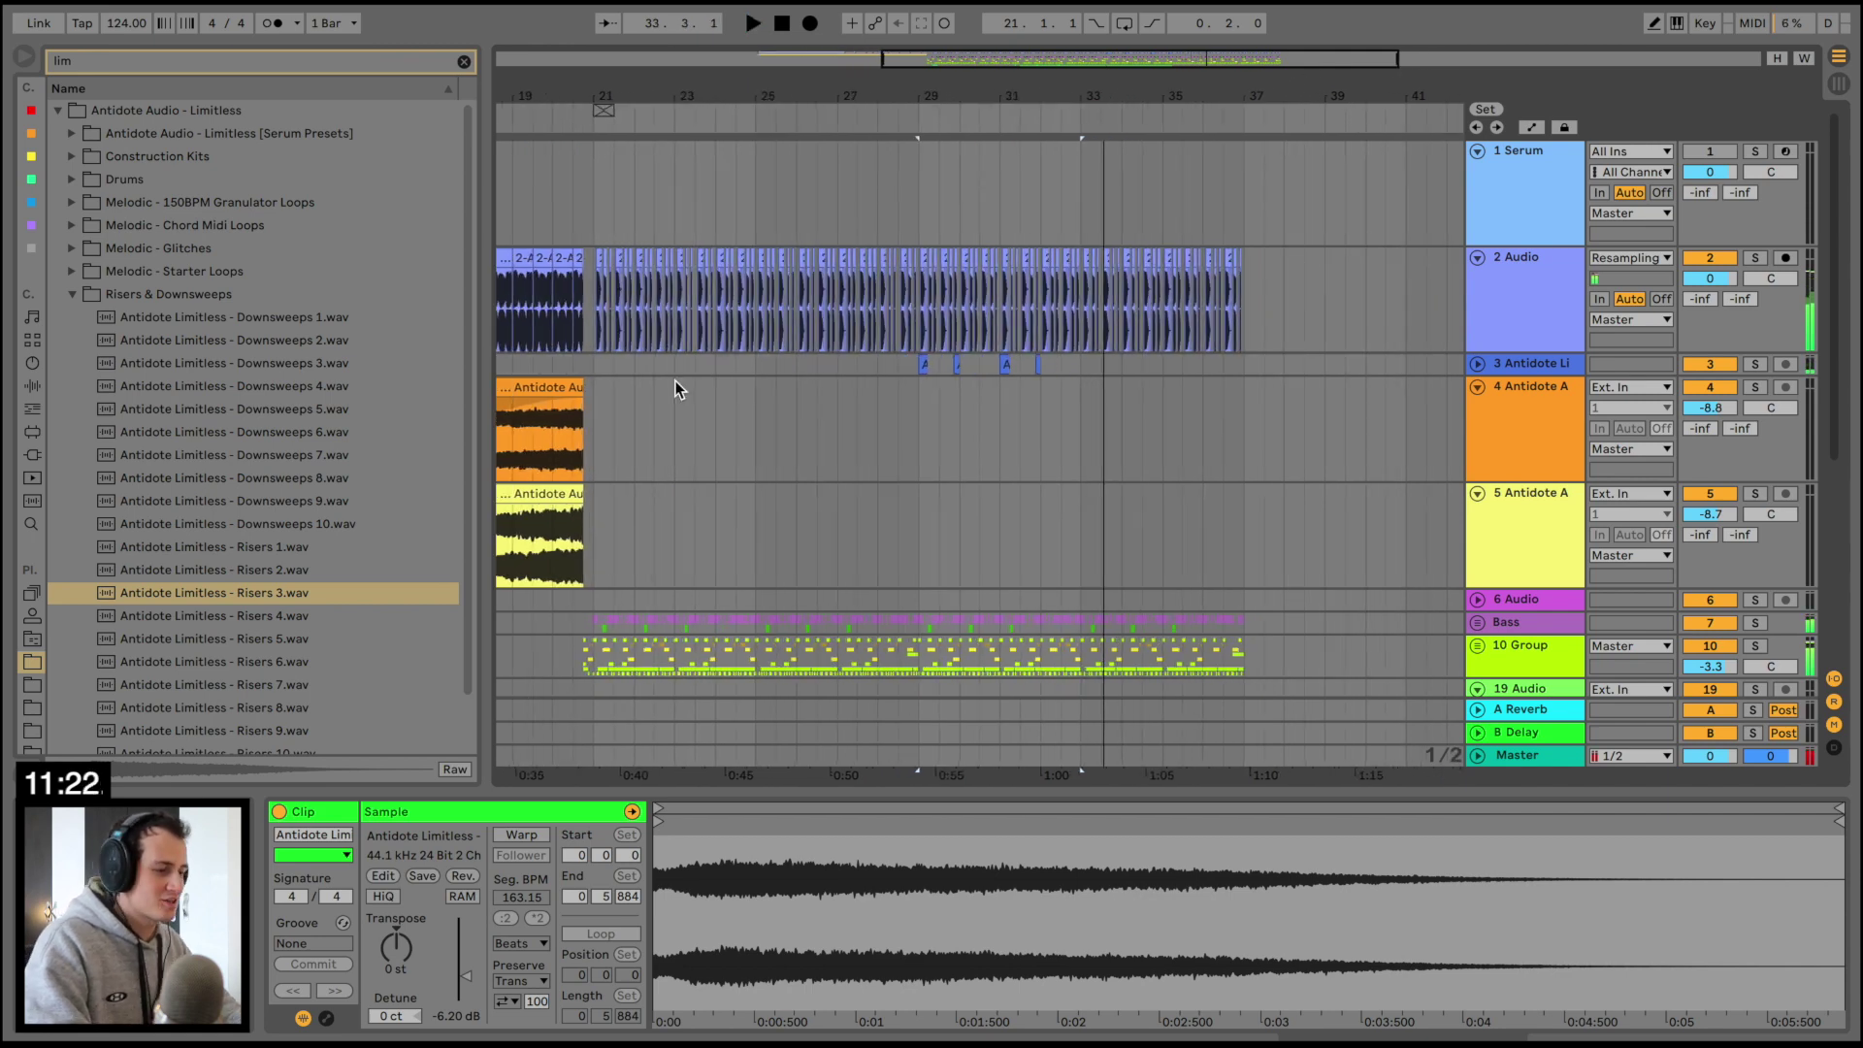
Open the Serum chord clip at bar 13 and transpose its notes up to the range E1 to G#3
{"action": "scroll", "coordinate": [676, 380], "scroll_direction": "left", "scroll_amount": 5}
{"action": "left_click", "coordinate": [599, 152]}
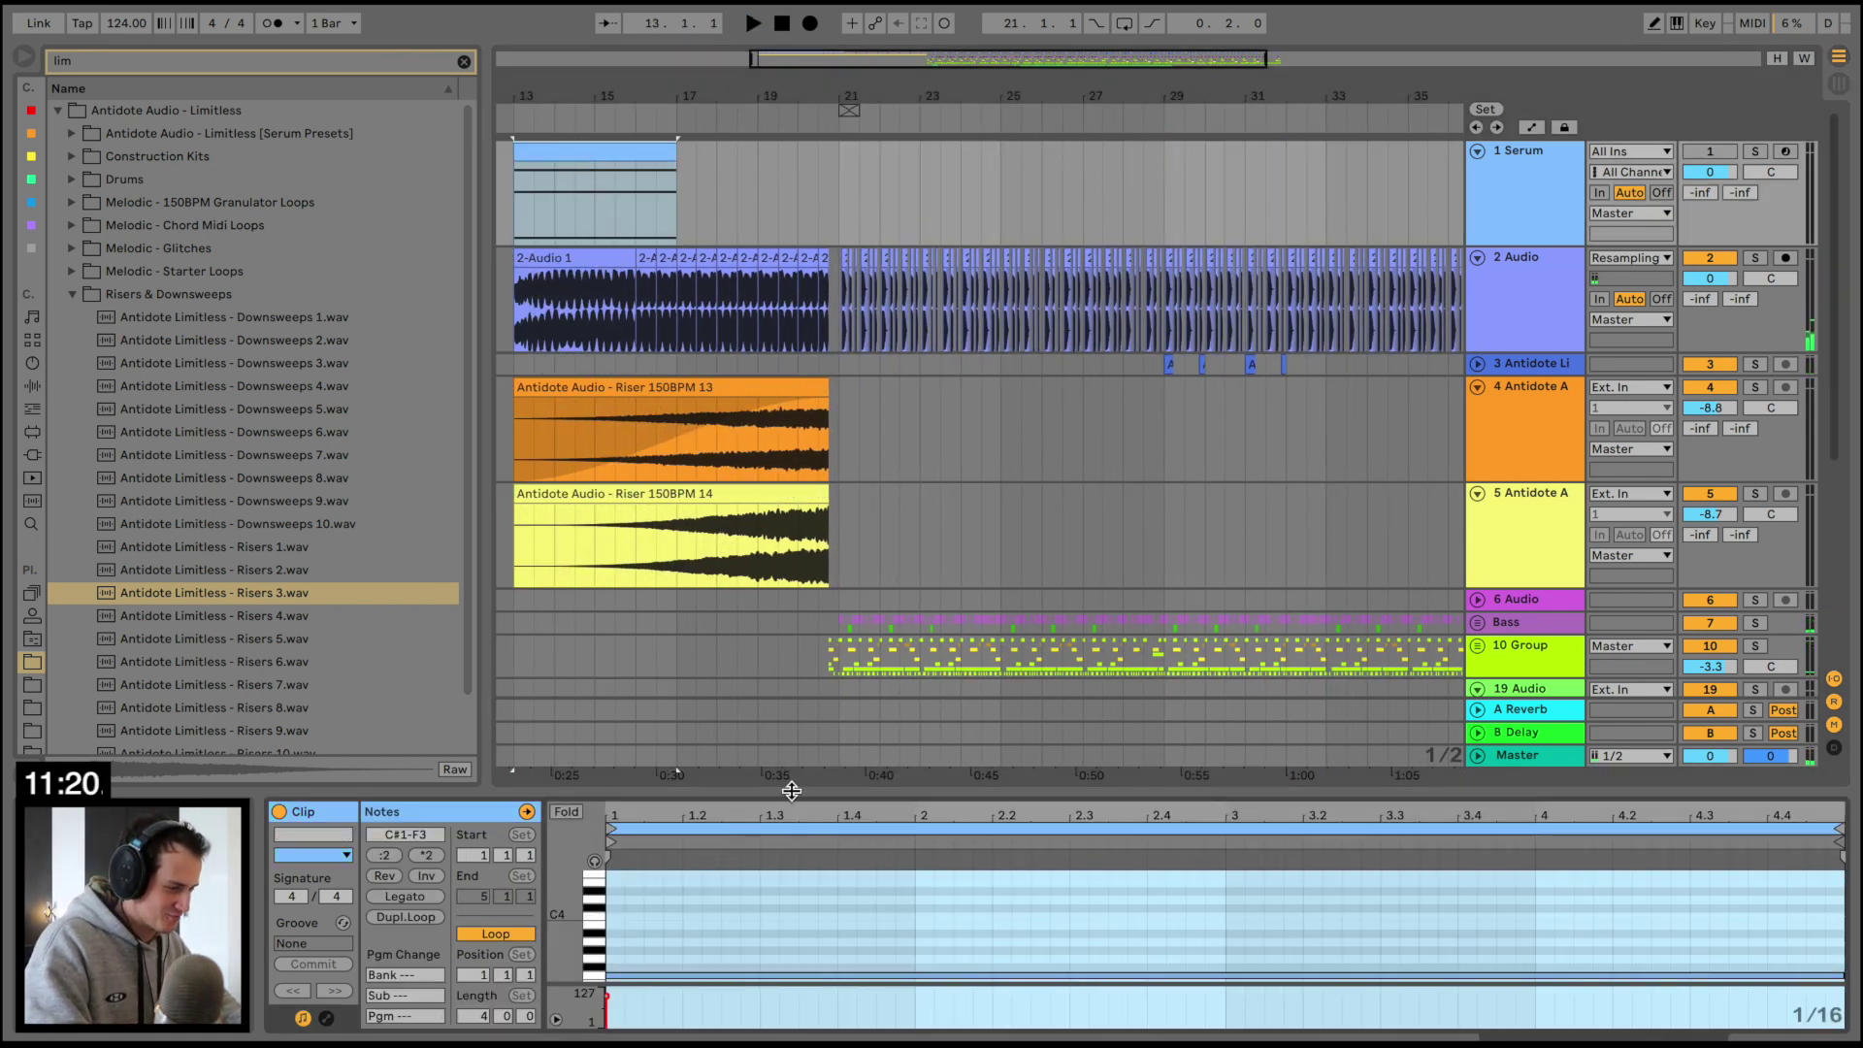
{"action": "left_click_drag", "start_coordinate": [792, 791], "coordinate": [776, 271]}
{"action": "left_click", "coordinate": [662, 669]}
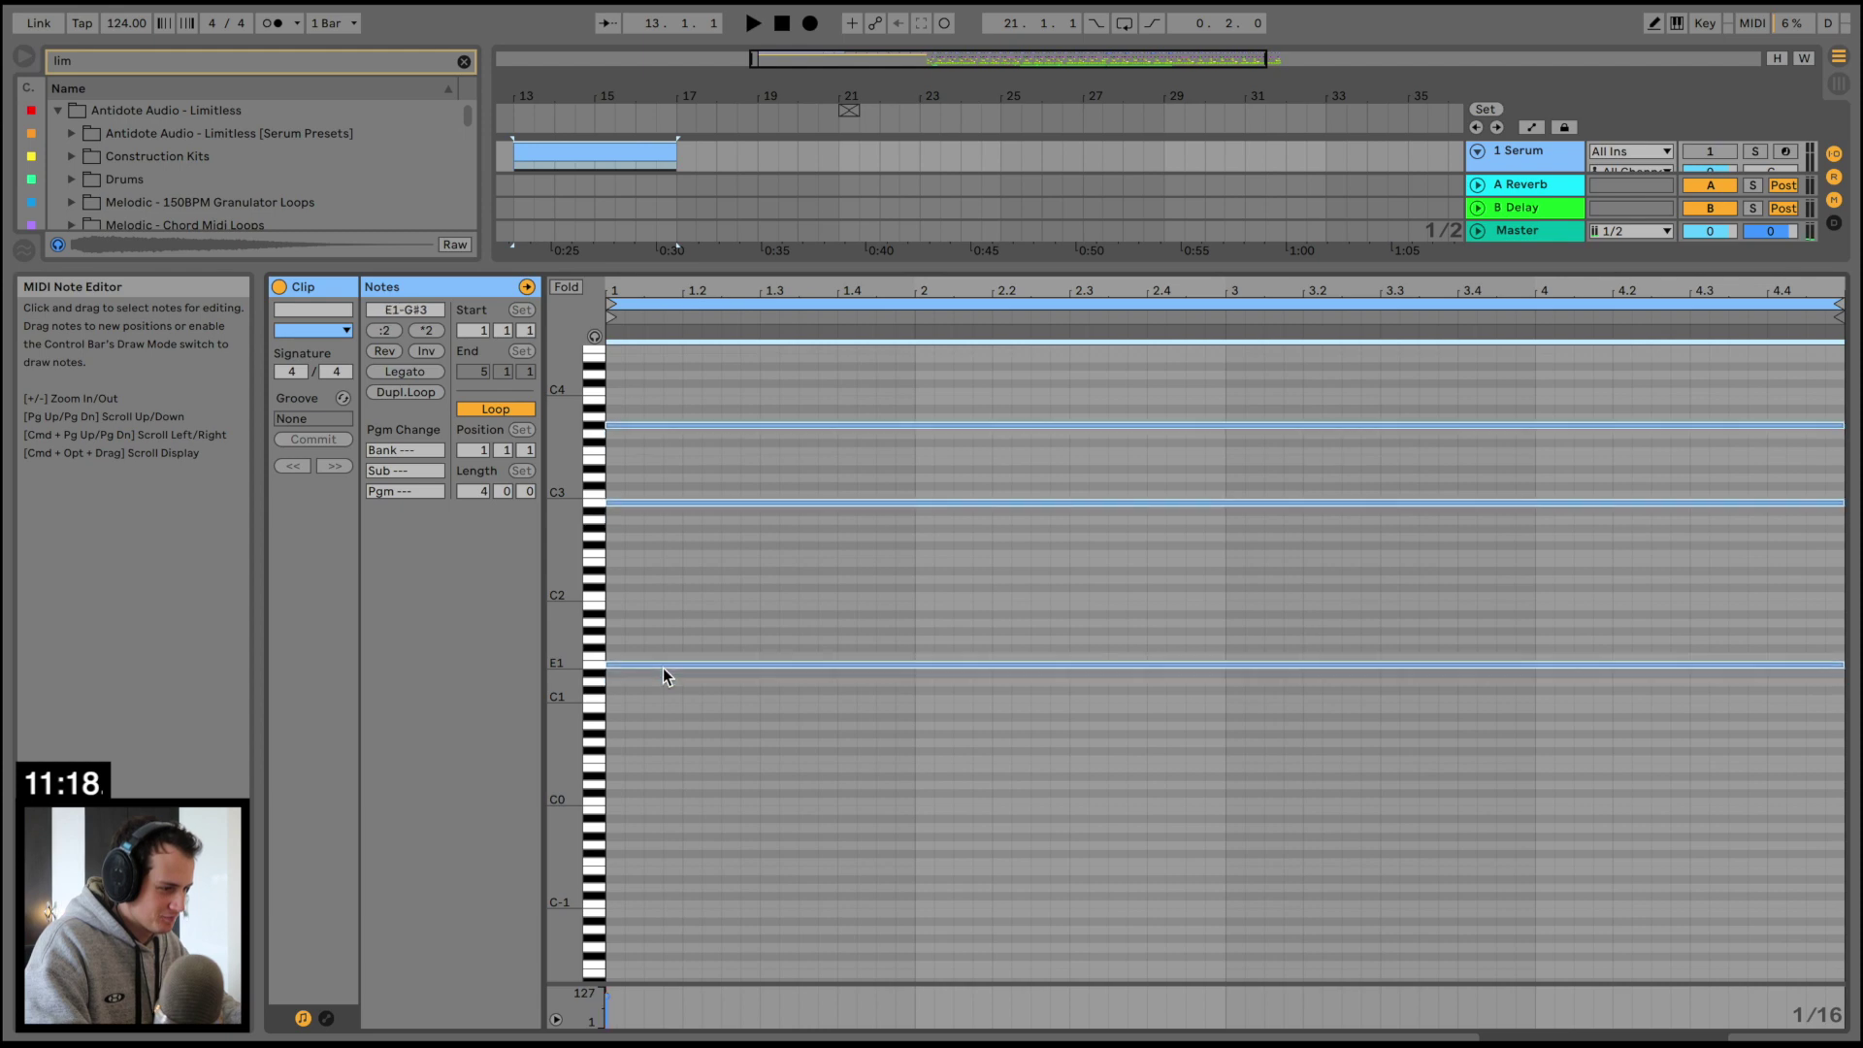
{"action": "key", "text": "Up"}
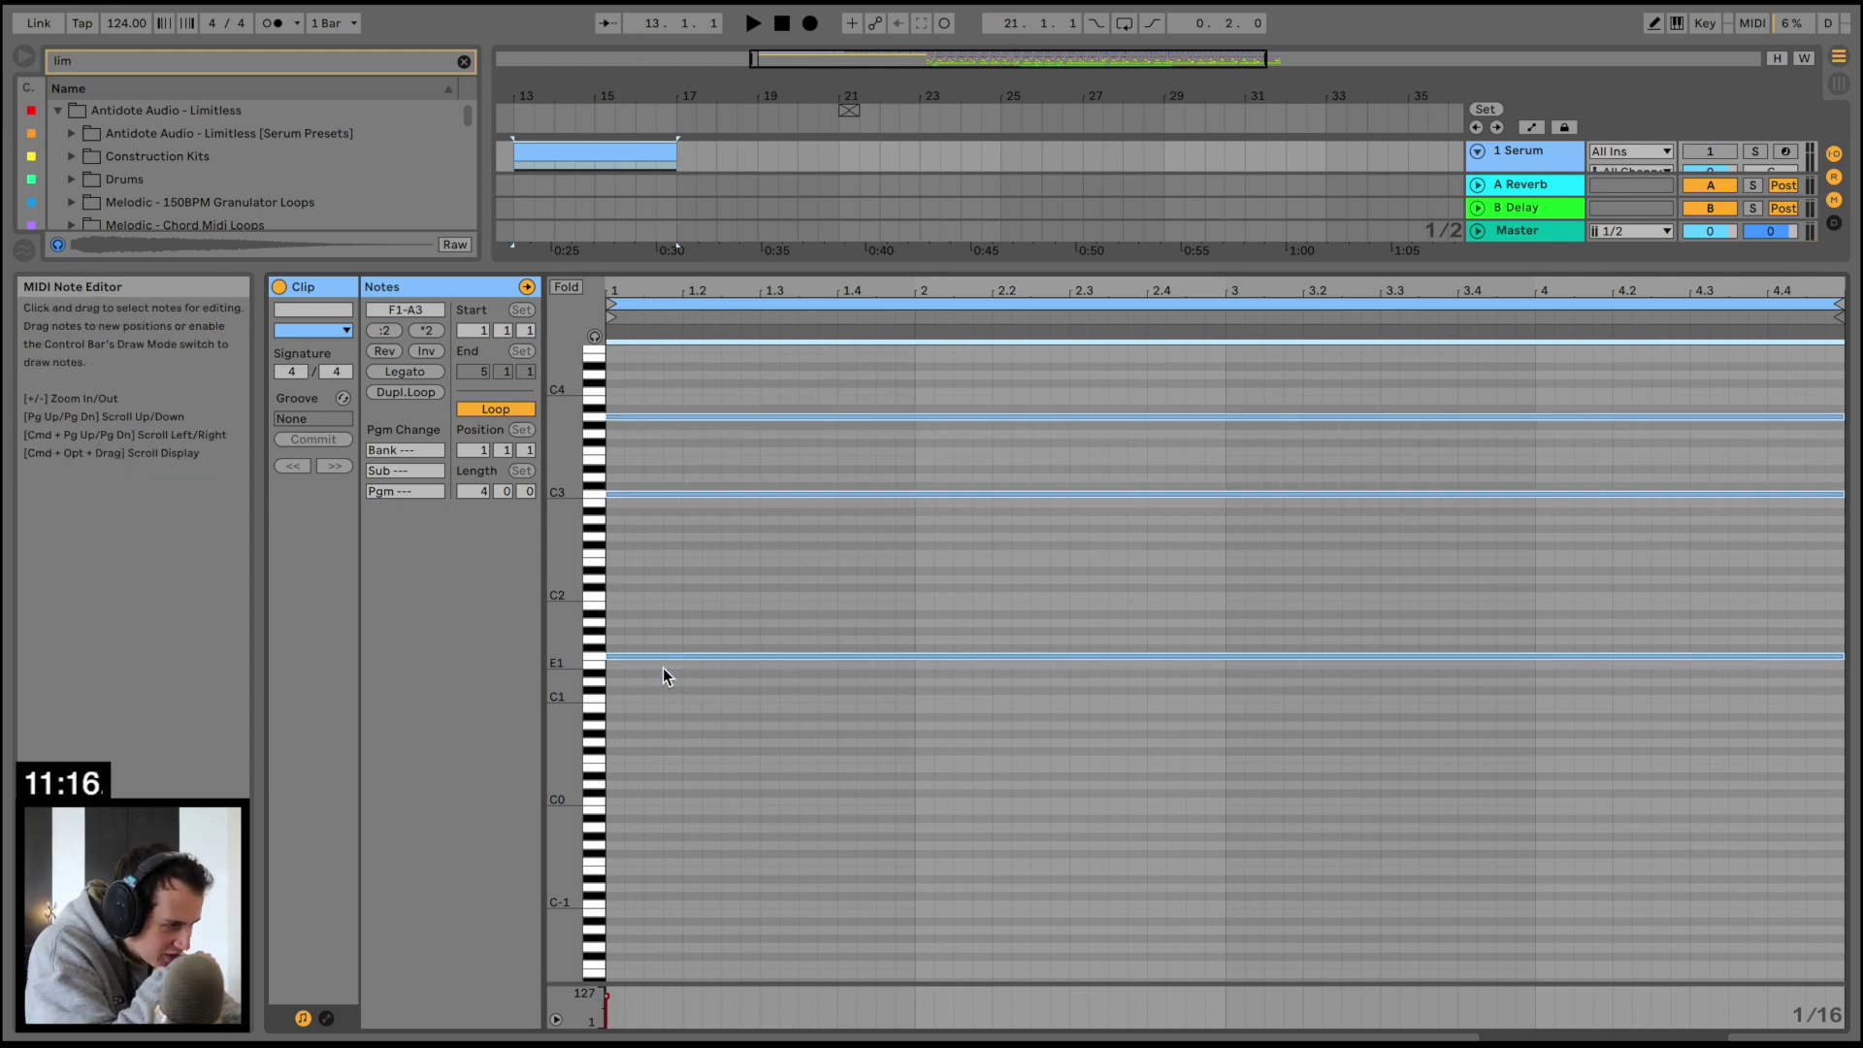
{"action": "key", "text": "Down"}
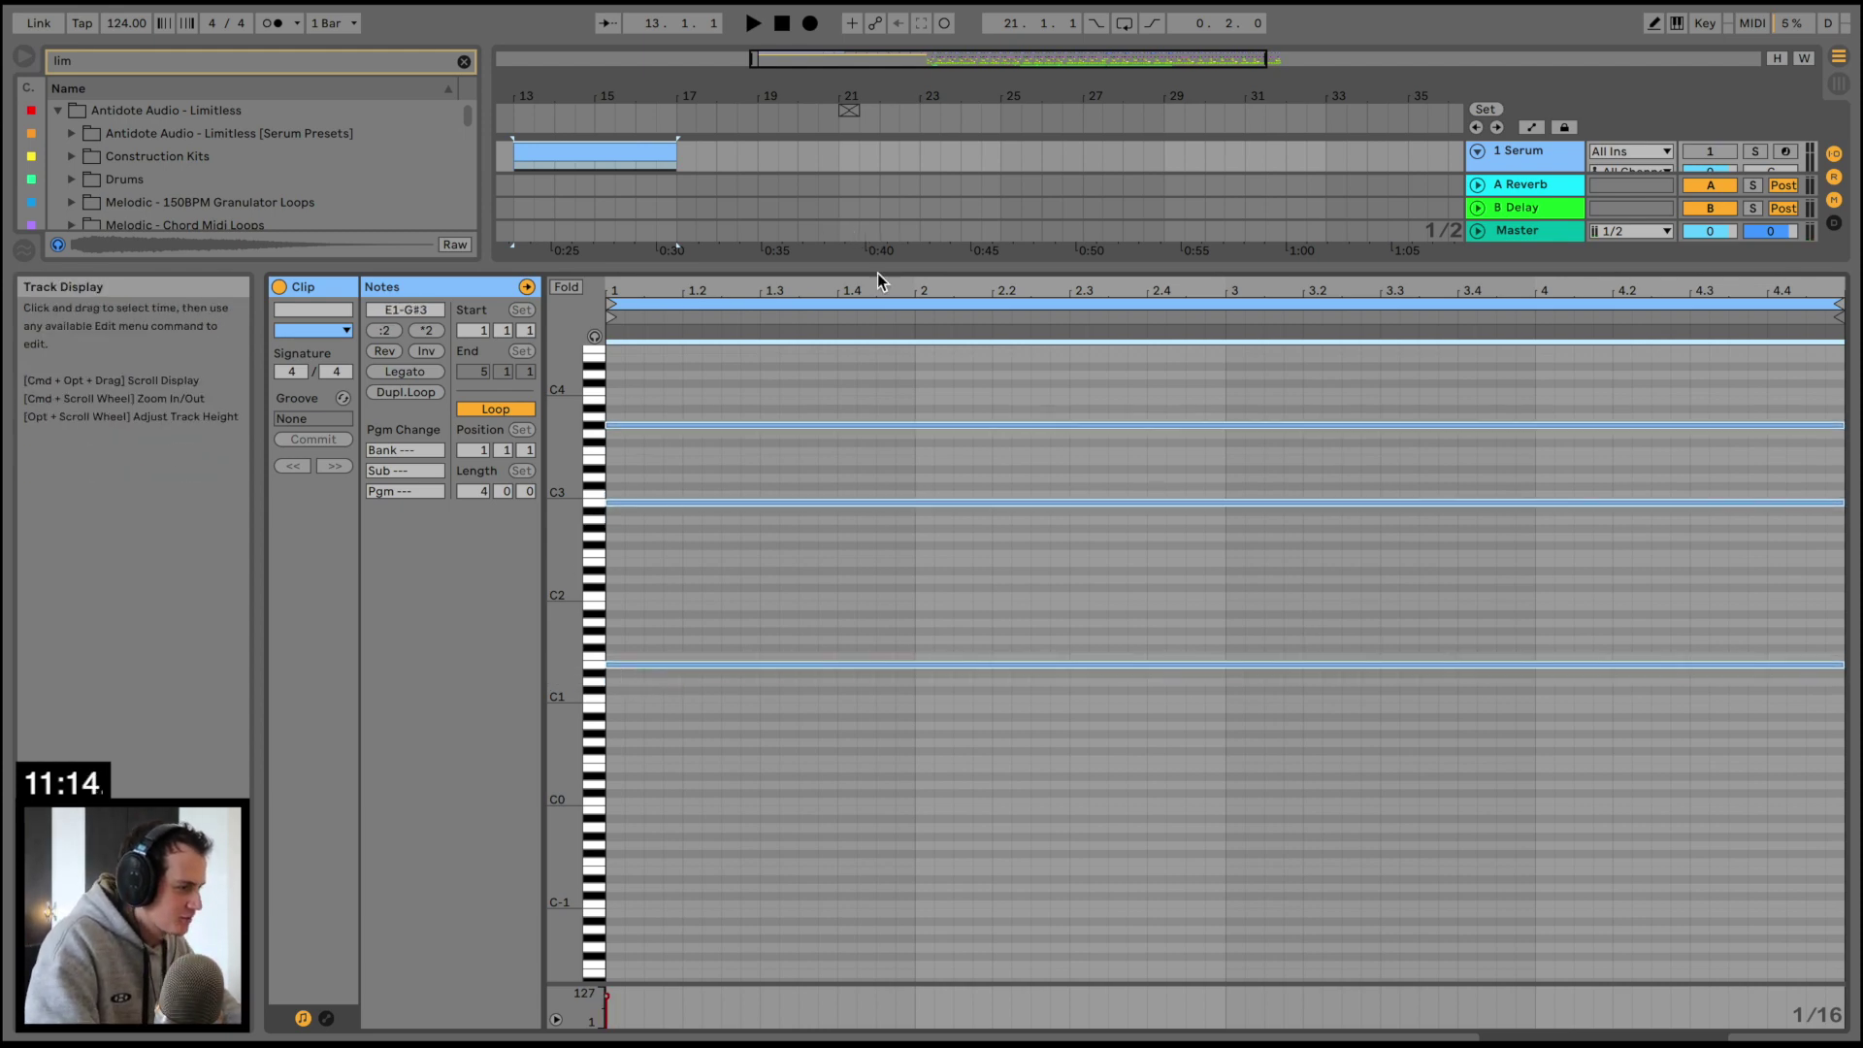
Solo the Serum track and listen to the transposed chord from bar 13
{"action": "left_click_drag", "start_coordinate": [877, 267], "coordinate": [912, 599]}
{"action": "scroll", "coordinate": [1219, 214], "scroll_direction": "left", "scroll_amount": 1}
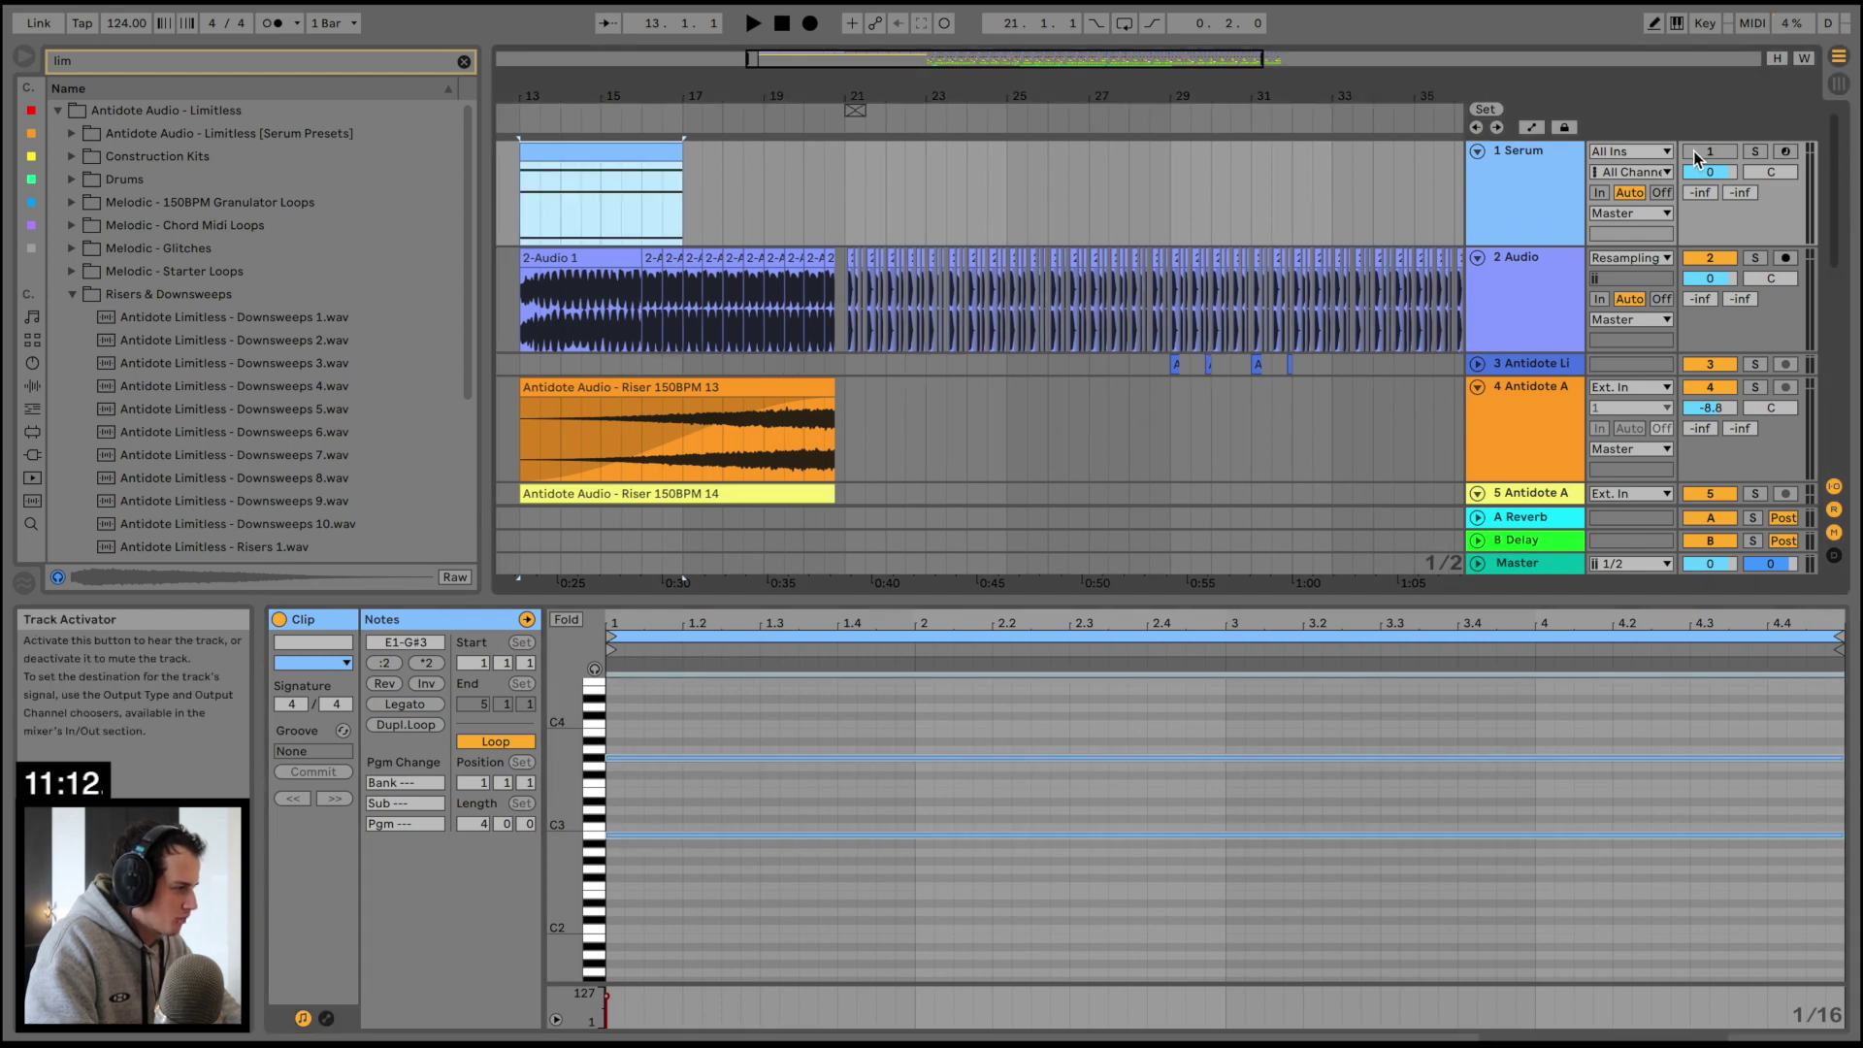
{"action": "key", "text": "space"}
{"action": "left_click", "coordinate": [1756, 152]}
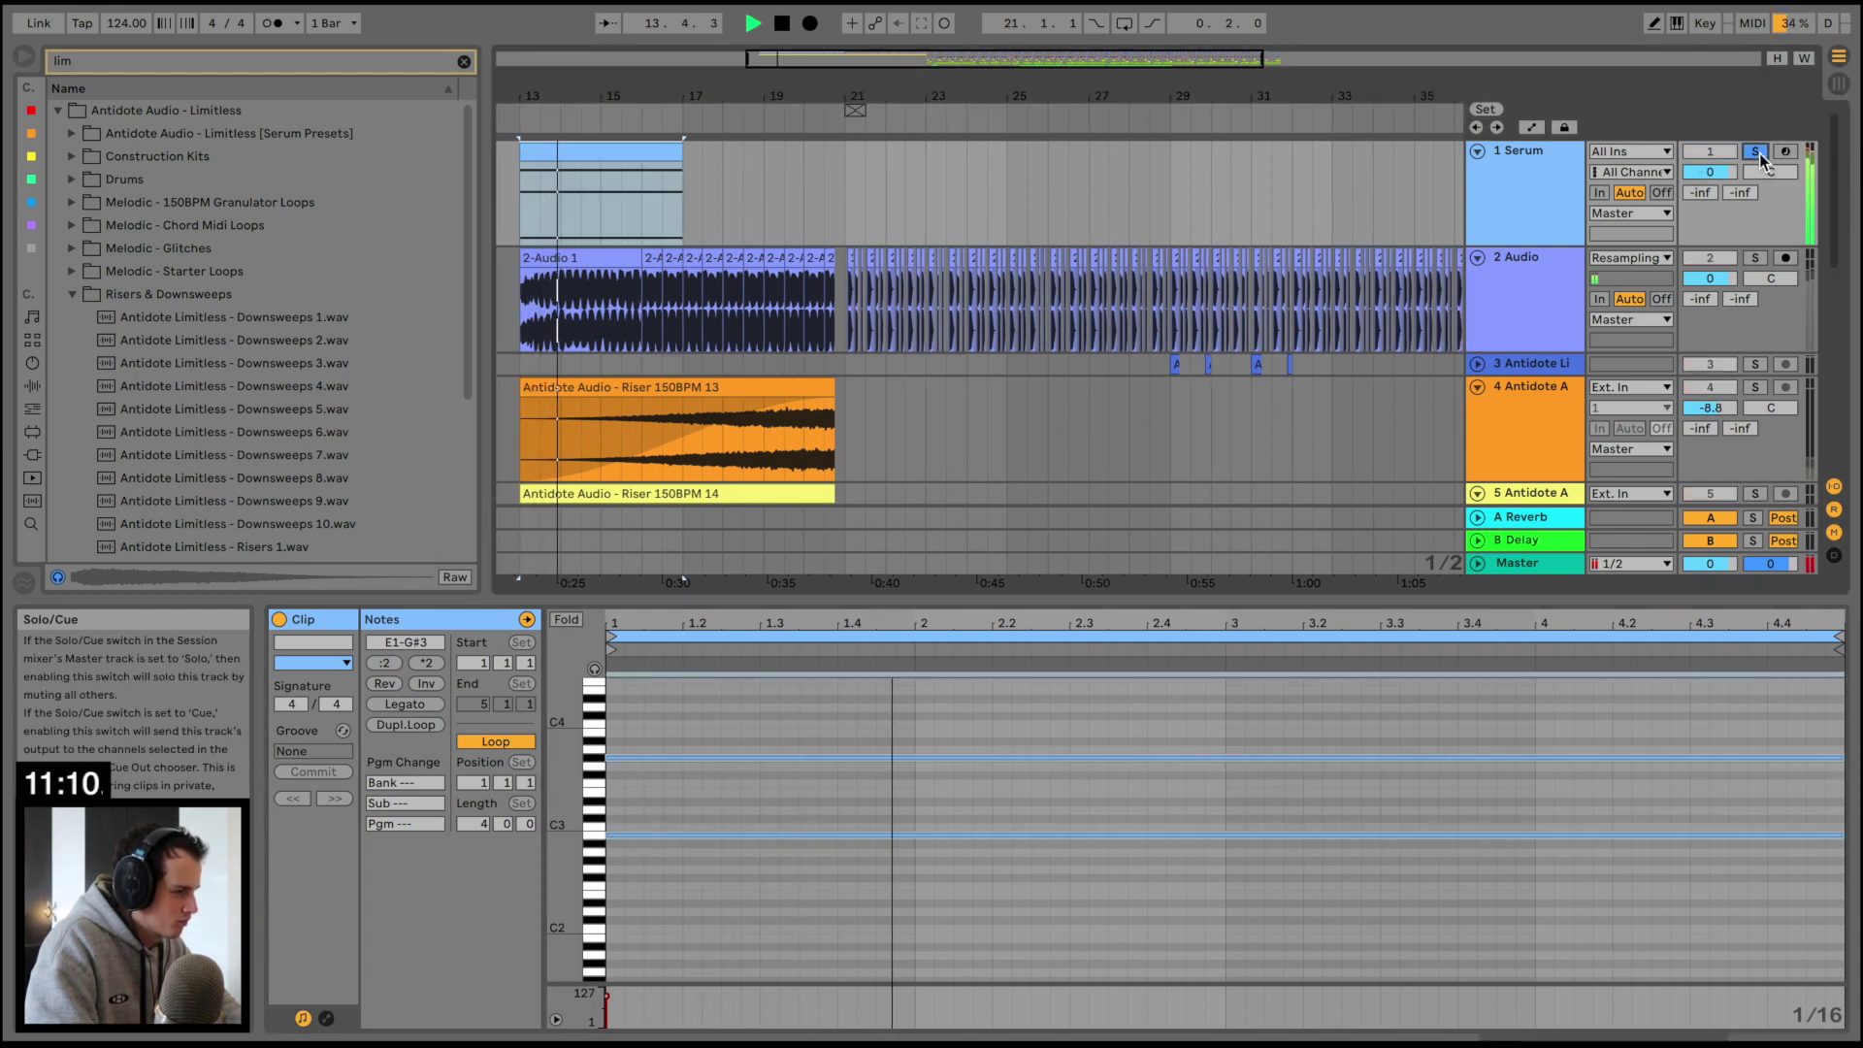
{"action": "left_click_drag", "start_coordinate": [525, 96], "coordinate": [525, 213]}
{"action": "key", "text": "space"}
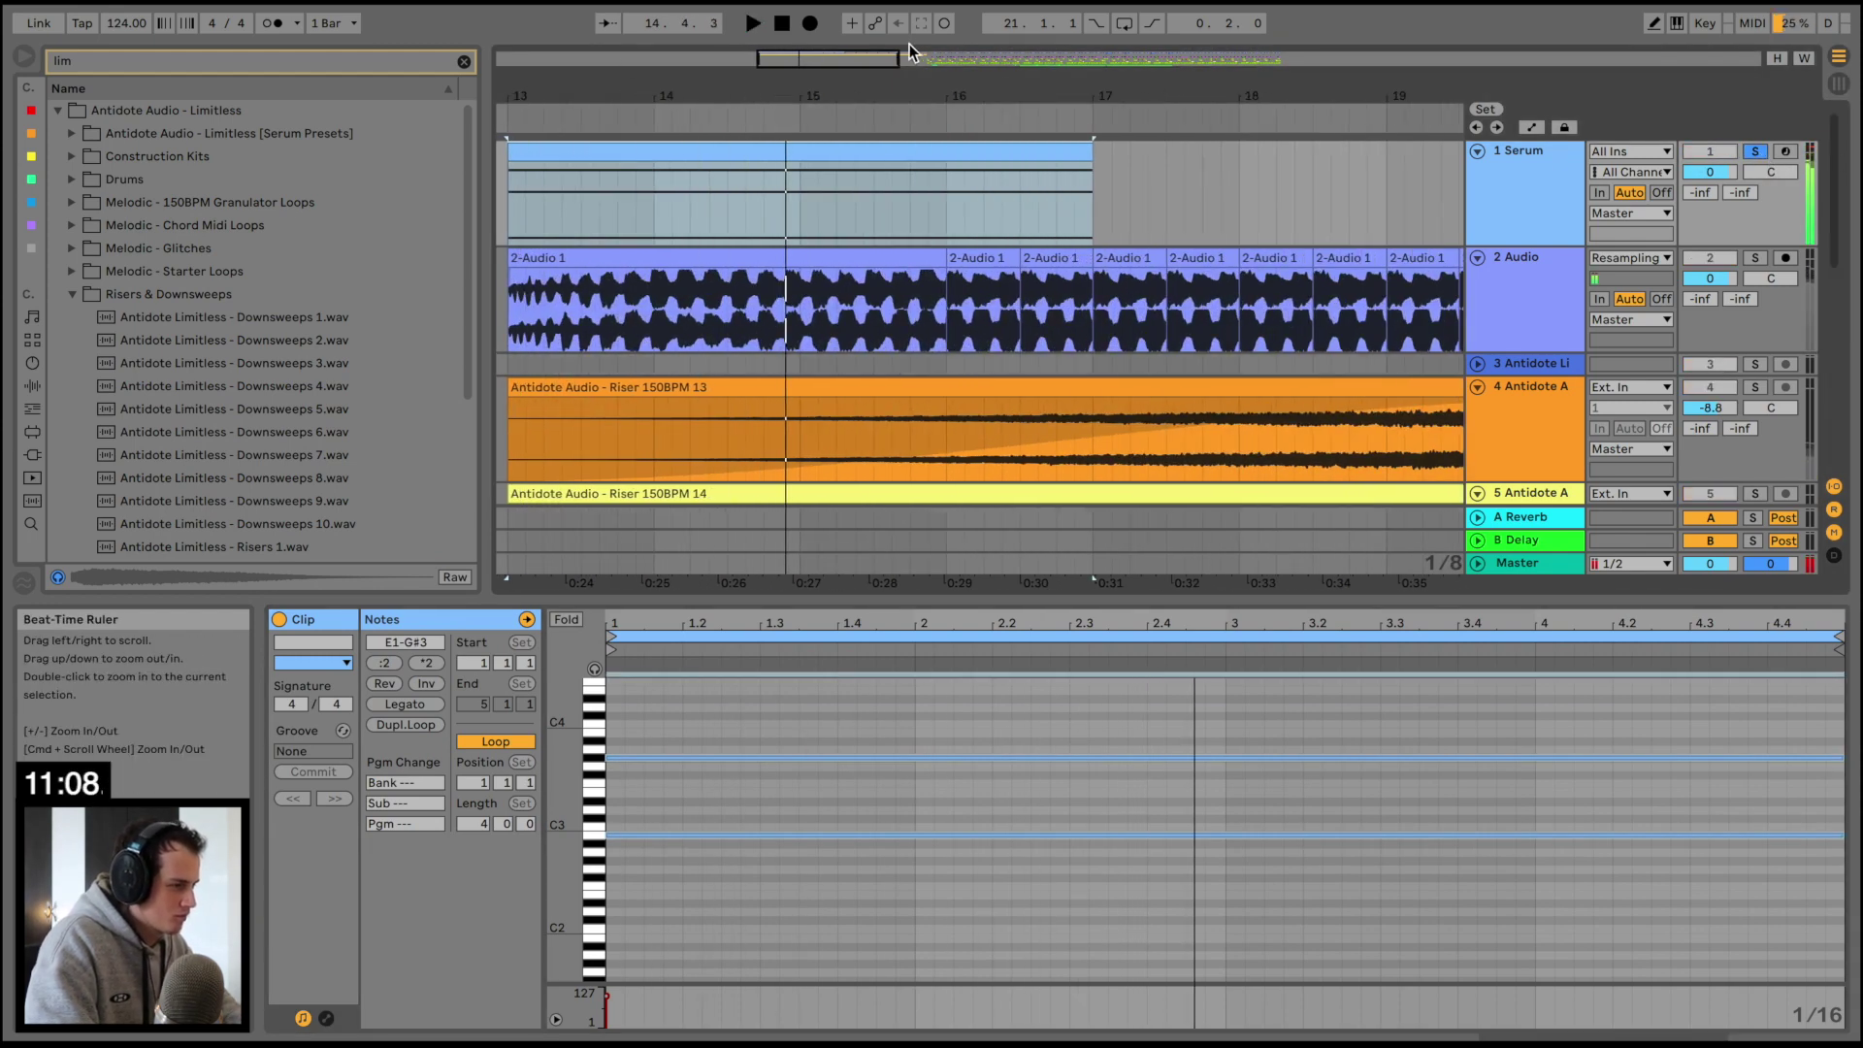
Move the Serum chord clip to the empty space at bar 5
{"action": "scroll", "coordinate": [736, 183], "scroll_direction": "left", "scroll_amount": 6}
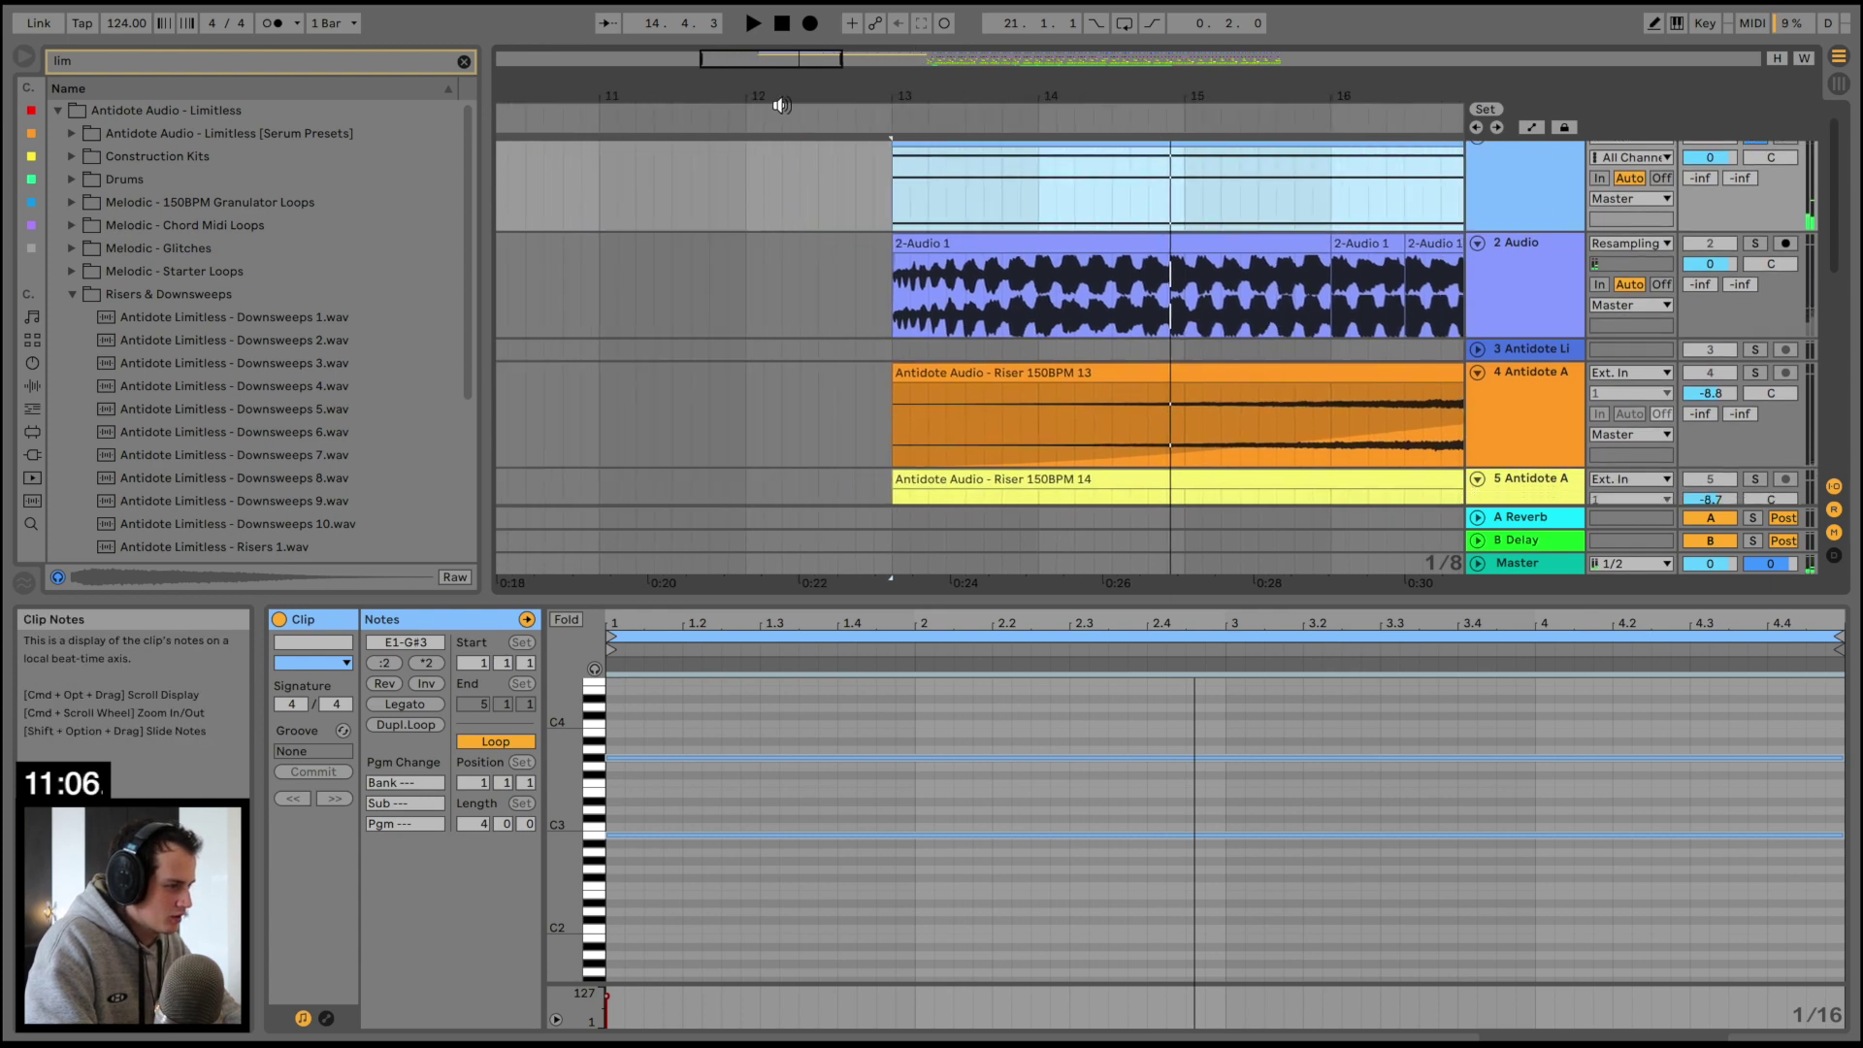
{"action": "left_click_drag", "start_coordinate": [779, 101], "coordinate": [779, 96]}
{"action": "scroll", "coordinate": [779, 107], "scroll_direction": "up", "scroll_amount": 1}
{"action": "left_click_drag", "start_coordinate": [853, 153], "coordinate": [641, 149]}
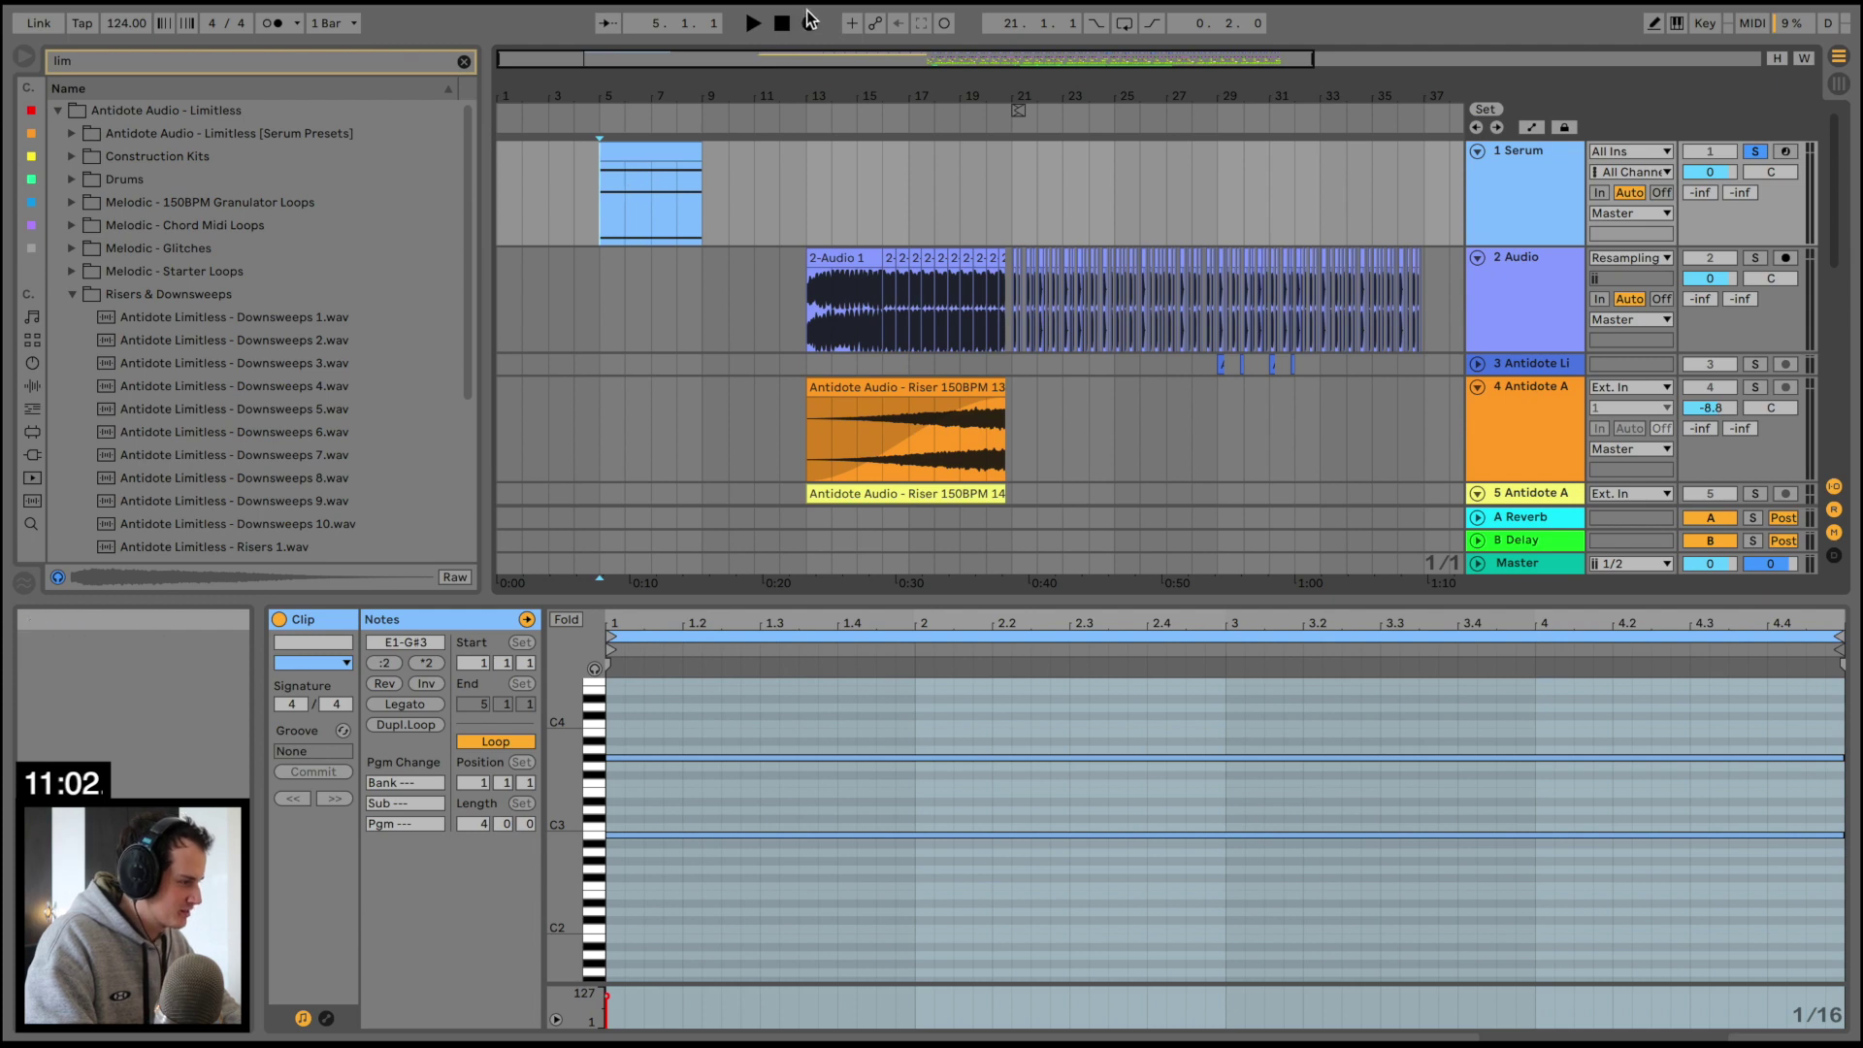
Arm 2 Audio and resample the soloed Serum chord from bar 5 until about 7.2
{"action": "left_click", "coordinate": [1785, 257]}
{"action": "left_click", "coordinate": [810, 25]}
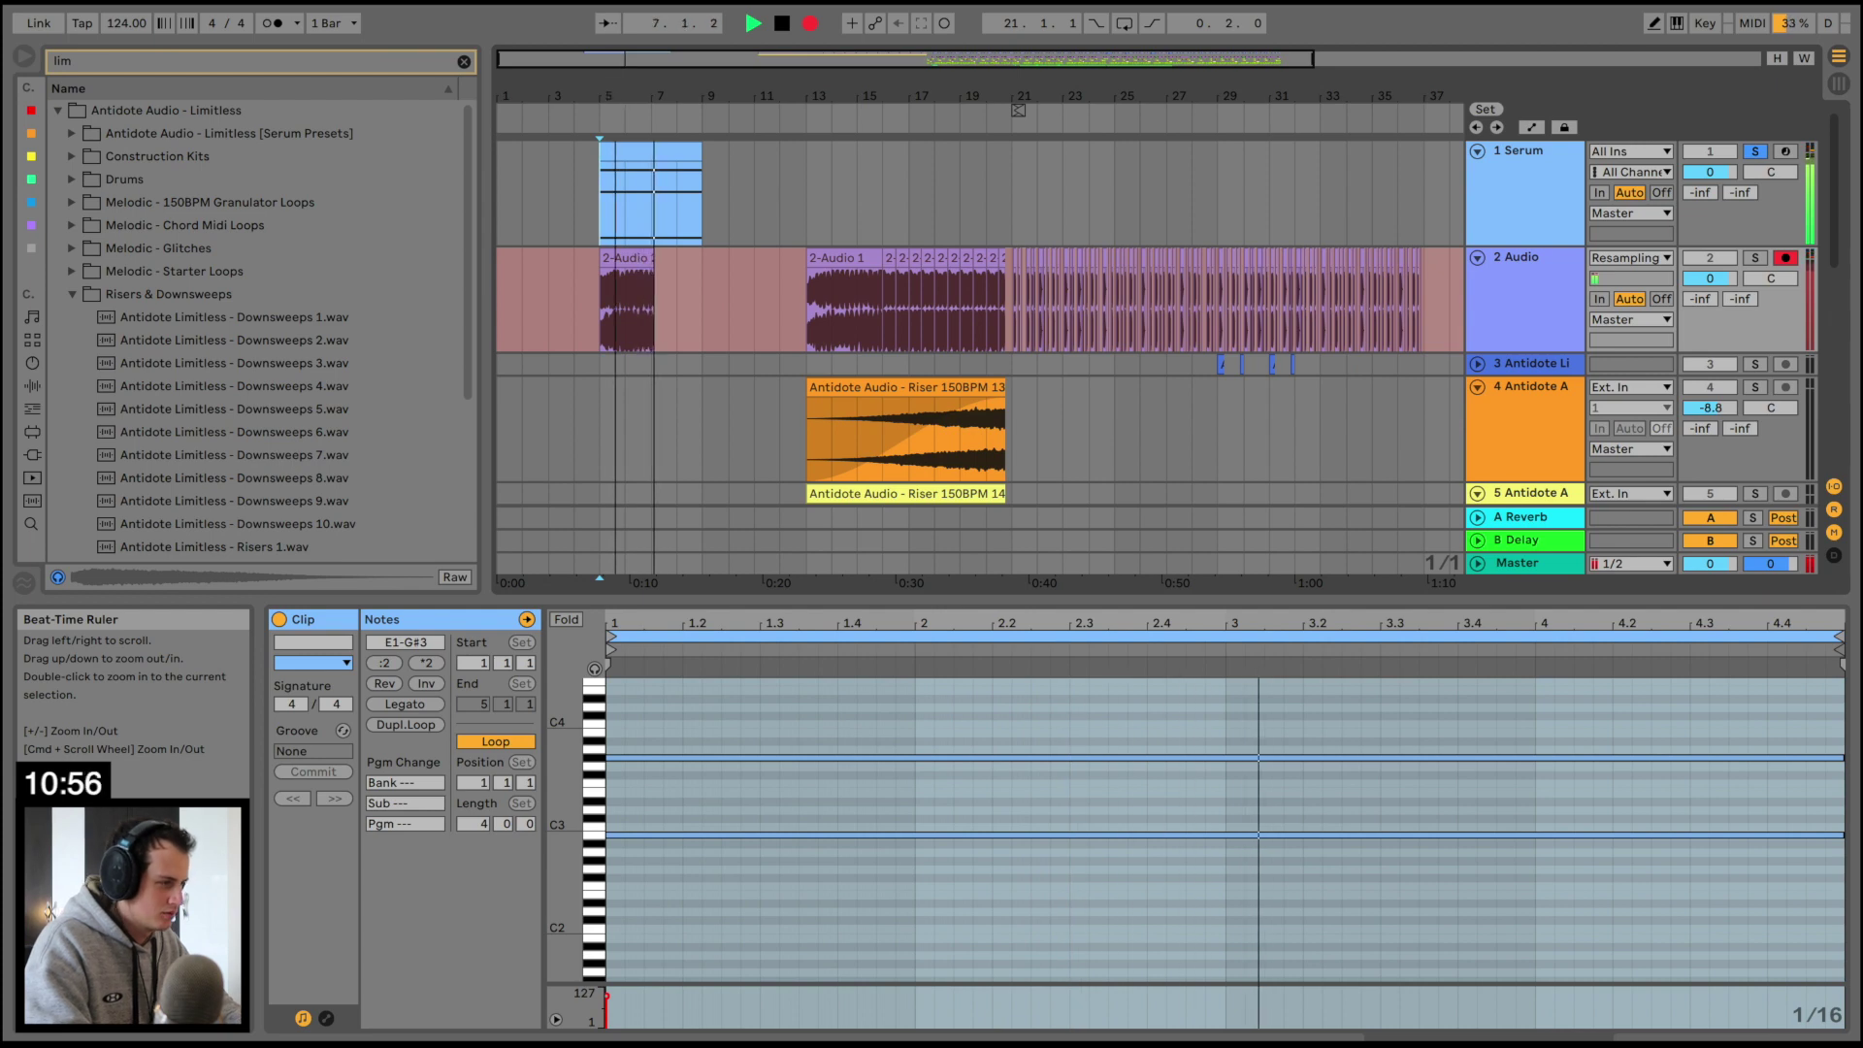
{"action": "left_click_drag", "start_coordinate": [619, 97], "coordinate": [636, 204]}
{"action": "key", "text": "space"}
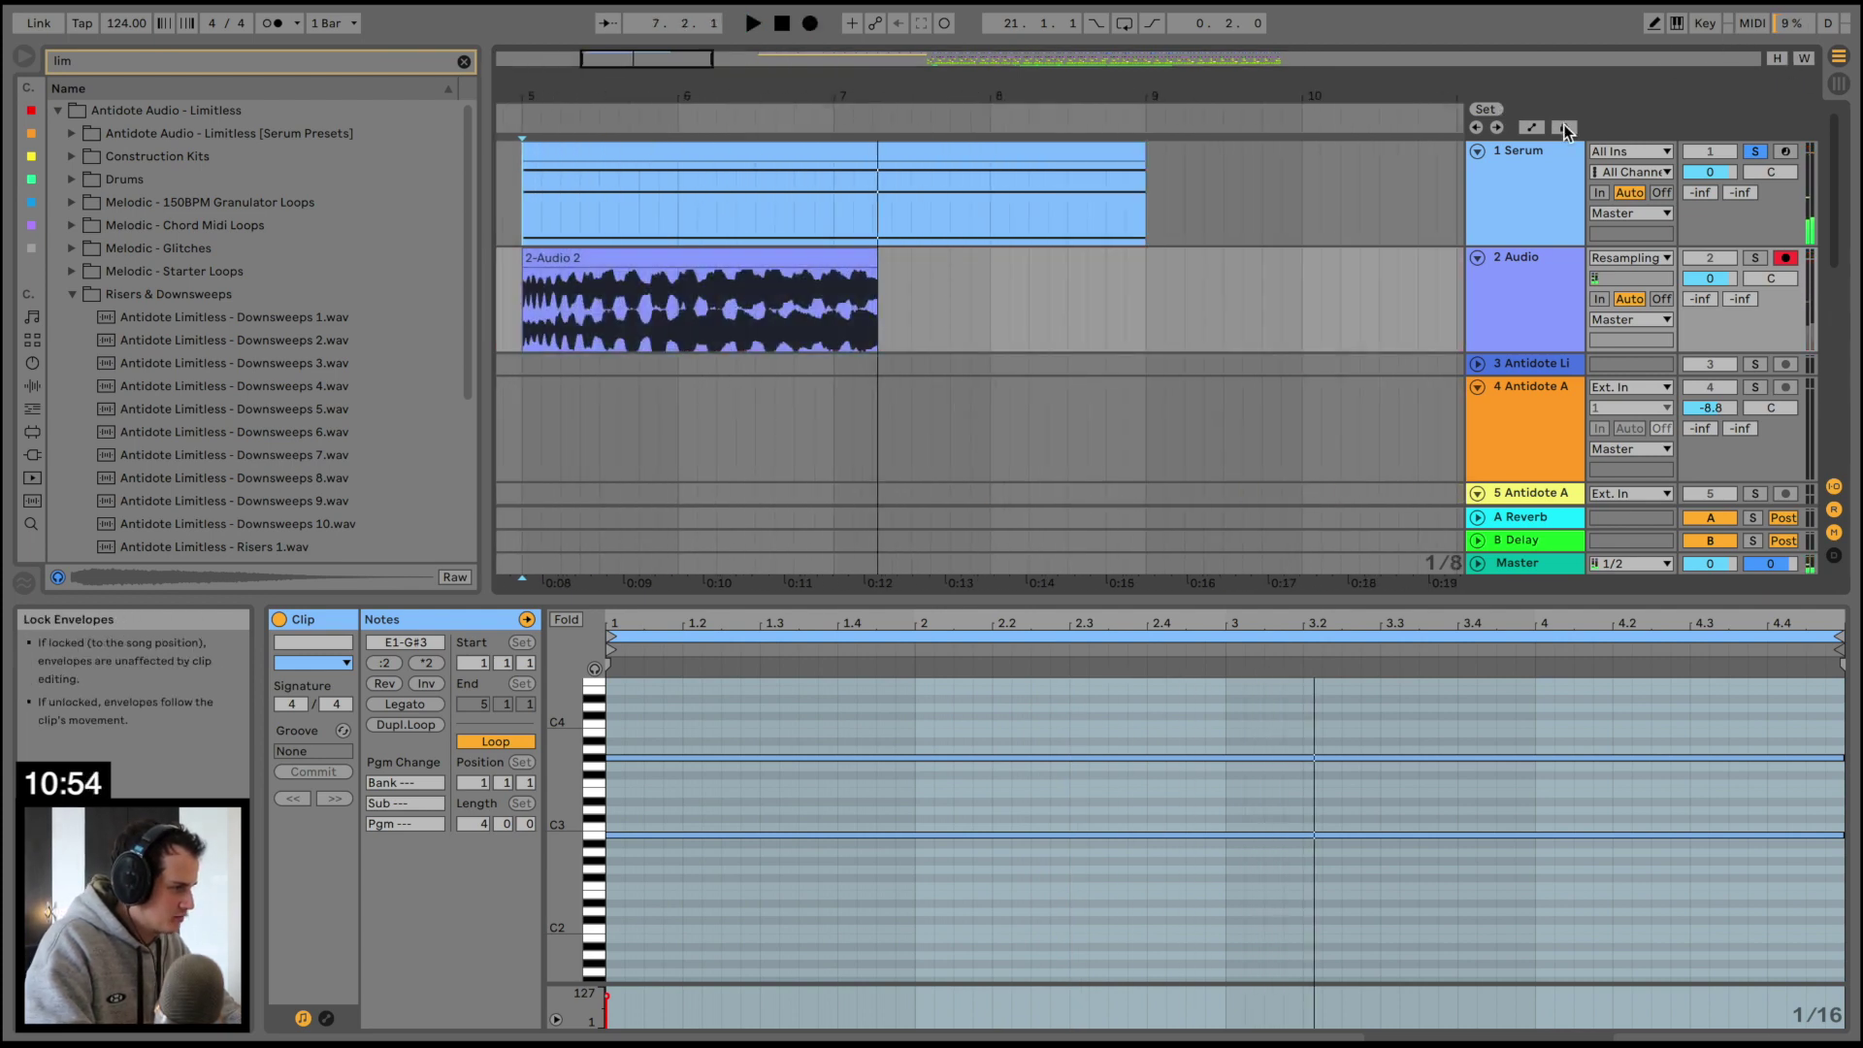
Lock the envelopes and copy a short slice near the end of the new recording on 2 Audio
{"action": "left_click_drag", "start_coordinate": [837, 96], "coordinate": [833, 209]}
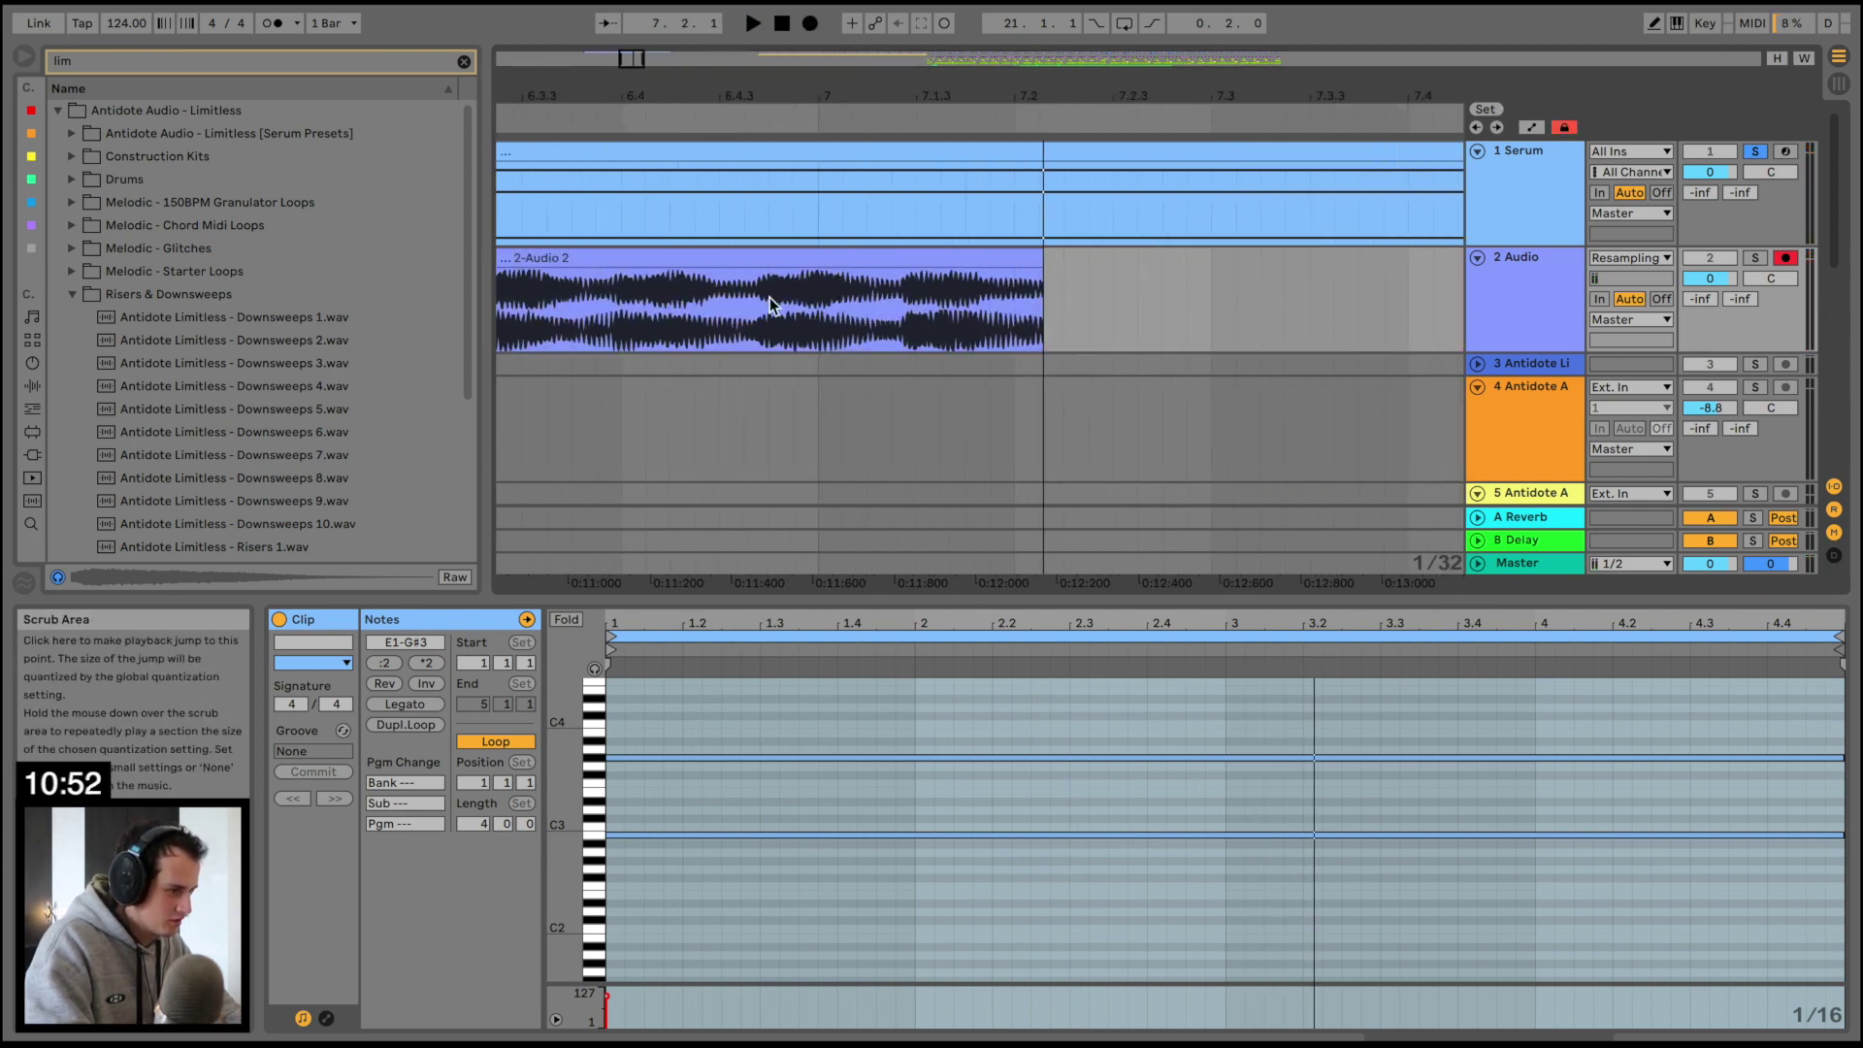
{"action": "left_click", "coordinate": [897, 306]}
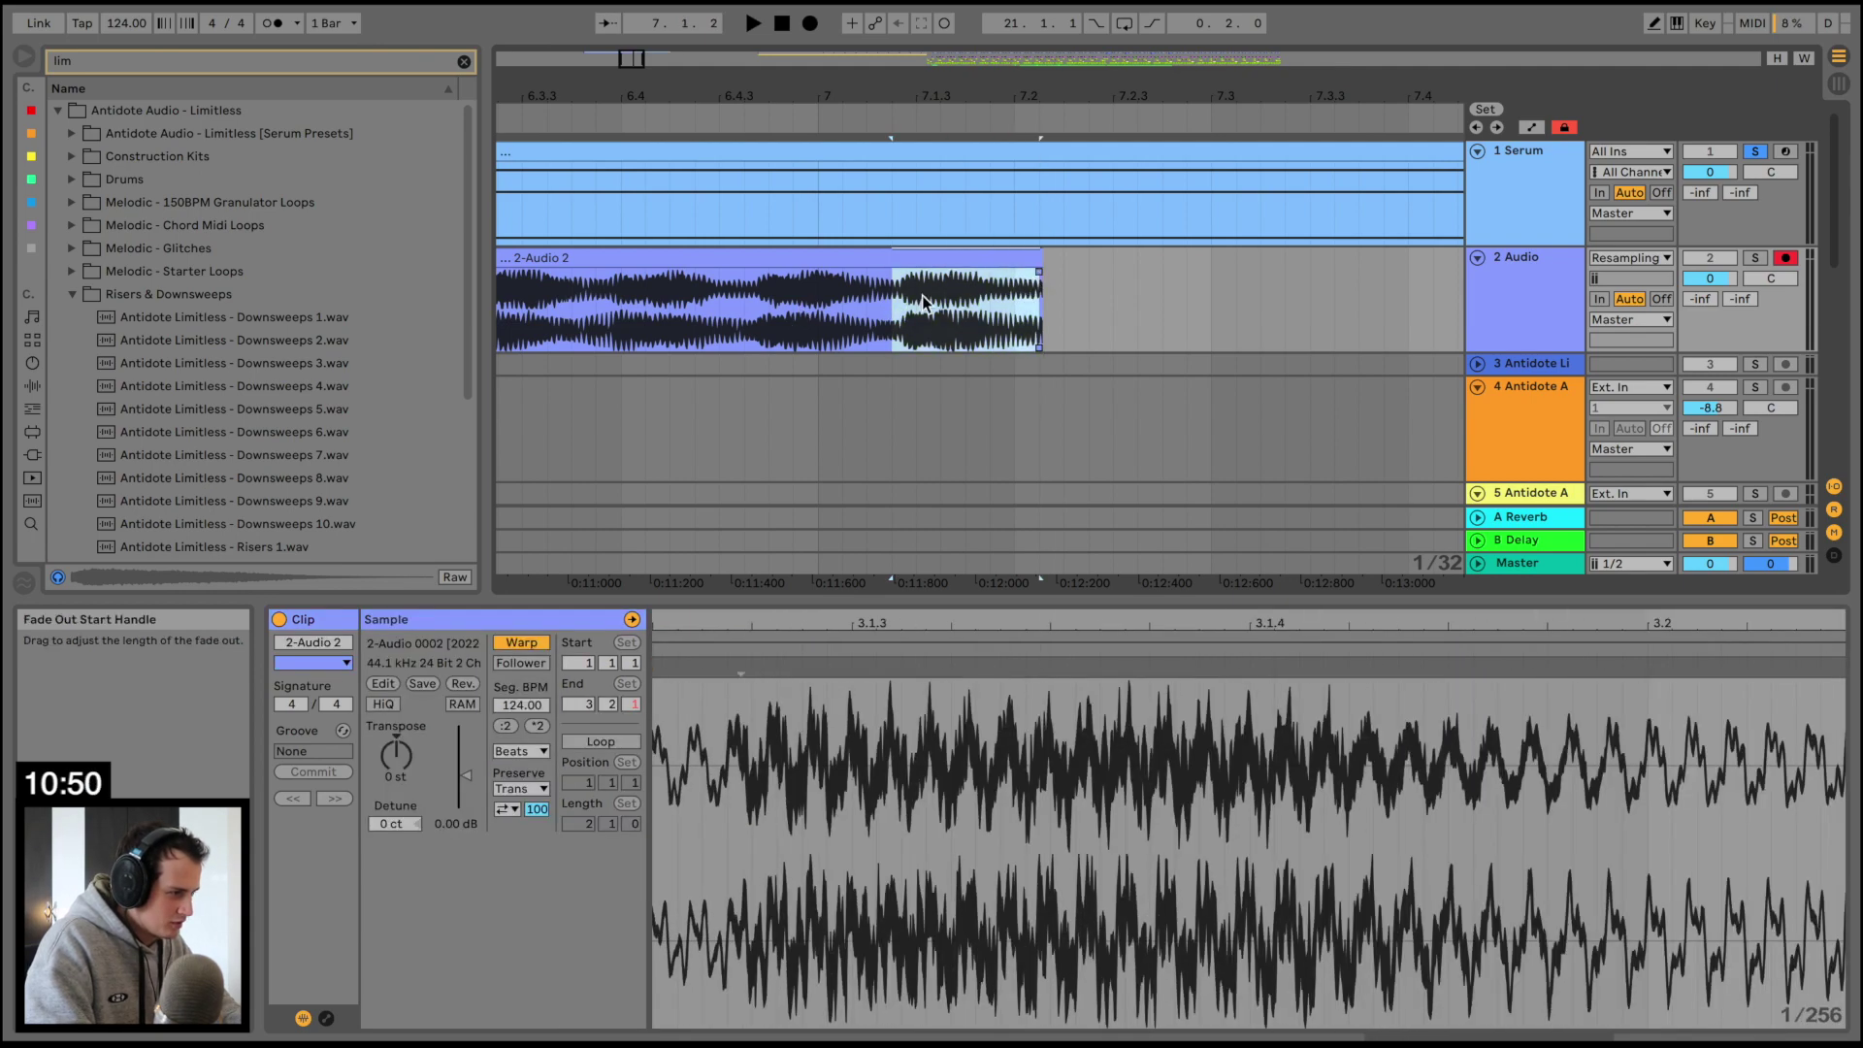
{"action": "left_click_drag", "start_coordinate": [897, 305], "coordinate": [753, 291]}
{"action": "left_click_drag", "start_coordinate": [918, 96], "coordinate": [918, 11]}
Turn off the Serum track's solo and listen to the drop from bar 21 with all tracks
{"action": "left_click", "coordinate": [1369, 323]}
{"action": "key", "text": "space"}
{"action": "scroll", "coordinate": [1370, 322], "scroll_direction": "right", "scroll_amount": 10}
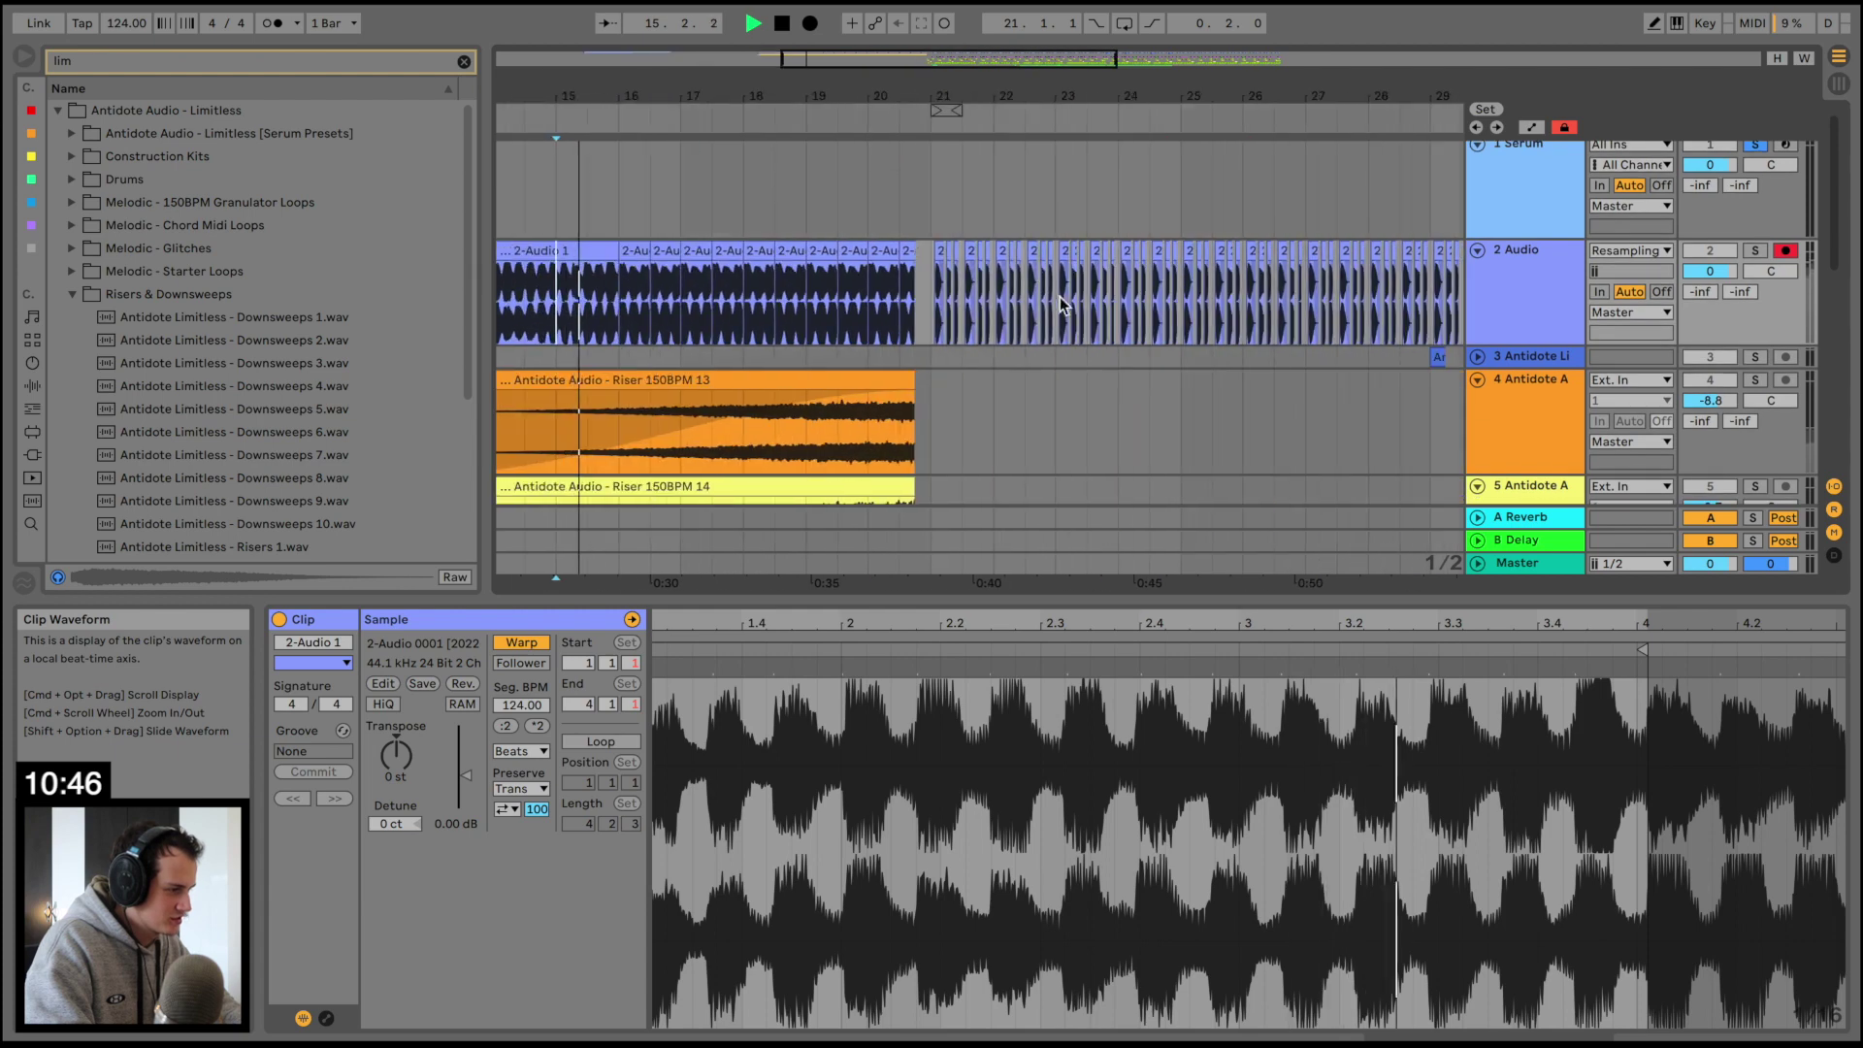
{"action": "left_click", "coordinate": [943, 307]}
{"action": "key", "text": "space"}
{"action": "key", "text": "space"}
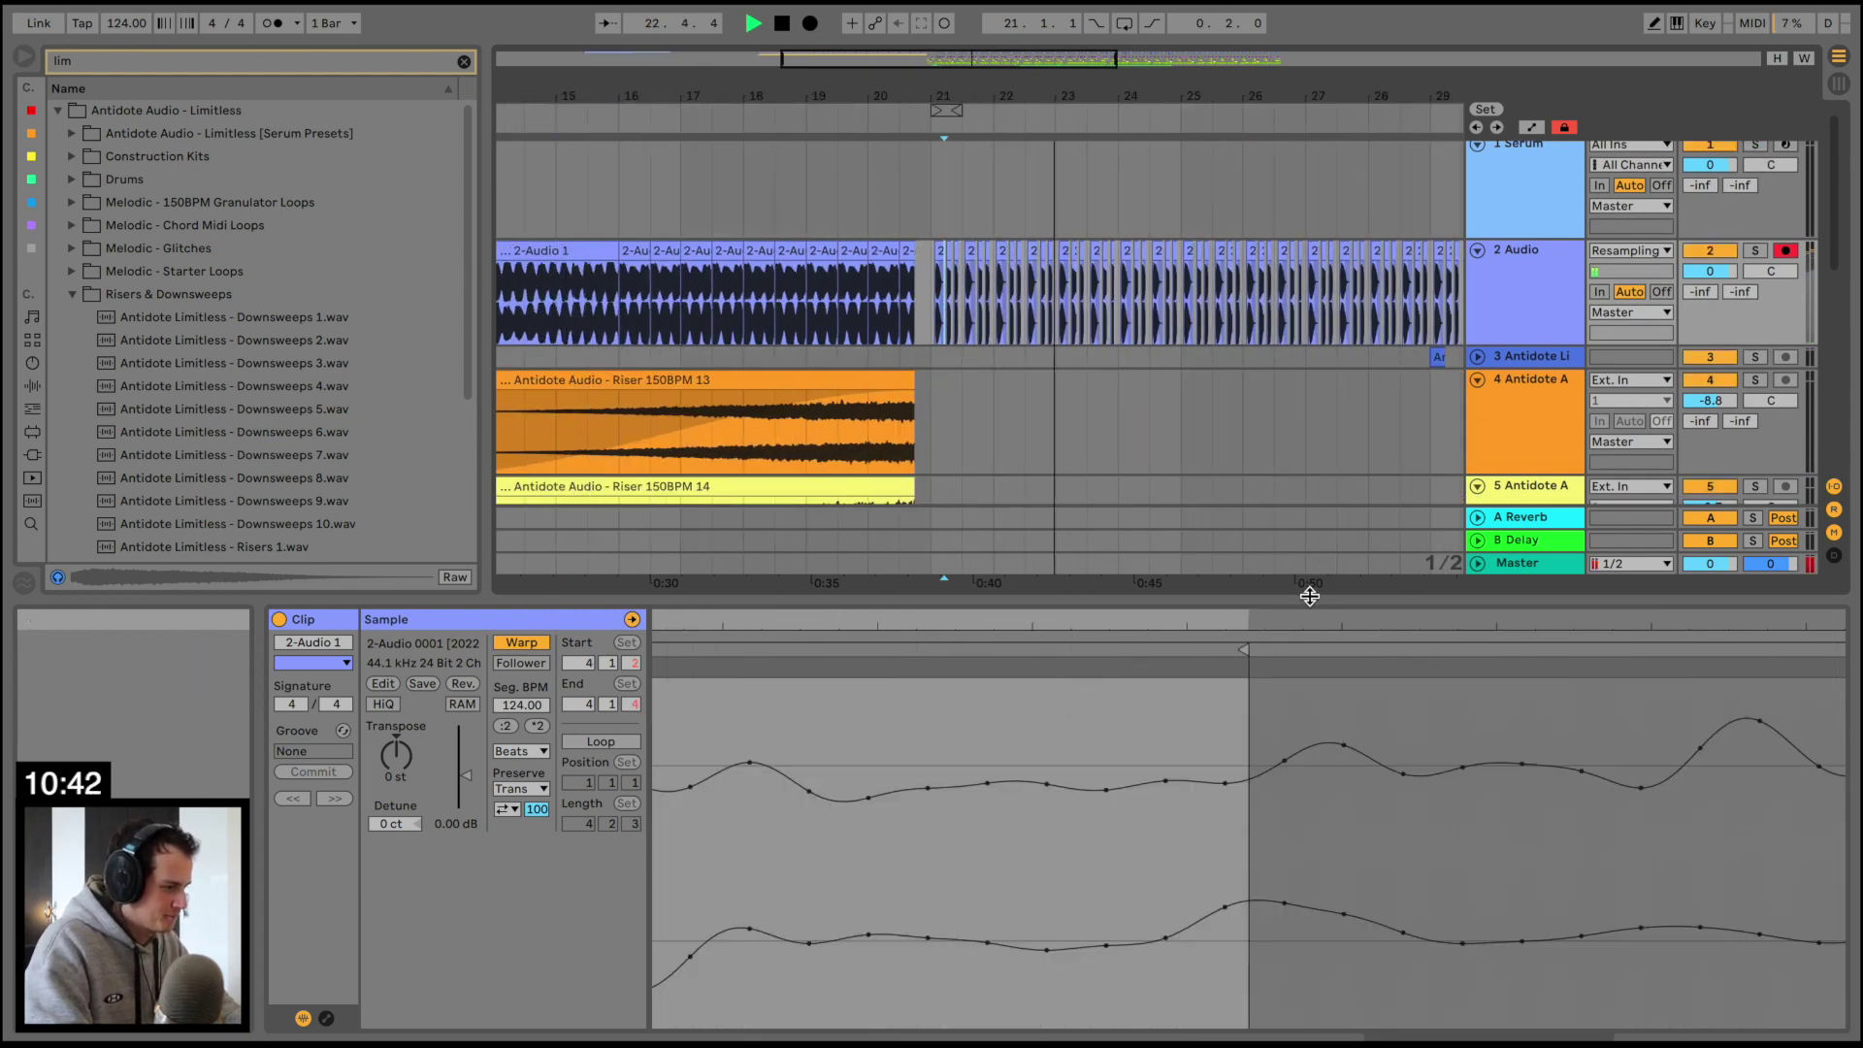
{"action": "key", "text": "super+alt+l"}
Replace the first 2 Audio chop of bar 29 with the resampled slice, undoing the overlong copy at 29.2
{"action": "scroll", "coordinate": [1155, 445], "scroll_direction": "right", "scroll_amount": 10}
{"action": "scroll", "coordinate": [668, 486], "scroll_direction": "left", "scroll_amount": 5}
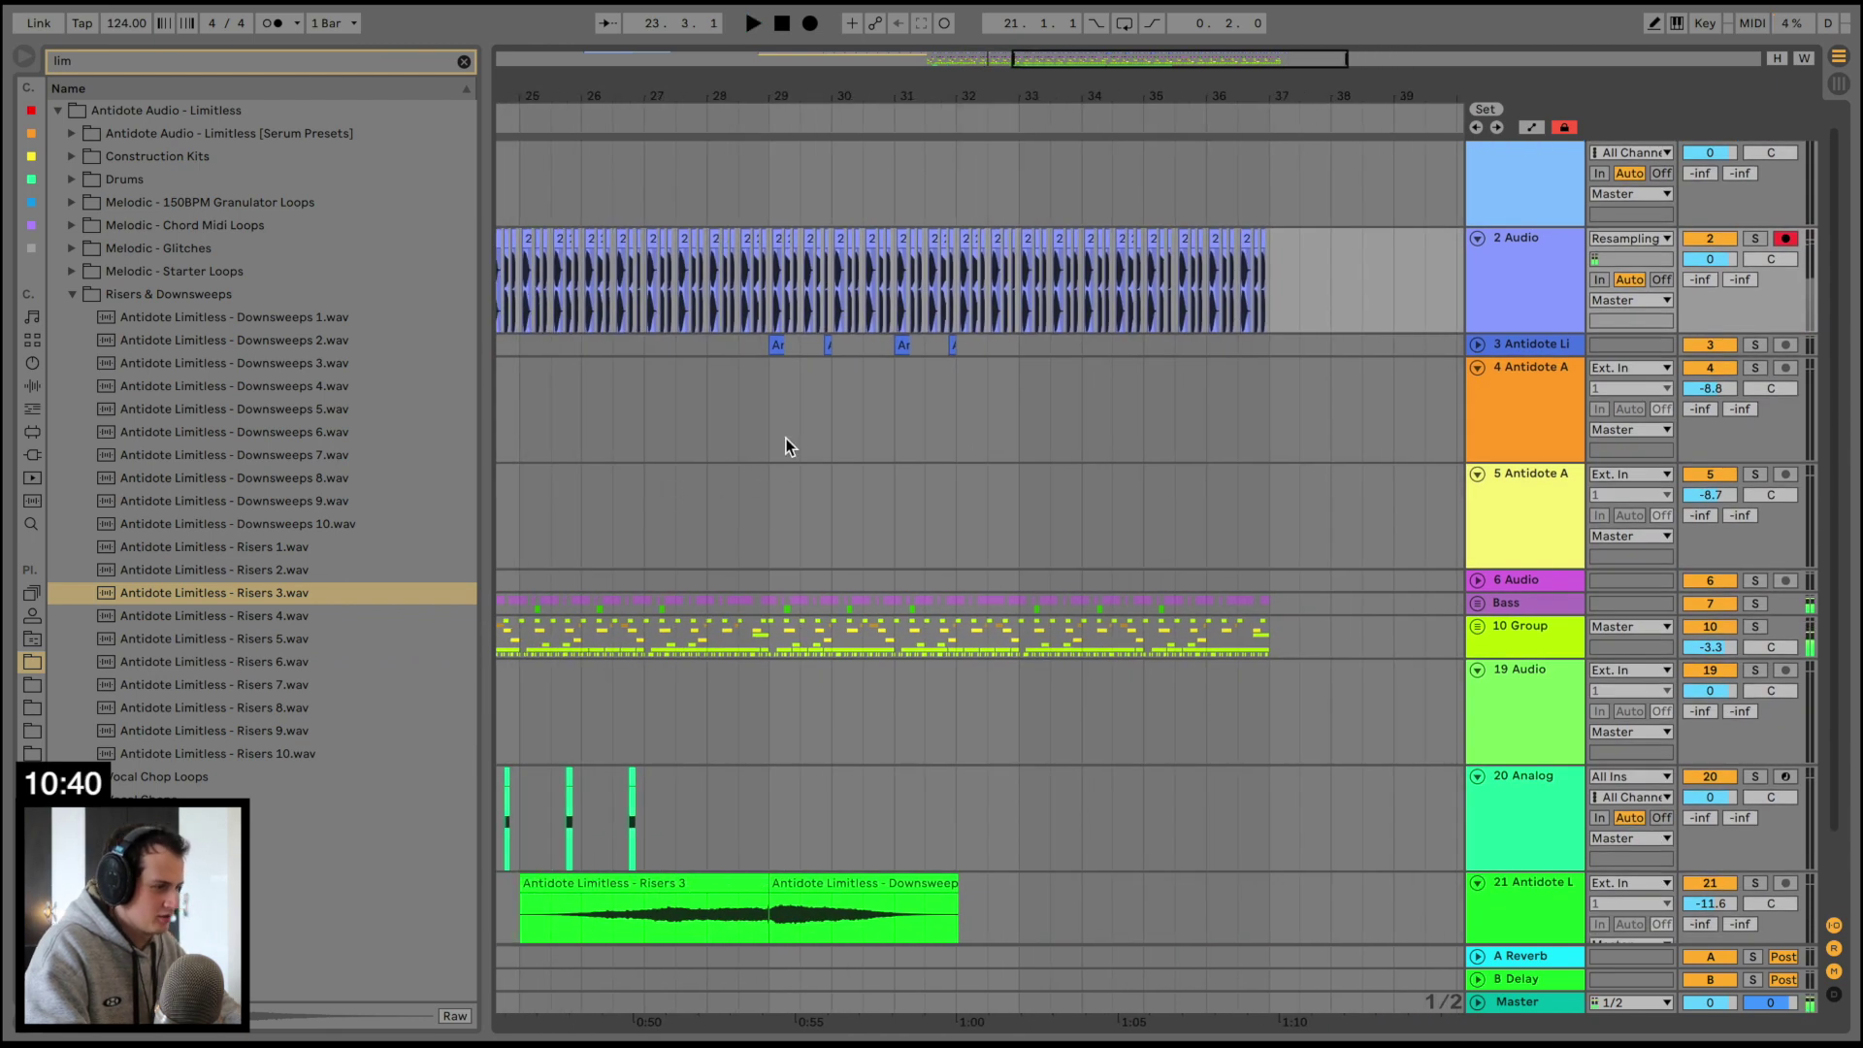
{"action": "left_click", "coordinate": [756, 423]}
{"action": "left_click_drag", "start_coordinate": [797, 94], "coordinate": [776, 189]}
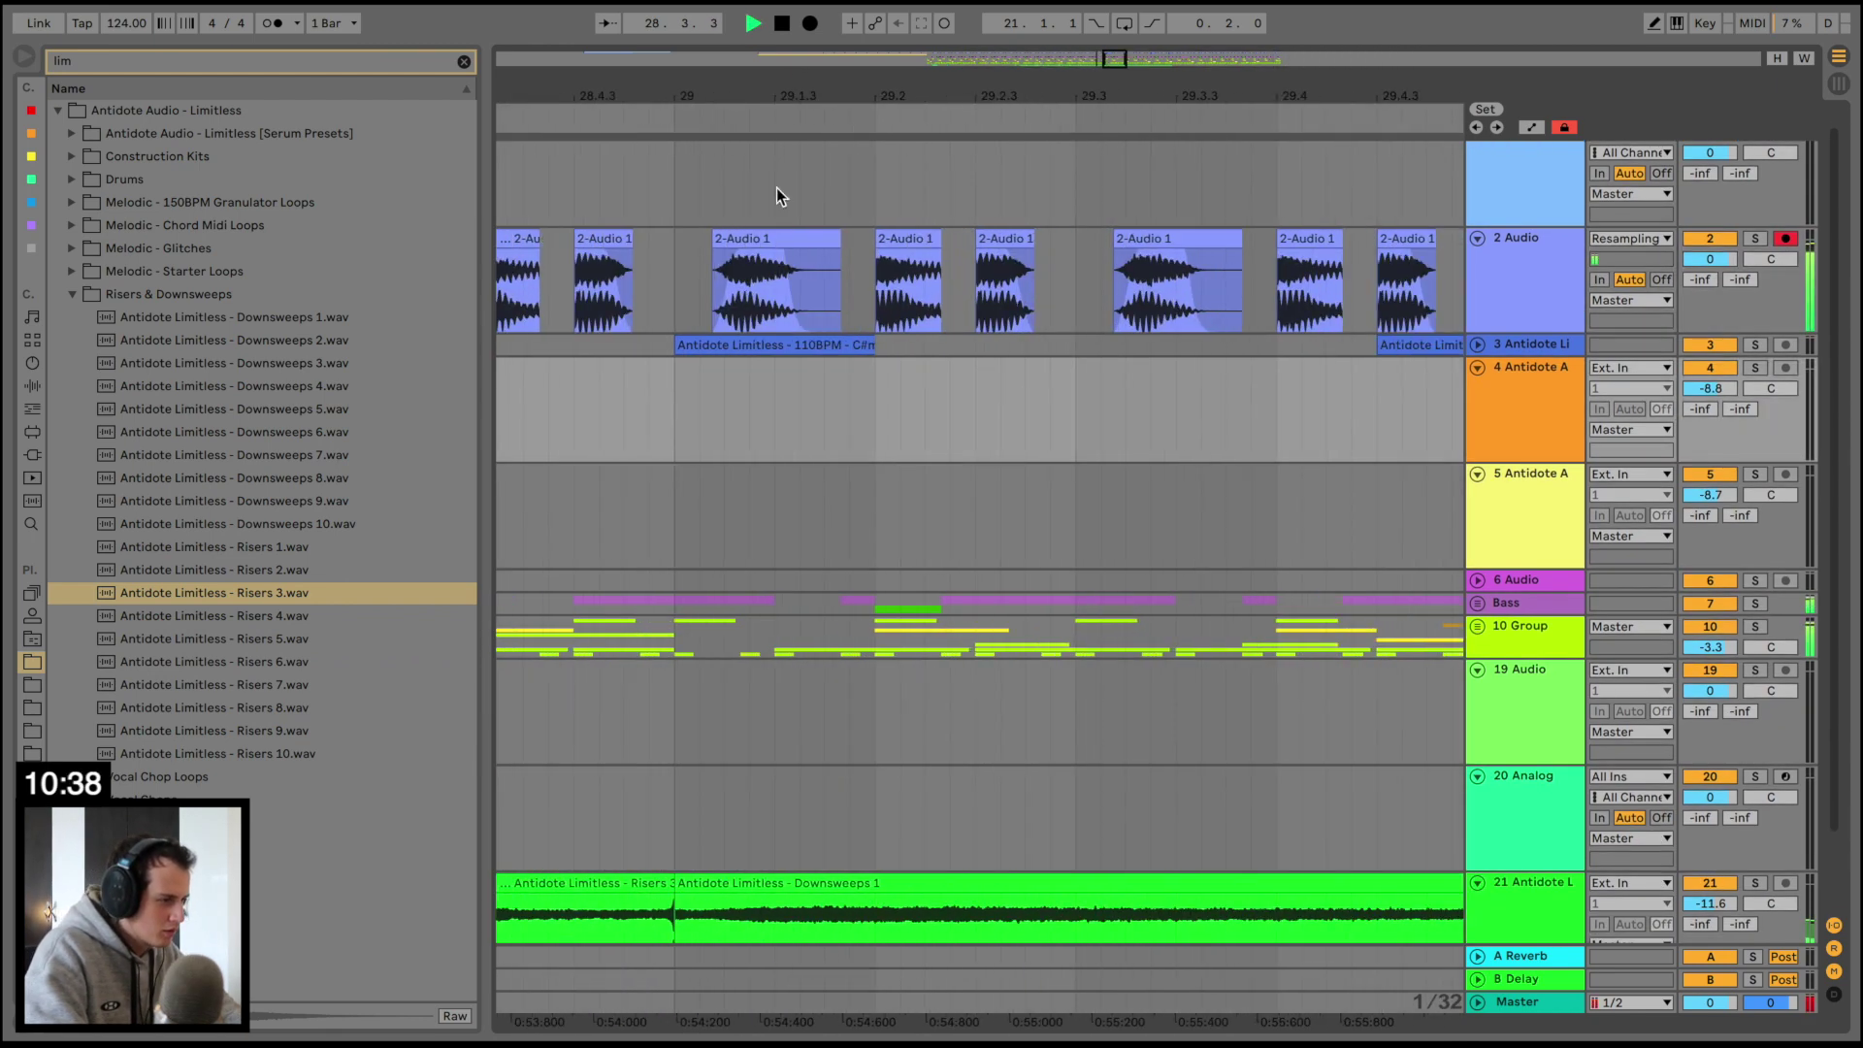
{"action": "key", "text": "space"}
{"action": "left_click_drag", "start_coordinate": [717, 253], "coordinate": [959, 241]}
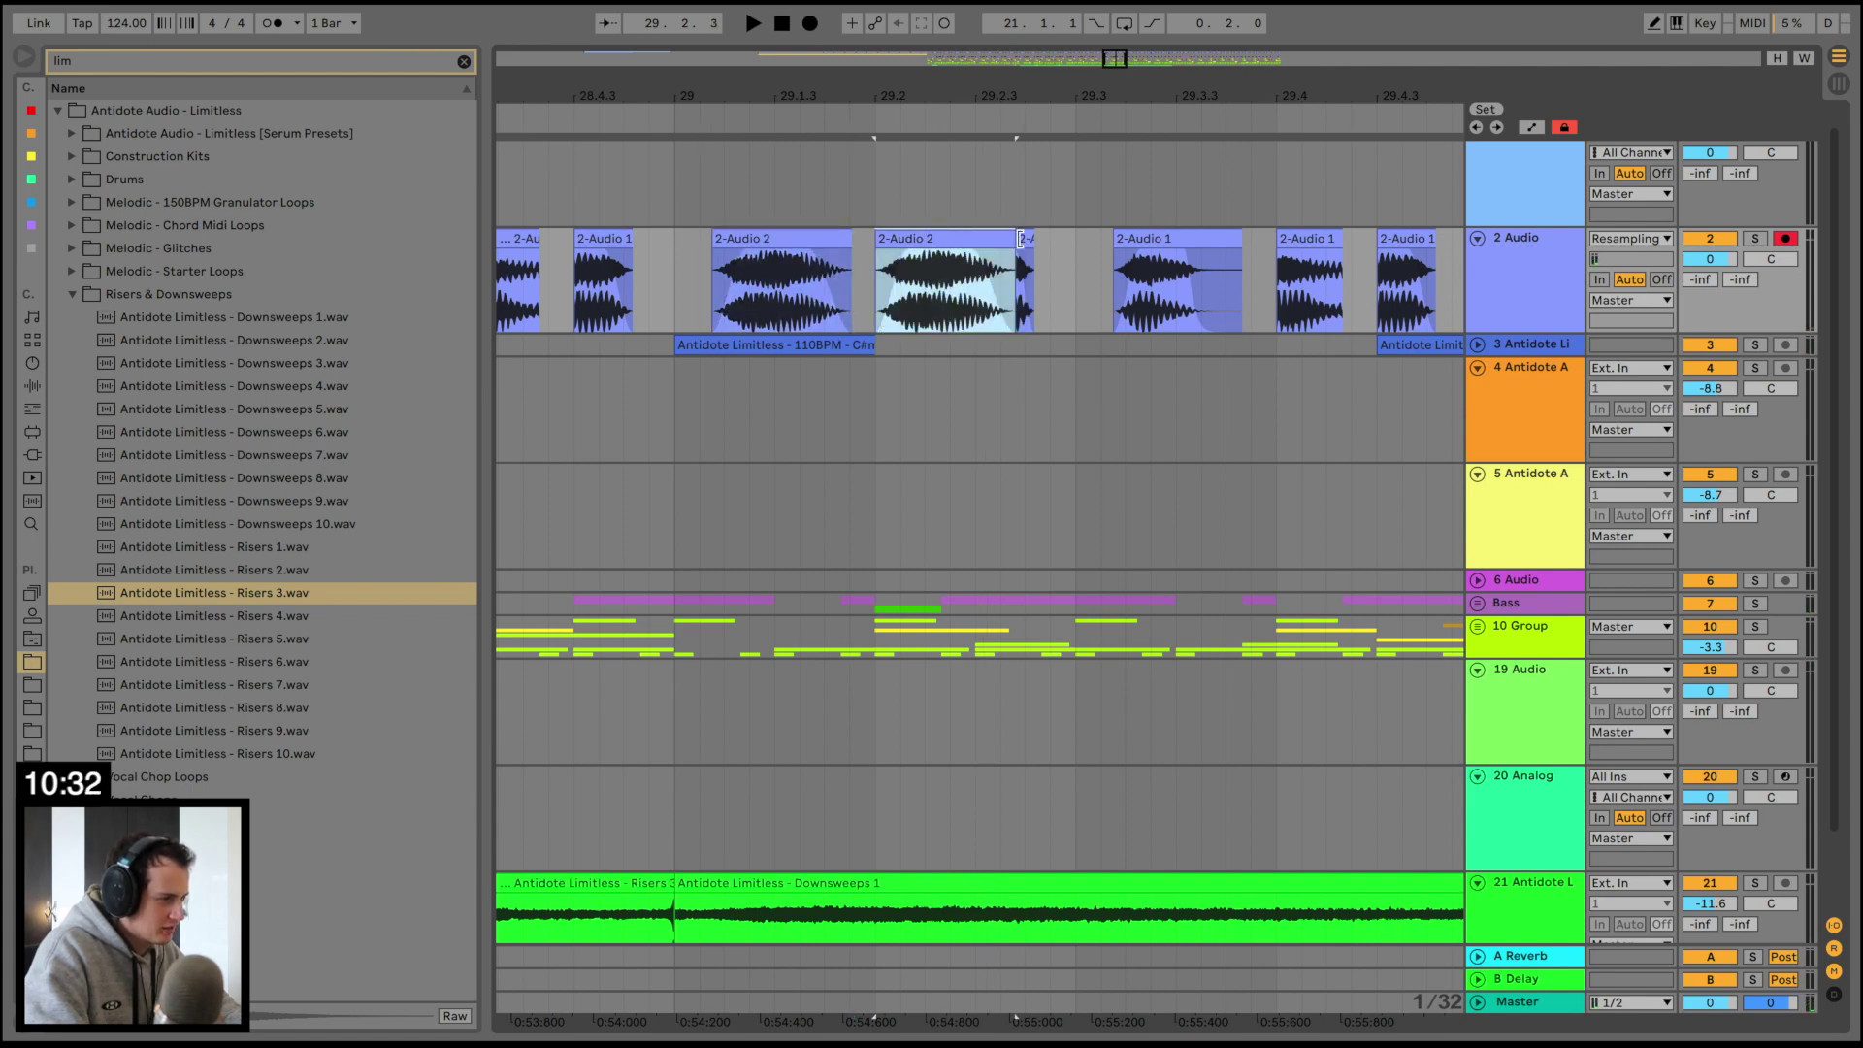
{"action": "key", "text": "ctrl+z"}
Copy a shorter section of the resampled slice over the chop at 29.2 and play it back
{"action": "left_click", "coordinate": [789, 279]}
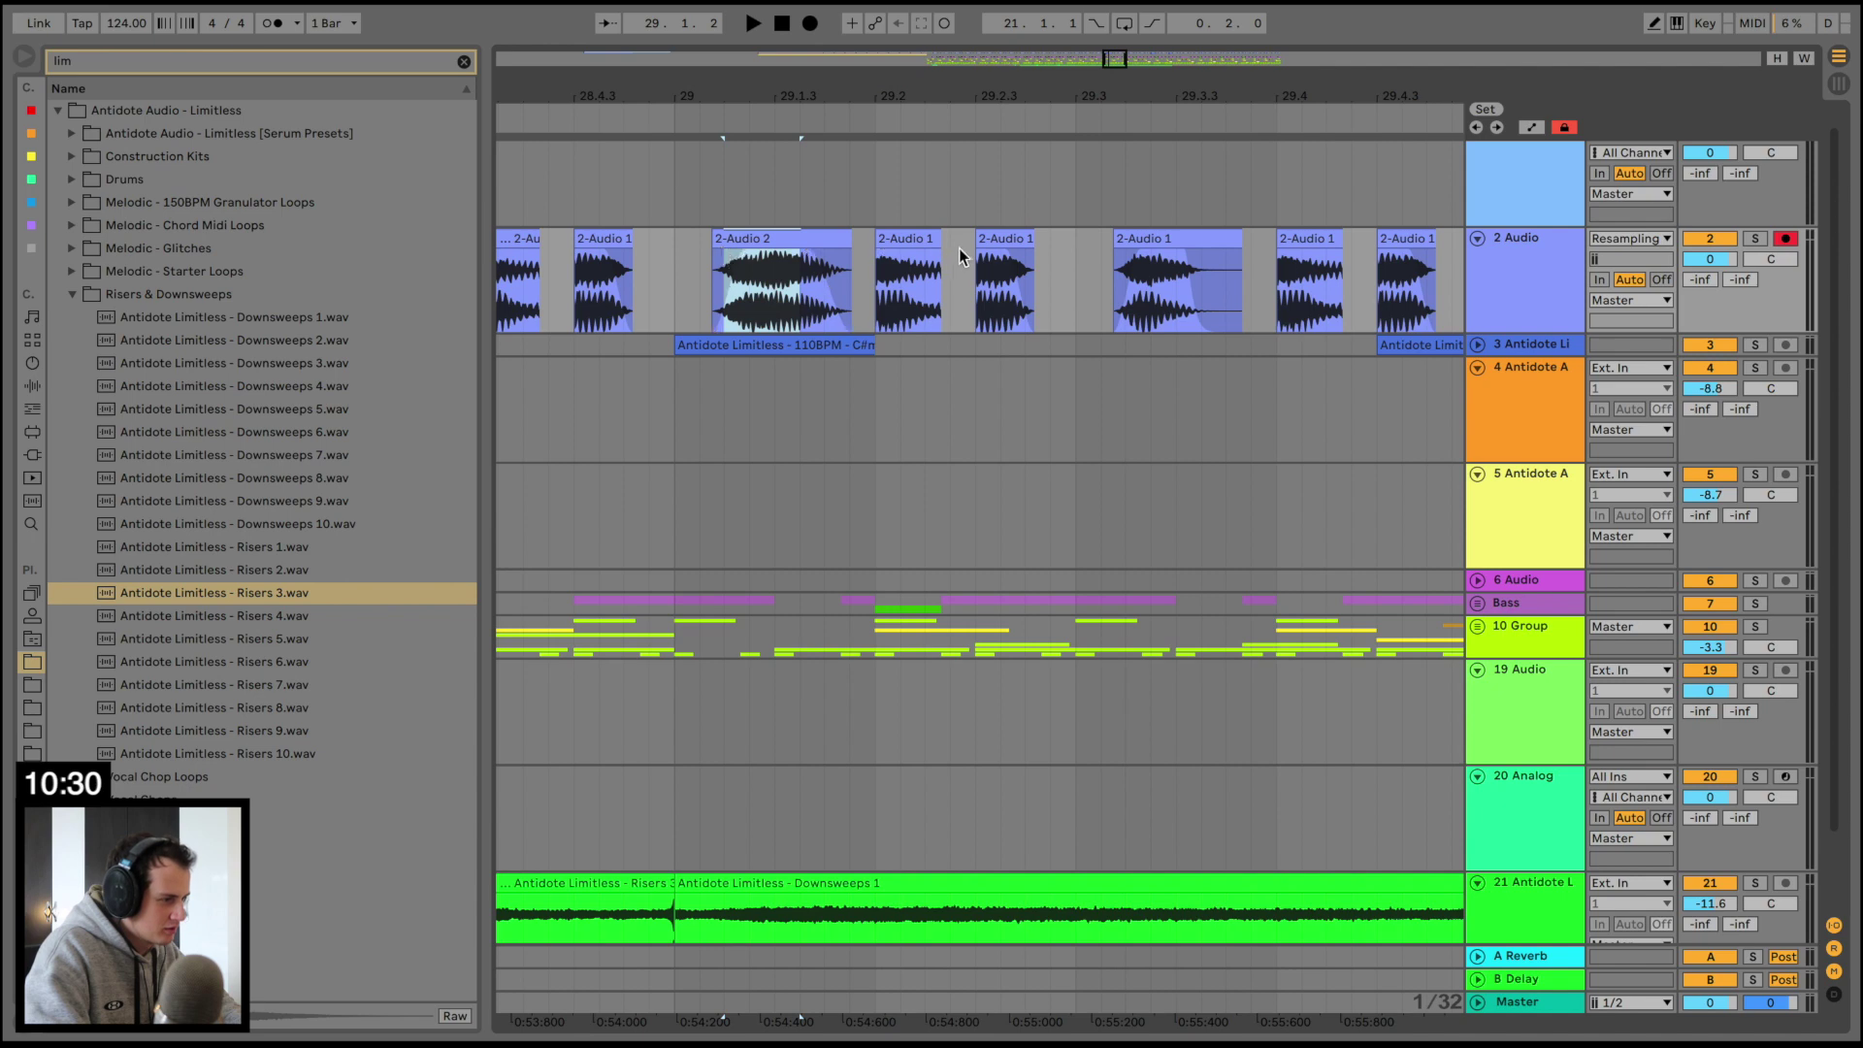
{"action": "left_click_drag", "start_coordinate": [753, 241], "coordinate": [907, 233]}
{"action": "left_click", "coordinate": [914, 253]}
{"action": "key", "text": "space"}
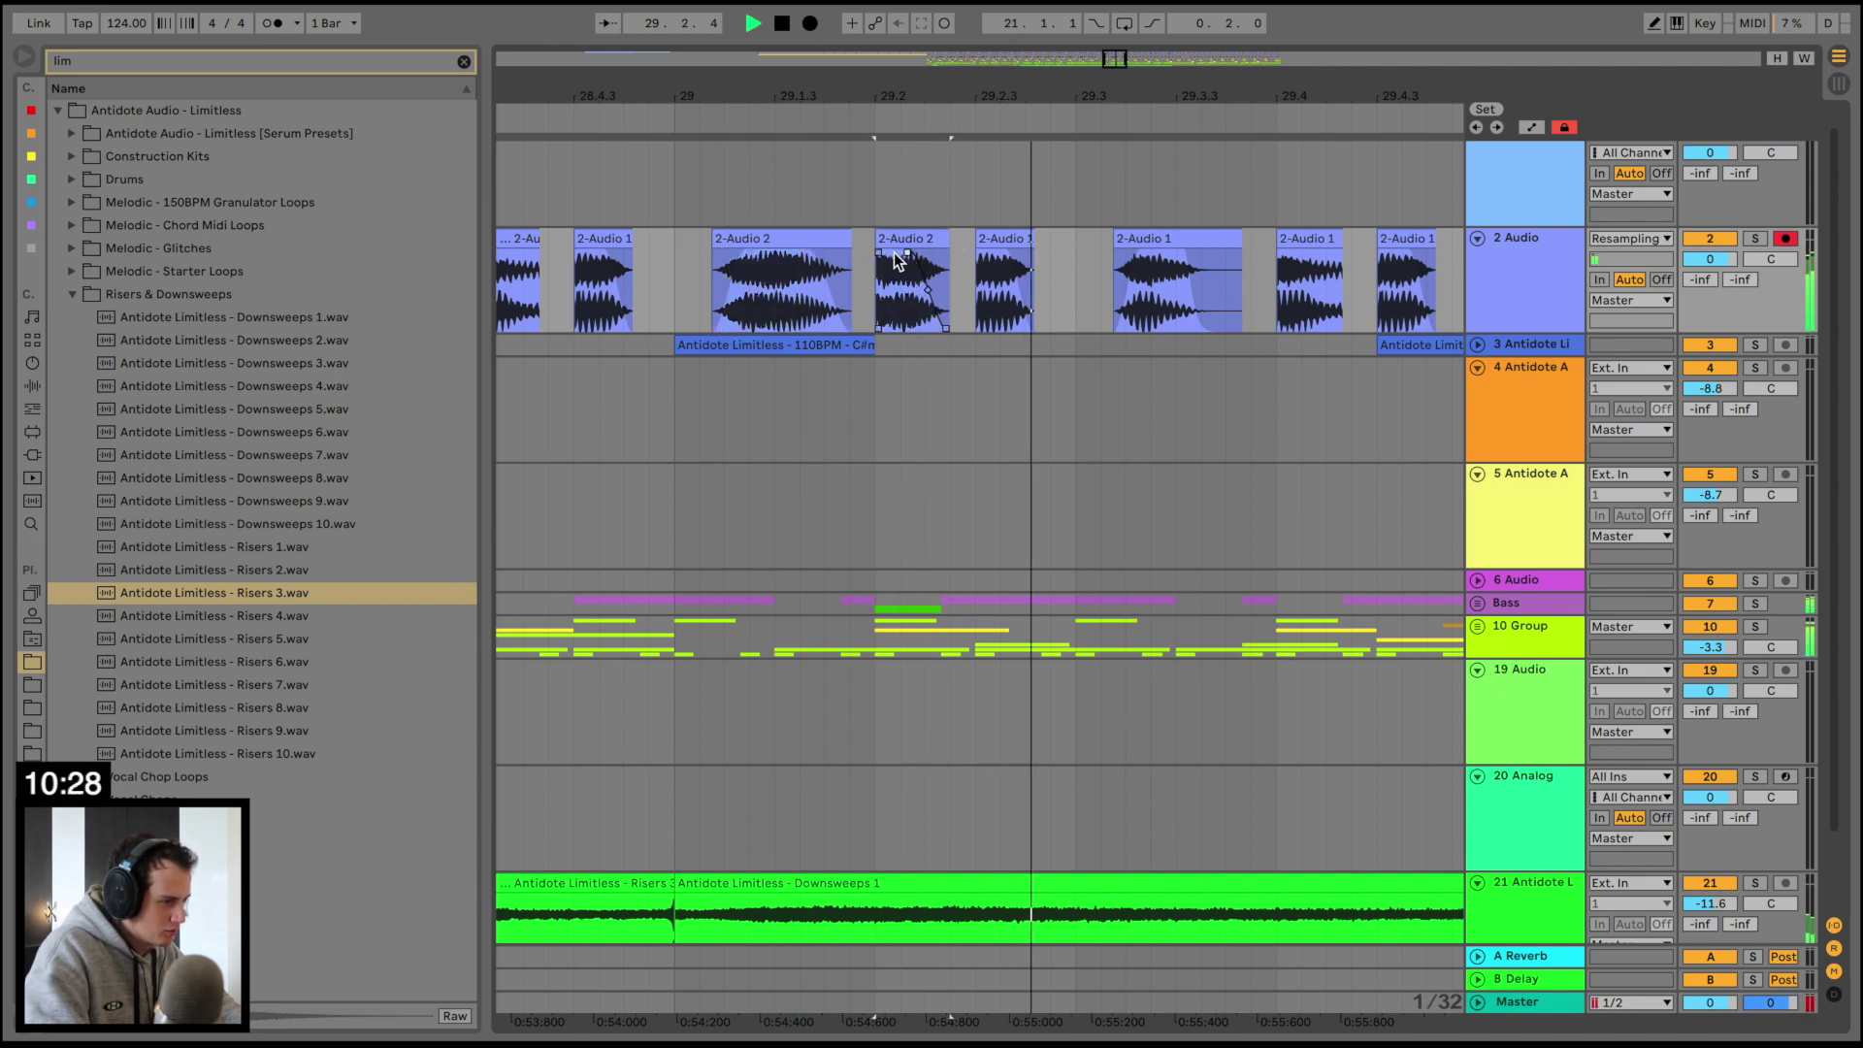
{"action": "key", "text": "space"}
Replace the third chop of bar 29 with the resampled slice and duplicate the half-bar pattern up to bar 31
{"action": "left_click_drag", "start_coordinate": [901, 238], "coordinate": [674, 243]}
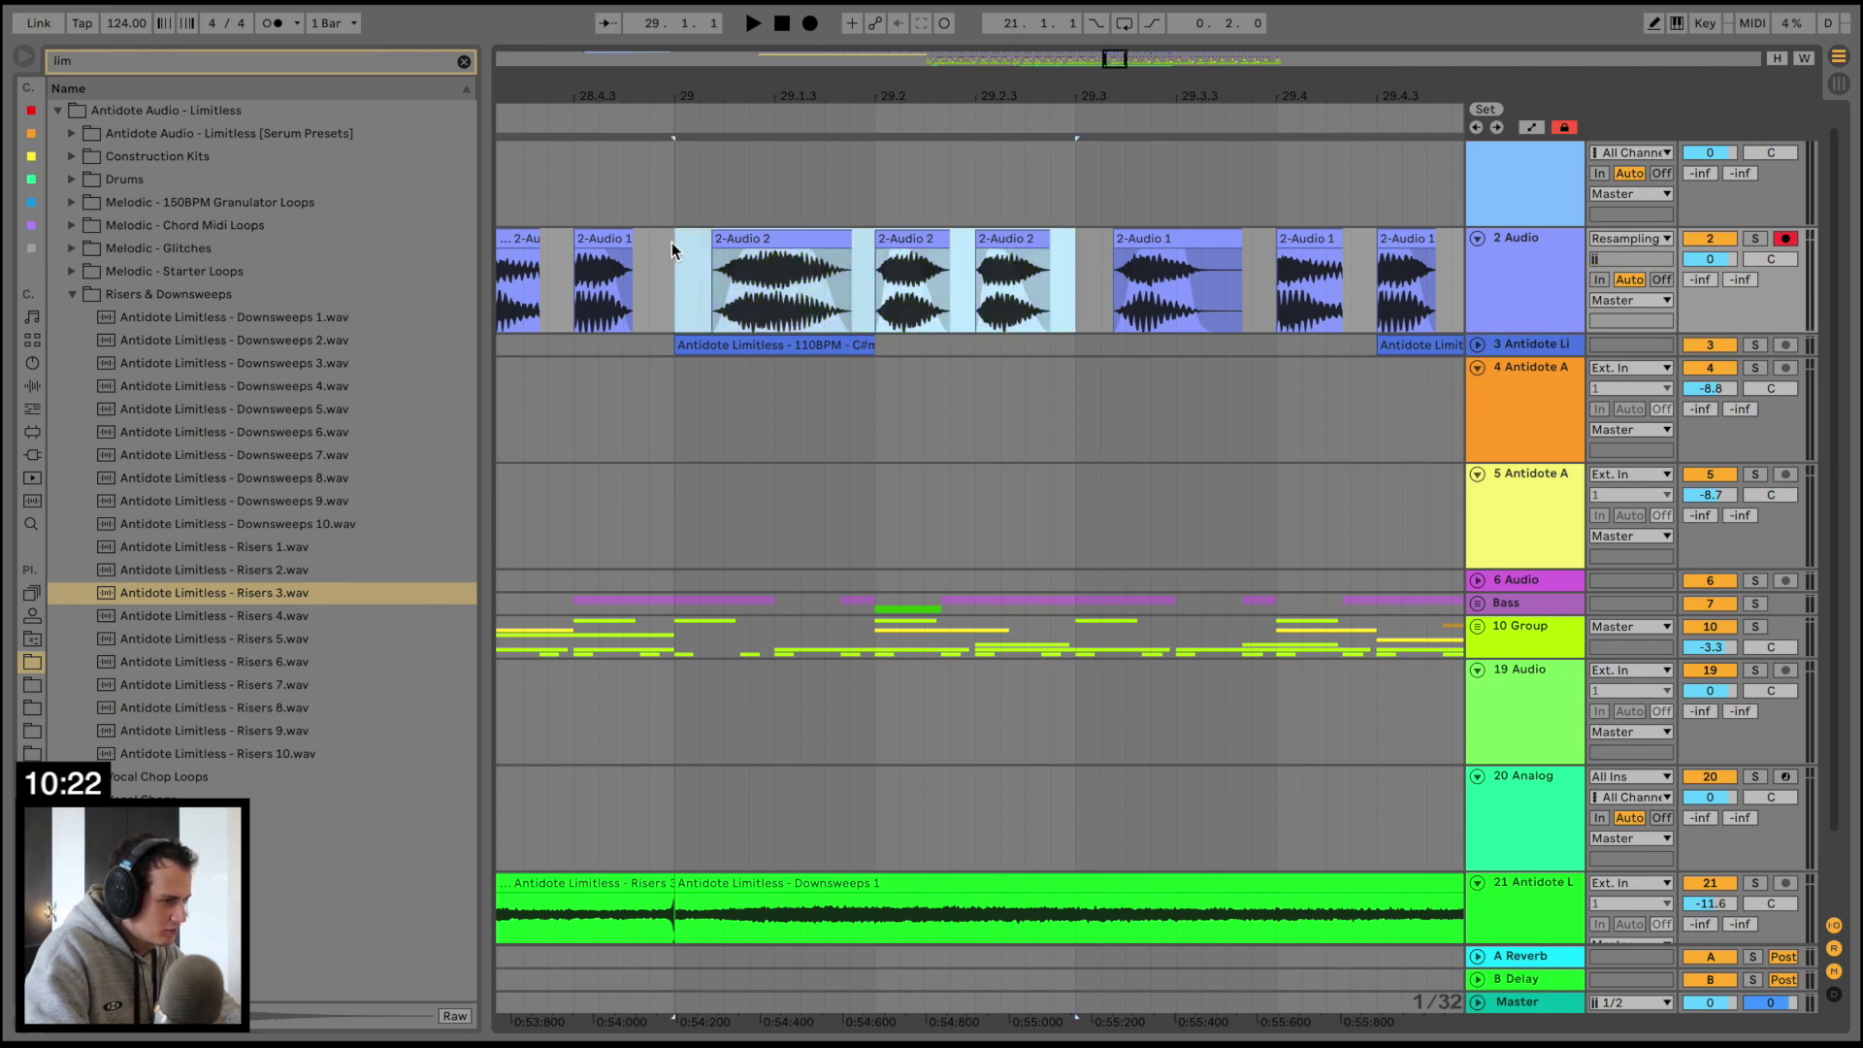
{"action": "key", "text": "space"}
{"action": "left_click_drag", "start_coordinate": [808, 253], "coordinate": [1039, 258]}
{"action": "key", "text": "space"}
{"action": "key", "text": "ctrl+d"}
{"action": "left_click_drag", "start_coordinate": [1067, 87], "coordinate": [1067, 54]}
{"action": "key", "text": "ctrl+d"}
Unfold the Bass group and transpose the 8 Antidote Li clips of bars 29 to 31 to 2 st
{"action": "scroll", "coordinate": [775, 364], "scroll_direction": "down", "scroll_amount": 2}
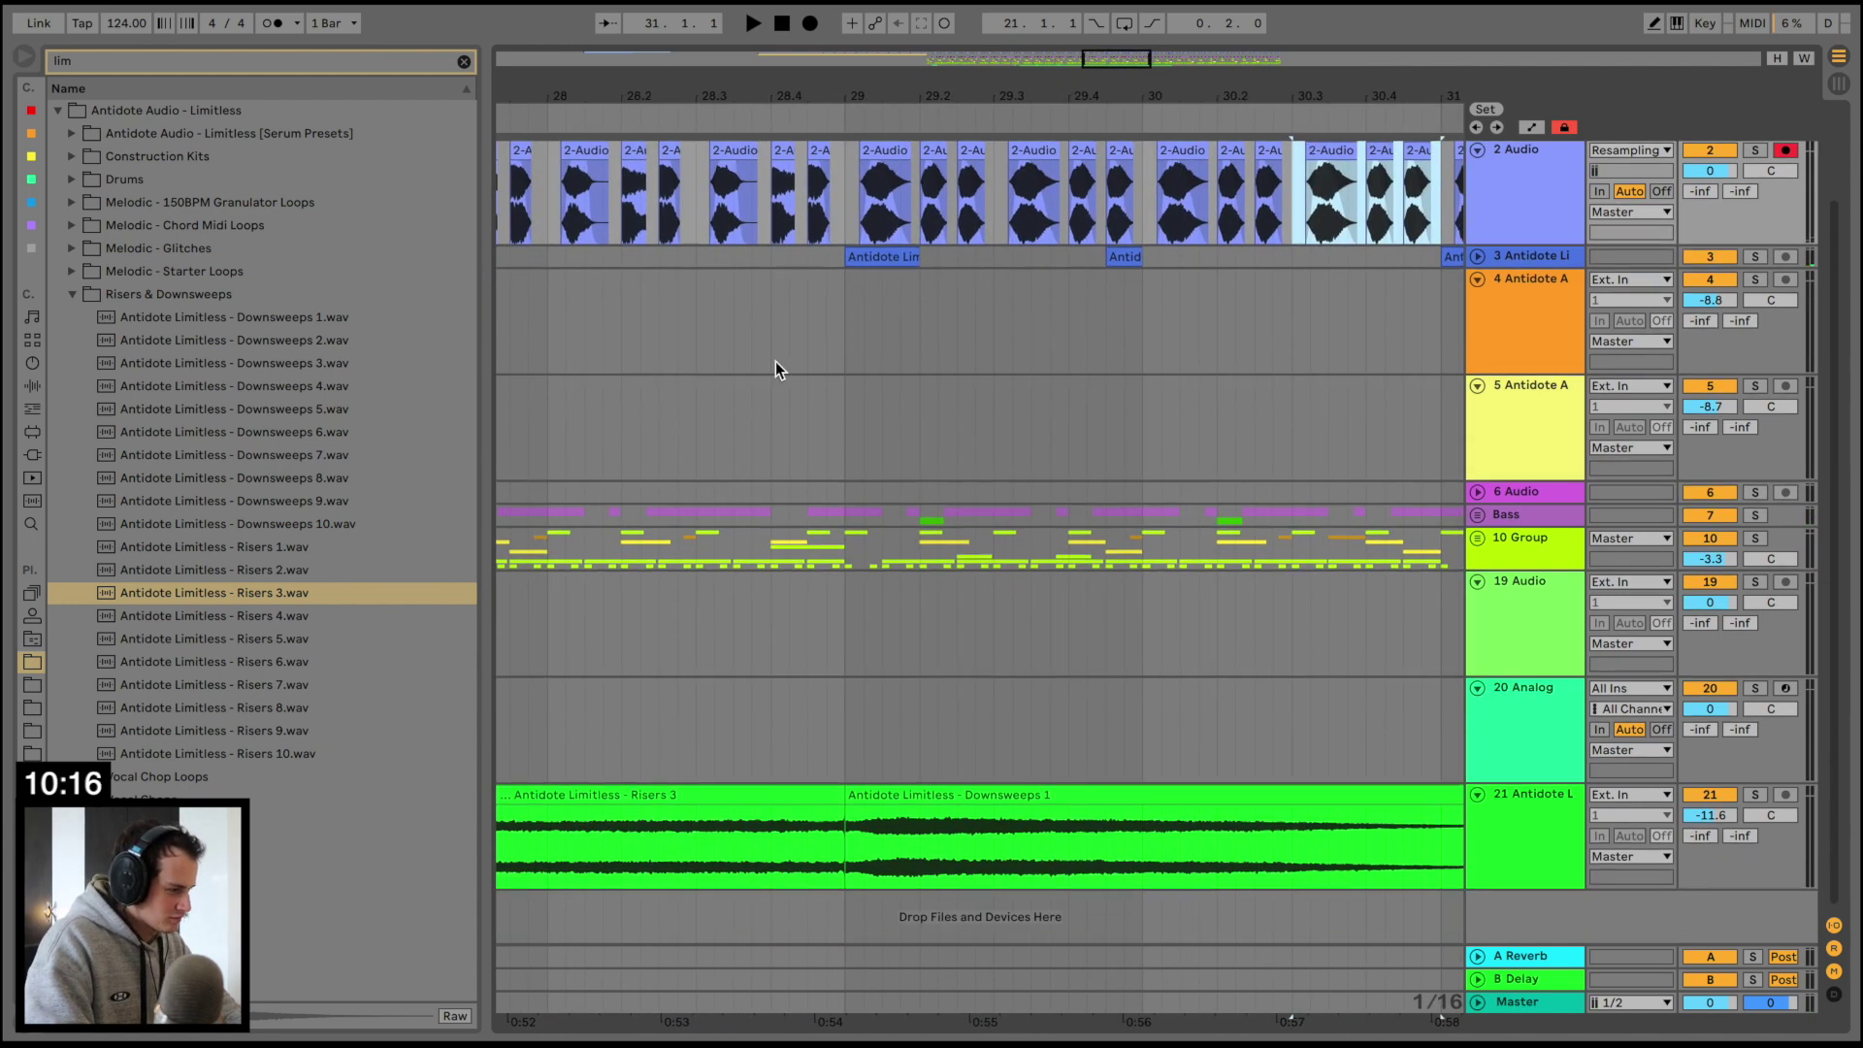
{"action": "left_click", "coordinate": [1477, 516]}
{"action": "double_click", "coordinate": [855, 601]}
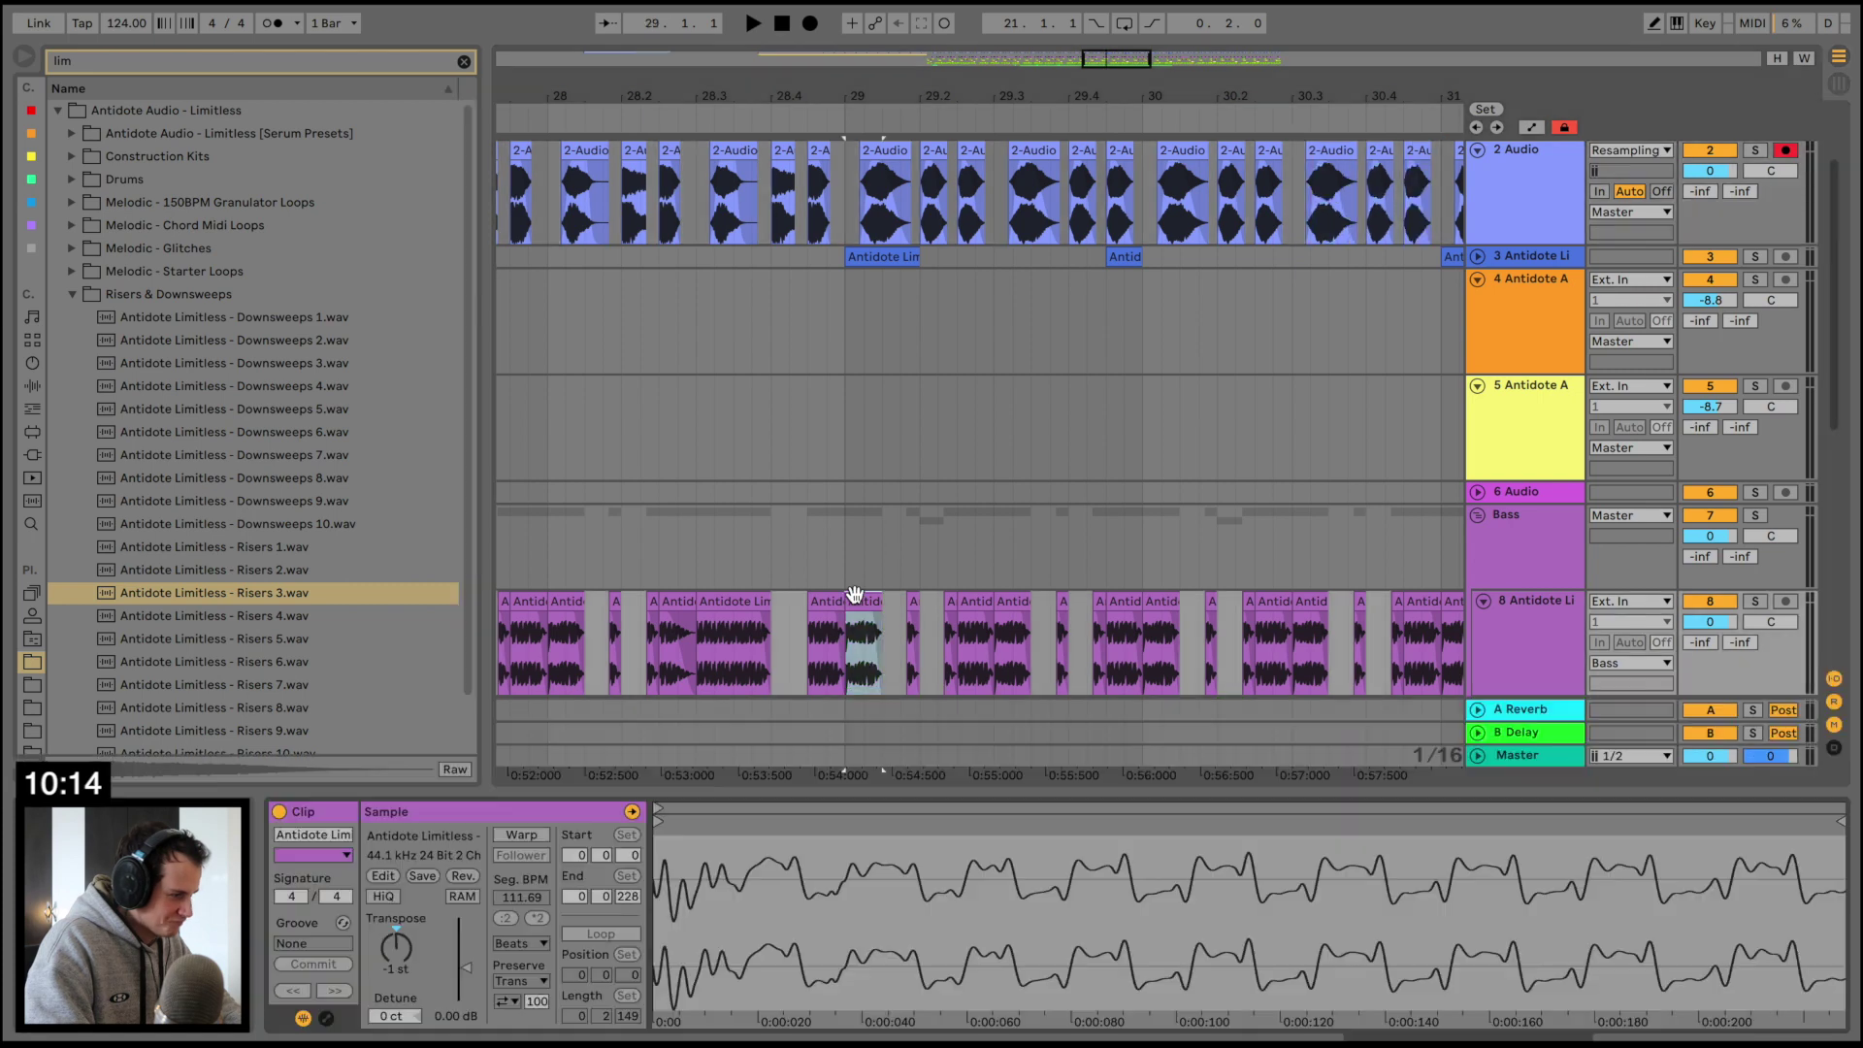
{"action": "left_click", "coordinate": [1128, 603], "text": "shift"}
{"action": "scroll", "coordinate": [1264, 572], "scroll_direction": "down", "scroll_amount": 1}
{"action": "scroll", "coordinate": [1265, 573], "scroll_direction": "right", "scroll_amount": 1}
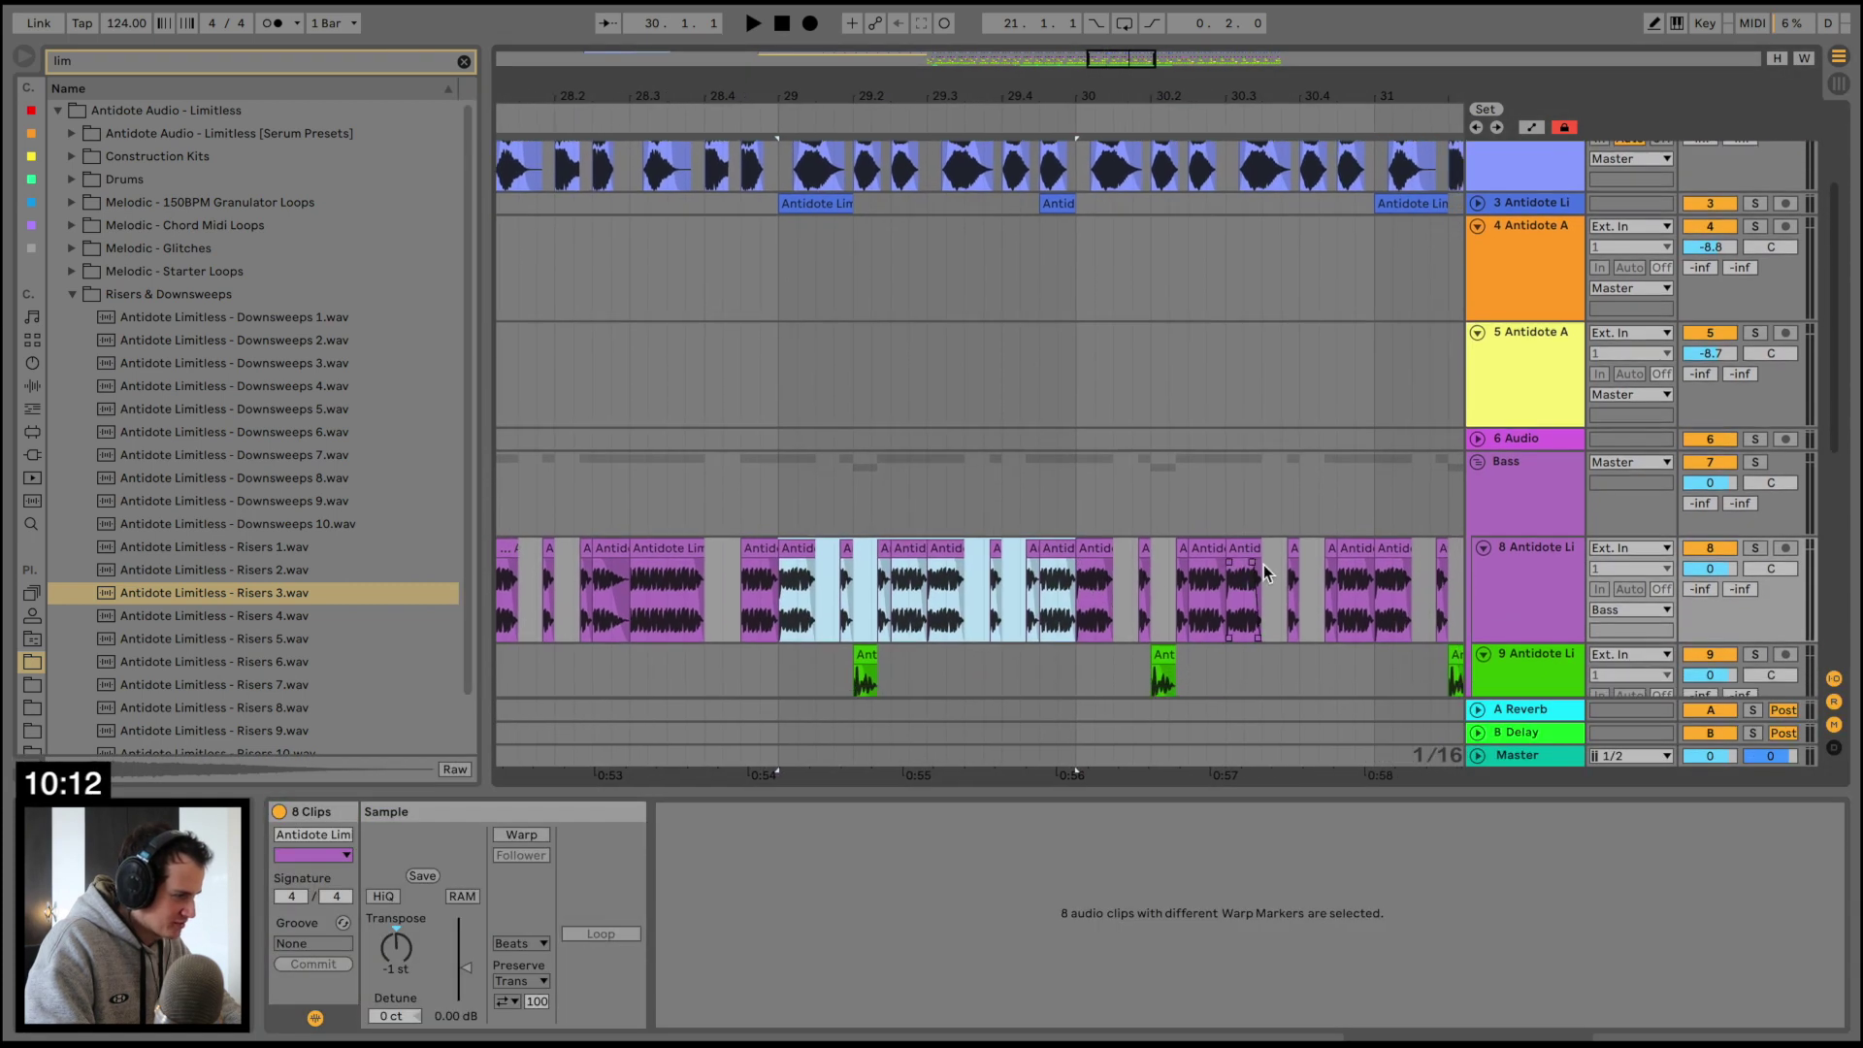
{"action": "left_click", "coordinate": [1356, 543], "text": "shift"}
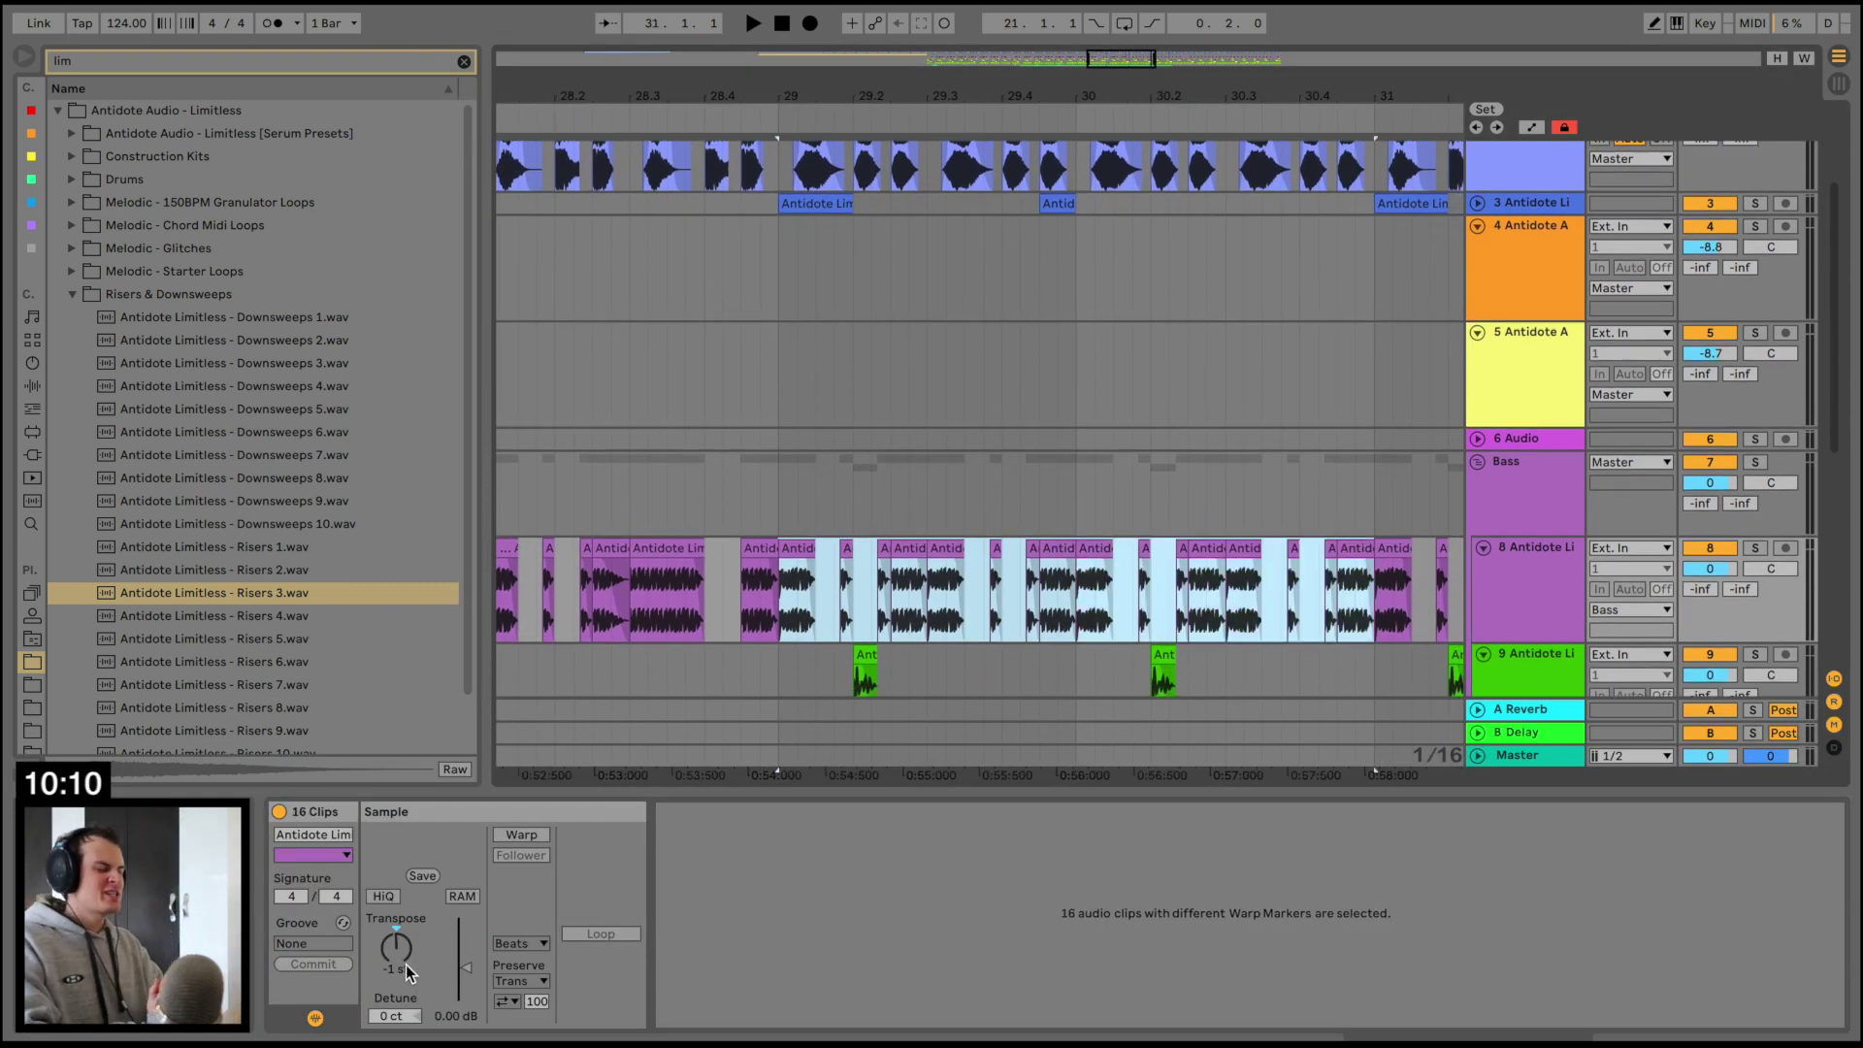
{"action": "left_click", "coordinate": [405, 965]}
{"action": "type", "text": "2"}
{"action": "key", "text": "Return"}
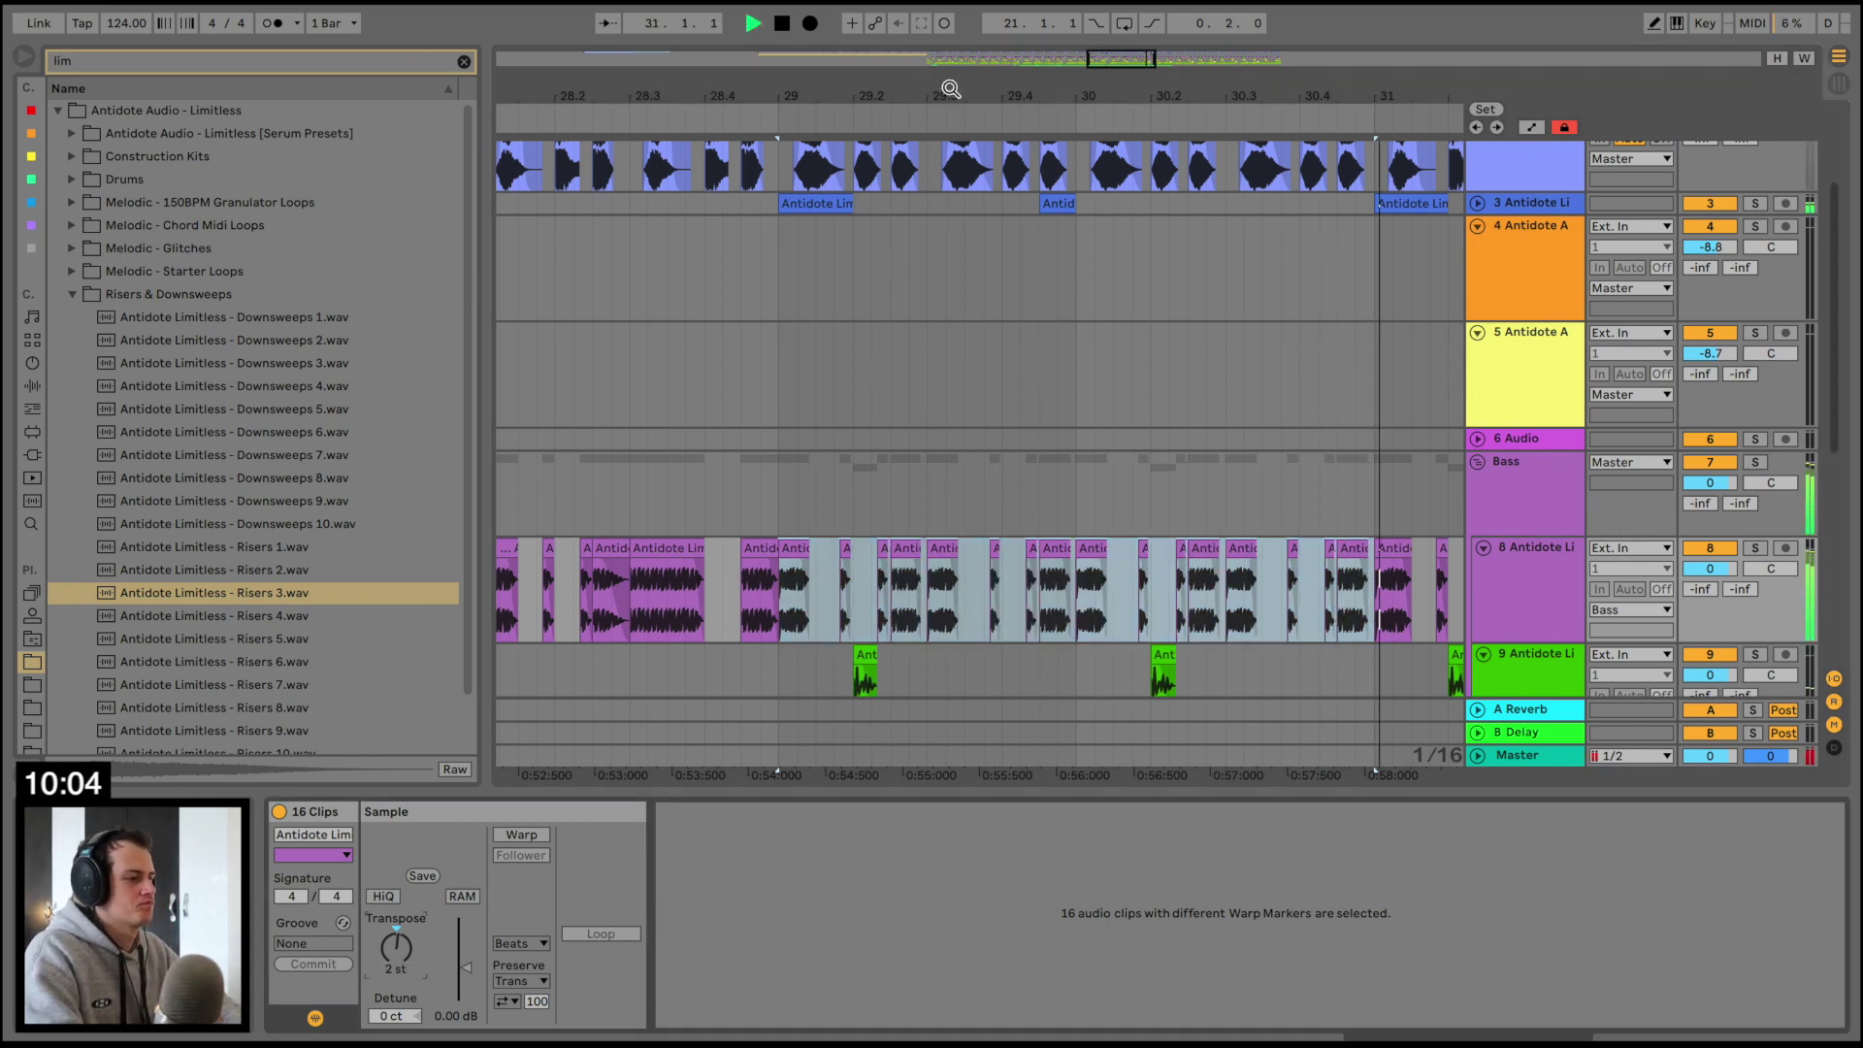
Listen to the new chord and bass section, stop playback, and fold 2 Audio, both riser tracks and the Bass group
{"action": "left_click_drag", "start_coordinate": [948, 87], "coordinate": [948, 12]}
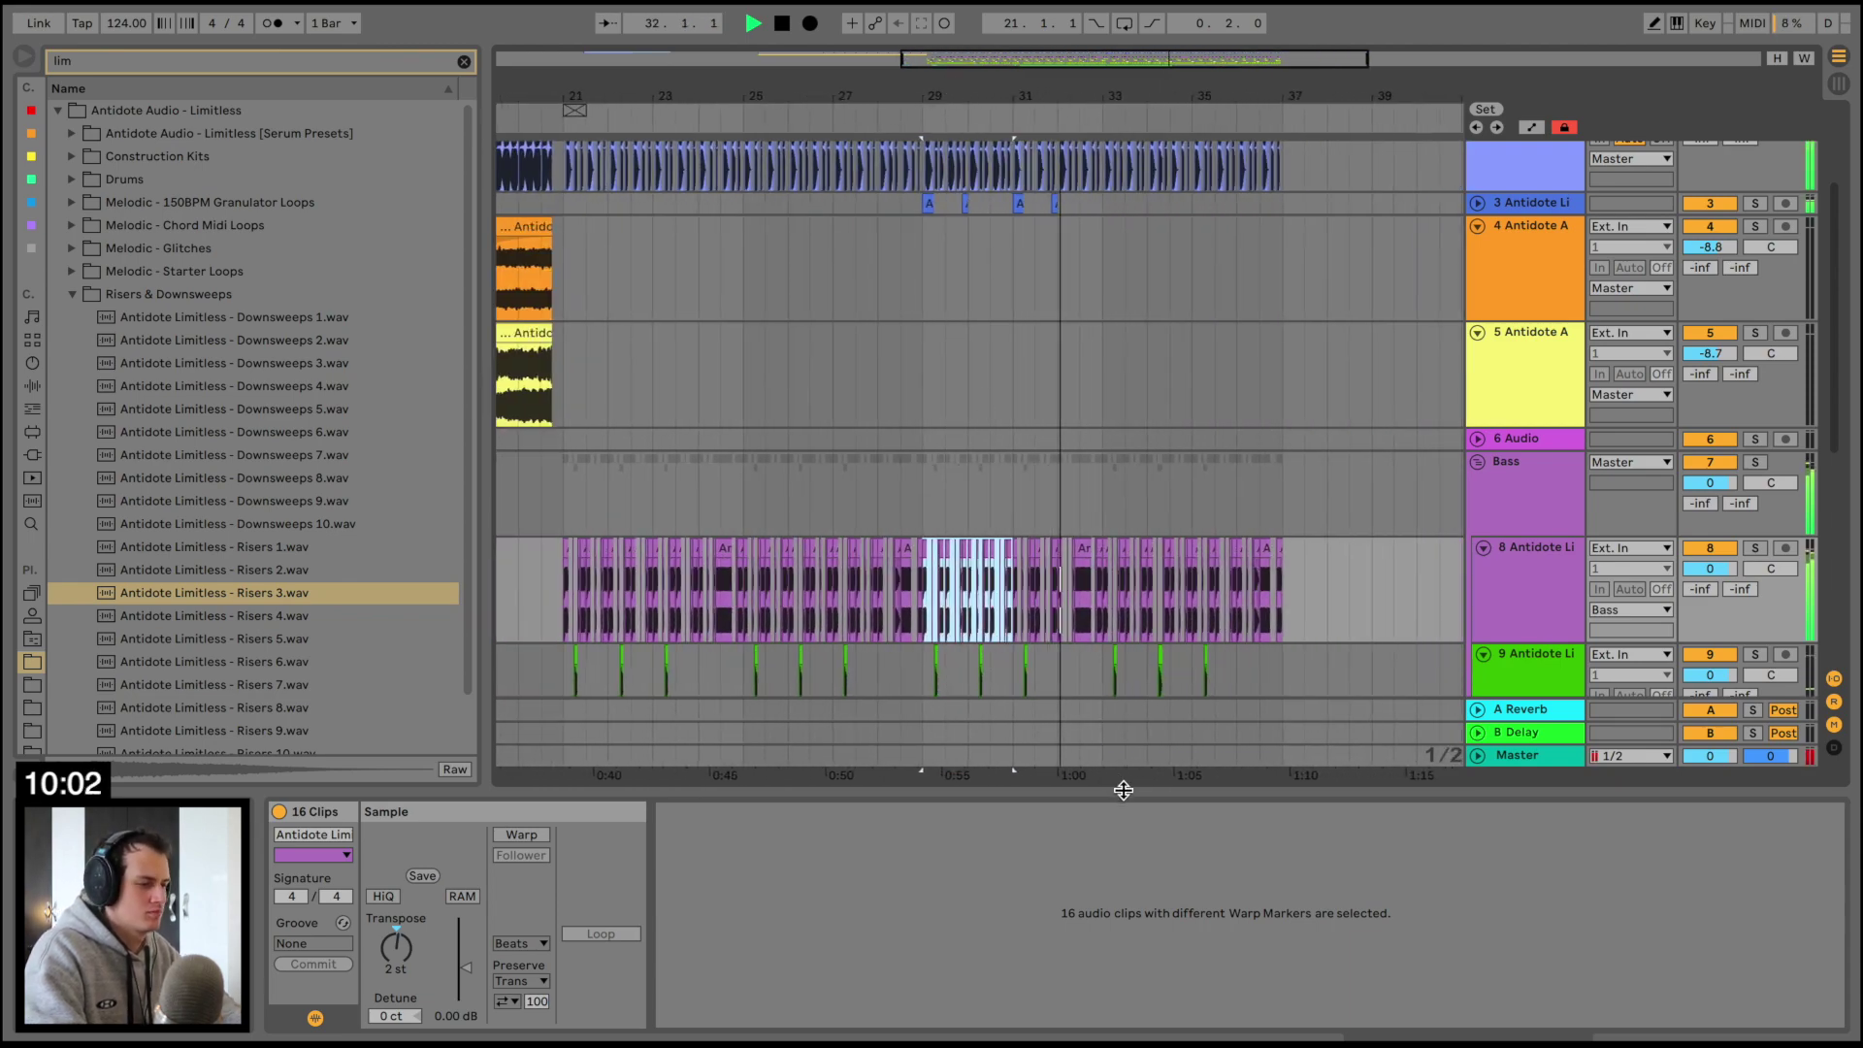
{"action": "left_click_drag", "start_coordinate": [1123, 790], "coordinate": [1123, 1004]}
{"action": "scroll", "coordinate": [1116, 487], "scroll_direction": "up", "scroll_amount": 5}
{"action": "scroll", "coordinate": [1116, 487], "scroll_direction": "left", "scroll_amount": 2}
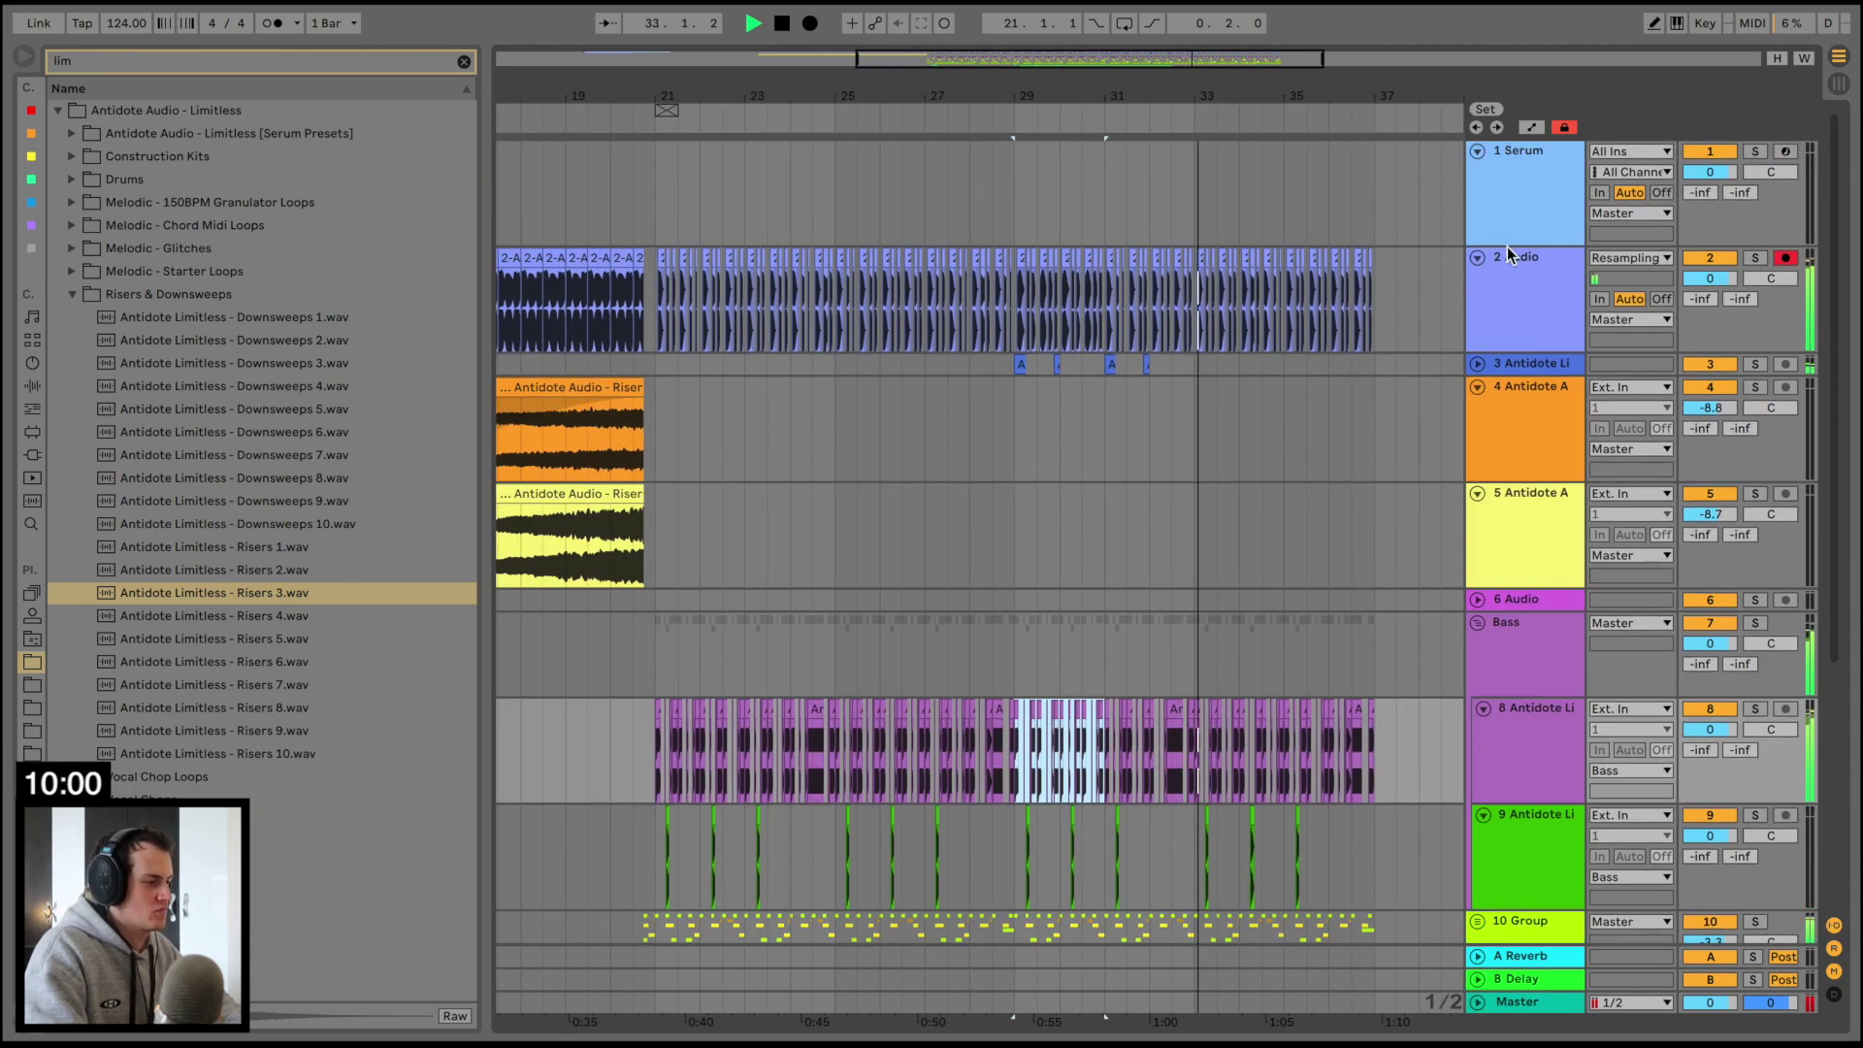
{"action": "left_click", "coordinate": [1477, 257]}
{"action": "key", "text": "space"}
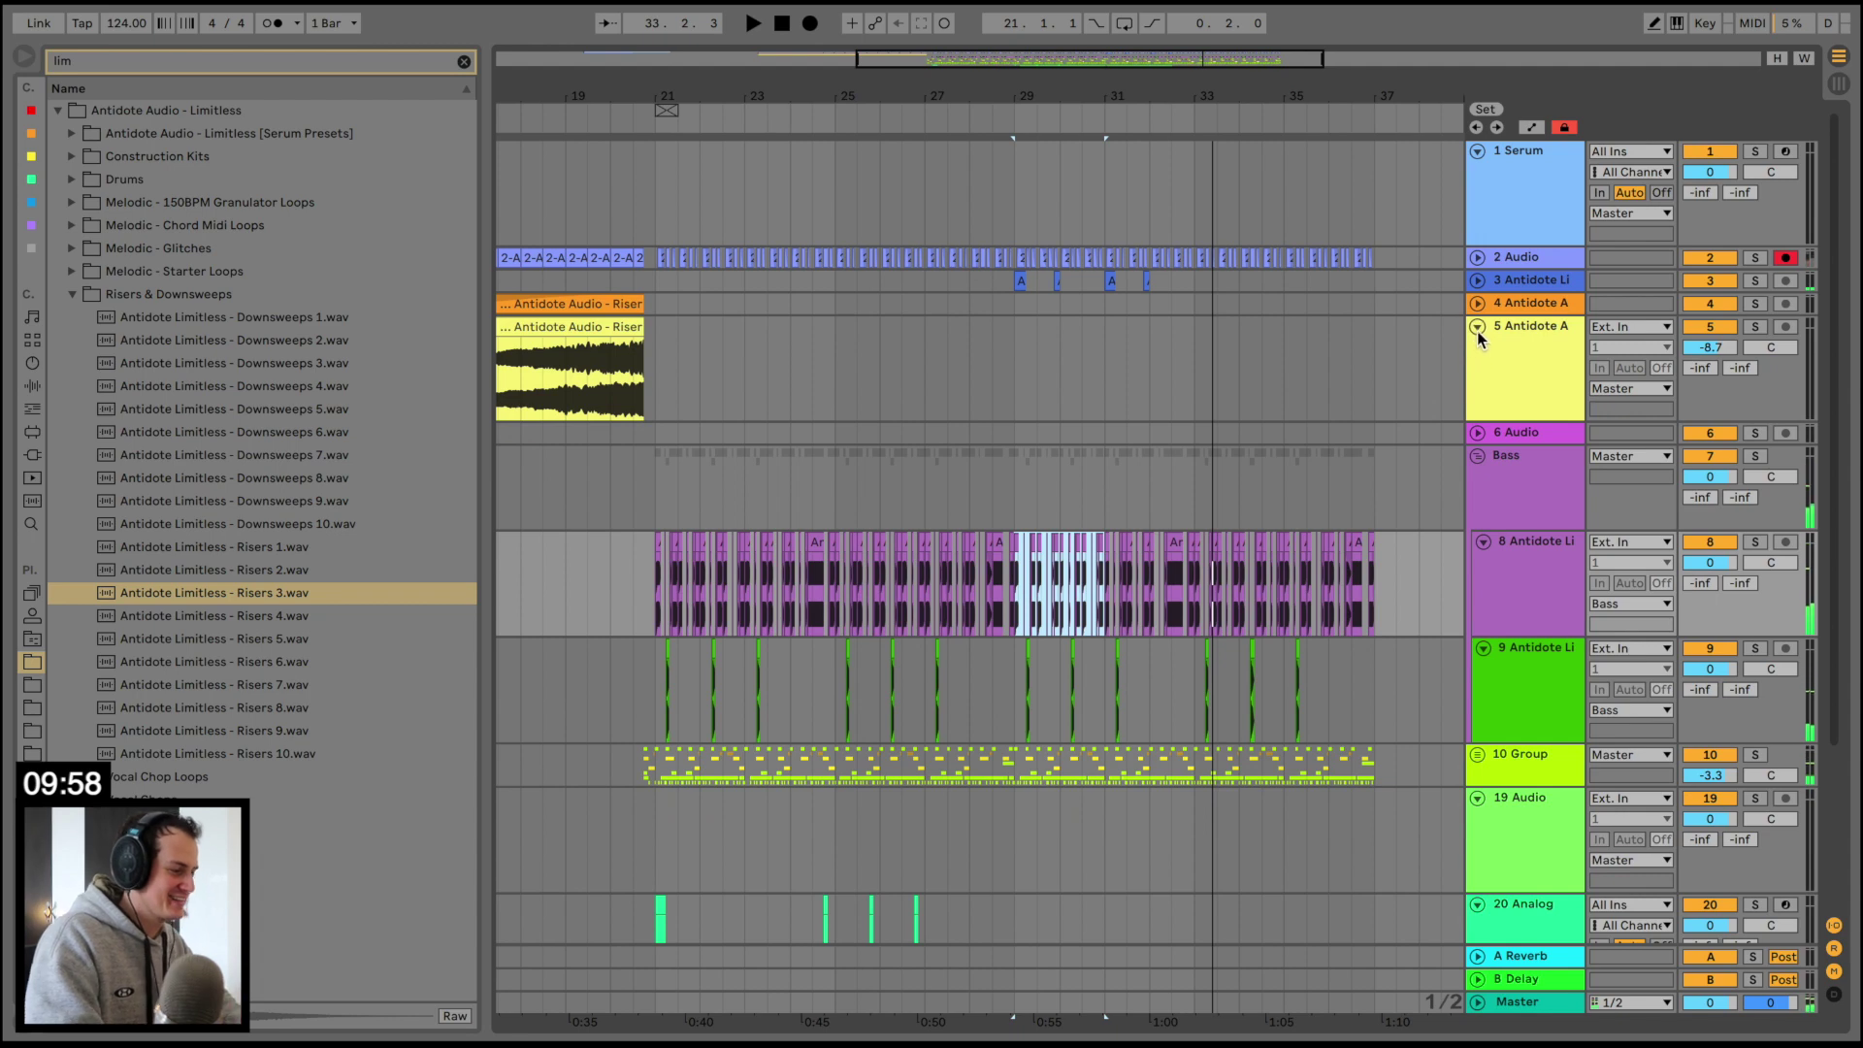
{"action": "left_click", "coordinate": [1477, 328]}
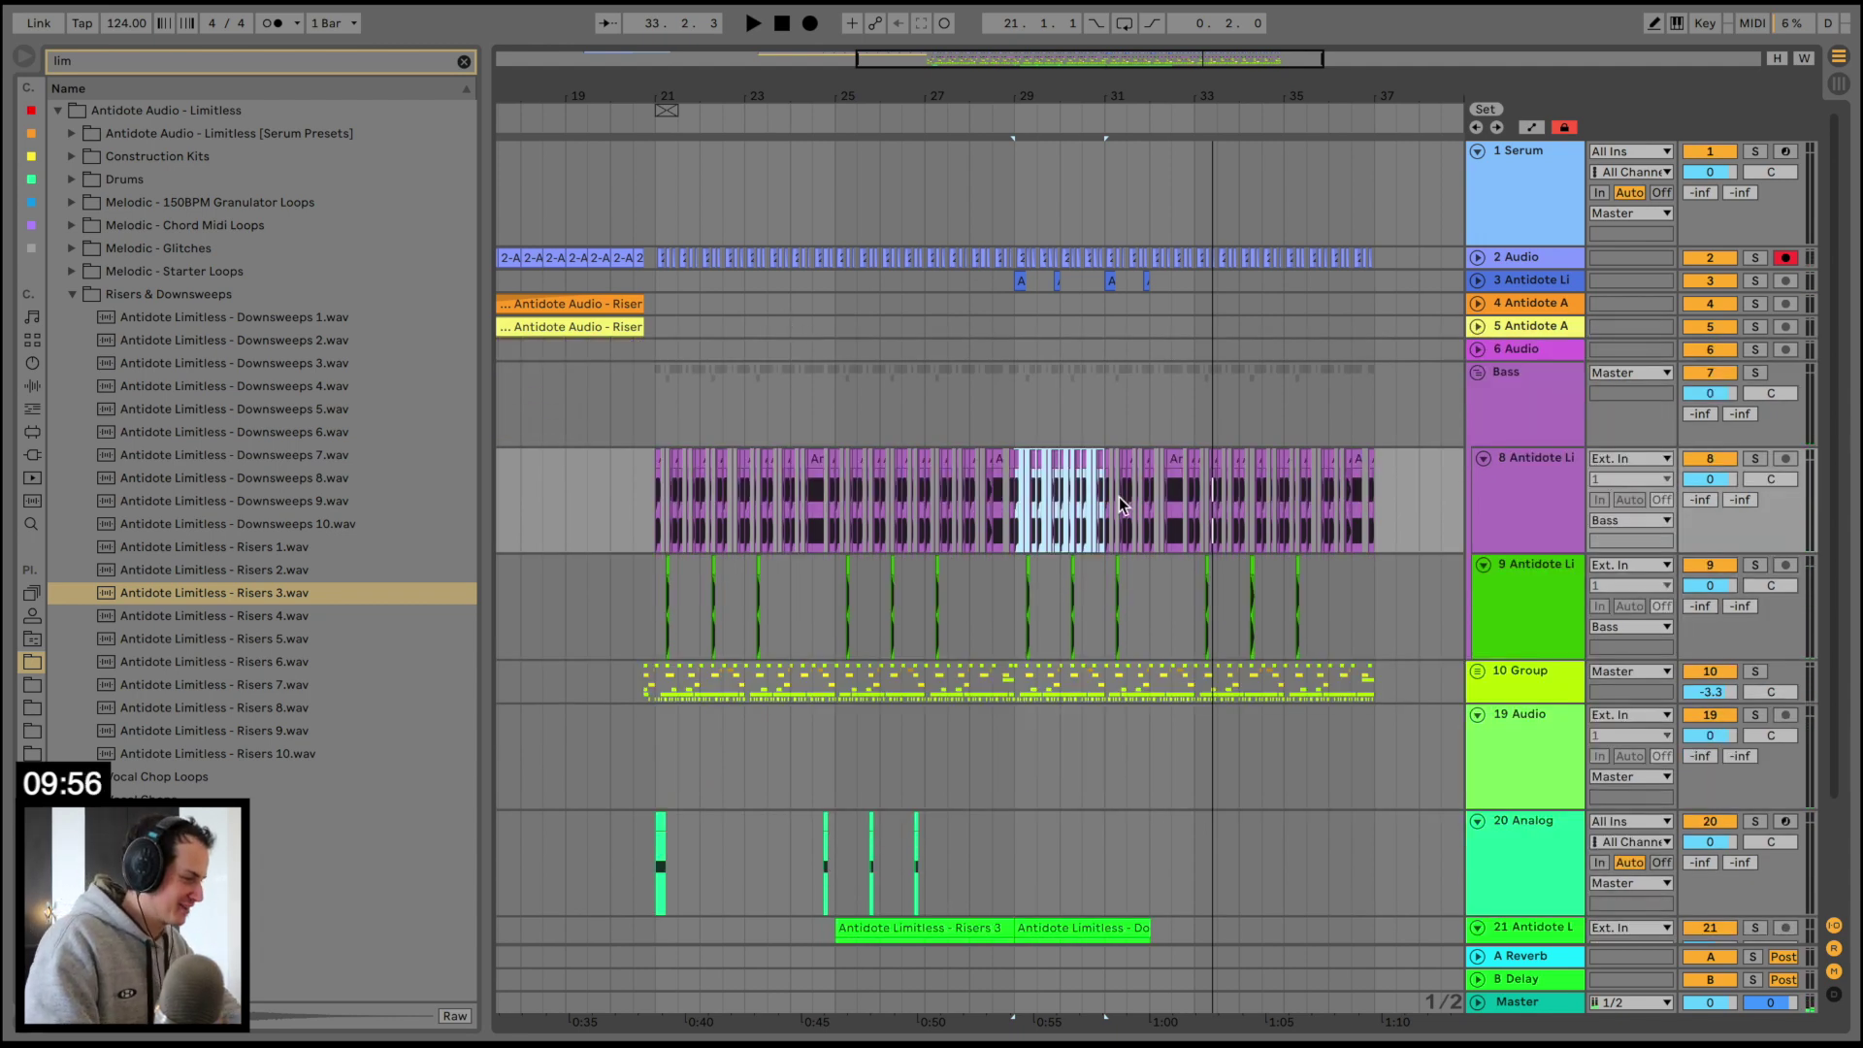
{"action": "left_click", "coordinate": [1477, 375]}
Copy six bars of 10 Group drum material from the drop and paste them at bar 9
{"action": "scroll", "coordinate": [836, 438], "scroll_direction": "left", "scroll_amount": 10}
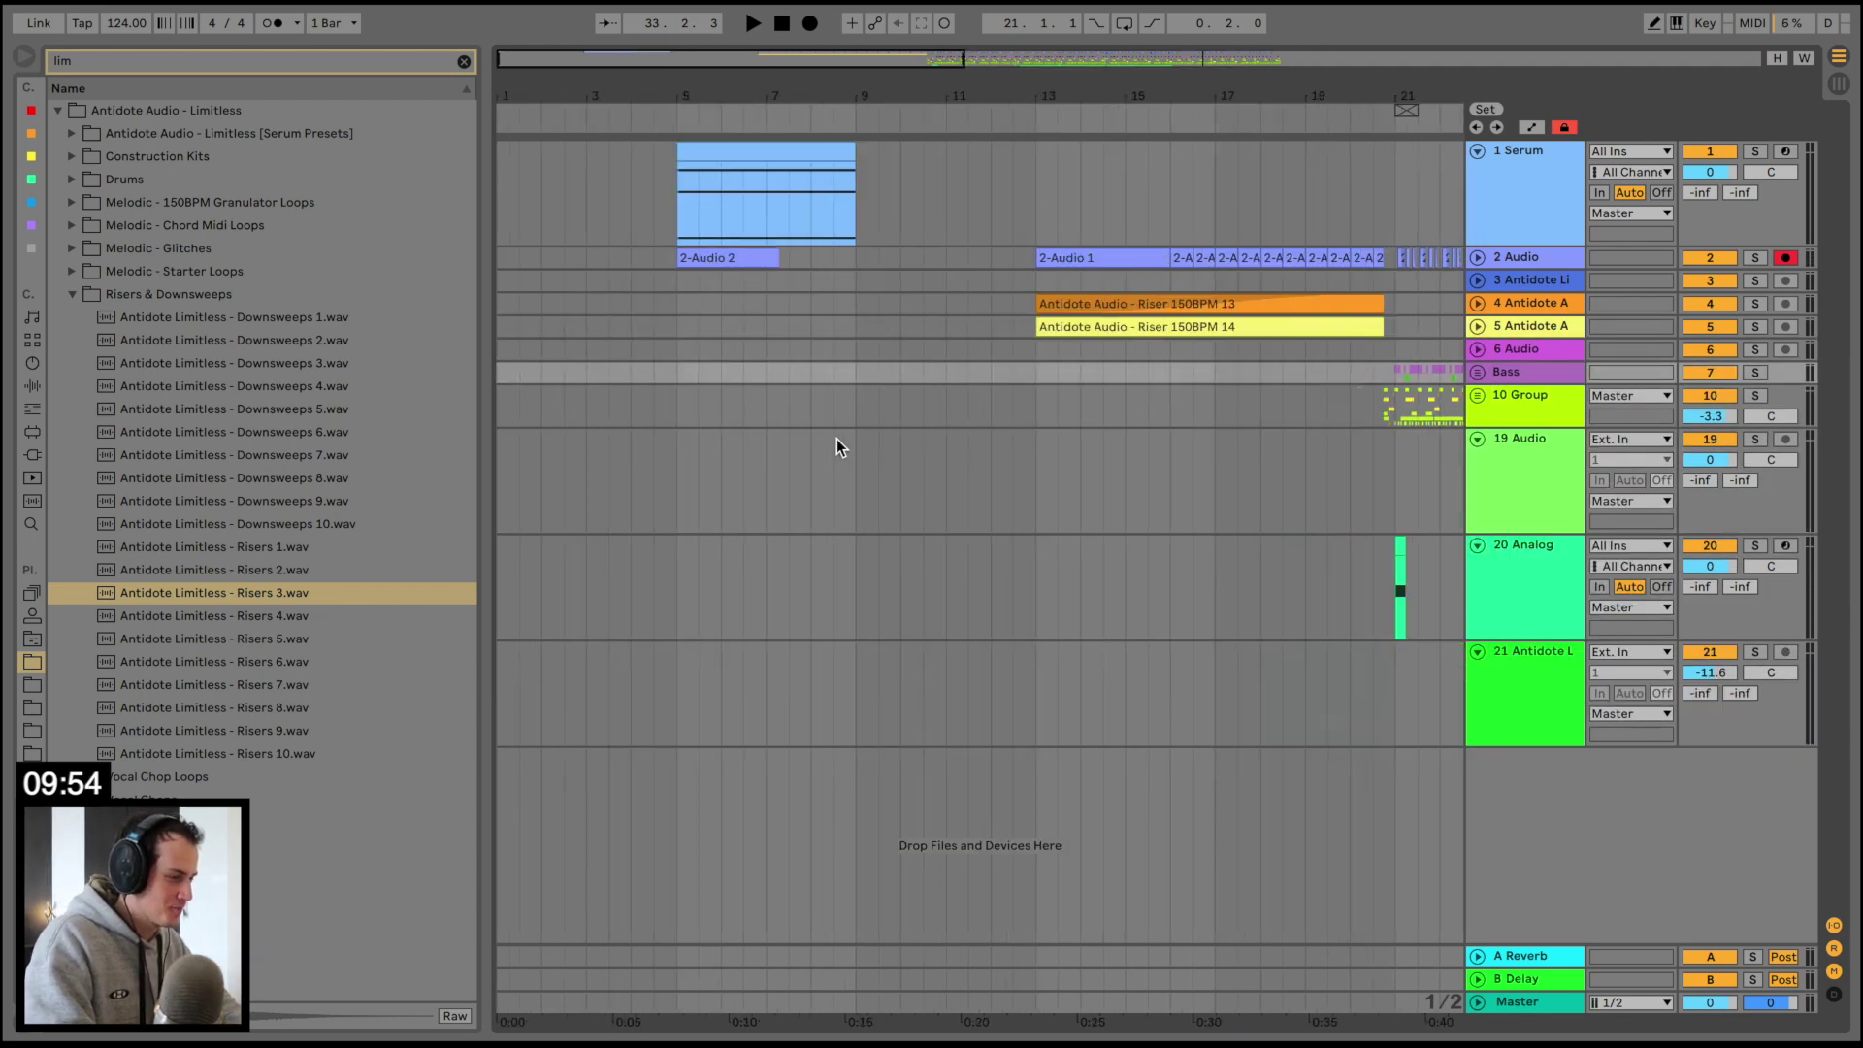
{"action": "left_click_drag", "start_coordinate": [1051, 97], "coordinate": [1051, 59]}
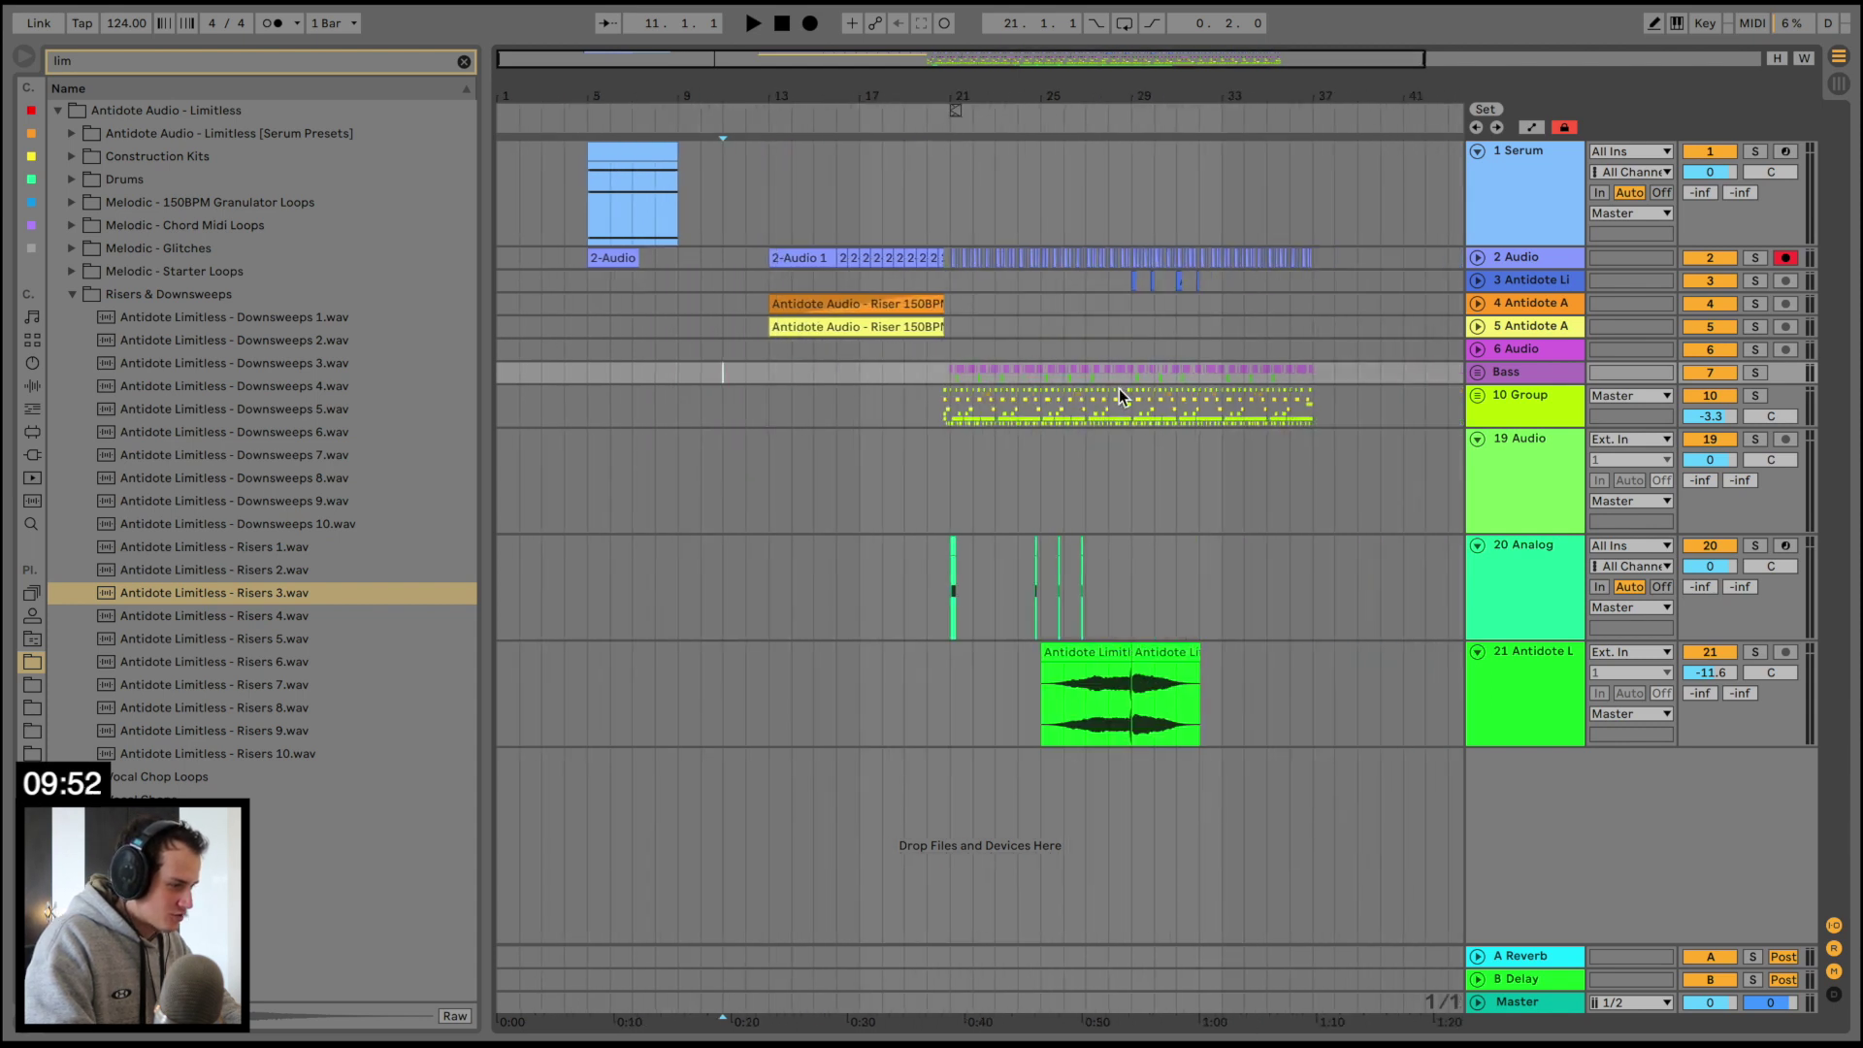
{"action": "left_click_drag", "start_coordinate": [1070, 415], "coordinate": [1085, 417]}
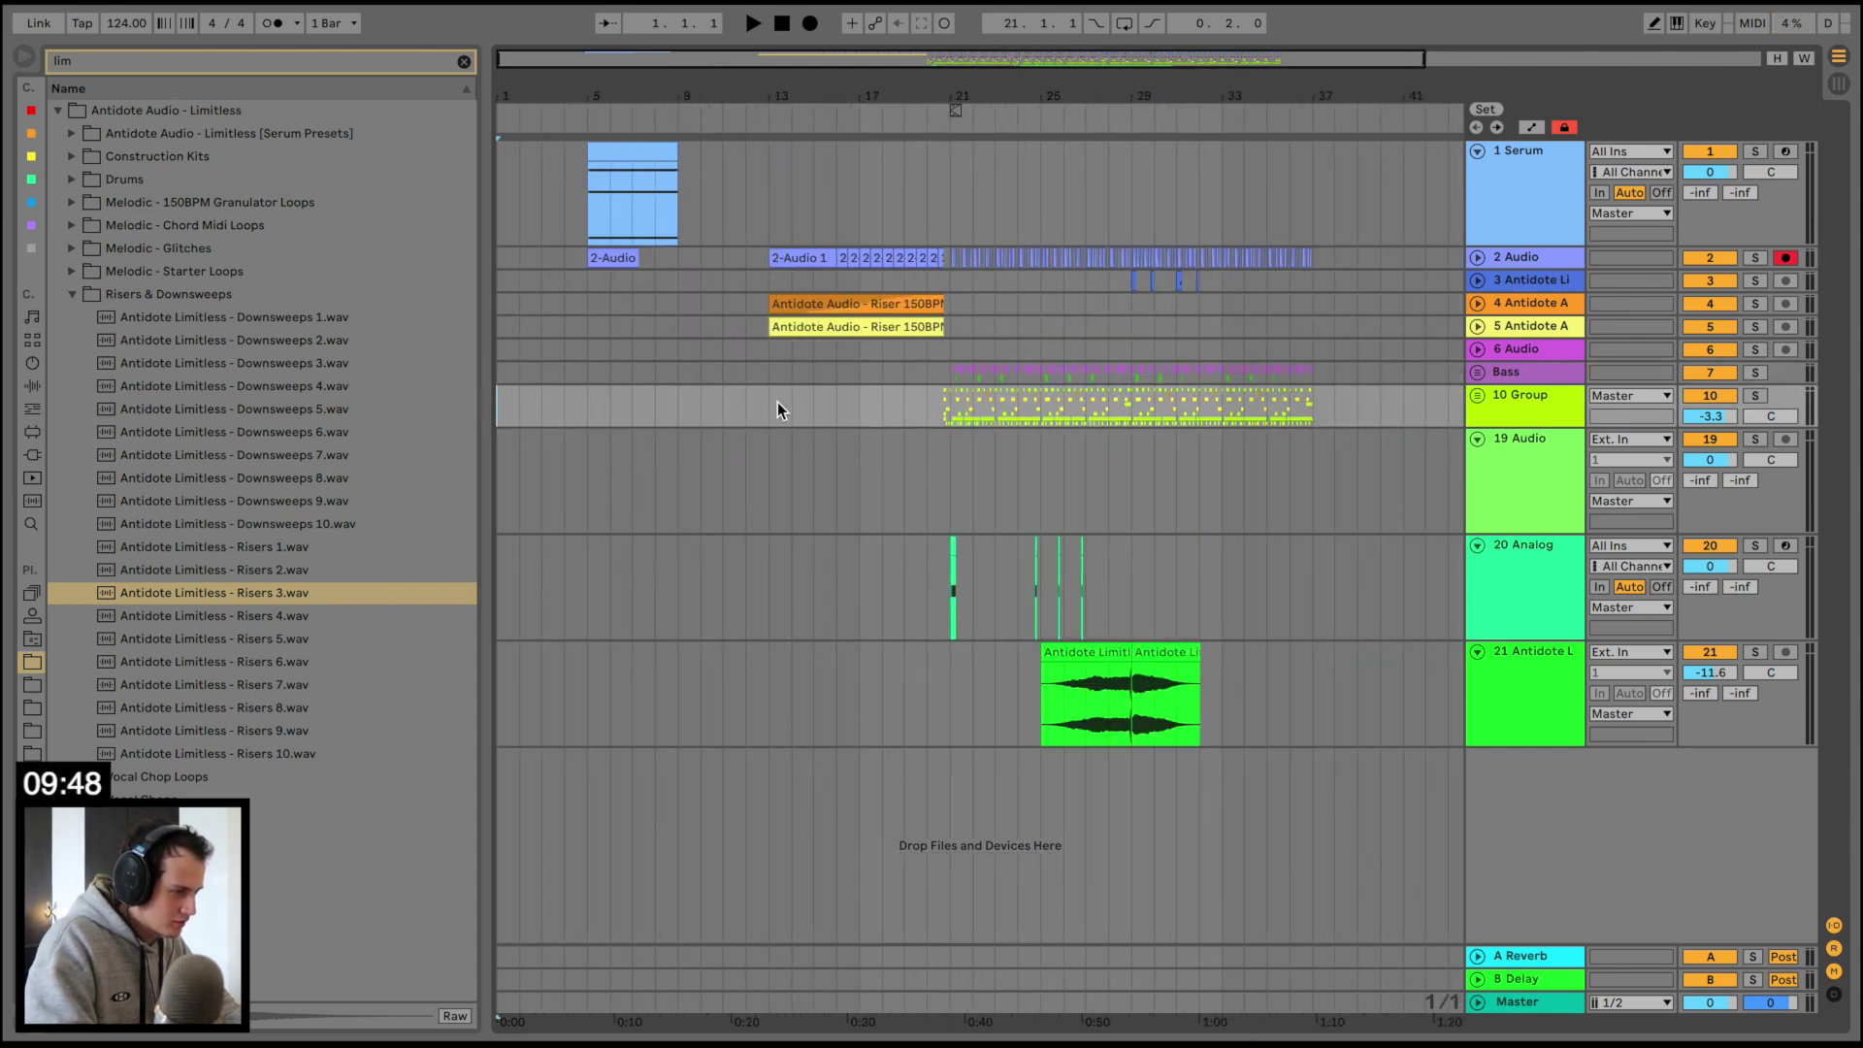
{"action": "left_click", "coordinate": [705, 402]}
{"action": "key", "text": "ctrl+v"}
{"action": "left_click_drag", "start_coordinate": [664, 87], "coordinate": [664, 122]}
{"action": "key", "text": "ctrl+z"}
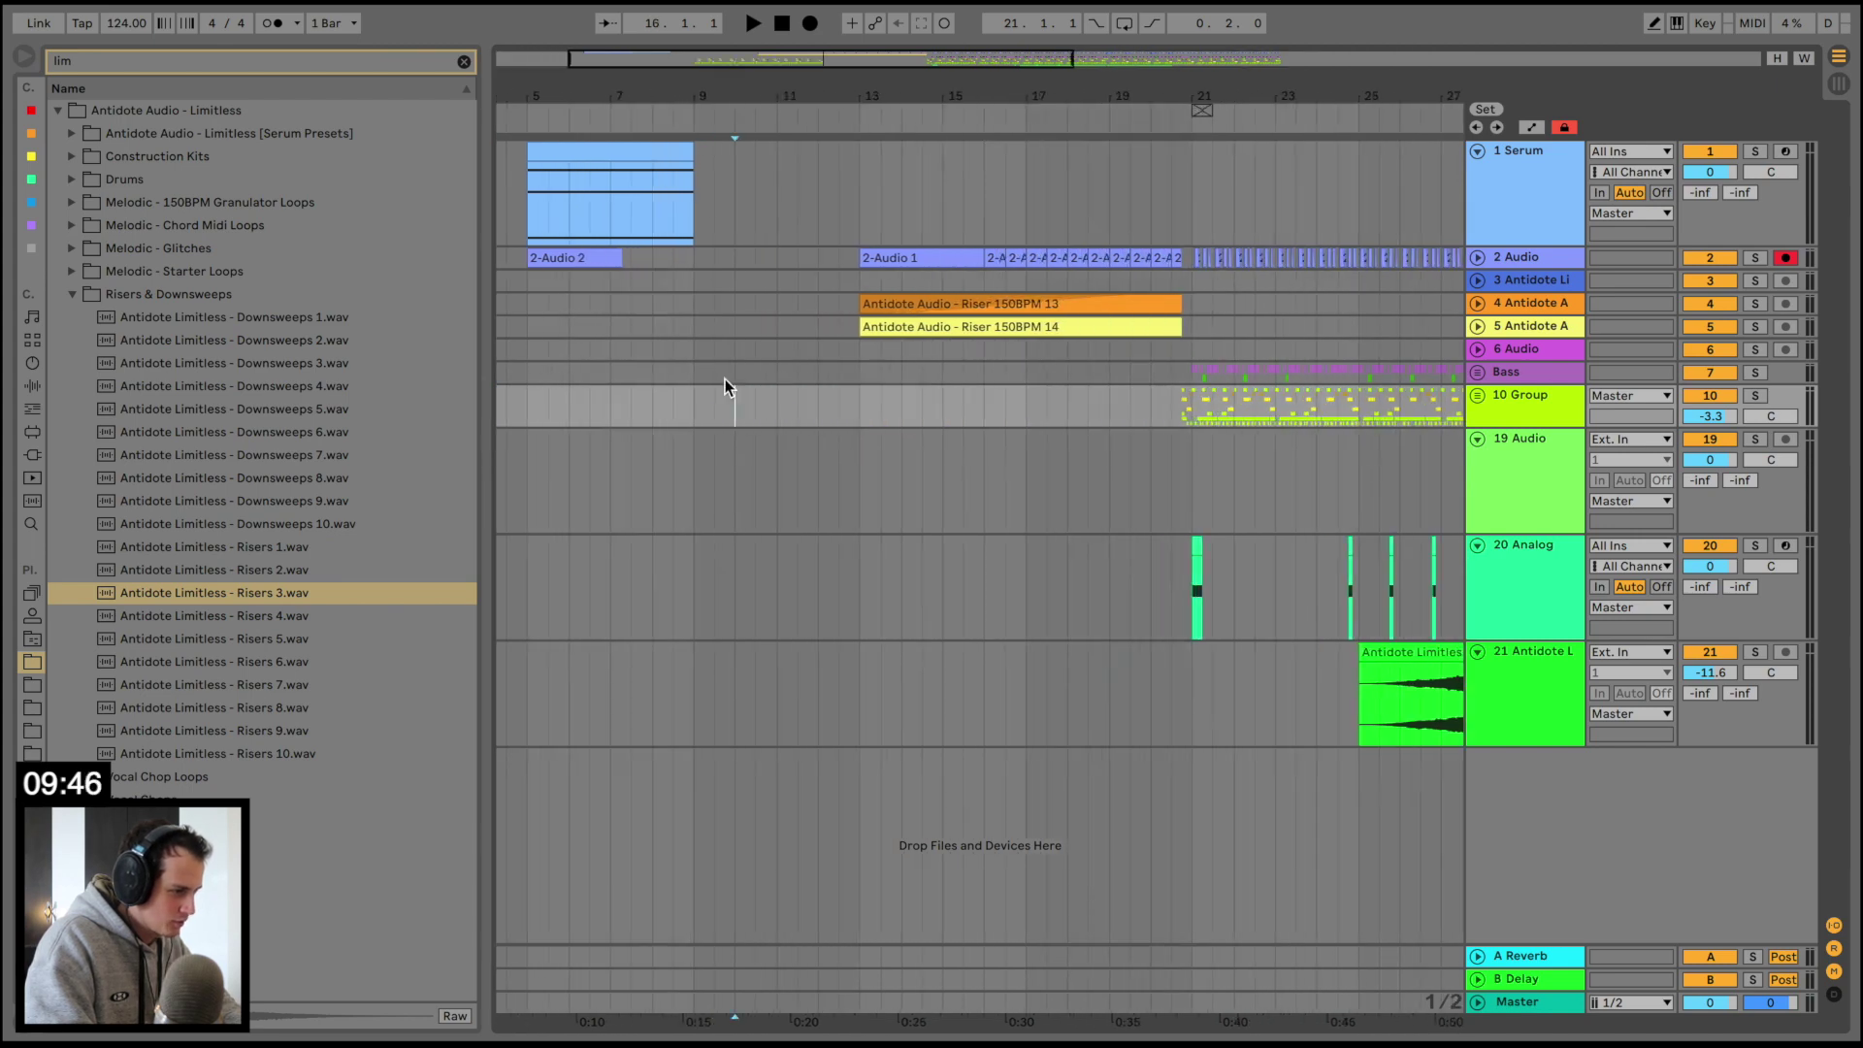
{"action": "key", "text": "ctrl+v"}
{"action": "scroll", "coordinate": [690, 398], "scroll_direction": "left", "scroll_amount": 3}
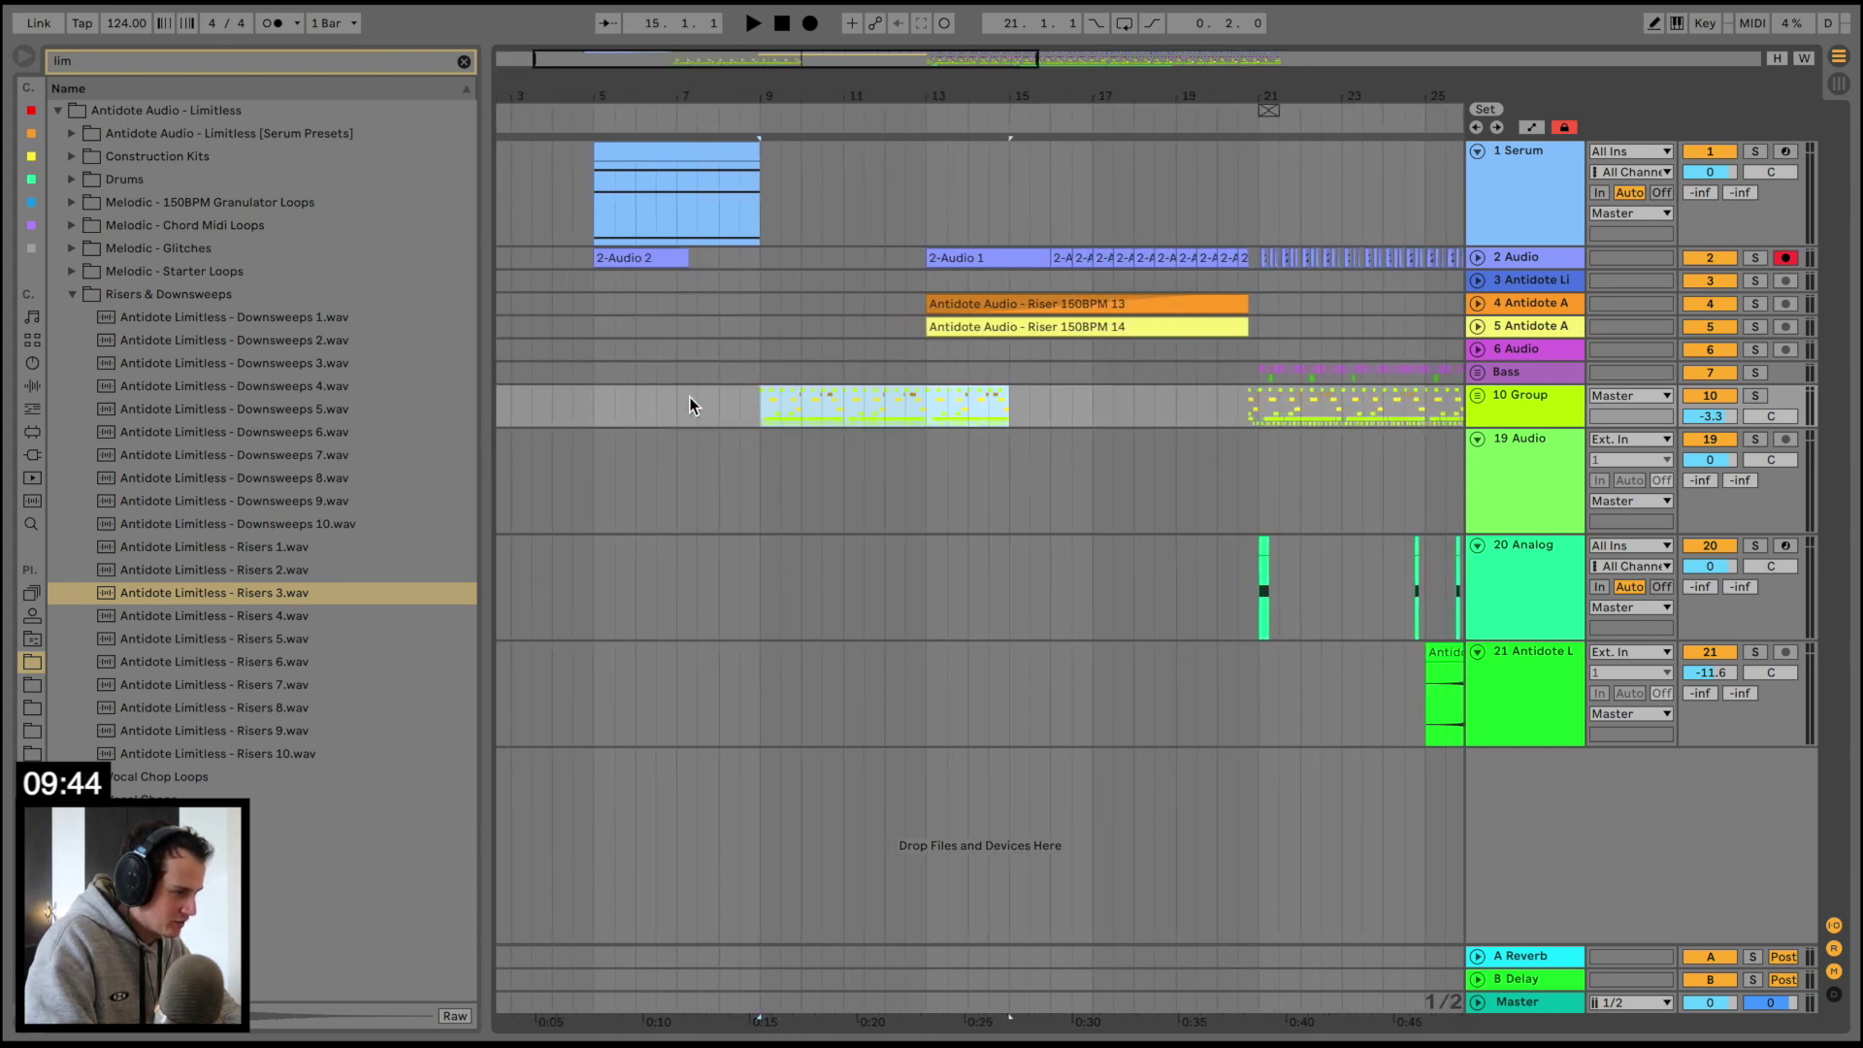
Delete 10 Group's pasted drums from bar 13 onward and copy the remaining four bars at bar 9 to bar 5
{"action": "left_click_drag", "start_coordinate": [923, 395], "coordinate": [1025, 396]}
{"action": "key", "text": "Delete"}
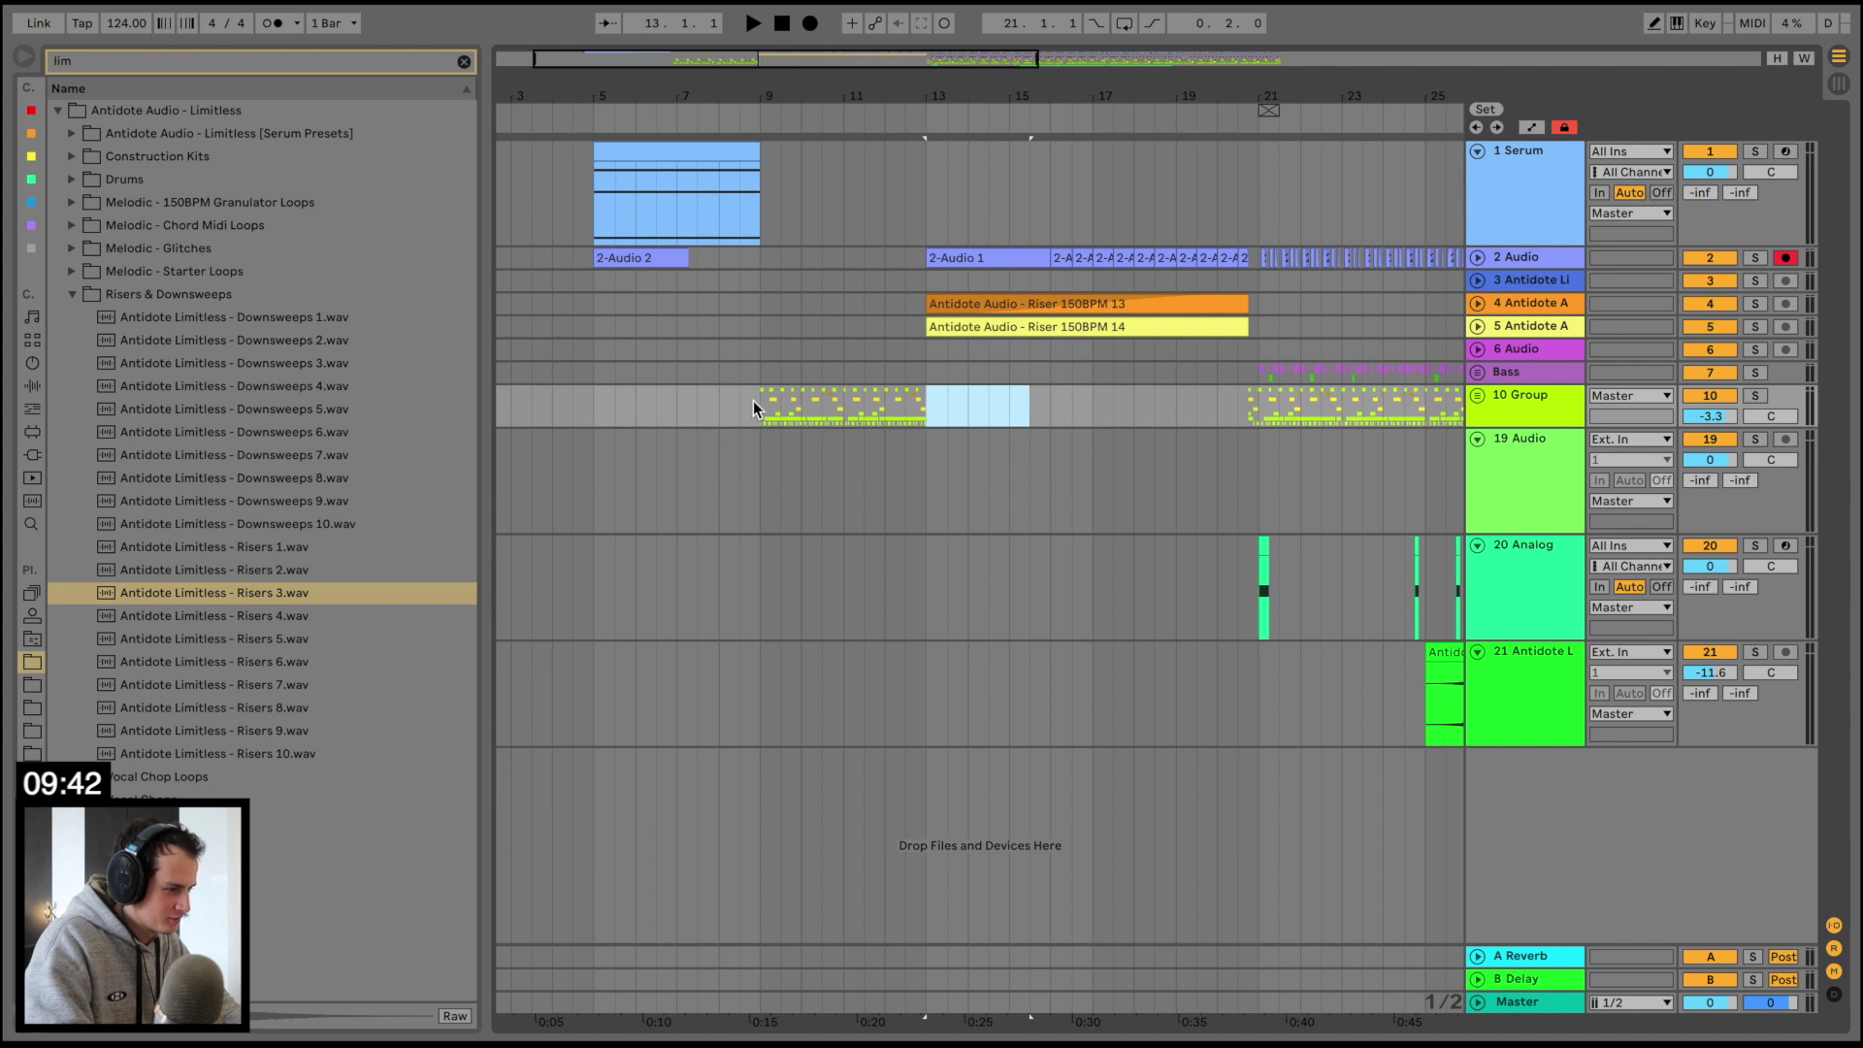
{"action": "left_click_drag", "start_coordinate": [754, 400], "coordinate": [925, 402]}
{"action": "key", "text": "ctrl+c"}
{"action": "left_click", "coordinate": [593, 401]}
{"action": "key", "text": "ctrl+v"}
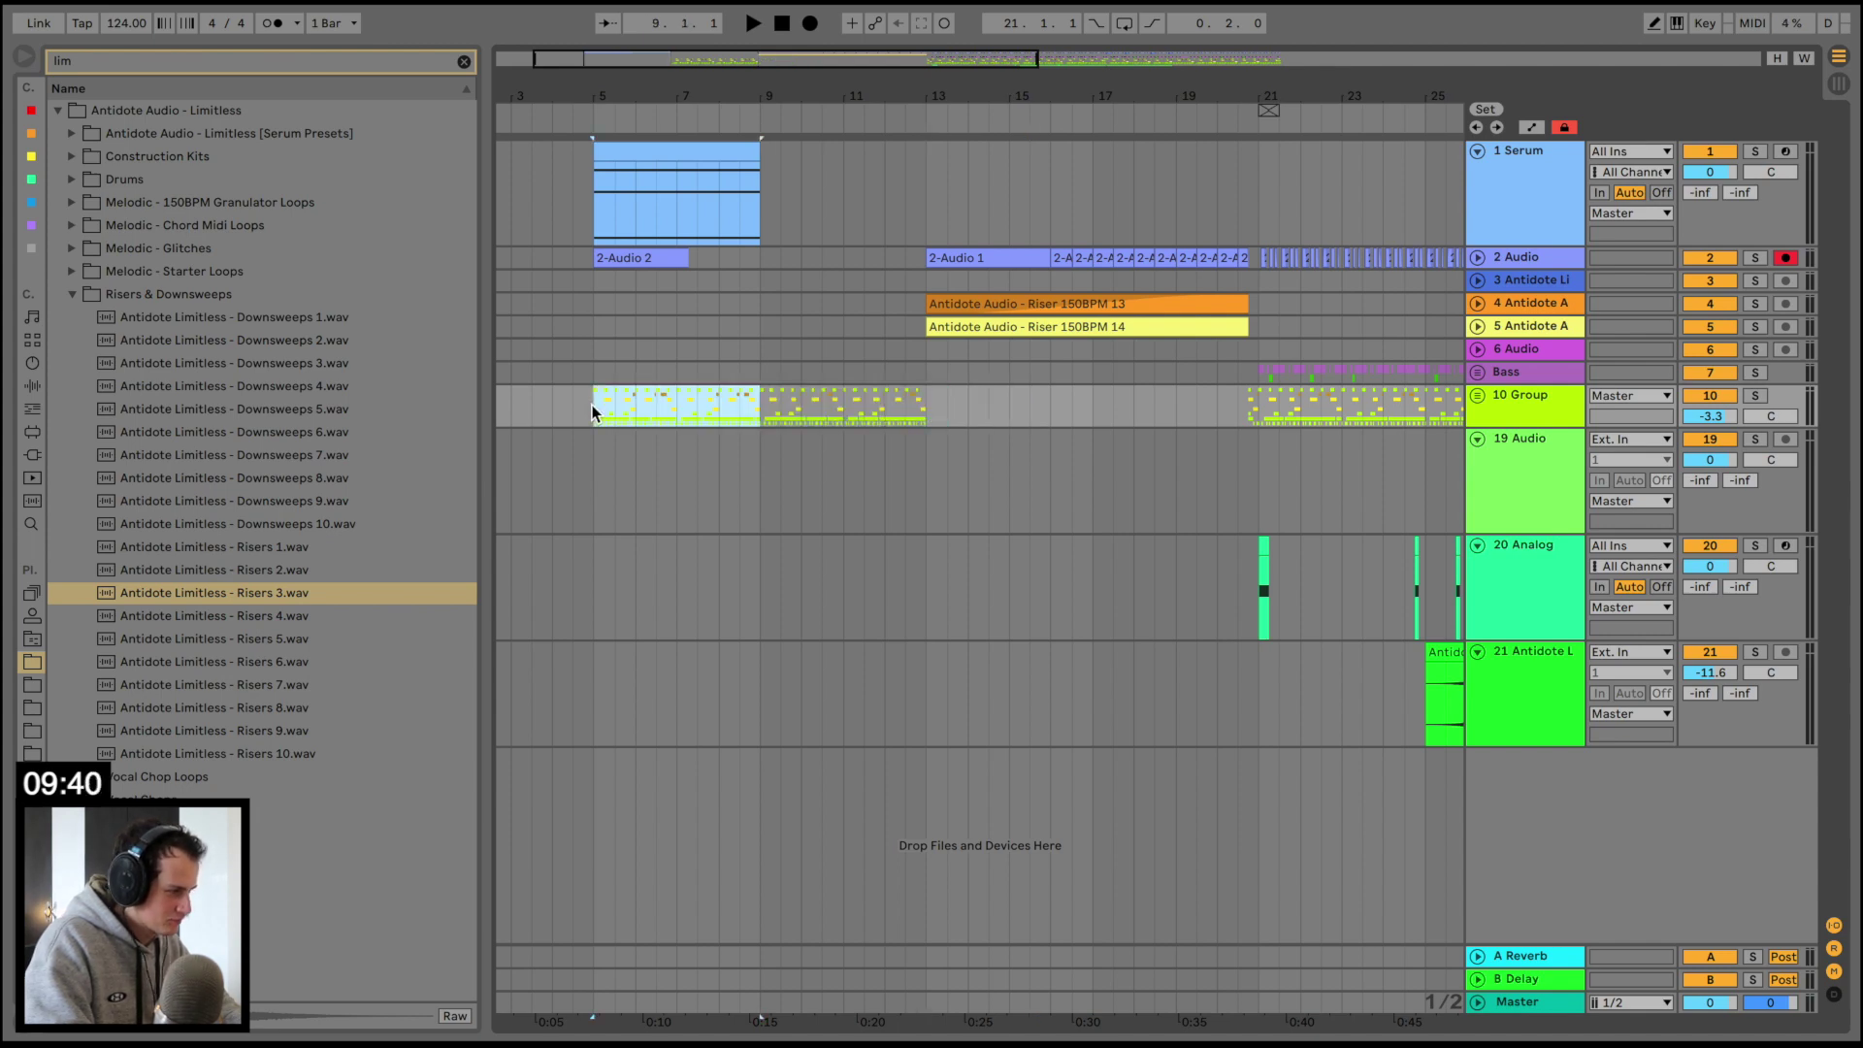
Add EQ Three to 10 Group, set its low and high gains to -inf dB, and deactivate the Serum track
{"action": "double_click", "coordinate": [1518, 398]}
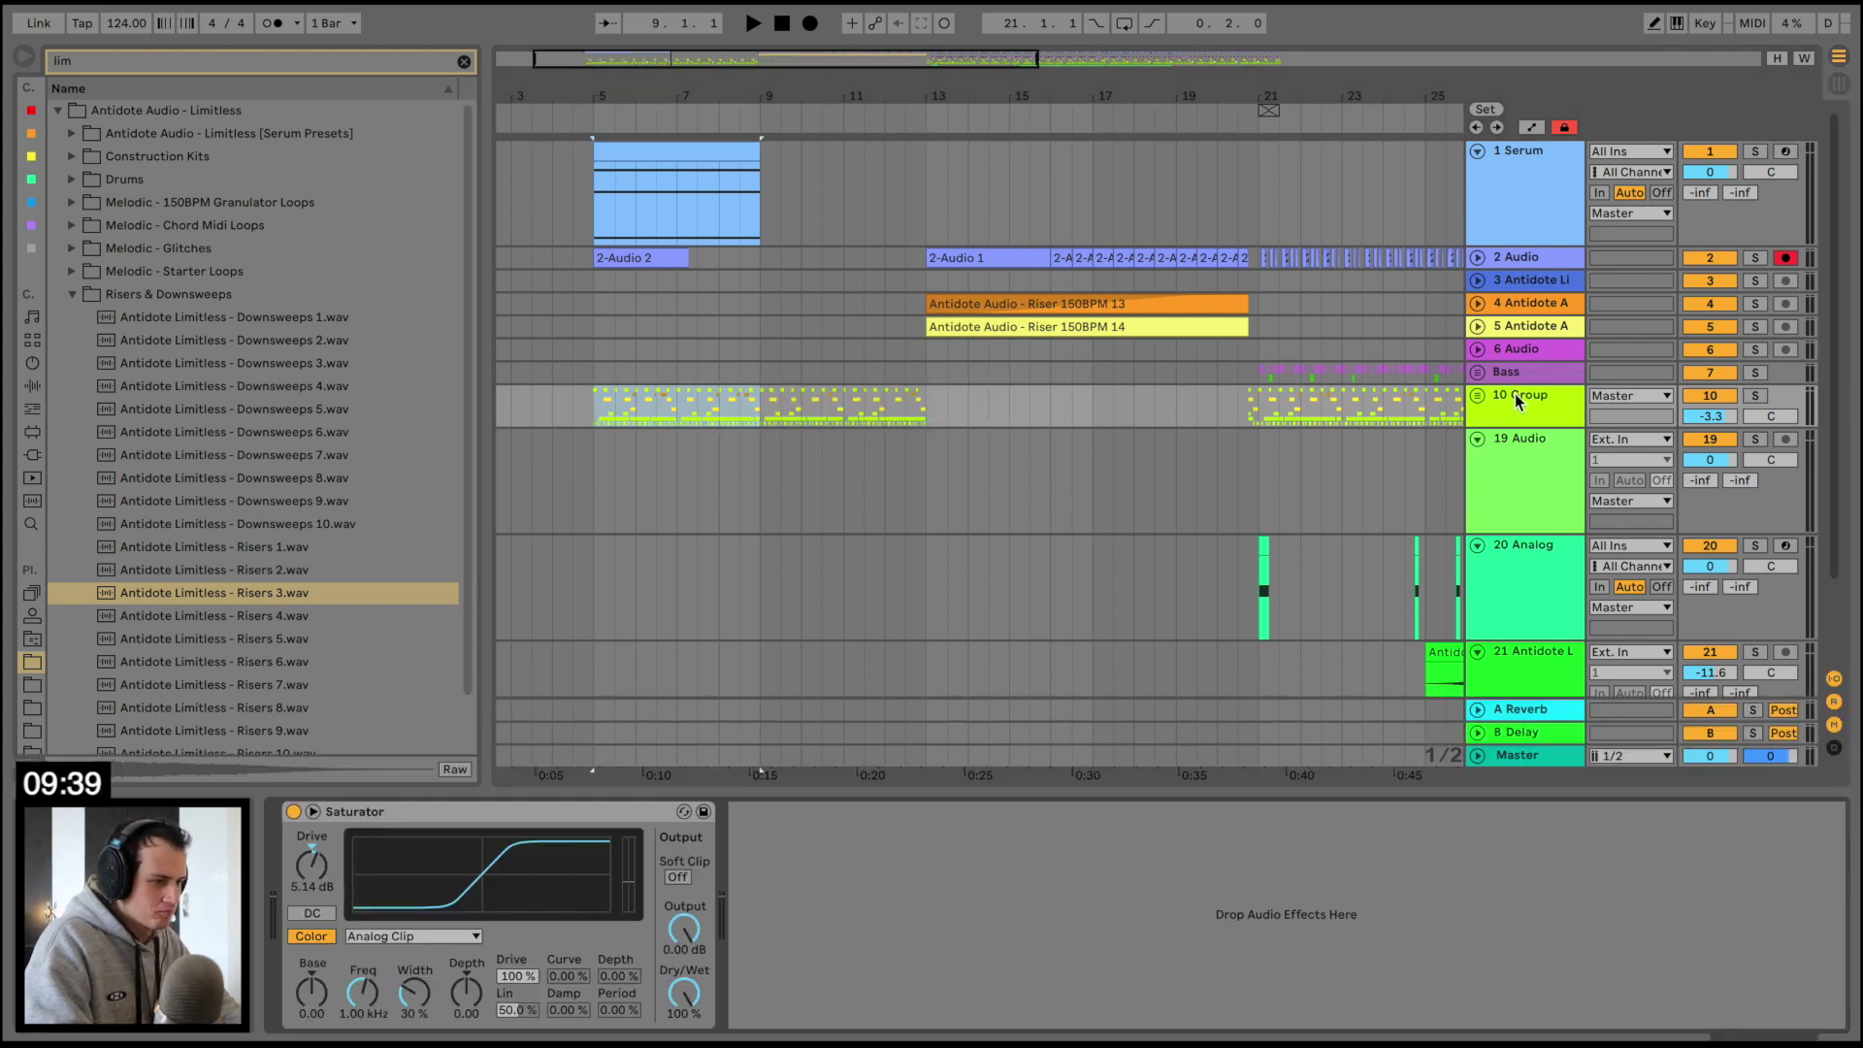
{"action": "left_click", "coordinate": [464, 62]}
{"action": "left_click", "coordinate": [32, 385]}
{"action": "double_click", "coordinate": [126, 455]}
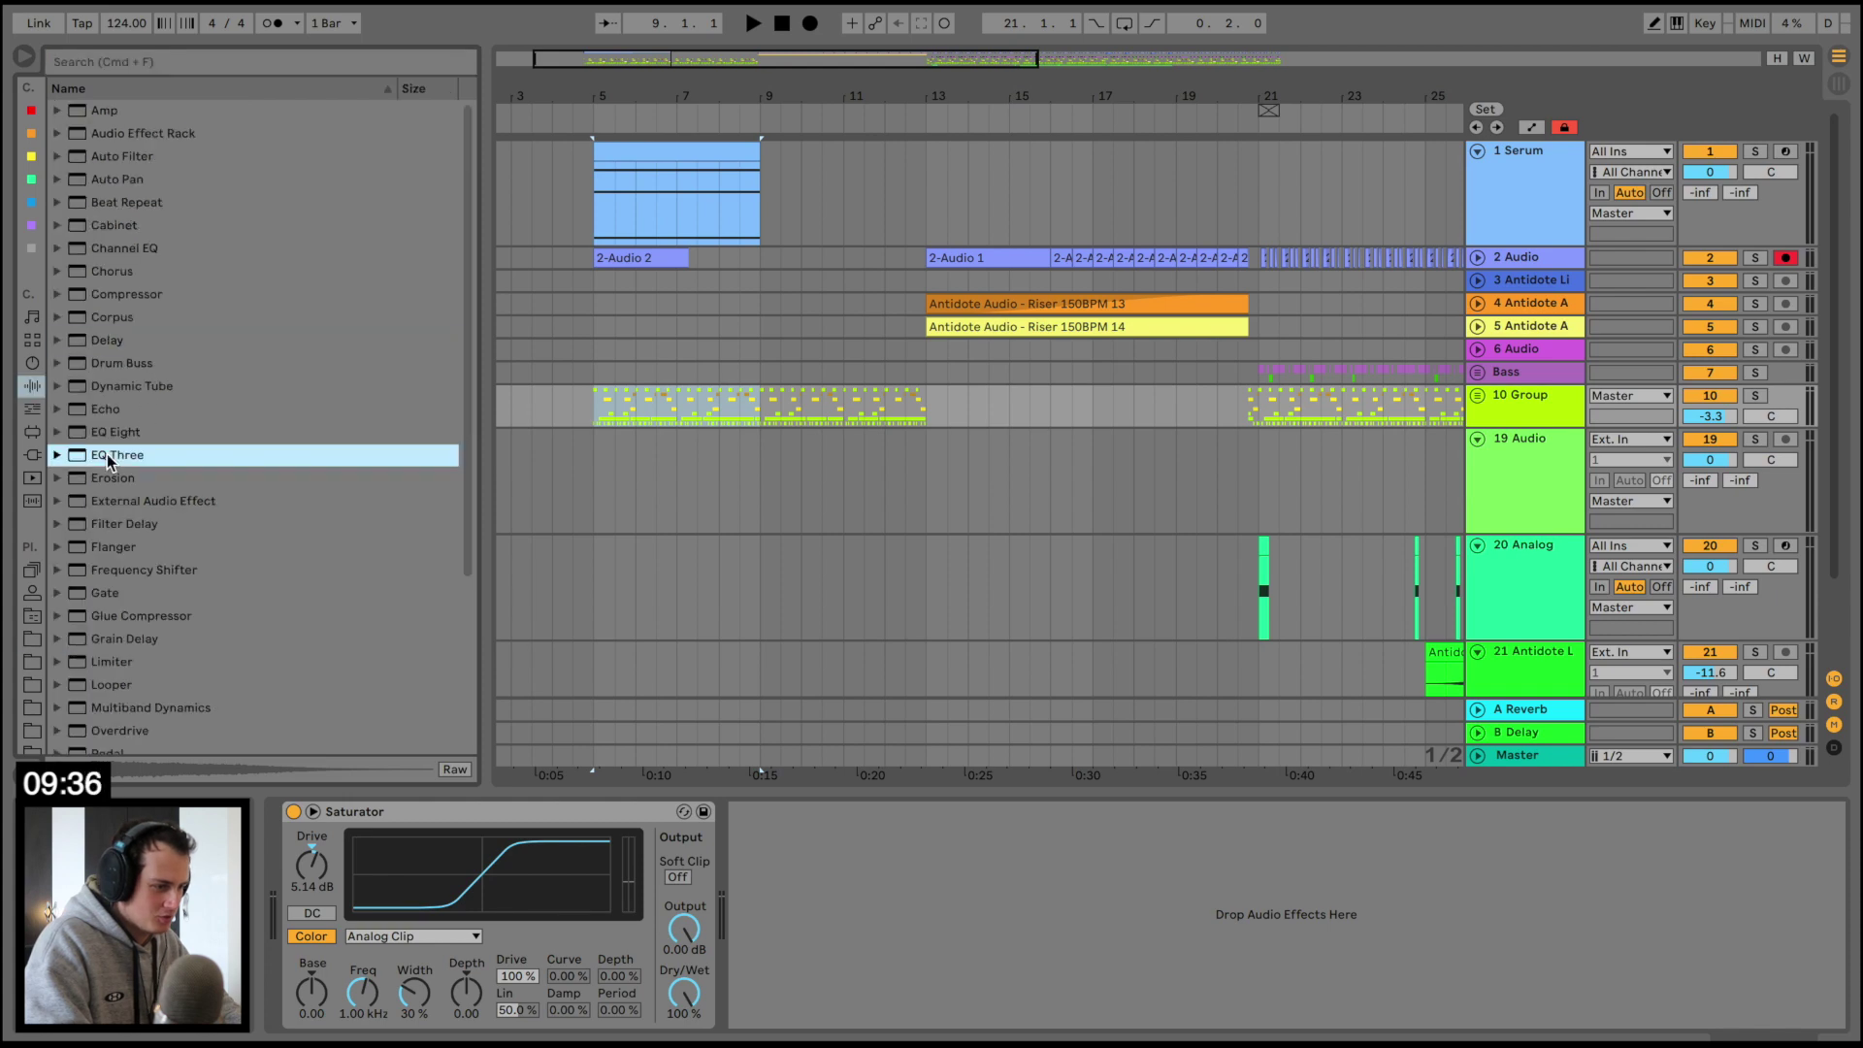
{"action": "key", "text": "space"}
{"action": "left_click_drag", "start_coordinate": [760, 881], "coordinate": [761, 1000]}
{"action": "left_click_drag", "start_coordinate": [875, 877], "coordinate": [876, 1000]}
{"action": "left_click", "coordinate": [1714, 153]}
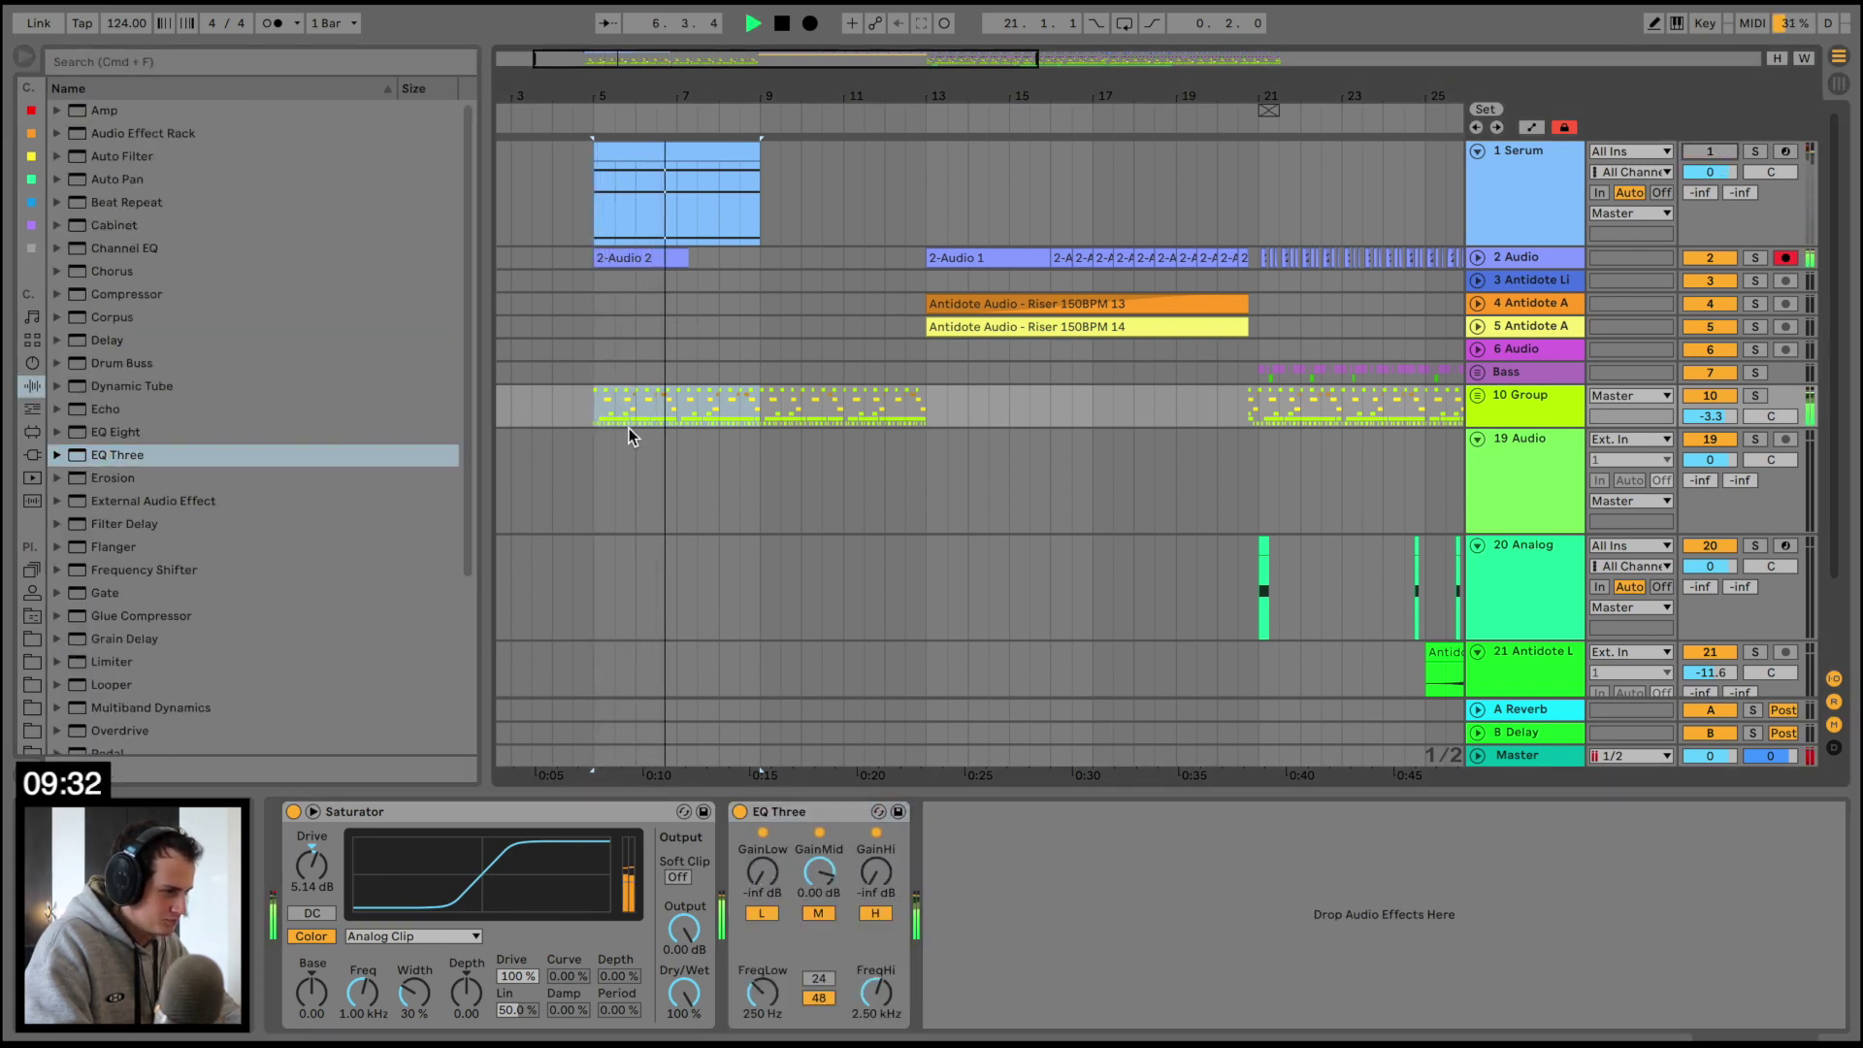
Replace the 2 Audio clip at bar 5 with one bar of chopped chords copied from the drop at bar 21
{"action": "left_click", "coordinate": [645, 259]}
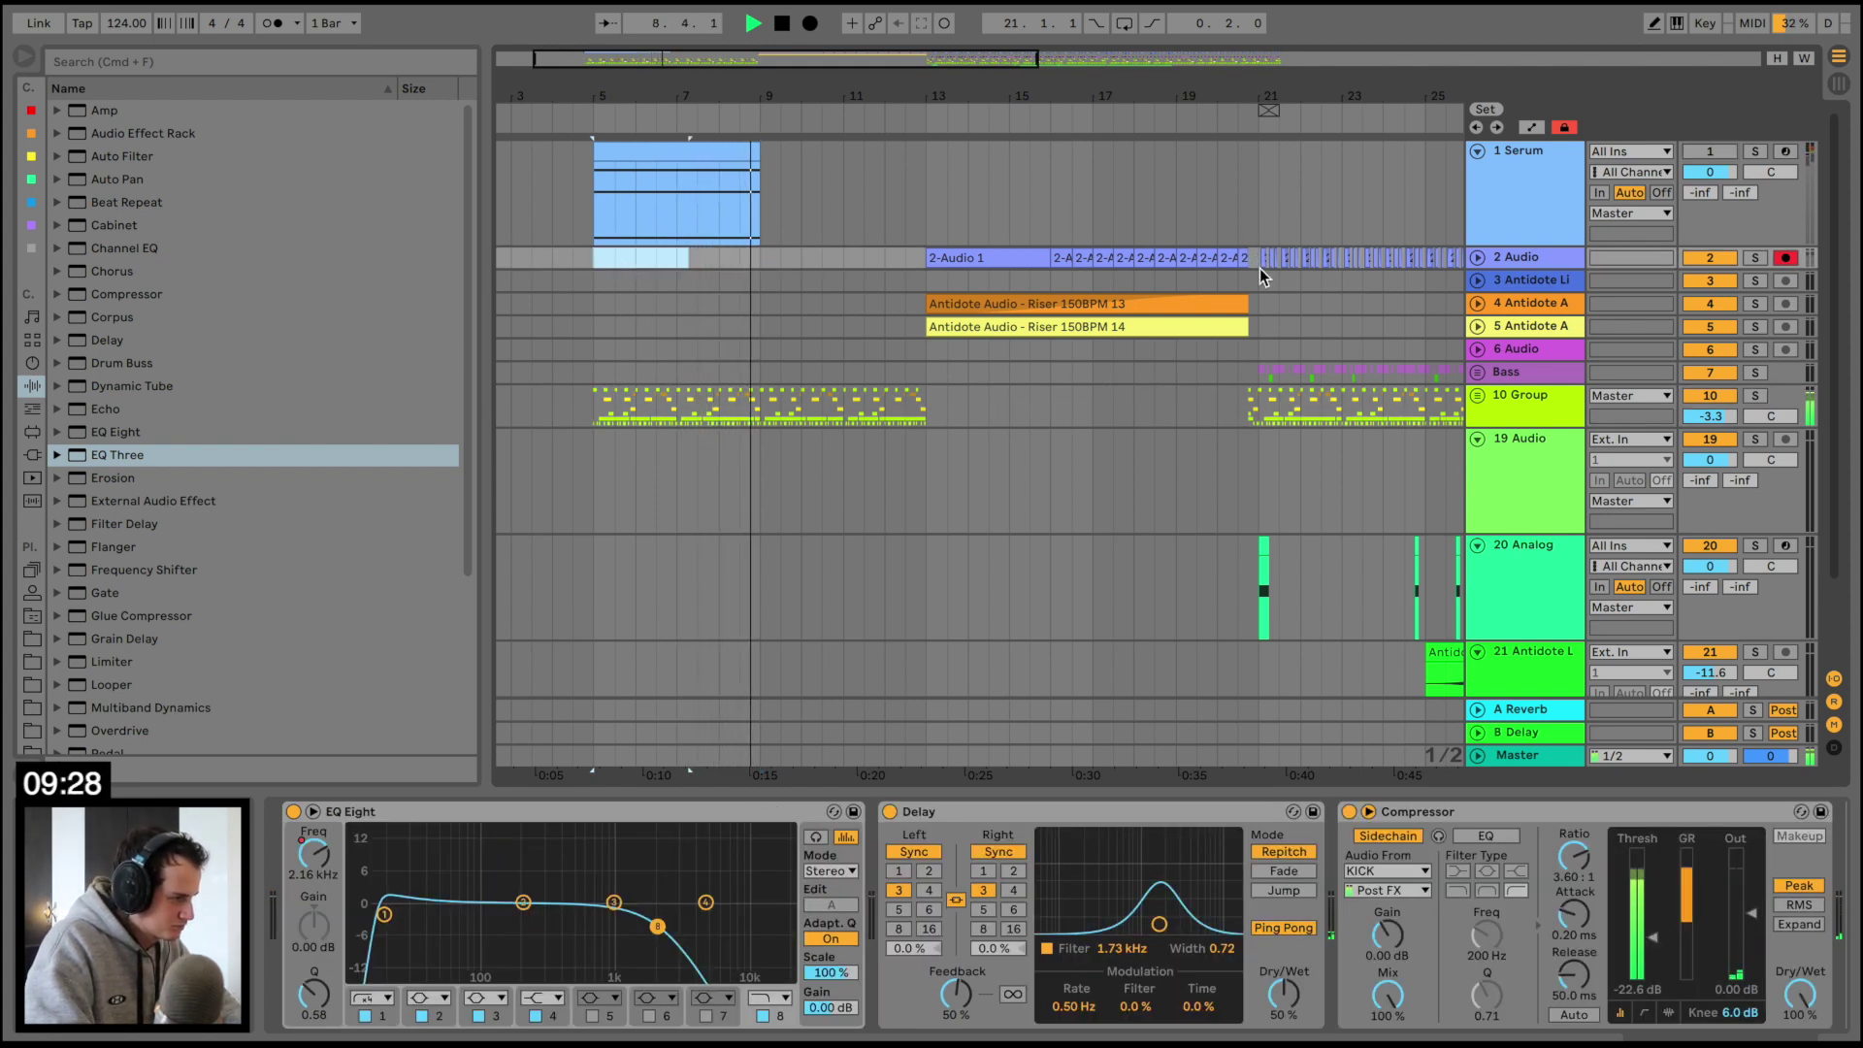
{"action": "left_click_drag", "start_coordinate": [1260, 268], "coordinate": [1305, 270]}
{"action": "left_click_drag", "start_coordinate": [594, 283], "coordinate": [601, 254]}
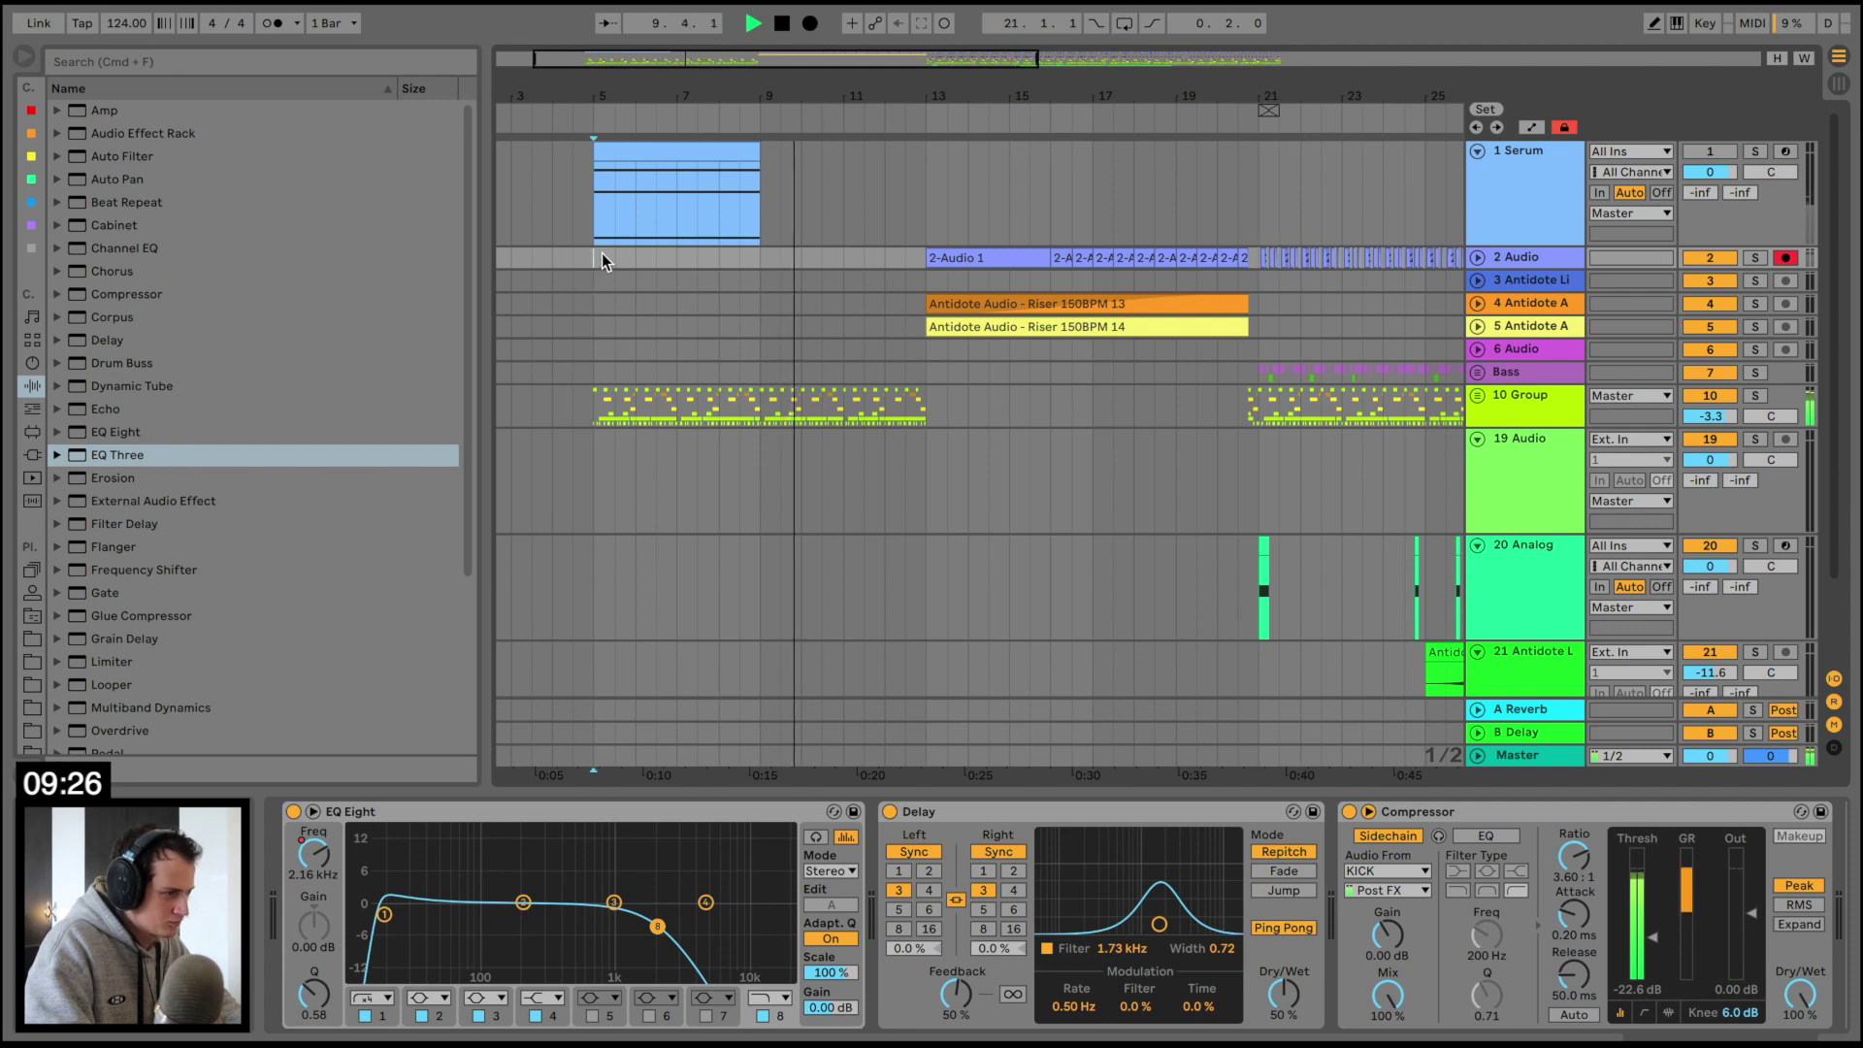
{"action": "key", "text": "z"}
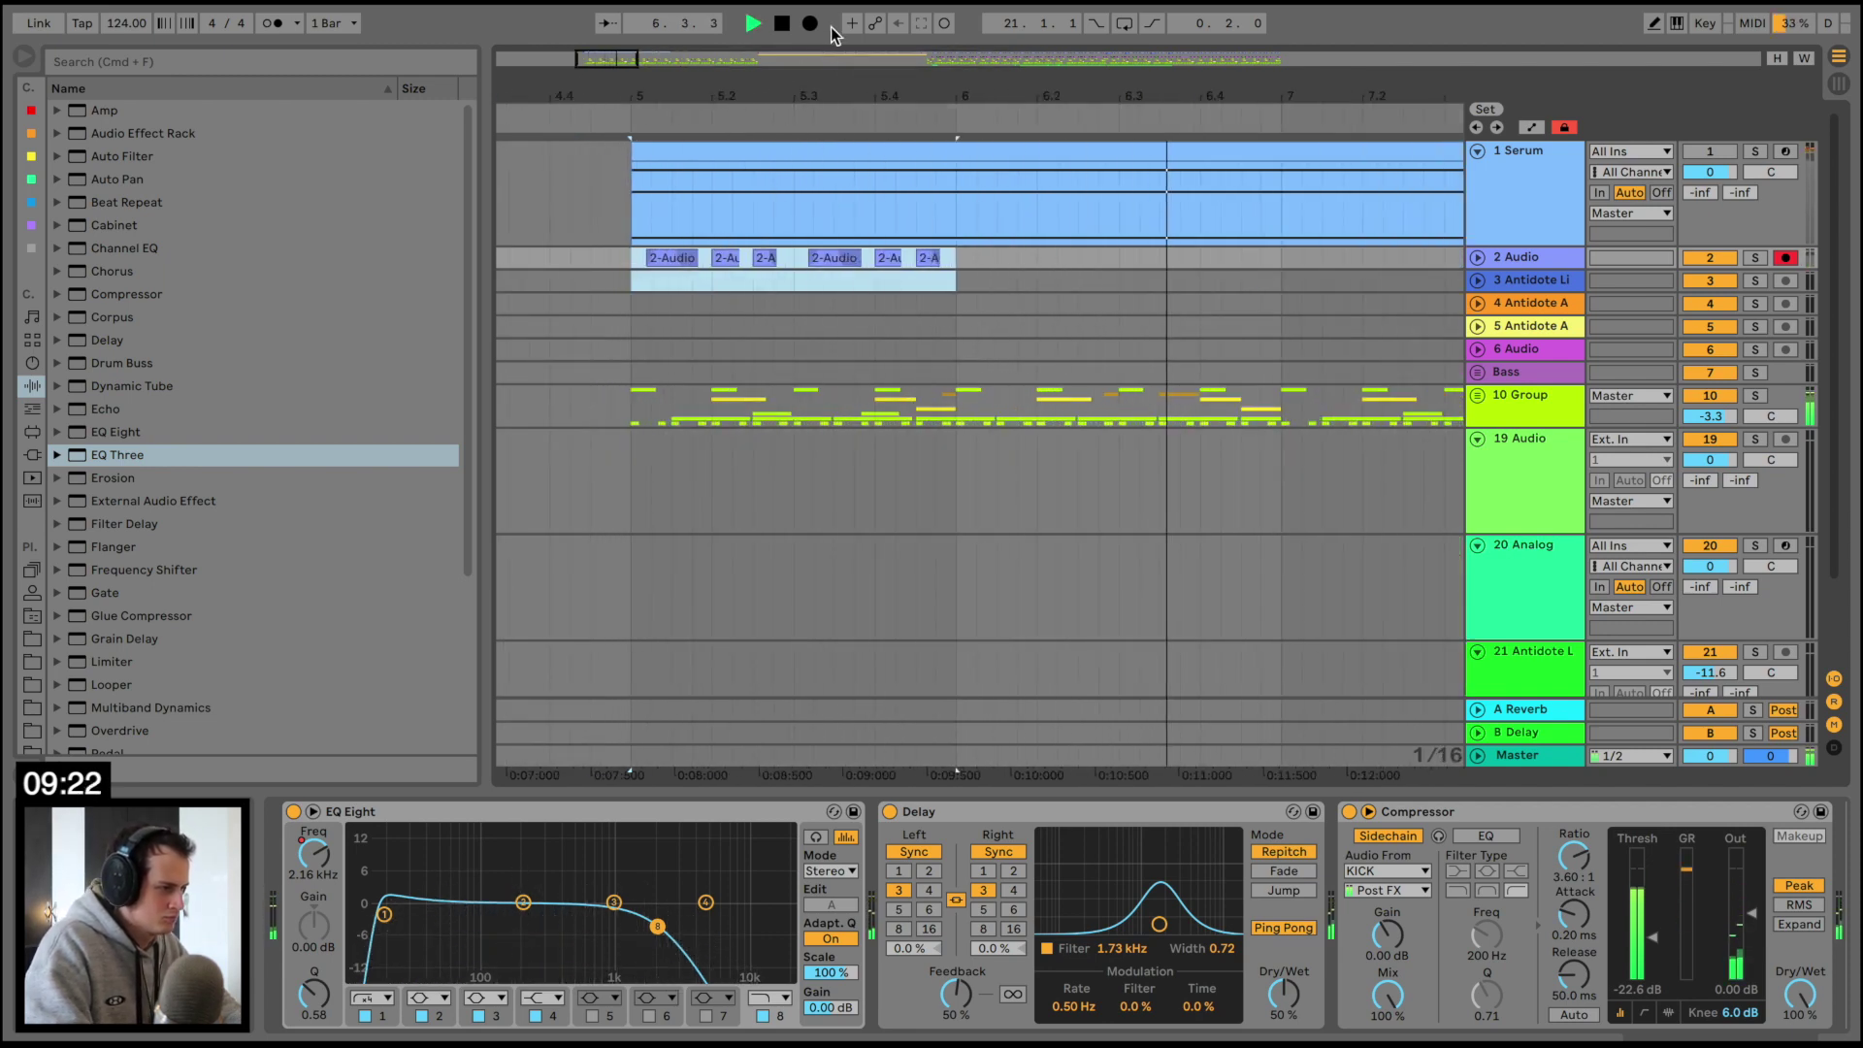
{"action": "key", "text": "space"}
{"action": "key", "text": "space"}
Duplicate the chopped chord bar on 2 Audio every two bars, filling the section from bar 5 to bar 13
{"action": "left_click_drag", "start_coordinate": [802, 90], "coordinate": [802, 37]}
{"action": "left_click_drag", "start_coordinate": [948, 280], "coordinate": [736, 266]}
{"action": "key", "text": "super+d"}
{"action": "key", "text": "super+d"}
{"action": "scroll", "coordinate": [820, 171], "scroll_direction": "right", "scroll_amount": 2}
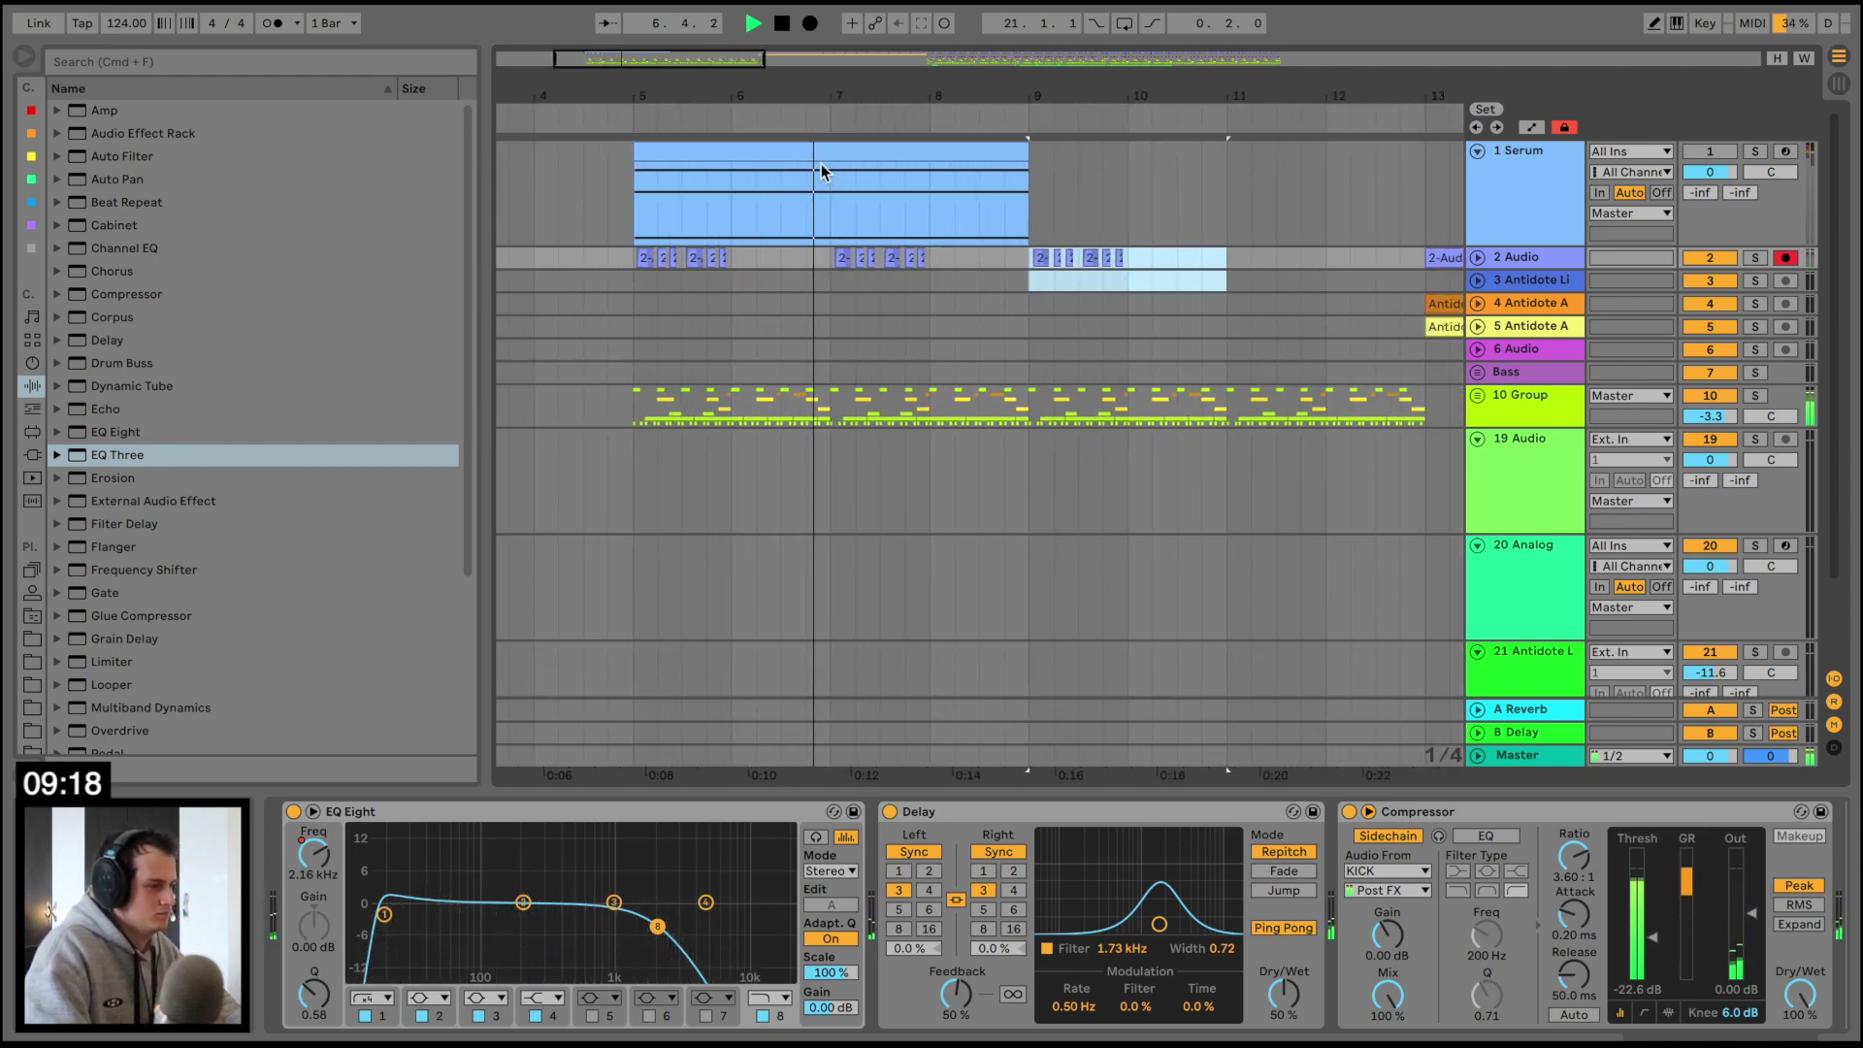
{"action": "left_click_drag", "start_coordinate": [931, 92], "coordinate": [930, 68]}
{"action": "key", "text": "super+d"}
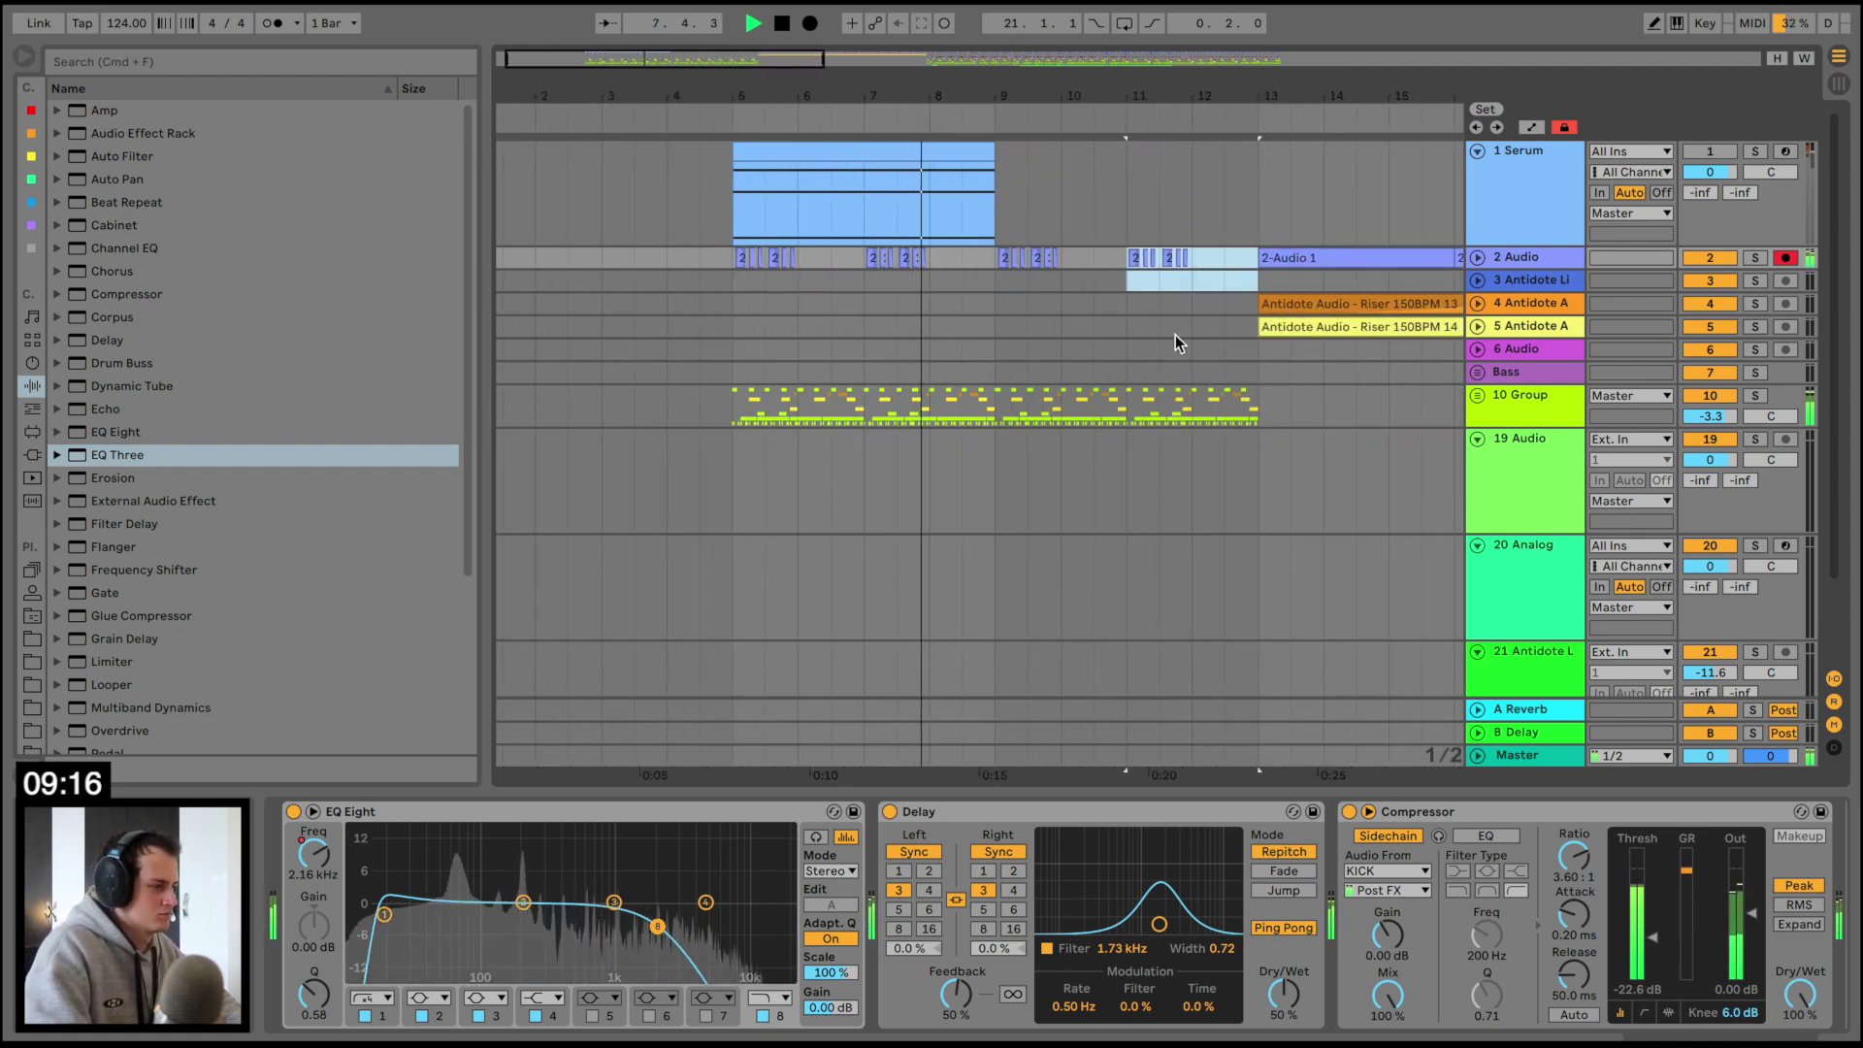
{"action": "scroll", "coordinate": [1175, 334], "scroll_direction": "left", "scroll_amount": 2}
{"action": "left_click_drag", "start_coordinate": [1229, 296], "coordinate": [702, 295]}
{"action": "left_click", "coordinate": [963, 294]}
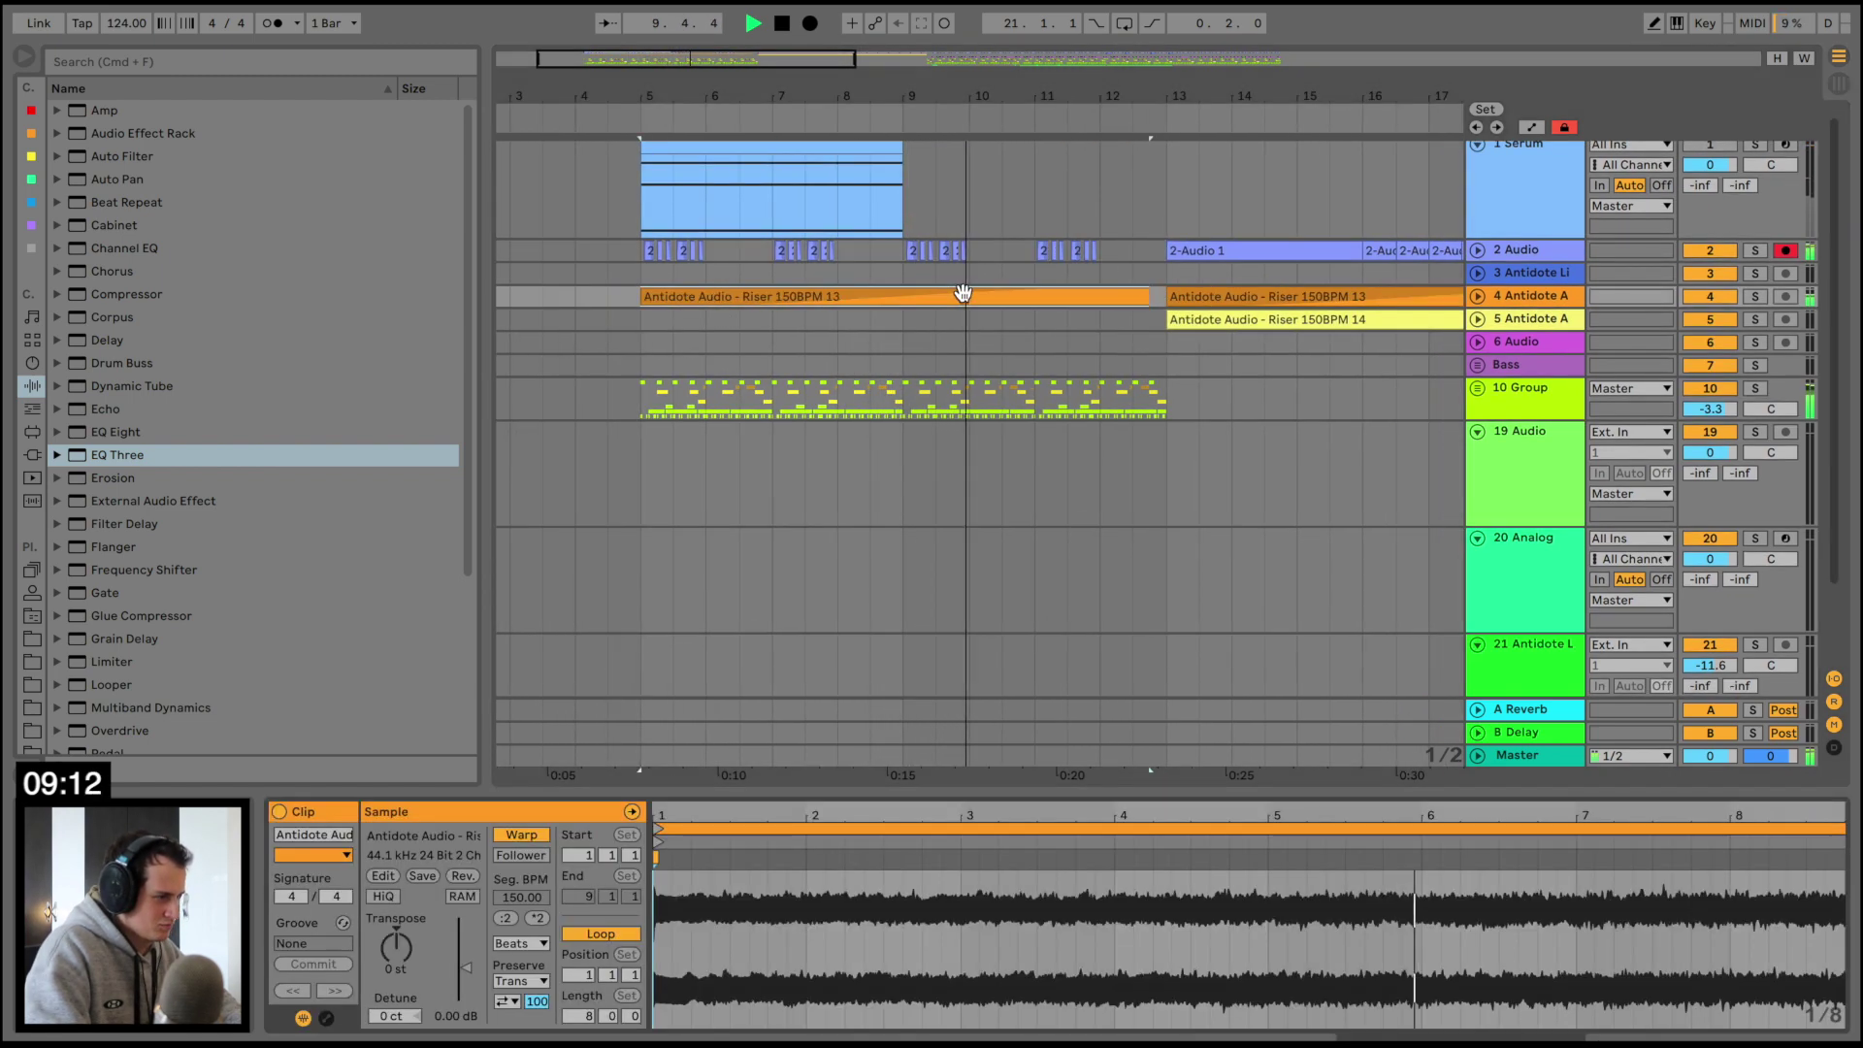
{"action": "key", "text": "Delete"}
Copy the Antidote Limitless - Risers 3 clip on track 21 to bar 9 and restart playback from bar 5
{"action": "left_click_drag", "start_coordinate": [1052, 84], "coordinate": [1052, 59]}
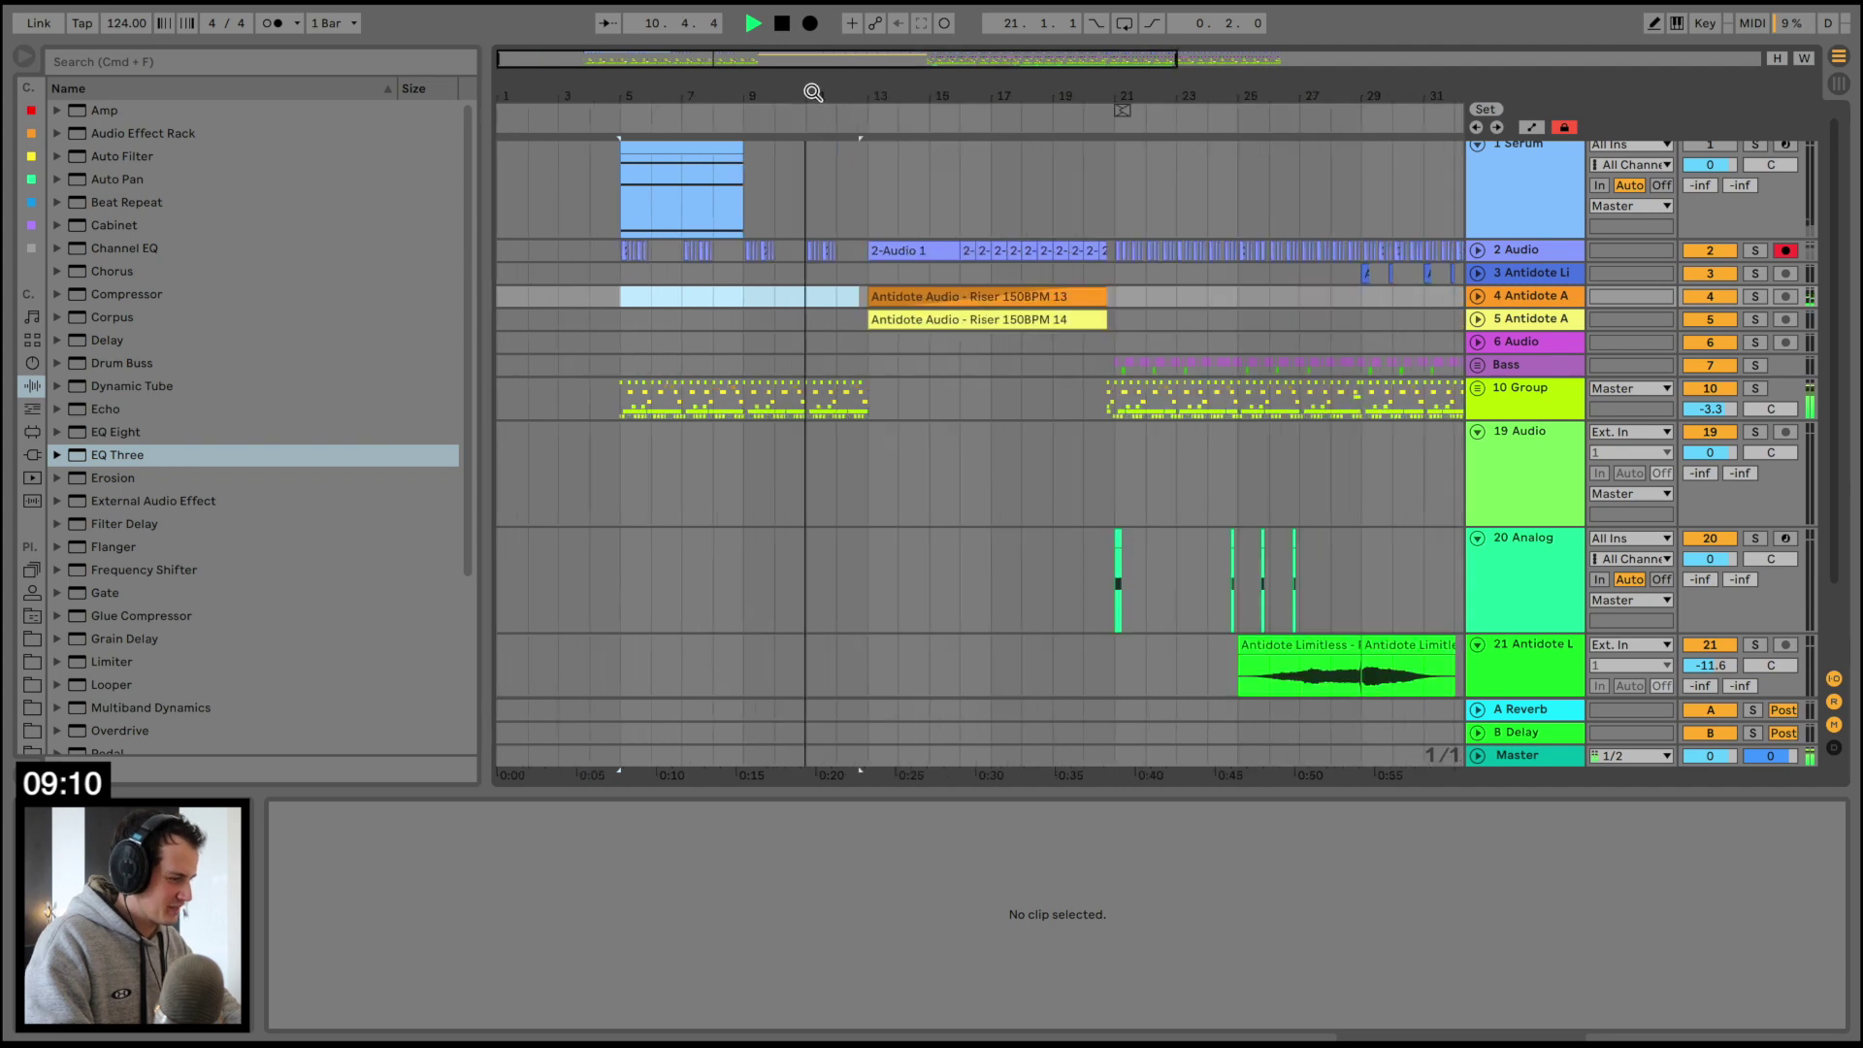
{"action": "scroll", "coordinate": [993, 473], "scroll_direction": "down", "scroll_amount": 2}
{"action": "left_click_drag", "start_coordinate": [1301, 548], "coordinate": [854, 562]}
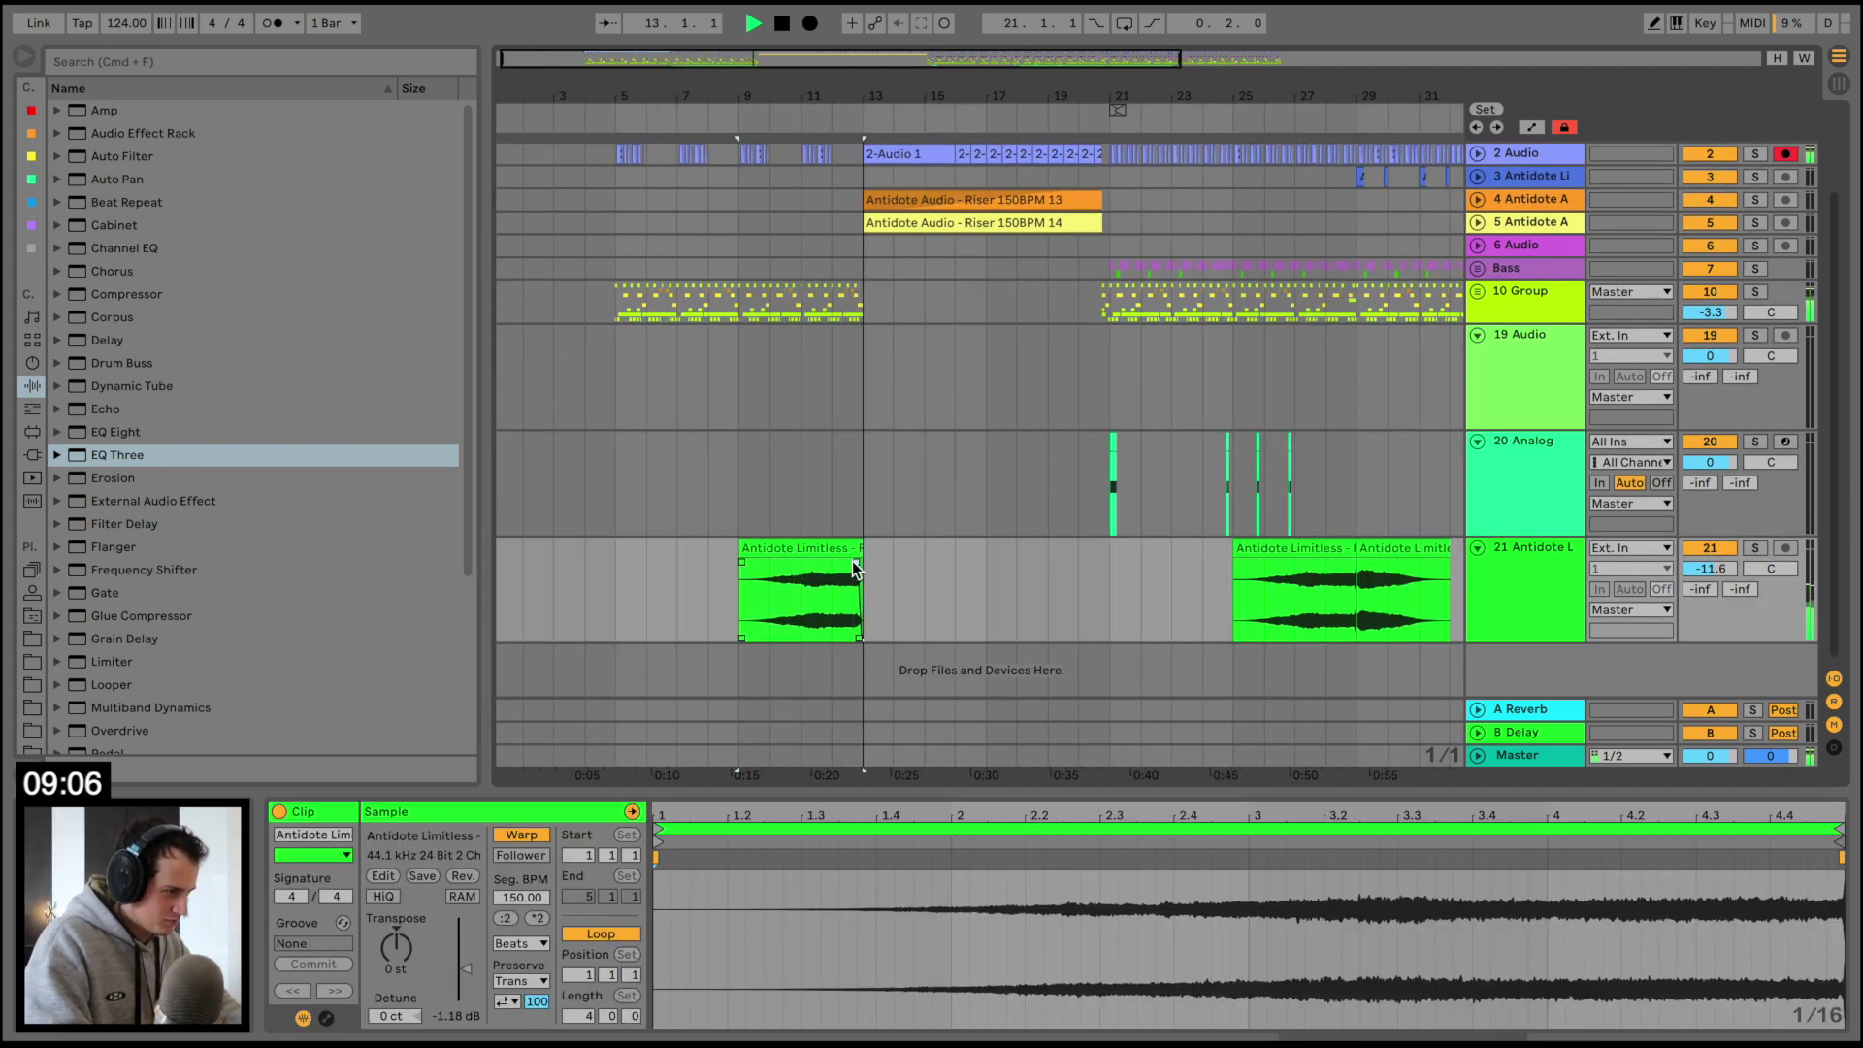
{"action": "left_click", "coordinate": [615, 260]}
{"action": "scroll", "coordinate": [614, 260], "scroll_direction": "up", "scroll_amount": 2}
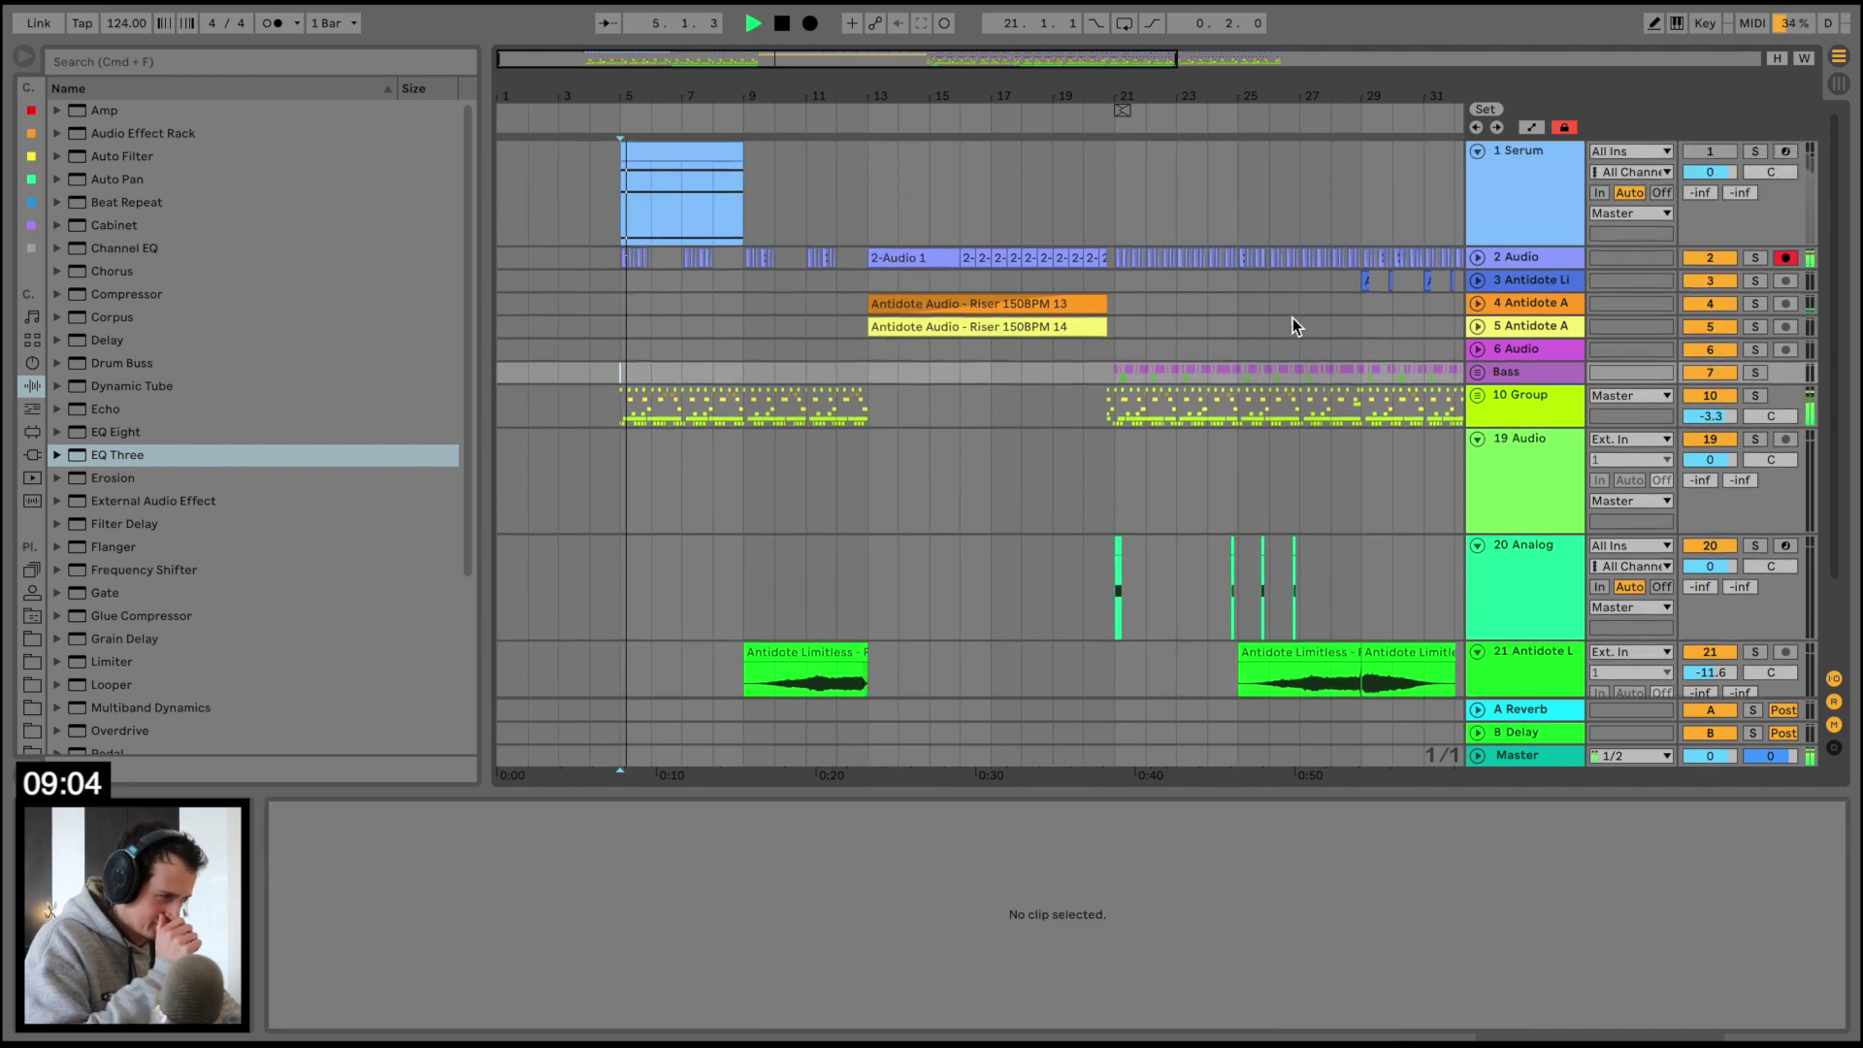
Copy the opening drum hit of 10 Group from bar 5 to bar 13 and check the transition there
{"action": "left_click_drag", "start_coordinate": [806, 94], "coordinate": [805, 146]}
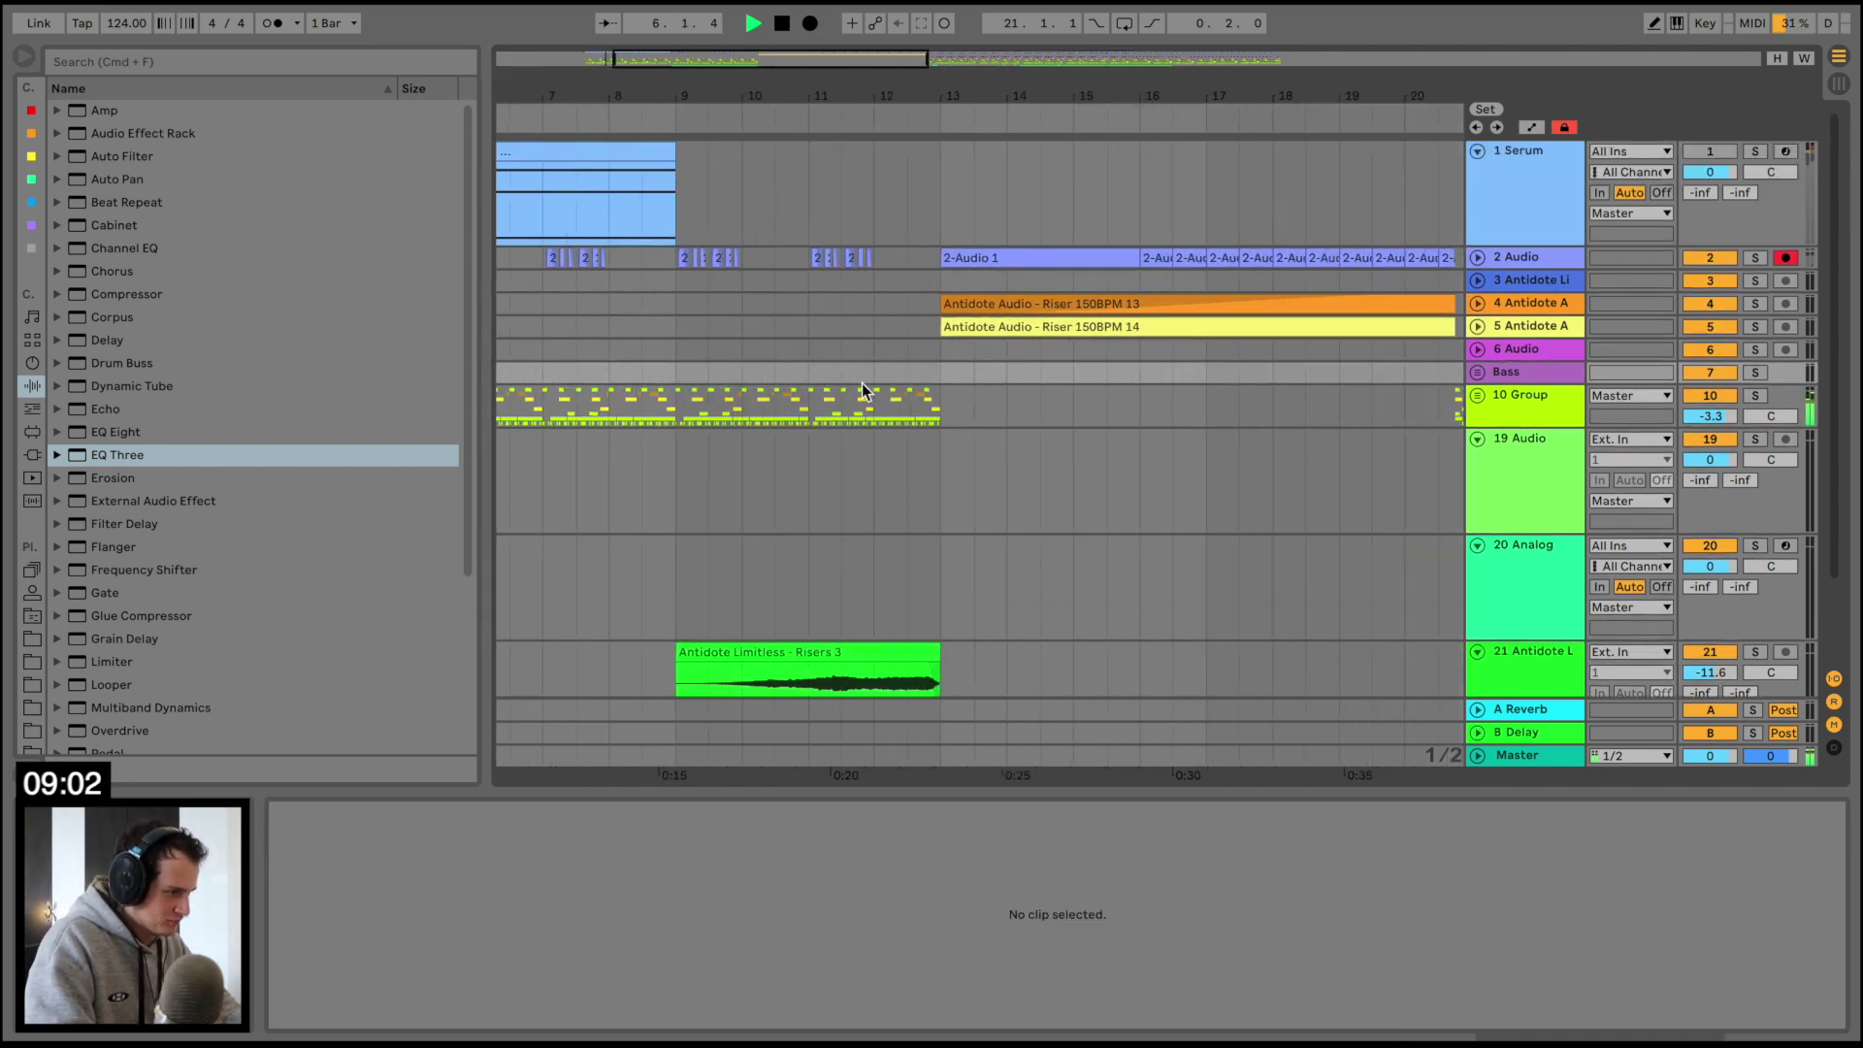
{"action": "scroll", "coordinate": [862, 382], "scroll_direction": "left", "scroll_amount": 5}
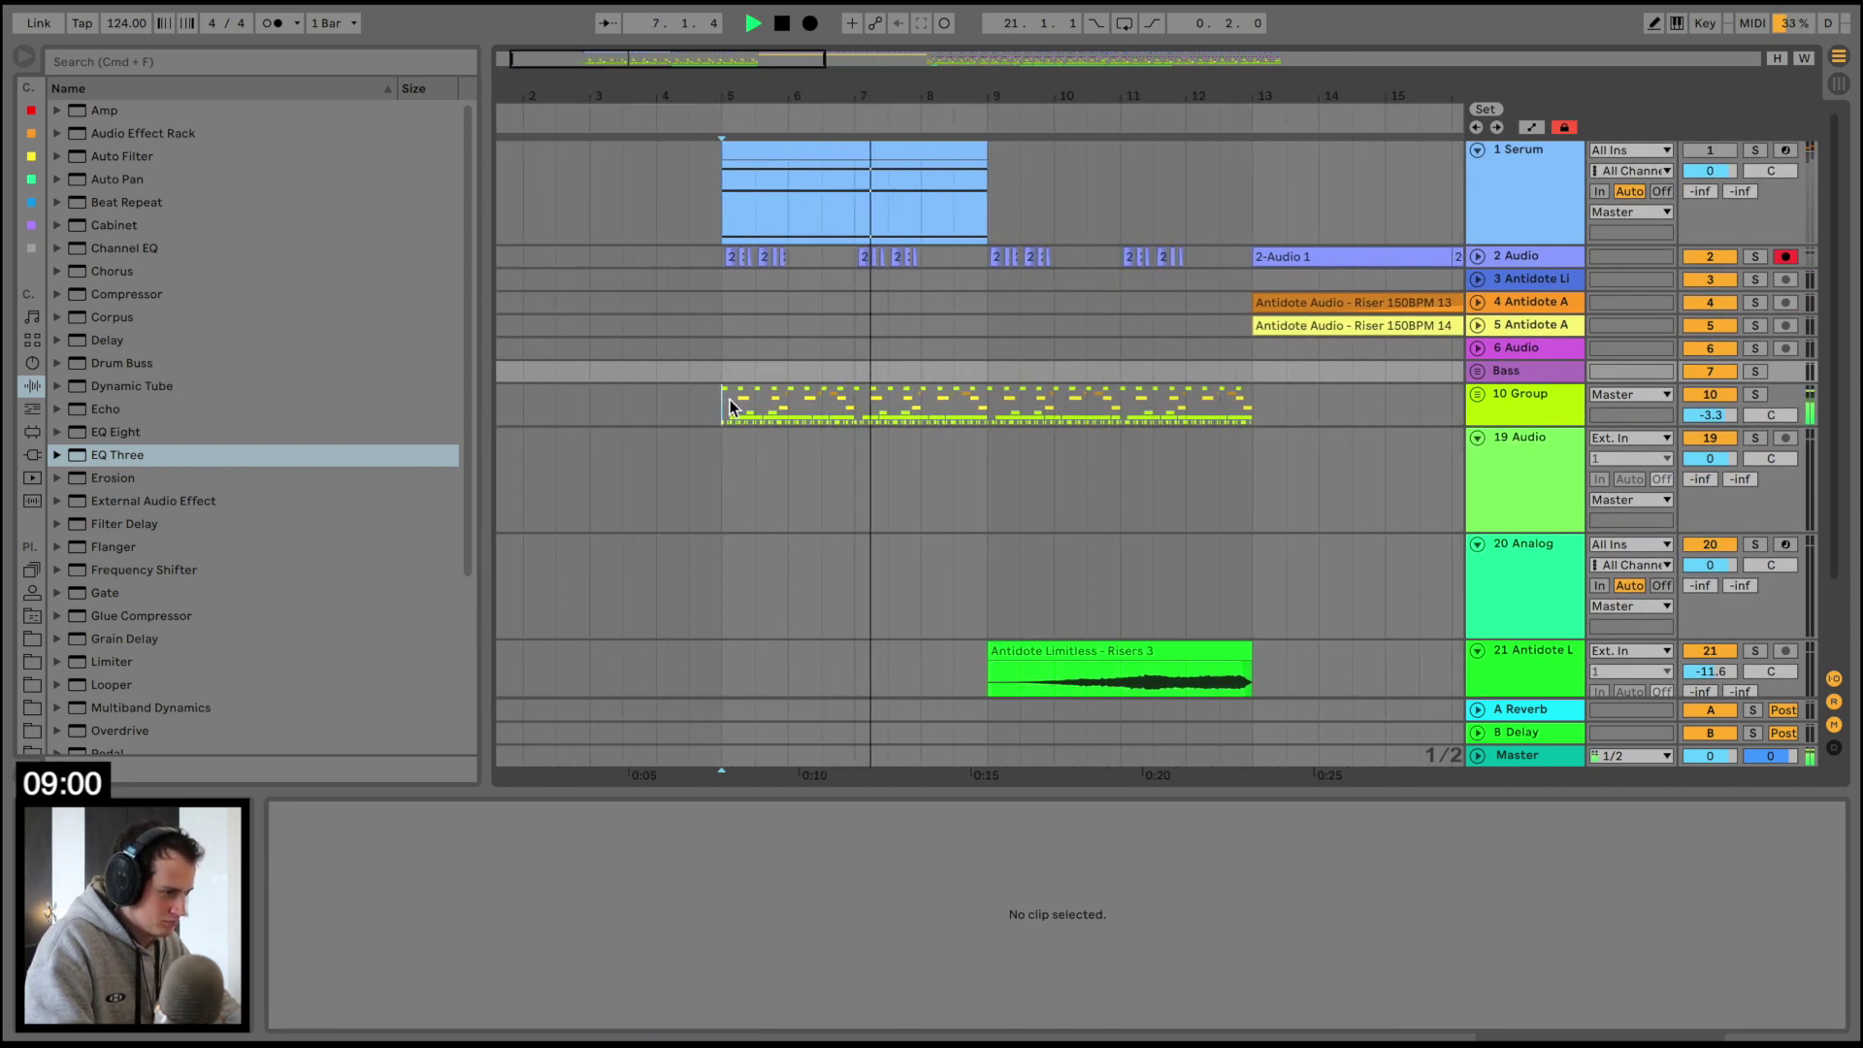
{"action": "left_click_drag", "start_coordinate": [730, 400], "coordinate": [1244, 404]}
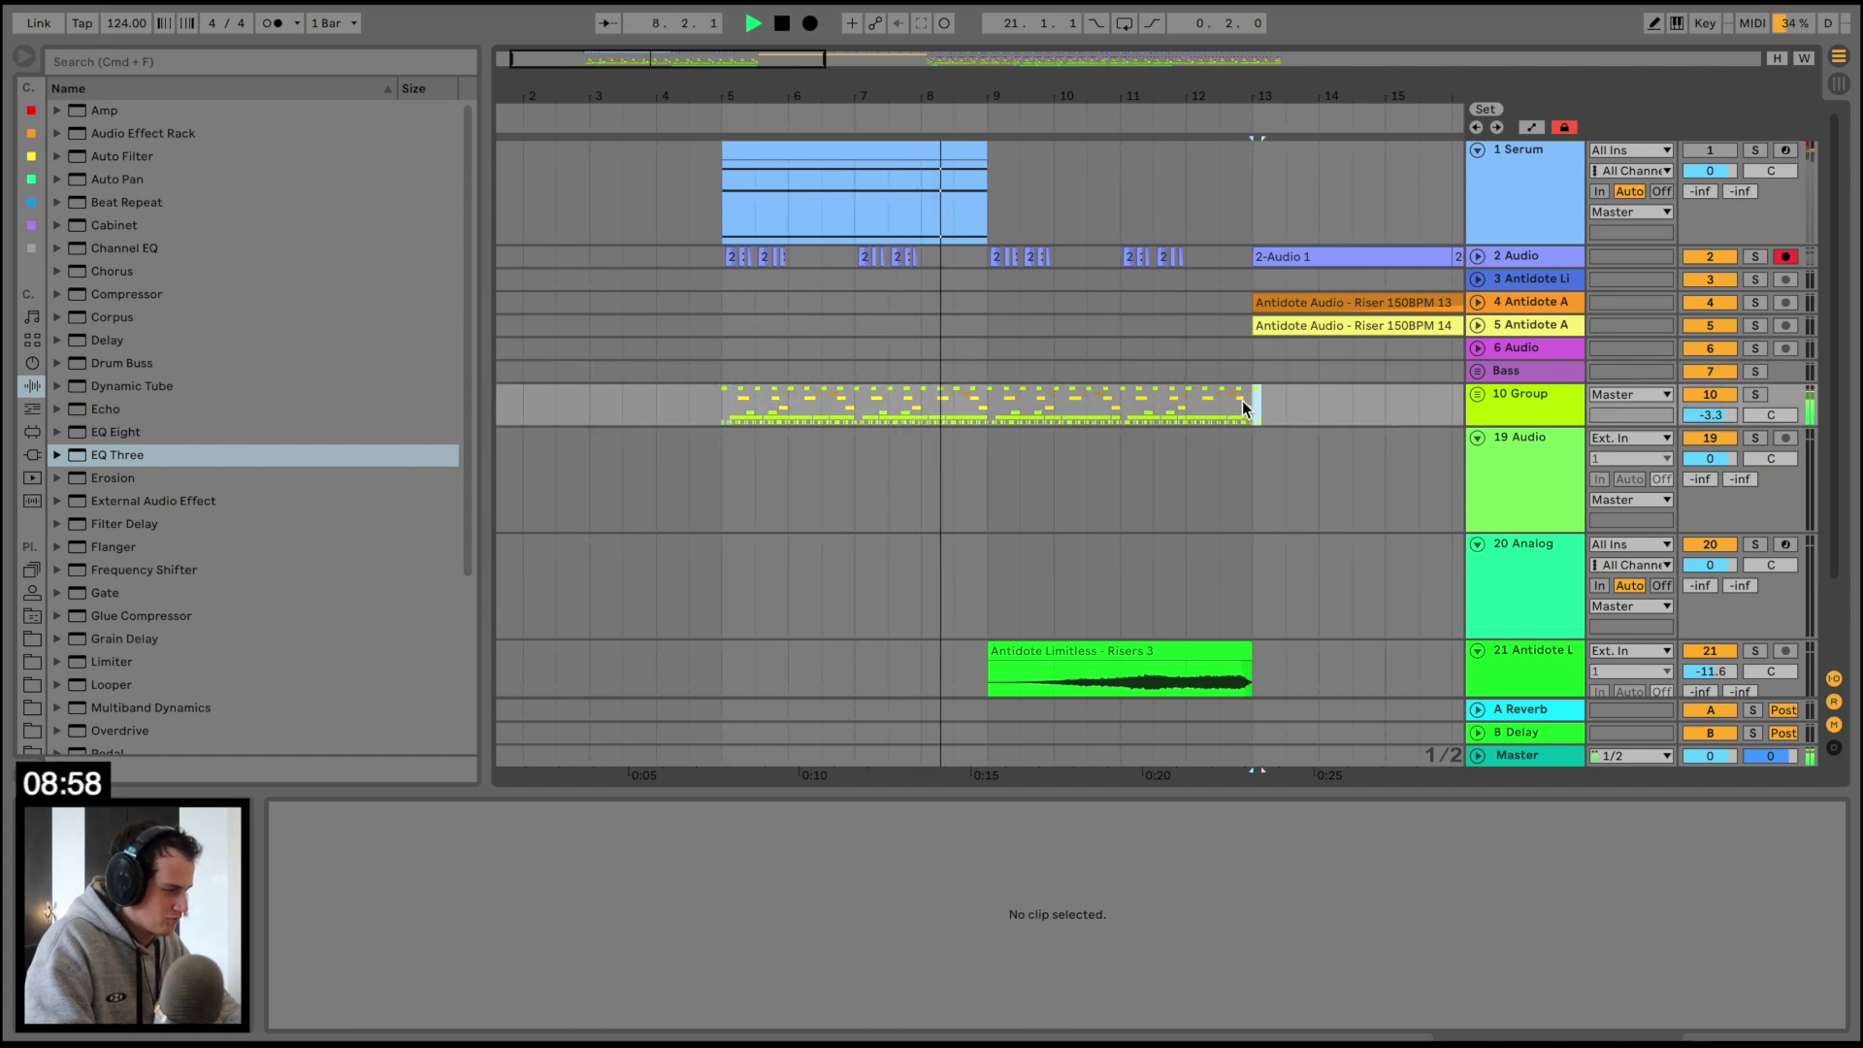
{"action": "key", "text": "space"}
{"action": "key", "text": "space"}
{"action": "scroll", "coordinate": [1242, 400], "scroll_direction": "right", "scroll_amount": 3}
{"action": "key", "text": "space"}
{"action": "key", "text": "space"}
{"action": "left_click_drag", "start_coordinate": [1081, 93], "coordinate": [1077, 175]}
{"action": "key", "text": "space"}
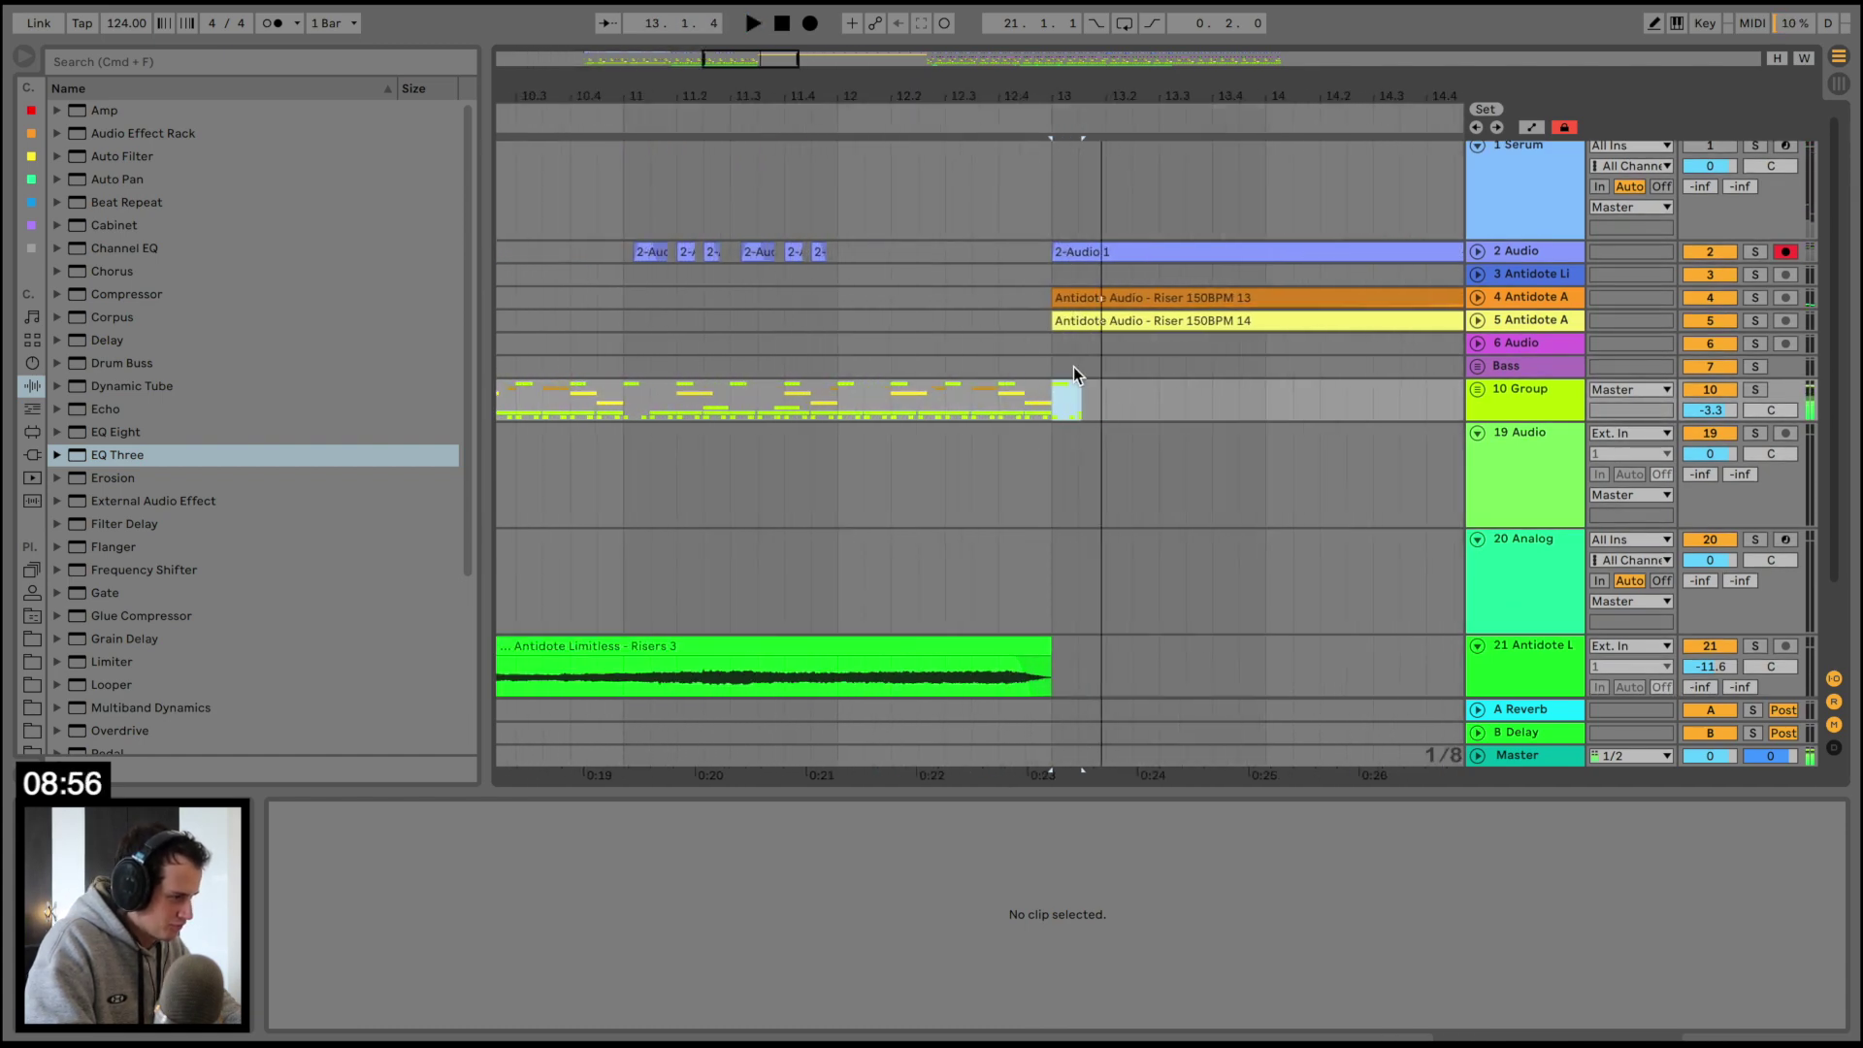
Unfold 10 Group and clear the leftover drum material right after the kick at bar 13
{"action": "left_click", "coordinate": [1072, 409]}
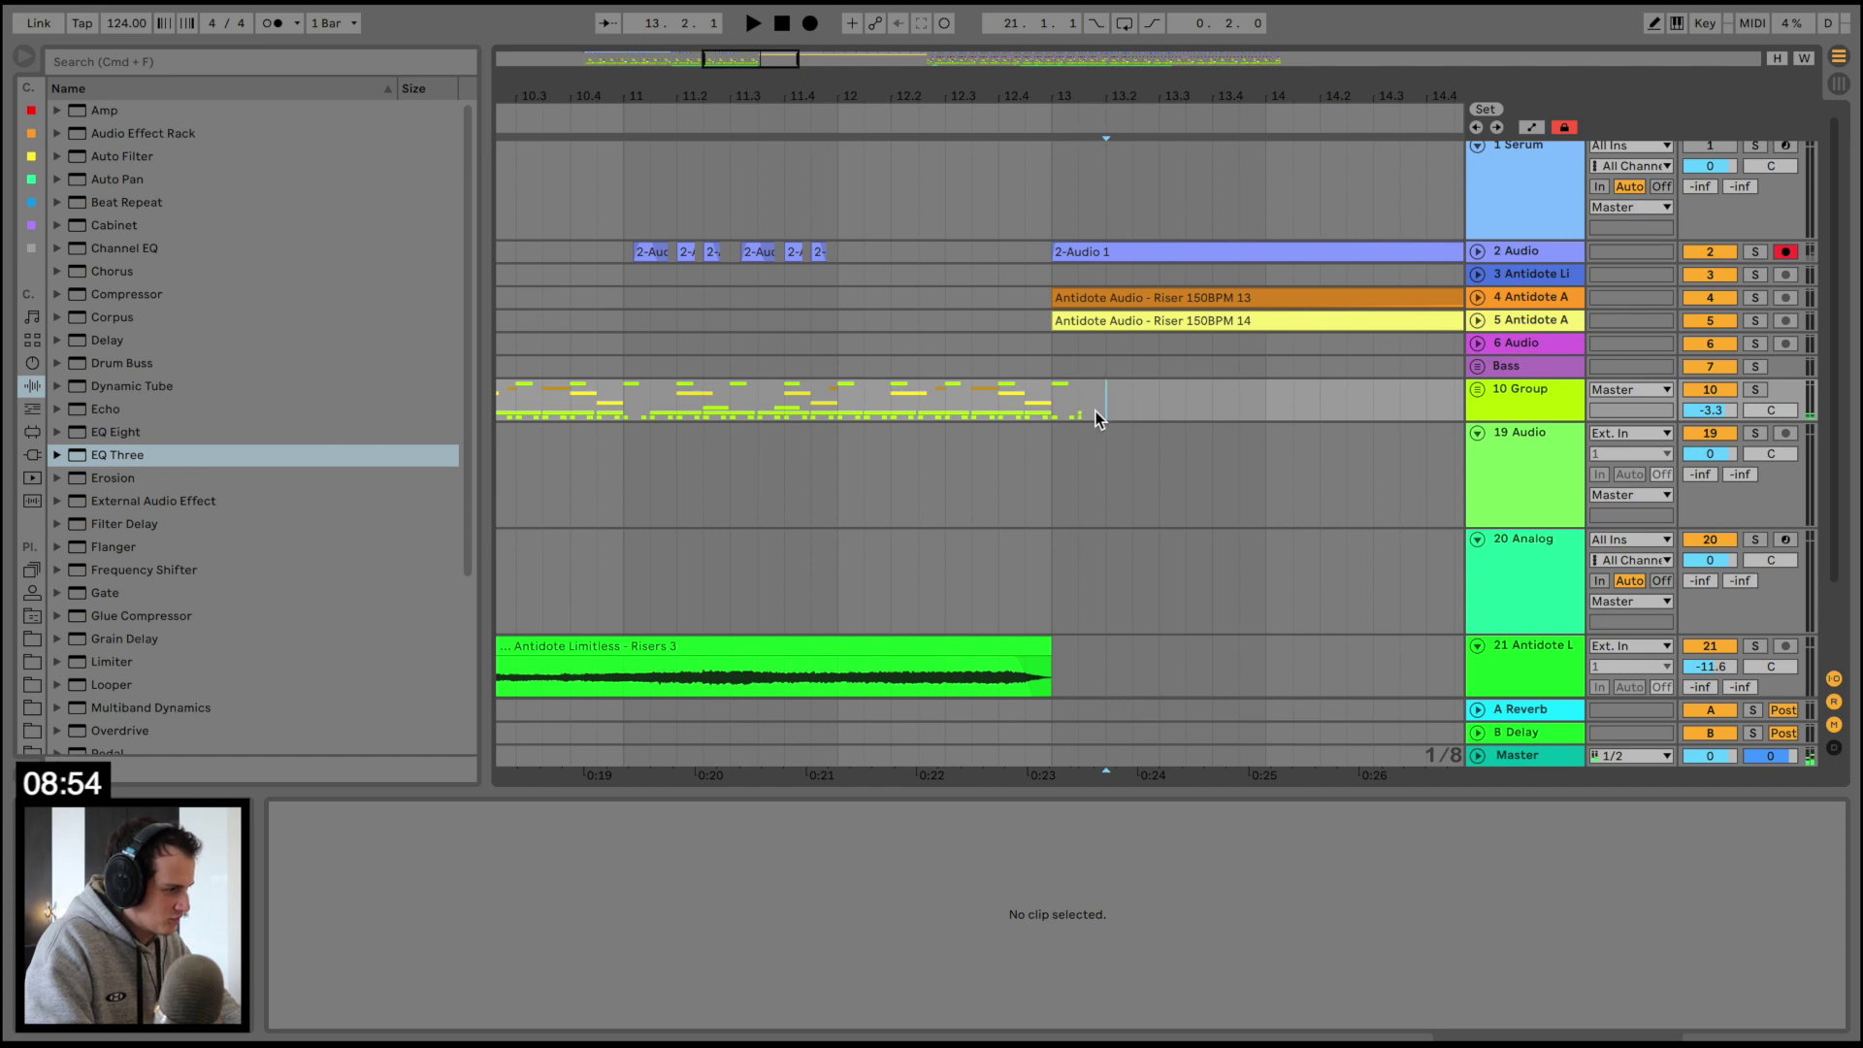
{"action": "left_click", "coordinate": [1477, 389]}
{"action": "scroll", "coordinate": [971, 469], "scroll_direction": "down", "scroll_amount": 3}
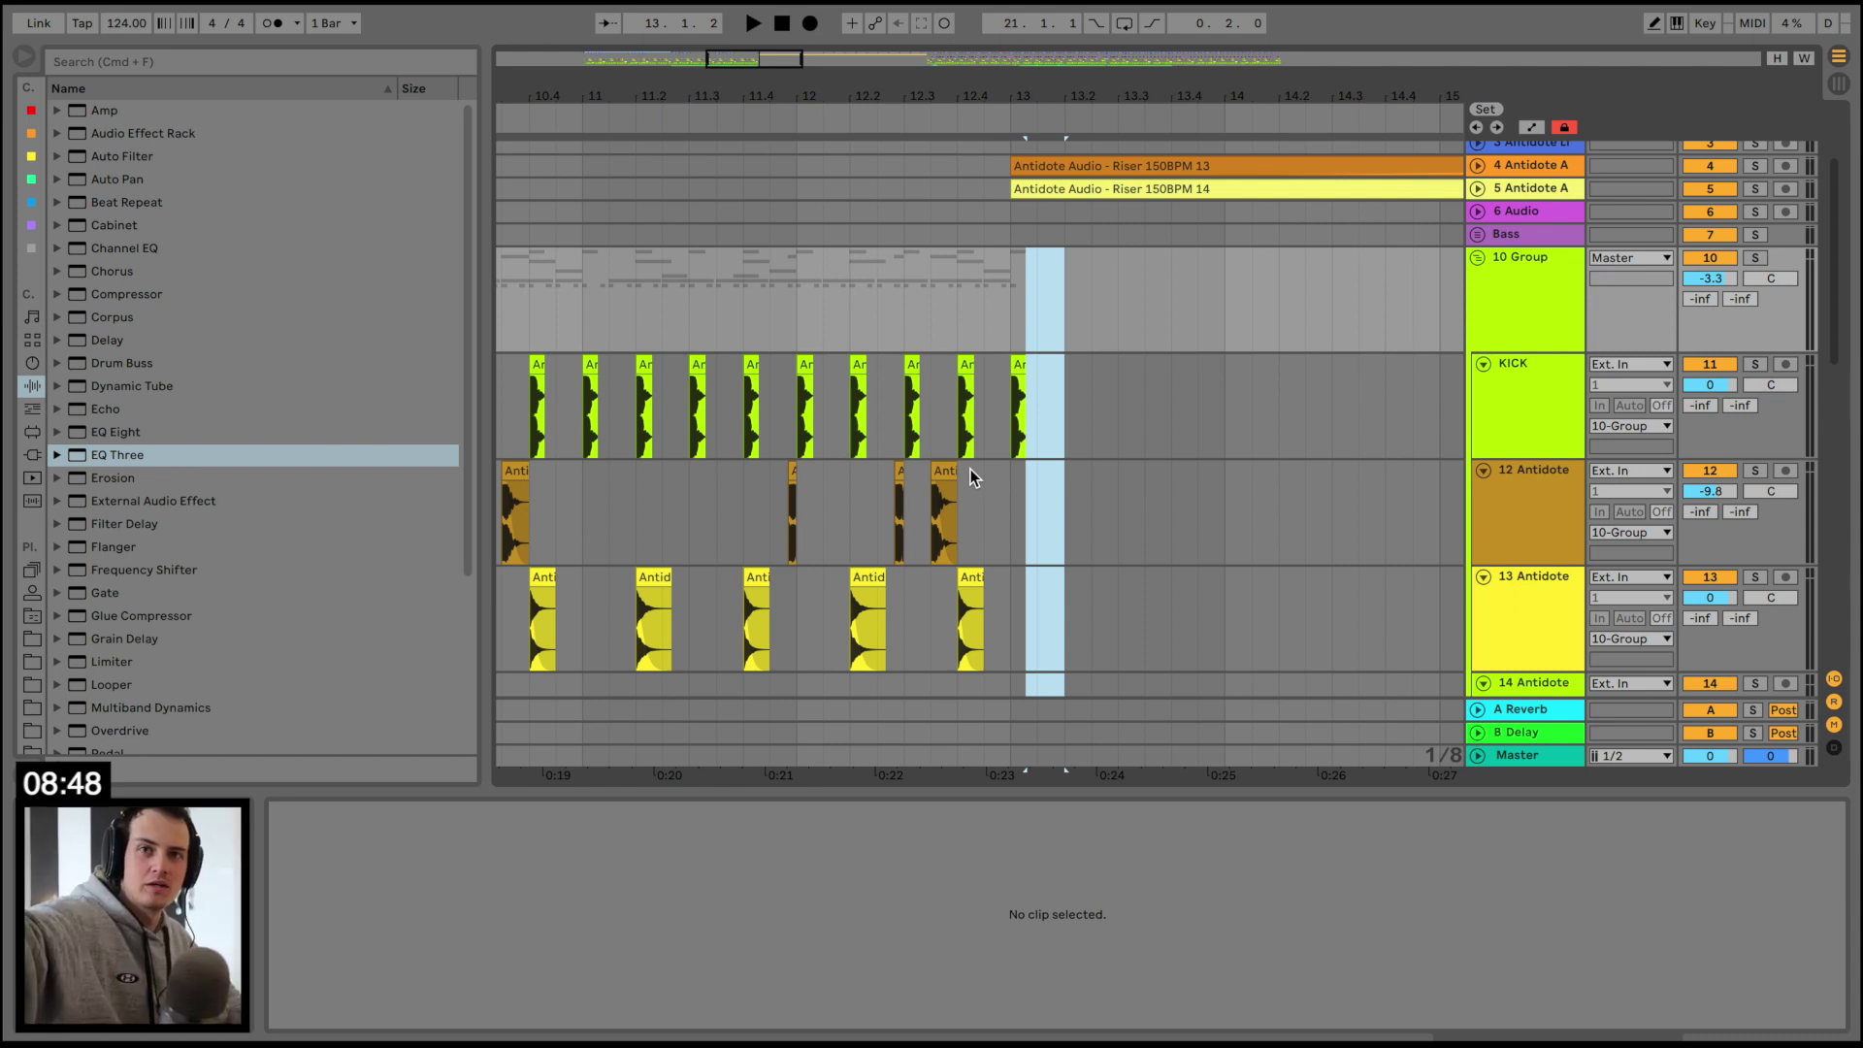
Automate 10 Group's EQ Three to stay on until bar 13 and switch off there, and fold the group
{"action": "left_click", "coordinate": [953, 330]}
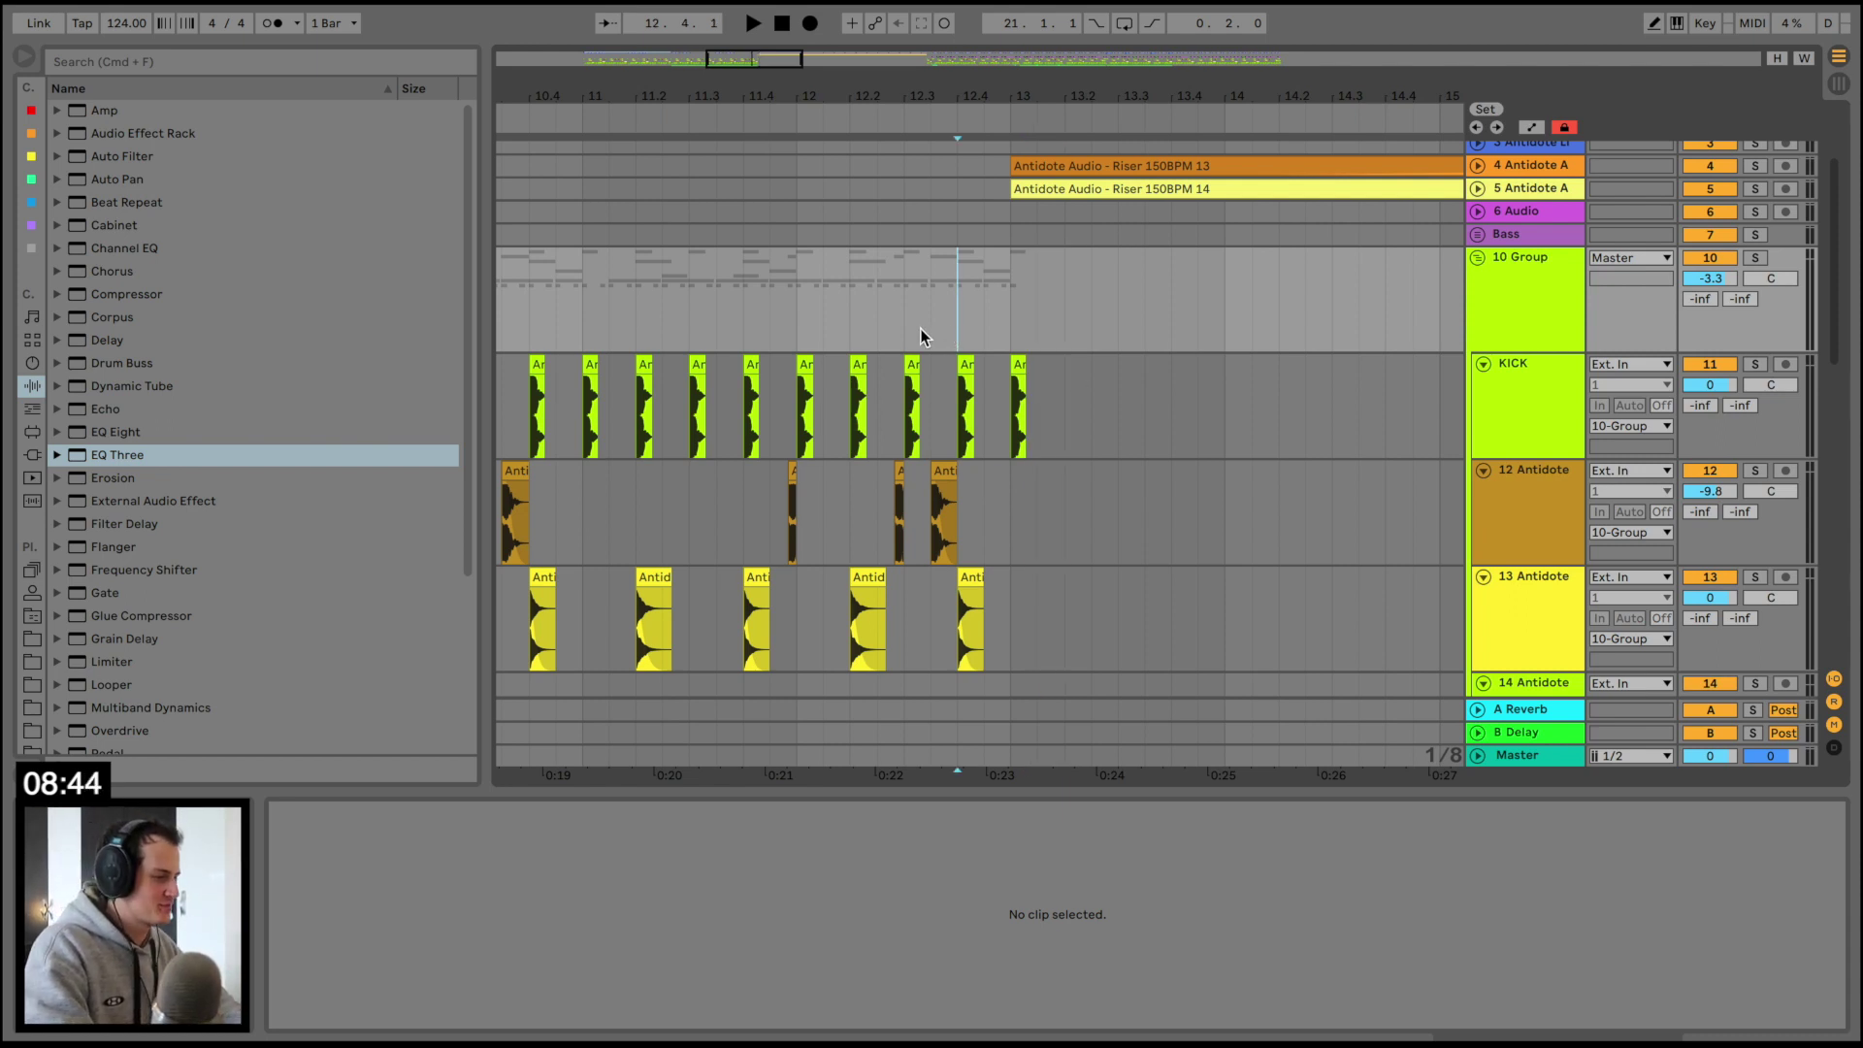
{"action": "key", "text": "space"}
{"action": "left_click", "coordinate": [1551, 313]}
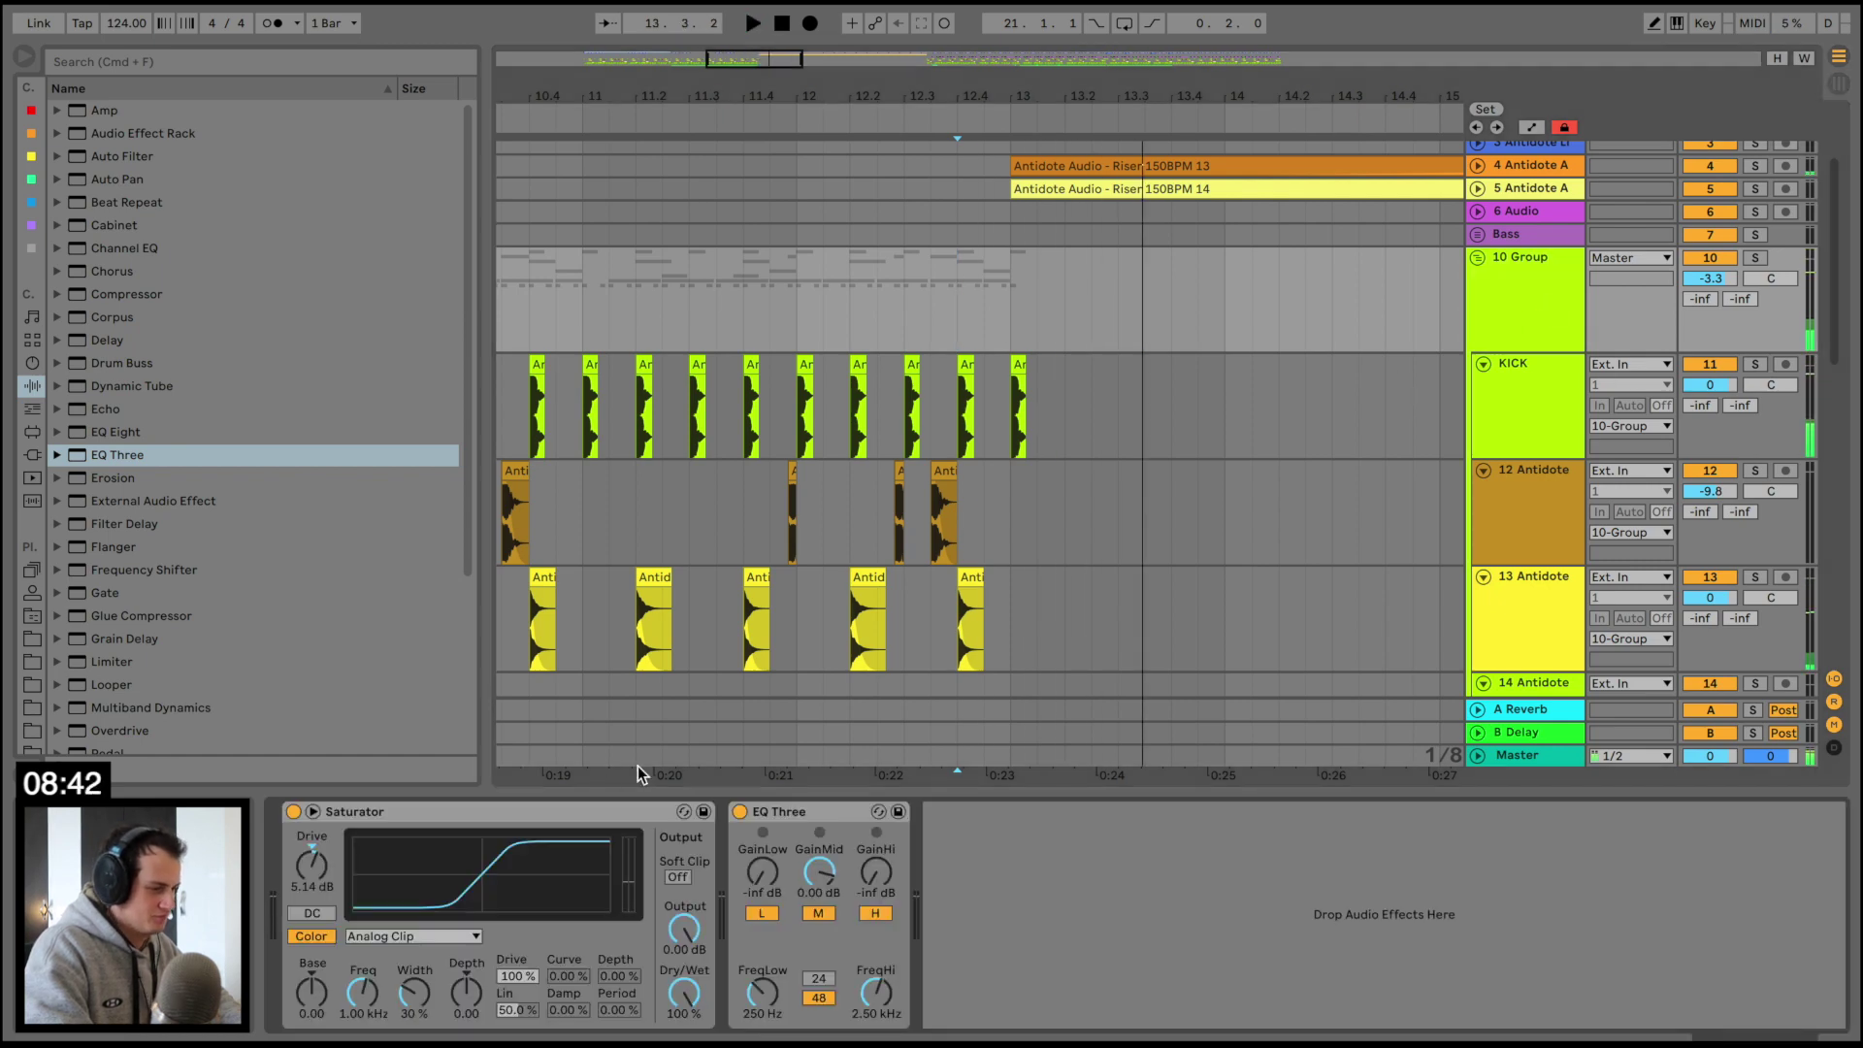
{"action": "key", "text": "a"}
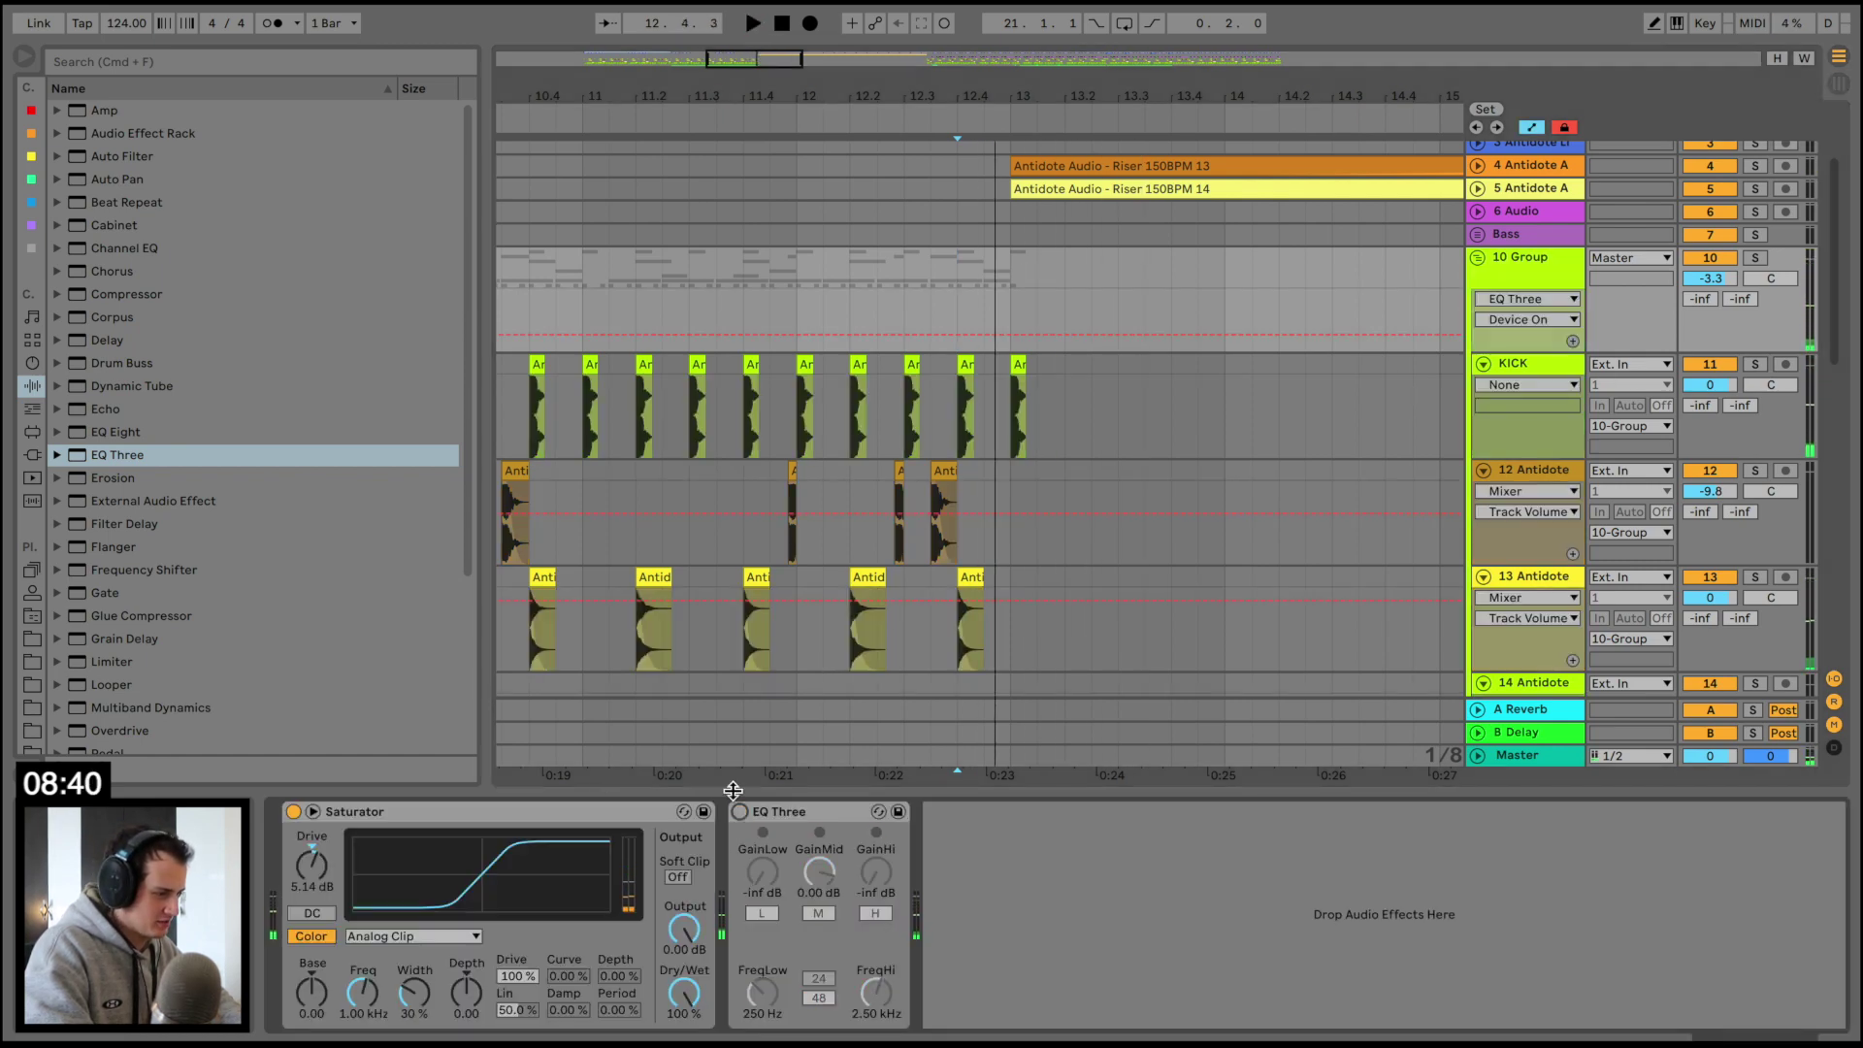
{"action": "left_click", "coordinate": [740, 811]}
{"action": "left_click", "coordinate": [1023, 334]}
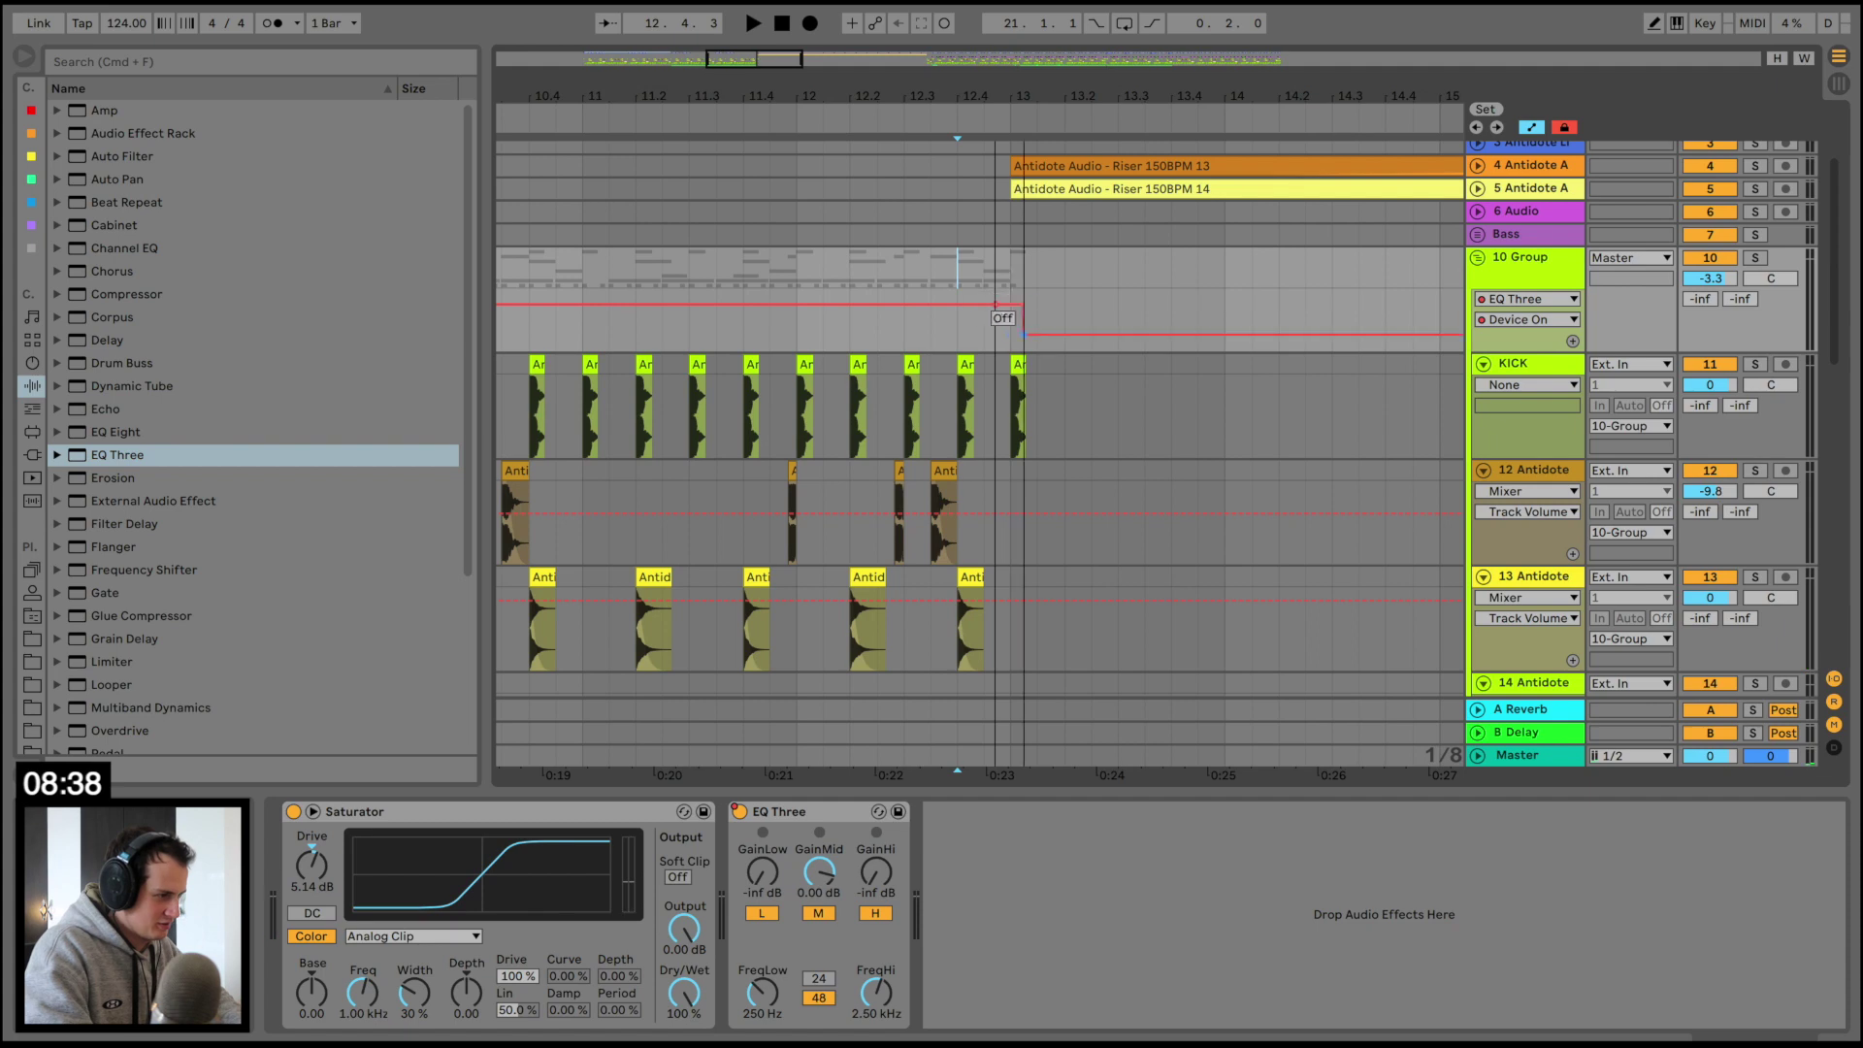
{"action": "left_click_drag", "start_coordinate": [1024, 333], "coordinate": [1011, 334]}
{"action": "left_click", "coordinate": [958, 340]}
{"action": "key", "text": "space"}
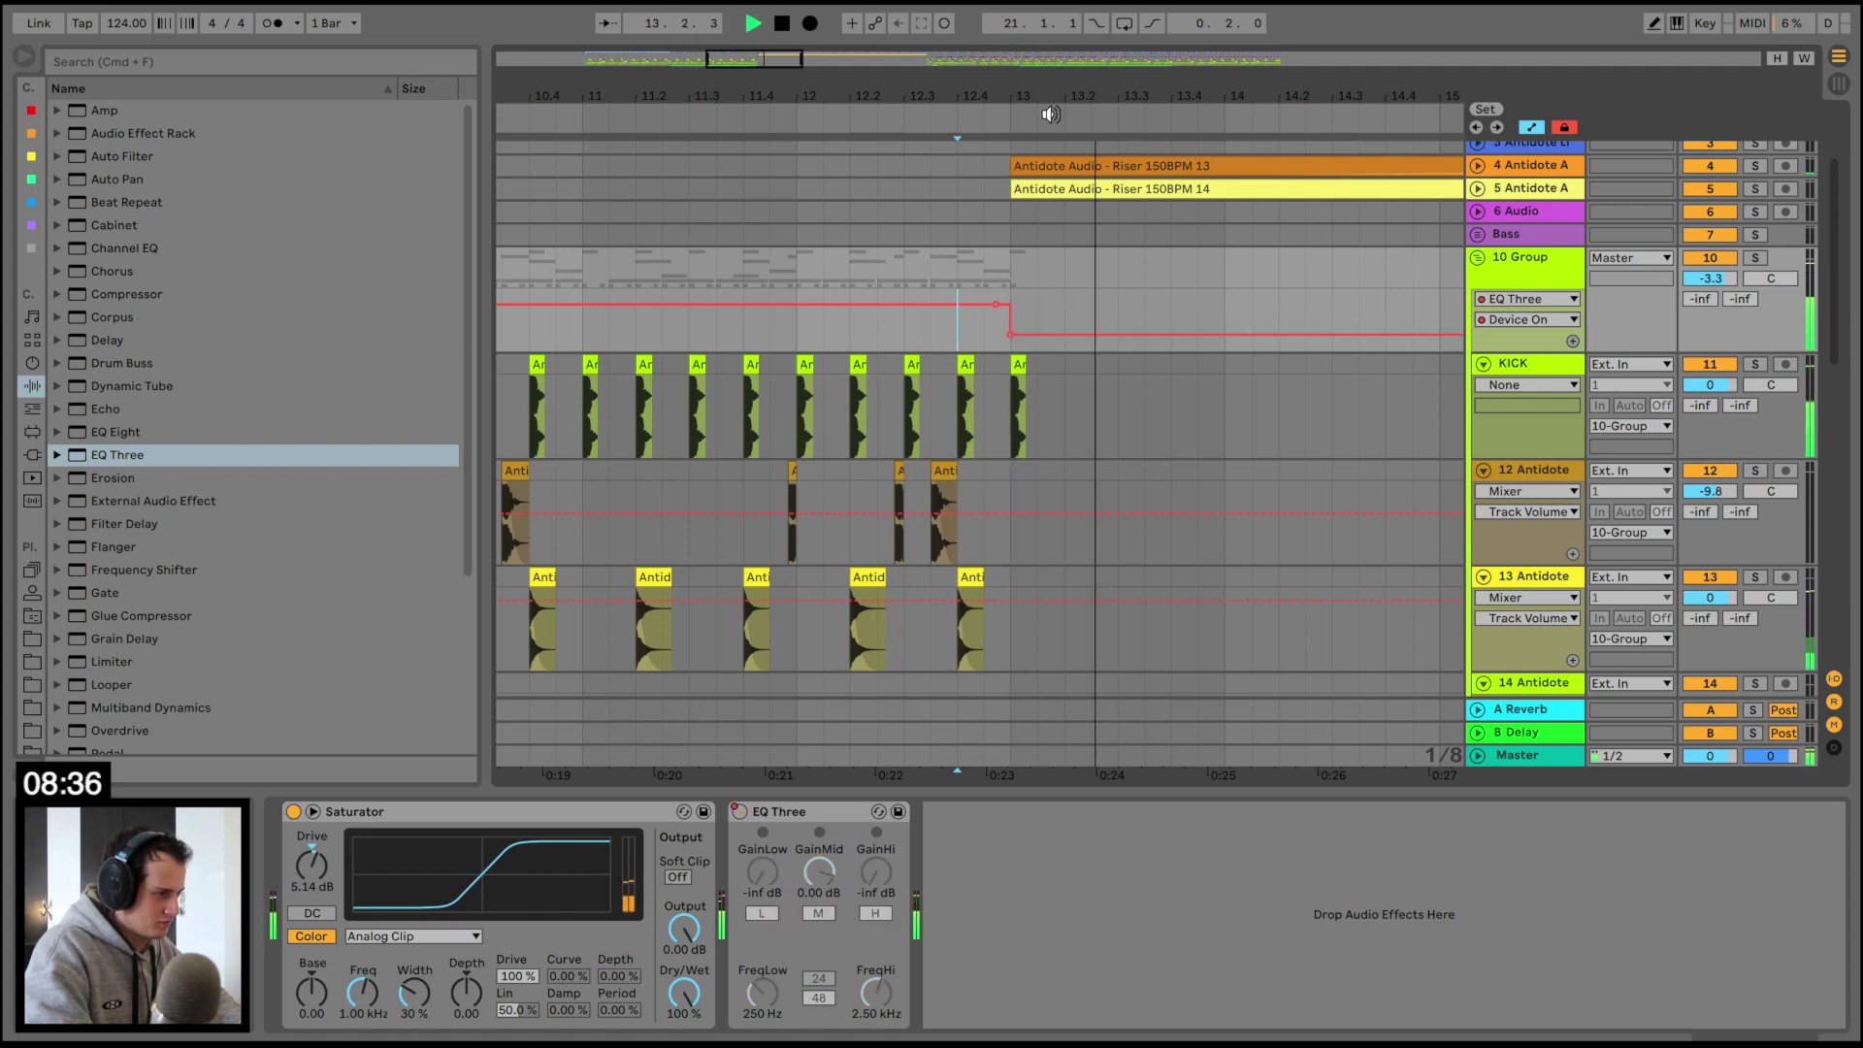
{"action": "key", "text": "minus"}
{"action": "left_click", "coordinate": [1477, 257]}
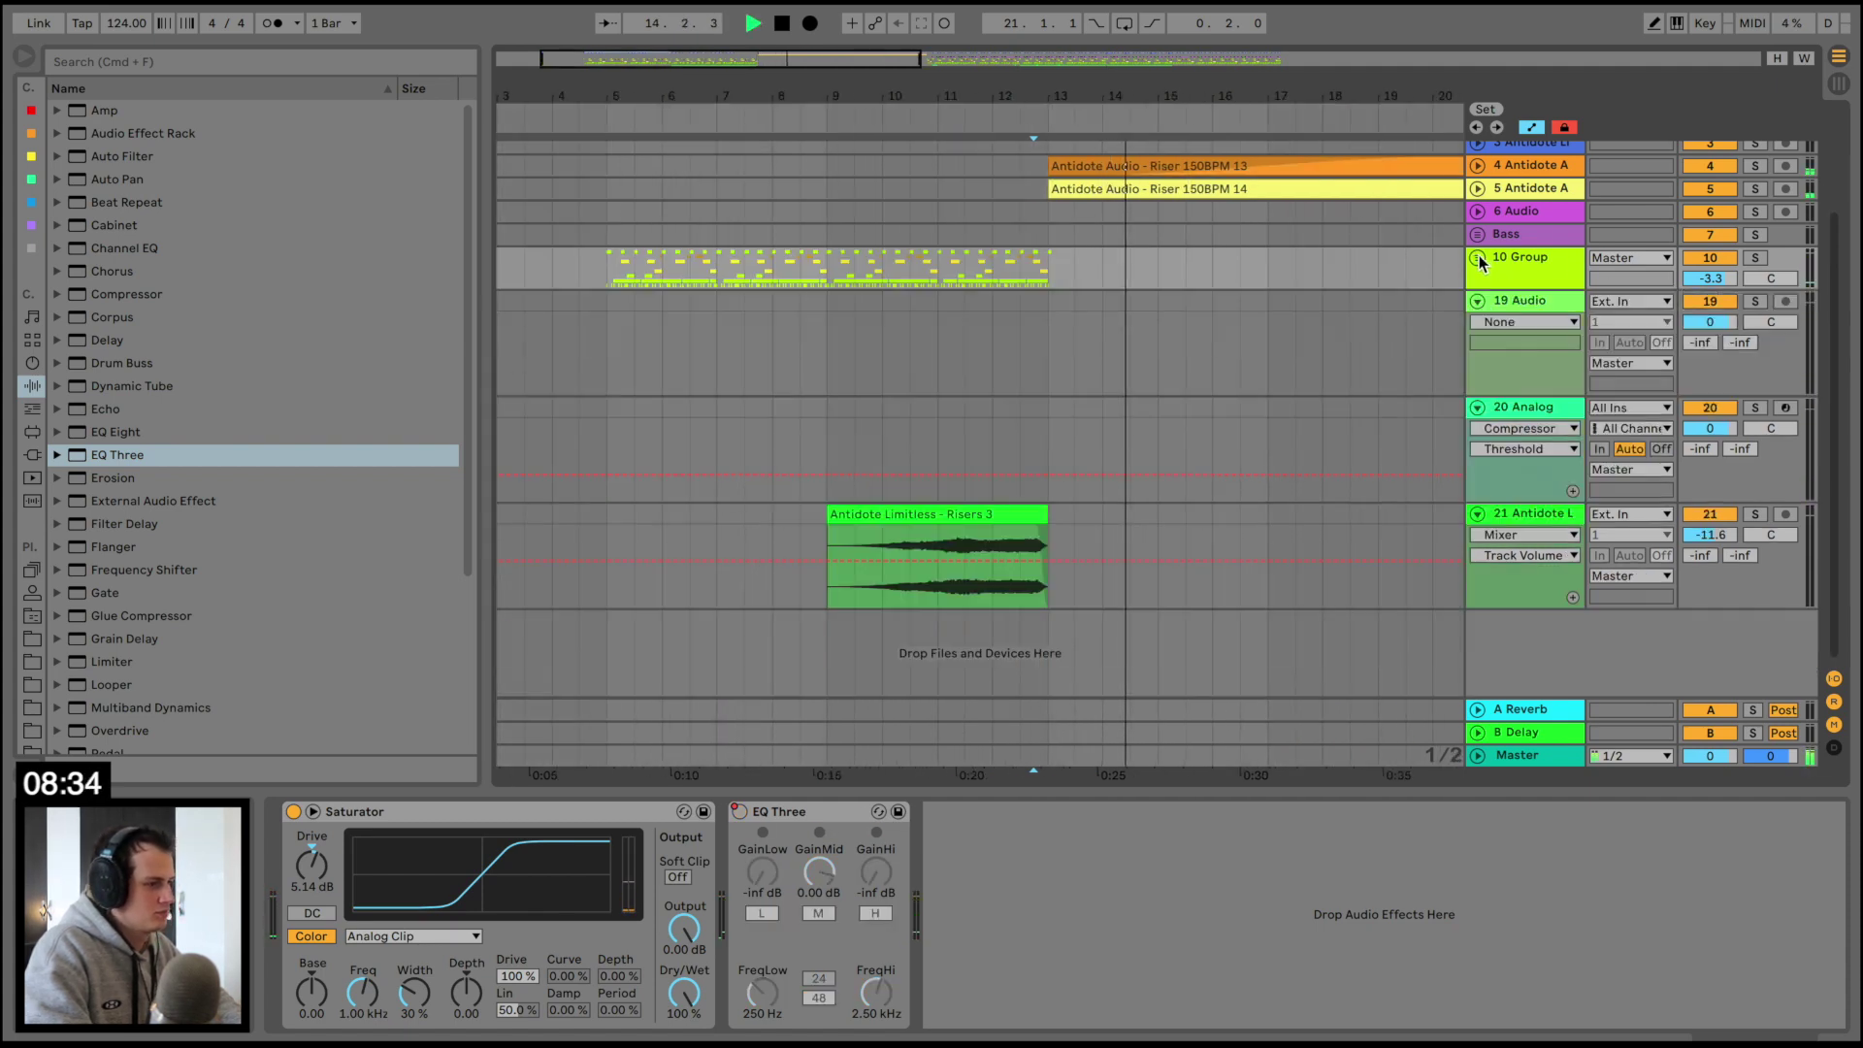
Unfold 2 Audio and raise its EQ Eight band 1 frequency automation before bar 13, ramping down into bar 13
{"action": "scroll", "coordinate": [655, 249], "scroll_direction": "up", "scroll_amount": 3}
{"action": "scroll", "coordinate": [655, 248], "scroll_direction": "left", "scroll_amount": 1}
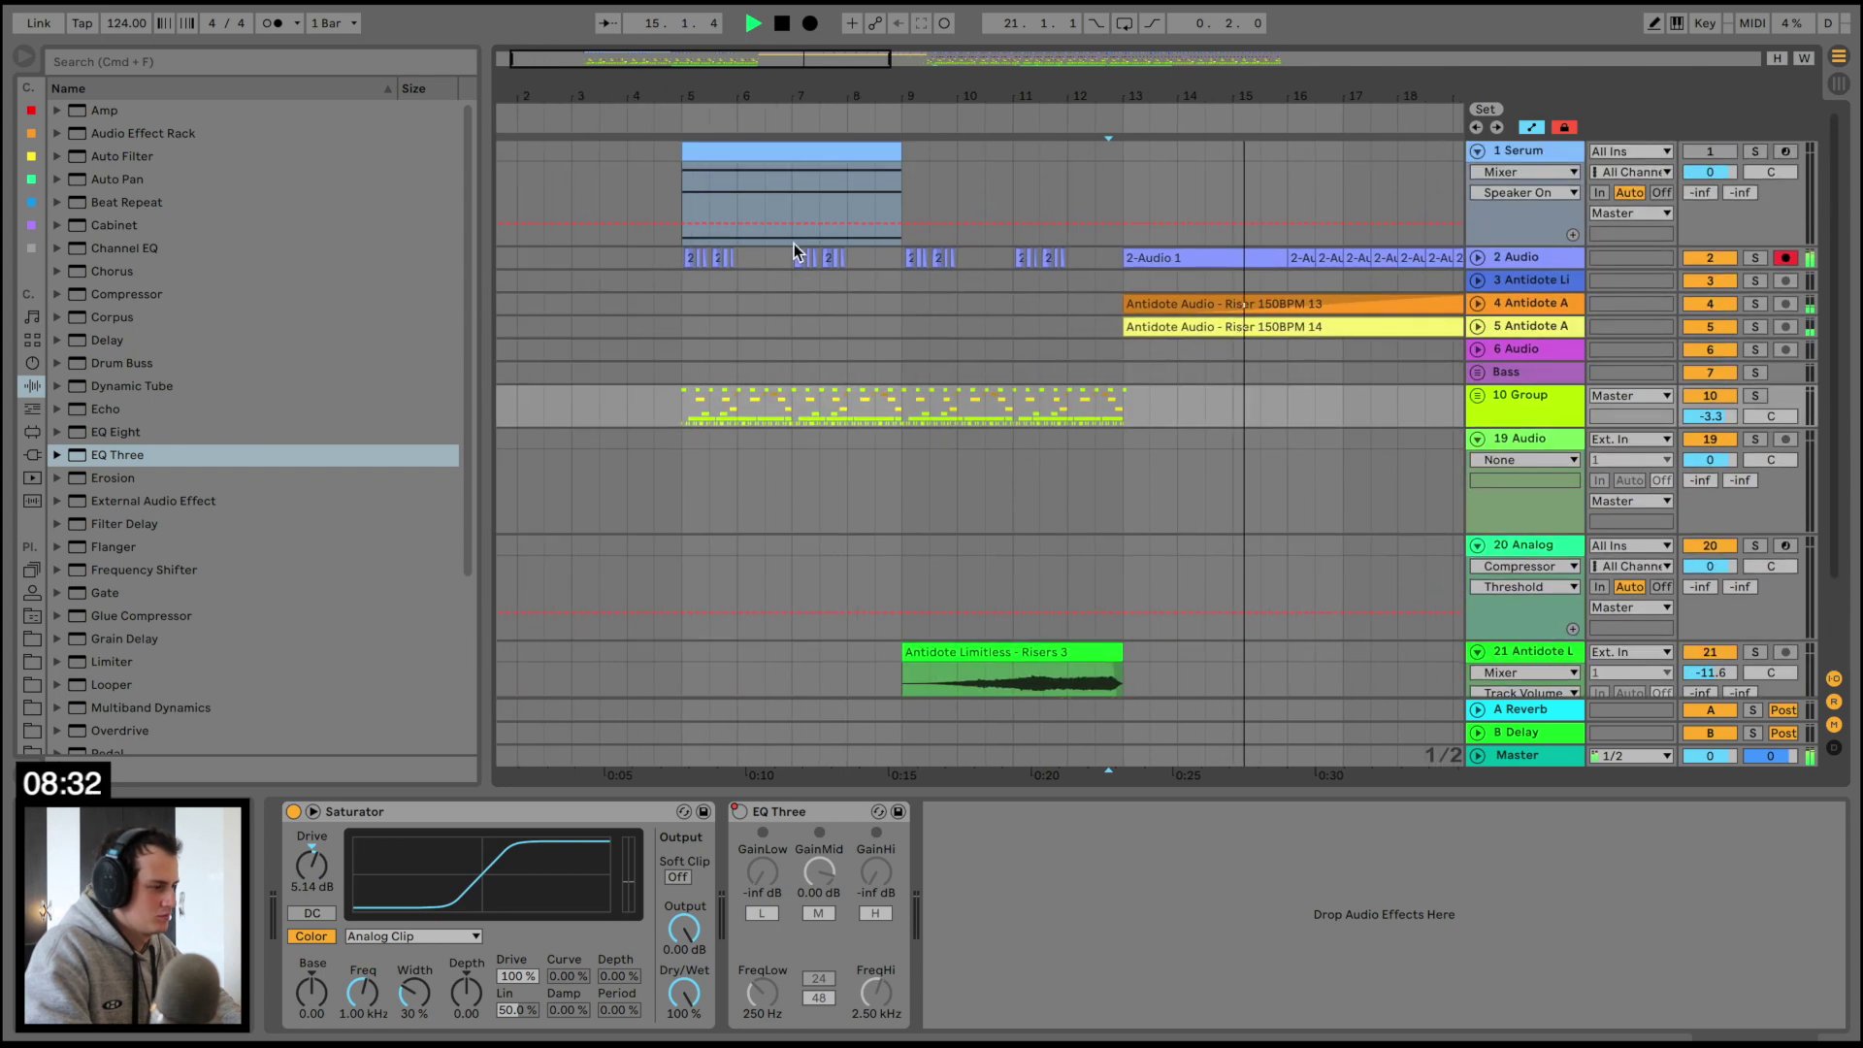
{"action": "left_click", "coordinate": [1477, 257]}
{"action": "left_click", "coordinate": [1512, 255]}
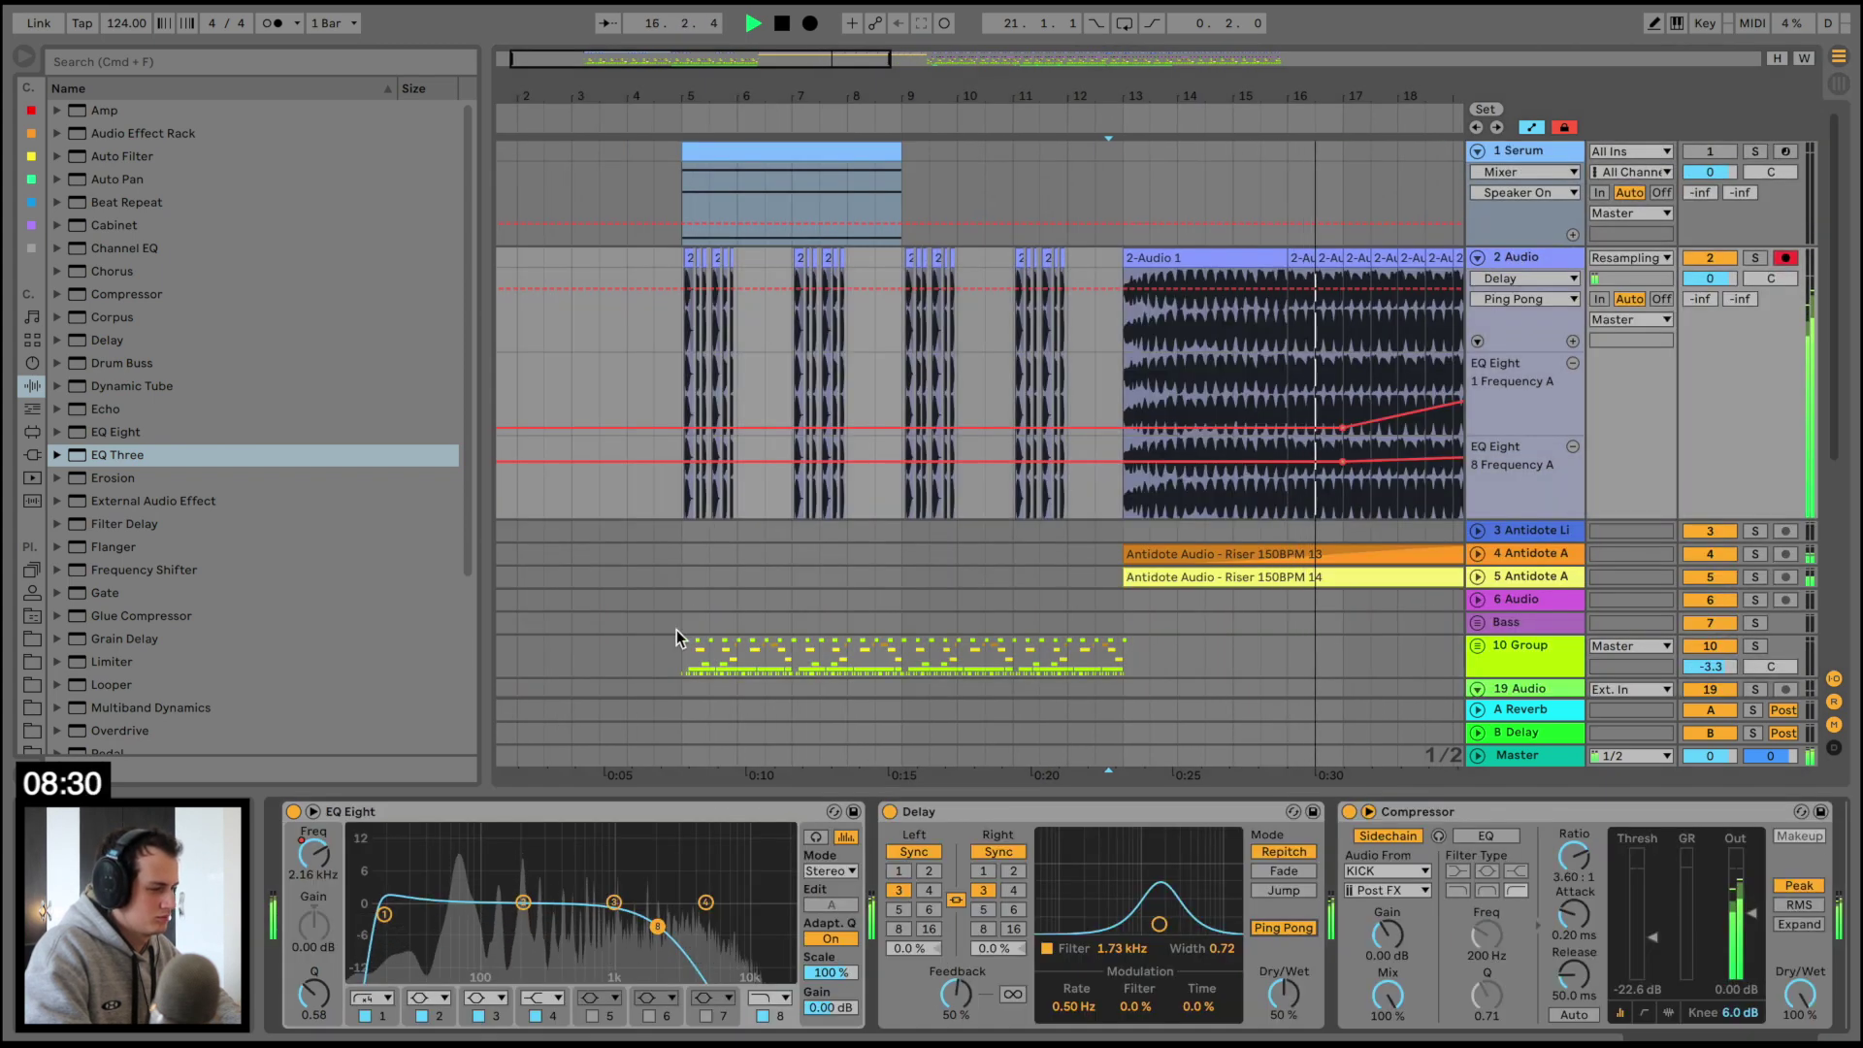
{"action": "left_click", "coordinate": [385, 914]}
{"action": "left_click", "coordinate": [331, 876]}
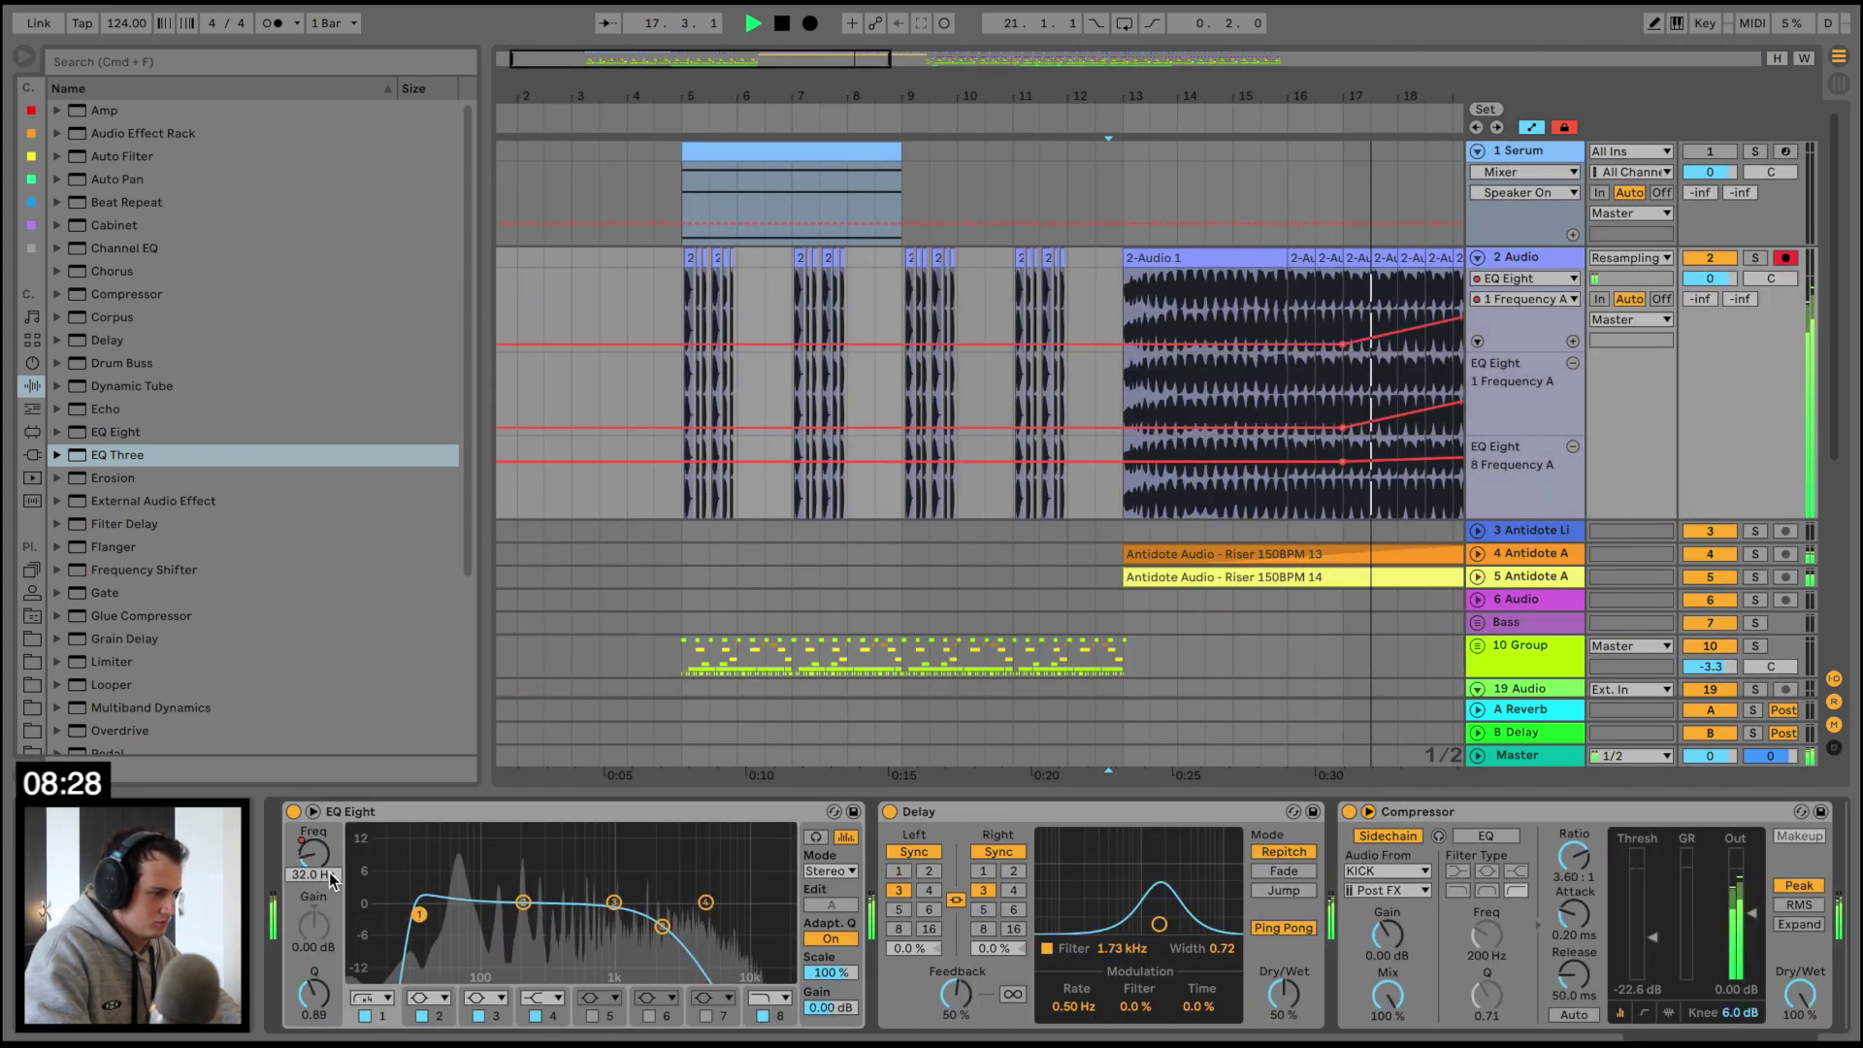
{"action": "left_click_drag", "start_coordinate": [331, 876], "coordinate": [331, 830]}
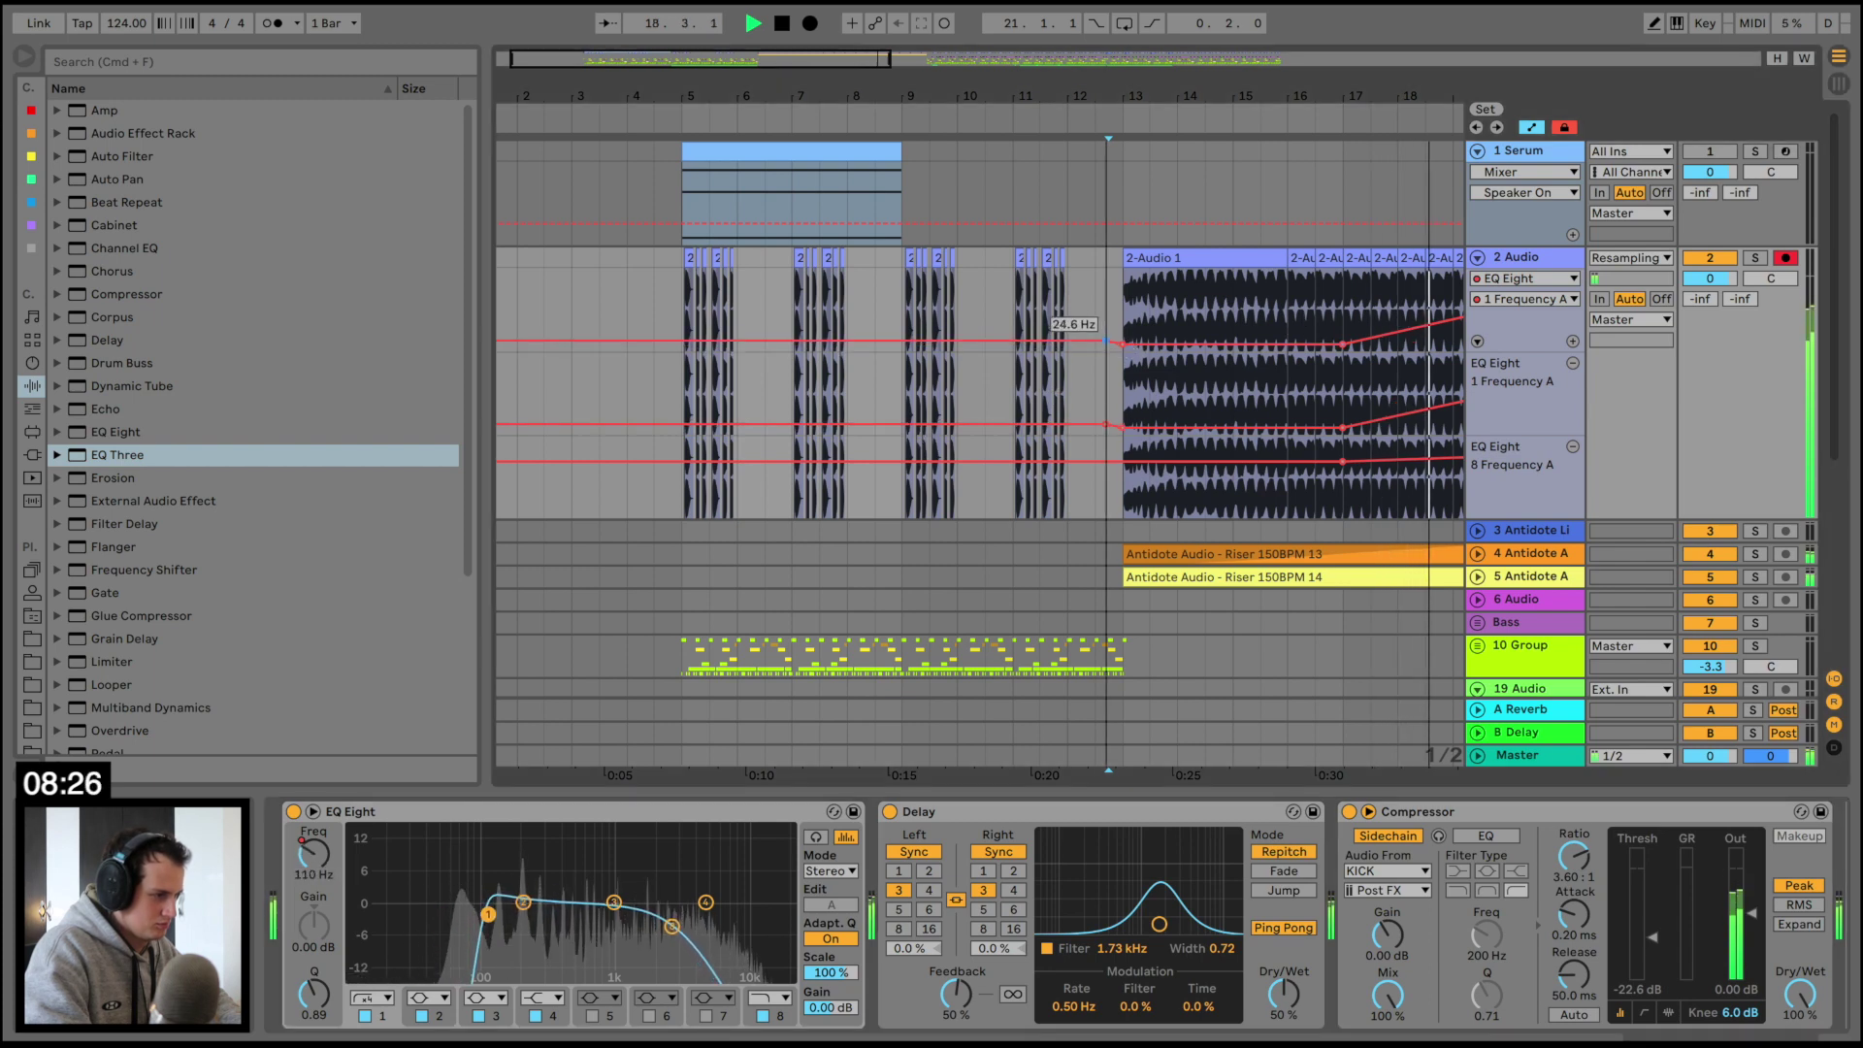
{"action": "left_click_drag", "start_coordinate": [1107, 341], "coordinate": [1095, 306]}
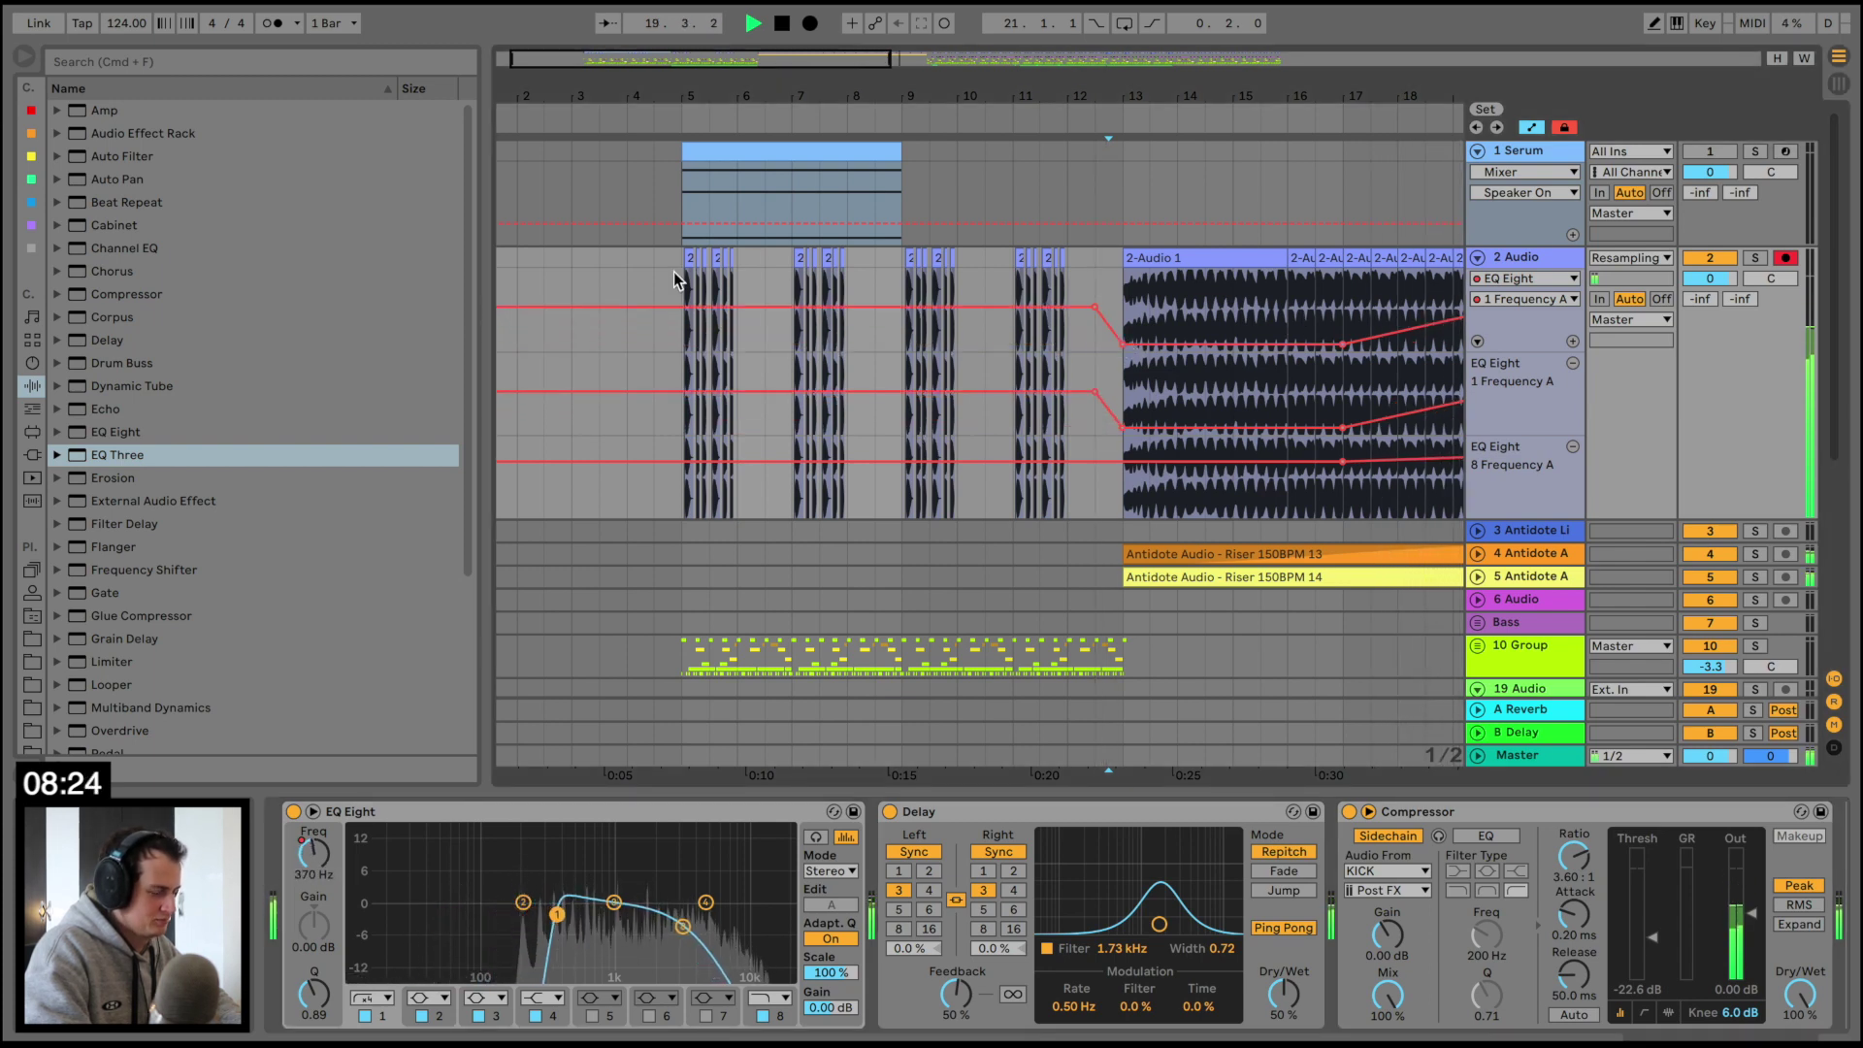
Set the warp mode of the two Antidote Audio riser clips, 13 and 14, to Complex
{"action": "scroll", "coordinate": [674, 272], "scroll_direction": "right", "scroll_amount": 4}
{"action": "scroll", "coordinate": [673, 272], "scroll_direction": "down", "scroll_amount": 3}
{"action": "left_click", "coordinate": [1184, 418]}
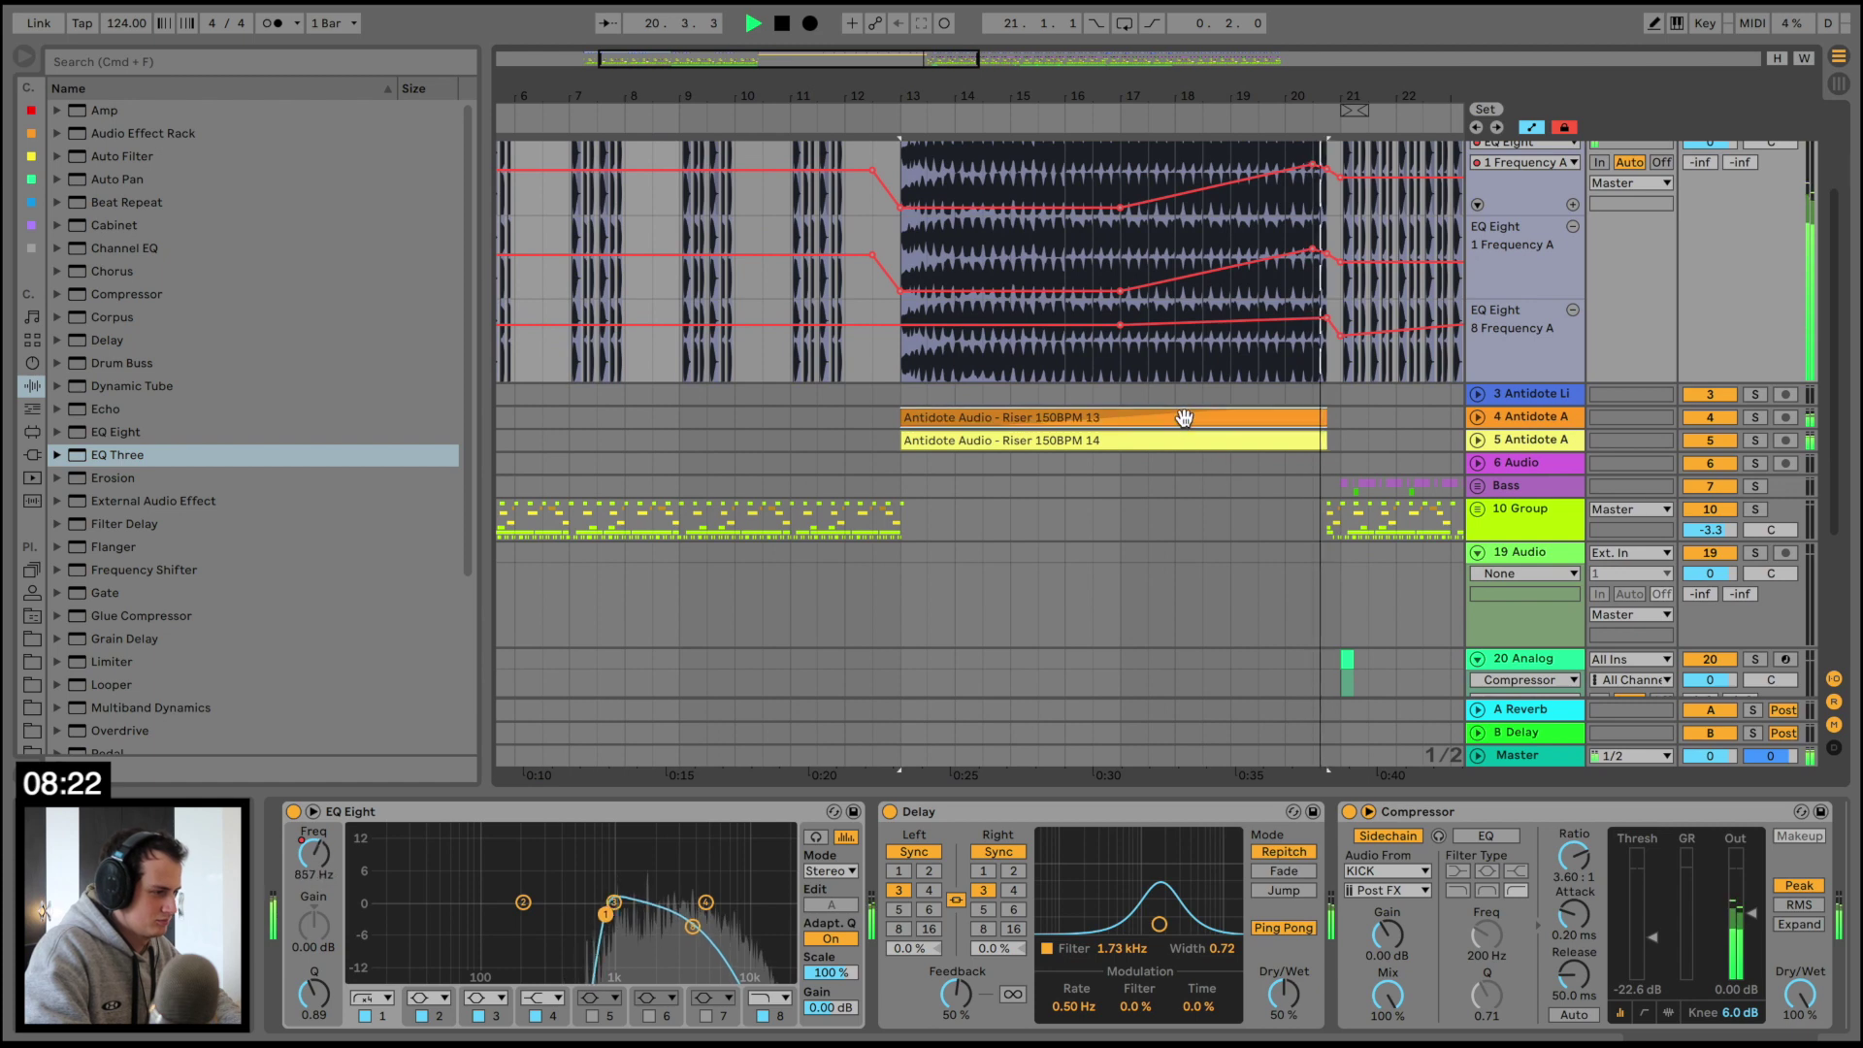
{"action": "left_click", "coordinate": [1177, 437], "text": "shift"}
{"action": "left_click", "coordinate": [520, 943]}
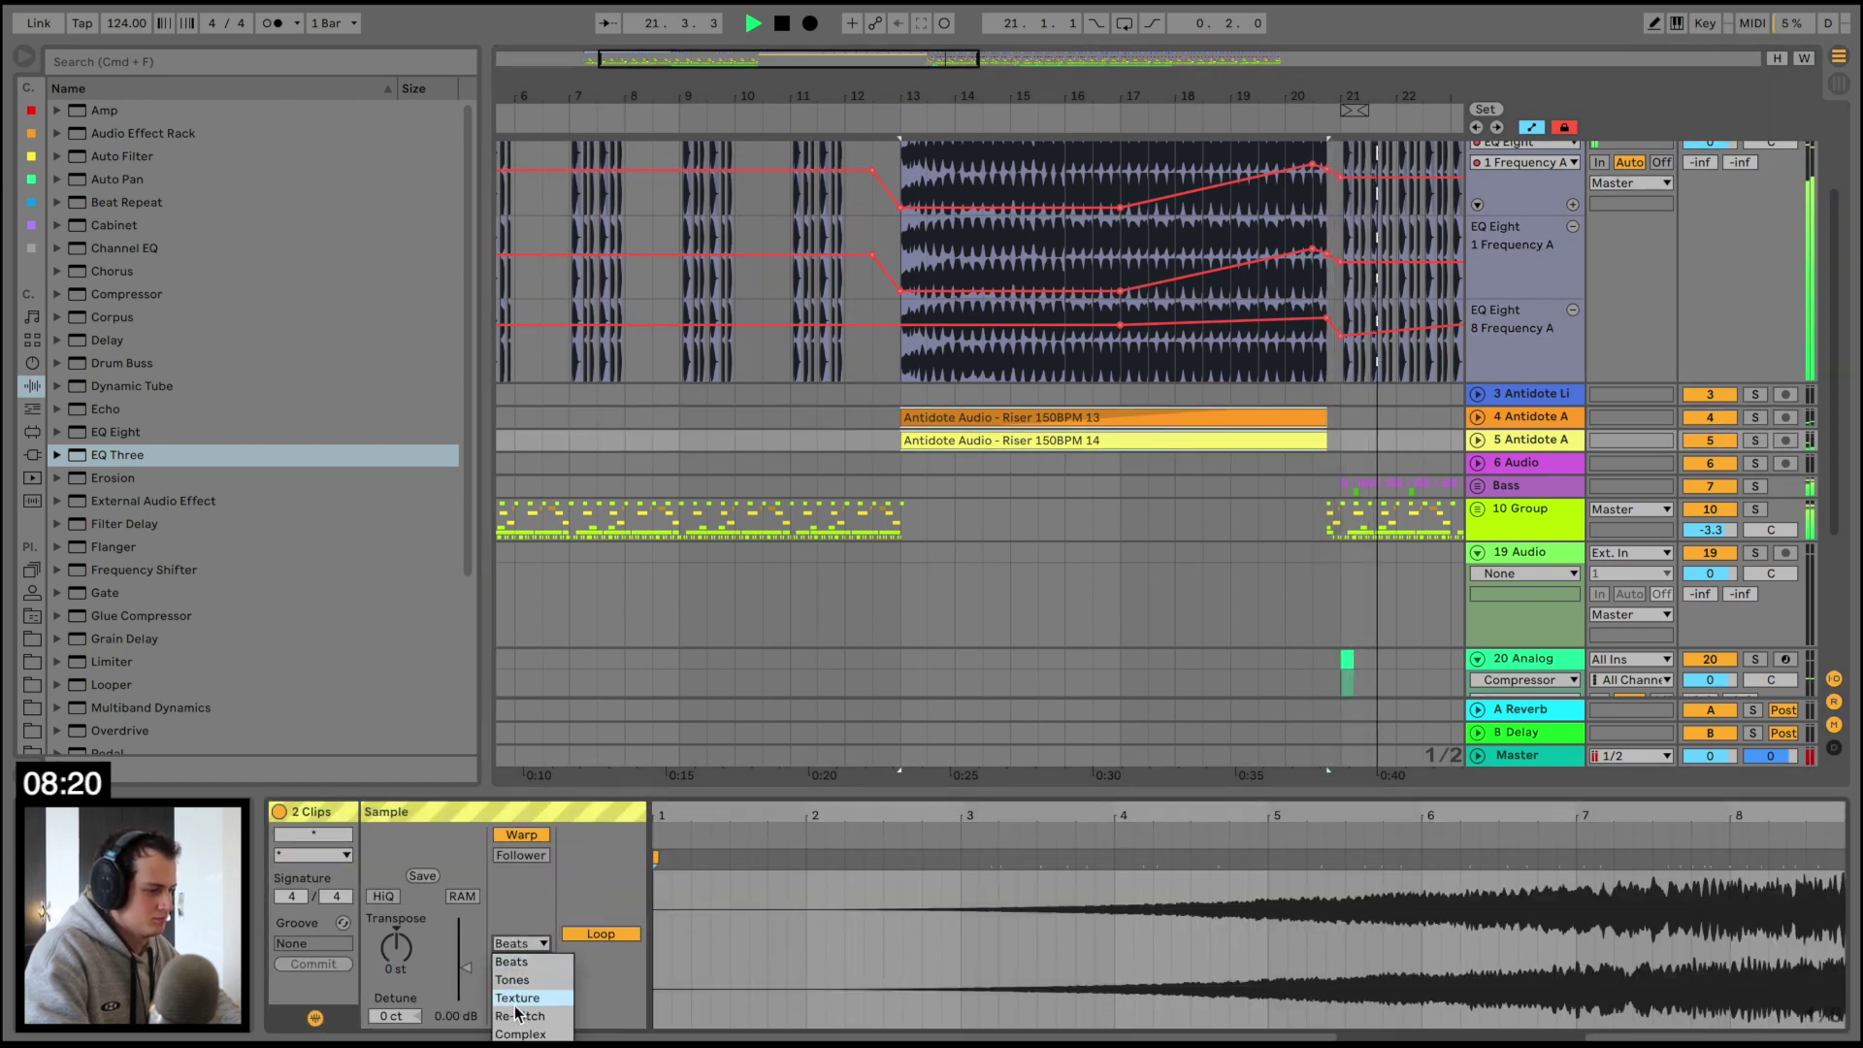
{"action": "left_click", "coordinate": [520, 1032]}
{"action": "scroll", "coordinate": [948, 420], "scroll_direction": "up", "scroll_amount": 3}
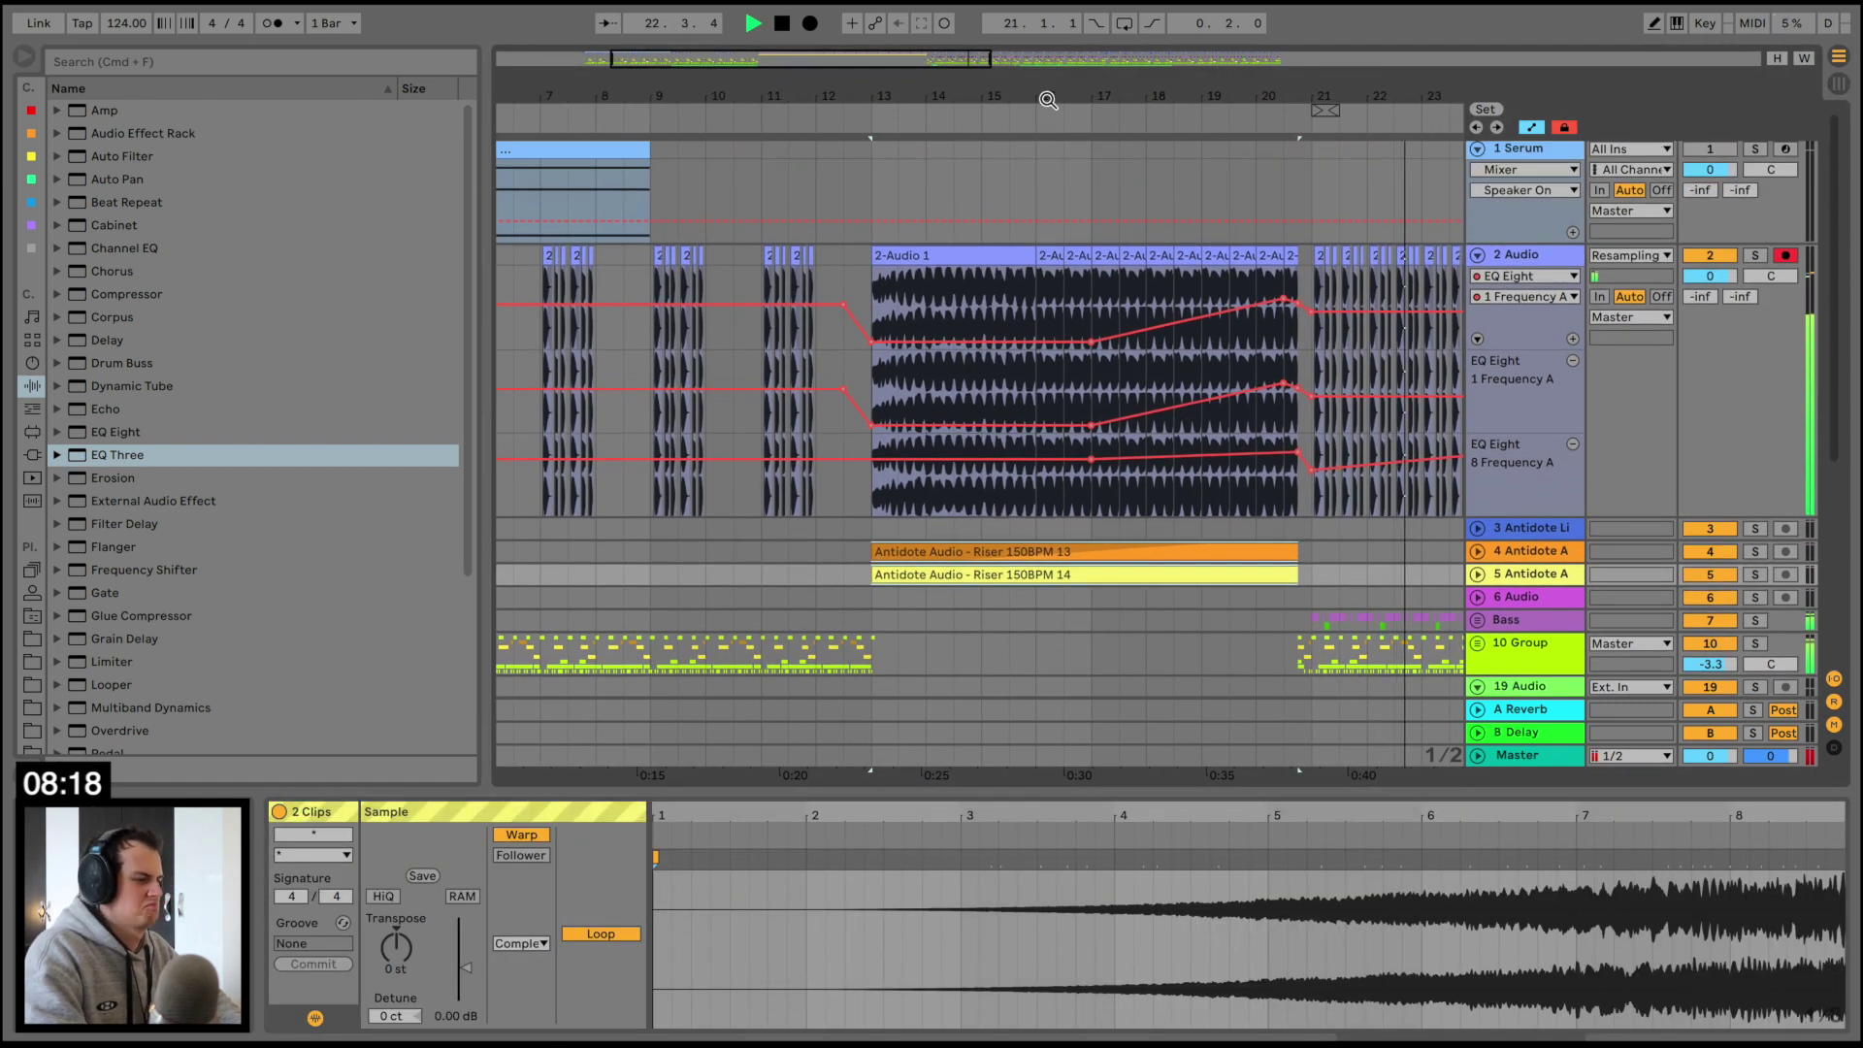
{"action": "left_click_drag", "start_coordinate": [1049, 100], "coordinate": [789, 97]}
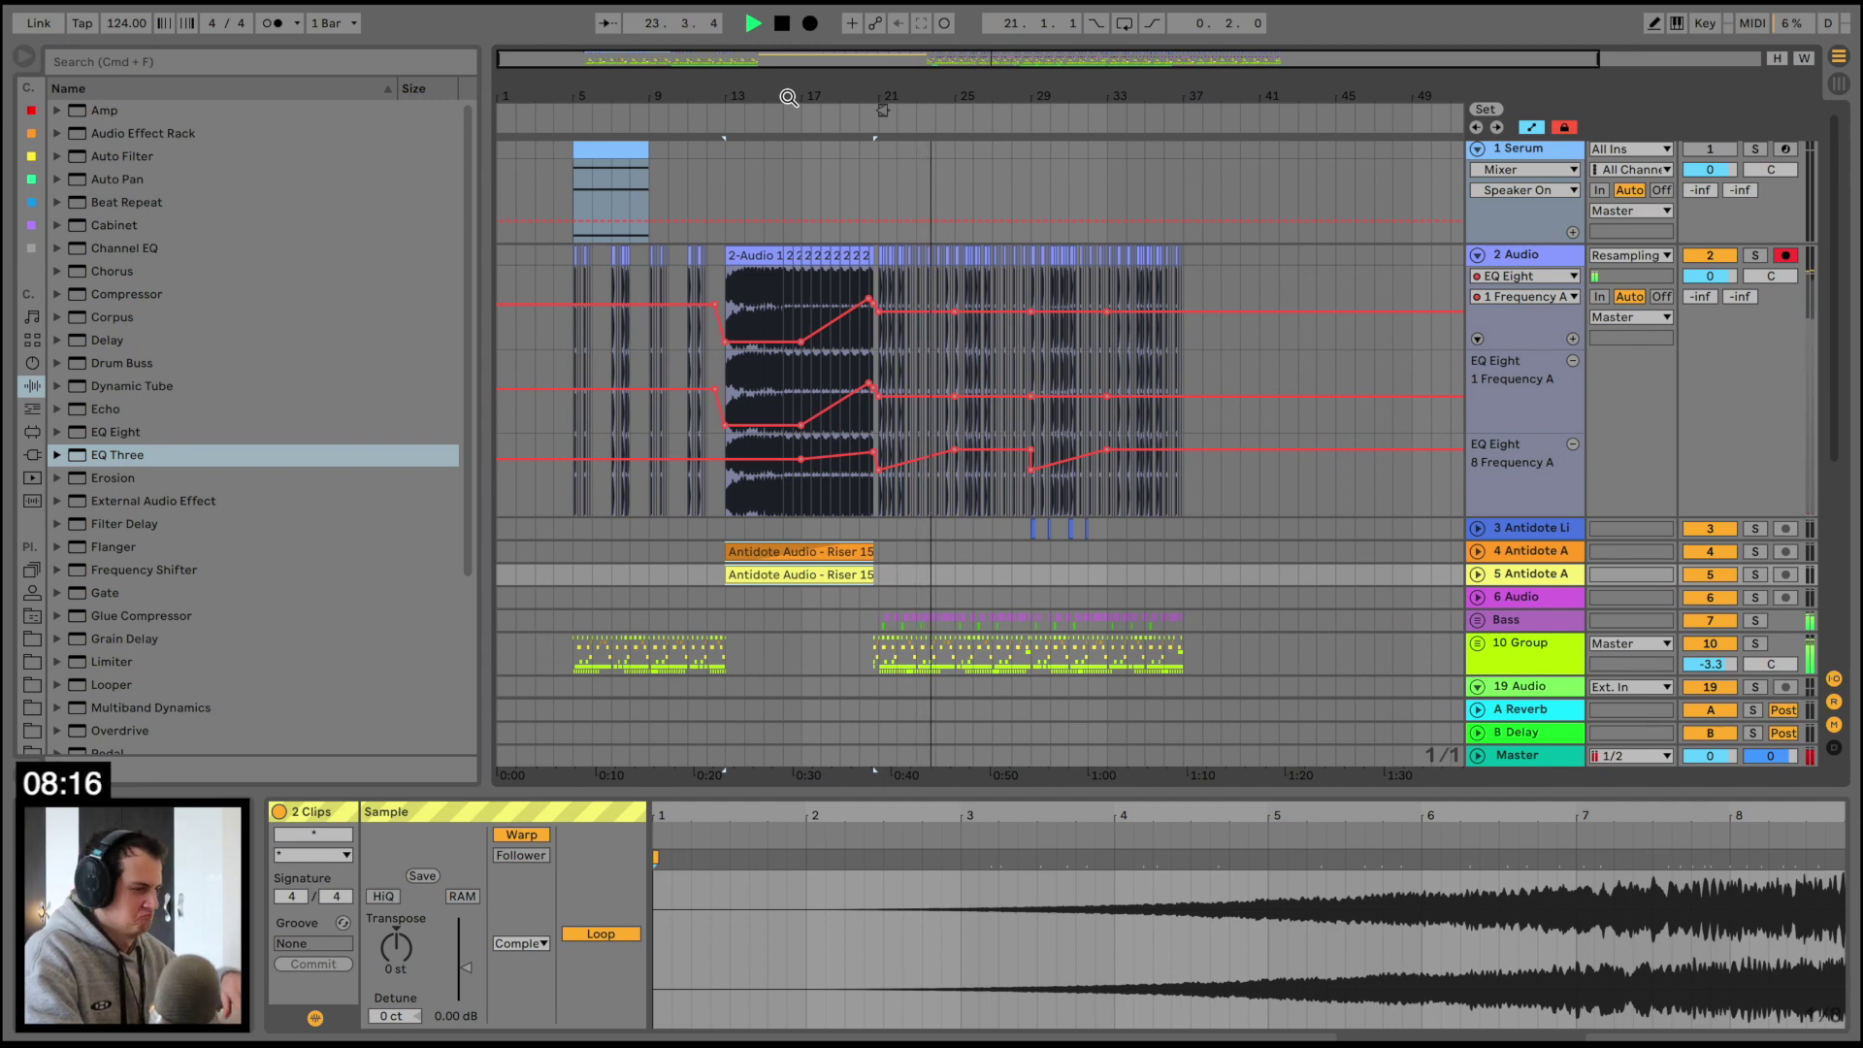
Fold 2 Audio and duplicate the bar 29 to 37 section of tracks 2 Audio through 10 Group to bar 37
{"action": "left_click", "coordinate": [1476, 256]}
{"action": "left_click_drag", "start_coordinate": [550, 102], "coordinate": [548, 95]}
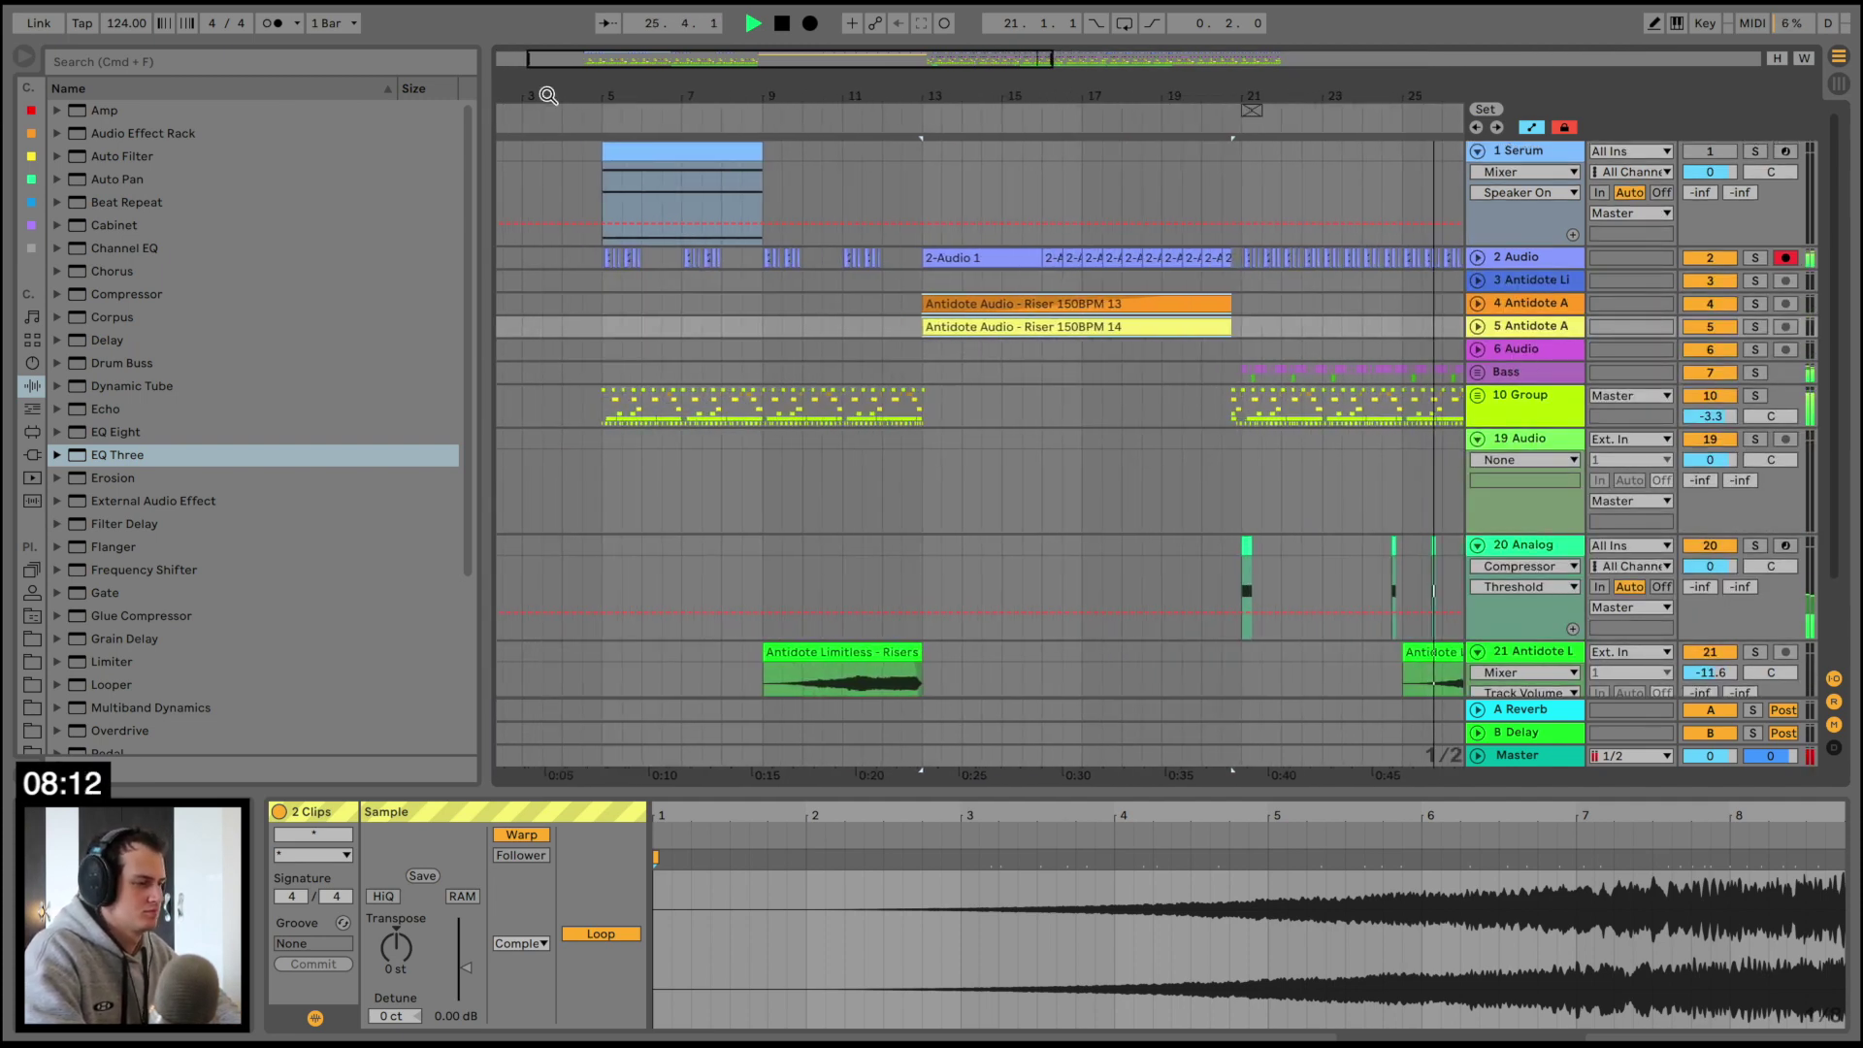
{"action": "left_click", "coordinate": [606, 306]}
{"action": "scroll", "coordinate": [605, 306], "scroll_direction": "down", "scroll_amount": 2}
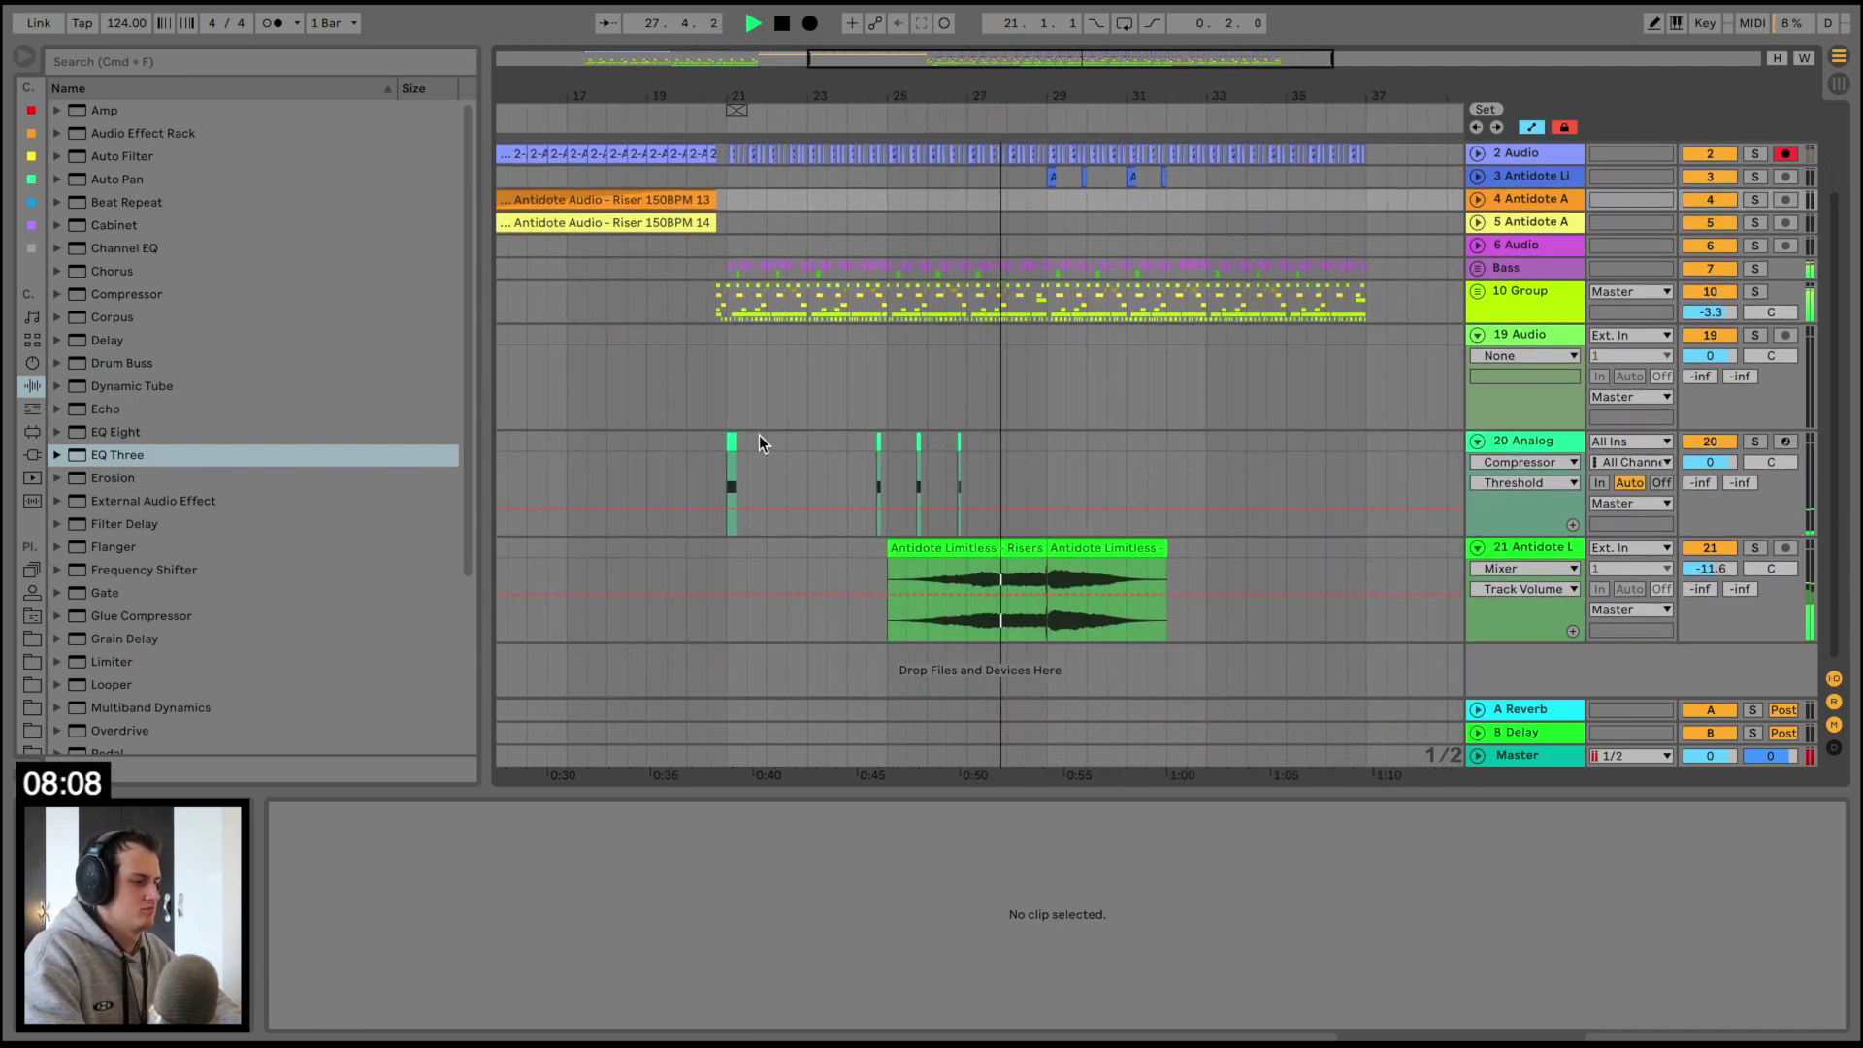
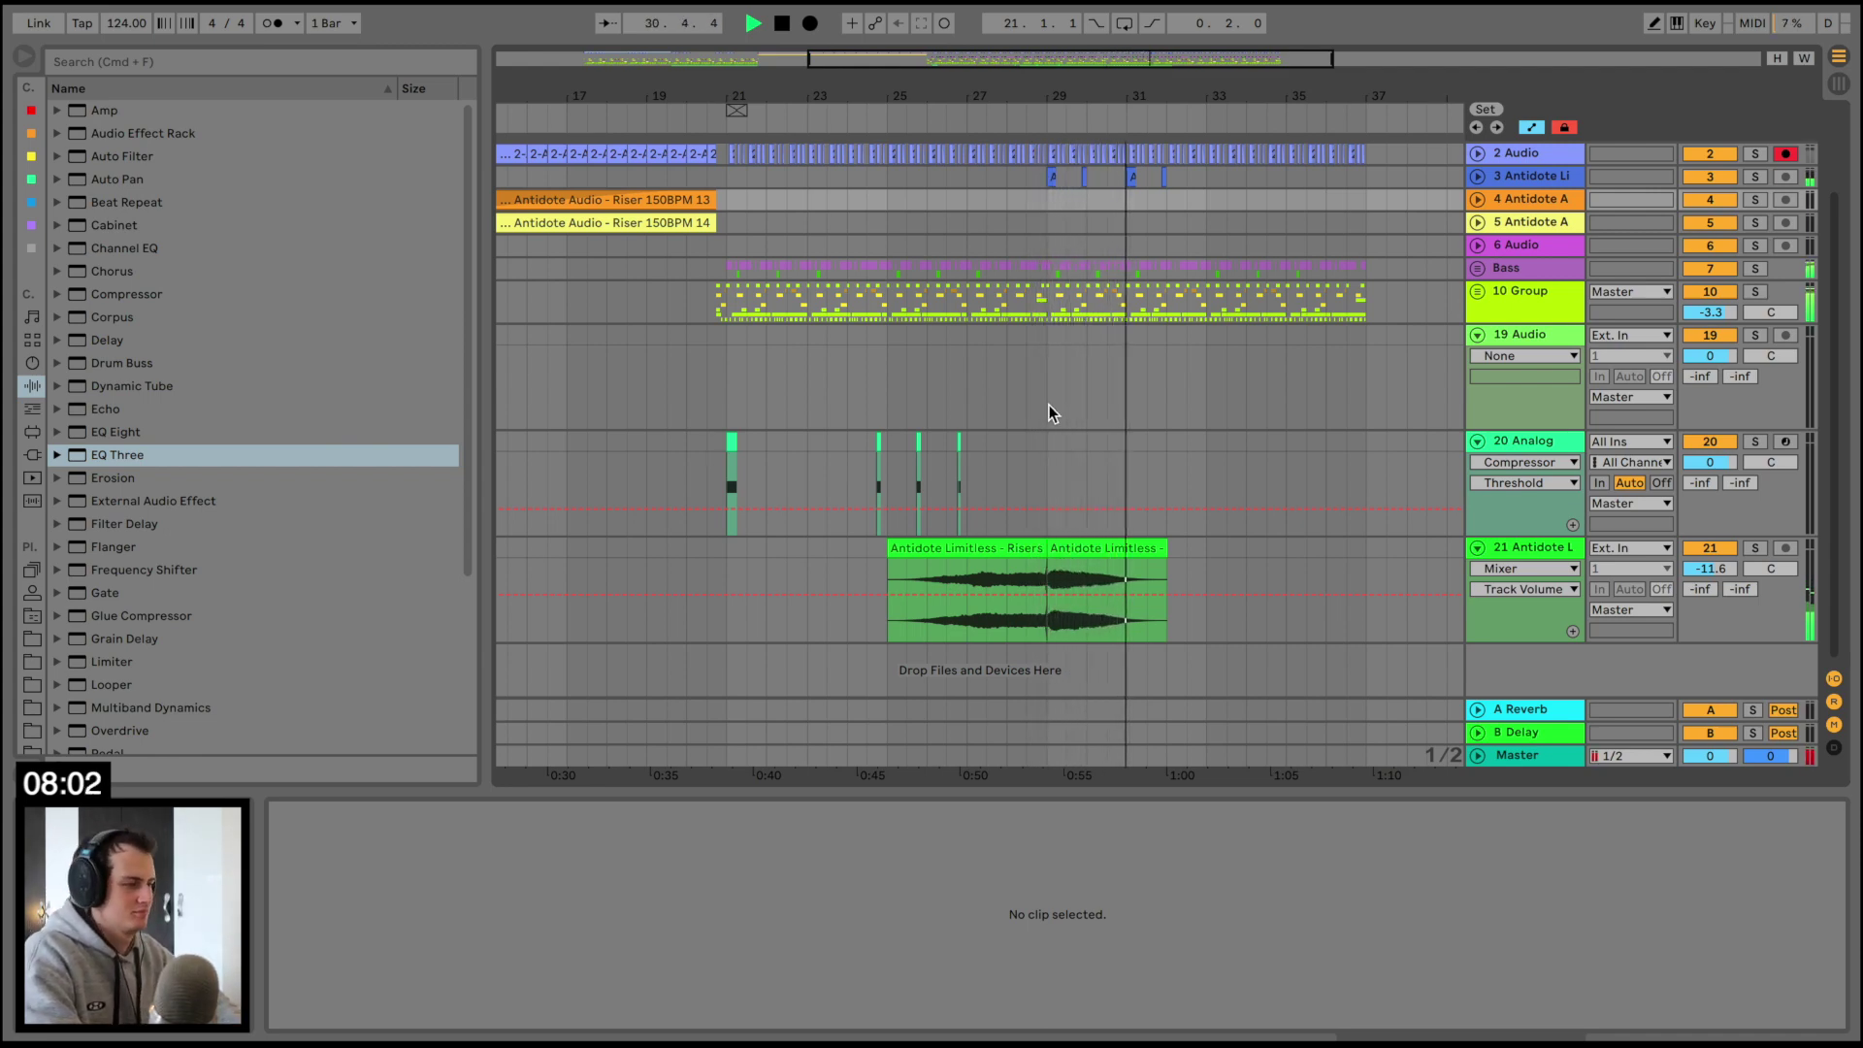
{"action": "scroll", "coordinate": [1050, 405], "scroll_direction": "up", "scroll_amount": 3}
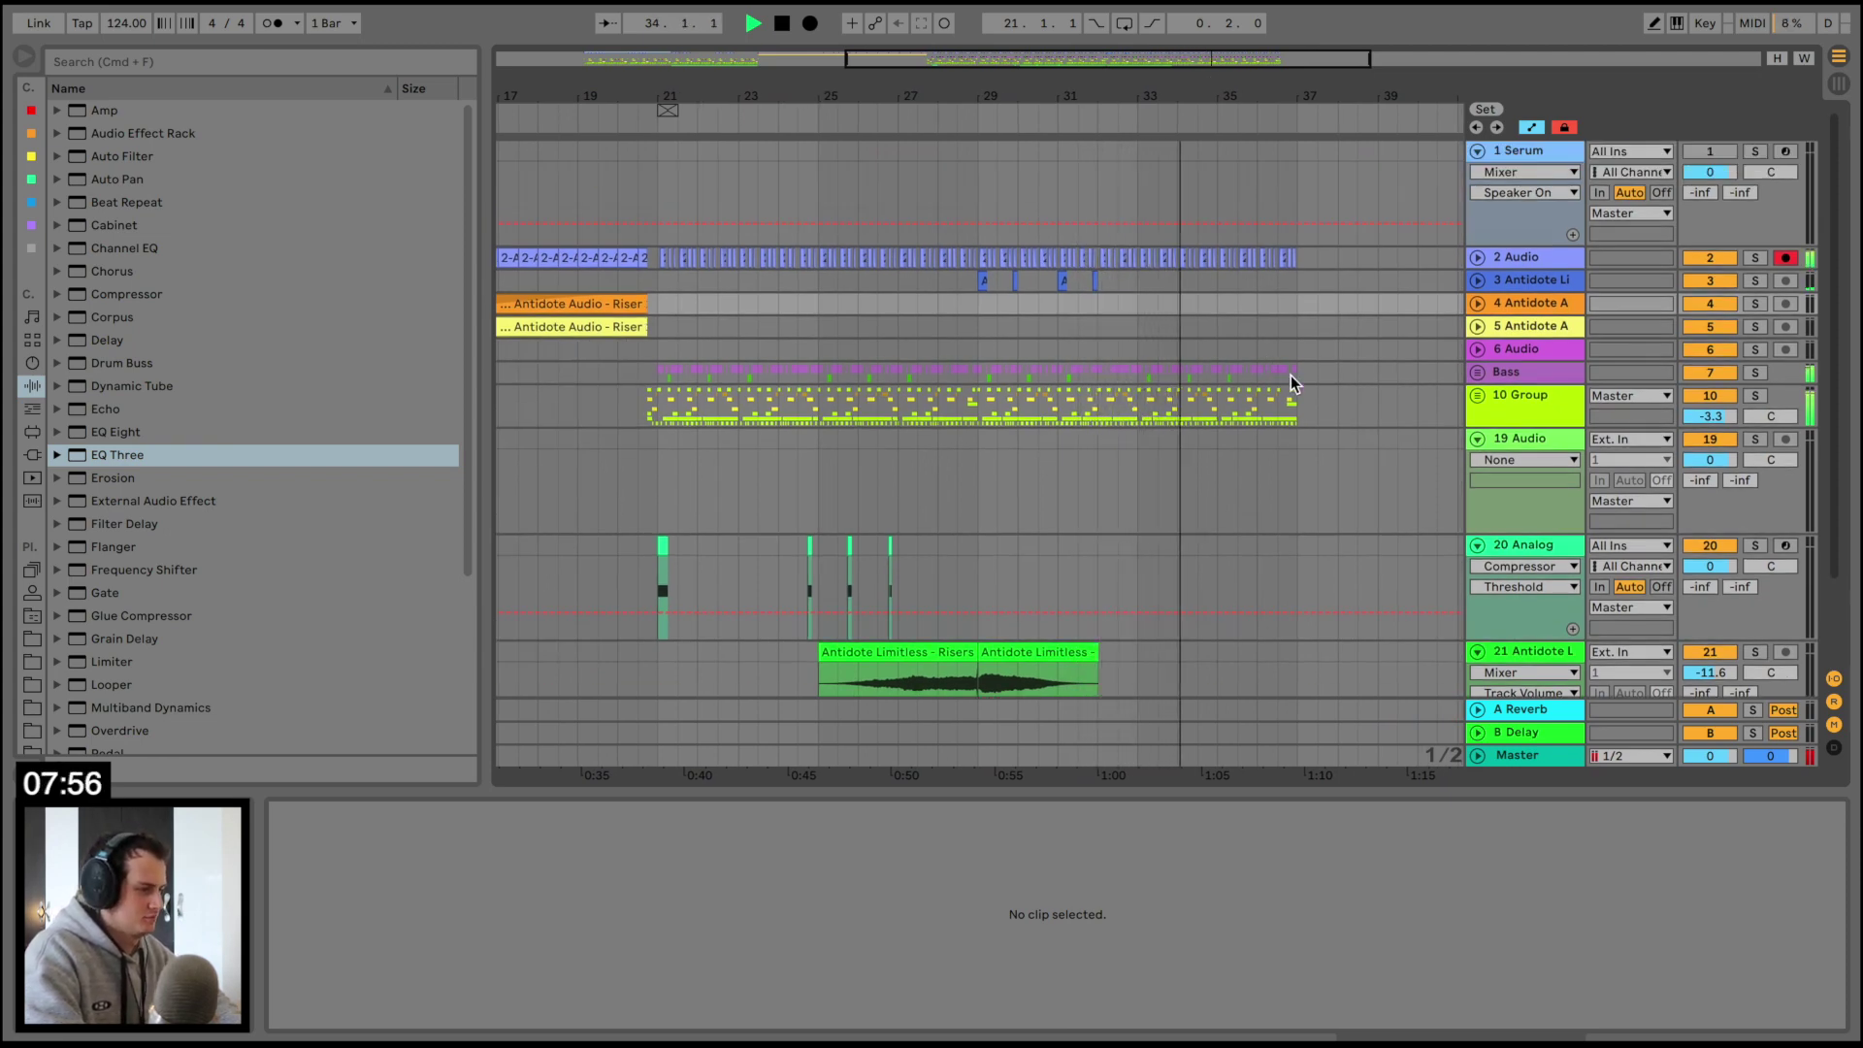
{"action": "left_click_drag", "start_coordinate": [1294, 418], "coordinate": [978, 256]}
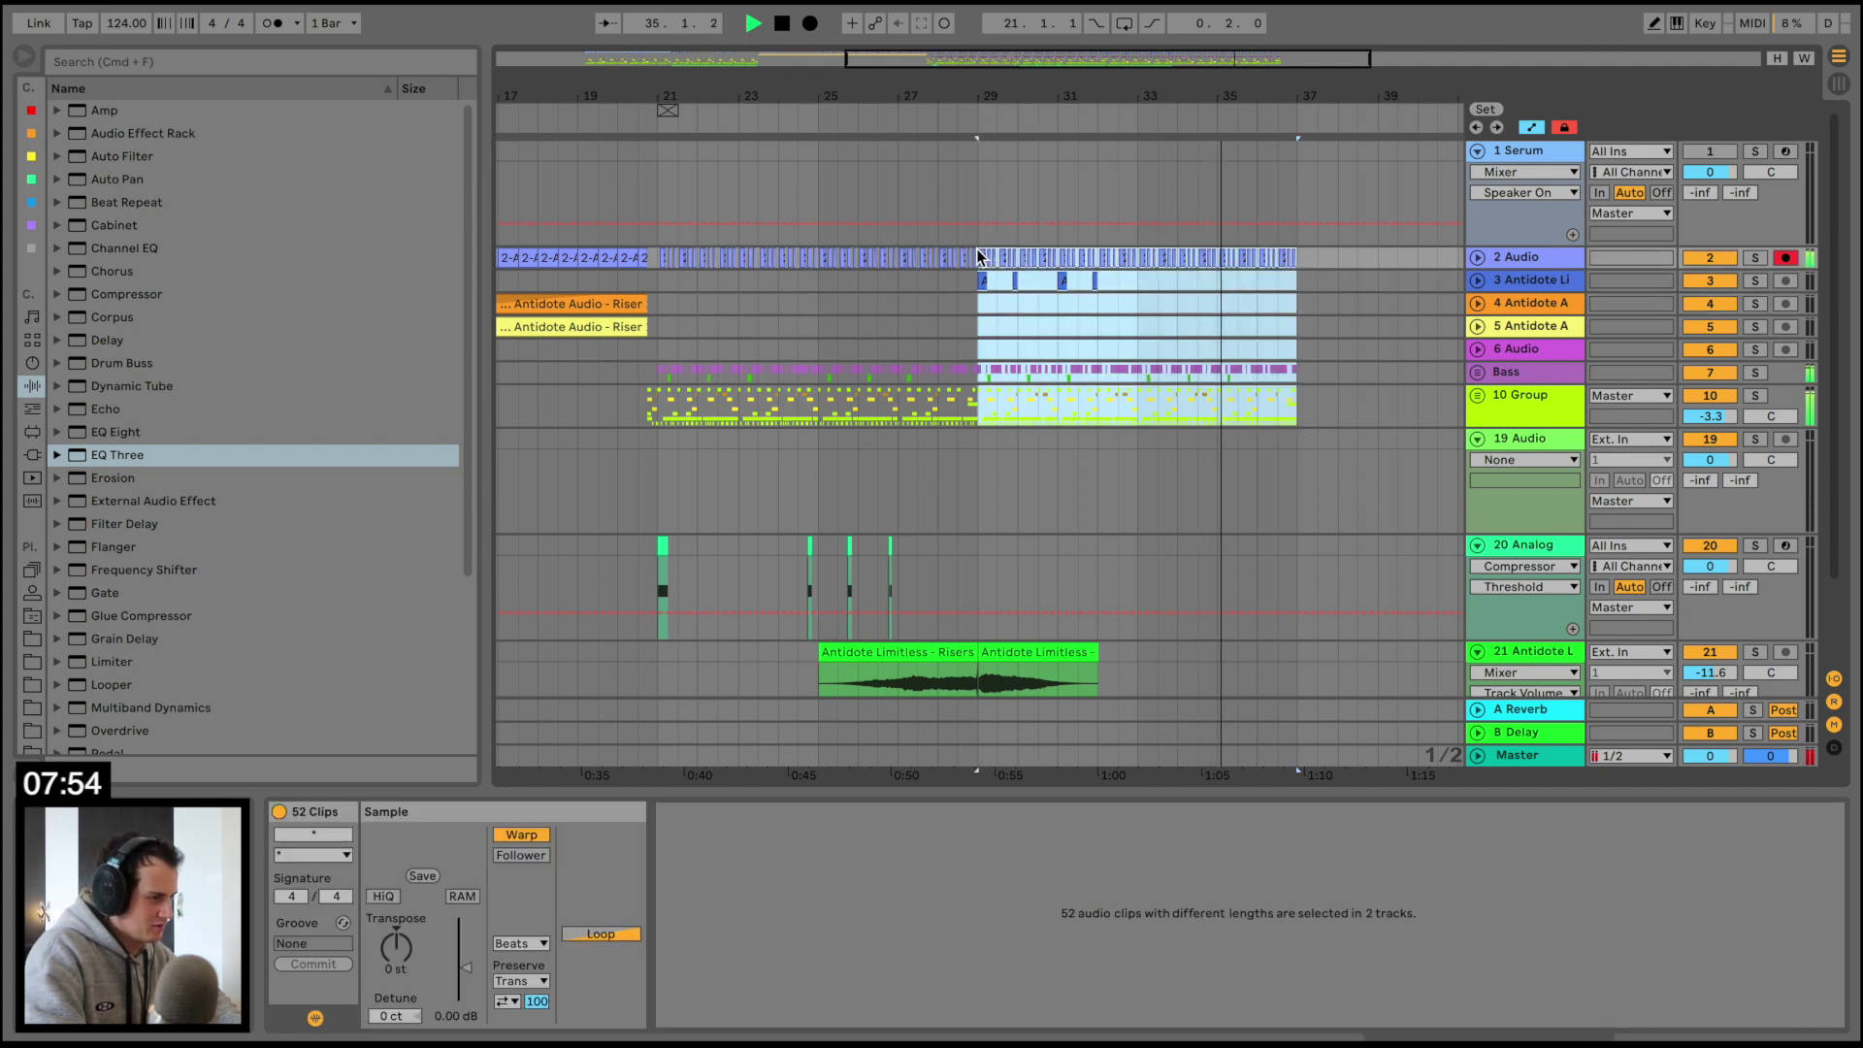
Copy the Antidote Limitless downsweep clip at bar 29 to bar 37 on the same track
{"action": "scroll", "coordinate": [1027, 396], "scroll_direction": "down", "scroll_amount": 3}
{"action": "scroll", "coordinate": [1026, 396], "scroll_direction": "right", "scroll_amount": 5}
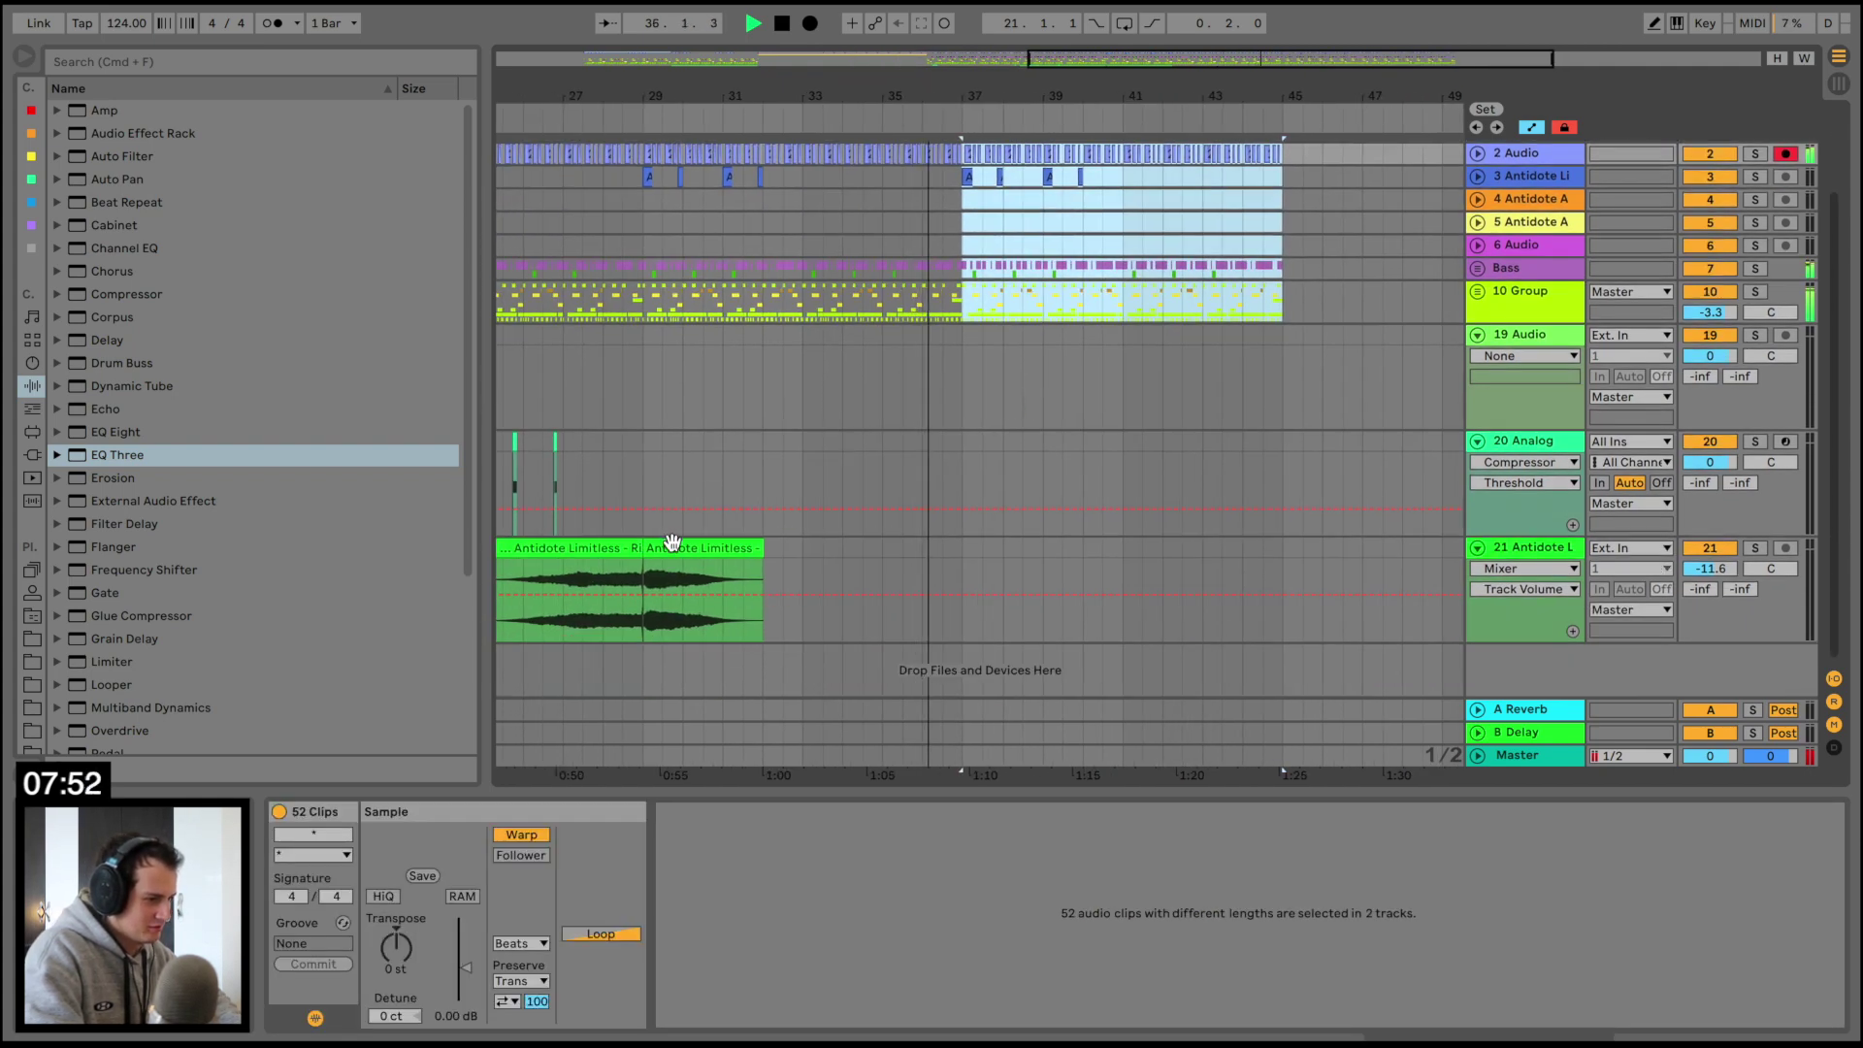
{"action": "left_click", "coordinate": [679, 553]}
{"action": "key", "text": "super+c"}
{"action": "left_click", "coordinate": [961, 557]}
{"action": "key", "text": "super+v"}
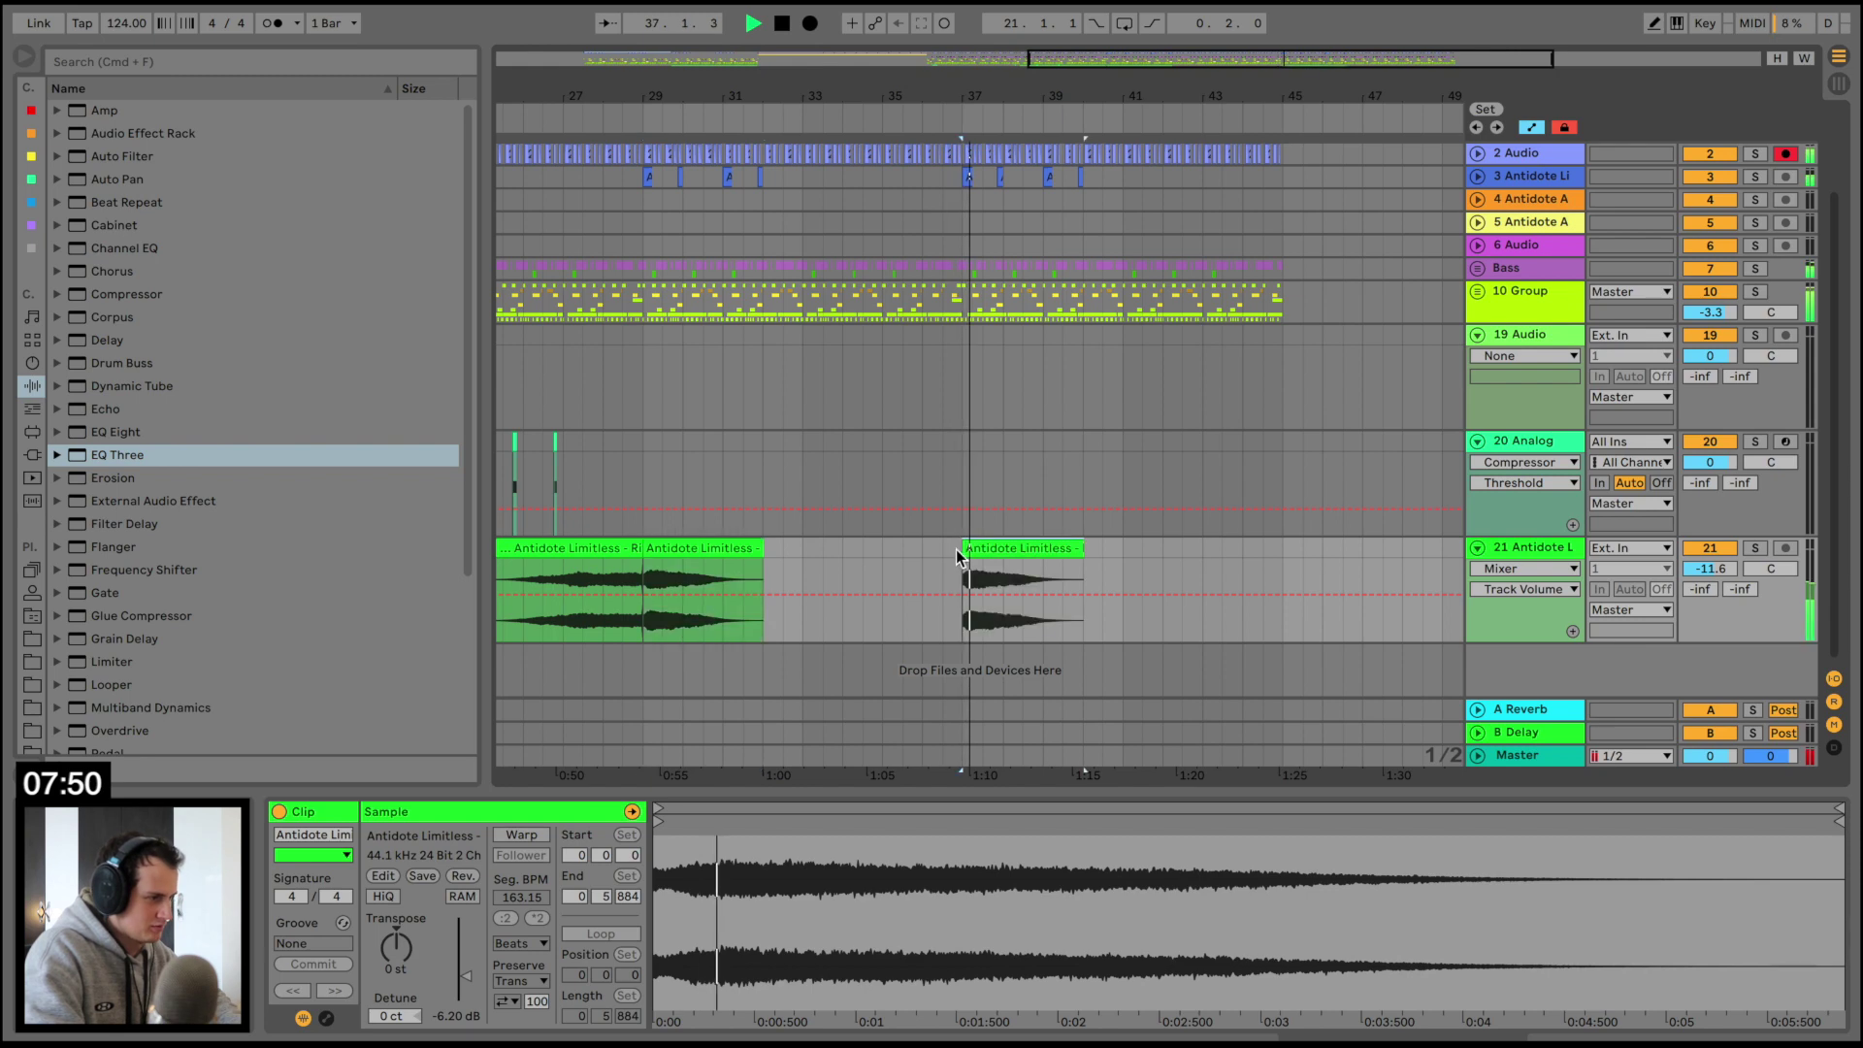
Review the arrangement from the intro through the end of the extended drop during playback
{"action": "left_click_drag", "start_coordinate": [1041, 98], "coordinate": [1042, 84]}
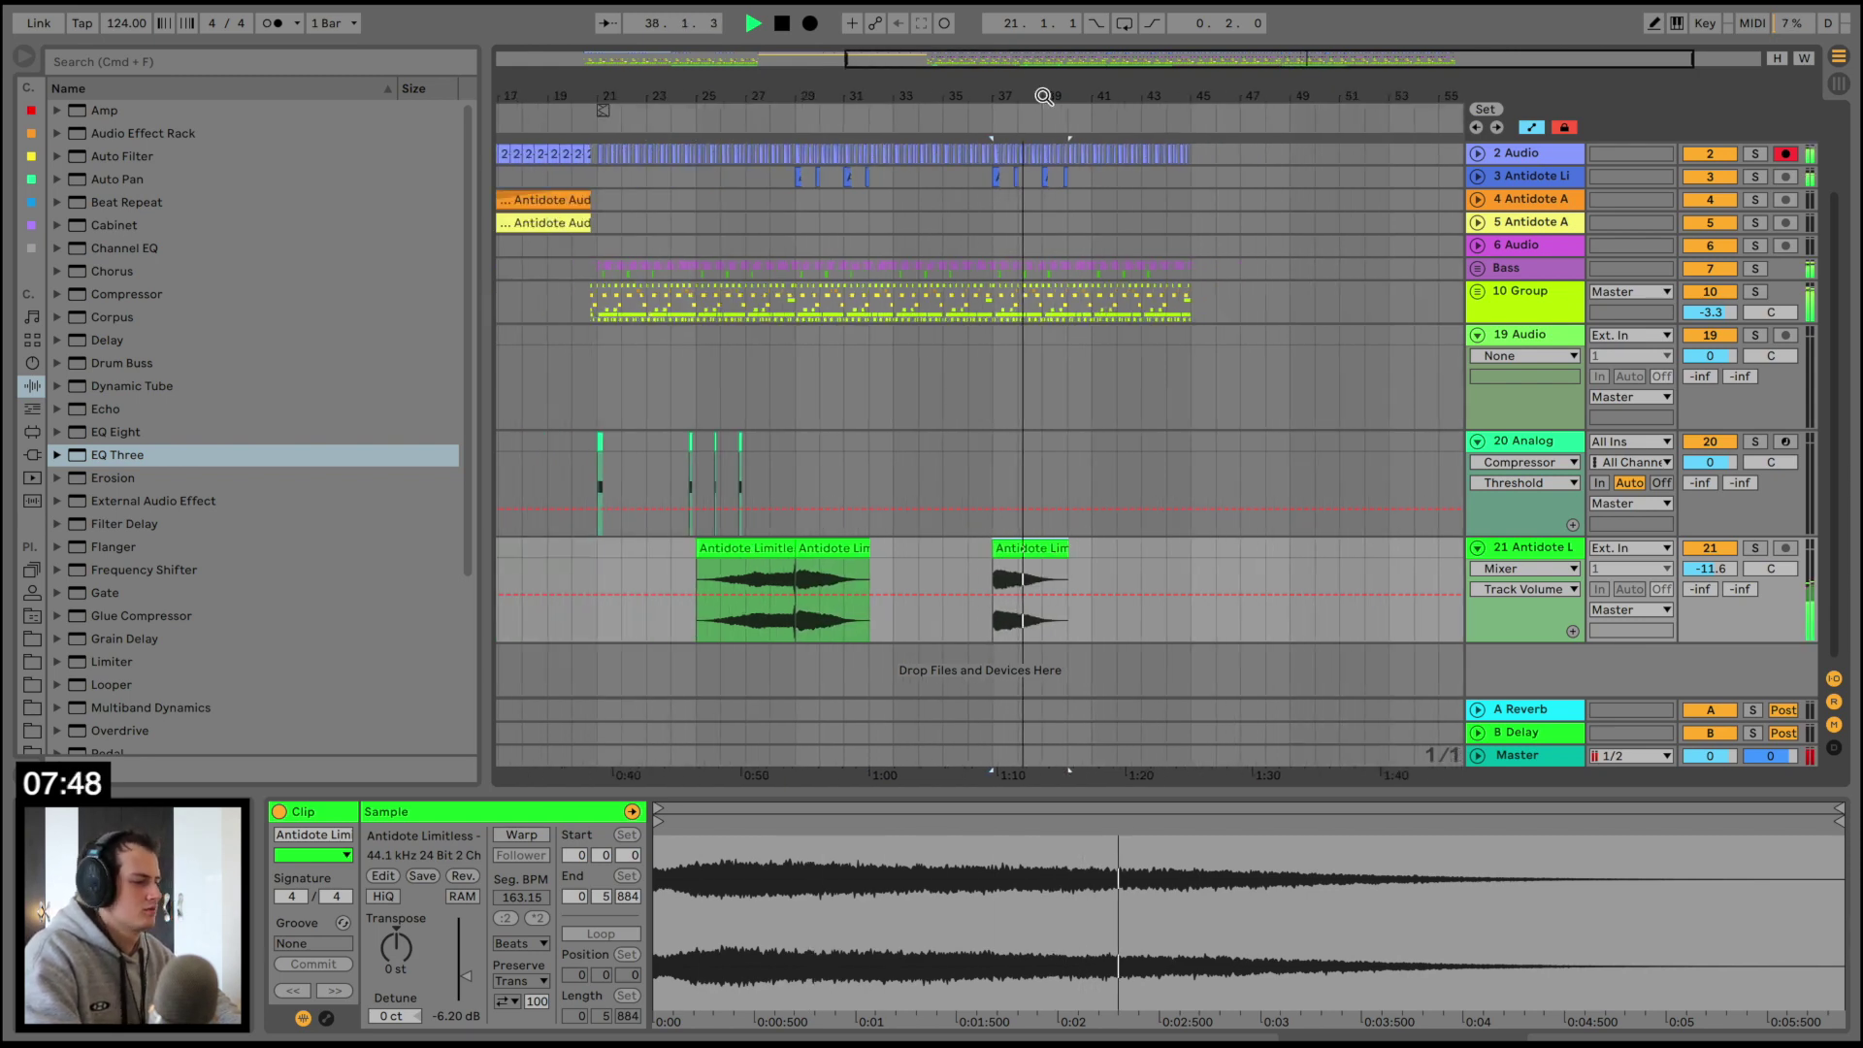
{"action": "scroll", "coordinate": [1081, 375], "scroll_direction": "up", "scroll_amount": 2}
{"action": "scroll", "coordinate": [1081, 374], "scroll_direction": "left", "scroll_amount": 6}
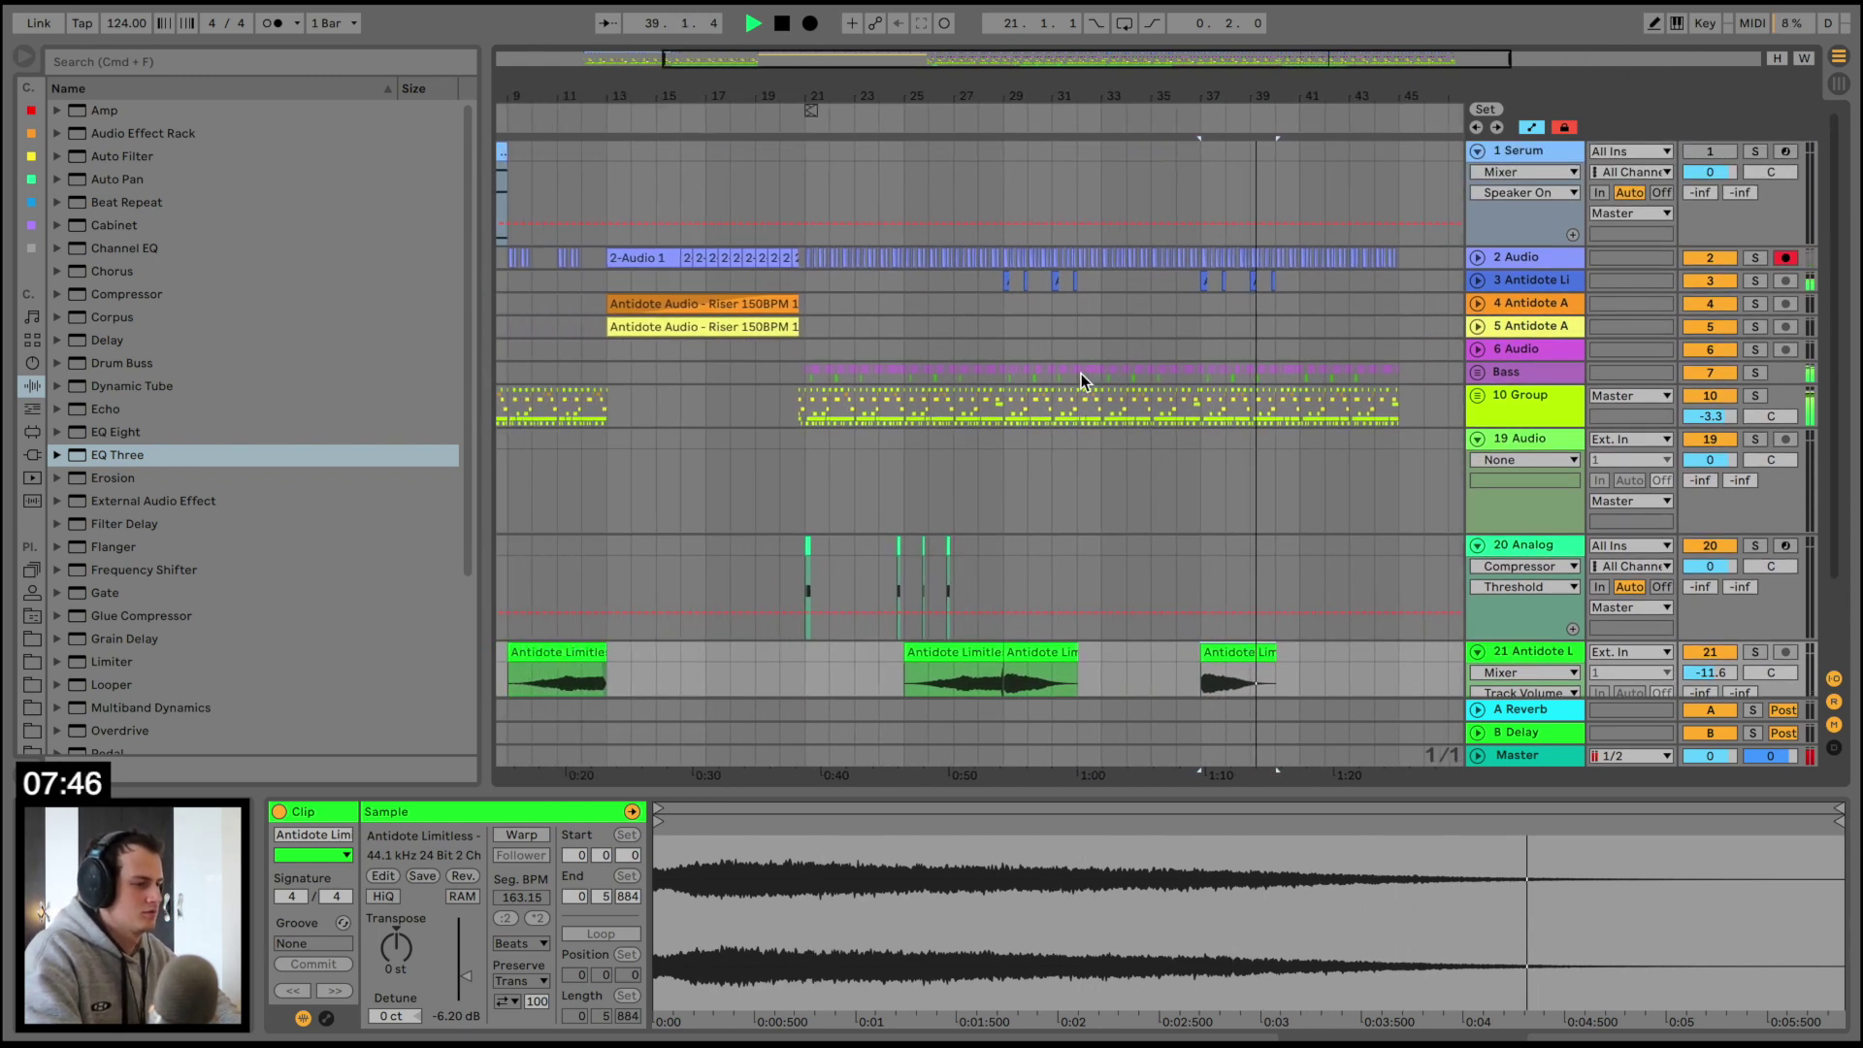
{"action": "scroll", "coordinate": [1081, 374], "scroll_direction": "right", "scroll_amount": 2}
{"action": "scroll", "coordinate": [1081, 375], "scroll_direction": "left", "scroll_amount": 10}
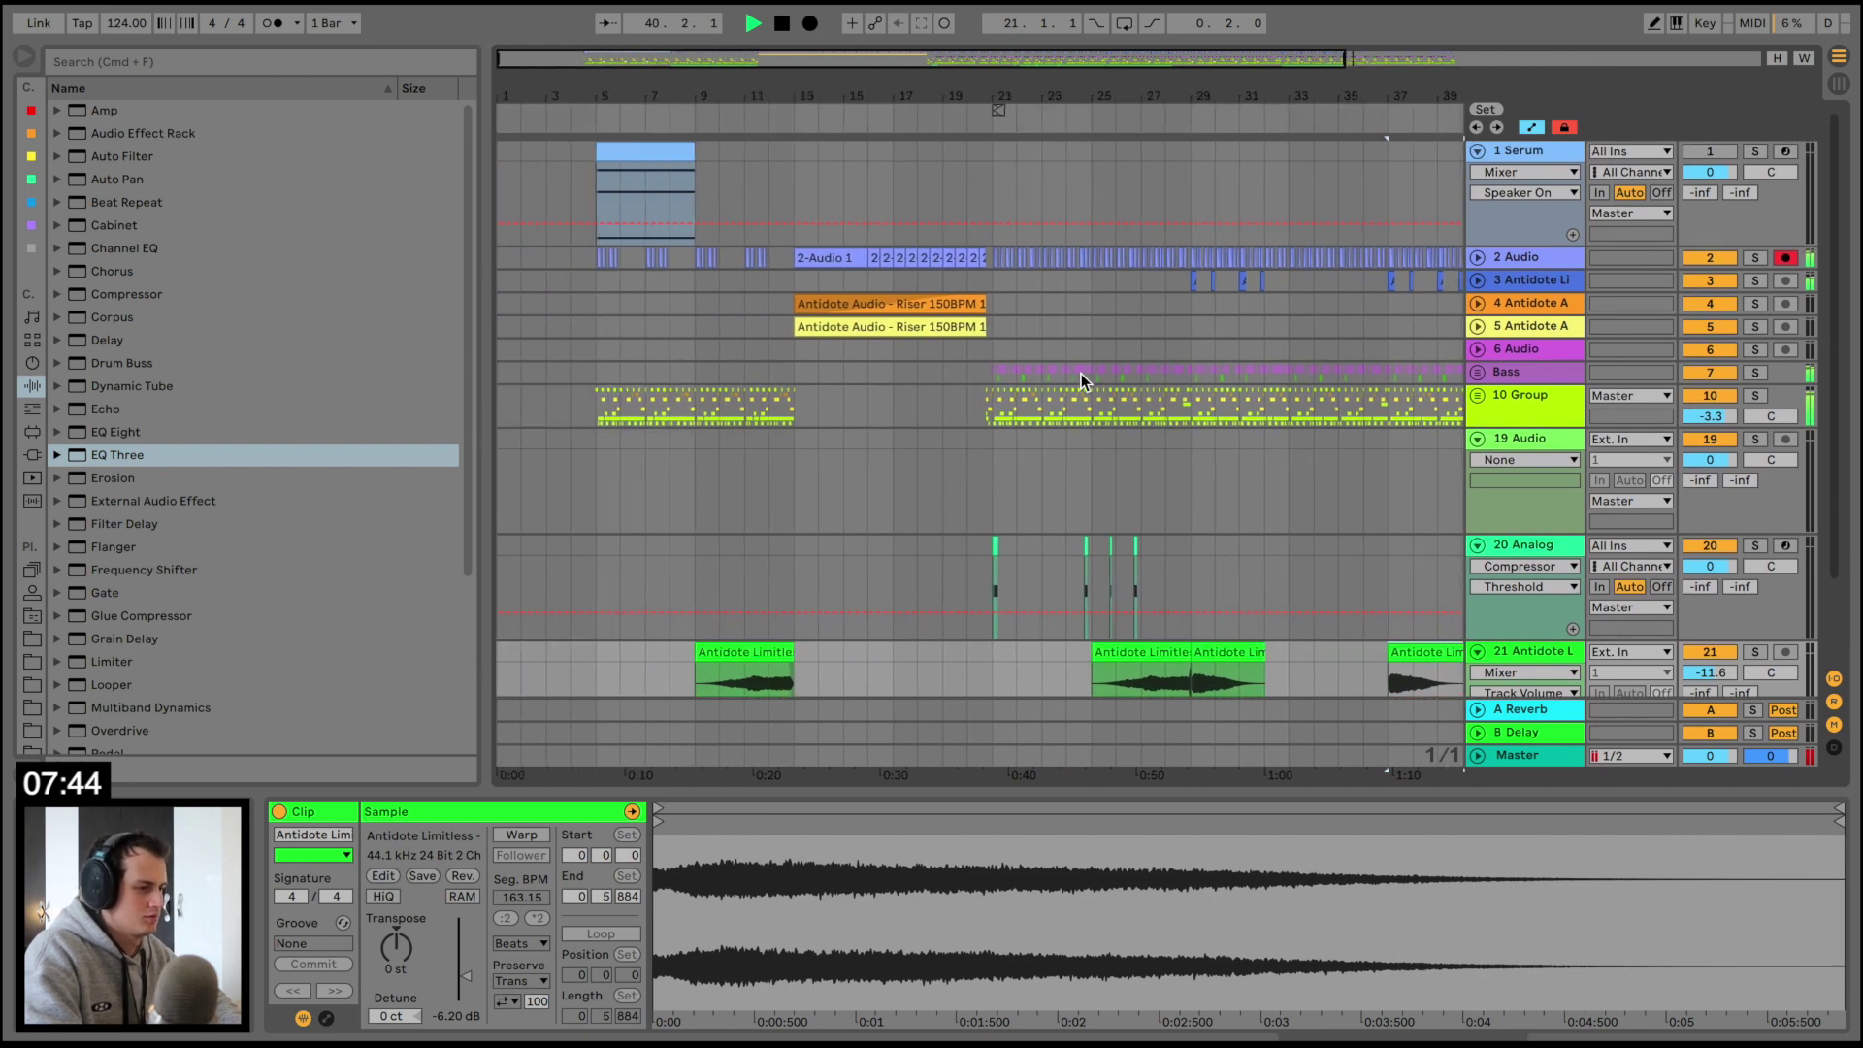
{"action": "scroll", "coordinate": [830, 344], "scroll_direction": "down", "scroll_amount": 3}
{"action": "scroll", "coordinate": [830, 345], "scroll_direction": "right", "scroll_amount": 12}
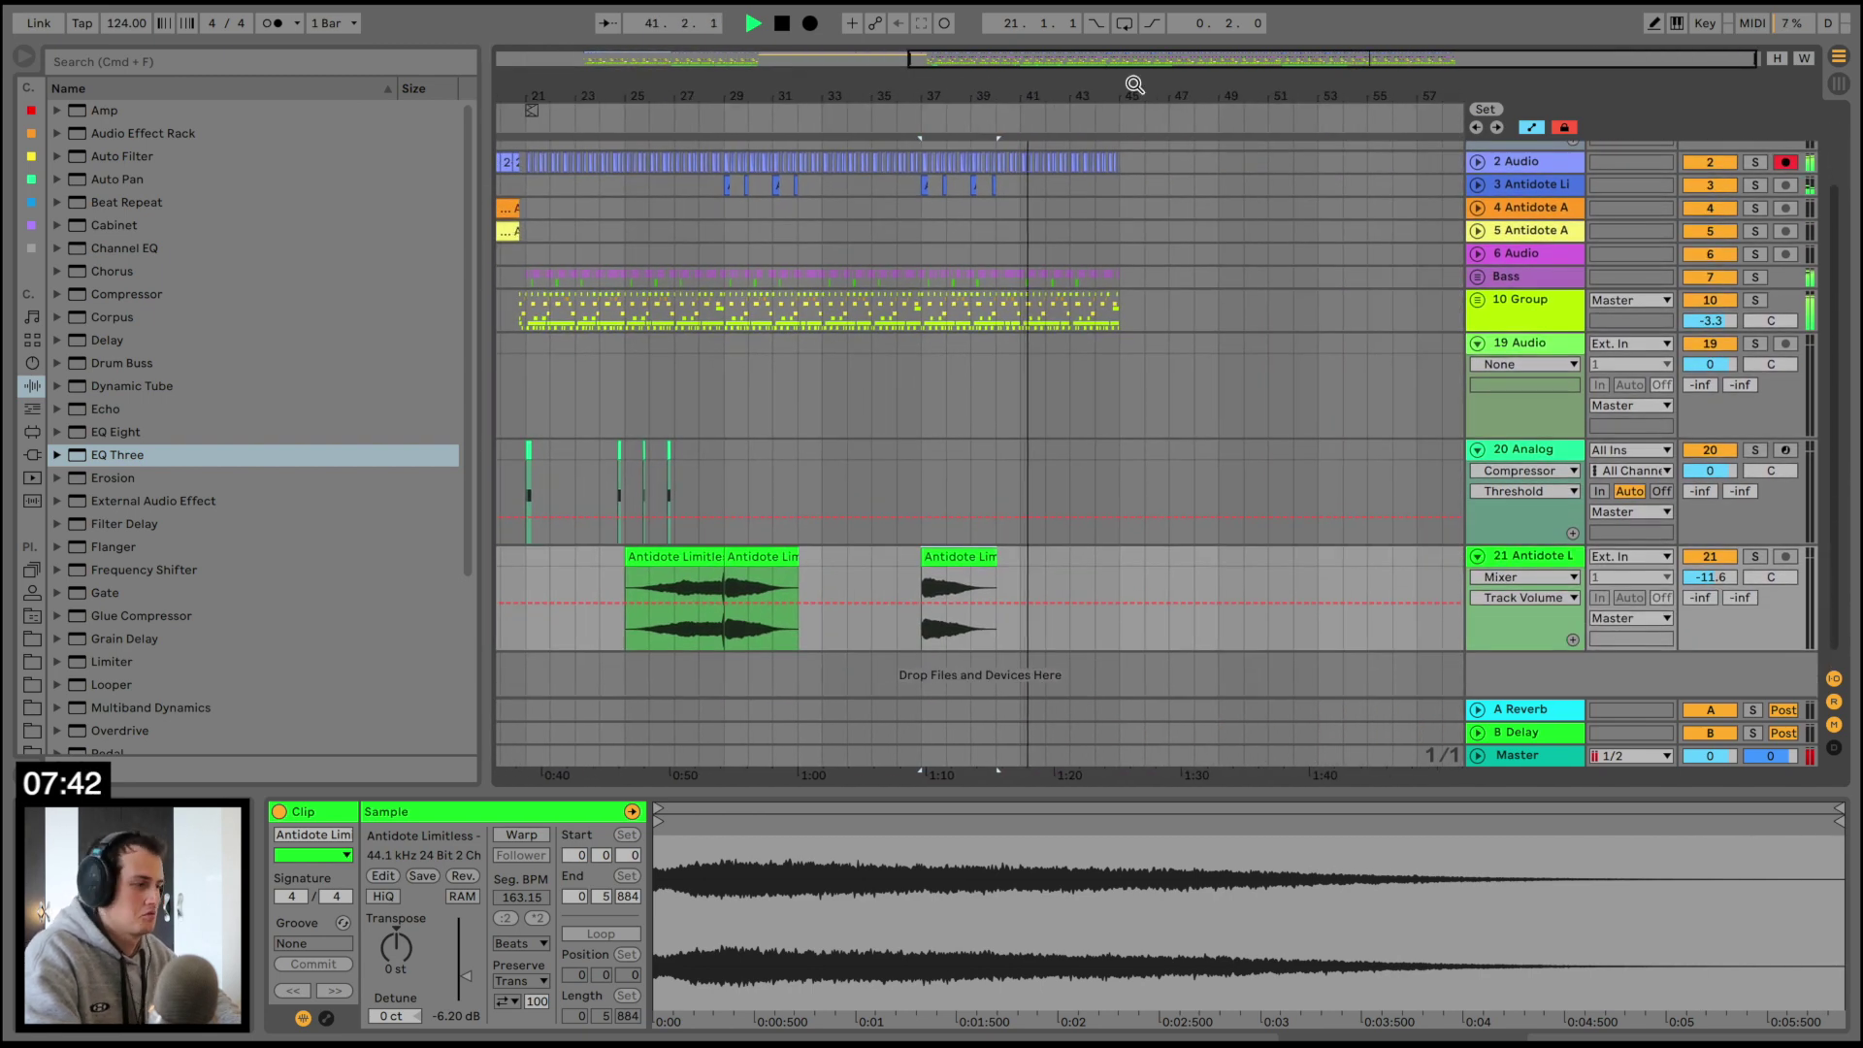
{"action": "left_click_drag", "start_coordinate": [1133, 85], "coordinate": [1154, 160]}
{"action": "scroll", "coordinate": [1017, 336], "scroll_direction": "up", "scroll_amount": 2}
{"action": "scroll", "coordinate": [1017, 336], "scroll_direction": "right", "scroll_amount": 1}
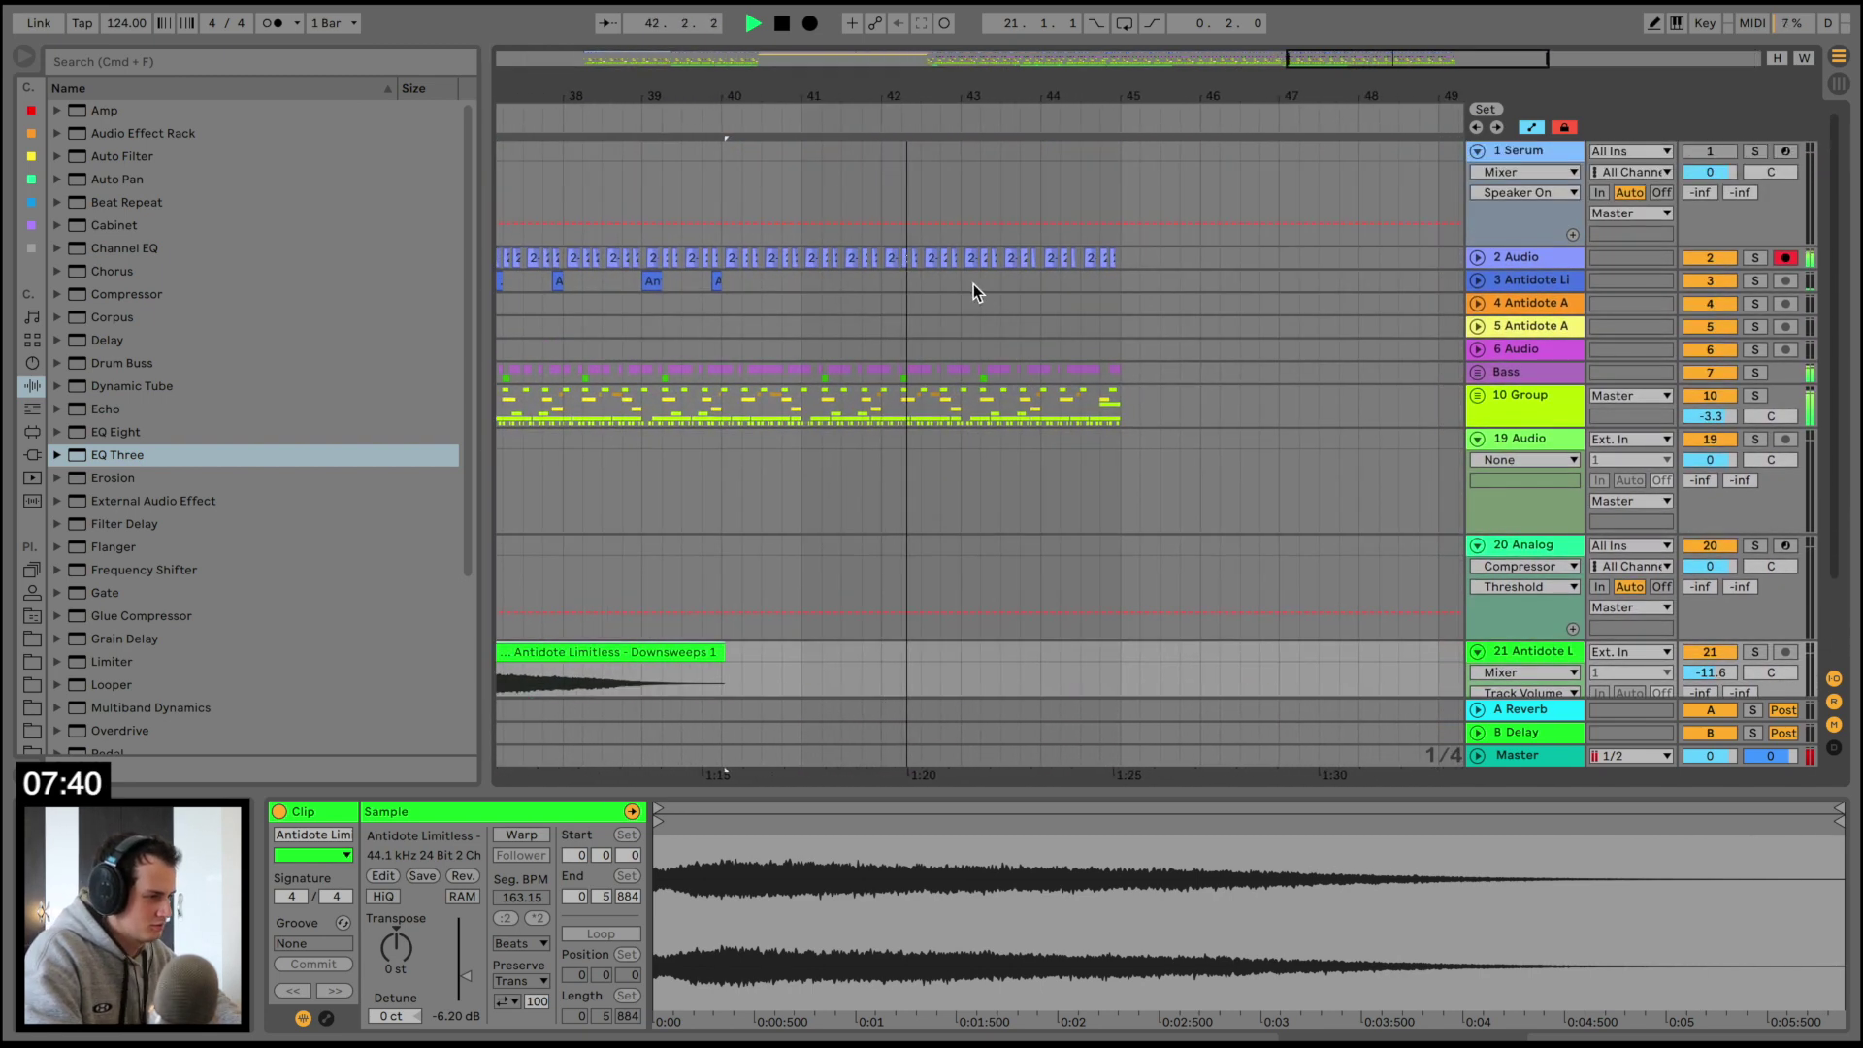
{"action": "left_click_drag", "start_coordinate": [971, 282], "coordinate": [1138, 262]}
{"action": "key", "text": "Delete"}
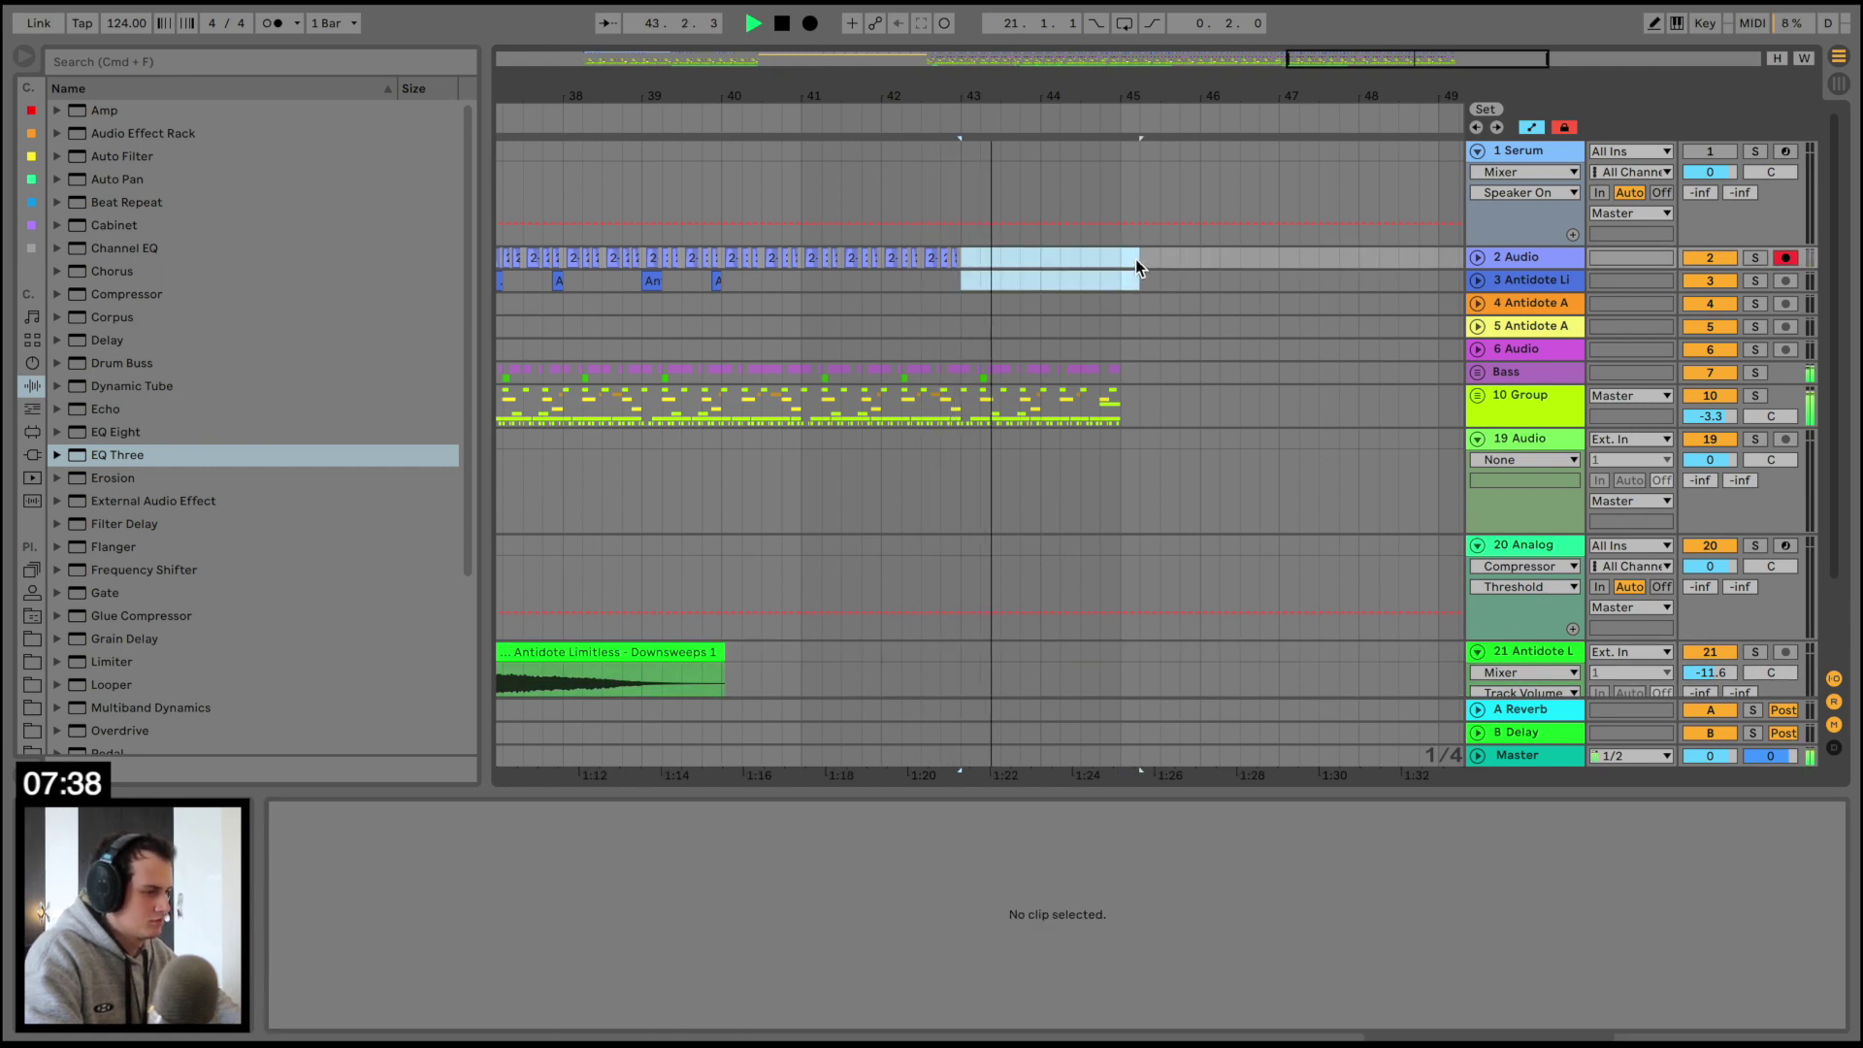
{"action": "key", "text": "super+z"}
Stop playback, unfold 10 Group and show the KICK track's Speaker On automation around bar 43
{"action": "key", "text": "space"}
{"action": "left_click", "coordinate": [964, 396]}
{"action": "left_click", "coordinate": [1478, 392]}
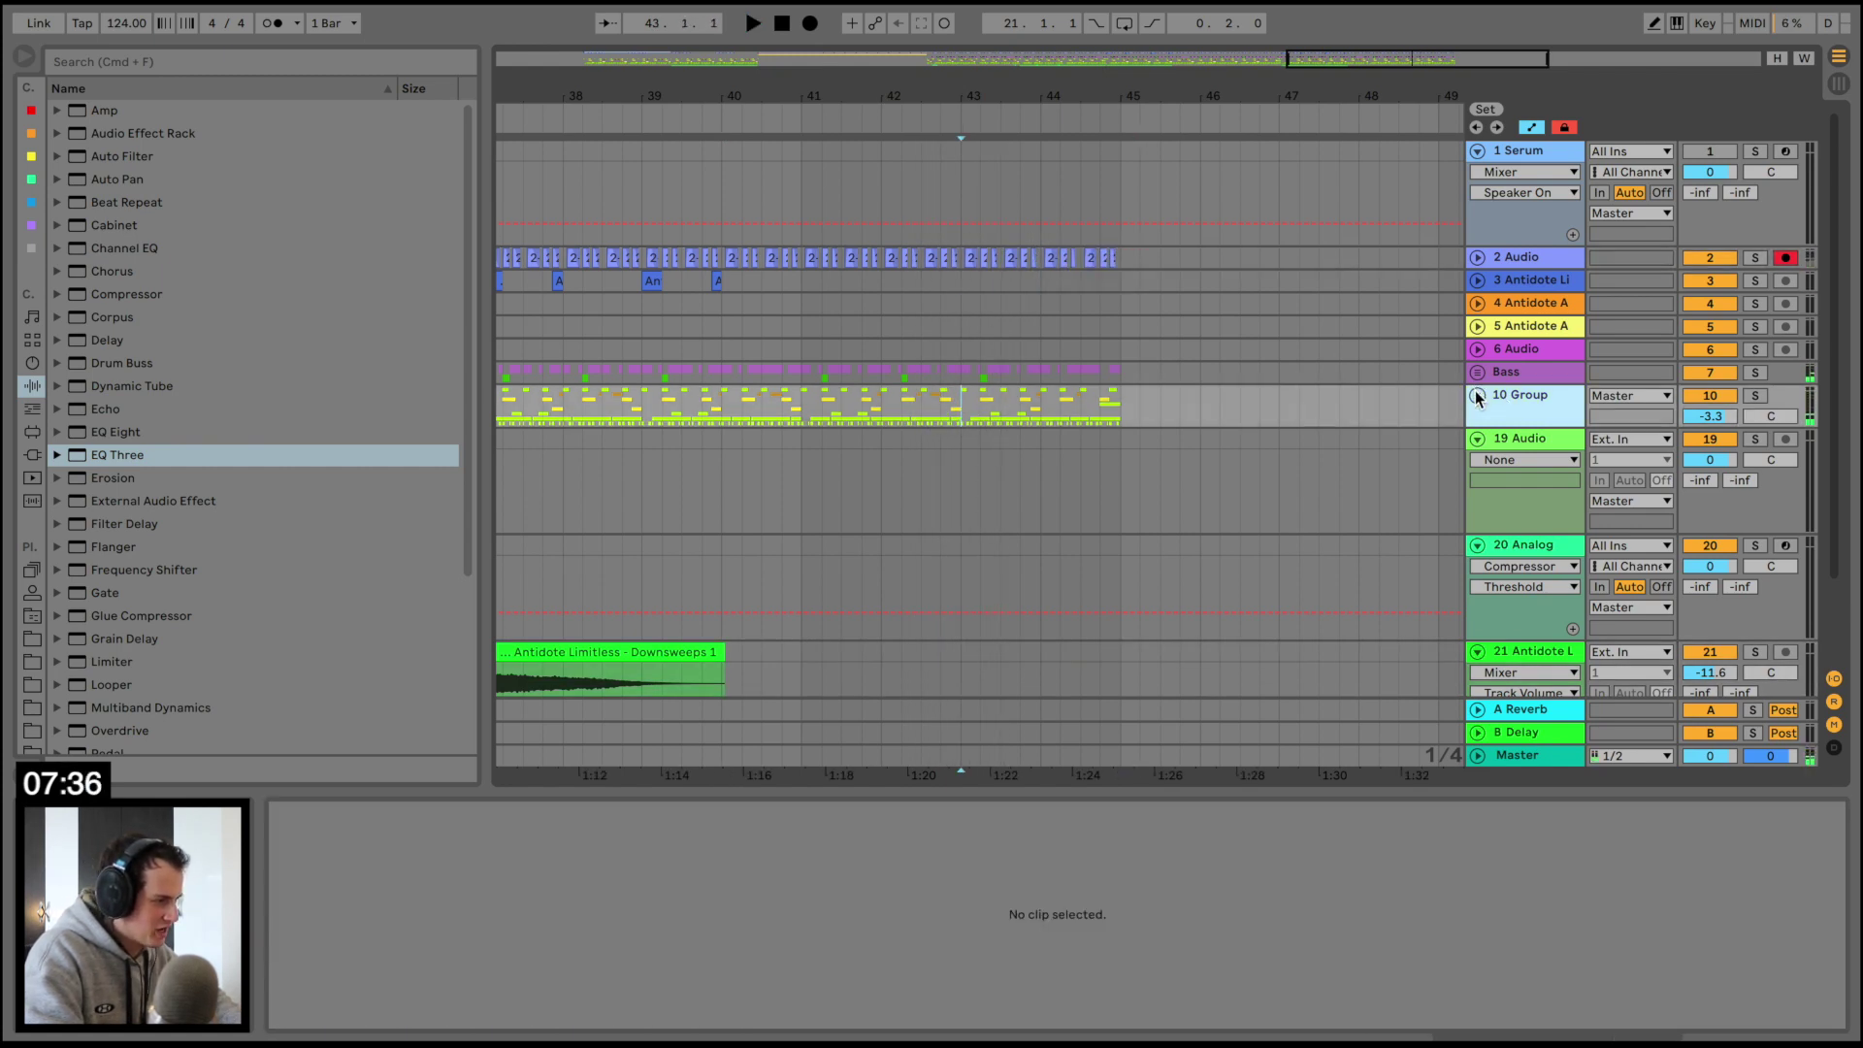
{"action": "left_click", "coordinate": [1477, 395]}
{"action": "right_click", "coordinate": [1705, 505]}
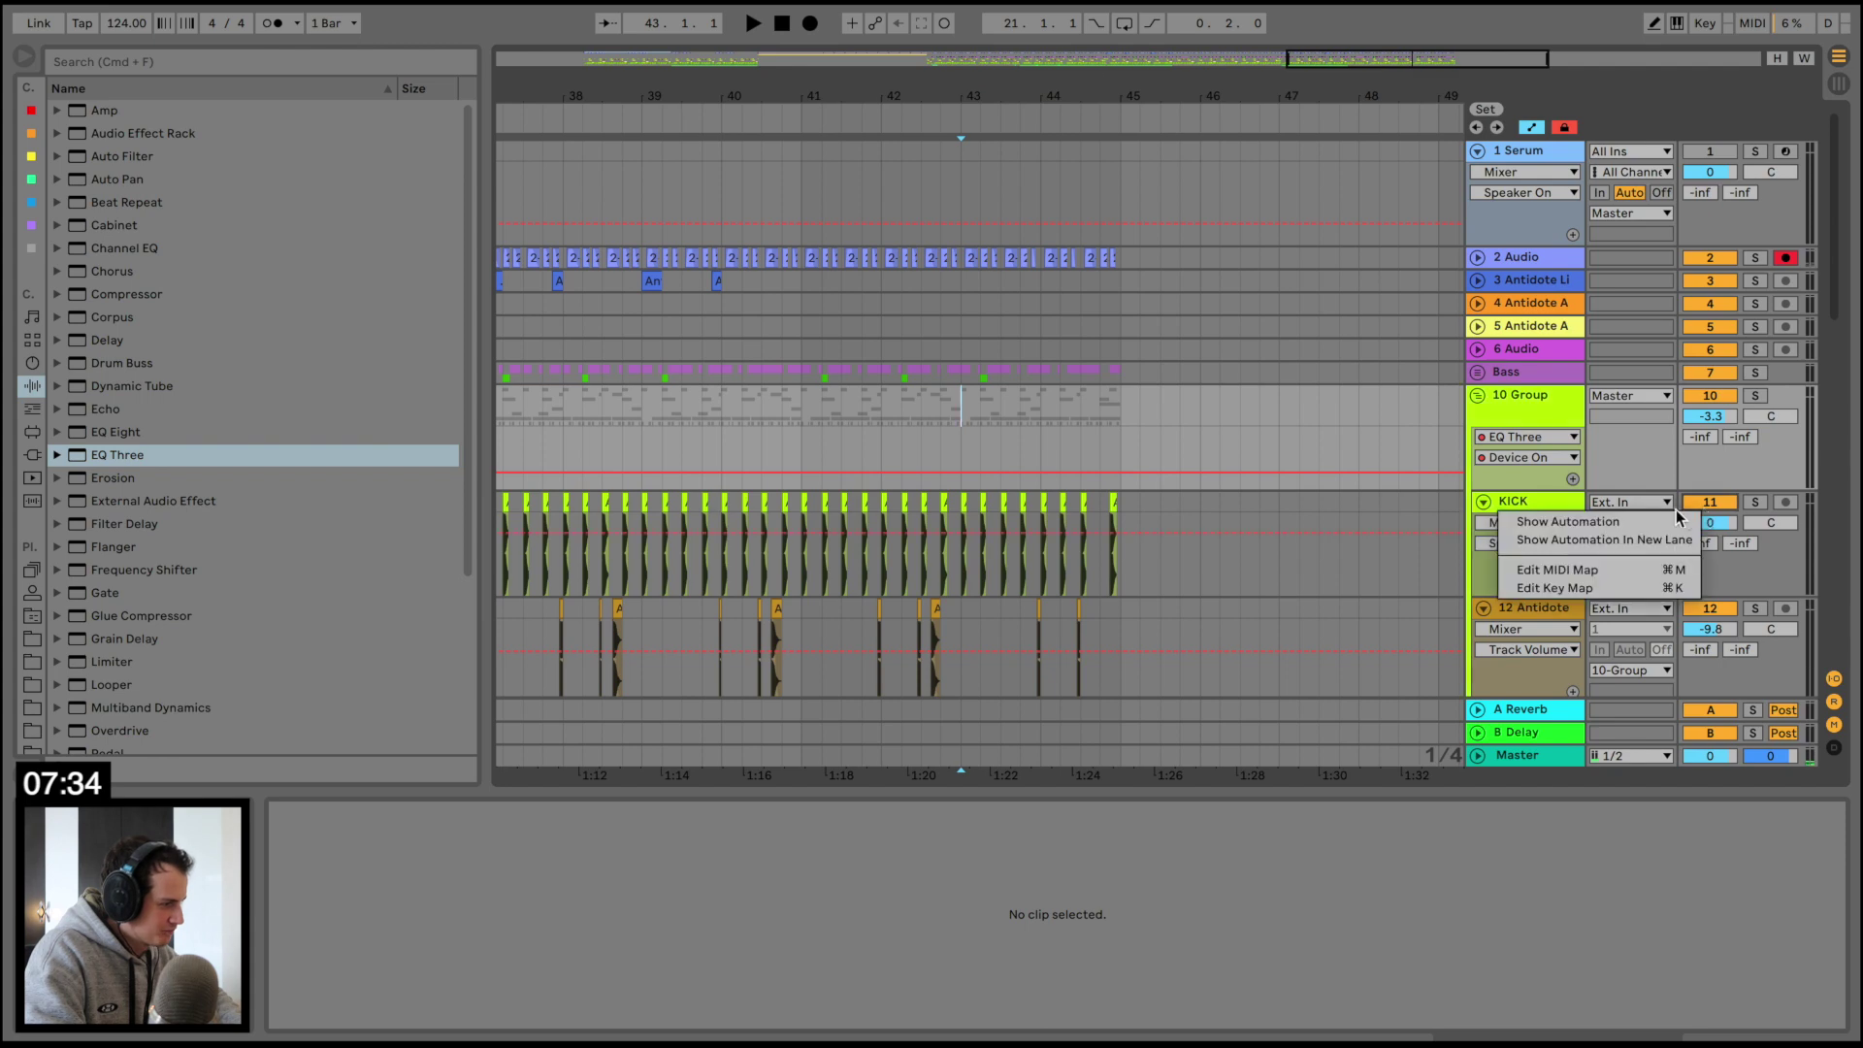
{"action": "left_click", "coordinate": [1672, 516]}
{"action": "right_click", "coordinate": [1710, 506]}
{"action": "left_click", "coordinate": [1692, 521]}
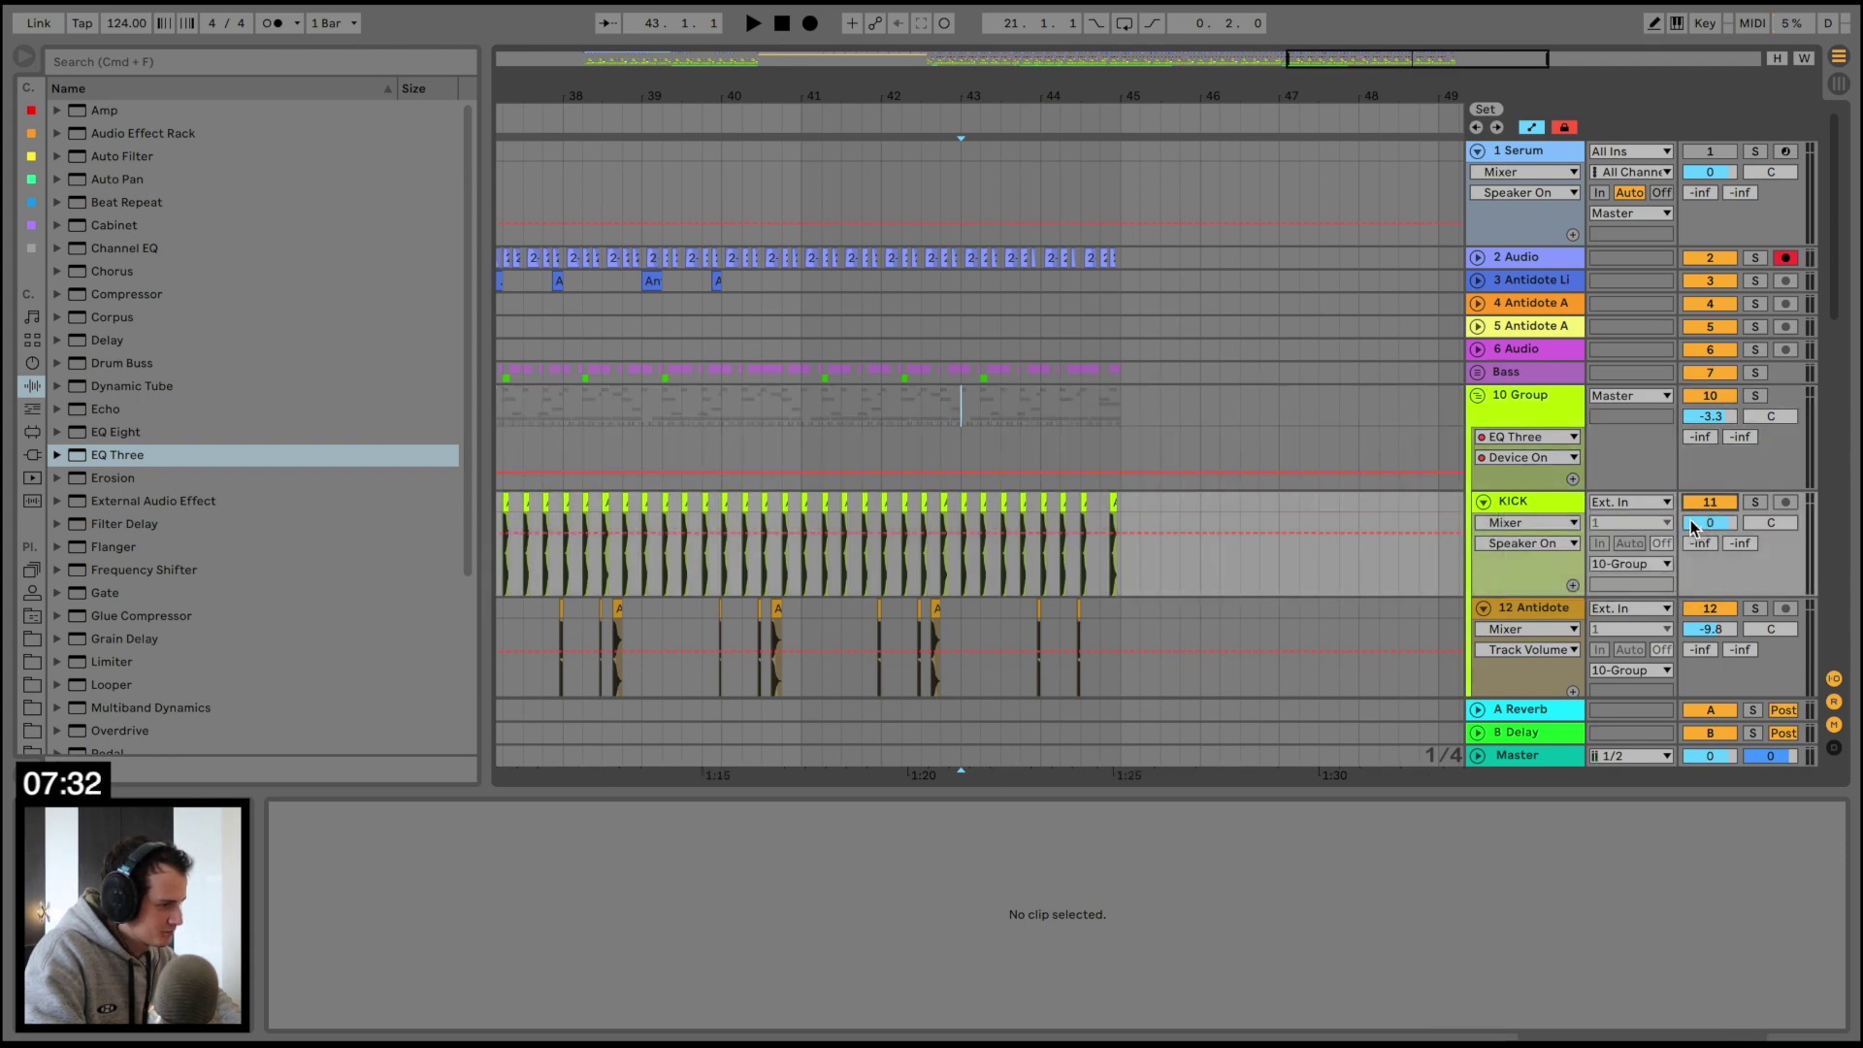
Automate KICK's Speaker On to switch off from about 43.2, play the passage, and fold 10 Group
{"action": "left_click_drag", "start_coordinate": [971, 530], "coordinate": [980, 574]}
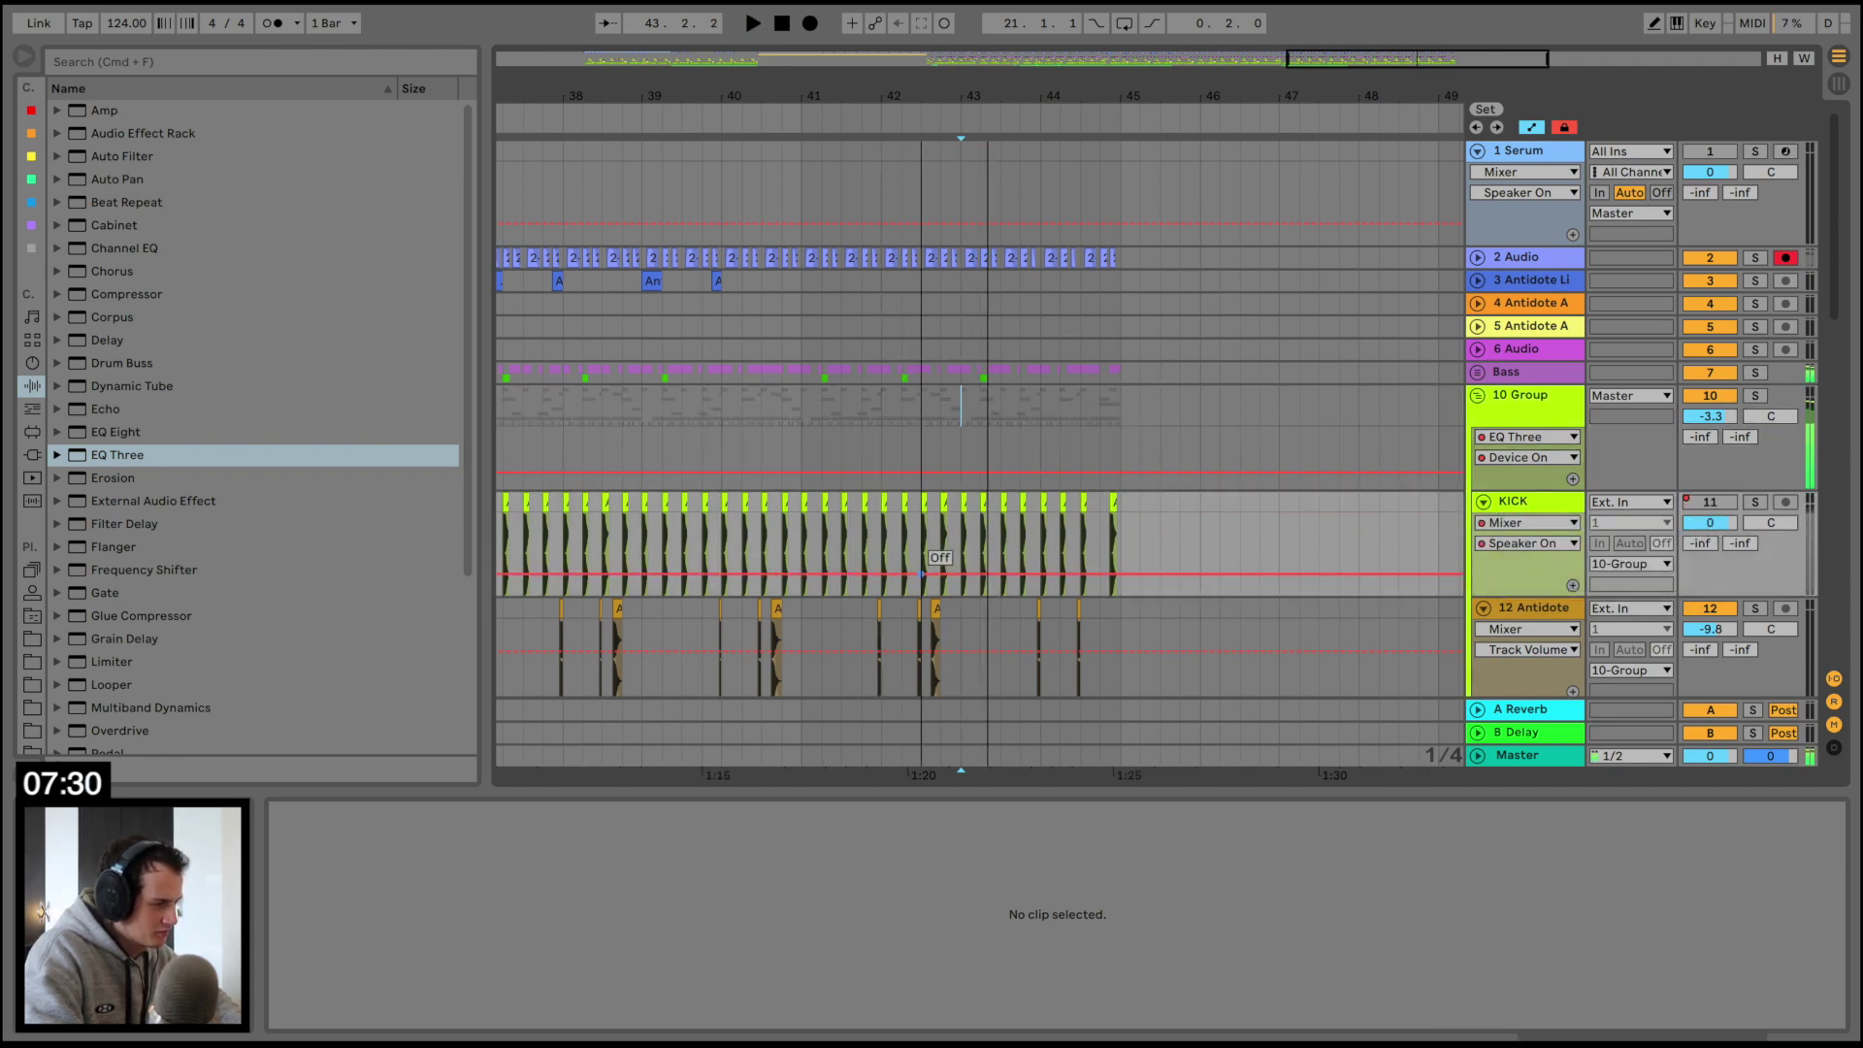
{"action": "key", "text": "space"}
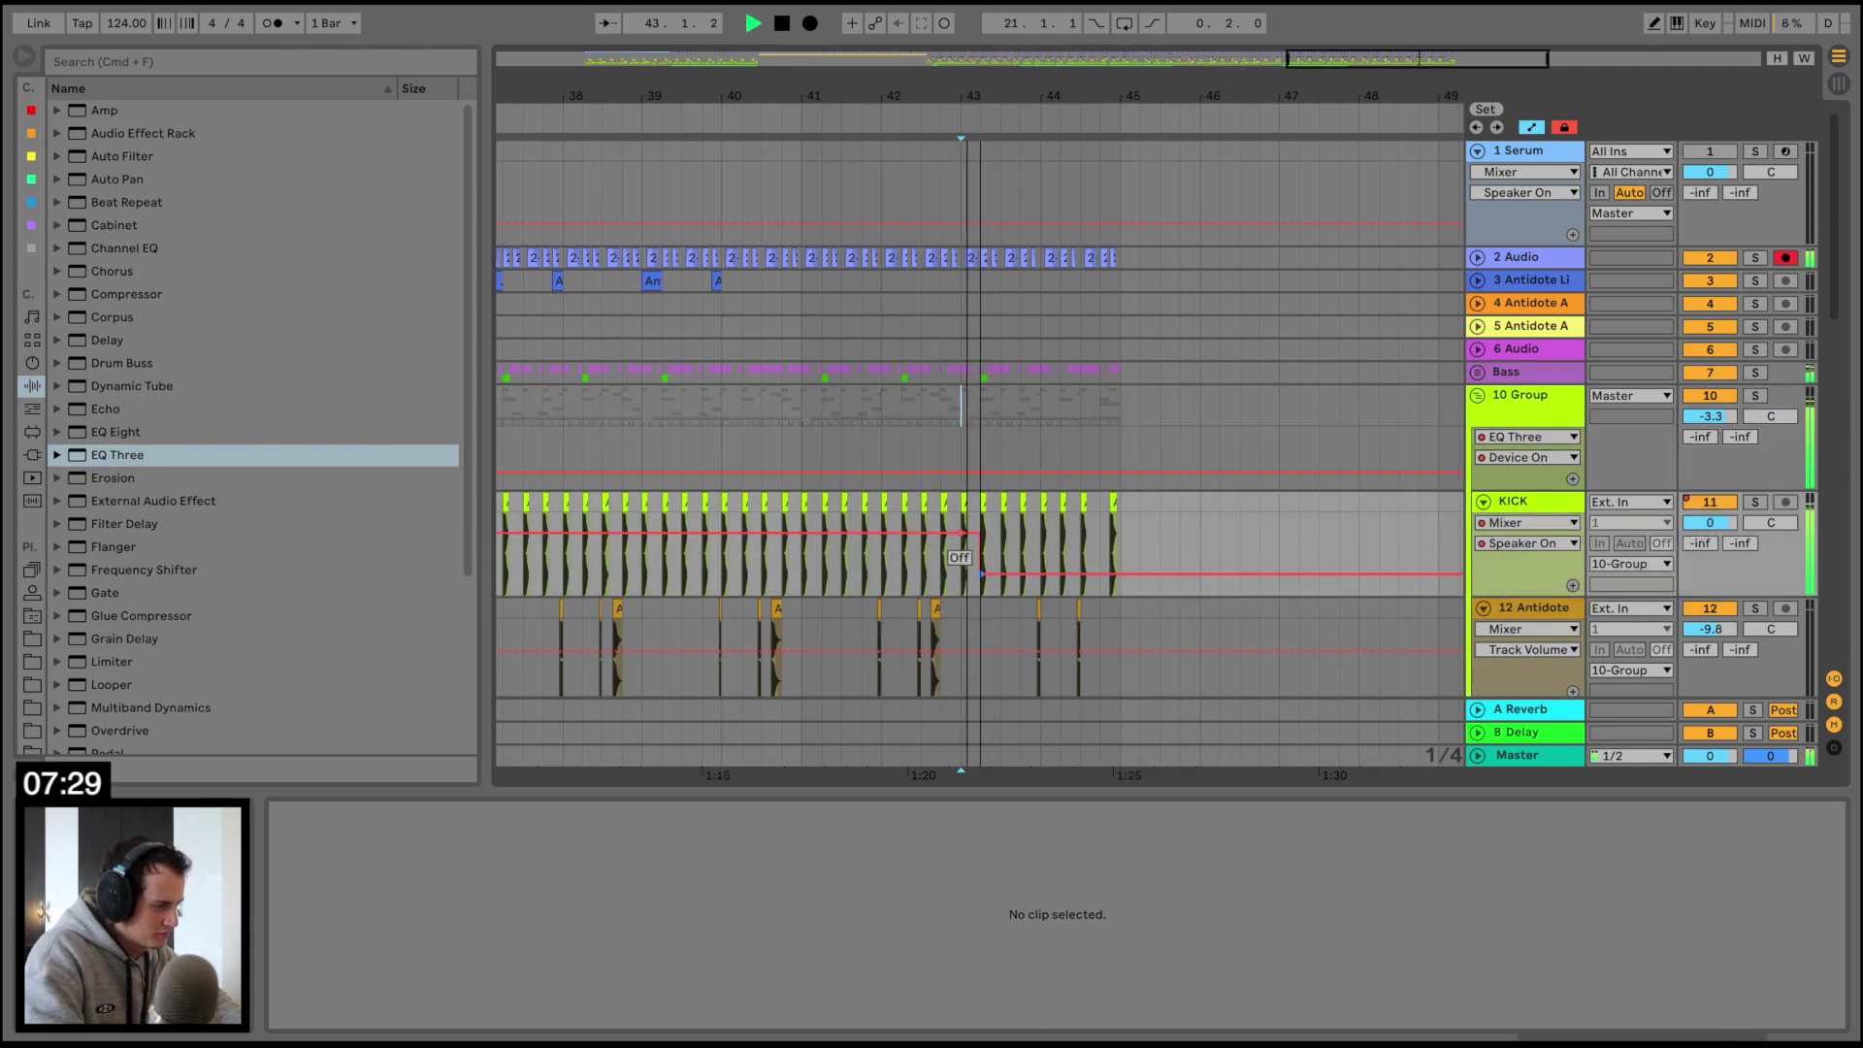
{"action": "left_click", "coordinate": [1478, 396]}
Insert a new MIDI track below 19 Audio and load the Serum VST on it
{"action": "left_click_drag", "start_coordinate": [1040, 103], "coordinate": [1214, 103]}
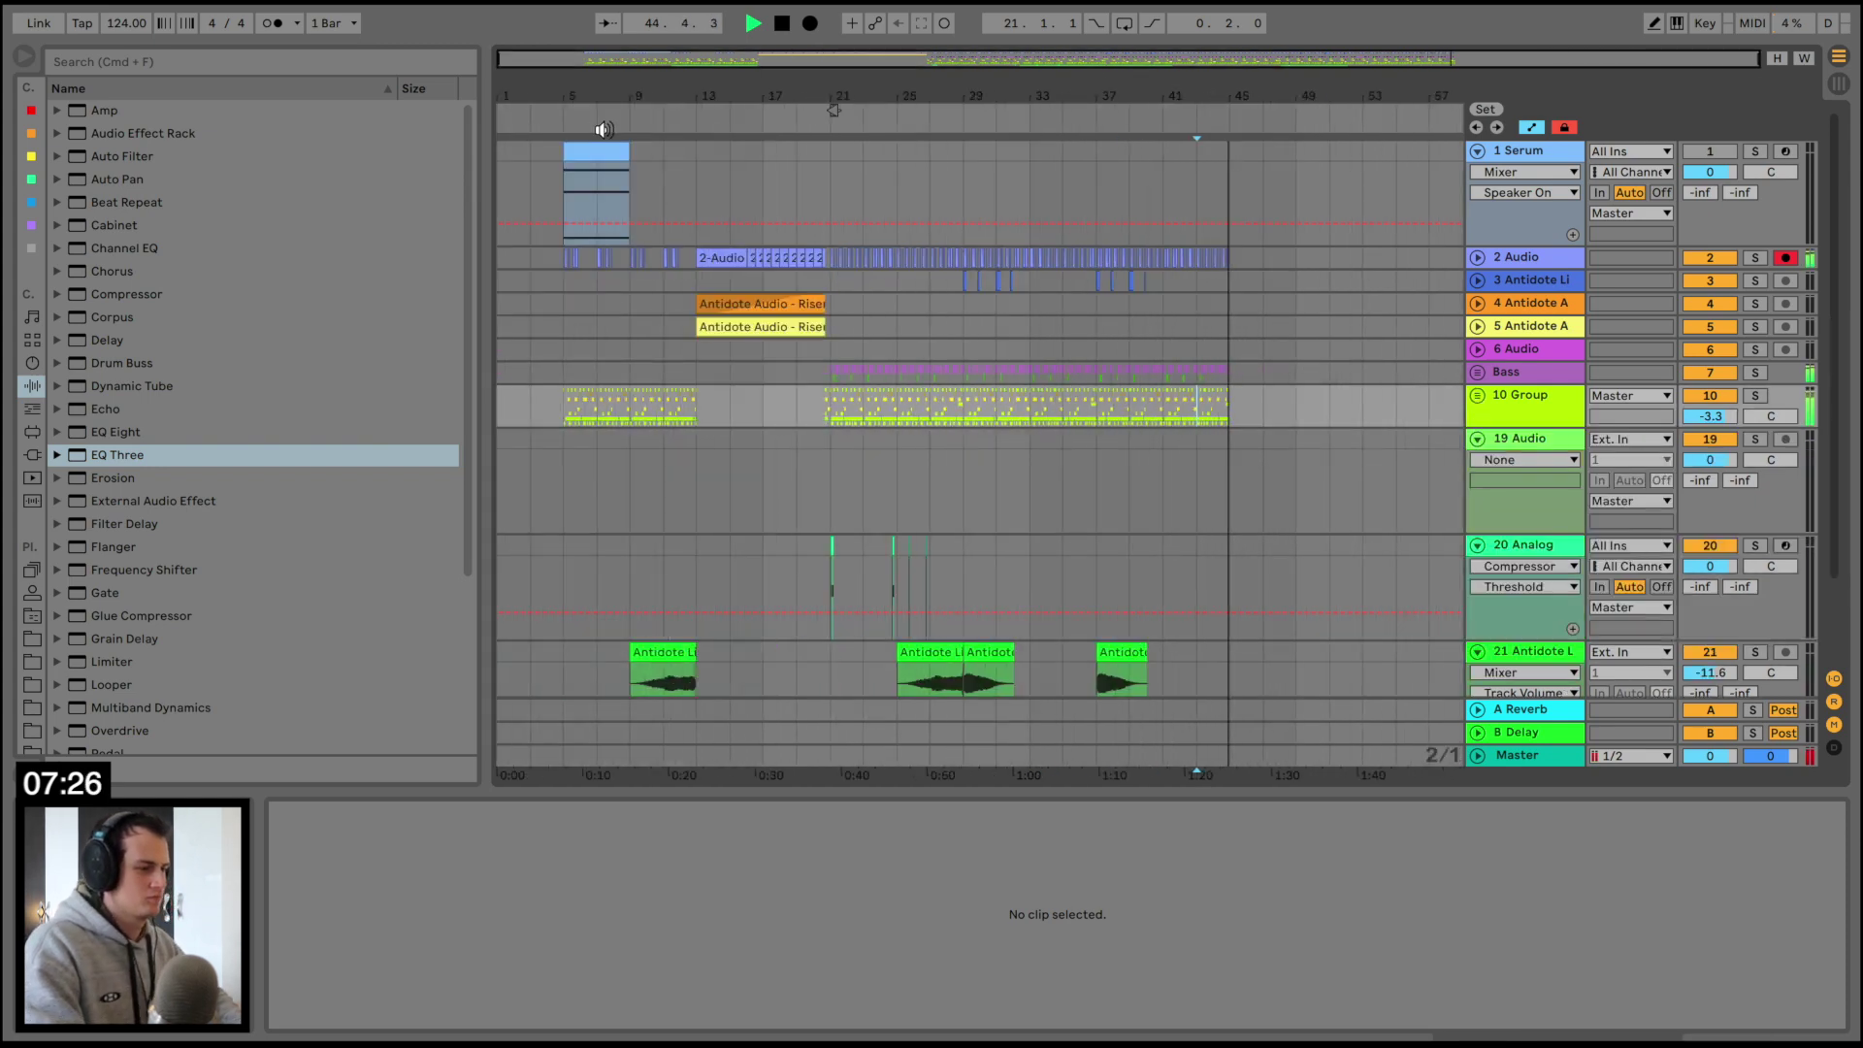
{"action": "left_click", "coordinate": [552, 121]}
{"action": "left_click", "coordinate": [1518, 435]}
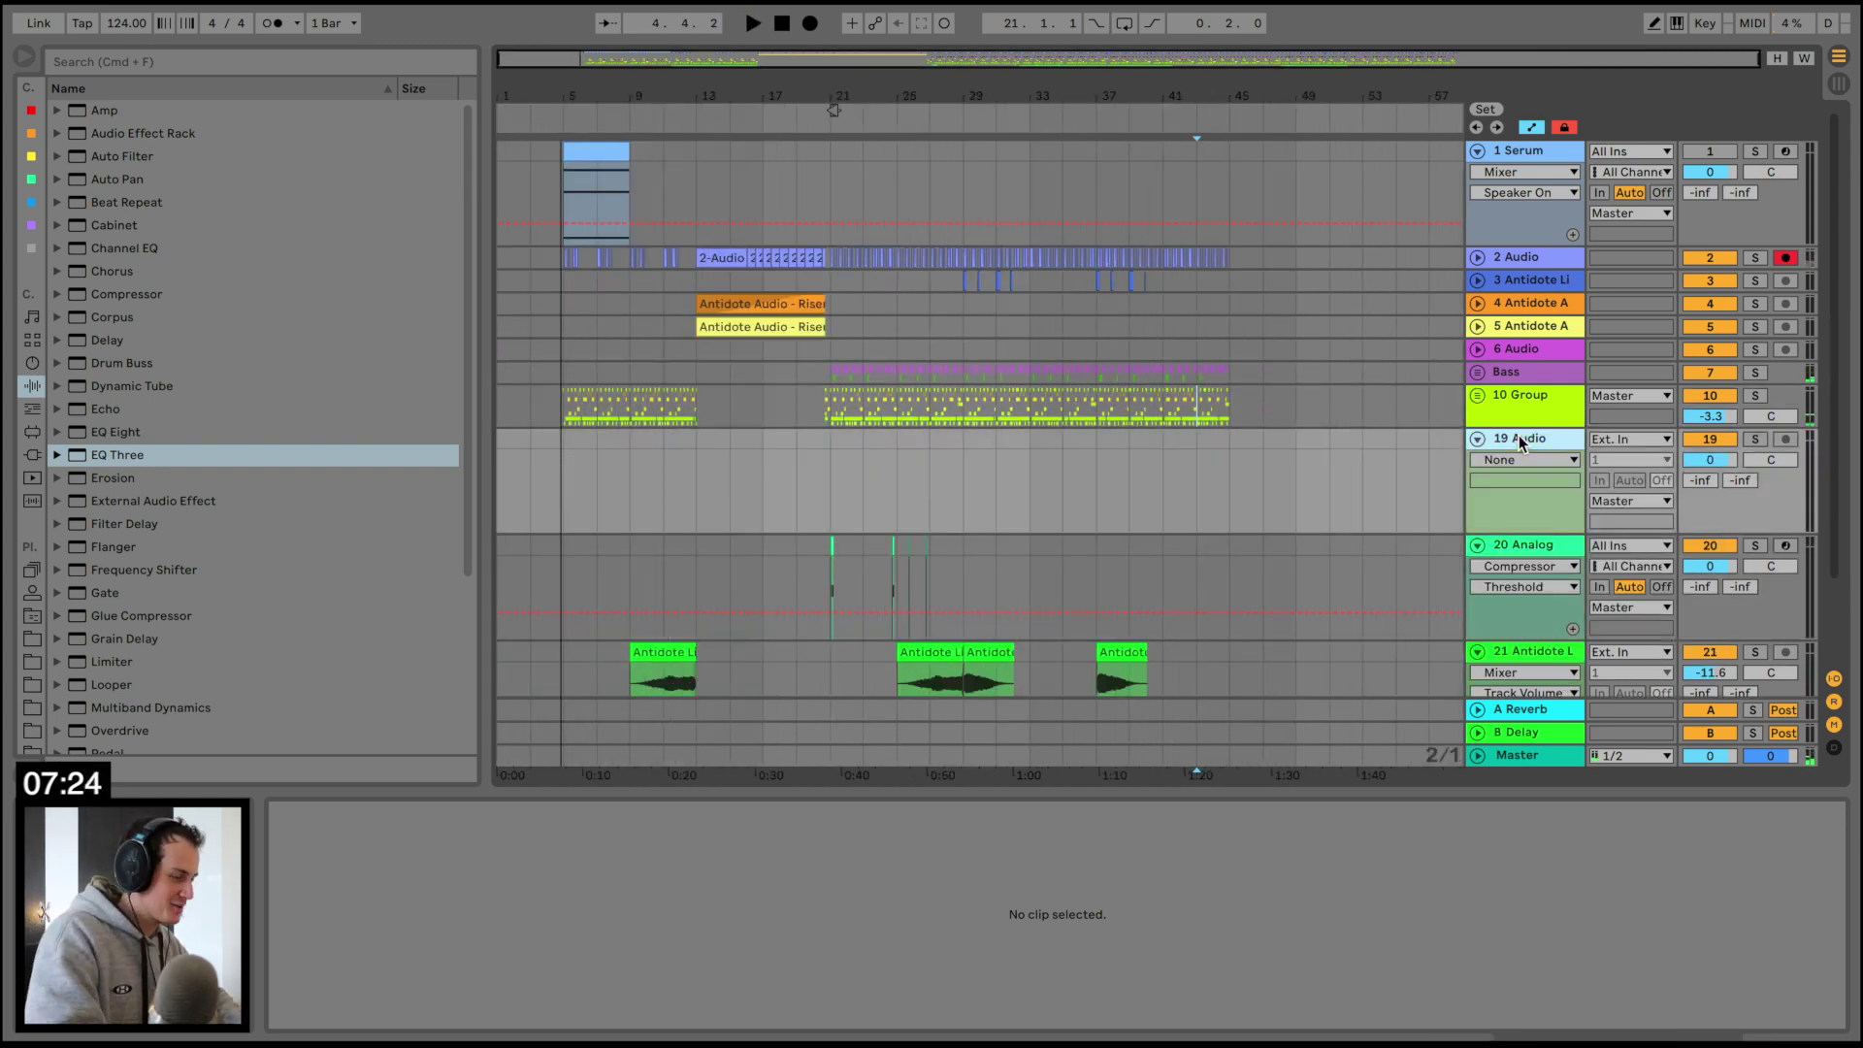
{"action": "key", "text": "super+shift+t"}
{"action": "left_click", "coordinate": [34, 458]}
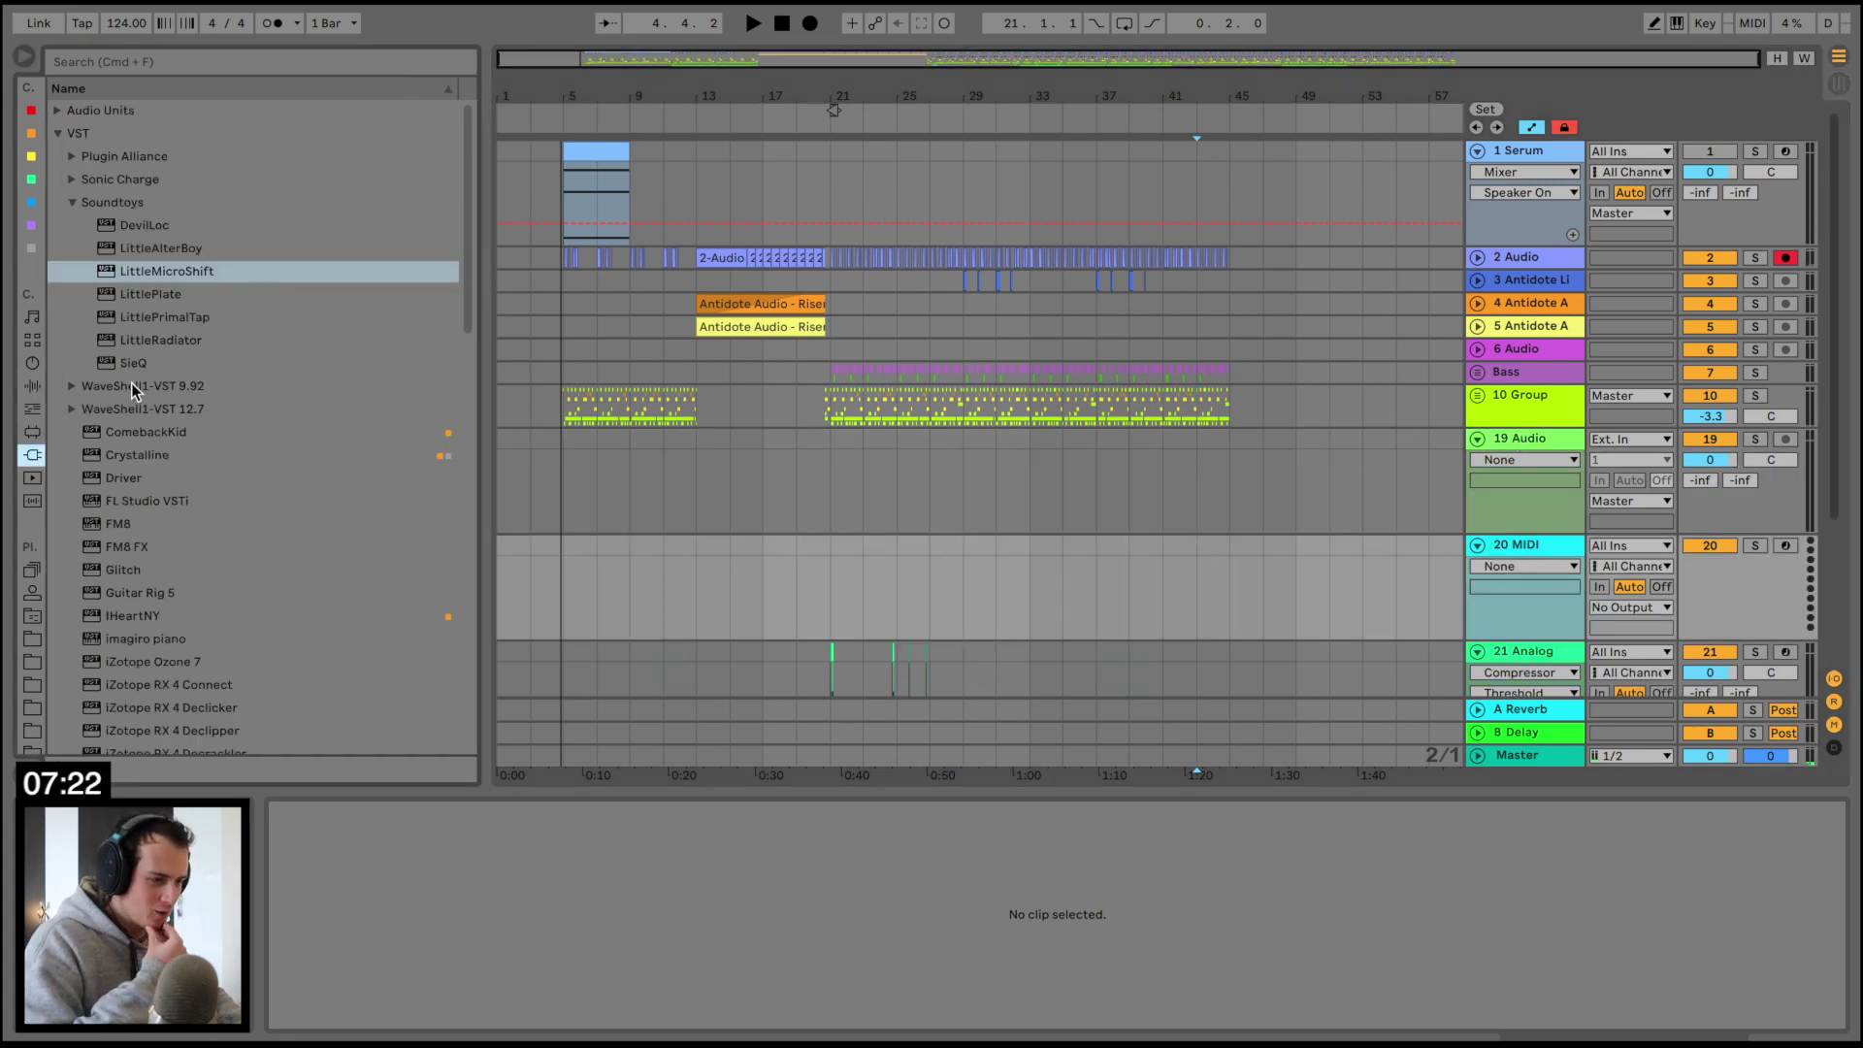
{"action": "scroll", "coordinate": [131, 383], "scroll_direction": "down", "scroll_amount": 15}
{"action": "left_click_drag", "start_coordinate": [125, 442], "coordinate": [842, 595]}
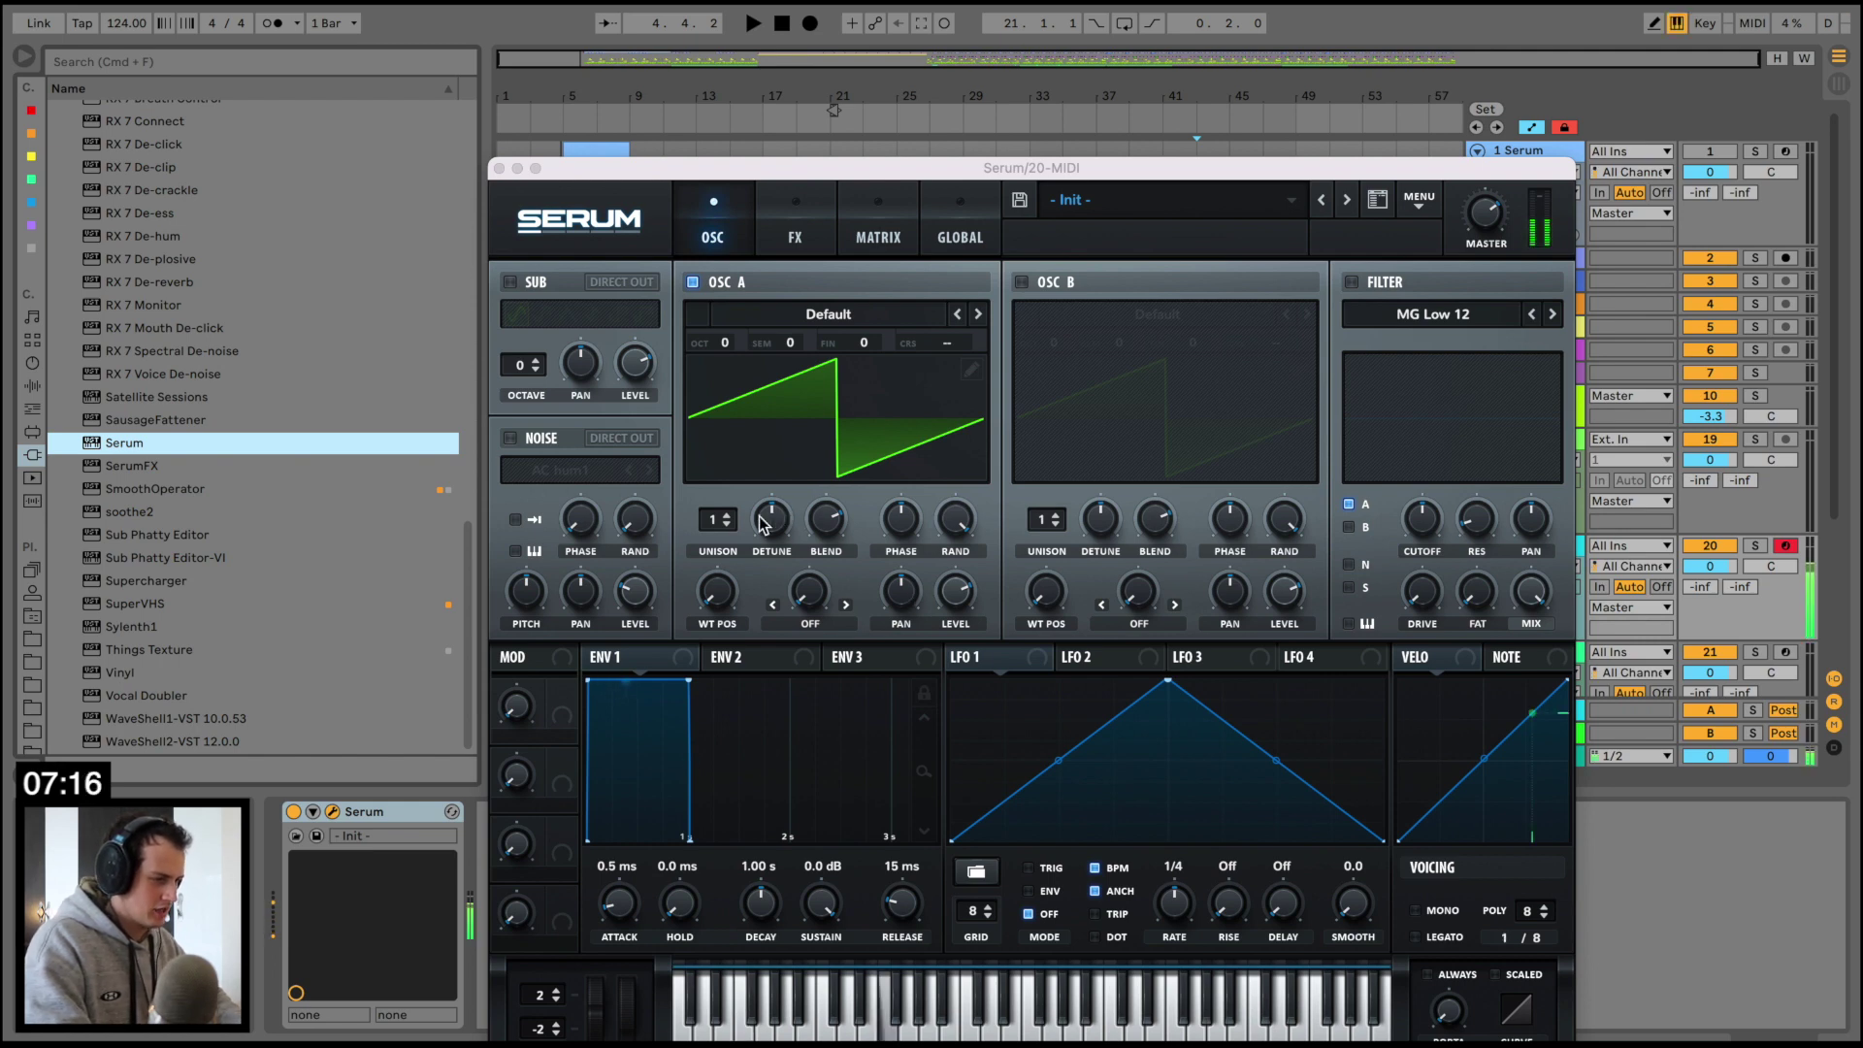
Set Serum's OSC A unison to 6, enable the MG Low 12 filter with a 394 Hz cutoff, and close the plugin window
{"action": "left_click_drag", "start_coordinate": [718, 519], "coordinate": [725, 416]}
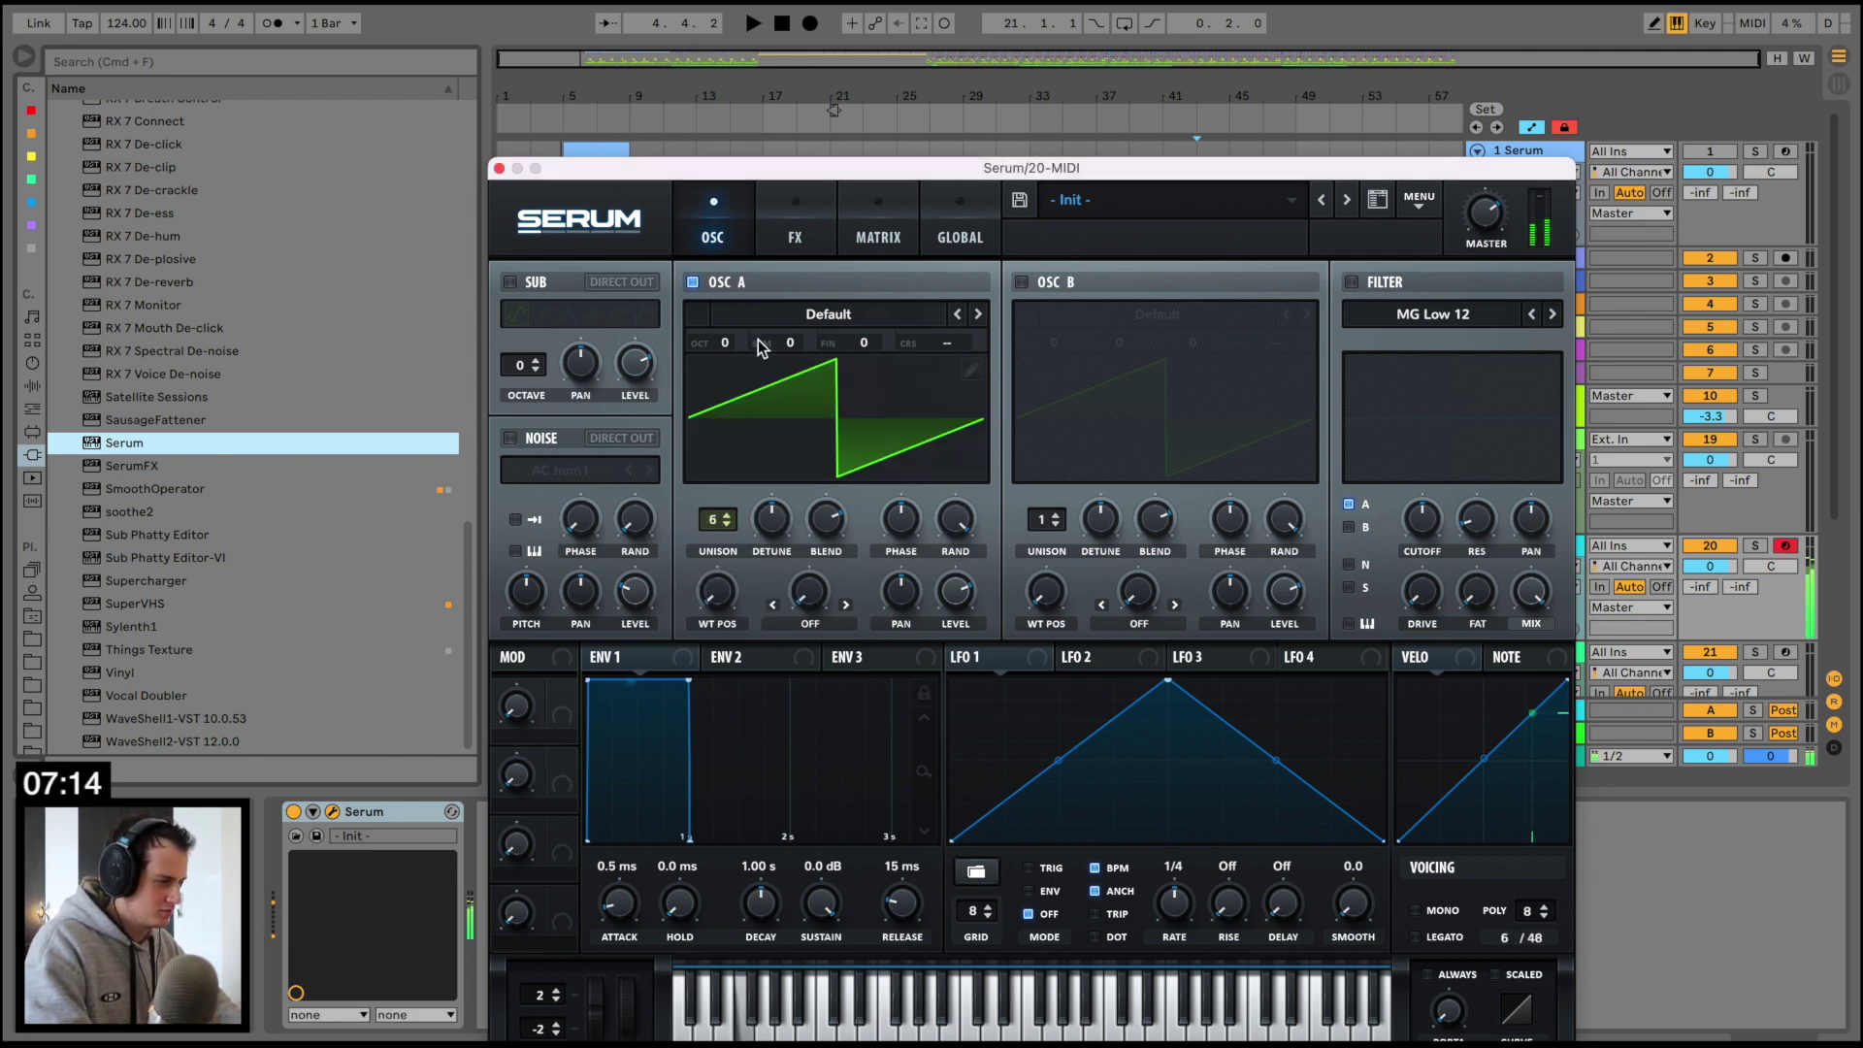
{"action": "left_click", "coordinate": [1351, 282]}
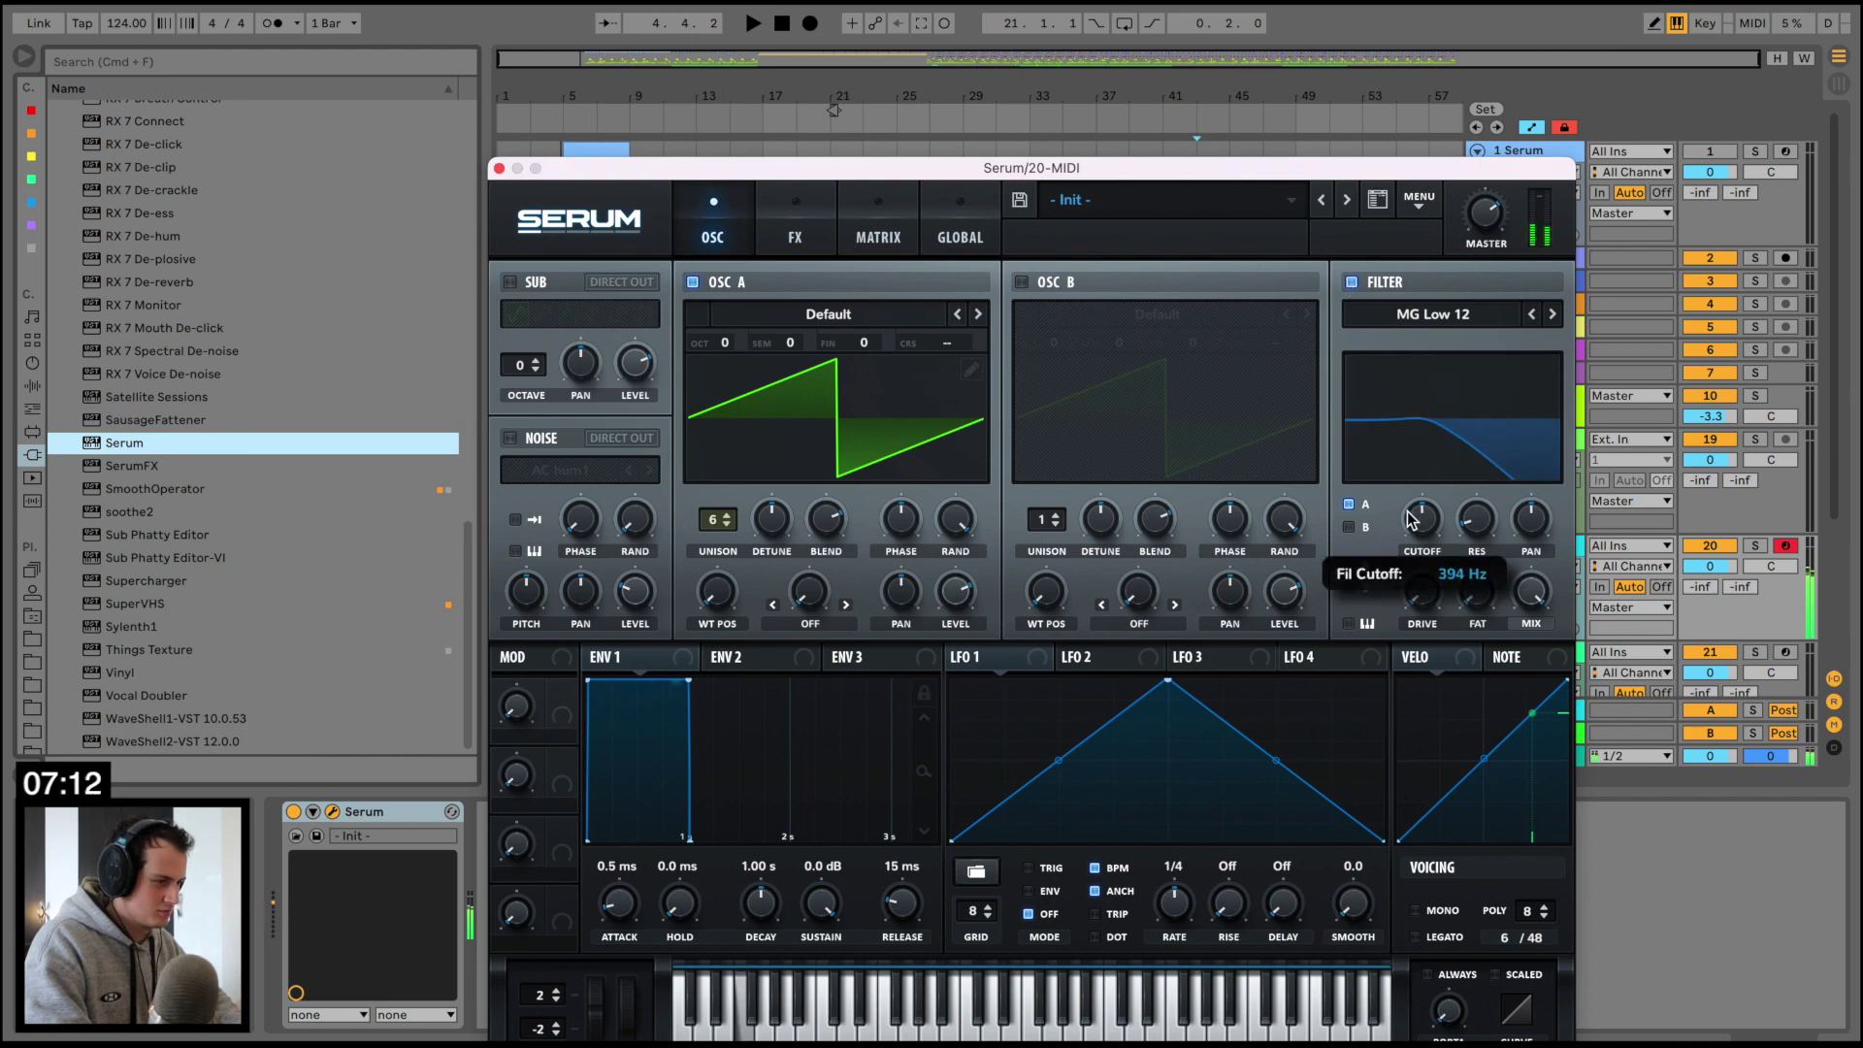
{"action": "left_click", "coordinate": [499, 170]}
Load the iZotope Trash 2 VST after Serum on track 20
{"action": "scroll", "coordinate": [195, 291], "scroll_direction": "up", "scroll_amount": 10}
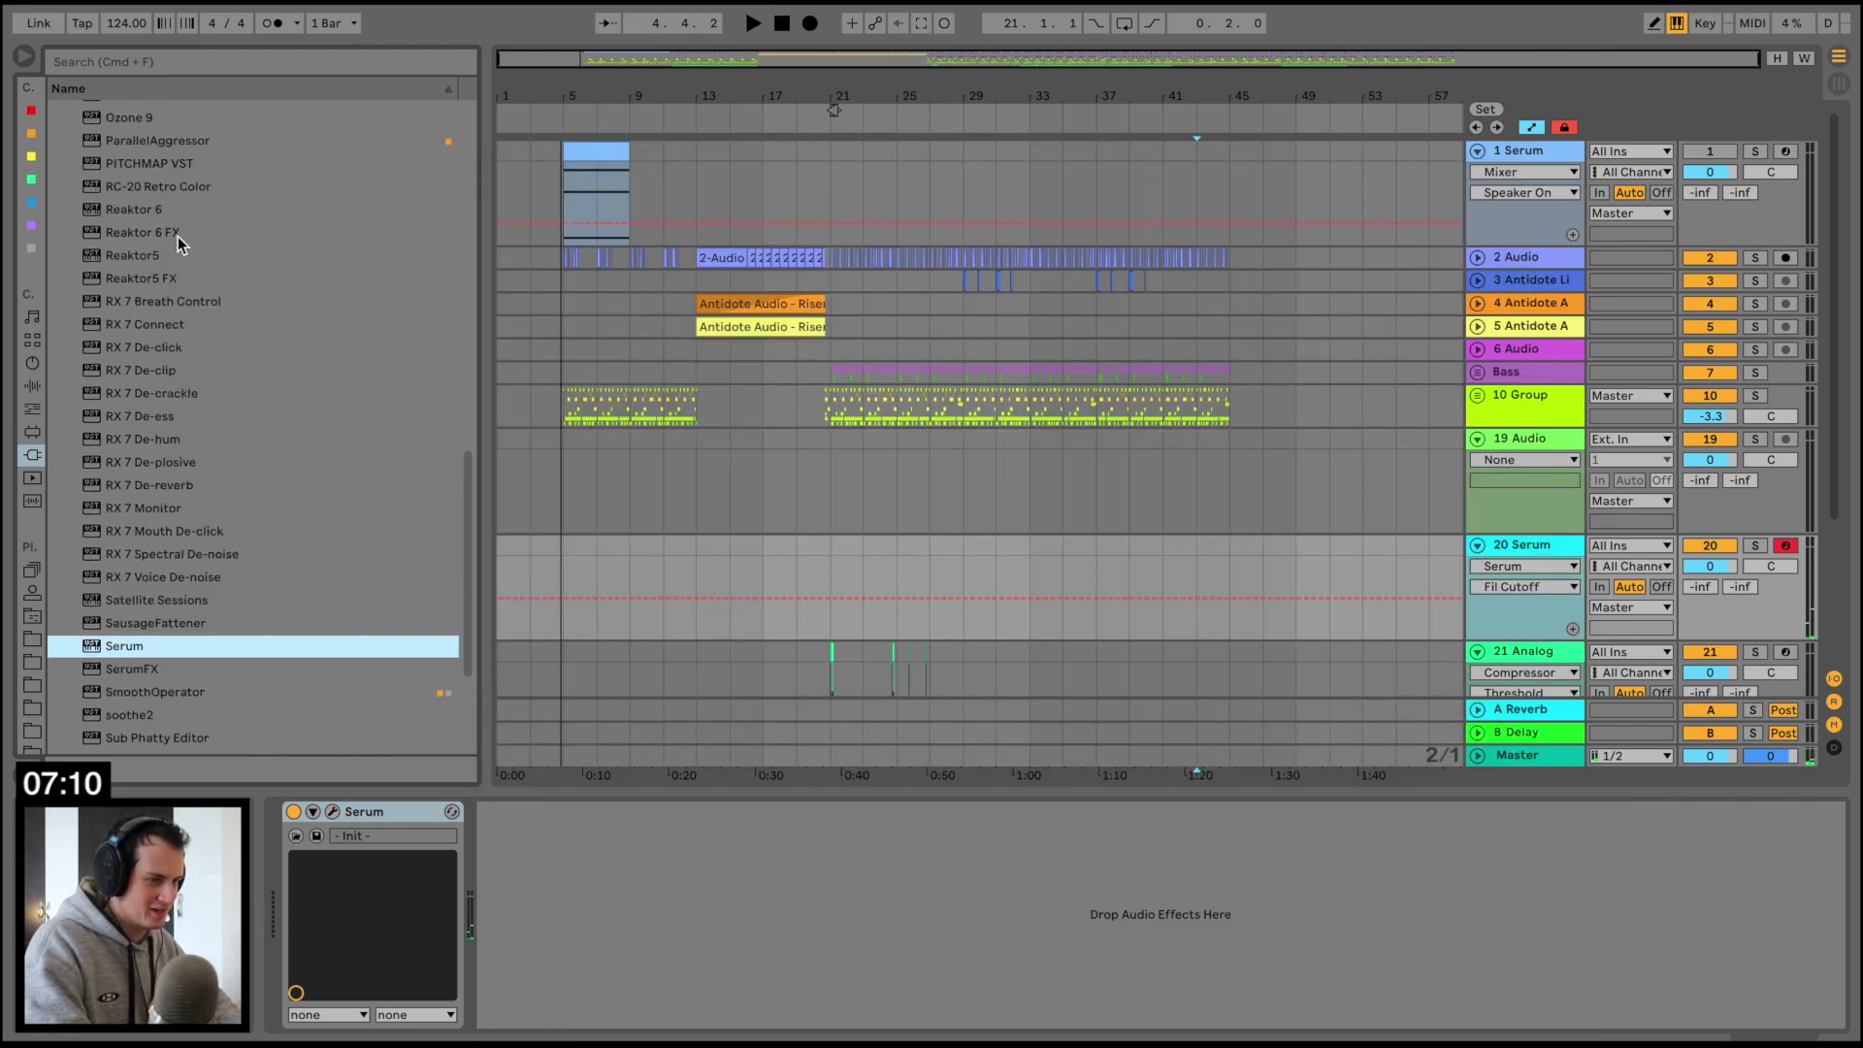
{"action": "scroll", "coordinate": [153, 213], "scroll_direction": "up", "scroll_amount": 5}
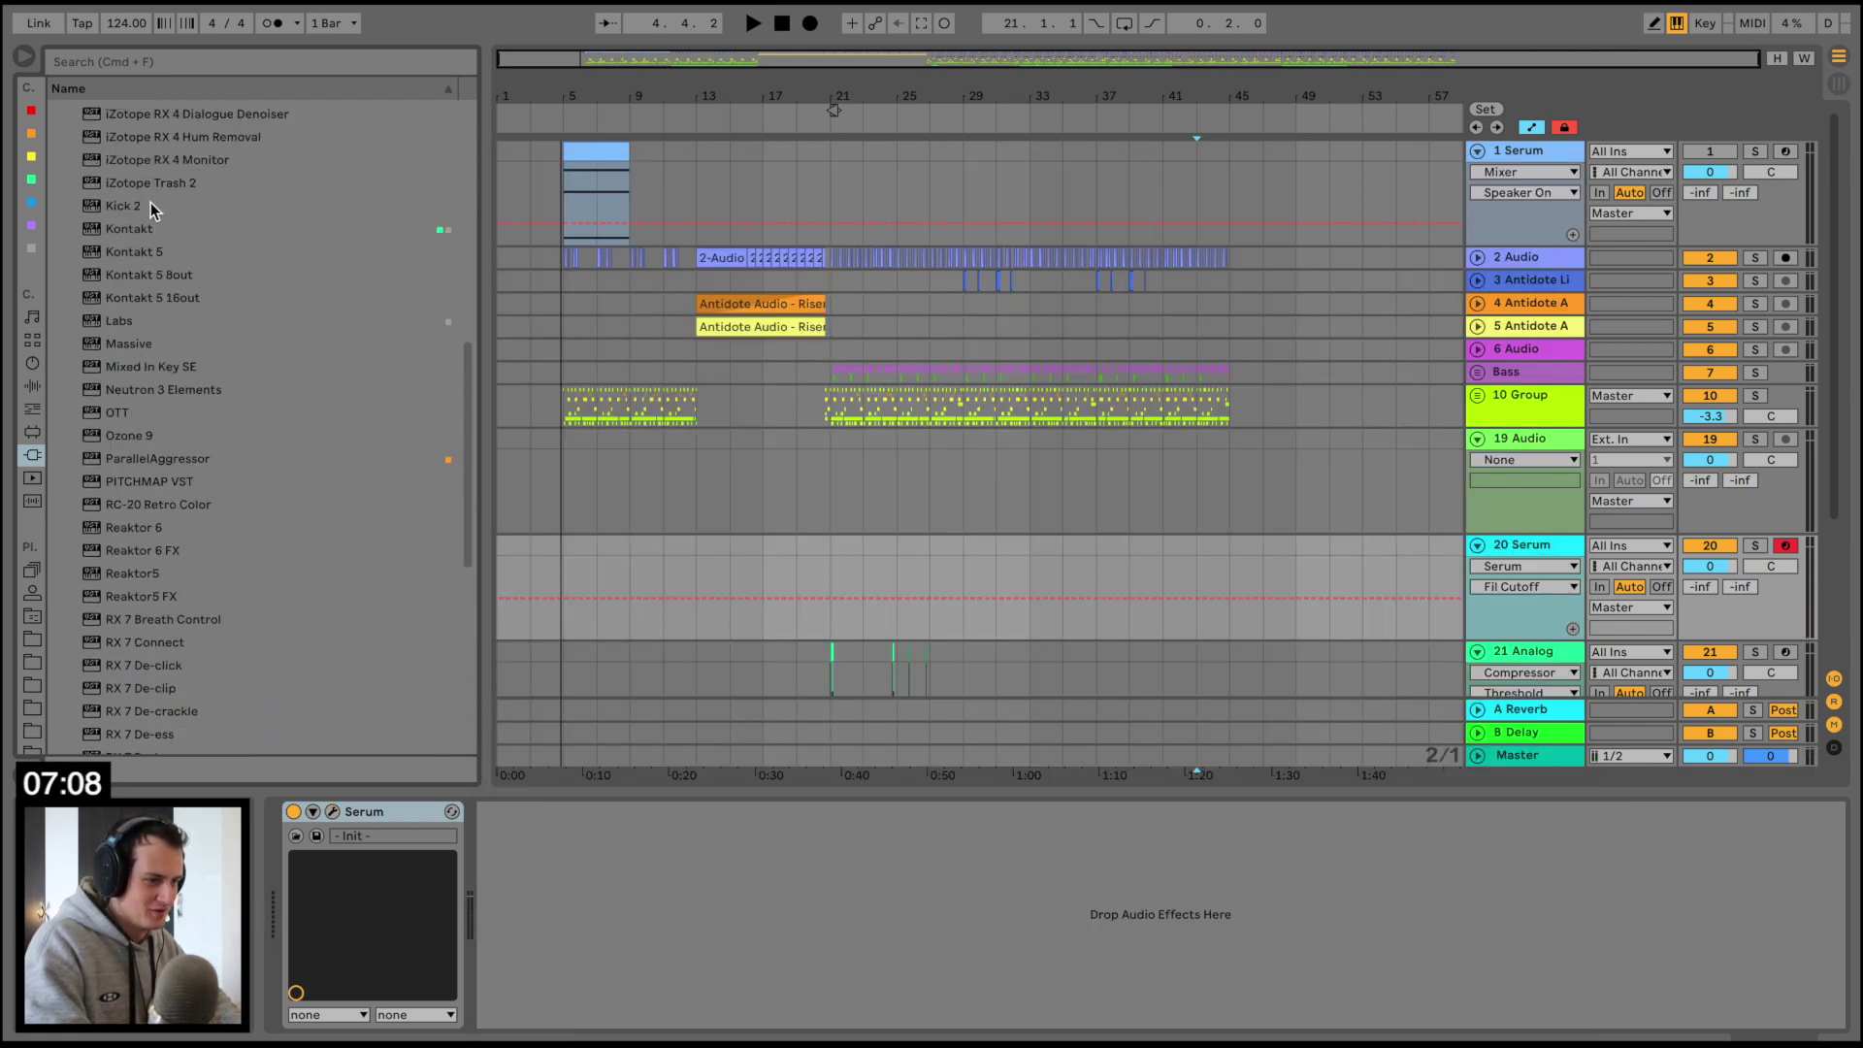
{"action": "double_click", "coordinate": [147, 184]}
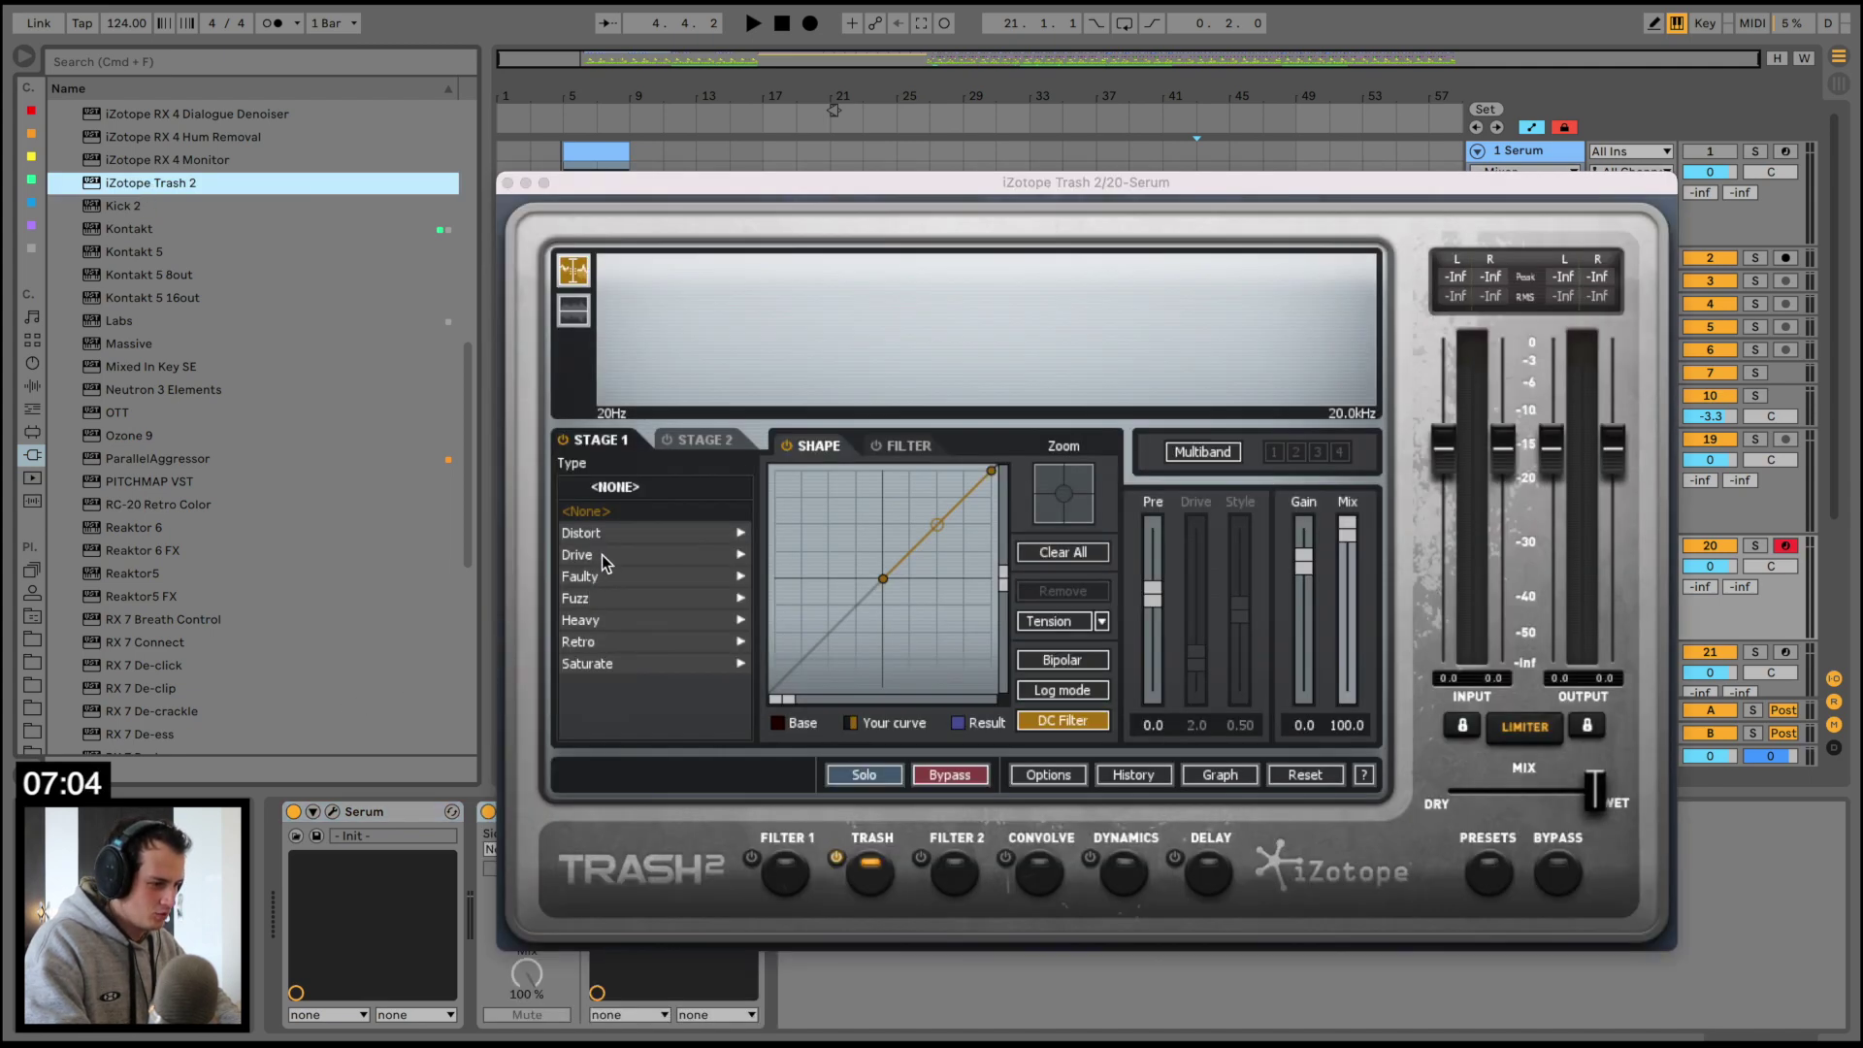
Set Trash 2's Stage 1 distortion to Crunchy Grunge from the Drive category and close the plug-in window
{"action": "left_click", "coordinate": [605, 558]}
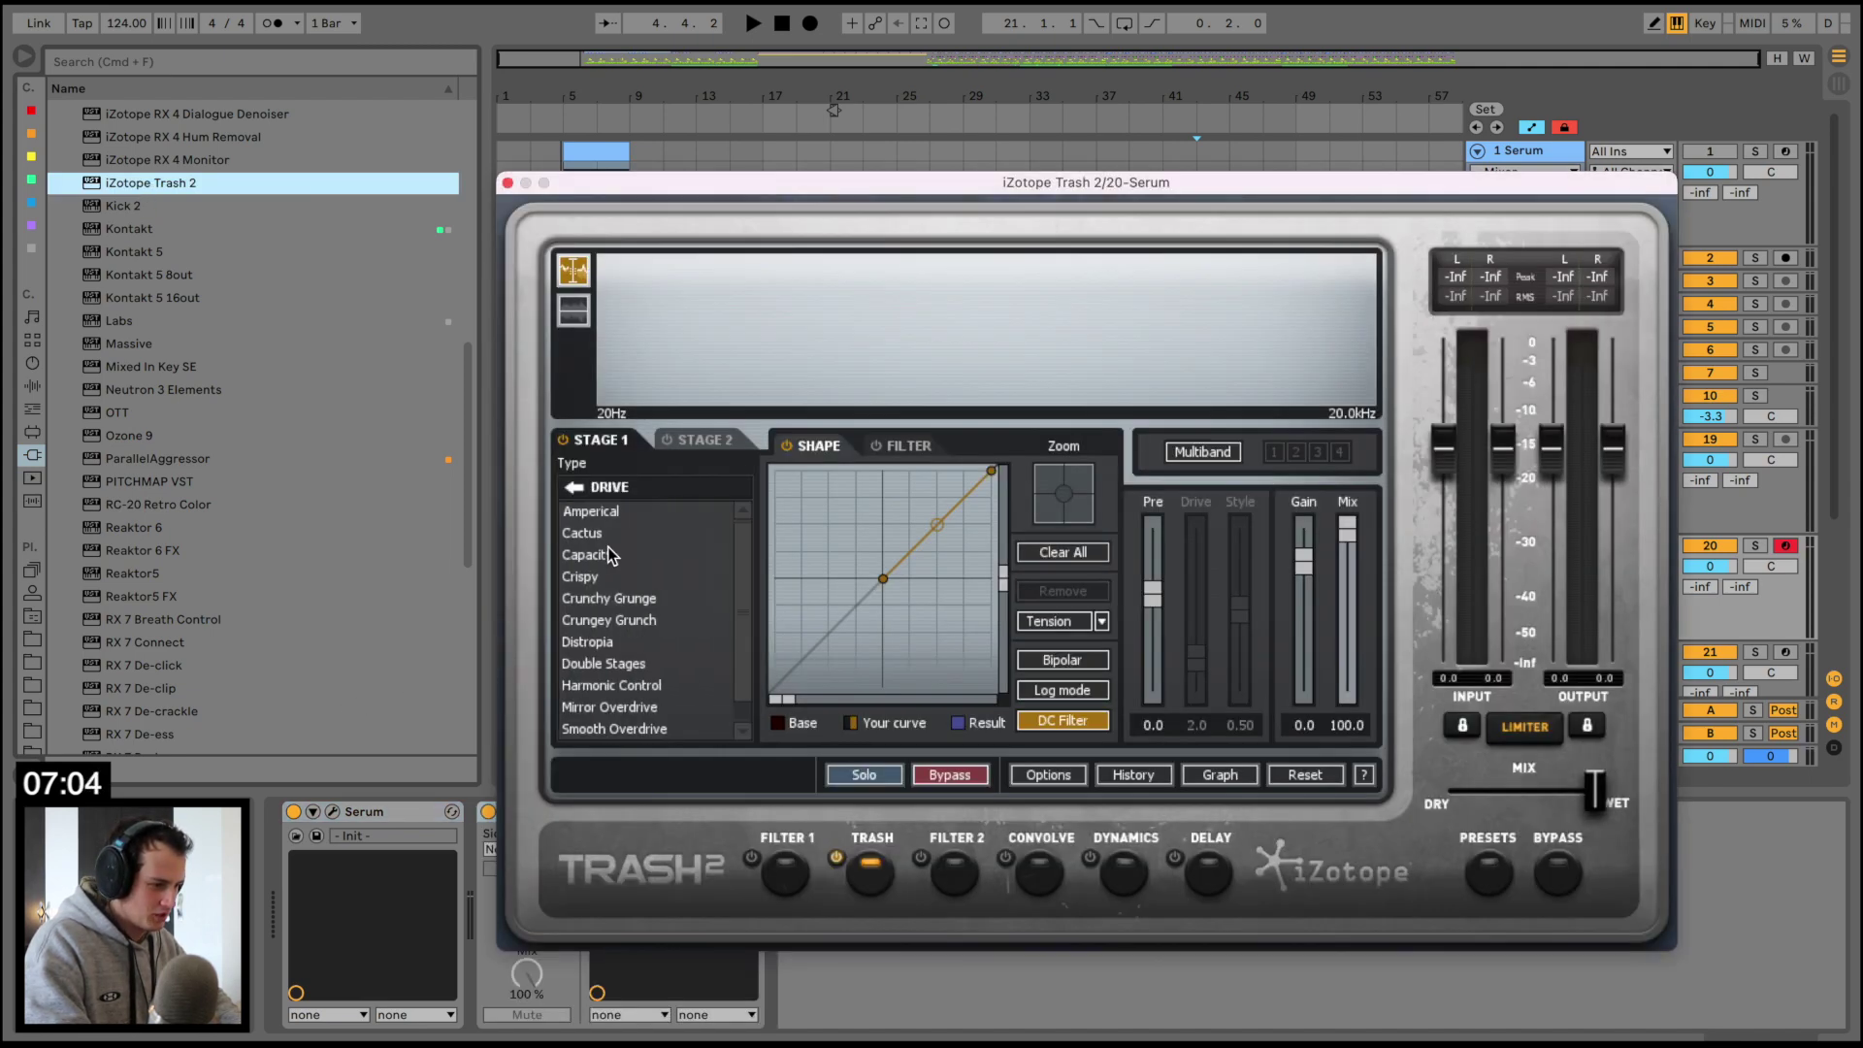
{"action": "left_click", "coordinate": [608, 598]}
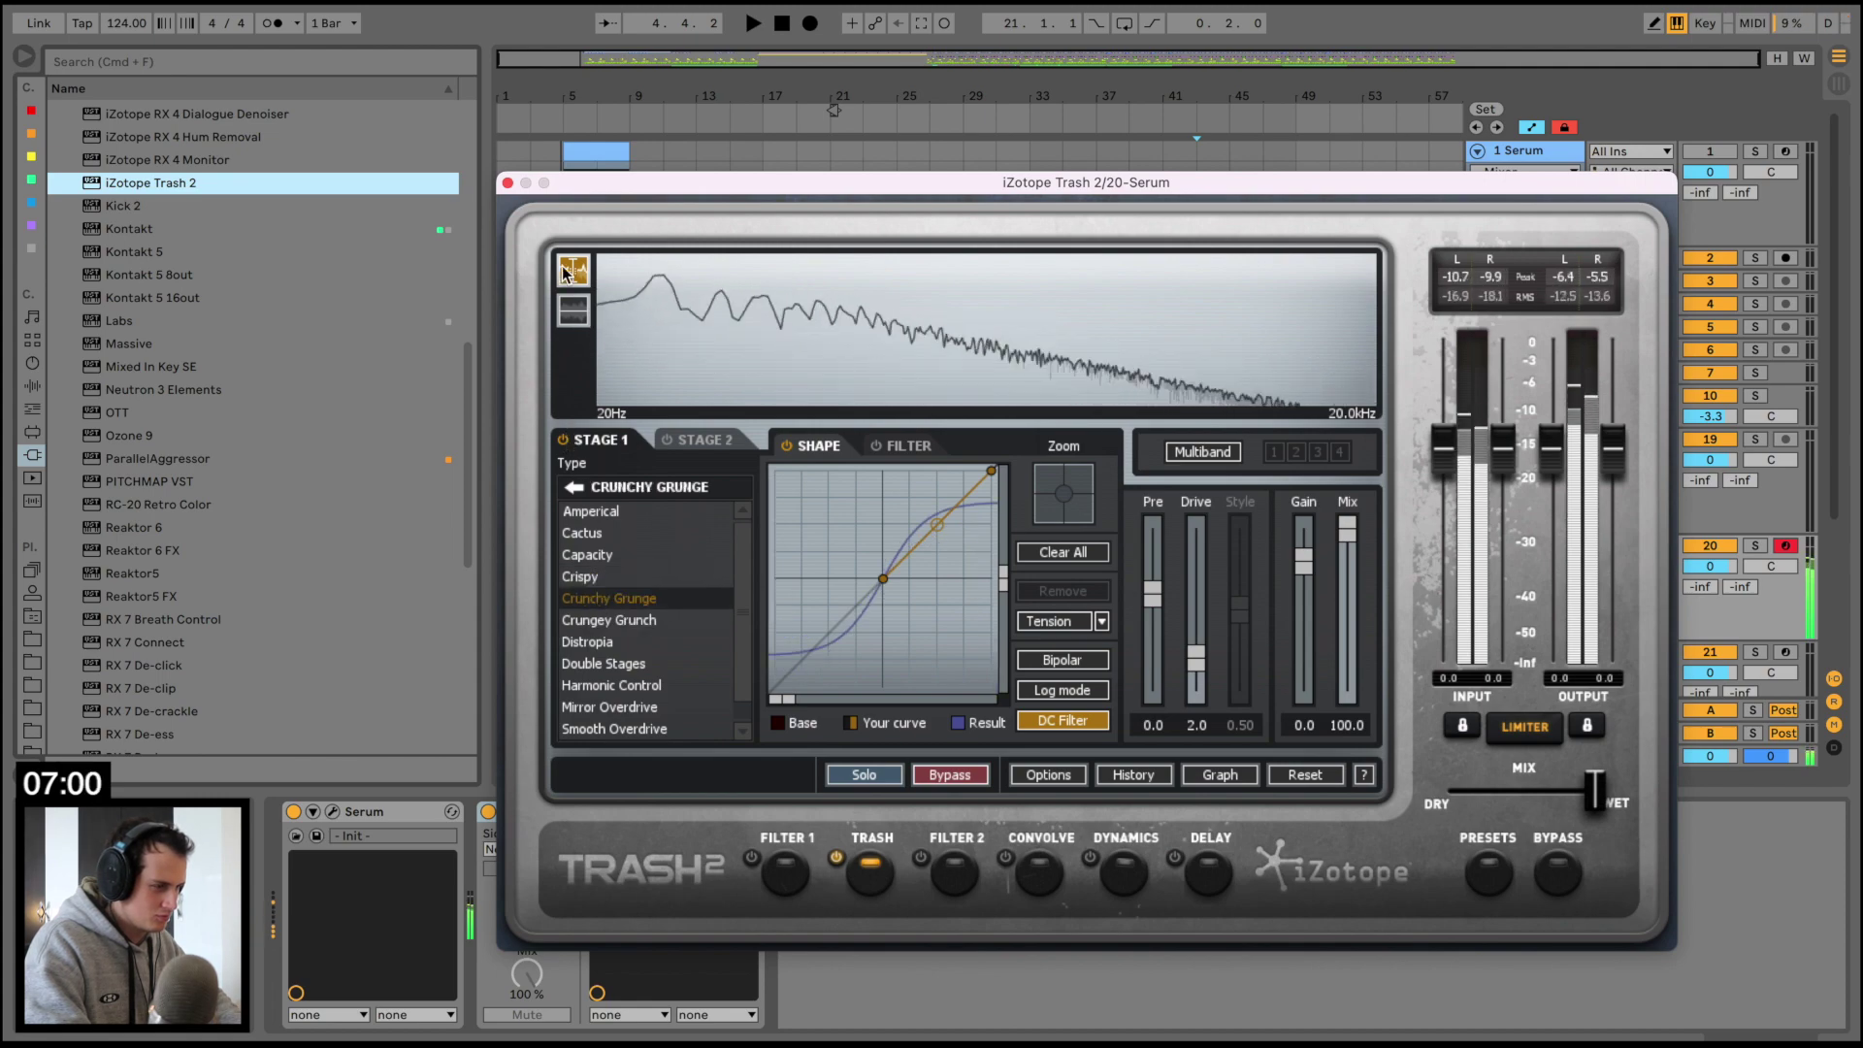
{"action": "left_click", "coordinate": [506, 184]}
Add a Reverb after Trash 2 with 66% dry/wet and a decay time of 3.79 s
{"action": "left_click", "coordinate": [45, 384]}
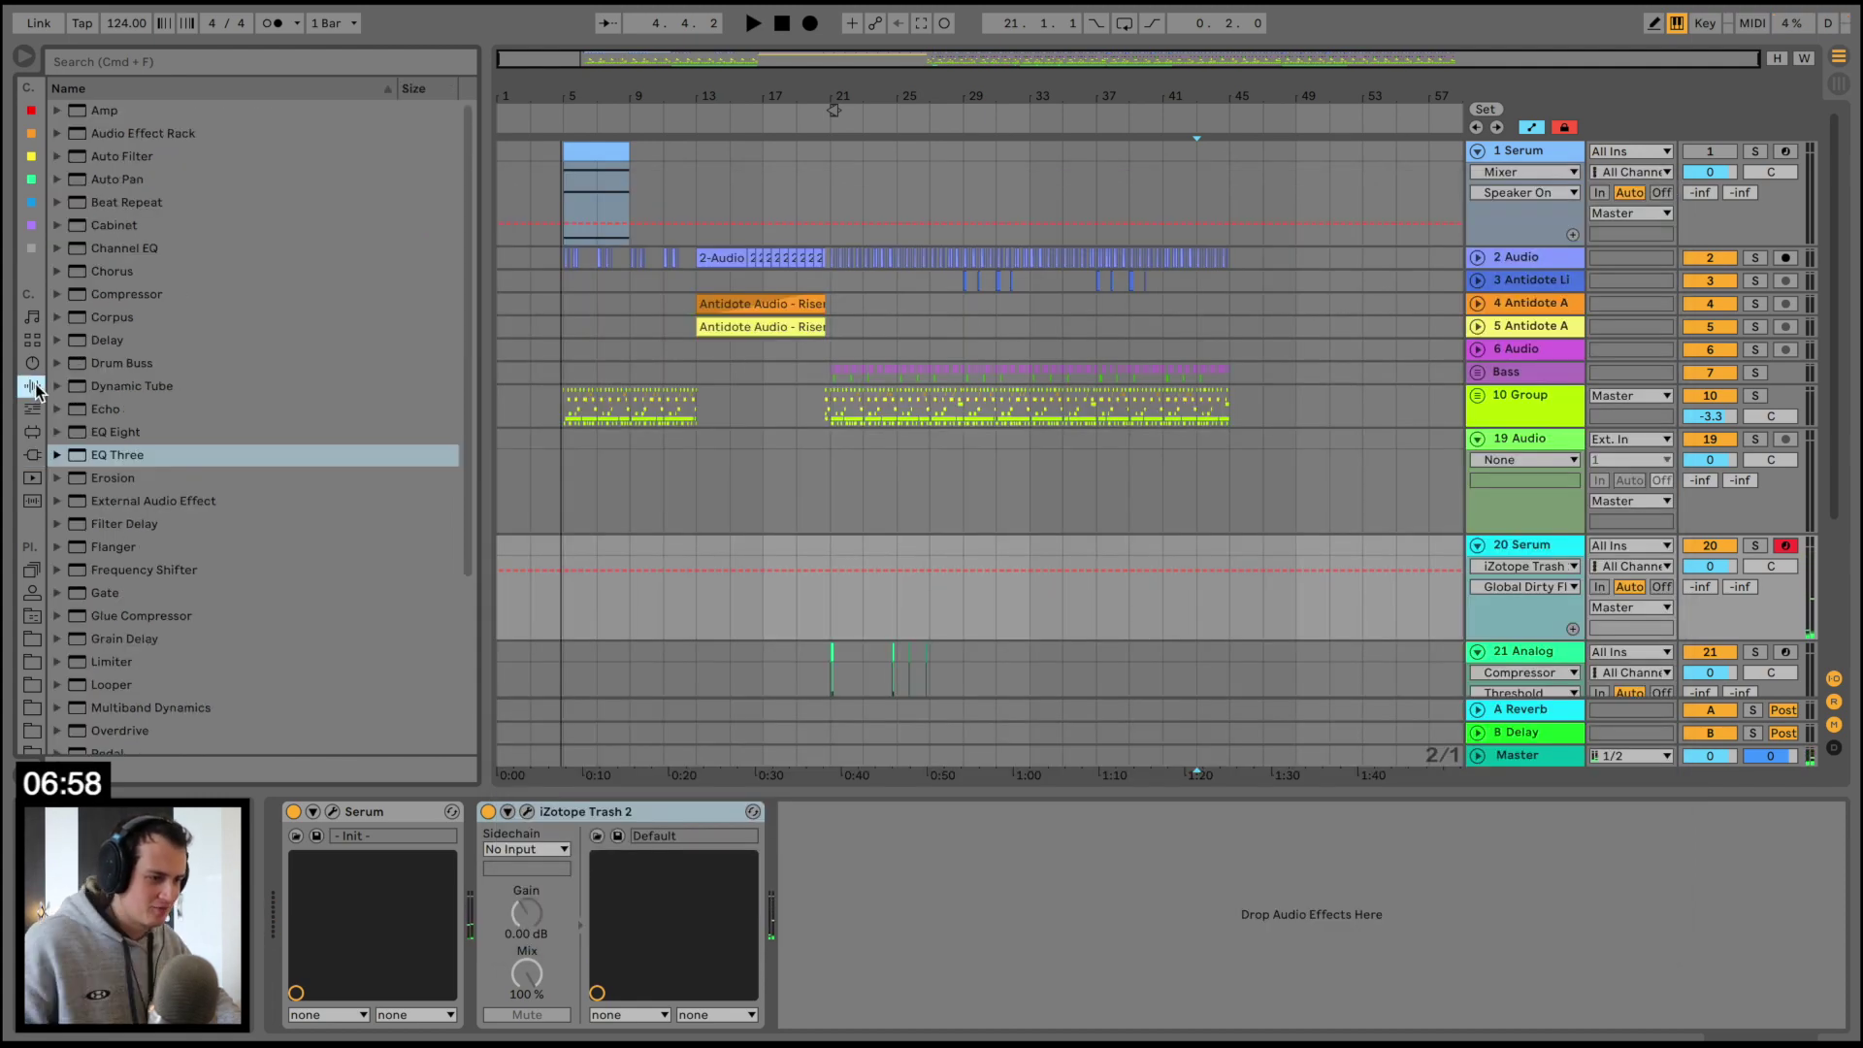
{"action": "scroll", "coordinate": [334, 561], "scroll_direction": "down", "scroll_amount": 5}
{"action": "double_click", "coordinate": [118, 607]}
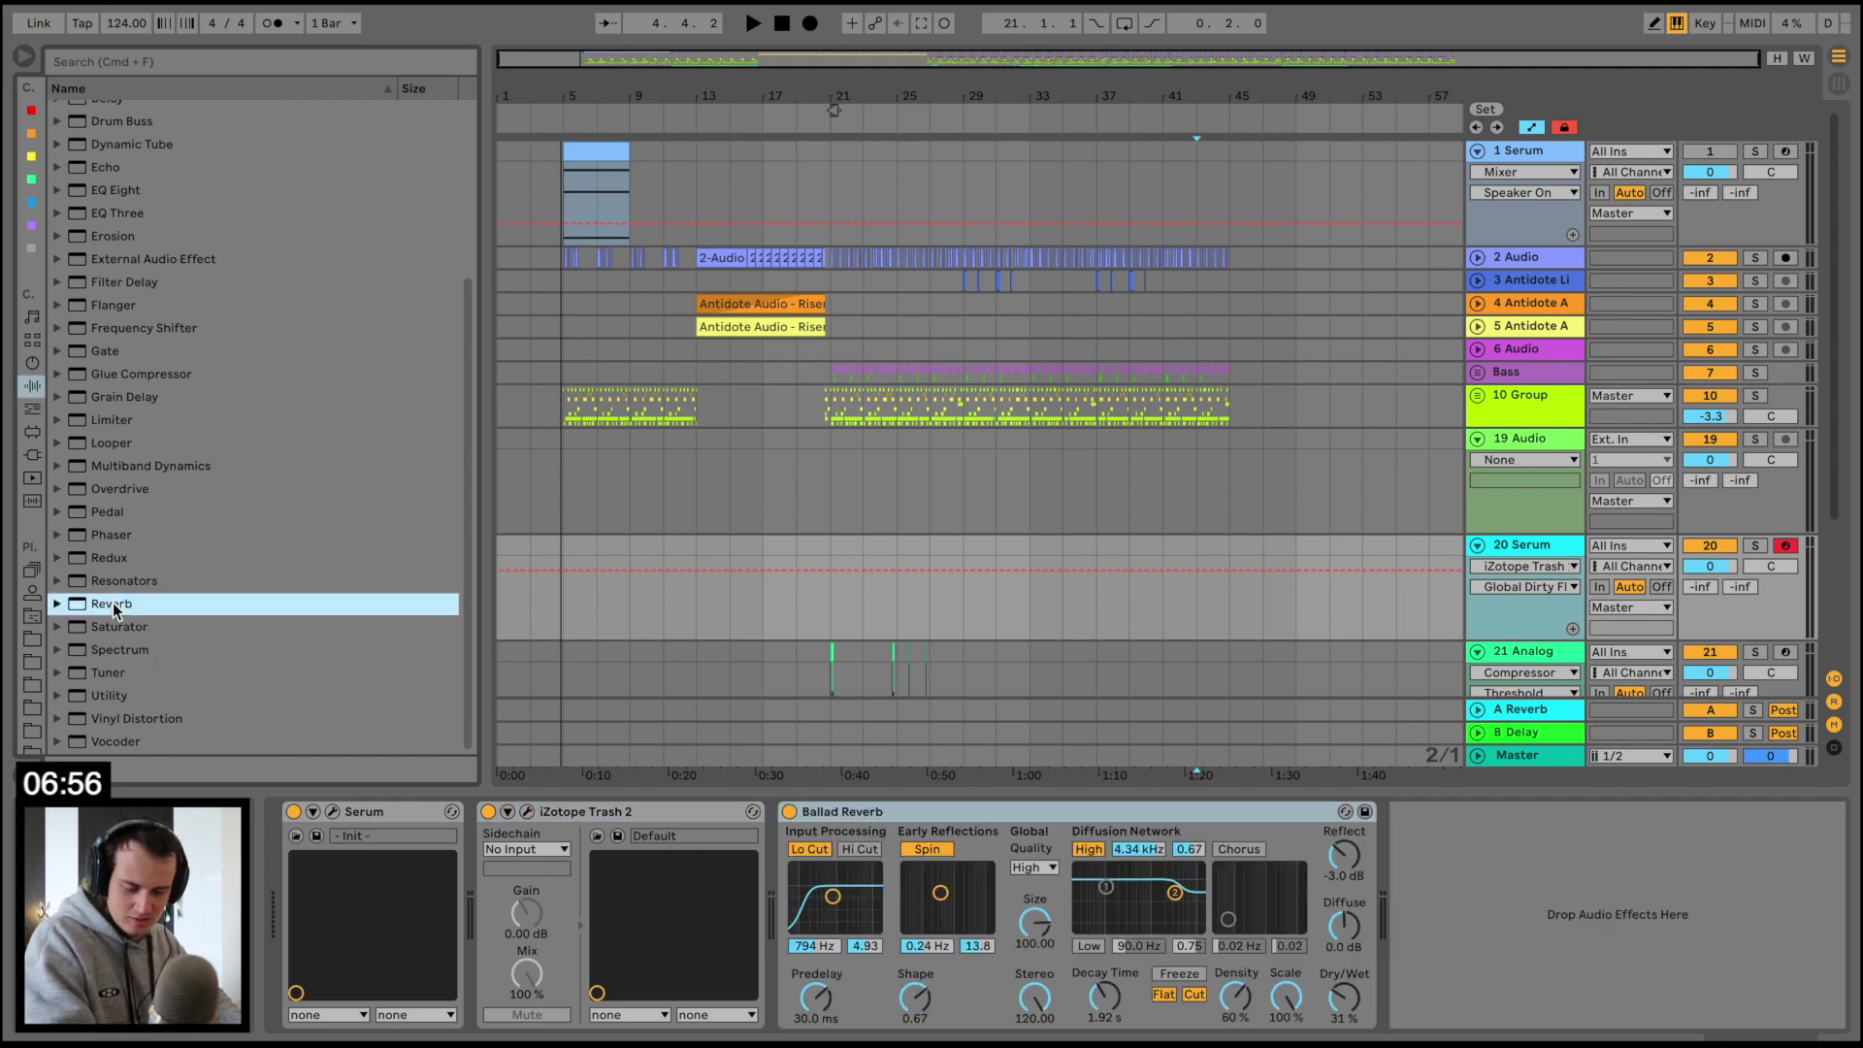
{"action": "left_click", "coordinate": [1337, 994]}
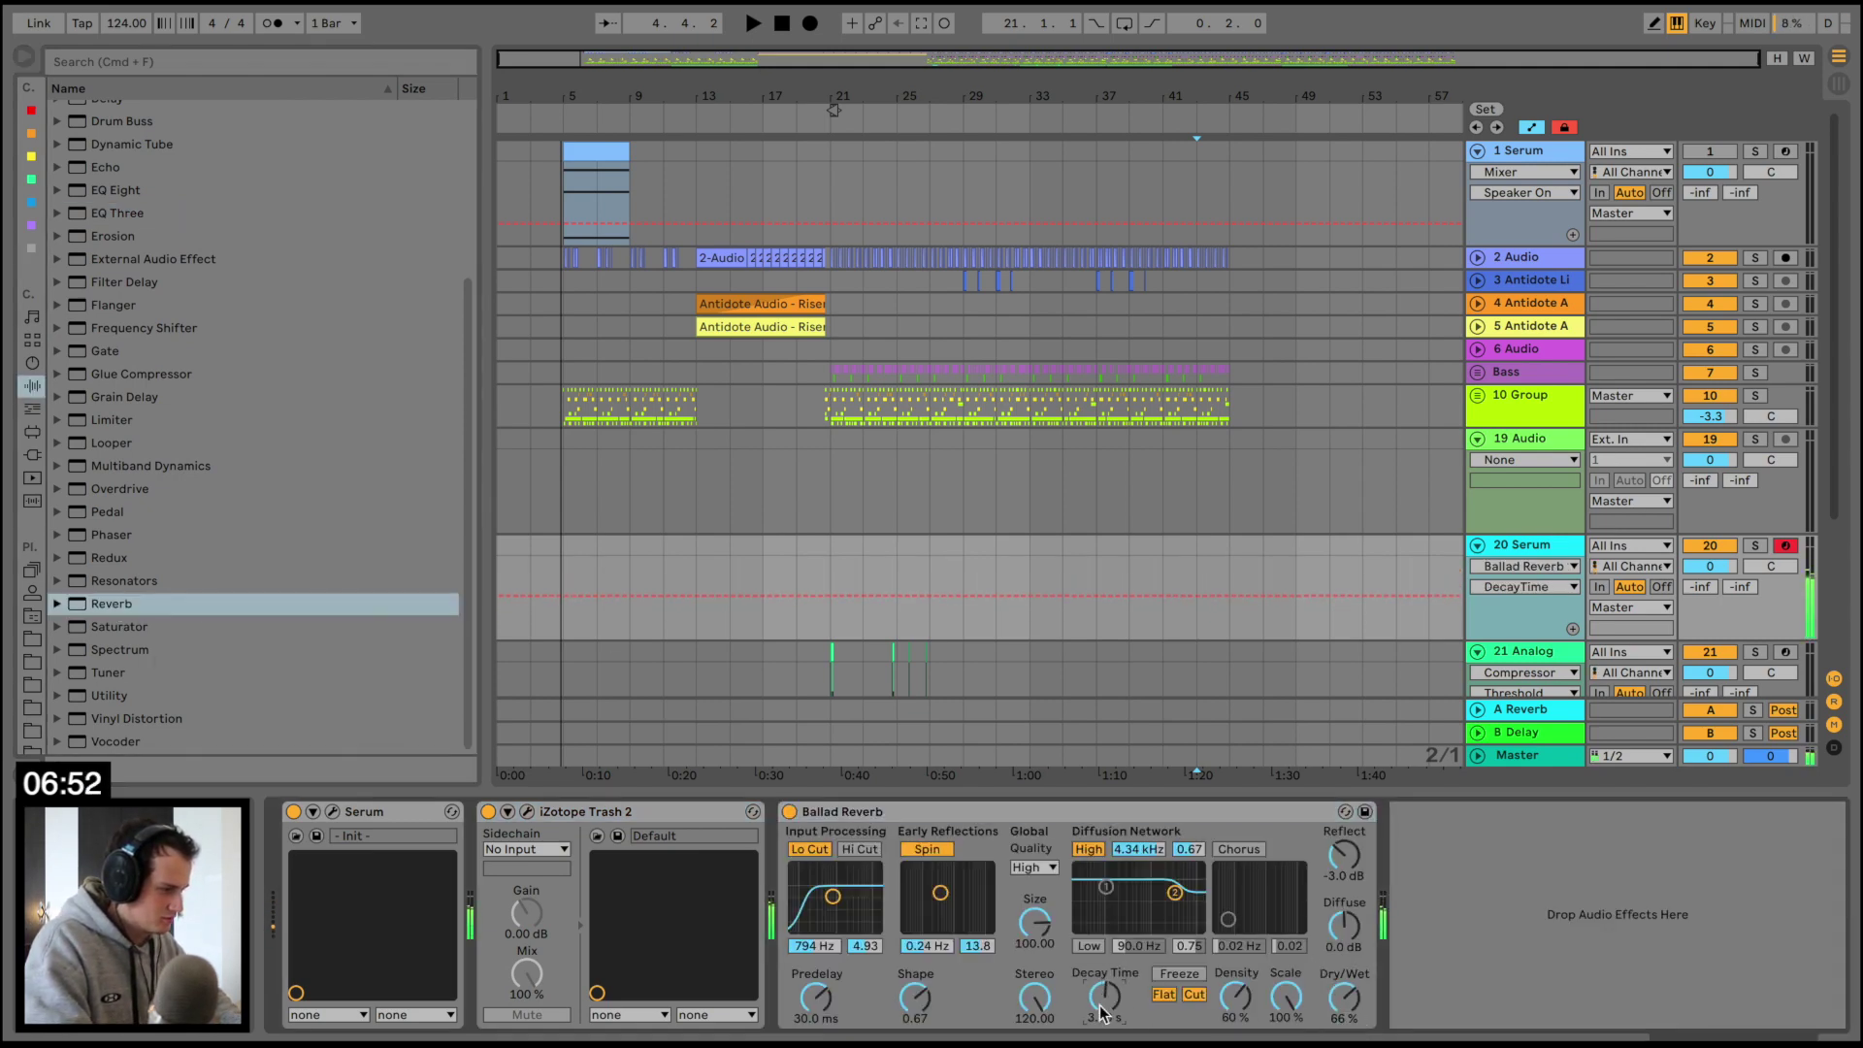
{"action": "left_click", "coordinate": [1130, 561]}
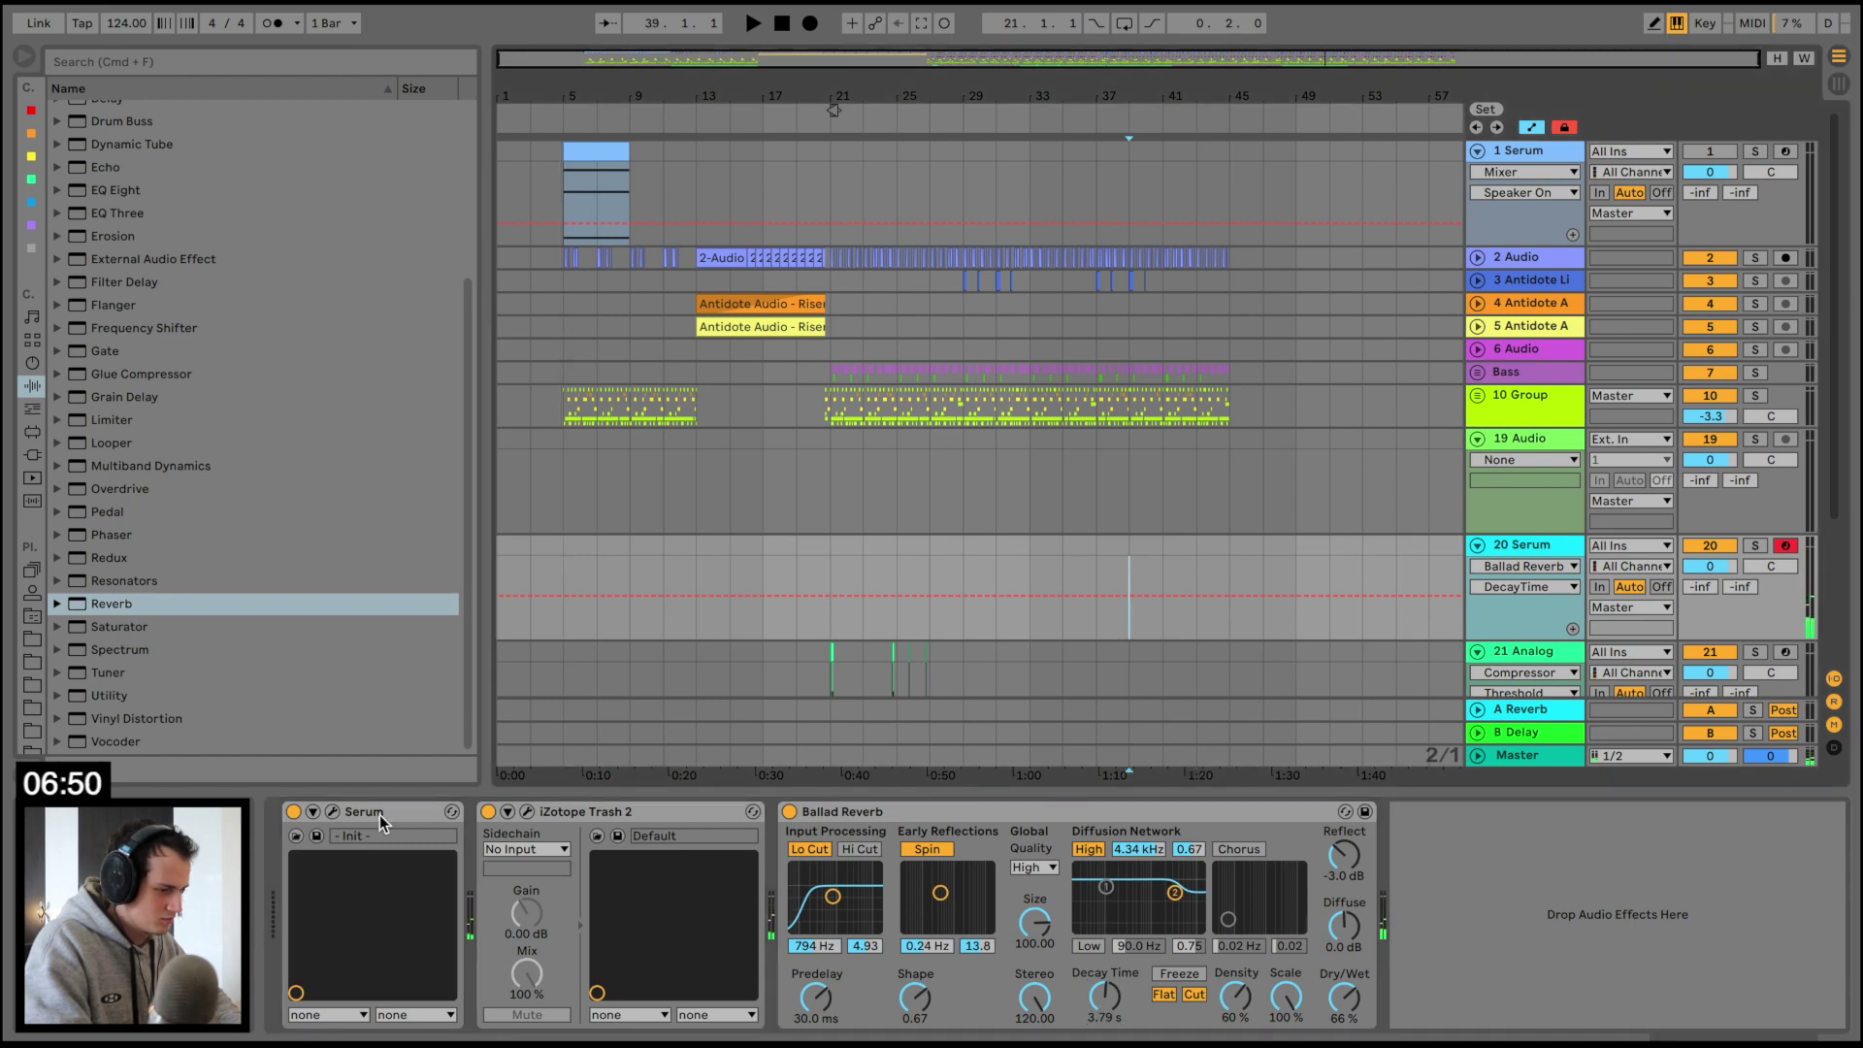
Enable Serum's sub oscillator and mono legato voicing with a longer portamento time, and close its window
{"action": "left_click", "coordinate": [332, 813]}
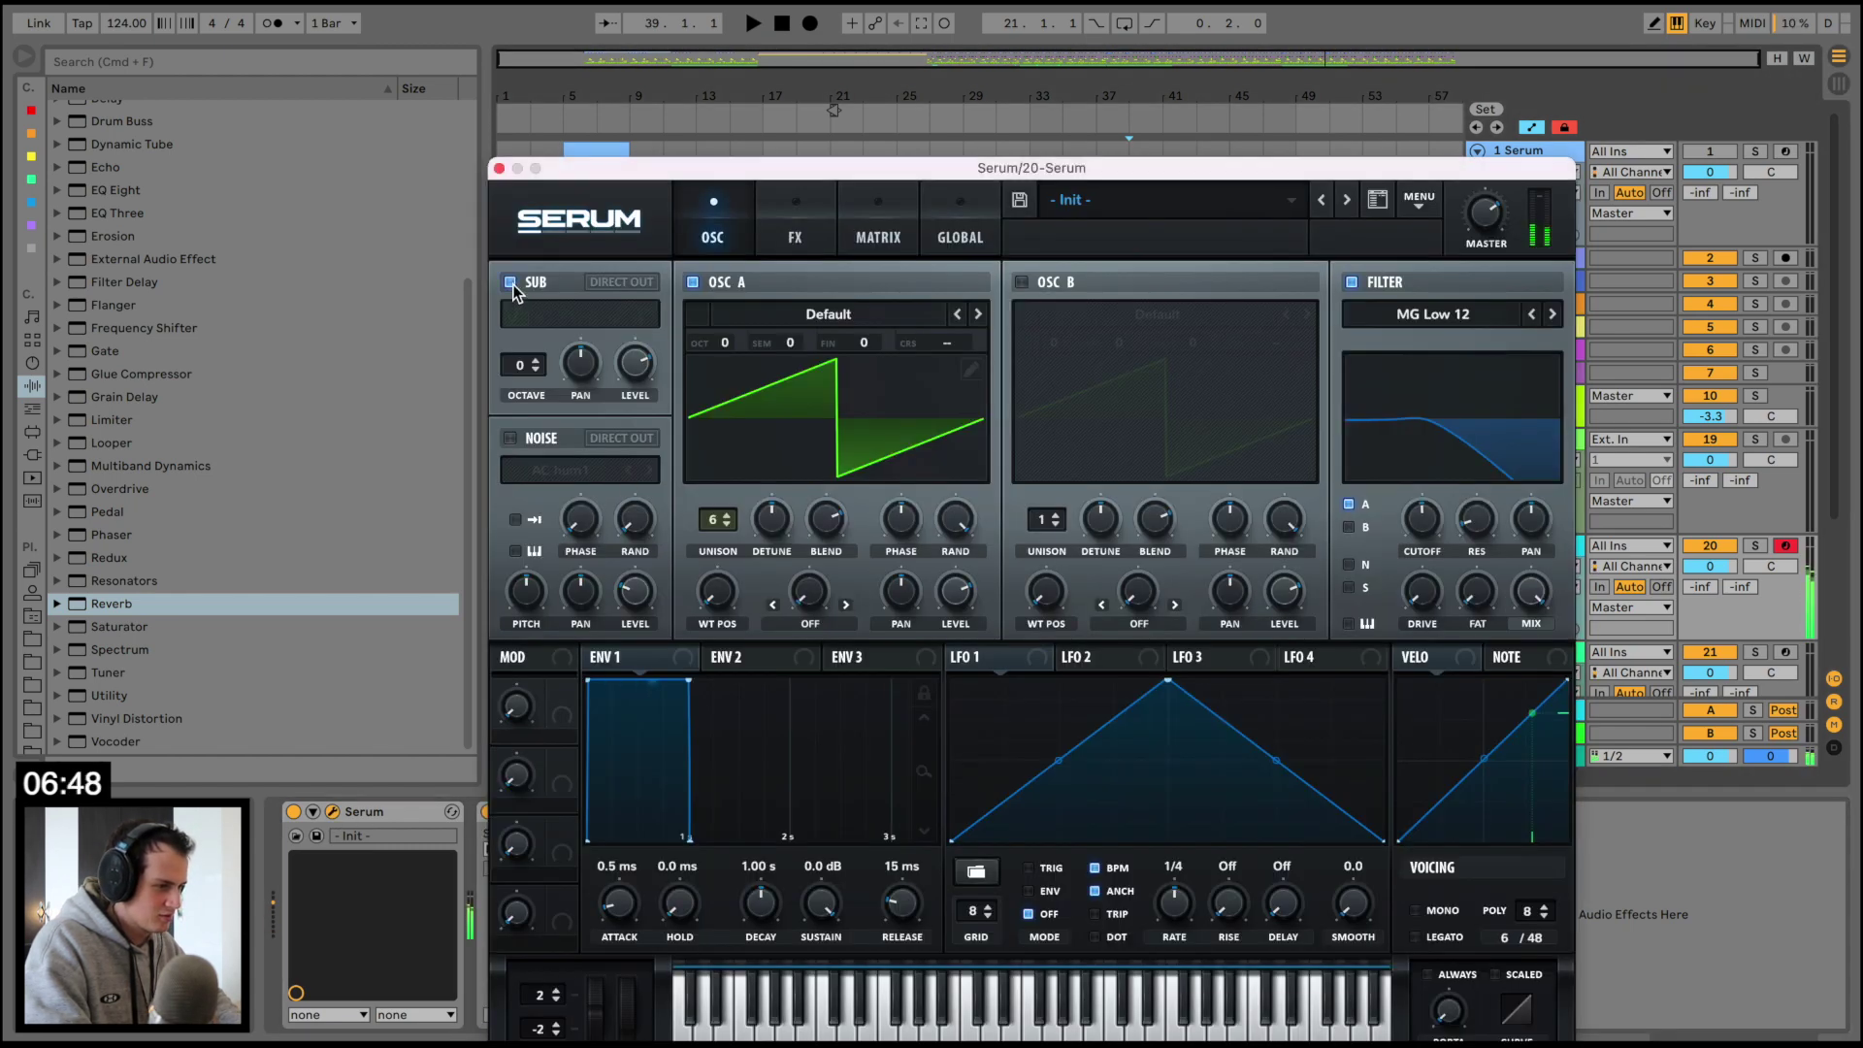
{"action": "left_click", "coordinate": [511, 282]}
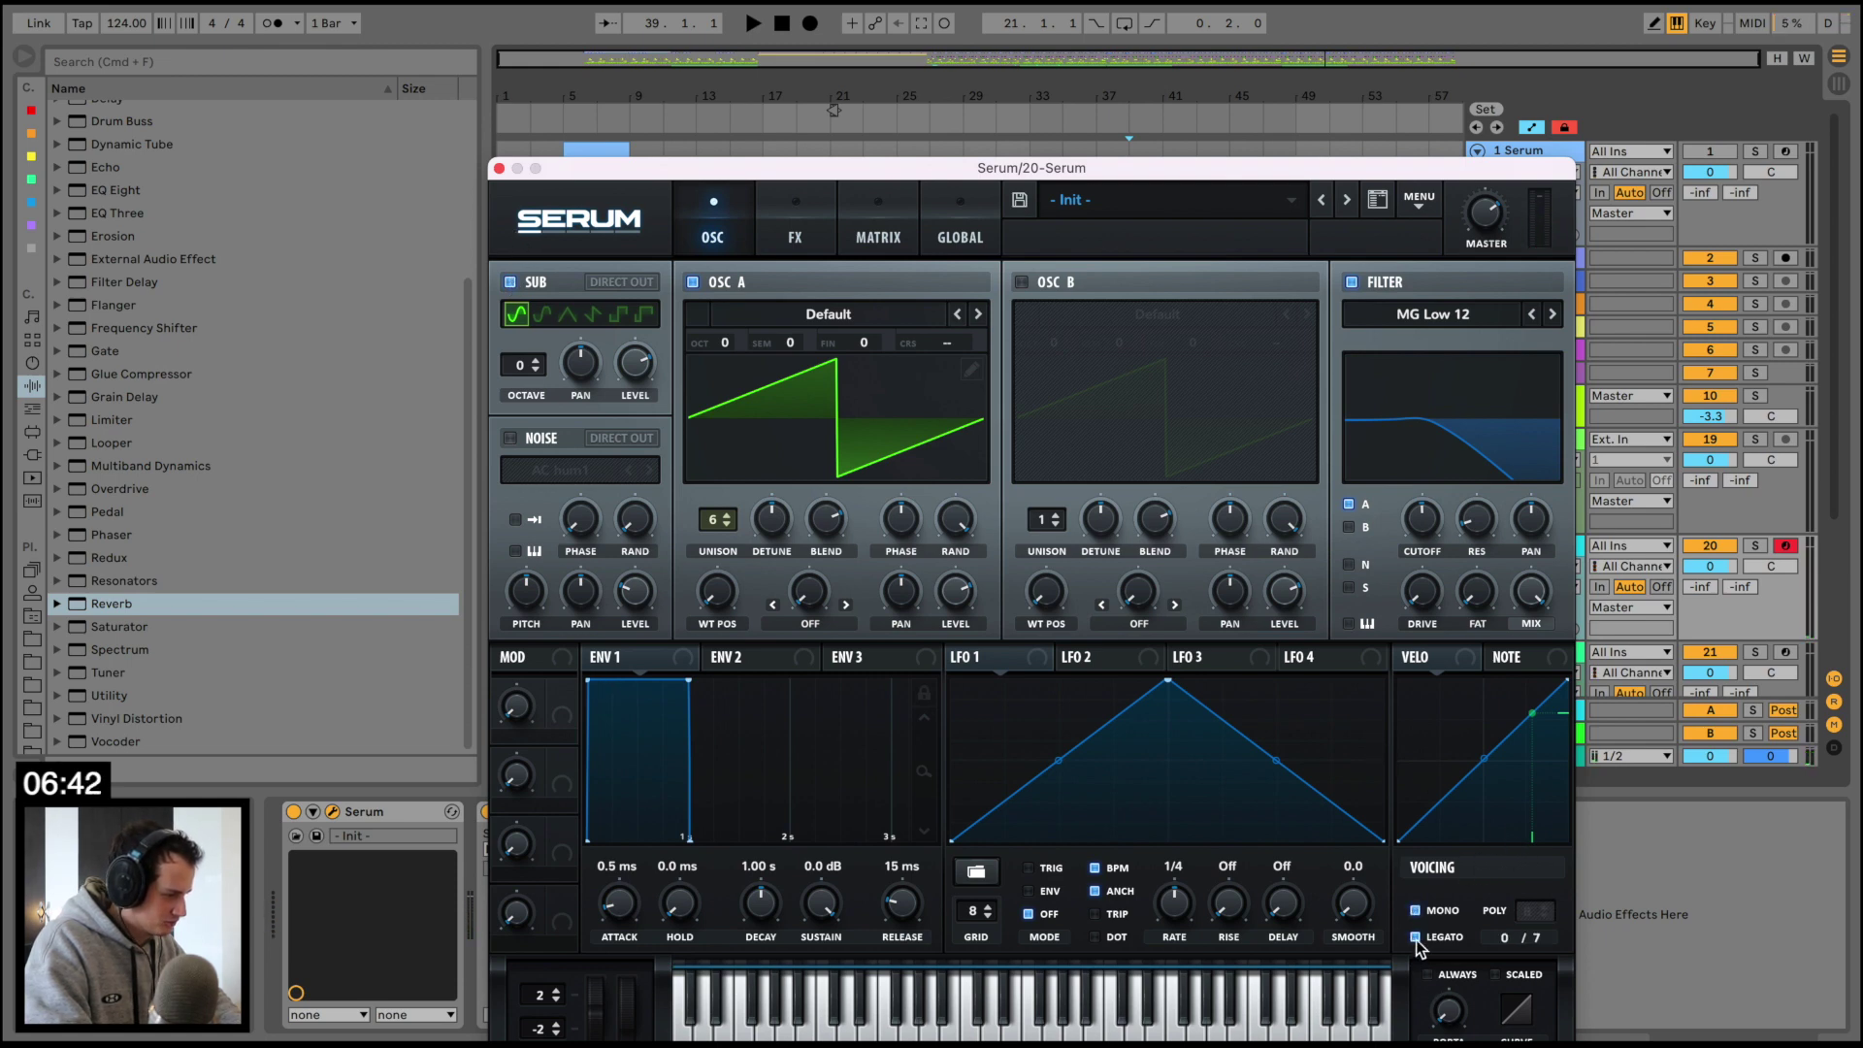
{"action": "left_click_drag", "start_coordinate": [1444, 1001], "coordinate": [1460, 914]}
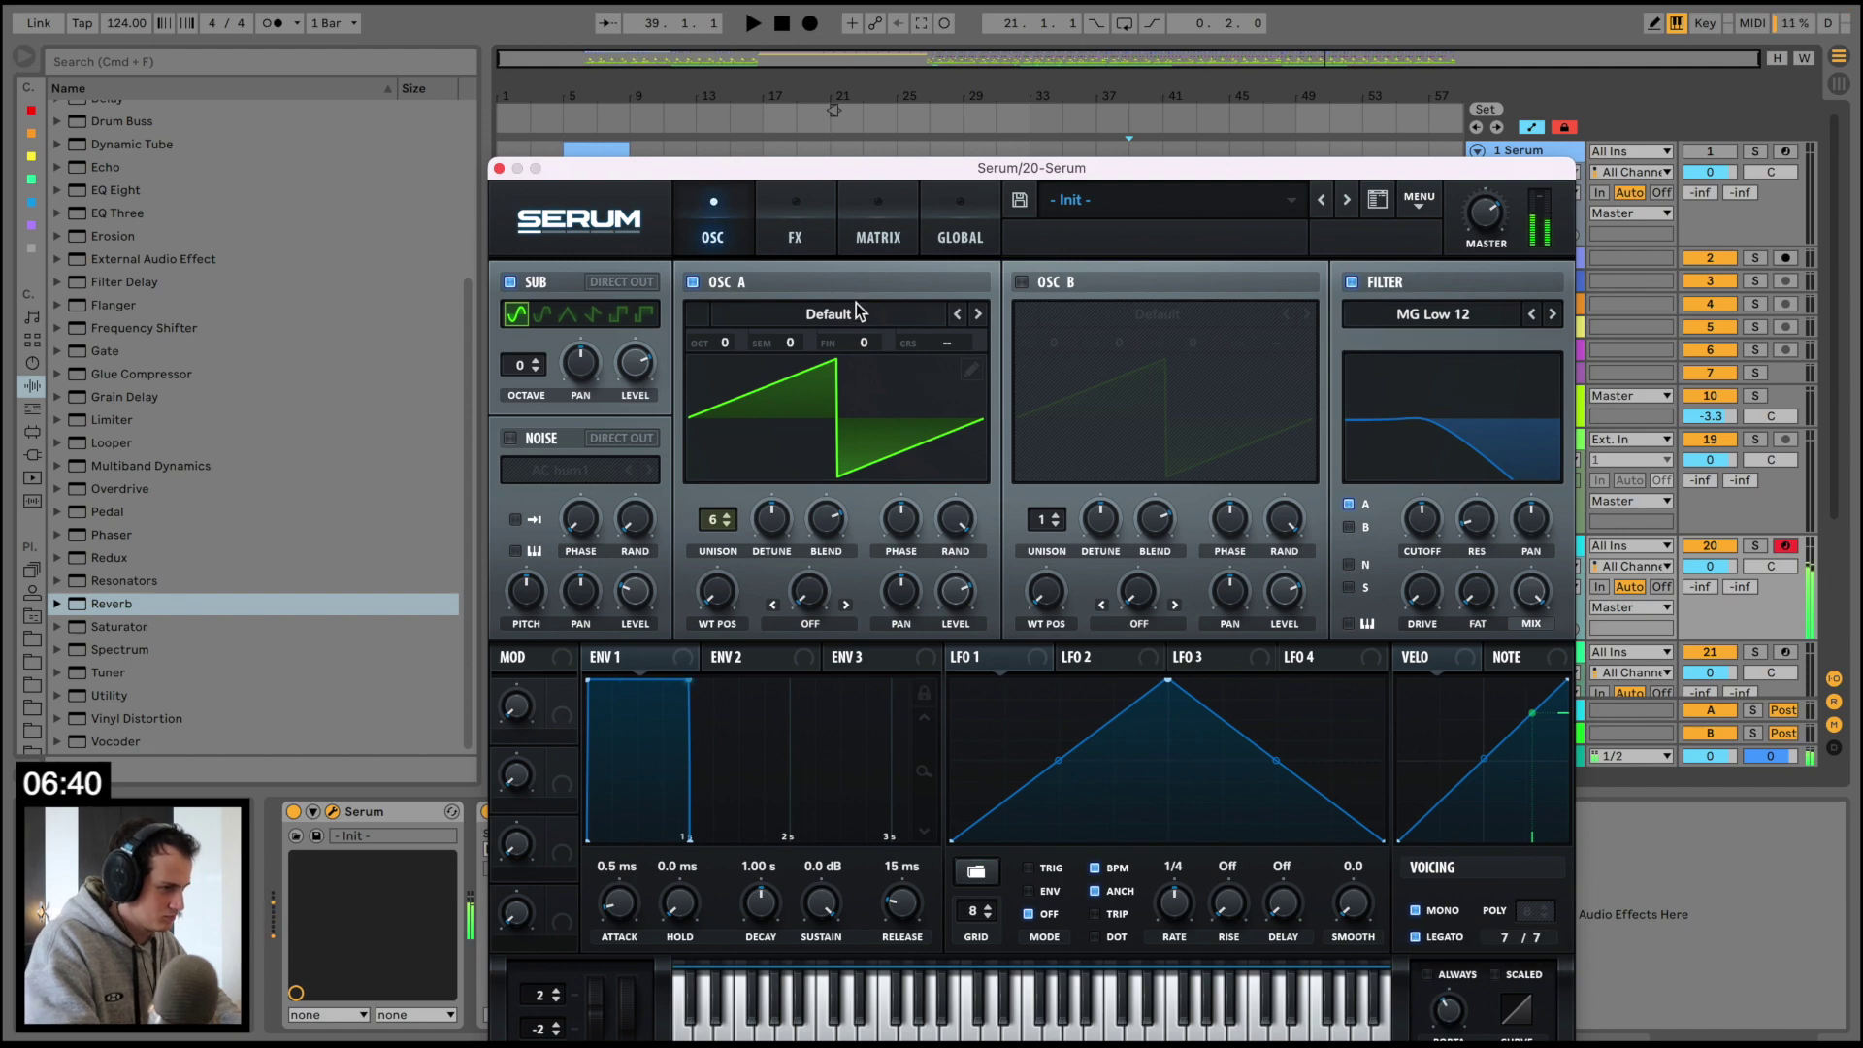
{"action": "left_click", "coordinate": [499, 169]}
Add a Scale MIDI effect before Serum and load its C Minor preset
{"action": "left_click", "coordinate": [33, 408]}
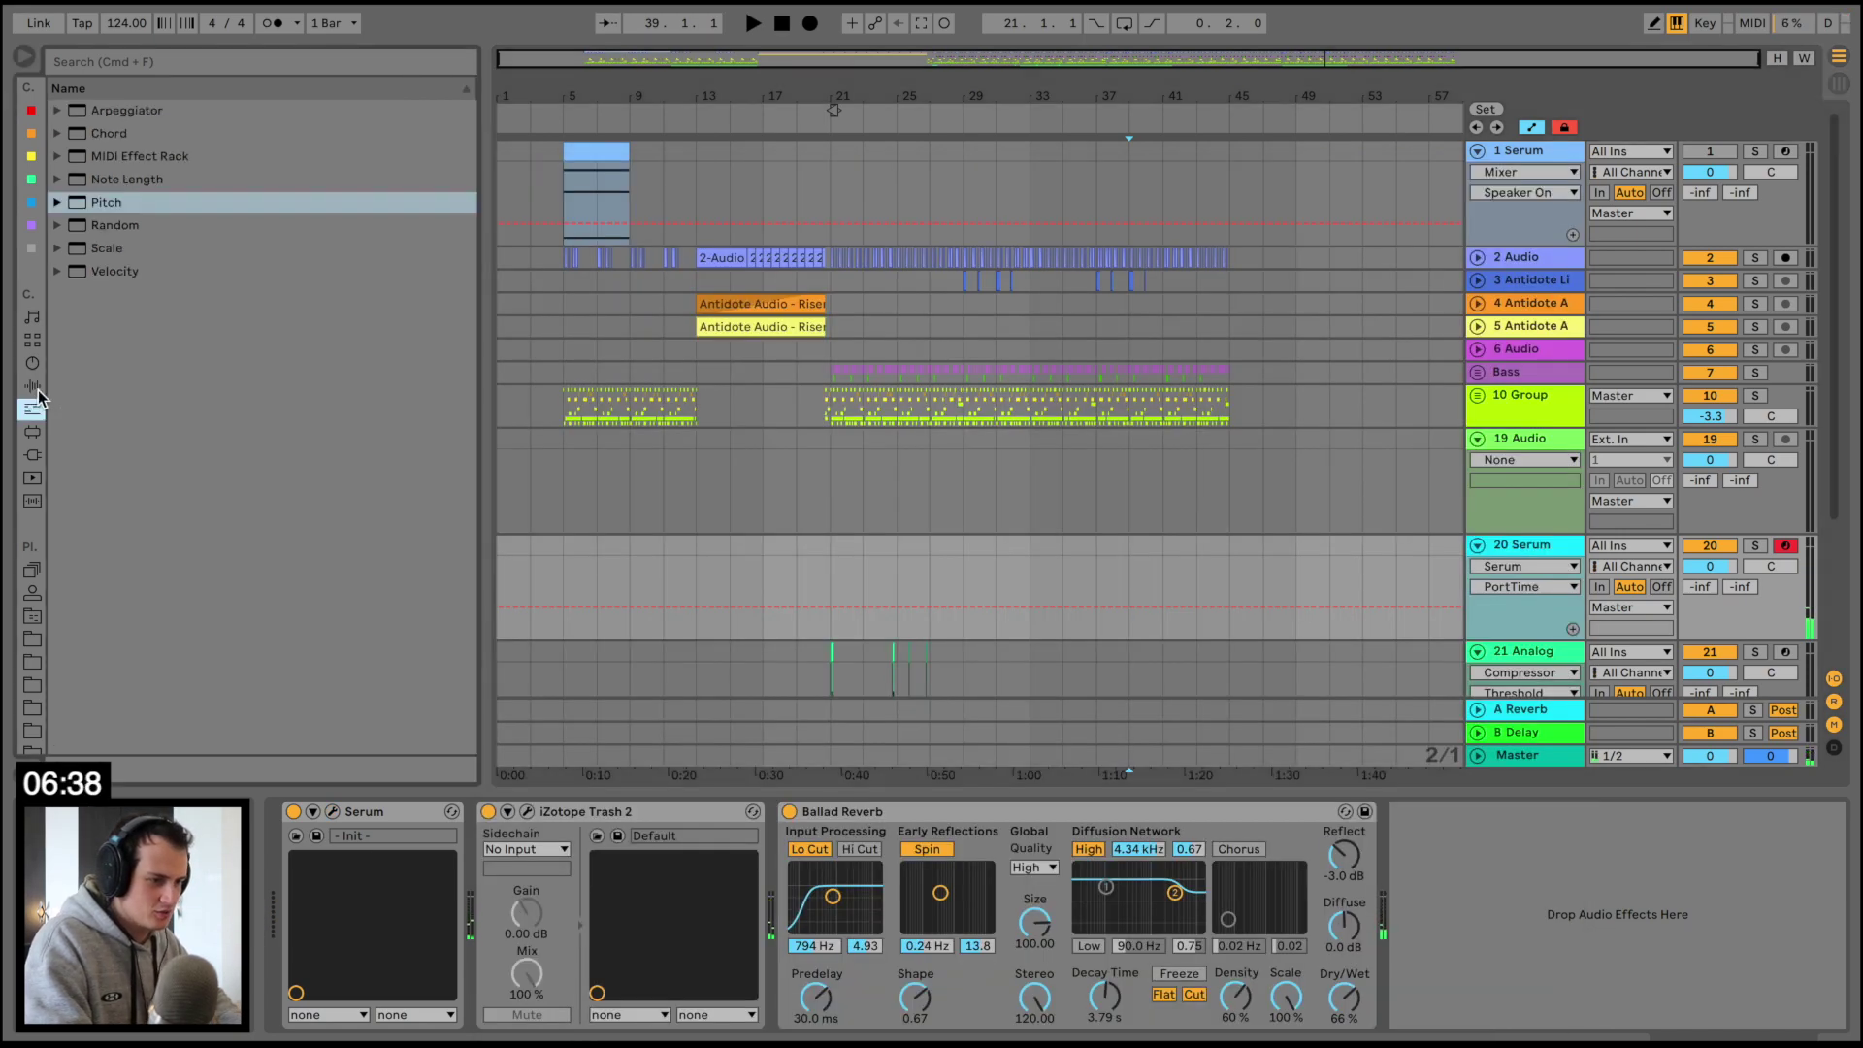
{"action": "double_click", "coordinate": [97, 249]}
{"action": "left_click", "coordinate": [57, 248]}
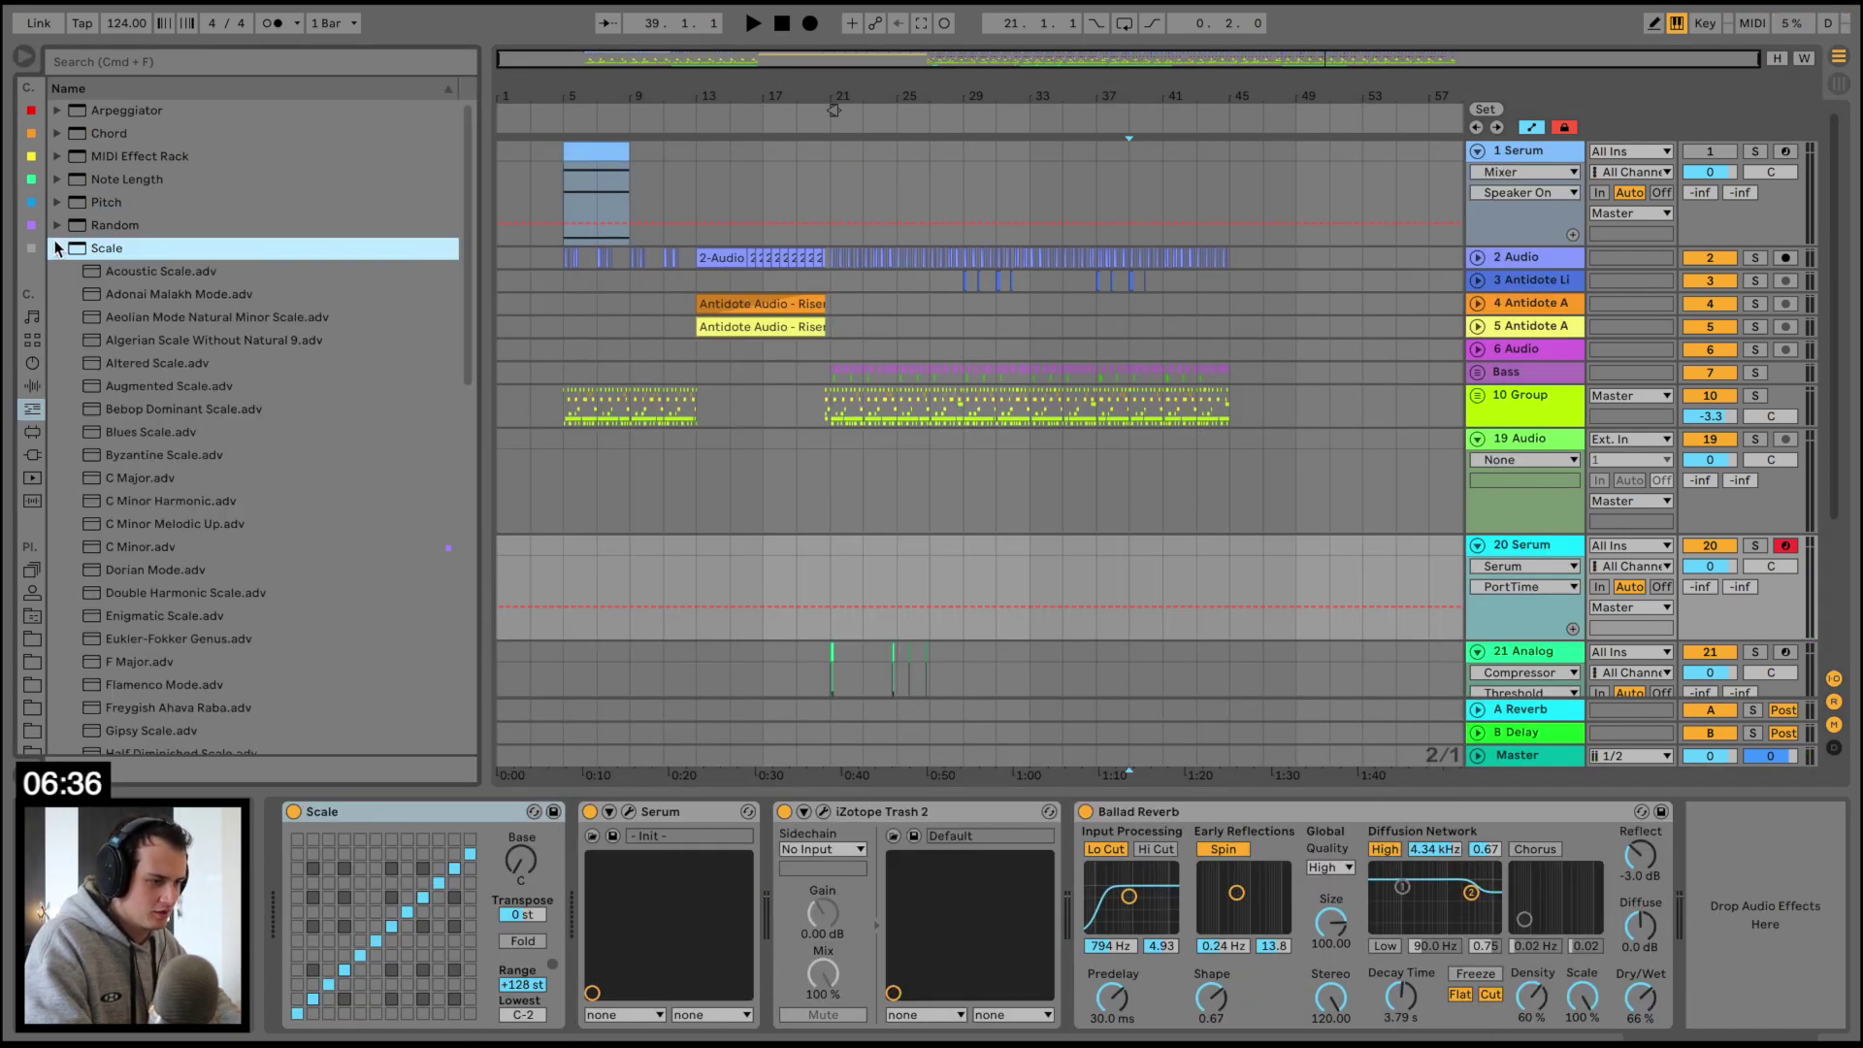
{"action": "left_click", "coordinate": [153, 550]}
{"action": "left_click_drag", "start_coordinate": [357, 800], "coordinate": [359, 815]}
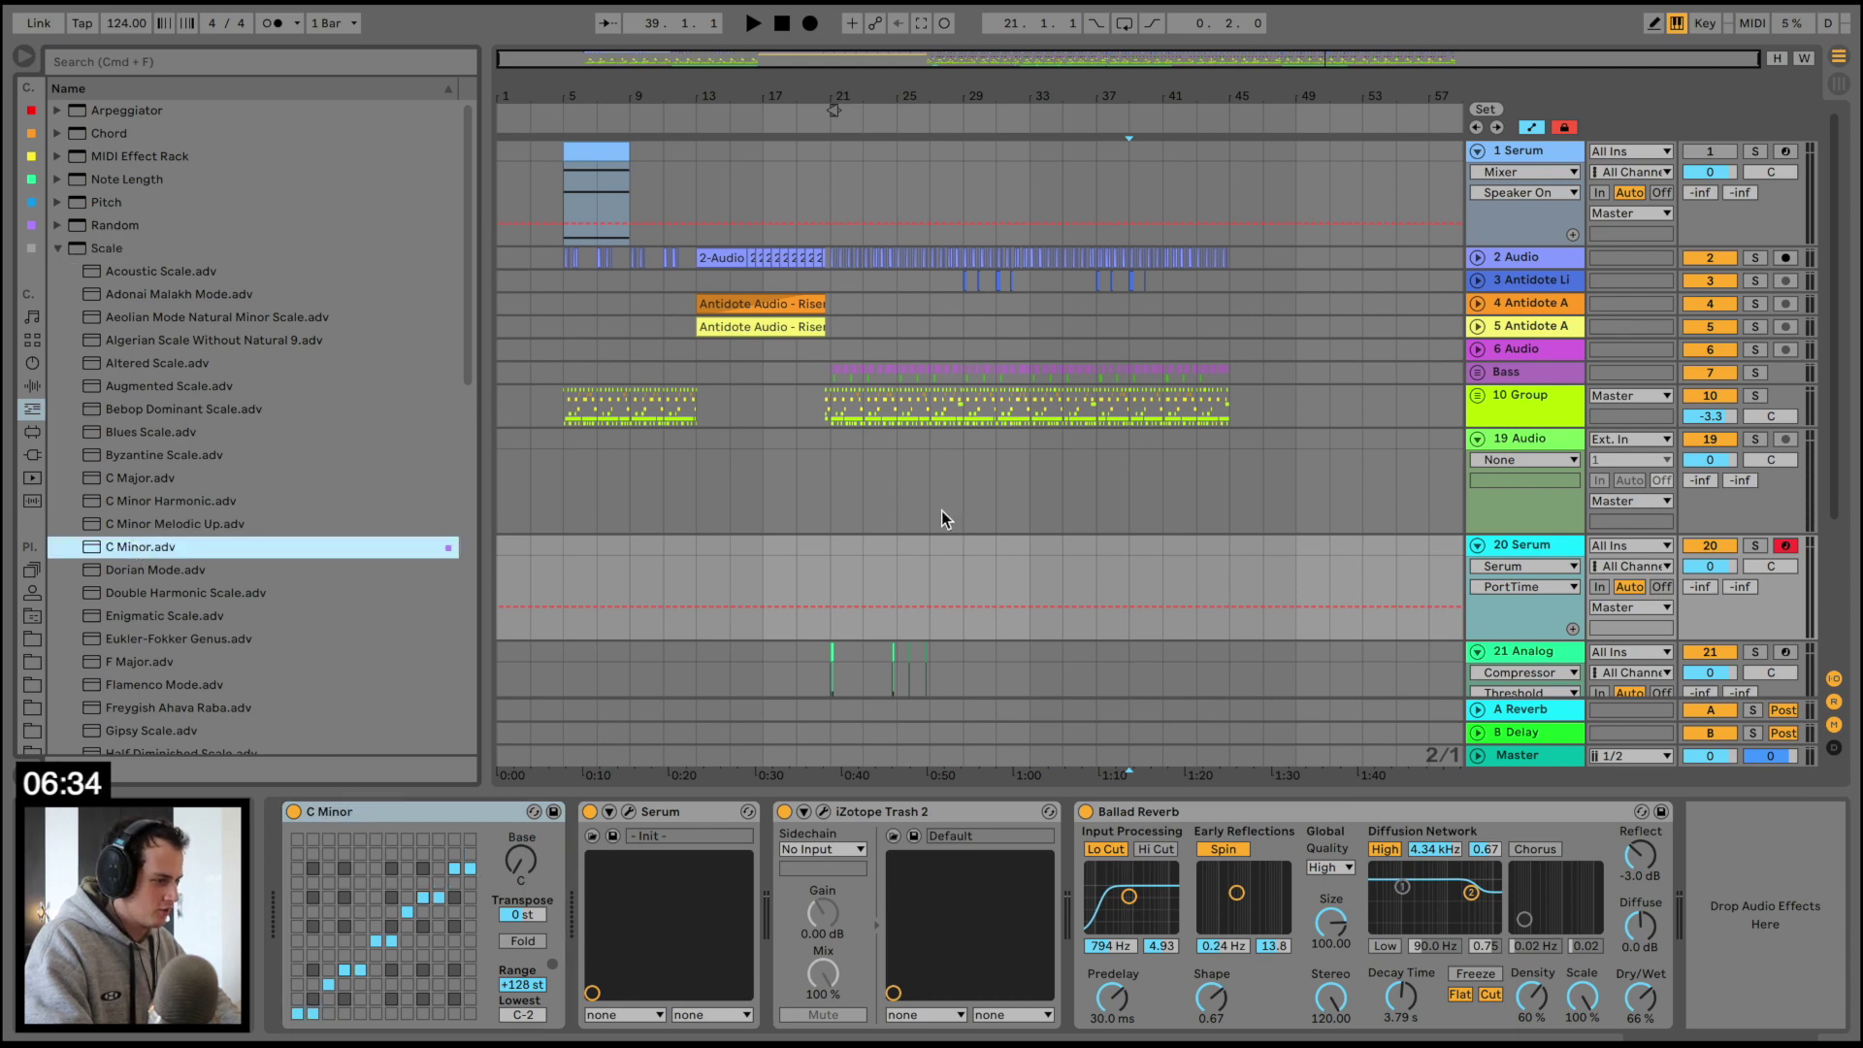
Play the arrangement twice from around bar 37 to try out the new Serum lead against the track
{"action": "left_click", "coordinate": [1103, 543]}
{"action": "key", "text": "space"}
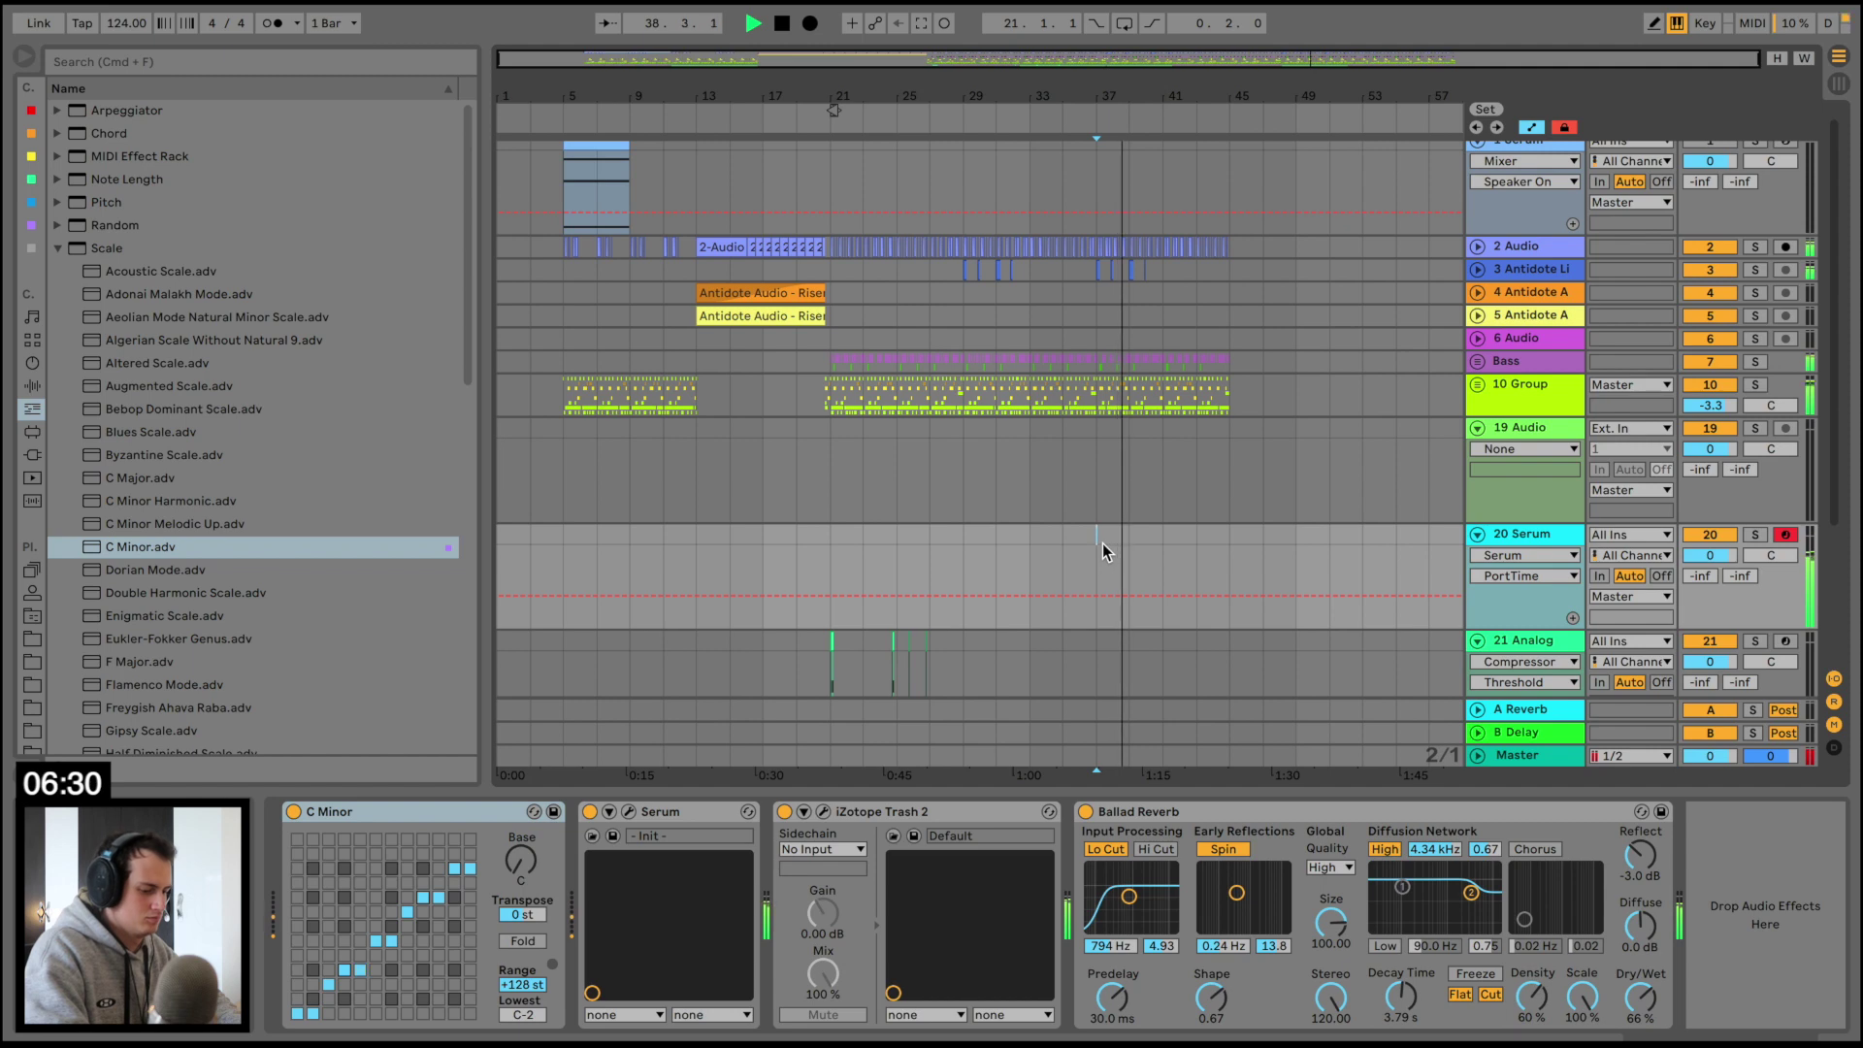
{"action": "key", "text": "space"}
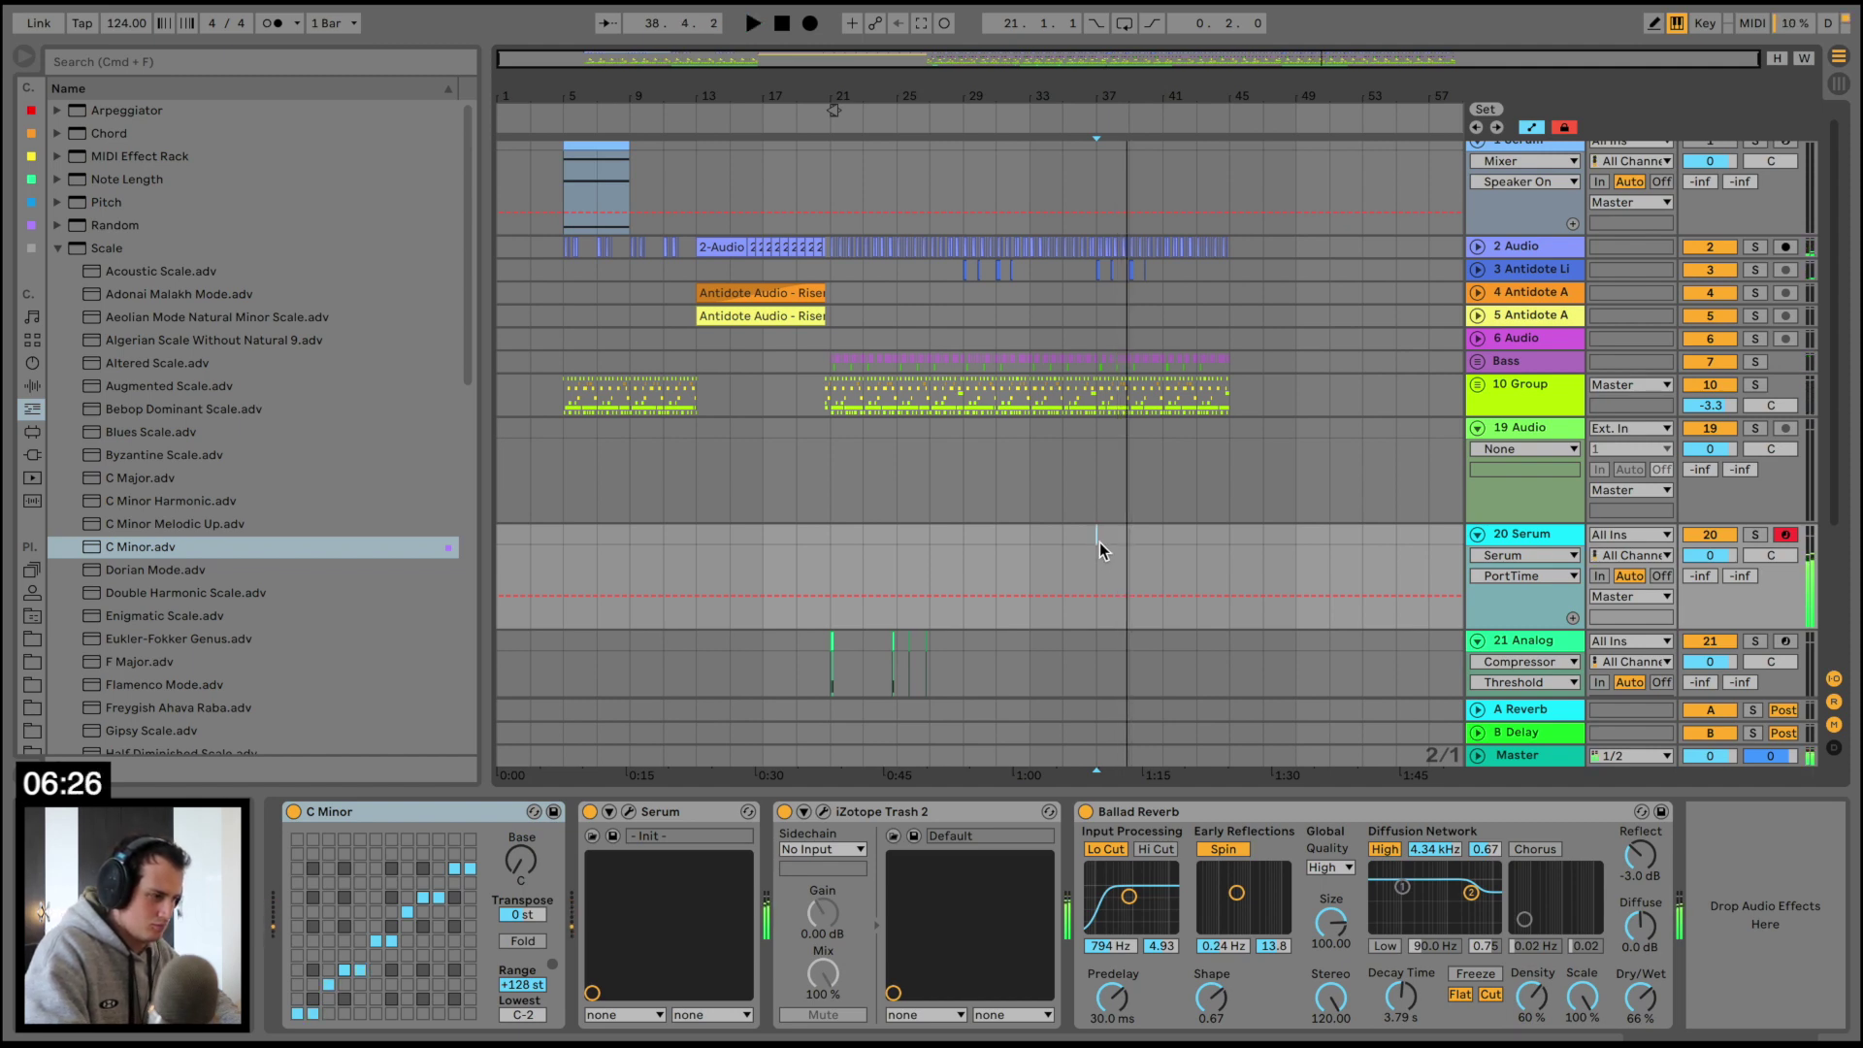
{"action": "left_click", "coordinate": [1015, 537]}
{"action": "key", "text": "space"}
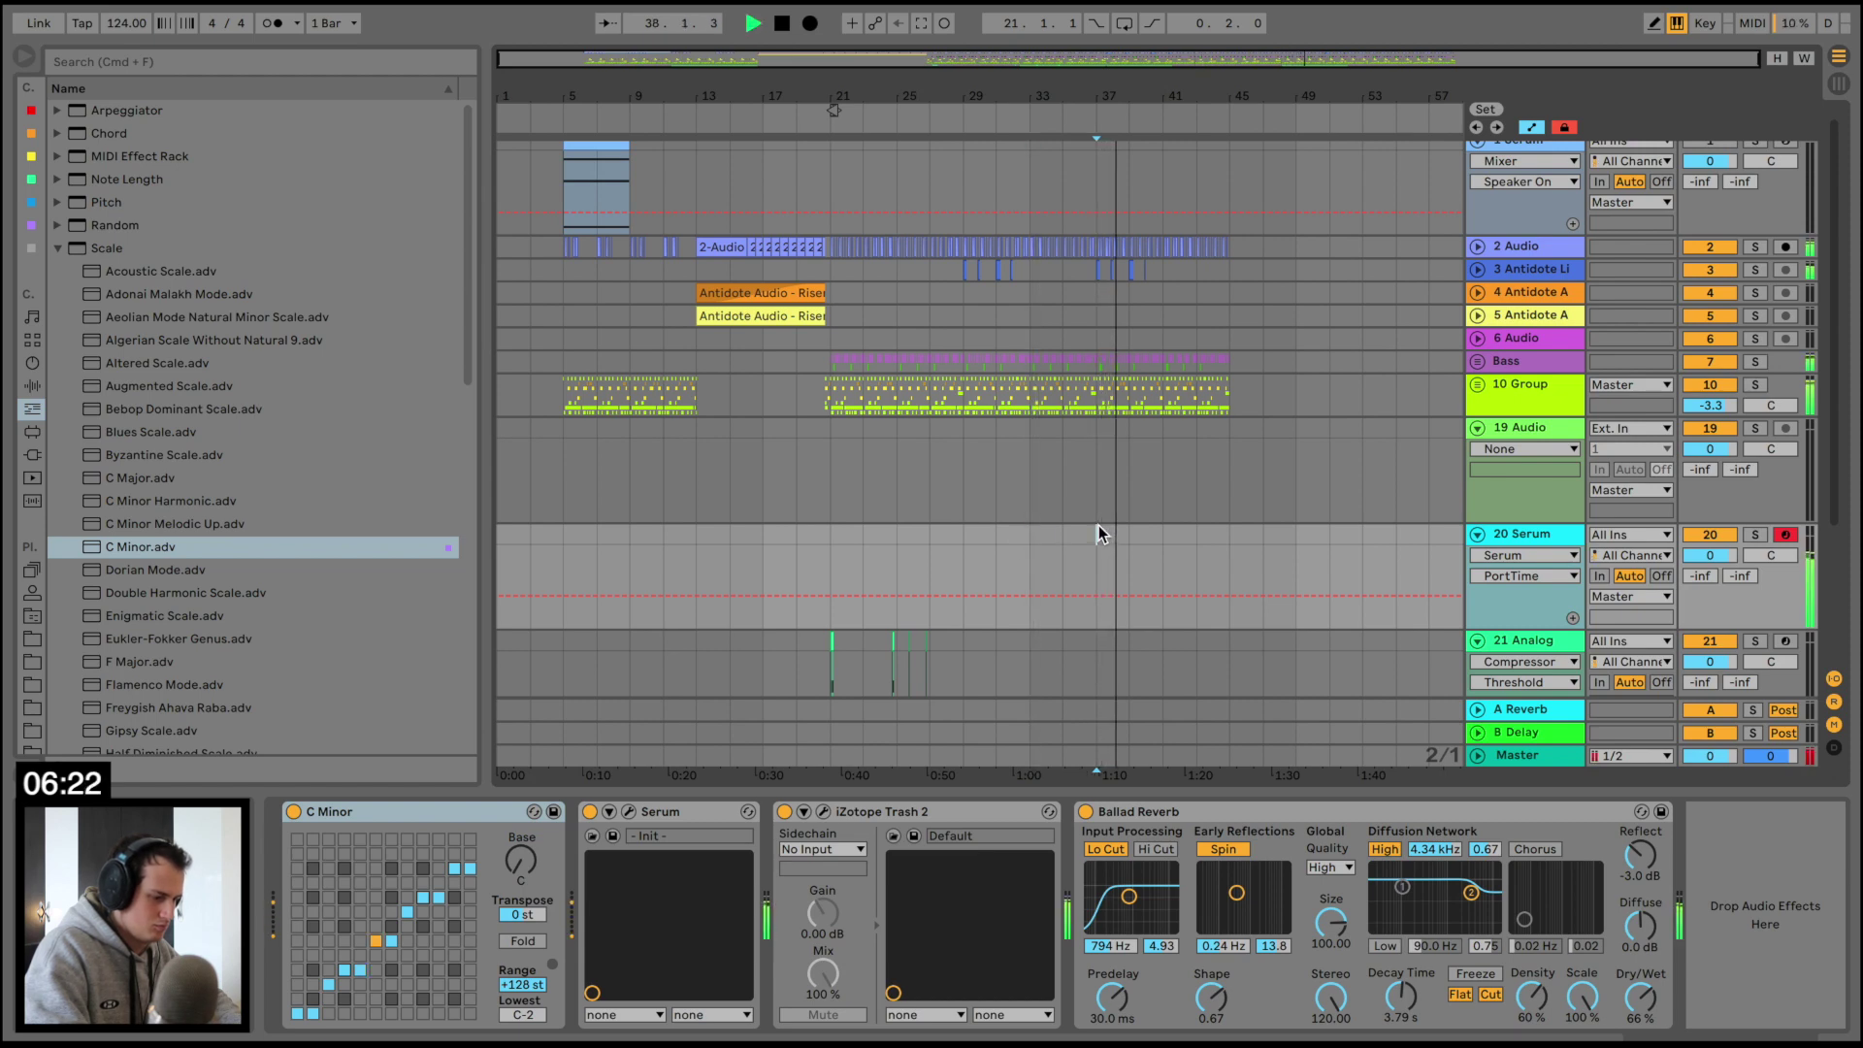
{"action": "key", "text": "space"}
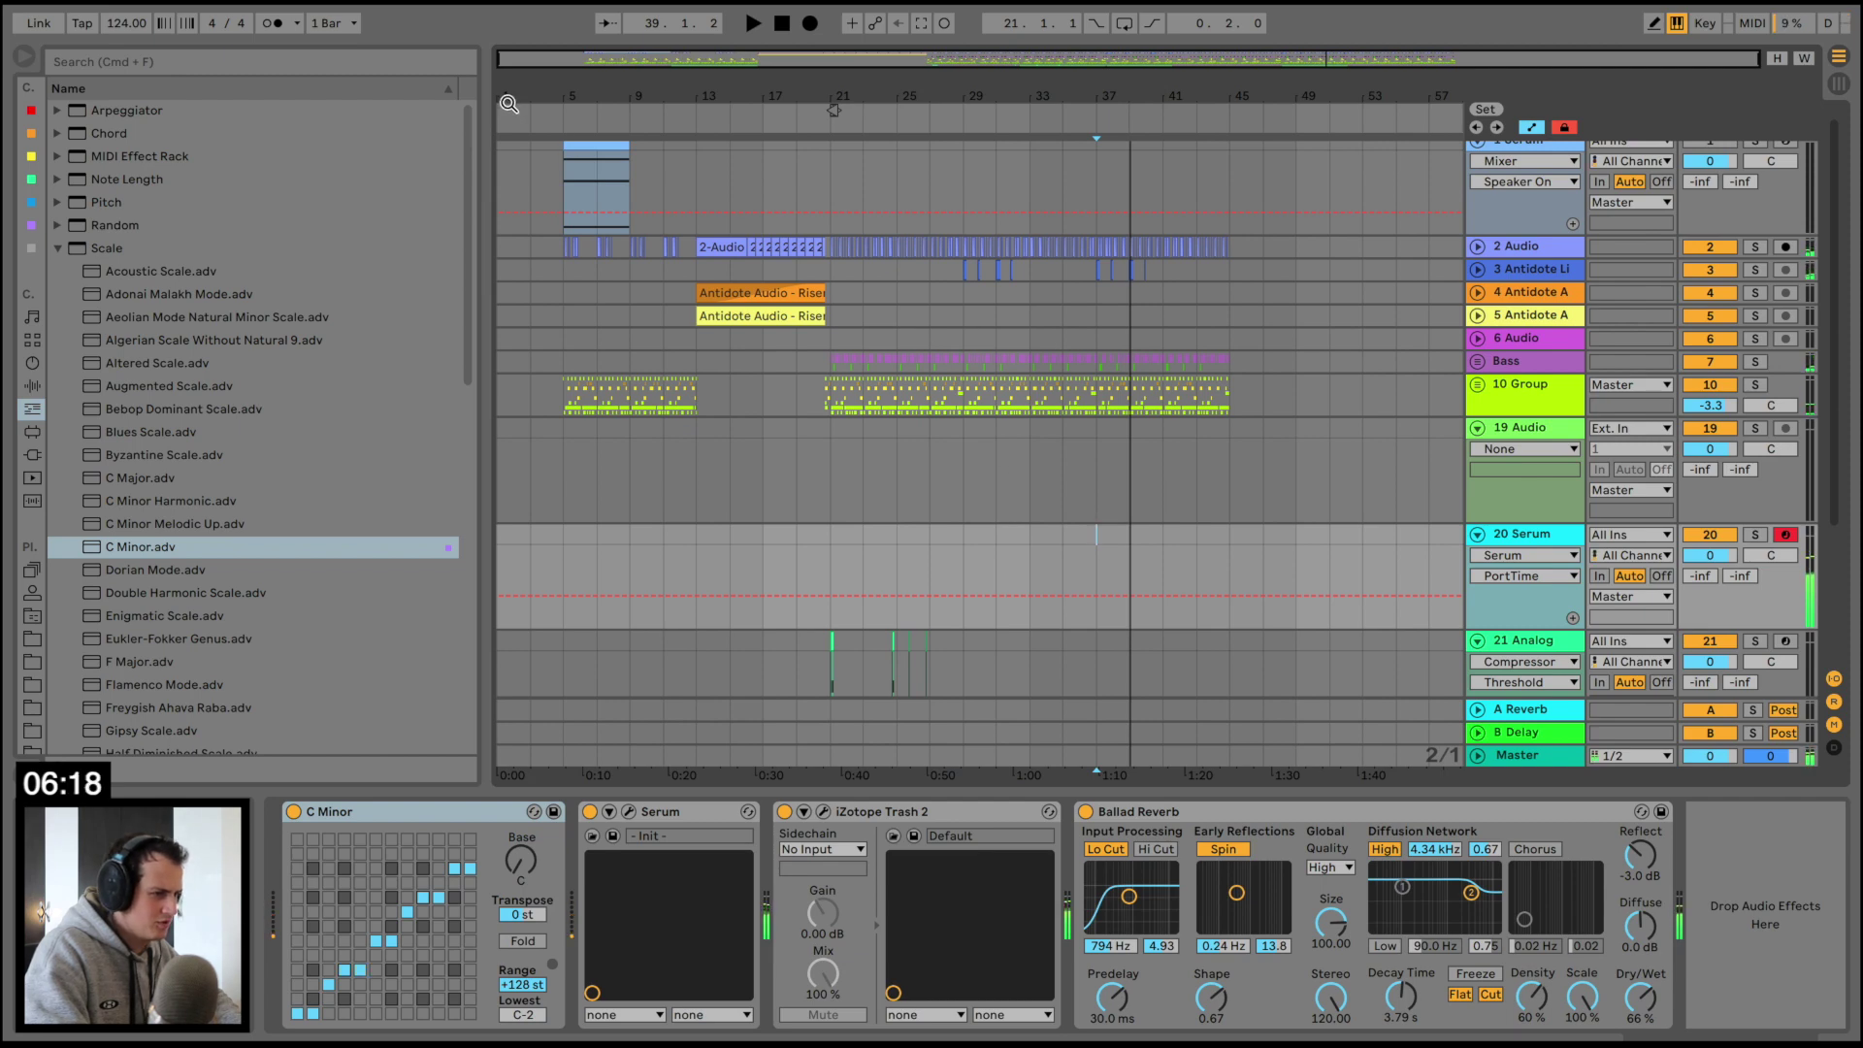
Solo the 1 Serum and 20 Serum tracks and play the chord clip from bar 5 to compare them
{"action": "left_click", "coordinate": [574, 165]}
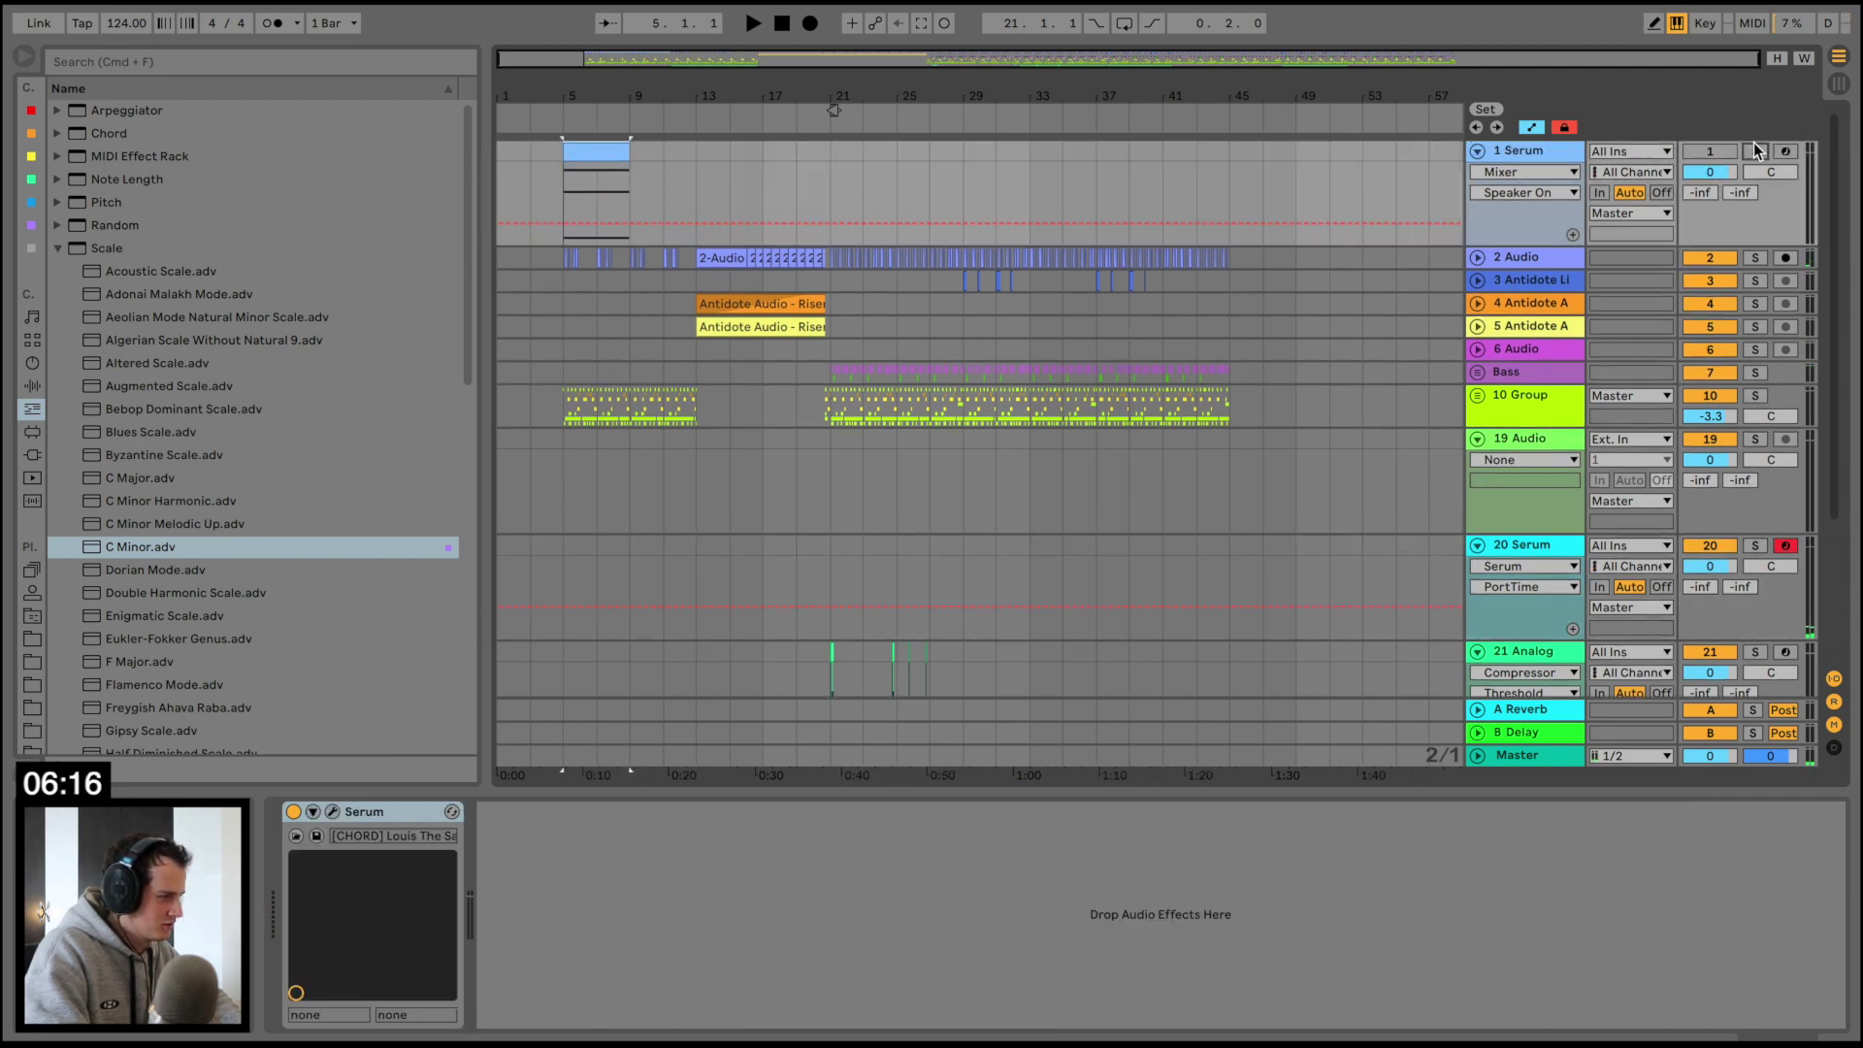
{"action": "left_click", "coordinate": [1755, 150]}
{"action": "key", "text": "space"}
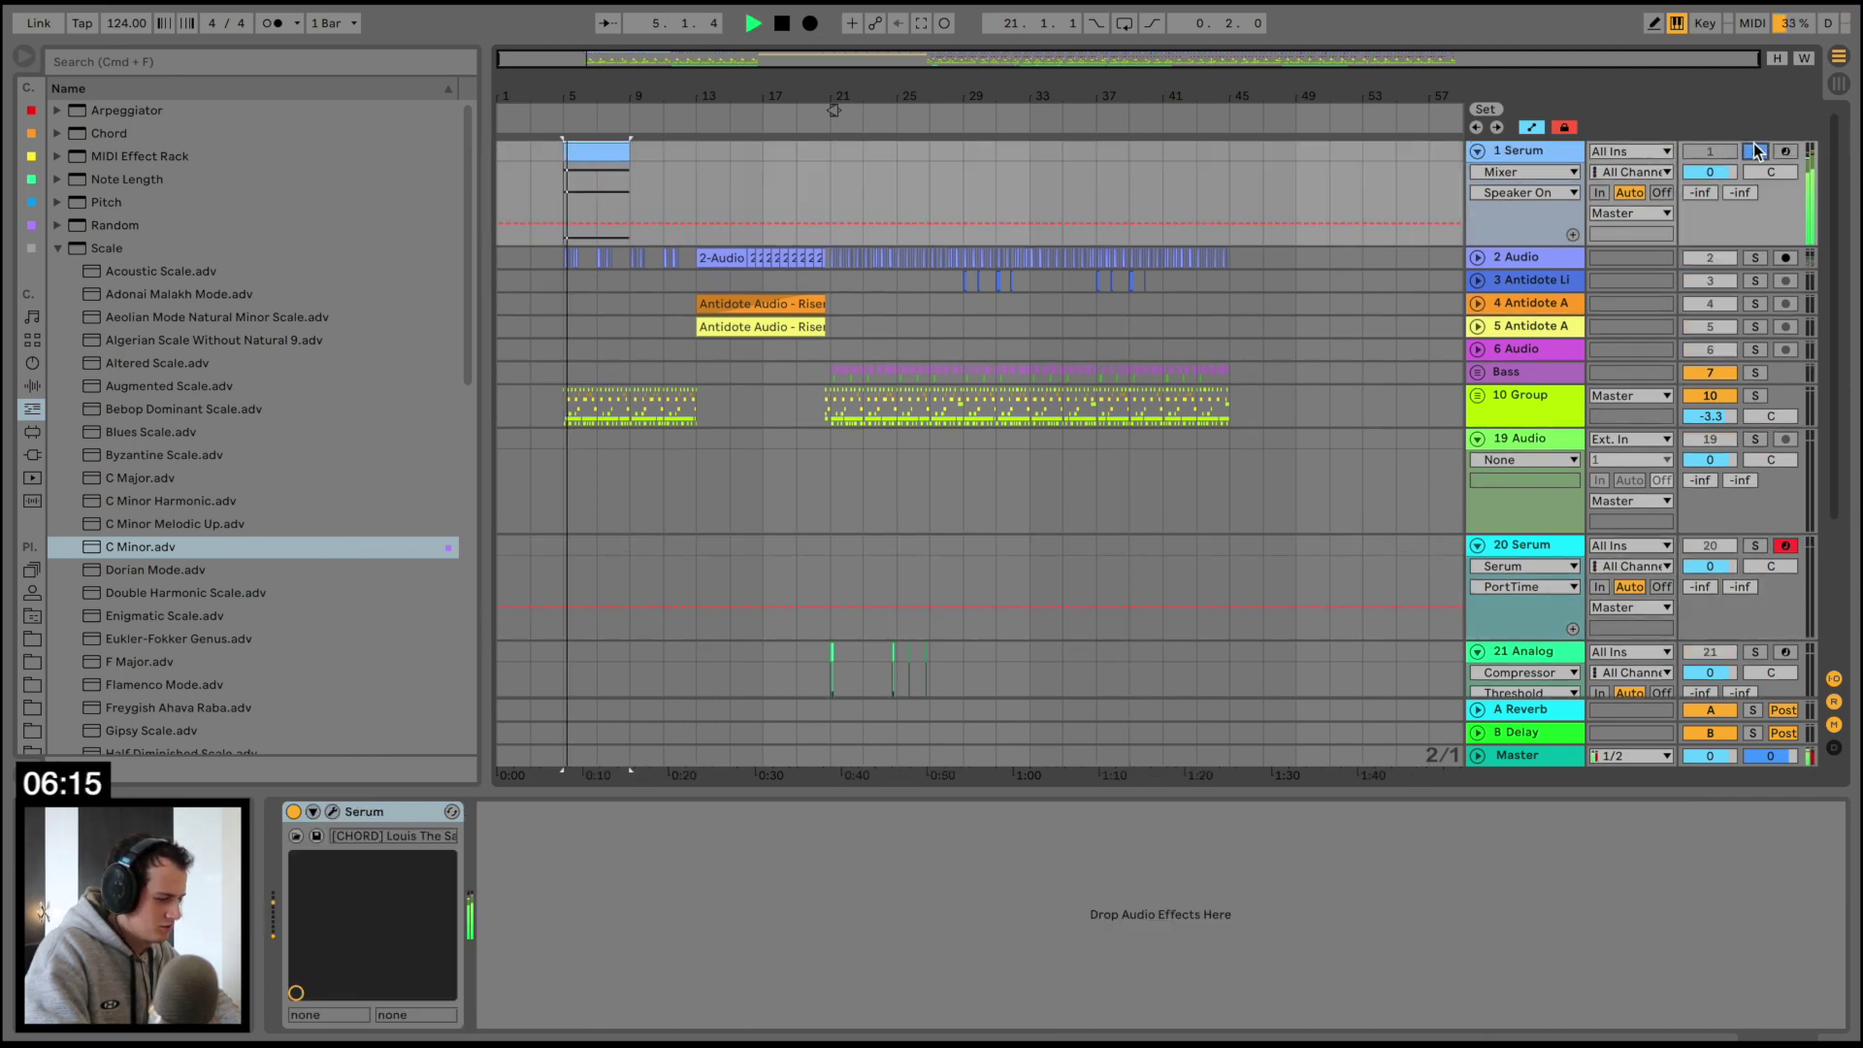
{"action": "left_click", "coordinate": [1756, 546]}
{"action": "left_click", "coordinate": [1756, 153]}
{"action": "key", "text": "space"}
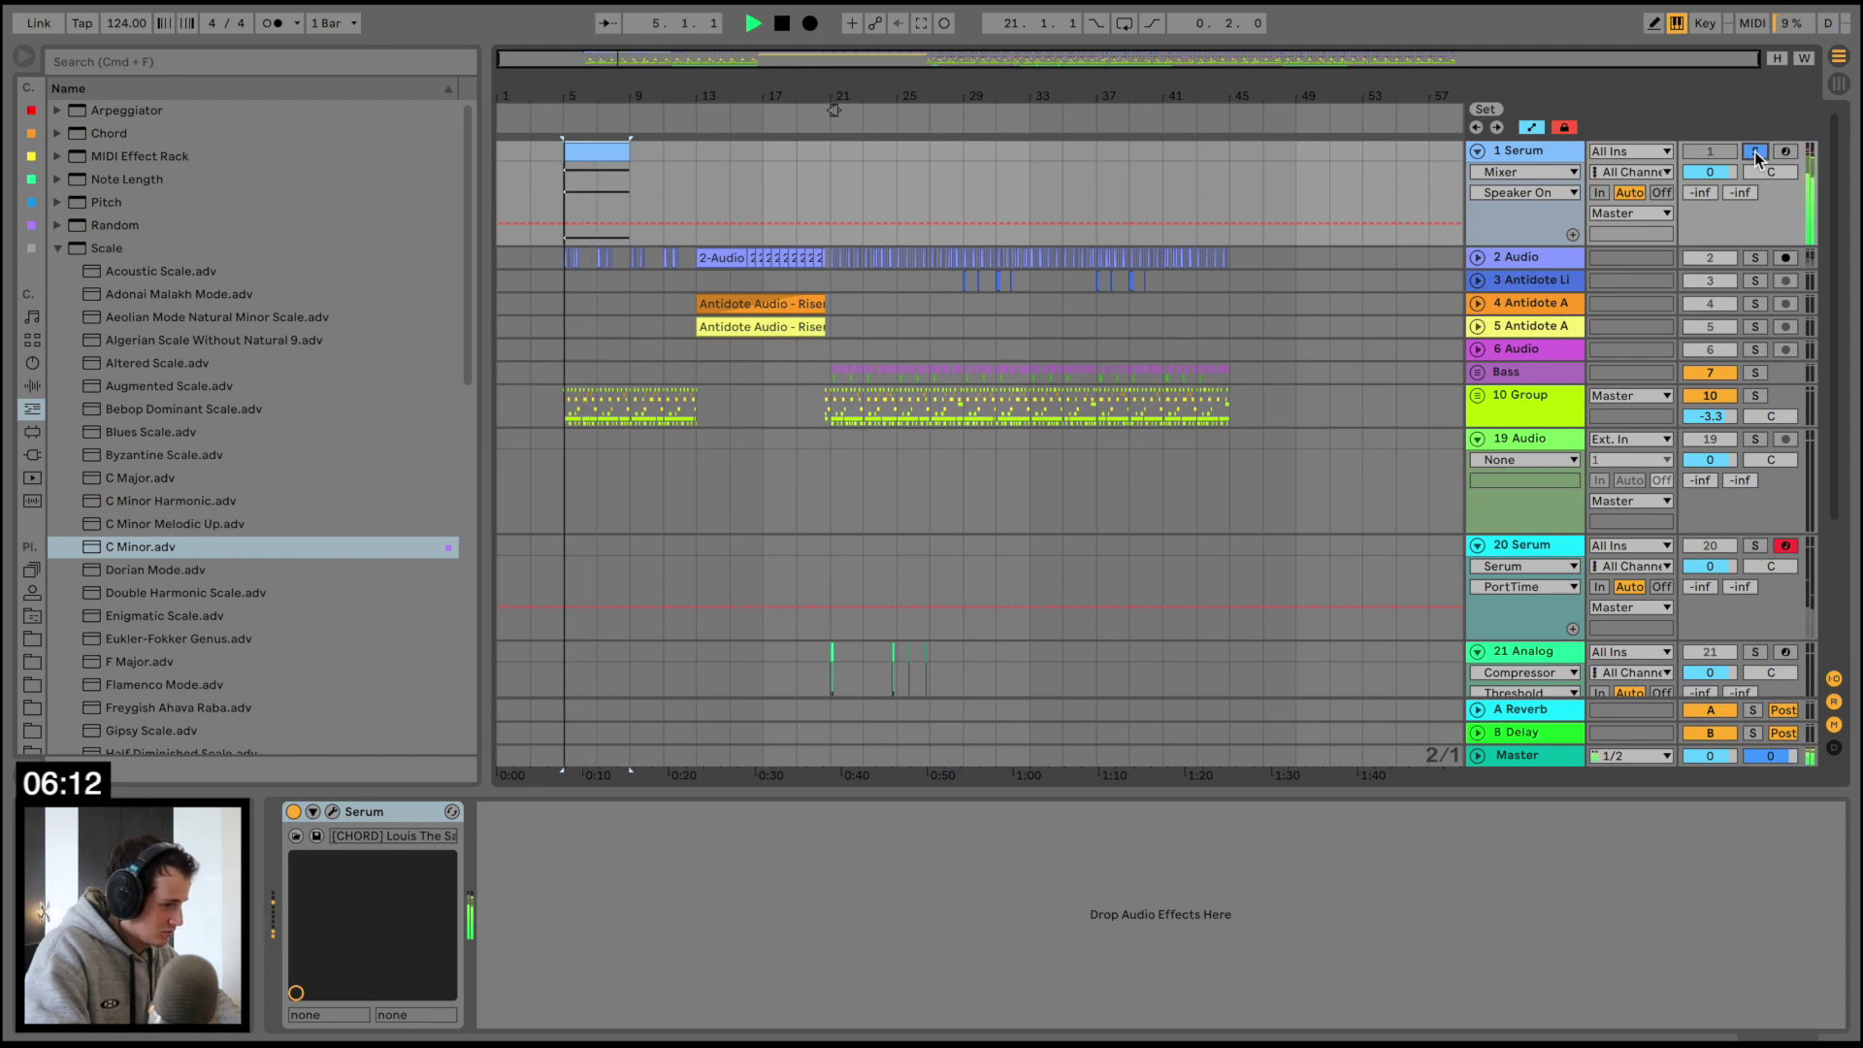
{"action": "left_click", "coordinate": [1759, 545]}
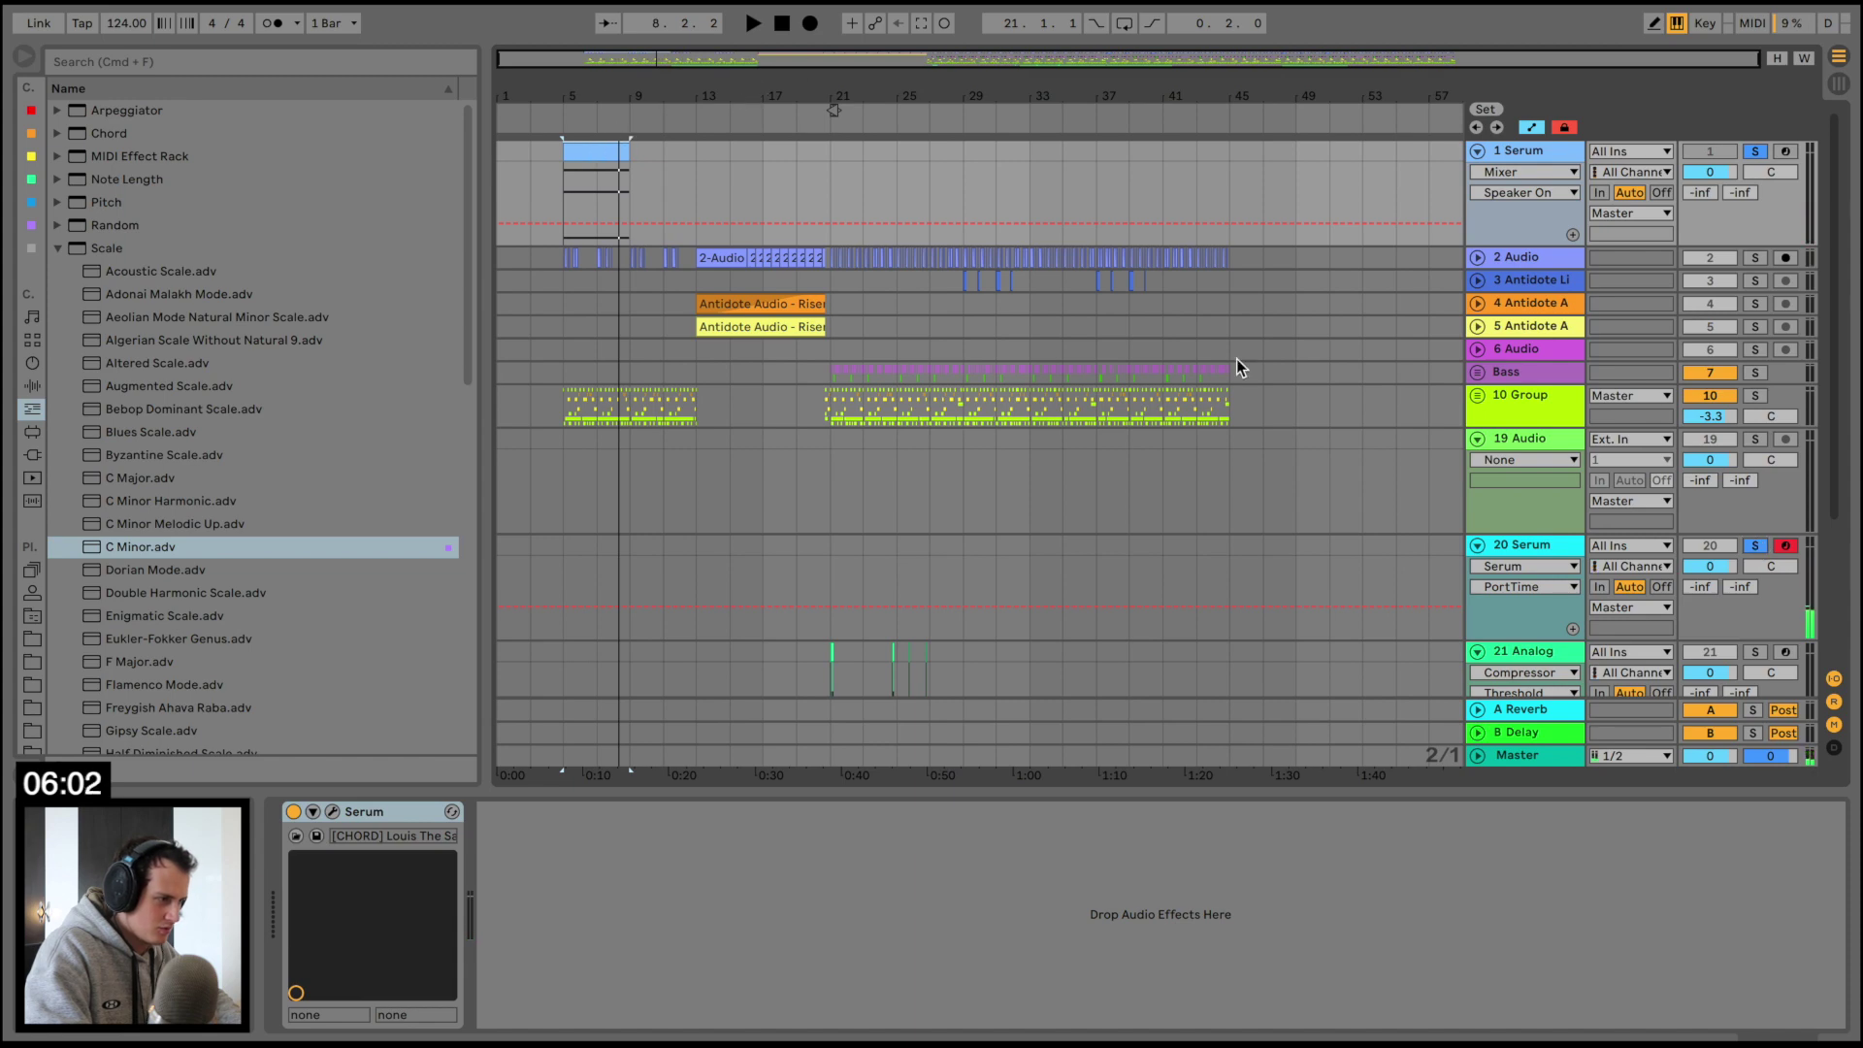
Take the Serum tracks out of solo and play the full arrangement from around bar 41
{"action": "left_click", "coordinate": [1149, 323]}
{"action": "key", "text": "space"}
{"action": "scroll", "coordinate": [1149, 323], "scroll_direction": "down", "scroll_amount": 4}
{"action": "left_click", "coordinate": [1755, 427]}
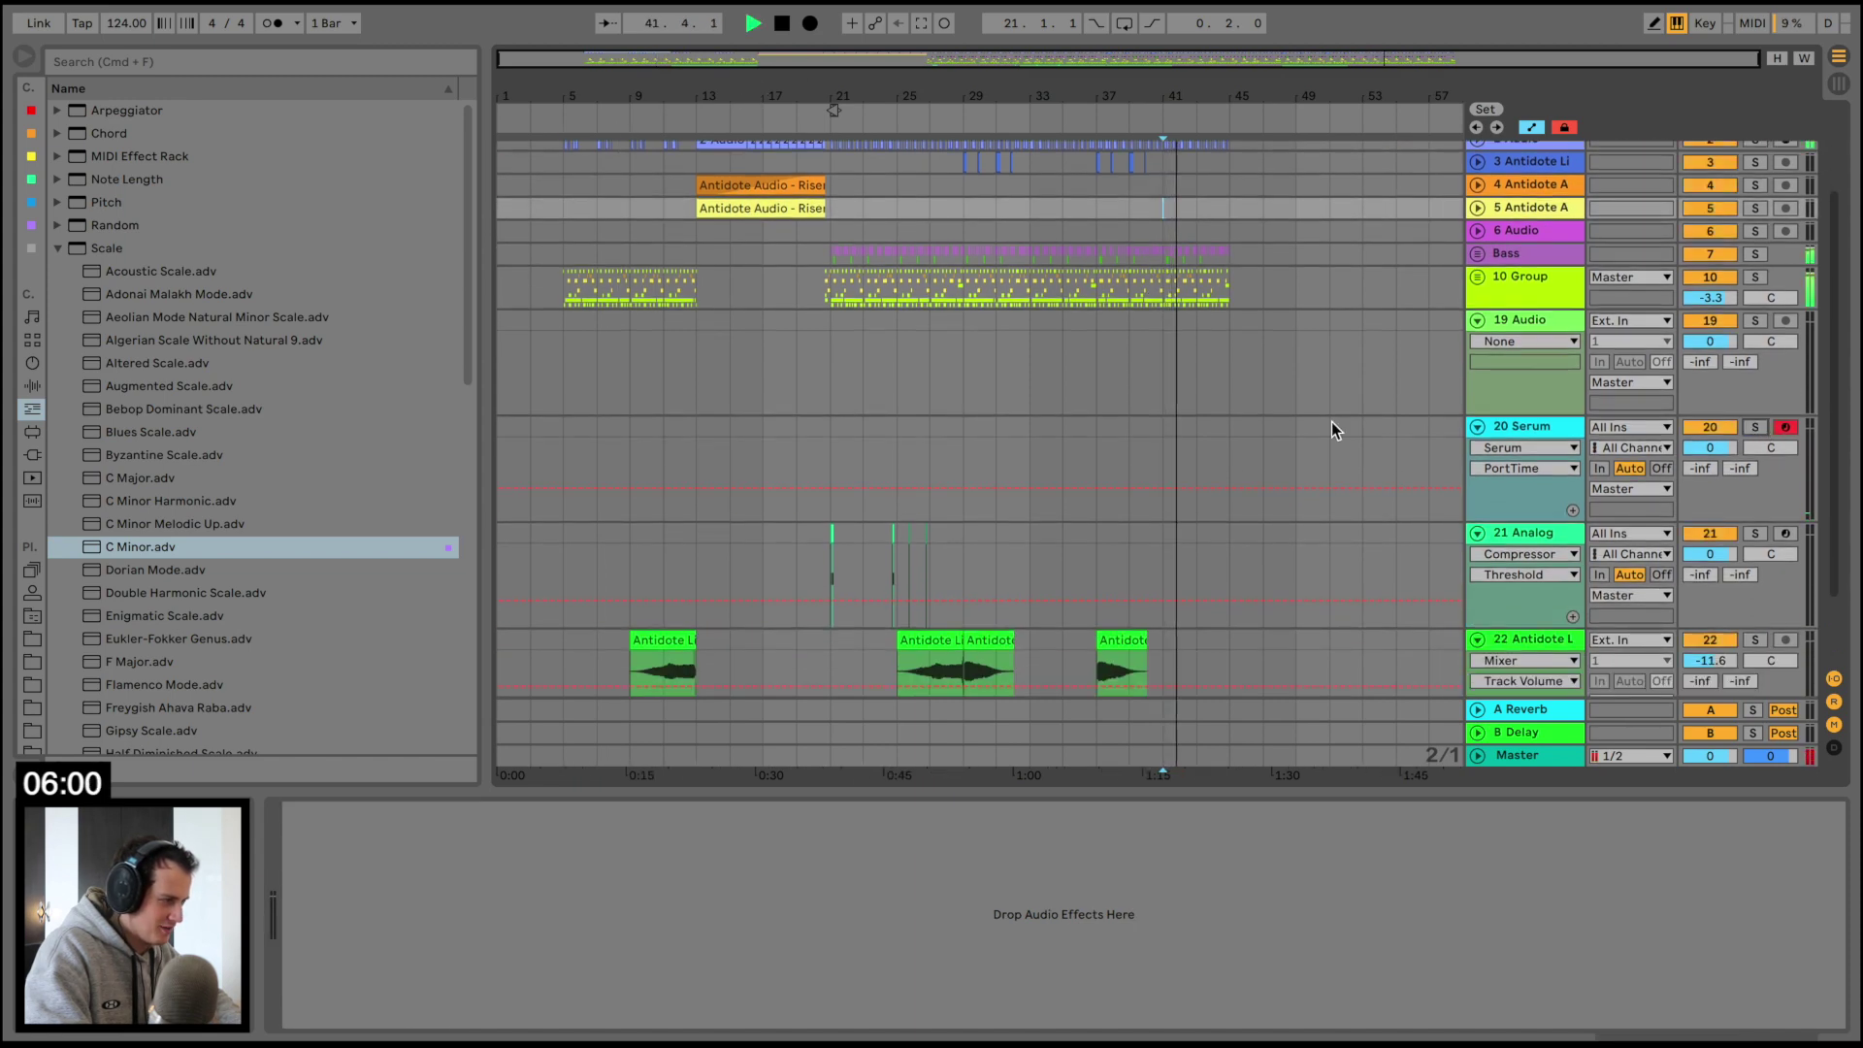
{"action": "scroll", "coordinate": [1322, 421], "scroll_direction": "down", "scroll_amount": 2}
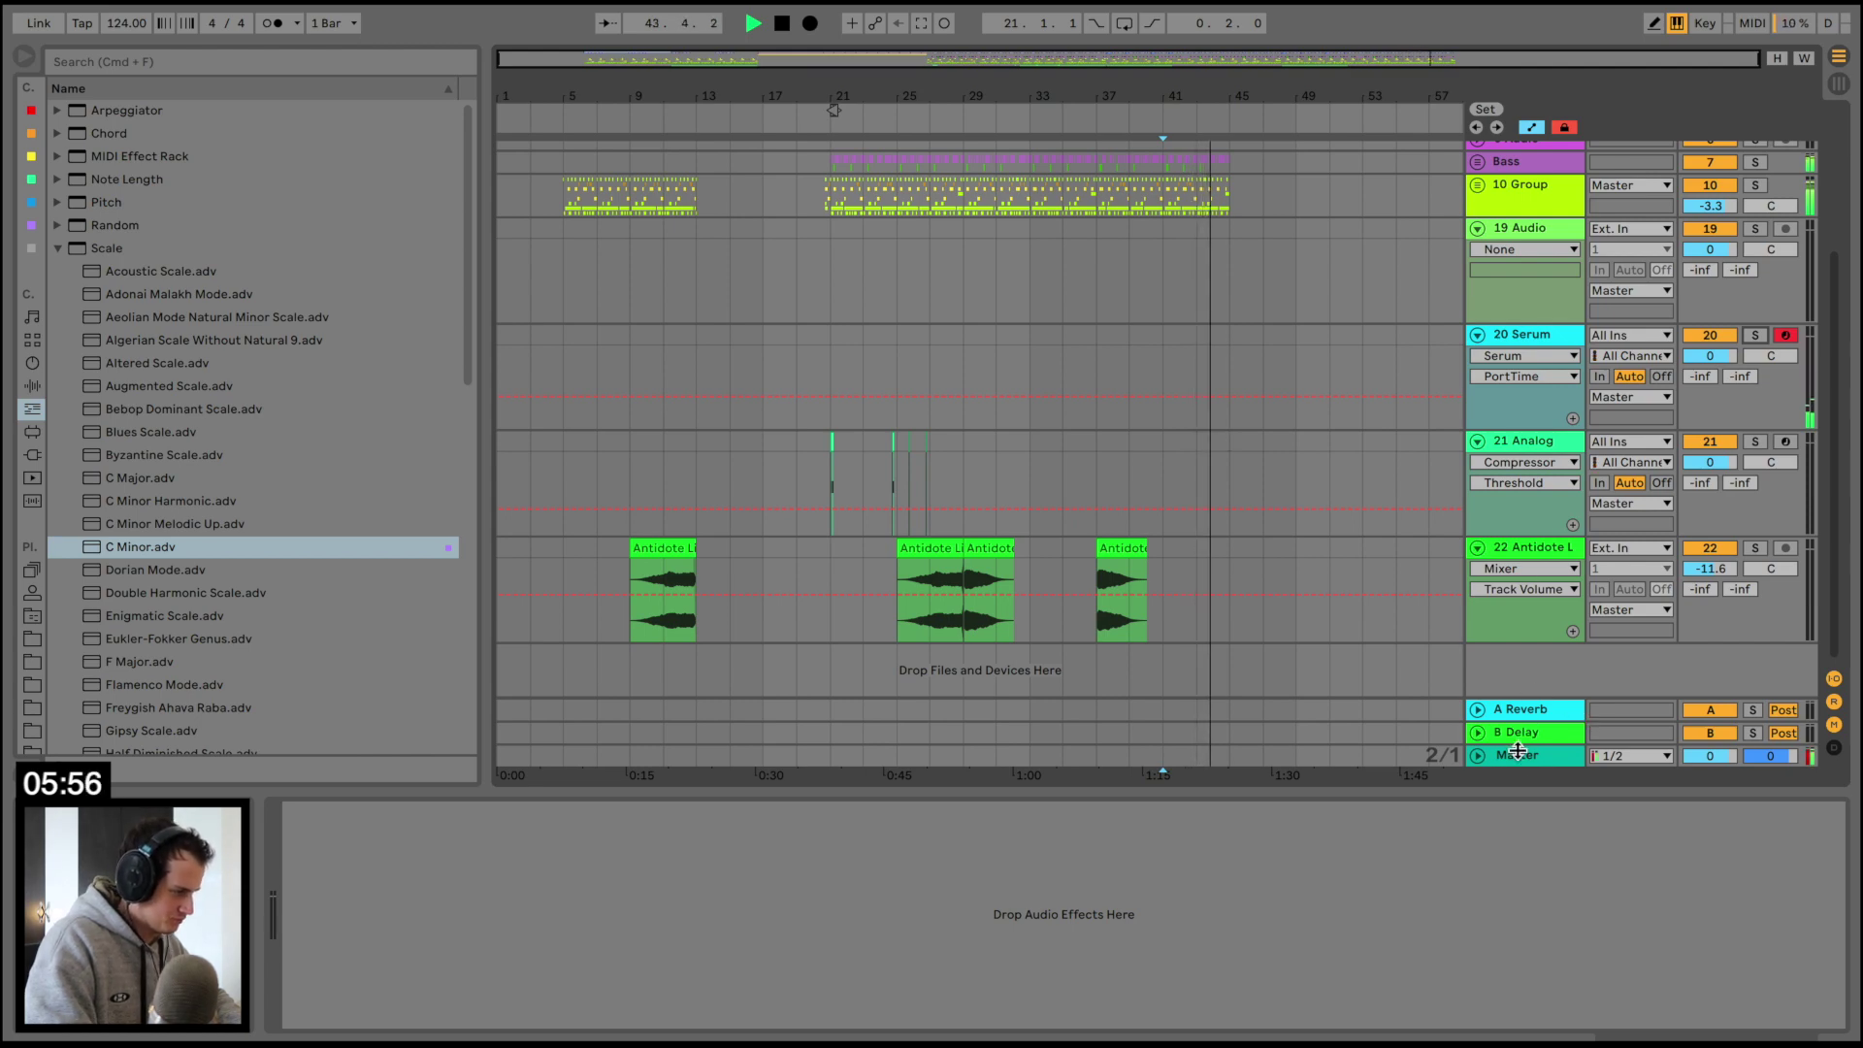
{"action": "scroll", "coordinate": [1530, 564], "scroll_direction": "up", "scroll_amount": 2}
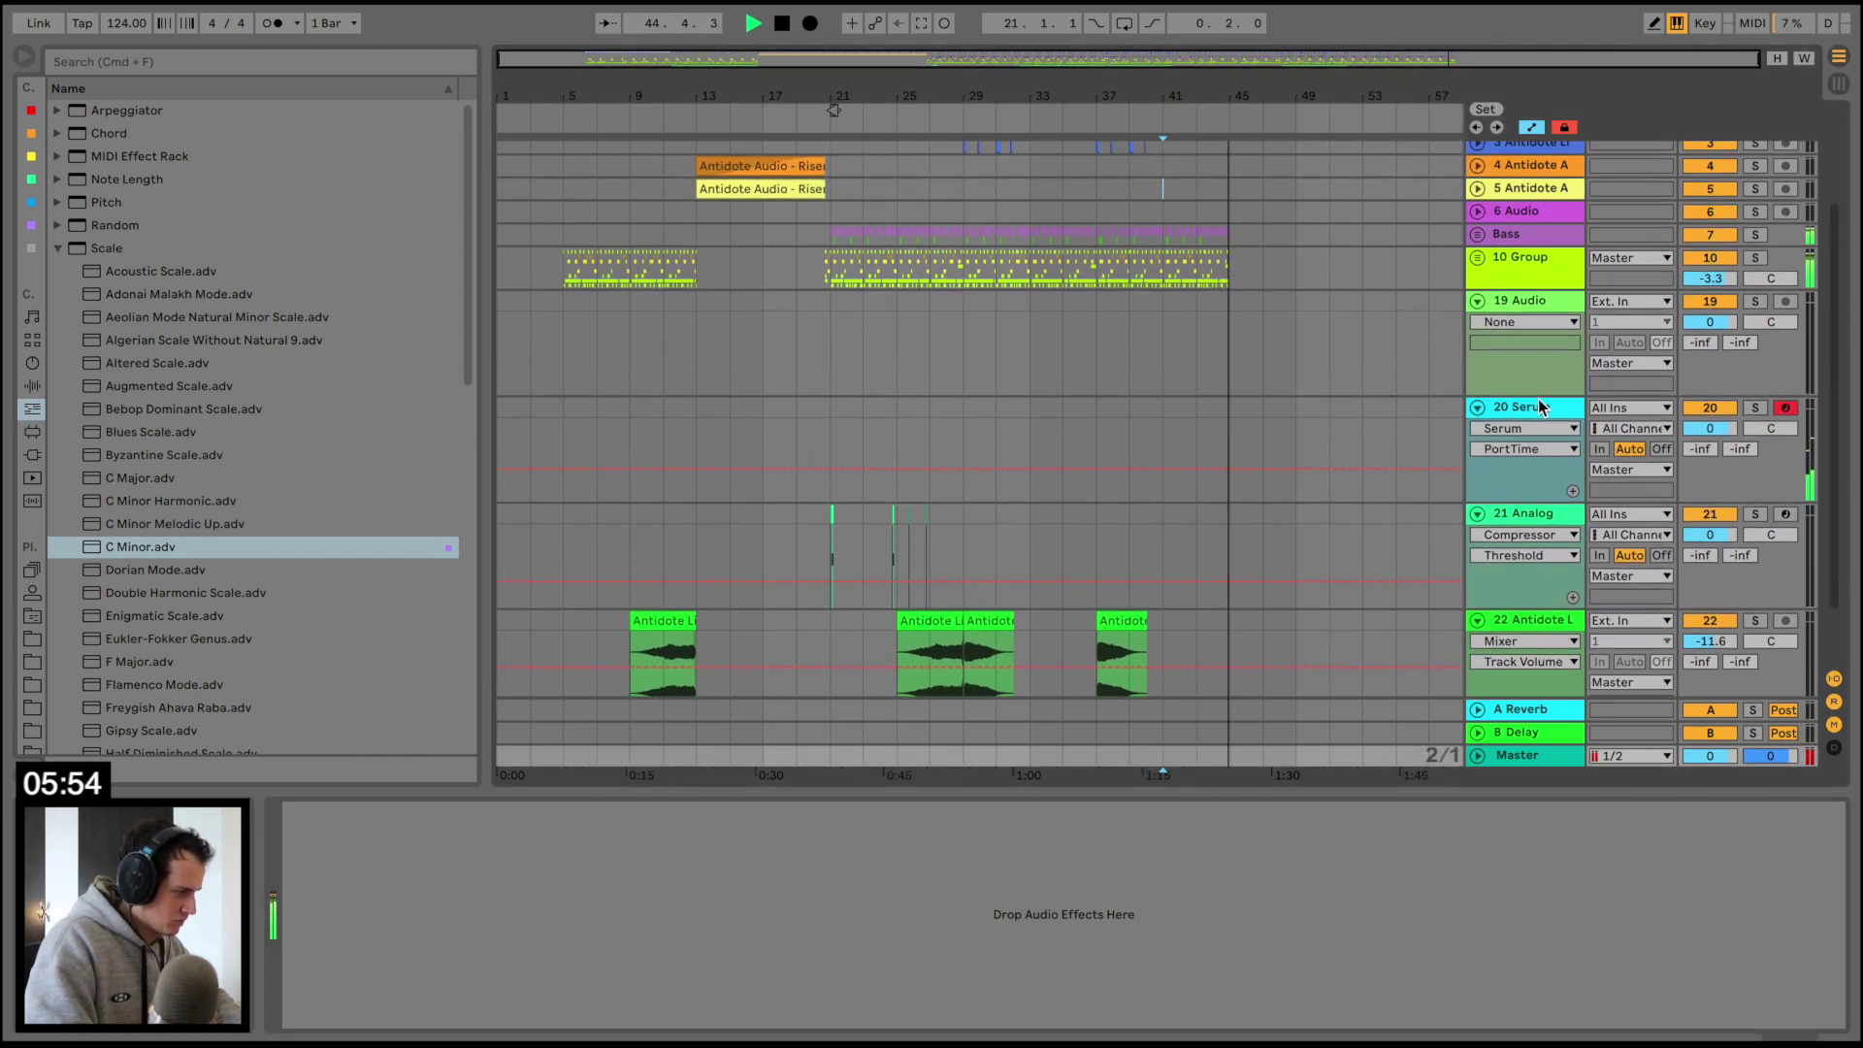
Set the C Minor scale's base on the 20 Serum track to E and play from bar 43
{"action": "left_click", "coordinate": [1543, 407]}
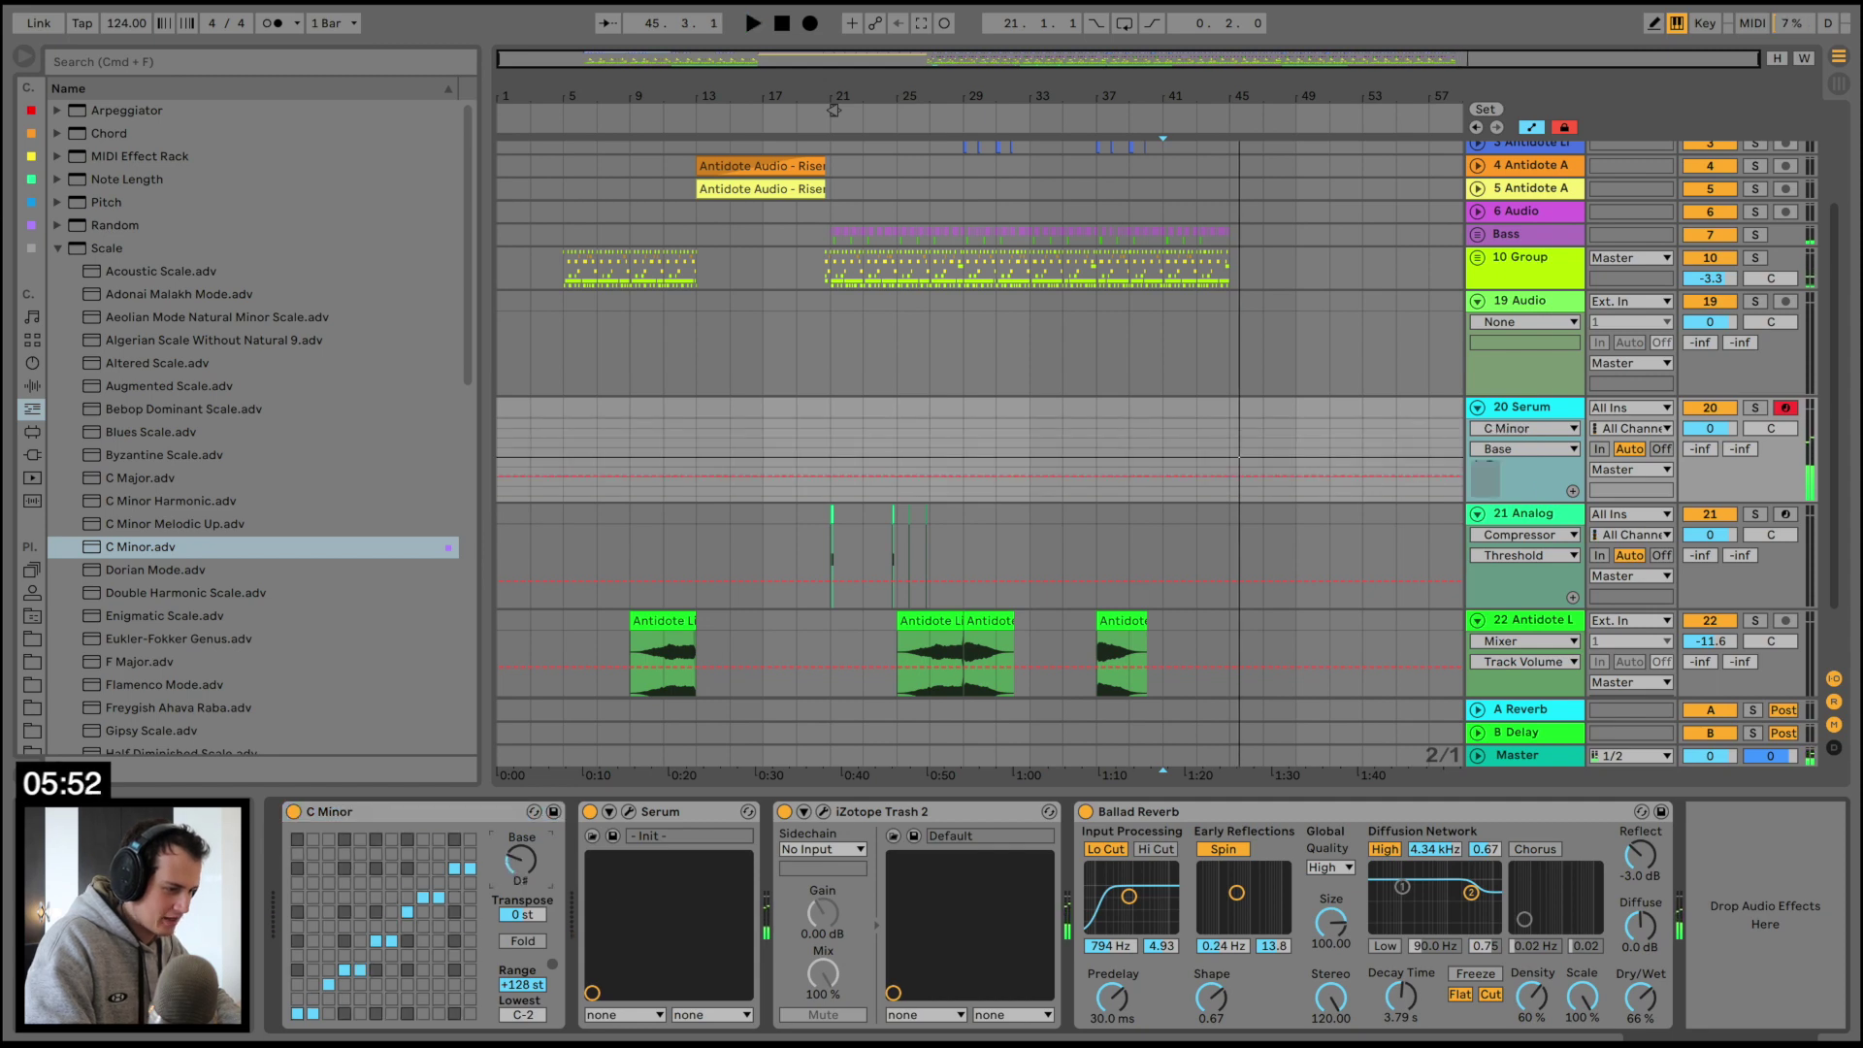
{"action": "left_click", "coordinate": [1200, 408]}
{"action": "key", "text": "space"}
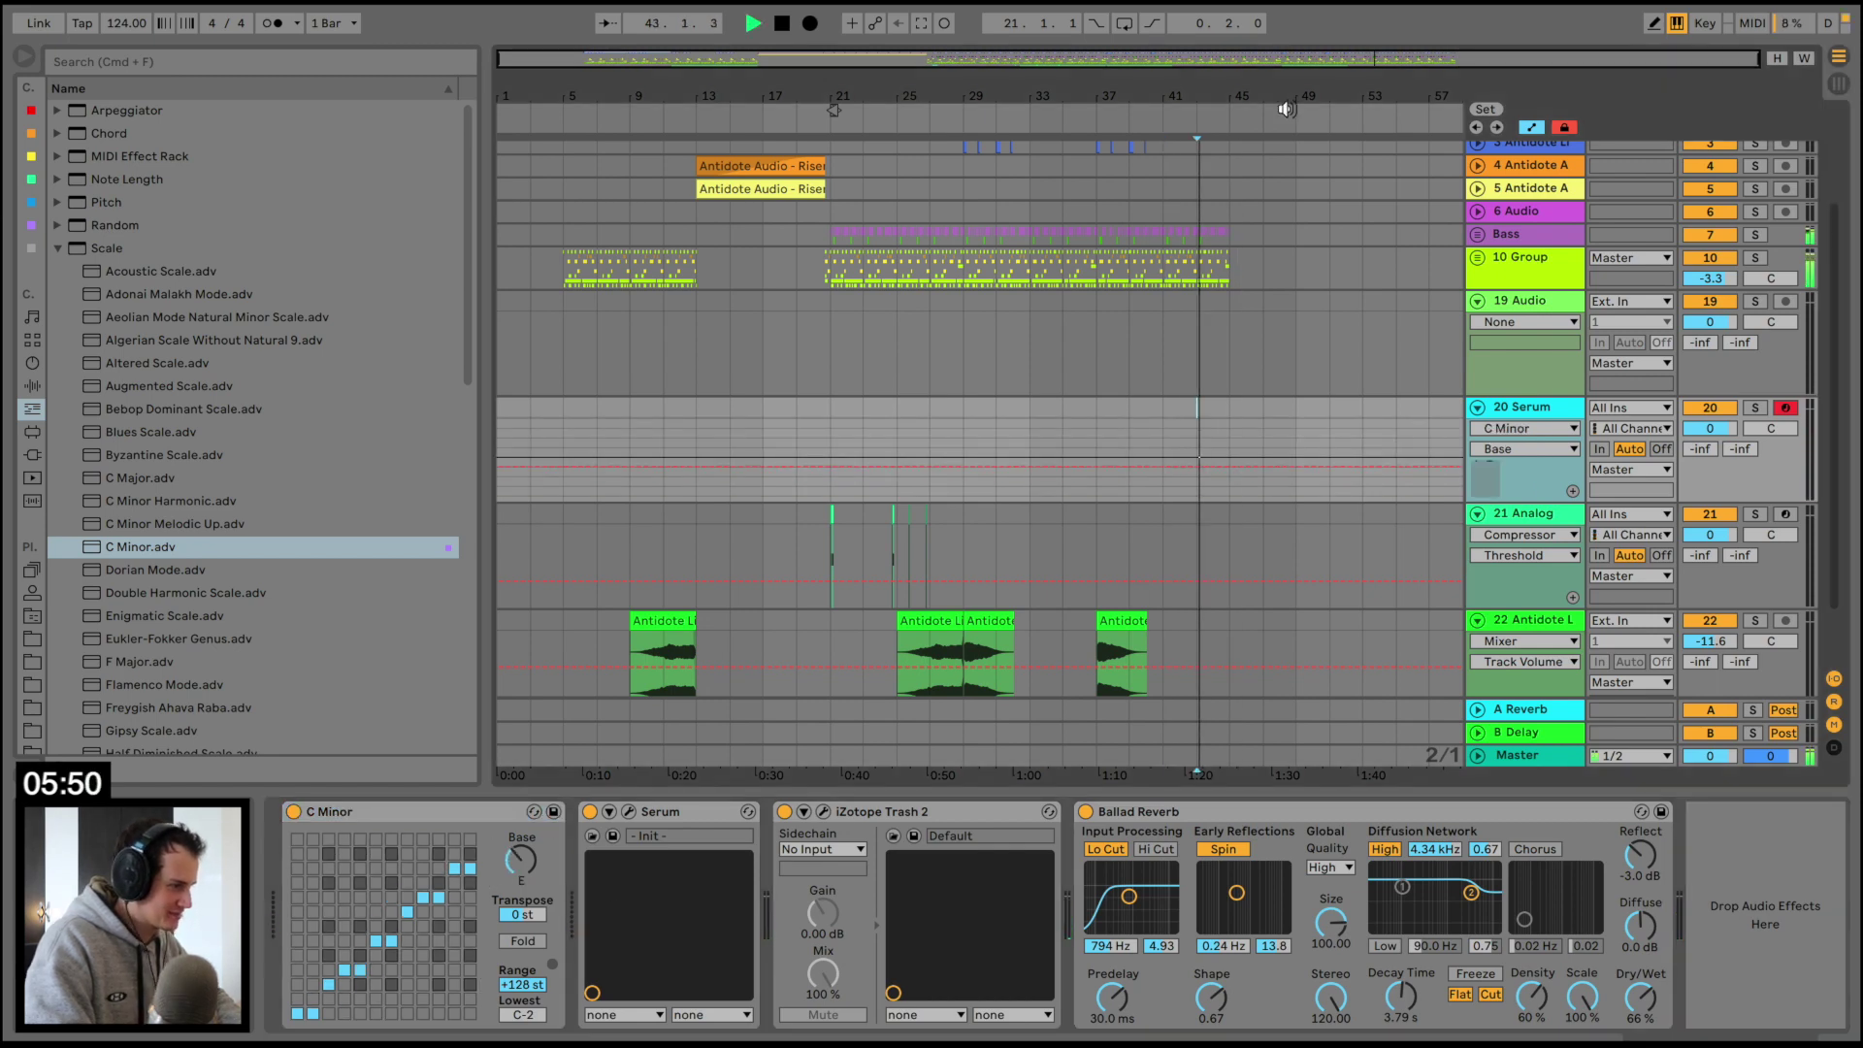
Turn on the metronome and rehearse the lead by playing repeatedly from around bars 41 and 44
{"action": "left_click_drag", "start_coordinate": [1294, 92], "coordinate": [1293, 93]}
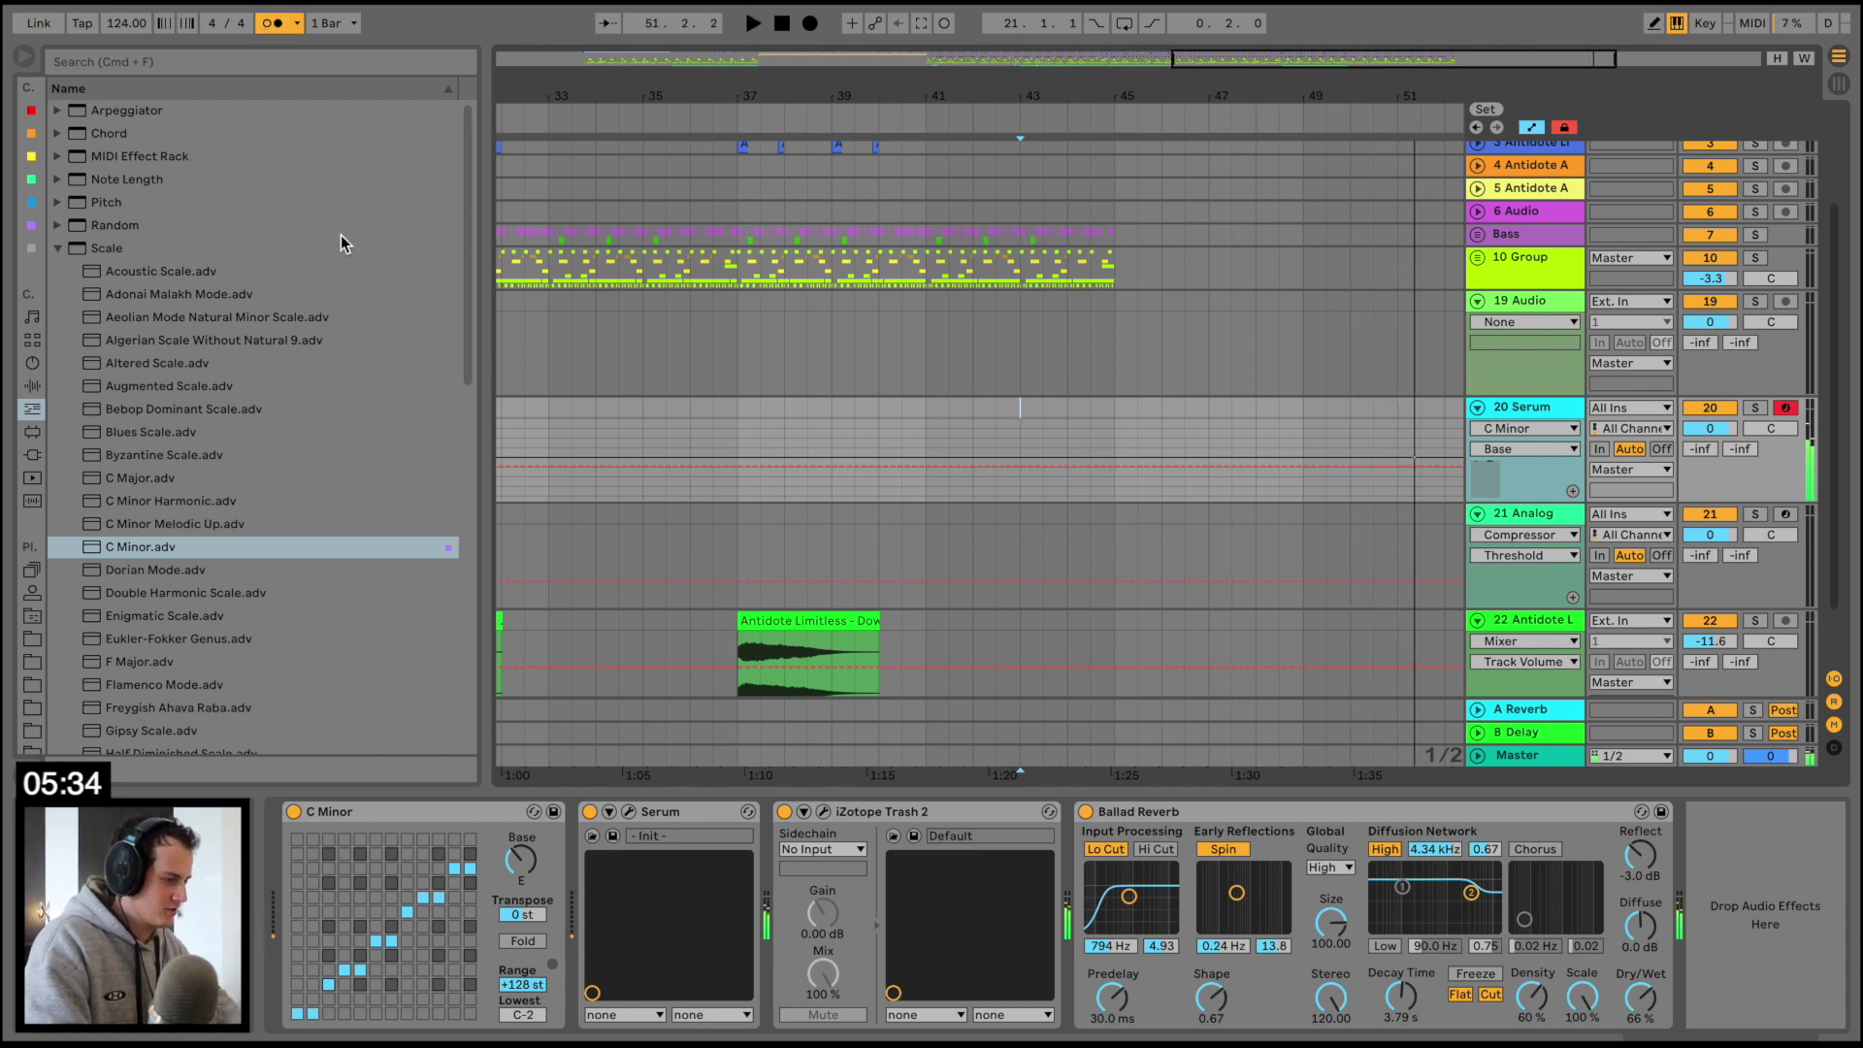
{"action": "left_click", "coordinate": [939, 414]}
{"action": "key", "text": "space"}
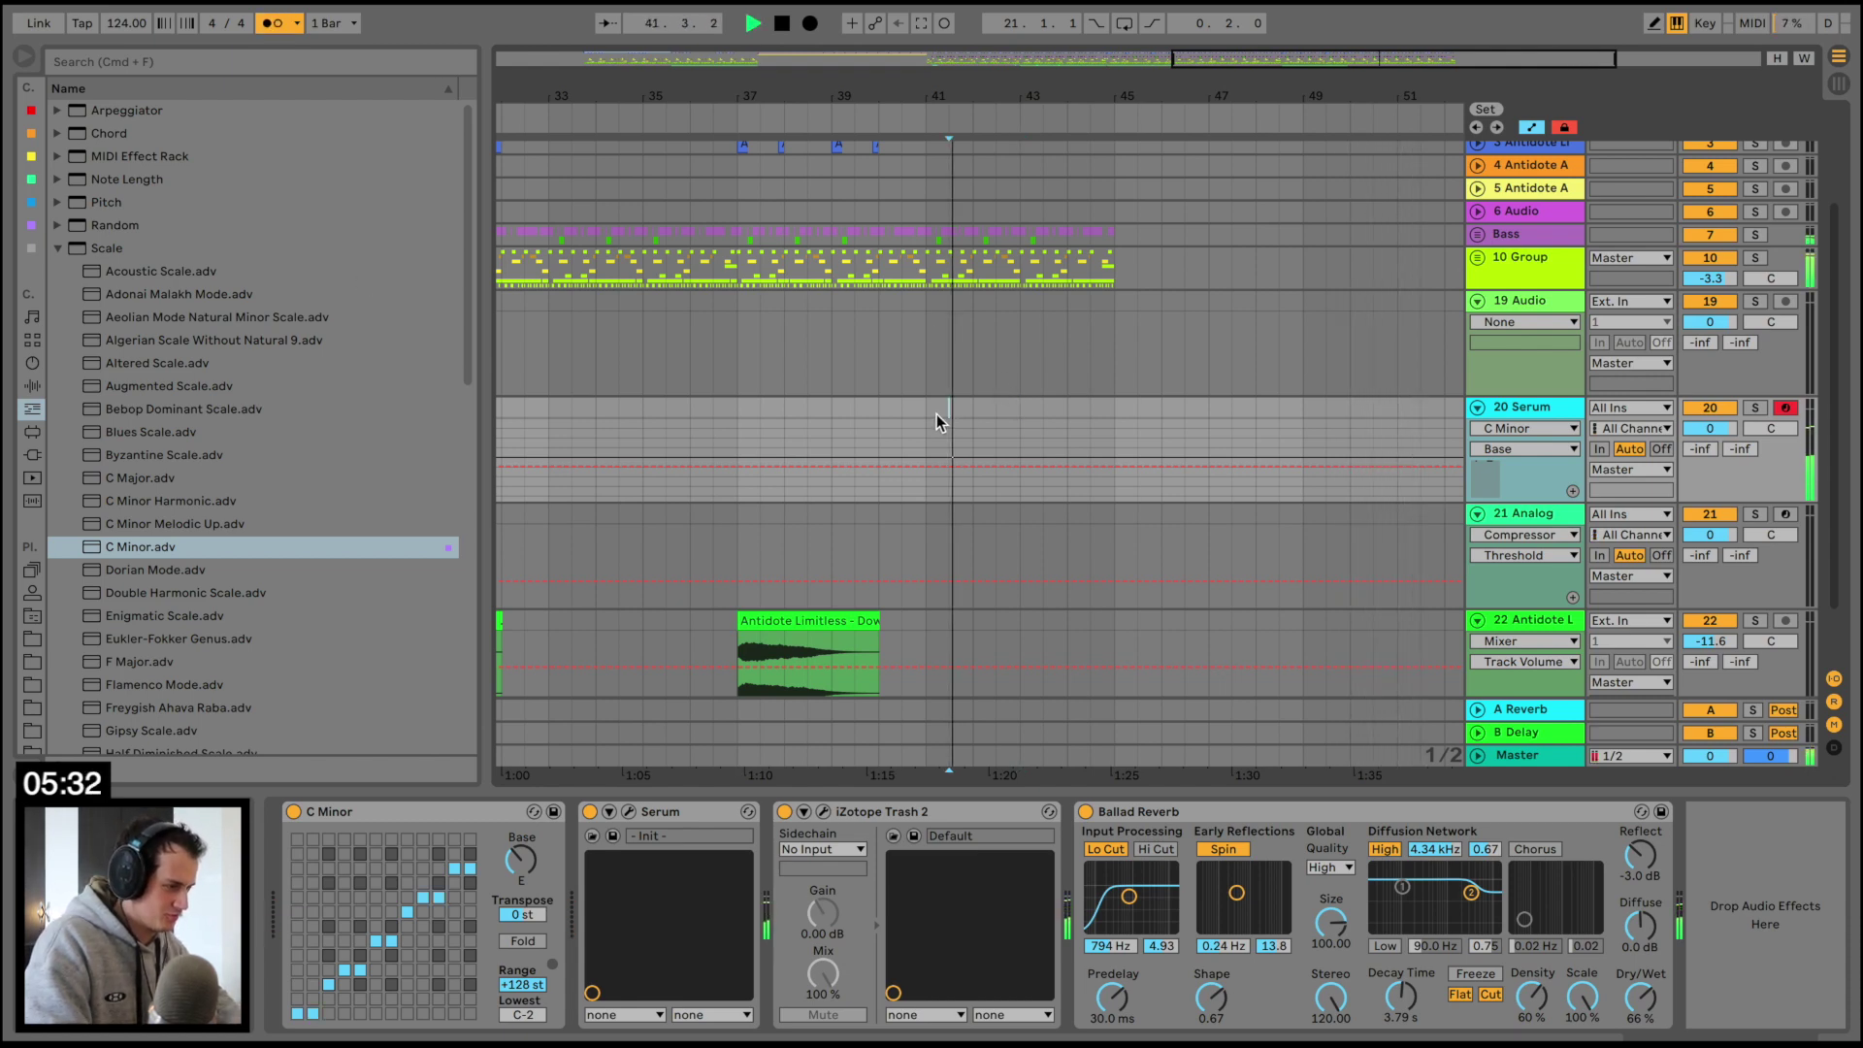
{"action": "key", "text": "space"}
{"action": "left_click", "coordinate": [925, 407]}
{"action": "key", "text": "space"}
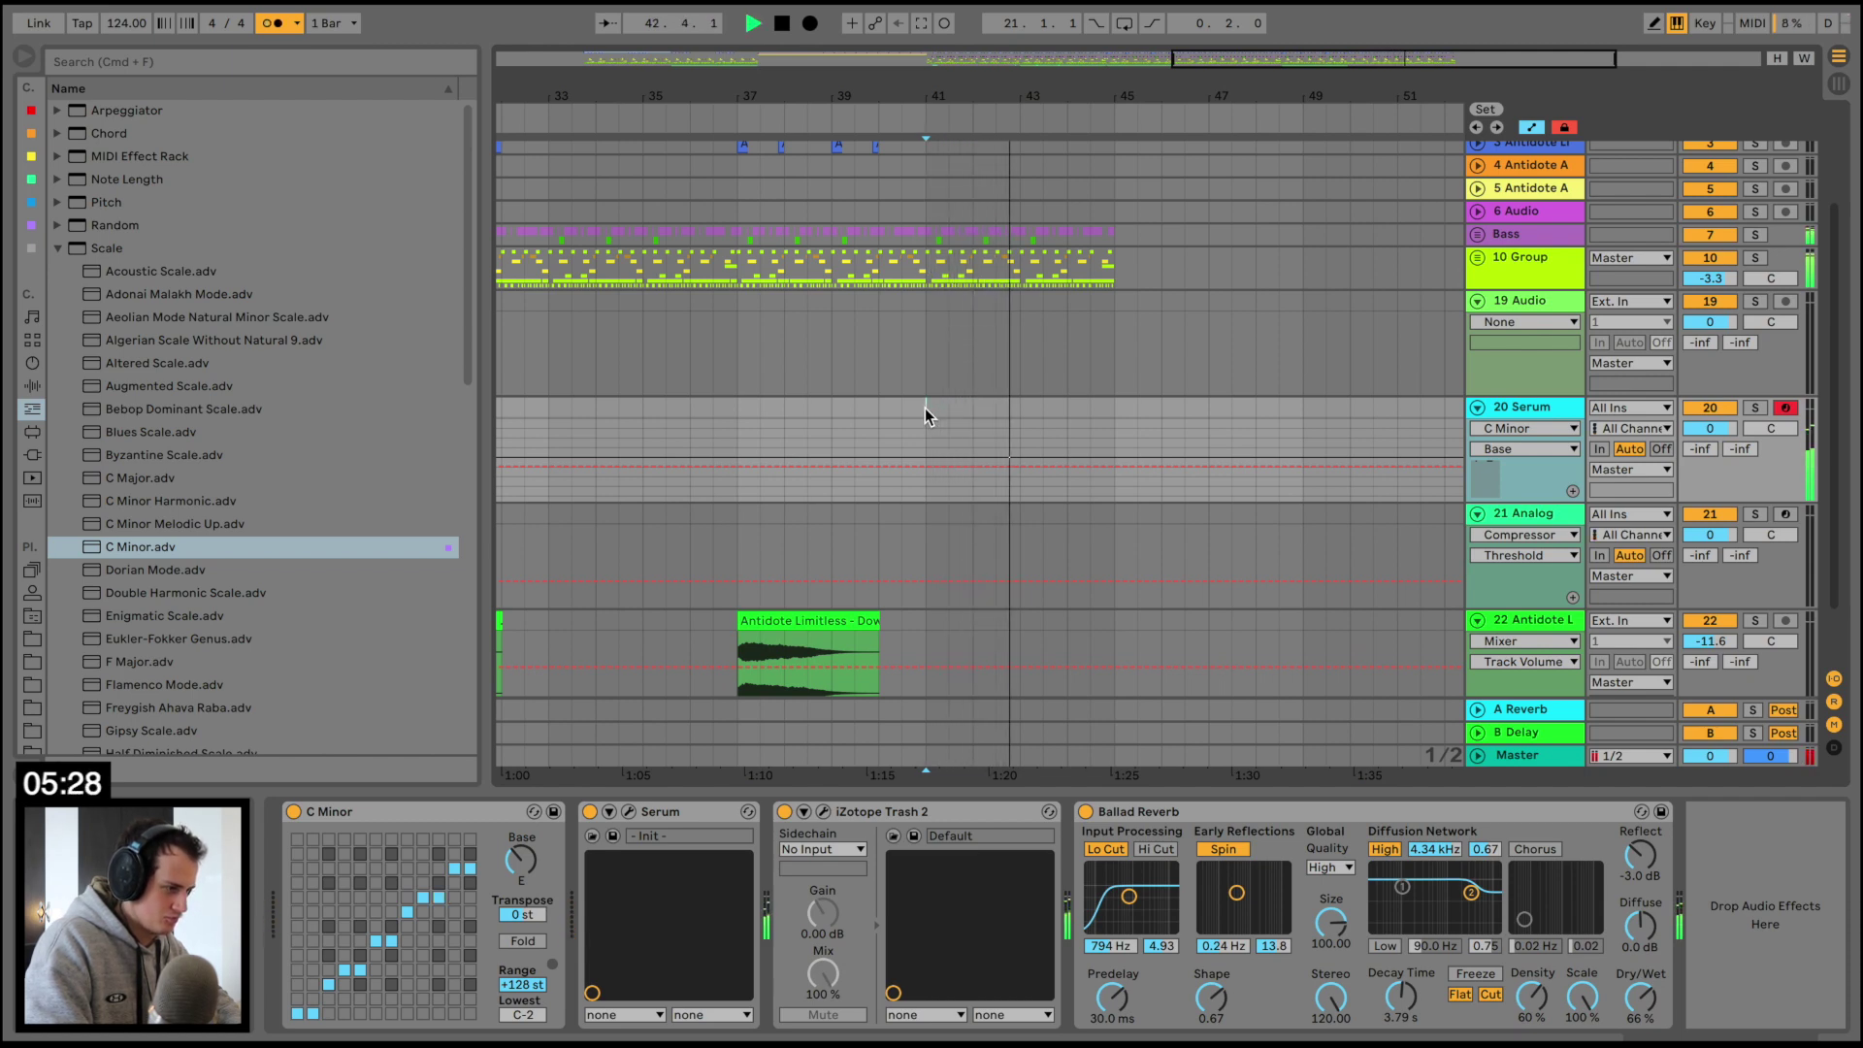
{"action": "key", "text": "space"}
{"action": "left_click", "coordinate": [1067, 408]}
{"action": "key", "text": "space"}
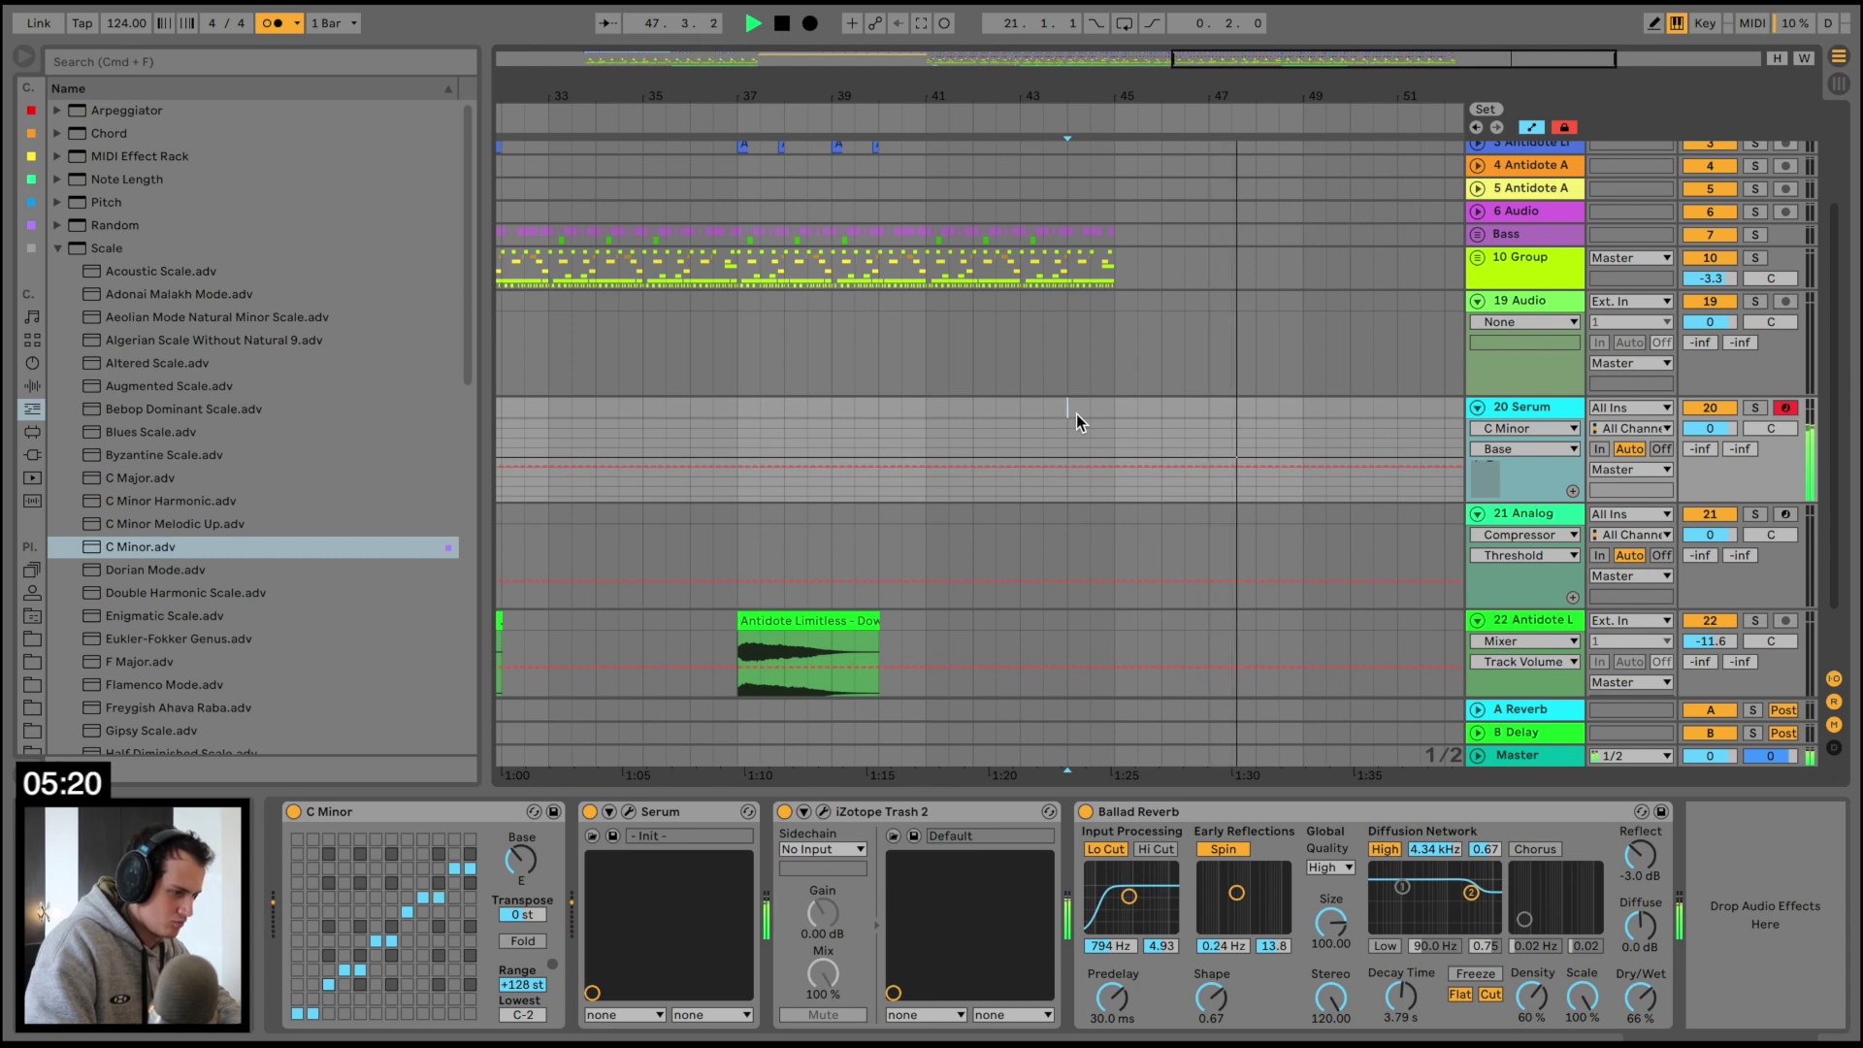
{"action": "key", "text": "space"}
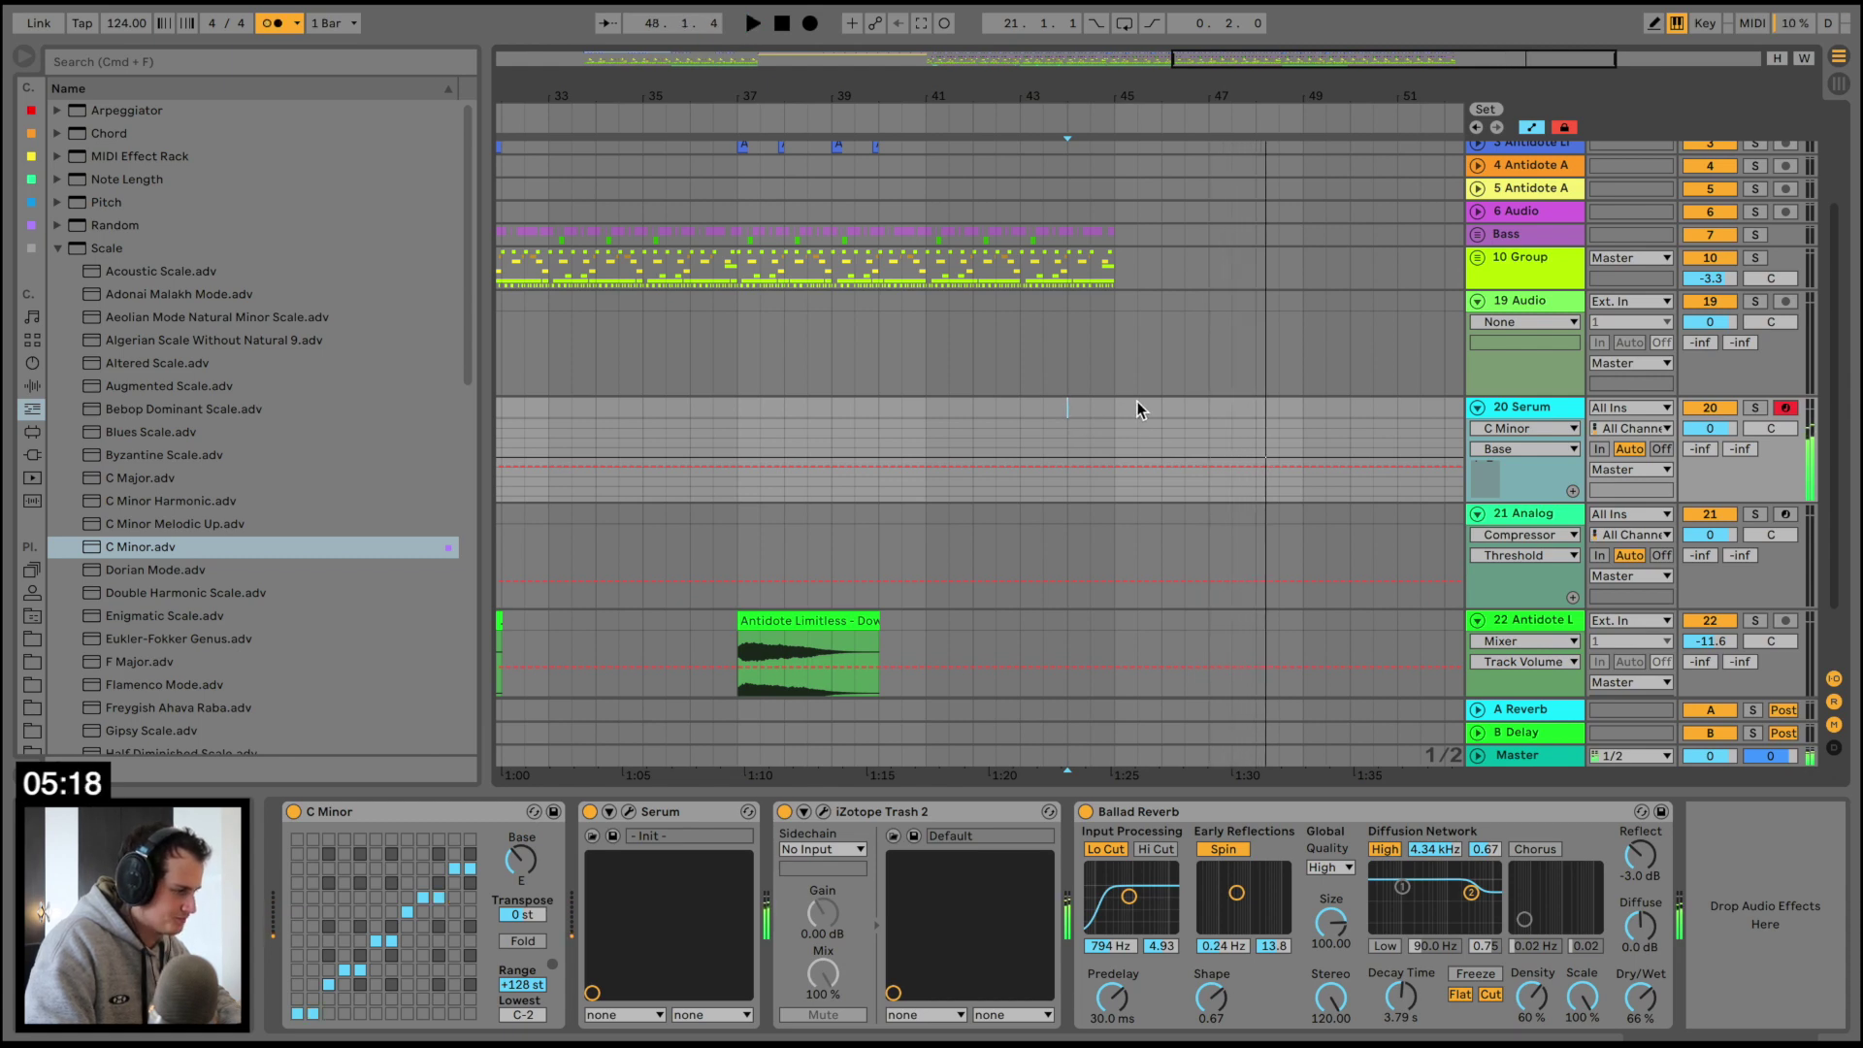
Create an empty eight-bar MIDI clip on the 20 Serum track from bar 45 to bar 53
{"action": "scroll", "coordinate": [1304, 413], "scroll_direction": "right", "scroll_amount": 5}
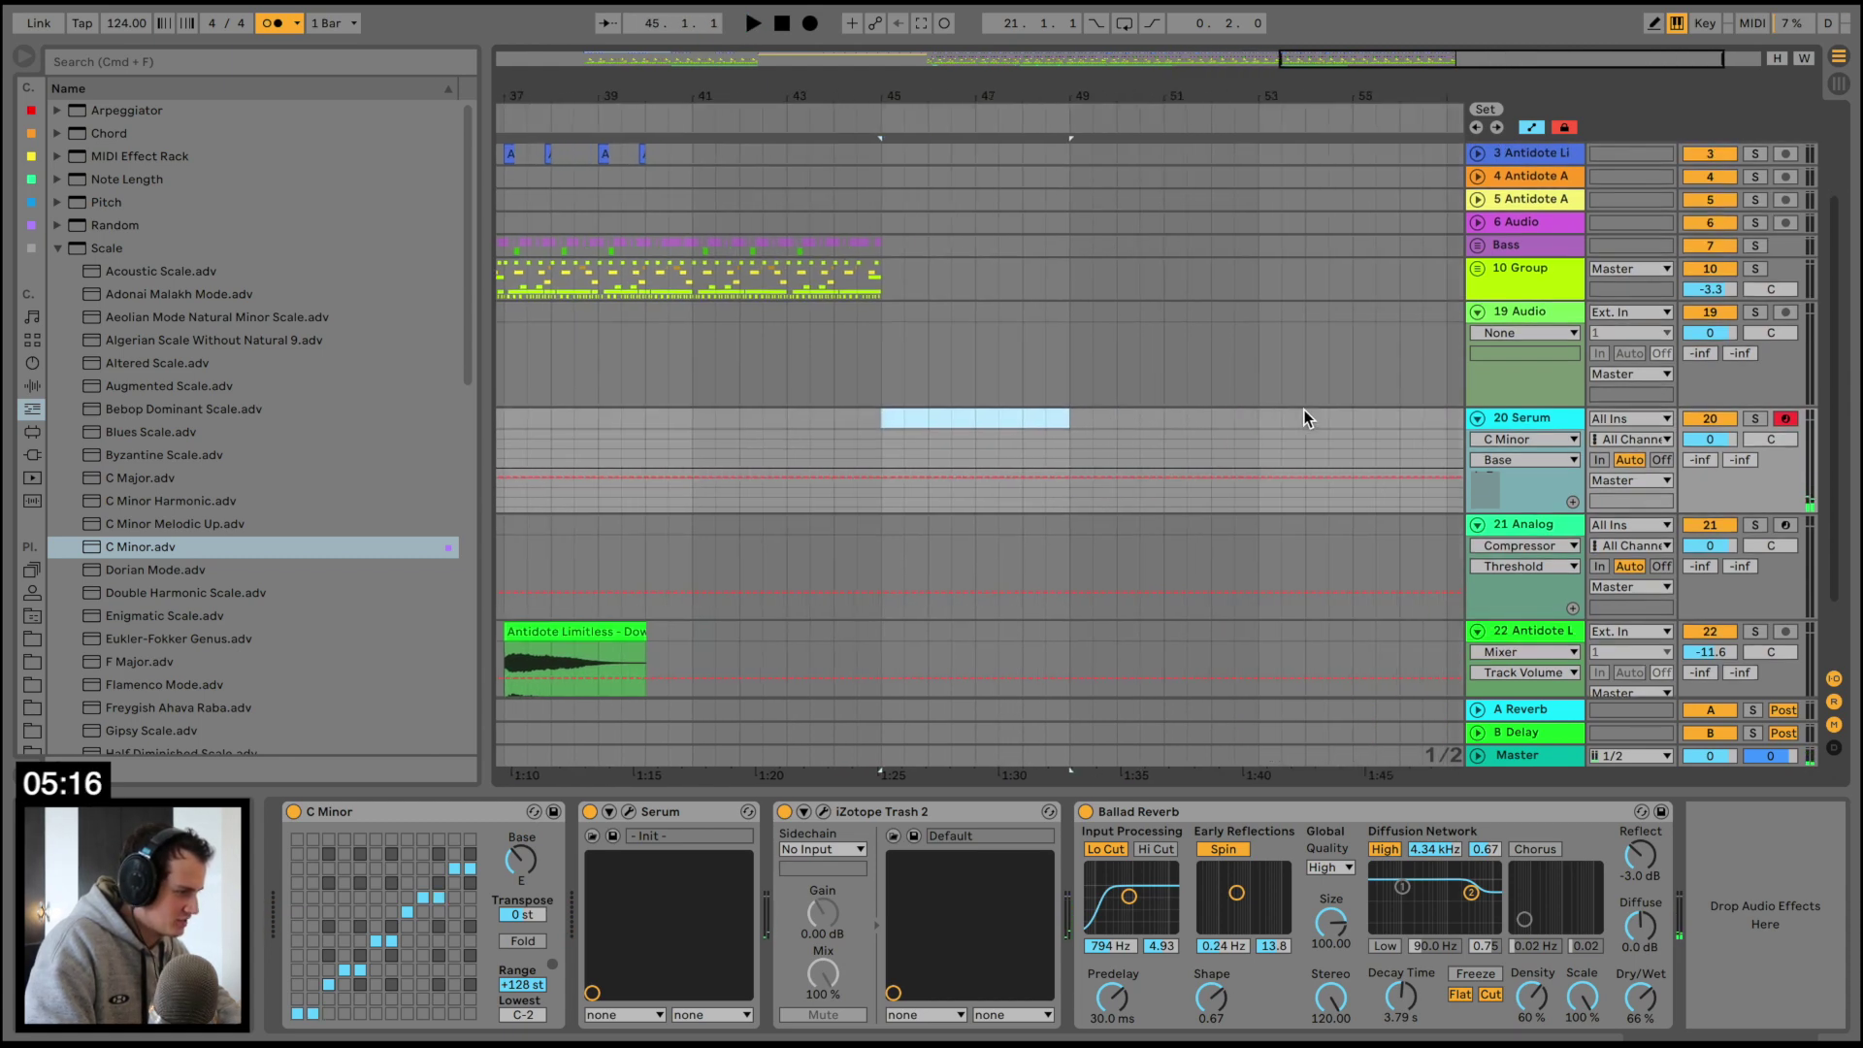
{"action": "left_click", "coordinate": [1248, 418], "text": "shift"}
{"action": "key", "text": "super+shift+m"}
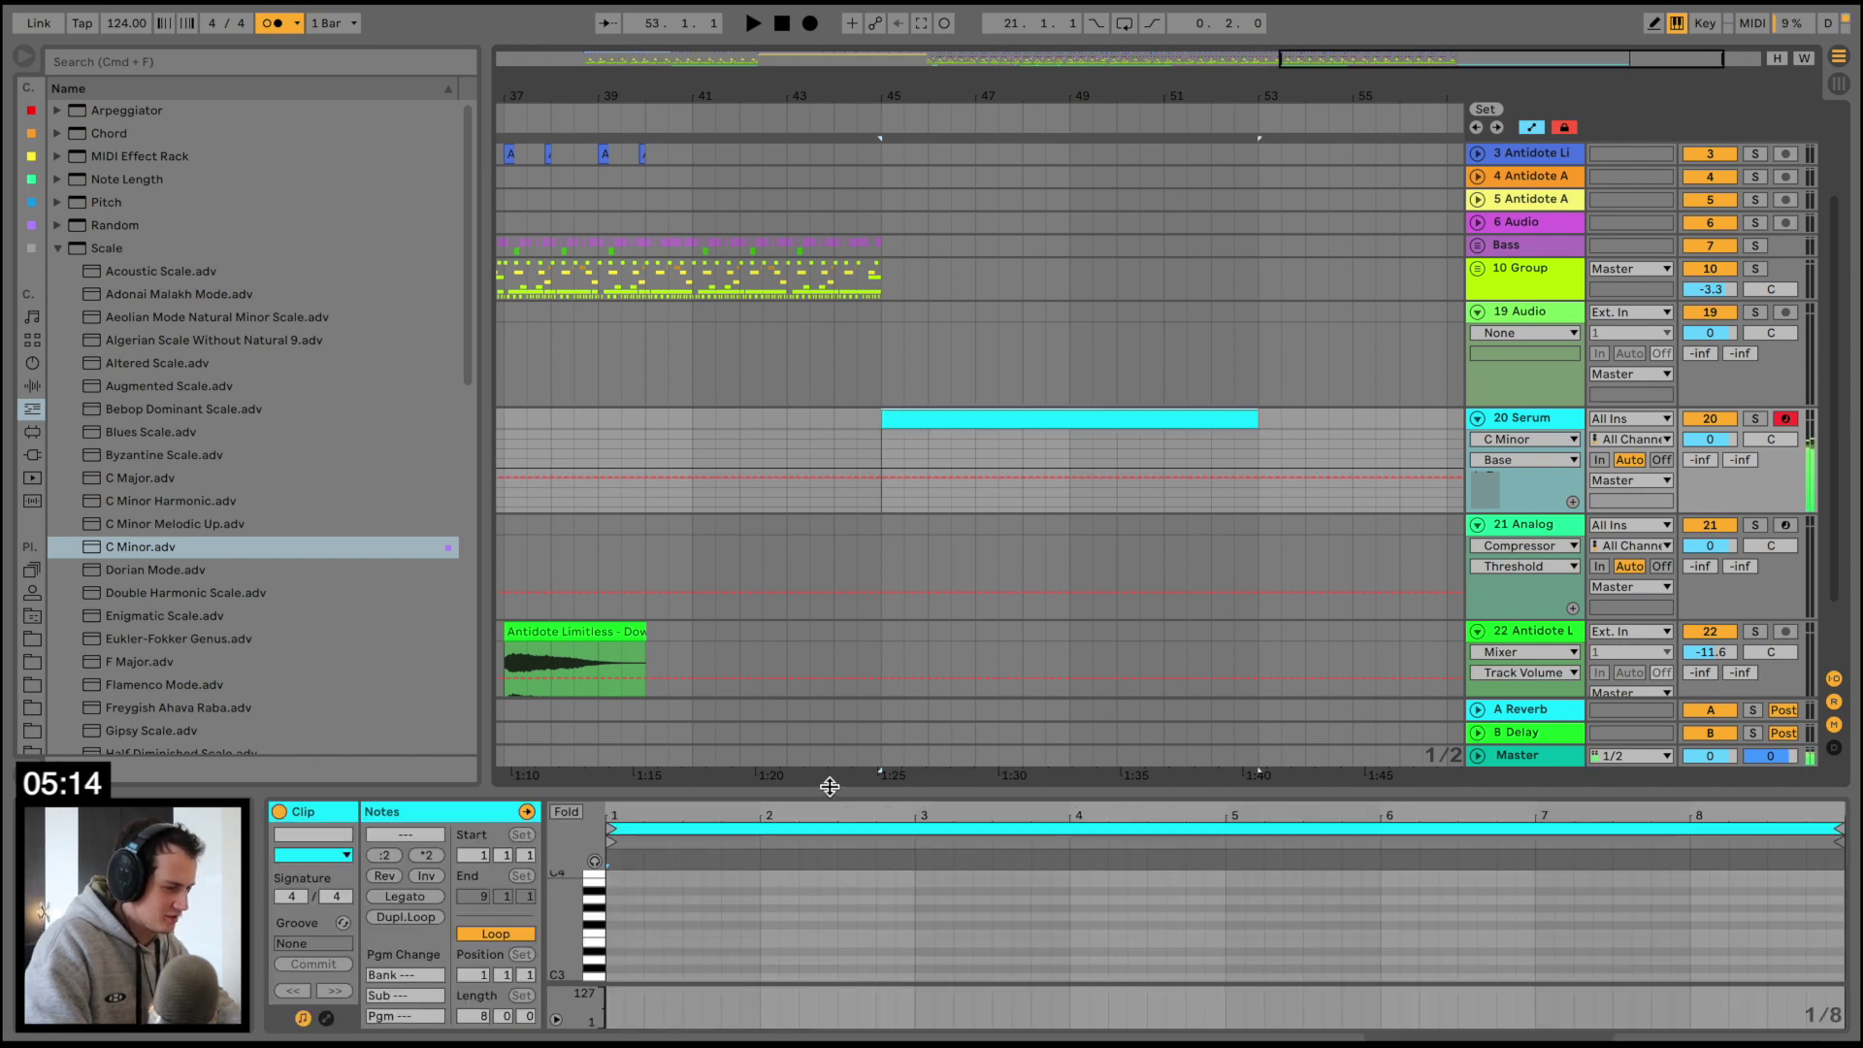
Enlarge the note editor and draw a two-bar E0 note at the start of the clip
{"action": "left_click_drag", "start_coordinate": [831, 765], "coordinate": [824, 427]}
{"action": "double_click", "coordinate": [611, 907]}
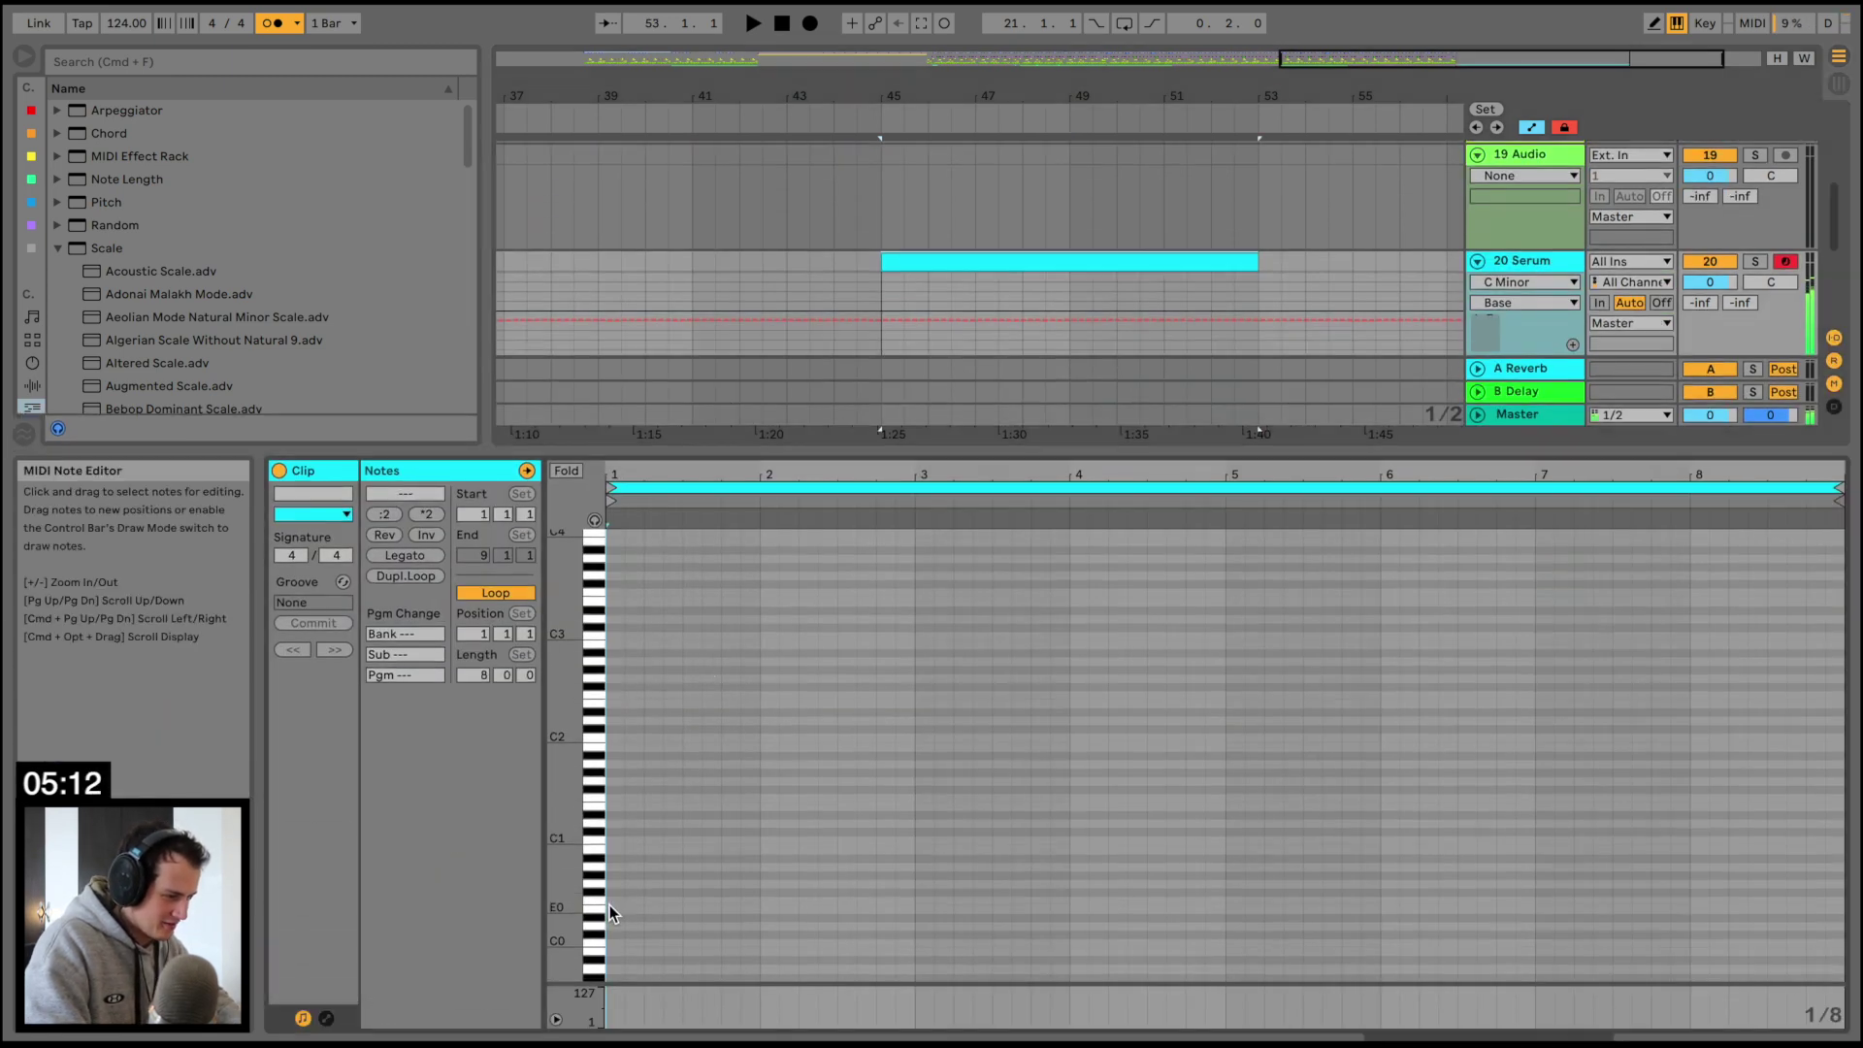
{"action": "key", "text": "space"}
{"action": "left_click_drag", "start_coordinate": [624, 908], "coordinate": [959, 854]}
Duplicate the two-bar note to the clip's bar 3, transpose the copy to A0 and play it back
{"action": "key", "text": "super+d"}
{"action": "key", "text": "space"}
{"action": "key", "text": "Down"}
{"action": "key", "text": "Down"}
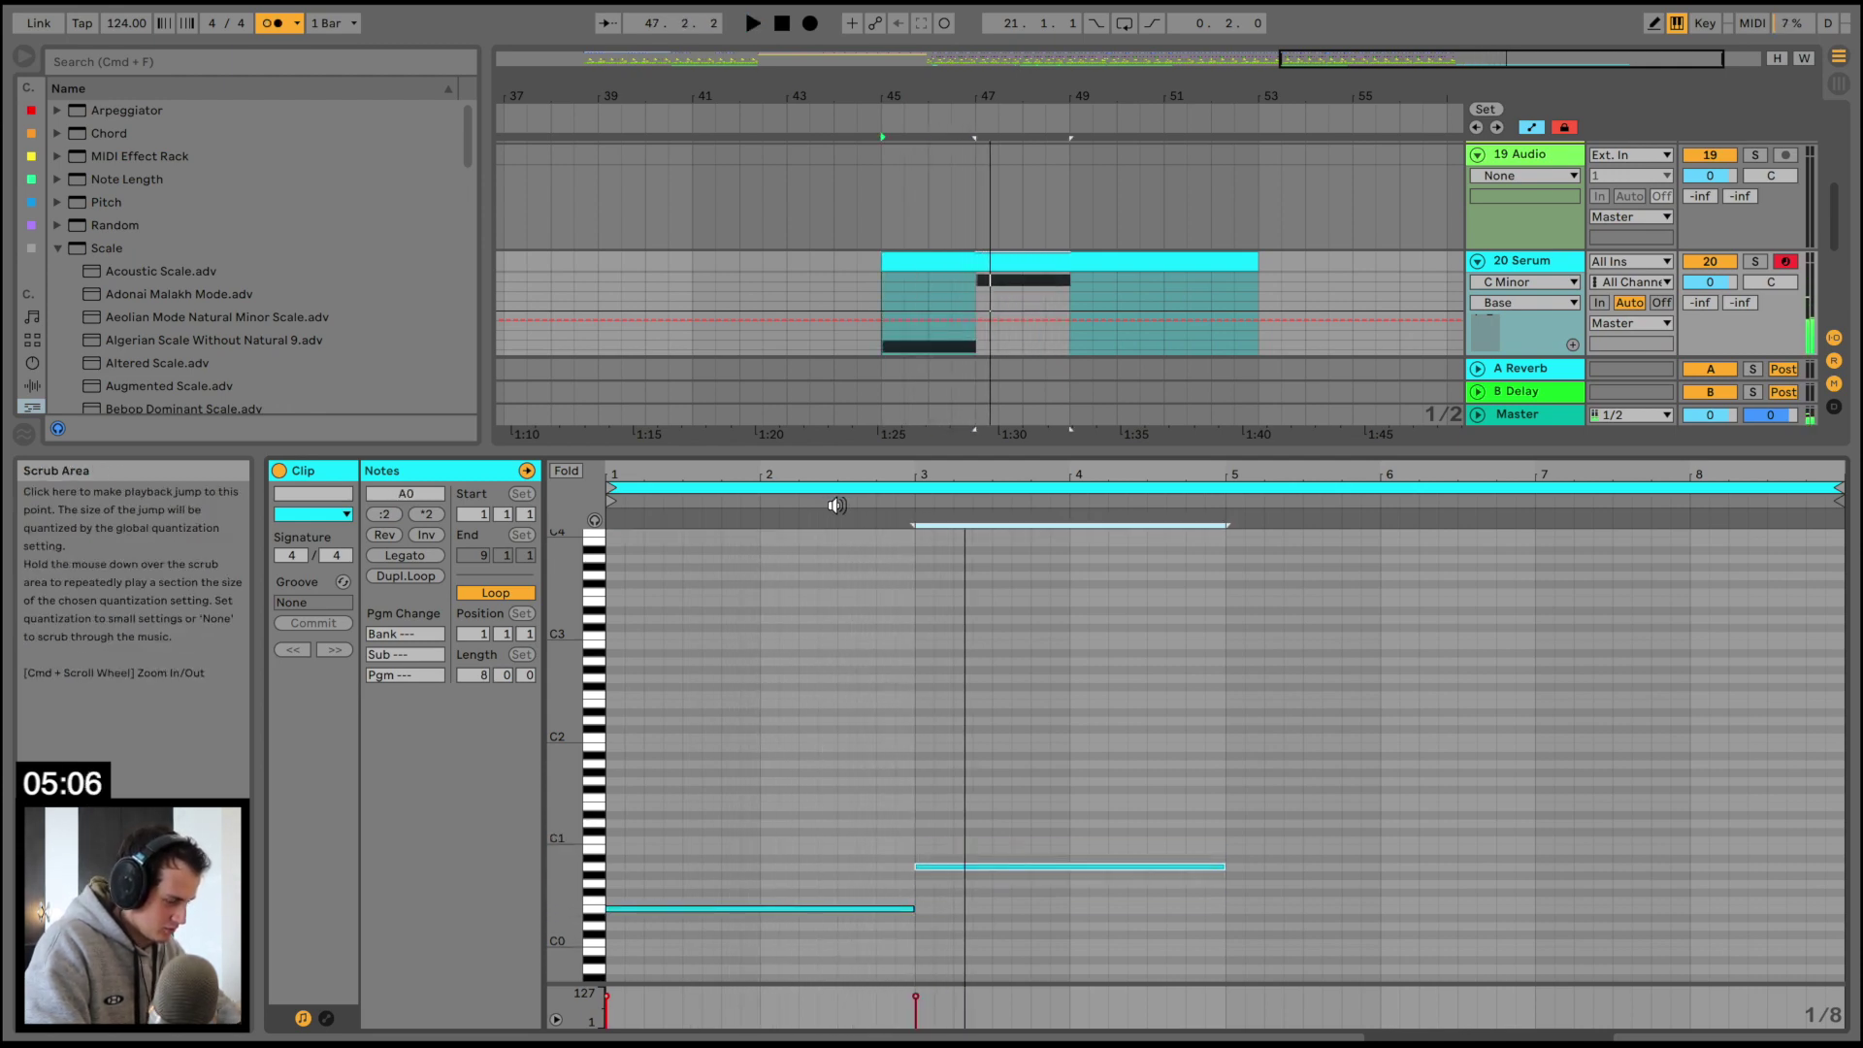
{"action": "left_click", "coordinate": [835, 506]}
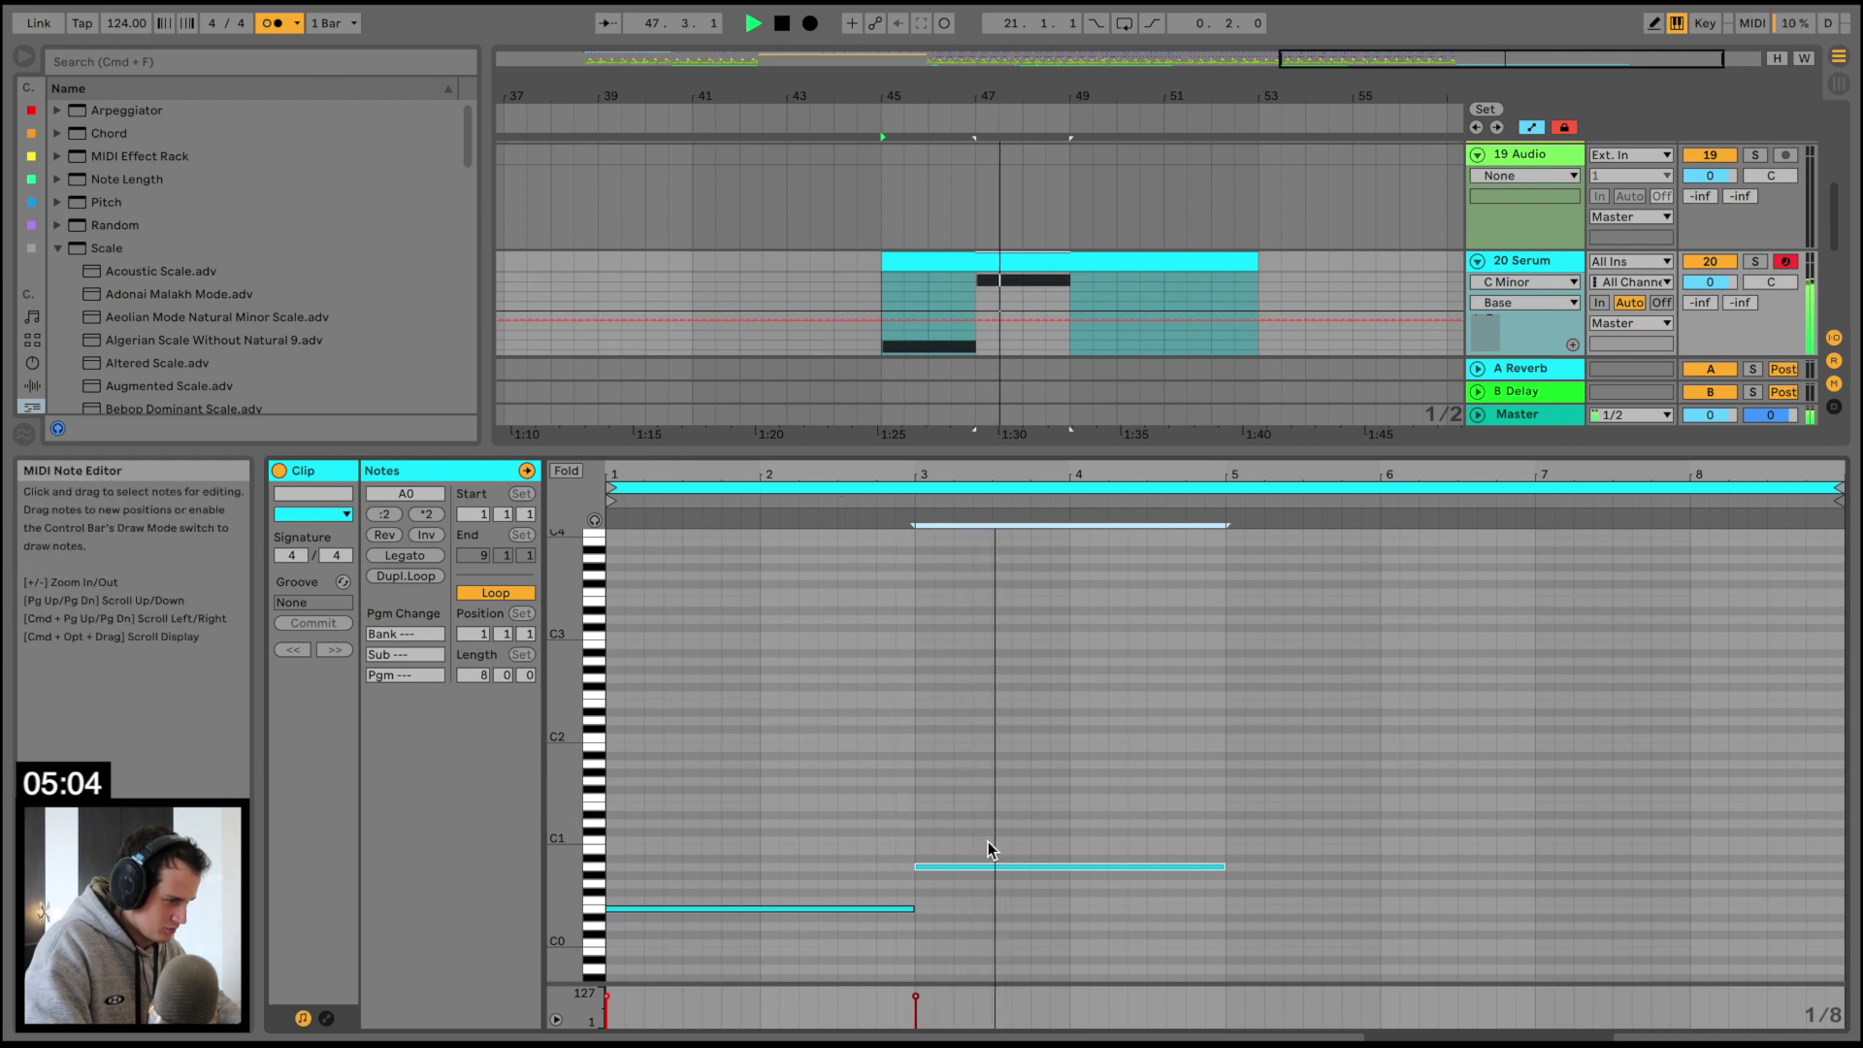
Duplicate the A0 note to bar 5 as G#0, and duplicate it again to bar 7 as E0
{"action": "key", "text": "super+d"}
{"action": "key", "text": "Down"}
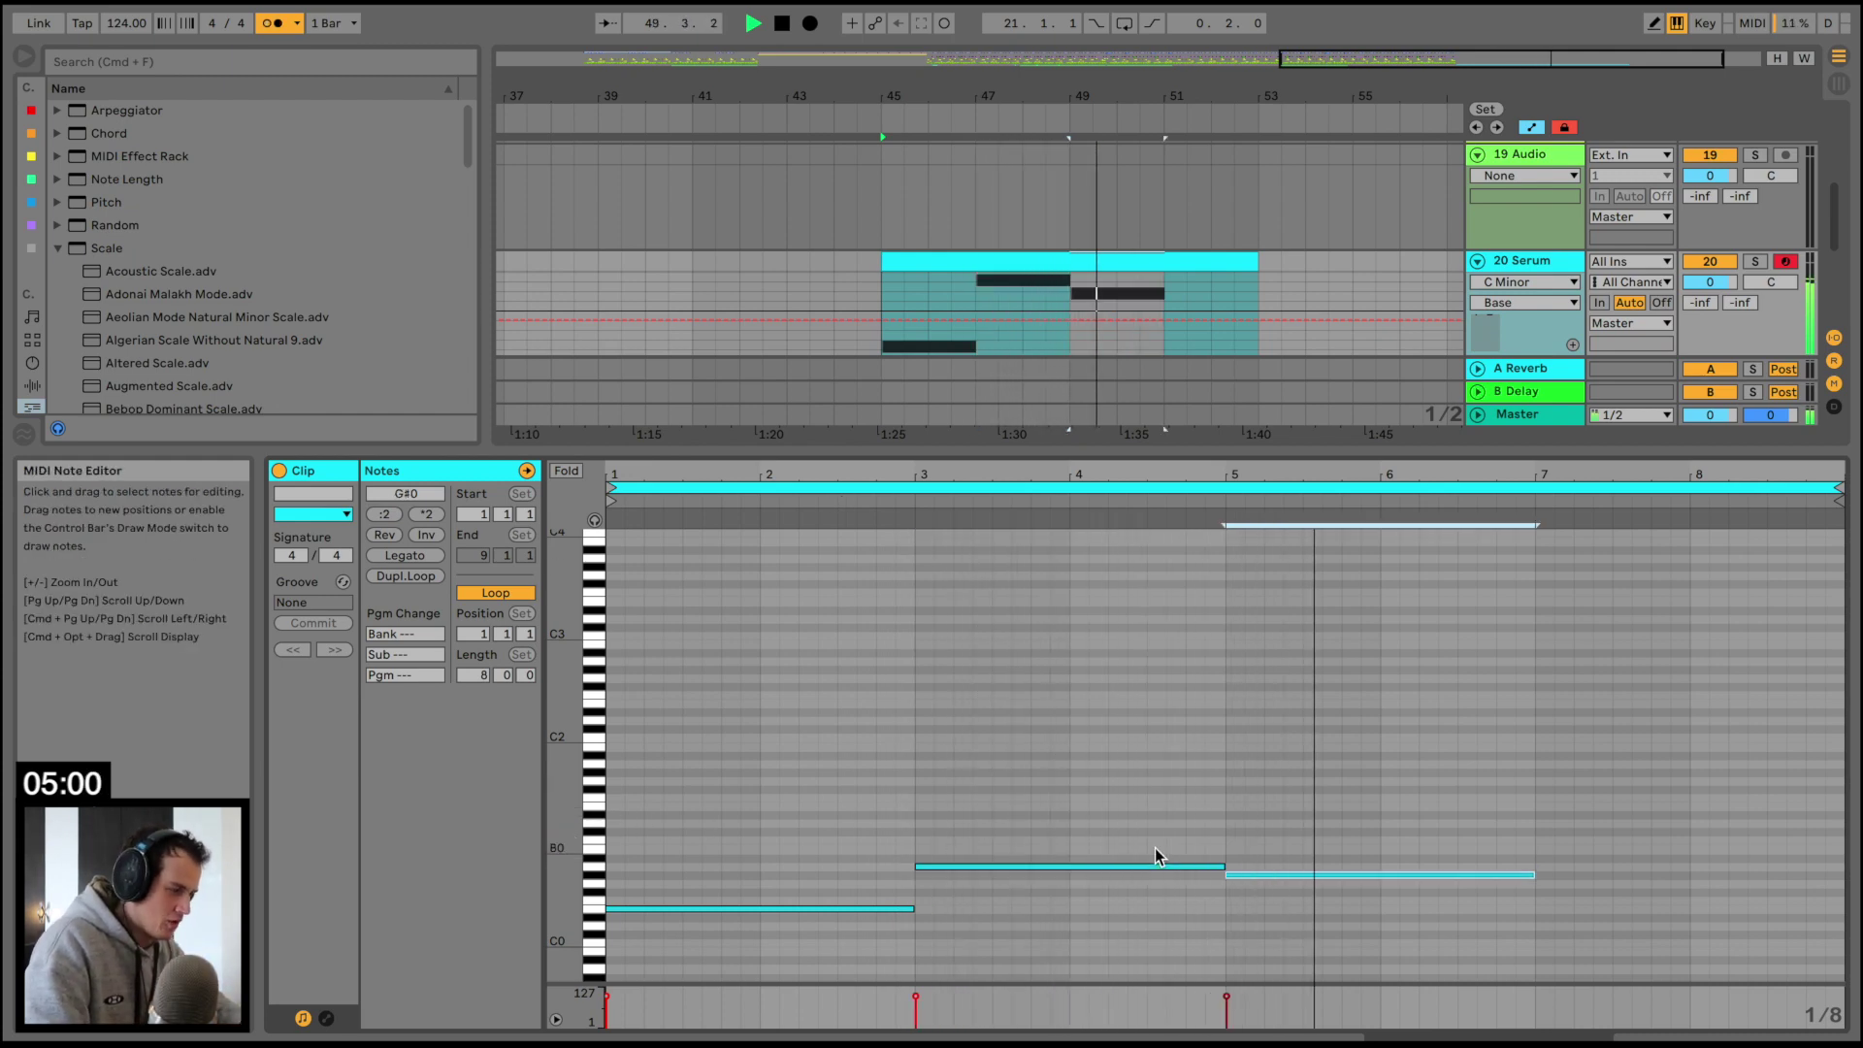
{"action": "key", "text": "super+d"}
{"action": "key", "text": "Down"}
{"action": "key", "text": "Down"}
{"action": "key", "text": "Down"}
{"action": "key", "text": "Down"}
{"action": "key", "text": "Down"}
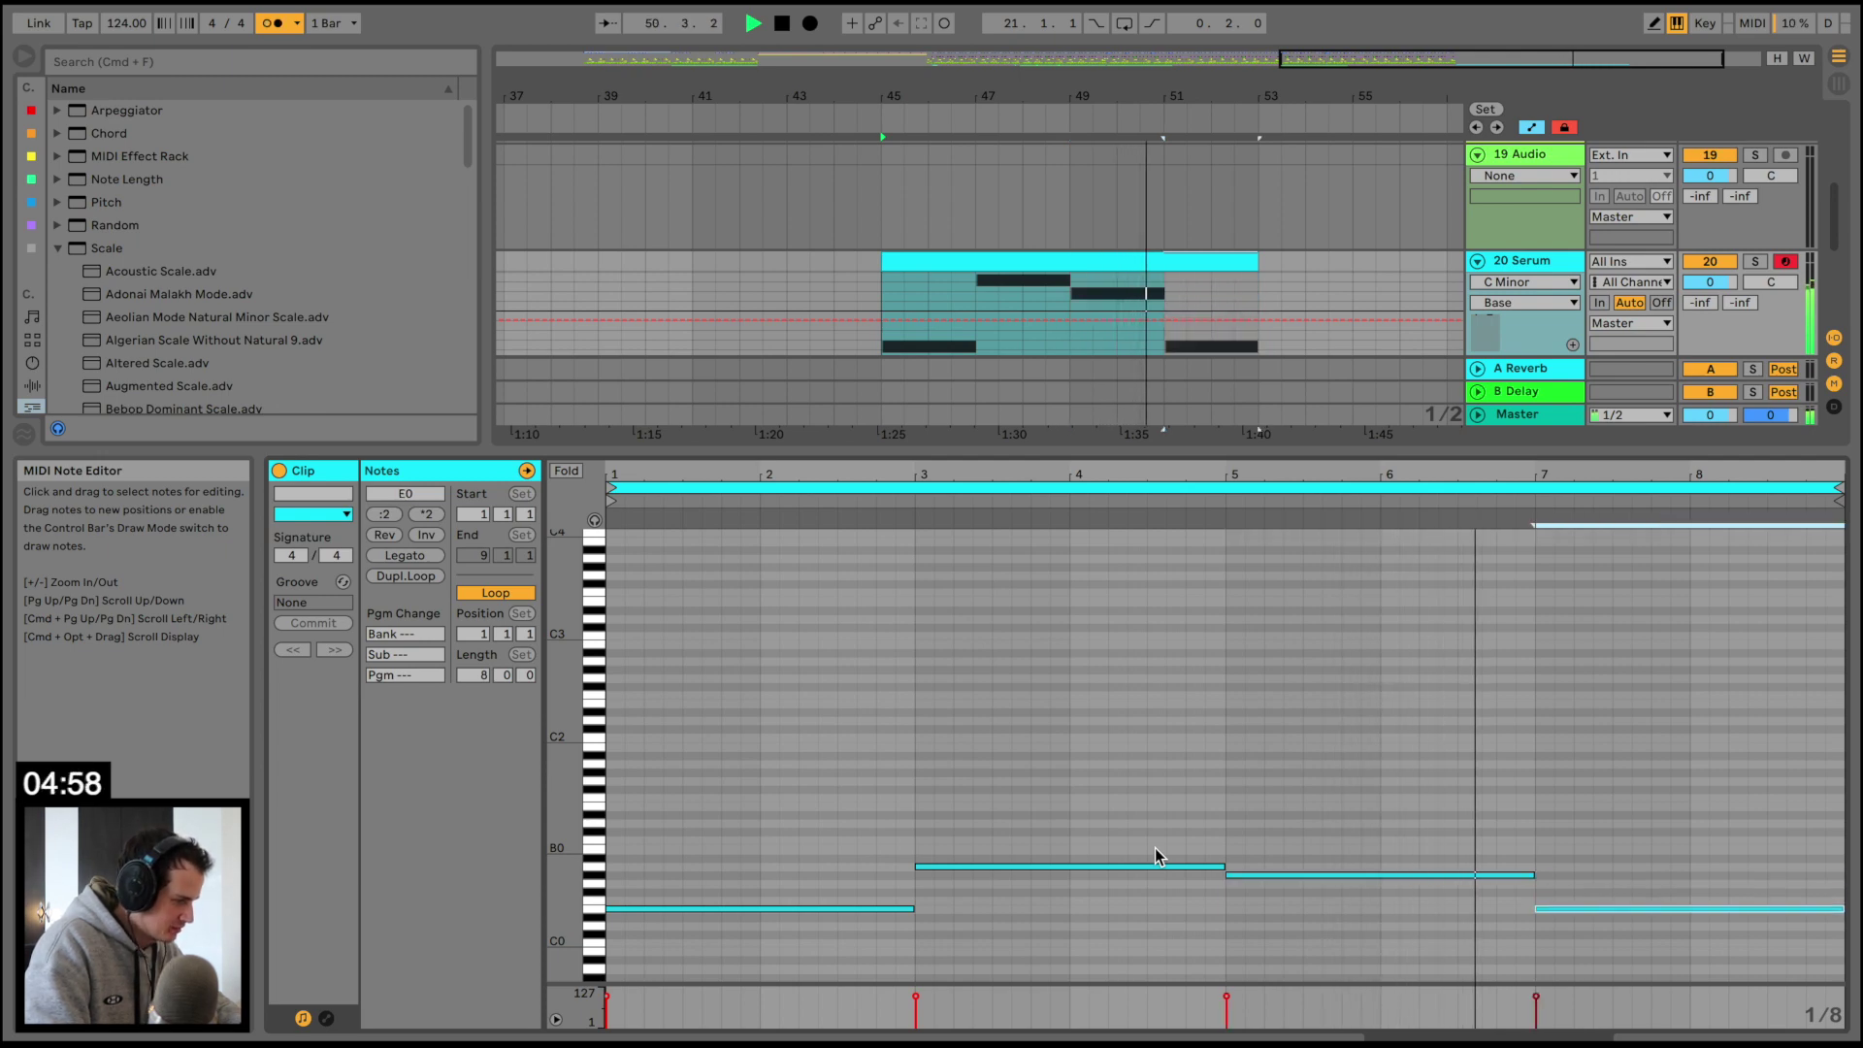
Transpose the clip's bar 7 note to D1, auditioning lower pitches from bar 7 on the way
{"action": "key", "text": "Down"}
{"action": "key", "text": "space"}
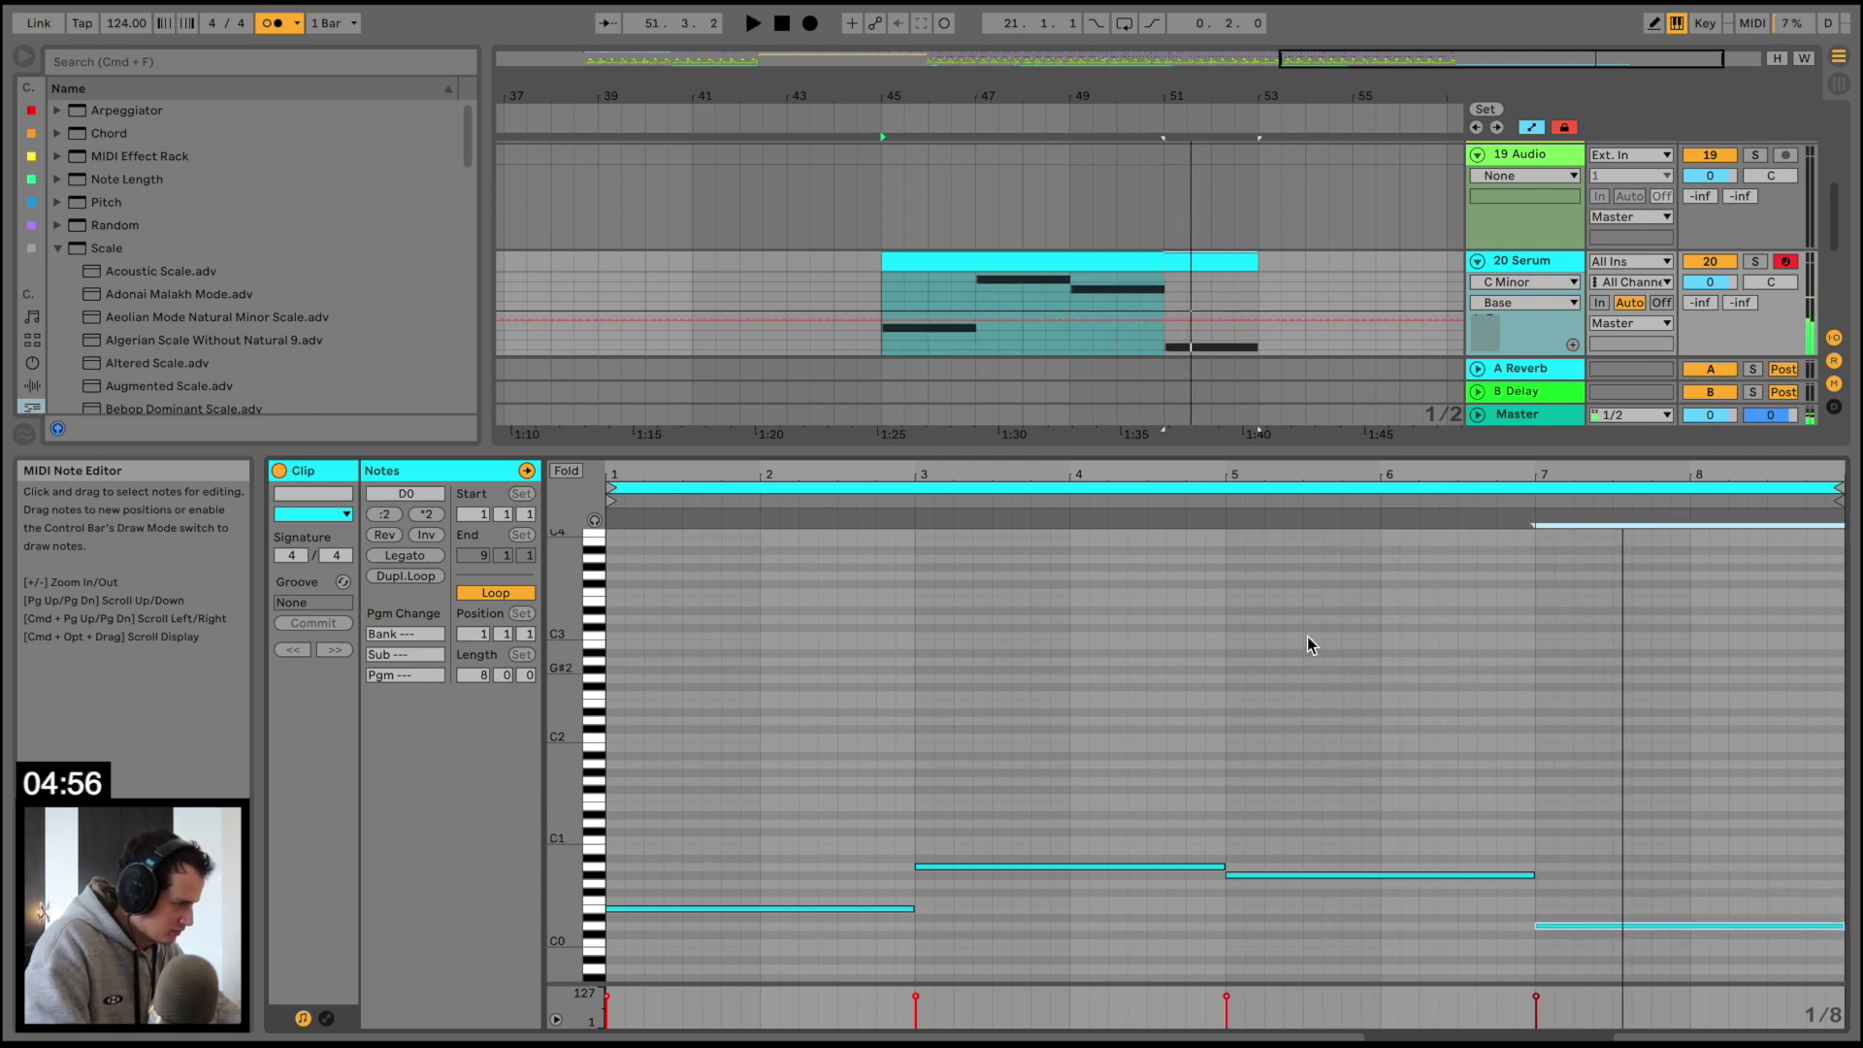
{"action": "left_click", "coordinate": [1503, 502]}
{"action": "key", "text": "Down"}
{"action": "key", "text": "space"}
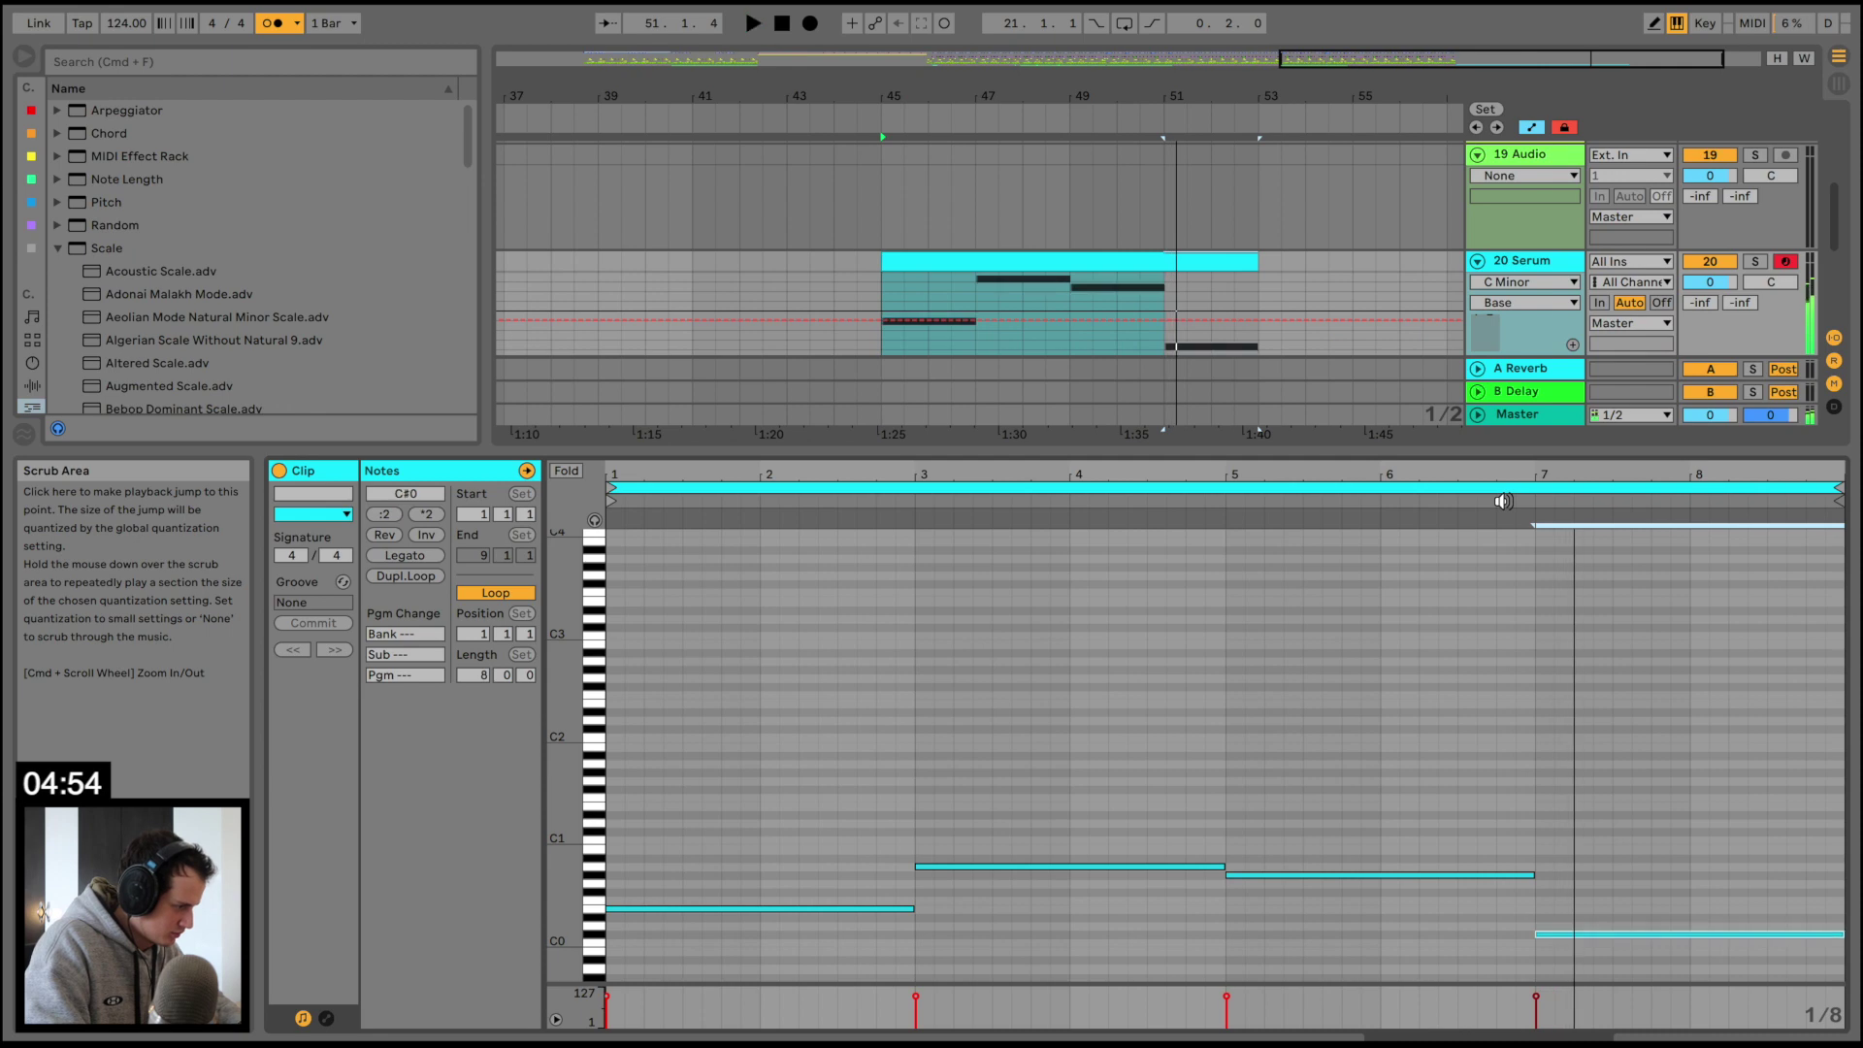
{"action": "left_click", "coordinate": [1503, 502]}
{"action": "key", "text": "Up"}
{"action": "key", "text": "shift+Up"}
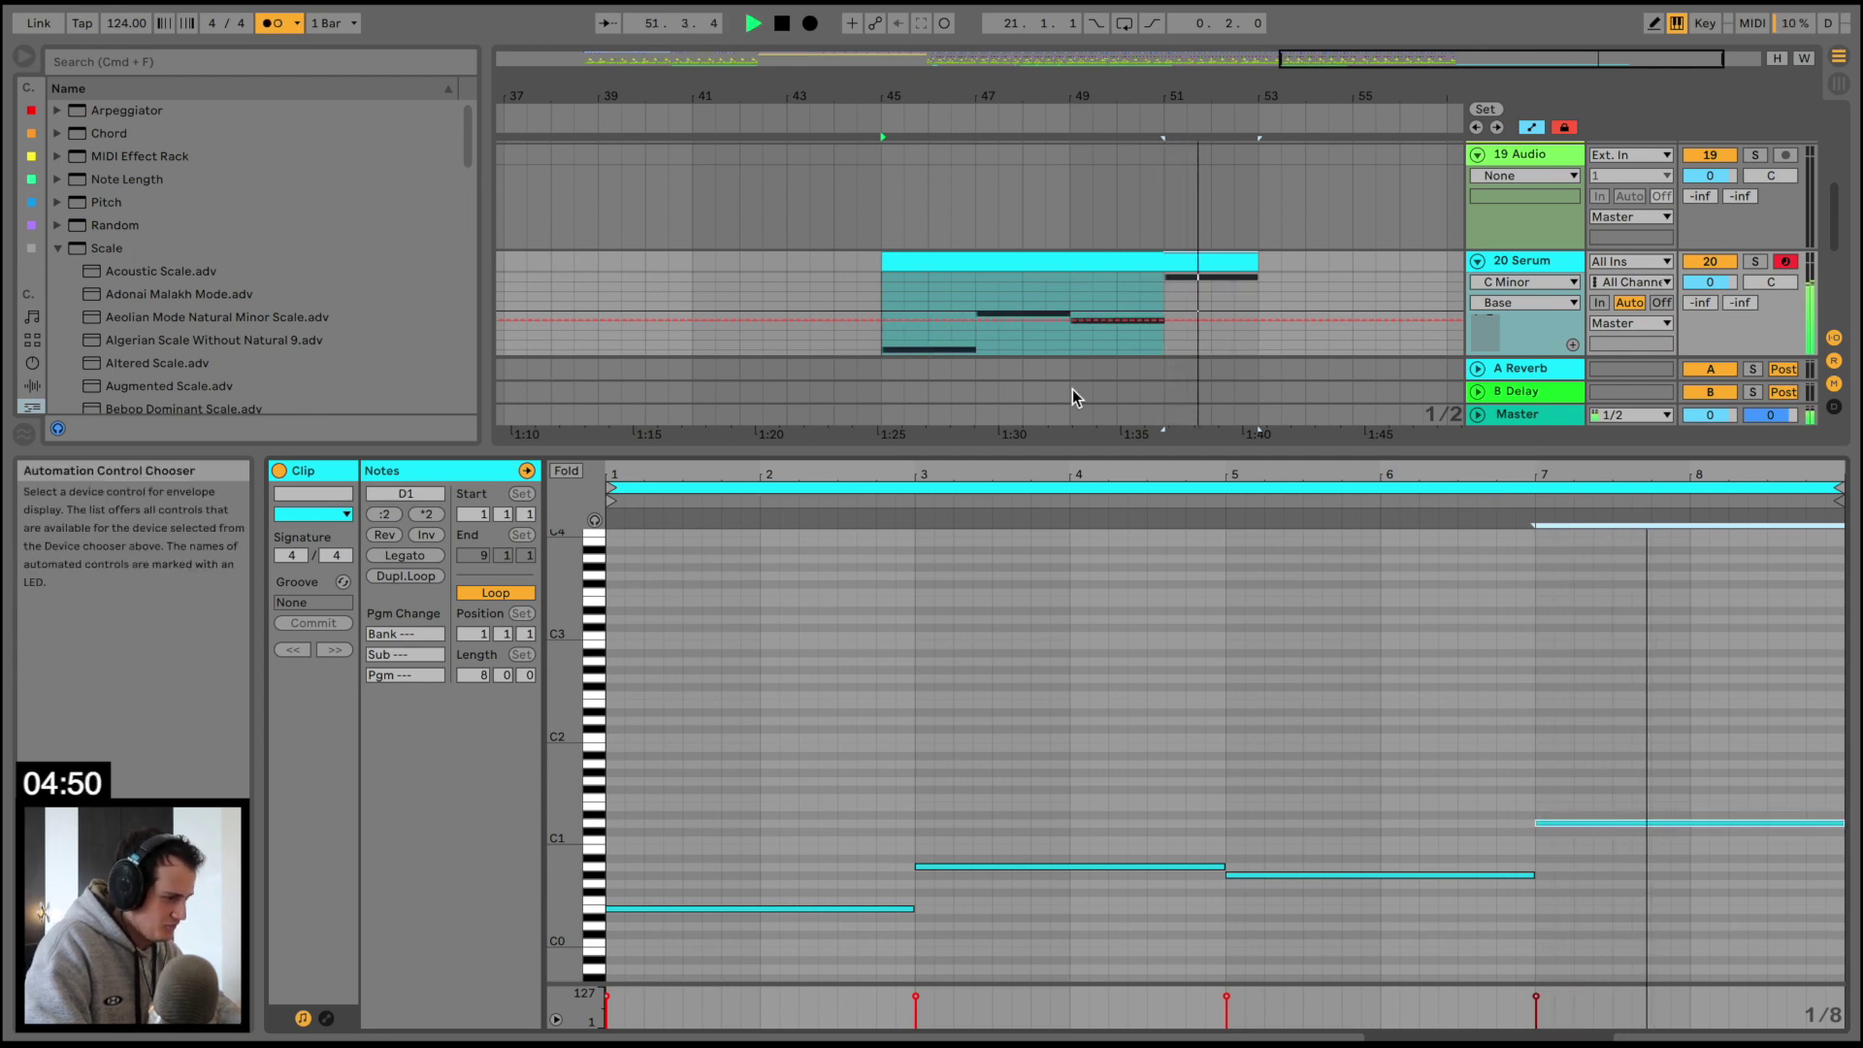
Extend the clip's first three notes to overlap the following notes slightly and turn off the metronome
{"action": "left_click", "coordinate": [802, 829]}
{"action": "left_click_drag", "start_coordinate": [915, 912], "coordinate": [925, 914]}
{"action": "key", "text": "space"}
{"action": "key", "text": "space"}
{"action": "left_click_drag", "start_coordinate": [1048, 445], "coordinate": [1065, 1003]}
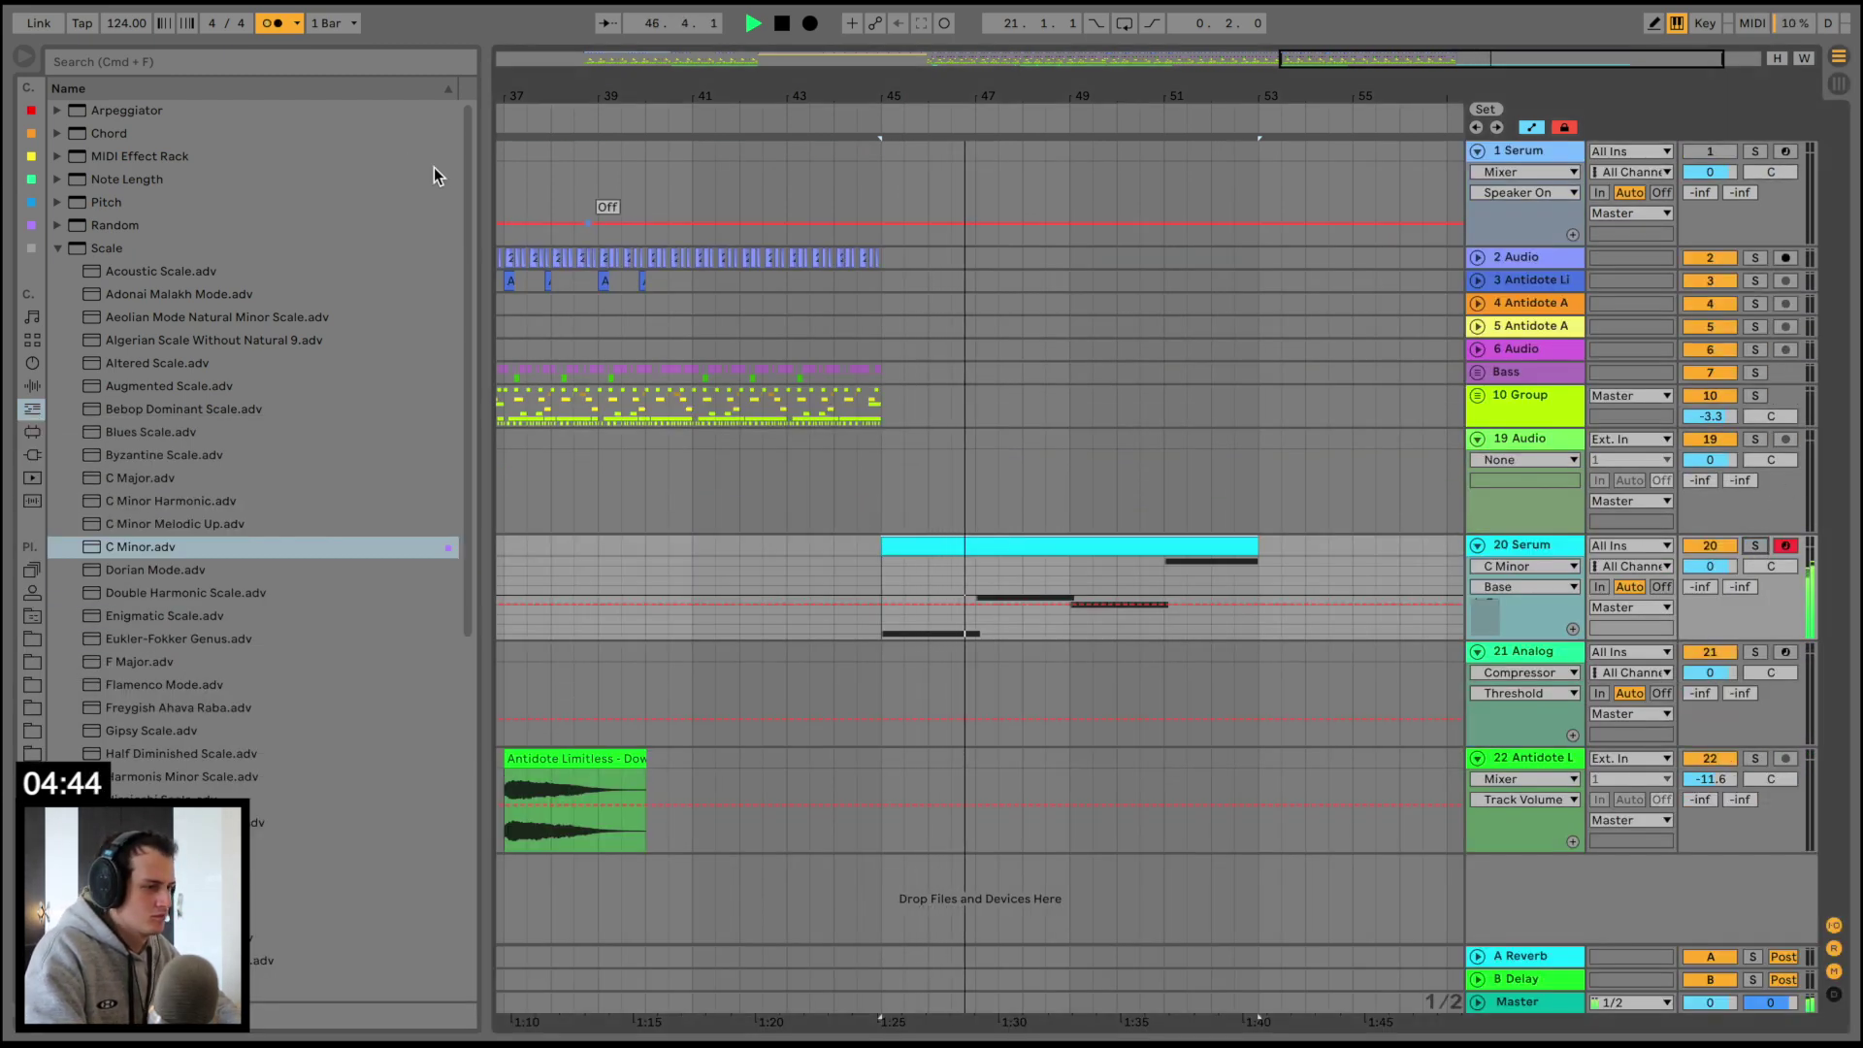
{"action": "left_click", "coordinate": [272, 27]}
Copy the vocal clips in bars 37 to 41 of the 3 Antidote Li track to bar 45
{"action": "scroll", "coordinate": [829, 404], "scroll_direction": "left", "scroll_amount": 3}
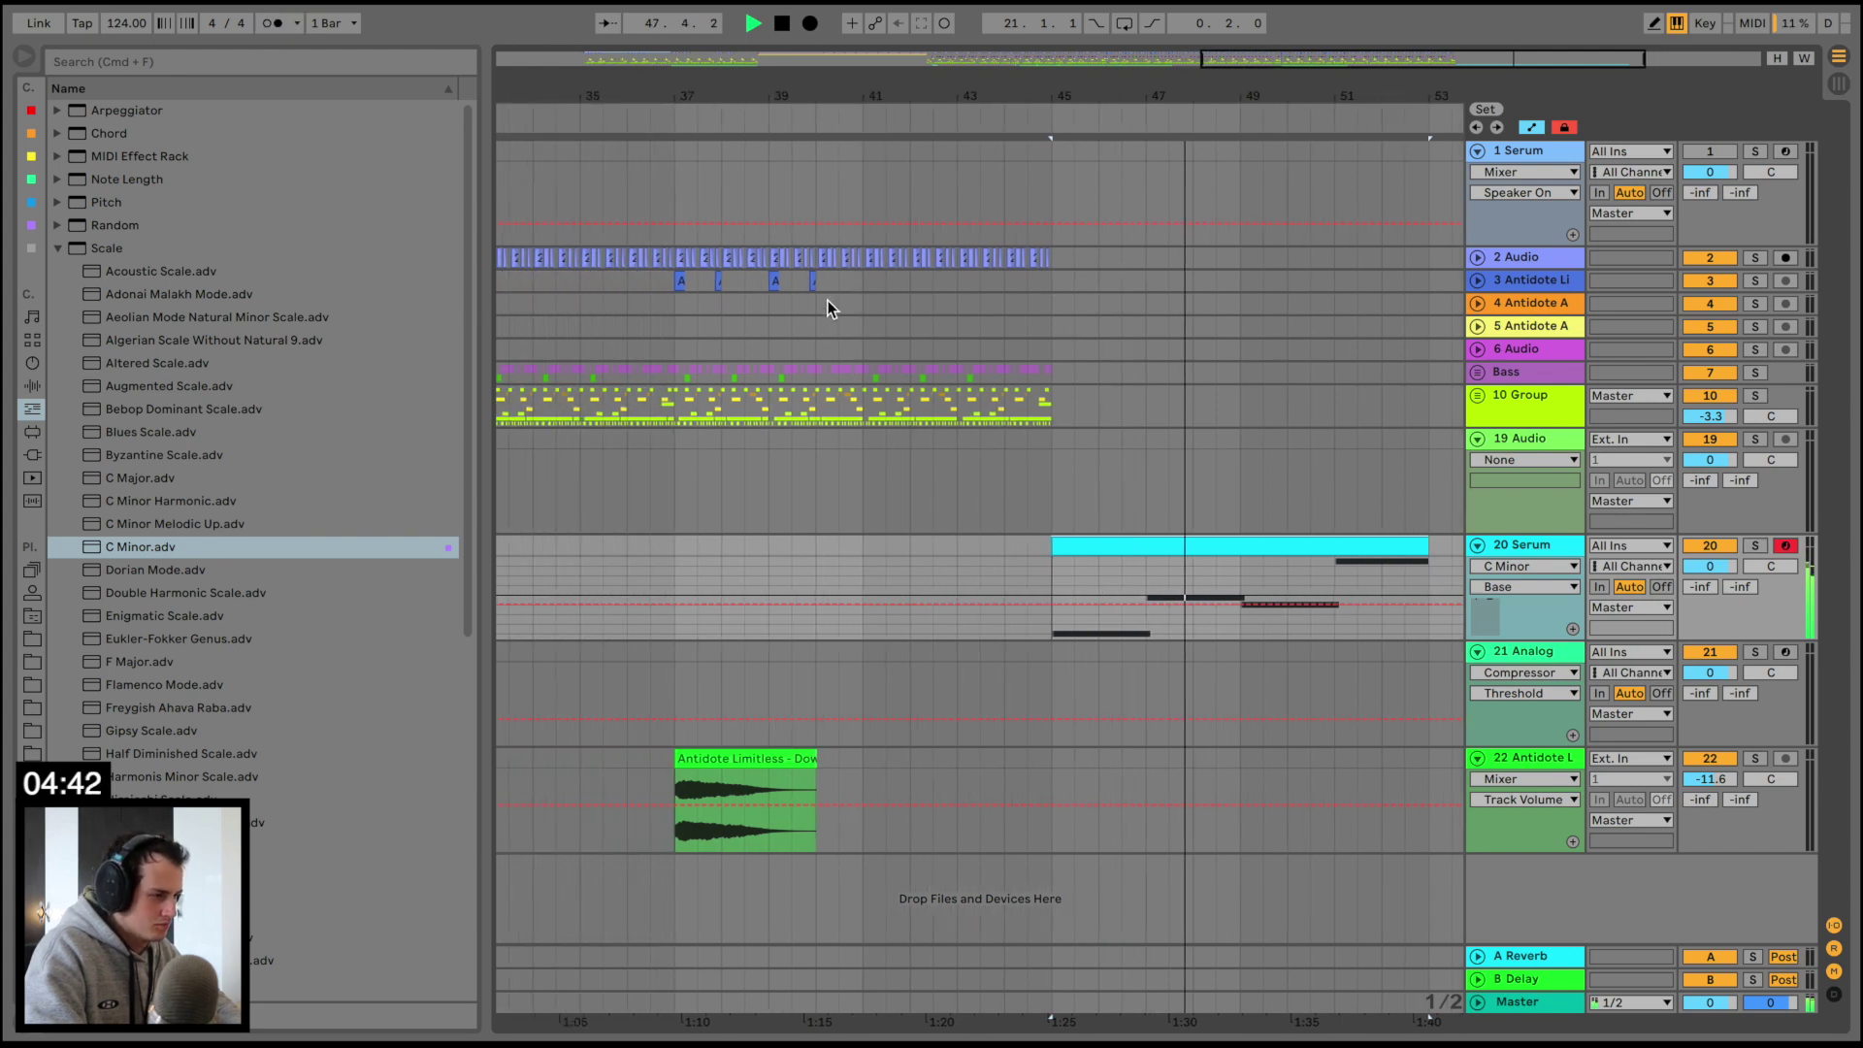
{"action": "left_click_drag", "start_coordinate": [856, 279], "coordinate": [664, 279]}
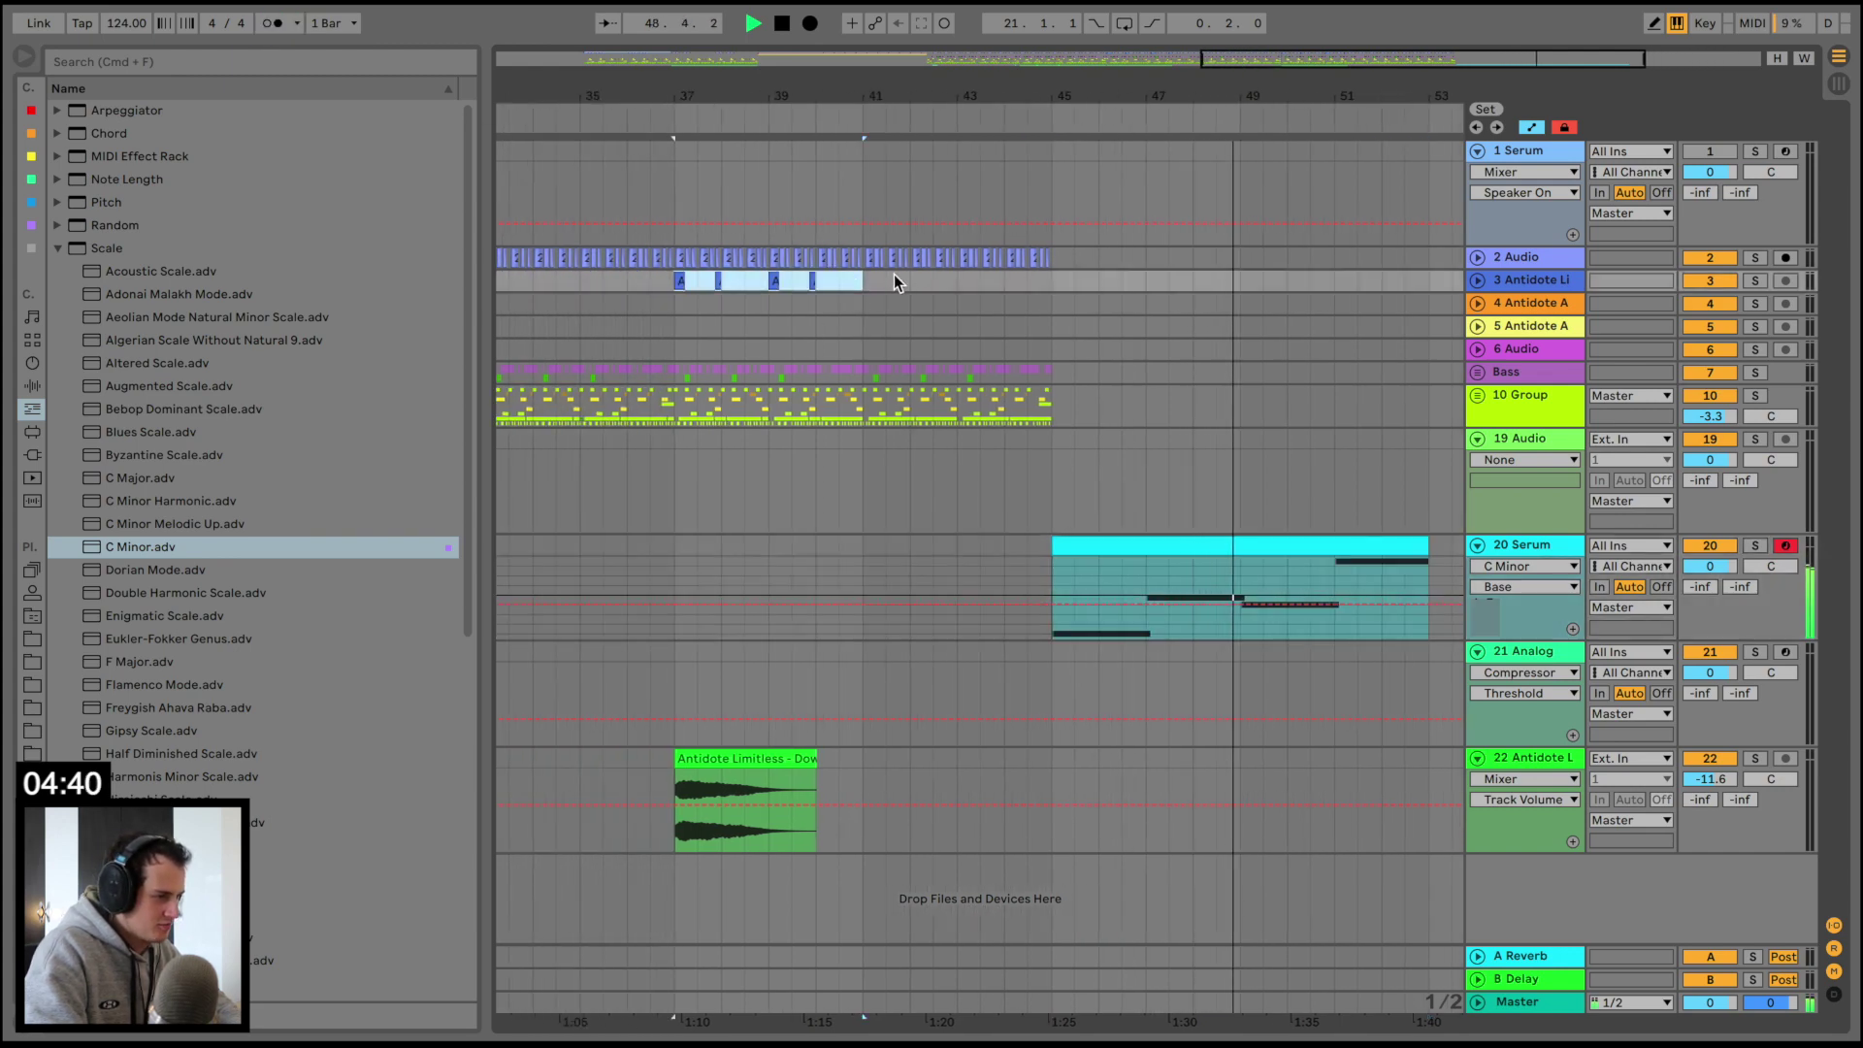
{"action": "key", "text": "super+d"}
{"action": "scroll", "coordinate": [889, 275], "scroll_direction": "left", "scroll_amount": 10}
{"action": "key", "text": "super+z"}
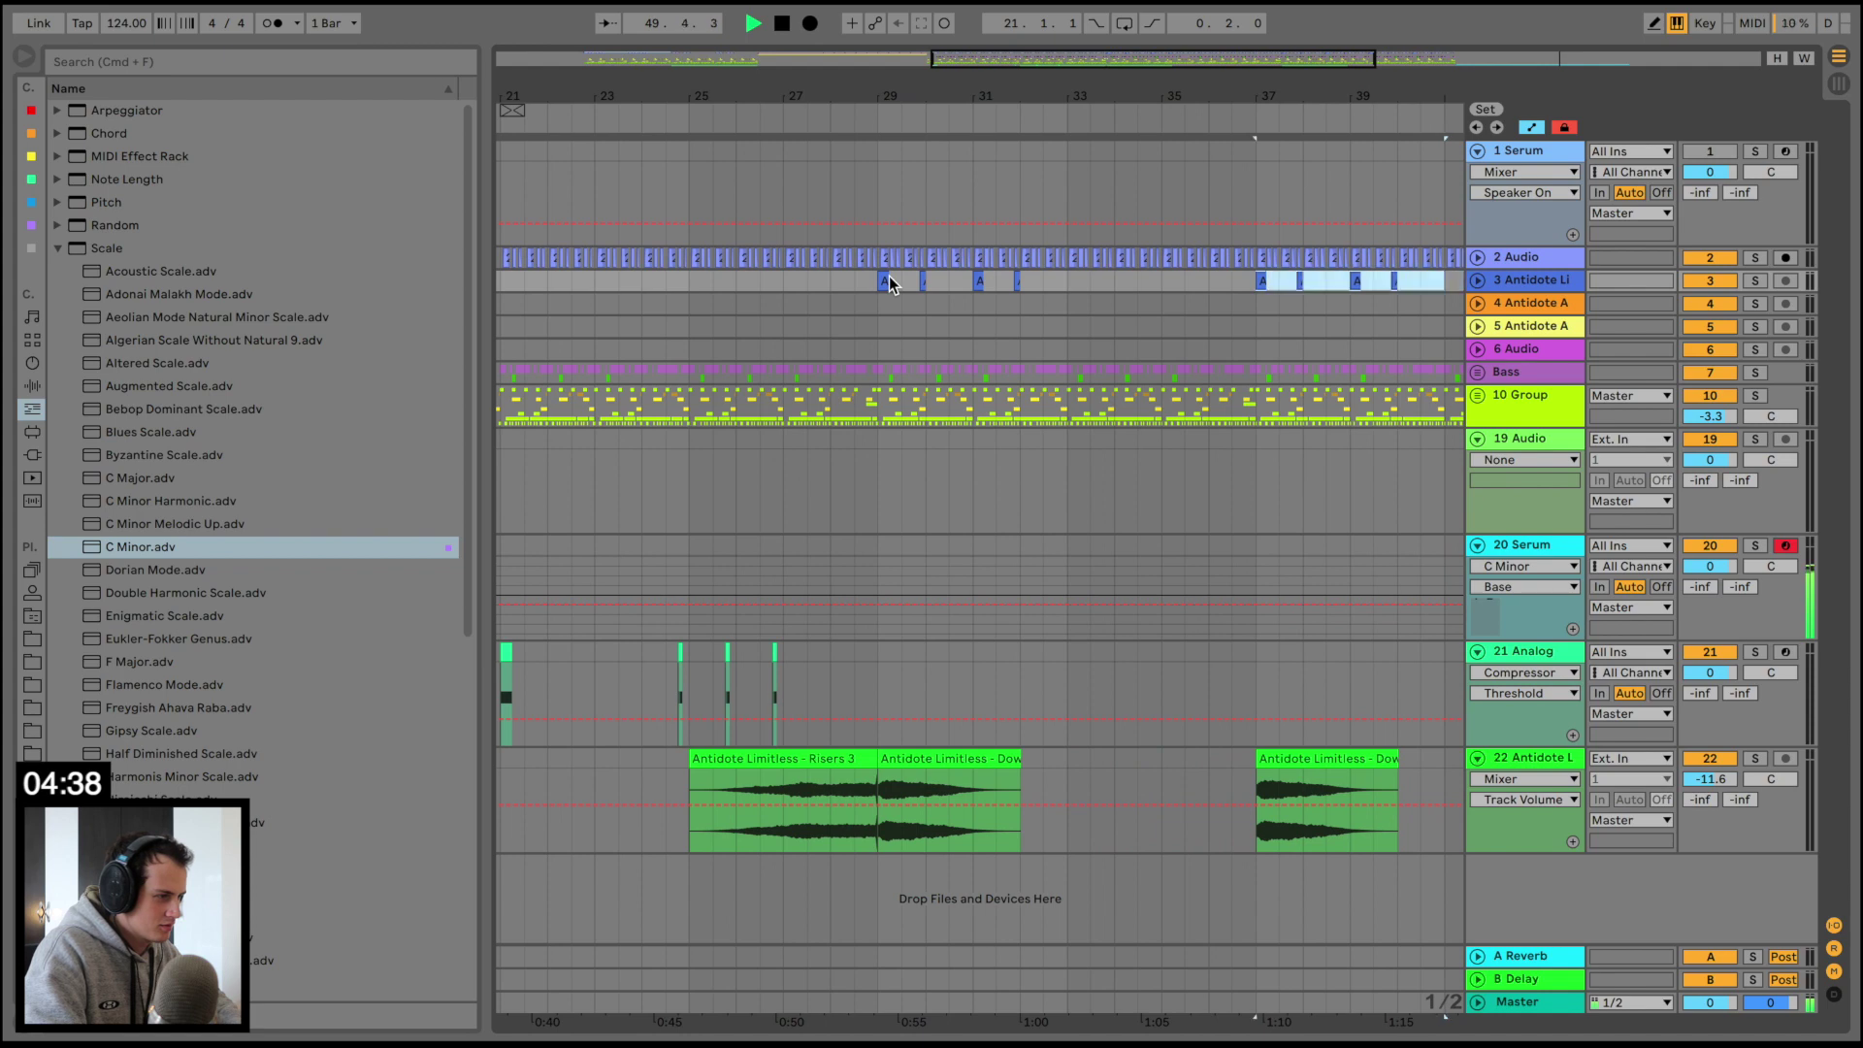
{"action": "scroll", "coordinate": [889, 276], "scroll_direction": "right", "scroll_amount": 6}
{"action": "left_click", "coordinate": [1293, 282]}
{"action": "key", "text": "super+v"}
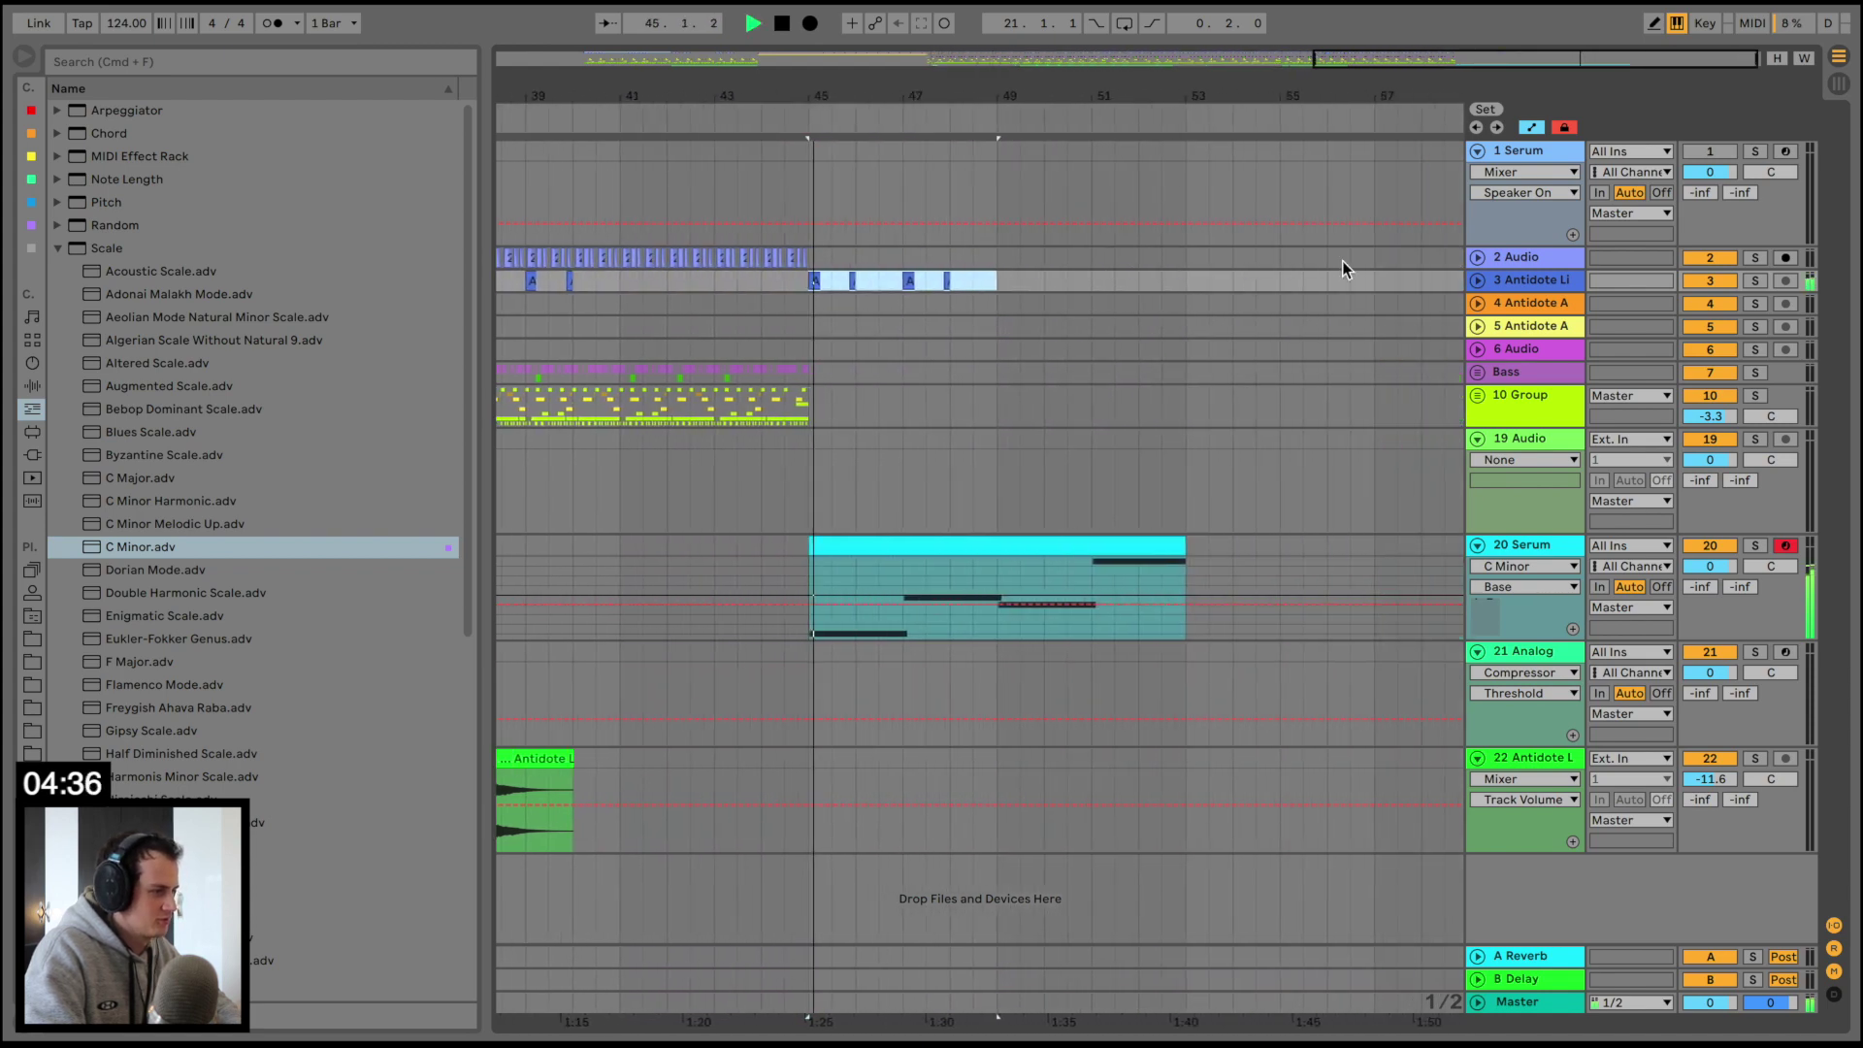
Copy the riser and downsweep audio to bar 45 on the 22 Antidote L track, leaving only the downsweep part
{"action": "scroll", "coordinate": [980, 485], "scroll_direction": "down", "scroll_amount": 5}
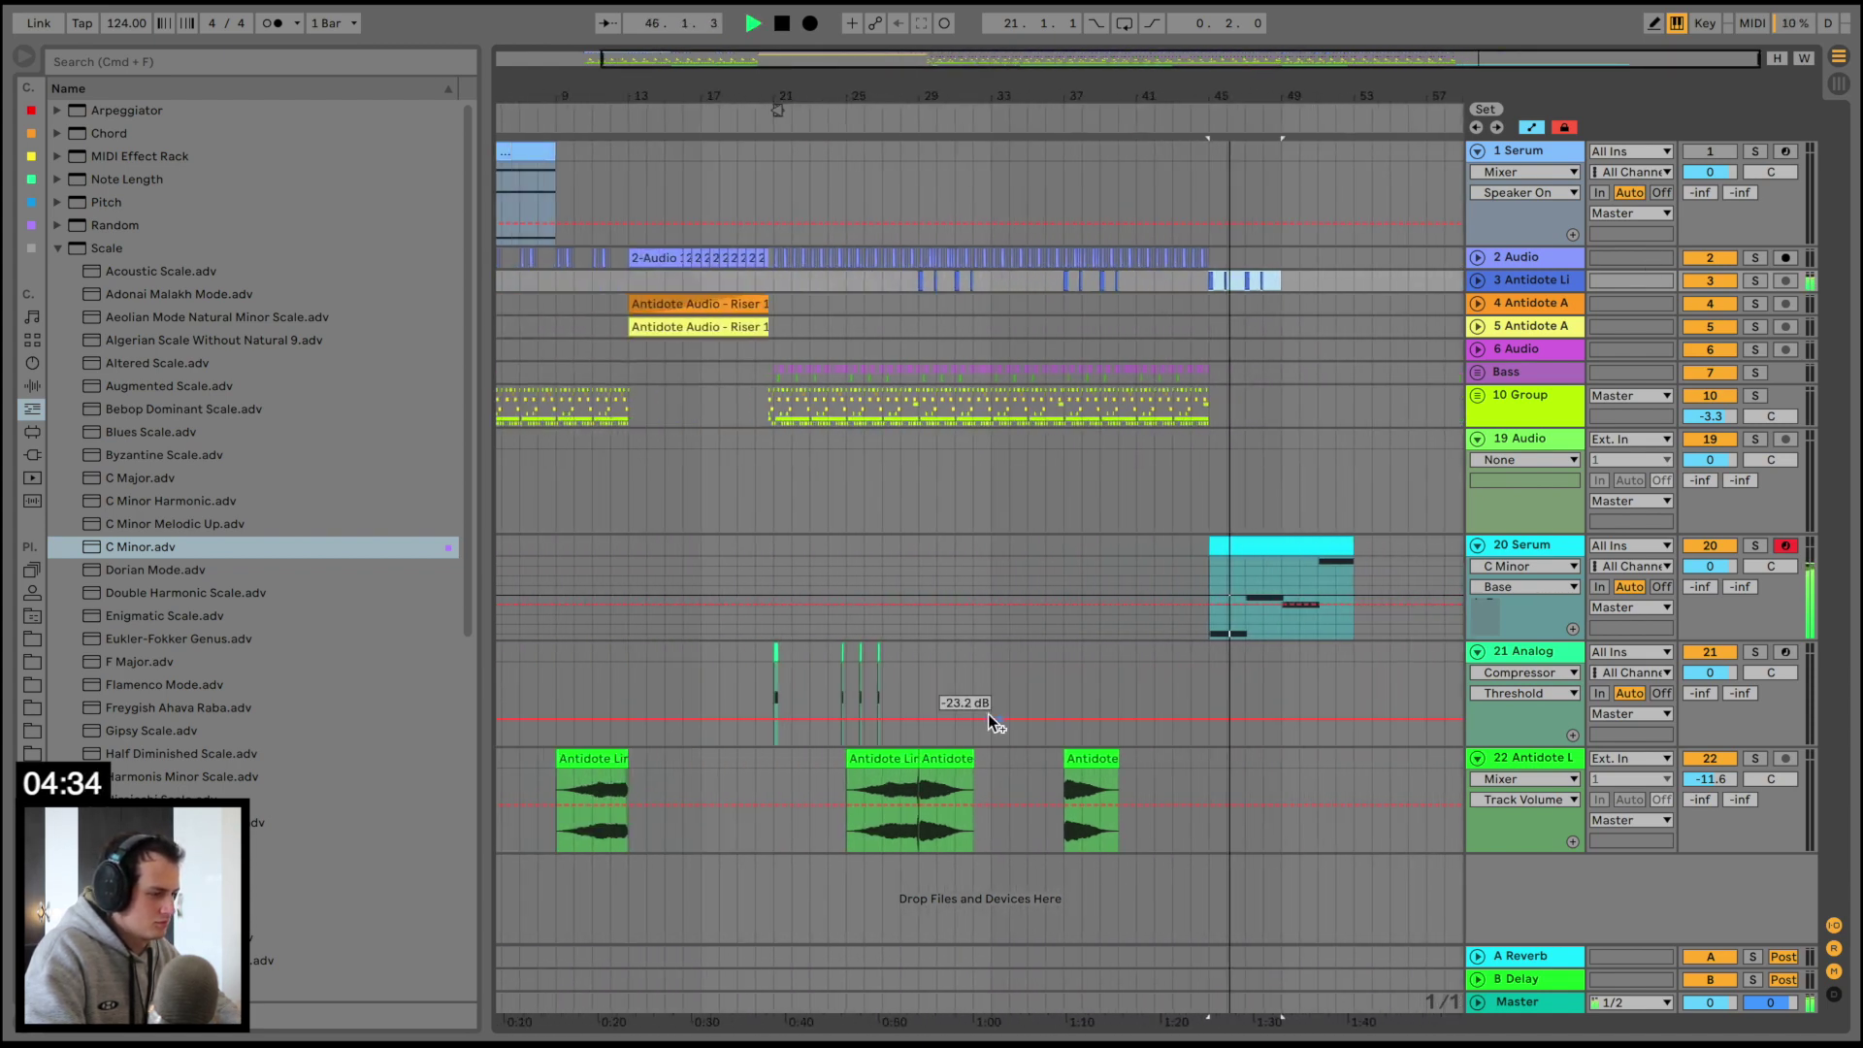
{"action": "left_click_drag", "start_coordinate": [885, 757], "coordinate": [1254, 763]}
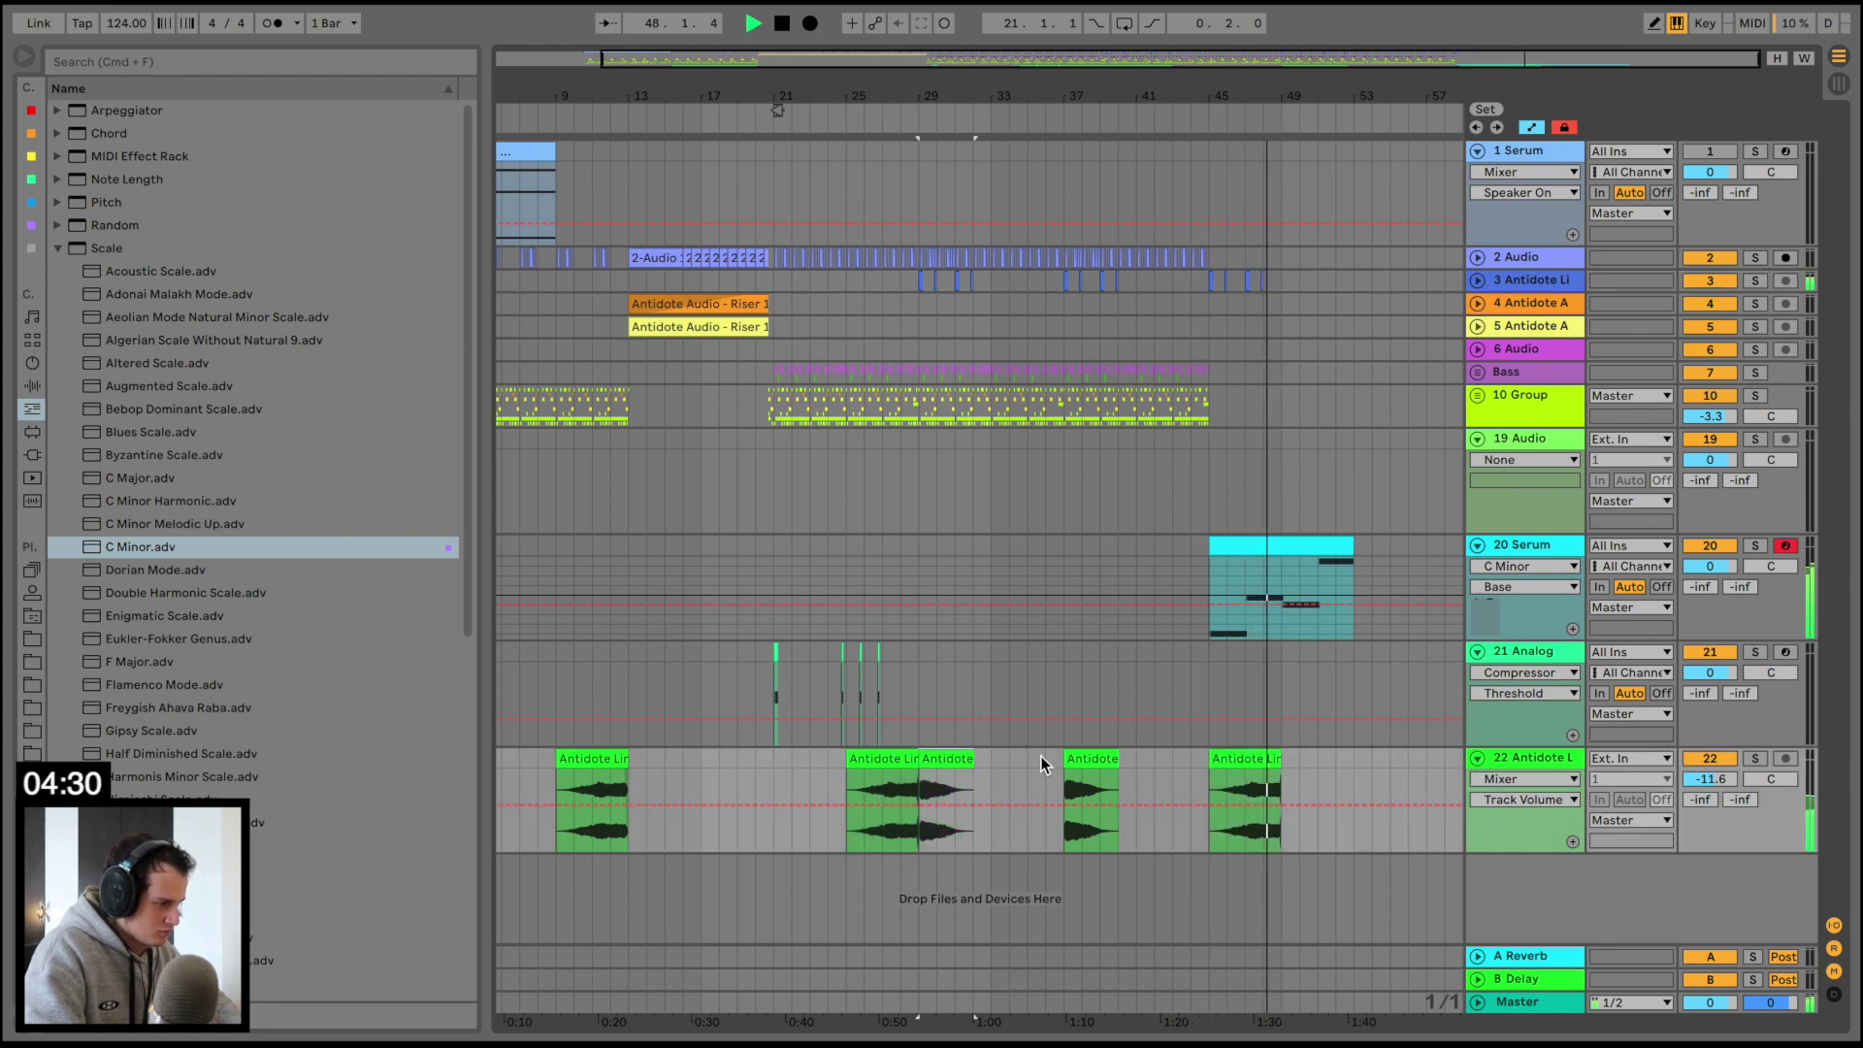
{"action": "left_click", "coordinate": [1272, 760]}
{"action": "key", "text": "Delete"}
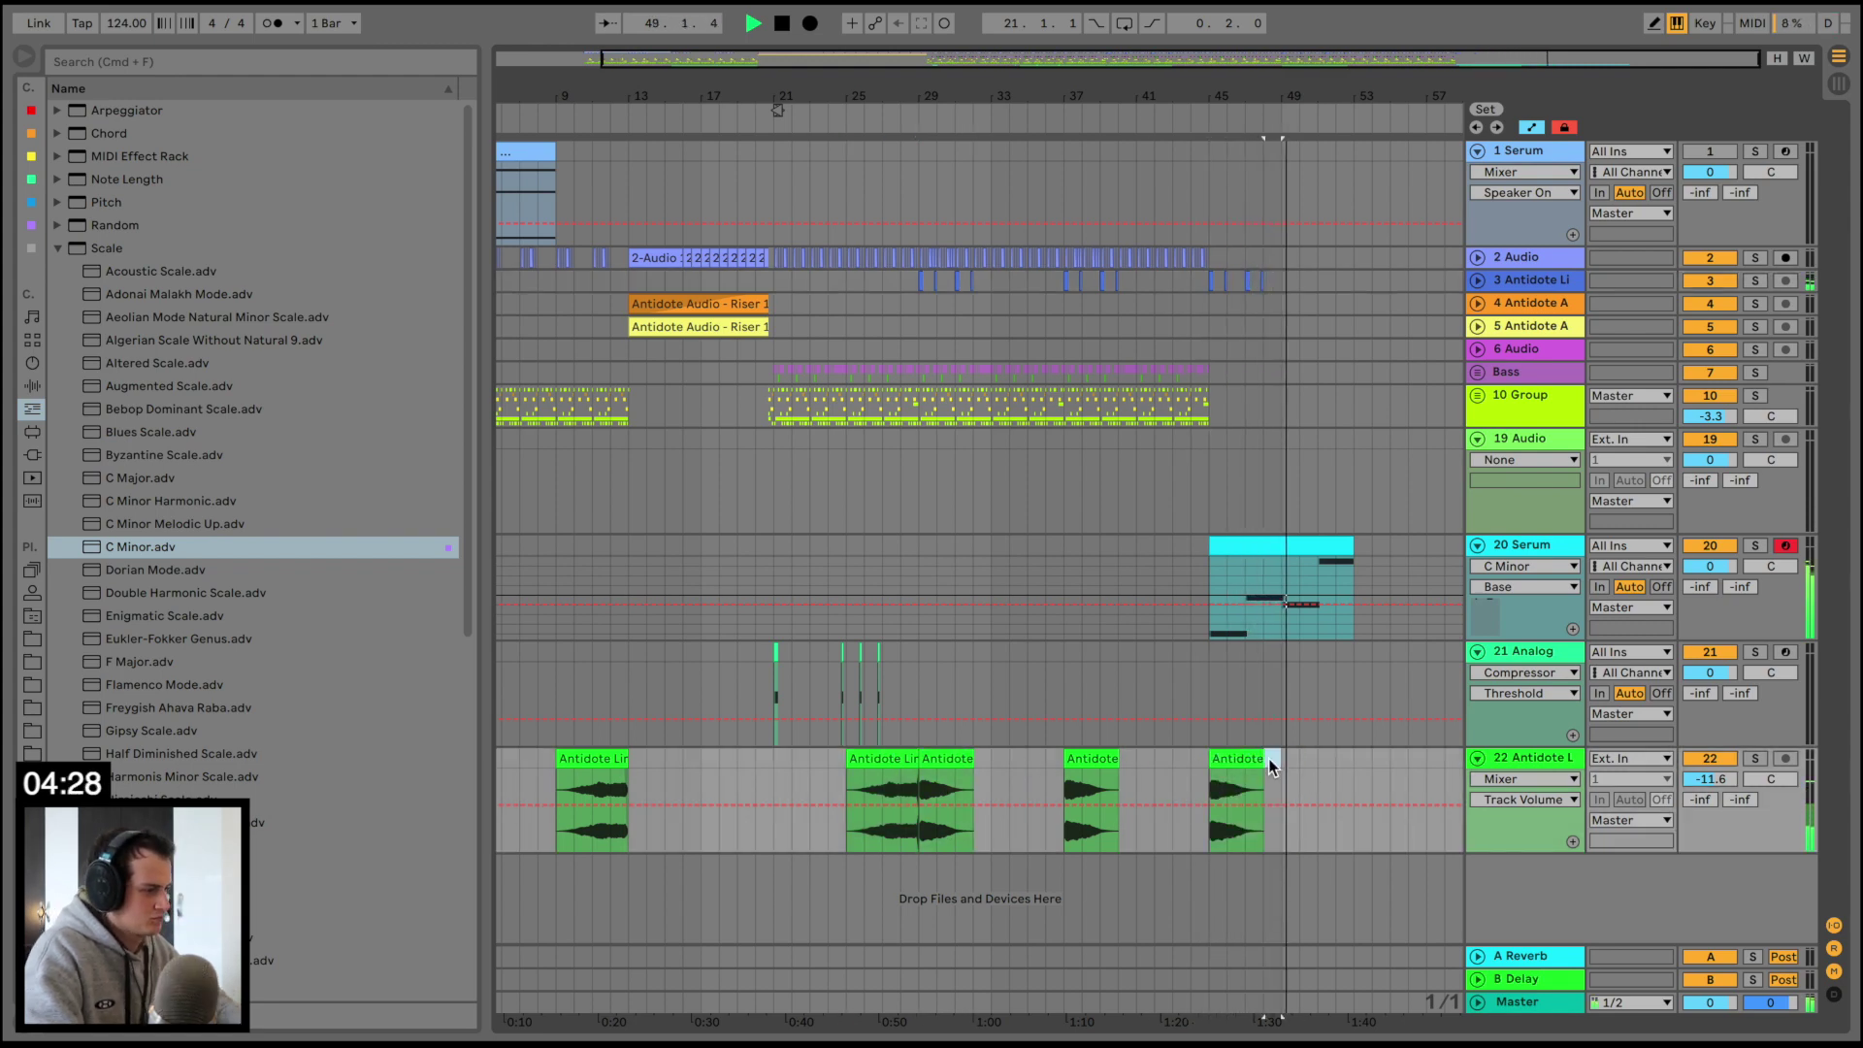
Play the arrangement from around bar 42 to check the lead-in to the new section
{"action": "left_click", "coordinate": [1155, 764]}
{"action": "key", "text": "space"}
{"action": "key", "text": "space"}
{"action": "scroll", "coordinate": [1152, 760], "scroll_direction": "left", "scroll_amount": 3}
{"action": "scroll", "coordinate": [1152, 760], "scroll_direction": "right", "scroll_amount": 3}
{"action": "key", "text": "space"}
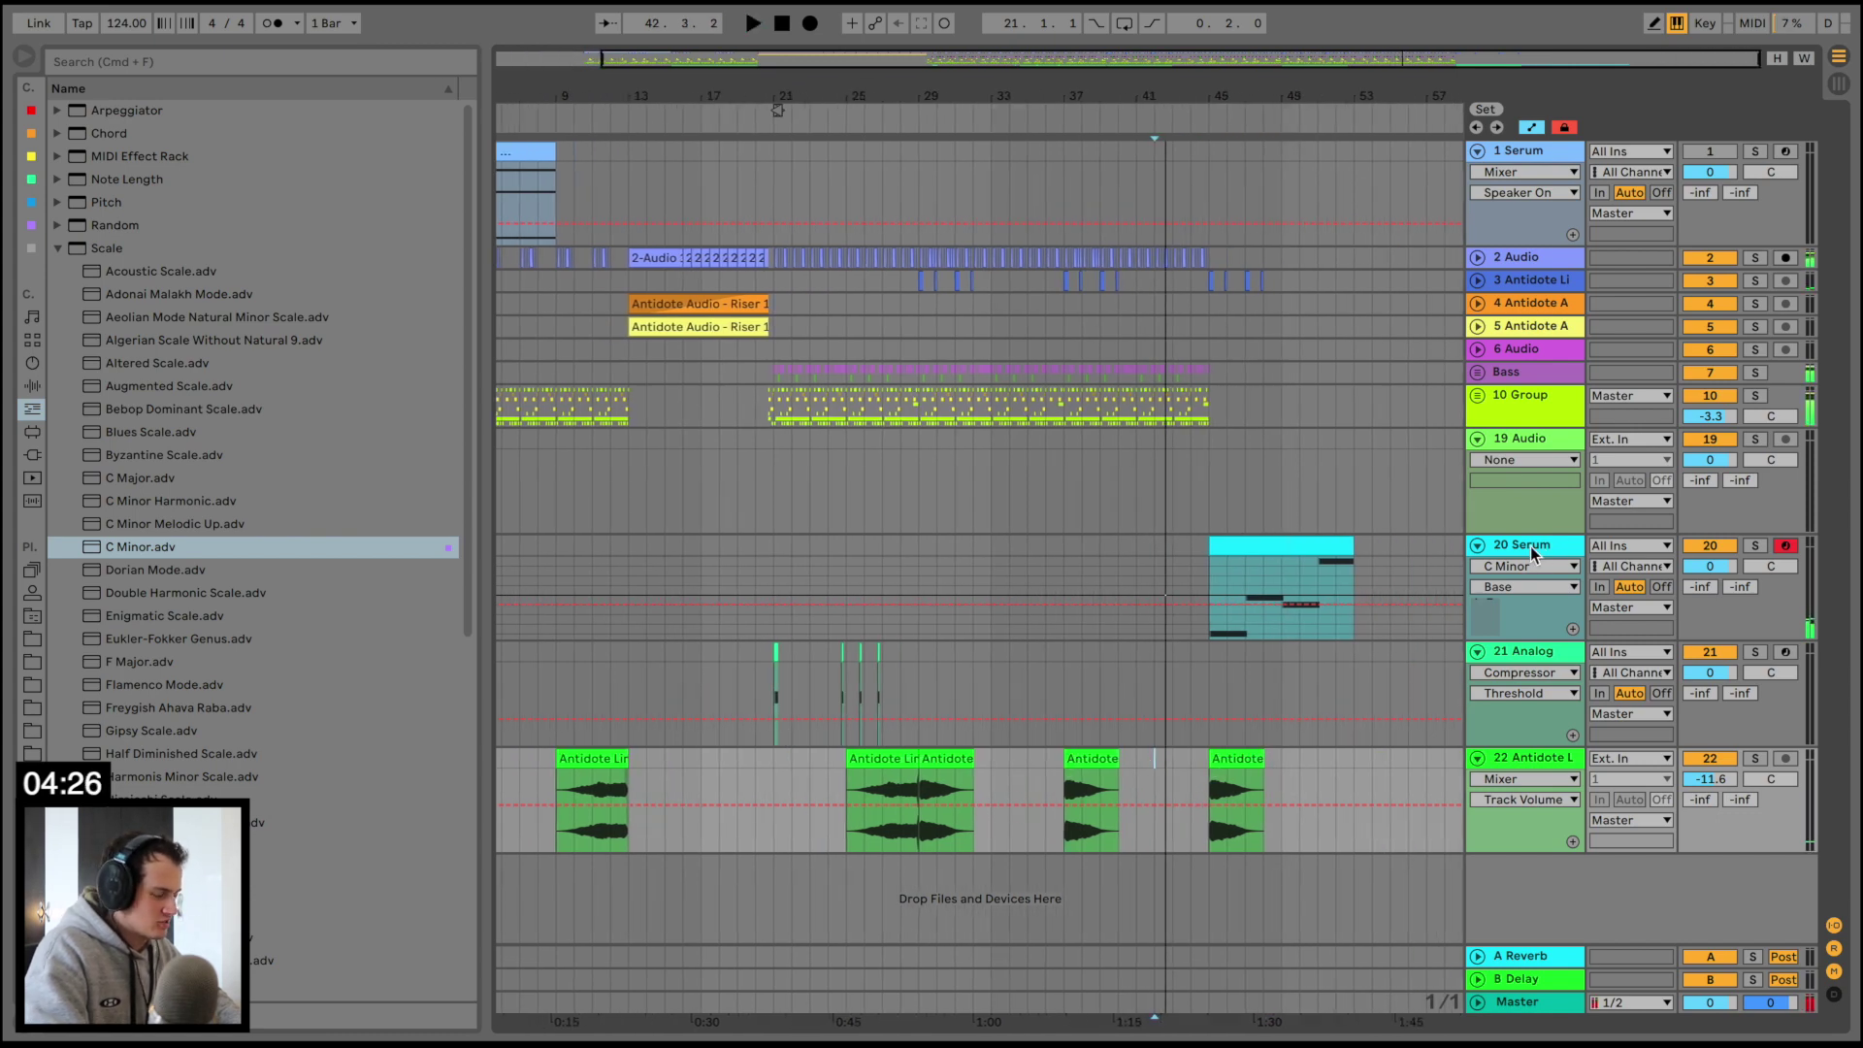
Insert an audio track below 20 Serum and bring up the sample pack folders in the browser
{"action": "left_click", "coordinate": [1531, 547]}
{"action": "key", "text": "super+t"}
{"action": "left_click", "coordinate": [35, 640]}
Browse the Risers & Downsweeps and Drums samples of the Antidote Audio - Limitless pack
{"action": "left_click", "coordinate": [305, 428]}
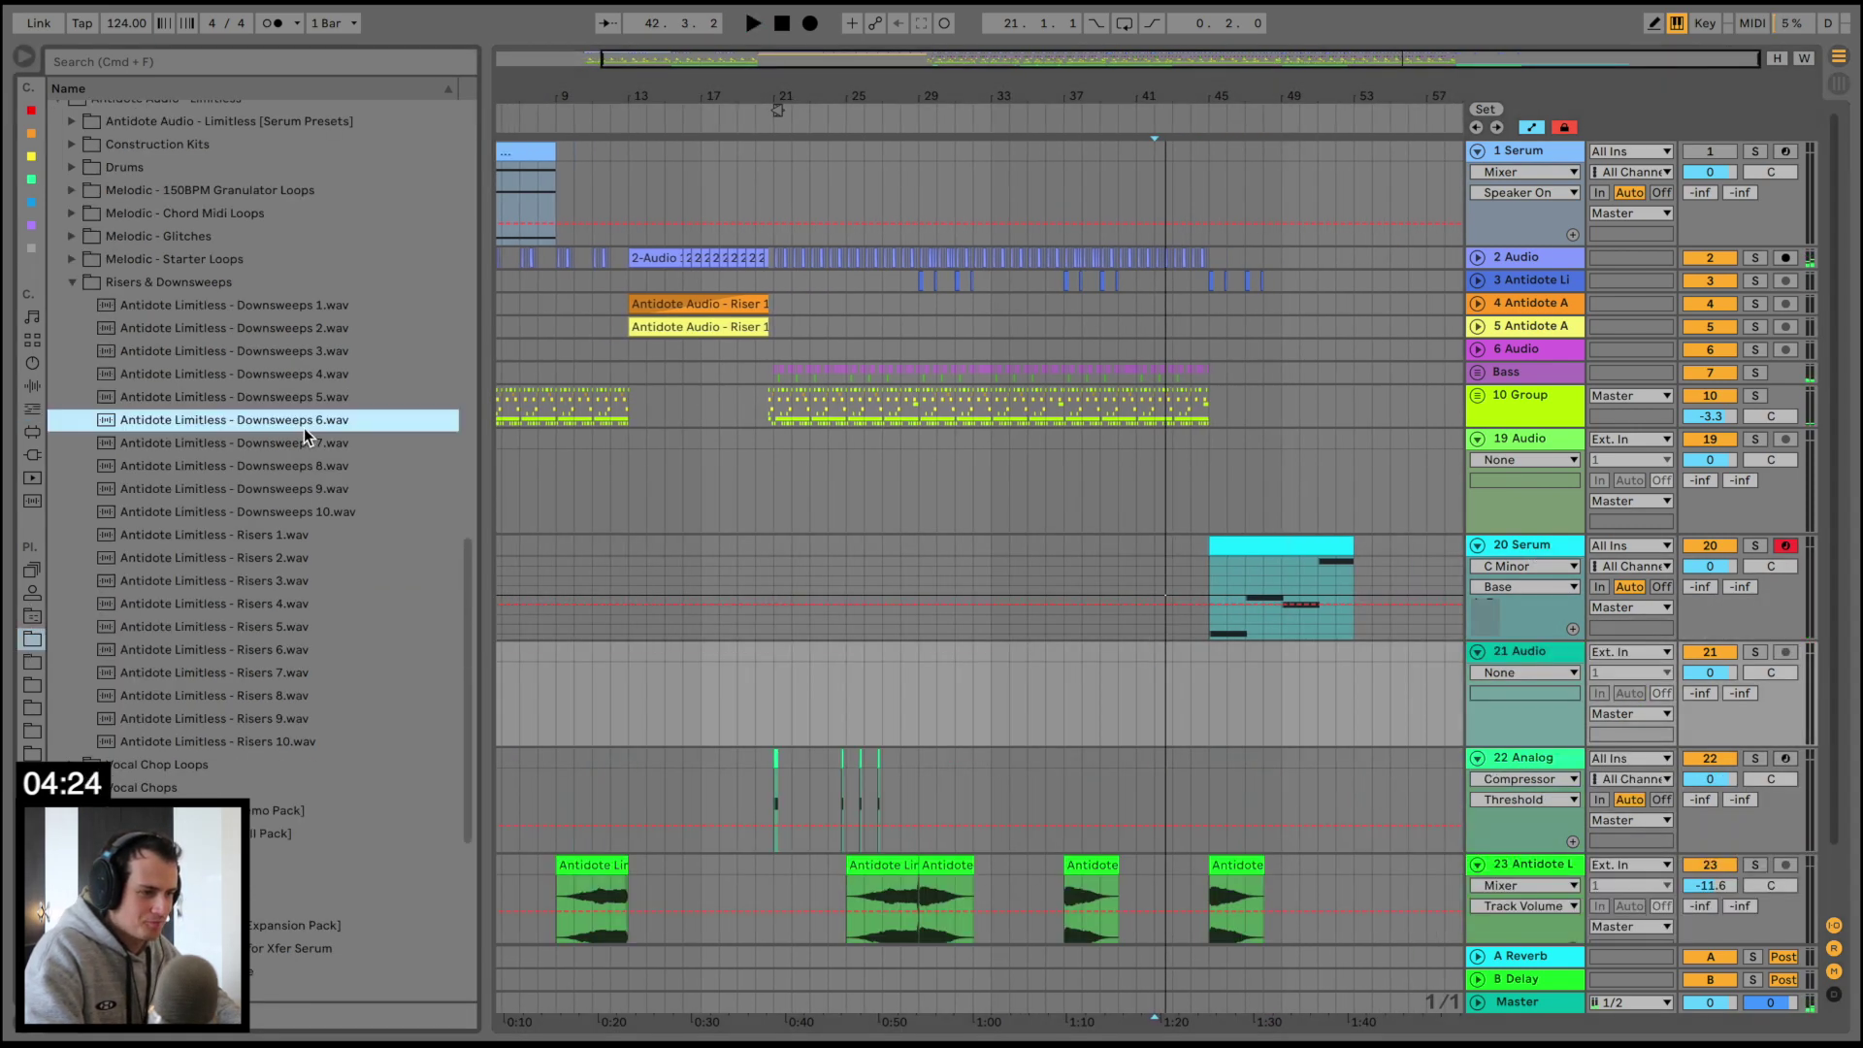
{"action": "left_click", "coordinate": [72, 280]}
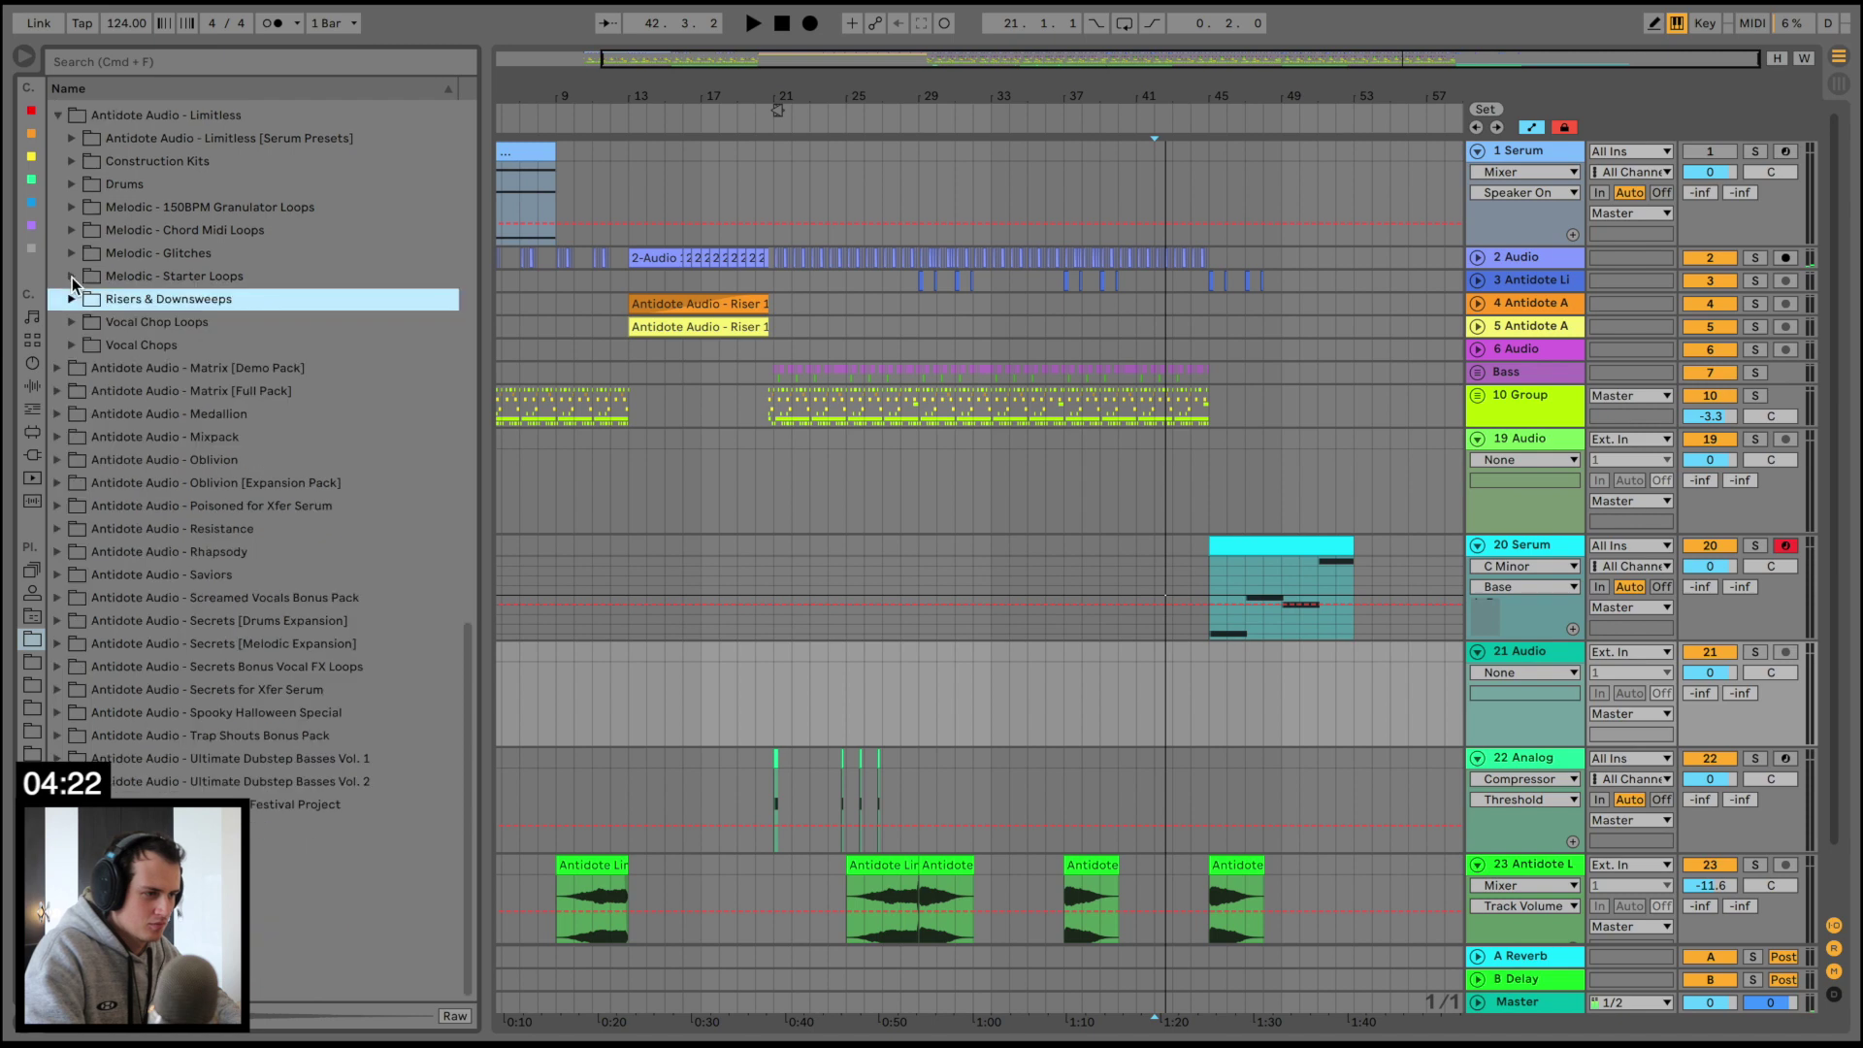
{"action": "left_click", "coordinate": [75, 182]}
{"action": "left_click", "coordinate": [242, 461]}
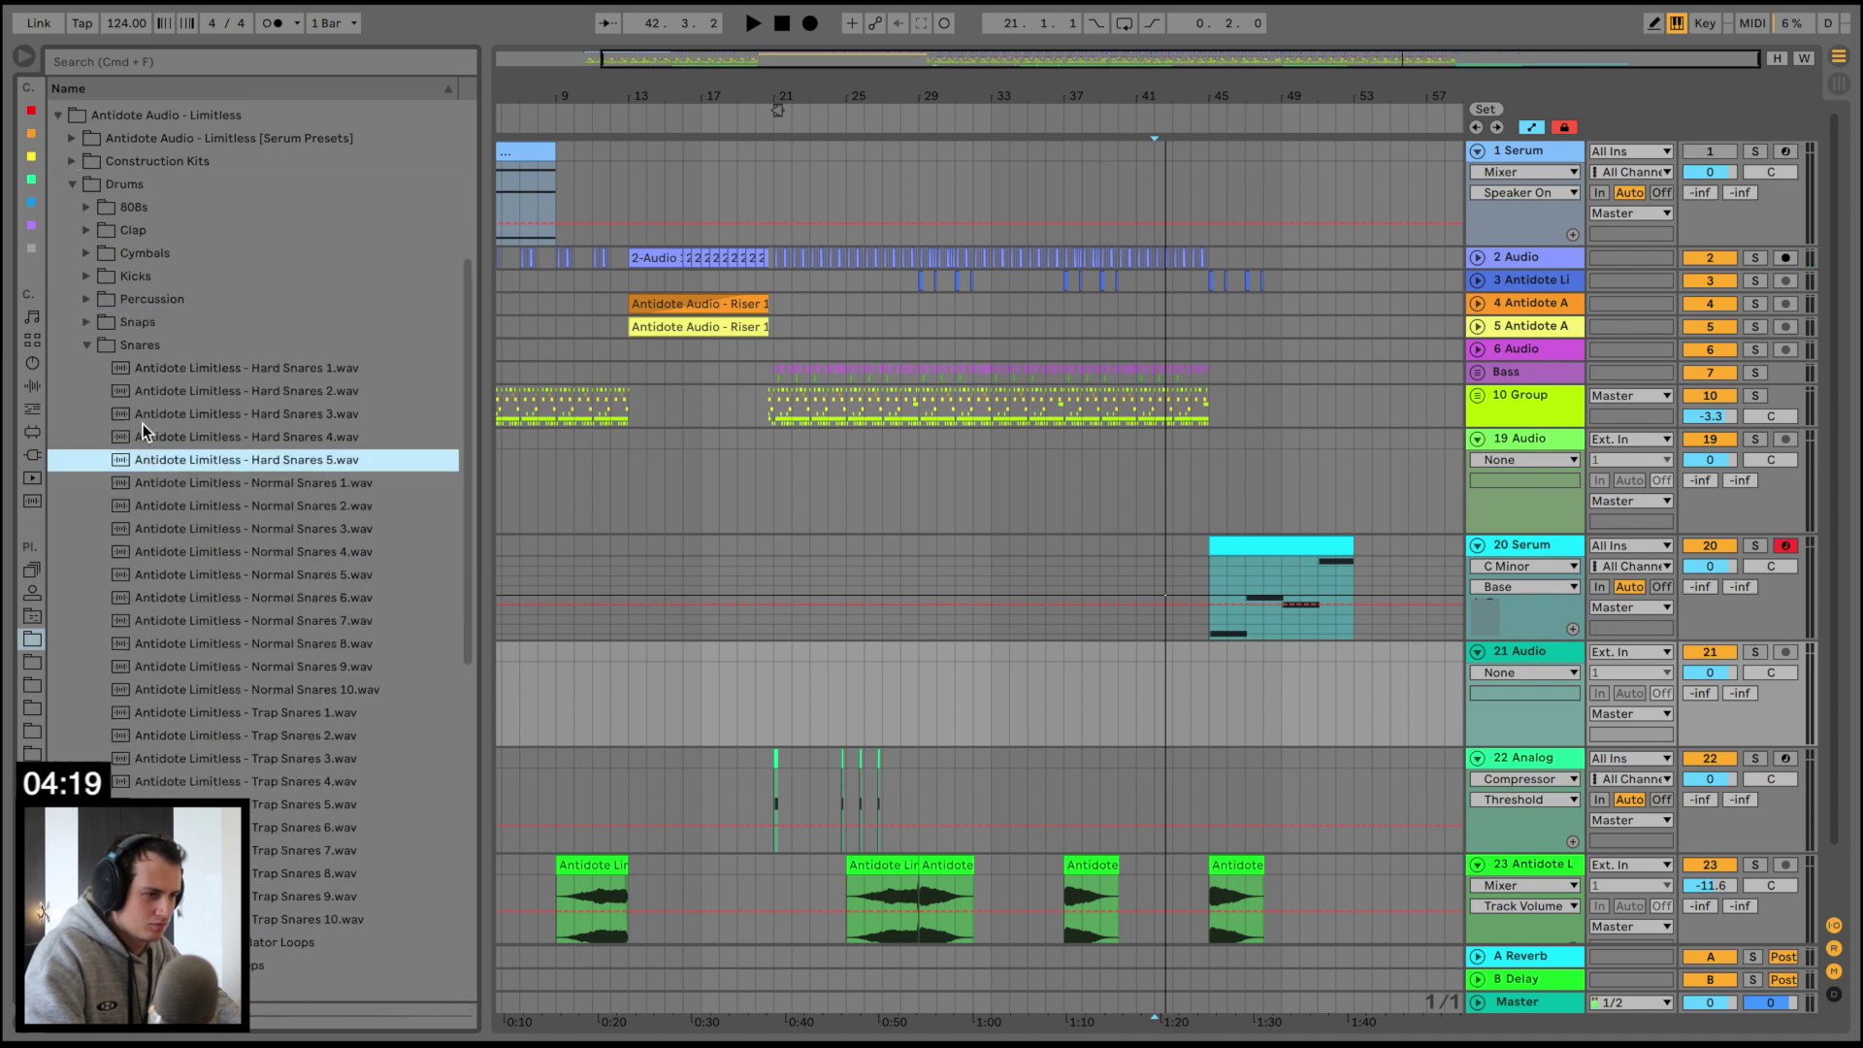
{"action": "left_click", "coordinate": [86, 345]}
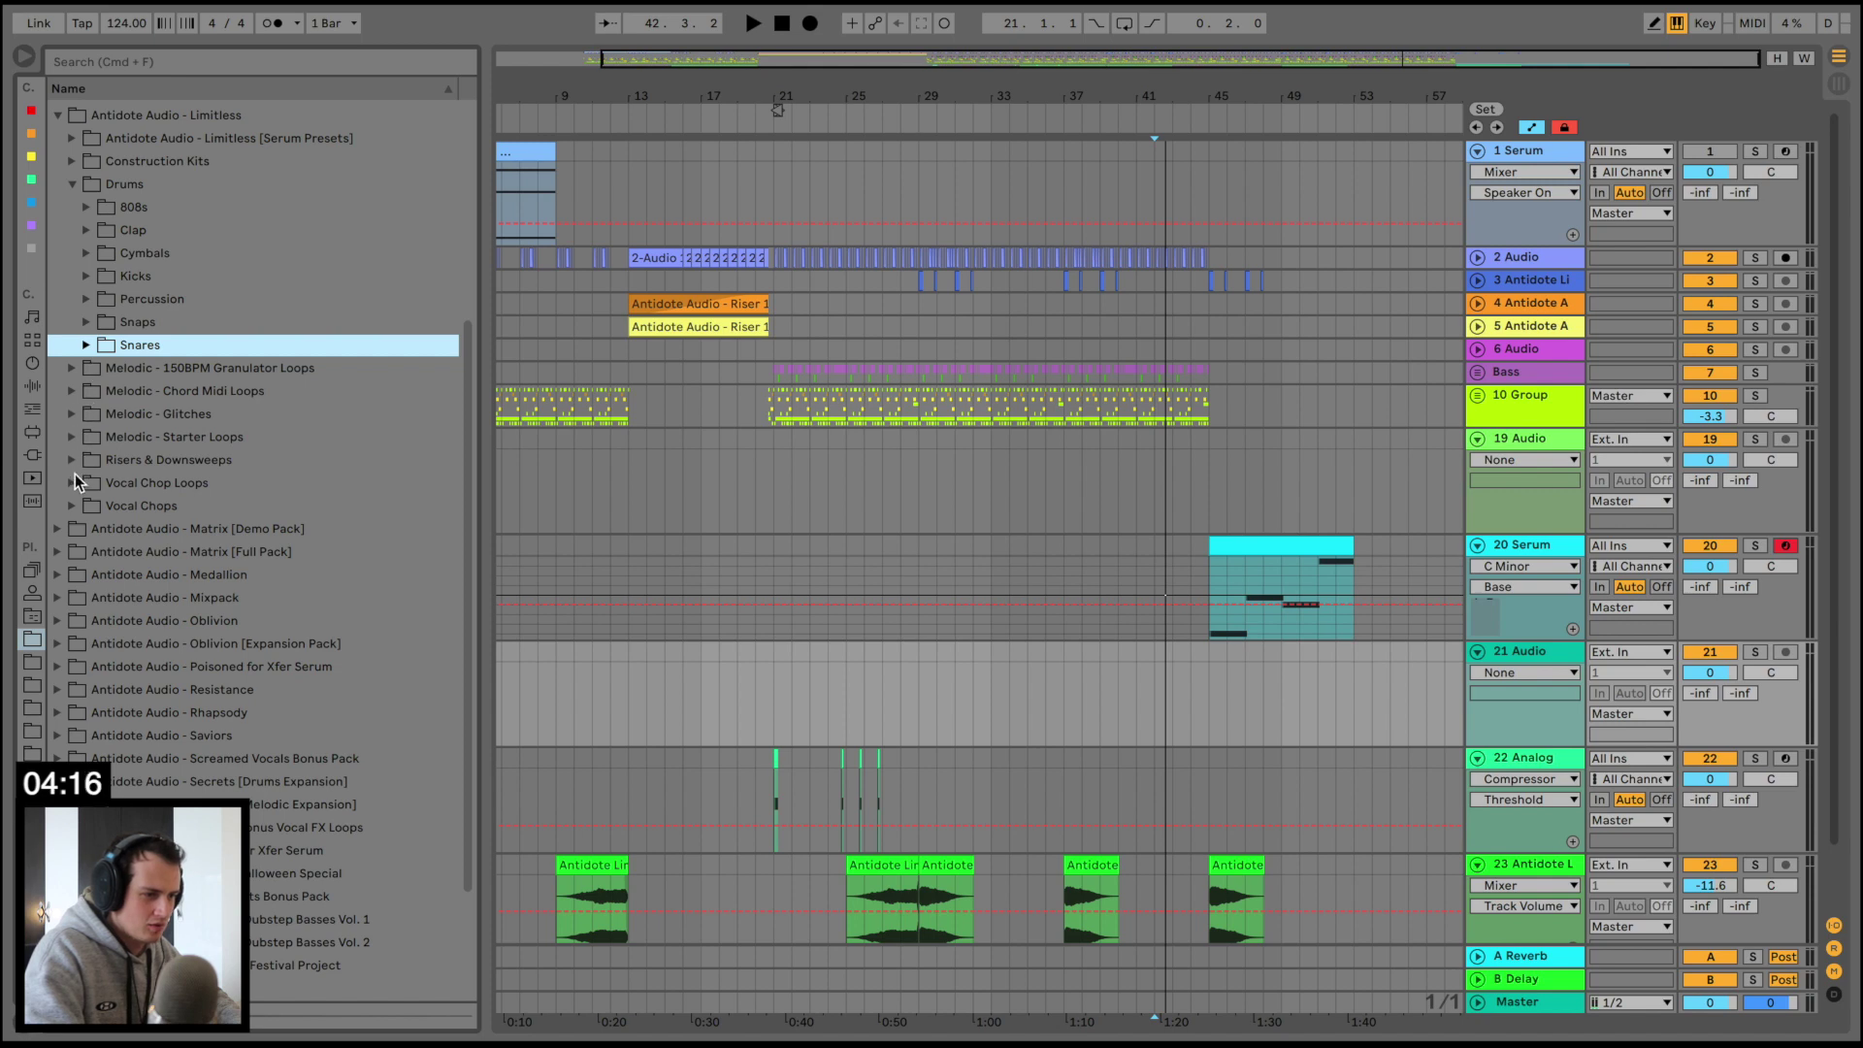
Audition the Vocal Chop Loops in Dmin, F#min, C#min and Emin, then collapse their folder
{"action": "left_click", "coordinate": [70, 482]}
{"action": "left_click", "coordinate": [194, 552]}
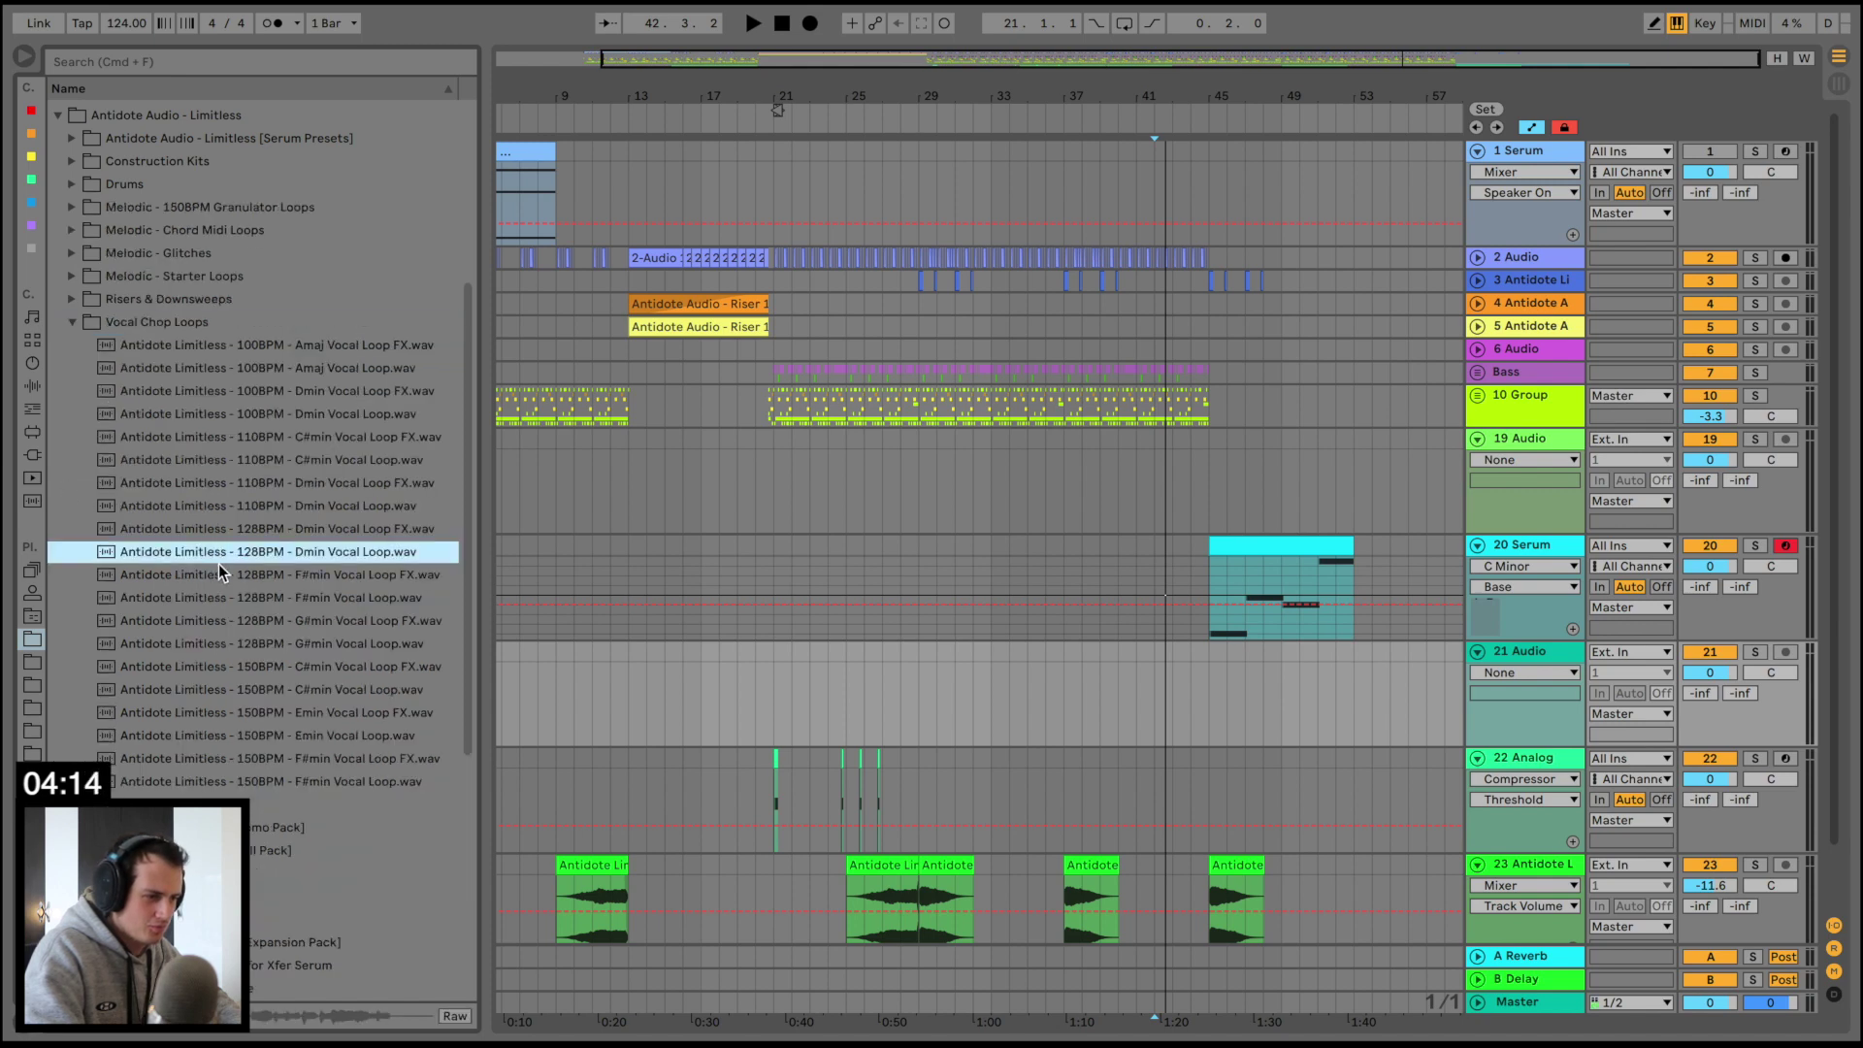
{"action": "left_click", "coordinate": [348, 596]}
{"action": "left_click", "coordinate": [334, 667]}
{"action": "left_click", "coordinate": [316, 689]}
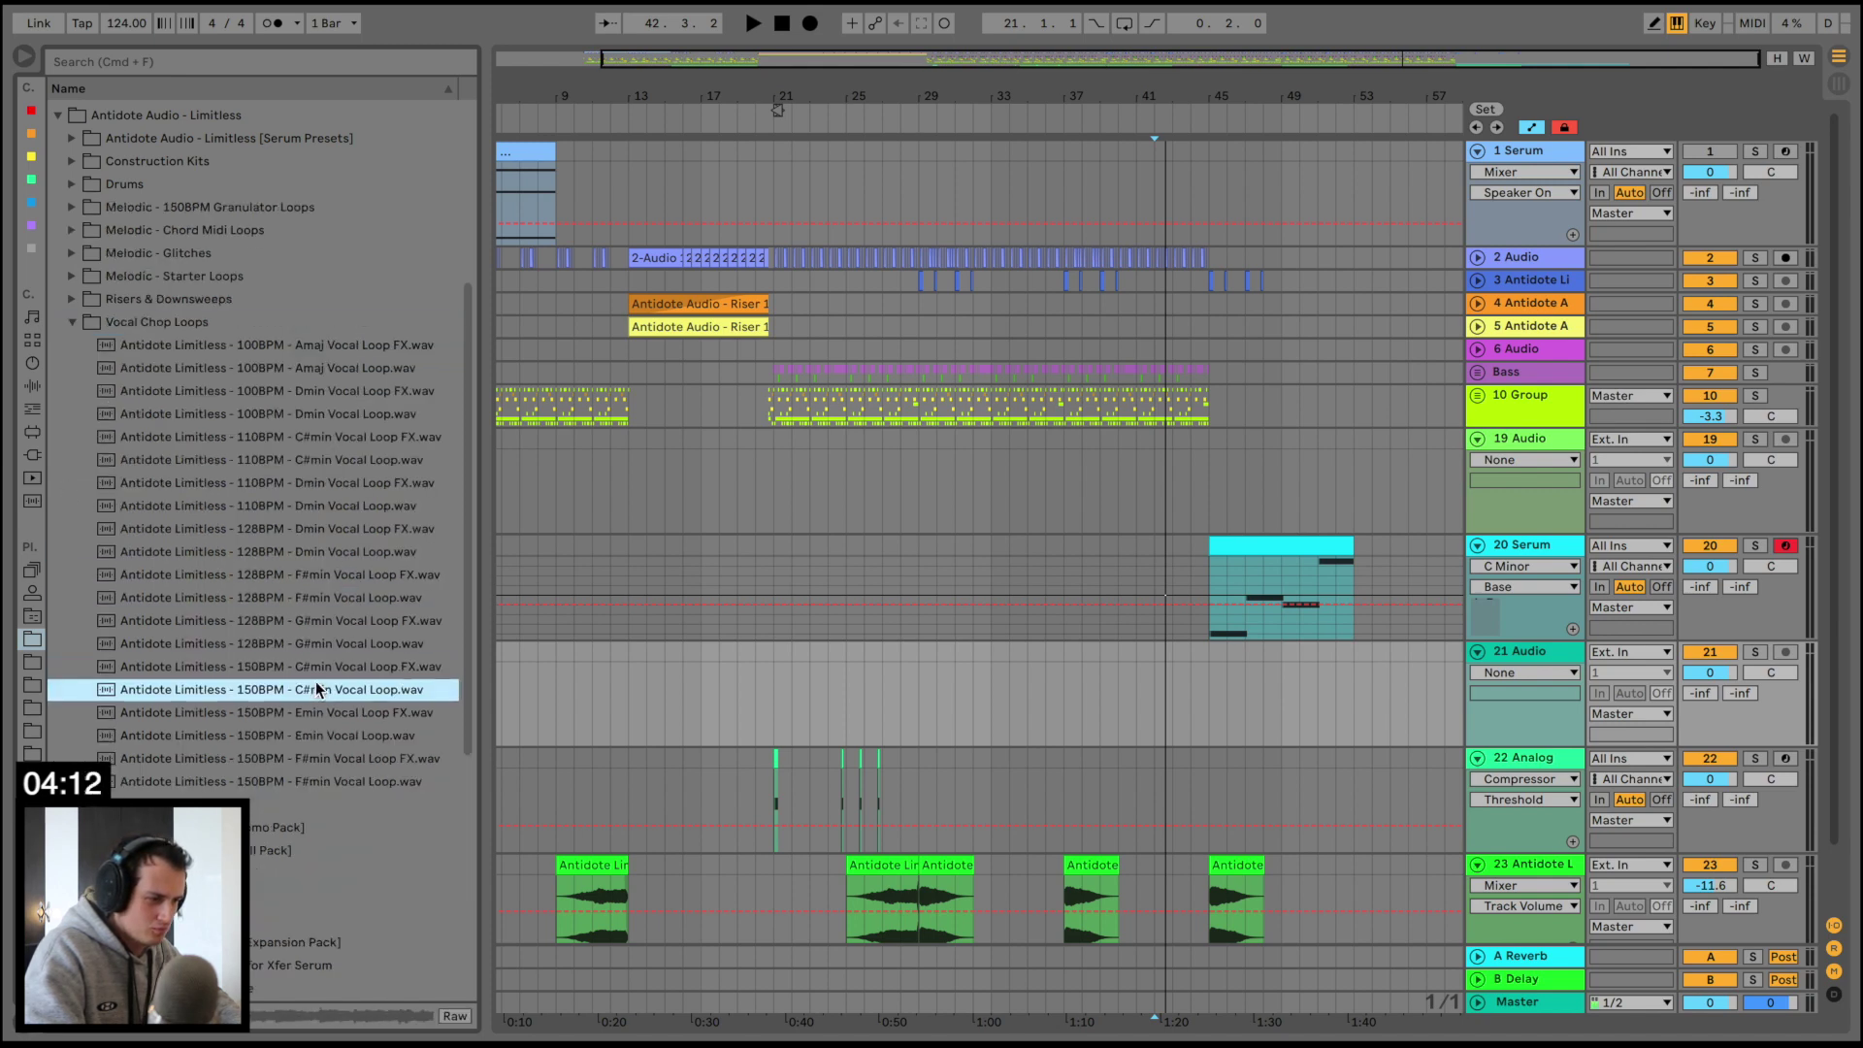
{"action": "left_click", "coordinate": [307, 714]}
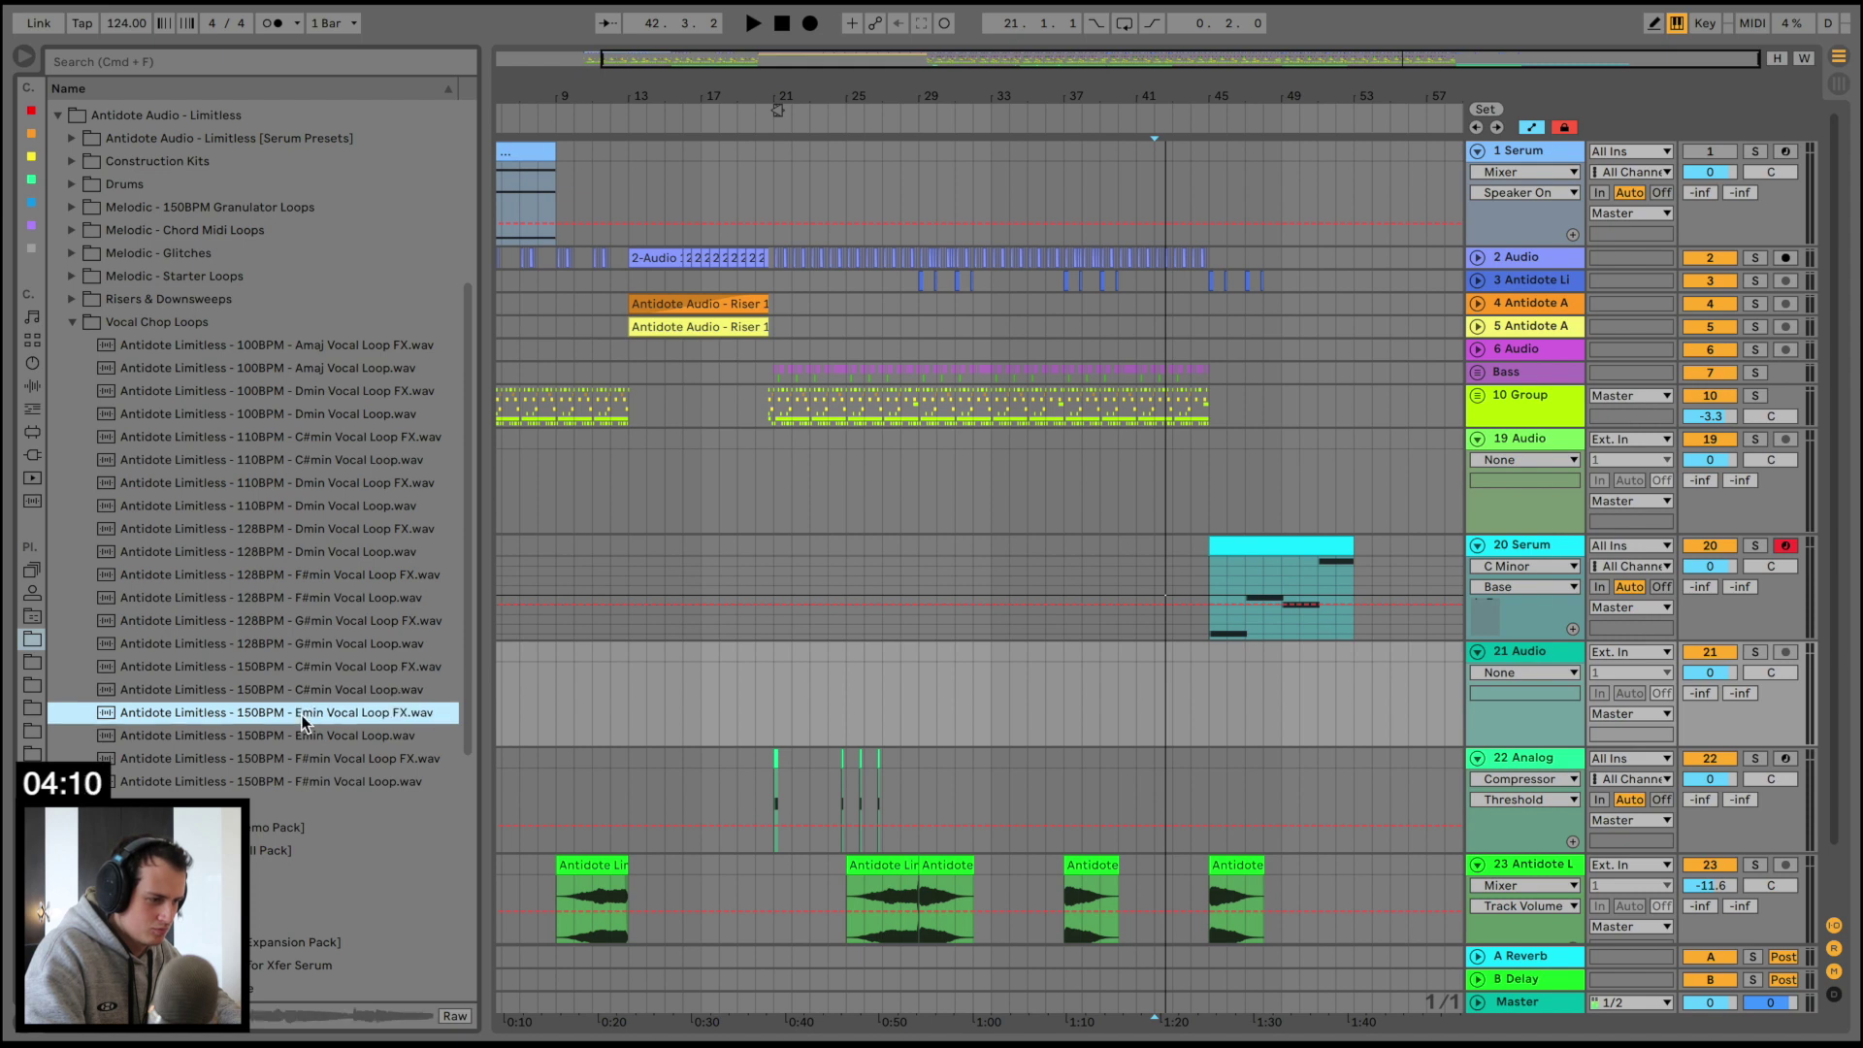
{"action": "left_click", "coordinate": [72, 322]}
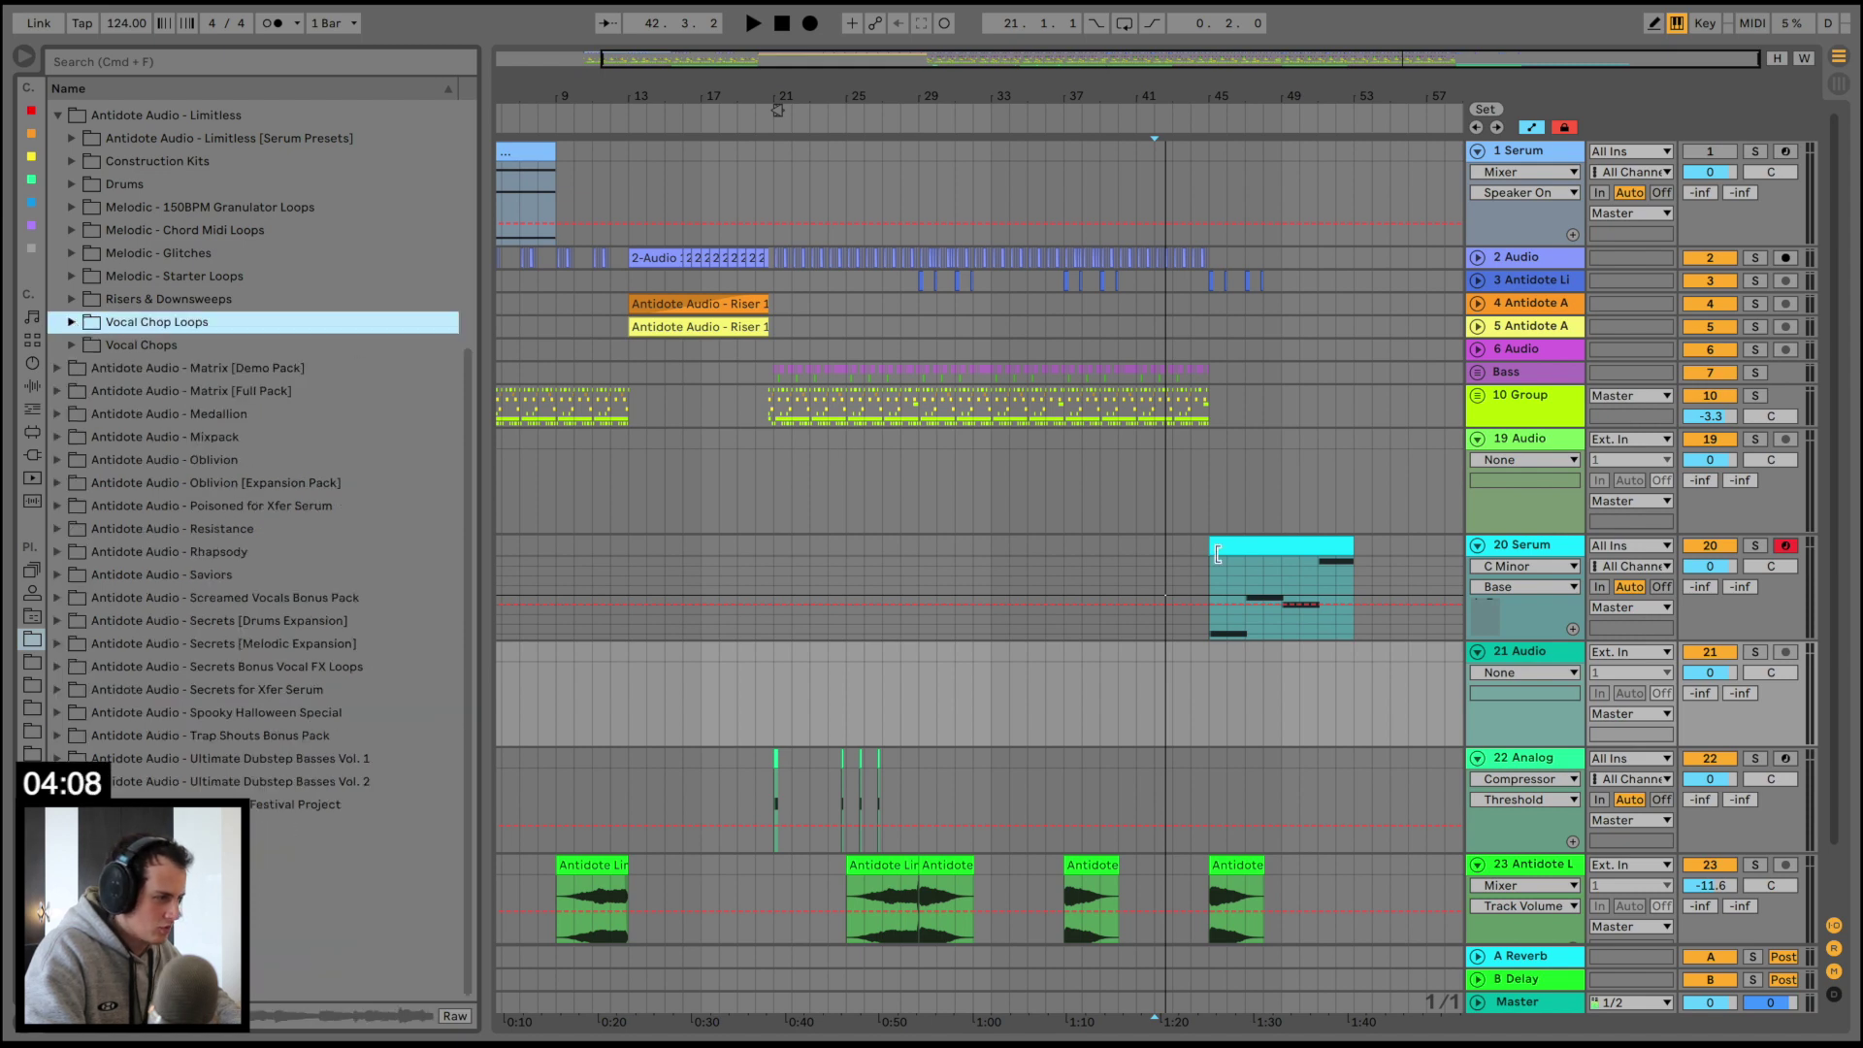
Unfold the 3 Antidote Li track around bar 45 and expand the Vocal Chops sample folder
{"action": "left_click_drag", "start_coordinate": [1264, 105], "coordinate": [1232, 280]}
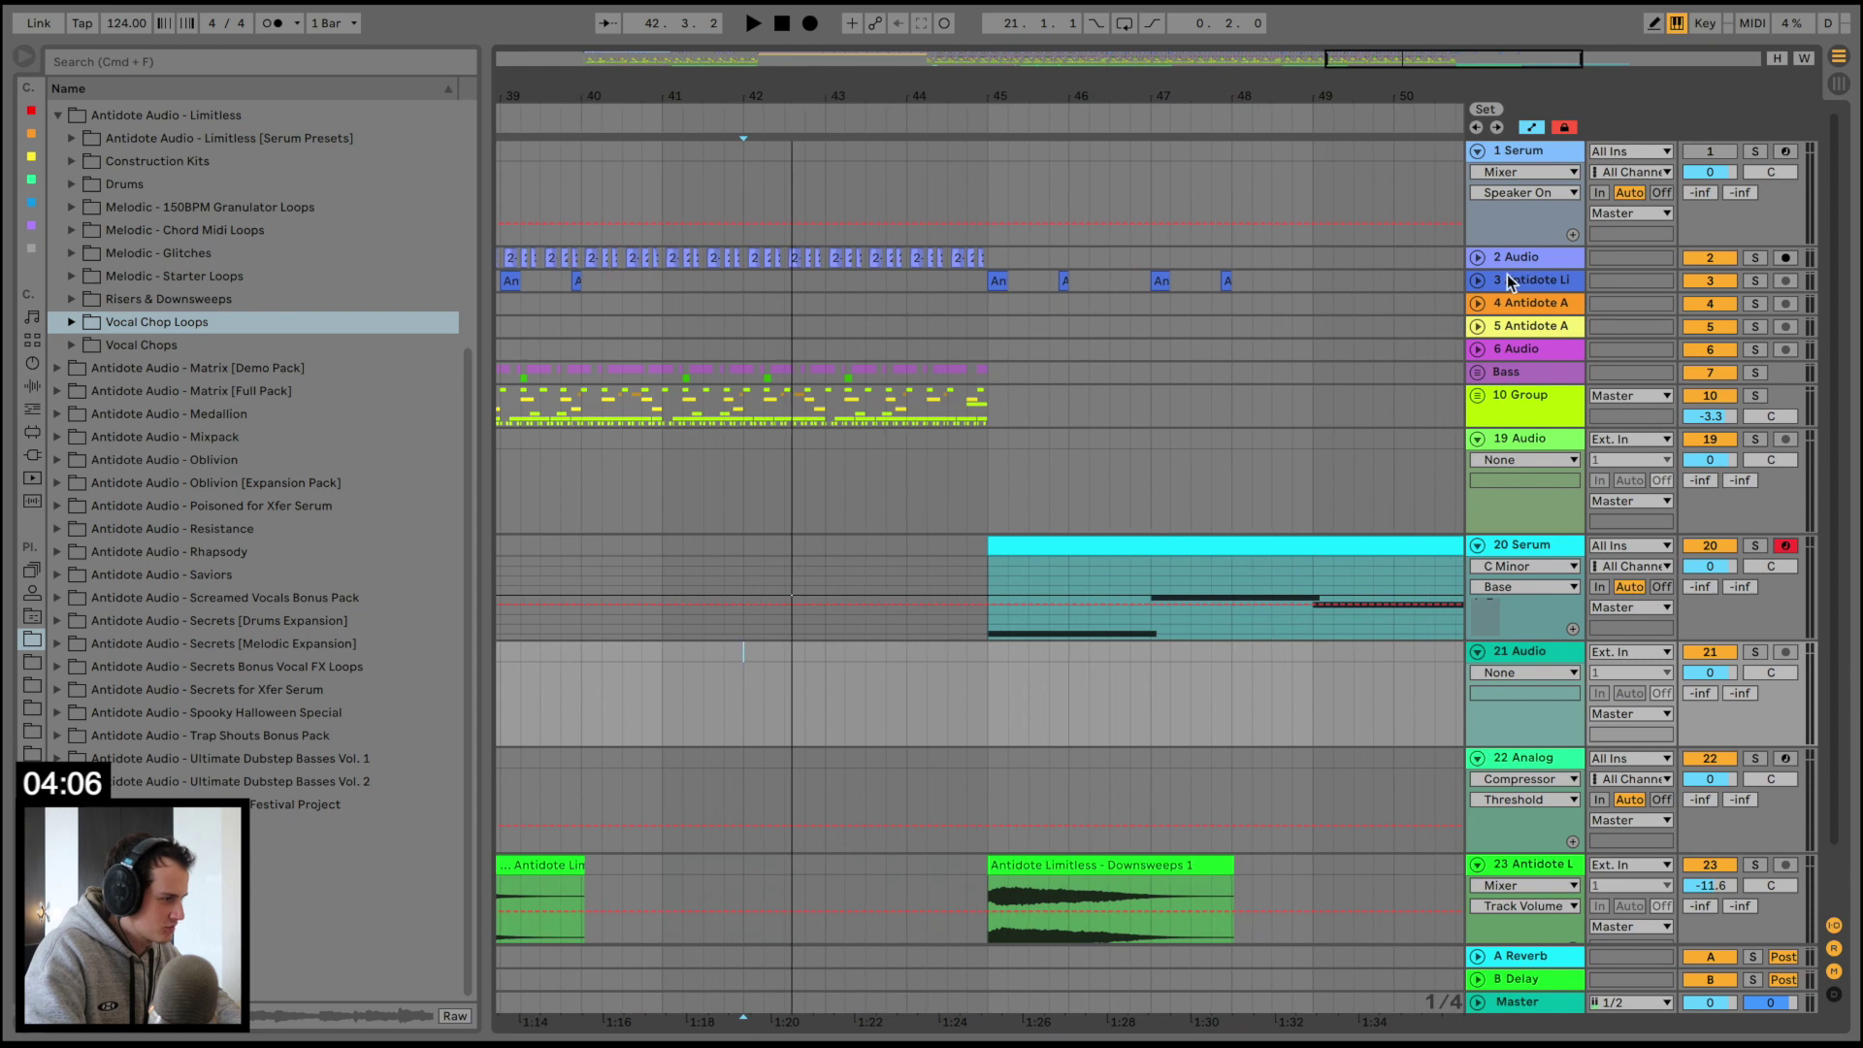
{"action": "left_click", "coordinate": [1477, 280]}
{"action": "left_click", "coordinate": [72, 342]}
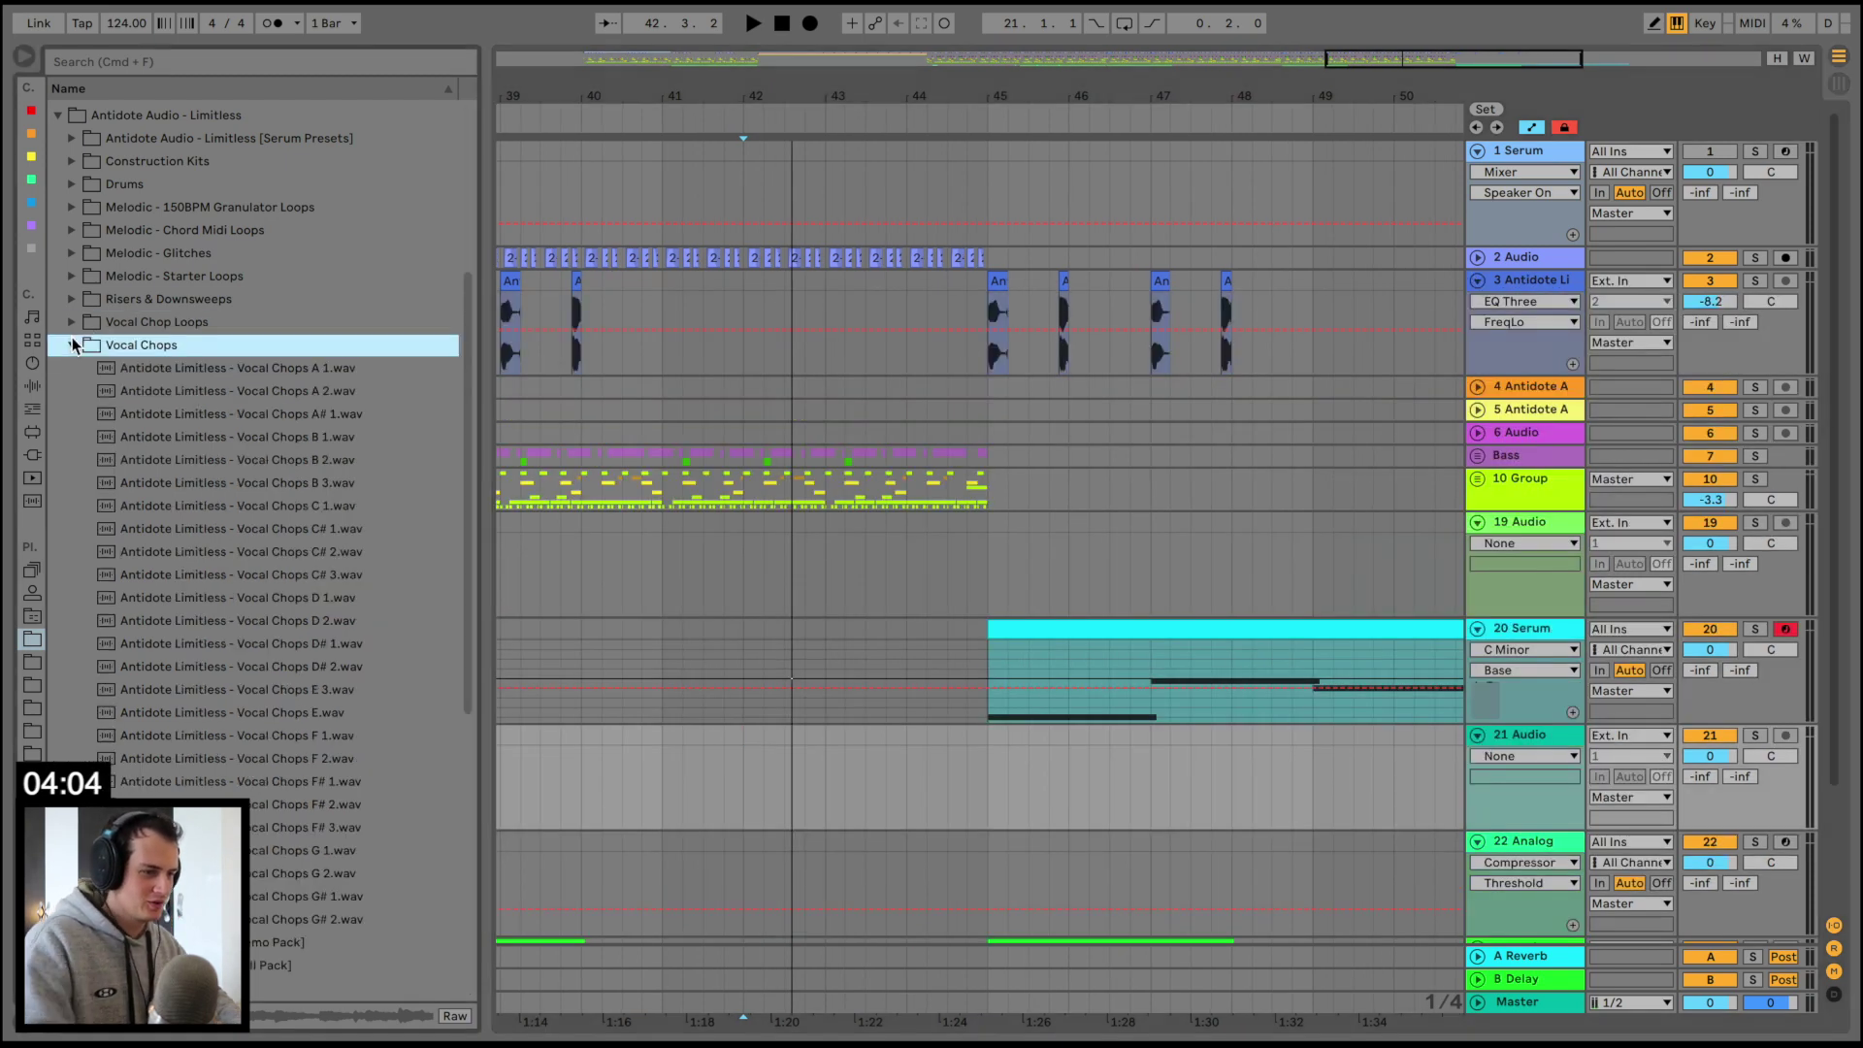
Audition the vocal chop samples from B 2 through C# 1 and return to B 3
{"action": "left_click", "coordinate": [210, 462]}
{"action": "key", "text": "Down"}
{"action": "key", "text": "Down"}
{"action": "key", "text": "Up"}
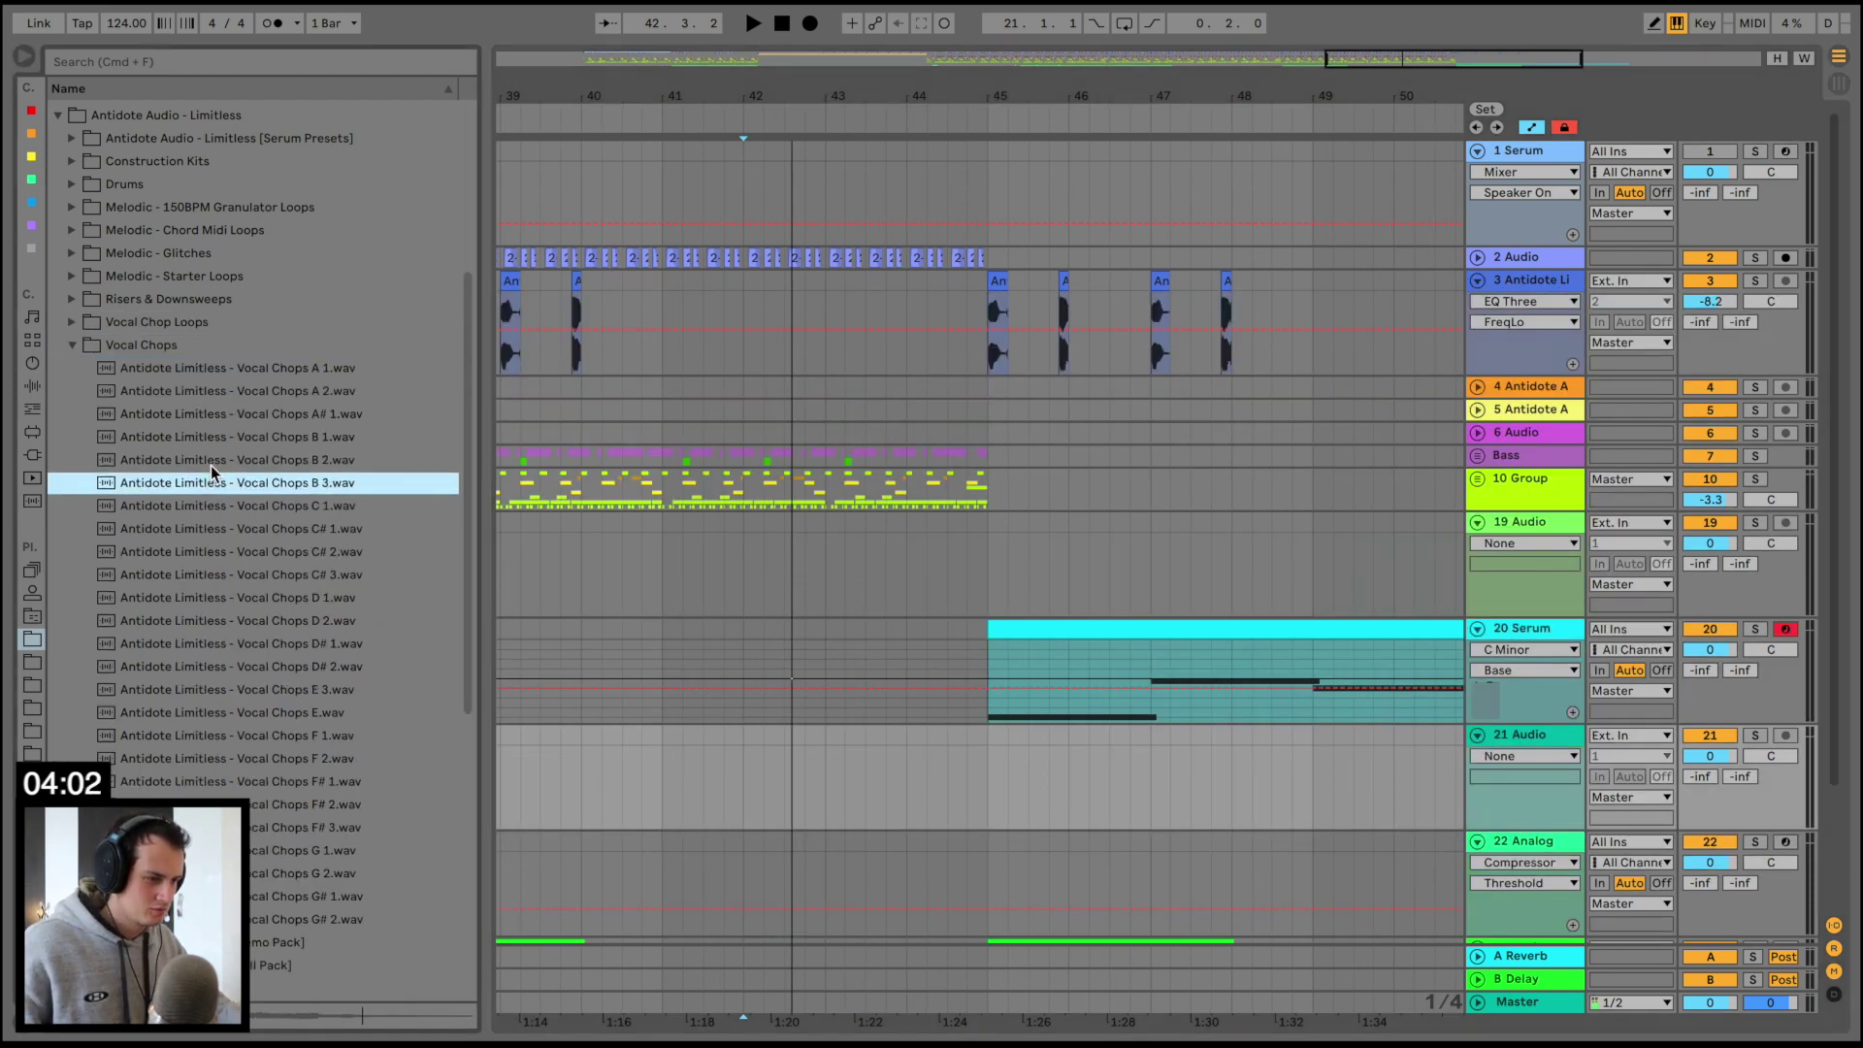
{"action": "key", "text": "Down"}
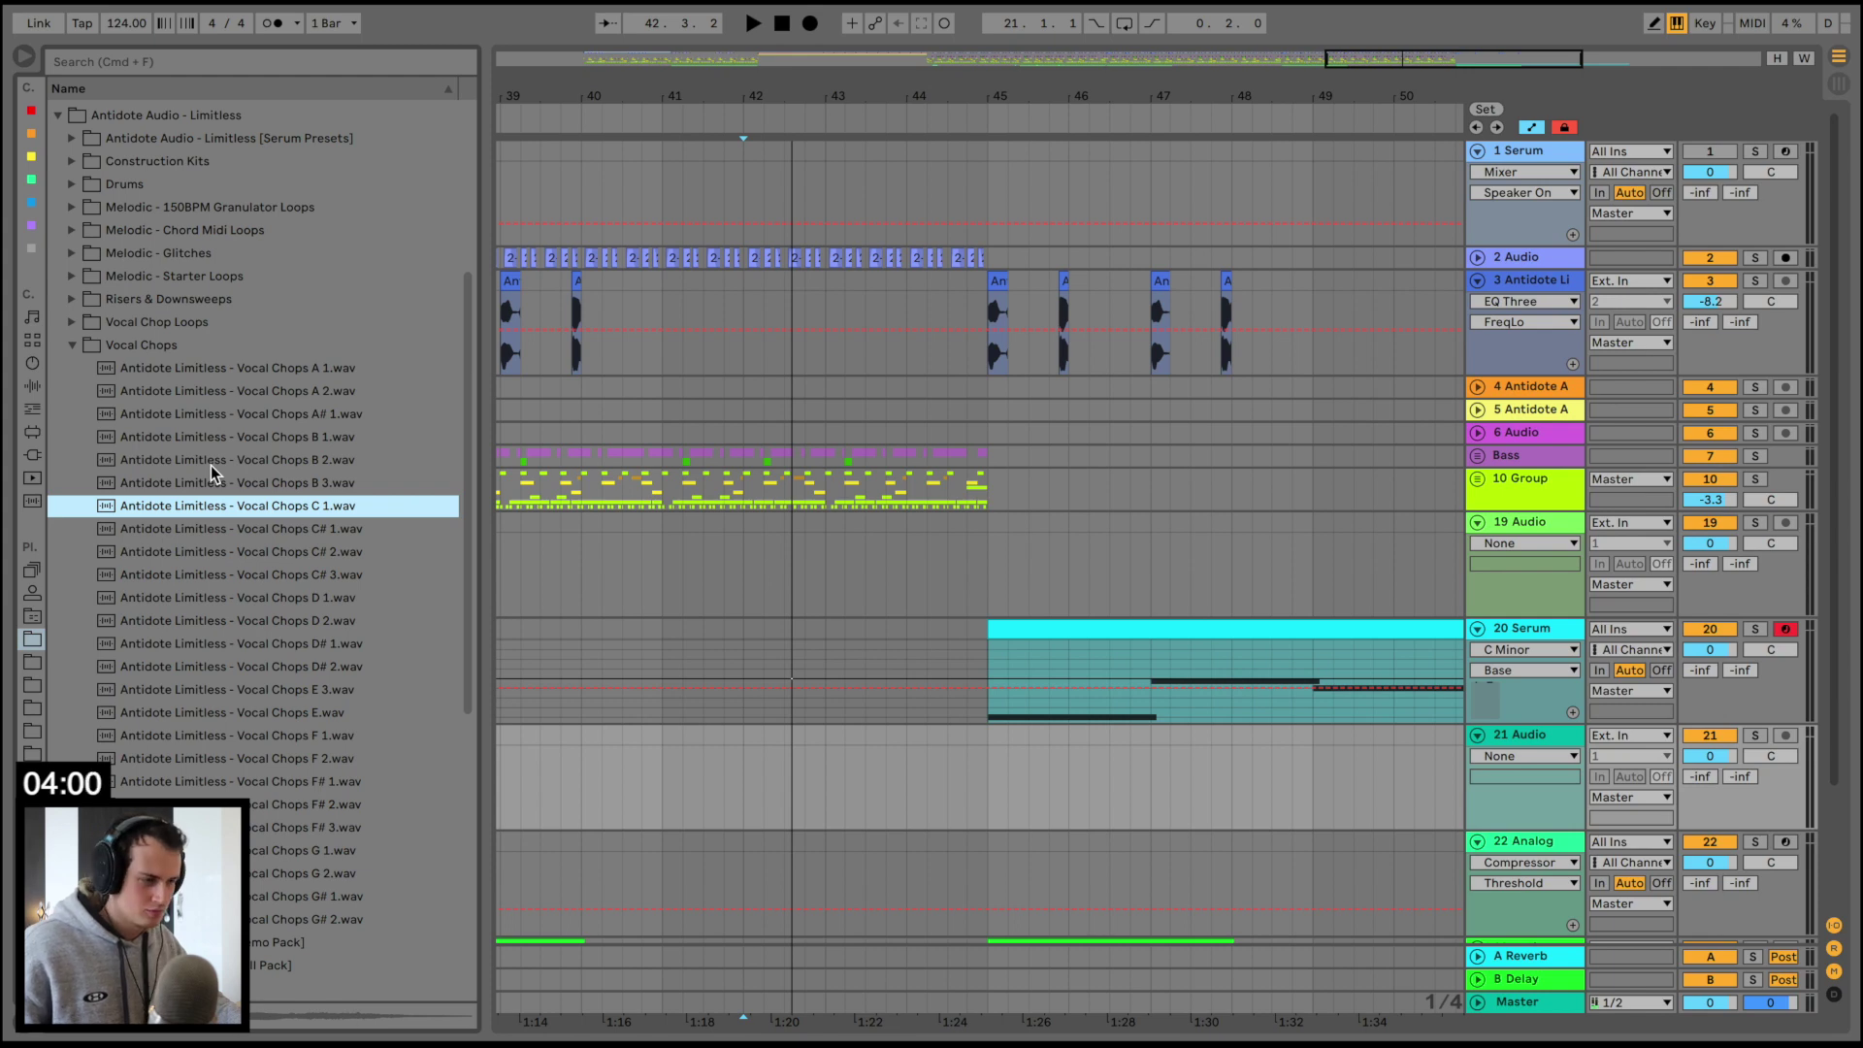
{"action": "key", "text": "Down"}
{"action": "key", "text": "Up"}
{"action": "key", "text": "Up"}
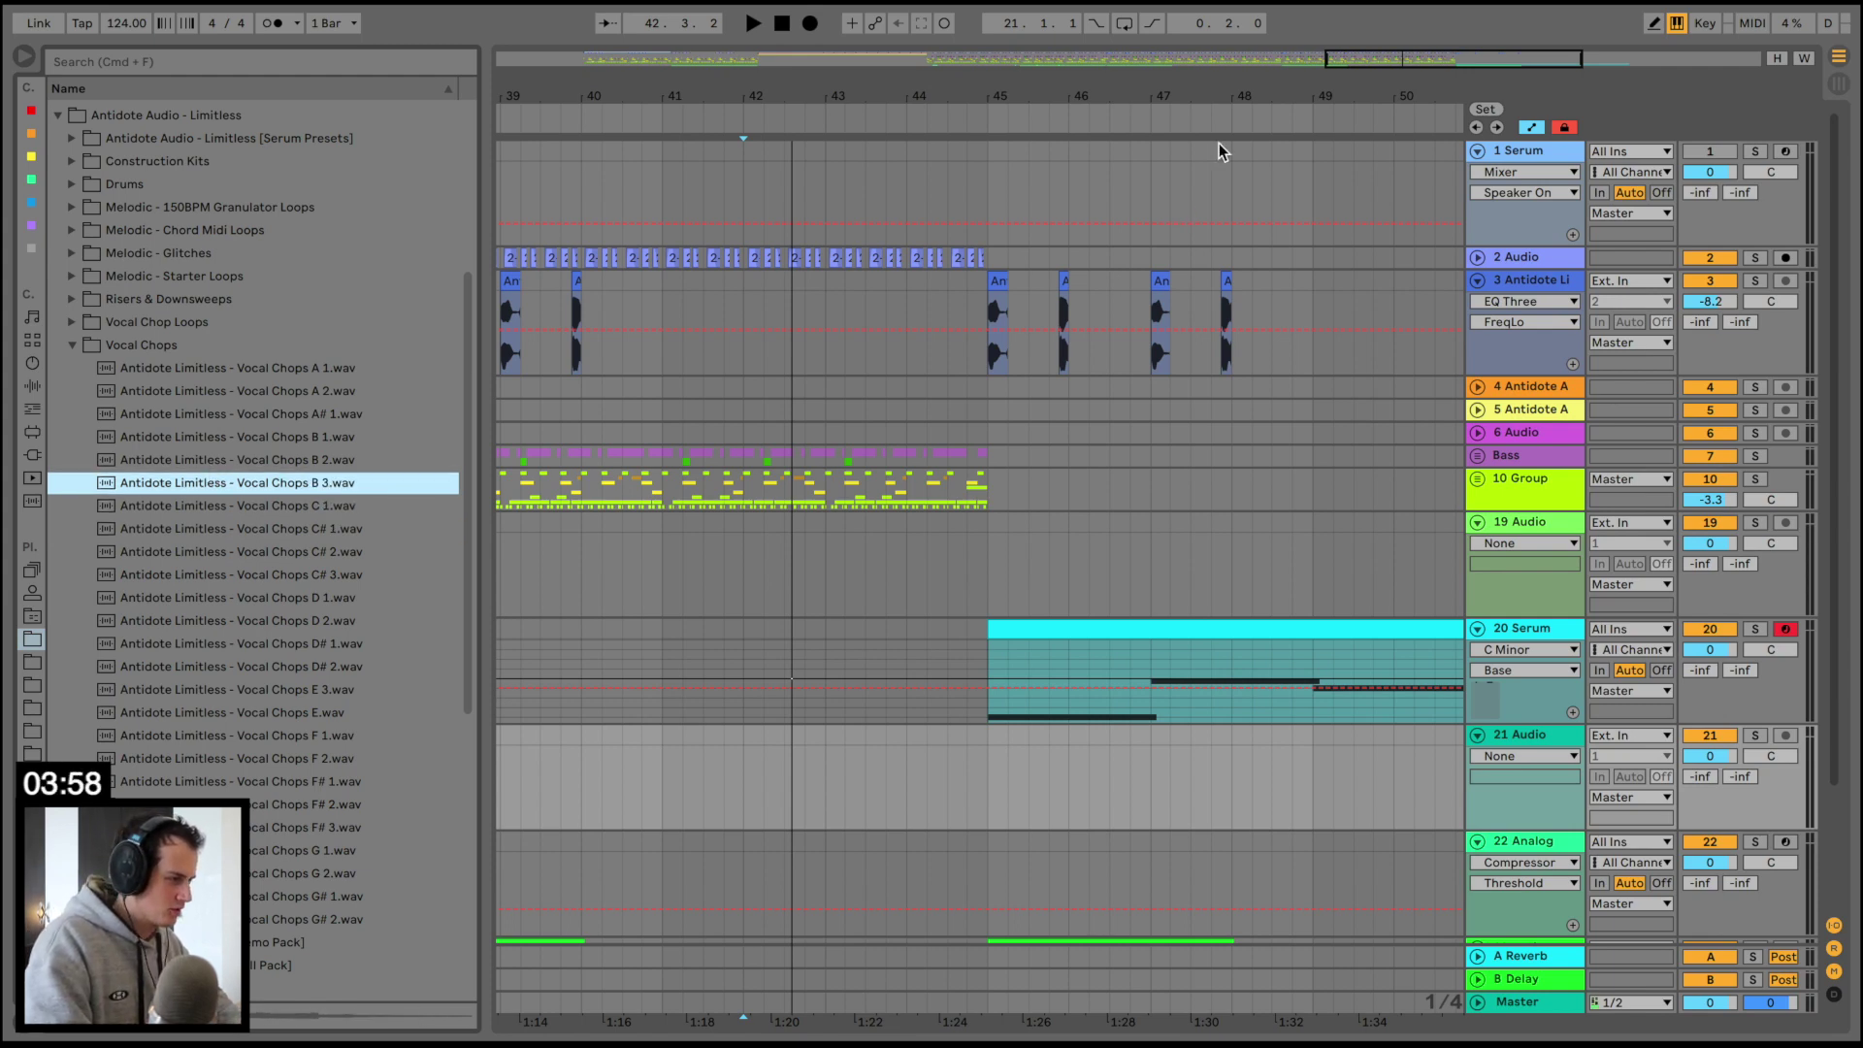
Delete the copied vocal clips from bar 45 onward on the 3 Antidote Li track
{"action": "left_click_drag", "start_coordinate": [1279, 91], "coordinate": [1268, 94]}
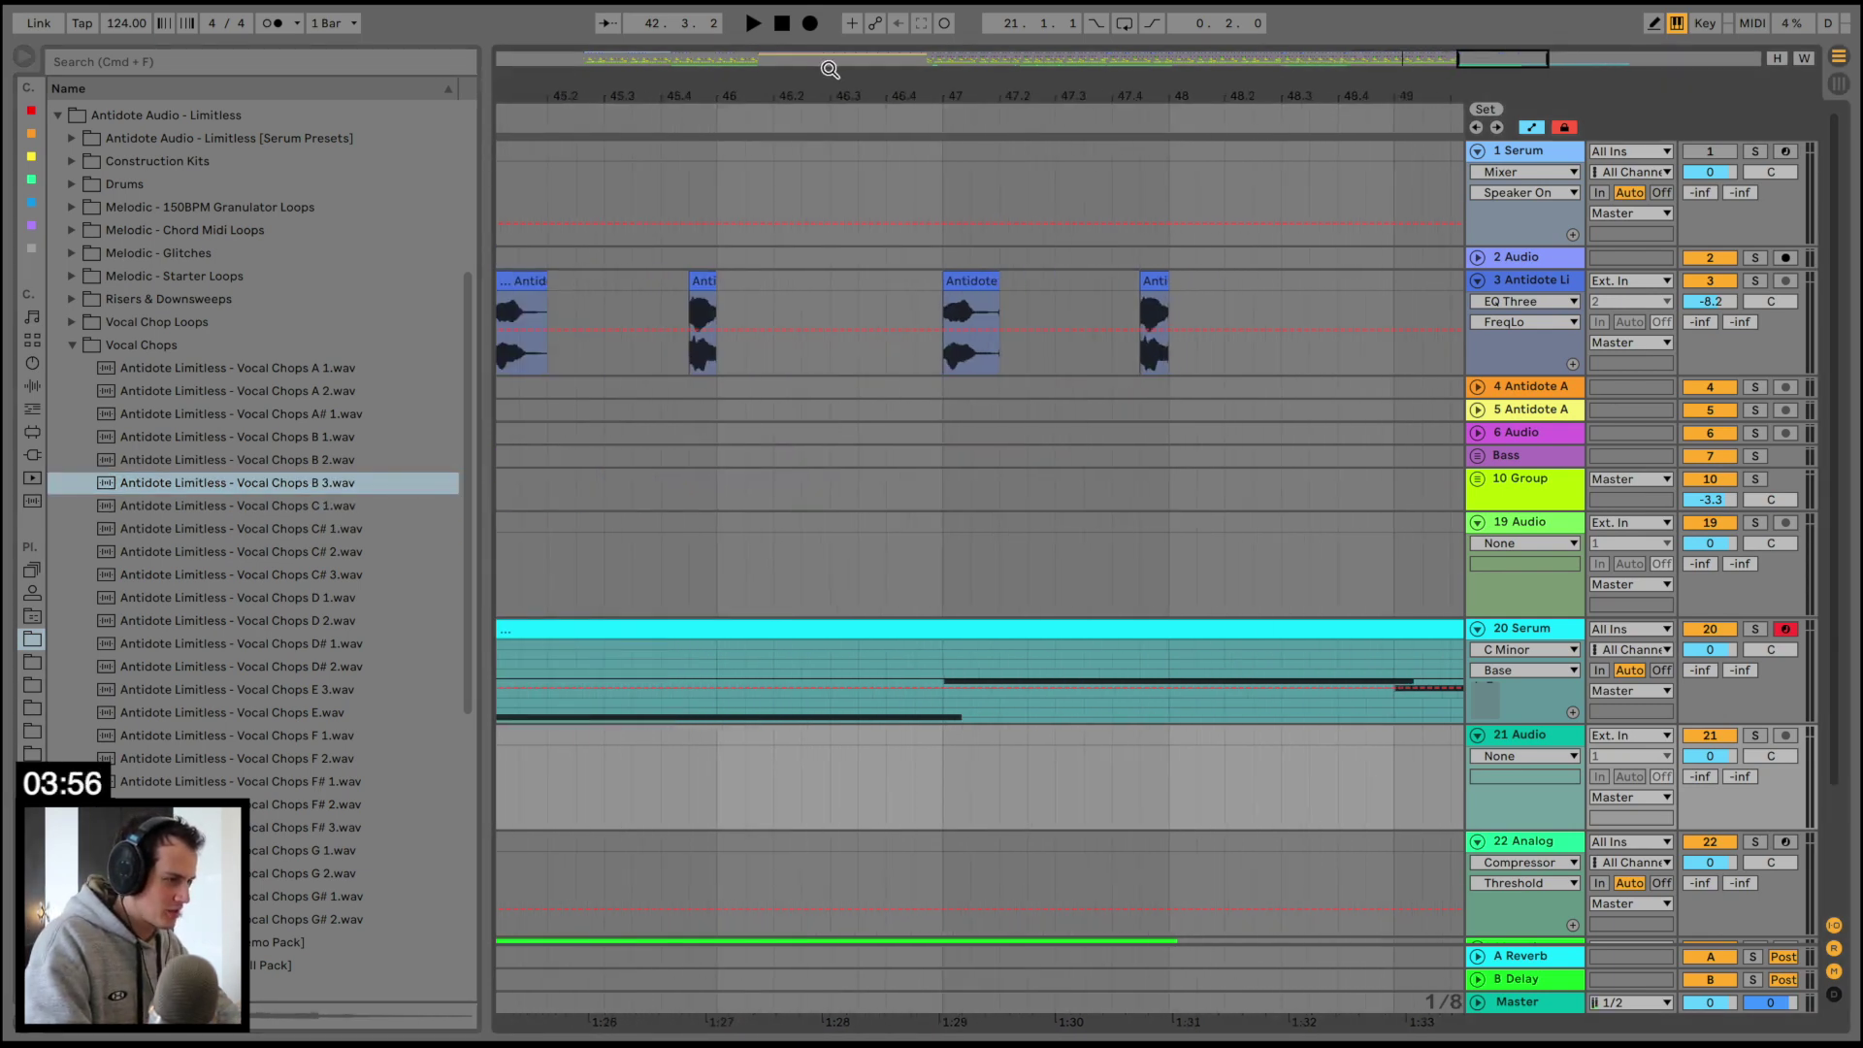
{"action": "left_click_drag", "start_coordinate": [819, 90], "coordinate": [819, 48]}
{"action": "left_click_drag", "start_coordinate": [1086, 284], "coordinate": [622, 288]}
{"action": "key", "text": "Delete"}
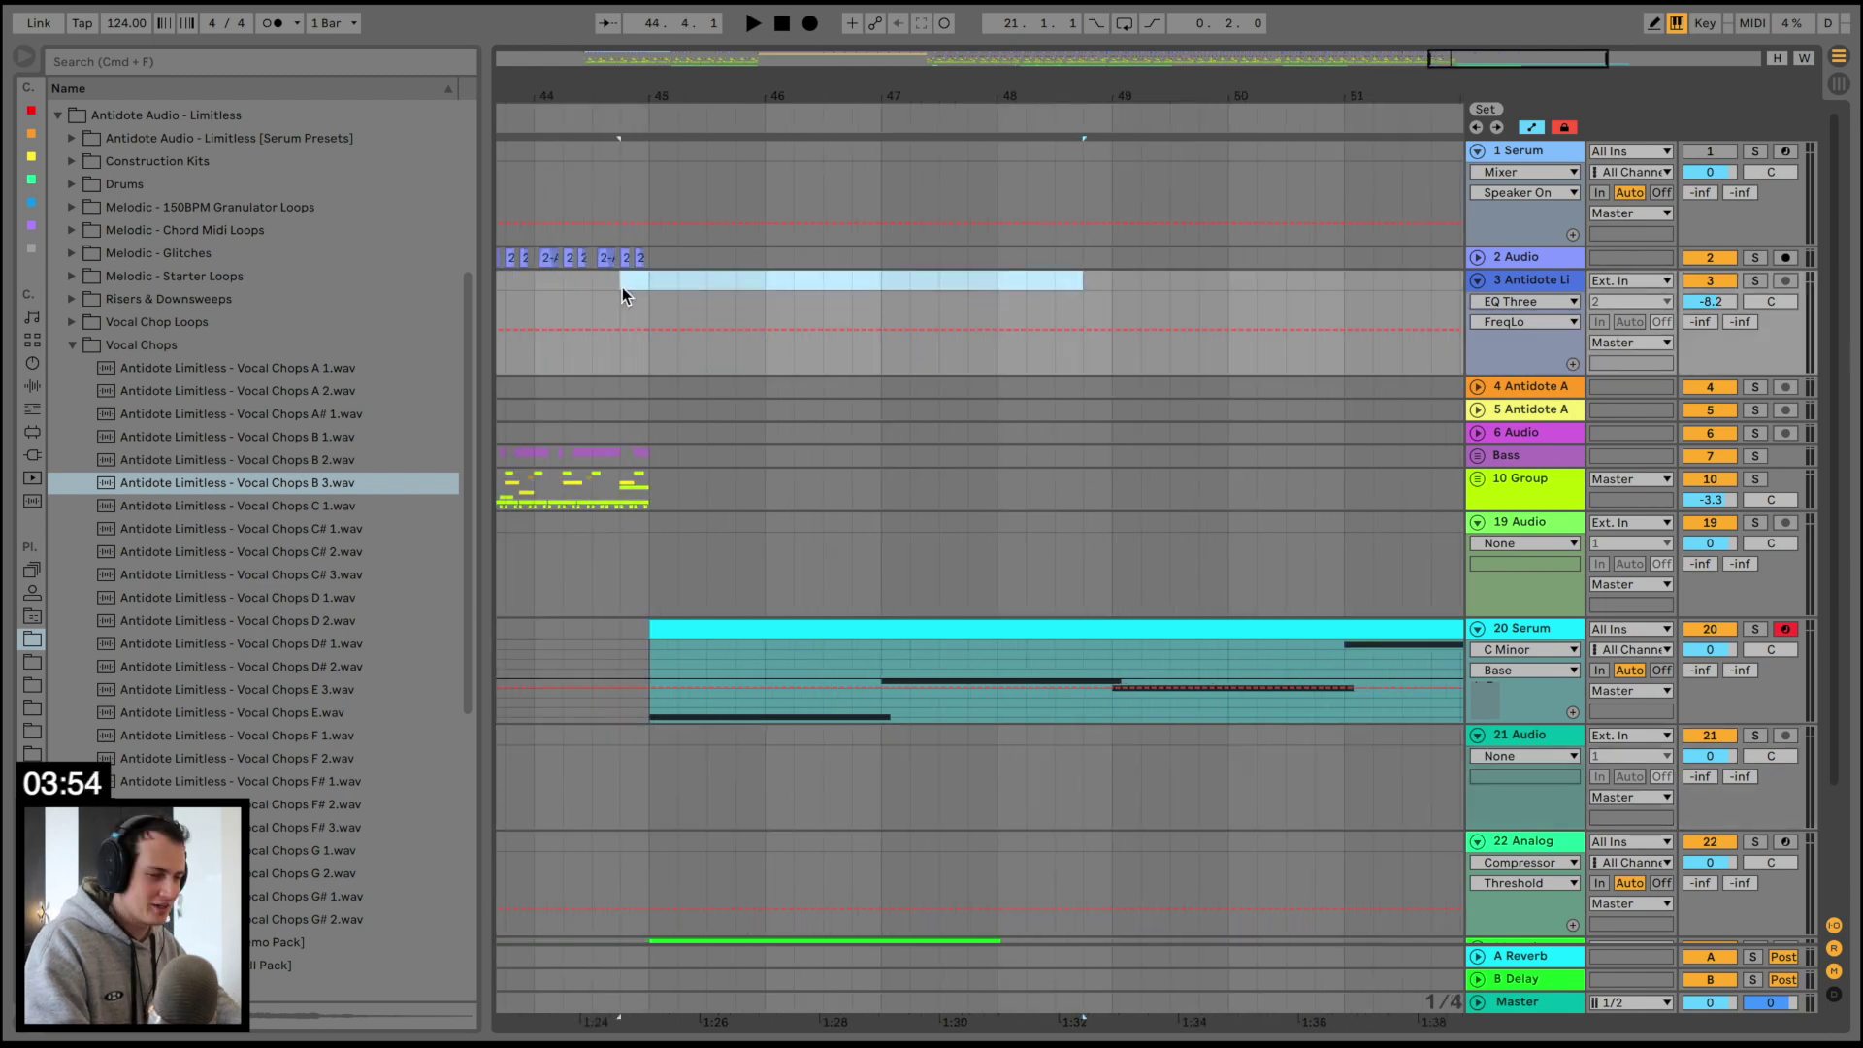
Place Vocal Chops B 3 at bar 45 and Vocal Chops C# 2 half a beat before bar 46 on the 3 Antidote Li track
{"action": "left_click_drag", "start_coordinate": [245, 492], "coordinate": [650, 289]}
{"action": "key", "text": "space"}
{"action": "left_click_drag", "start_coordinate": [263, 553], "coordinate": [766, 291]}
{"action": "left_click_drag", "start_coordinate": [756, 93], "coordinate": [753, 111]}
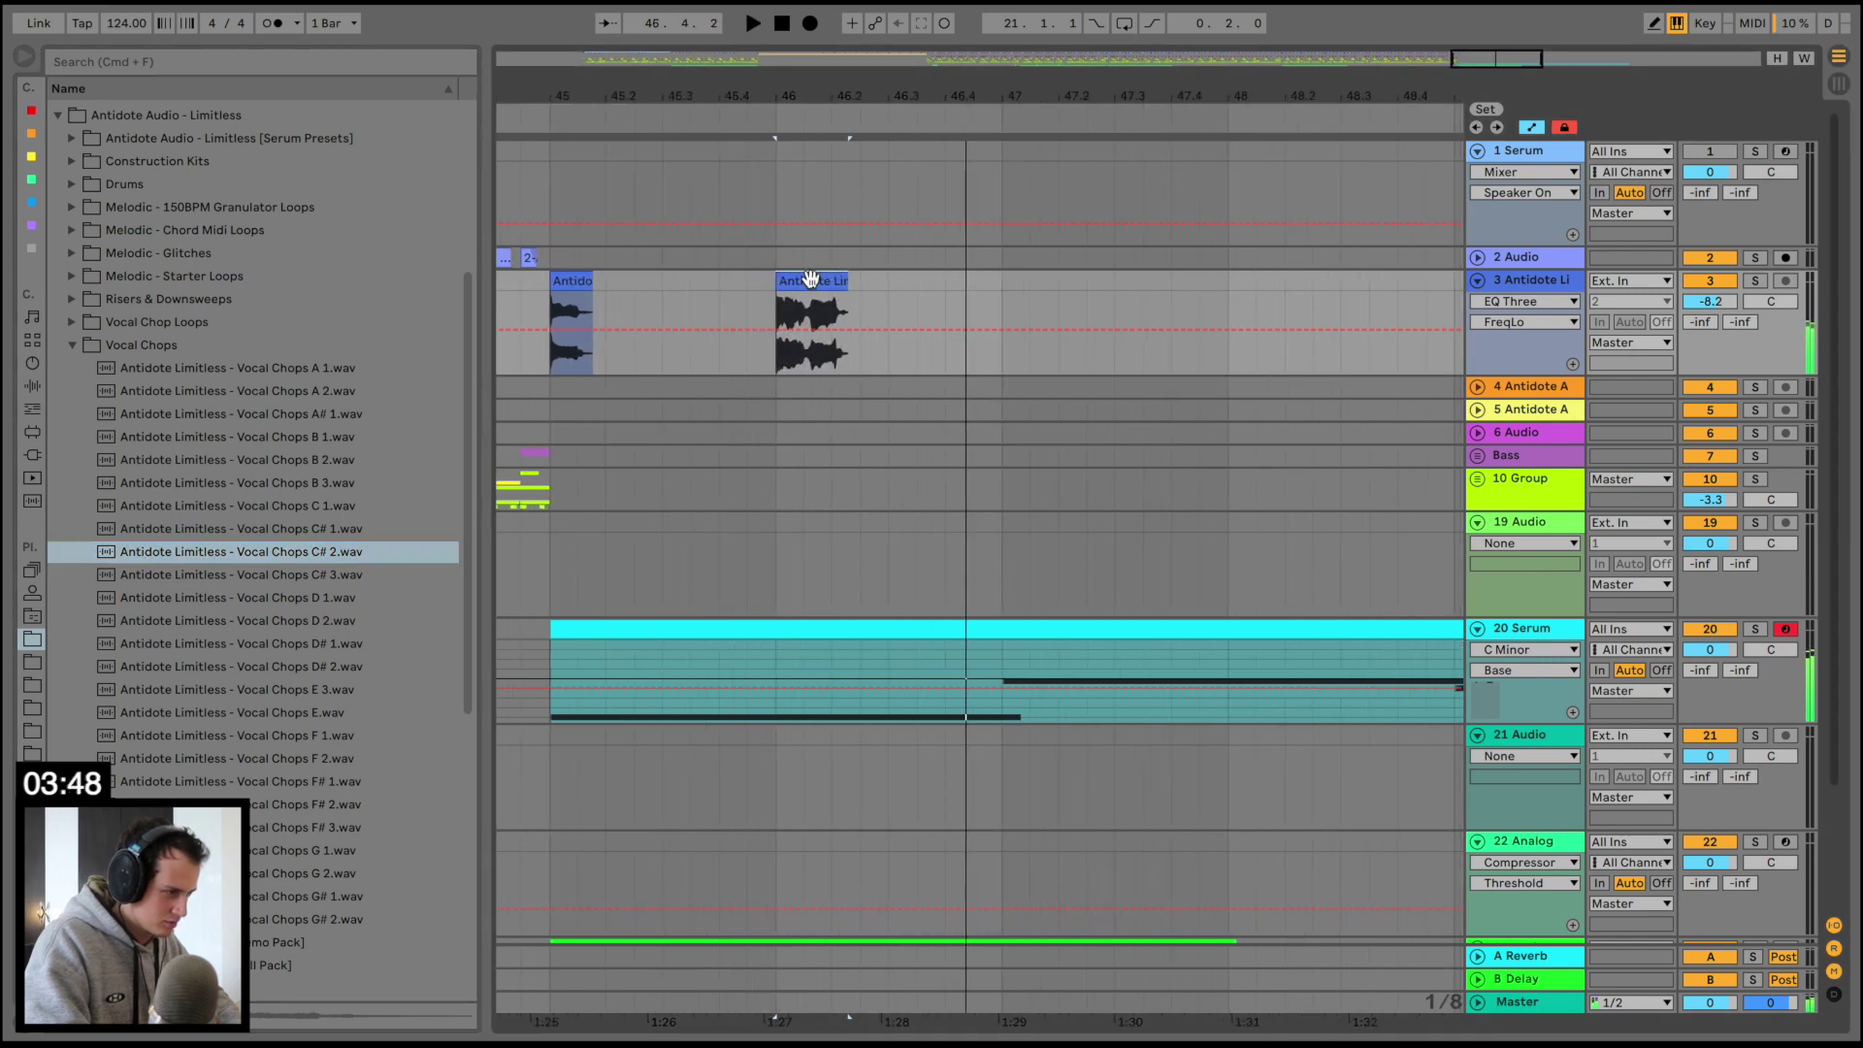
{"action": "key", "text": "space"}
{"action": "left_click", "coordinate": [497, 297]}
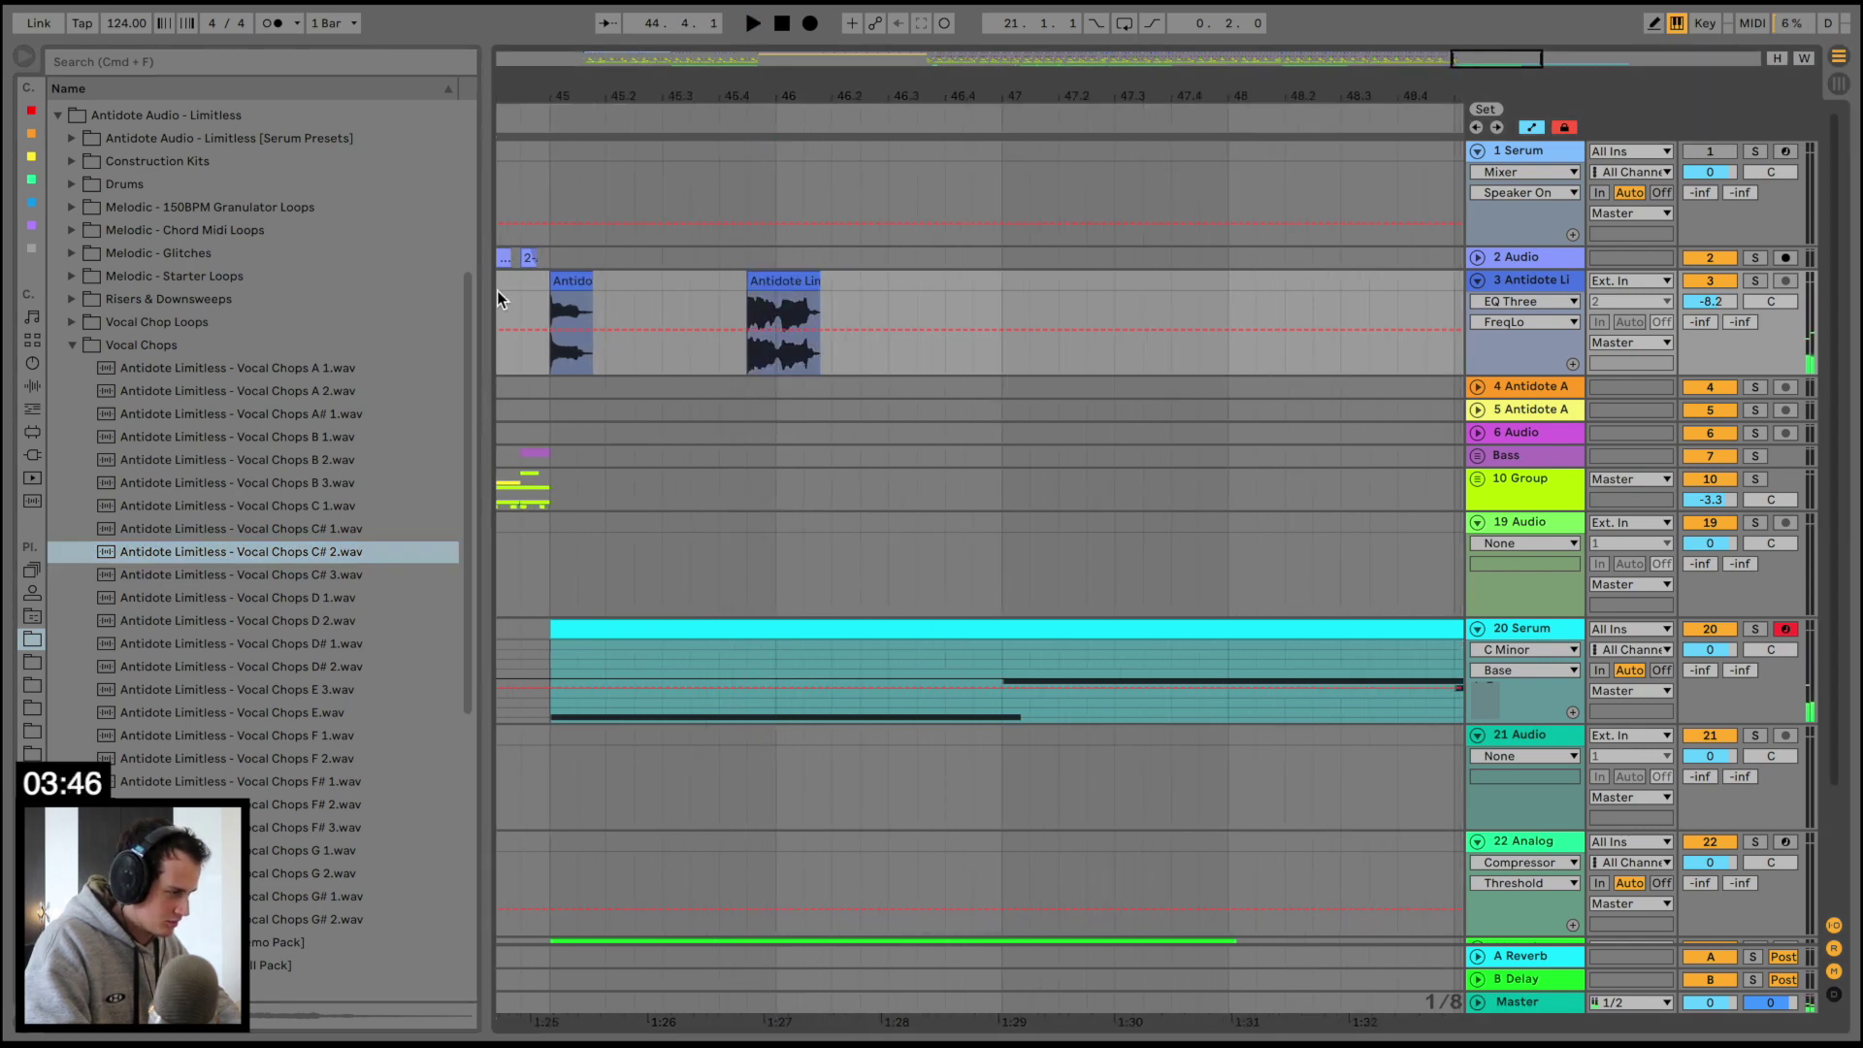
Automate the 3 Antidote Li track's Overdrive Dry/Wet to fall from 50% just before bar 45 to 23% at bar 45
{"action": "double_click", "coordinate": [1520, 279]}
{"action": "scroll", "coordinate": [794, 888], "scroll_direction": "right", "scroll_amount": 3}
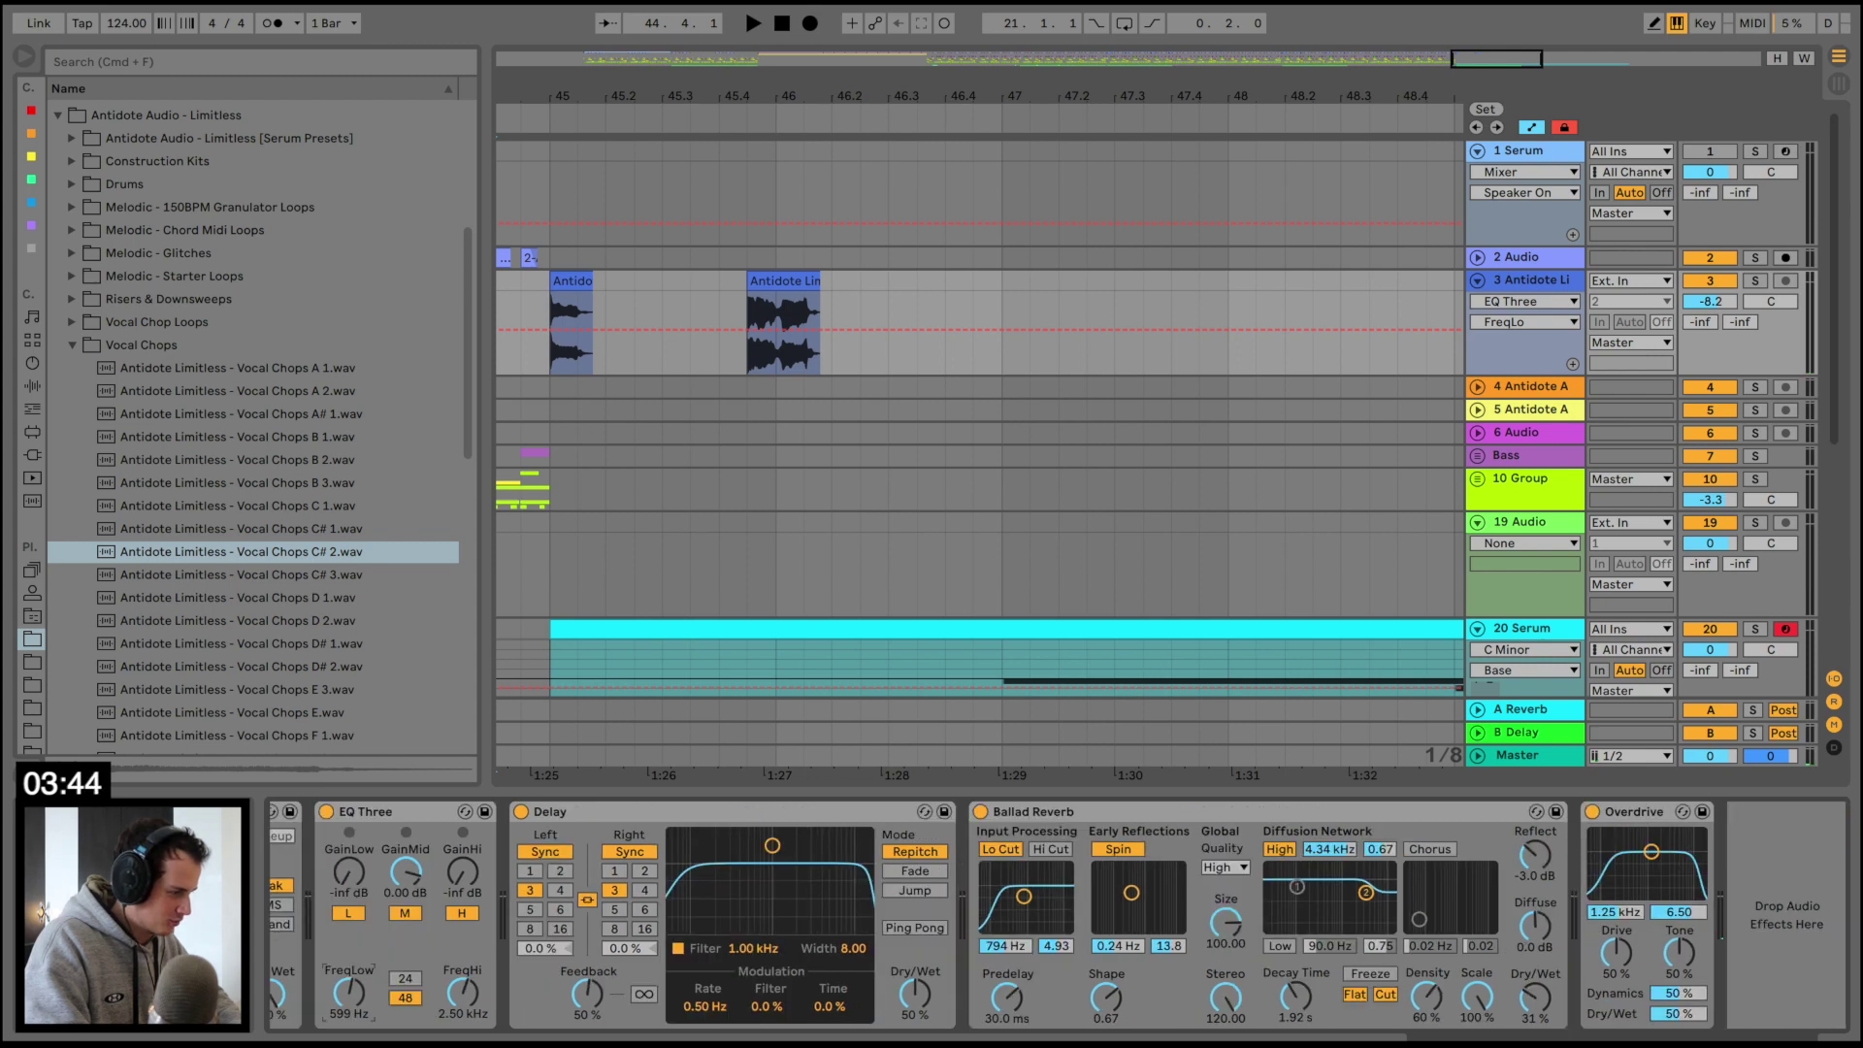
{"action": "left_click", "coordinate": [521, 334]}
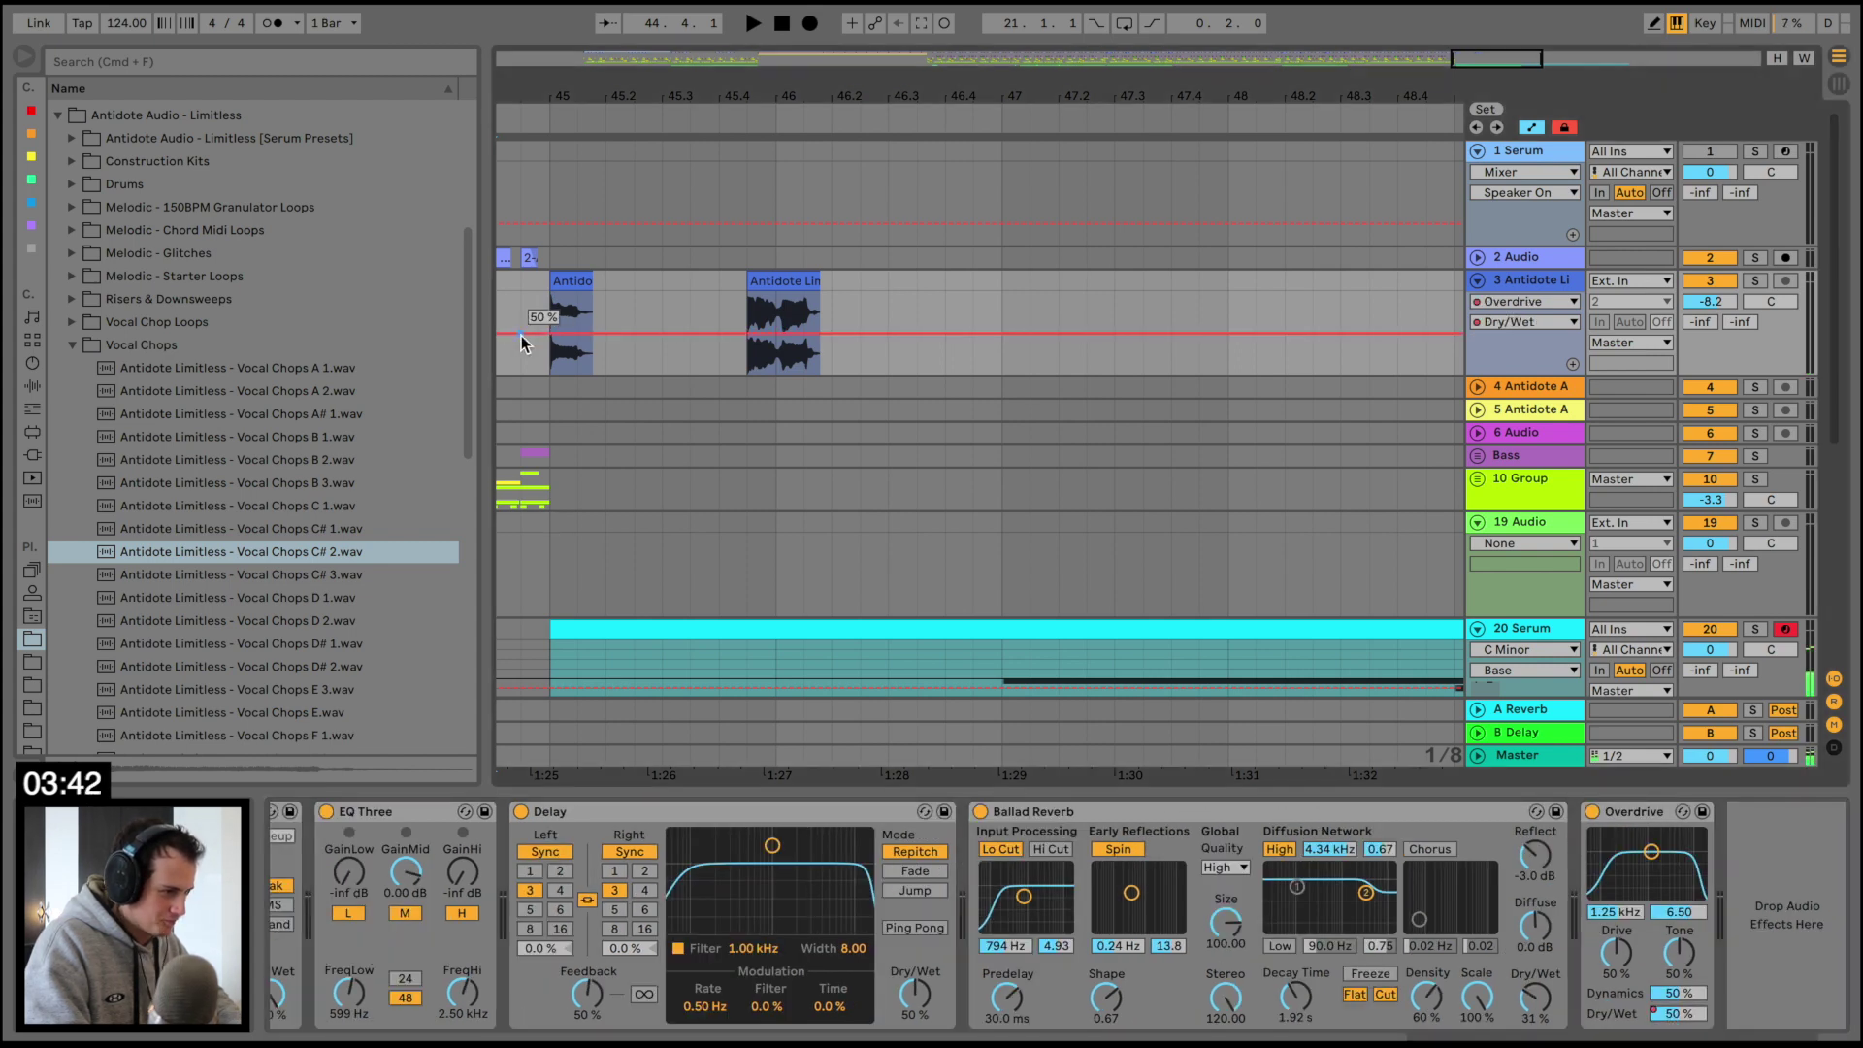
{"action": "key", "text": "space"}
{"action": "left_click_drag", "start_coordinate": [548, 334], "coordinate": [543, 355]}
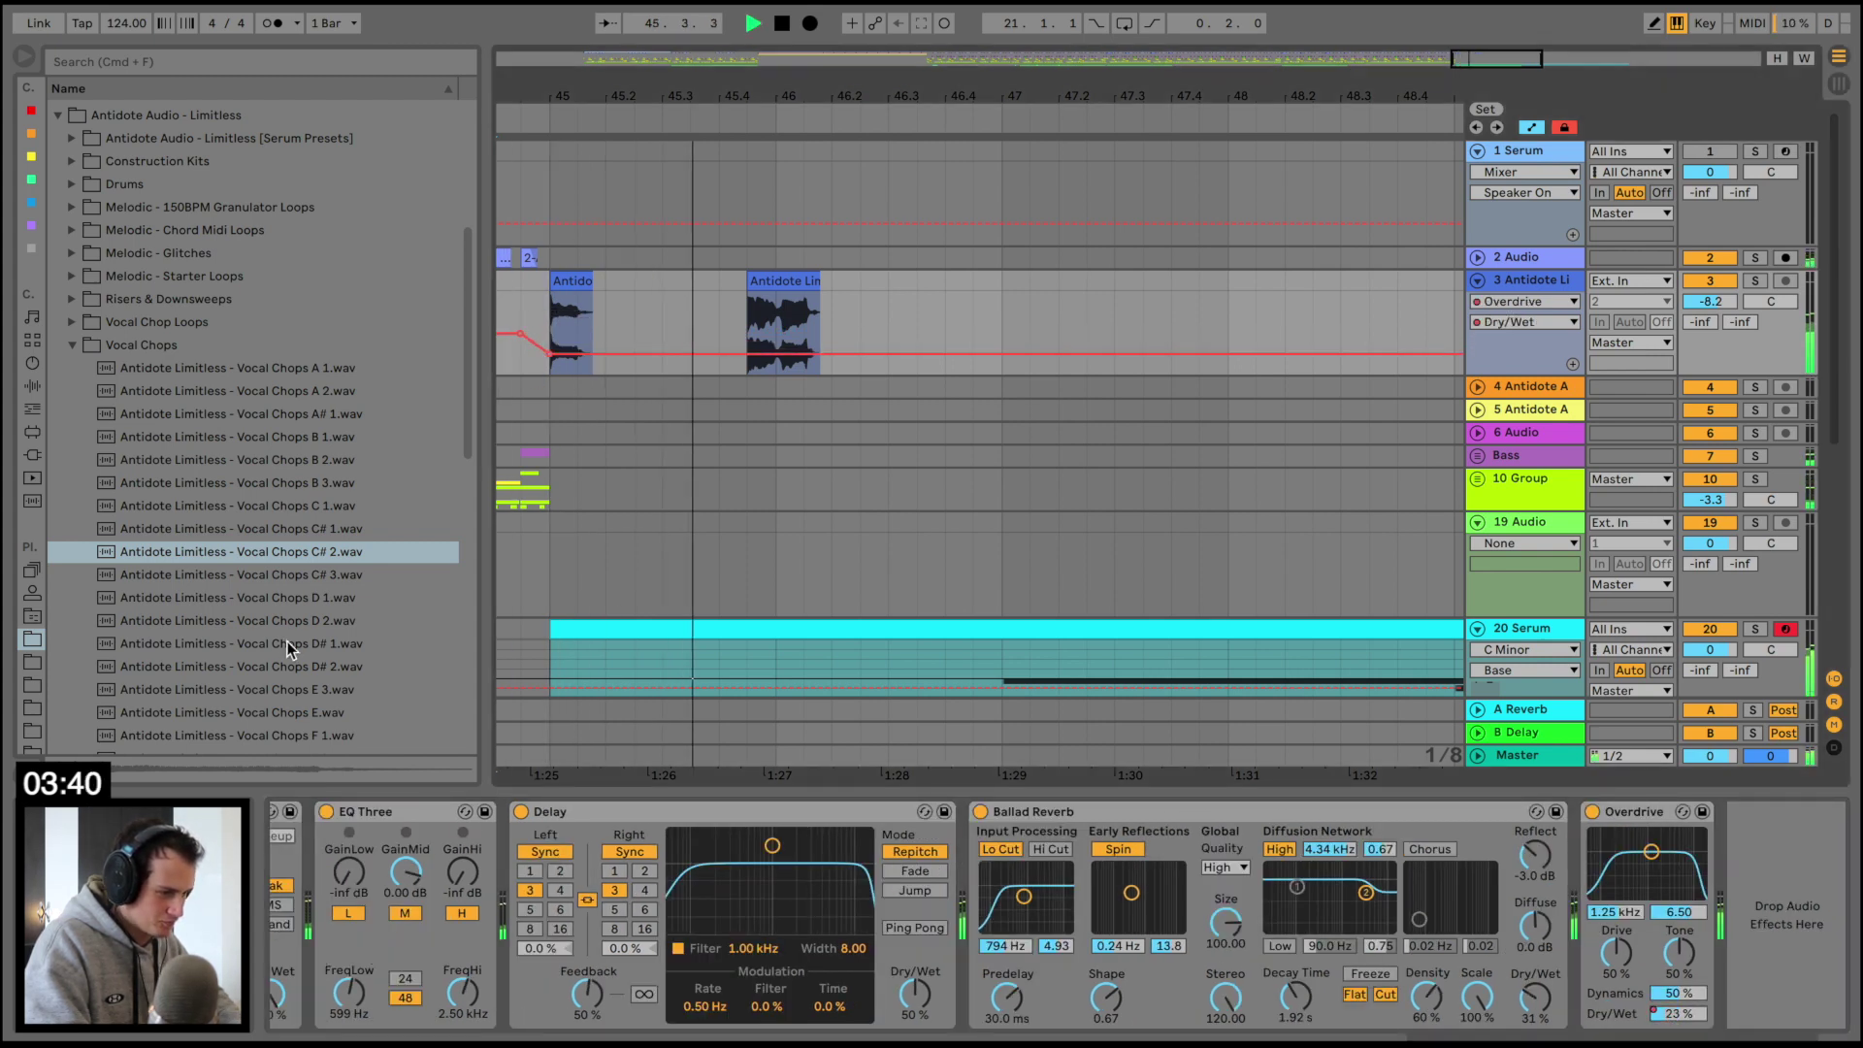
Add Vocal Chops D# 1 and further short chops between bars 45 and 47, playing back the pattern
{"action": "left_click_drag", "start_coordinate": [243, 643], "coordinate": [678, 282]}
{"action": "left_click", "coordinate": [583, 281]}
{"action": "key", "text": "space"}
{"action": "key", "text": "space"}
{"action": "key", "text": "space"}
{"action": "left_click", "coordinate": [584, 282]}
{"action": "key", "text": "space"}
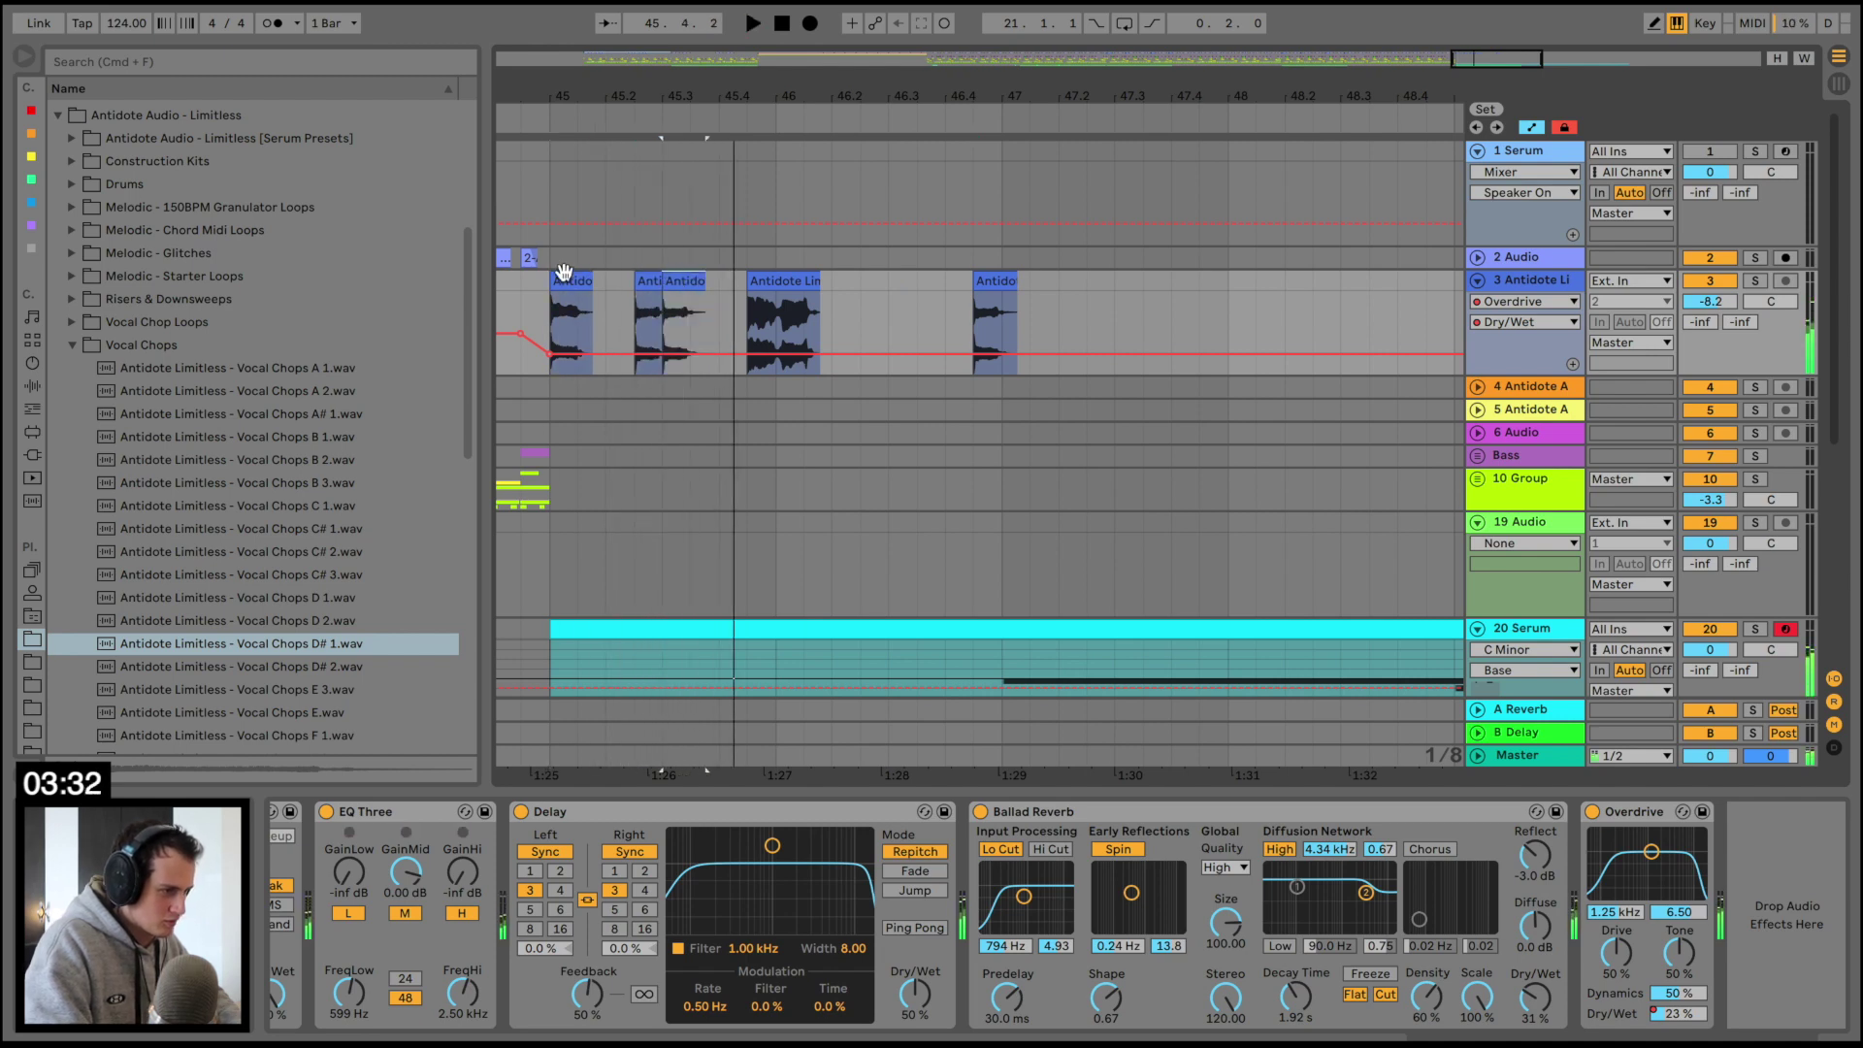
Open the sample settings of the chop before bar 45.4 and audition the vocal chop pattern from there and from bar 45
{"action": "double_click", "coordinate": [686, 282]}
{"action": "key", "text": "space"}
{"action": "left_click", "coordinate": [402, 942]}
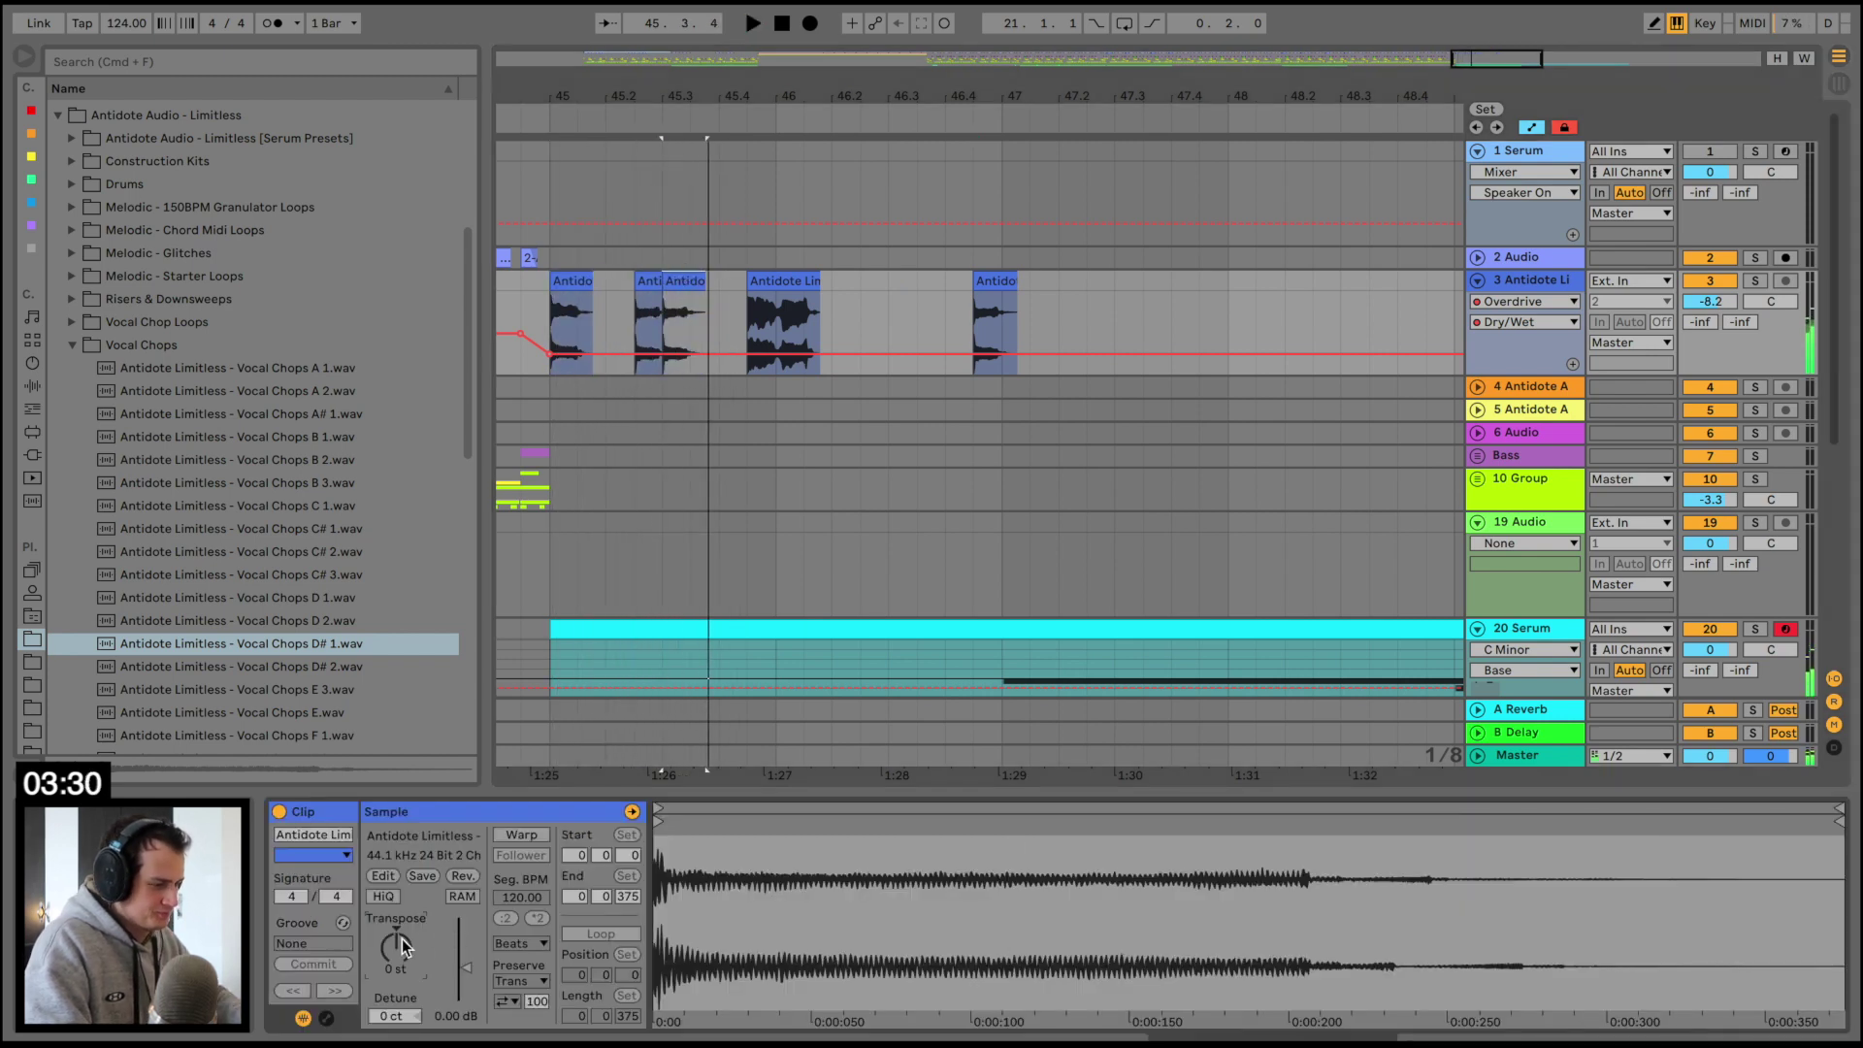
{"action": "key", "text": "space"}
{"action": "key", "text": "space"}
{"action": "key", "text": "space"}
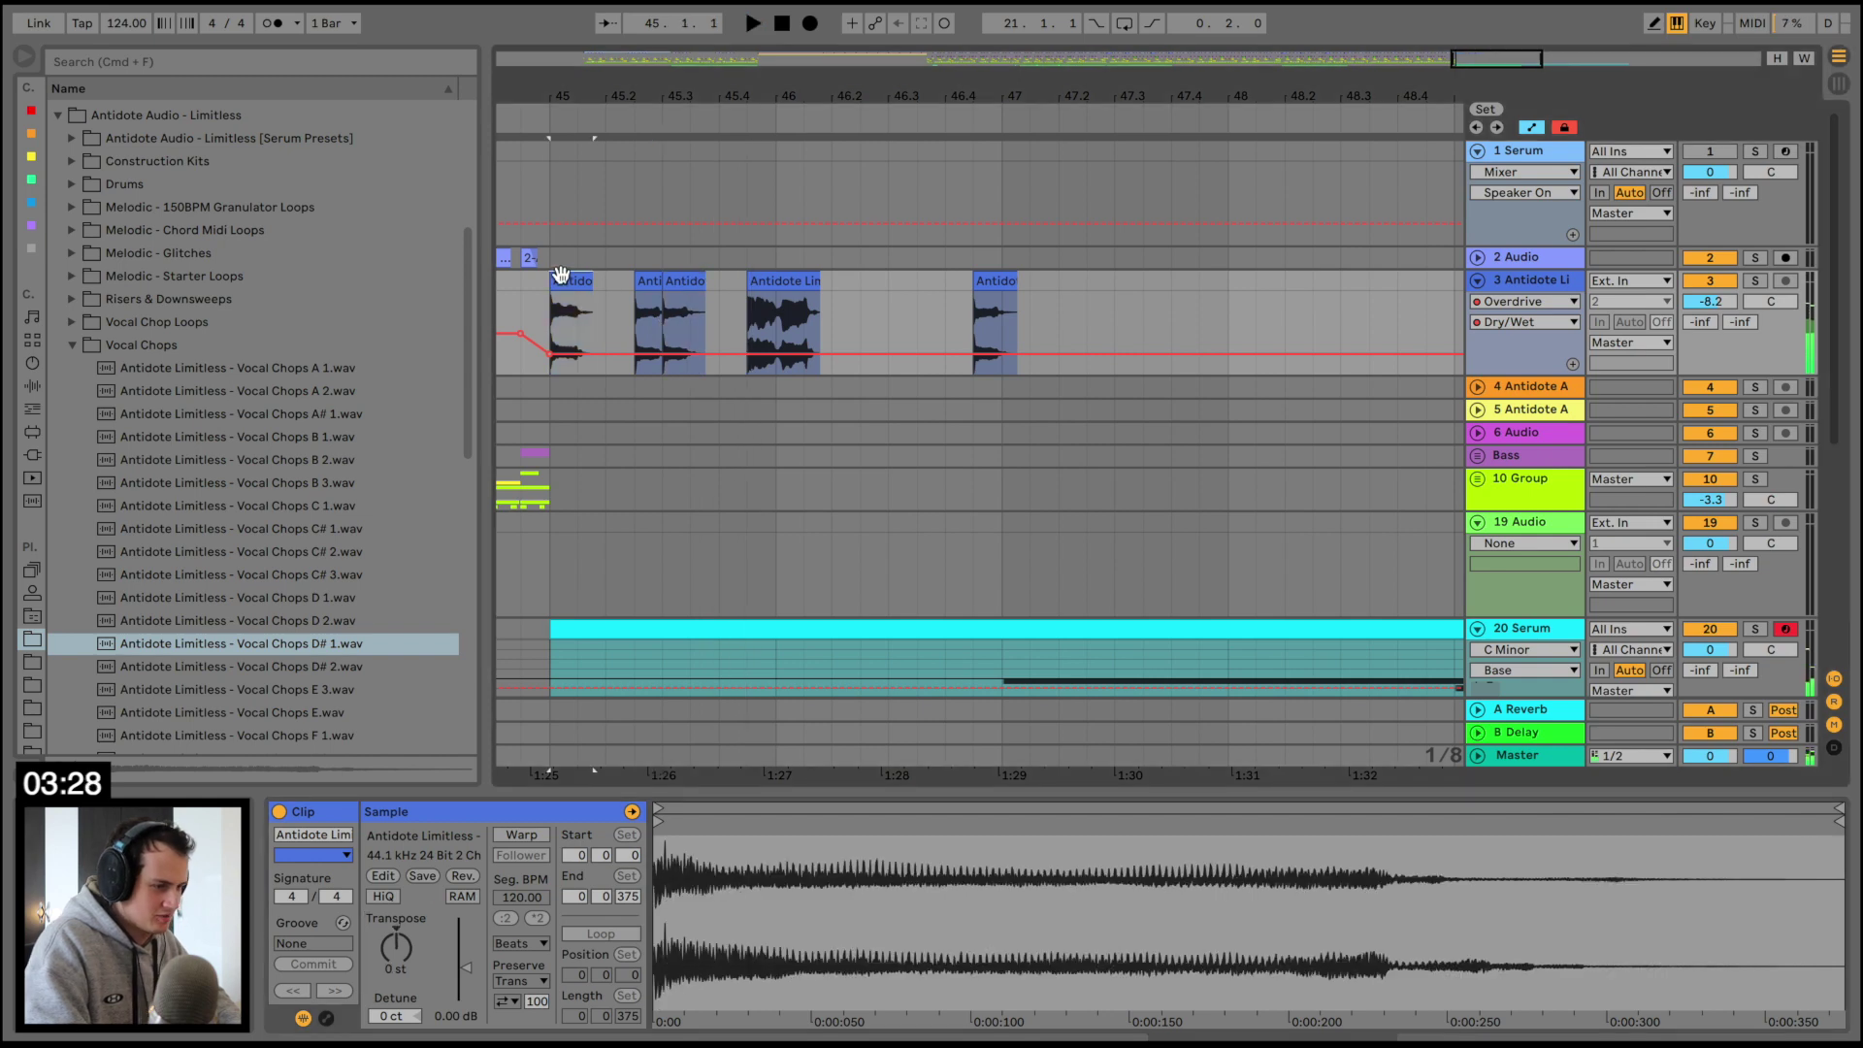
Place Vocal Chops E 3 at bar 46 on the 3 Antidote Li track, cutting off the preceding chop, and play back the pattern
{"action": "mouse_move", "coordinate": [210, 685]}
{"action": "left_mouse_down"}
{"action": "mouse_move", "coordinate": [811, 387]}
{"action": "mouse_move", "coordinate": [778, 298]}
{"action": "left_mouse_up"}
{"action": "left_click", "coordinate": [725, 310]}
{"action": "key", "text": "space"}
{"action": "key", "text": "space"}
{"action": "left_click", "coordinate": [772, 296]}
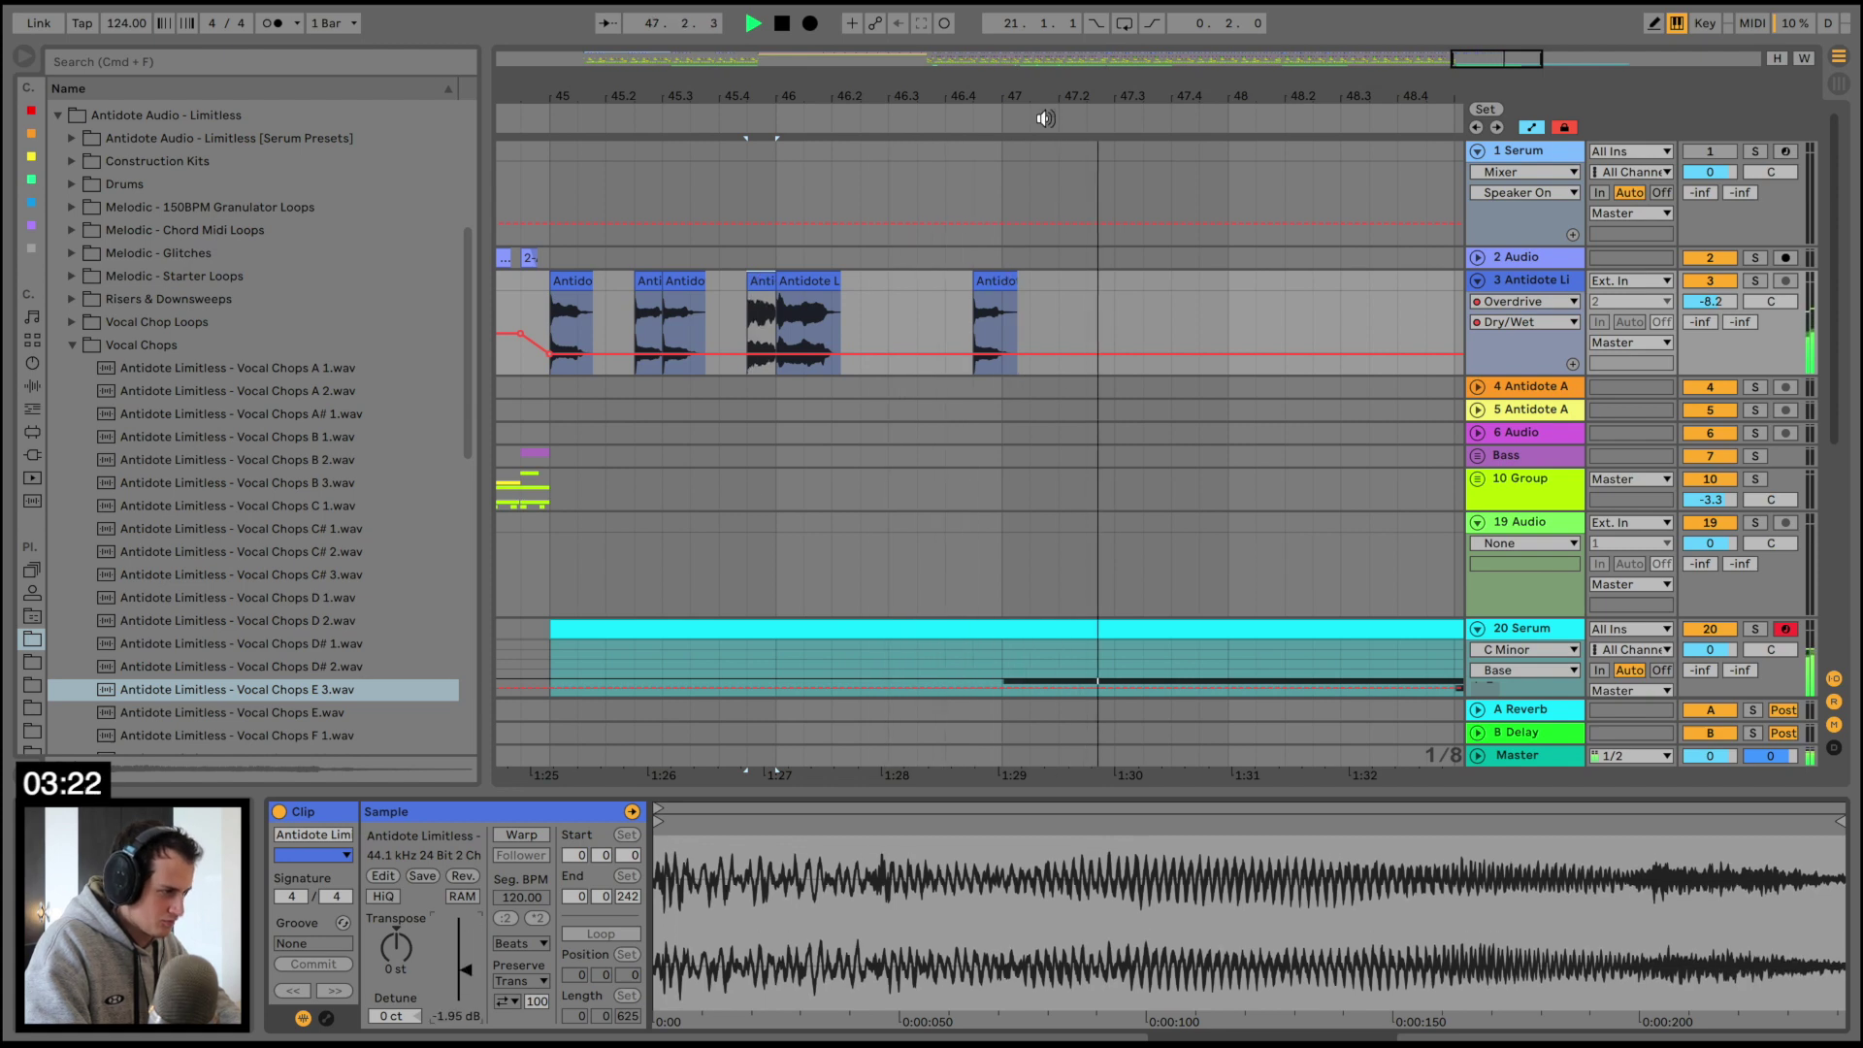
Copy the vocal chops from bar 45 up to bar 46, paste them at bar 47 and play back the section
{"action": "left_click", "coordinate": [565, 279]}
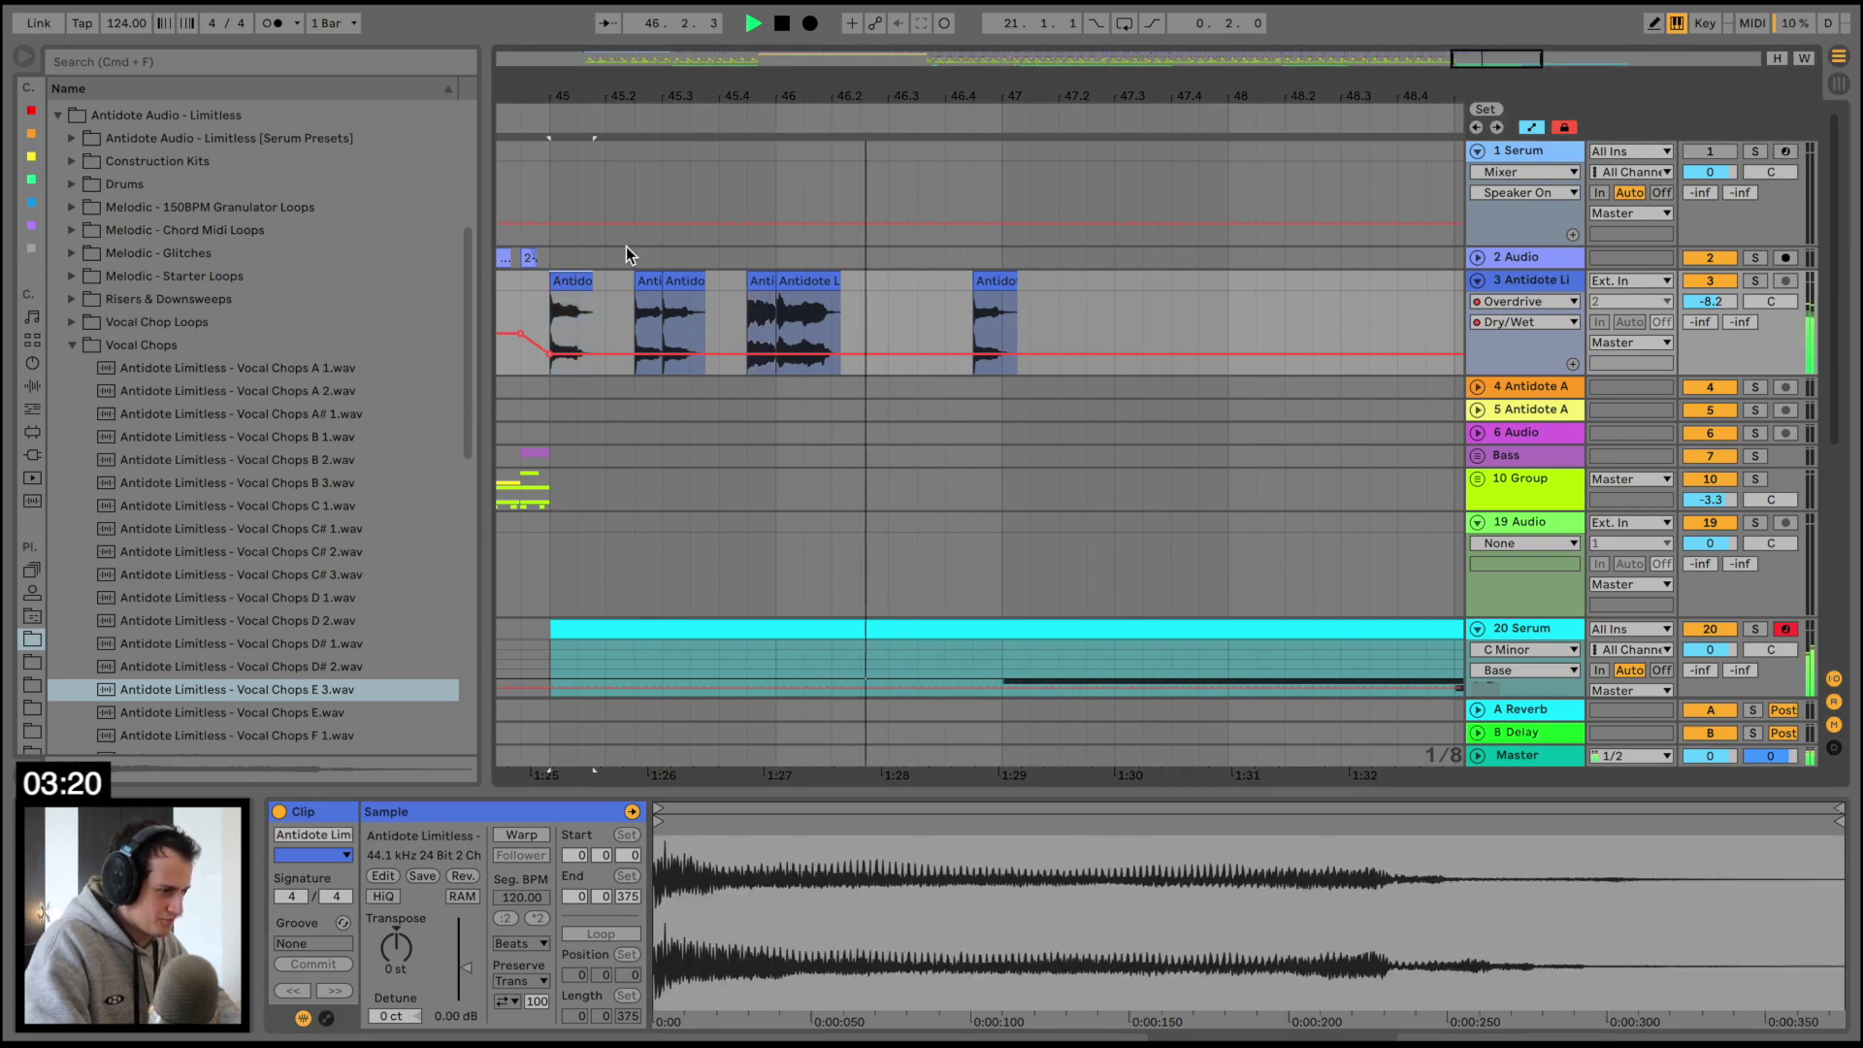
{"action": "left_click", "coordinate": [769, 281], "text": "shift"}
{"action": "left_click", "coordinate": [997, 313]}
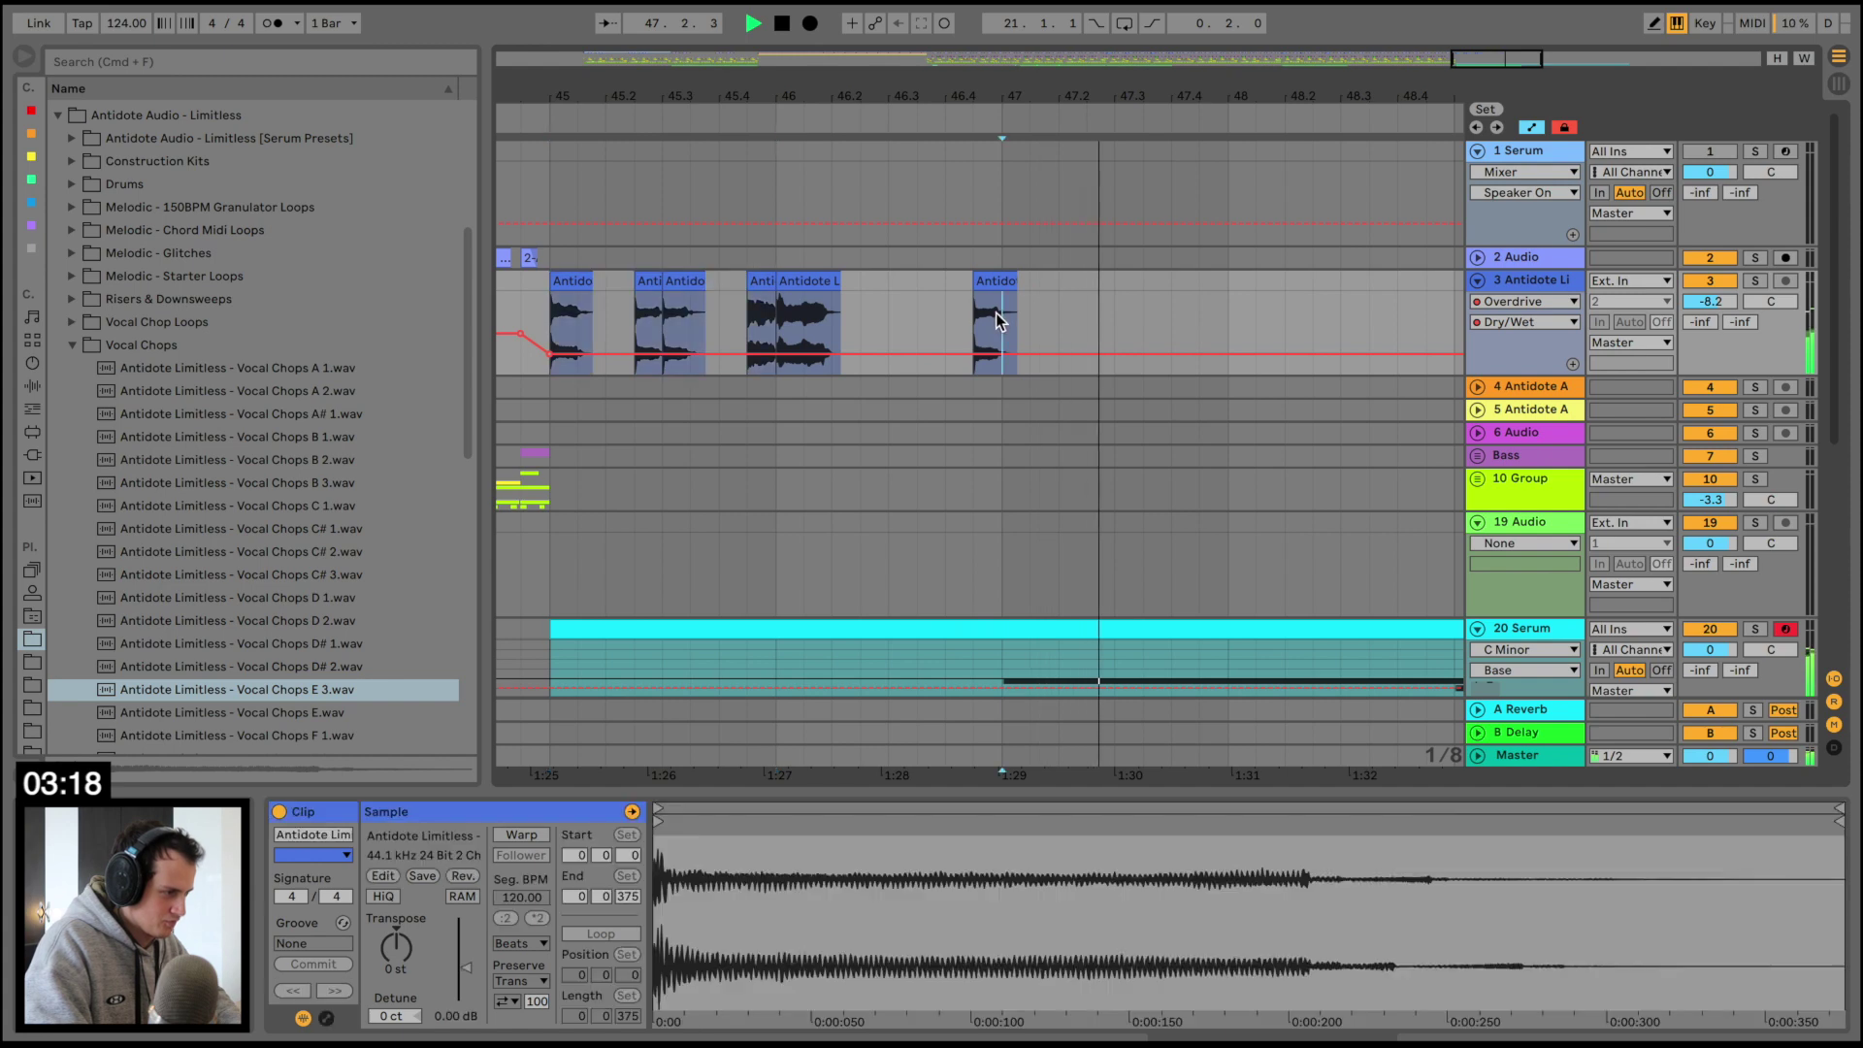
{"action": "key", "text": "super+v"}
{"action": "key", "text": "space"}
{"action": "left_click", "coordinate": [569, 285]}
{"action": "key", "text": "space"}
Place Vocal Chops F# 2 at about bar 48.2 and Vocal Chops G 1 at about bar 48.3.3 on the 3 Antidote Li track
{"action": "left_click_drag", "start_coordinate": [1017, 86], "coordinate": [1012, 87]}
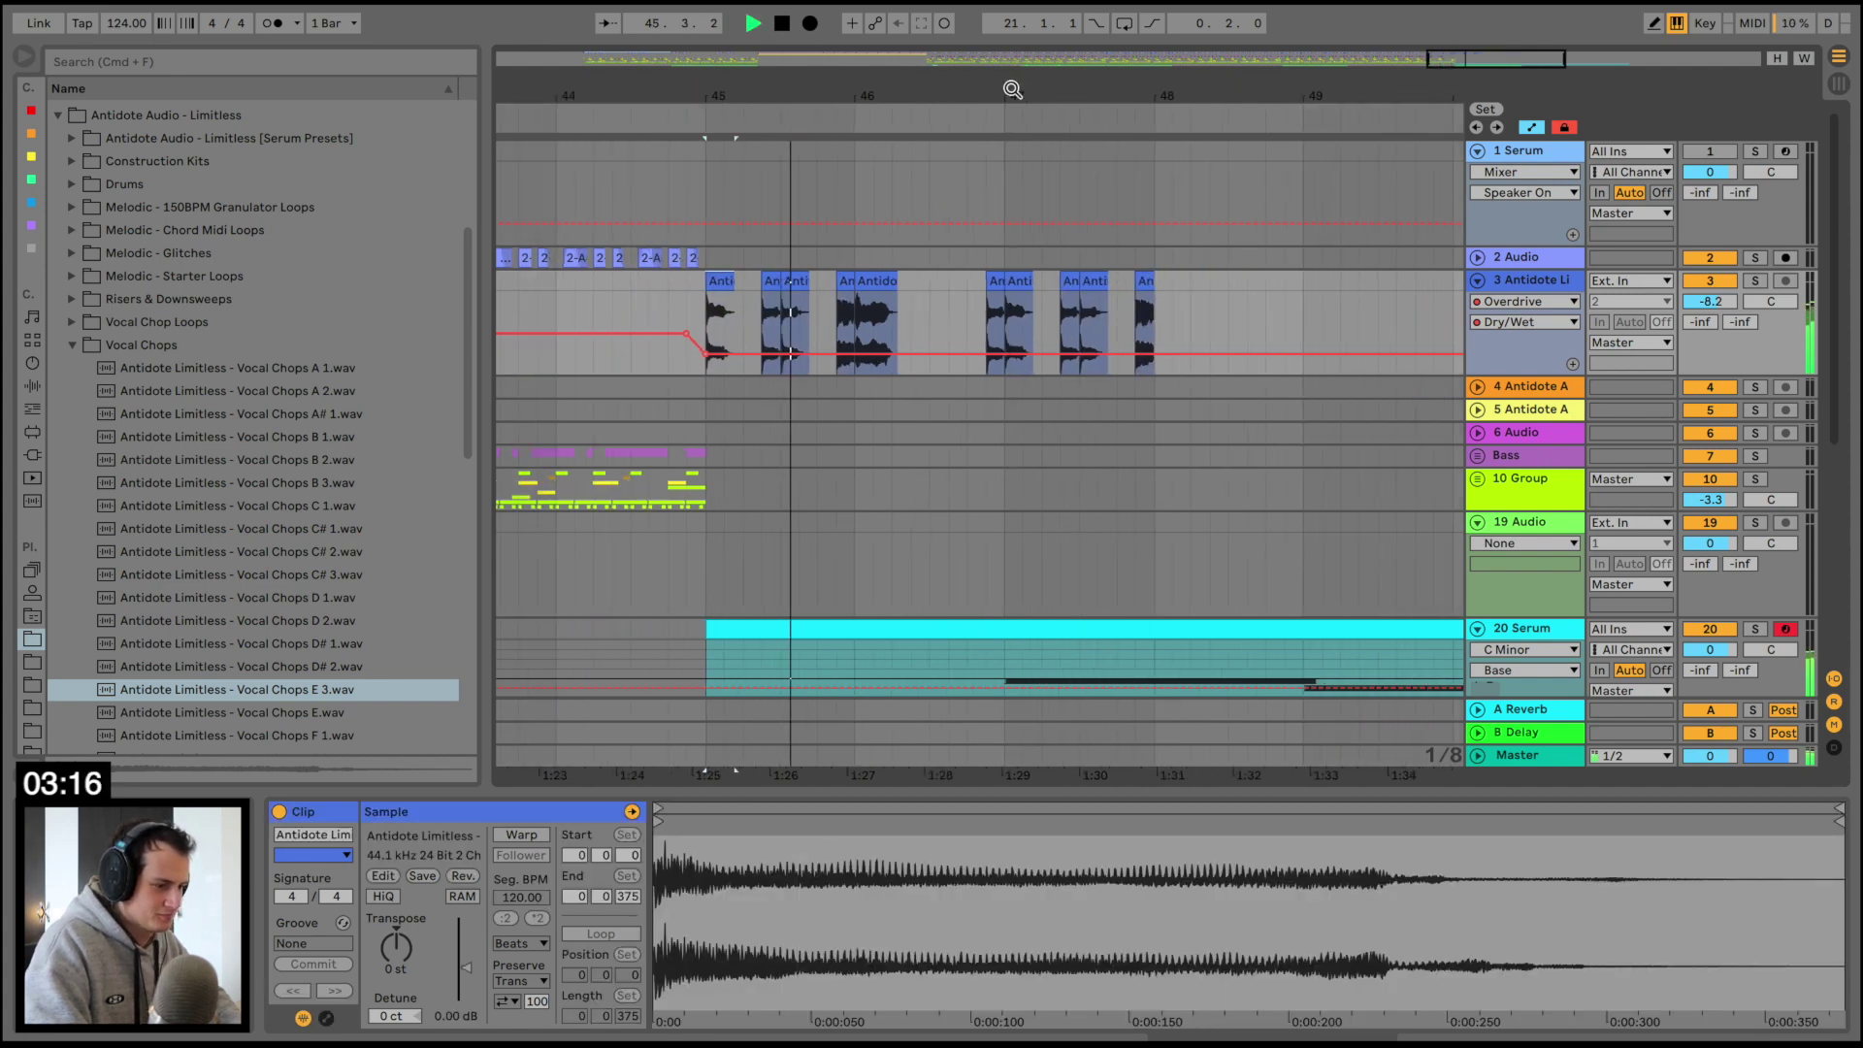
{"action": "scroll", "coordinate": [438, 570], "scroll_direction": "down", "scroll_amount": 4}
{"action": "left_click_drag", "start_coordinate": [340, 602], "coordinate": [1196, 321]}
{"action": "left_click_drag", "start_coordinate": [315, 650], "coordinate": [1282, 274]}
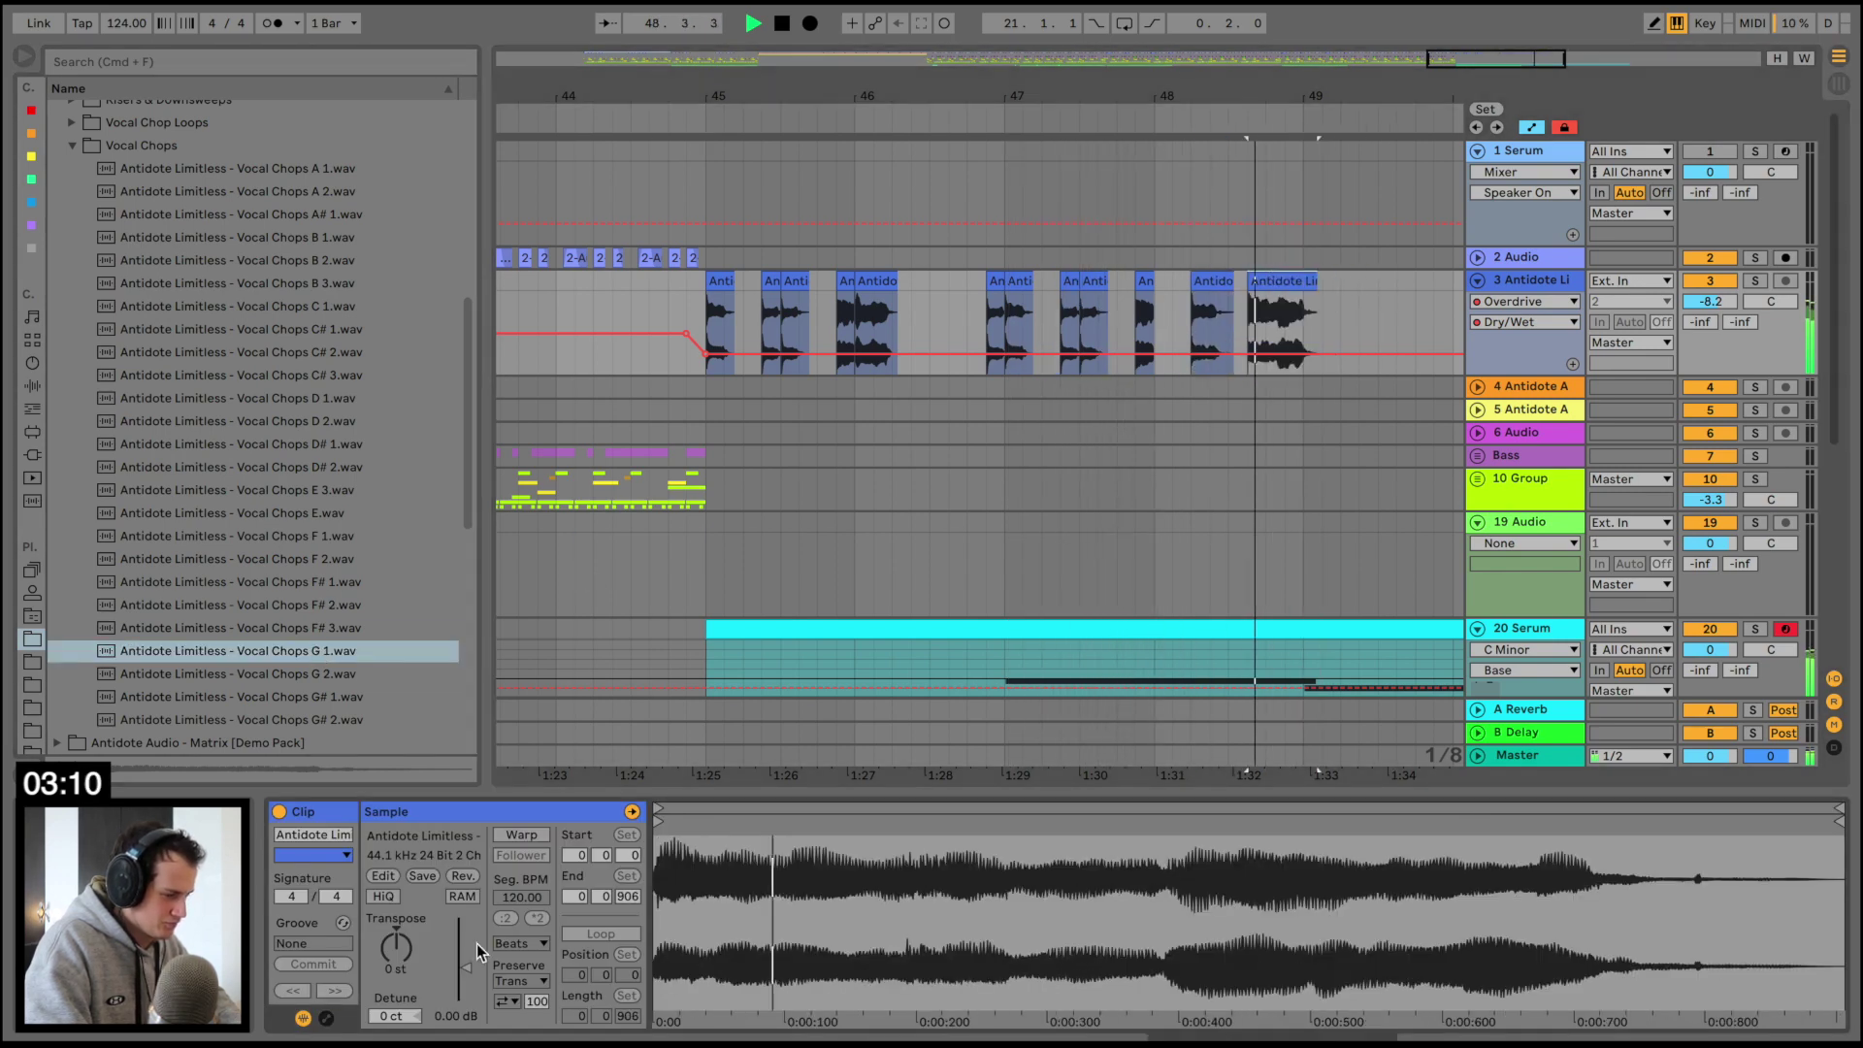
Lower the Vocal Chops G 1 clip's gain to -6.20 dB, trim it to a very short stab and audition the pattern's ending
{"action": "left_click_drag", "start_coordinate": [466, 968], "coordinate": [466, 976]}
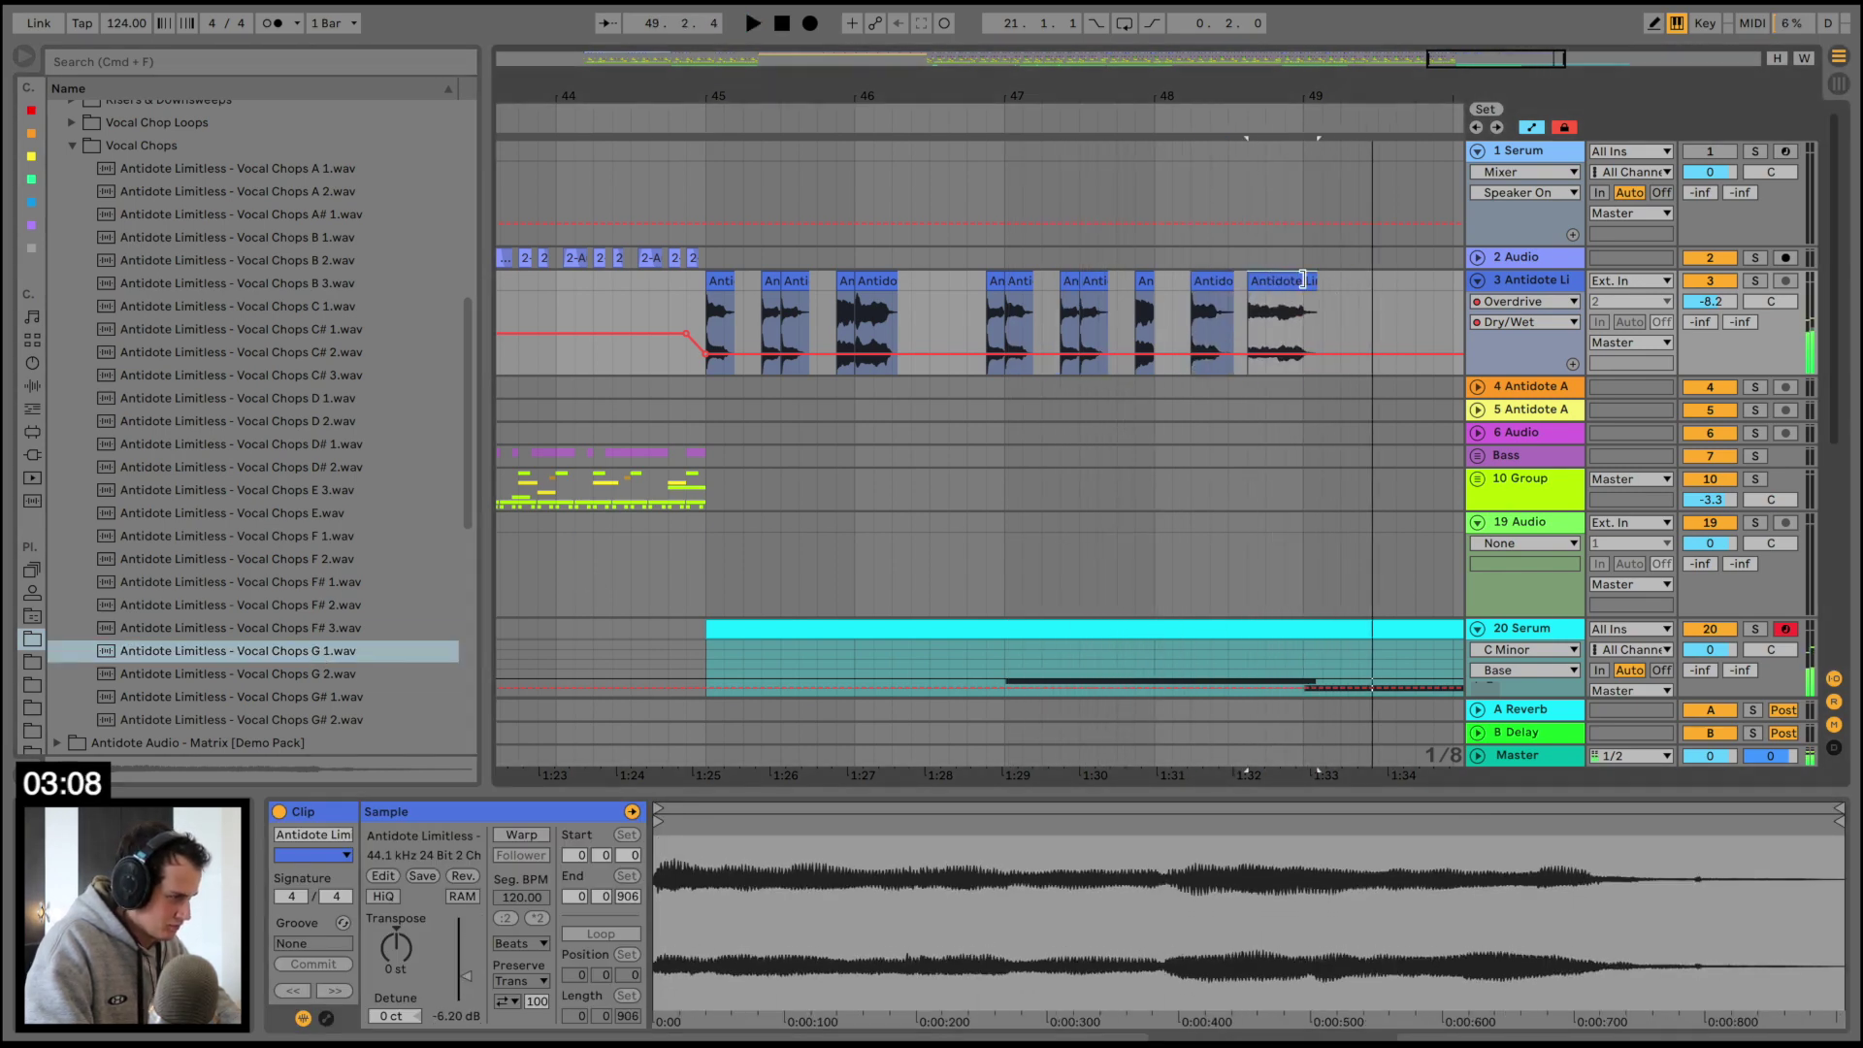
{"action": "left_click_drag", "start_coordinate": [1317, 291], "coordinate": [1259, 291]}
{"action": "left_click", "coordinate": [1212, 303]}
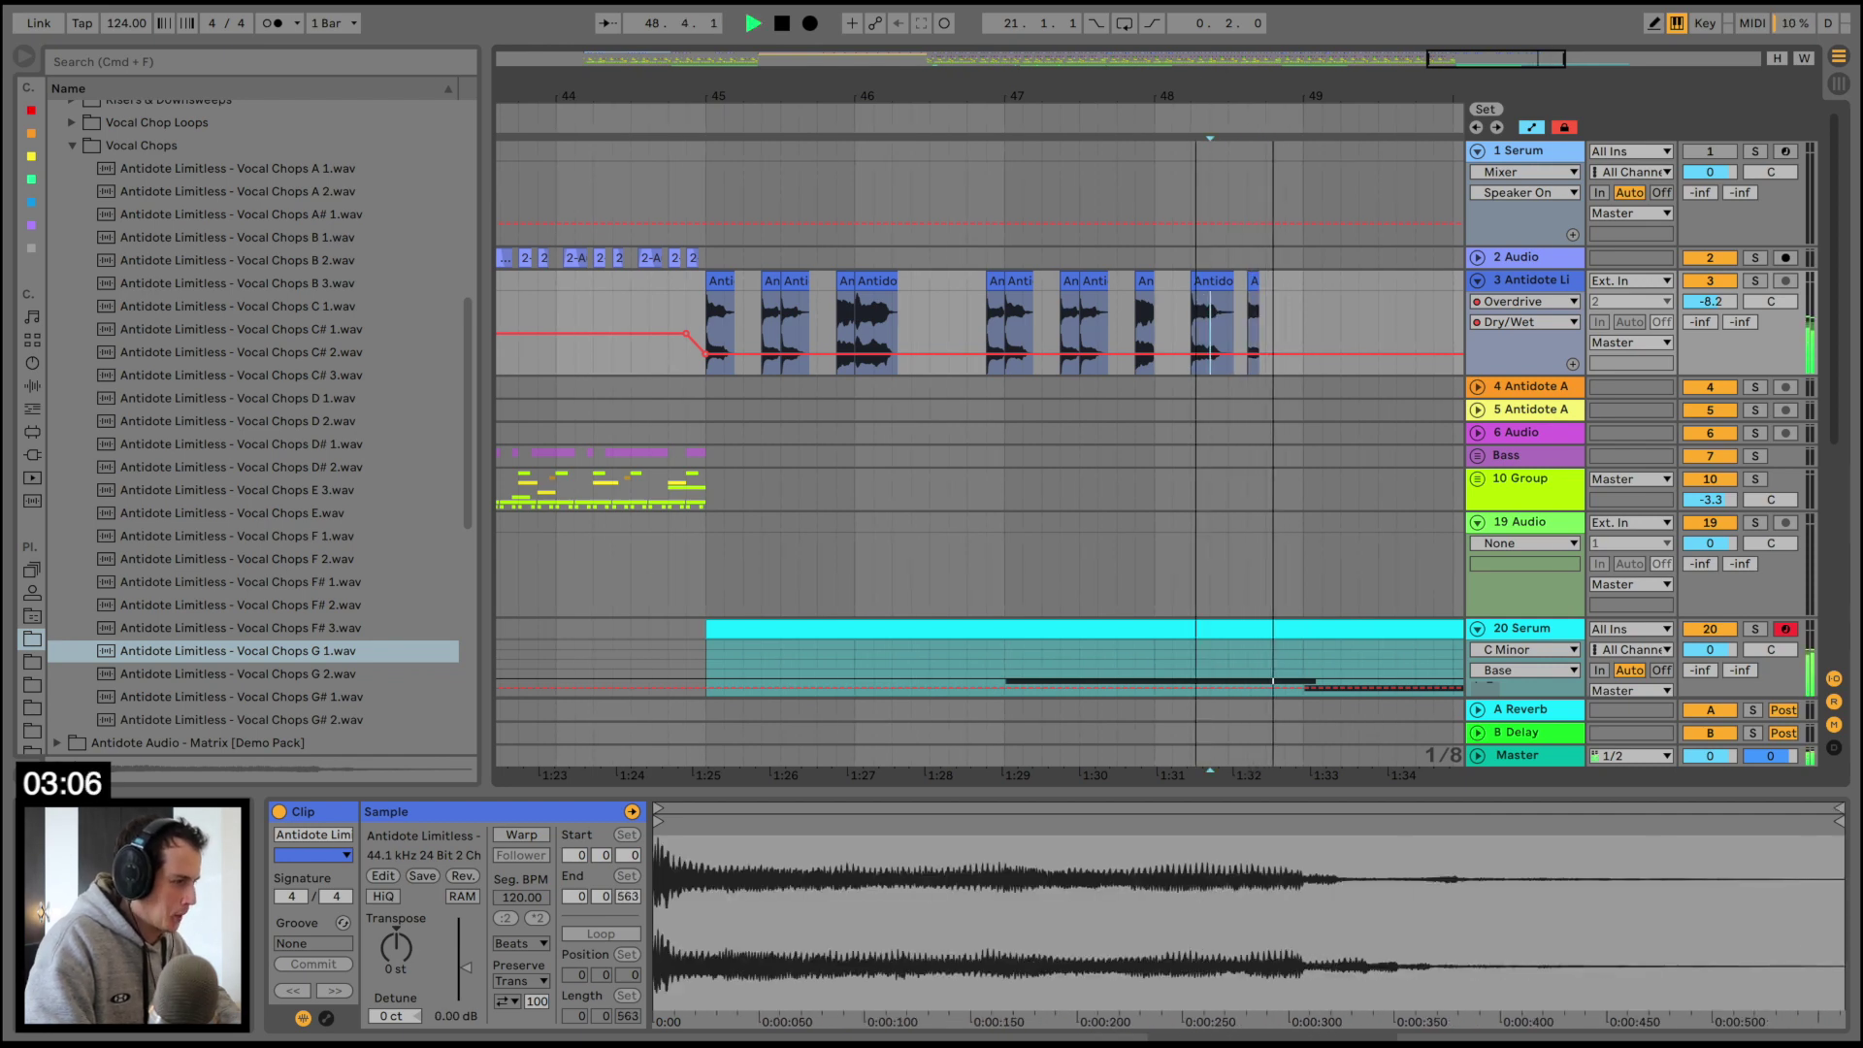
{"action": "scroll", "coordinate": [1195, 243], "scroll_direction": "down", "scroll_amount": 3}
{"action": "key", "text": "space"}
{"action": "left_click", "coordinate": [863, 295]}
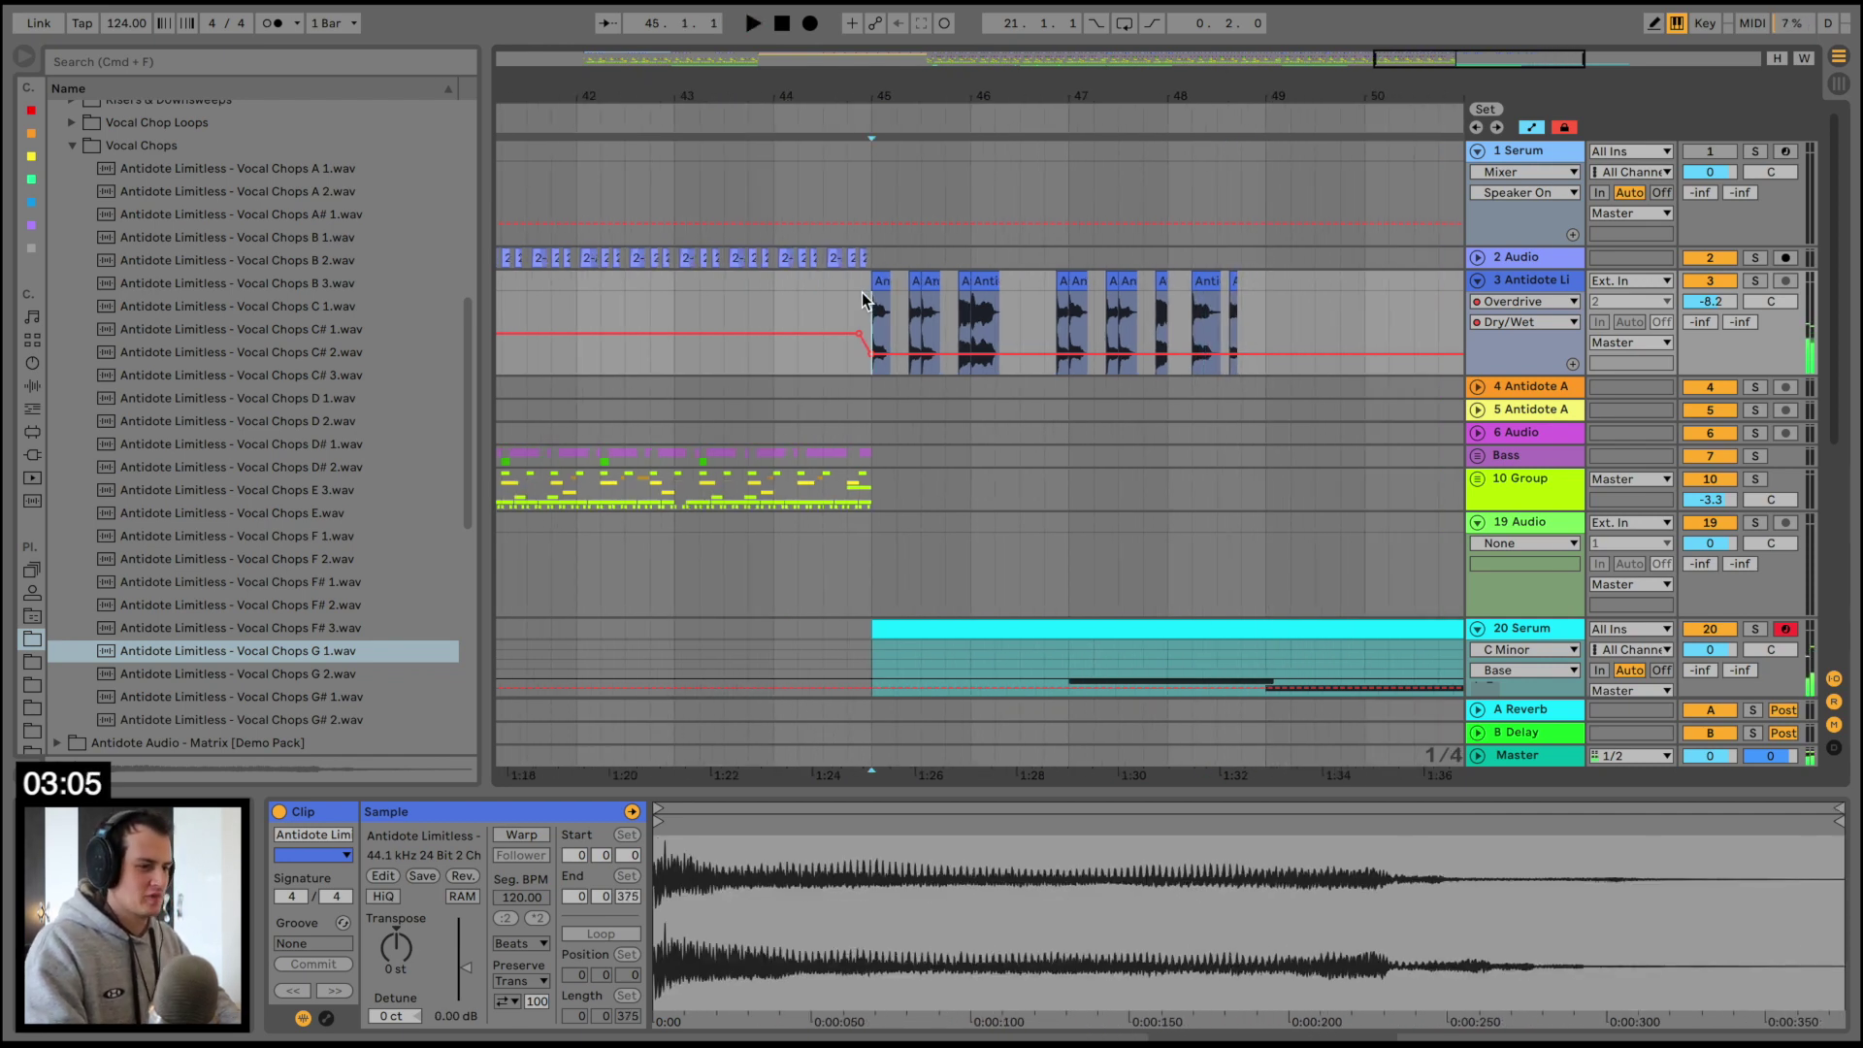
Add PITCHMAP VST as the first effect on the 3 Antidote Li track and move the Compressor to the end of the chain
{"action": "left_click", "coordinate": [32, 456]}
{"action": "scroll", "coordinate": [143, 312], "scroll_direction": "down", "scroll_amount": 10}
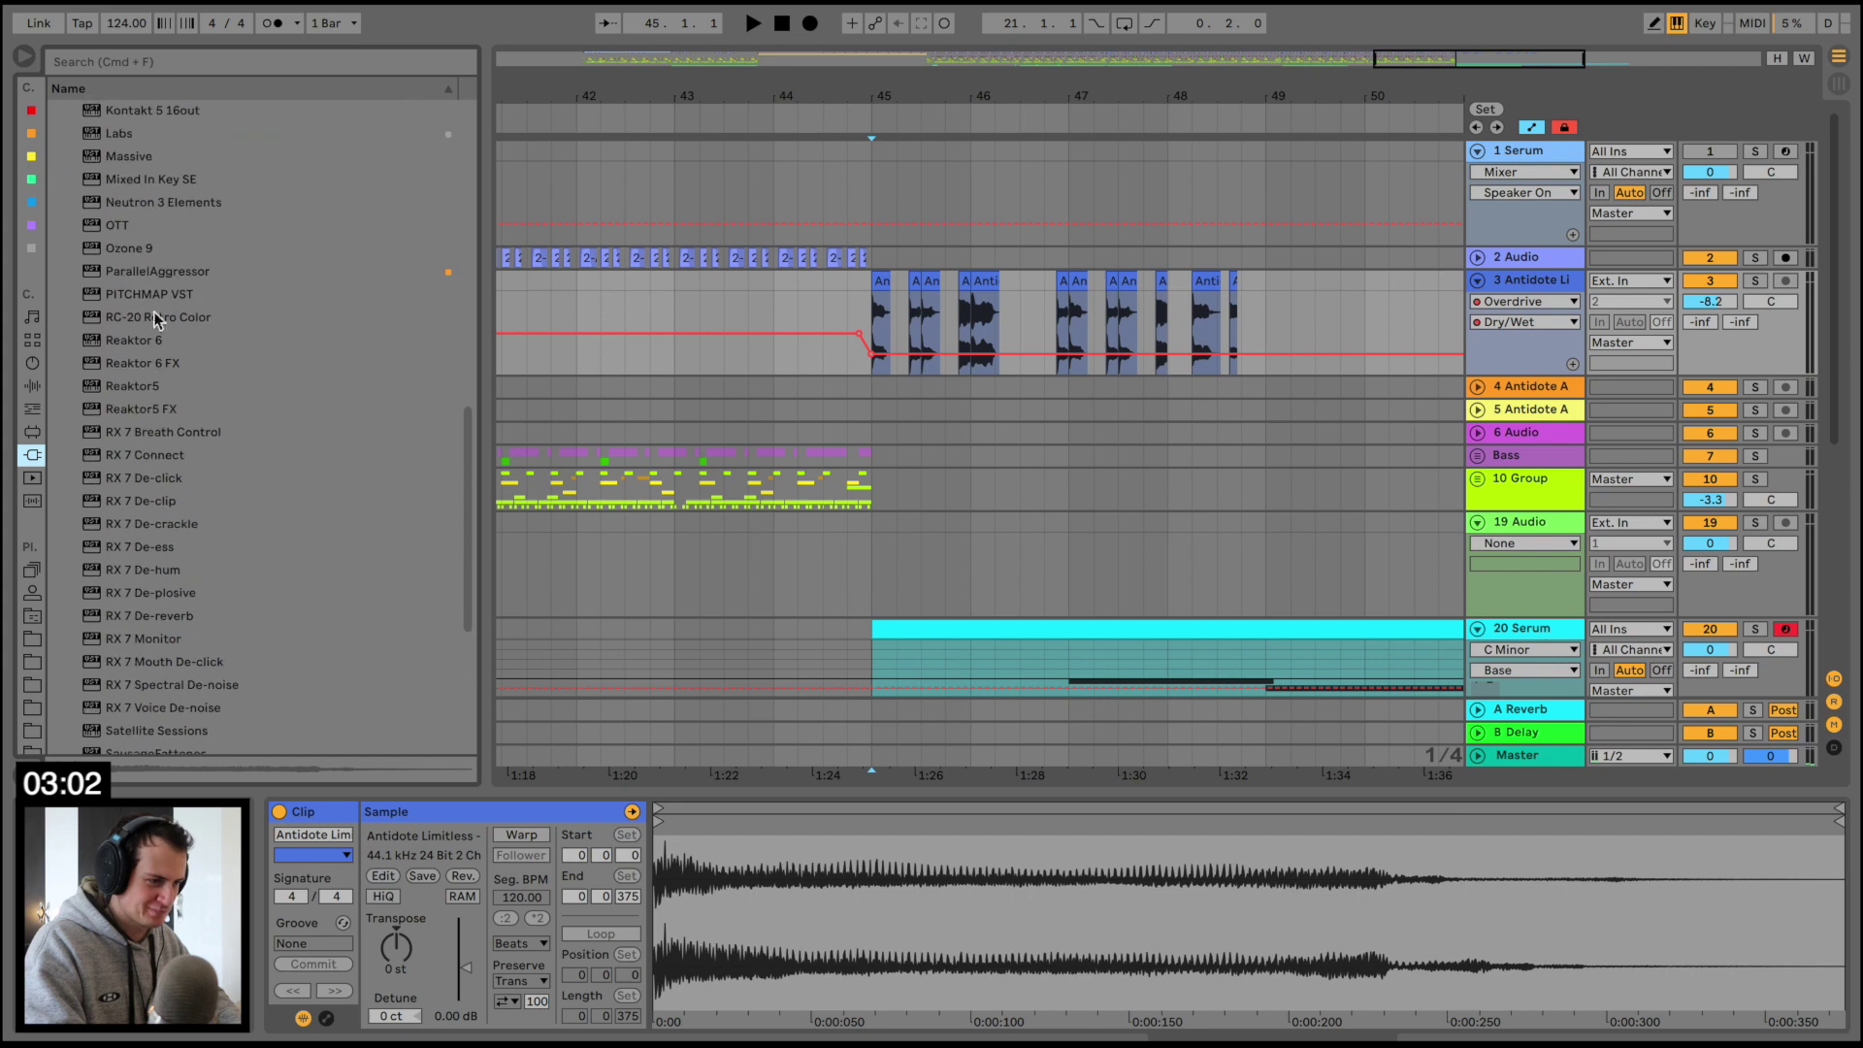
{"action": "left_click", "coordinate": [178, 297]}
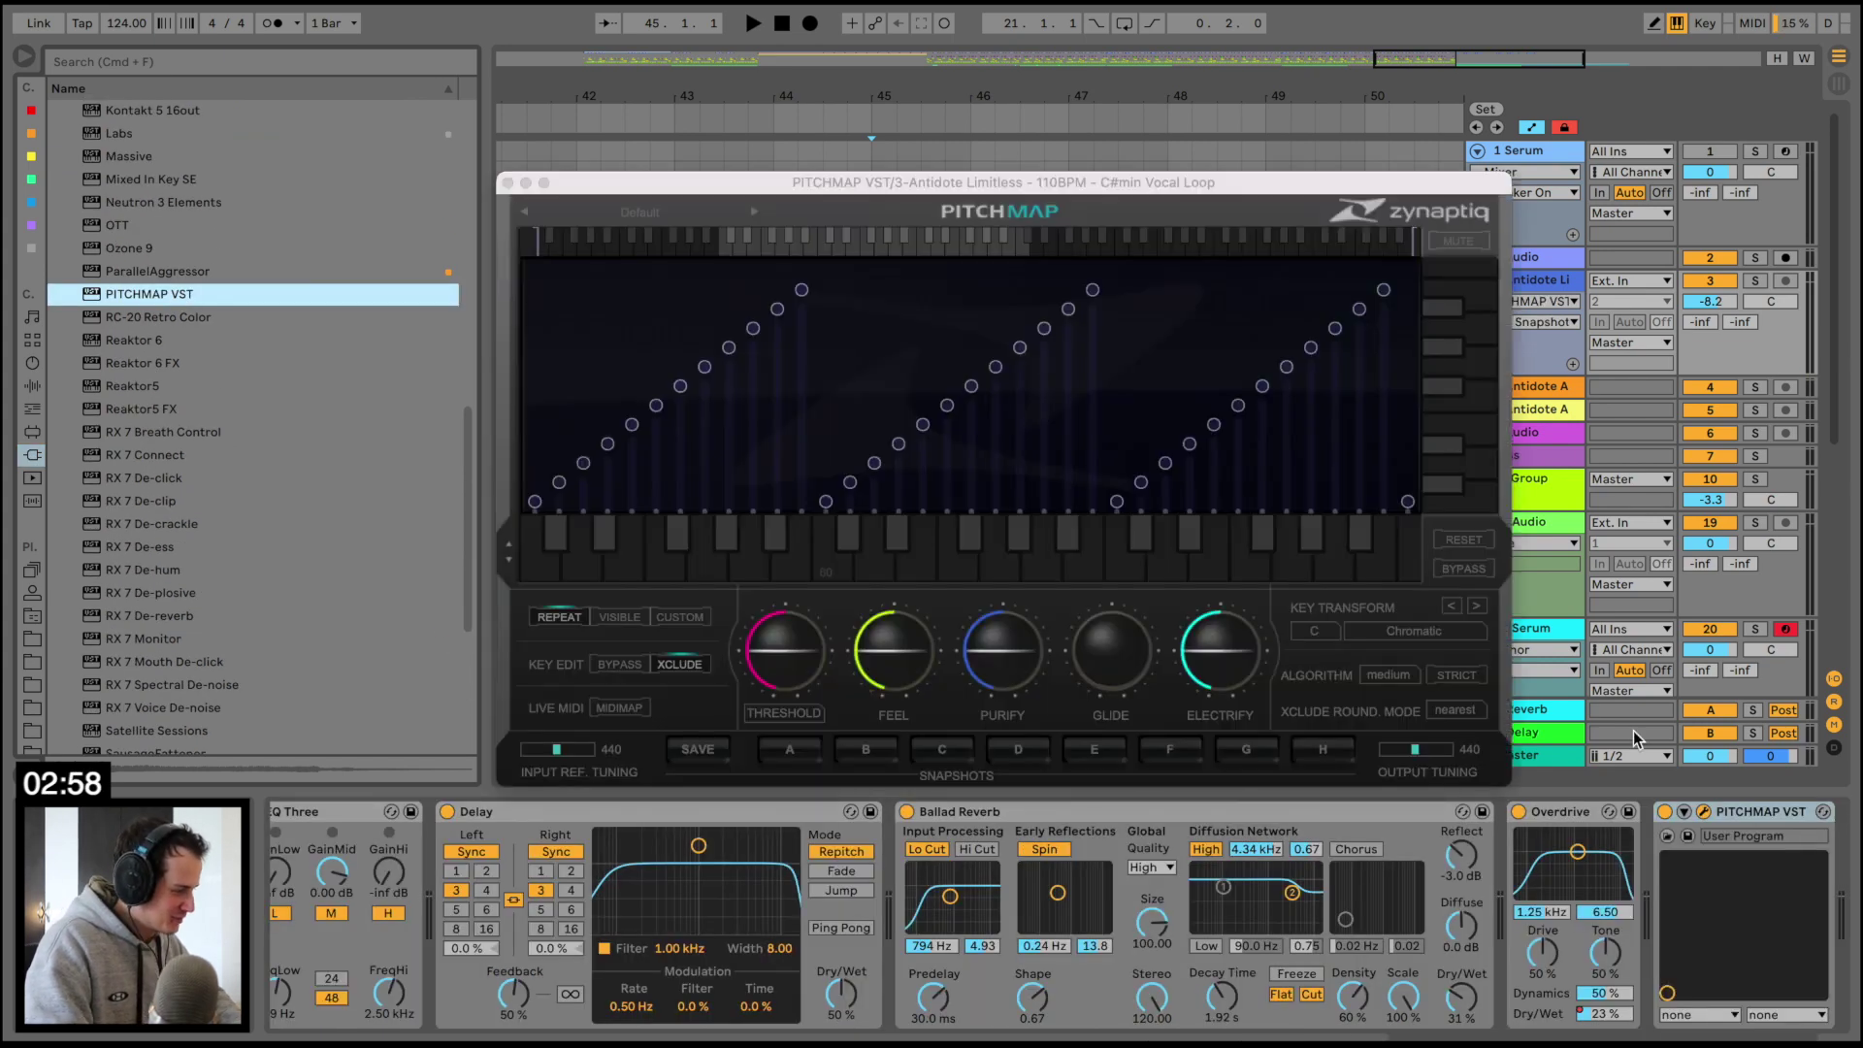
{"action": "left_click_drag", "start_coordinate": [1729, 809], "coordinate": [313, 849]}
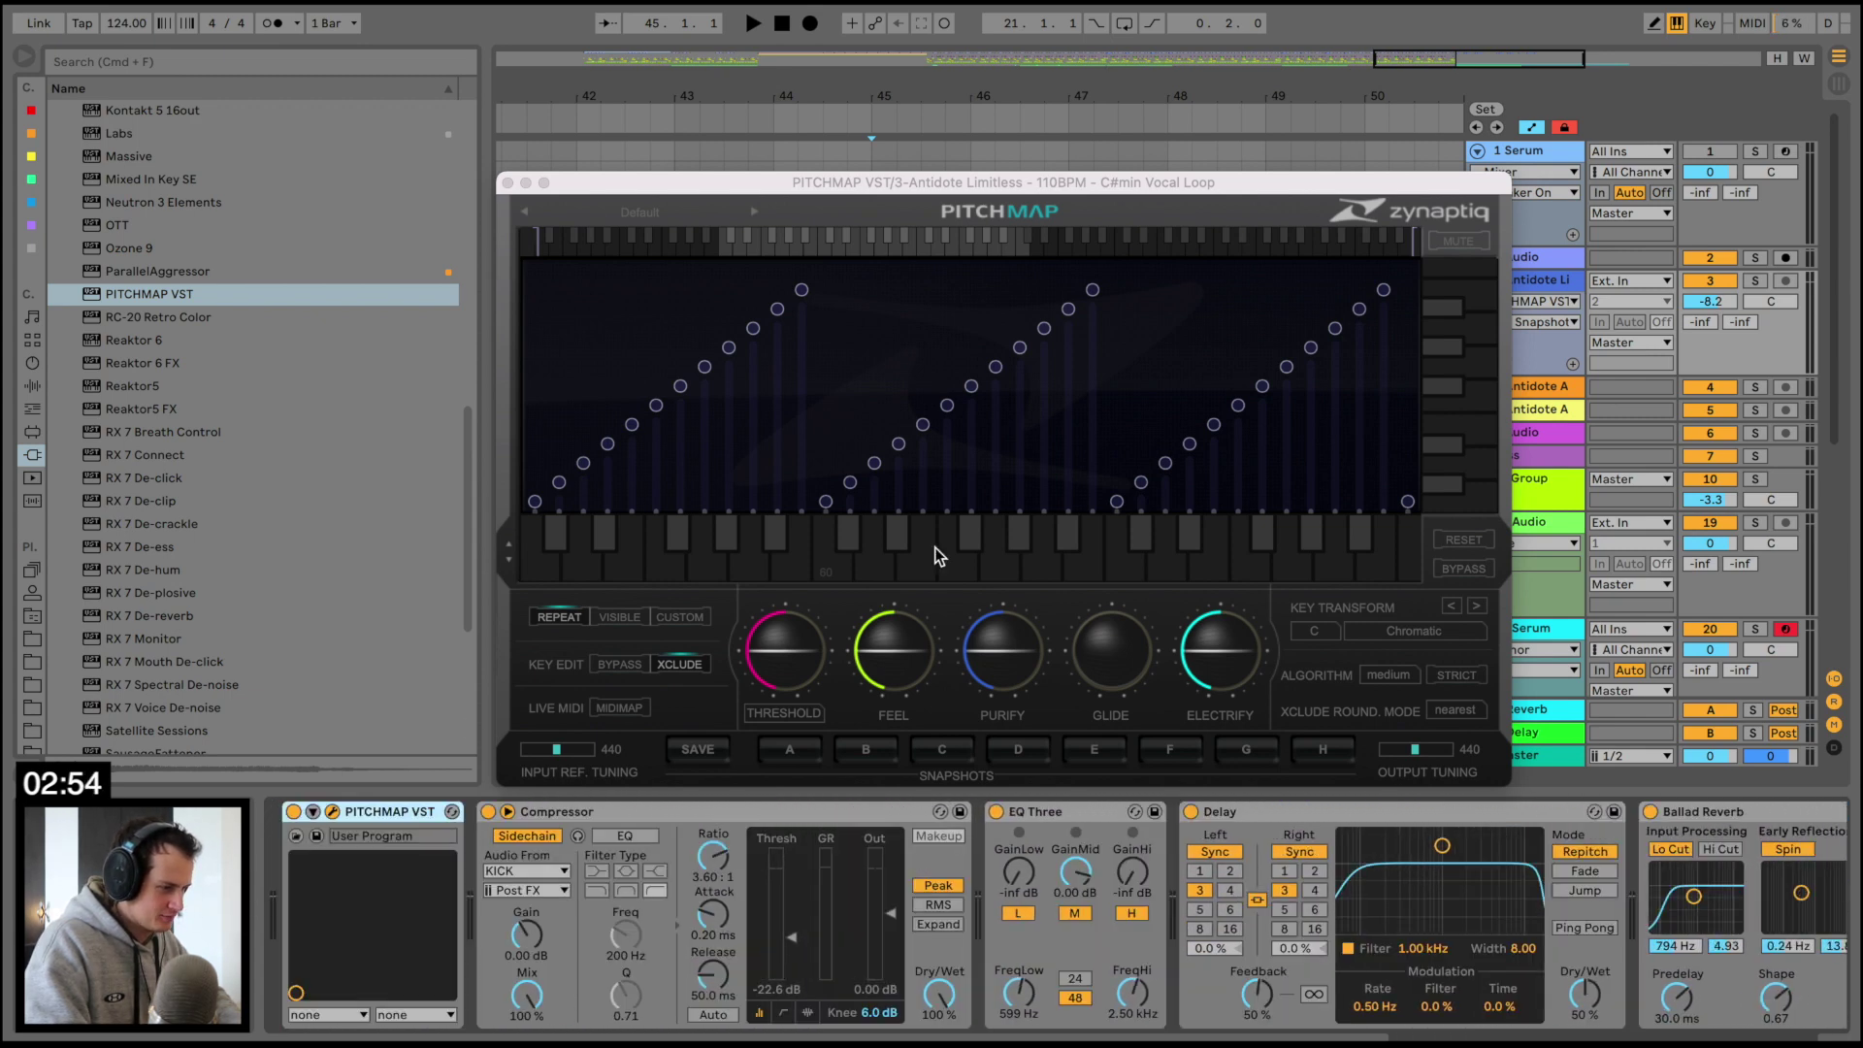
{"action": "left_click_drag", "start_coordinate": [689, 811], "coordinate": [1833, 864]}
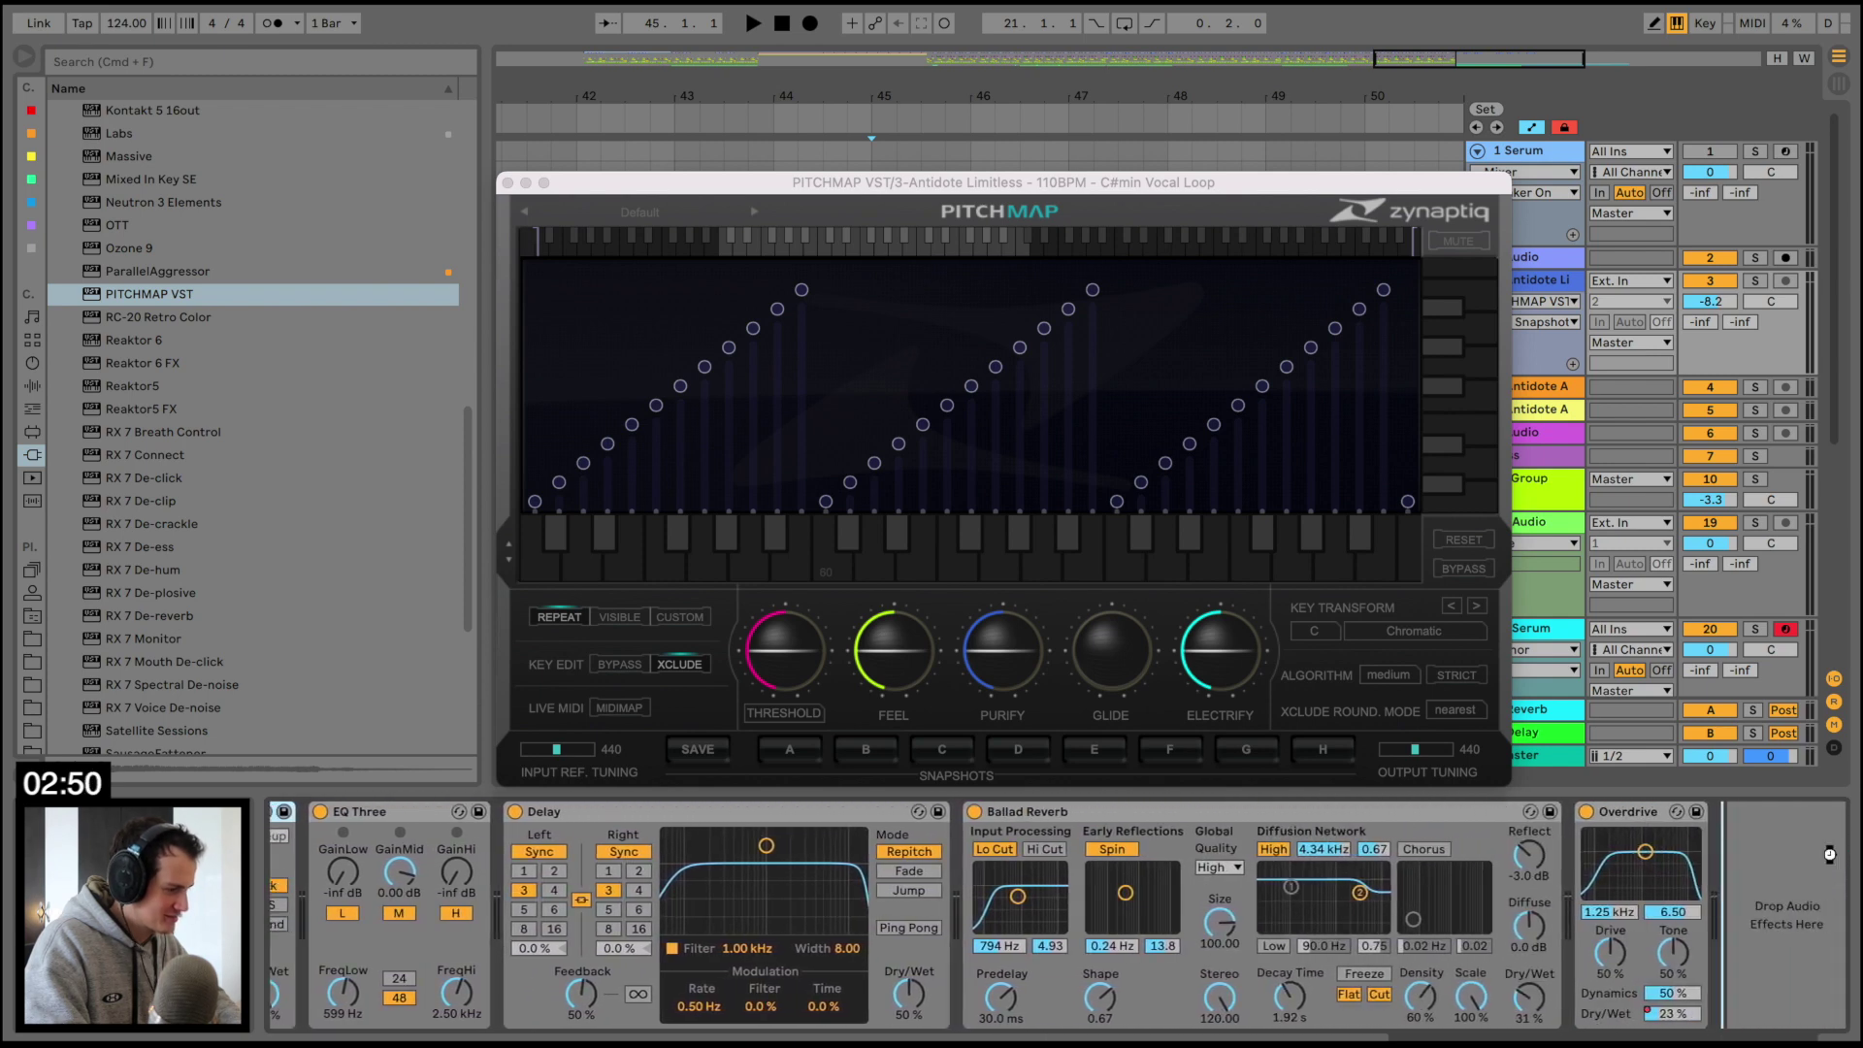
{"action": "scroll", "coordinate": [819, 901], "scroll_direction": "left", "scroll_amount": 10}
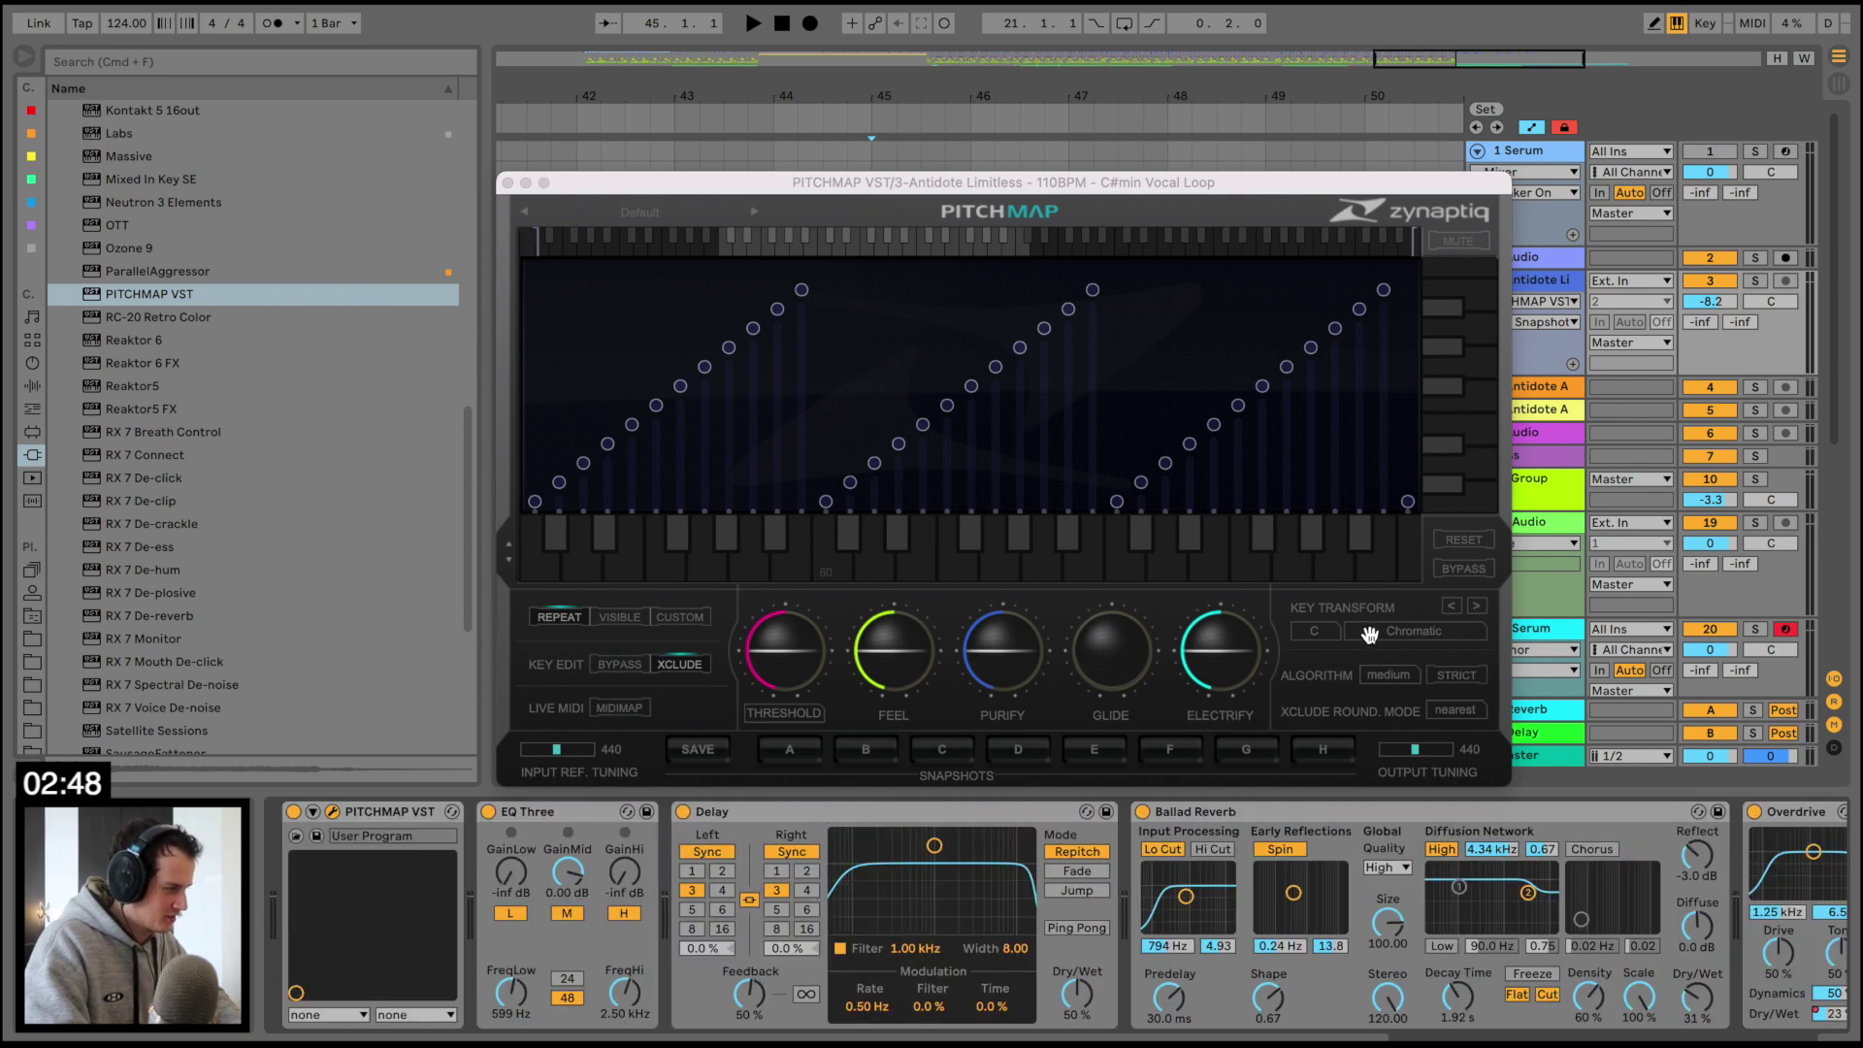
Set PITCHMAP's key transform to C#/Db Natural Minor, play back the chops and close the plugin window
{"action": "left_click", "coordinate": [1314, 631]}
{"action": "left_click", "coordinate": [1318, 653]}
{"action": "left_click", "coordinate": [1402, 640]}
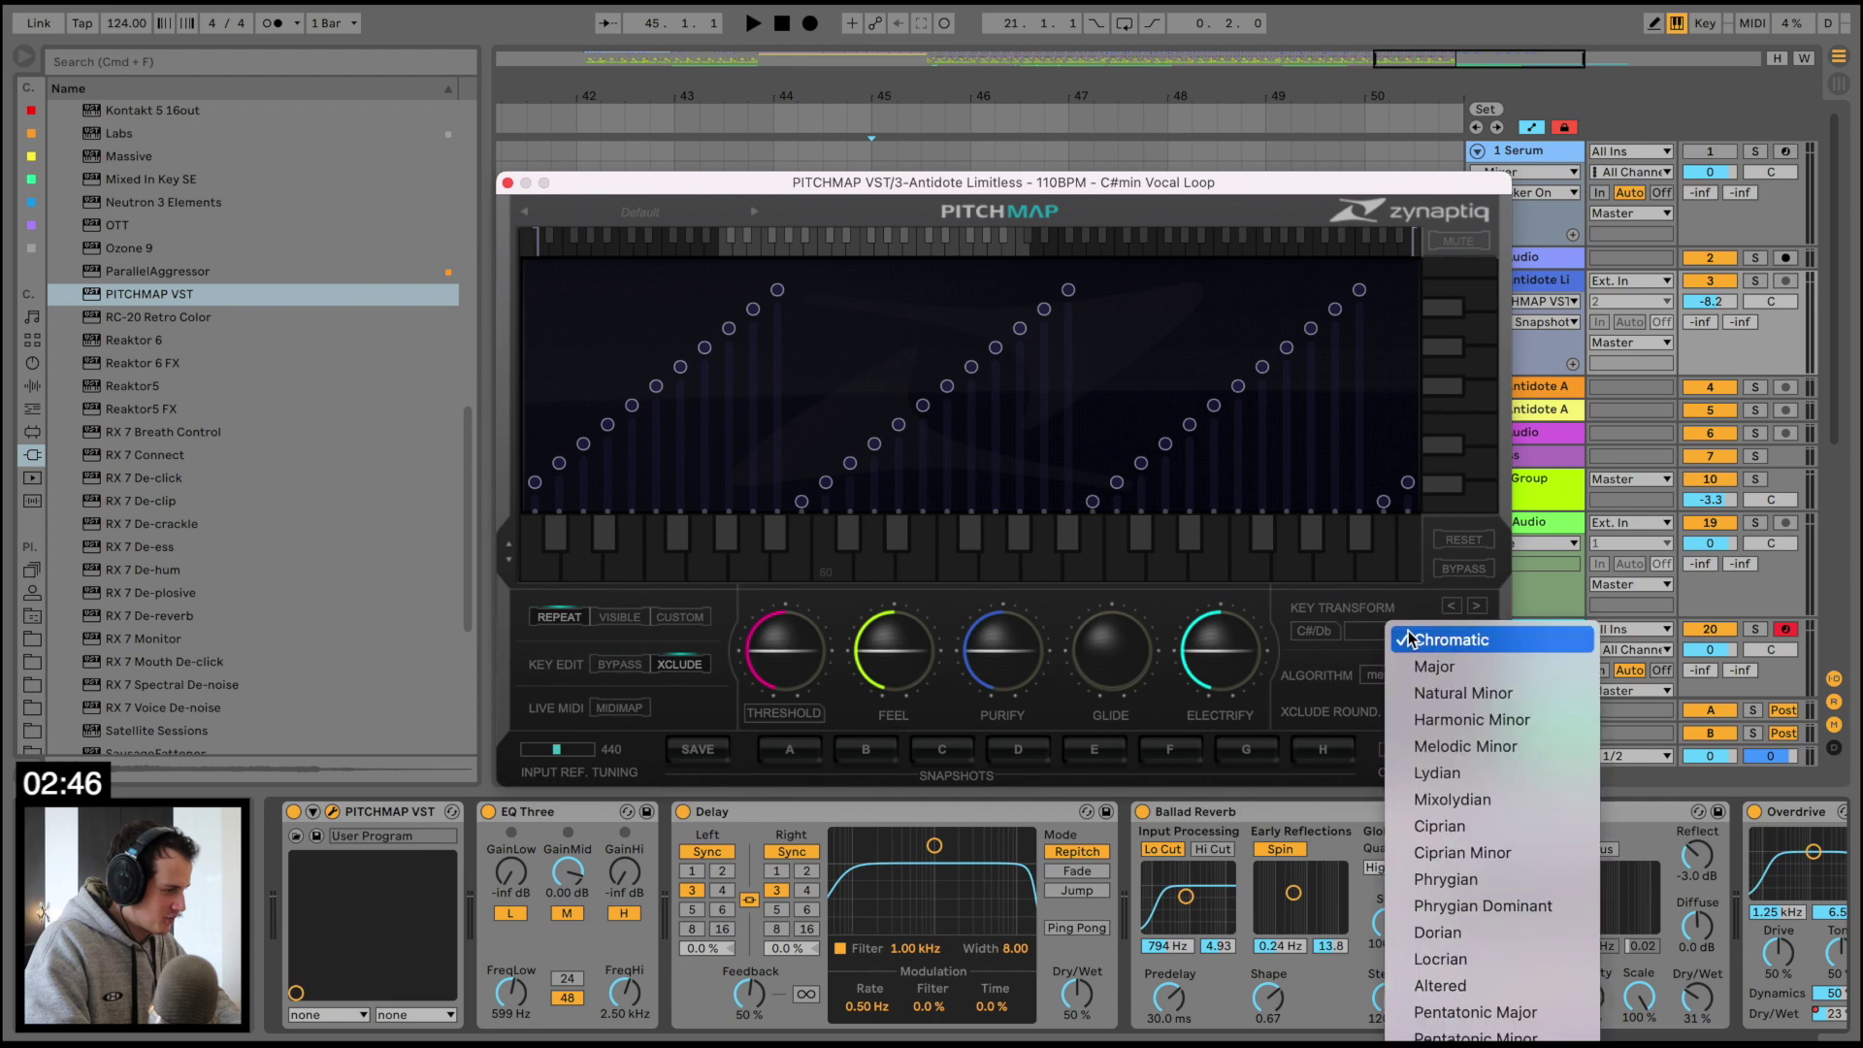
{"action": "left_click", "coordinate": [1436, 692]}
{"action": "key", "text": "space"}
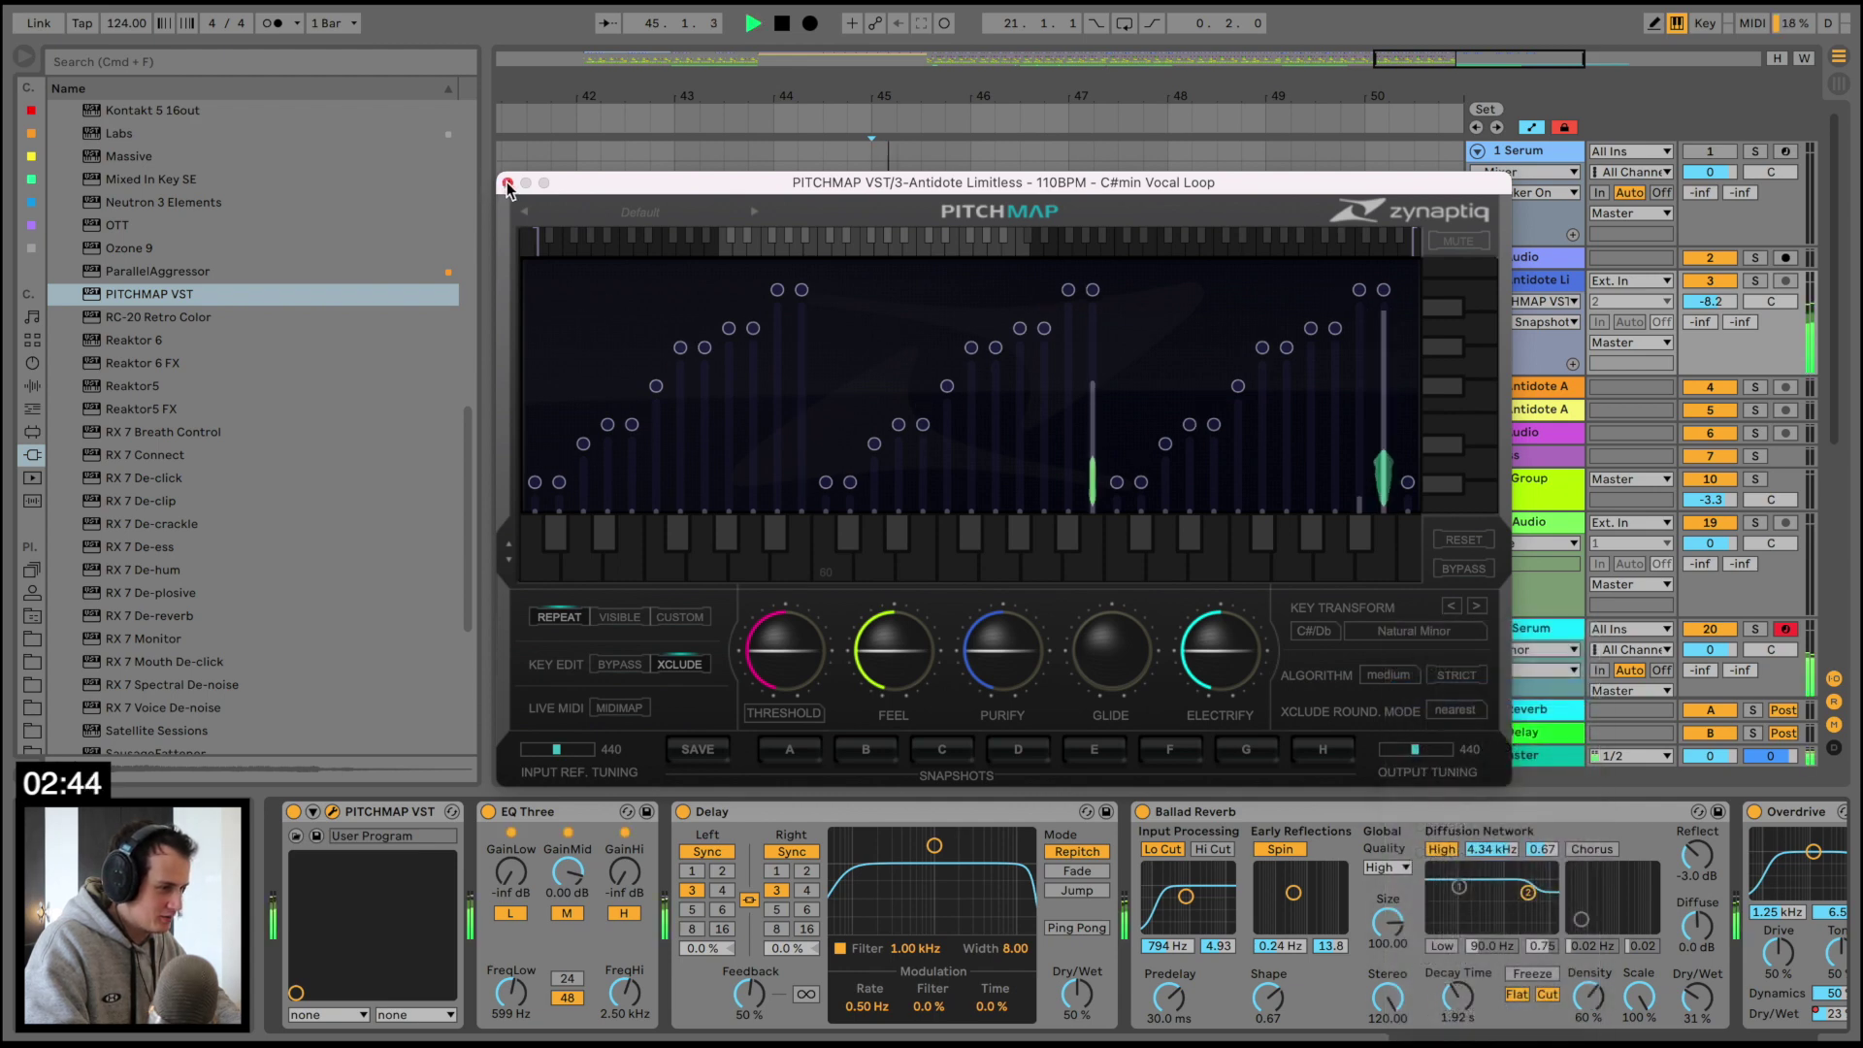
{"action": "left_click", "coordinate": [507, 183]}
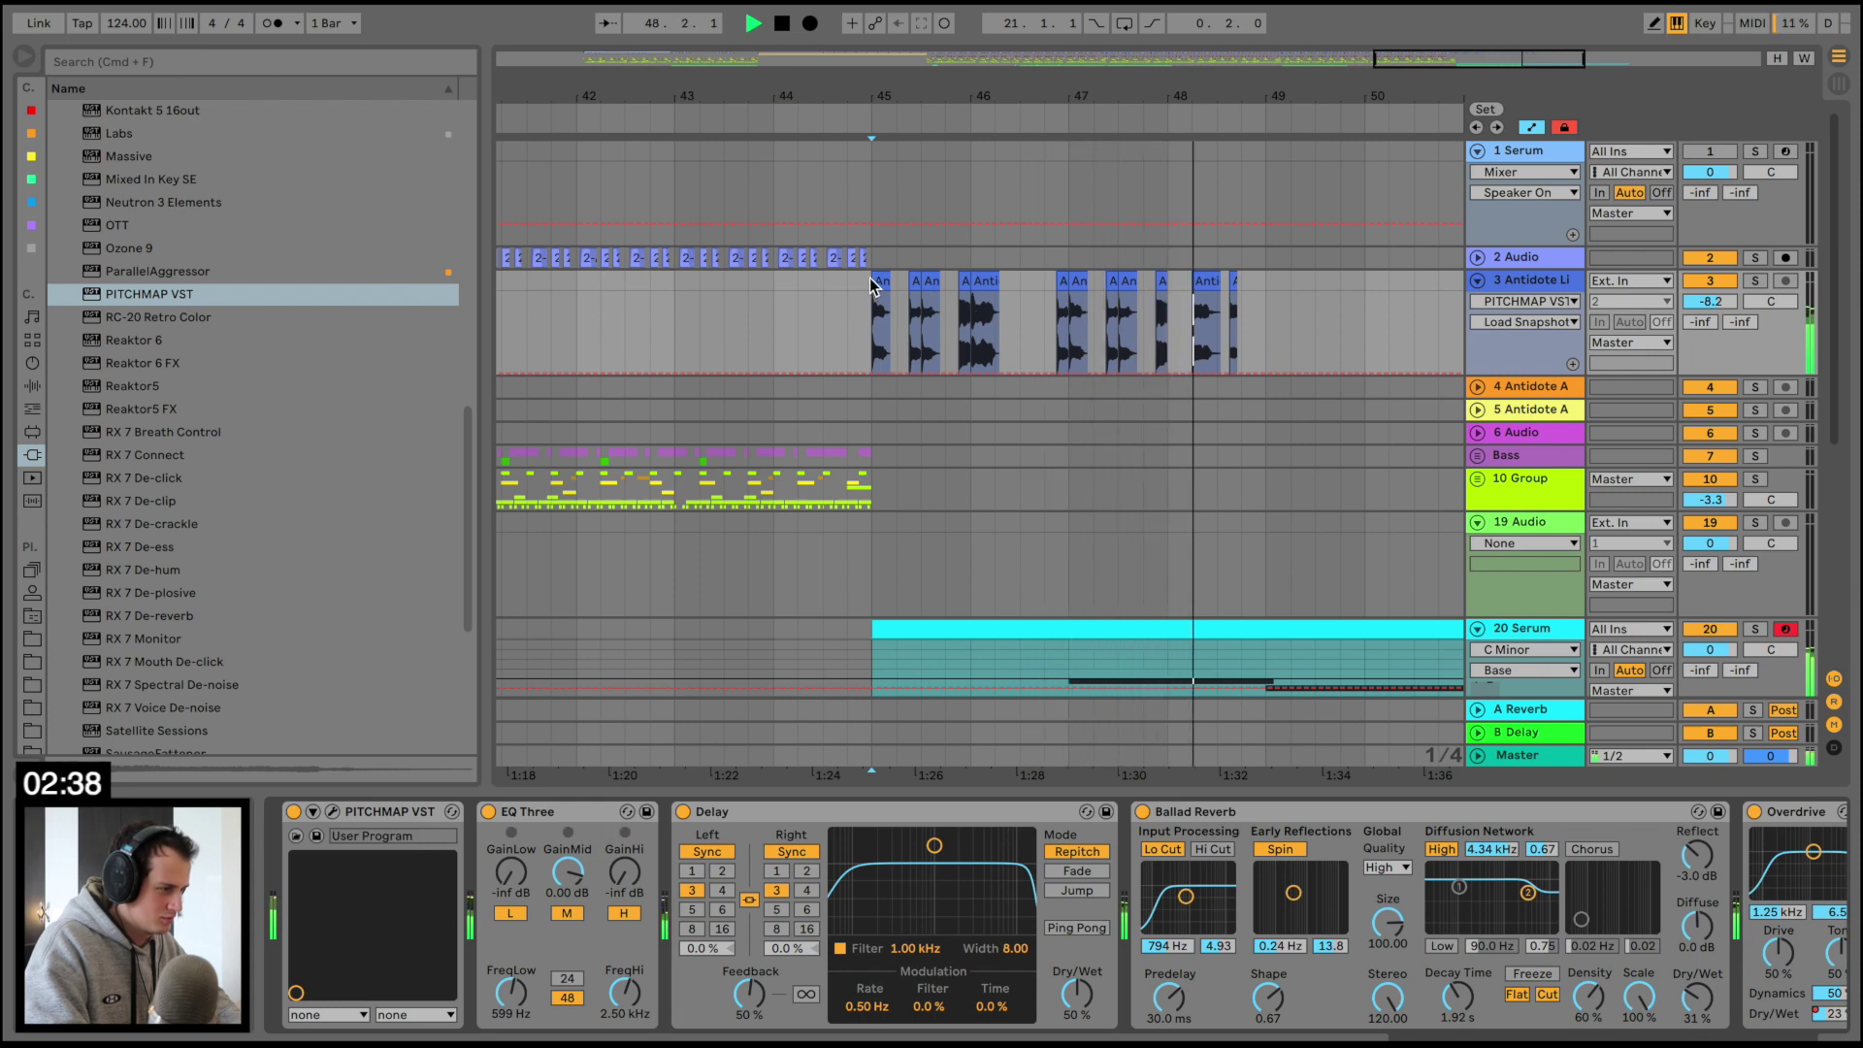
Duplicate the four-bar vocal chop pattern from bars 45 to 49 so that it repeats until bar 53
{"action": "left_click", "coordinate": [1265, 283], "text": "shift"}
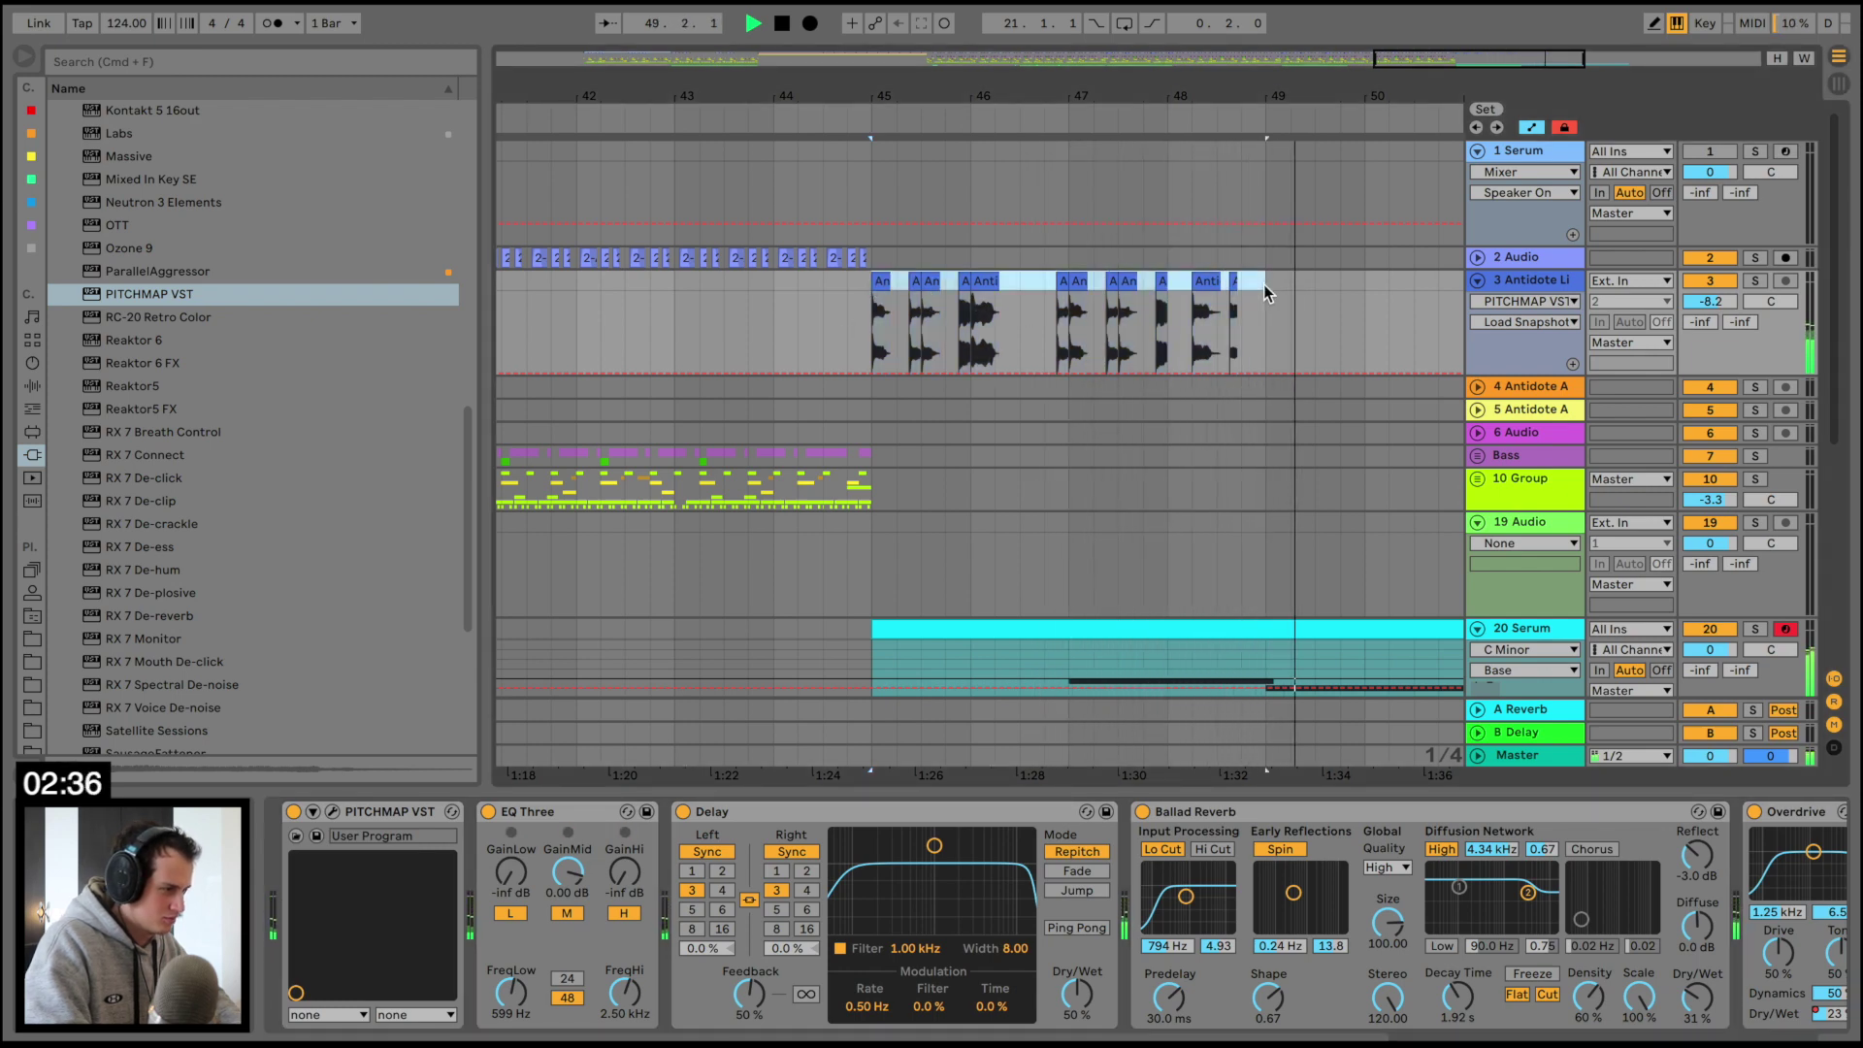
{"action": "key", "text": "super+d"}
{"action": "key", "text": "minus"}
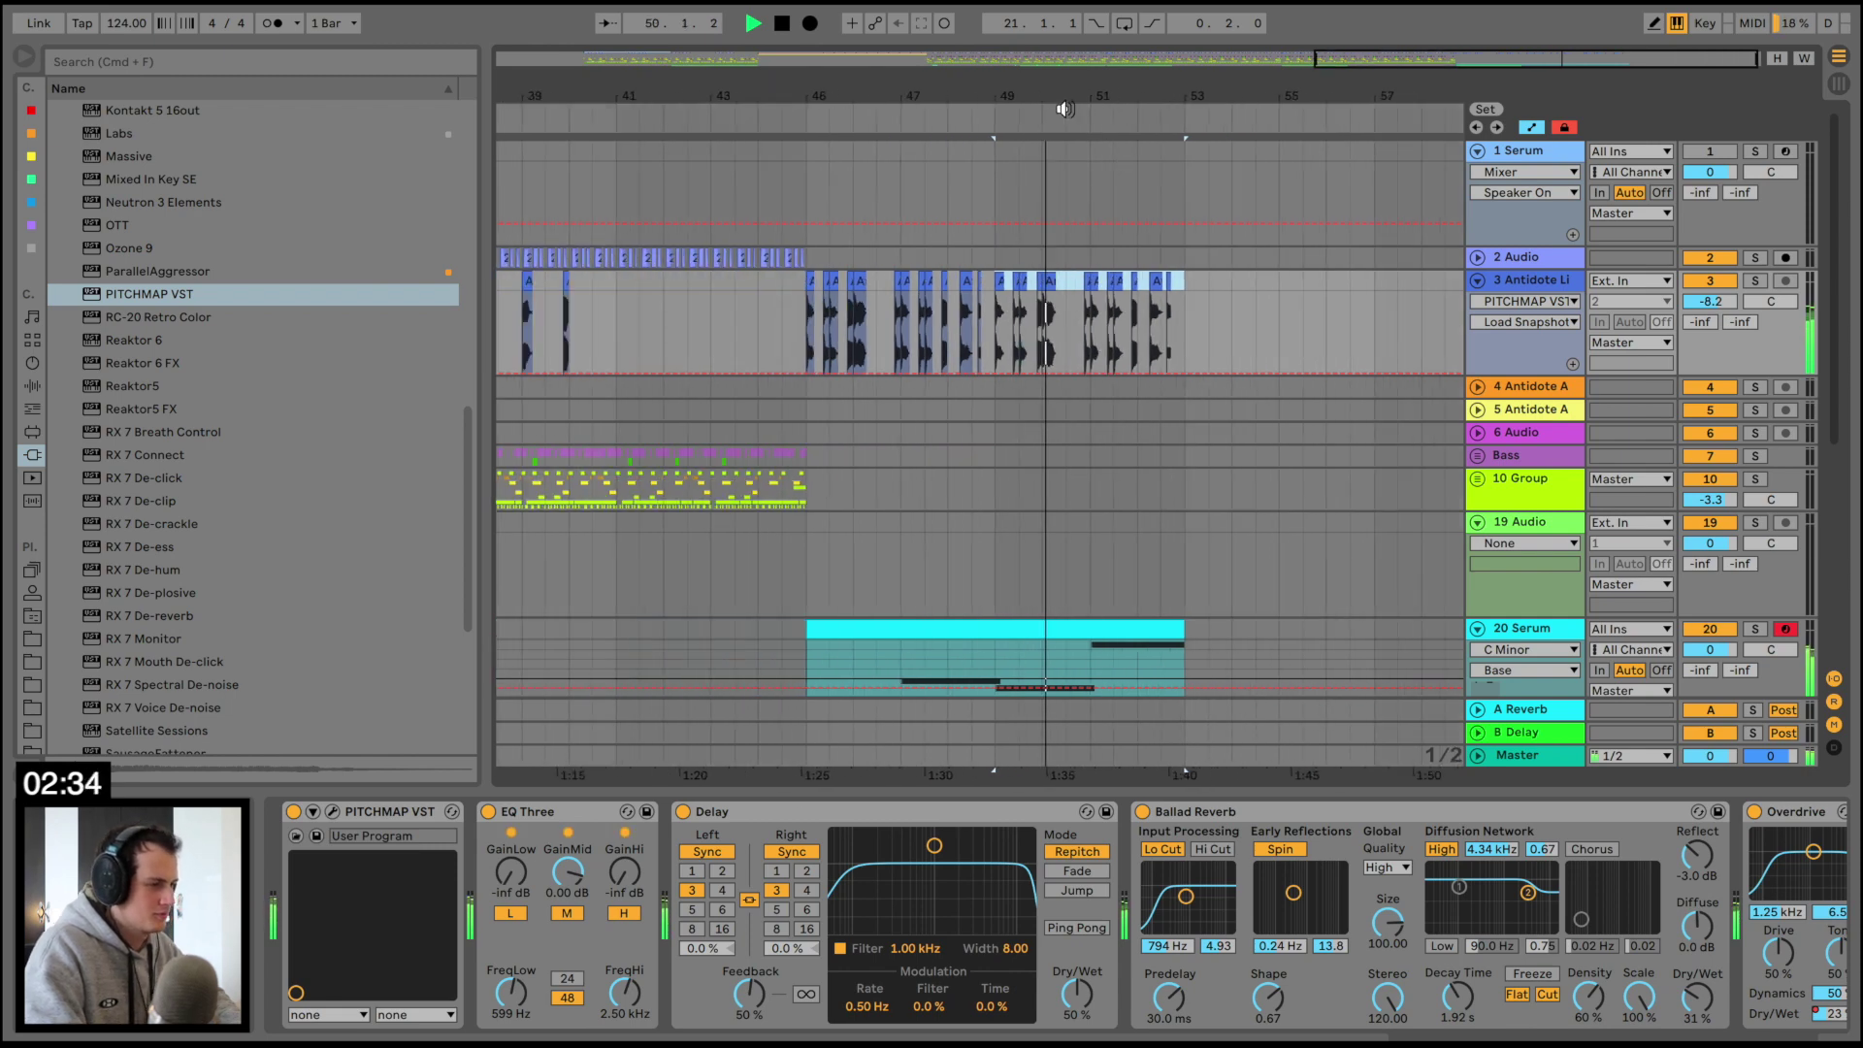
Slightly lower the gain of all vocal chops between bars 45 and 53 together and play them back
{"action": "left_click", "coordinate": [816, 281]}
{"action": "left_click", "coordinate": [1188, 281], "text": "shift"}
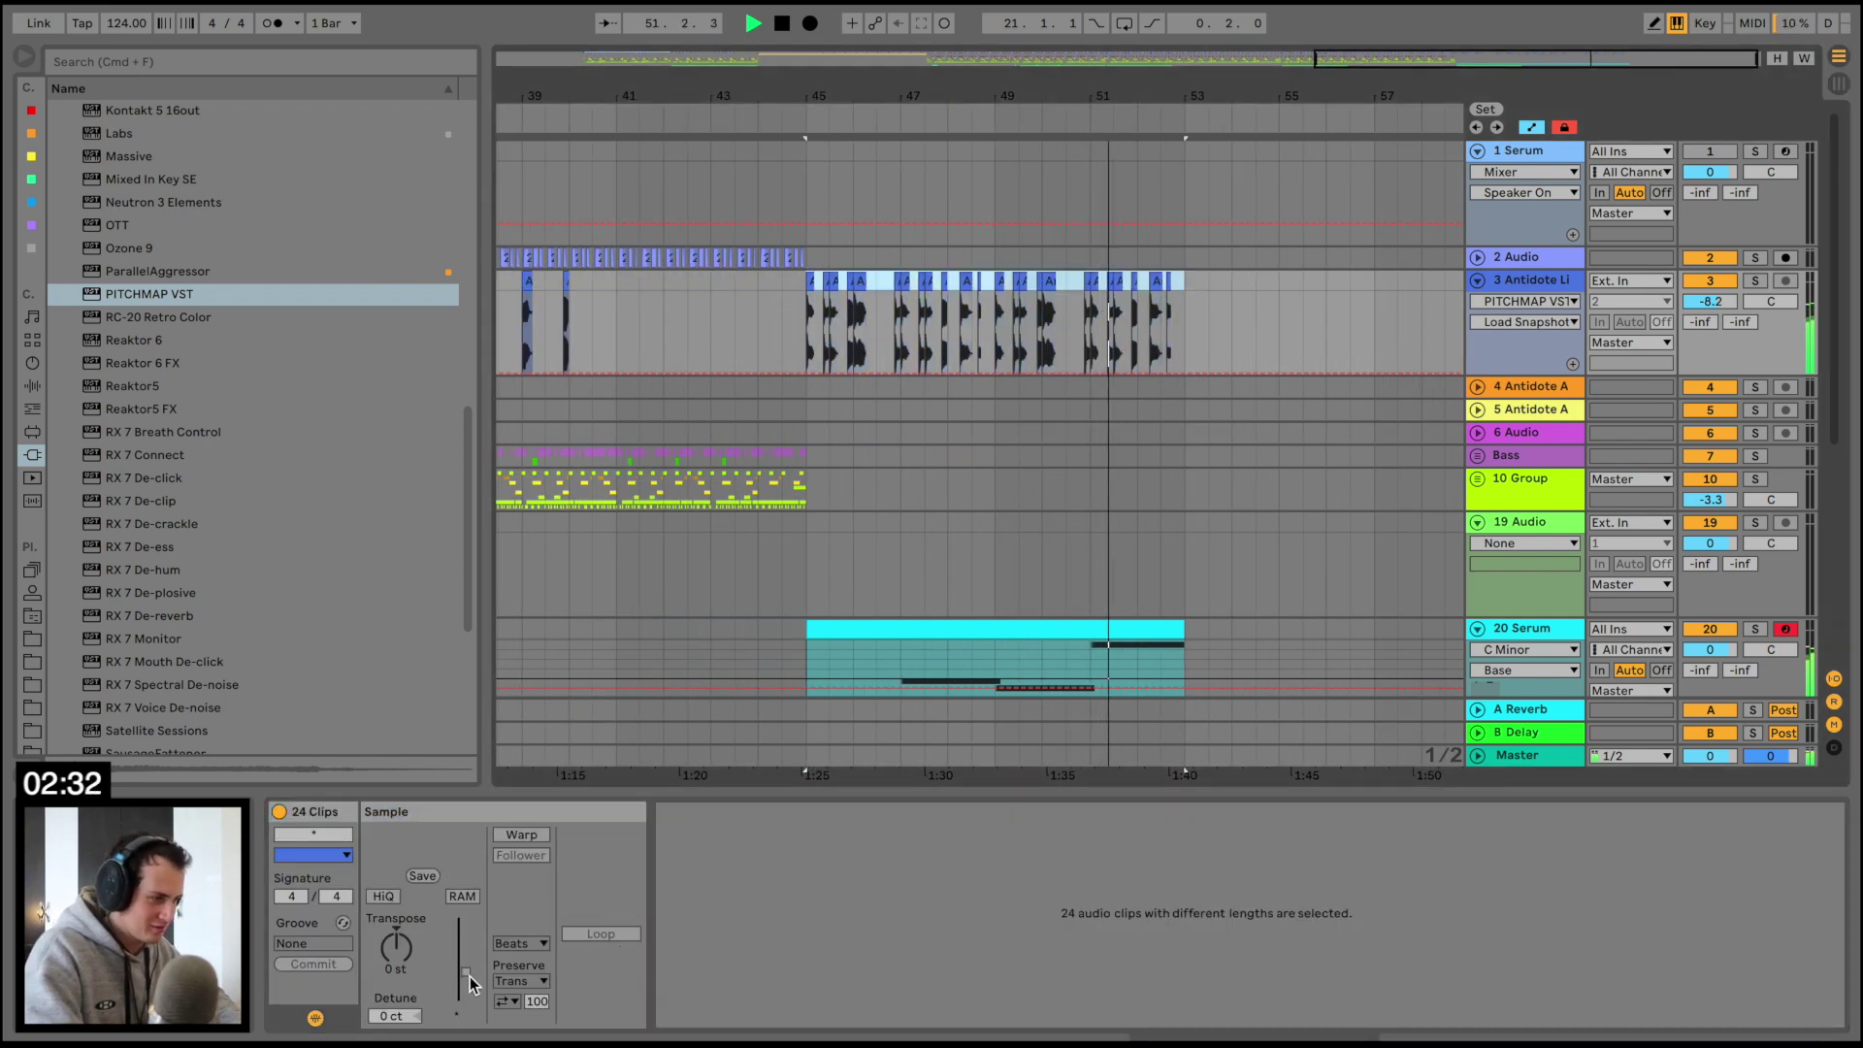
{"action": "left_click_drag", "start_coordinate": [469, 975], "coordinate": [468, 980]}
{"action": "key", "text": "space"}
{"action": "key", "text": "space"}
{"action": "key", "text": "space"}
{"action": "key", "text": "space"}
{"action": "key", "text": "space"}
Reopen PITCHMAP on the 3 Antidote Li track and shift its key transform forward repeatedly while the chops play from bar 45
{"action": "left_click", "coordinate": [1541, 282]}
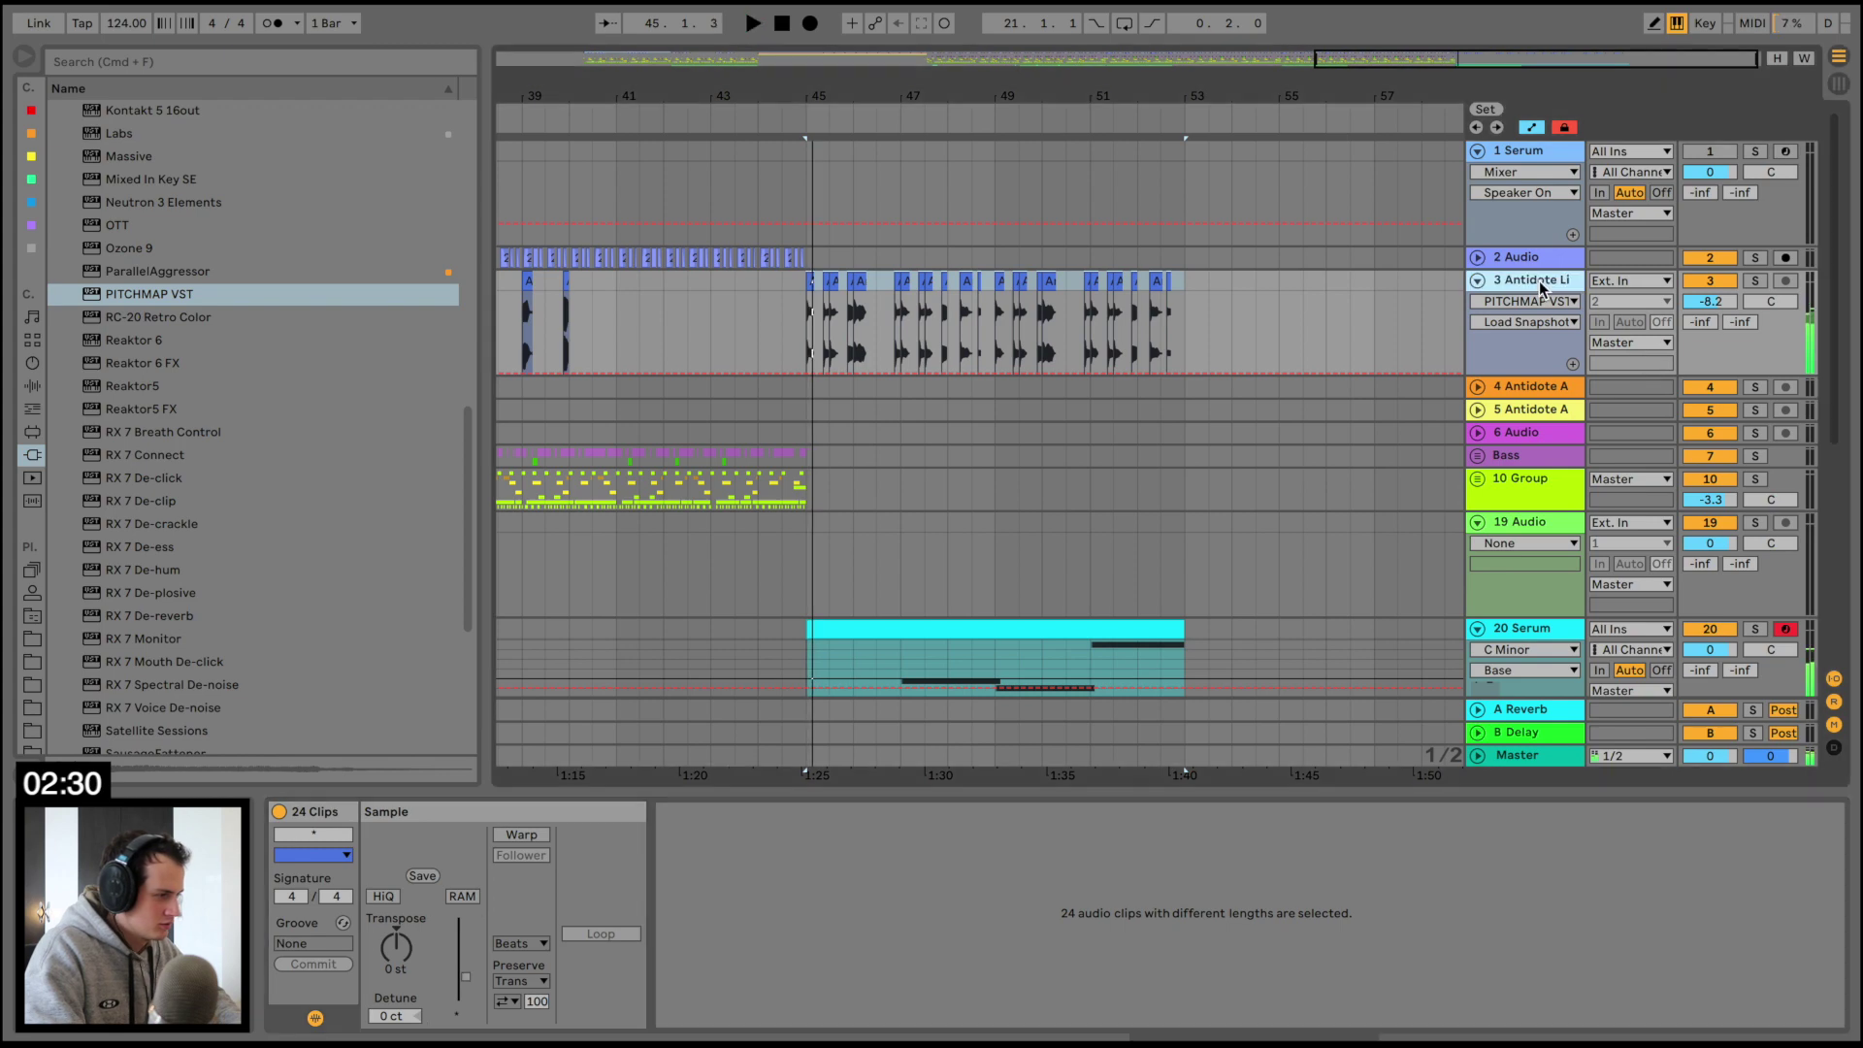
{"action": "double_click", "coordinate": [1542, 285]}
{"action": "left_click", "coordinate": [334, 811]}
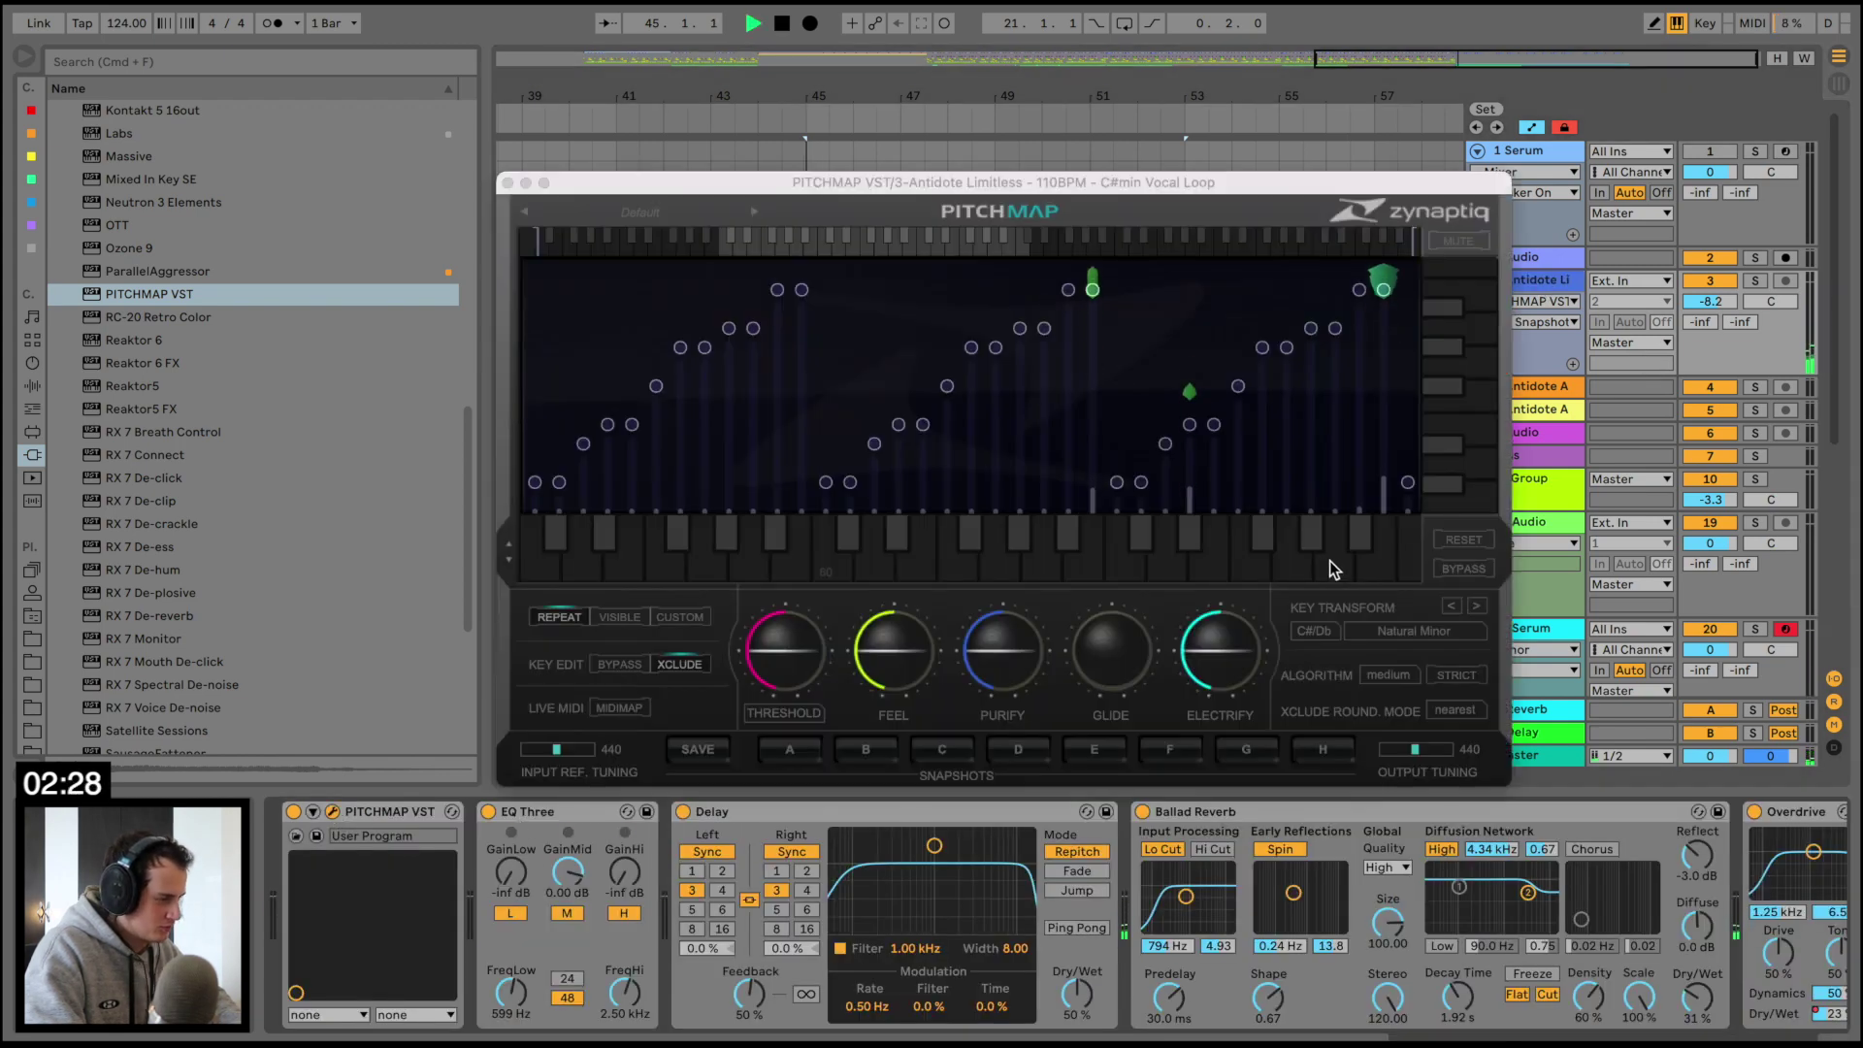
{"action": "key", "text": "space"}
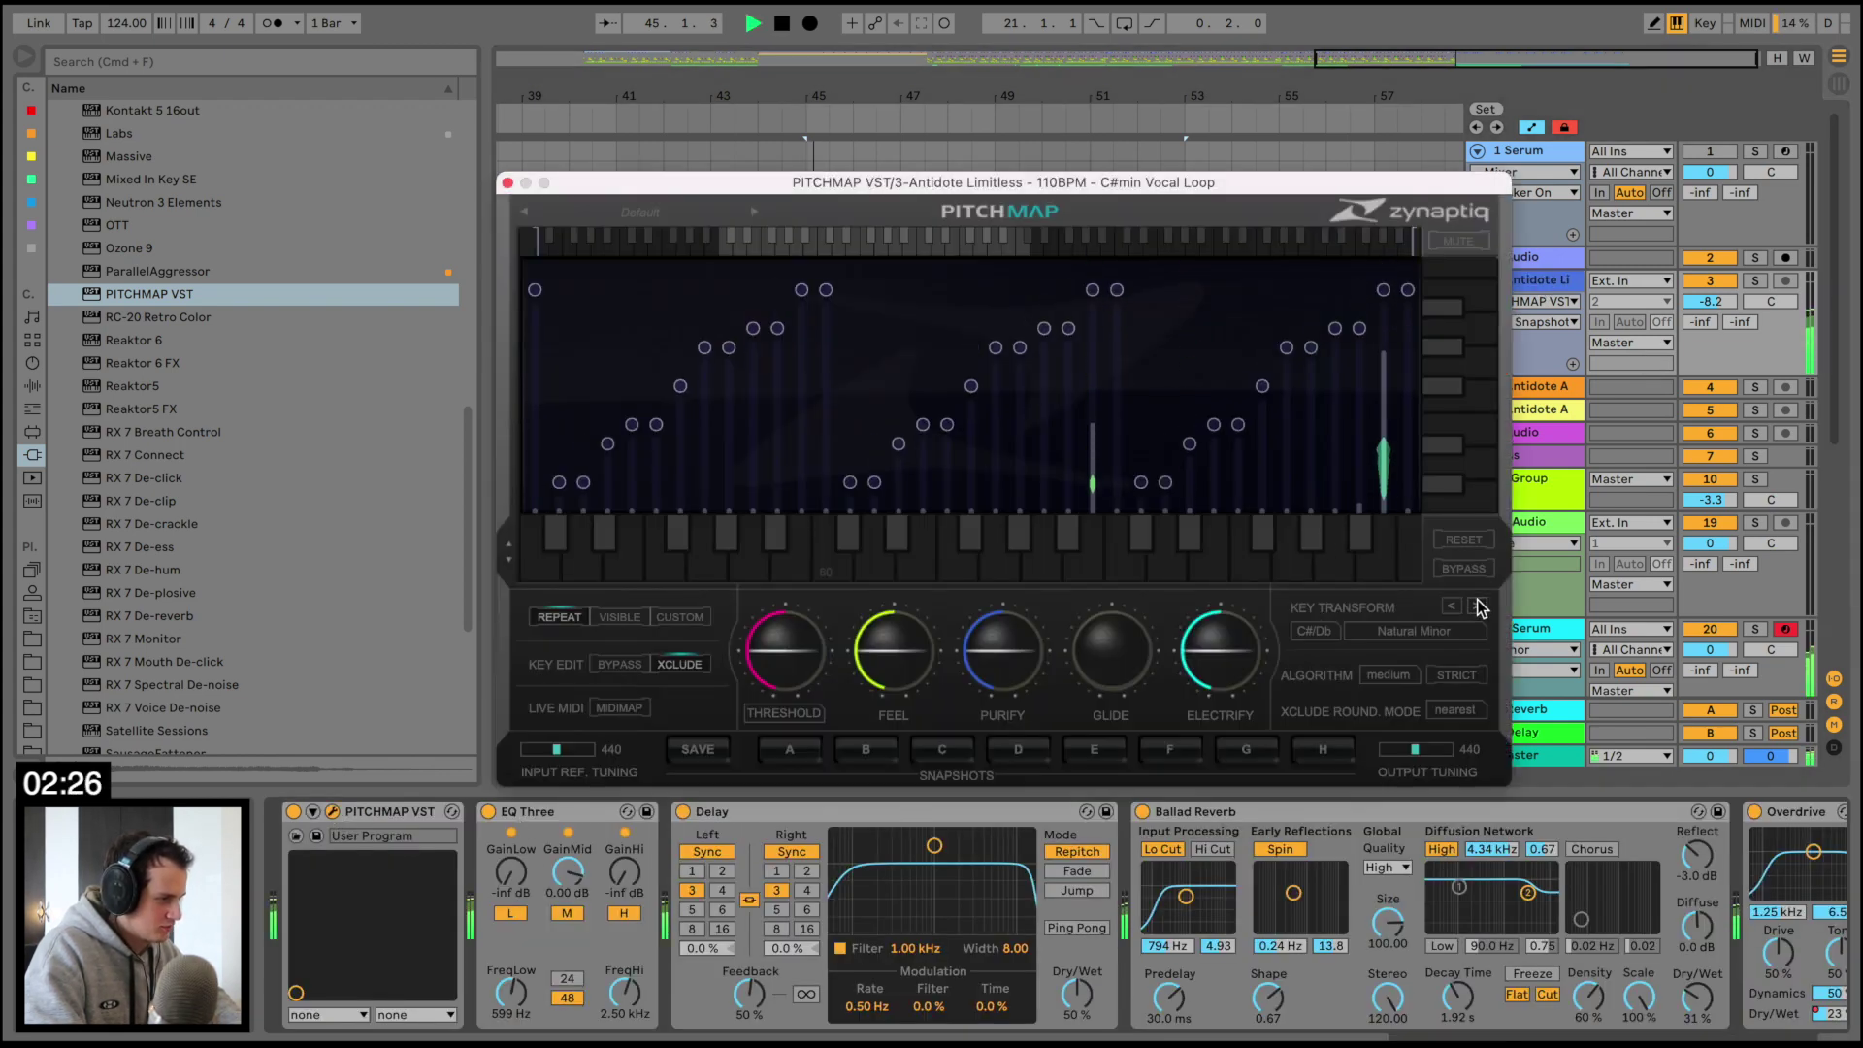
{"action": "left_click", "coordinate": [1478, 605]}
{"action": "left_click", "coordinate": [1478, 605]}
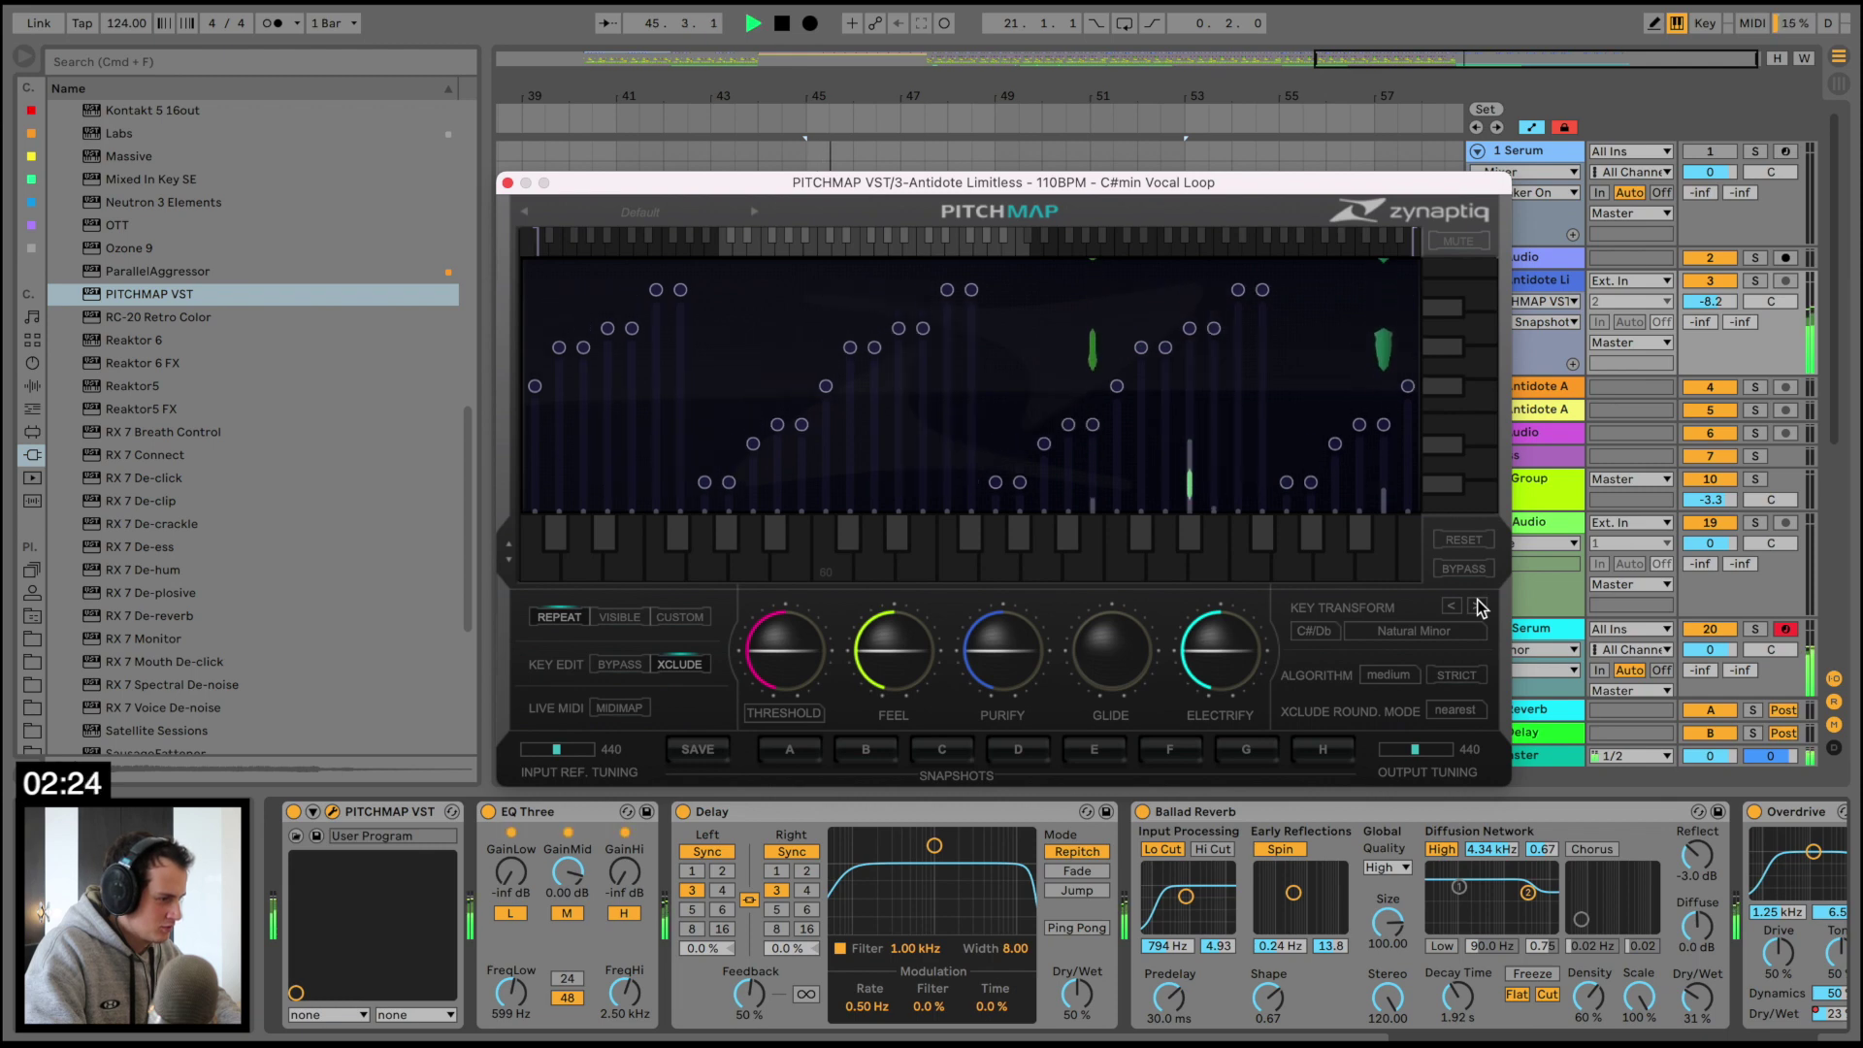
{"action": "left_click", "coordinate": [1478, 605]}
{"action": "left_click", "coordinate": [1478, 605]}
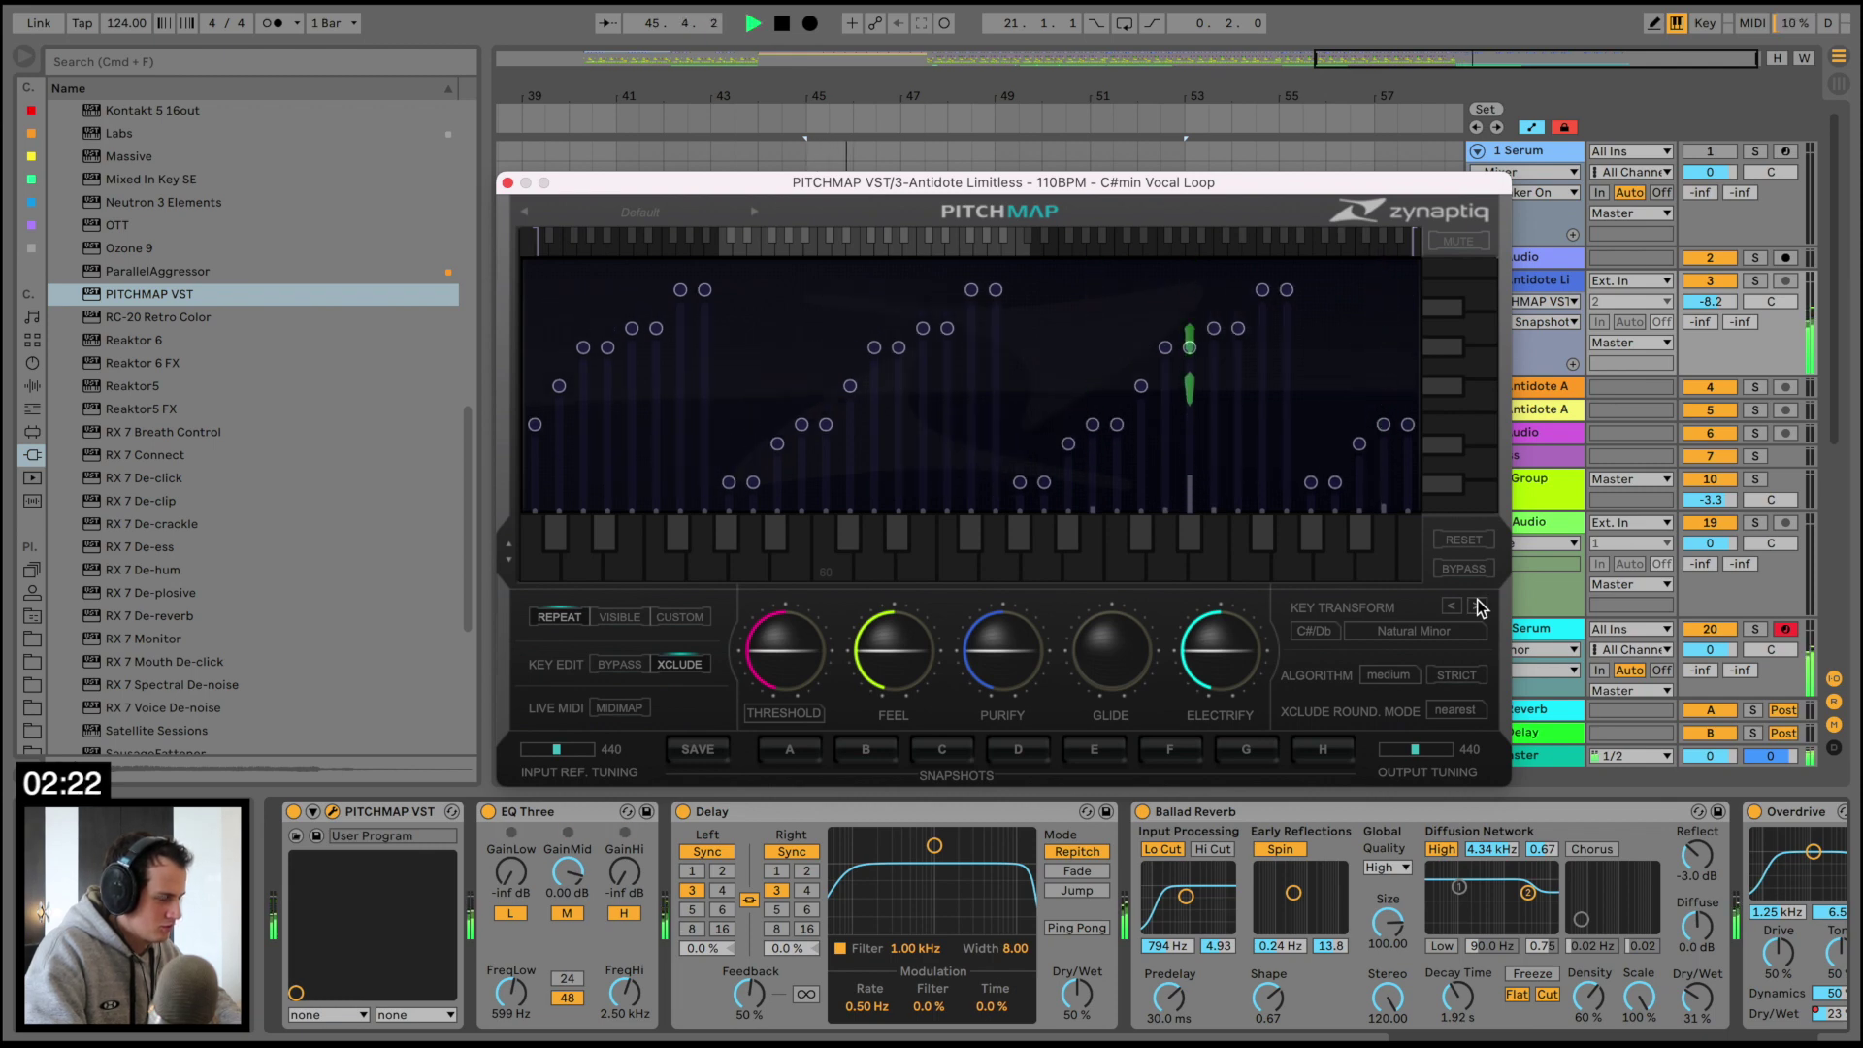
{"action": "left_click", "coordinate": [1478, 606]}
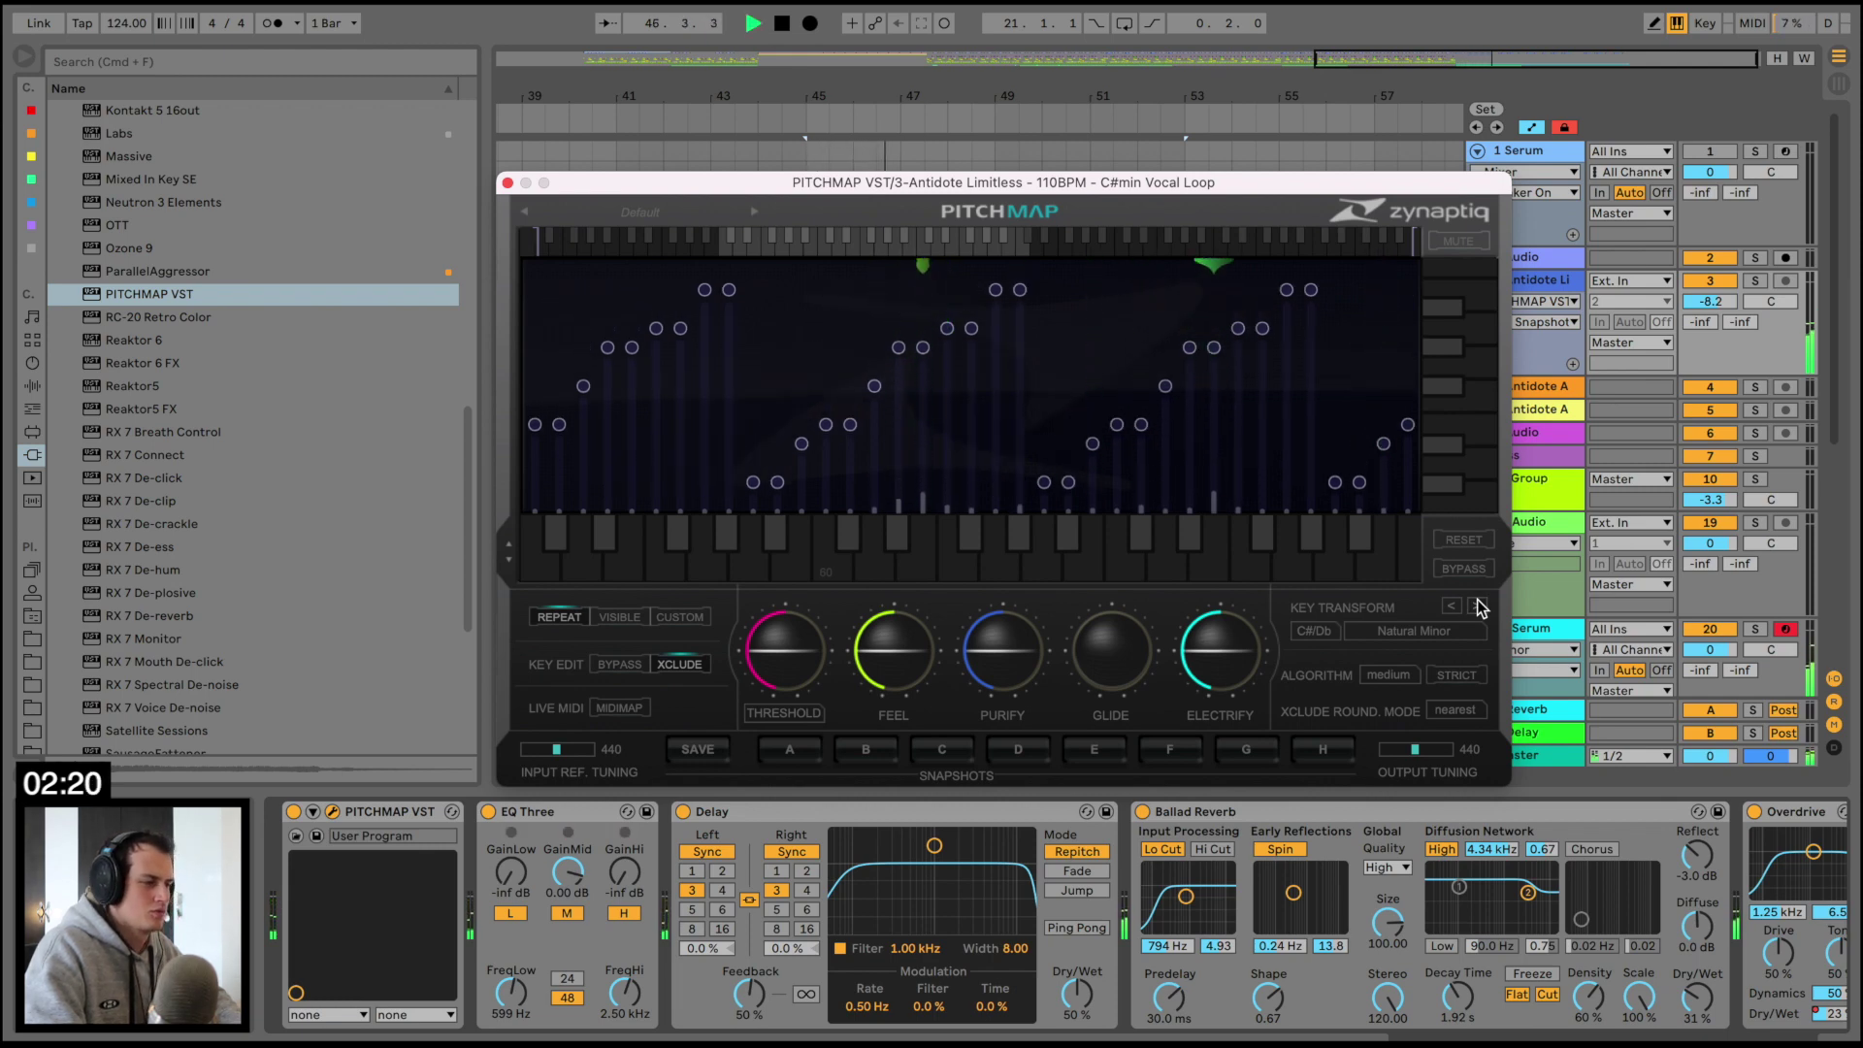
{"action": "left_click", "coordinate": [1478, 605]}
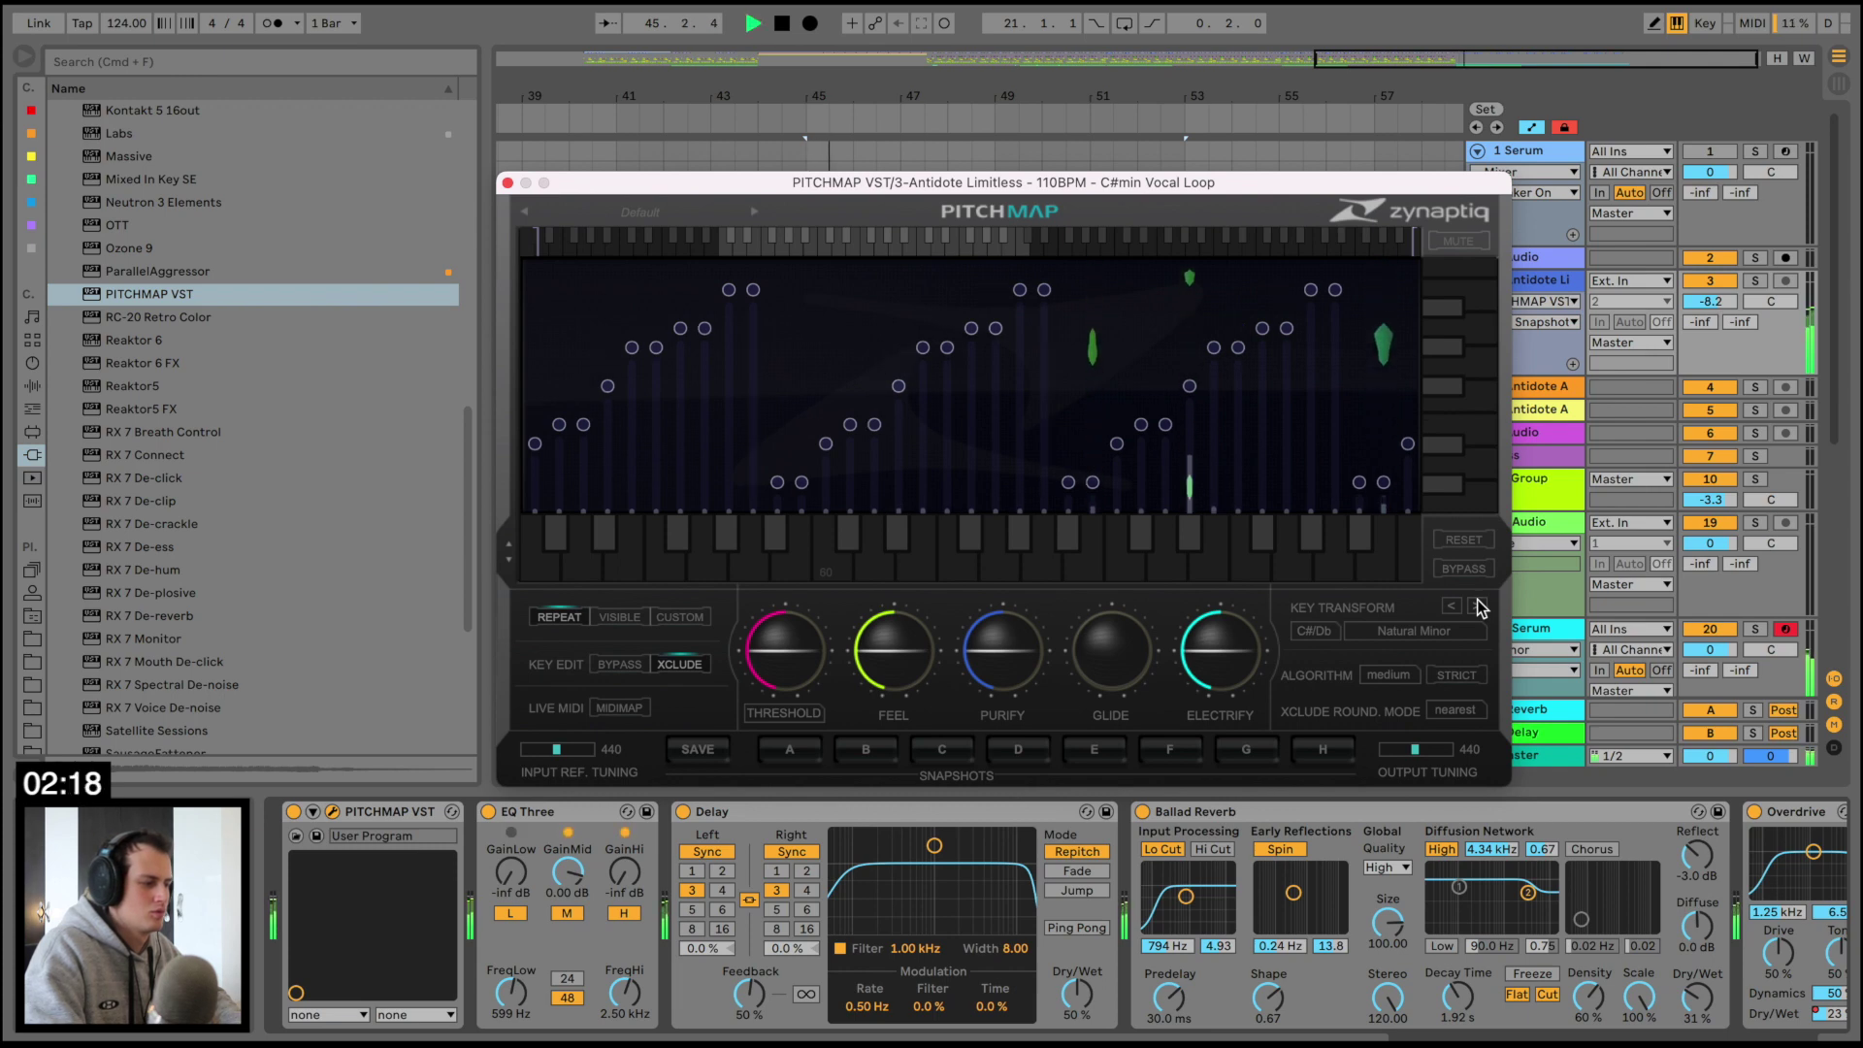
{"action": "left_click", "coordinate": [1479, 606]}
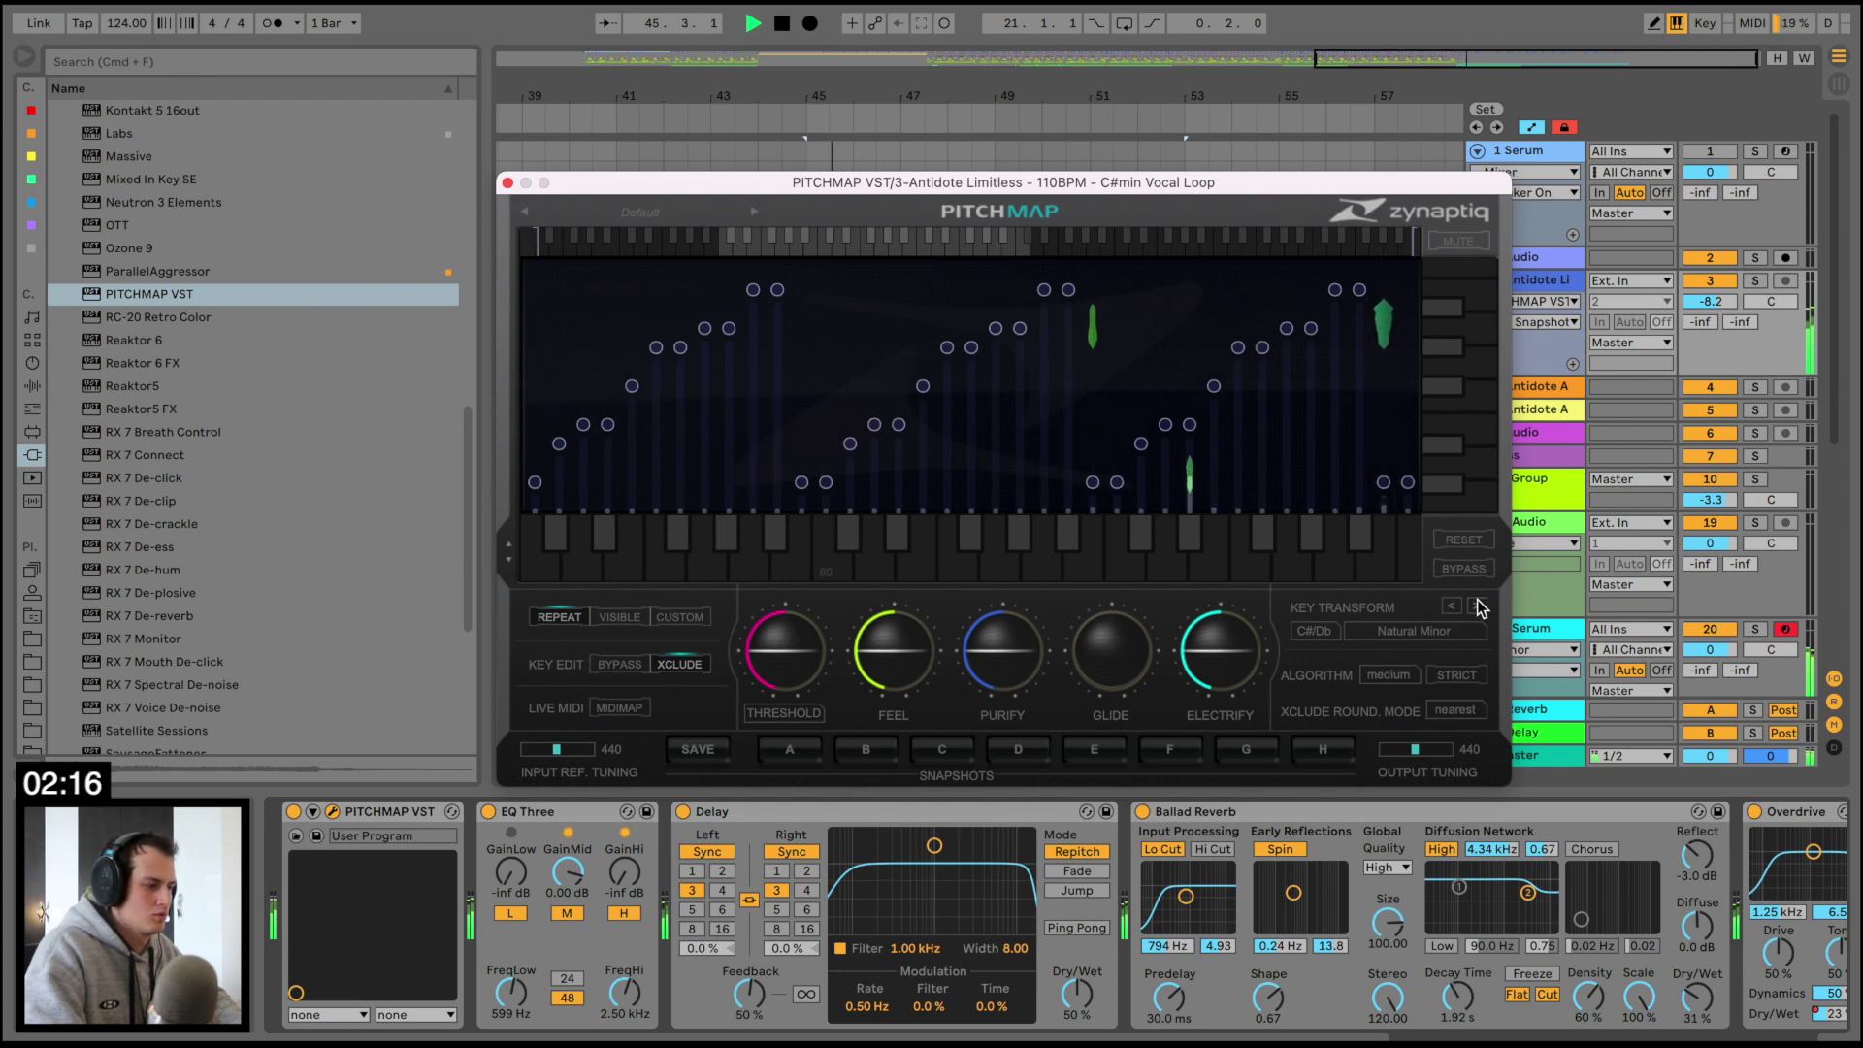
{"action": "left_click", "coordinate": [1478, 606]}
{"action": "left_click", "coordinate": [1478, 605]}
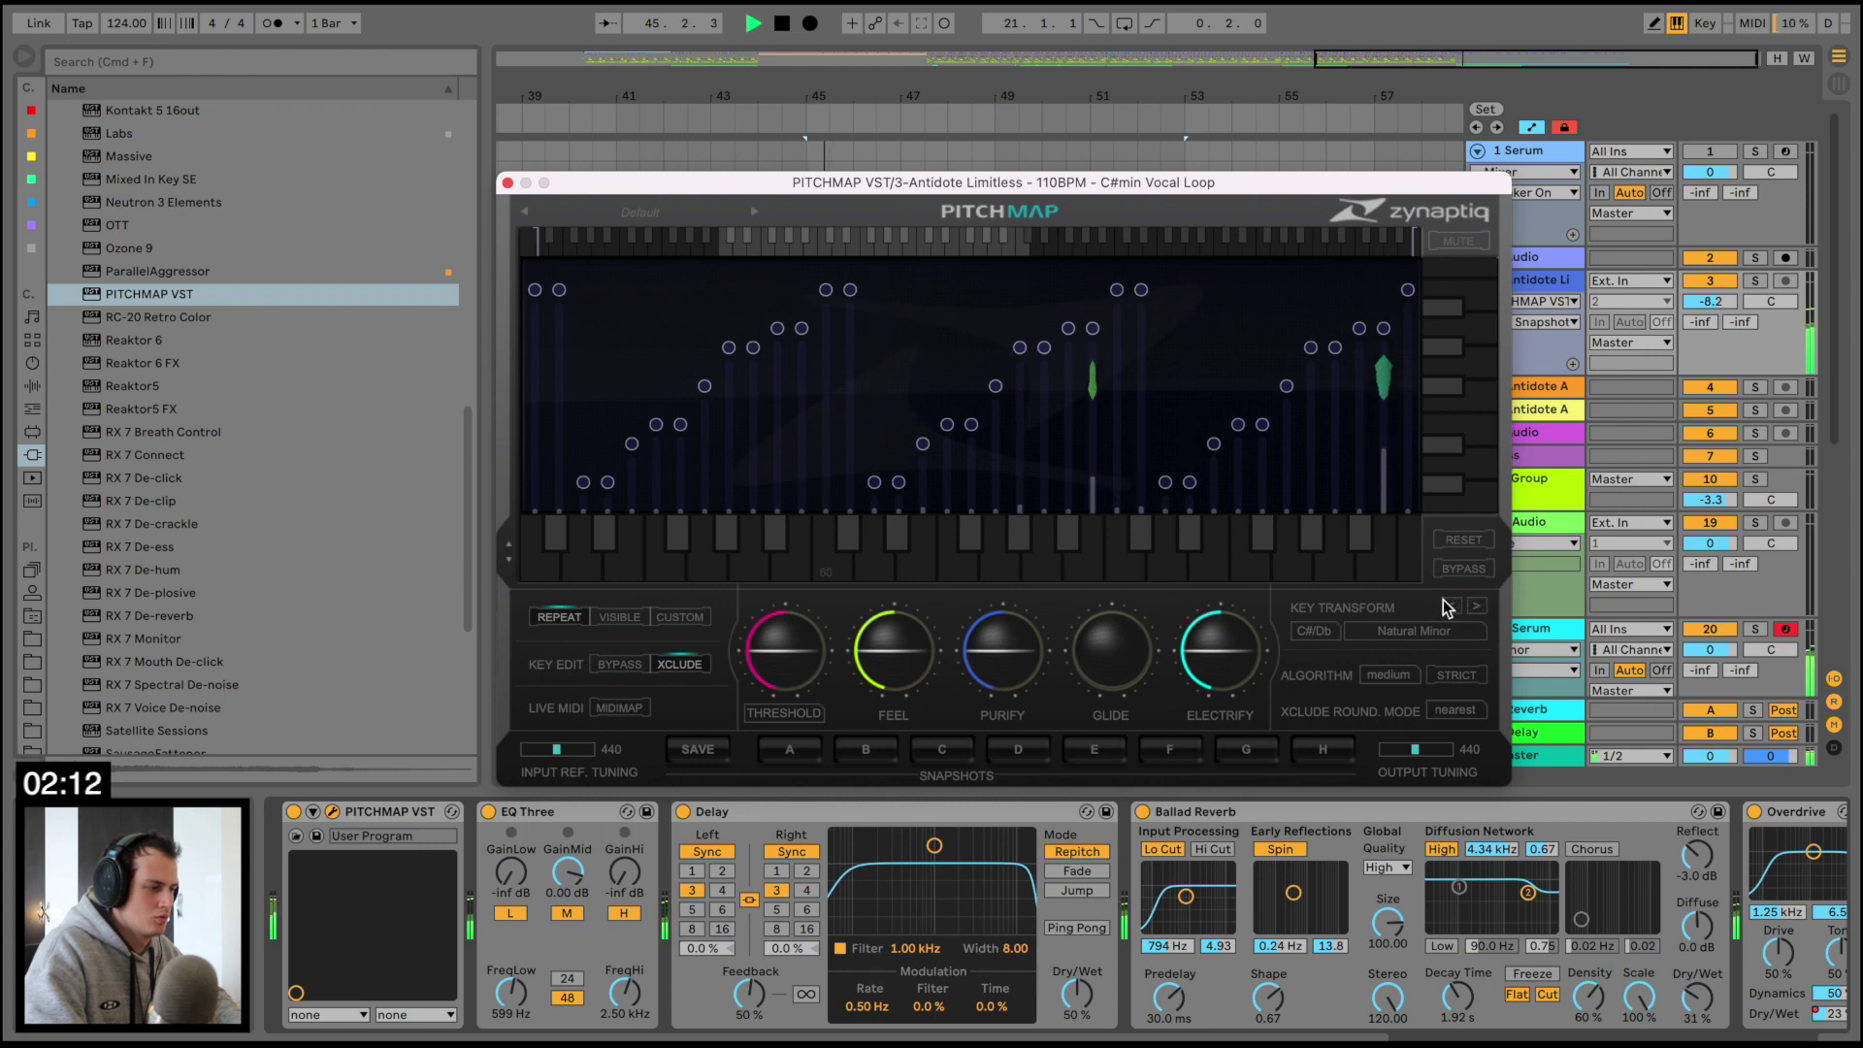
Shift PITCHMAP's key transform back by three steps while listening and close the plugin window
{"action": "left_click", "coordinate": [1453, 607]}
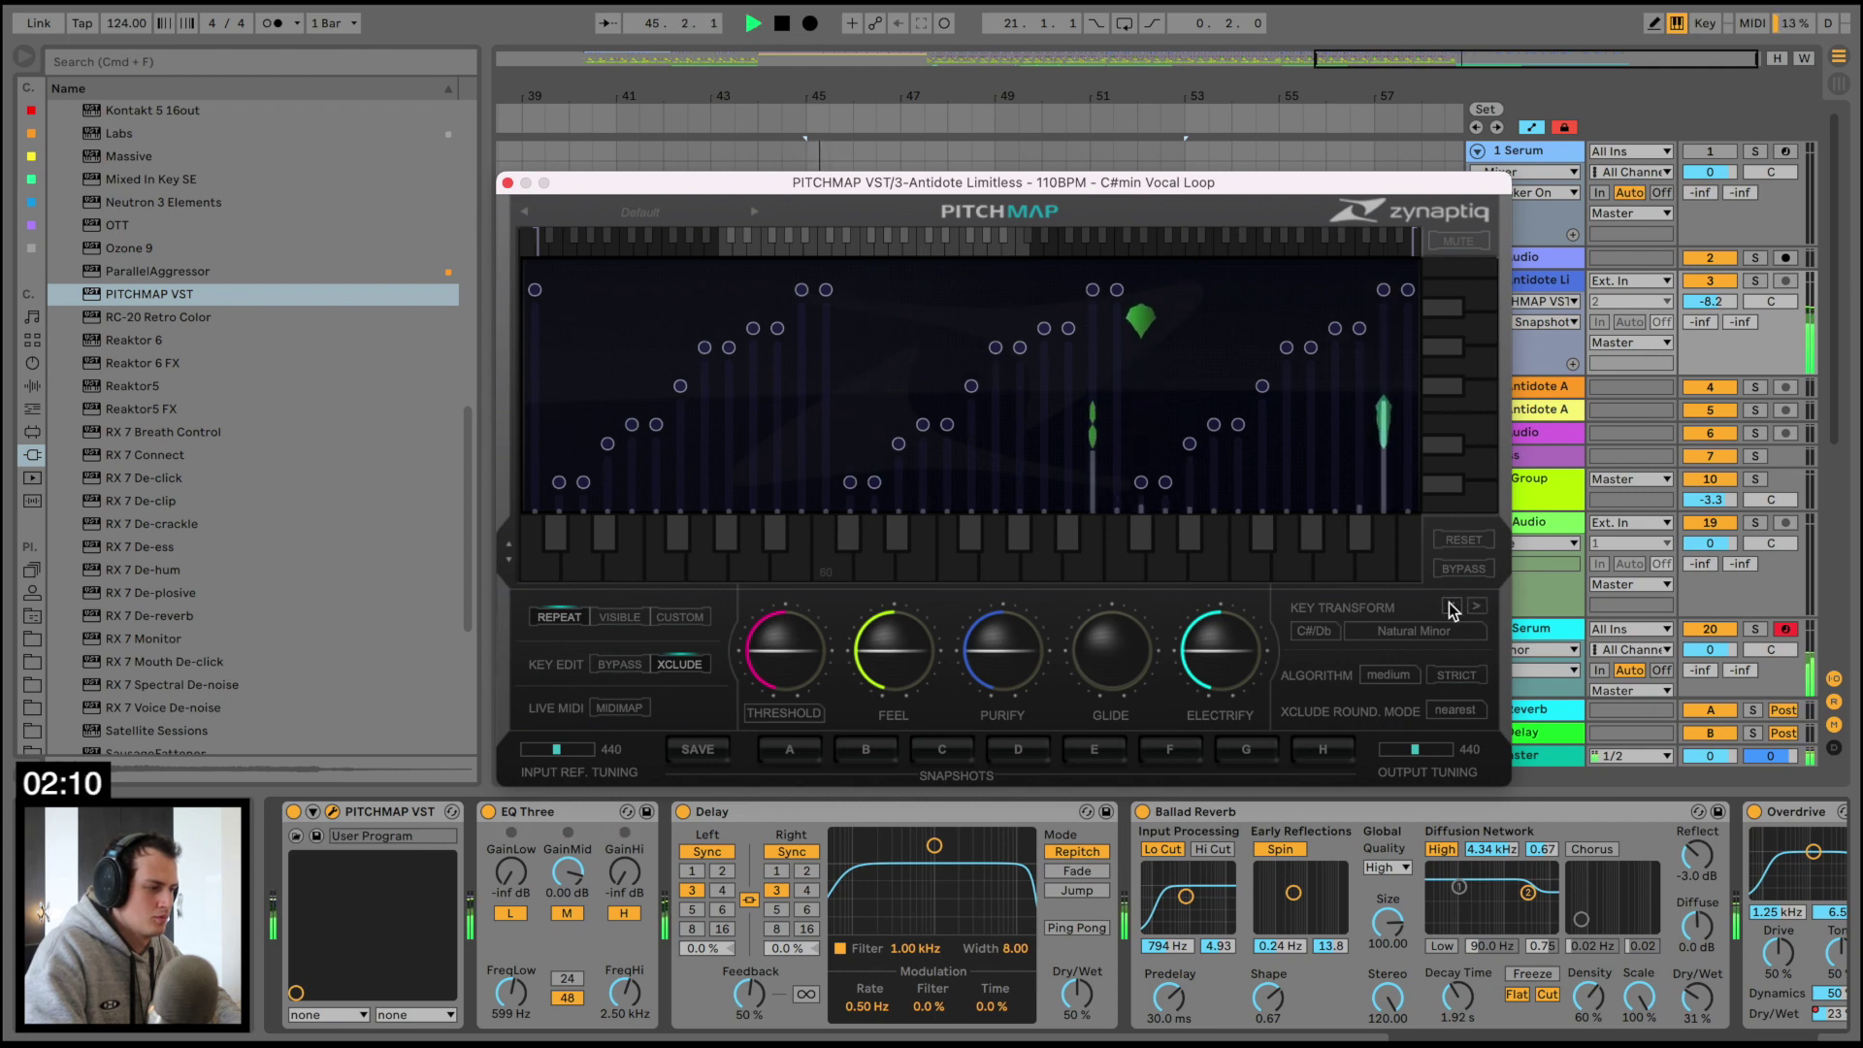
{"action": "left_click", "coordinate": [1452, 606]}
{"action": "left_click", "coordinate": [1453, 607]}
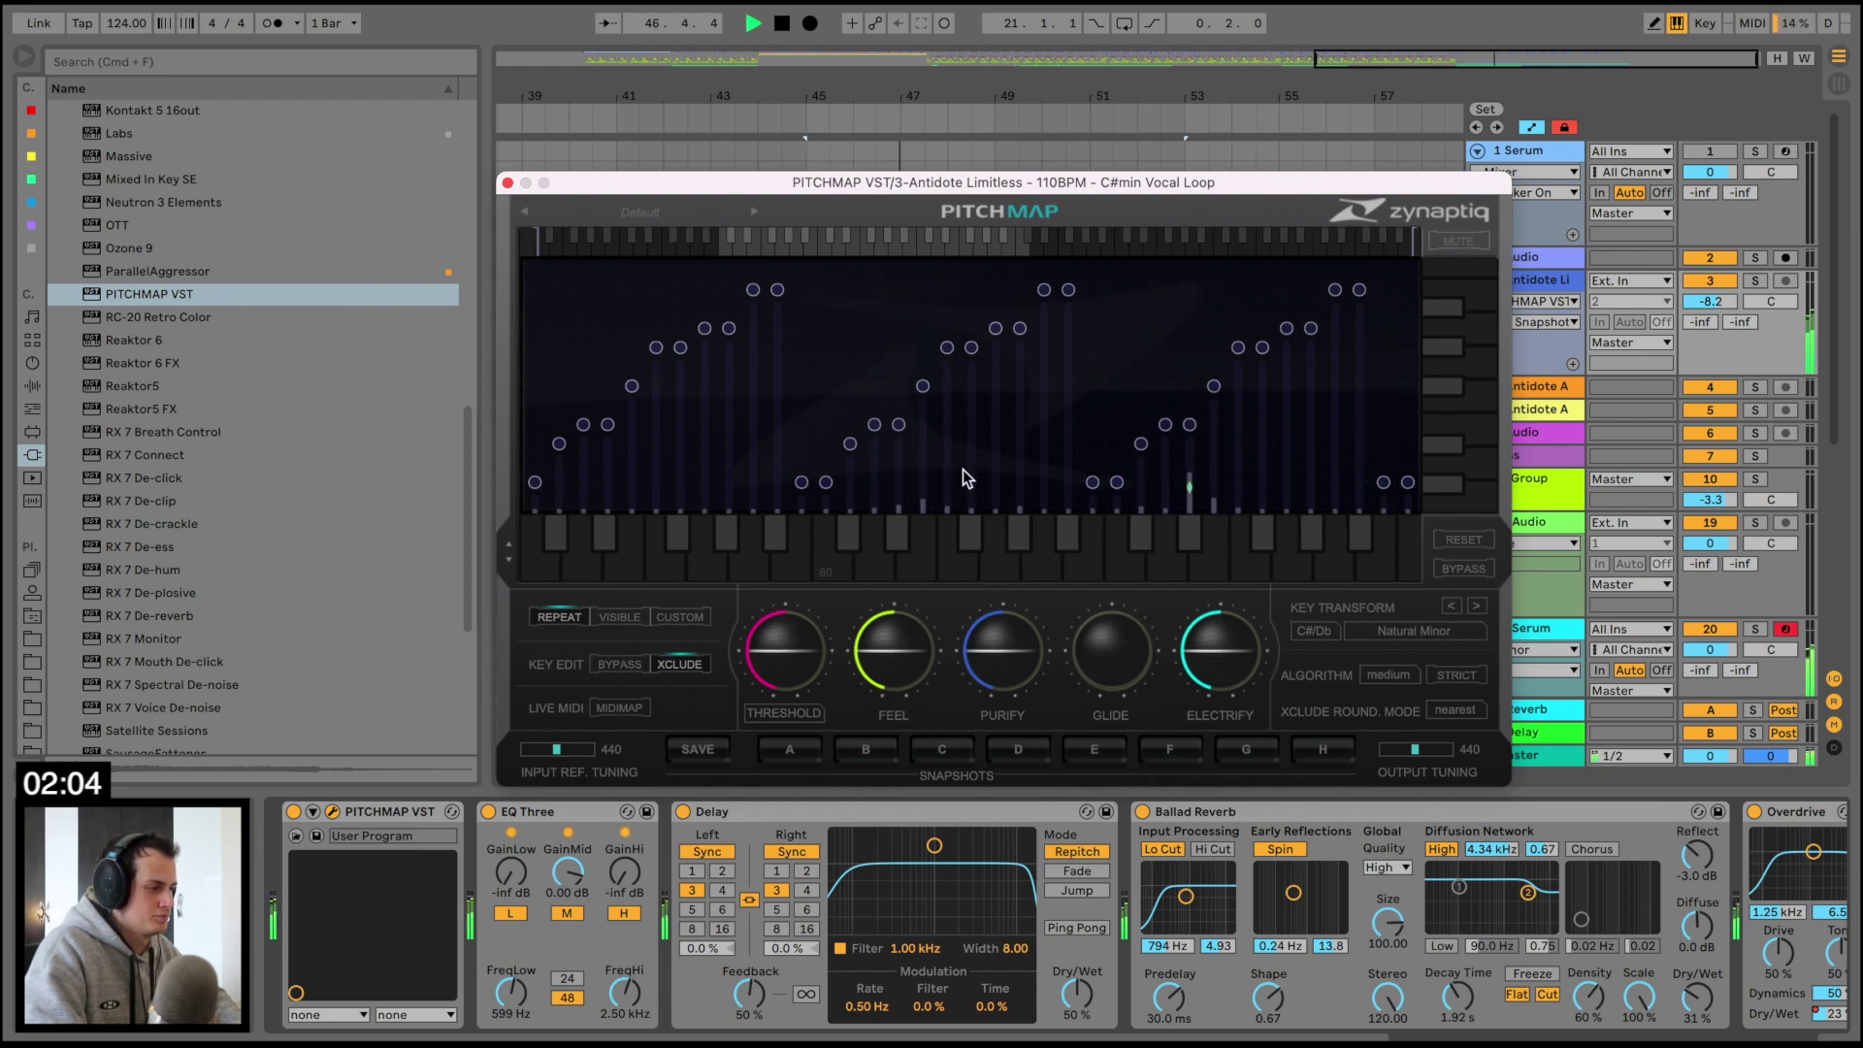
{"action": "left_click", "coordinate": [507, 182]}
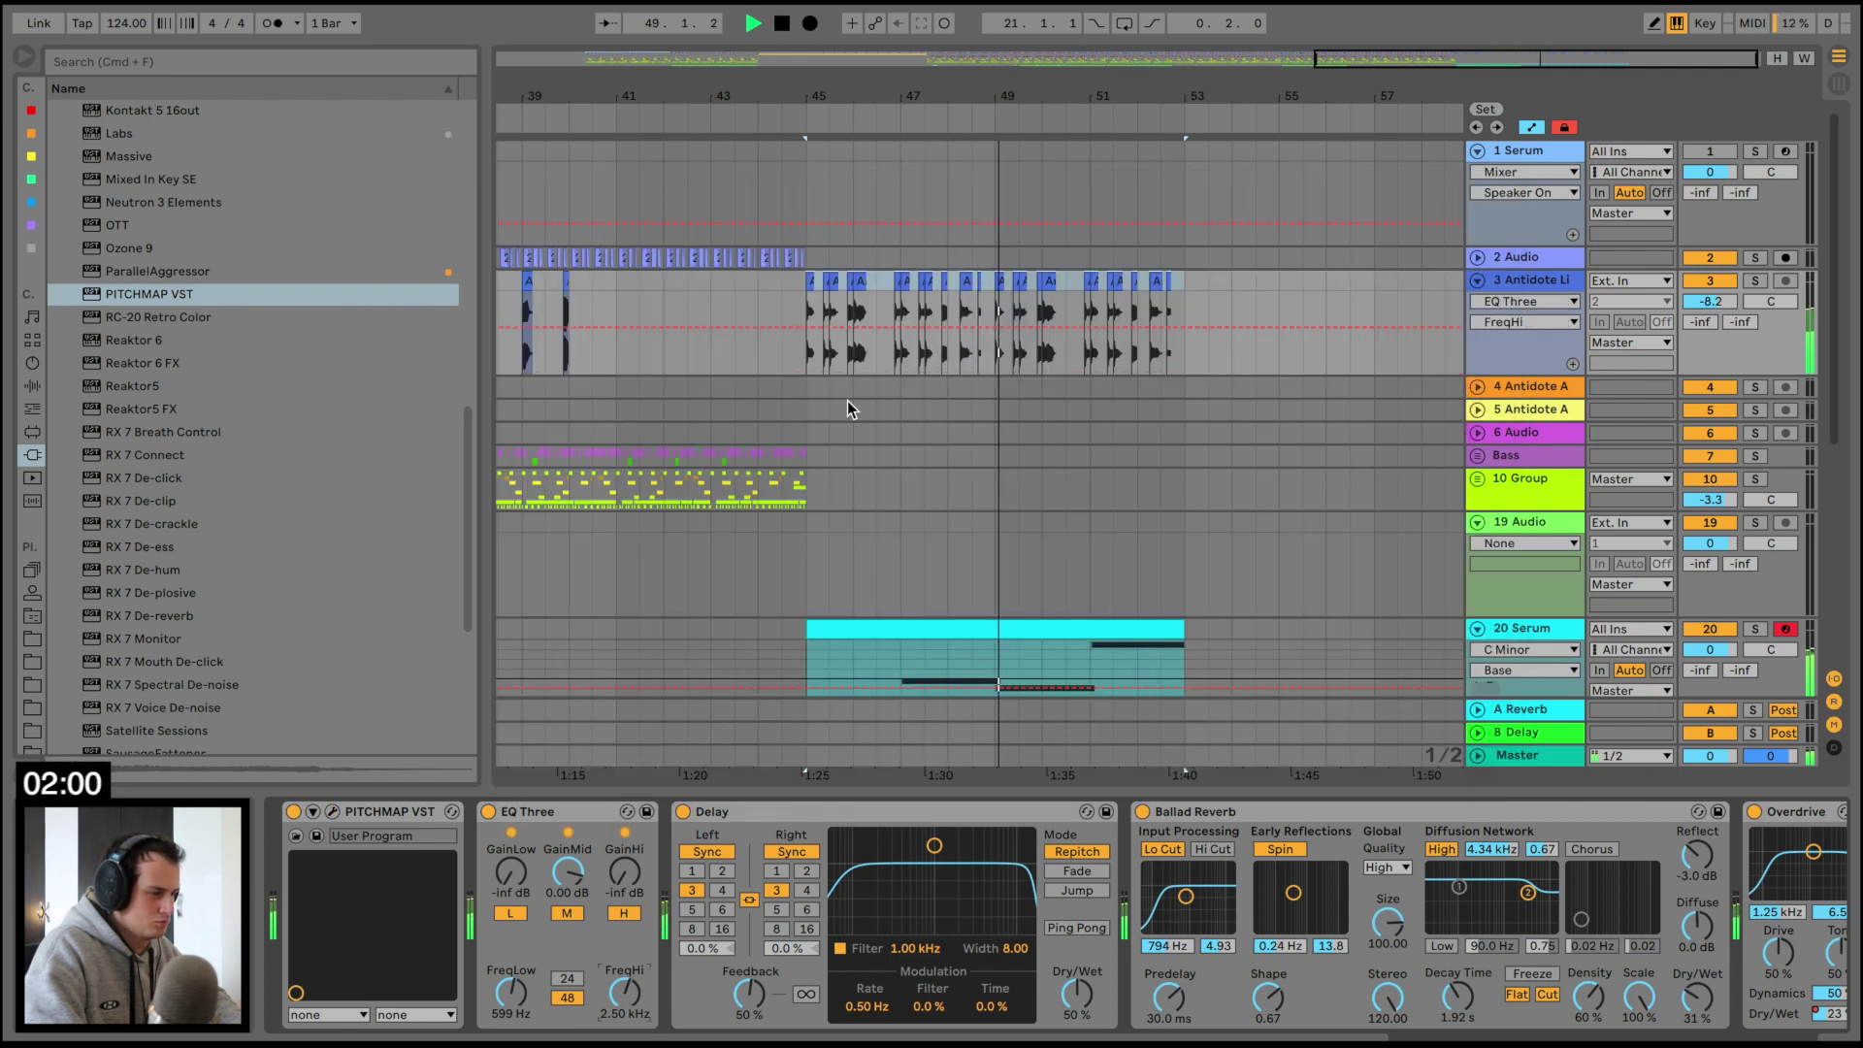
Automate the 3 Antidote Li track's EQ Three FreqHi to ramp down just before bar 45, reaching 854 Hz at bar 45
{"action": "left_click_drag", "start_coordinate": [805, 322], "coordinate": [807, 345]}
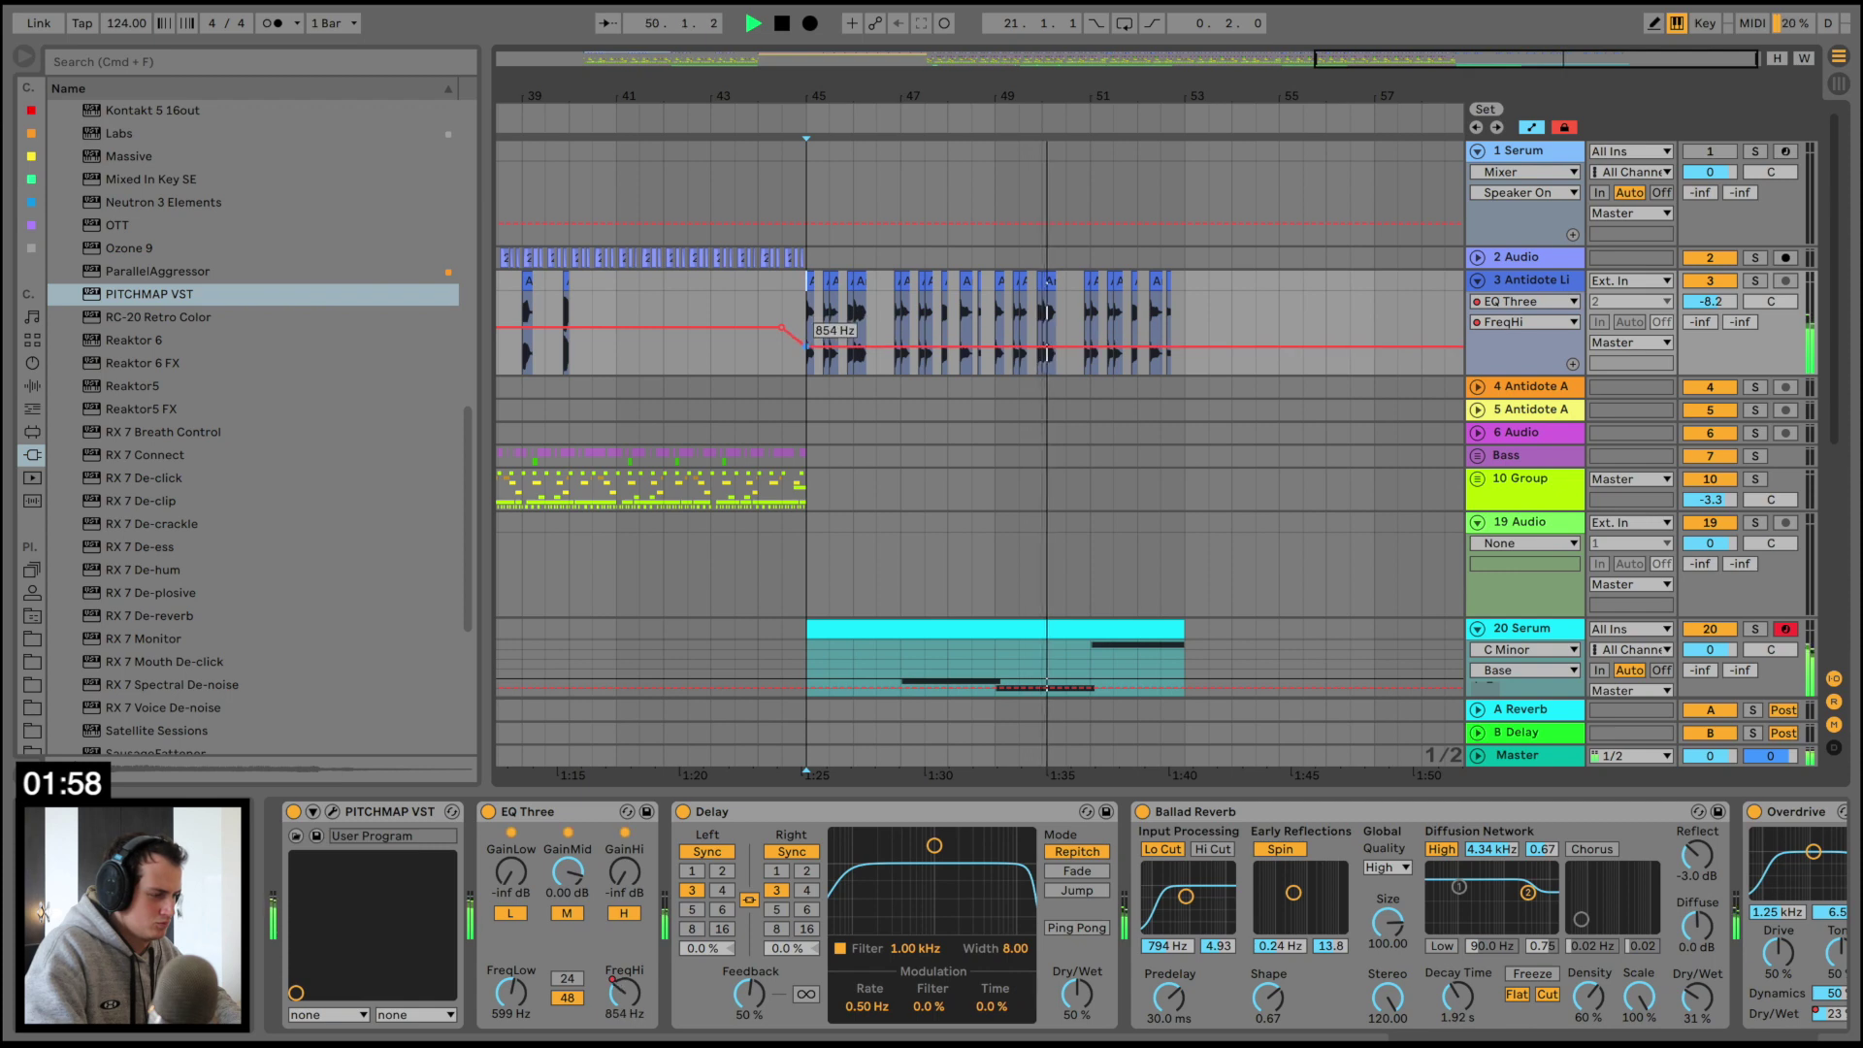
{"action": "left_click_drag", "start_coordinate": [955, 72], "coordinate": [1233, 92]}
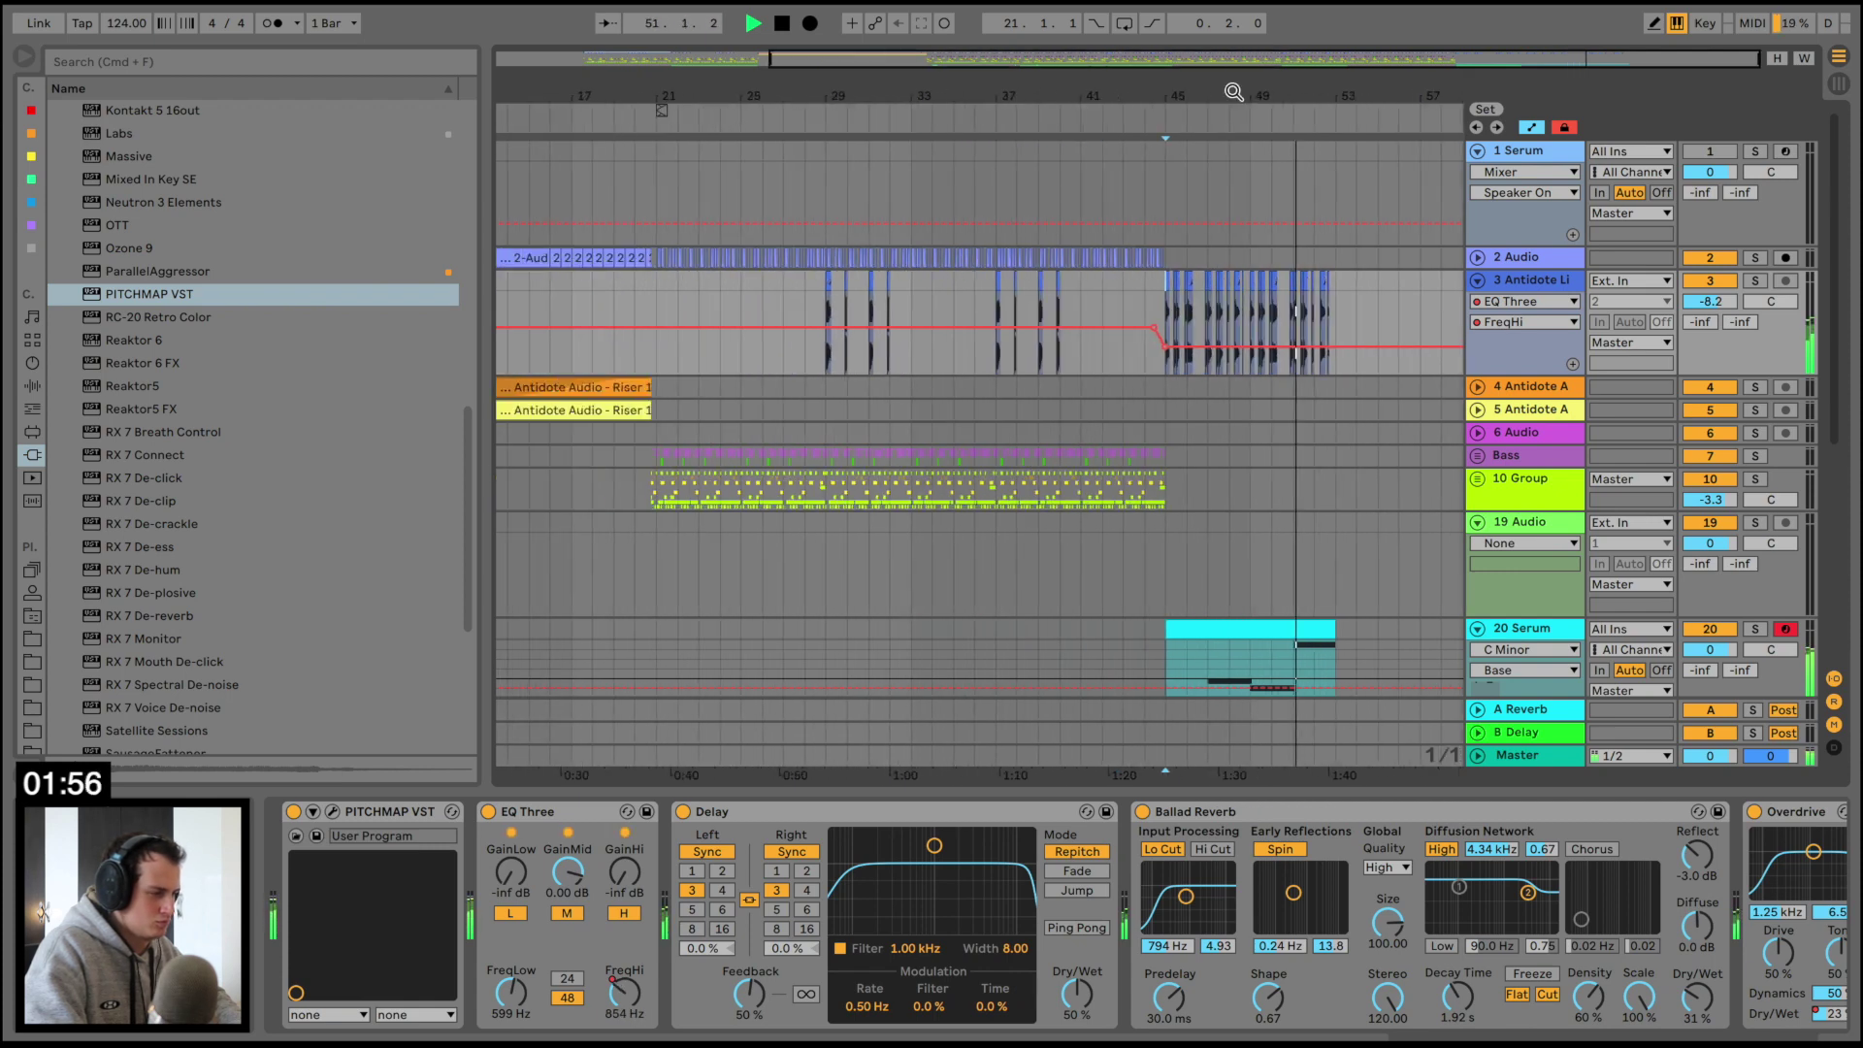
Duplicate the vocal chops on track 3 and the 20 Serum clip from bars 45–53 so both continue to bar 61
{"action": "left_click_drag", "start_coordinate": [1335, 320], "coordinate": [1163, 282]}
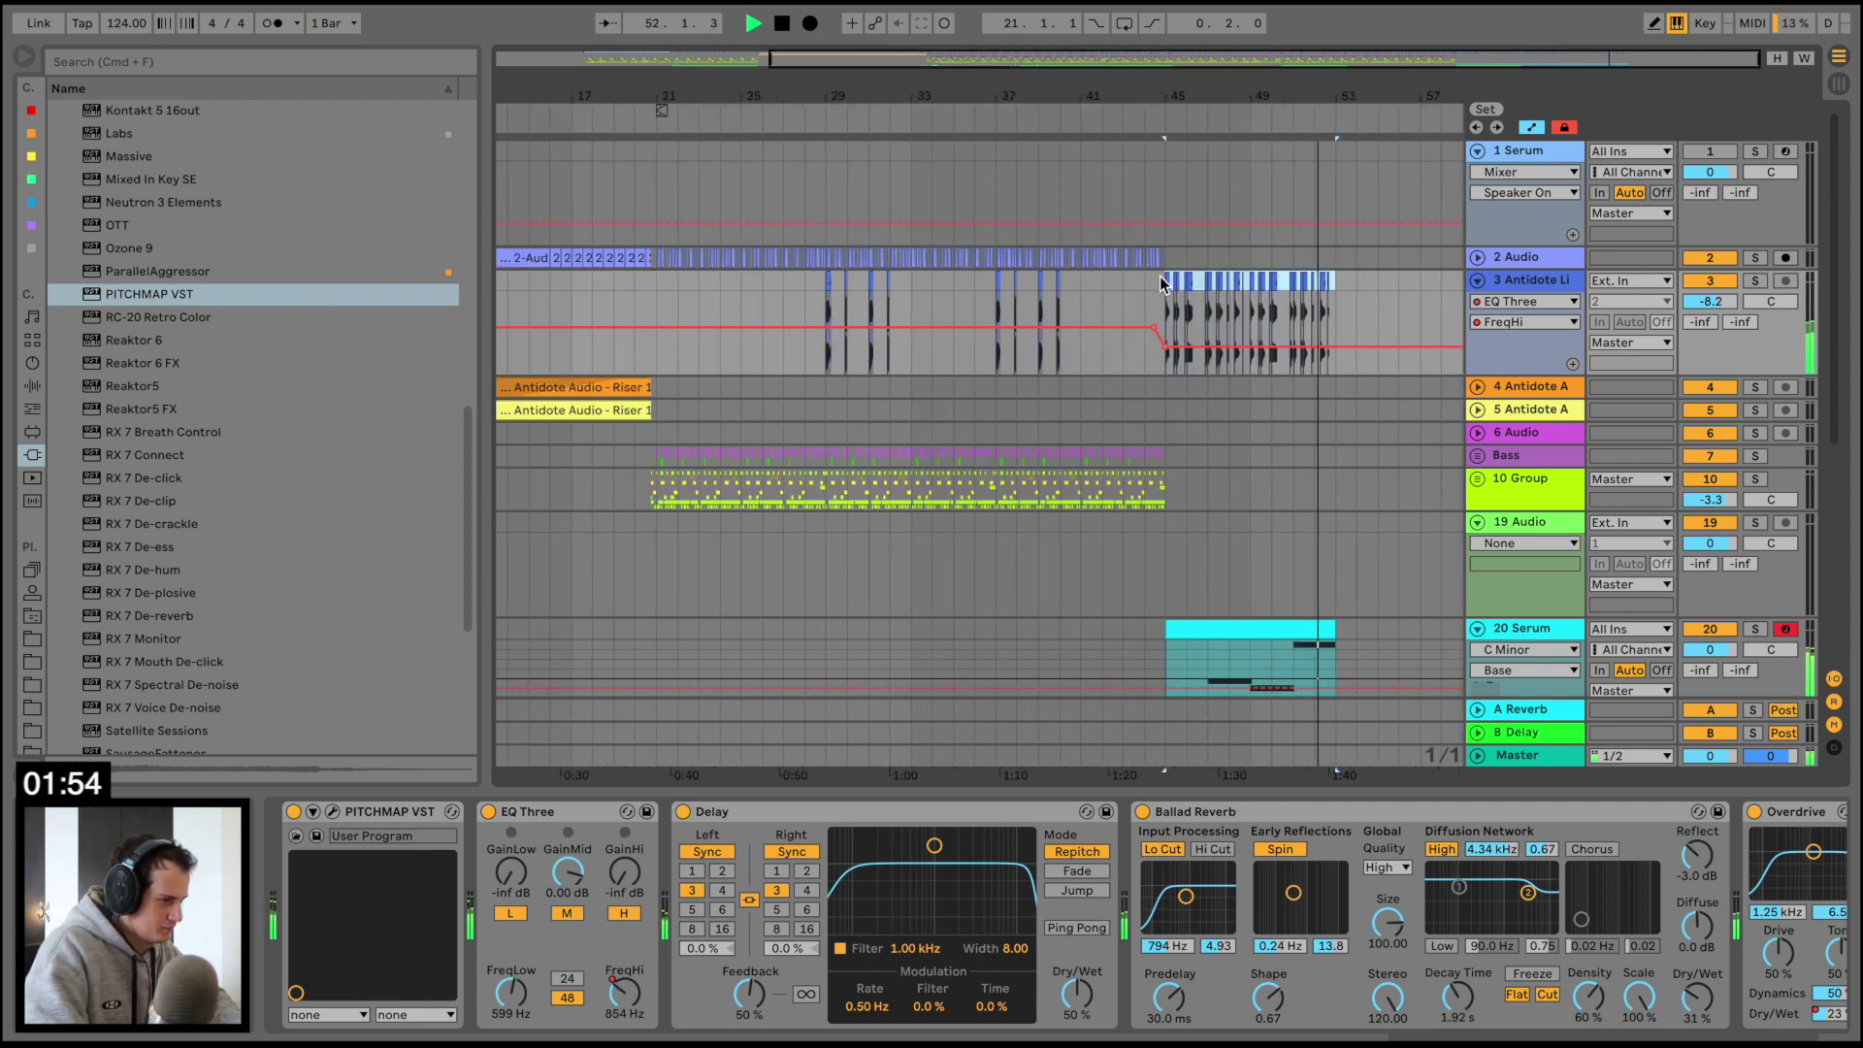
{"action": "key", "text": "super+d"}
{"action": "left_click", "coordinate": [753, 387]}
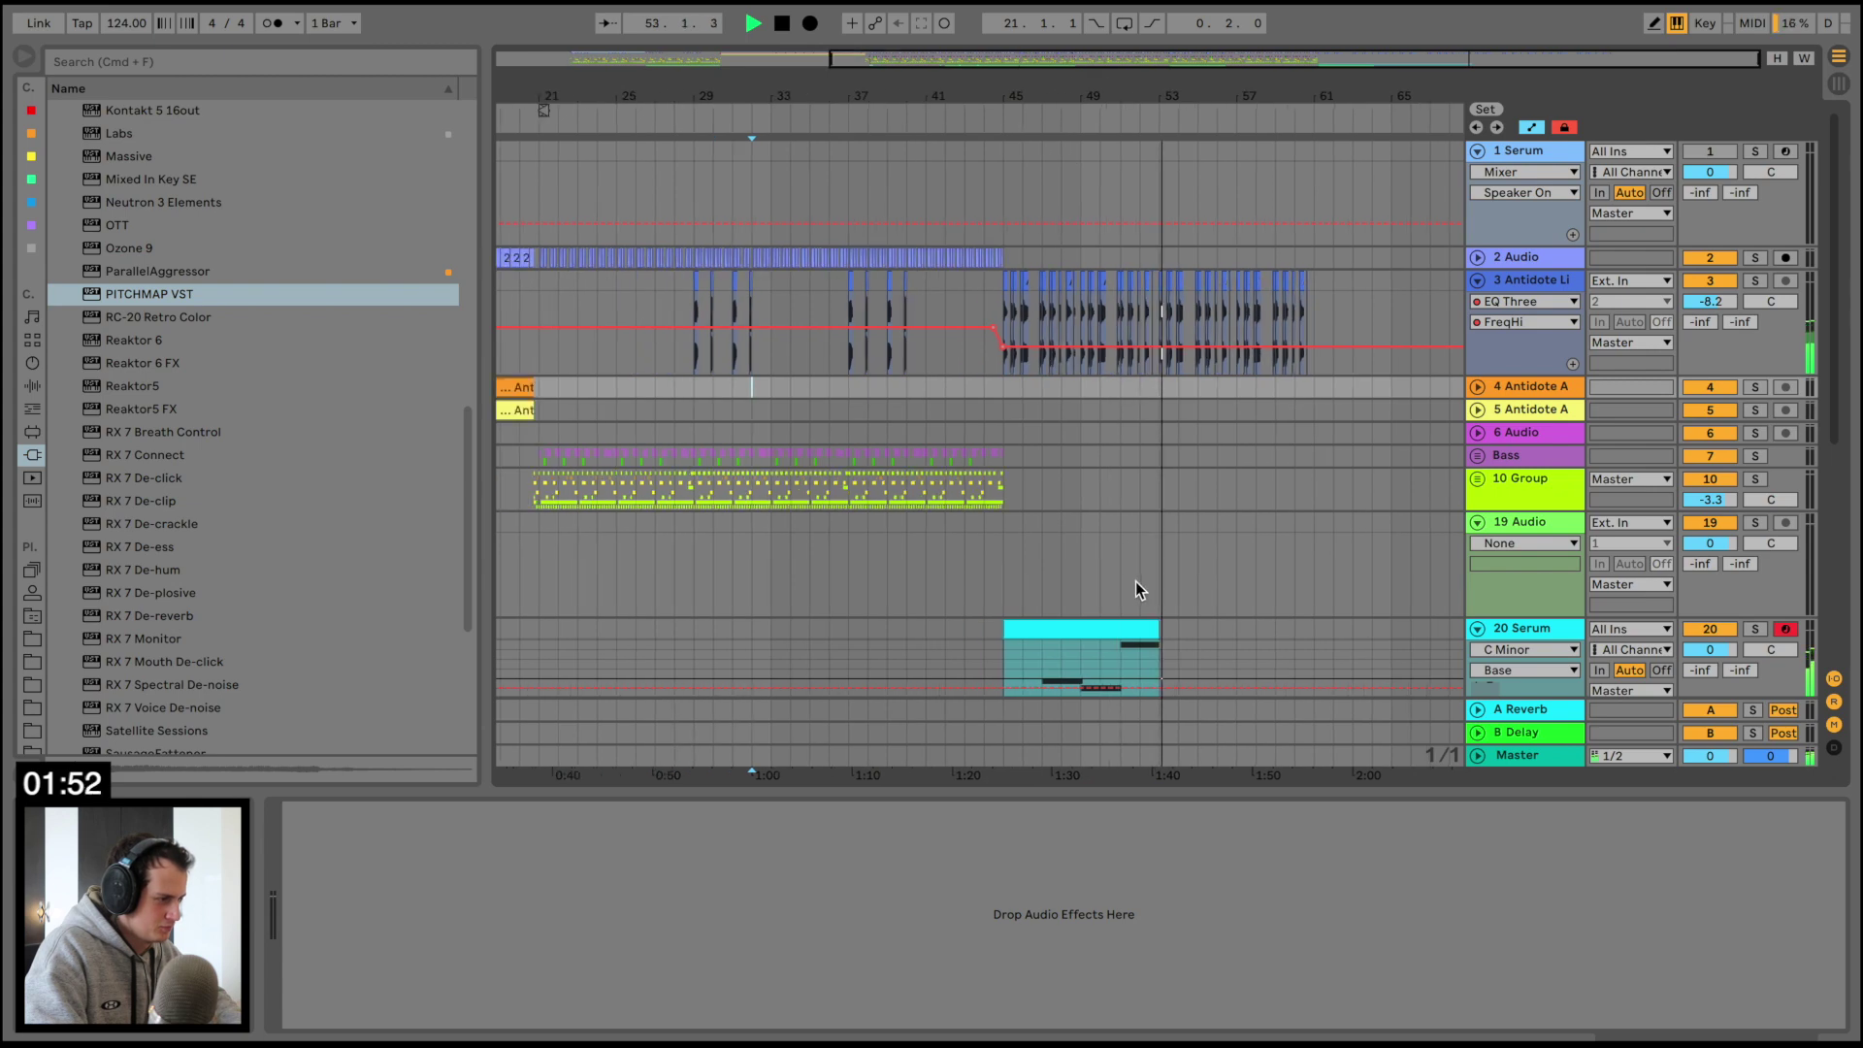
{"action": "left_click", "coordinate": [1084, 630]}
{"action": "scroll", "coordinate": [1082, 629], "scroll_direction": "down", "scroll_amount": 3}
{"action": "scroll", "coordinate": [776, 462], "scroll_direction": "left", "scroll_amount": 8}
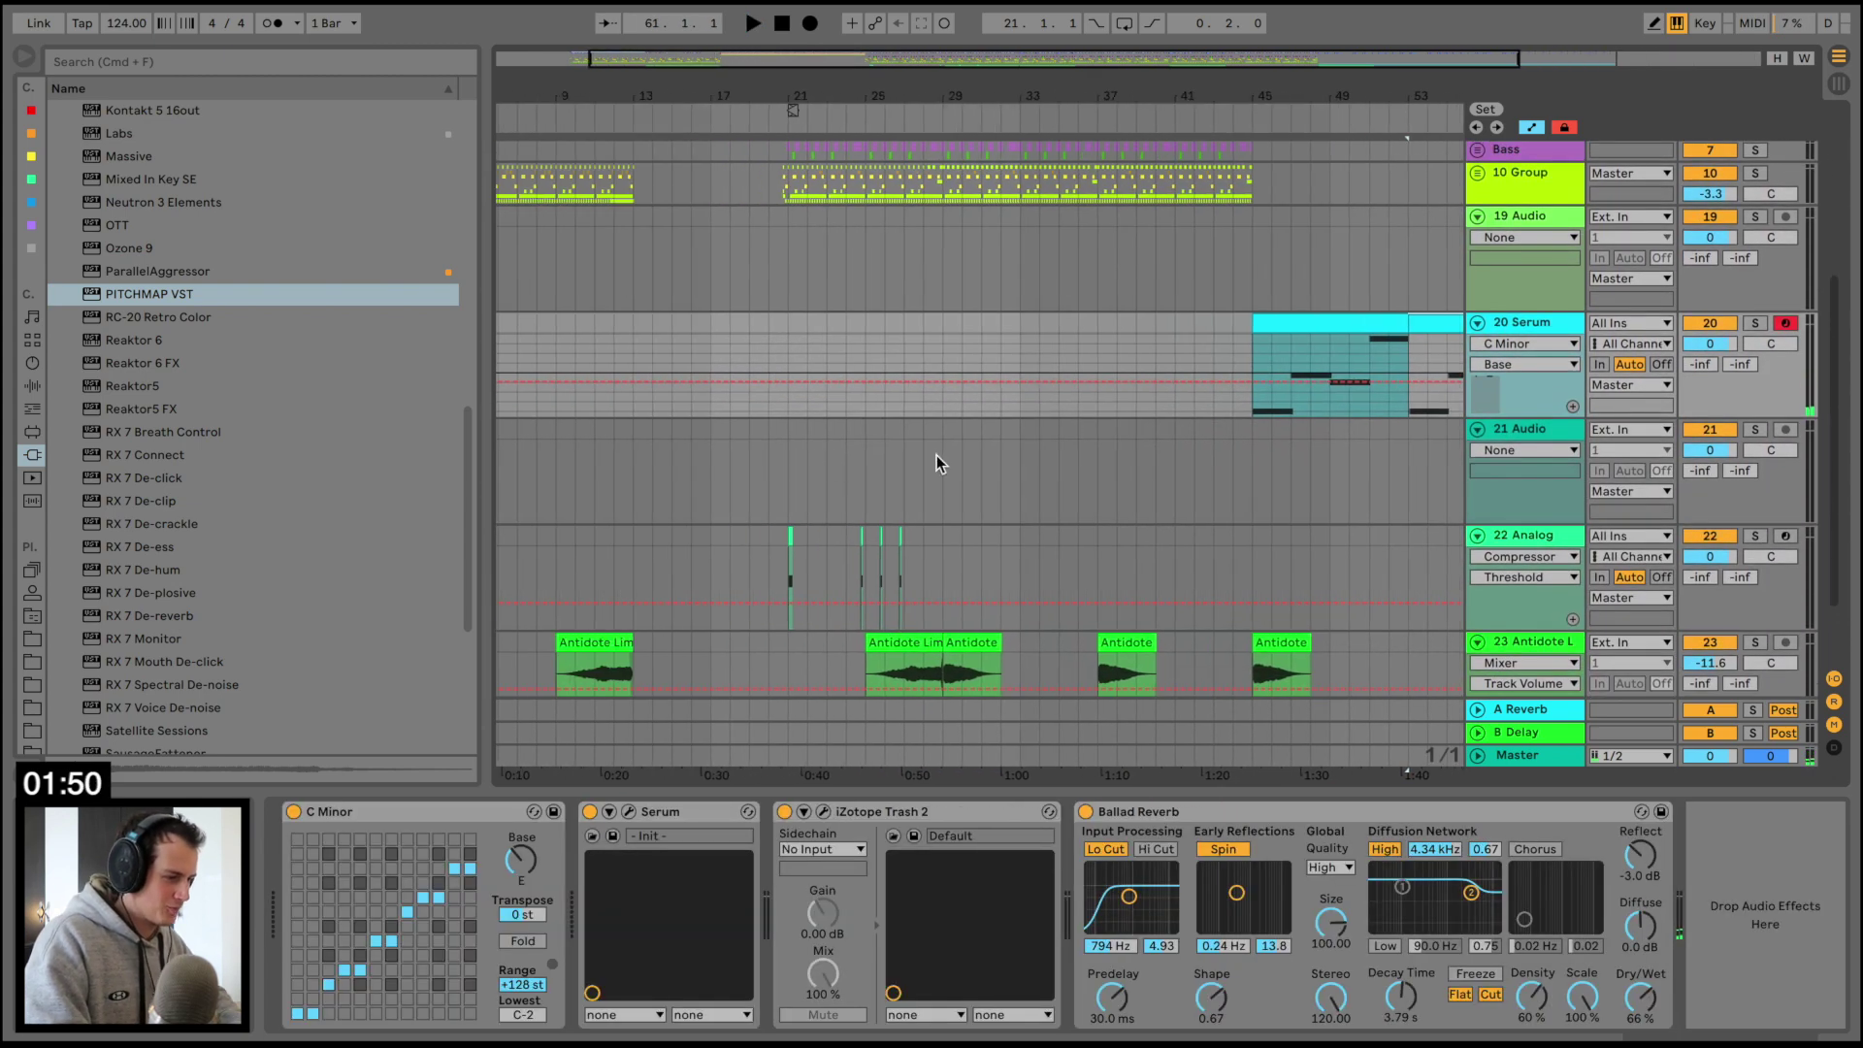
Audition the earlier chops around bar 29, and automate PITCHMAP's Device On to stay off until just before bar 45
{"action": "scroll", "coordinate": [922, 218], "scroll_direction": "up", "scroll_amount": 3}
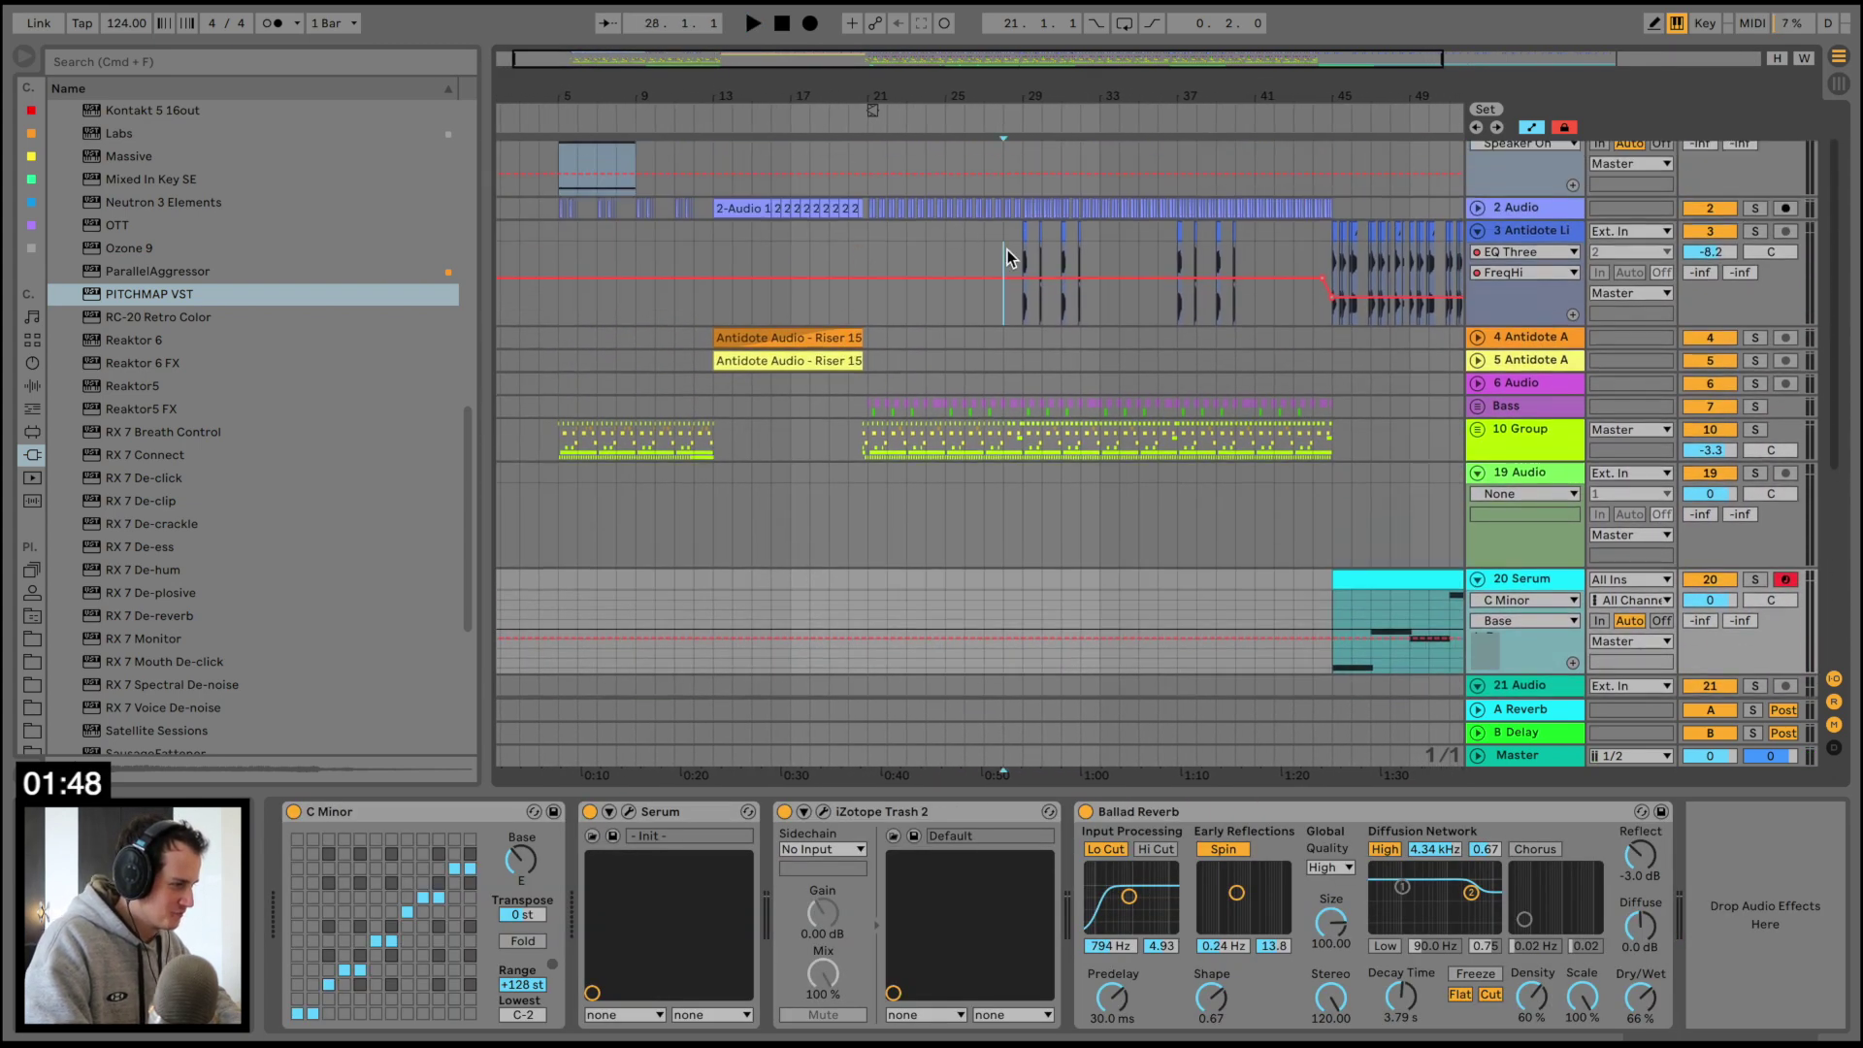
{"action": "left_click", "coordinate": [1007, 248]}
{"action": "key", "text": "space"}
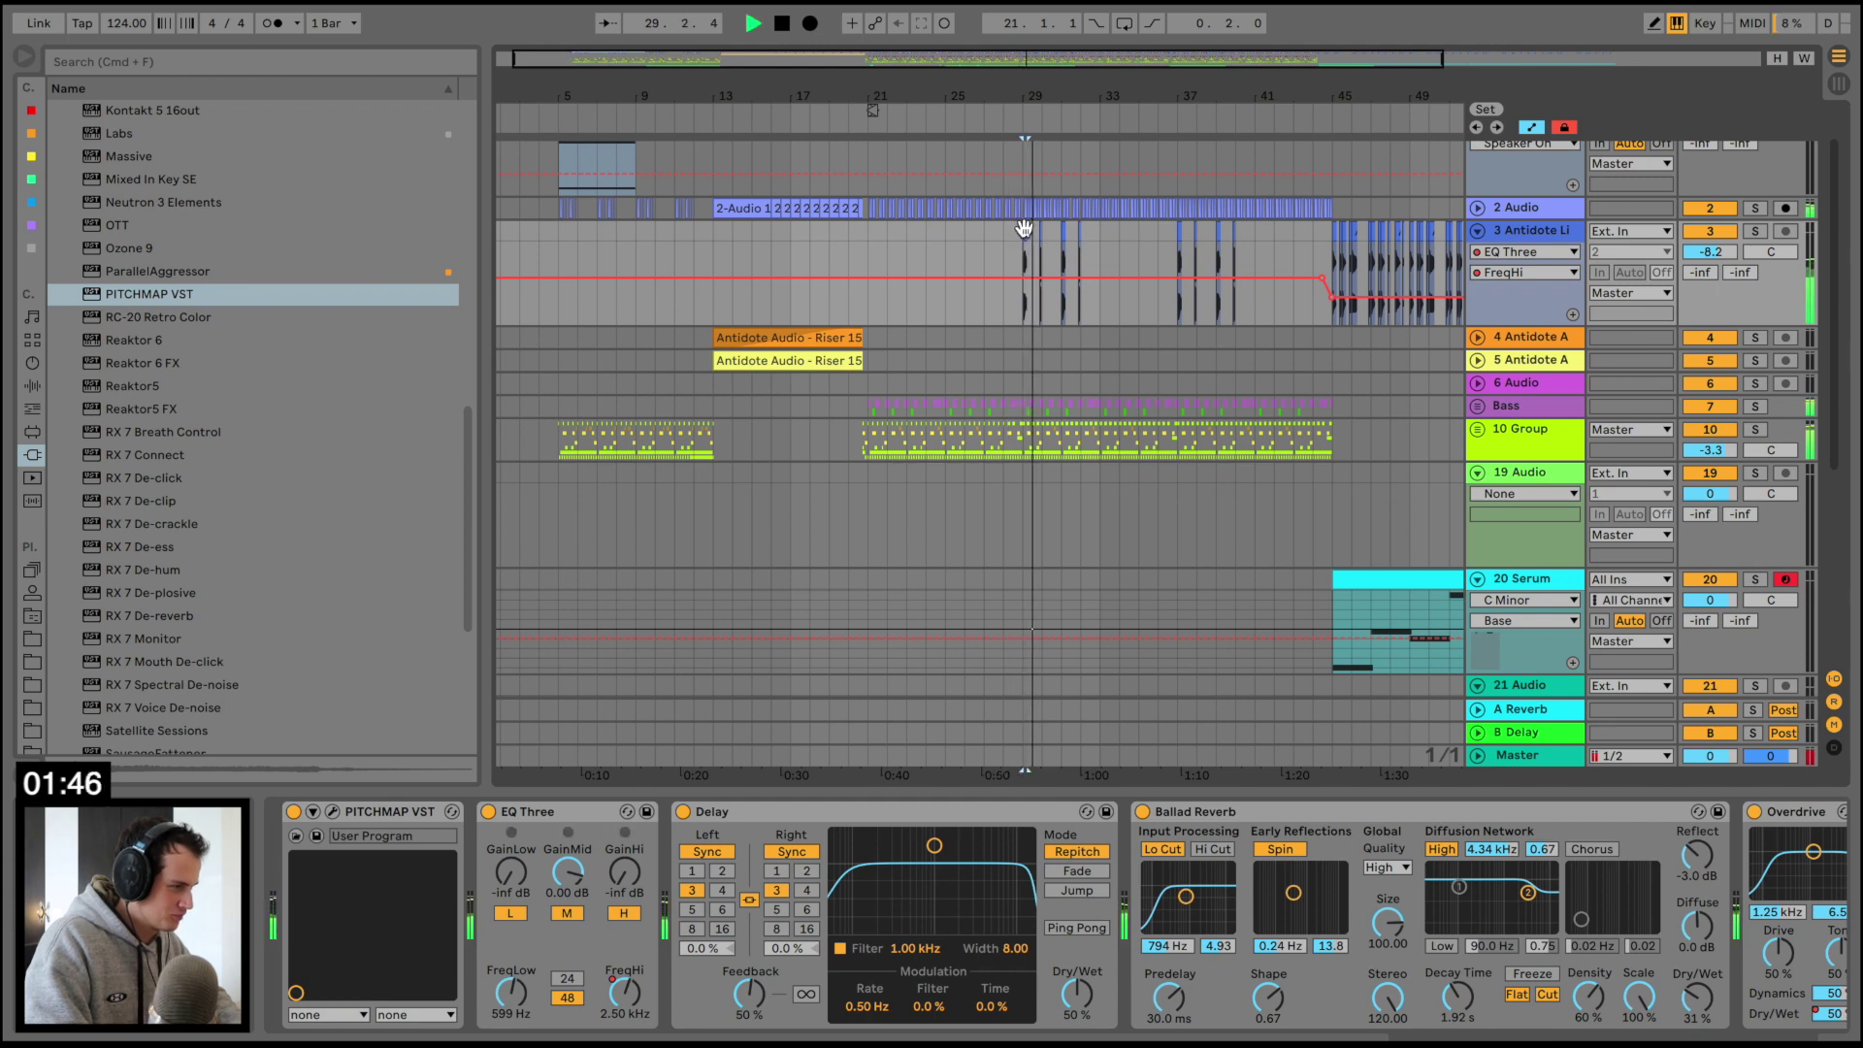
{"action": "key", "text": "space"}
{"action": "left_click", "coordinate": [293, 811]}
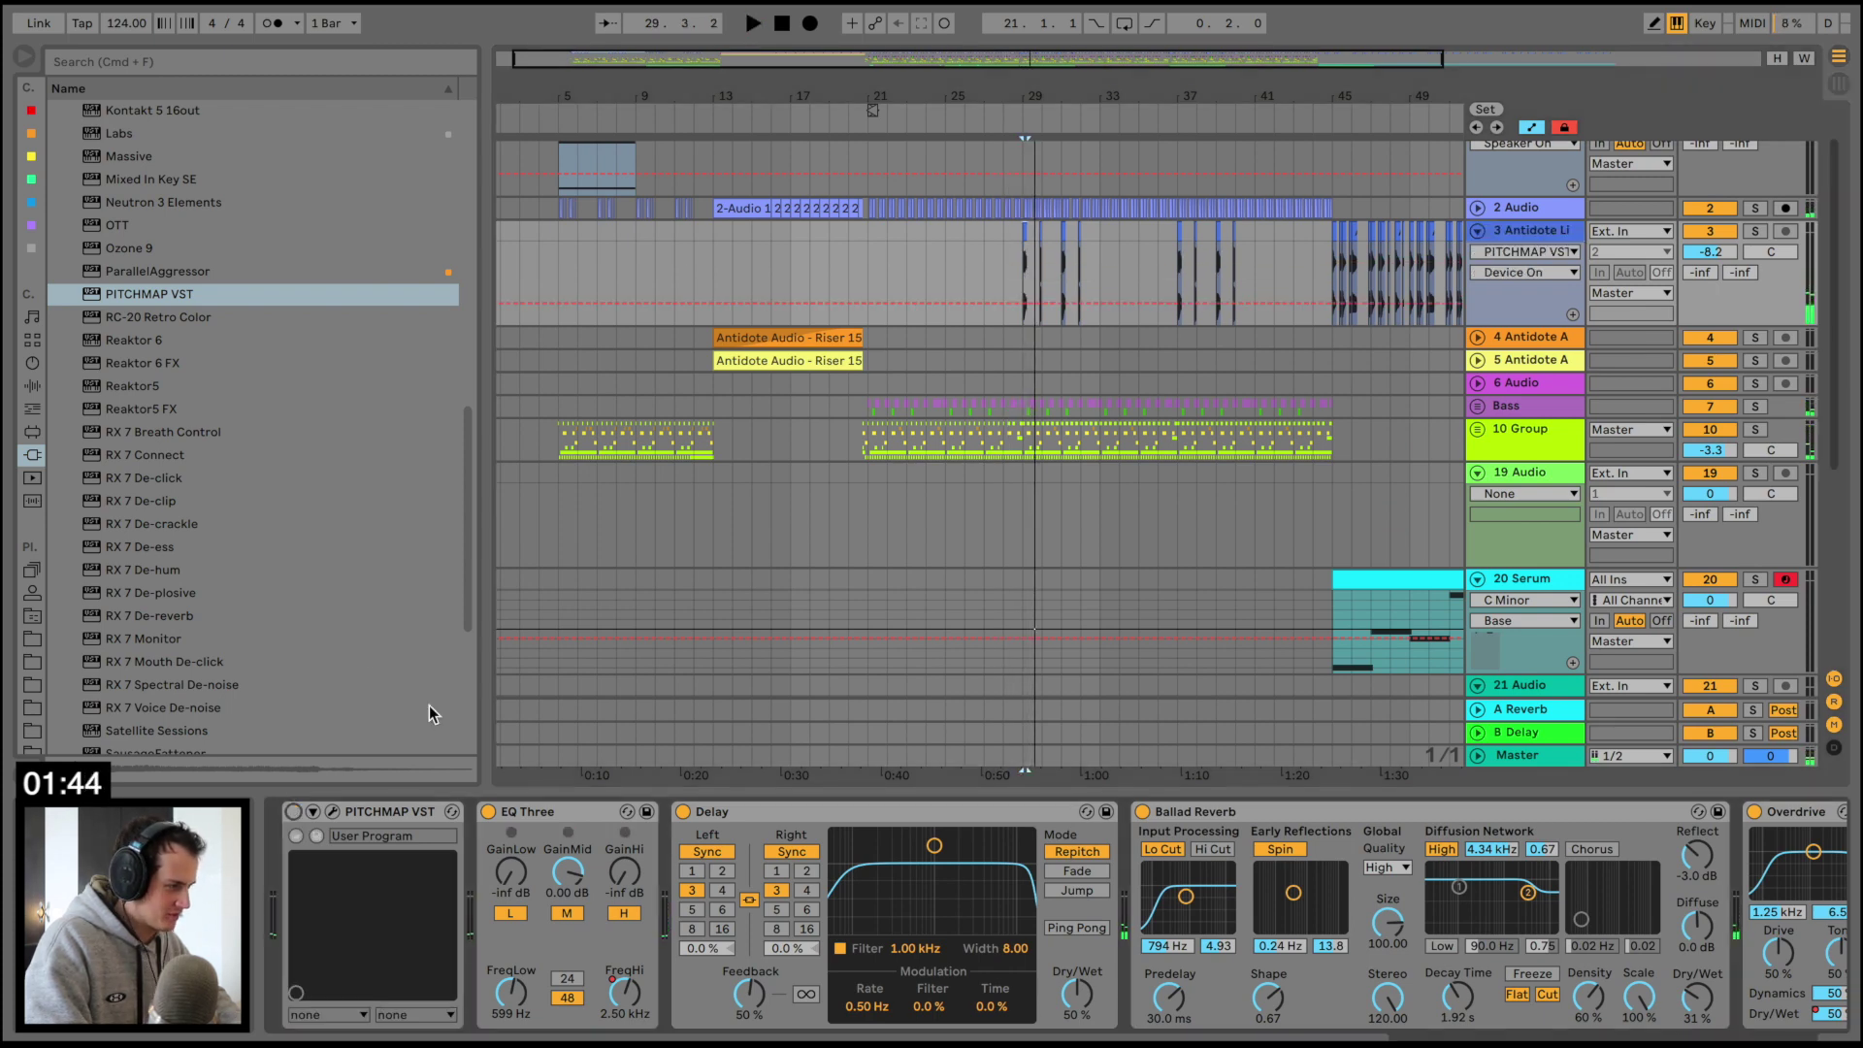
{"action": "left_click", "coordinate": [1314, 301]}
{"action": "left_click_drag", "start_coordinate": [1330, 302], "coordinate": [1313, 262]}
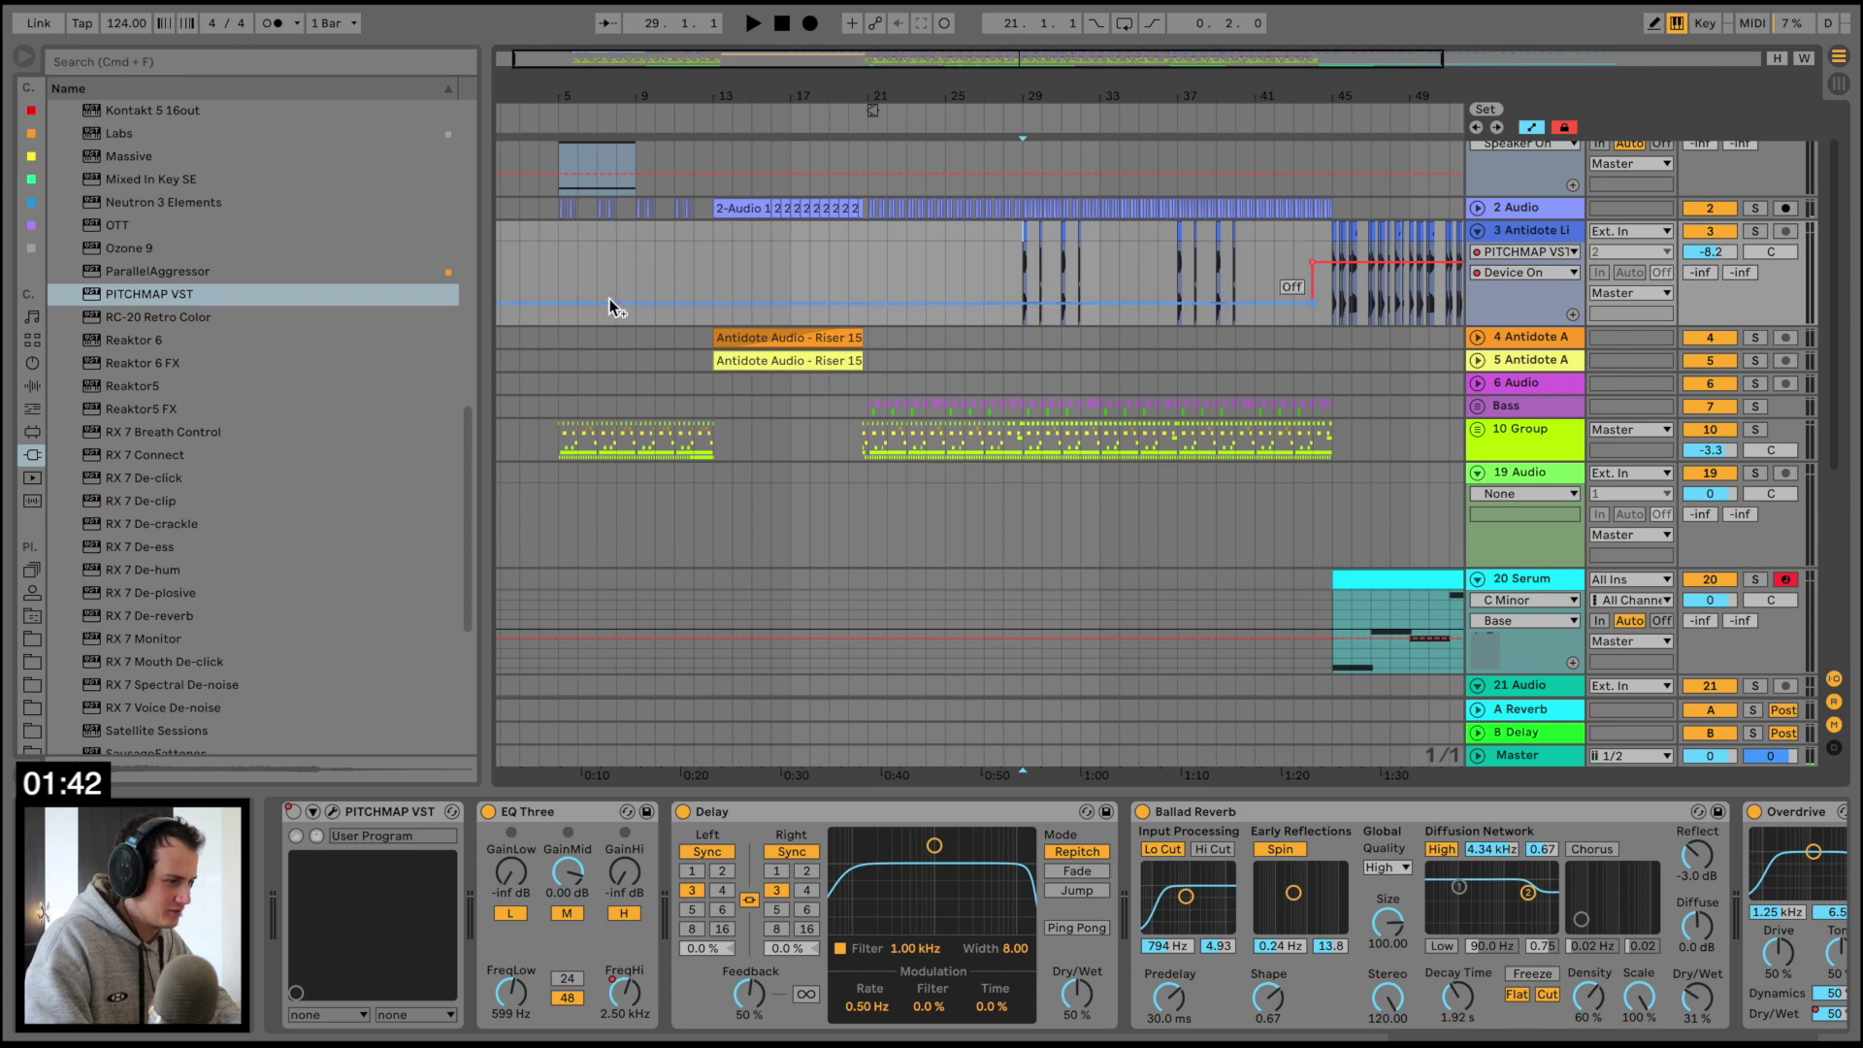
Fold track 3 Antidote Li and add a new MIDI track with Serum directly below the 20 Serum track
{"action": "scroll", "coordinate": [610, 301], "scroll_direction": "up", "scroll_amount": 2}
{"action": "left_click", "coordinate": [612, 152]}
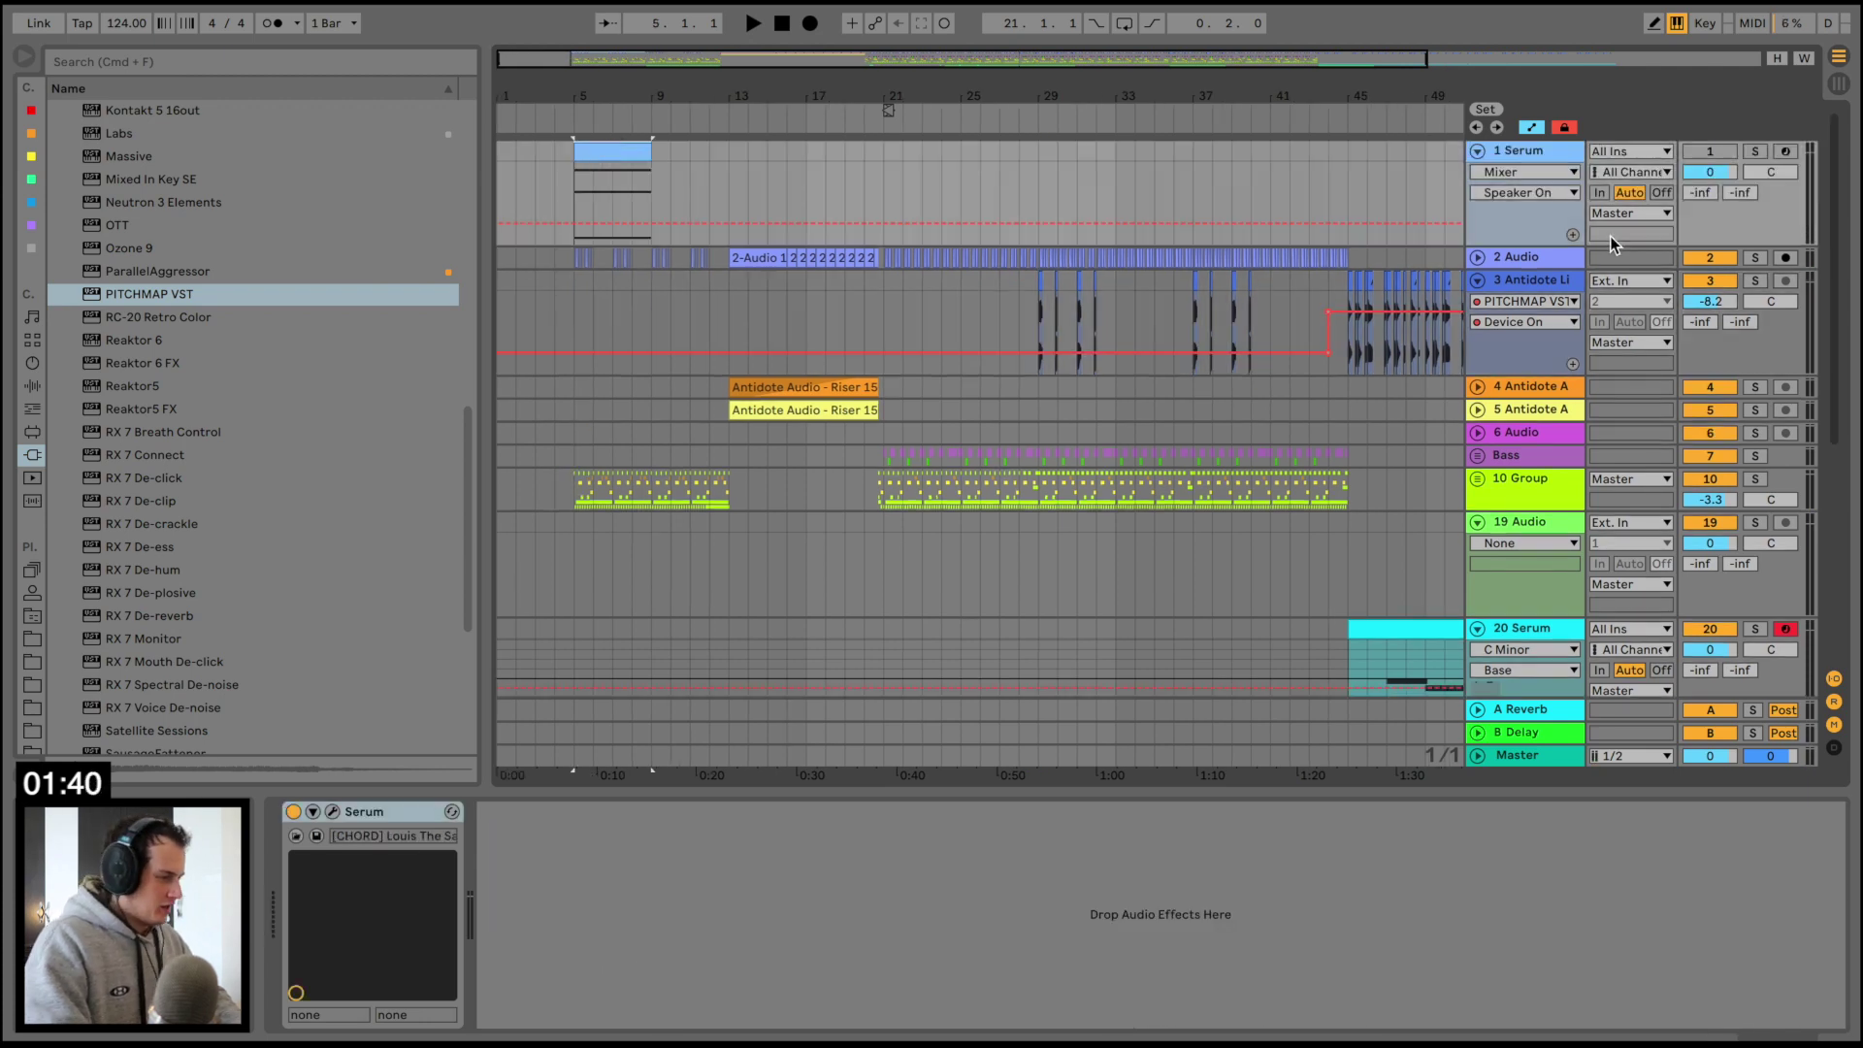
{"action": "left_click", "coordinate": [1478, 281]}
{"action": "scroll", "coordinate": [1314, 312], "scroll_direction": "right", "scroll_amount": 5}
{"action": "scroll", "coordinate": [1523, 471], "scroll_direction": "down", "scroll_amount": 3}
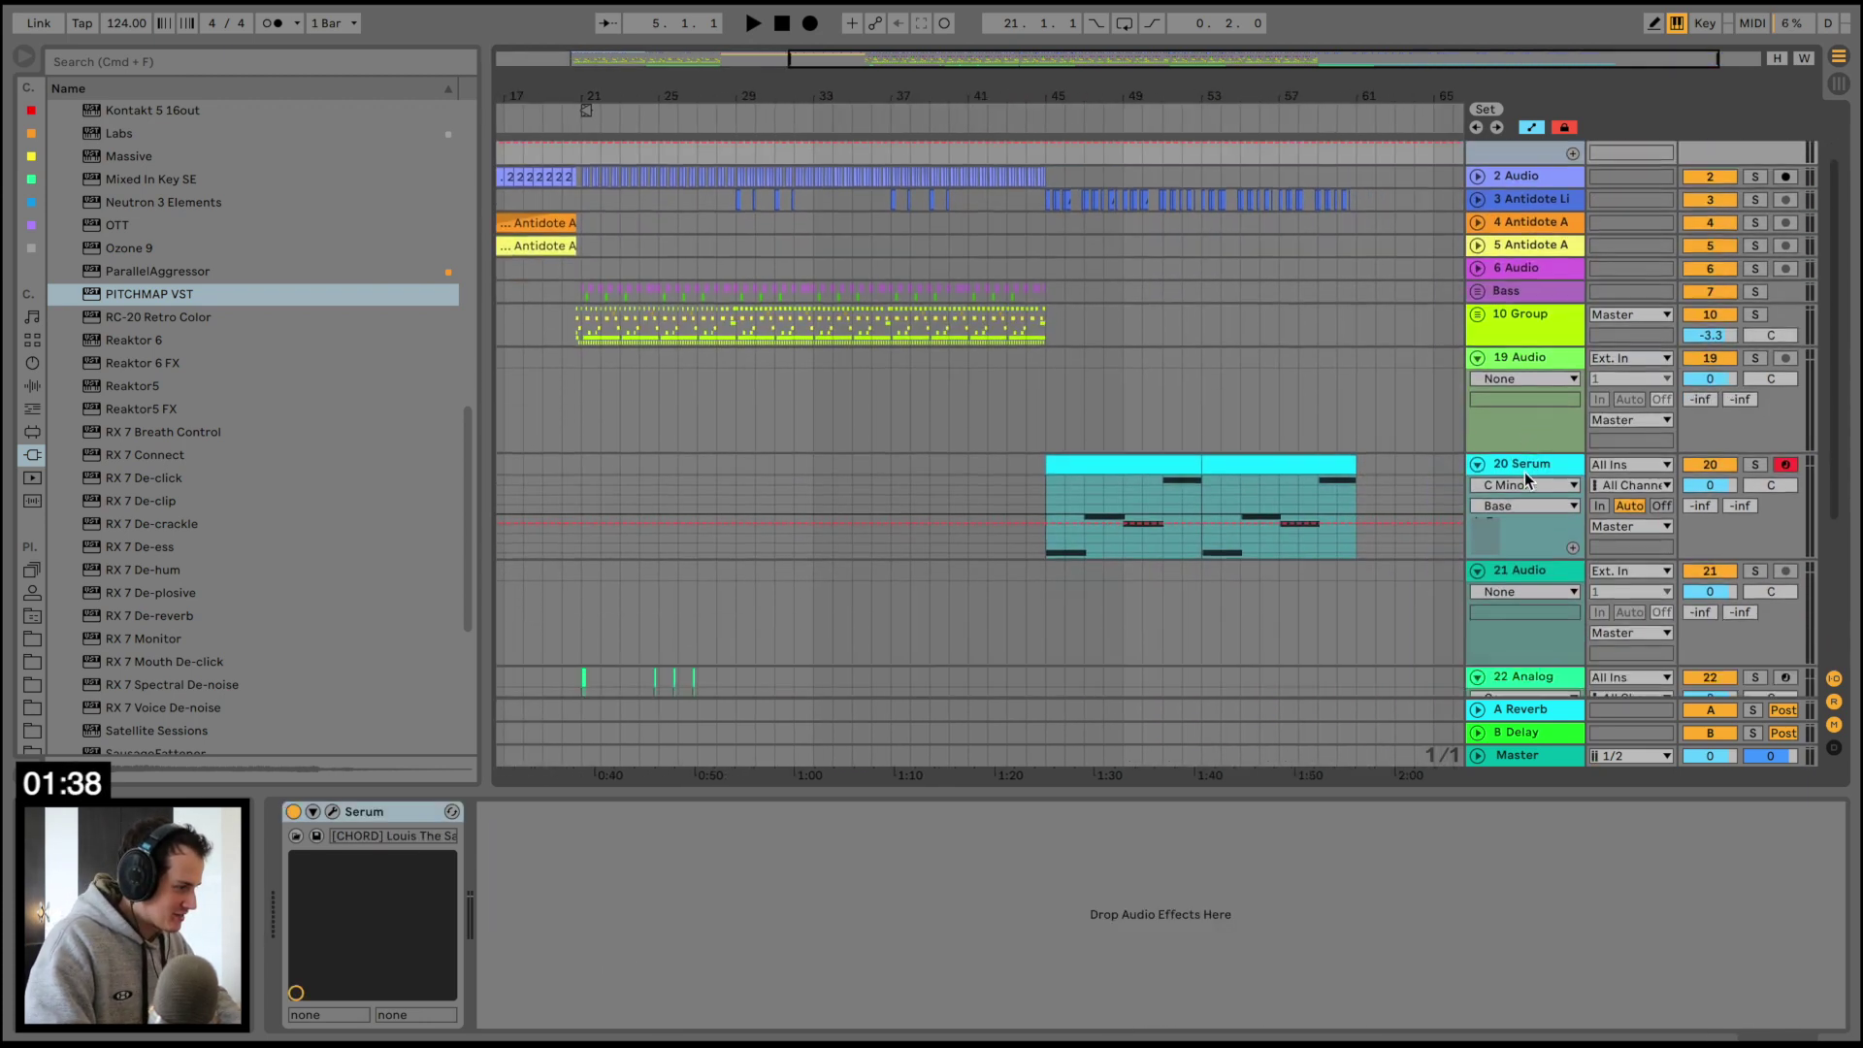
{"action": "scroll", "coordinate": [1524, 472], "scroll_direction": "down", "scroll_amount": 1}
{"action": "key", "text": "super+shift+t"}
{"action": "scroll", "coordinate": [128, 505], "scroll_direction": "down", "scroll_amount": 5}
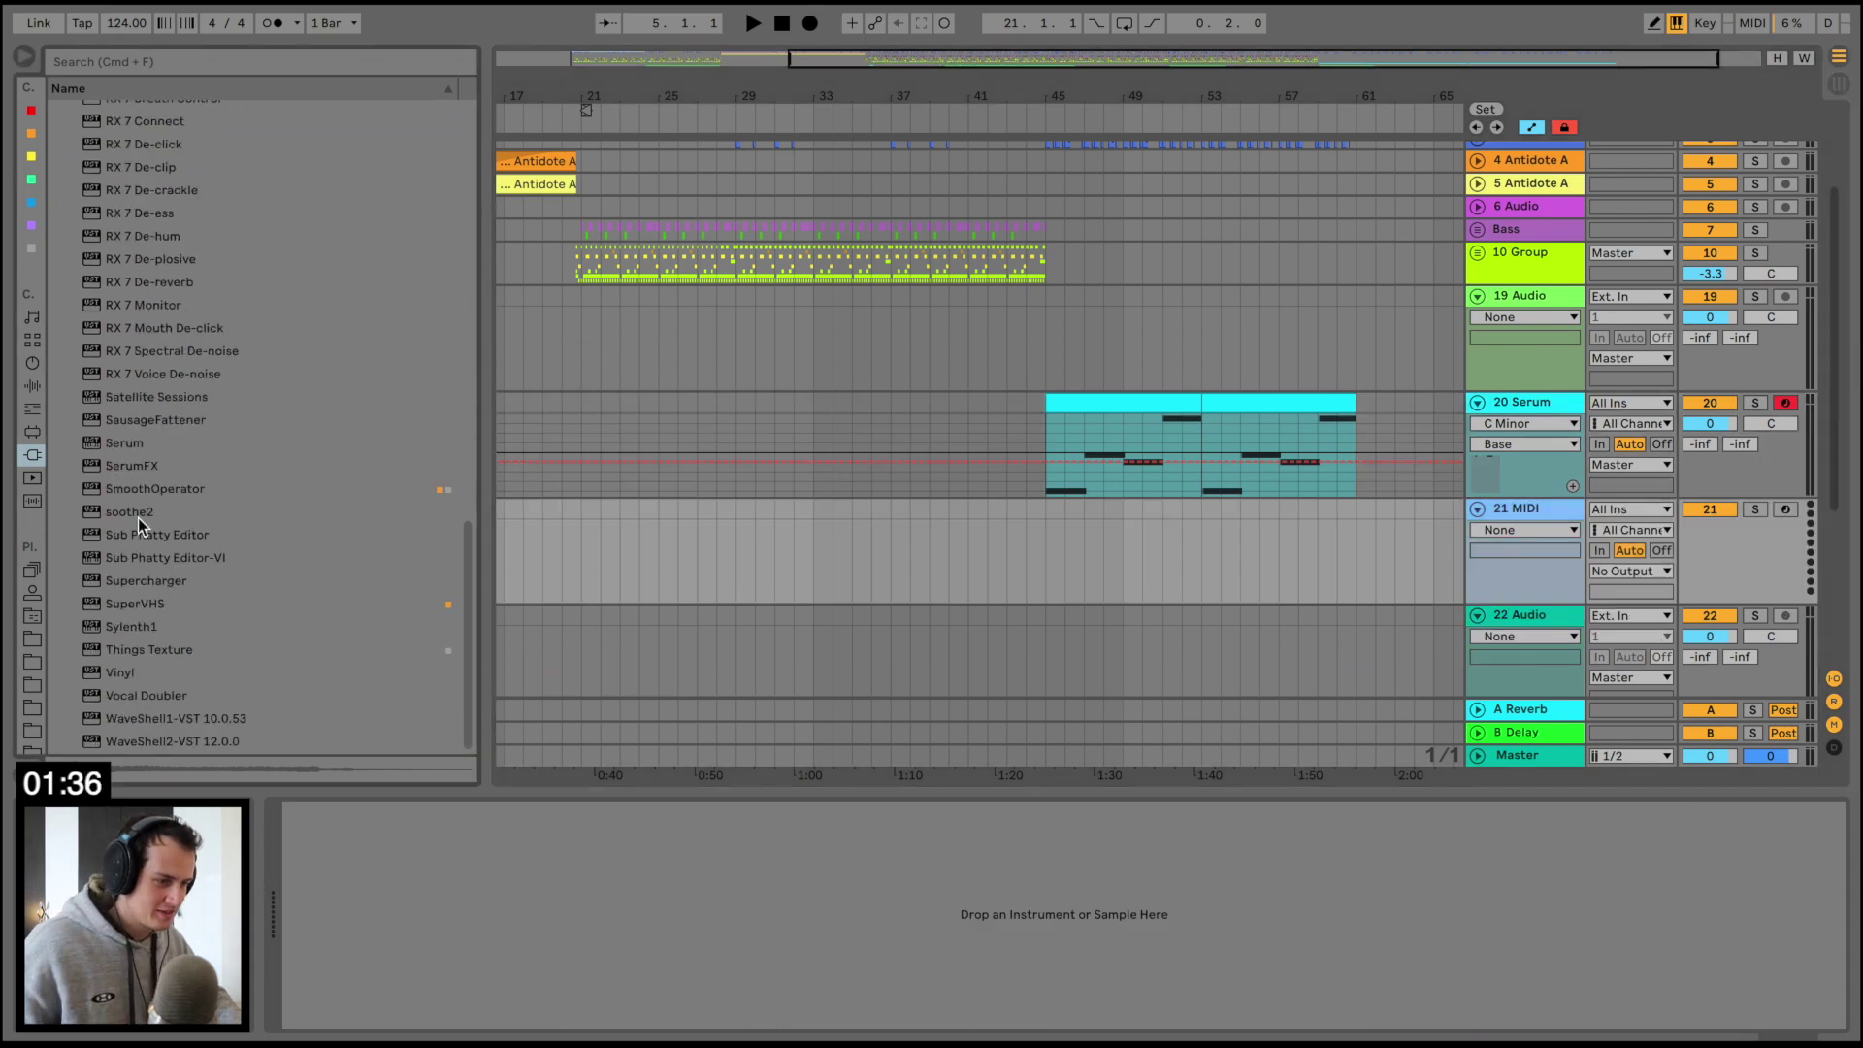
{"action": "left_click", "coordinate": [110, 441]}
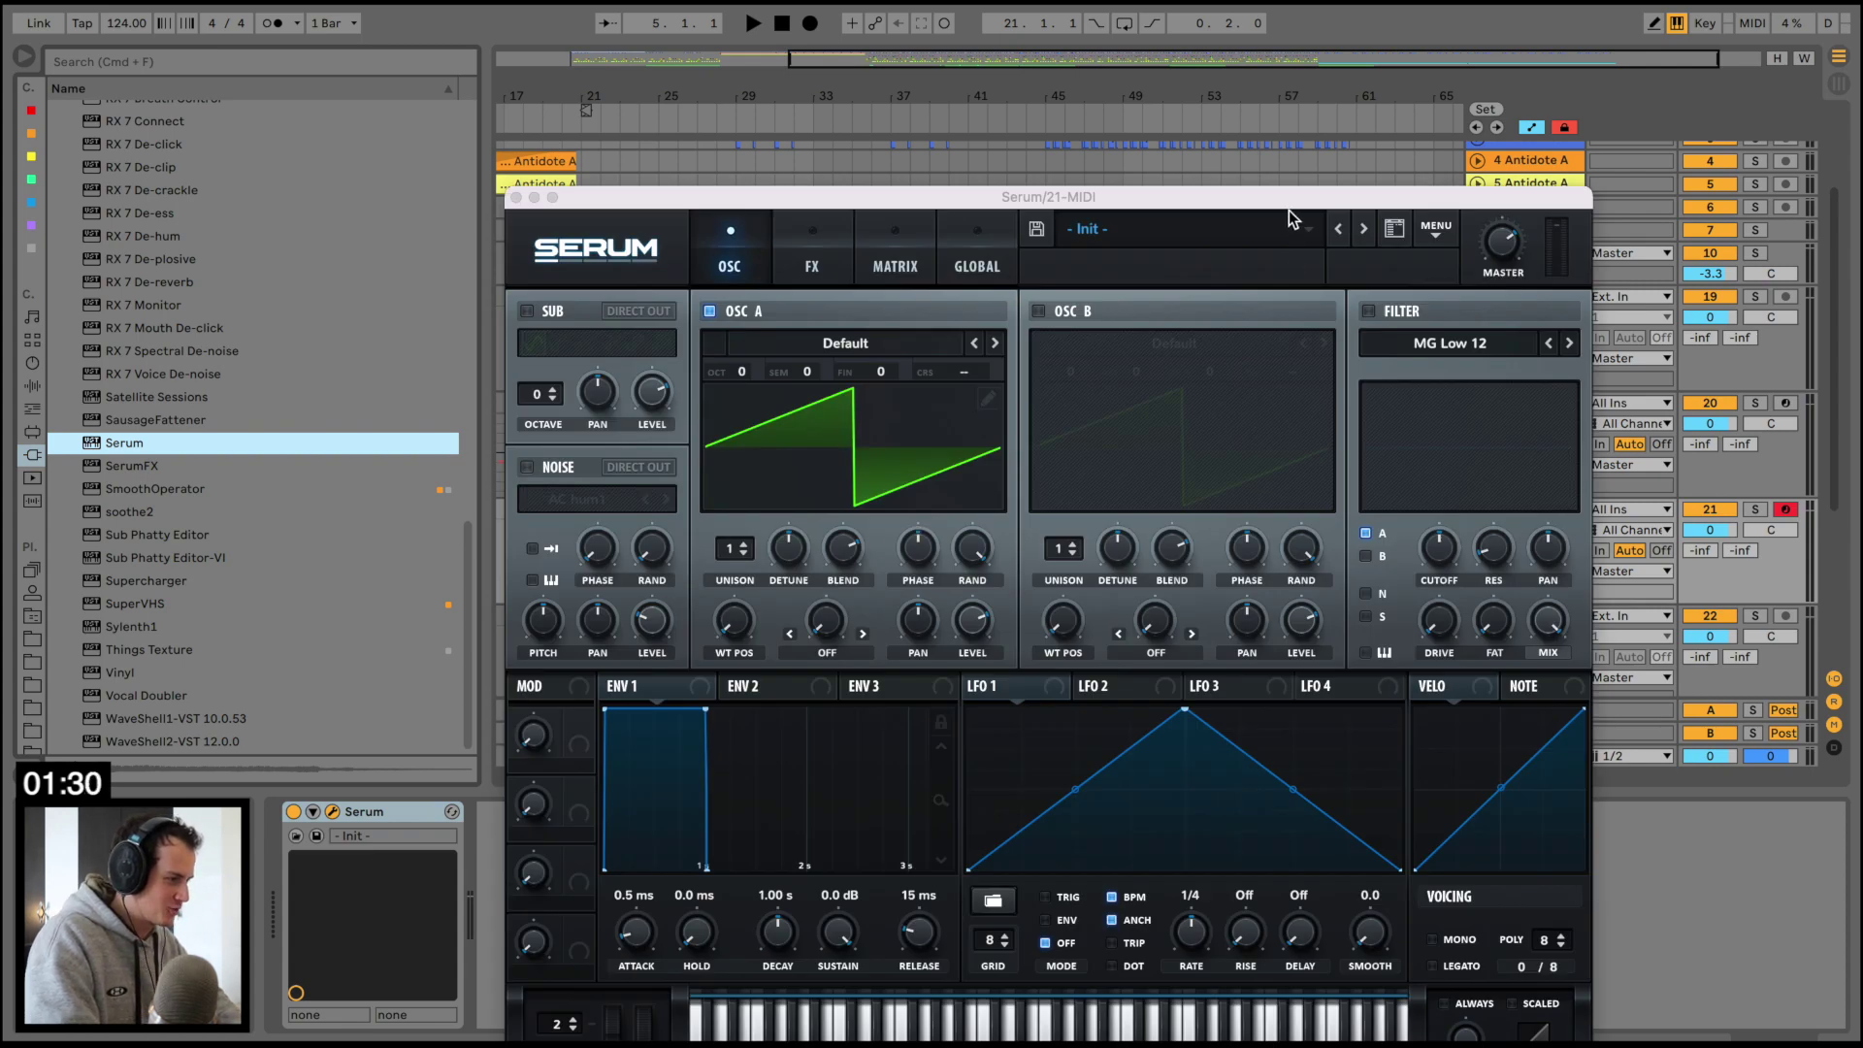
Load the [ARP] Coast Is Clear preset from Antidote Audio - Sunset Arps Bonus Pack, try it out and close Serum
{"action": "left_click_drag", "start_coordinate": [1273, 189], "coordinate": [1272, 44]}
{"action": "left_click", "coordinate": [1237, 85]}
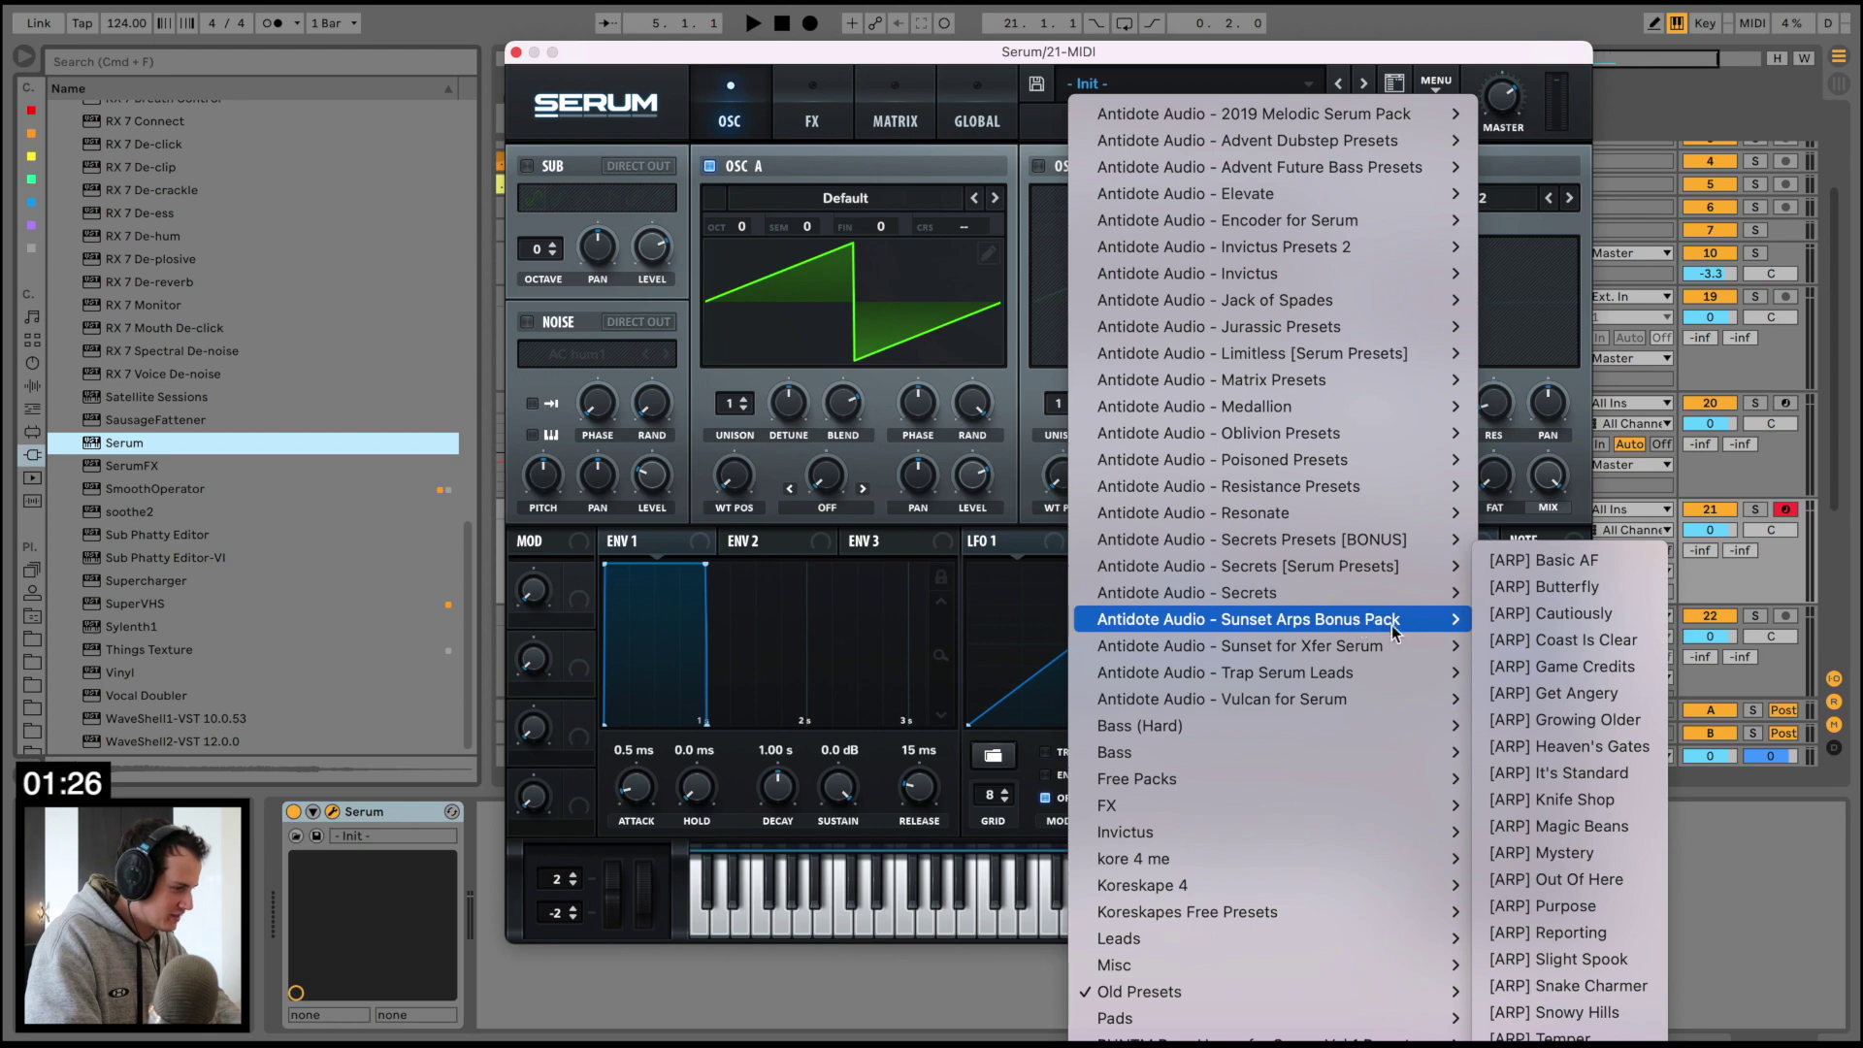
{"action": "mouse_move", "coordinate": [1395, 621]}
{"action": "left_click", "coordinate": [1541, 646]}
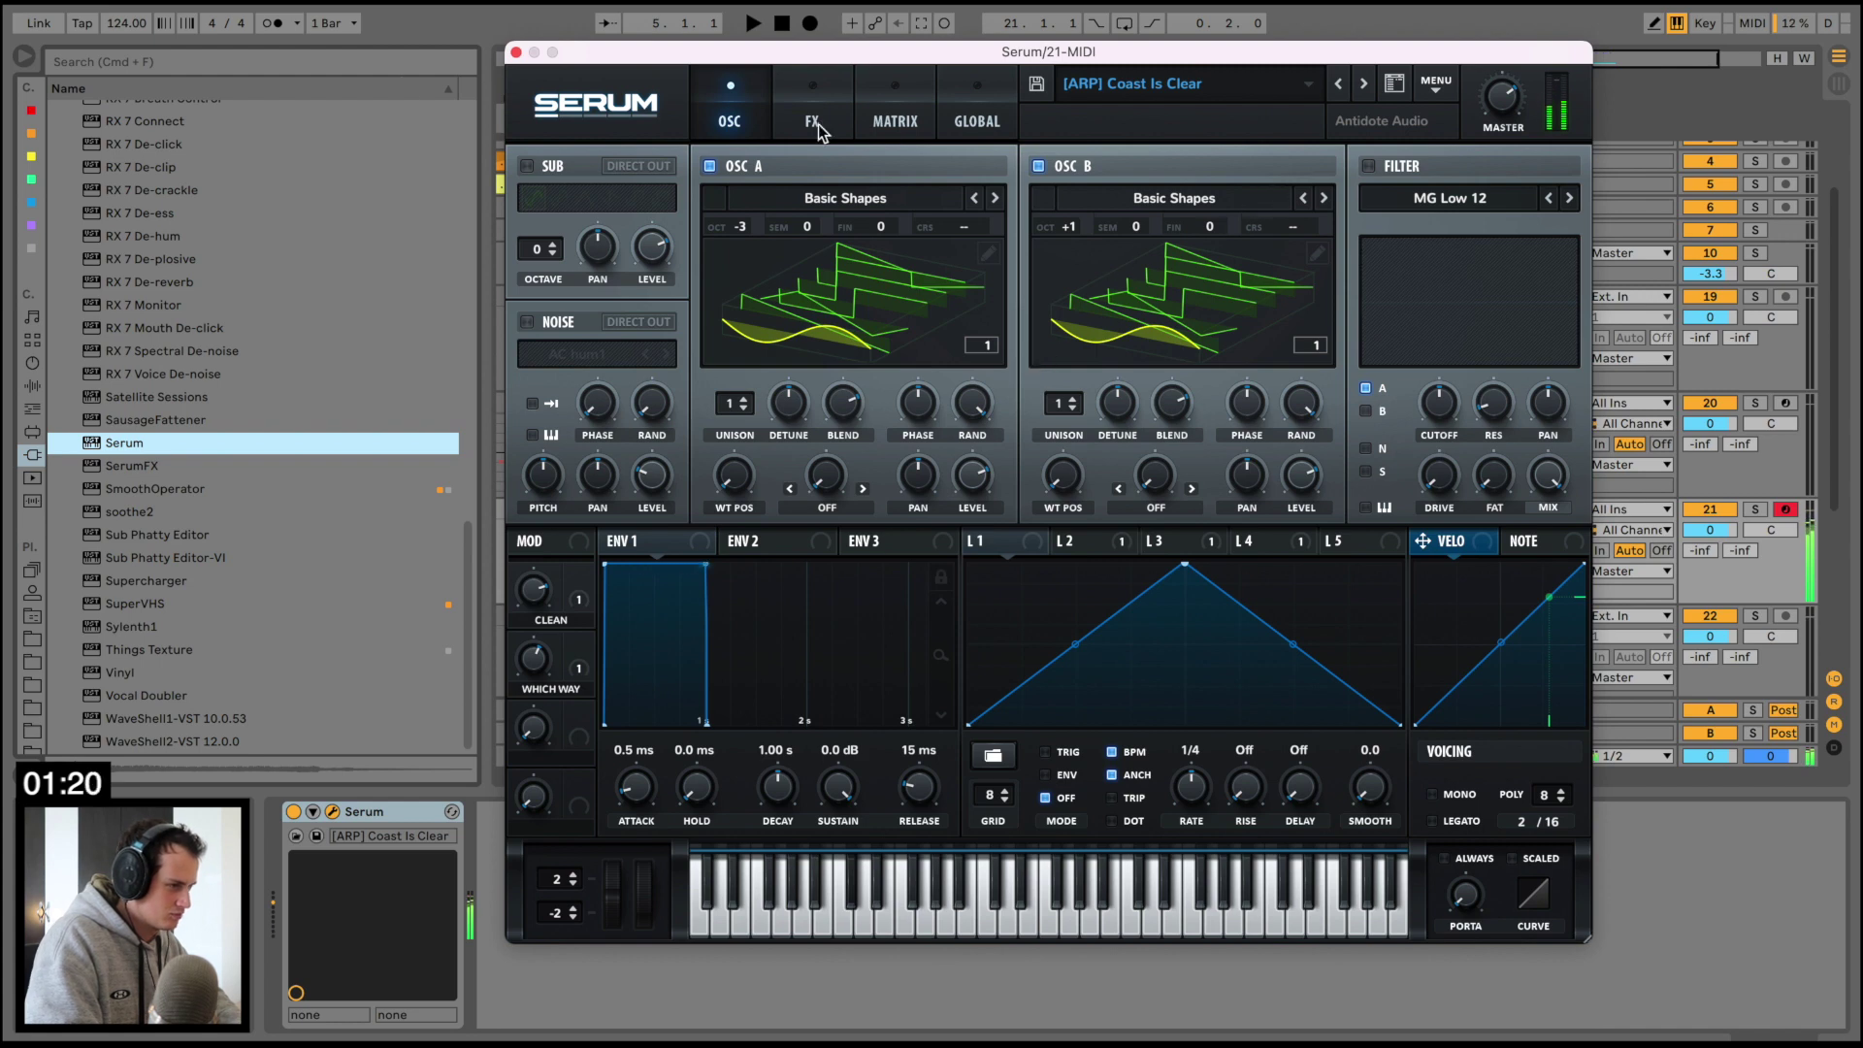
{"action": "left_click", "coordinate": [516, 52]}
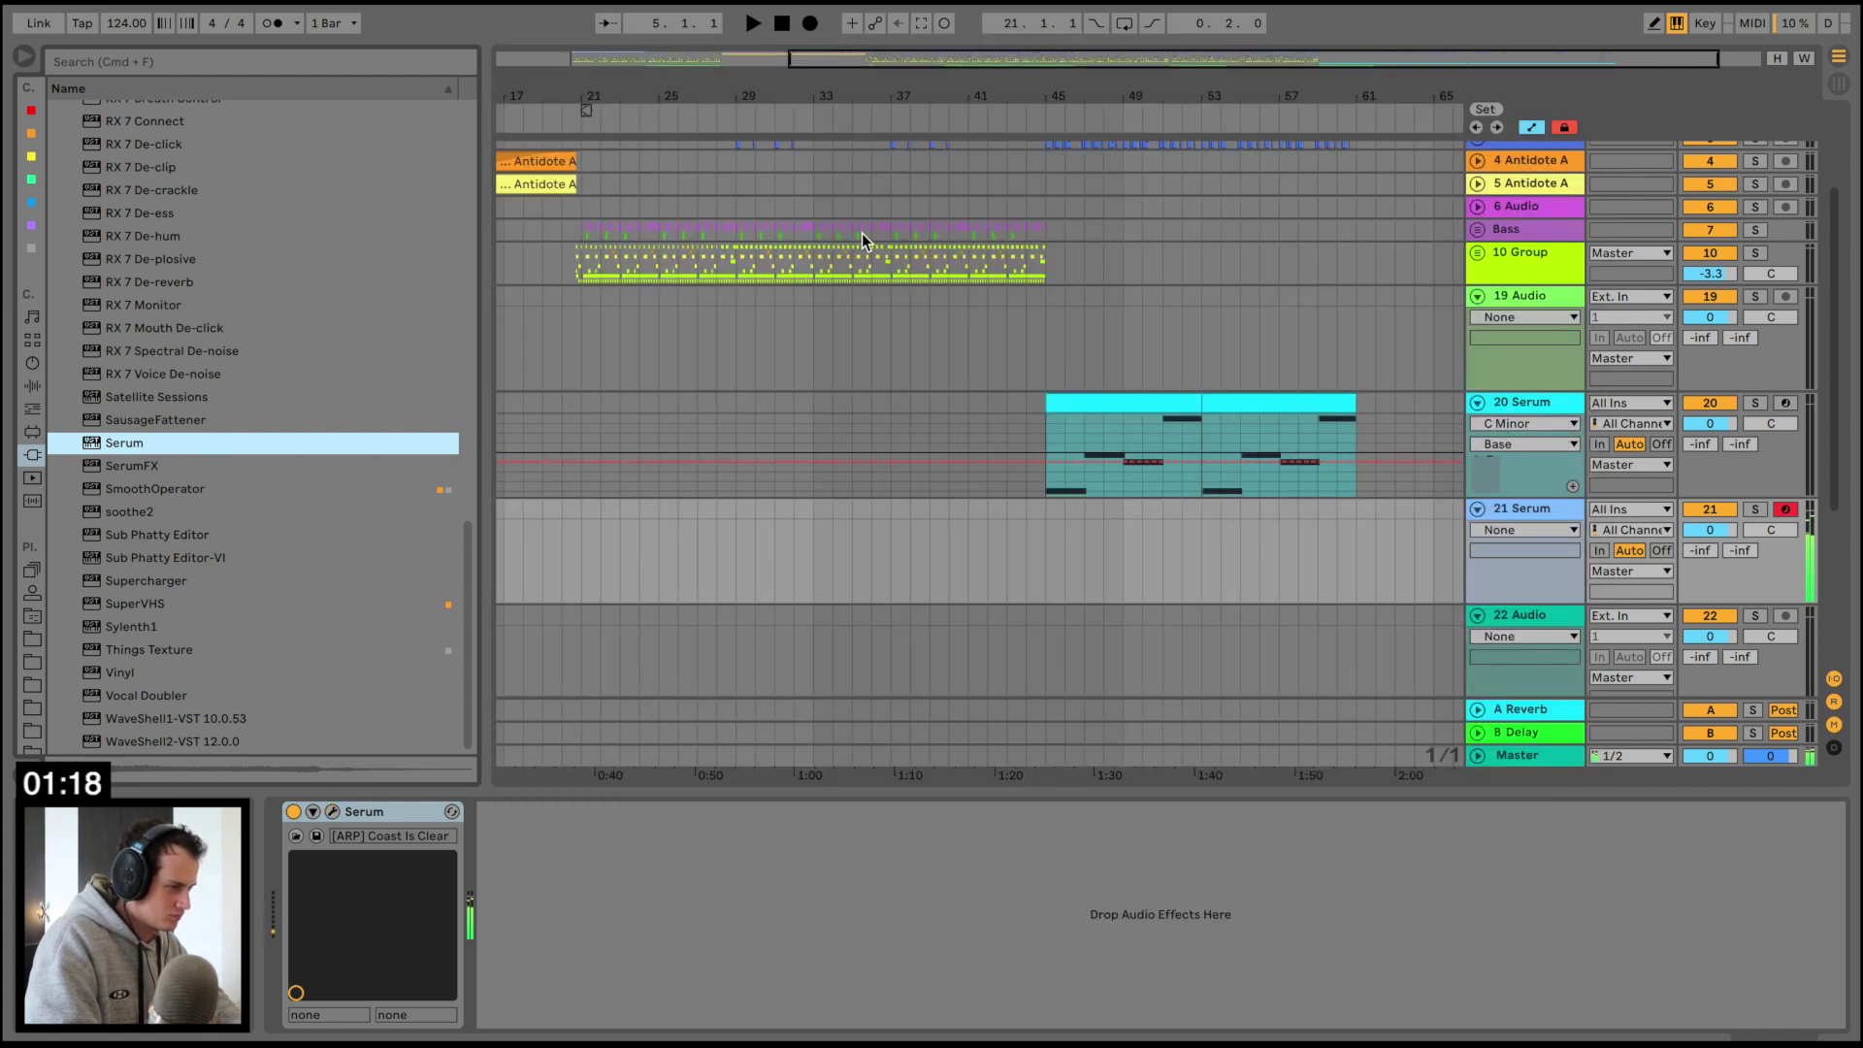
Play along from bar 45 on the 21 Serum track and capture the played arp note as a MIDI clip
{"action": "left_click", "coordinate": [1028, 526]}
{"action": "key", "text": "space"}
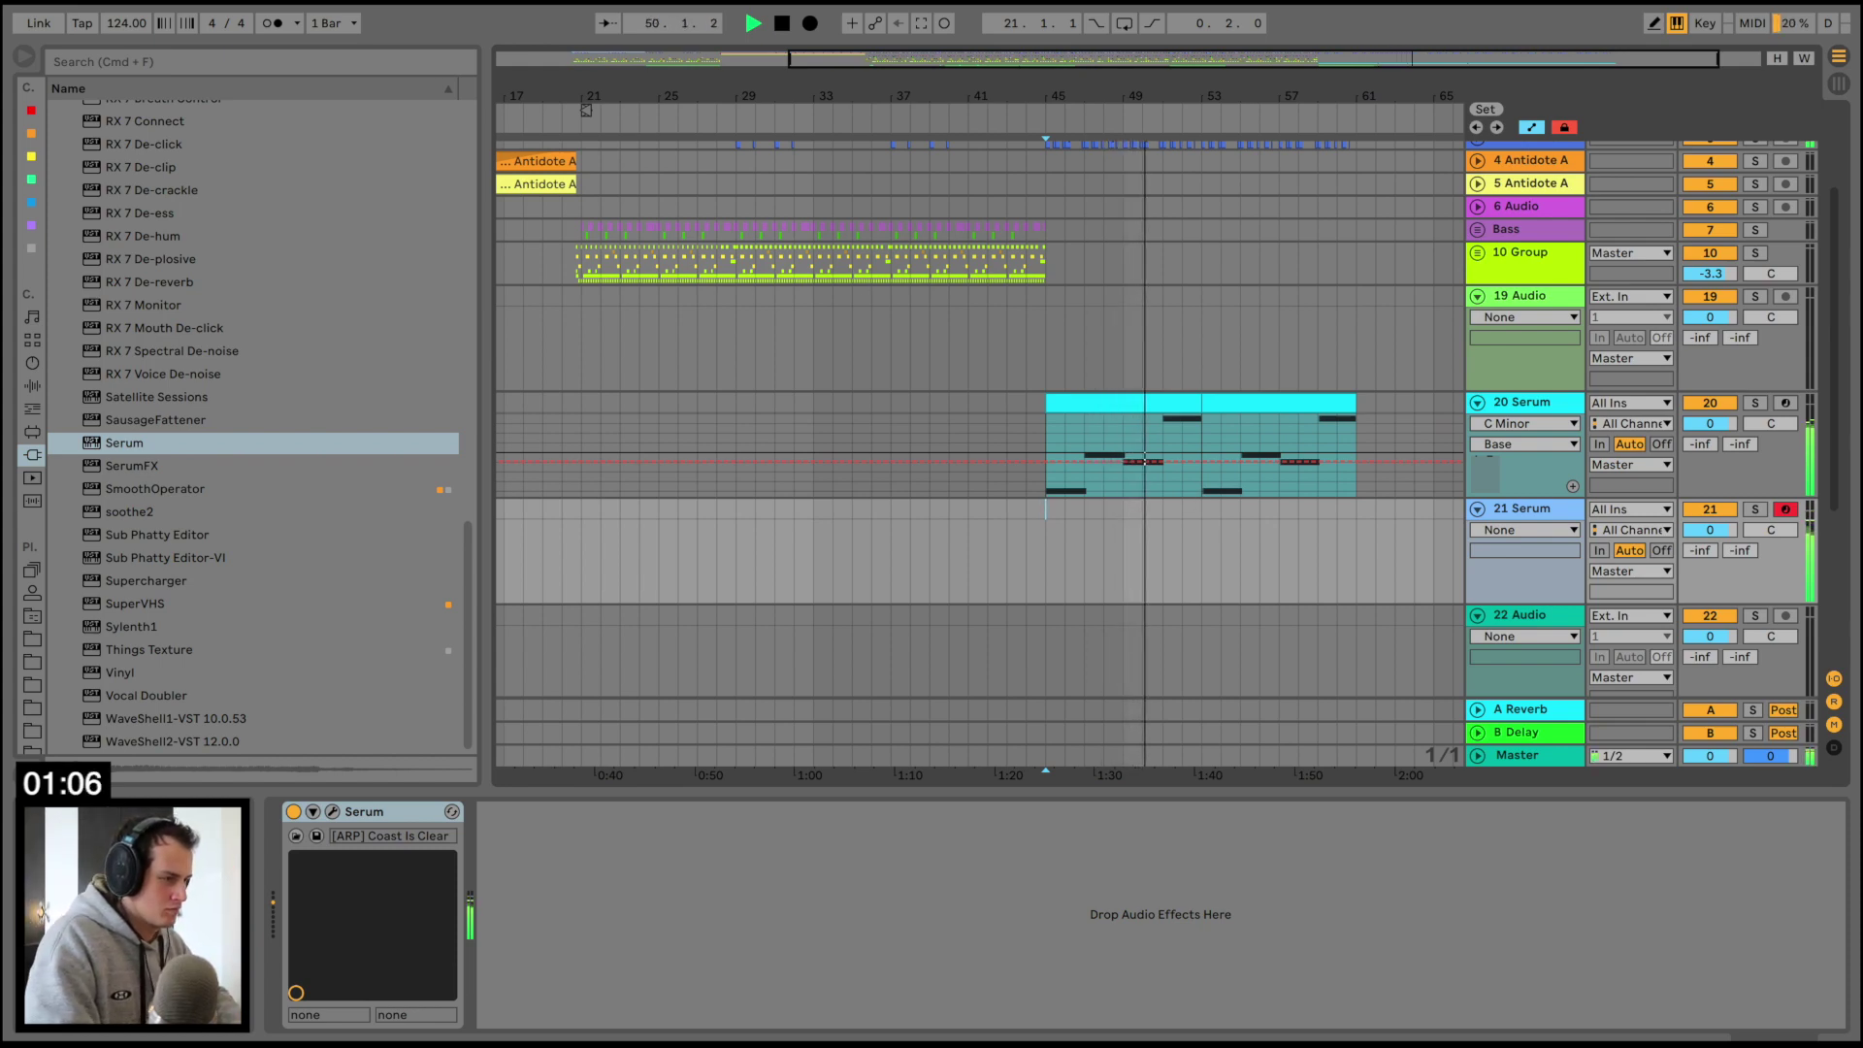
{"action": "key", "text": "space"}
{"action": "left_click", "coordinate": [922, 22]}
Extend the arp clip to bar 53, stretch its C#2 note across the whole clip with Legato and play it back
{"action": "left_click_drag", "start_coordinate": [1160, 505], "coordinate": [1212, 507]}
{"action": "double_click", "coordinate": [1166, 506]}
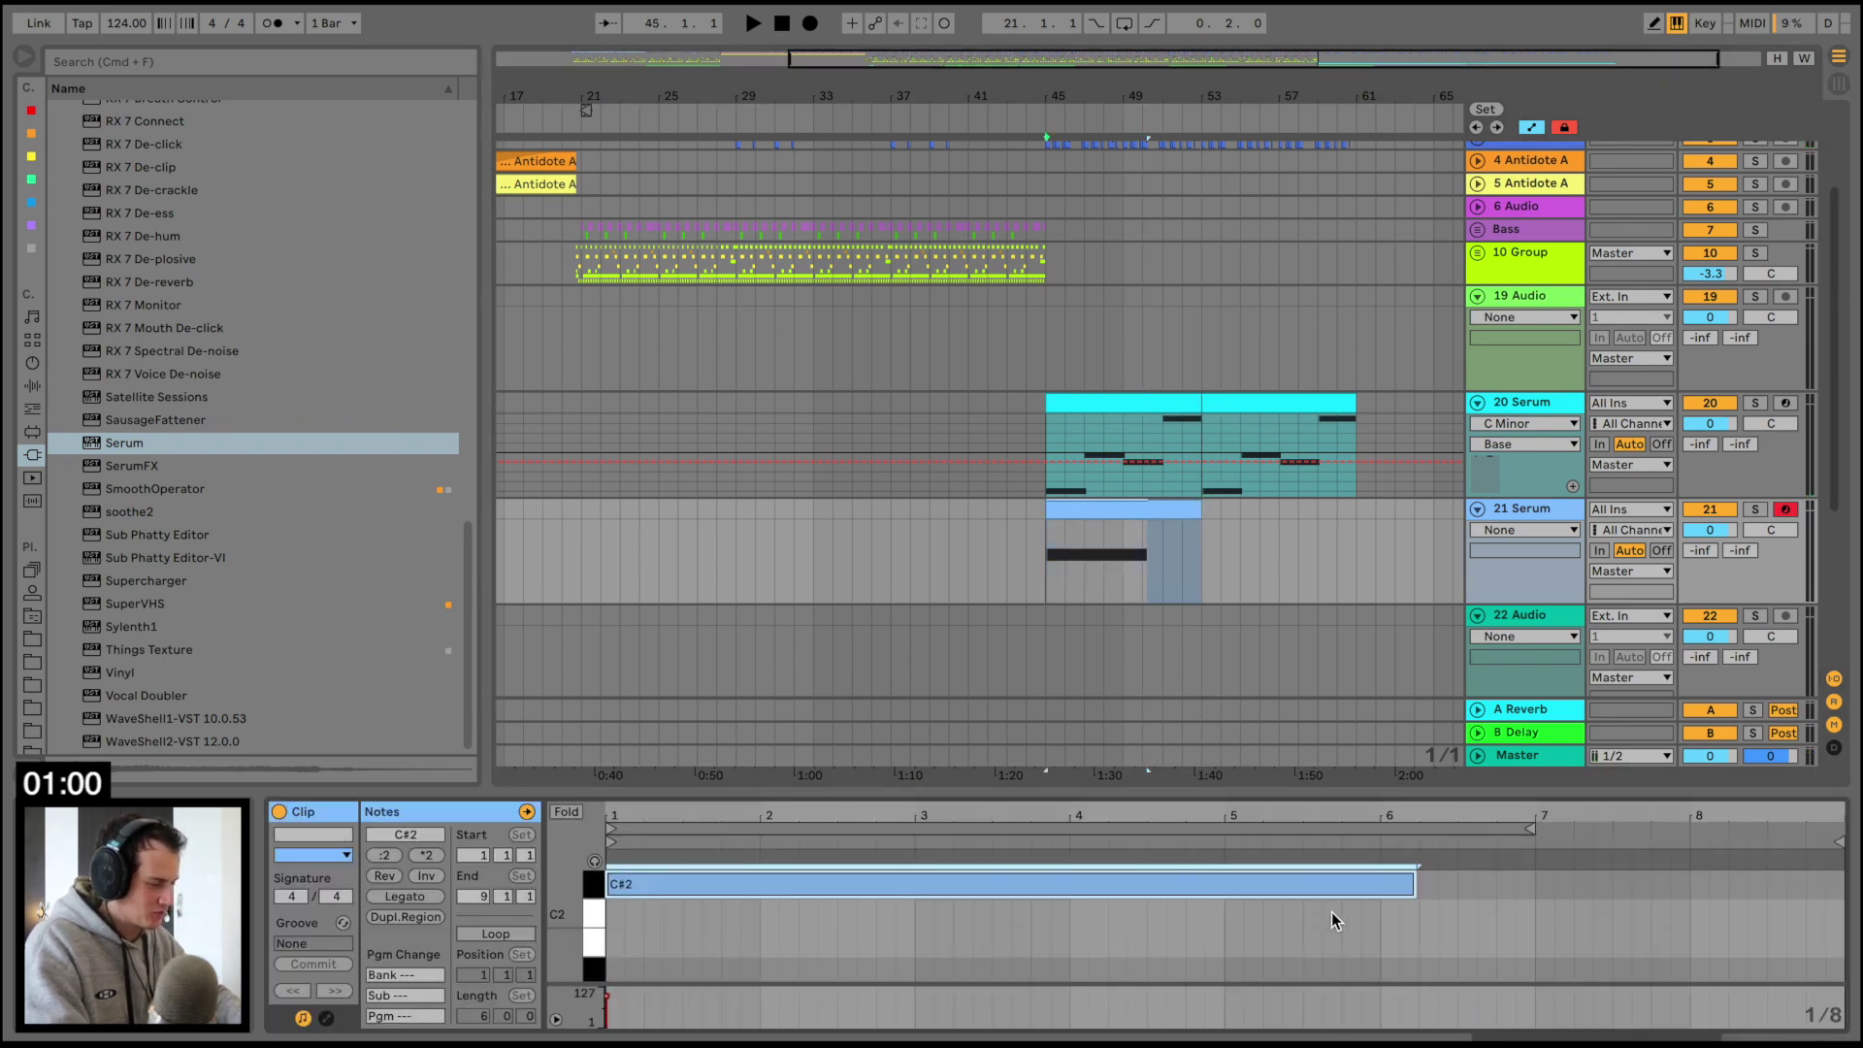
{"action": "left_click", "coordinate": [414, 898]}
{"action": "key", "text": "space"}
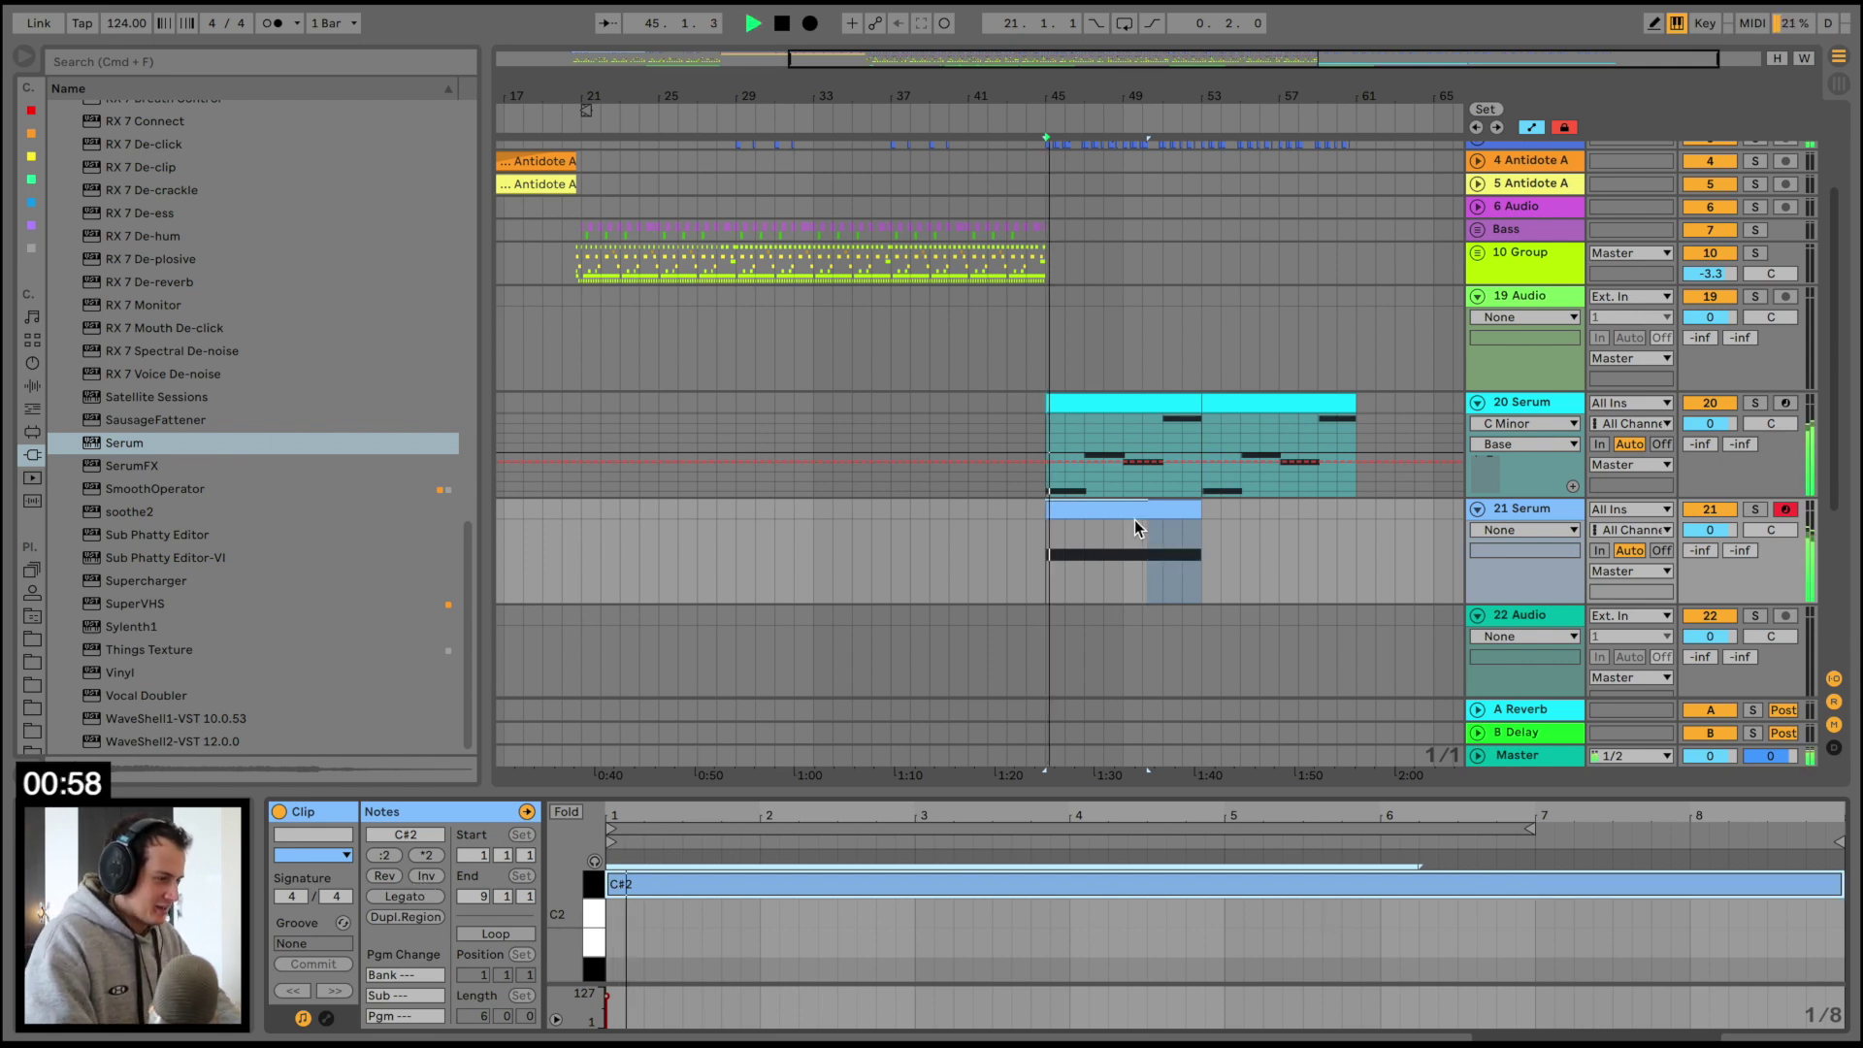
Duplicate the arp clip from bar 53 to bar 61 and set the 21 Serum track volume to -8.9 dB
{"action": "left_click", "coordinate": [1148, 508]}
{"action": "key", "text": "super+d"}
{"action": "left_click_drag", "start_coordinate": [1711, 531], "coordinate": [1711, 563]}
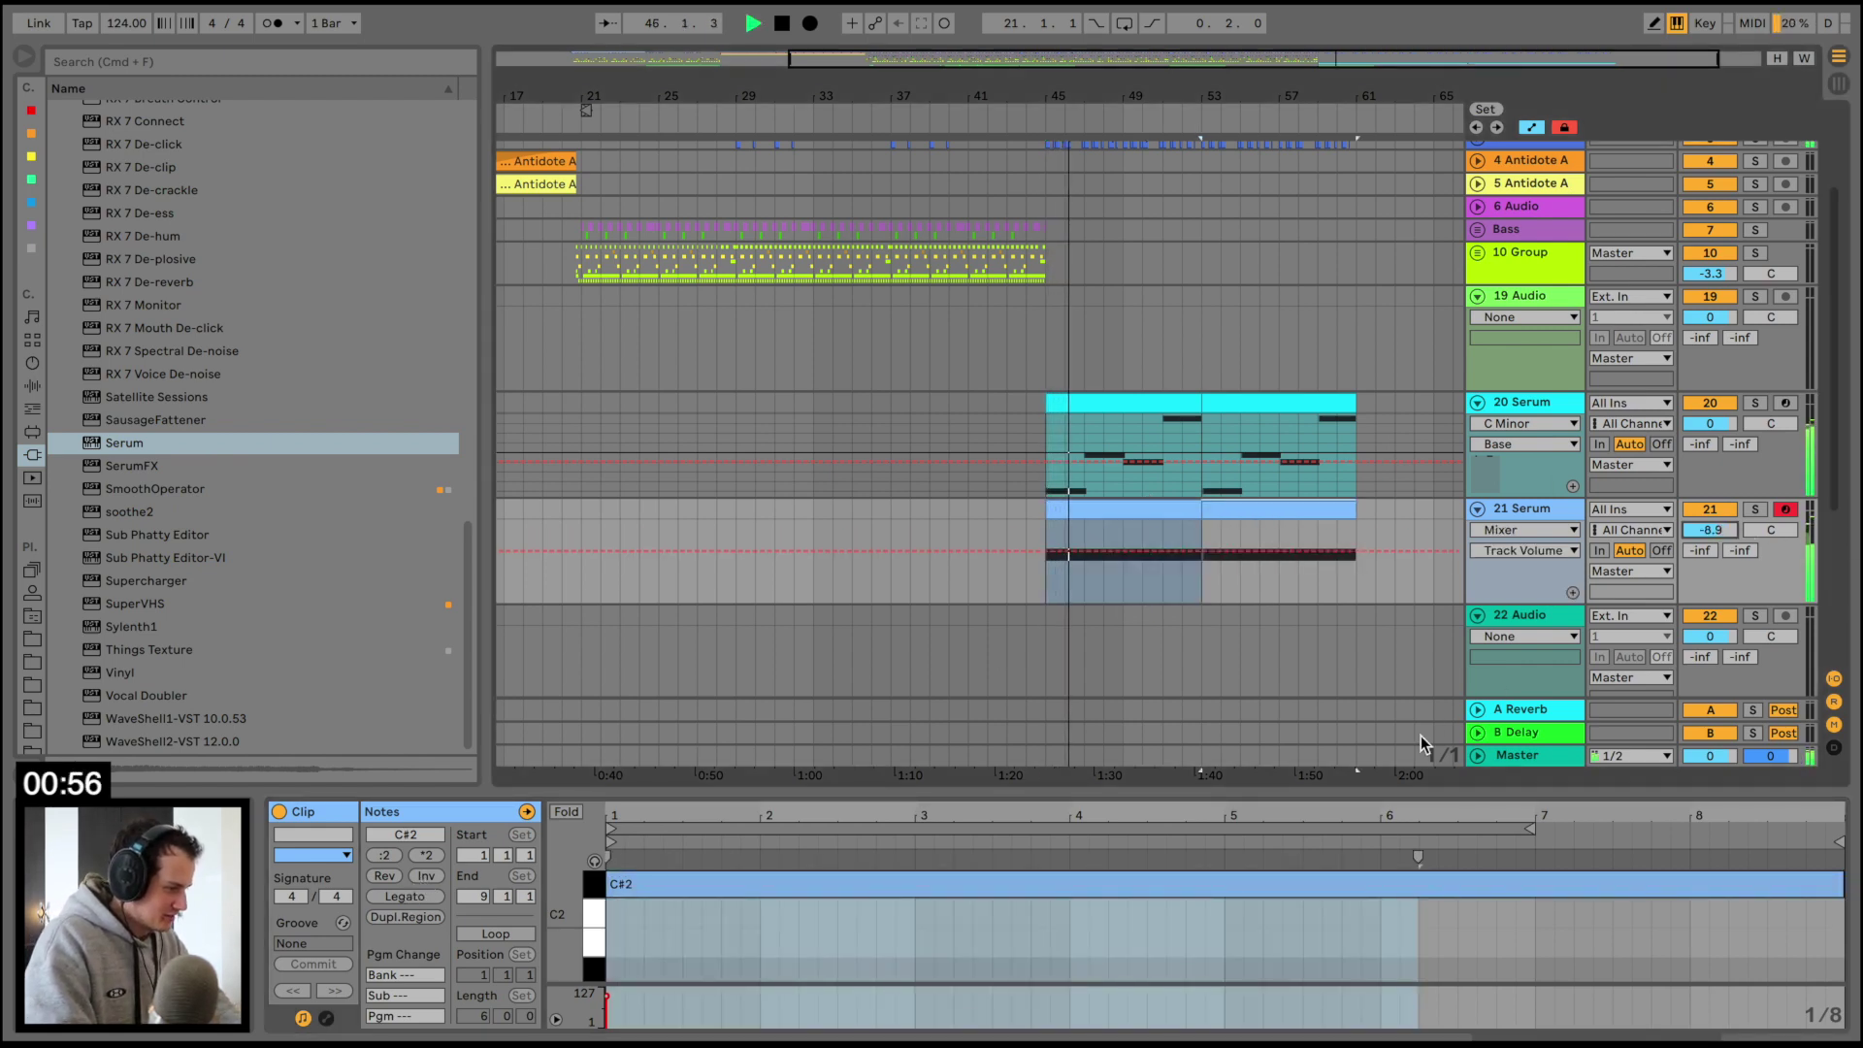
Copy the two Antidote Audio riser clips from bars 13–21 and paste them at bar 53
{"action": "key", "text": "super+alt+l"}
{"action": "scroll", "coordinate": [1036, 460], "scroll_direction": "left", "scroll_amount": 5}
{"action": "scroll", "coordinate": [1036, 460], "scroll_direction": "up", "scroll_amount": 3}
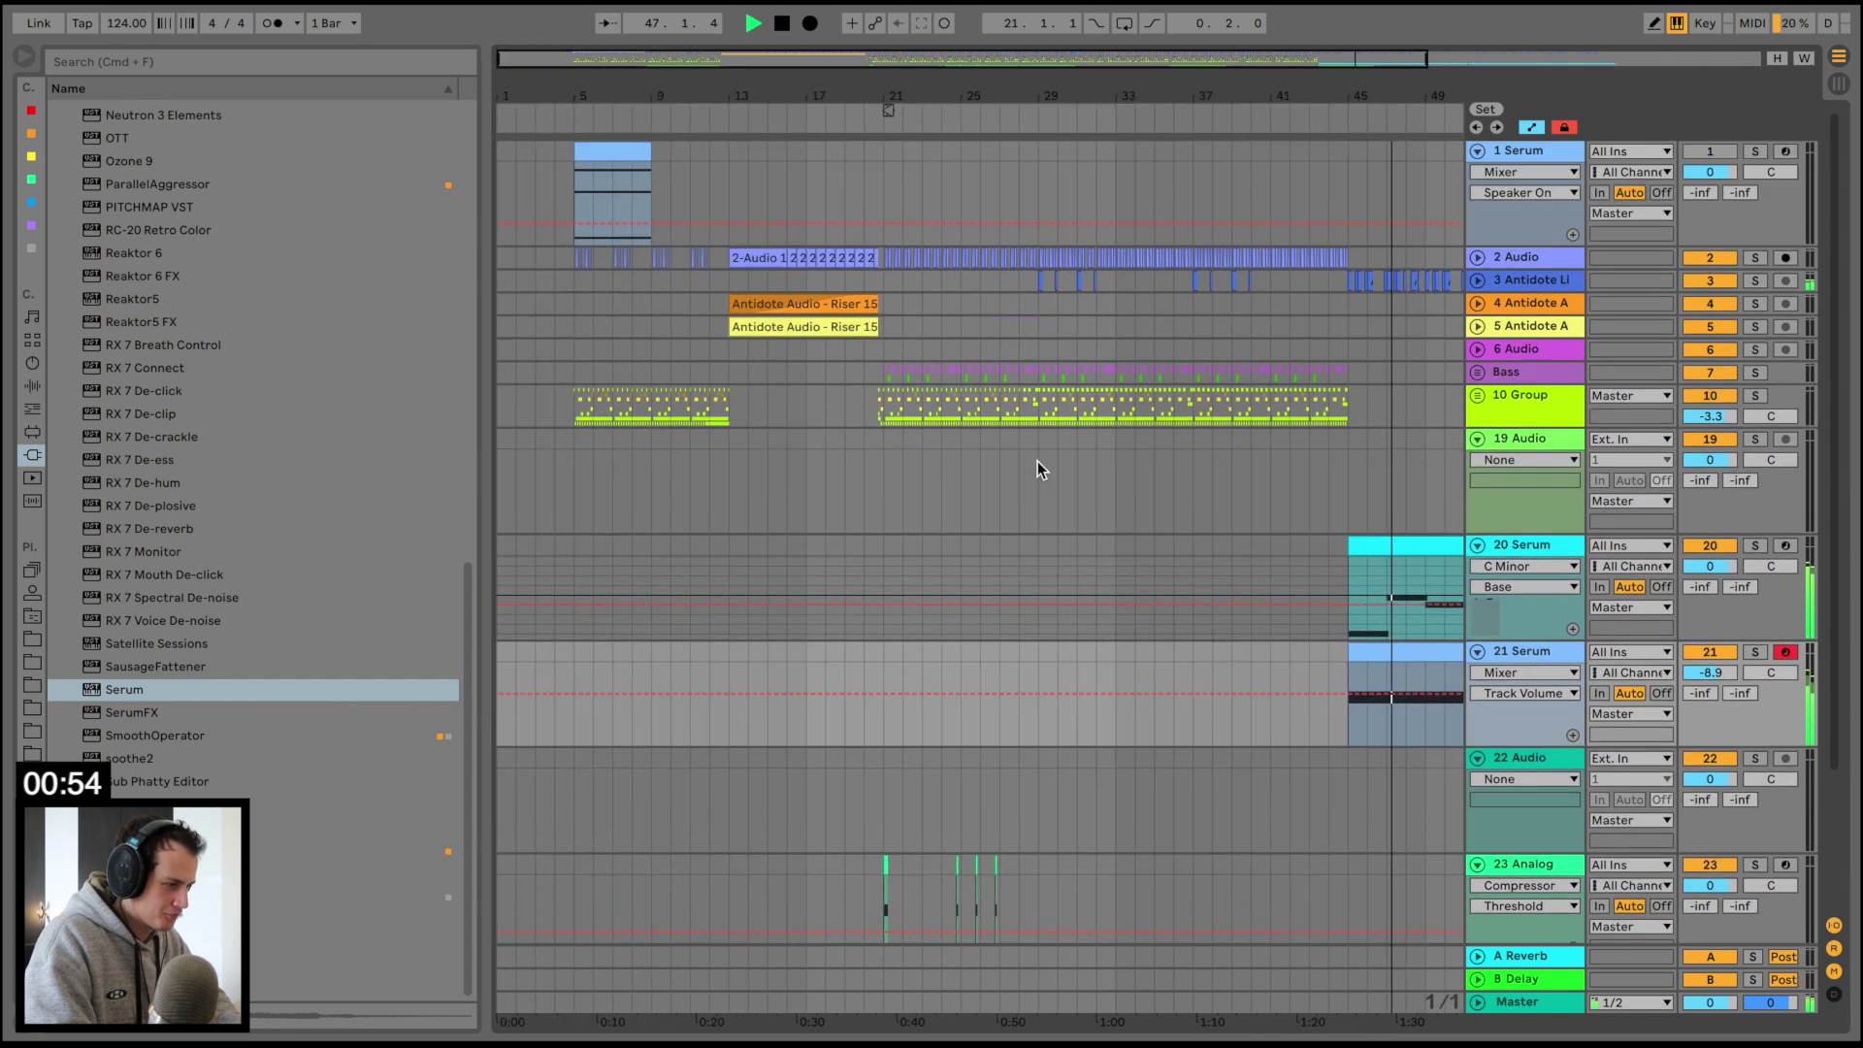
{"action": "left_click", "coordinate": [814, 304]}
{"action": "left_click", "coordinate": [884, 347], "text": "shift"}
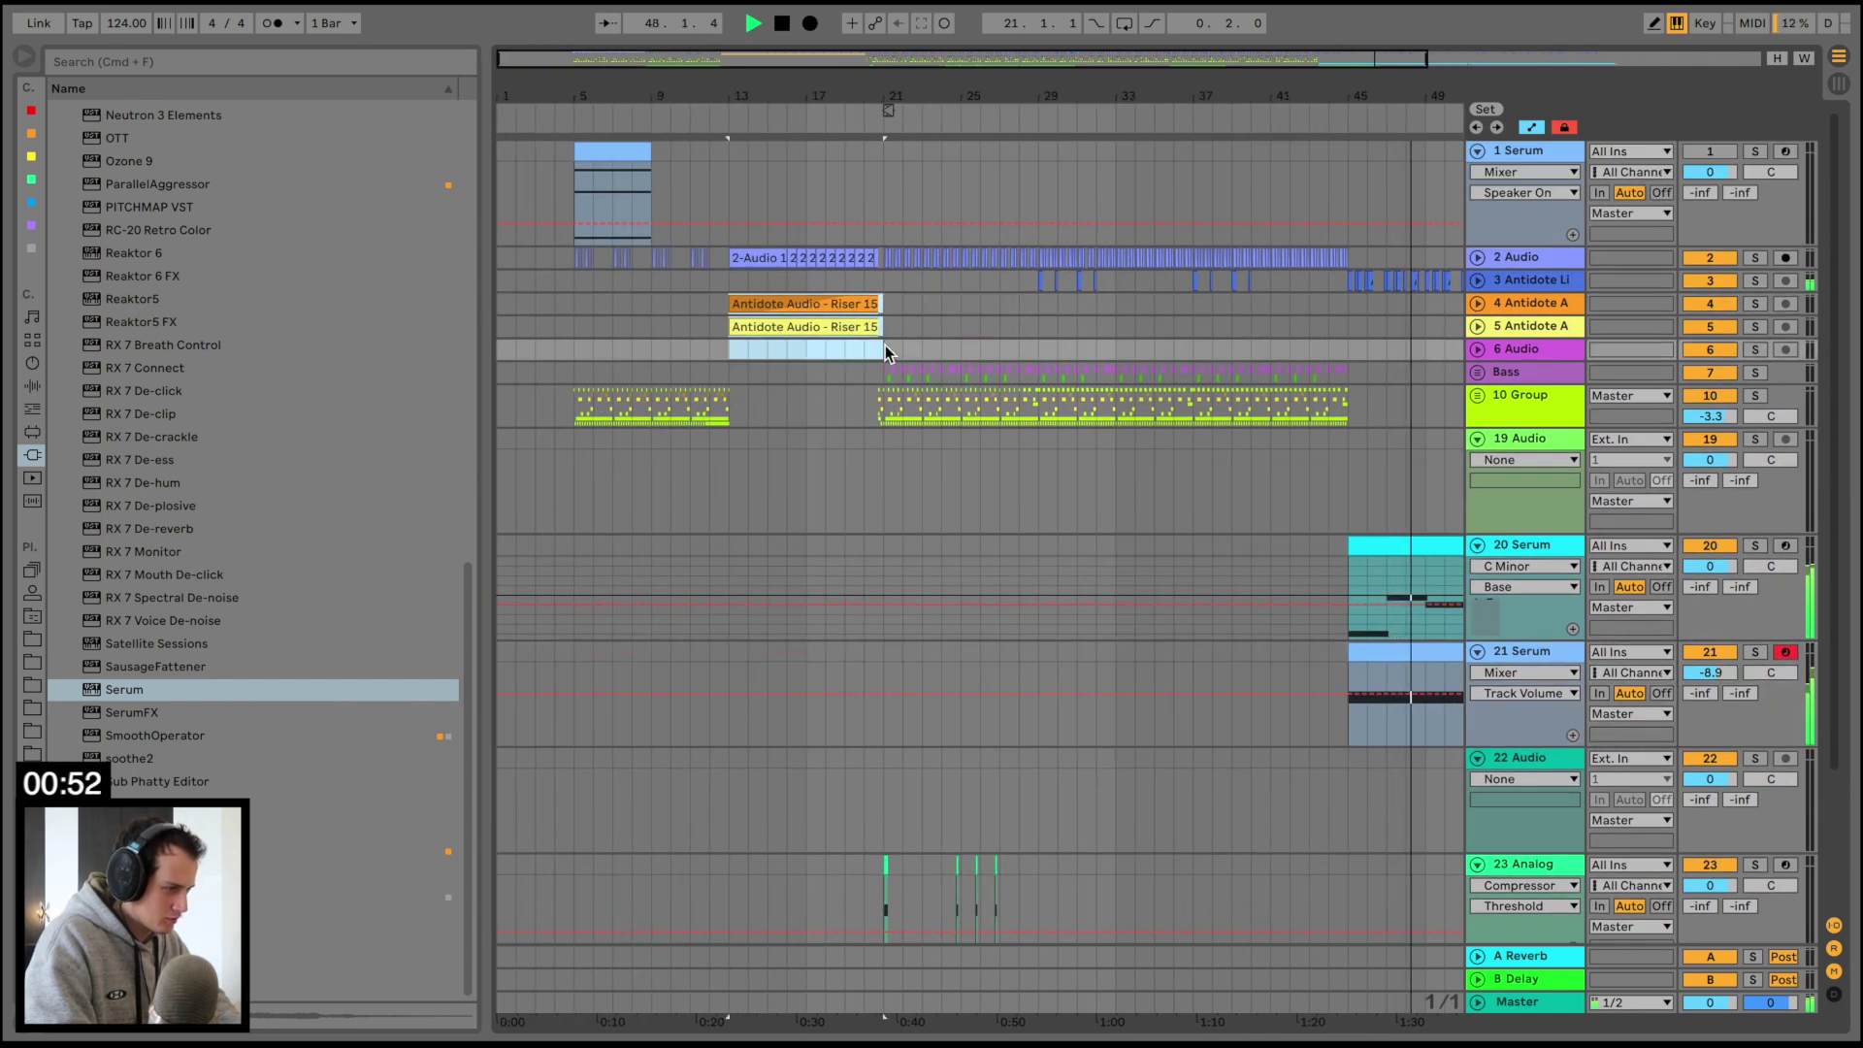
{"action": "scroll", "coordinate": [1257, 305], "scroll_direction": "right", "scroll_amount": 3}
{"action": "scroll", "coordinate": [1347, 289], "scroll_direction": "right", "scroll_amount": 3}
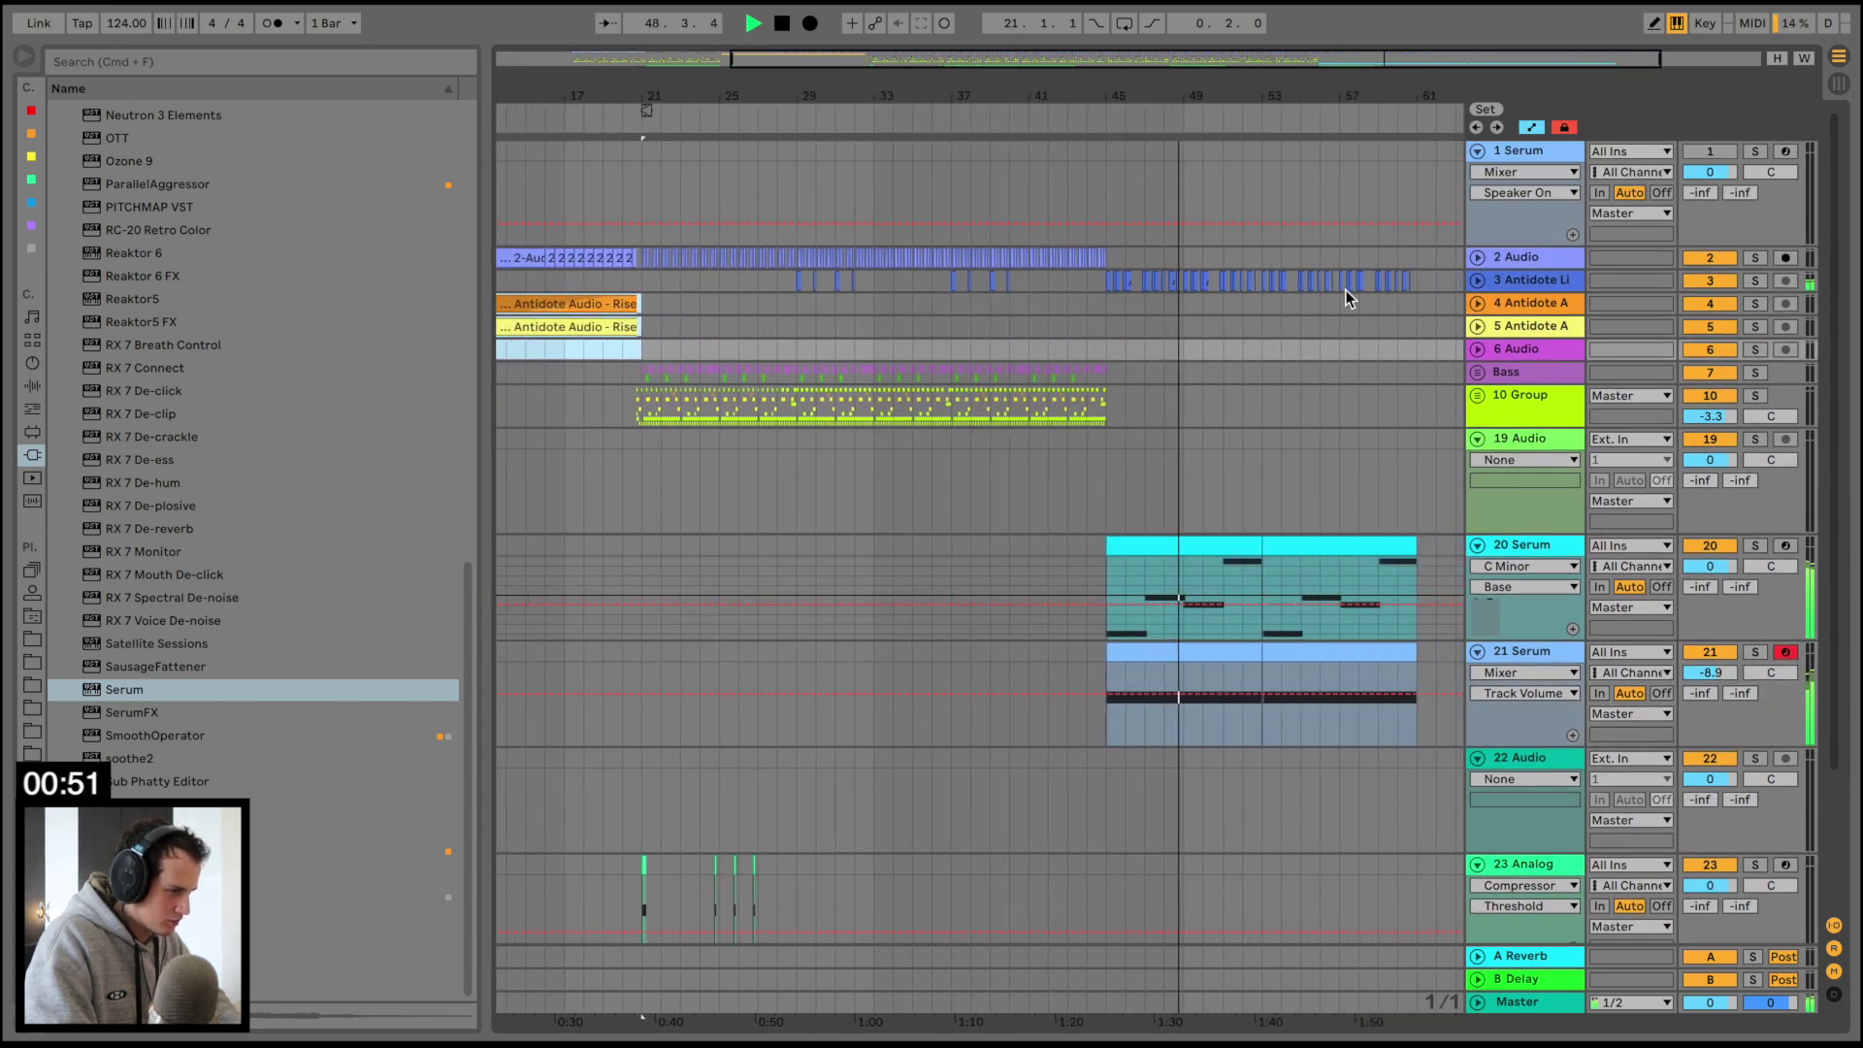
{"action": "left_click", "coordinate": [1208, 322]}
{"action": "key", "text": "super+v"}
Lower the last note of the 20 Serum clip at bar 53 to C#0 in an enlarged note editor, and shrink the editor again
{"action": "scroll", "coordinate": [1259, 532], "scroll_direction": "right", "scroll_amount": 2}
{"action": "double_click", "coordinate": [1252, 546]}
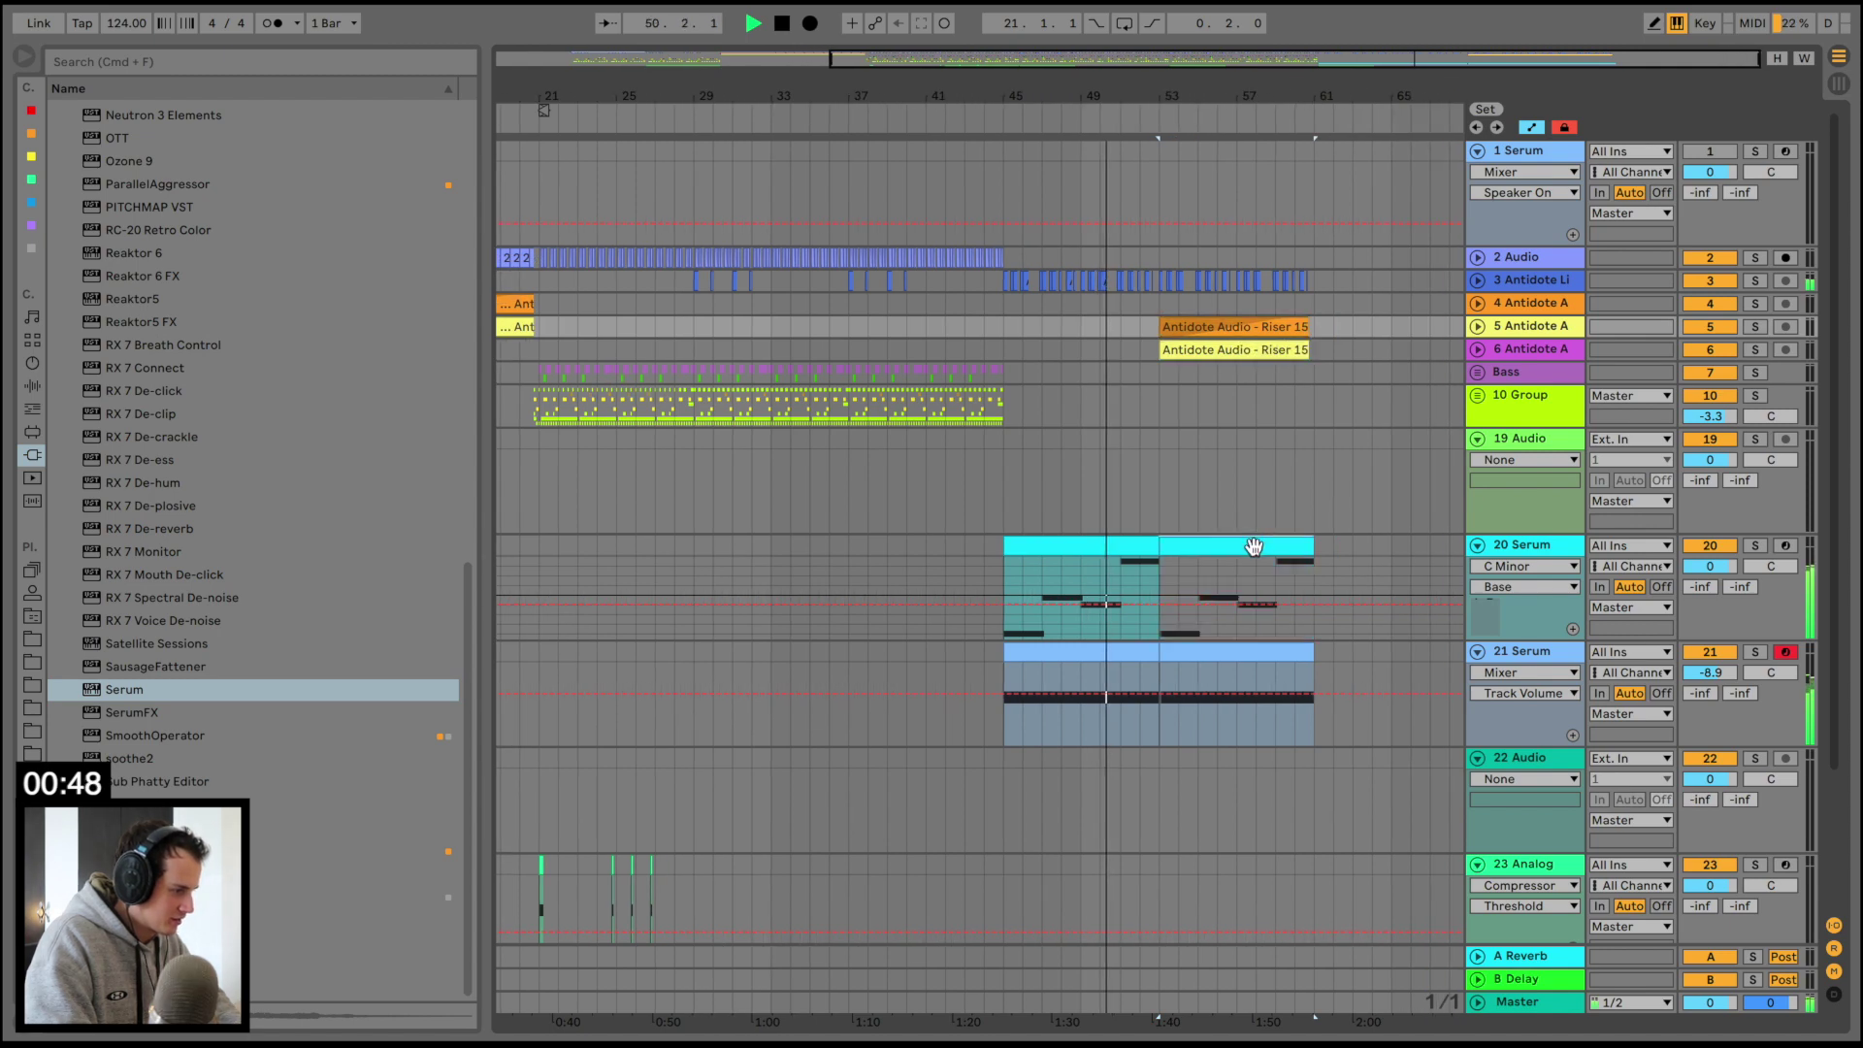
{"action": "left_click_drag", "start_coordinate": [1390, 790], "coordinate": [1390, 291]}
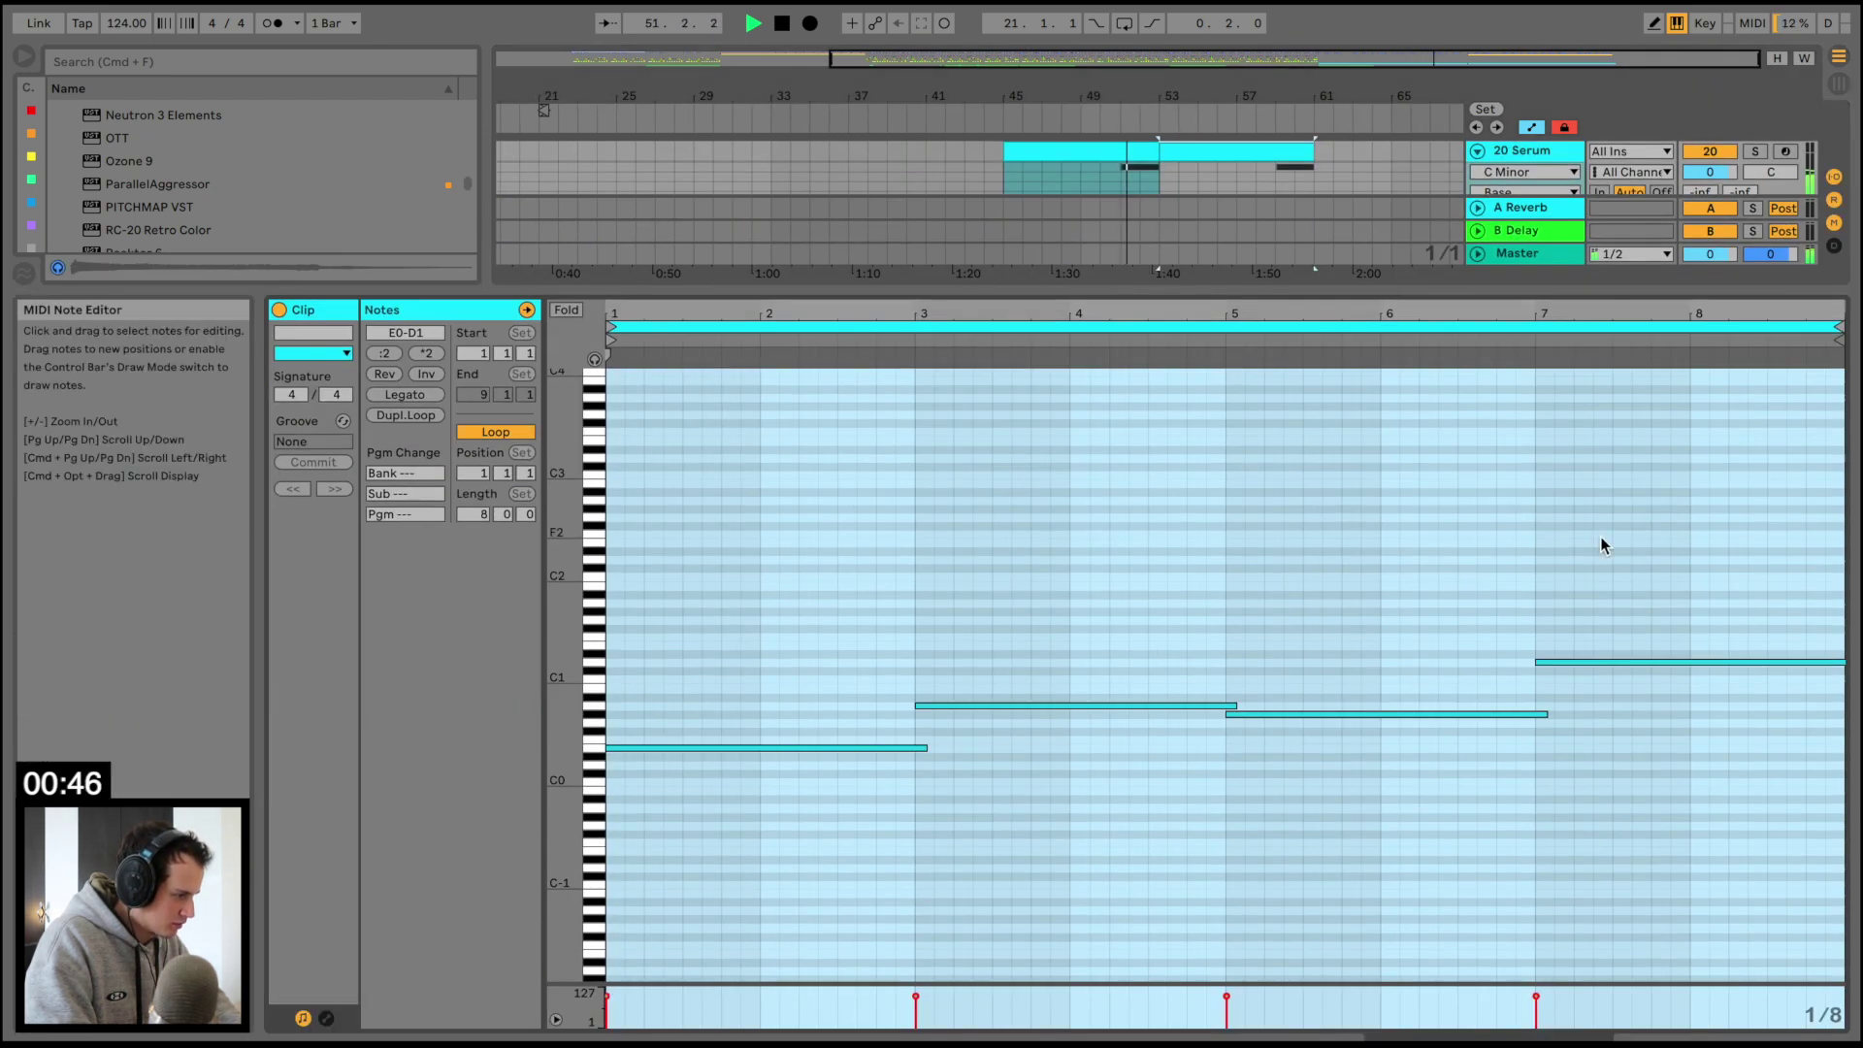
{"action": "key", "text": "Down"}
{"action": "key", "text": "Down"}
{"action": "key", "text": "Down"}
{"action": "key", "text": "Down"}
{"action": "key", "text": "Down"}
{"action": "key", "text": "Down"}
{"action": "key", "text": "Down"}
{"action": "key", "text": "Down"}
{"action": "key", "text": "Down"}
{"action": "key", "text": "Down"}
{"action": "key", "text": "Down"}
{"action": "key", "text": "Down"}
{"action": "key", "text": "Down"}
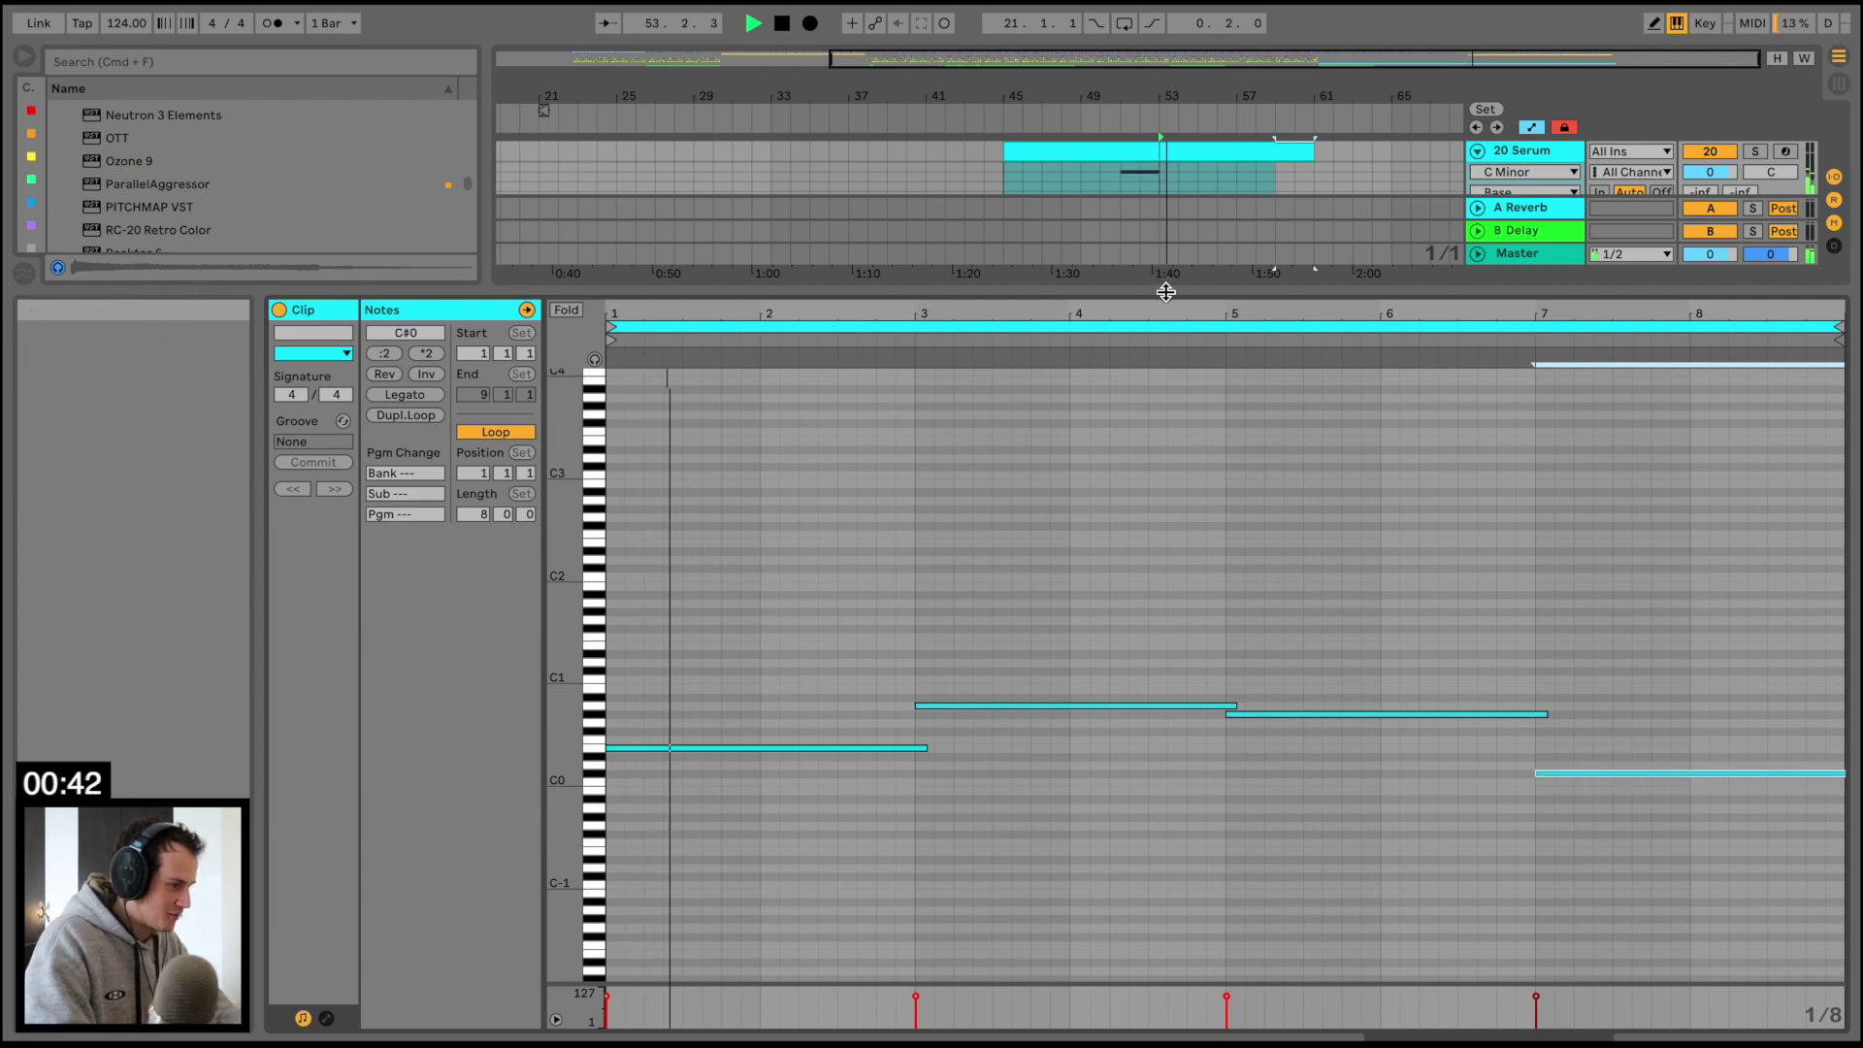
{"action": "left_click_drag", "start_coordinate": [1165, 287], "coordinate": [1143, 976]}
Copy the bars 17–21 material of tracks 2 and 3 with its automation and paste it at bar 57
{"action": "scroll", "coordinate": [1046, 563], "scroll_direction": "up", "scroll_amount": 5}
{"action": "scroll", "coordinate": [1047, 563], "scroll_direction": "left", "scroll_amount": 5}
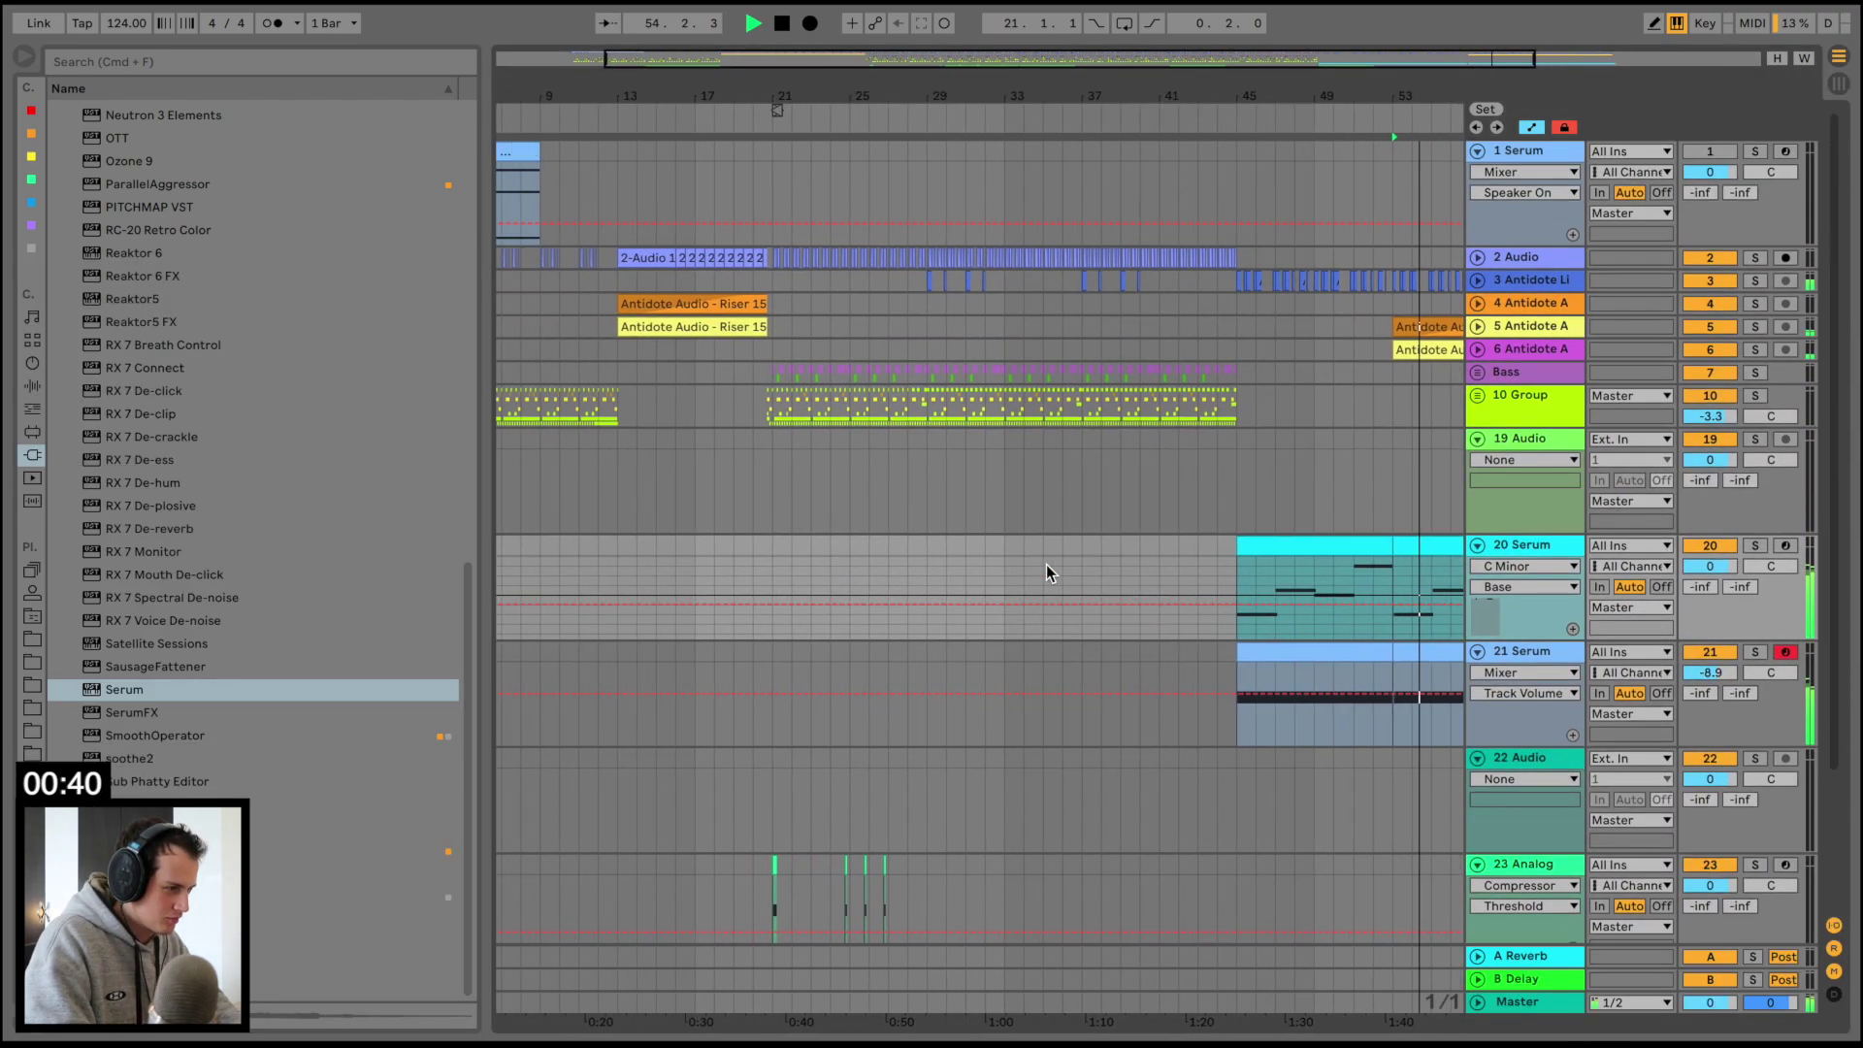
{"action": "left_click_drag", "start_coordinate": [719, 280], "coordinate": [790, 258]}
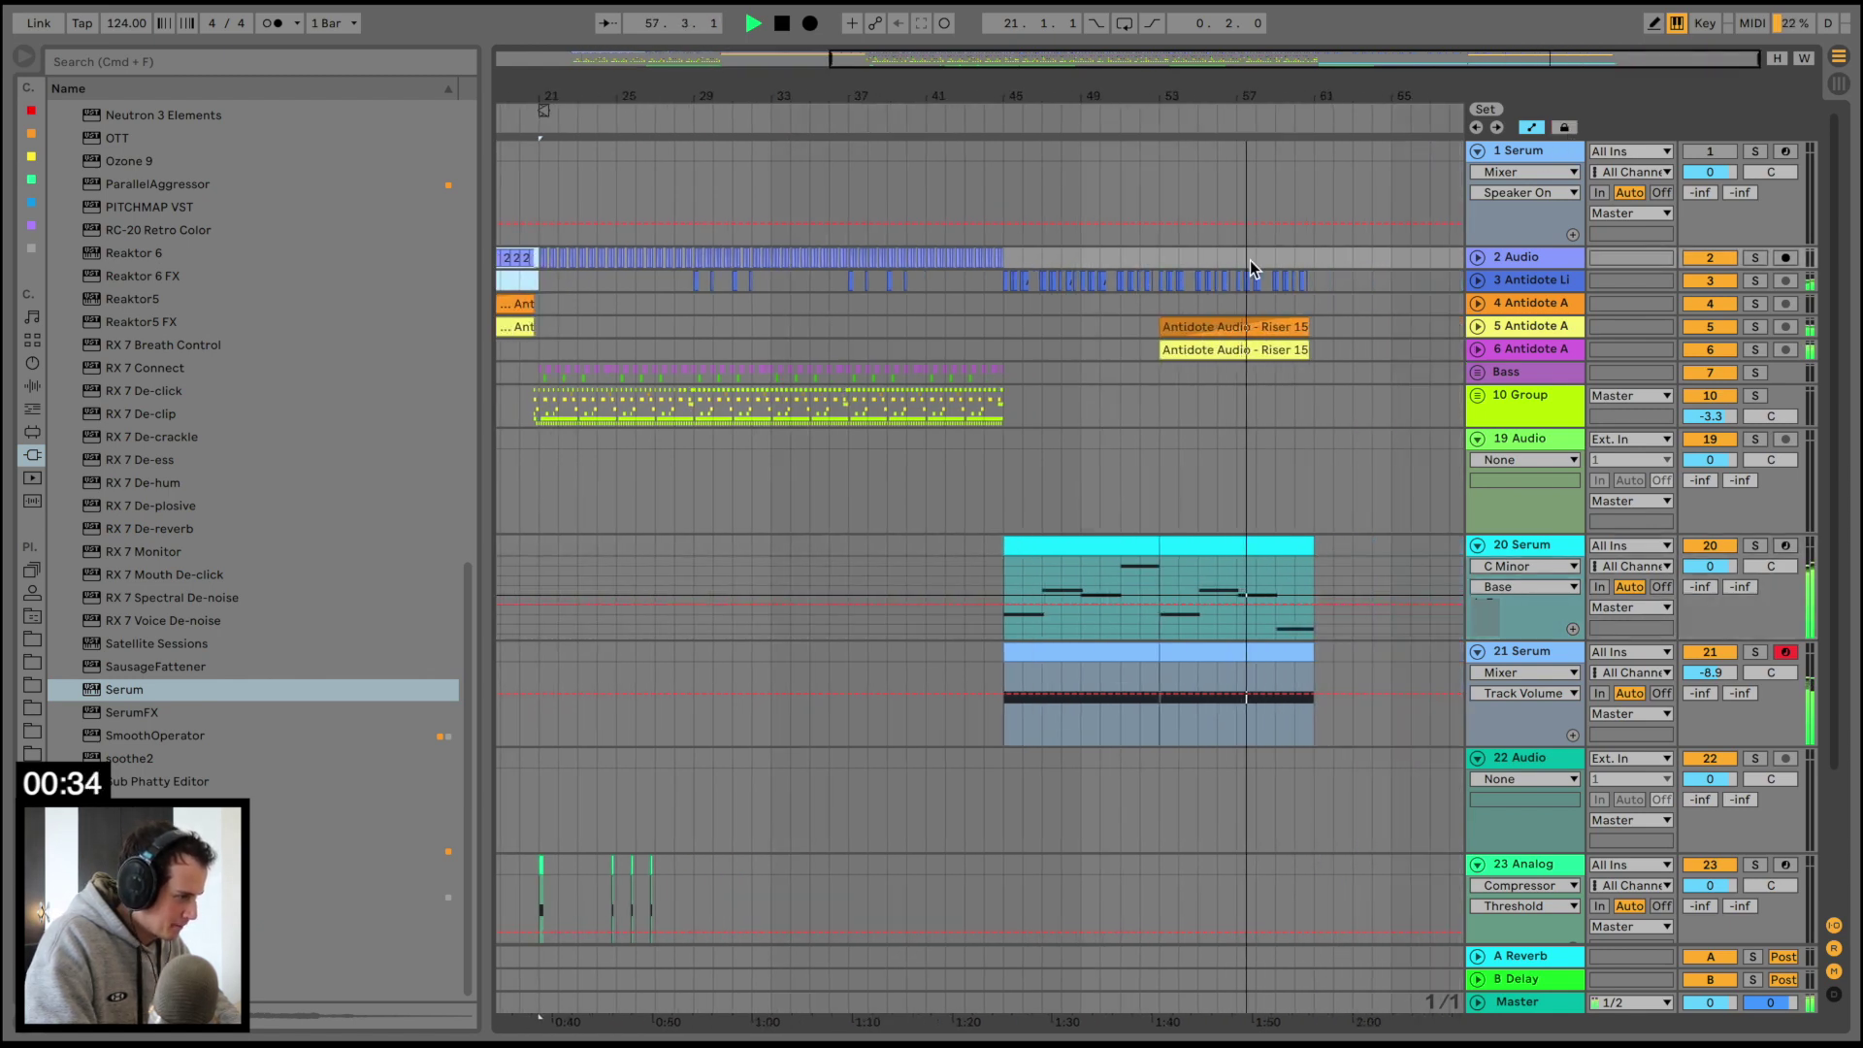
{"action": "left_click", "coordinate": [1246, 255]}
{"action": "key", "text": "ctrl+v"}
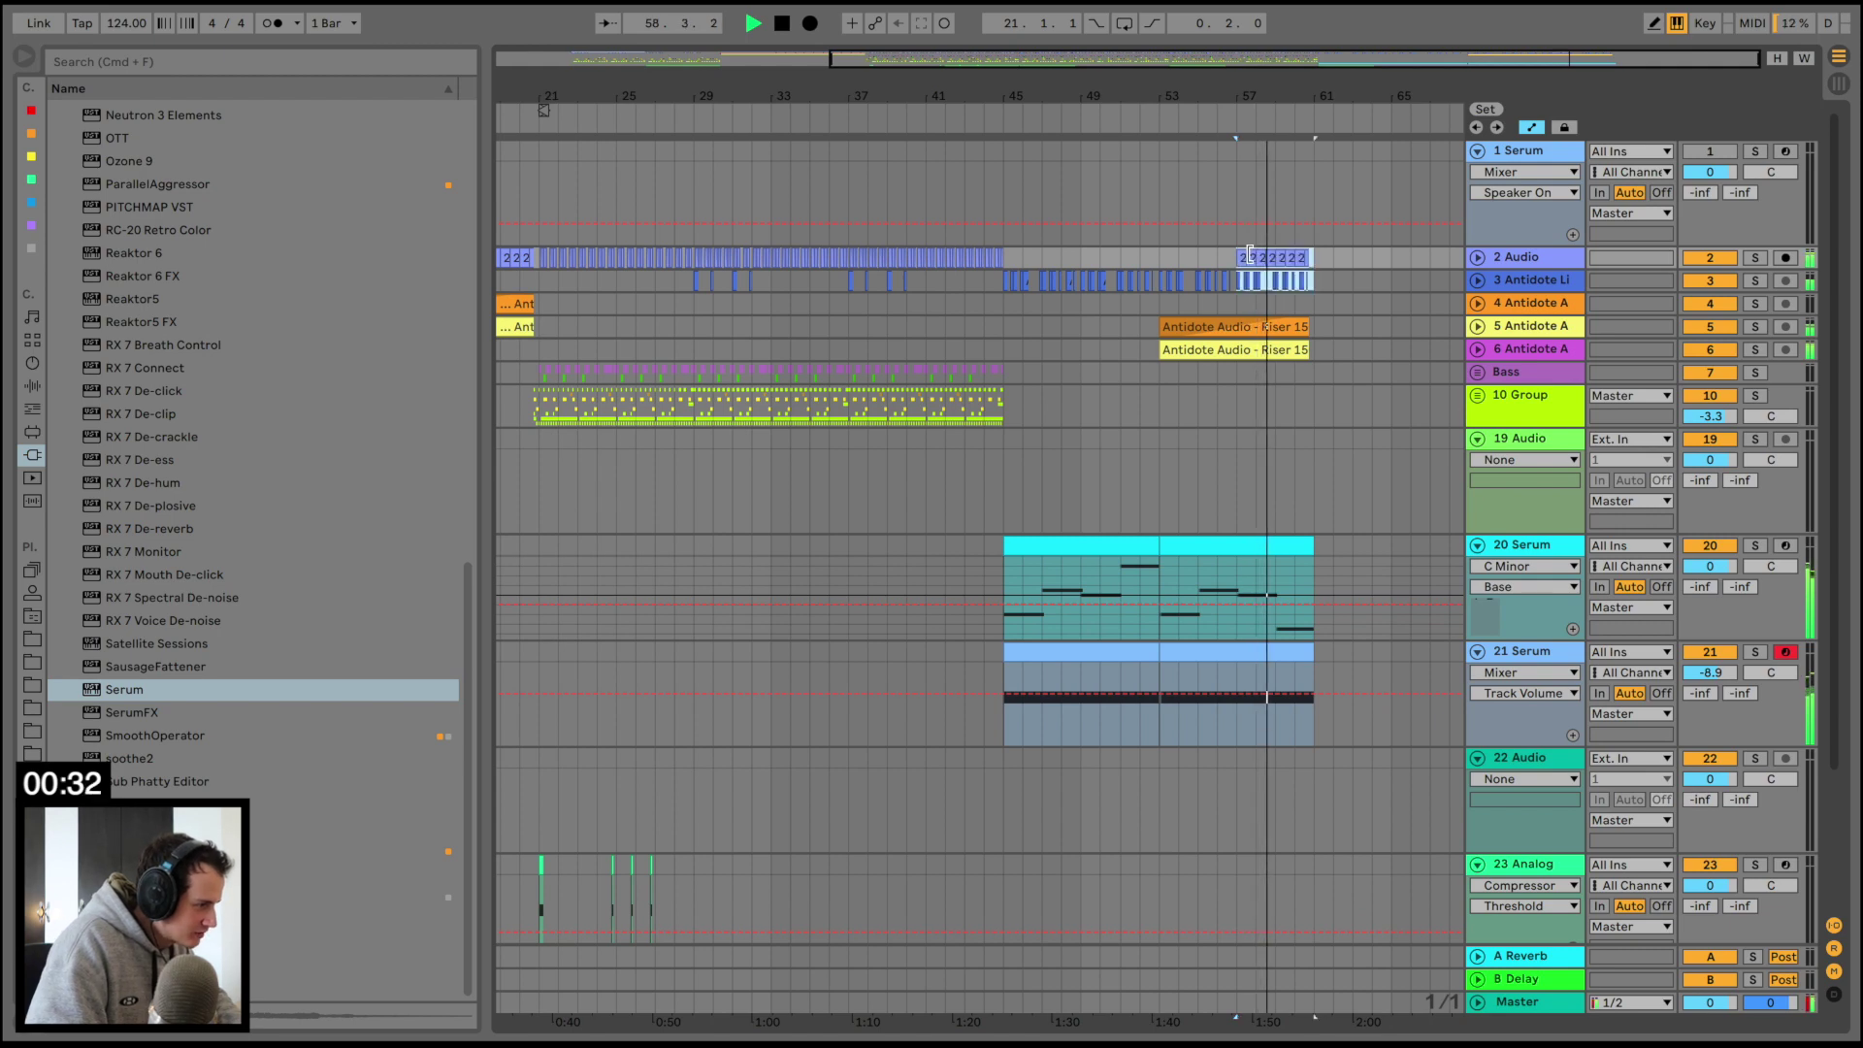
Unfold the 2 Audio track and delete its pasted audio between bars 57 and 59
{"action": "left_click", "coordinate": [1478, 258]}
{"action": "double_click", "coordinate": [1520, 258]}
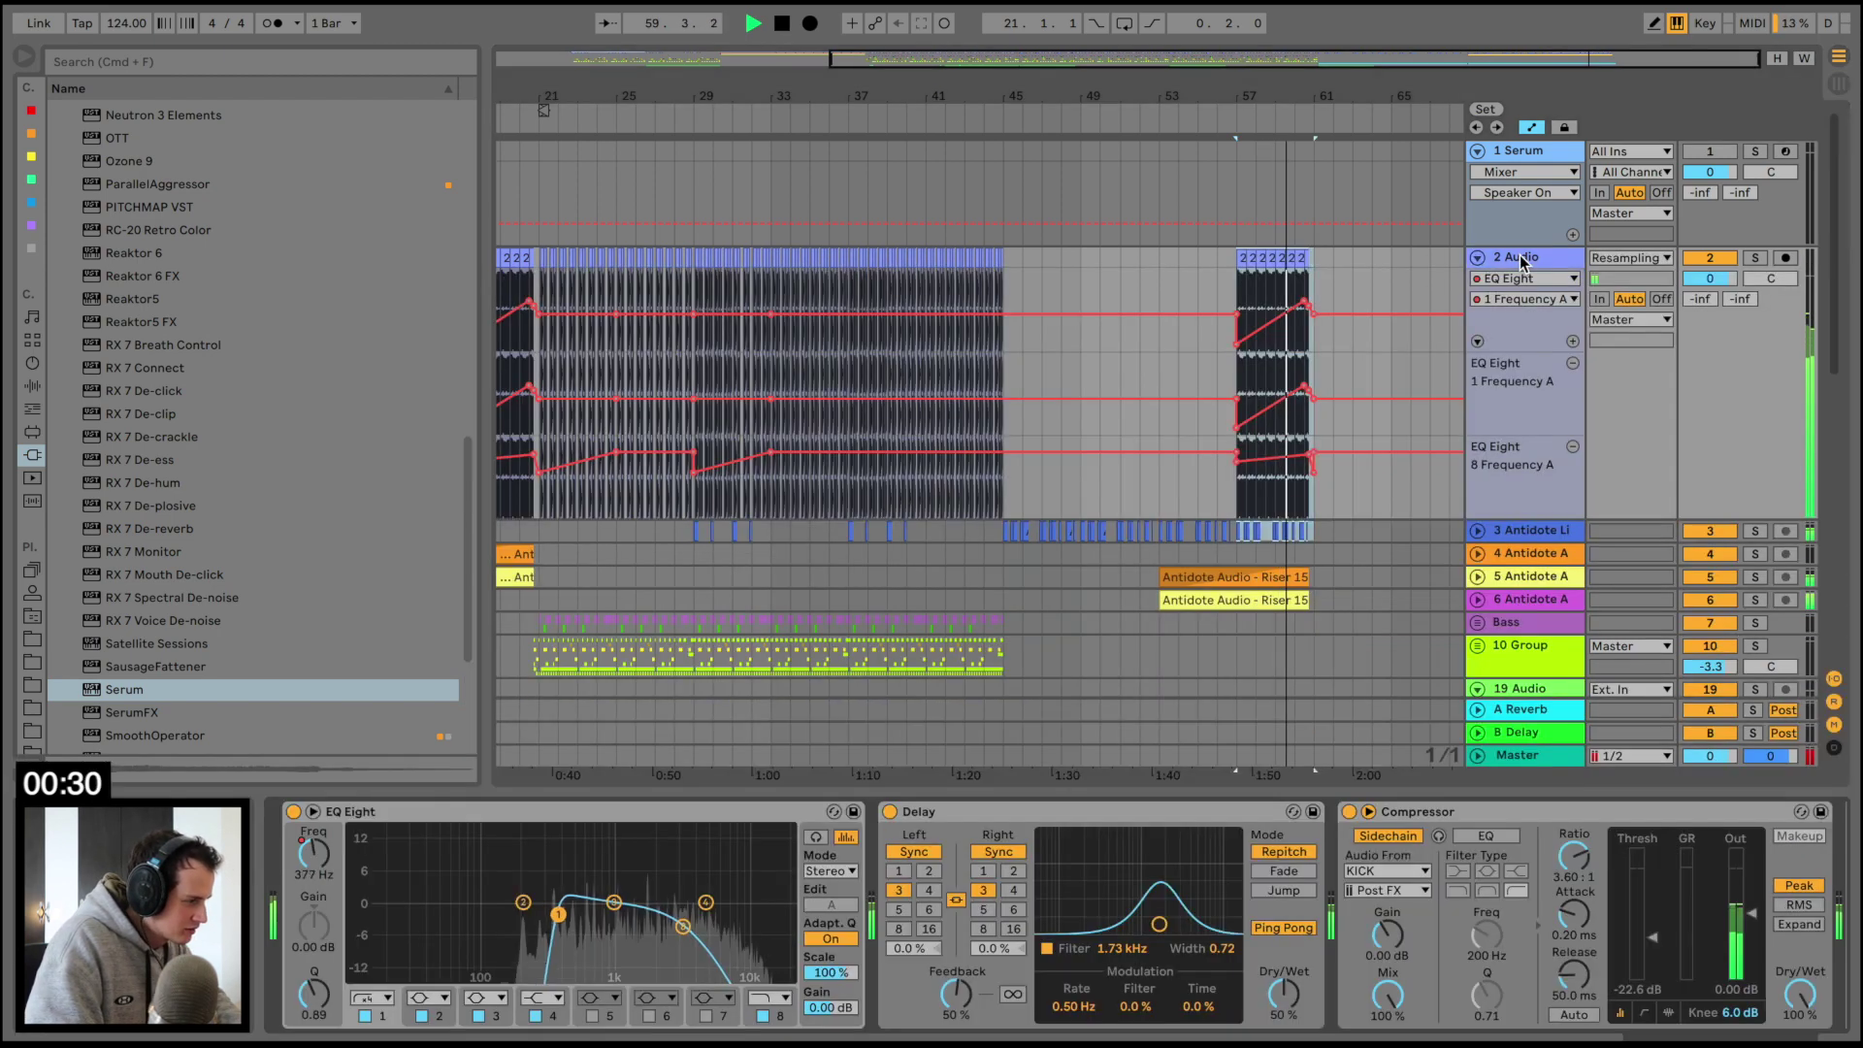
{"action": "left_click_drag", "start_coordinate": [1280, 95], "coordinate": [1204, 258]}
{"action": "key", "text": "space"}
{"action": "left_click", "coordinate": [1185, 258]}
{"action": "left_click", "coordinate": [1102, 258], "text": "shift"}
{"action": "key", "text": "Delete"}
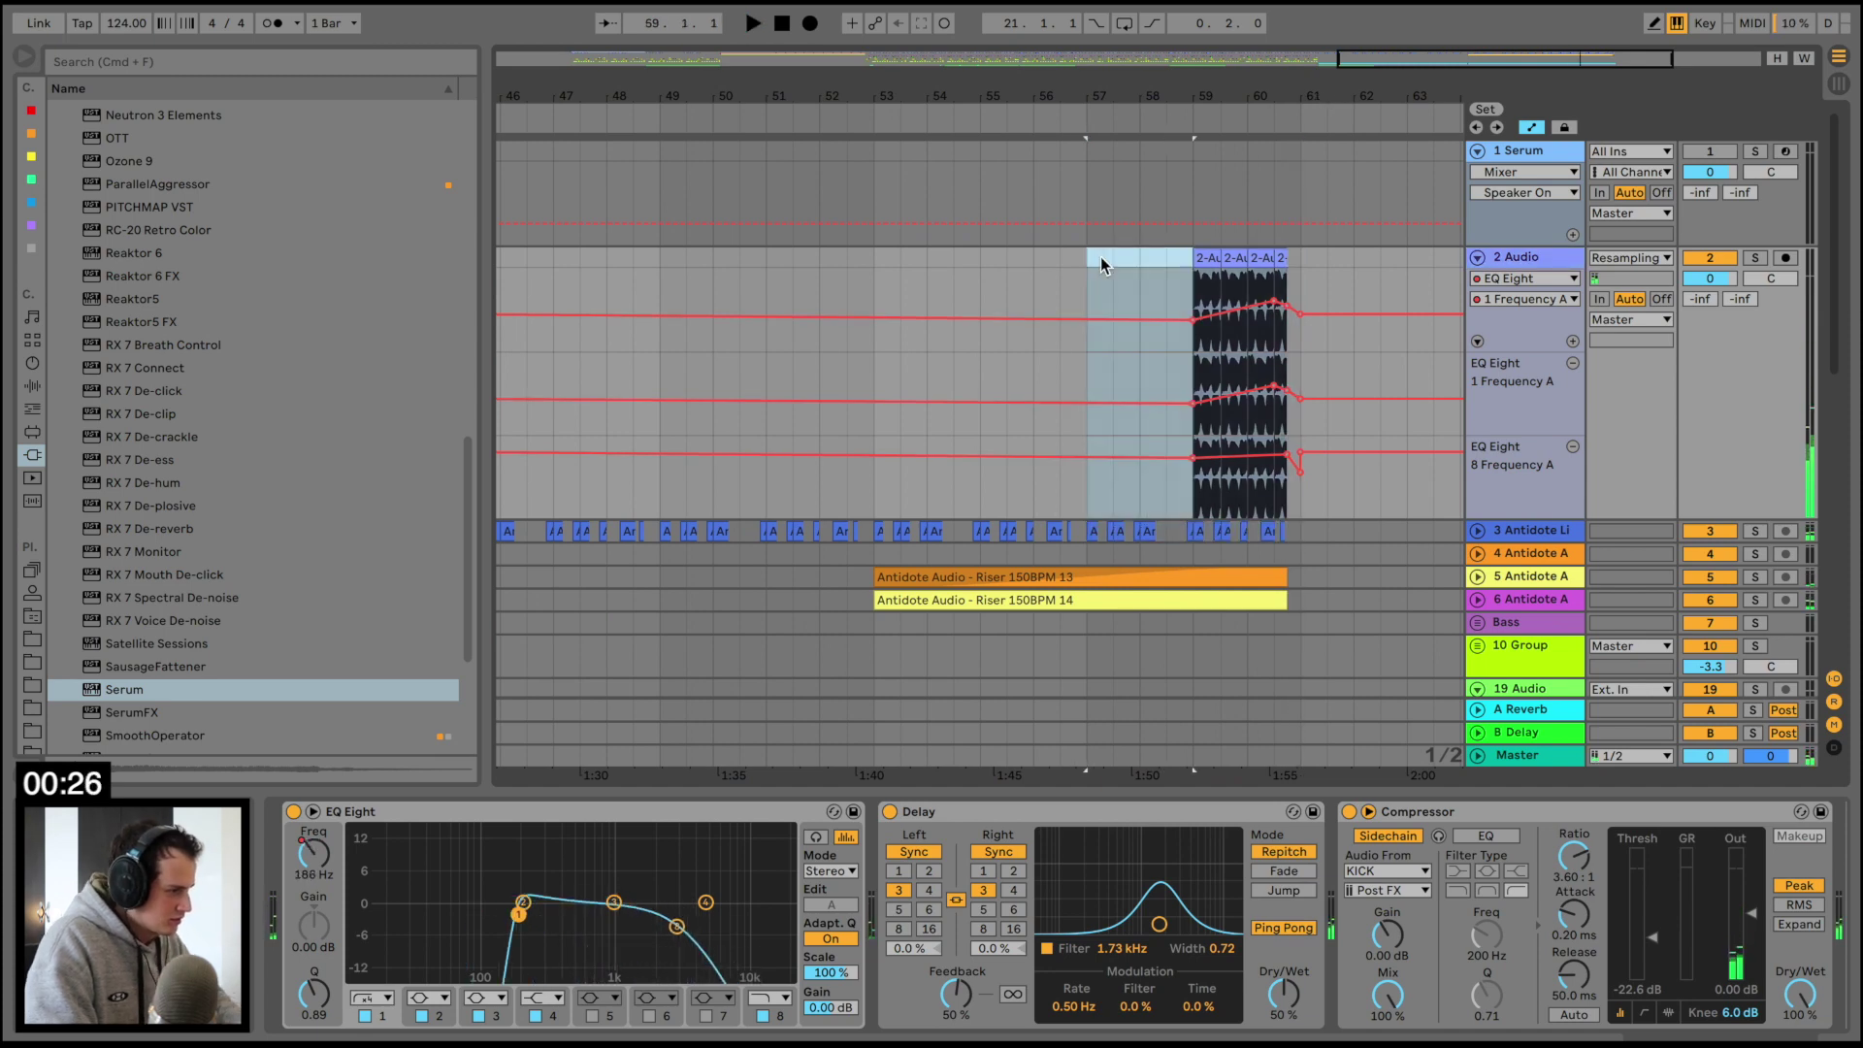
Raise the EQ Eight 1 Frequency A automation point at bar 59 on 2 Audio to 295 Hz, checking it by playback
{"action": "left_click", "coordinate": [1188, 308]}
{"action": "key", "text": "space"}
{"action": "key", "text": "space"}
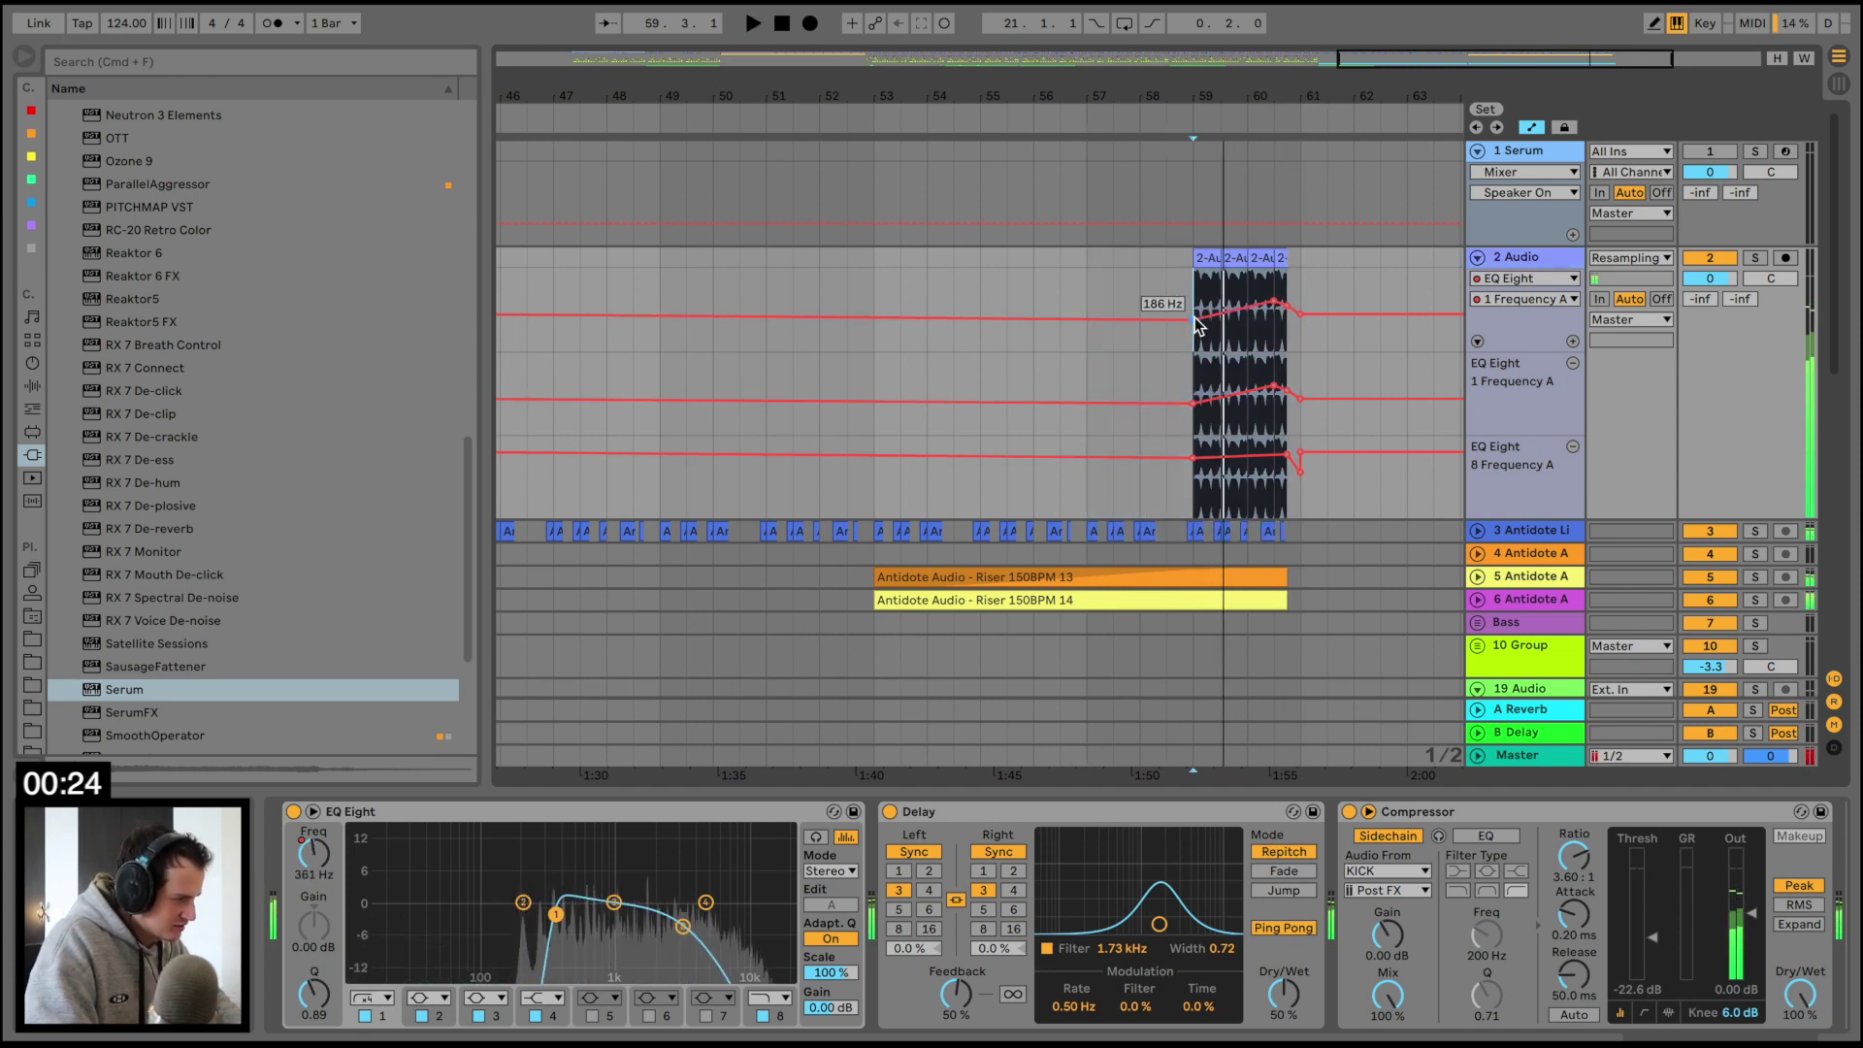
{"action": "key", "text": "space"}
{"action": "left_click_drag", "start_coordinate": [1194, 320], "coordinate": [1194, 316]}
{"action": "key", "text": "space"}
{"action": "key", "text": "space"}
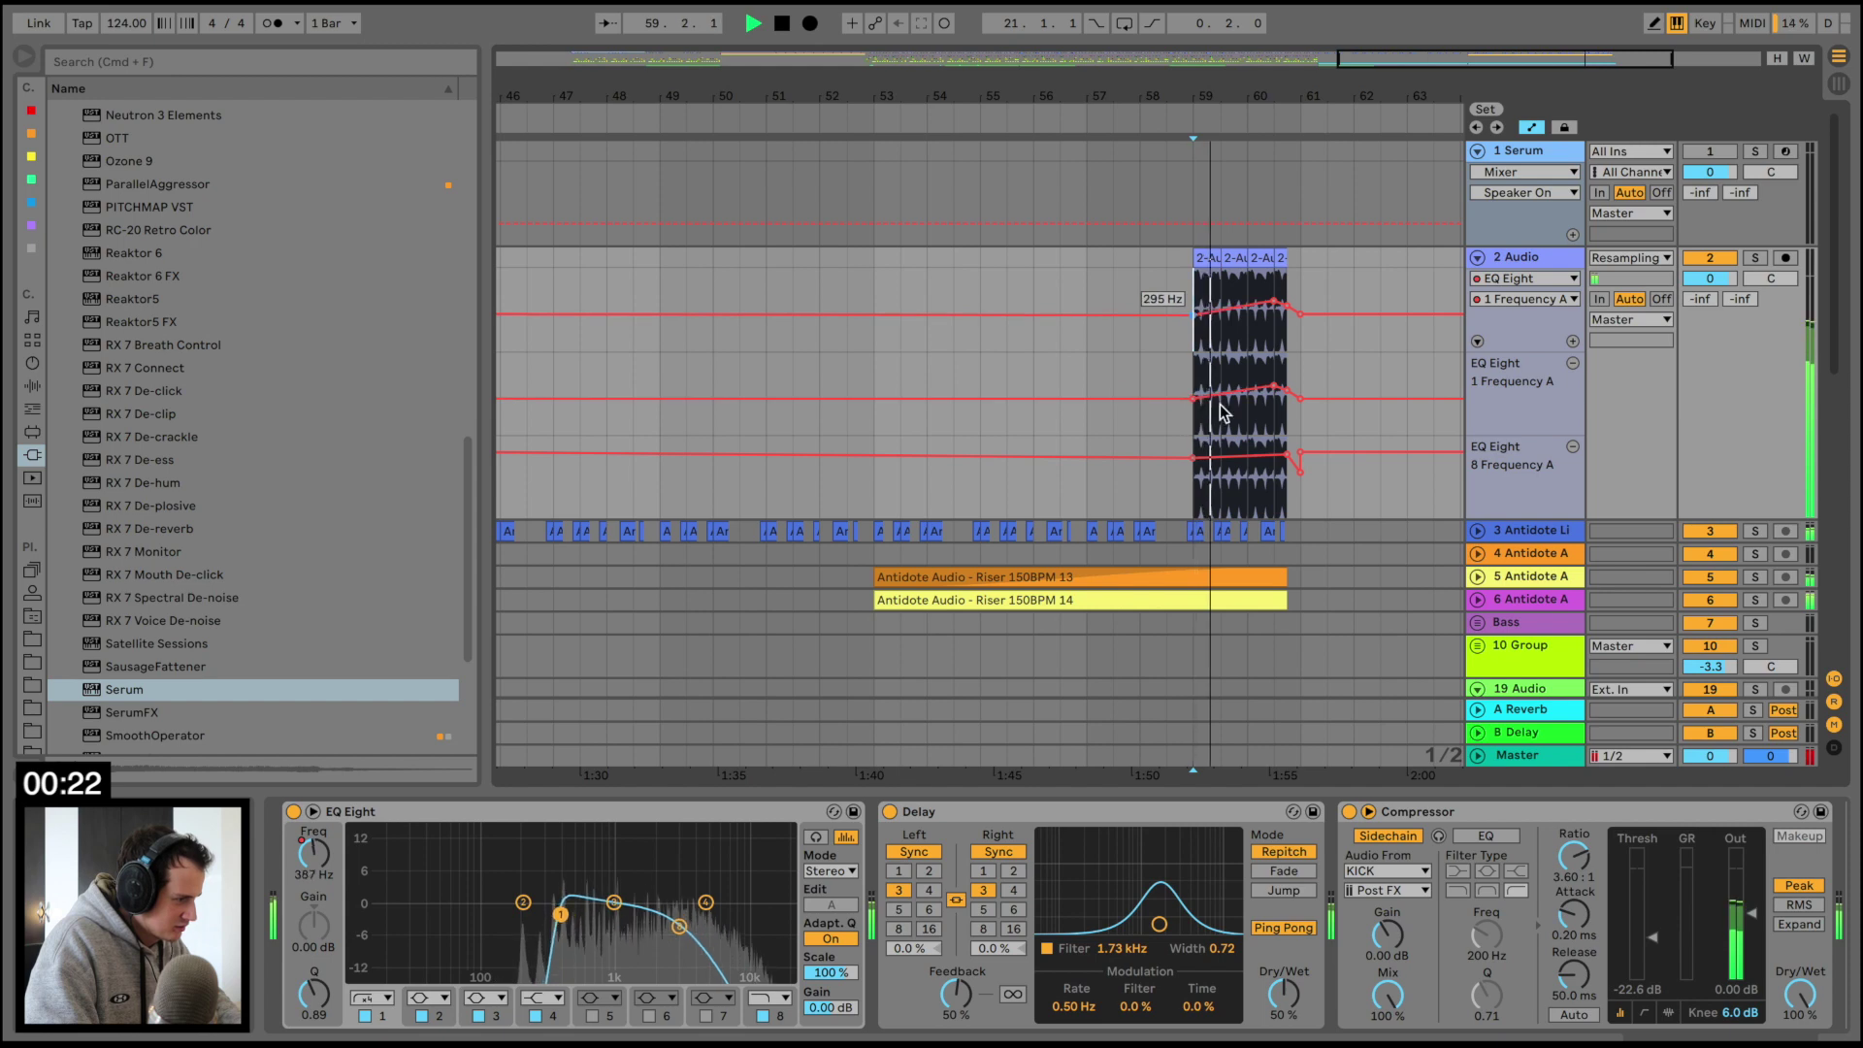
{"action": "key", "text": "space"}
Lower the clip gain of both risers at bar 53 to -9.86 dB and play from bar 57
{"action": "left_click", "coordinate": [1223, 579]}
{"action": "left_click", "coordinate": [1219, 599], "text": "shift"}
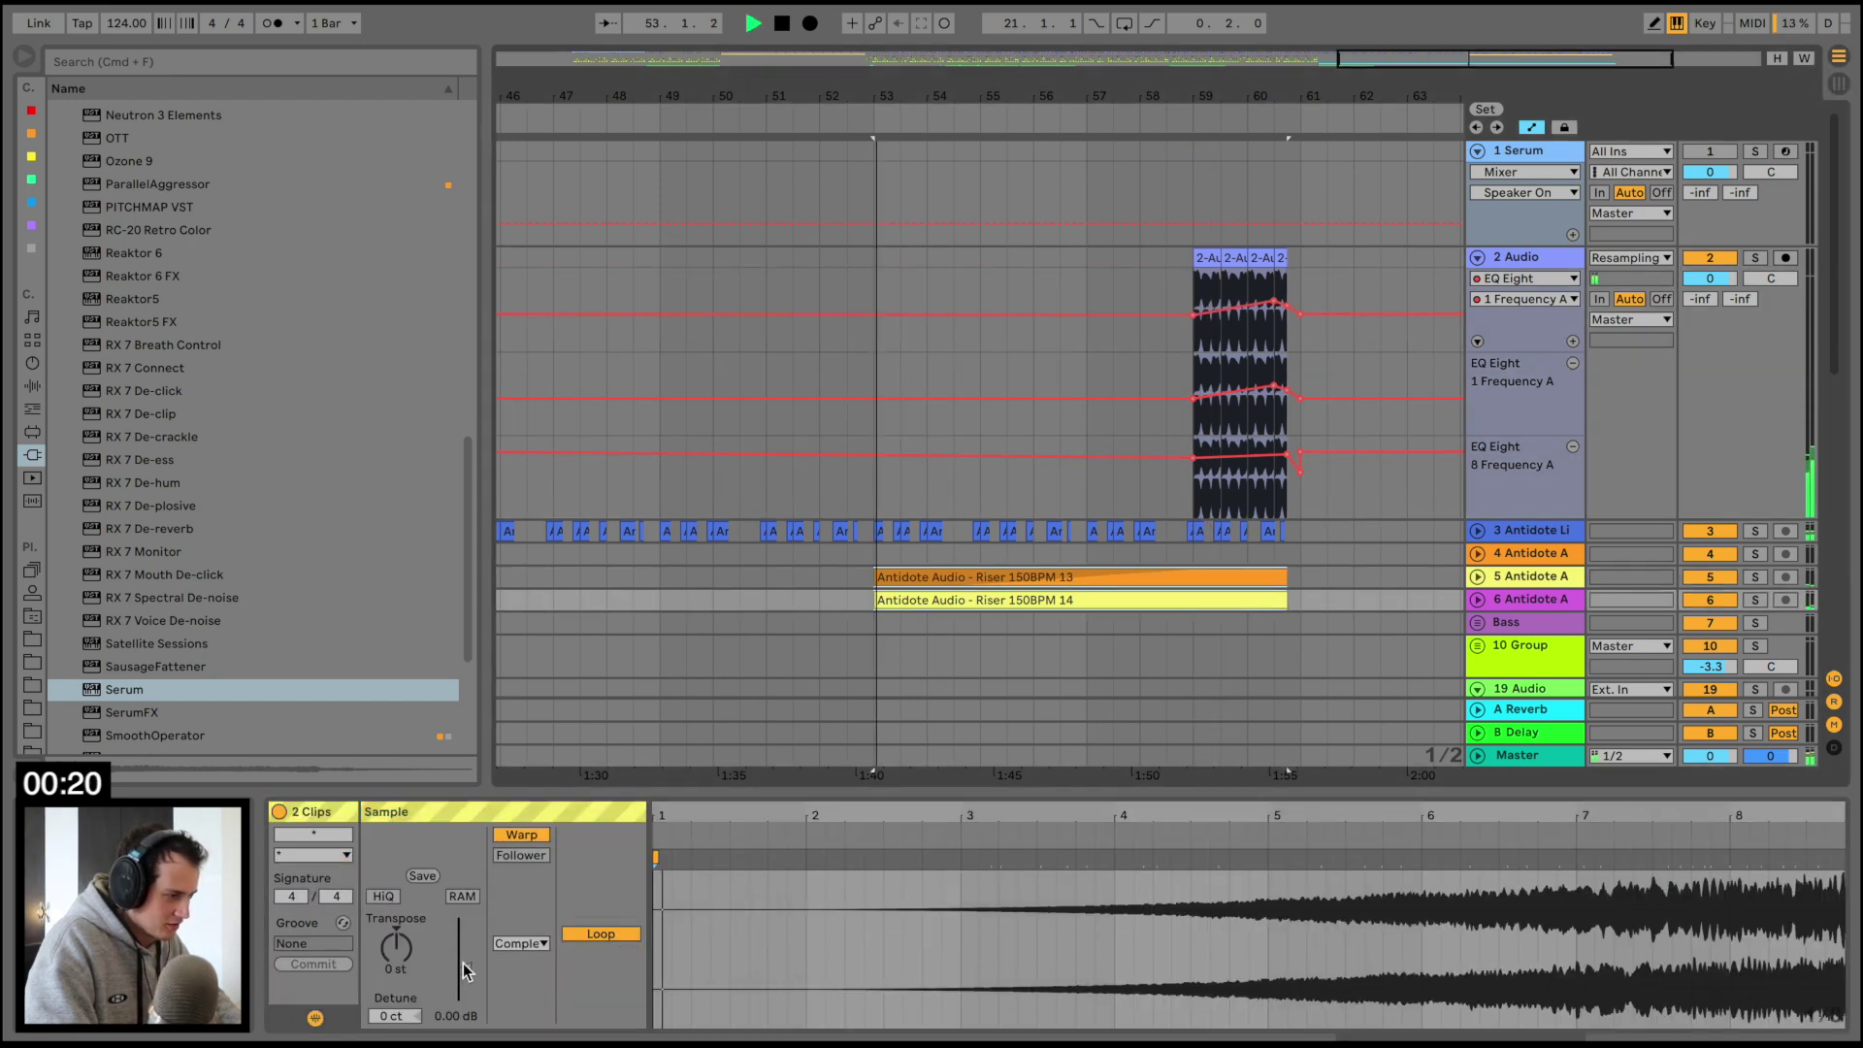
{"action": "left_click_drag", "start_coordinate": [466, 971], "coordinate": [466, 1004]}
{"action": "left_click", "coordinate": [1094, 130]}
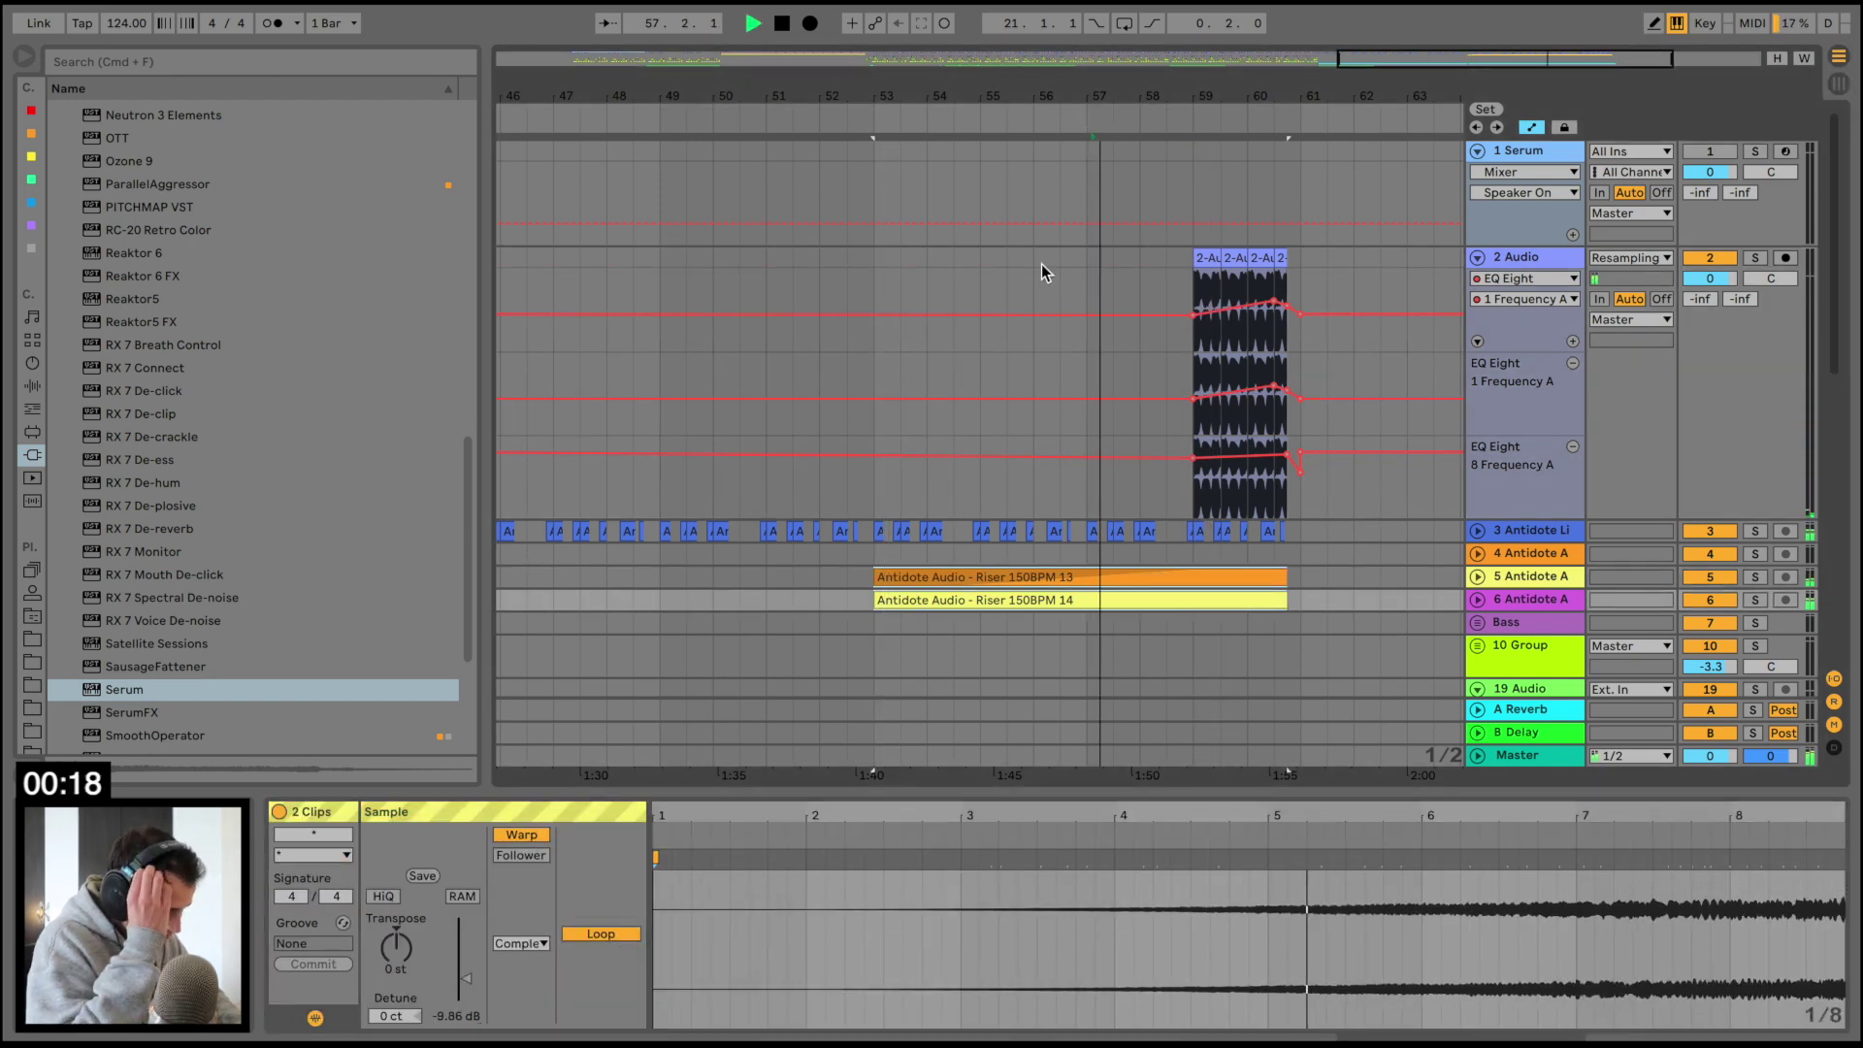
Split the 20 Serum clip at bar 59 and extend its last part to bar 65
{"action": "scroll", "coordinate": [1016, 428], "scroll_direction": "down", "scroll_amount": 10}
{"action": "scroll", "coordinate": [1016, 429], "scroll_direction": "up", "scroll_amount": 3}
{"action": "left_click", "coordinate": [1023, 398]}
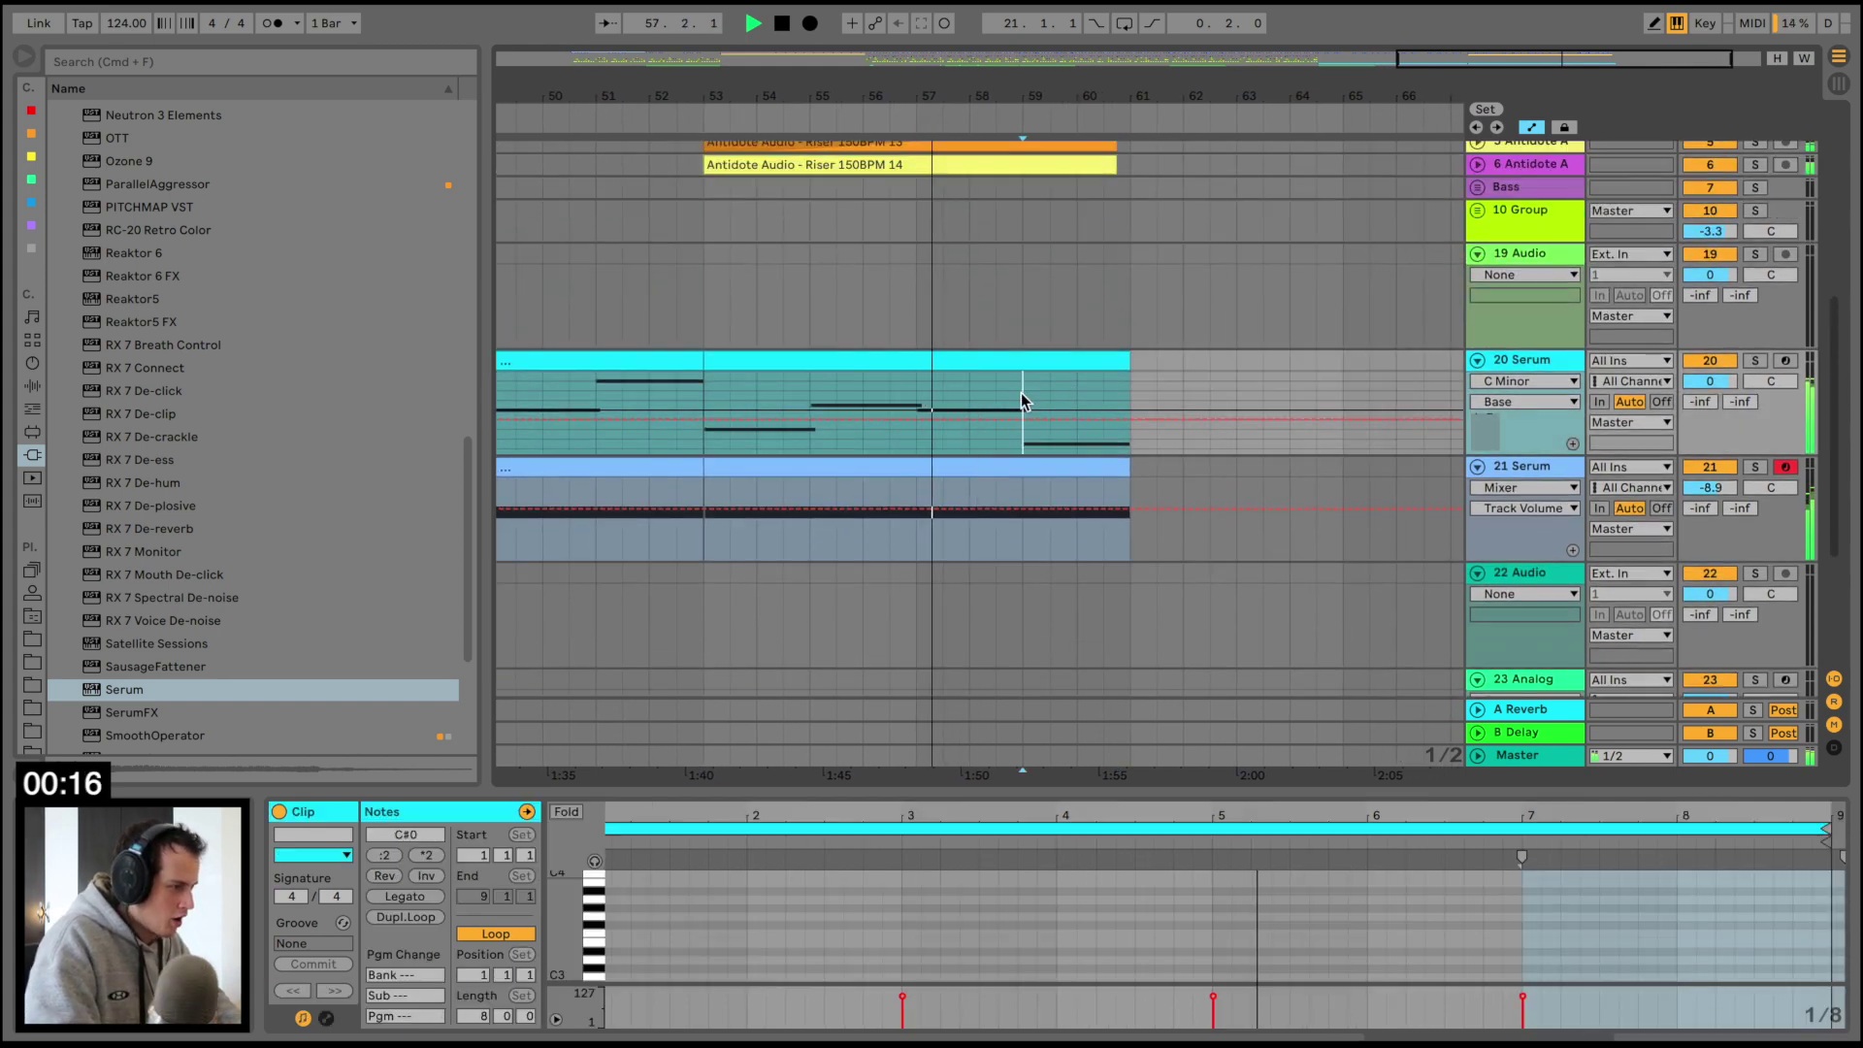
{"action": "key", "text": "super+e"}
{"action": "left_click_drag", "start_coordinate": [1129, 361], "coordinate": [1336, 360]}
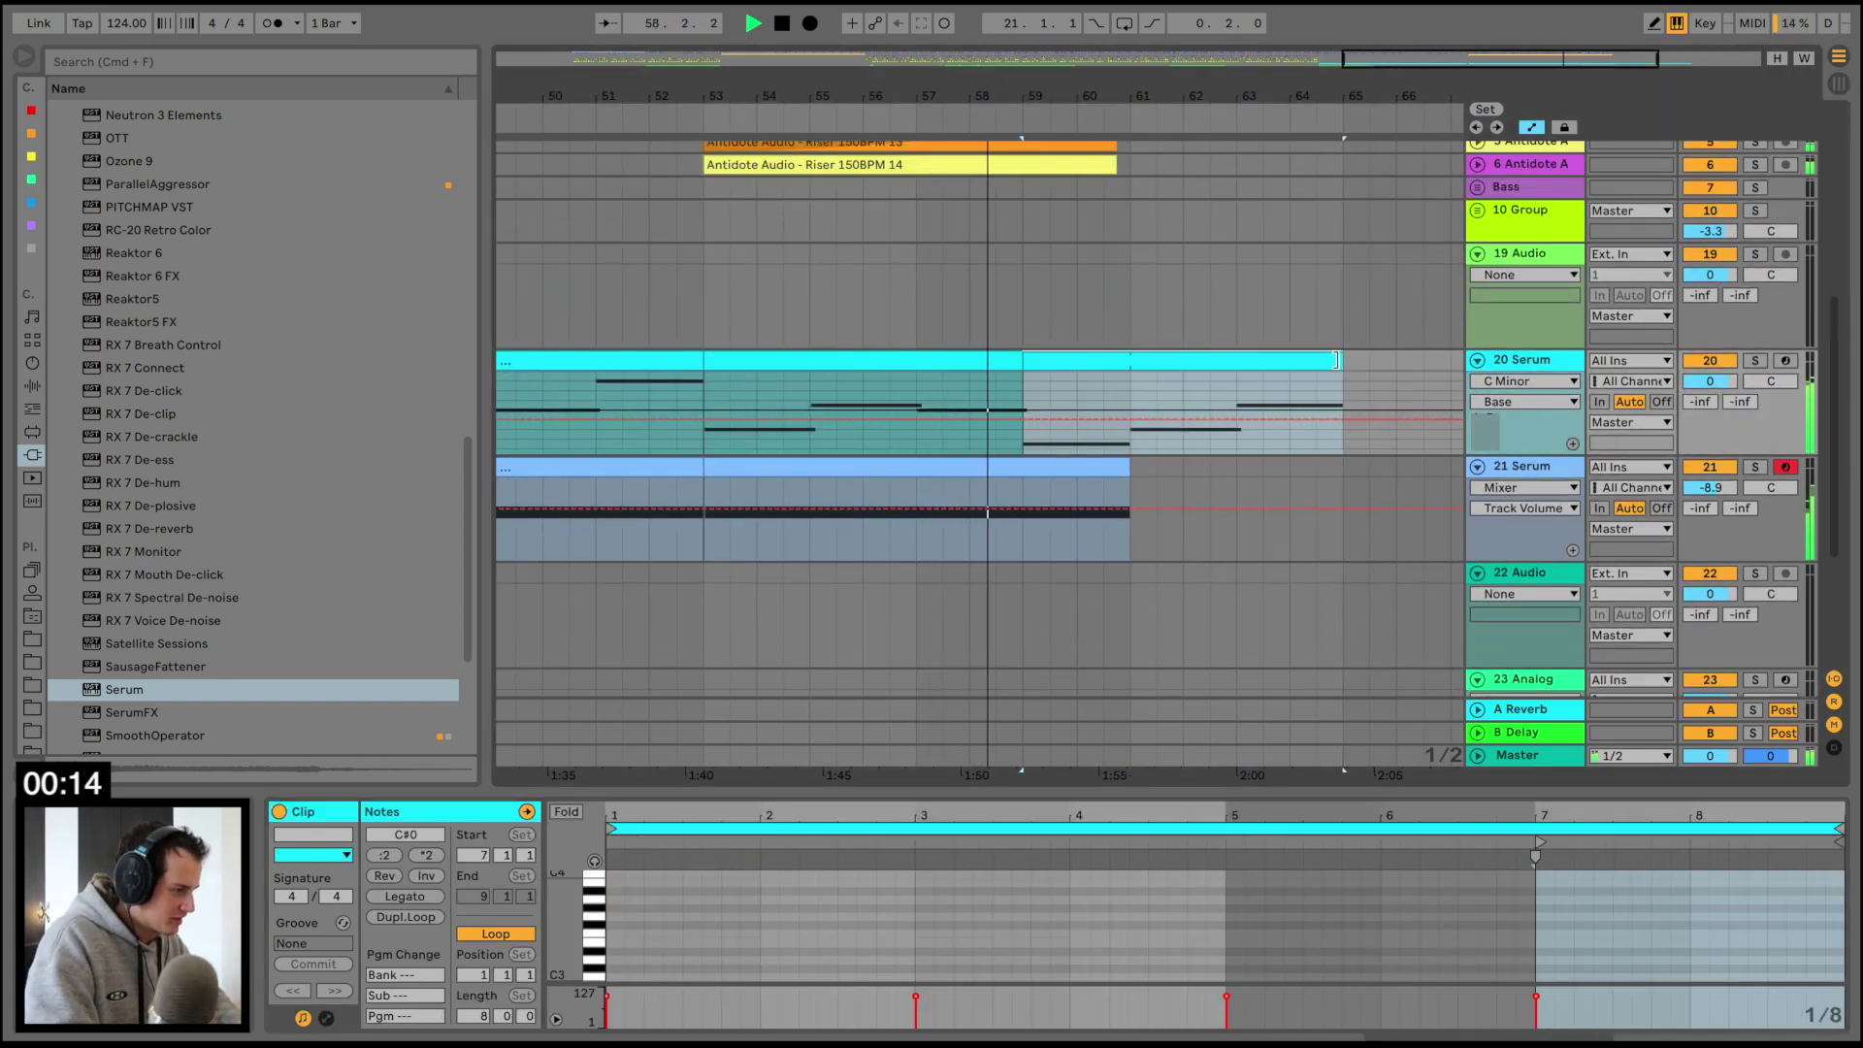
Consolidate the last 20 Serum clip, bars 59 to 65, and delete the notes that follow its opening C#0 note
{"action": "key", "text": "super+j"}
{"action": "left_click_drag", "start_coordinate": [1441, 962], "coordinate": [1424, 938]}
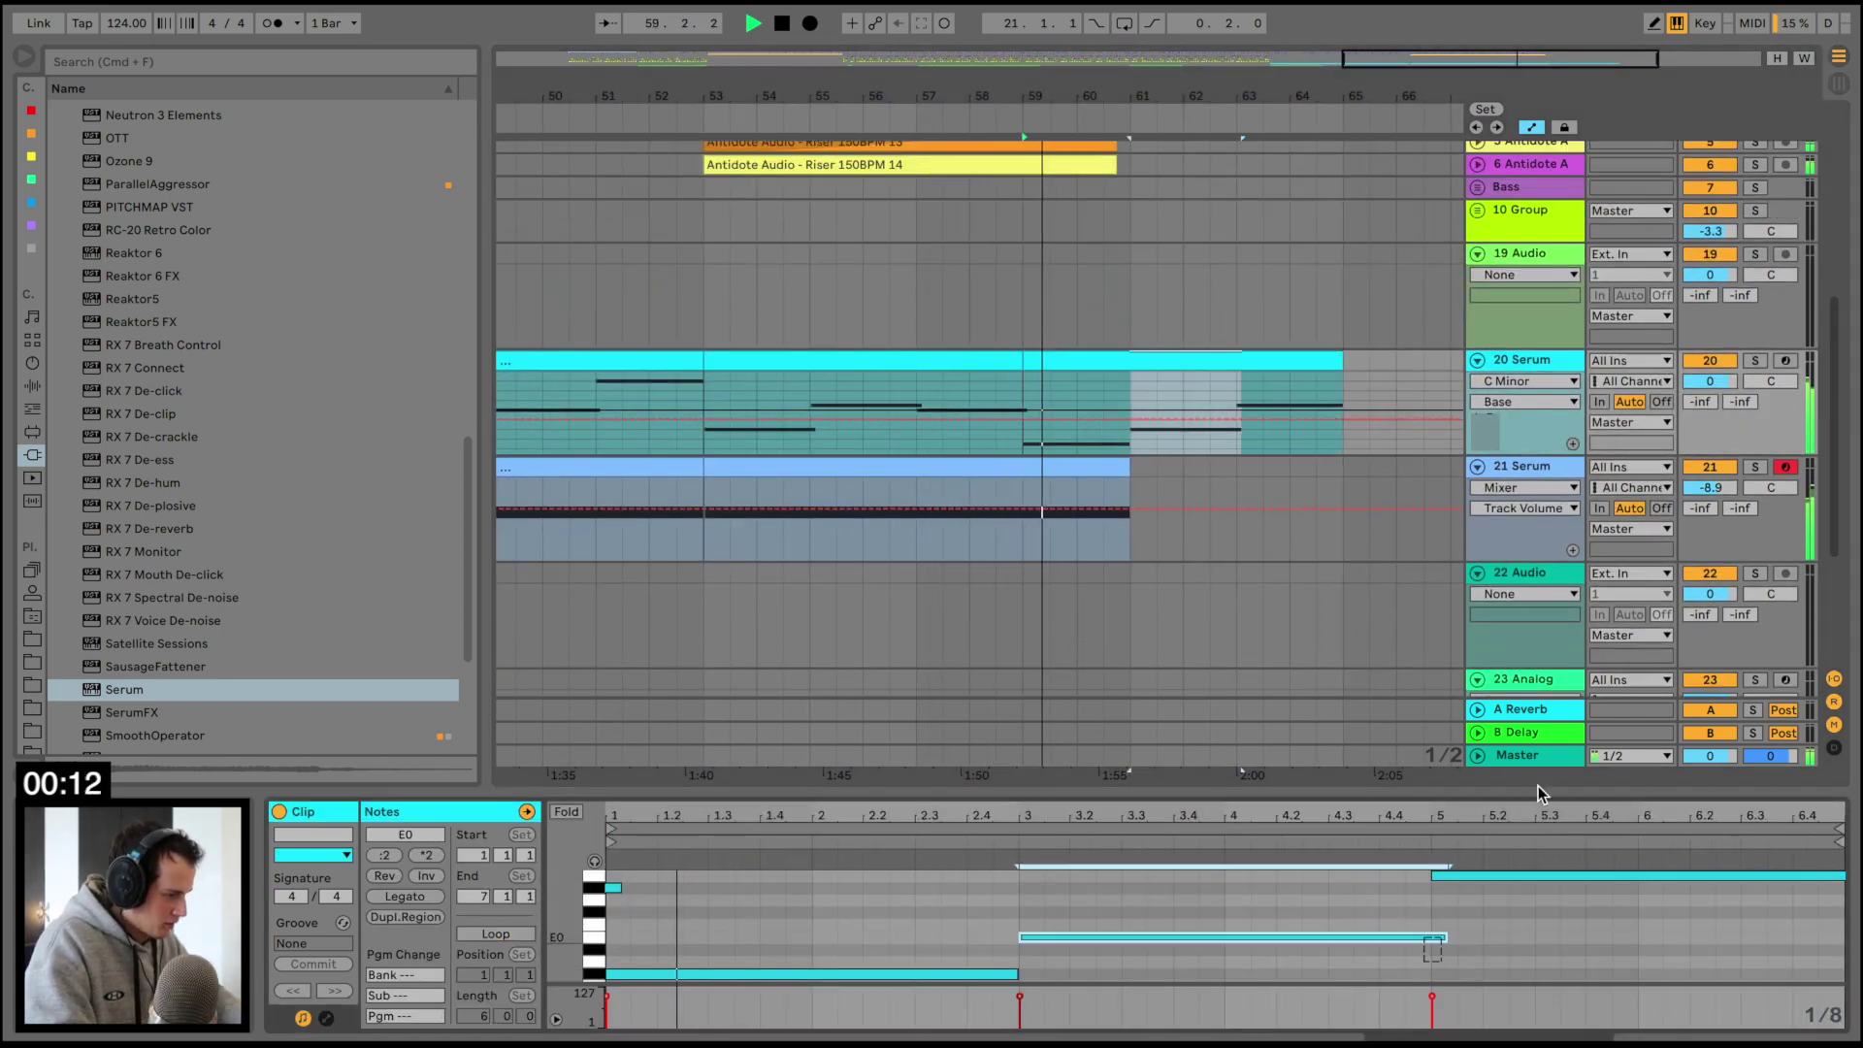
{"action": "left_click_drag", "start_coordinate": [1539, 786], "coordinate": [1541, 786]}
{"action": "key", "text": "Delete"}
{"action": "left_click", "coordinate": [412, 898]}
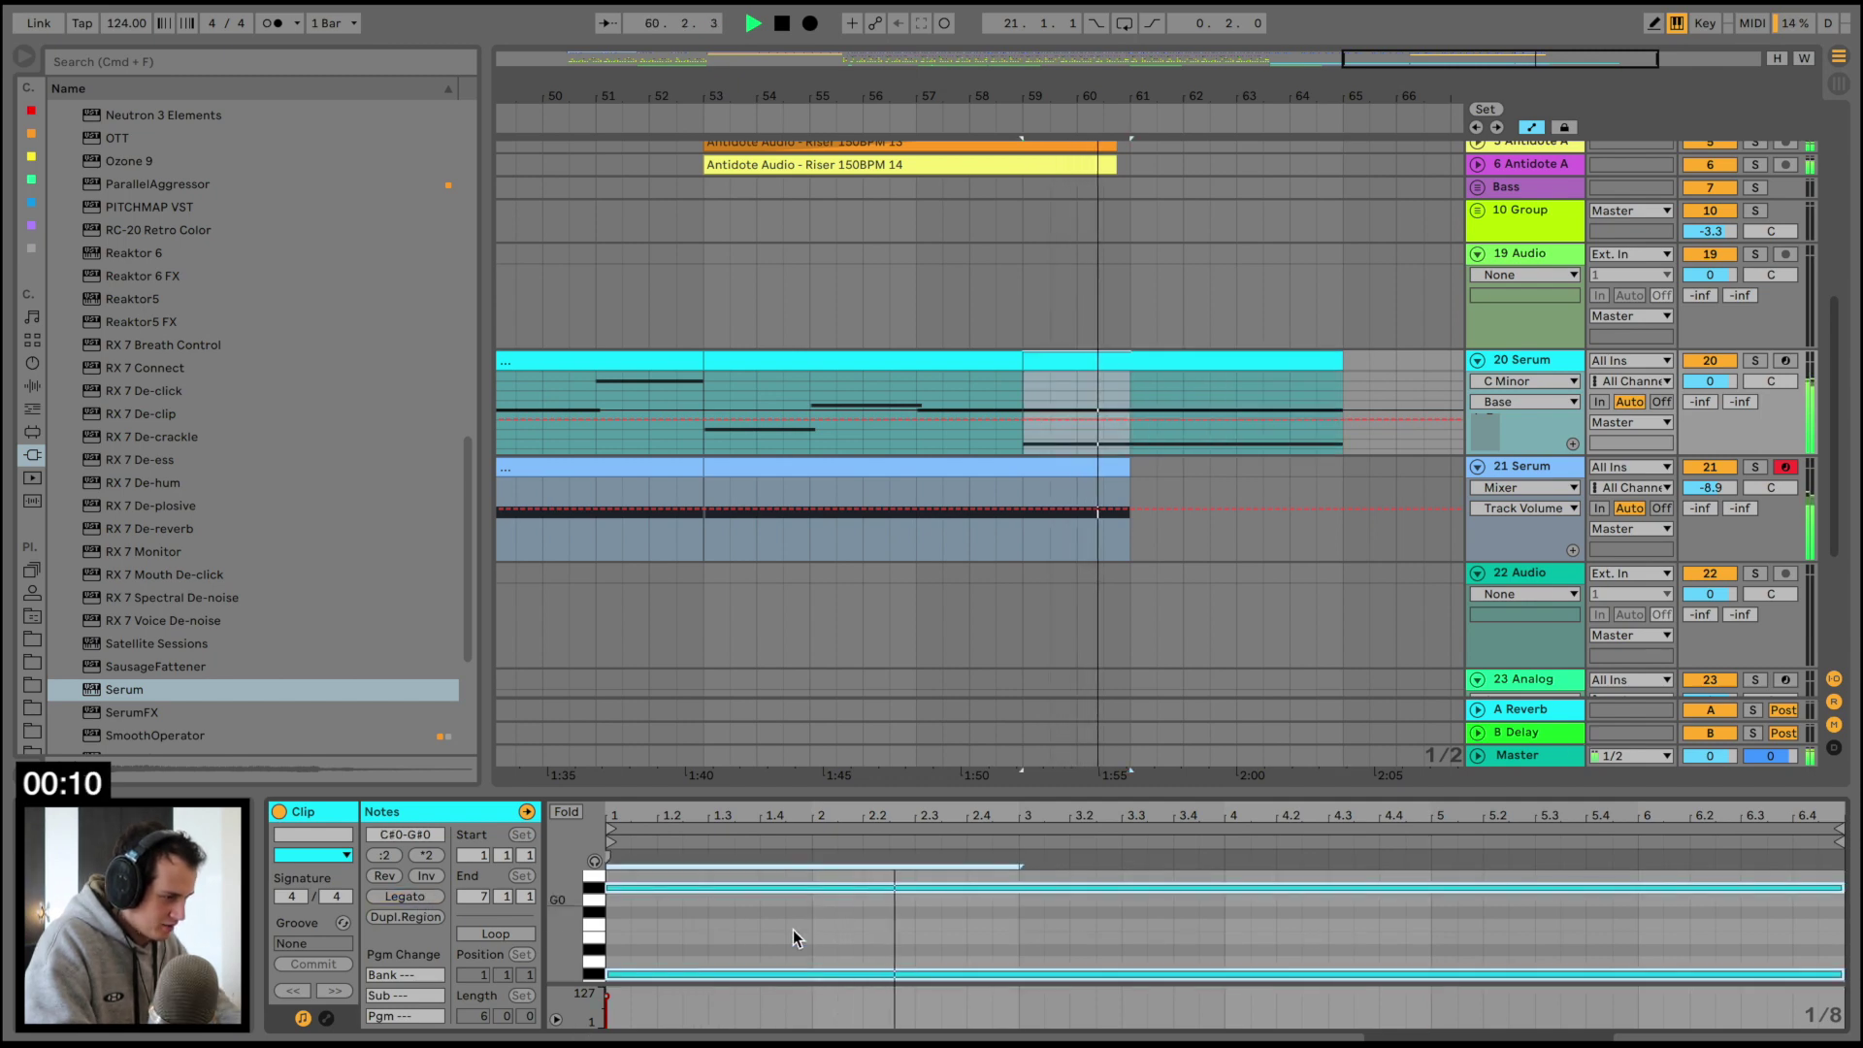
{"action": "left_click", "coordinate": [910, 940]}
{"action": "key", "text": "super+z"}
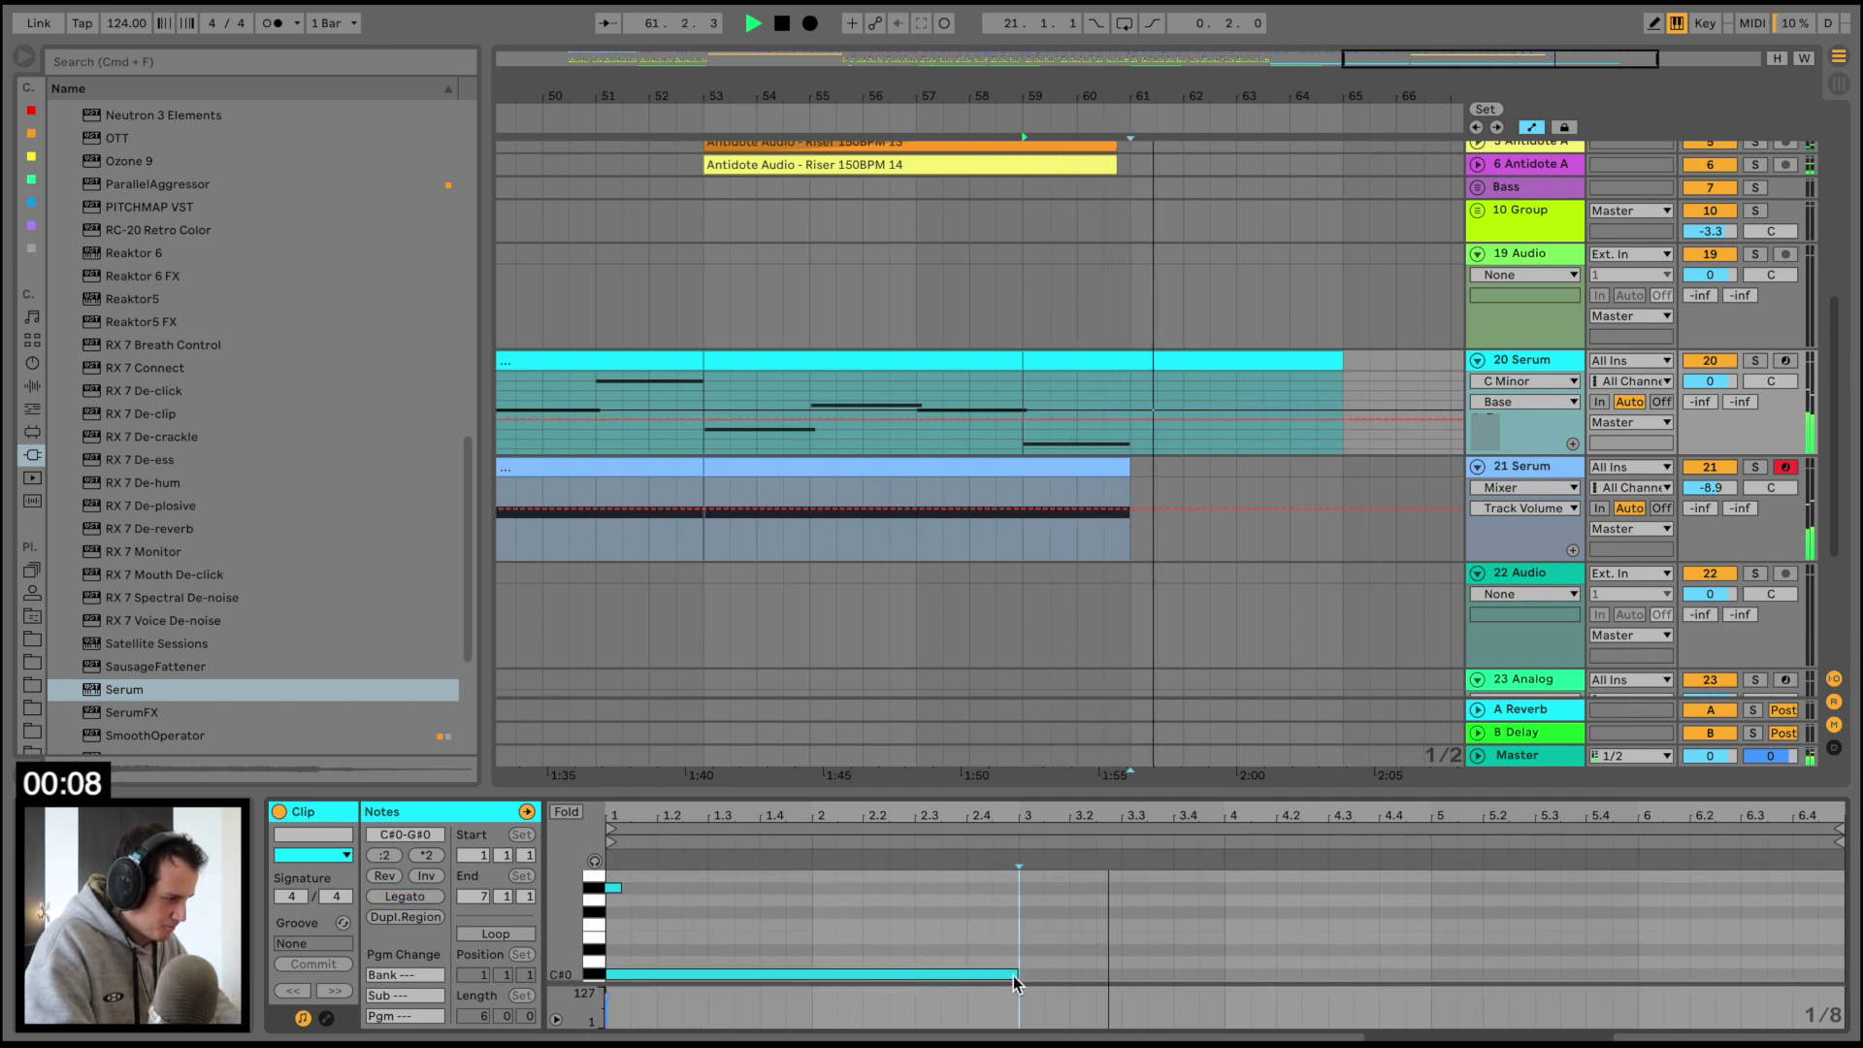
Extend the C#0 note almost to the end of the bar 59 clip and hide the clip editor
{"action": "left_click_drag", "start_coordinate": [1013, 975], "coordinate": [1817, 975]}
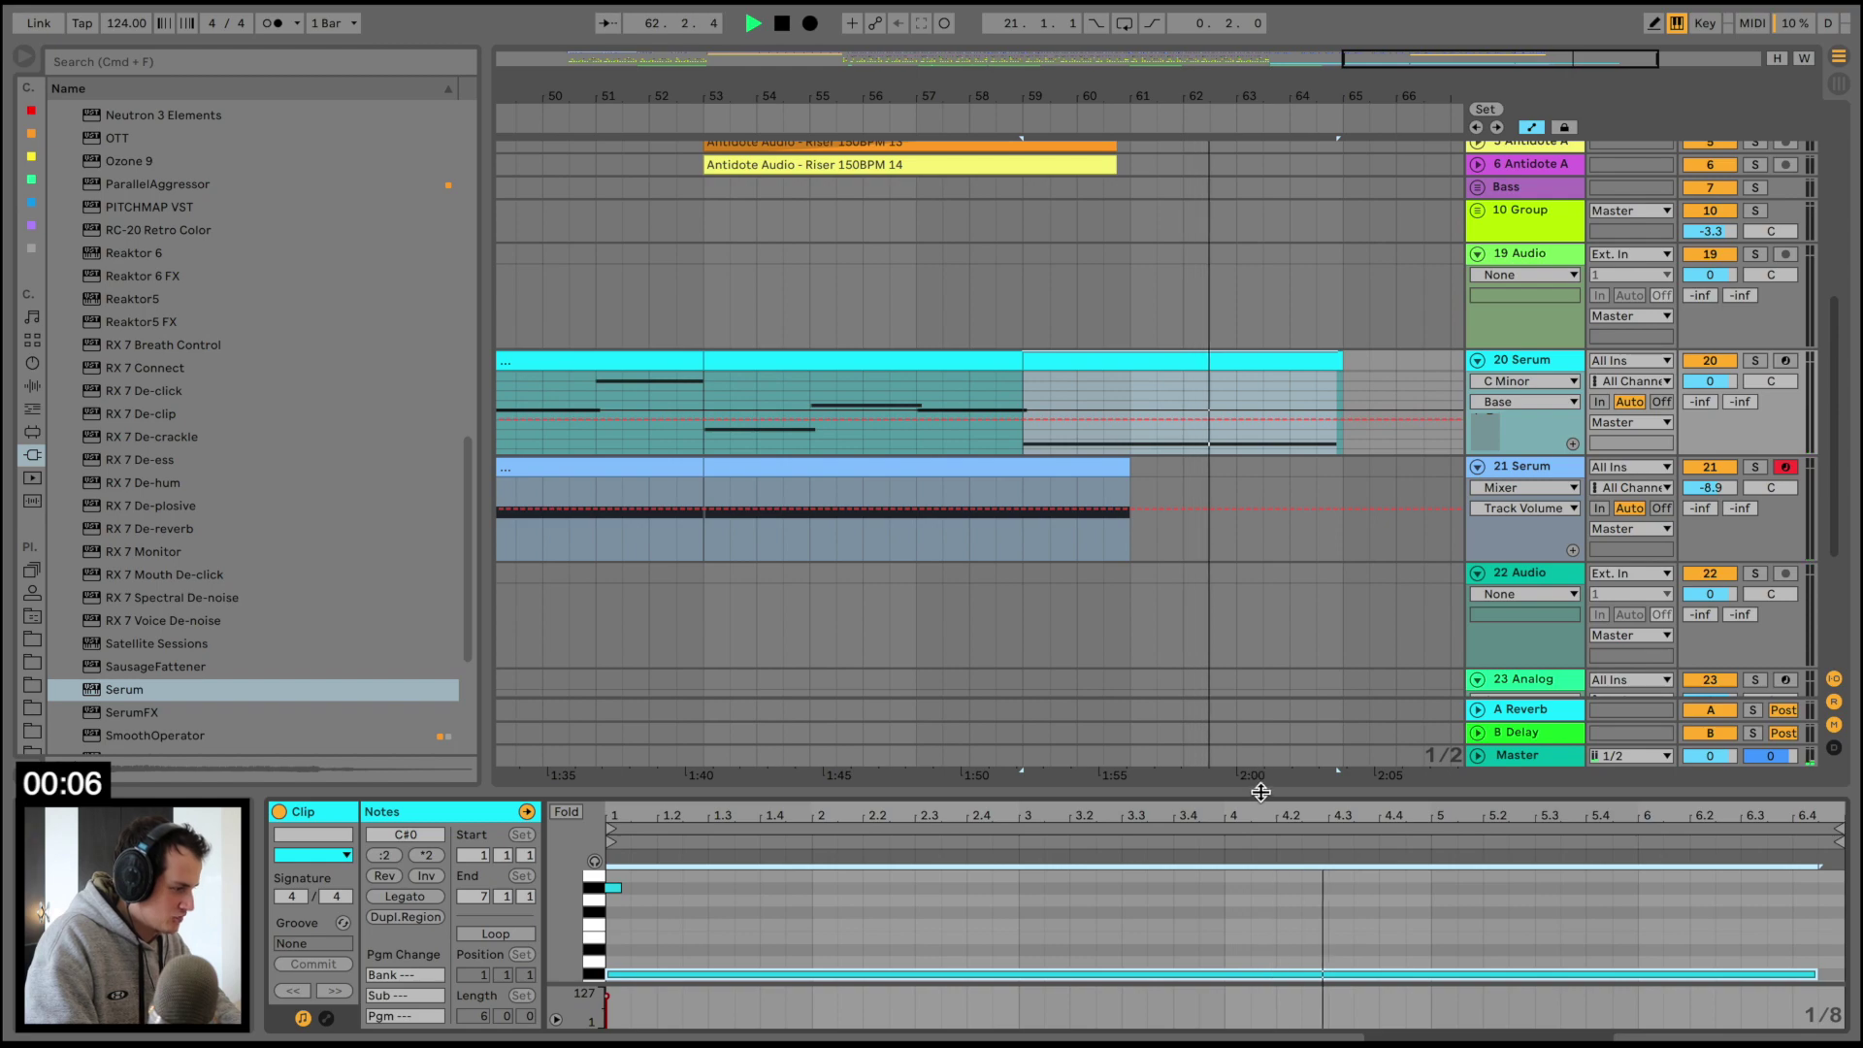
{"action": "key", "text": "super+alt+l"}
Delete the 2 Audio material between bars 59 and 61
{"action": "left_click_drag", "start_coordinate": [1194, 96], "coordinate": [1221, 44]}
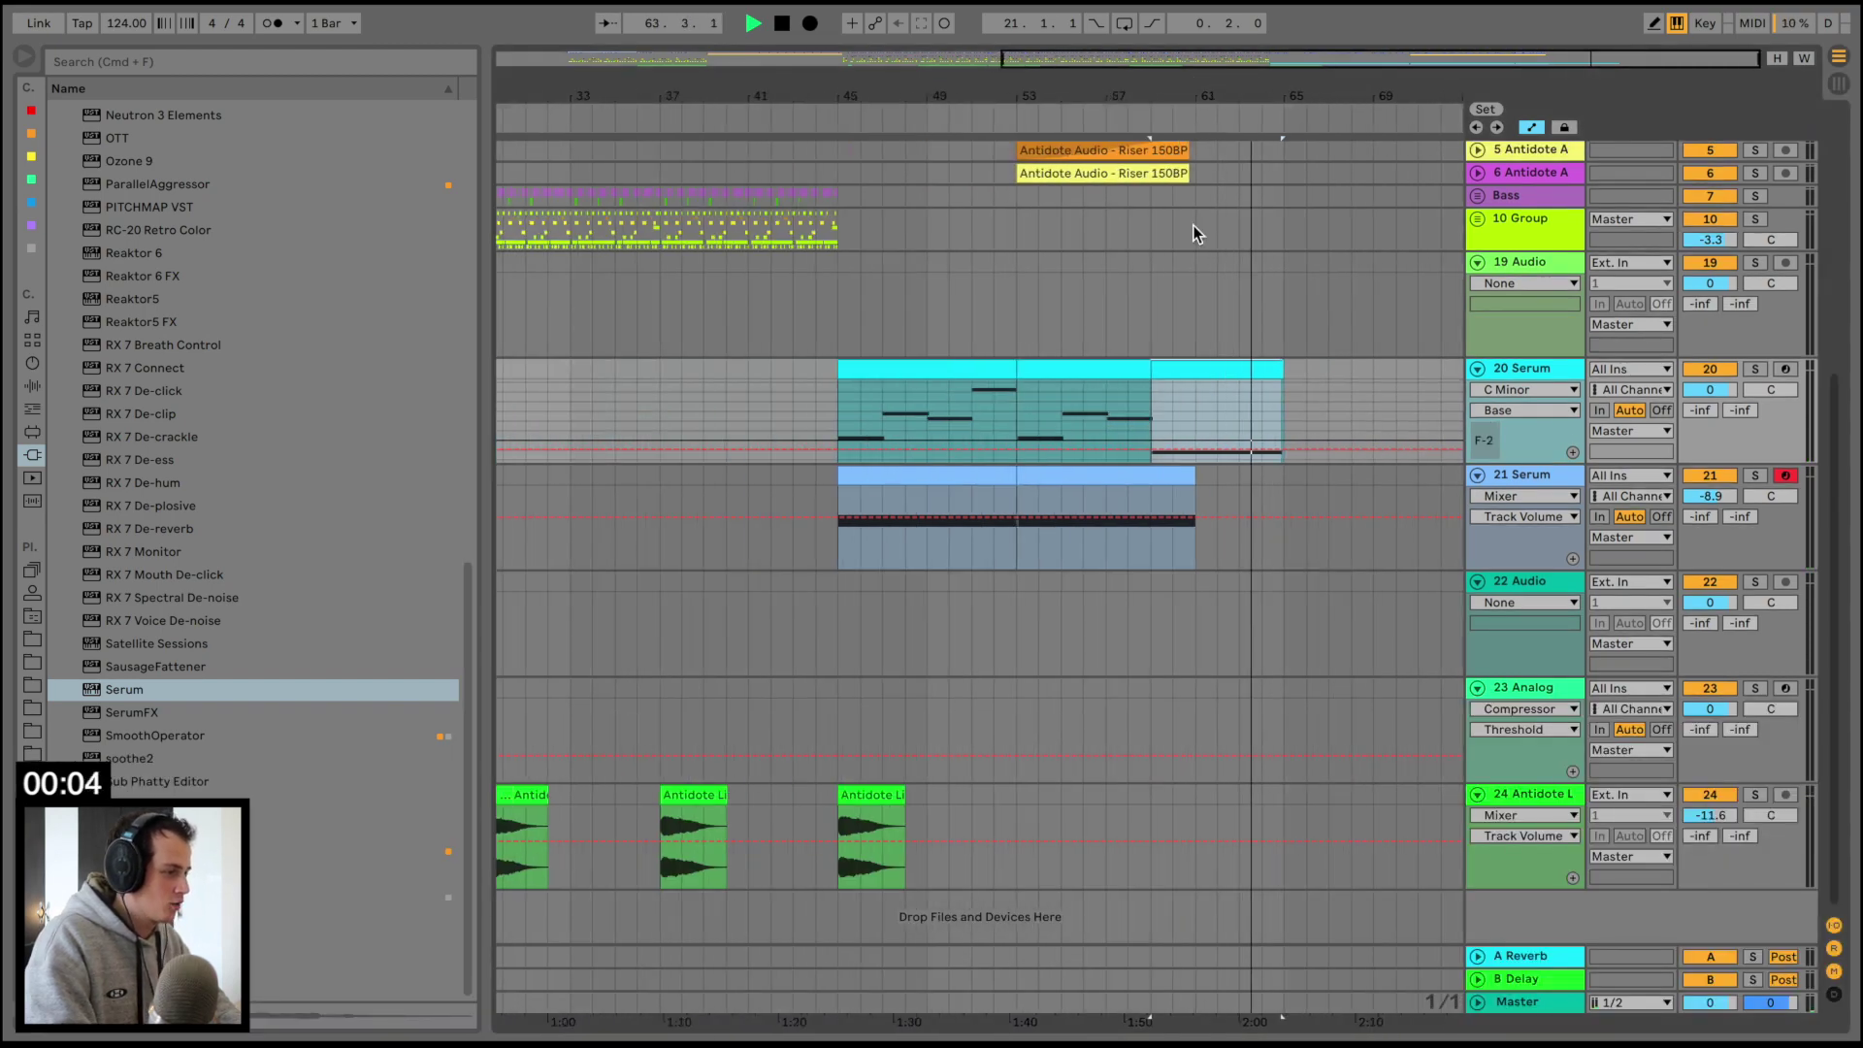
{"action": "scroll", "coordinate": [1194, 225], "scroll_direction": "up", "scroll_amount": 8}
{"action": "left_click_drag", "start_coordinate": [1202, 261], "coordinate": [1145, 260]}
{"action": "key", "text": "Delete"}
{"action": "scroll", "coordinate": [1144, 259], "scroll_direction": "left", "scroll_amount": 1}
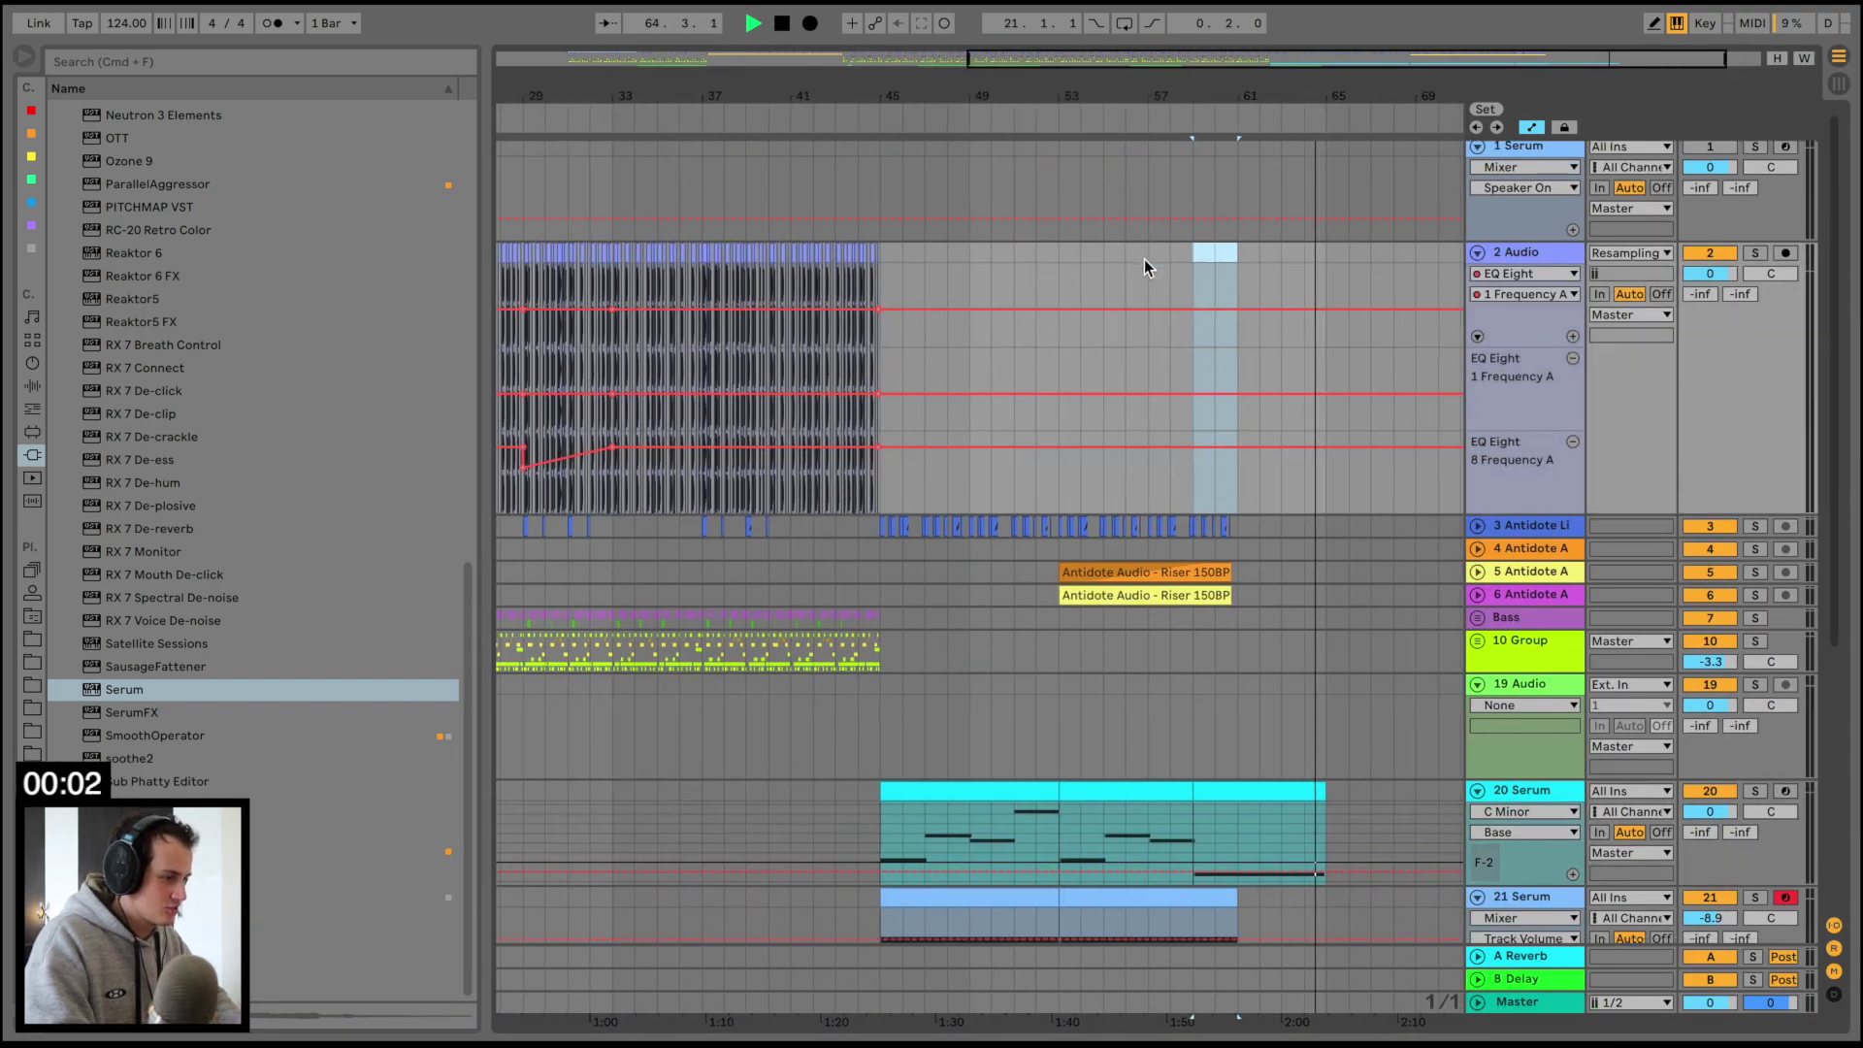
Copy the 2 Audio build-up from bars 17 to 21 and paste it at bar 61
{"action": "scroll", "coordinate": [1145, 259], "scroll_direction": "left", "scroll_amount": 6}
{"action": "left_click_drag", "start_coordinate": [920, 91], "coordinate": [919, 117]}
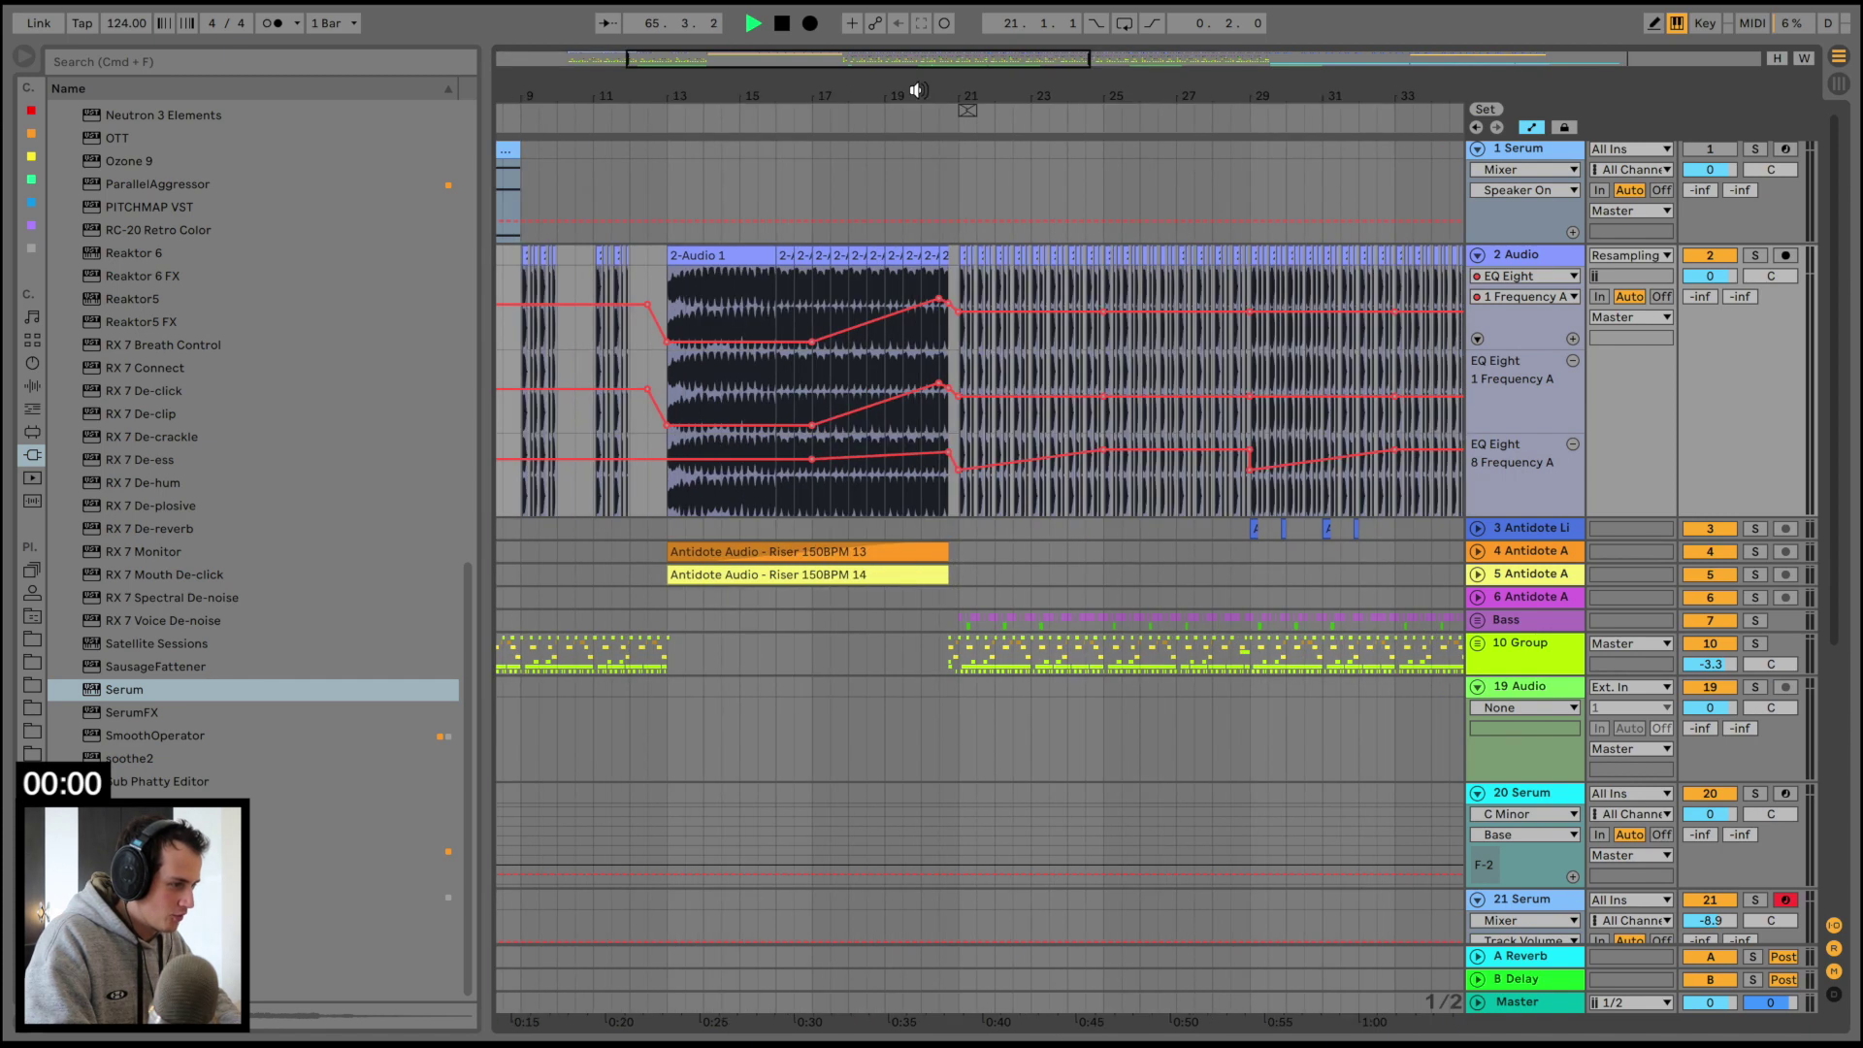
{"action": "left_click_drag", "start_coordinate": [964, 265], "coordinate": [960, 249]}
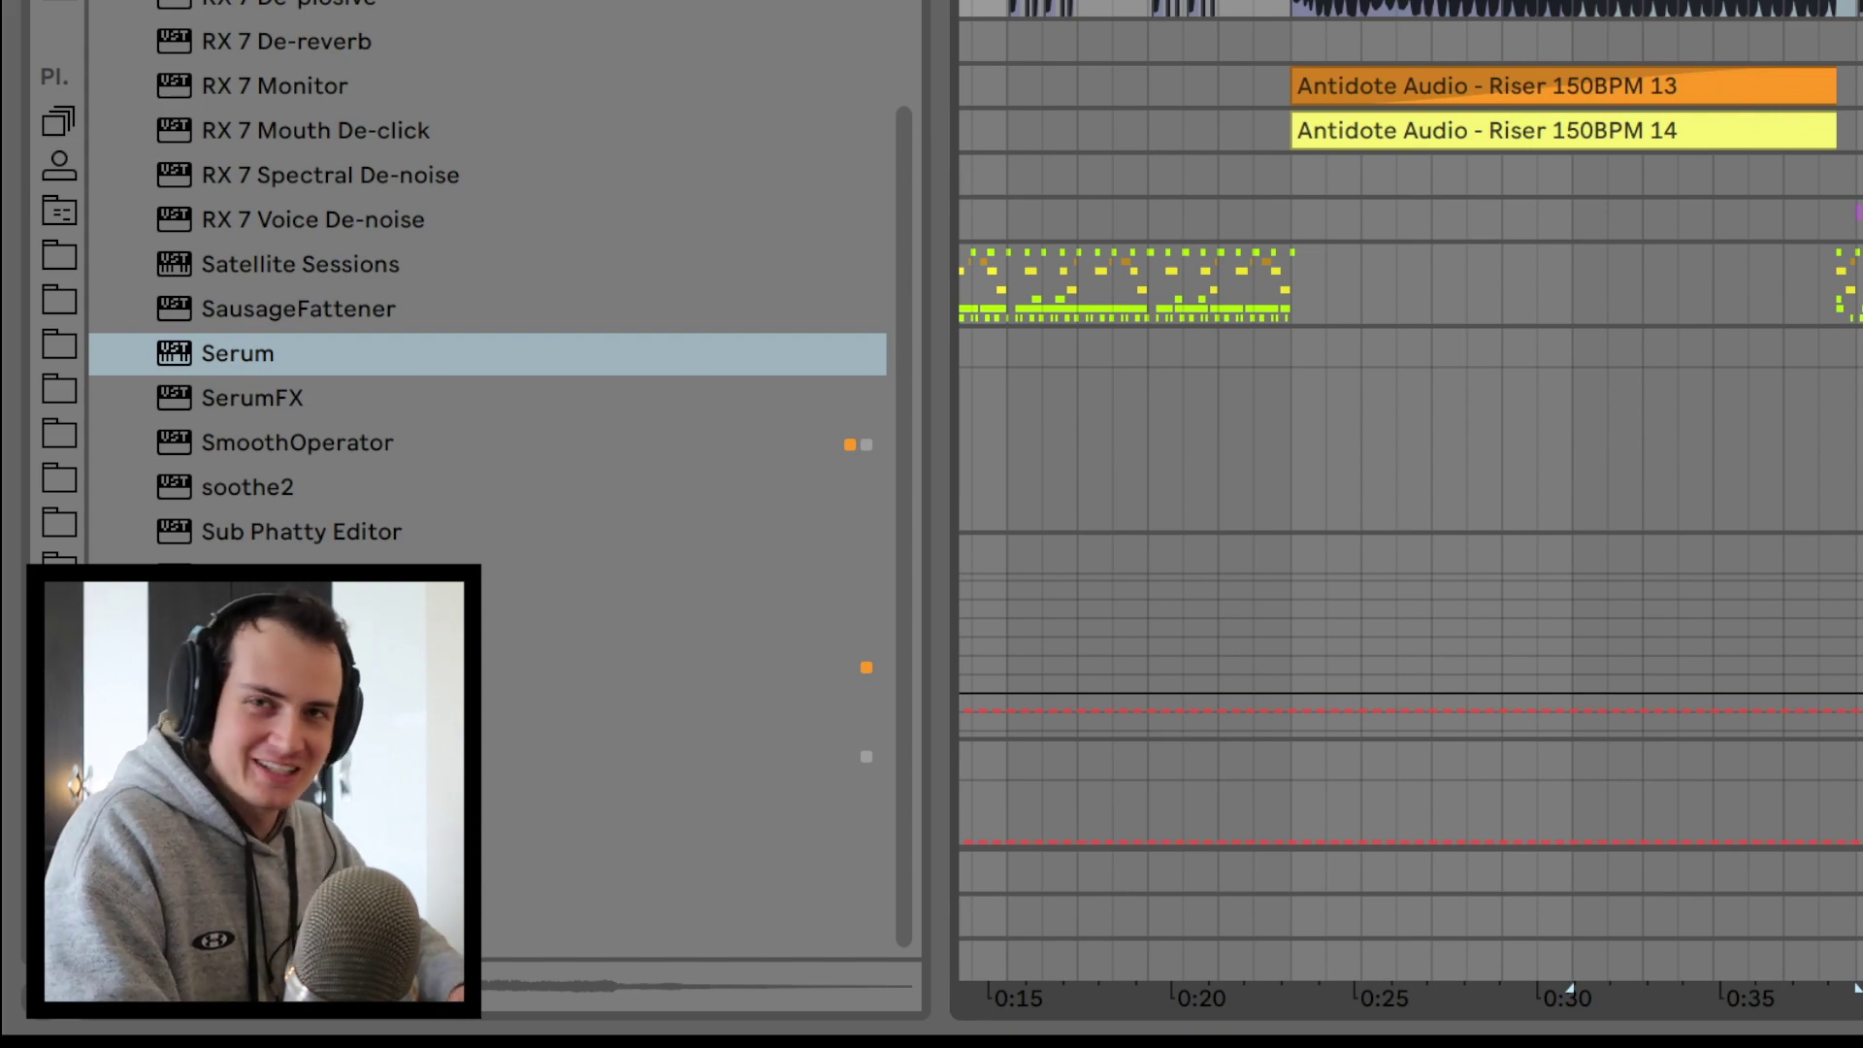
{"action": "scroll", "coordinate": [1058, 313], "scroll_direction": "down", "scroll_amount": 5}
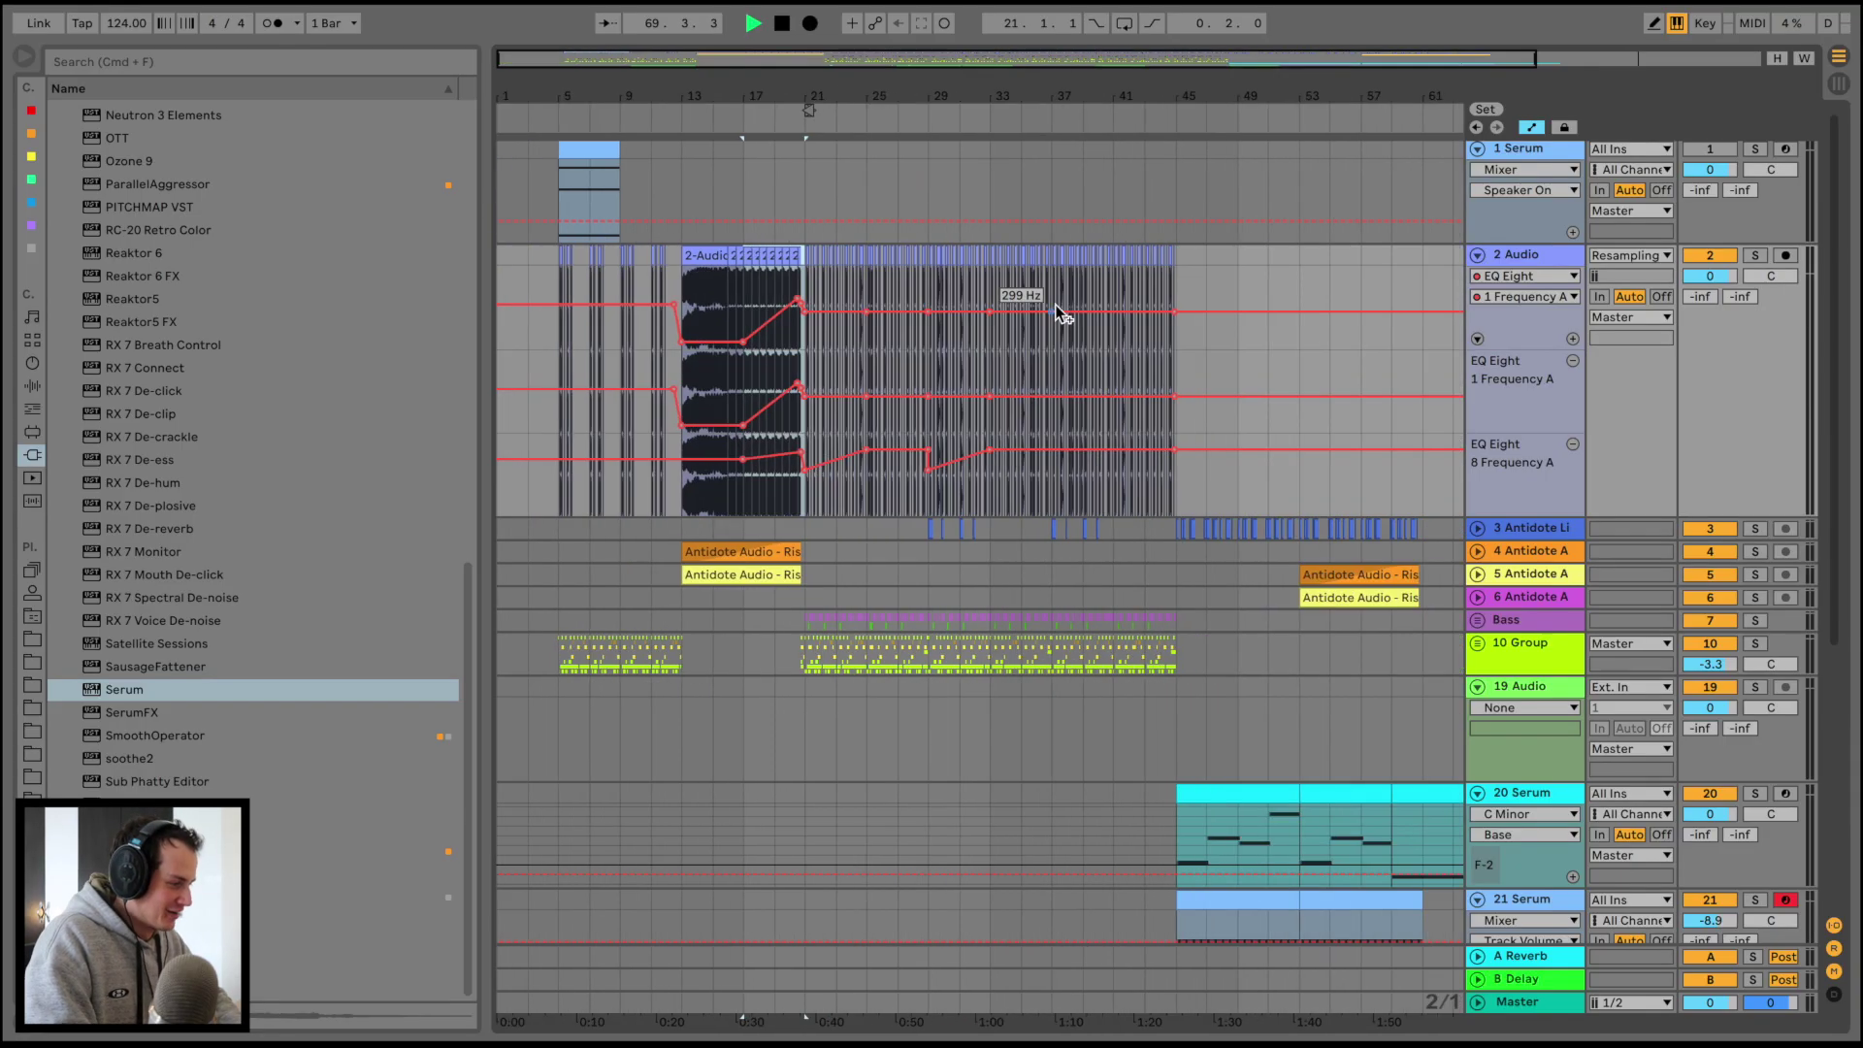
{"action": "scroll", "coordinate": [1056, 314], "scroll_direction": "right", "scroll_amount": 4}
{"action": "left_click", "coordinate": [1215, 264]}
{"action": "key", "text": "ctrl+v"}
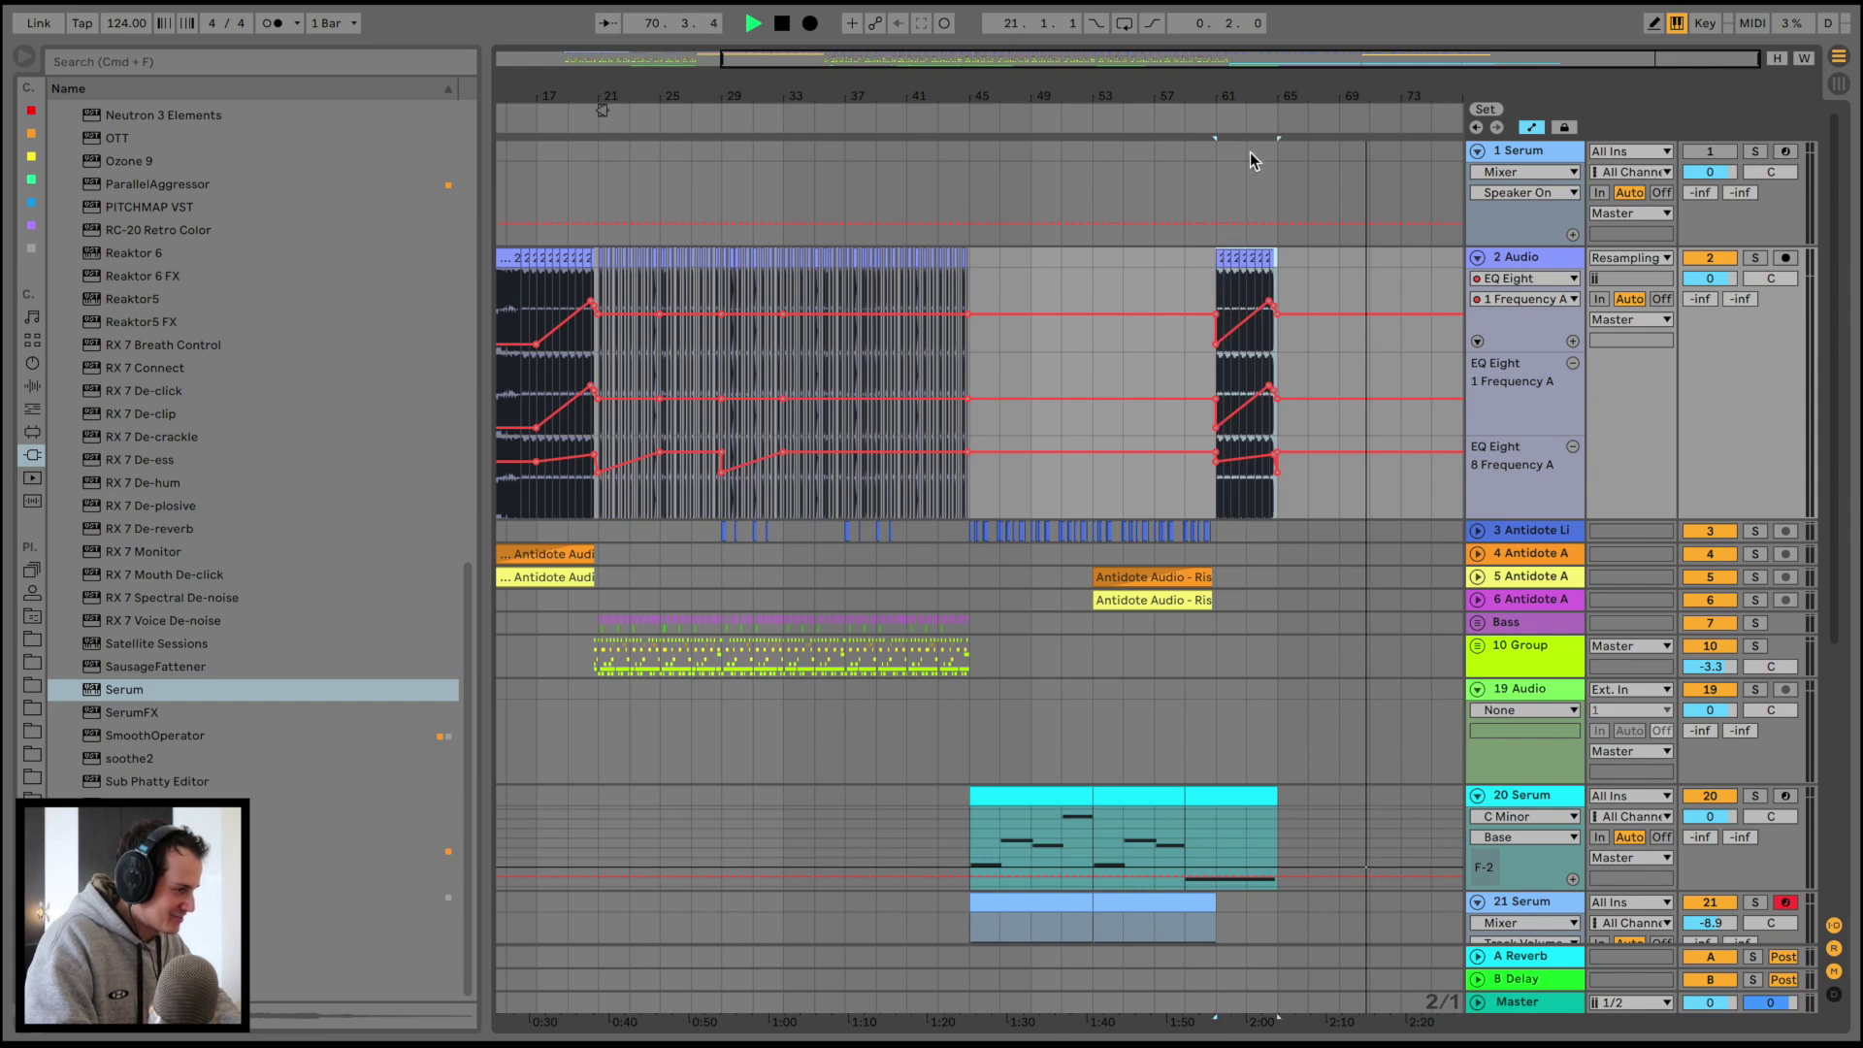
Transpose the notes of the last 20 Serum clip up one octave and play the section
{"action": "left_click_drag", "start_coordinate": [1265, 93], "coordinate": [1266, 138]}
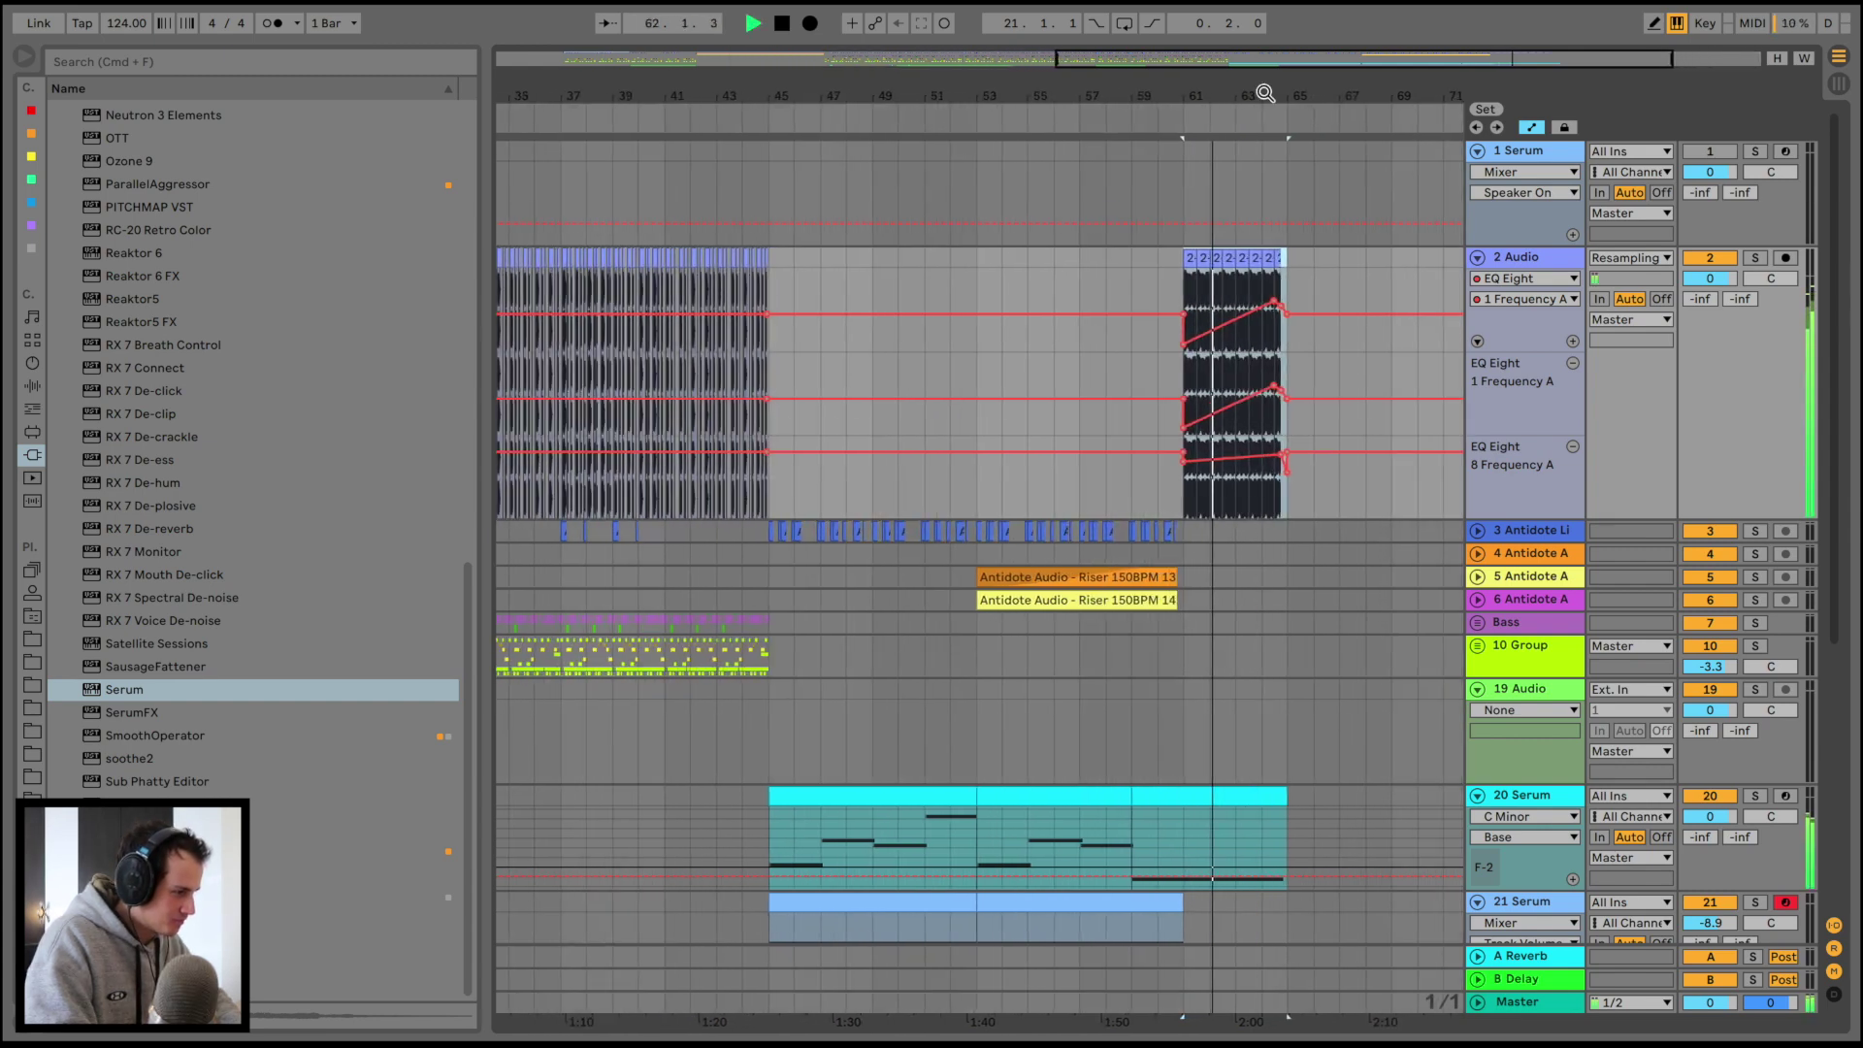
{"action": "double_click", "coordinate": [1269, 798]}
{"action": "key", "text": "space"}
{"action": "key", "text": "shift+Up"}
{"action": "key", "text": "space"}
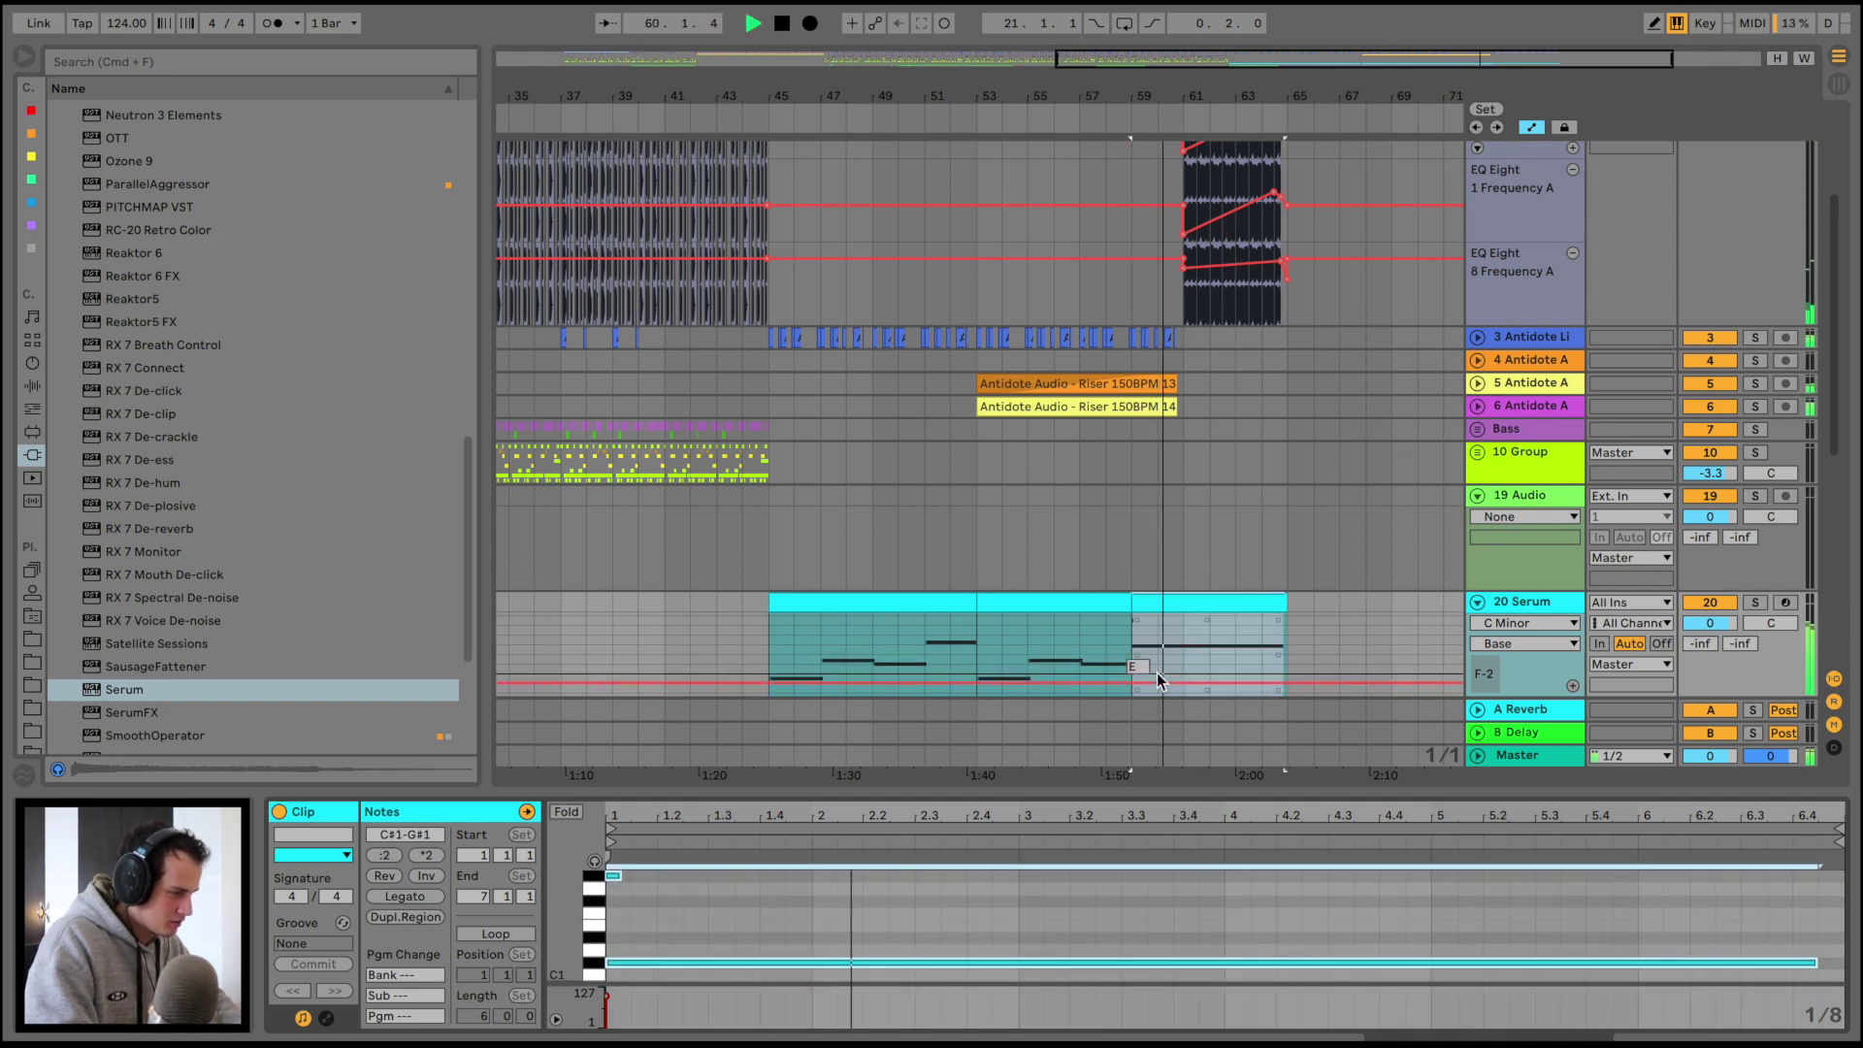
Set the Base of the C Minor scale device on 20 Serum to C# and play from bar 45
{"action": "left_click", "coordinate": [1091, 641]}
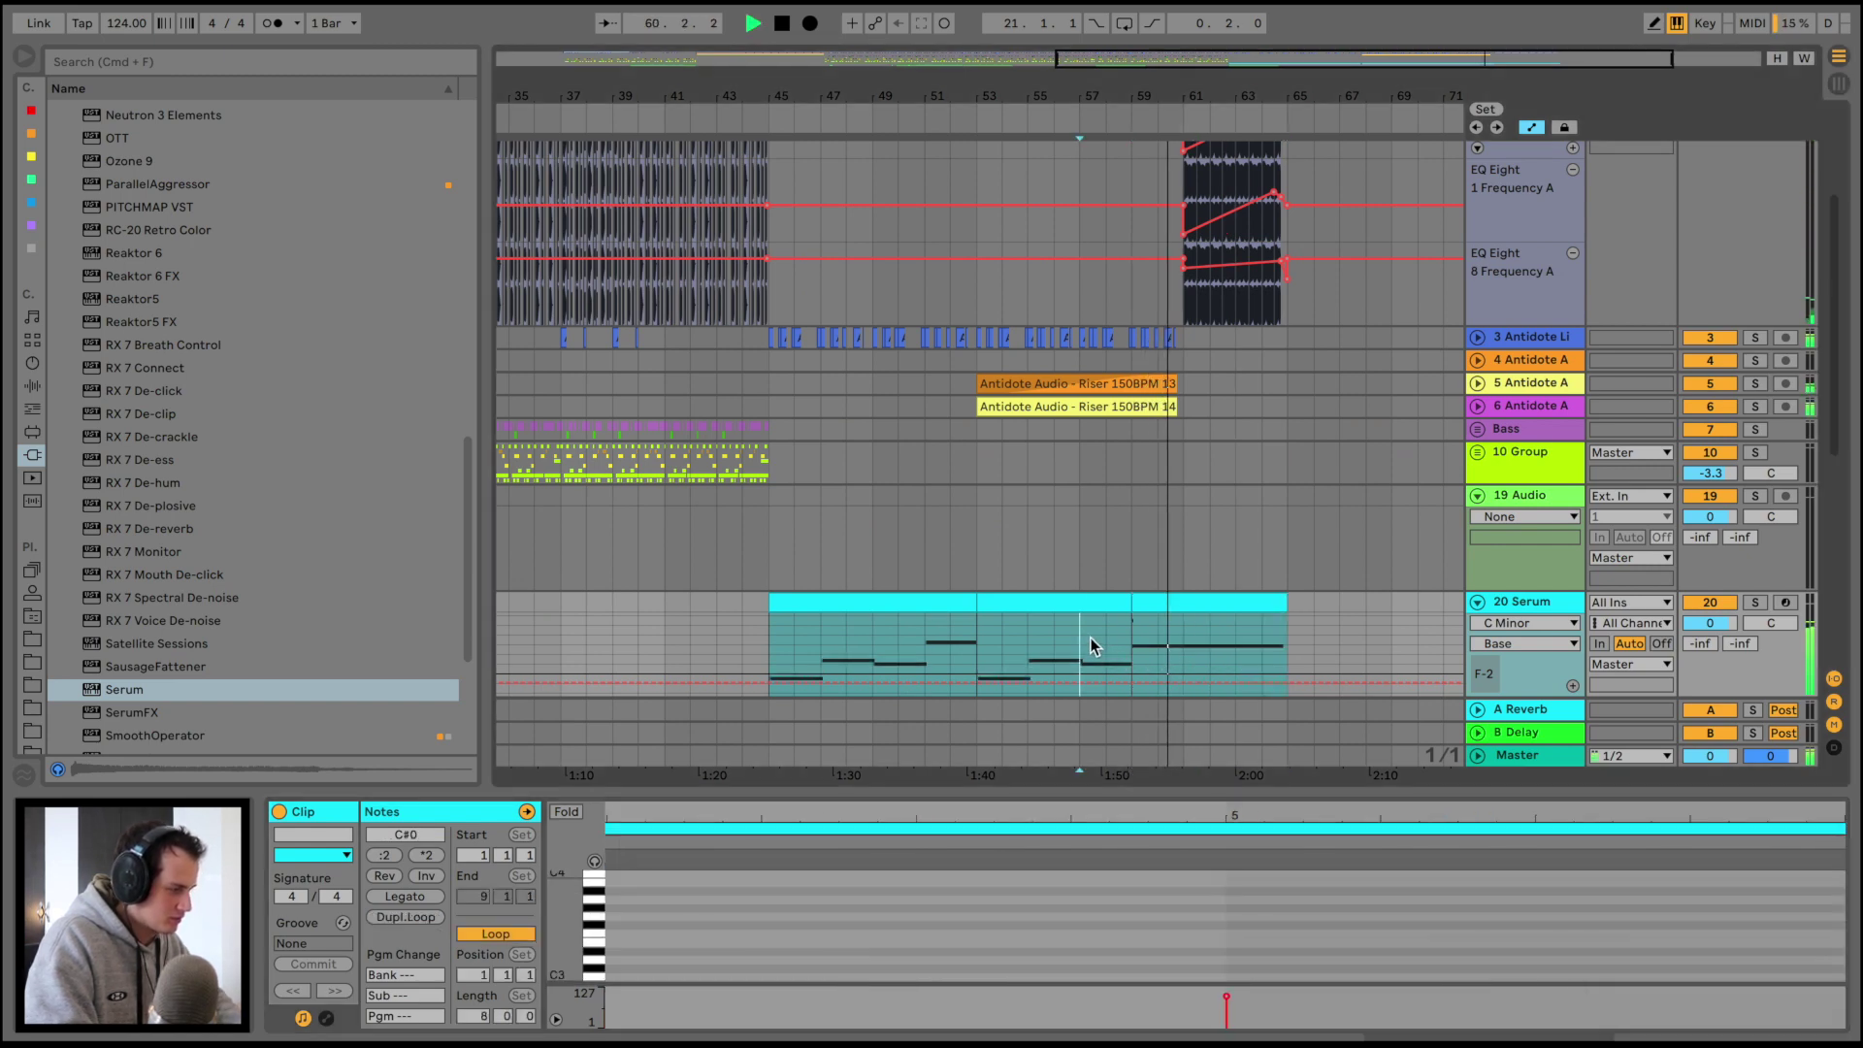
{"action": "left_click", "coordinate": [1509, 609]}
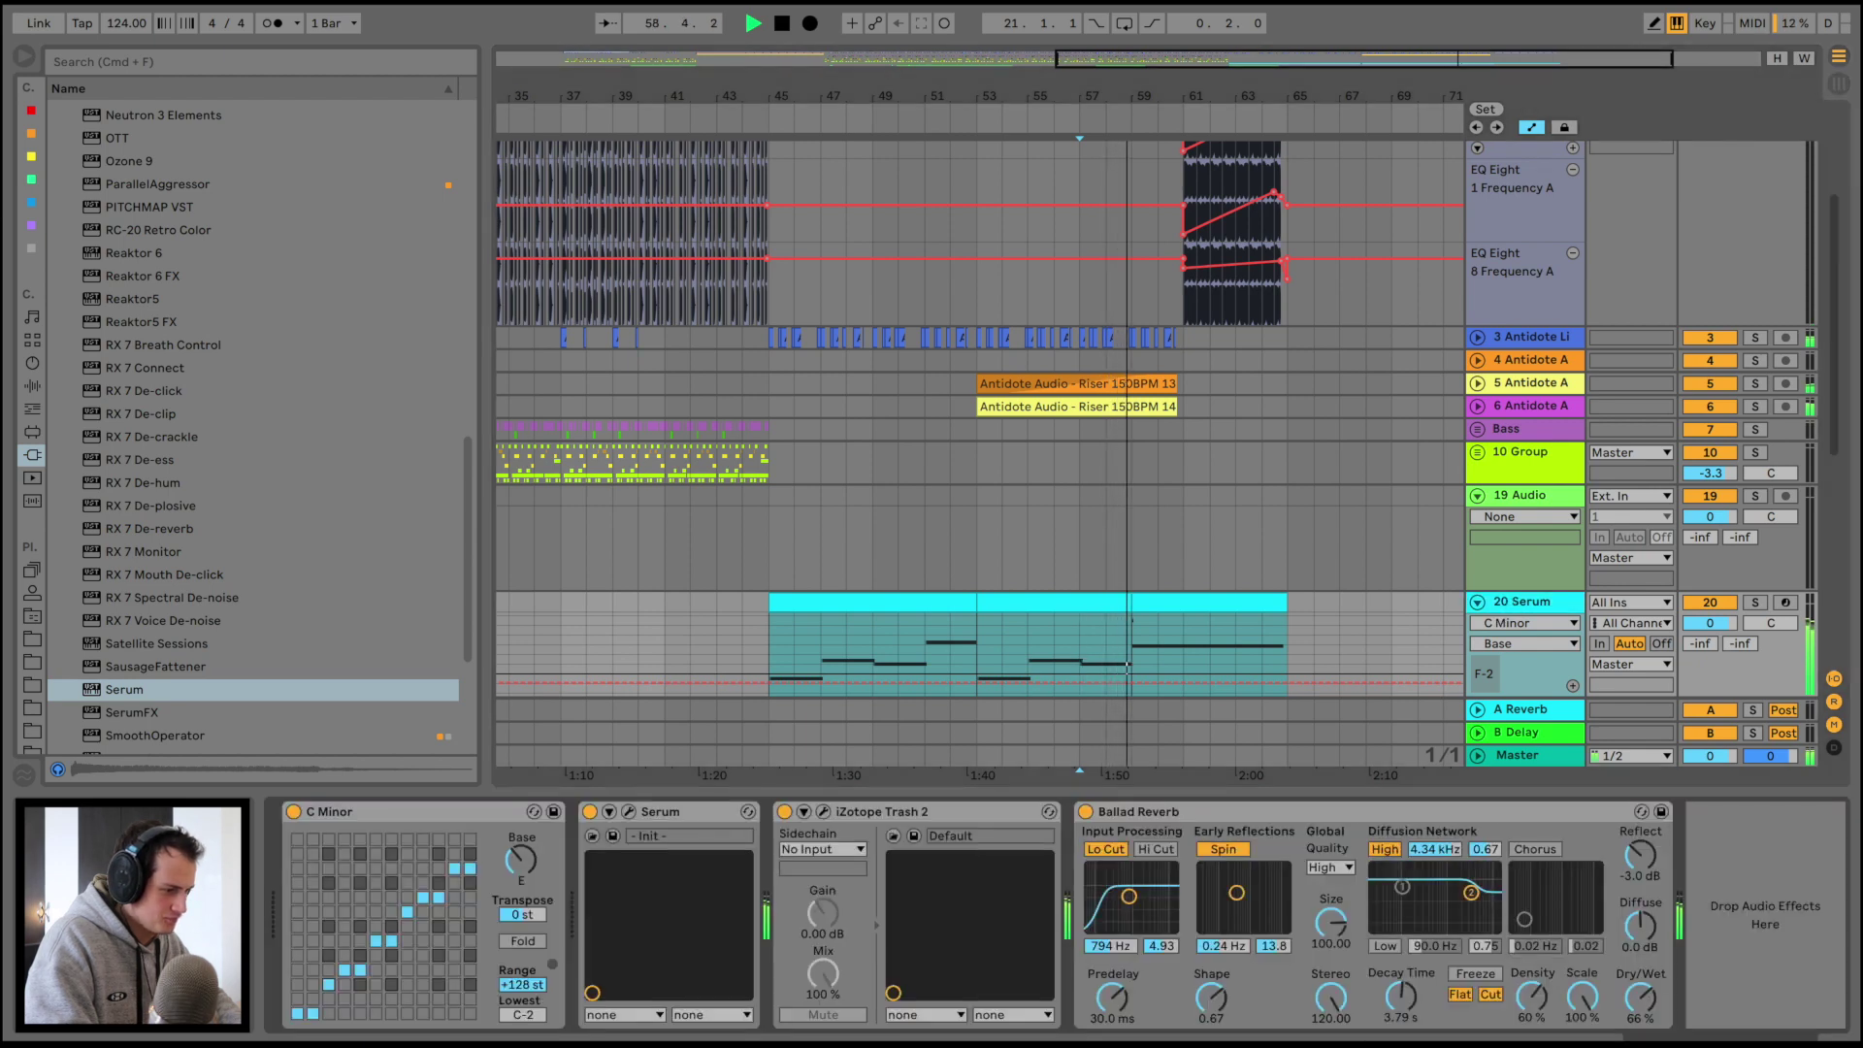
{"action": "left_click_drag", "start_coordinate": [517, 877], "coordinate": [518, 859]}
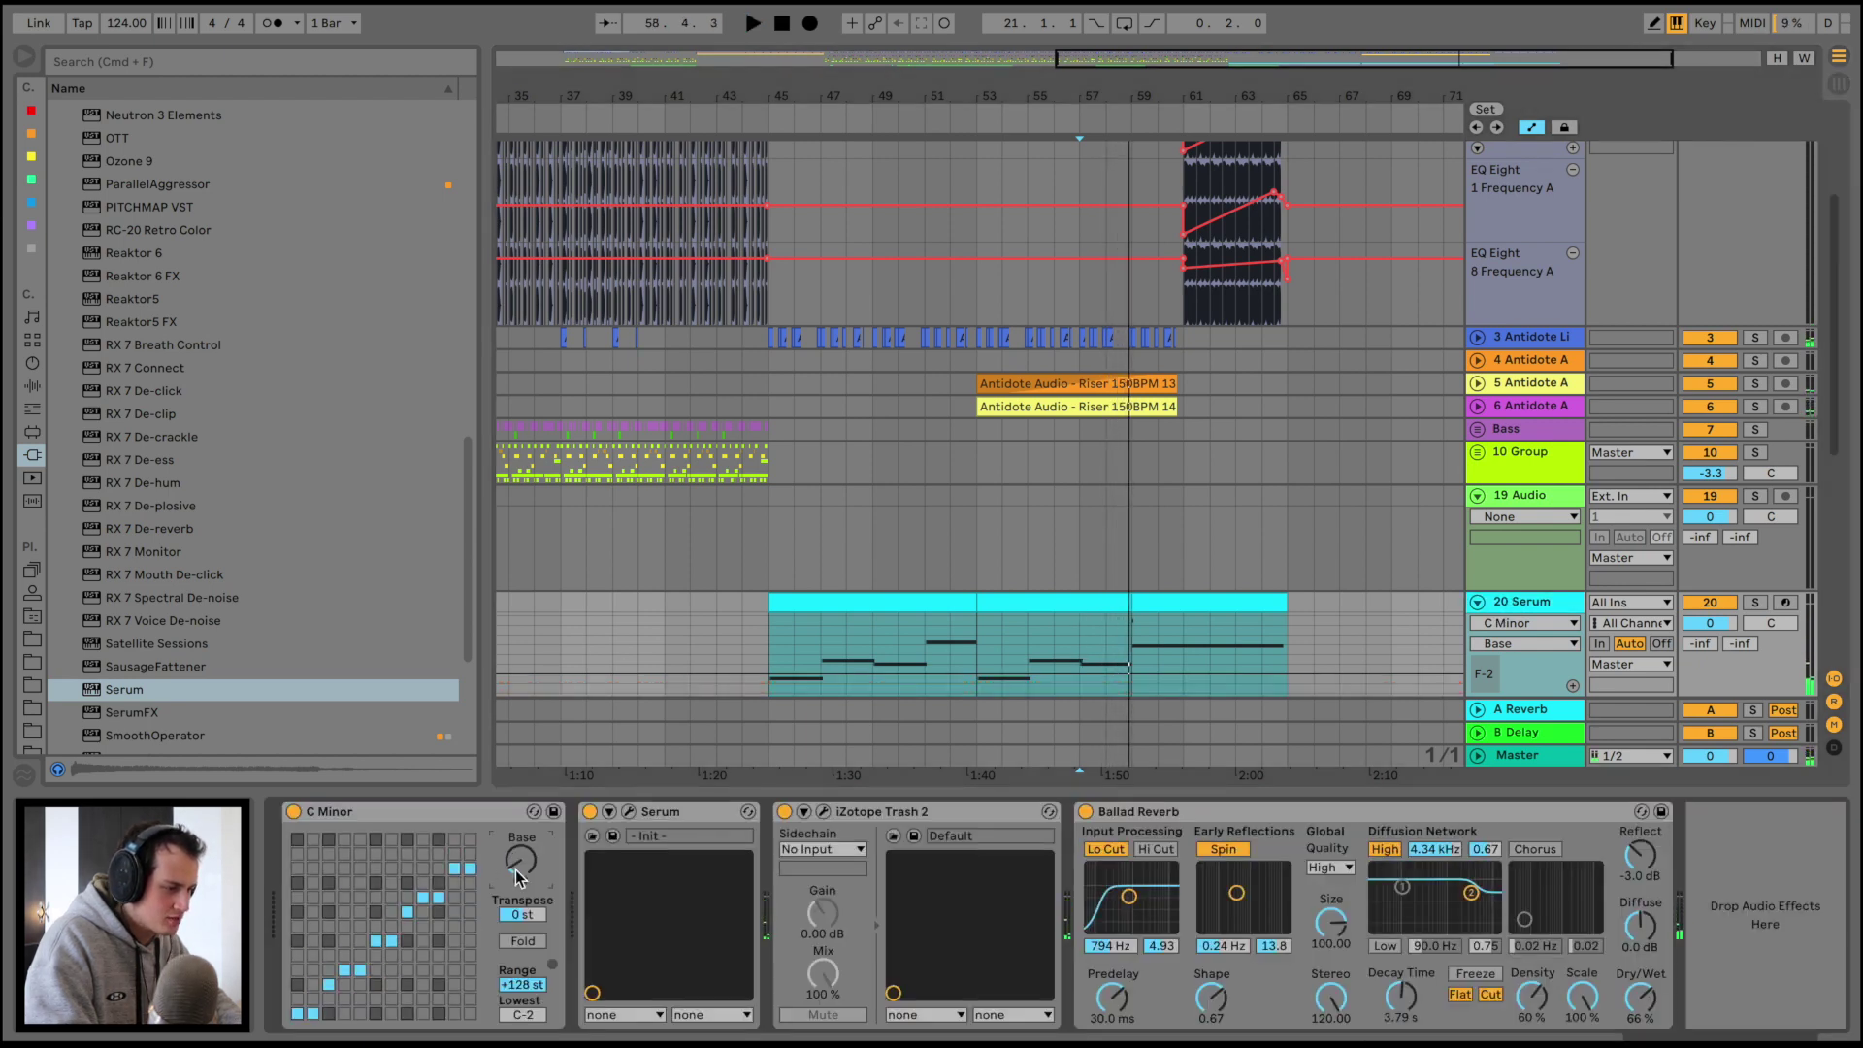
{"action": "left_click", "coordinate": [854, 603]}
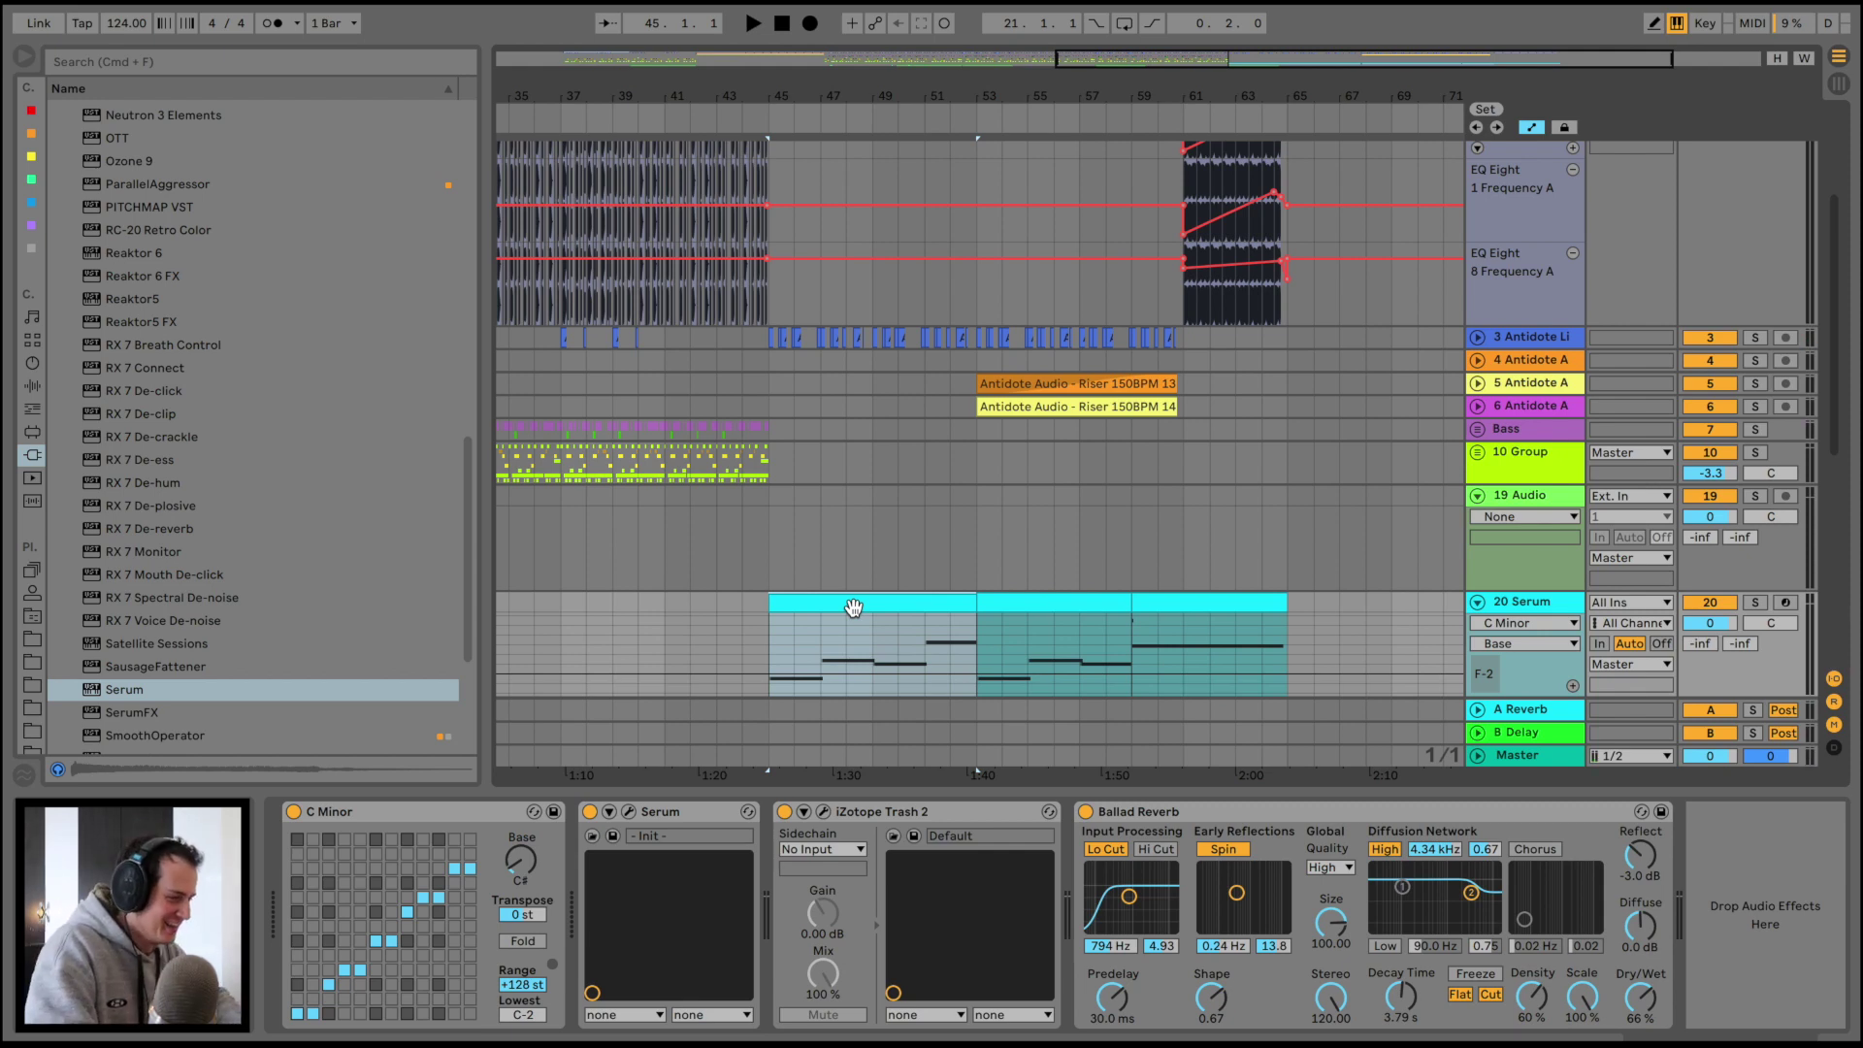
{"action": "key", "text": "space"}
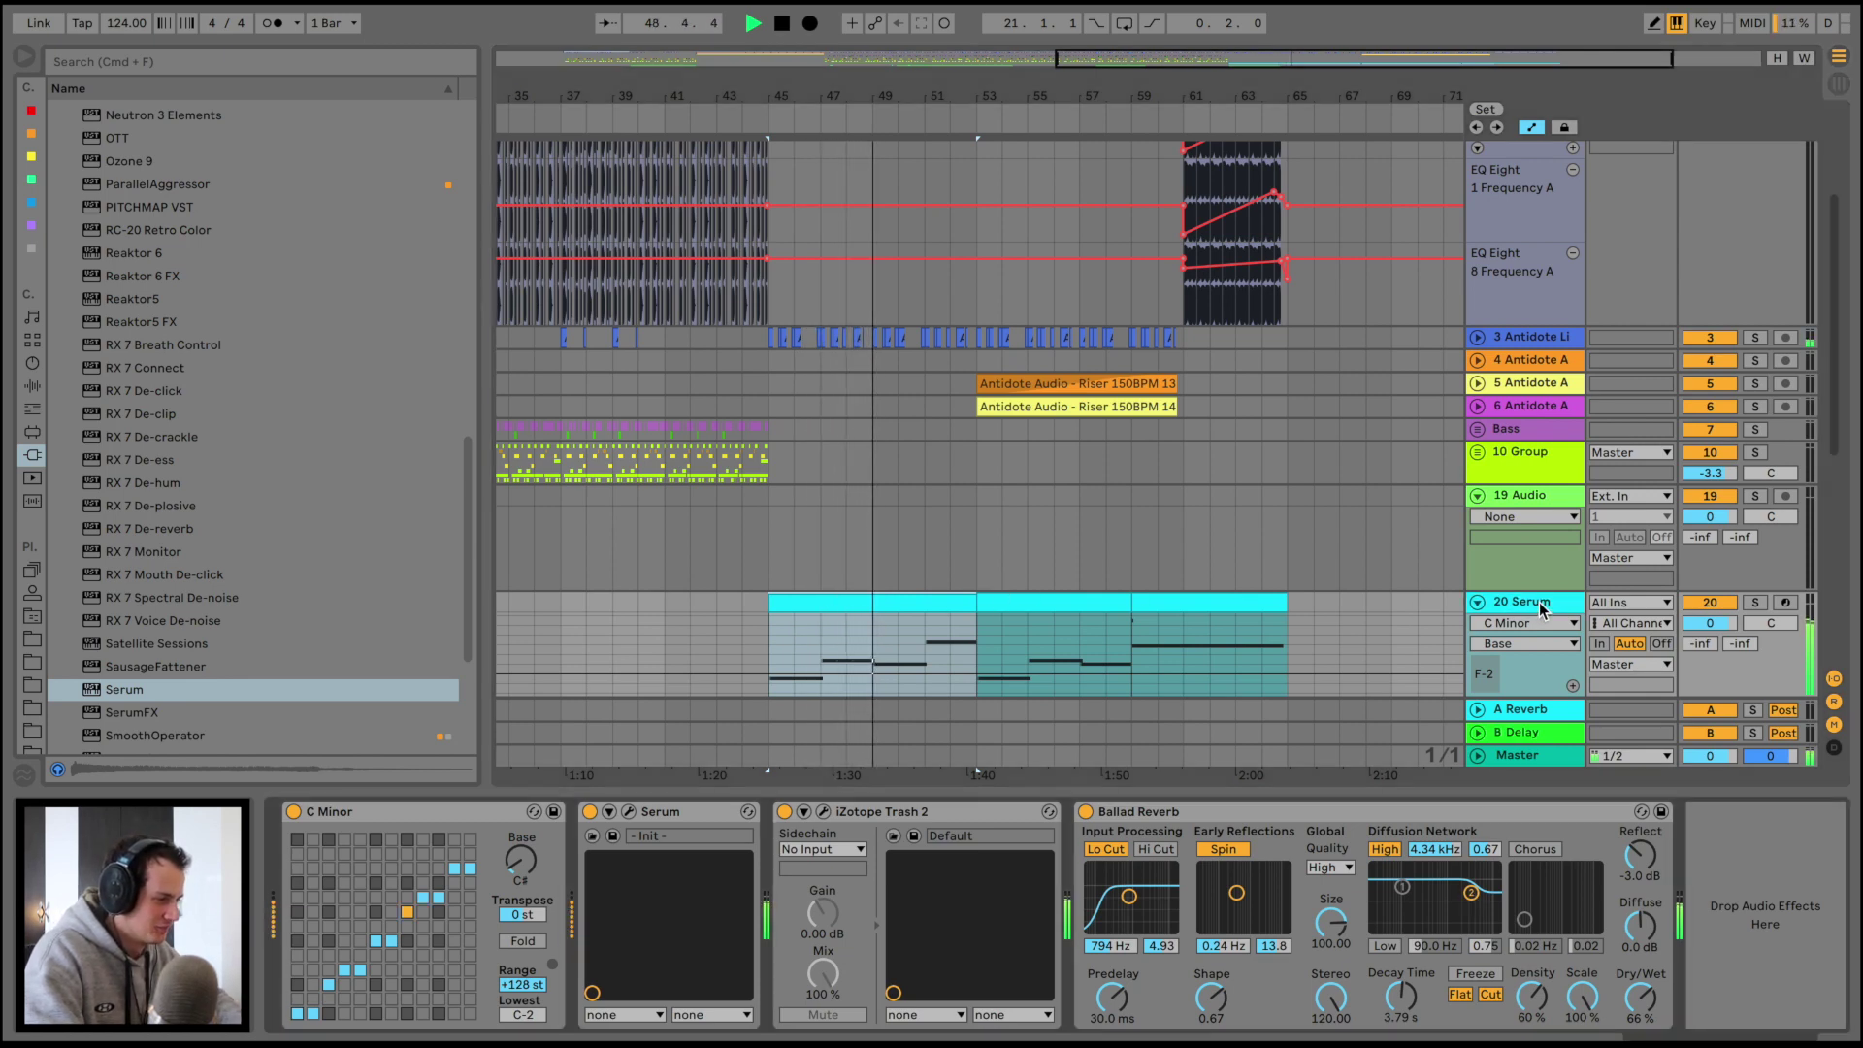
Enlarge the note editor for the bar 45 Serum clip and raise its last note to E1 during playback
{"action": "double_click", "coordinate": [1029, 604]}
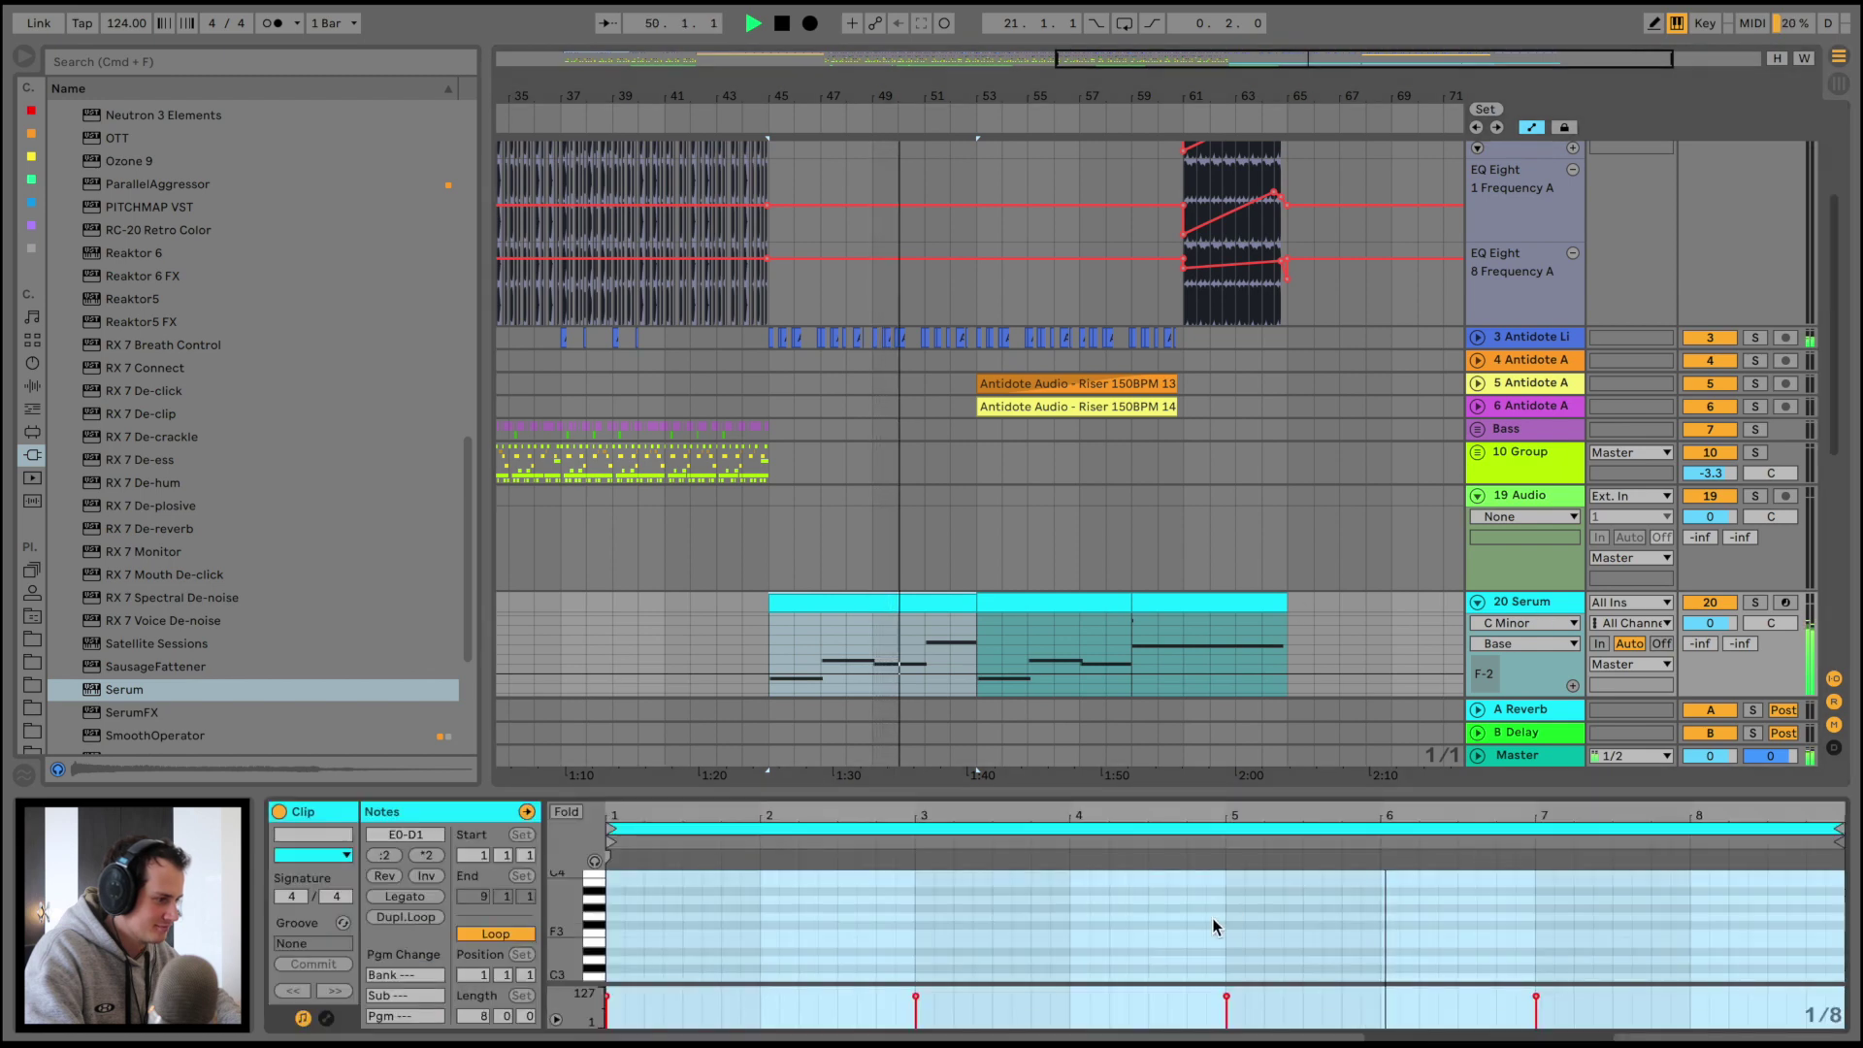
{"action": "left_click_drag", "start_coordinate": [1304, 607], "coordinate": [1279, 476]}
{"action": "scroll", "coordinate": [1258, 783], "scroll_direction": "down", "scroll_amount": 3}
{"action": "left_click_drag", "start_coordinate": [1567, 731], "coordinate": [1568, 724]}
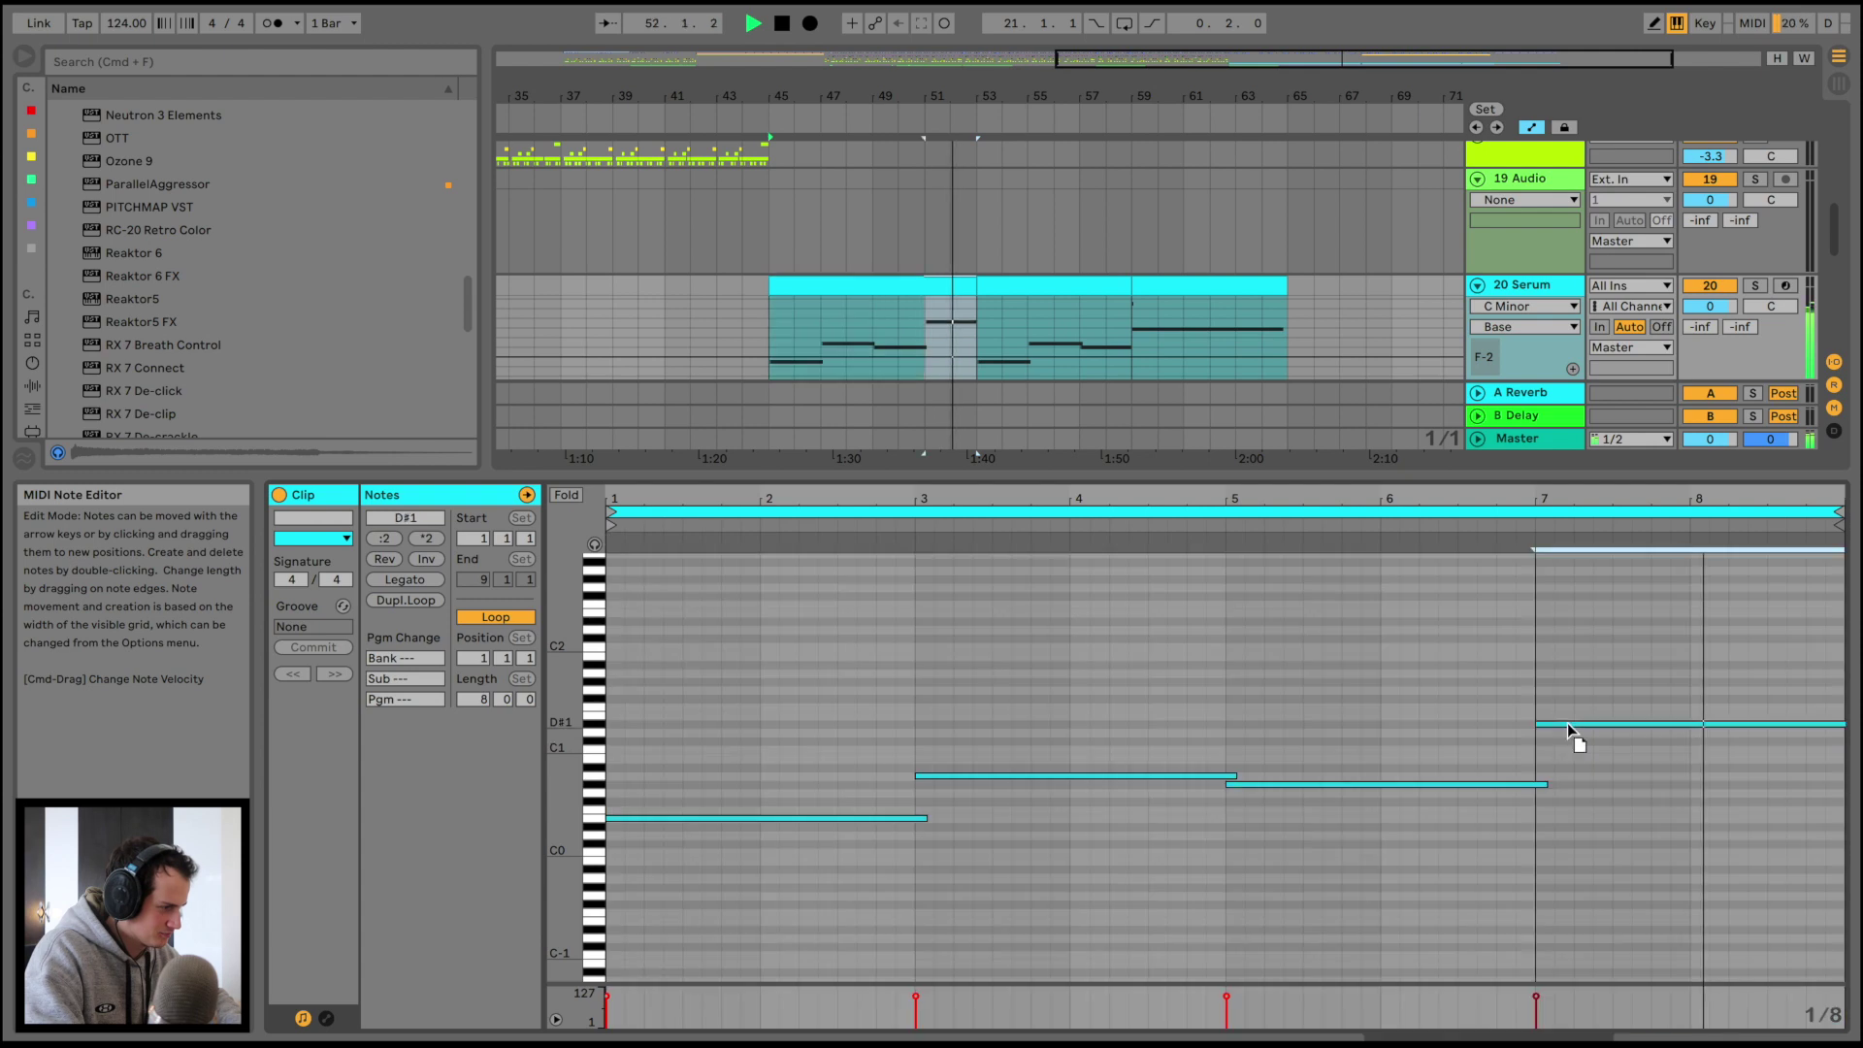
{"action": "key", "text": "space"}
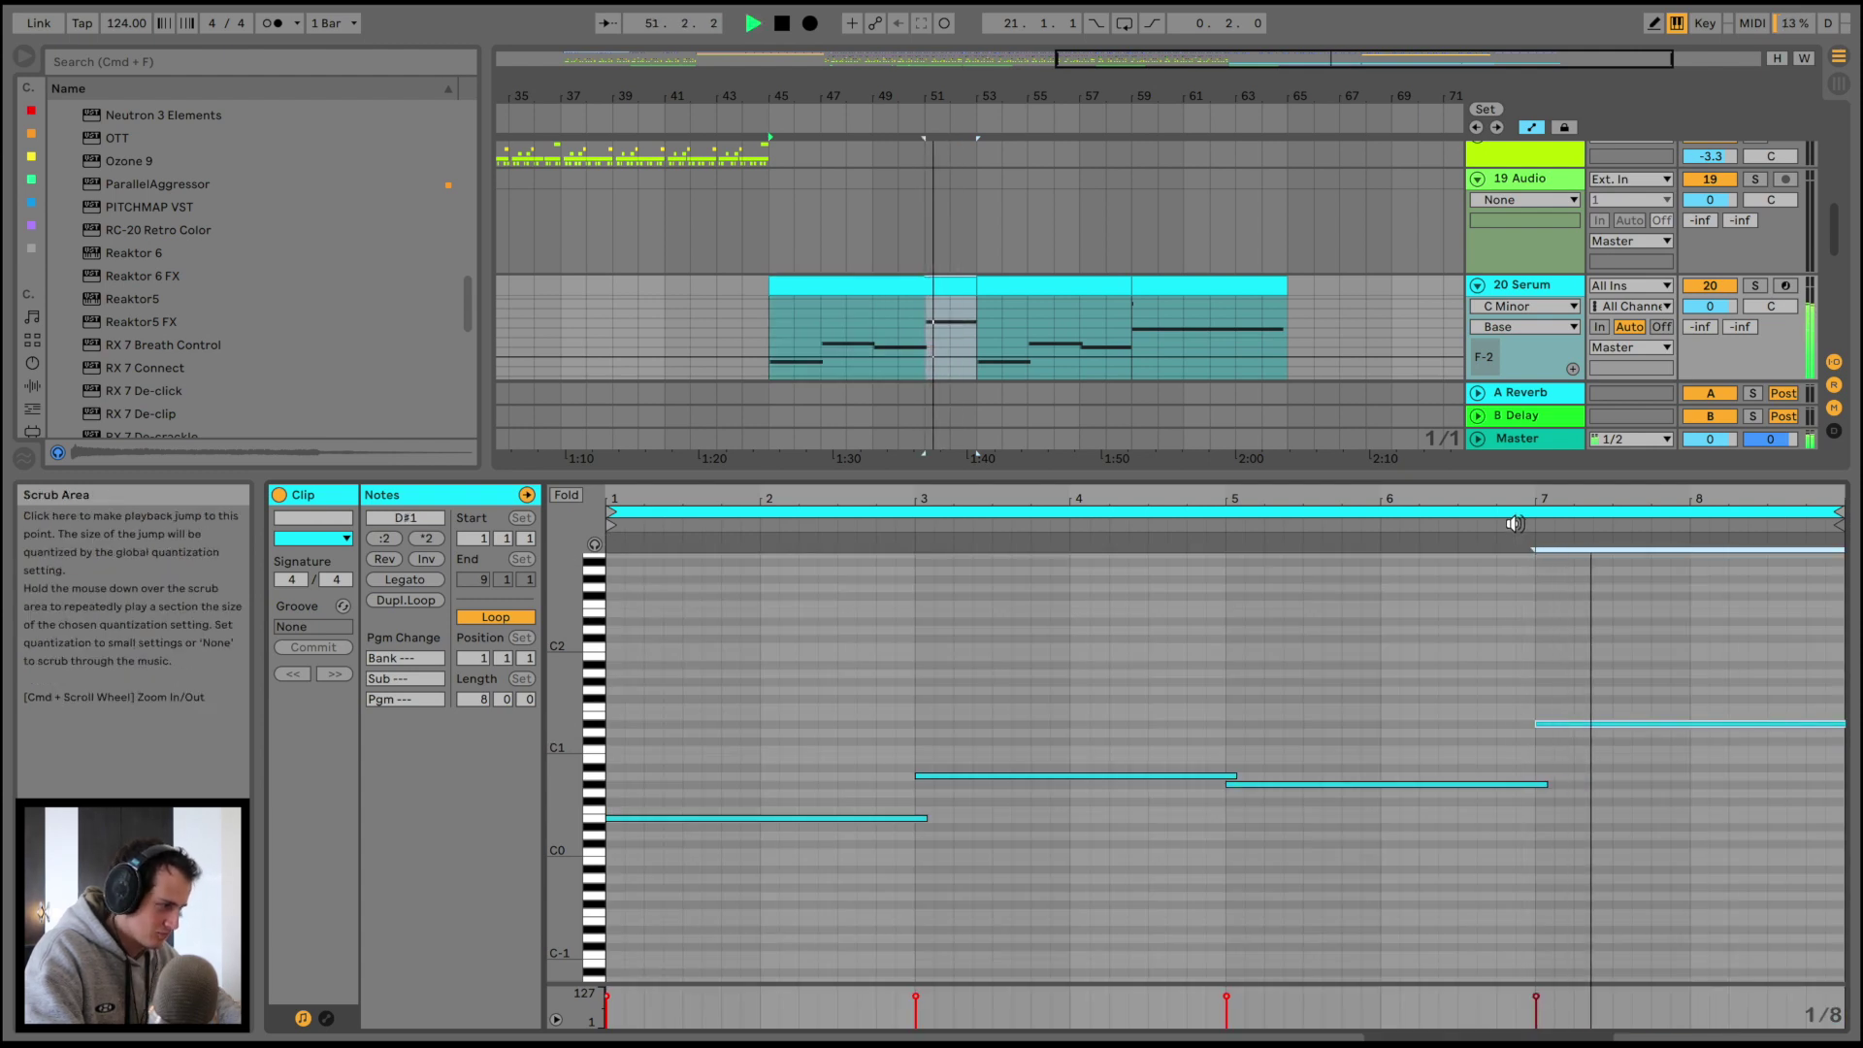
{"action": "key", "text": "Up"}
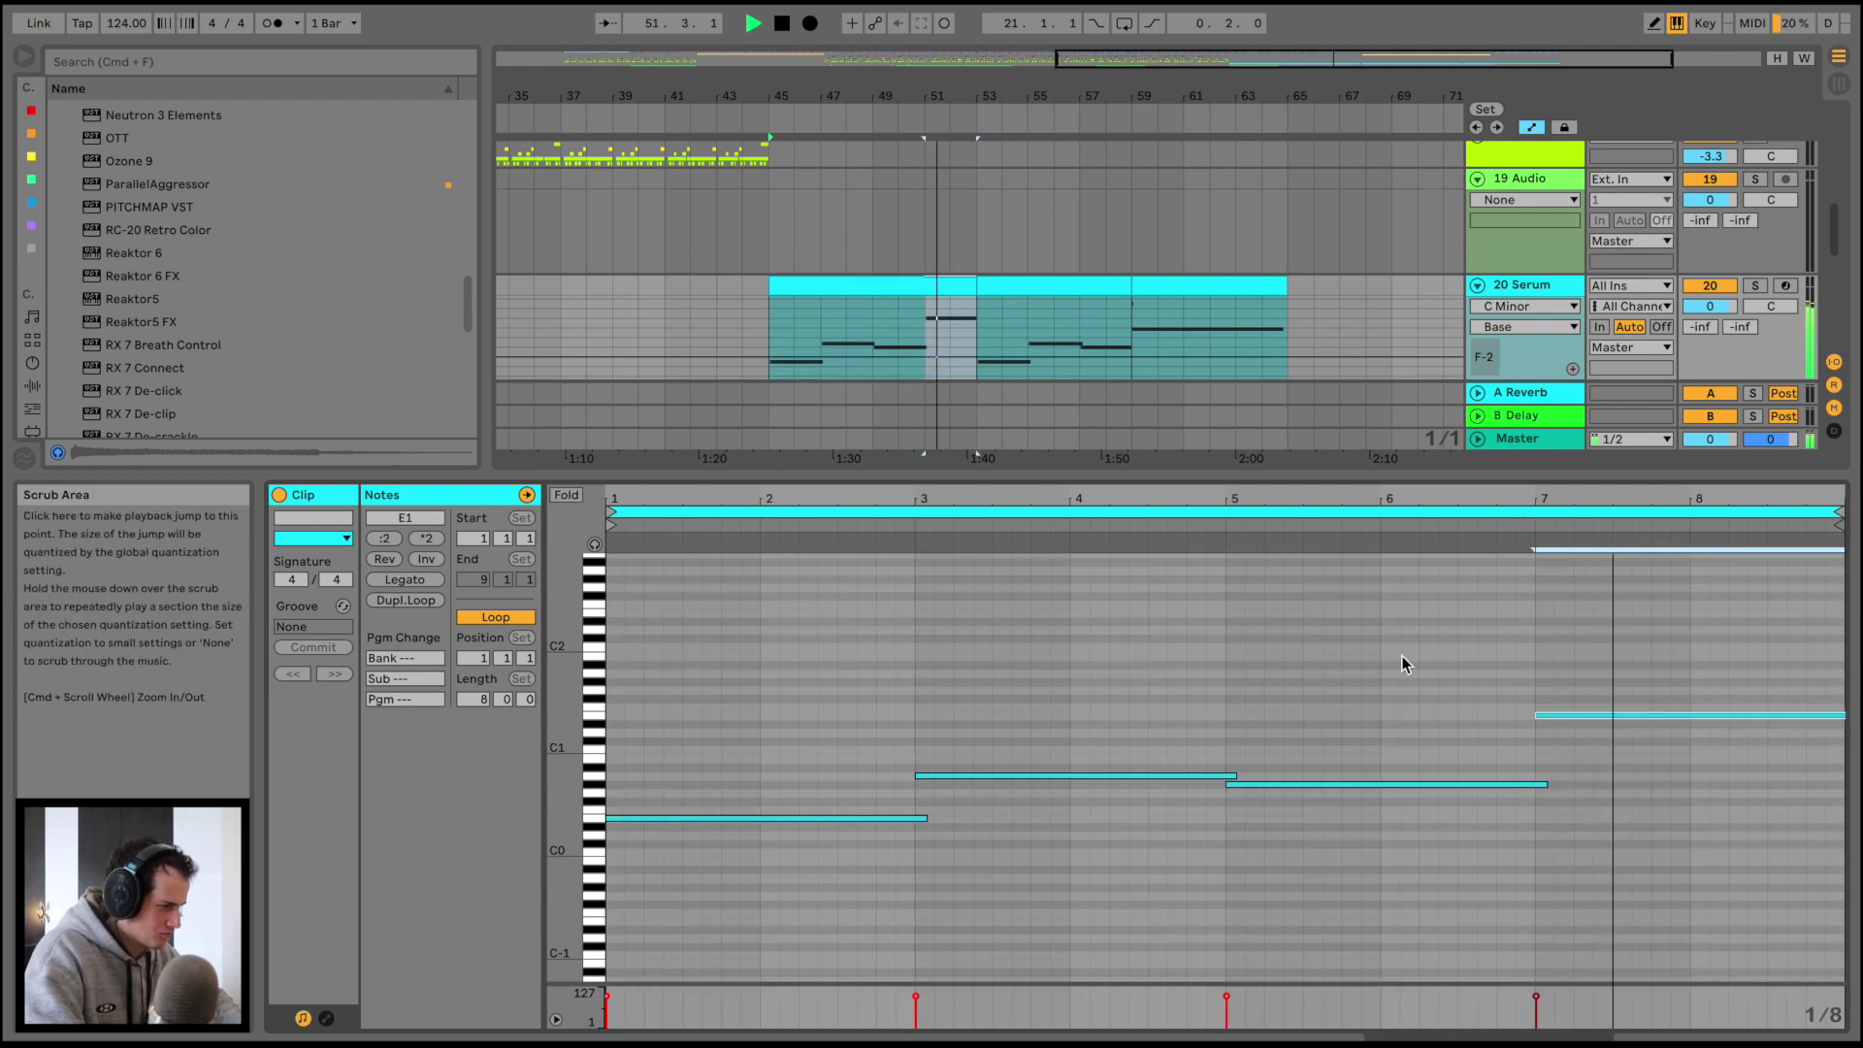
Lower the third note of the bar 45 Serum clip to G0 and audition it
{"action": "key", "text": "space"}
{"action": "left_click", "coordinate": [1373, 784]}
{"action": "key", "text": "Down"}
{"action": "left_click", "coordinate": [1148, 531]}
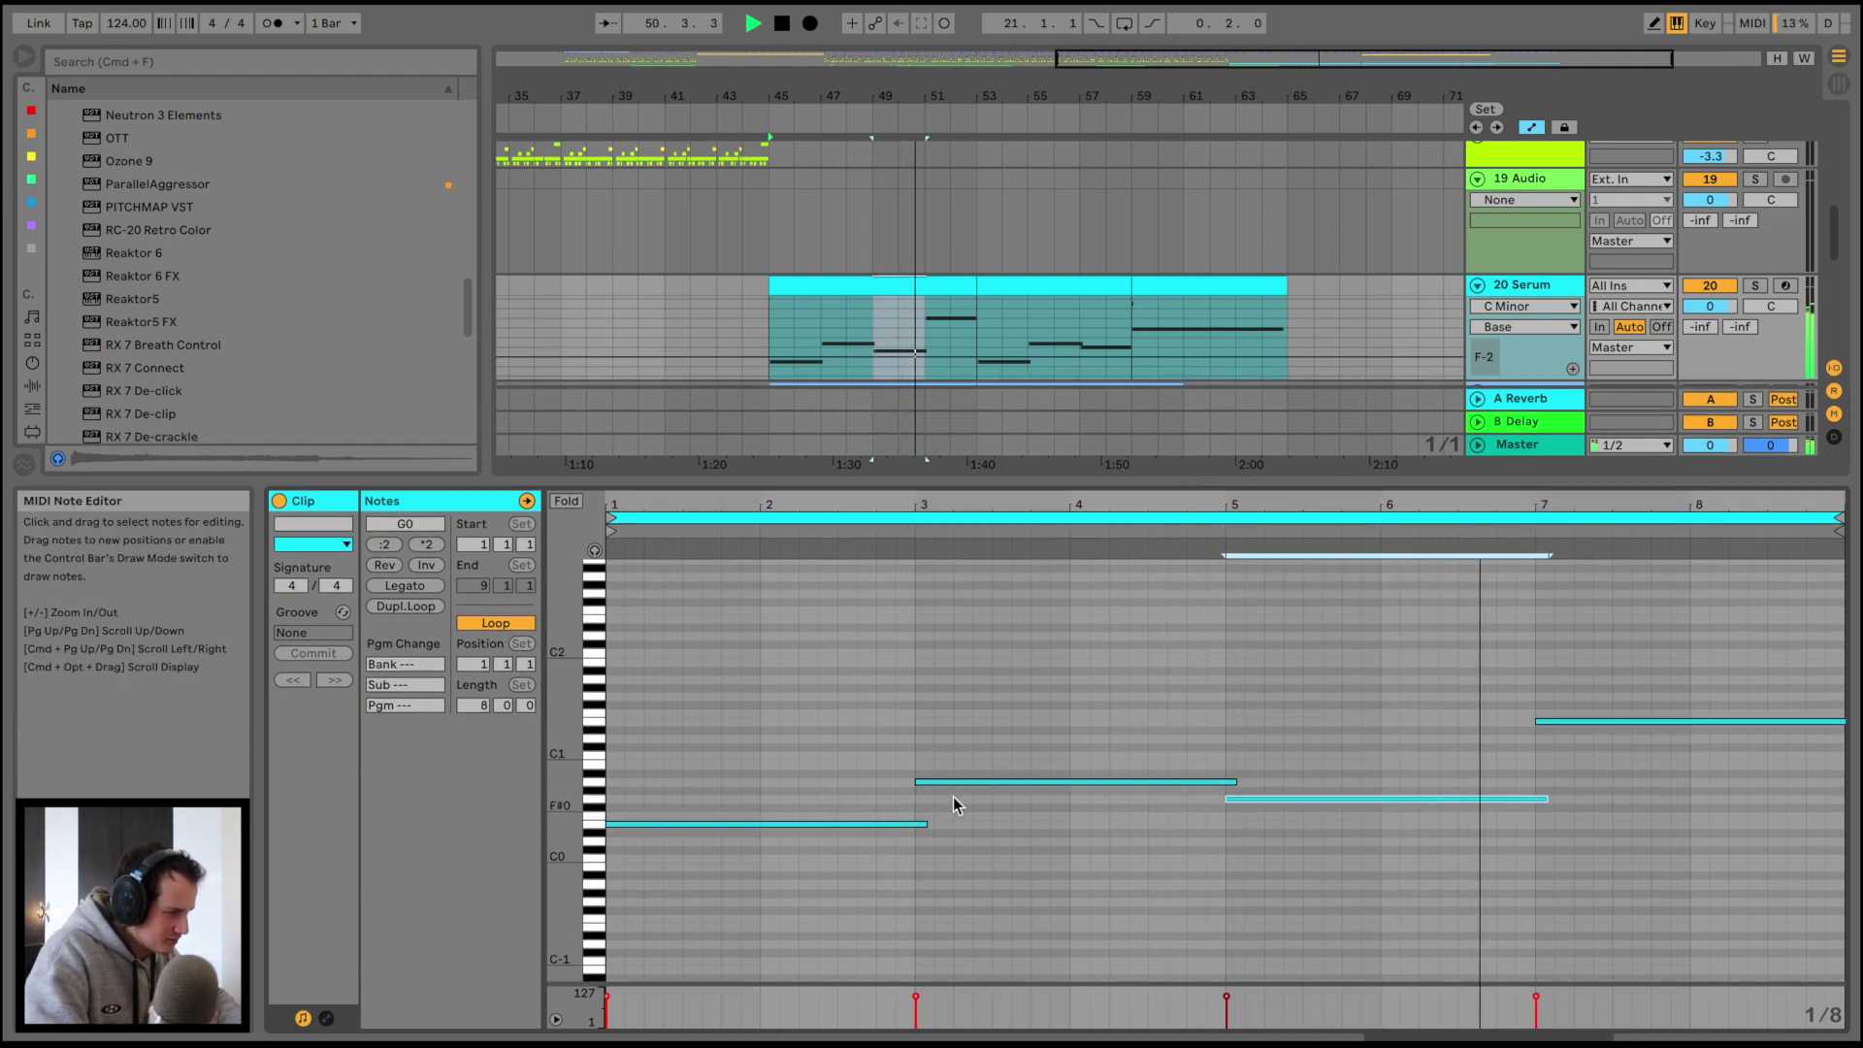
{"action": "left_click_drag", "start_coordinate": [568, 796], "coordinate": [621, 795]}
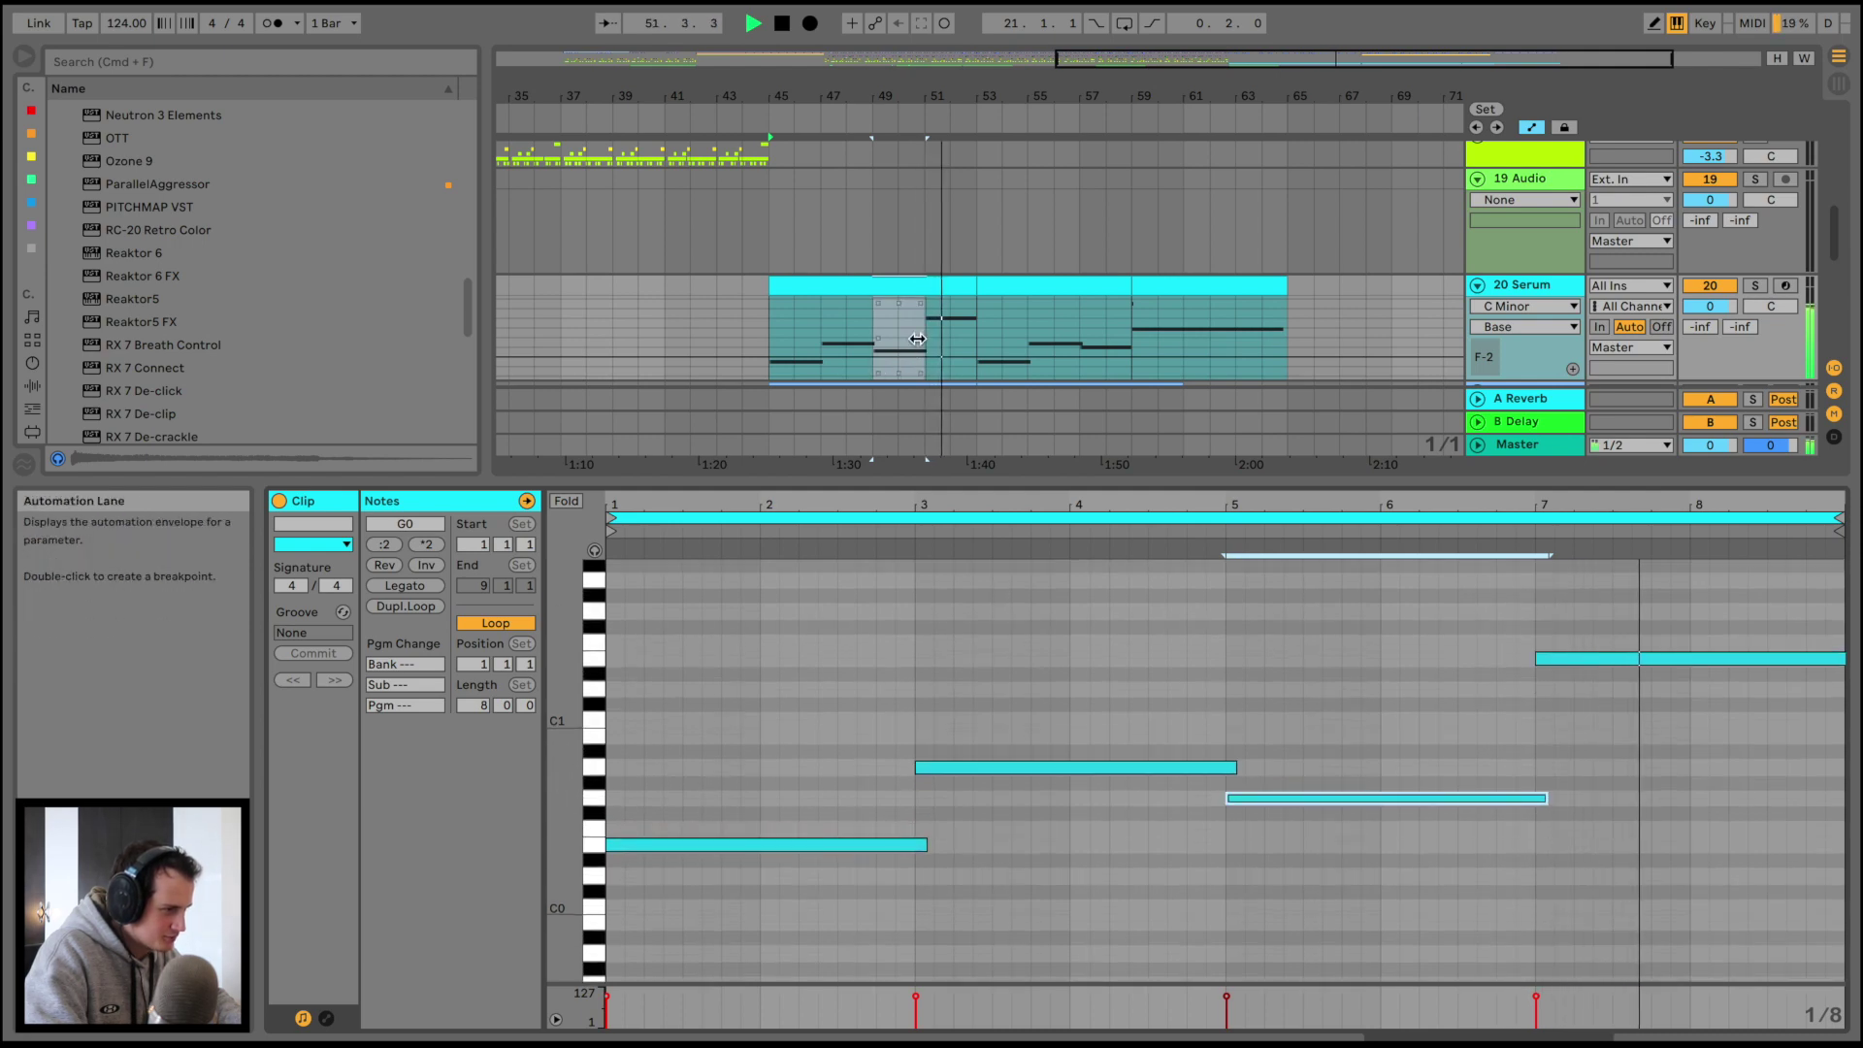
Copy the edited 20 Serum lead from bars 45 to 51 over the clip at bars 53 to 59
{"action": "left_click", "coordinate": [878, 340]}
{"action": "left_click_drag", "start_coordinate": [770, 344], "coordinate": [876, 302]}
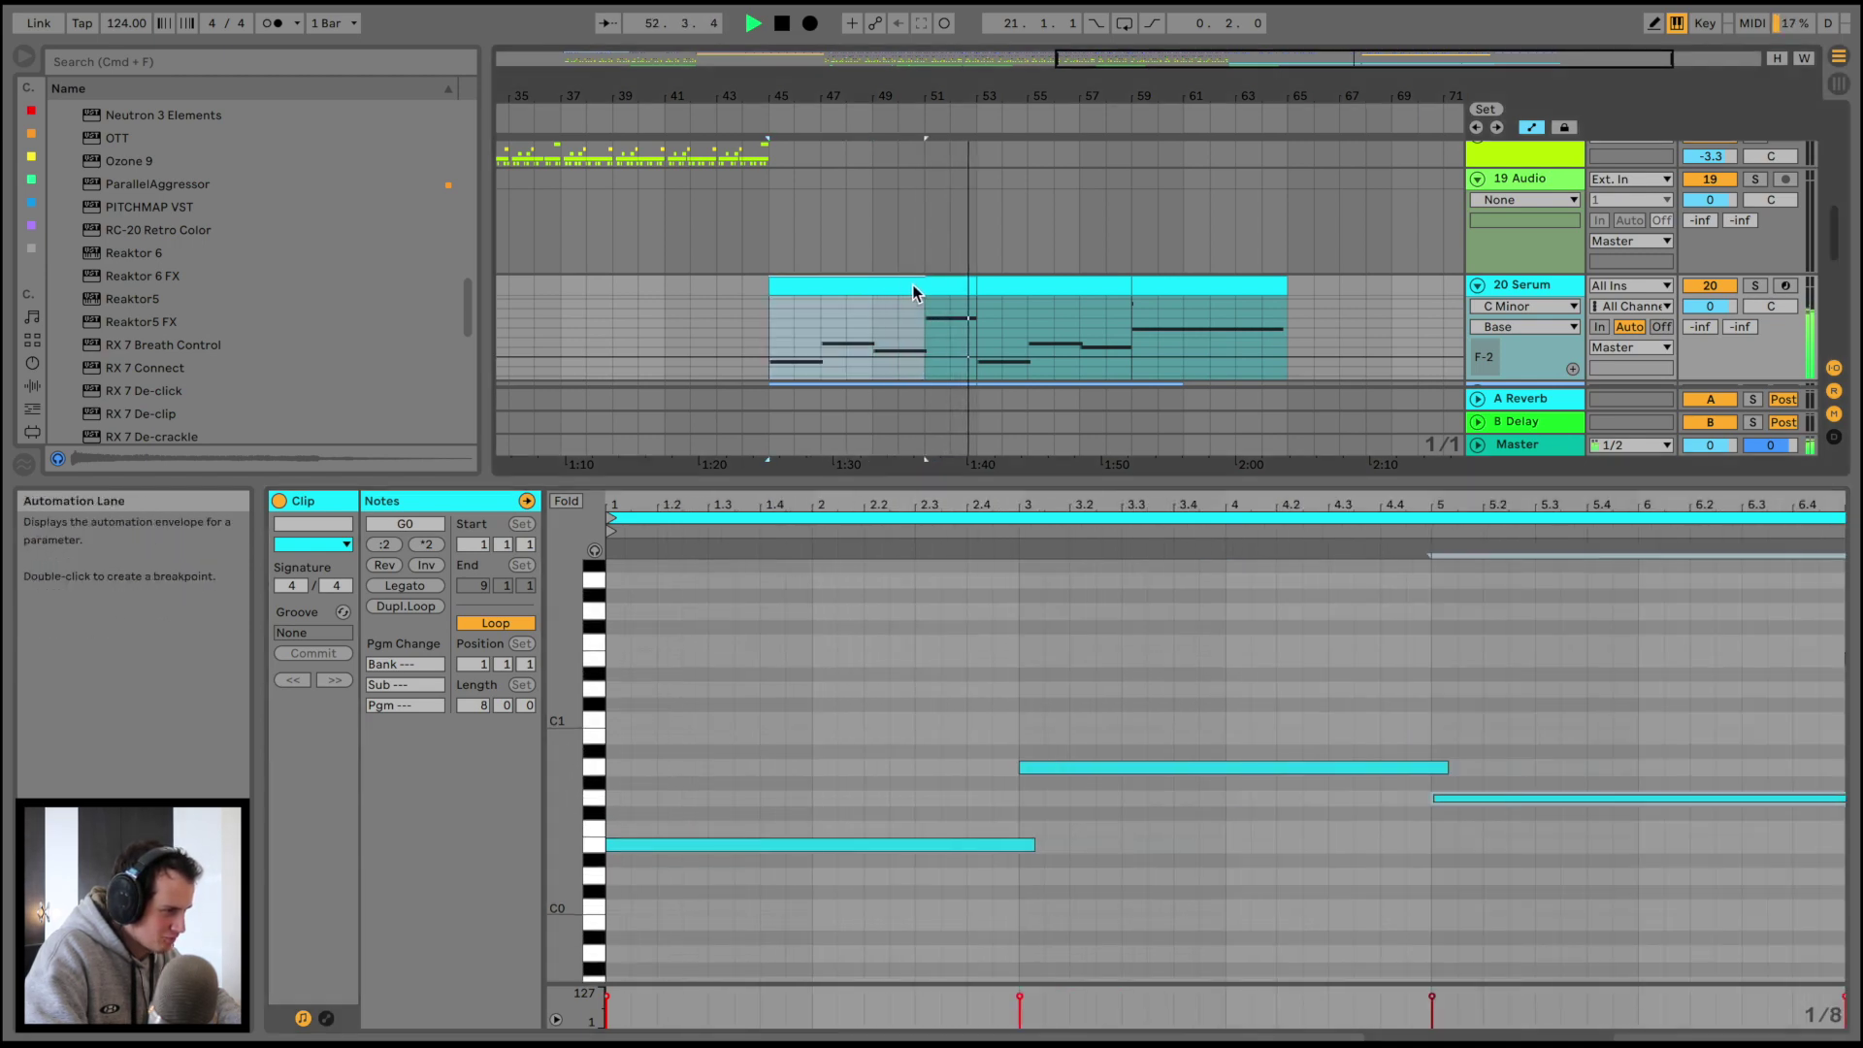
{"action": "left_click", "coordinate": [980, 318]}
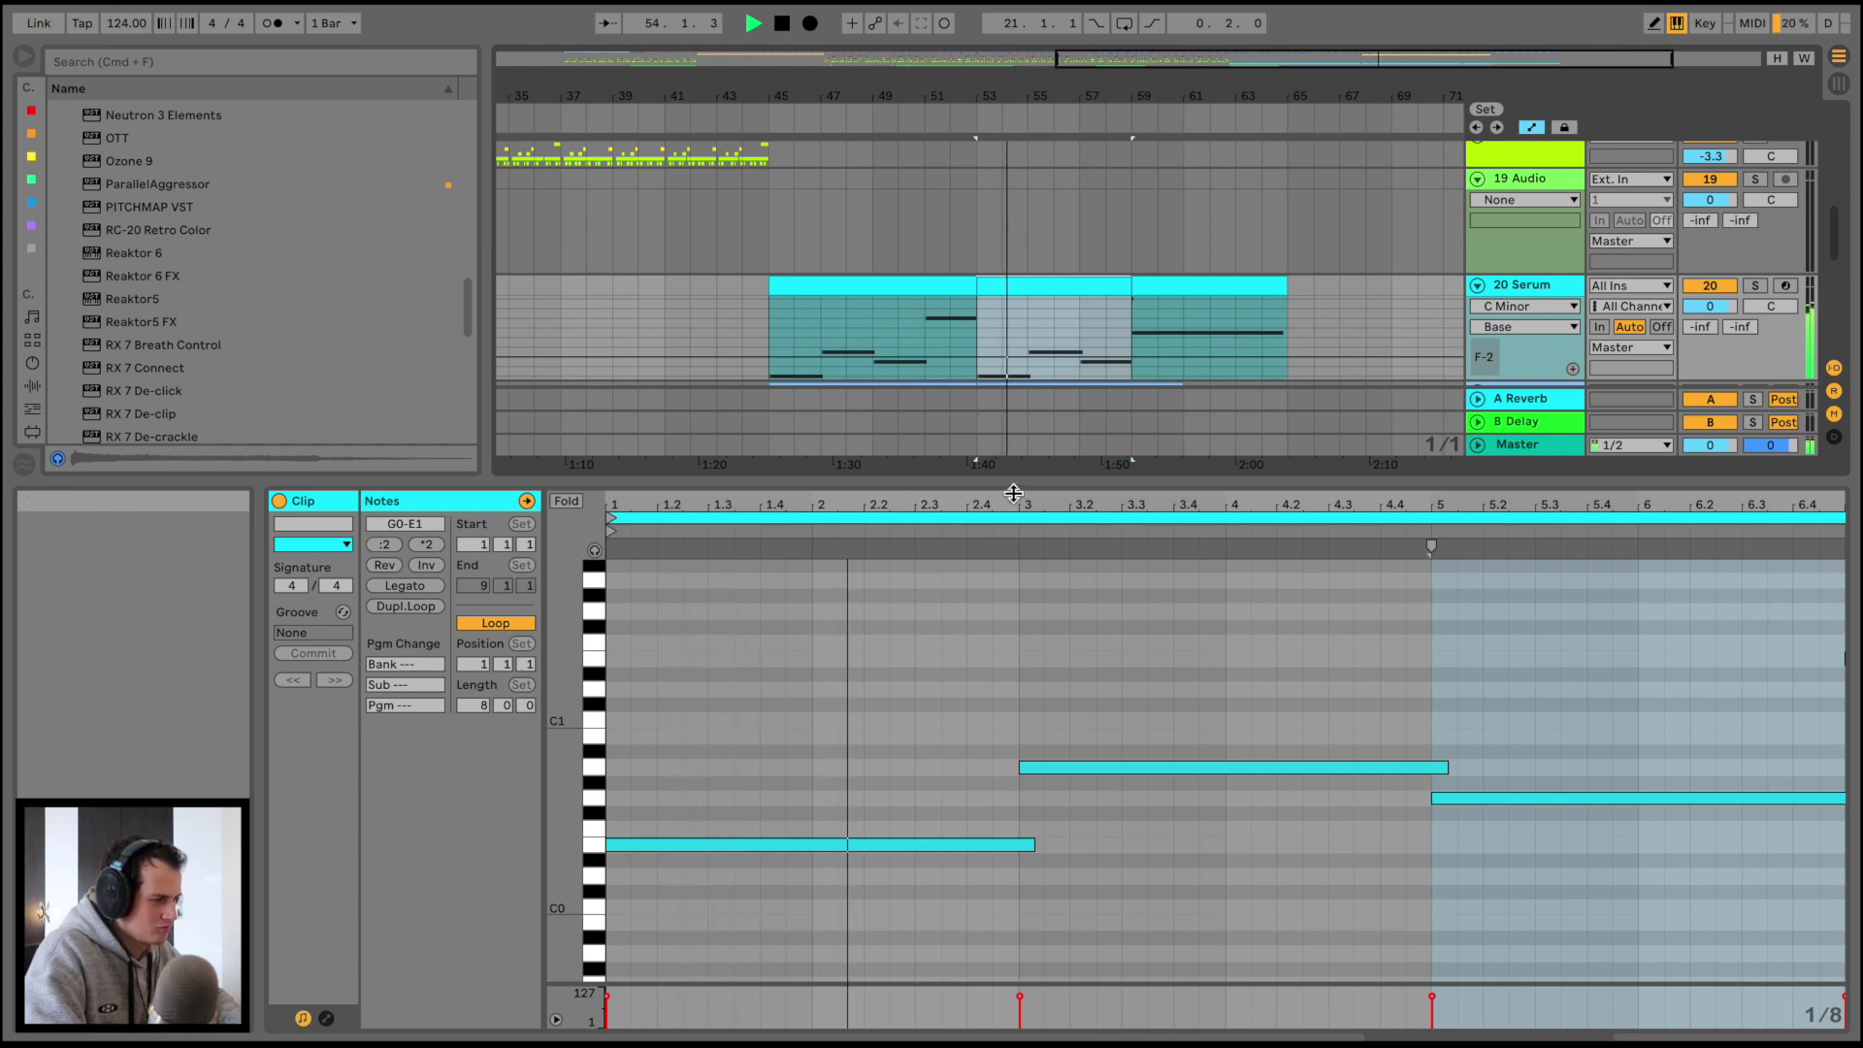
Collapse the clip editor and extend the 21 Serum arp clip to bar 65
{"action": "left_click_drag", "start_coordinate": [1013, 483], "coordinate": [1026, 1005]}
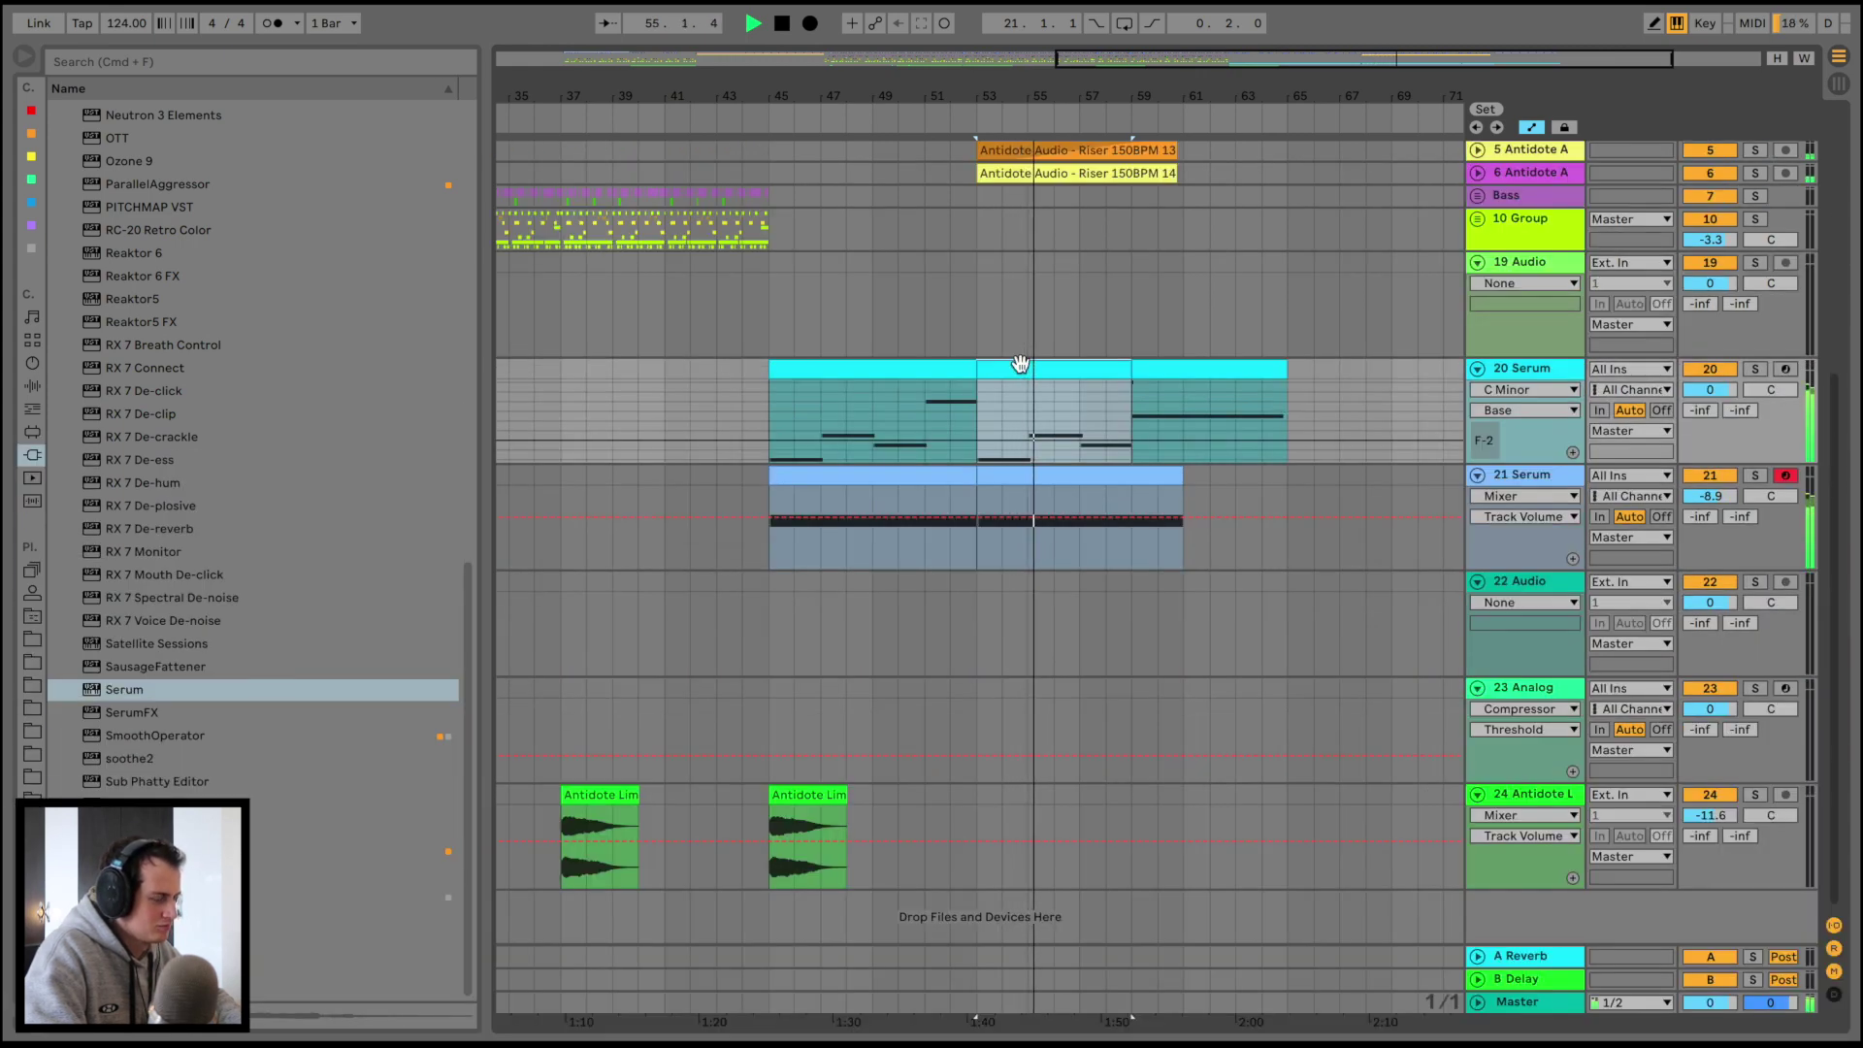
{"action": "scroll", "coordinate": [1021, 363], "scroll_direction": "up", "scroll_amount": 1}
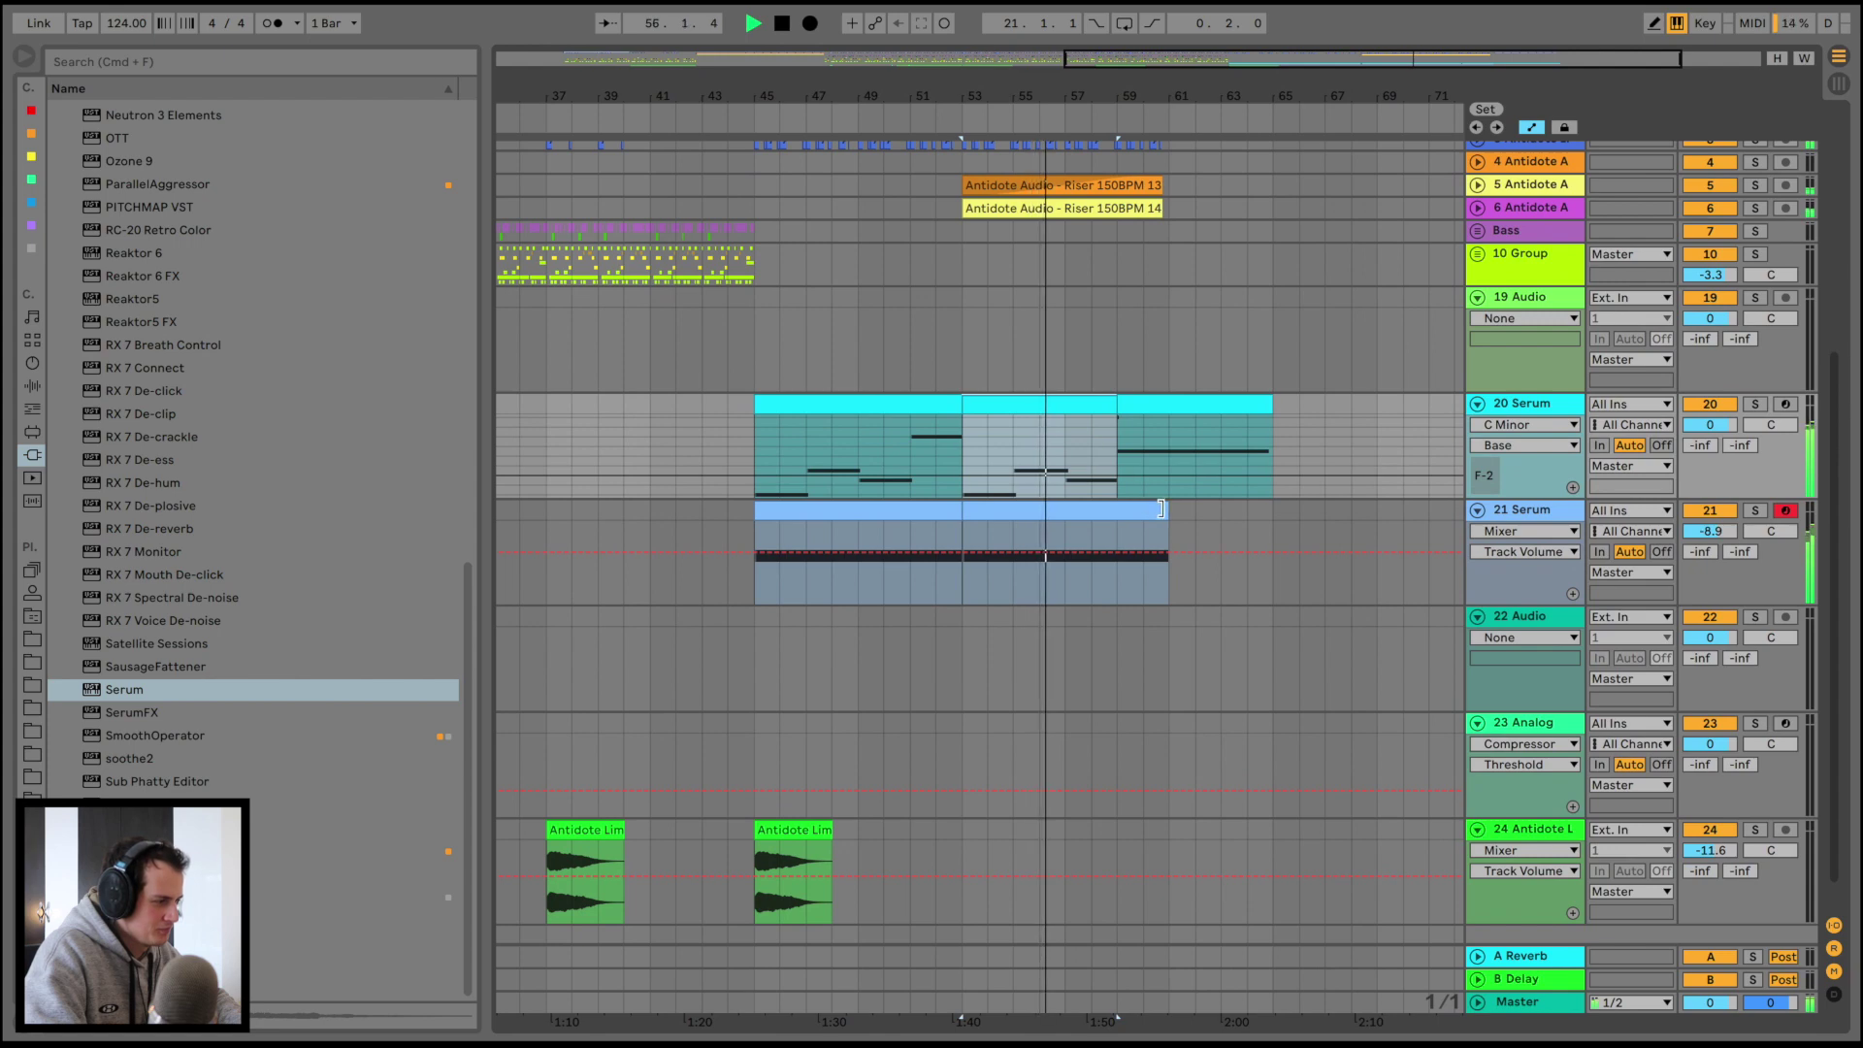
{"action": "left_click_drag", "start_coordinate": [1161, 509], "coordinate": [1240, 511]}
Unfold the vocal chop track 3 and switch its PITCHMAP Device On automation to On between bars 57 and 61
{"action": "scroll", "coordinate": [1152, 507], "scroll_direction": "up", "scroll_amount": 10}
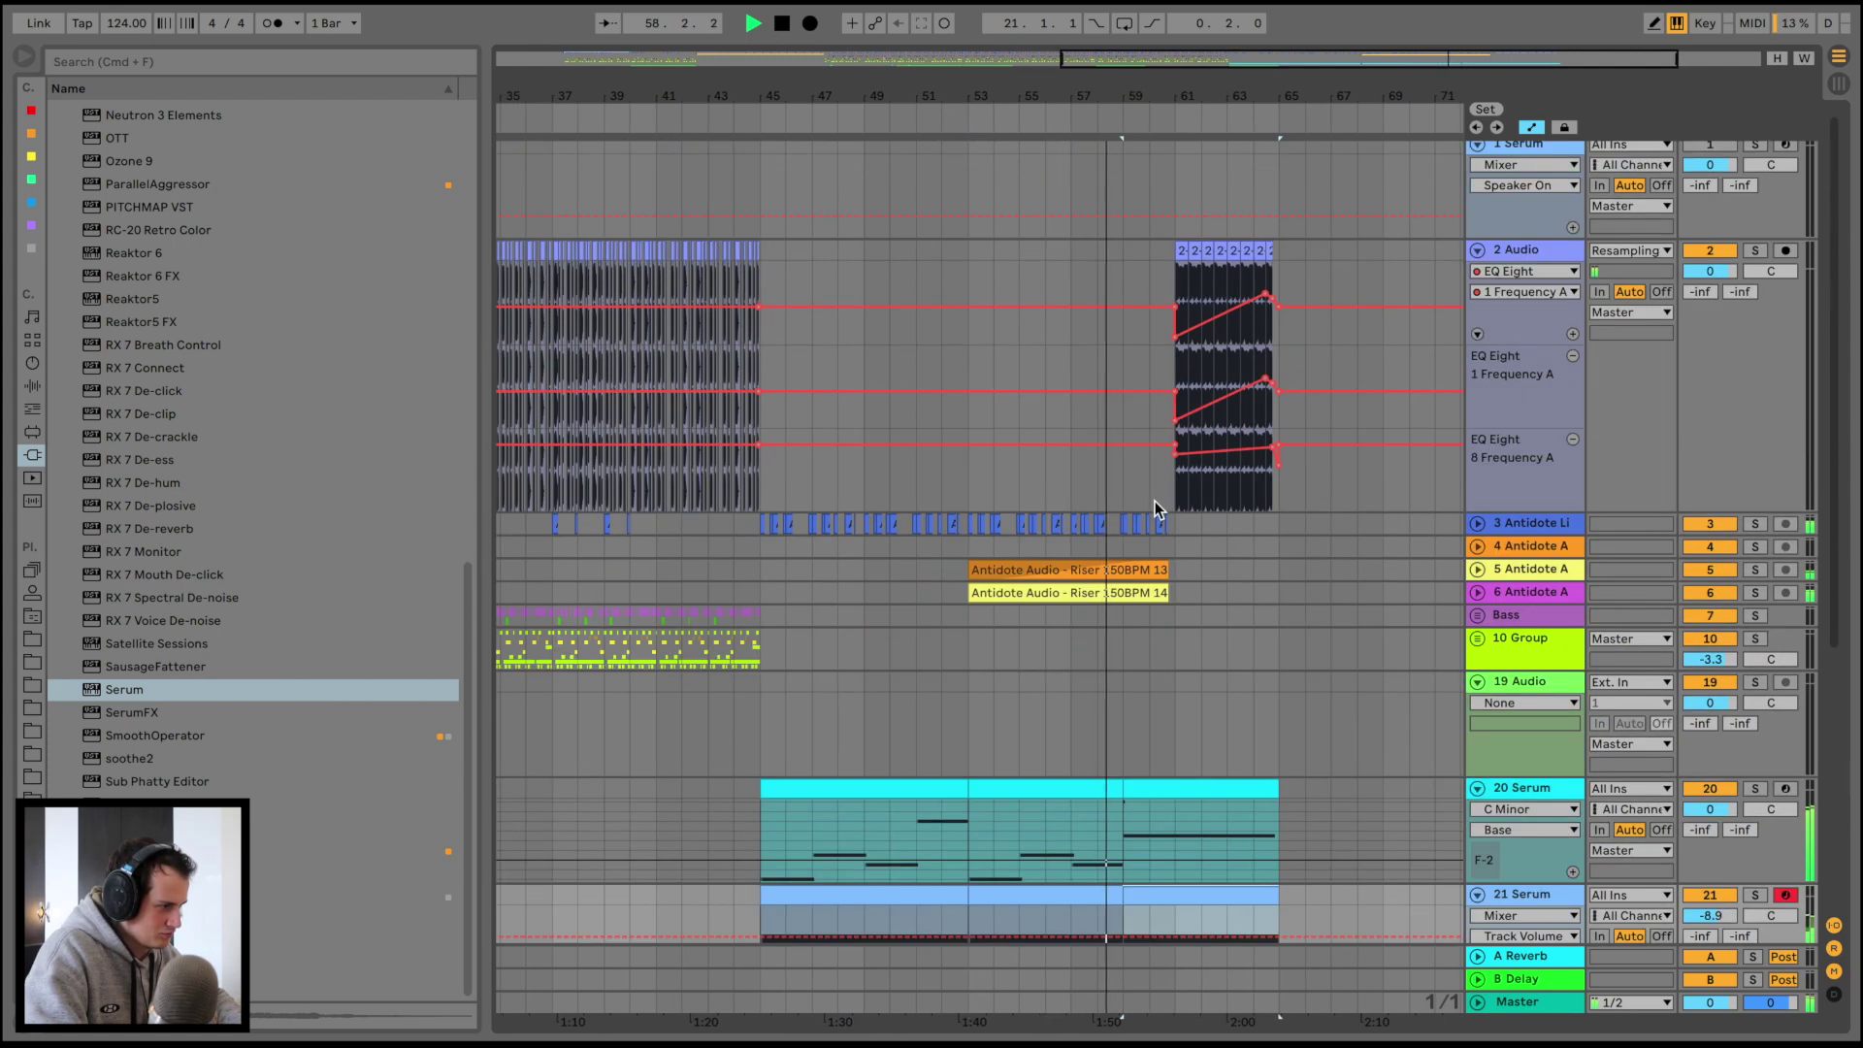
{"action": "left_click", "coordinate": [1477, 523]}
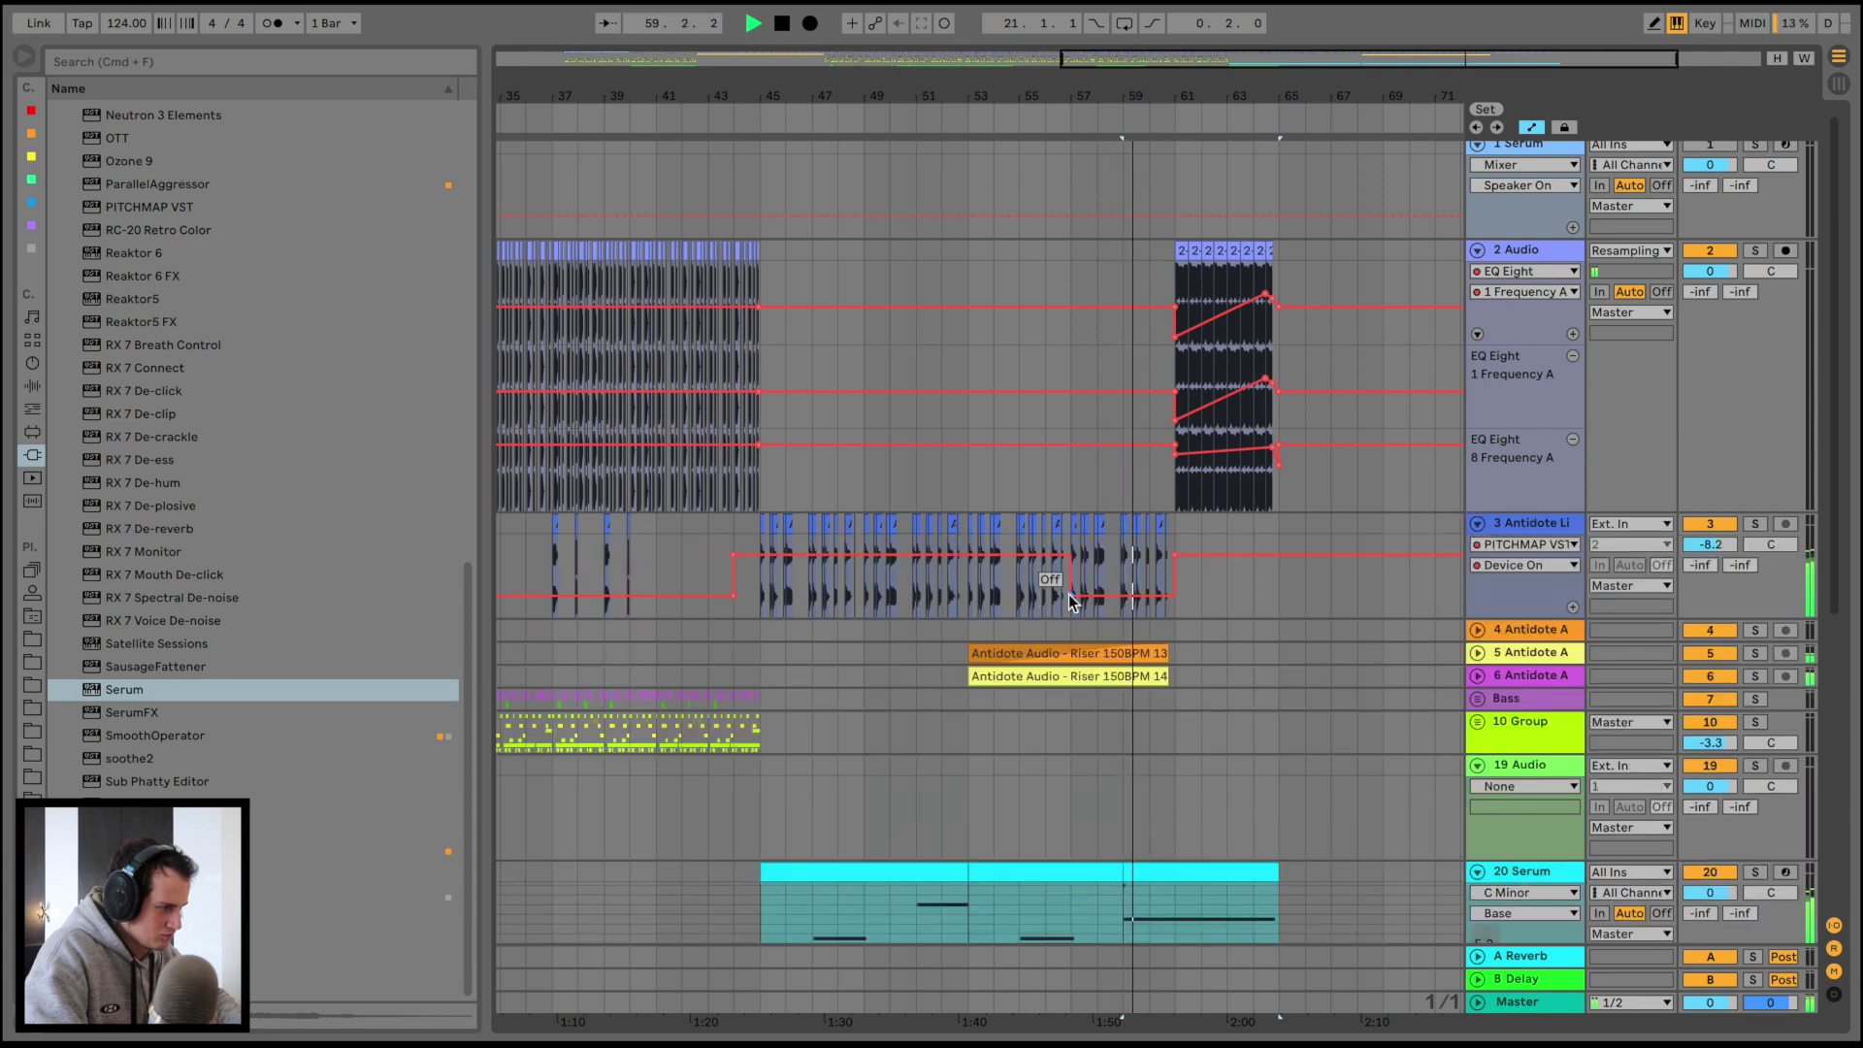
{"action": "left_click_drag", "start_coordinate": [1070, 597], "coordinate": [1071, 555]}
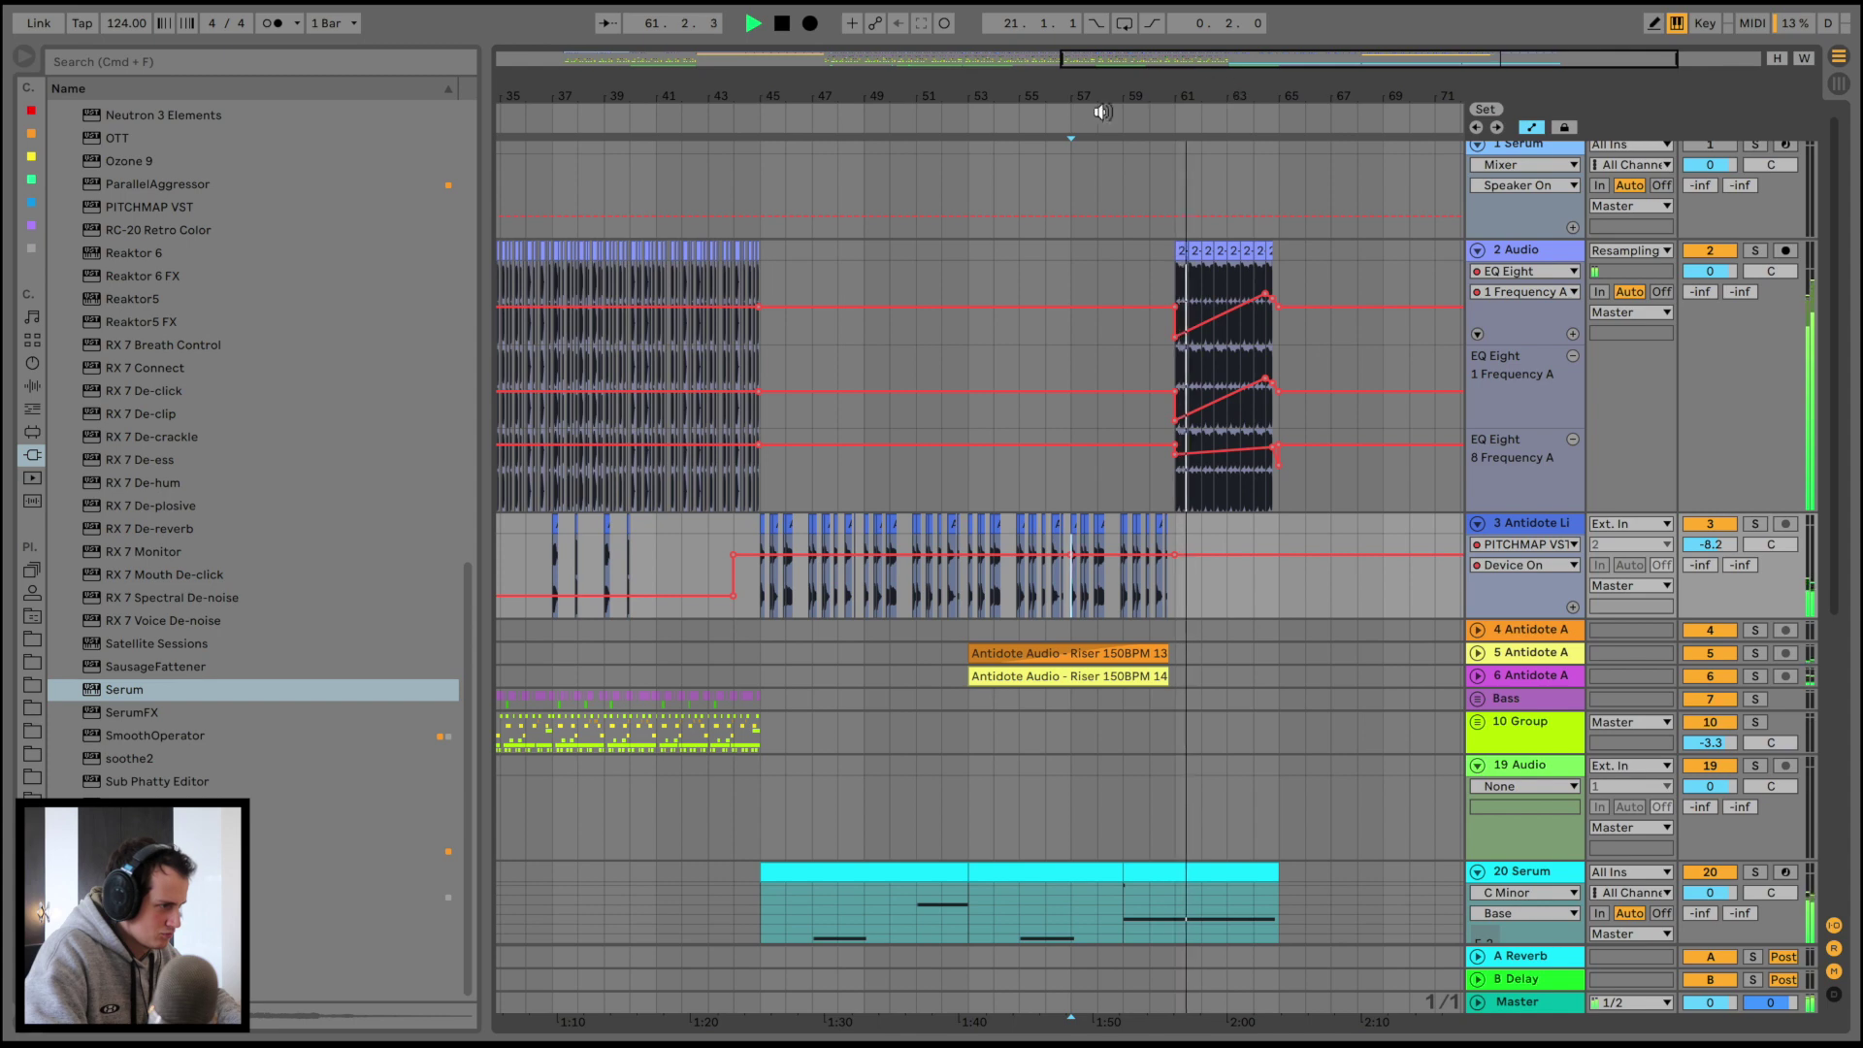
Duplicate the vocal chops from bars 57 to 61 onto bars 61 to 65 and play from bar 61
{"action": "left_click_drag", "start_coordinate": [1128, 103], "coordinate": [1131, 196]}
{"action": "key", "text": "space"}
{"action": "left_click_drag", "start_coordinate": [1231, 537], "coordinate": [994, 525]}
{"action": "key", "text": "super+d"}
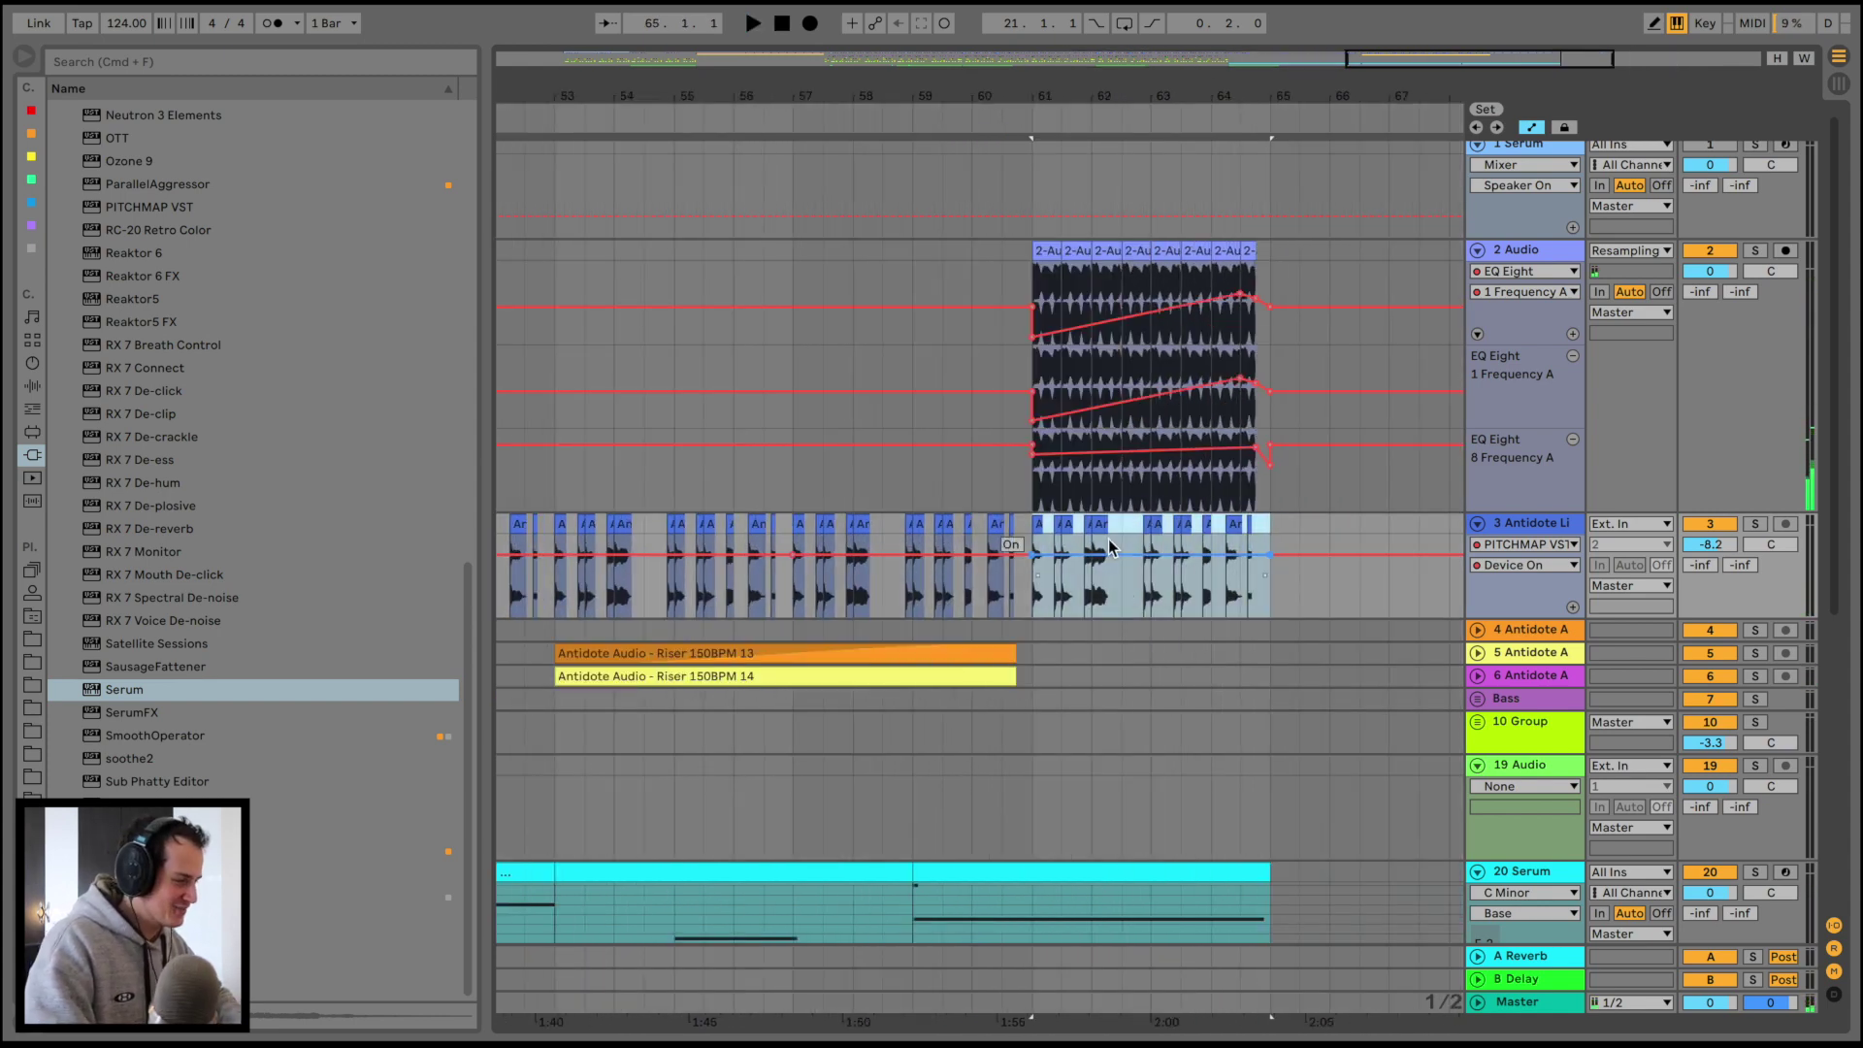
{"action": "key", "text": "space"}
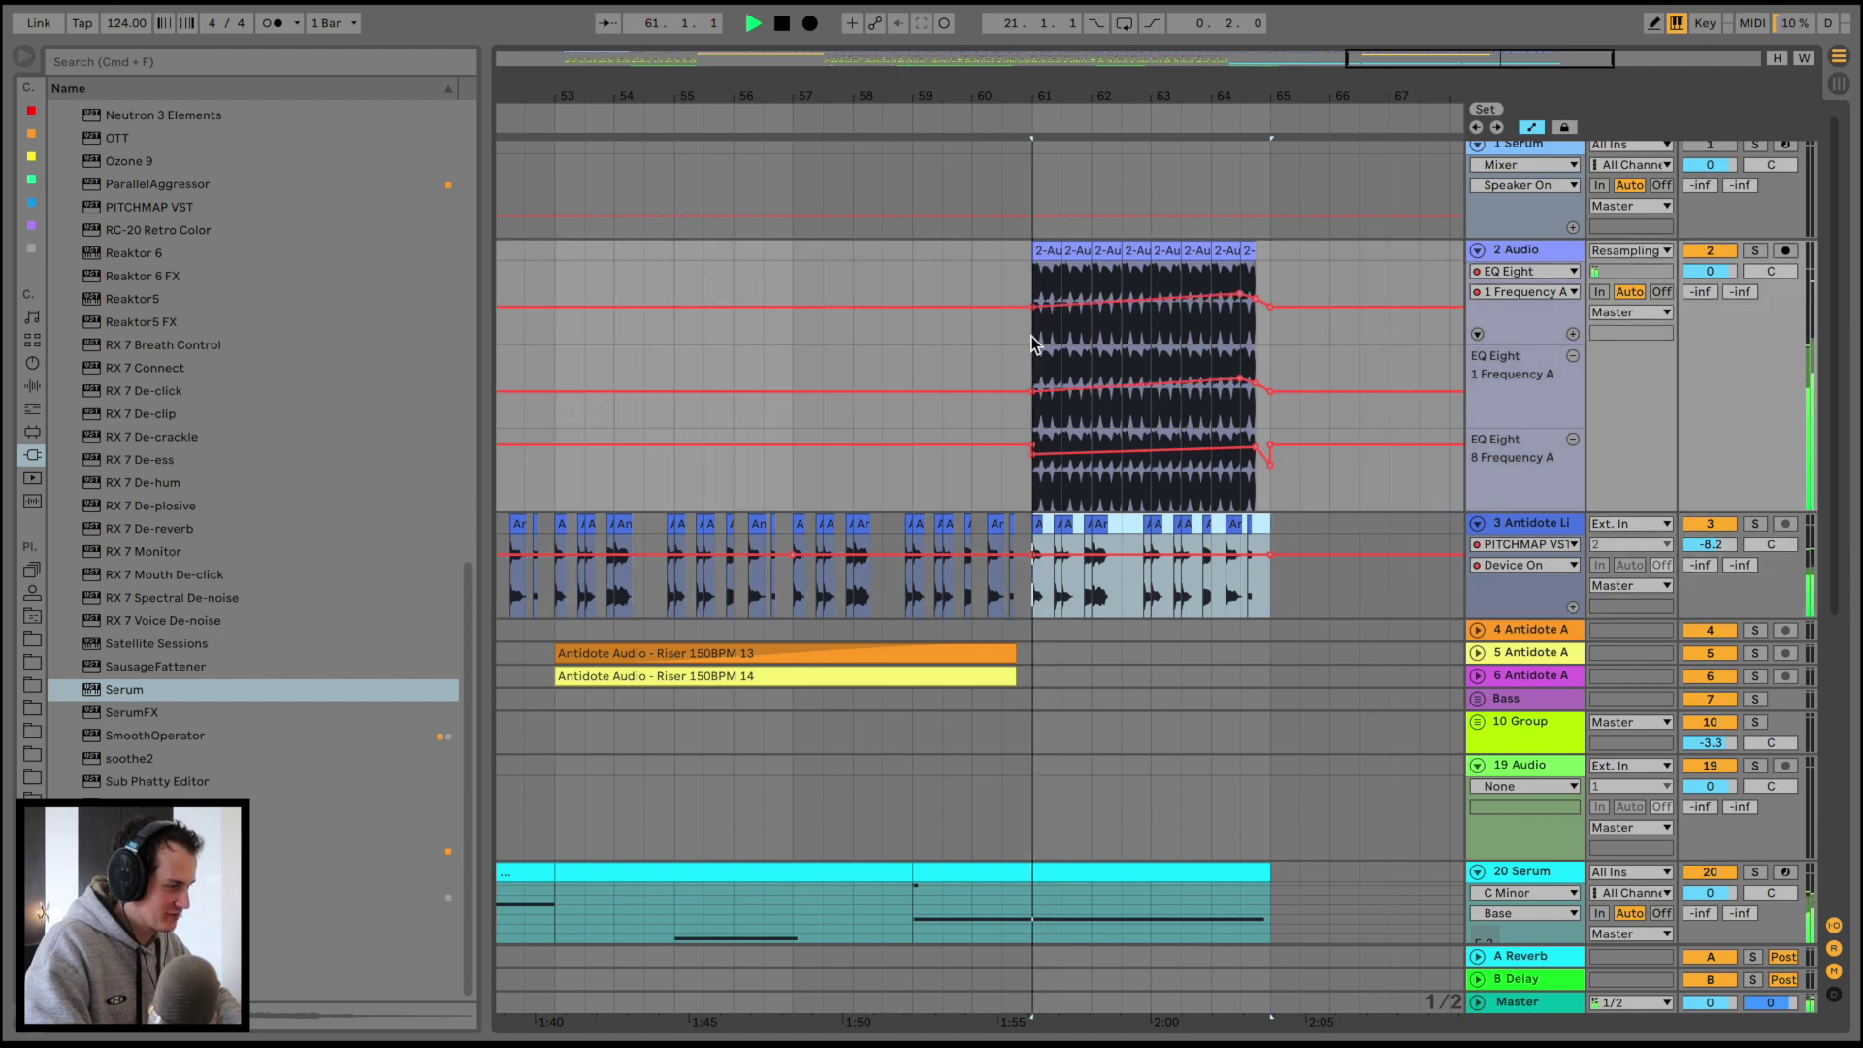
Raise the EQ Eight 1 Frequency A automation point at bar 61 on 2 Audio and slightly lower the one after bar 64 during playback
{"action": "key", "text": "space"}
{"action": "left_click_drag", "start_coordinate": [1002, 294], "coordinate": [996, 262]}
{"action": "left_click", "coordinate": [1003, 249]}
{"action": "key", "text": "space"}
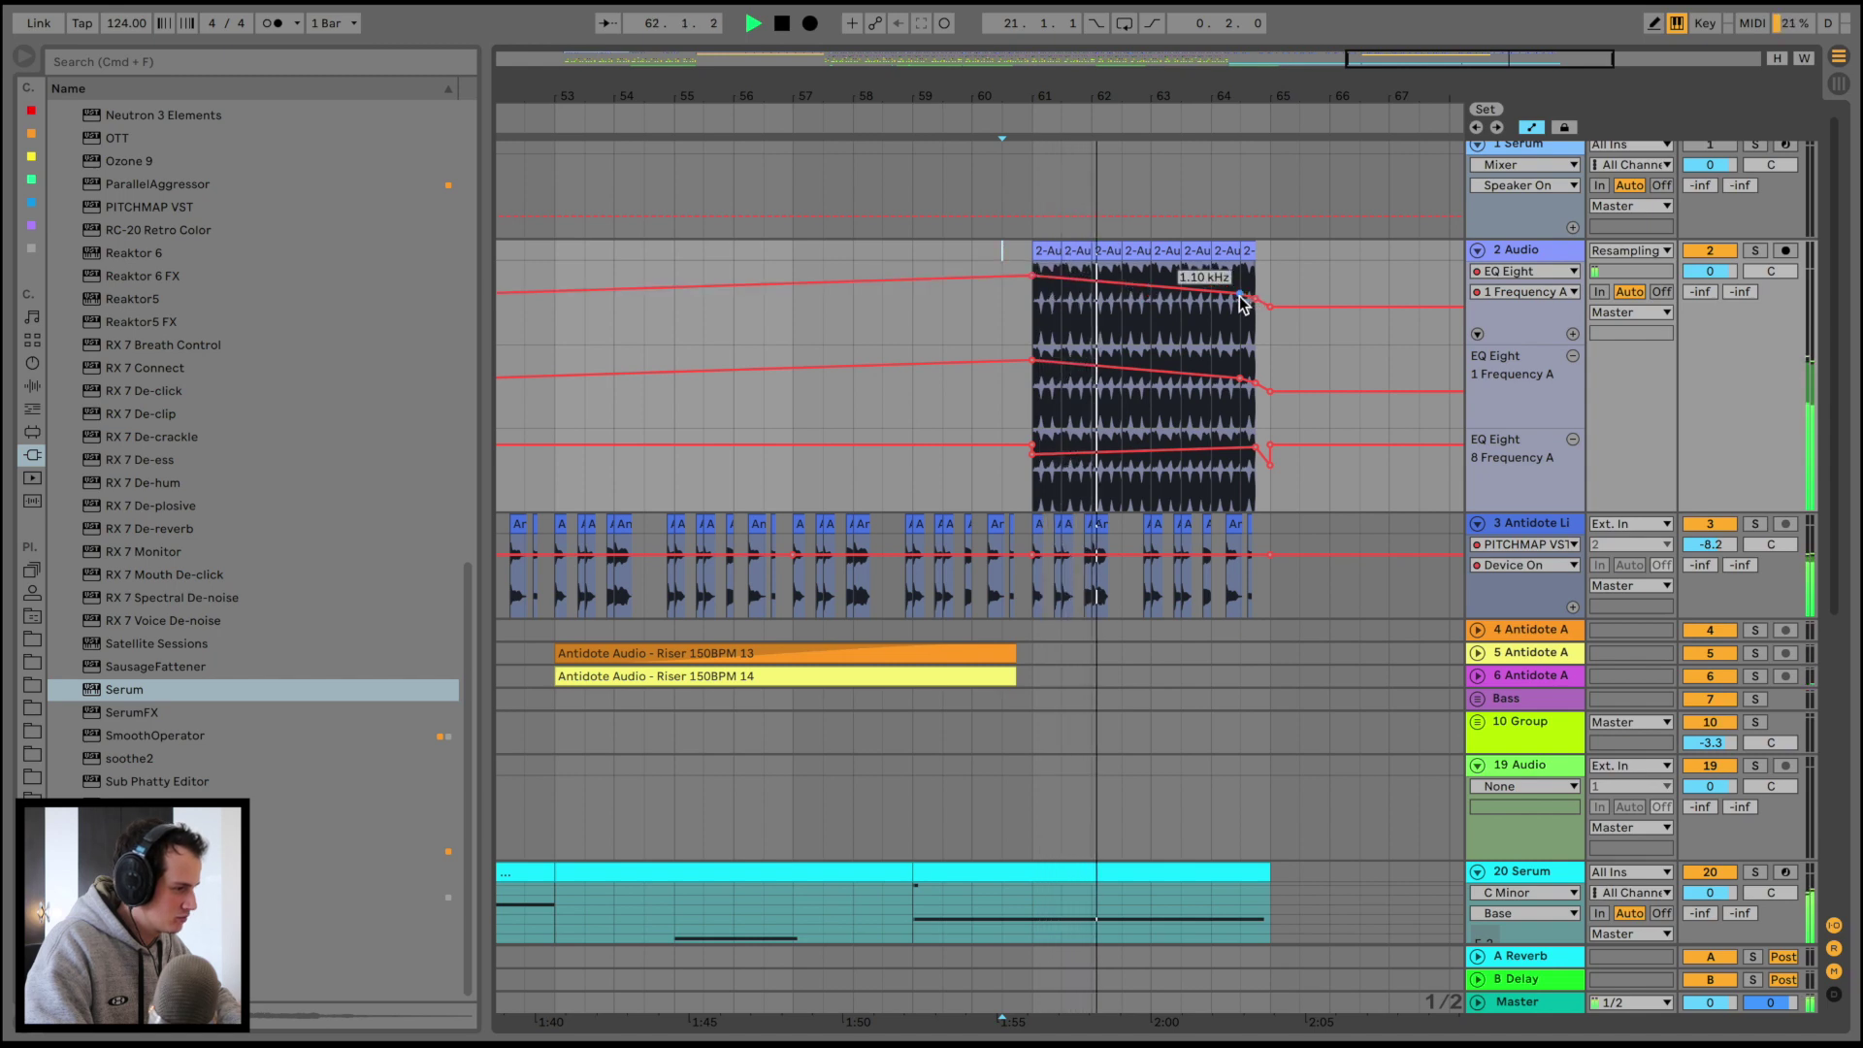
{"action": "left_click_drag", "start_coordinate": [1241, 293], "coordinate": [1241, 300]}
Try an Auto Filter on the 21 Serum arp with its frequency lowered to 26.0 Hz
{"action": "scroll", "coordinate": [1352, 644], "scroll_direction": "down", "scroll_amount": 5}
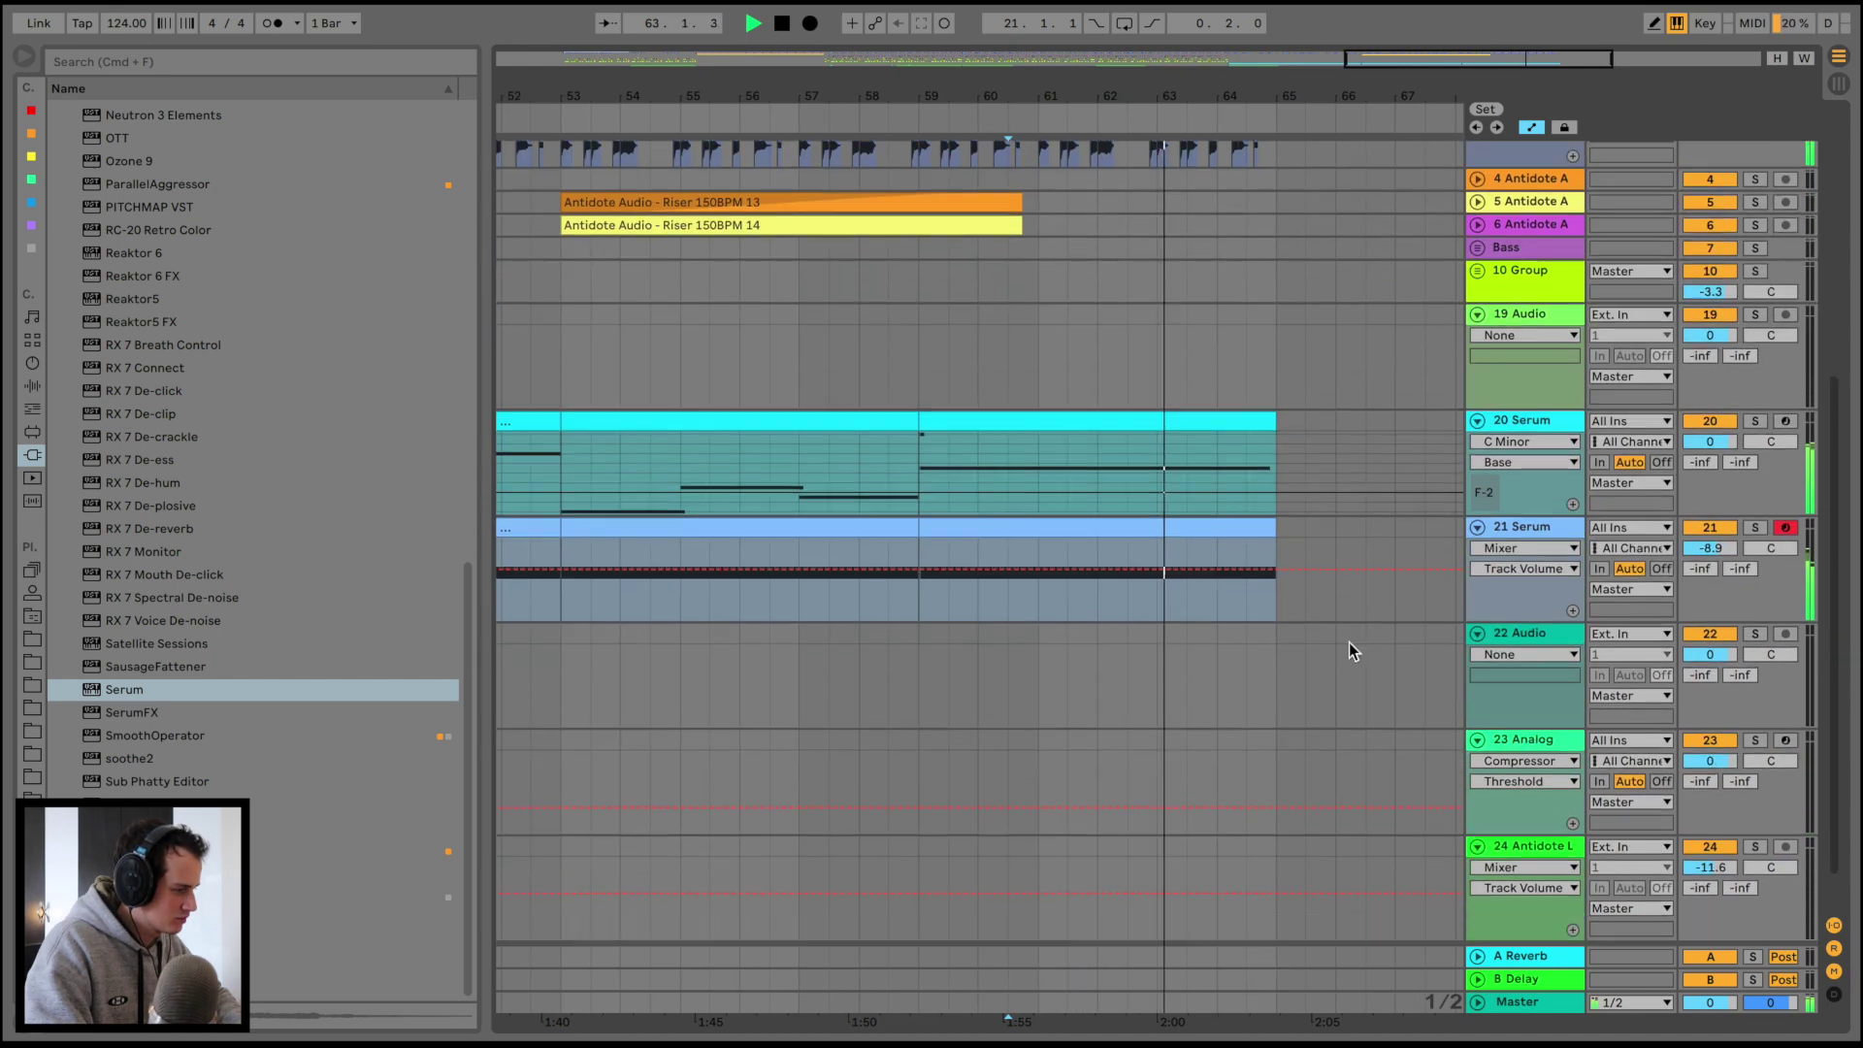
{"action": "double_click", "coordinate": [1534, 528]}
{"action": "scroll", "coordinate": [111, 233], "scroll_direction": "up", "scroll_amount": 10}
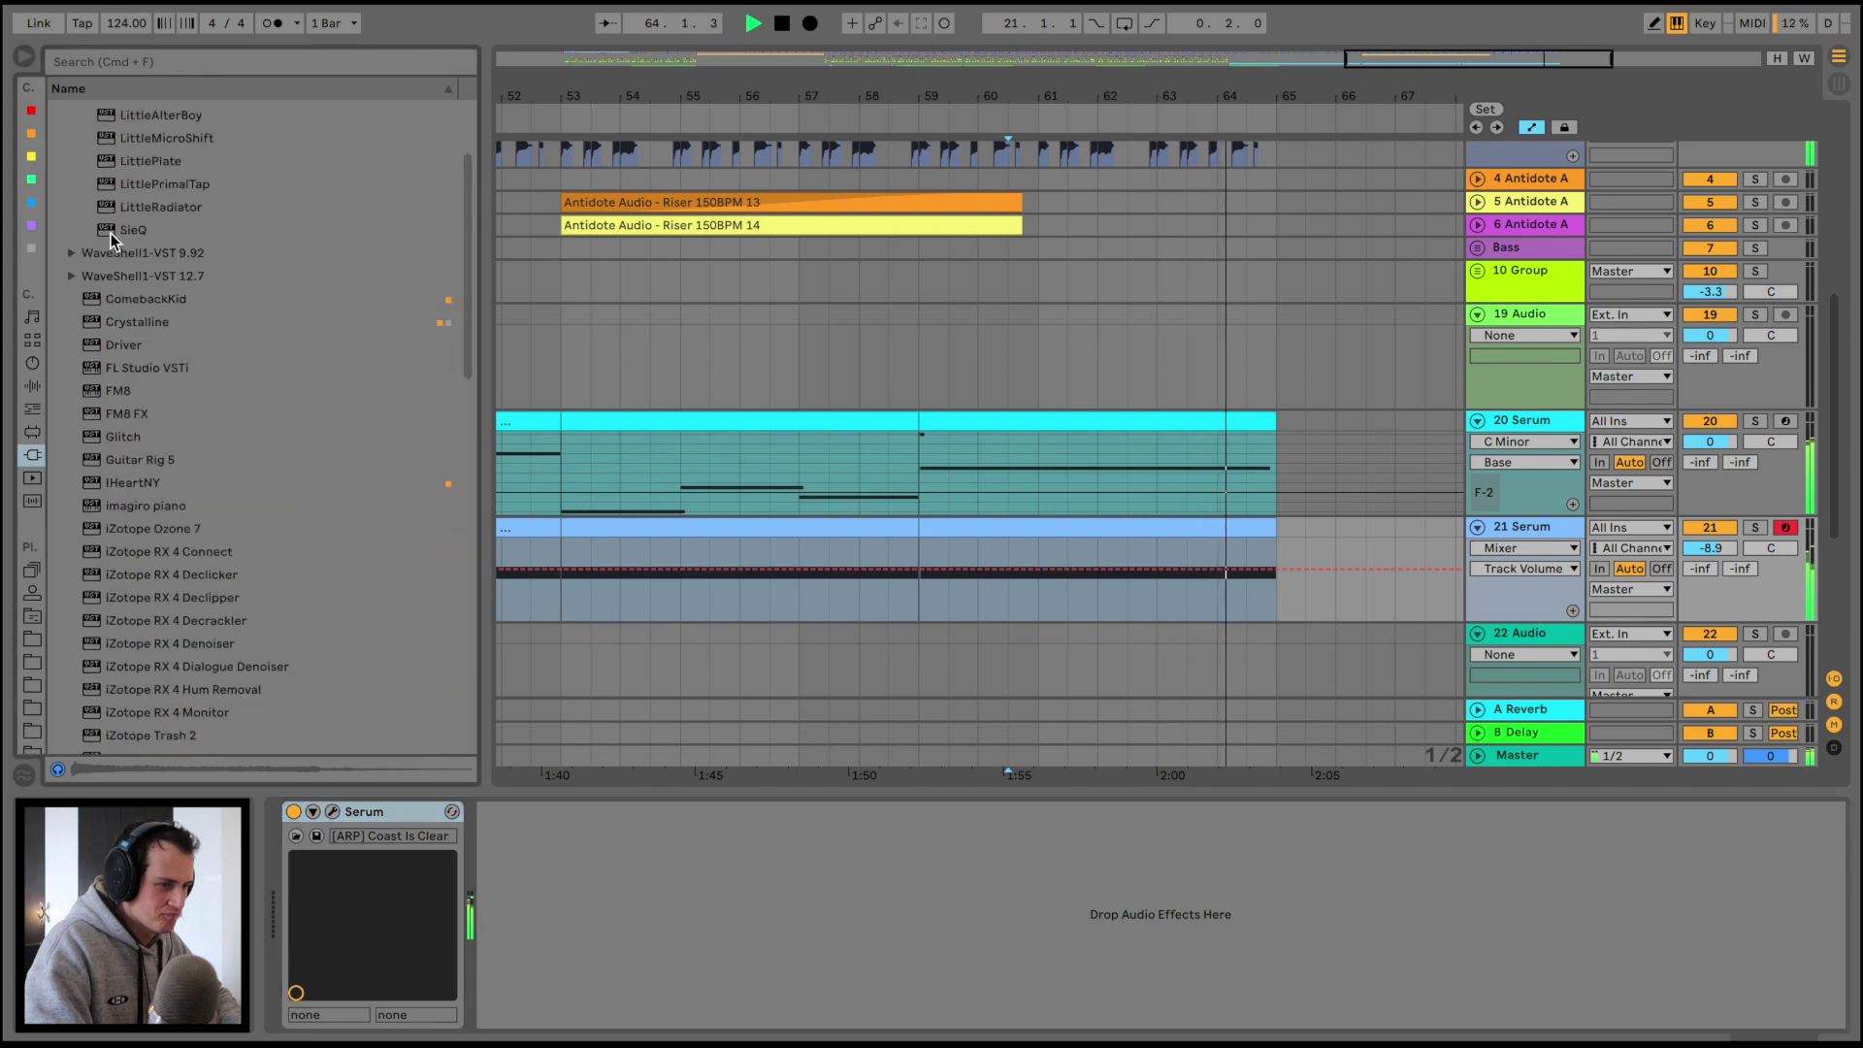
{"action": "left_click", "coordinate": [32, 386]}
{"action": "key", "text": "space"}
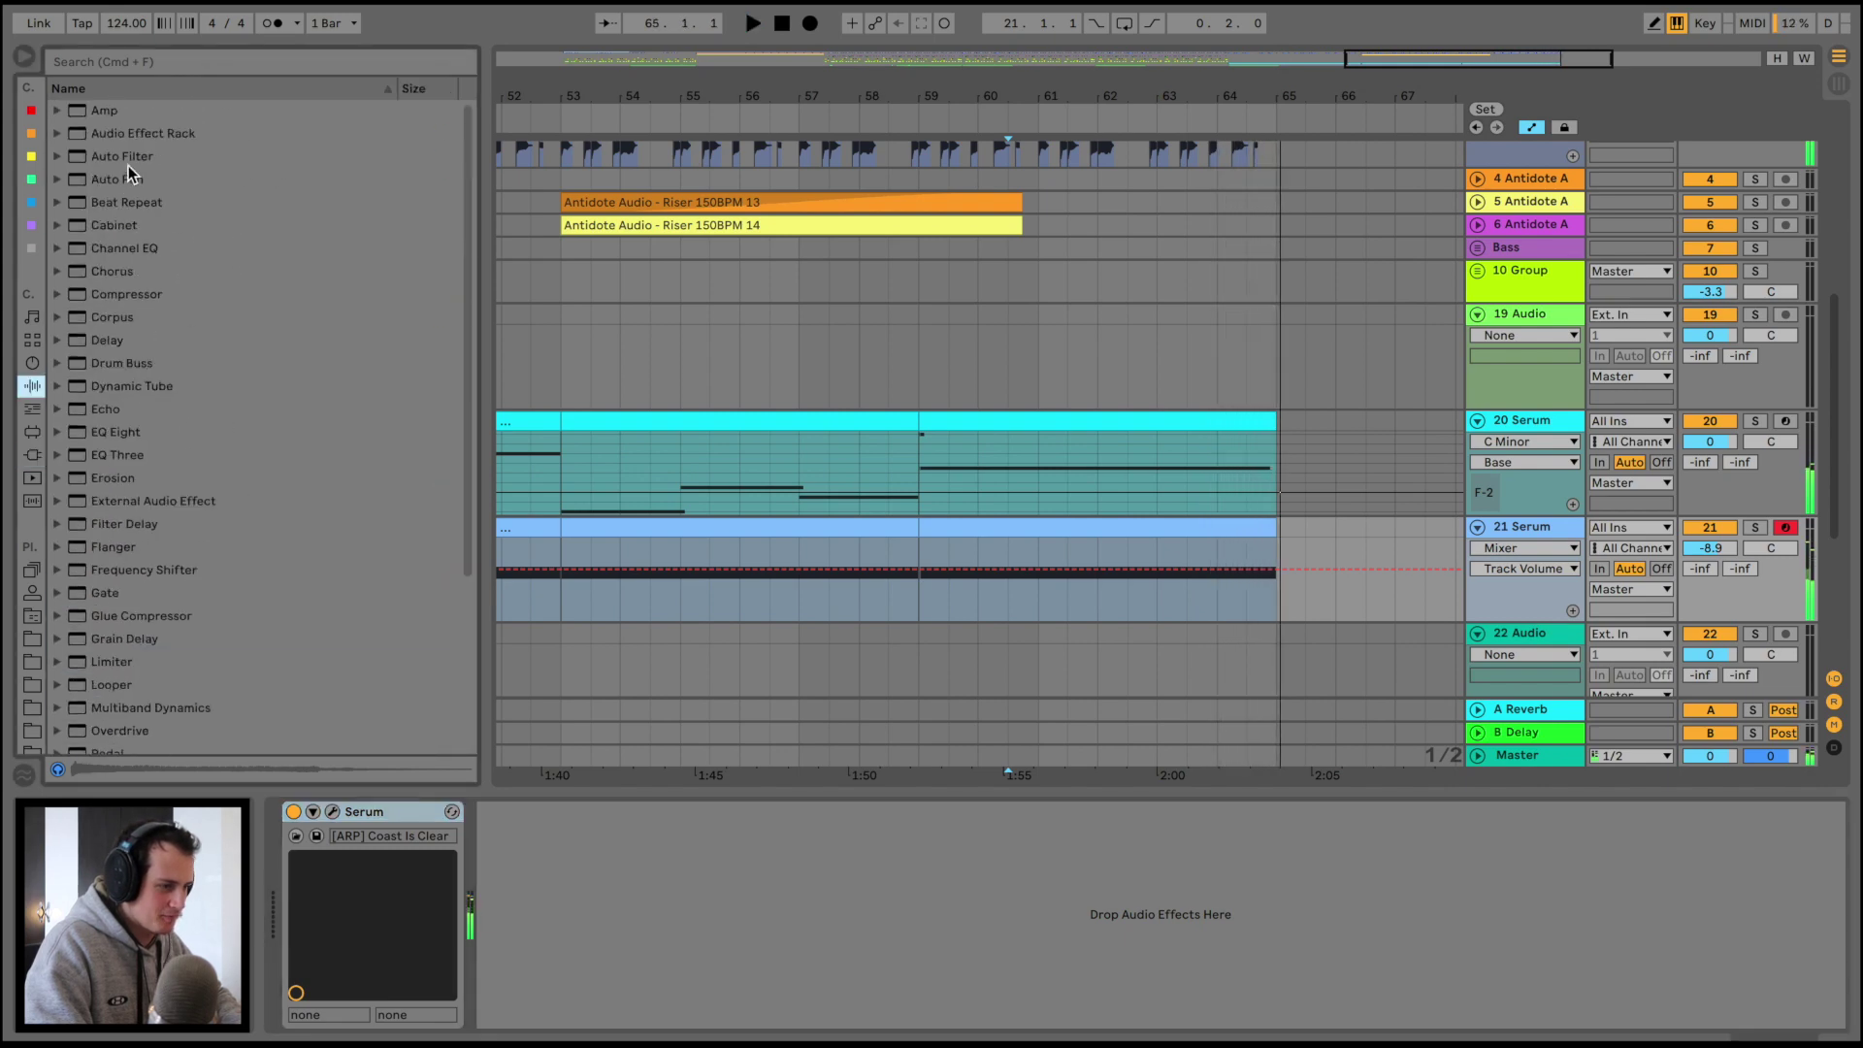
{"action": "left_click_drag", "start_coordinate": [128, 165], "coordinate": [603, 947]}
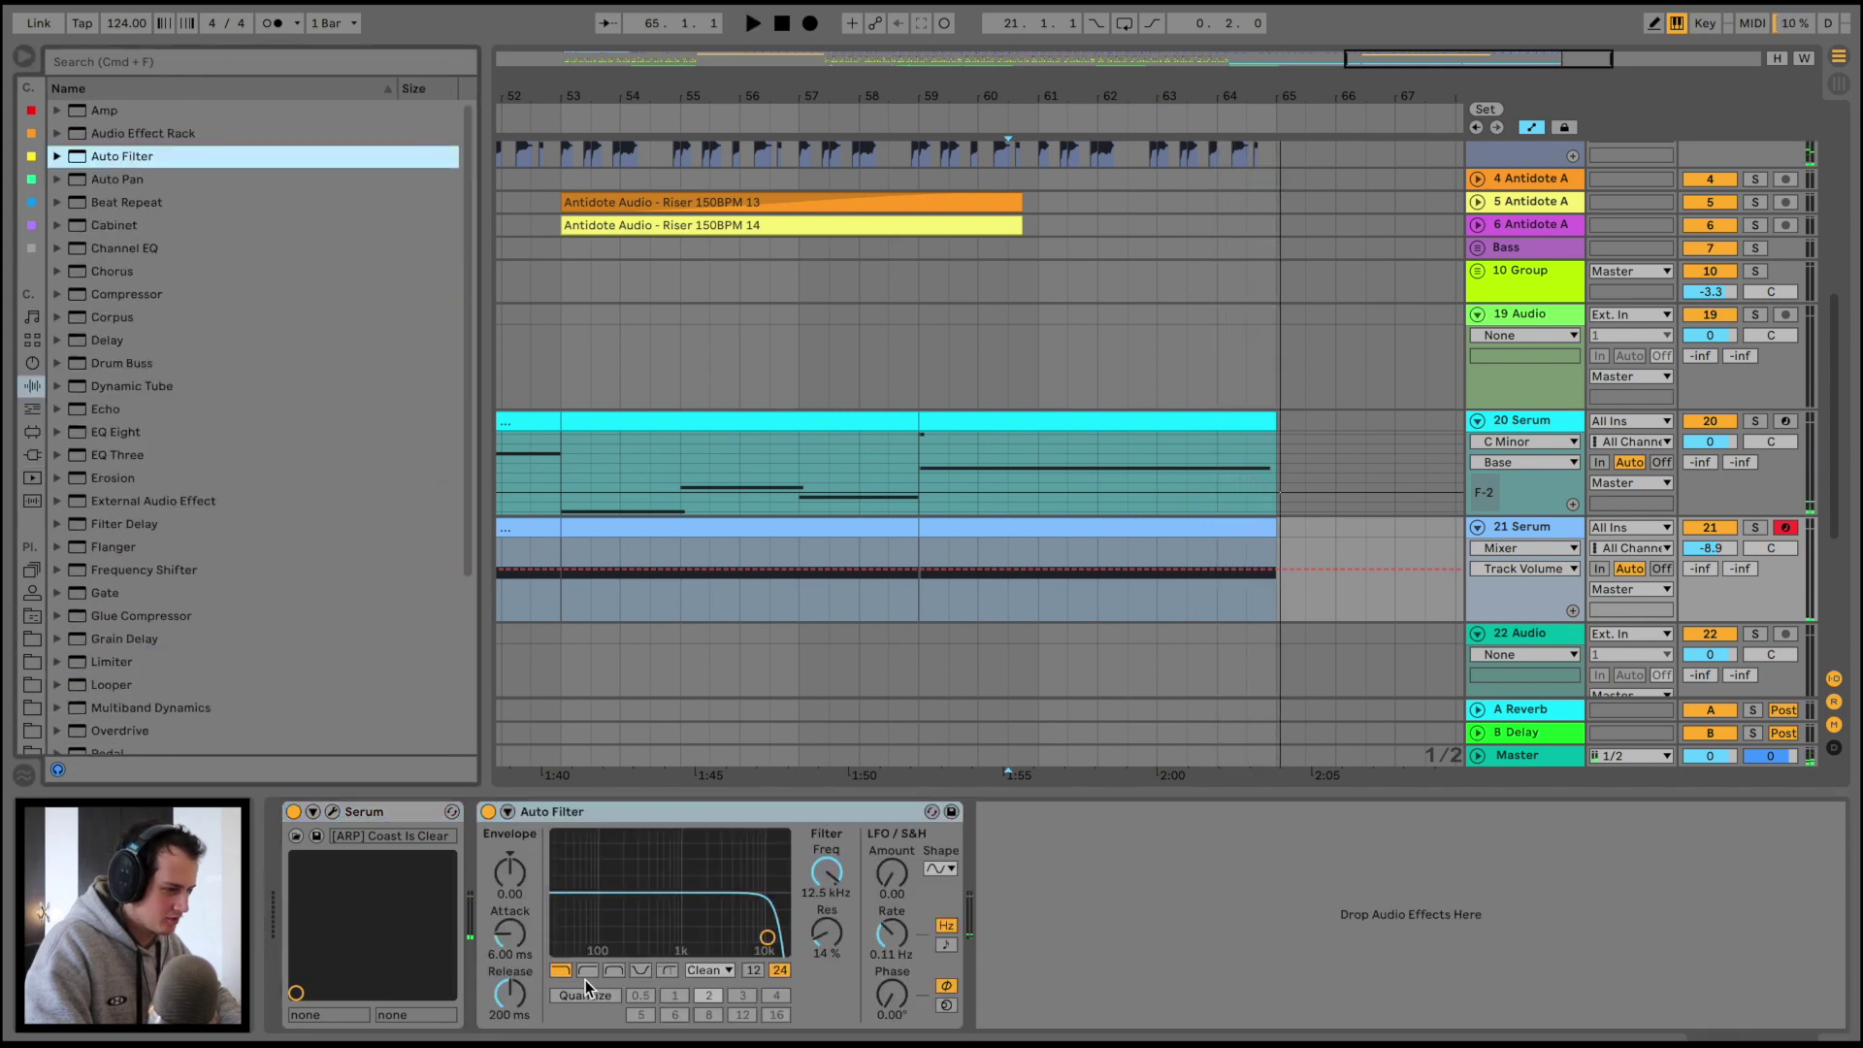
{"action": "left_click_drag", "start_coordinate": [818, 878], "coordinate": [819, 971]}
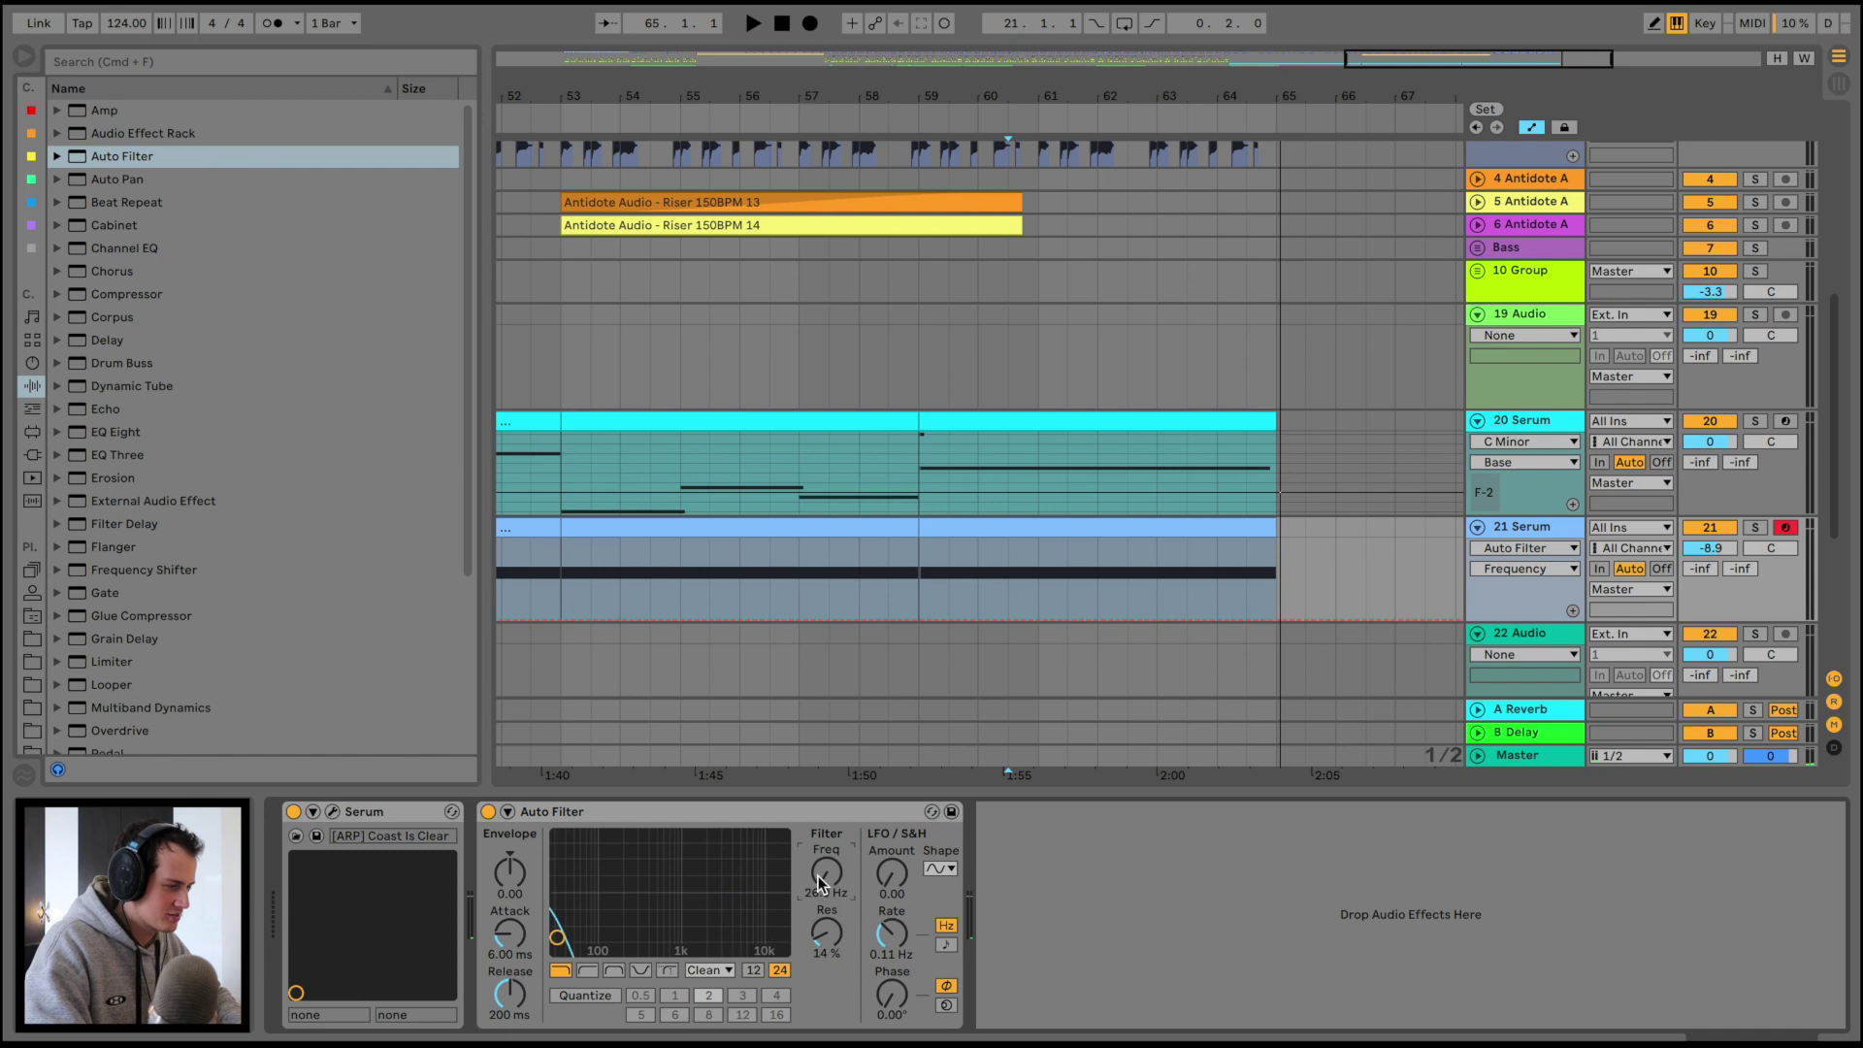
Try a filter frequency rise on 21 Serum from bar 59 to 1.37 kHz near bar 65, then undo it and remove the Auto Filter
{"action": "left_click", "coordinate": [917, 614]}
{"action": "left_click", "coordinate": [1284, 615]}
{"action": "key", "text": "space"}
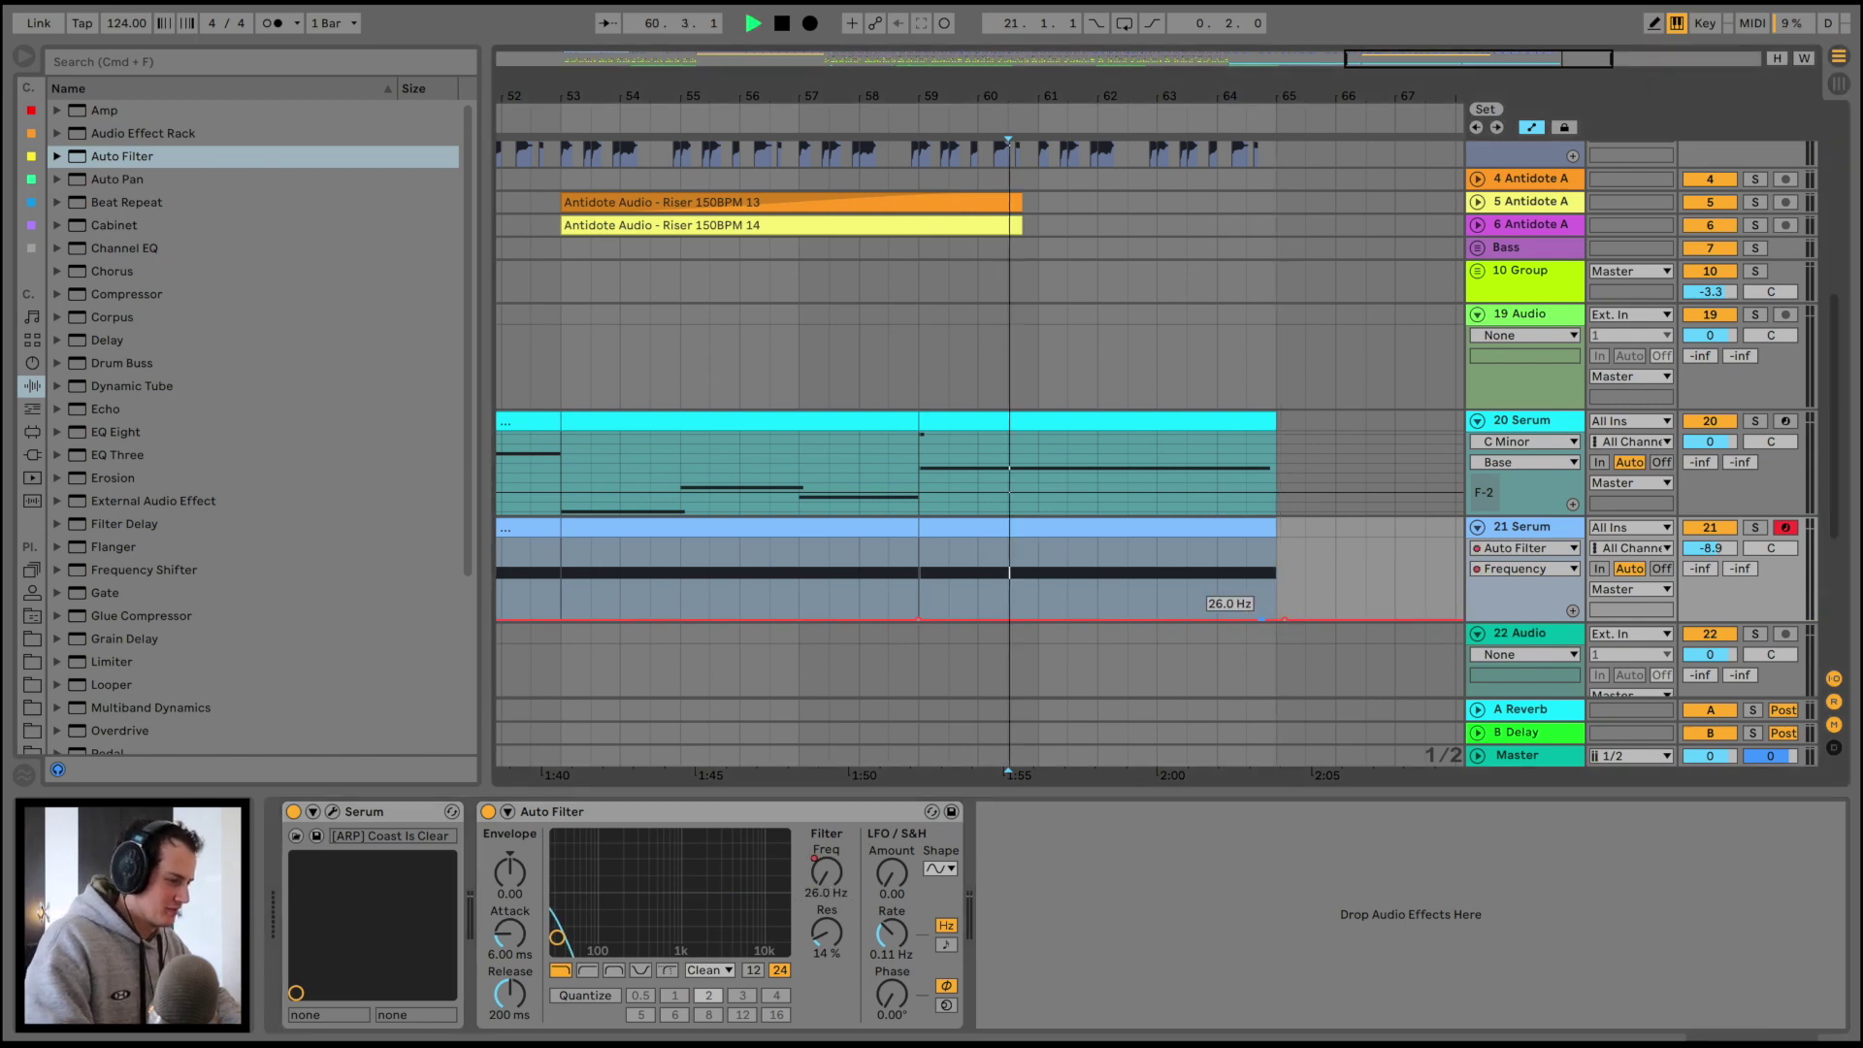
{"action": "left_click_drag", "start_coordinate": [1262, 617], "coordinate": [1262, 571]}
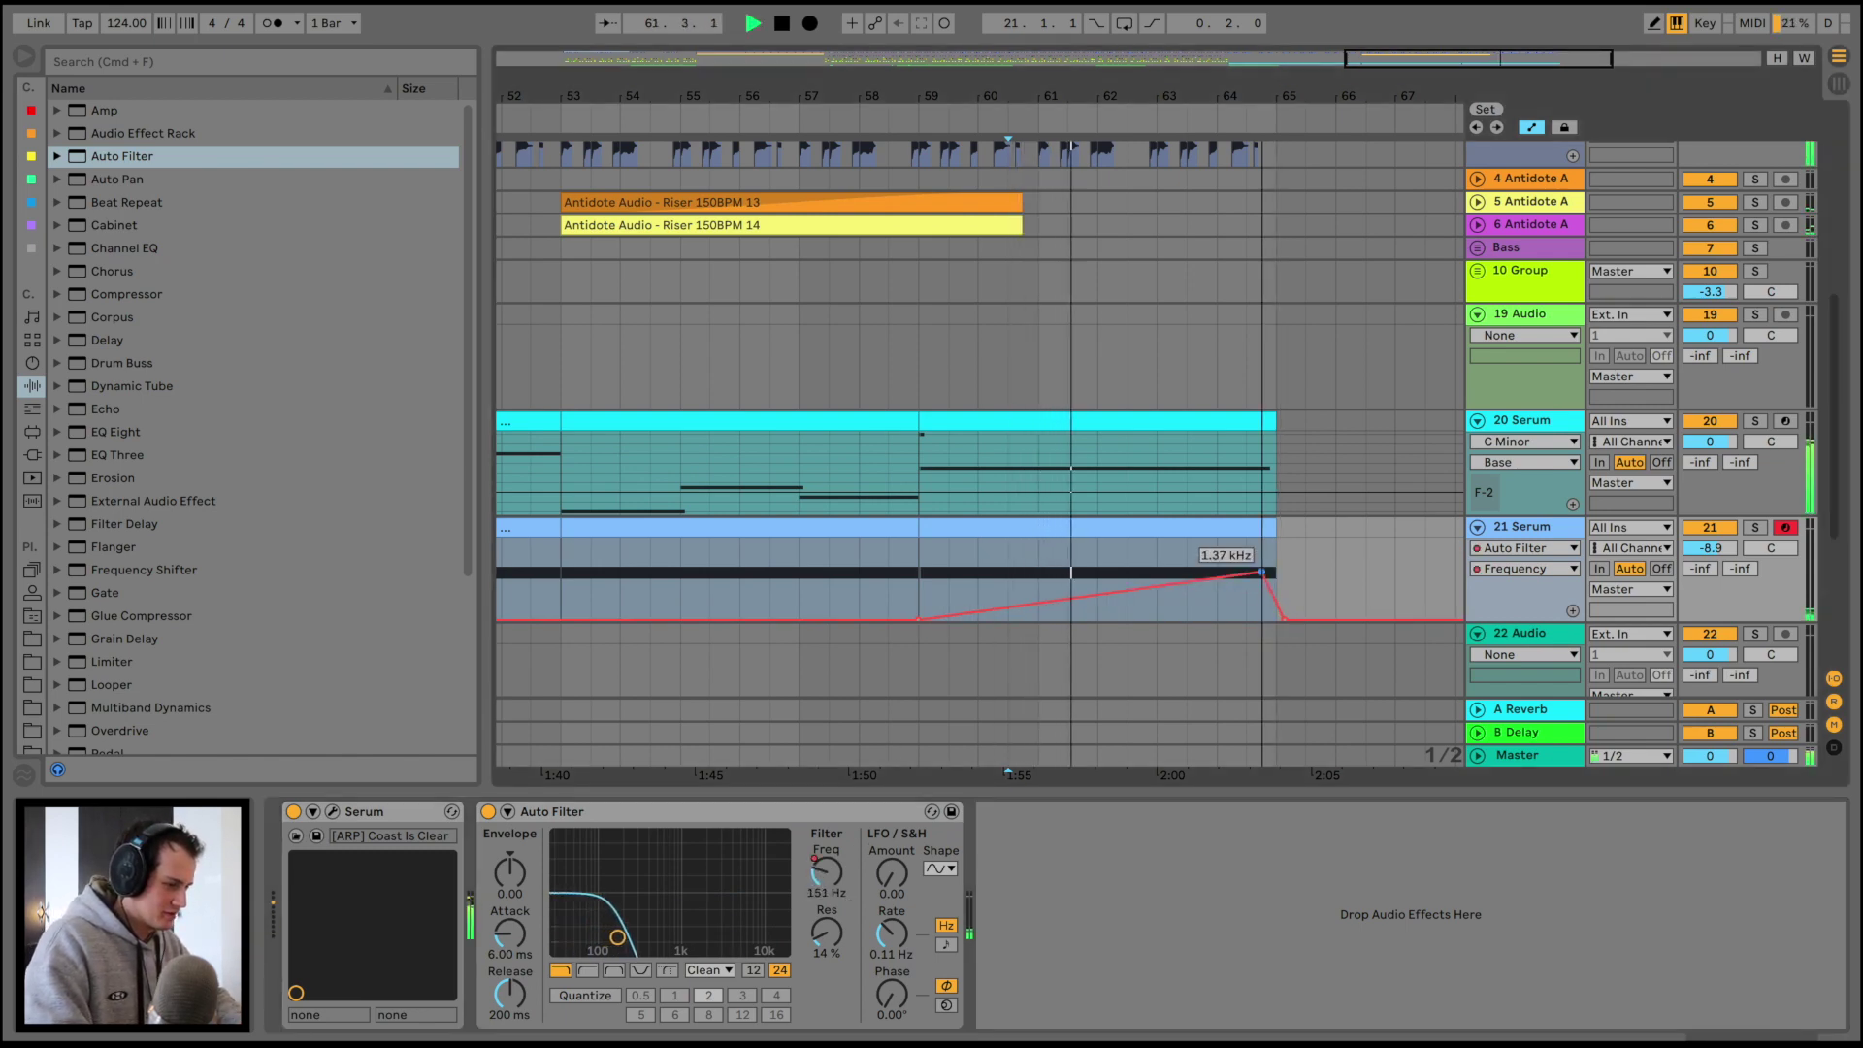
{"action": "key", "text": "super+z"}
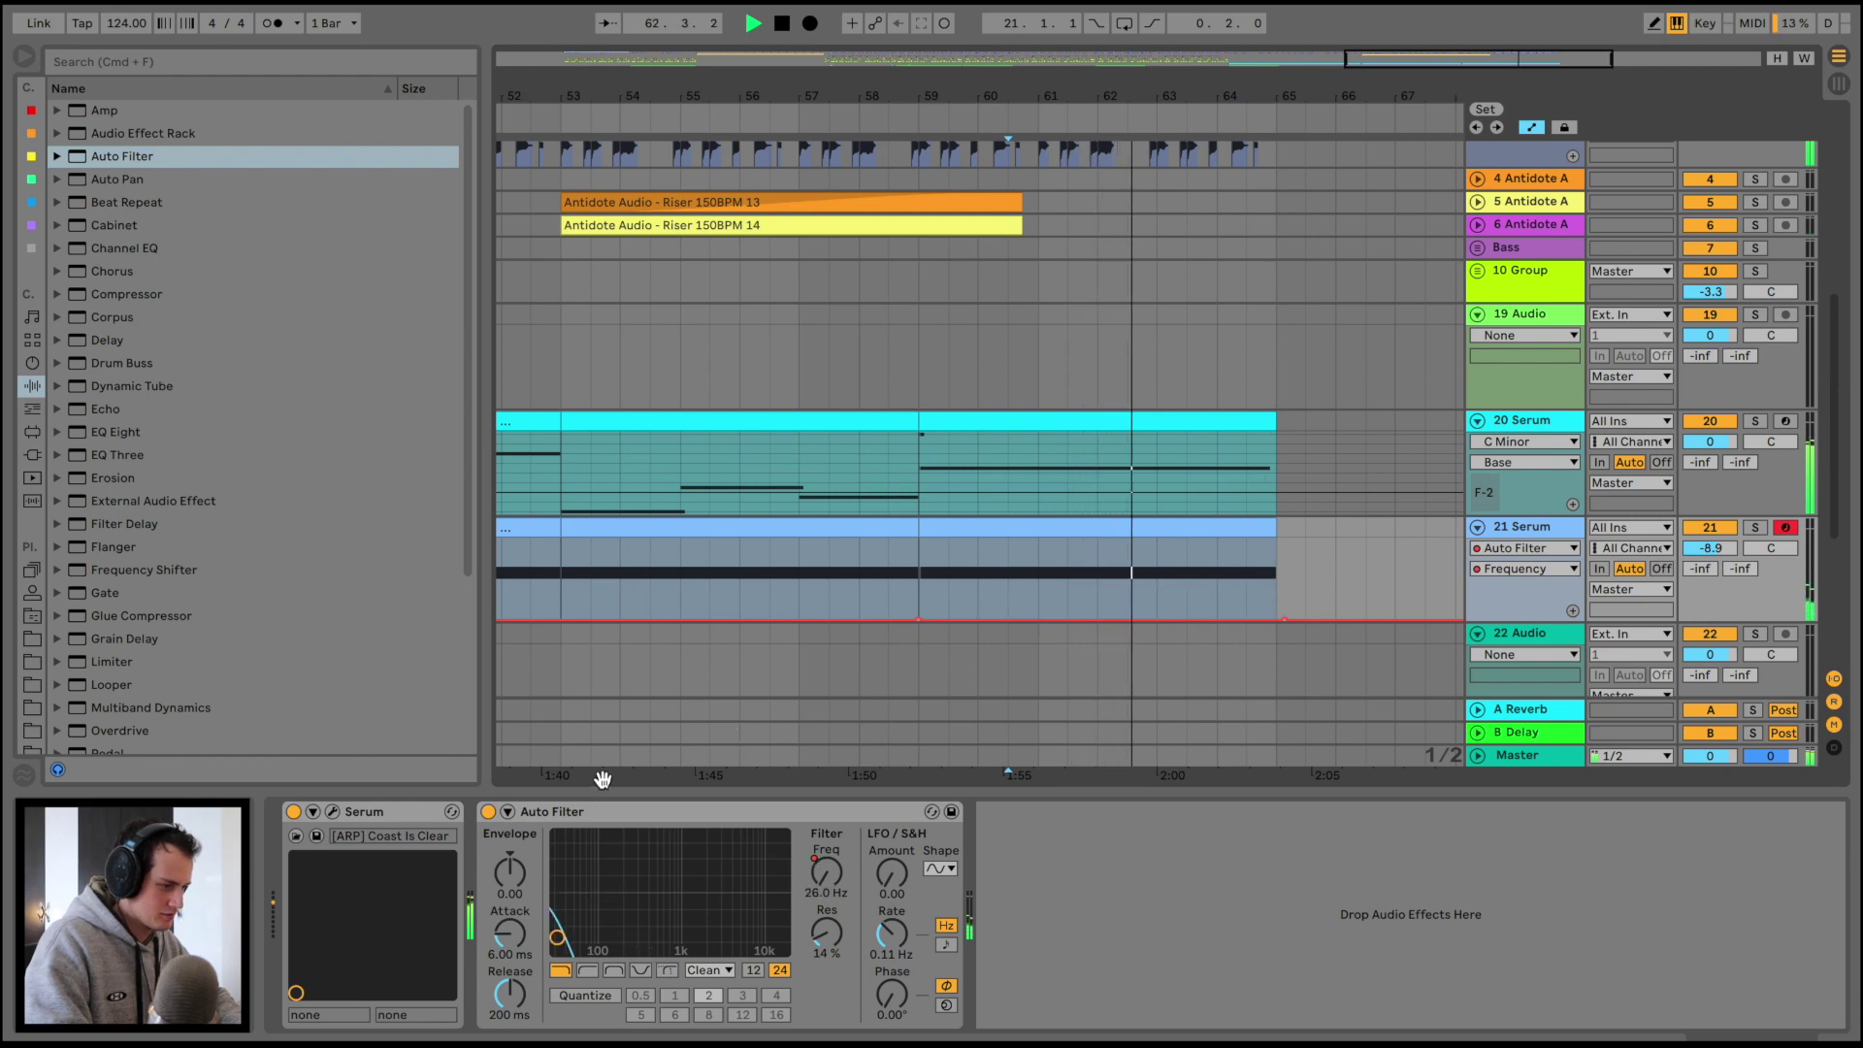
{"action": "key", "text": "space"}
{"action": "left_click", "coordinate": [571, 813]}
{"action": "key", "text": "Delete"}
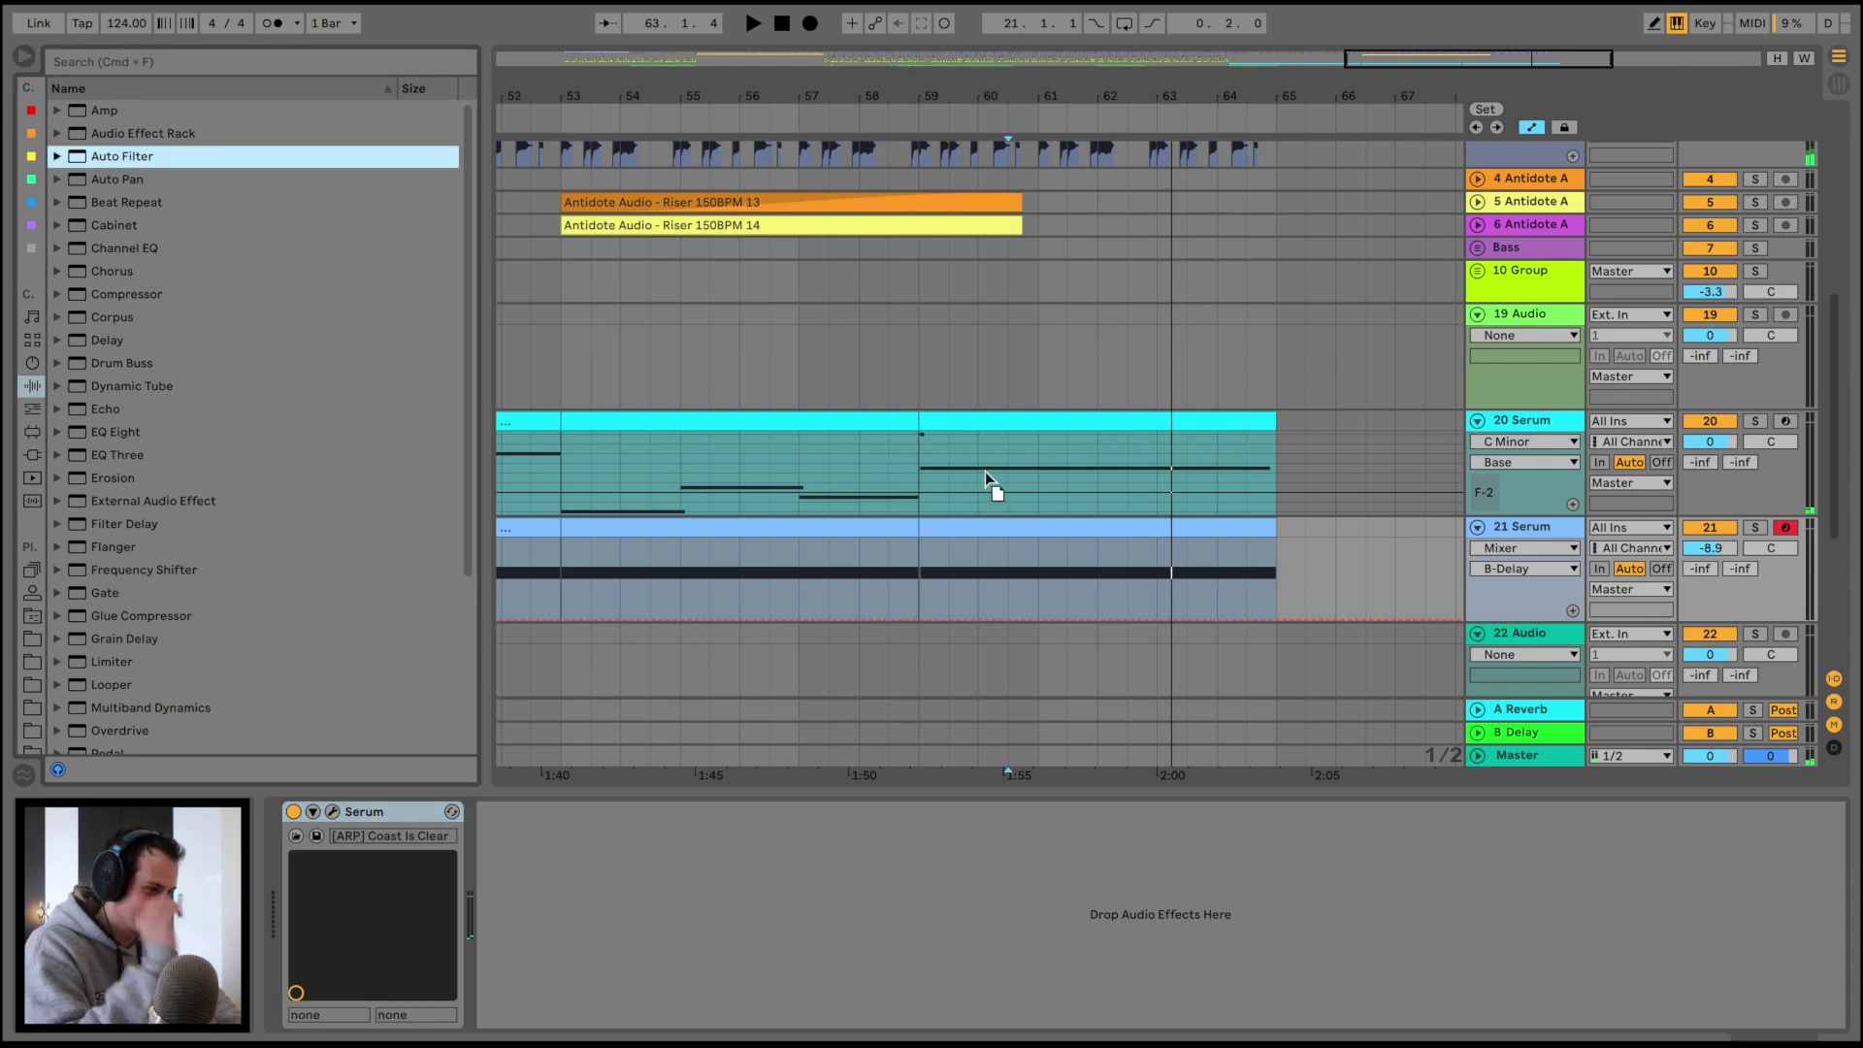
Add a high-pass Auto Filter at the end of the 20 Serum chain and automate its frequency from minimum at bar 59 to 2.04 kHz at bar 65
{"action": "left_click", "coordinate": [953, 468]}
{"action": "left_click", "coordinate": [890, 465]}
{"action": "scroll", "coordinate": [1256, 859], "scroll_direction": "right", "scroll_amount": 5}
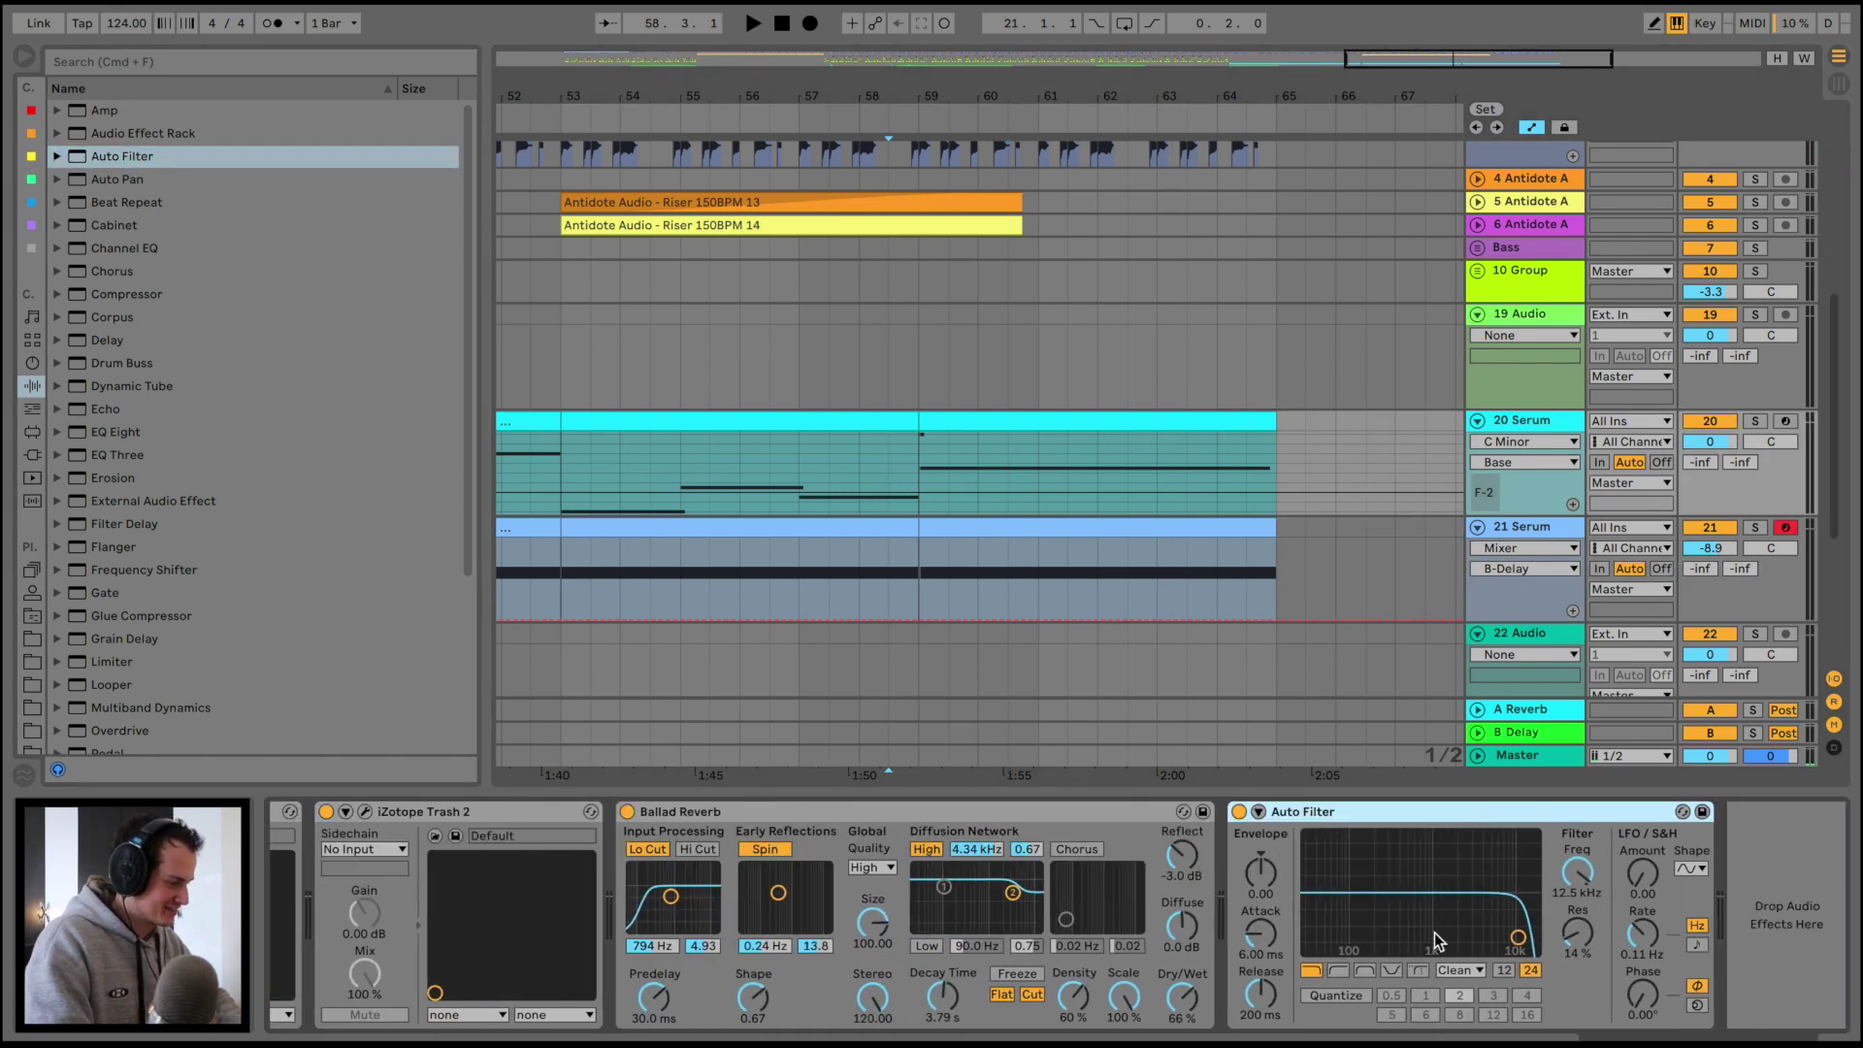
{"action": "left_click", "coordinate": [1340, 971]}
{"action": "key", "text": "space"}
{"action": "left_click_drag", "start_coordinate": [1567, 879], "coordinate": [1566, 1009]}
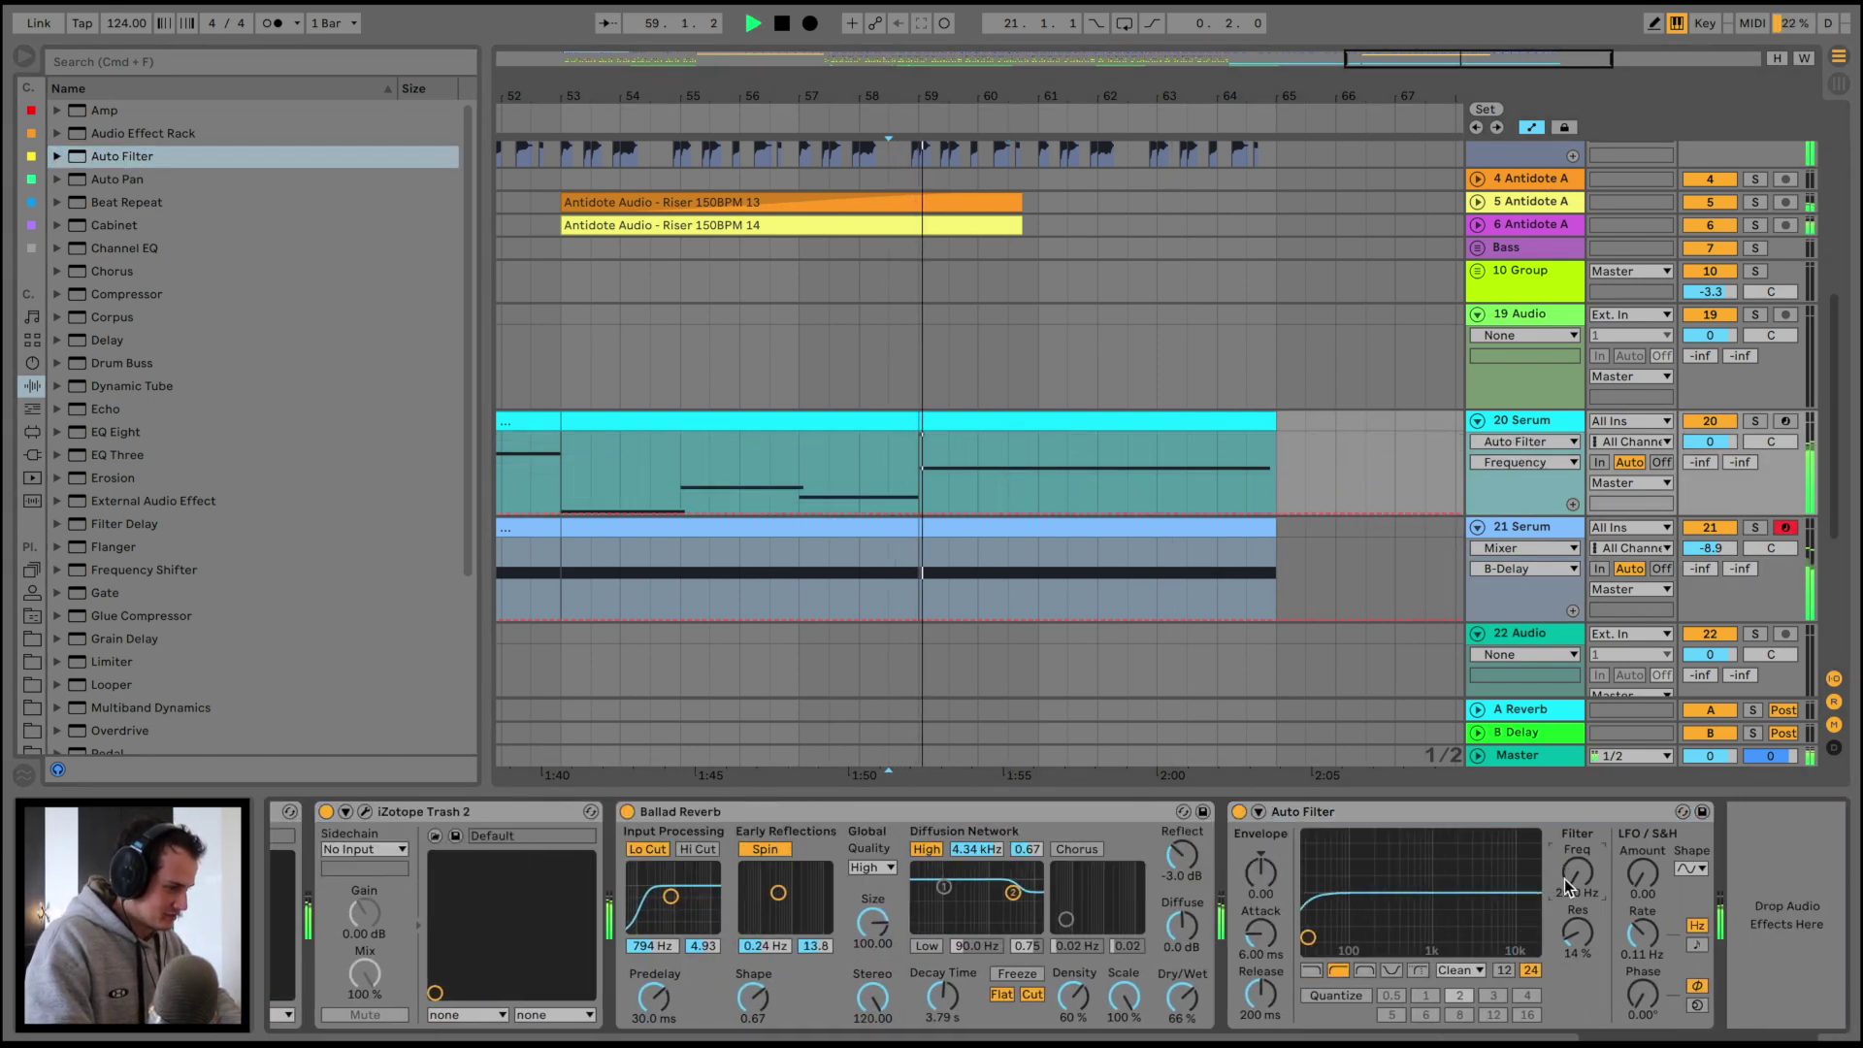
{"action": "left_click", "coordinate": [923, 511]}
{"action": "left_click", "coordinate": [1273, 456]}
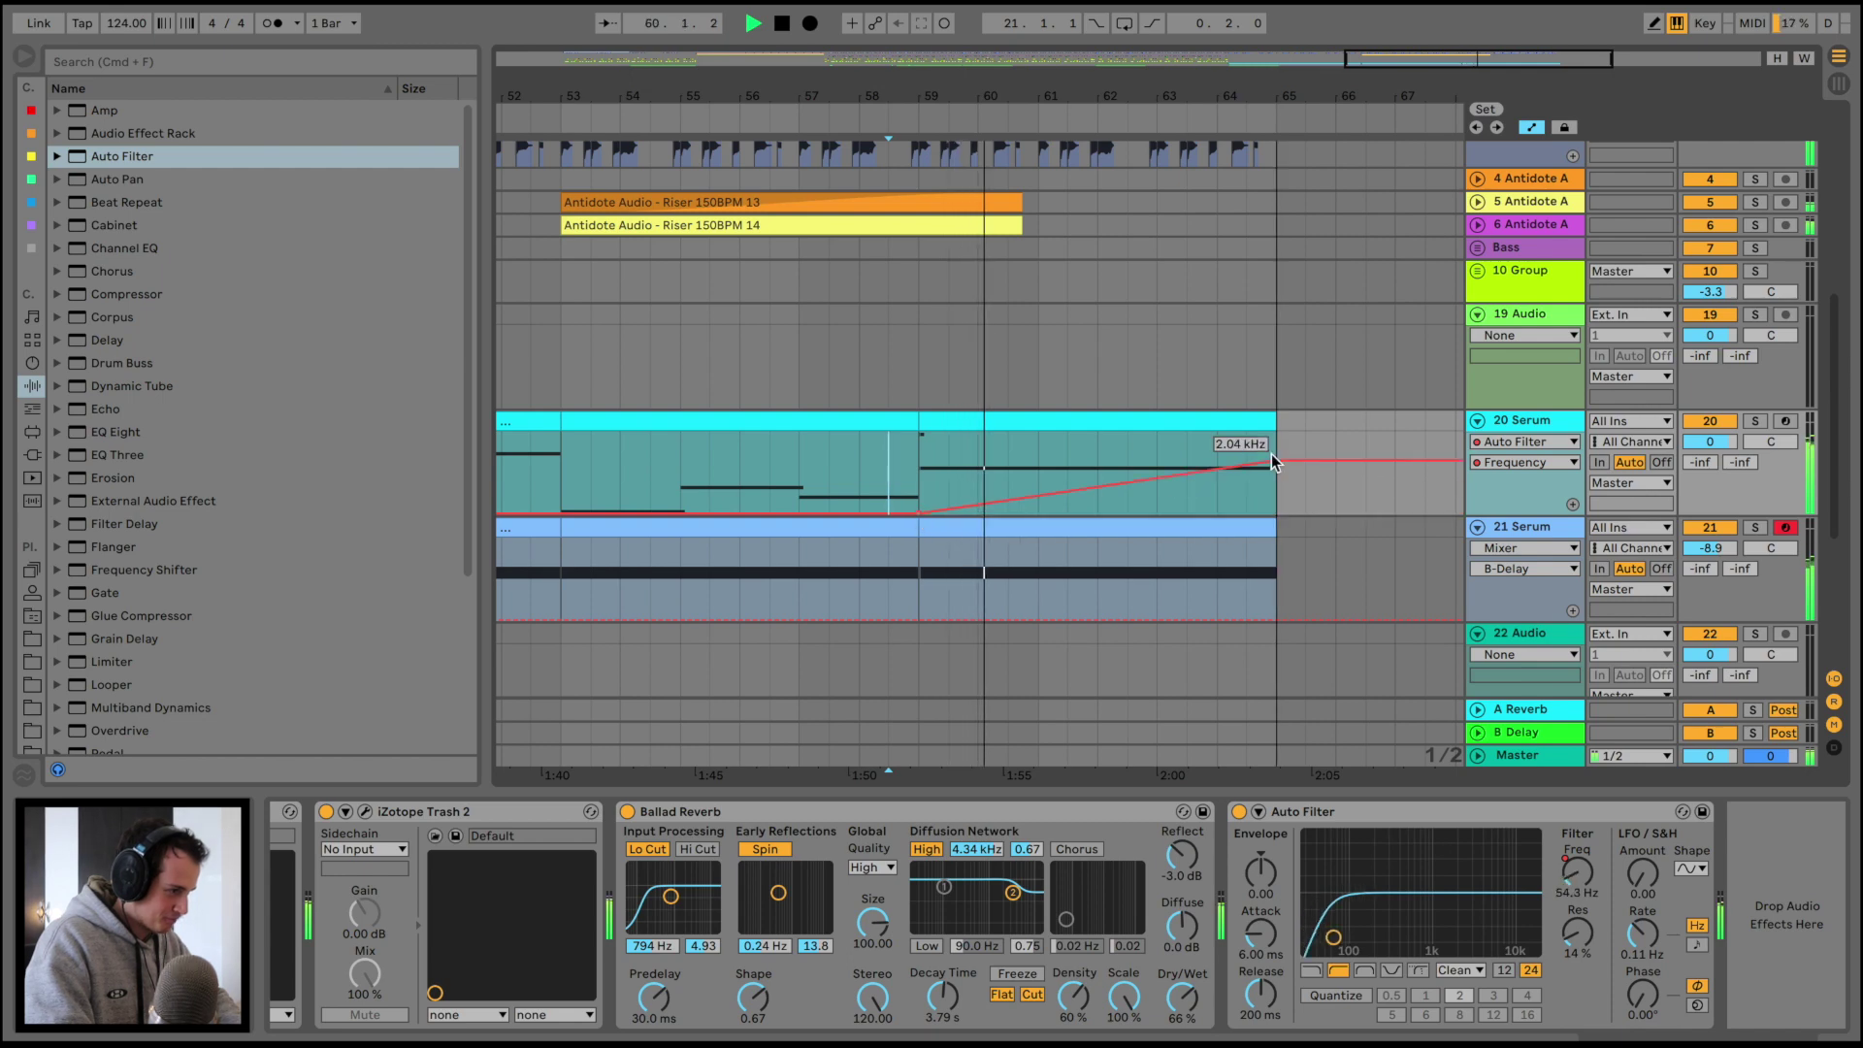
Move both 150BPM riser clips on tracks 5 and 6 to start at bar 57
{"action": "left_click", "coordinate": [999, 225]}
{"action": "left_click", "coordinate": [982, 203], "text": "shift"}
{"action": "left_click_drag", "start_coordinate": [978, 202], "coordinate": [1204, 202]}
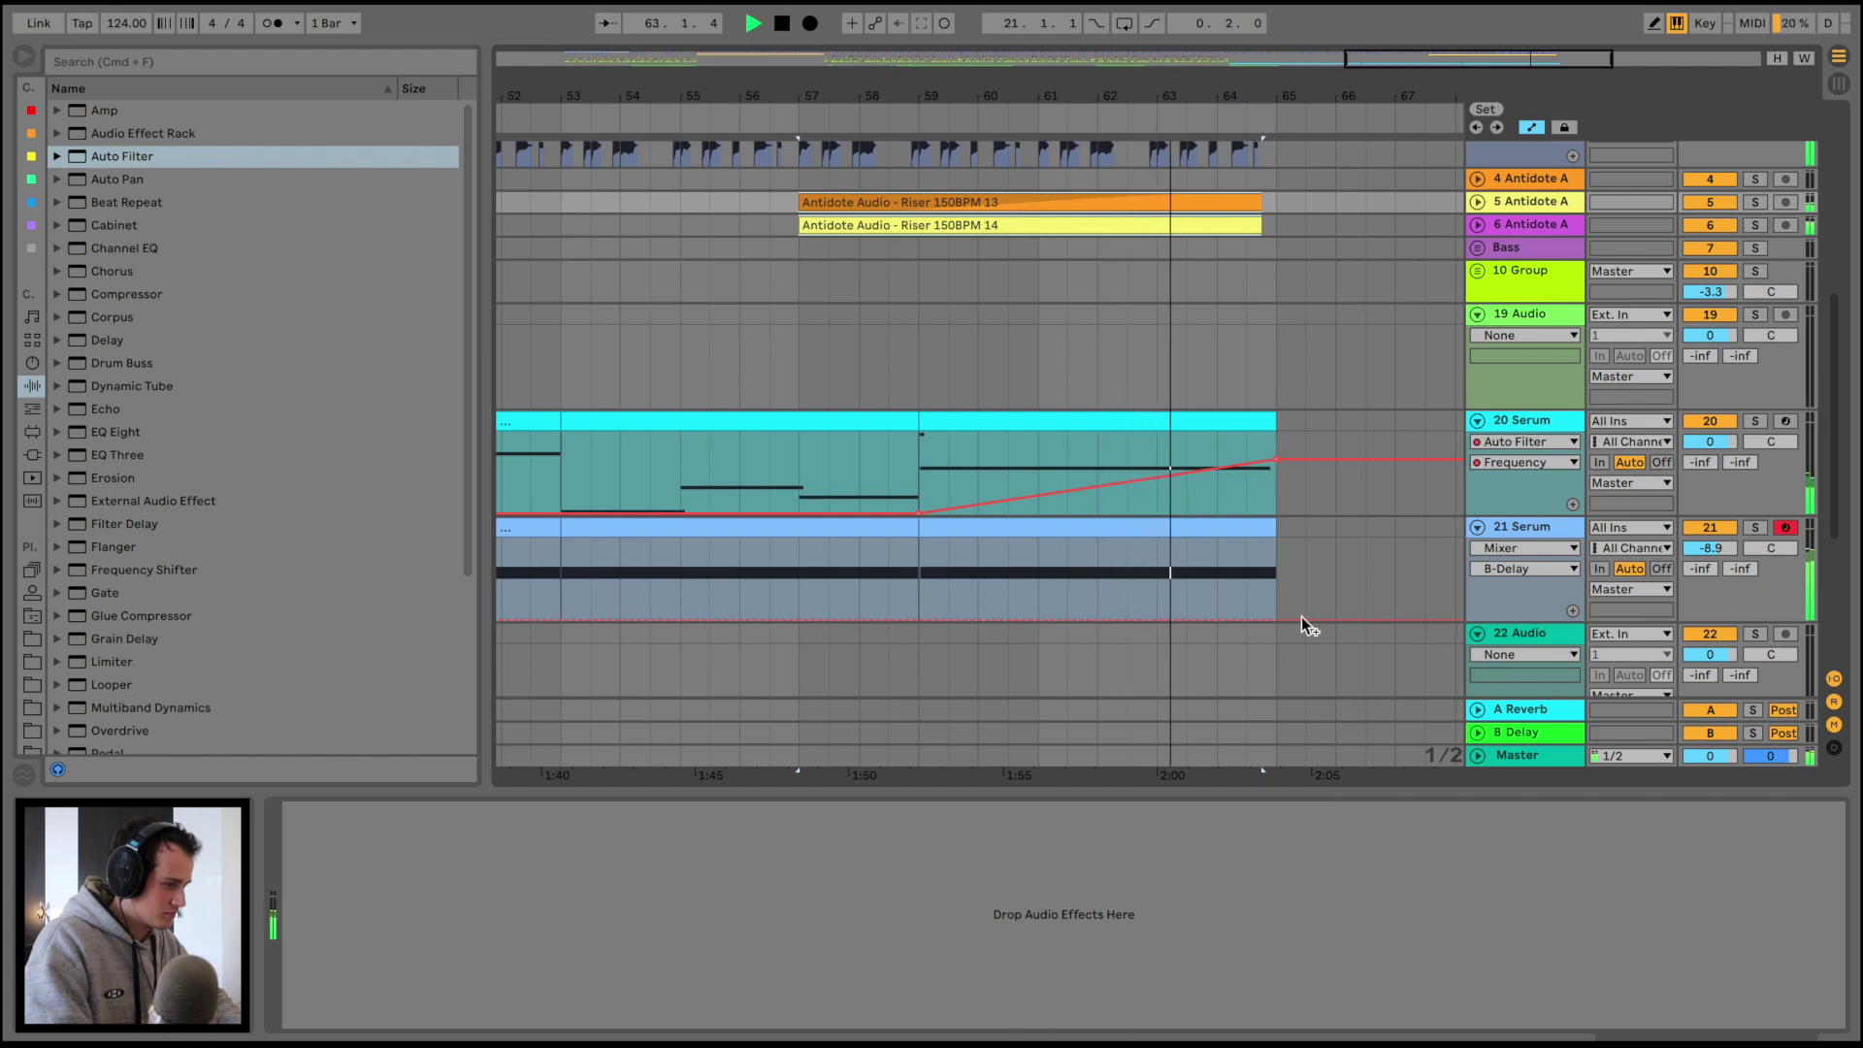
Stop playback, hide the device view and fold all tracks to overview the whole arrangement
{"action": "left_click_drag", "start_coordinate": [1335, 791], "coordinate": [1341, 961]}
{"action": "left_click_drag", "start_coordinate": [1238, 97], "coordinate": [1304, 95]}
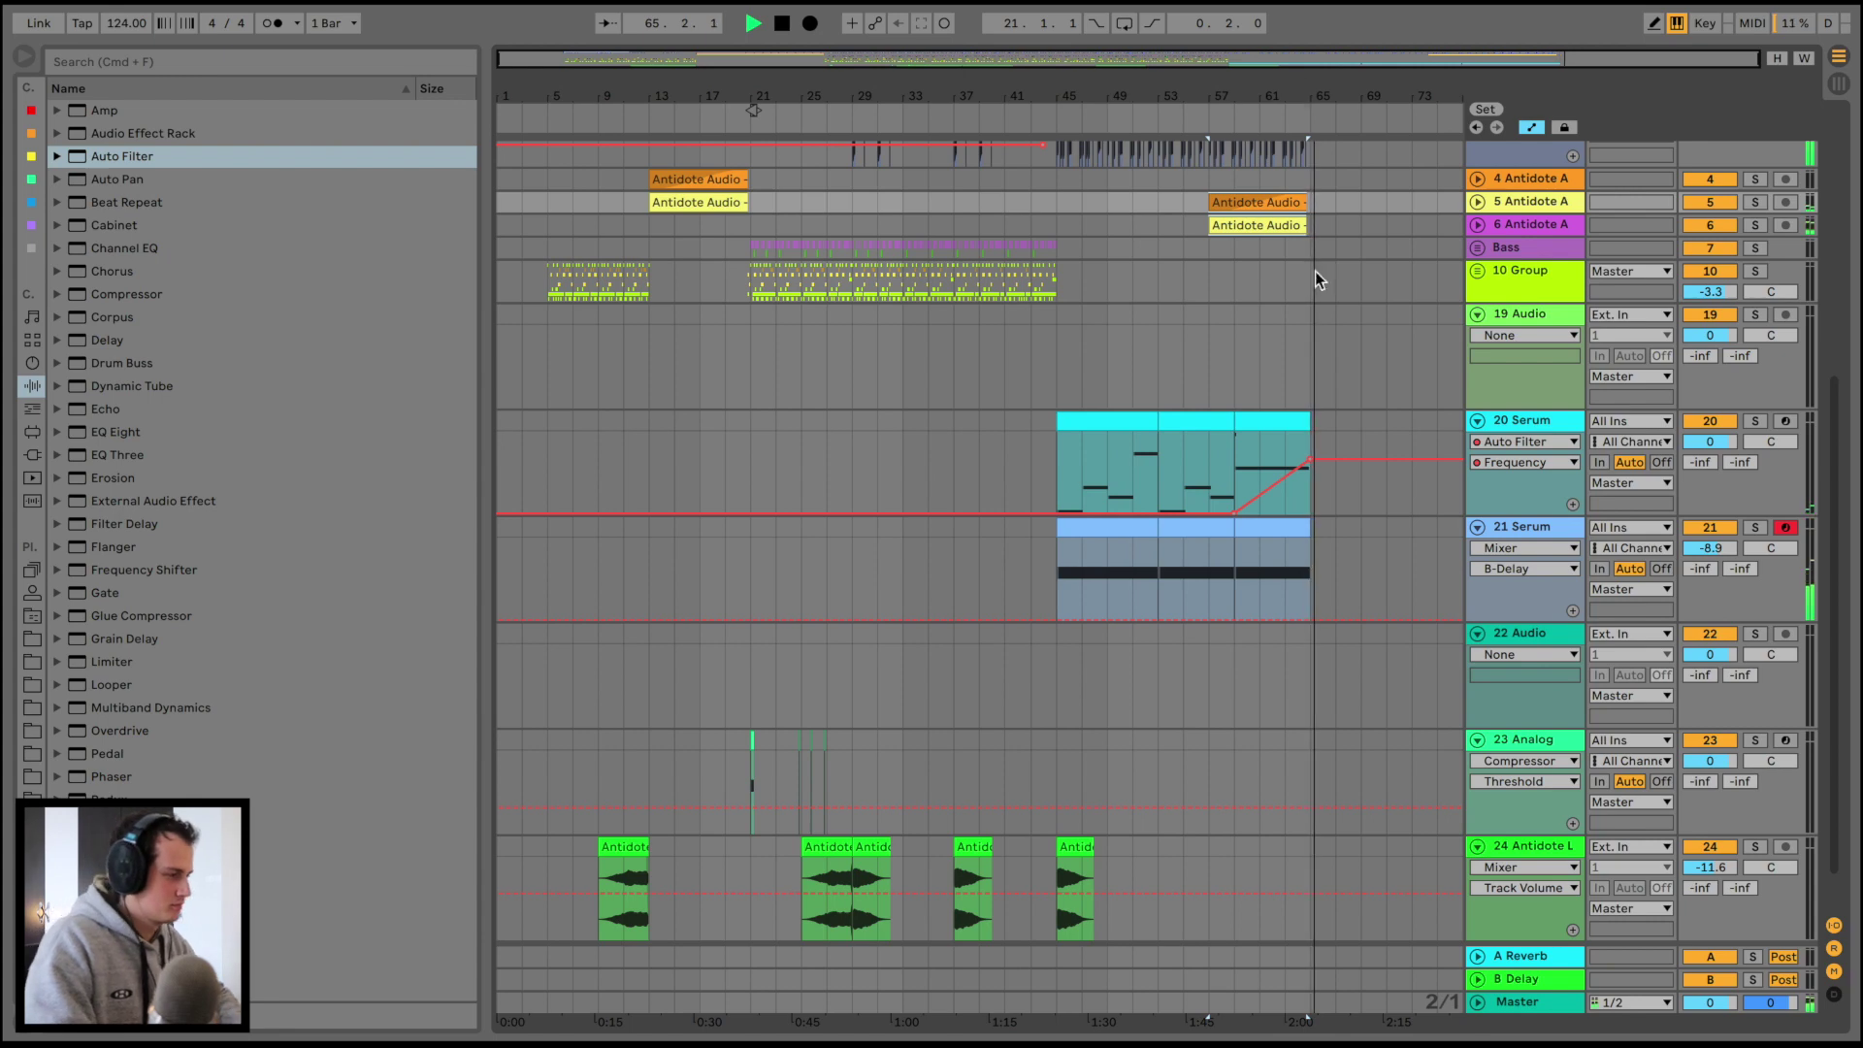
{"action": "key", "text": "space"}
{"action": "scroll", "coordinate": [1386, 366], "scroll_direction": "up", "scroll_amount": 10}
{"action": "left_click", "coordinate": [1477, 151]}
{"action": "left_click", "coordinate": [1477, 151]}
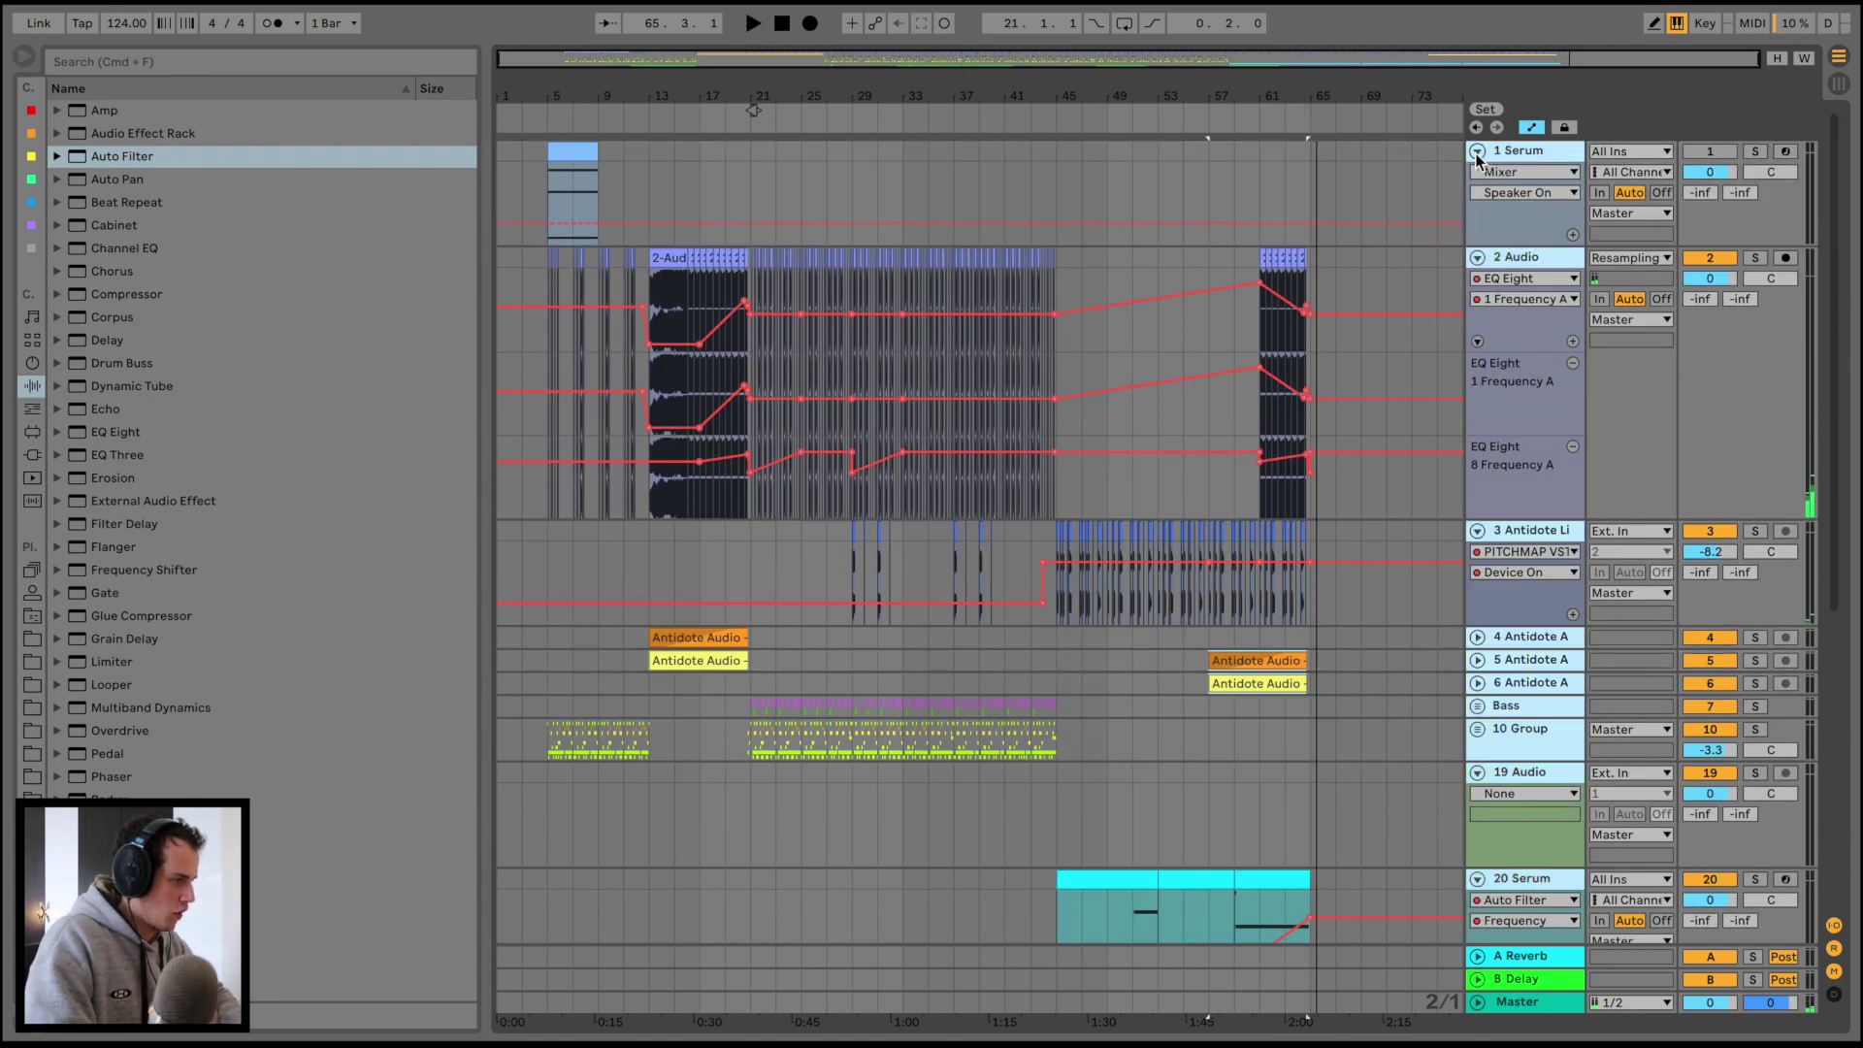
{"action": "left_click", "coordinate": [1477, 150], "text": "alt"}
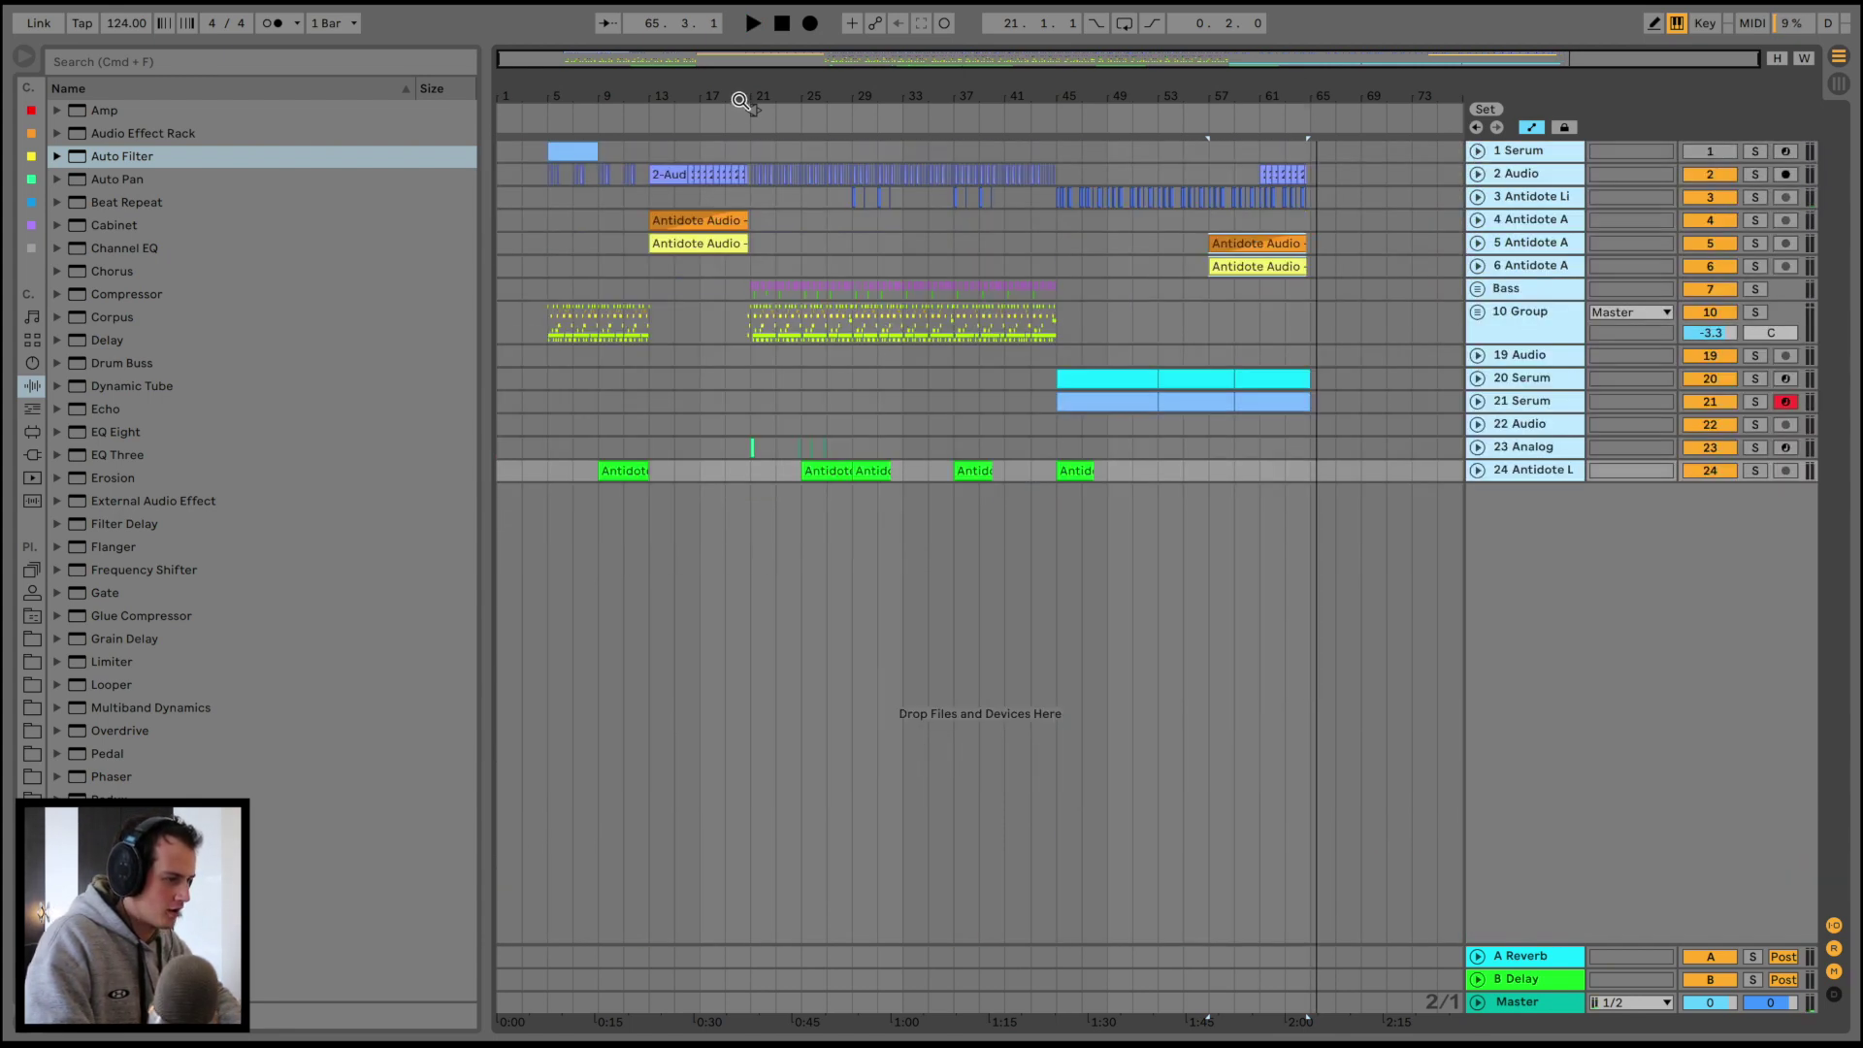
Copy the 10 Group drum pickup before bar 21 to beat 64.4 and cut the 20 Serum and 21 Serum clips off there
{"action": "left_click_drag", "start_coordinate": [740, 101], "coordinate": [743, 167]}
{"action": "left_click", "coordinate": [786, 323]}
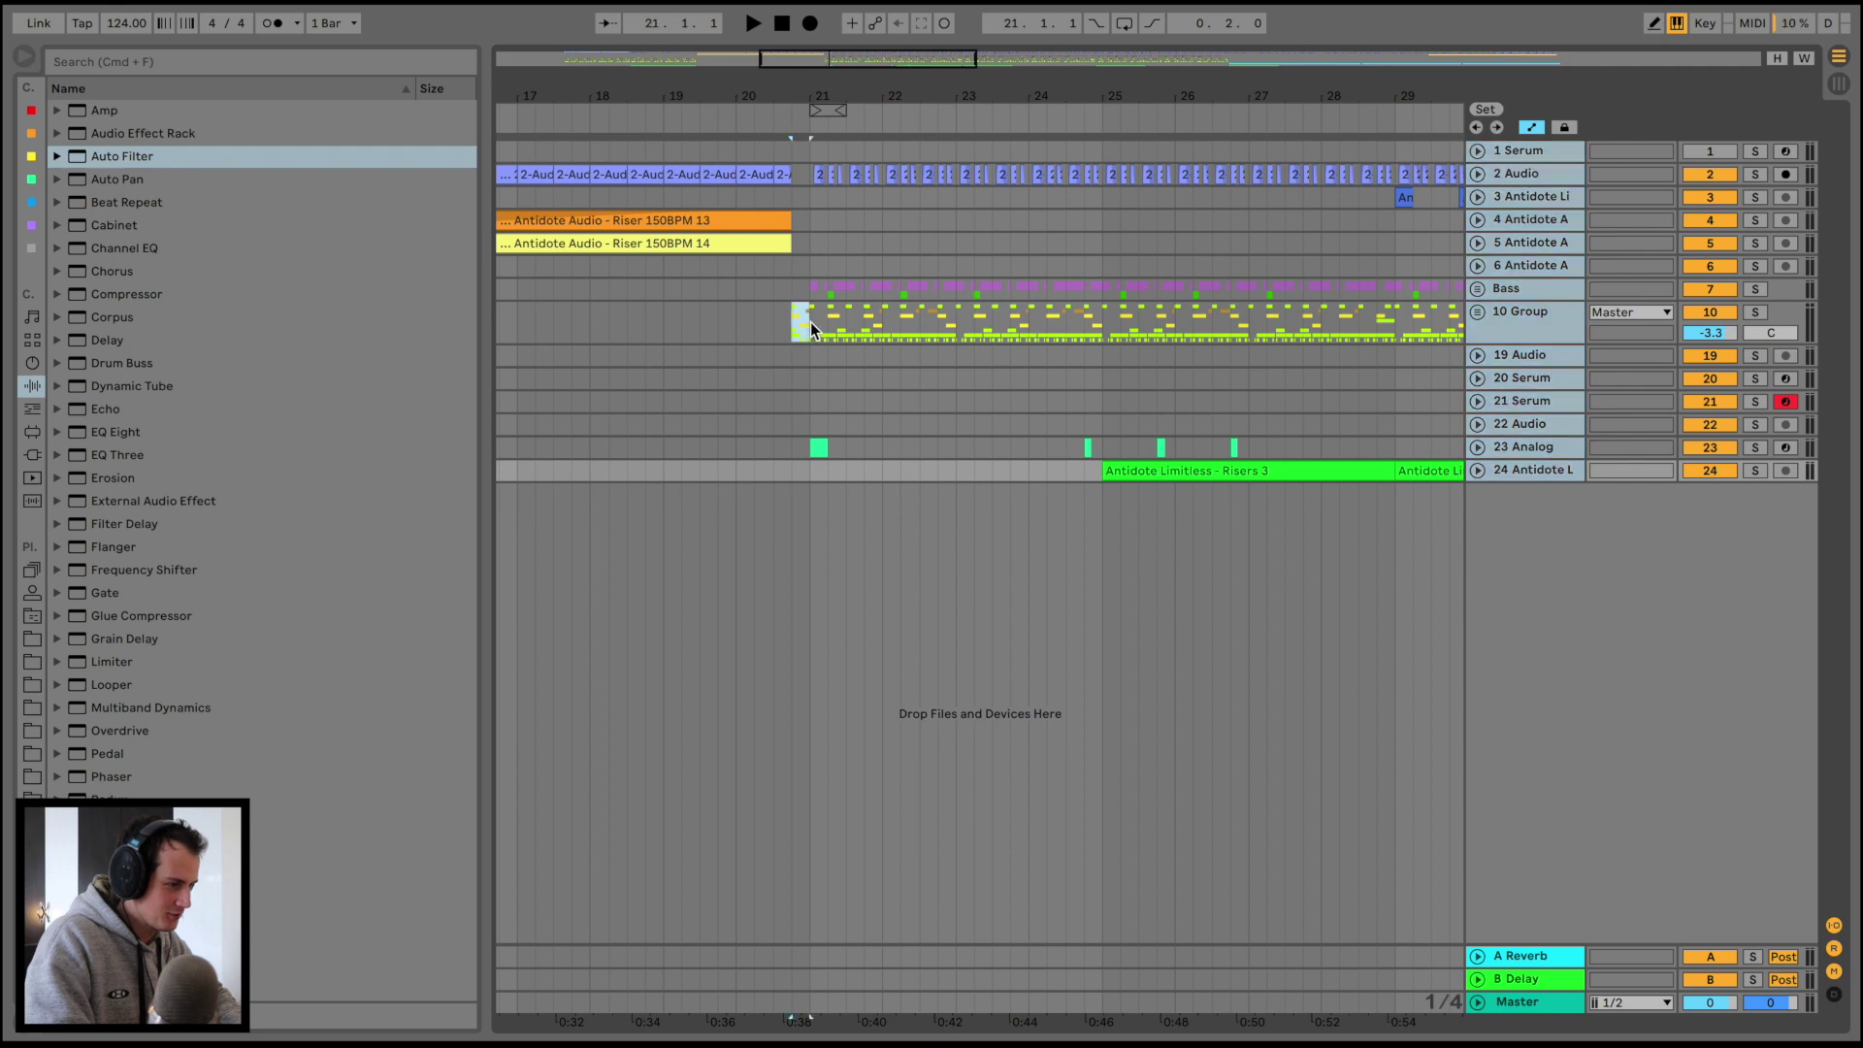
{"action": "scroll", "coordinate": [811, 320], "scroll_direction": "right", "scroll_amount": 15}
{"action": "scroll", "coordinate": [1190, 315], "scroll_direction": "right", "scroll_amount": 20}
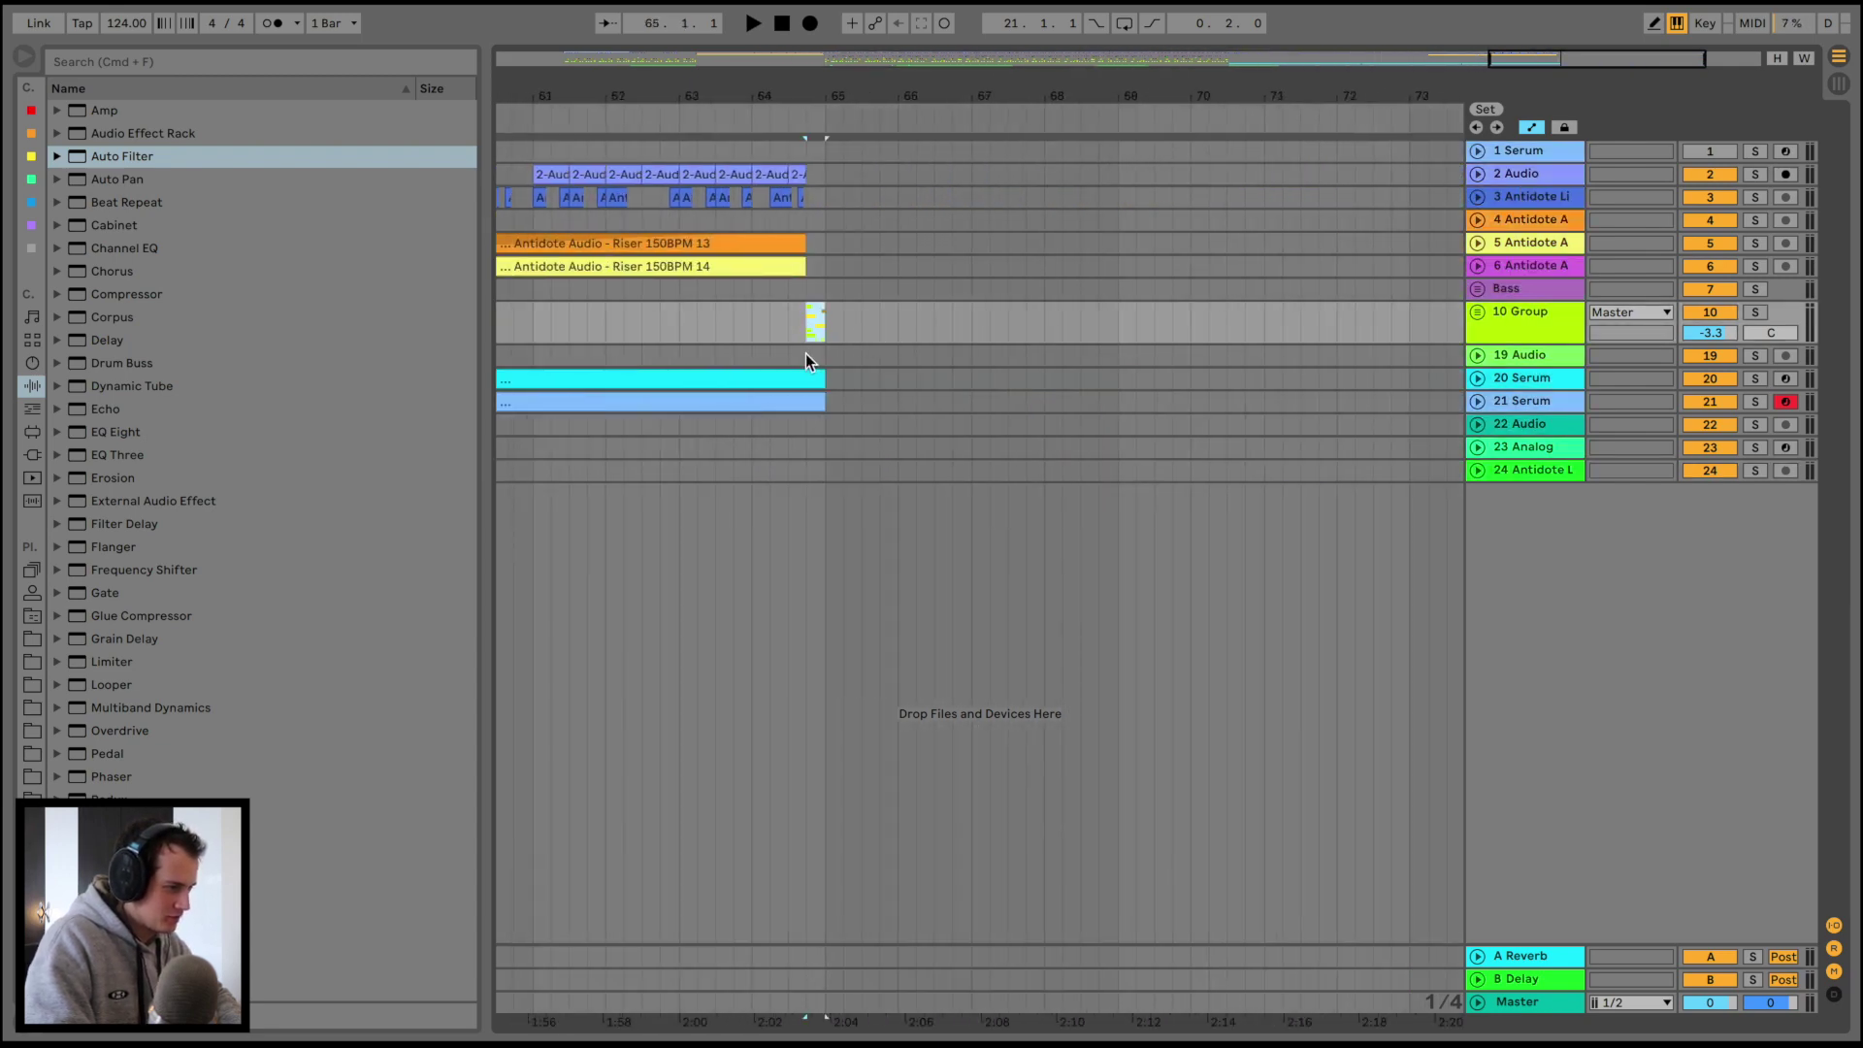
{"action": "left_click", "coordinate": [820, 403]}
{"action": "scroll", "coordinate": [820, 402], "scroll_direction": "left", "scroll_amount": 15}
{"action": "scroll", "coordinate": [820, 402], "scroll_direction": "left", "scroll_amount": 20}
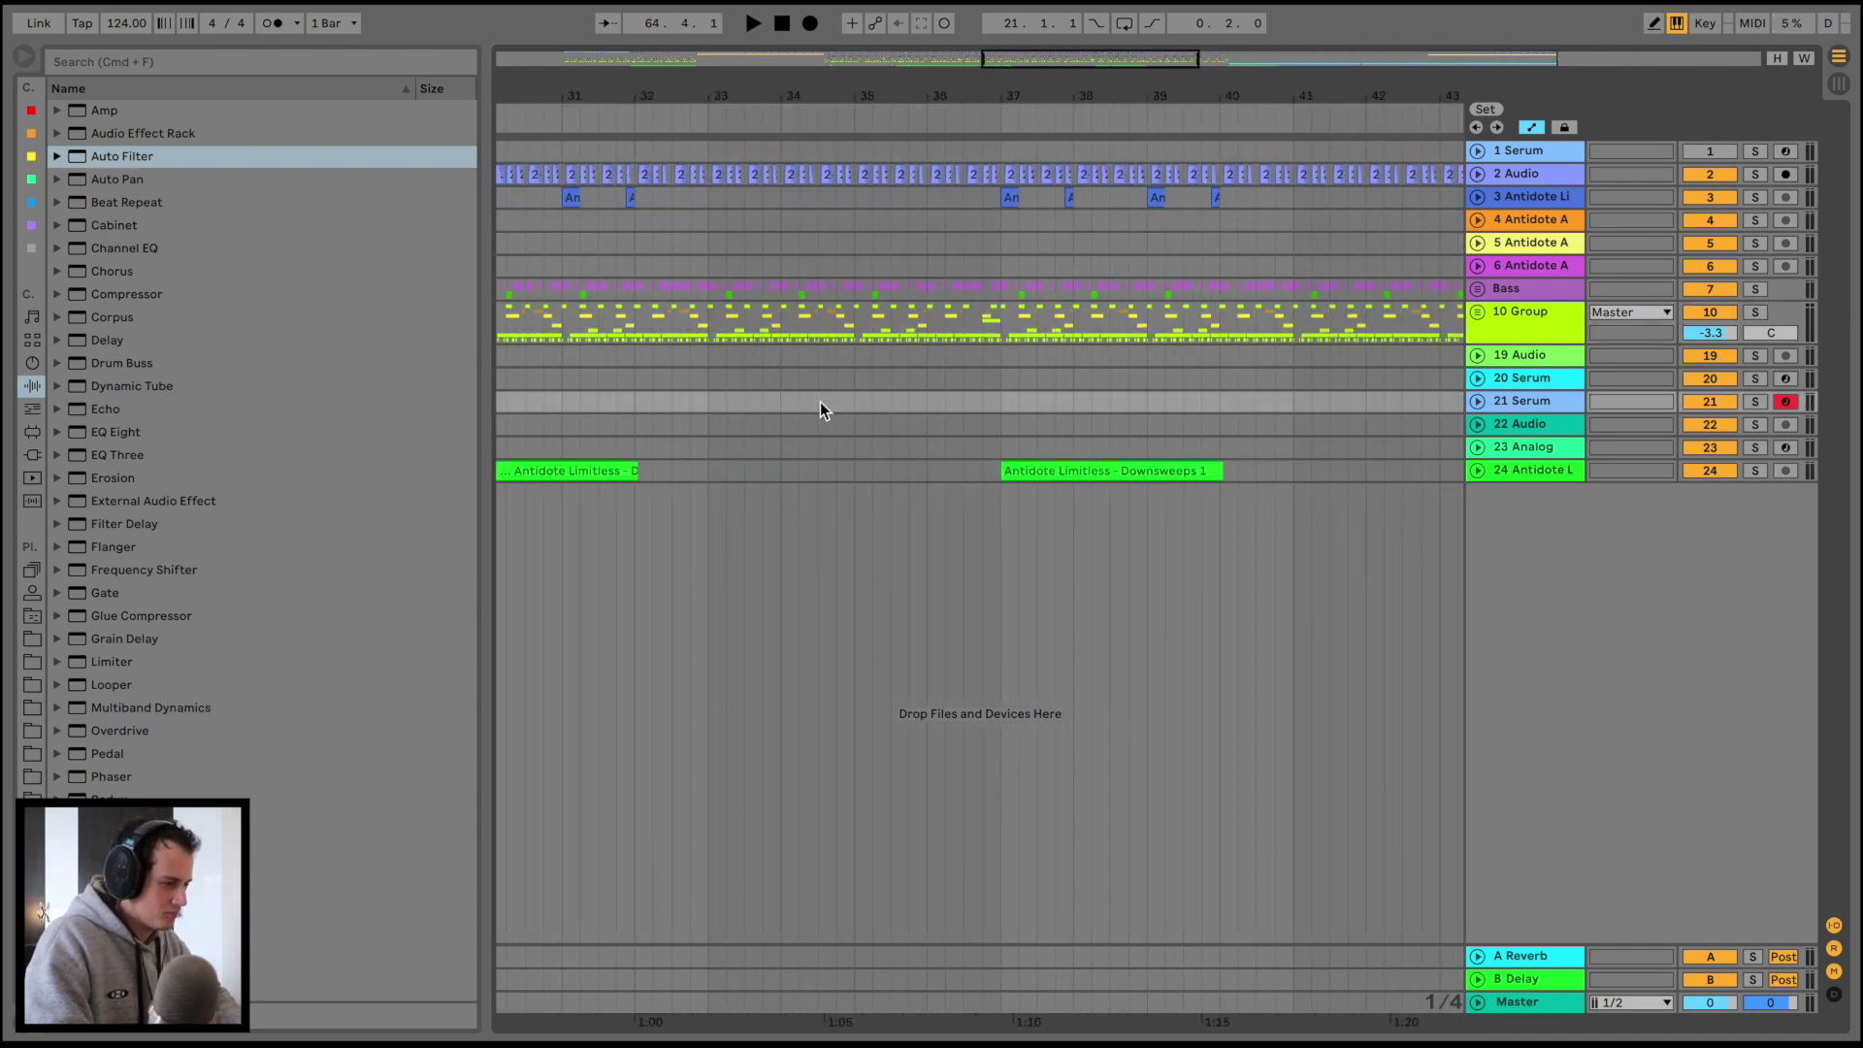
Copy the drop from bars 21 to 45 across tracks 2 to 24 and paste it at bar 65
{"action": "left_click_drag", "start_coordinate": [810, 92], "coordinate": [810, 46]}
{"action": "scroll", "coordinate": [677, 460], "scroll_direction": "left", "scroll_amount": 4}
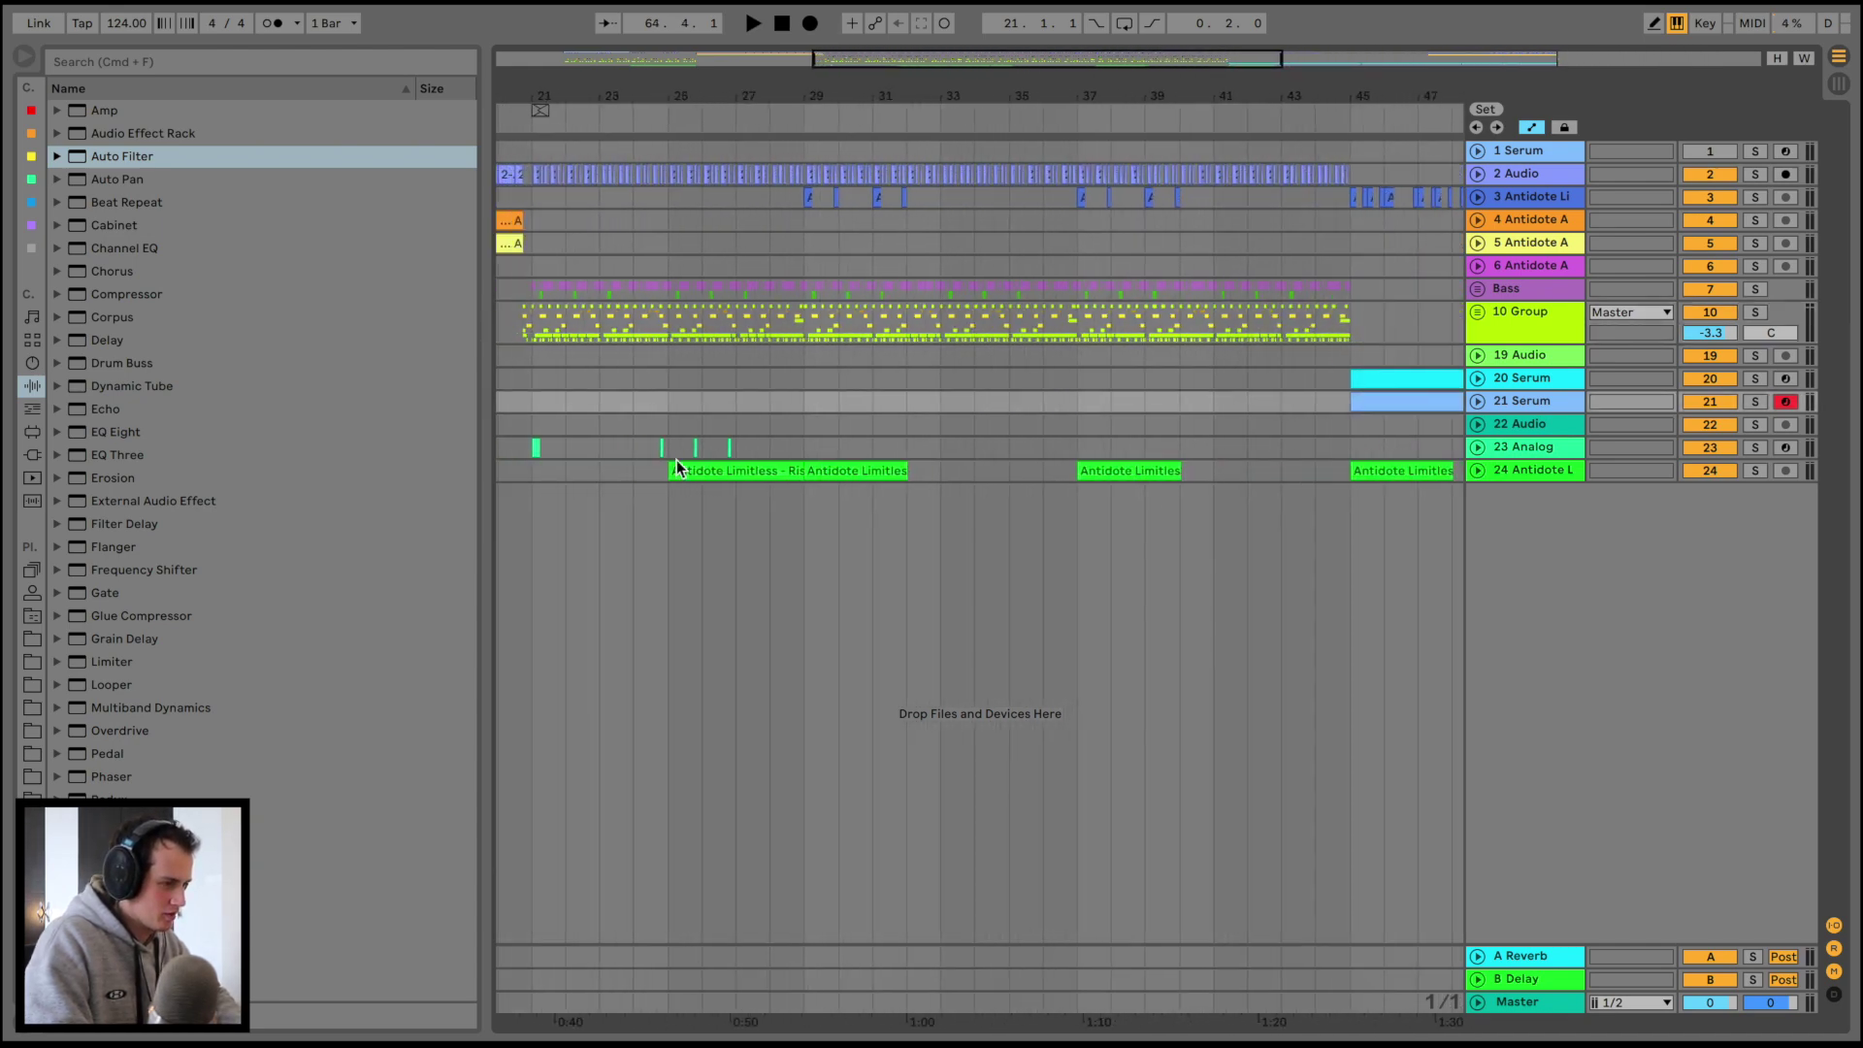
{"action": "left_click_drag", "start_coordinate": [635, 470], "coordinate": [1374, 172]}
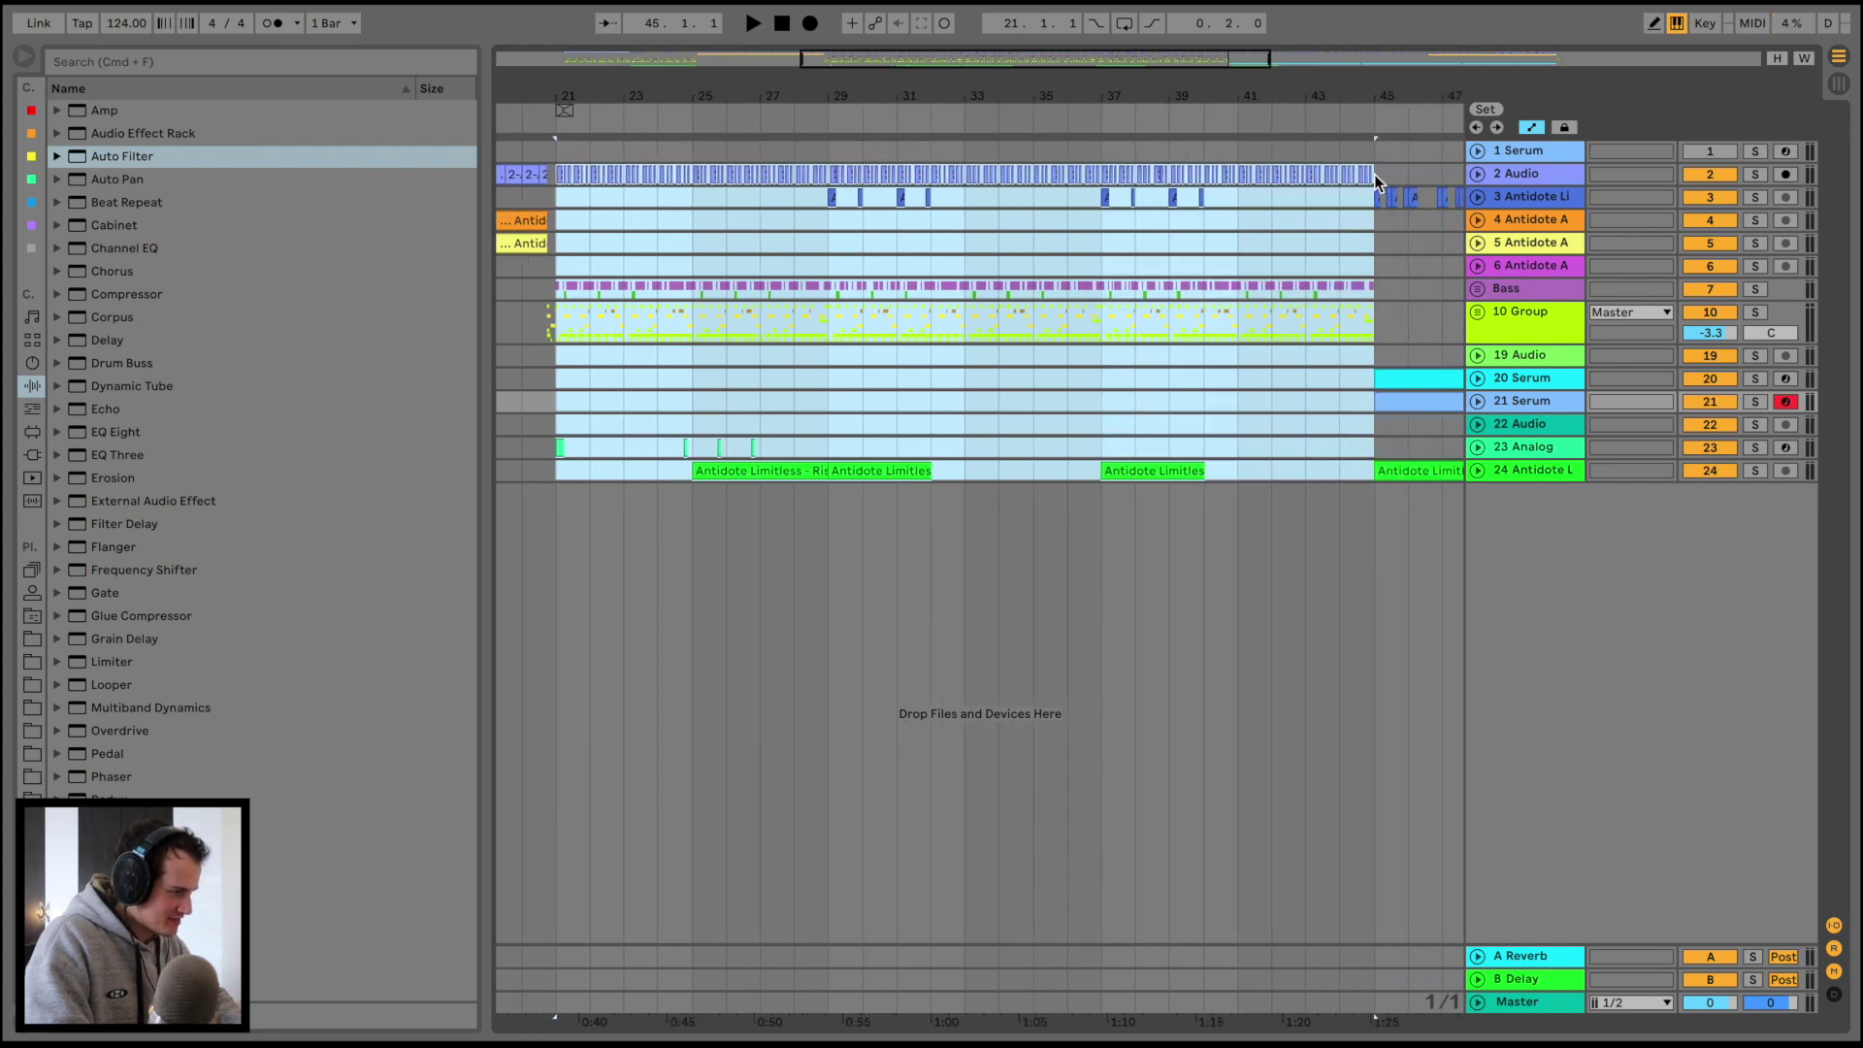
{"action": "scroll", "coordinate": [1375, 175], "scroll_direction": "right", "scroll_amount": 15}
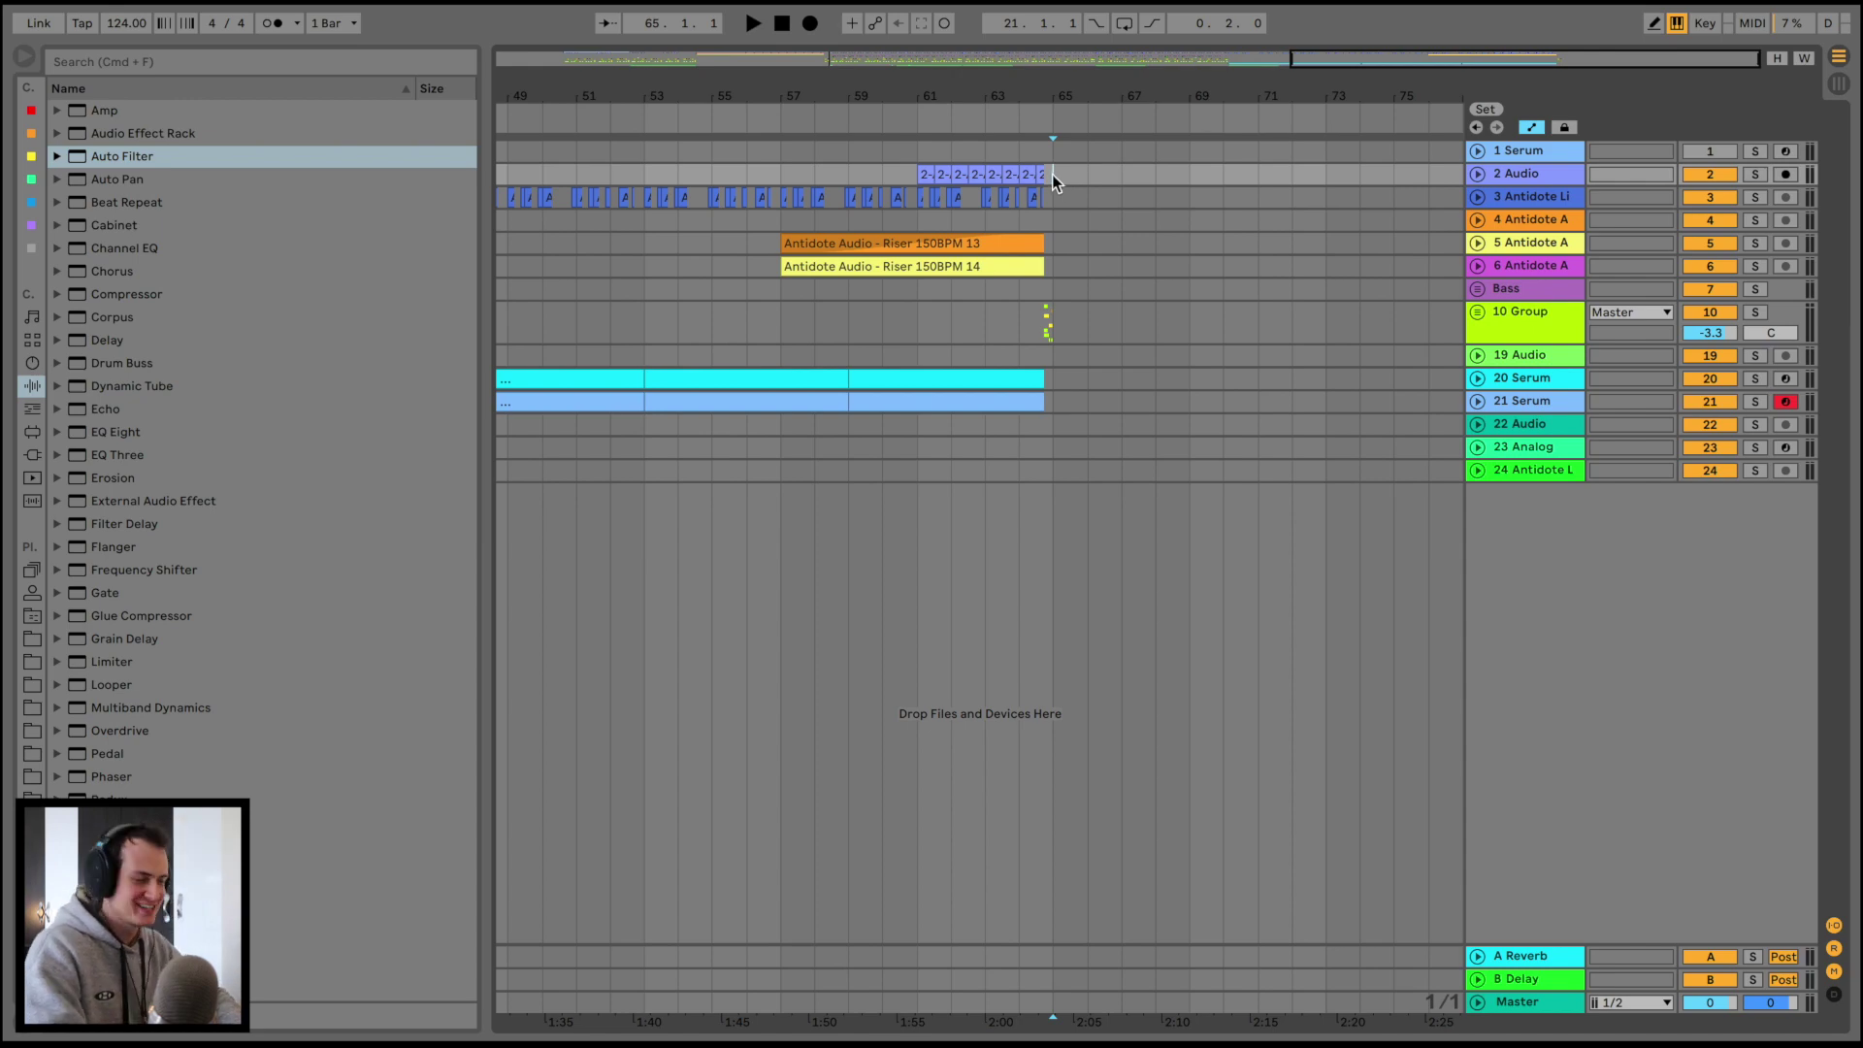
{"action": "key", "text": "super+v"}
Unfold 10 Group and delete the 13 Antidote clips between bars 65 and 70
{"action": "left_click_drag", "start_coordinate": [949, 104], "coordinate": [1396, 492]}
{"action": "left_click", "coordinate": [1478, 315]}
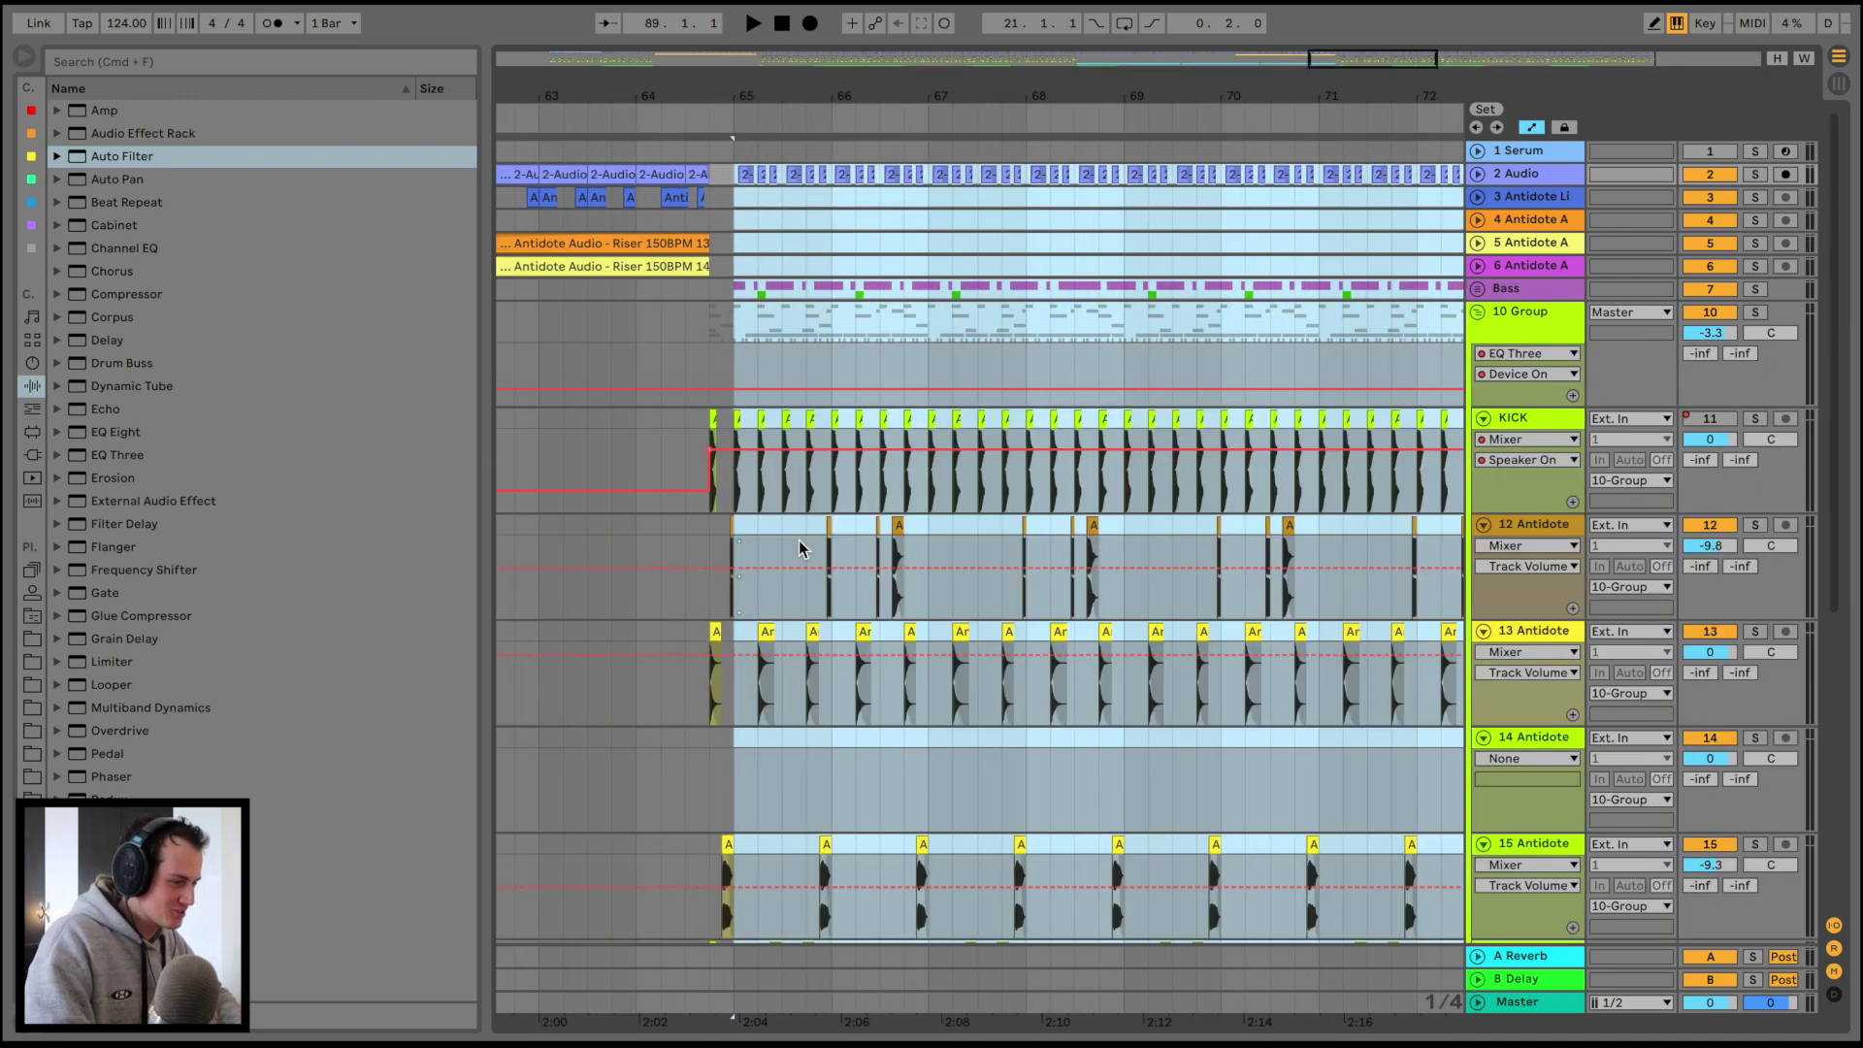
{"action": "left_click", "coordinate": [720, 542]}
{"action": "scroll", "coordinate": [718, 534], "scroll_direction": "down", "scroll_amount": 5}
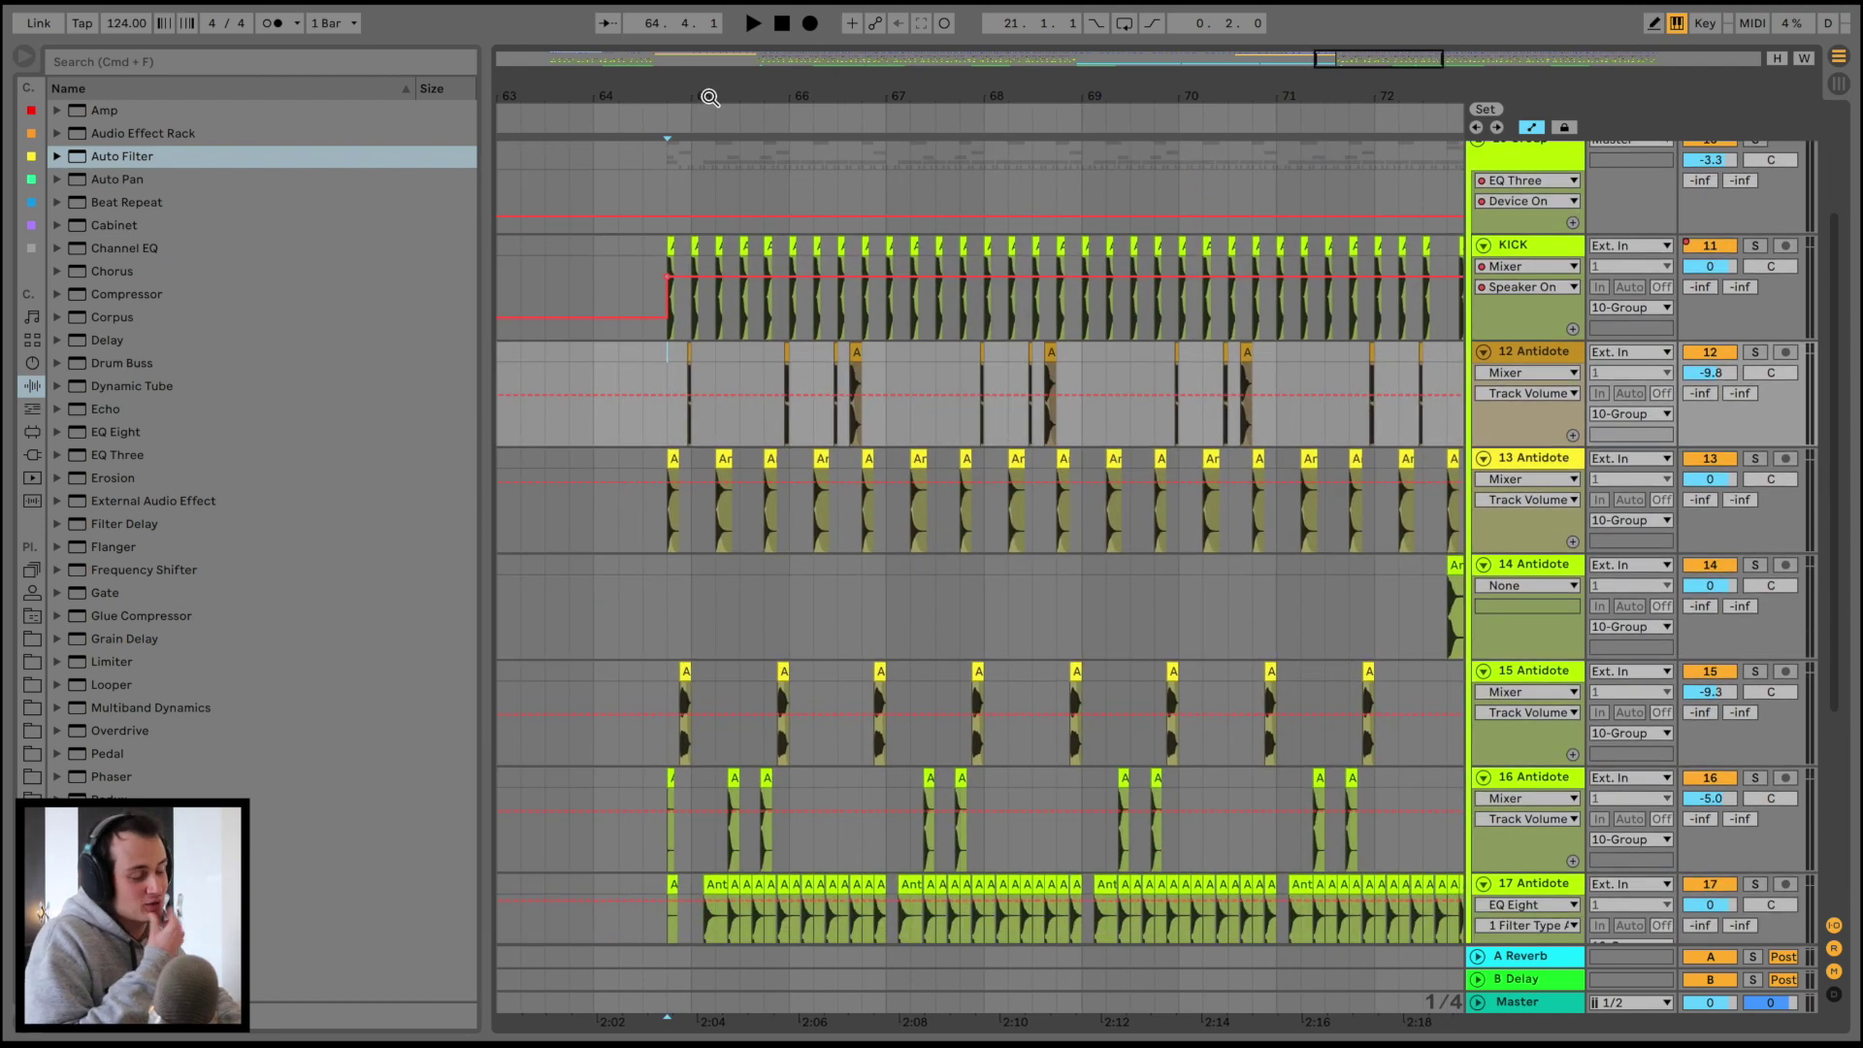
{"action": "left_click_drag", "start_coordinate": [710, 97], "coordinate": [706, 156]}
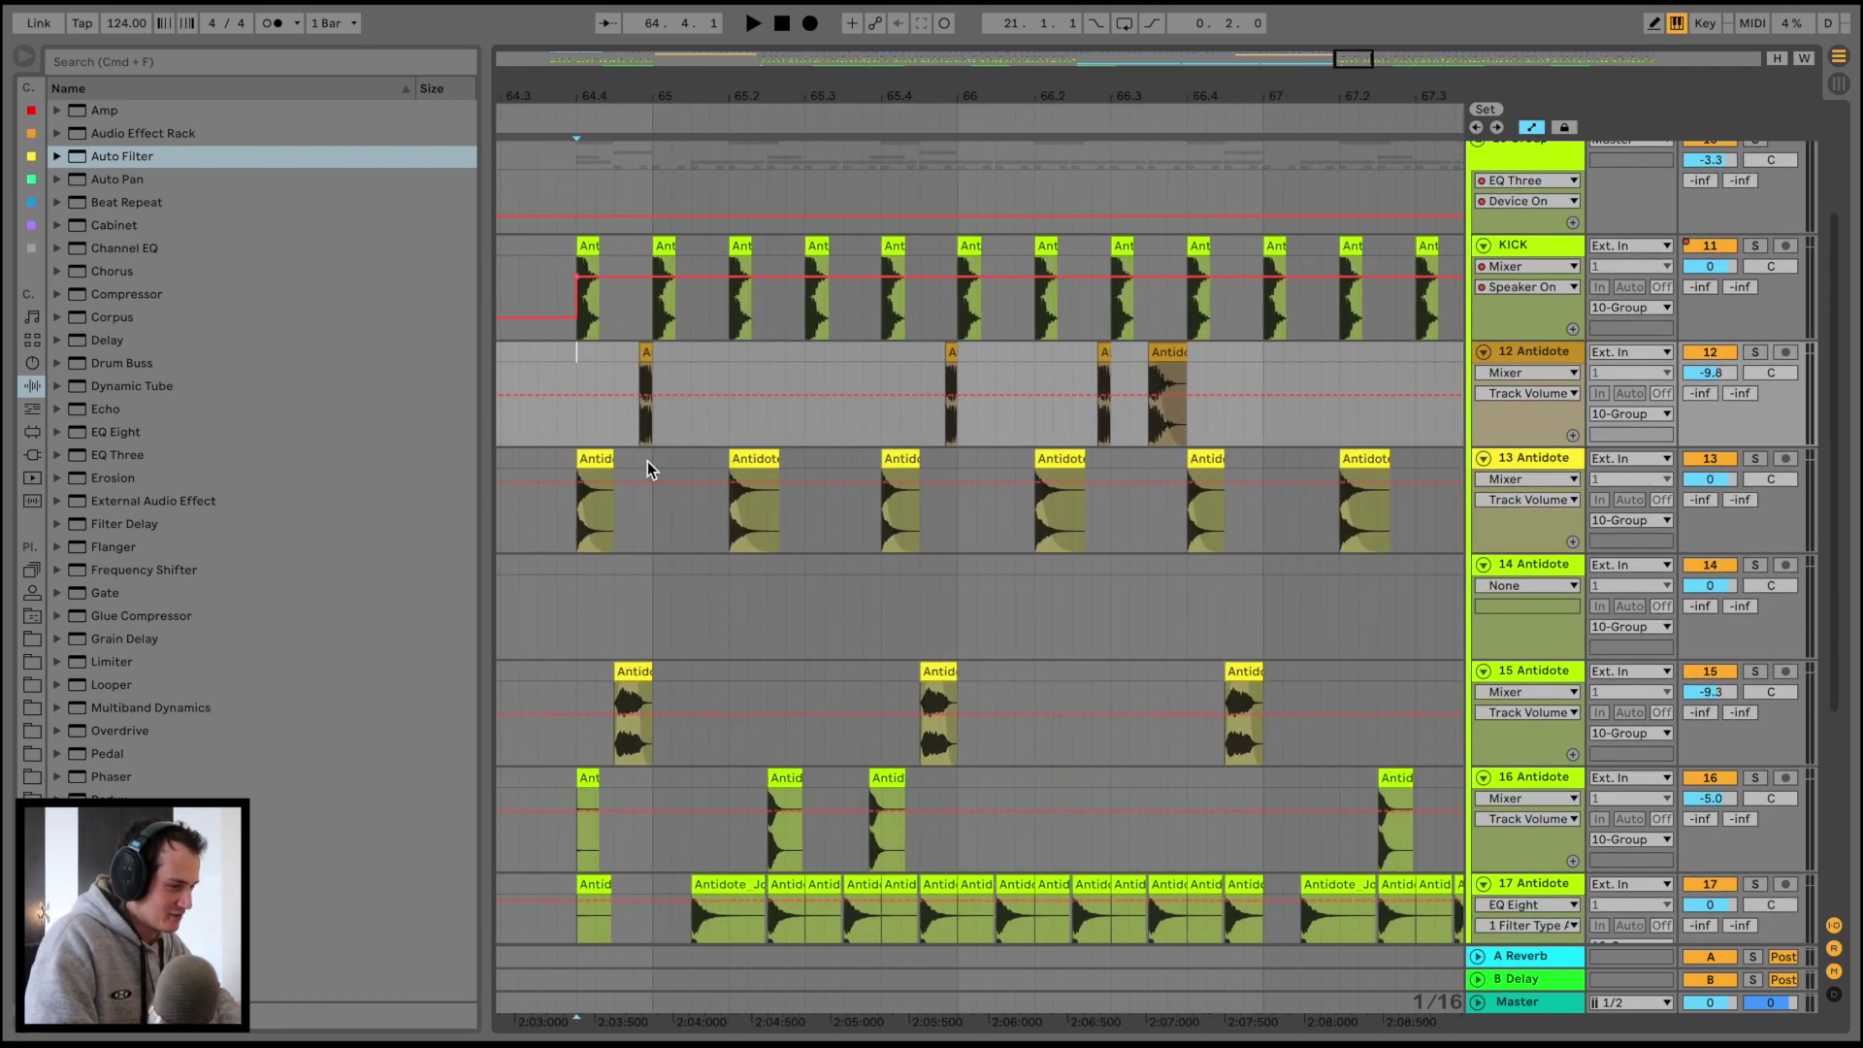
{"action": "left_click_drag", "start_coordinate": [650, 470], "coordinate": [1264, 458]}
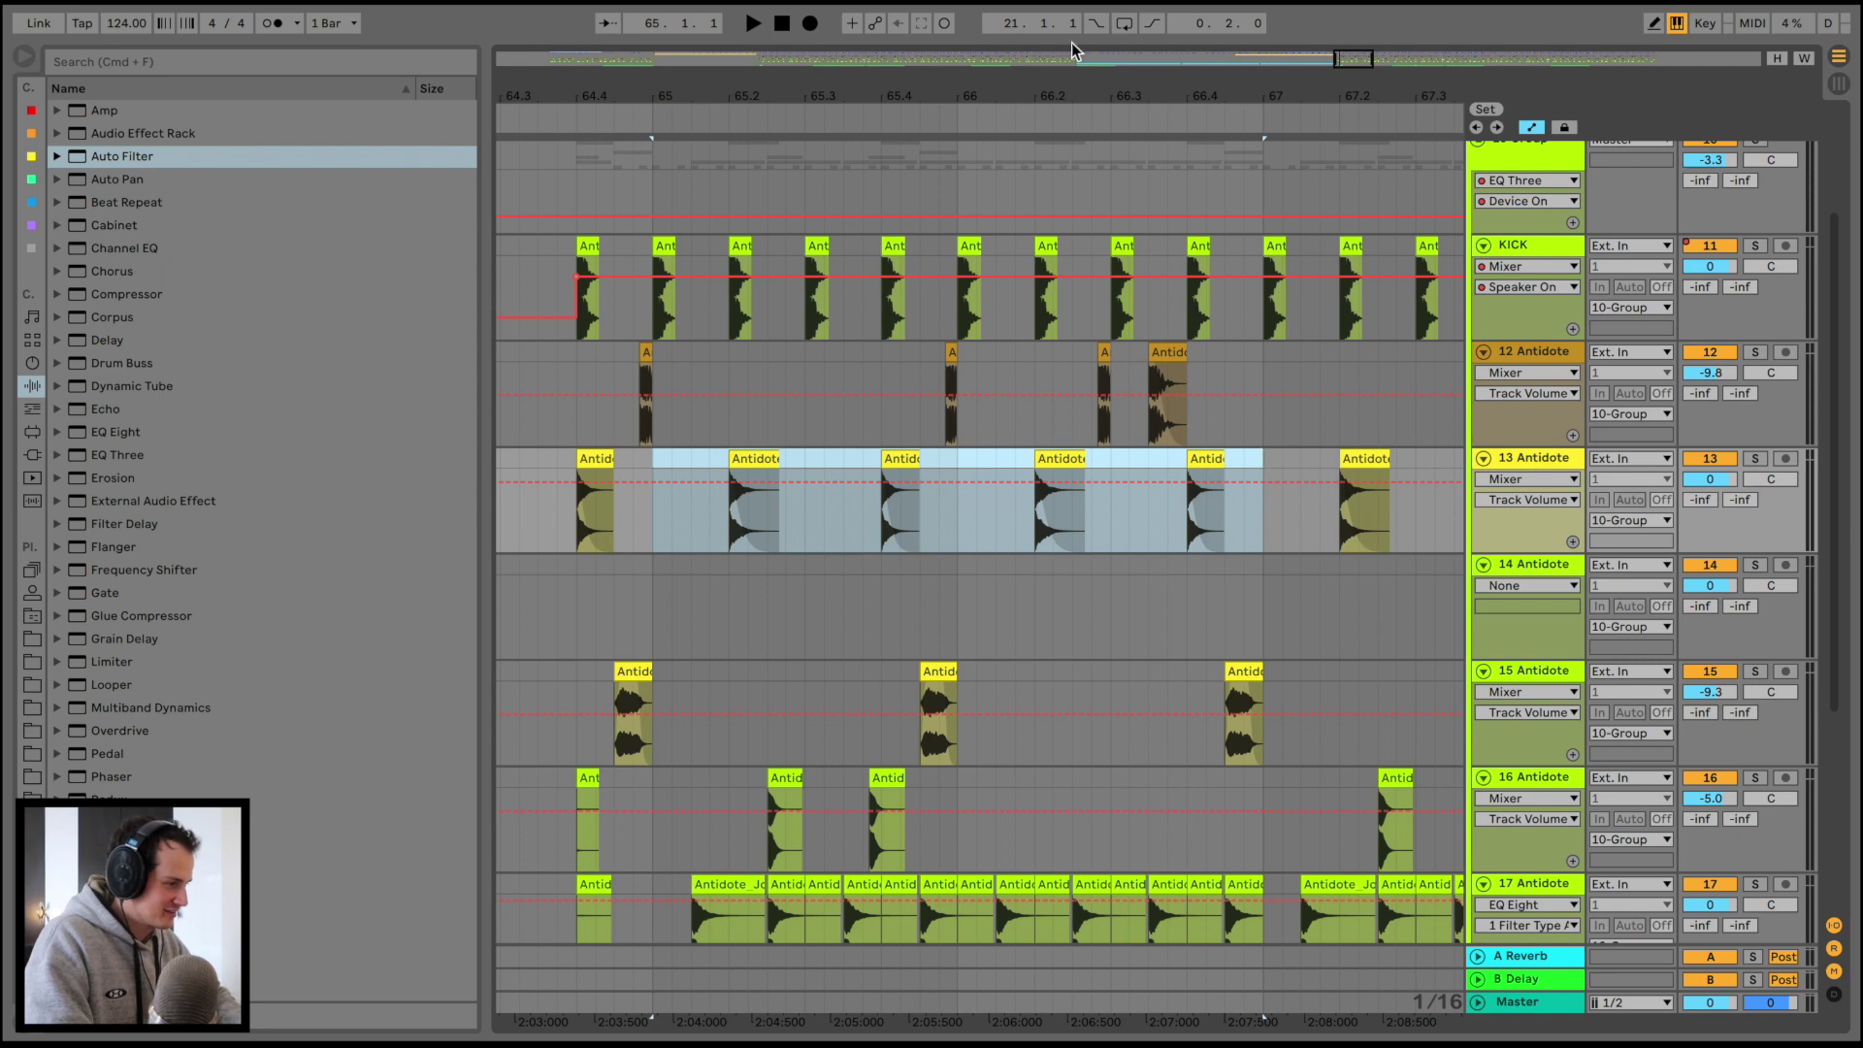
{"action": "left_click_drag", "start_coordinate": [1083, 90], "coordinate": [1083, 34]}
{"action": "scroll", "coordinate": [1255, 492], "scroll_direction": "right", "scroll_amount": 5}
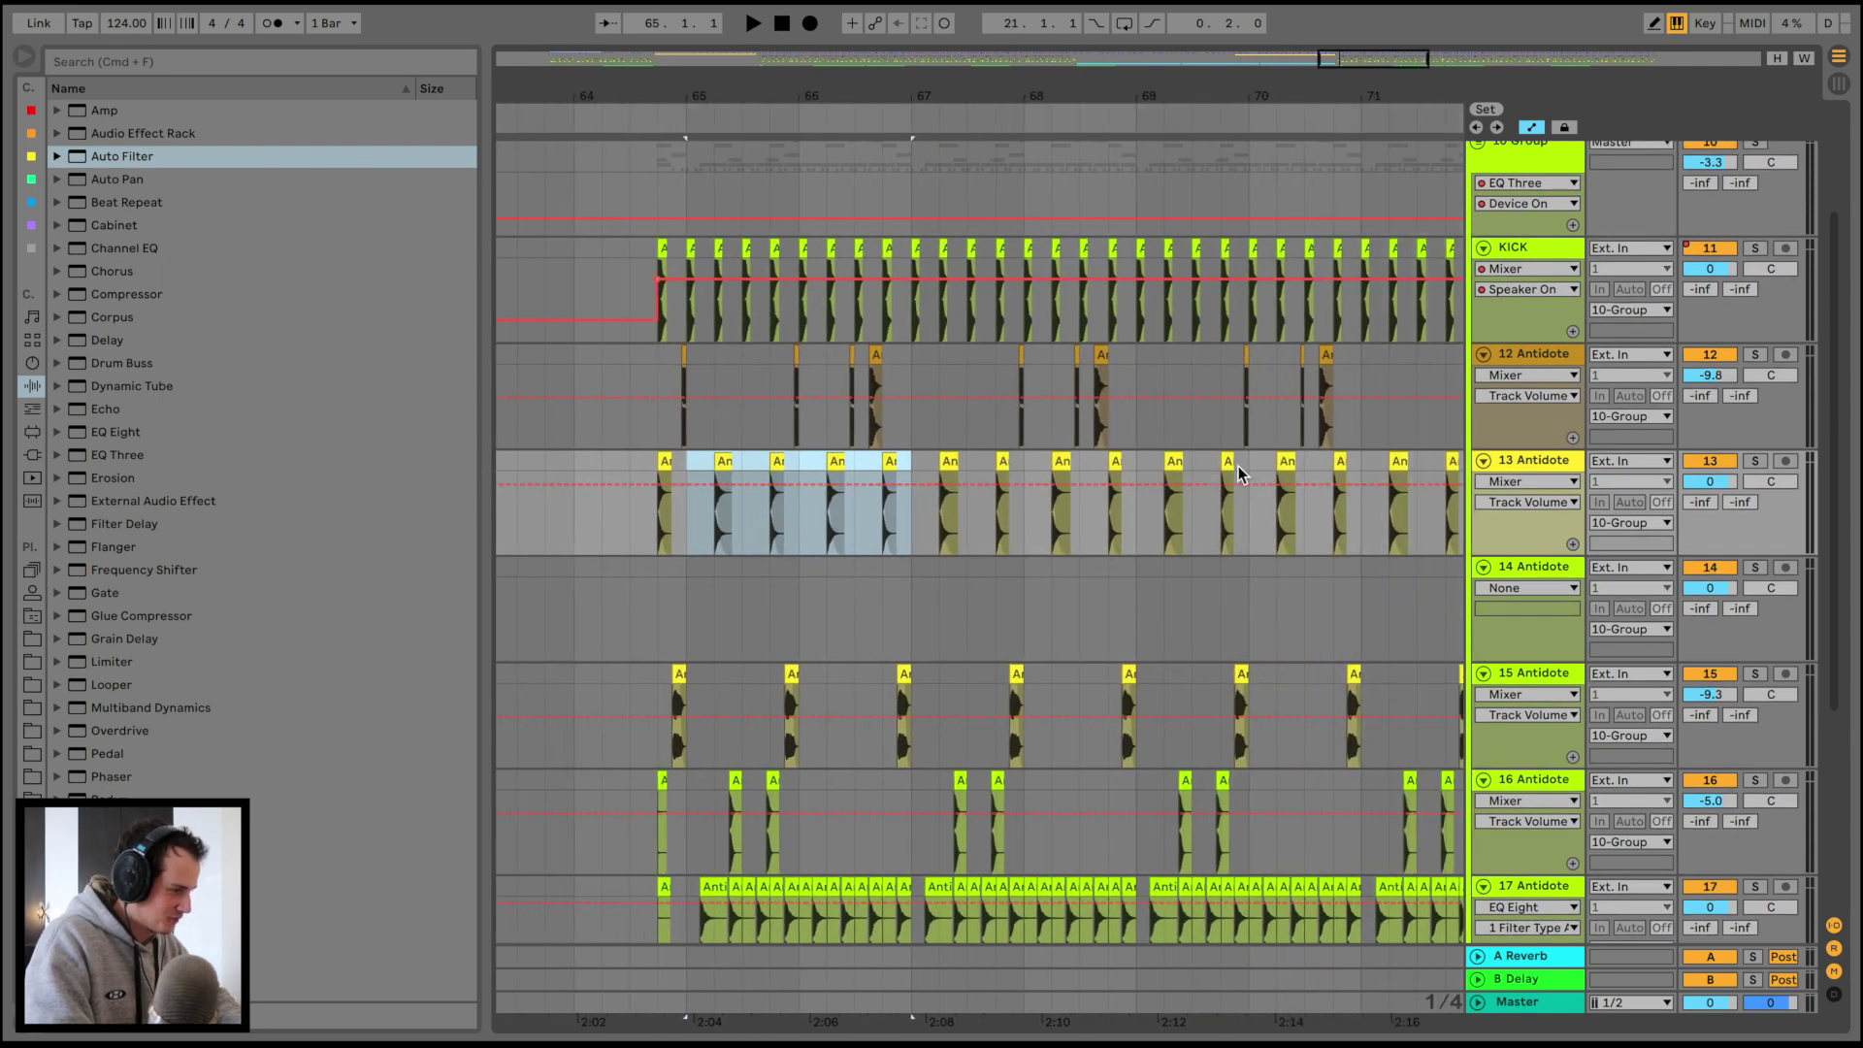
{"action": "left_click", "coordinate": [1252, 463], "text": "shift"}
{"action": "key", "text": "Delete"}
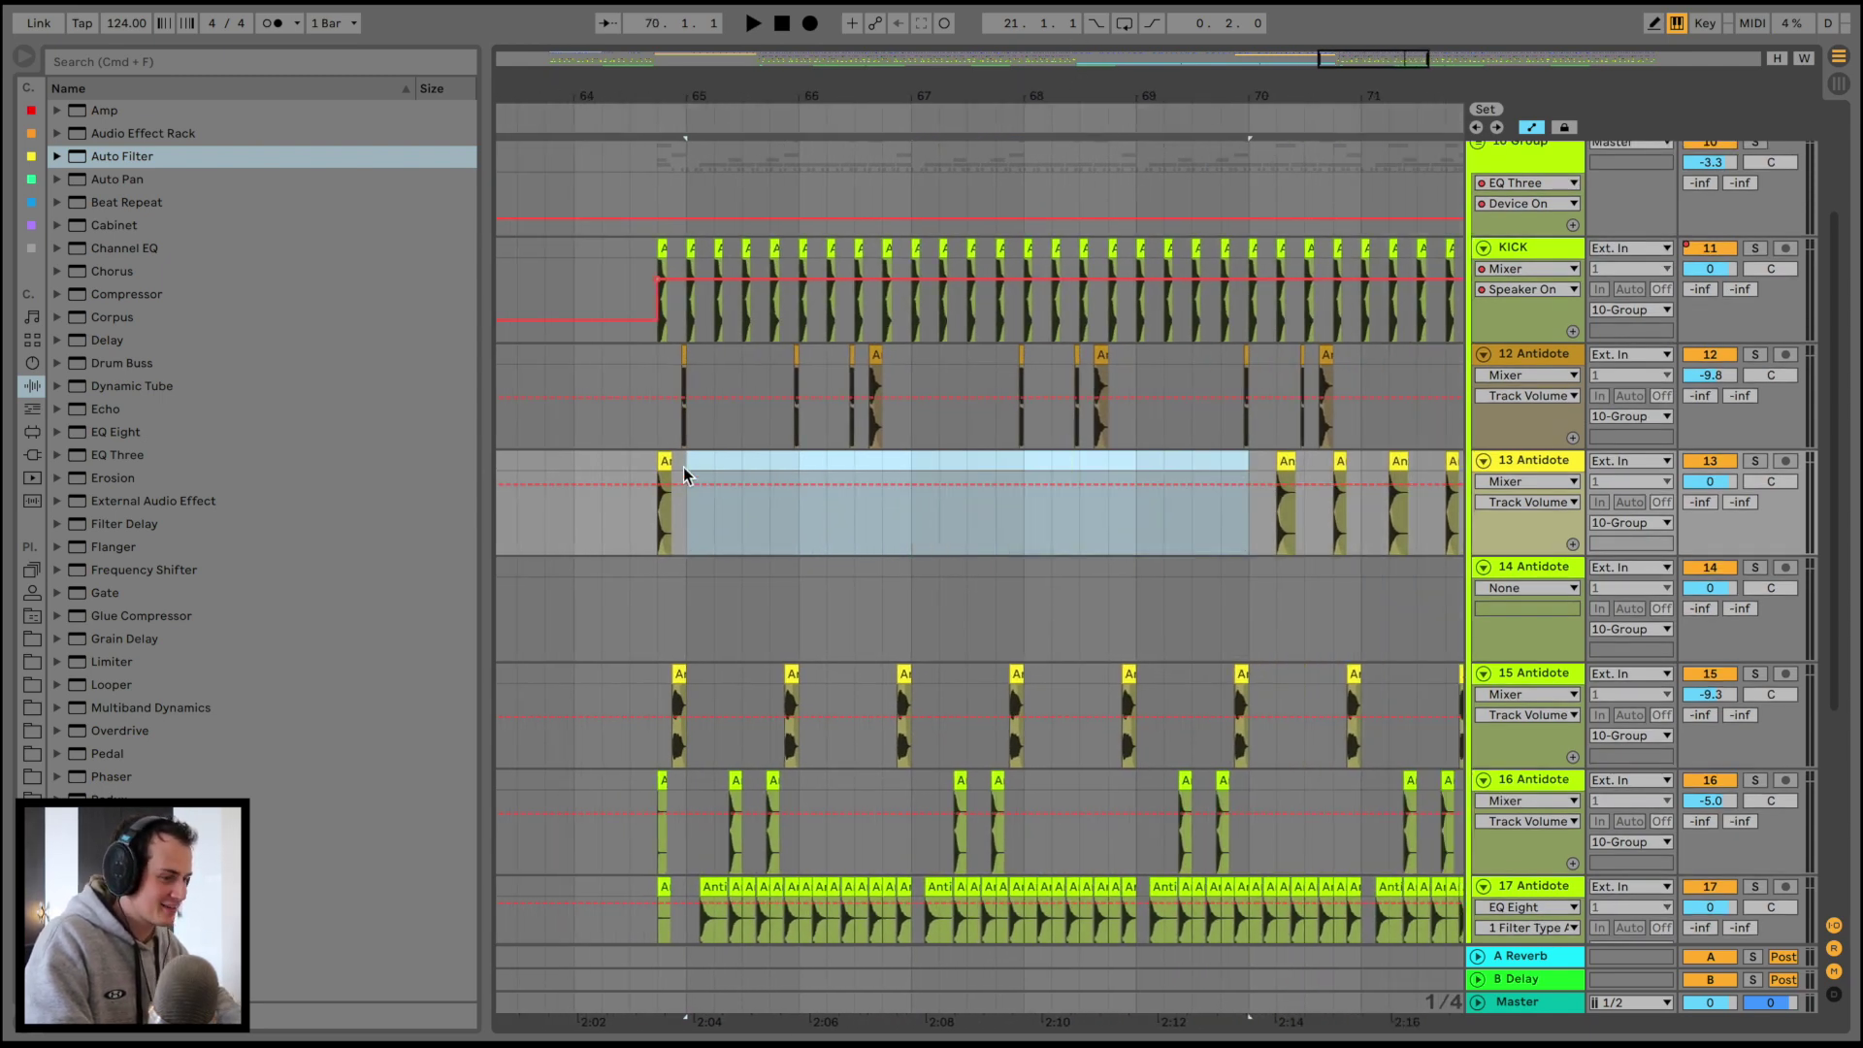
Play the transition into bar 65 with the thinned-out drums and fold 10 Group
{"action": "left_click", "coordinate": [626, 466]}
{"action": "key", "text": "space"}
{"action": "scroll", "coordinate": [624, 466], "scroll_direction": "down", "scroll_amount": 5}
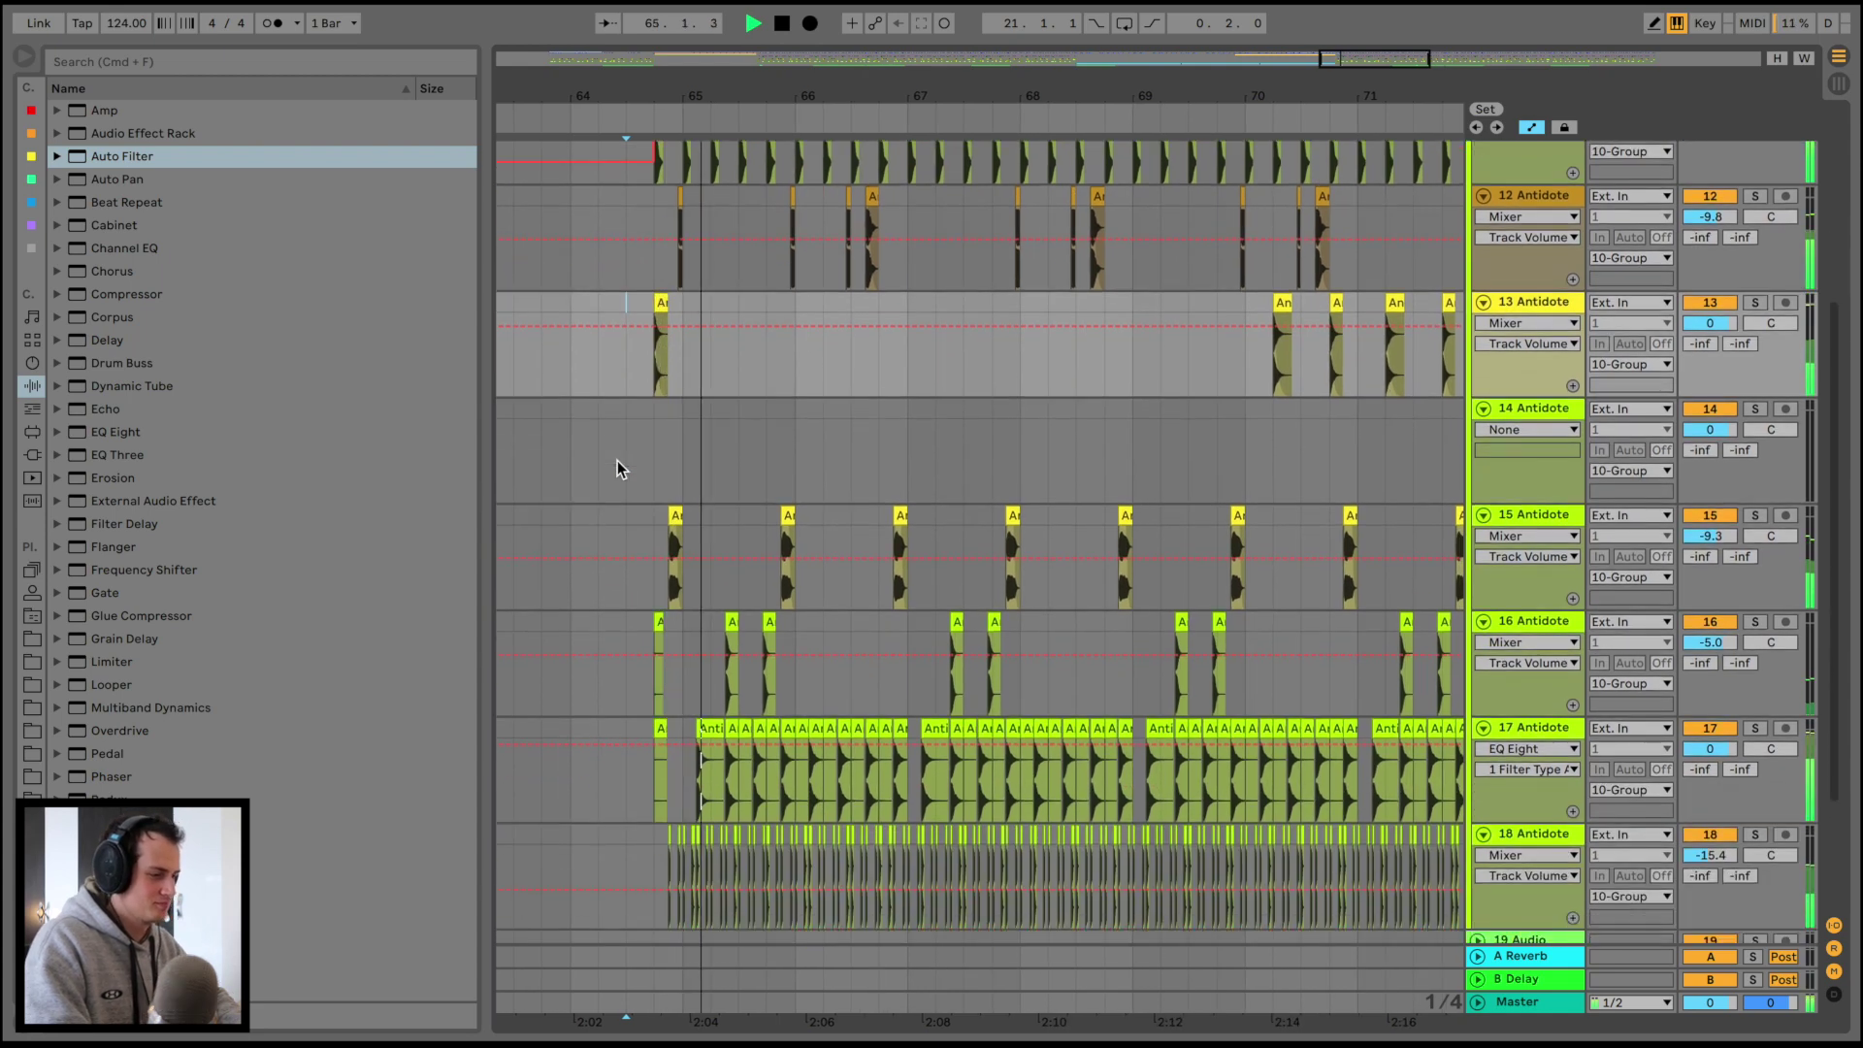
{"action": "scroll", "coordinate": [621, 468], "scroll_direction": "up", "scroll_amount": 5}
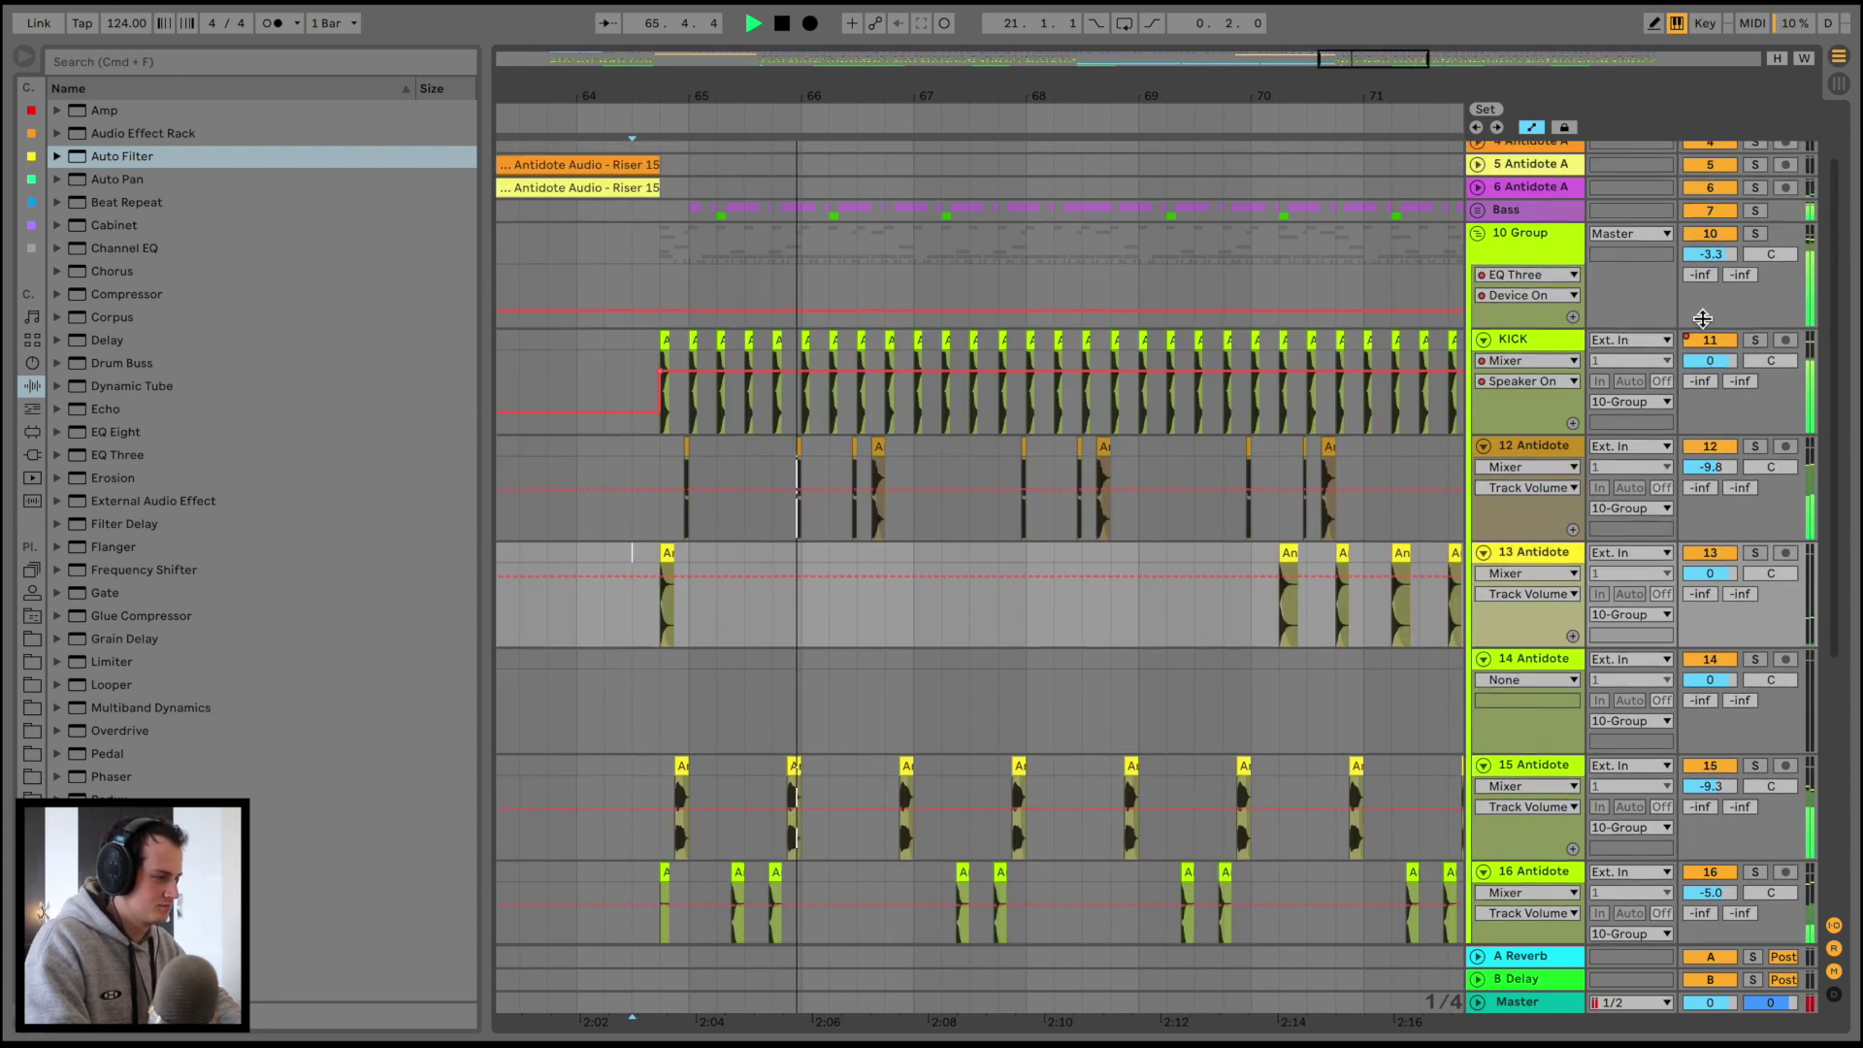
{"action": "left_click", "coordinate": [1479, 235]}
{"action": "scroll", "coordinate": [813, 259], "scroll_direction": "down", "scroll_amount": 3}
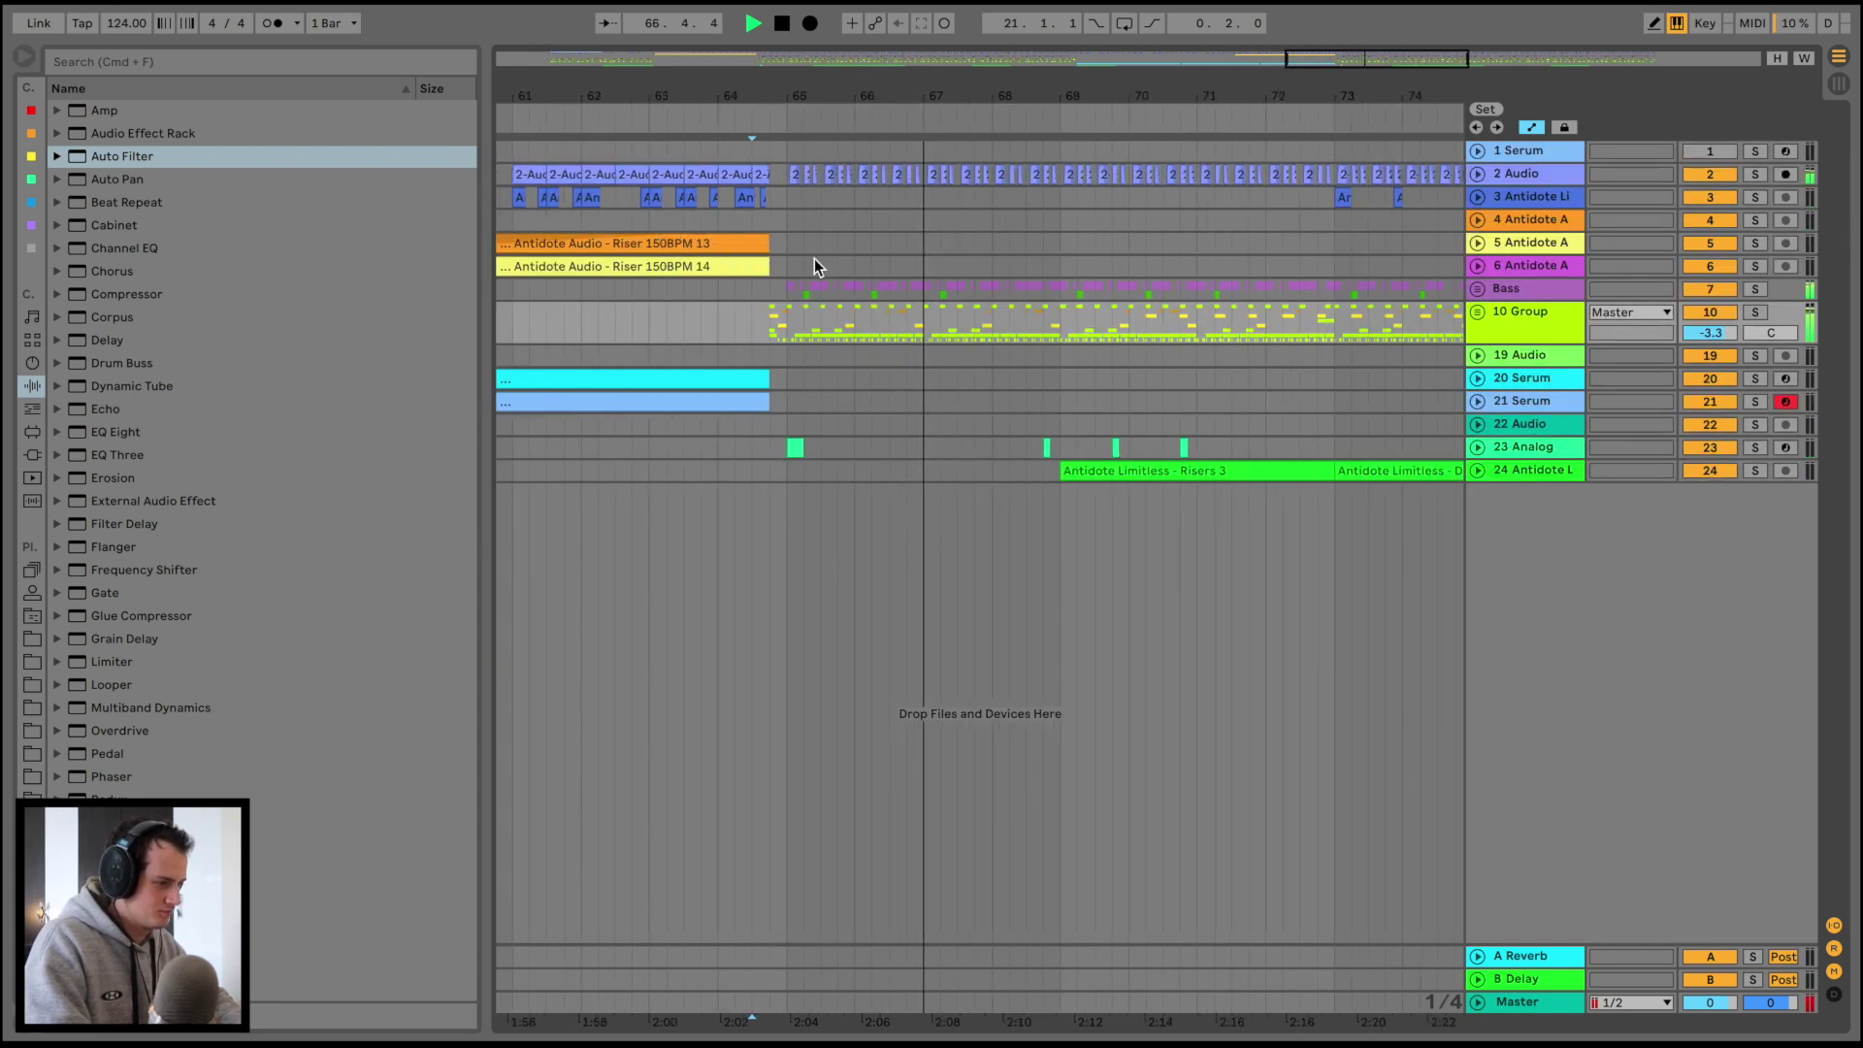
Copy the last 21 Serum arp clip to bar 65
{"action": "left_click", "coordinate": [659, 404]}
{"action": "scroll", "coordinate": [659, 405], "scroll_direction": "left", "scroll_amount": 5}
{"action": "left_click", "coordinate": [1033, 399]}
{"action": "key", "text": "super+v"}
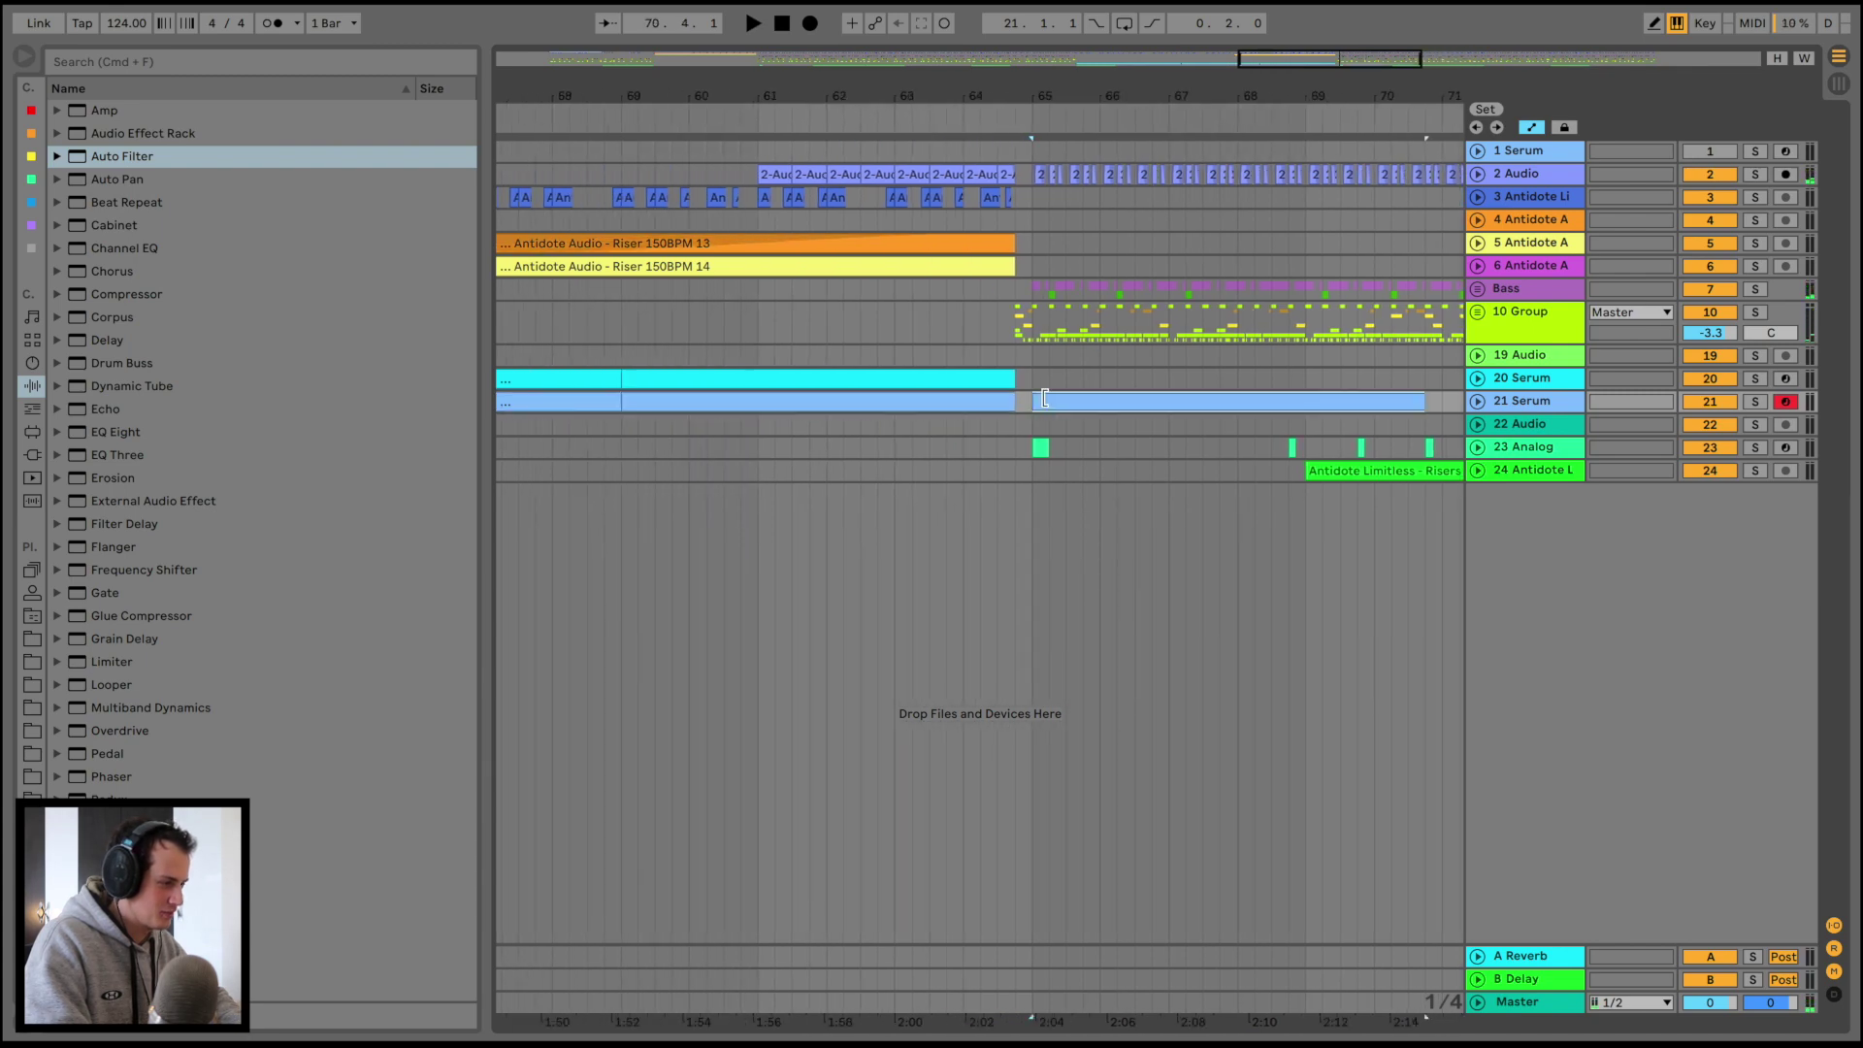
Apply the KICK-sidechained Compressor from the Bass group to the arp track and play from beat 64.3
{"action": "left_click", "coordinate": [1531, 379]}
{"action": "left_click", "coordinate": [1535, 357]}
{"action": "double_click", "coordinate": [1536, 356]}
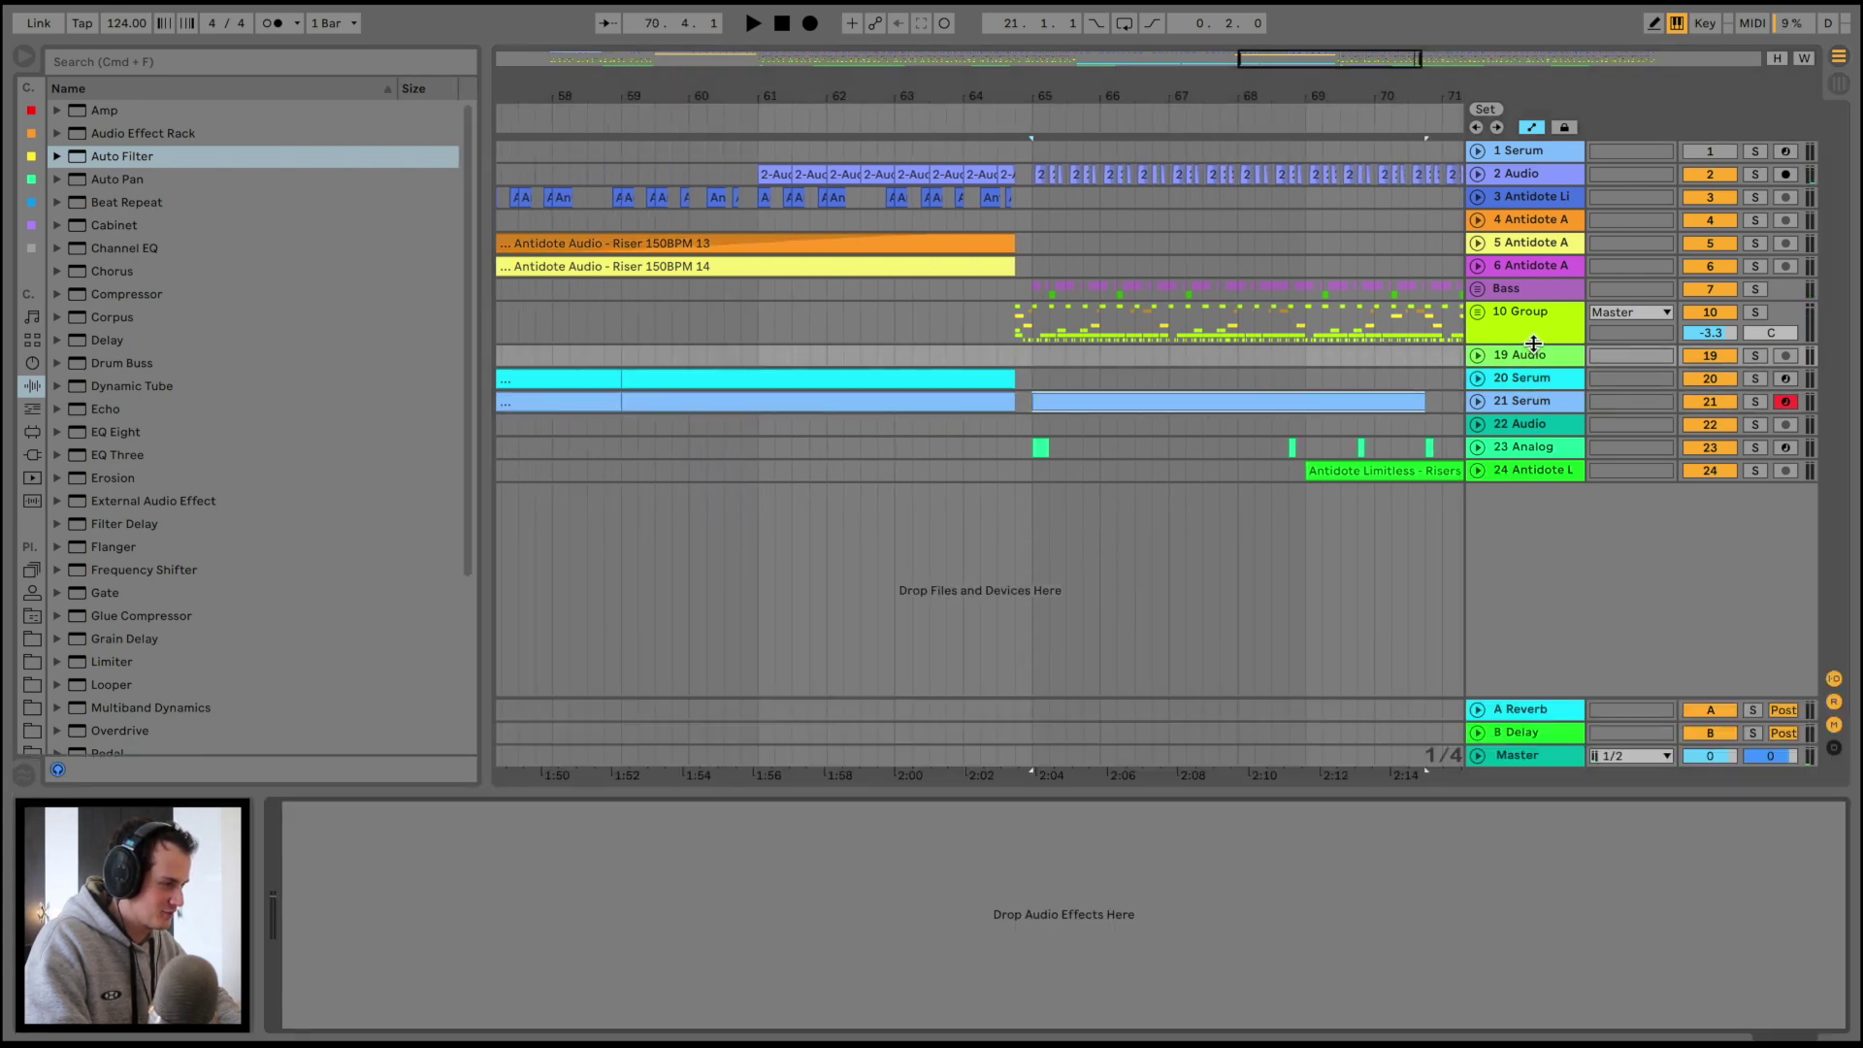
{"action": "left_click", "coordinate": [1531, 326]}
{"action": "left_click", "coordinate": [1543, 291]}
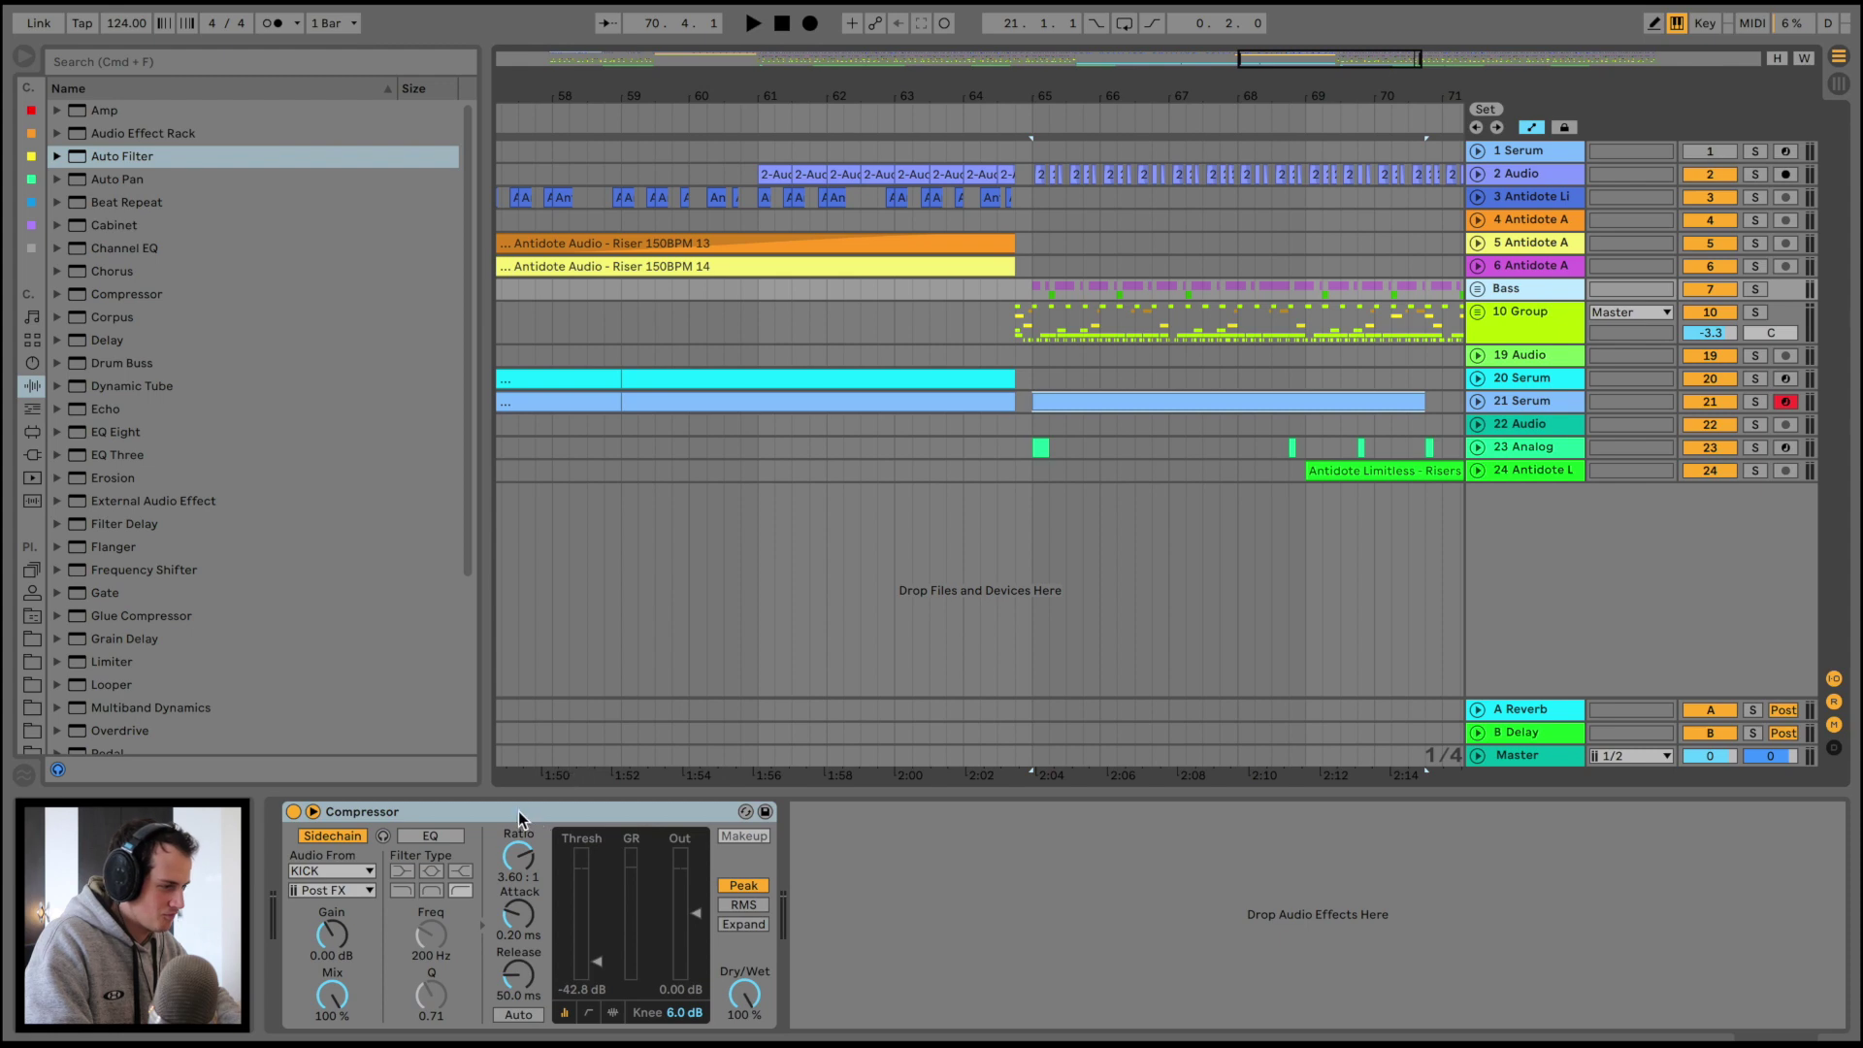
{"action": "left_click_drag", "start_coordinate": [521, 818], "coordinate": [1208, 424]}
{"action": "left_click", "coordinate": [1004, 357]}
{"action": "key", "text": "space"}
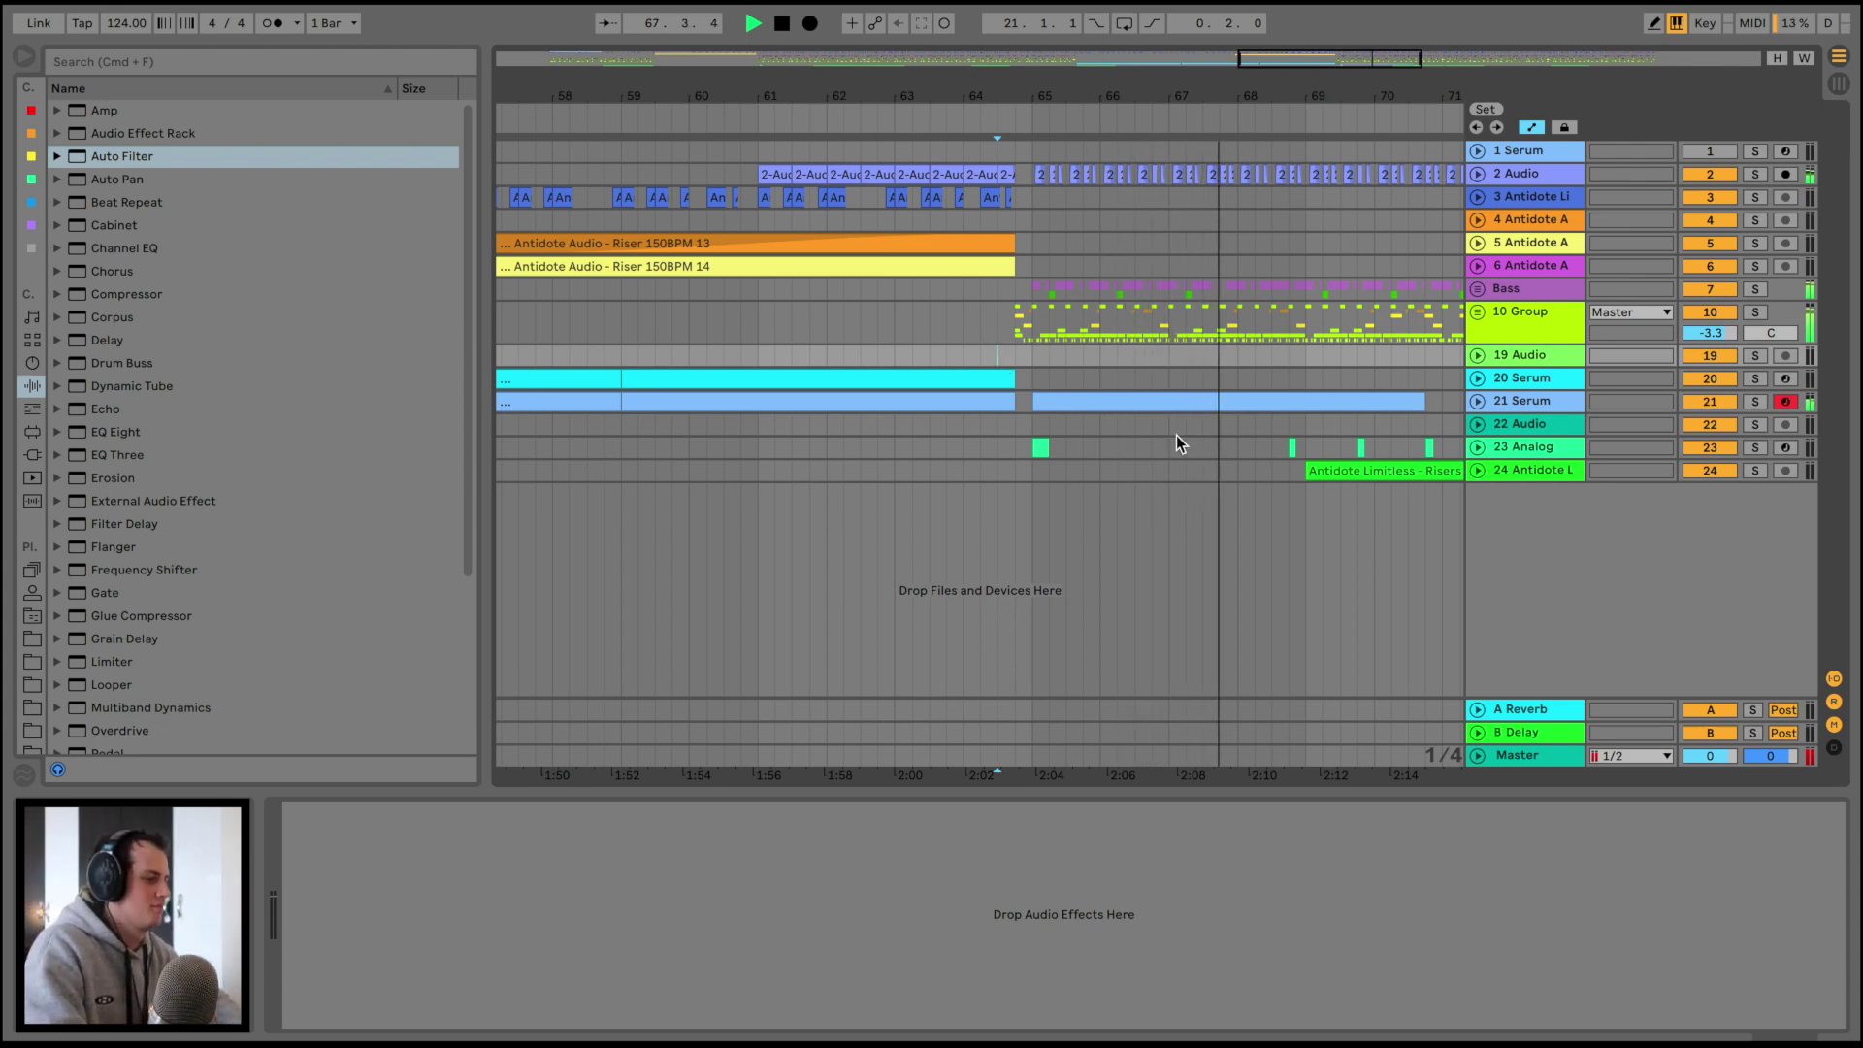
Extend the end of the 21 Serum arp clip at bar 65 out to bar 73
{"action": "scroll", "coordinate": [1177, 435], "scroll_direction": "right", "scroll_amount": 4}
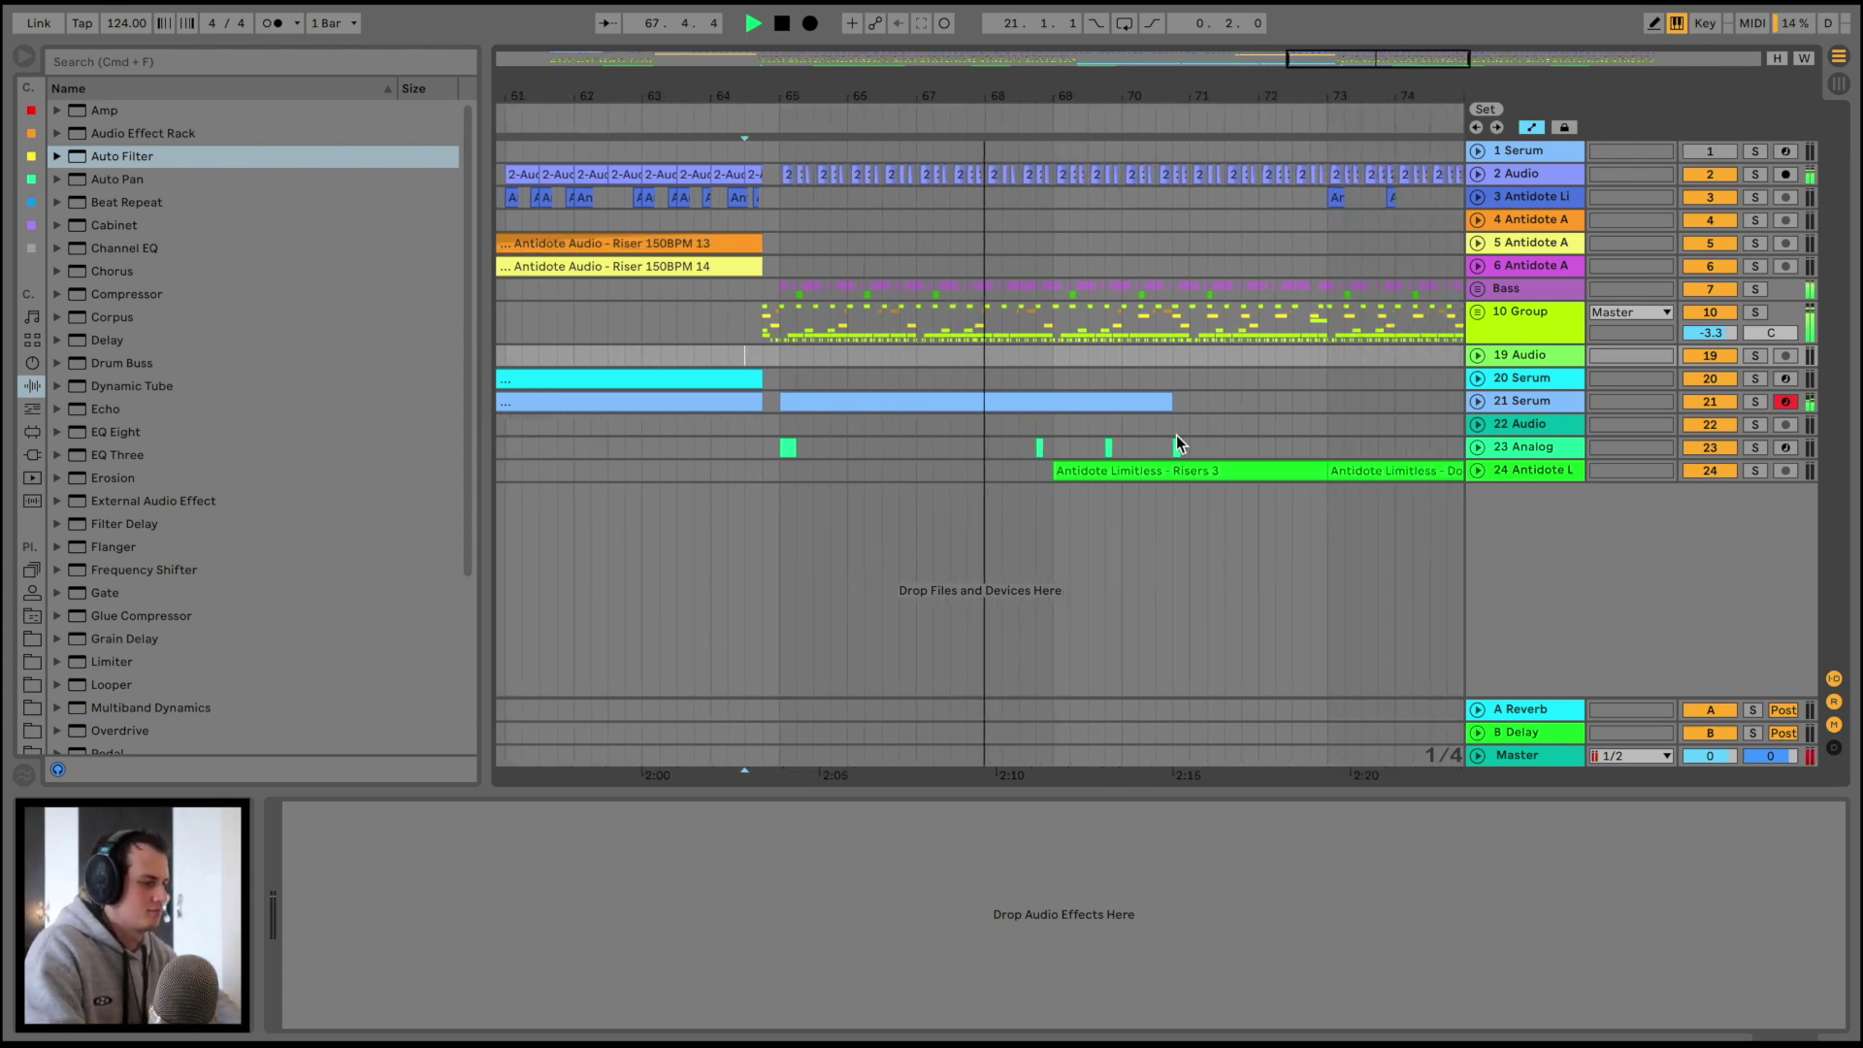
{"action": "left_click", "coordinate": [1054, 322]}
{"action": "left_click_drag", "start_coordinate": [1174, 400], "coordinate": [1327, 401]}
Replace the 10 Group drums in bars 69 to 73 with two copies of bars 67 to 69
{"action": "left_click_drag", "start_coordinate": [1054, 322], "coordinate": [918, 322]}
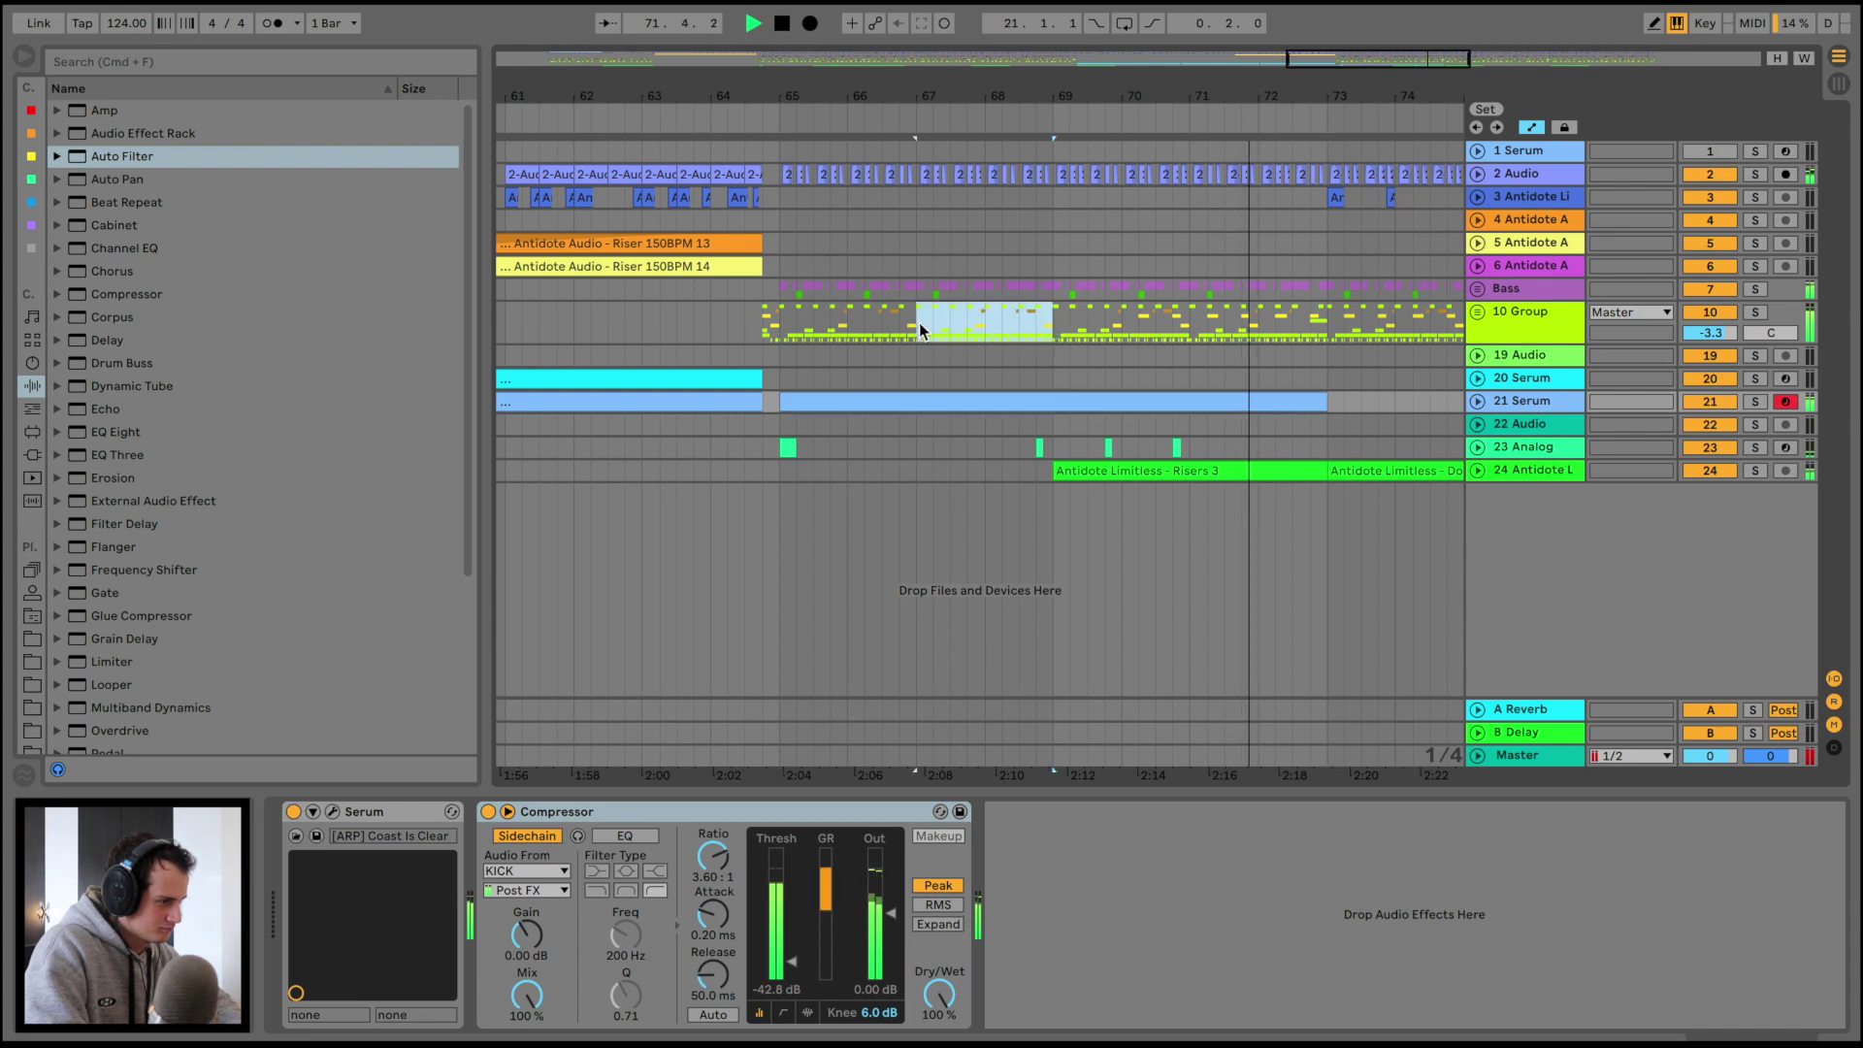
{"action": "left_click_drag", "start_coordinate": [1053, 330], "coordinate": [1330, 338]}
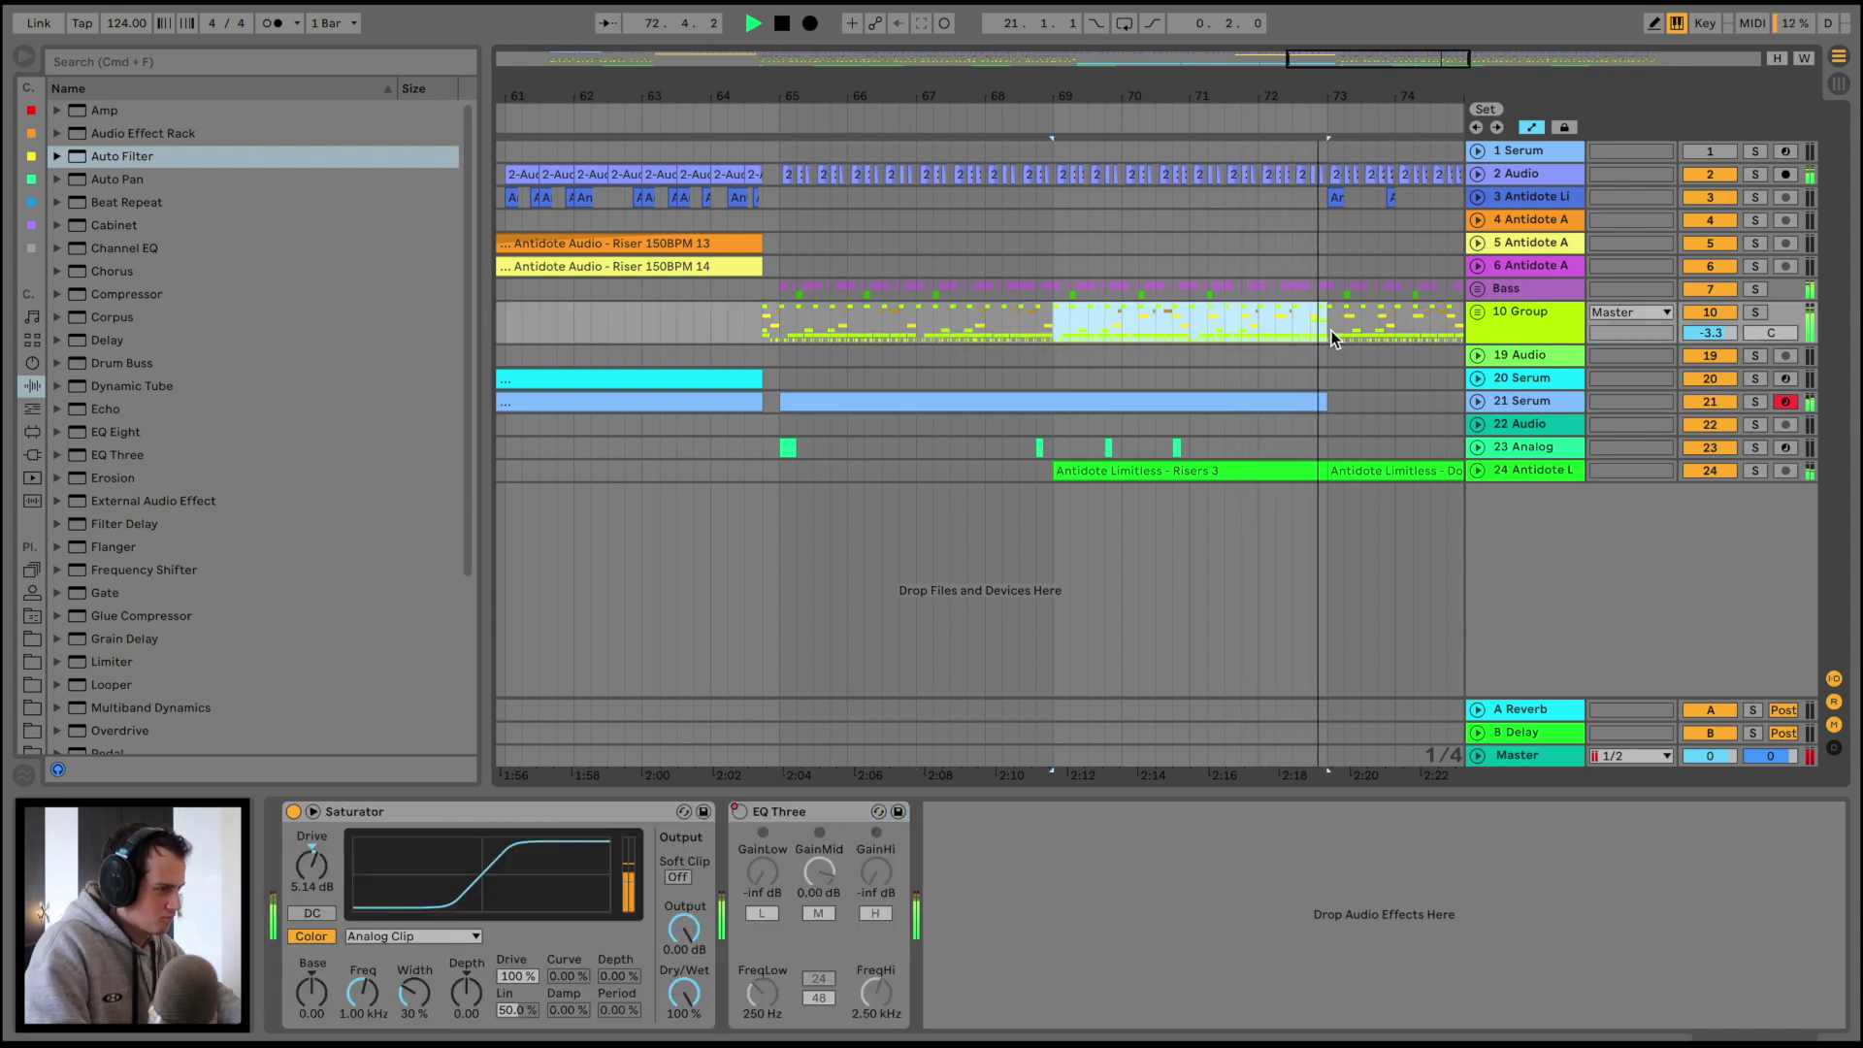
{"action": "left_click", "coordinate": [1050, 335]}
{"action": "key", "text": "super+v"}
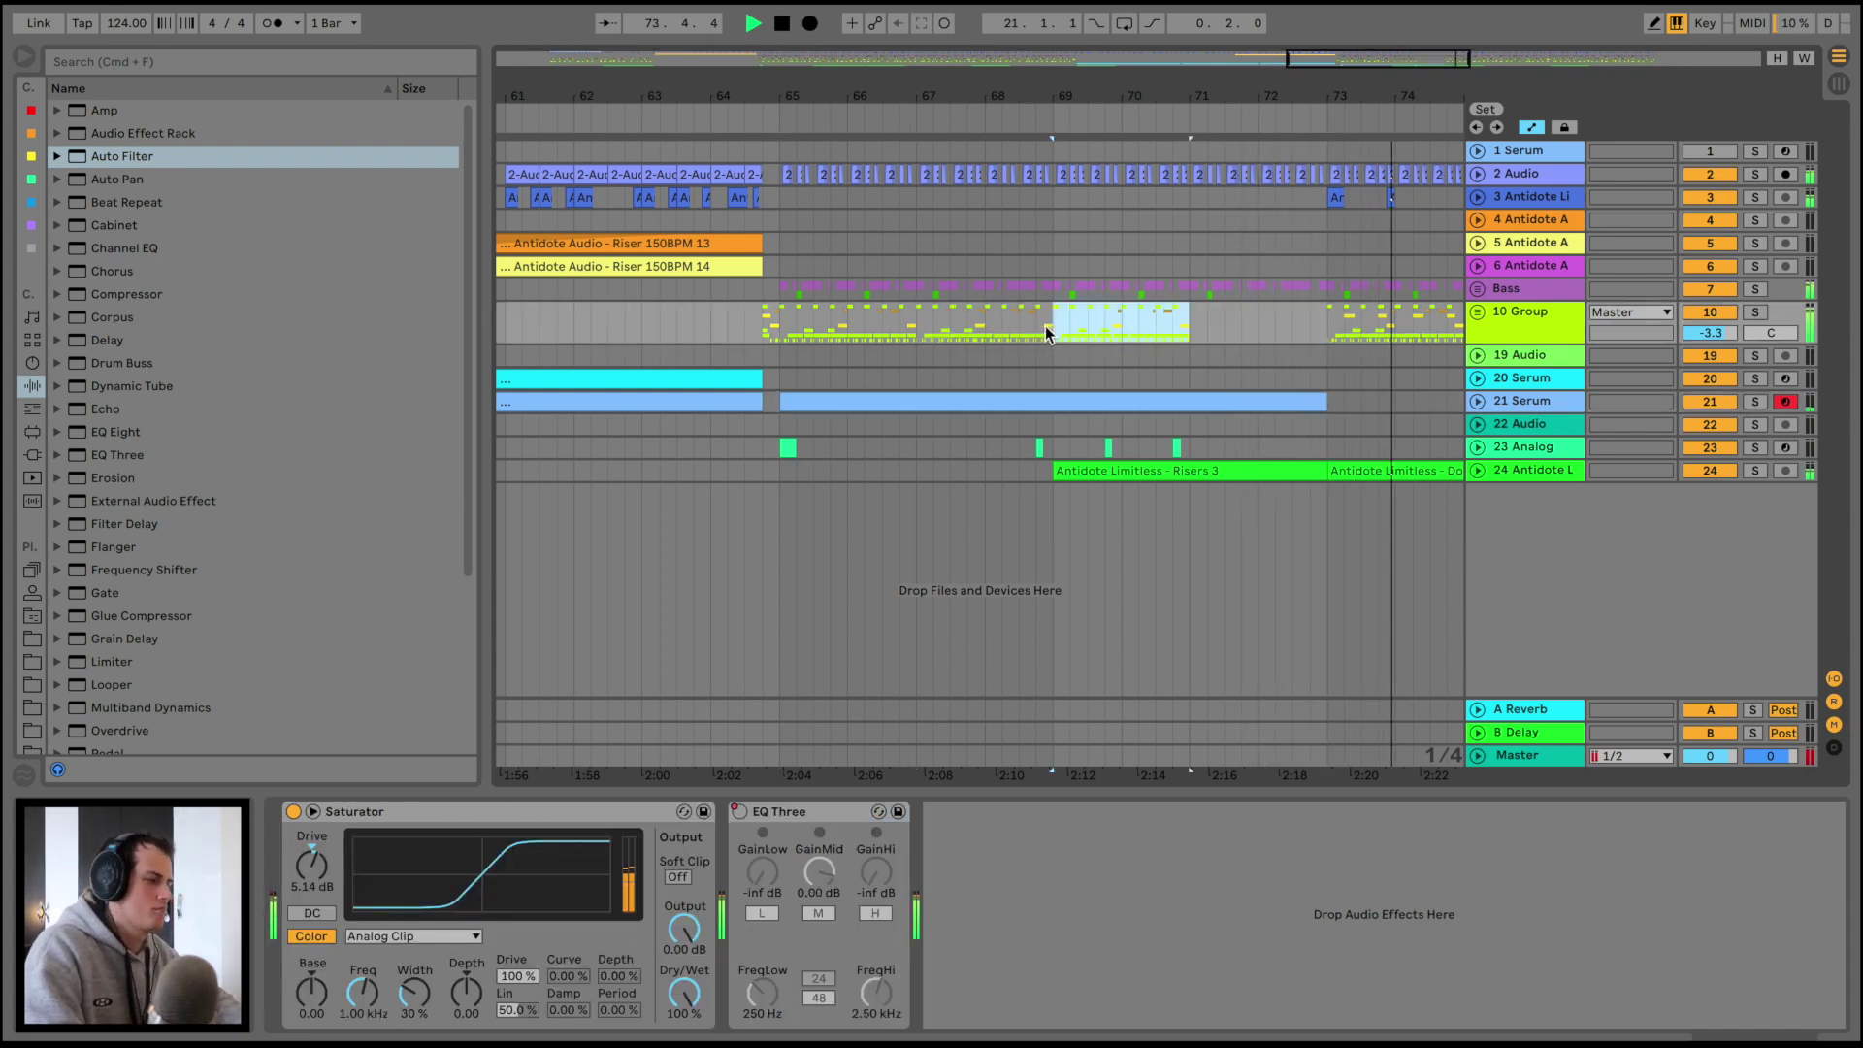
{"action": "key", "text": "super+v"}
Duplicate the extended 21 Serum arp clip so the copy fills bars 73 to 81
{"action": "scroll", "coordinate": [1009, 334], "scroll_direction": "down", "scroll_amount": 5}
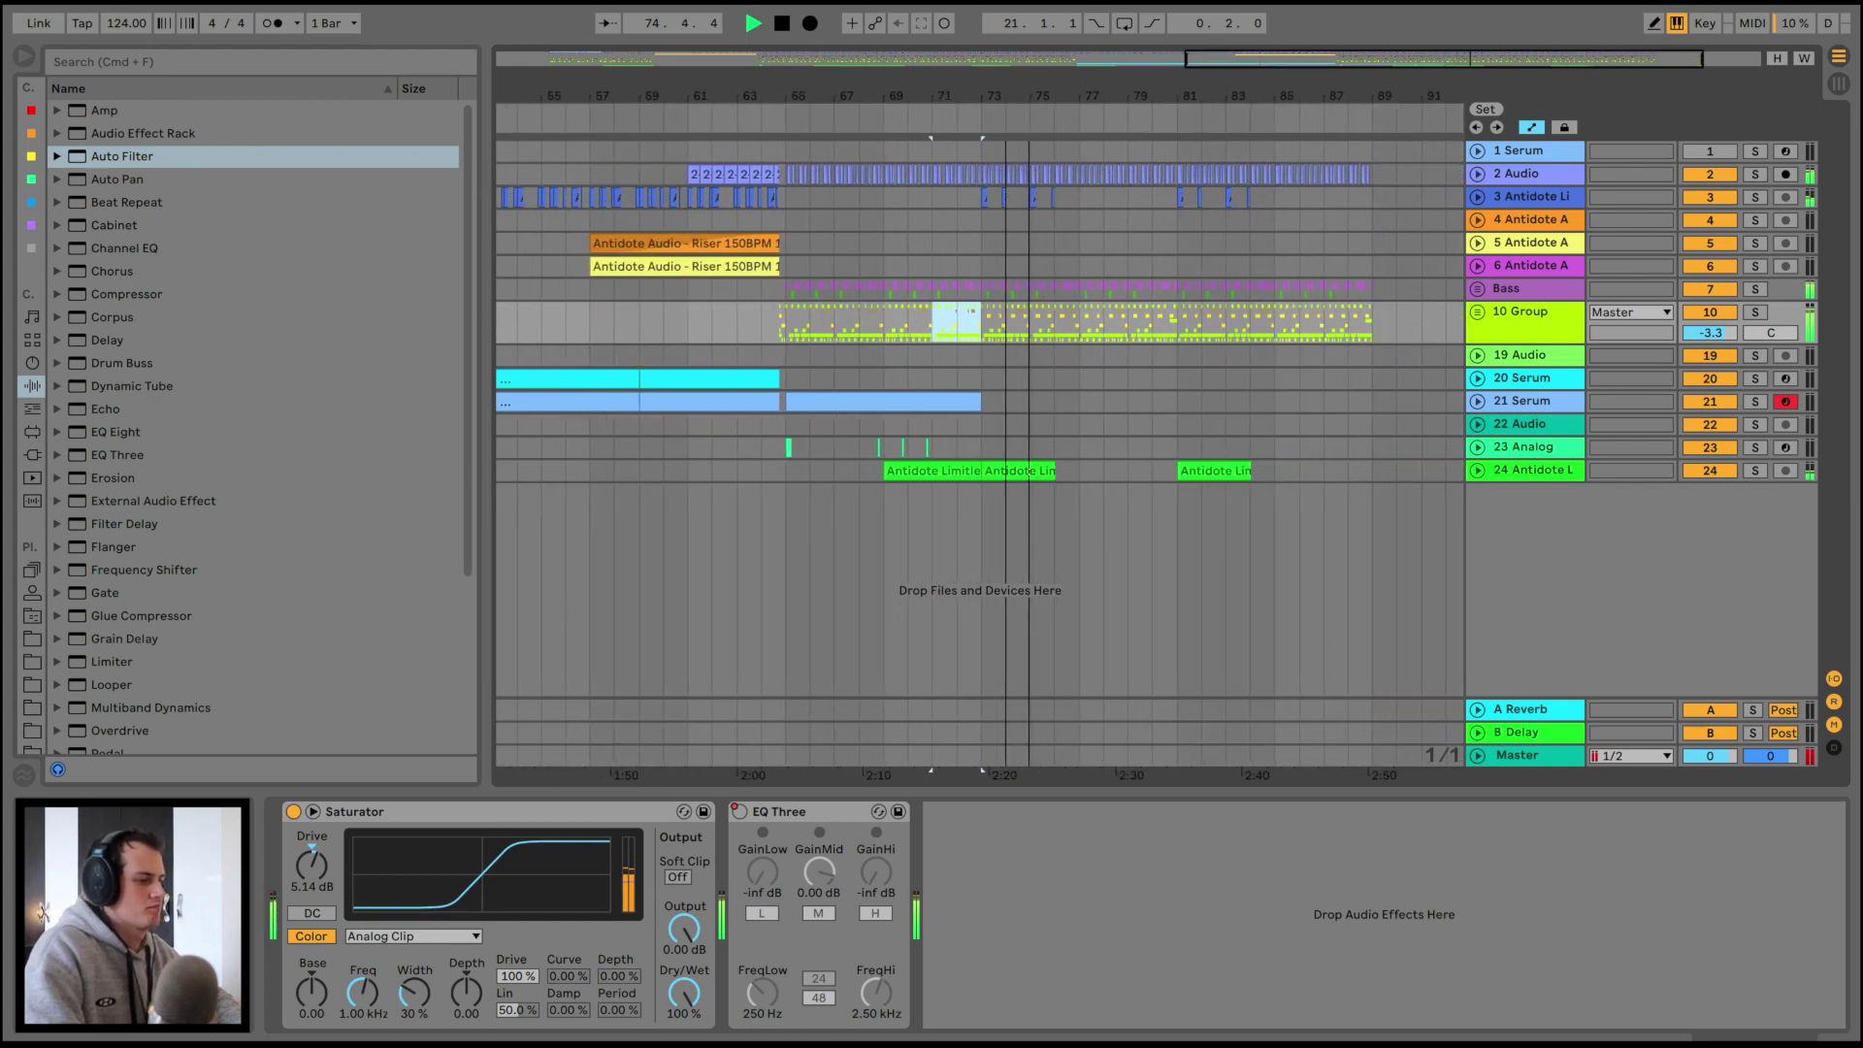
{"action": "left_click", "coordinate": [955, 405]}
{"action": "key", "text": "super+d"}
Try the duplicated arp clip's note at E2 from bar 73, lower it back to C#2 and replay it
{"action": "double_click", "coordinate": [1045, 397]}
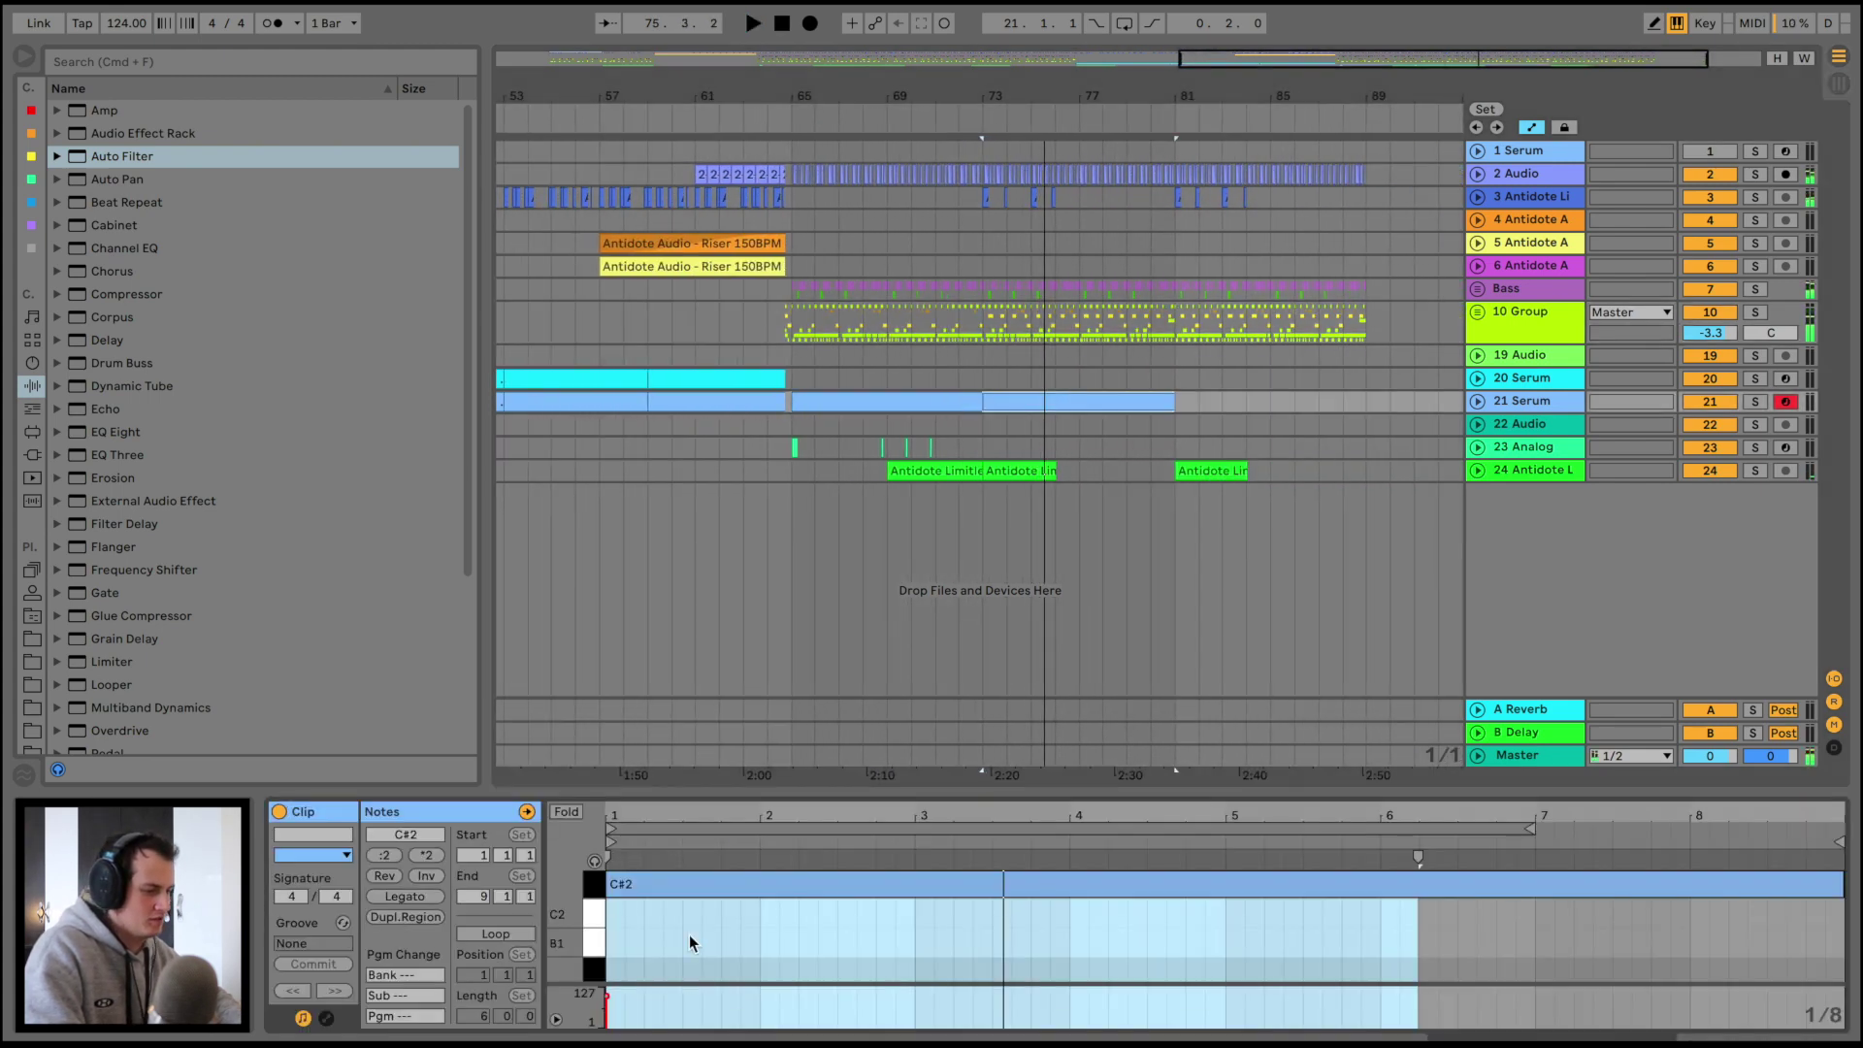
{"action": "key", "text": "space"}
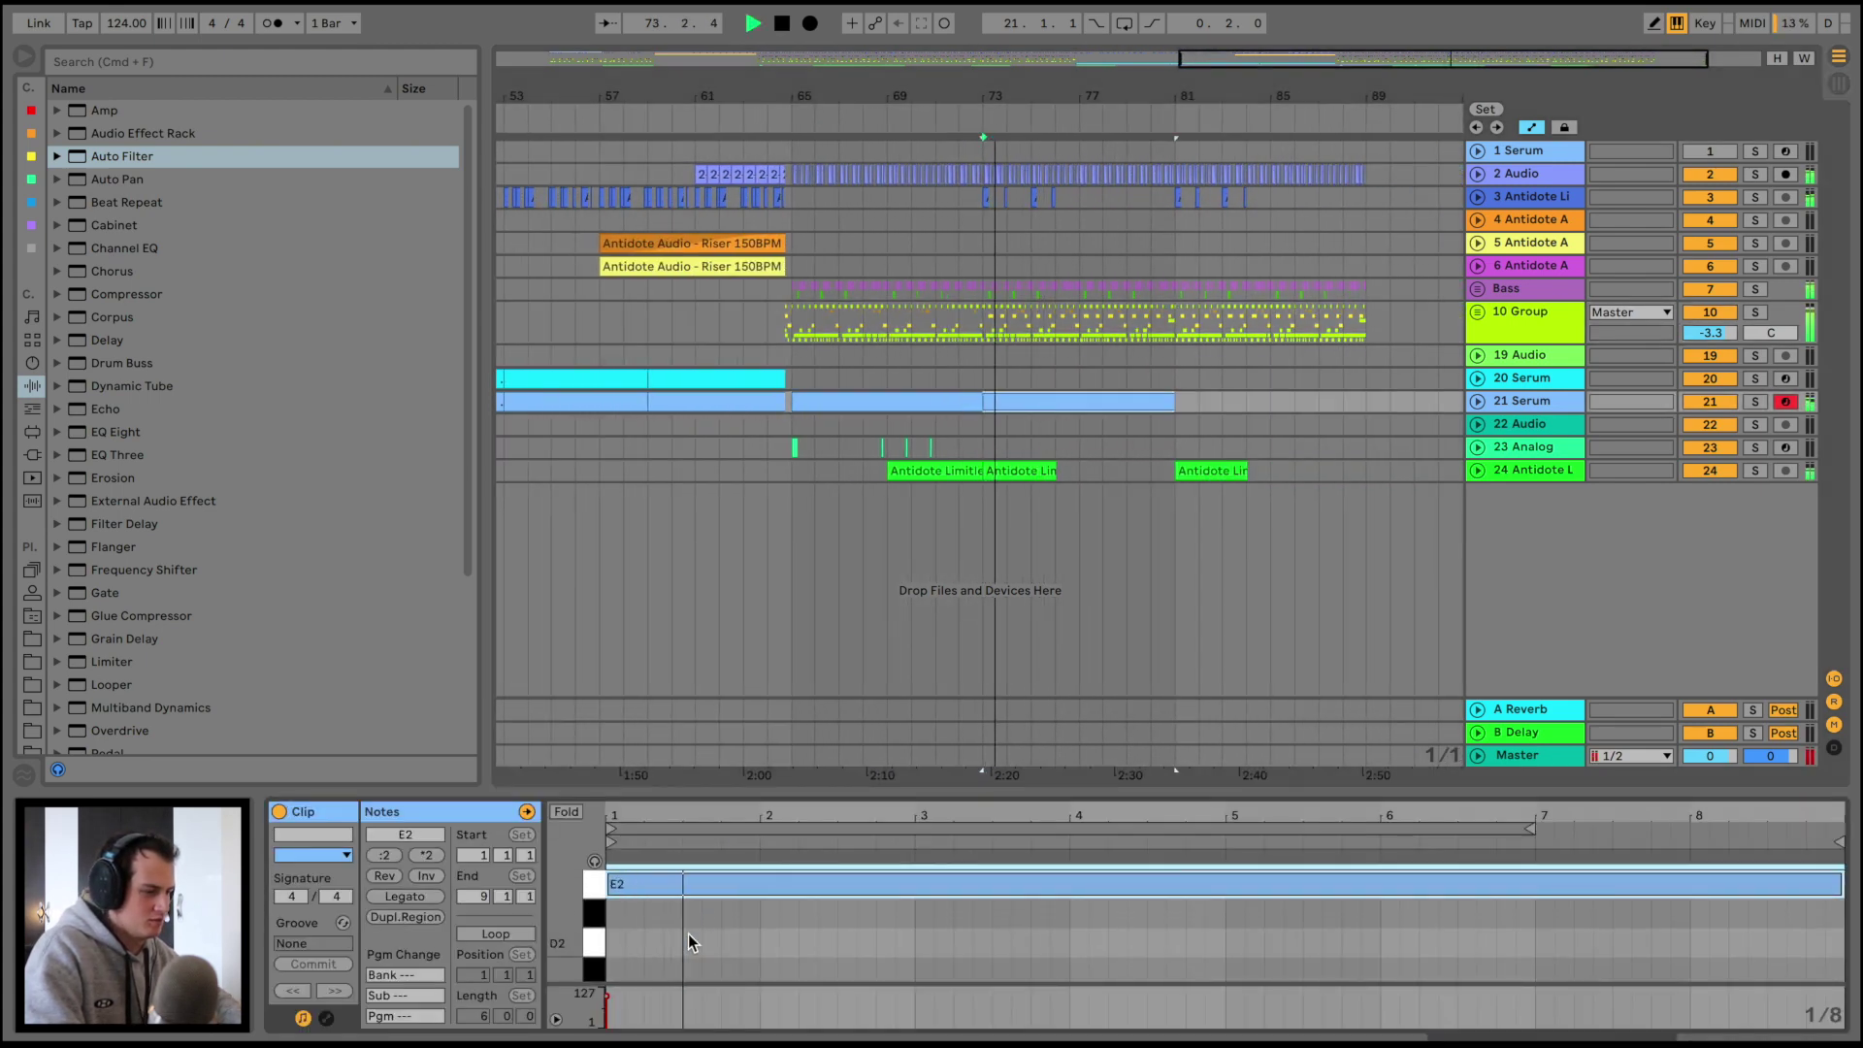
{"action": "key", "text": "Down"}
{"action": "key", "text": "Down"}
{"action": "key", "text": "Down"}
{"action": "key", "text": "space"}
{"action": "key", "text": "space"}
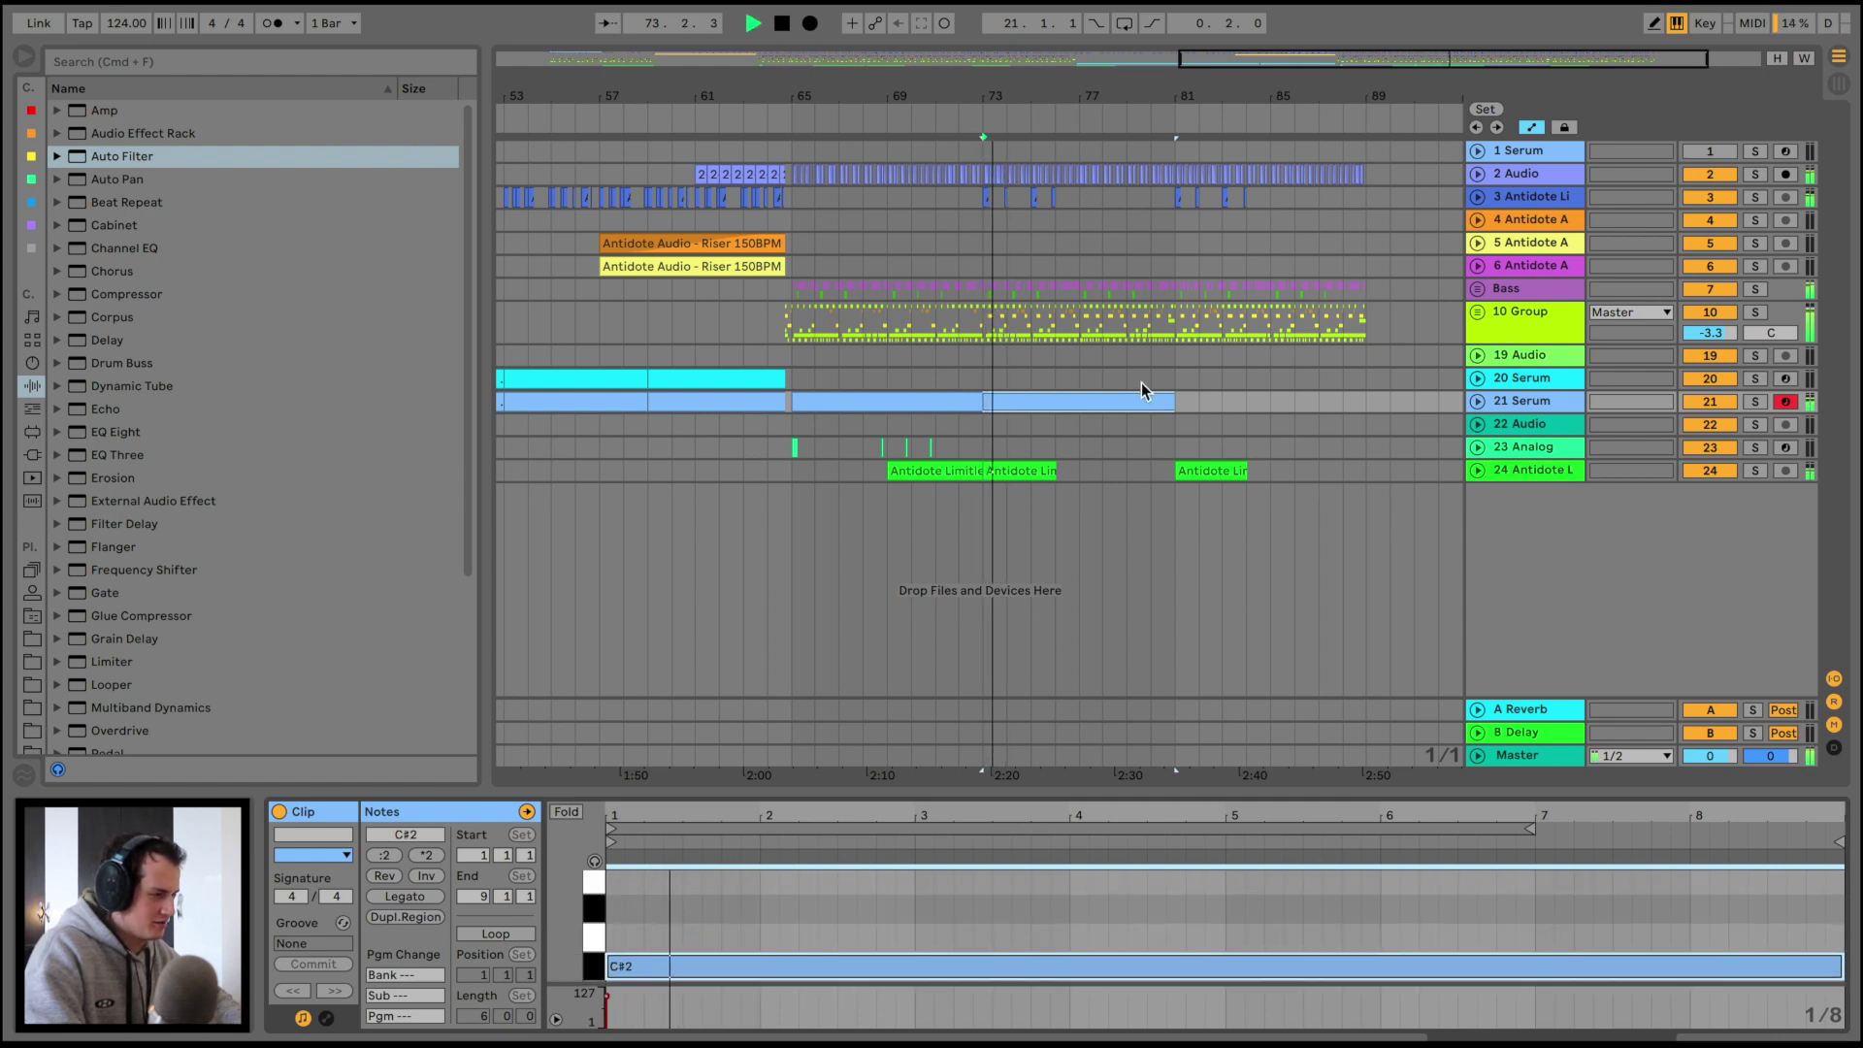
Unfold the 21 Serum track and add a Utility between Serum and the Compressor
{"action": "left_click", "coordinate": [1477, 401]}
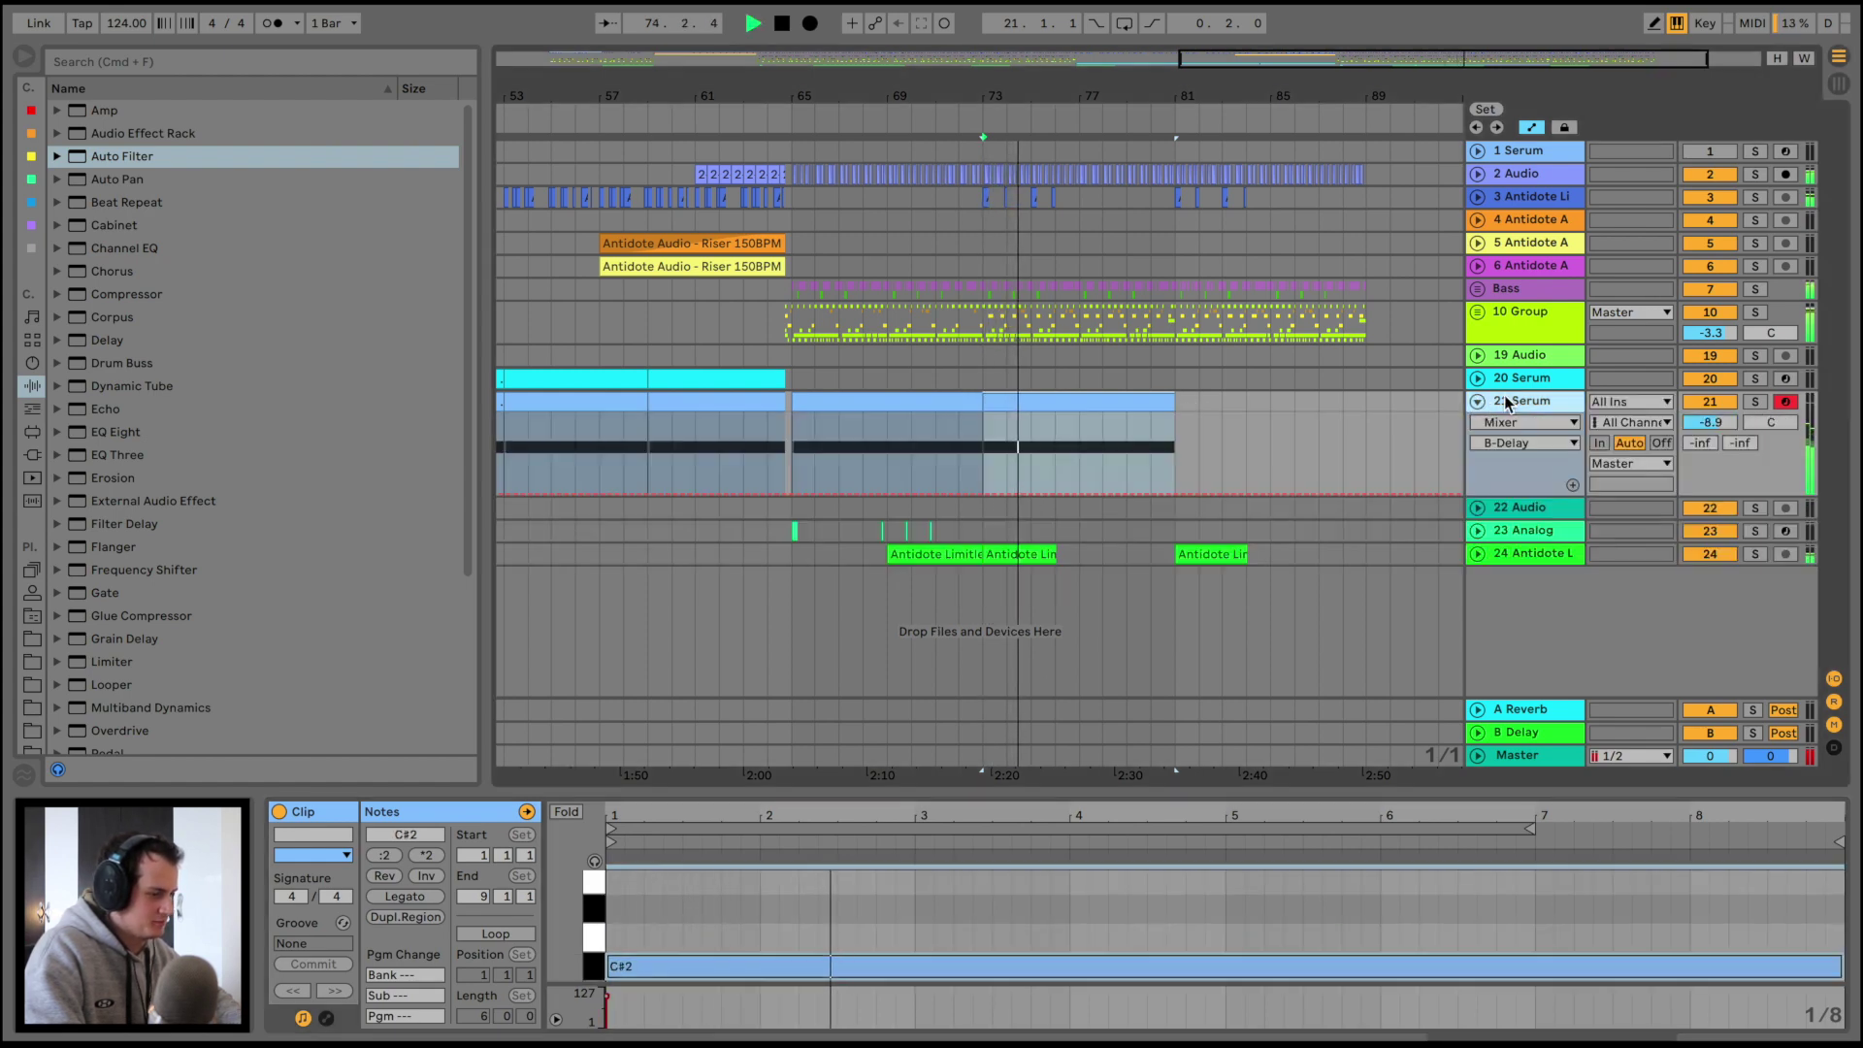
{"action": "key", "text": "shift+Tab"}
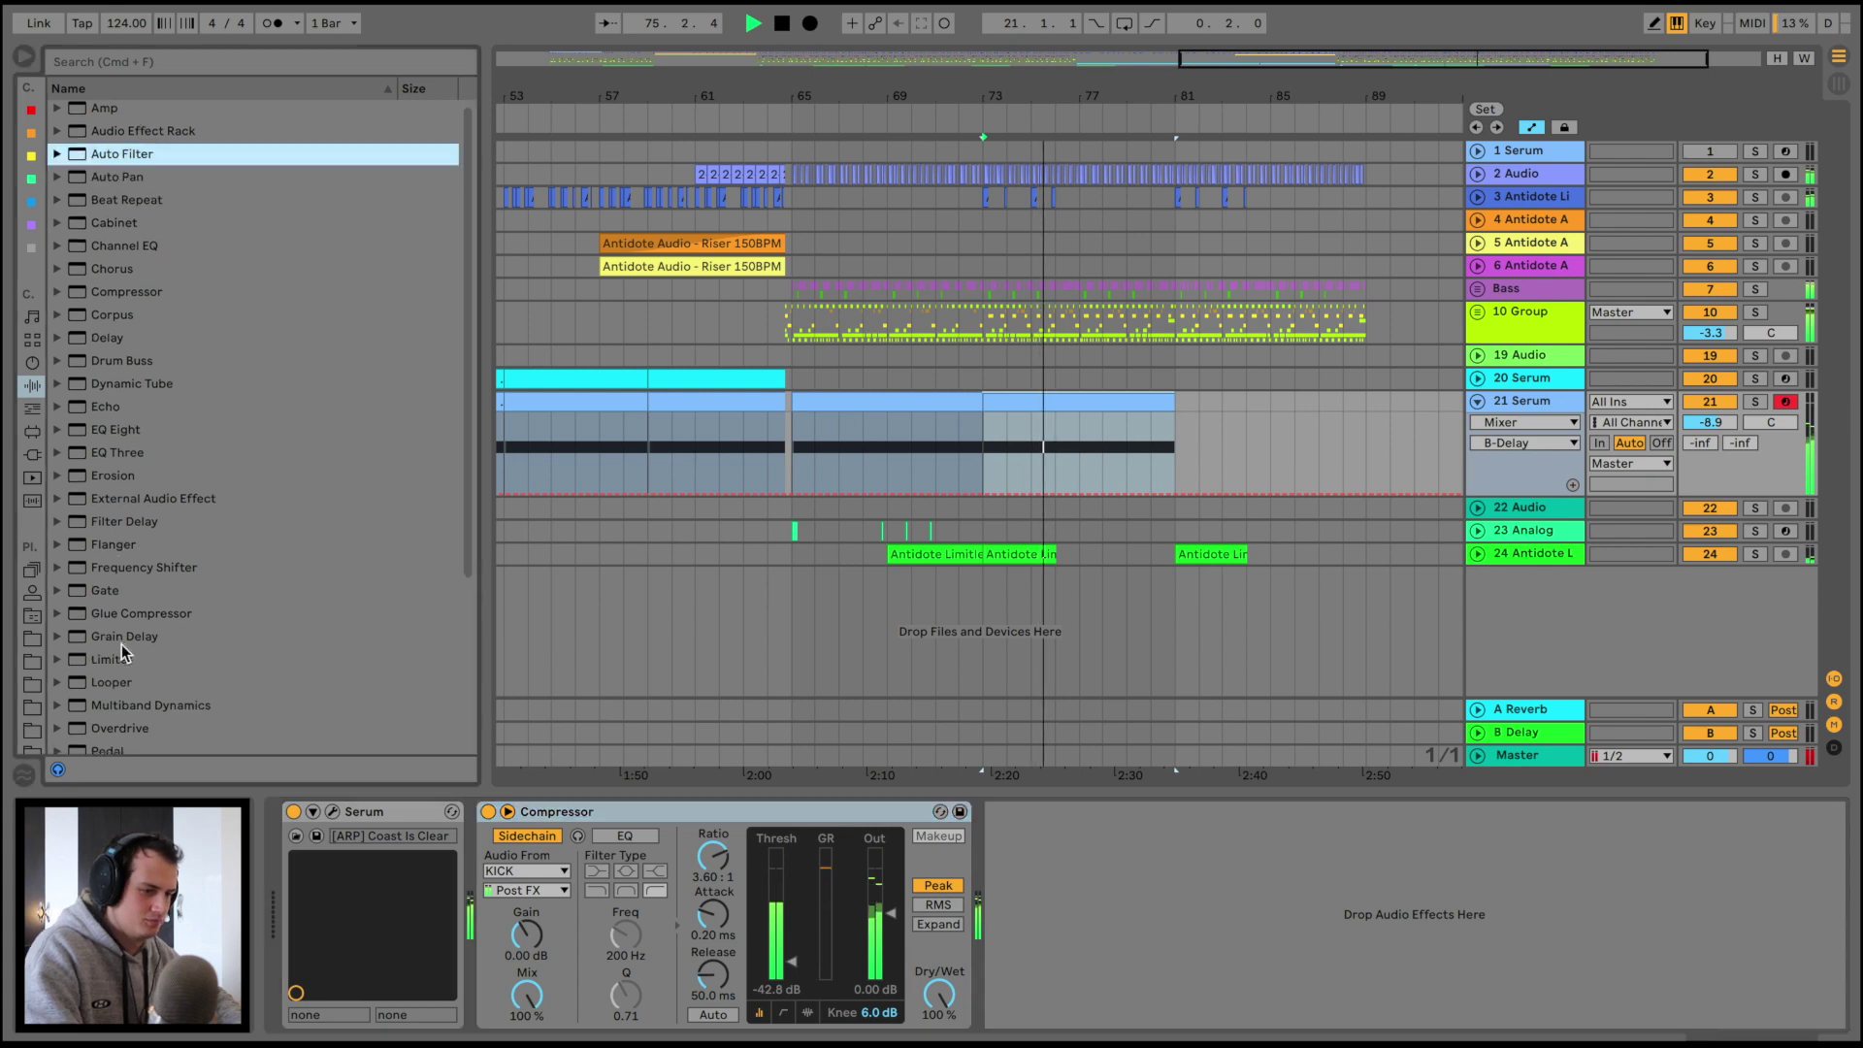
{"action": "scroll", "coordinate": [120, 645], "scroll_direction": "down", "scroll_amount": 5}
{"action": "left_click", "coordinate": [117, 696]}
{"action": "key", "text": "Return"}
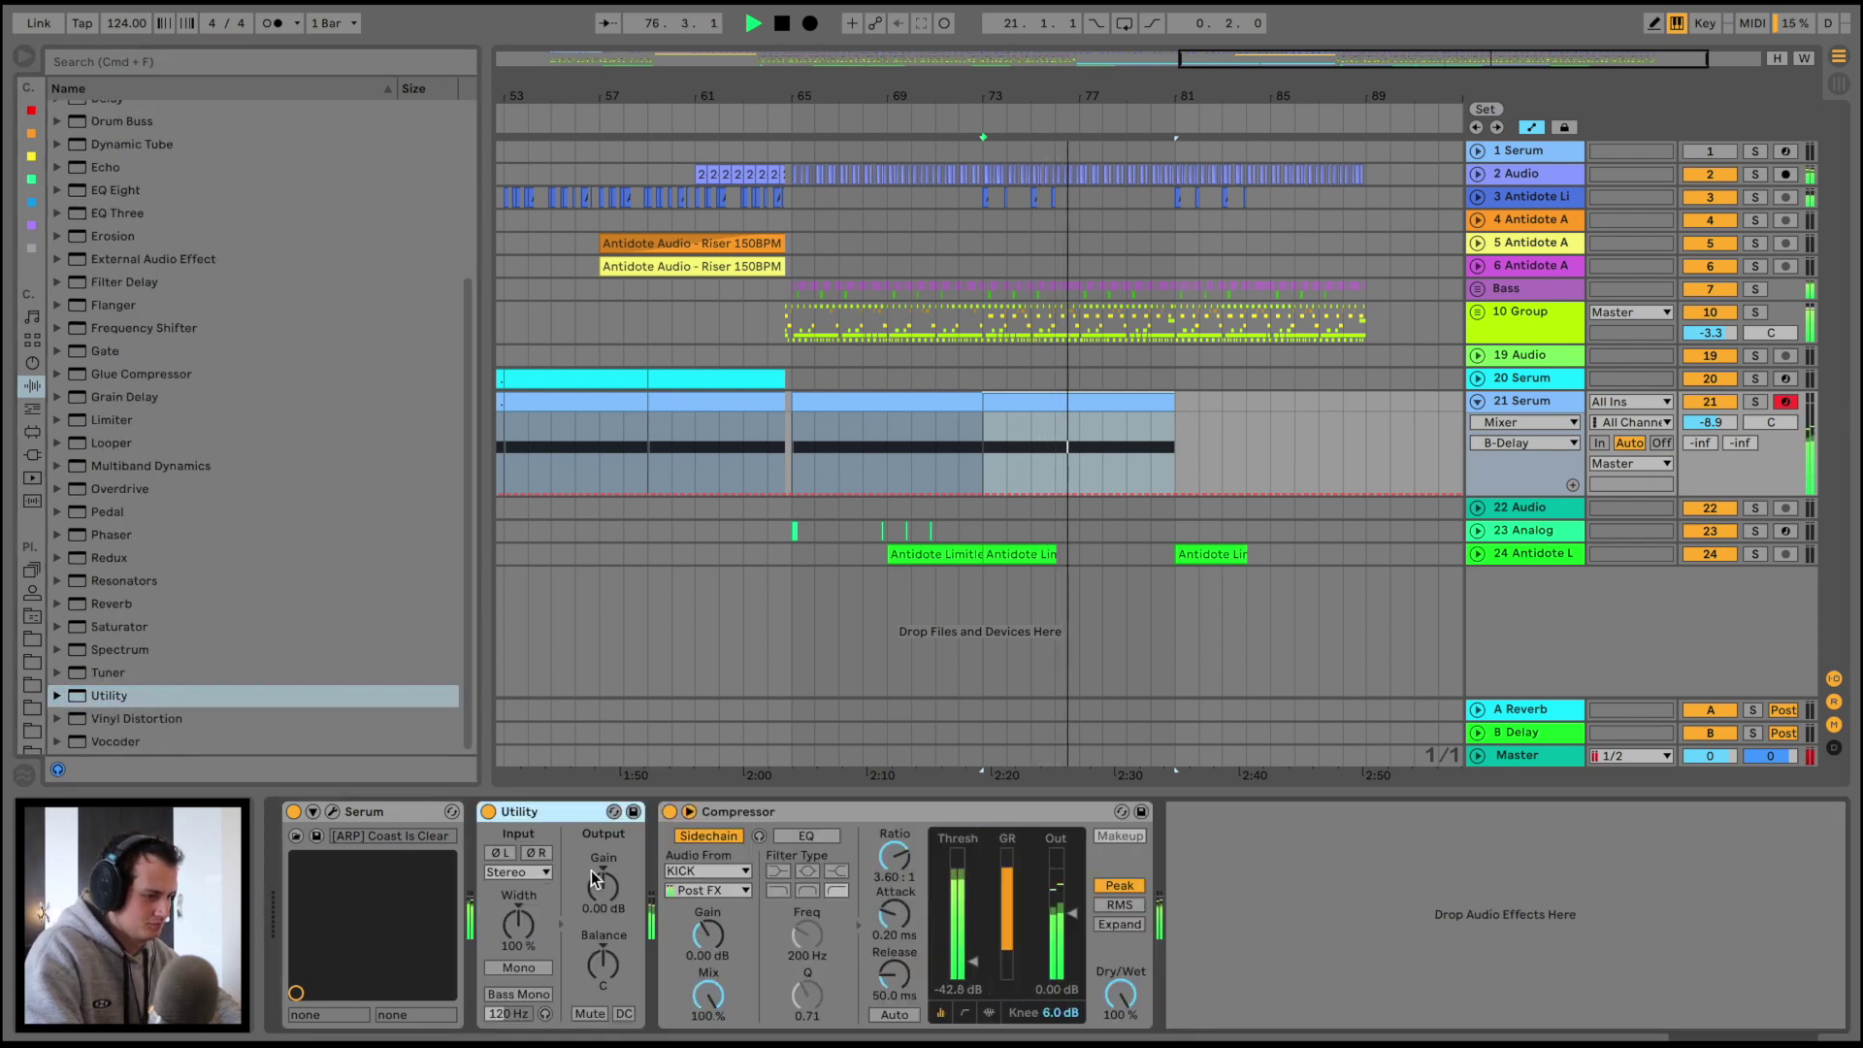
Duplicate the arp clip to bar 81 and automate the Utility Gain from 0 dB at bar 73 down to about -37 dB at bar 89
{"action": "left_click", "coordinate": [1109, 402]}
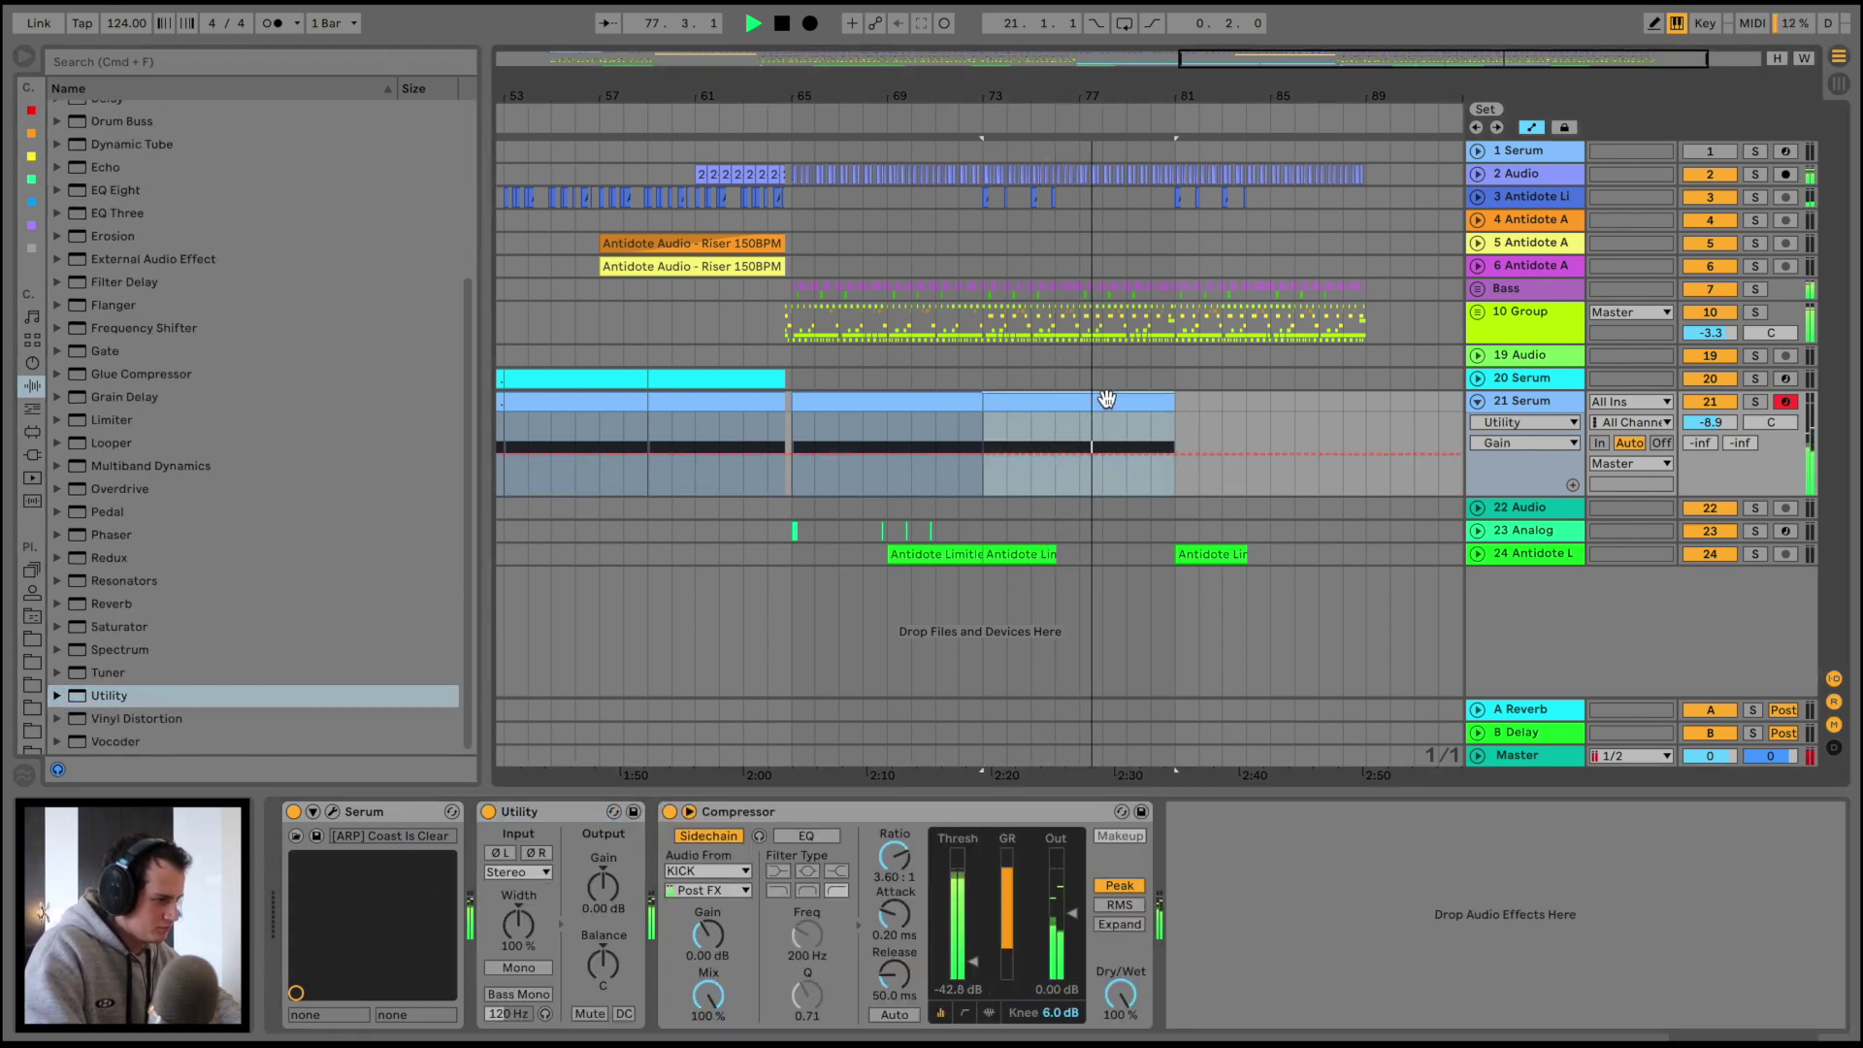
{"action": "key", "text": "super+d"}
{"action": "left_click", "coordinate": [982, 455]}
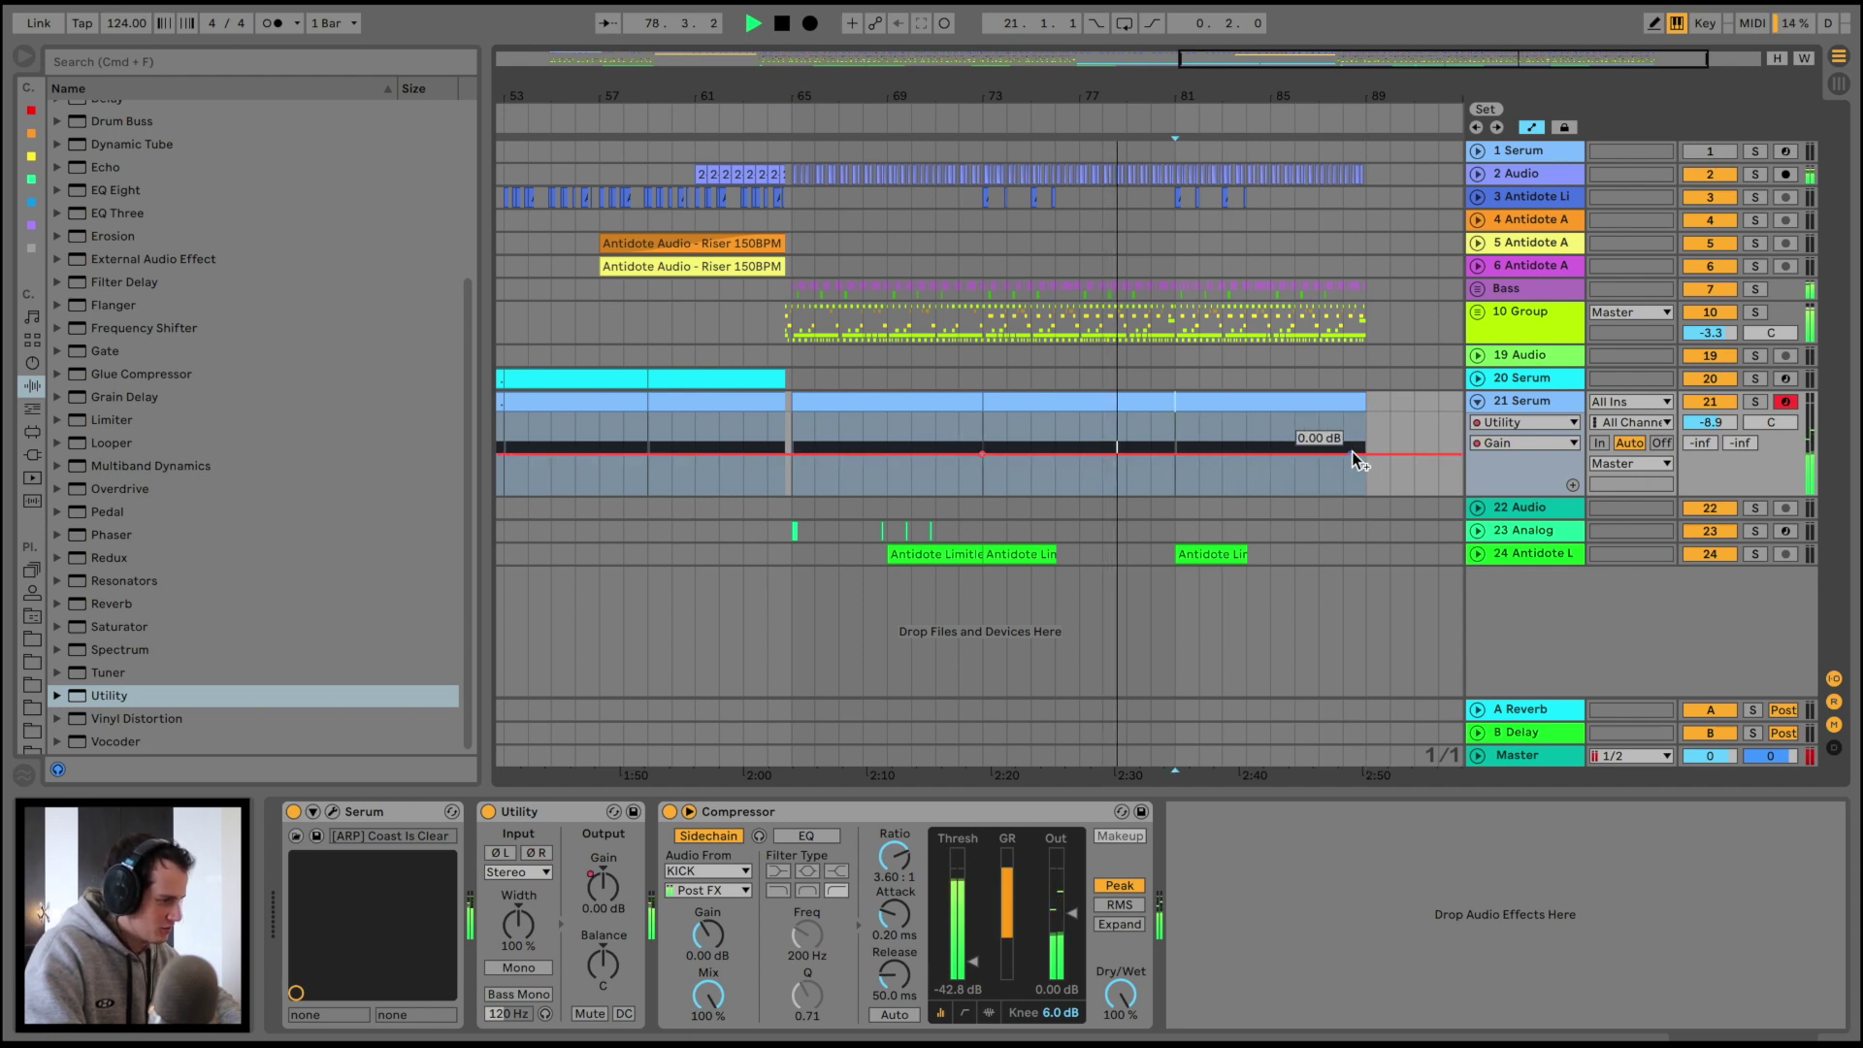
{"action": "left_click_drag", "start_coordinate": [1369, 452], "coordinate": [1367, 482]}
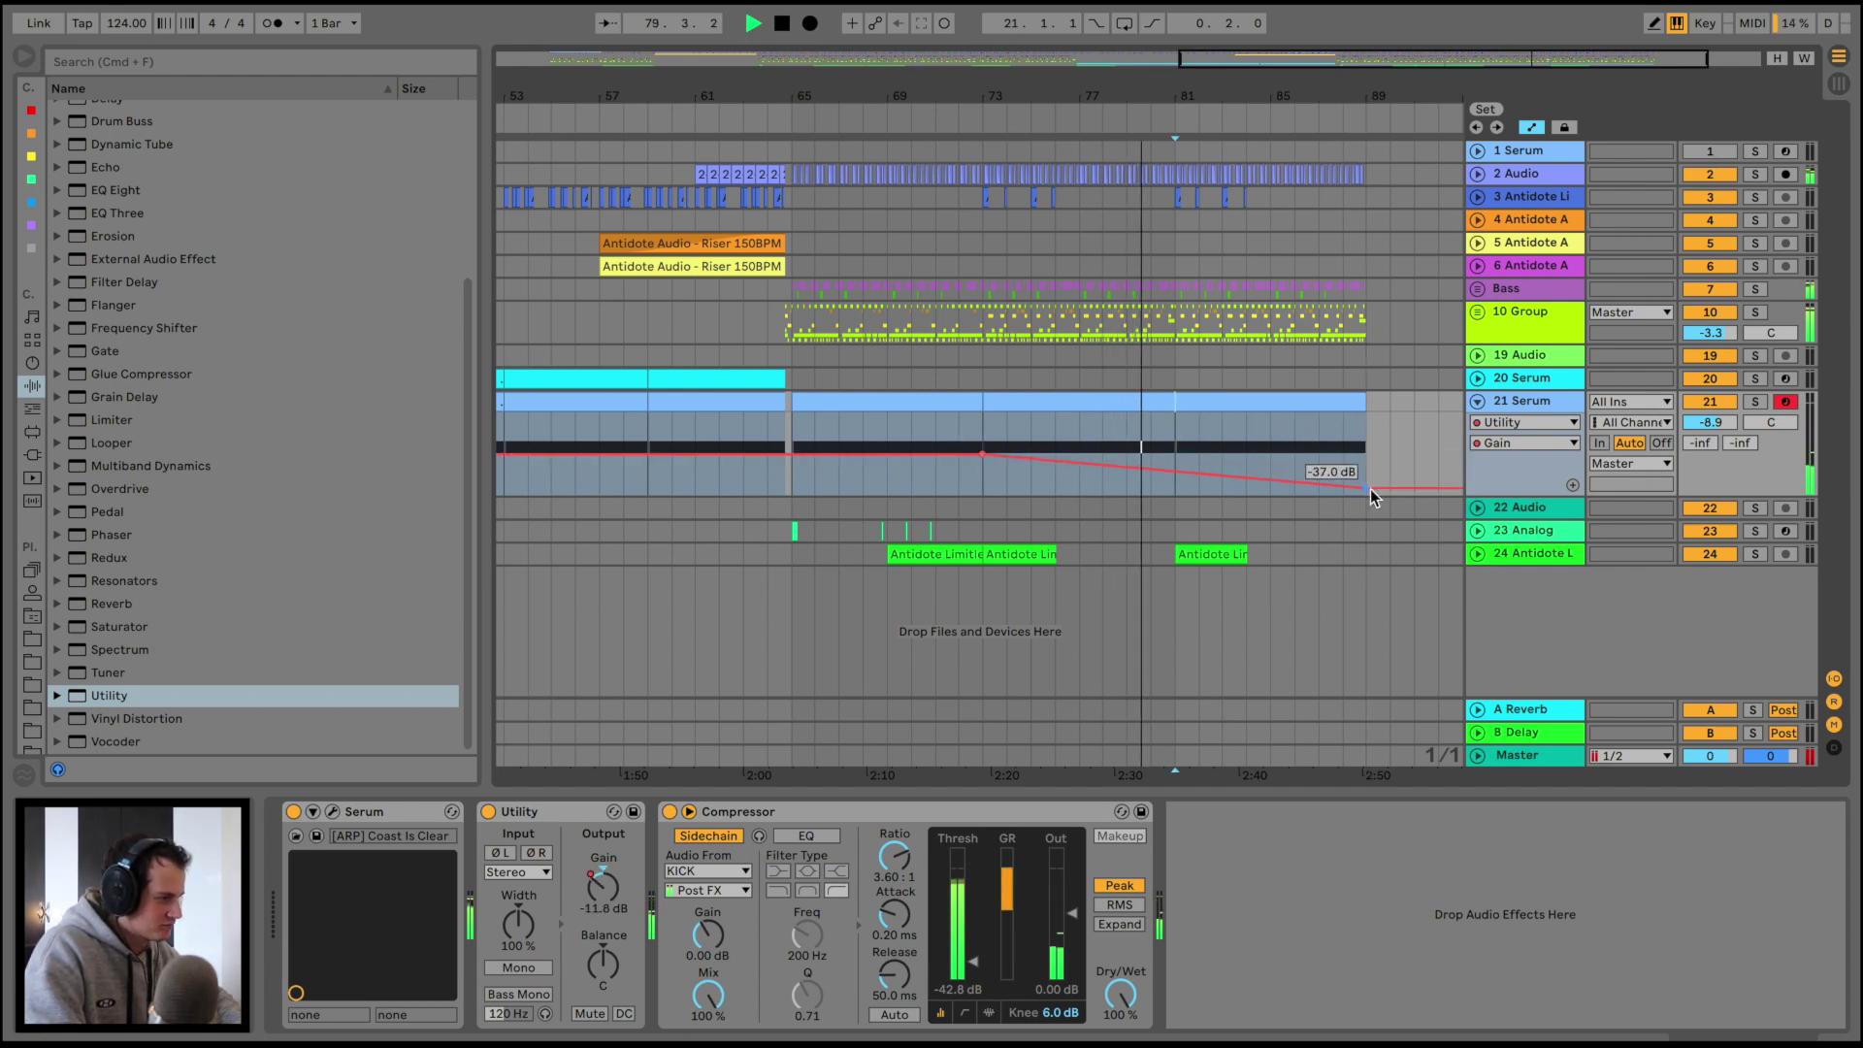
{"action": "left_click", "coordinate": [1477, 400]}
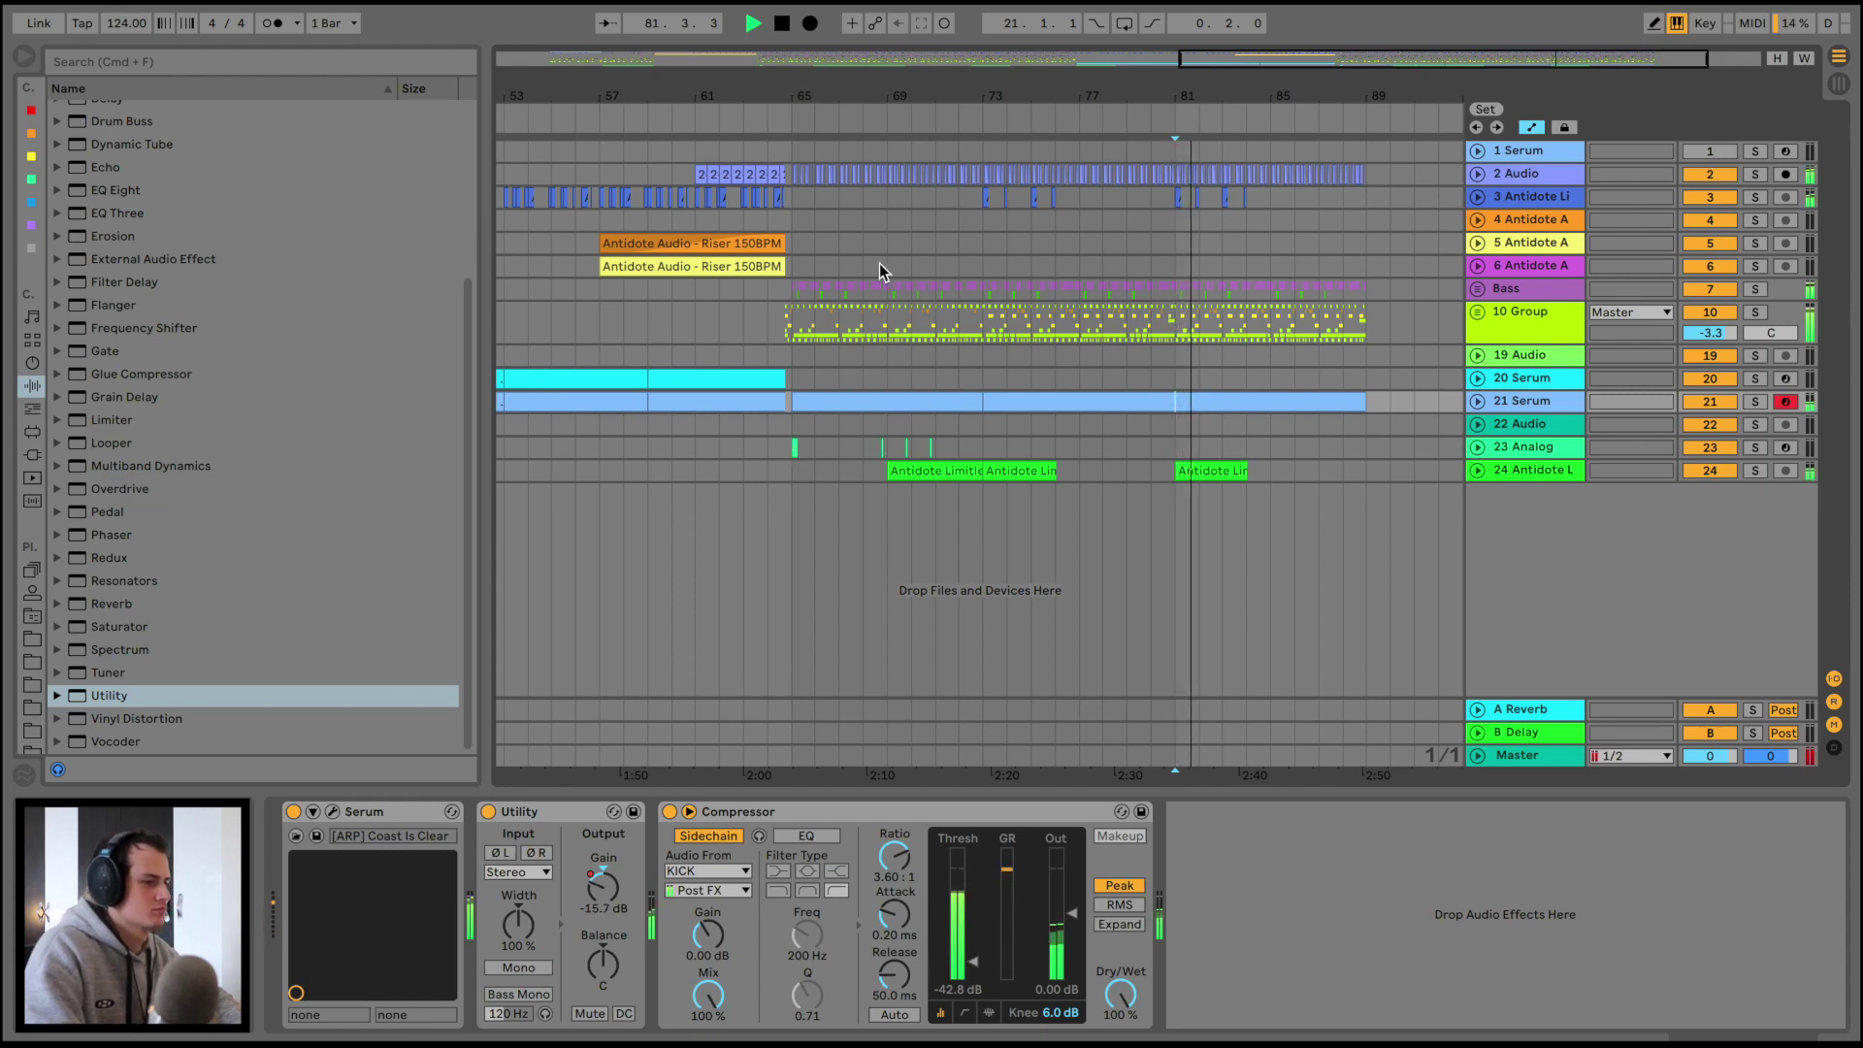
Copy the Riser 150BPM 14 clip on 6 Antidote to bar 81, shorten its end to beat 88.3, and unfold 10 Group
{"action": "left_click_drag", "start_coordinate": [715, 266], "coordinate": [1281, 270]}
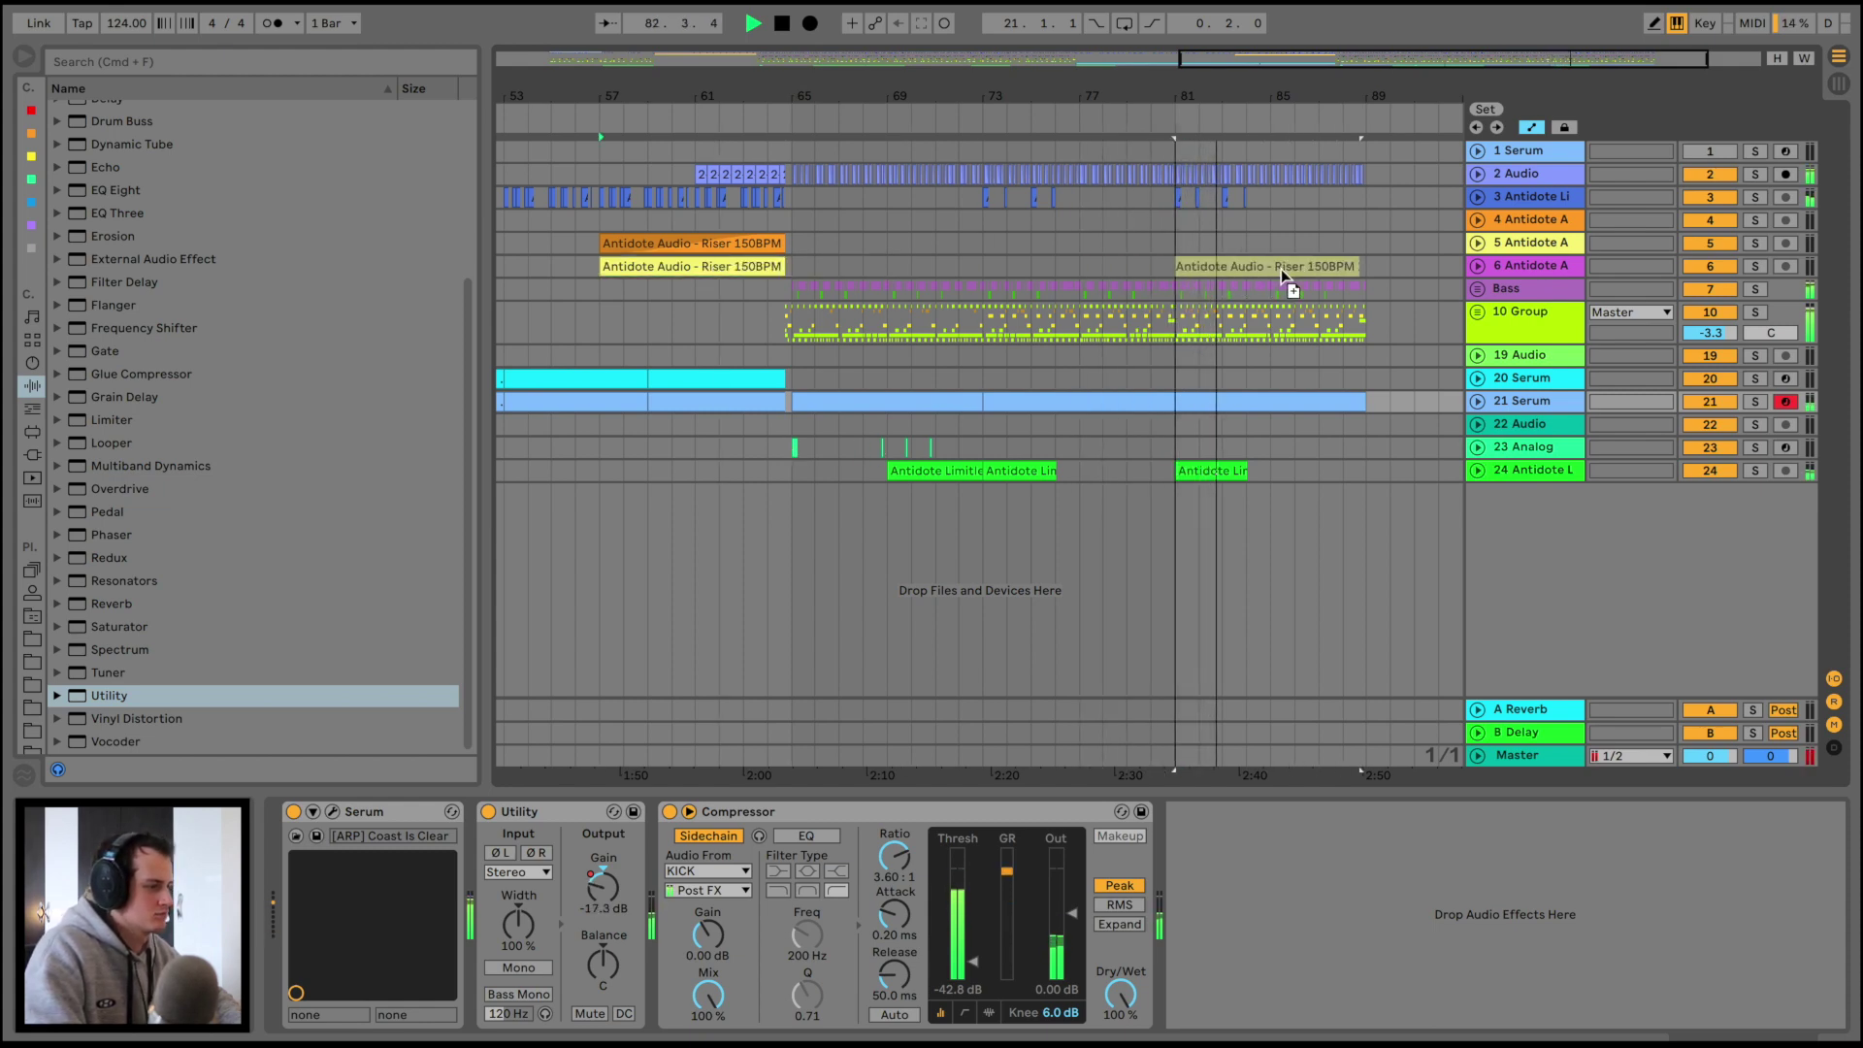
{"action": "left_click", "coordinate": [1476, 311]}
{"action": "scroll", "coordinate": [1279, 341], "scroll_direction": "down", "scroll_amount": 2}
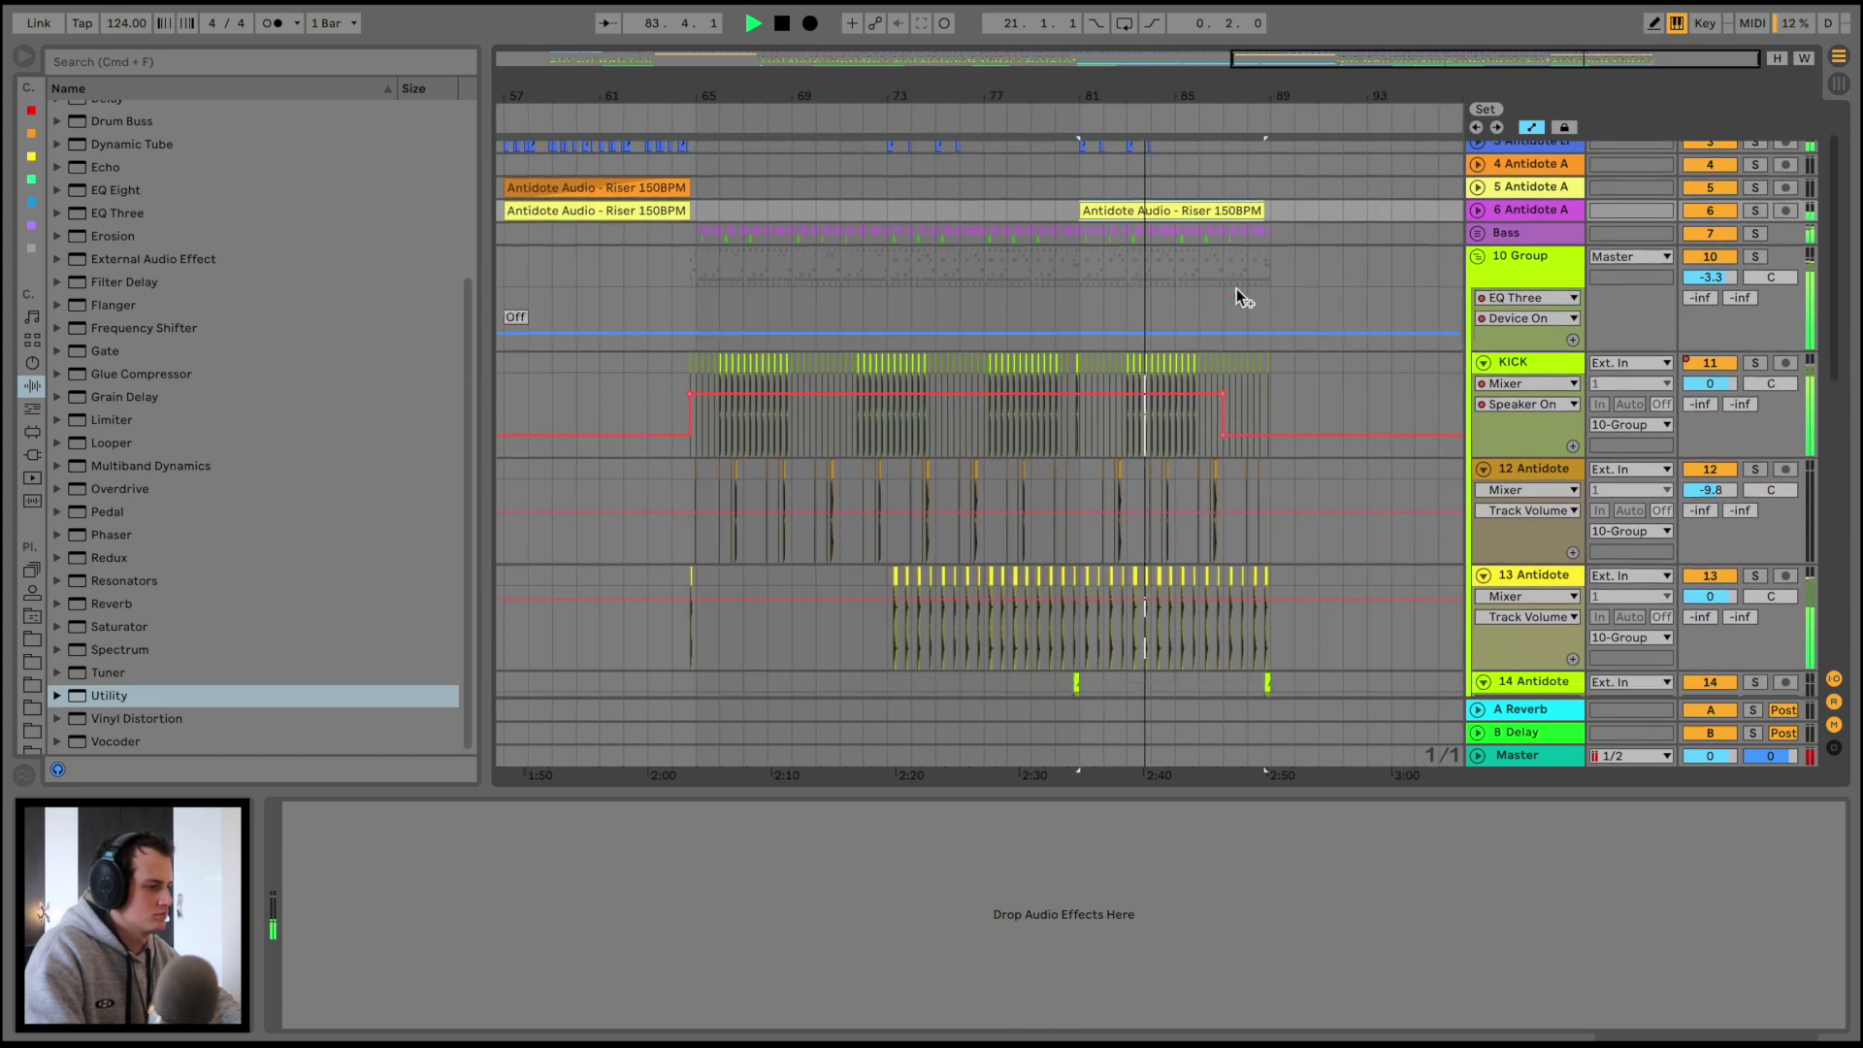
{"action": "left_click_drag", "start_coordinate": [1236, 83], "coordinate": [1237, 88]}
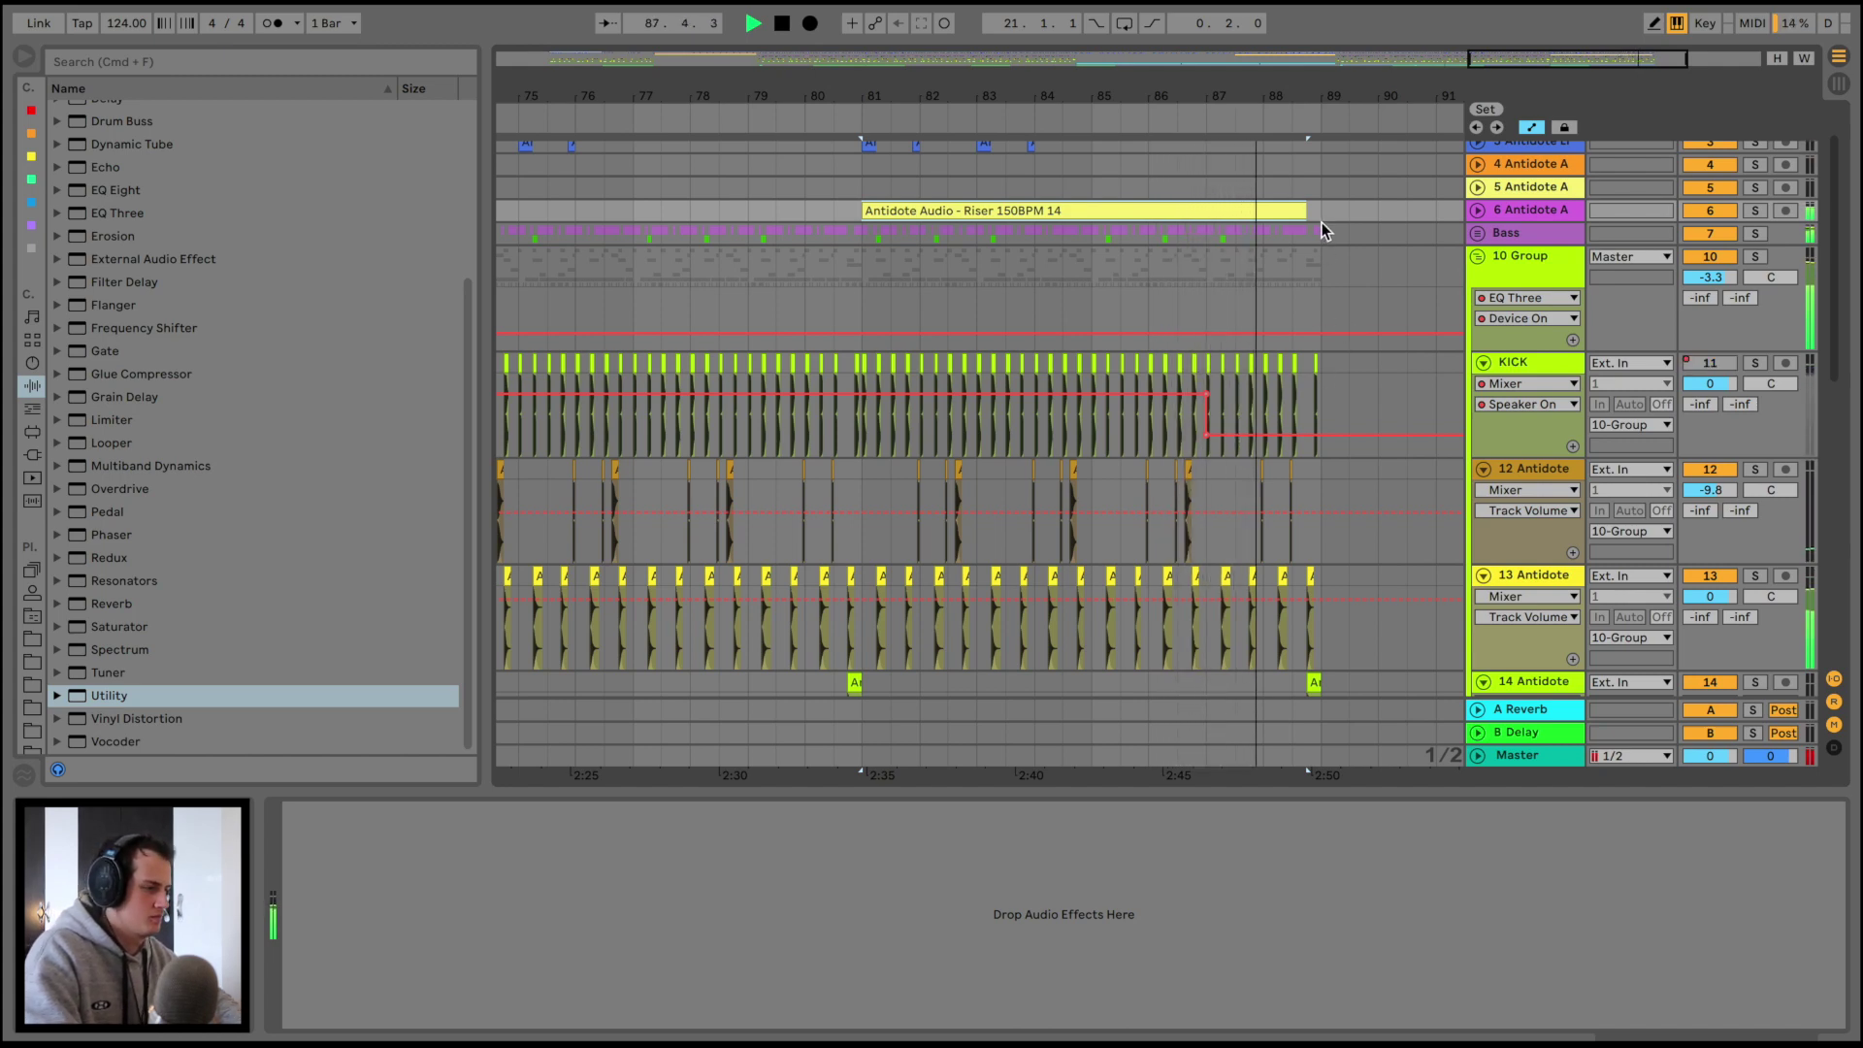
{"action": "left_click_drag", "start_coordinate": [1300, 211], "coordinate": [1293, 211]}
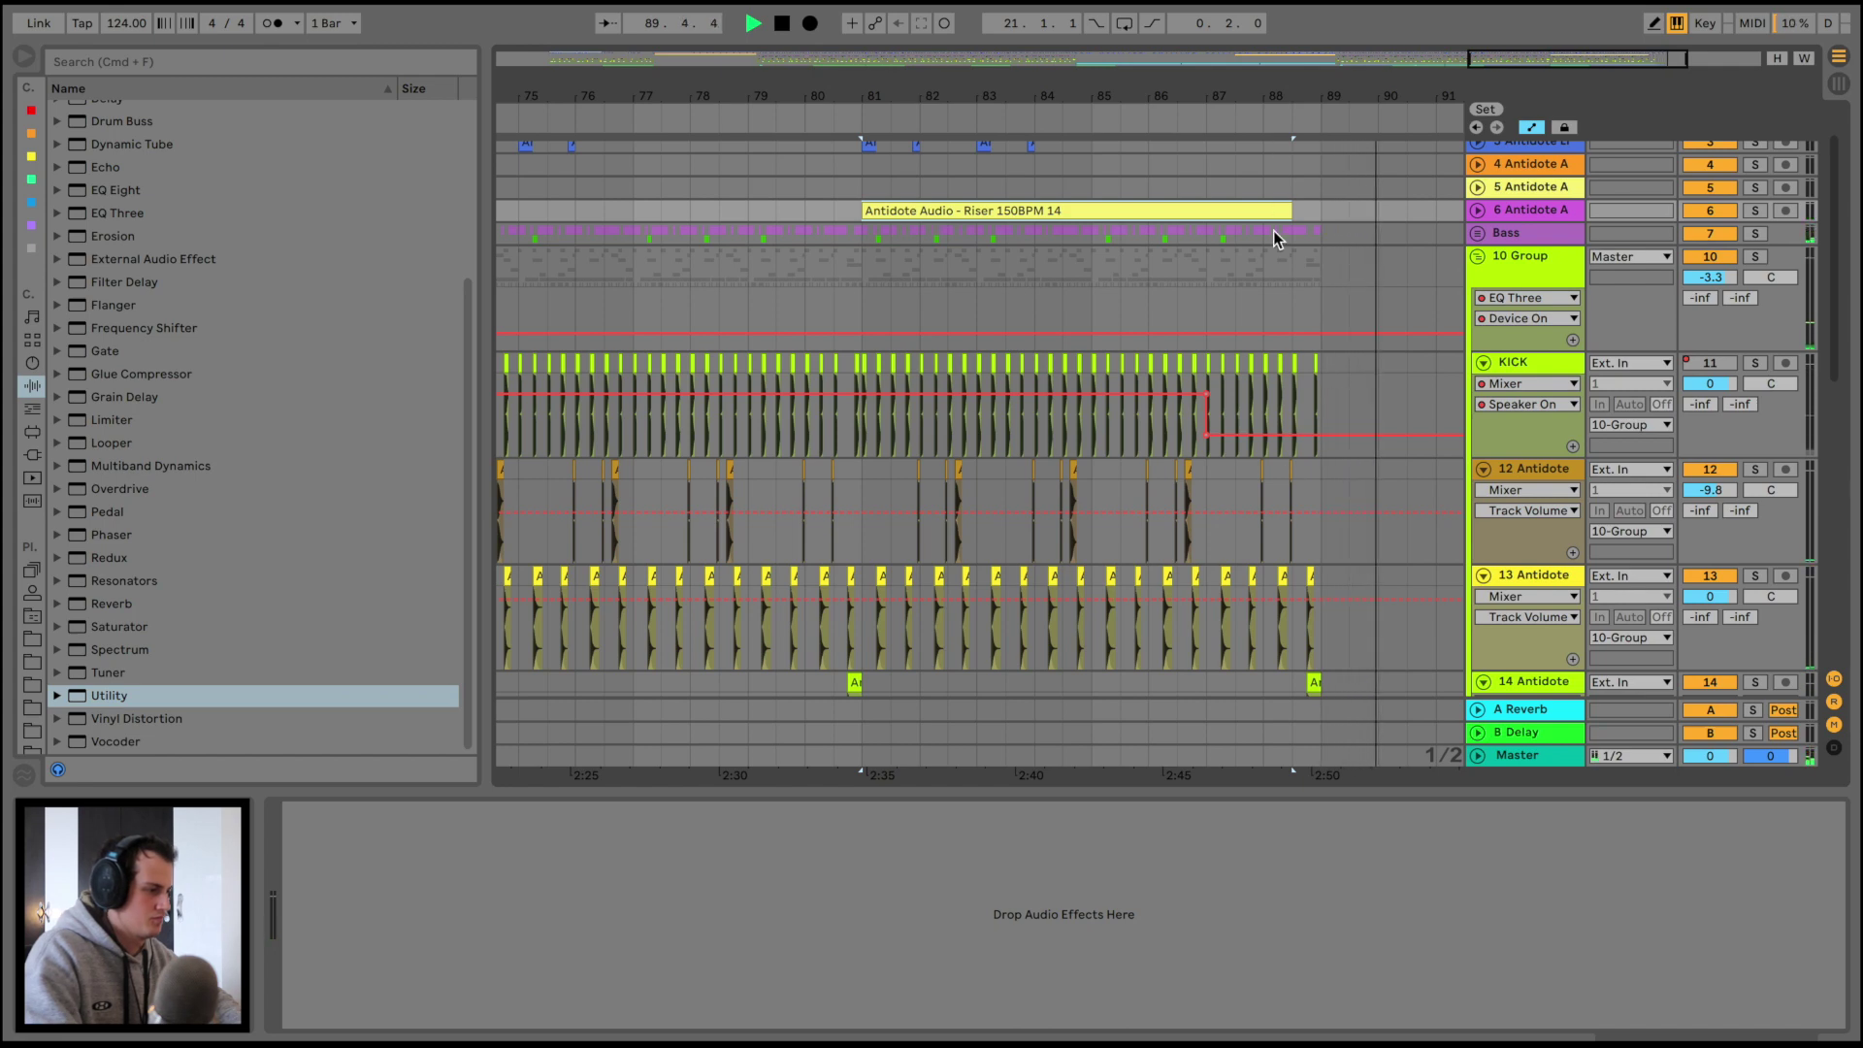
Delete the Bass group's part in the last beat before bar 89 and play the ending of the drop
{"action": "scroll", "coordinate": [1274, 231], "scroll_direction": "up", "scroll_amount": 3}
{"action": "left_click_drag", "start_coordinate": [1286, 86], "coordinate": [1319, 287]}
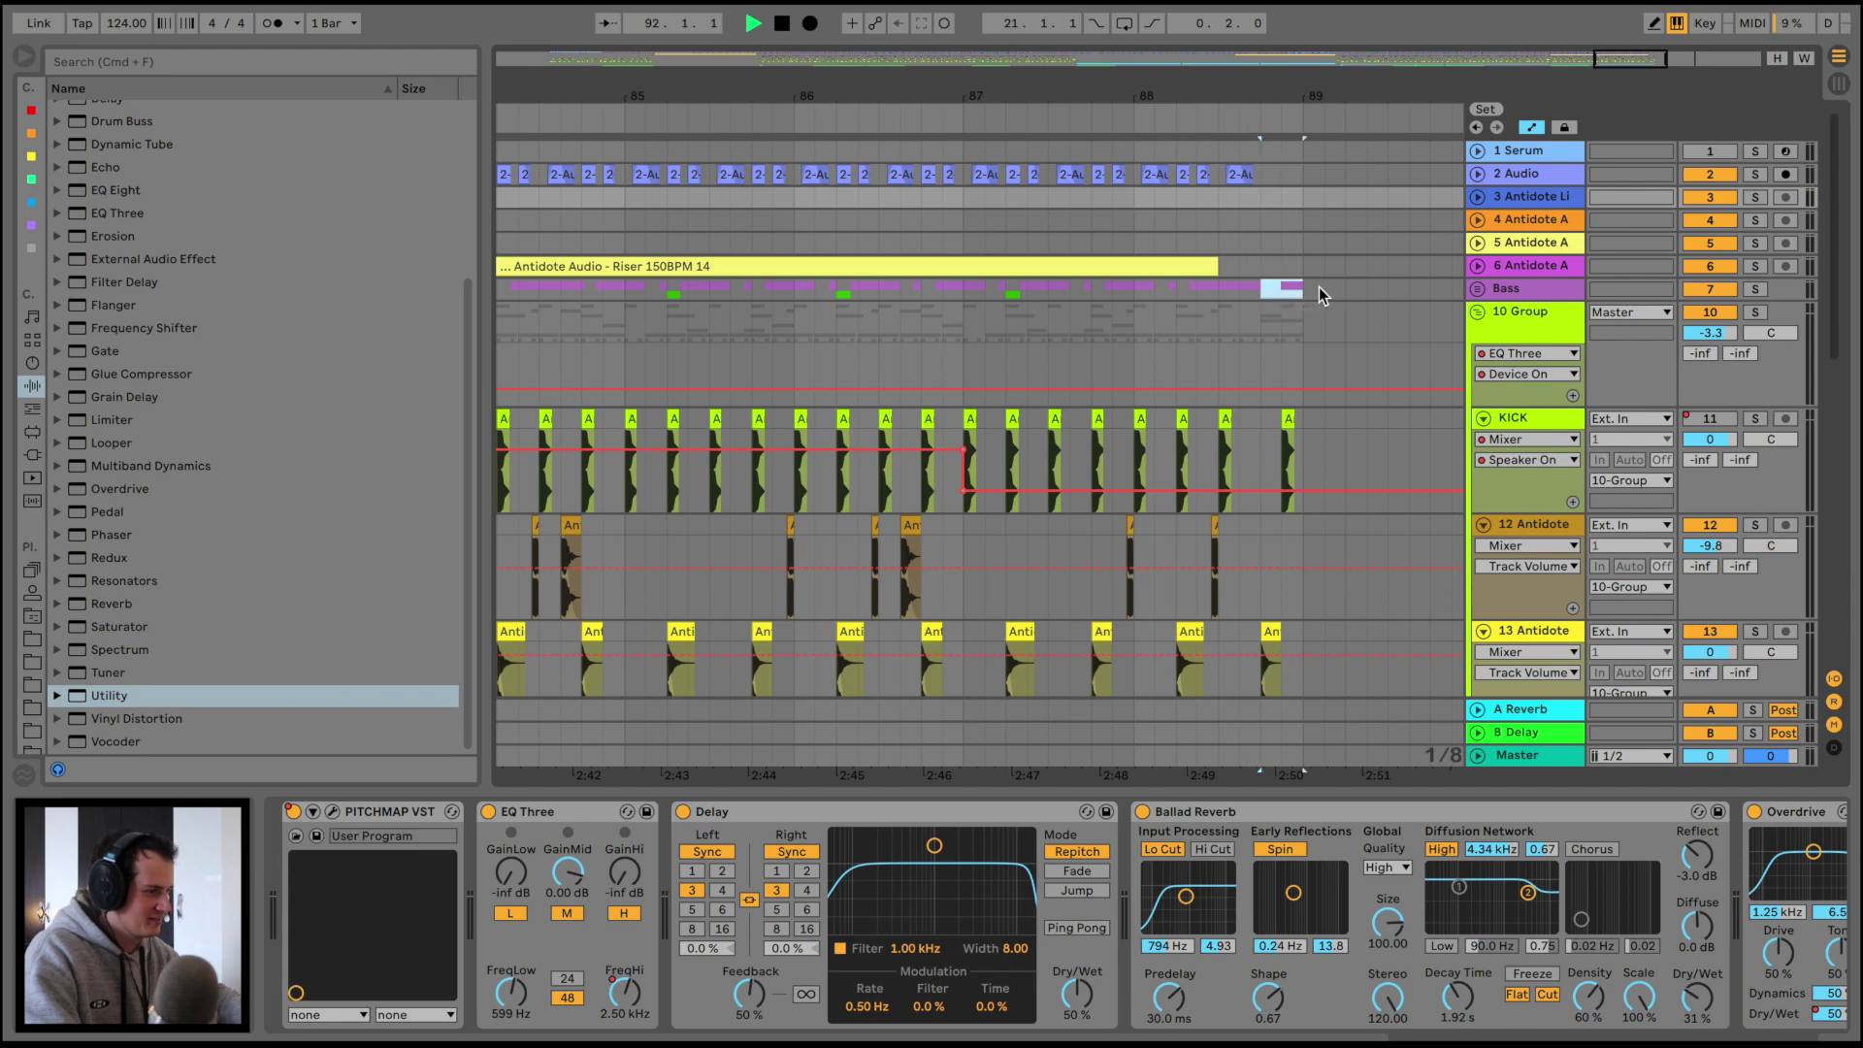
{"action": "left_click", "coordinate": [1190, 209]}
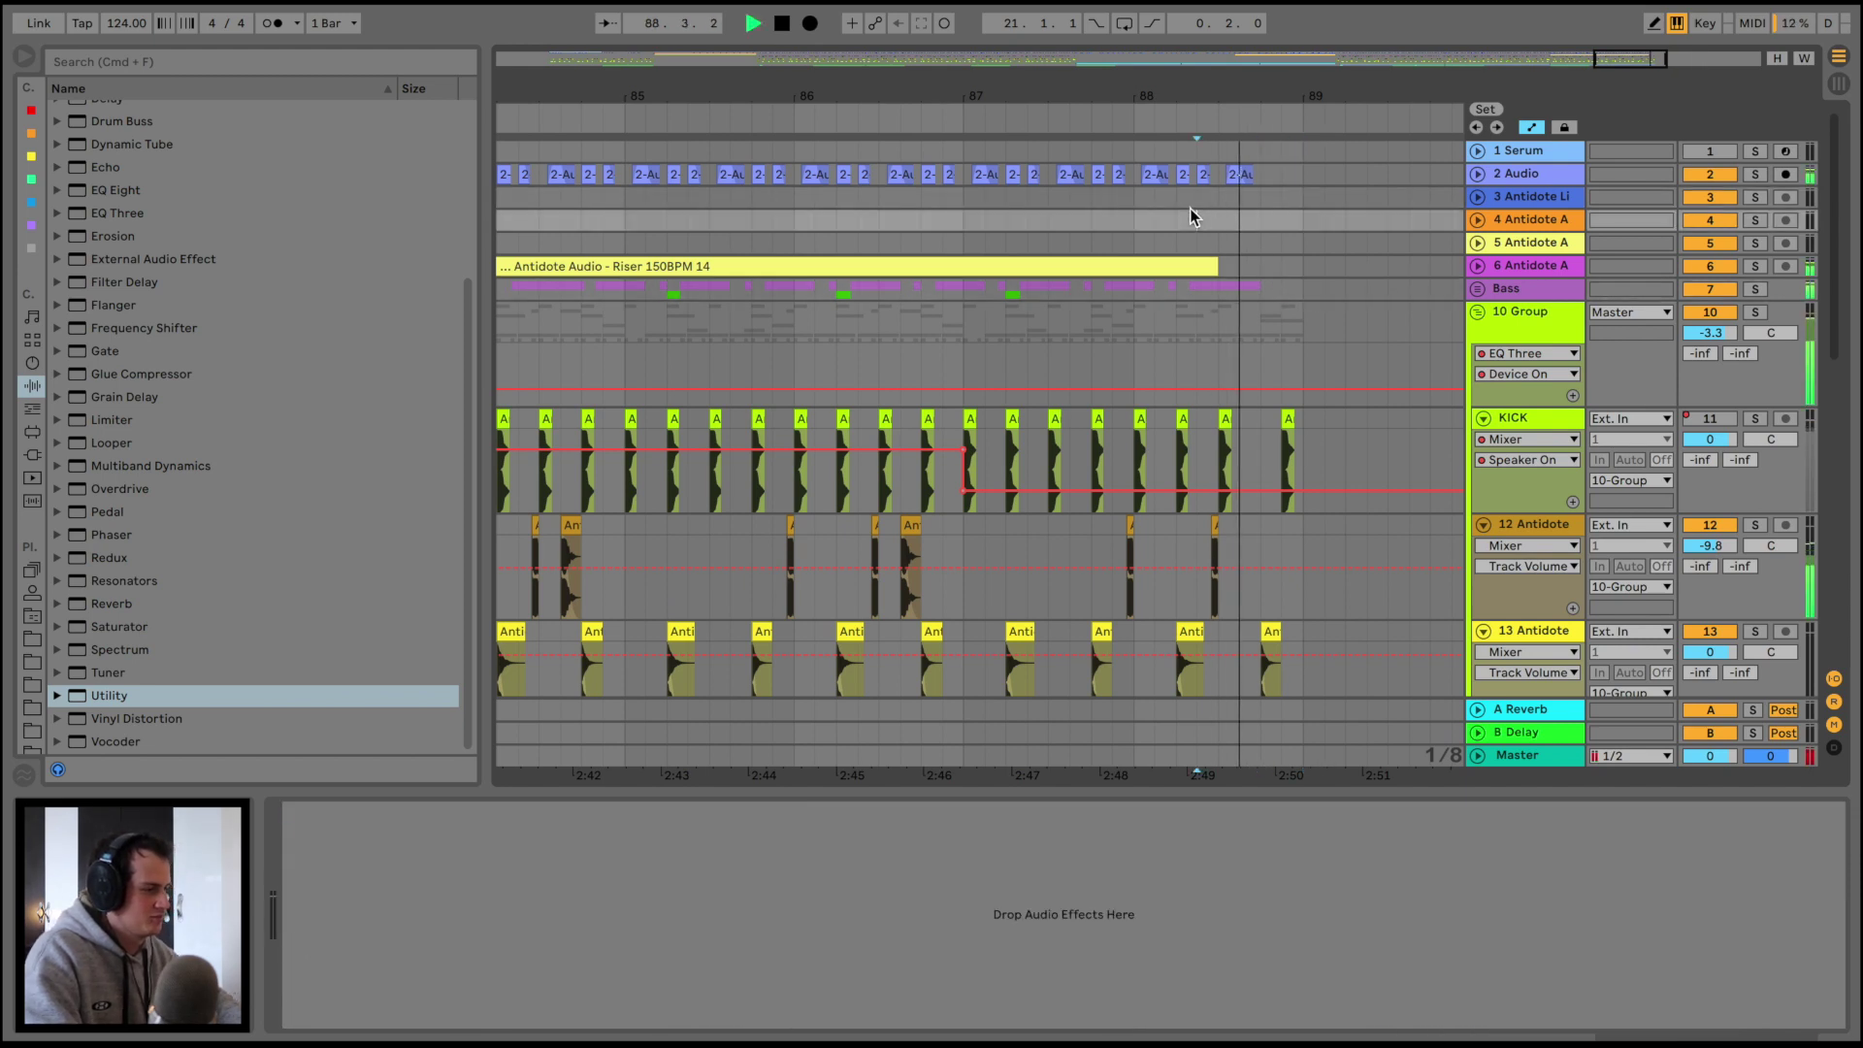
{"action": "key", "text": "space"}
Delete the final 17 Antidote and 18 Antidote clips just before bar 89
{"action": "scroll", "coordinate": [1254, 476], "scroll_direction": "down", "scroll_amount": 5}
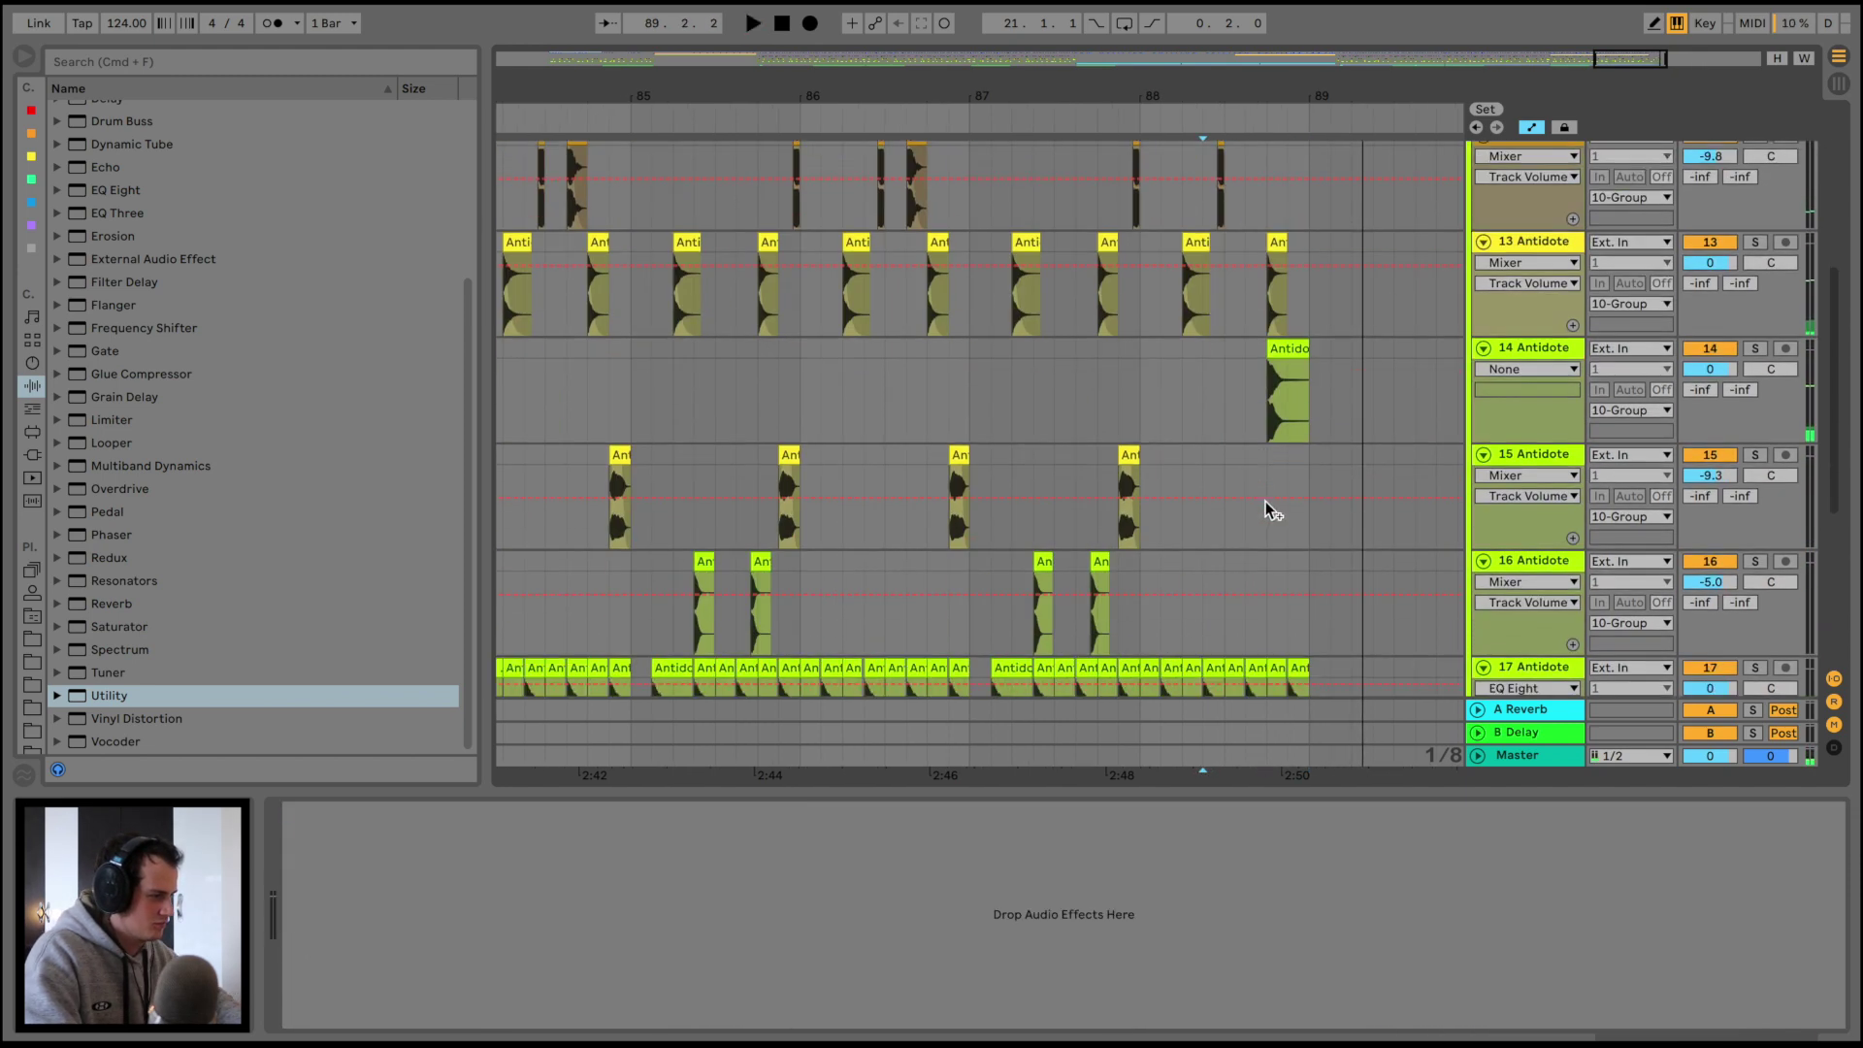
{"action": "left_click", "coordinate": [1274, 351]}
{"action": "scroll", "coordinate": [1303, 420], "scroll_direction": "down", "scroll_amount": 5}
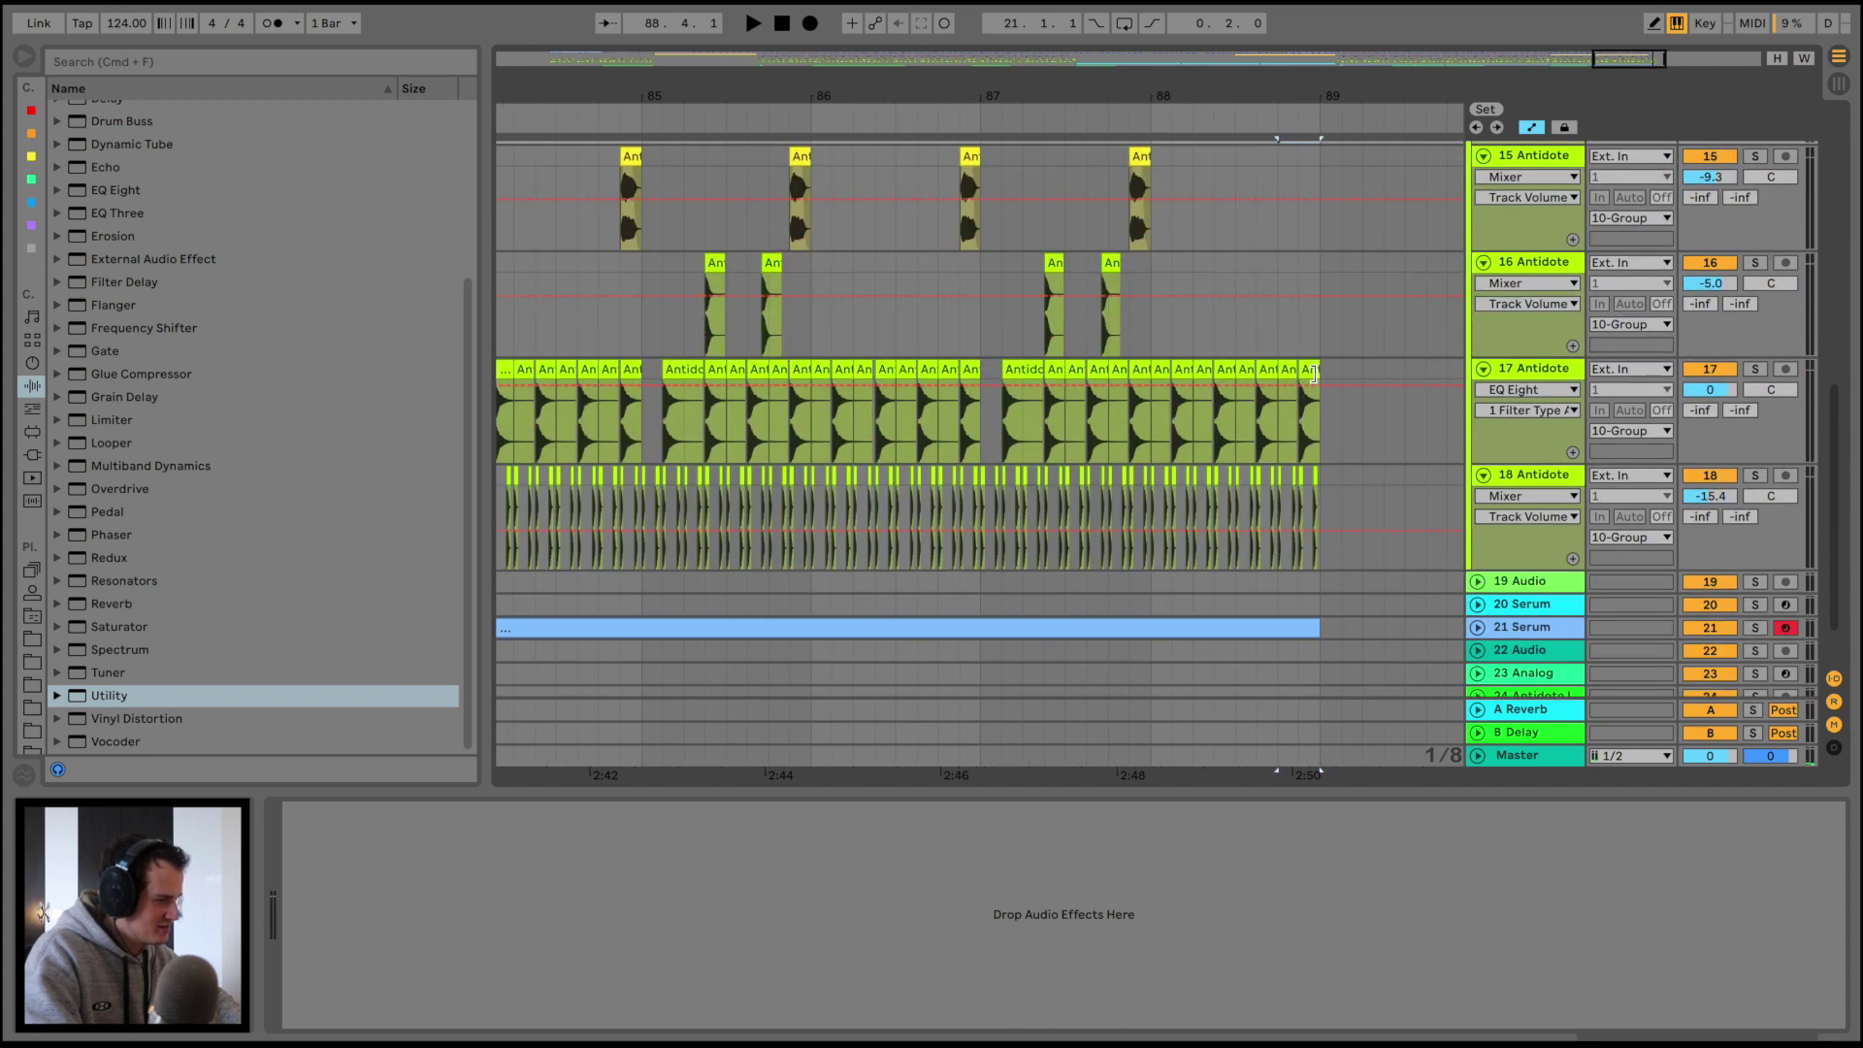
{"action": "left_click", "coordinate": [1313, 373]}
{"action": "left_click", "coordinate": [1300, 476], "text": "shift"}
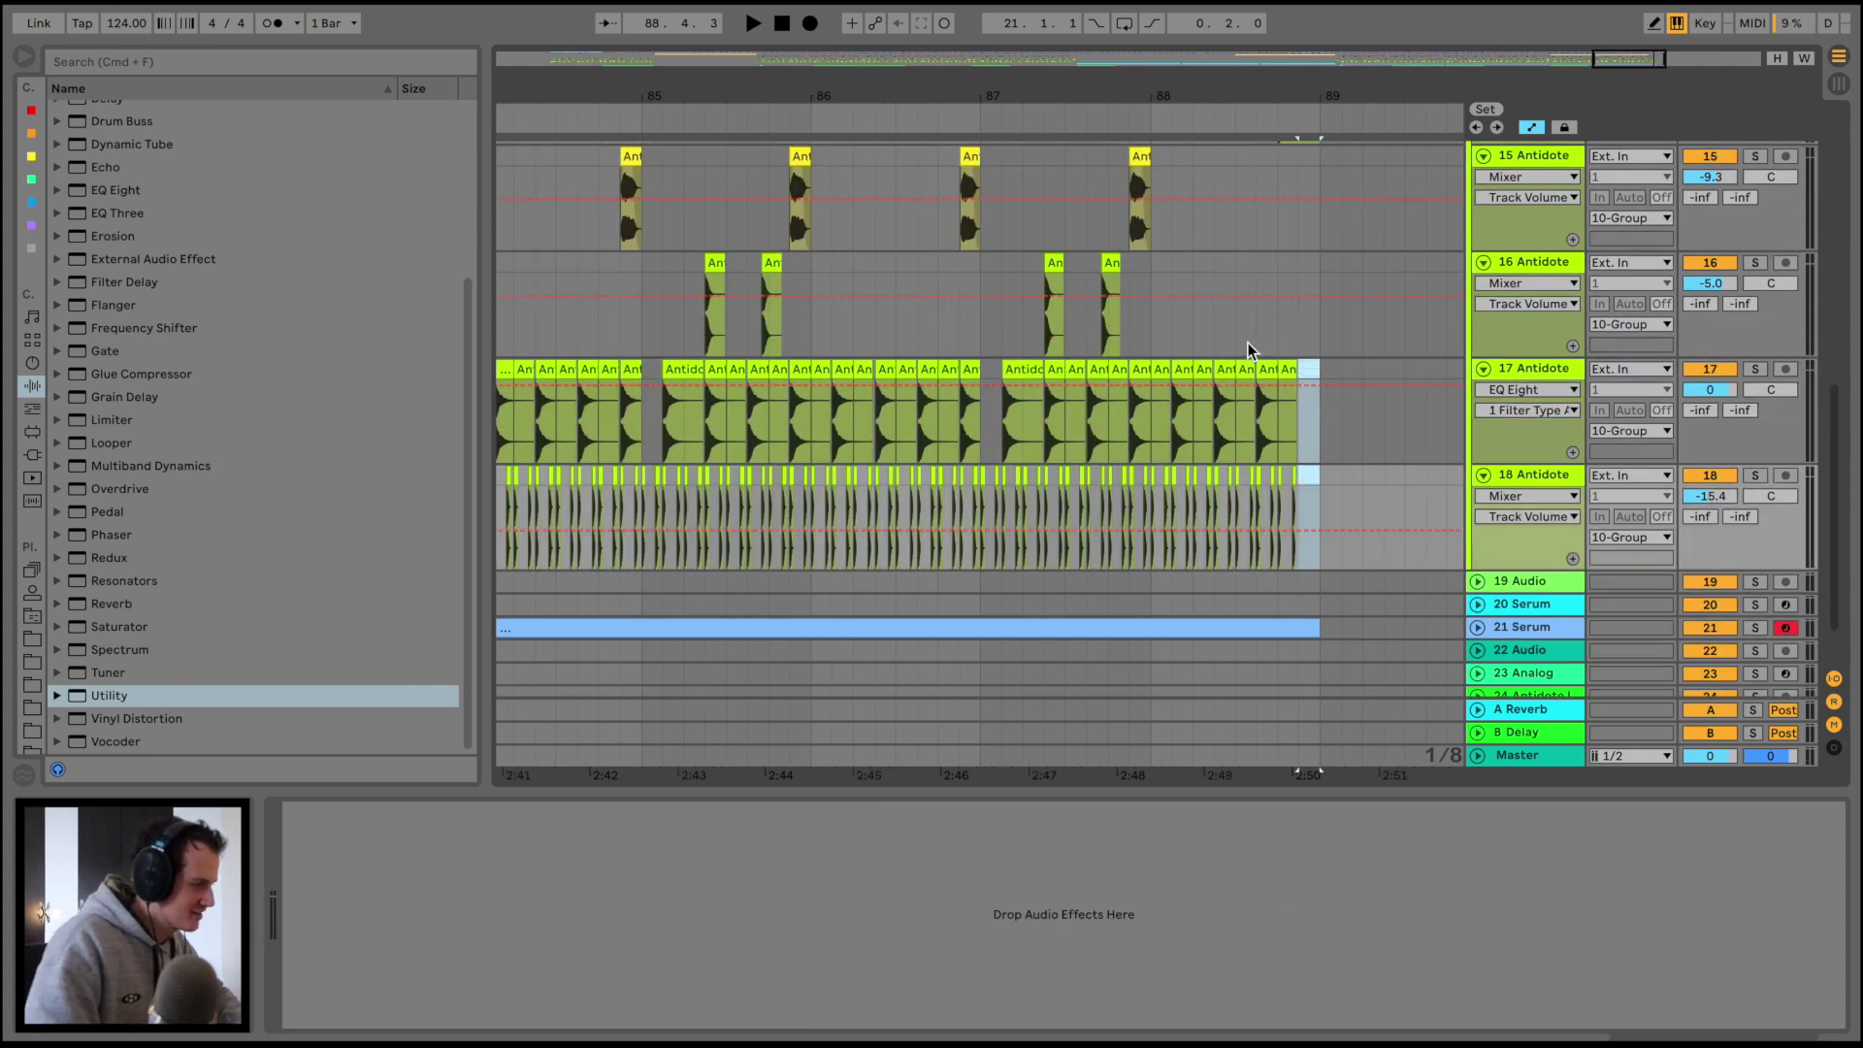
{"action": "left_click", "coordinate": [1249, 345]}
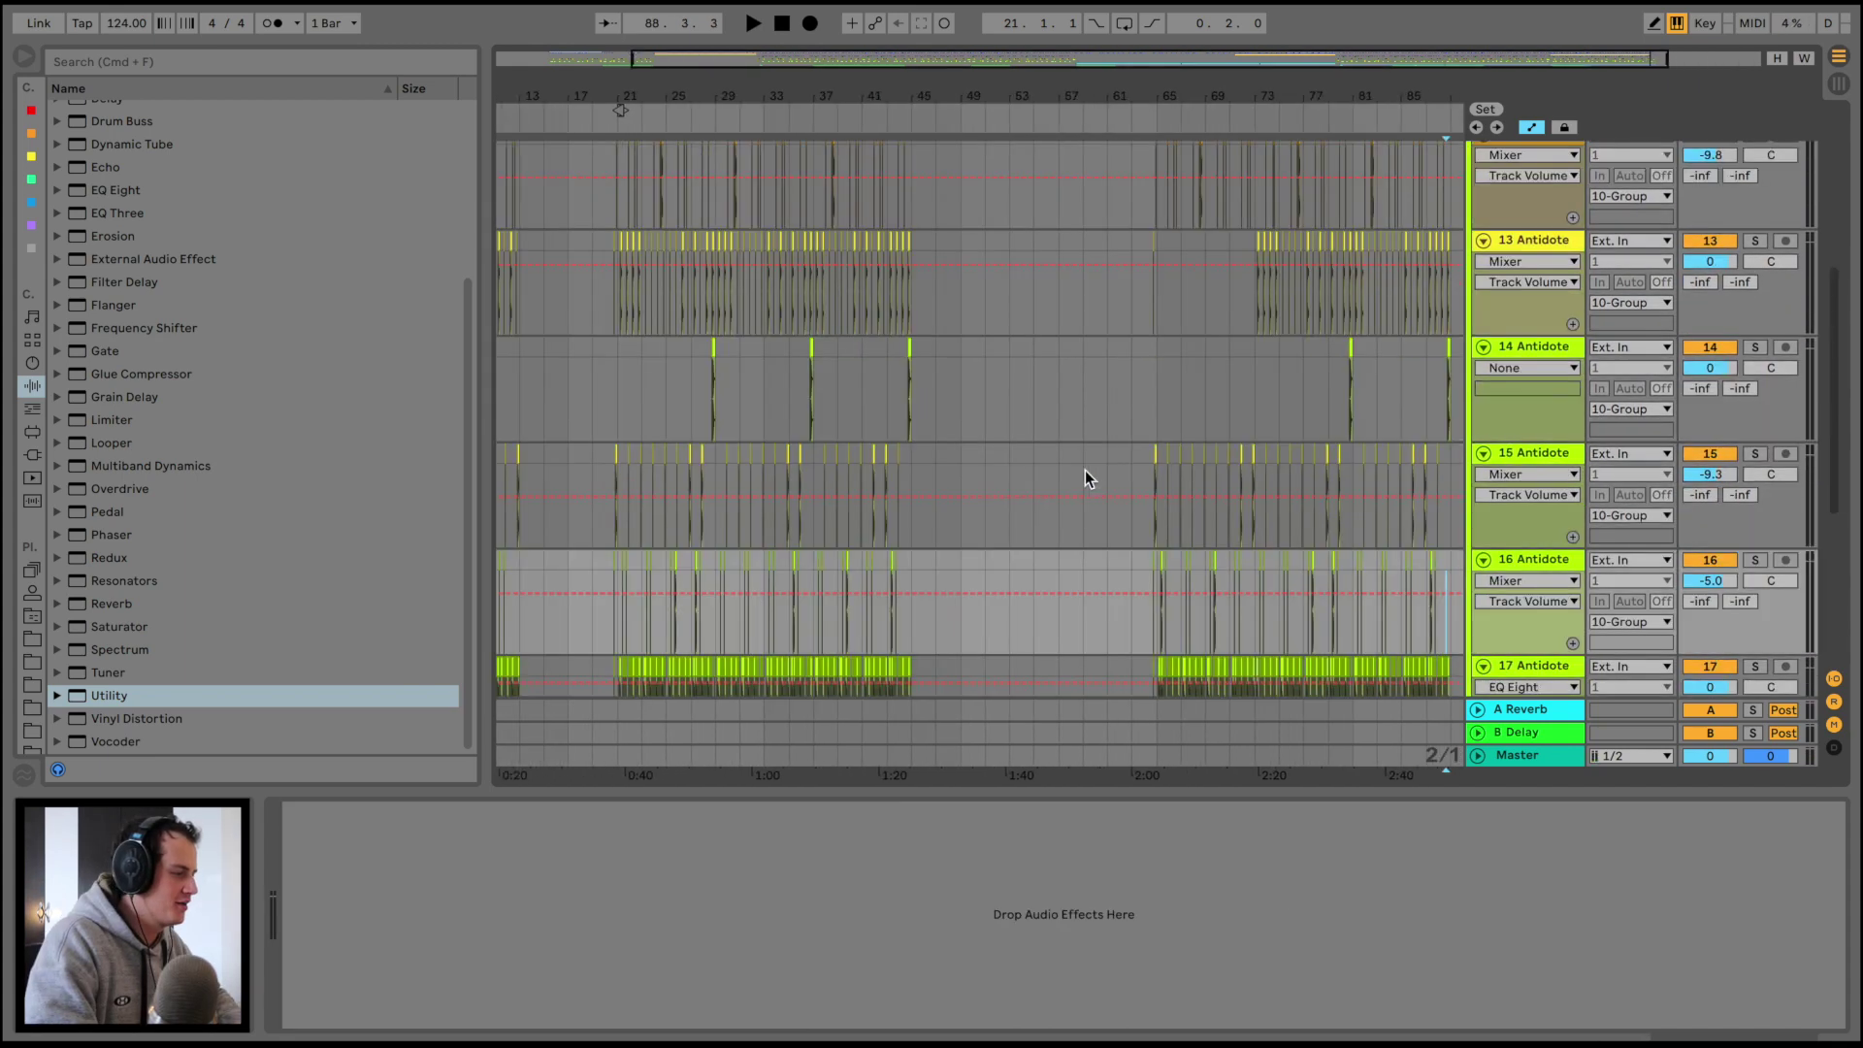
Fold 10 Group and set the start position to bar 5
{"action": "scroll", "coordinate": [1448, 323], "scroll_direction": "up", "scroll_amount": 5}
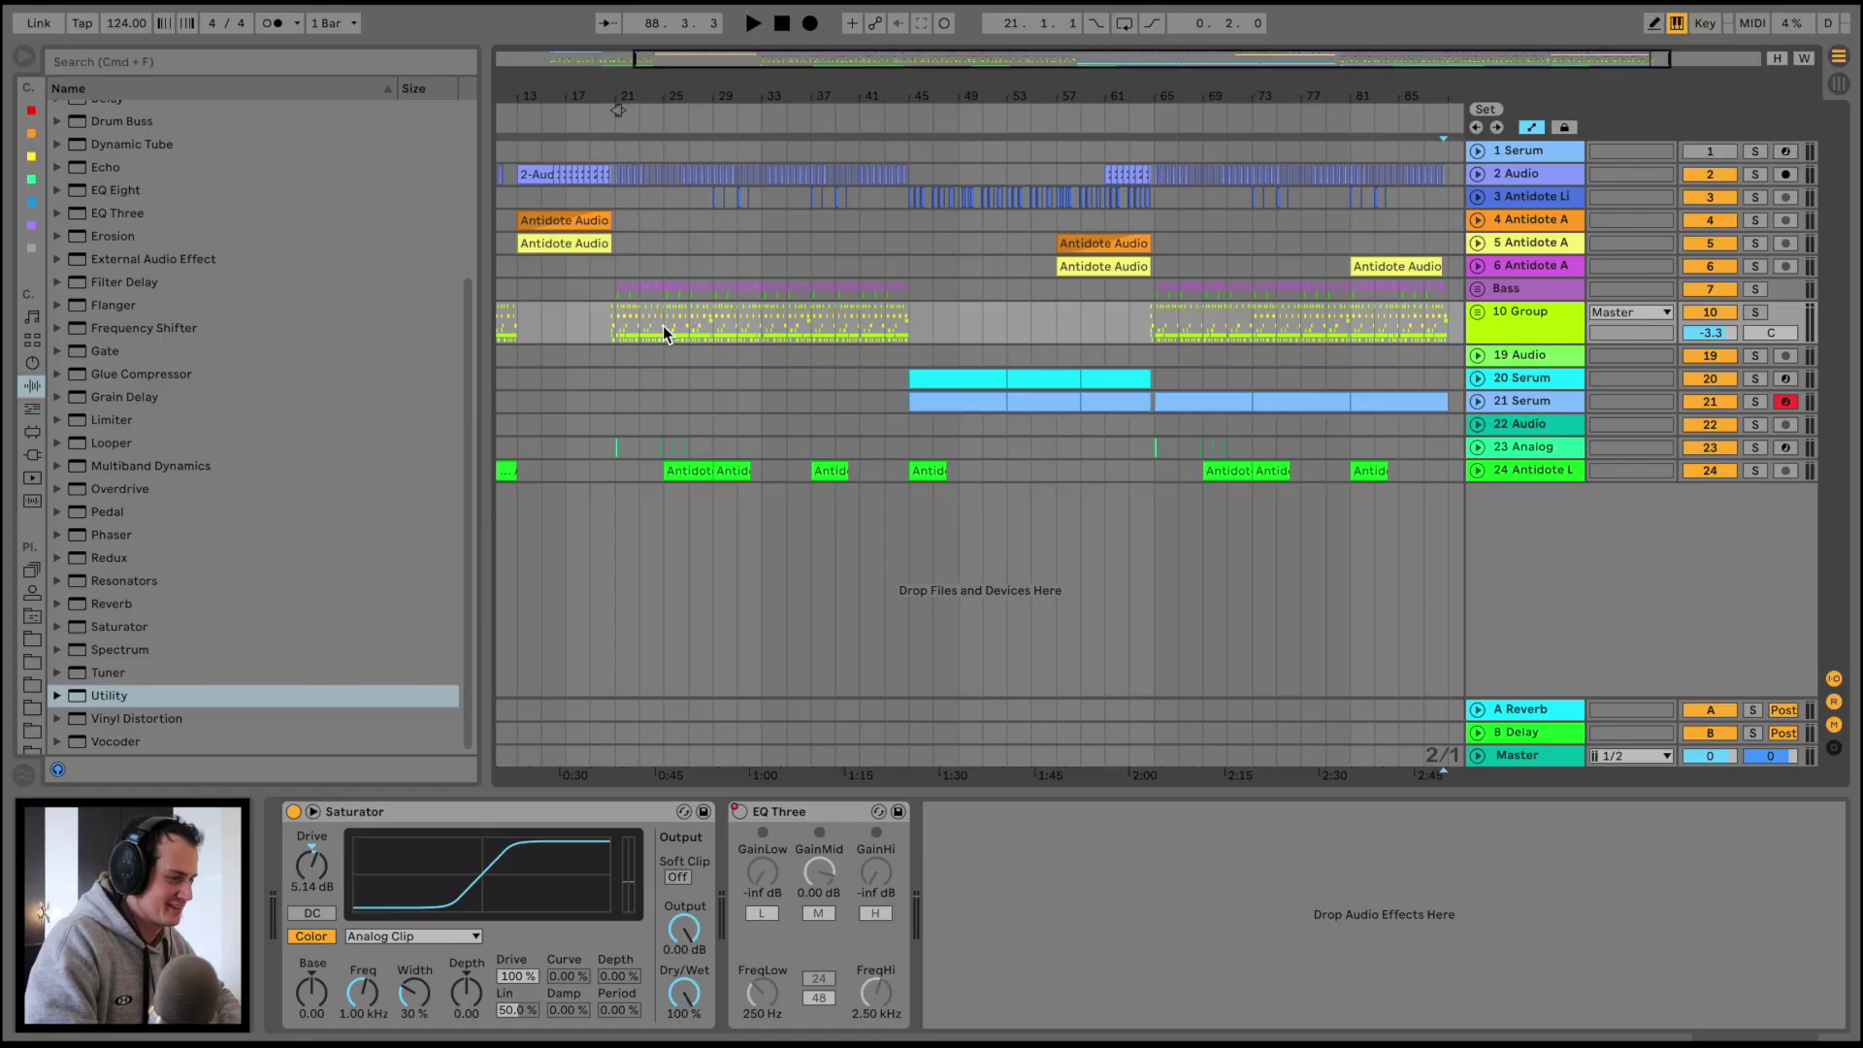
{"action": "scroll", "coordinate": [662, 324], "scroll_direction": "left", "scroll_amount": 2}
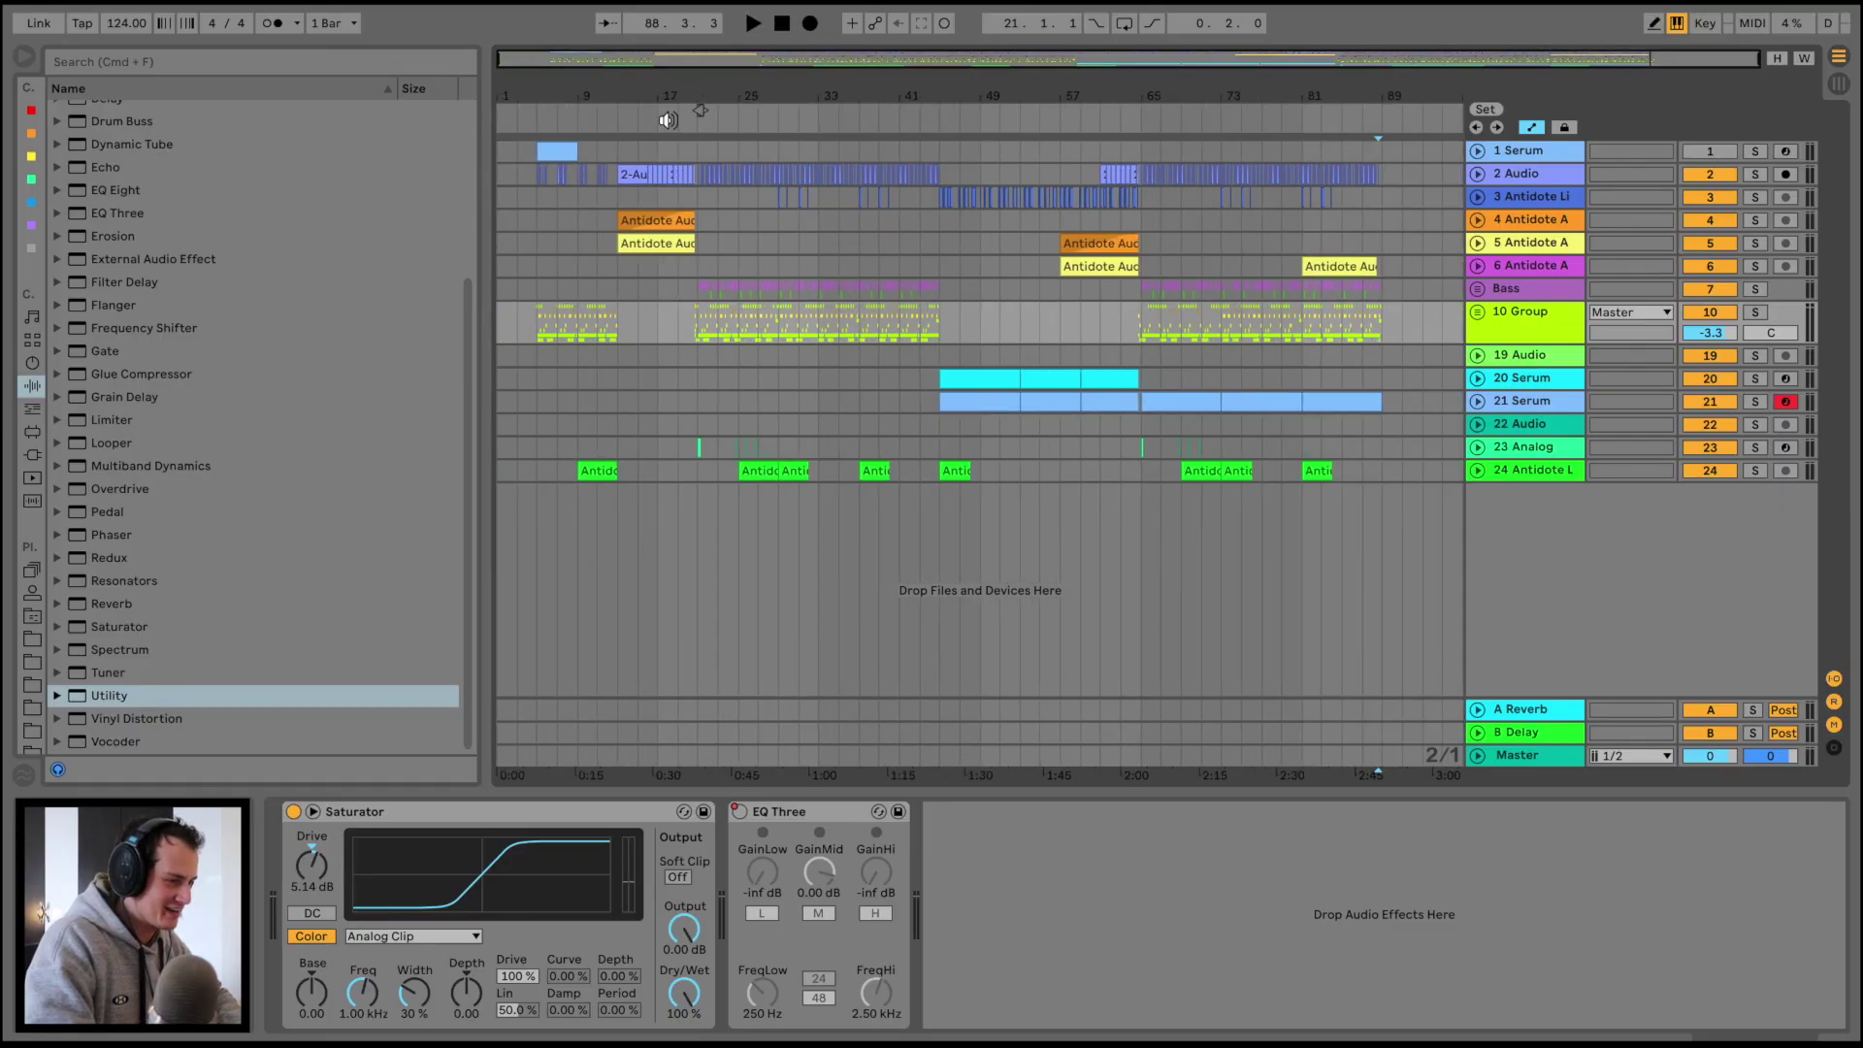
{"action": "left_click", "coordinate": [553, 224]}
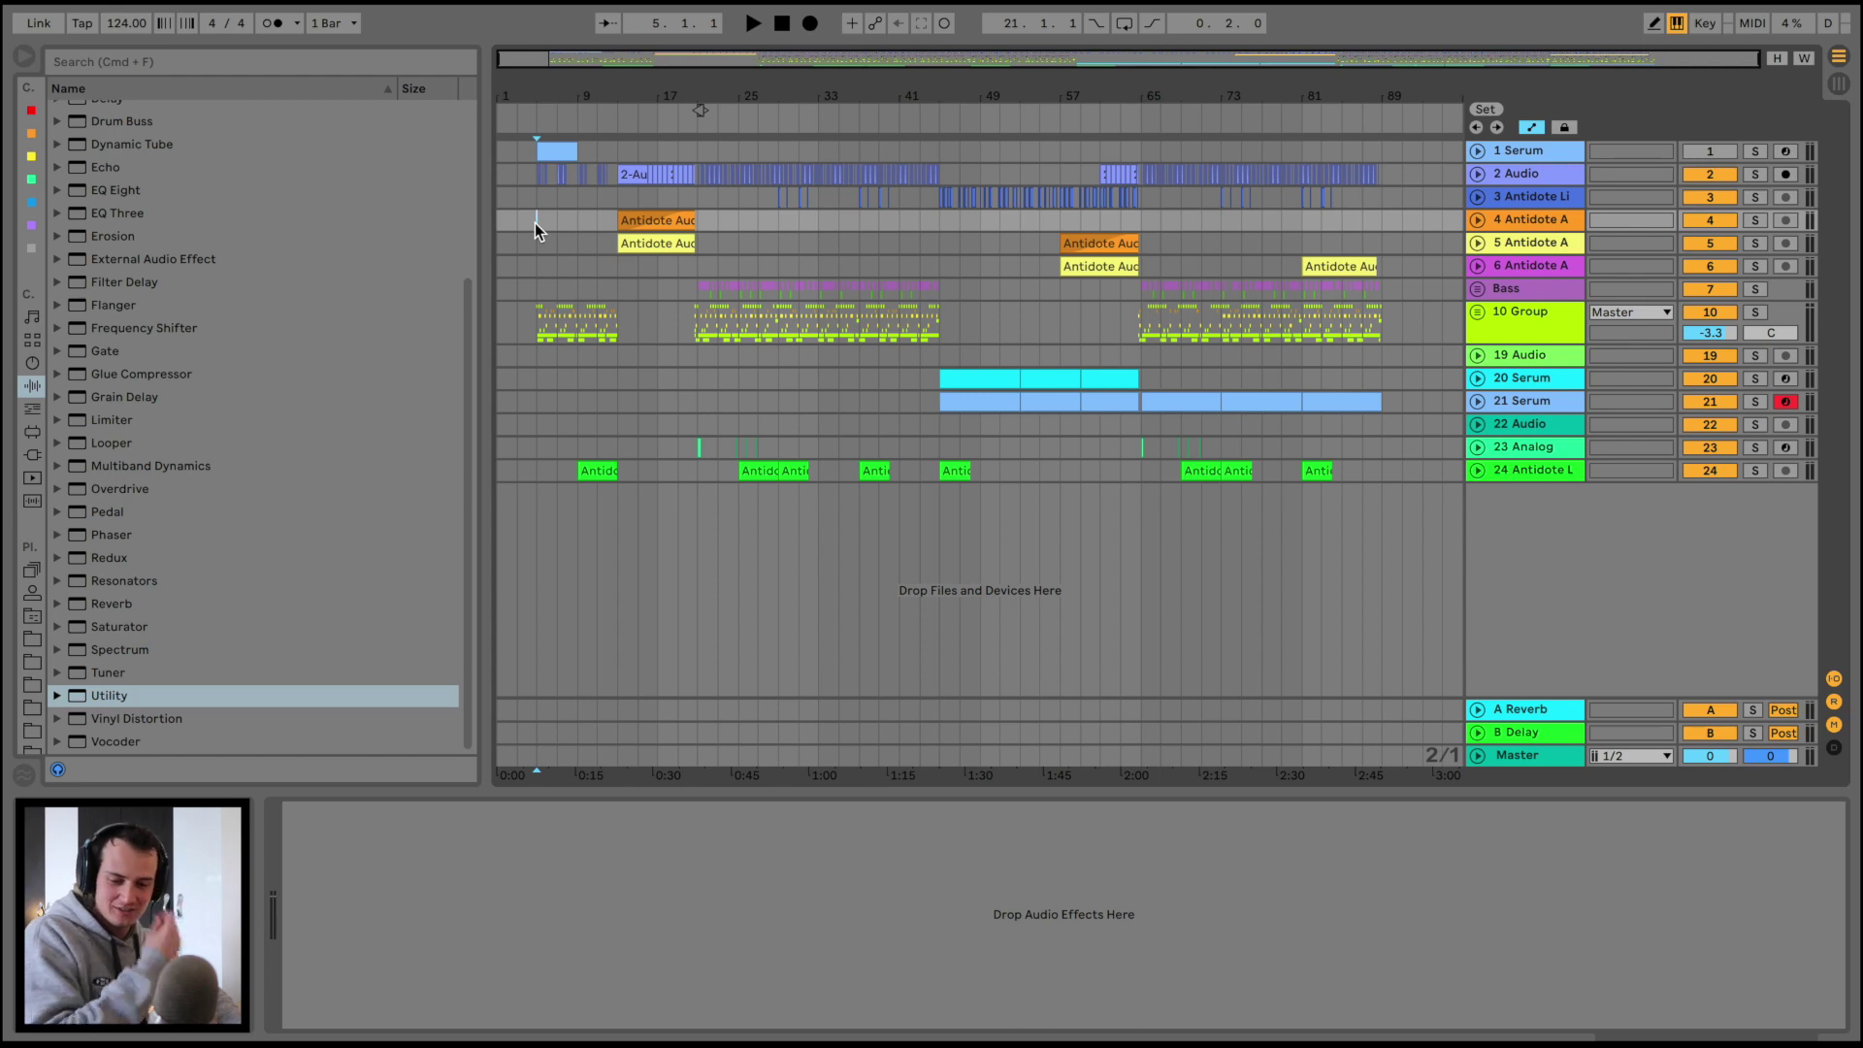
Find Ozone 9 among the VST plug-ins and add it to the Master track
{"action": "left_click", "coordinate": [29, 456]}
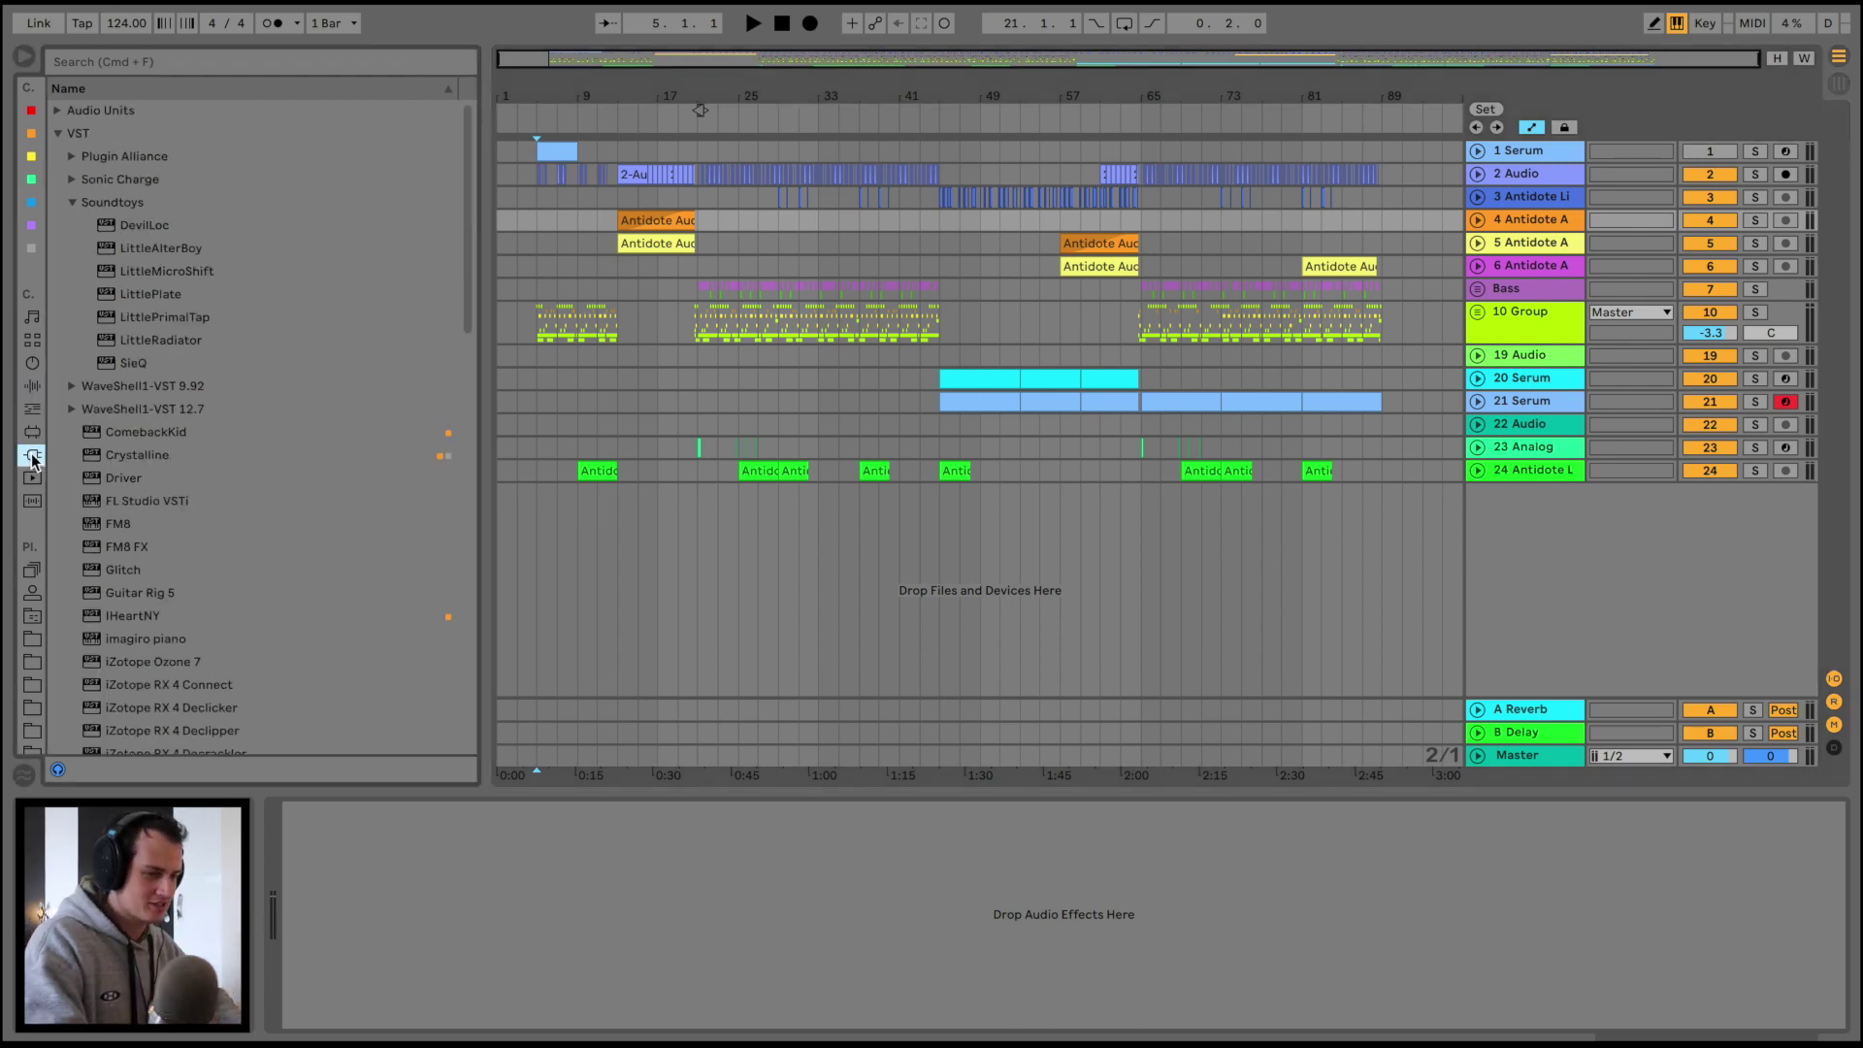
{"action": "scroll", "coordinate": [196, 567], "scroll_direction": "down", "scroll_amount": 12}
{"action": "scroll", "coordinate": [220, 430], "scroll_direction": "up", "scroll_amount": 10}
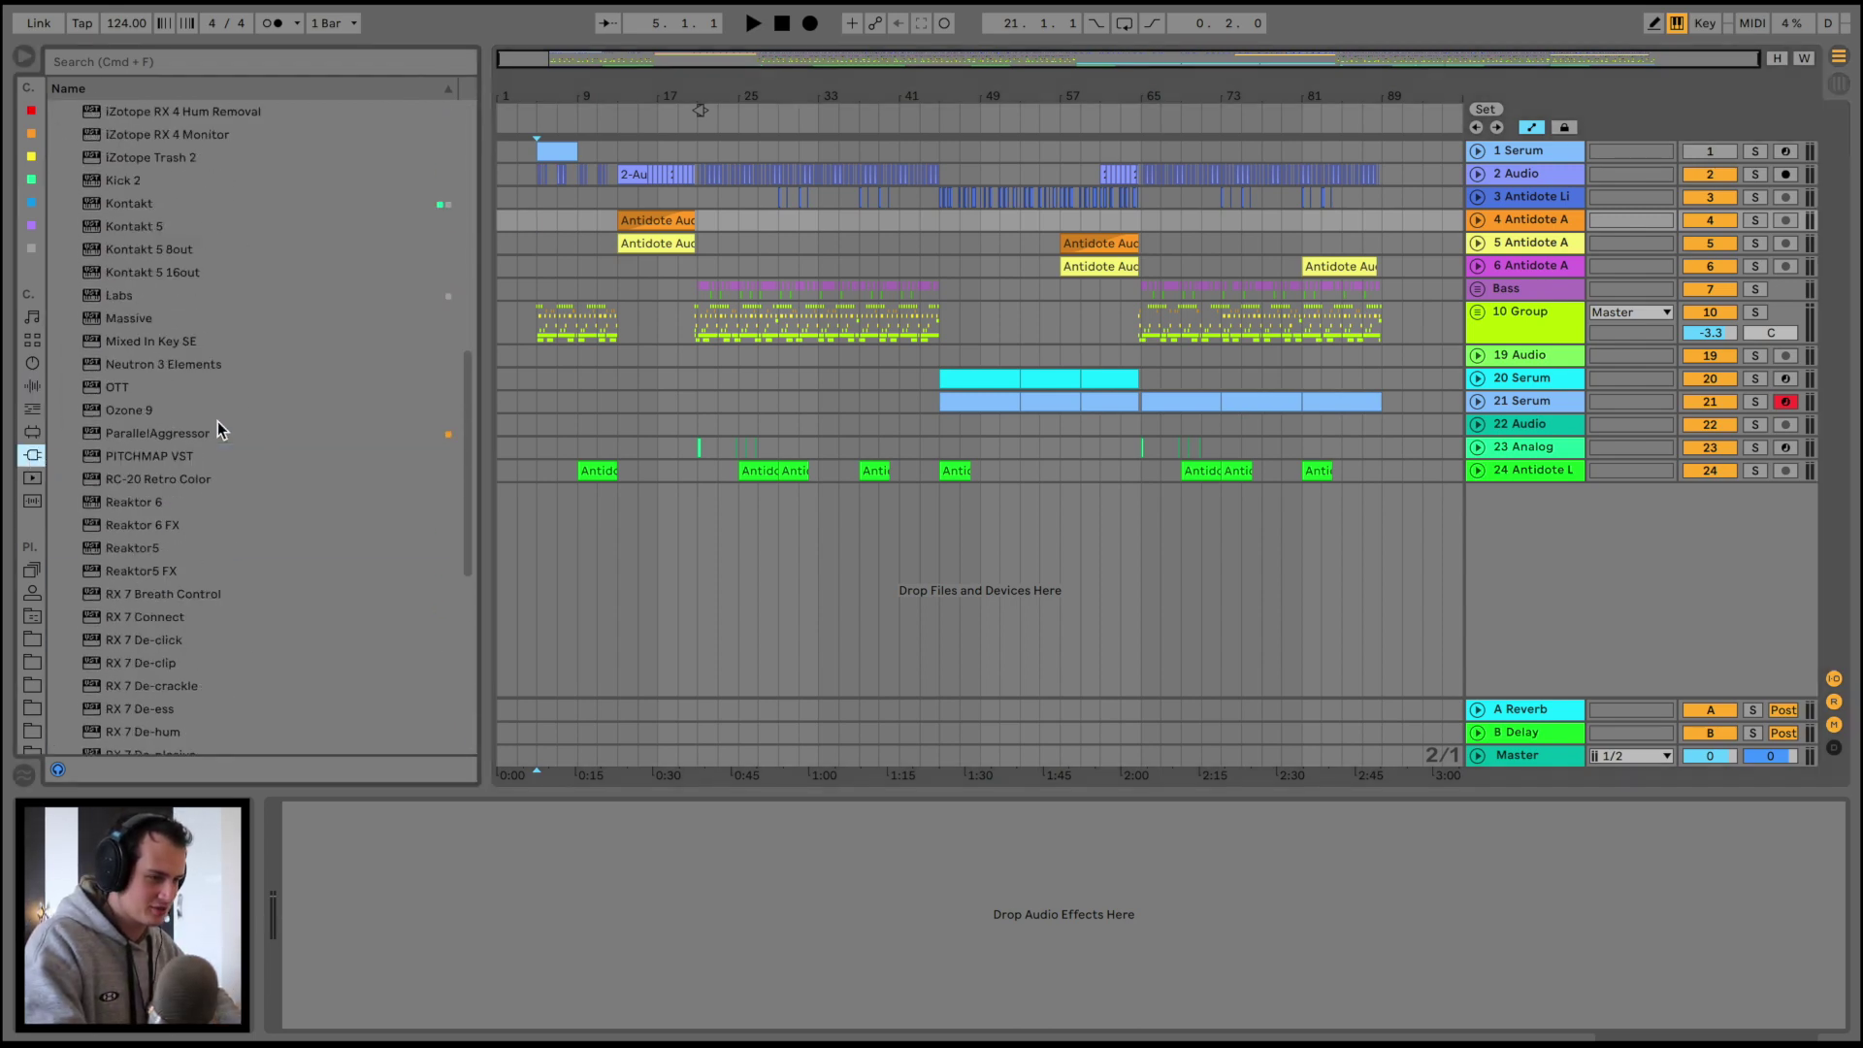
{"action": "left_click_drag", "start_coordinate": [133, 415], "coordinate": [762, 764]}
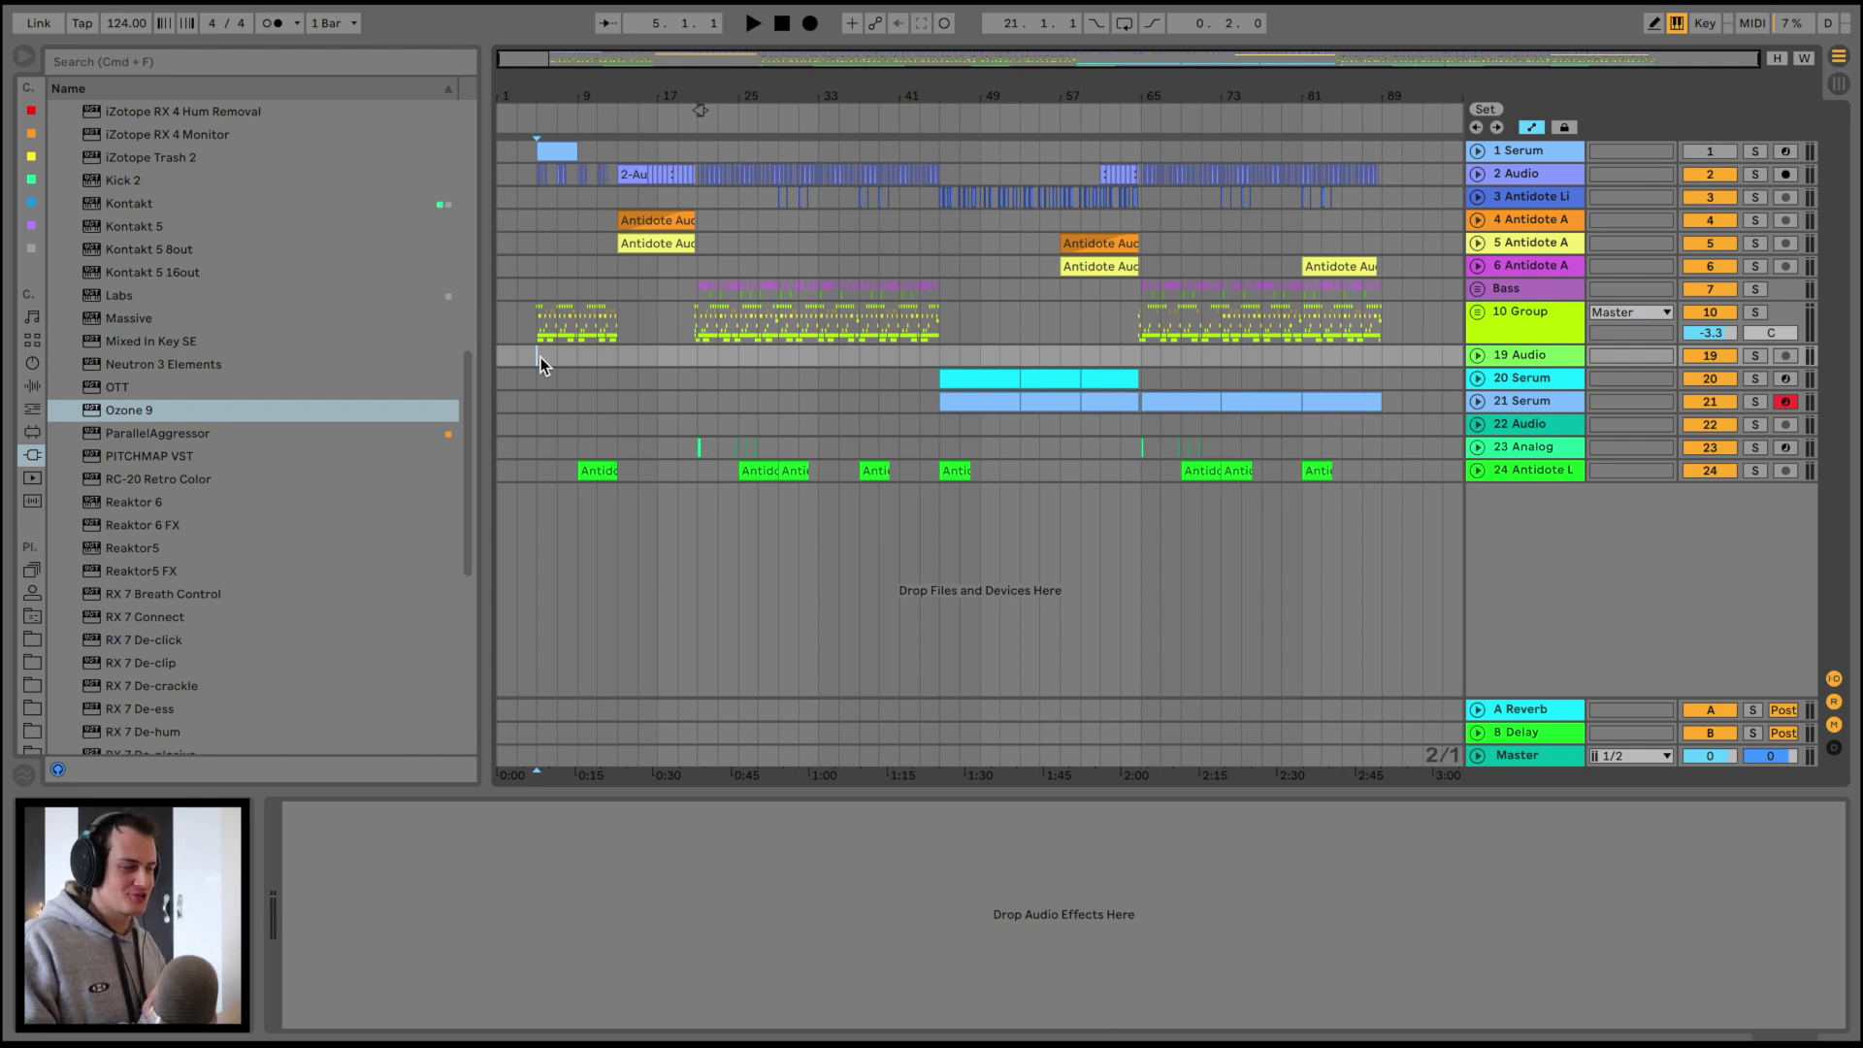
{"action": "left_click_drag", "start_coordinate": [539, 101], "coordinate": [539, 140]}
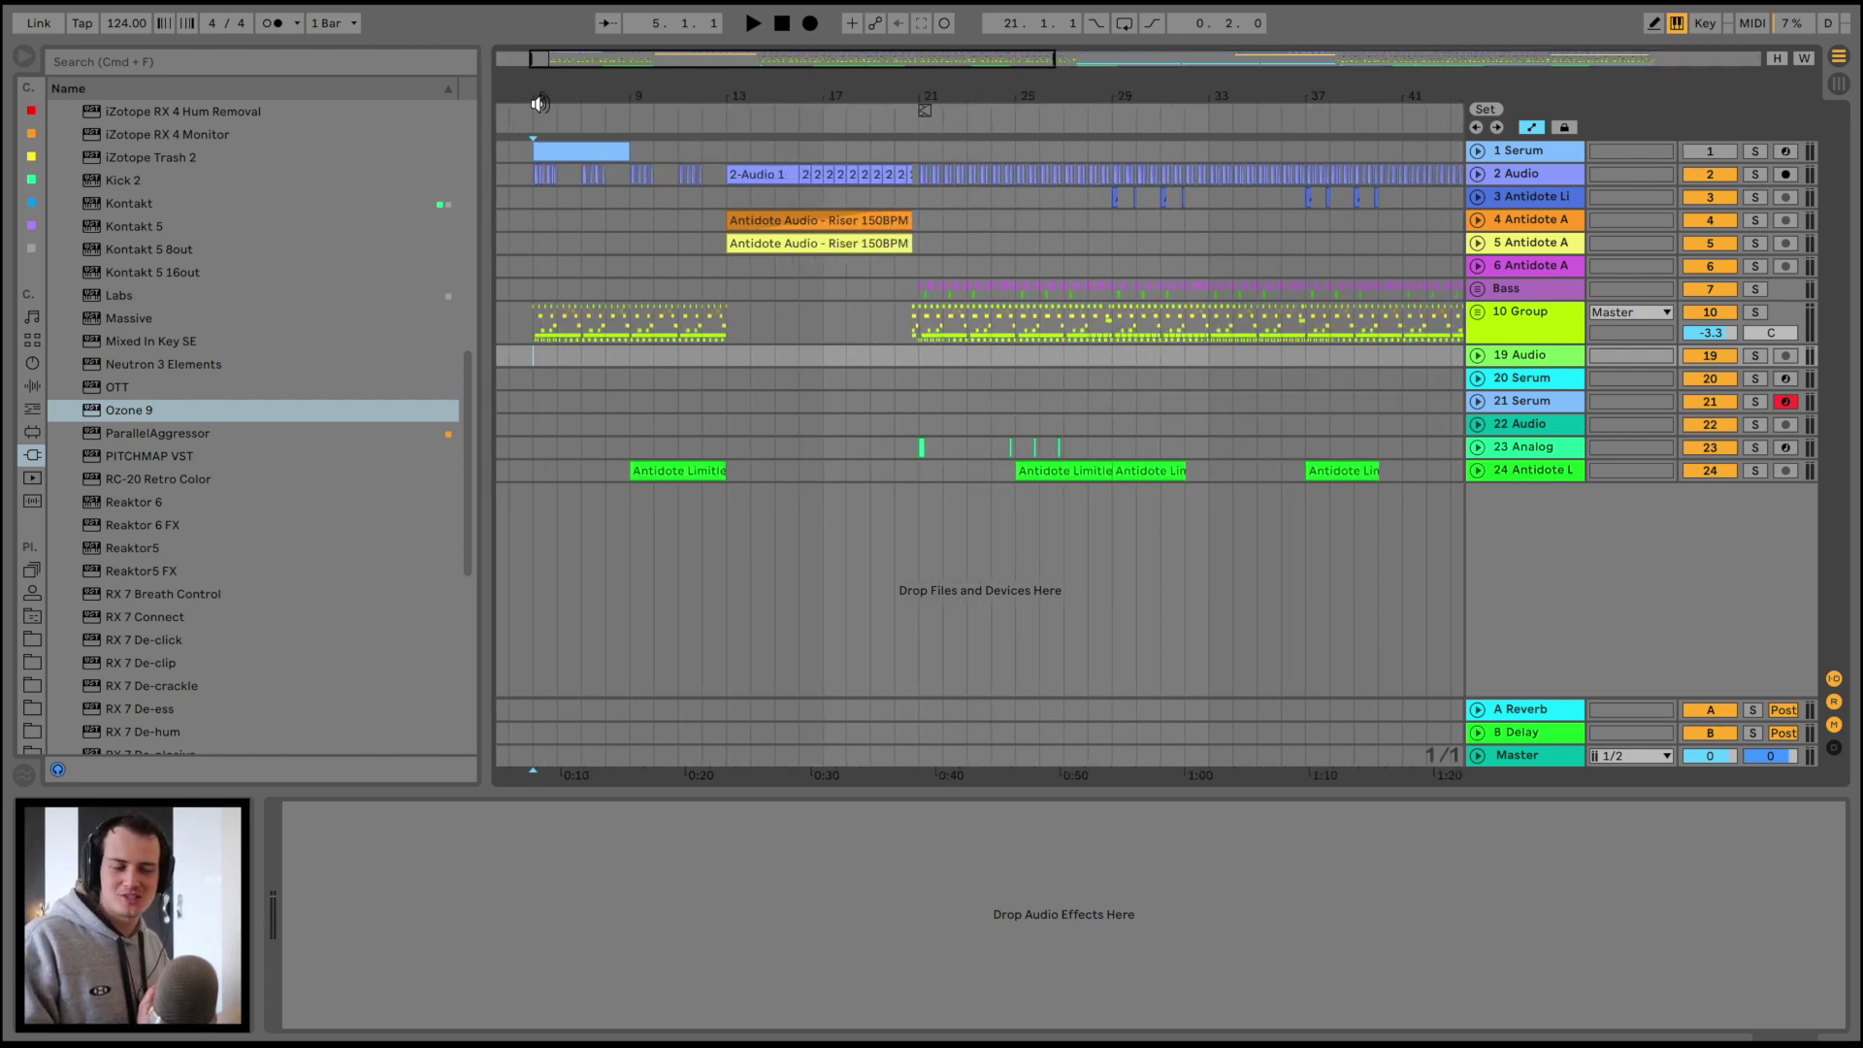
{"action": "scroll", "coordinate": [601, 367], "scroll_direction": "left", "scroll_amount": 3}
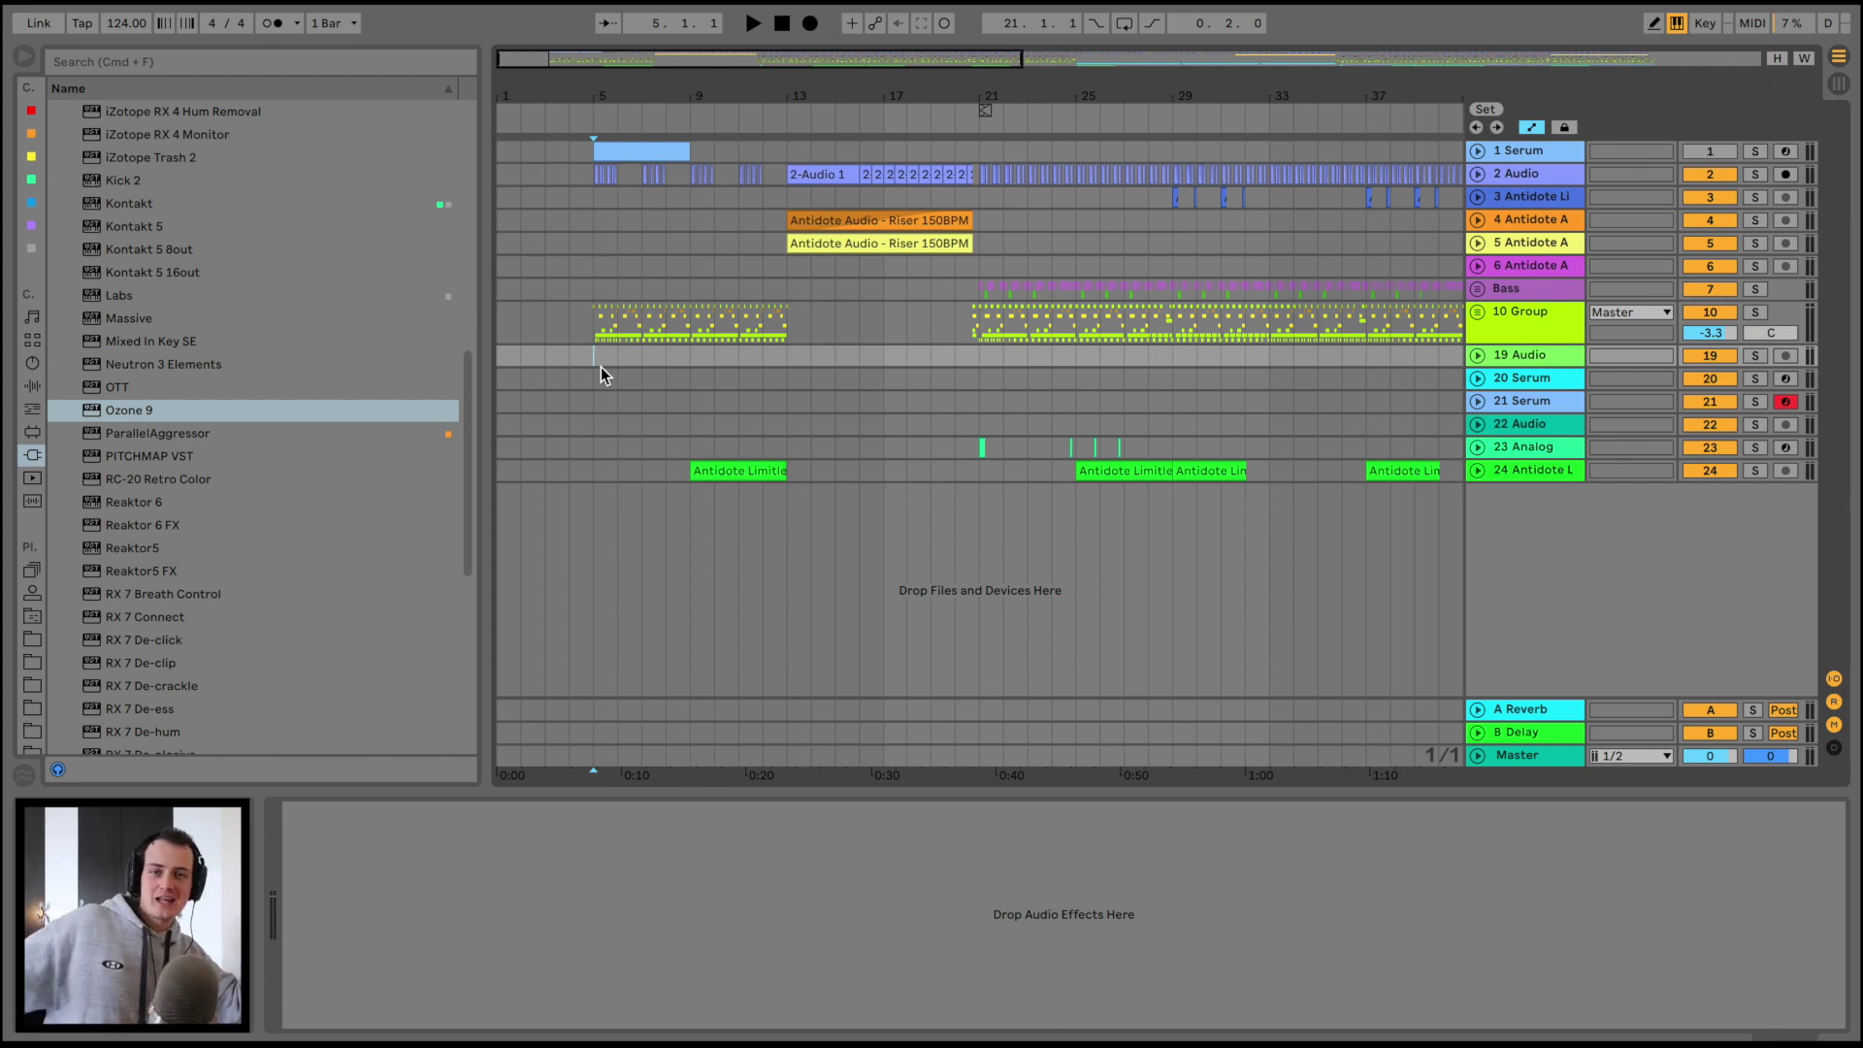
{"action": "left_click_drag", "start_coordinate": [608, 88], "coordinate": [607, 64]}
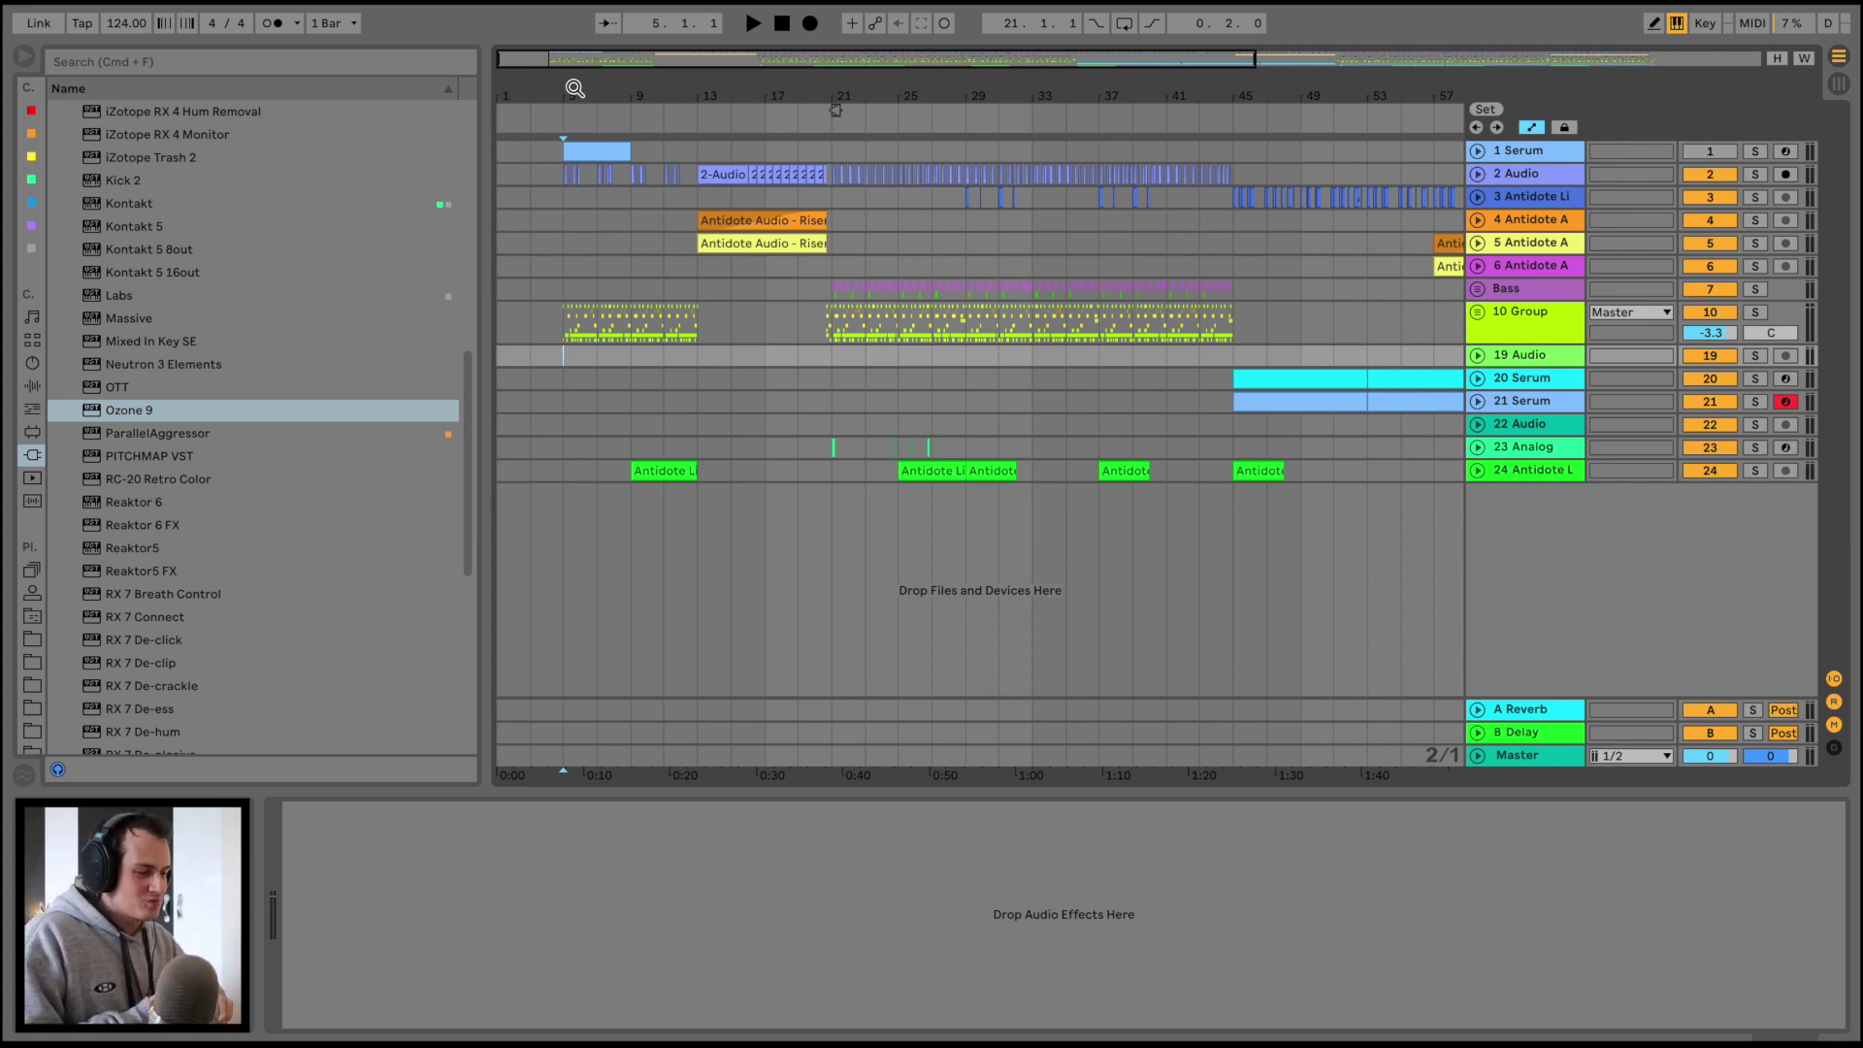
{"action": "left_click", "coordinate": [563, 262]}
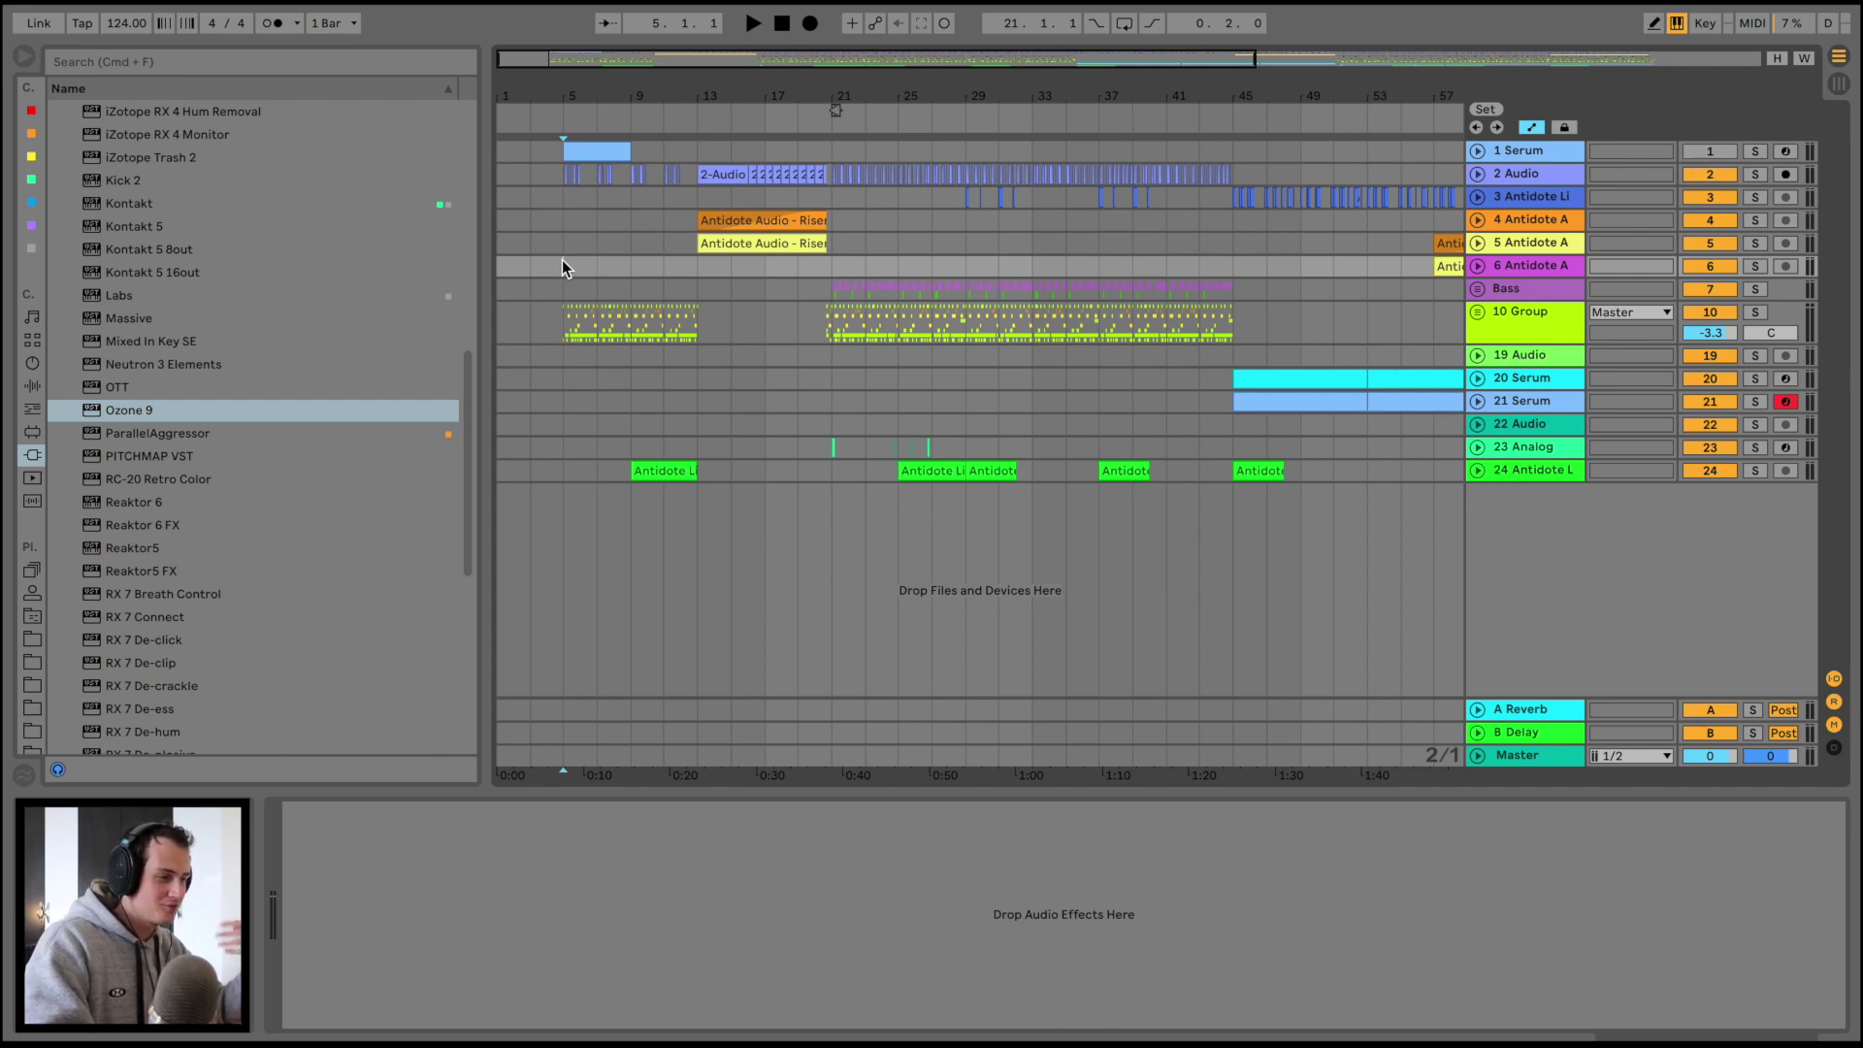
Play the arrangement from bar 5 and unfold the 24 Antidote track
{"action": "key", "text": "space"}
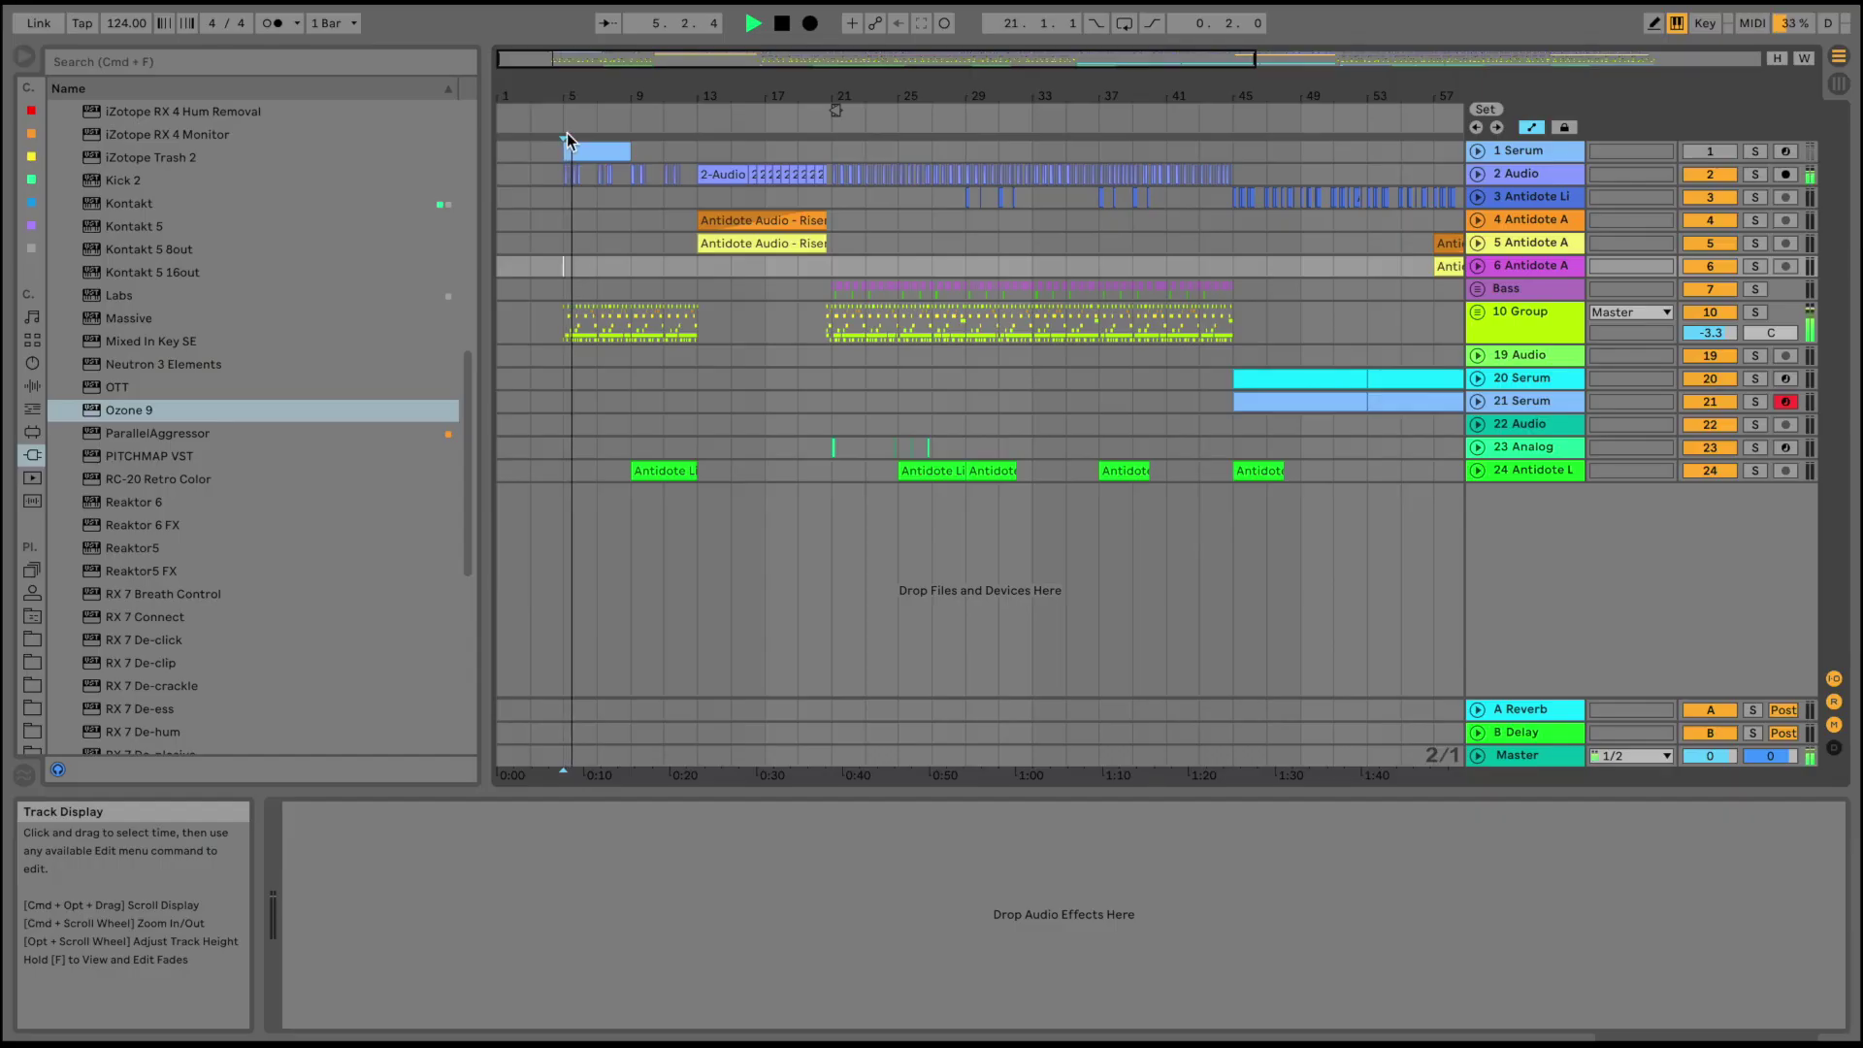
{"action": "left_click_drag", "start_coordinate": [562, 93], "coordinate": [564, 132]}
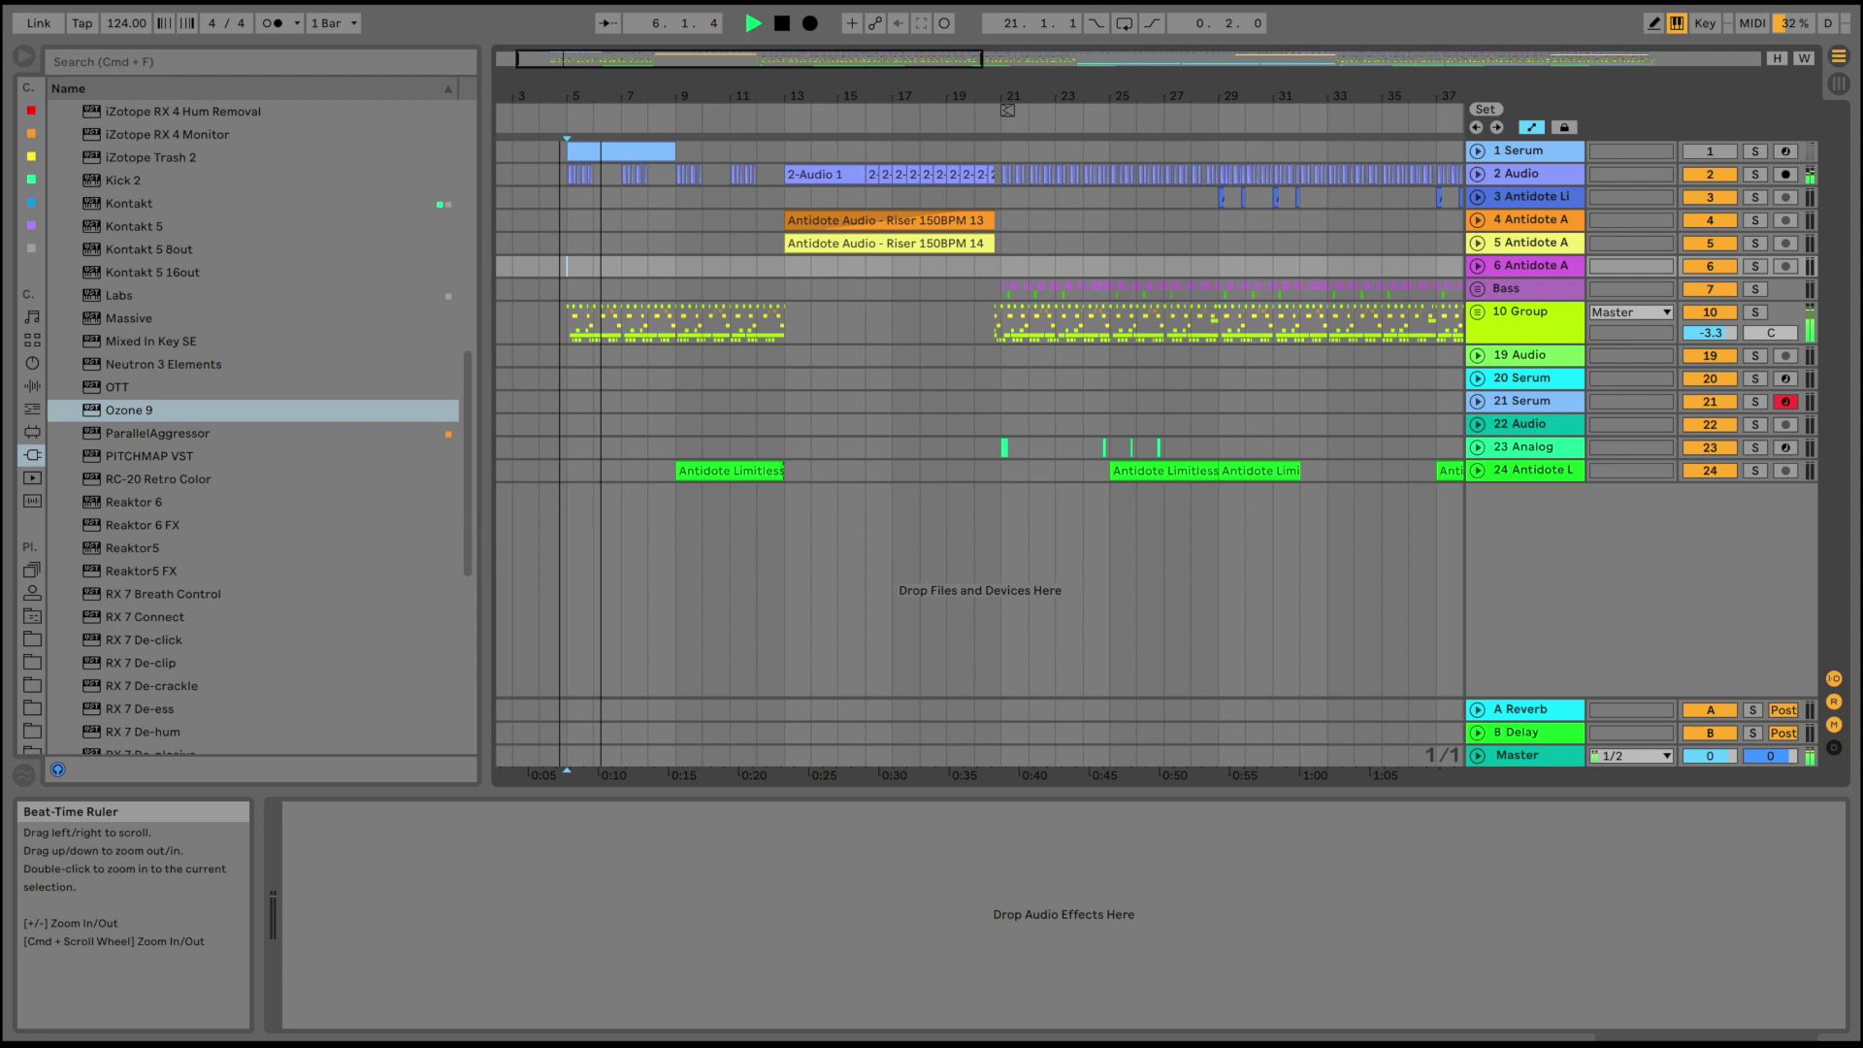
{"action": "left_click", "coordinate": [560, 93]}
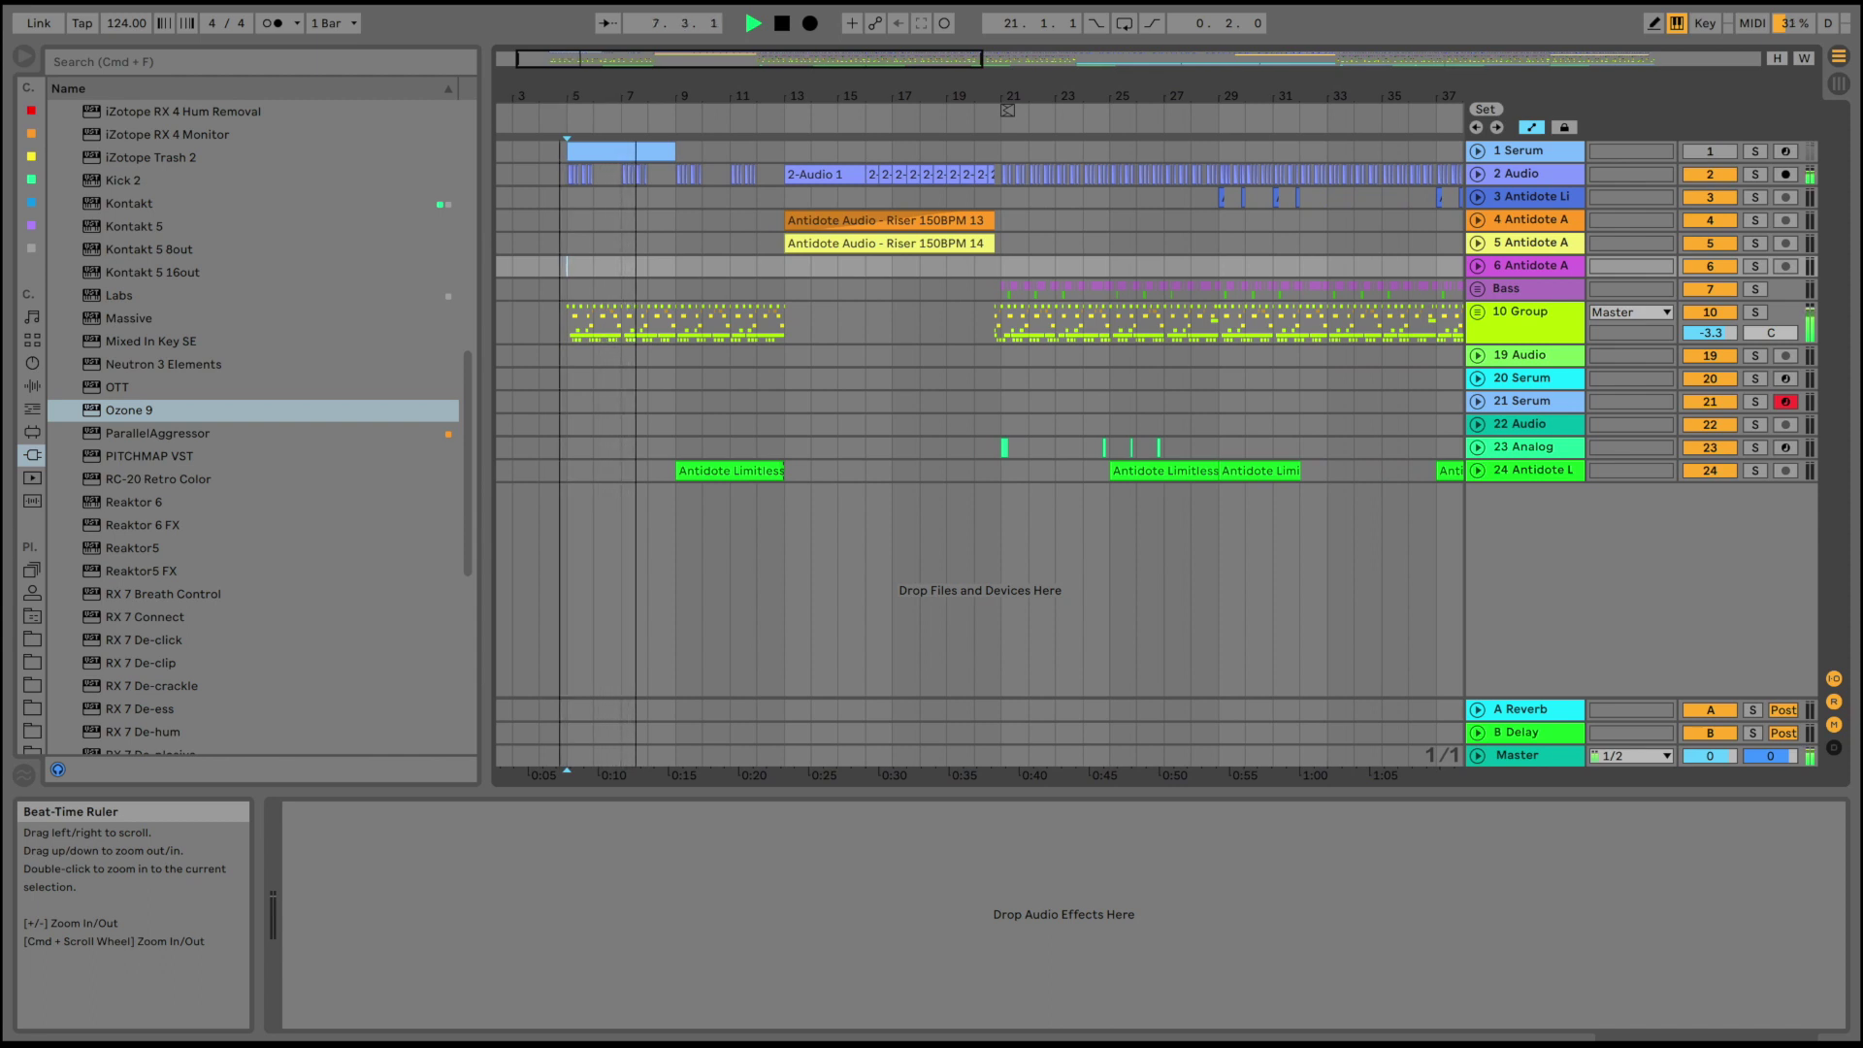
{"action": "left_click_drag", "start_coordinate": [561, 94], "coordinate": [562, 84]}
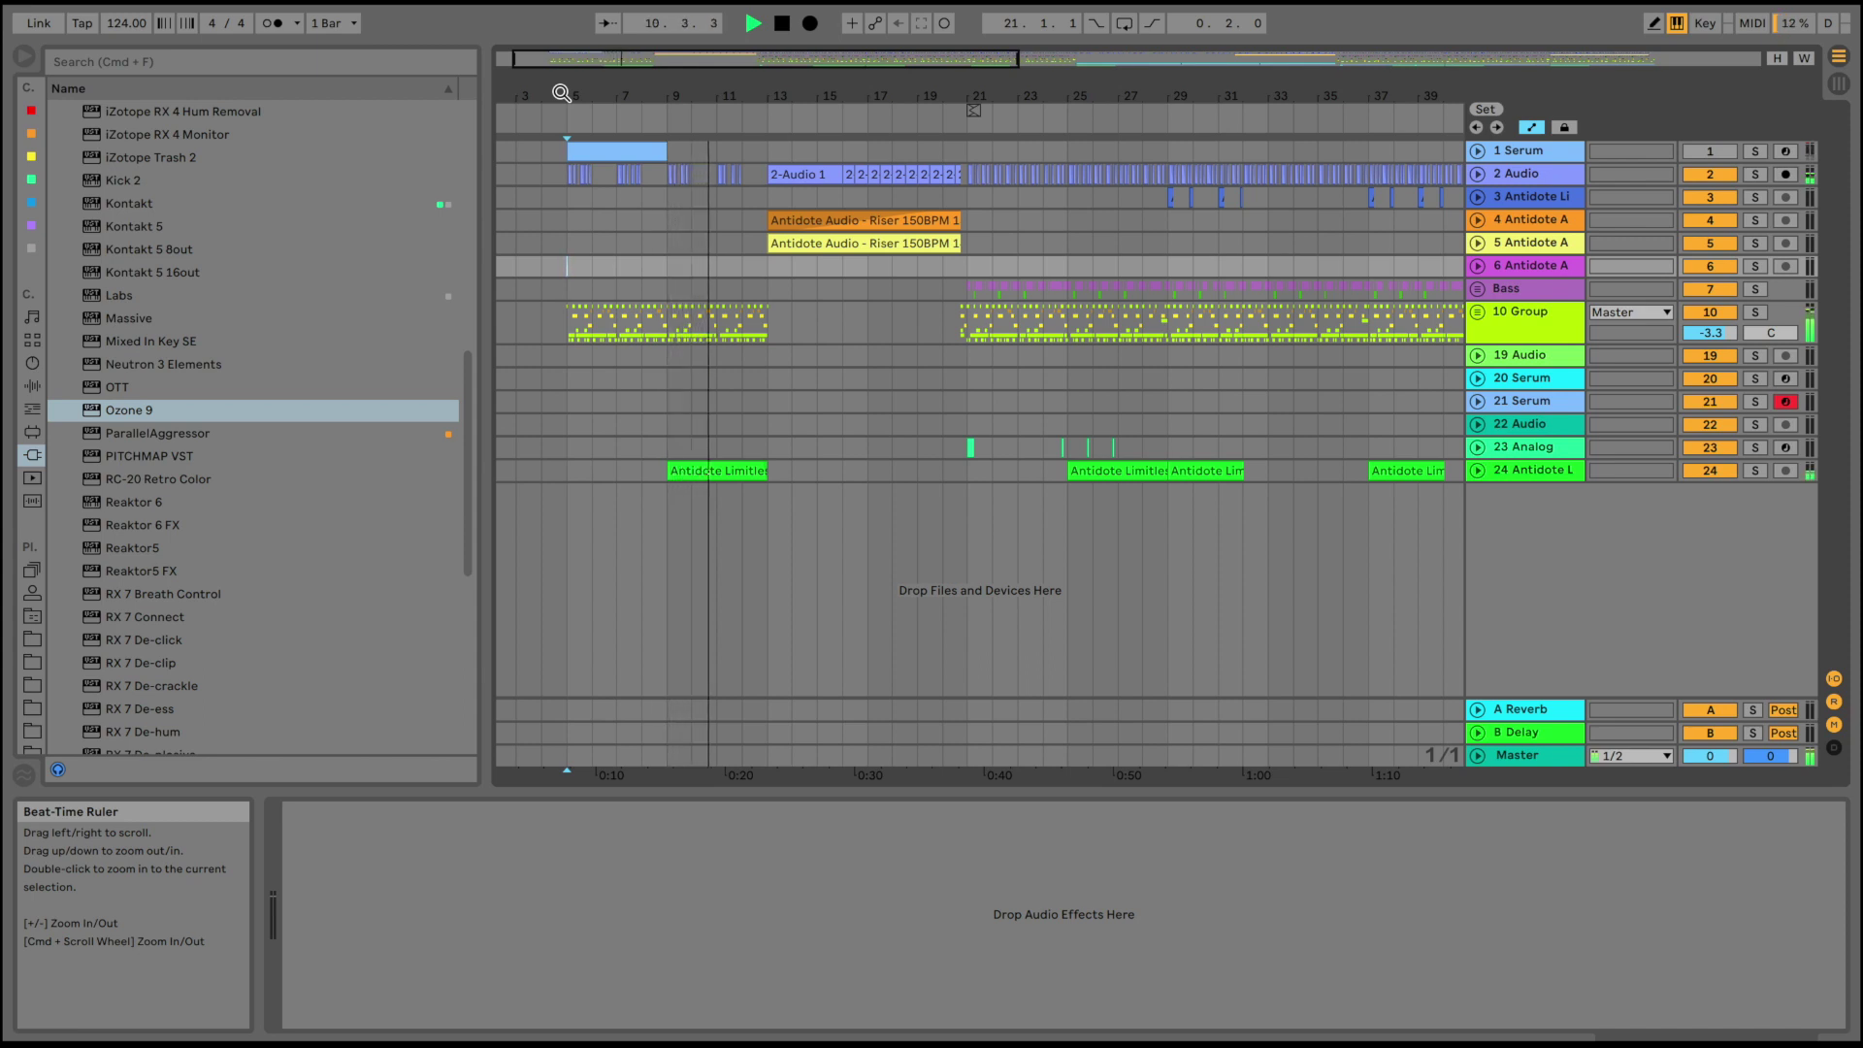
{"action": "left_click", "coordinate": [1475, 470]}
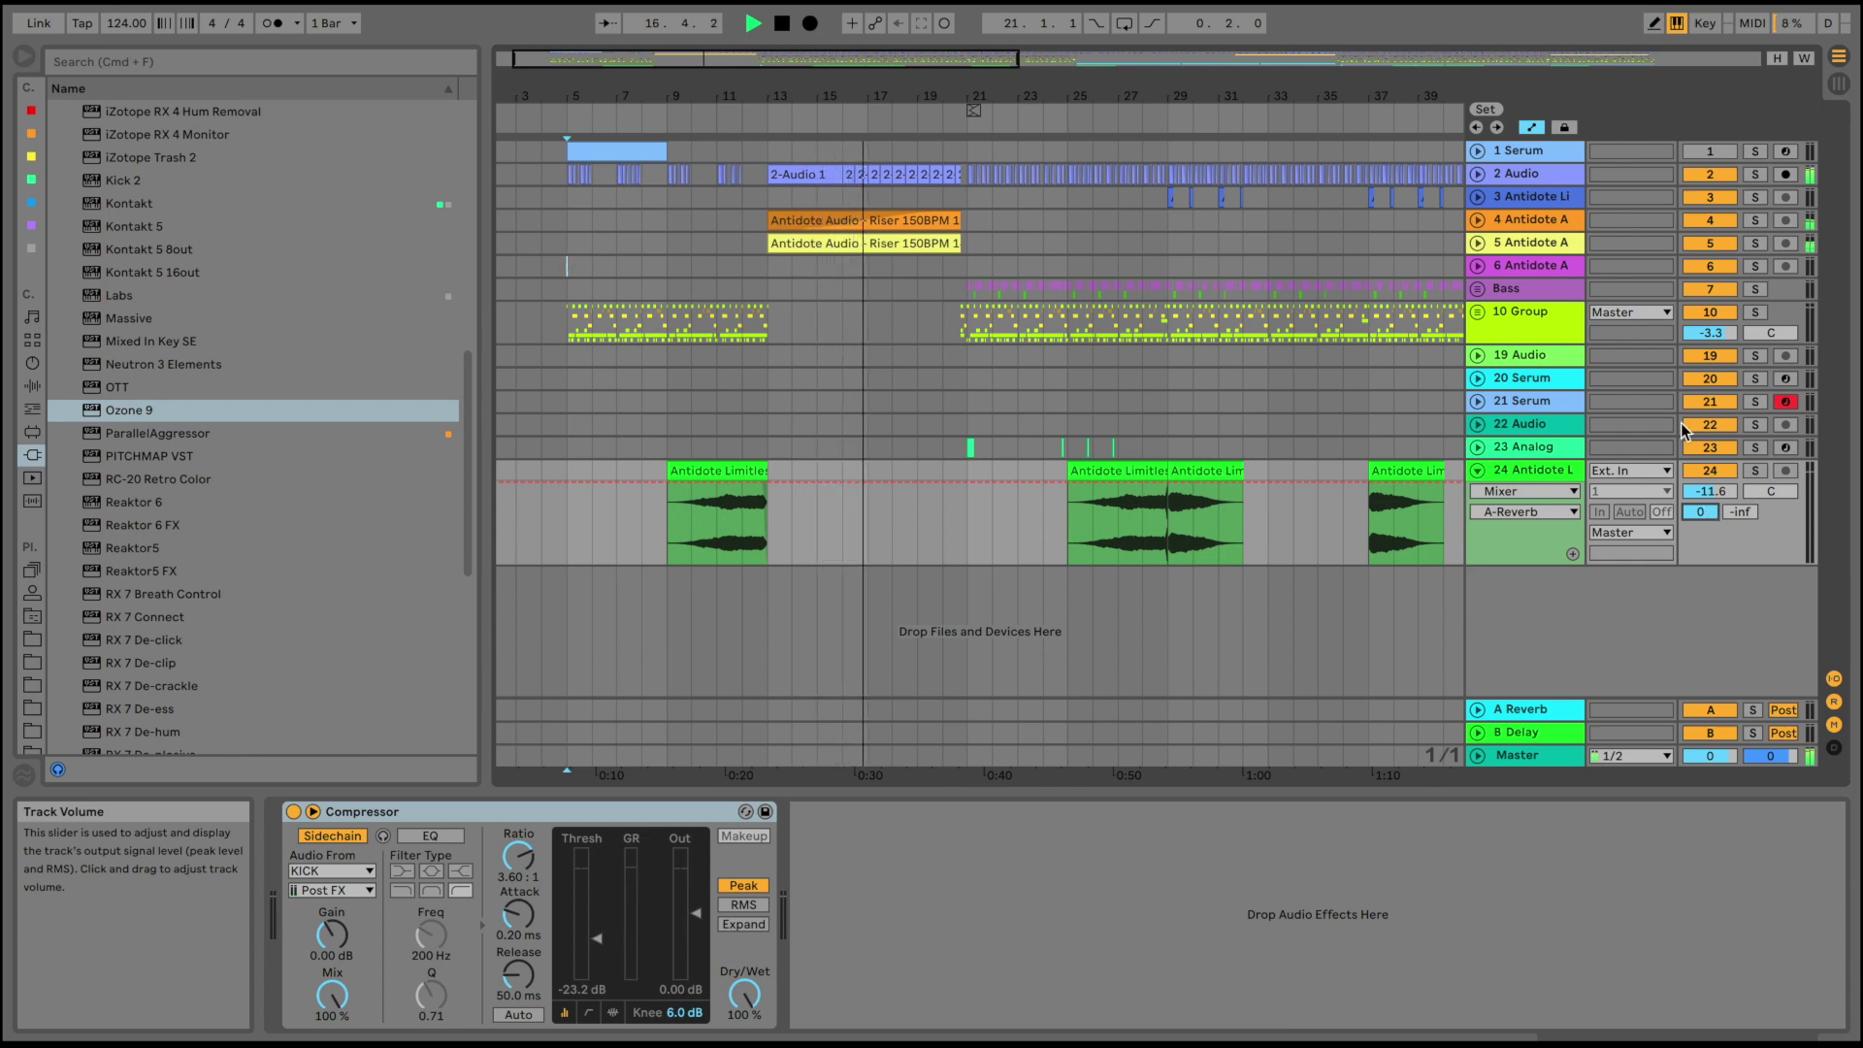
Set the first filter band of the EQ Eight on 2 Audio to 299 Hz with a Q of 1.05
{"action": "left_click", "coordinate": [1537, 175]}
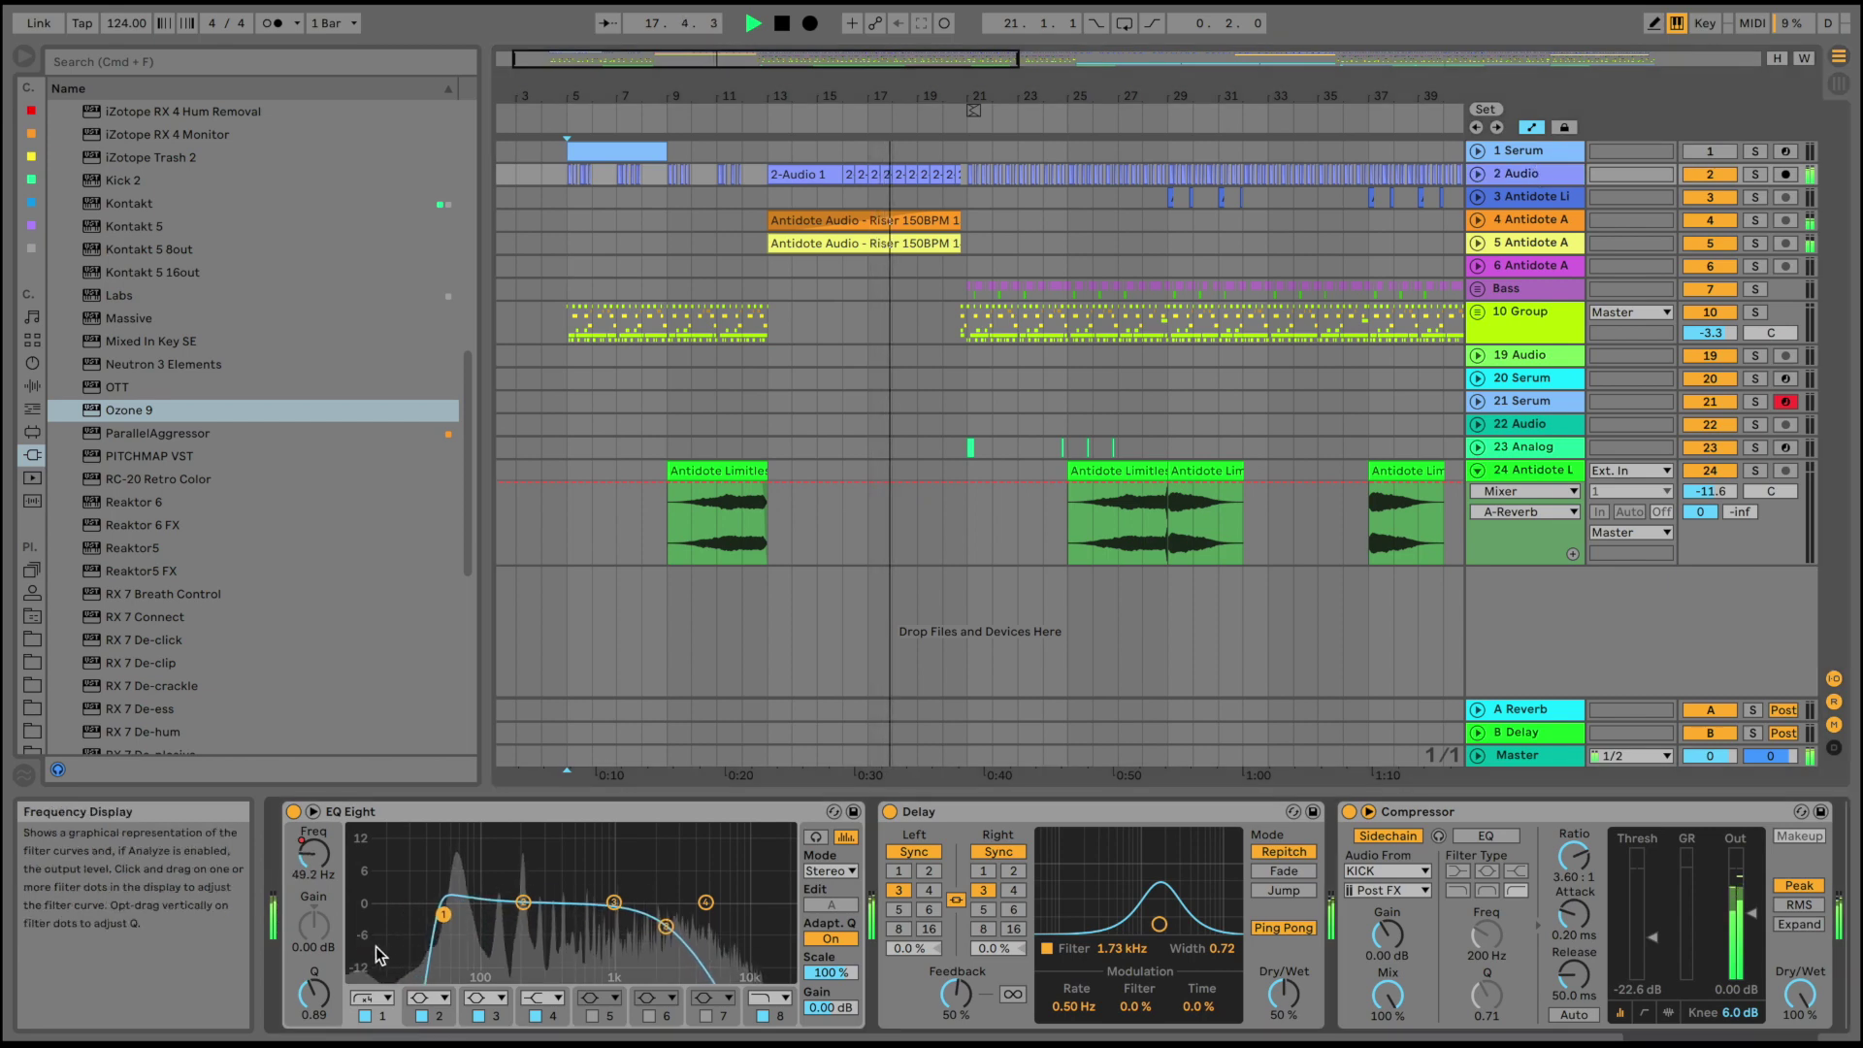
{"action": "left_click_drag", "start_coordinate": [313, 993], "coordinate": [314, 1010]}
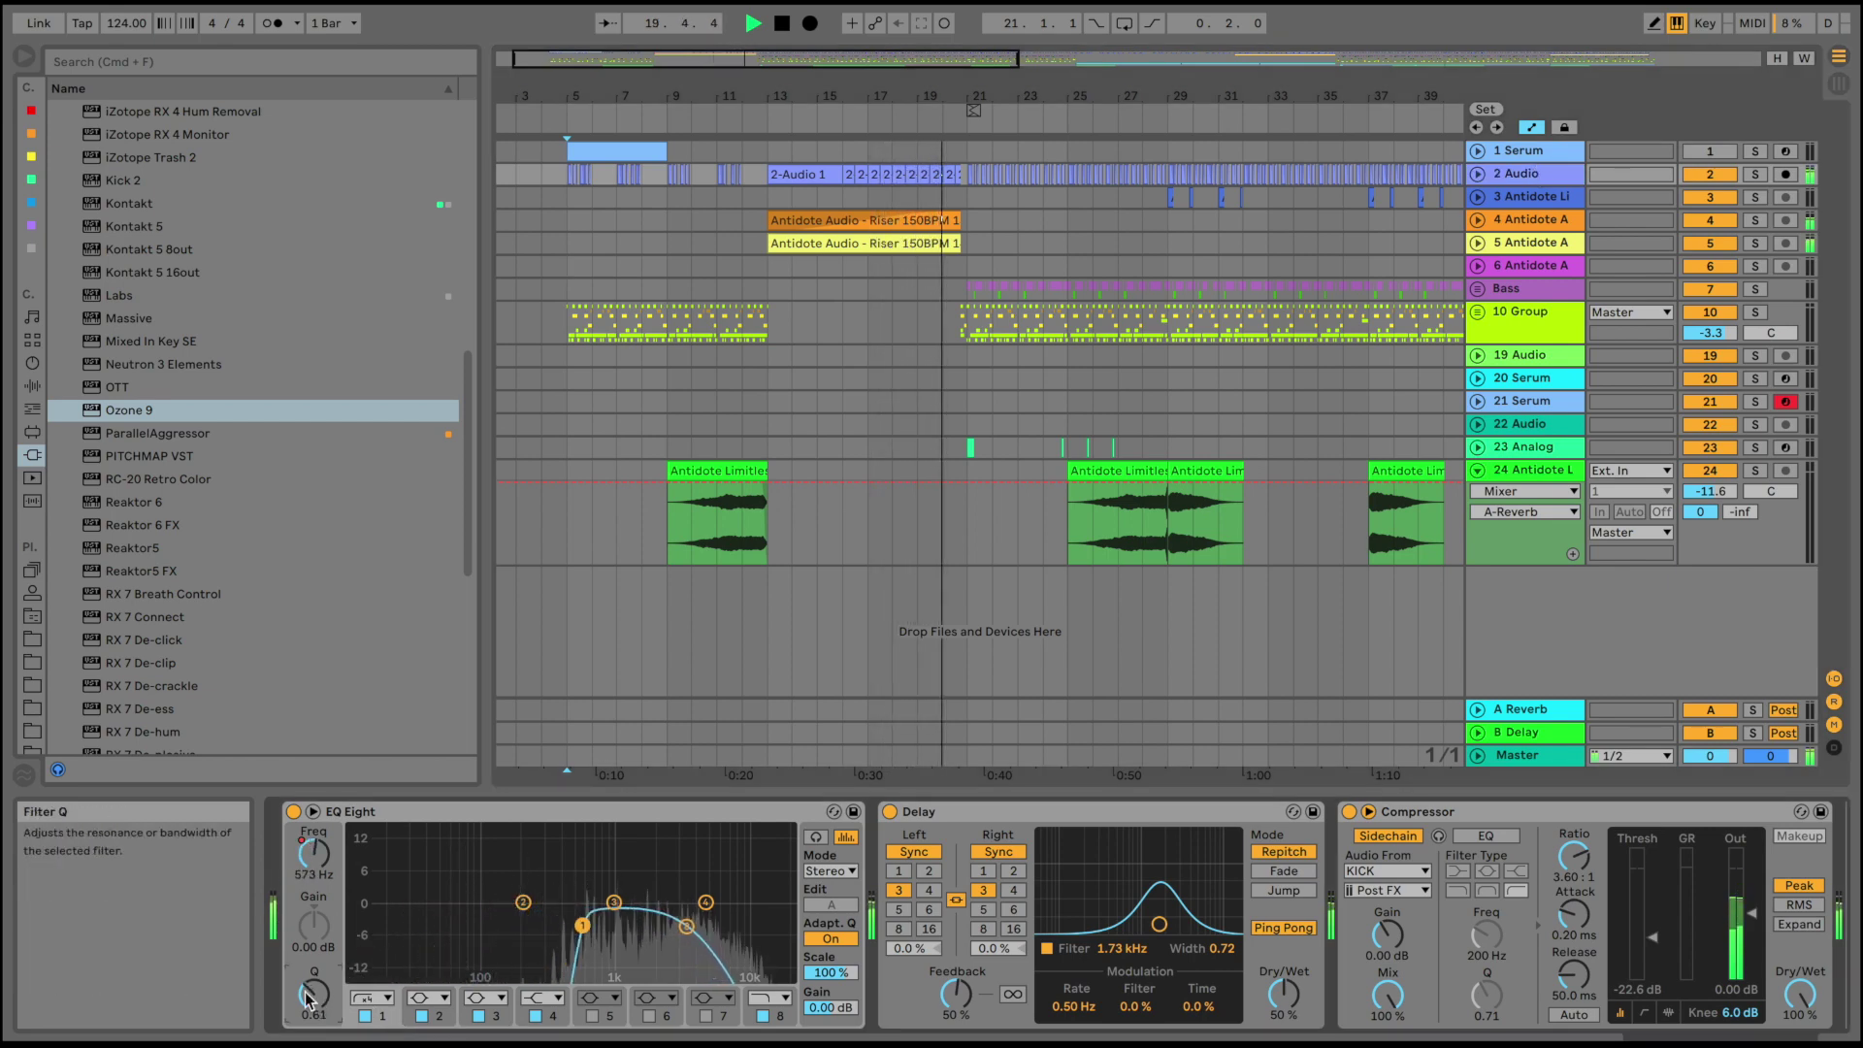
{"action": "mouse_move", "coordinate": [306, 1000]}
{"action": "left_mouse_down"}
{"action": "mouse_move", "coordinate": [307, 932]}
{"action": "mouse_move", "coordinate": [307, 965]}
{"action": "left_mouse_up"}
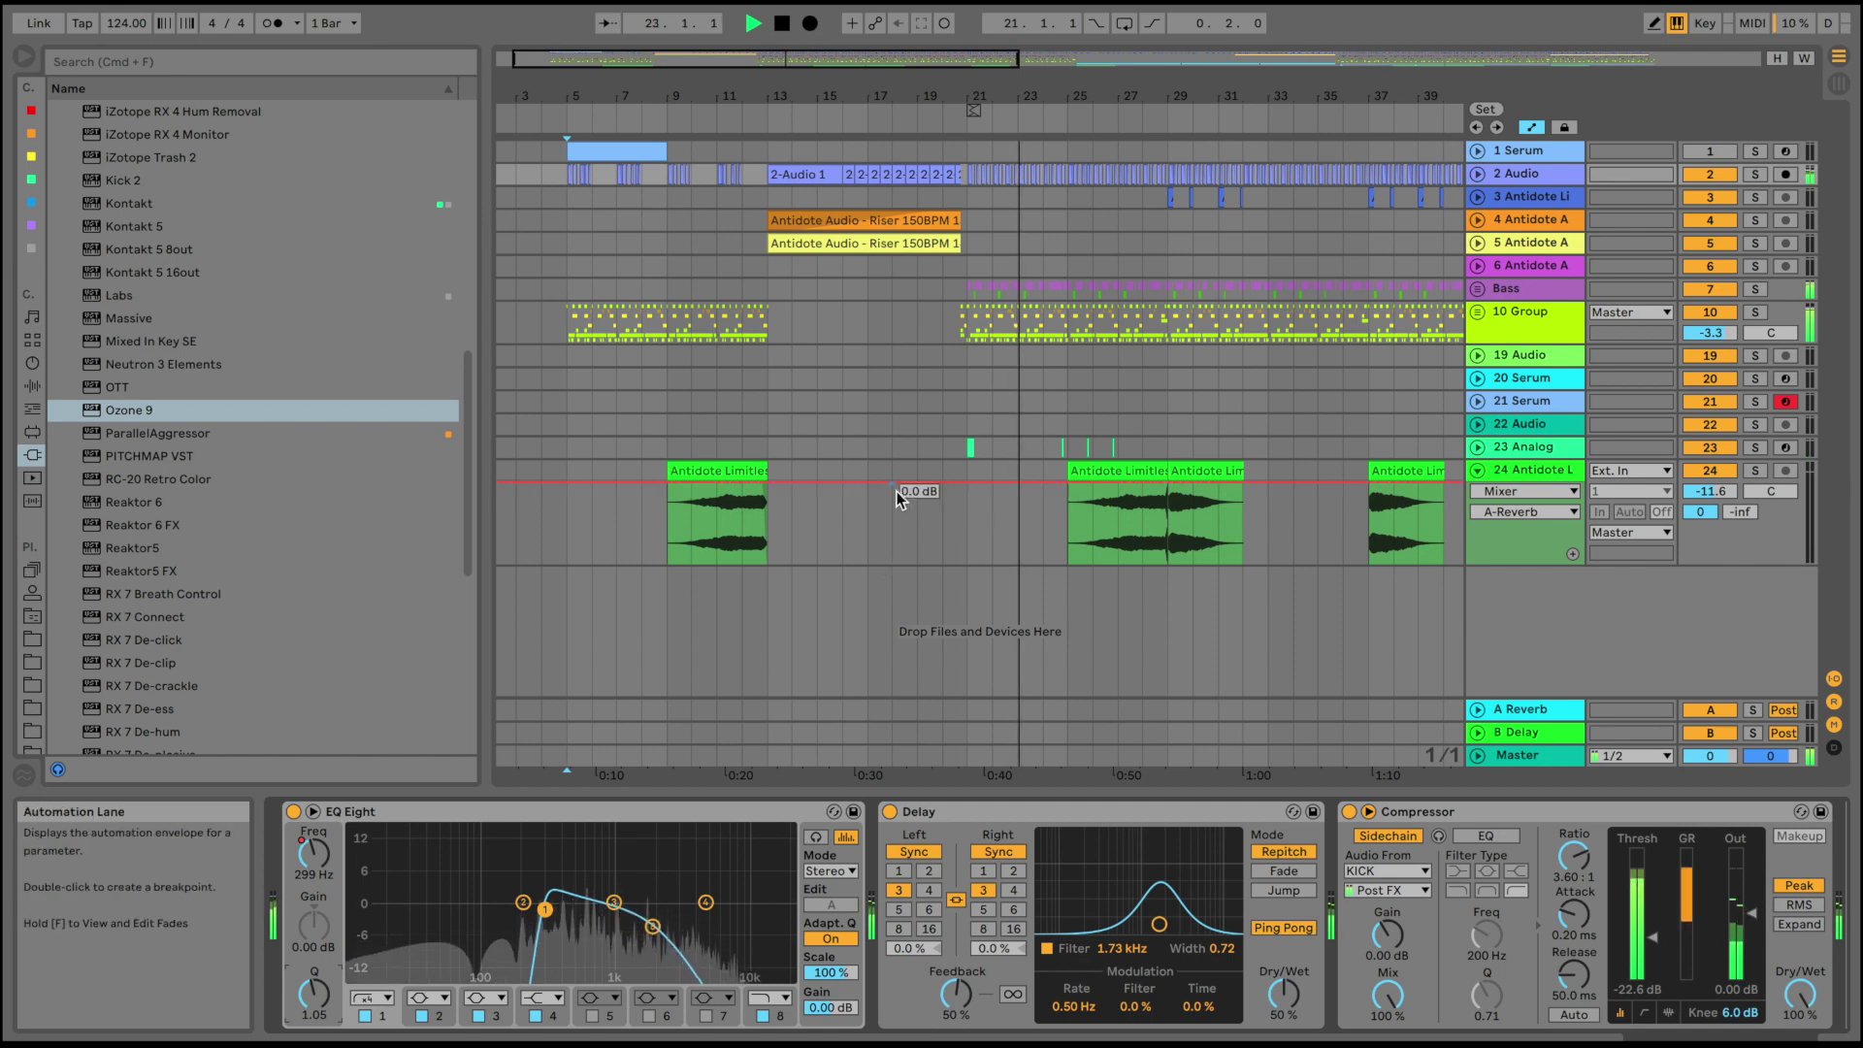
Lower the threshold of the sidechained Compressor on 24 Antidote to -32.0 dB
{"action": "scroll", "coordinate": [899, 544], "scroll_direction": "right", "scroll_amount": 5}
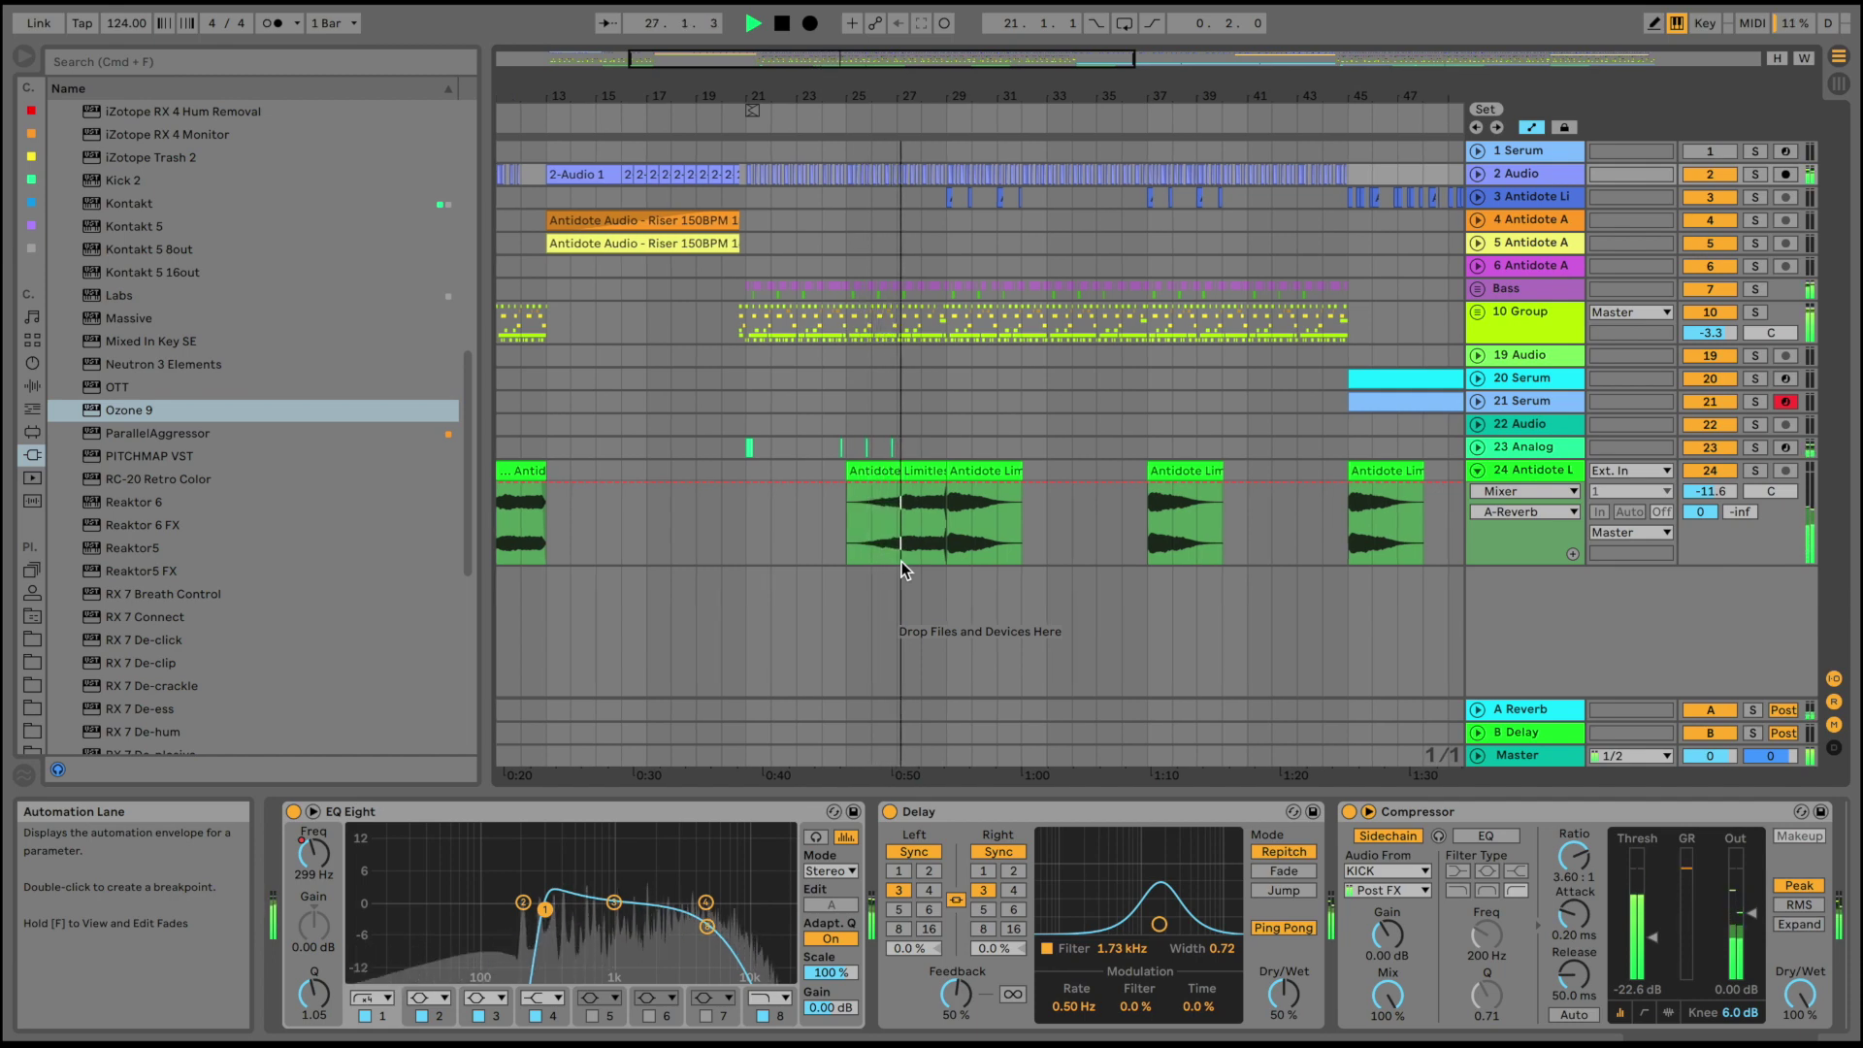
{"action": "left_click", "coordinate": [1520, 472]}
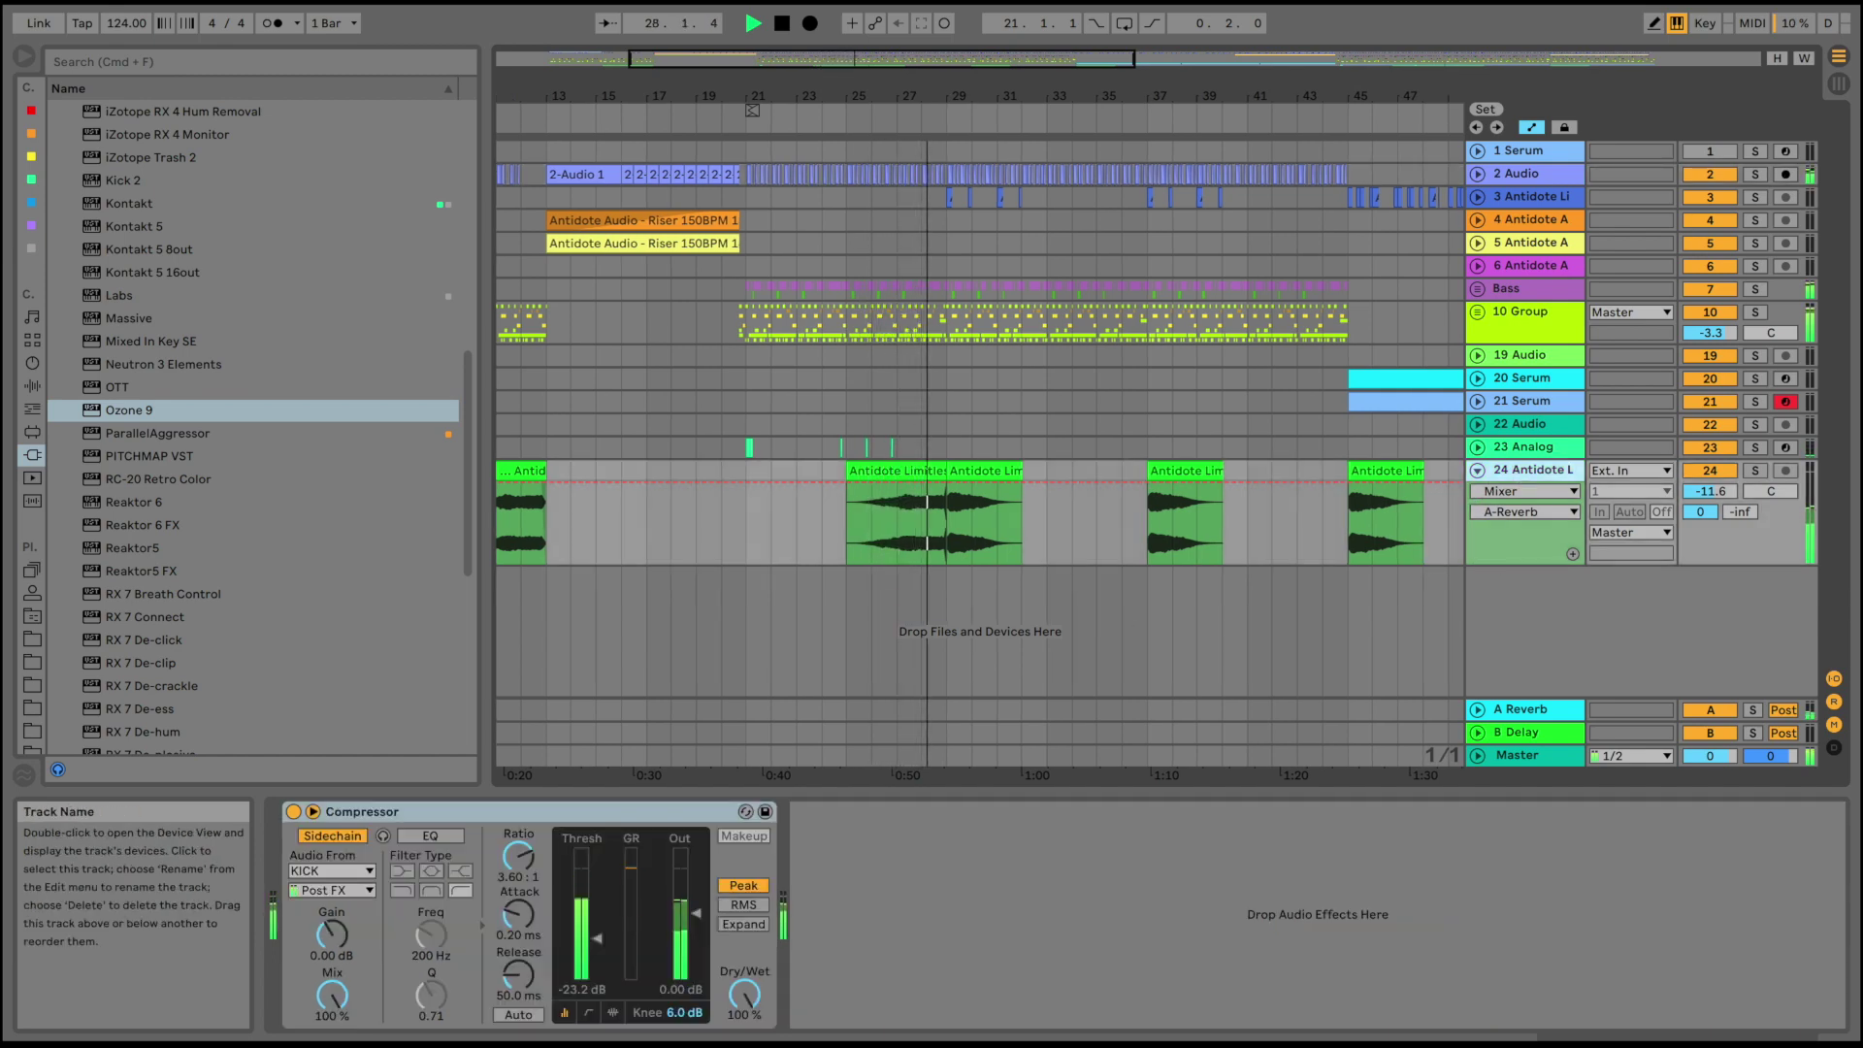
{"action": "left_click", "coordinate": [594, 953]}
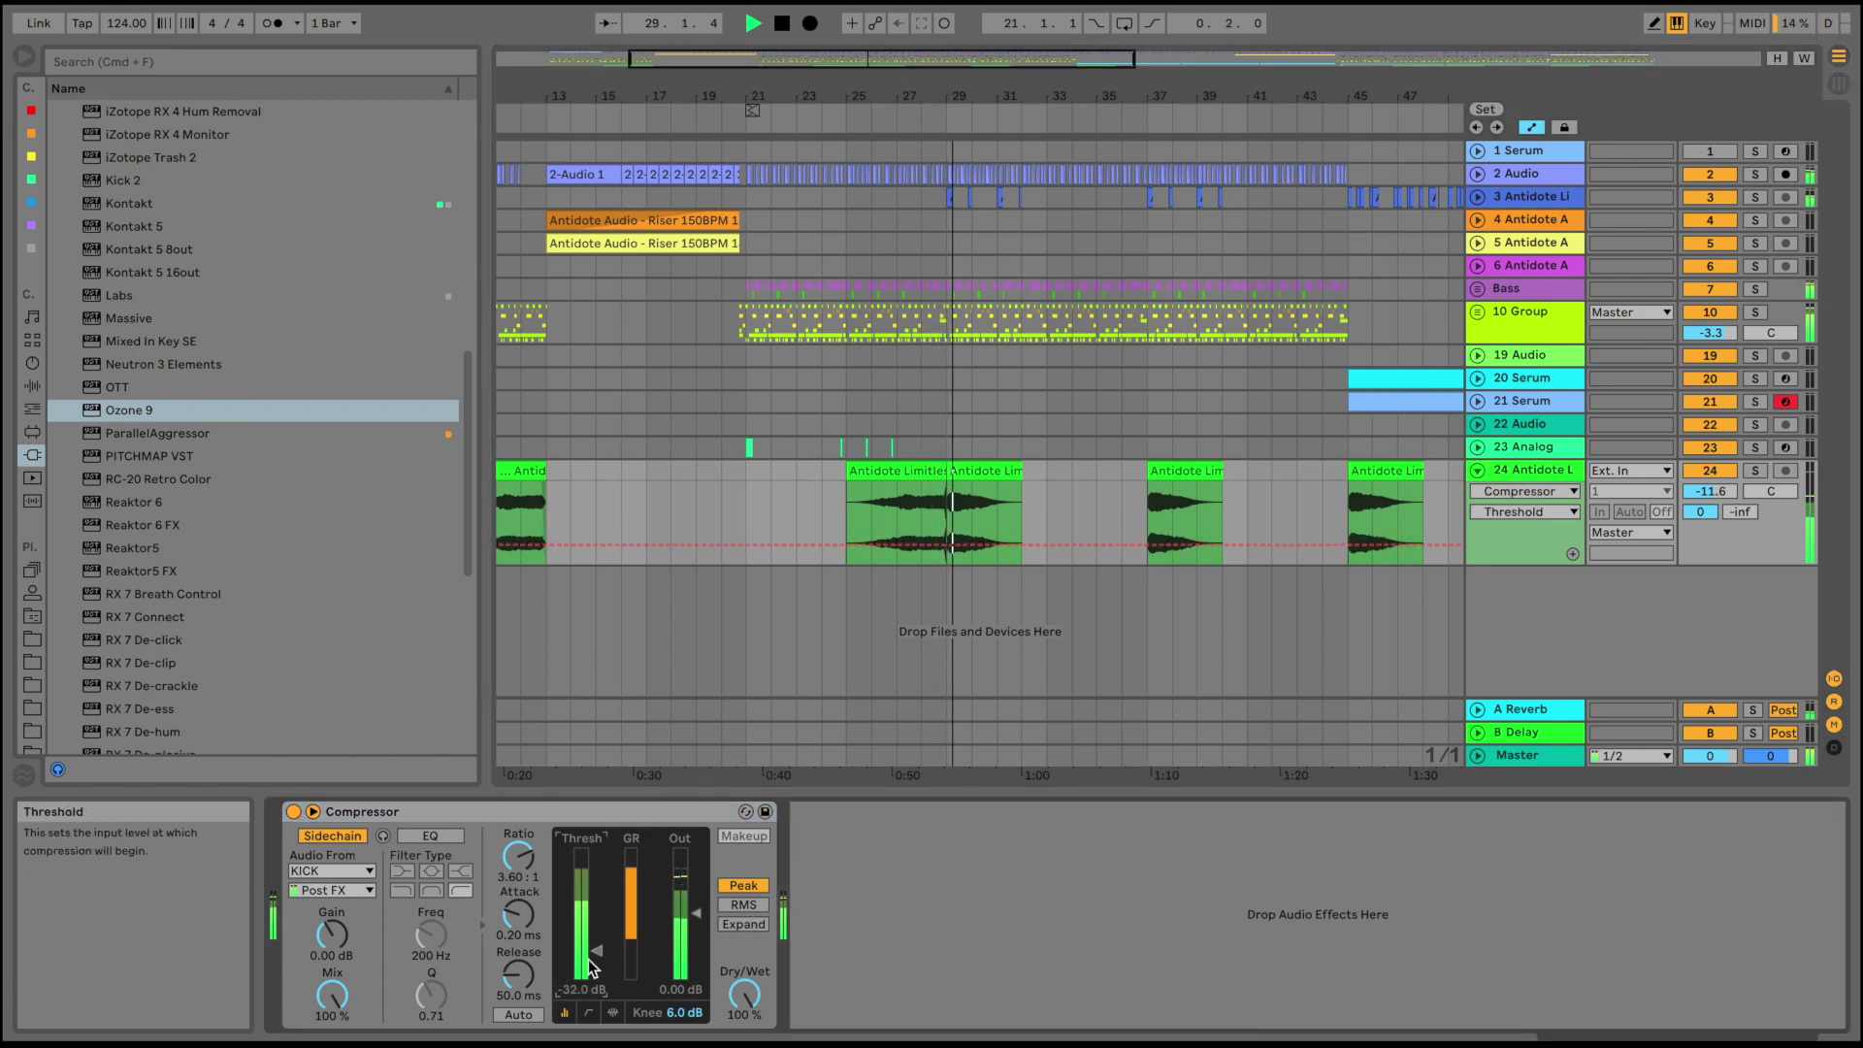
Place a copy of the rising 24 Antidote clip at bars 41 to 45, directly before the fading clip
{"action": "scroll", "coordinate": [912, 498], "scroll_direction": "right", "scroll_amount": 3}
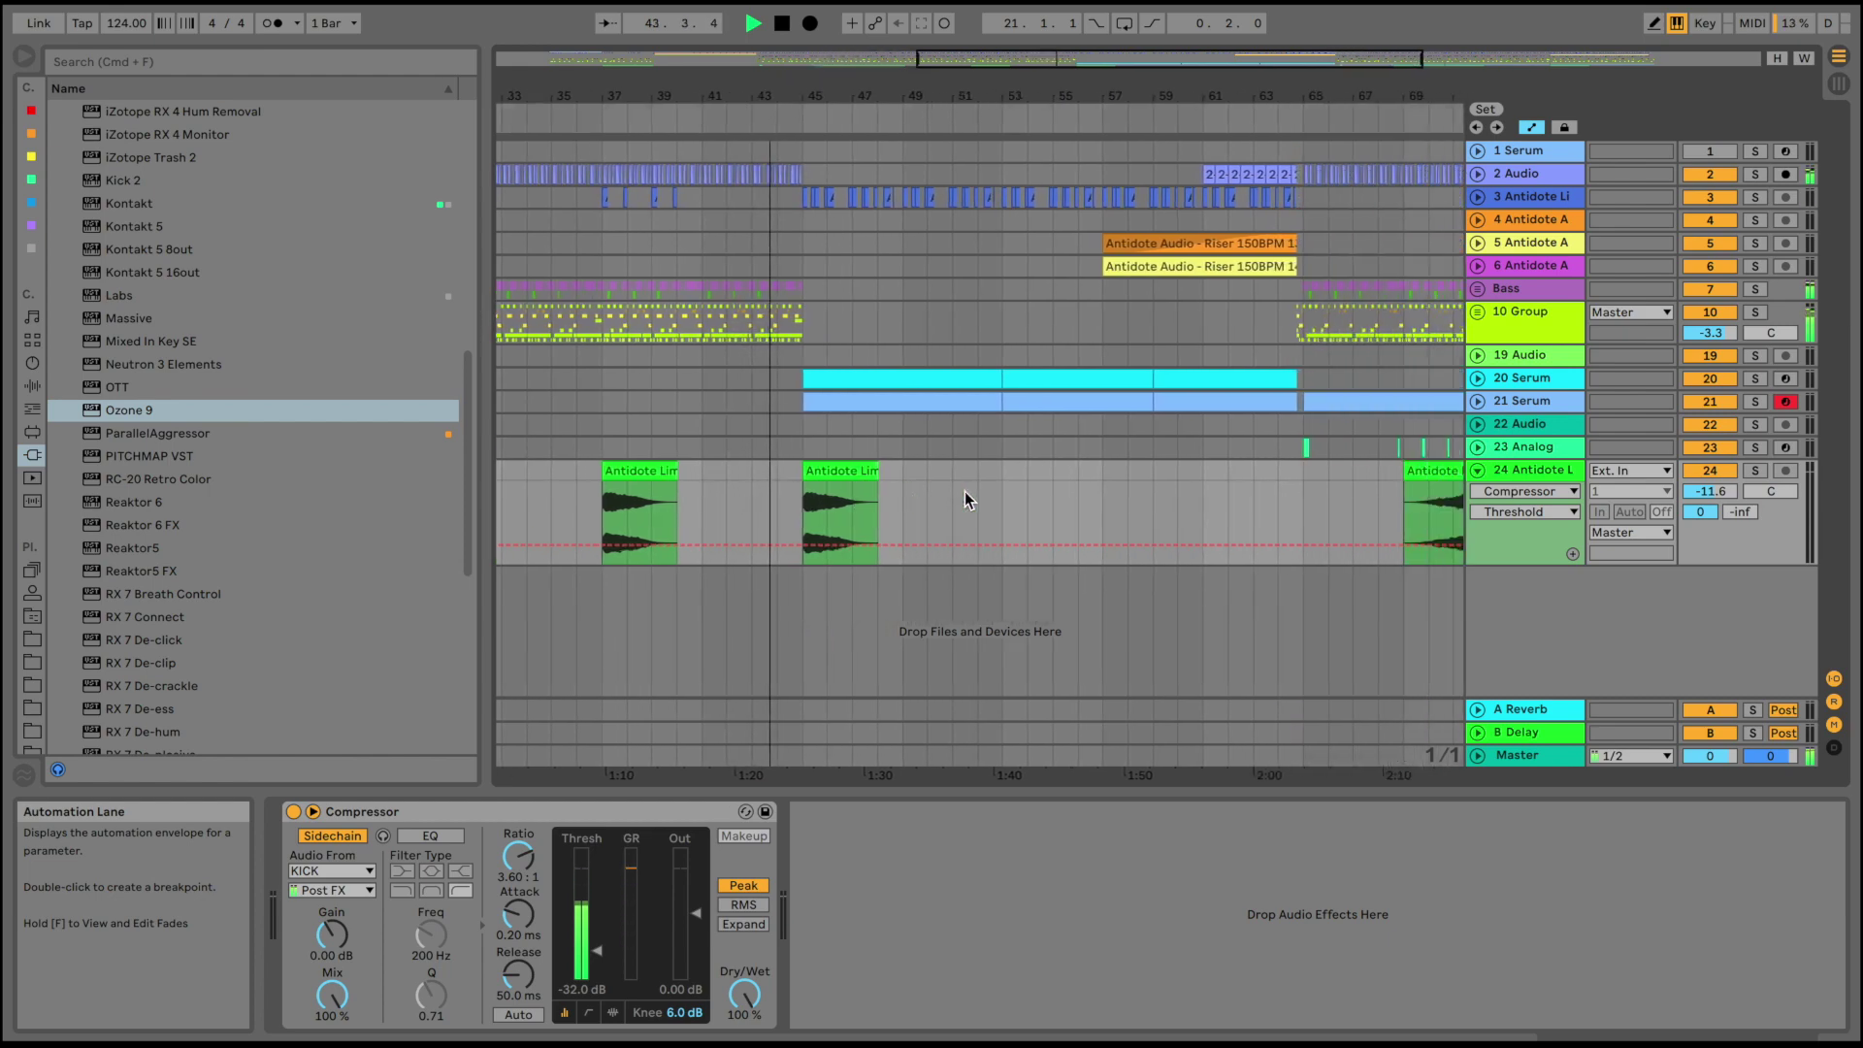
{"action": "scroll", "coordinate": [965, 491], "scroll_direction": "left", "scroll_amount": 6}
{"action": "left_click_drag", "start_coordinate": [639, 477], "coordinate": [1042, 482]}
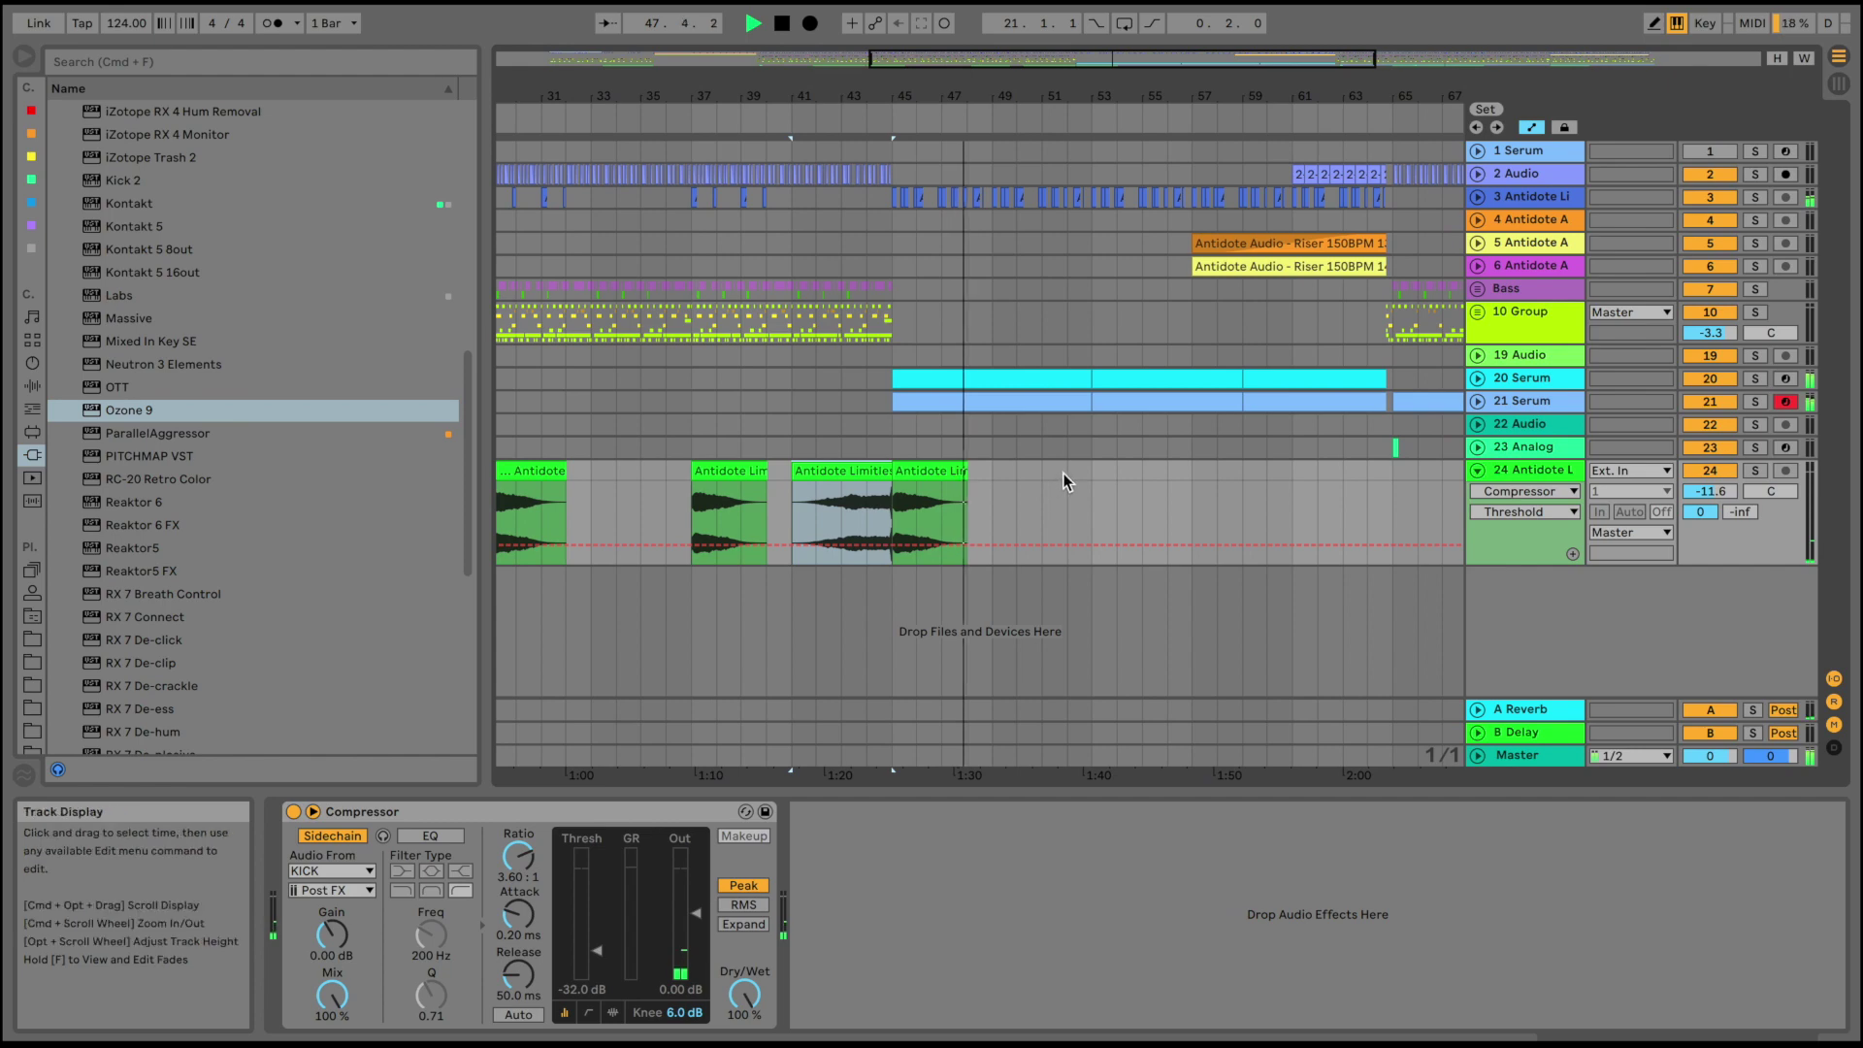
Add soothe2 to the end of the 21 Serum device chain and move its low cut to 231 Hz
{"action": "left_click", "coordinate": [1477, 401]}
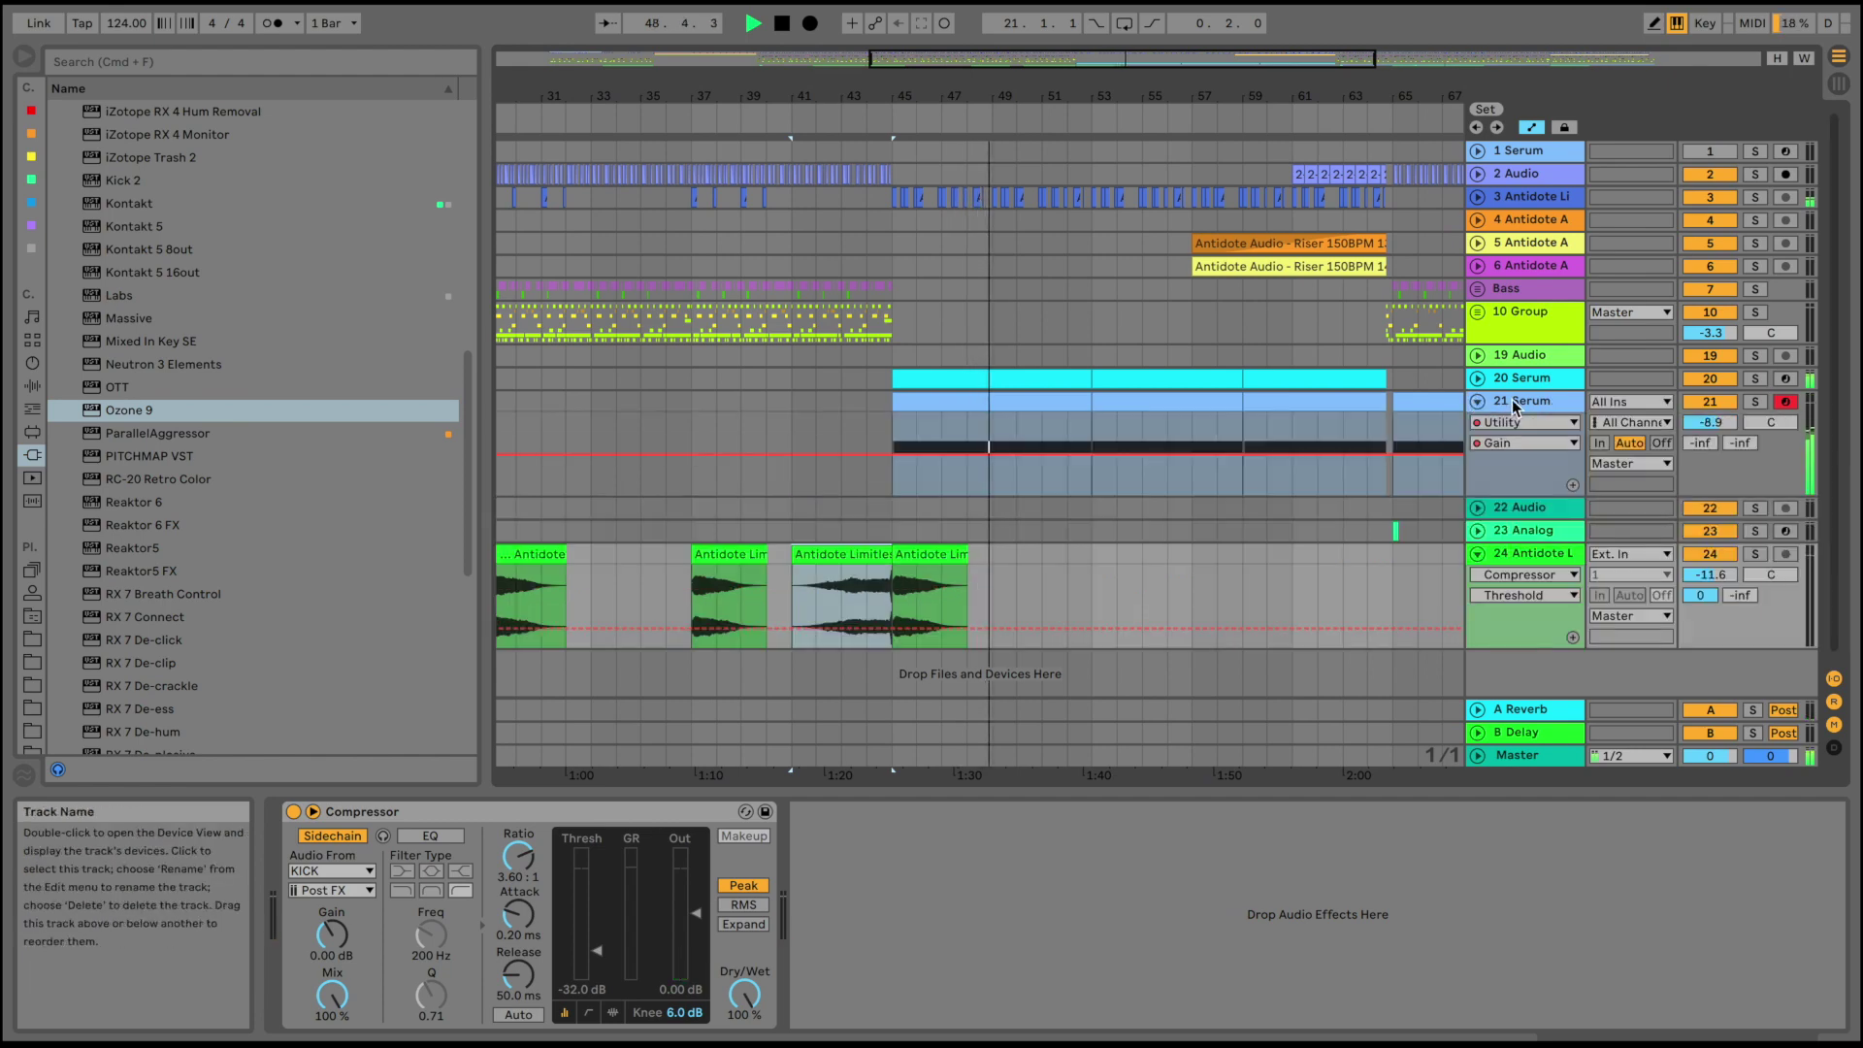
{"action": "left_click", "coordinate": [1520, 407]}
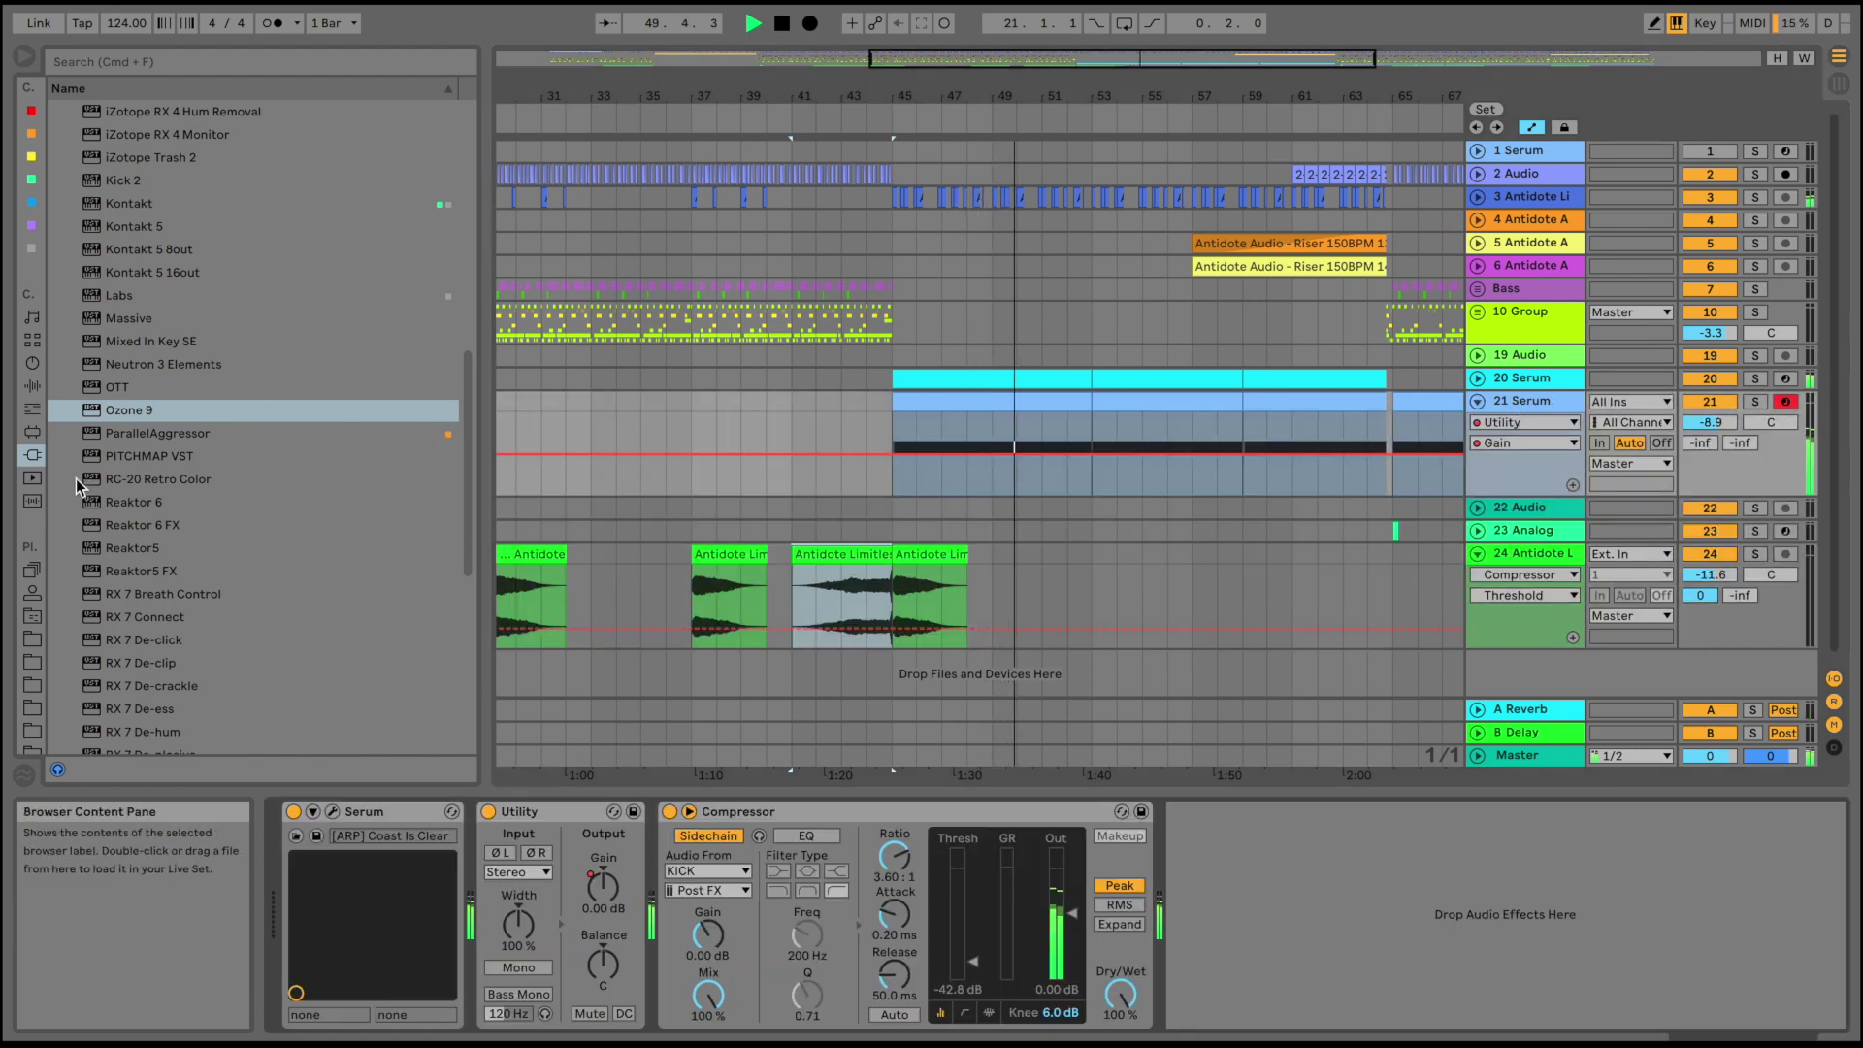
{"action": "scroll", "coordinate": [136, 620], "scroll_direction": "down", "scroll_amount": 4}
{"action": "scroll", "coordinate": [136, 620], "scroll_direction": "down", "scroll_amount": 4}
{"action": "left_click", "coordinate": [154, 511]}
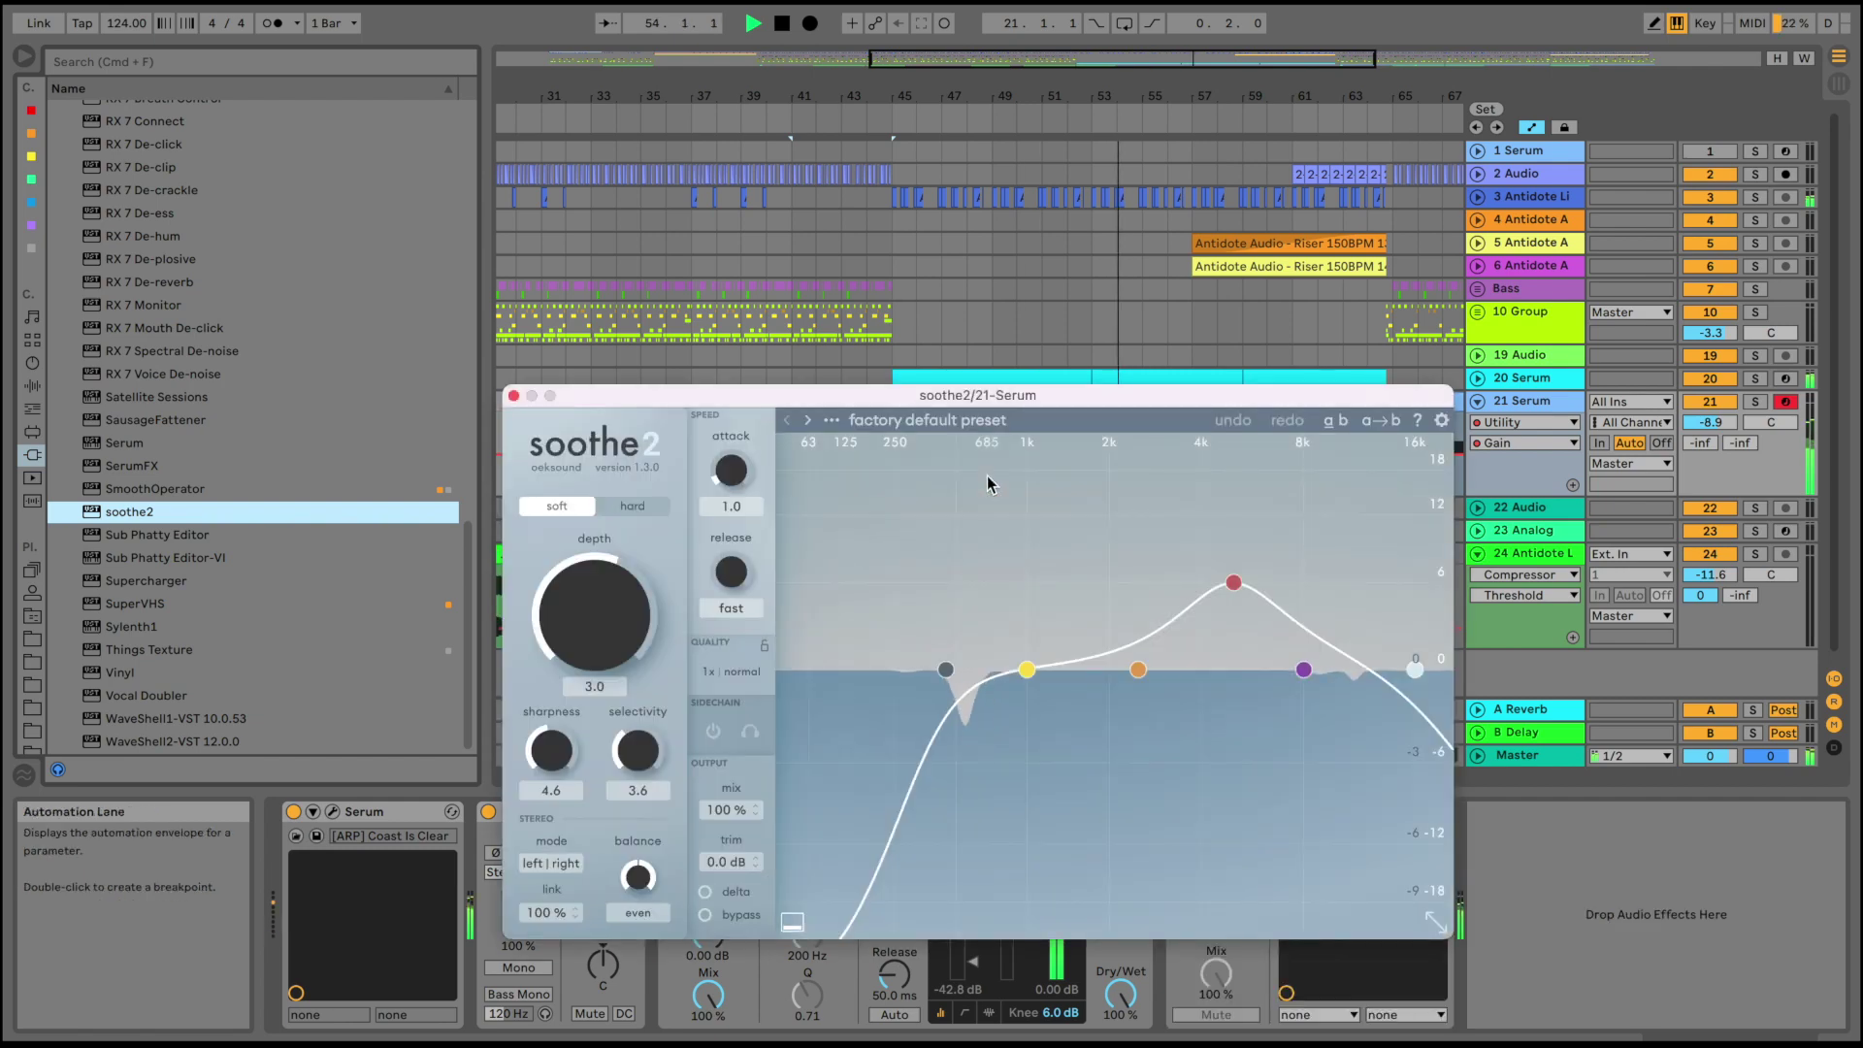
{"action": "left_click_drag", "start_coordinate": [945, 670], "coordinate": [889, 671]}
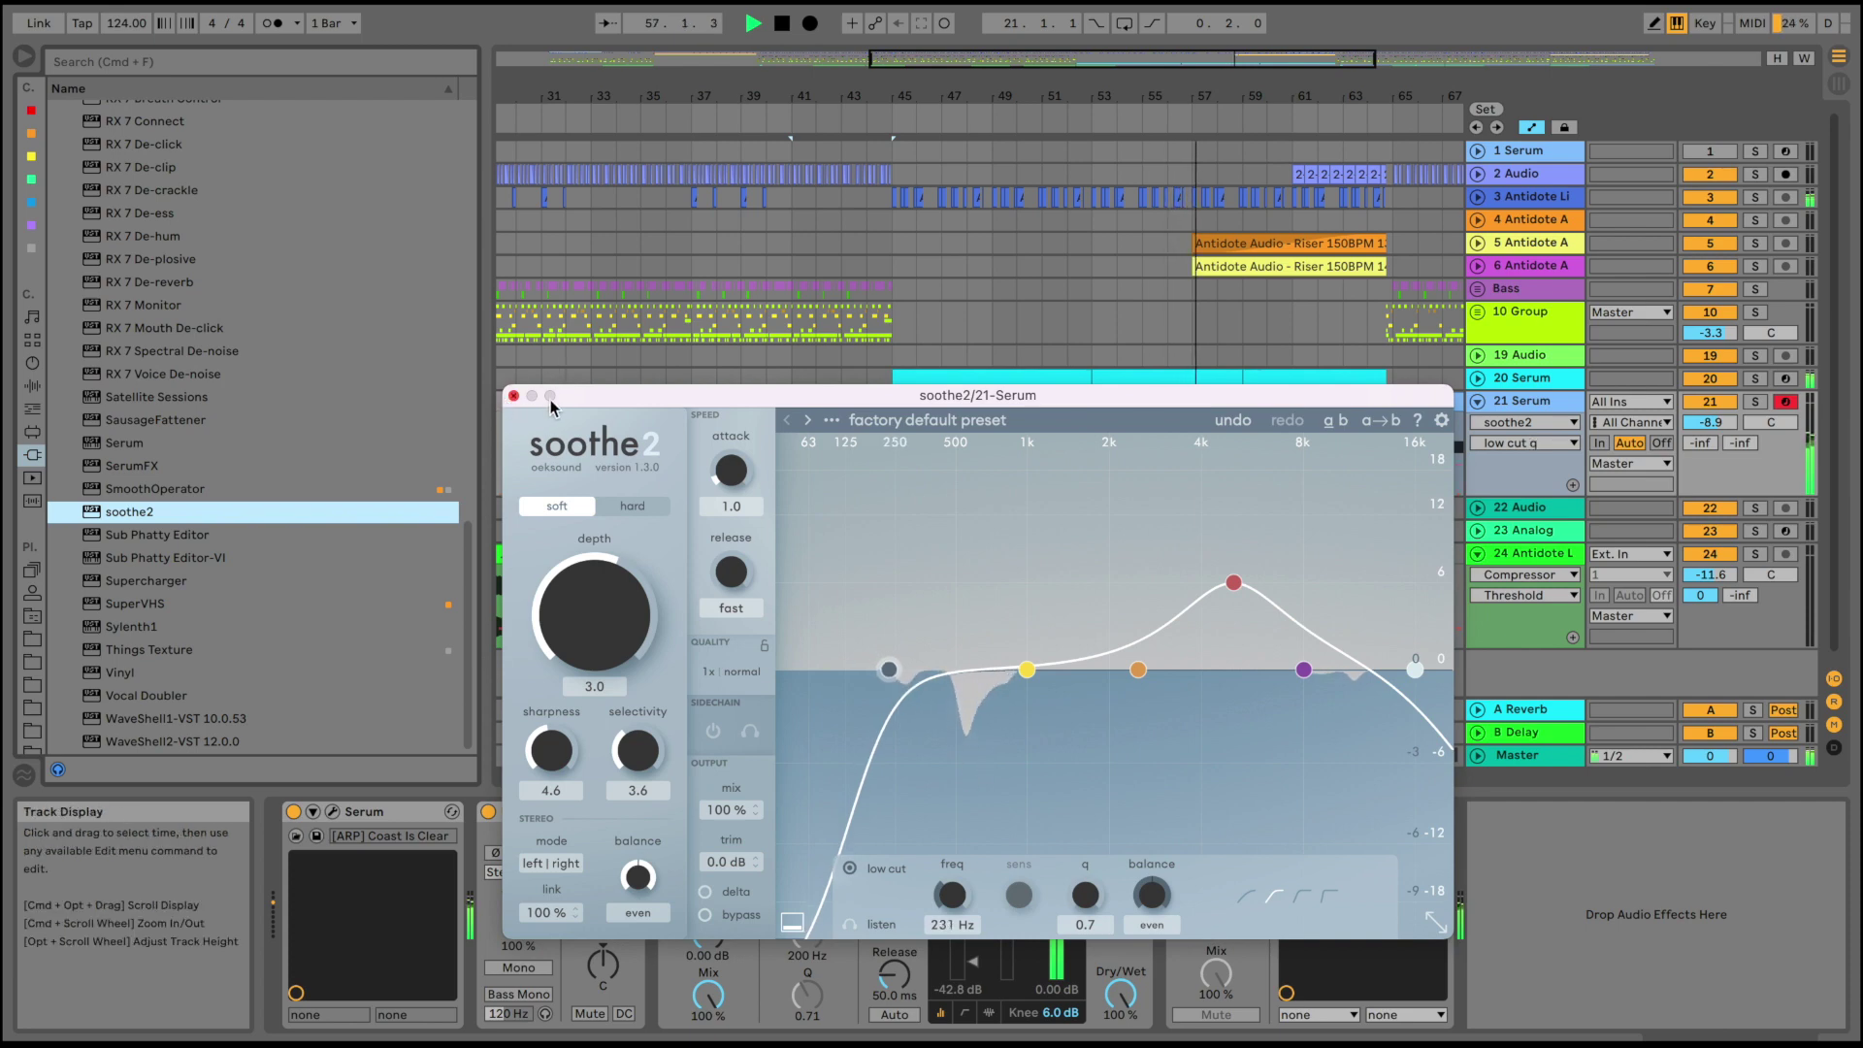
{"action": "left_click", "coordinate": [514, 396]}
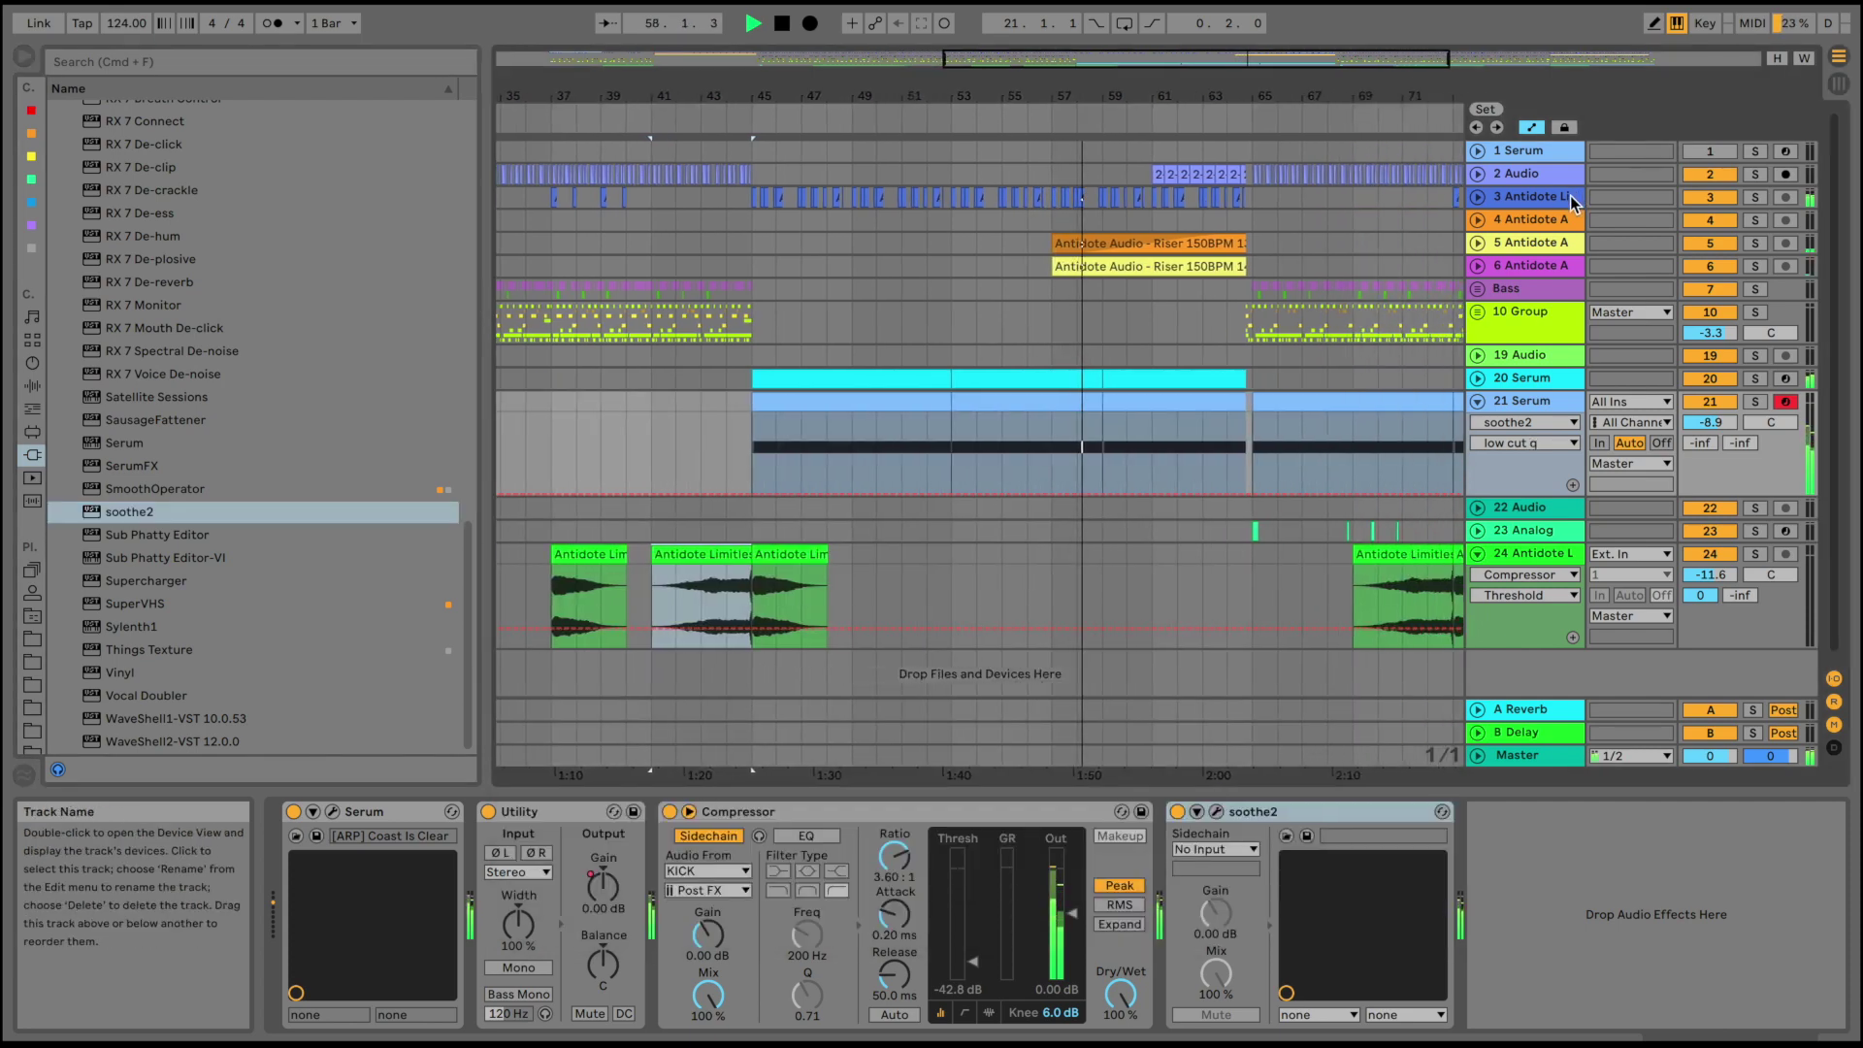
Reshape the EQ Three FreqHi automation on 3 Antidote to drop at bar 61 and rise gradually from bar 65 to about bar 89
{"action": "left_click", "coordinate": [1514, 199]}
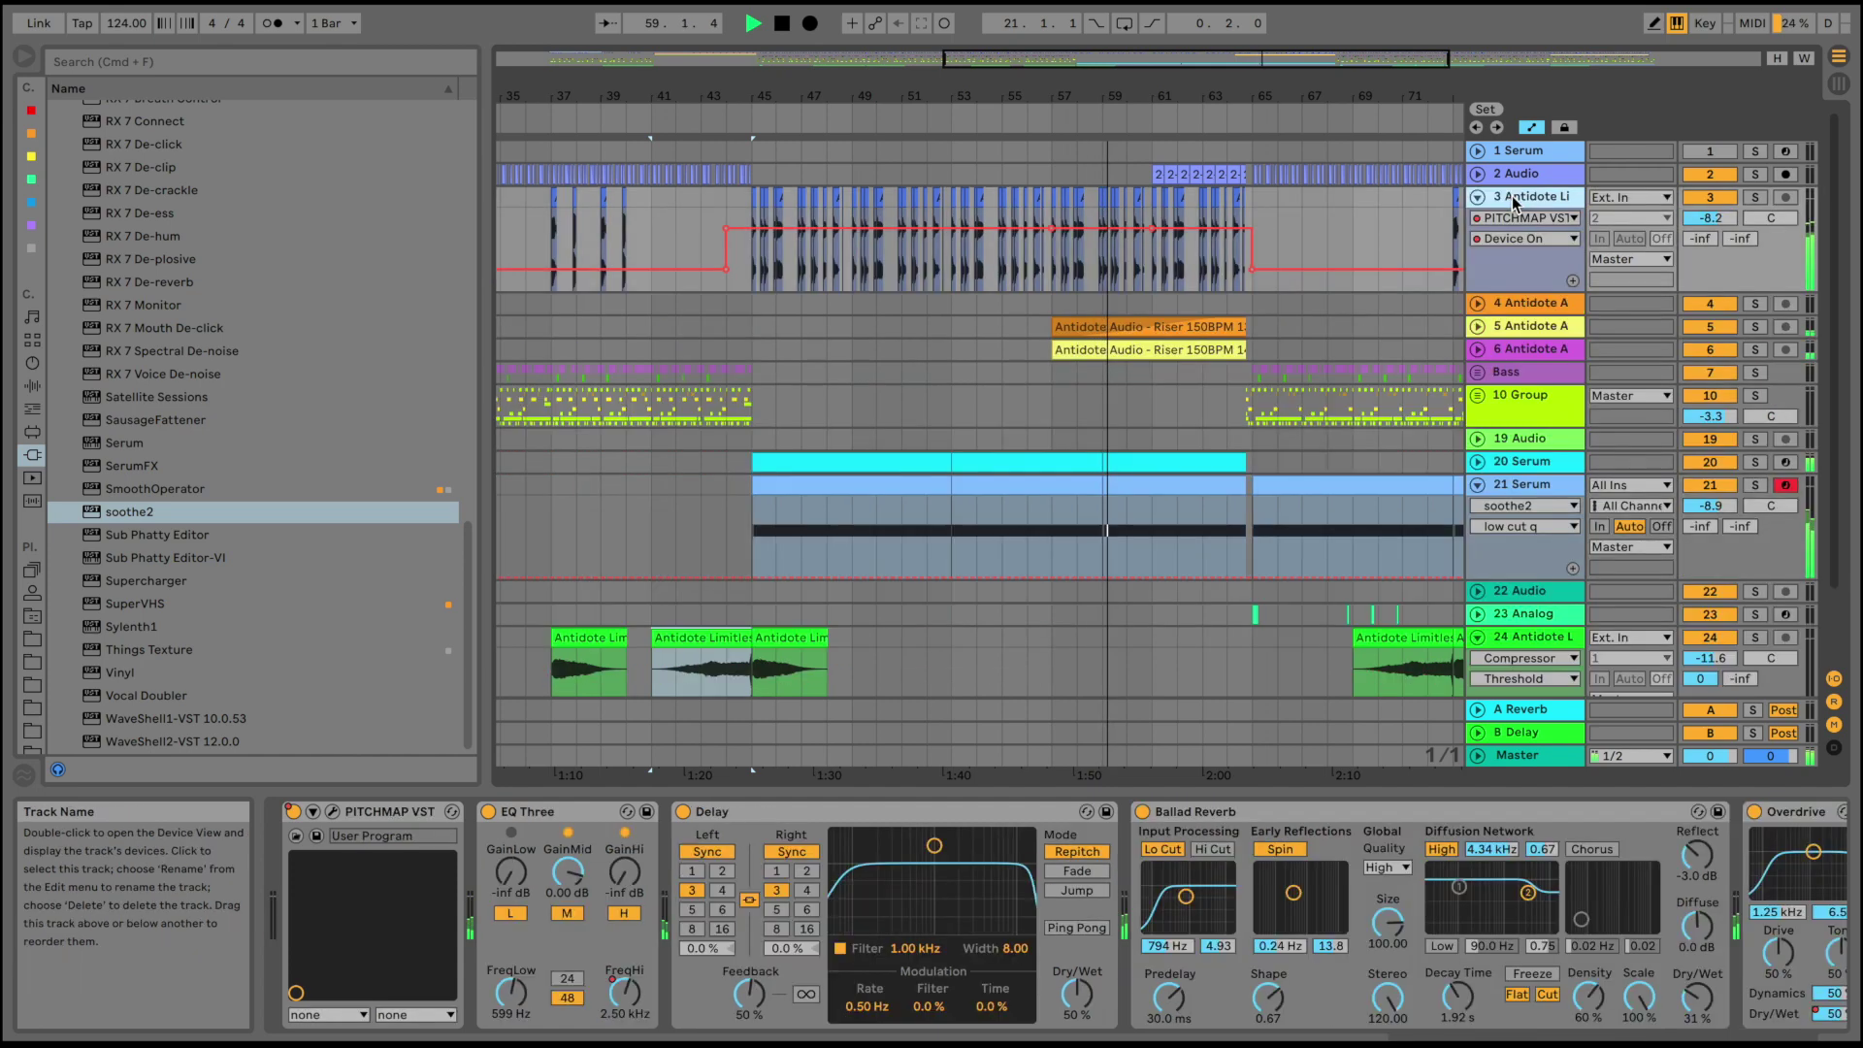
{"action": "left_click", "coordinate": [670, 1012]}
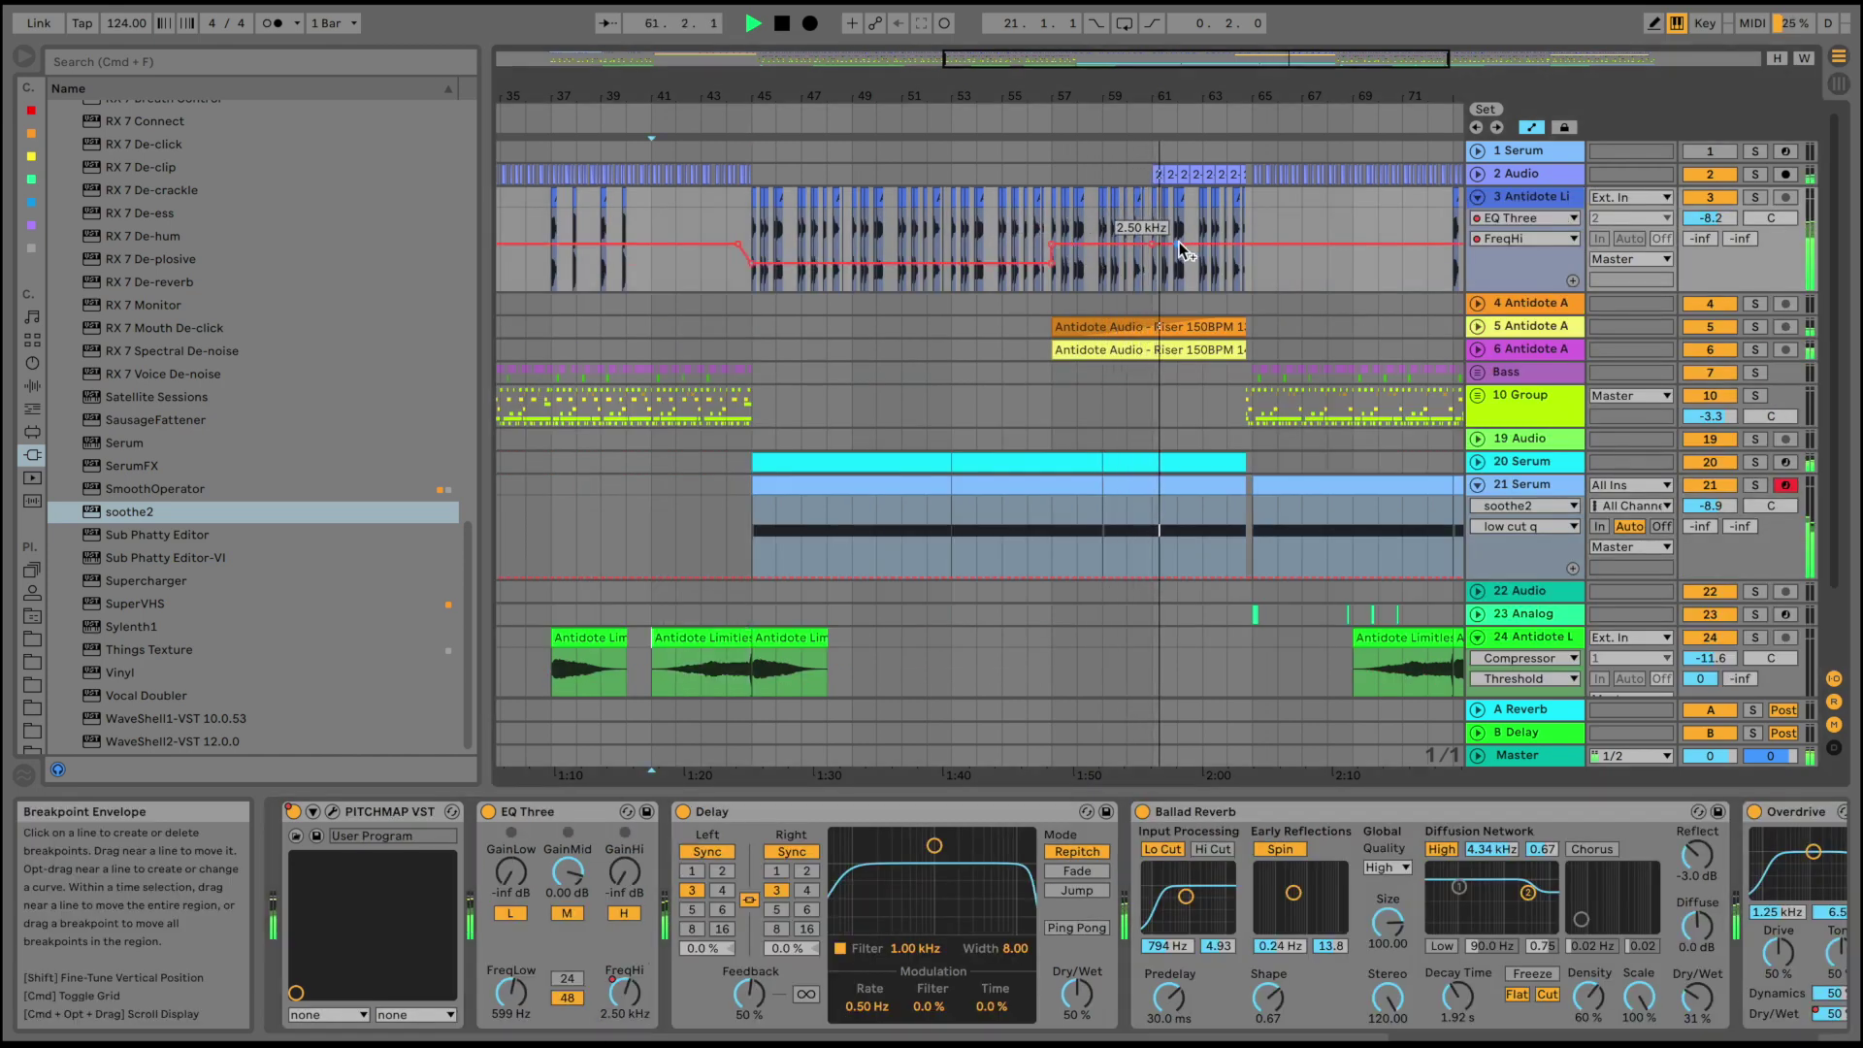
{"action": "left_click_drag", "start_coordinate": [1172, 246], "coordinate": [1253, 270]}
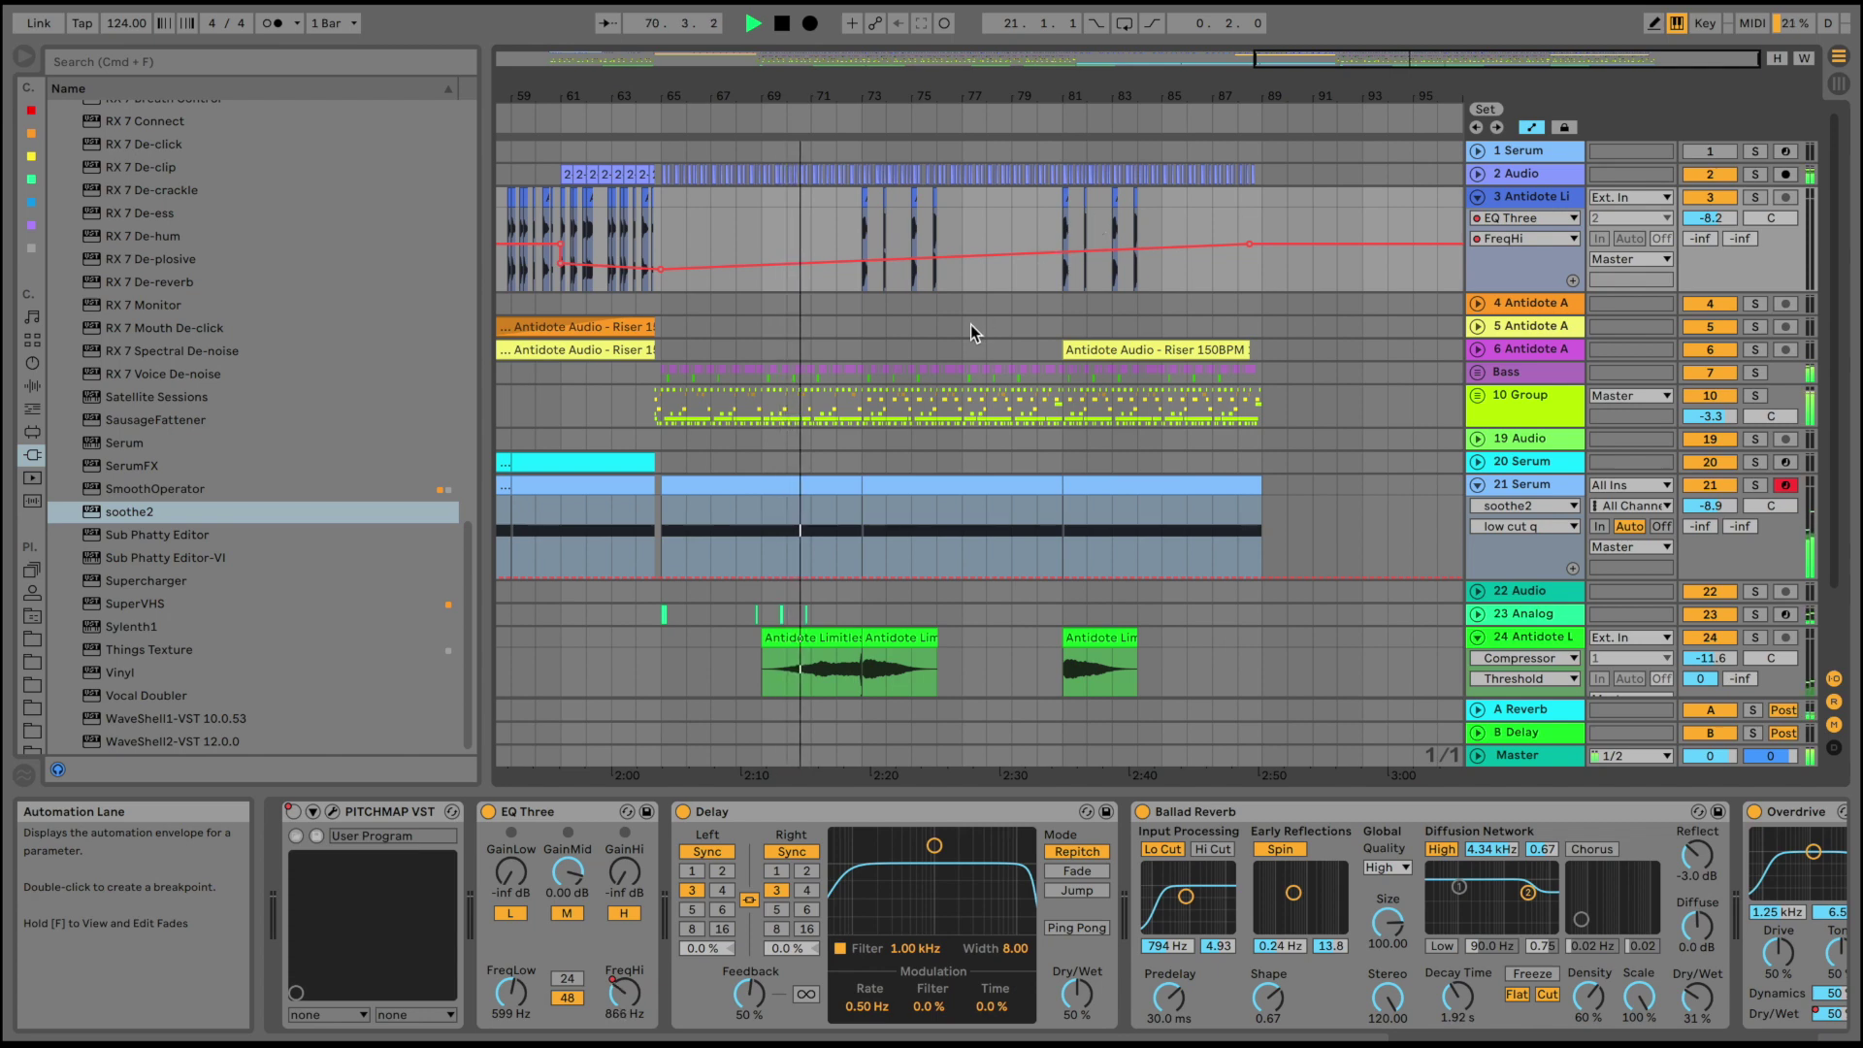
Duplicate the 3 Antidote clips from bars 81–85 to bars 85–89 in the second drop
{"action": "scroll", "coordinate": [907, 499], "scroll_direction": "down", "scroll_amount": 3}
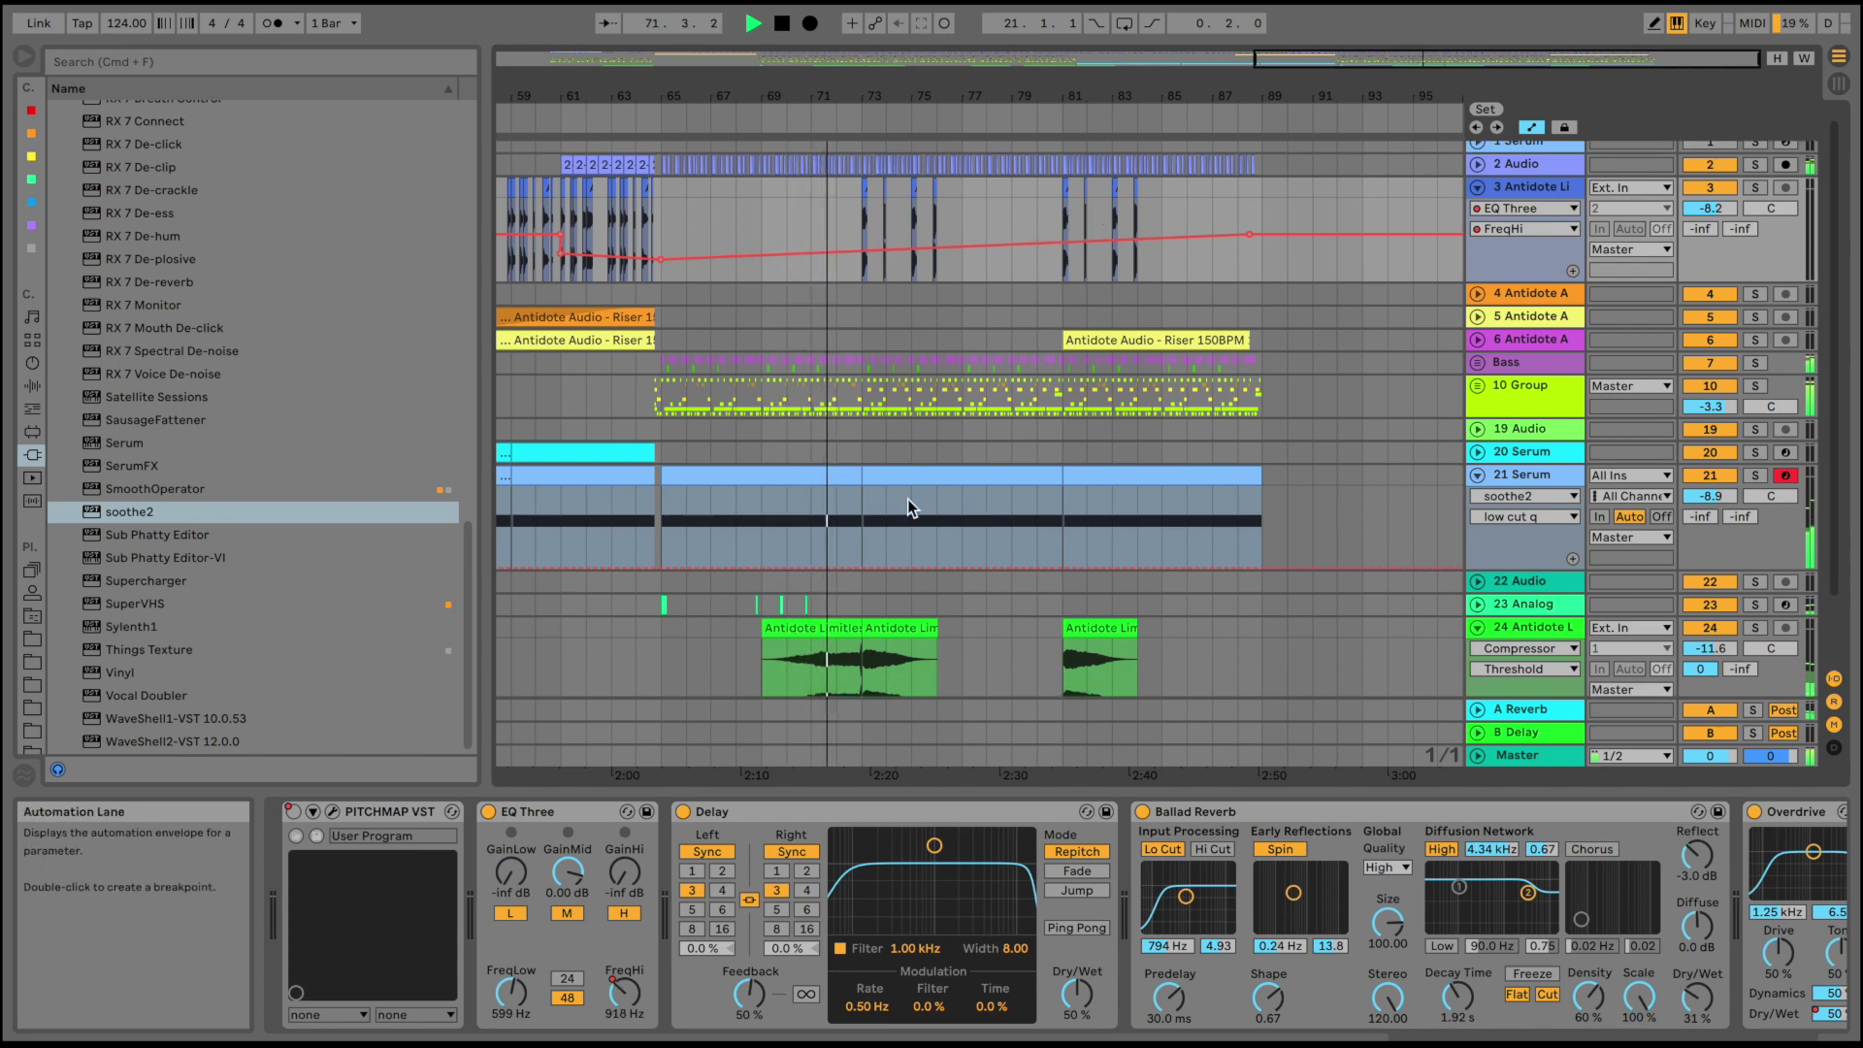
{"action": "scroll", "coordinate": [907, 499], "scroll_direction": "up", "scroll_amount": 3}
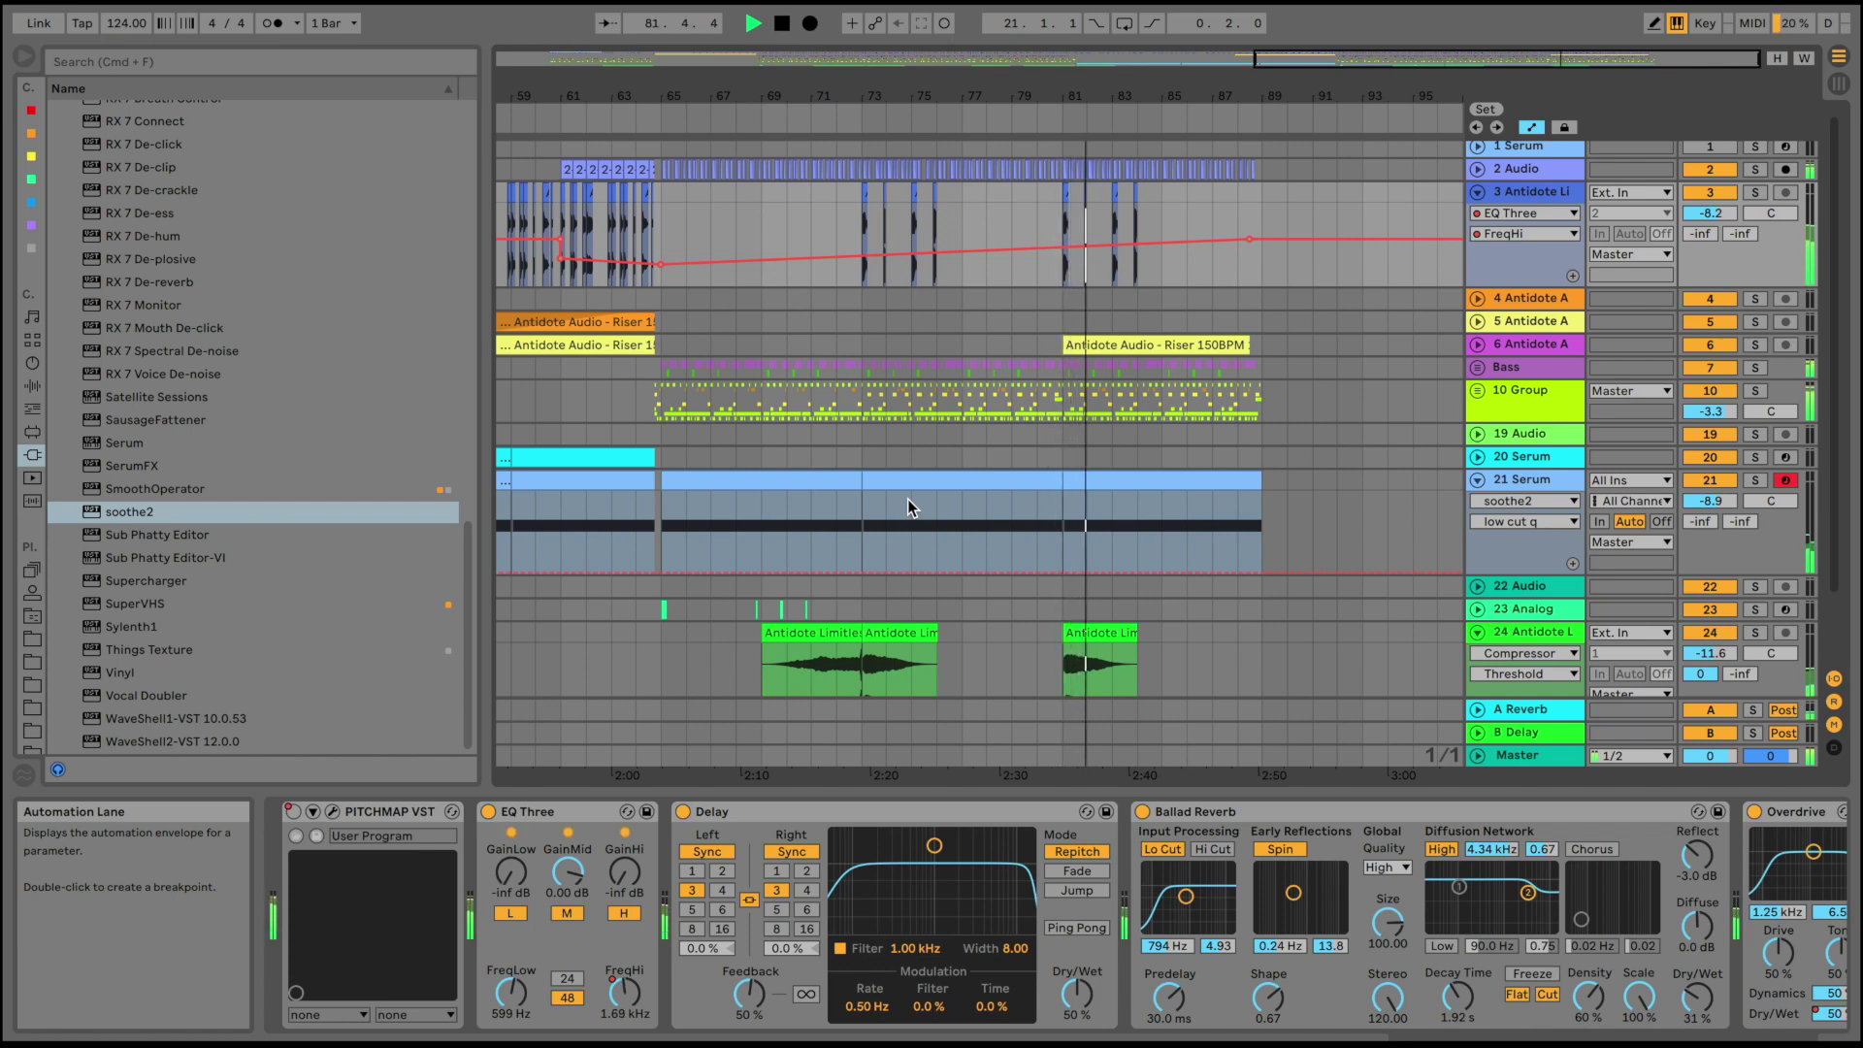
{"action": "scroll", "coordinate": [1050, 429], "scroll_direction": "up", "scroll_amount": 1}
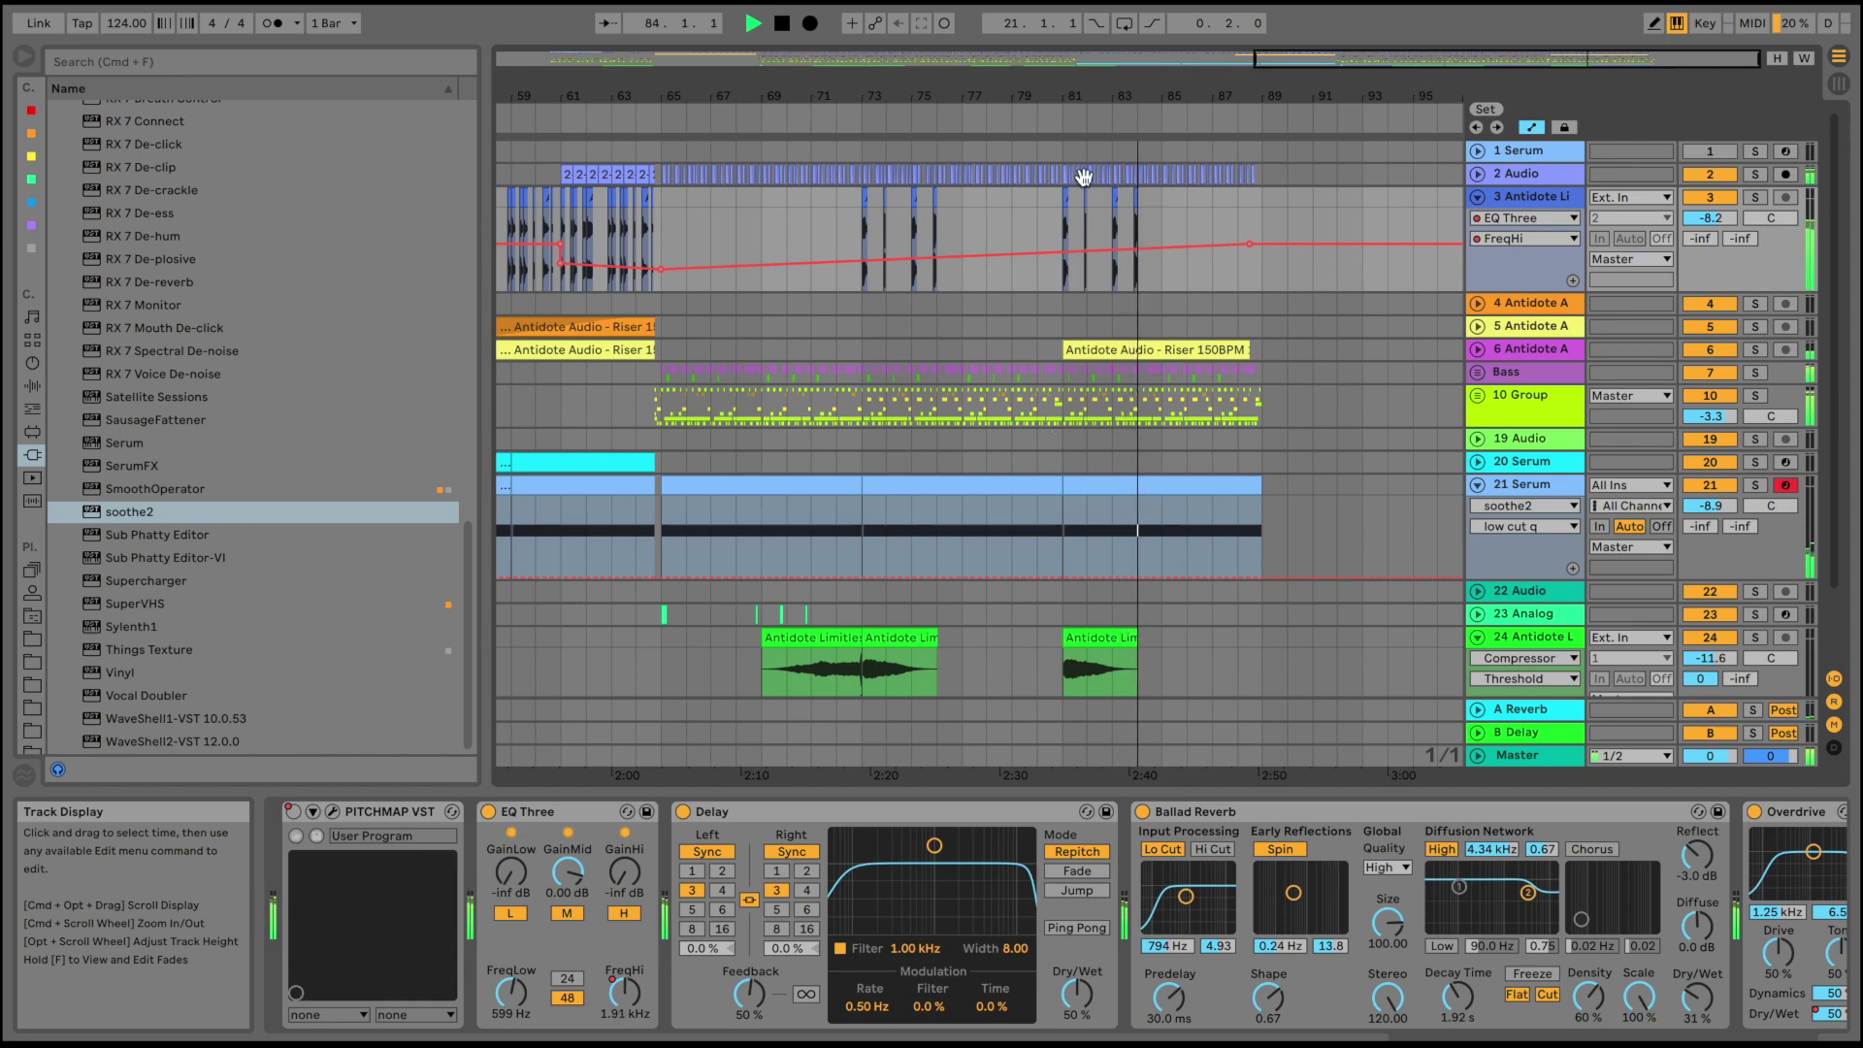
{"action": "left_click", "coordinate": [1151, 215]}
{"action": "left_click_drag", "start_coordinate": [1112, 206], "coordinate": [1067, 201]}
{"action": "key", "text": "super+d"}
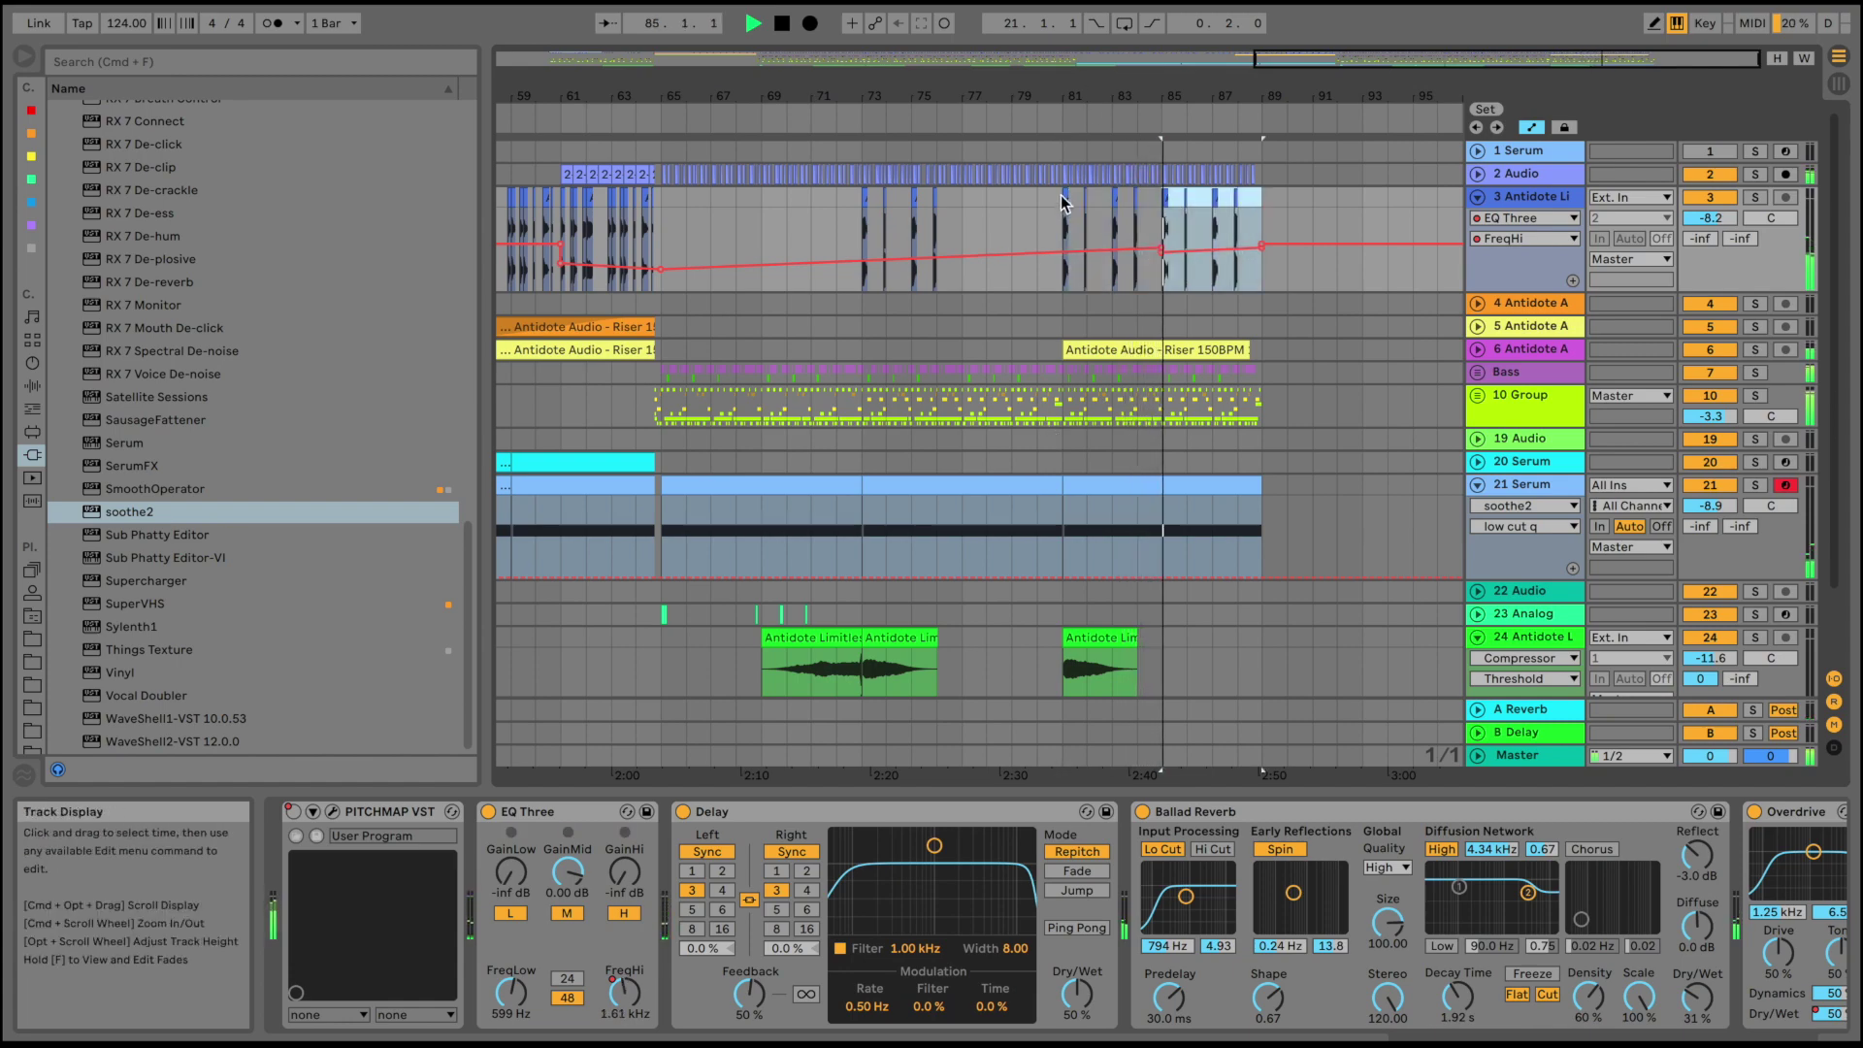